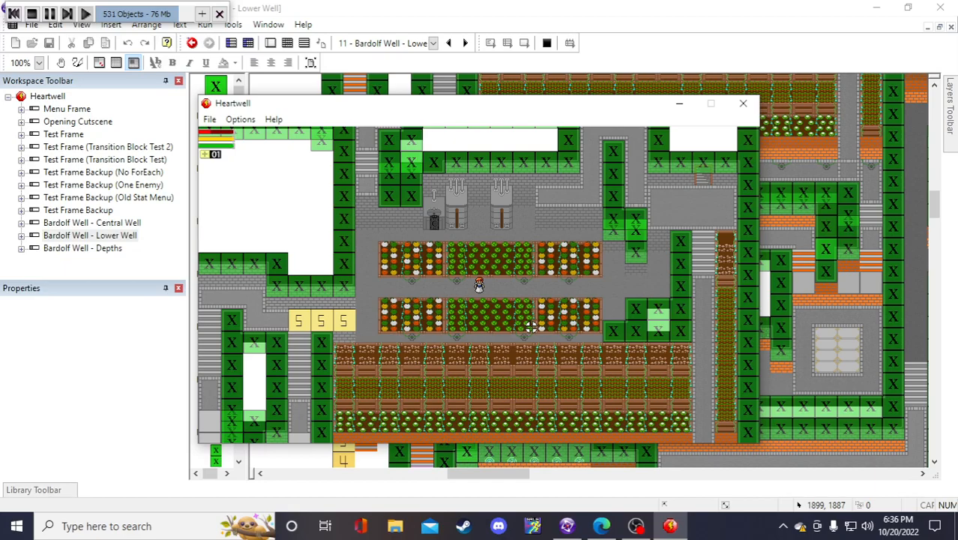
Walk the character around the garden plots and up to the Light Altar in the Lower Well test run, then end the run
key(a)
key(w)
key(s)
key(w)
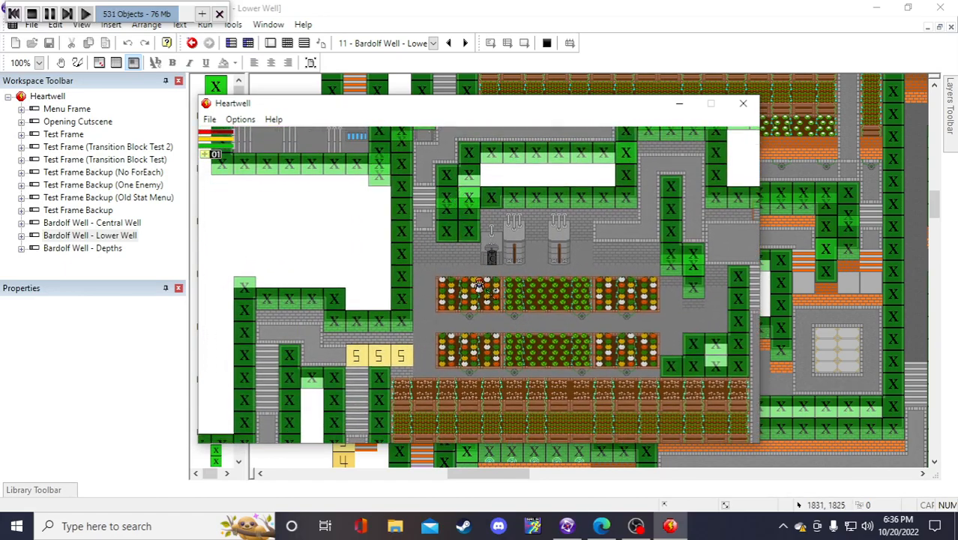
key(d)
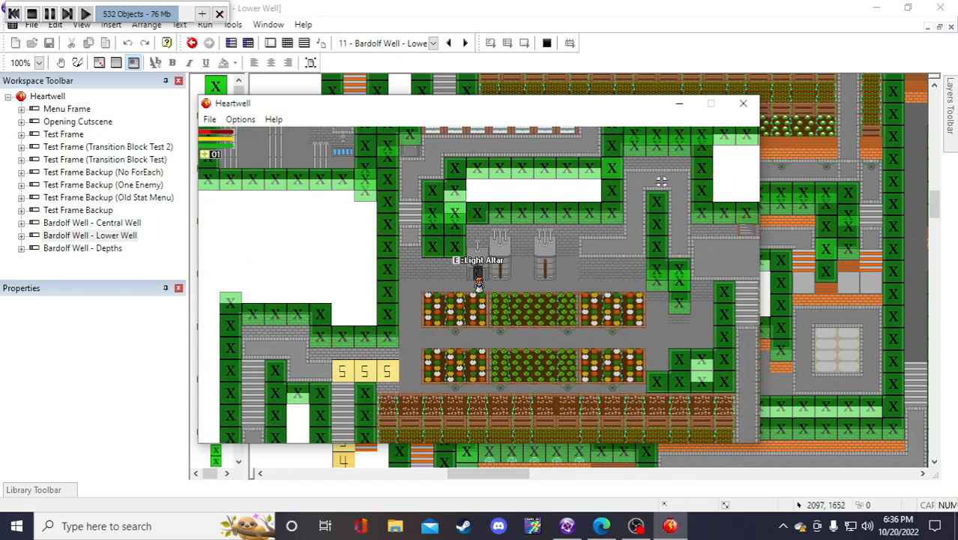
click(753, 104)
Run the Bardolf Well - Central Well frame and walk the character up the stairs toward the wooden bridge
double_click(92, 223)
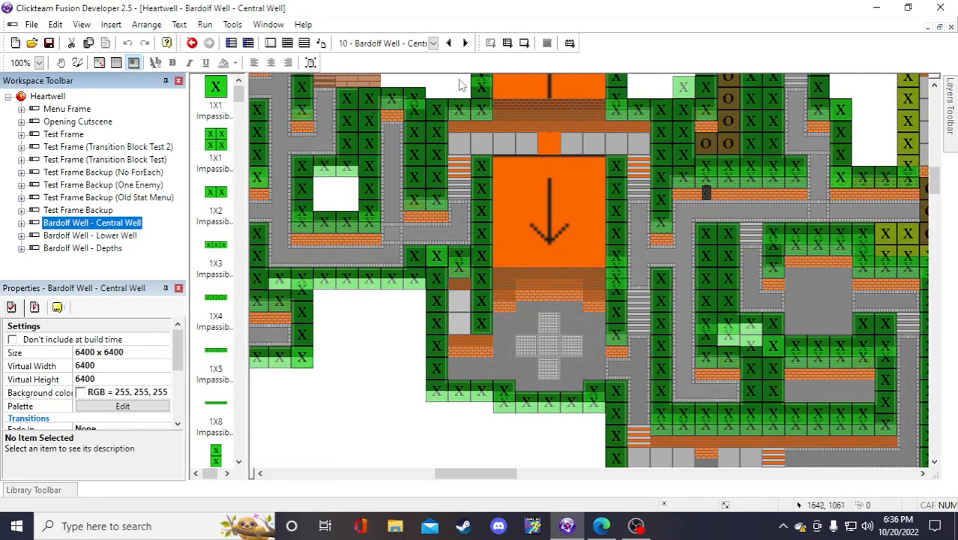
click(524, 43)
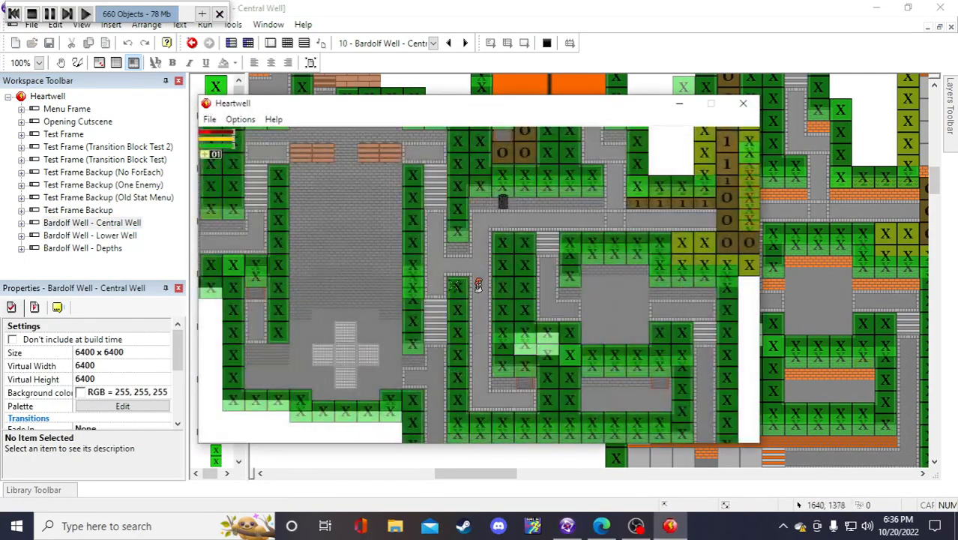
key(w)
key(a)
key(w)
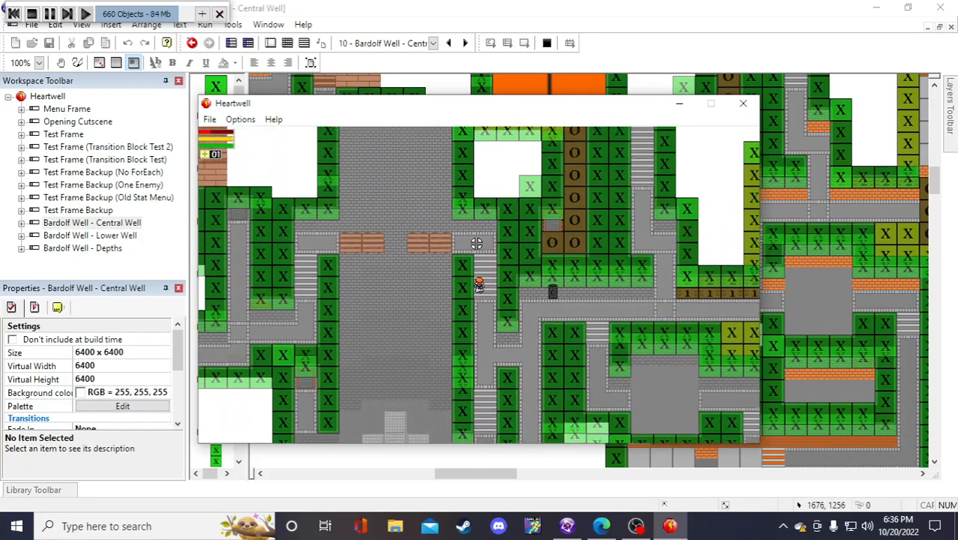
Walk the character onto the eastern wooden bridge planks and test movement around them
key(a)
key(s)
key(a)
key(w)
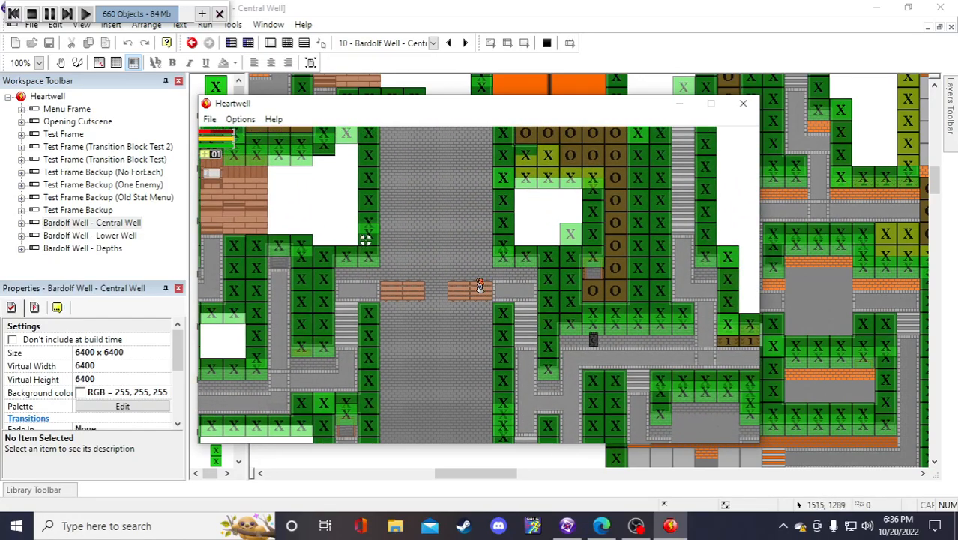
key(s)
key(a)
key(w)
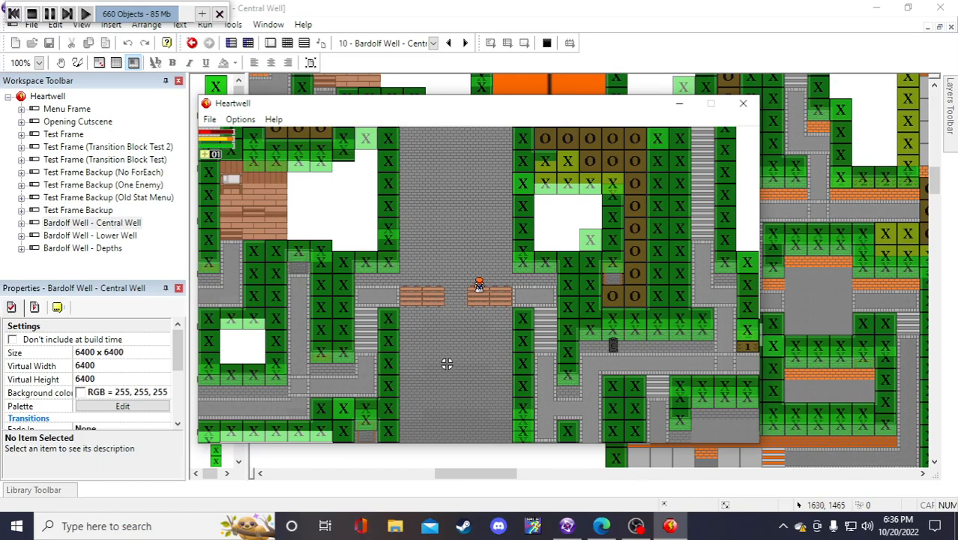
Walk the character down the central shaft, past the cross-shaped platform and into the passage south of the barred arch
key(s)
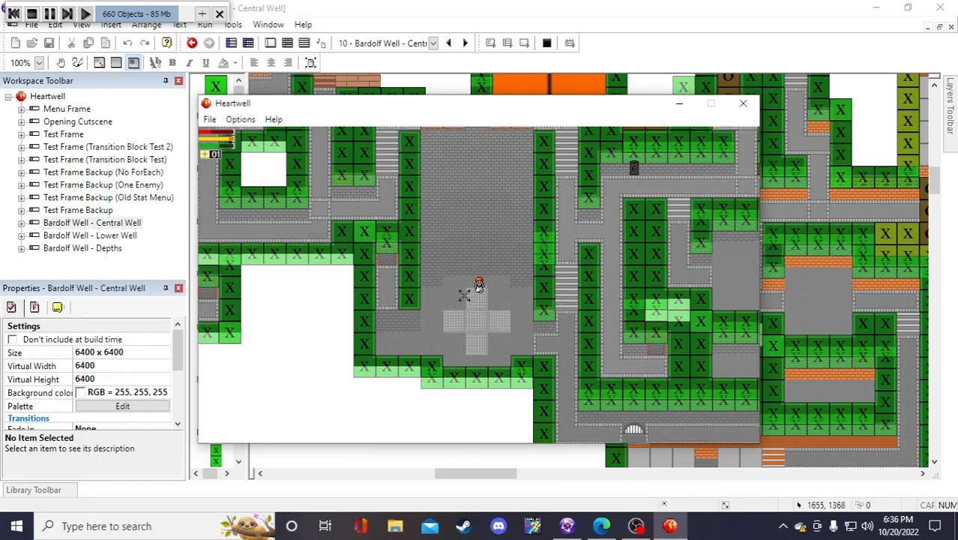
key(d)
key(s)
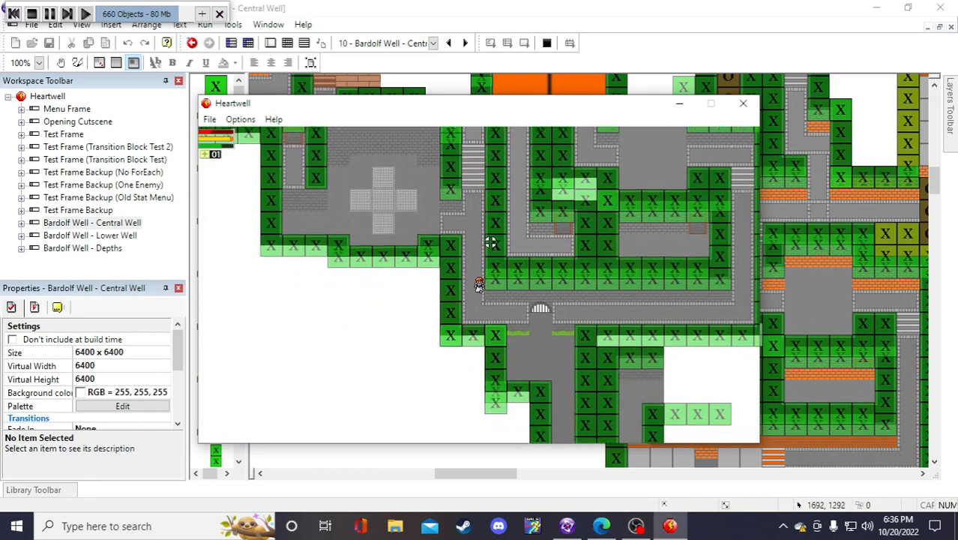
key(d)
key(s)
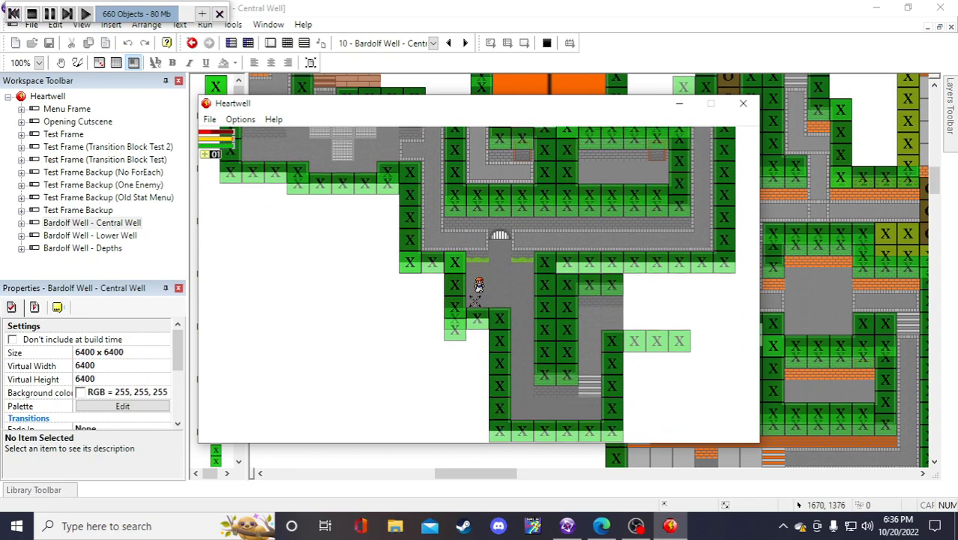
Walk the character along the eastern corridor and up the stairs toward the enclosed room, then end the test run
key(d)
key(w)
key(d)
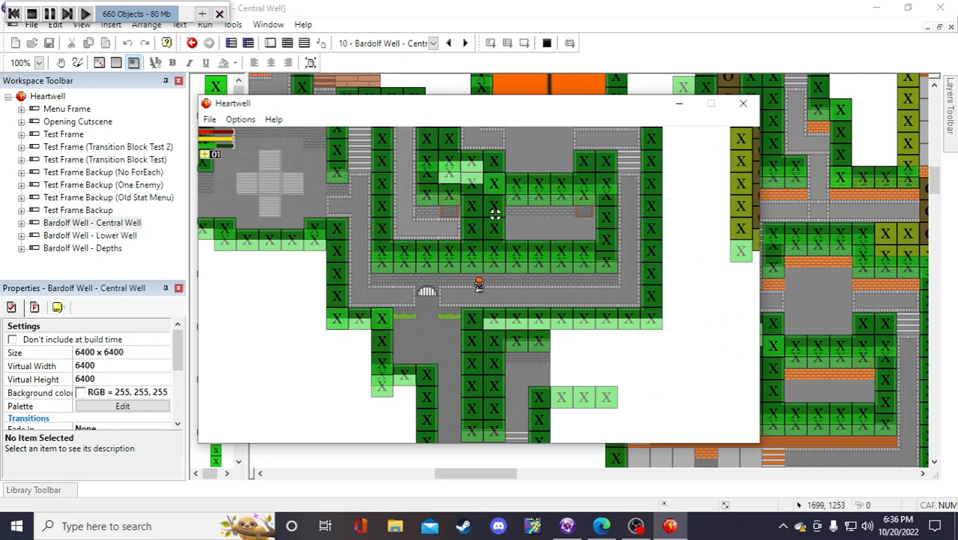
key(d)
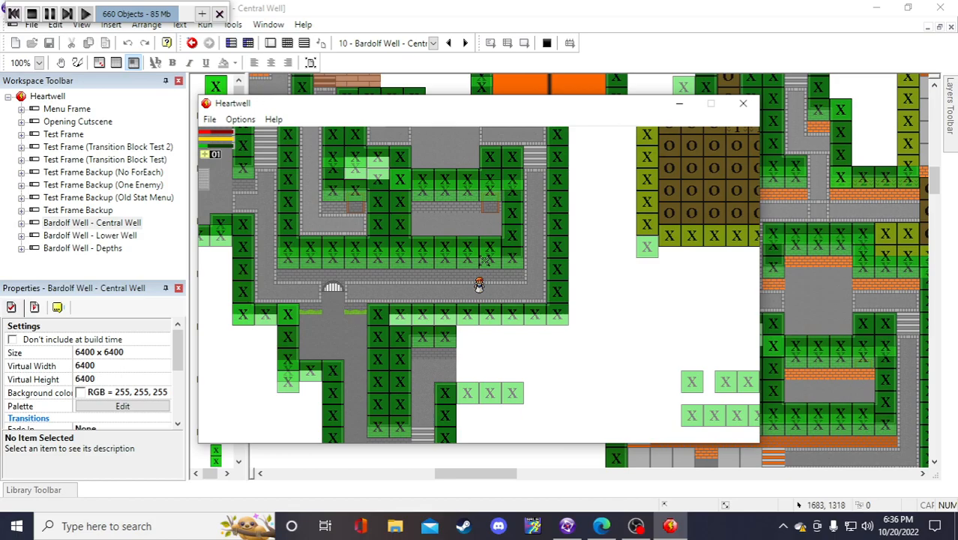
key(d)
key(w)
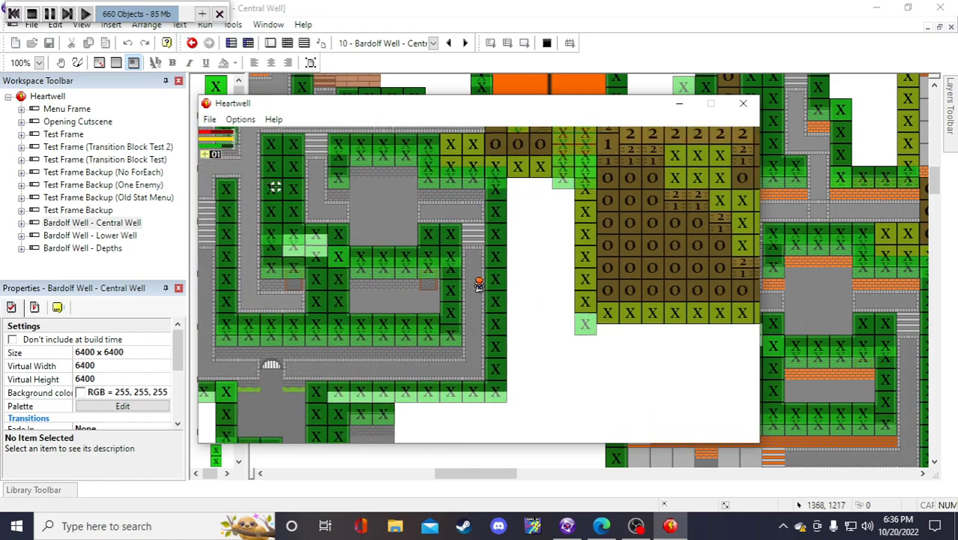
key(w)
key(a)
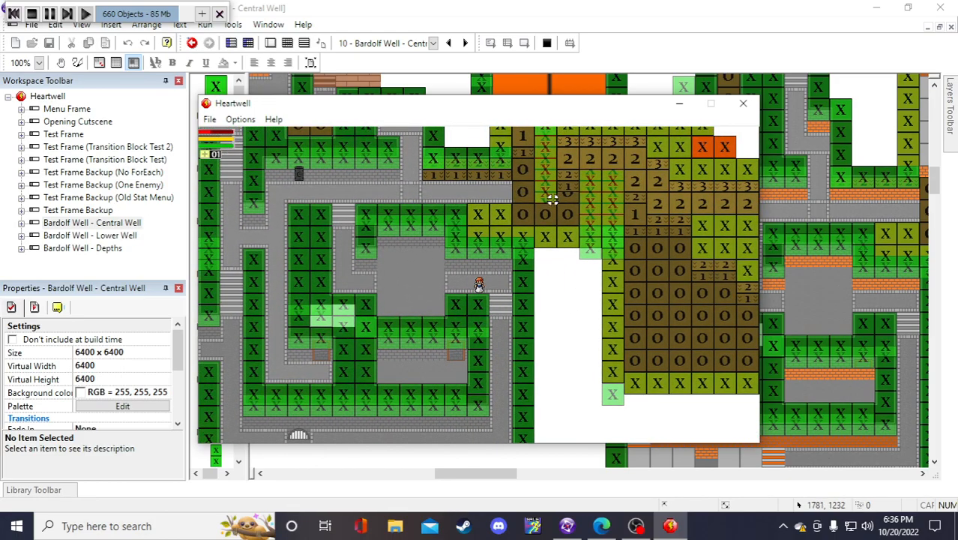
key(a)
click(743, 103)
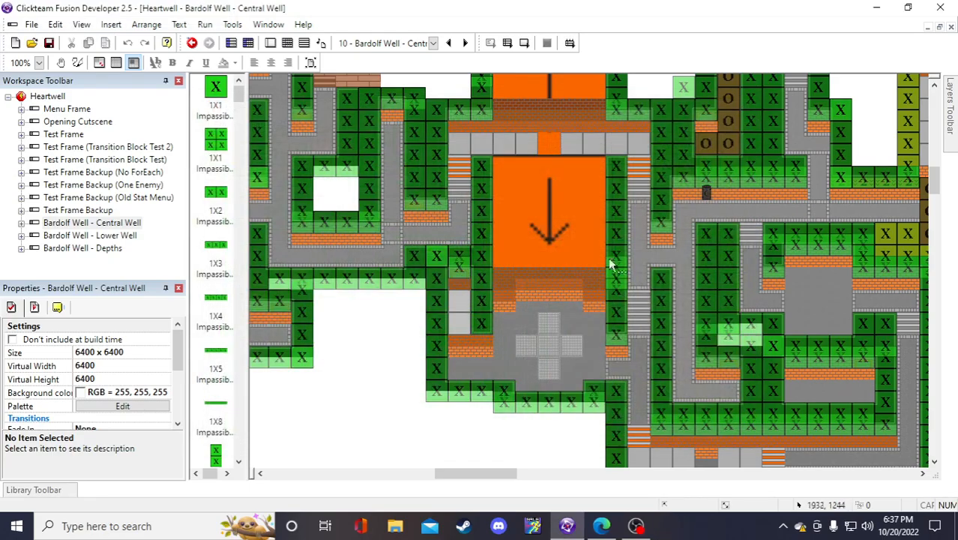
Open the Bardolf Well - Lower Well frame and examine the layout around the garden plots and the western rooms
double_click(90, 235)
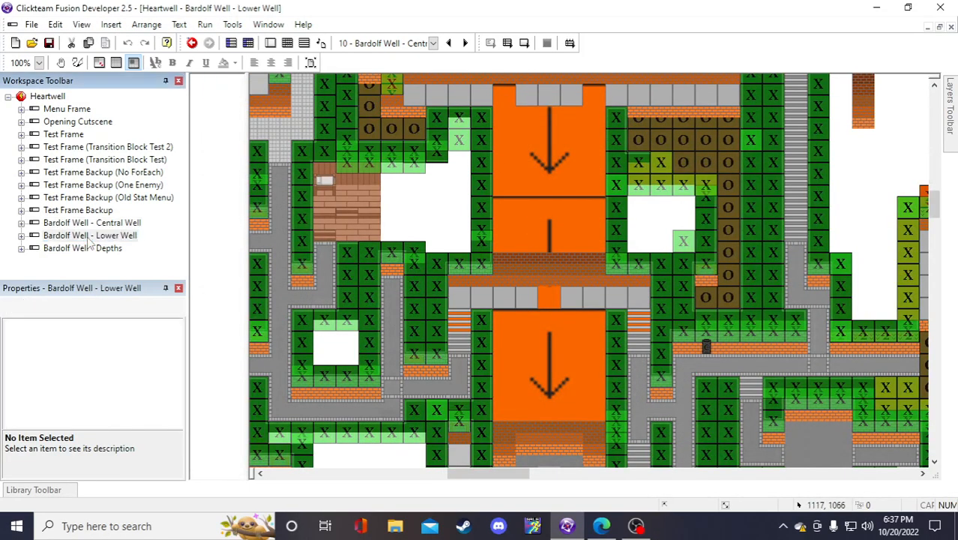
scroll(559, 345, up, 3)
scroll(556, 338, down, 2)
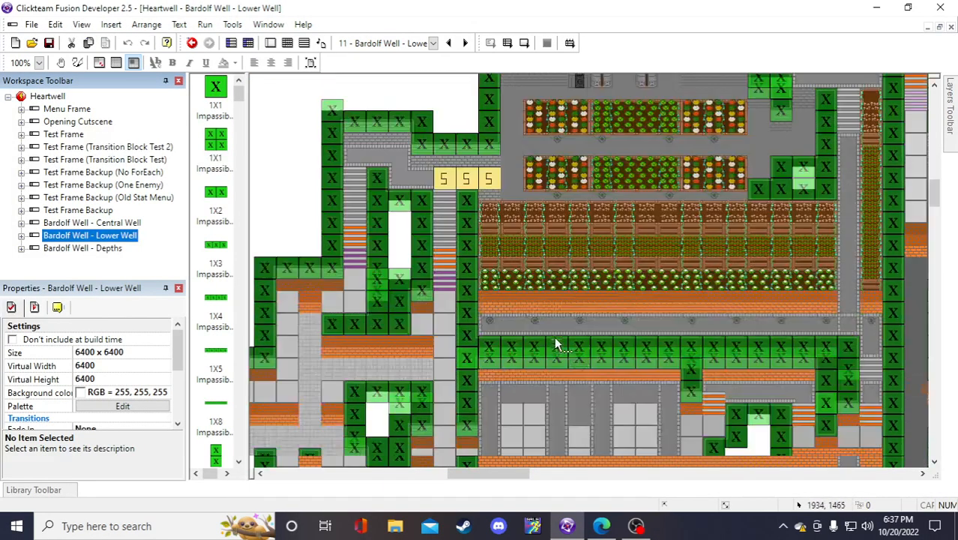
scroll(480, 252, up, 3)
drag(488, 473, 532, 473)
scroll(630, 300, down, 3)
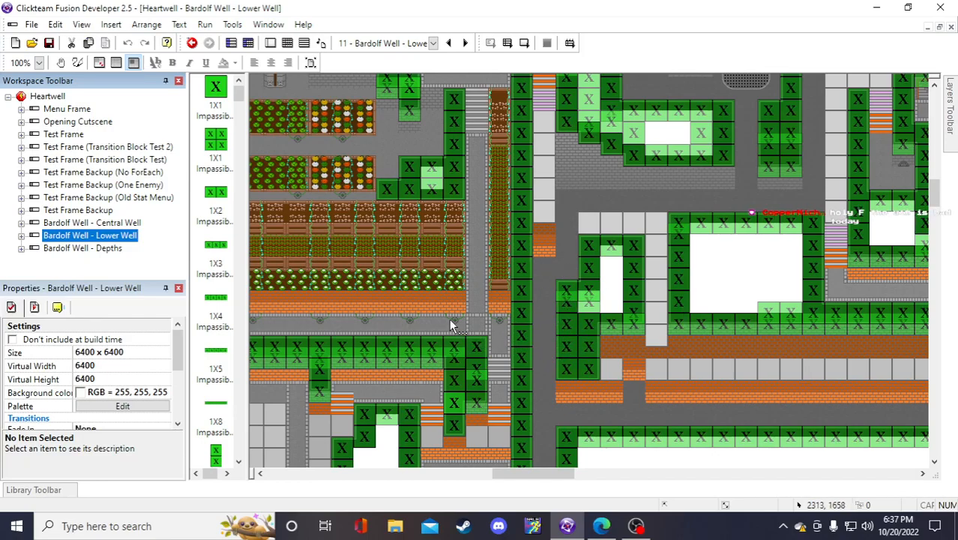
drag(546, 471, 484, 472)
click(391, 195)
scroll(380, 229, down, 3)
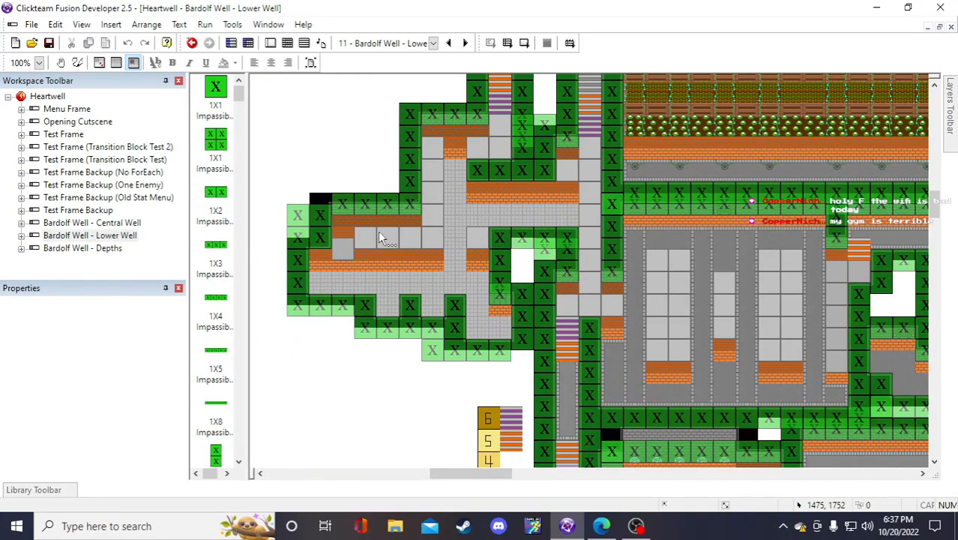
scroll(377, 223, up, 3)
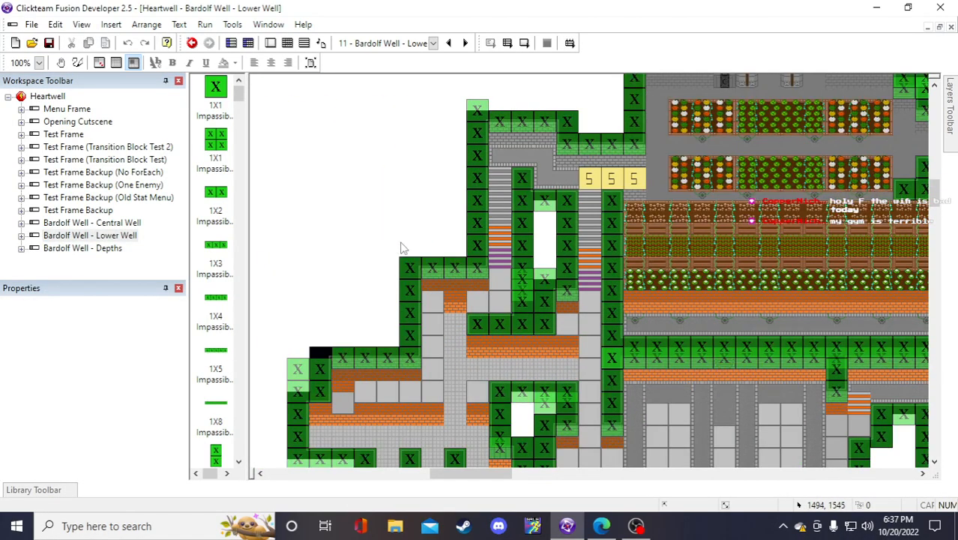
Inspect the alterable values of the striped stair tiles on the western stairway and the floor tile below them
click(506, 242)
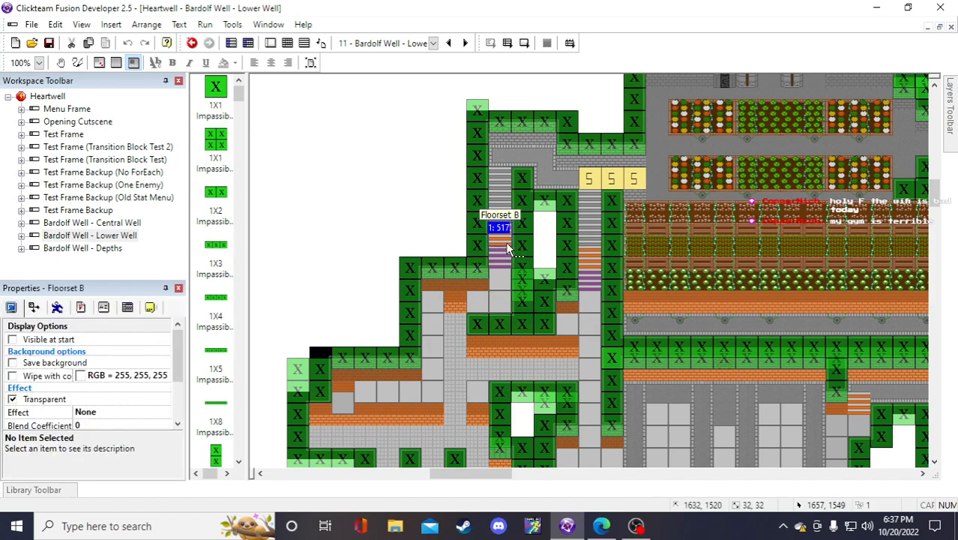
click(103, 307)
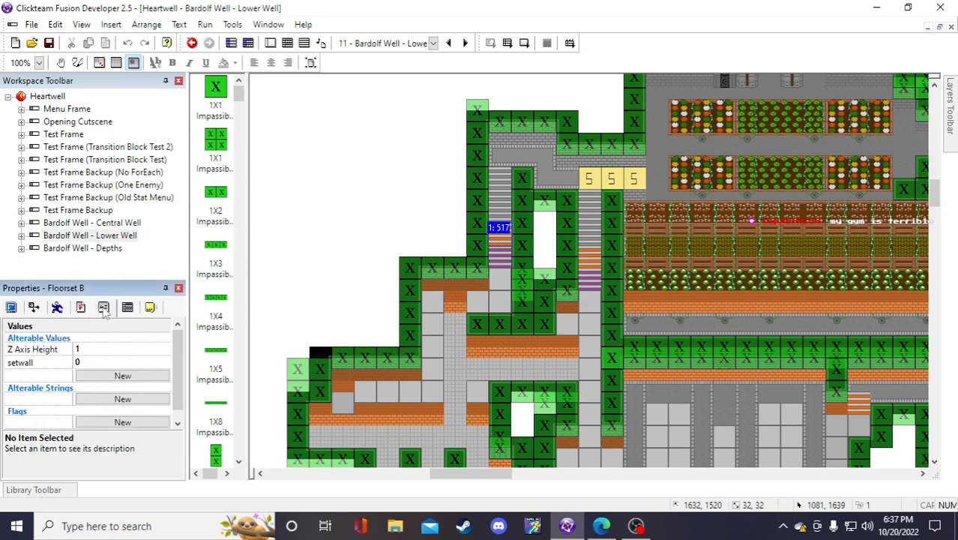
click(494, 264)
click(496, 276)
click(329, 150)
Inspect the alterable values of the purple and orange striped stair tiles beside the spare numbered tiles outside the map
drag(505, 474, 522, 460)
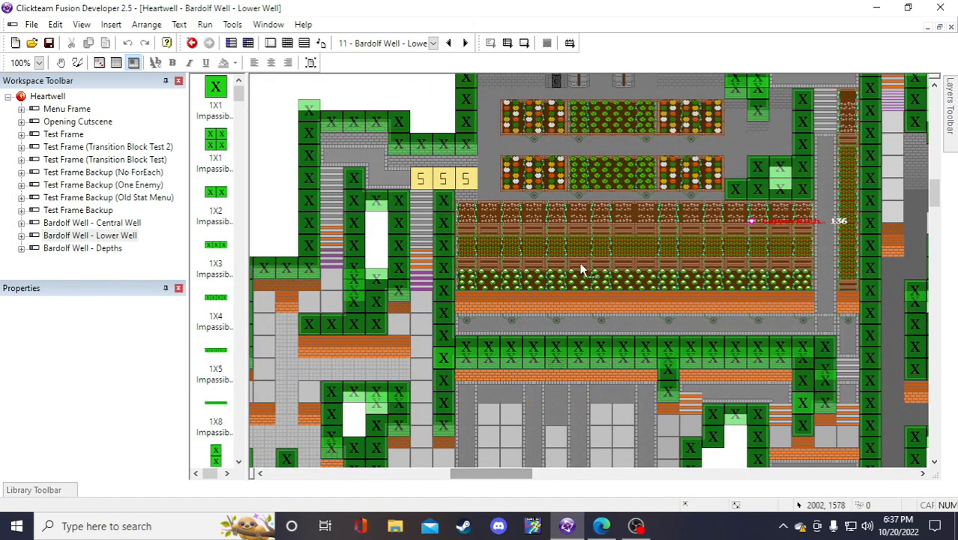
scroll(536, 315, down, 3)
scroll(550, 379, up, 3)
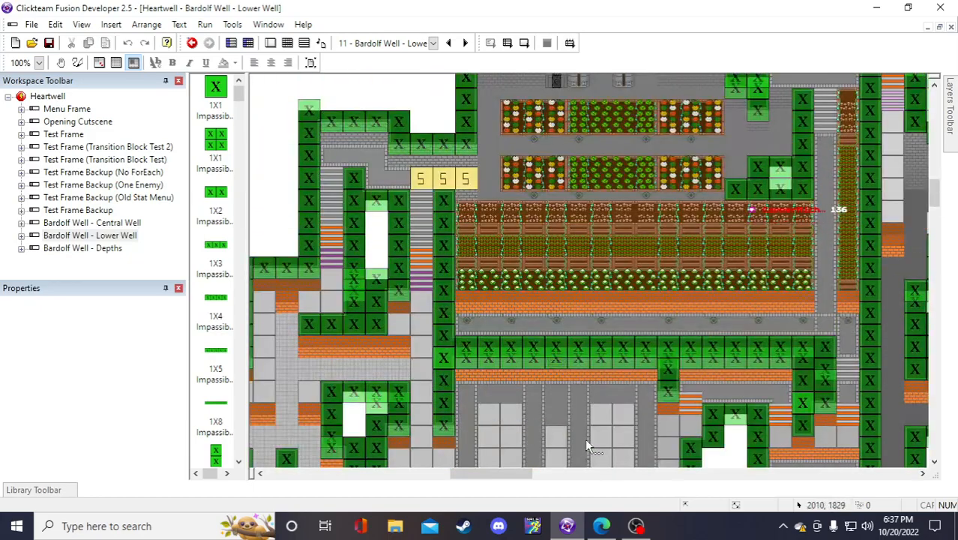
drag(526, 474, 397, 467)
scroll(448, 396, down, 6)
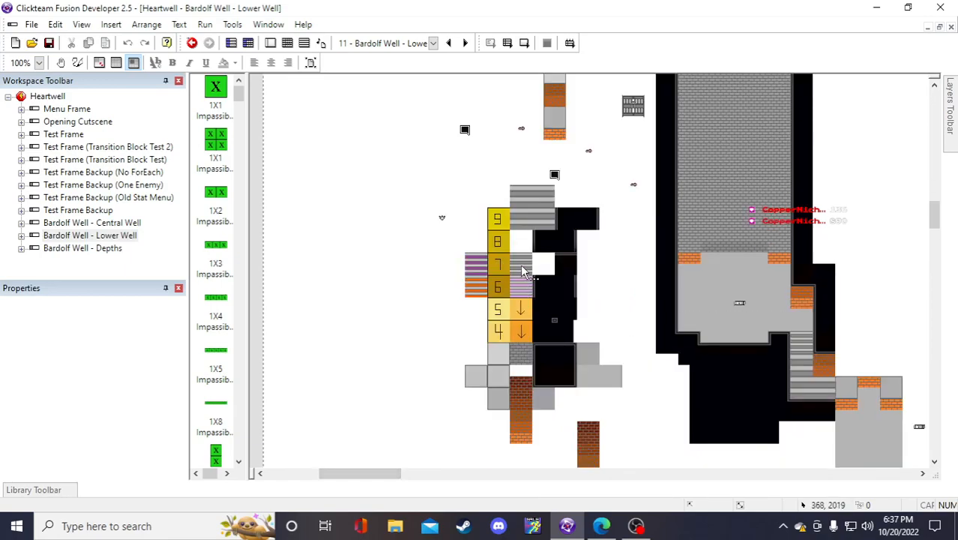
click(469, 270)
click(473, 288)
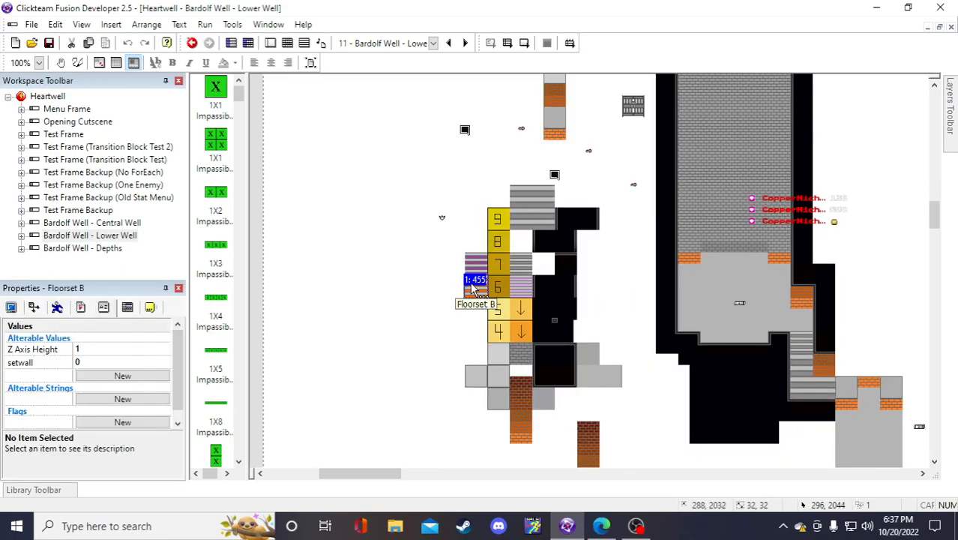
Check the Z Axis Height of a purple stair tile south of the gardens and an orange one on the eastern stairway
drag(397, 473, 534, 457)
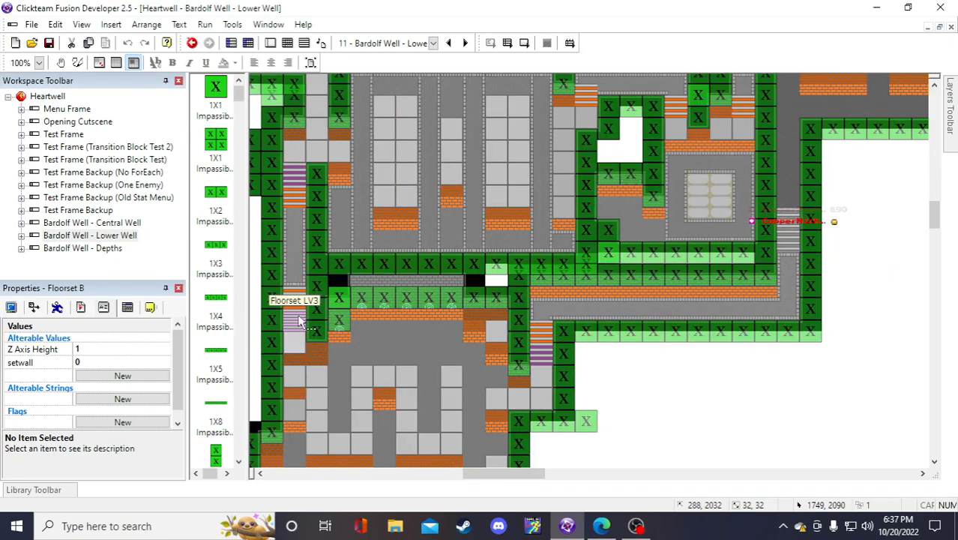
click(298, 318)
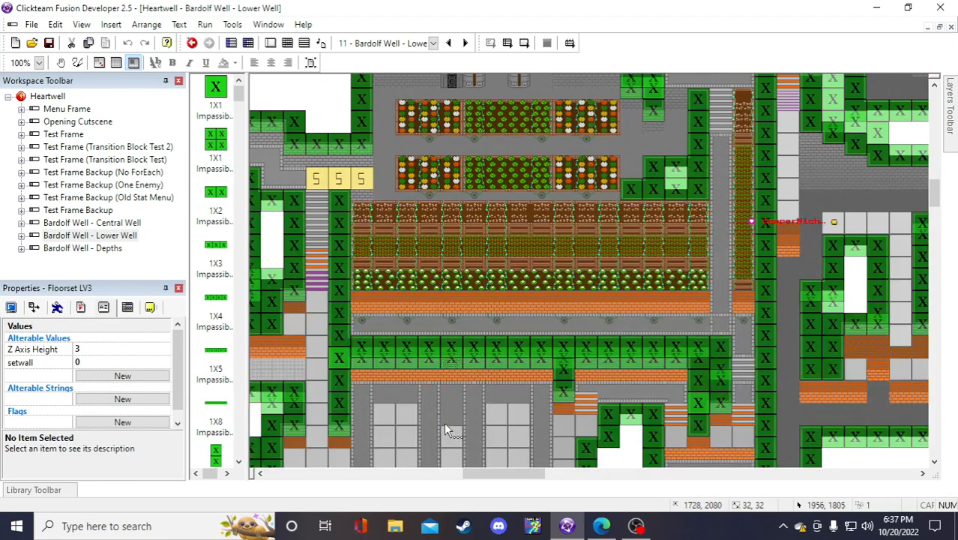
drag(496, 474, 554, 475)
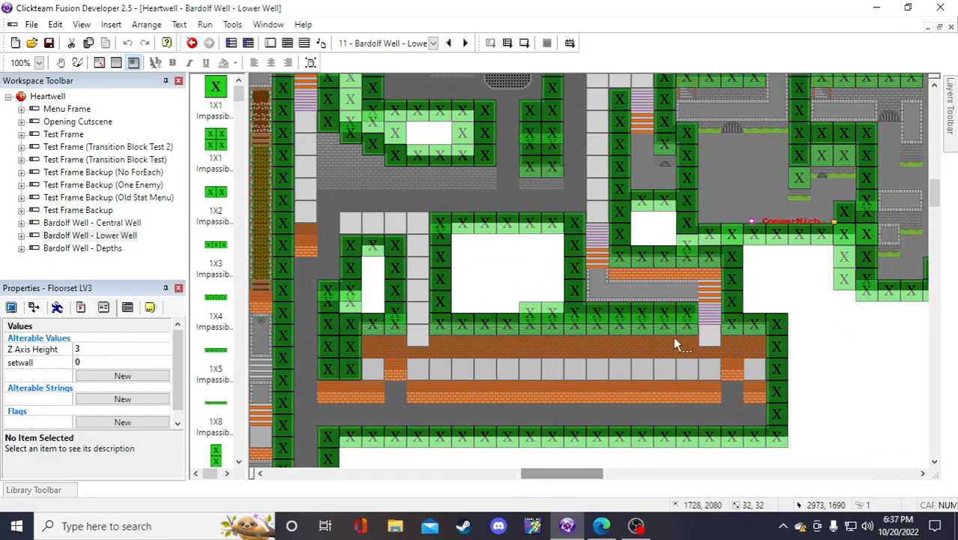
click(714, 301)
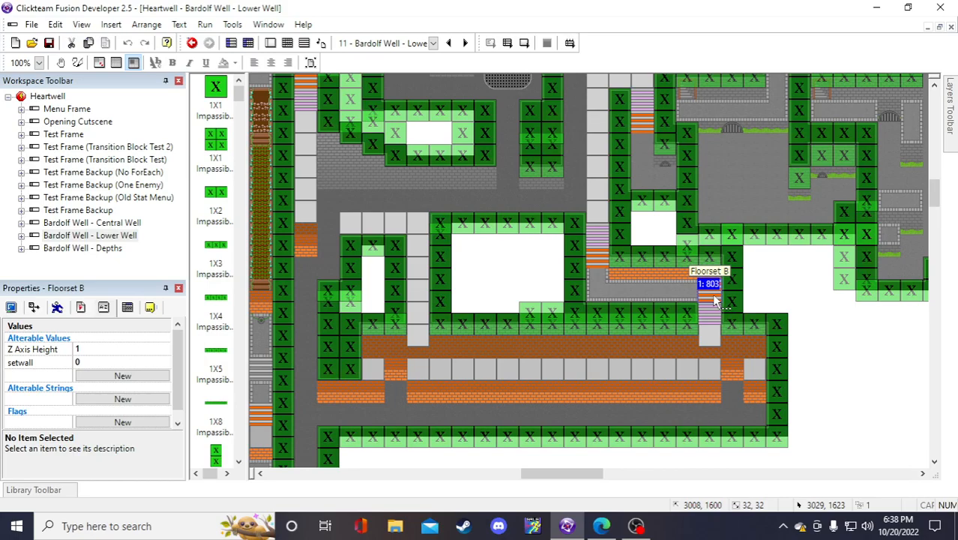
Return to the spare tiles outside the map and check the Z Axis Height of the grey stair tile beside number 7
drag(574, 470, 485, 398)
drag(484, 471, 403, 473)
scroll(491, 405, down, 6)
scroll(489, 423, up, 2)
scroll(496, 471, down, 2)
scroll(443, 453, down, 4)
scroll(415, 455, up, 3)
click(452, 273)
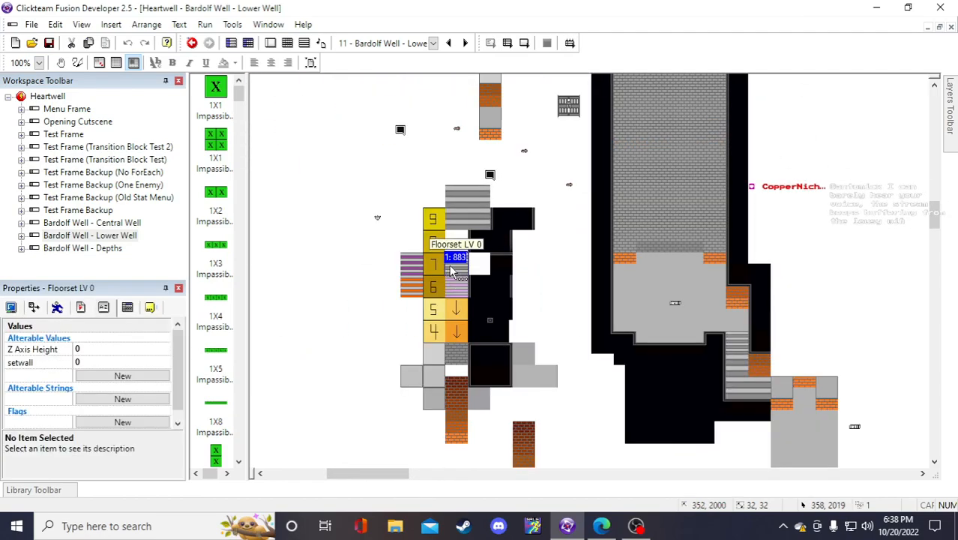
Move the column of six brick wall tiles from the far spare tiles to the empty area near the 6-5-4 tile column
scroll(444, 424, down, 2)
scroll(433, 401, up, 2)
scroll(547, 443, down, 2)
drag(564, 355, 507, 257)
drag(873, 281, 895, 201)
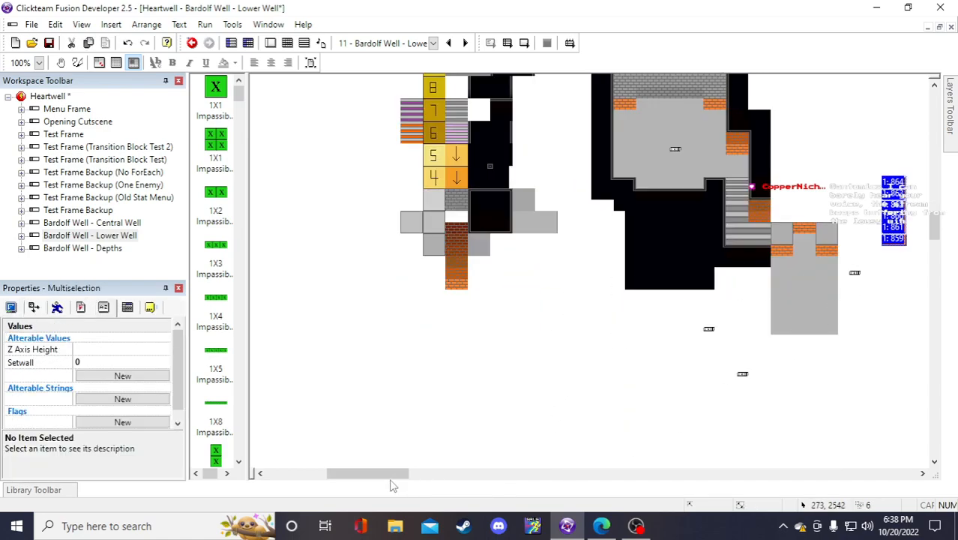
drag(397, 476, 450, 477)
drag(341, 386, 678, 384)
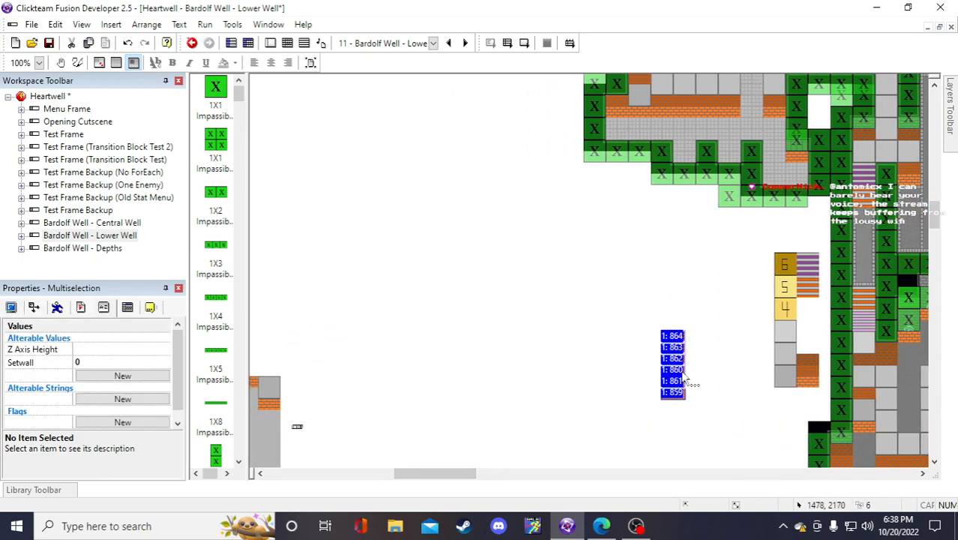
click(755, 402)
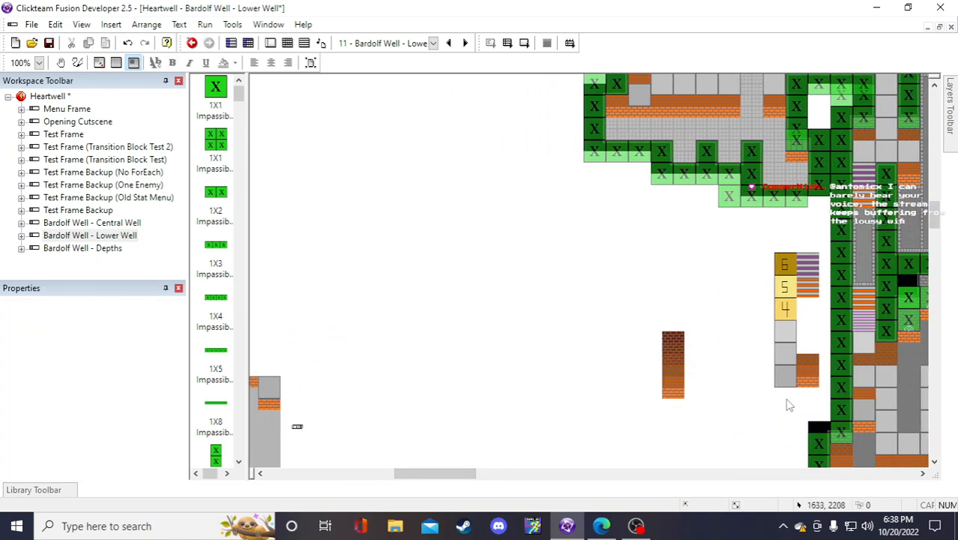
Replace the short brick column beside the spare grey tiles under number 4 with the six-tile brick wall column
drag(822, 351, 793, 403)
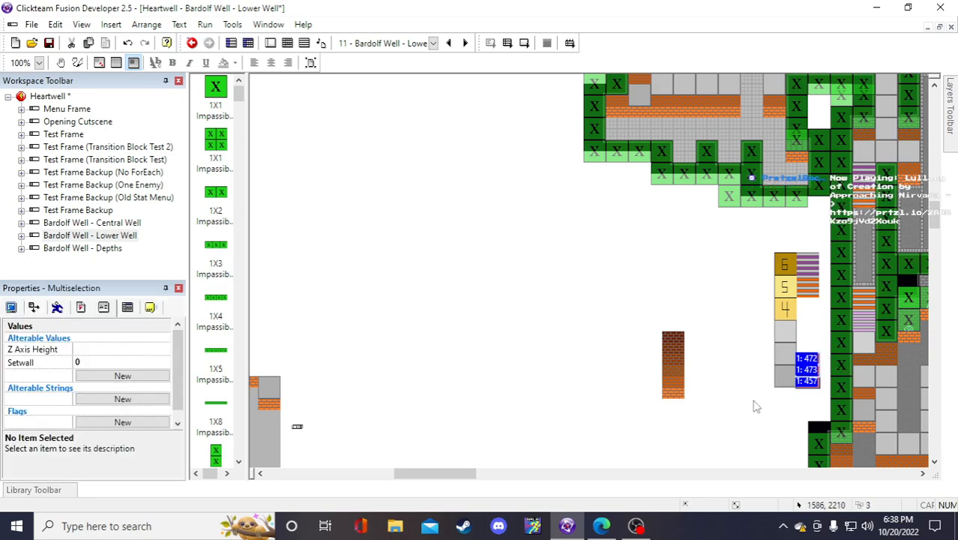
click(701, 391)
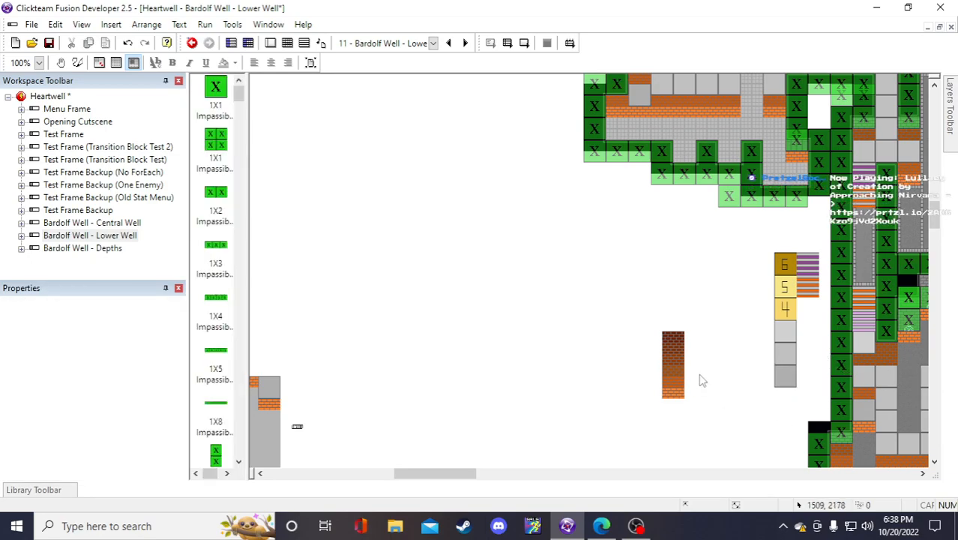
drag(657, 328, 695, 434)
drag(634, 316, 699, 412)
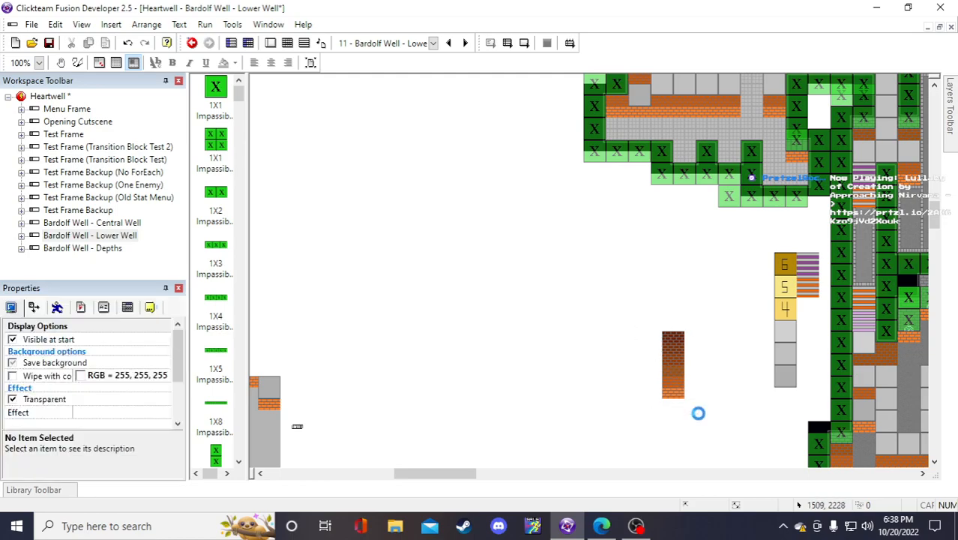
drag(673, 376, 809, 367)
click(602, 362)
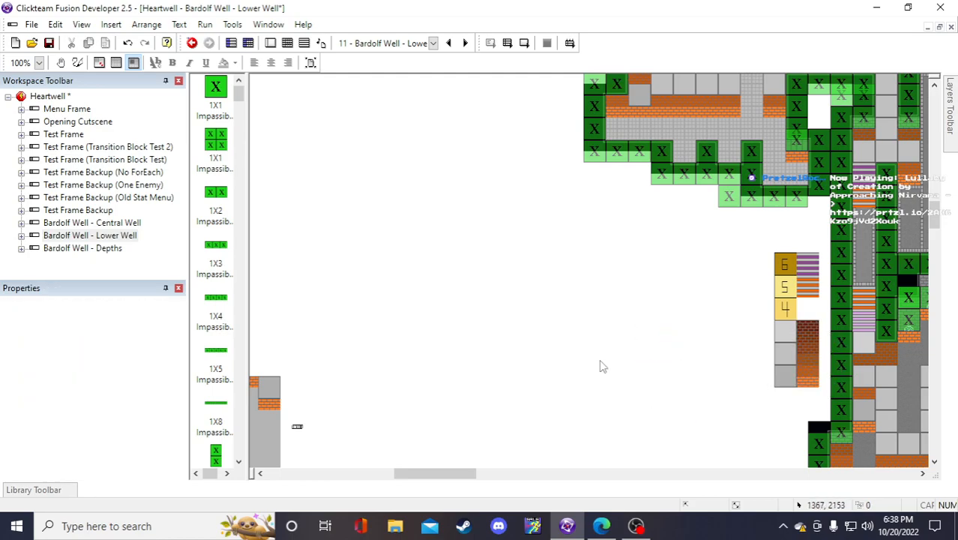
Inspect the orange striped stair tile south of the eastern end of the gardens
drag(423, 472, 512, 473)
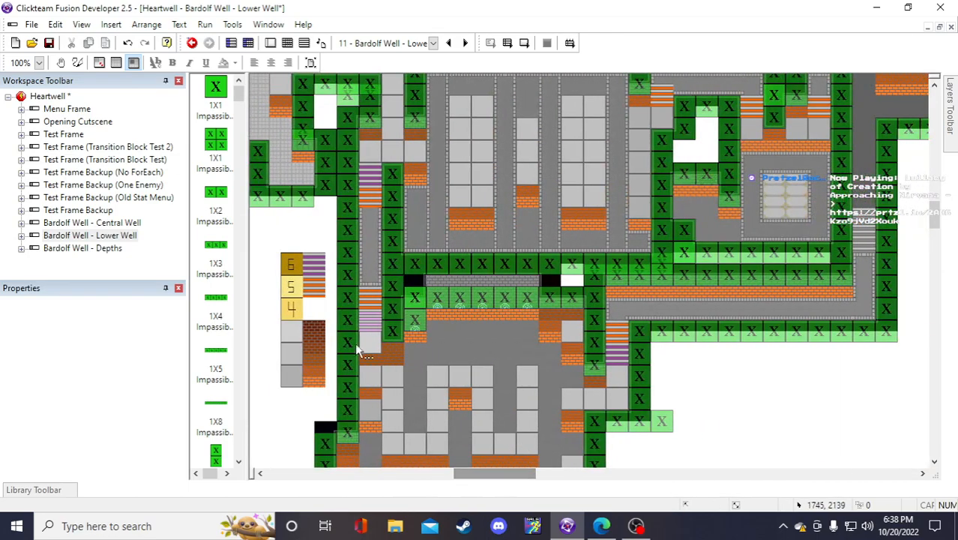
click(301, 214)
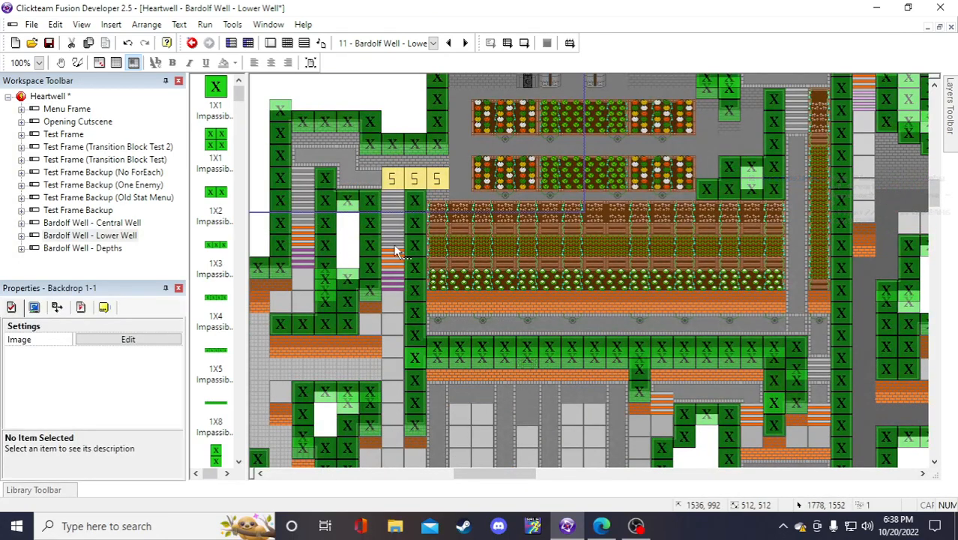
scroll(492, 347, up, 8)
scroll(504, 363, down, 8)
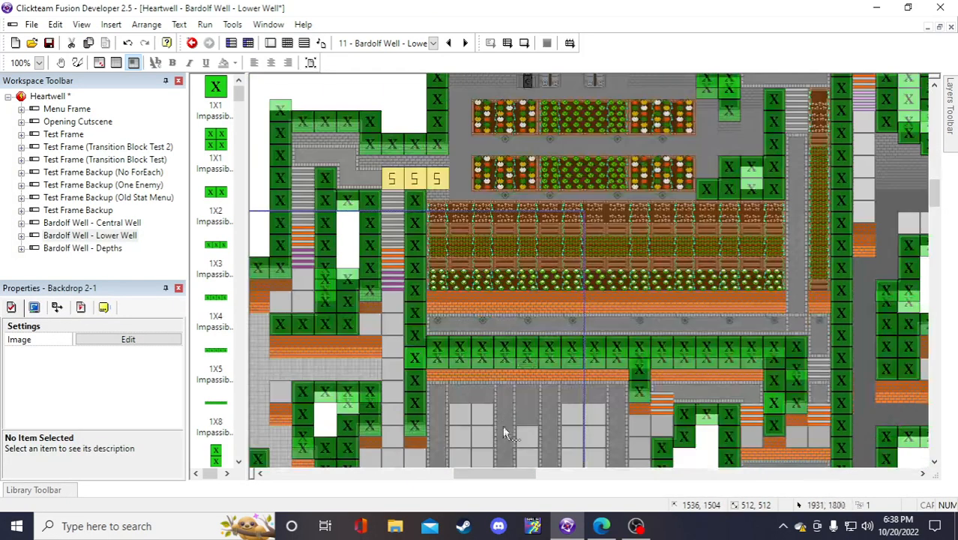
drag(506, 477, 564, 474)
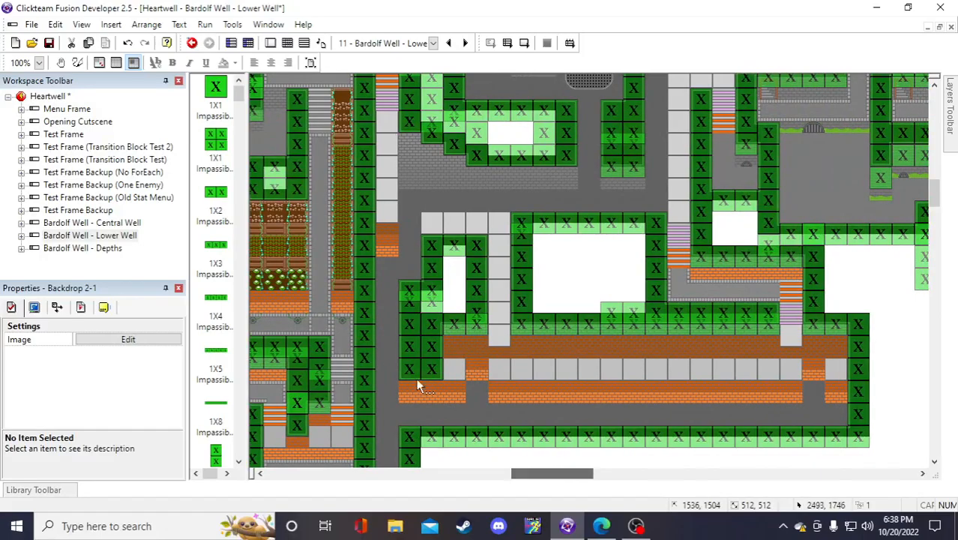
click(339, 411)
click(340, 393)
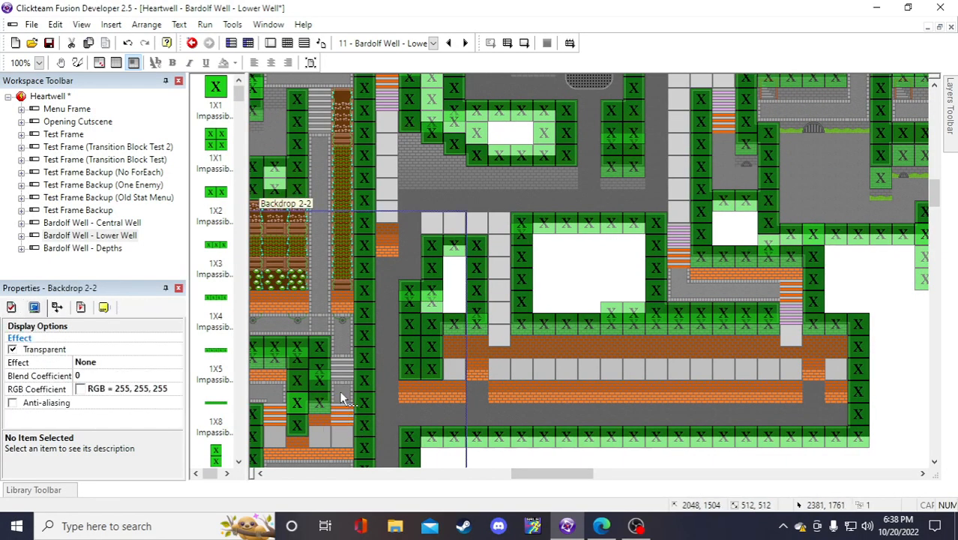
click(283, 420)
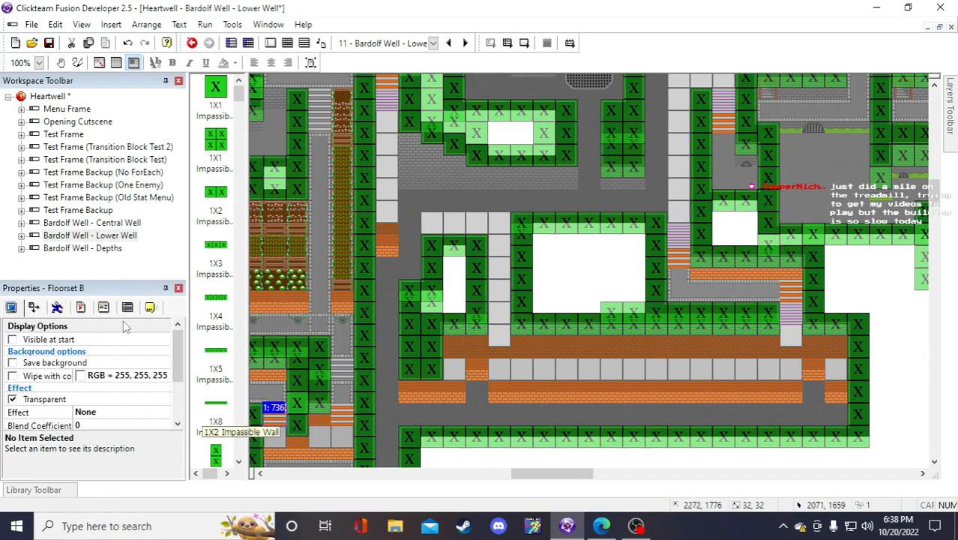
scroll(427, 413, down, 3)
click(726, 407)
drag(547, 473, 510, 473)
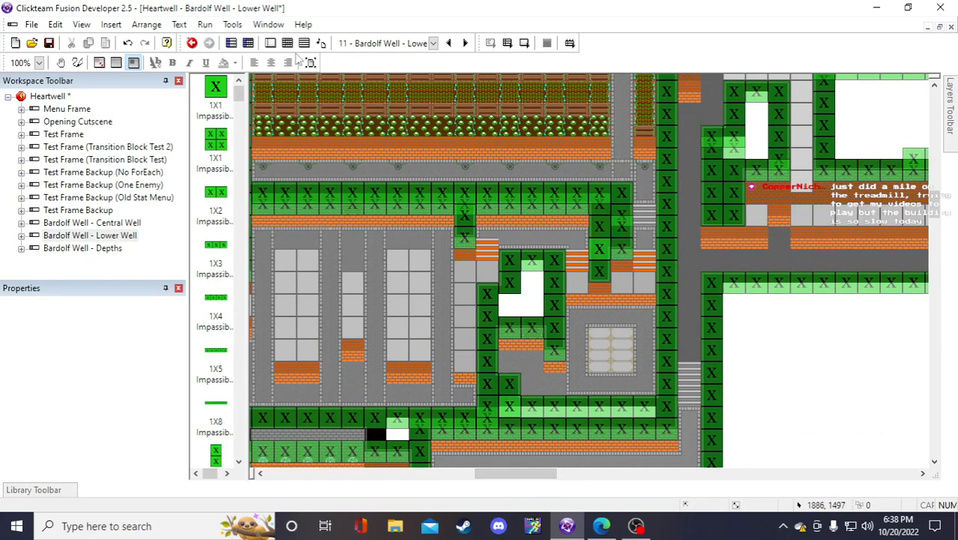
Save the project and run the Lower Well frame, walking the character around the vegetable beds by the water tanks
click(49, 43)
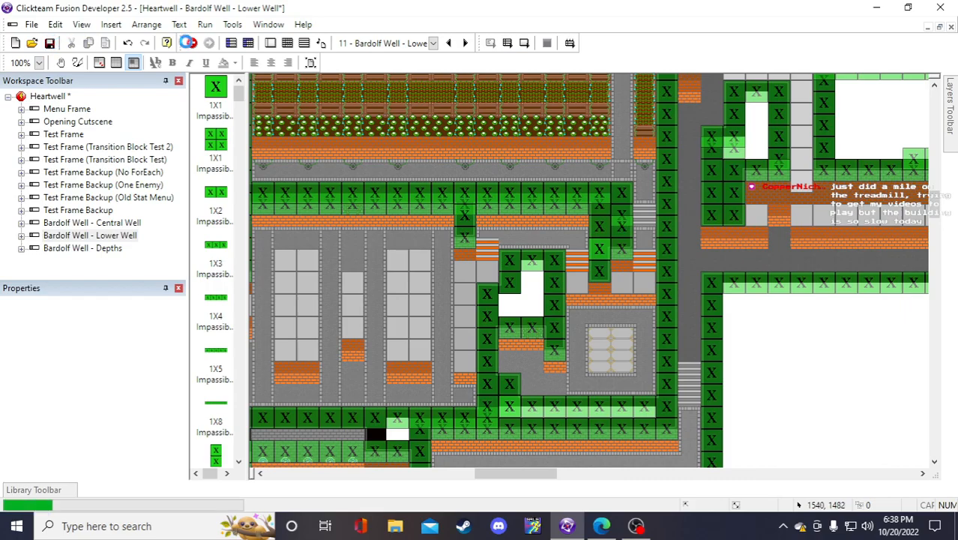
click(525, 42)
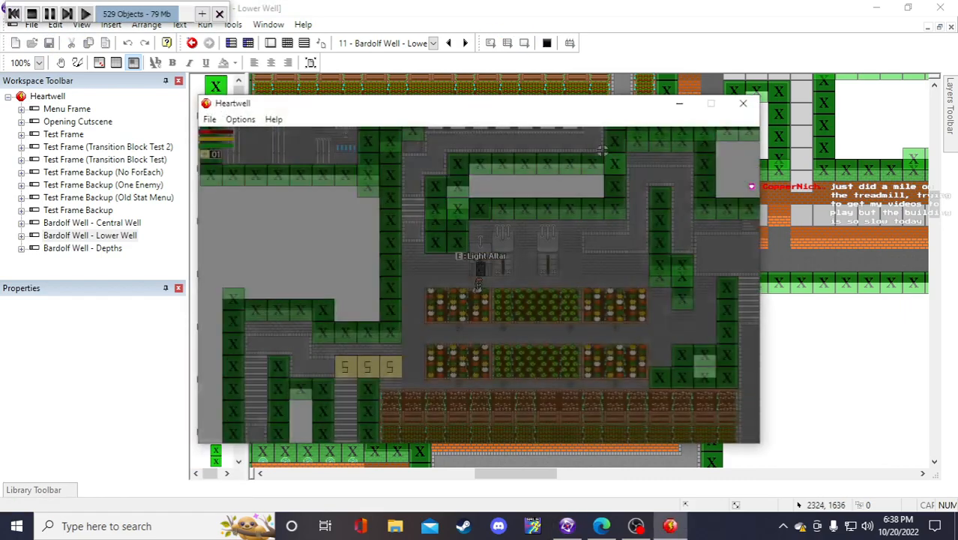
key(s)
key(d)
key(w)
key(d)
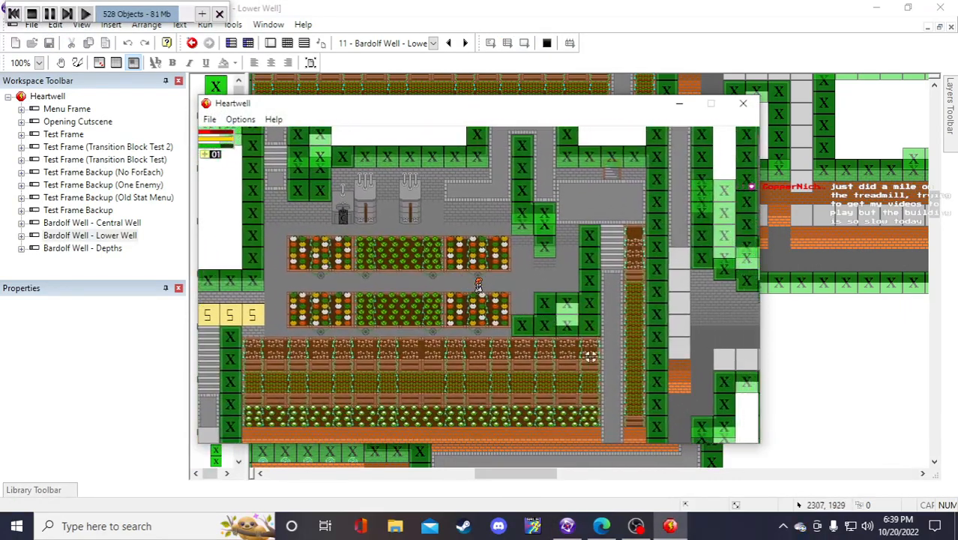
key(a)
key(w)
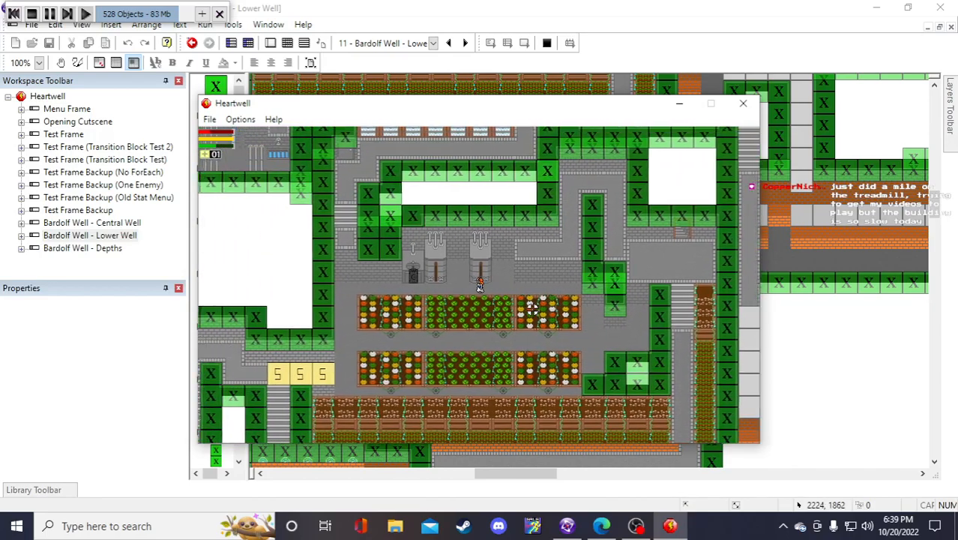
Walk the character up the western stairs from the gardens to the room with the row of shelves
key(w)
key(d)
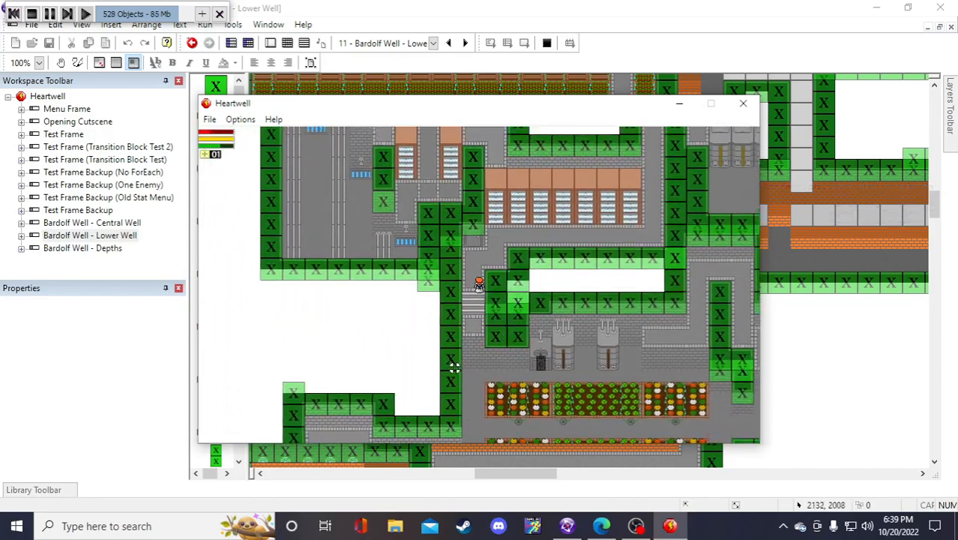
key(w)
key(d)
key(d)
key(w)
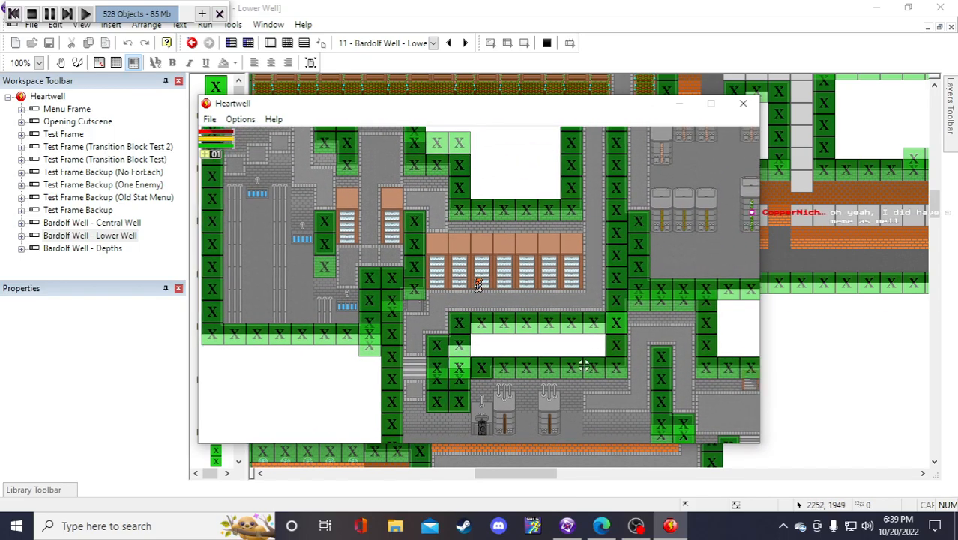
key(w)
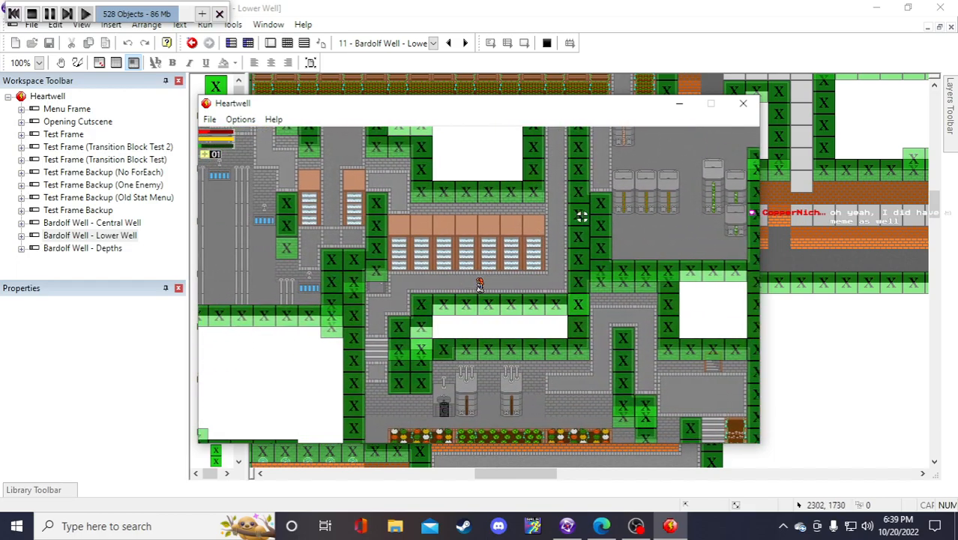
Walk the character down past the crop terraces and the eastern stairs to the grey block landing
key(Down)
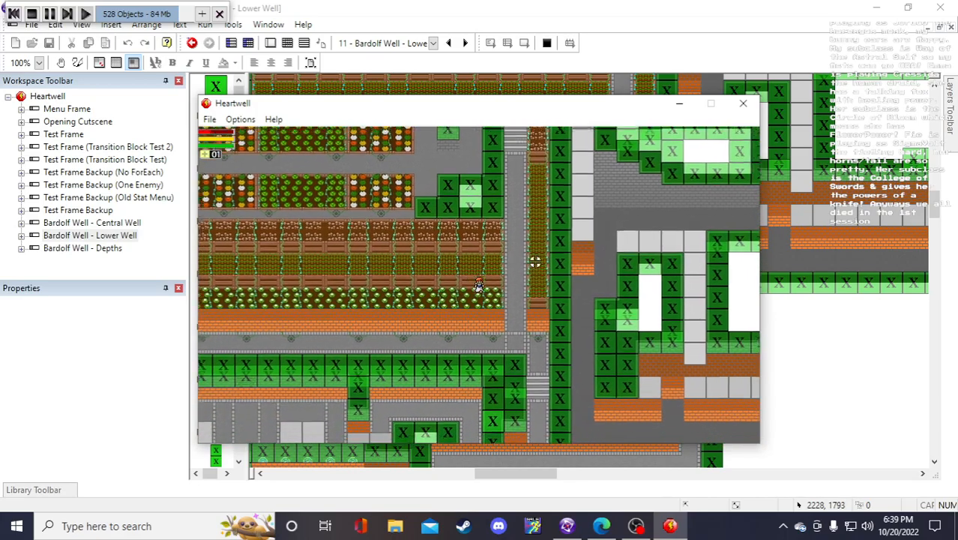
key(d)
key(s)
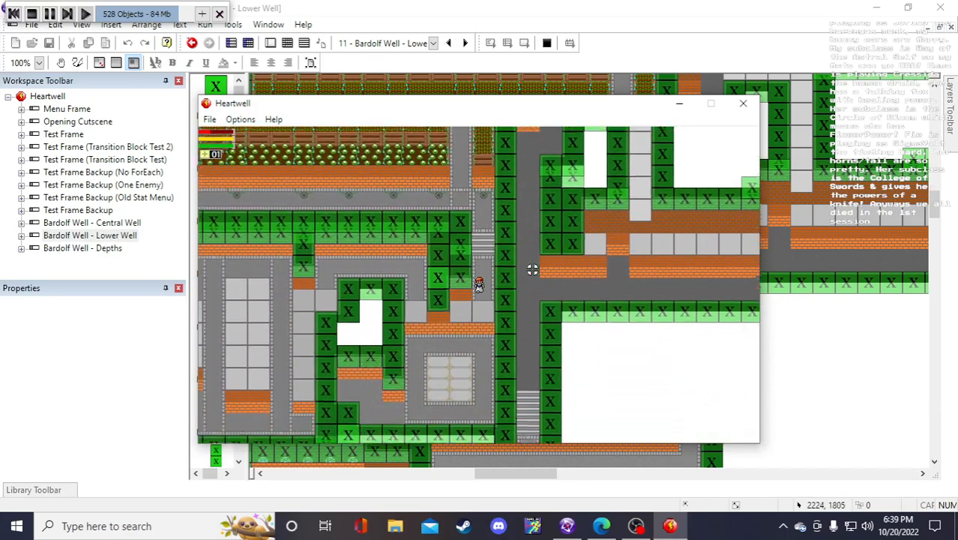
key(w)
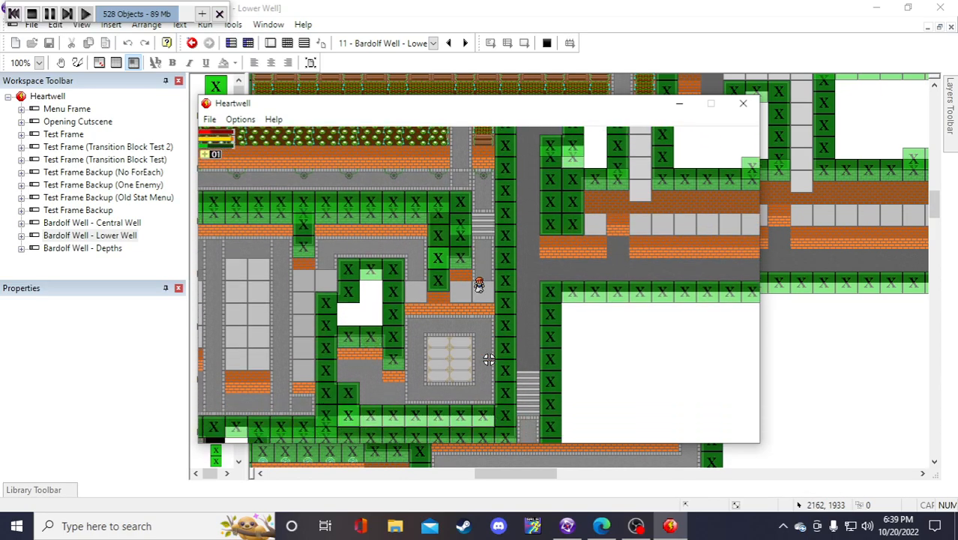
Test the western route from the landing along the upper walkway to the narrow grey block column
key(Left)
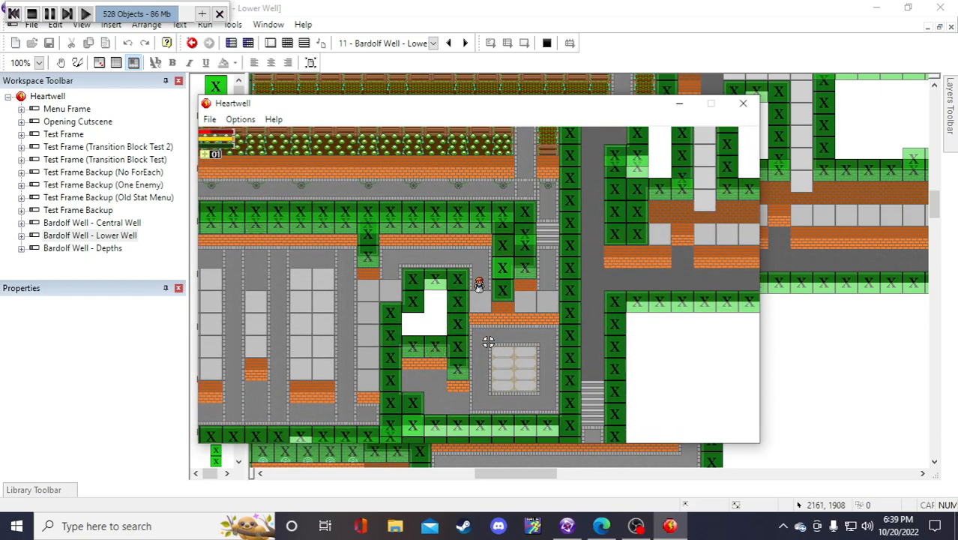
key(Up)
key(Left)
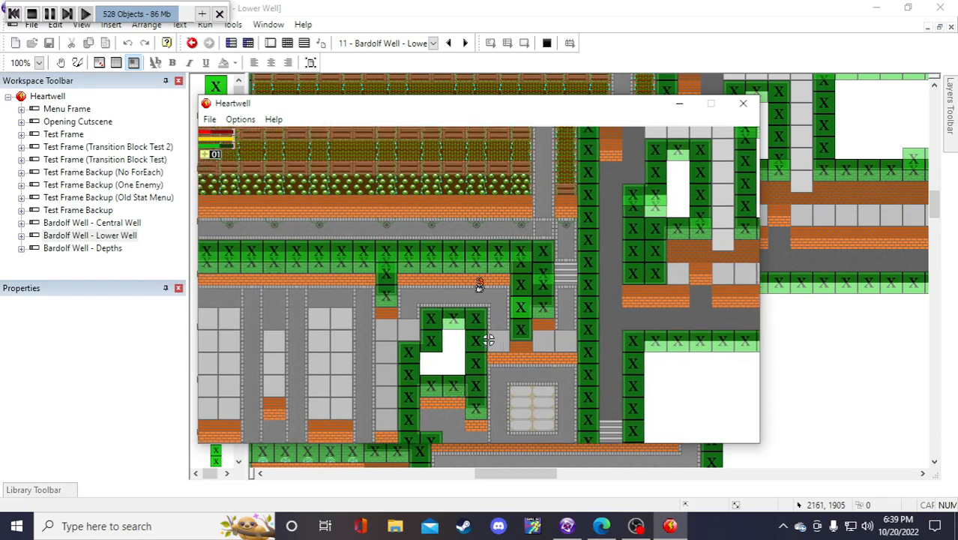
key(Left)
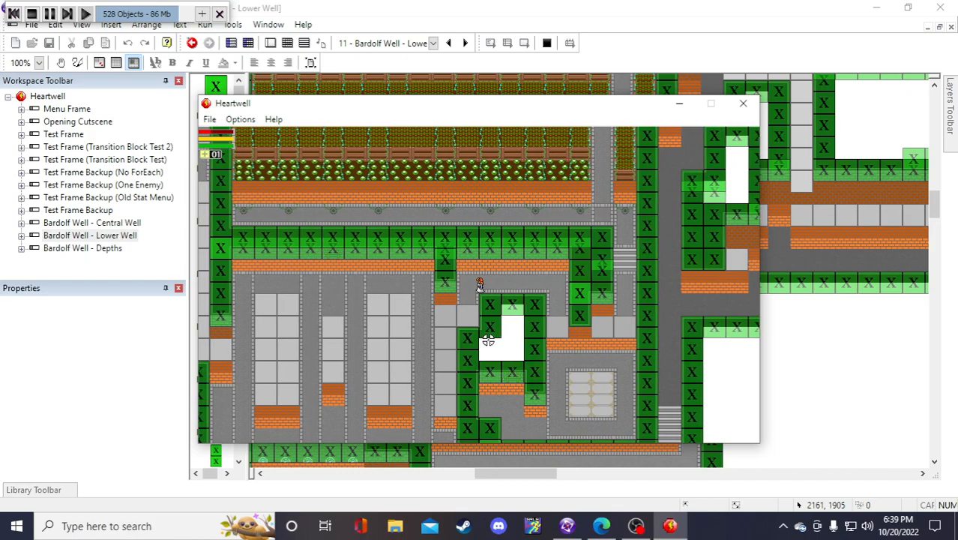
key(Left)
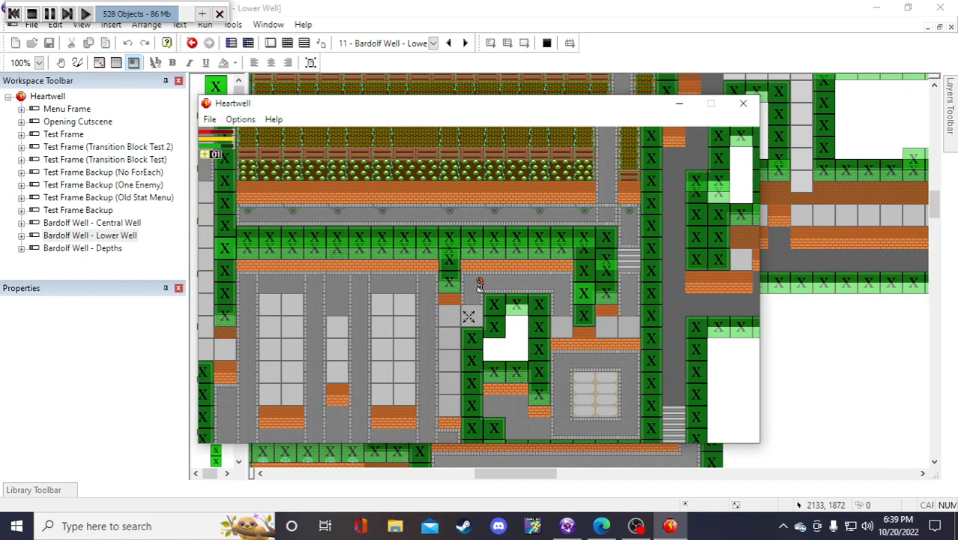
key(Down)
key(Right)
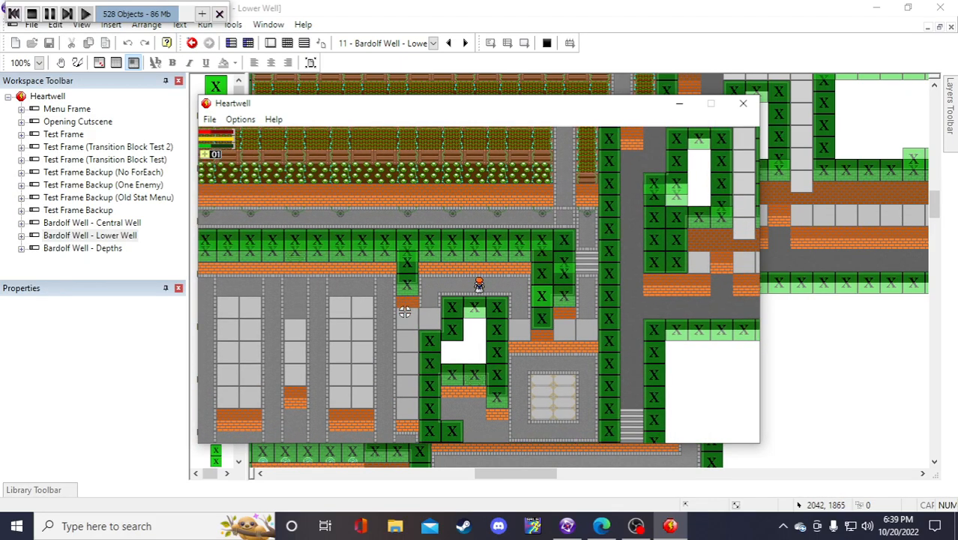
key(Down)
key(Left)
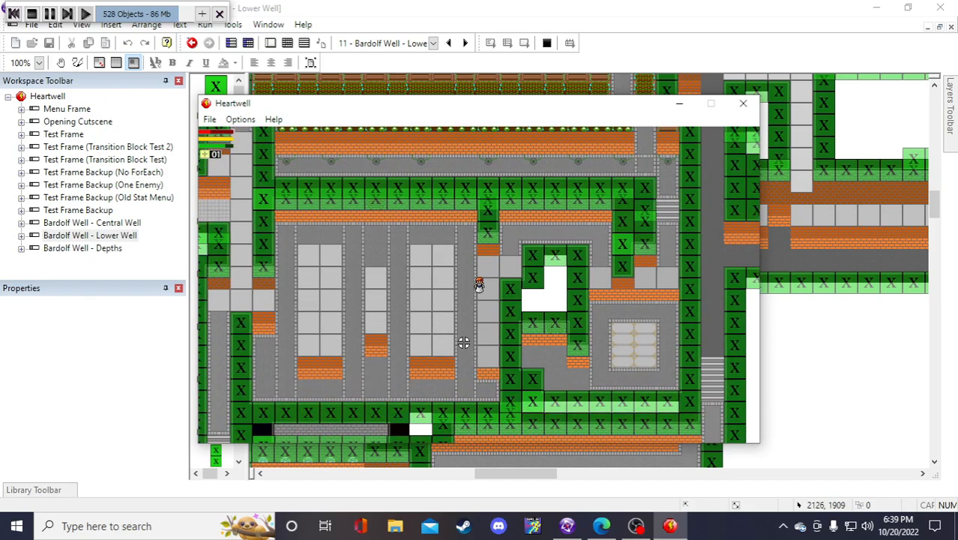
Test the character's movement on top of and beside the eastern wide grey block platform
key(Left)
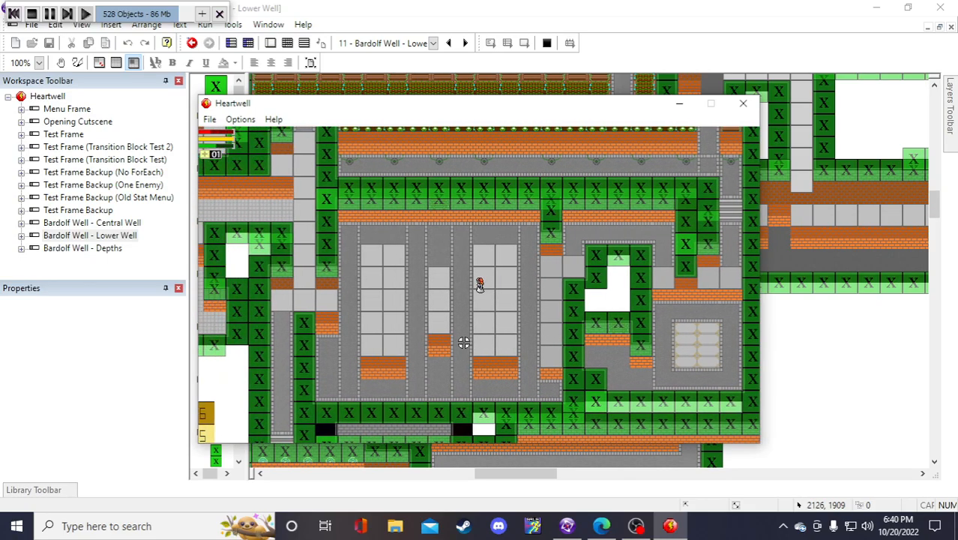
key(Right)
key(Down)
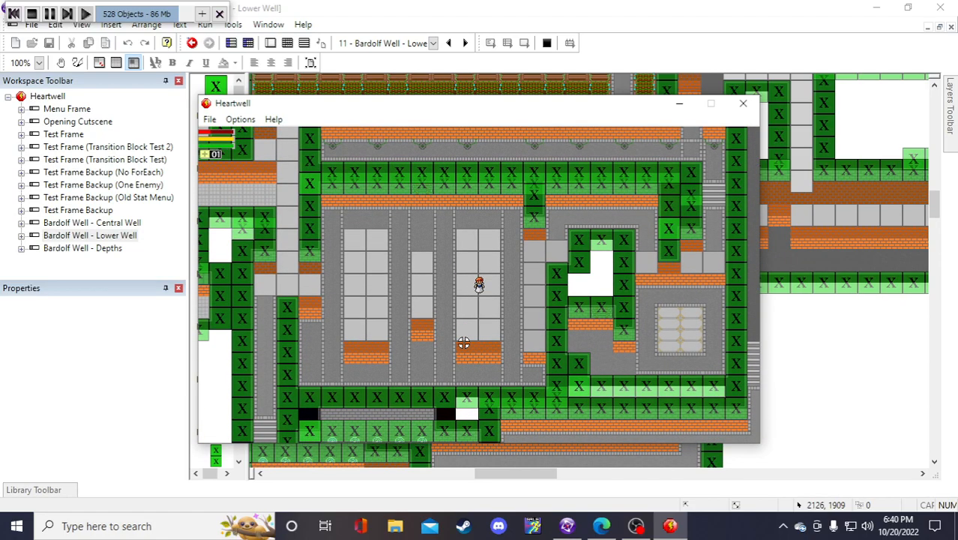
key(Up)
key(Down)
key(Up)
key(Down)
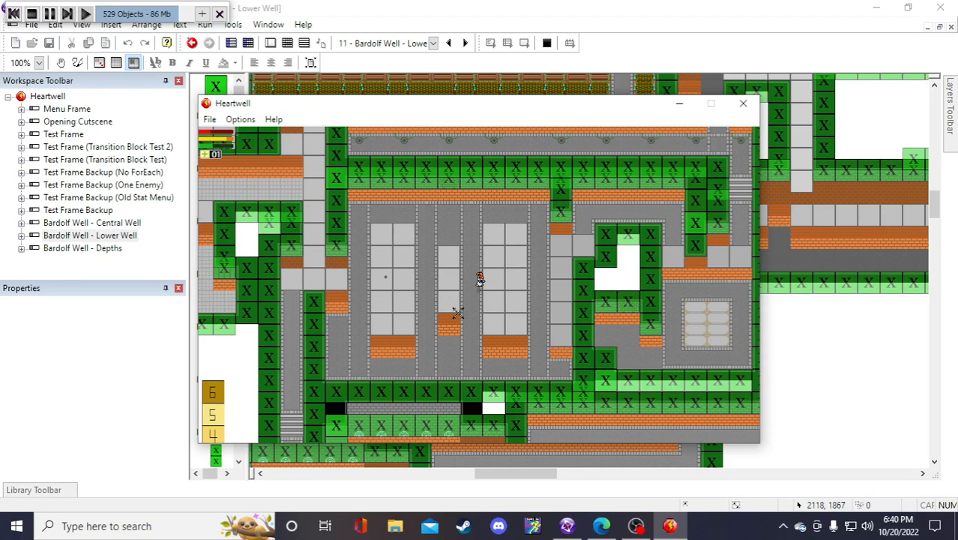
Walk the character across the western grey block platform to the room's northwest corner and along its southern floor
key(Left)
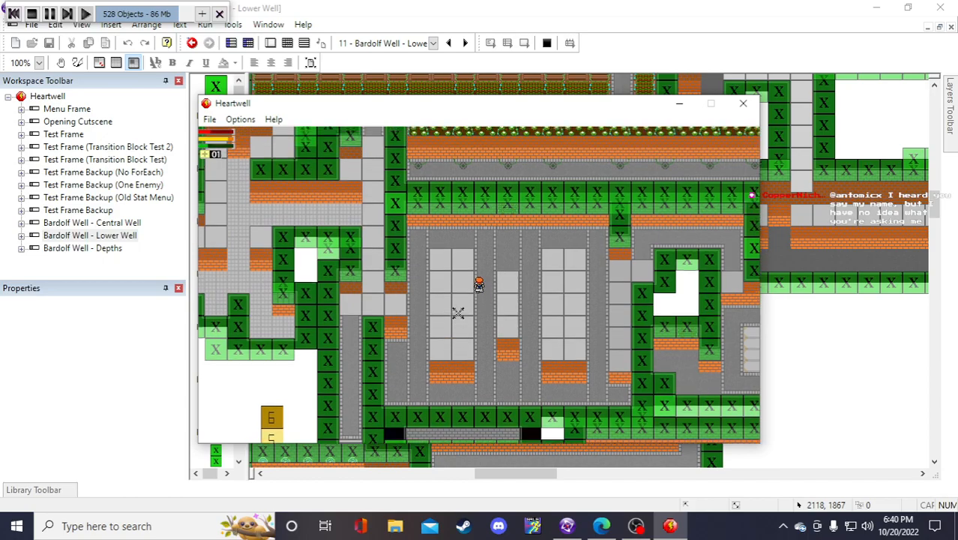
key(Left)
key(Up)
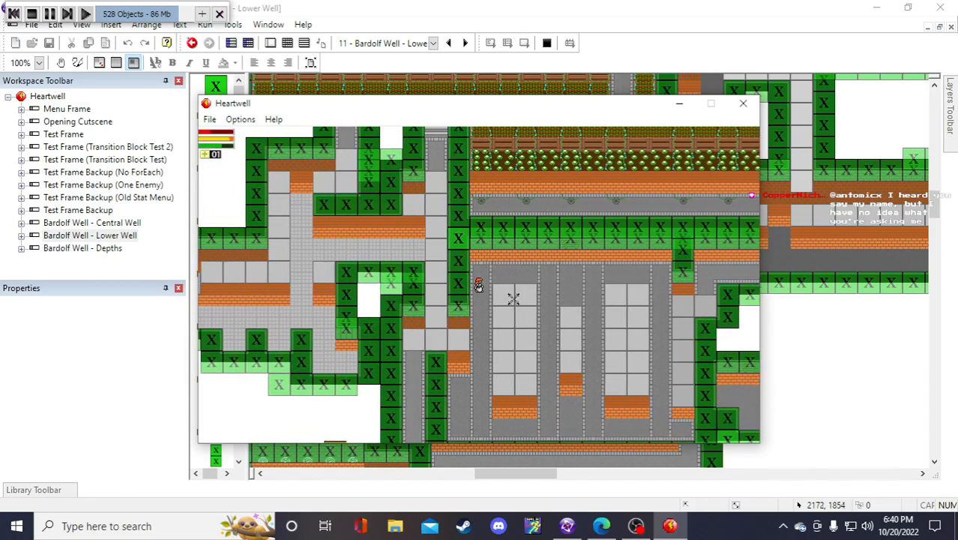
key(Right)
key(Down)
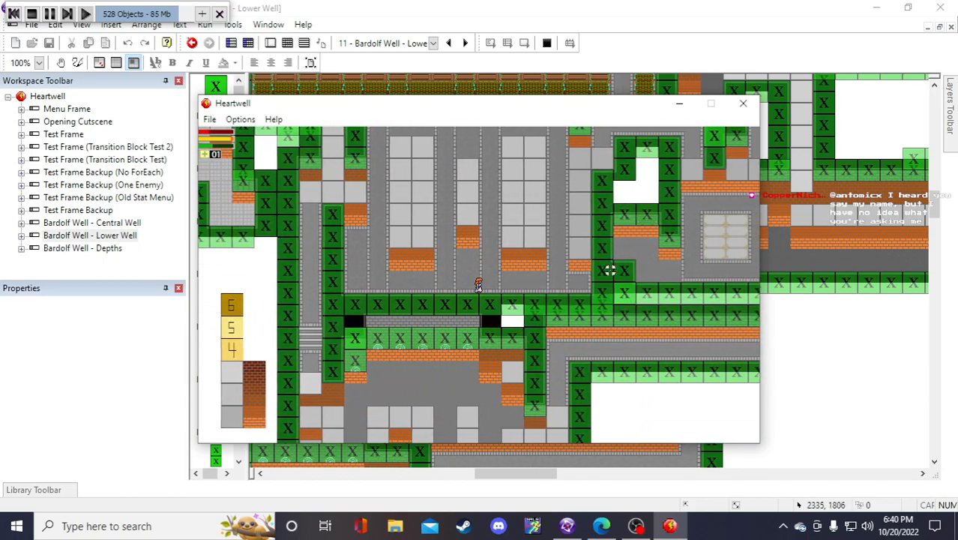
Return the character to the room's eastern side and test moving onto the narrow grey block column
key(Up)
key(Right)
key(w)
key(a)
key(d)
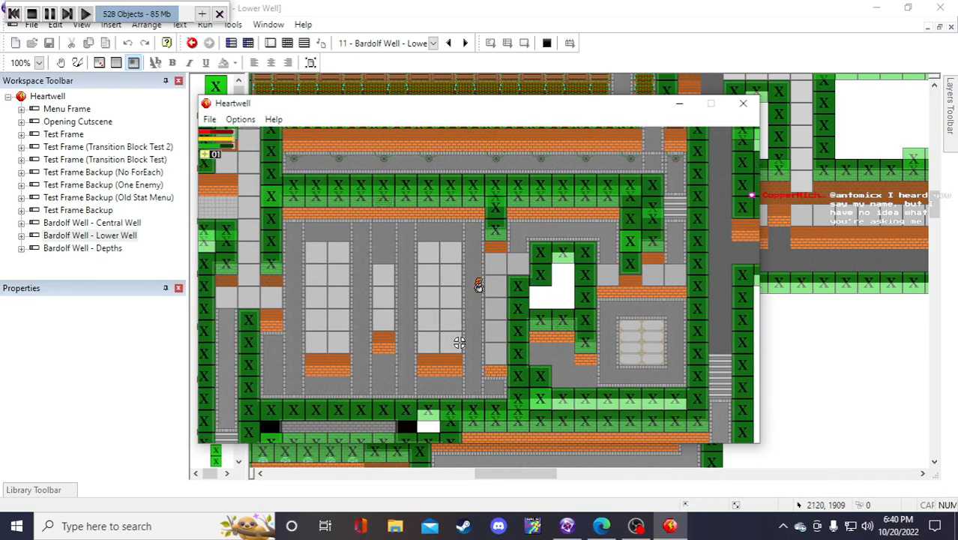
key(d)
key(s)
key(w)
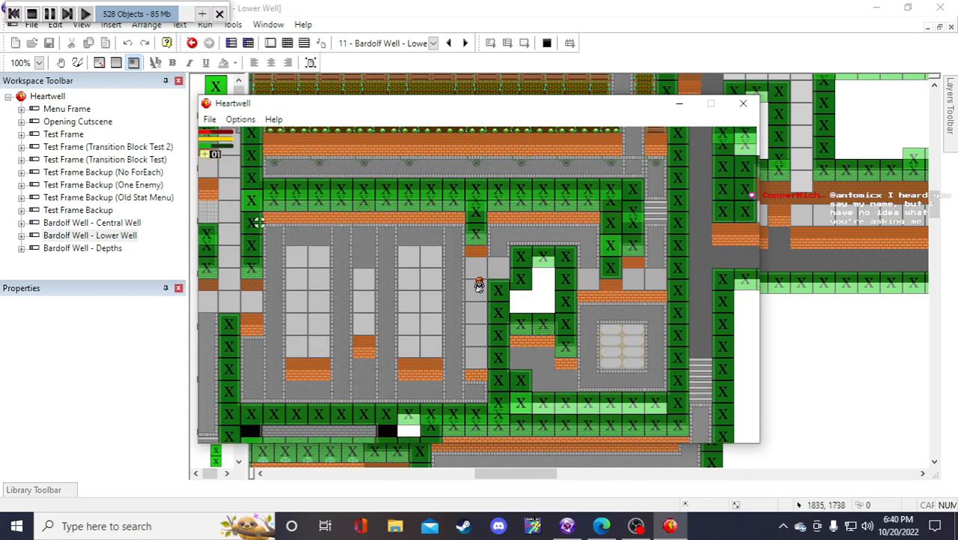
Test crossing west from the narrow eastern grey column over the wide platform and middle column to the western platform
key(a)
key(s)
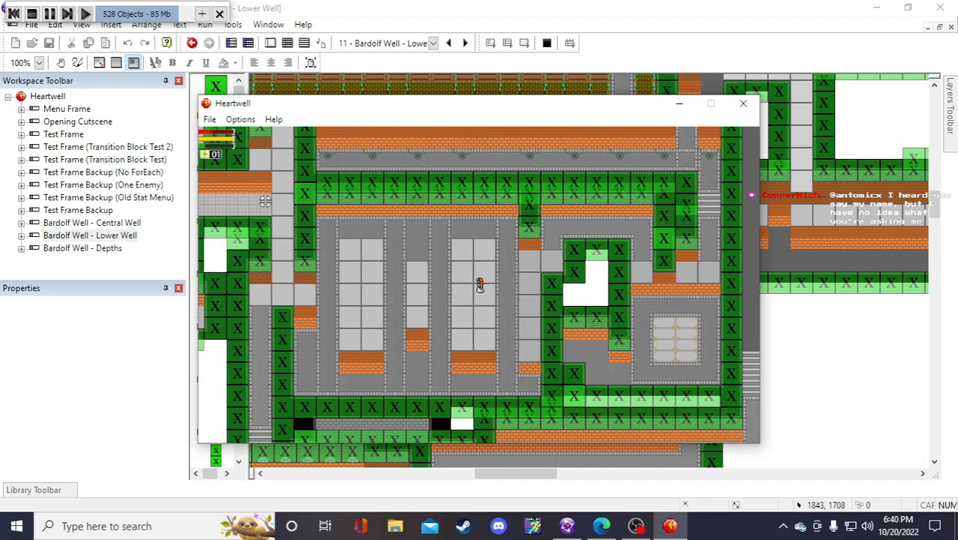
key(s)
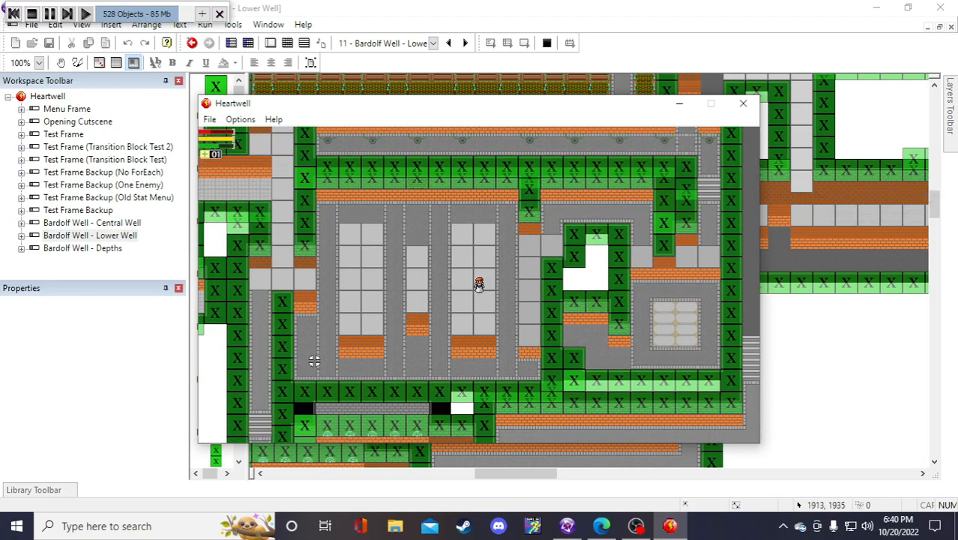
key(w)
key(a)
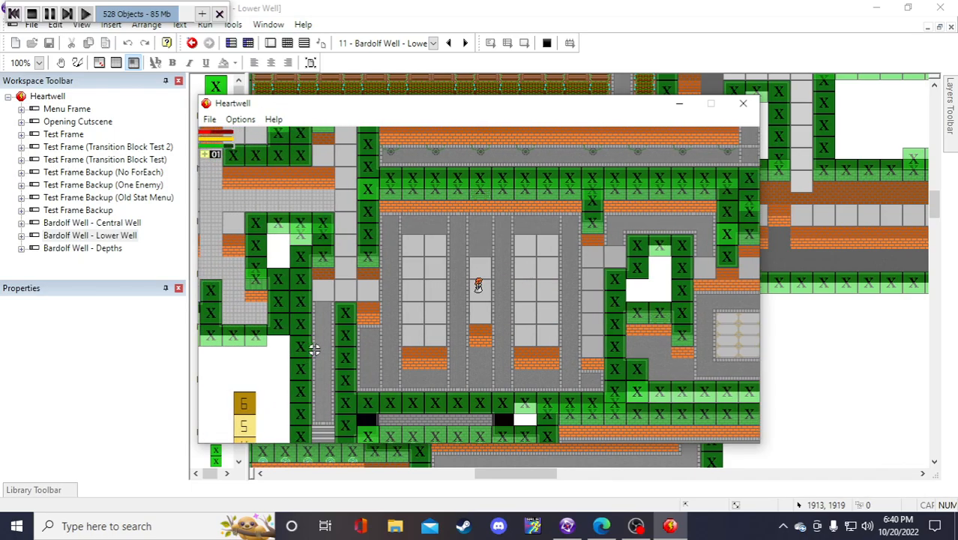
key(a)
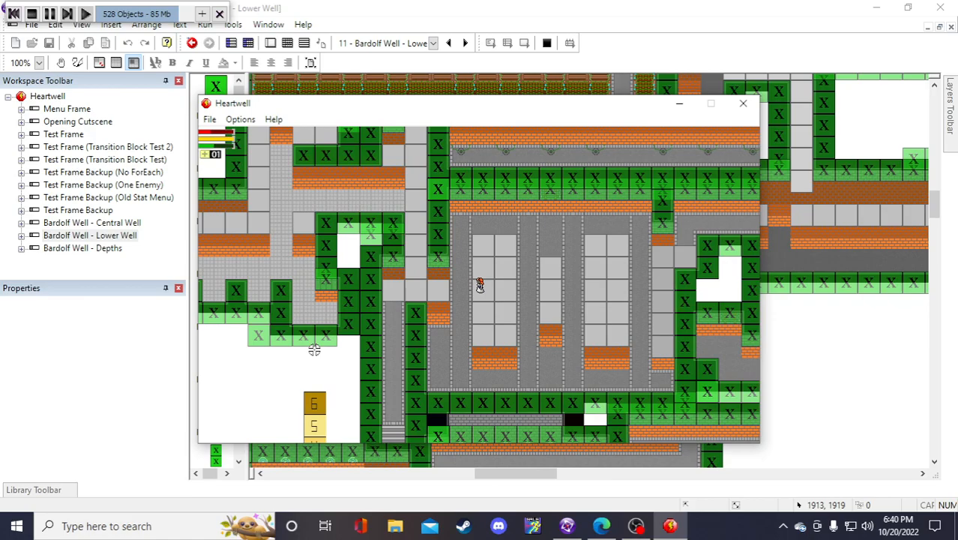
Walk the character off the western platform and south along the western corridor to the foot of its lower stairs
key(a)
key(s)
key(w)
key(s)
key(s)
key(s)
key(w)
key(s)
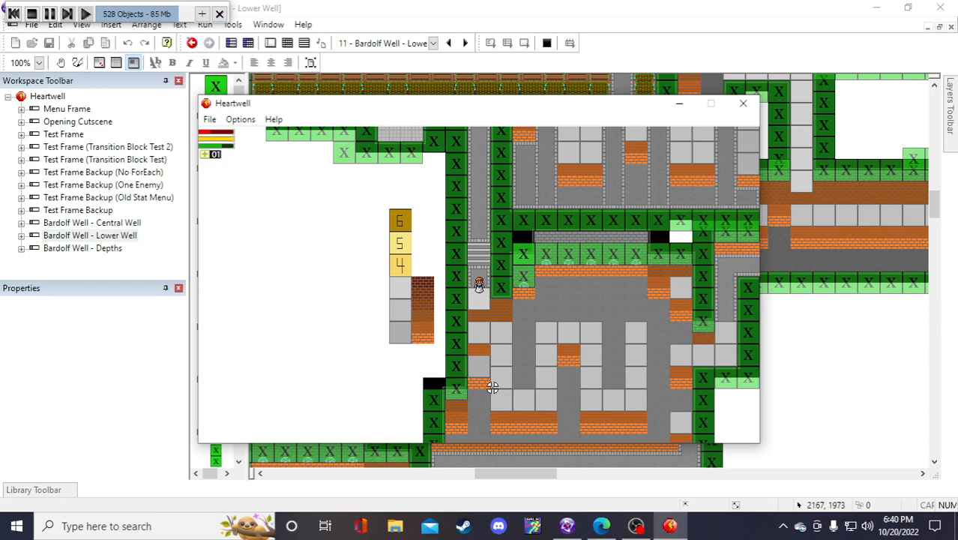
Test the character's movement up and down the western corridor's lower stairs
key(w)
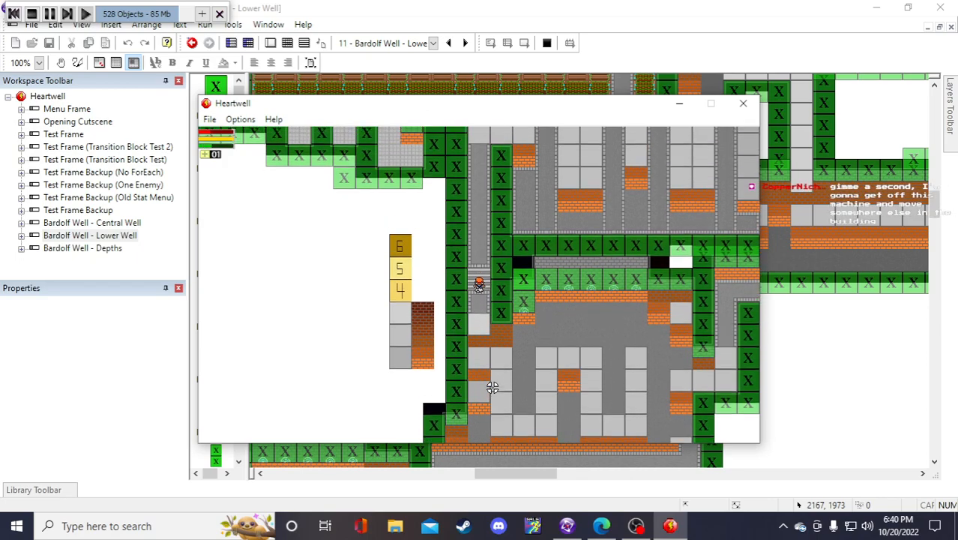
key(s)
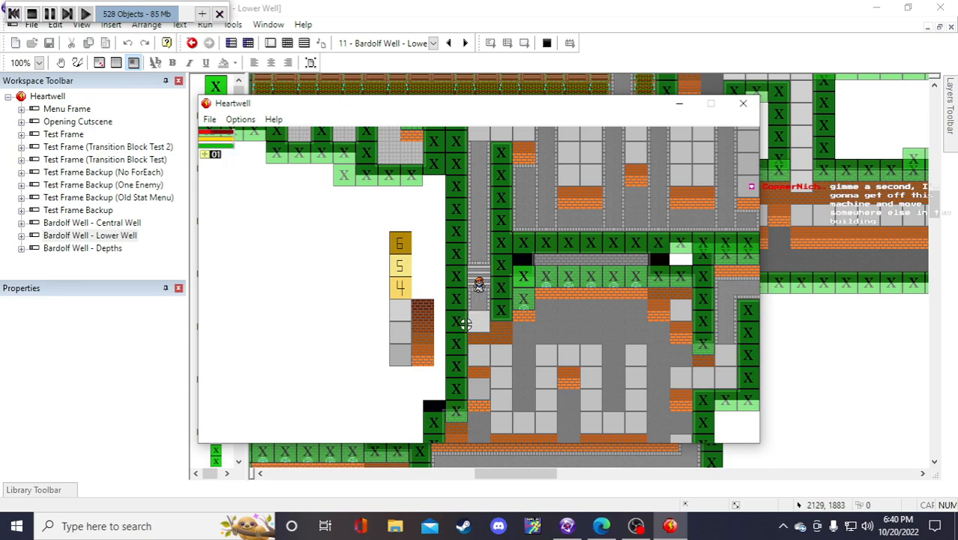
key(s)
key(w)
key(w)
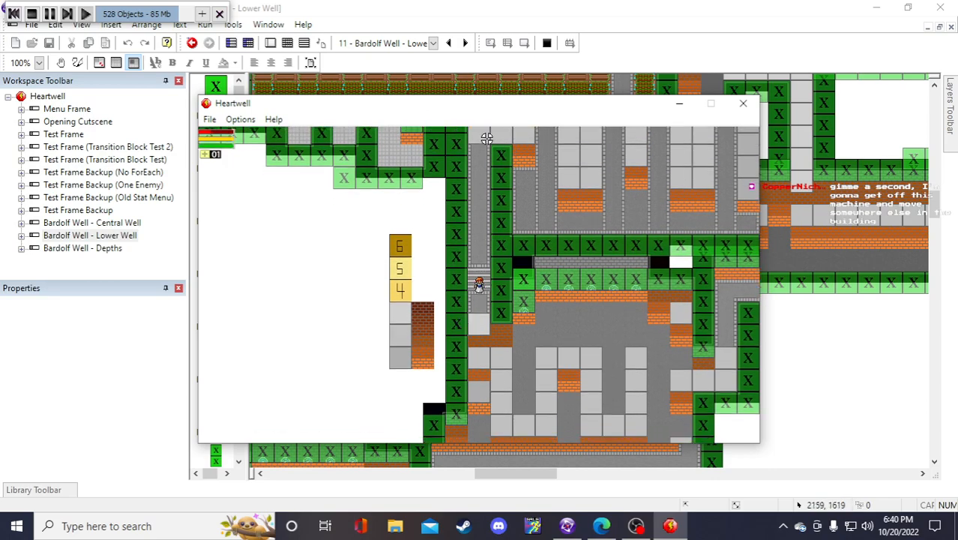
Move the game window aside and examine the western corridor's lower stairs in the Lower Well frame editor
drag(446, 111, 600, 109)
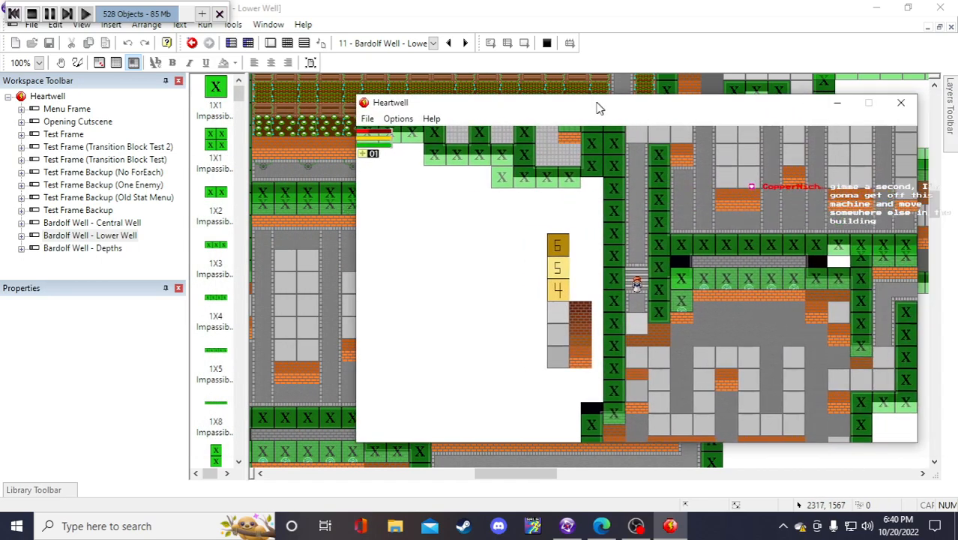
click(566, 526)
drag(539, 472, 515, 474)
scroll(508, 403, down, 3)
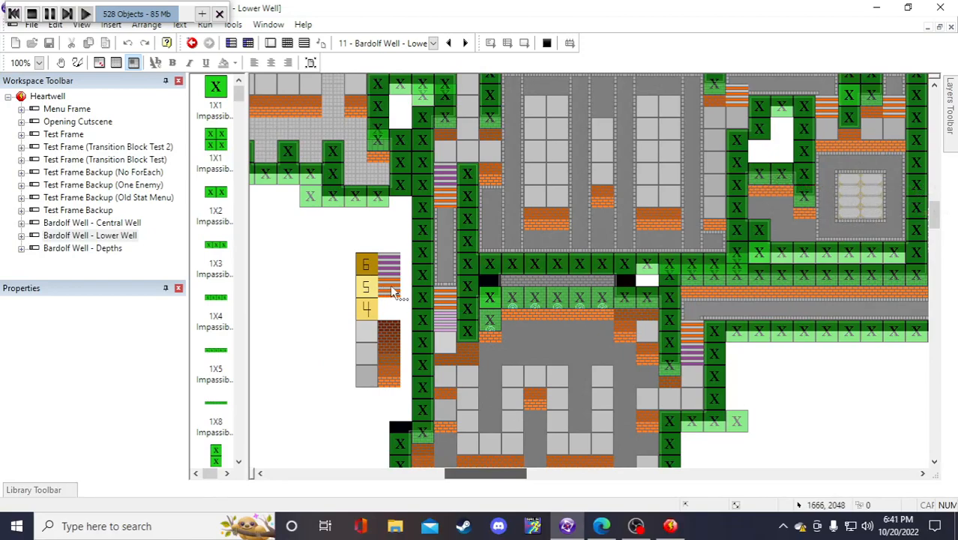
Return to the running game, retest the step up onto the lower stairs and close the playtest
click(670, 526)
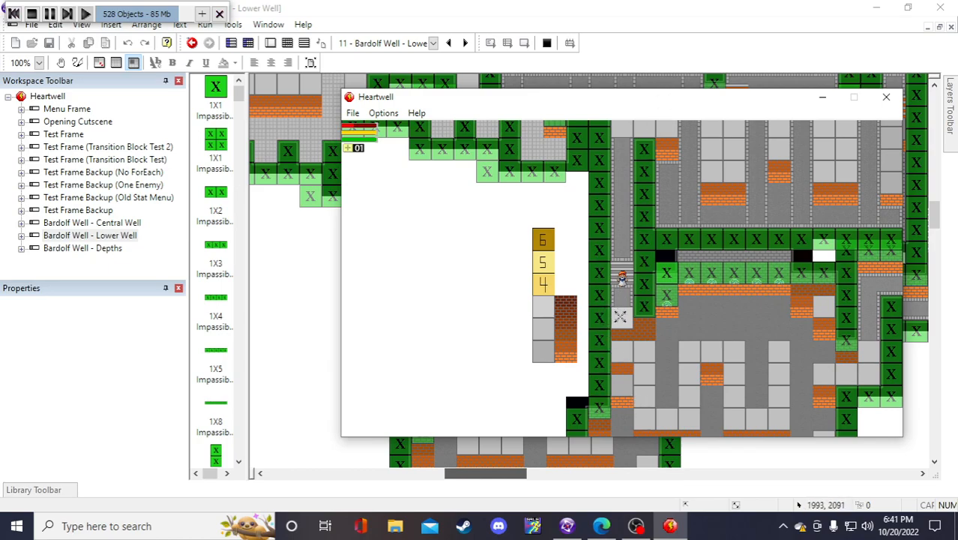
key(Up)
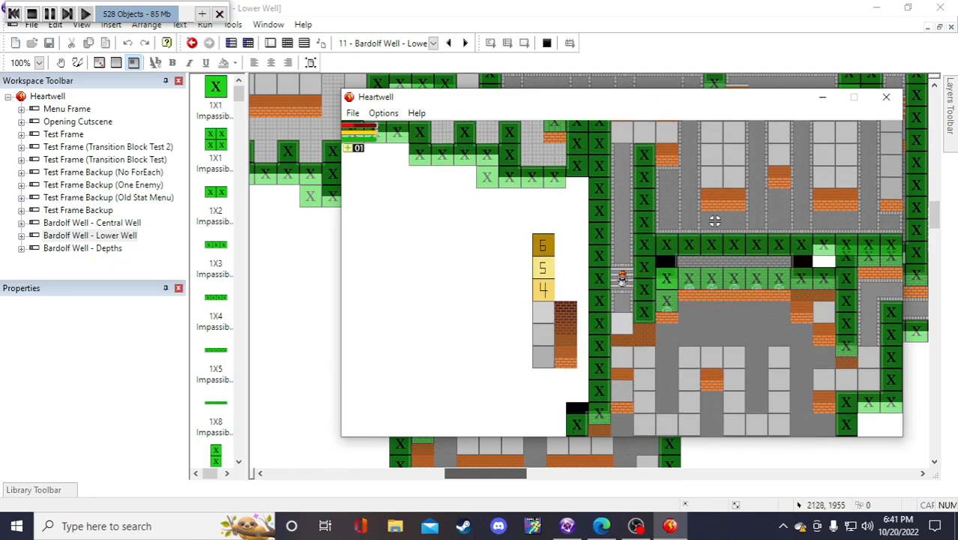
click(886, 97)
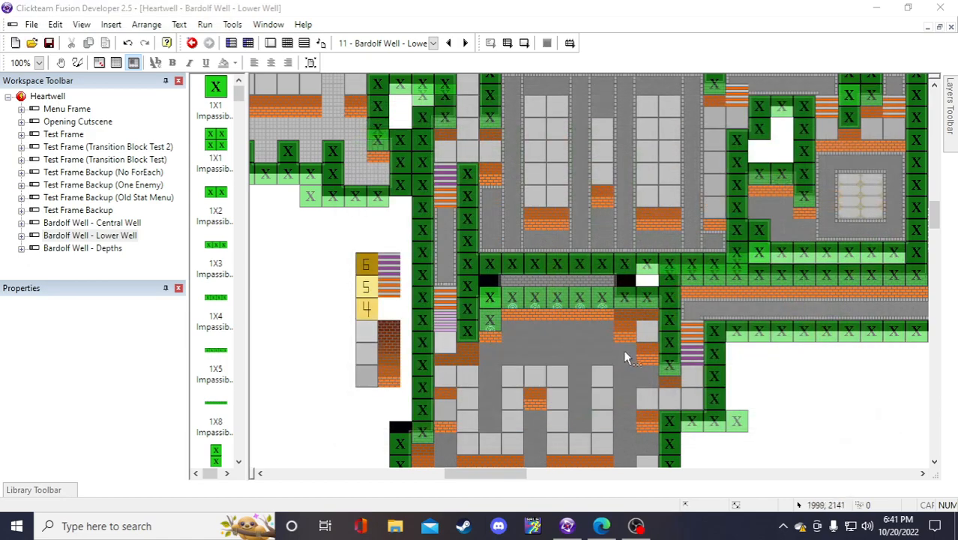
Check the Z Axis Height values of the Floorset tiles on the western corridor's upper and lower stairs
click(450, 327)
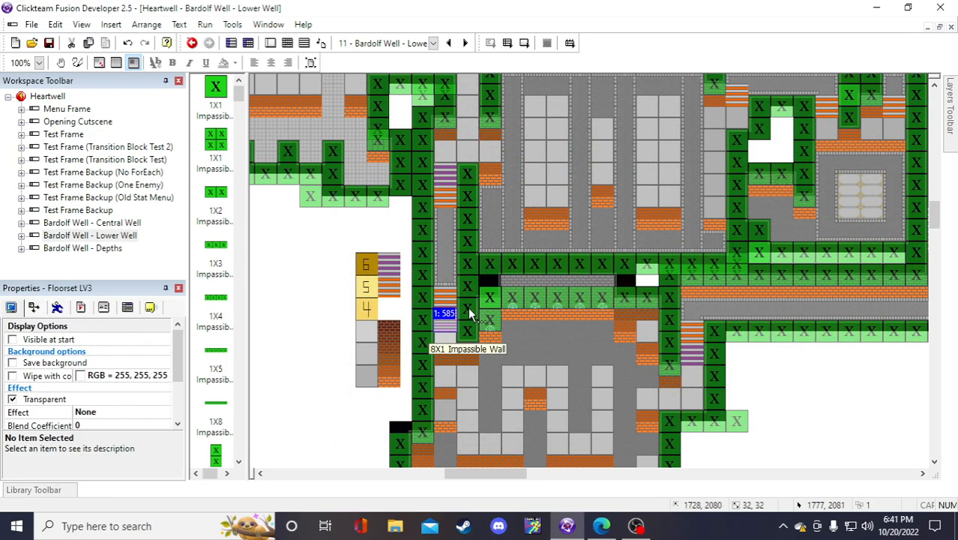
click(447, 306)
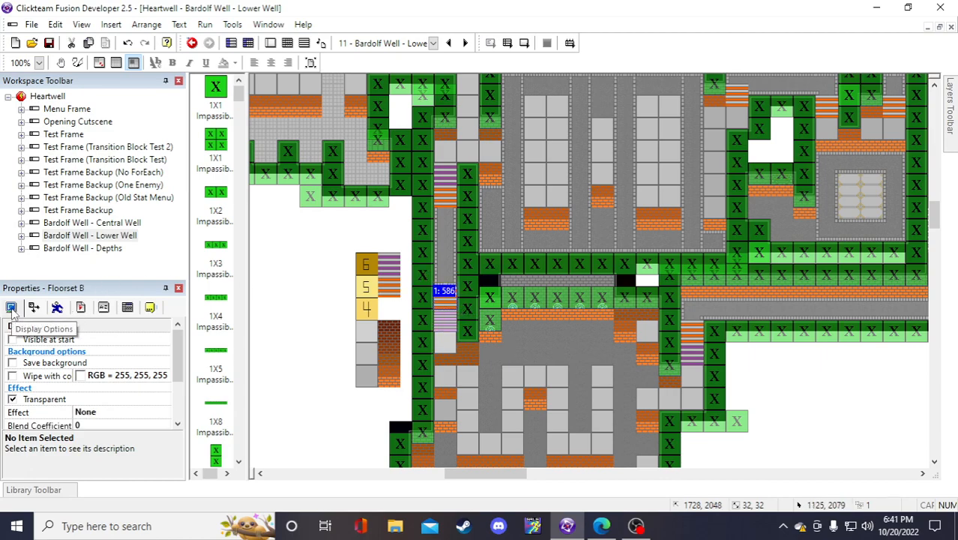
click(103, 308)
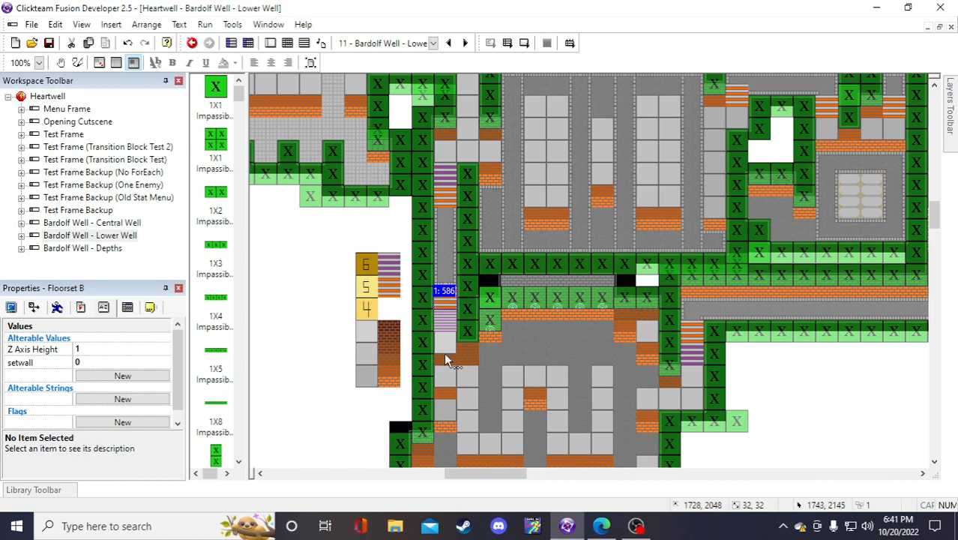
click(447, 193)
click(448, 183)
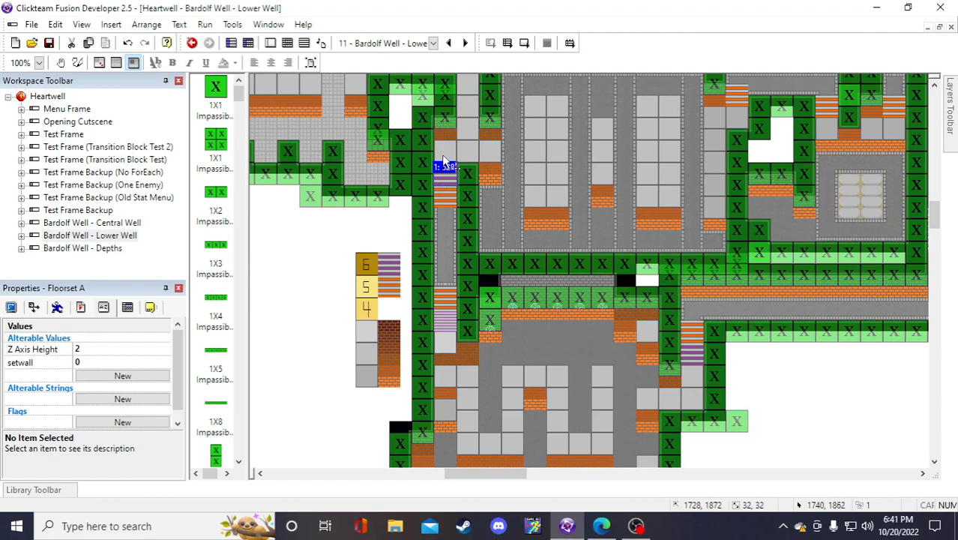
click(446, 306)
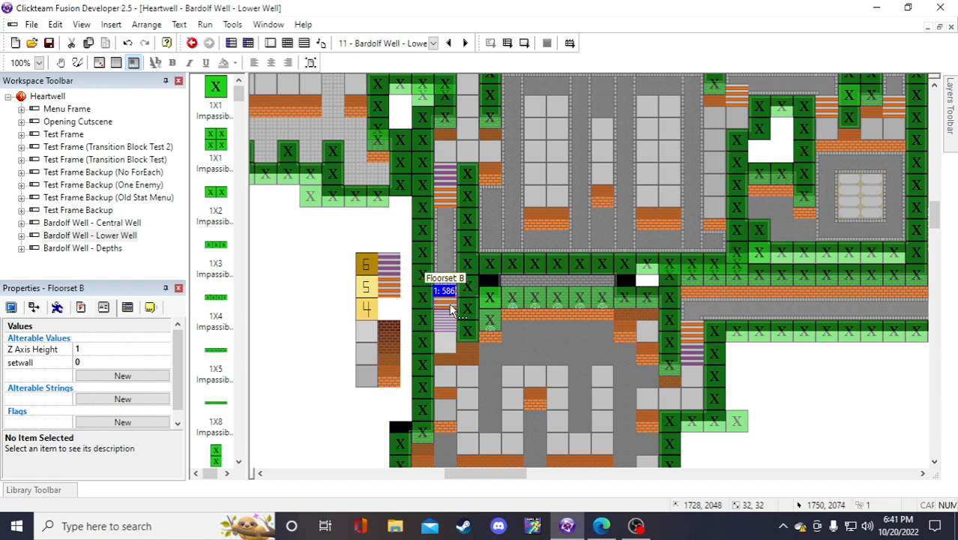
Delete the western corridor's upper and lower Floorset B tiles and move the upper Floorset A tile onto the lower stairs
key(Delete)
click(446, 193)
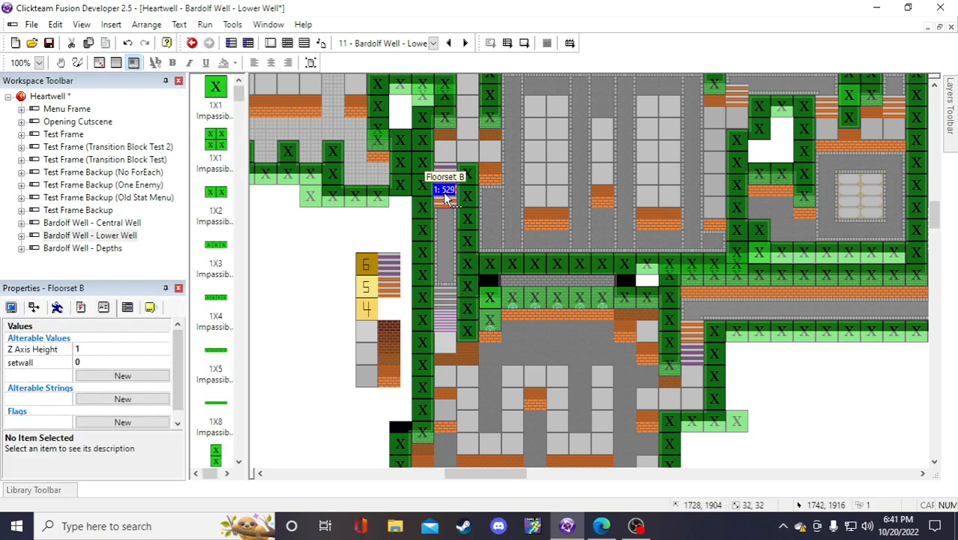
key(Delete)
click(445, 169)
drag(447, 278, 445, 297)
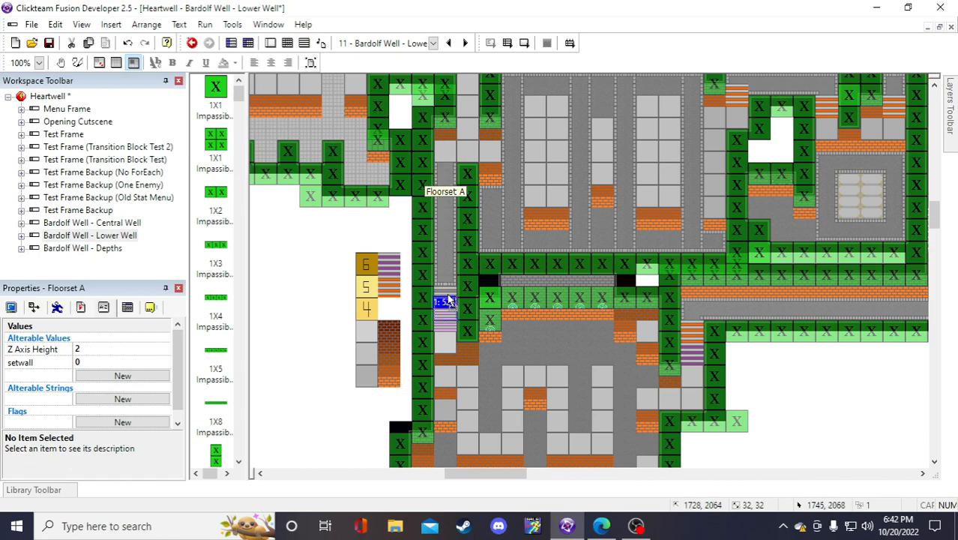
Duplicate the Floor Tile LV 2 at the western corridor's north end in one column down to the lower stairs
click(448, 156)
right_click(448, 155)
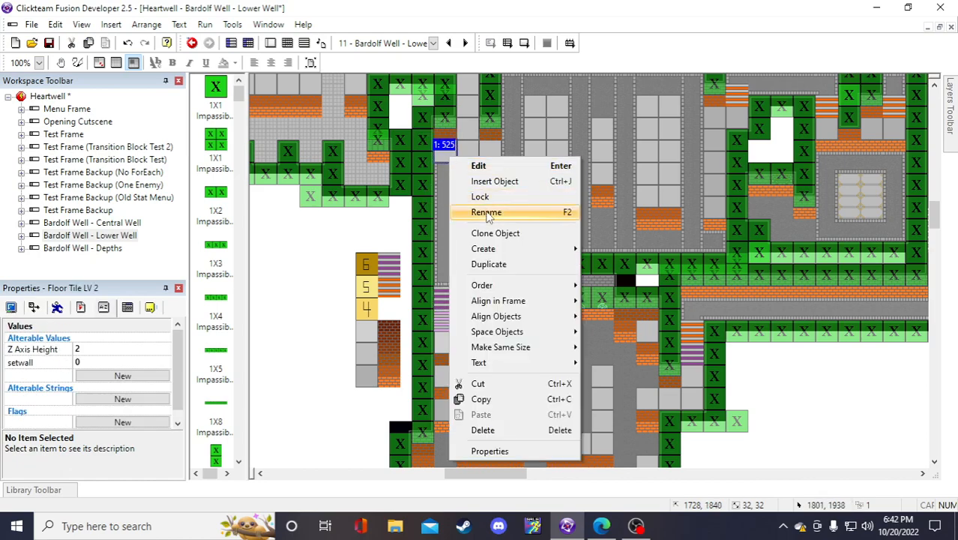
click(491, 264)
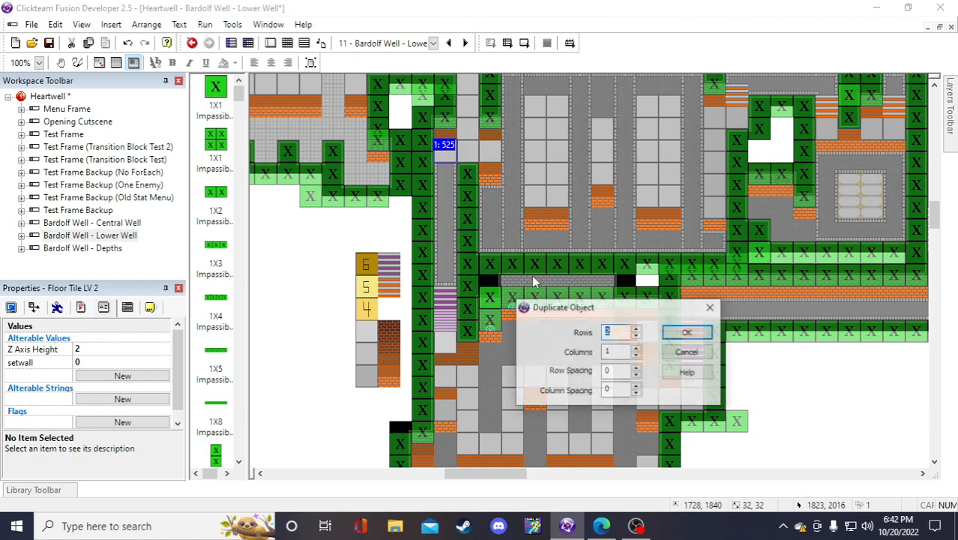
double_click(636, 329)
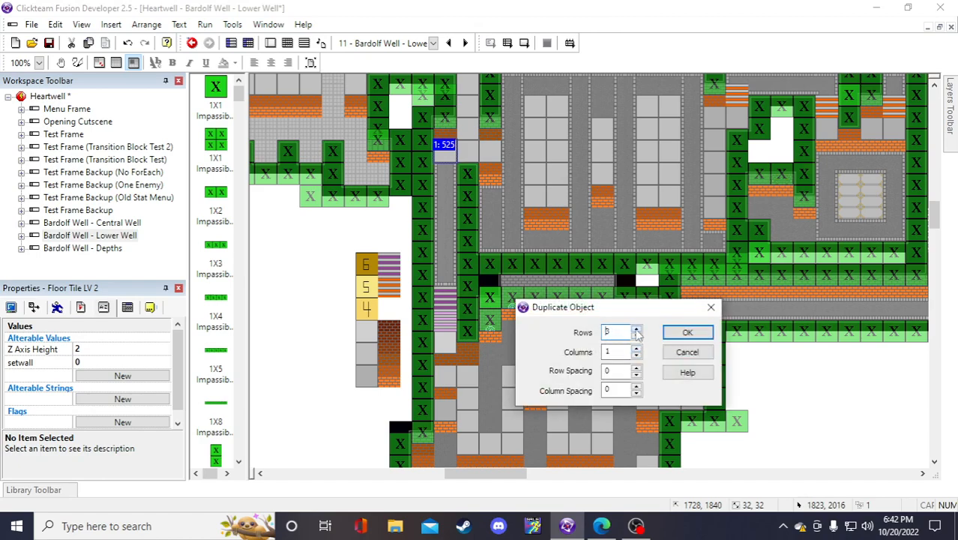
click(687, 332)
Realign the Floorset A tile on the lower stairs directly below the column of Floor Tile LV 2 copies and clear the selection
click(447, 295)
drag(439, 300, 380, 297)
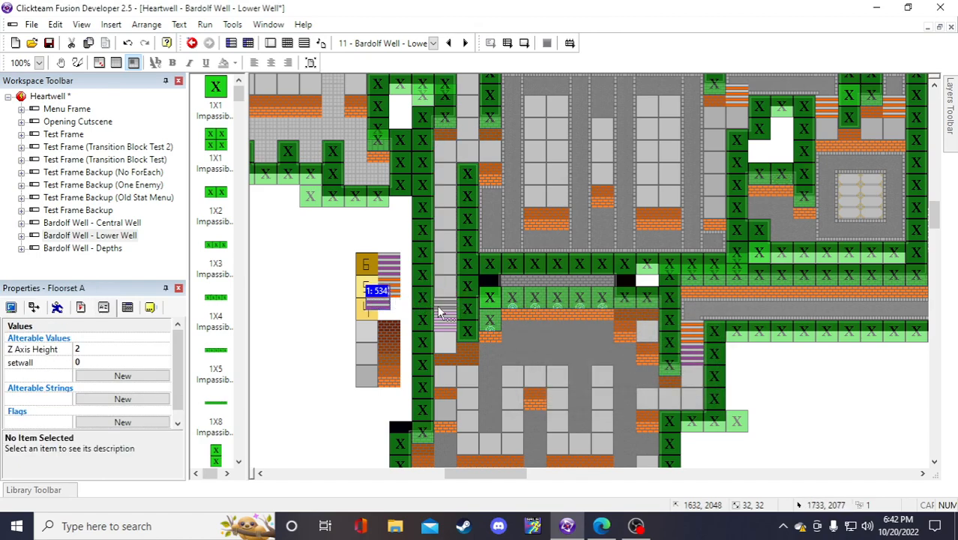
click(446, 286)
click(379, 300)
drag(379, 299, 456, 304)
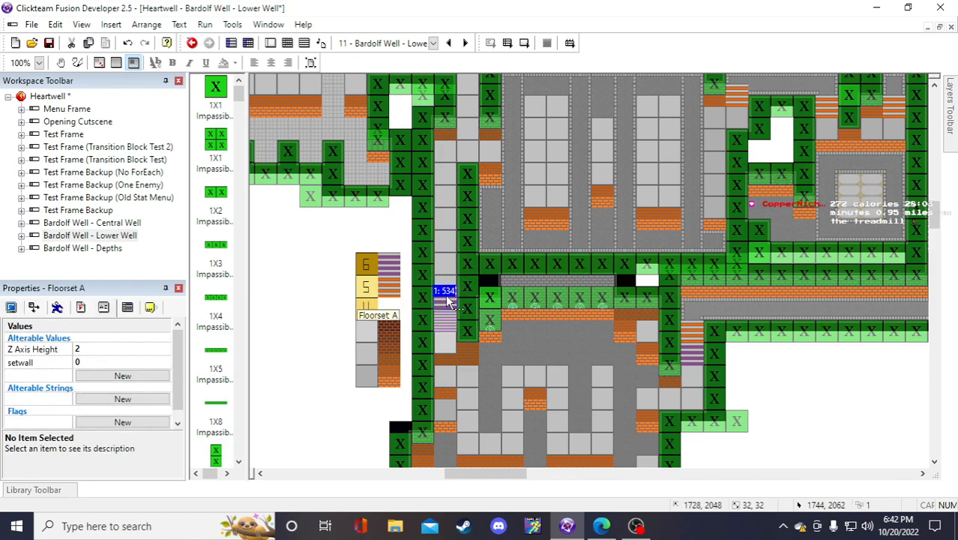
click(457, 291)
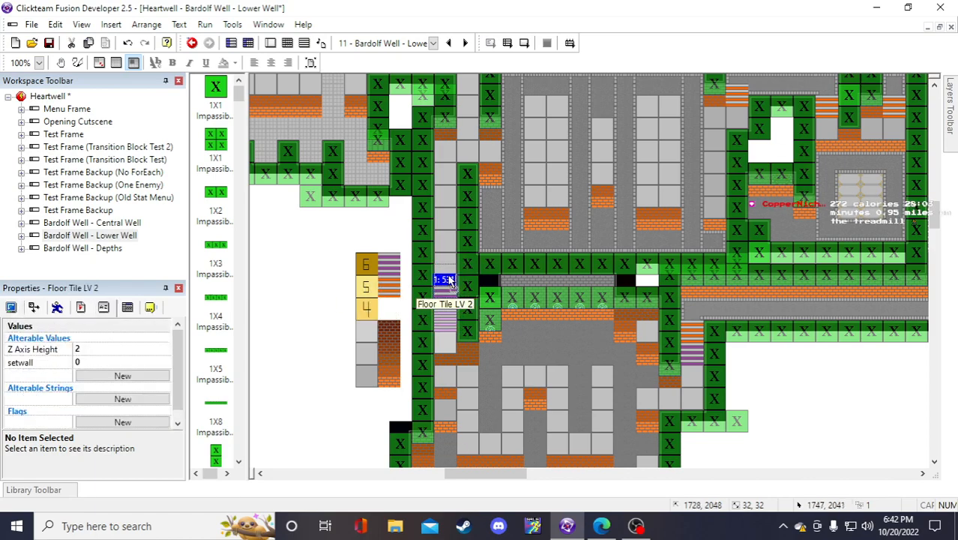
click(310, 238)
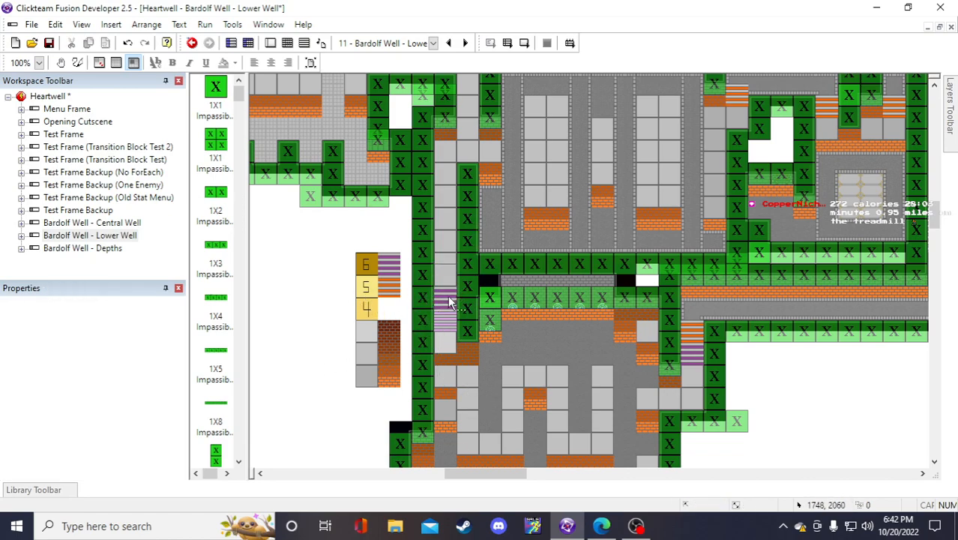
click(696, 341)
click(776, 390)
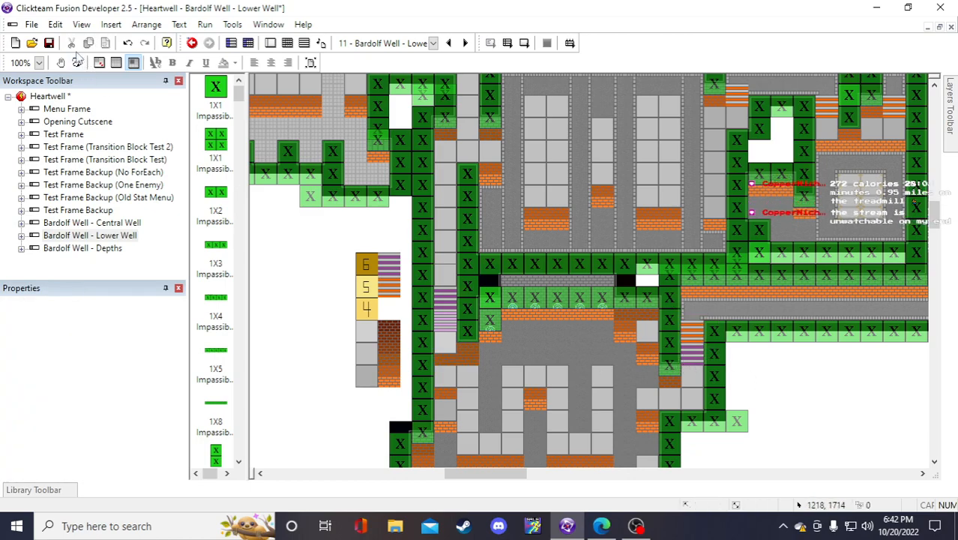
Examine the Z Axis Height of the Floor Tile LV 5 landing and the Floorset tiles on the northern stairs
scroll(458, 430, up, 5)
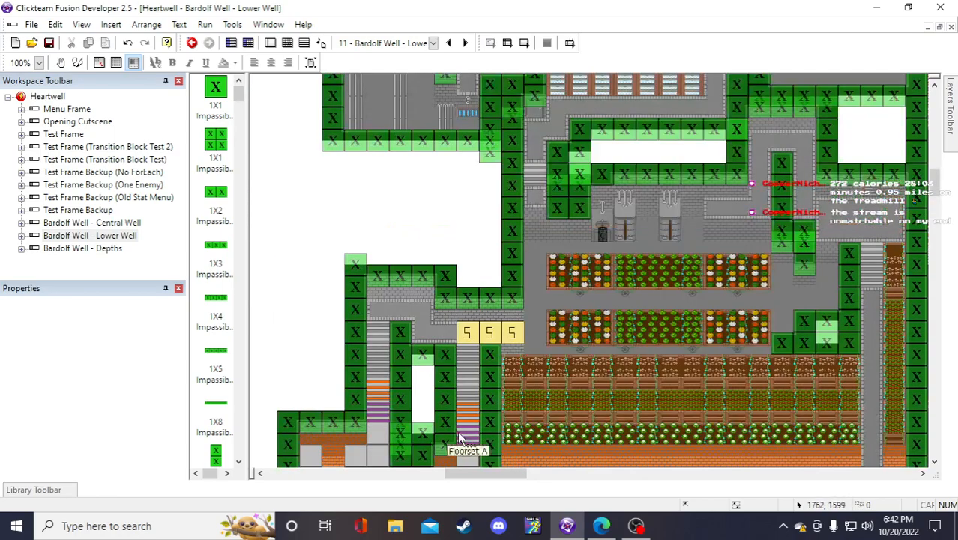
scroll(457, 434, down, 2)
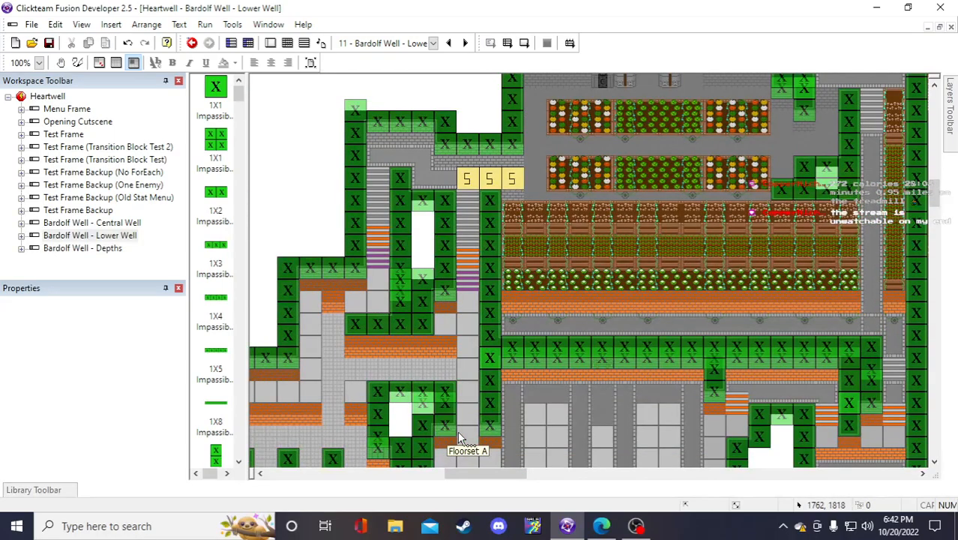
click(488, 177)
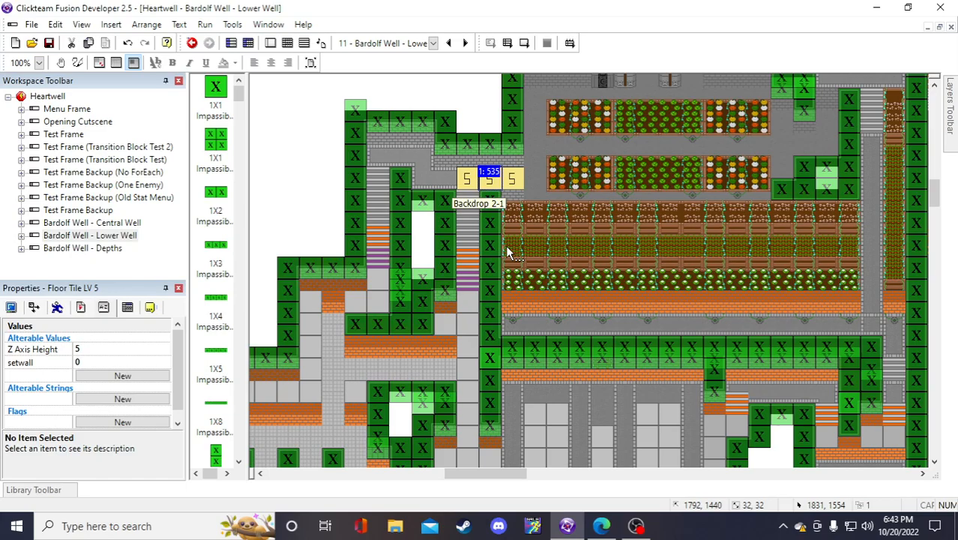
scroll(451, 231, down, 3)
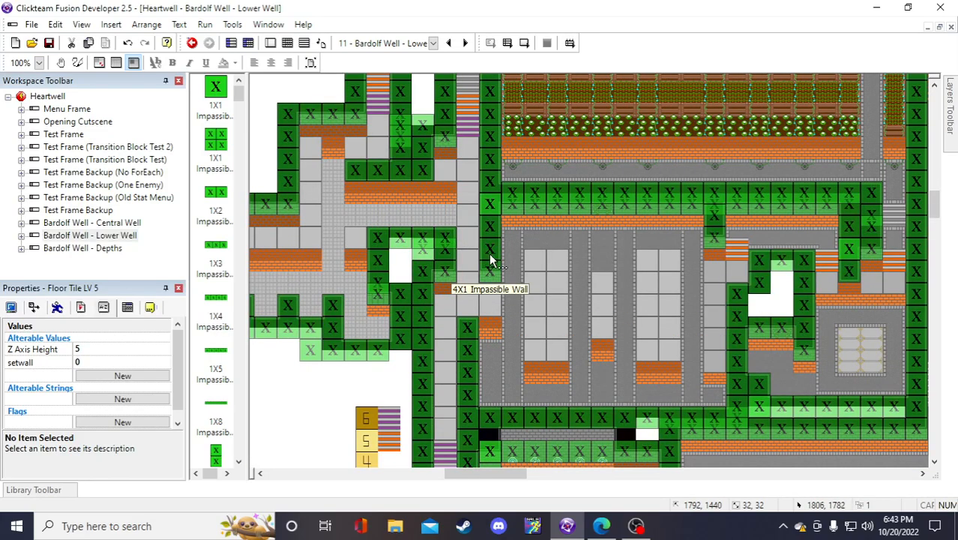
scroll(486, 254, up, 3)
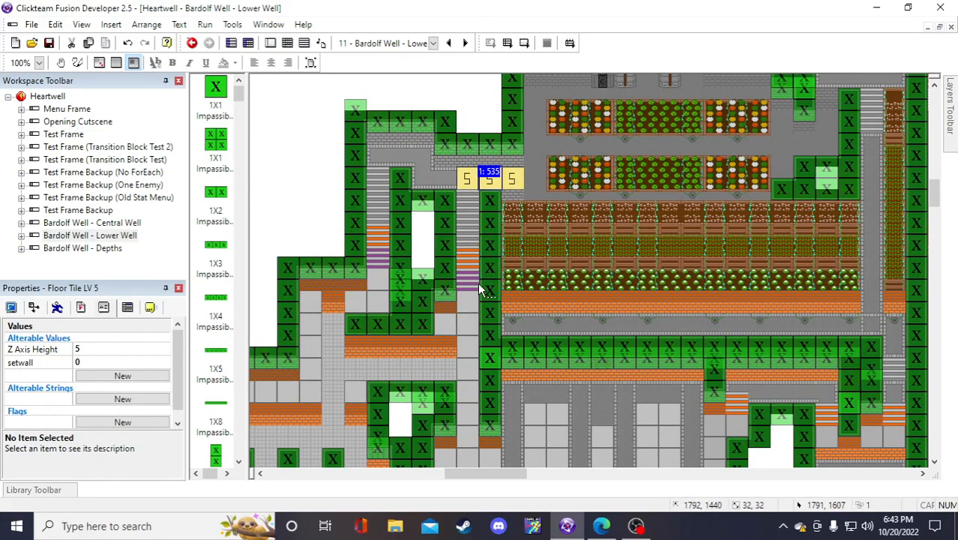
scroll(465, 277, down, 3)
scroll(451, 236, up, 3)
click(468, 258)
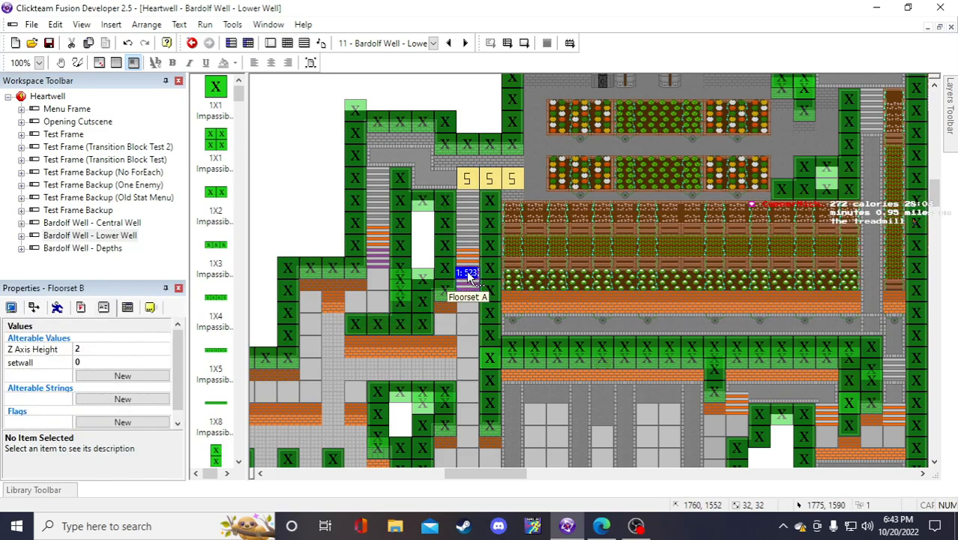
mouse_move(496, 473)
mouse_down()
mouse_move(468, 472)
mouse_move(481, 470)
mouse_up()
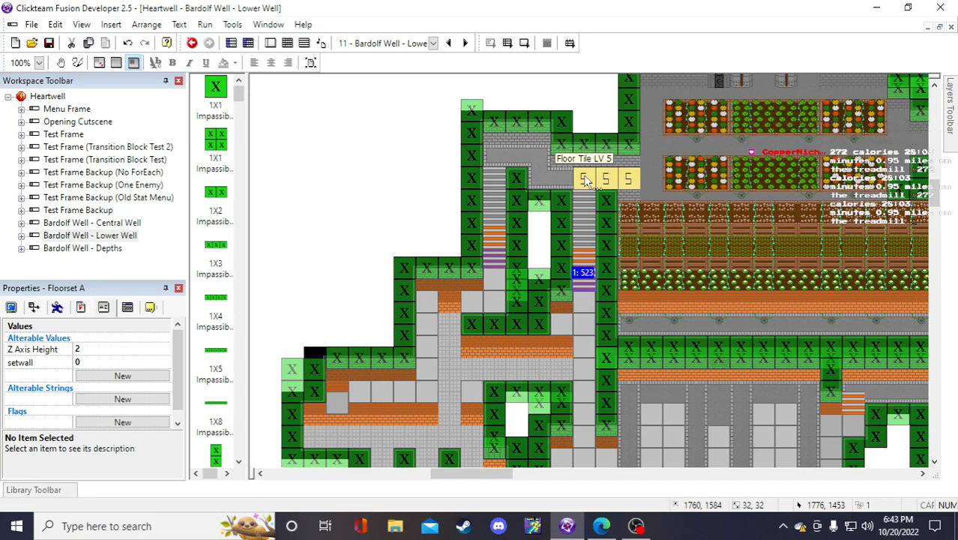
Place a copy of Wall Tile Half LV 3 at the south end of the narrow vertical planter beside the eastern passage
drag(494, 474, 522, 474)
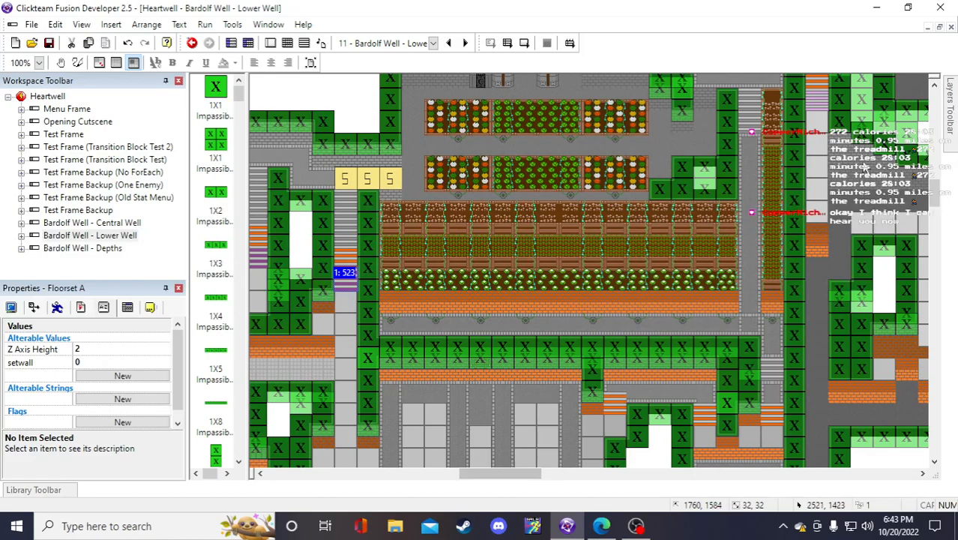
click(812, 226)
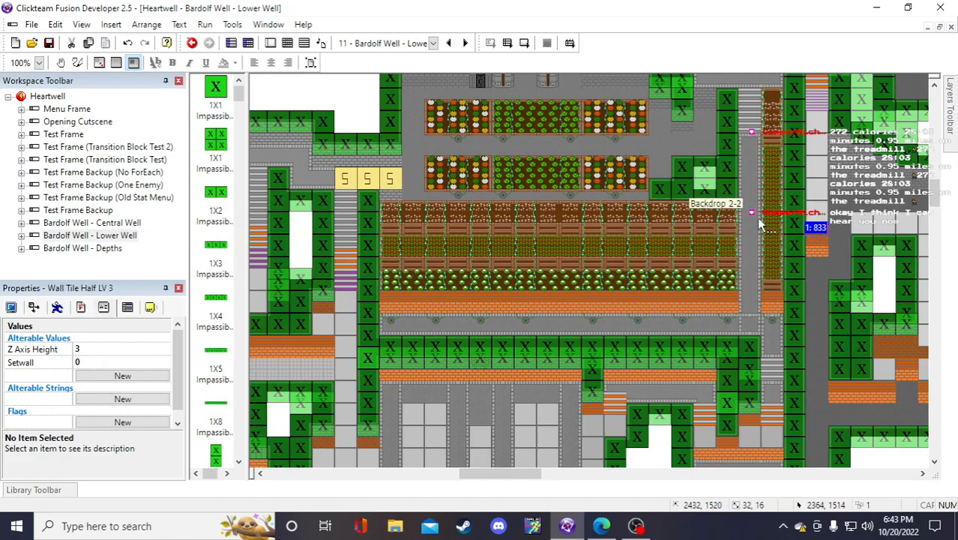
scroll(759, 225, down, 5)
click(718, 267)
click(720, 267)
drag(721, 274, 714, 94)
scroll(724, 218, up, 3)
scroll(739, 432, down, 1)
scroll(739, 420, down, 1)
scroll(735, 398, up, 1)
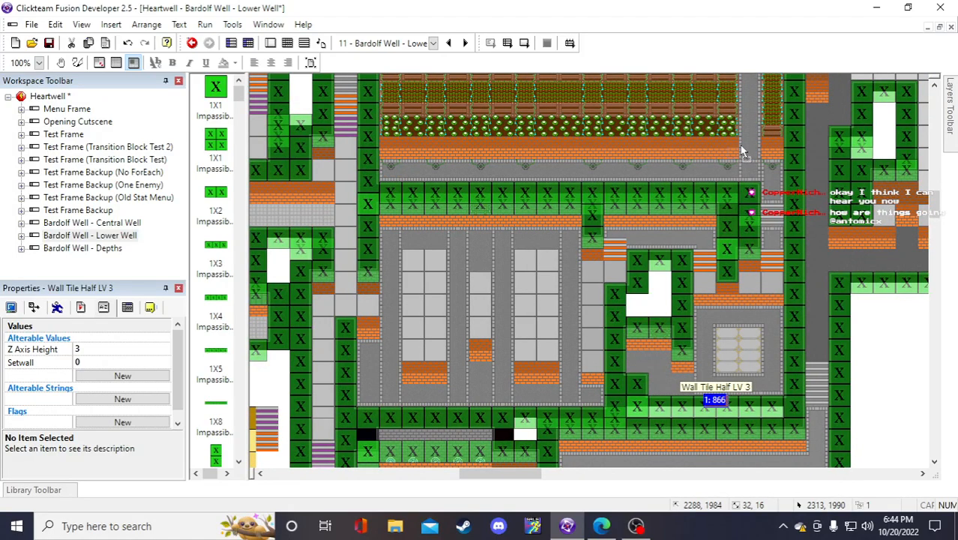
drag(750, 125, 774, 127)
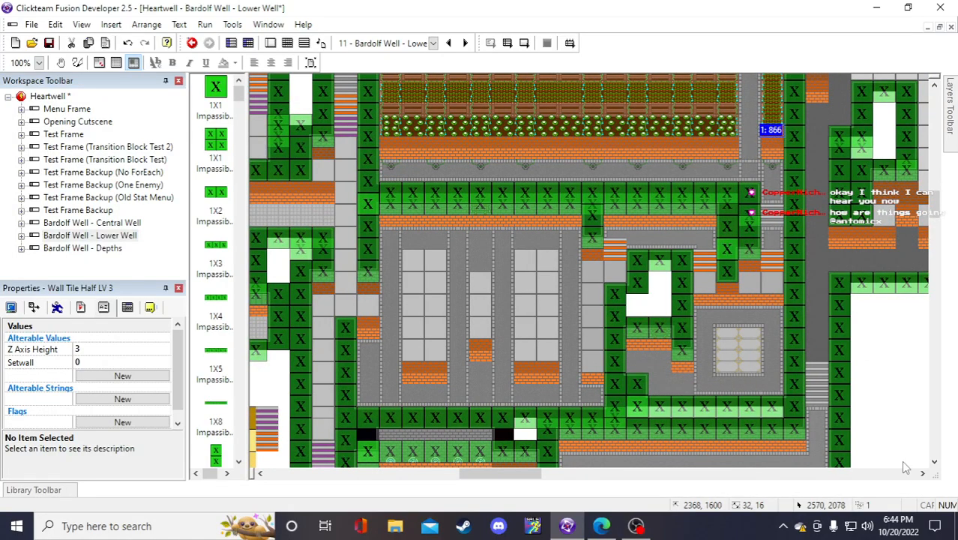
click(879, 420)
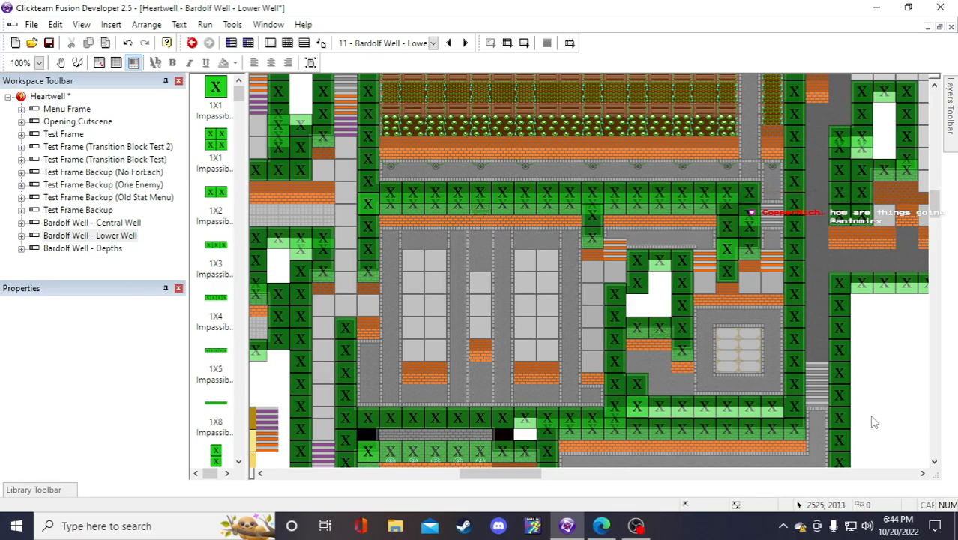
Save the Heartwell project
scroll(870, 416, up, 1)
shift+scroll(390, 240, left, 1)
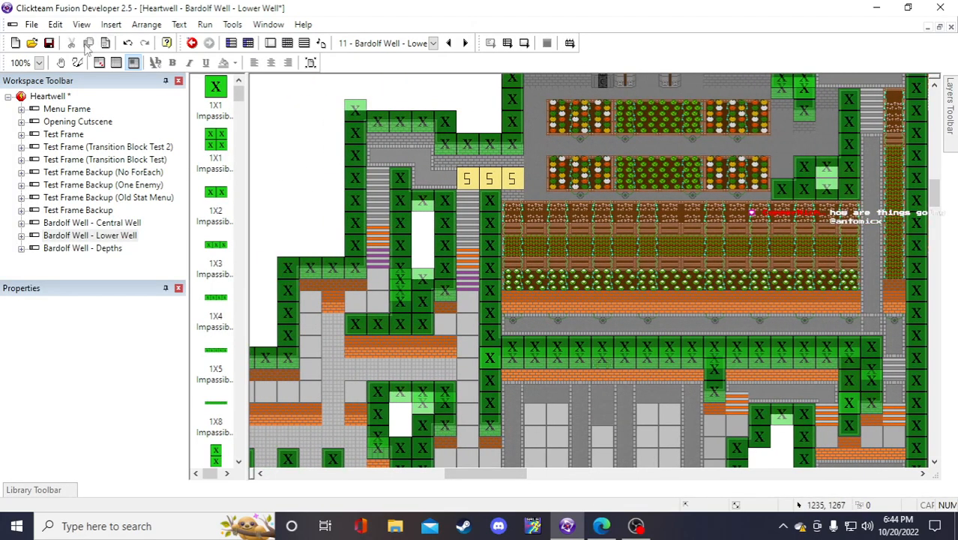
click(49, 43)
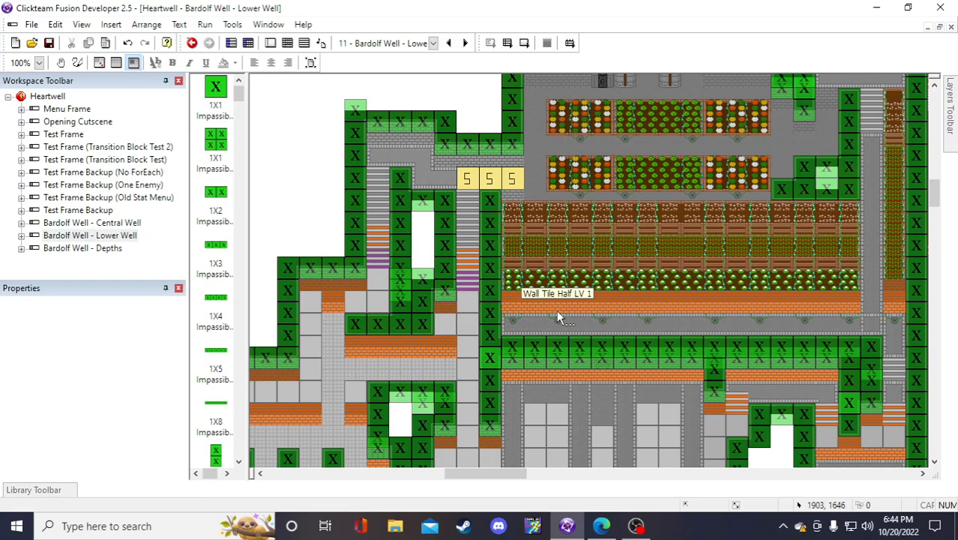
Launch Tiled from the desktop and switch to the Bardolf Well Tilemap 1-1 map
click(875, 8)
click(873, 10)
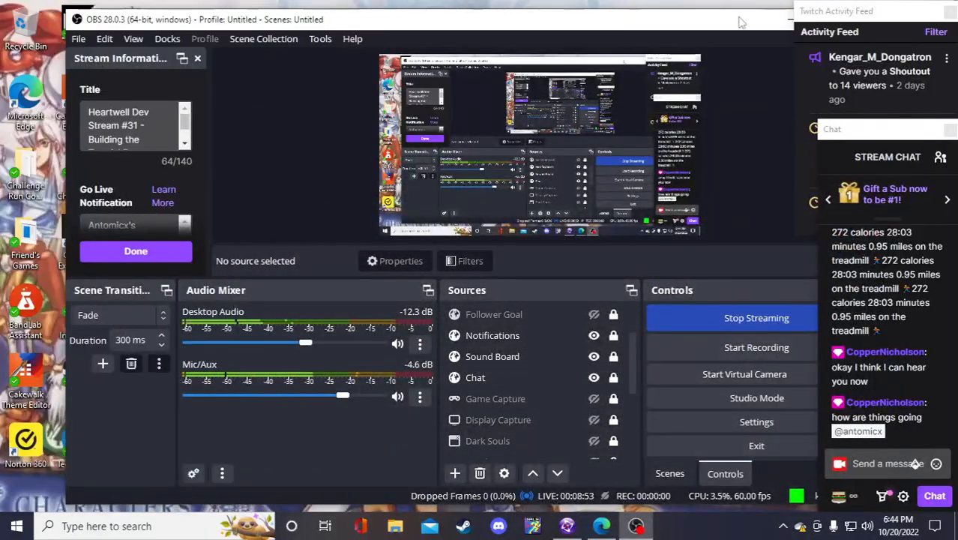
click(785, 21)
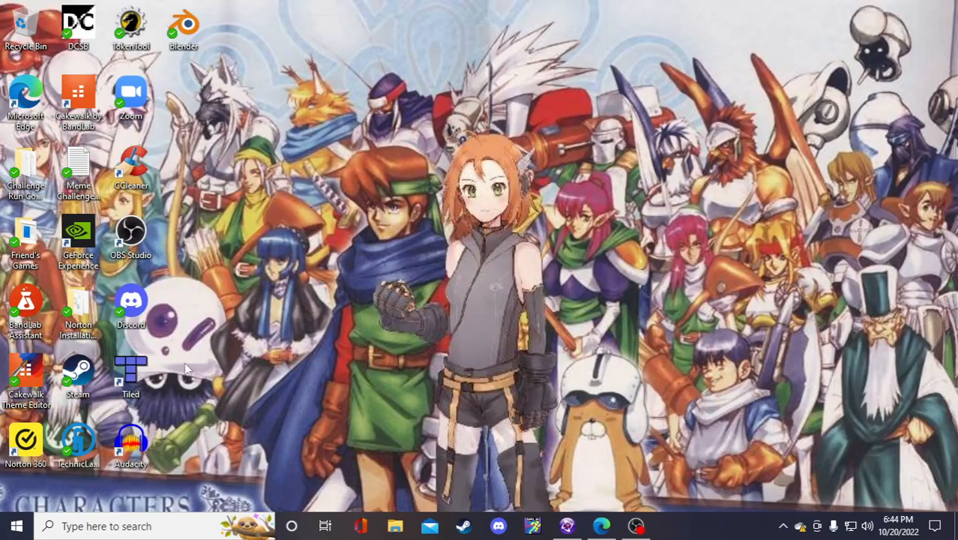
double_click(125, 386)
click(568, 526)
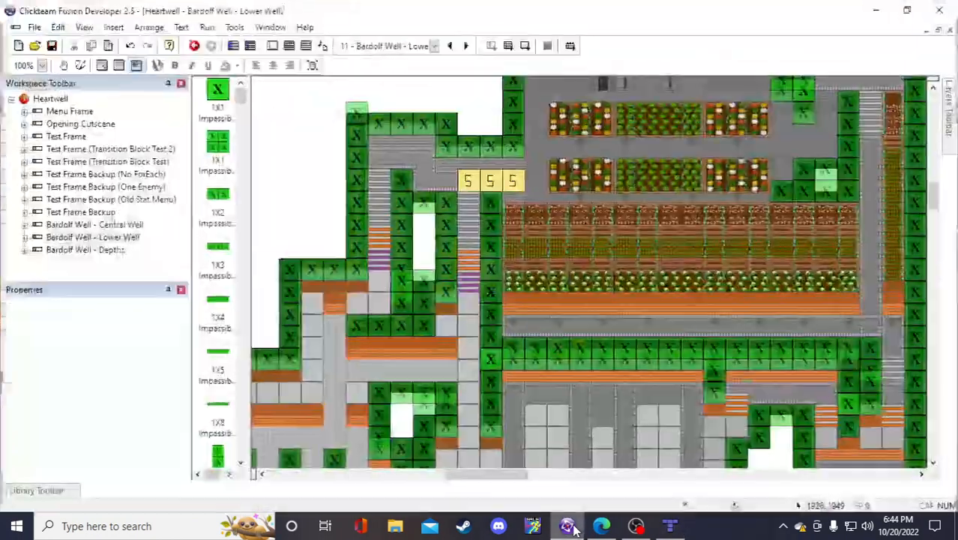
click(669, 526)
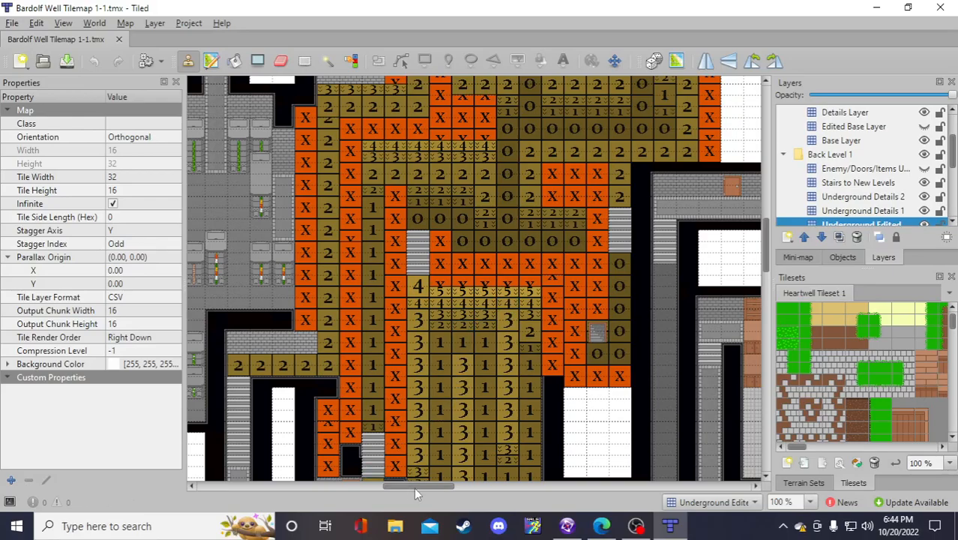
Show the Enemy/Doors/Items layer of Back Level 1 around the planters and western stairs
drag(417, 490, 336, 485)
scroll(332, 433, down, 7)
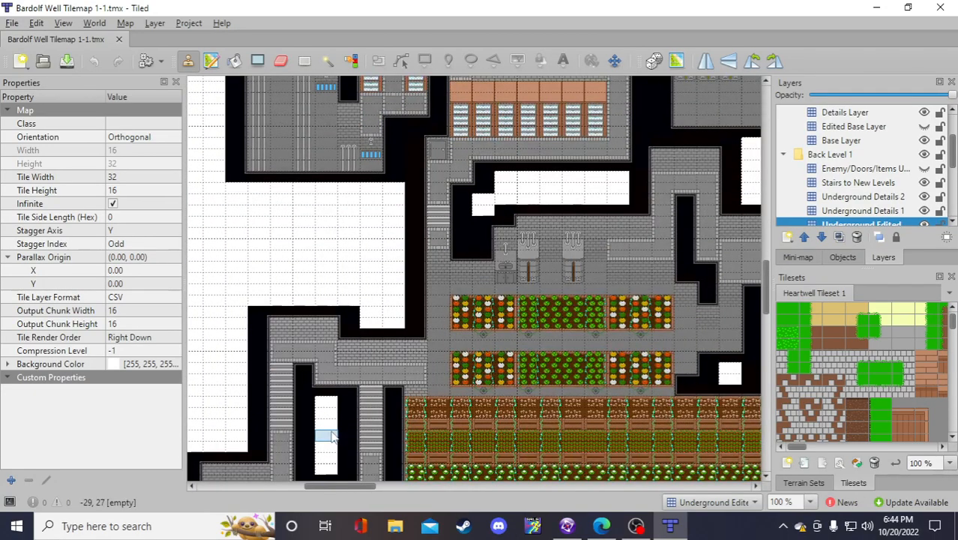
scroll(334, 439, down, 1)
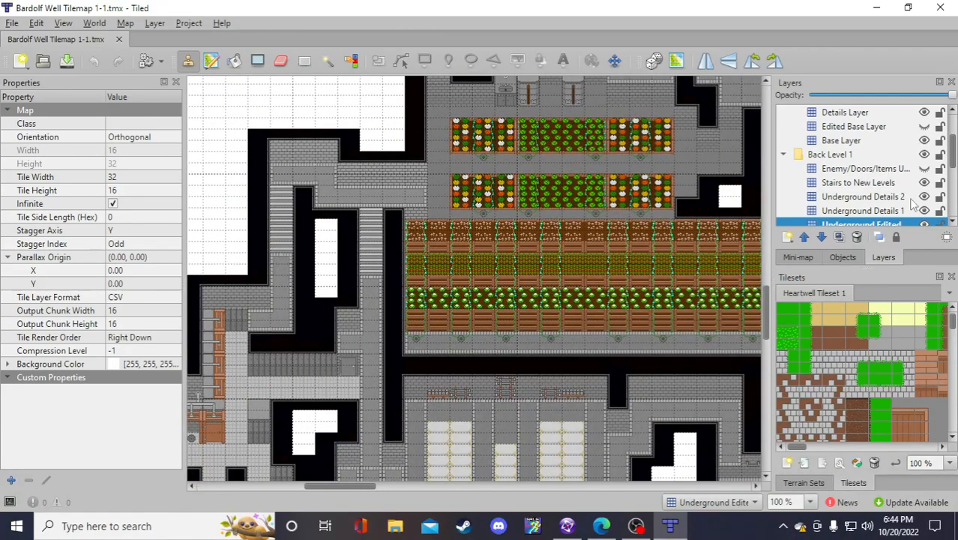
click(924, 168)
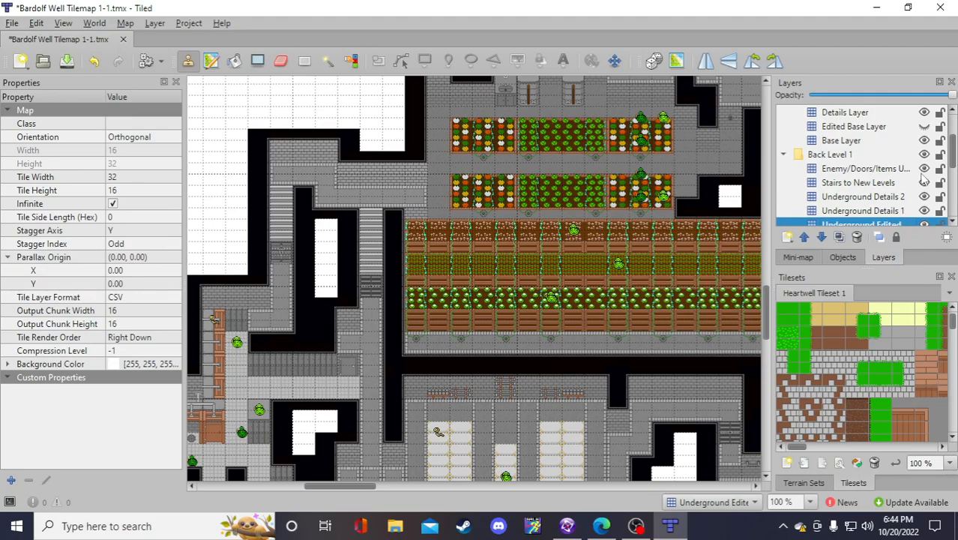
Examine the enemy and item placement in the western kitchen, stairs, corridors, storage hall and planter area
scroll(358, 307, down, 1)
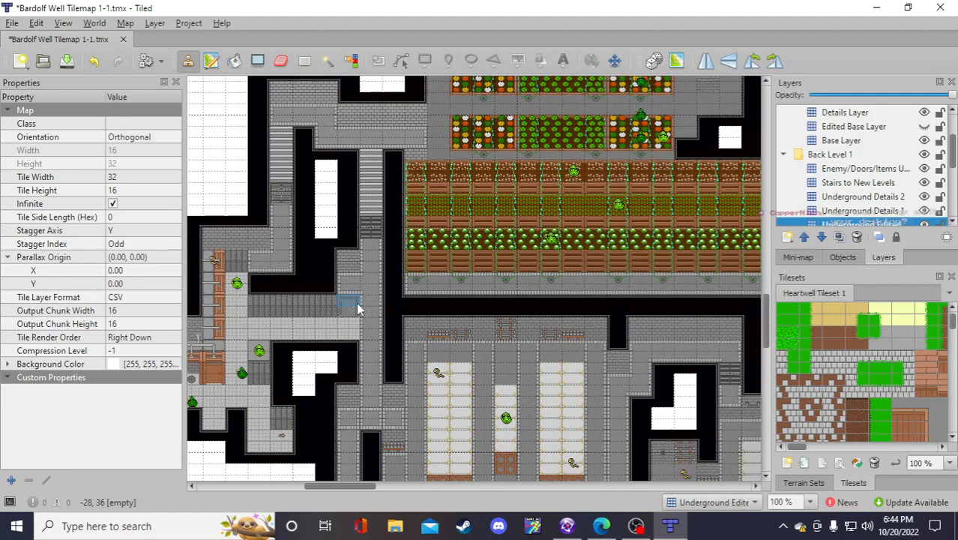
mouse_move(351, 487)
mouse_down()
mouse_move(328, 489)
mouse_move(336, 491)
mouse_up()
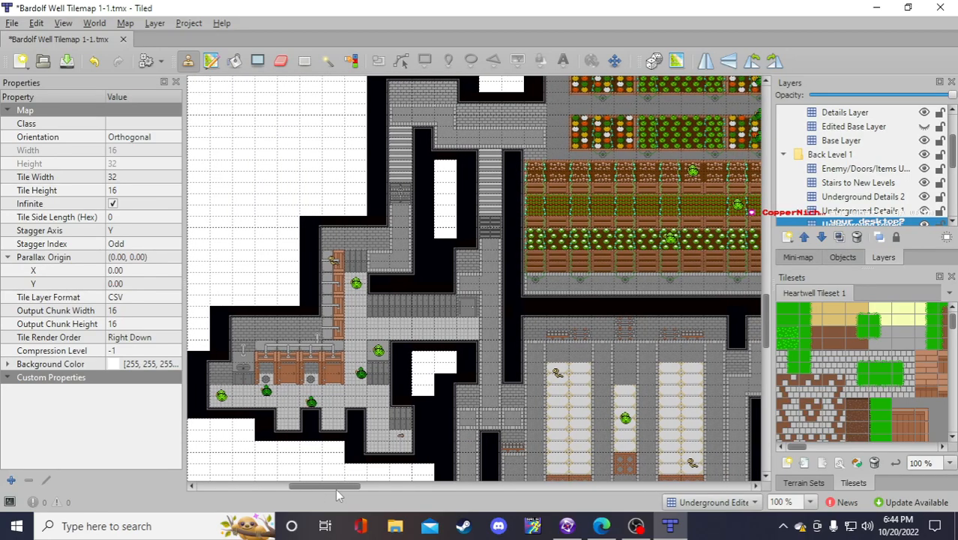
scroll(480, 225, down, 3)
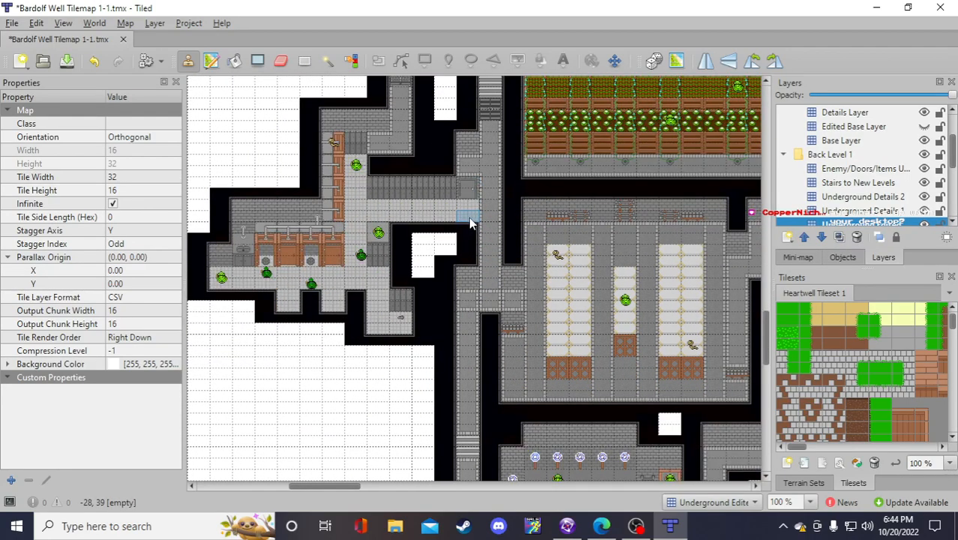
scroll(470, 222, down, 5)
scroll(470, 222, up, 6)
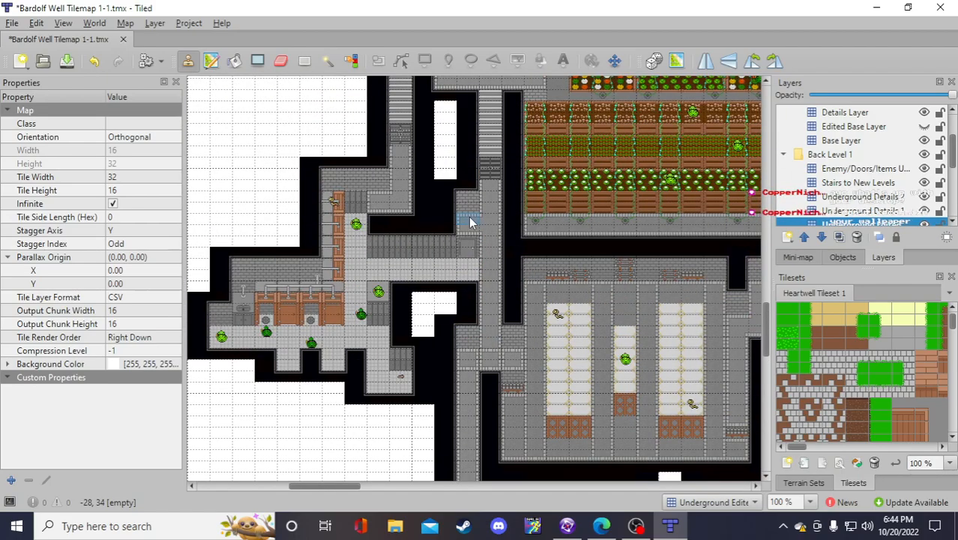
scroll(470, 222, up, 3)
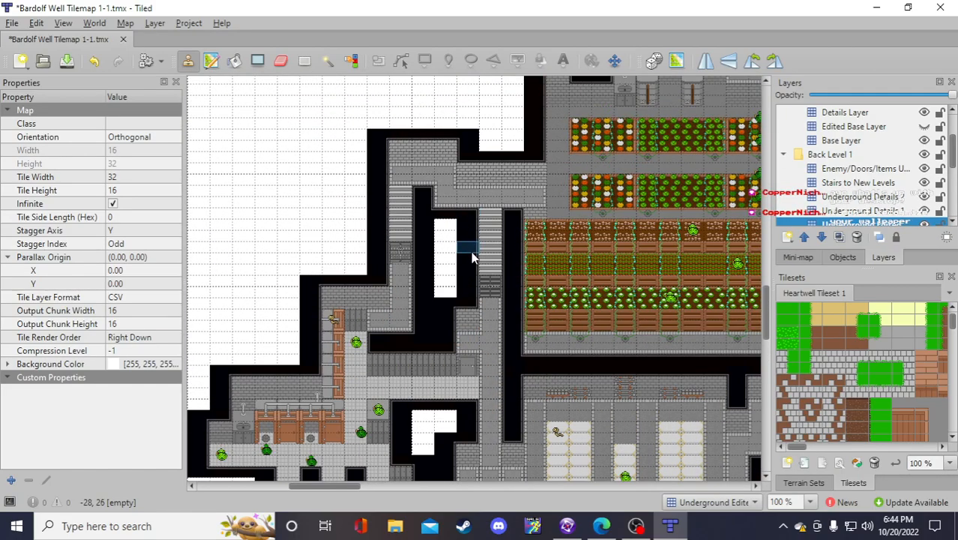
scroll(489, 276, up, 2)
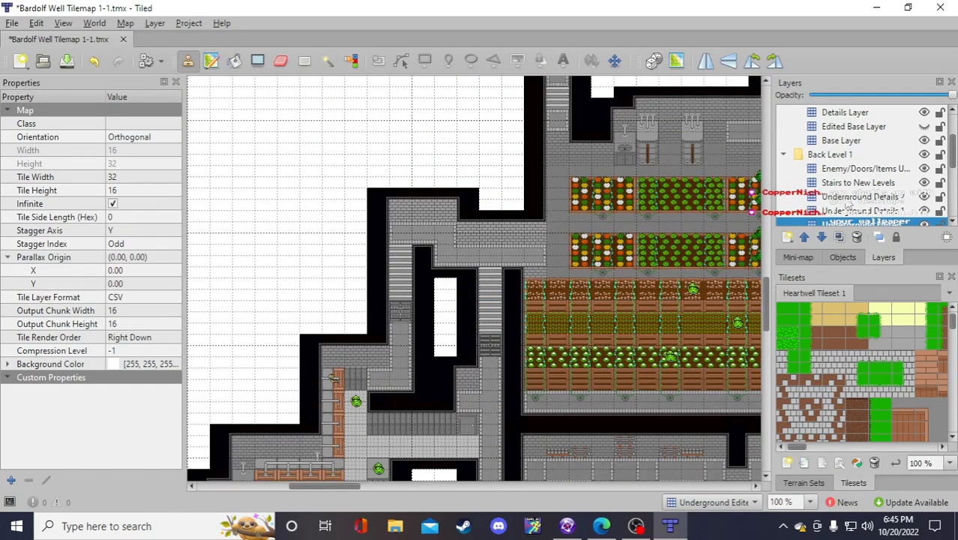
mouse_move(355, 489)
mouse_down()
mouse_move(405, 487)
mouse_move(354, 489)
mouse_up()
scroll(368, 361, down, 4)
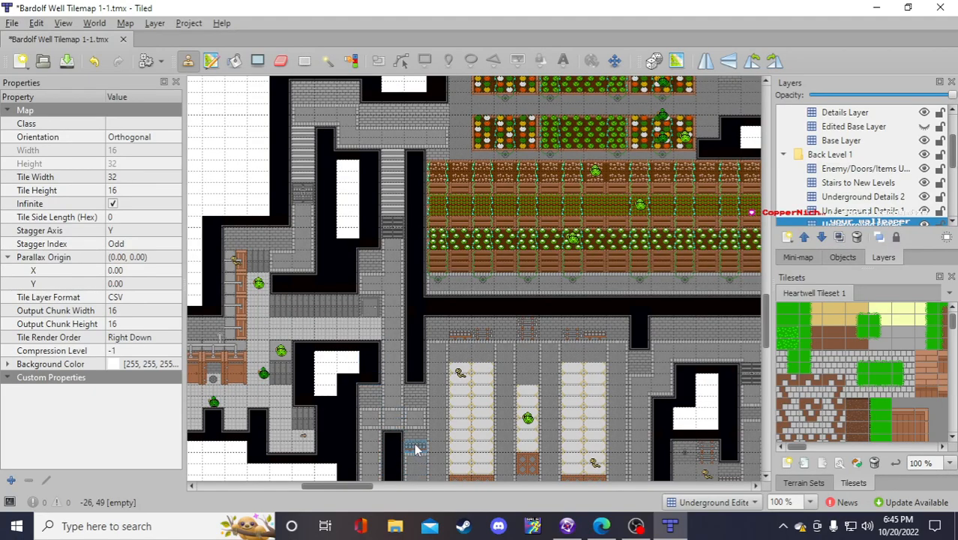
scroll(417, 396, down, 2)
scroll(417, 401, up, 4)
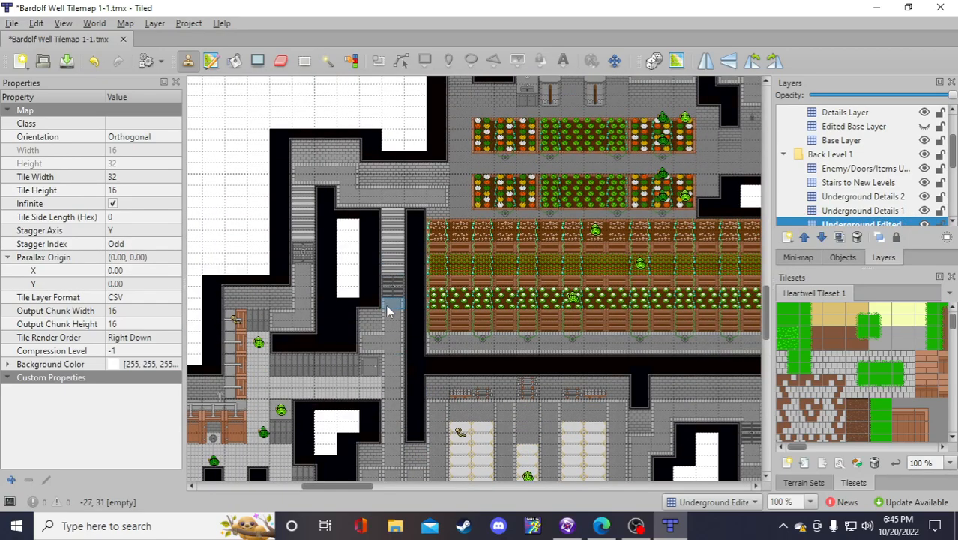
drag(353, 486, 365, 485)
scroll(373, 484, left, 5)
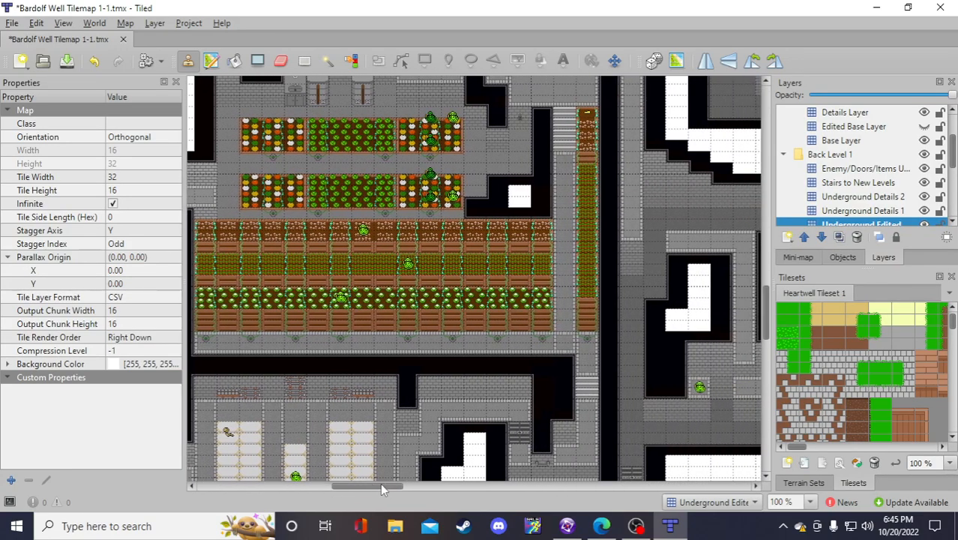
scroll(866, 213, down, 1)
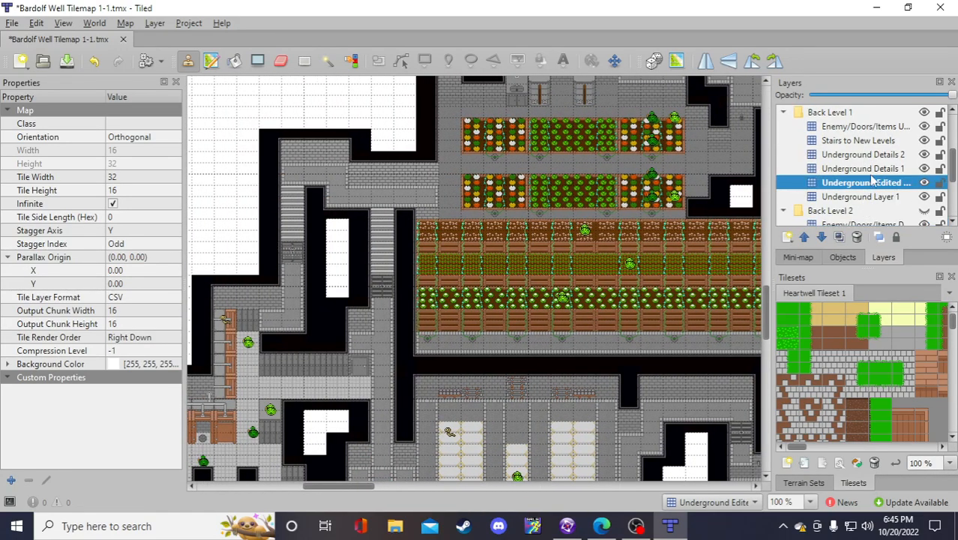
Make the Back Level 1 Enemy/Doors/Items layer active and sample the small fixture tile from the little room south of the planters
click(873, 127)
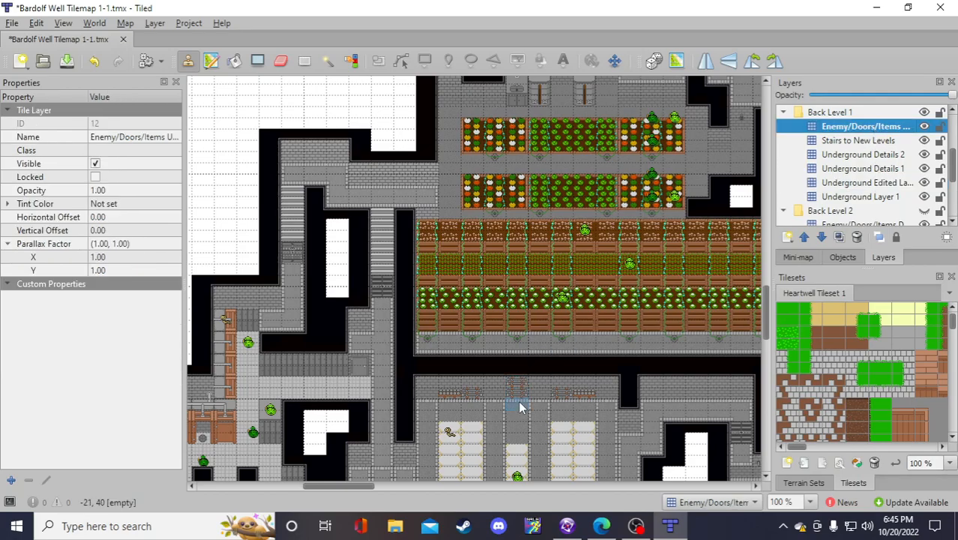
scroll(521, 403, down, 4)
scroll(420, 441, right, 10)
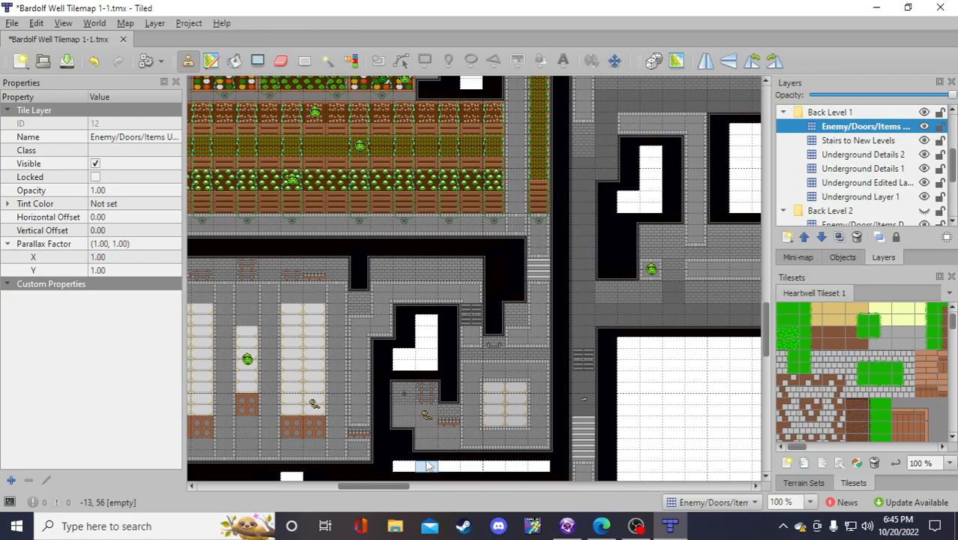
right_click(420, 392)
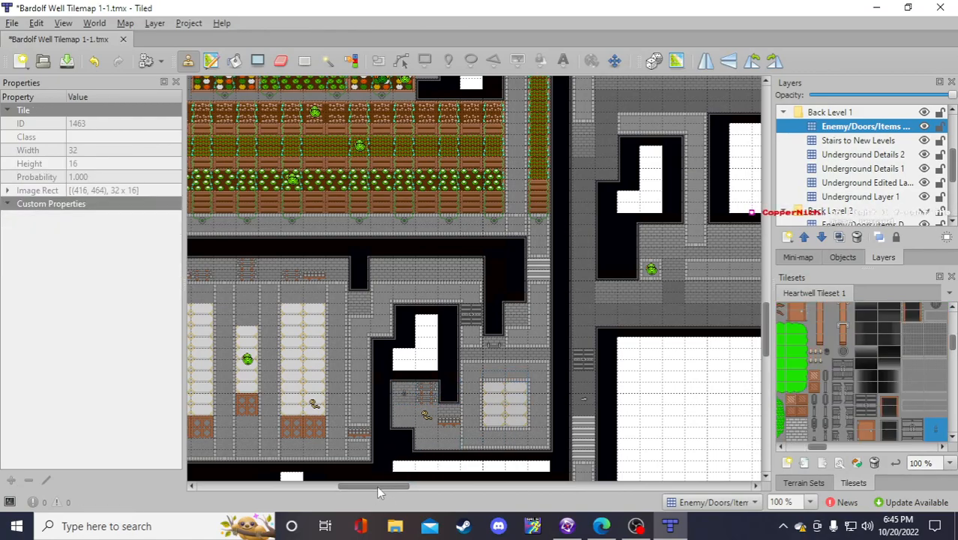
scroll(378, 491, down, 3)
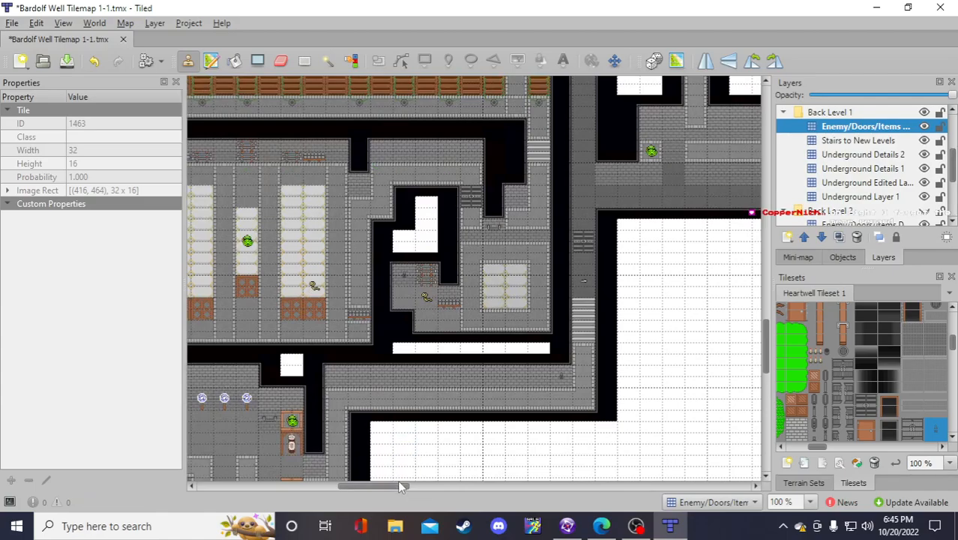
Place the sampled fixture tile on the northern corridor's wall above the eastern of the two staircases and save the tilemap
scroll(381, 482, left, 8)
scroll(462, 360, up, 5)
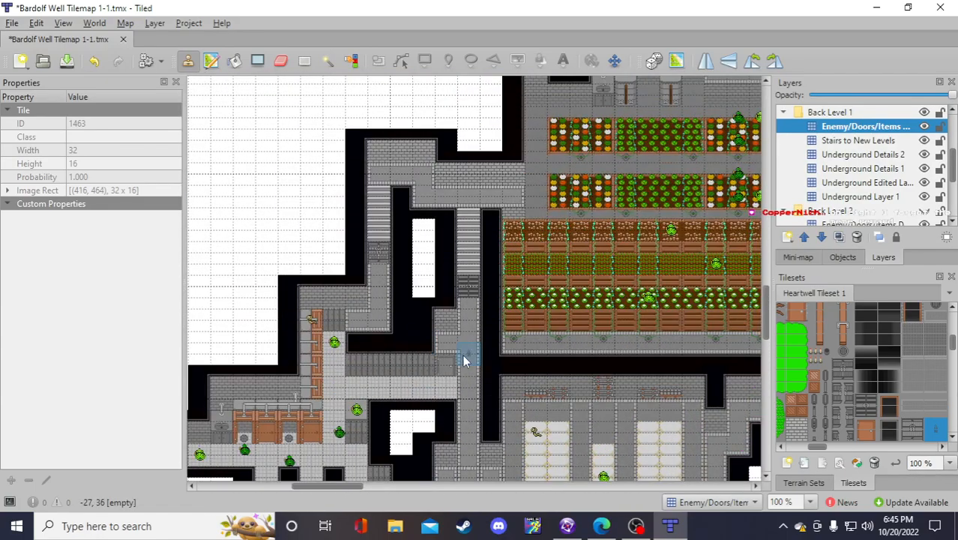
scroll(462, 354, up, 2)
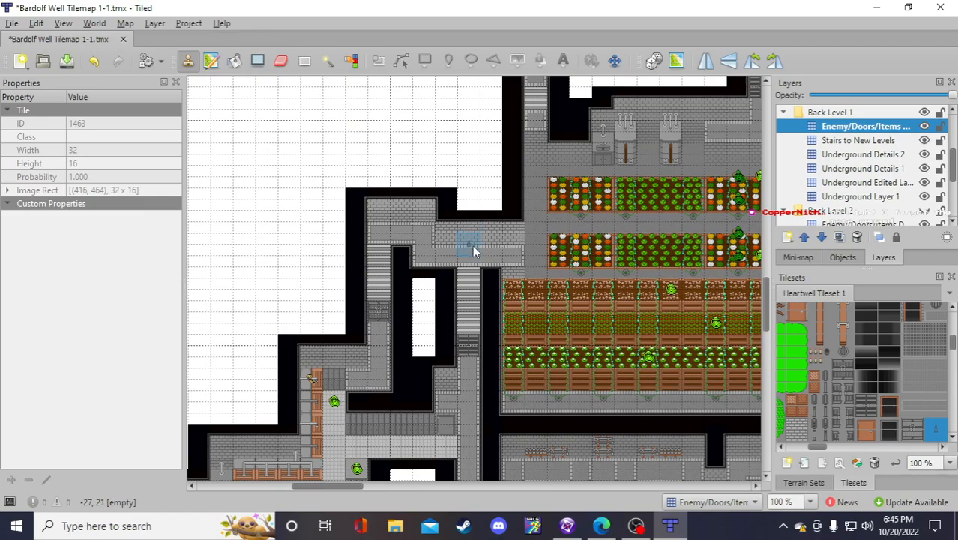
click(94, 63)
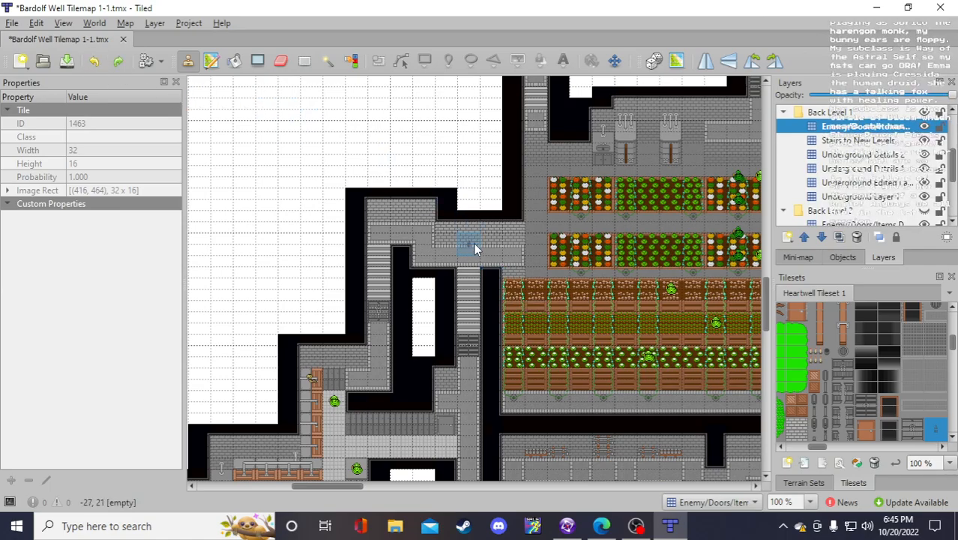
click(66, 61)
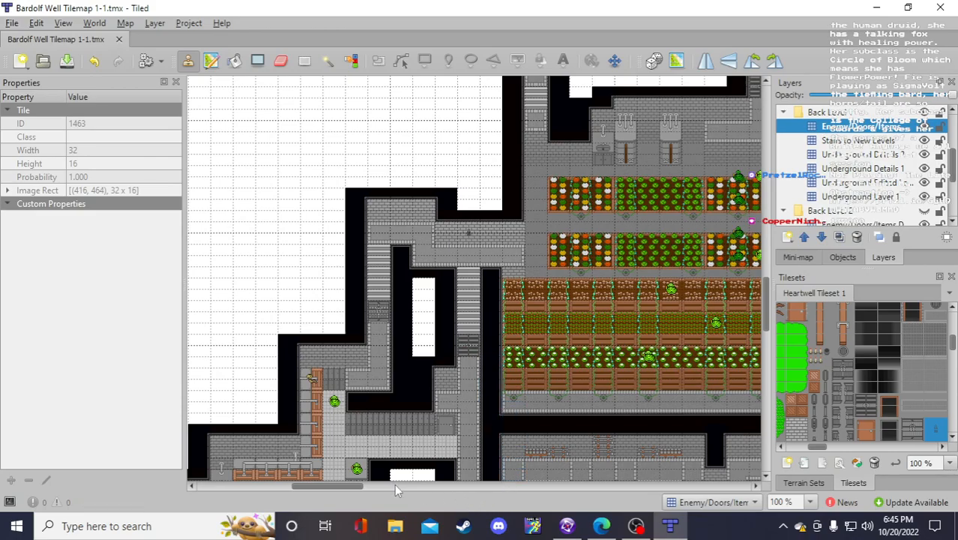
Examine the Underground Edited layer around the western stairs and corridors, and return to the Enemy/Doors/Items layer
drag(337, 485, 356, 487)
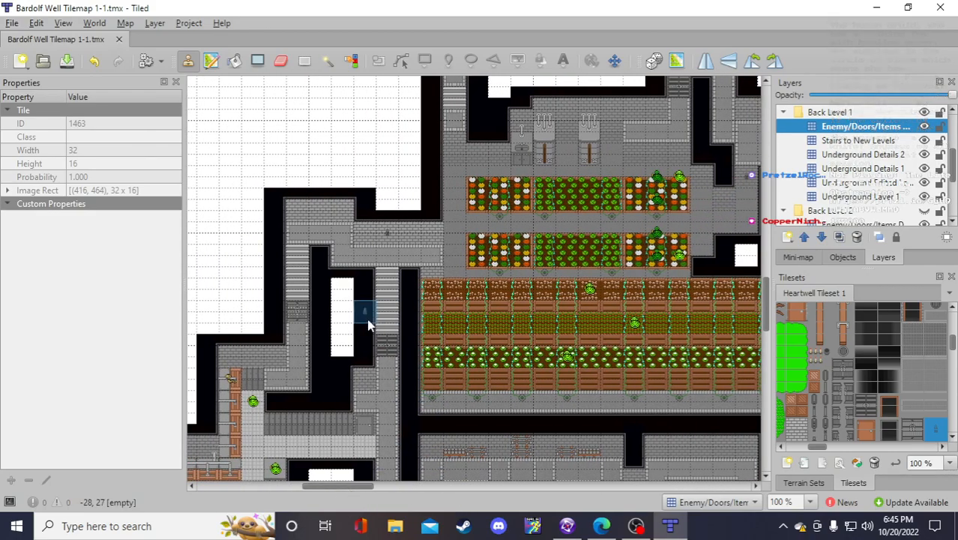
click(866, 183)
scroll(364, 422, down, 3)
scroll(391, 374, up, 3)
scroll(368, 364, down, 2)
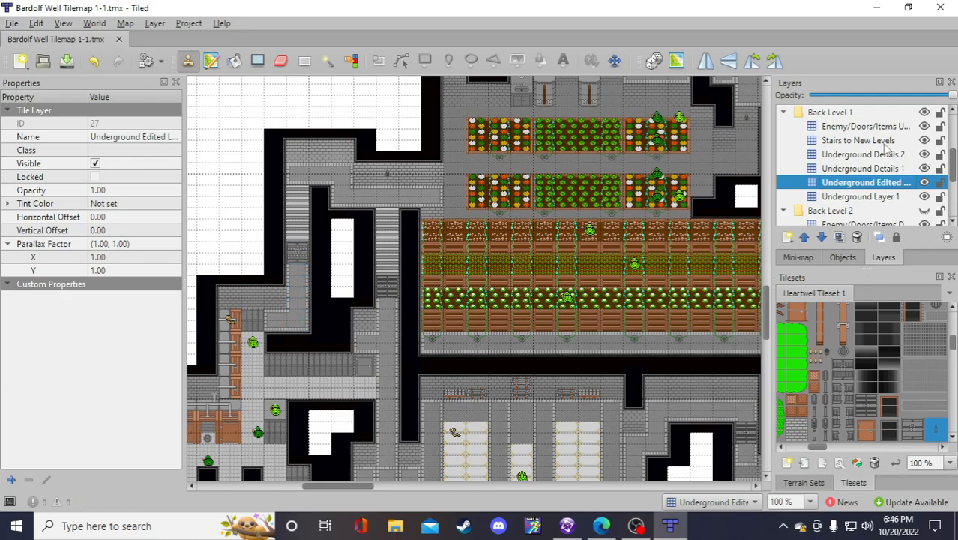
click(867, 127)
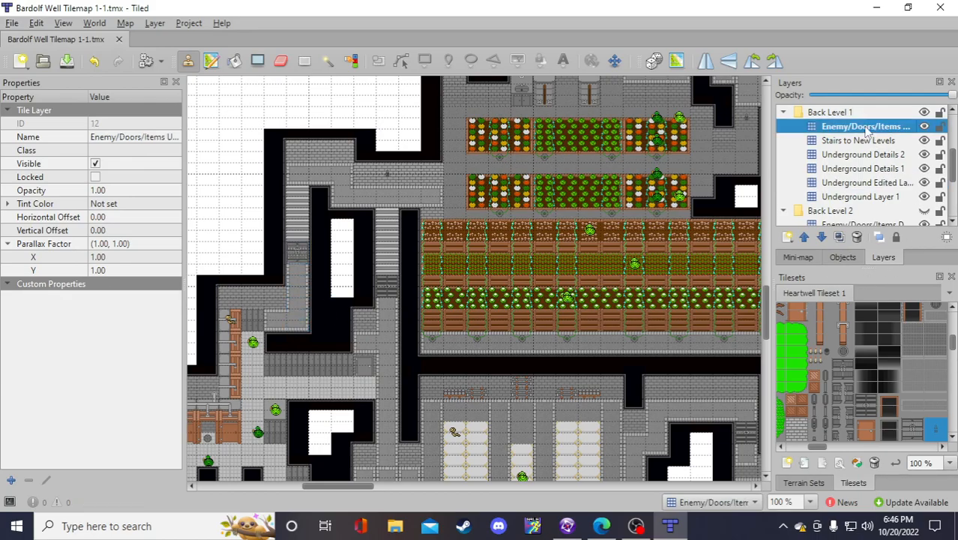
Move the gate at the foot of the western staircase down one tile on the Enemy/Doors/Items layer, and save the tilemap
right_click(295, 255)
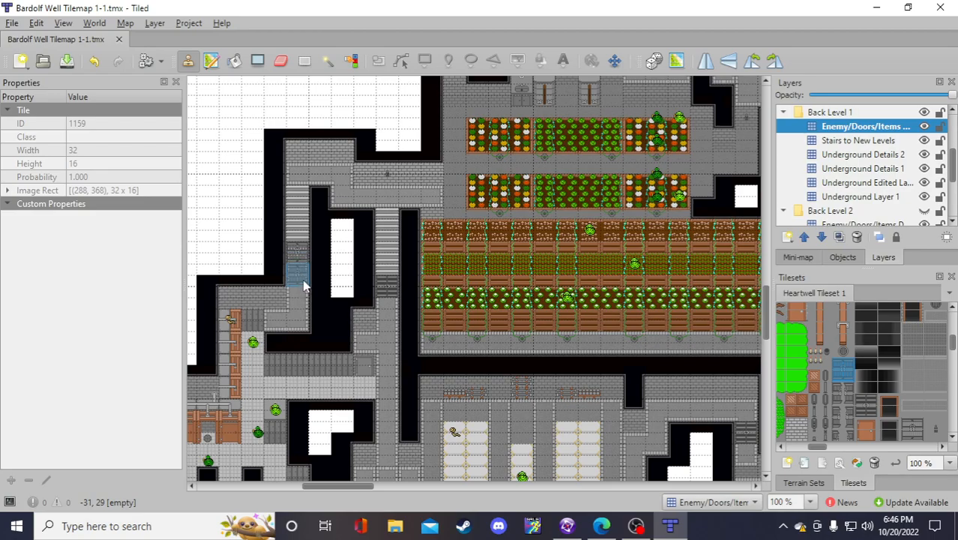
click(304, 286)
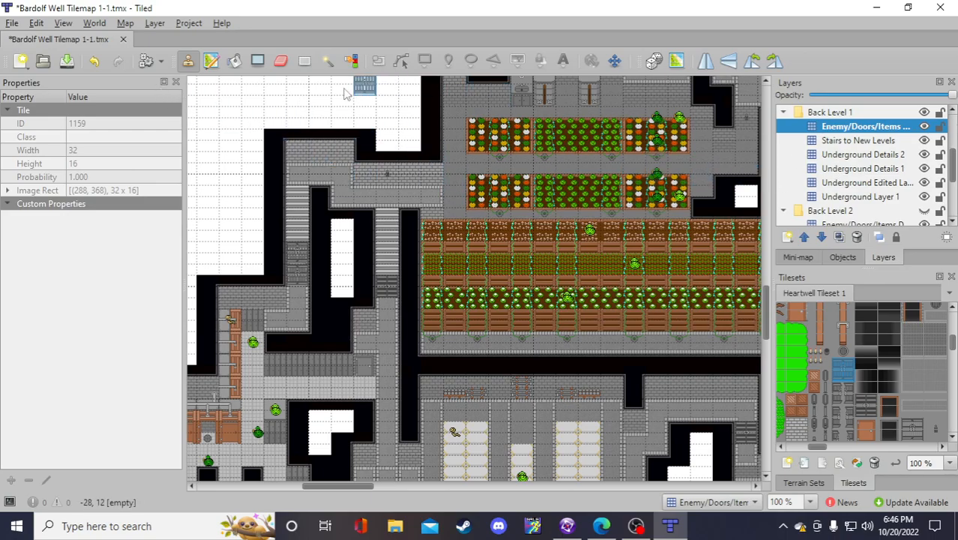
click(281, 60)
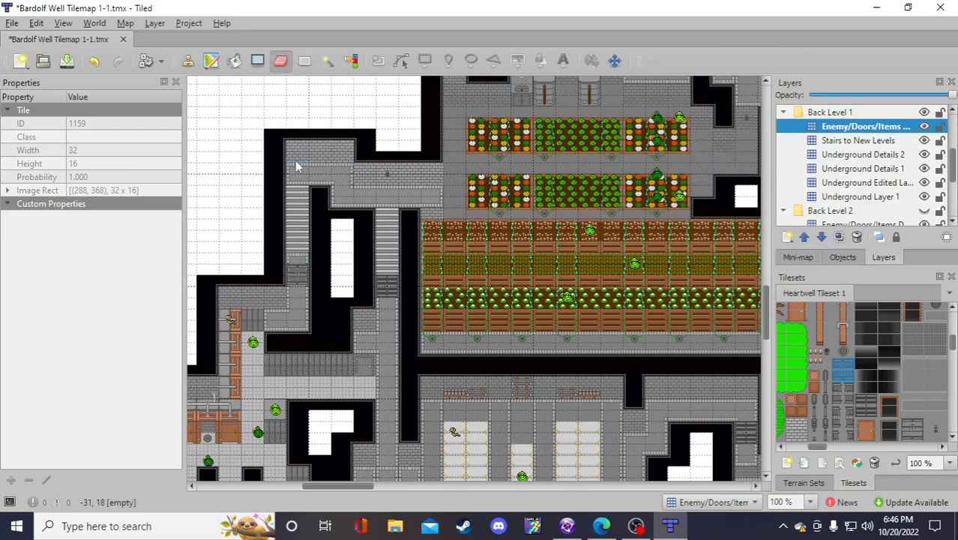
click(188, 60)
click(855, 182)
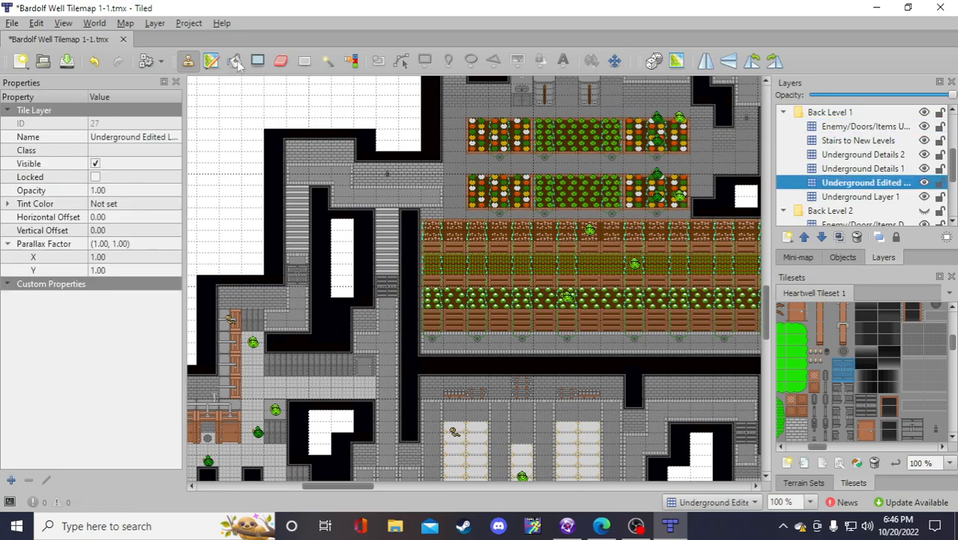
click(67, 60)
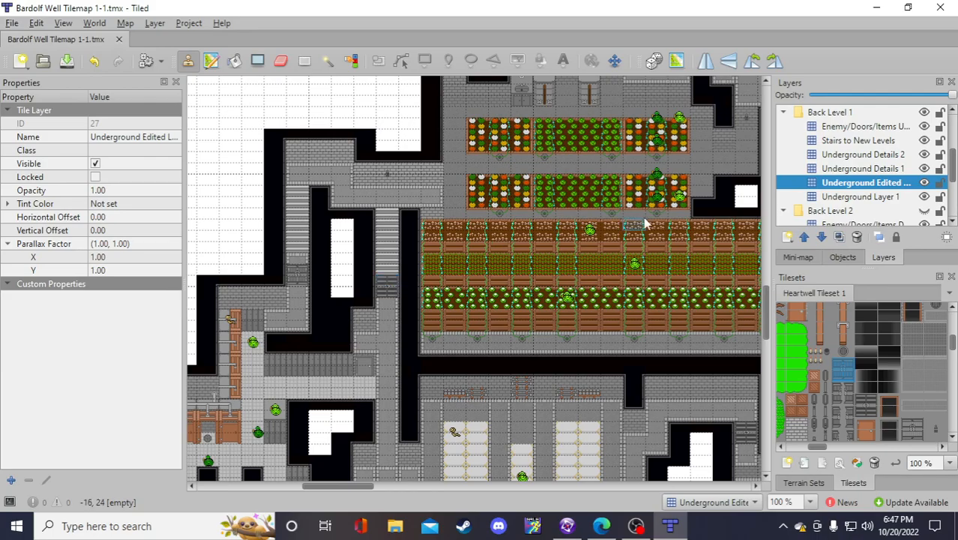
click(864, 128)
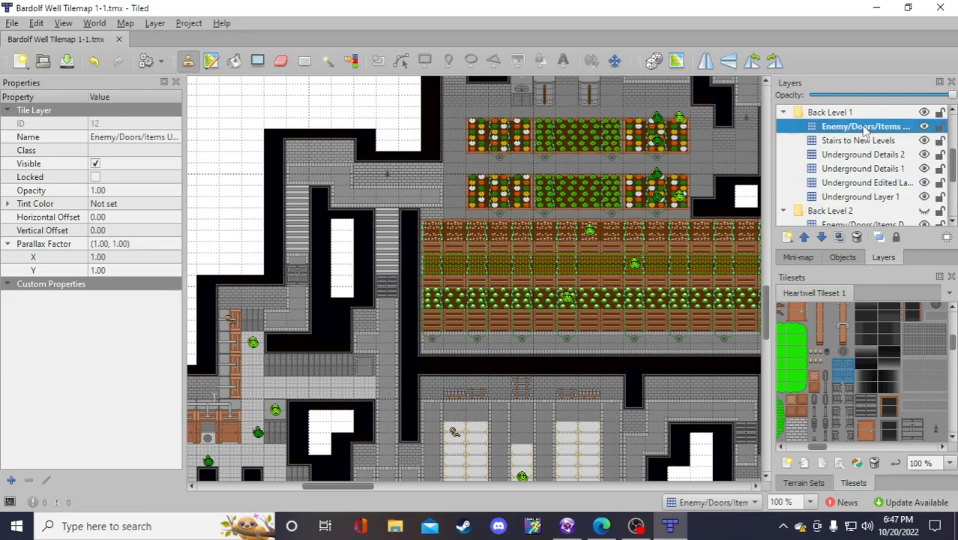
right_click(387, 300)
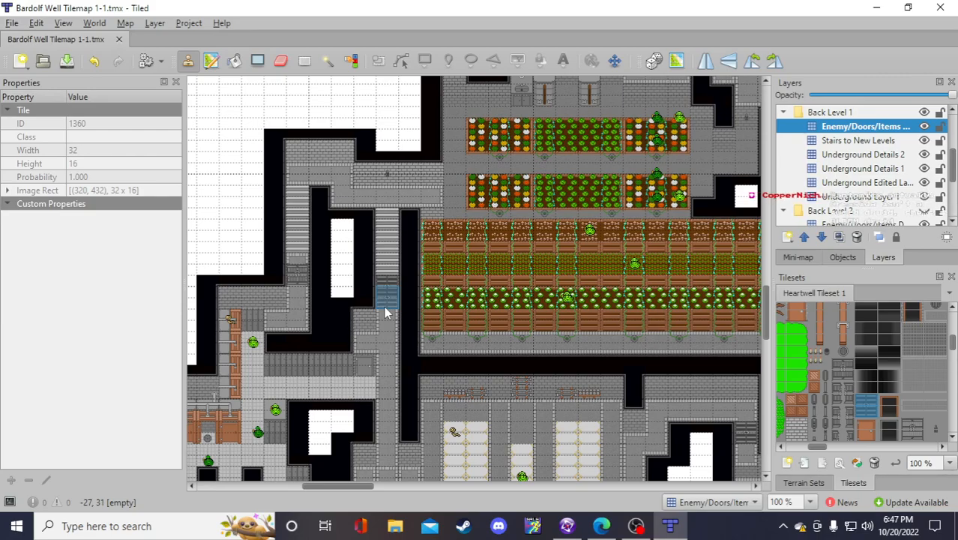
scroll(384, 305, down, 1)
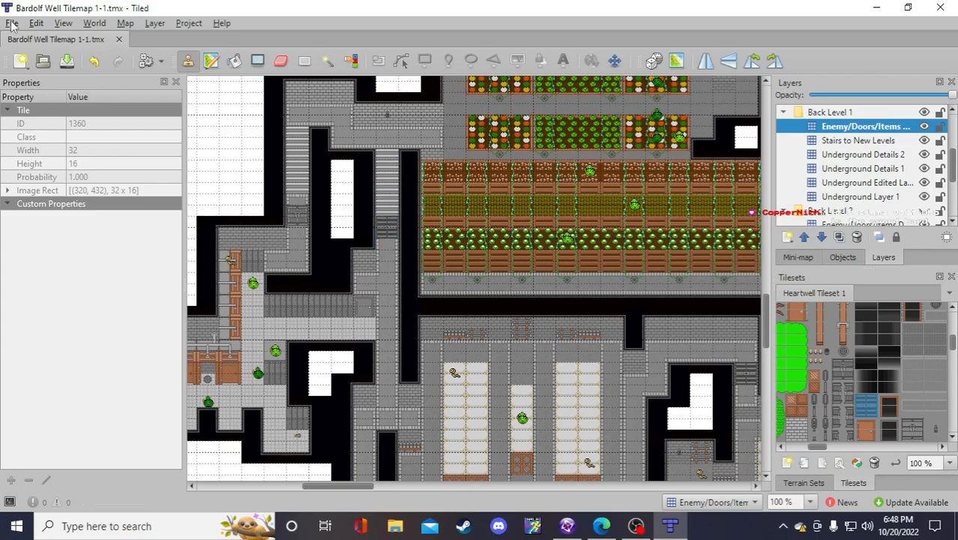
Copy the eastern staircase and the black column beside it from Underground Layer 1 onto the Underground Edited layer, one tile further west
click(868, 185)
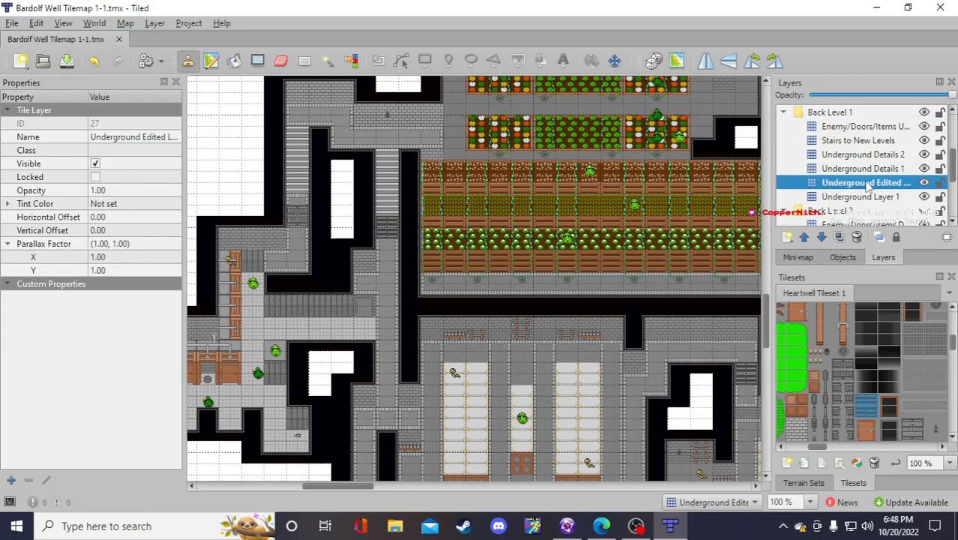
drag(360, 150, 389, 243)
right_drag(388, 239, 386, 234)
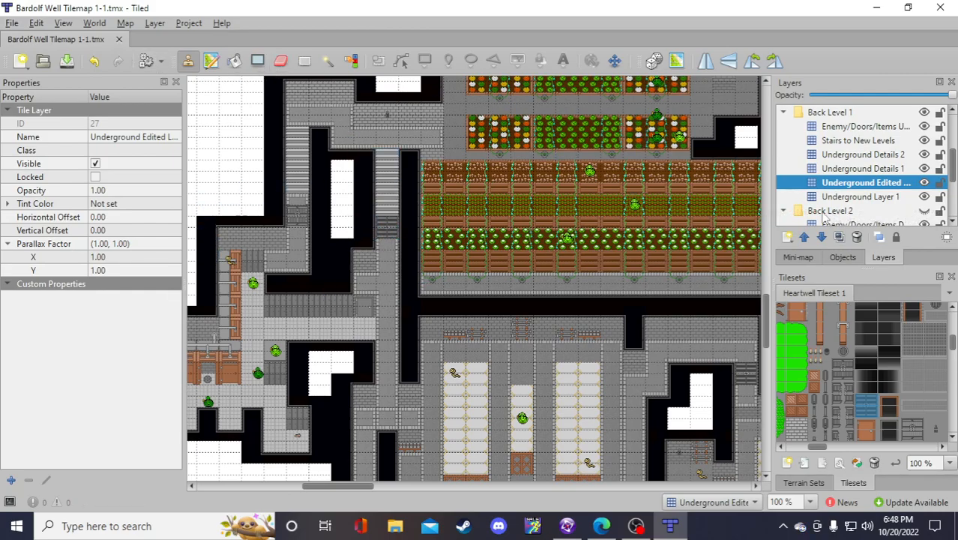
click(855, 197)
right_drag(363, 158, 387, 241)
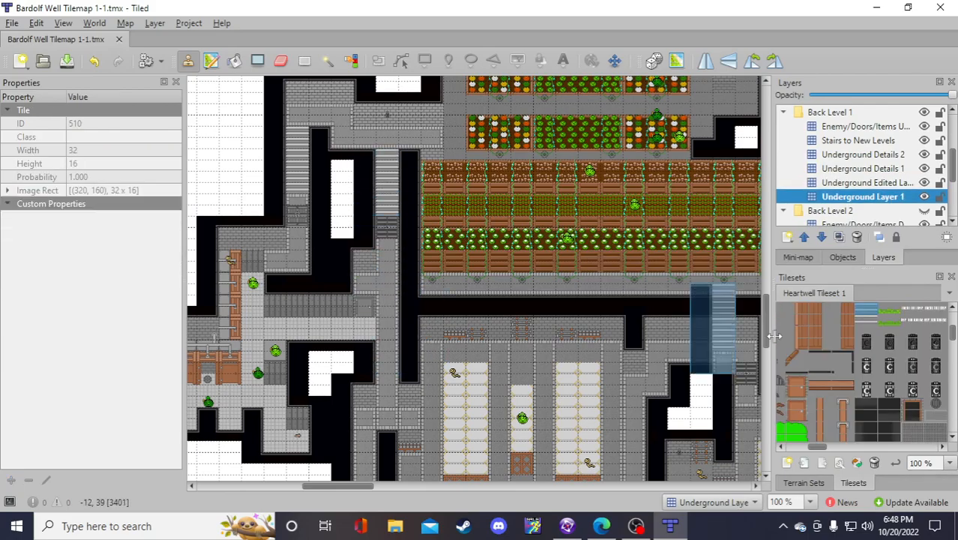
click(852, 183)
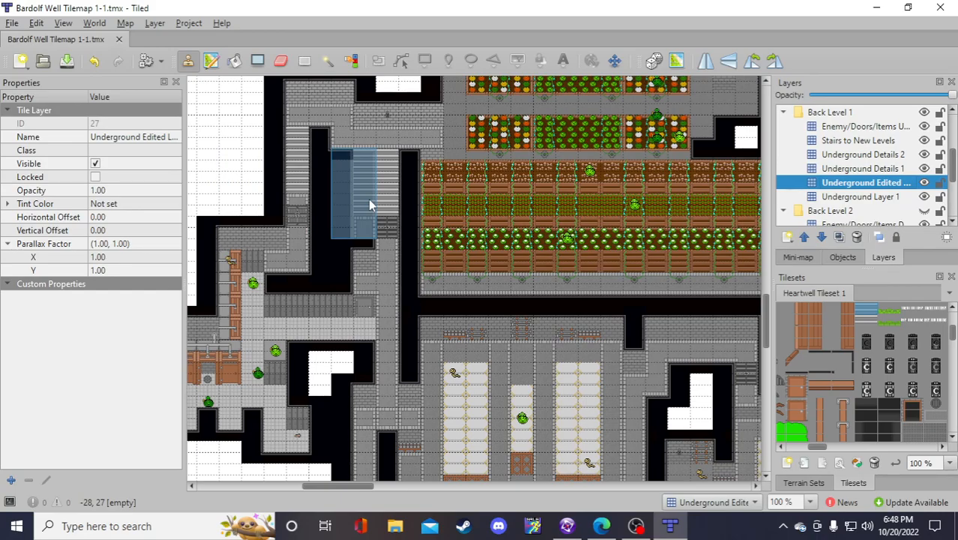
click(392, 204)
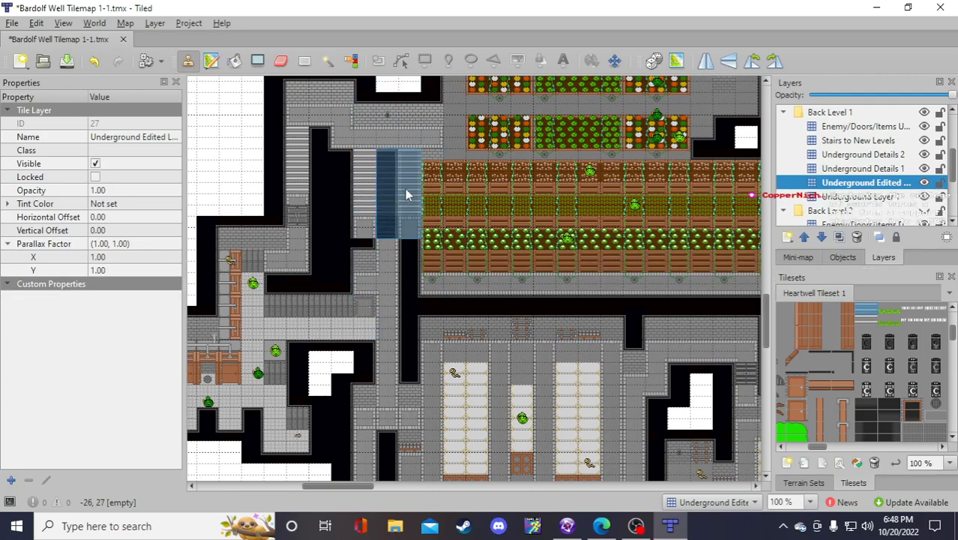
Cover the eastern staircase's old column on the Underground Edited layer with black tiles sampled from Underground Layer 1, and save the tilemap
click(832, 196)
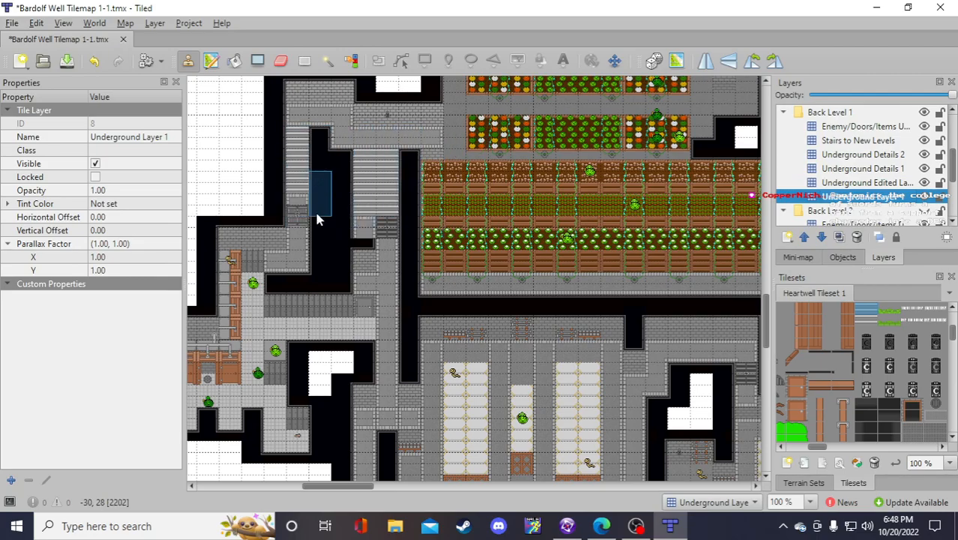
right_click(315, 175)
right_click(315, 168)
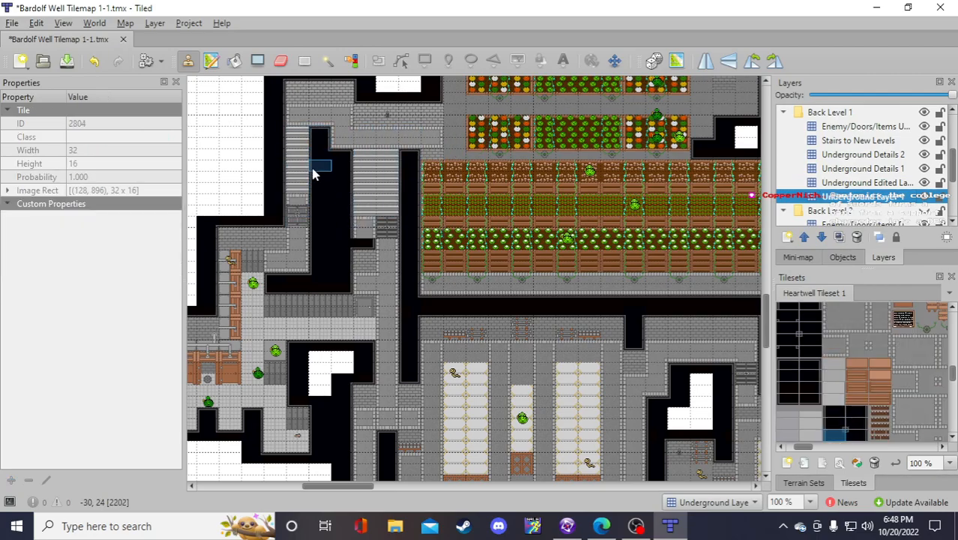
right_drag(309, 220, 313, 228)
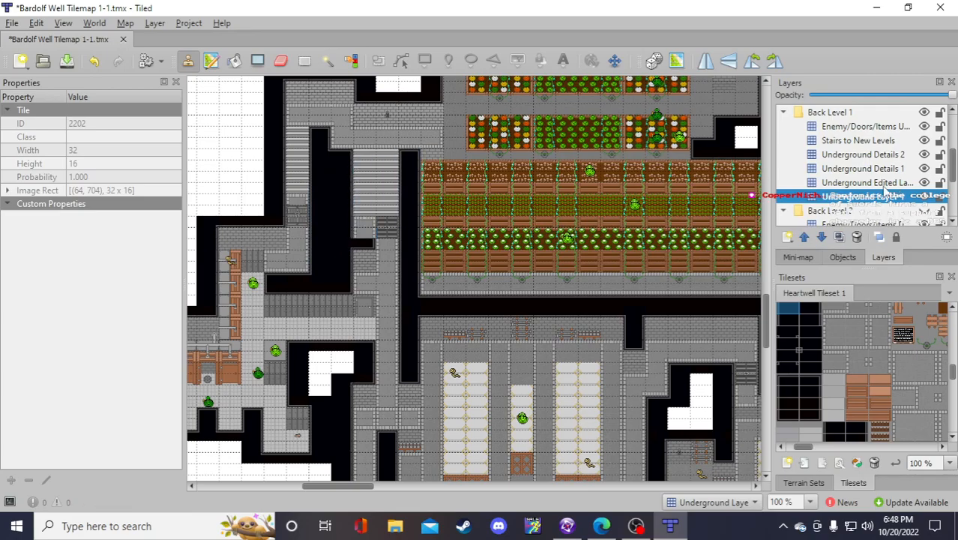
click(880, 185)
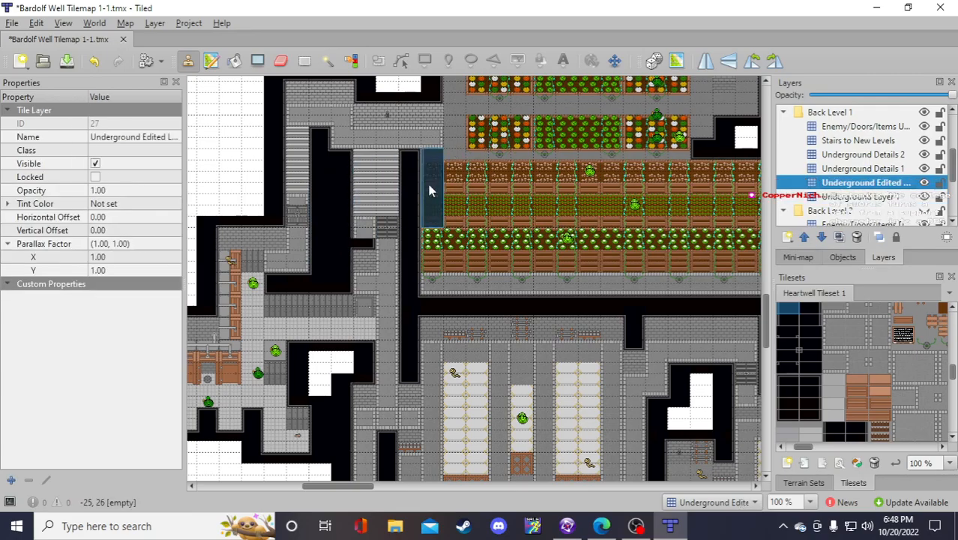
click(381, 196)
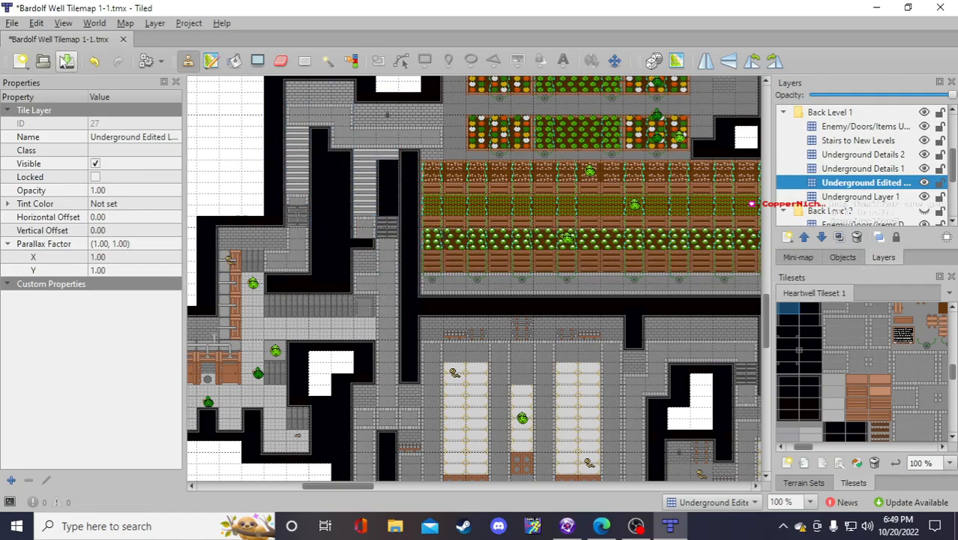
click(66, 60)
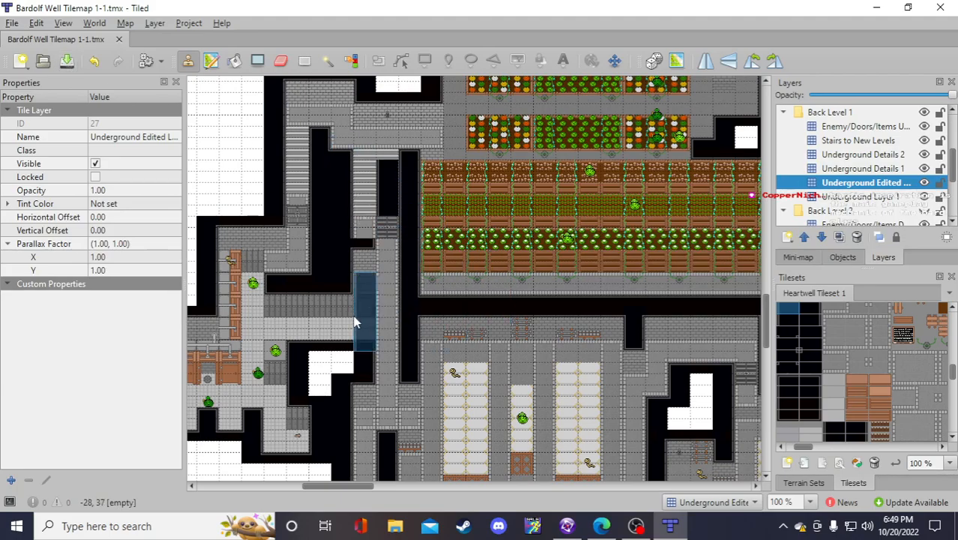
mouse_move(341, 488)
mouse_down()
mouse_move(366, 486)
mouse_move(339, 486)
mouse_move(353, 485)
mouse_up()
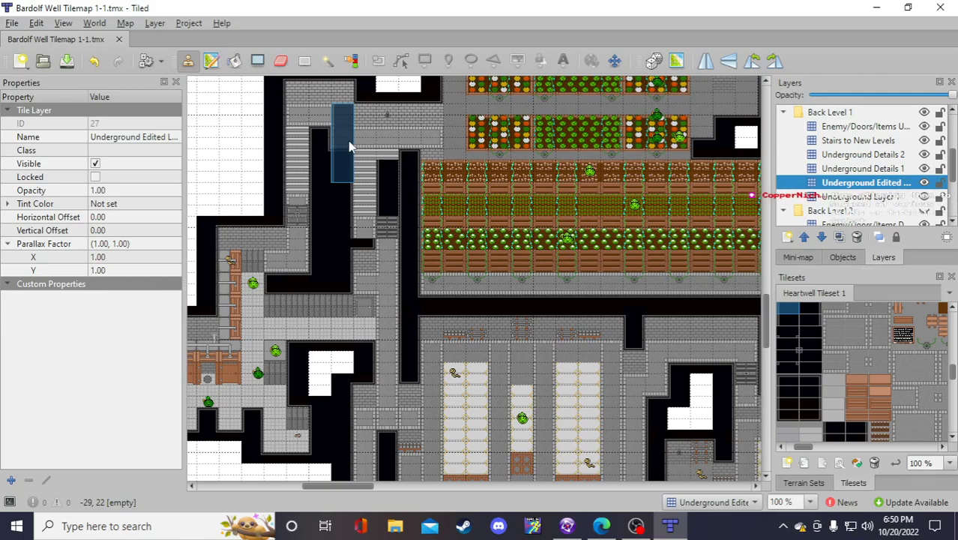
Move the eastern staircase's gate one tile west on the Enemy/Doors/Items layer to the foot of the shifted stairs, erasing the old gate
click(859, 126)
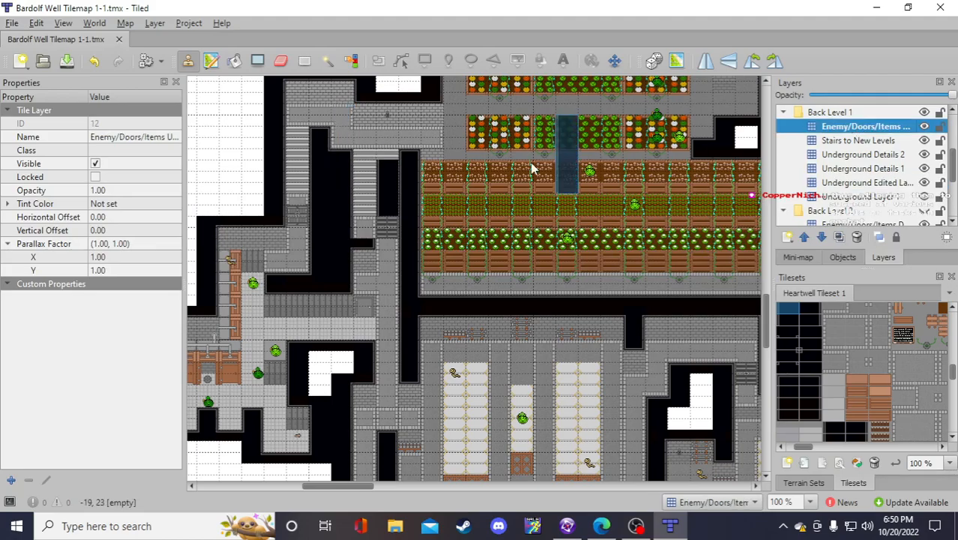
right_click(386, 227)
click(364, 225)
click(280, 60)
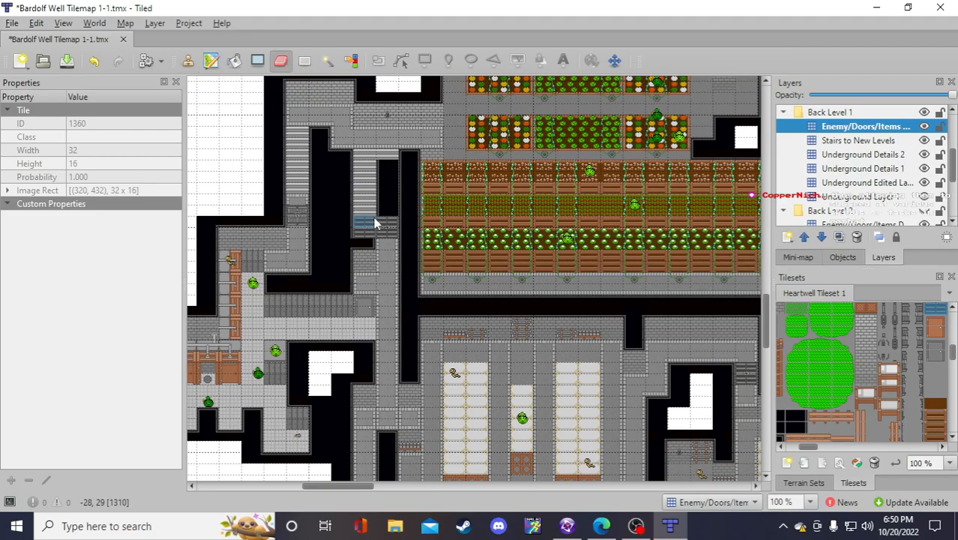
click(187, 60)
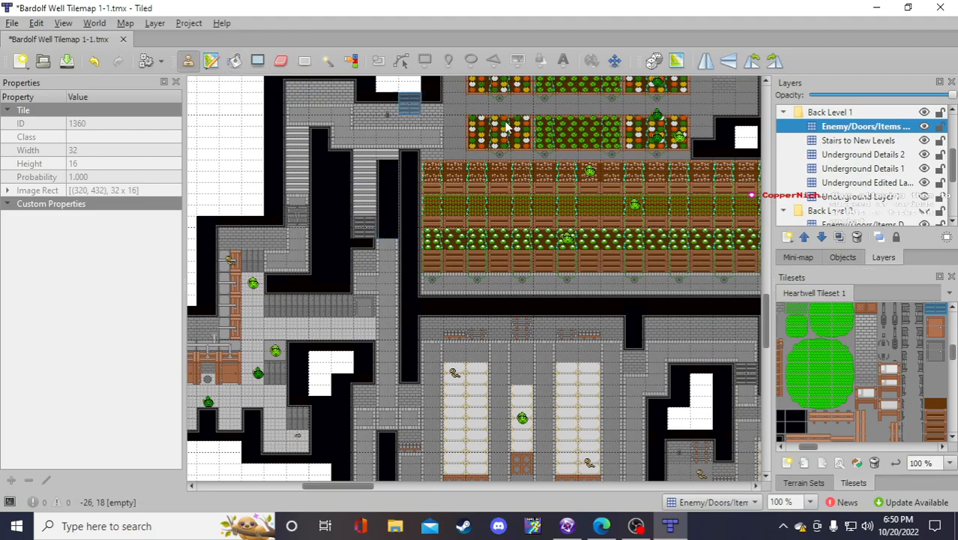
click(869, 183)
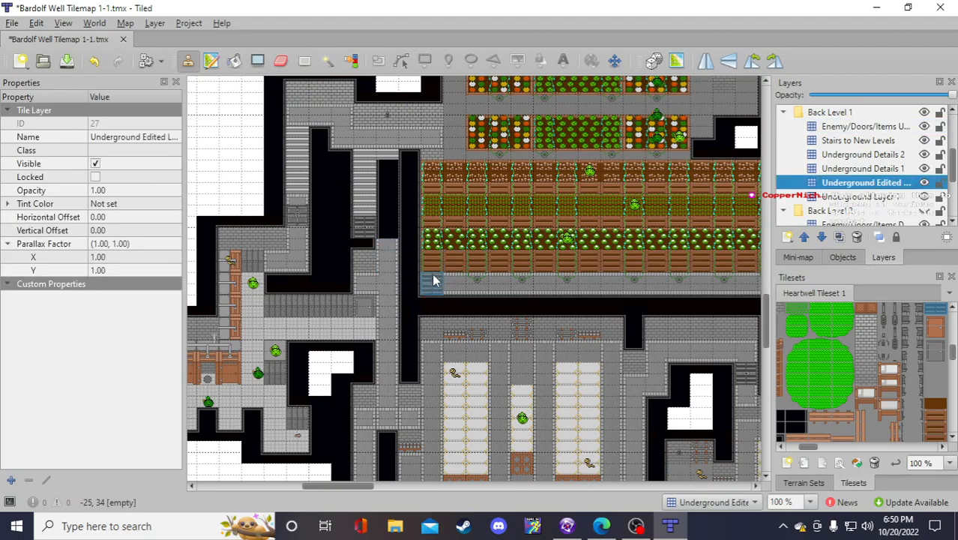
click(840, 128)
right_click(385, 114)
click(865, 183)
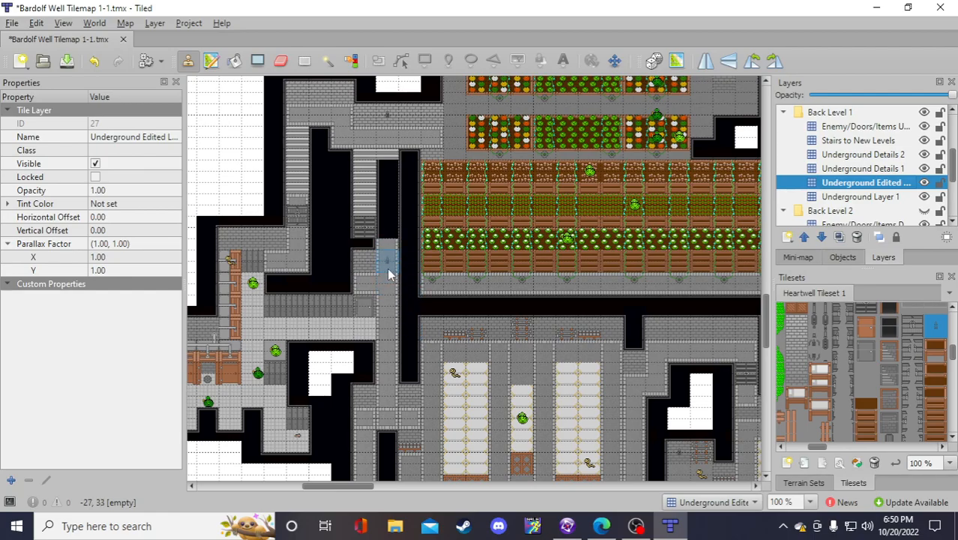
scroll(863, 412, down, 3)
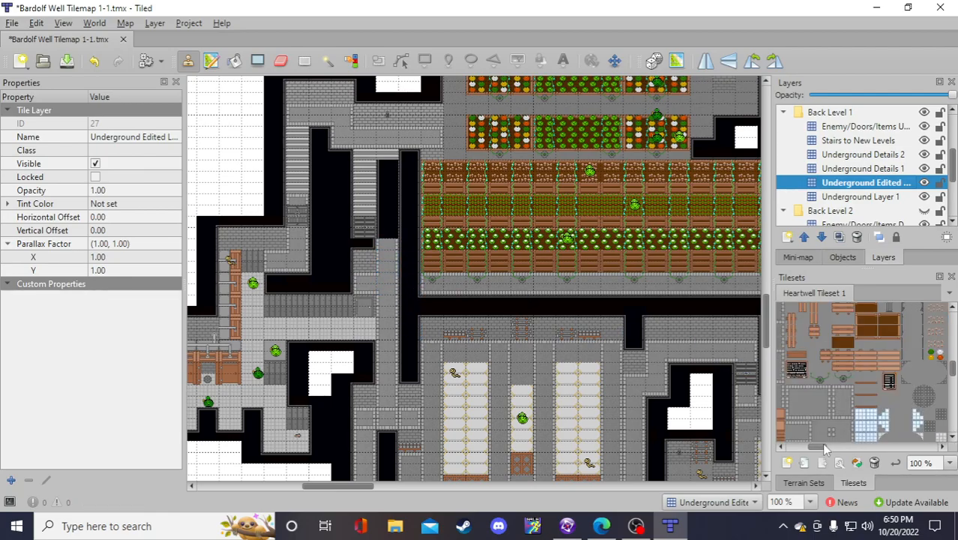
drag(821, 450, 797, 450)
scroll(851, 401, up, 5)
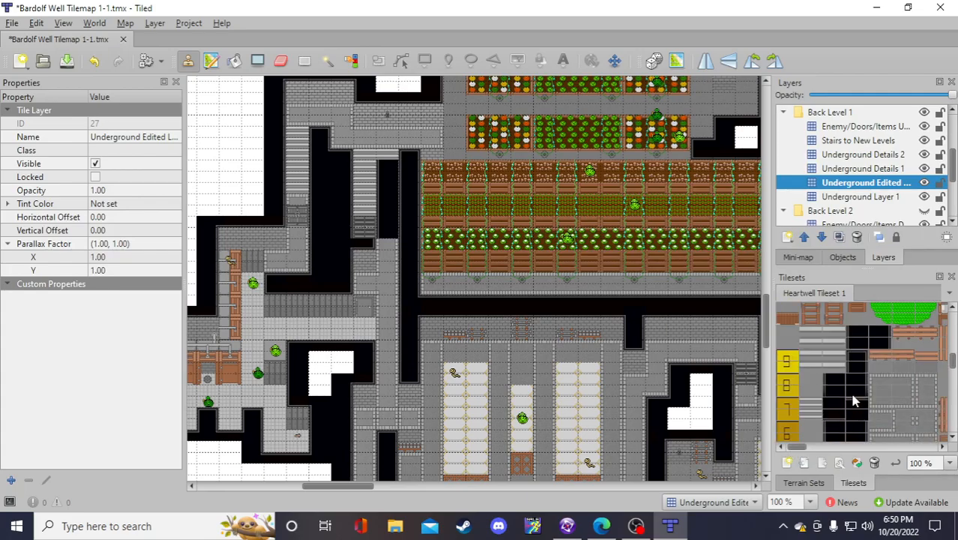
Sample the corridor floor tile south of the eastern staircase from Underground Layer 1, and hide the Enemy/Doors/Items layer
click(864, 196)
right_click(386, 277)
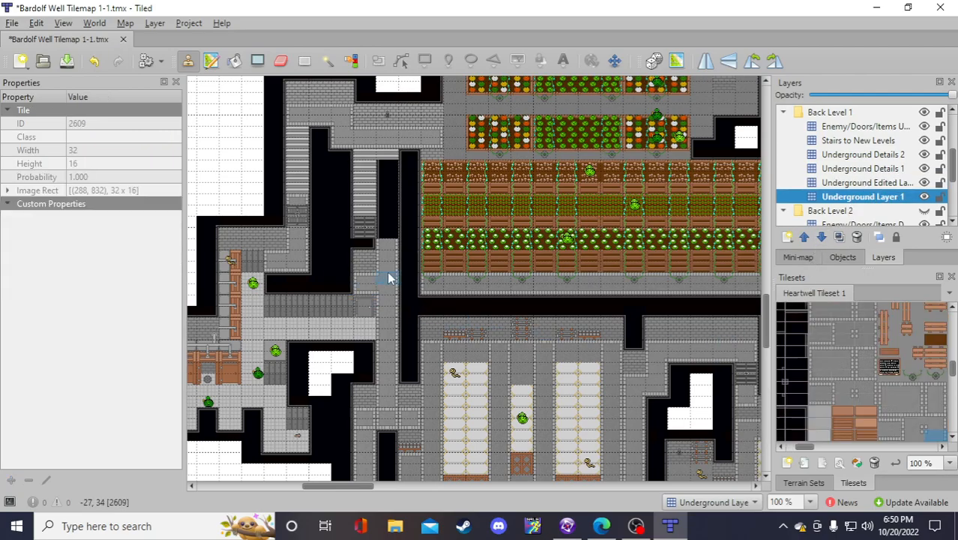
scroll(913, 372, down, 2)
scroll(907, 370, up, 2)
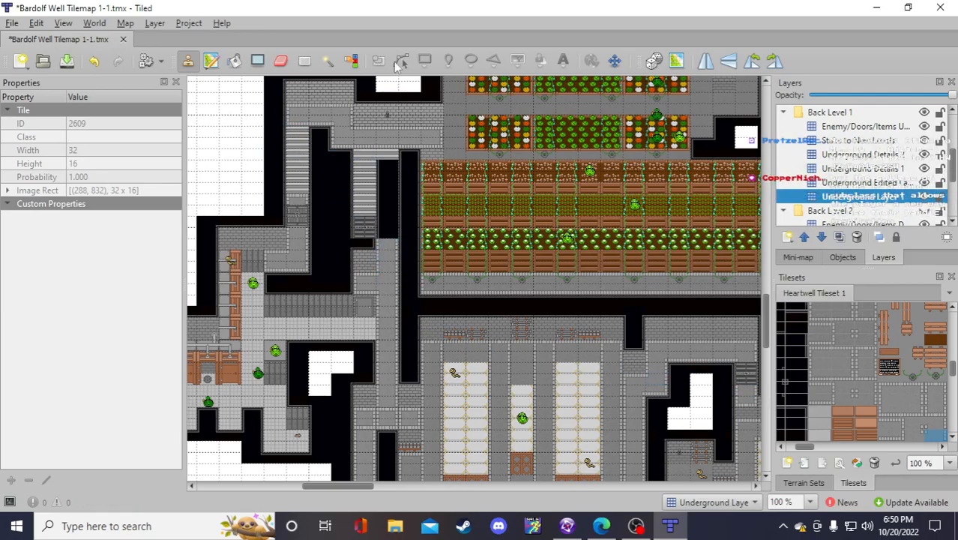
click(924, 127)
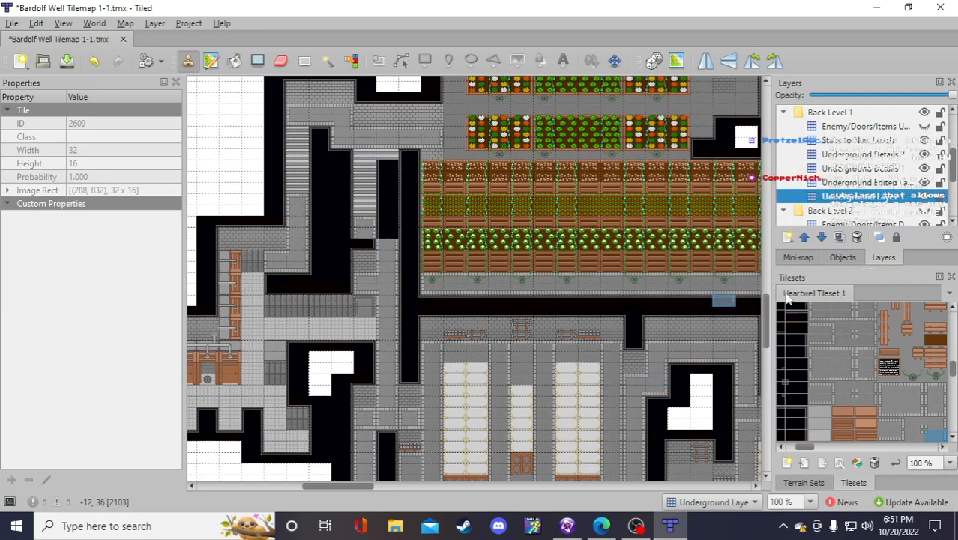
Paint edged corridor floor tiles at the foot of the eastern staircase on the Underground Edited layer, covering the black gap
click(863, 183)
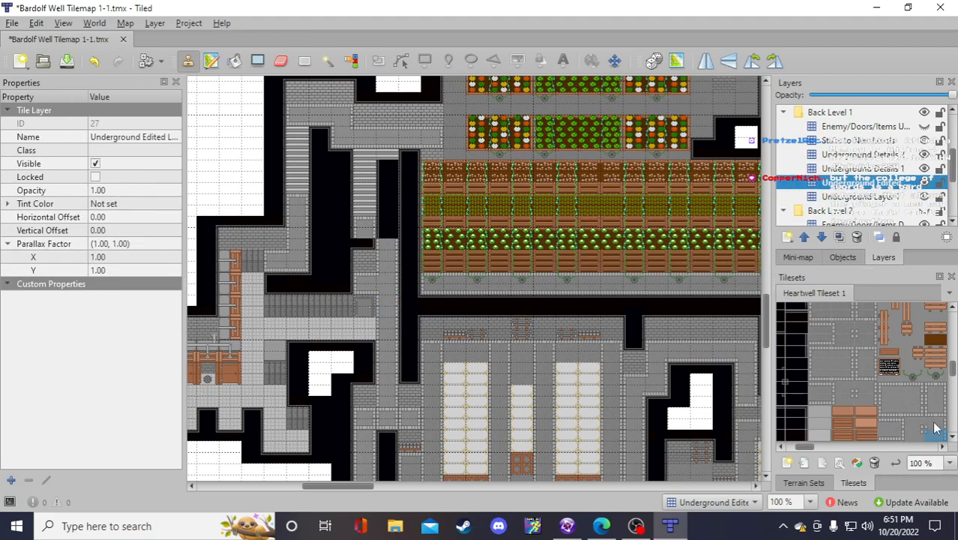
click(917, 391)
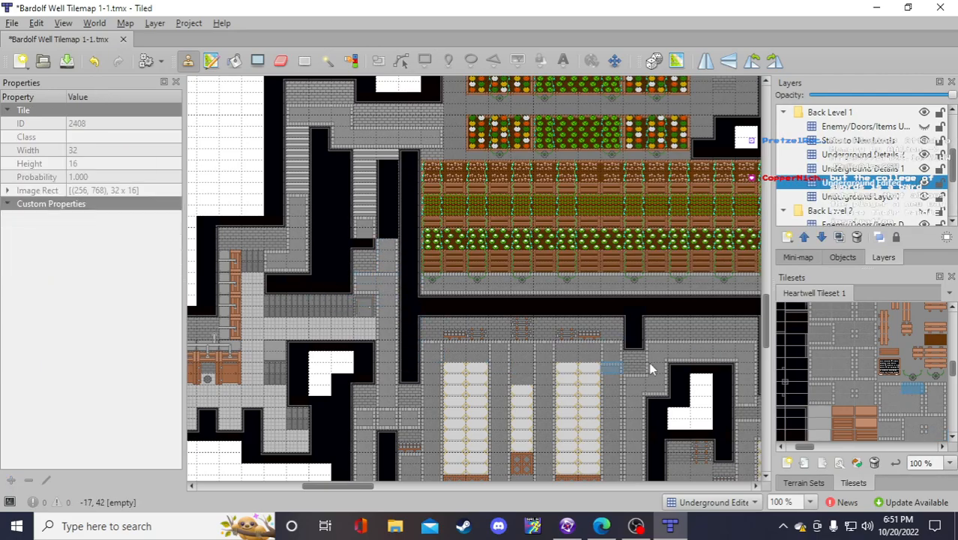
click(915, 433)
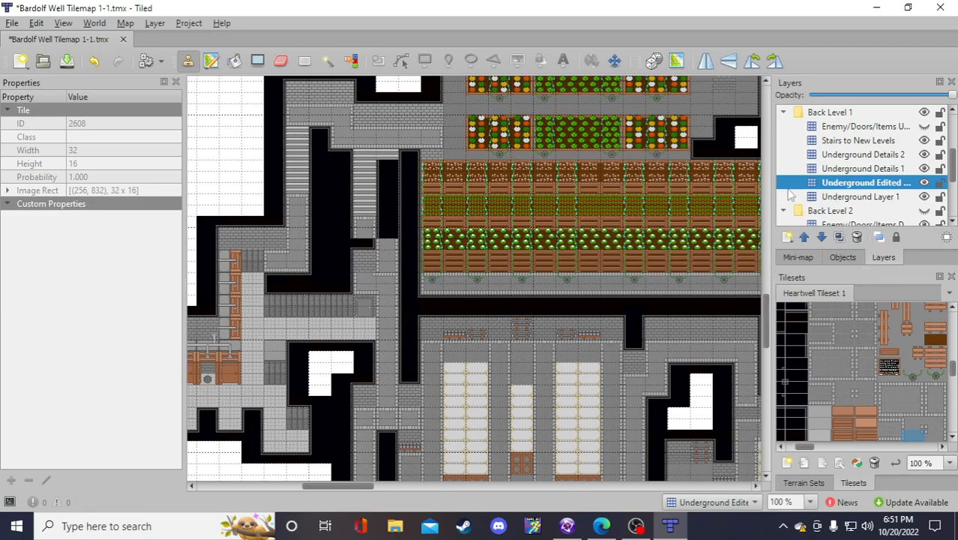
right_click(386, 277)
right_click(359, 240)
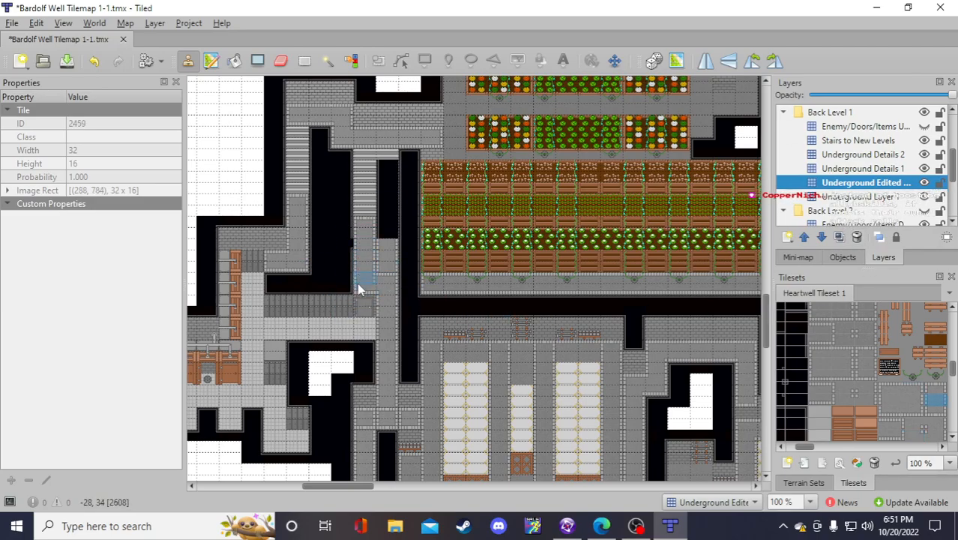
Extend the black column east of the staircase southward over the corridor floor, using black tiles sampled from the map
right_click(339, 242)
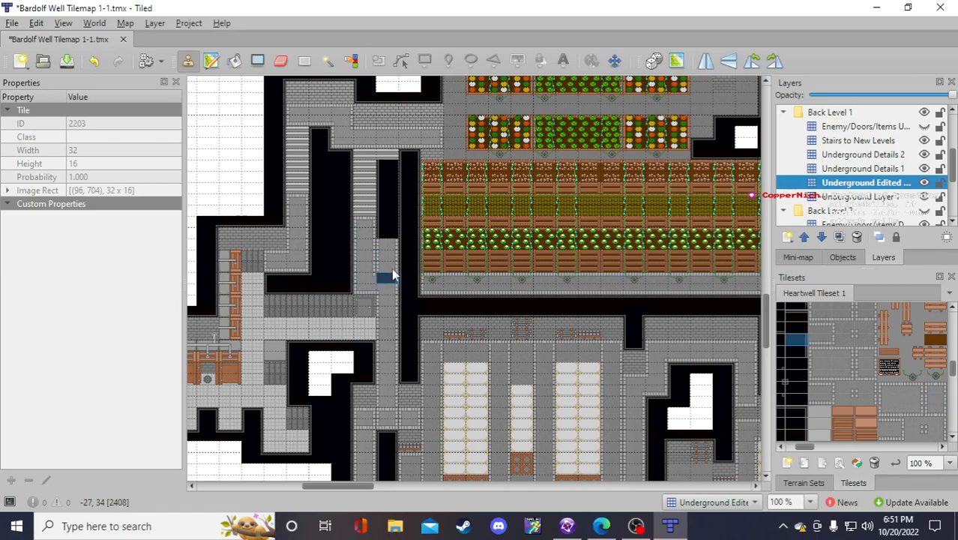
right_click(385, 240)
drag(385, 238, 385, 268)
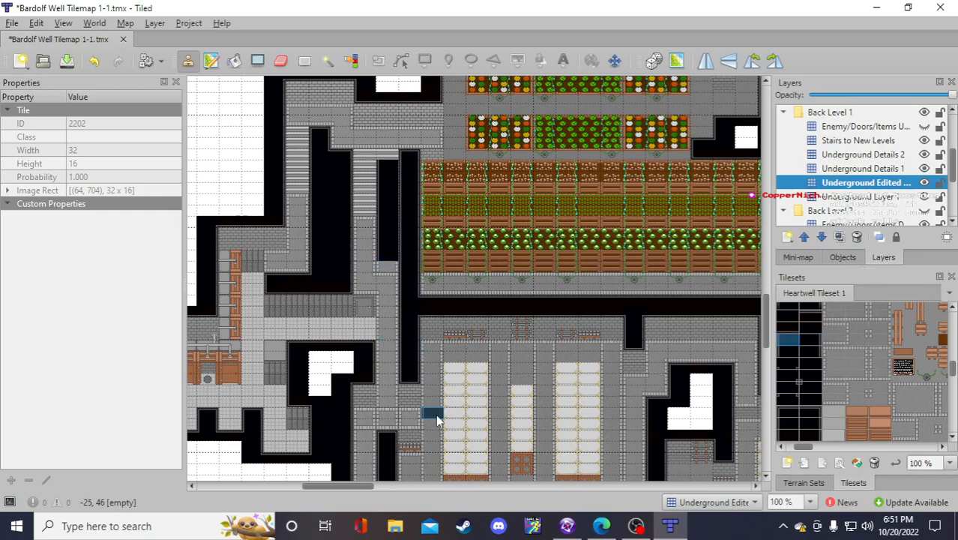
Sample the brick wall tile from Underground Layer 1 and place it under the black column on Underground Edited, undoing the stray edit
click(825, 200)
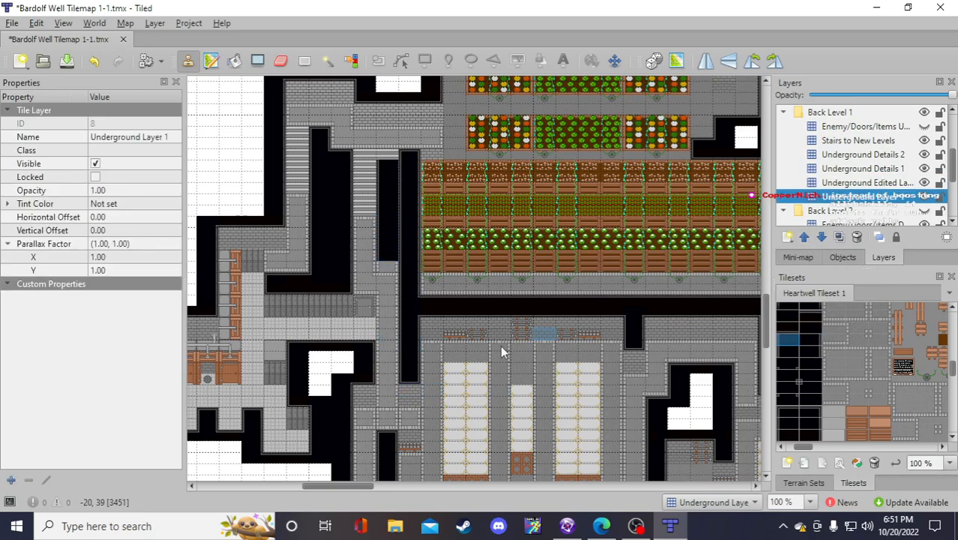
right_click(370, 401)
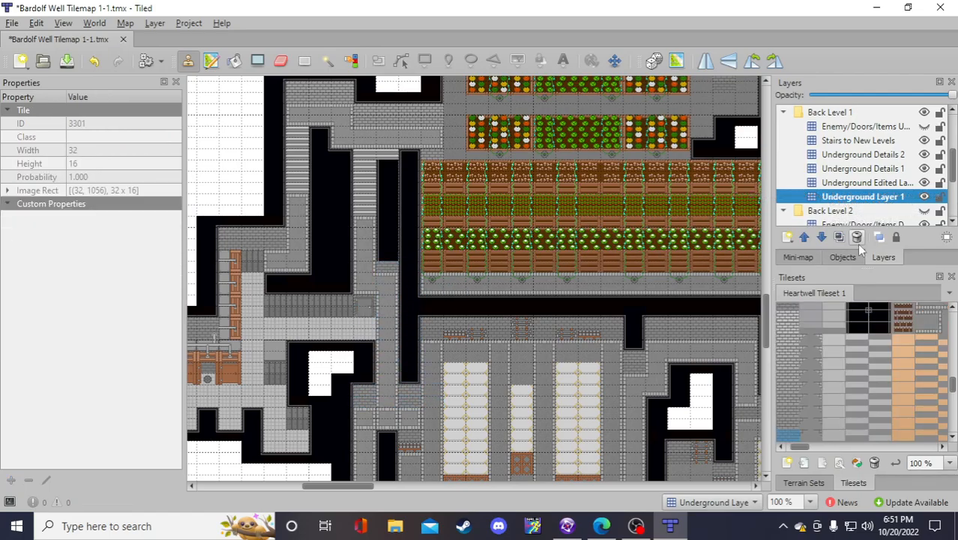
click(94, 62)
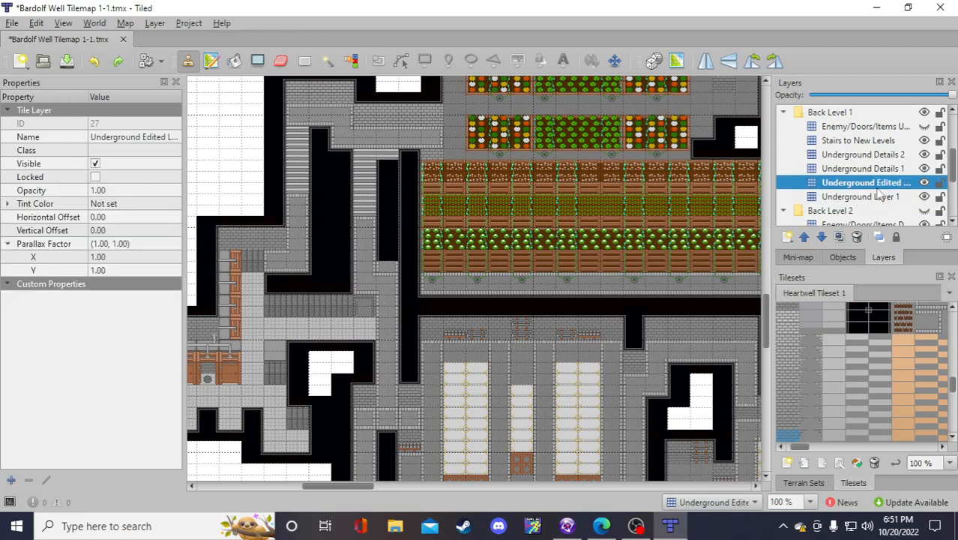
click(382, 266)
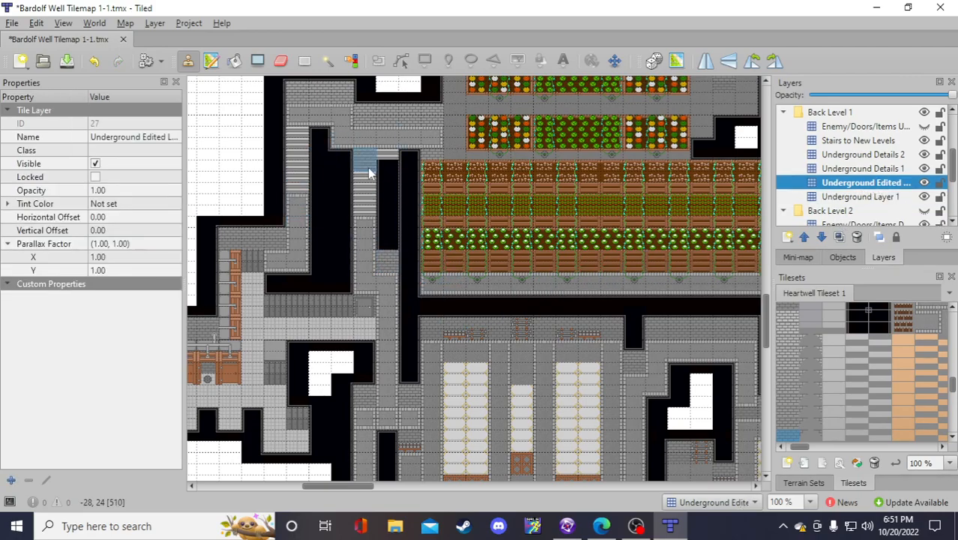
Finish the foot of the black column above the new brick wall with a black edge tile, and save the tilemap
scroll(862, 363, down, 3)
scroll(885, 356, down, 2)
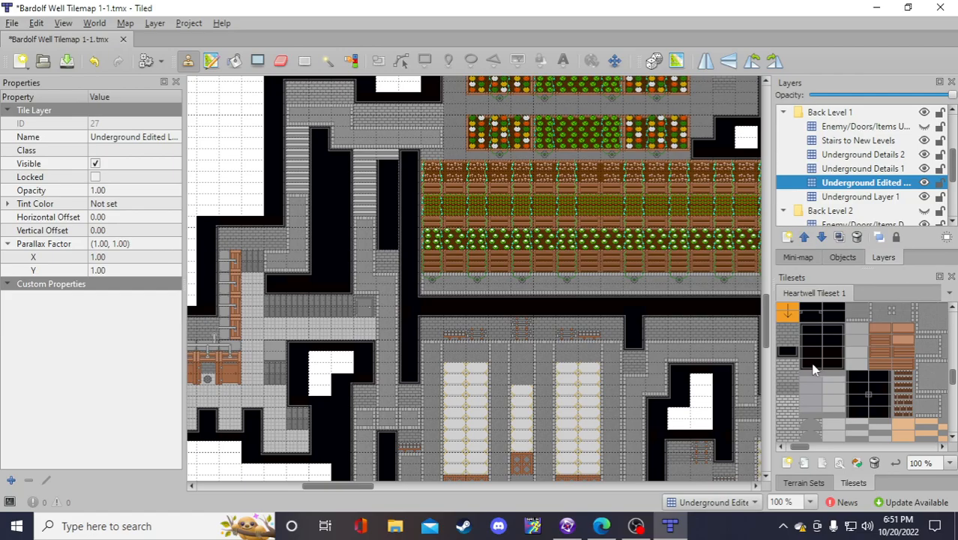
click(827, 366)
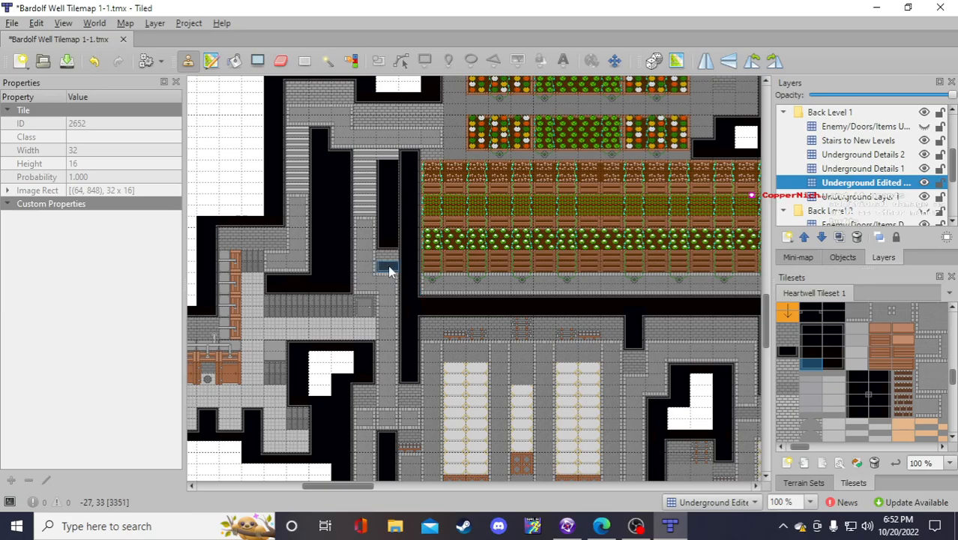
right_click(367, 276)
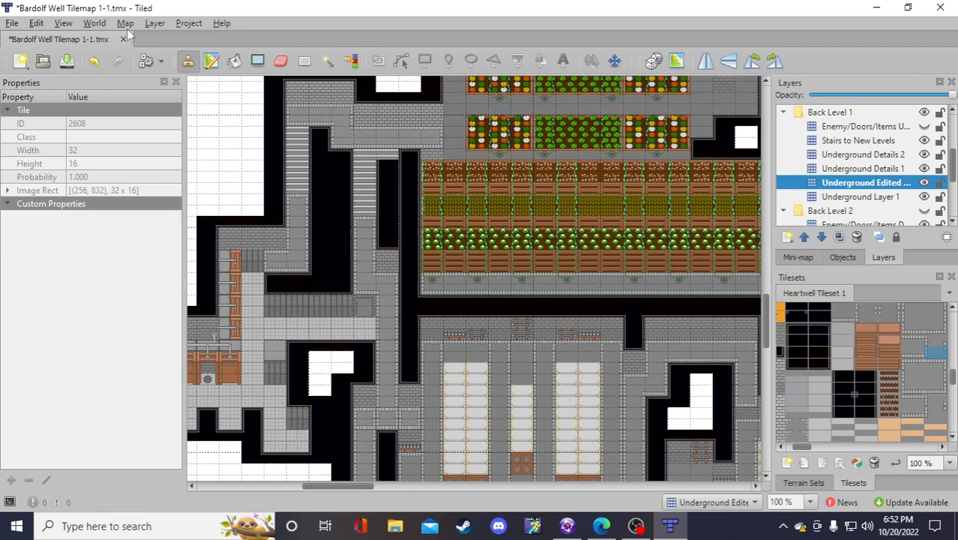
click(66, 61)
Examine the corridor and the black columns between the eastern staircase and the garden, sampling Underground Layer 1 floor tiles for comparison
scroll(869, 393, down, 2)
scroll(869, 394, up, 2)
drag(800, 446, 813, 446)
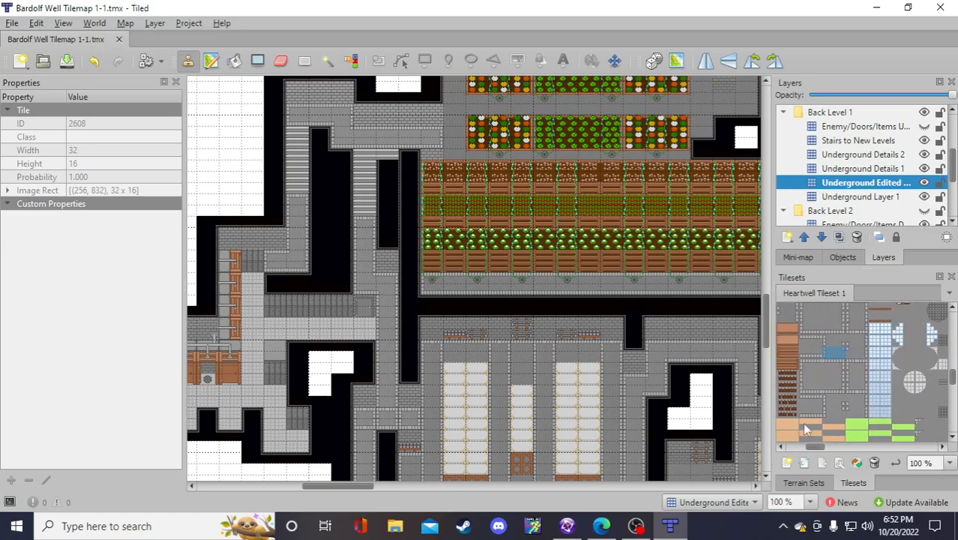
scroll(806, 433, up, 3)
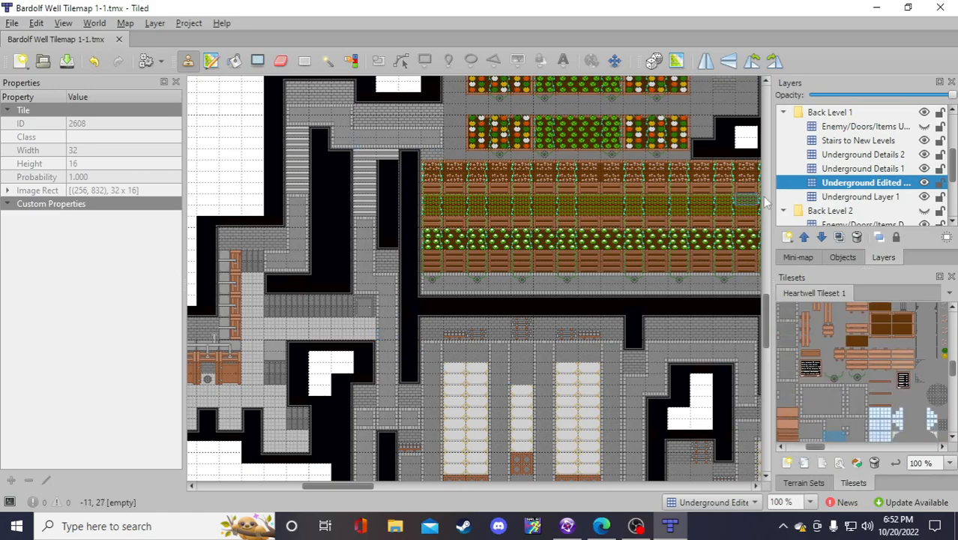
key(ctrl+Page_Down)
right_click(381, 295)
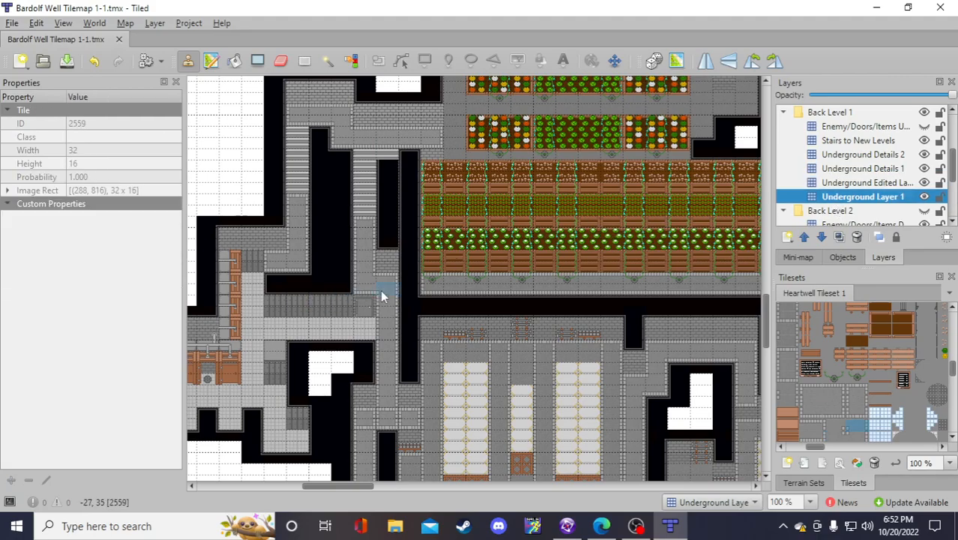
right_click(373, 138)
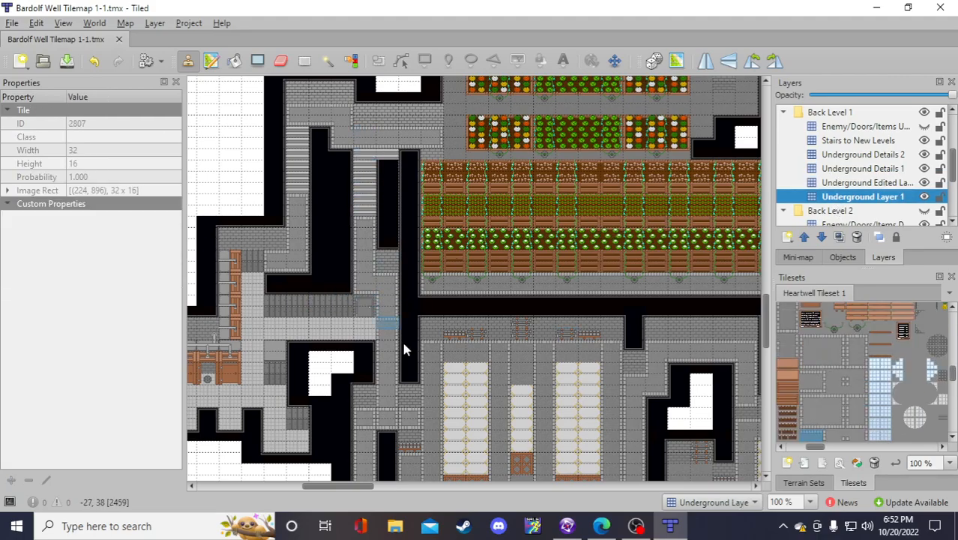
scroll(431, 270, up, 2)
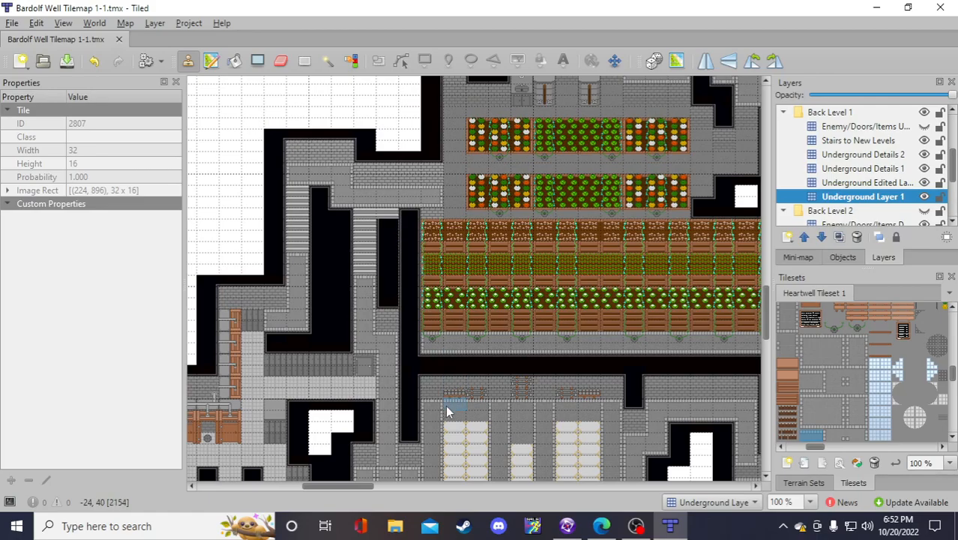
drag(357, 487, 366, 489)
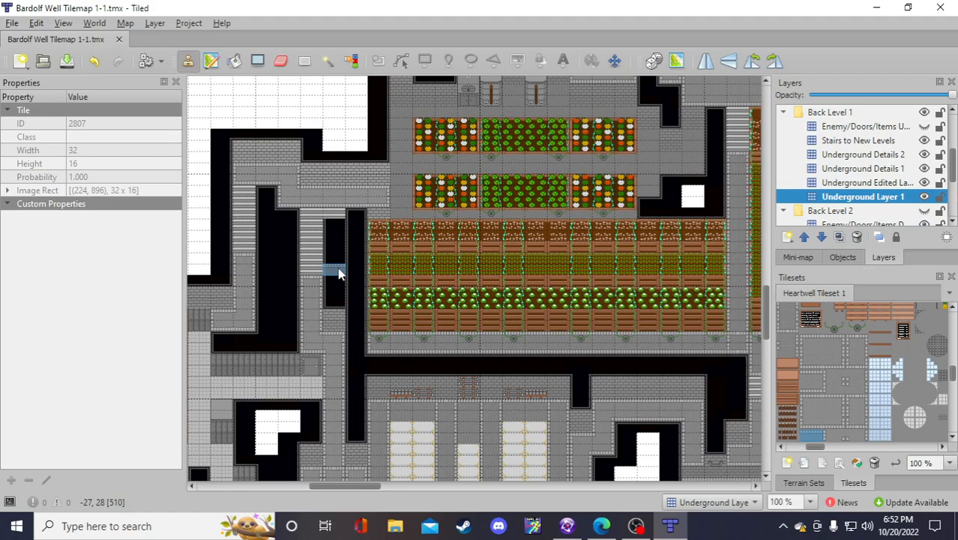
drag(816, 448, 804, 448)
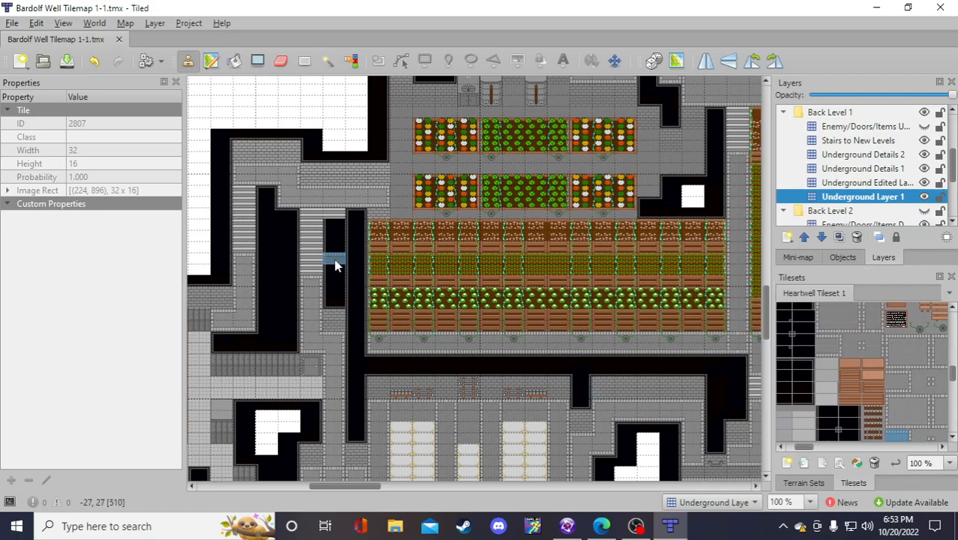
Show the Enemy/Doors/Items layer and paint a two-tile-high floor passage through the black column beside the eastern staircase on Underground Edited
click(924, 126)
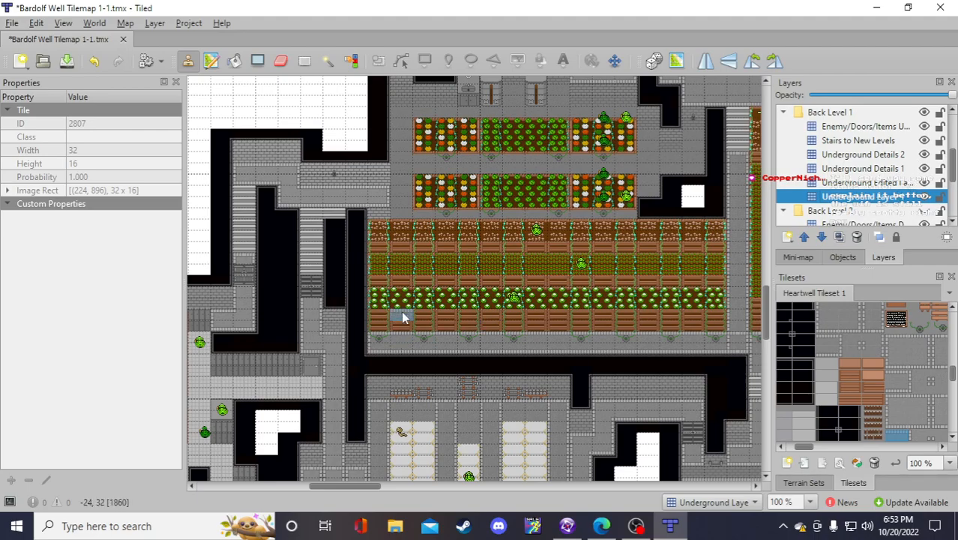
click(855, 183)
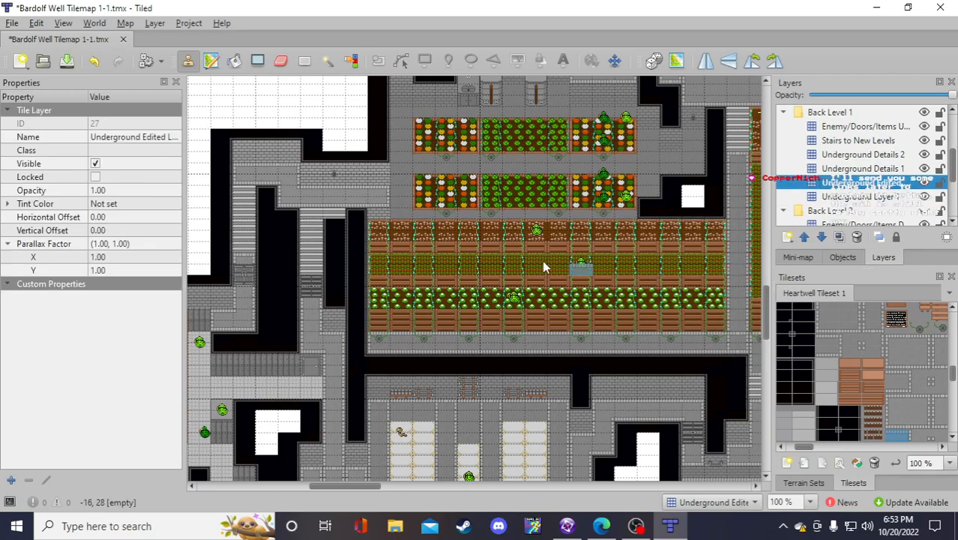
scroll(888, 397, down, 2)
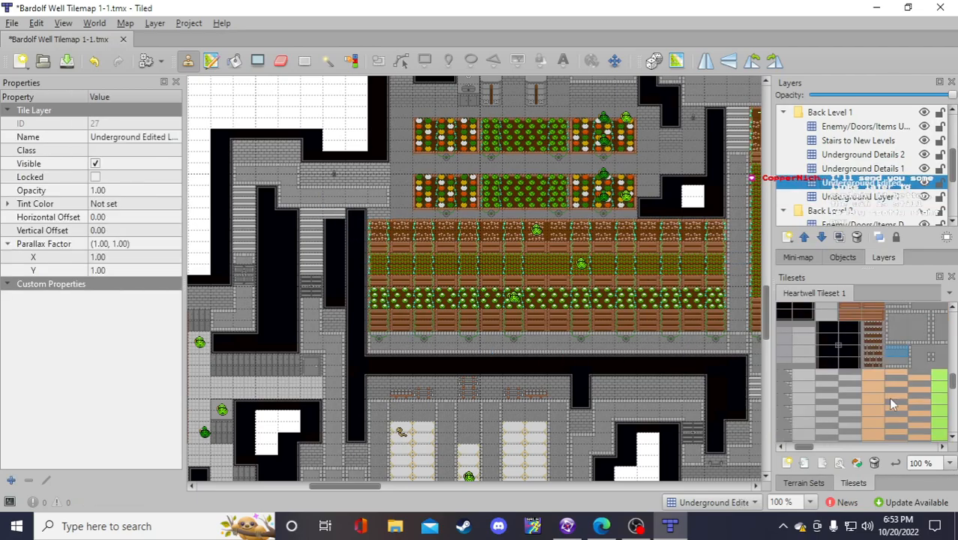
click(895, 316)
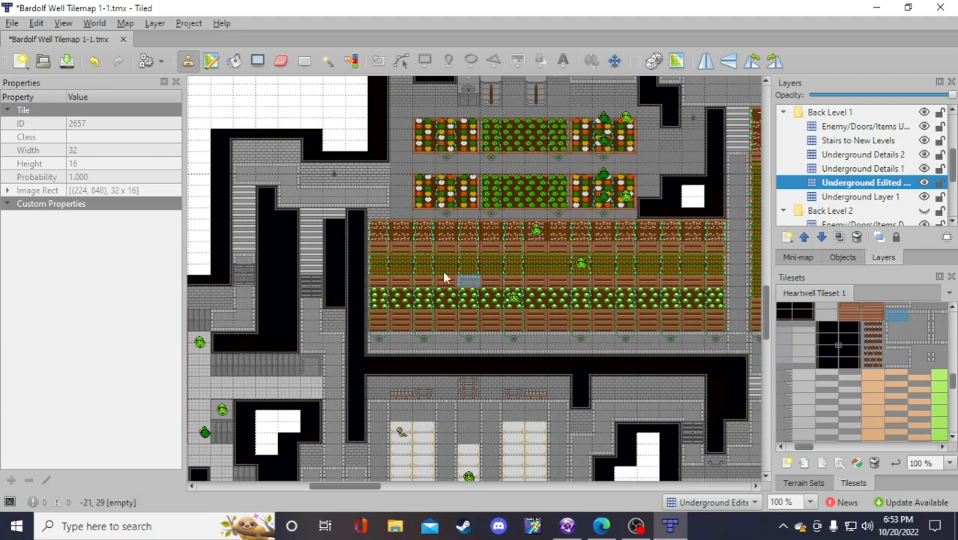
click(335, 264)
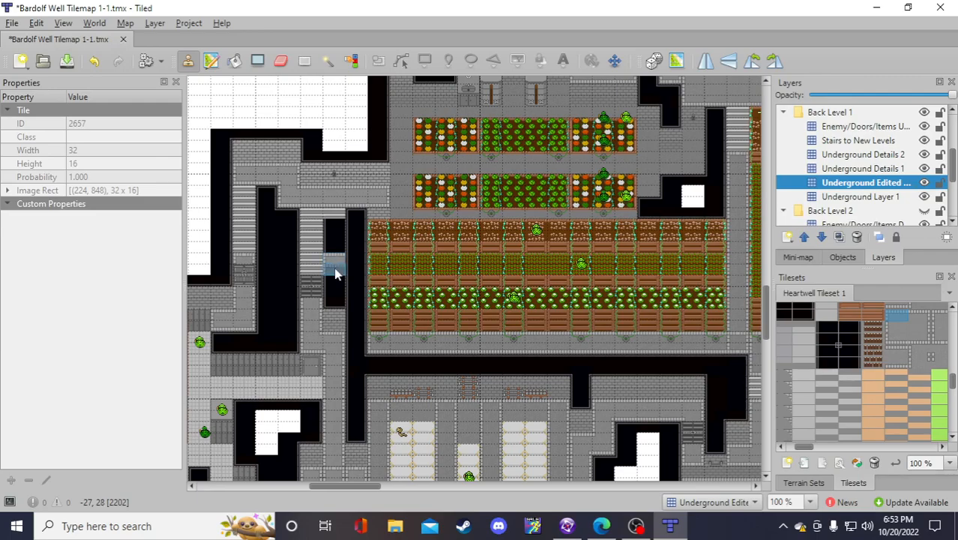
click(893, 340)
click(333, 270)
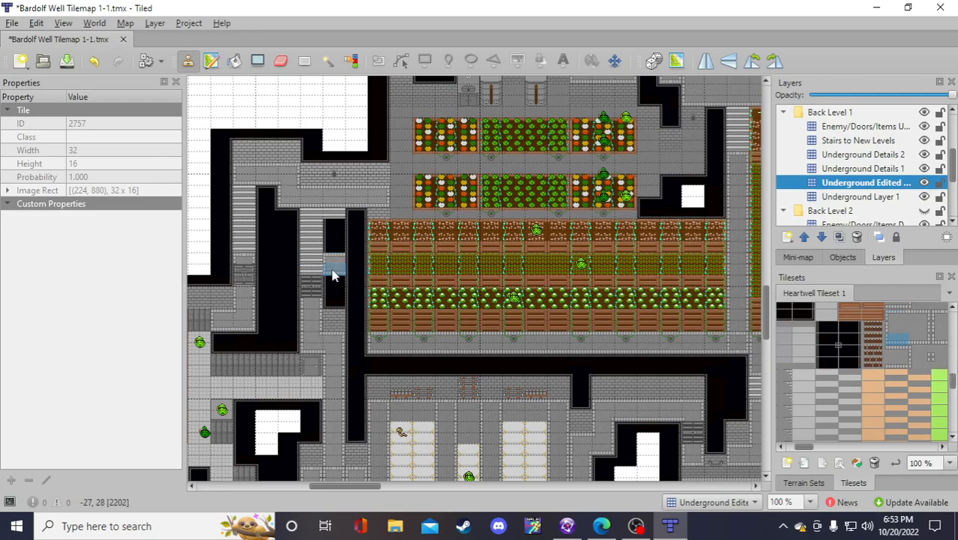
Continue the floor passage east through the second black column to the garden, undo the stray floor tiles below it, and save
click(919, 316)
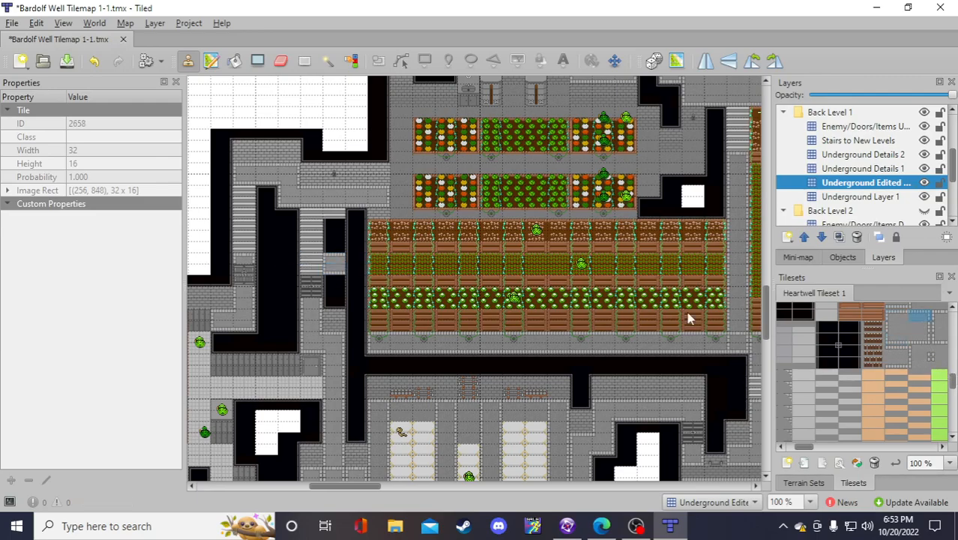
click(359, 261)
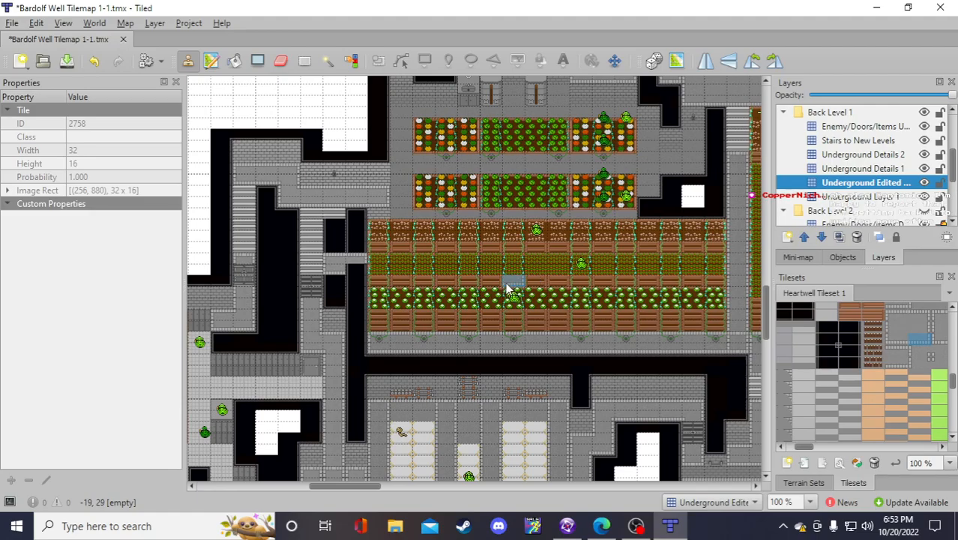
drag(342, 278, 347, 261)
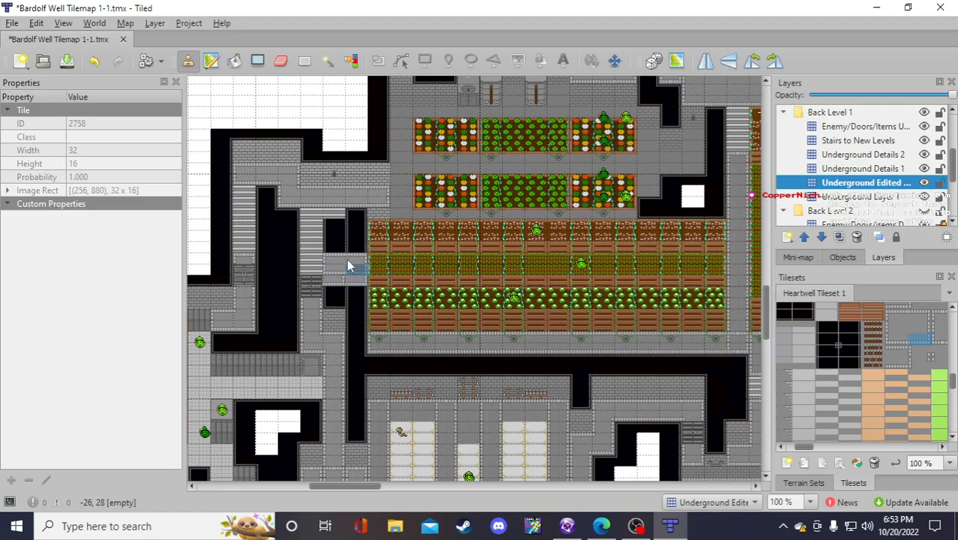
click(97, 61)
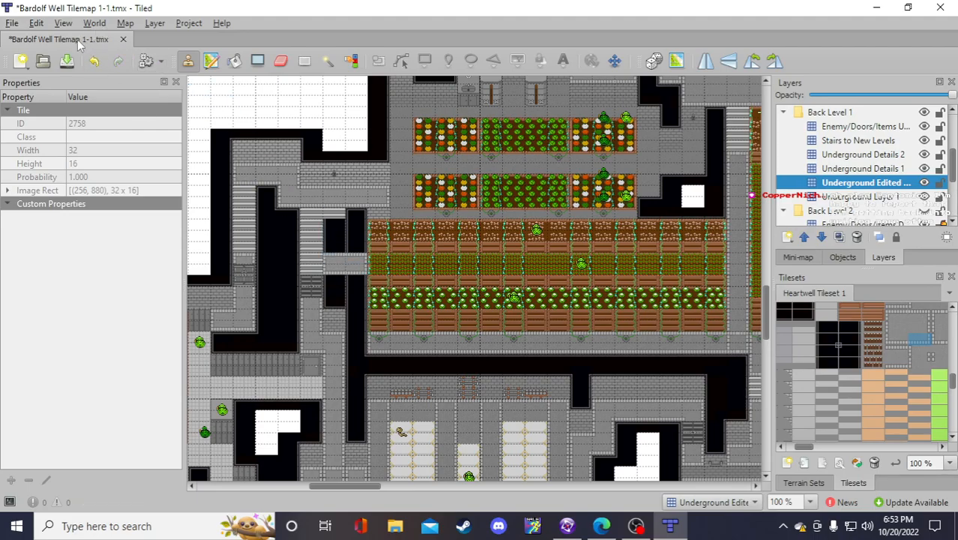
click(67, 61)
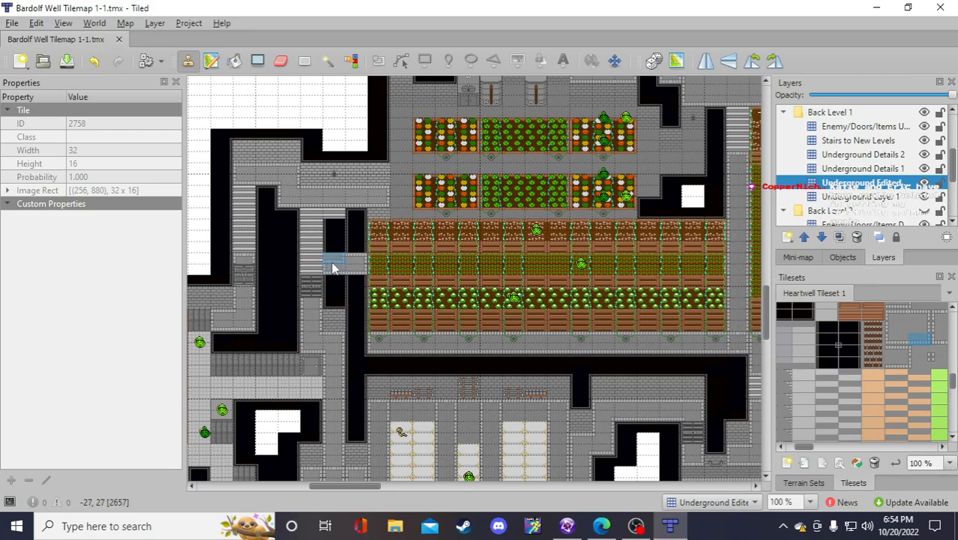
Hide the Back Level 1 Enemy/Doors/Items layer and paint the lower row of the new garden passage with the edged floor tile
right_click(338, 276)
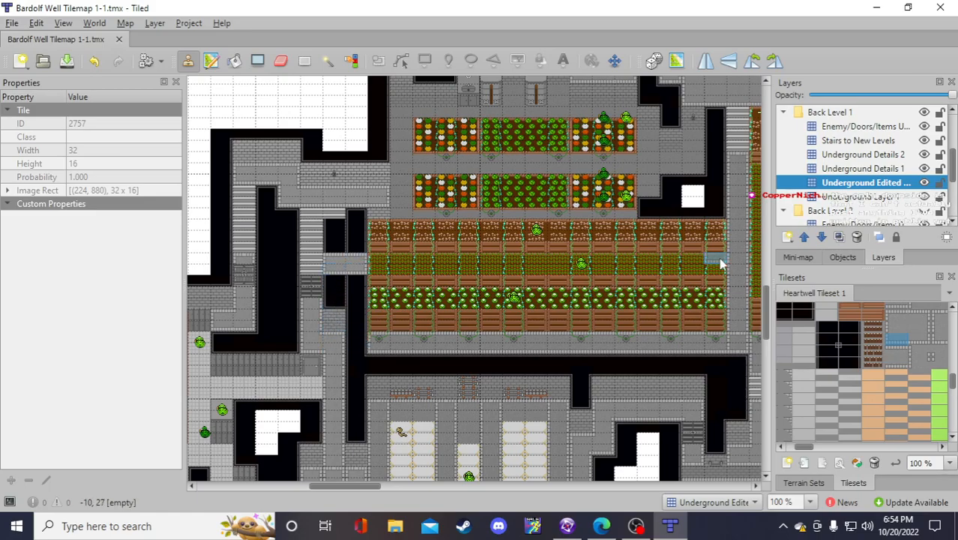
click(925, 128)
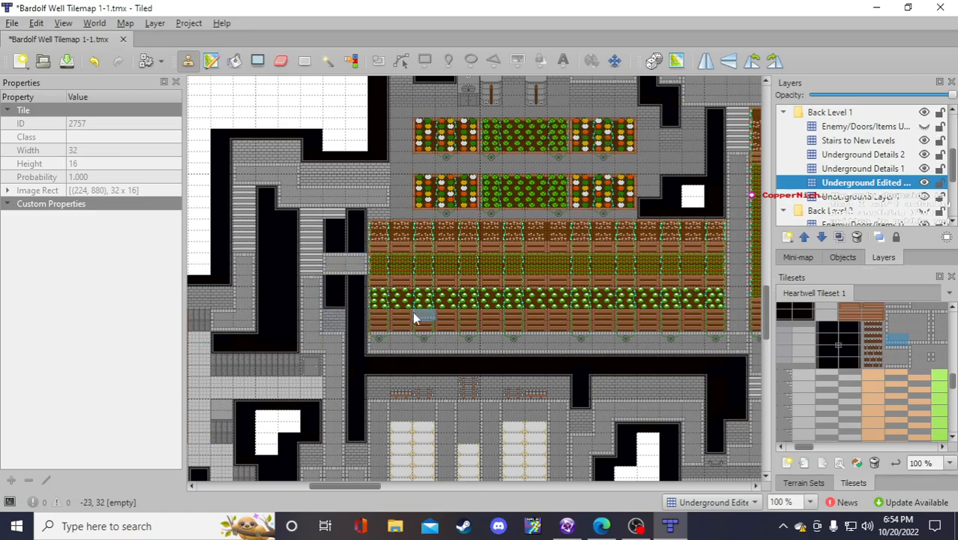
right_click(314, 273)
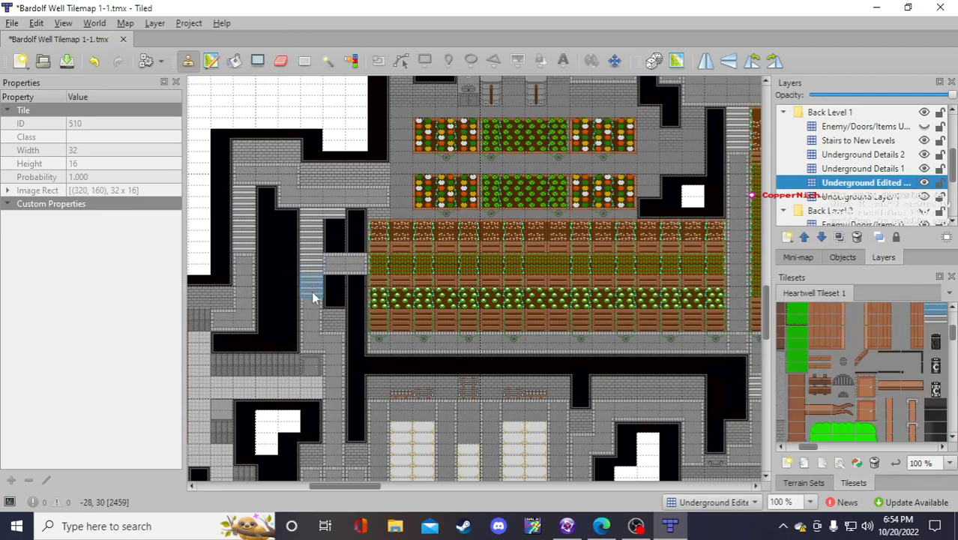
right_click(314, 287)
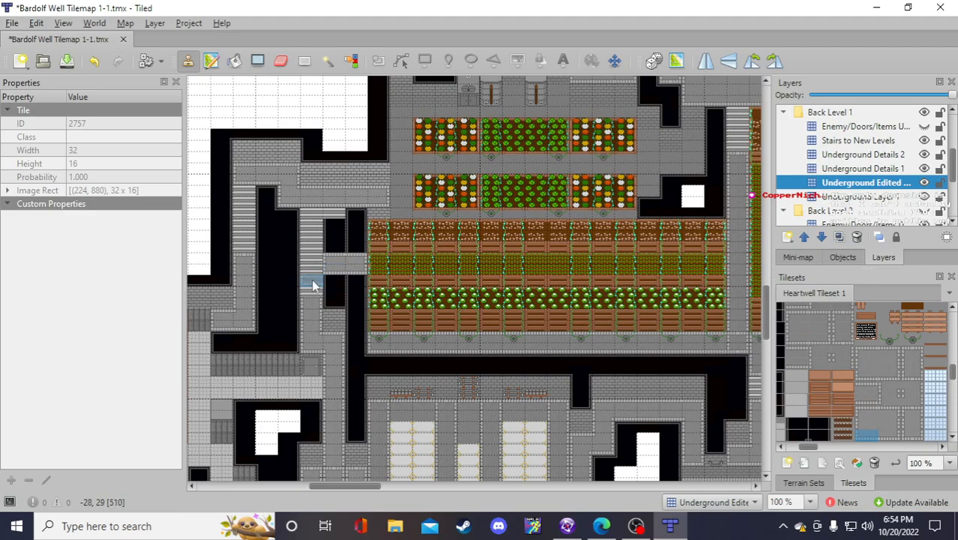
scroll(899, 421, down, 3)
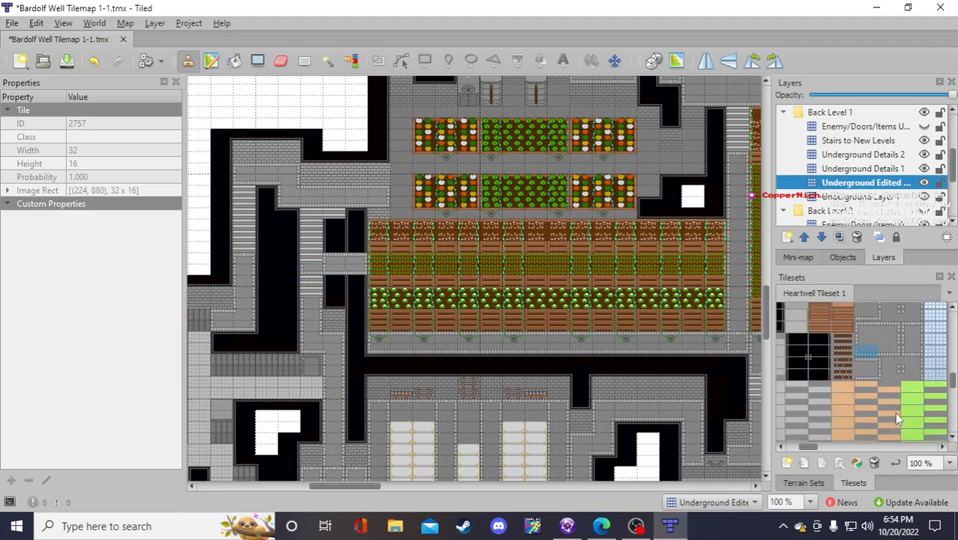
click(868, 377)
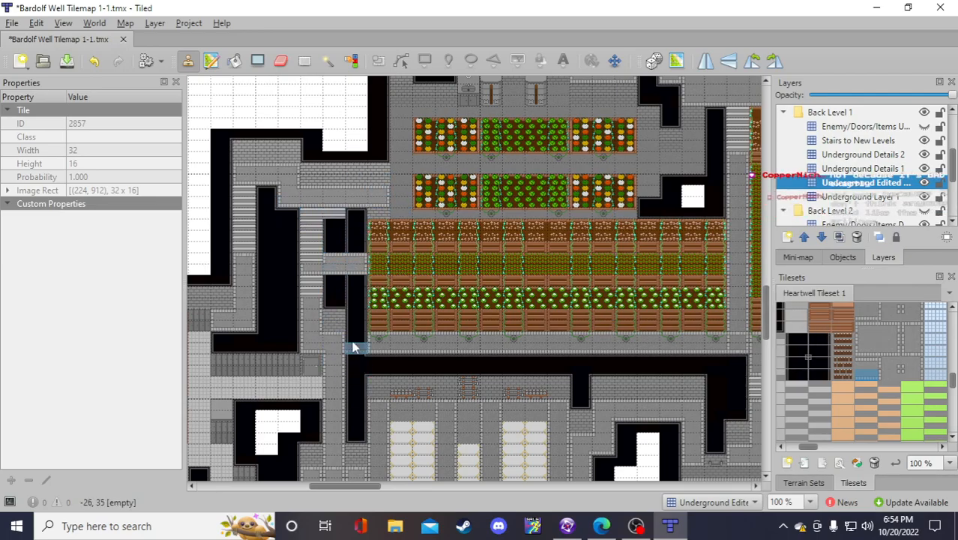
Sample the existing brick wall and paint a brick wall face on Underground Edited in the second black column, directly above the passage
click(860, 198)
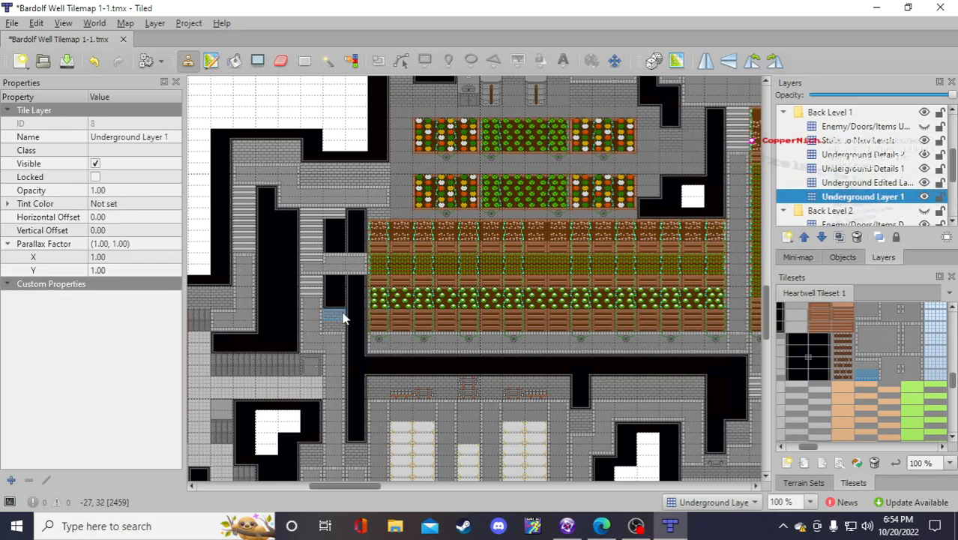
right_click(343, 316)
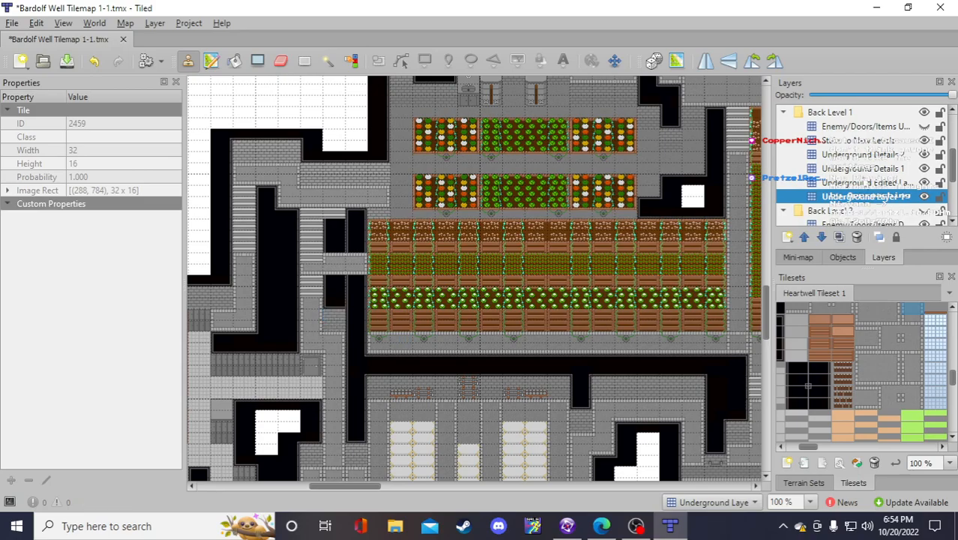
key(ctrl+Page_Up)
right_click(335, 326)
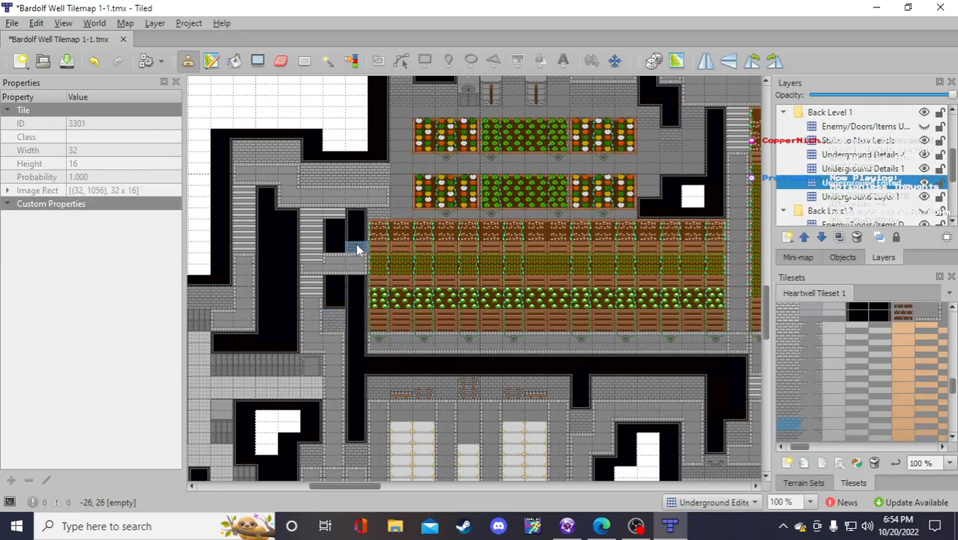
scroll(794, 397, down, 3)
click(794, 327)
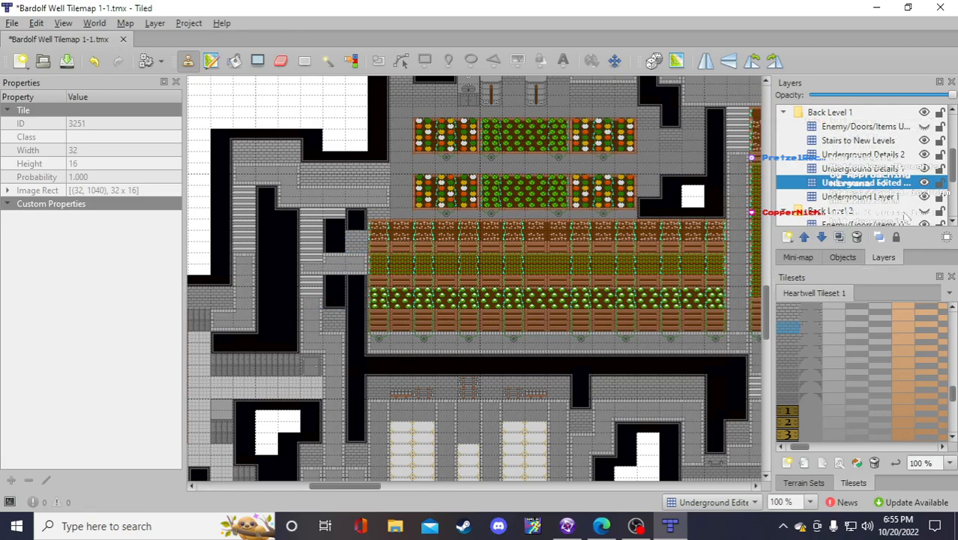
Finish the foot of the black block above the new brick wall with the black edge tile, and save the tilemap
scroll(913, 219, down, 3)
scroll(838, 375, up, 3)
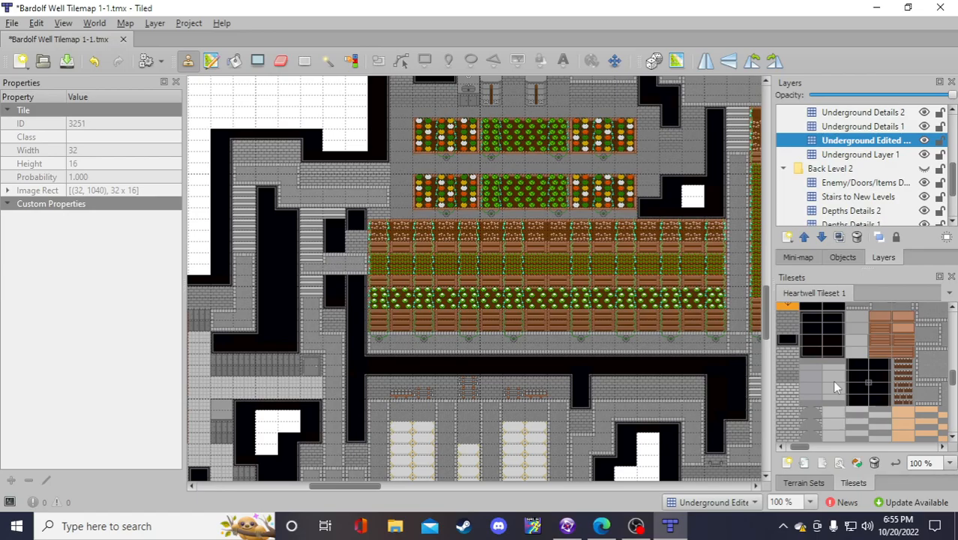
scroll(838, 387, up, 2)
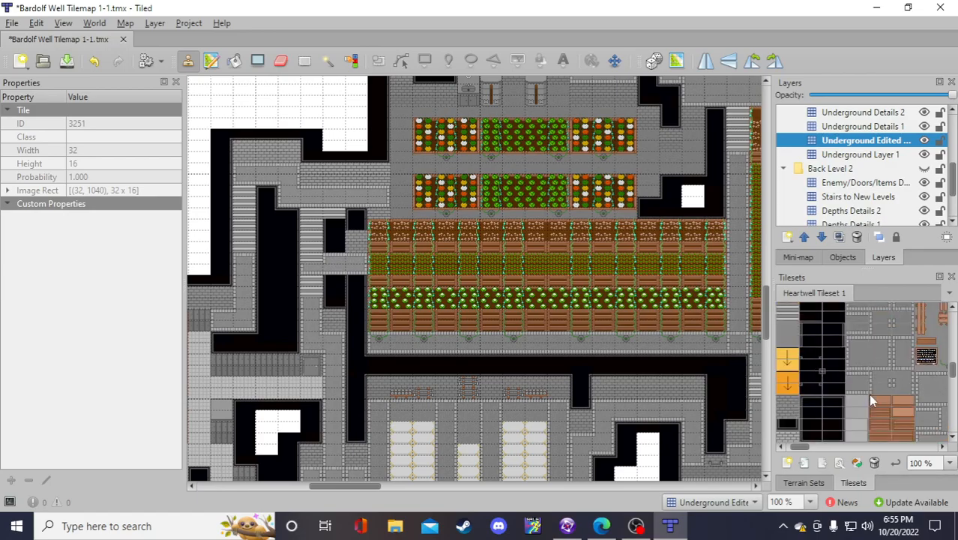
scroll(855, 368, down, 2)
scroll(854, 369, up, 2)
scroll(850, 379, up, 2)
scroll(847, 371, down, 2)
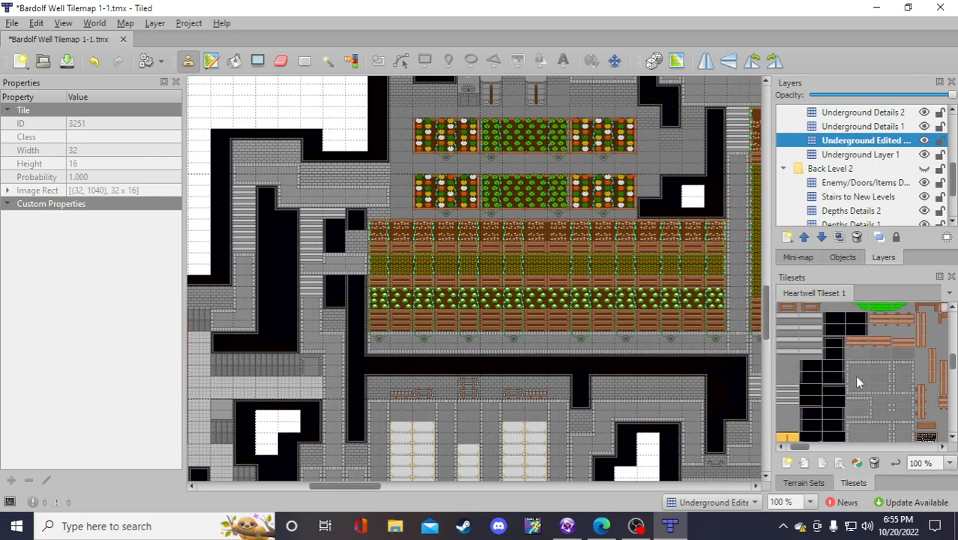
click(787, 424)
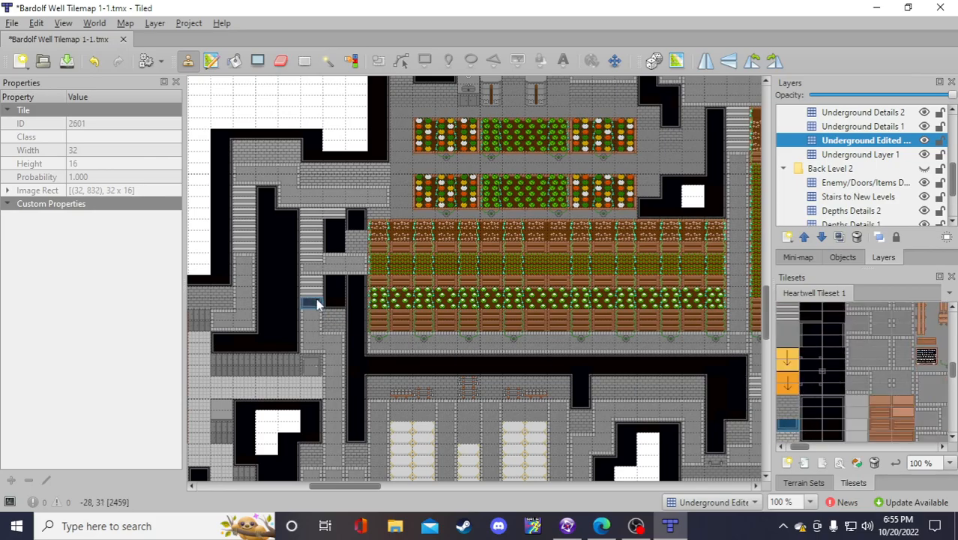
click(66, 61)
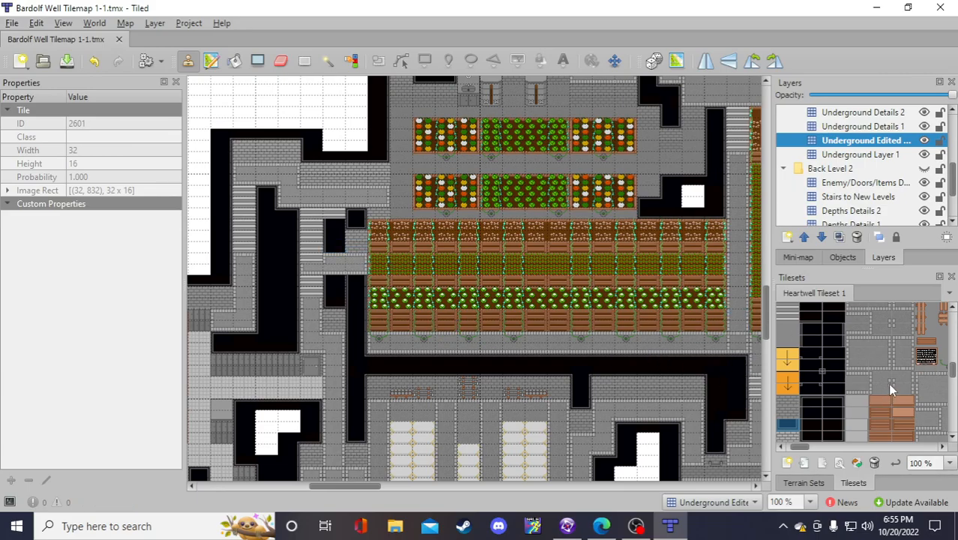
Replace the eastern staircase tiles level with the garden passage with floor tiles to form a landing, and save the tilemap
click(859, 354)
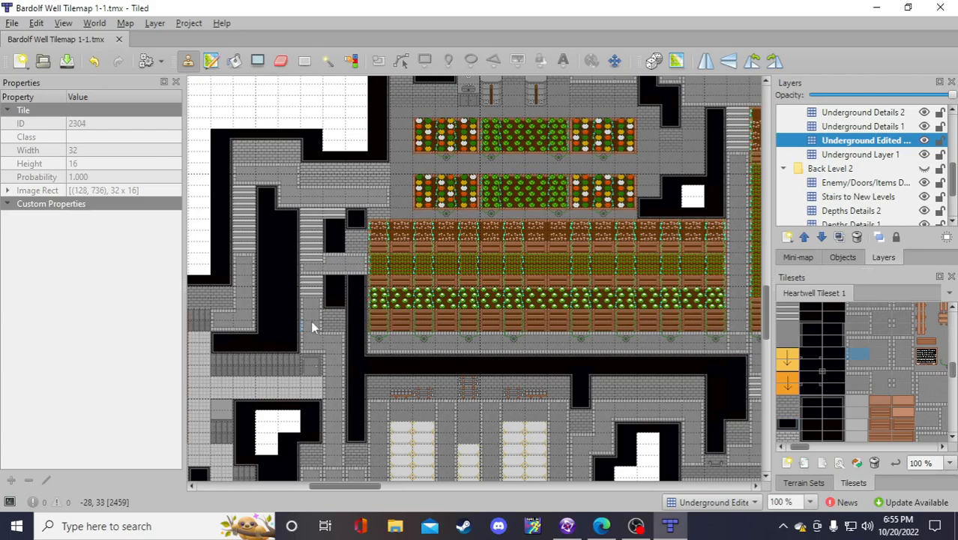
right_click(341, 272)
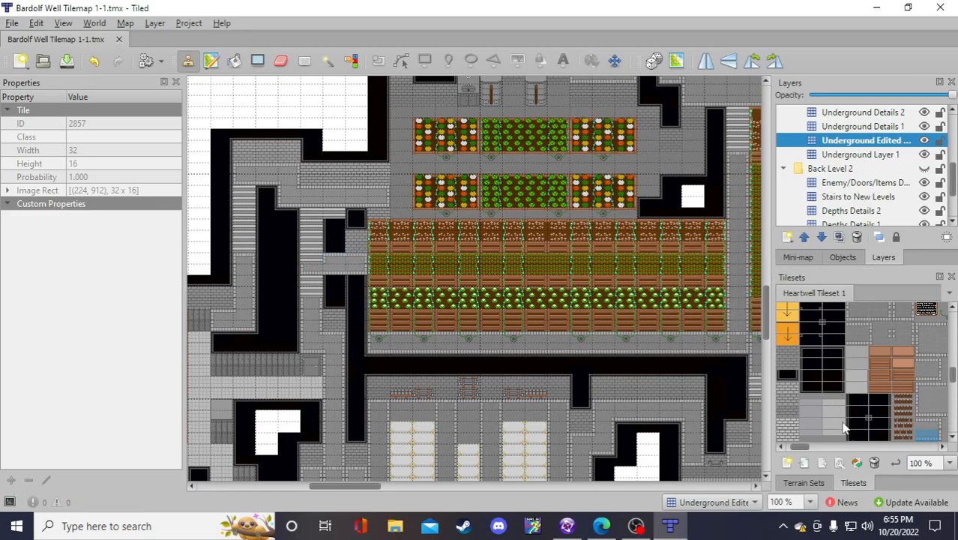
drag(803, 445, 818, 446)
scroll(834, 396, down, 2)
scroll(833, 393, up, 3)
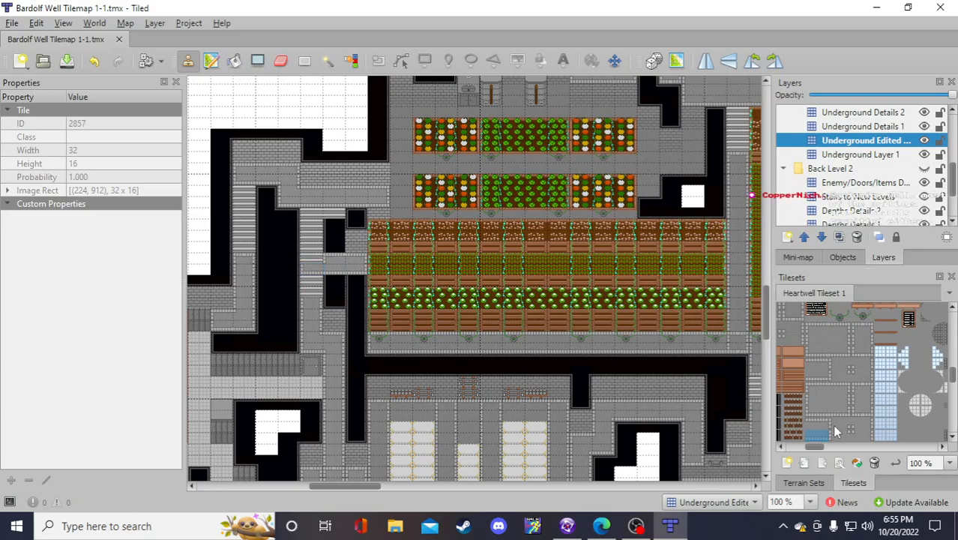
click(820, 402)
click(310, 258)
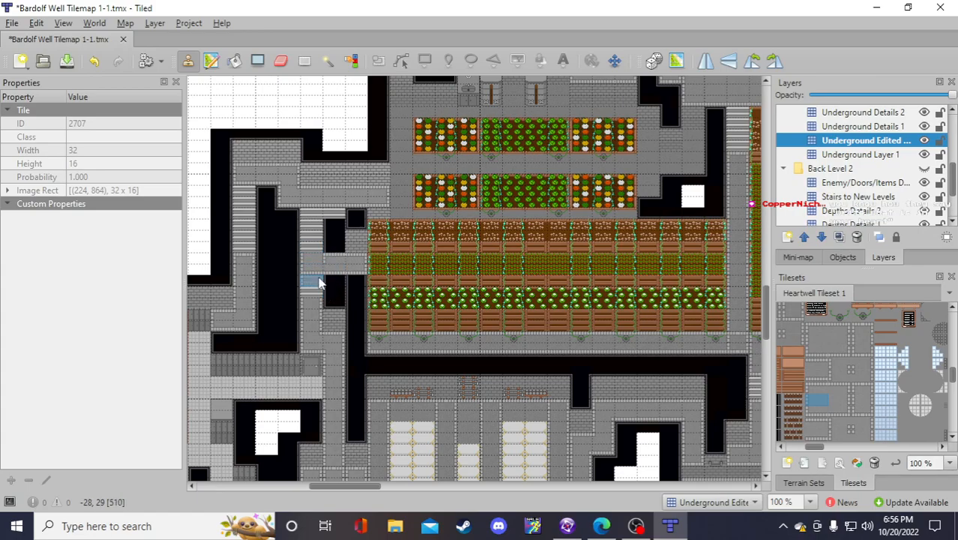
mouse_move(822, 445)
mouse_down()
mouse_move(808, 443)
mouse_move(818, 448)
mouse_up()
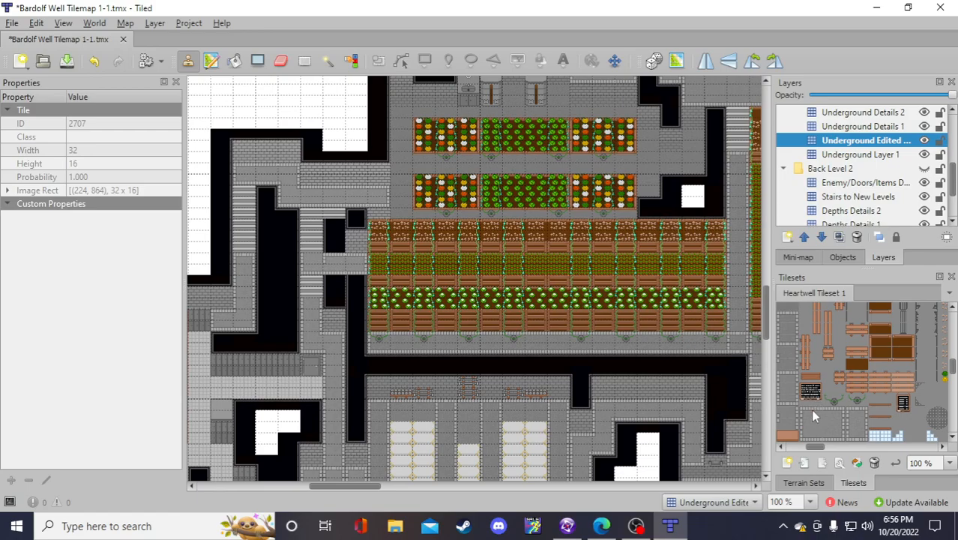
click(67, 61)
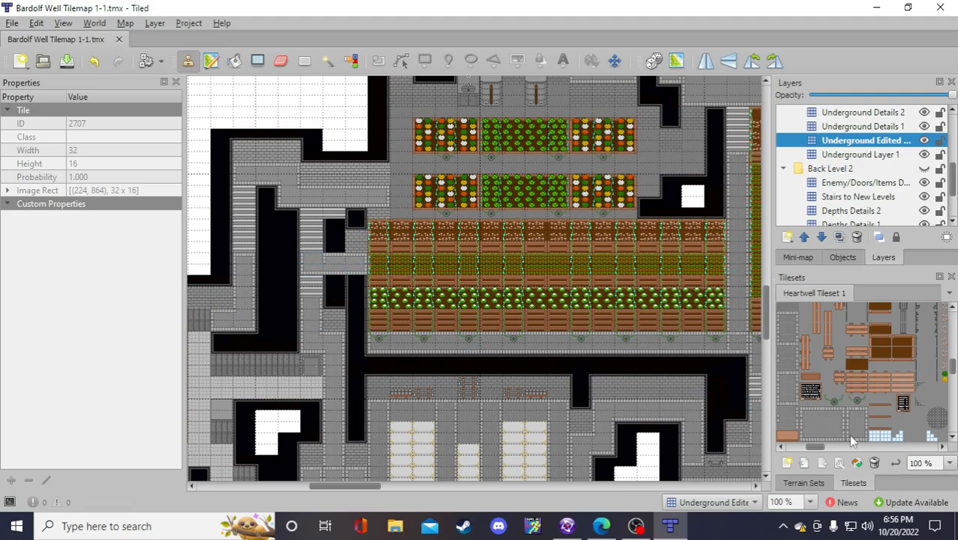
Examine the tileset for alternative floor and stair tiles, sampling tiles from the passage, landing and eastern staircase for comparison
scroll(828, 434, down, 2)
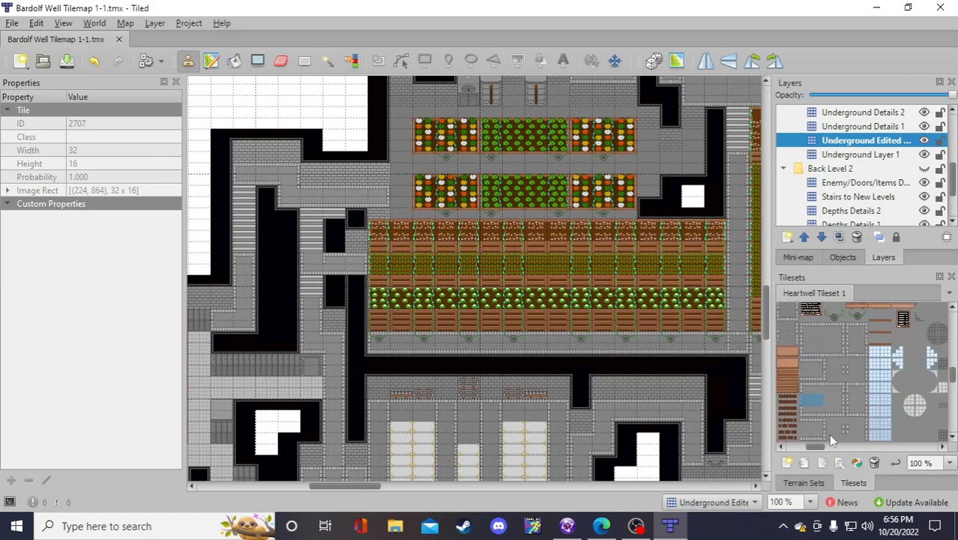
click(812, 387)
click(809, 400)
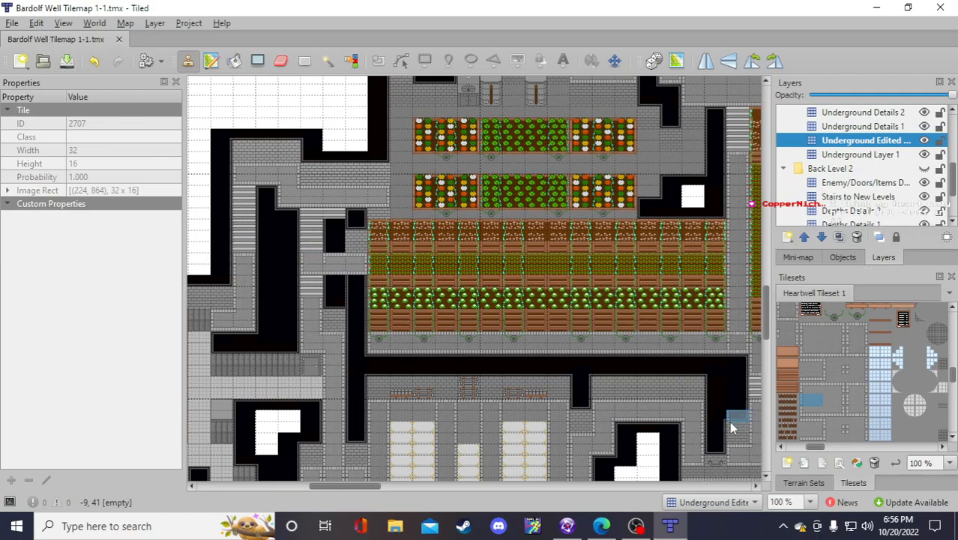
mouse_move(344, 246)
mouse_down()
mouse_move(334, 252)
mouse_move(333, 226)
mouse_move(334, 253)
mouse_up()
right_drag(333, 249, 325, 243)
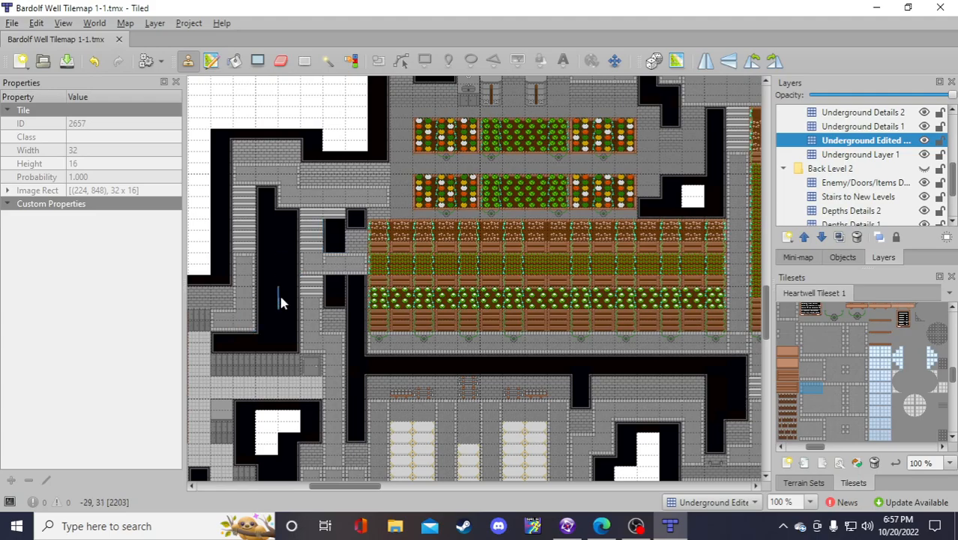
right_click(313, 253)
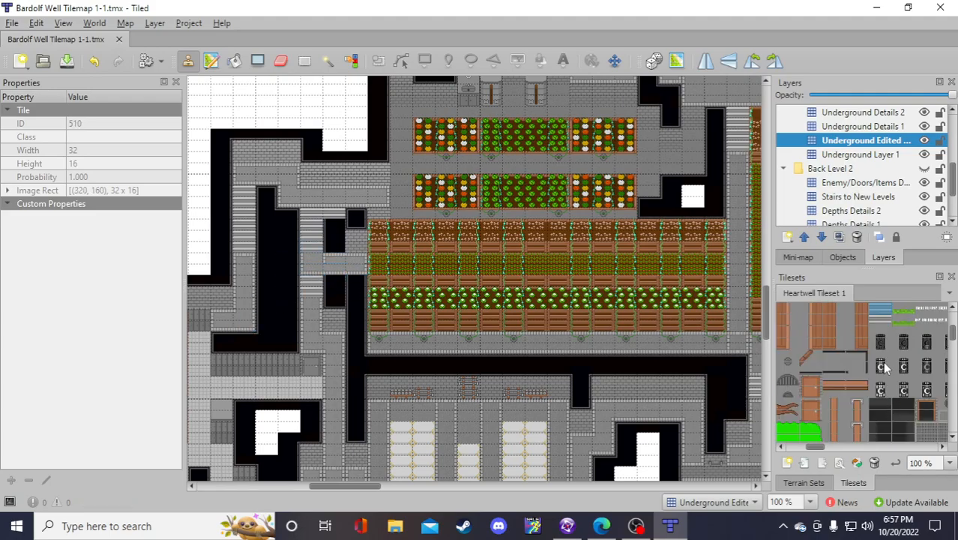
scroll(837, 368, down, 5)
scroll(870, 407, down, 4)
drag(815, 447, 799, 447)
scroll(832, 390, down, 5)
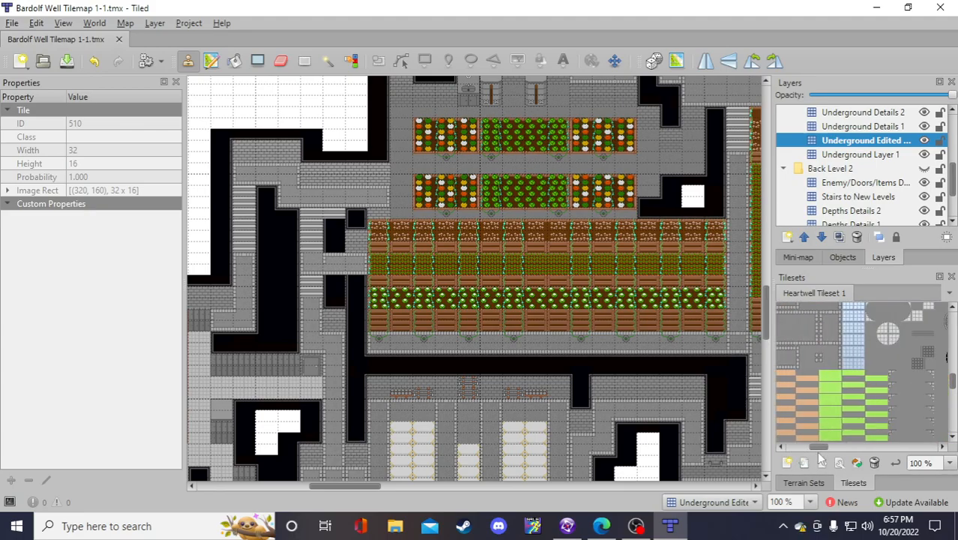
scroll(834, 393, down, 3)
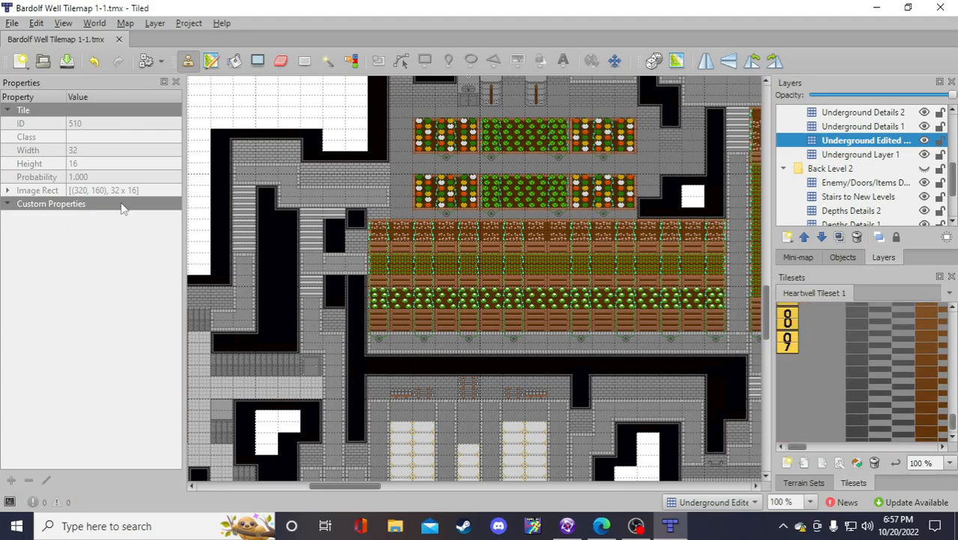
scroll(360, 318, up, 2)
right_click(315, 316)
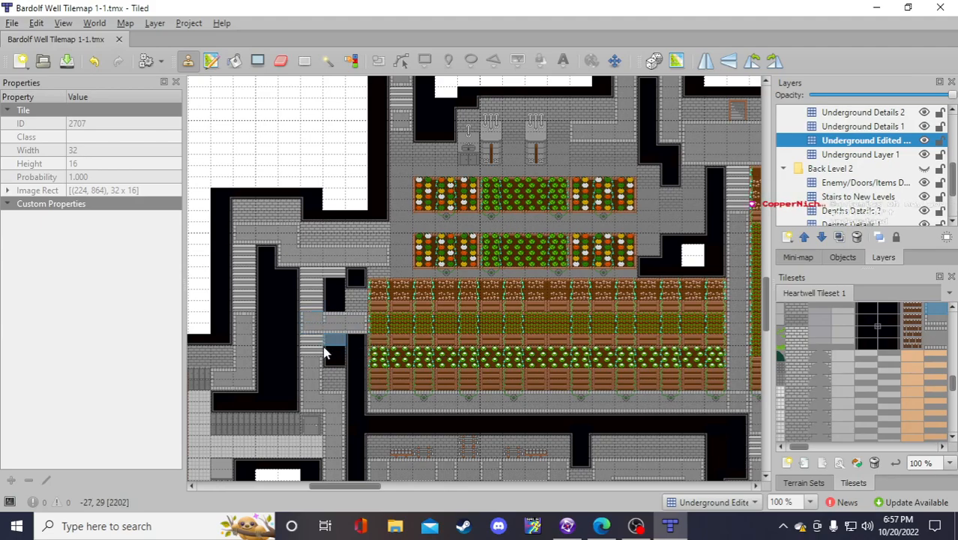
Toggle the Enemy/Doors/Items layer to check the enemies and doors around the new passage, leave it hidden, and save
scroll(911, 192, up, 2)
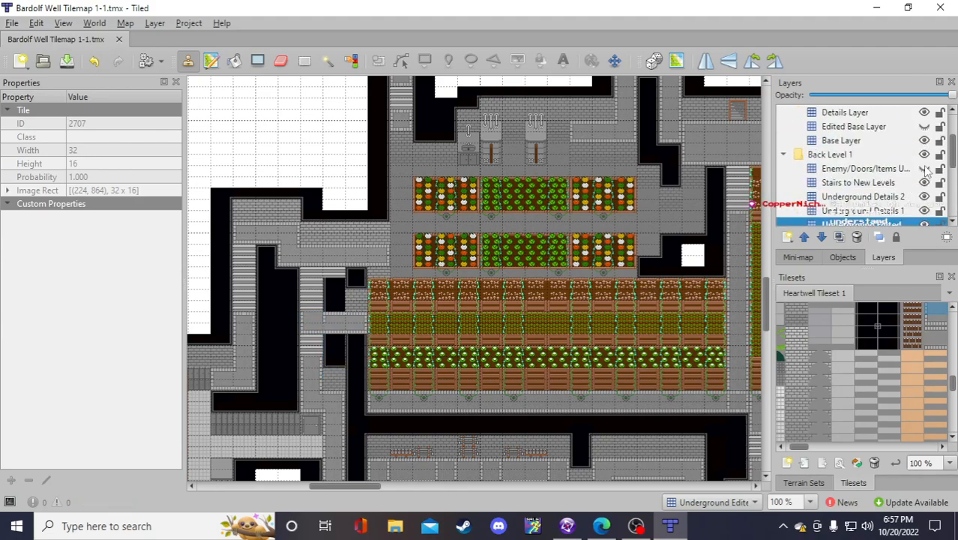
click(925, 169)
click(924, 169)
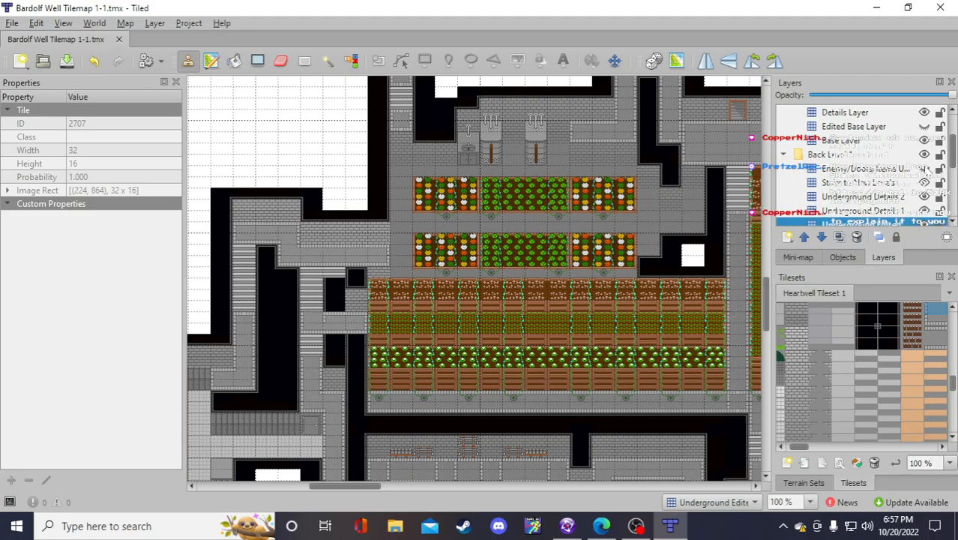
click(925, 170)
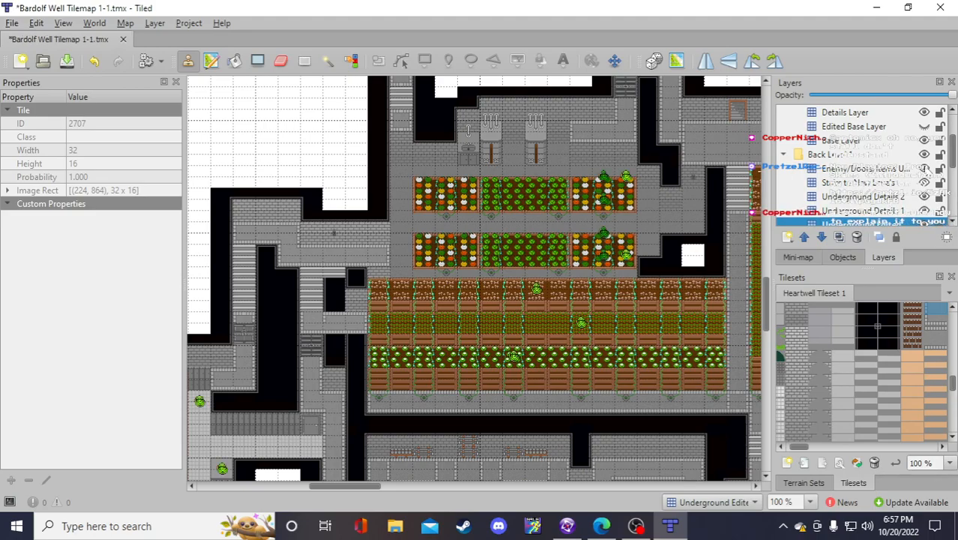
click(924, 169)
key(ctrl+s)
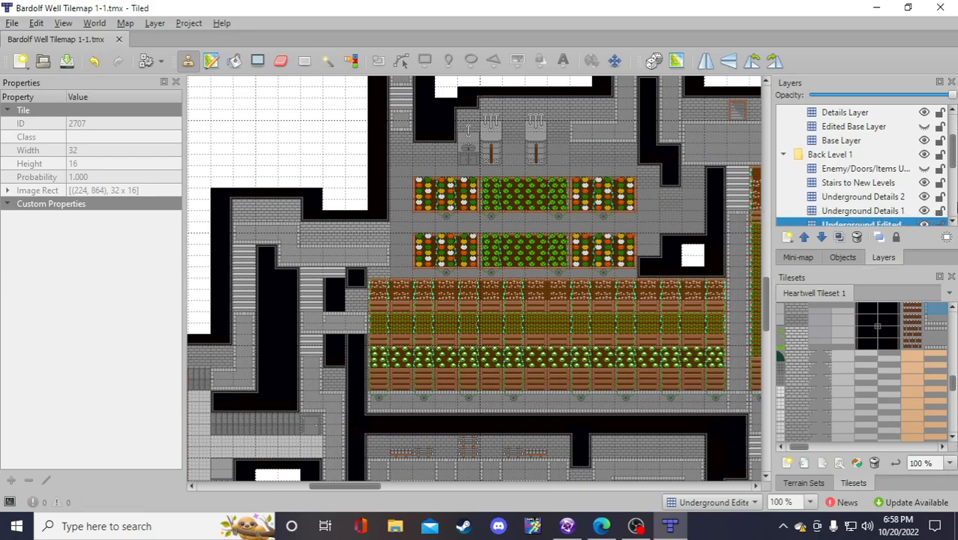
click(924, 168)
click(924, 169)
key(ctrl+s)
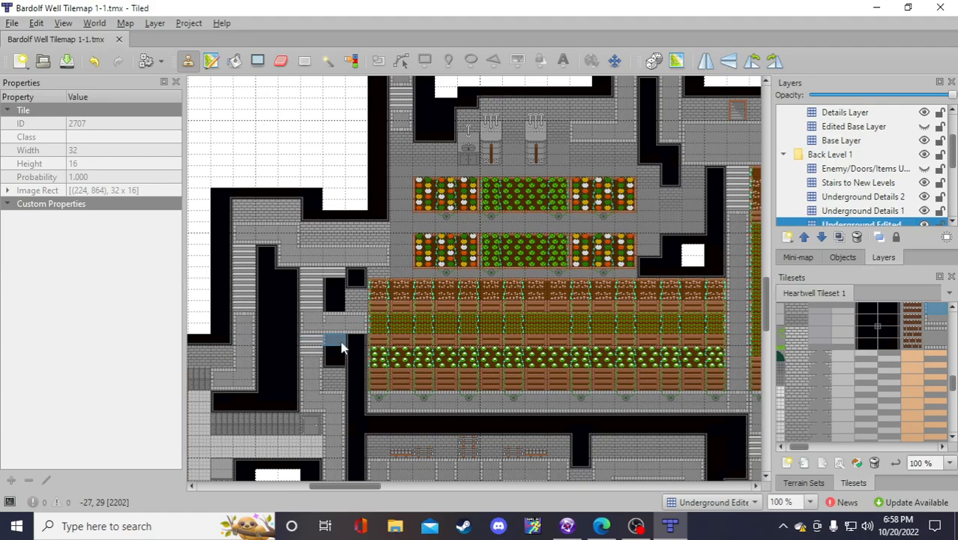
scroll(356, 334, down, 2)
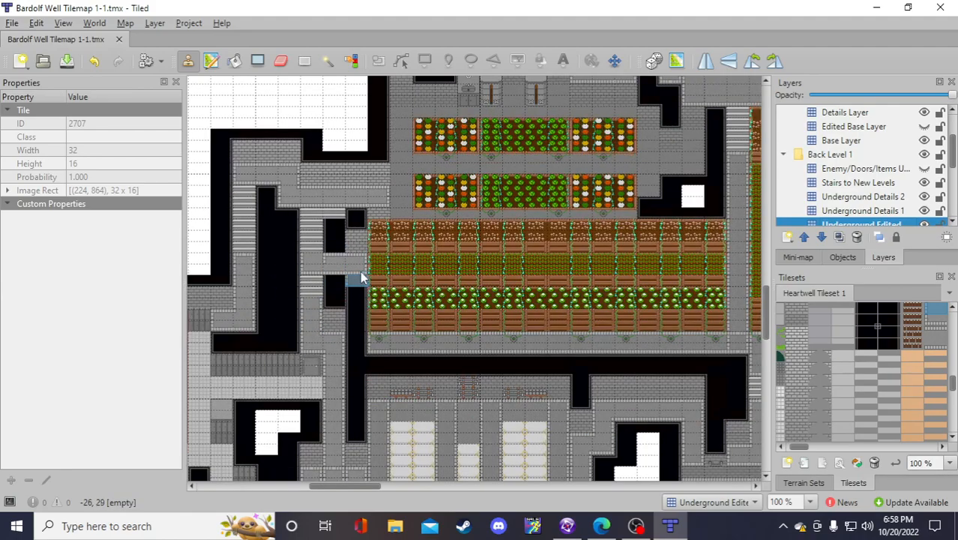
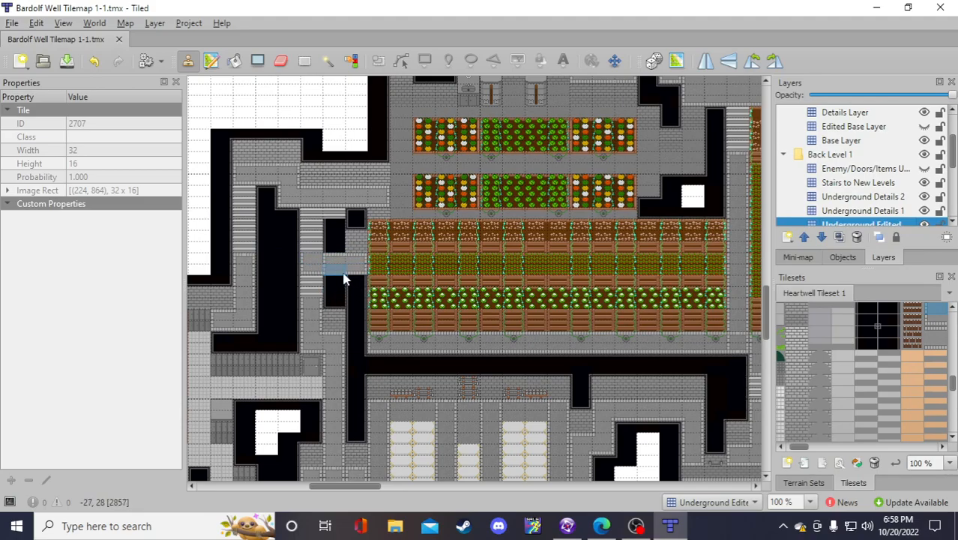
Show the Enemy/Doors/Items layer of the Back Level 1 group over the garden area
click(924, 169)
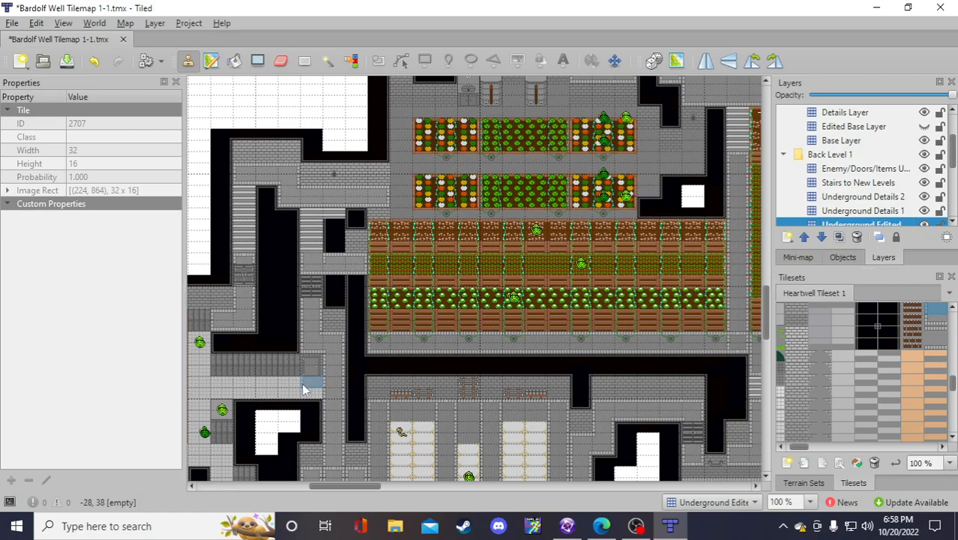
scroll(322, 247, down, 2)
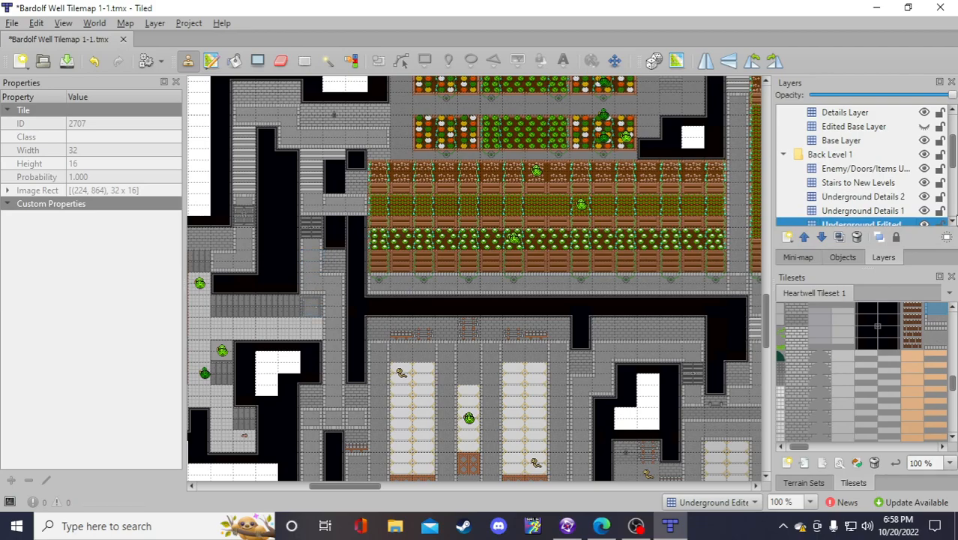
scroll(847, 178, down, 1)
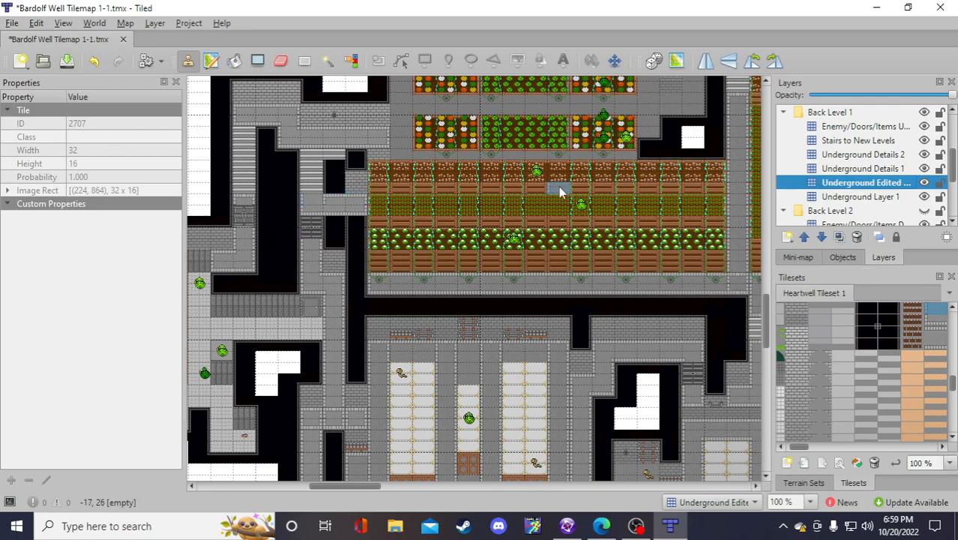
Paint the black edge tile down the black wall column between the two western staircases, and save the tilemap
right_drag(292, 161, 296, 274)
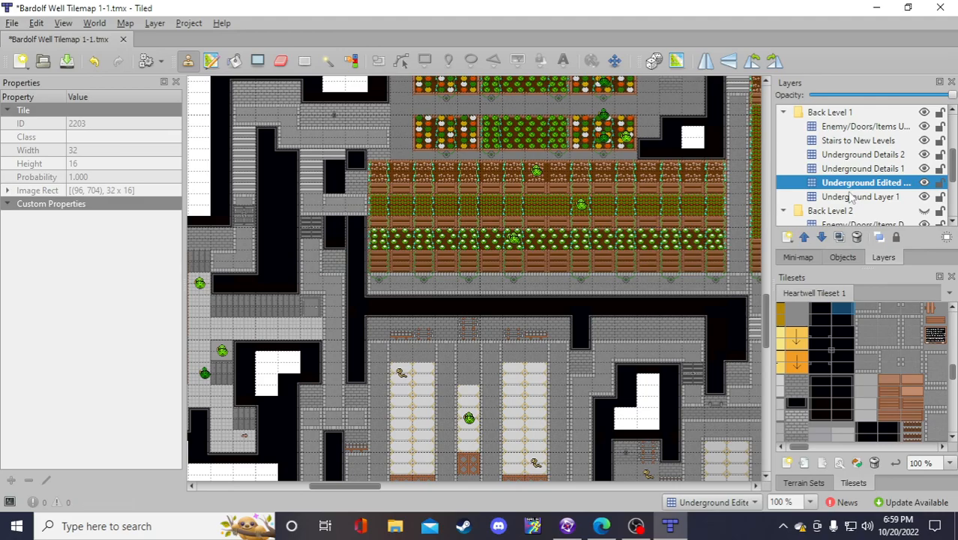
scroll(839, 382, down, 3)
scroll(885, 413, down, 3)
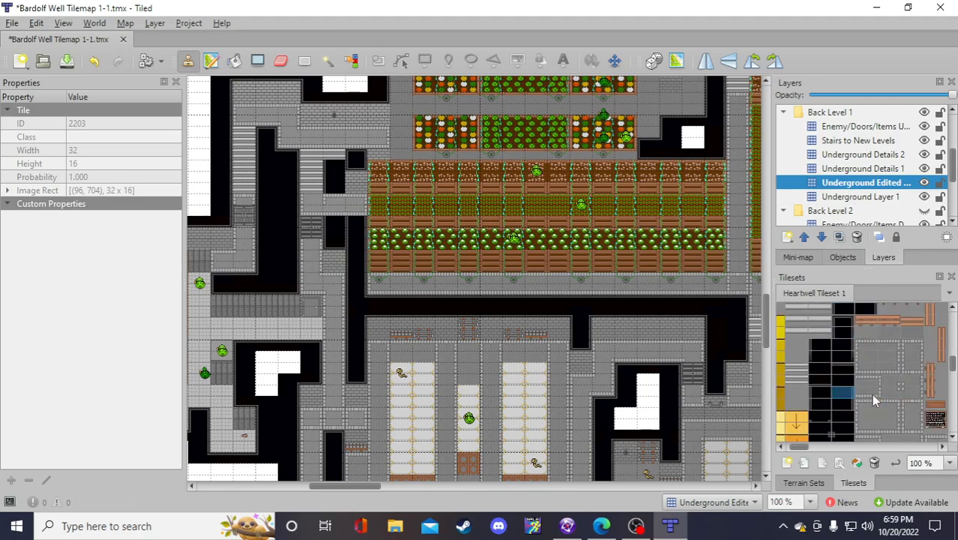
click(840, 335)
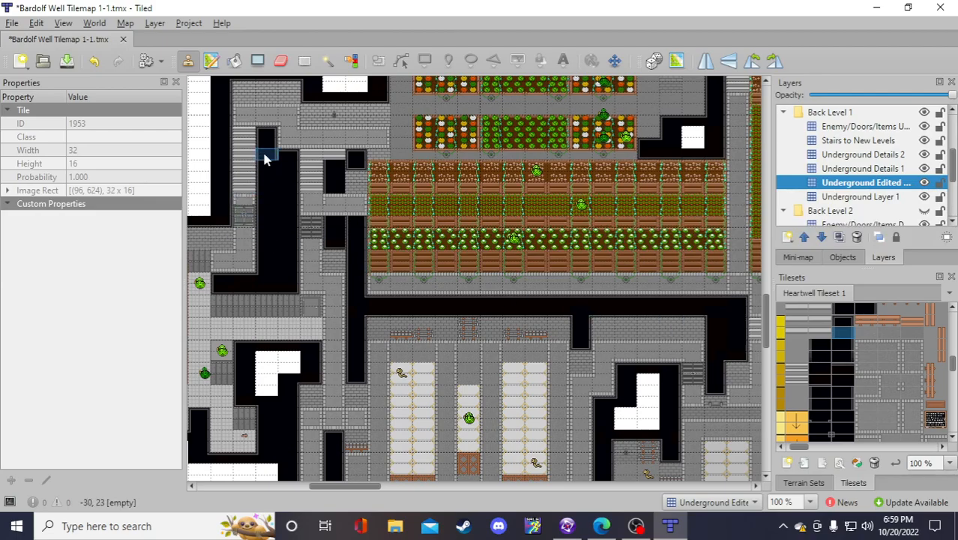
drag(266, 156, 261, 188)
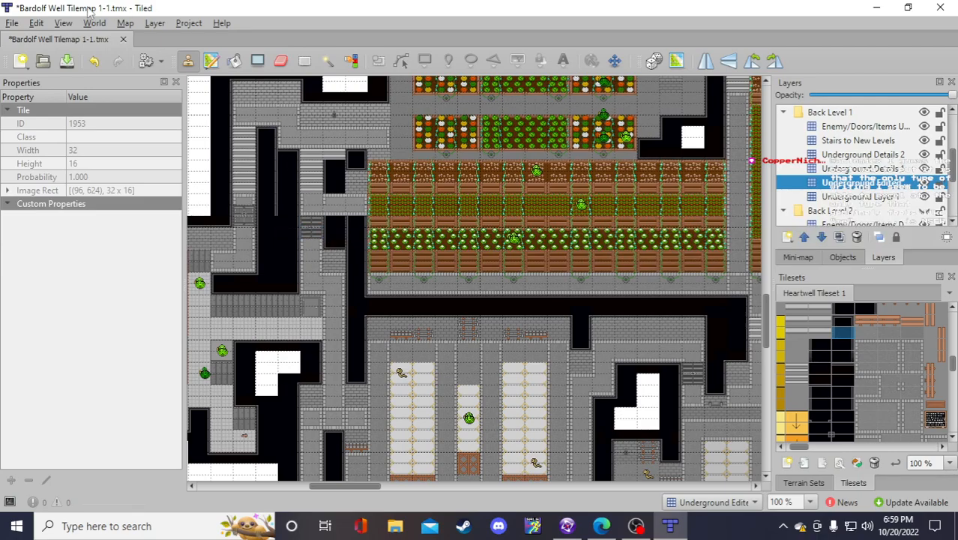
click(66, 61)
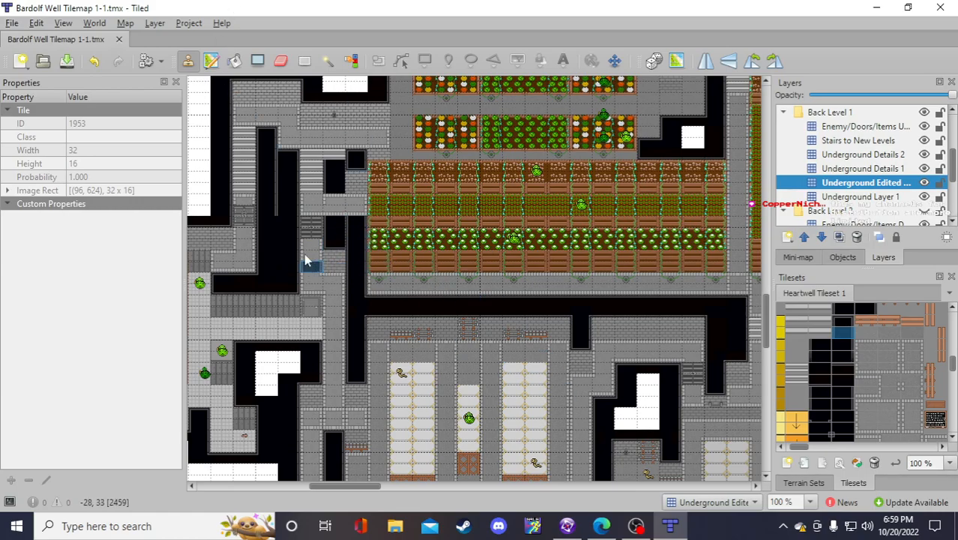
Sample the black column and the floor below the barred door, and examine the tileset for matching floor tiles
right_drag(289, 151, 293, 214)
right_drag(267, 186, 269, 210)
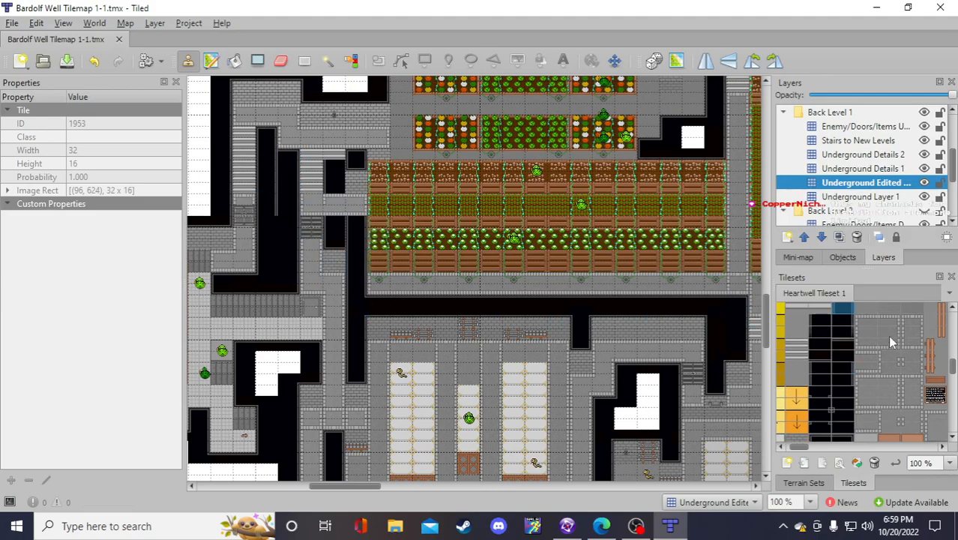
scroll(809, 315, up, 3)
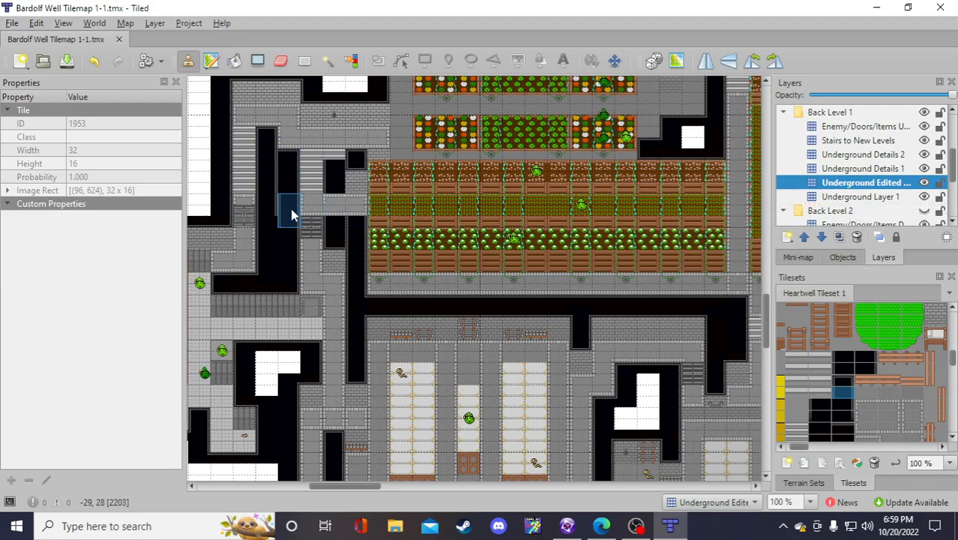
scroll(839, 386, down, 3)
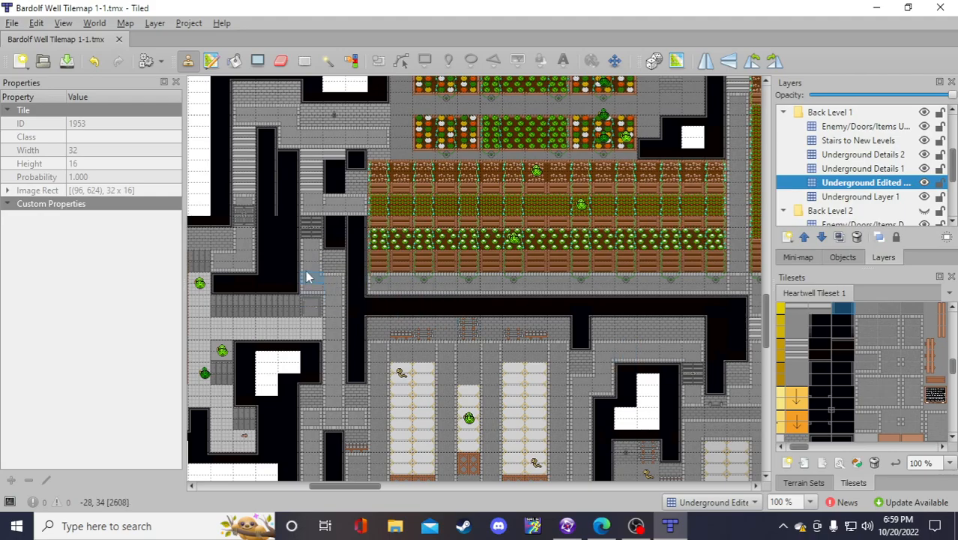
right_click(284, 248)
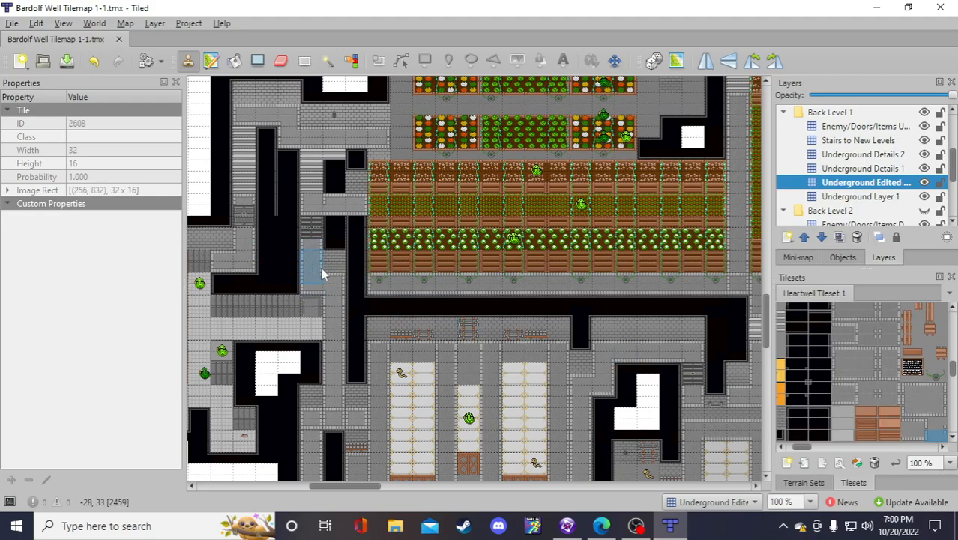
scroll(875, 394, down, 2)
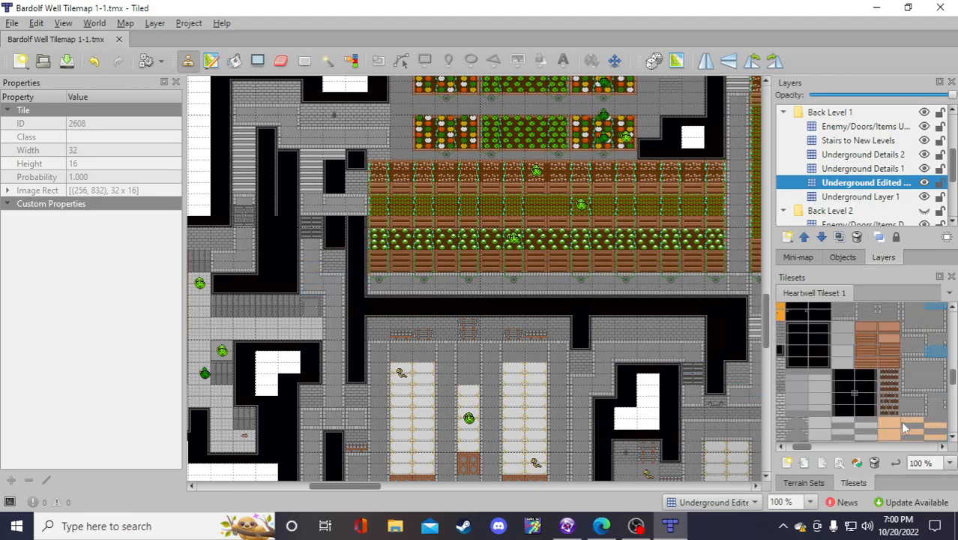
scroll(810, 448, right, 3)
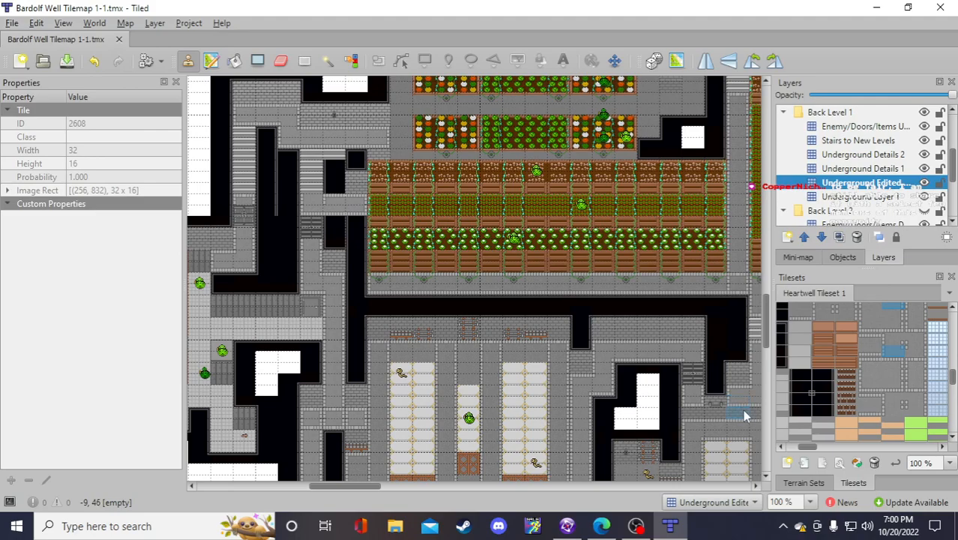
scroll(751, 397, down, 1)
scroll(911, 377, down, 3)
scroll(641, 319, up, 2)
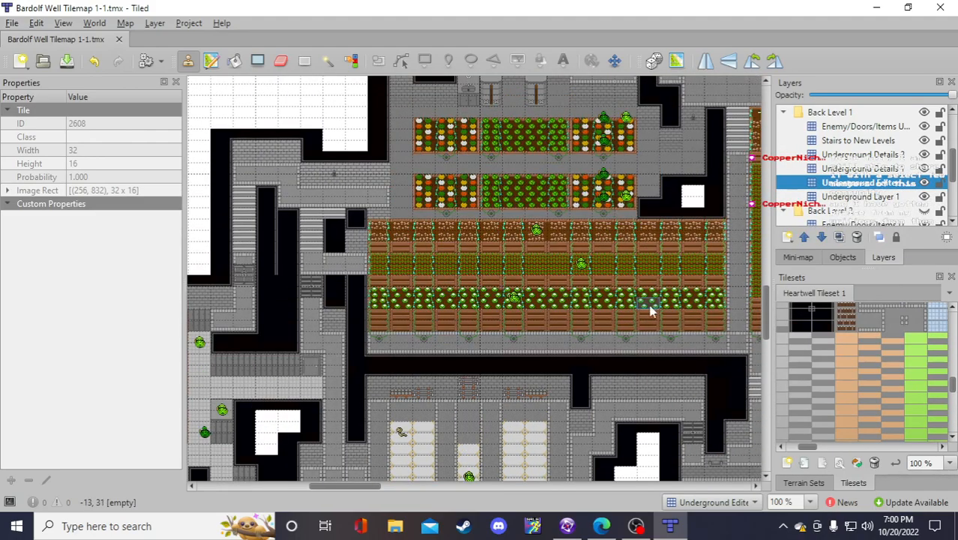
scroll(360, 273, down, 1)
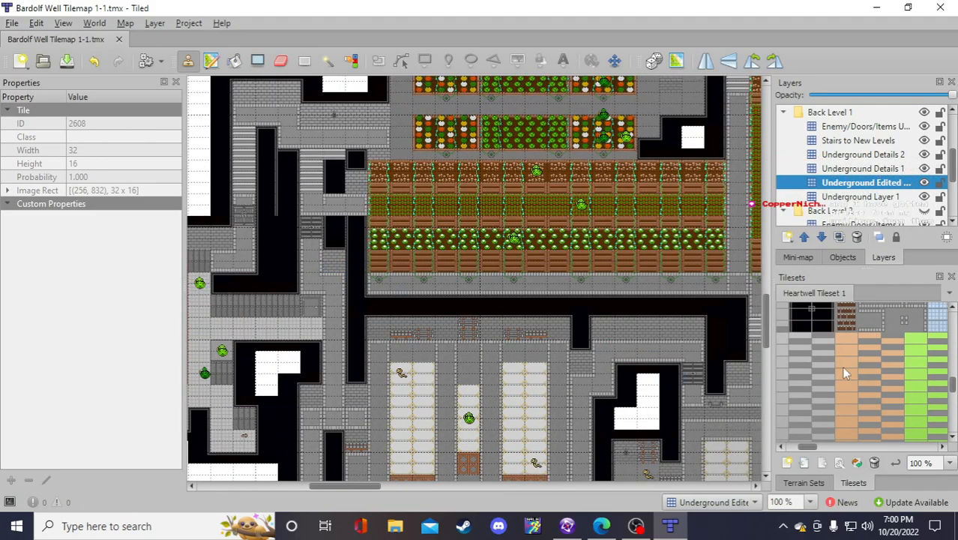
scroll(845, 382, up, 2)
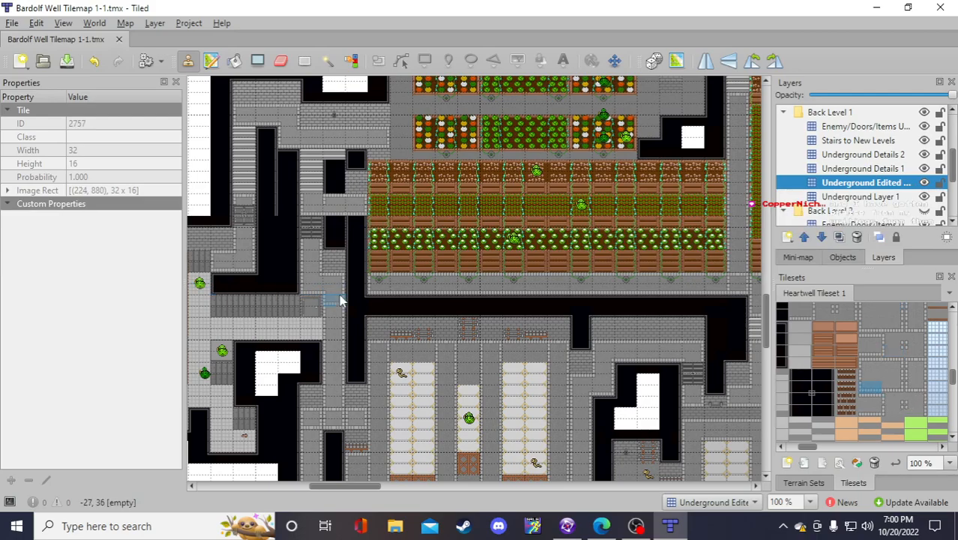
Replace the foot of the black block southwest of the barred door with floor tiles, sample a brick wall tile, and save the tilemap
click(868, 411)
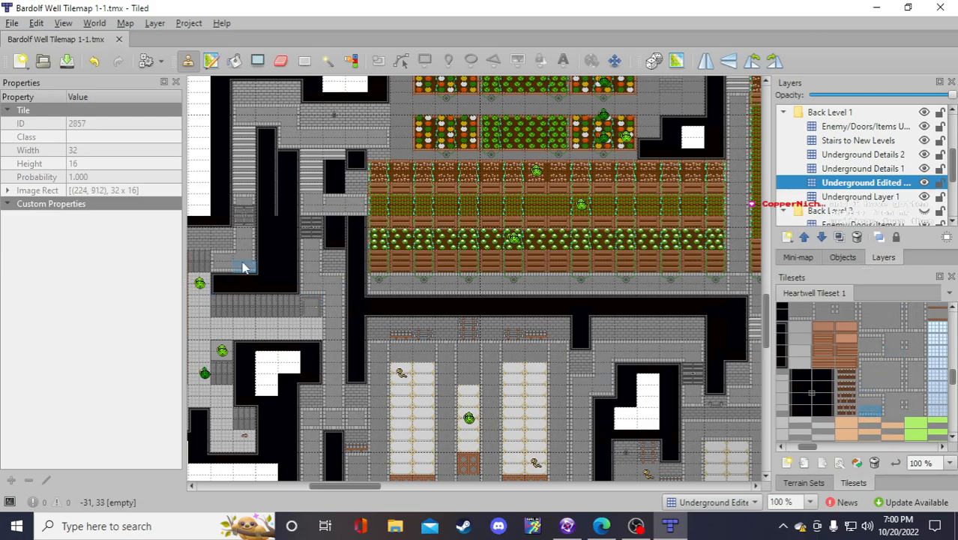
click(311, 293)
click(868, 385)
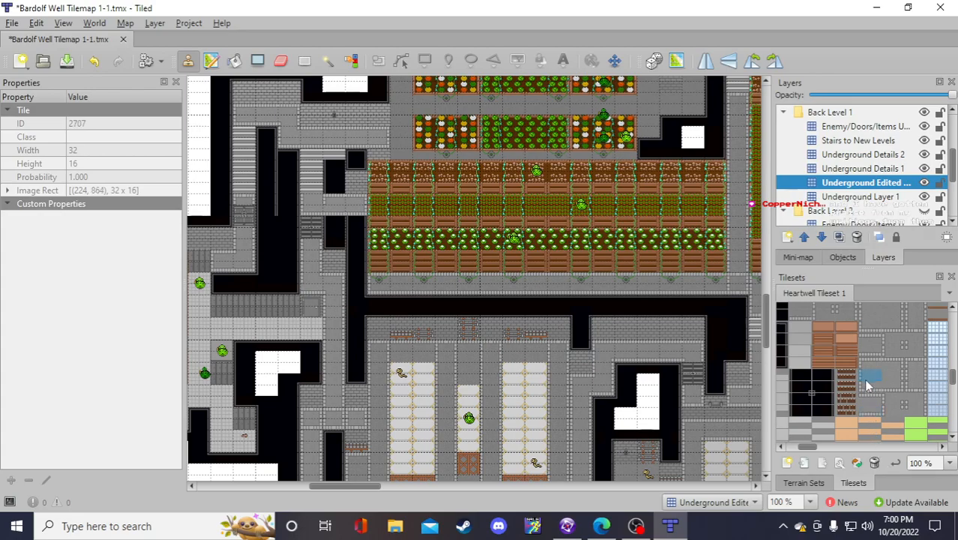
click(291, 296)
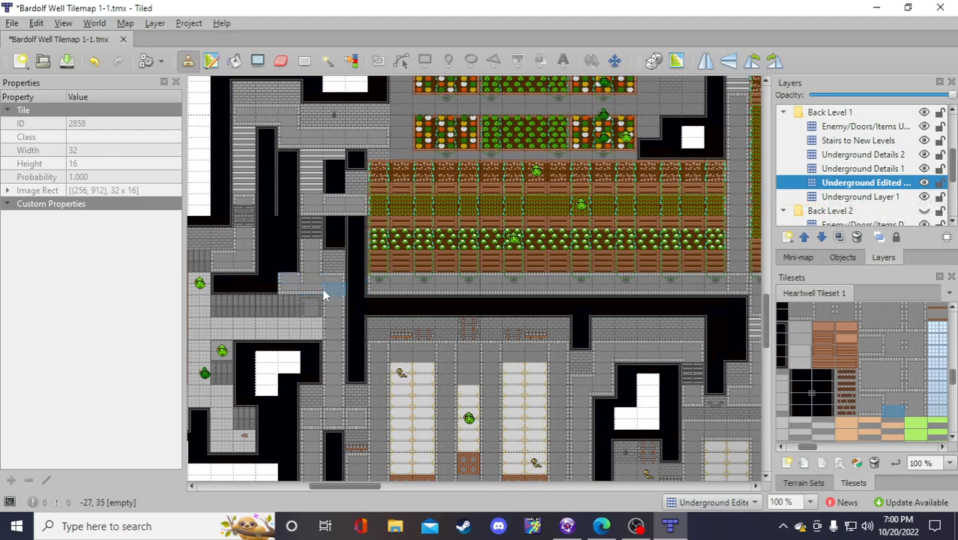
click(871, 403)
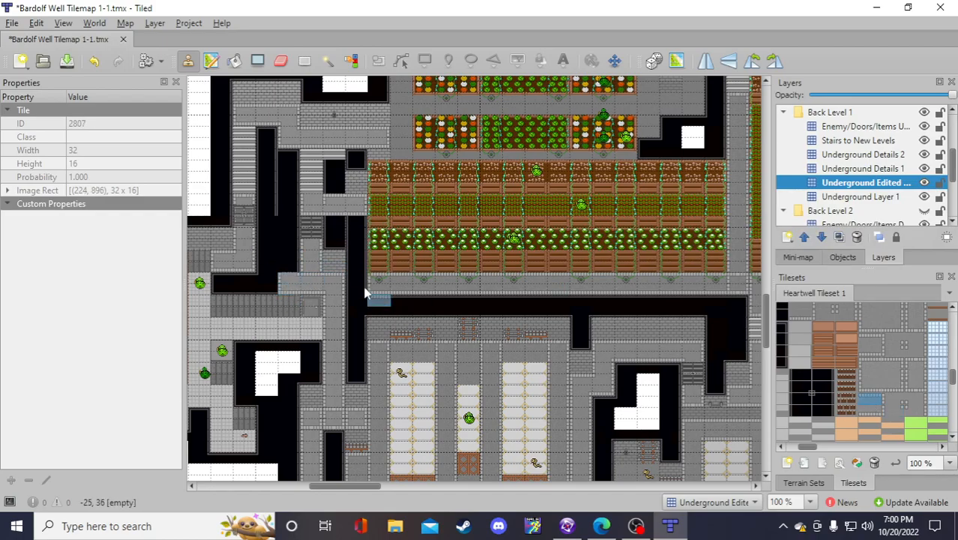
right_click(315, 270)
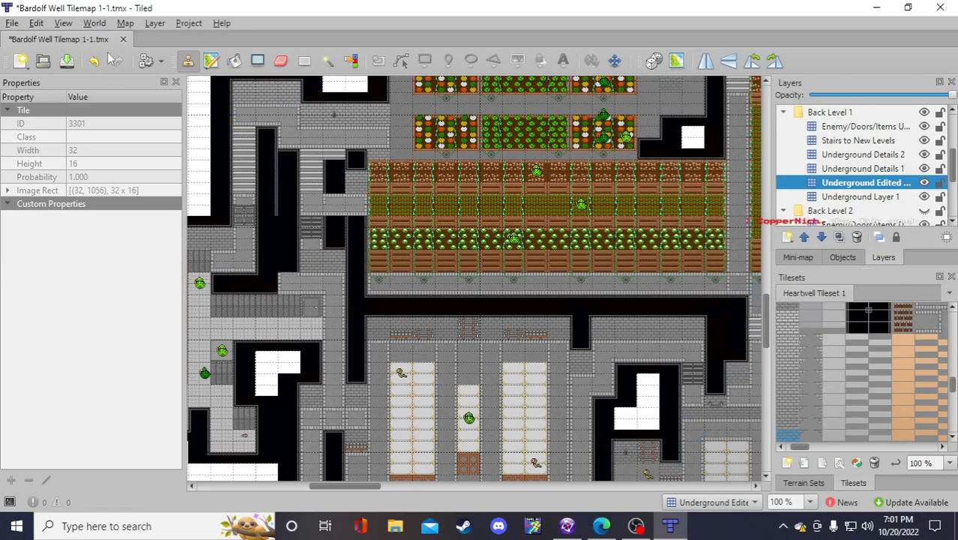
click(66, 60)
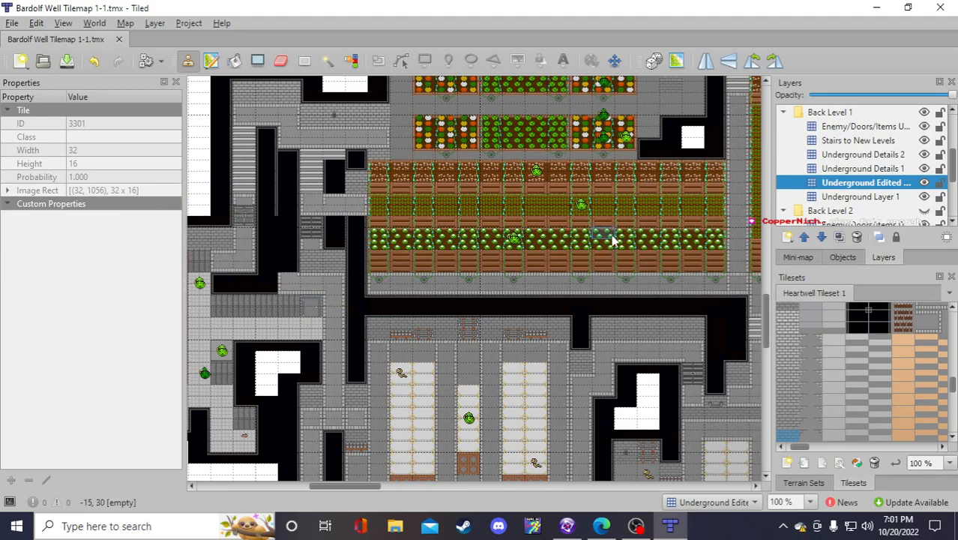
Extend the floor west of the barred door over the lower part of the black column, and save the tilemap
right_click(302, 284)
right_click(306, 279)
scroll(929, 390, up, 2)
drag(804, 447, 811, 448)
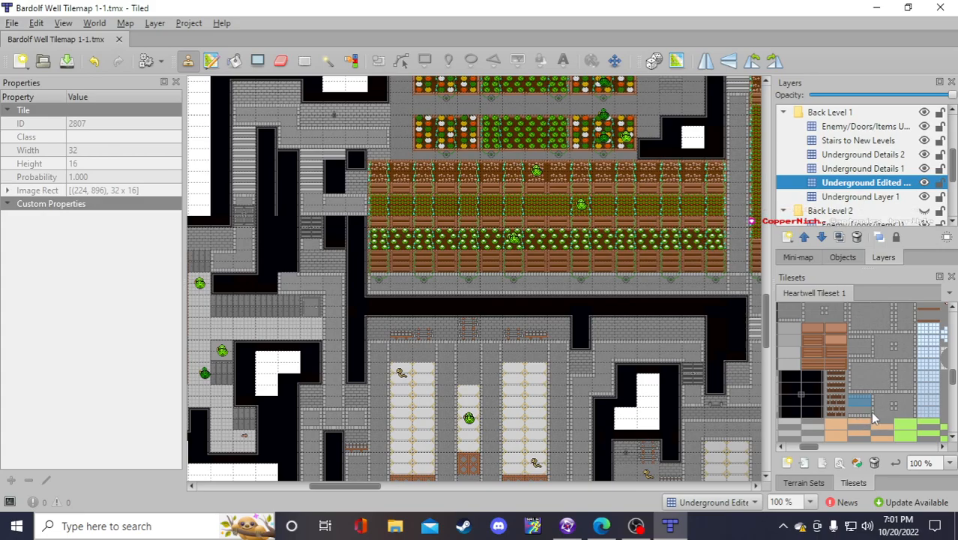
click(905, 374)
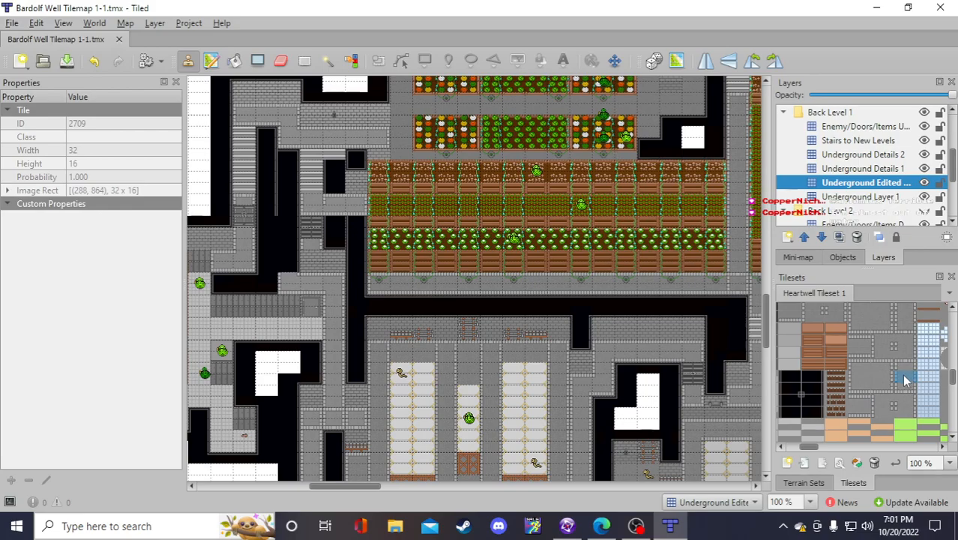
right_click(314, 253)
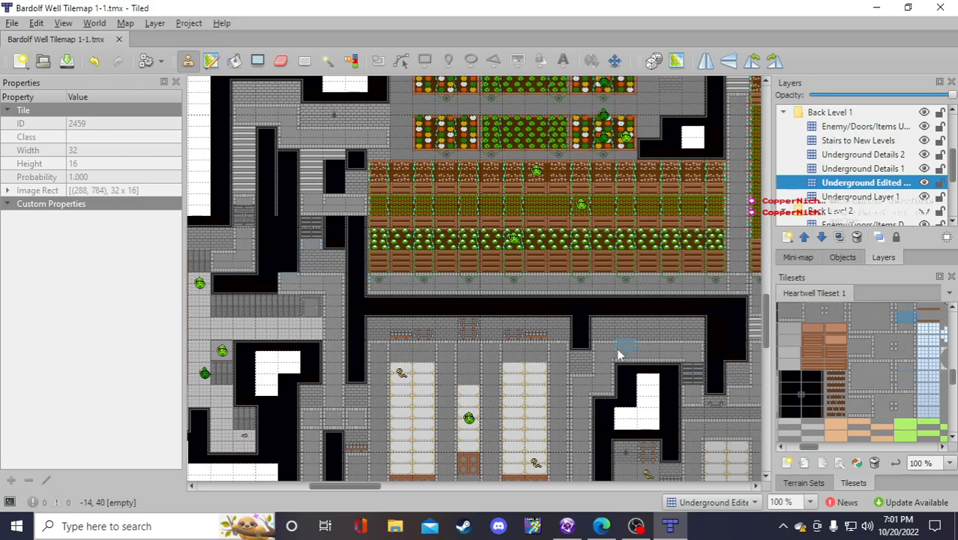
click(291, 271)
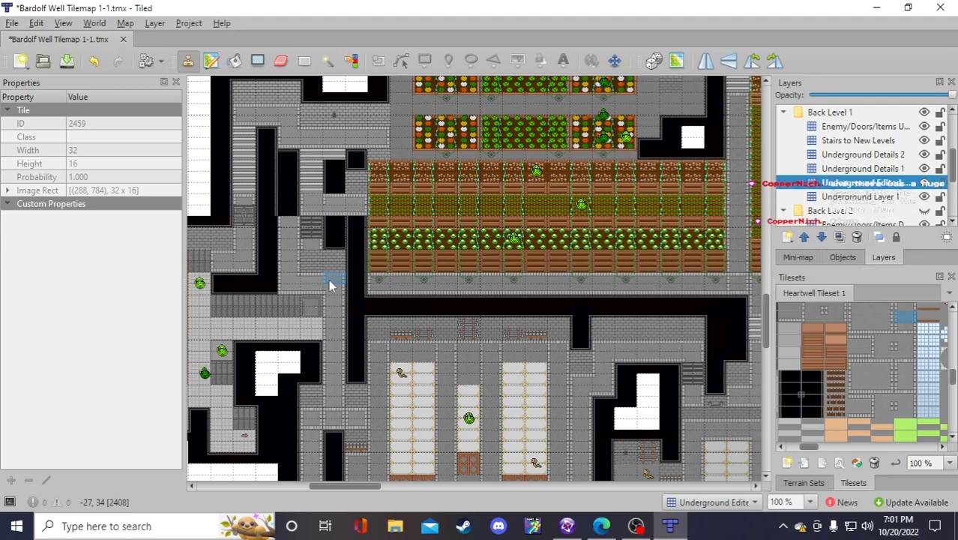
click(67, 62)
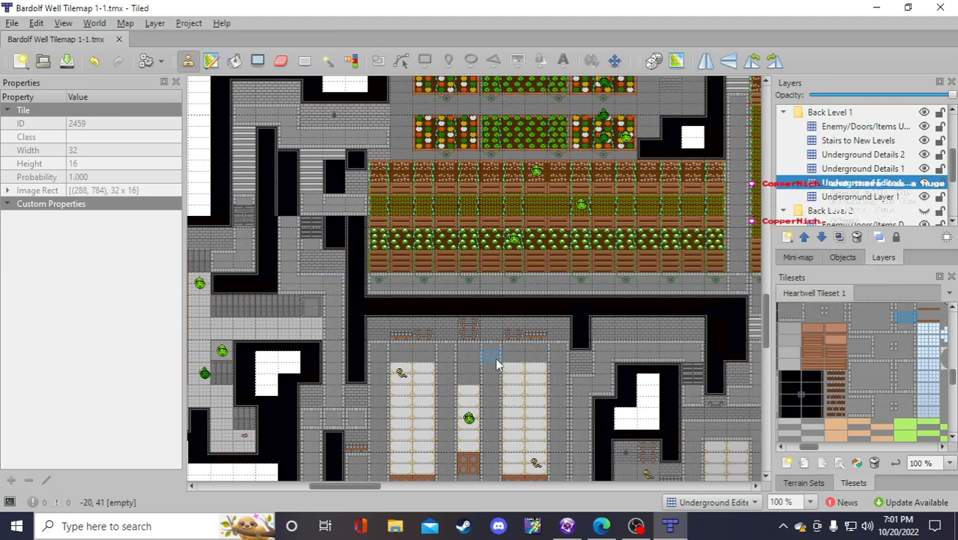
Finish the remaining black wall's eastern side and lower corner with black edge and corner tiles, and save the tilemap
right_click(268, 207)
click(272, 235)
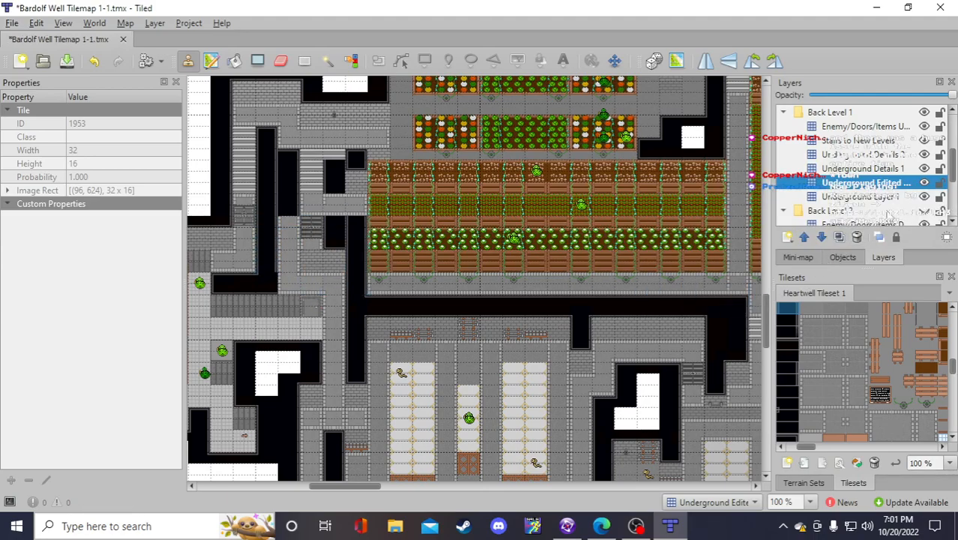
drag(817, 447, 806, 447)
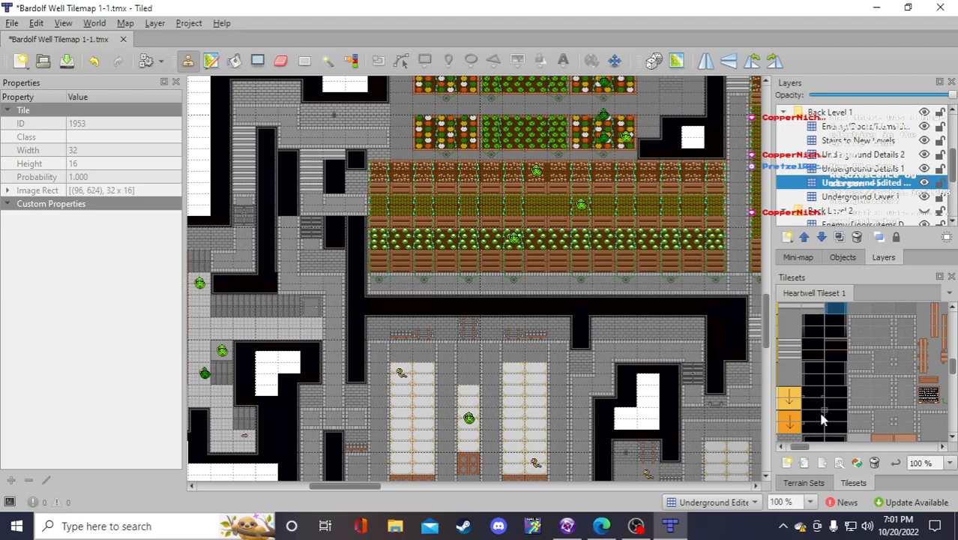
scroll(828, 425, down, 2)
click(875, 427)
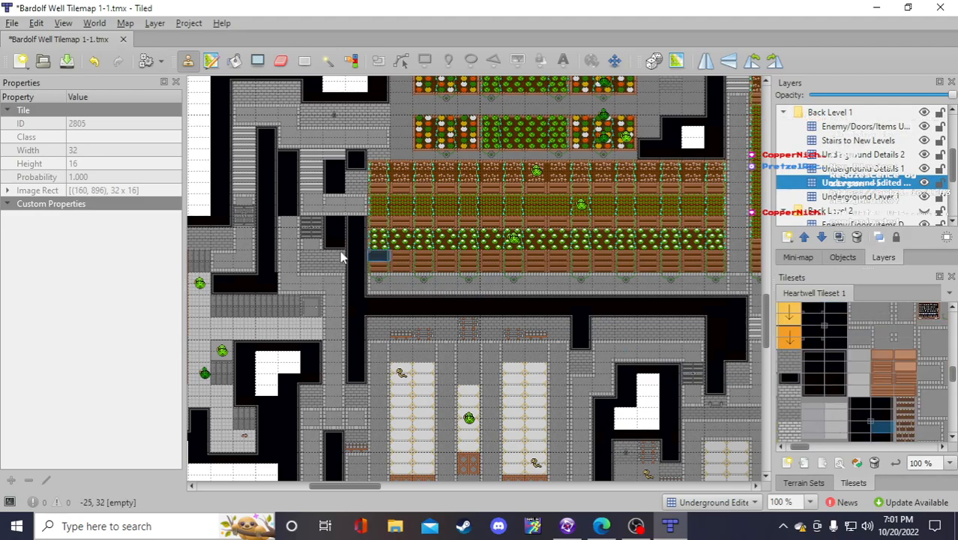
click(267, 281)
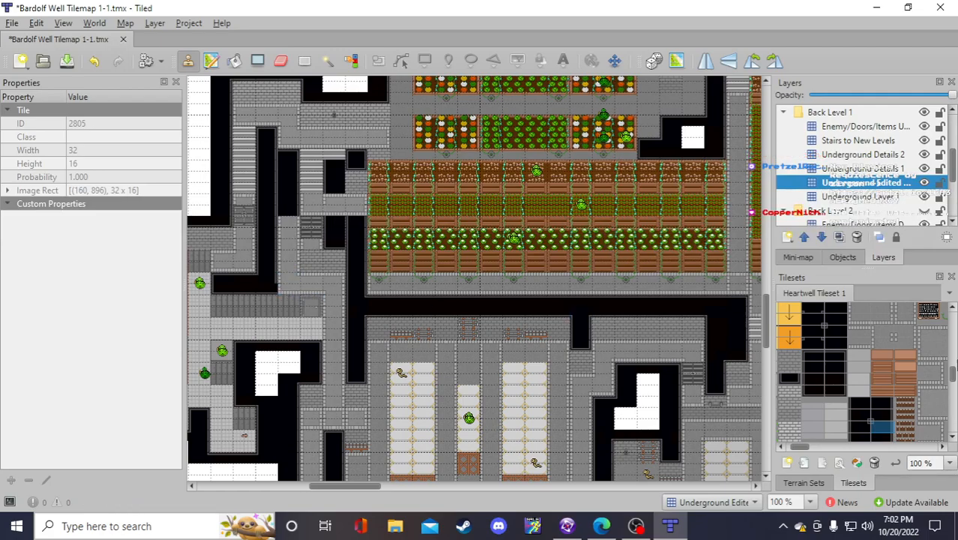
click(834, 390)
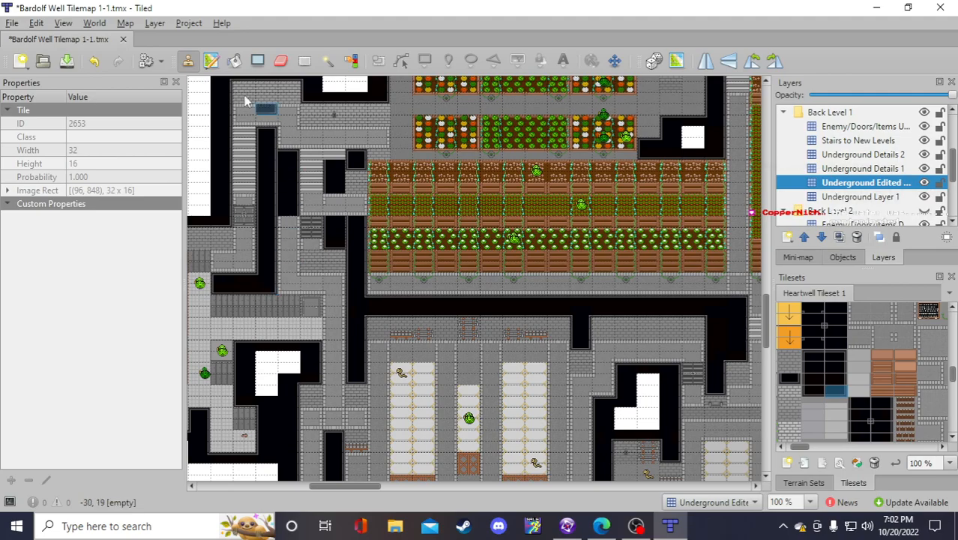
click(67, 60)
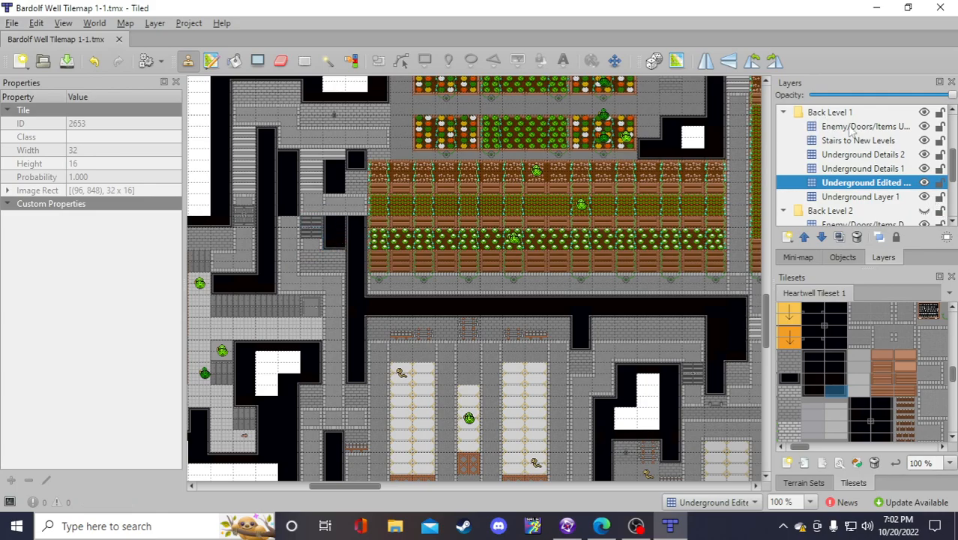
Move the barred door one tile west on the Enemy/Doors/Items layer by placing a copy and erasing the original
click(843, 128)
right_click(309, 234)
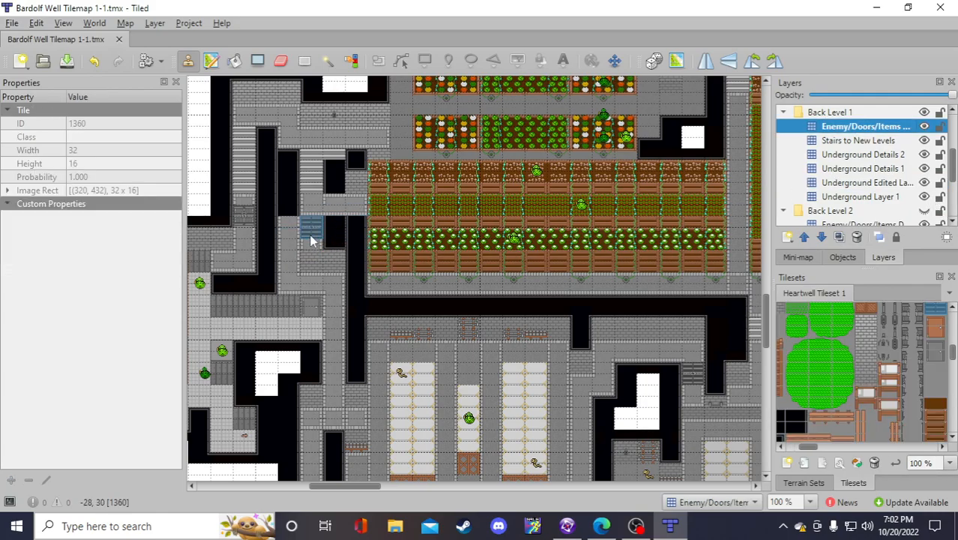
click(289, 239)
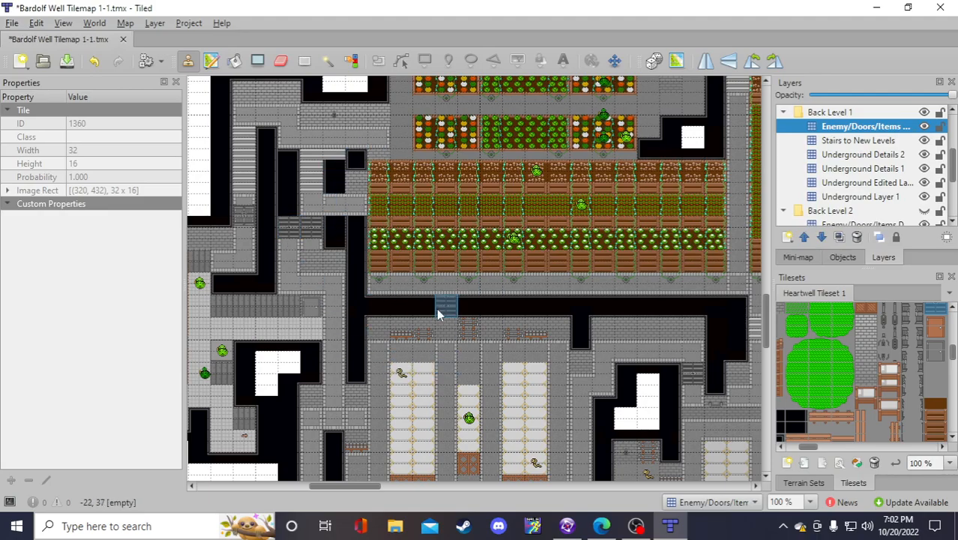
click(282, 62)
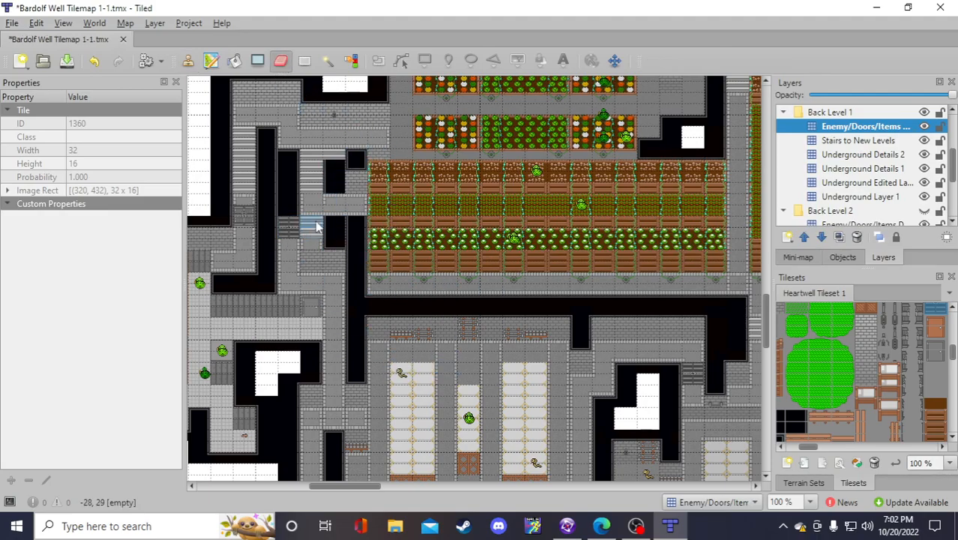
click(188, 62)
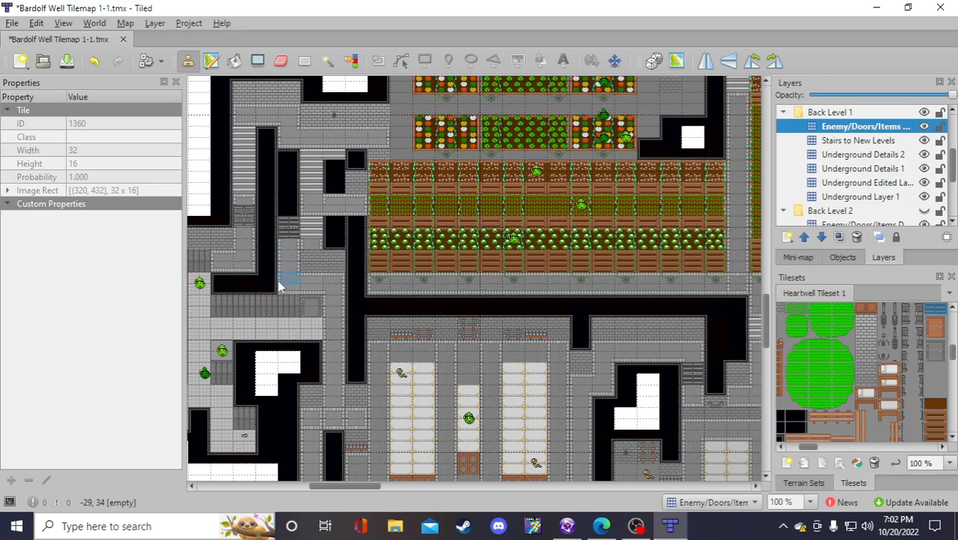
Extend the foot of the black column west beneath the stair on the Underground Edited layer, and save the tilemap
click(876, 185)
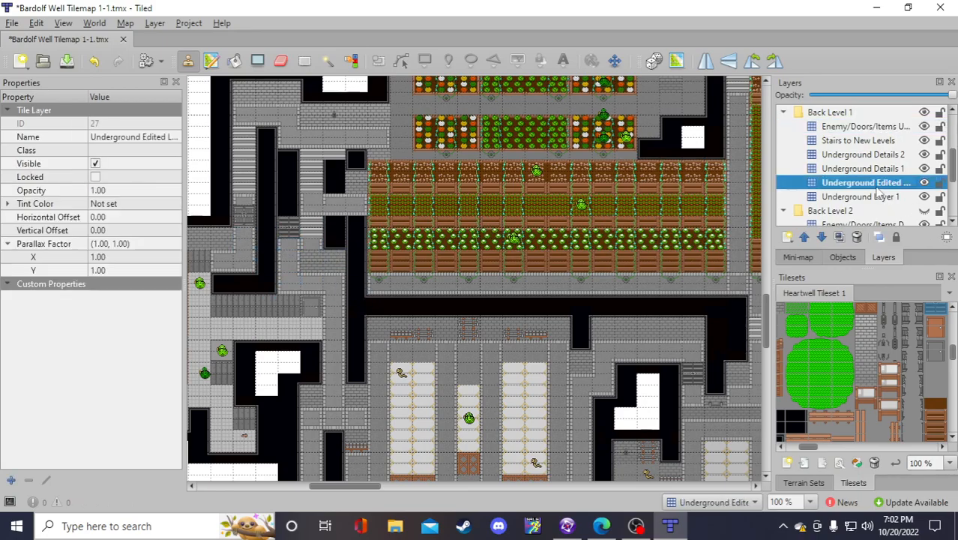
right_click(331, 251)
click(315, 243)
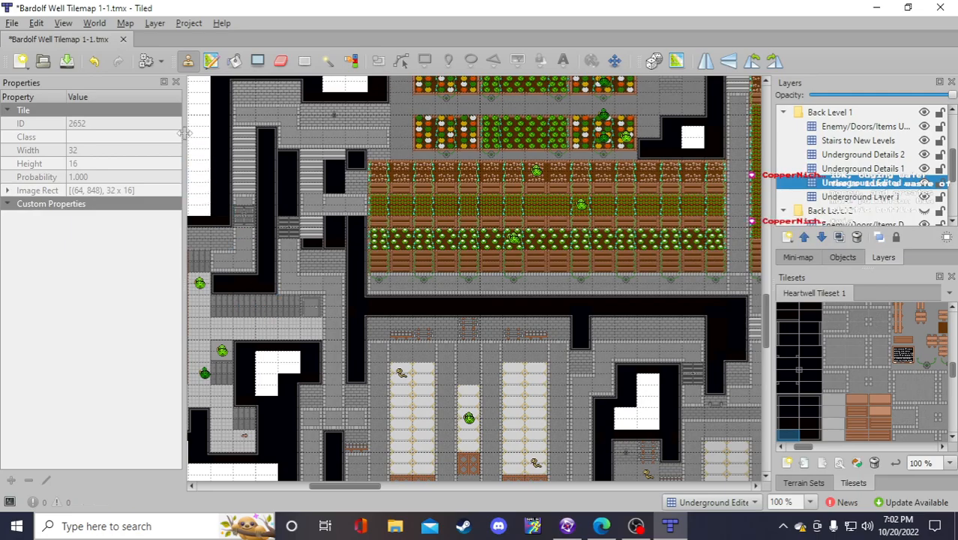
click(67, 61)
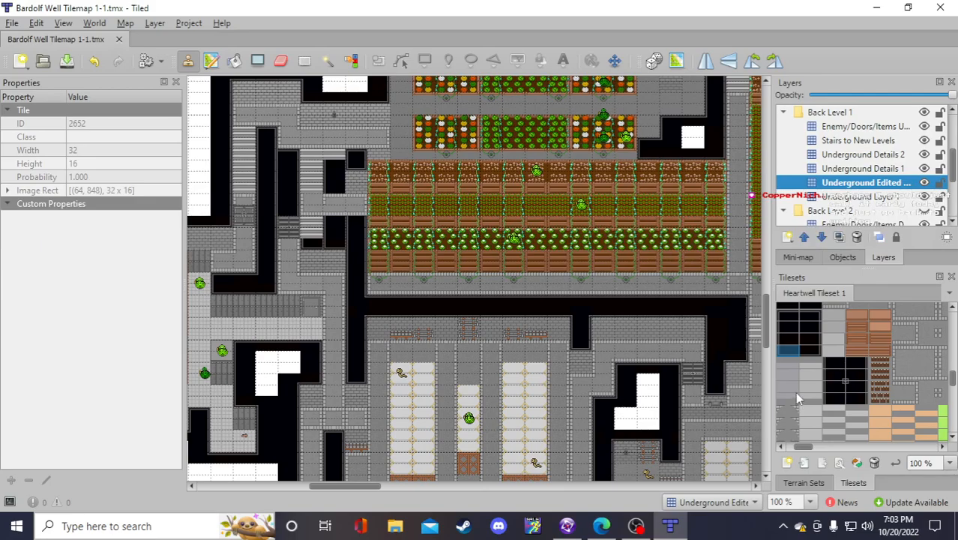
Replace the lower corner of the black column beside the stair with another black tile from the tileset
scroll(797, 398, up, 2)
scroll(815, 395, up, 3)
click(789, 408)
click(332, 254)
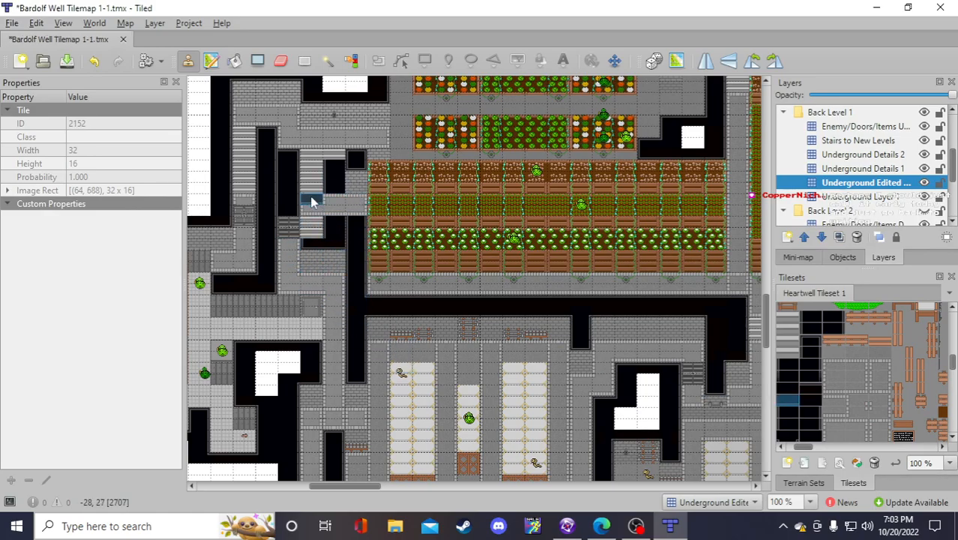
Erase the black column west of the stairs below its uppermost tile, hide the Enemy/Doors/Items layer, and save the tilemap
key(e)
drag(293, 148, 295, 231)
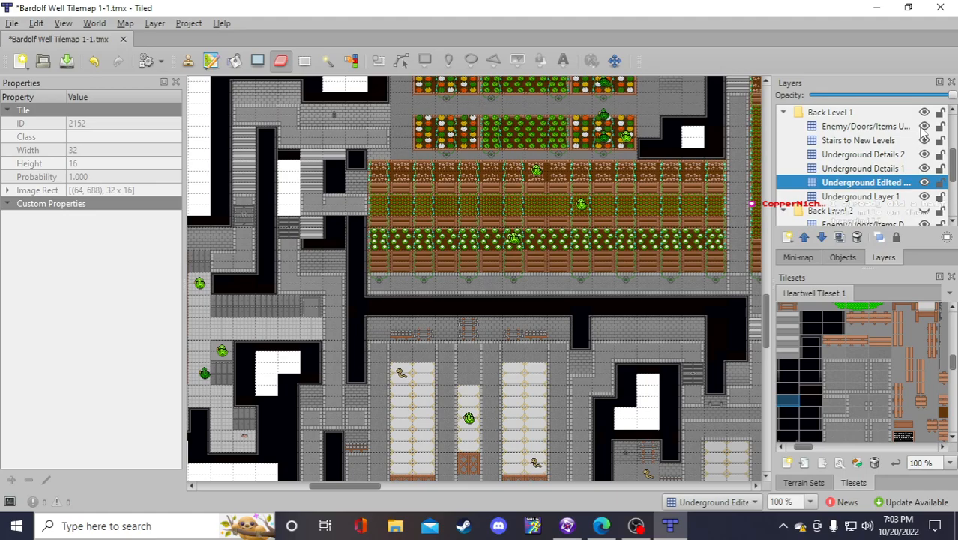
click(923, 126)
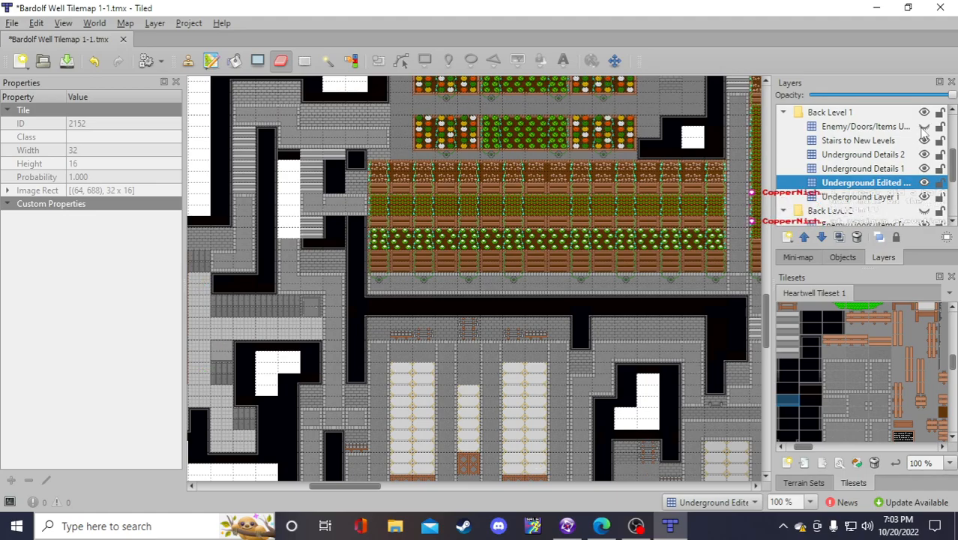
click(923, 127)
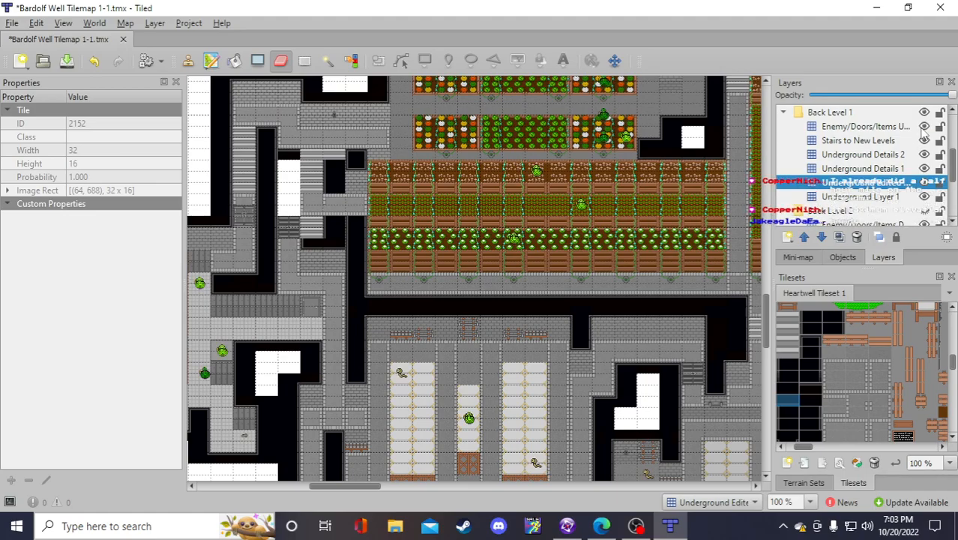
click(923, 128)
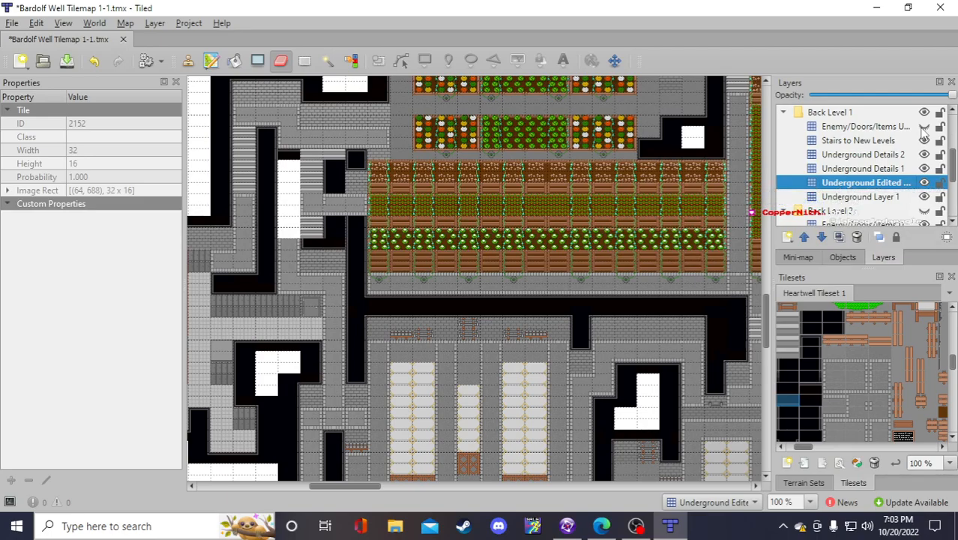
drag(921, 128, 907, 181)
click(64, 63)
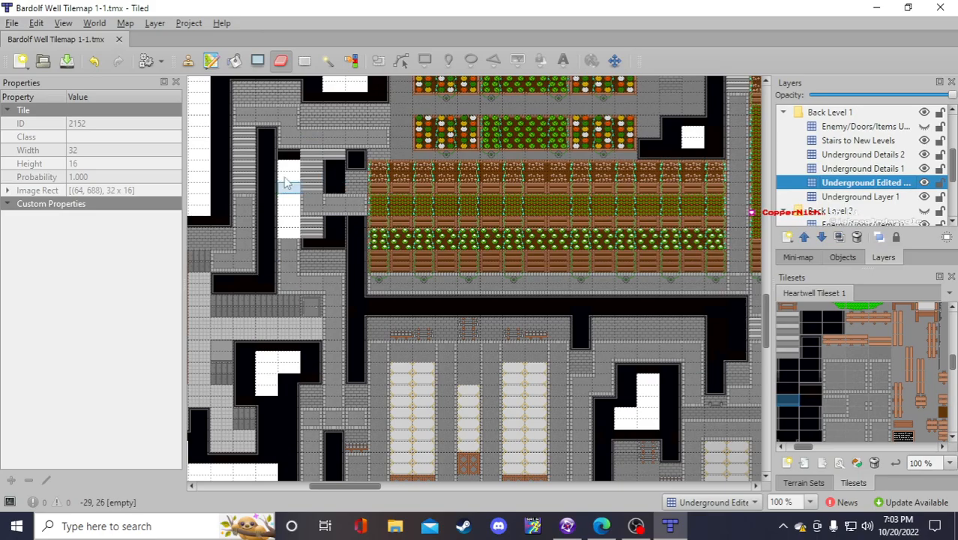
Erase the lower stair's tile on Underground Layer 1, widen the stair one tile west on the Underground Edited layer, and save the tilemap
click(853, 197)
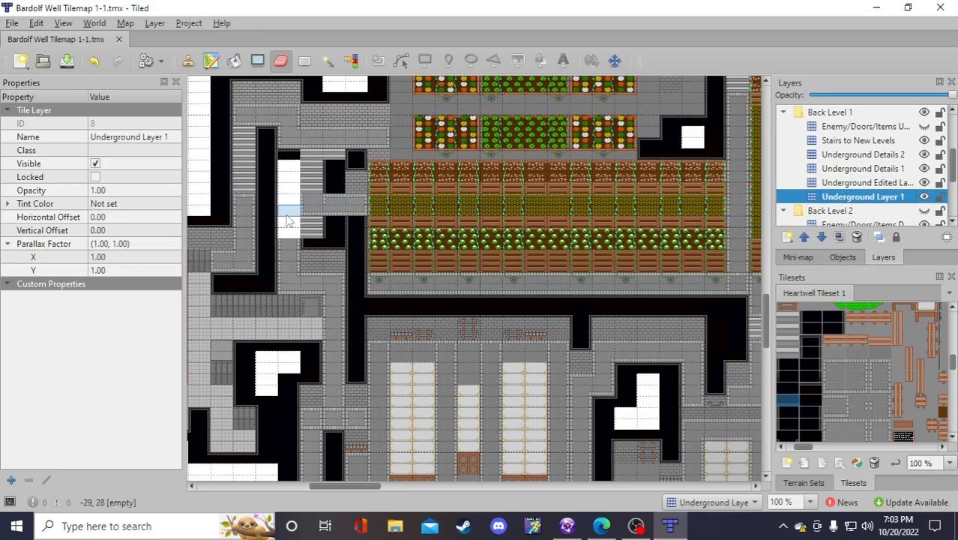
click(315, 233)
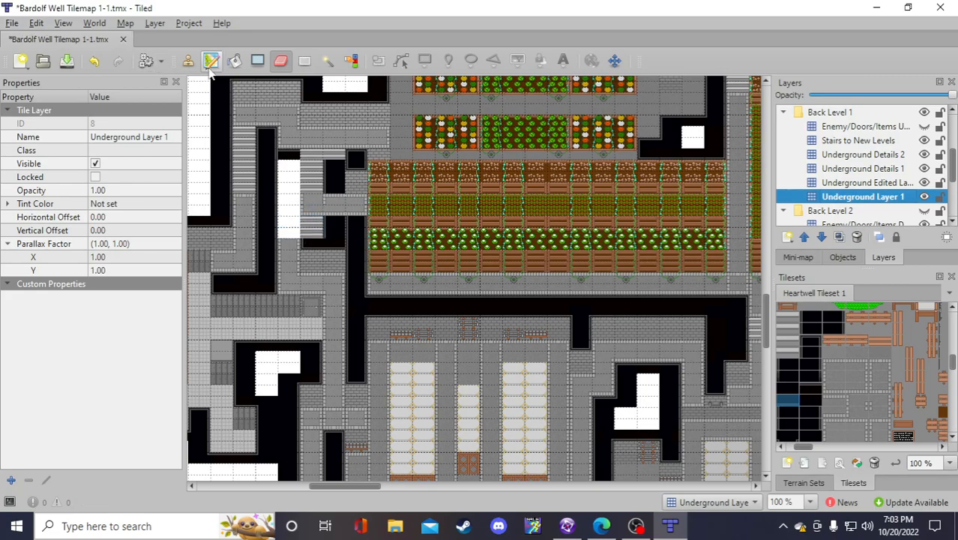
click(188, 61)
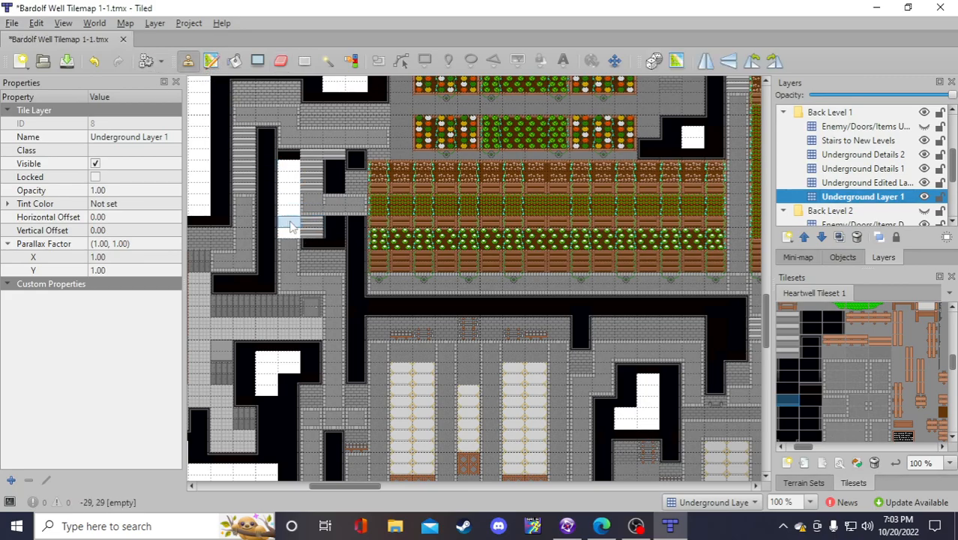
click(868, 184)
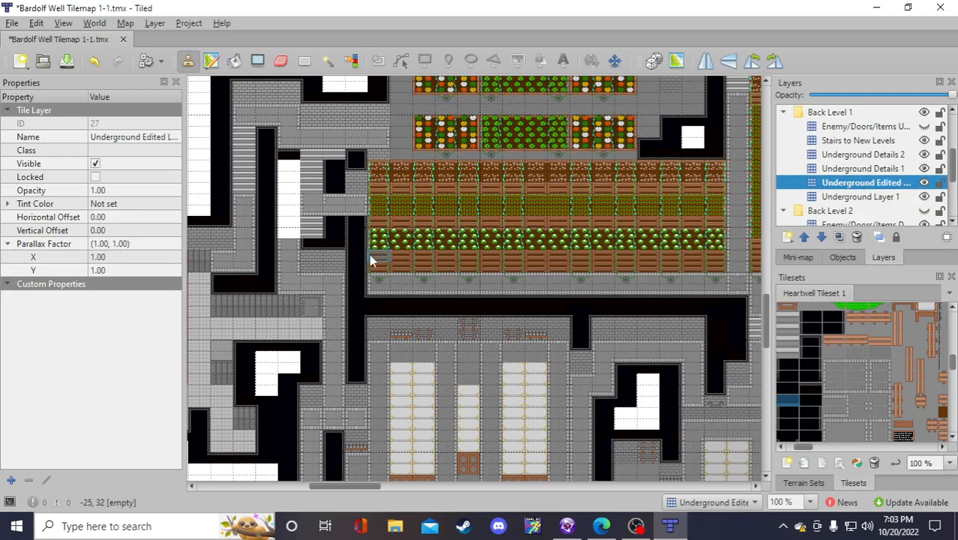
right_click(313, 234)
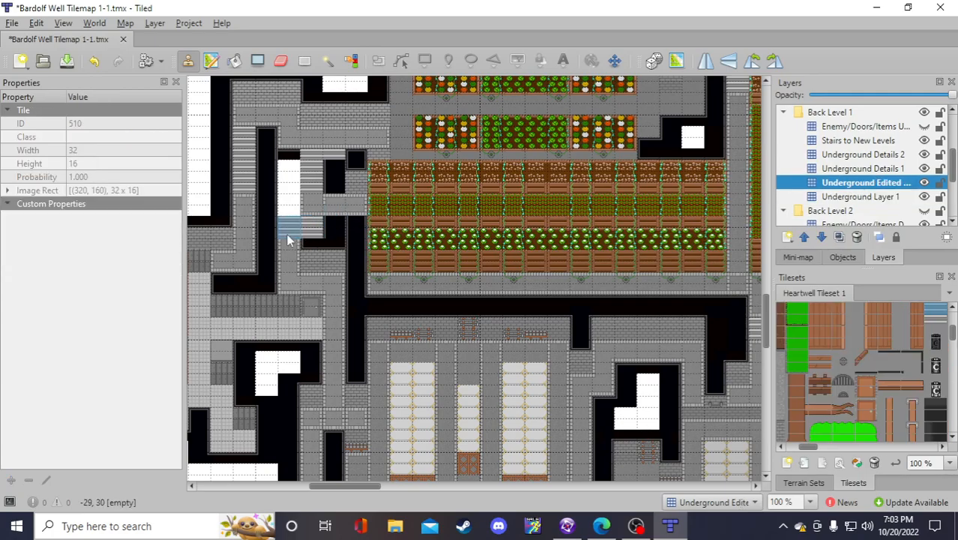
click(67, 61)
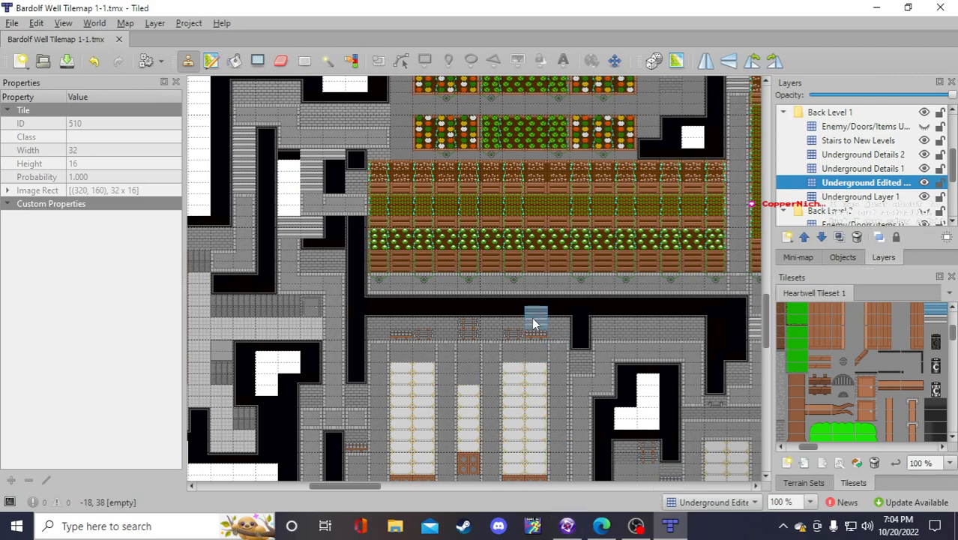
Examine the tileset for floor and edge tiles that suit the passage around the widened stair
scroll(531, 314, up, 2)
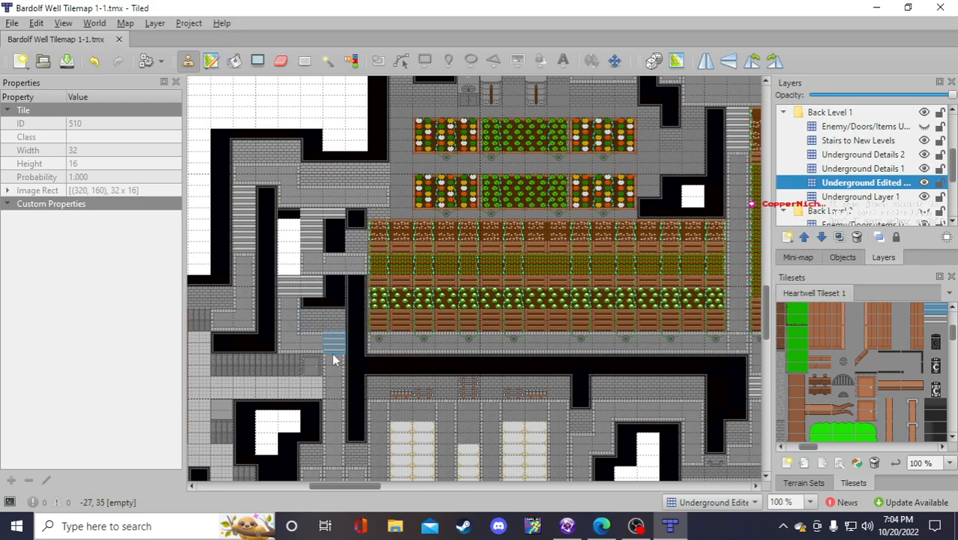
scroll(867, 367, down, 3)
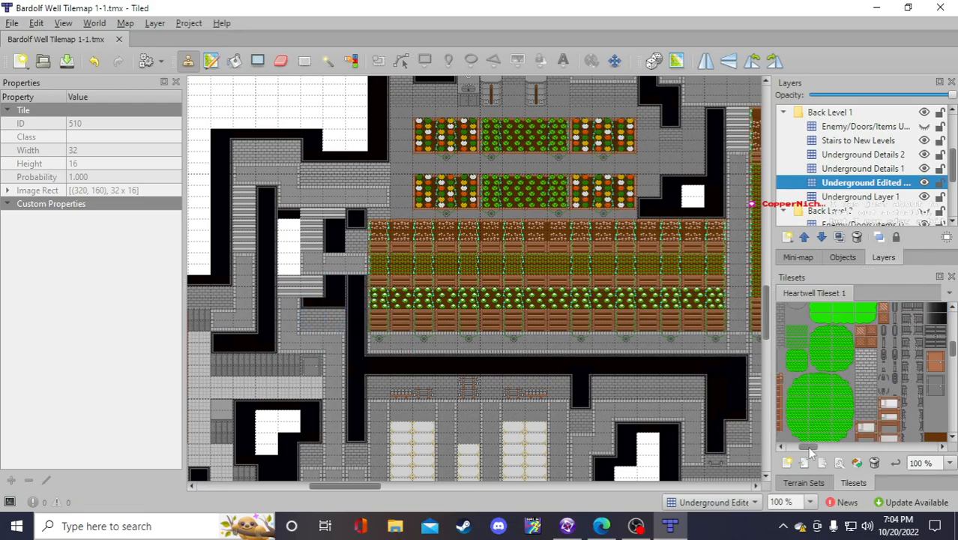
drag(814, 451, 845, 447)
scroll(842, 365, down, 2)
scroll(856, 402, up, 3)
scroll(851, 420, down, 1)
scroll(851, 417, up, 2)
scroll(850, 416, down, 2)
scroll(851, 419, down, 1)
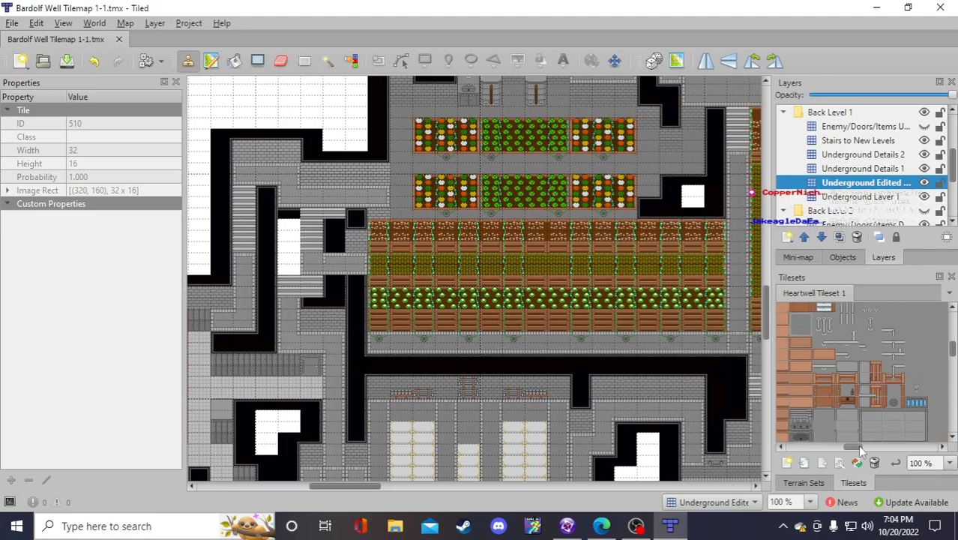
scroll(845, 394, down, 2)
scroll(844, 387, down, 2)
scroll(855, 387, down, 2)
scroll(862, 387, down, 5)
drag(859, 449, 832, 450)
scroll(855, 392, up, 2)
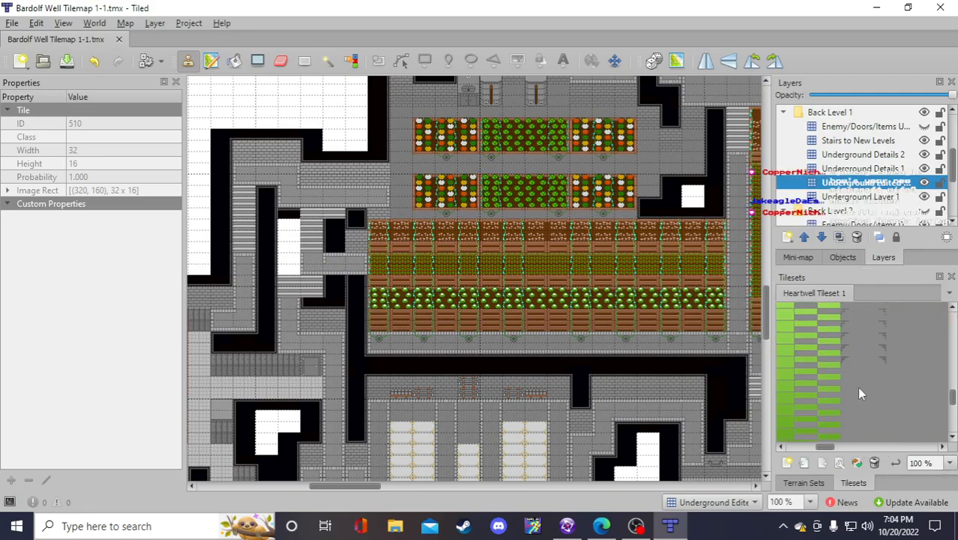
scroll(862, 394, up, 3)
scroll(862, 409, up, 8)
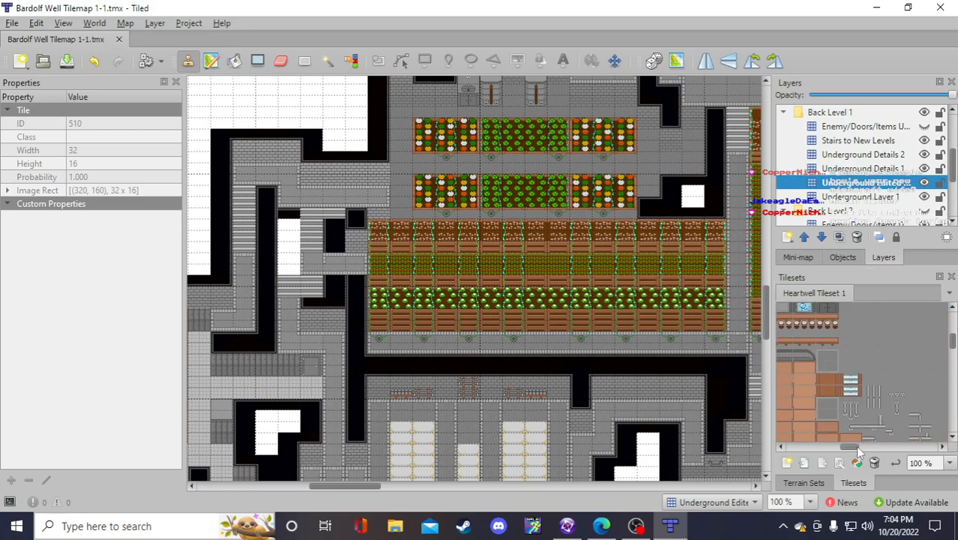
drag(844, 448, 846, 447)
scroll(846, 395, down, 5)
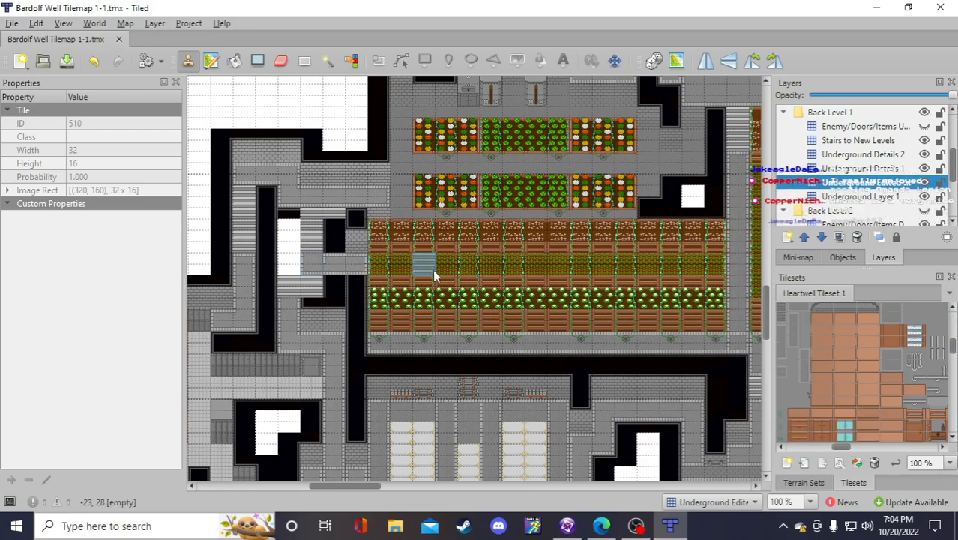
Sample the floor below the widened stair, place the matching bordered floor tile at its western foot, and save the tilemap
right_click(294, 313)
scroll(839, 394, down, 2)
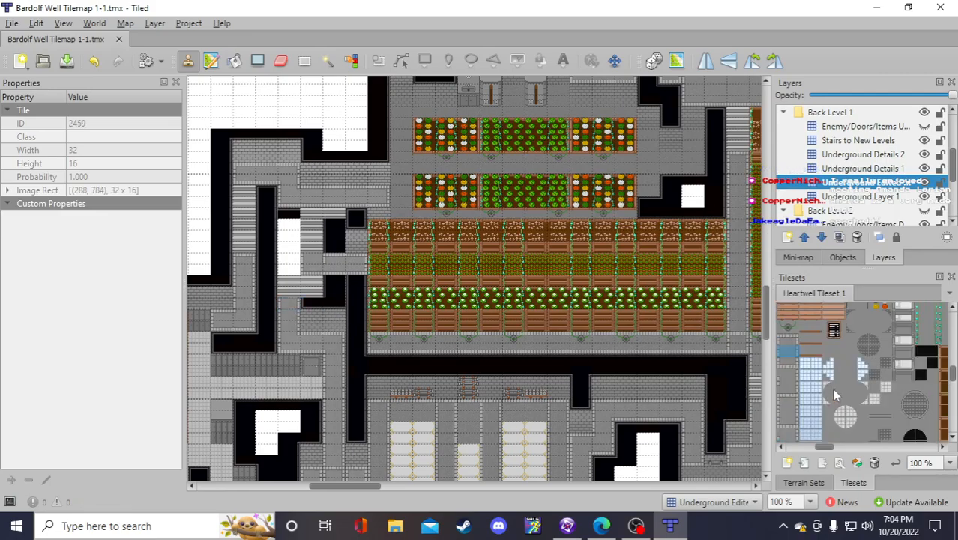
drag(831, 448, 814, 448)
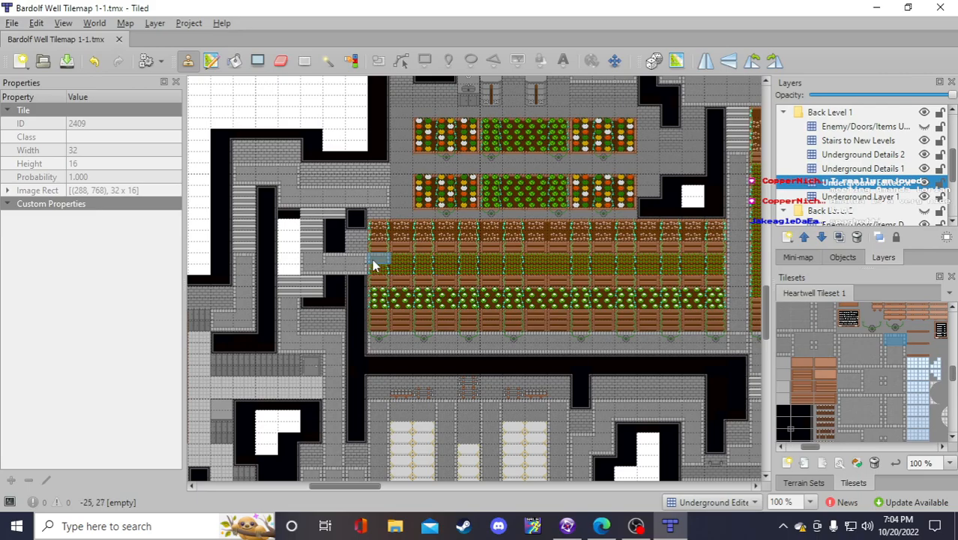
click(292, 302)
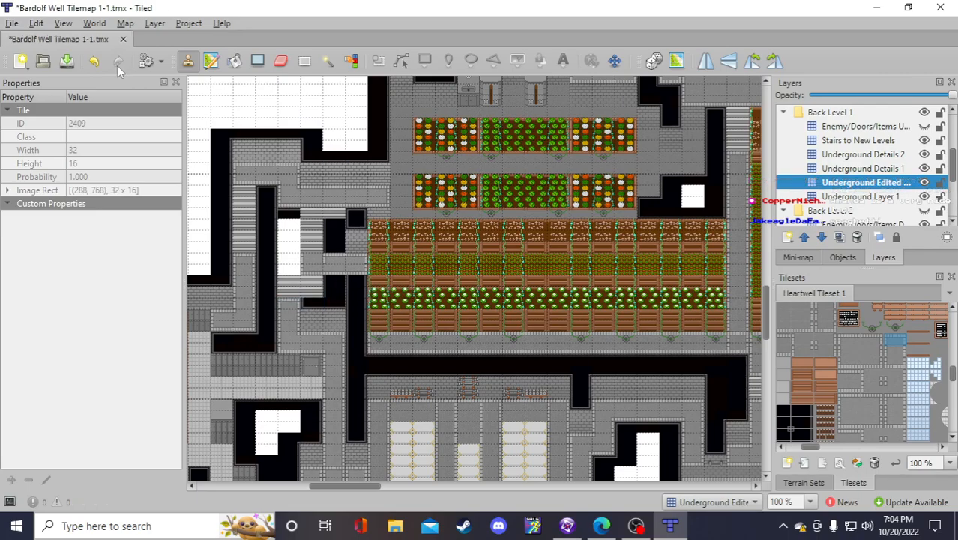
click(66, 61)
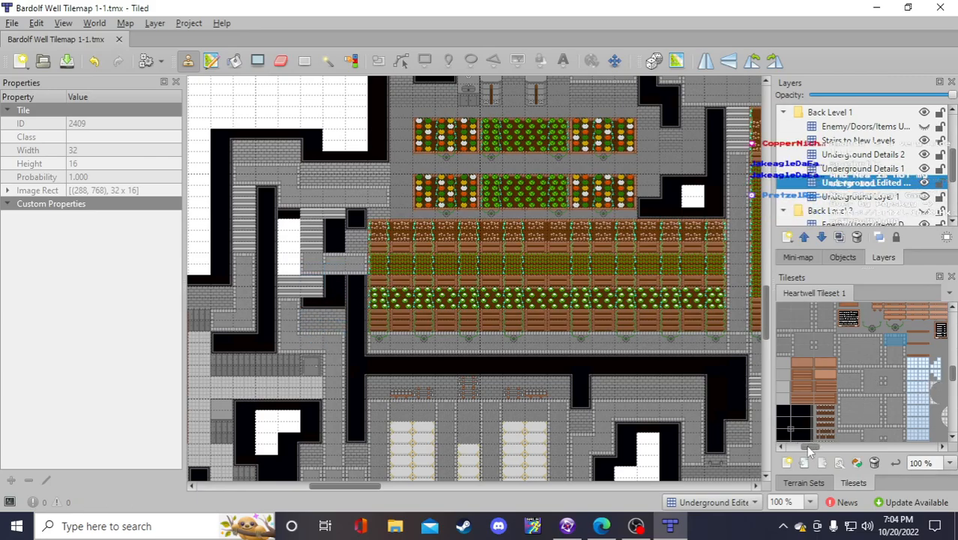
Select a black wall-edge tile from the tileset and paint it beneath the eastern part of the widened lower stair
drag(809, 447, 802, 448)
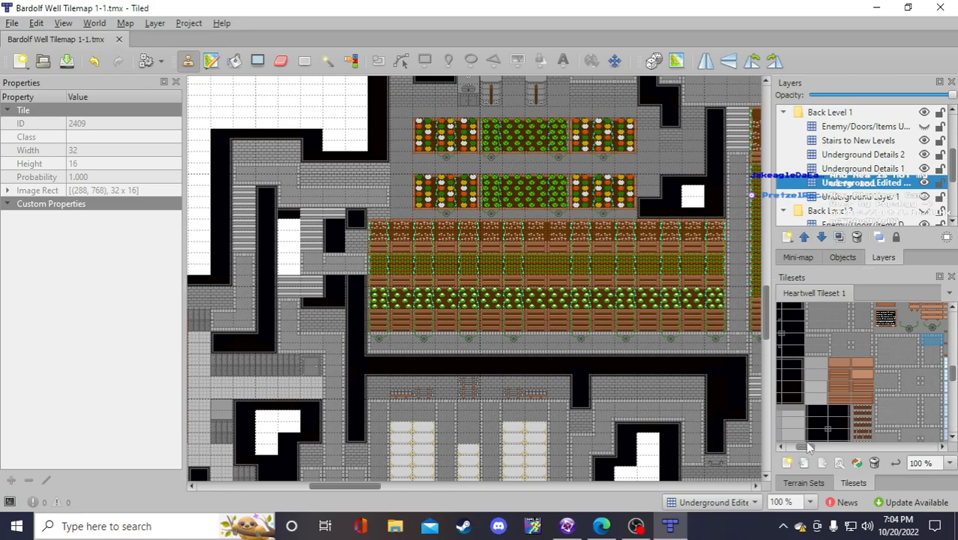
scroll(850, 409, down, 3)
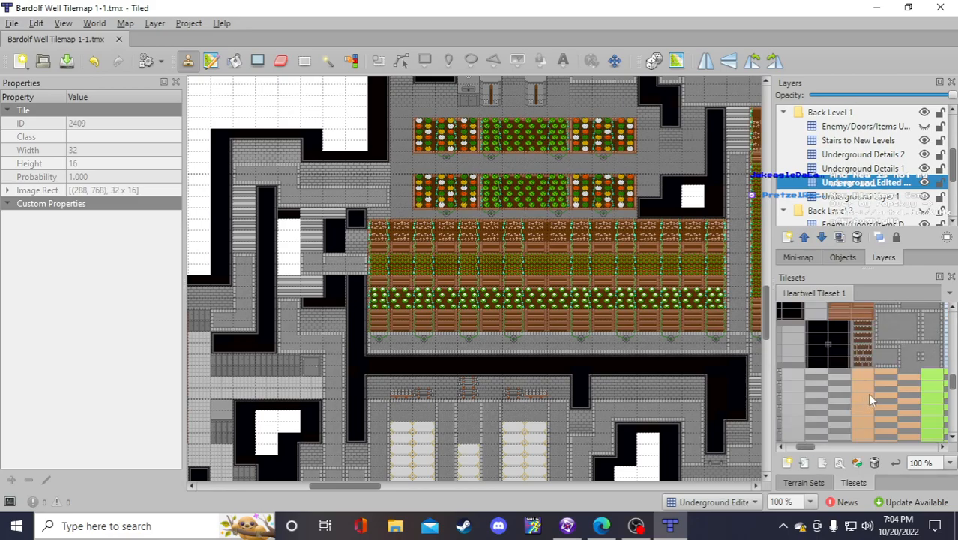
right_click(290, 319)
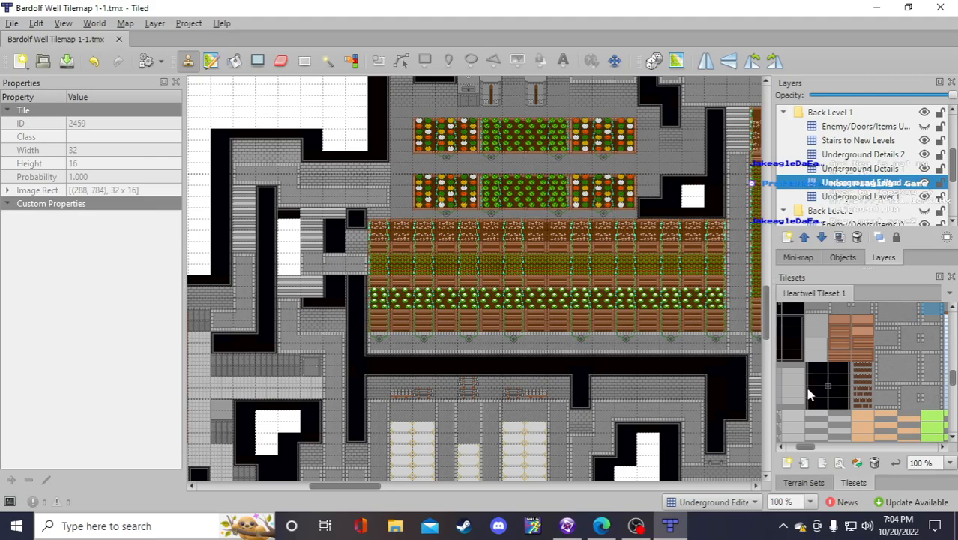
drag(808, 448, 802, 447)
scroll(836, 394, up, 2)
click(821, 416)
click(315, 297)
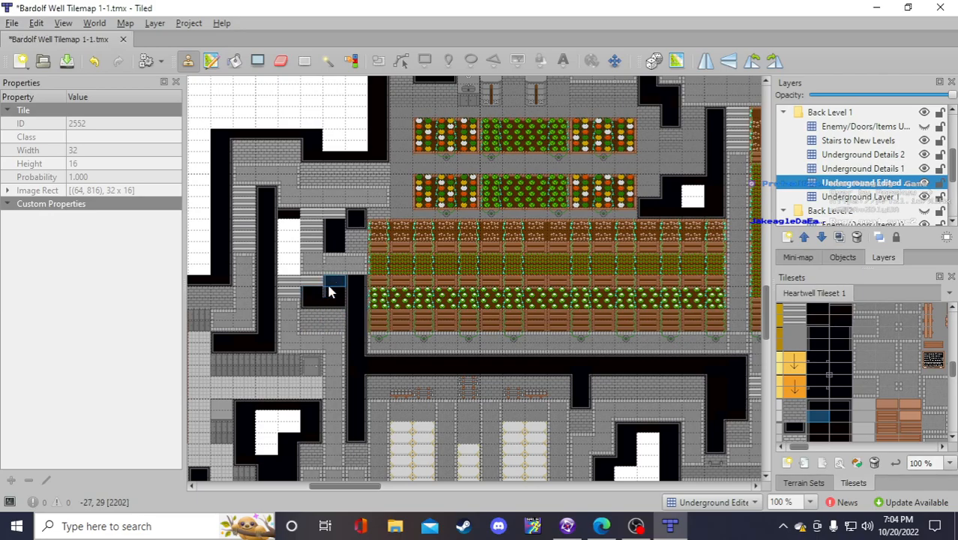
Erase the black tiles south of the passage floor, finish the black wall's corner there, and save the tilemap
key(e)
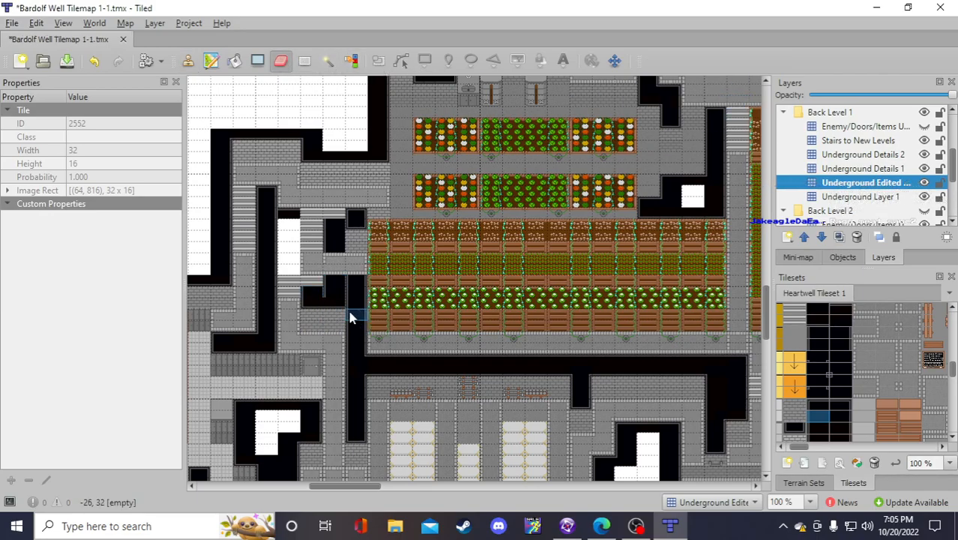
click(332, 285)
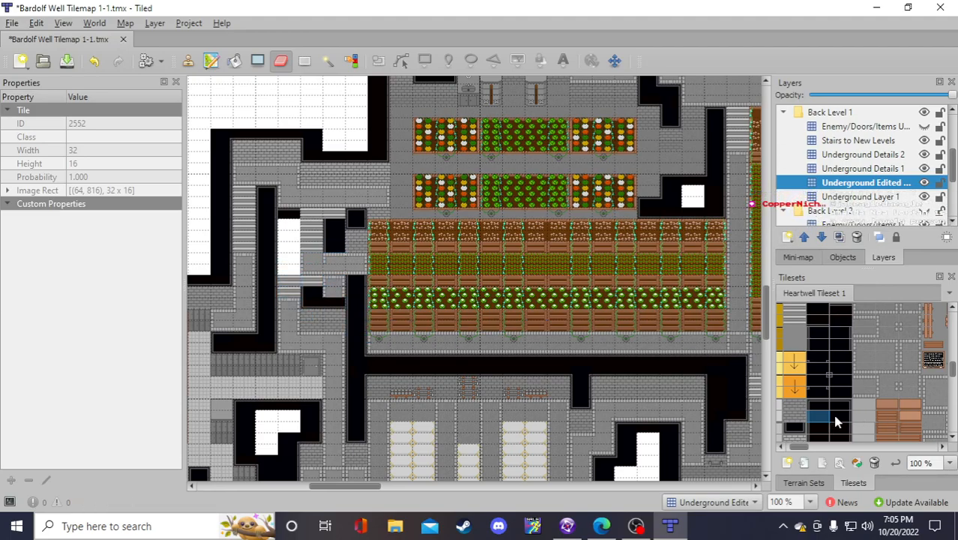
key(b)
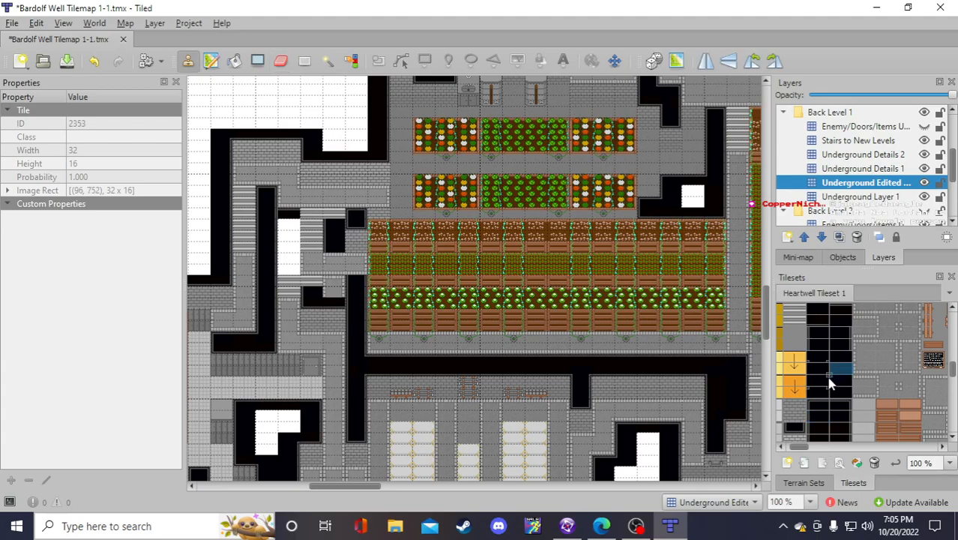
scroll(836, 378, down, 3)
click(886, 383)
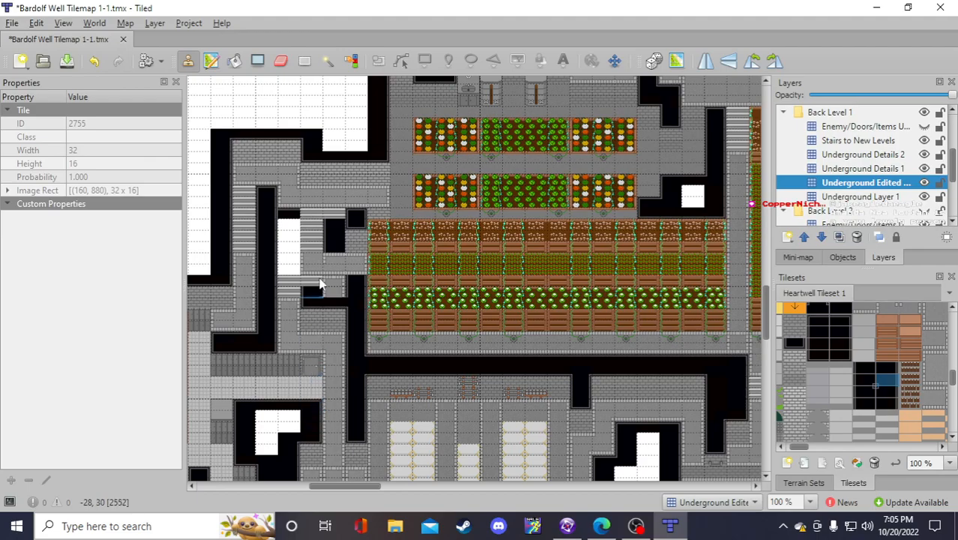
click(67, 61)
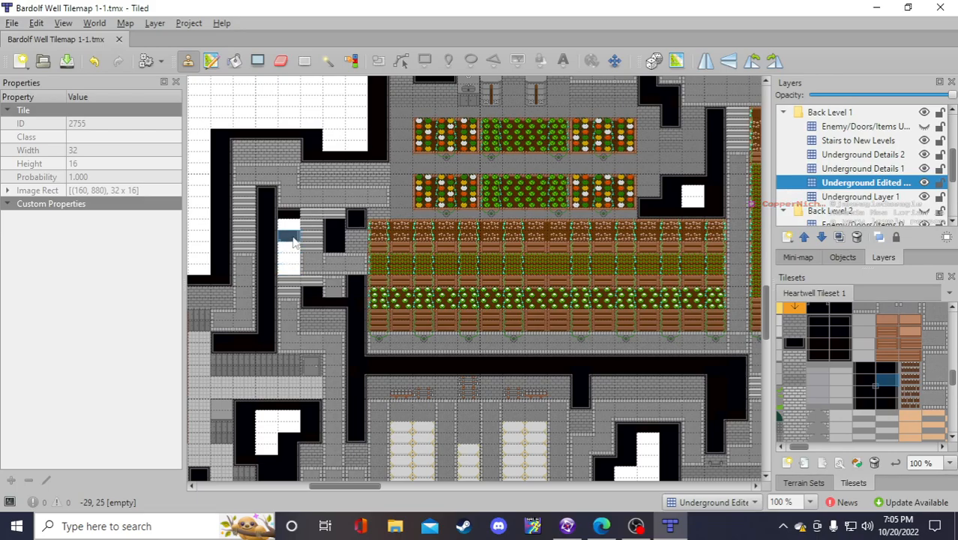
Show the Enemy/Doors/Items layer, place bordered floor tiles in the alcove east of the lower stair, and save the tilemap
click(924, 126)
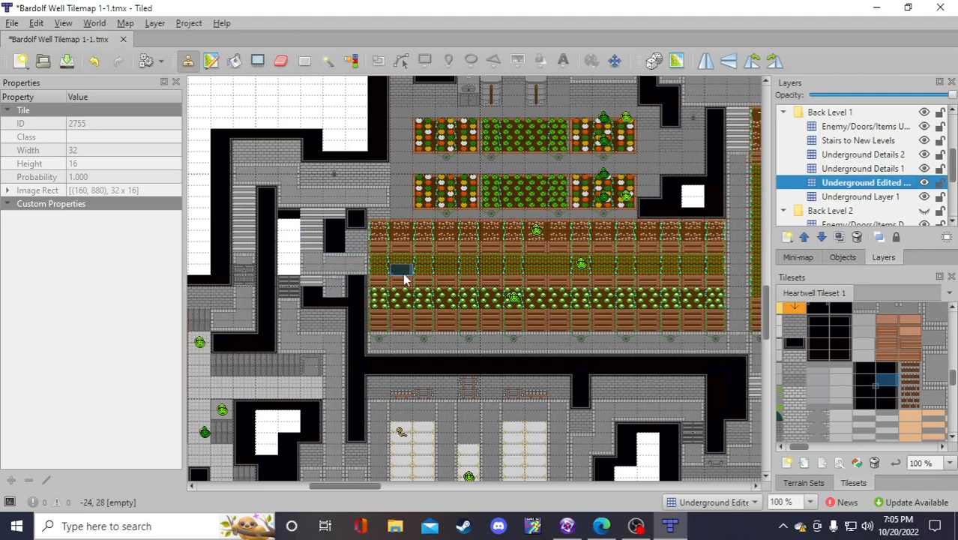
right_click(353, 265)
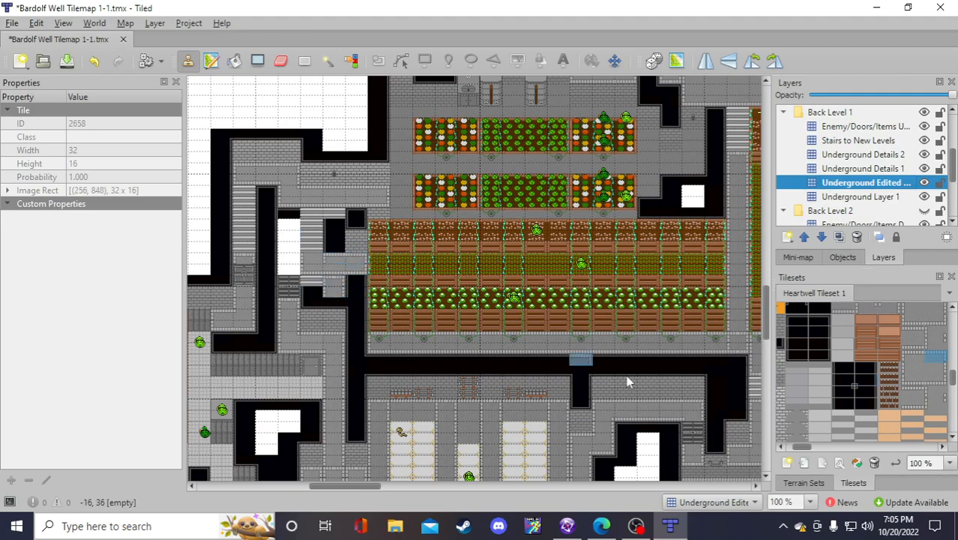
drag(797, 449, 811, 447)
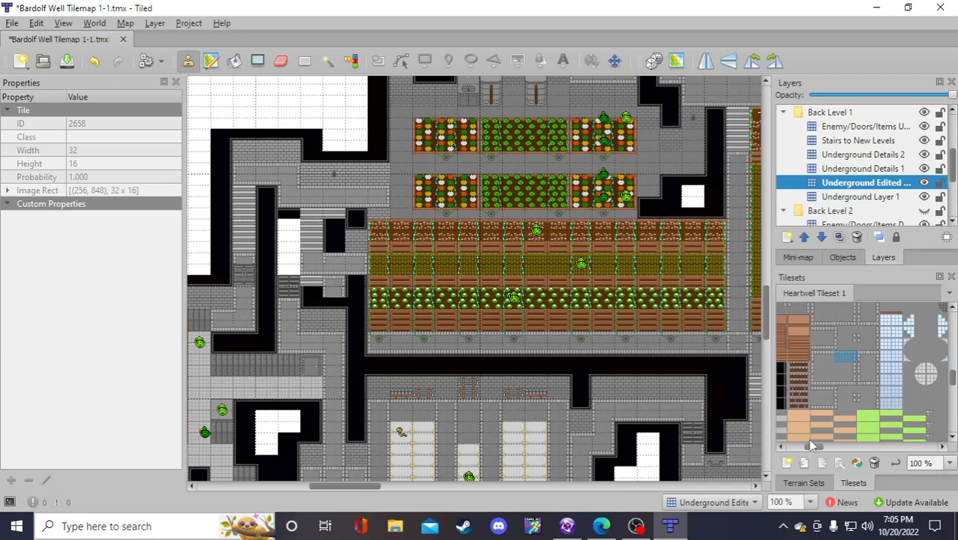
click(819, 391)
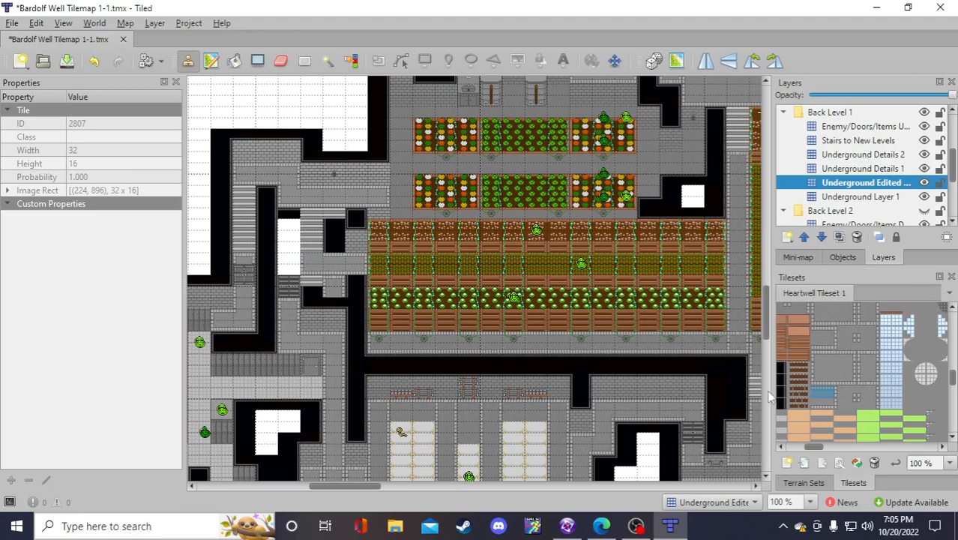
click(328, 294)
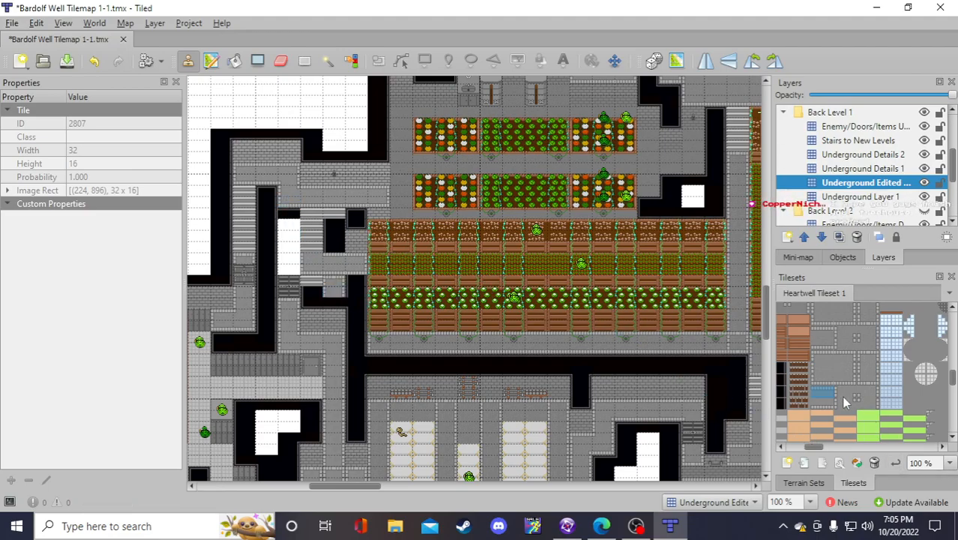
click(332, 281)
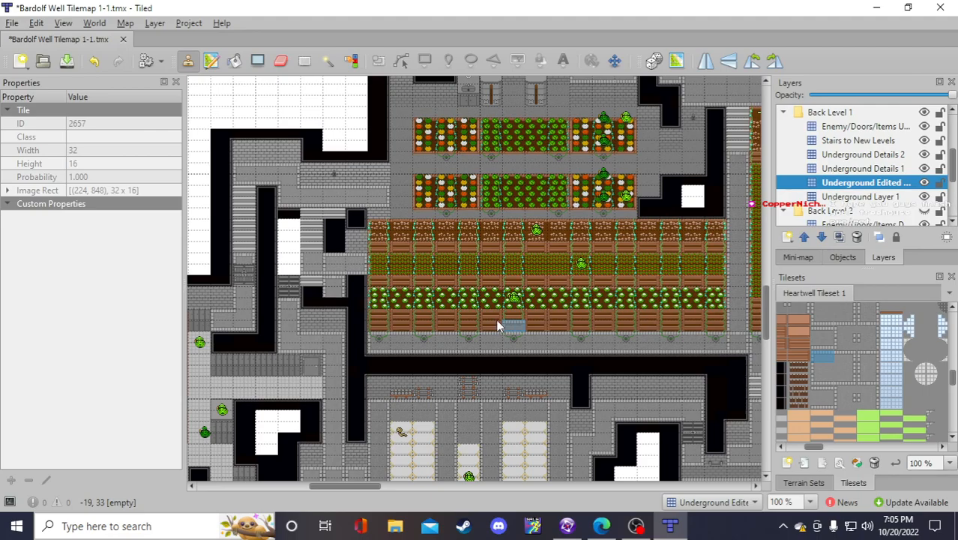
click(67, 61)
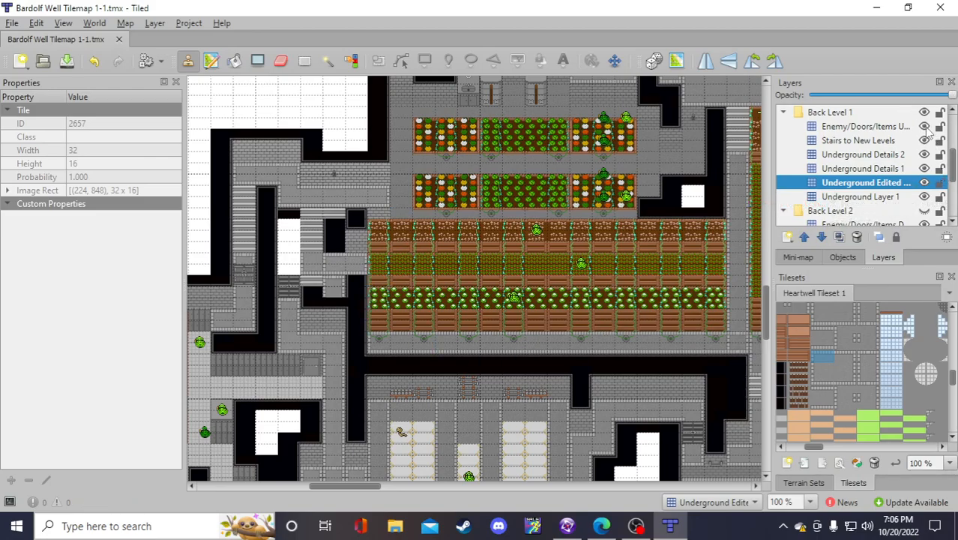
Paint a black wall column over the stair and floor tiles east of the lower door, up to the upper stairs
click(926, 128)
click(926, 128)
right_click(321, 290)
click(321, 283)
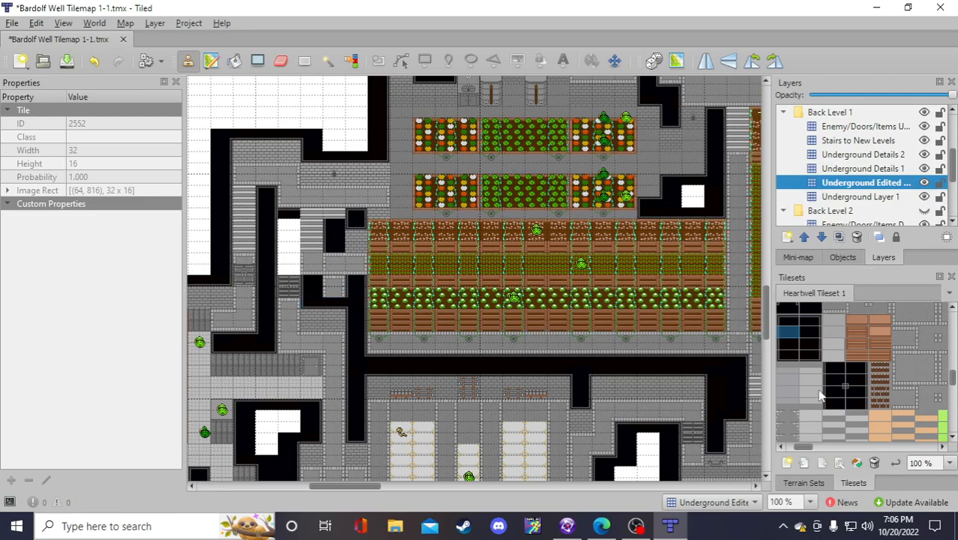
drag(806, 447, 799, 447)
scroll(812, 385, up, 2)
scroll(829, 410, up, 2)
click(841, 354)
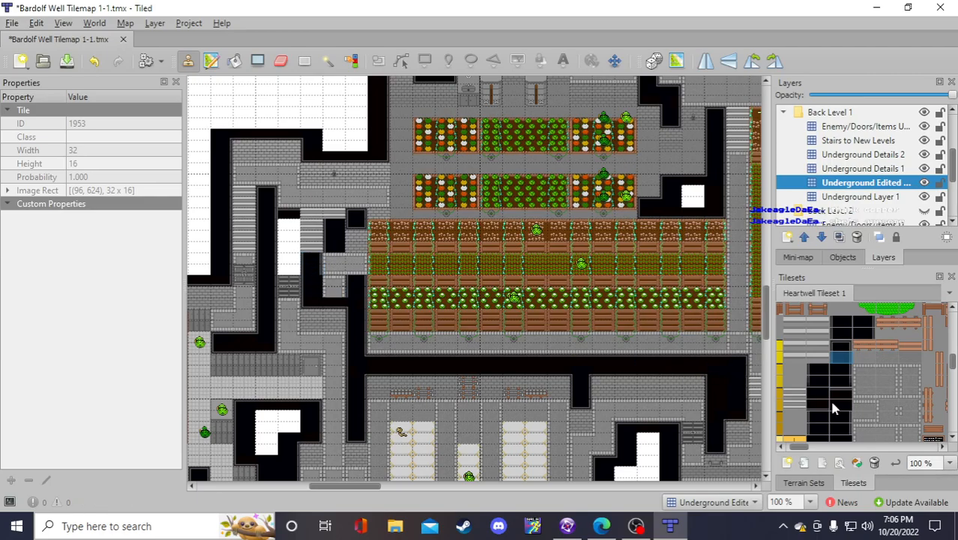
Place the black corner tile at the column's foot, cap its upper end one tile higher, and save the tilemap
scroll(832, 414, down, 3)
scroll(825, 399, down, 2)
click(866, 388)
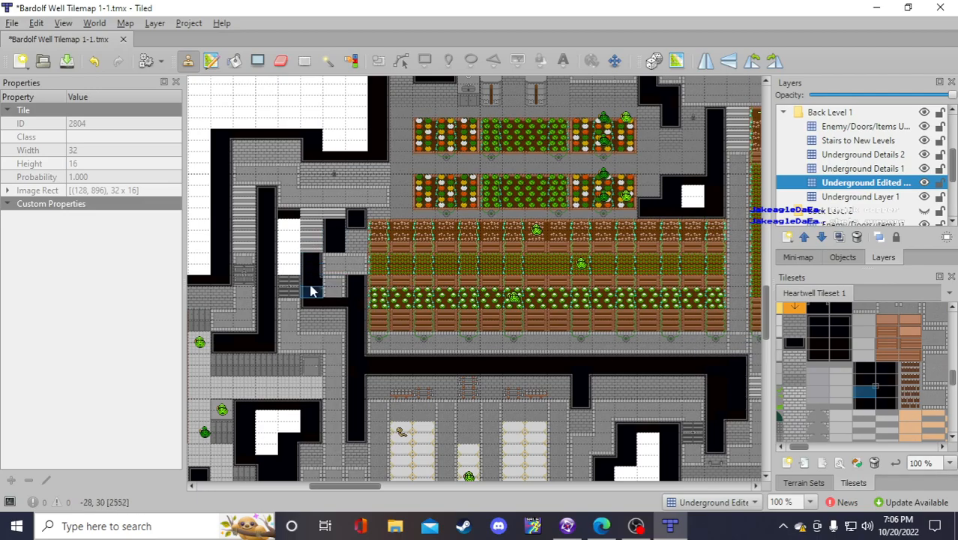
scroll(374, 315, up, 1)
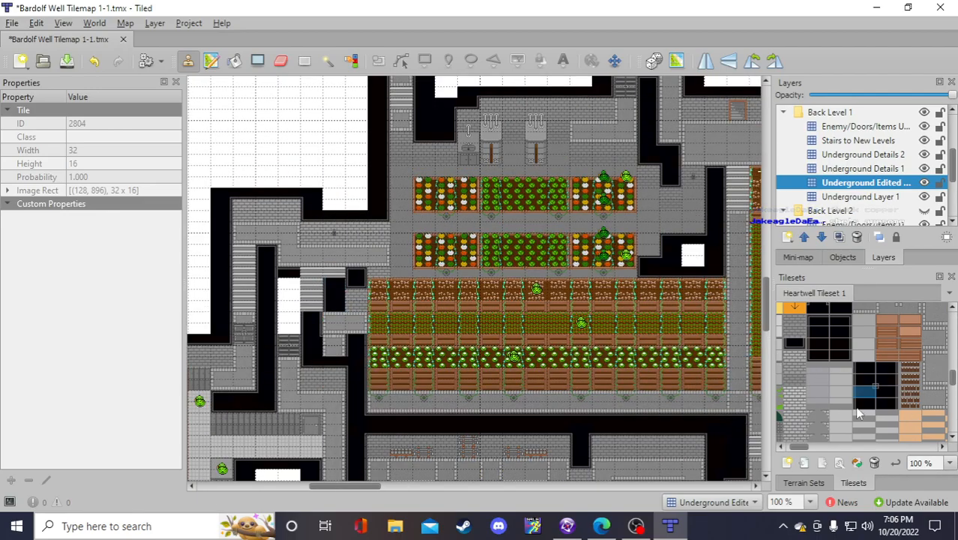
scroll(825, 343, up, 3)
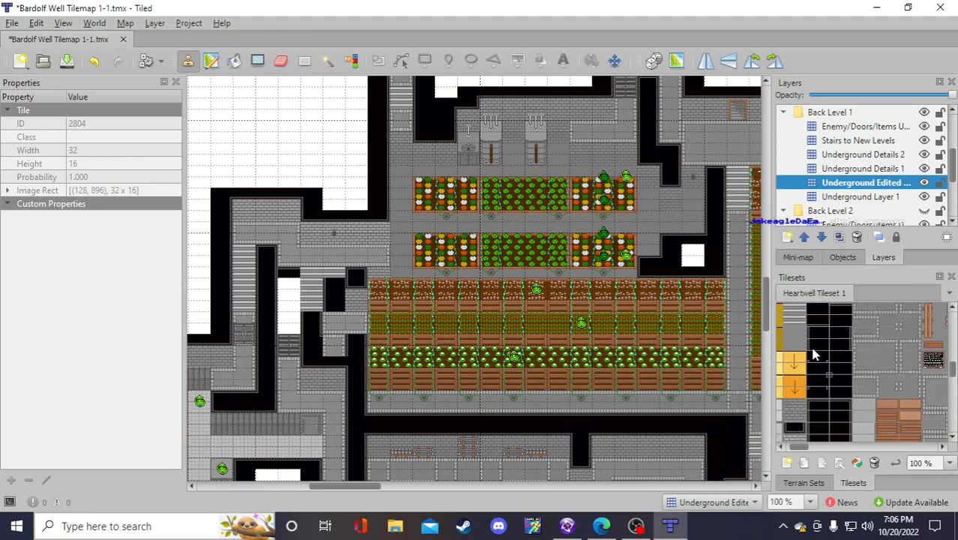
scroll(834, 378, up, 5)
click(840, 357)
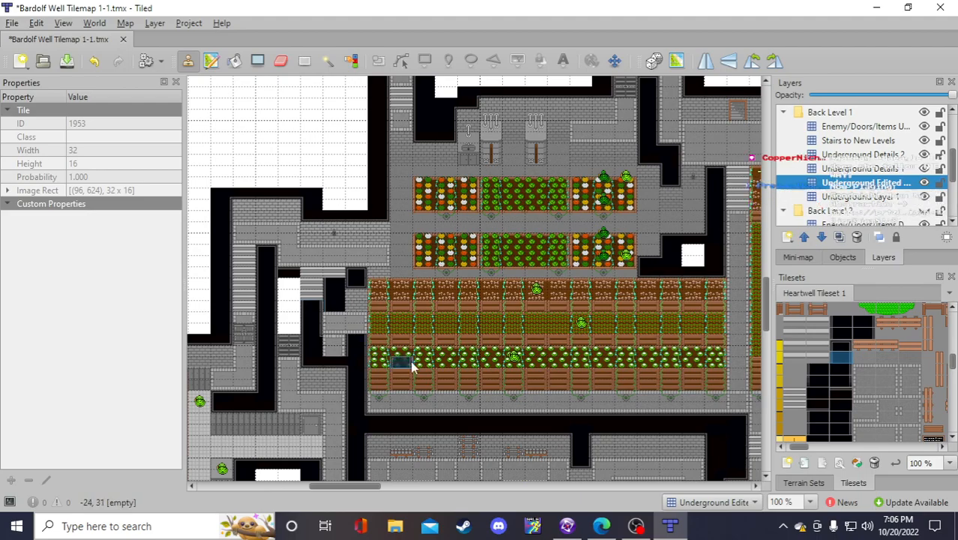
click(67, 61)
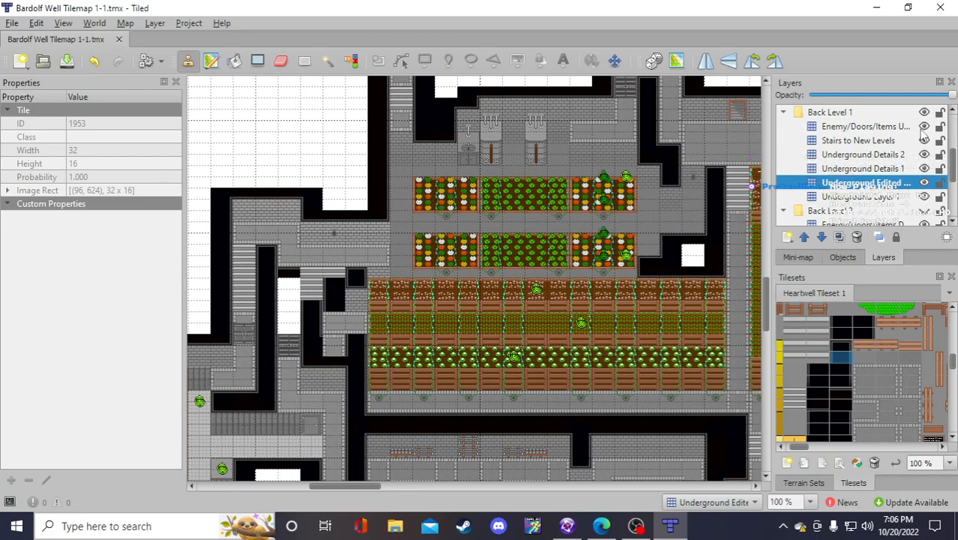
Place matching bordered floor tiles in the passage just east of the black column and save the tilemap
right_click(295, 368)
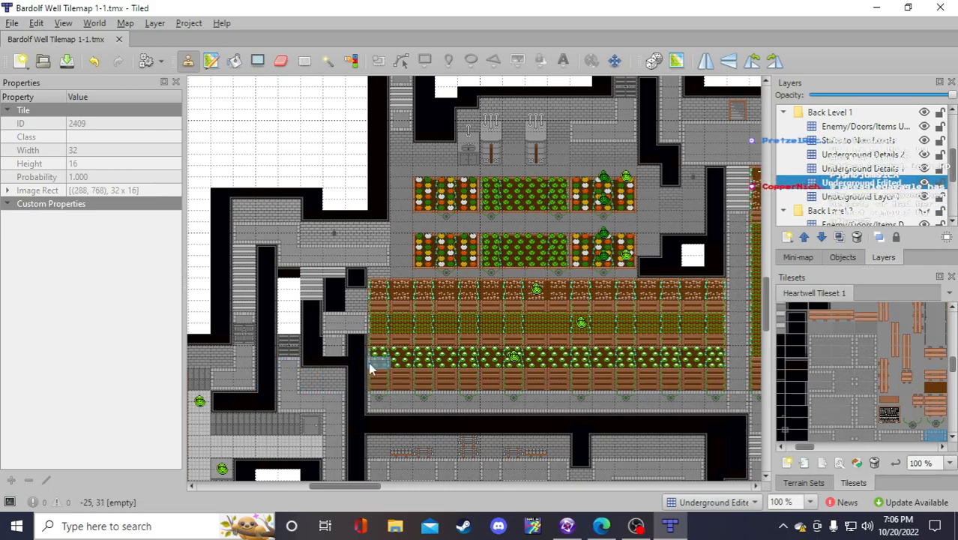
scroll(892, 388, down, 3)
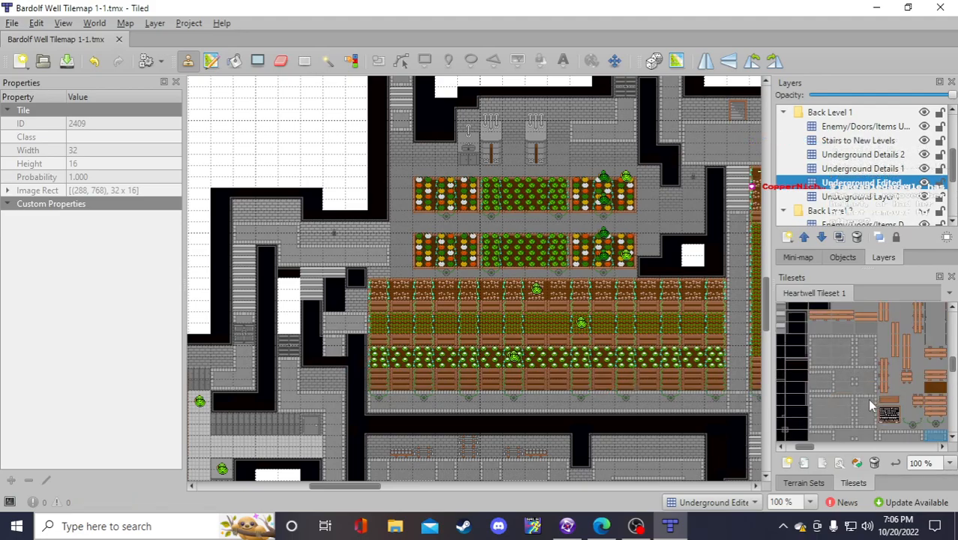
click(822, 341)
click(334, 327)
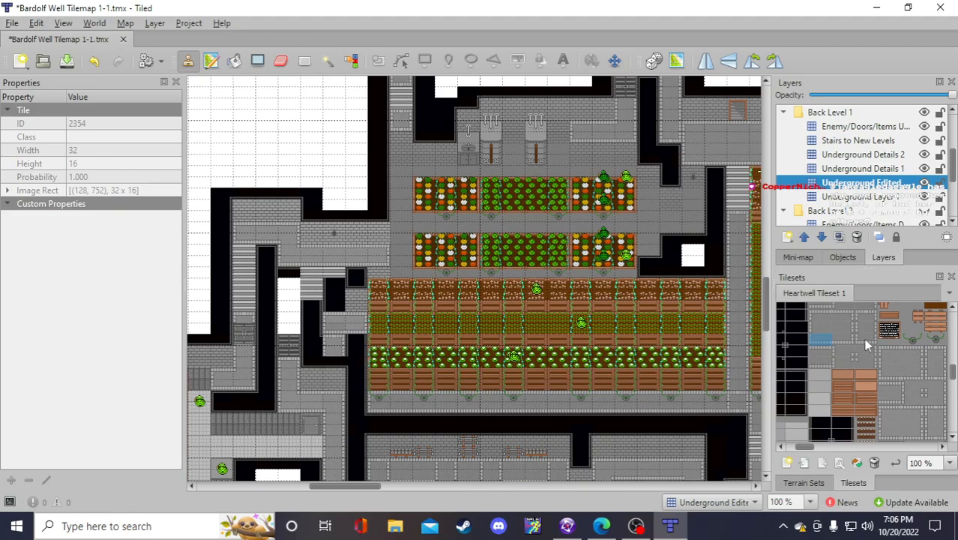
click(814, 318)
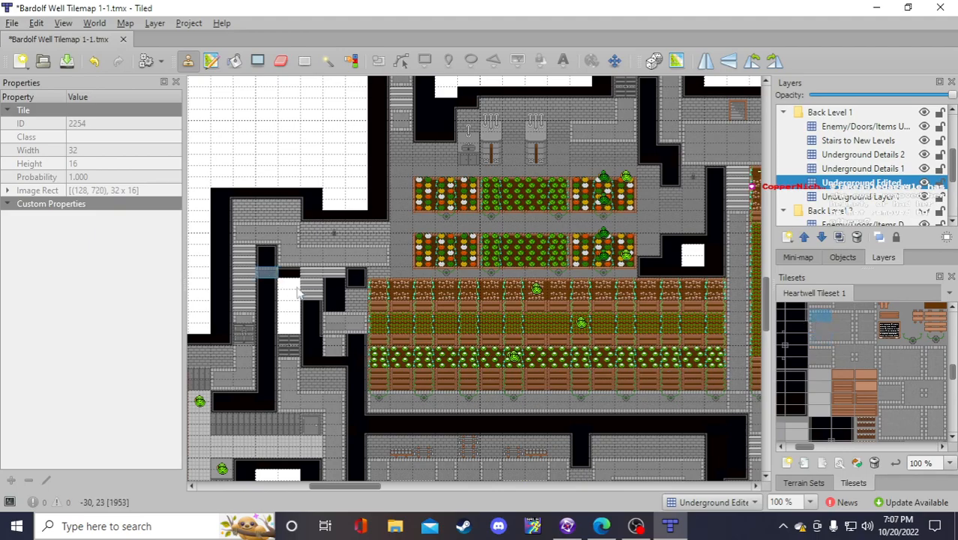
click(849, 342)
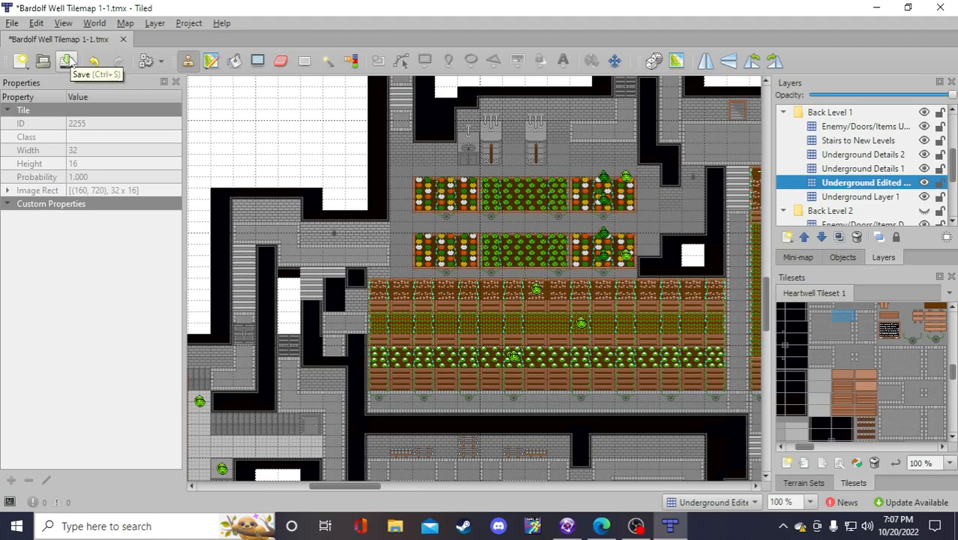
click(66, 61)
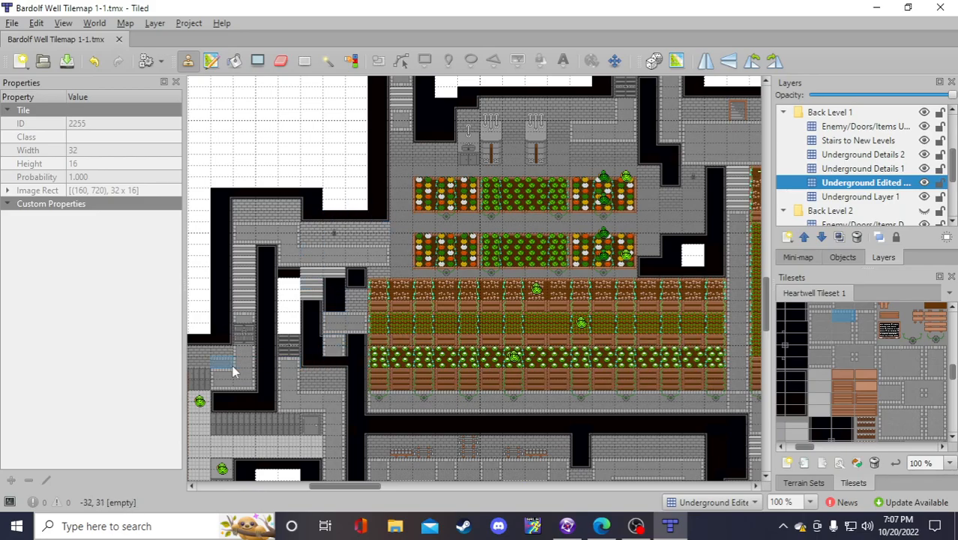
Sample the brick wall tile near the crops and place it beneath the black block north of the passage
right_click(366, 309)
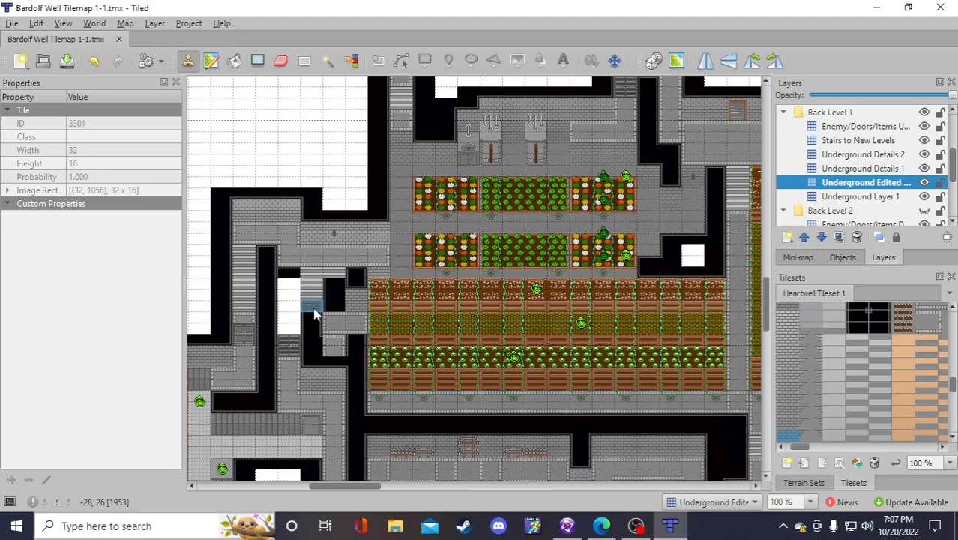
click(331, 315)
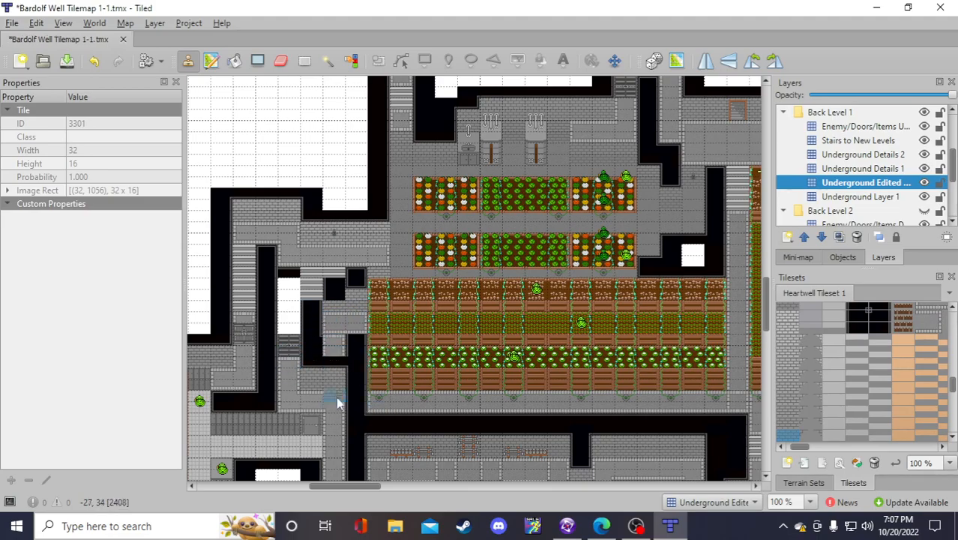
Fill the empty gap north of the lower door with matching floor tiles and extend that floor east over the black block
right_click(291, 379)
drag(805, 448, 813, 450)
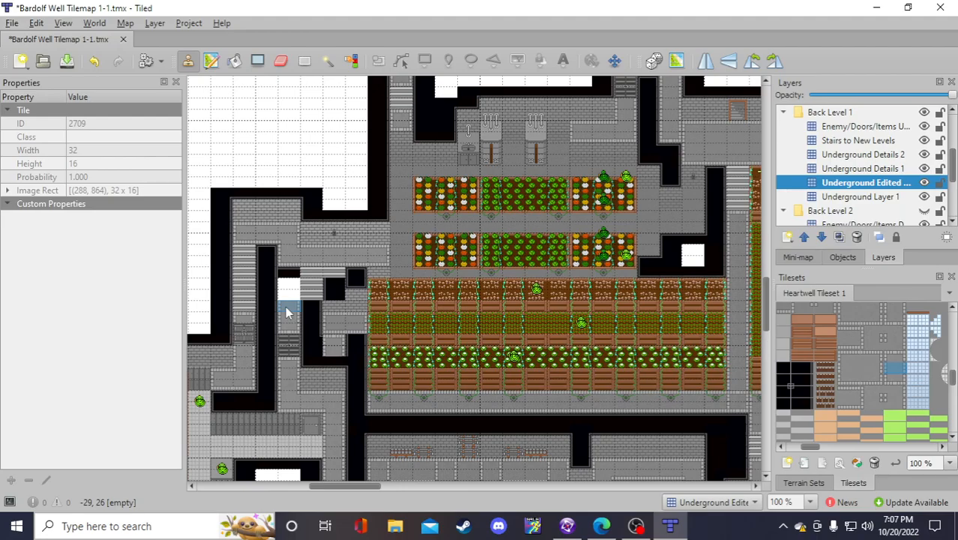
click(873, 394)
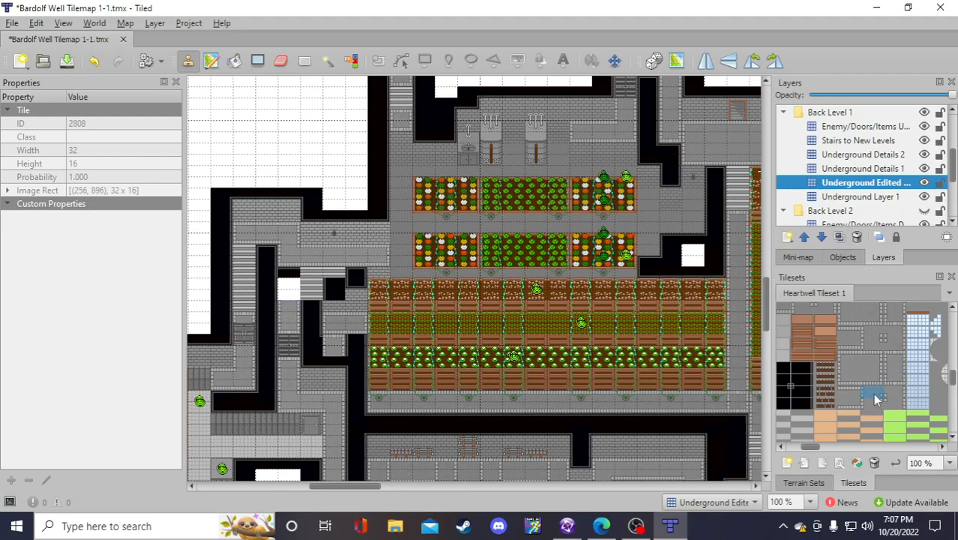
click(294, 294)
click(847, 355)
click(289, 283)
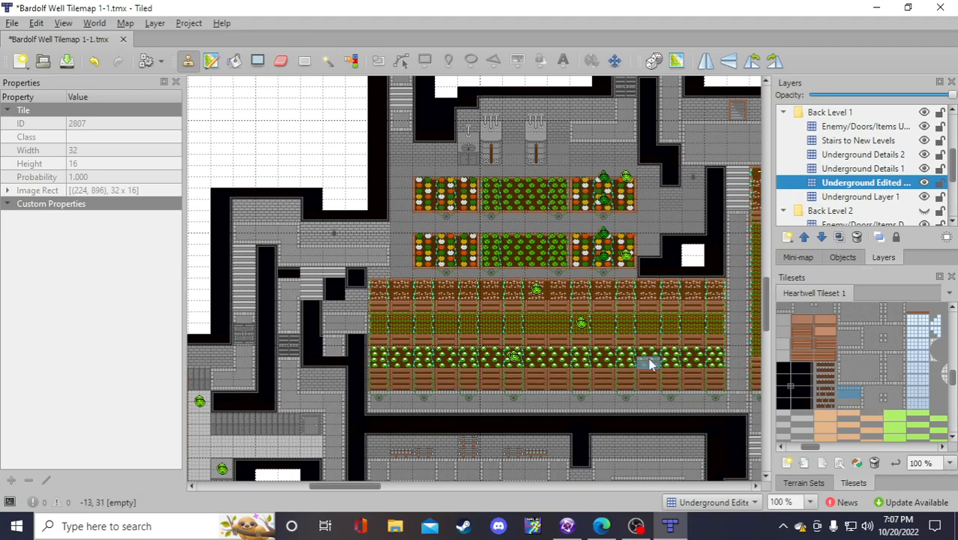
click(315, 284)
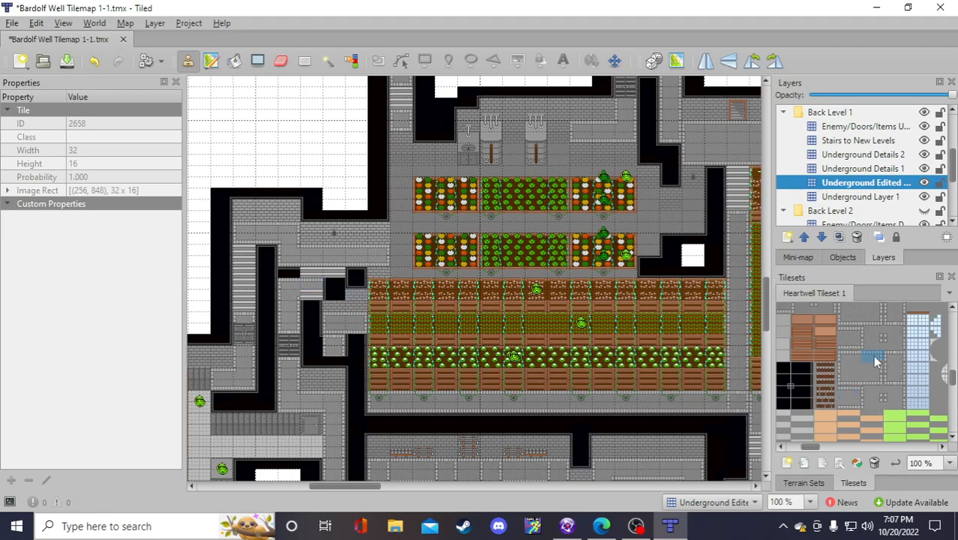
click(336, 284)
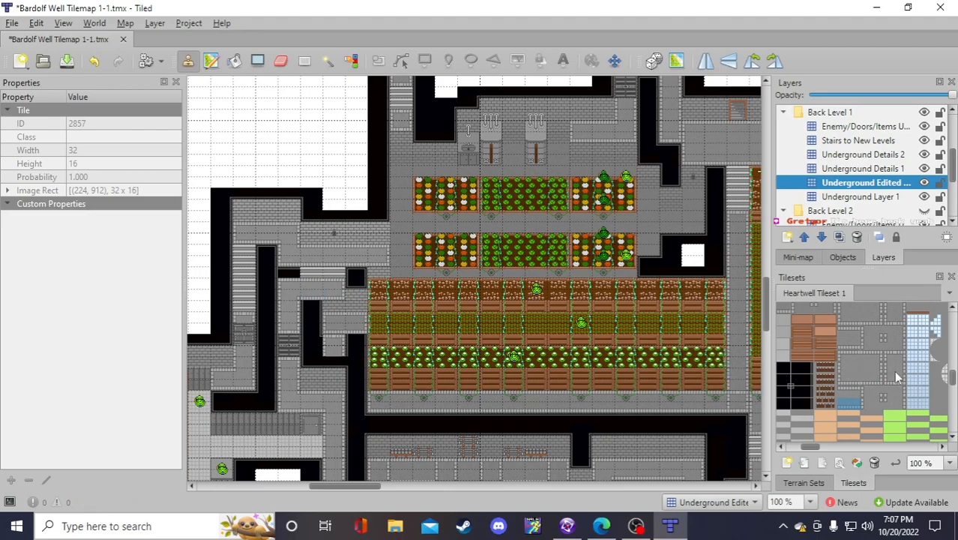
Cap the upper end of the black wall just south of the new floor with edge tiles and save the tilemap
drag(811, 447, 804, 446)
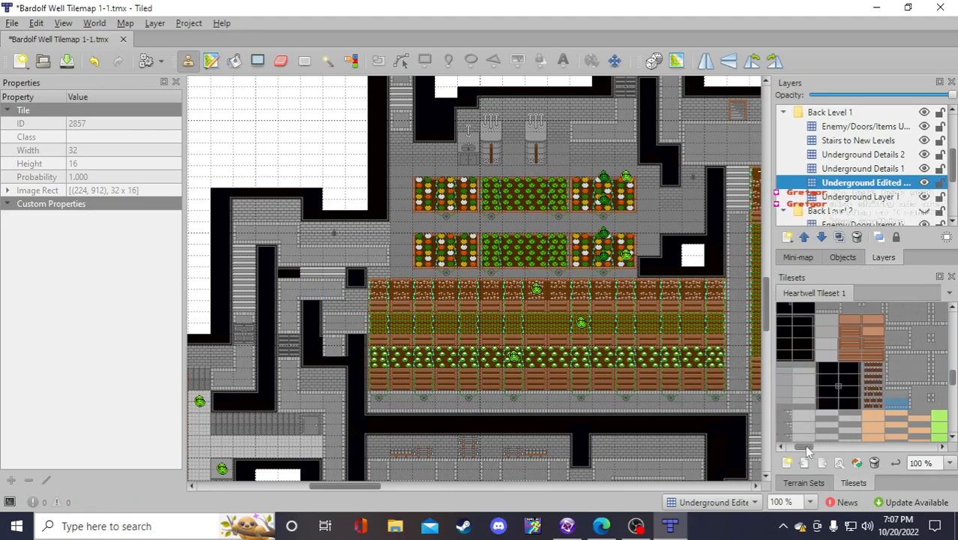
scroll(883, 386, up, 3)
scroll(860, 379, down, 3)
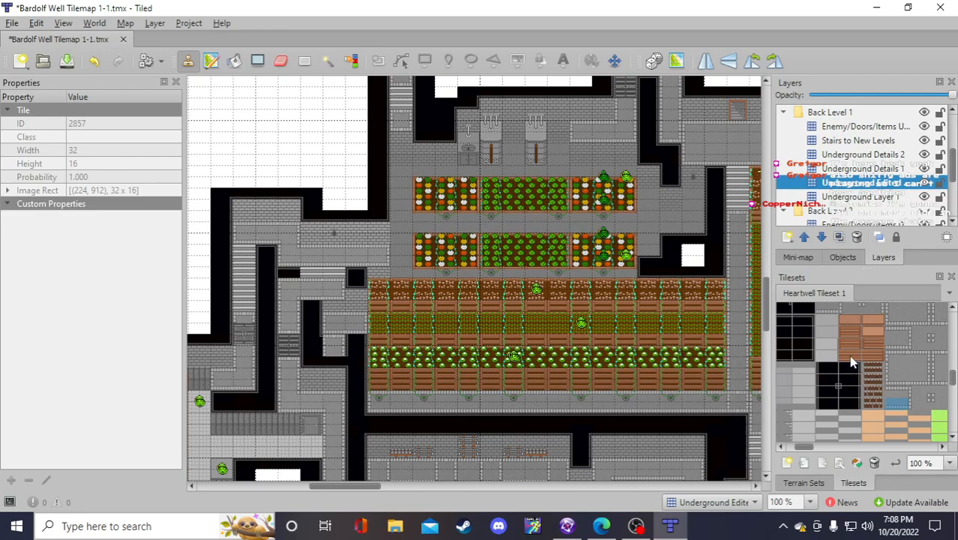
scroll(812, 373, up, 2)
scroll(811, 376, down, 2)
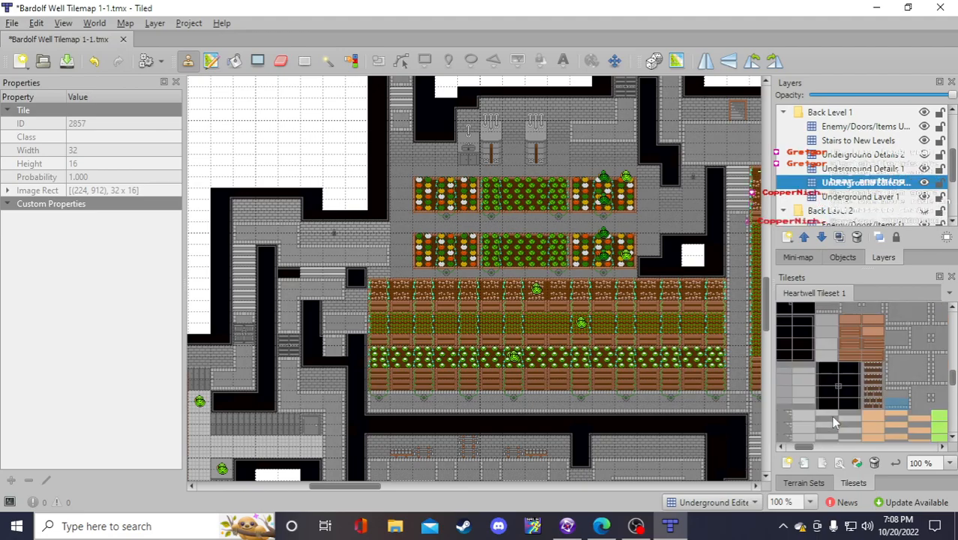
drag(807, 442, 801, 442)
scroll(896, 386, up, 3)
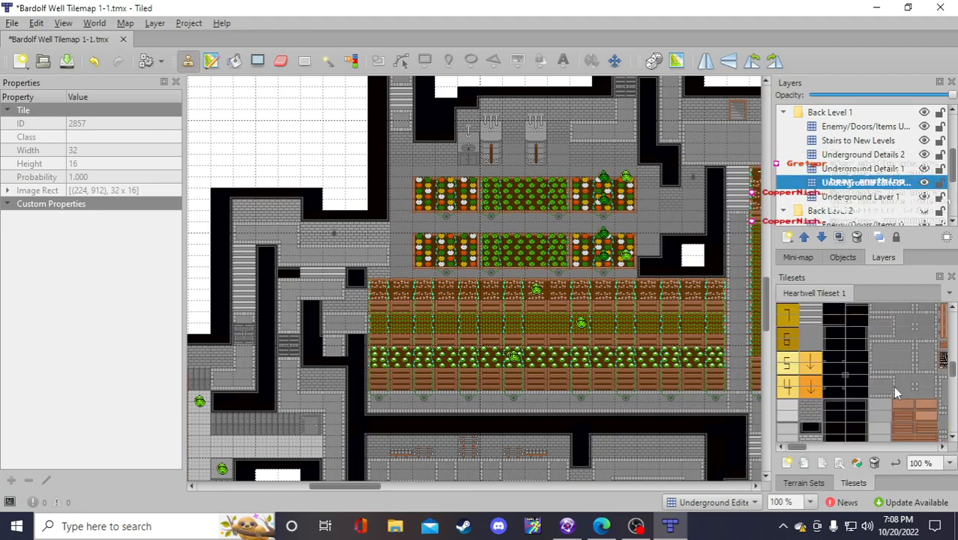
scroll(859, 378, up, 3)
scroll(862, 385, down, 4)
click(814, 348)
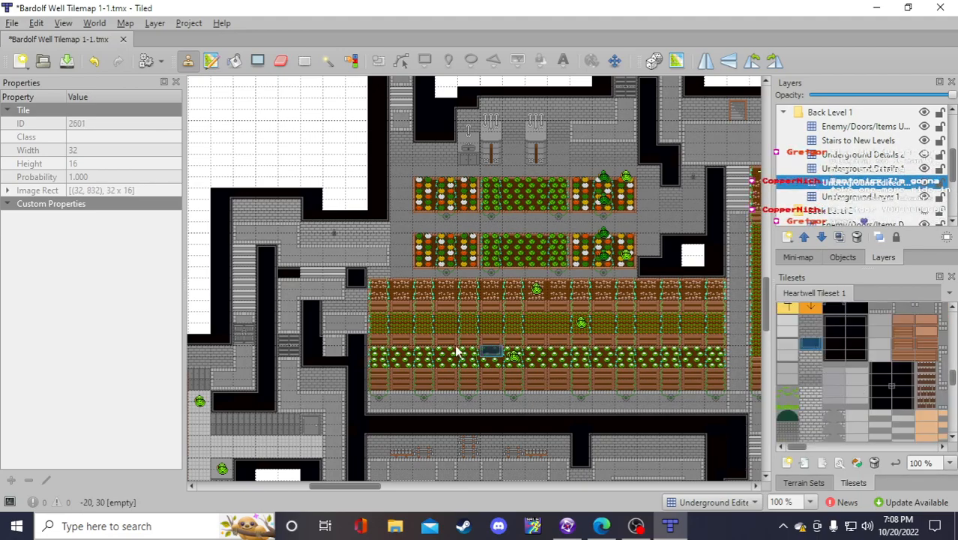
click(312, 308)
scroll(881, 365, up, 2)
scroll(870, 371, up, 1)
click(857, 345)
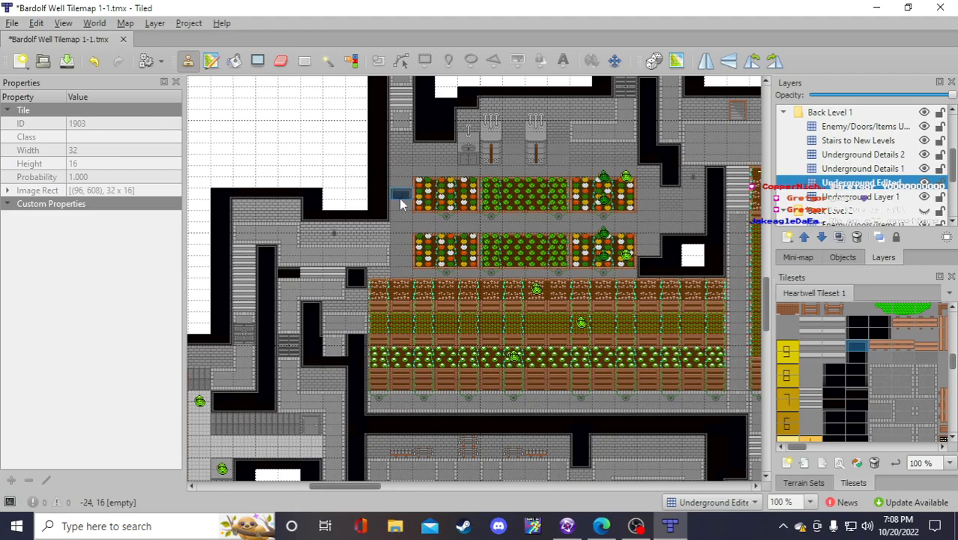
click(66, 61)
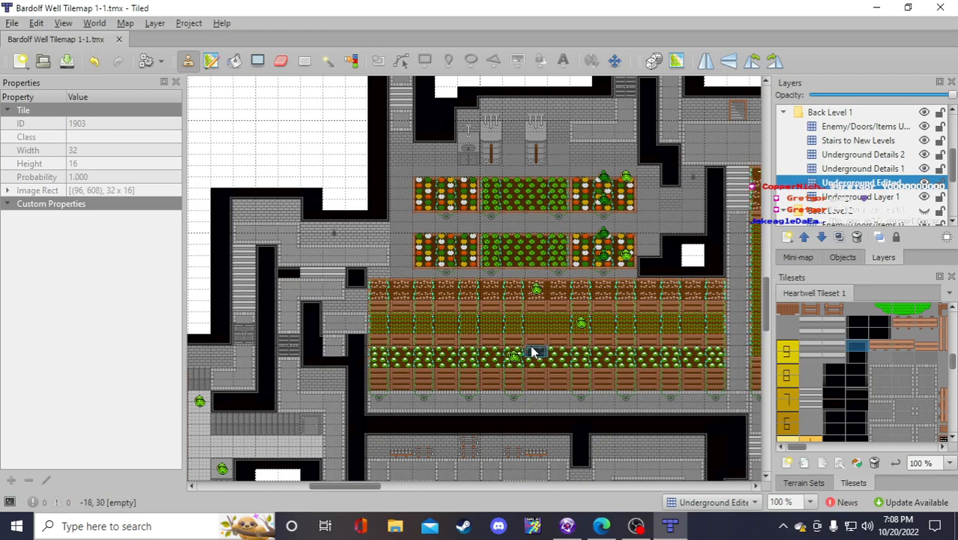
Sample the brick wall tile west of the crops and paint it along the north side of the new floor, covering the black strip
right_click(356, 292)
drag(327, 270, 300, 274)
scroll(837, 395, down, 3)
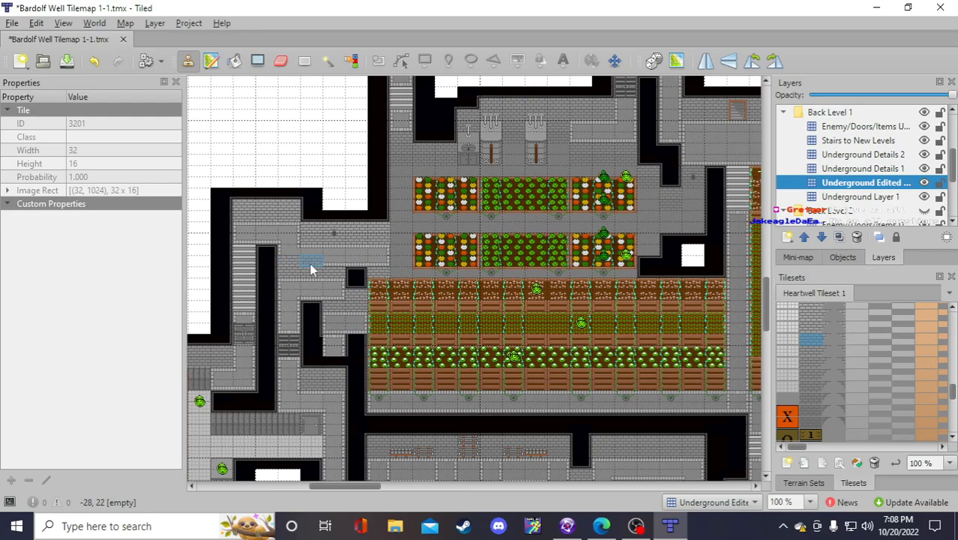
Paint a horizontal black wall above the new brick row, finish its eastern end with black edge tiles, and save the tilemap
right_click(330, 363)
drag(295, 248, 341, 249)
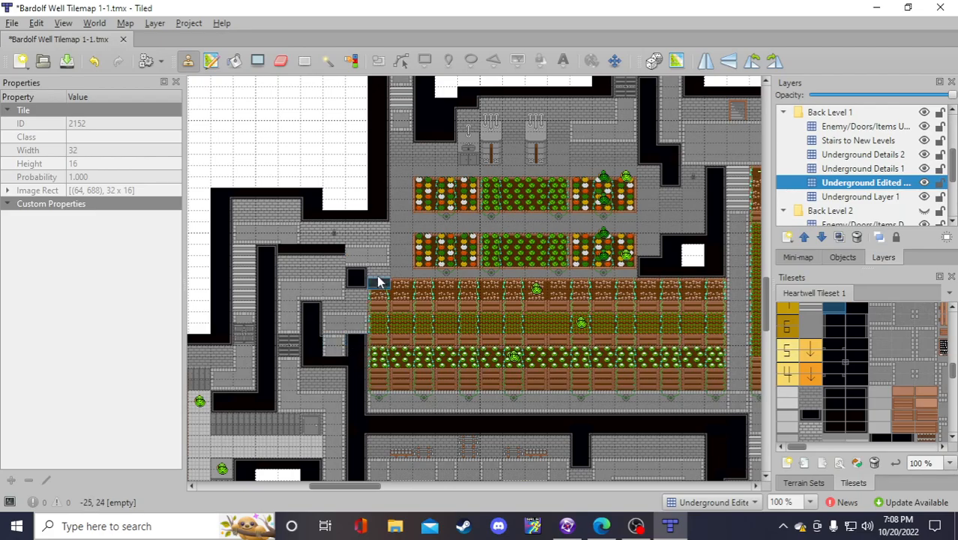
scroll(835, 382, down, 3)
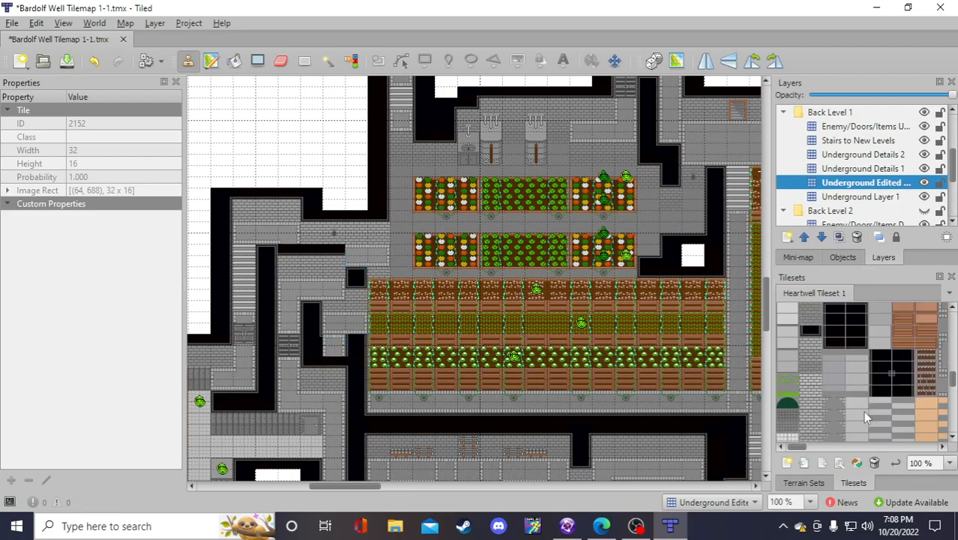
click(903, 368)
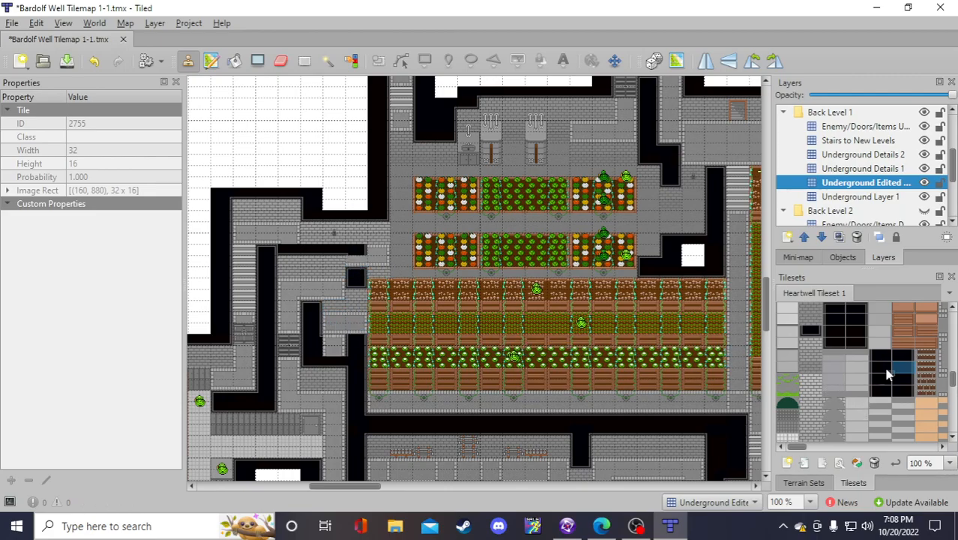
scroll(847, 349, up, 3)
click(856, 342)
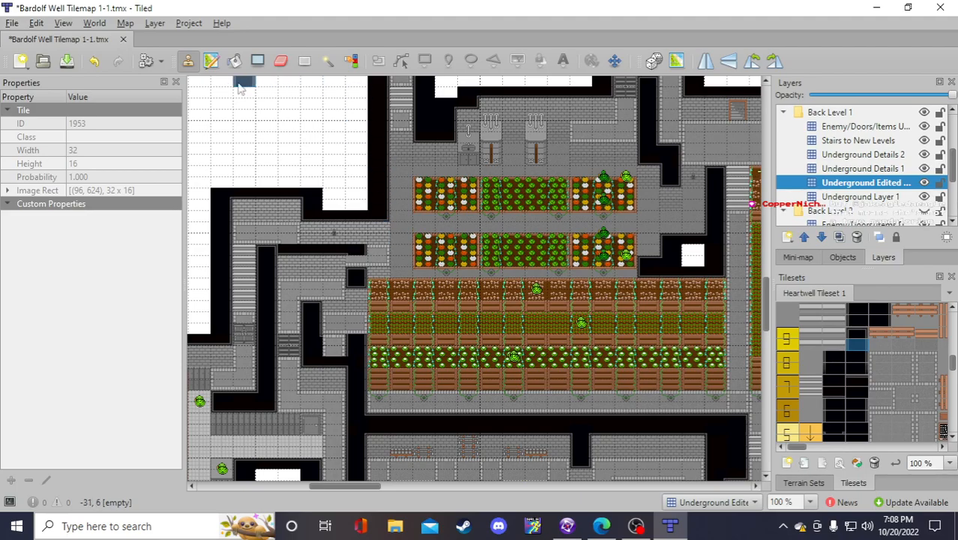
click(67, 61)
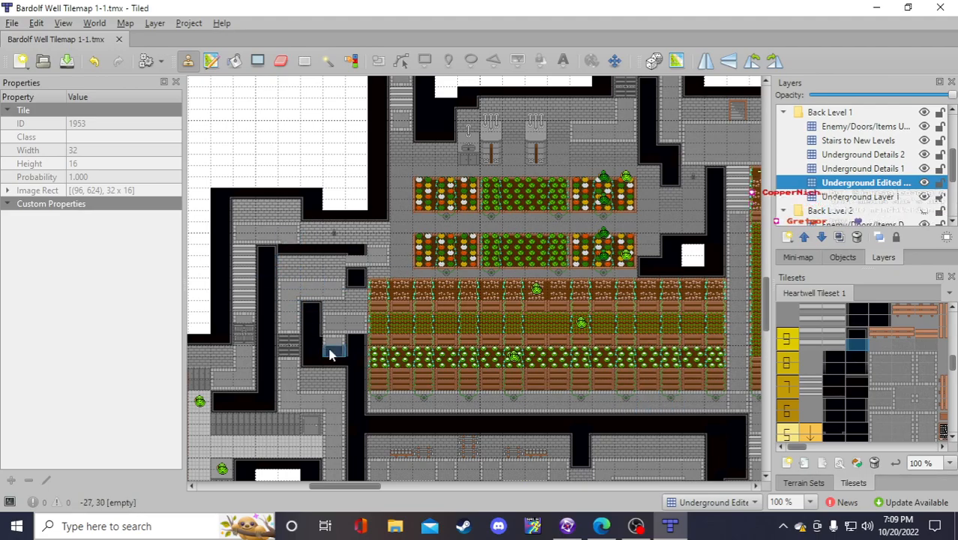
Check the Lower Well layout in Clickteam Fusion, return to Tiled, and place a sampled floor tile beneath the western door
click(567, 526)
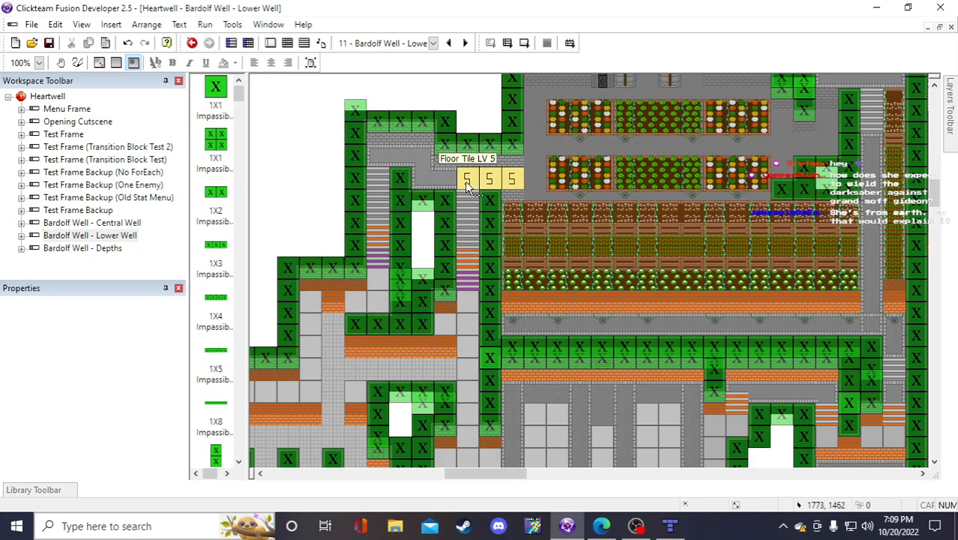
click(669, 525)
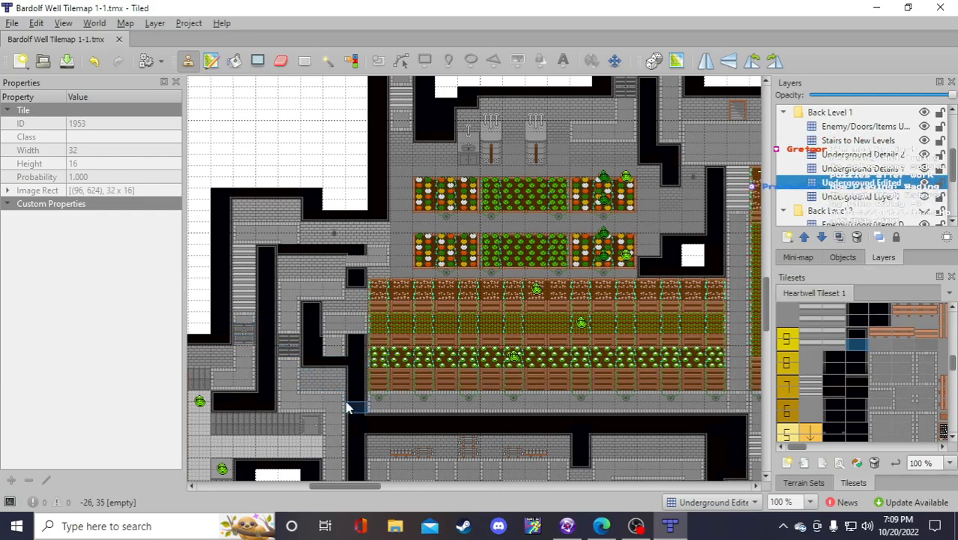
right_click(303, 383)
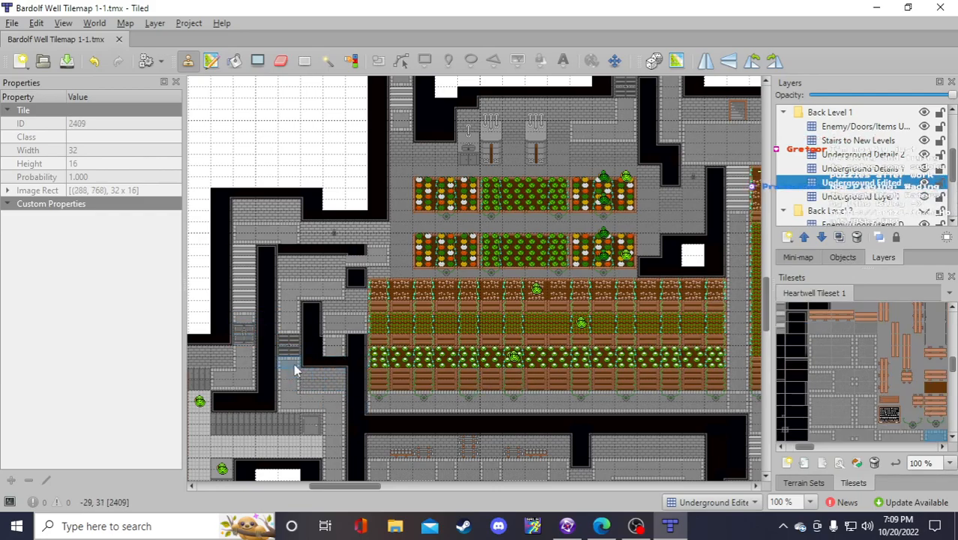
click(245, 332)
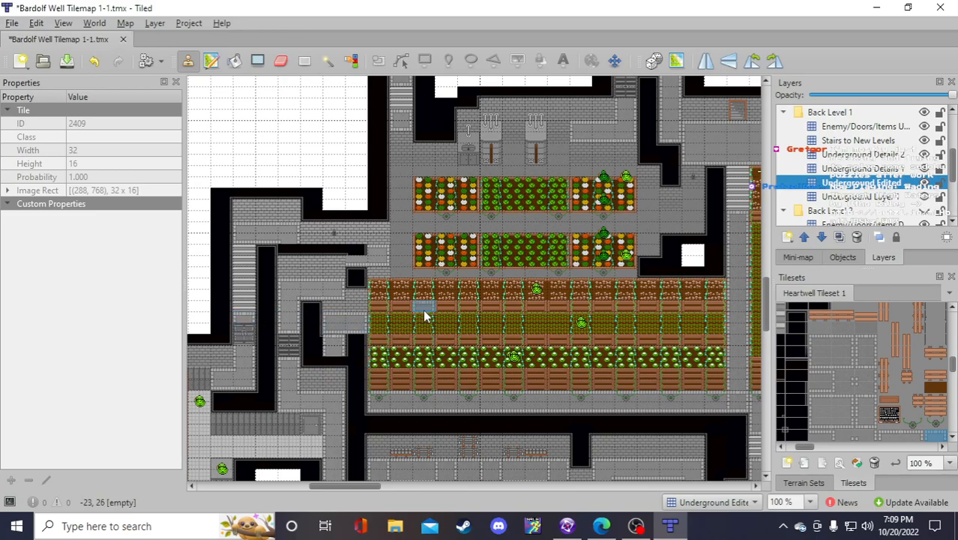
Sample the stair tile beneath the lower door, briefly hide the Enemy/Doors/Items layer to inspect the tiles underneath, and save the tilemap
right_click(292, 346)
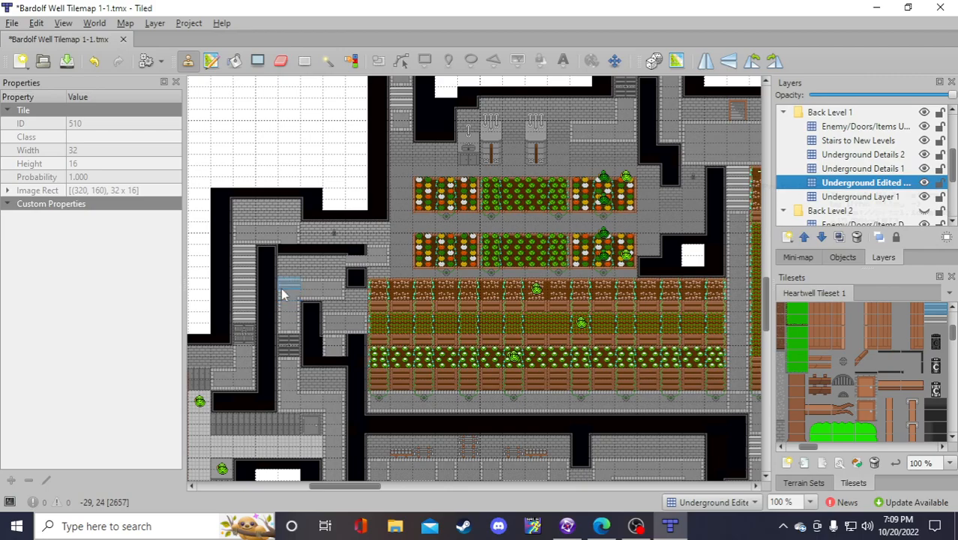
click(925, 127)
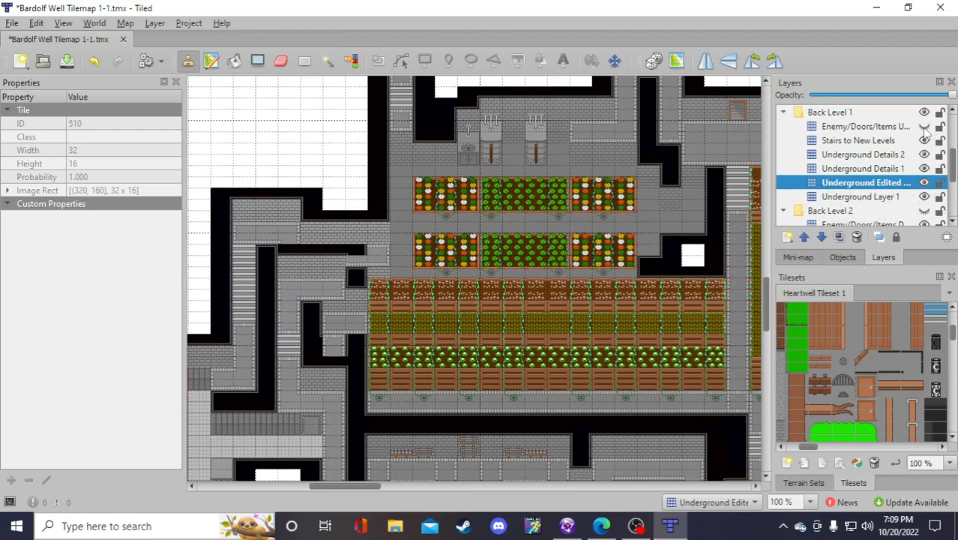
click(925, 128)
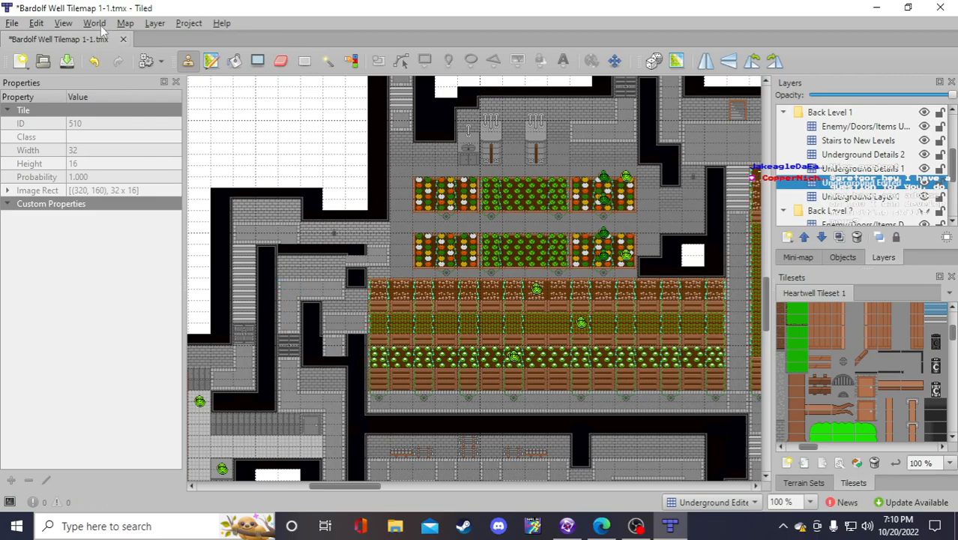
click(67, 61)
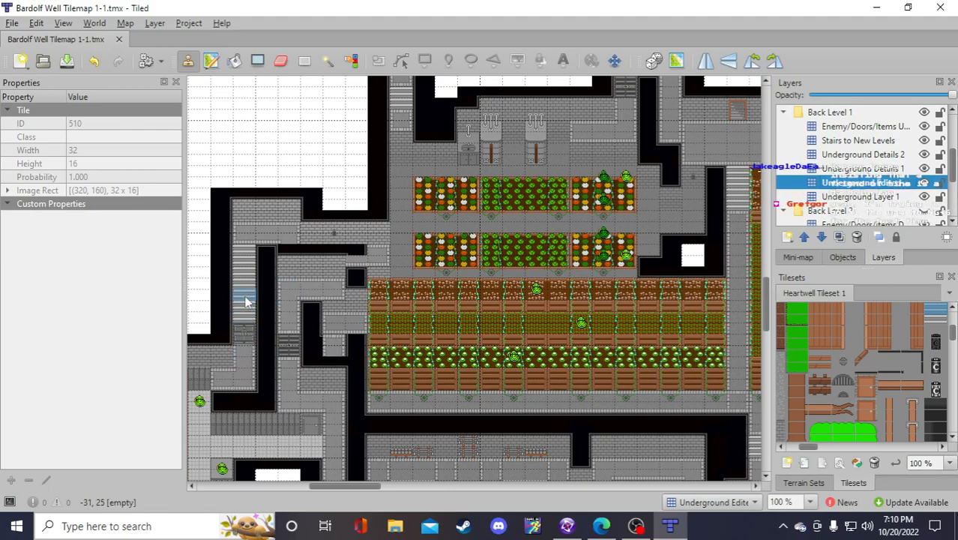
Fix the passage's floor corner with a matching tile and open a floor gap through the black wall toward the western stairs
right_click(288, 317)
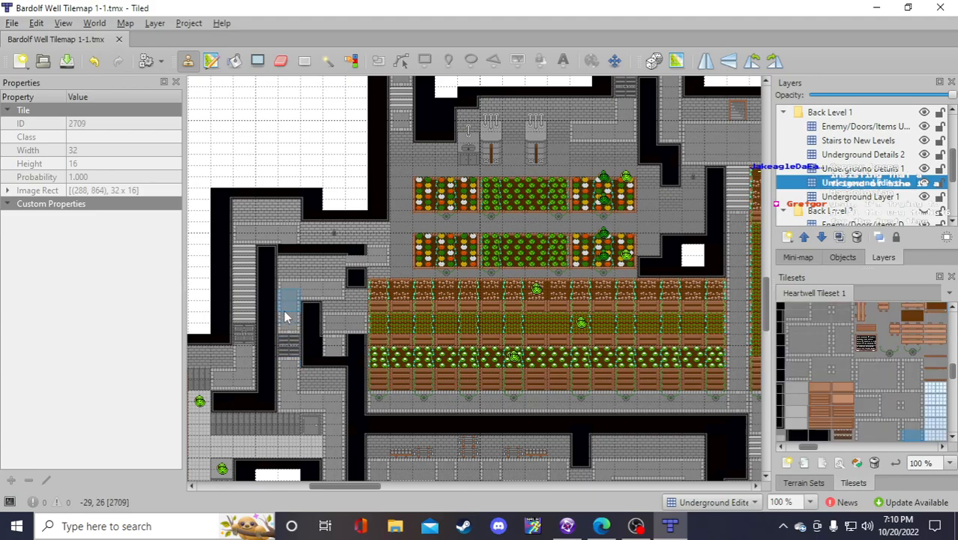
scroll(881, 434, down, 3)
click(909, 361)
click(295, 301)
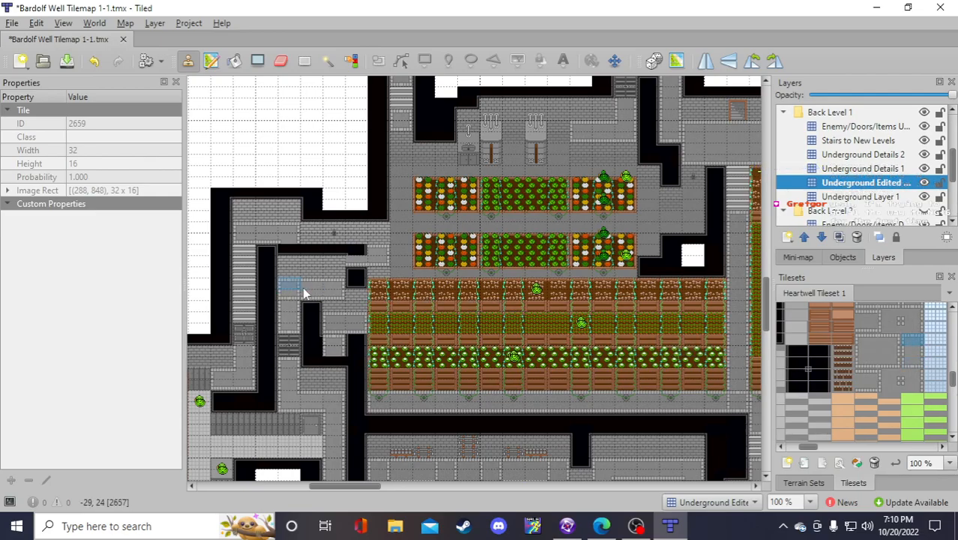
right_click(266, 299)
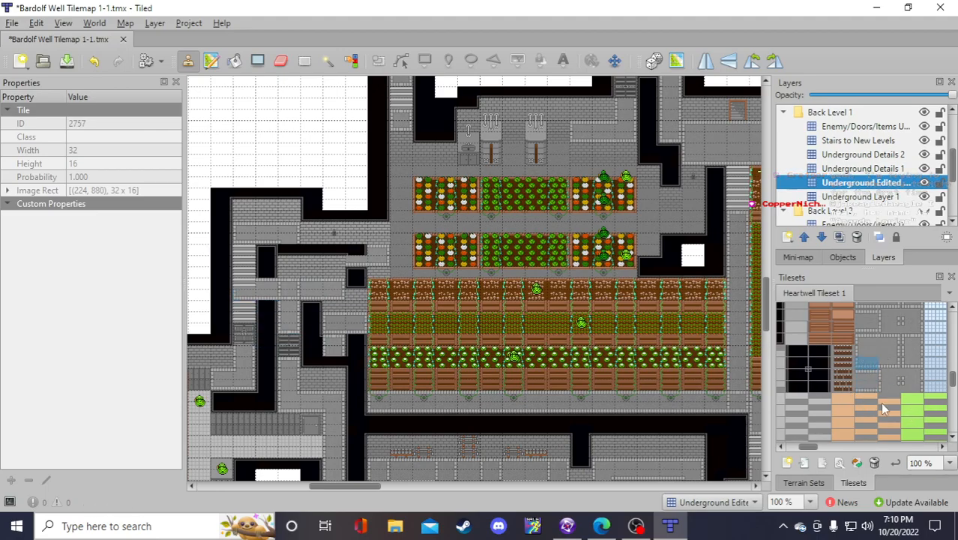
Paint brick wall tiles over the lower part of the black block under the upper-left corridor, then save the map
click(867, 340)
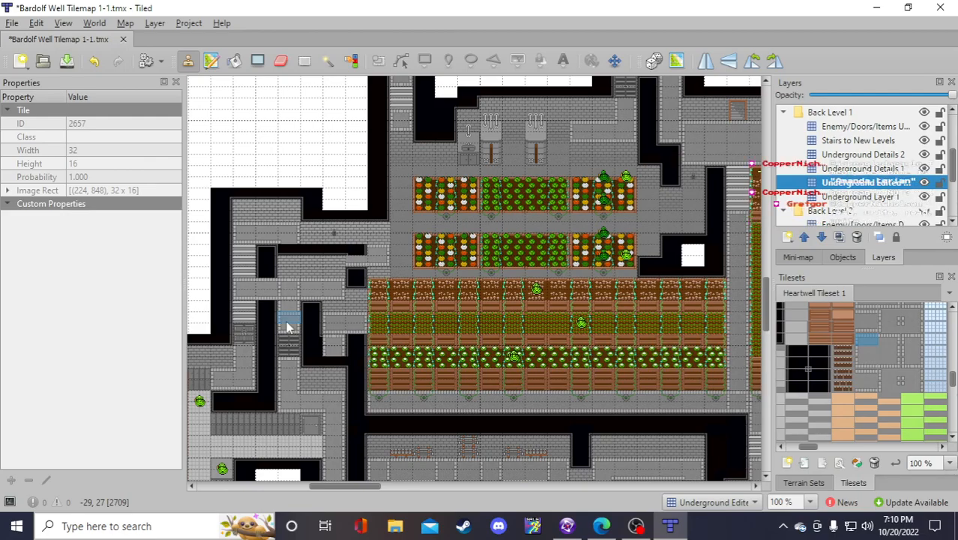
click(66, 62)
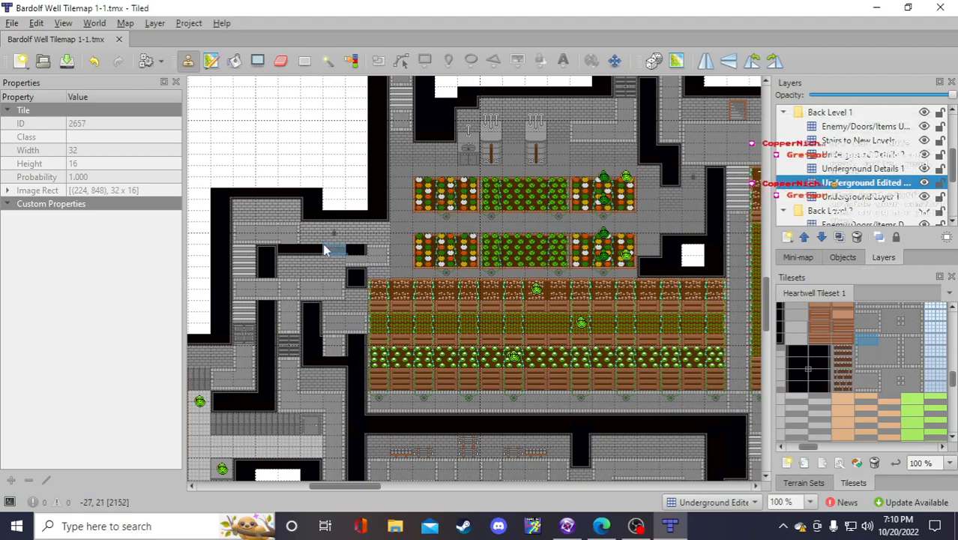
right_click(291, 273)
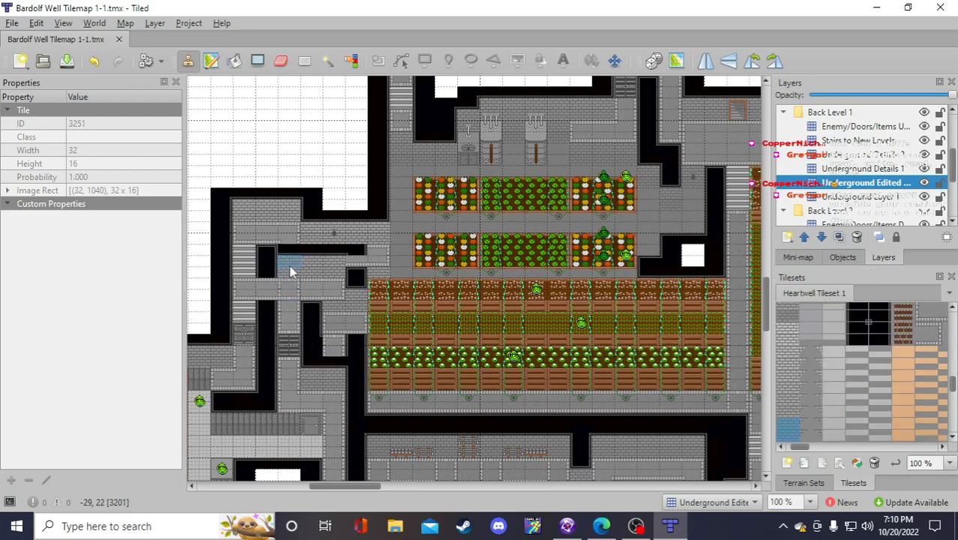
click(276, 274)
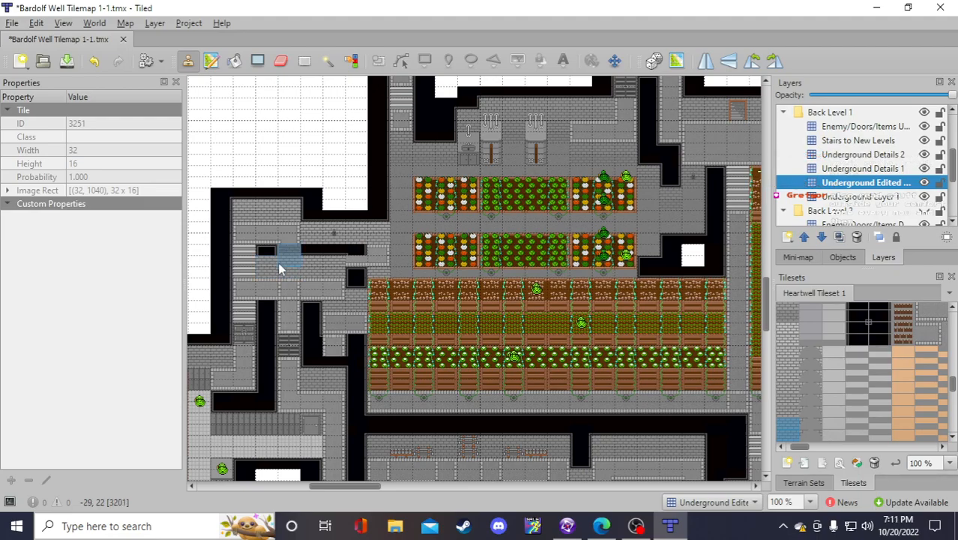
click(66, 60)
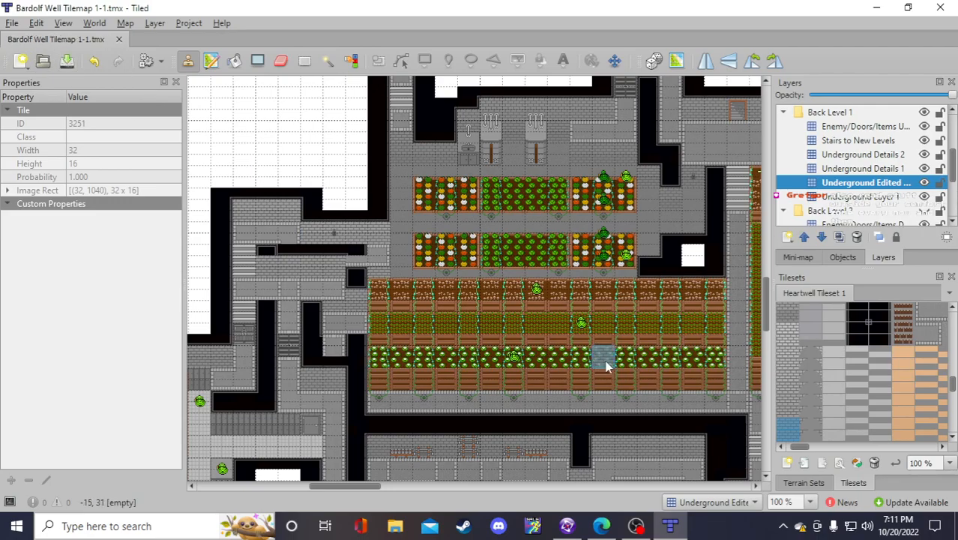
Brick over the top of the adjacent left staircase and extend the horizontal black wall to the outer wall
click(243, 269)
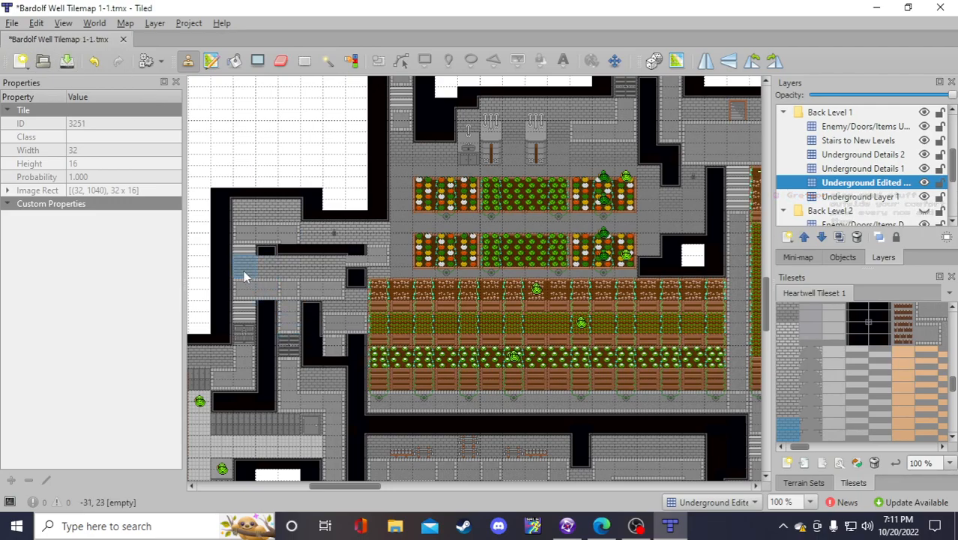
right_click(283, 259)
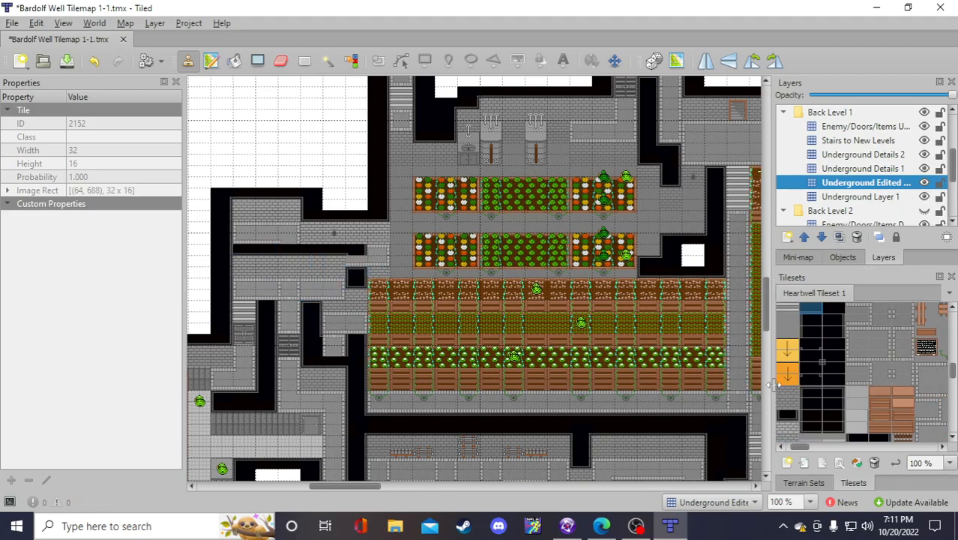
Join the horizontal black wall's right end to the black block beside the crops using wall-edge tiles, then save the map
scroll(843, 384, up, 3)
scroll(831, 384, down, 1)
click(831, 346)
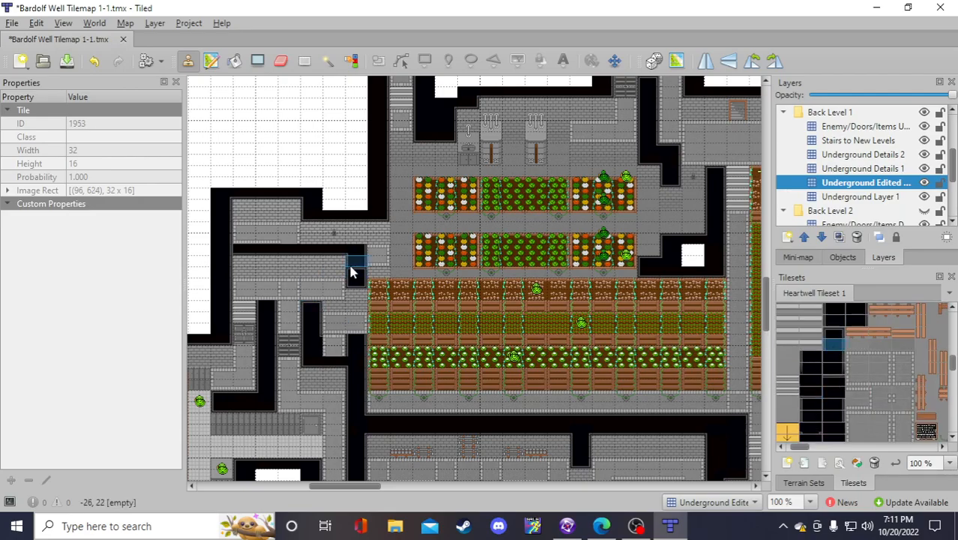
click(75, 66)
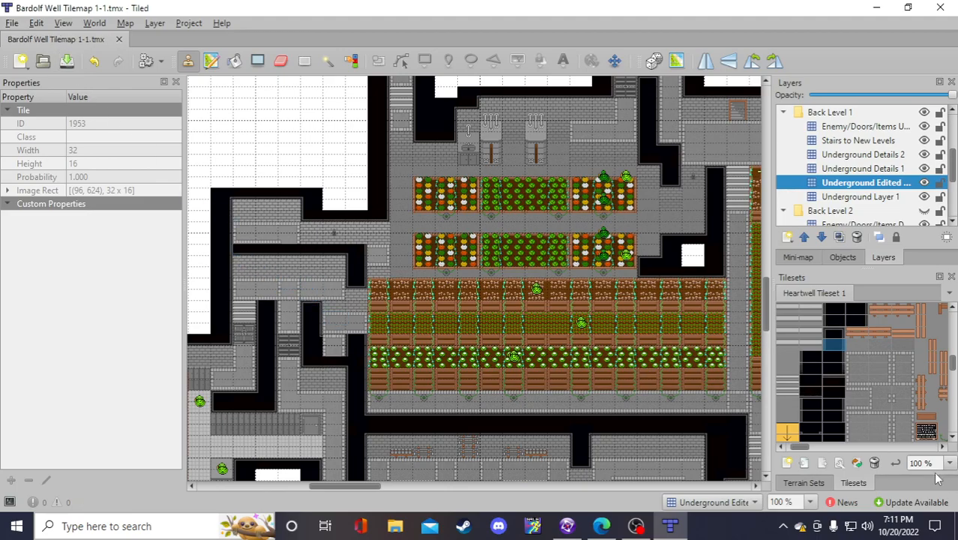
Place a connecting black wall tile where the horizontal wall meets the outer left wall, then save the map
scroll(824, 400, down, 3)
click(817, 358)
click(227, 245)
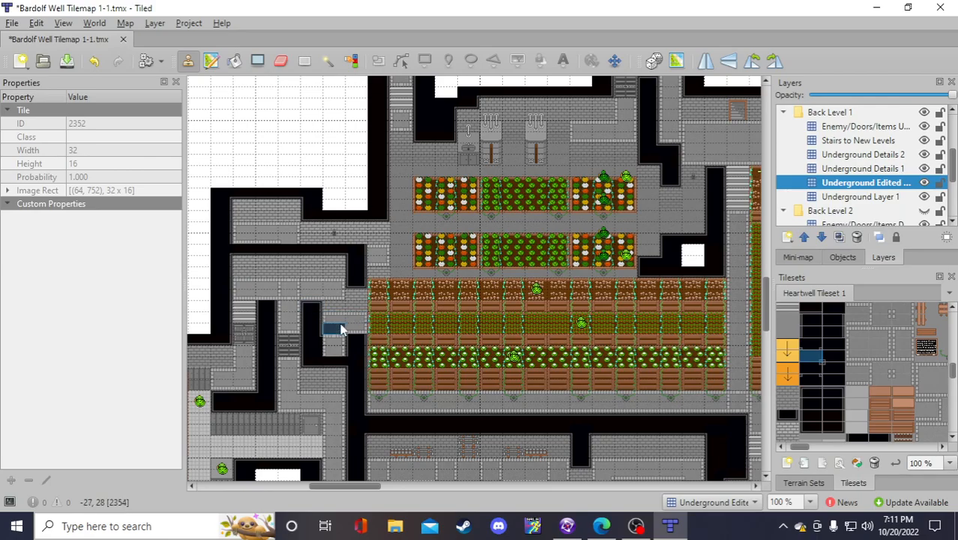
click(67, 61)
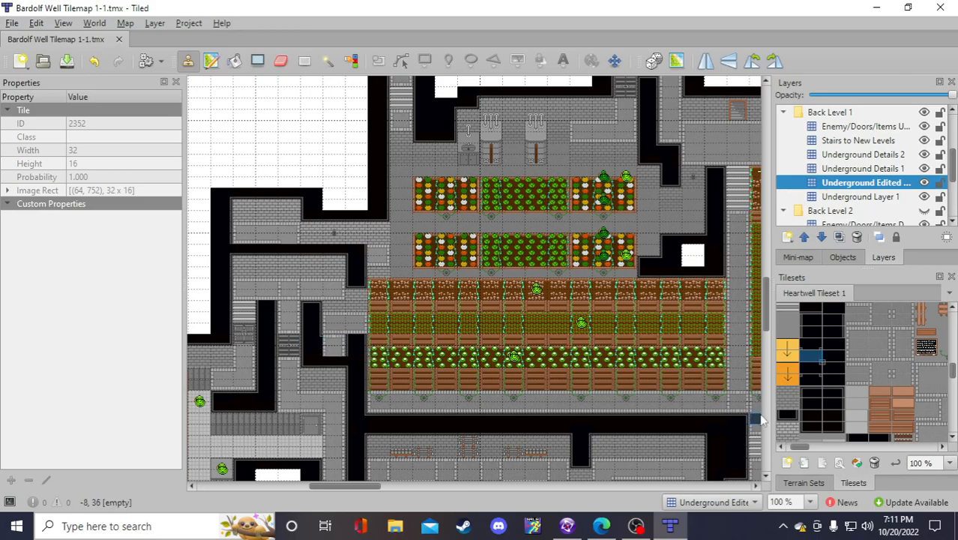
Enclose the small floor square left of the lowest crop rows with black wall edge and corner tiles, then save the map
scroll(821, 408, up, 4)
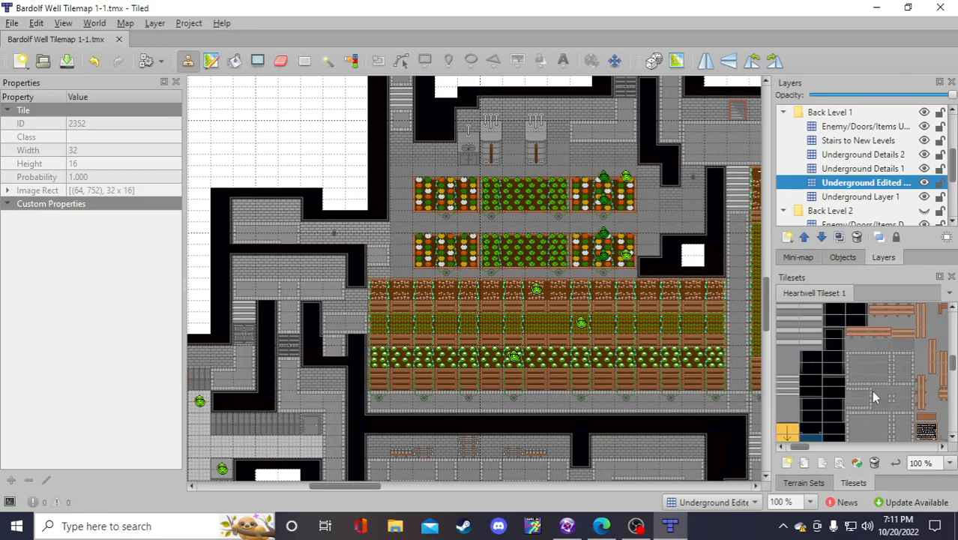
click(832, 382)
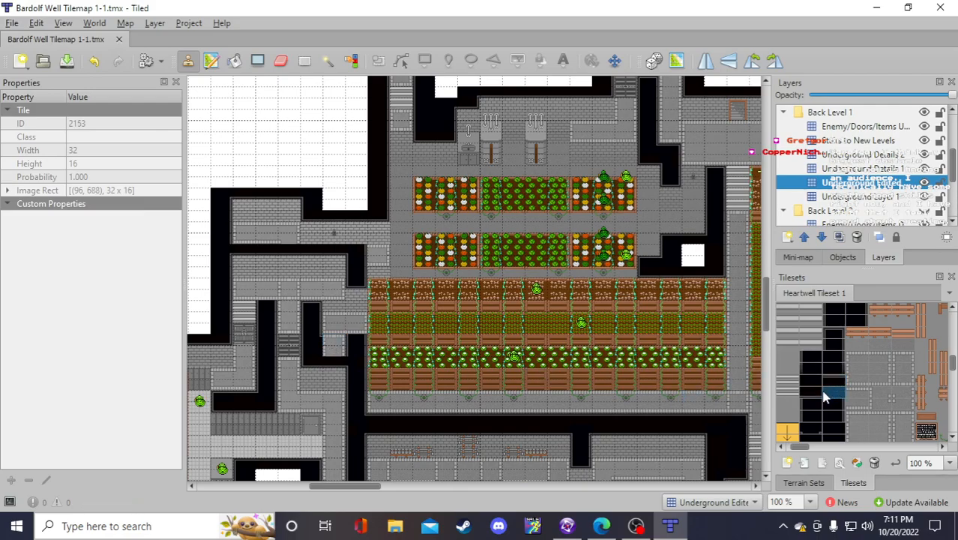
click(334, 344)
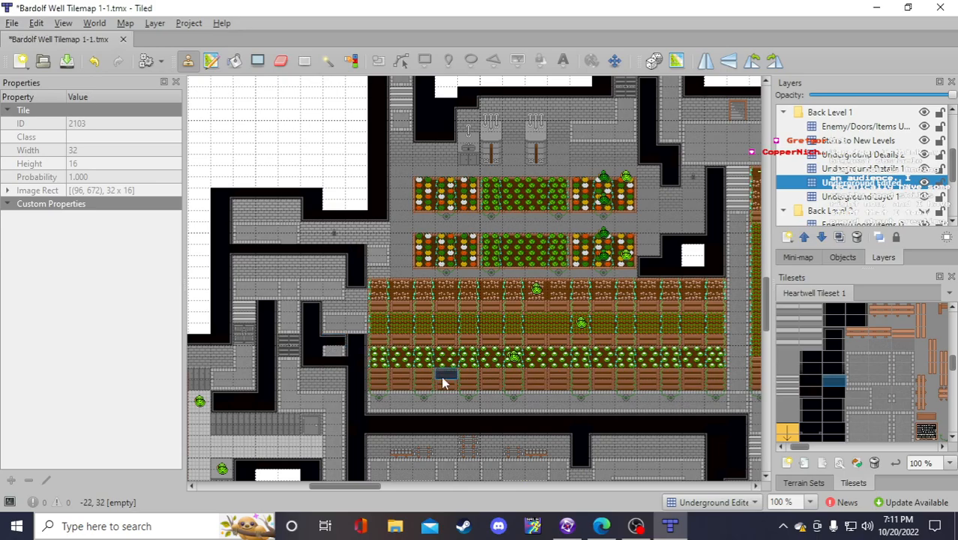
scroll(787, 375, down, 3)
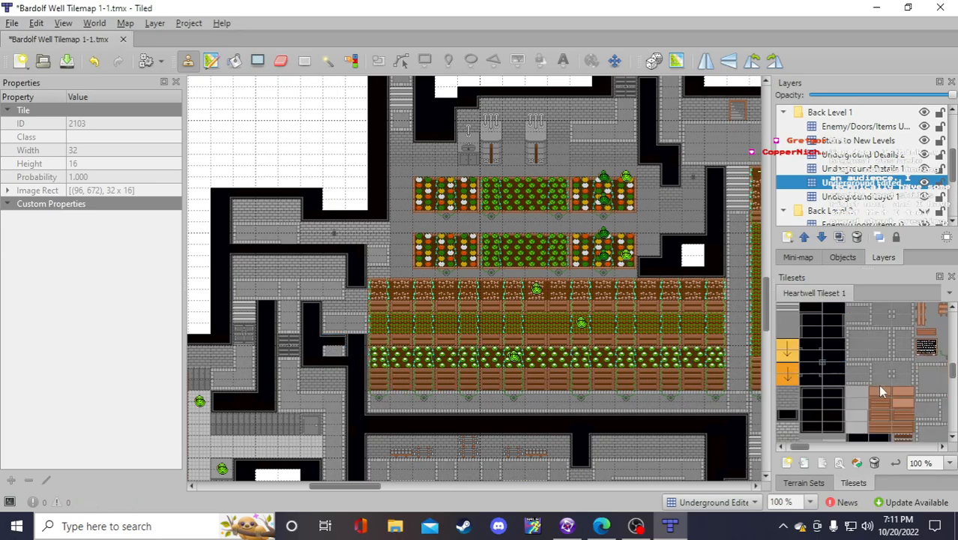
scroll(847, 385, up, 1)
scroll(878, 333, down, 2)
click(840, 310)
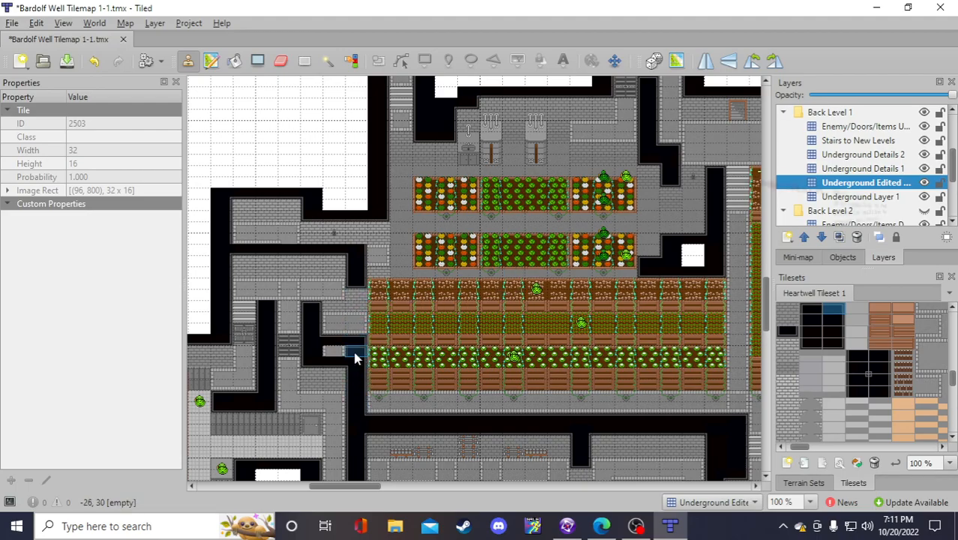
scroll(856, 367, up, 2)
click(827, 399)
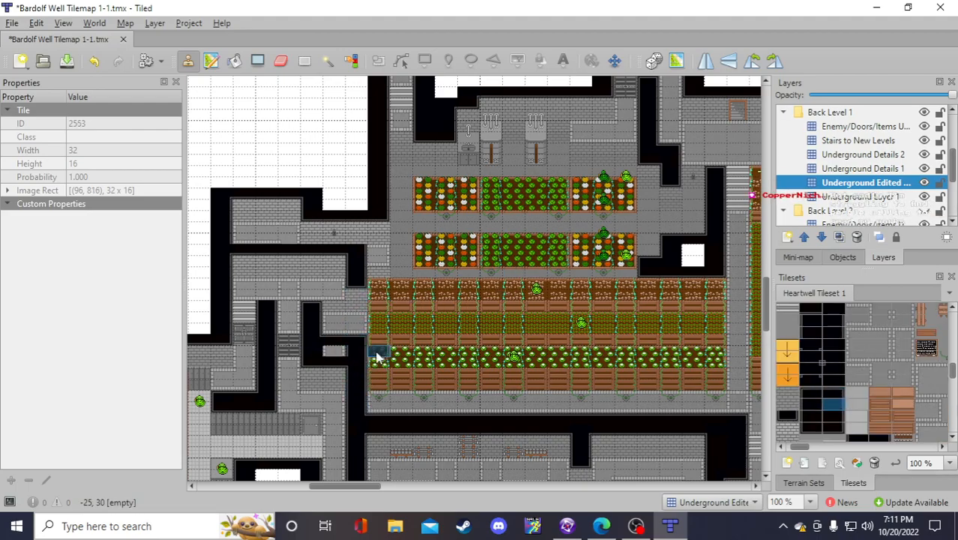
click(67, 62)
click(494, 274)
click(68, 62)
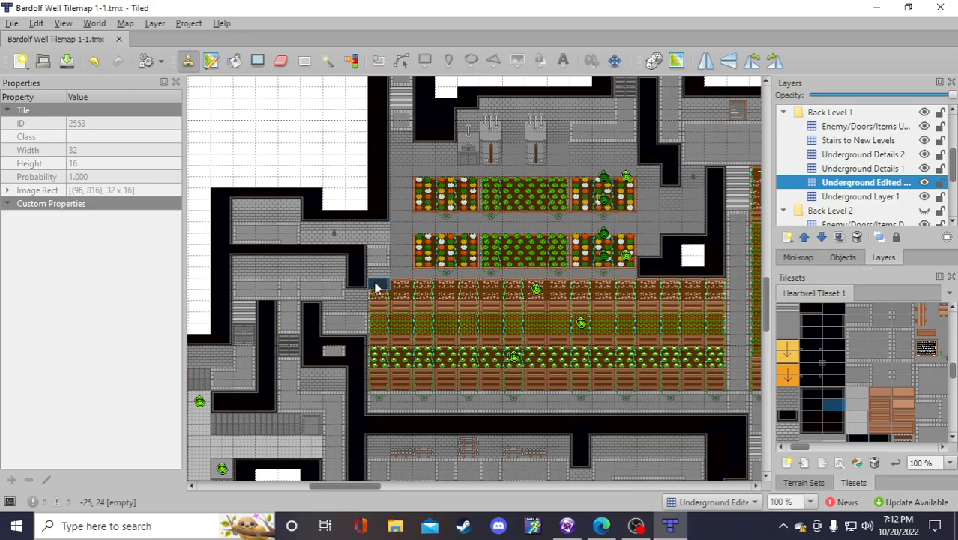
scroll(347, 290, up, 1)
scroll(390, 225, down, 1)
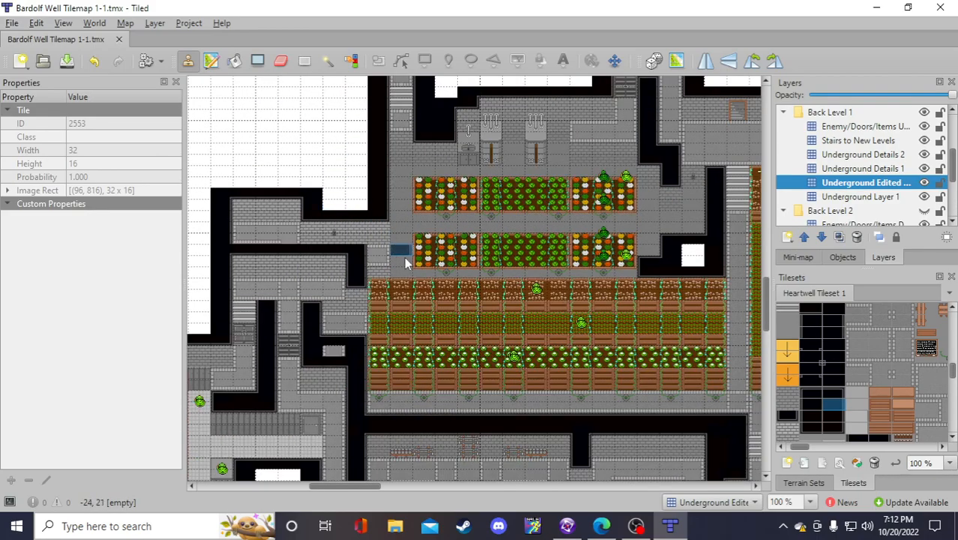
scroll(309, 285, down, 1)
scroll(243, 247, up, 1)
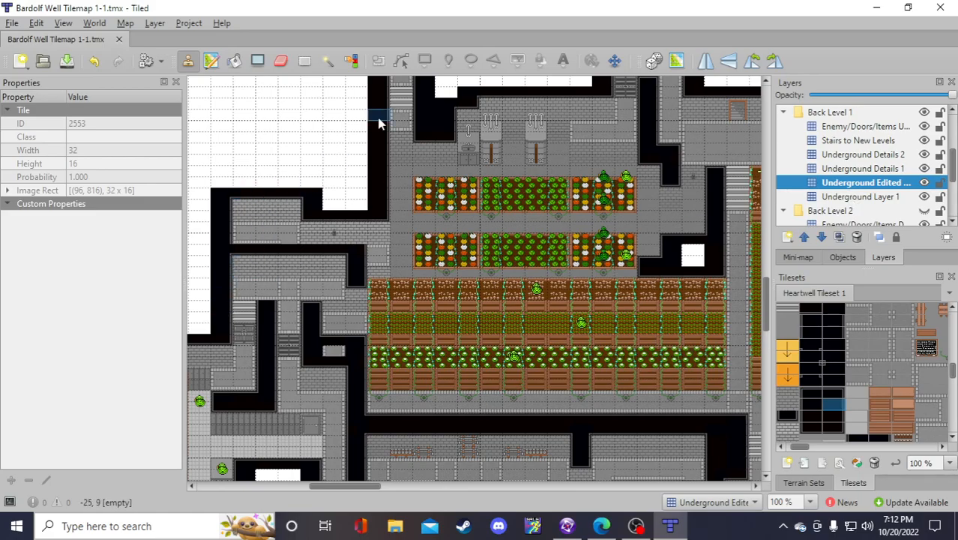
click(304, 60)
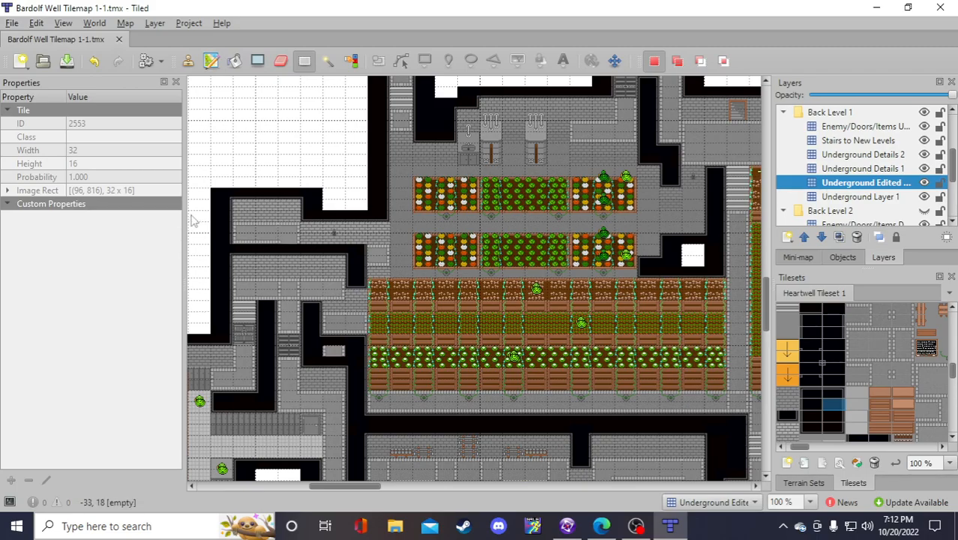
drag(212, 253, 375, 382)
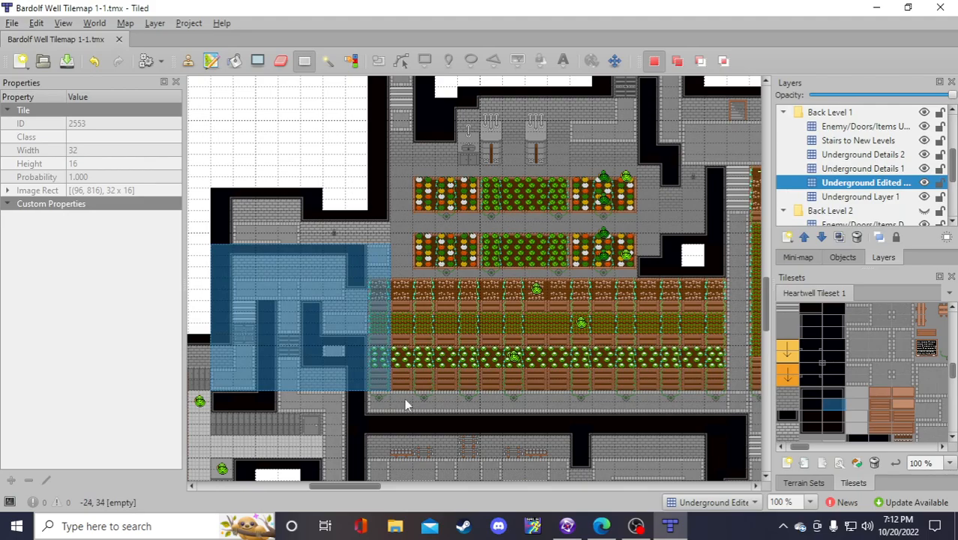
click(506, 309)
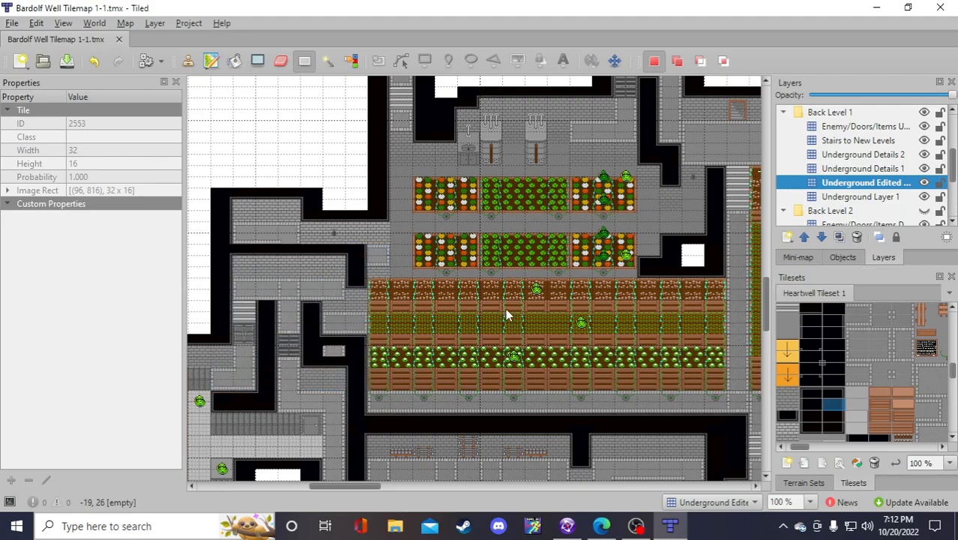
drag(202, 239, 415, 397)
scroll(438, 396, down, 1)
click(509, 321)
Cut the reworked passage area from the Underground Edited layer and paste it in the same position on Underground Layer 1
drag(197, 190, 424, 368)
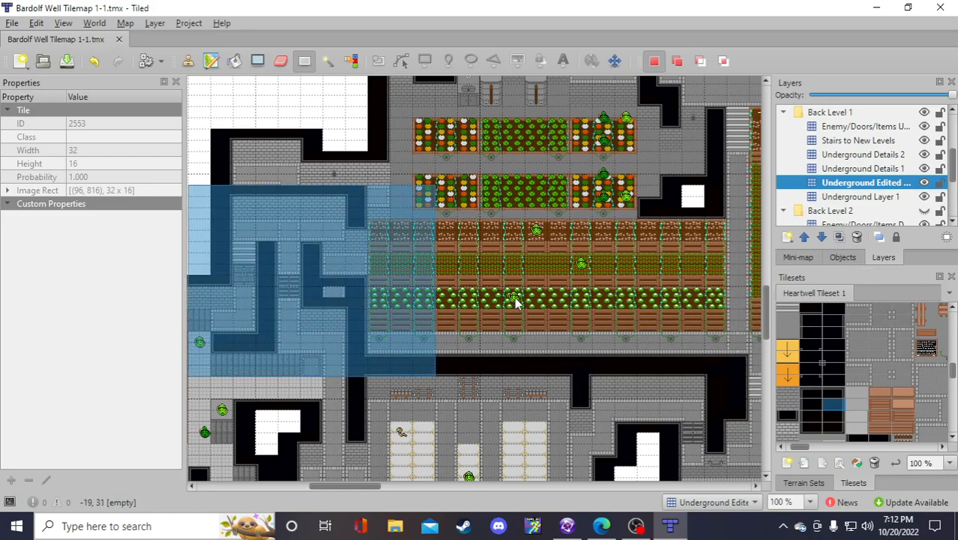
key(ctrl)
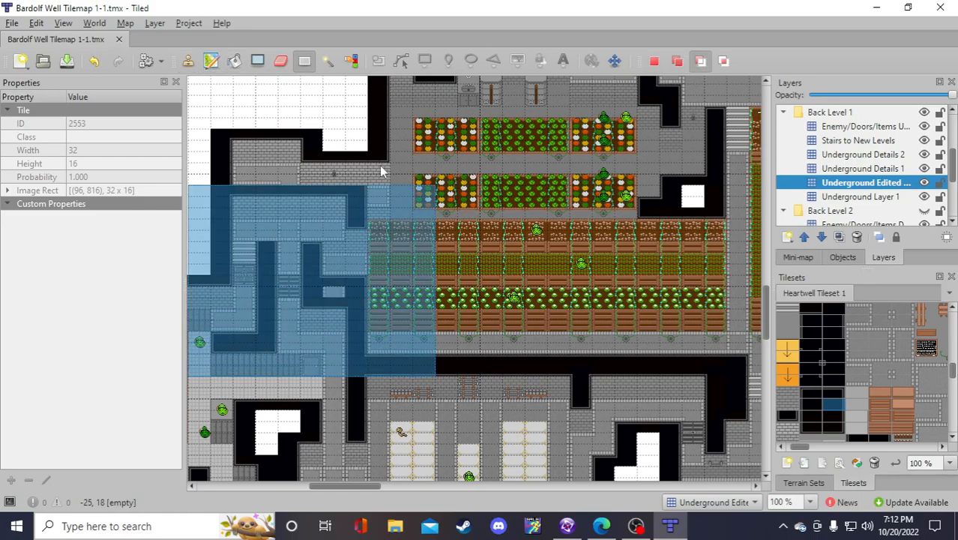
key(ctrl+x)
key(ctrl+Page_Down)
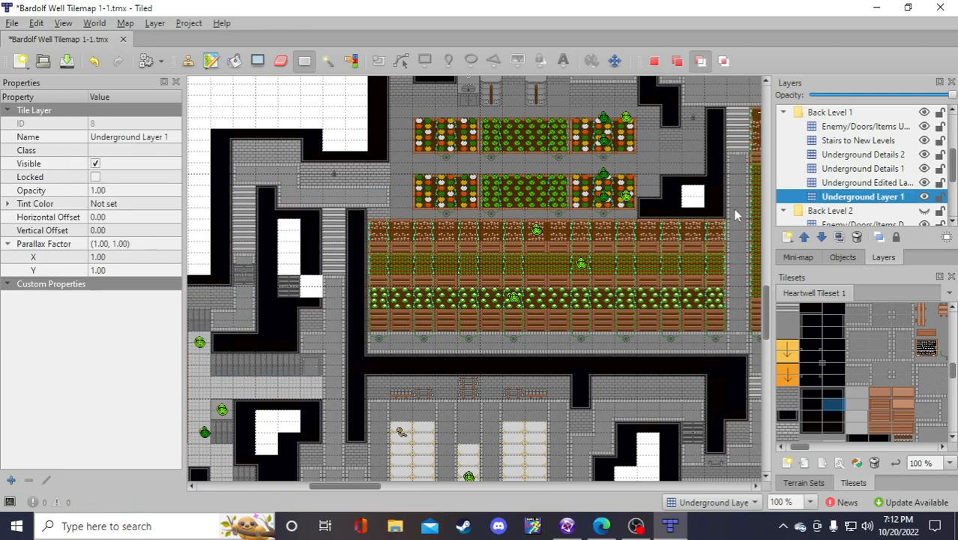
key(ctrl+v)
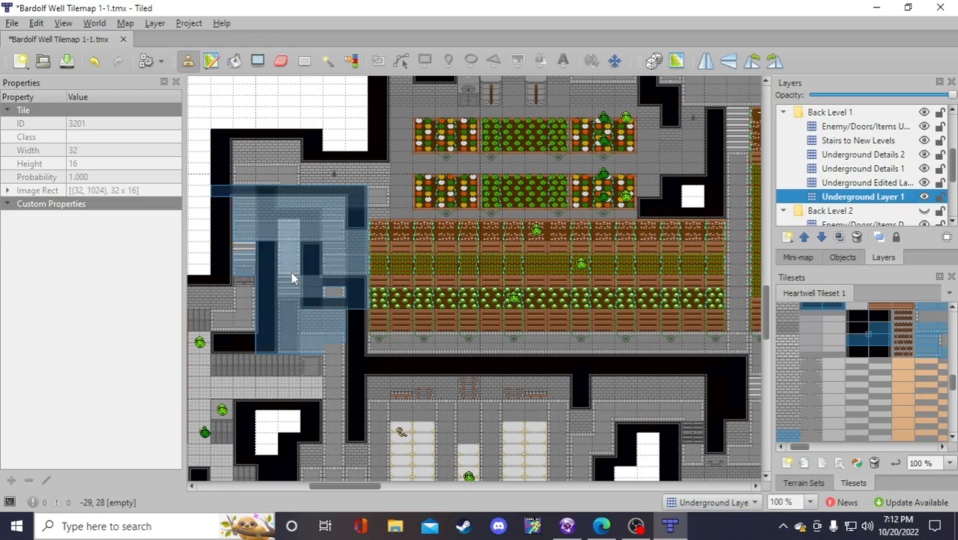
right_click(488, 279)
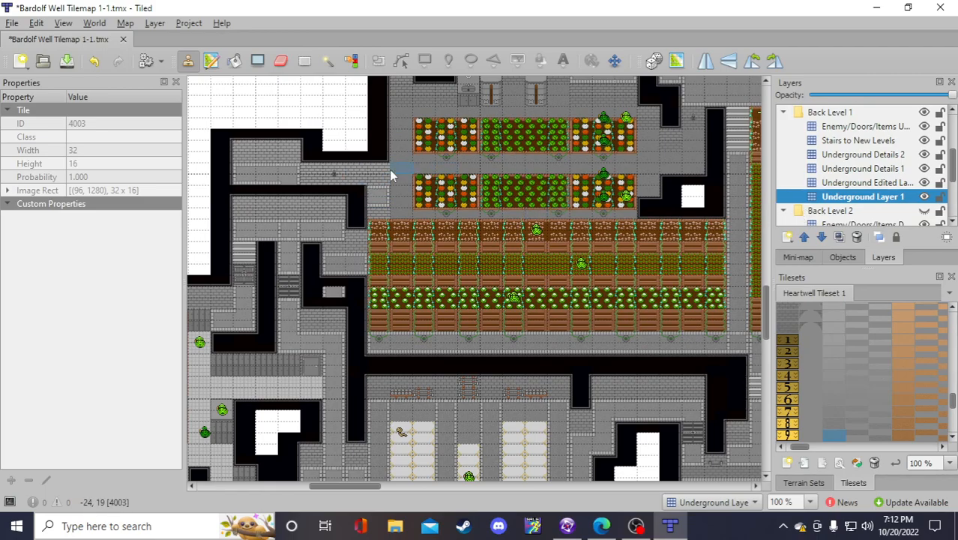
Delete the old corridor and its surrounding walls above the reworked passage from Underground Layer 1
click(281, 61)
mouse_move(228, 135)
mouse_down()
mouse_move(224, 184)
mouse_move(246, 150)
mouse_move(366, 194)
mouse_move(368, 181)
mouse_up()
key(r)
key(Delete)
click(315, 129)
Copy the small leftover item from the deleted corridor onto the new brick wall on the Enemy/Doors/Items layer, then save the map
key(b)
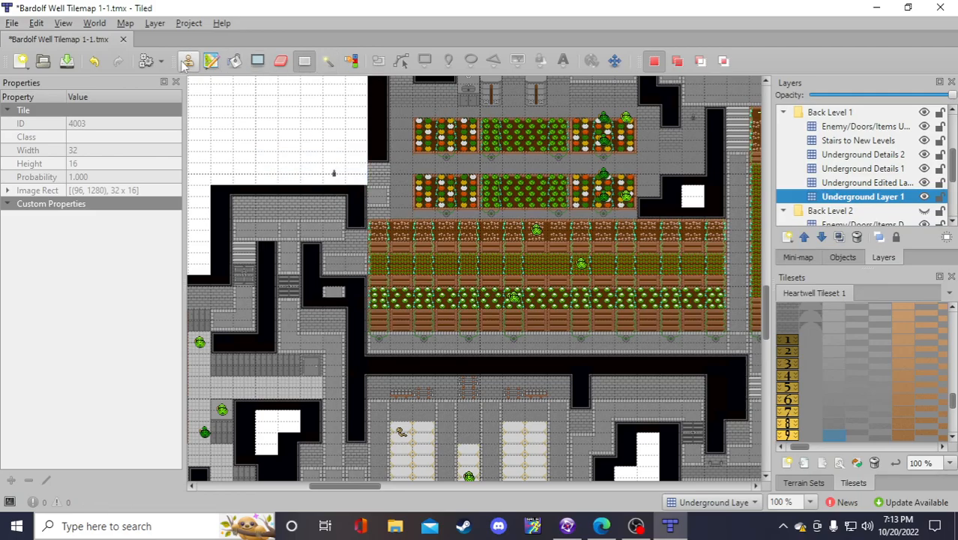
click(870, 127)
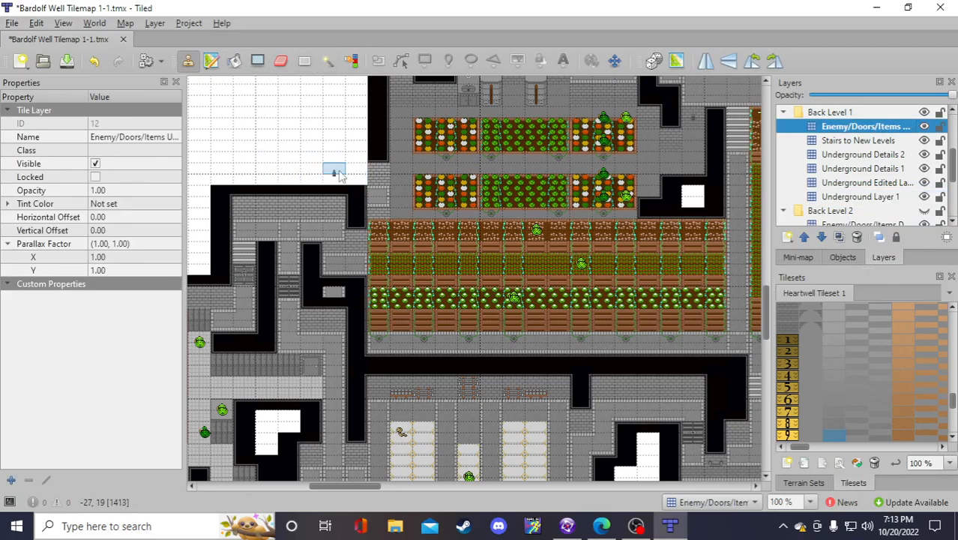
right_click(295, 219)
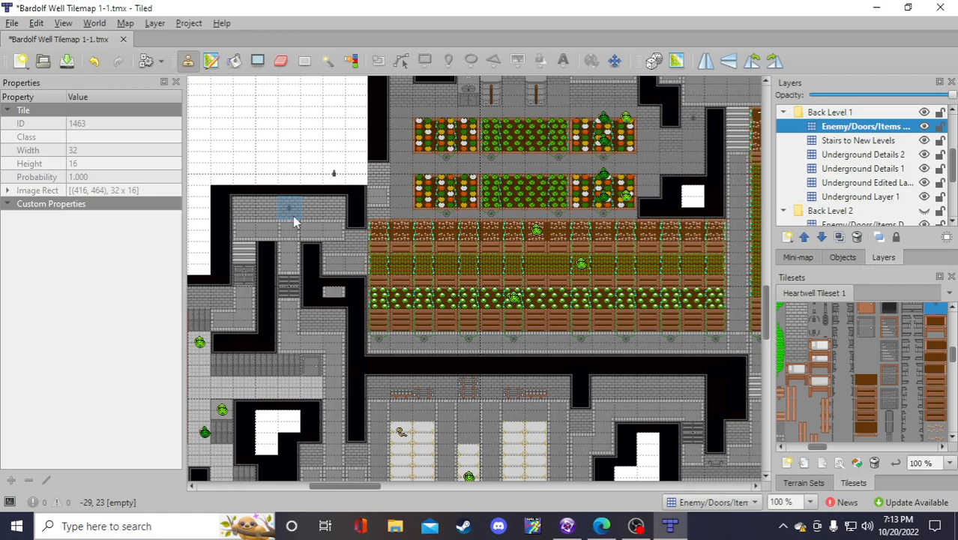
click(67, 61)
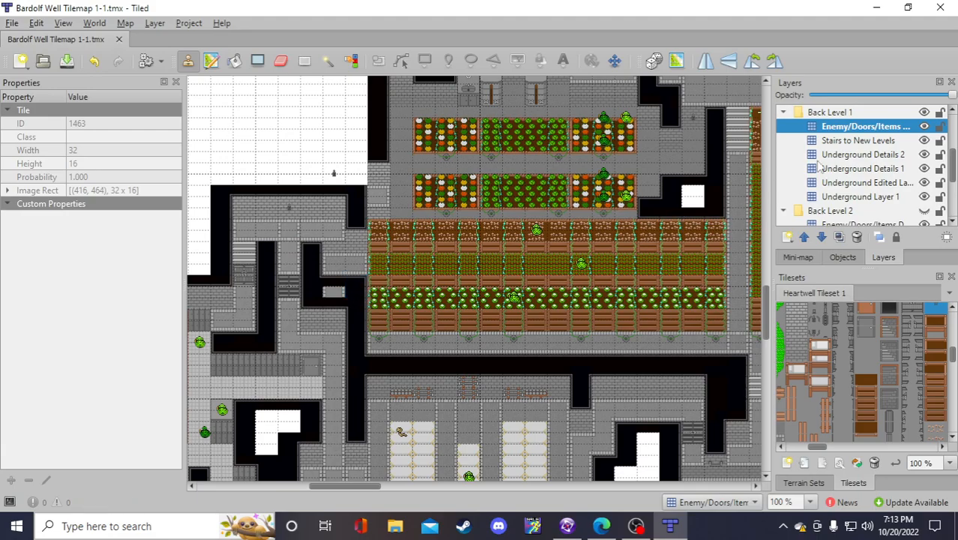
Erase the floor tile inside the small walled square left of the lower crop rows from Underground Layer 1, then save the map
key(e)
click(335, 300)
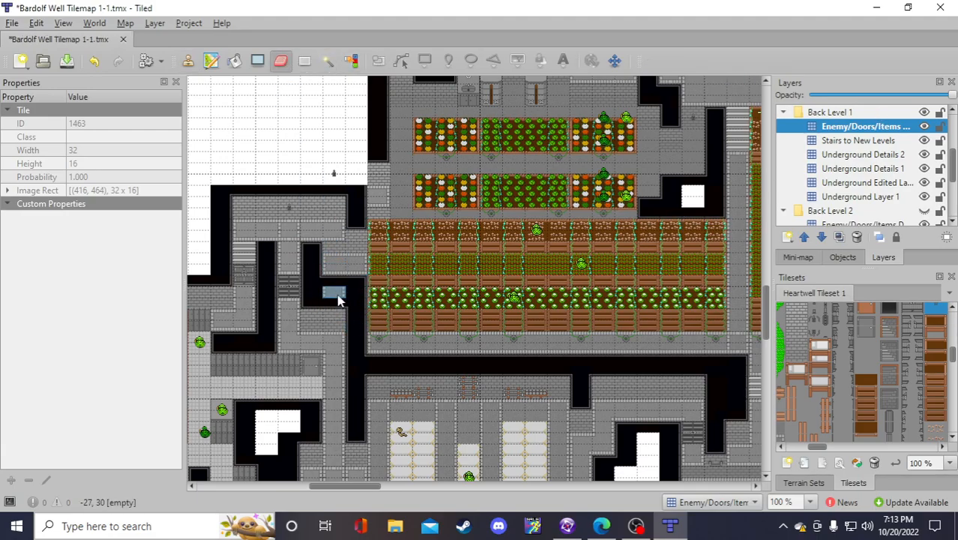
click(849, 185)
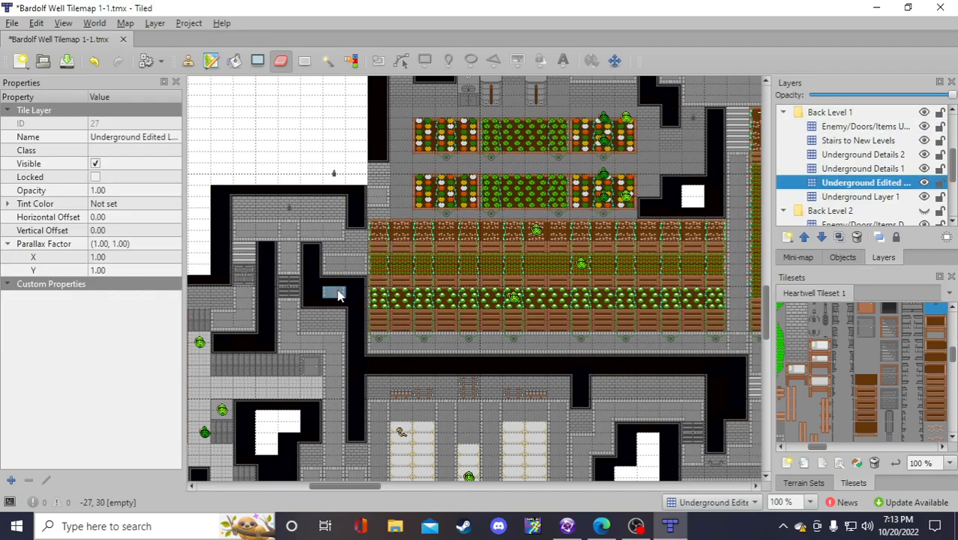
key(Up)
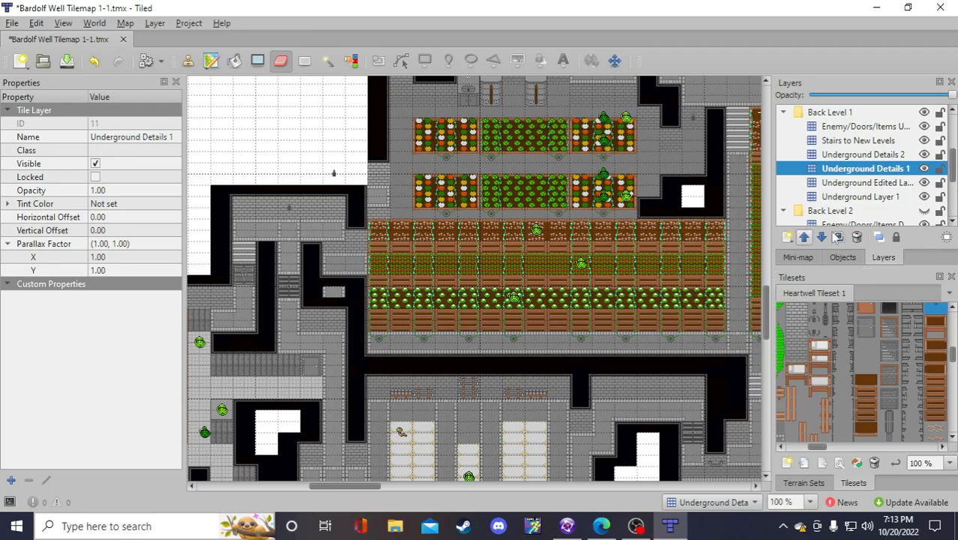
key(Down)
key(Down)
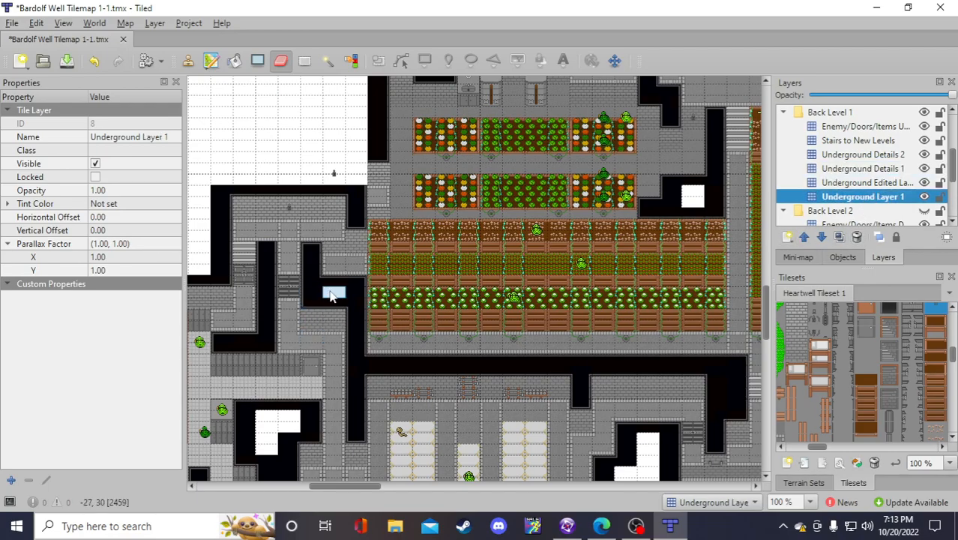
click(186, 61)
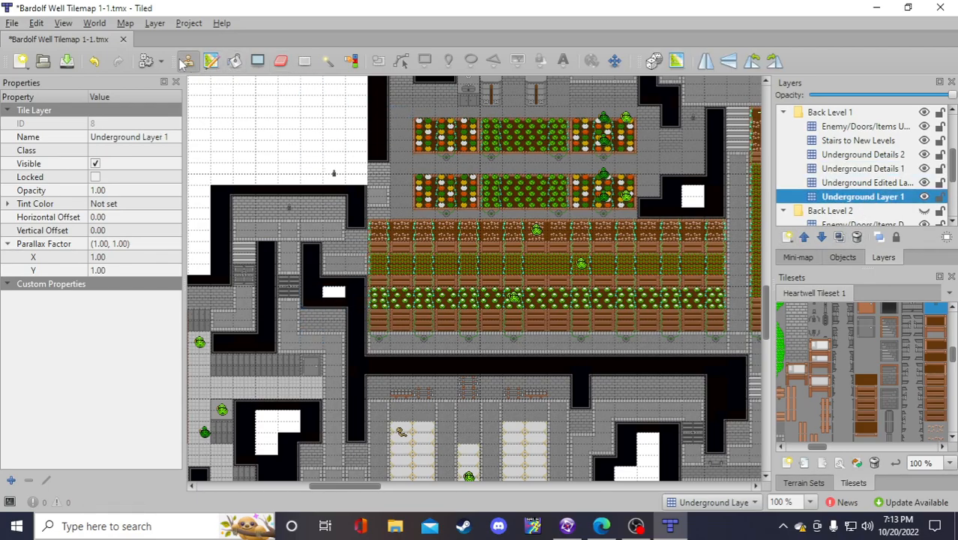
click(66, 60)
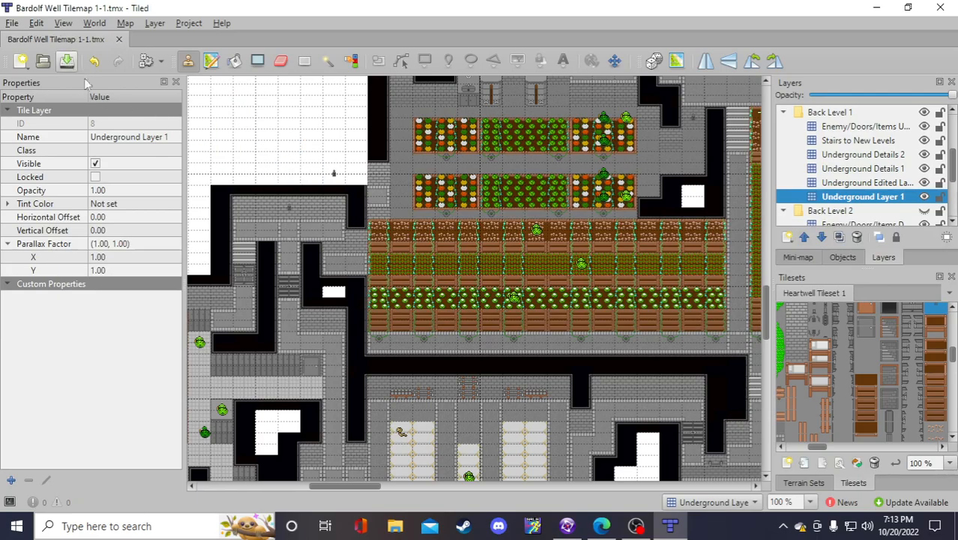
Fill the upper part of the right-hand stairway in the reworked passage with stair tiles on Underground Layer 1, then save the map
right_click(289, 300)
click(289, 259)
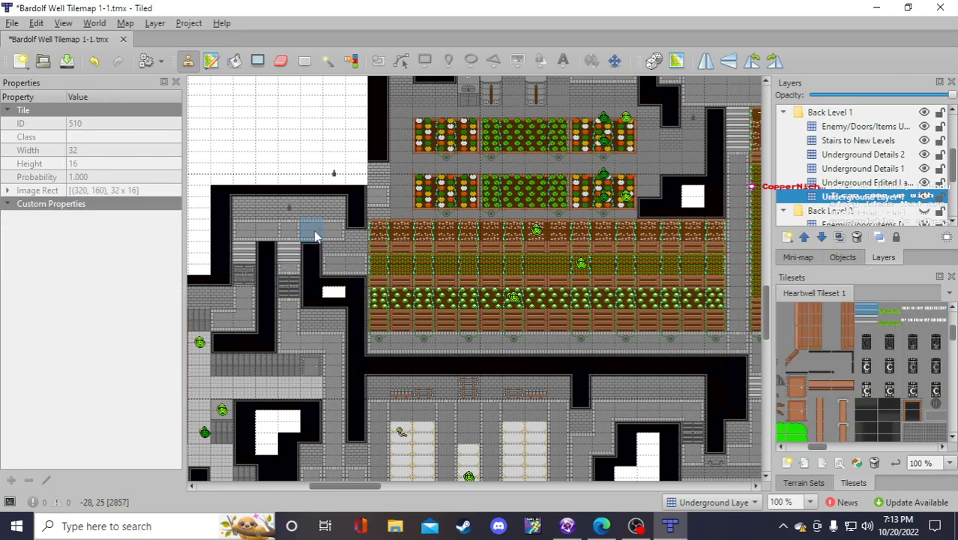
right_click(300, 238)
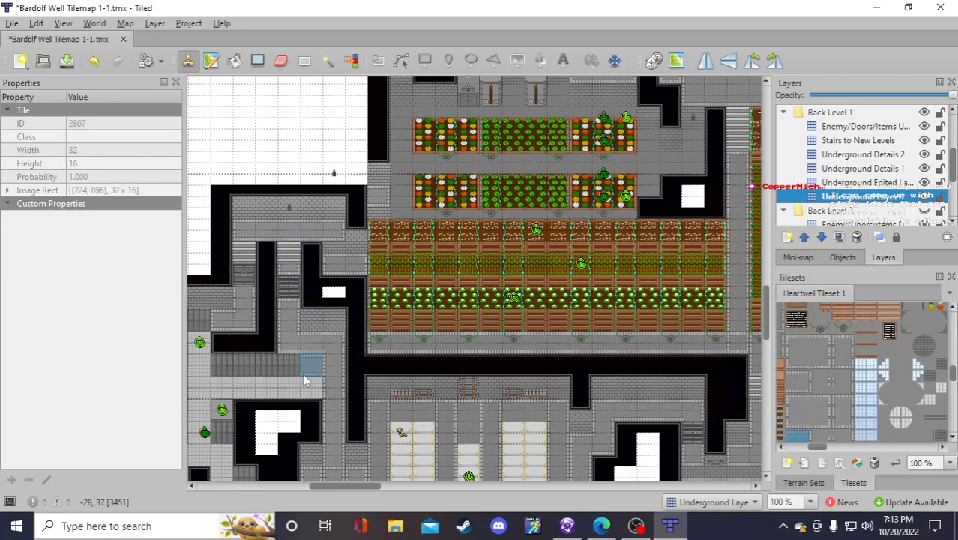
right_click(291, 302)
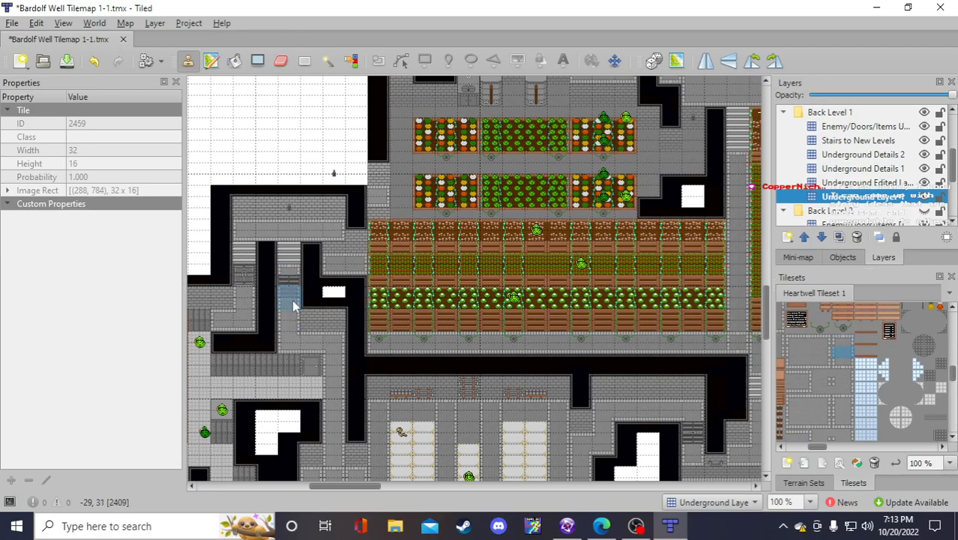
click(68, 65)
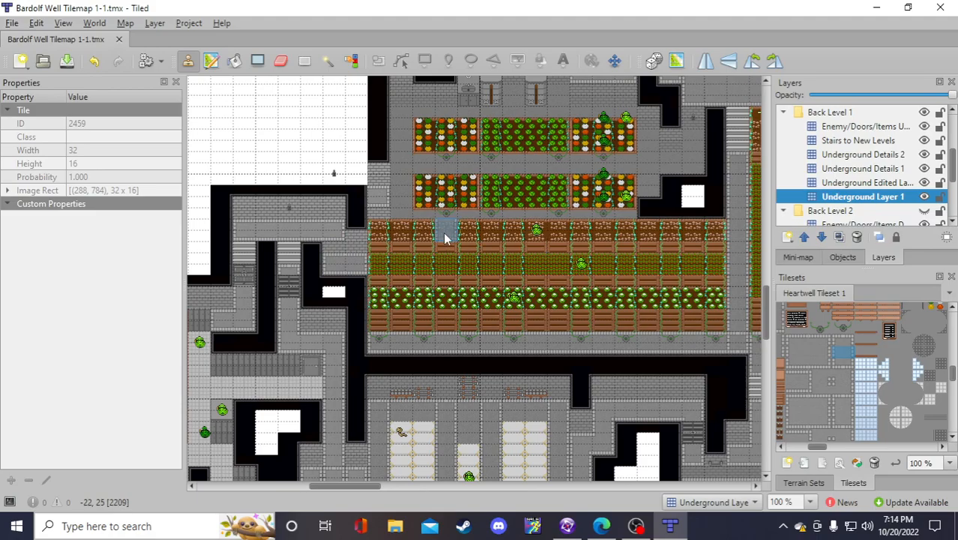
click(67, 62)
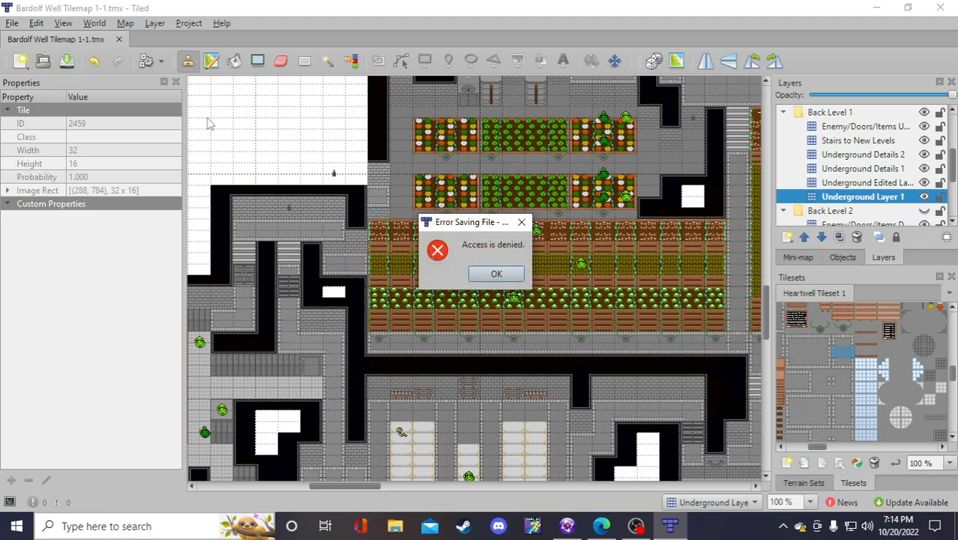
click(496, 275)
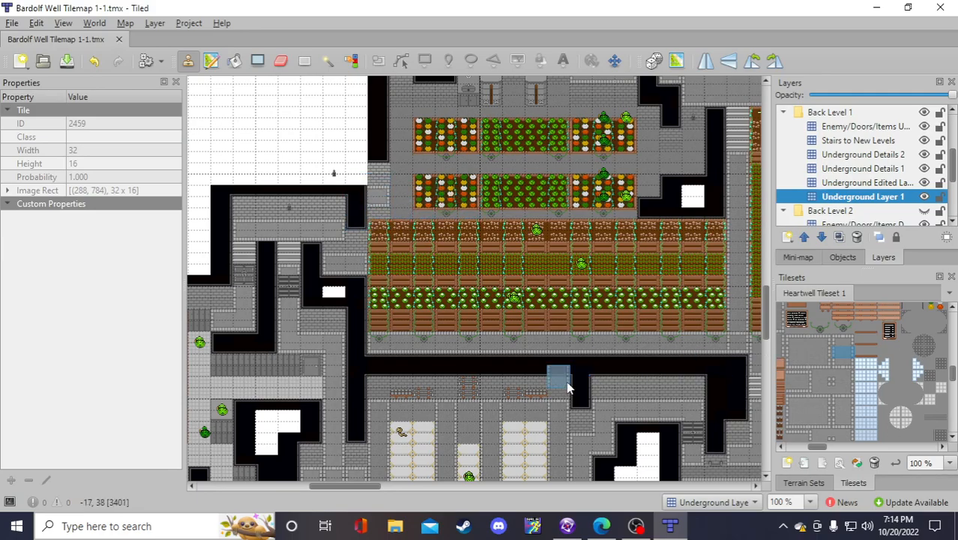
Close the gap in the wall left of the upper crop beds with black wall, corner and brick tiles on Underground Layer 1
right_click(736, 390)
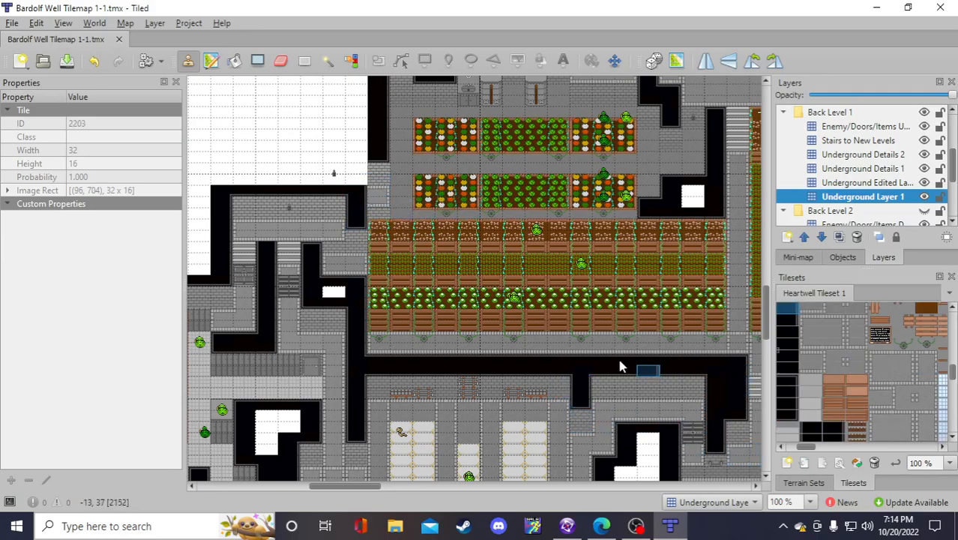
right_click(374, 171)
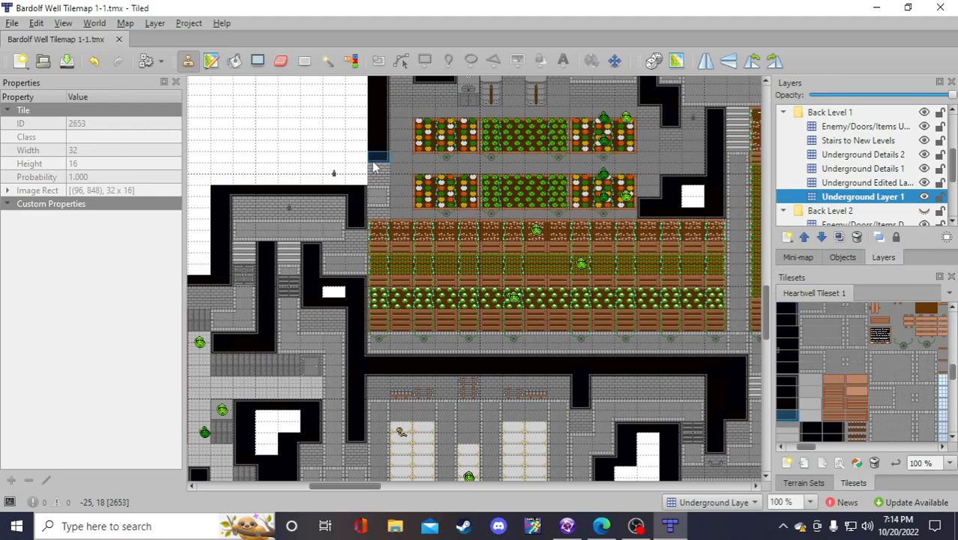
click(377, 199)
right_click(330, 198)
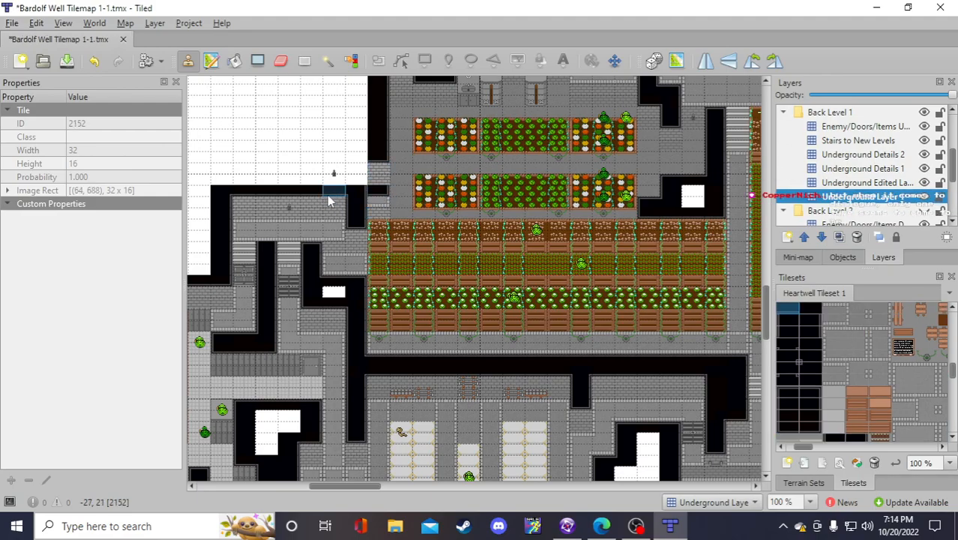
right_click(332, 252)
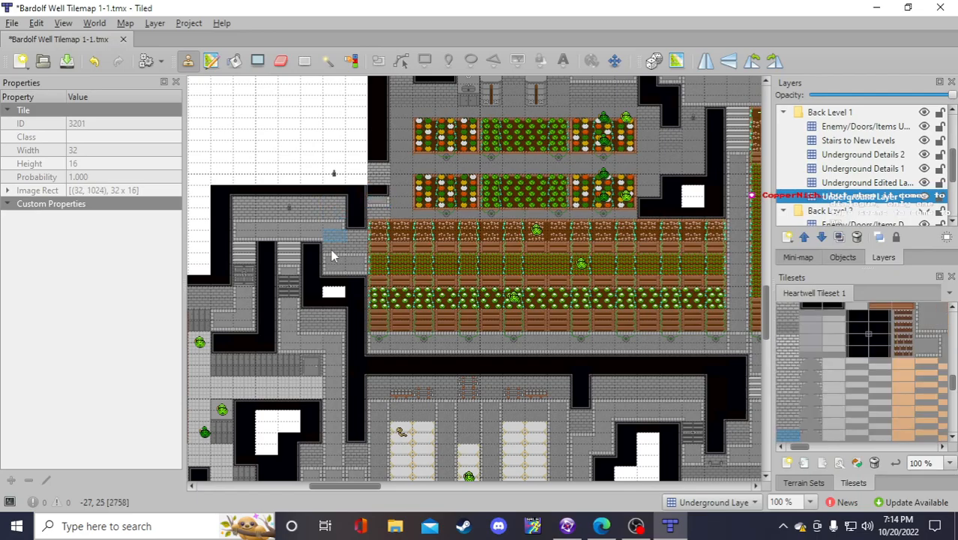
right_click(381, 217)
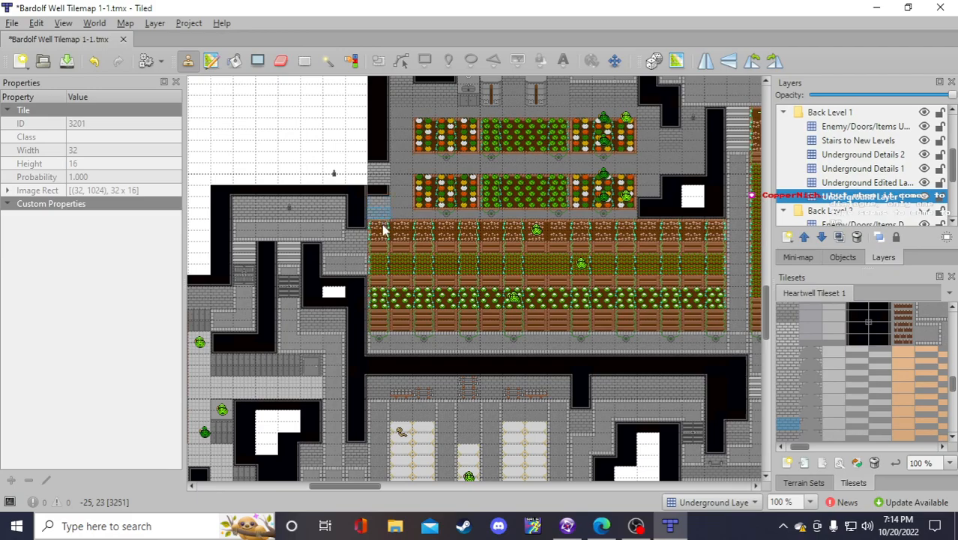
scroll(885, 351, up, 2)
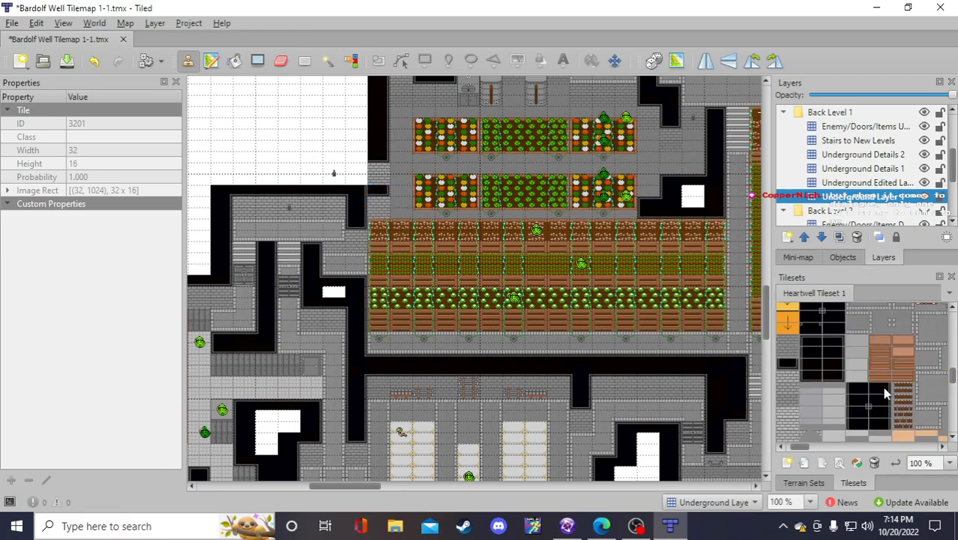
scroll(821, 360, up, 2)
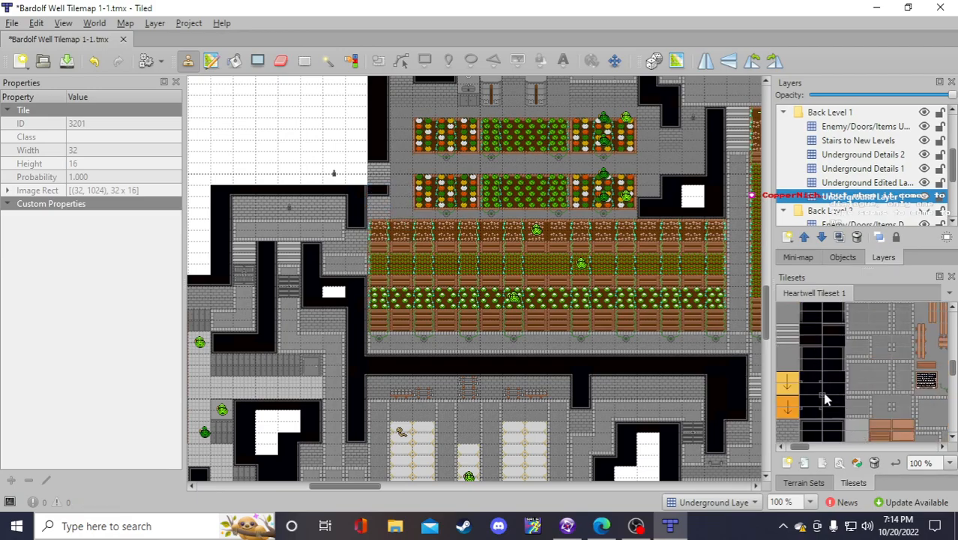
click(814, 379)
scroll(383, 197, down, 1)
scroll(381, 195, up, 1)
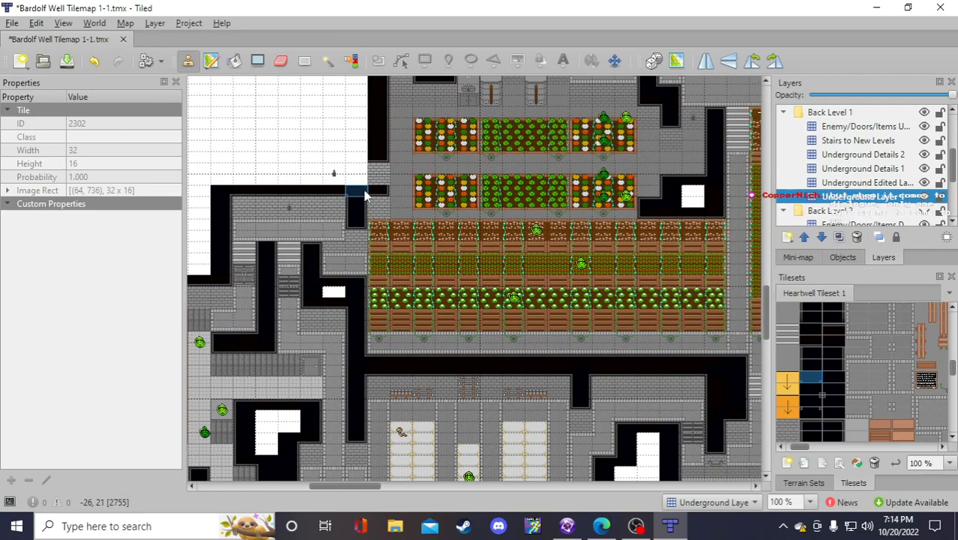
right_click(380, 146)
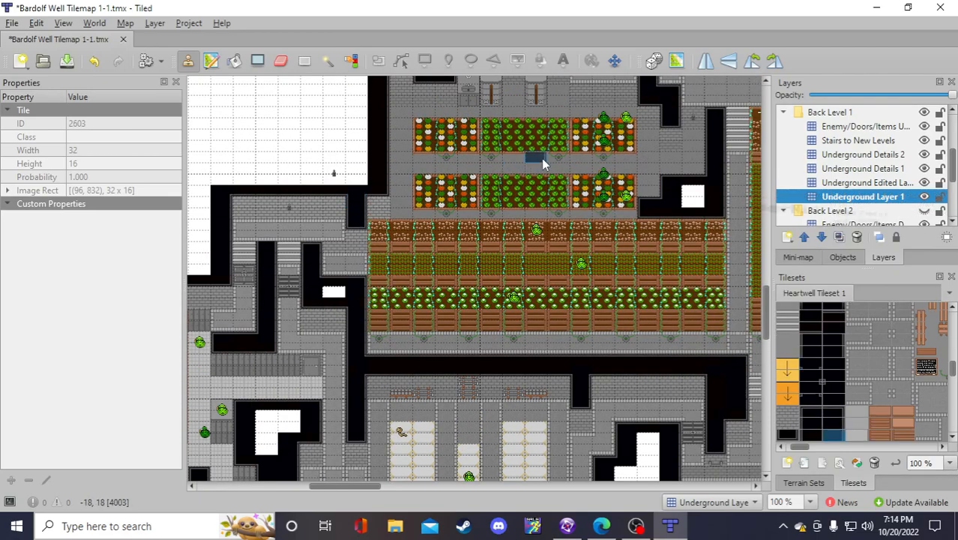
Erase the small leftover item above the reworked passage's wall from the Enemy/Doors/Items layer, then save the map
click(847, 127)
key(e)
click(187, 60)
click(66, 60)
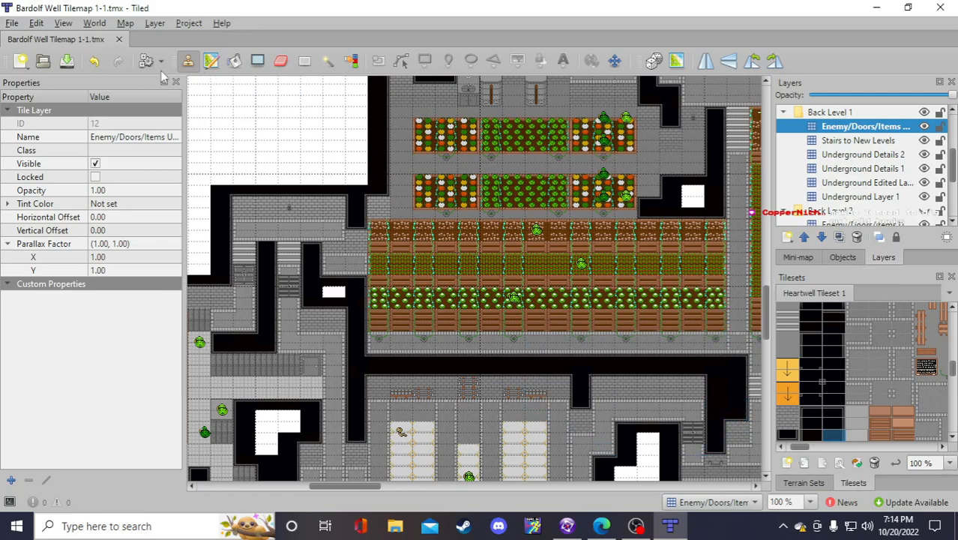
Examine the reworked passages and their surroundings left of the crop fields
mouse_move(330, 487)
mouse_down()
mouse_move(289, 487)
mouse_move(341, 486)
mouse_up()
scroll(473, 305, down, 1)
scroll(396, 357, up, 2)
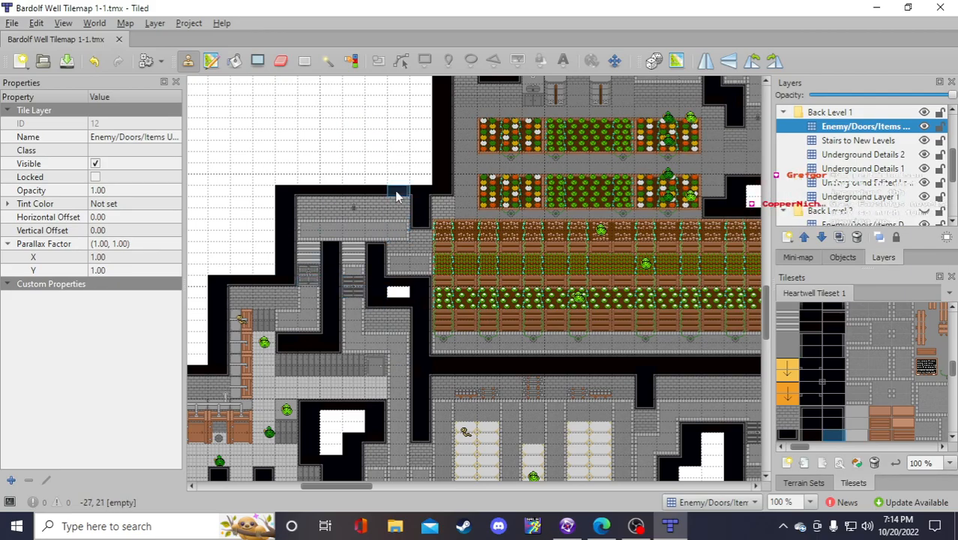
scroll(331, 209, down, 2)
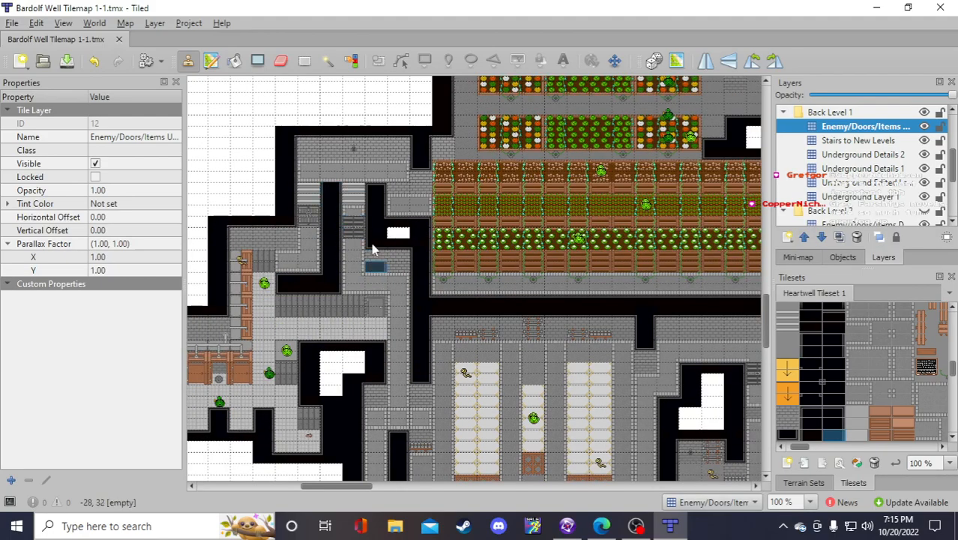
scroll(399, 348, up, 4)
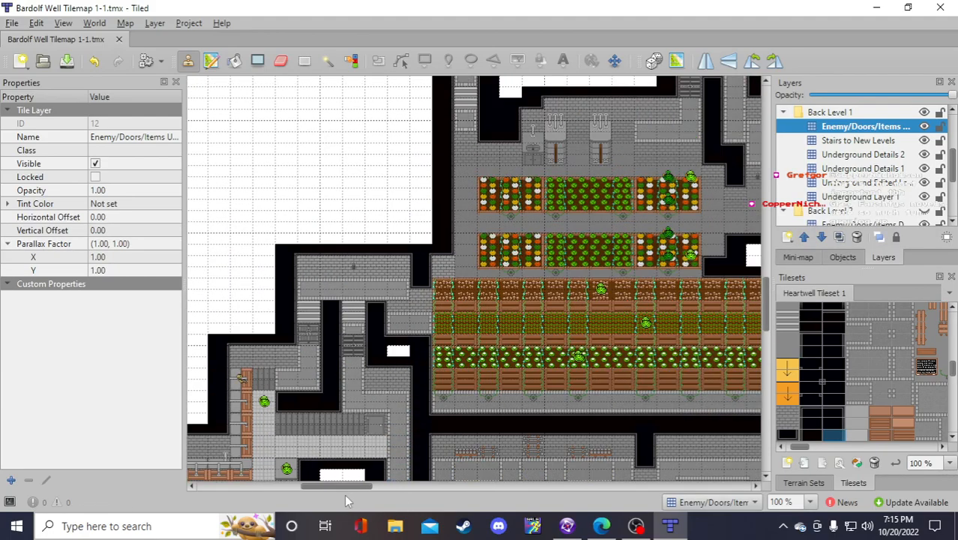
scroll(348, 490, right, 3)
scroll(349, 490, left, 4)
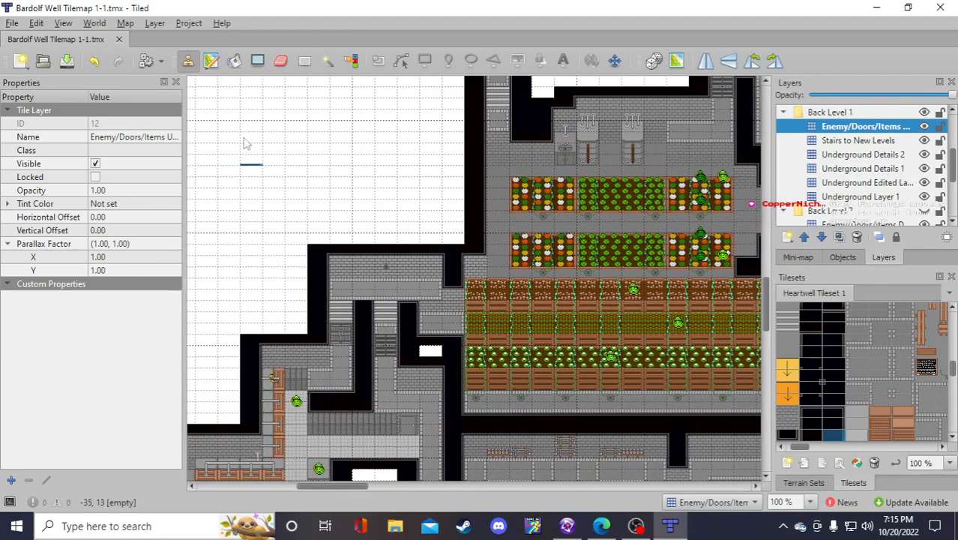
scroll(453, 292, down, 4)
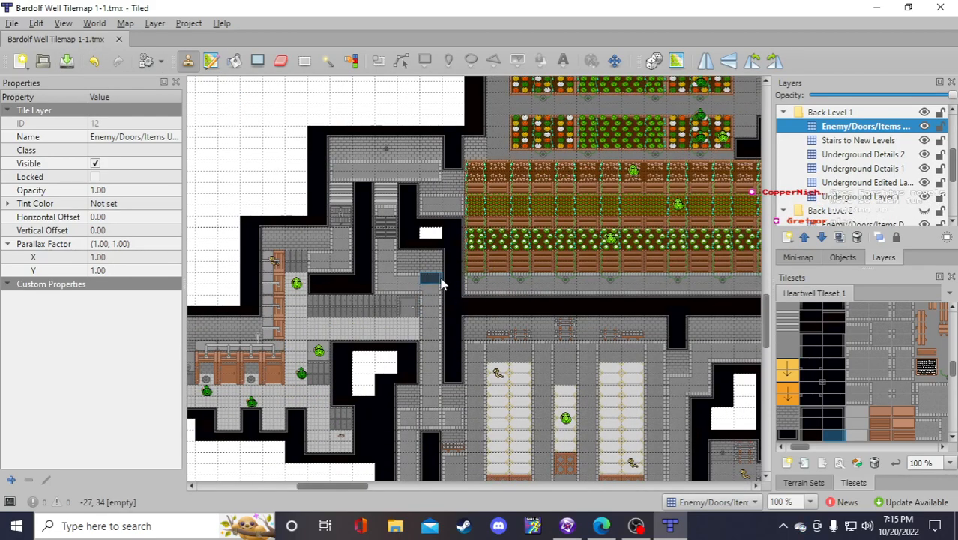
scroll(375, 149, up, 2)
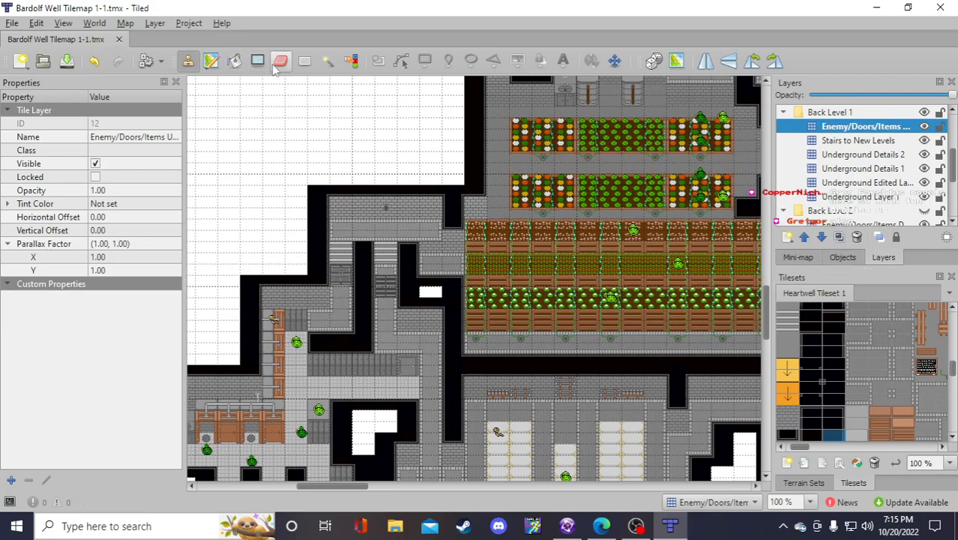
click(304, 60)
drag(197, 141, 481, 375)
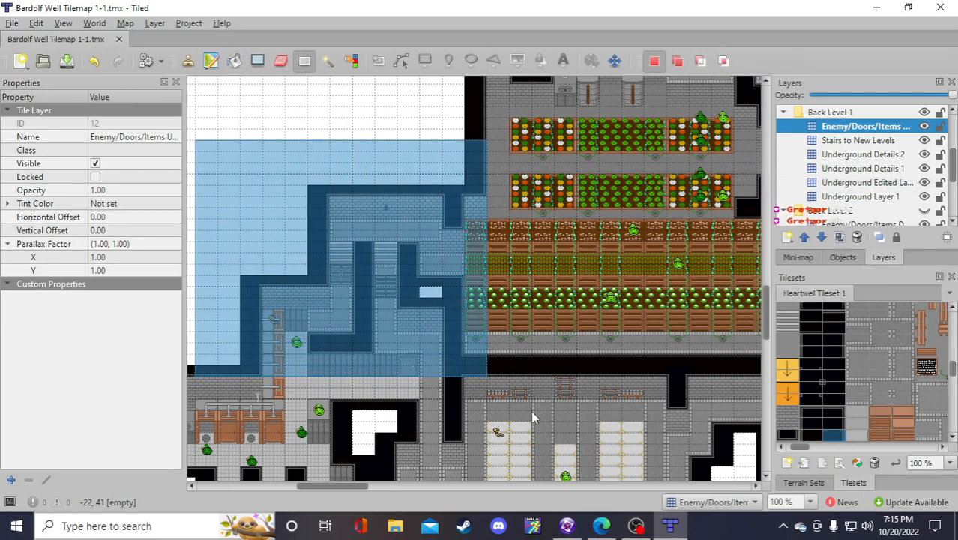
click(326, 128)
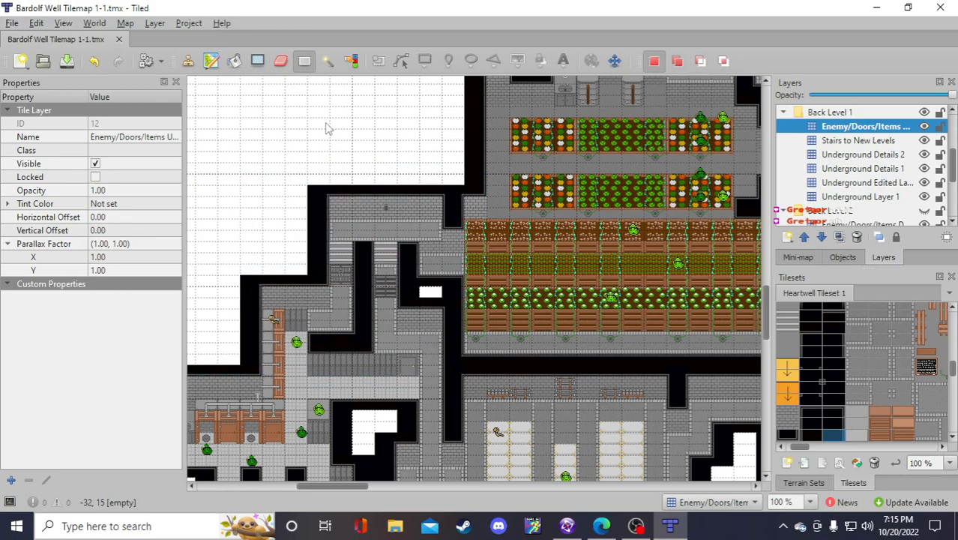
Switch to Clickteam Fusion, inspect the image of the backdrop with the corridor beside the crop beds without changing it, and save the project
click(568, 526)
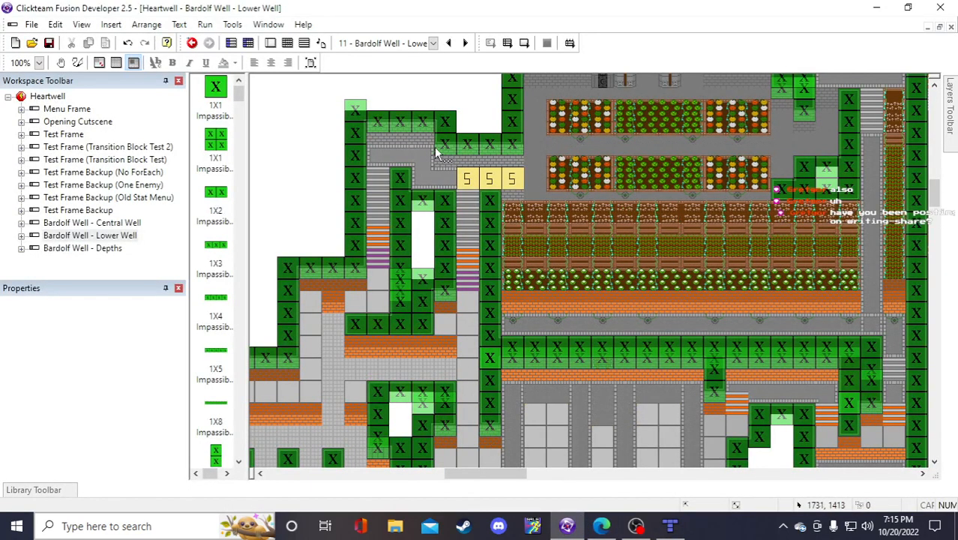
click(410, 155)
double_click(409, 154)
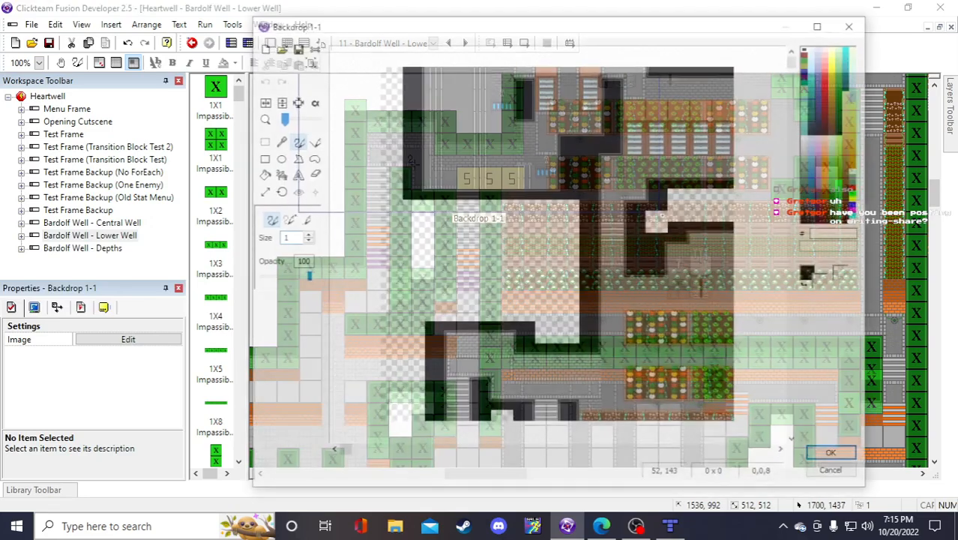
click(260, 141)
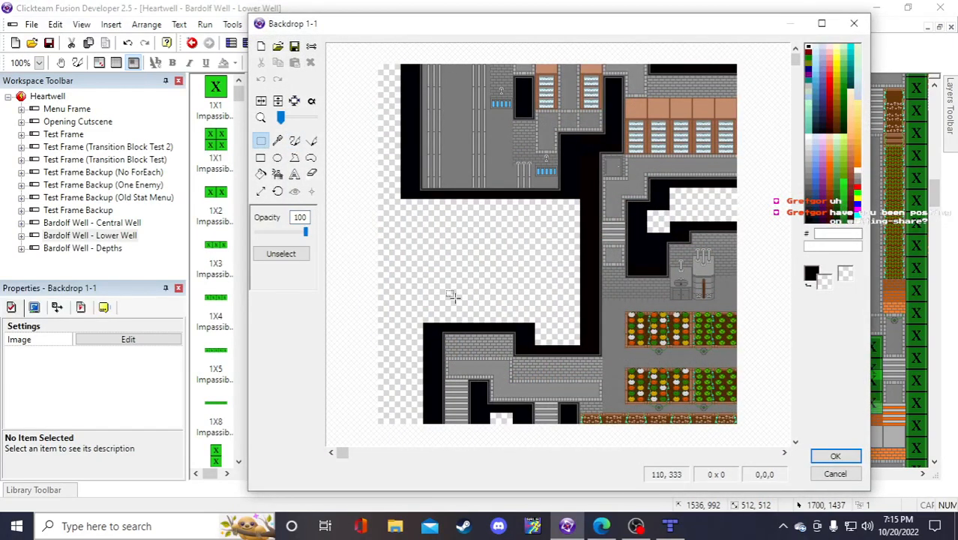
click(835, 473)
click(293, 203)
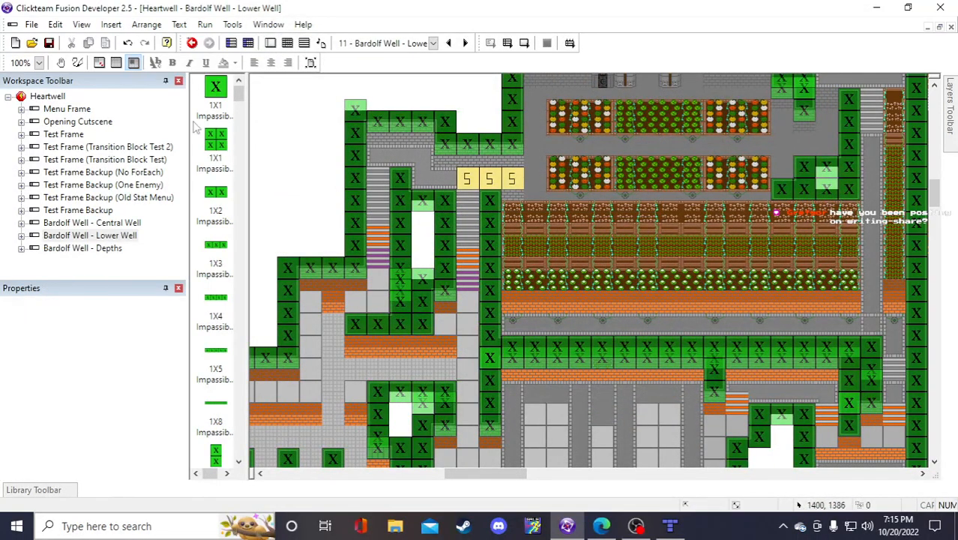
click(48, 43)
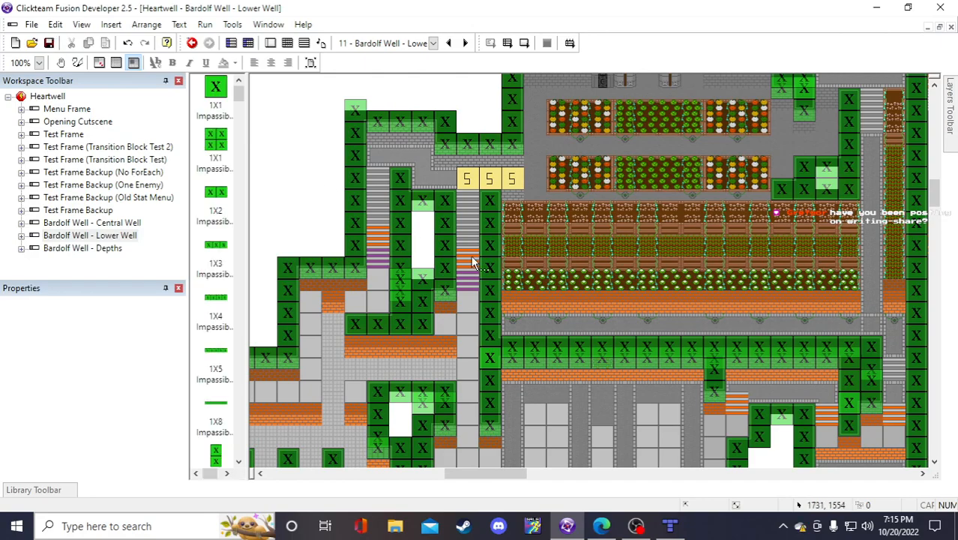
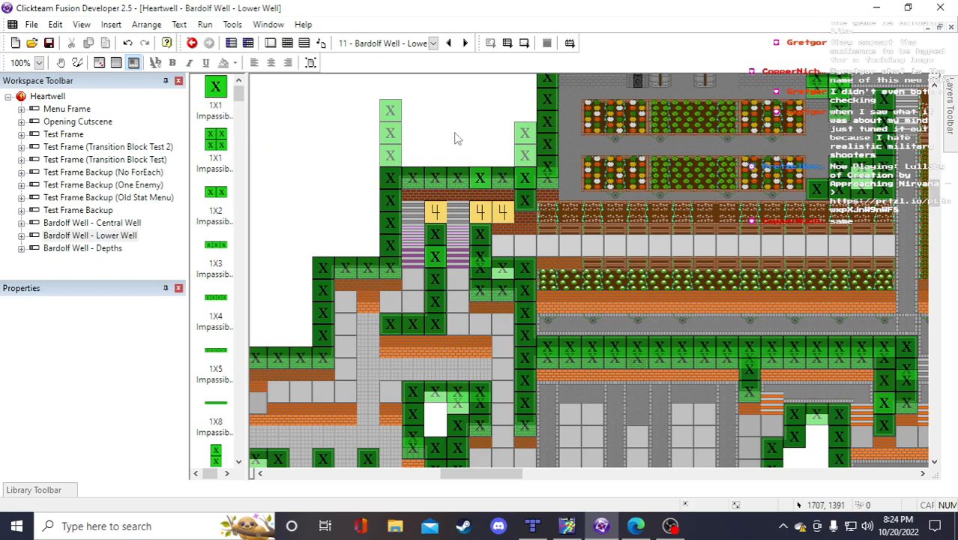
Open the Lower Well frame's event list and filter it to the events that use Floorset LV 4
click(456, 252)
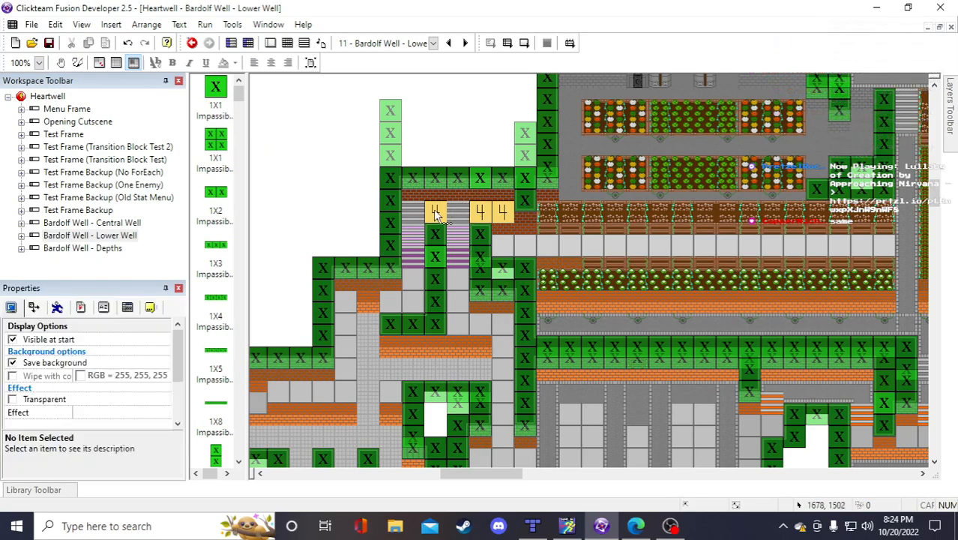
click(474, 134)
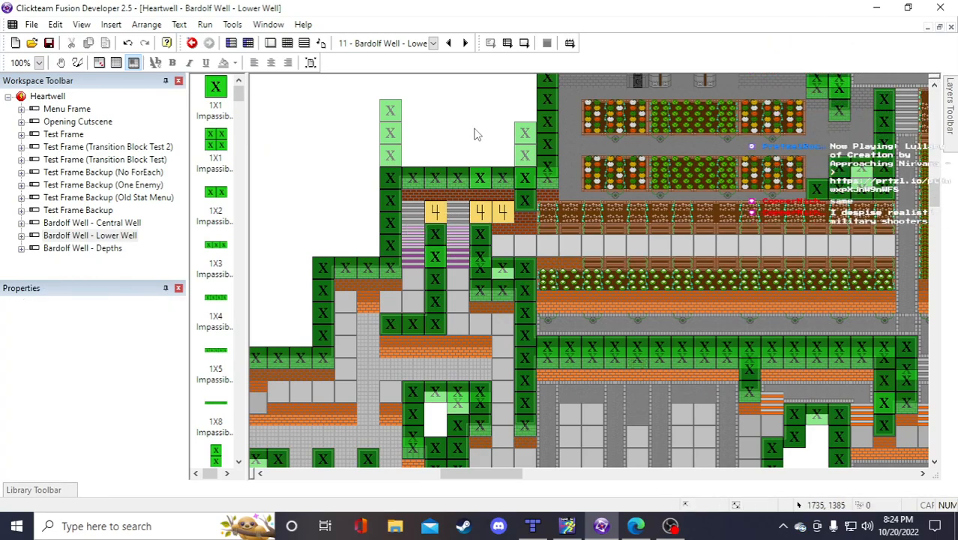
click(290, 43)
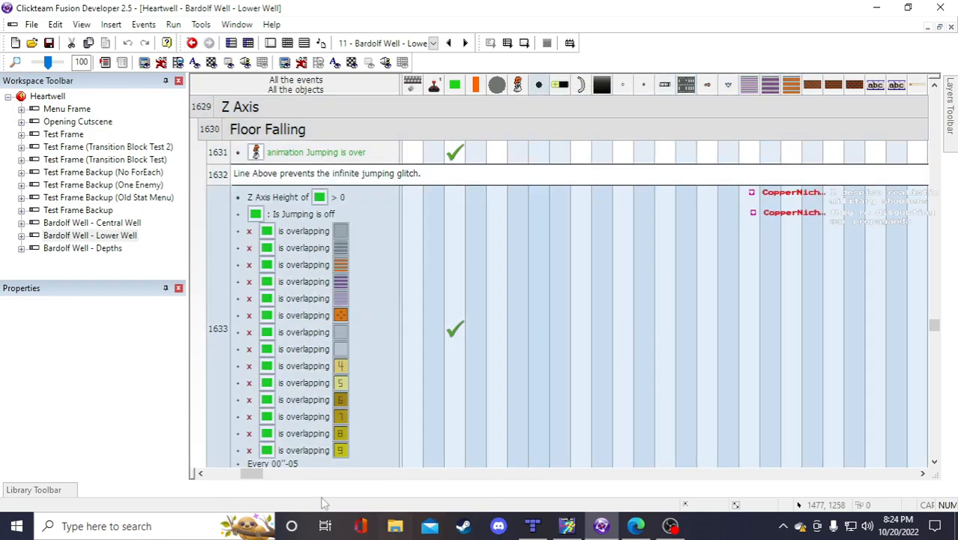
drag(243, 474, 251, 500)
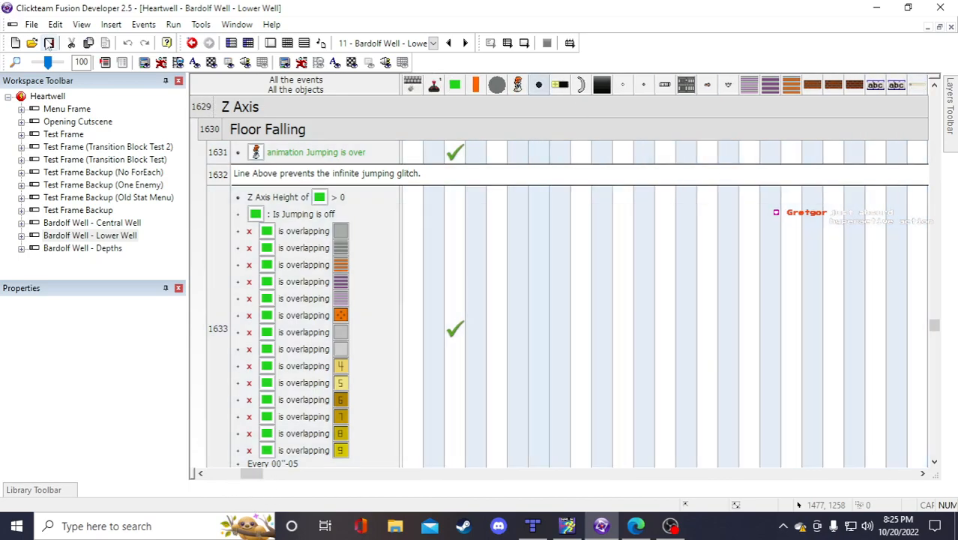
click(704, 420)
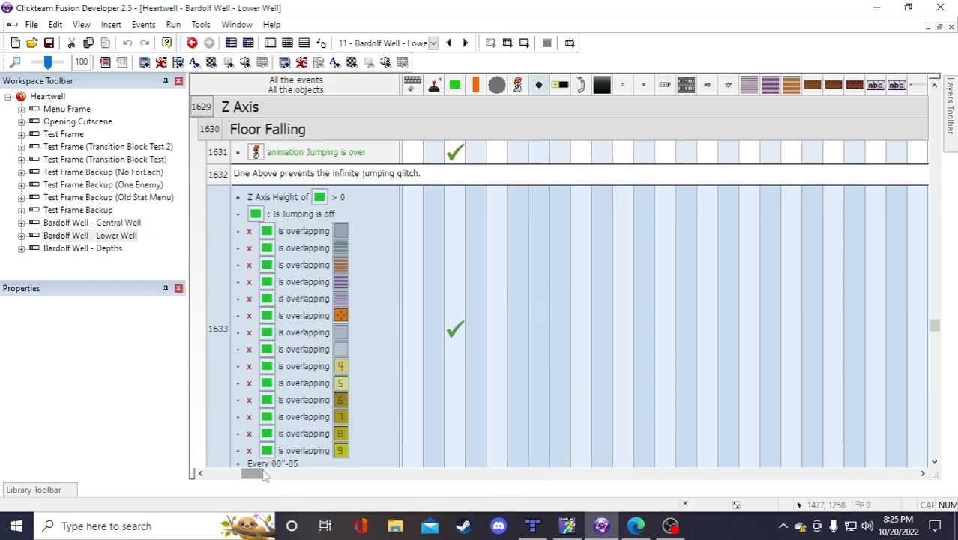
drag(263, 473, 569, 499)
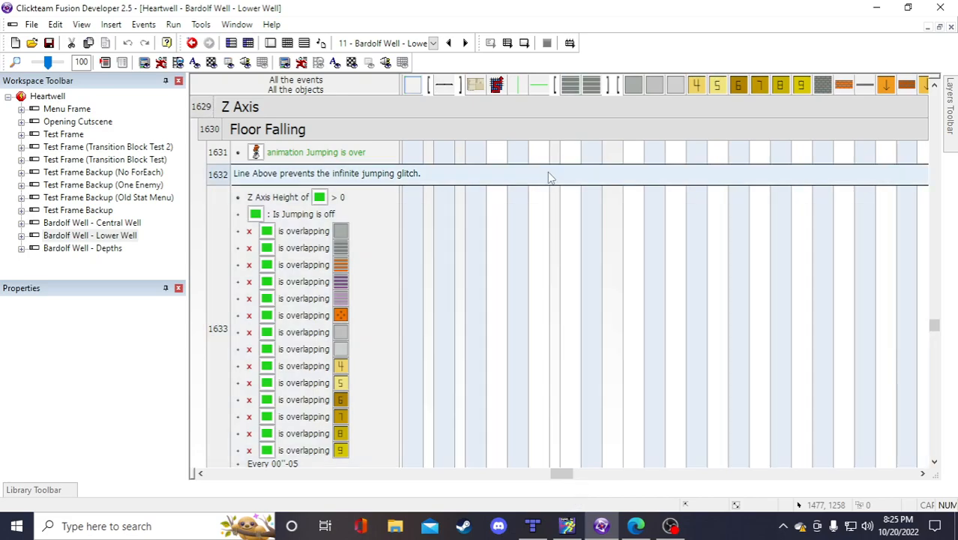
click(570, 87)
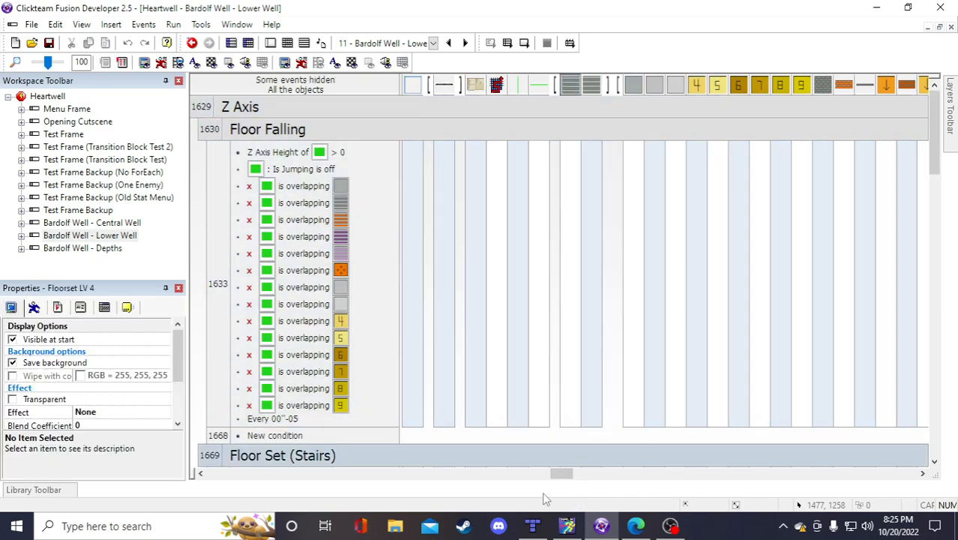
Filter the events by Floorset LV3 and by Floorset A, locate the ranged-attack collision event, and show all events again
drag(558, 476, 283, 483)
click(666, 87)
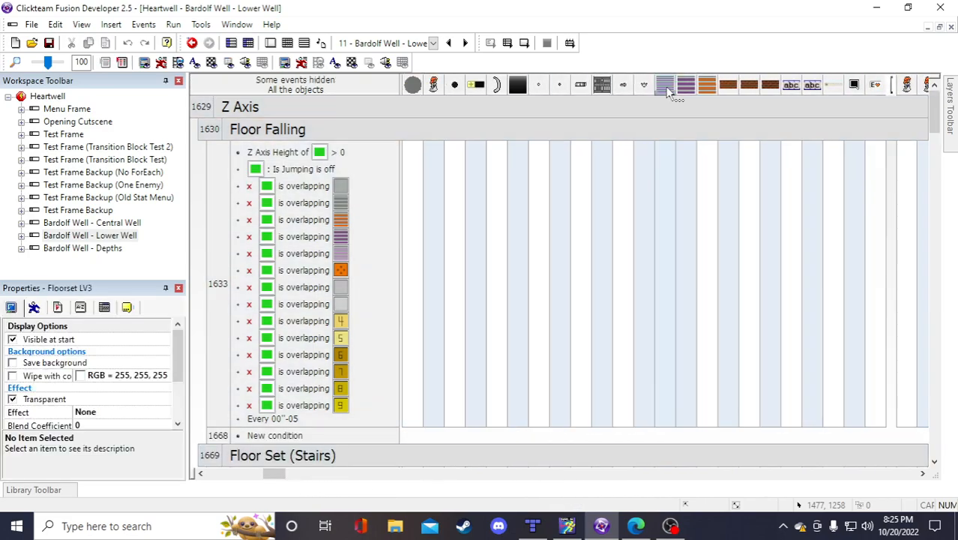
click(684, 85)
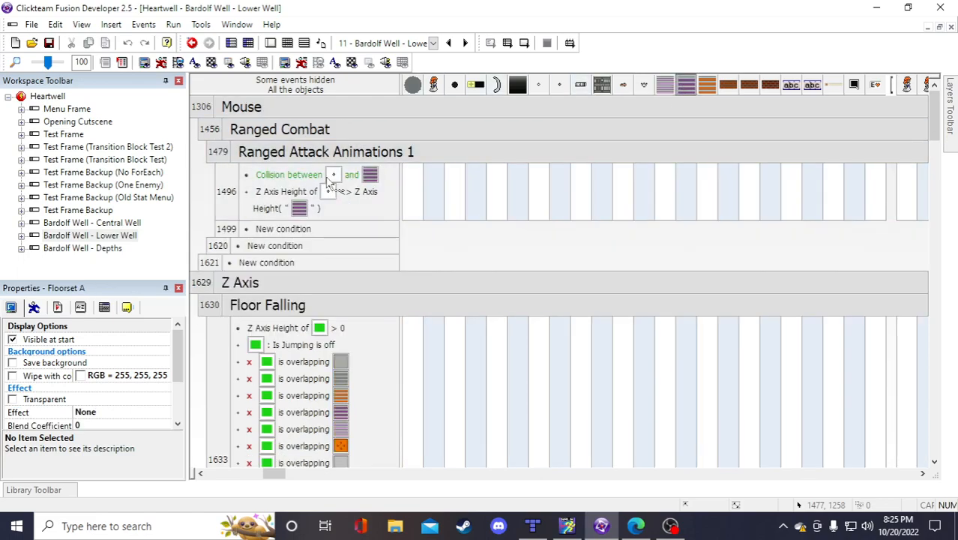
click(228, 191)
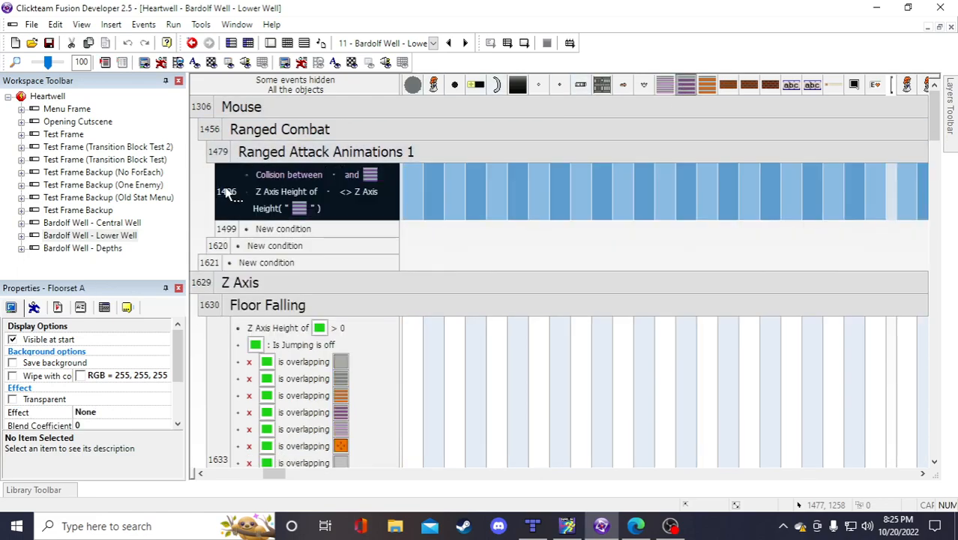
click(682, 86)
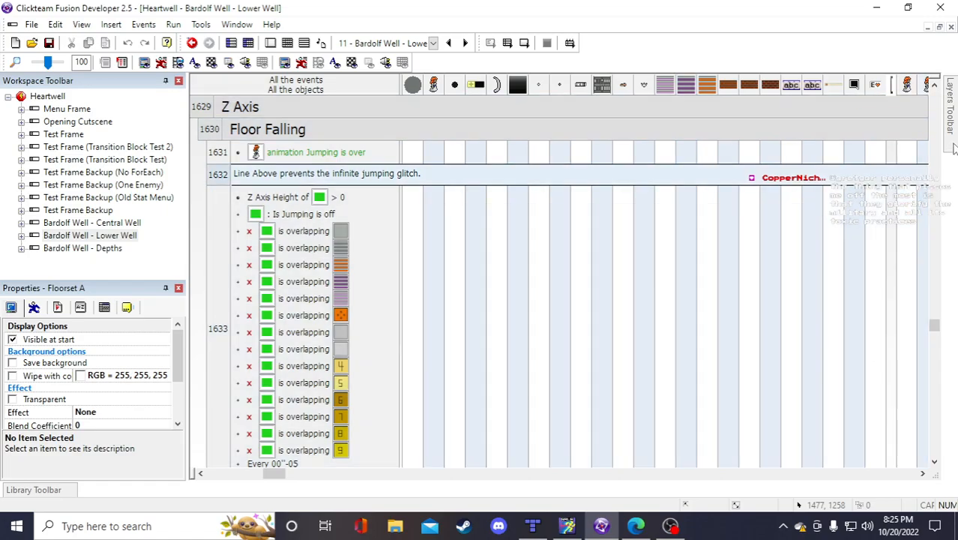
Examine the projectile-and-floorset collision events in Ranged Attack Animations 1 with their comment and action columns, and save the project
drag(937, 329, 955, 279)
scroll(686, 333, up, 1)
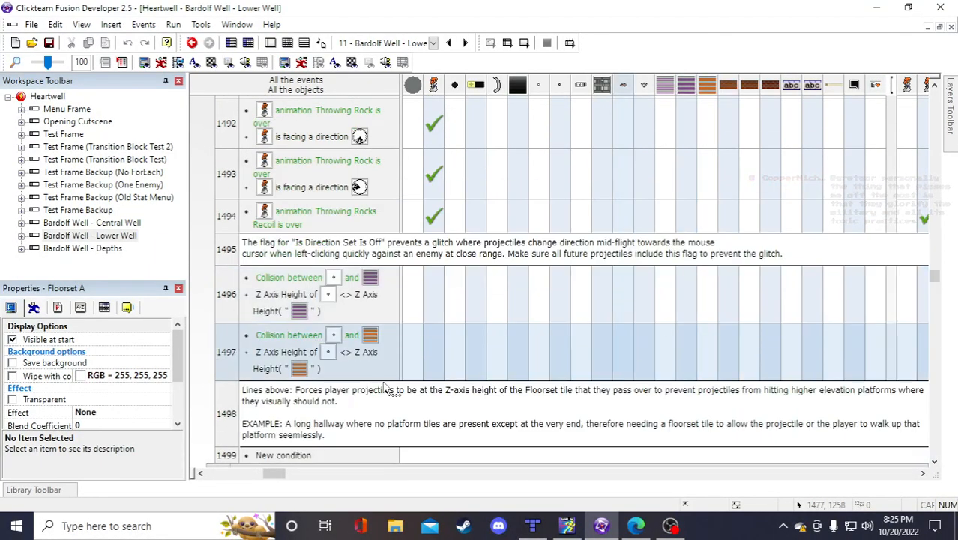
click(281, 427)
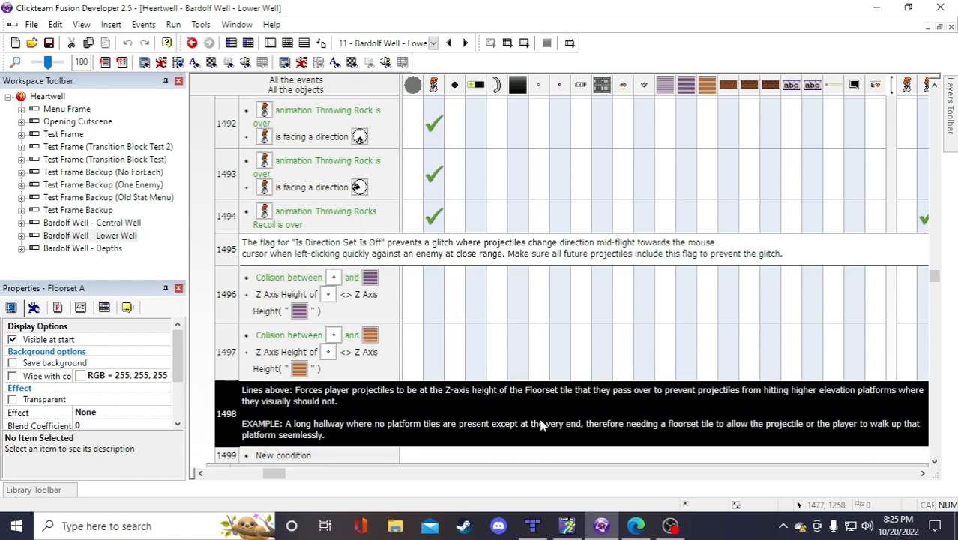
click(530, 459)
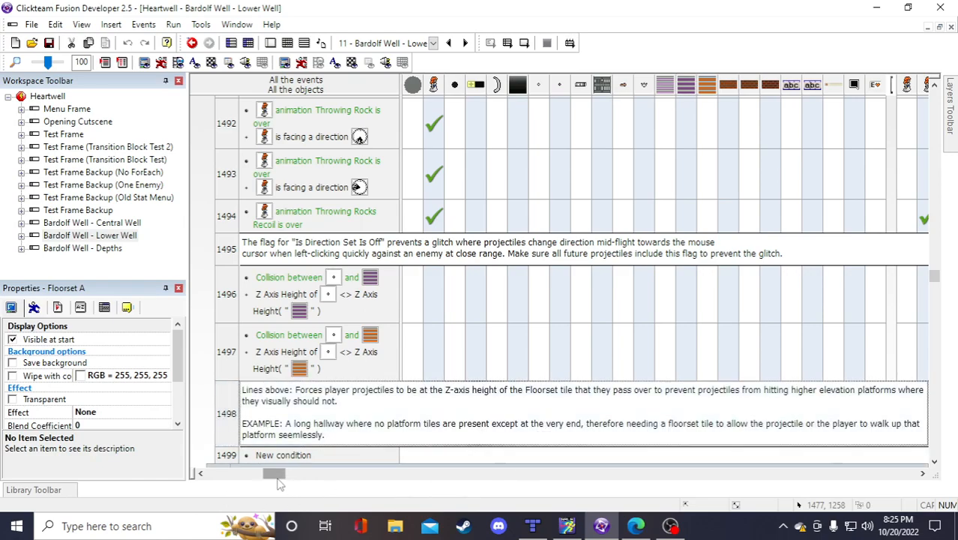
drag(282, 472, 679, 458)
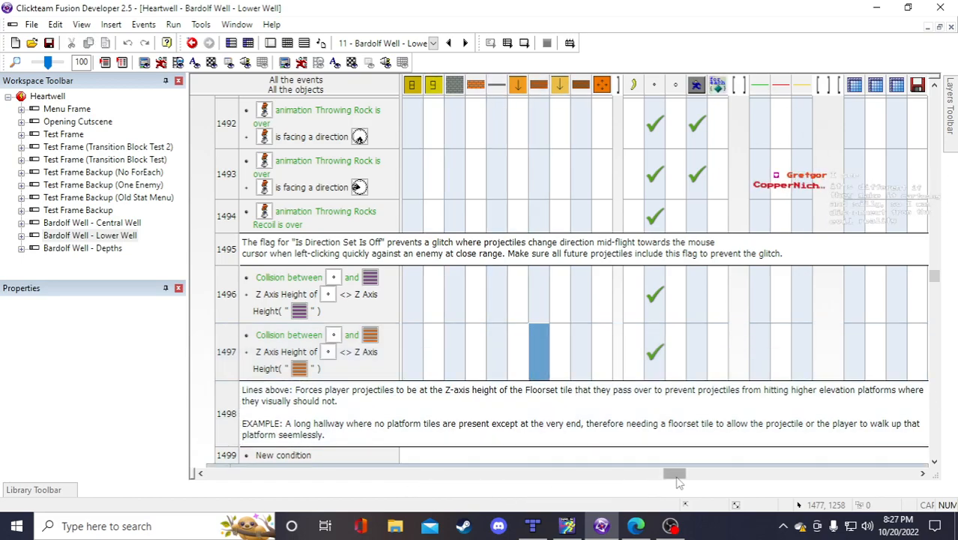
drag(676, 477, 683, 478)
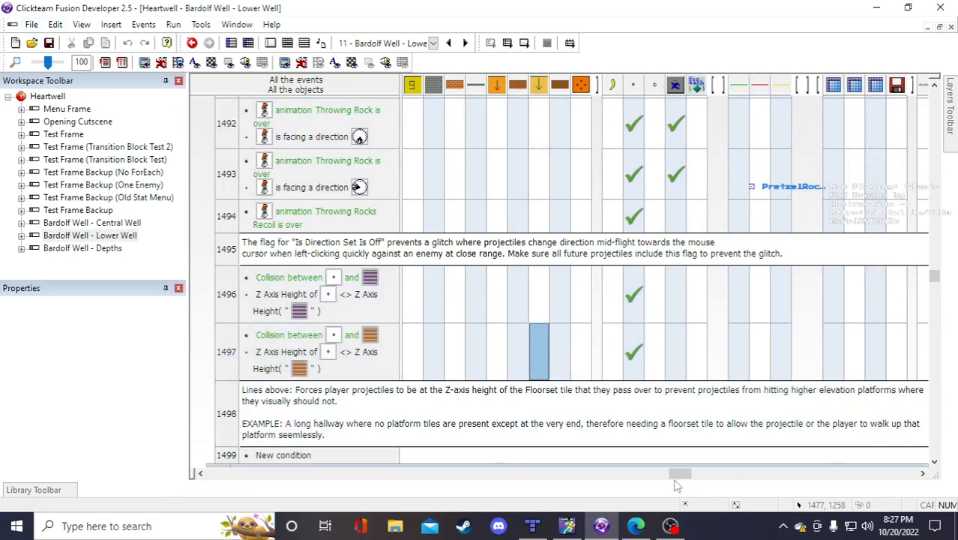
drag(693, 475, 698, 480)
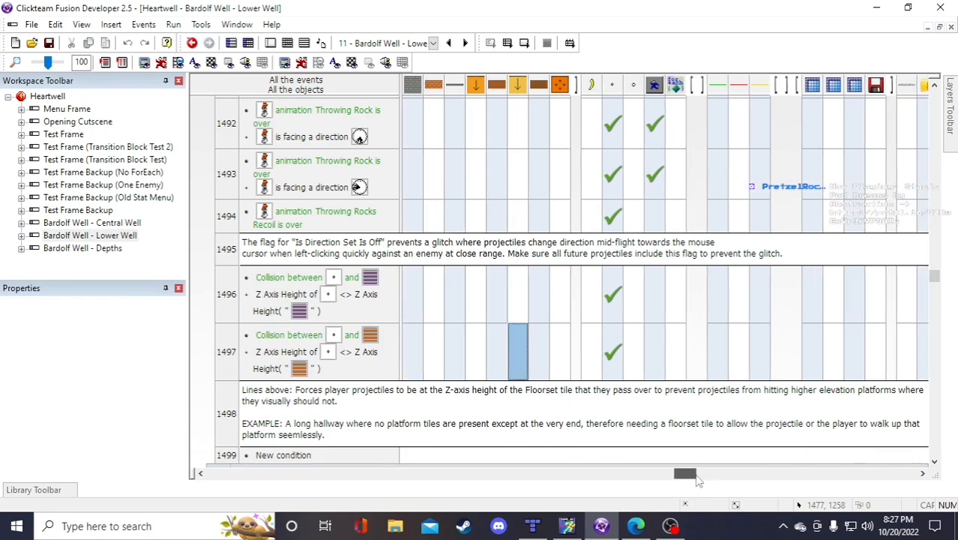
mouse_move(697, 480)
mouse_down()
mouse_move(676, 480)
mouse_move(691, 483)
mouse_up()
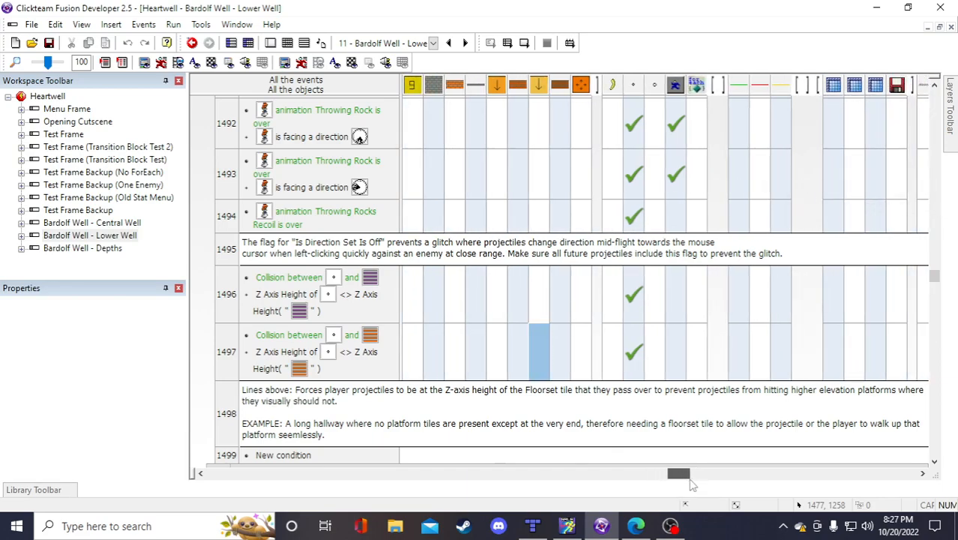
click(563, 403)
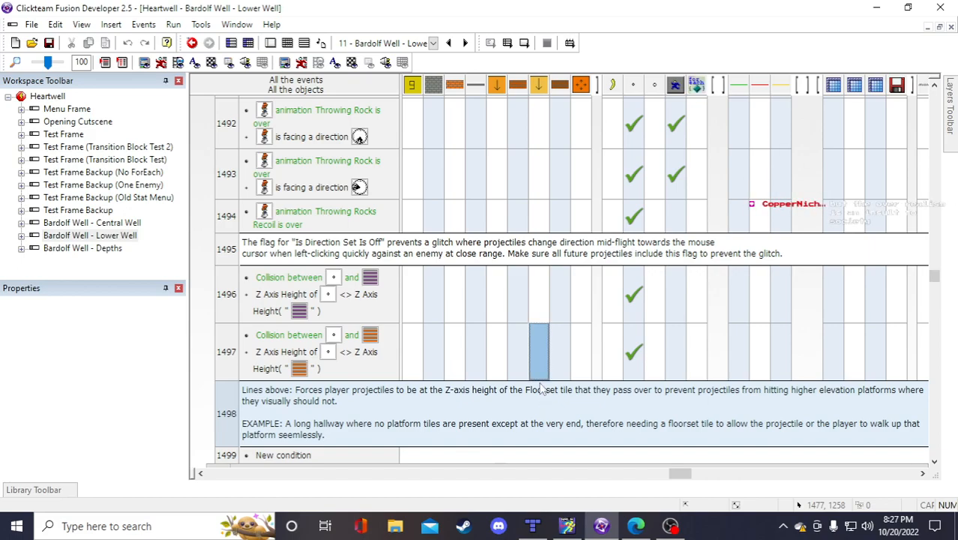
click(540, 379)
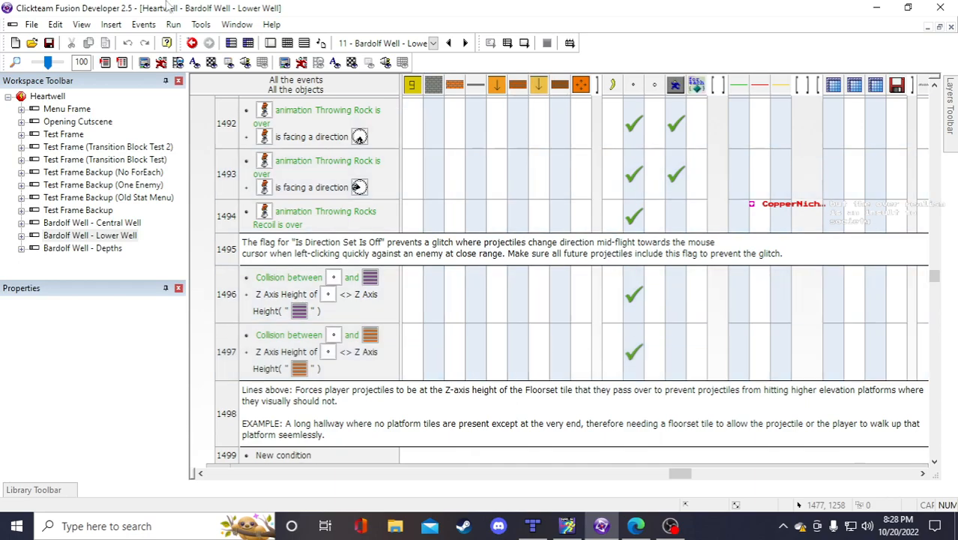
click(49, 43)
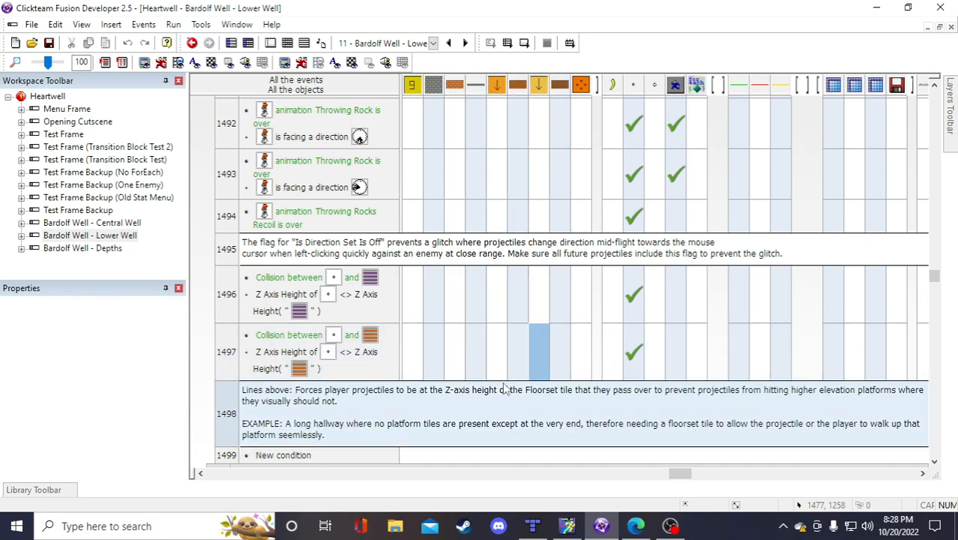
Check which action the projectile gets in the orange floorset's collision event
click(220, 357)
click(485, 350)
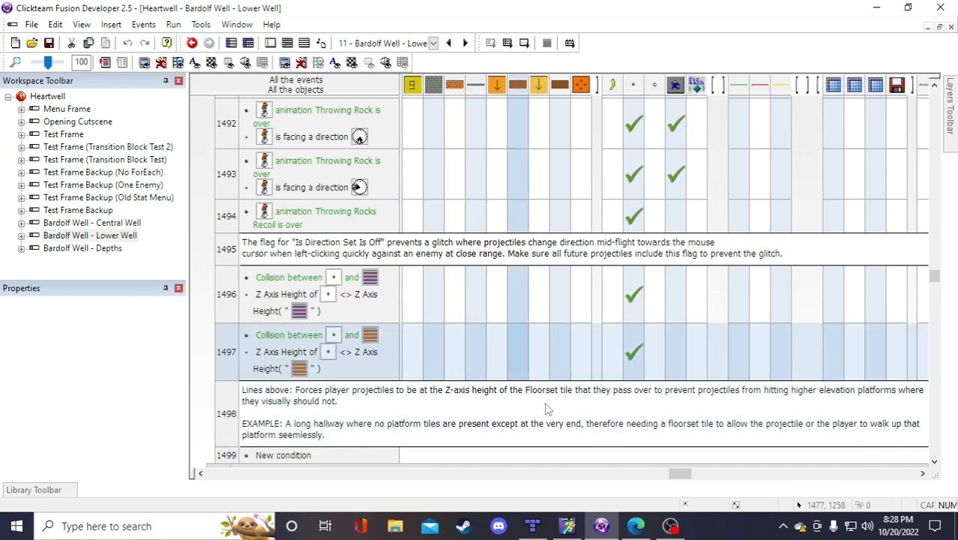
click(230, 363)
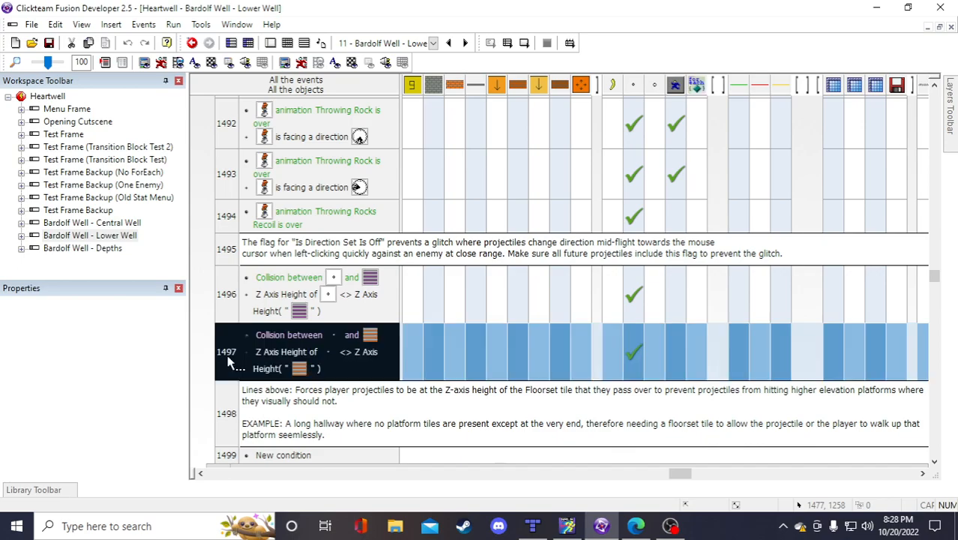
click(515, 355)
mouse_move(643, 366)
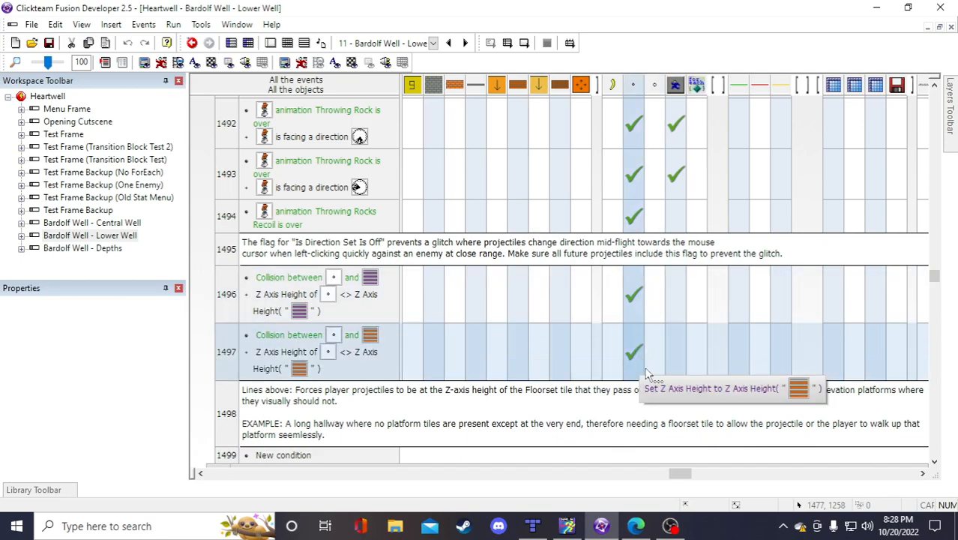
drag(680, 473, 636, 478)
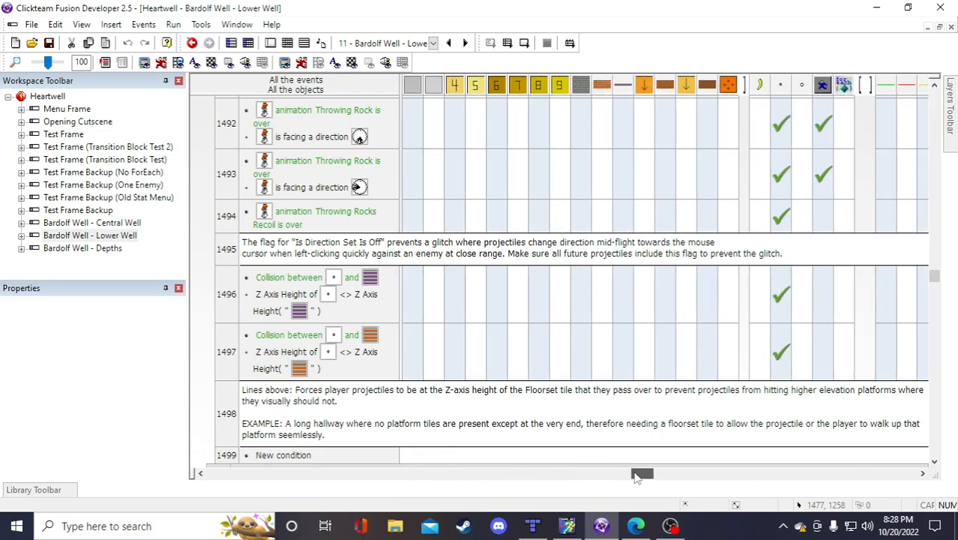
mouse_move(779, 351)
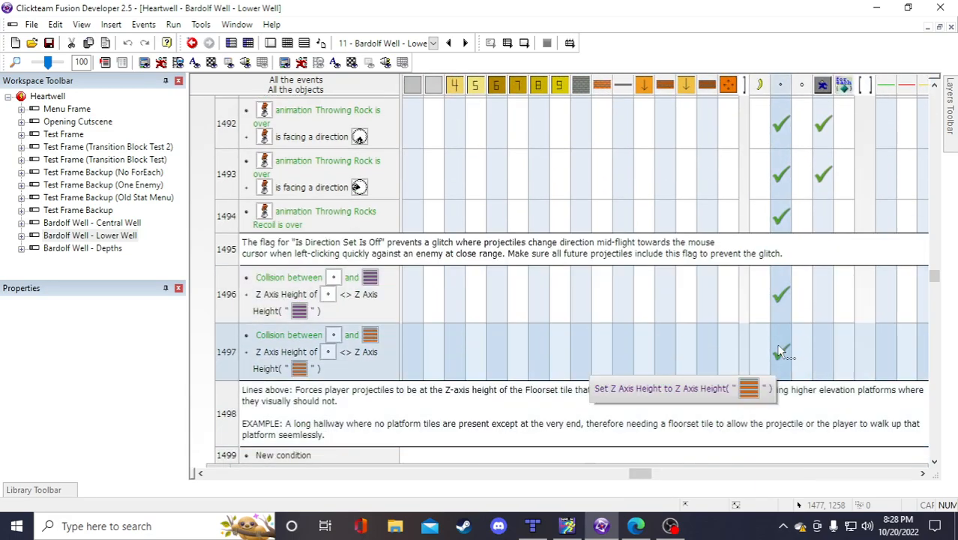
Duplicate the projectile's collision event for the orange floorset directly below the original and save the project
drag(639, 473, 662, 493)
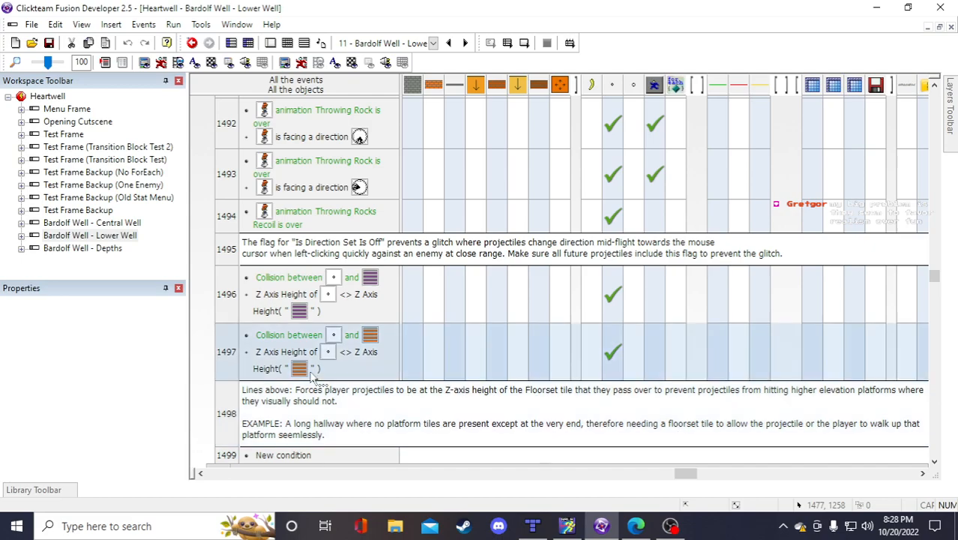
click(239, 363)
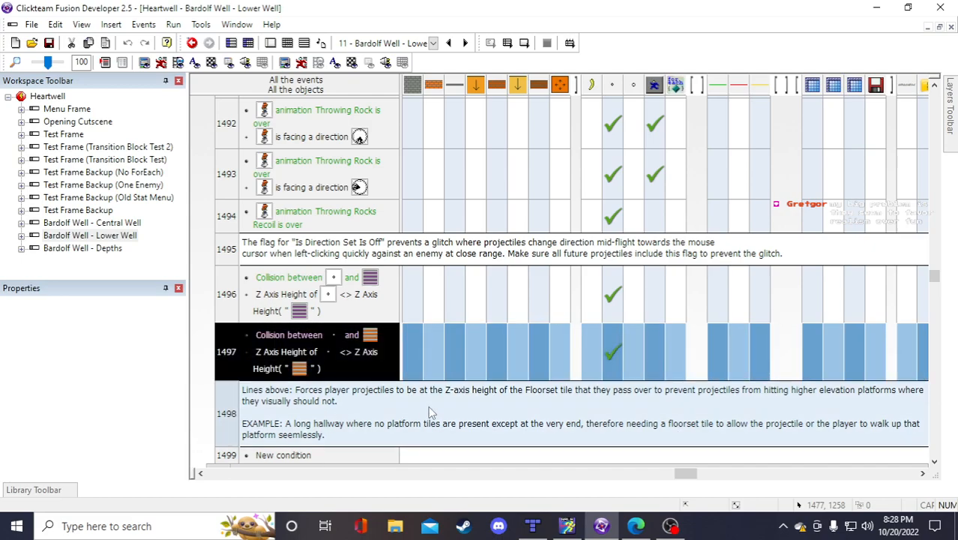
key(ctrl+v)
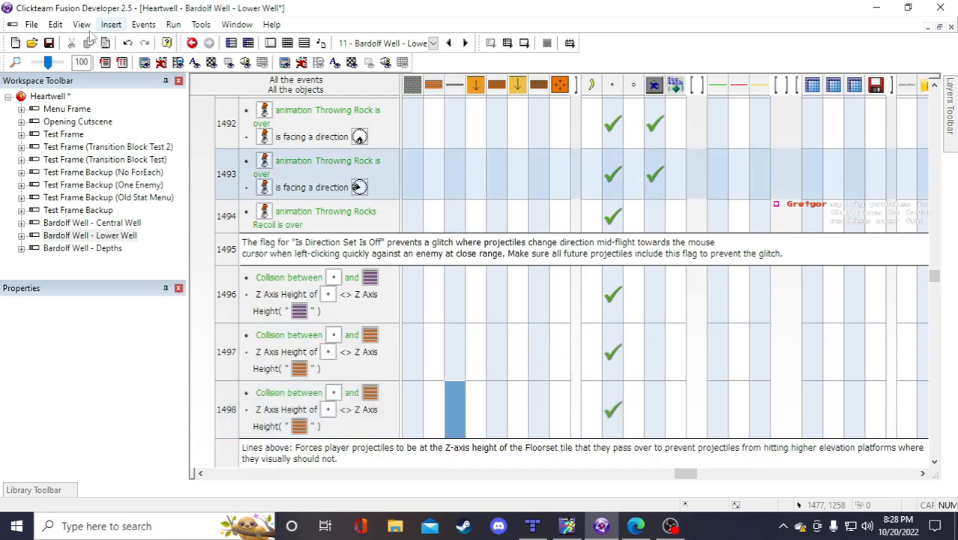
click(49, 43)
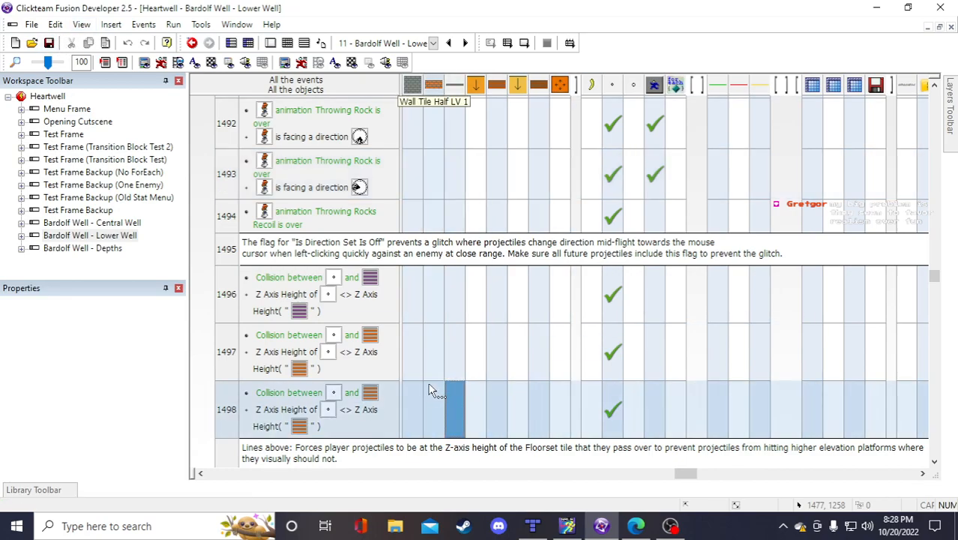
Change the collision condition in the duplicated event 1498 to test the projectile against Floorset LV3
double_click(377, 393)
click(491, 208)
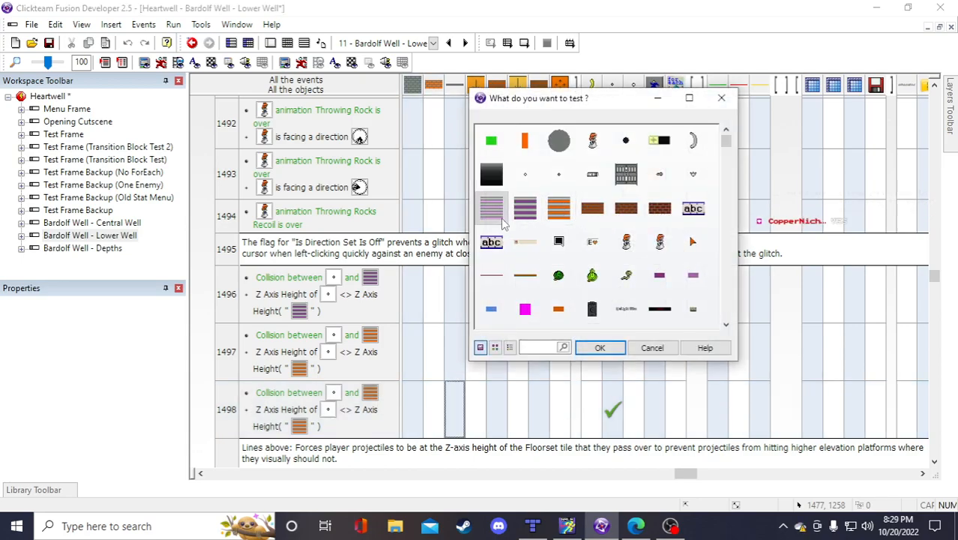
click(531, 211)
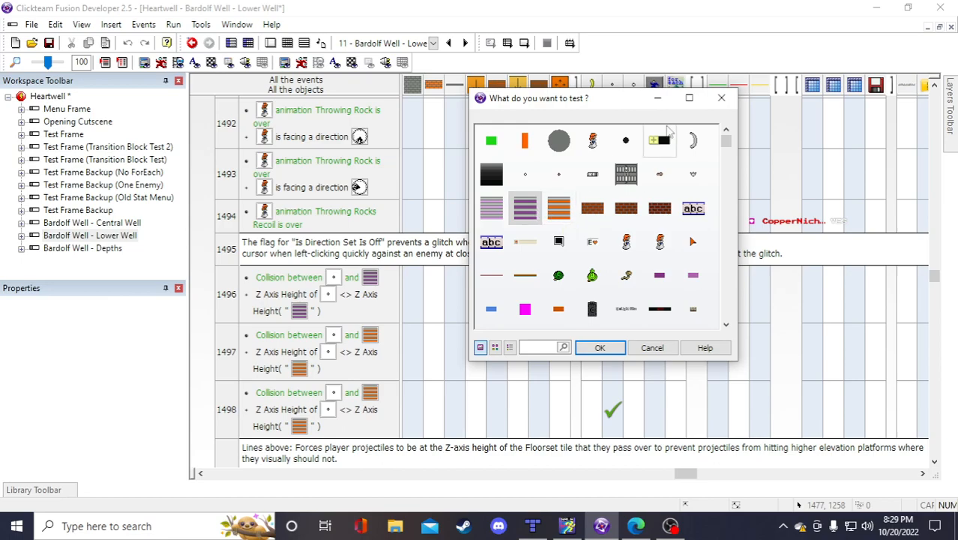
drag(626, 105, 659, 105)
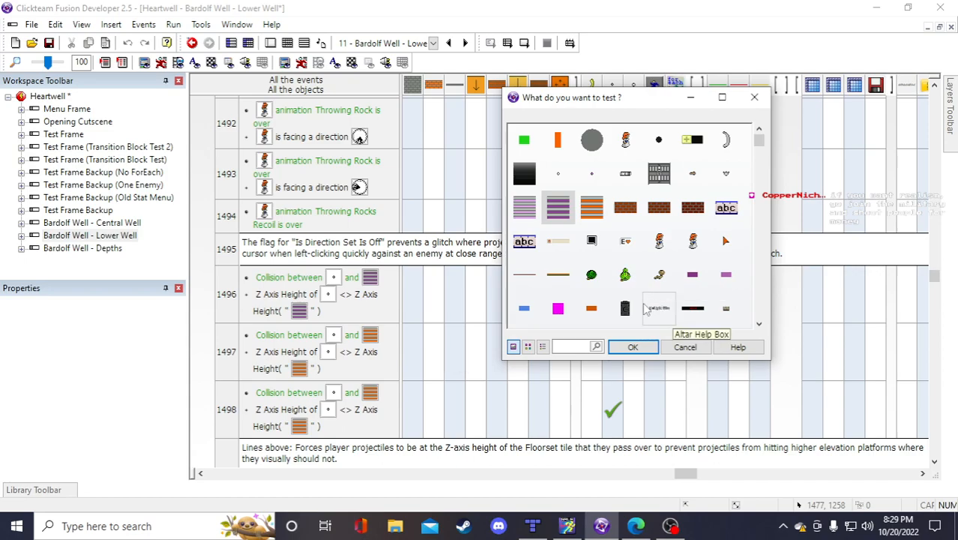
click(592, 213)
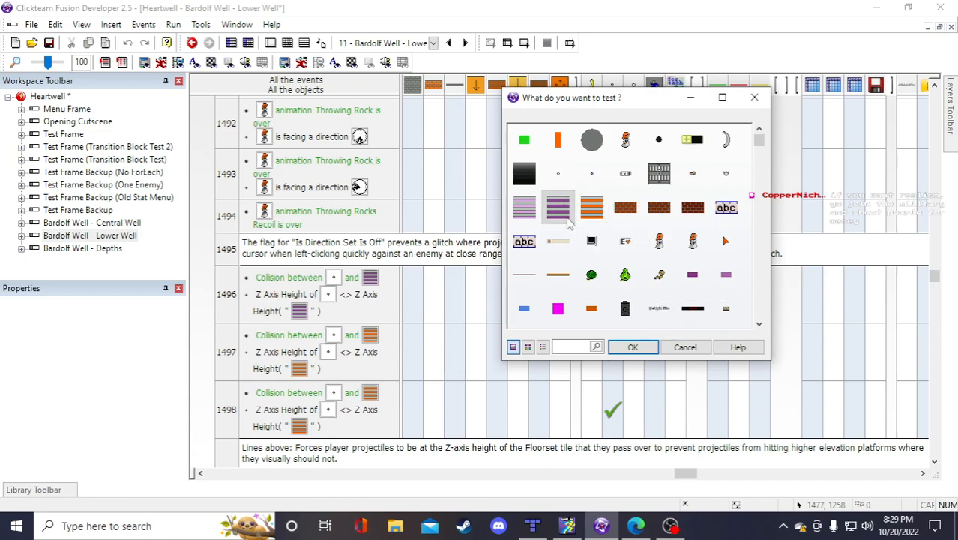
click(526, 213)
click(633, 347)
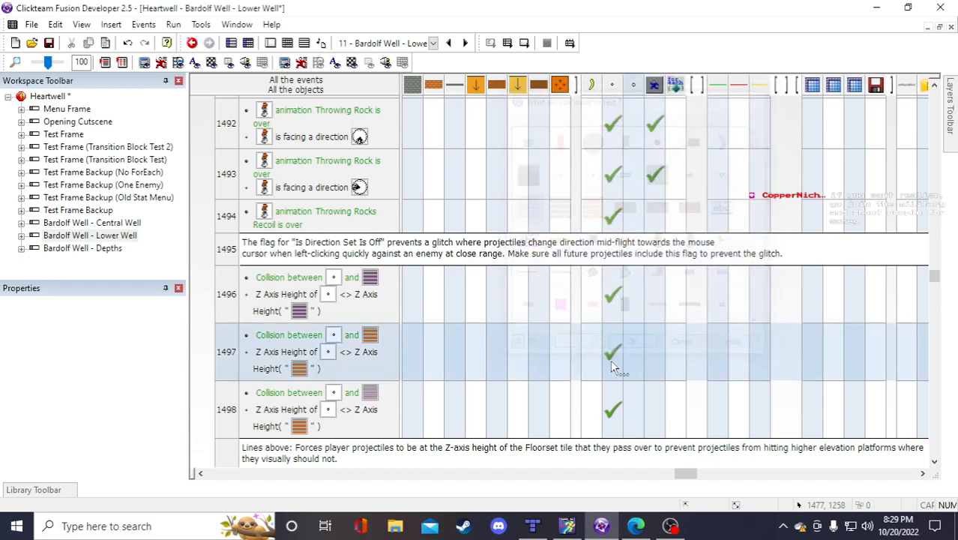
Change the floorset in event 1498's Z Axis Height comparison to Floorset LV3
double_click(301, 426)
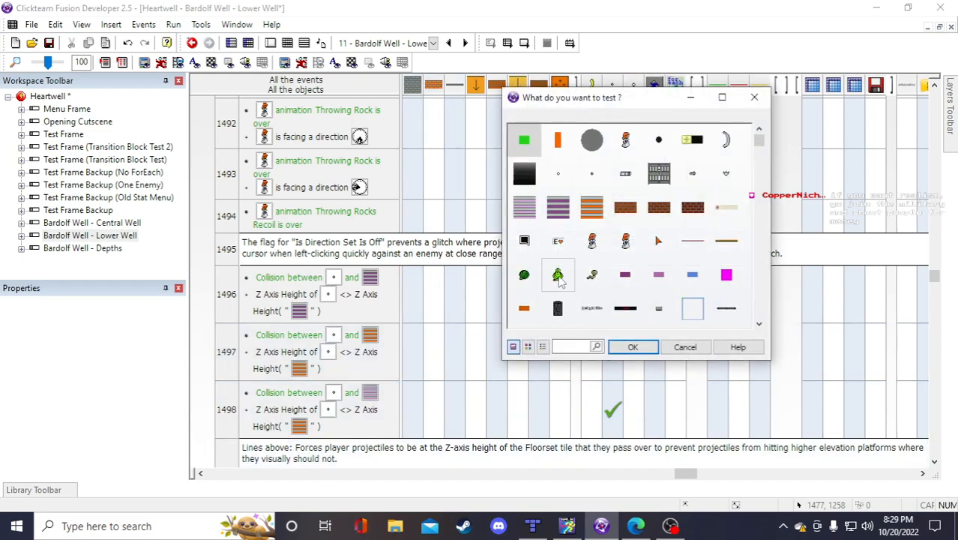
click(555, 215)
click(531, 213)
click(633, 348)
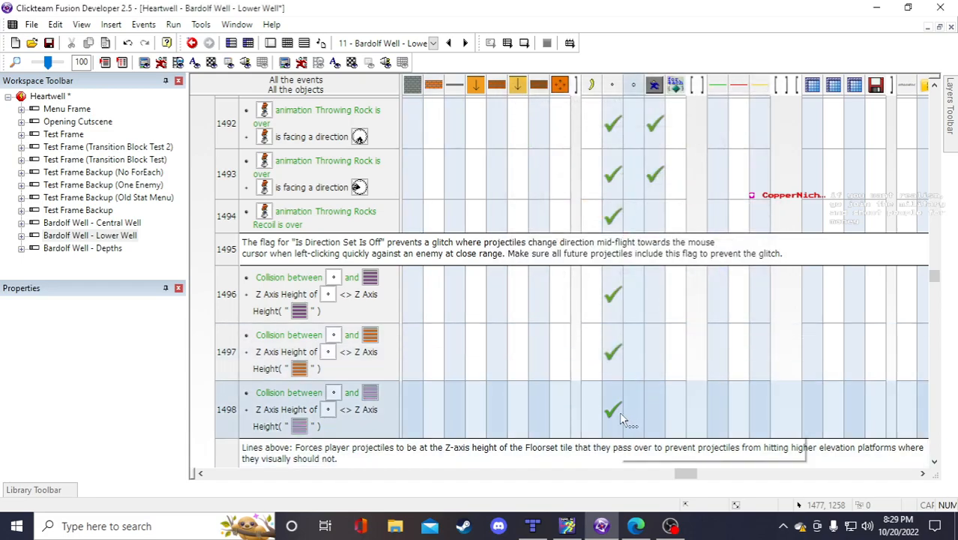
right_click(618, 413)
click(645, 390)
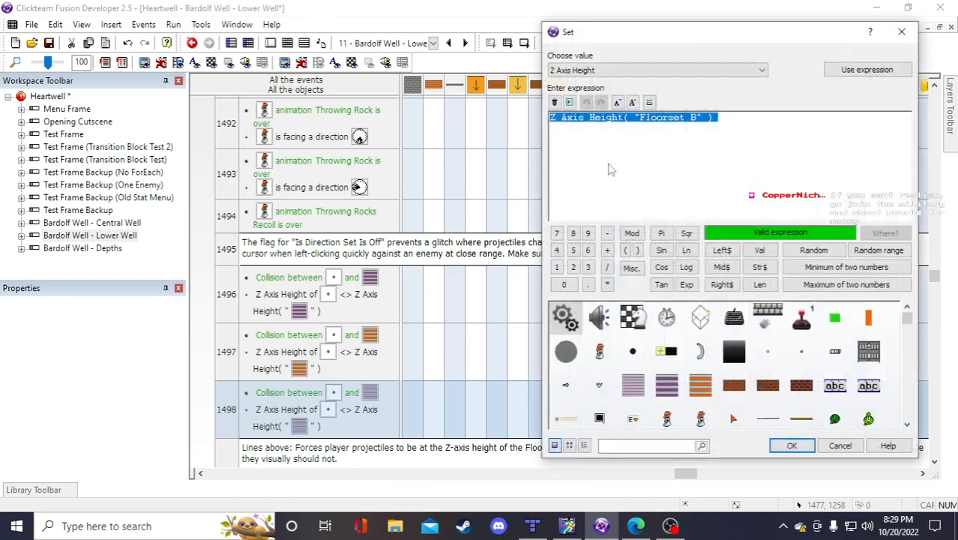
click(694, 118)
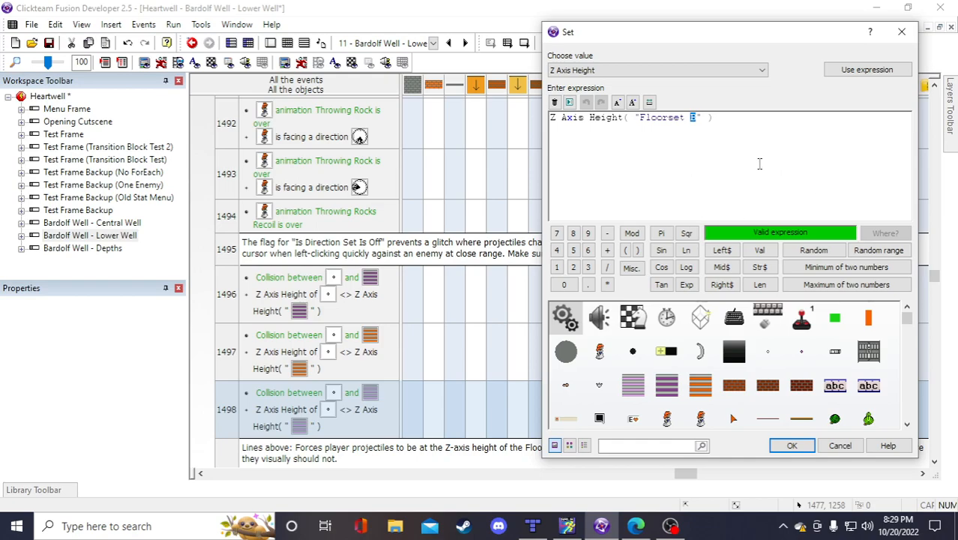
click(792, 445)
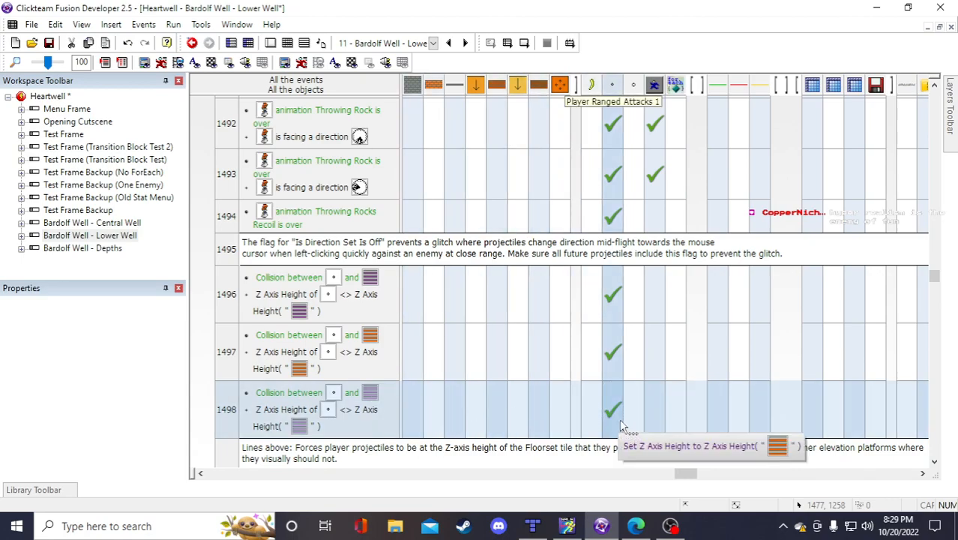
double_click(300, 426)
click(685, 344)
scroll(609, 409, down, 2)
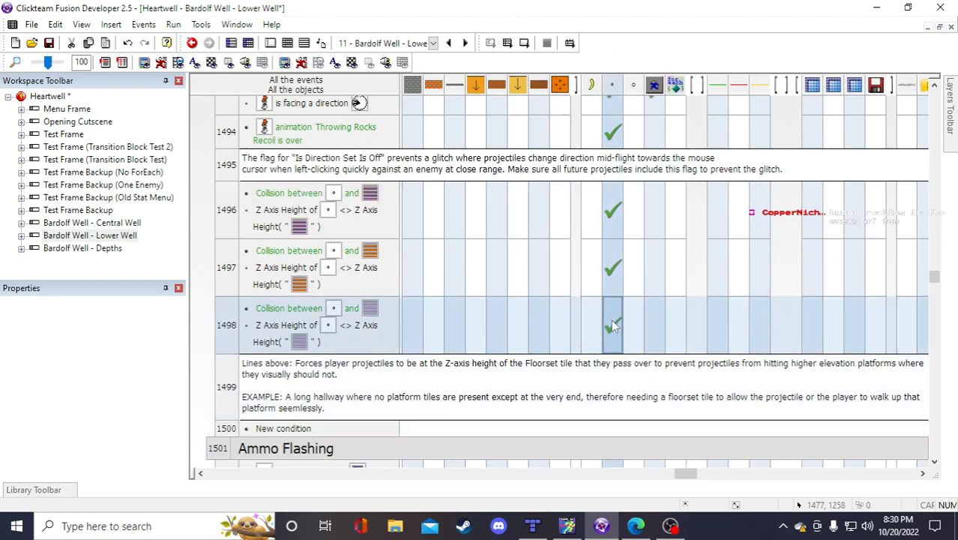
right_click(609, 329)
click(641, 294)
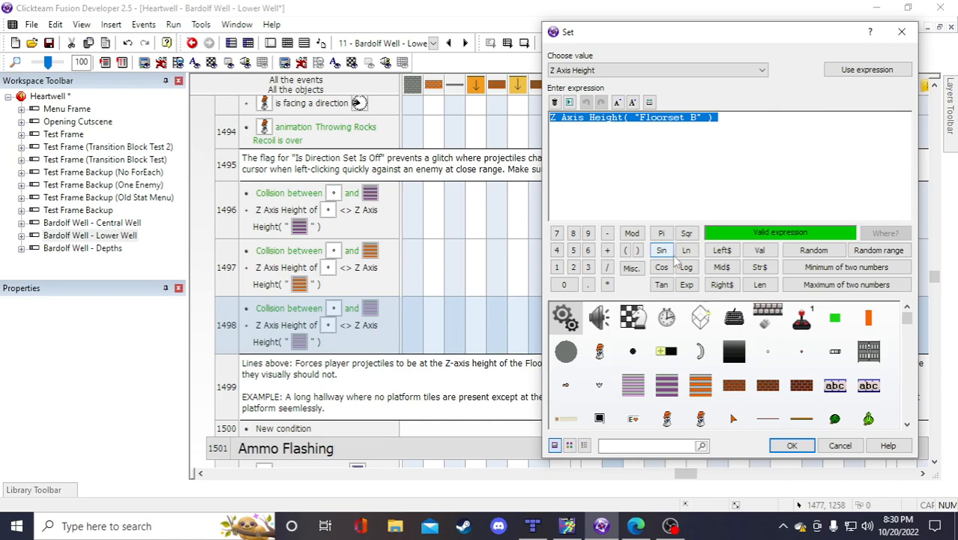
click(694, 188)
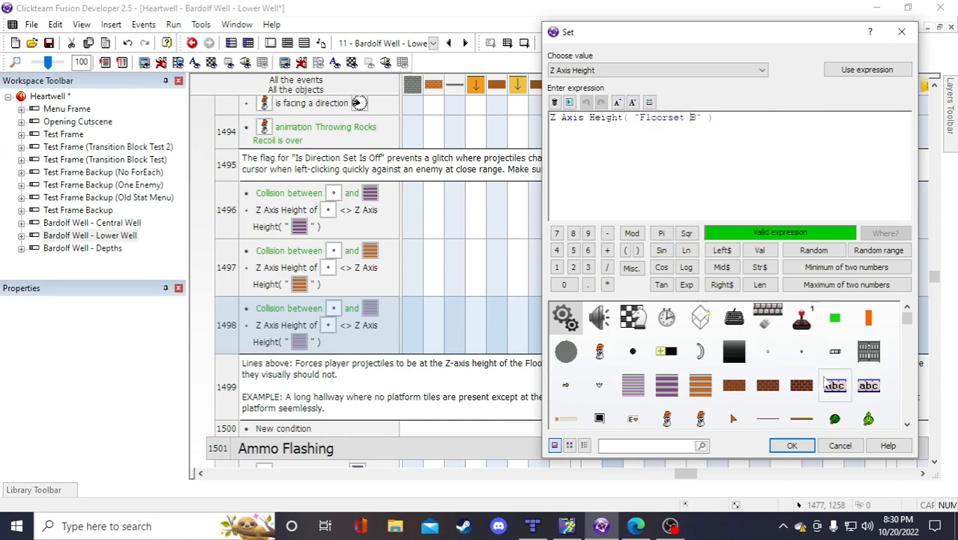
click(840, 445)
double_click(306, 349)
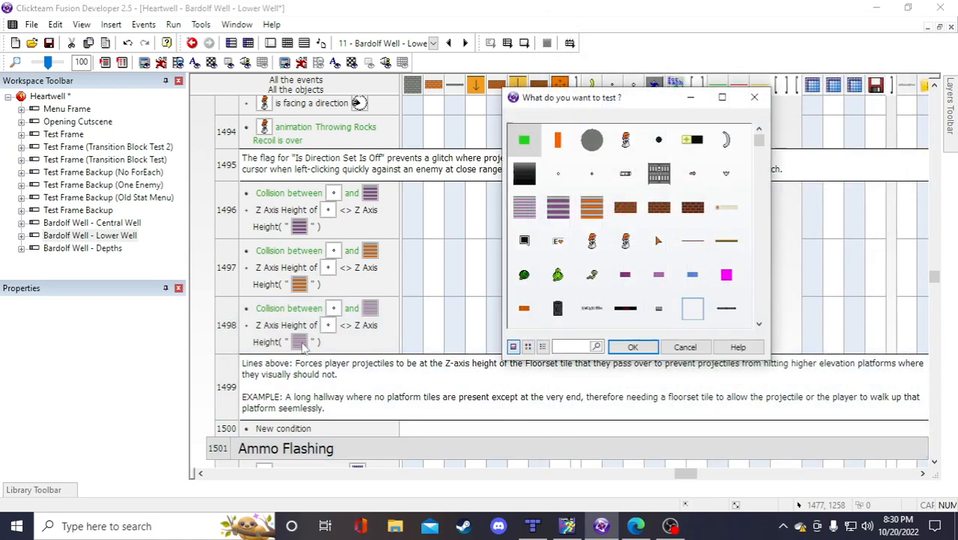
click(686, 347)
Copy the name Floorset LV3 from the Z Axis Height comparison's expression in event 1498
double_click(285, 341)
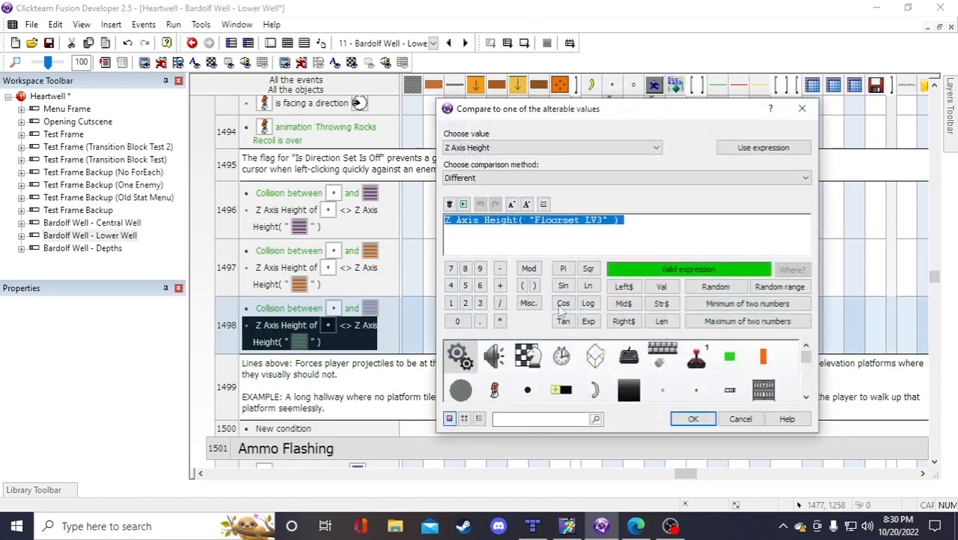
drag(603, 220, 534, 219)
key(ctrl+c)
click(740, 418)
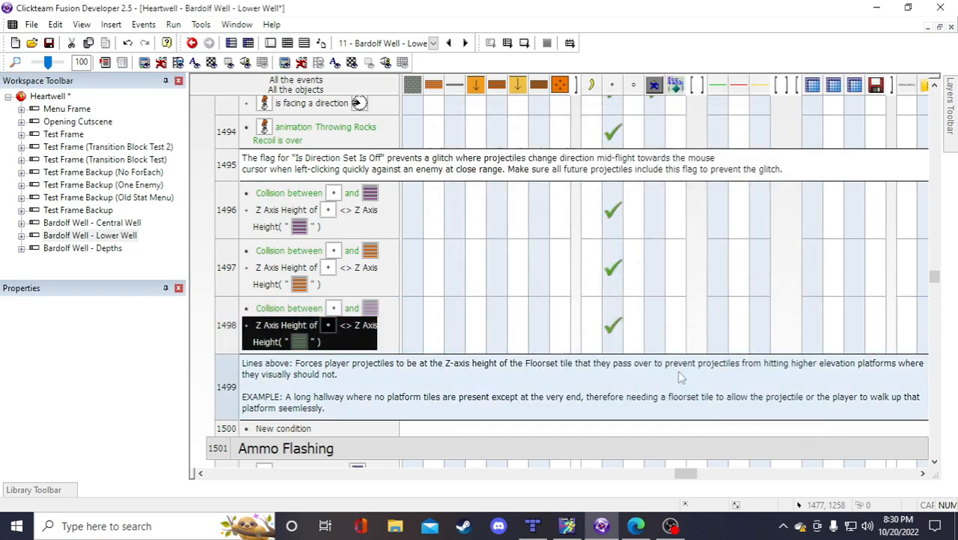
Make event 1498's action set the projectile's Z Axis Height to that of Floorset LV3, and save the project
right_click(628, 330)
click(645, 296)
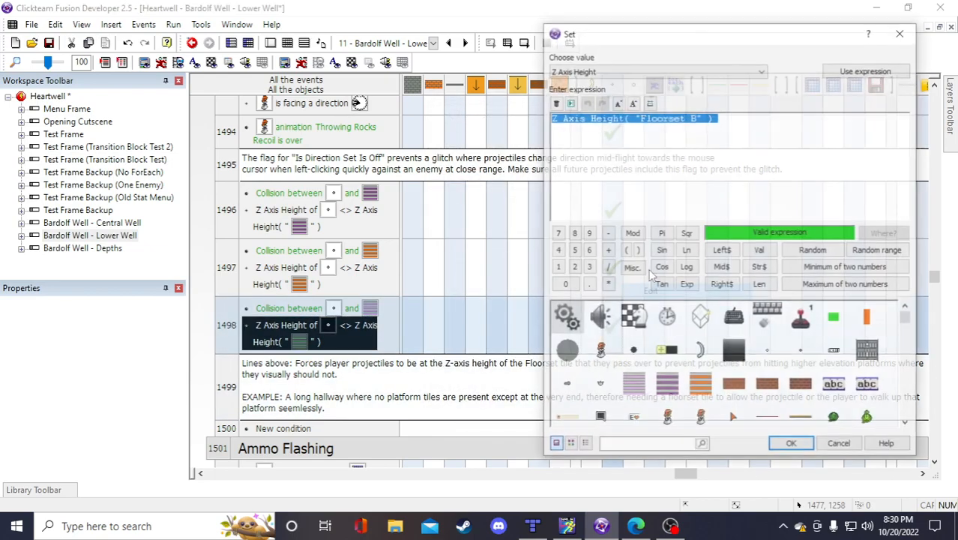
key(ctrl+v)
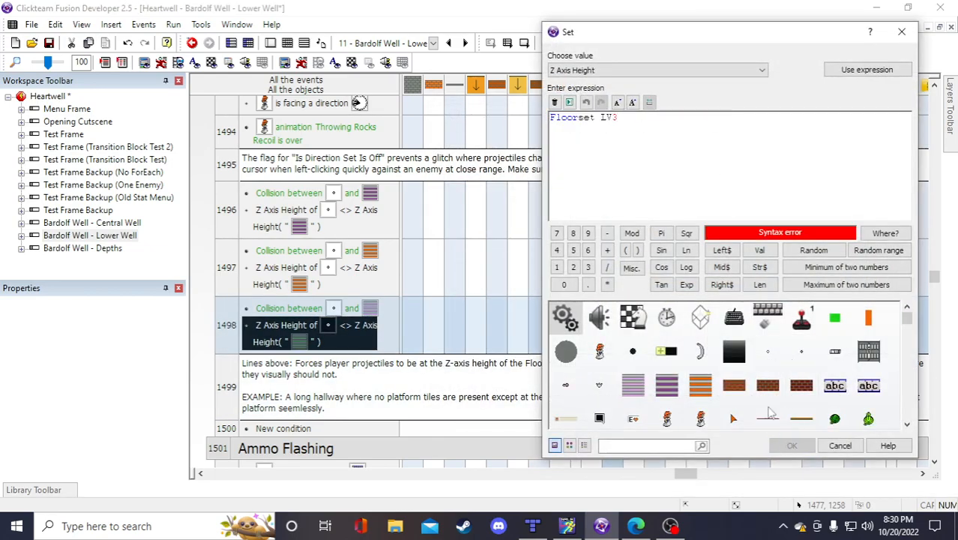
key(ctrl+z)
mouse_move(640, 118)
mouse_down()
mouse_move(709, 120)
mouse_move(640, 118)
mouse_up()
click(701, 118)
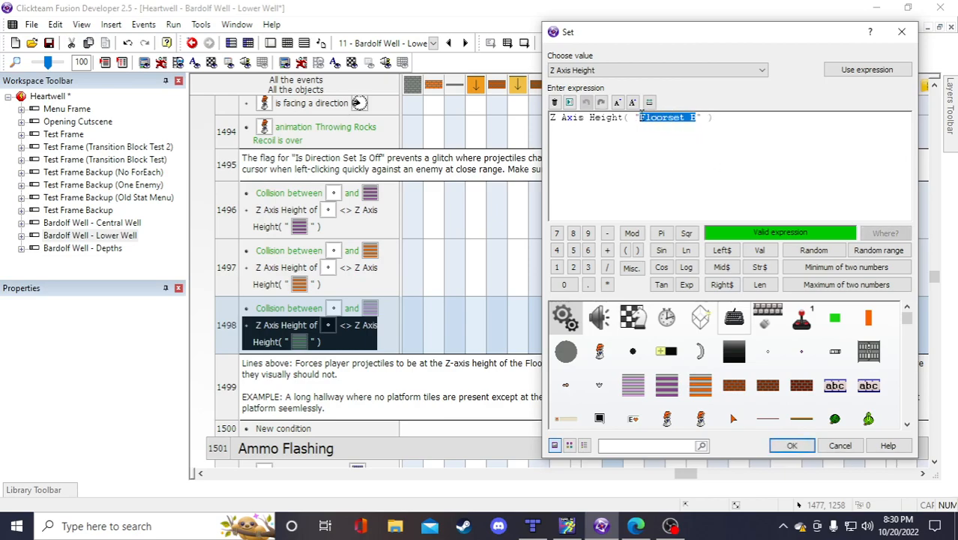
key(ctrl+v)
click(792, 445)
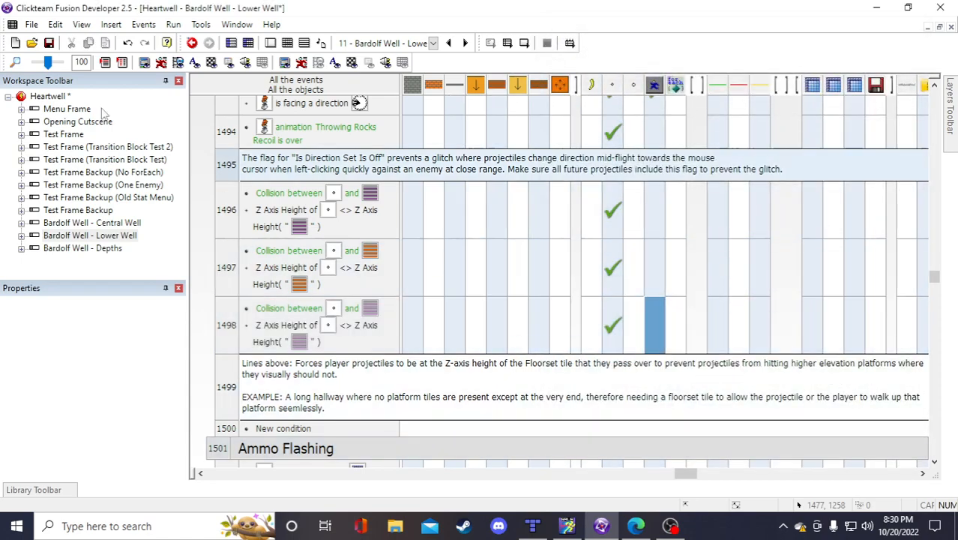
click(48, 41)
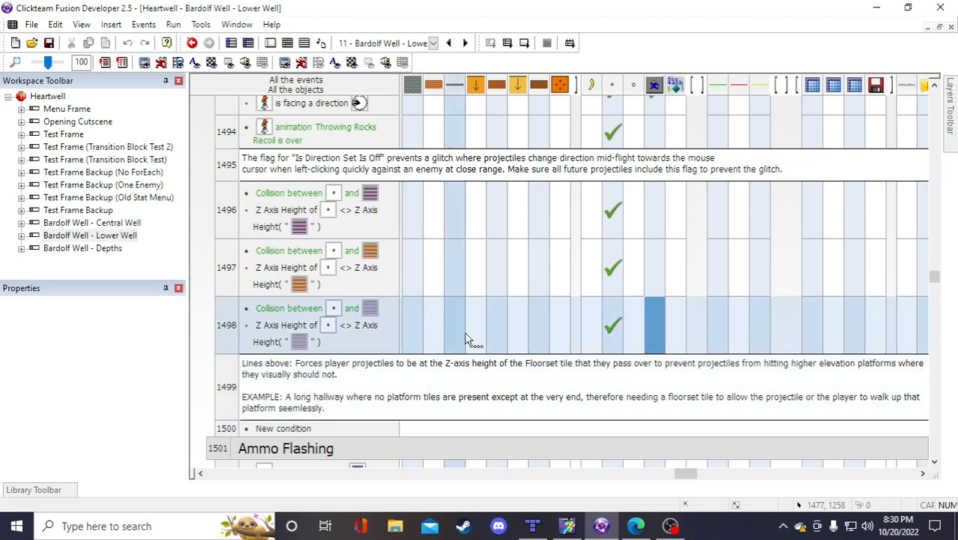
Duplicate the projectile's Floorset LV3 collision event directly below the original
click(498, 331)
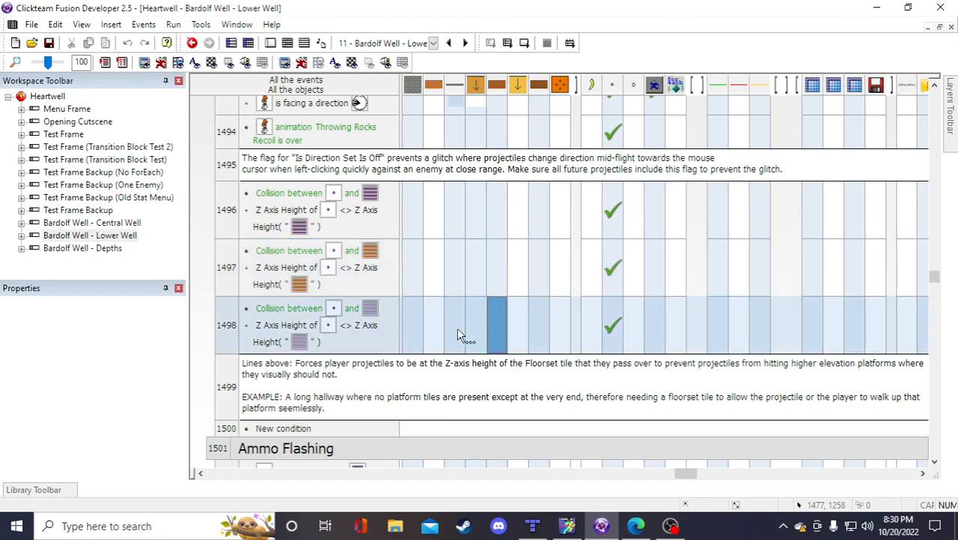
mouse_move(620, 335)
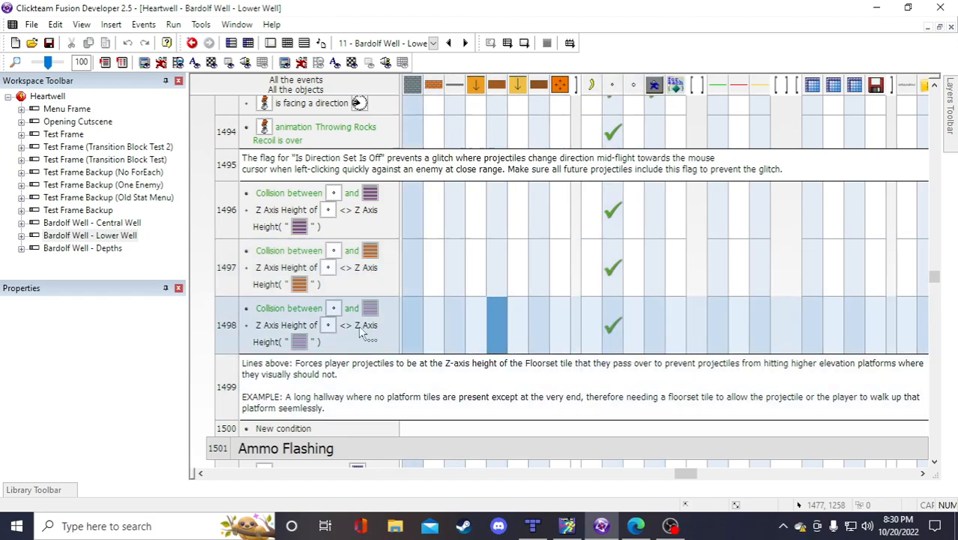
click(225, 327)
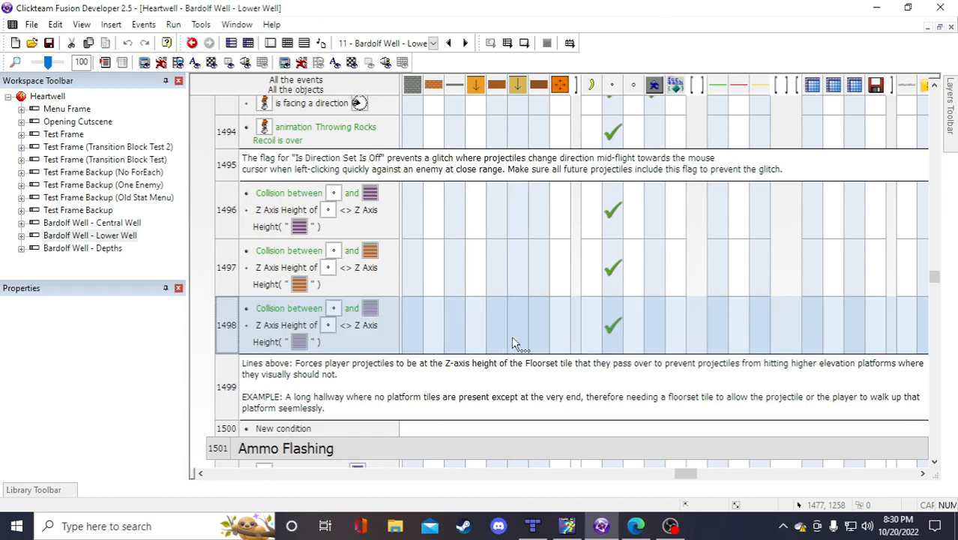
click(237, 327)
key(ctrl+c)
key(ctrl+v)
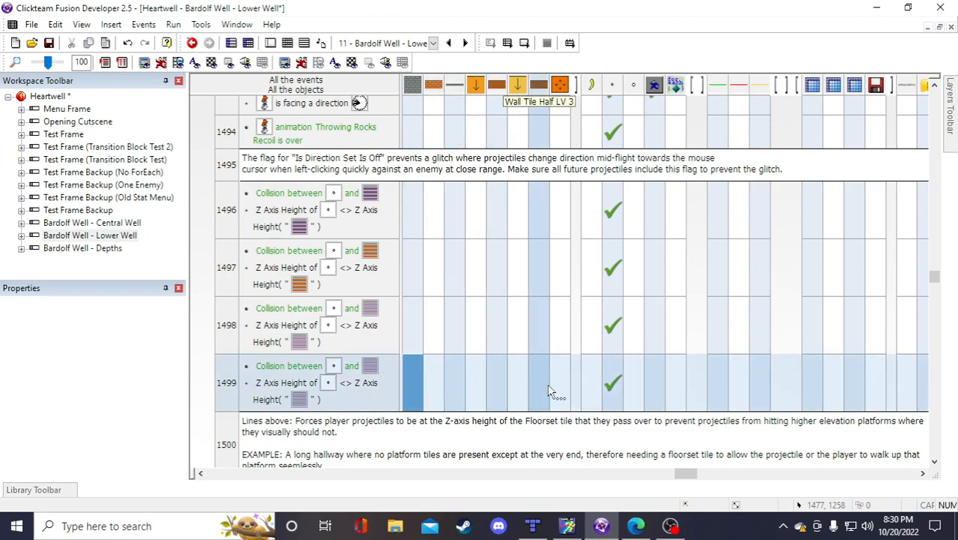
Change the collision condition in the duplicated event 1499 to test the projectile against Floorset LV 4
double_click(373, 366)
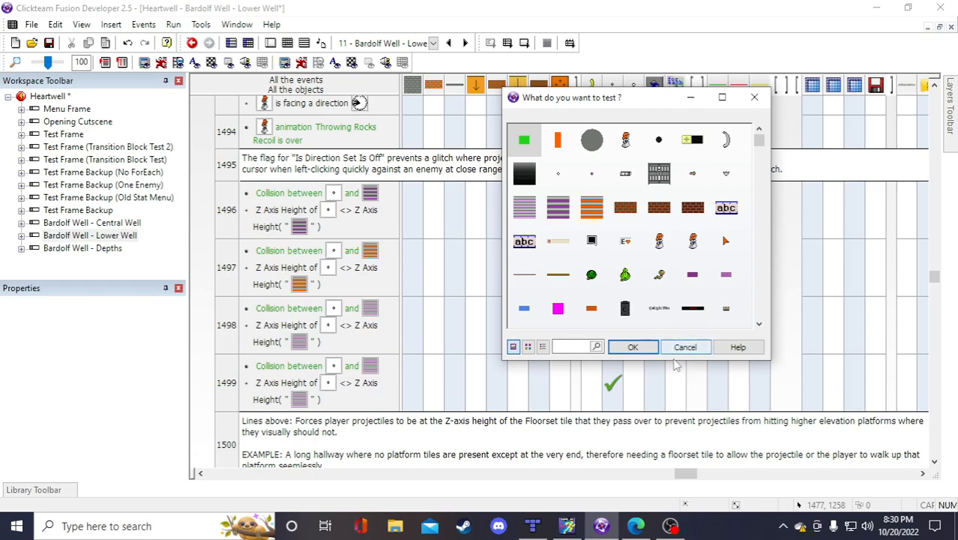
scroll(700, 296, down, 3)
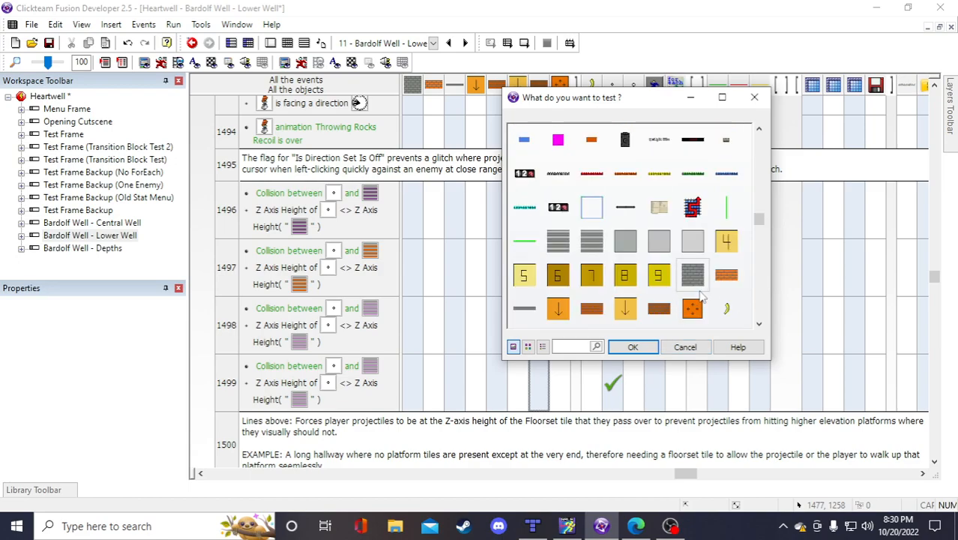
scroll(699, 296, down, 5)
scroll(693, 301, up, 6)
scroll(694, 313, down, 4)
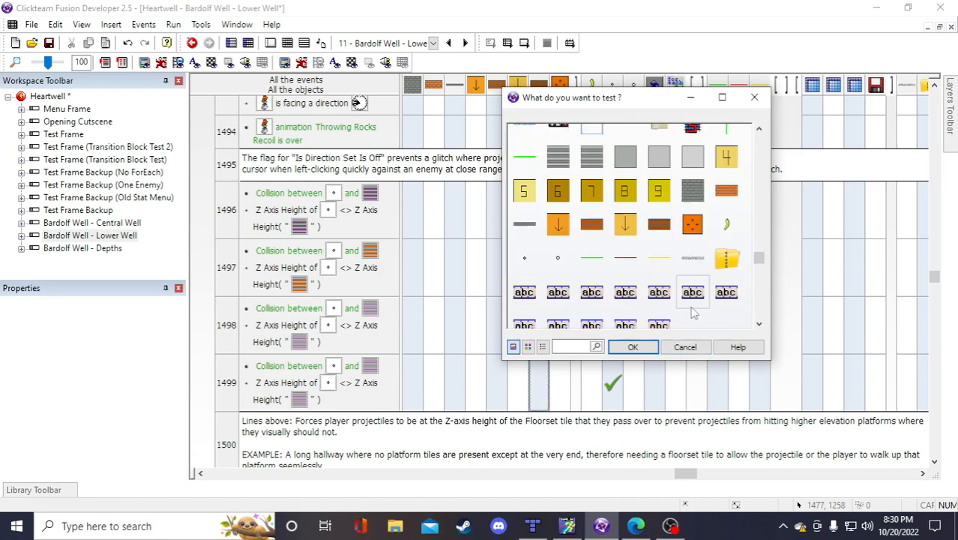
scroll(694, 313, up, 6)
scroll(693, 315, down, 3)
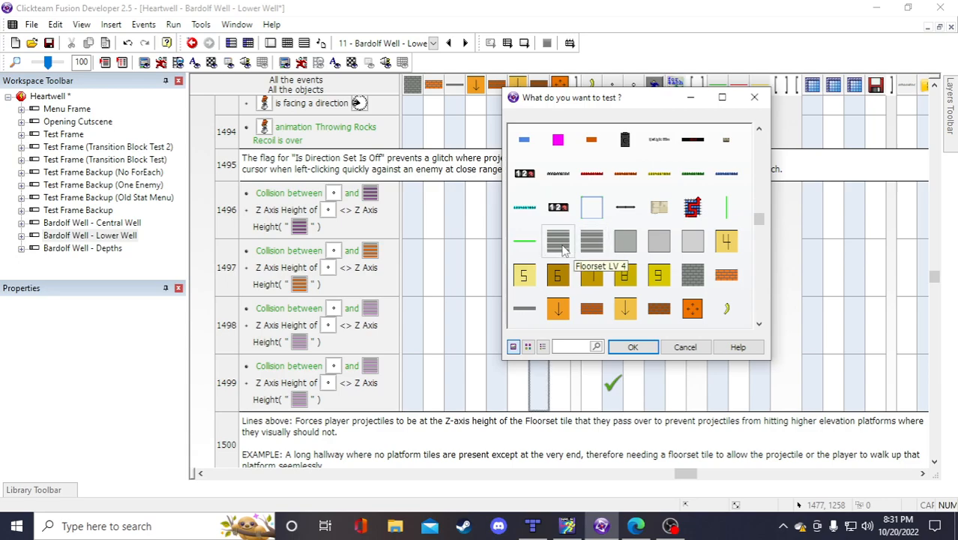
click(562, 250)
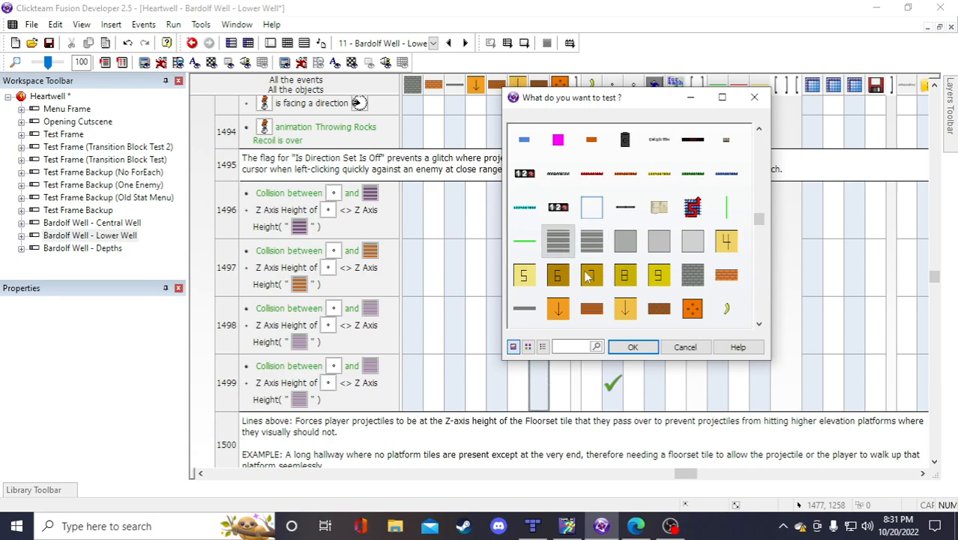
click(629, 347)
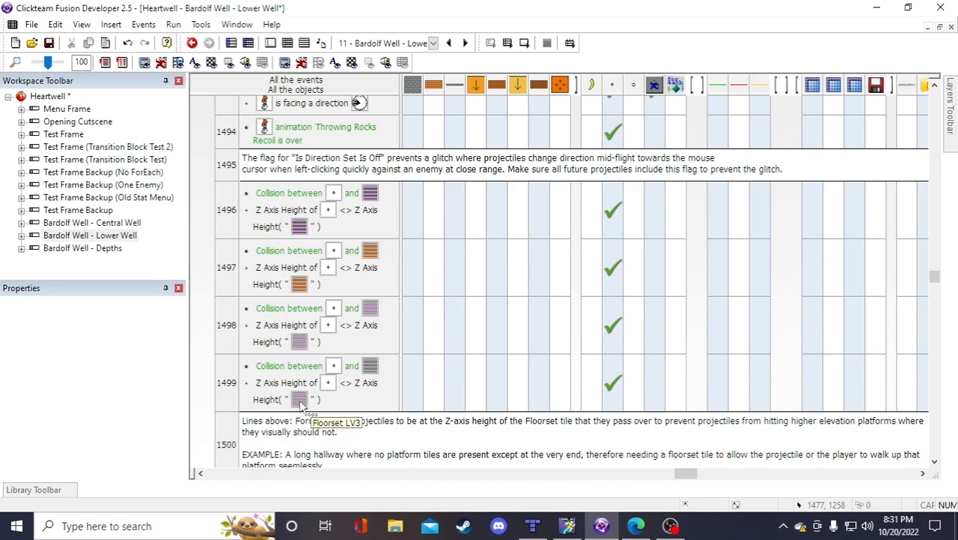
Change the floorset in event 1499's Z Axis Height comparison to Floorset LV 4
click(529, 408)
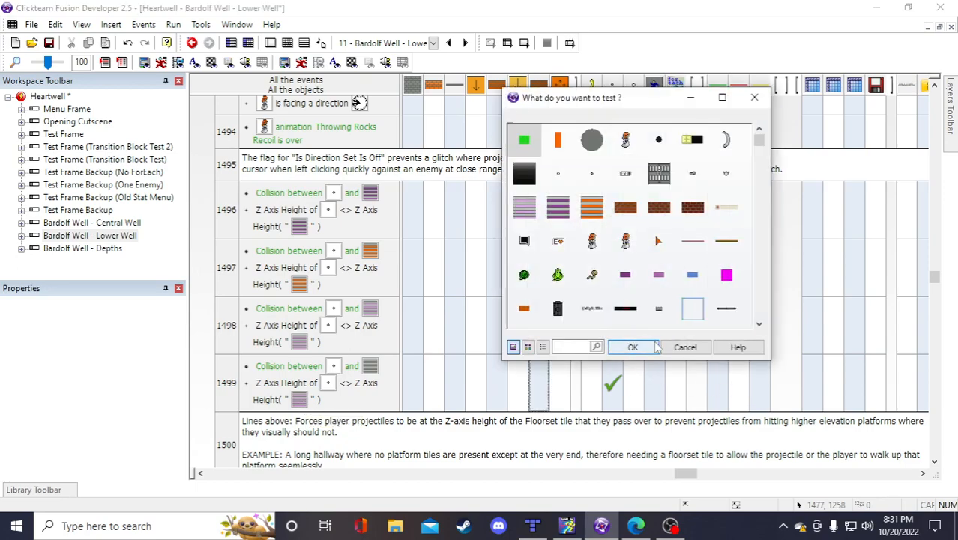
scroll(658, 232, down, 4)
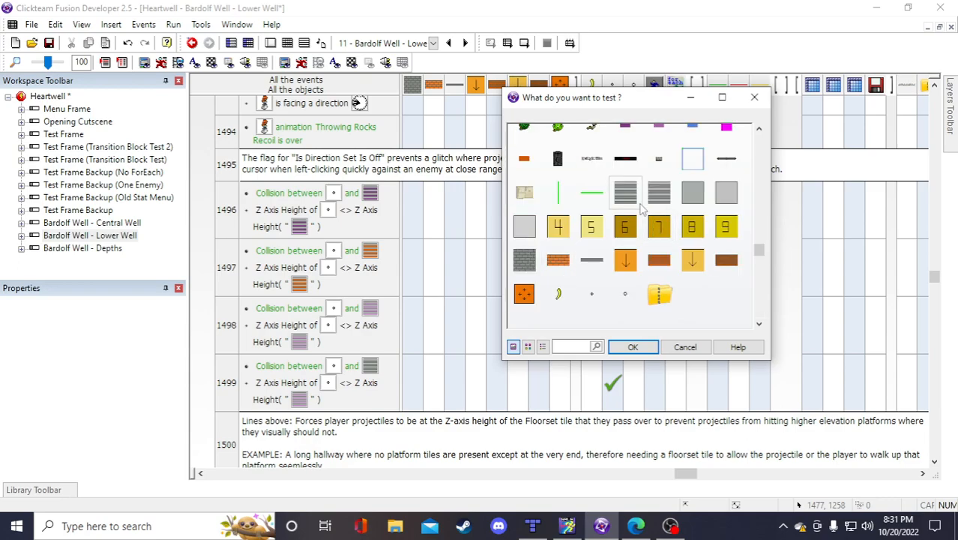
click(632, 201)
click(633, 346)
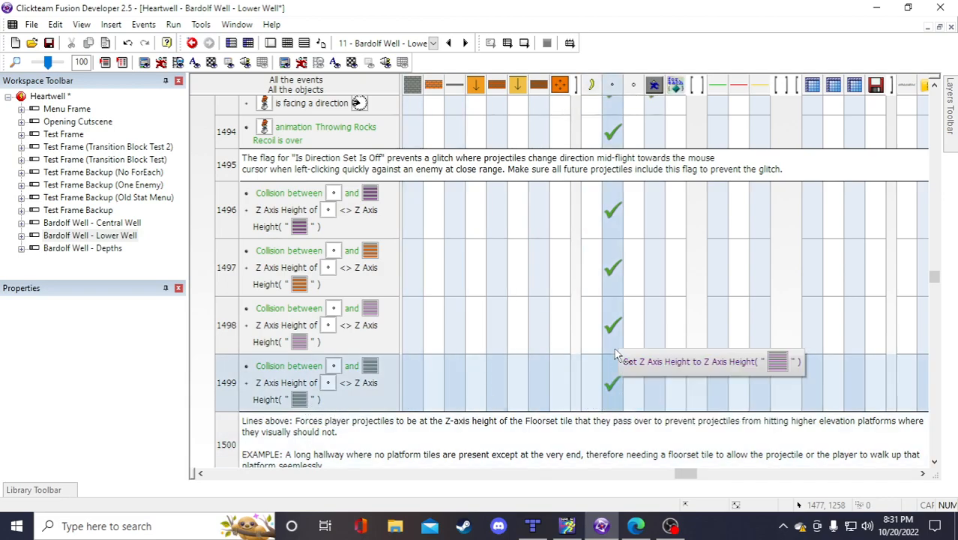
right_click(614, 385)
click(639, 351)
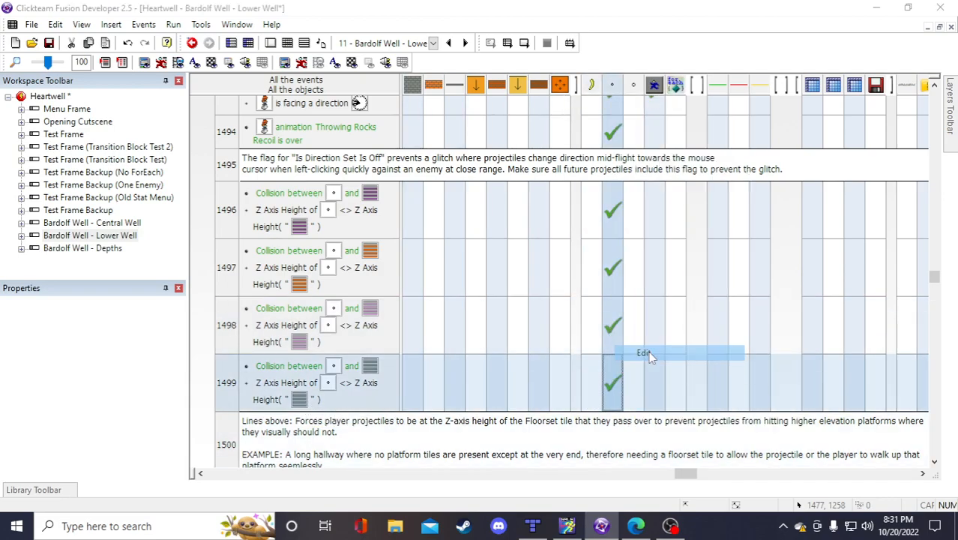
click(714, 118)
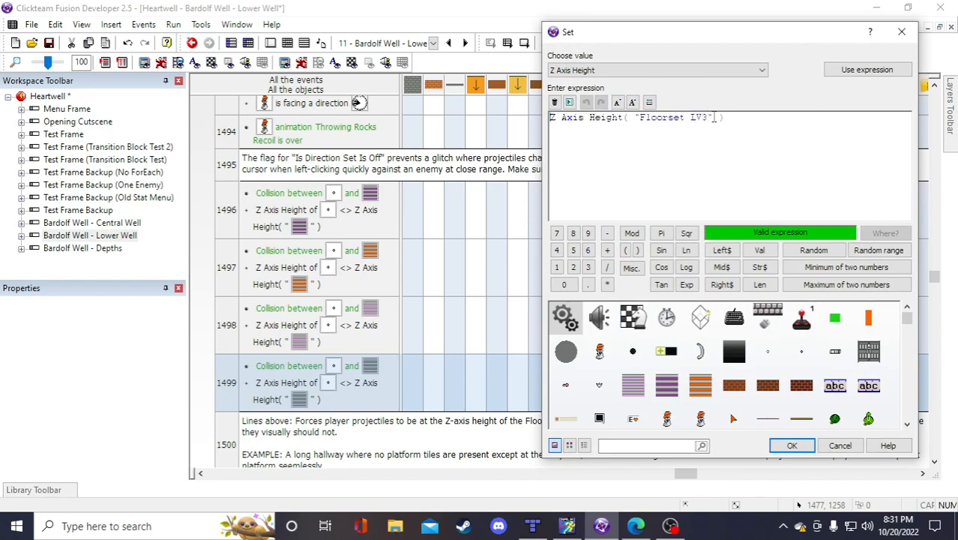
click(838, 447)
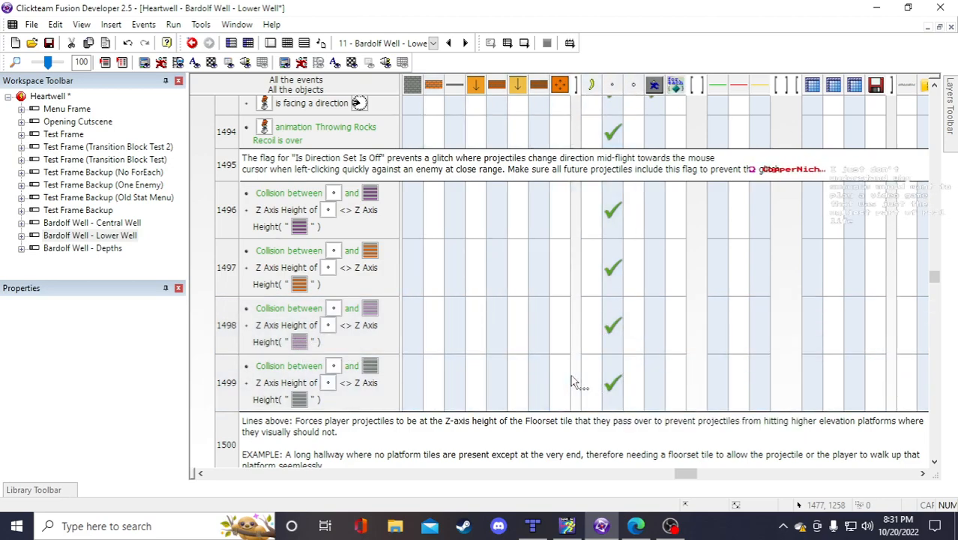
right_click(612, 383)
click(497, 356)
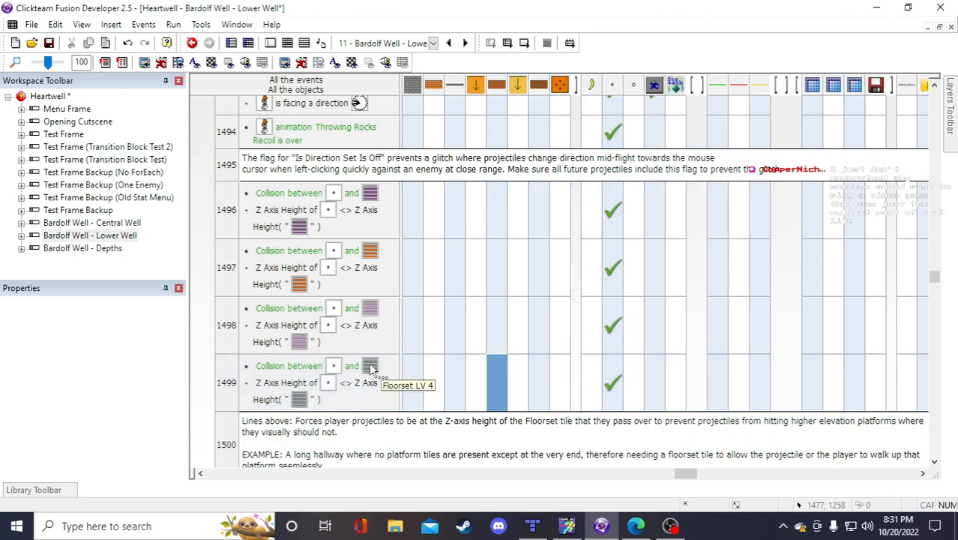
right_click(612, 383)
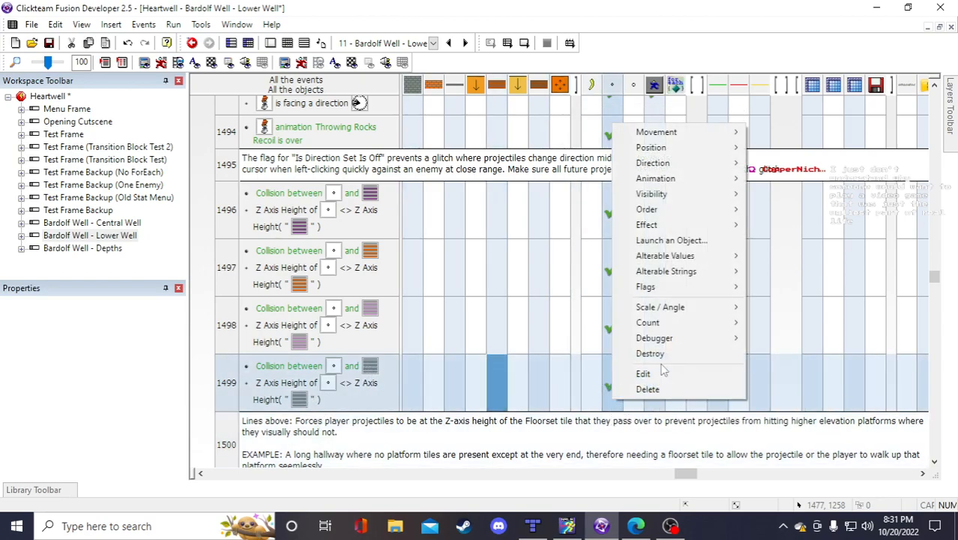
click(663, 372)
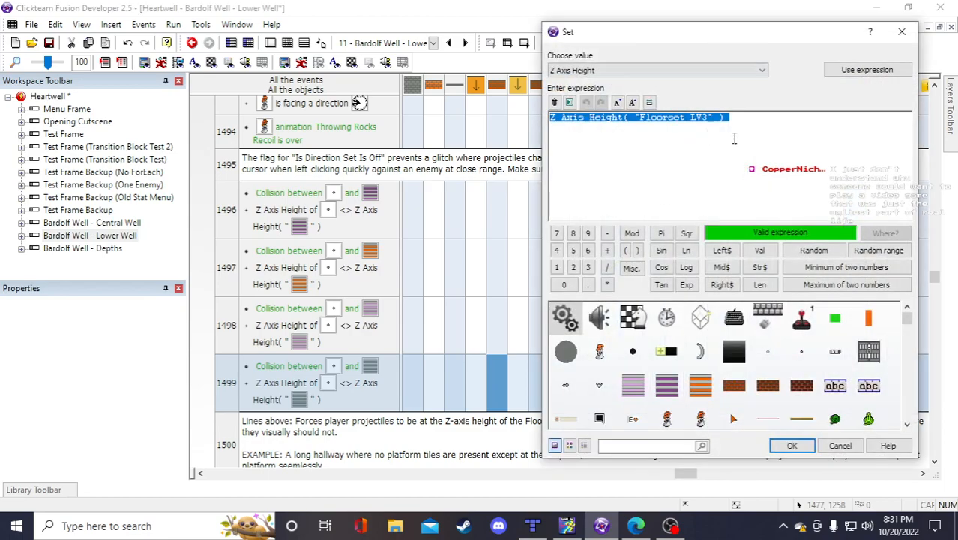
click(840, 446)
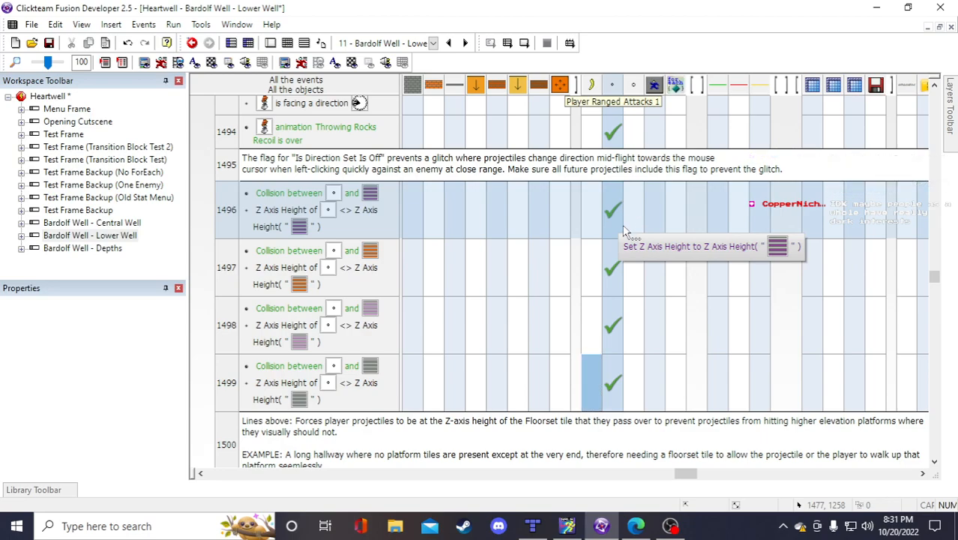
Check which floorset event 1496's action uses in its Z Axis Height expression
right_click(615, 217)
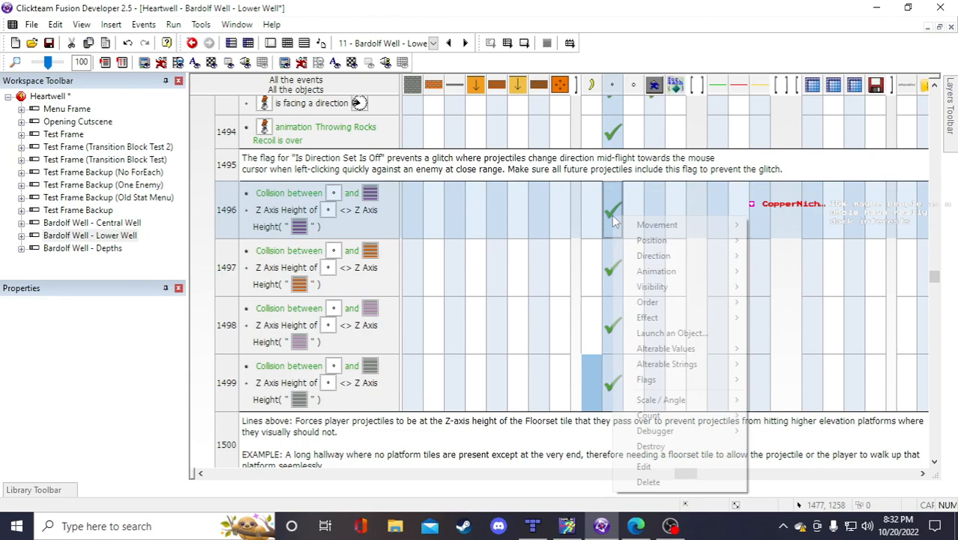
click(645, 467)
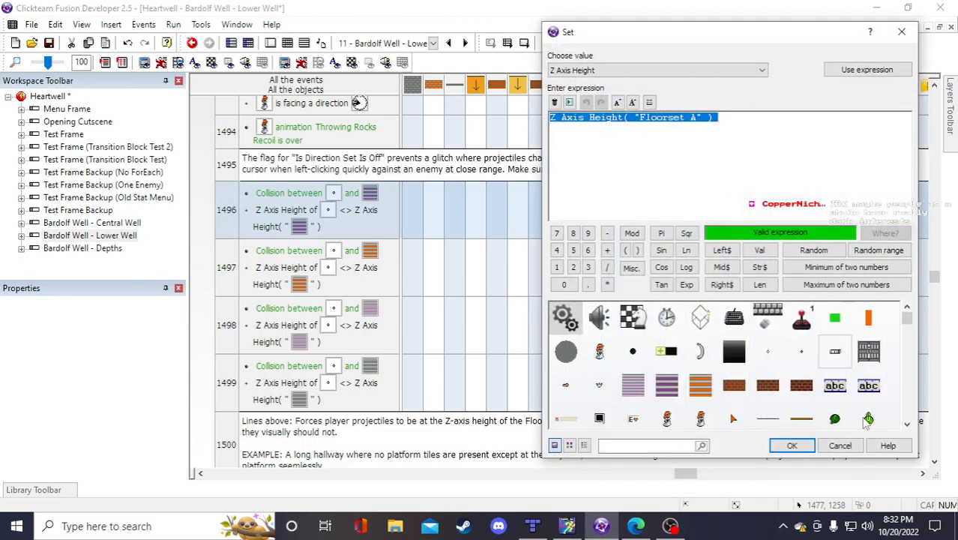
click(845, 449)
double_click(372, 370)
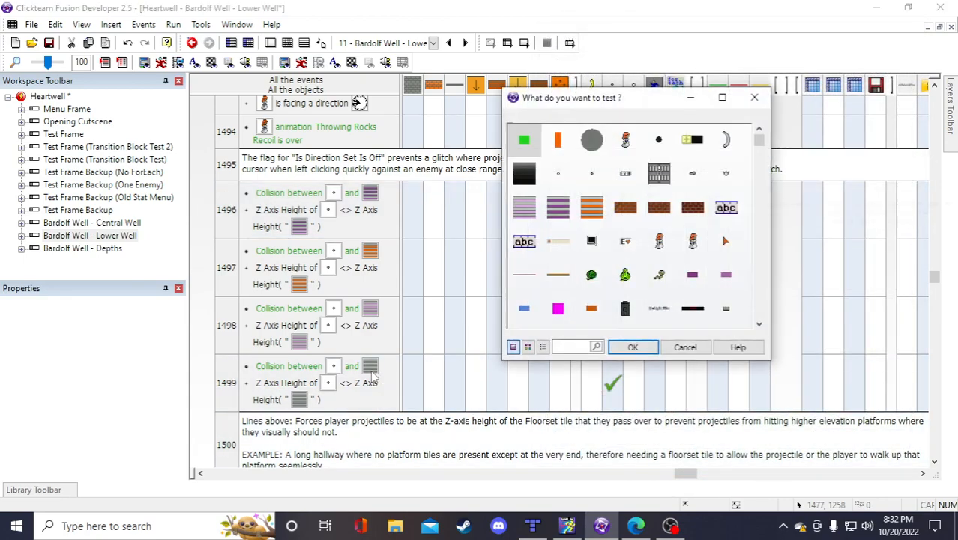
click(701, 347)
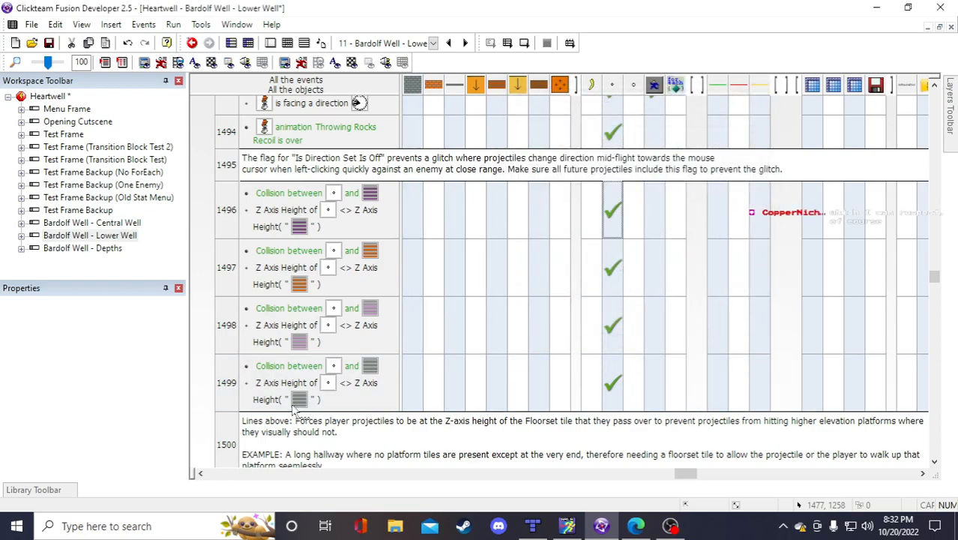
double_click(327, 403)
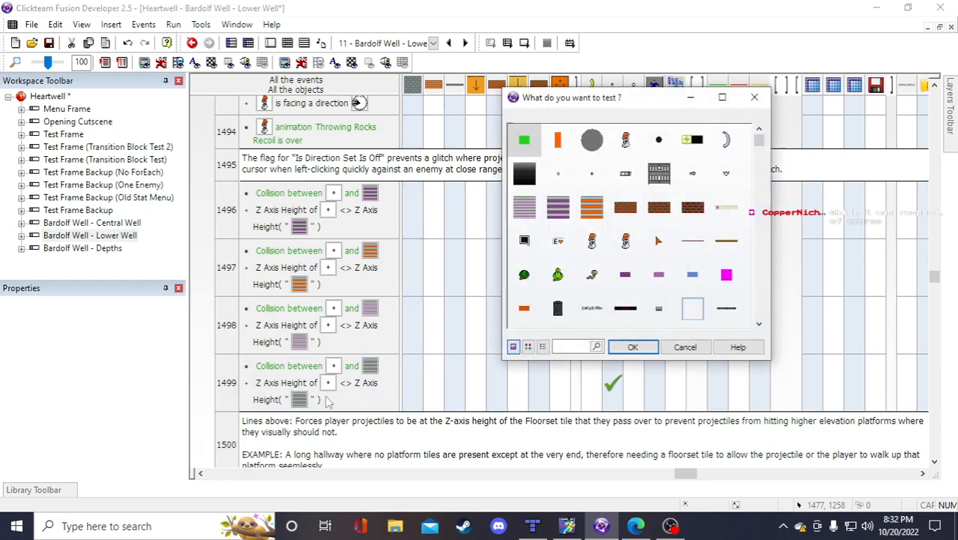
click(684, 347)
Copy the object name Floorset LV 4 from event 1499's Z Axis Height comparison
double_click(293, 391)
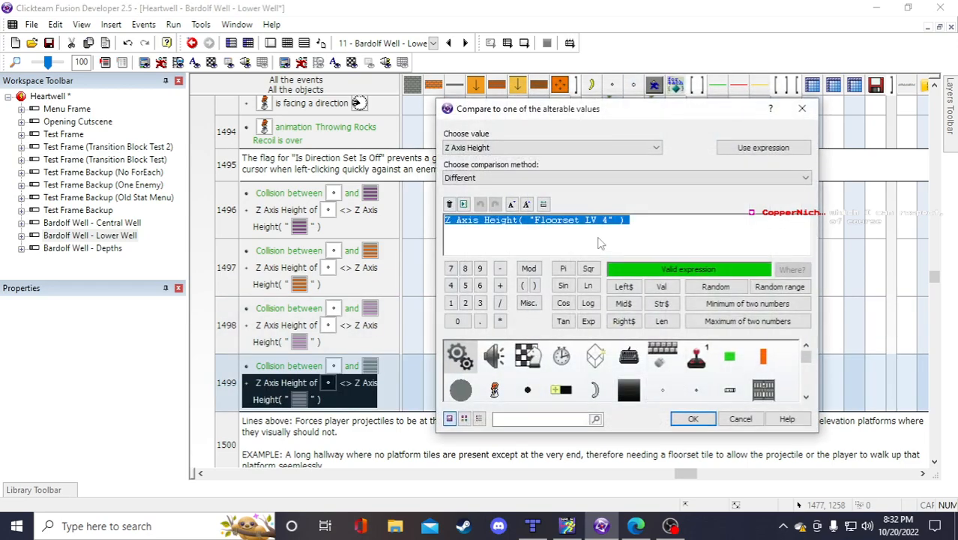
click(609, 230)
drag(609, 219, 534, 219)
key(ctrl+c)
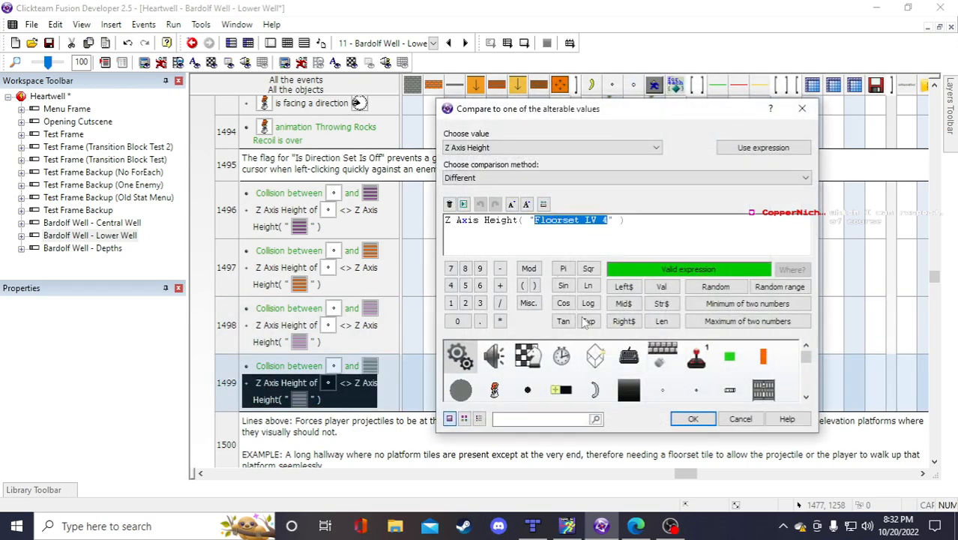
click(694, 418)
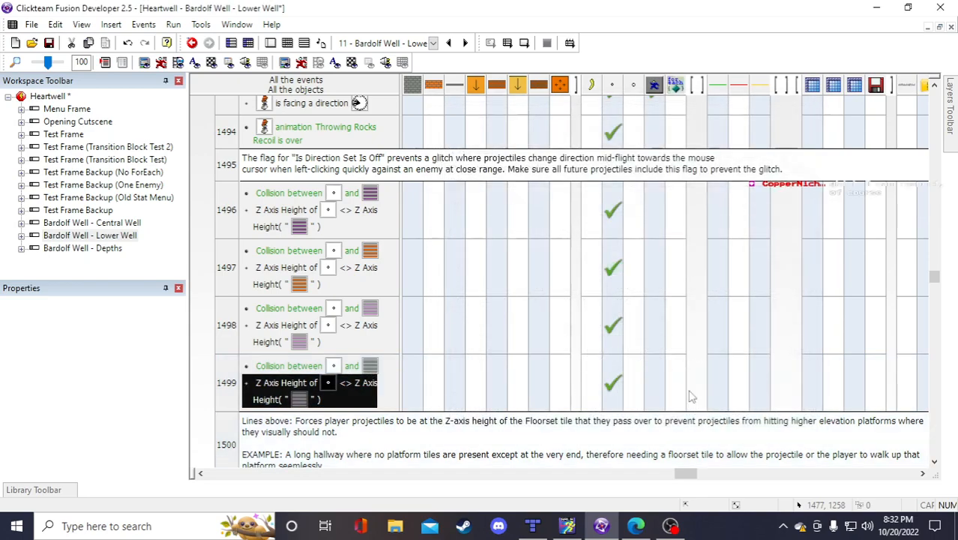
Make event 1499's action set the projectile's Z Axis Height to that of Floorset LV 4
right_click(629, 381)
click(653, 349)
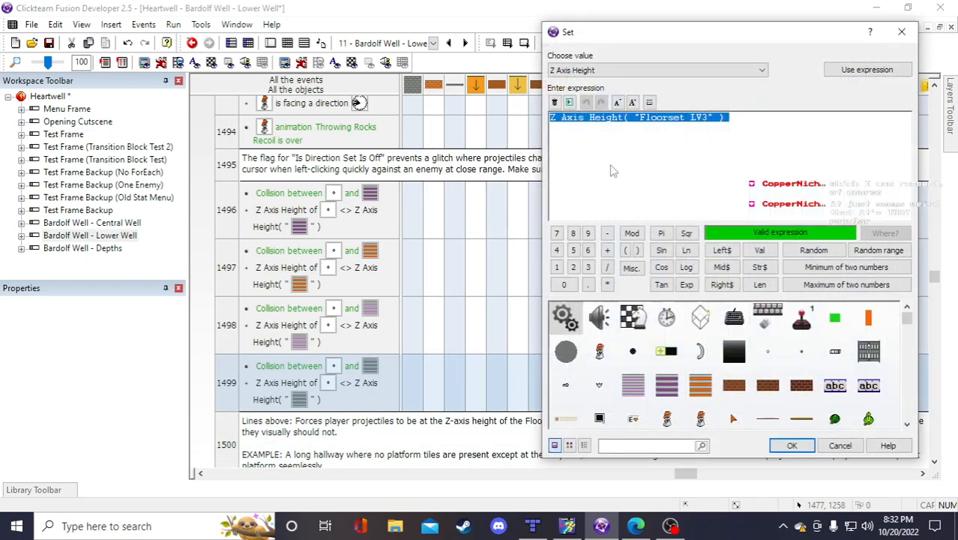
click(689, 119)
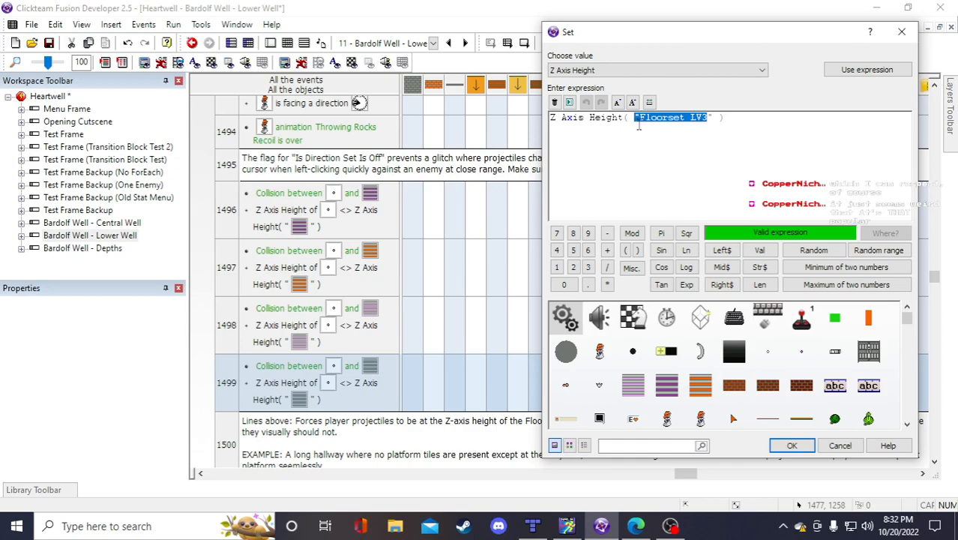
drag(639, 126, 641, 126)
key(ctrl+v)
click(805, 448)
click(496, 382)
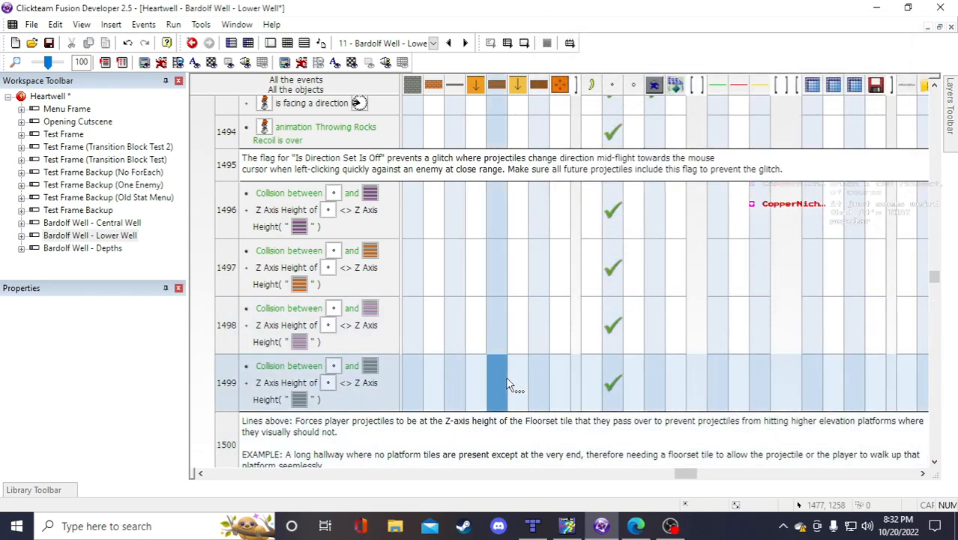
Run the Lower Well frame and walk the player from the crop fields to the raised platforms in the room south of them
click(529, 44)
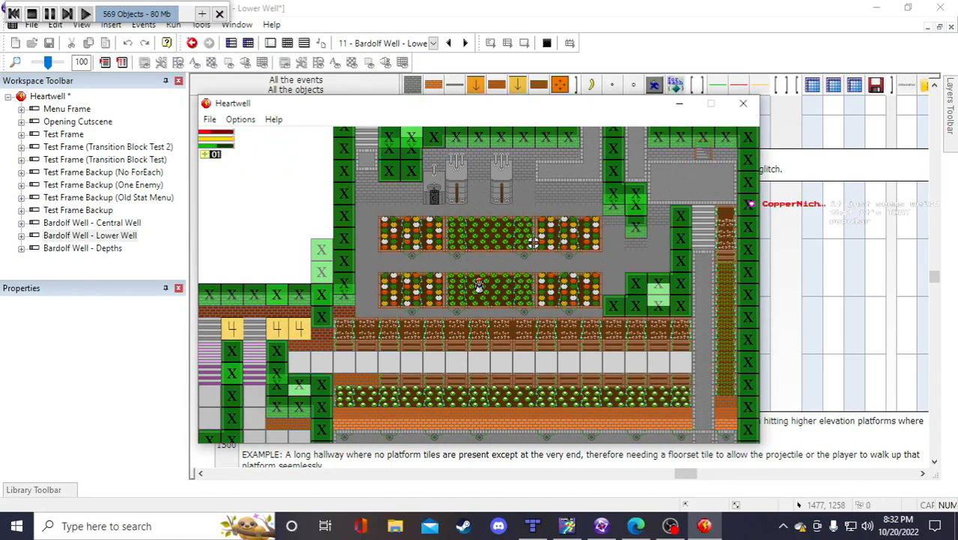
key(d)
key(w)
key(e)
key(e)
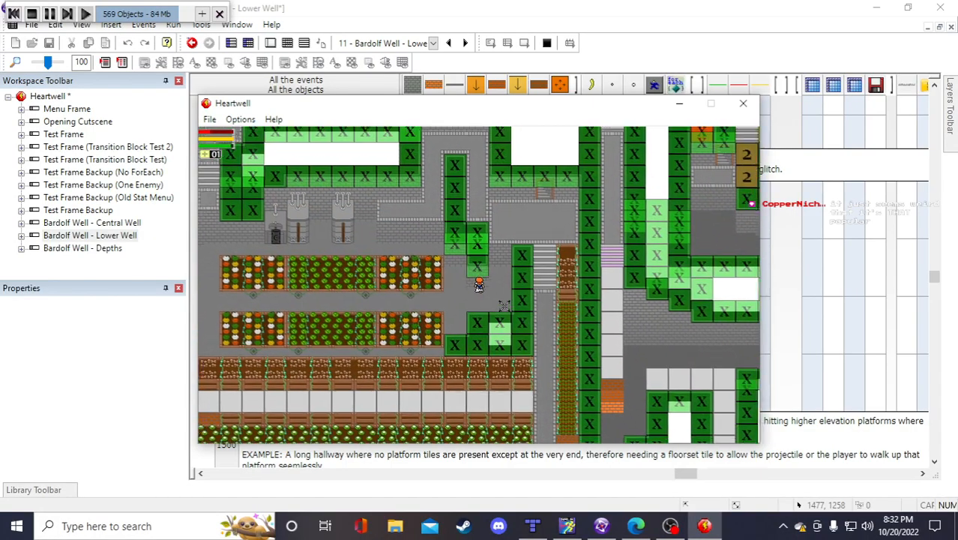
key(d)
key(w)
key(s)
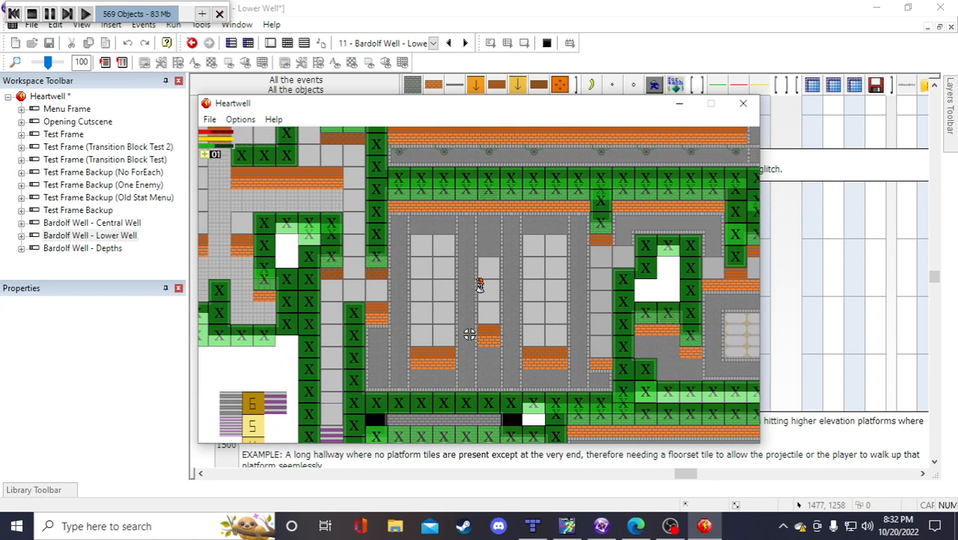
Jump across the raised platforms in the running game, heading west and north to the striped floorset stairs by the 4 blocks
key(space)
key(a)
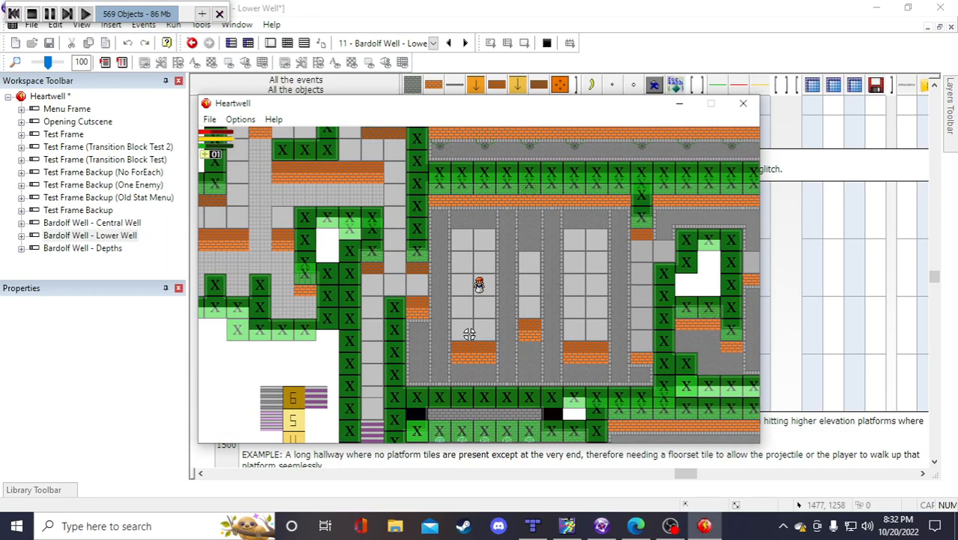
key(w)
key(s)
key(a)
key(space)
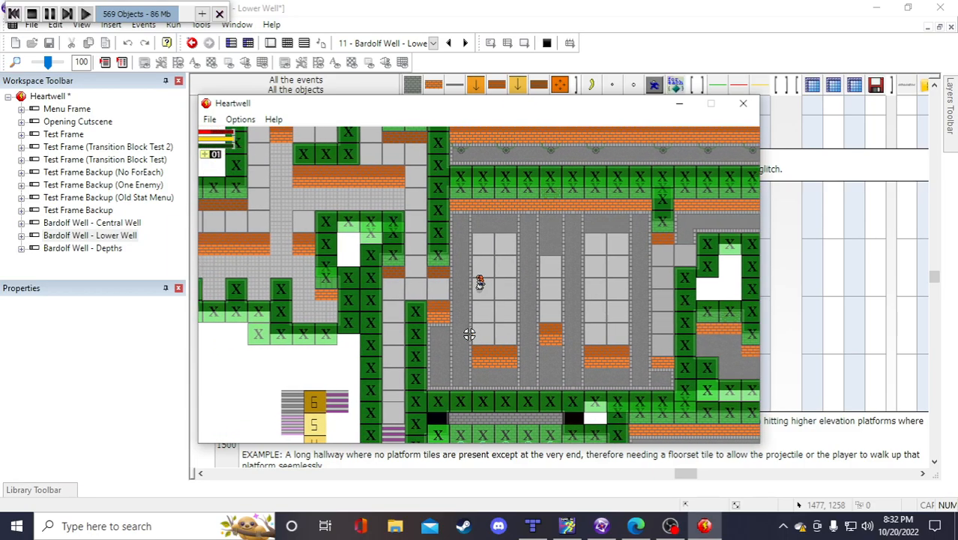
key(w)
key(a)
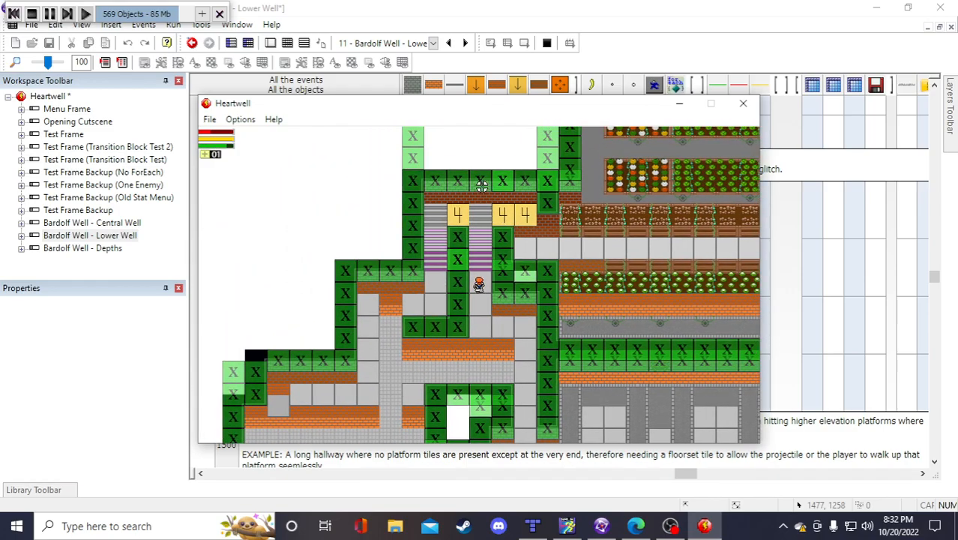
Test the new height events by moving up and down the eastern floorset staircase between the 4 blocks
key(w)
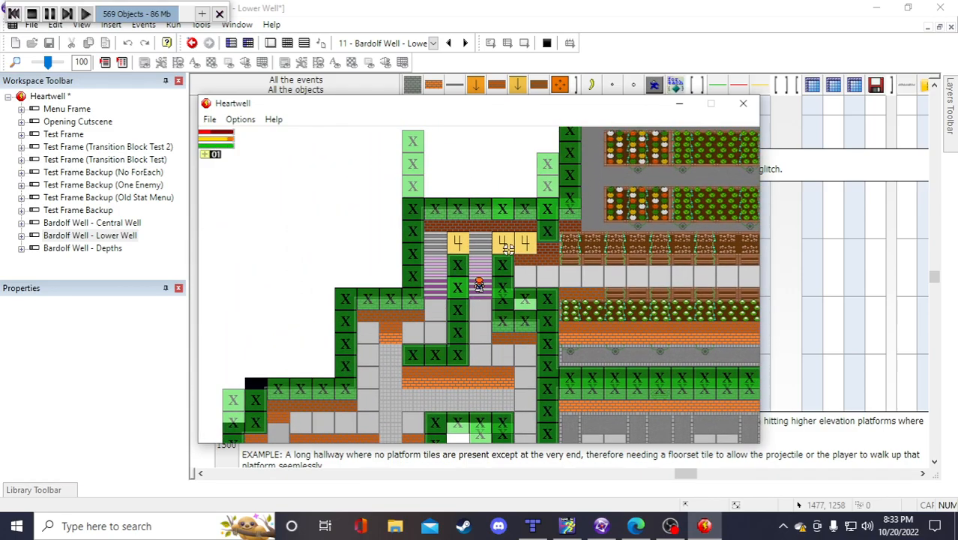
key(s)
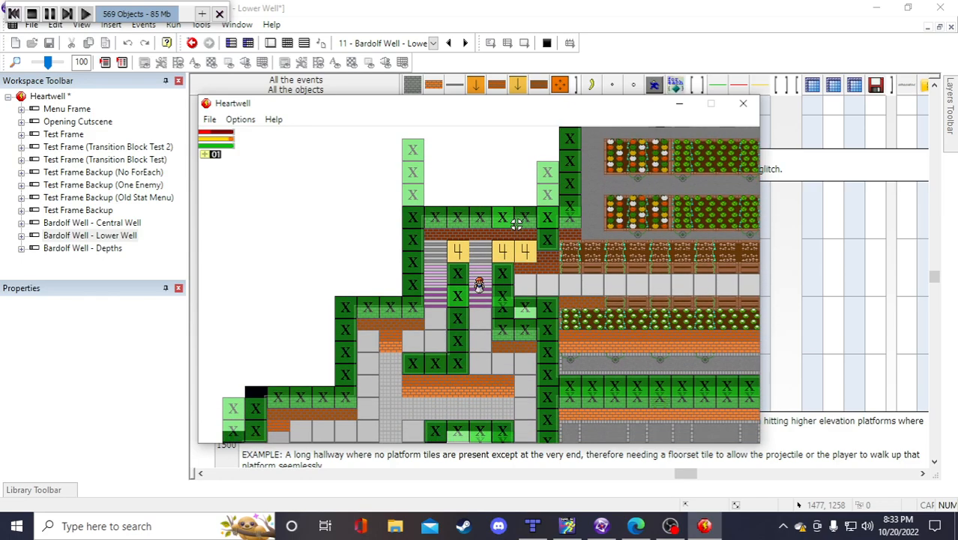
key(space)
key(w)
key(a)
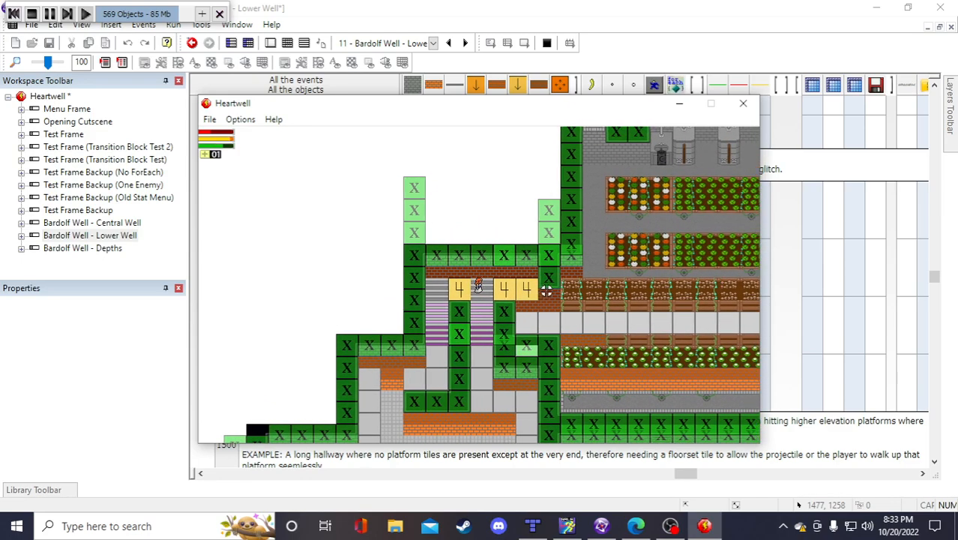
key(s)
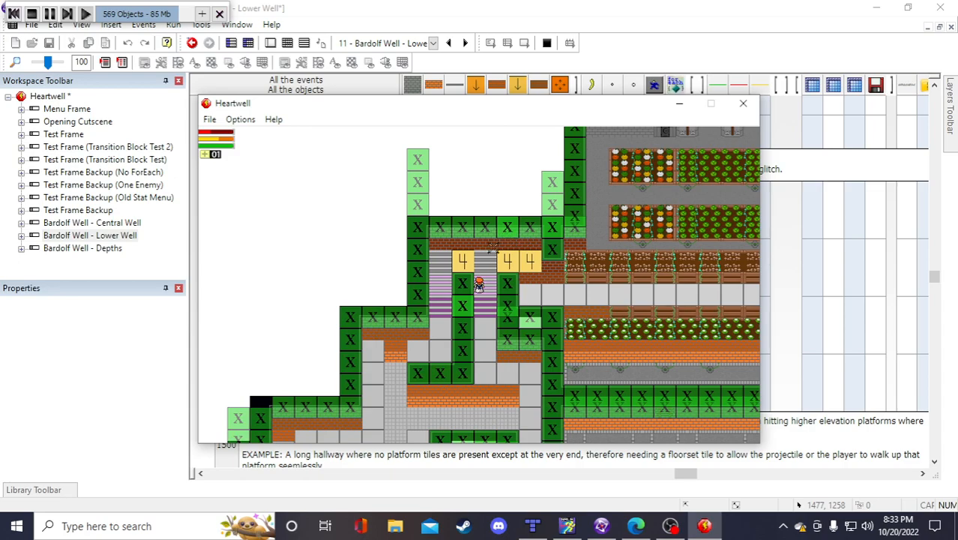
key(w)
key(s)
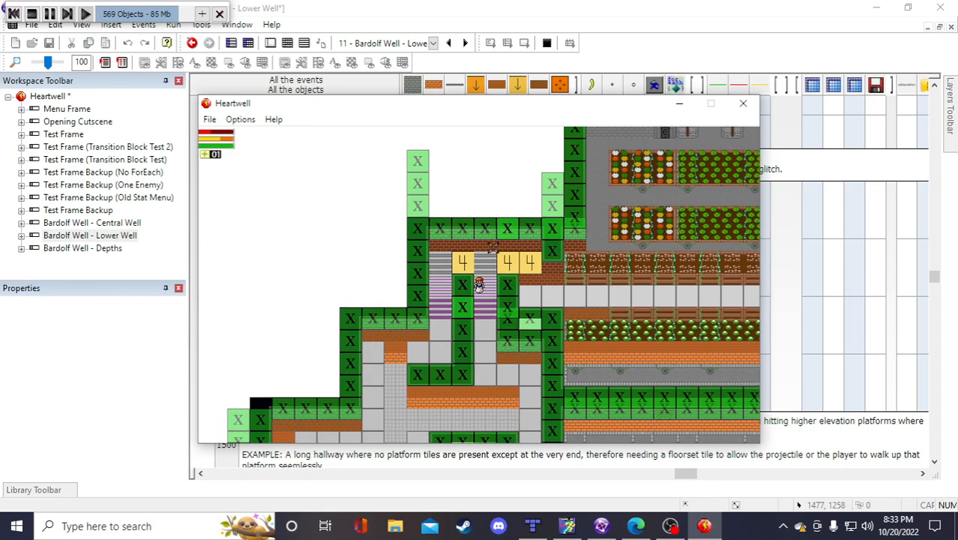
key(s)
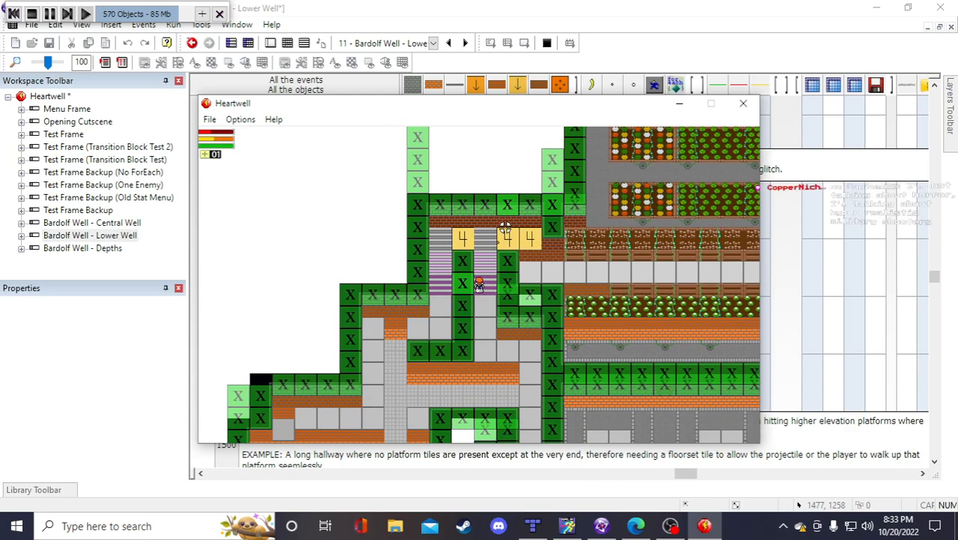
Cross the 4 block to the western floorset staircase, return to the eastern 4 blocks, and close the test run
key(w)
key(a)
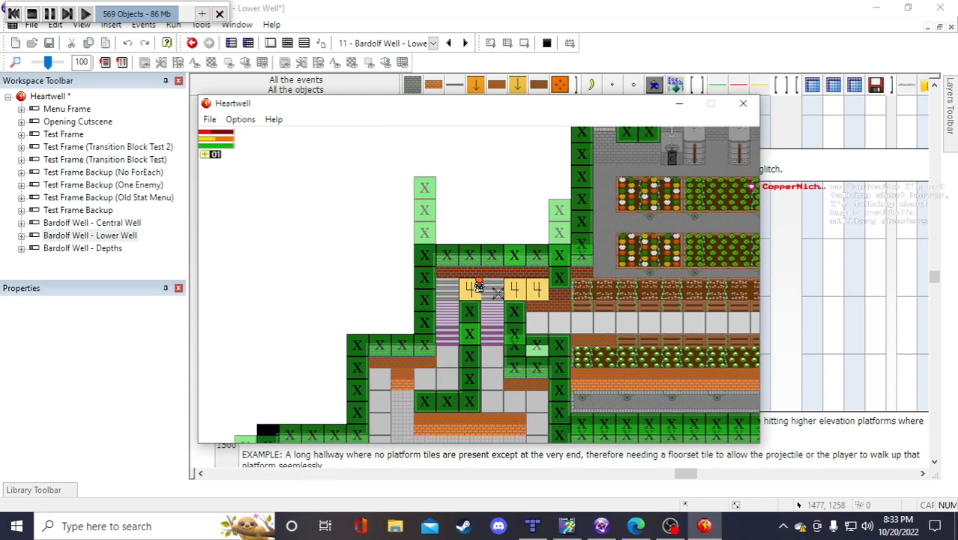
key(s)
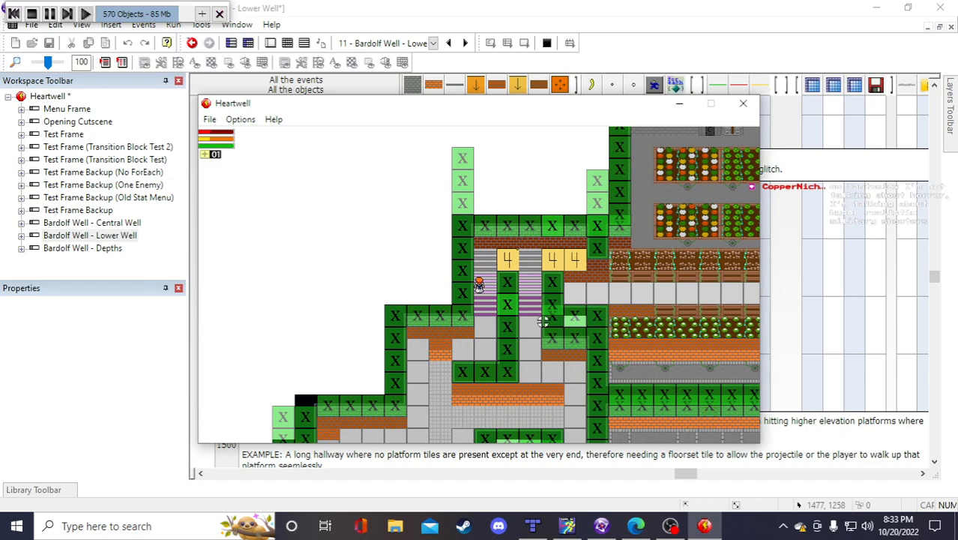
key(w)
key(d)
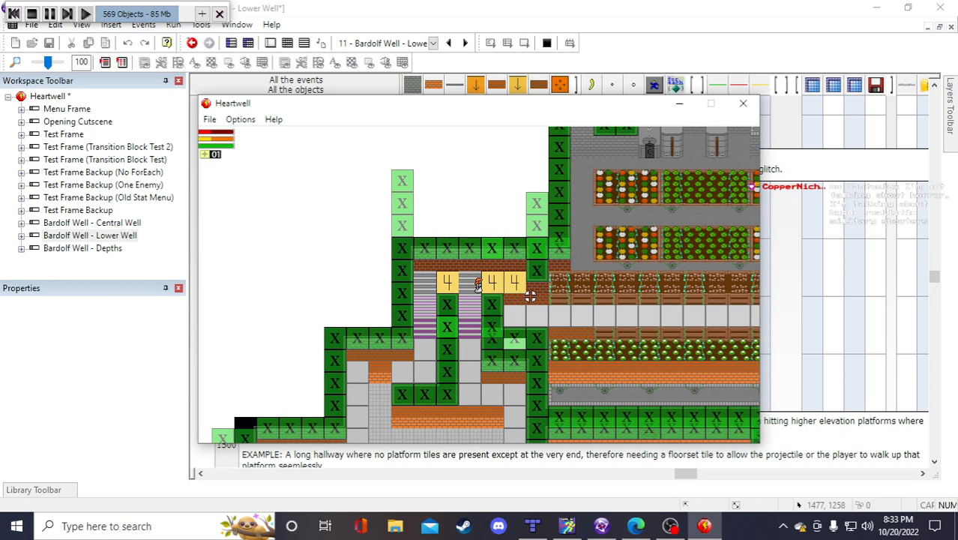
key(a)
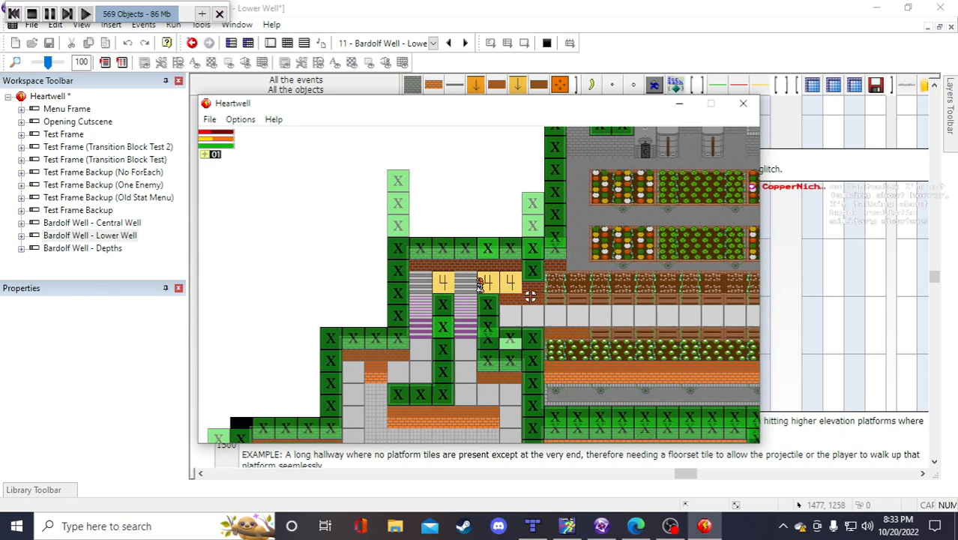
click(743, 103)
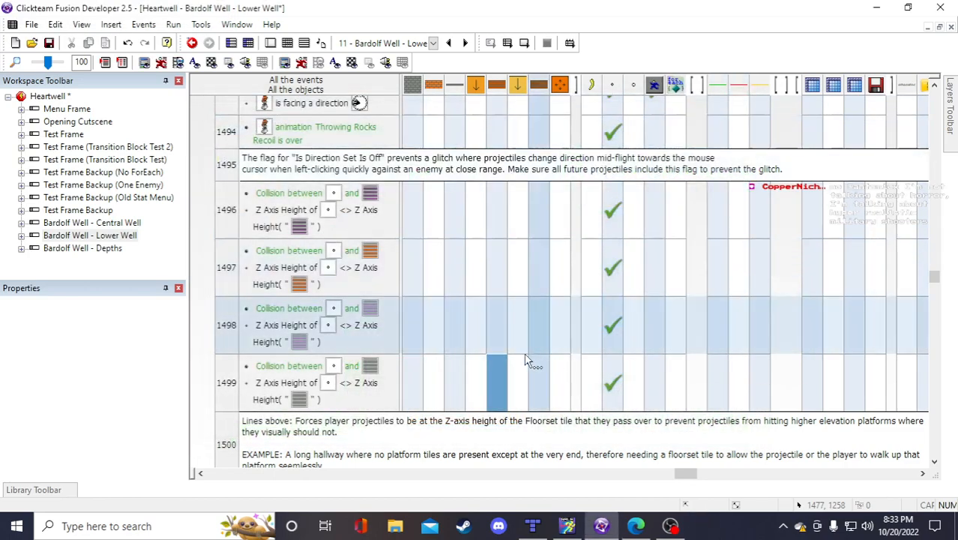
Save the Heartwell project with the projectile height events for the floorset tiles
click(48, 43)
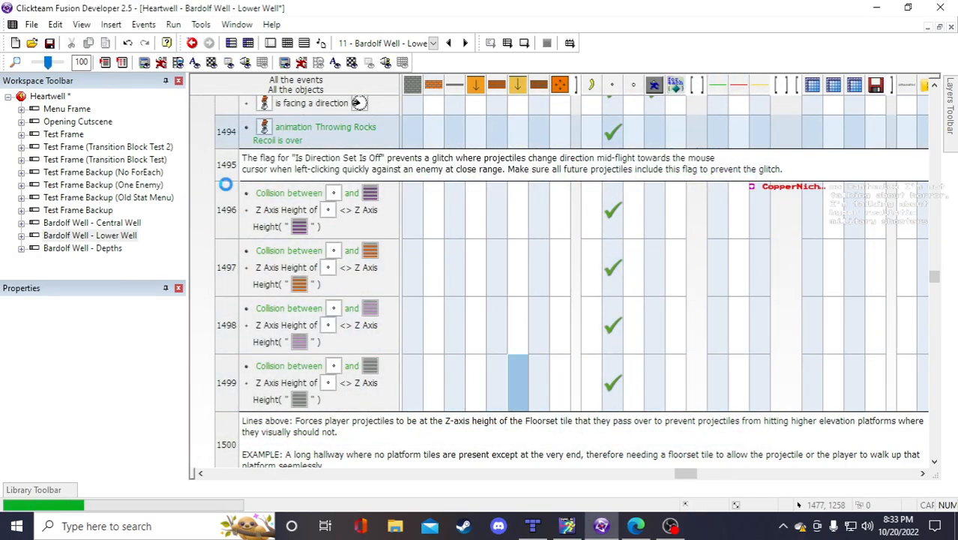
click(371, 269)
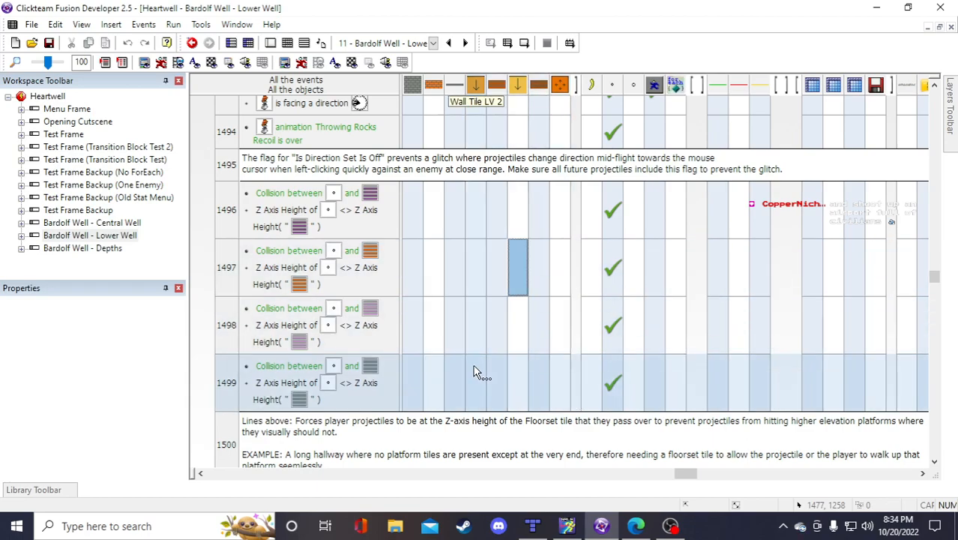
drag(544, 269, 553, 292)
click(520, 372)
click(515, 278)
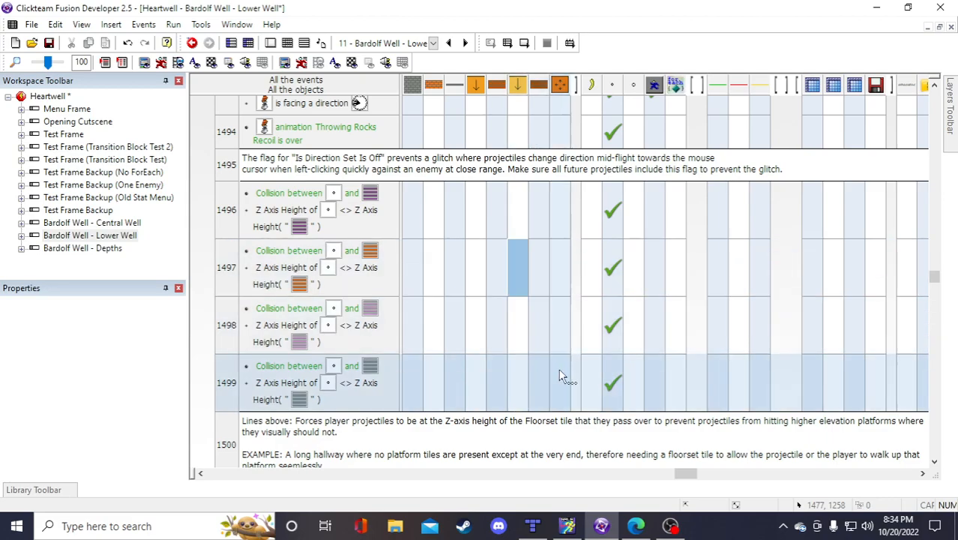
click(560, 376)
click(48, 43)
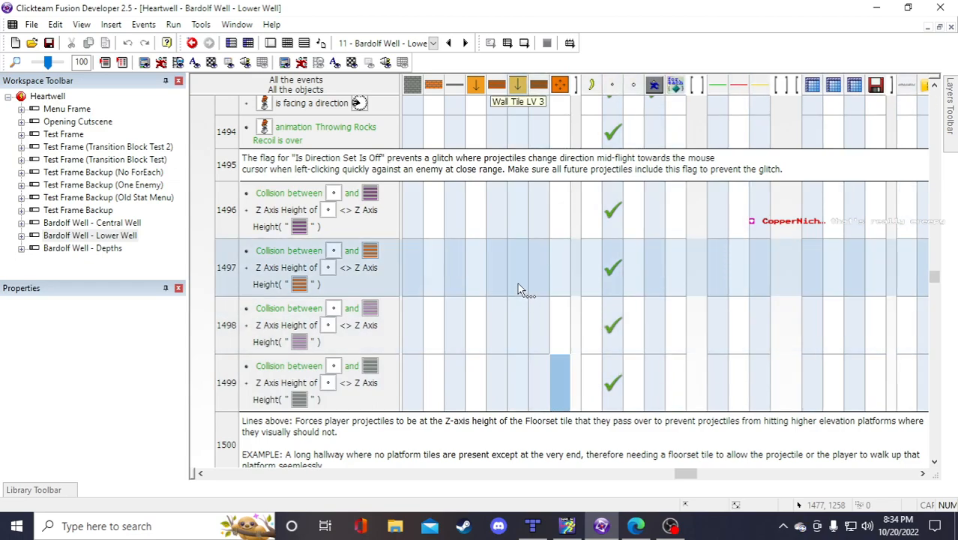
click(517, 284)
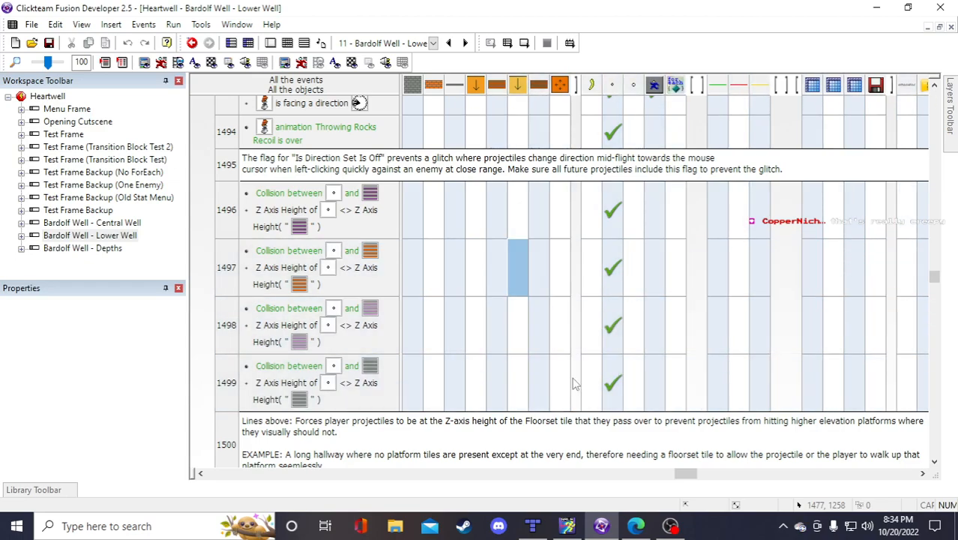
click(567, 380)
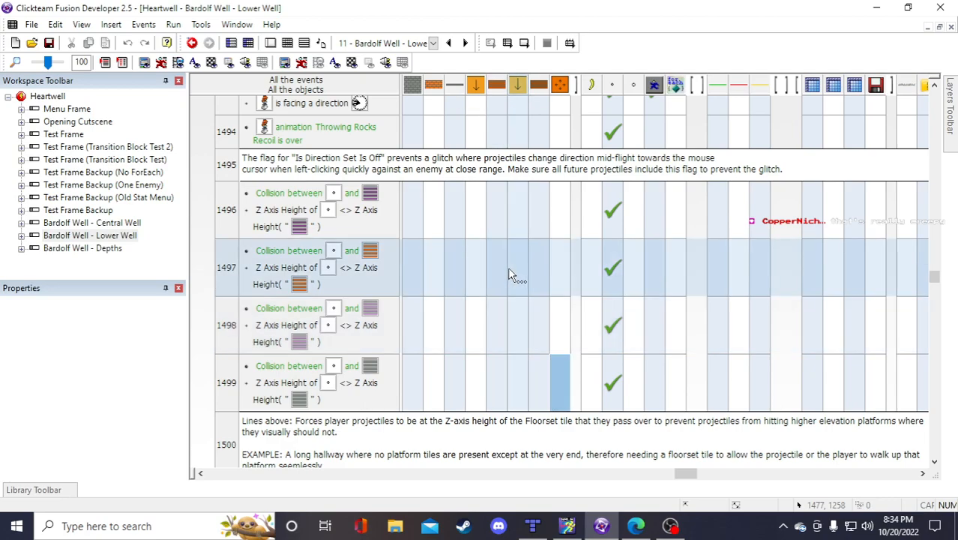
click(514, 274)
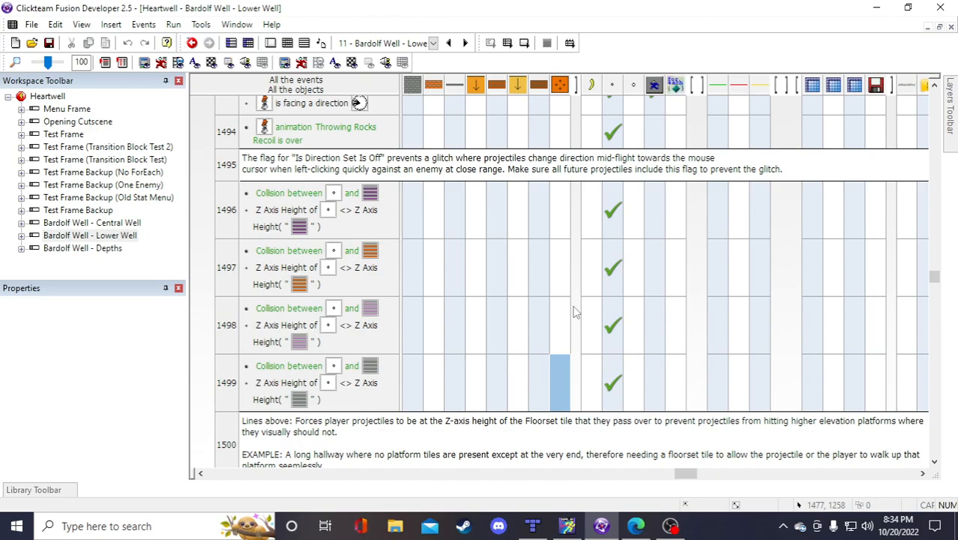
scroll(575, 312, down, 5)
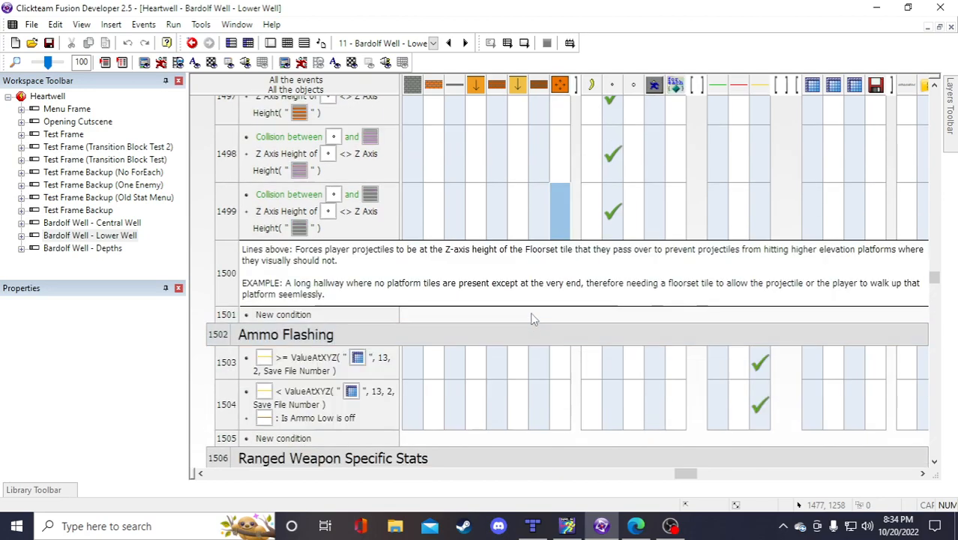
scroll(520, 246, up, 4)
scroll(556, 293, up, 2)
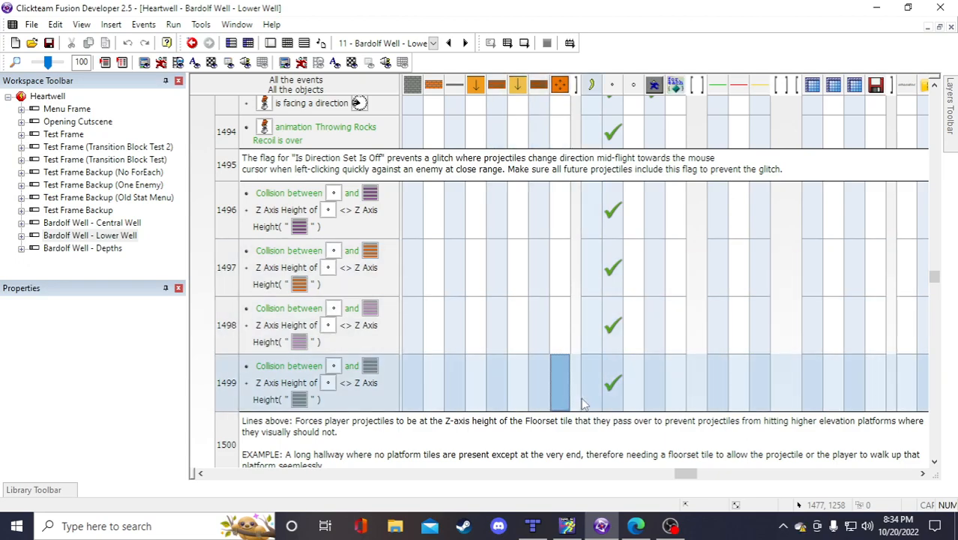
Return to the Lower Well frame layout and place a copy of Floor Tile LV 2 at the west end of the southern crop row
click(271, 43)
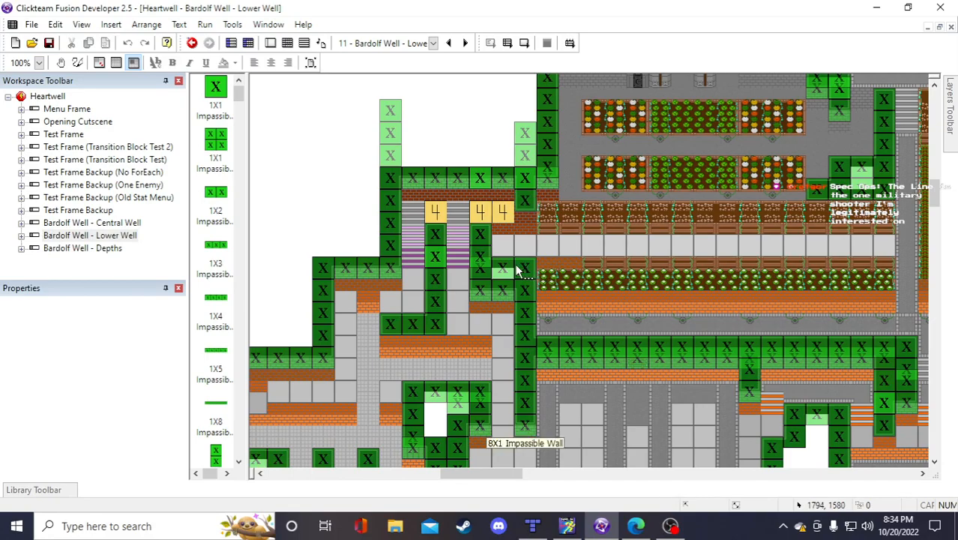
scroll(463, 214, up, 3)
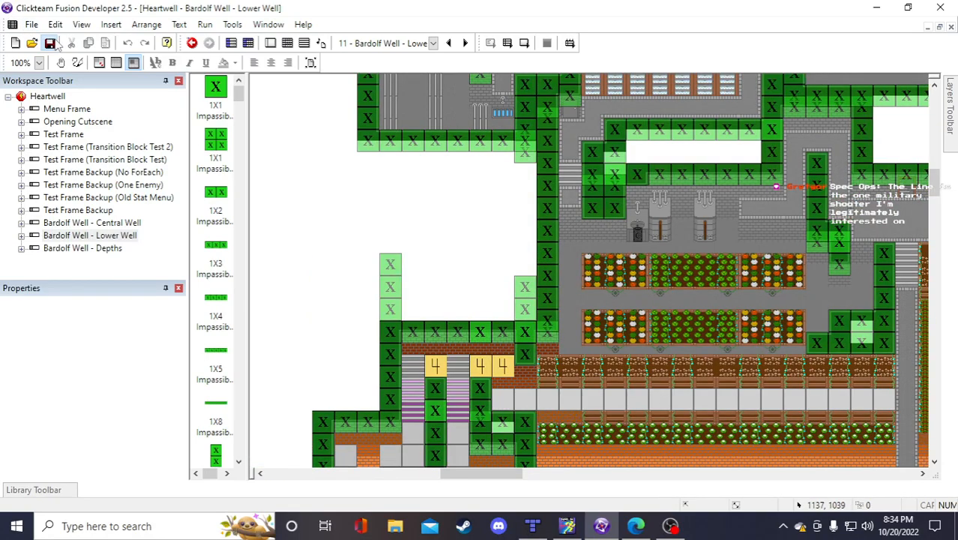
scroll(461, 237, down, 3)
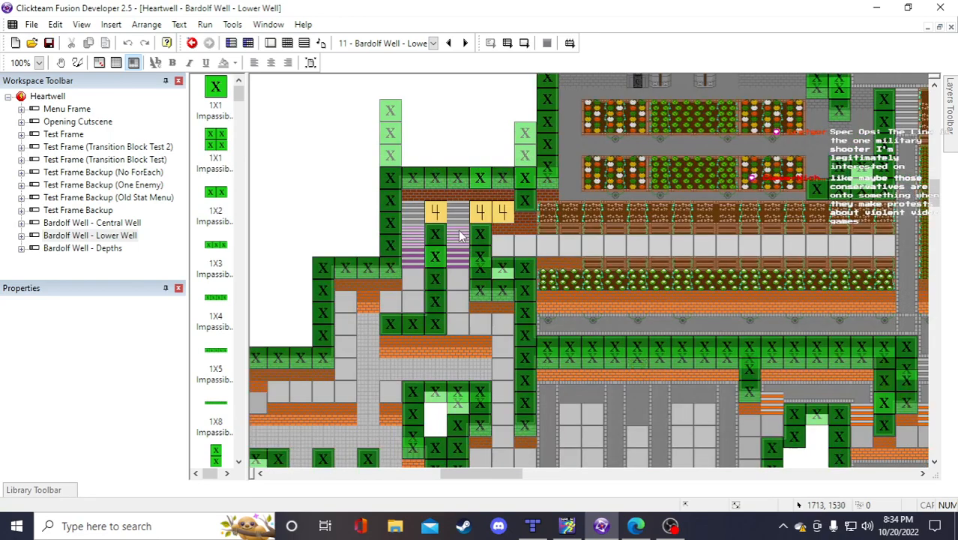
scroll(451, 225, up, 3)
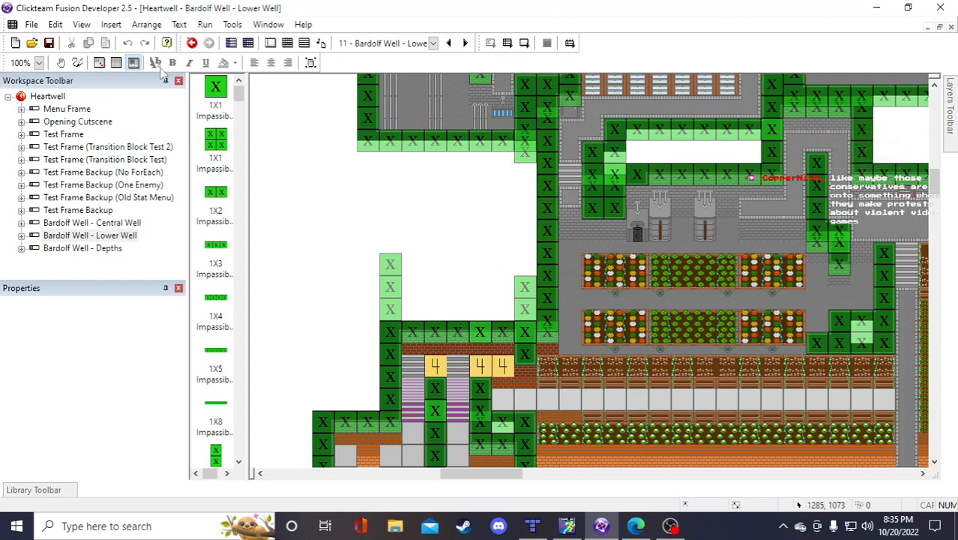
scroll(449, 240, down, 3)
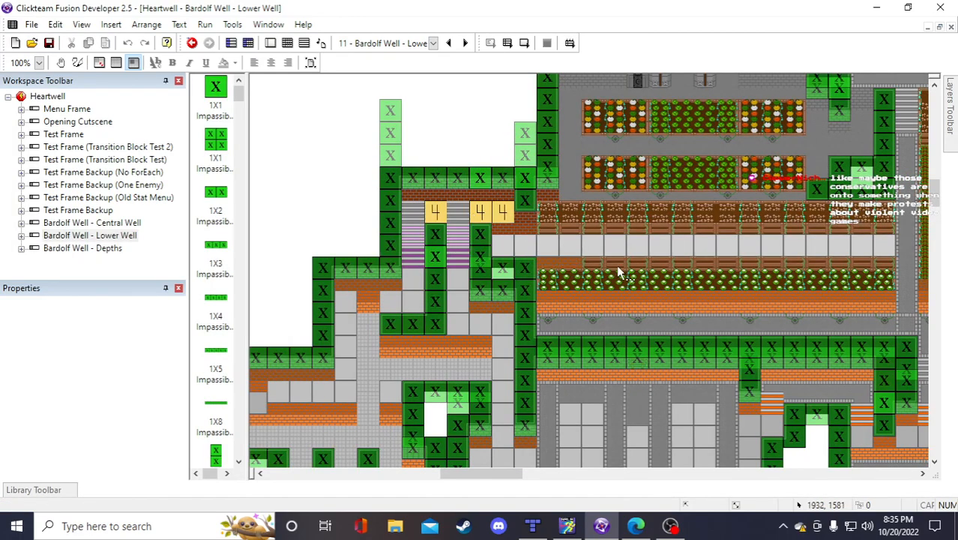
click(568, 275)
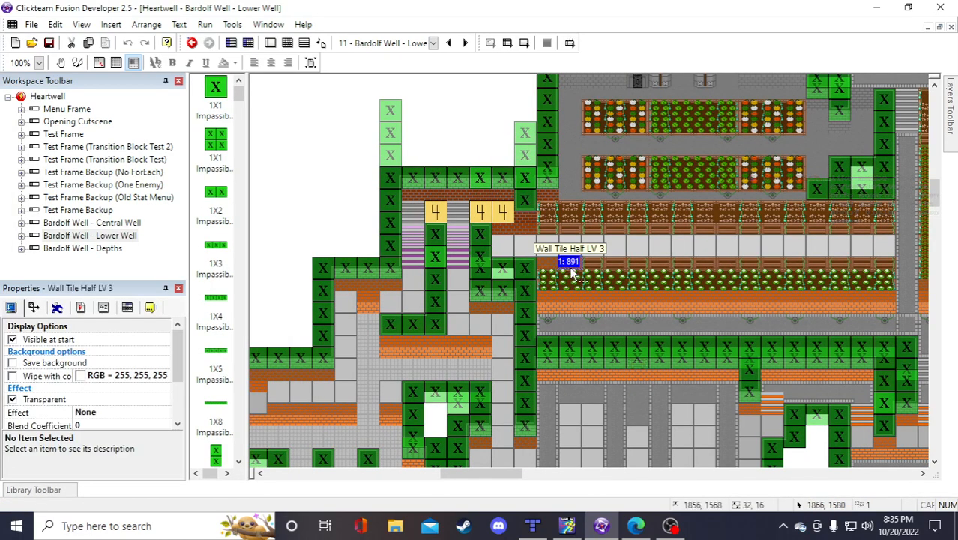
click(575, 414)
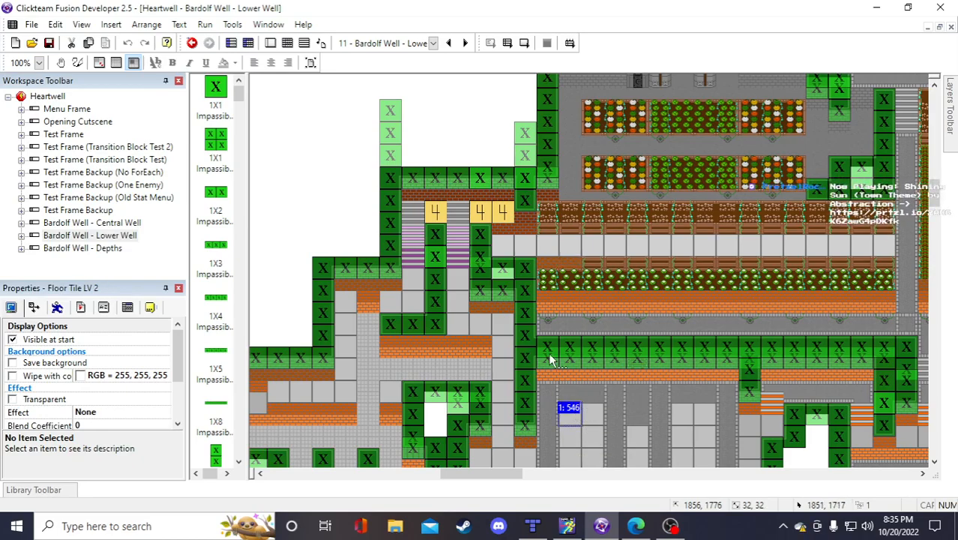
key(ctrl+x)
click(467, 119)
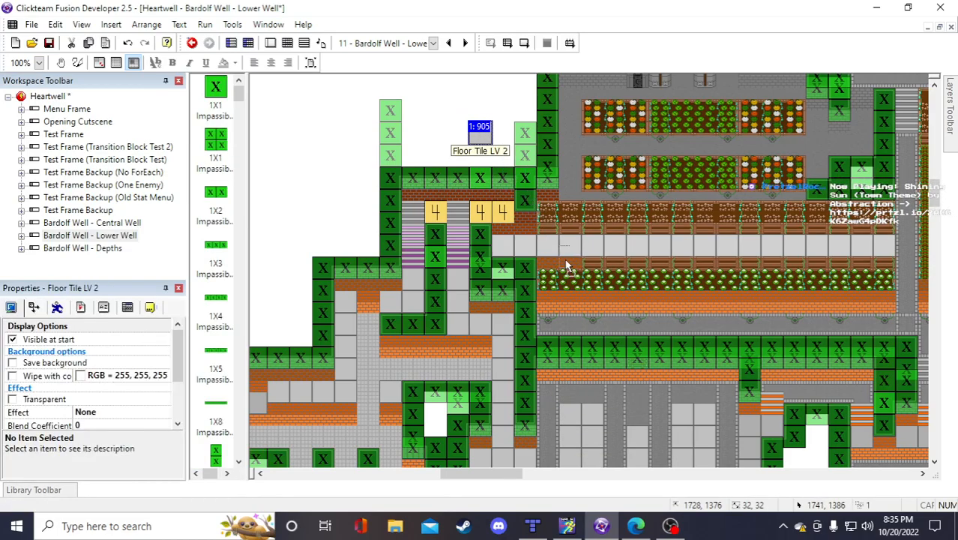
click(538, 270)
Duplicate the Floor Tile LV 2 eastward in one row over the southern crops and delete the surplus copies beyond the row's east end
right_click(542, 272)
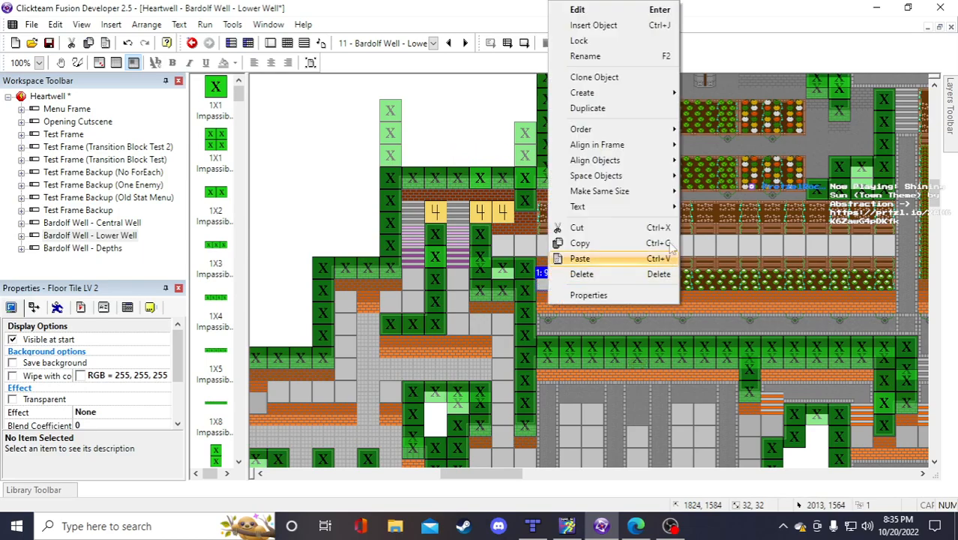
click(570, 105)
click(368, 229)
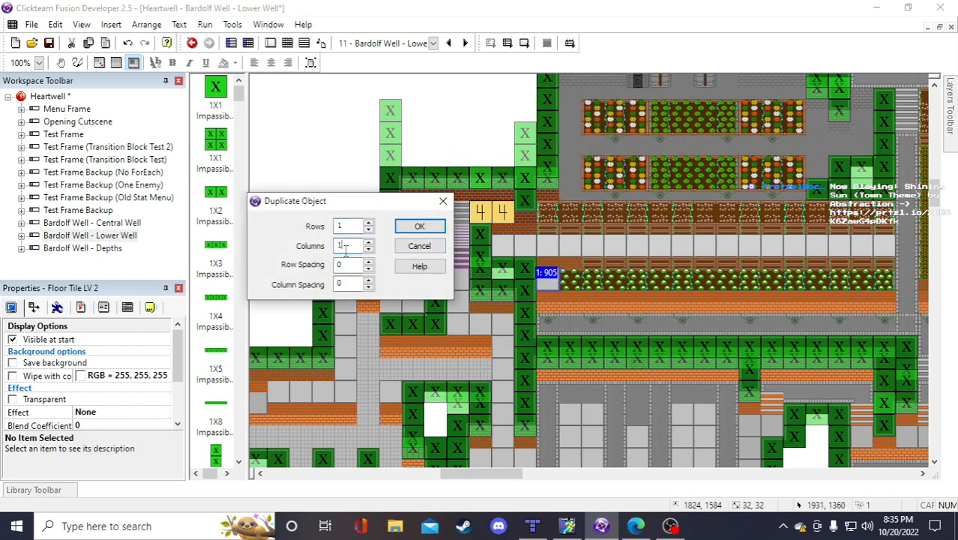
click(419, 227)
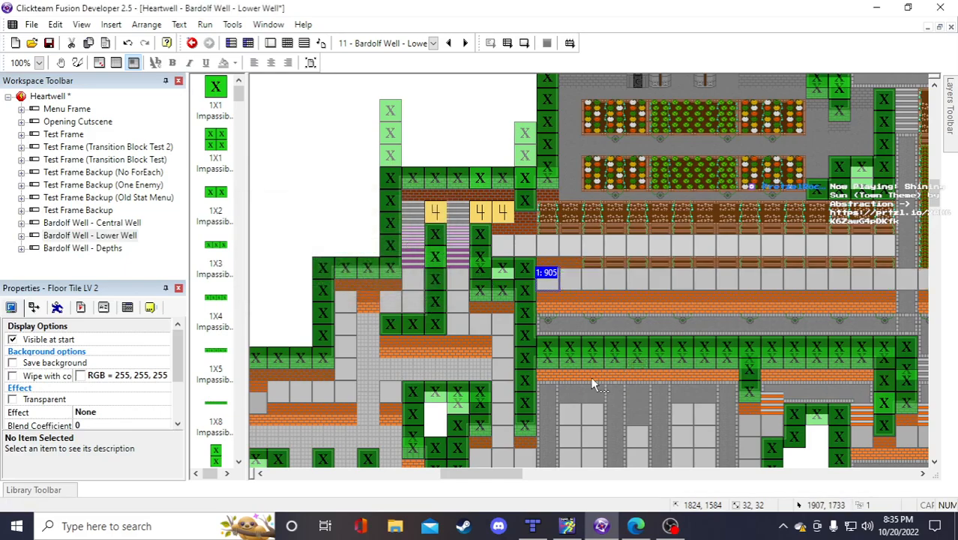
drag(459, 474, 497, 481)
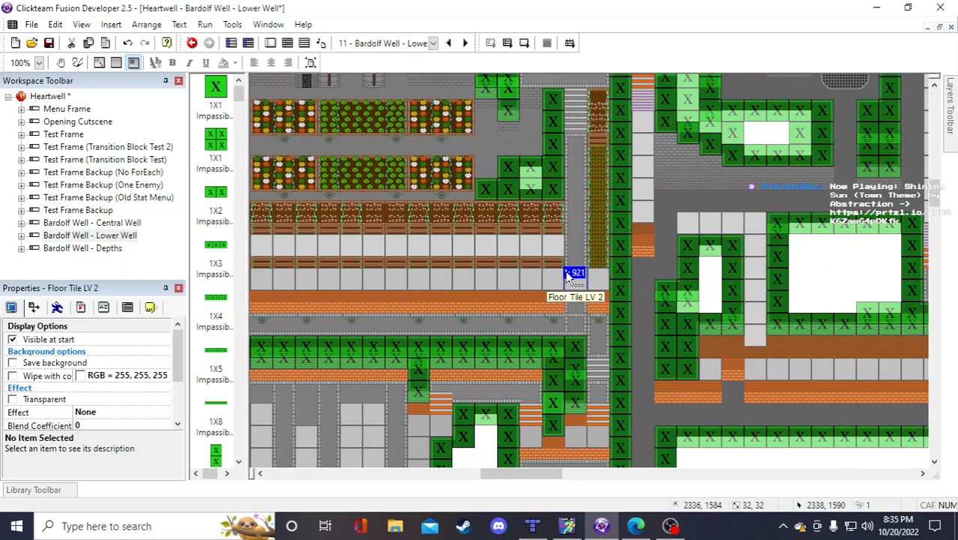
click(568, 276)
drag(568, 276, 592, 282)
key(ctrl+z)
click(599, 280)
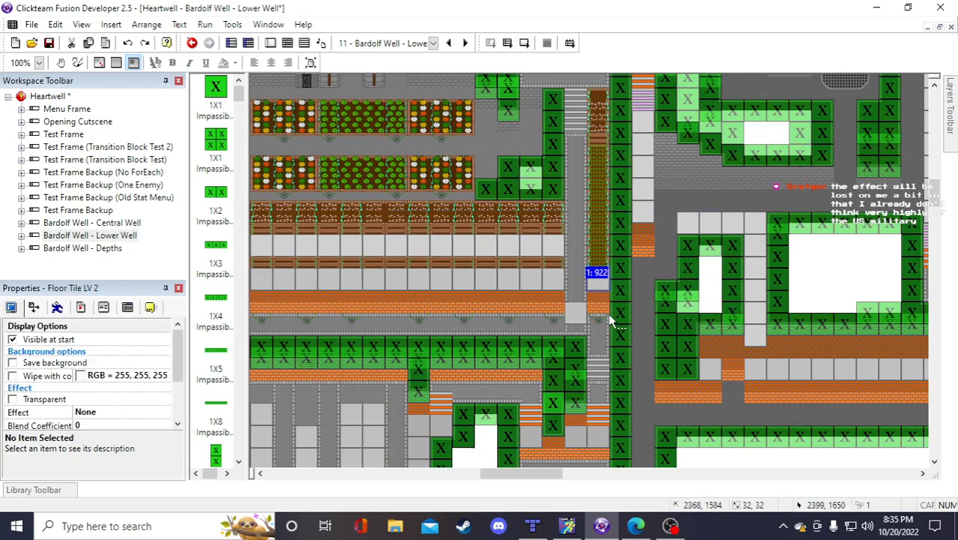
key(Delete)
click(579, 314)
key(Delete)
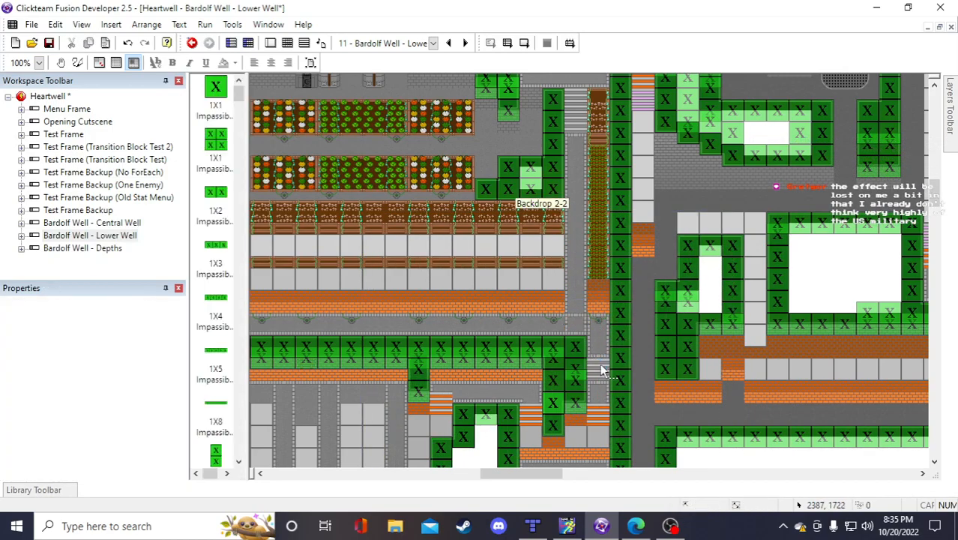
click(599, 292)
Paste another Wall Tile Half LV 3 and place it beside the existing ones at the west end of the southern planter front
drag(535, 477, 488, 474)
scroll(493, 346, up, 3)
click(509, 269)
key(ctrl+v)
click(499, 255)
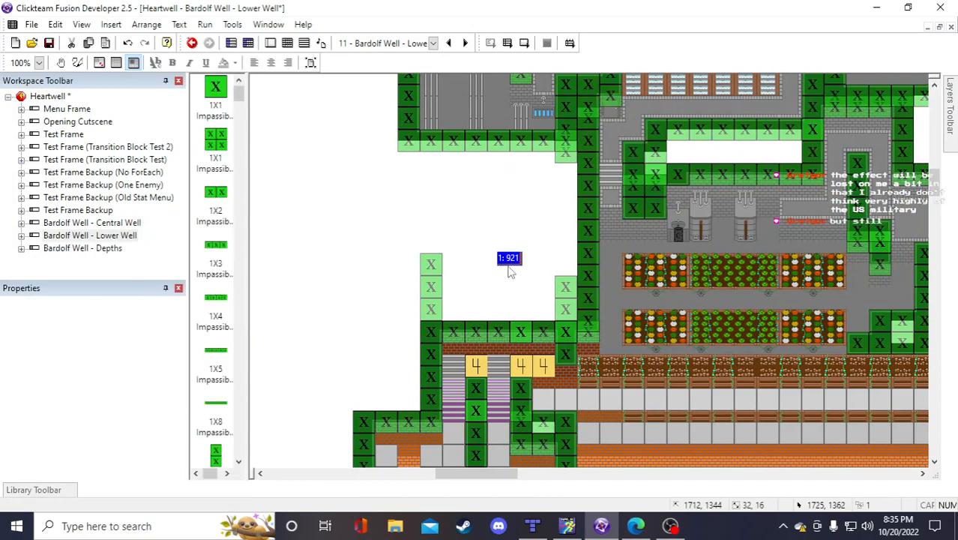
drag(508, 262, 631, 420)
click(506, 237)
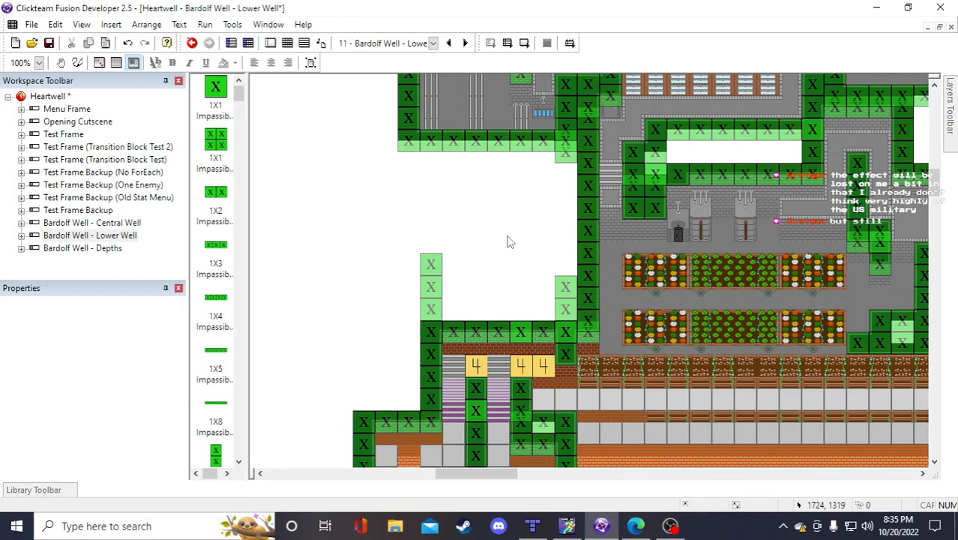
Duplicate the Wall Tile Half LV 3 eastward in one row across the southern planter front, ending at the path, and save the project
scroll(545, 331, down, 3)
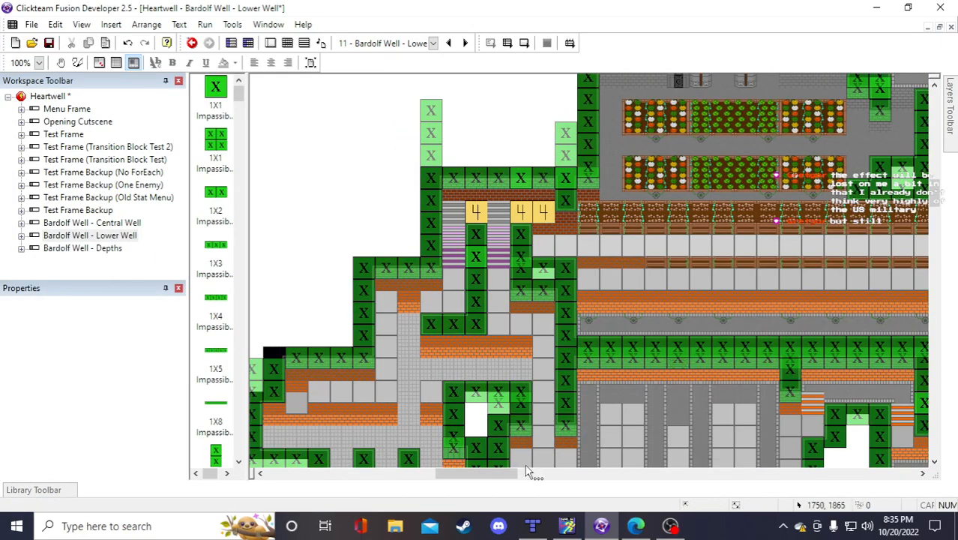
drag(527, 471, 554, 472)
right_click(430, 262)
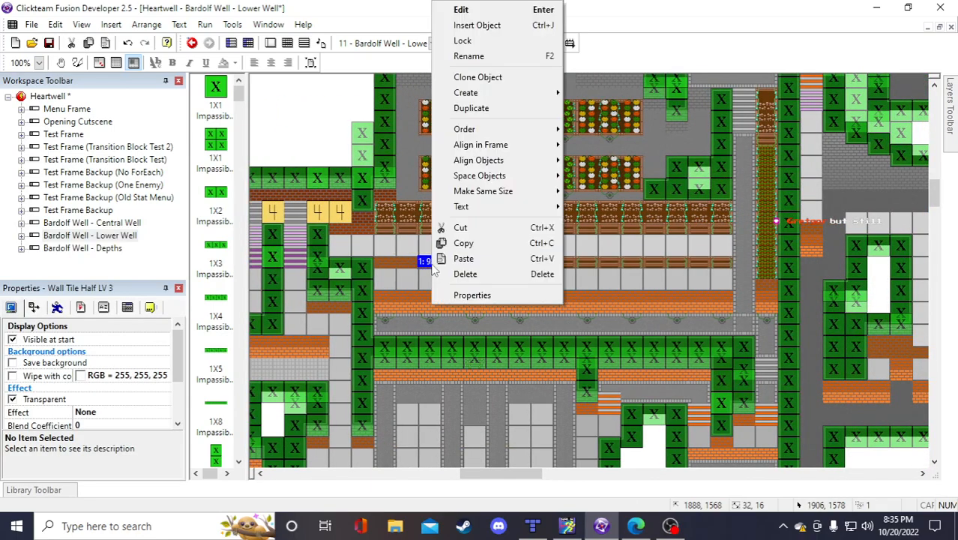
click(471, 108)
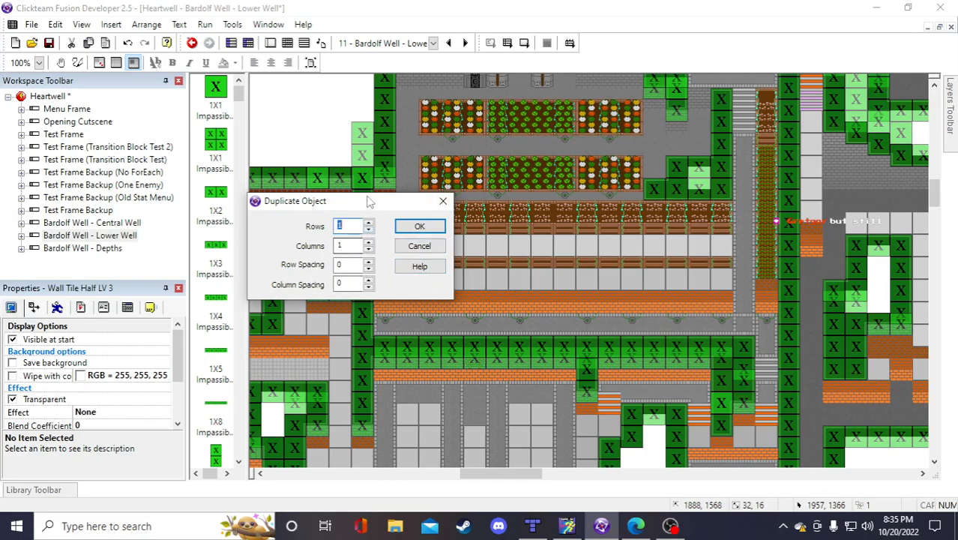
drag(369, 201, 607, 308)
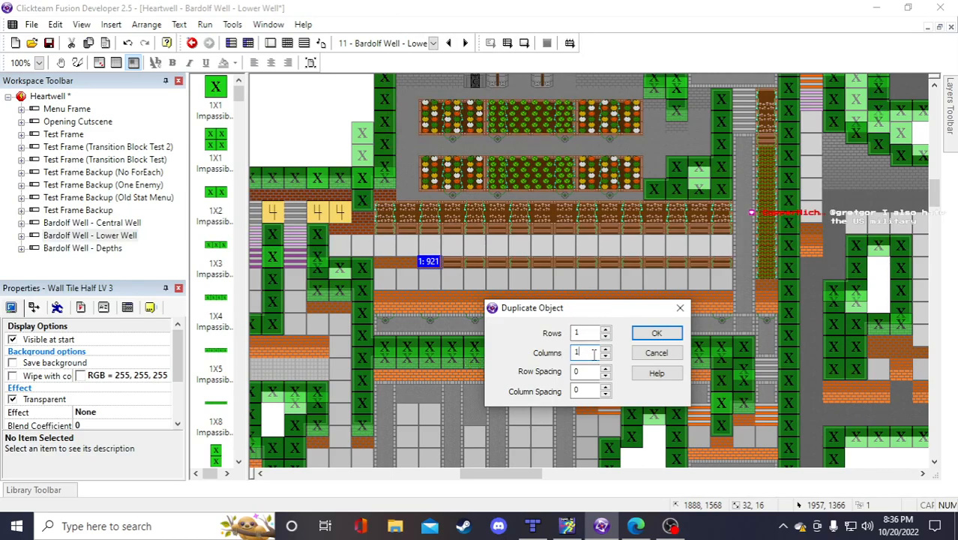
text(0)
click(656, 333)
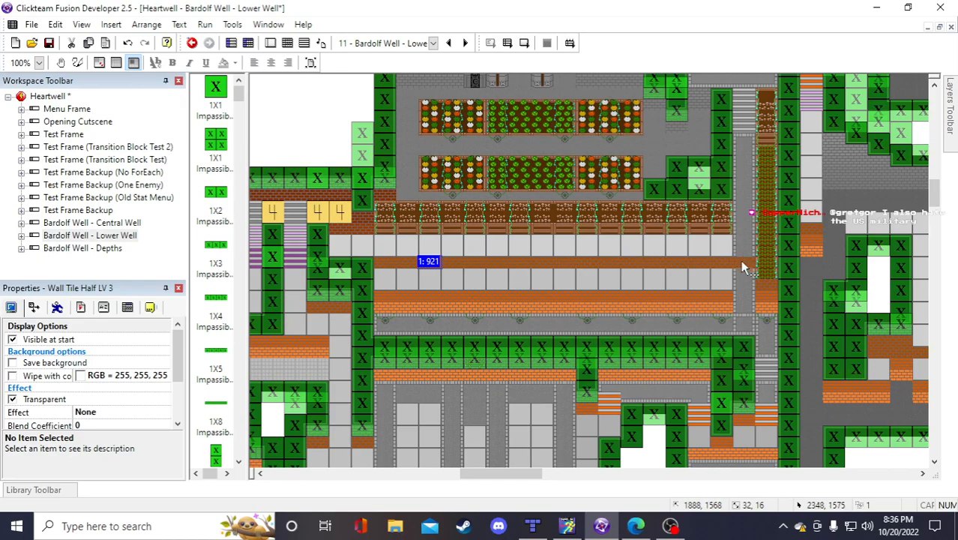
click(726, 319)
scroll(315, 169, up, 3)
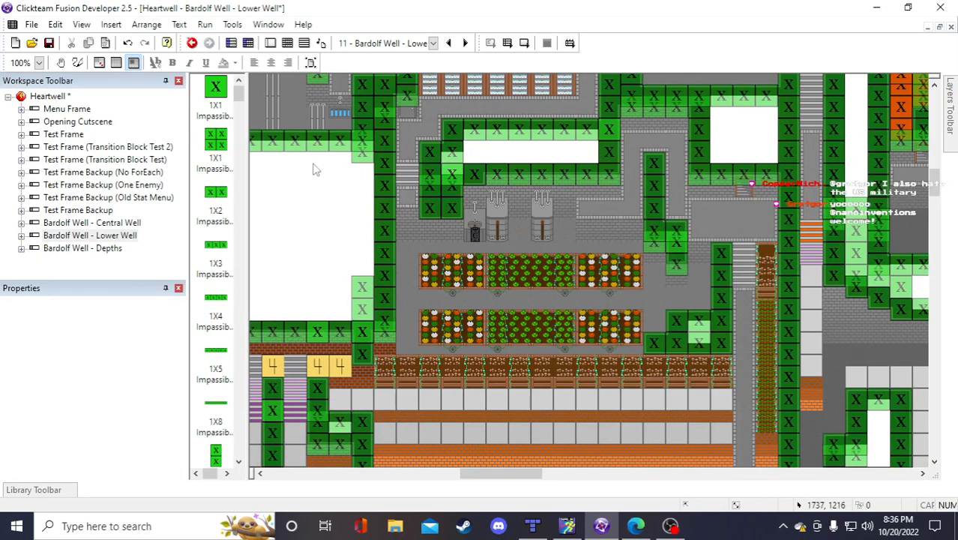
click(49, 43)
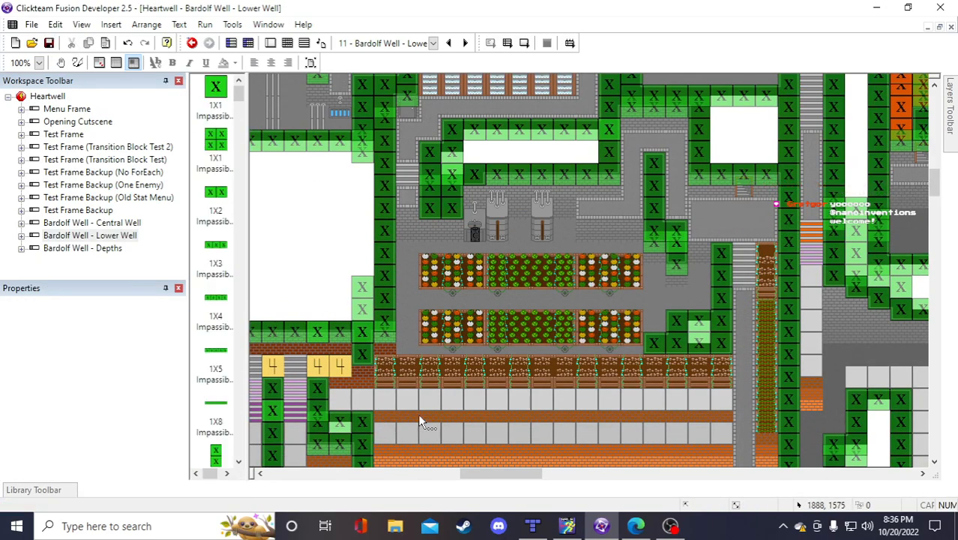
Duplicate the Wall Tile Half LV 4 beside the 4 blocks eastward in one row across the northern planter front
scroll(366, 377, down, 3)
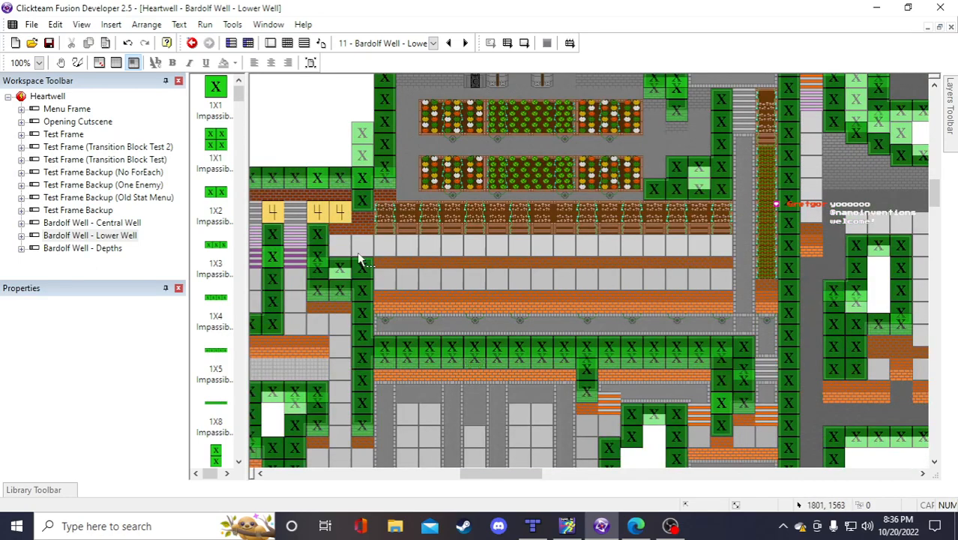
click(366, 228)
right_click(366, 228)
click(420, 108)
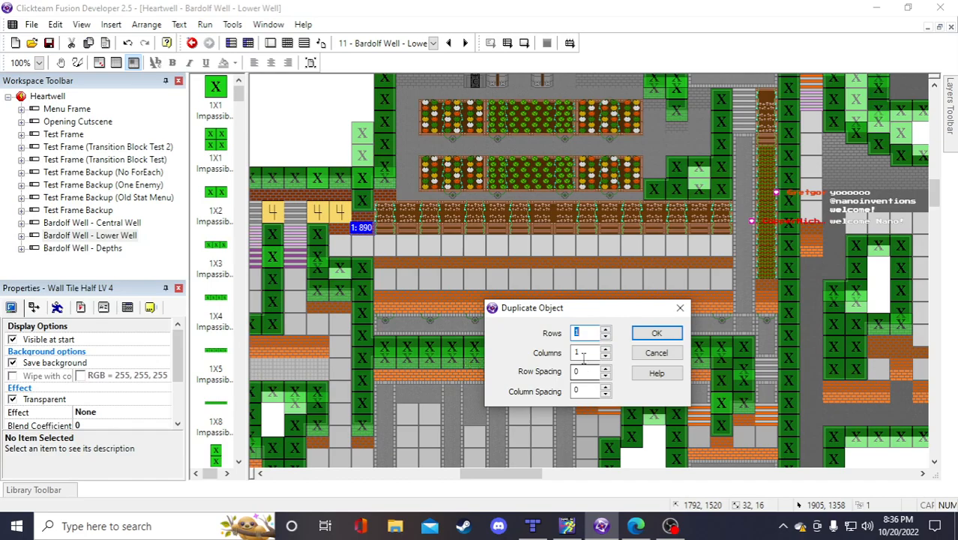
click(656, 334)
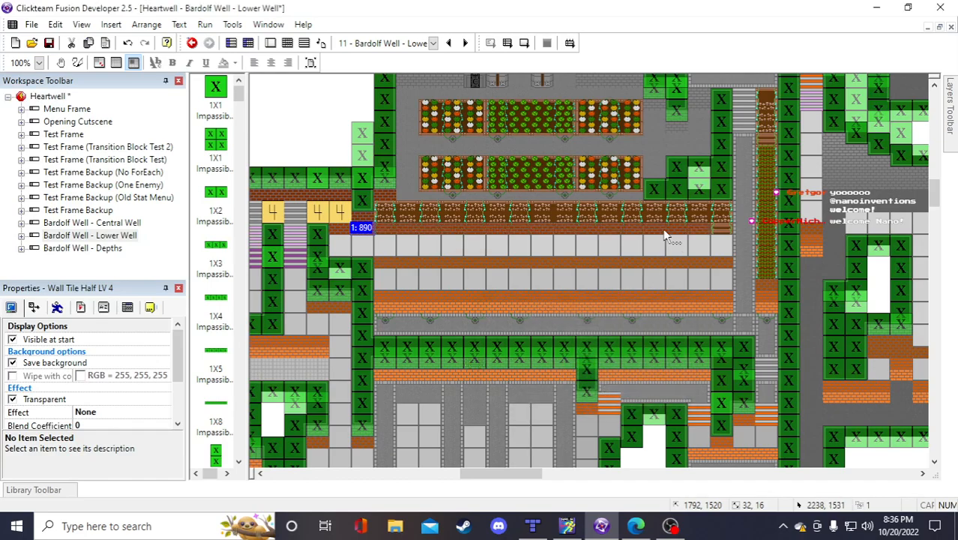
Duplicate the easternmost Wall Tile Half LV 4 once more to complete the east end of the northern planter front
click(694, 229)
right_click(695, 229)
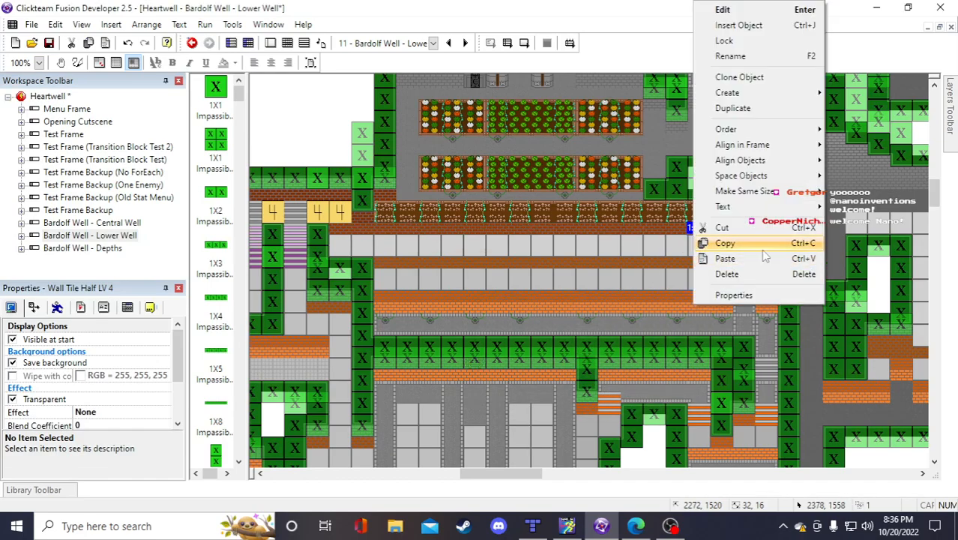
click(733, 108)
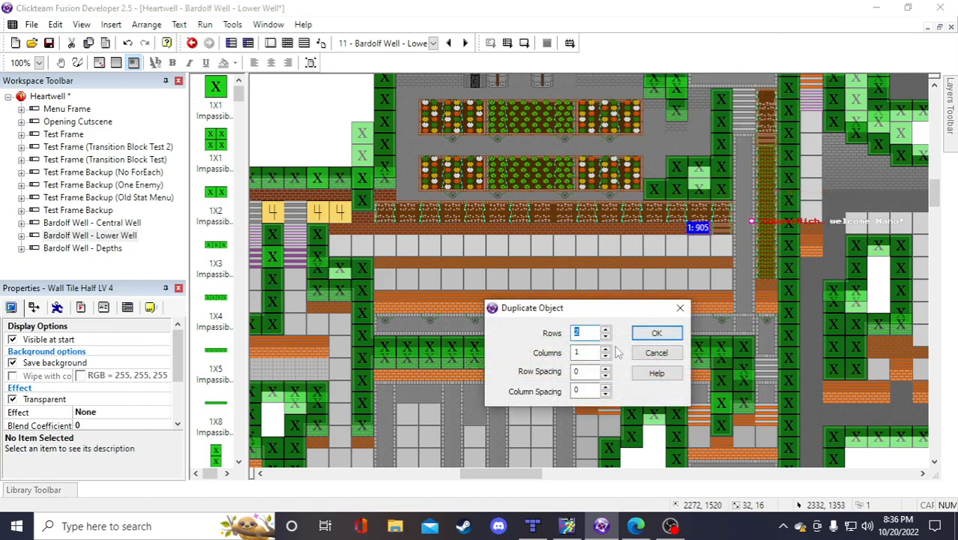
click(648, 331)
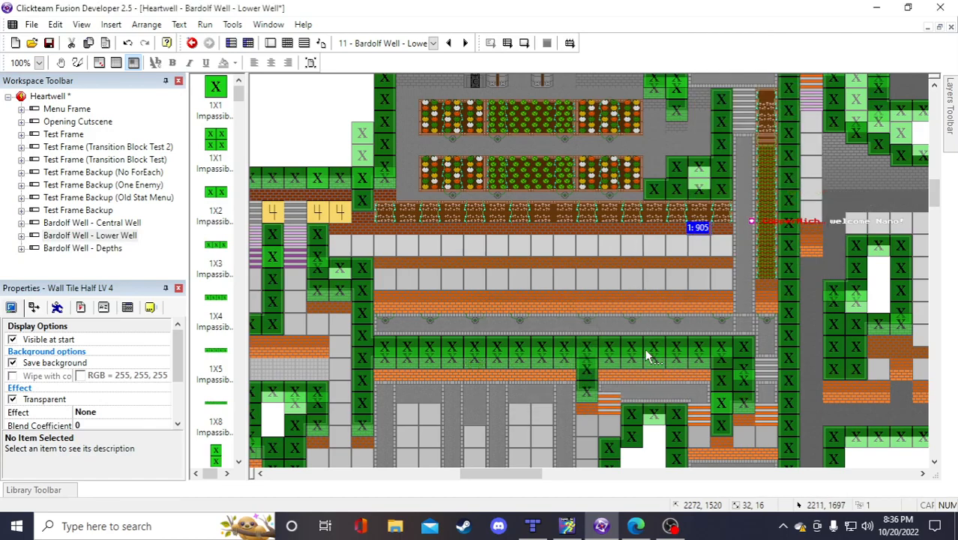
Paste a copy of the Floor Tile LV 4 and place it on the west end of the northern planter row
scroll(607, 354, up, 3)
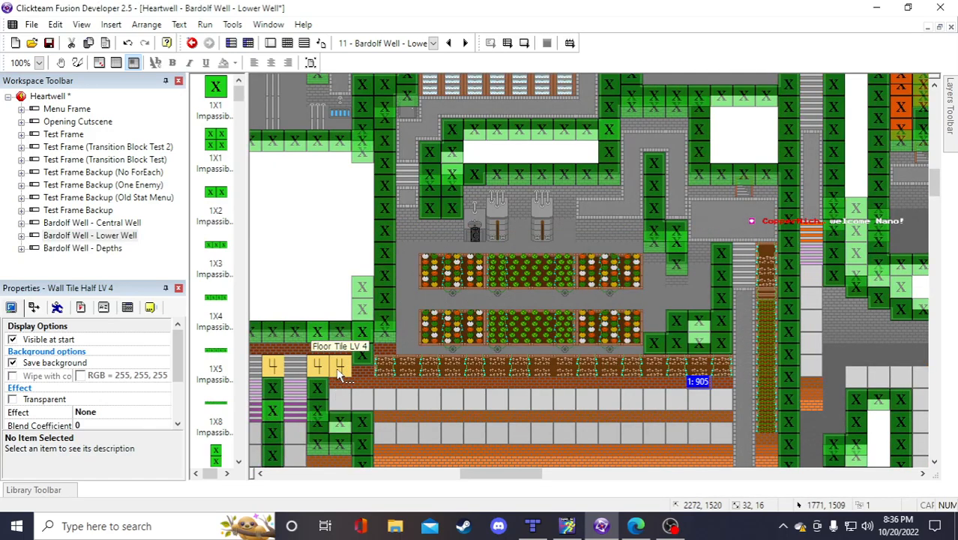
click(339, 361)
key(ctrl+v)
click(321, 274)
drag(321, 274, 383, 363)
Duplicate the Floor Tile LV 4 eastward in one row over the northern planter and delete the surplus copies beyond its east end
right_click(384, 363)
click(431, 168)
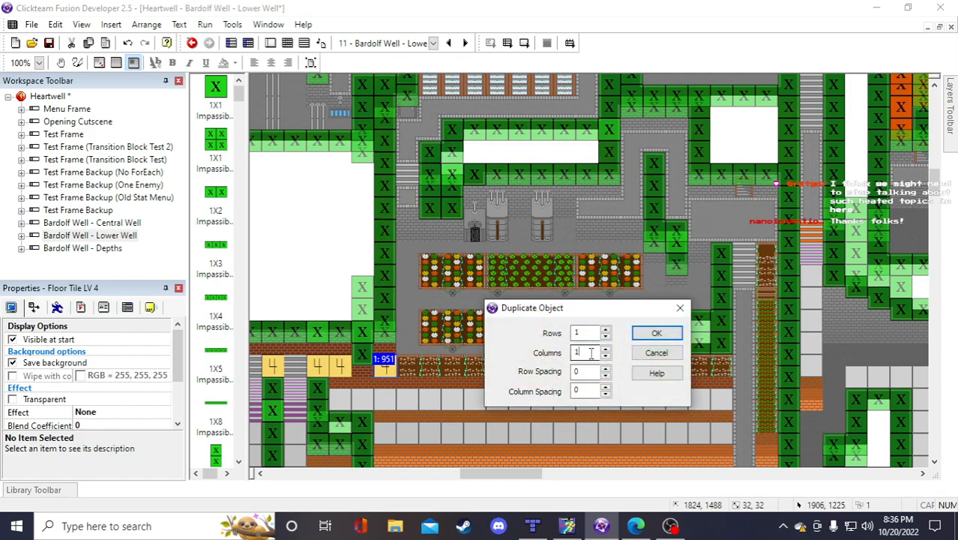
click(657, 333)
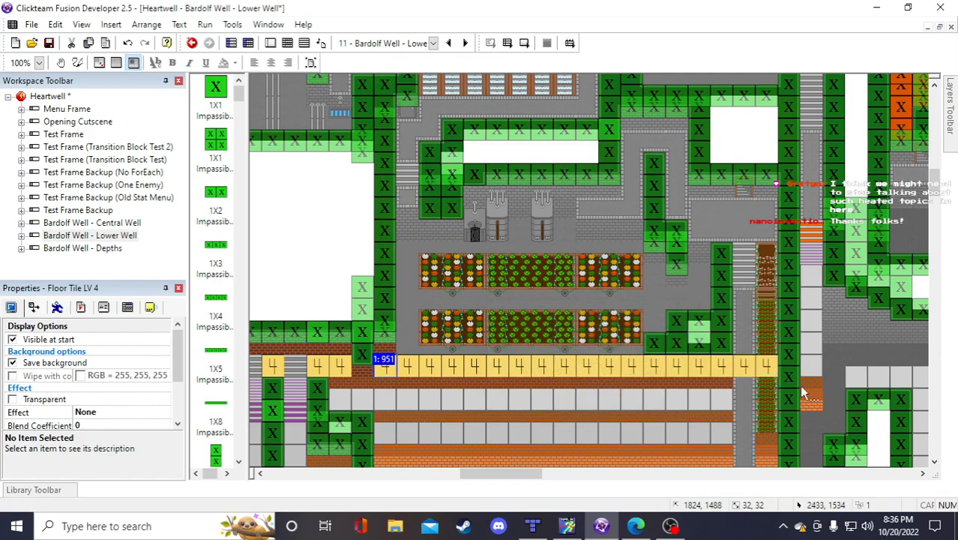
click(746, 369)
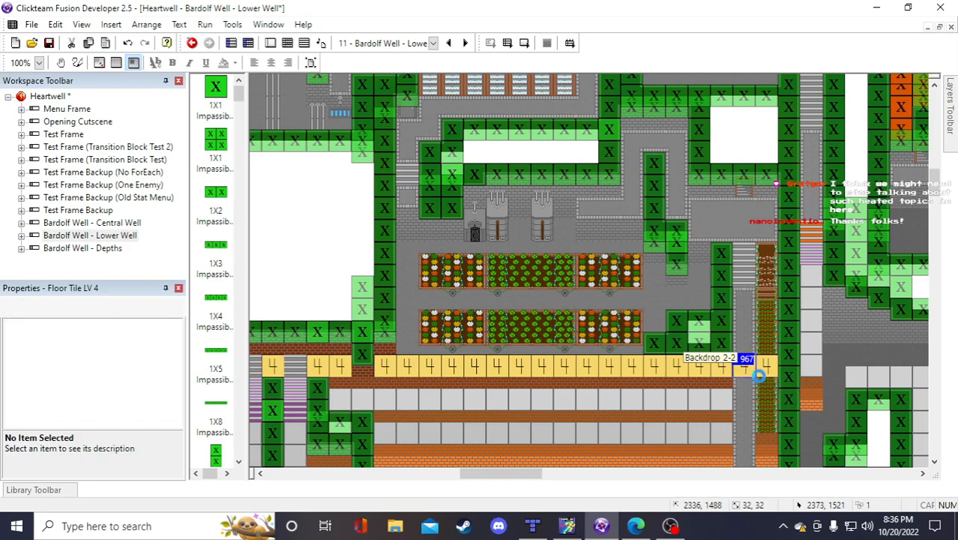
key(Delete)
click(759, 372)
key(Delete)
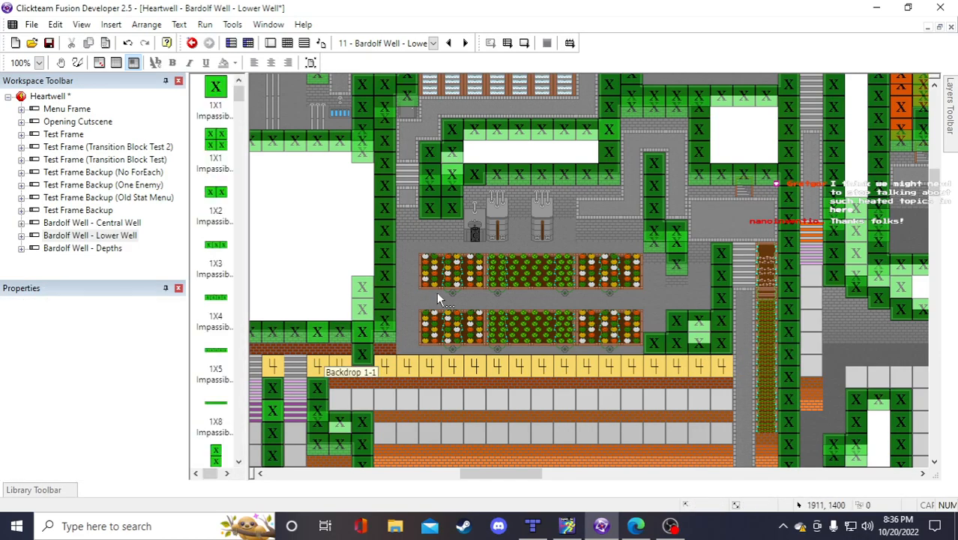
Paste a copy of the Floor Tile LV 3 and place it on the north end of the vertical crop strip east of the path
scroll(436, 292, down, 3)
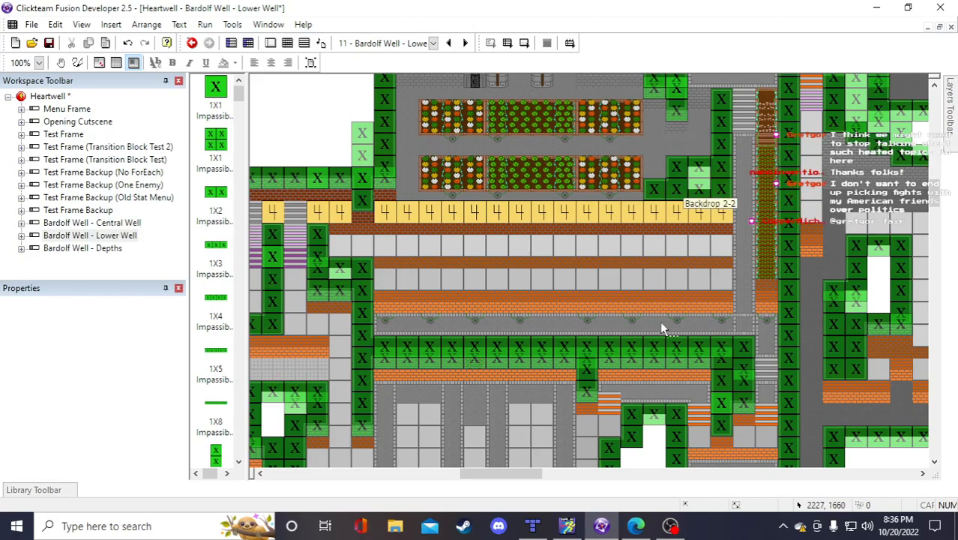
click(719, 252)
scroll(479, 276, up, 3)
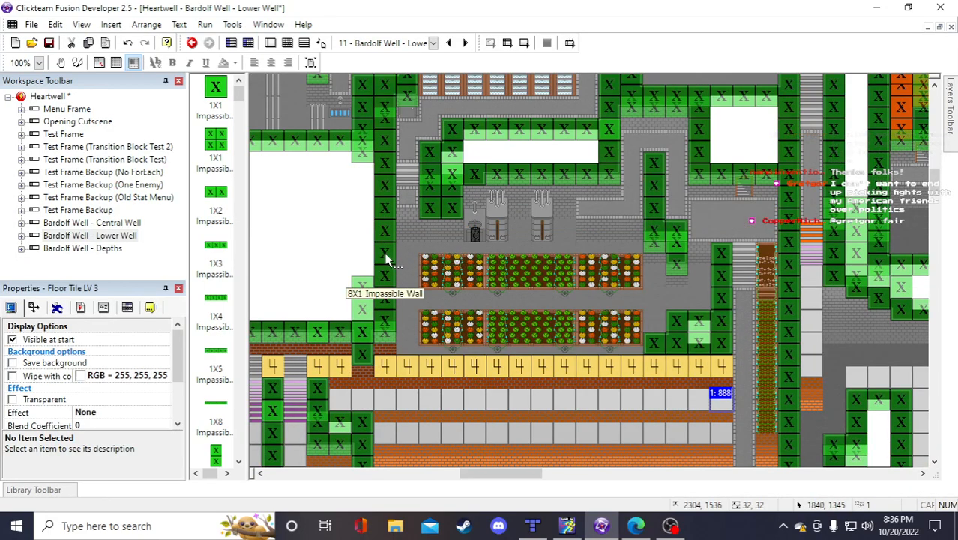
click(346, 231)
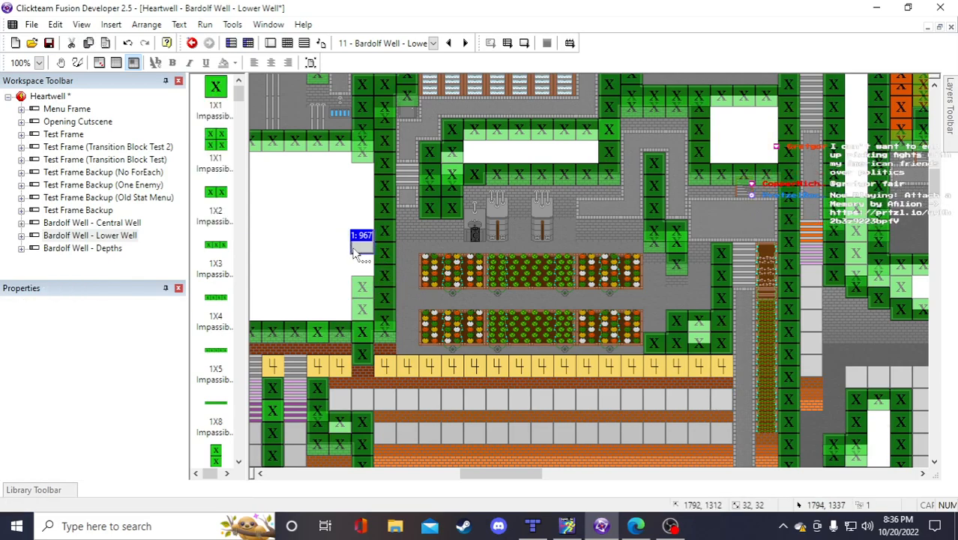
click(361, 237)
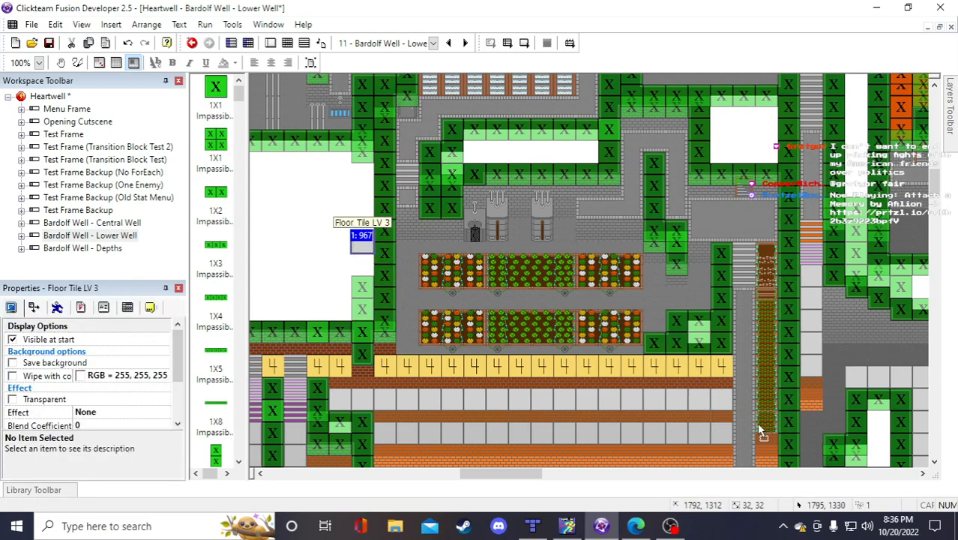
click(764, 315)
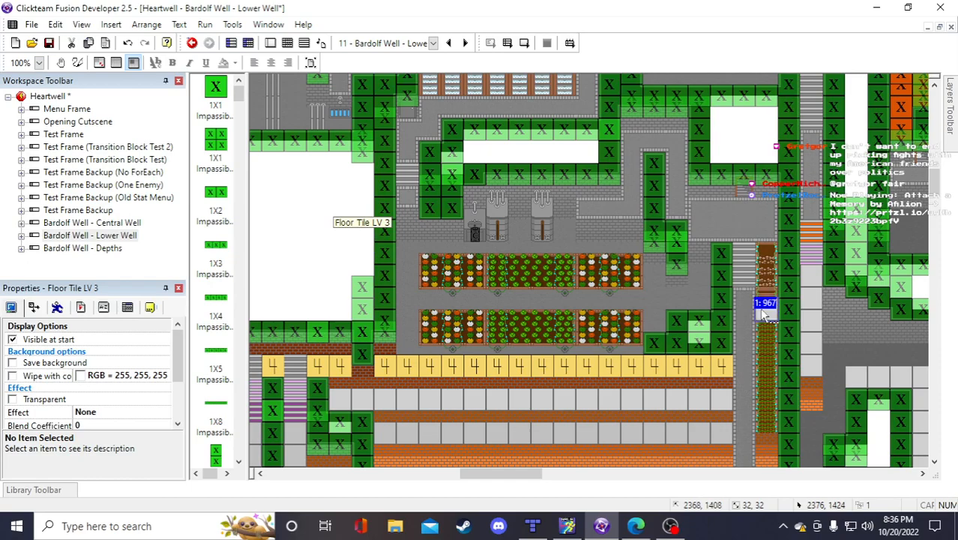
Try to duplicate the Floor Tile LV 3 on the vertical crop strip into 6 columns, and undo the duplication
right_click(763, 315)
click(798, 114)
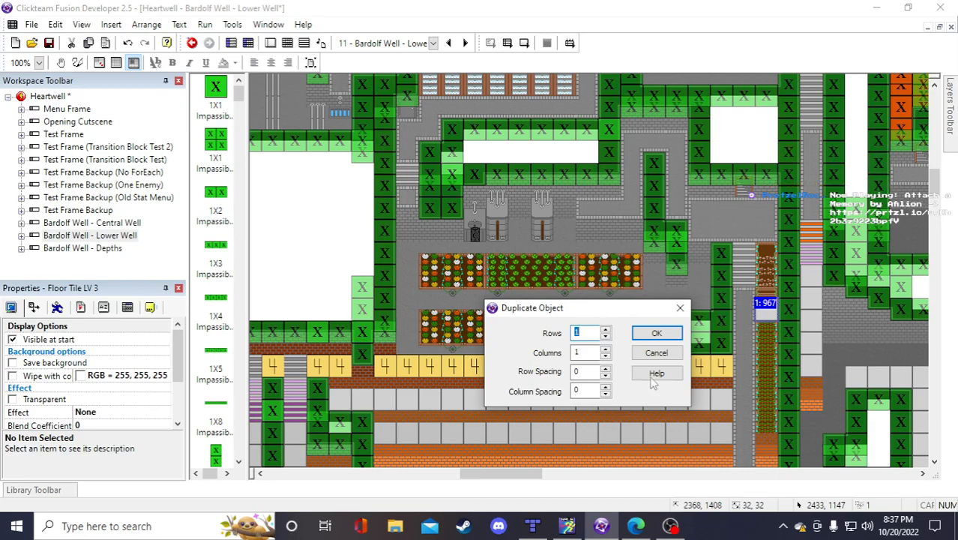
double_click(578, 353)
text(6)
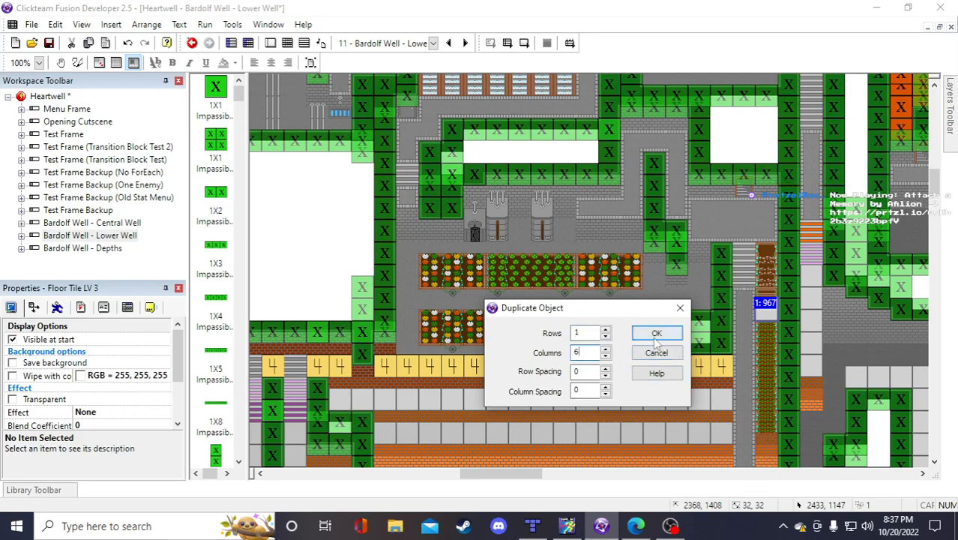
click(660, 338)
drag(788, 316, 765, 337)
key(ctrl+z)
key(ctrl+z)
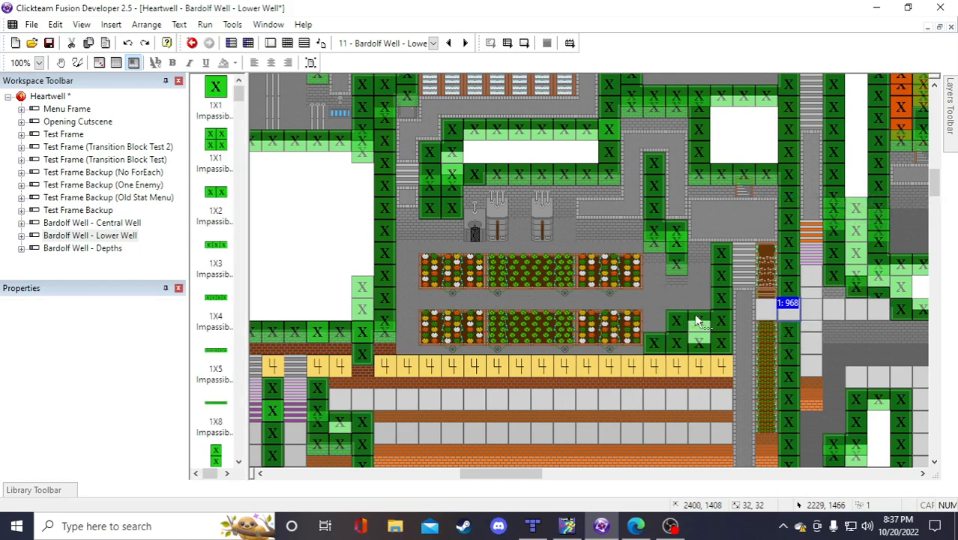
Duplicate the Floor Tile LV 3 southward in one column down the vertical crop strip and save the project
right_click(760, 312)
click(797, 109)
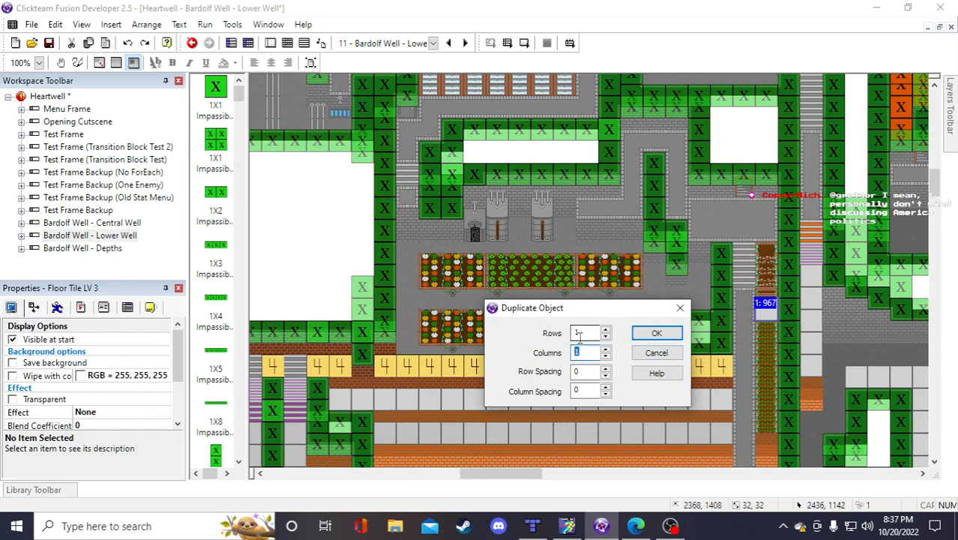
click(656, 333)
click(763, 429)
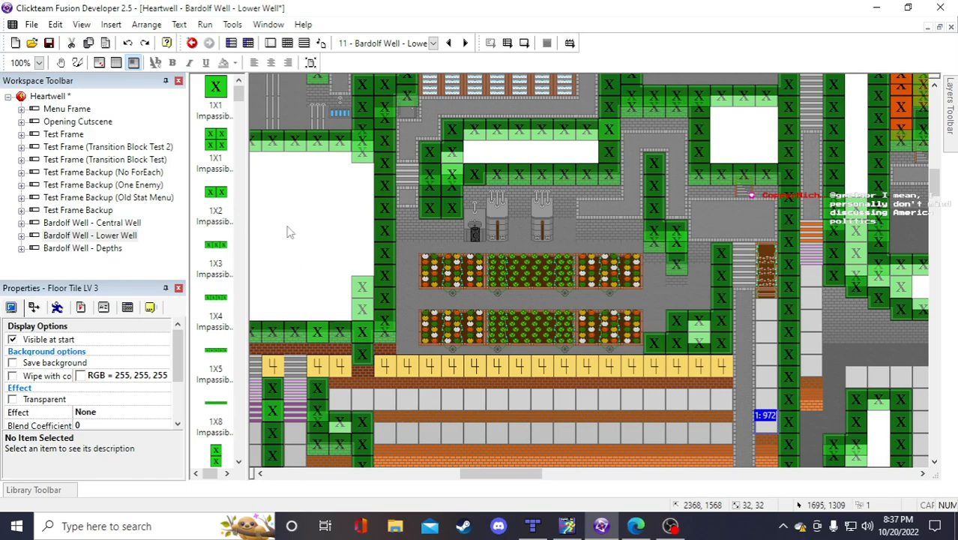
click(306, 219)
click(50, 43)
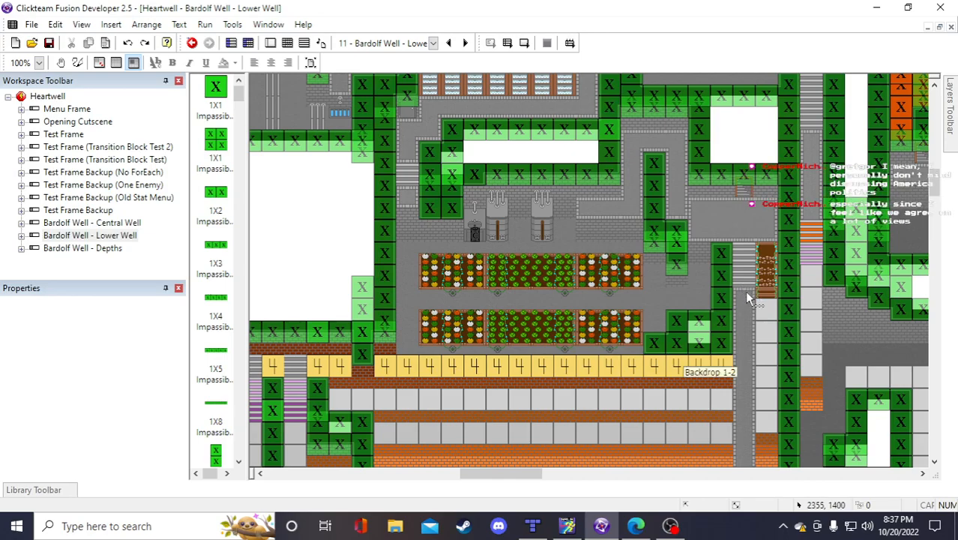
Try a Wall Tile Half LV 3 on the planter front at the north end of the vertical strip
scroll(745, 307, down, 3)
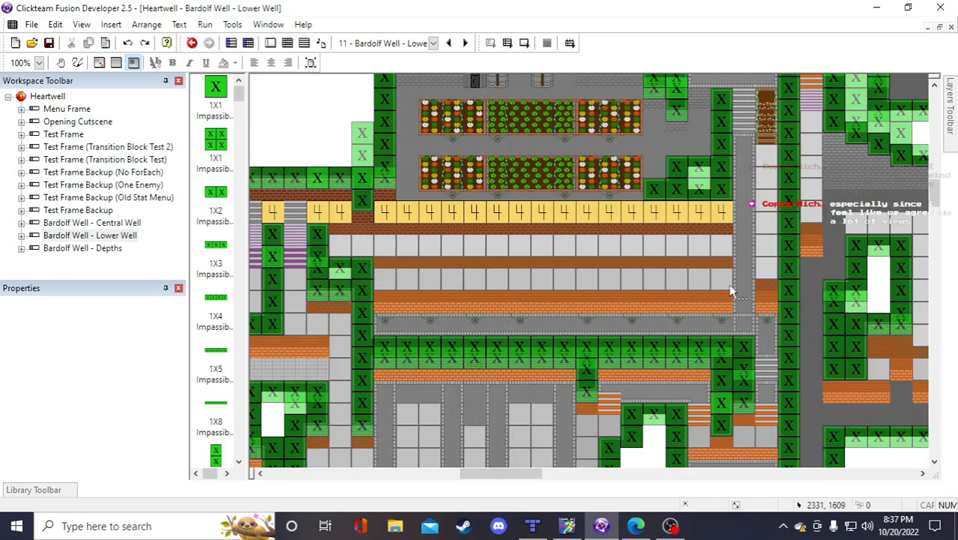
scroll(726, 262, up, 3)
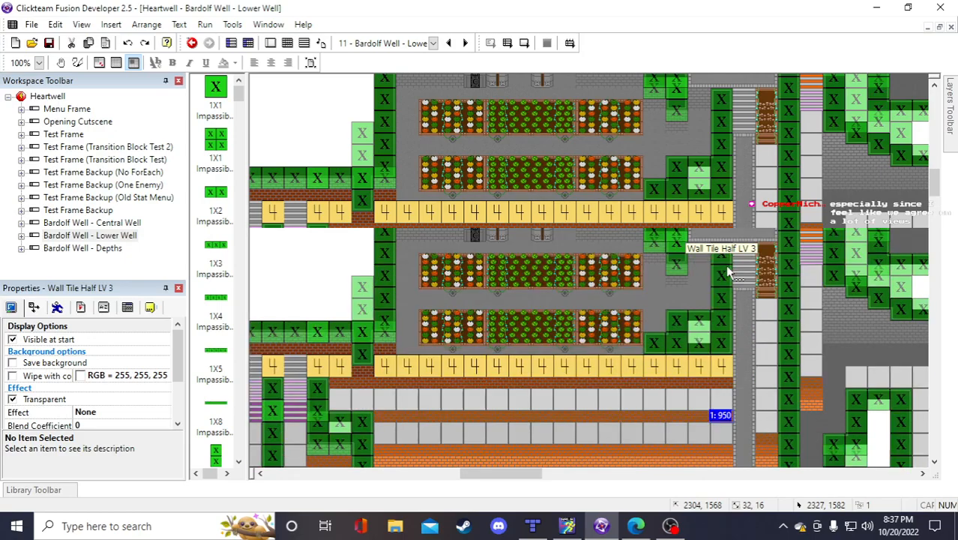
click(325, 245)
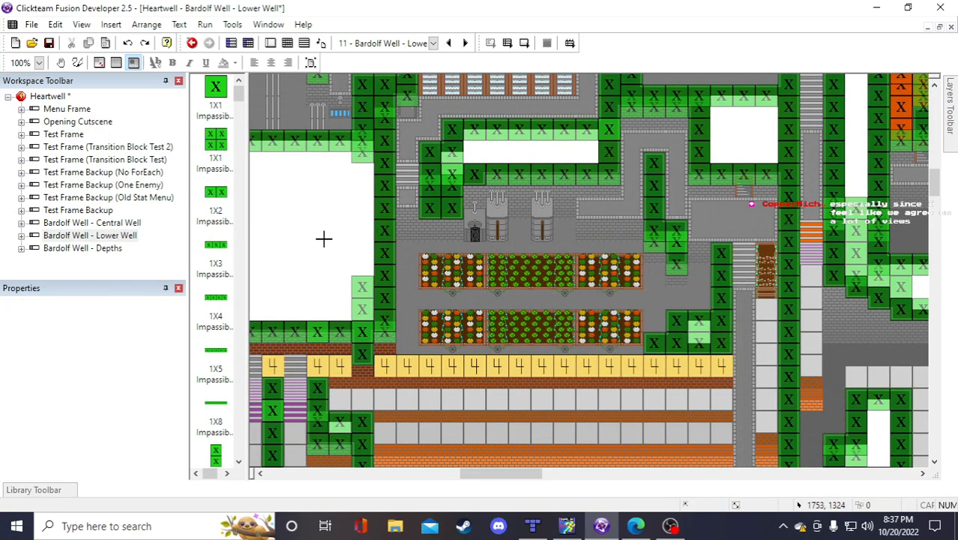
click(329, 243)
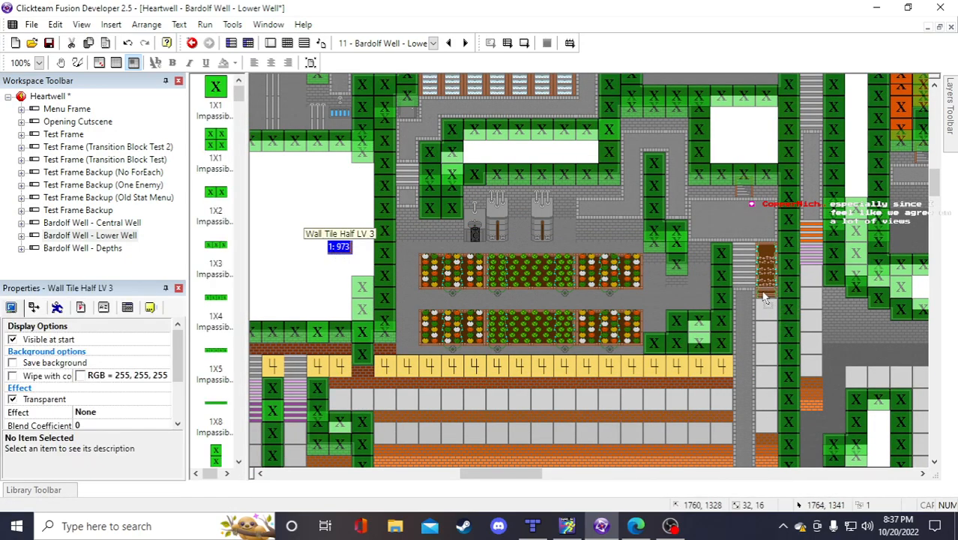
drag(763, 293, 763, 295)
scroll(765, 294, down, 3)
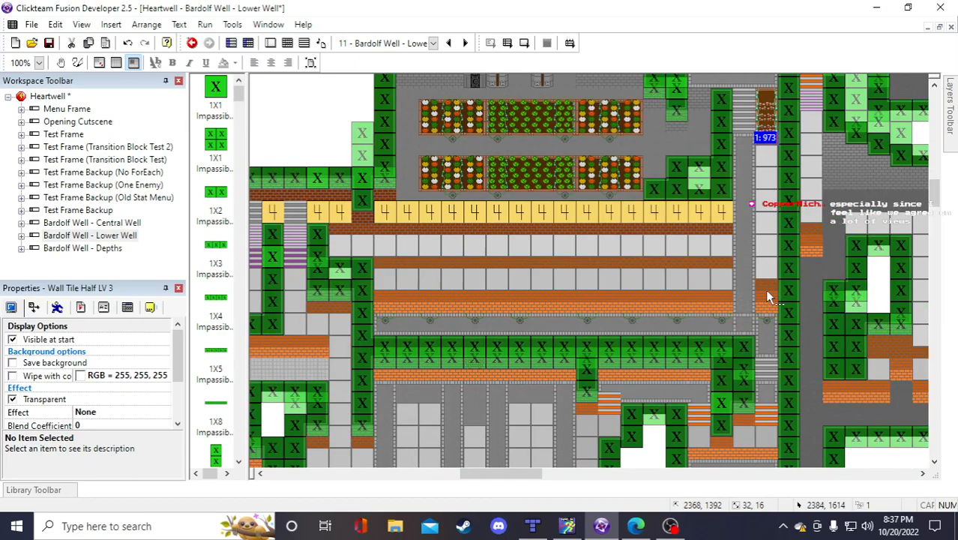
click(727, 239)
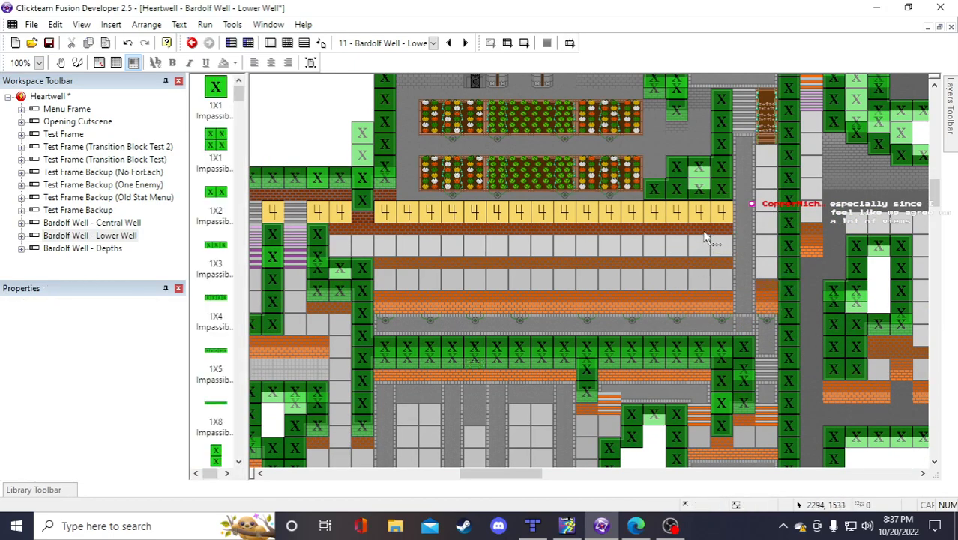
Place a copy of the Wall Tile Half LV 4 on the planter front above the vertical floor strip and save the project
click(705, 232)
key(ctrl+c)
scroll(375, 242, up, 3)
key(ctrl+v)
click(334, 228)
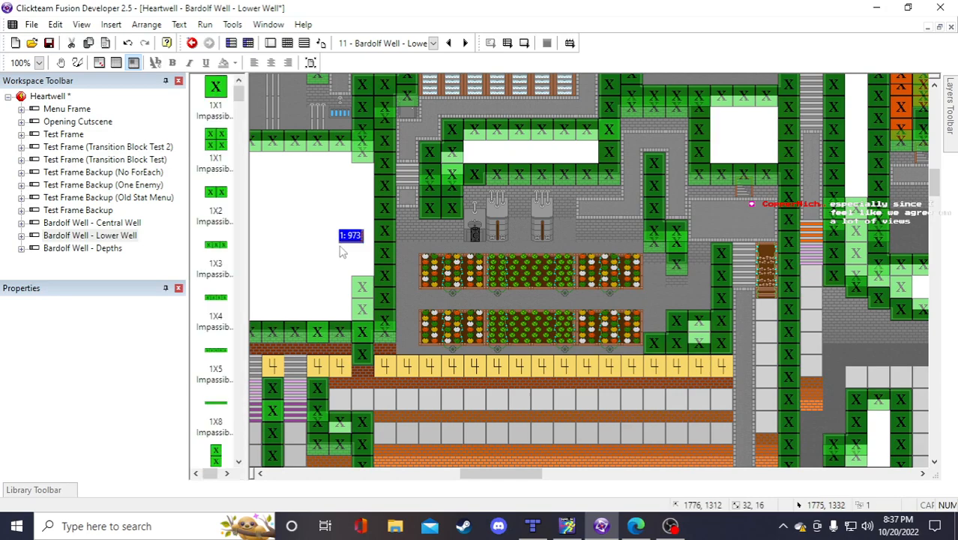
click(348, 238)
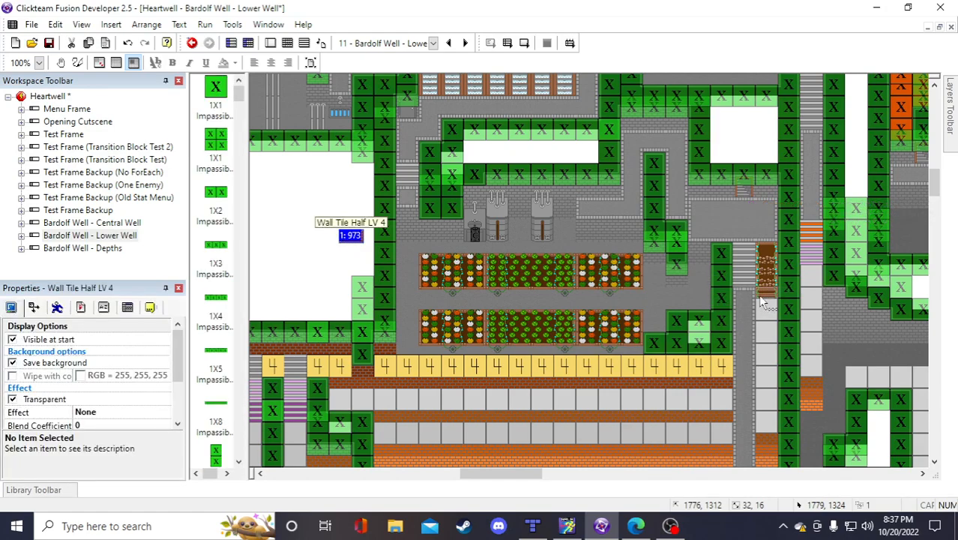
drag(759, 295, 760, 296)
click(317, 259)
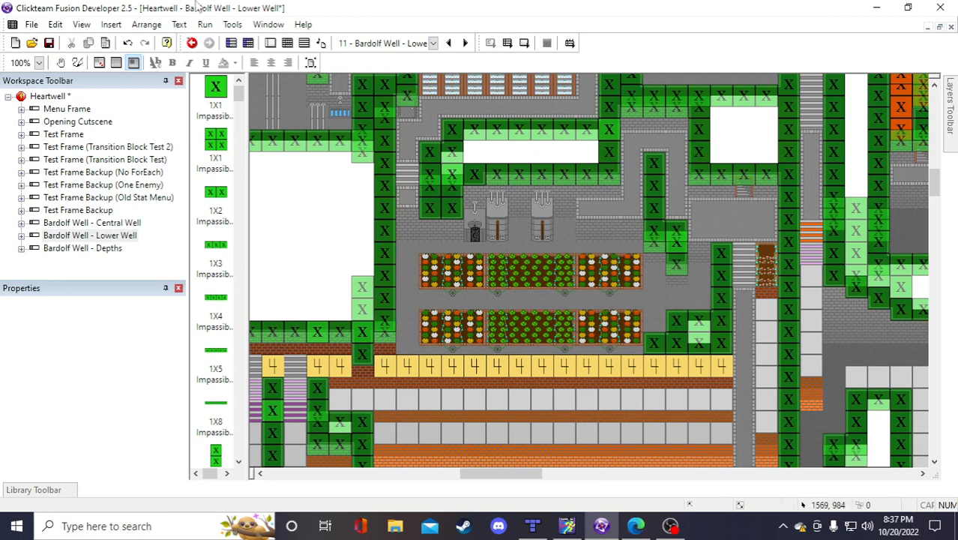
click(49, 43)
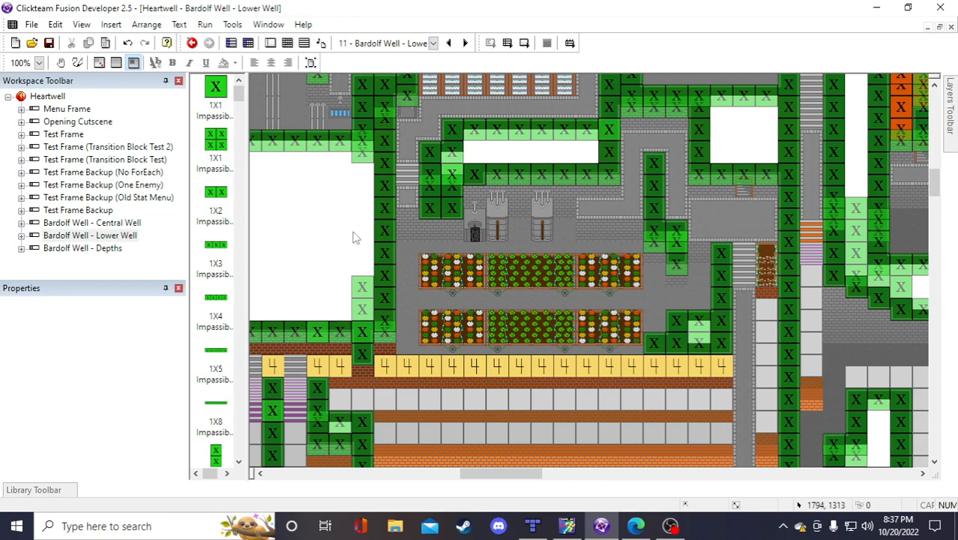
Paste a copy of the Floor Tile LV 4 and place it on the upper half of the small planter beside the stairs
click(724, 375)
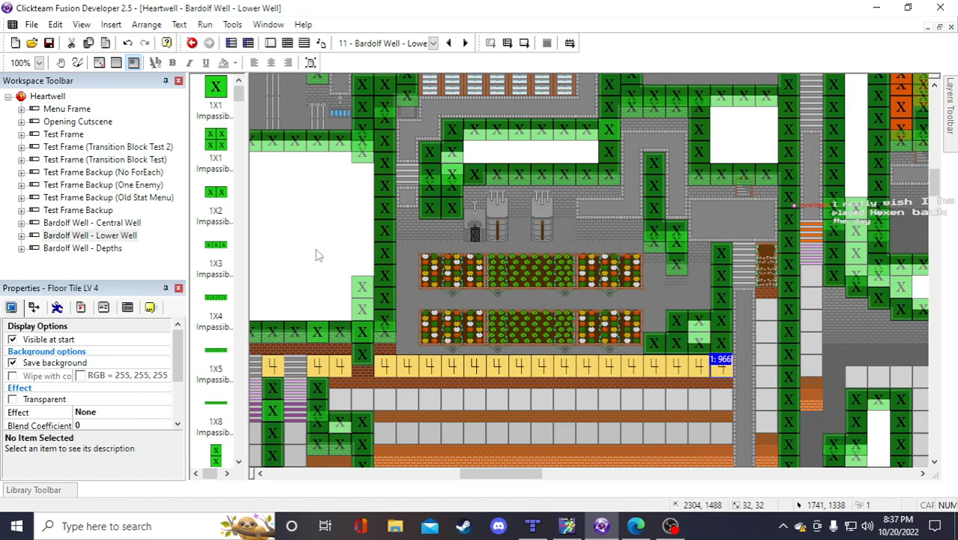
key(Delete)
click(326, 227)
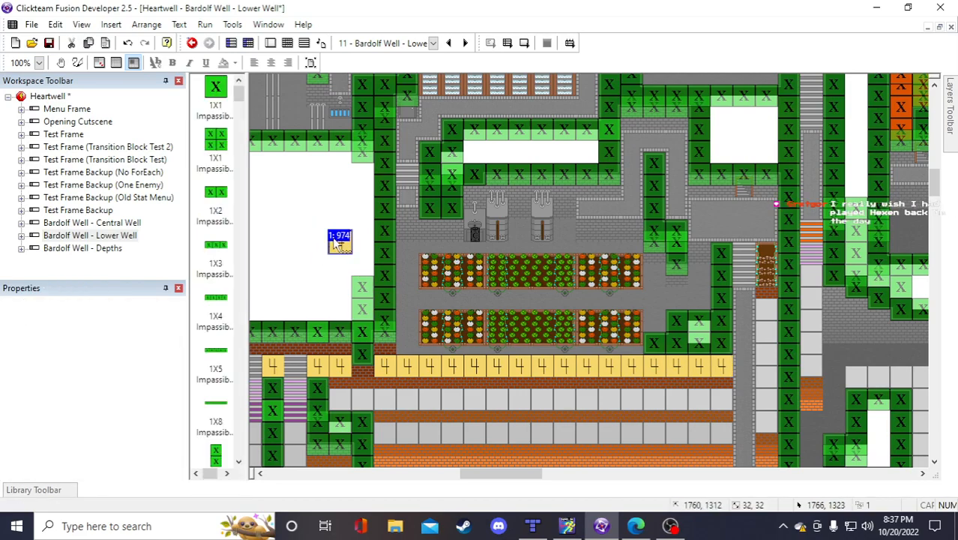
drag(764, 274, 766, 258)
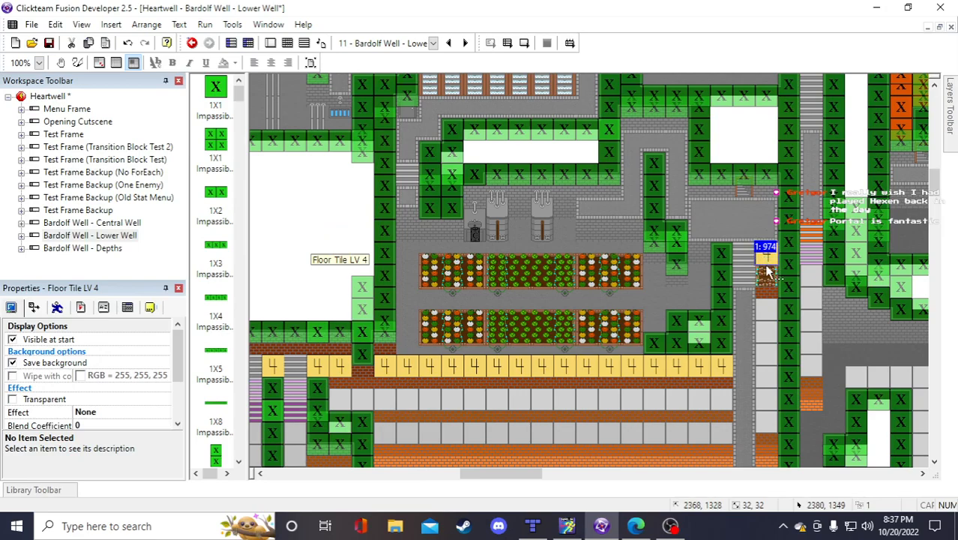
Duplicate the Floor Tile LV 4 onto the lower half of the small planter beside the stairs and save the project
right_click(764, 261)
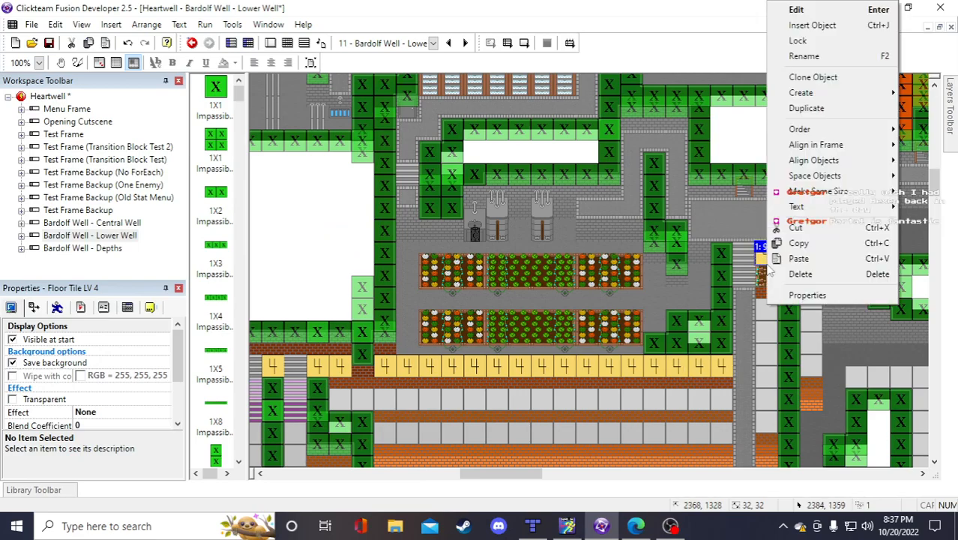
click(810, 107)
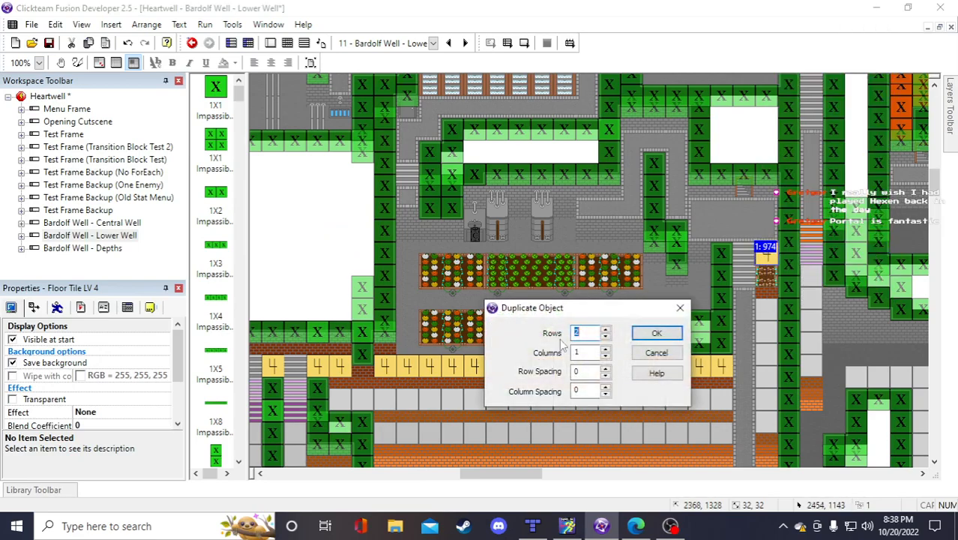
click(655, 332)
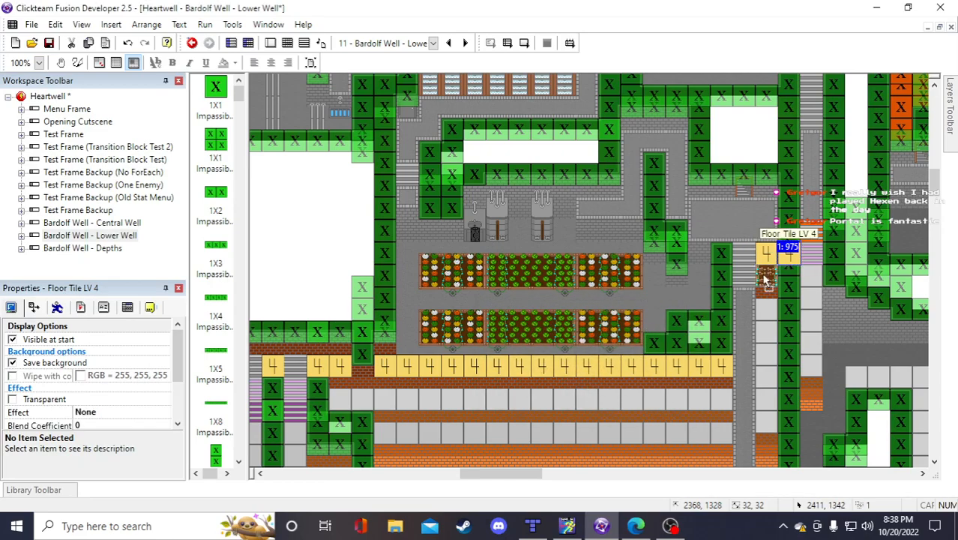
click(258, 225)
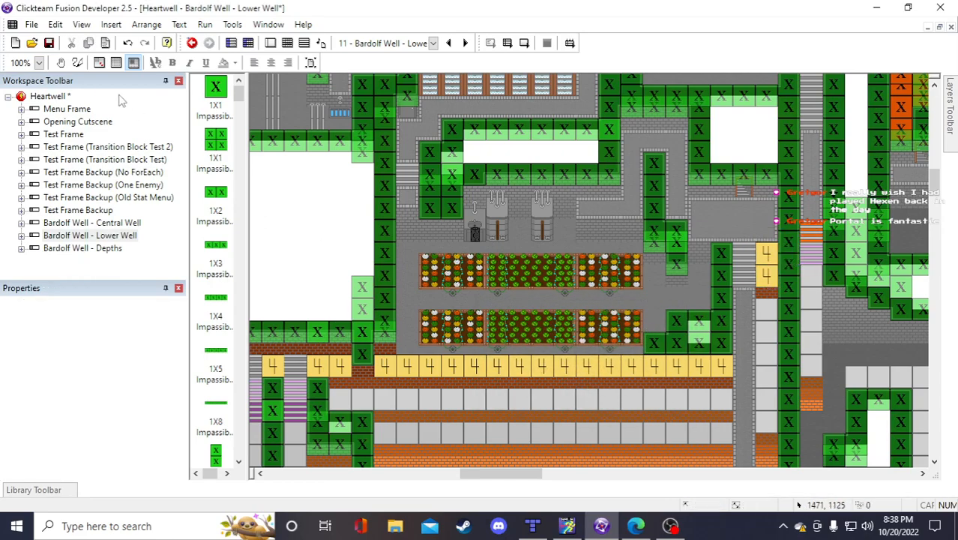
click(49, 42)
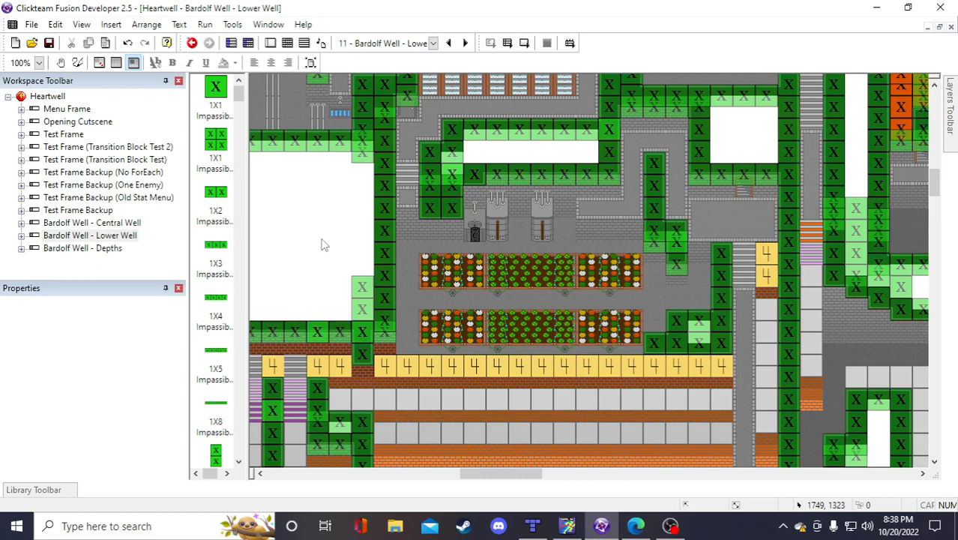
scroll(321, 241, down, 3)
scroll(322, 247, up, 3)
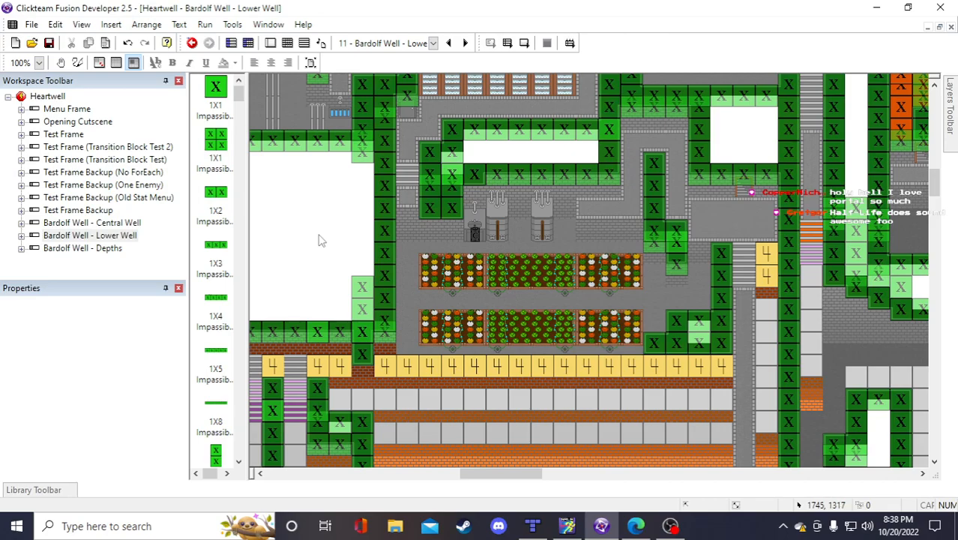
scroll(547, 281, down, 3)
scroll(723, 330, up, 3)
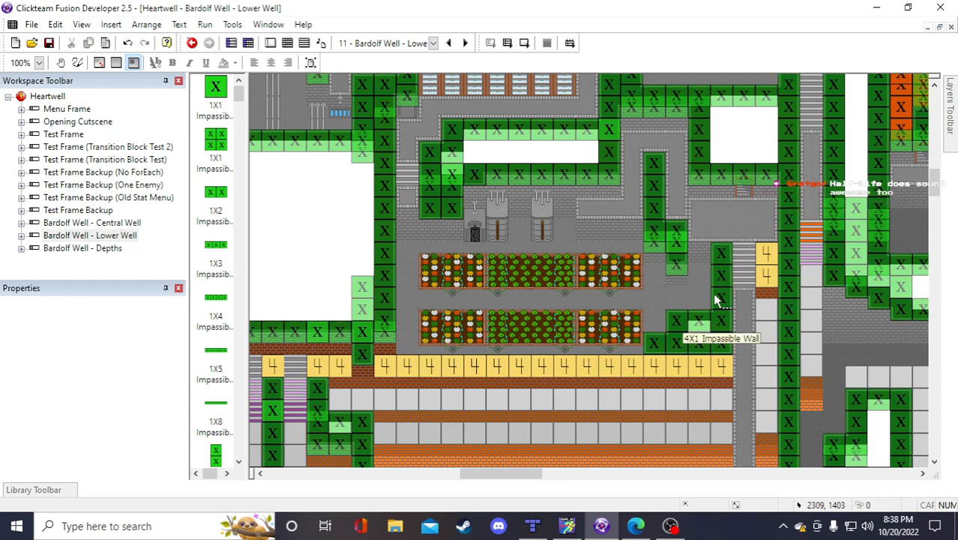
click(632, 365)
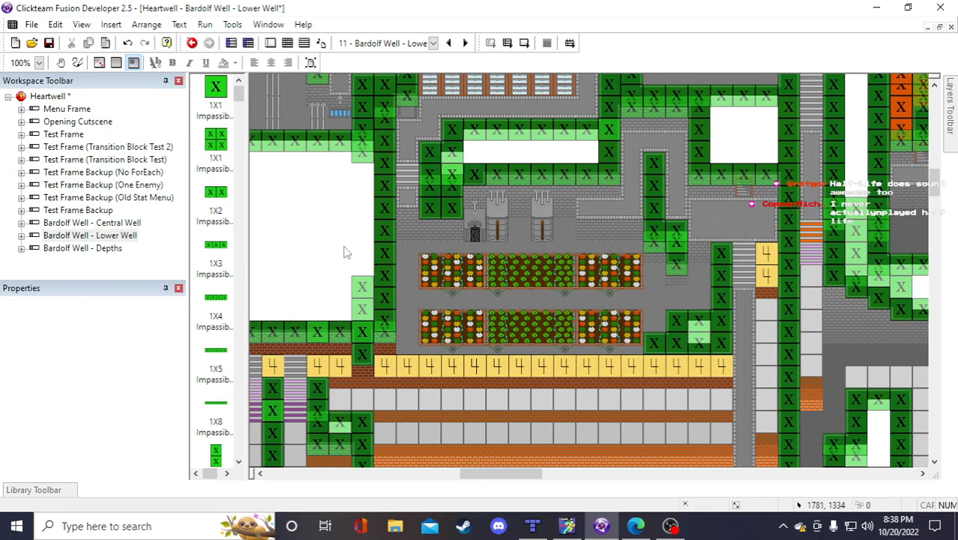
key(Delete)
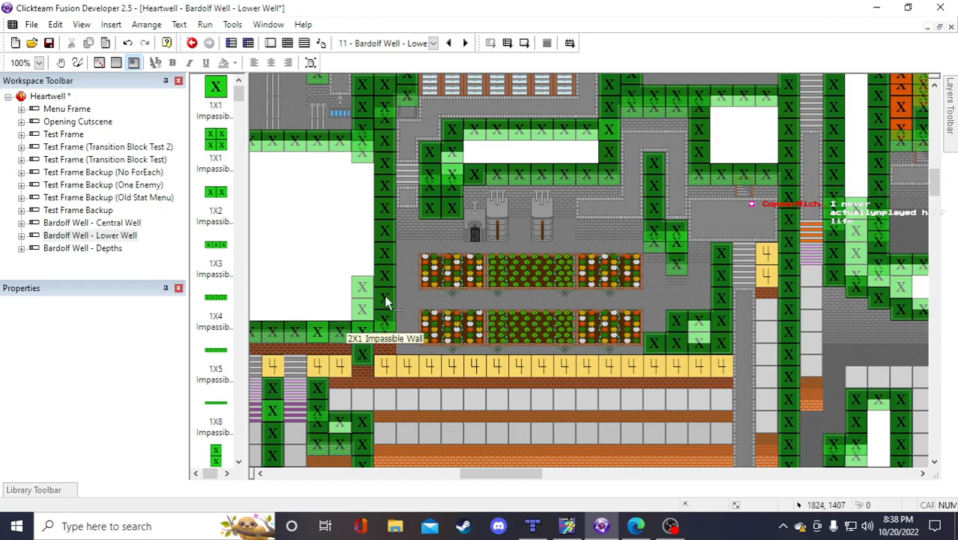
click(49, 43)
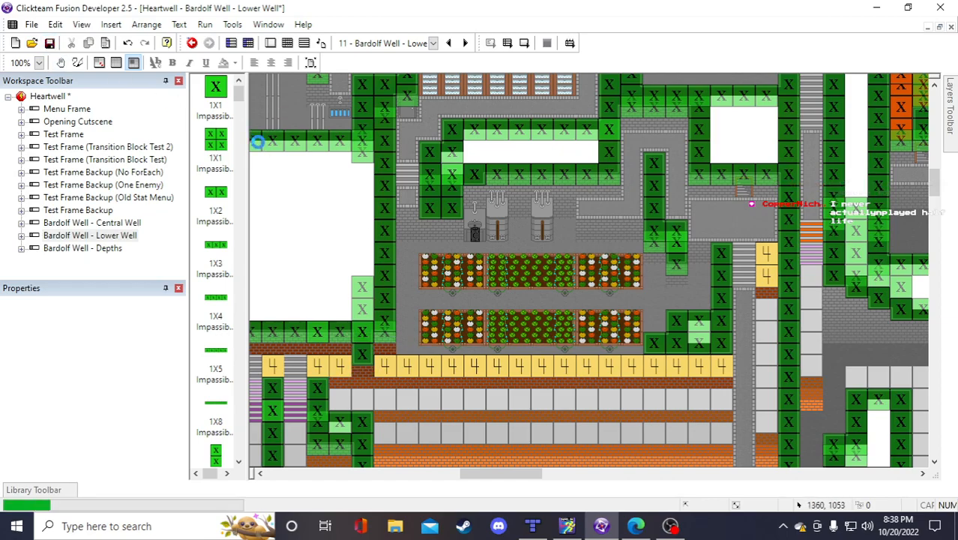
Copy the Wall Tile Half LV 1 from the southern corridor and place it at the west end of the brick wall north of the crop fields
scroll(345, 239, down, 1)
scroll(345, 239, up, 2)
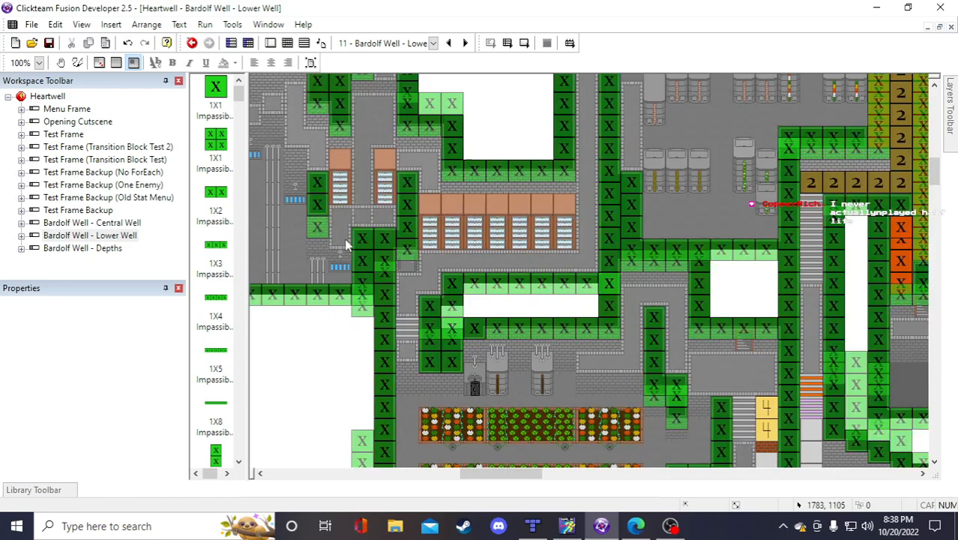
scroll(346, 240, down, 1)
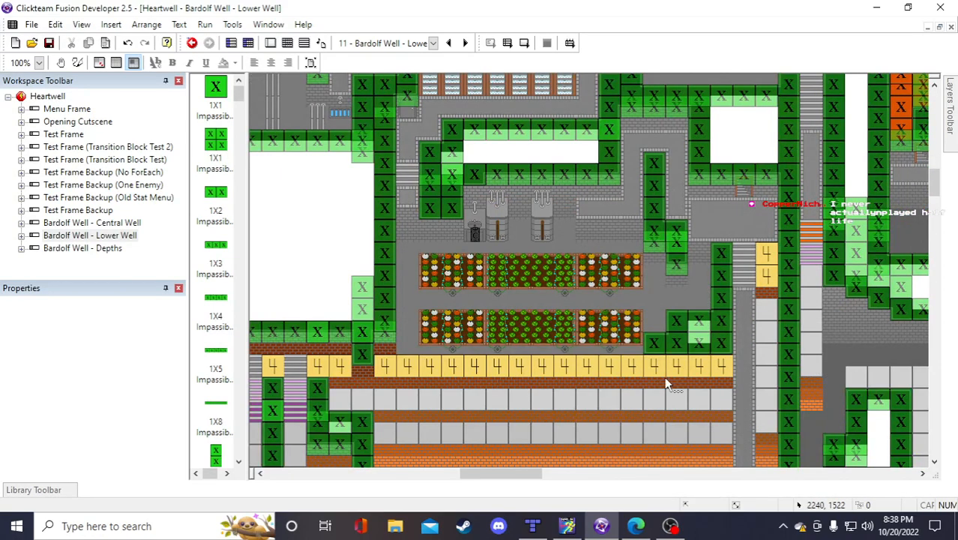
scroll(654, 376, down, 2)
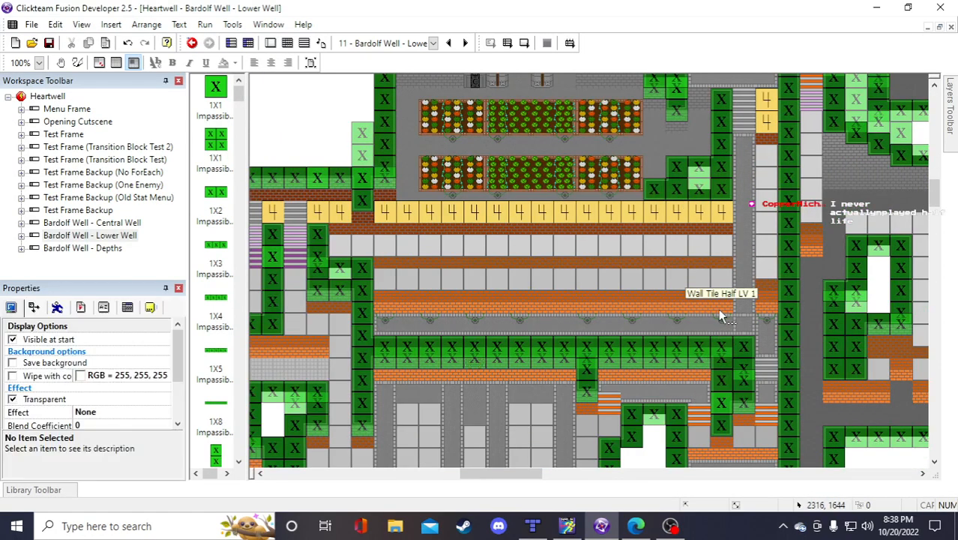
click(720, 311)
scroll(524, 325, up, 2)
click(331, 255)
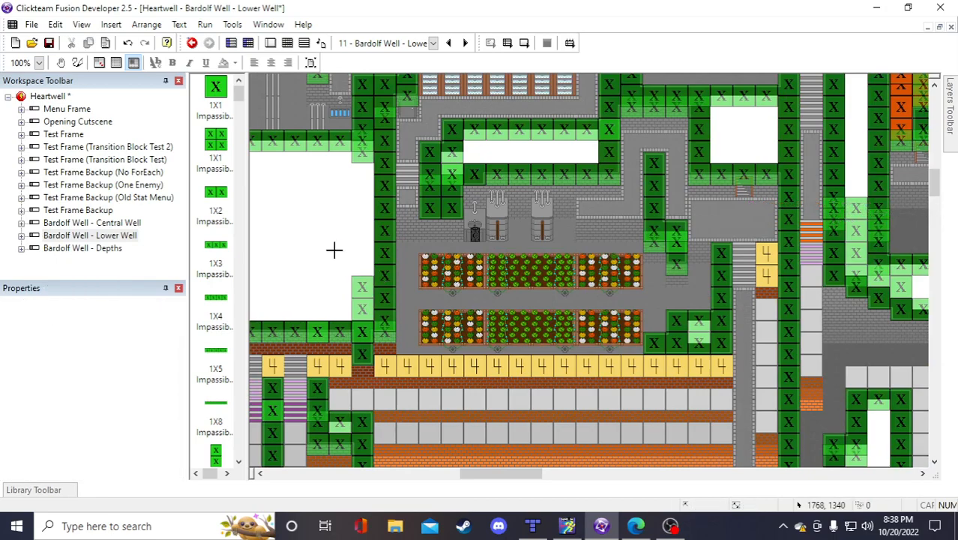
click(350, 258)
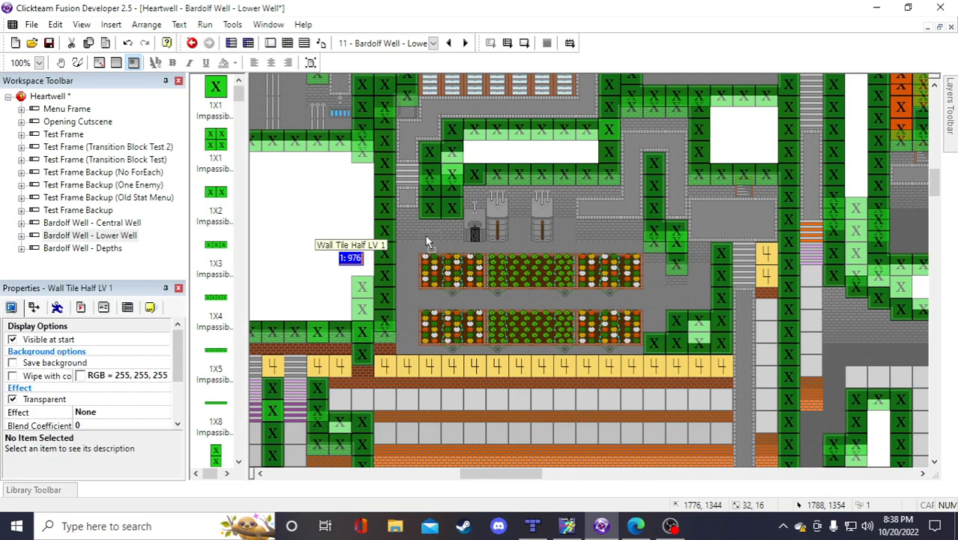
drag(406, 241, 402, 234)
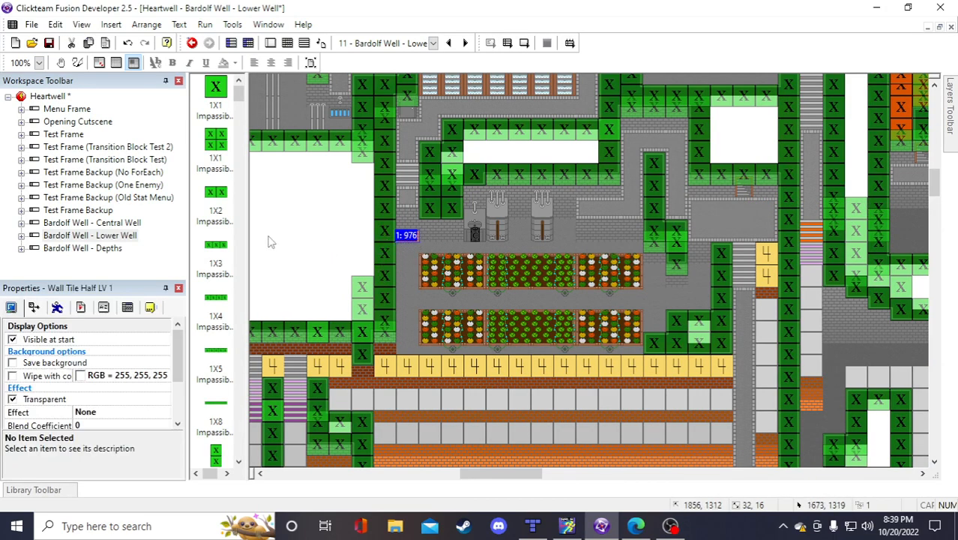
scroll(271, 248, up, 2)
click(316, 399)
scroll(322, 375, down, 2)
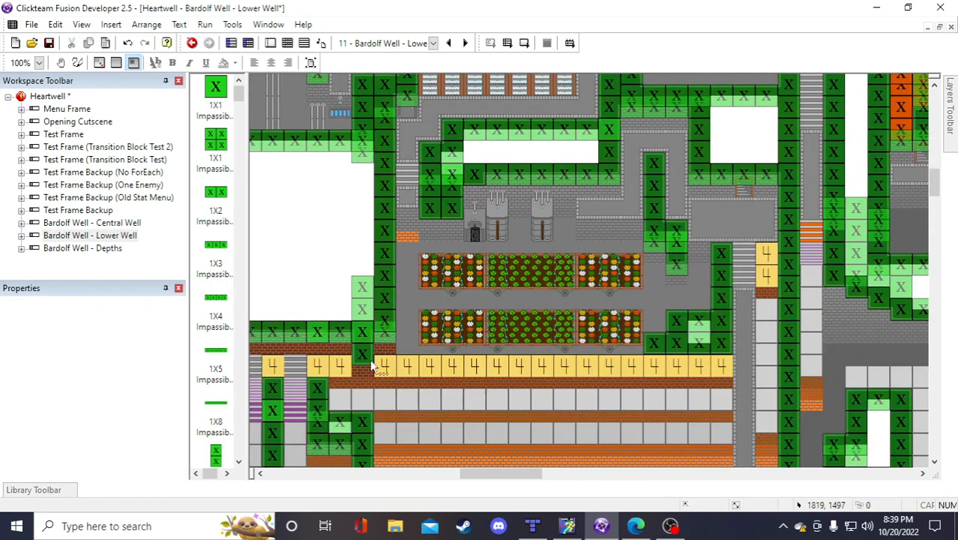
Duplicate the Wall Tile Half LV 1 eastward in 1 row and 8 columns along the wall north of the crop fields
click(410, 238)
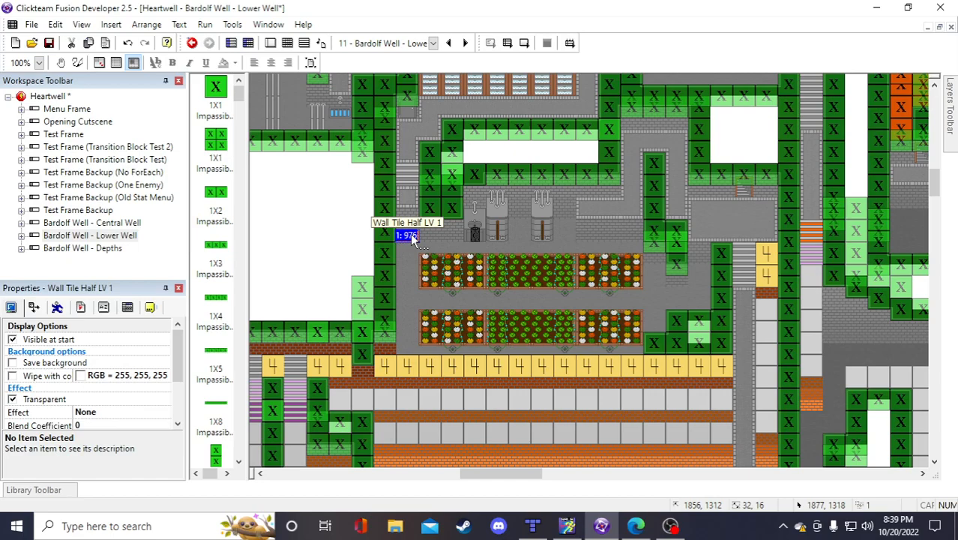
click(478, 232)
click(407, 236)
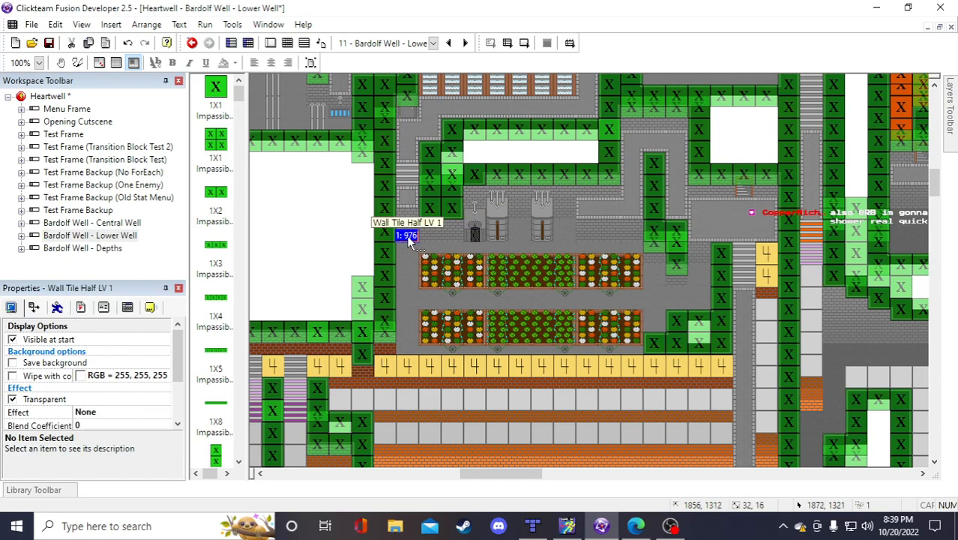
right_click(406, 236)
click(437, 107)
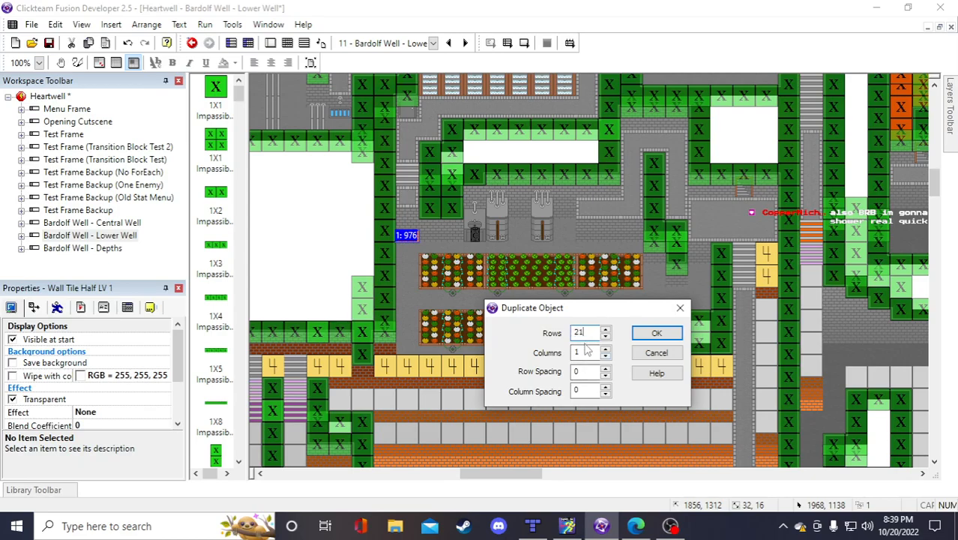
key(BackSpace)
text(1)
key(Tab)
text(10)
click(656, 333)
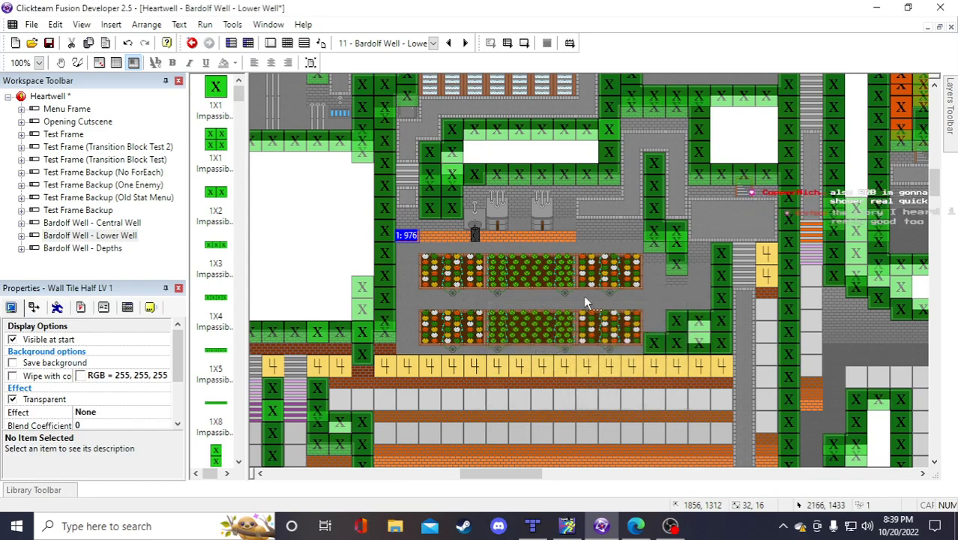
Move two of the duplicated Wall Tile Half LV 1 north onto the recessed wall between and east of the two grey tanks
click(428, 235)
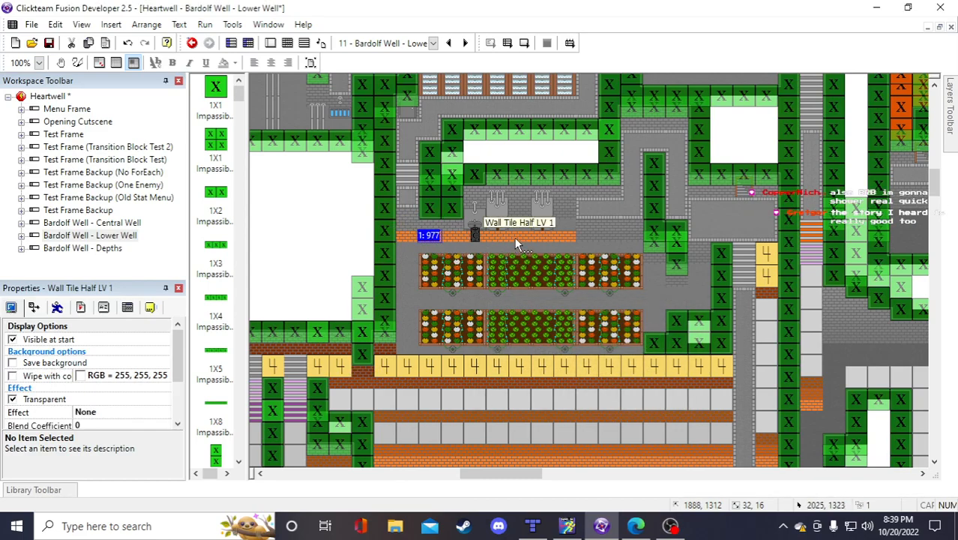
drag(515, 238, 517, 216)
drag(565, 237, 565, 218)
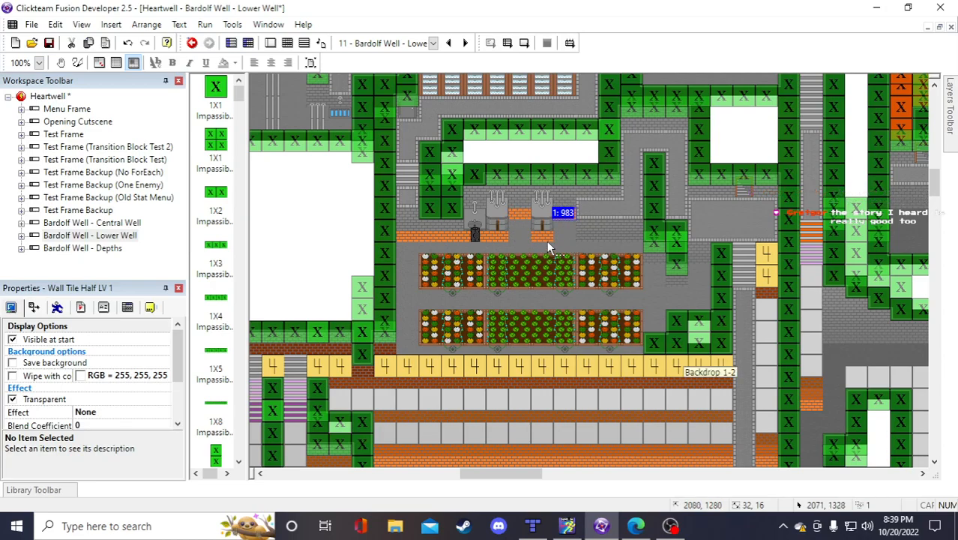
Duplicate the wall tile under the eastern tank with 1 row and 4 columns, extend the copies to the wall's east end and save the project
right_click(546, 241)
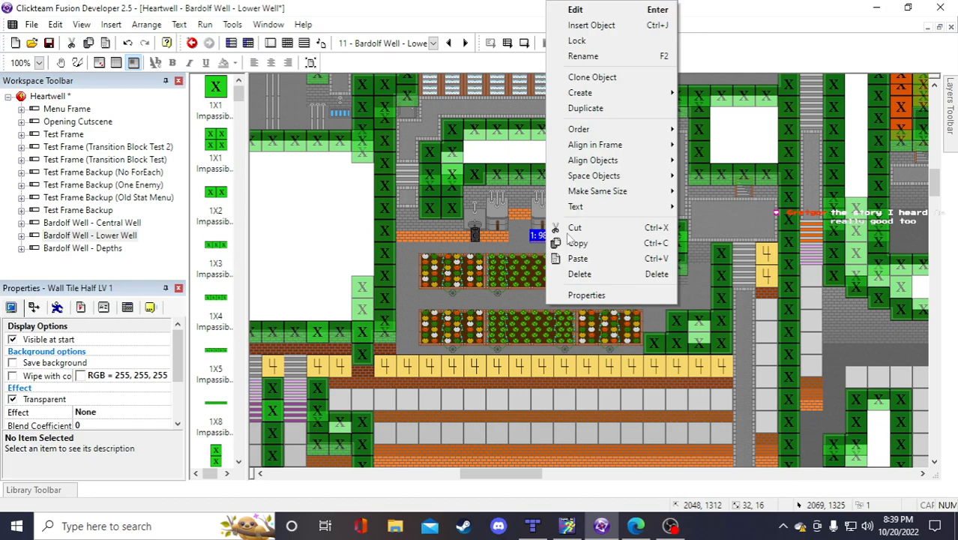
click(611, 111)
click(605, 336)
click(606, 349)
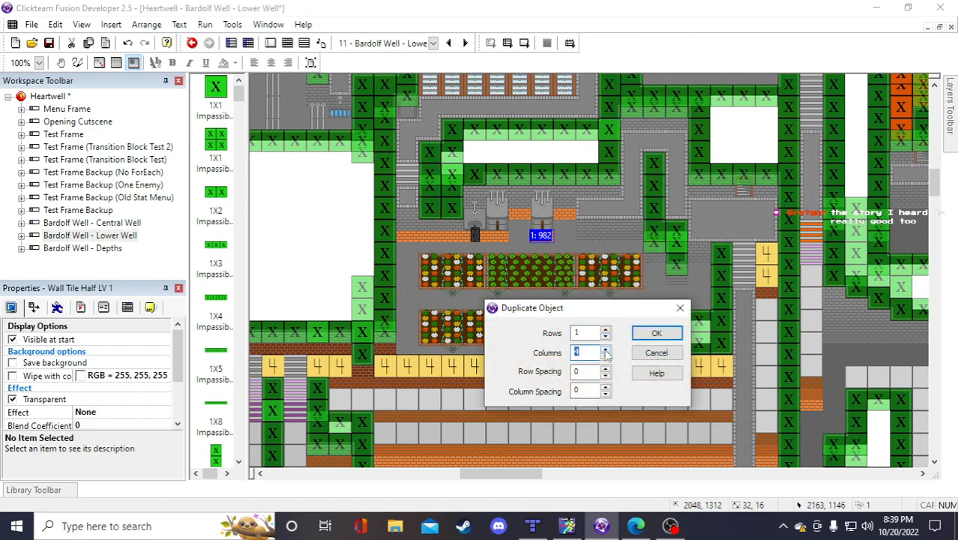
click(656, 333)
drag(566, 234, 632, 237)
click(336, 265)
key(ctrl+s)
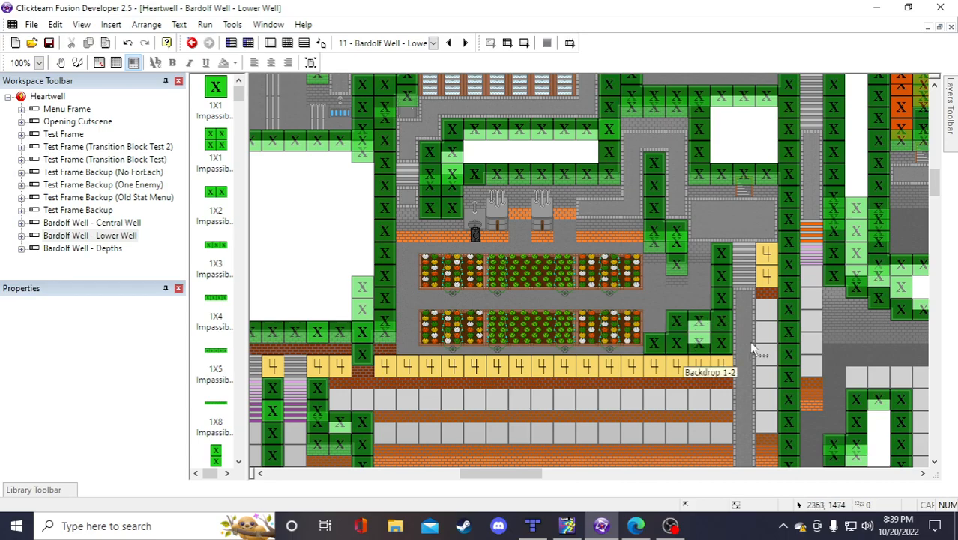
Copy a Floor Tile LV 1 from the southern corridor, place it above the small black object west of the tanks and save the project
click(704, 341)
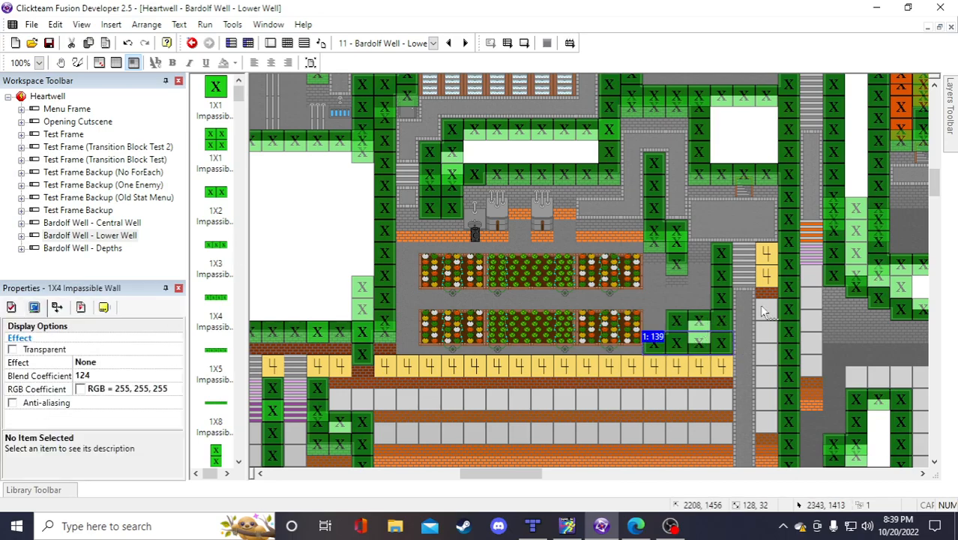
scroll(639, 353, down, 5)
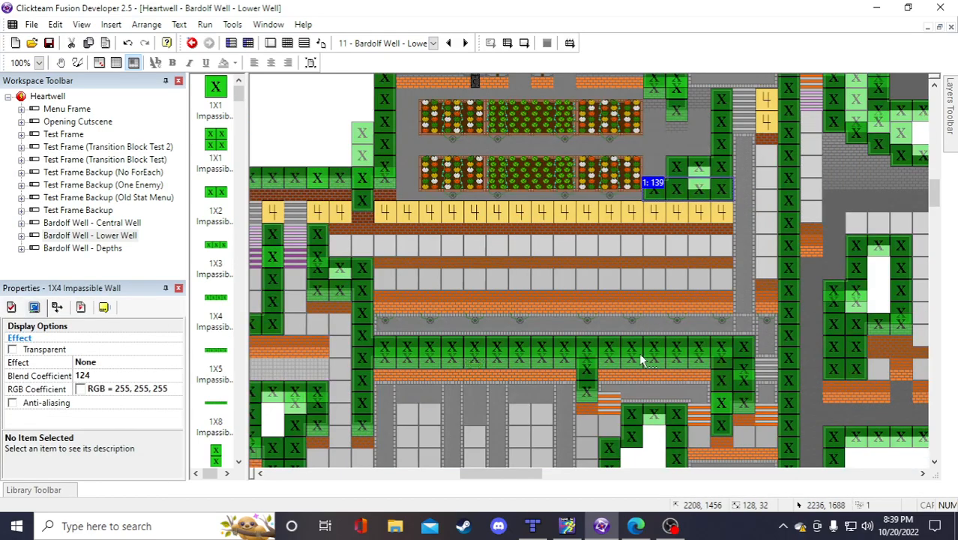
click(751, 287)
scroll(600, 318, up, 5)
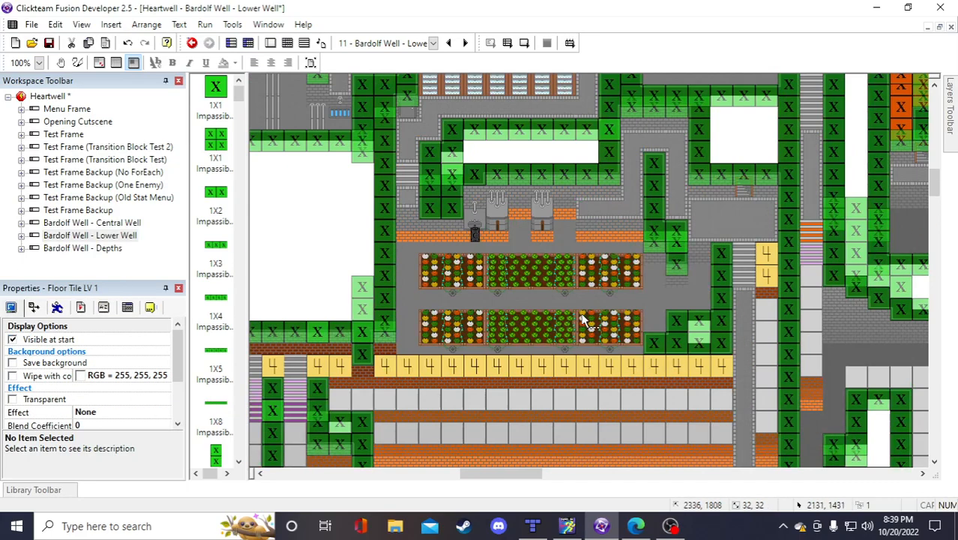
click(365, 230)
click(356, 223)
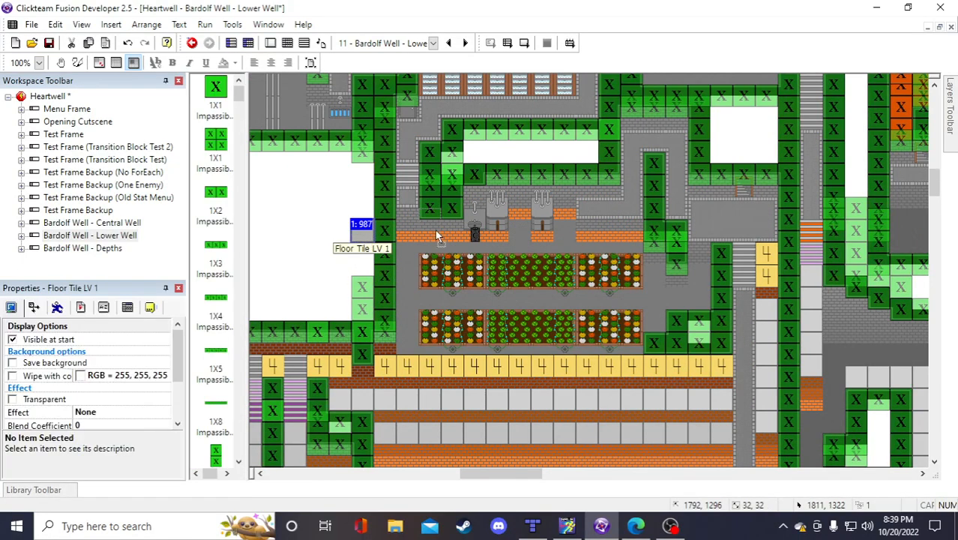
click(304, 249)
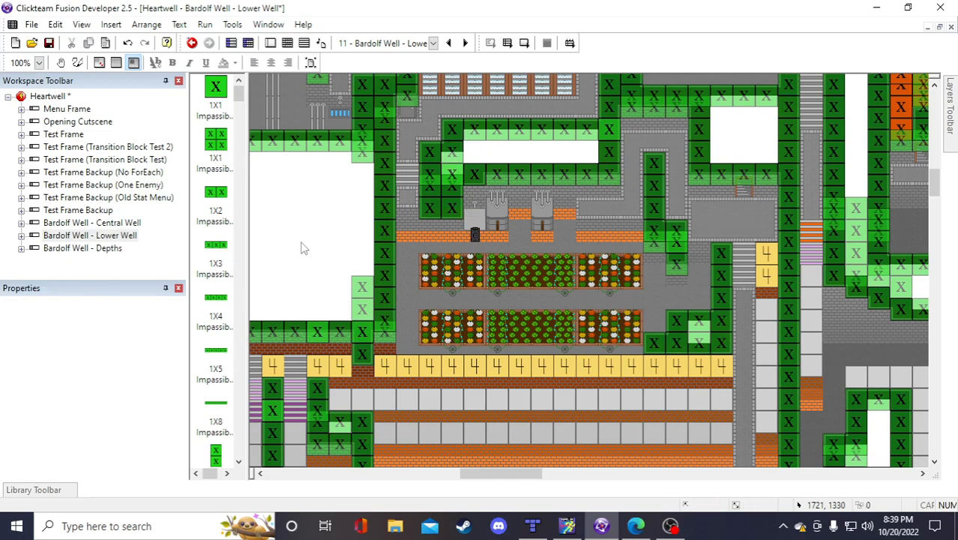
click(48, 42)
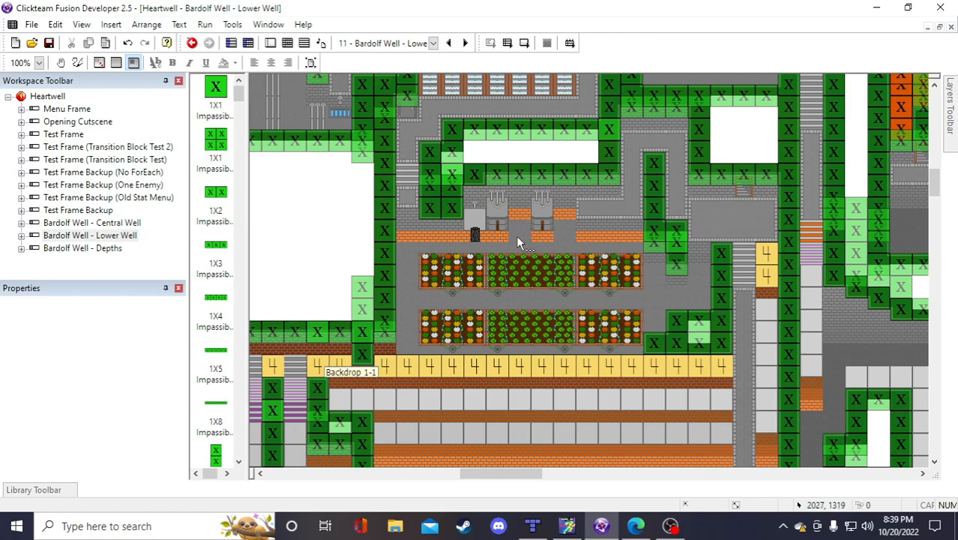
Copy a Wall Tile Half LV 1 from the east end of the wall and paste it beside the upper crop field's eastern end
click(632, 237)
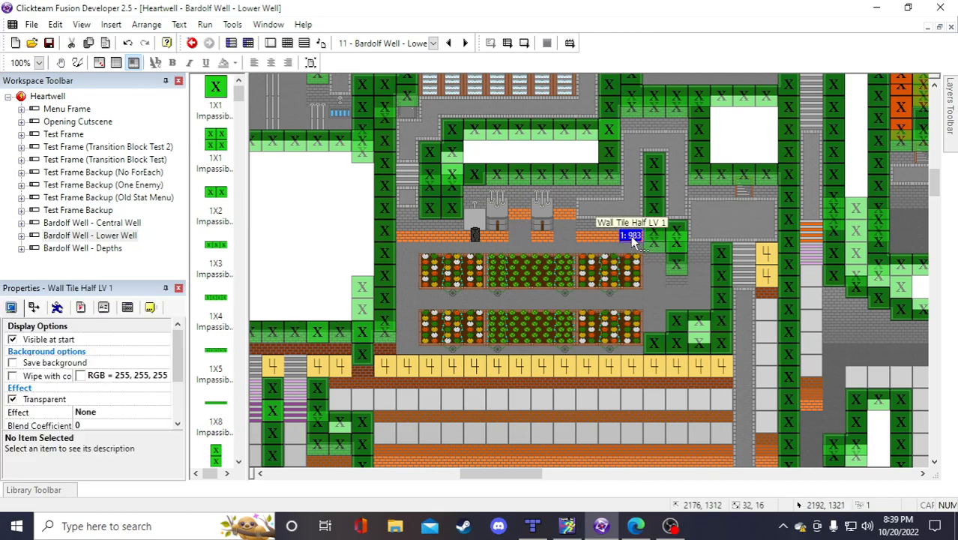
key(ctrl+v)
click(335, 223)
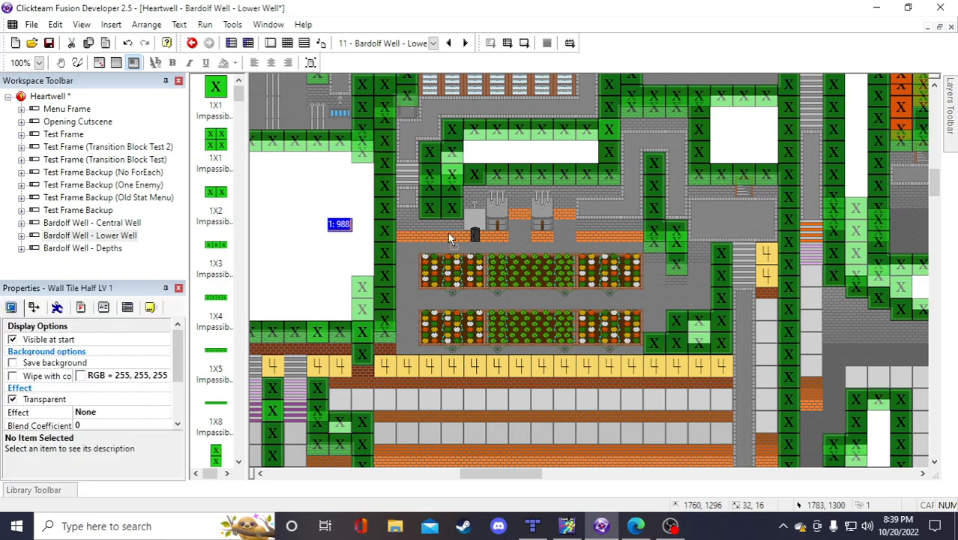
drag(644, 283, 648, 282)
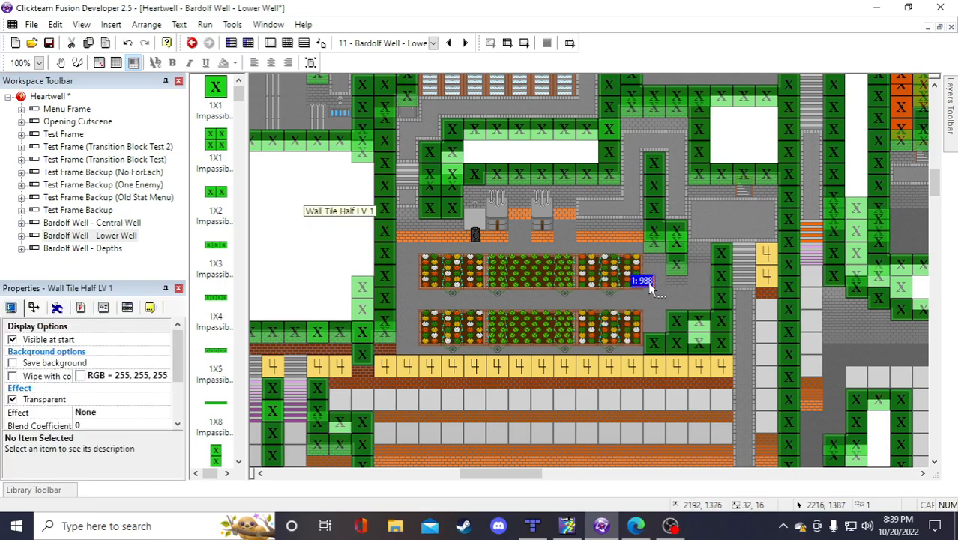
Duplicate the pasted tile southward, place the tiles on the low wall faces around the green X blocks east of the upper field and save
right_click(648, 282)
click(683, 109)
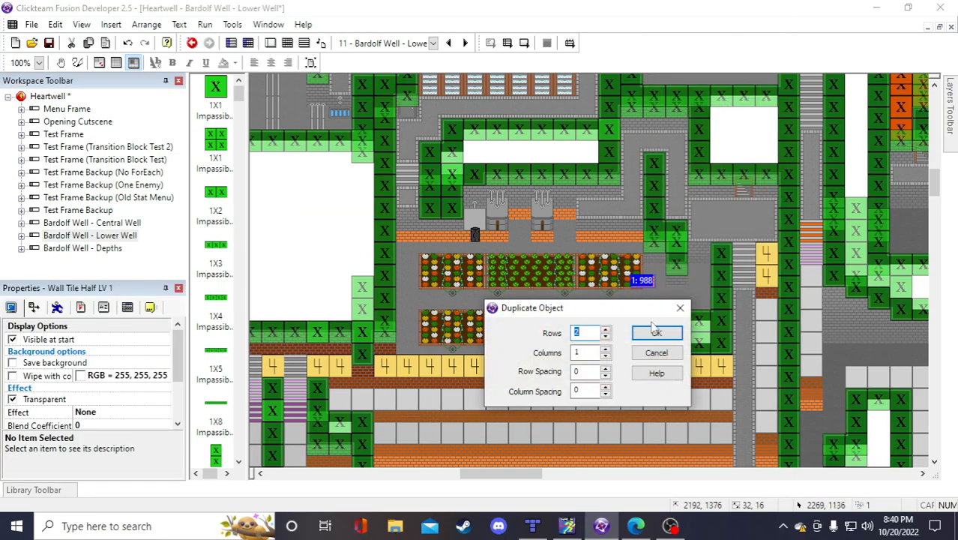
click(654, 333)
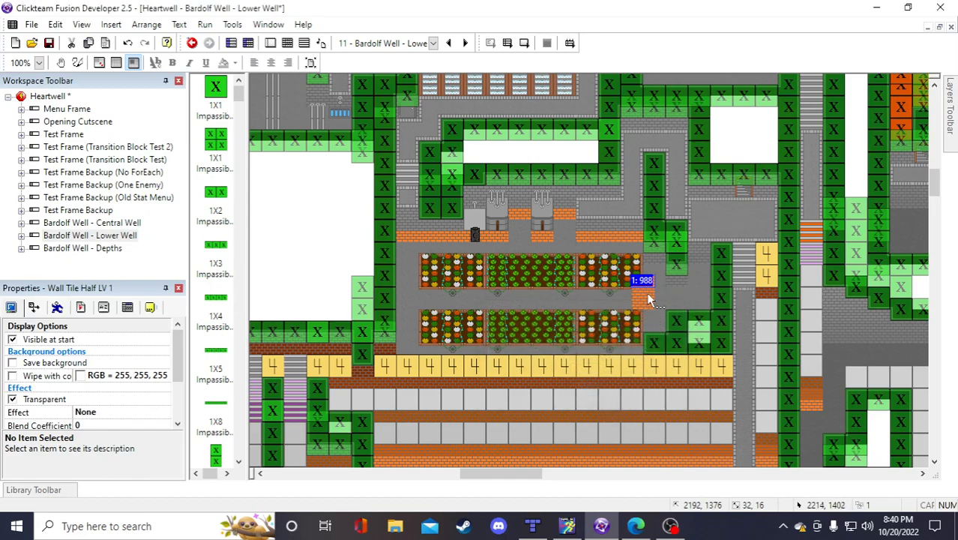
drag(648, 294, 706, 261)
drag(644, 305, 655, 262)
click(316, 220)
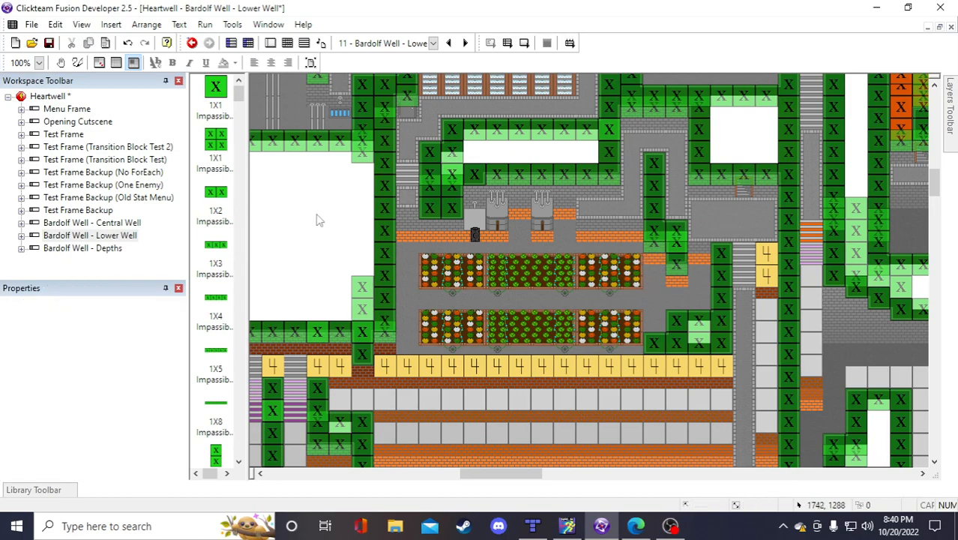
key(ctrl+s)
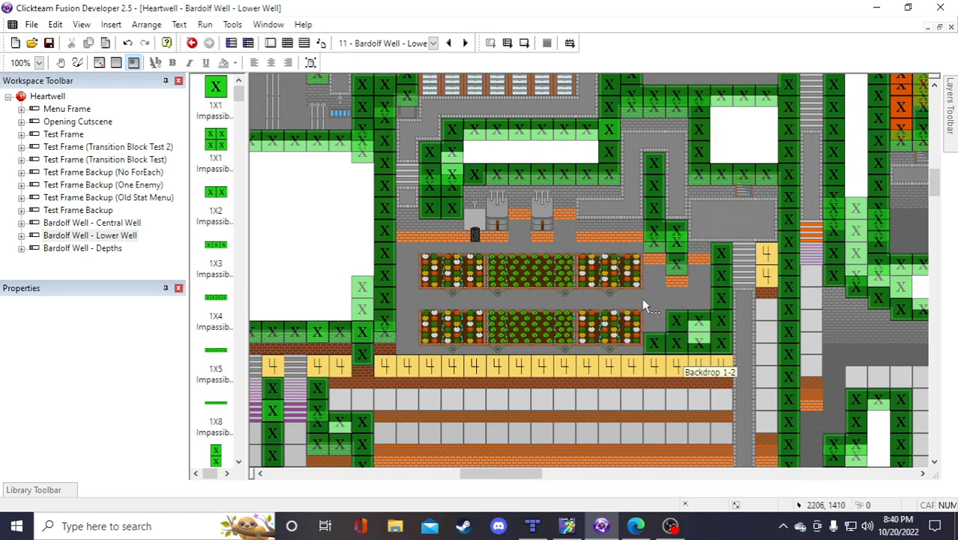
Copy a Wall Tile Half LV 2 from the wall south of the crop fields and paste it in the empty area west of them
scroll(742, 338, down, 3)
click(692, 302)
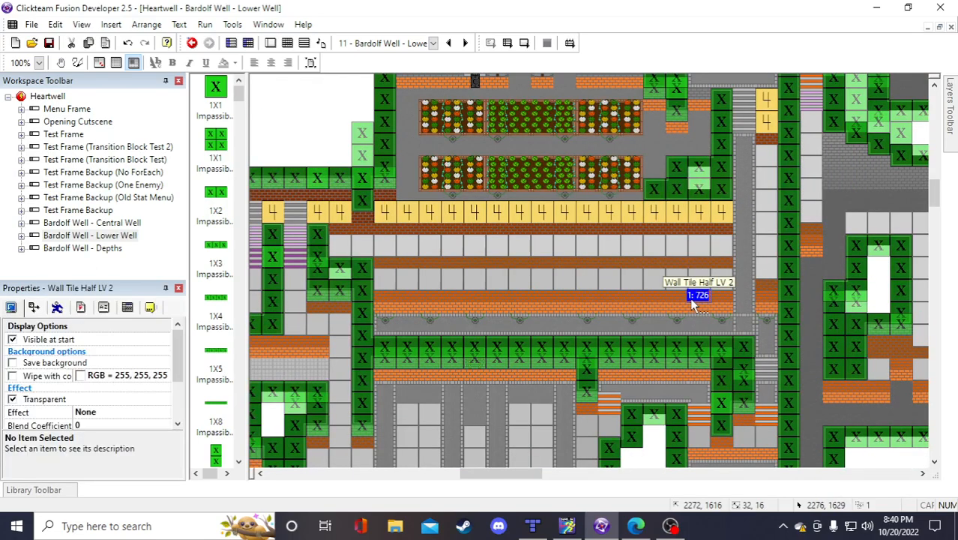
scroll(429, 196, up, 3)
click(341, 231)
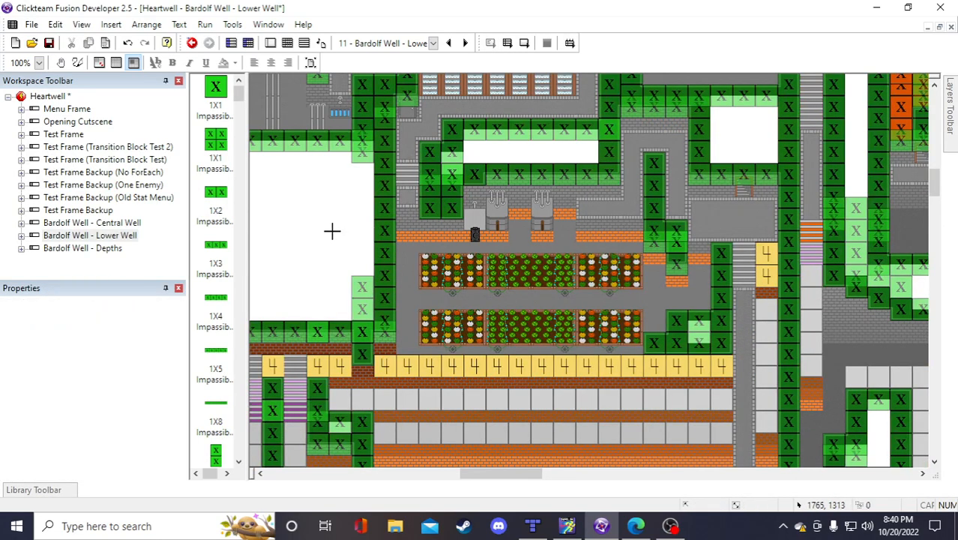
click(332, 231)
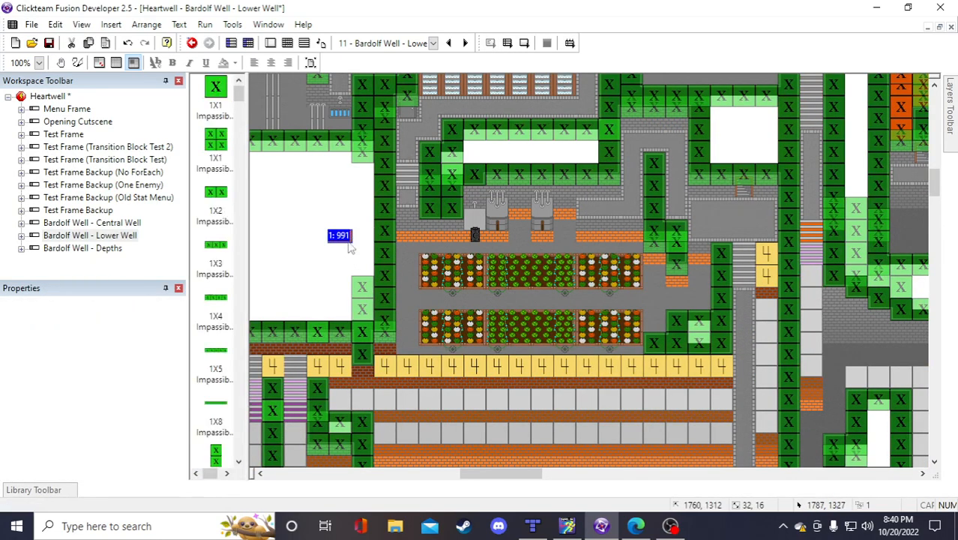
Place the Wall Tile Half LV 2 above the wall's western LV 1 tile and duplicate it eastward in 1 row to the gap between the tanks
right_click(412, 225)
click(450, 109)
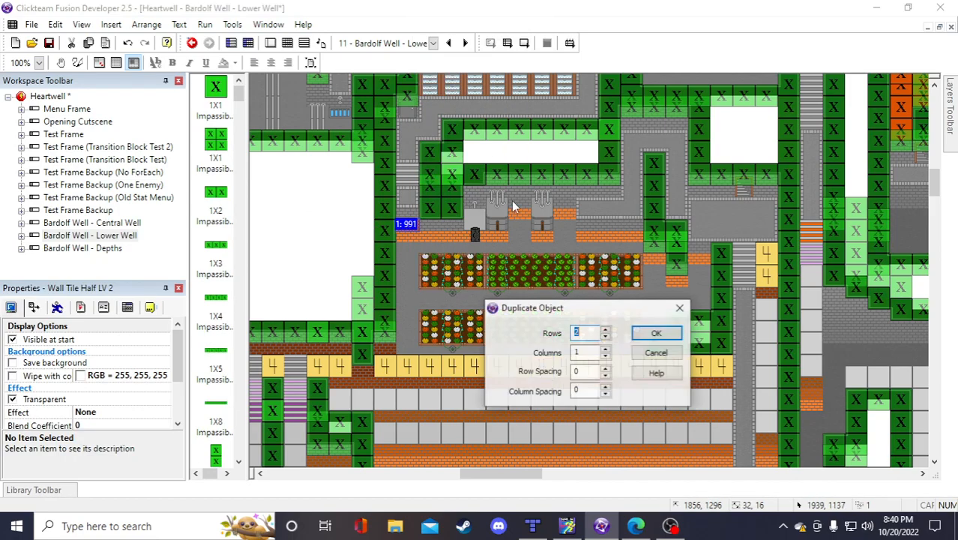
click(605, 350)
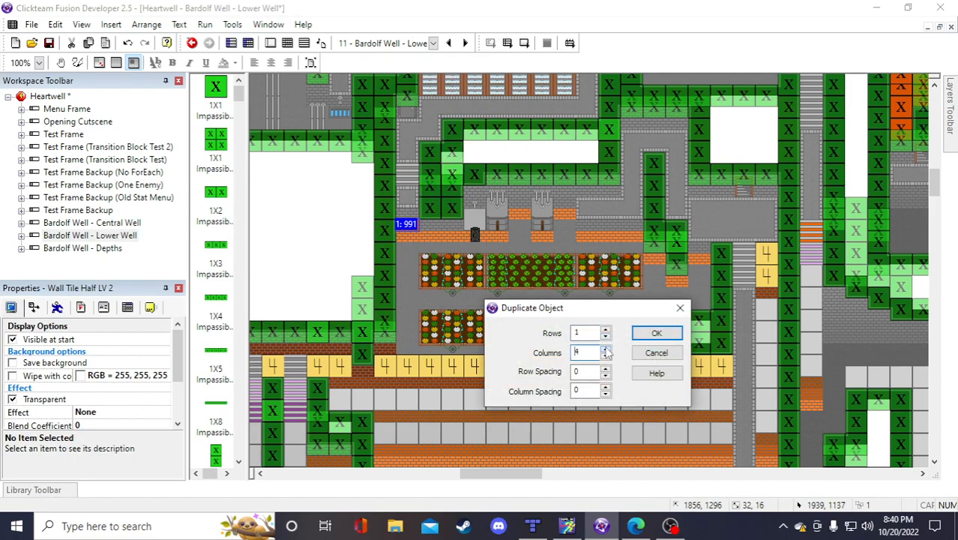
click(656, 334)
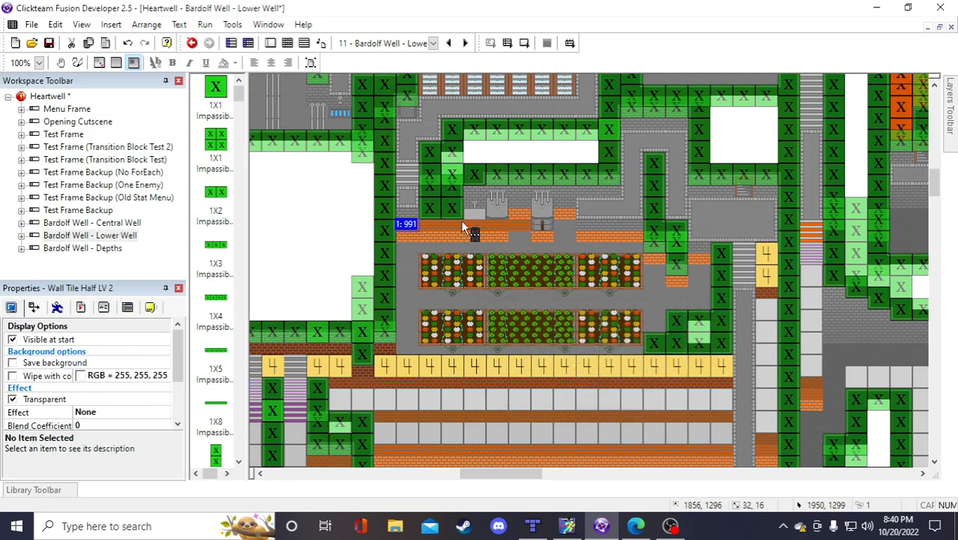
Move the LV 2 wall tile covering the small grey floor tile east to the eastern tank, directly above its LV 1 tile
click(465, 219)
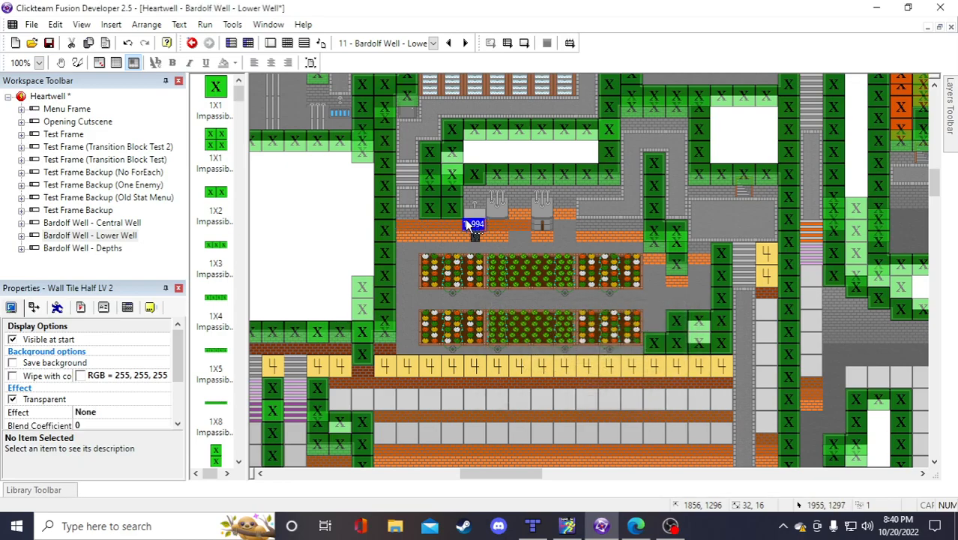
click(543, 234)
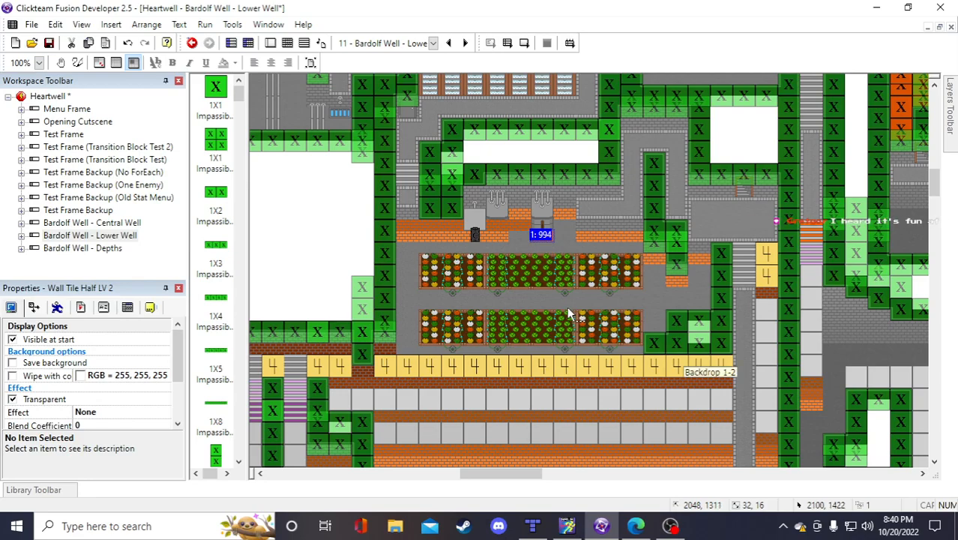
key(Up)
key(Up)
key(Up)
key(Up)
key(Up)
key(Up)
key(Up)
key(Up)
key(Up)
key(Up)
key(Up)
key(Up)
key(Up)
key(Up)
key(Up)
key(Up)
key(Up)
key(Up)
key(Up)
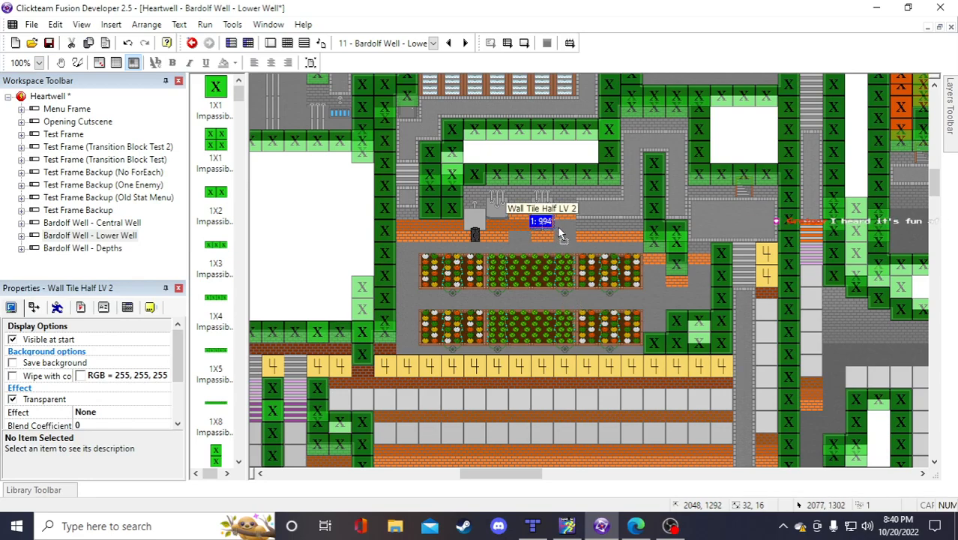
Move the easternmost LV 2 copy north onto the recessed wall between the tanks, above its LV 1 tile, and save the project
drag(561, 226, 522, 213)
key(Up)
key(Up)
key(Up)
key(Up)
key(Up)
key(Up)
key(Up)
key(Up)
key(Up)
key(Up)
key(Up)
key(Up)
key(Up)
key(Up)
key(Up)
key(Up)
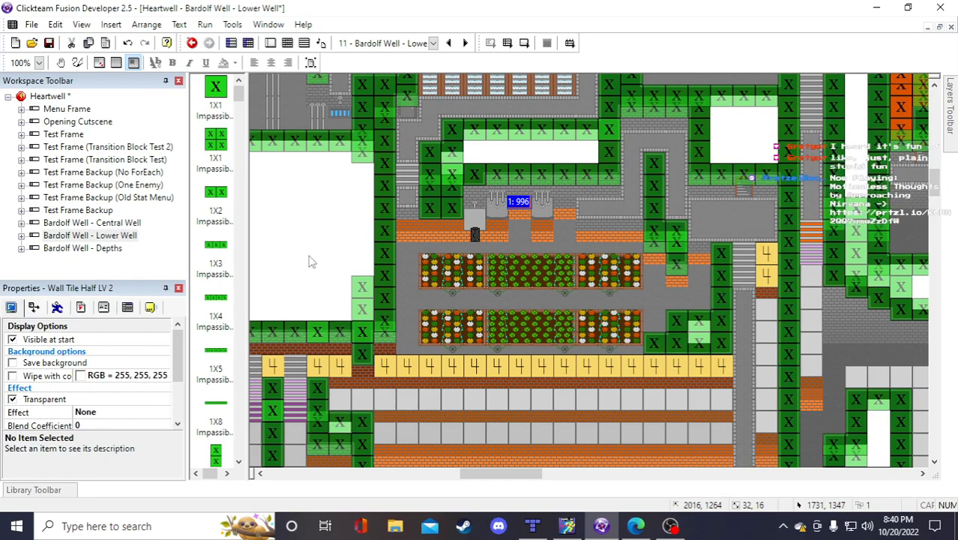
click(306, 188)
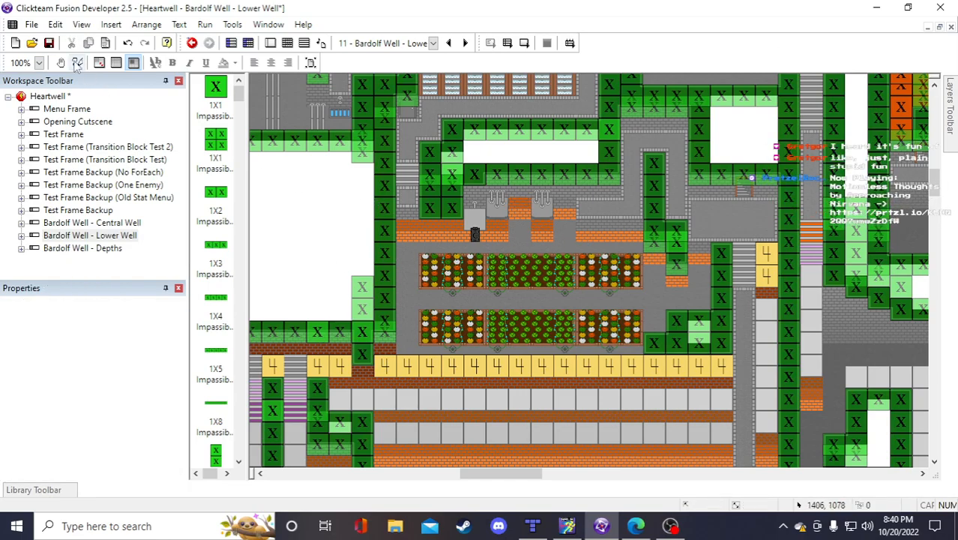
click(51, 44)
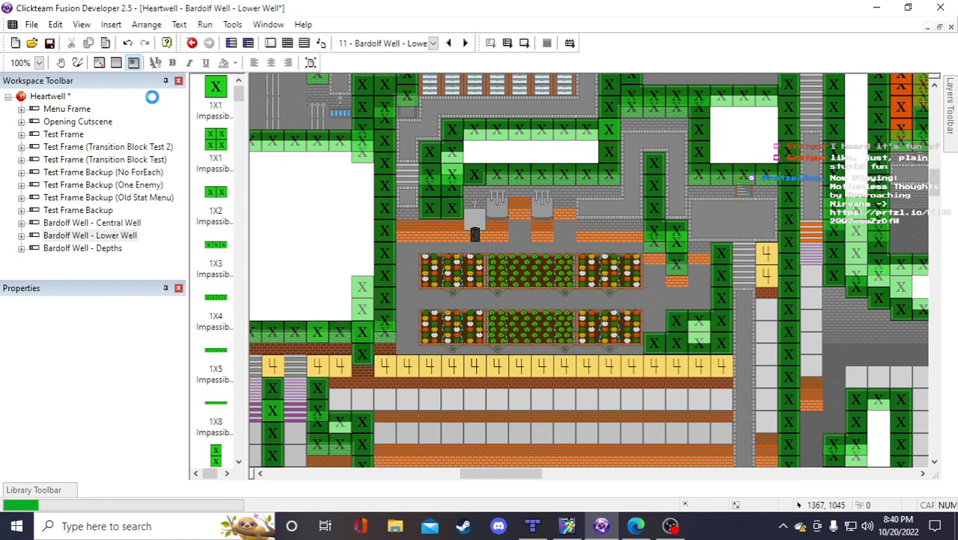
Duplicate the LV 2 tile between the tanks southward, place the copies above the LV 1 tiles east of the eastern tank and save
click(515, 202)
right_click(515, 203)
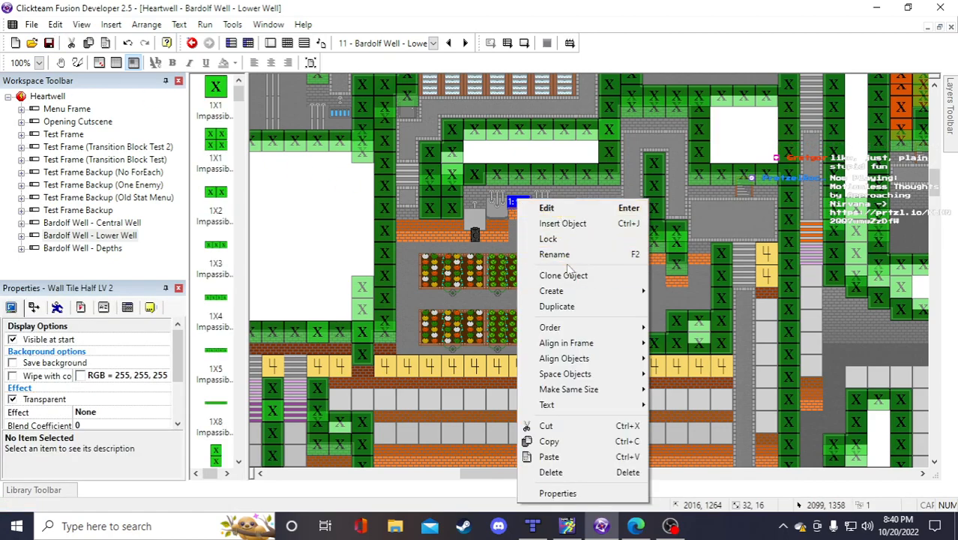
click(558, 306)
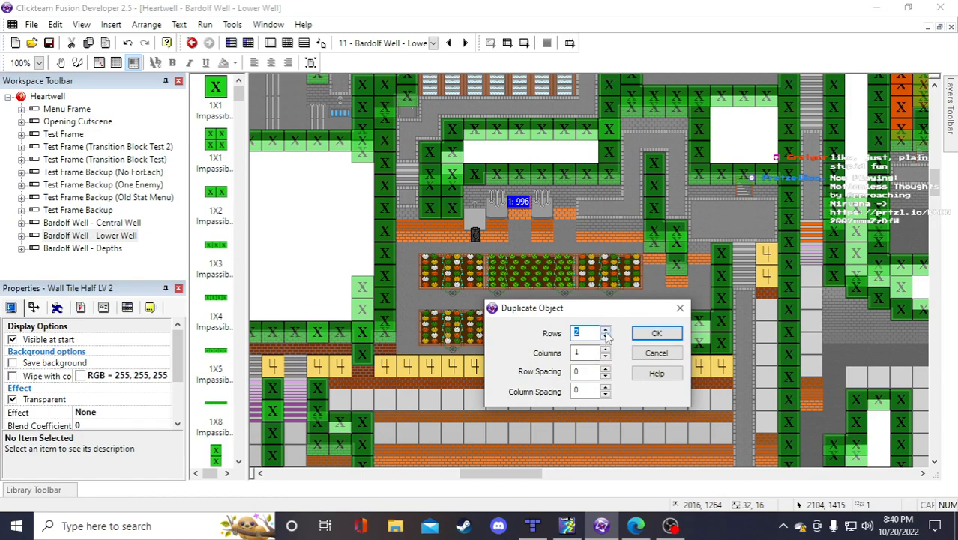
click(646, 336)
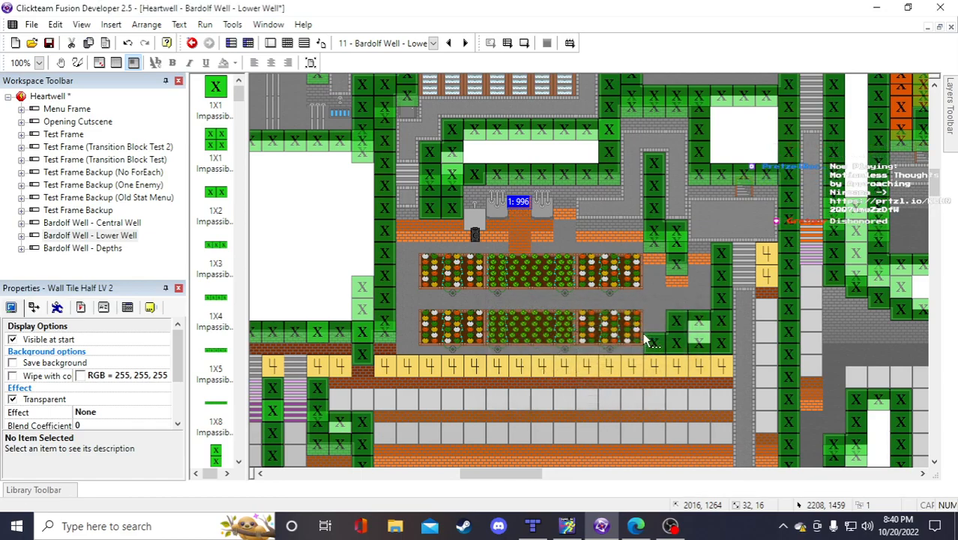
drag(524, 212, 568, 203)
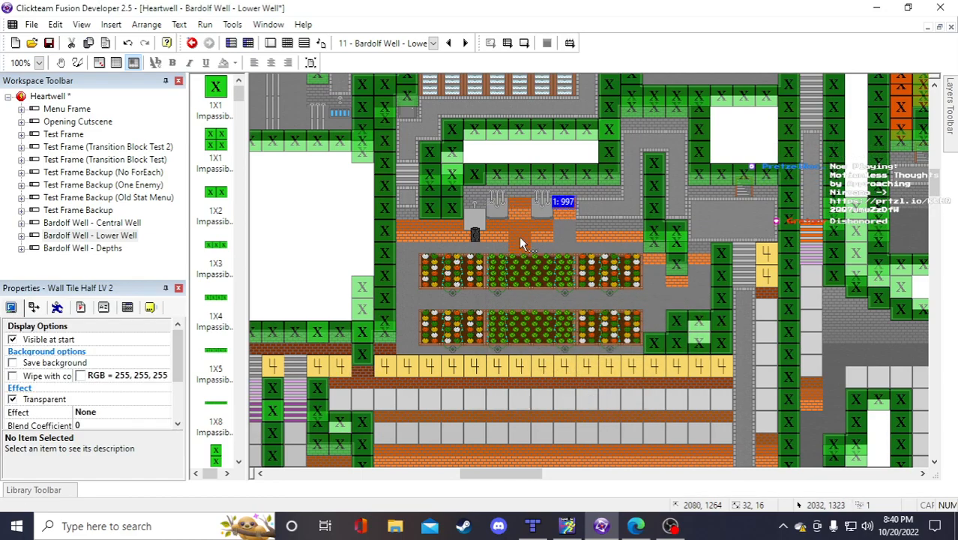
drag(521, 226, 609, 227)
drag(520, 245, 628, 227)
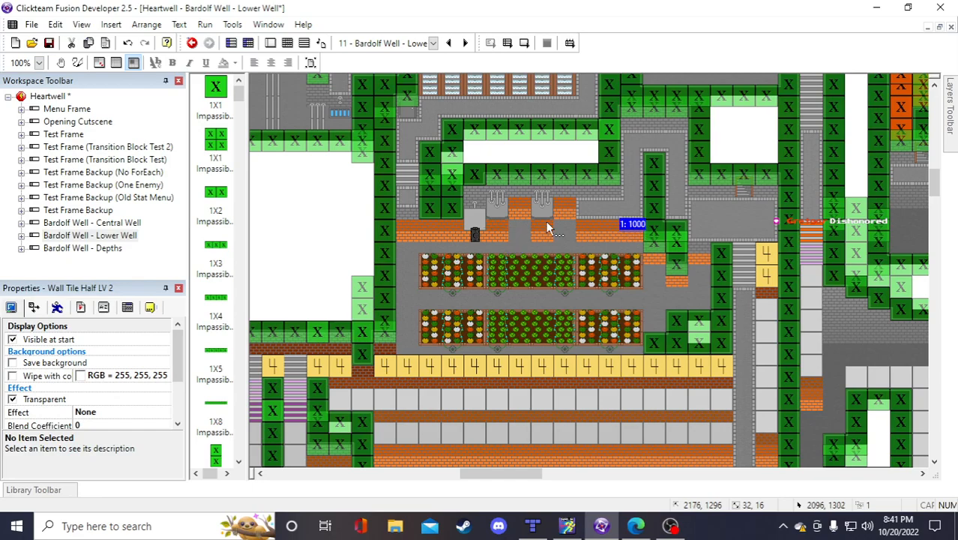
click(331, 236)
click(49, 43)
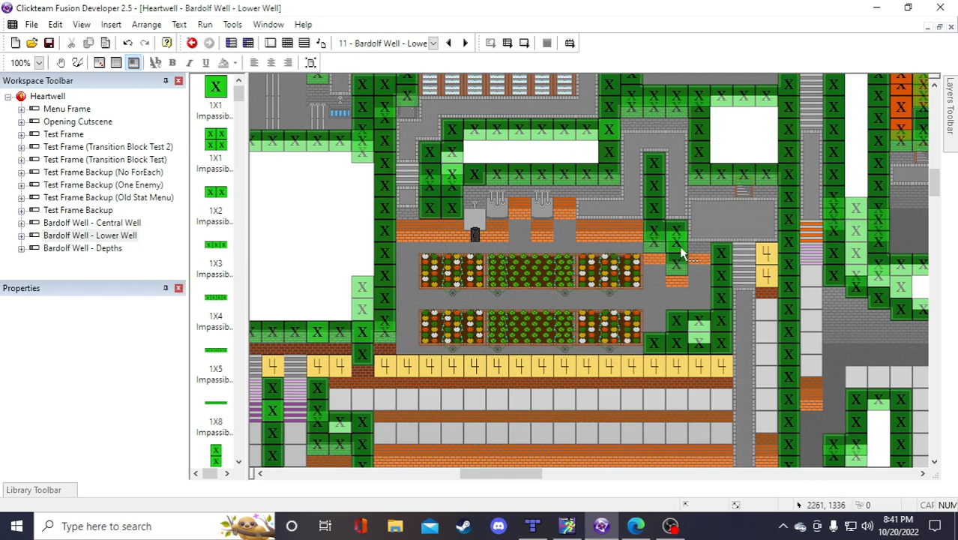
Duplicate the LV 2 tile under the eastern tank, place the copy above the easternmost LV 1 tile east of the green X blocks and save
click(543, 227)
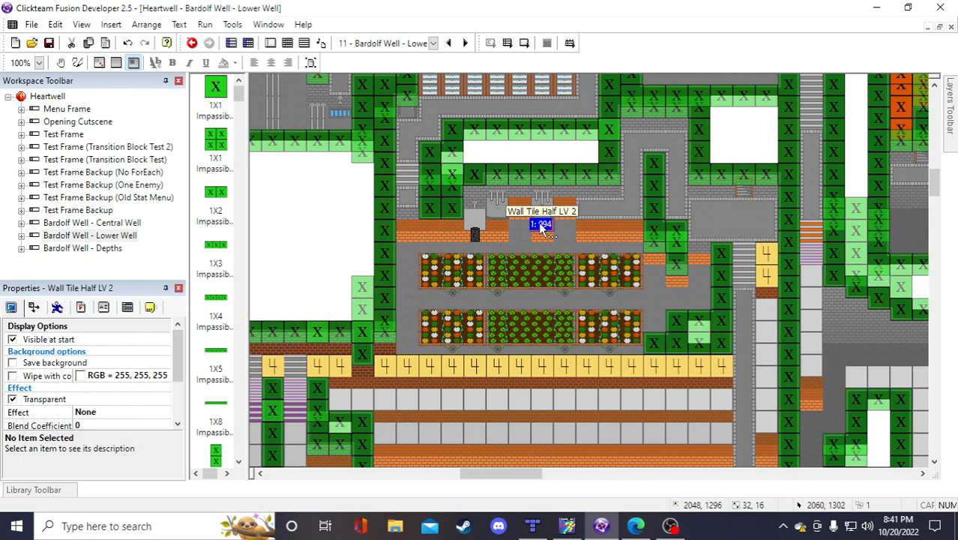
right_click(543, 226)
click(597, 112)
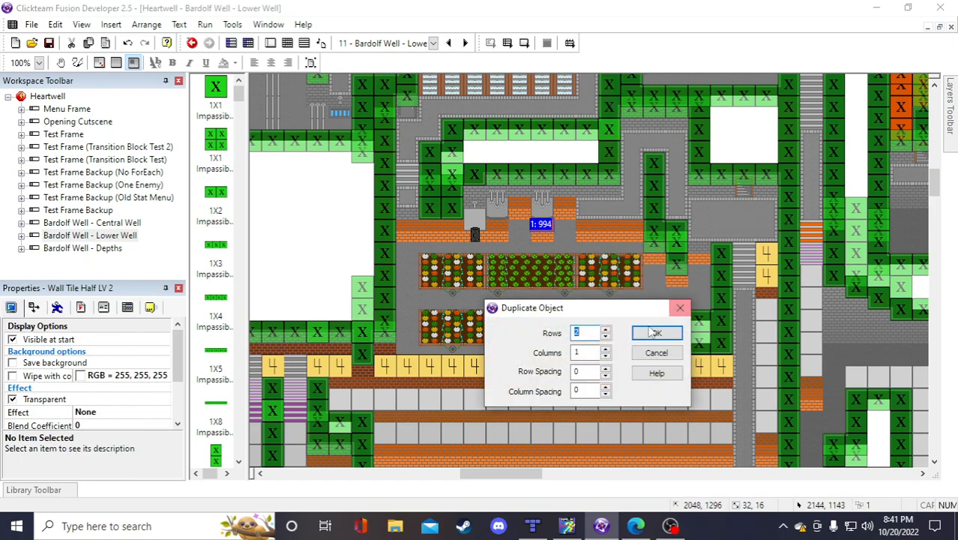
click(654, 333)
drag(572, 272, 698, 249)
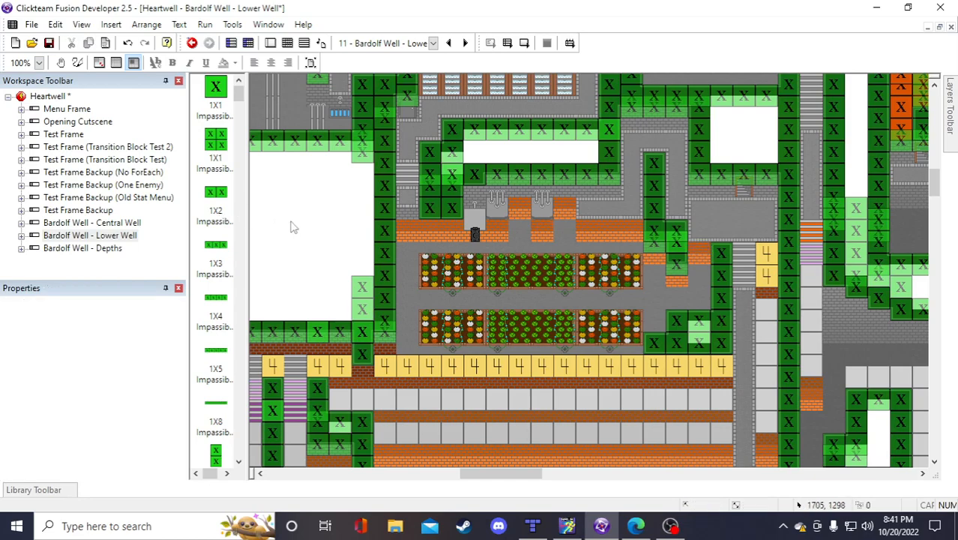
click(293, 228)
click(49, 42)
click(585, 418)
click(339, 239)
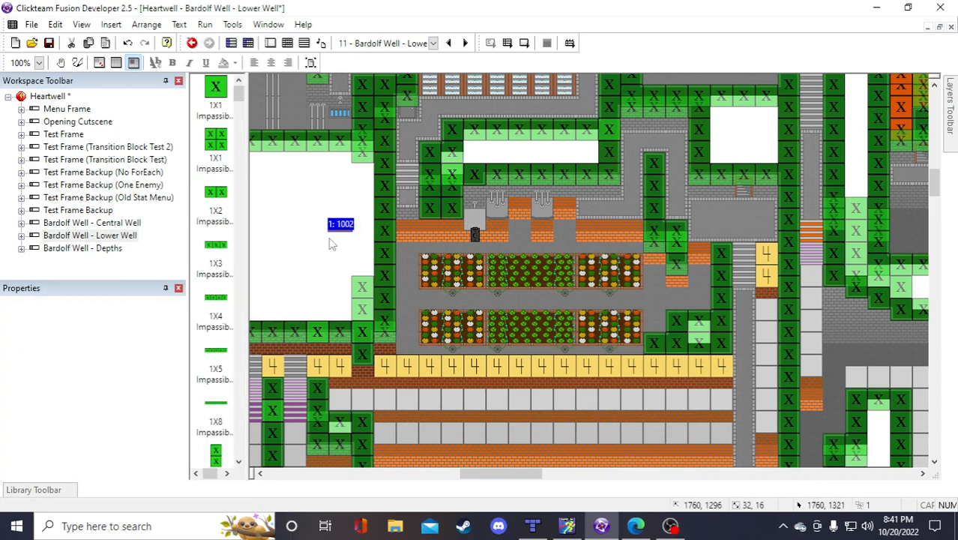
click(336, 239)
click(332, 234)
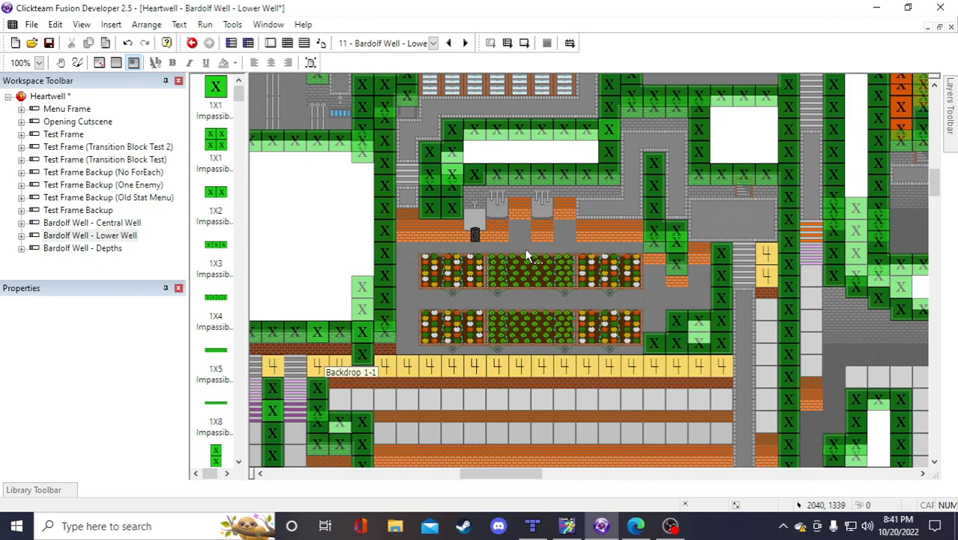
Copy the wall's westernmost Wall Tile Half LV 2, place it above the grey floor tile west of the tanks and save the project
click(417, 225)
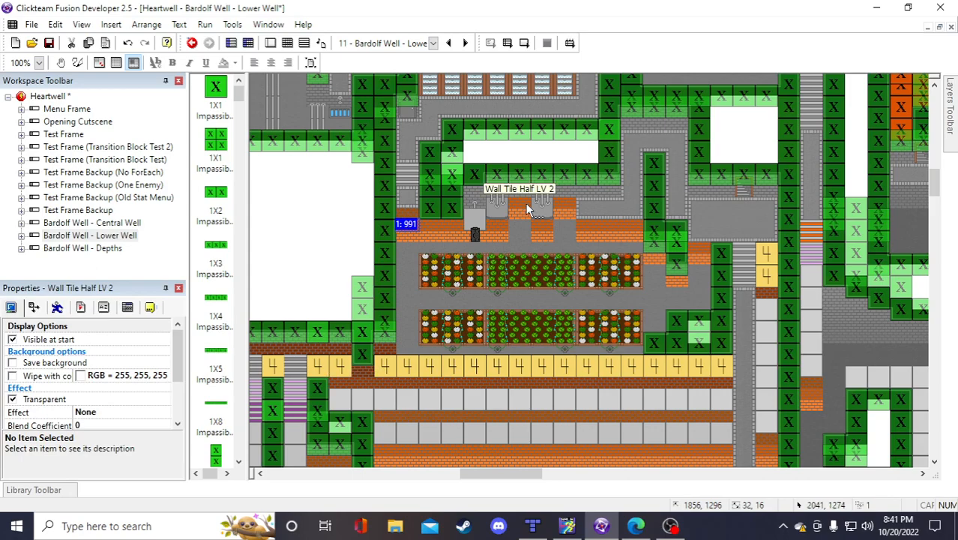
key(ctrl+v)
click(321, 216)
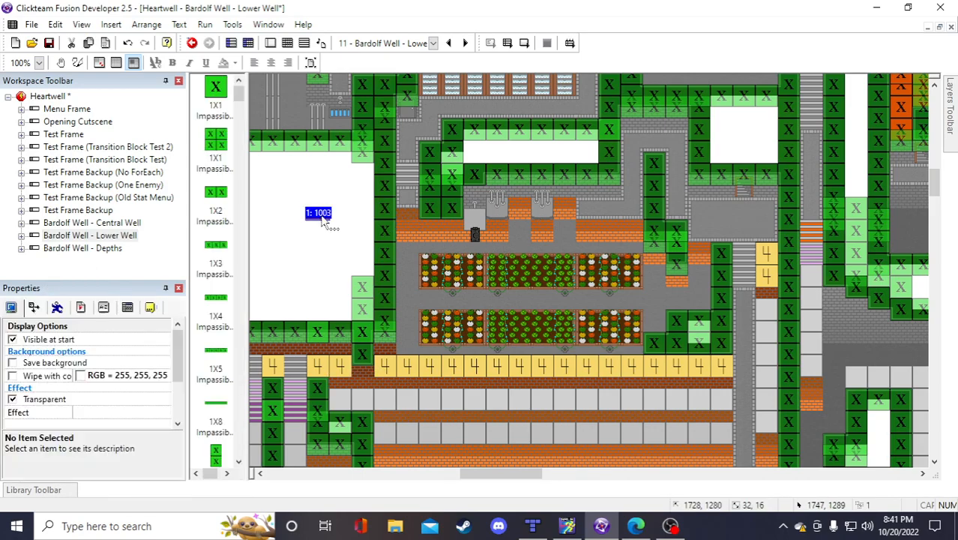
drag(322, 217, 479, 204)
click(313, 222)
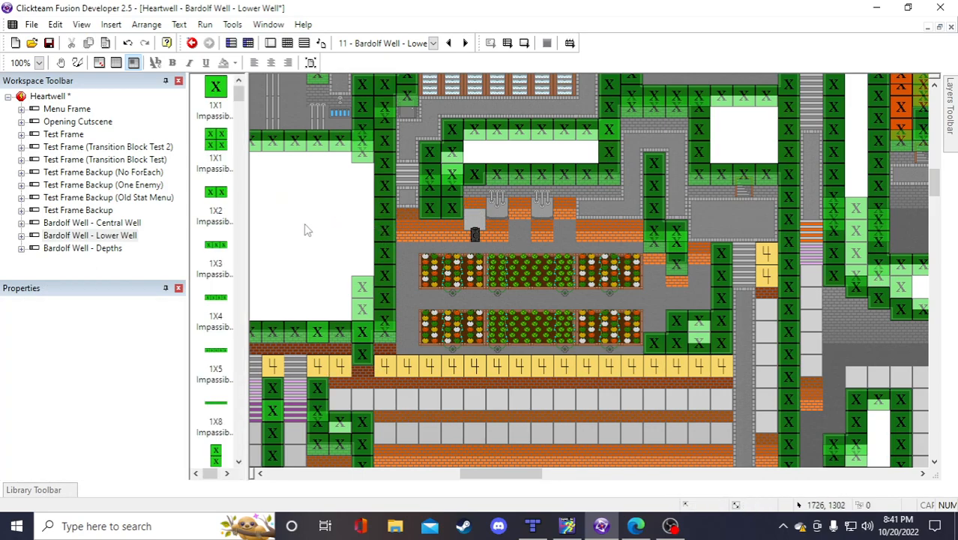
click(48, 43)
scroll(785, 322, down, 3)
scroll(752, 301, up, 5)
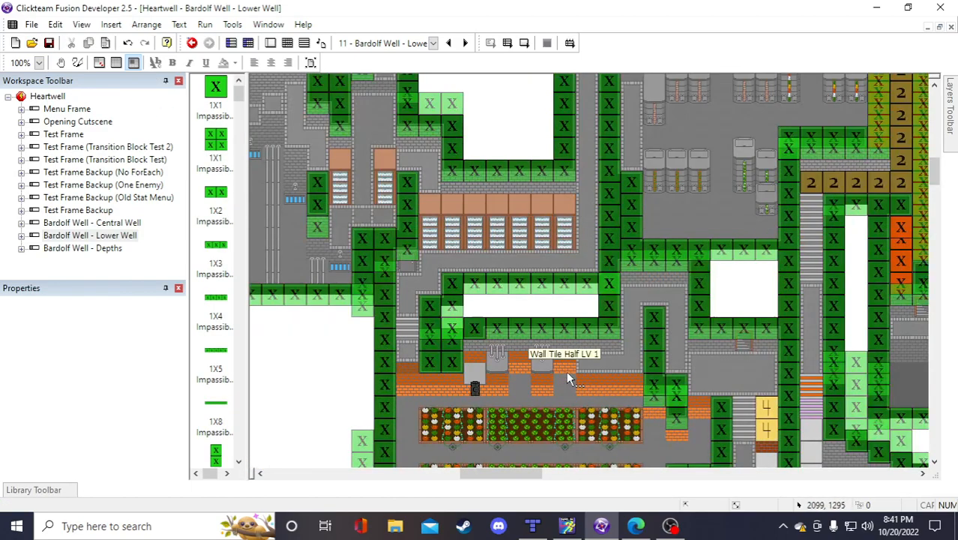
scroll(567, 376, down, 3)
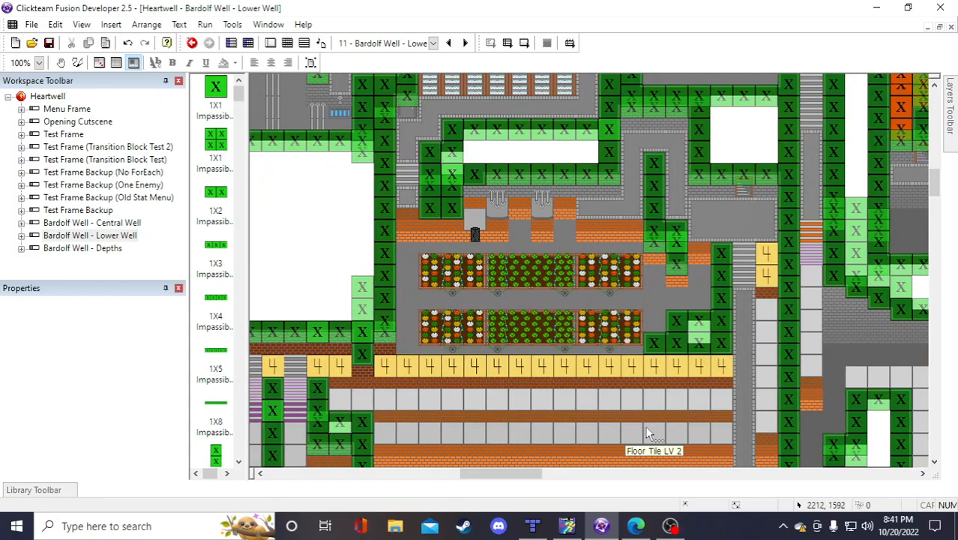
Copy a Floor Tile LV 2 from the rows south of the crop fields and duplicate it into five columns beside the upper planters
click(649, 434)
click(332, 240)
click(331, 240)
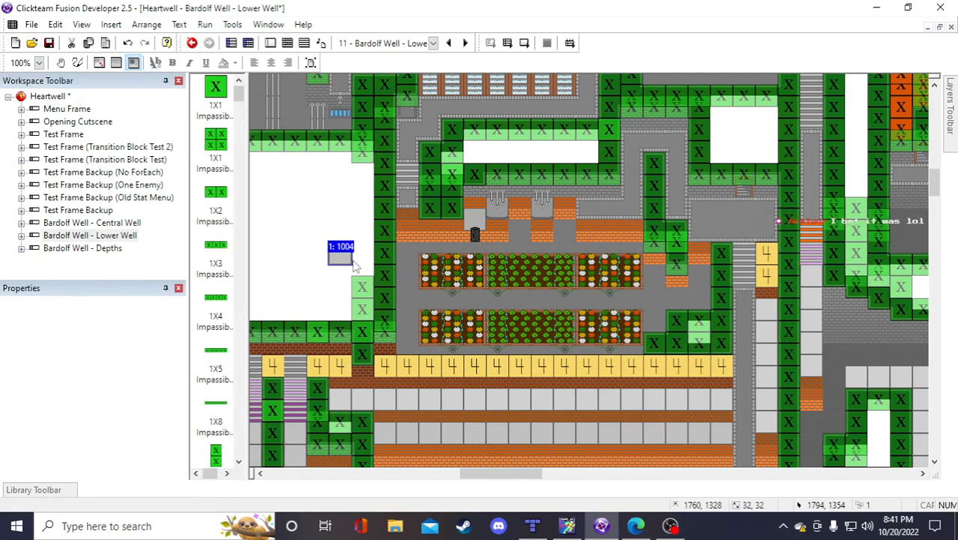
drag(497, 281, 496, 282)
right_click(496, 282)
click(566, 110)
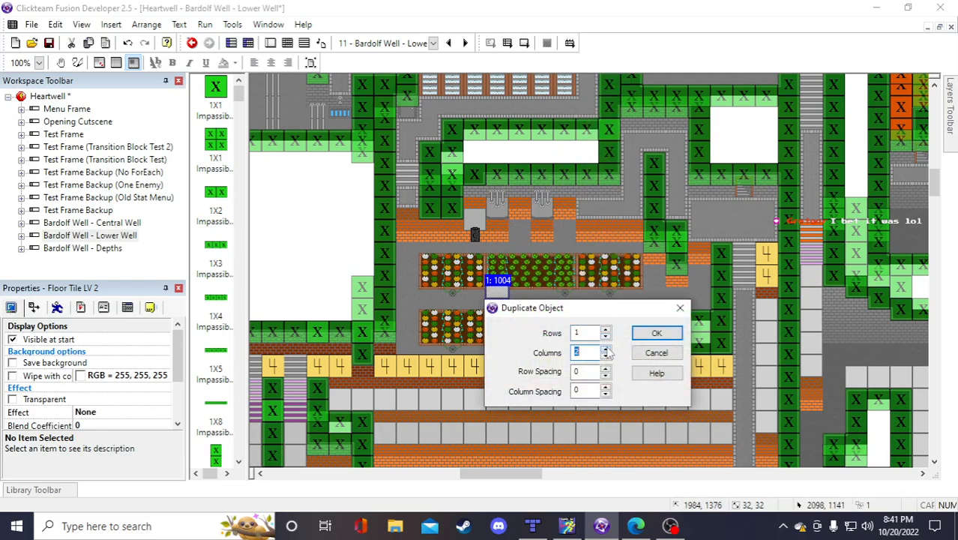
click(605, 349)
click(656, 333)
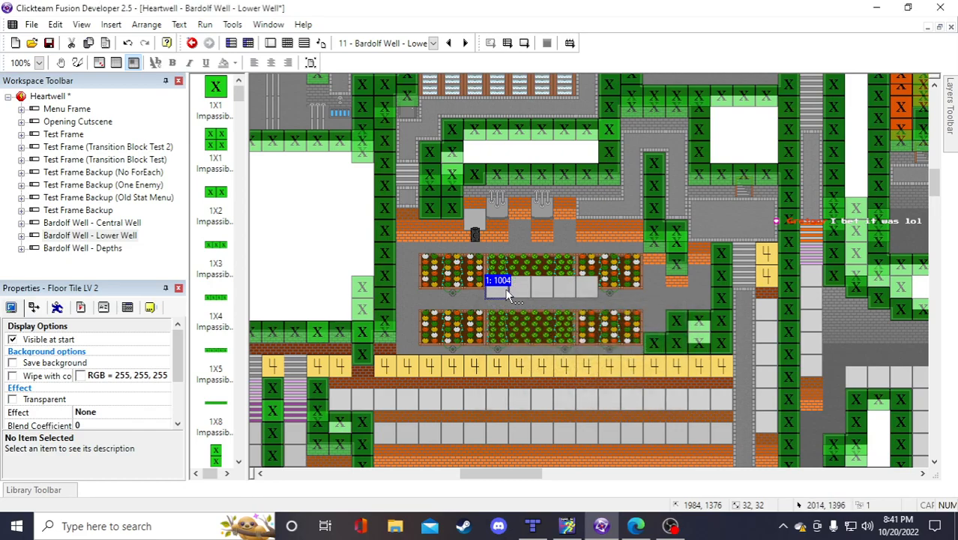
Place the five Floor Tile LV 2 copies over the two tanks and above the wall east of them, and save the project
drag(492, 218, 498, 208)
drag(520, 291, 589, 210)
click(540, 284)
drag(562, 291, 621, 210)
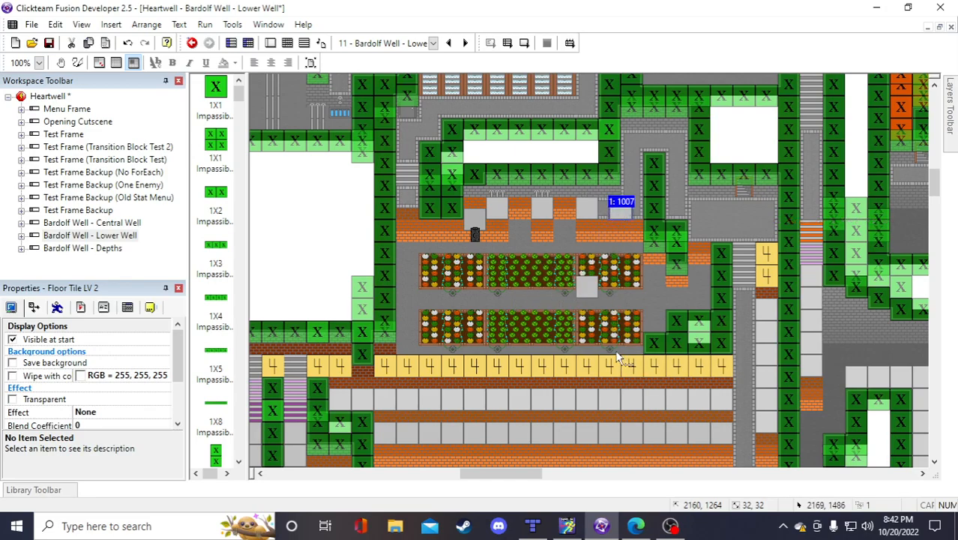
click(589, 285)
click(612, 209)
scroll(300, 297, up, 3)
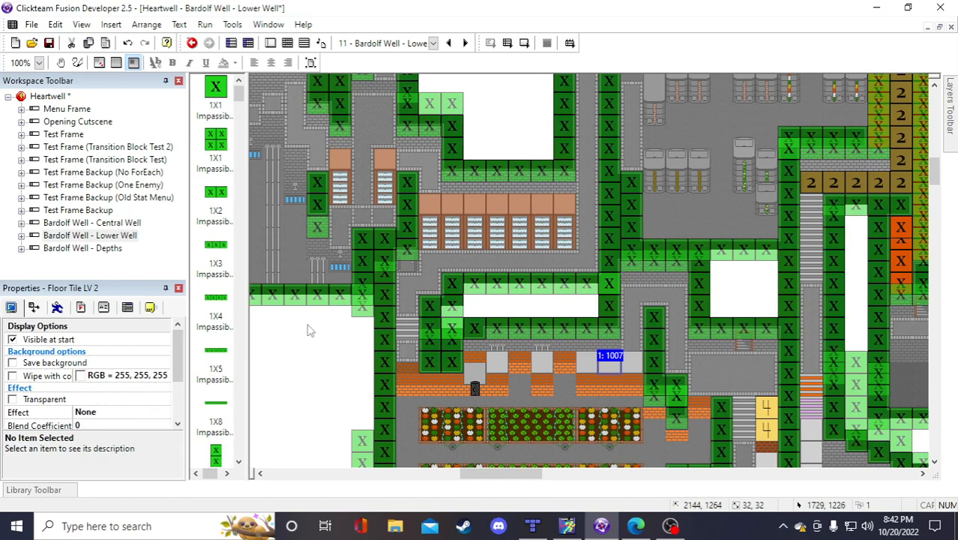
click(48, 42)
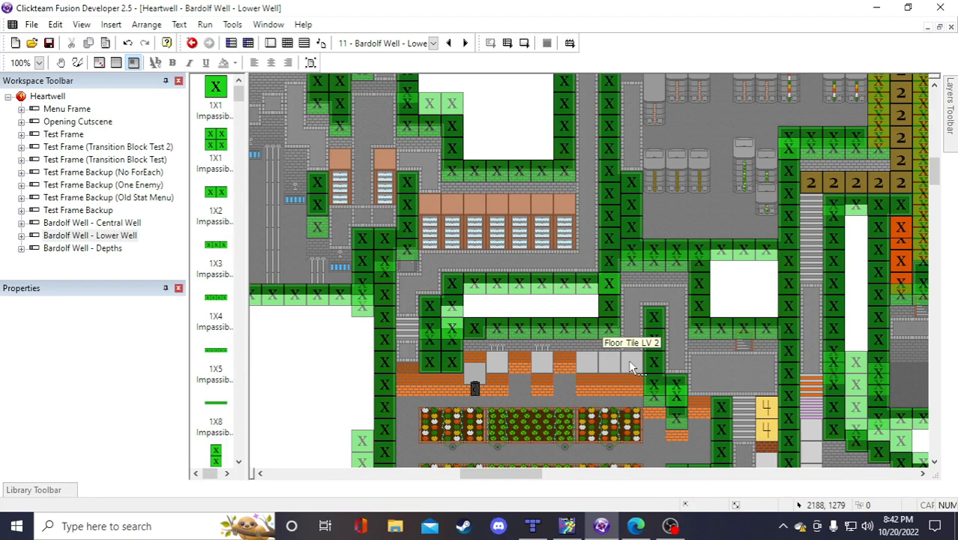
Move the stacked Wall Tile Half LV 1, LV 2 and LV 3 at the wall's west end out onto the empty white area
scroll(478, 360, down, 3)
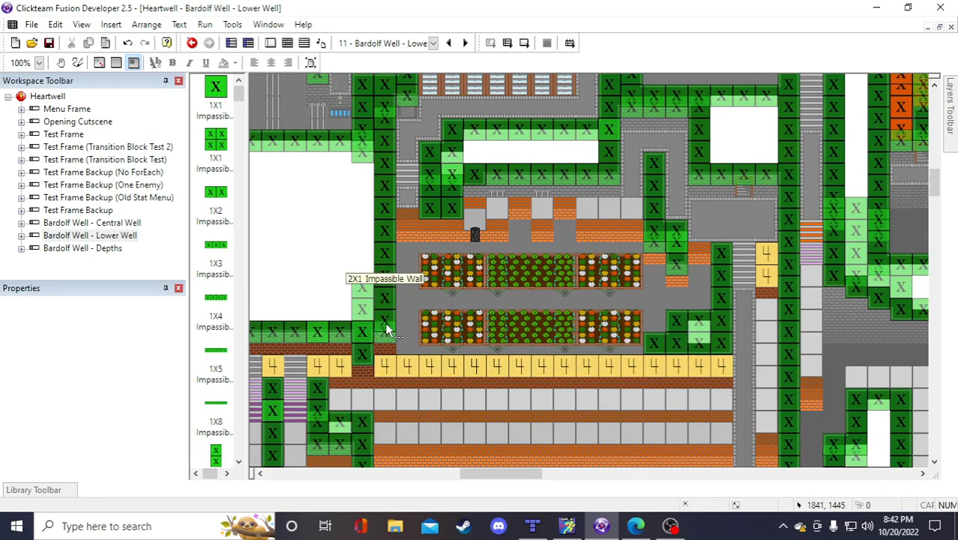
click(406, 209)
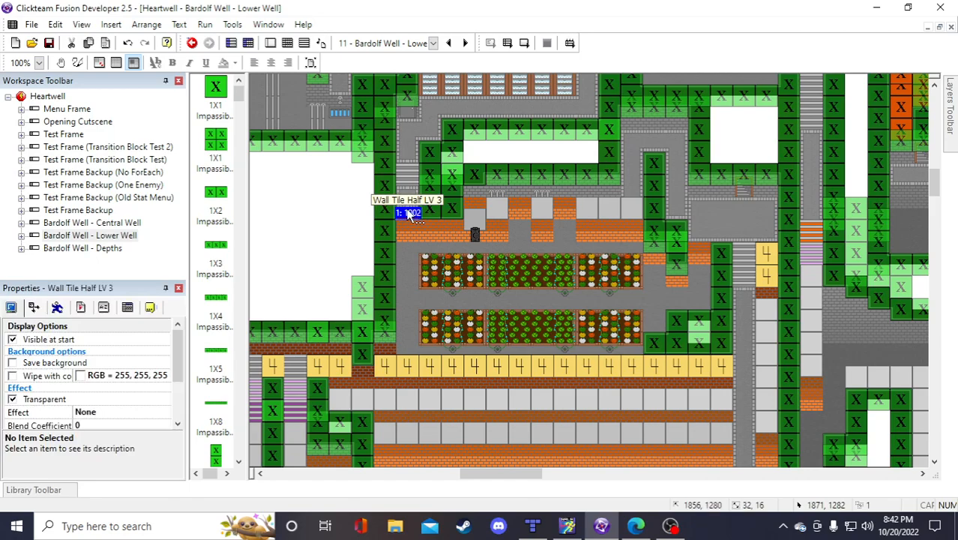
click(319, 259)
scroll(322, 274, up, 3)
scroll(323, 275, up, 4)
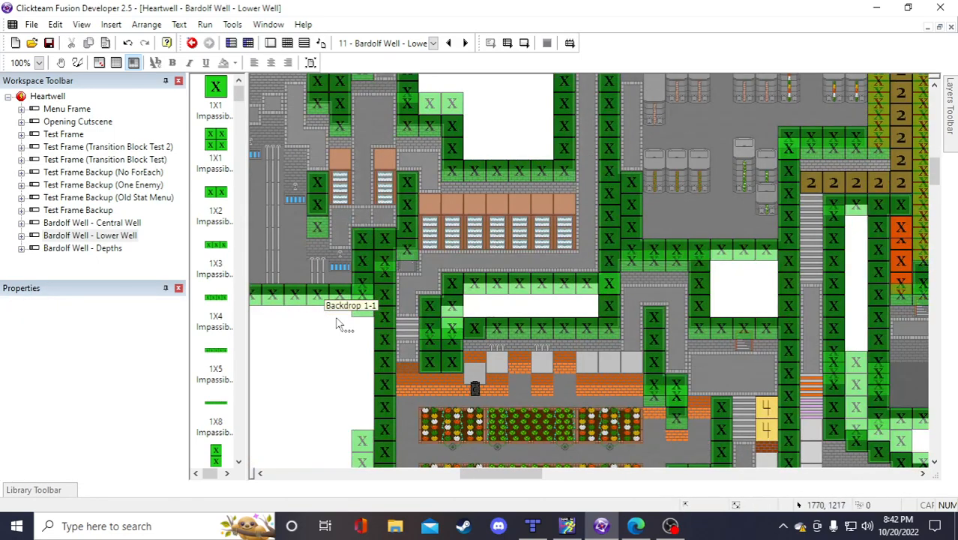
scroll(337, 324, down, 3)
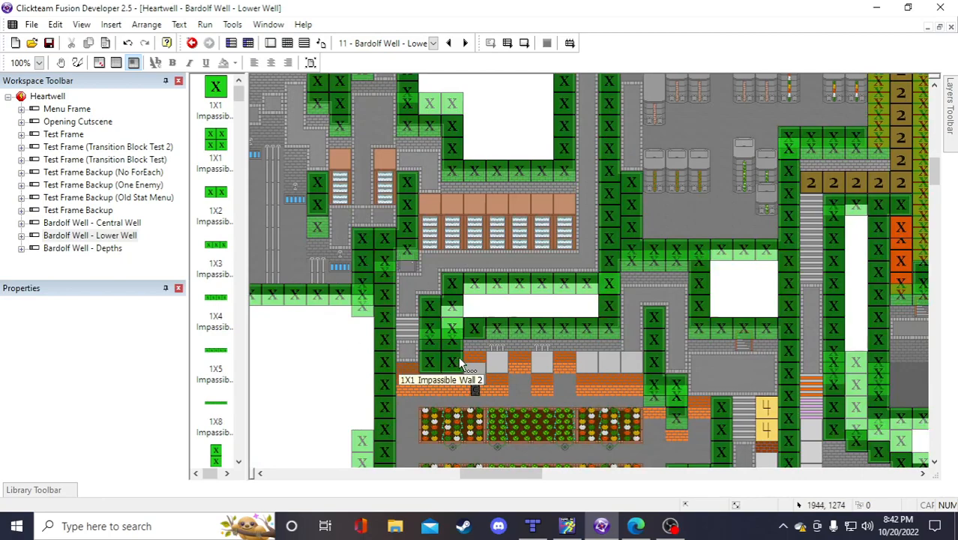
click(410, 366)
scroll(410, 366, down, 3)
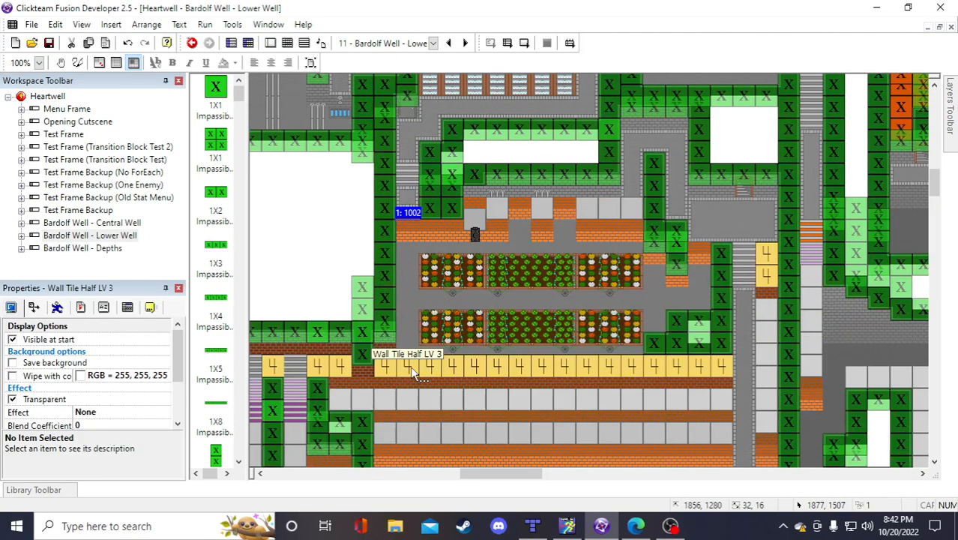
shift+click(409, 237)
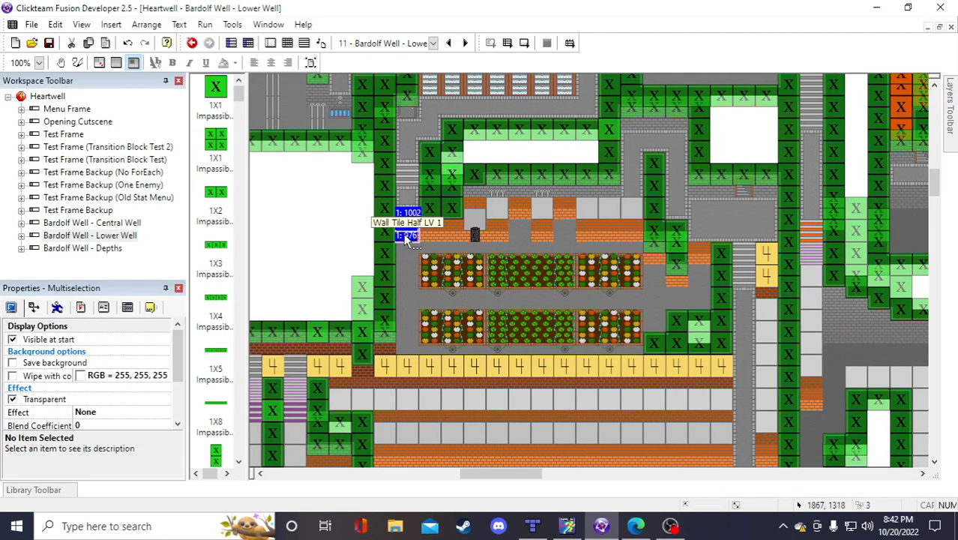
drag(405, 235, 351, 240)
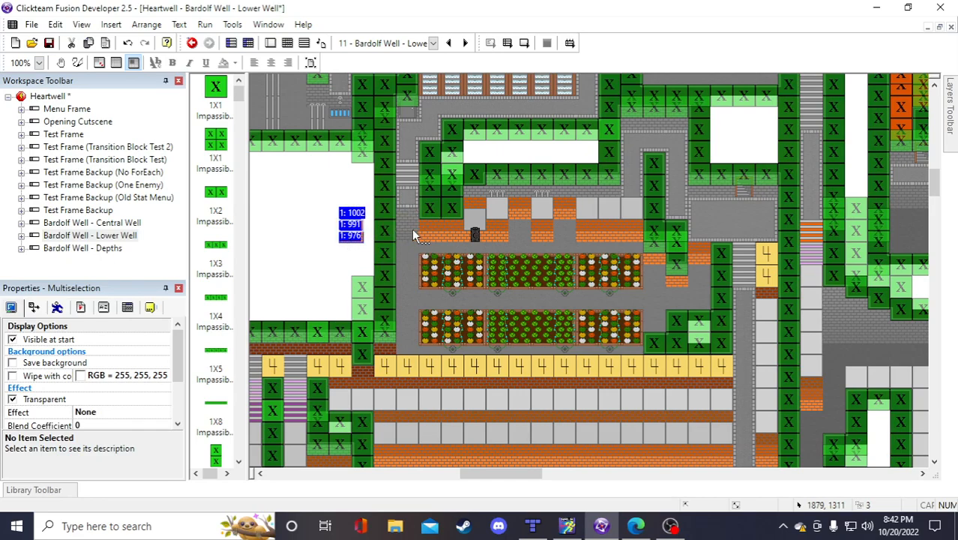
Delete the stack of three half wall tiles from the empty white area and save the project
scroll(387, 320, up, 7)
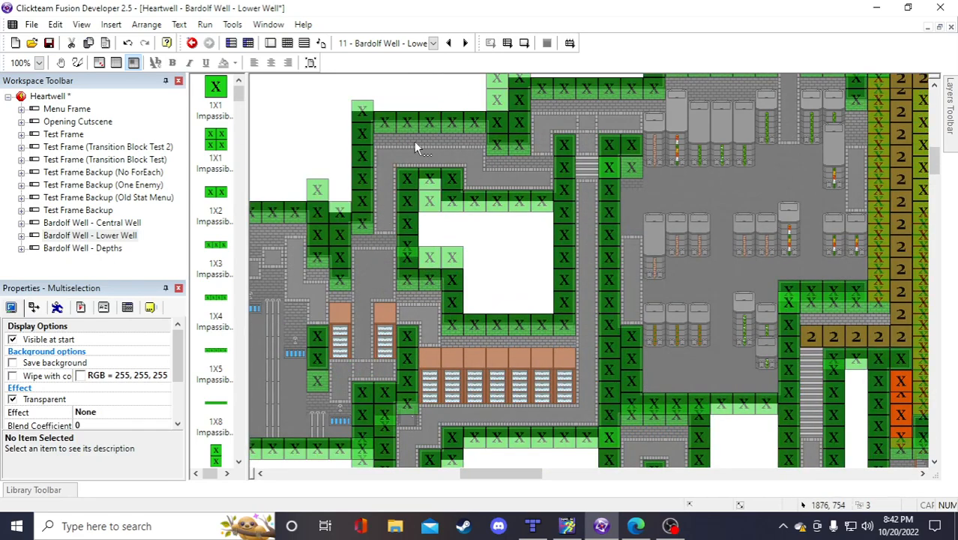
scroll(409, 248, down, 3)
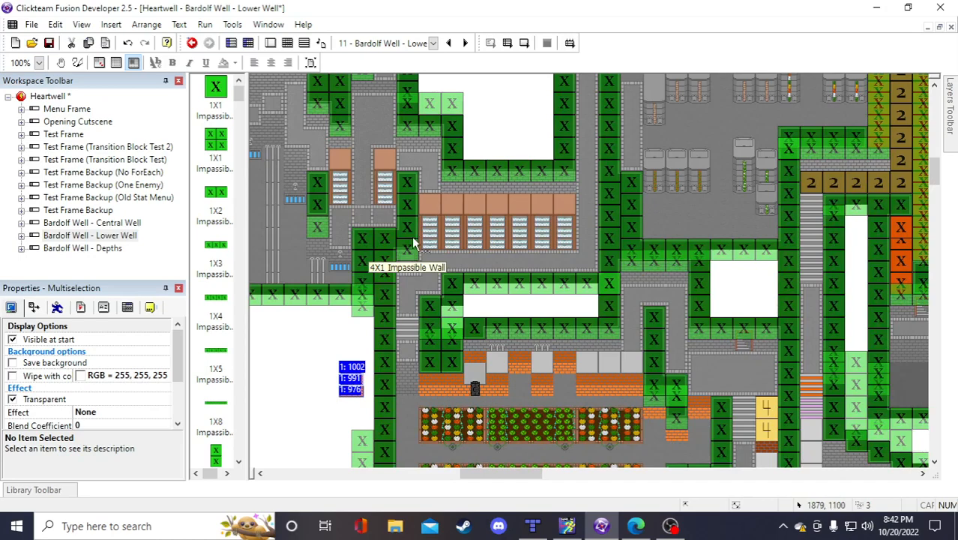
drag(480, 473, 465, 473)
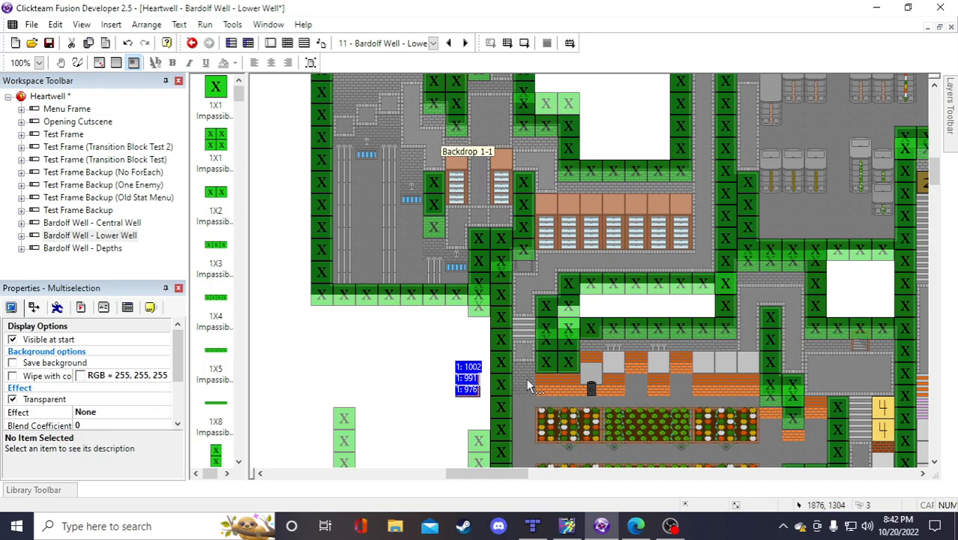
click(440, 375)
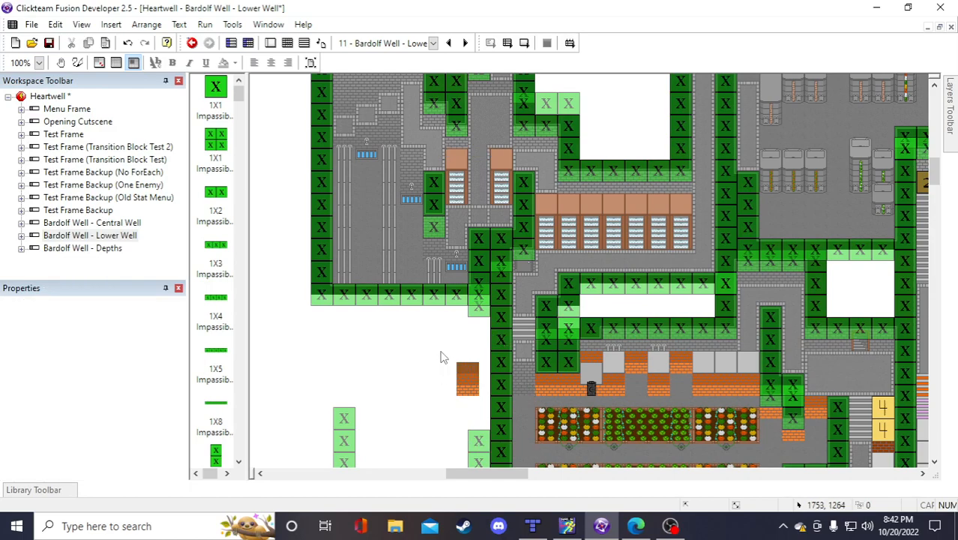
drag(441, 358, 489, 411)
key(Delete)
click(48, 43)
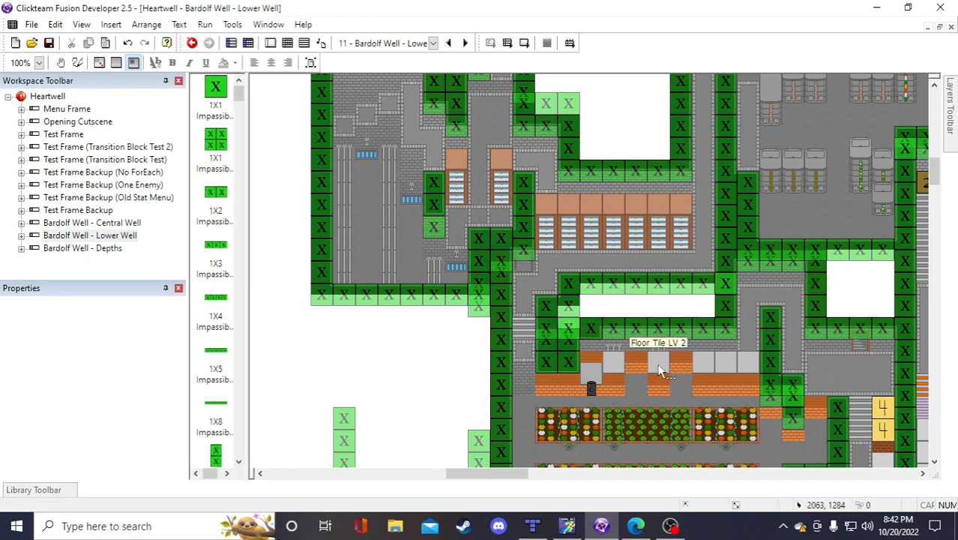
Copy the southwestern Wall Tile Half LV 3 to the wall above the tanks' west side and duplicate it eastward into a row of eight
scroll(604, 374, down, 5)
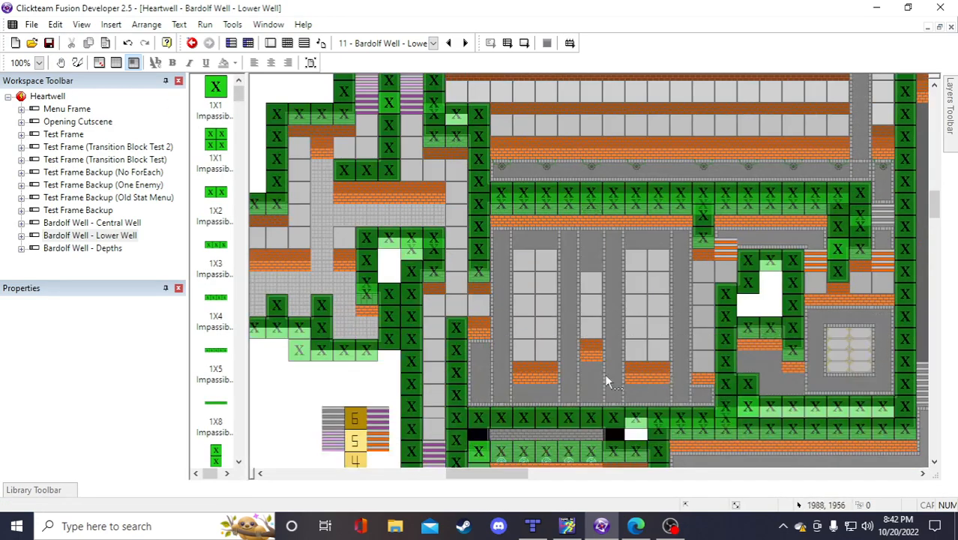
click(324, 121)
scroll(706, 330, up, 5)
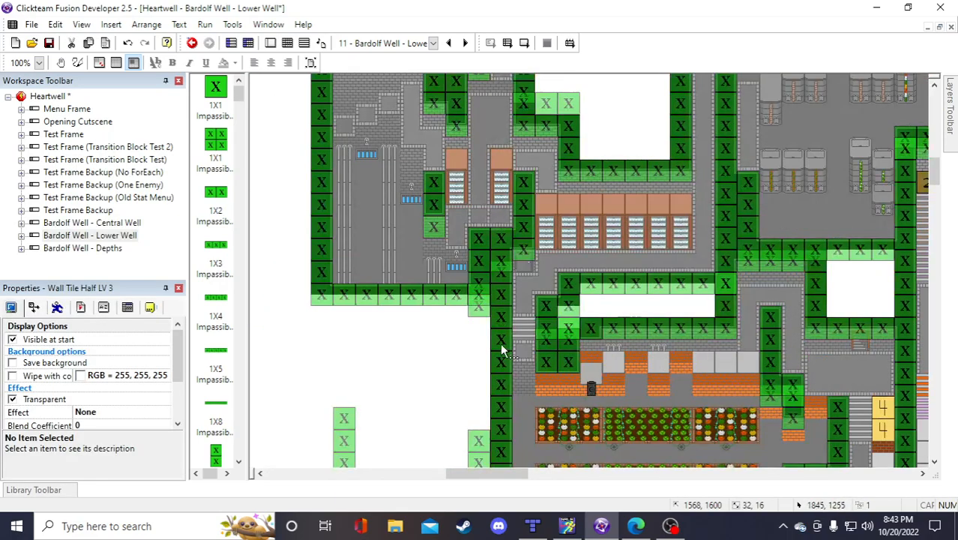
scroll(504, 349, down, 5)
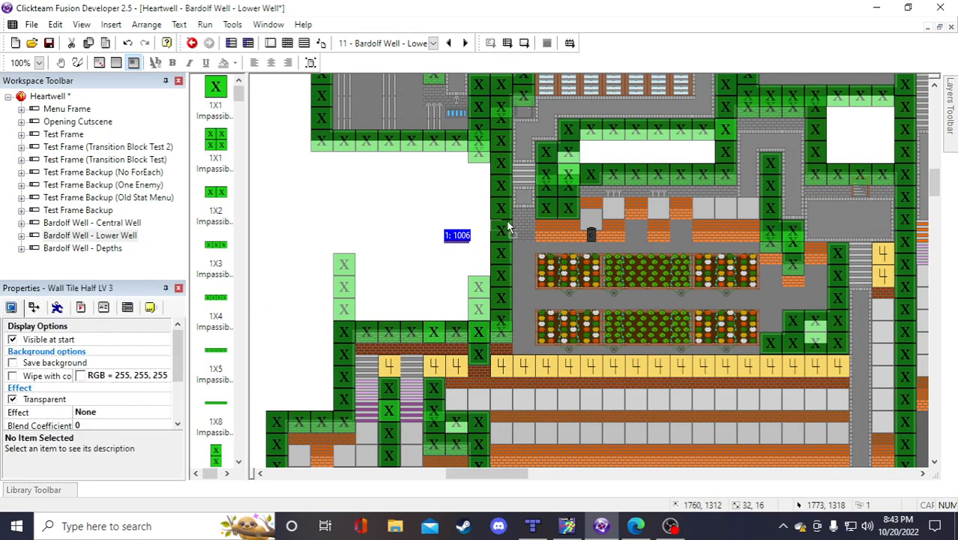
right_click(587, 189)
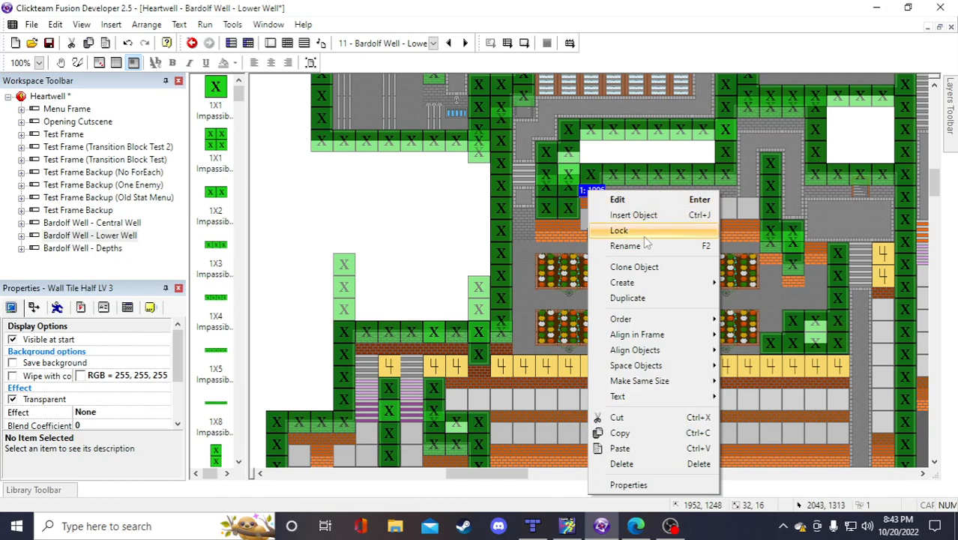
click(630, 298)
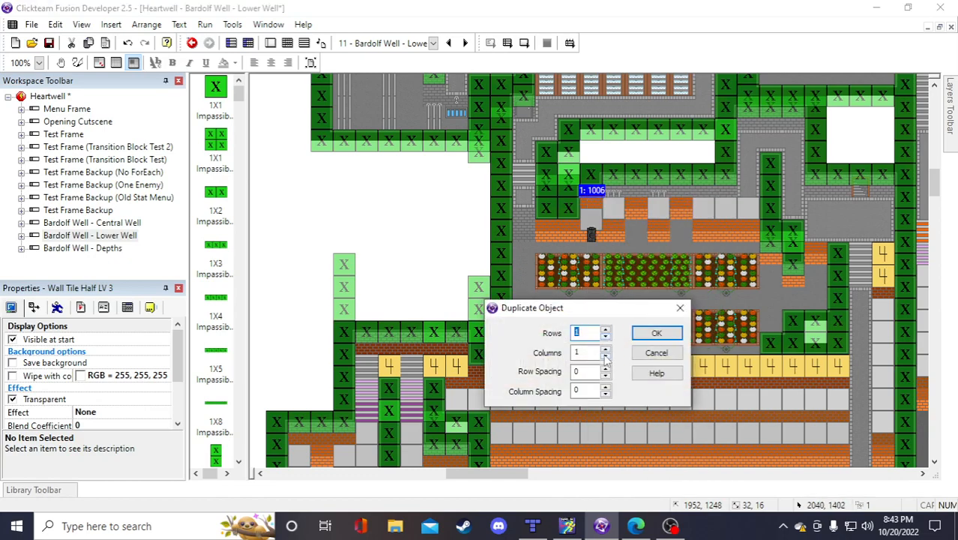
drag(602, 309, 612, 300)
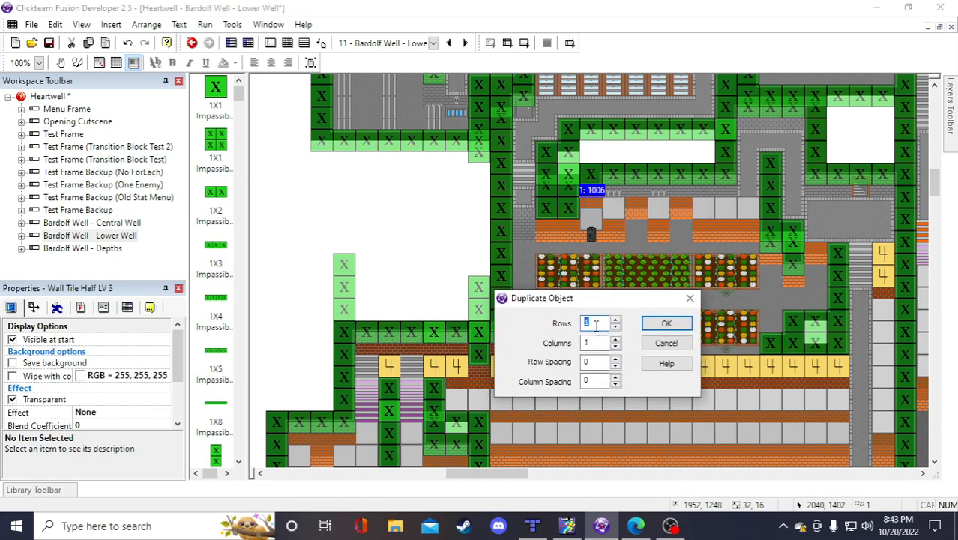
drag(597, 341, 580, 341)
click(665, 324)
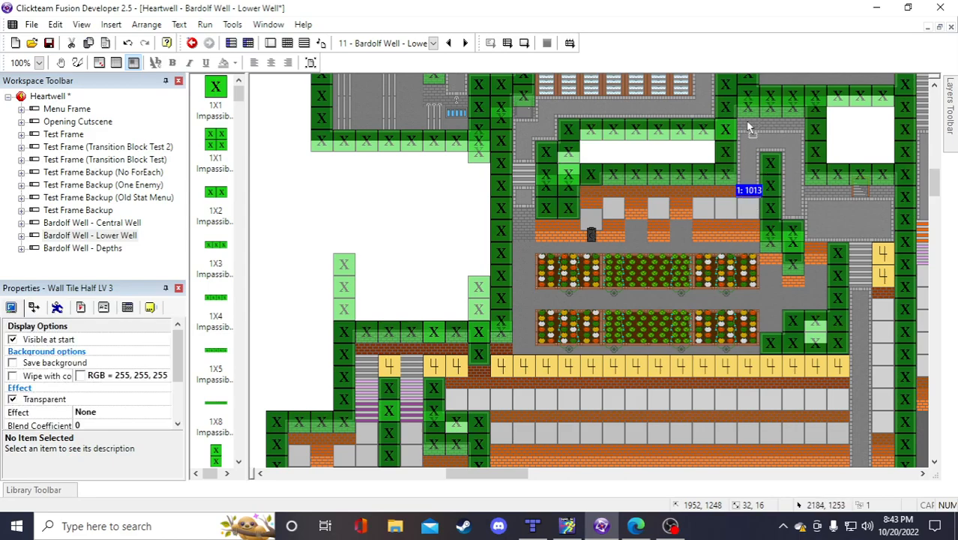
Move the easternmost LV 3 copy north onto the wall at the corridor's top bend and duplicate it into three columns
right_drag(748, 129, 740, 124)
click(452, 212)
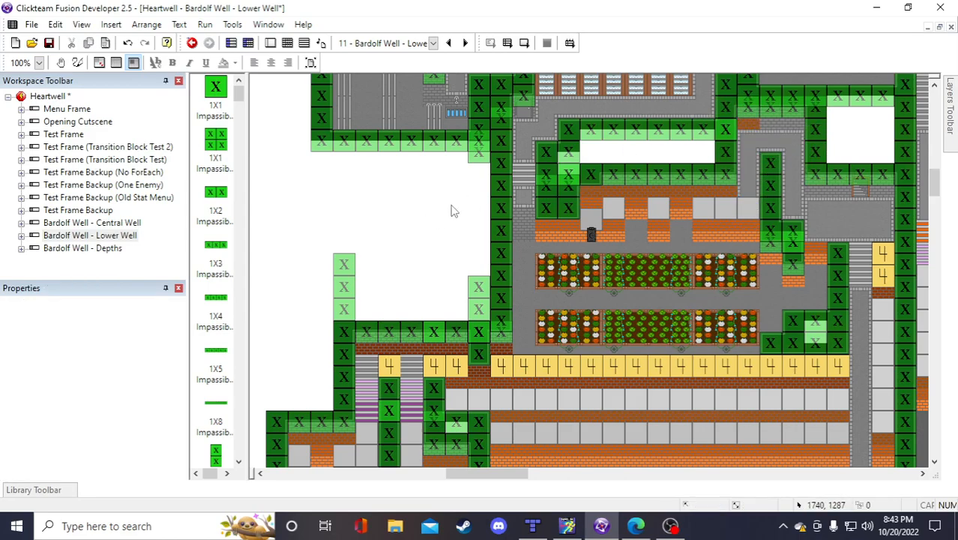
right_click(749, 124)
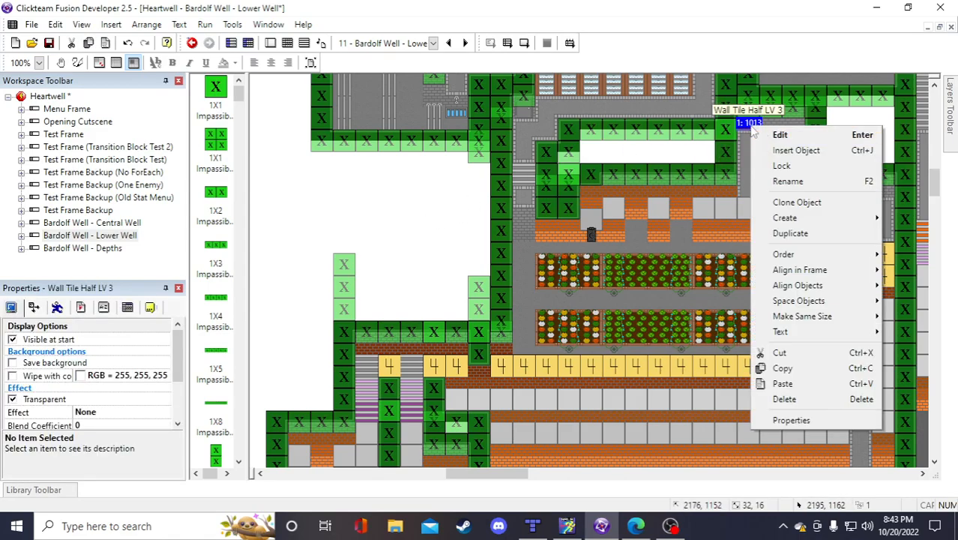
click(799, 233)
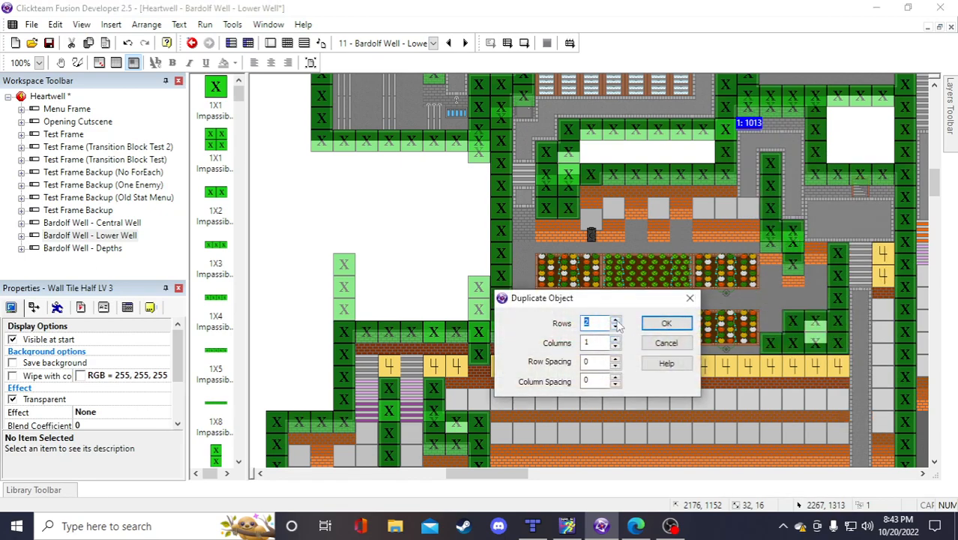
click(666, 323)
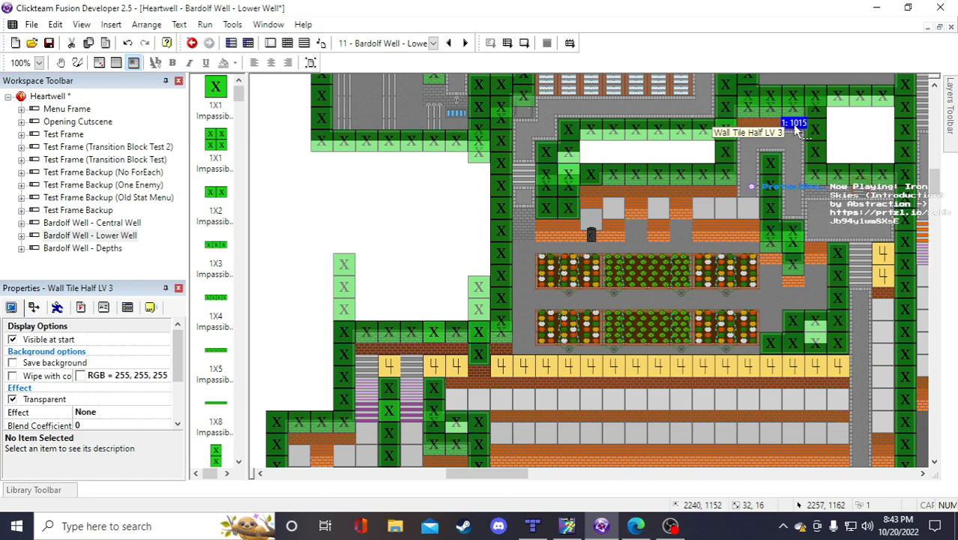
Paste another Wall Tile Half LV 3 onto the wall of the room east of the corridor, duplicate it into four columns and save
key(ctrl+v)
click(425, 195)
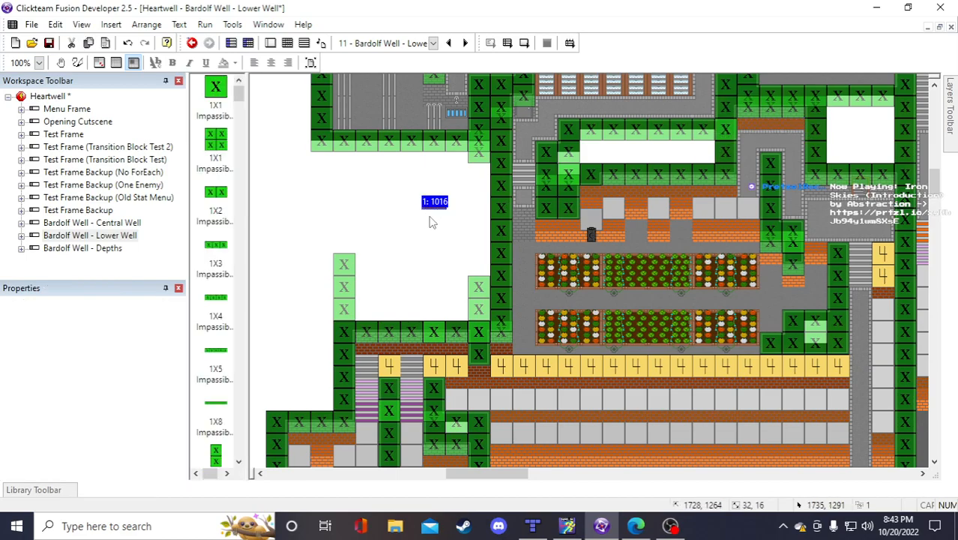
drag(435, 205, 819, 193)
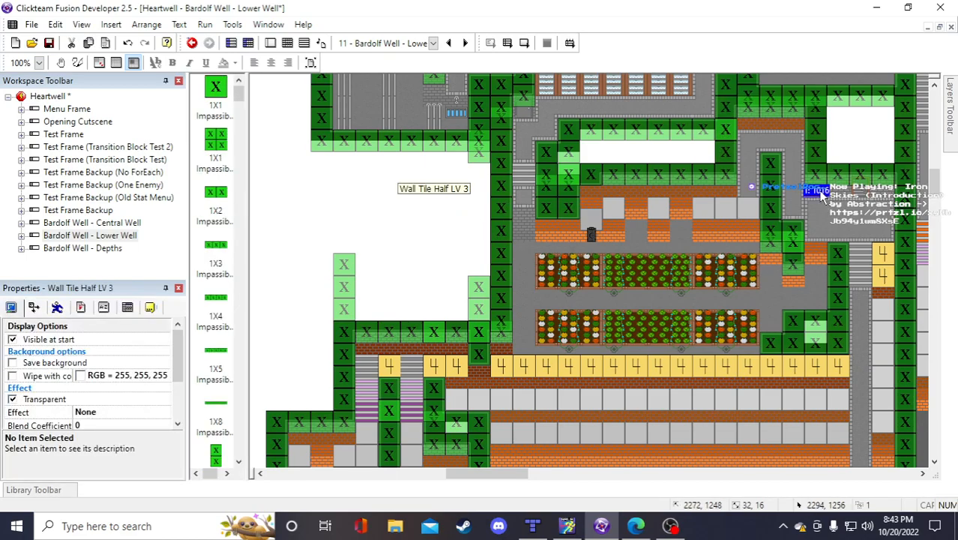
right_click(819, 193)
click(860, 300)
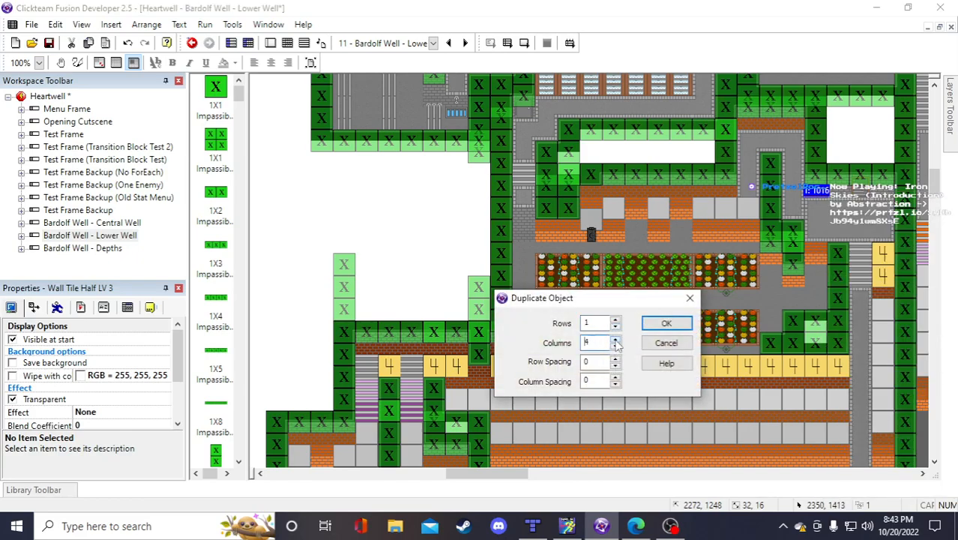
click(662, 325)
click(380, 231)
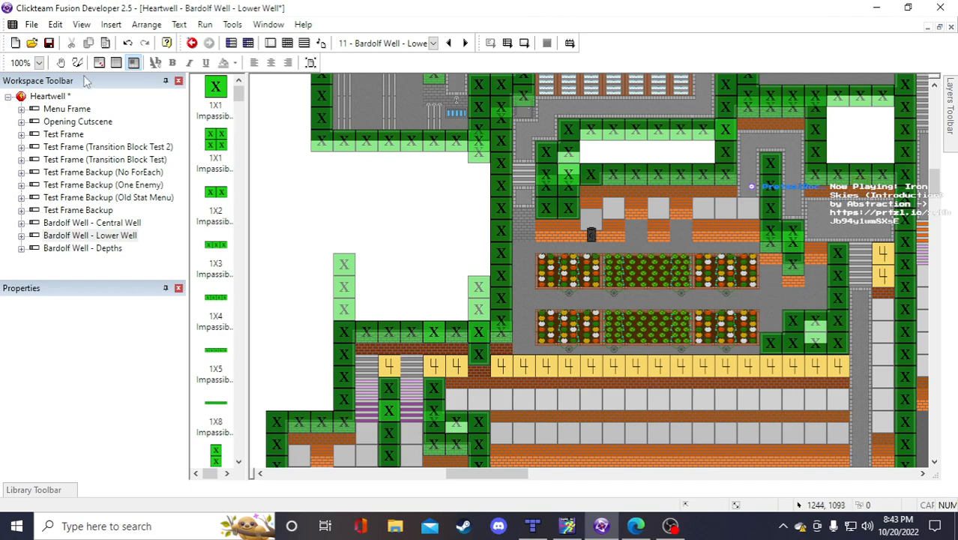
click(49, 42)
Paste a copy of Floor Tile LV 2 and place it in the corridor's west leg, directly above the existing floor tile row's east end
drag(456, 474, 476, 478)
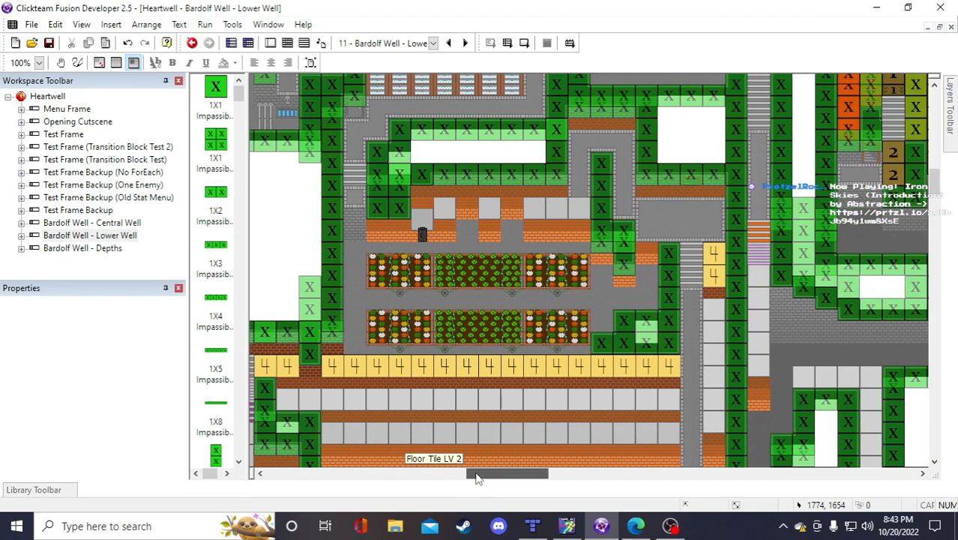
click(587, 209)
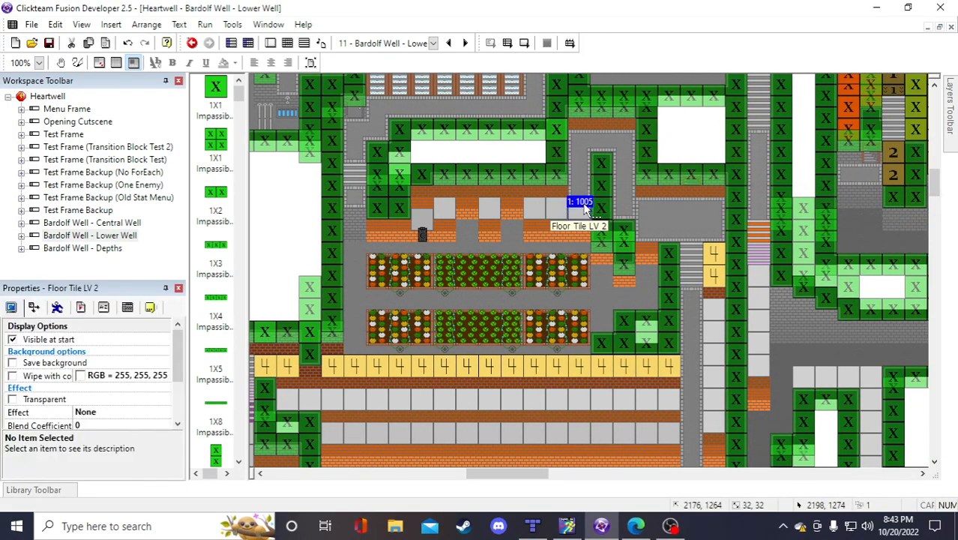
key(ctrl+v)
click(291, 253)
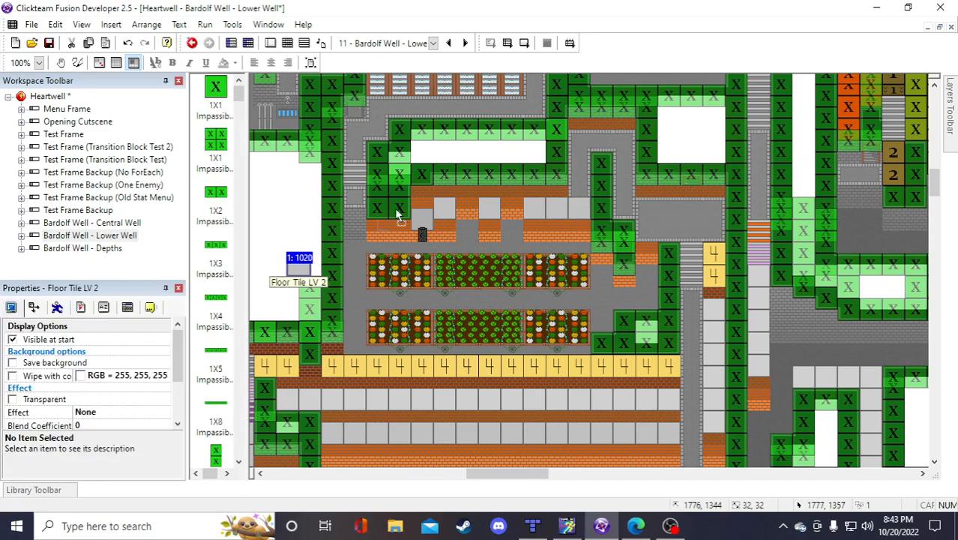
drag(577, 196, 572, 185)
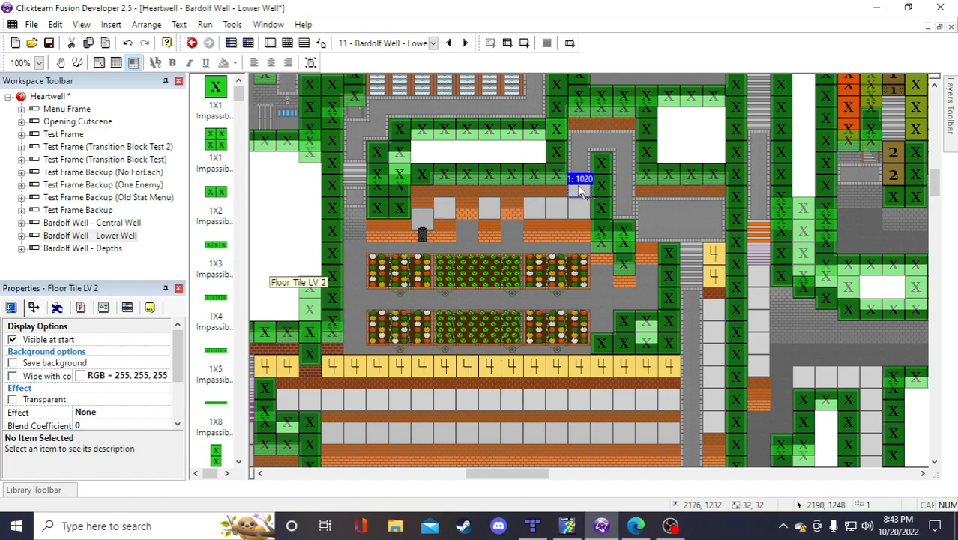
click(288, 215)
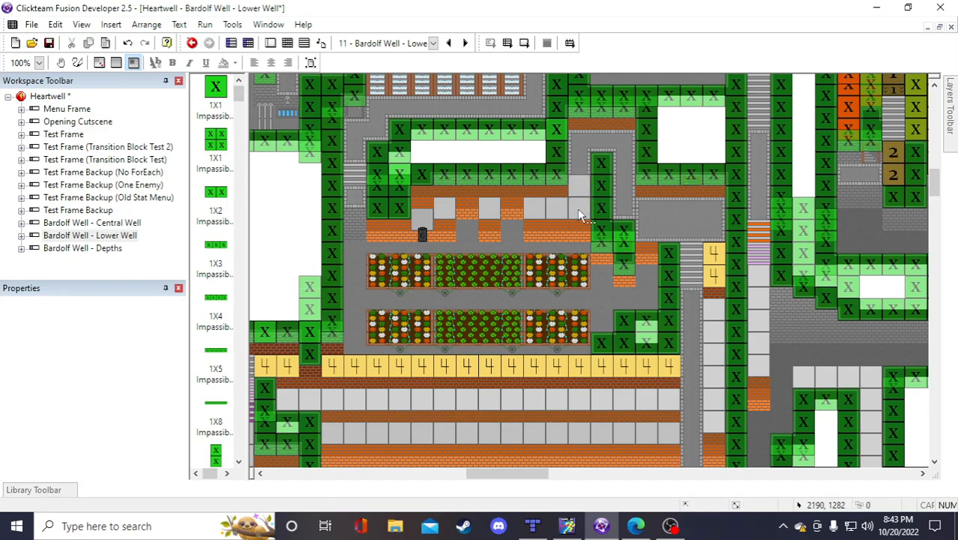
Move the Floor Tile LV 2 copy north to the corridor's northwest corner and duplicate it southward into three rows
right_click(578, 187)
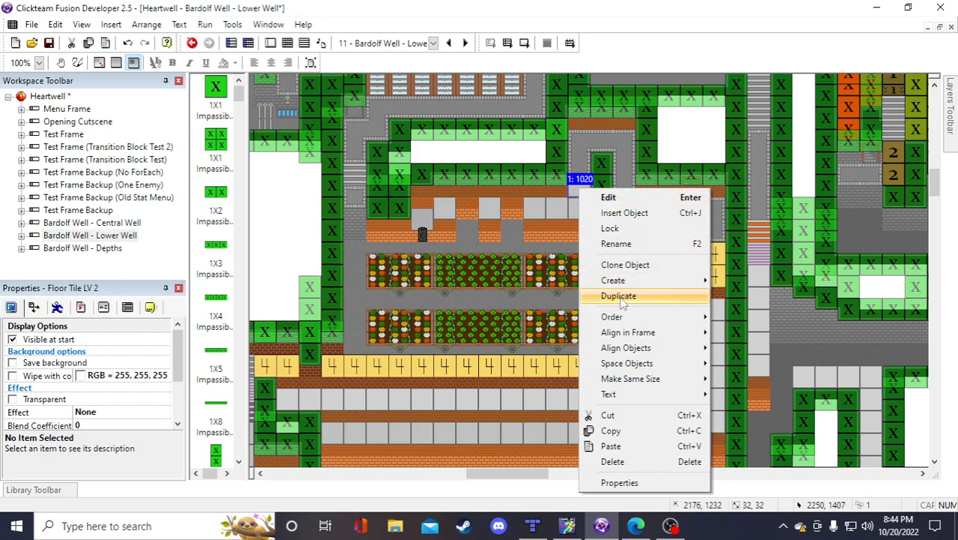
click(639, 182)
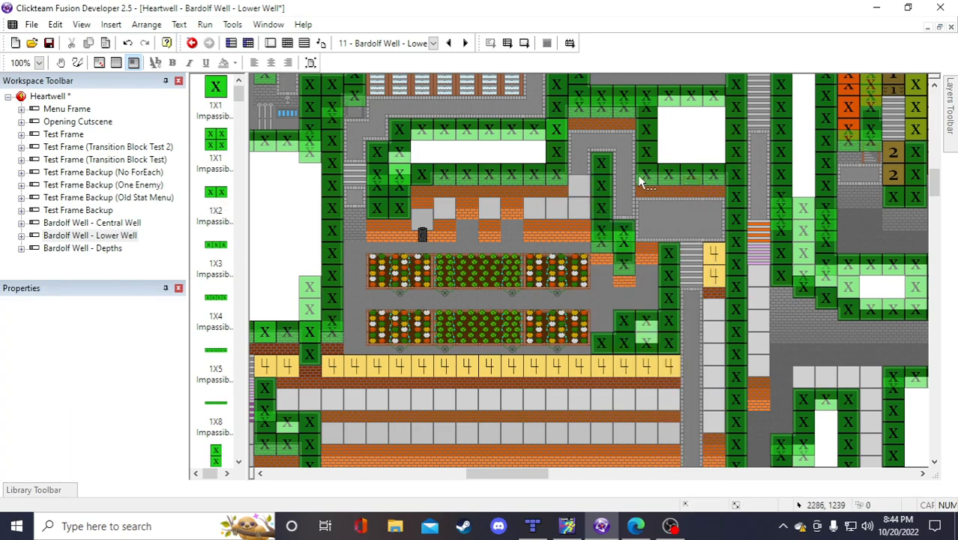
click(587, 182)
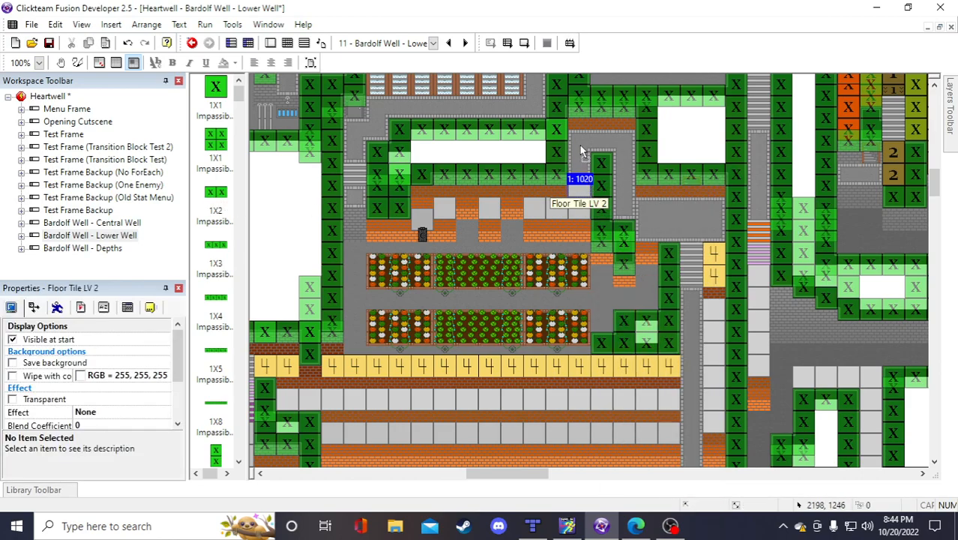
drag(585, 191, 589, 153)
right_click(588, 154)
click(649, 255)
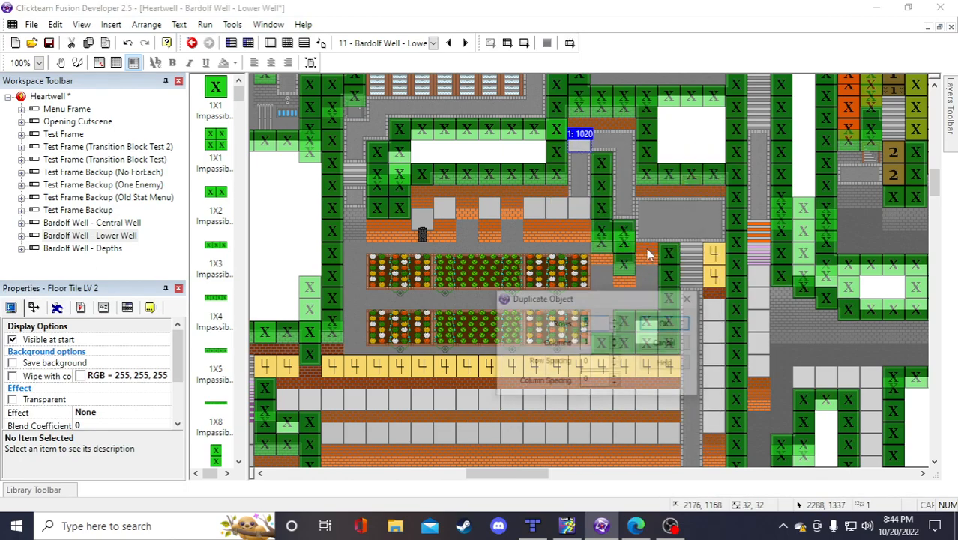
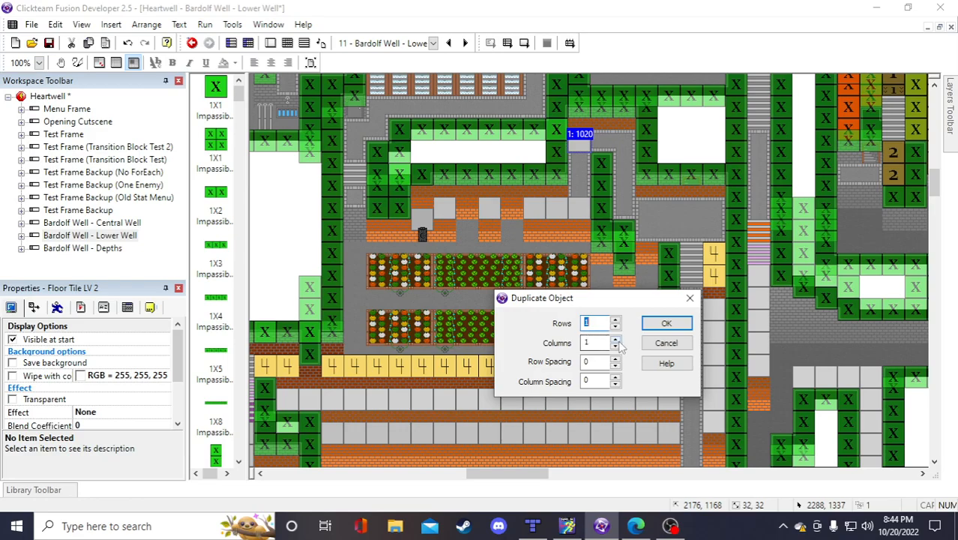
click(616, 319)
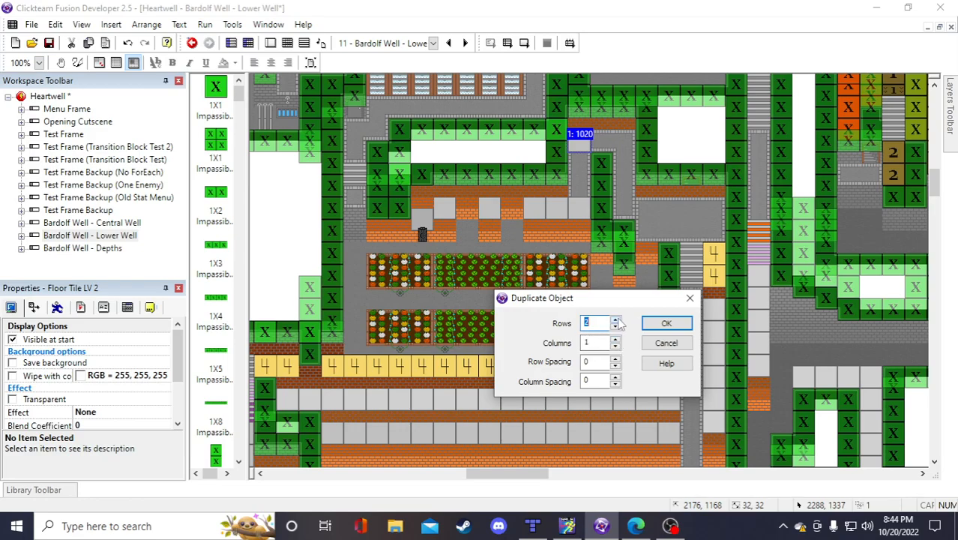
click(665, 324)
Duplicate the northwest corner floor tile eastward into three columns across the corridor's top bend
right_click(588, 147)
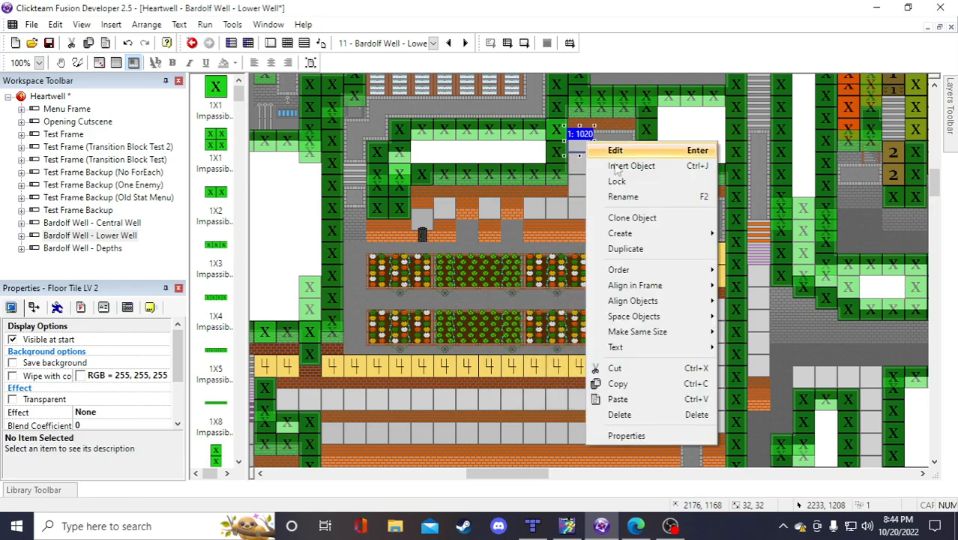
click(646, 255)
click(614, 320)
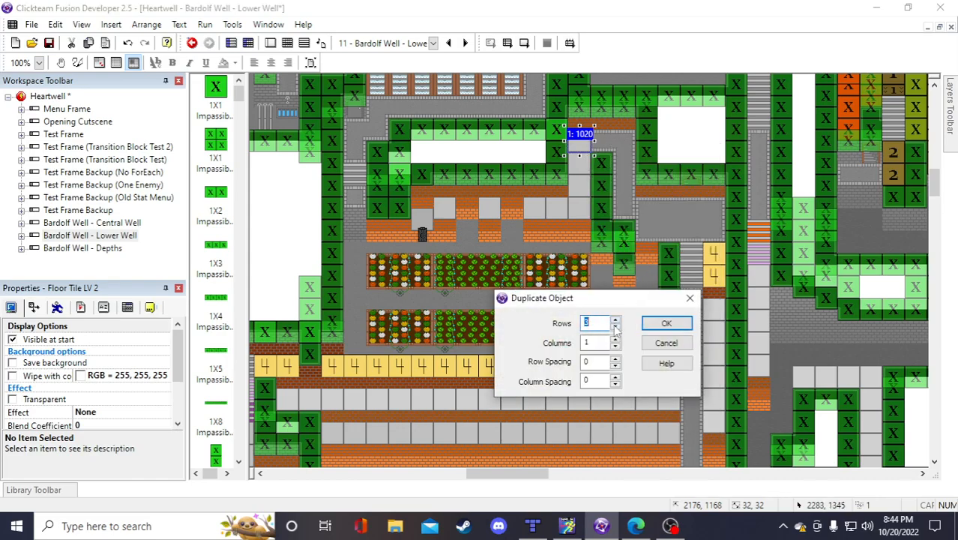
click(614, 339)
click(666, 323)
click(673, 138)
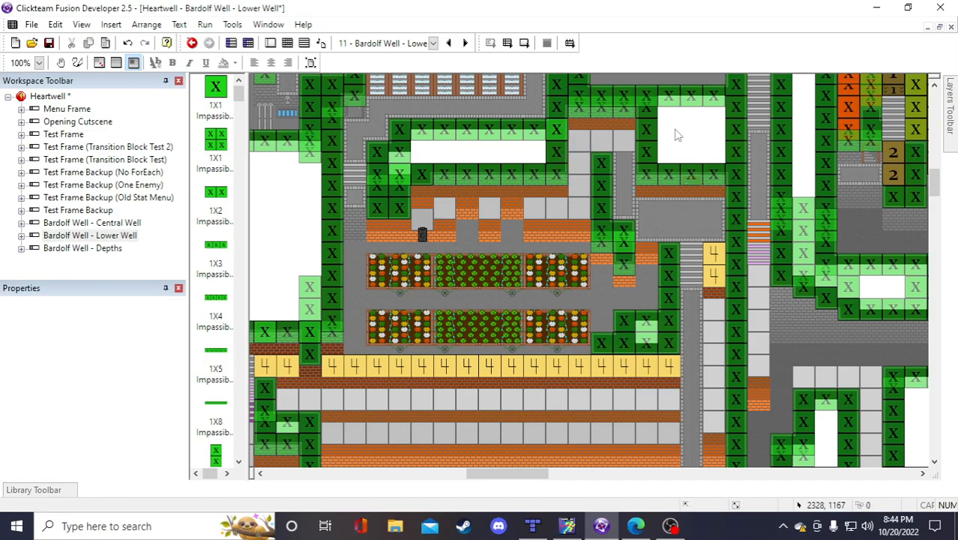
Duplicate the floor tile at the bend's northeast corner into one row of five columns
click(623, 146)
right_click(623, 145)
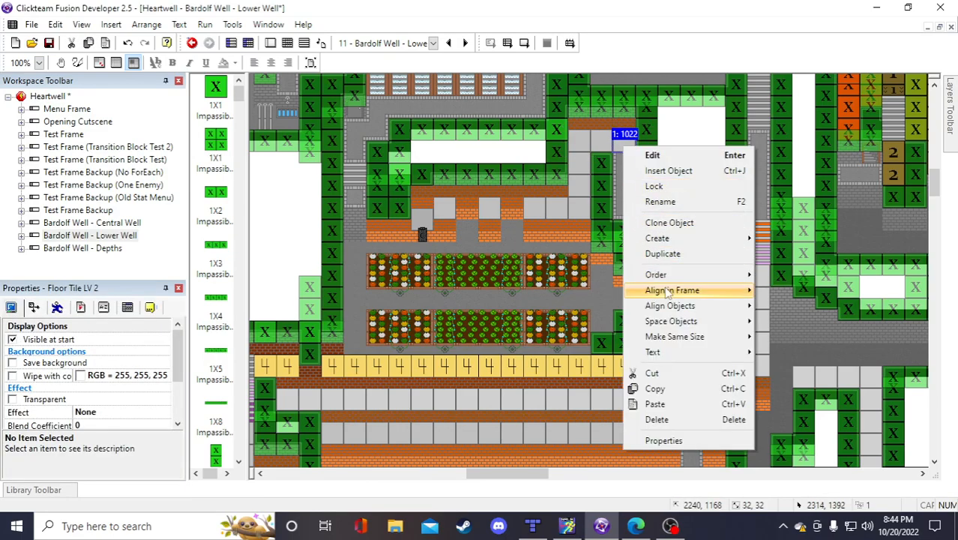
click(676, 252)
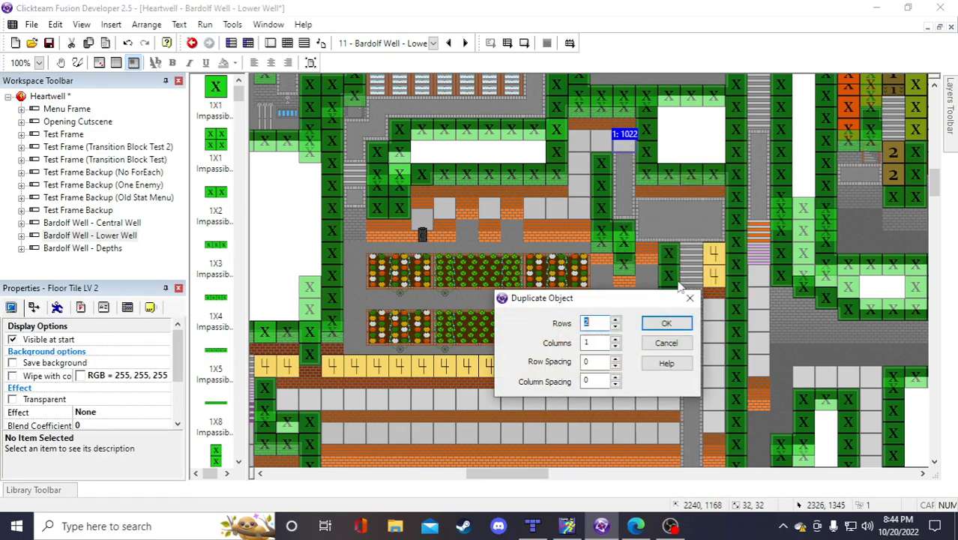
click(615, 327)
click(614, 340)
click(666, 323)
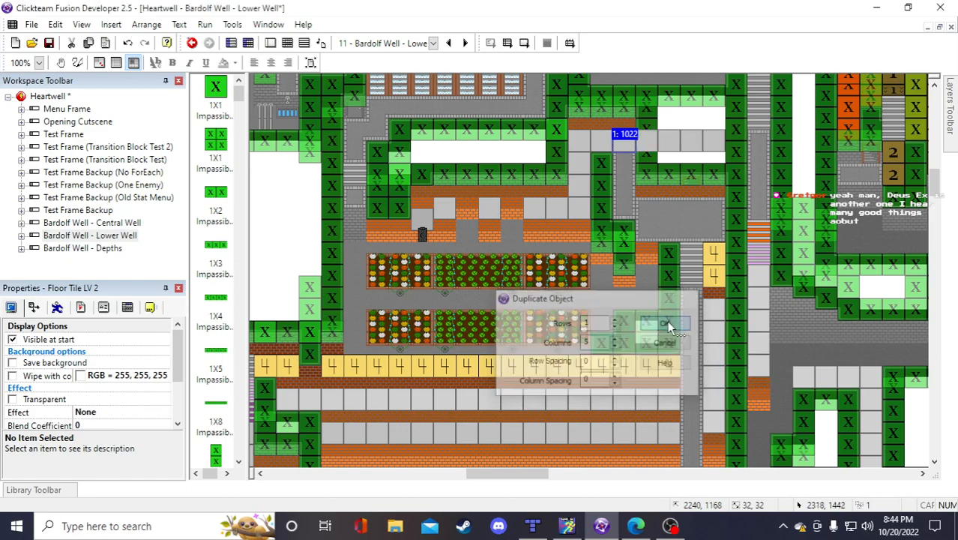
Move the four new floor tile copies south onto the lower floor row of the room east of the corridor
click(646, 140)
shift+click(667, 144)
shift+click(689, 143)
shift+click(711, 143)
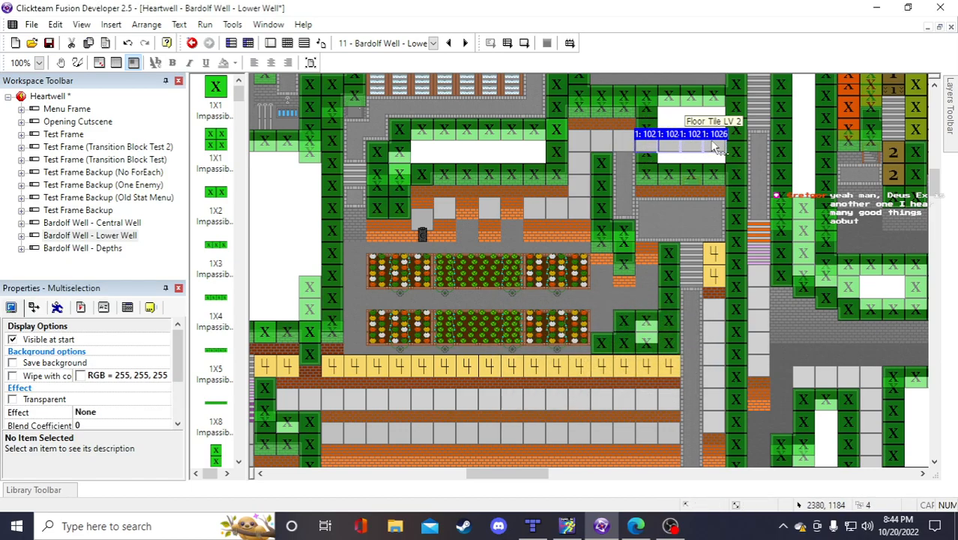
drag(660, 150, 654, 240)
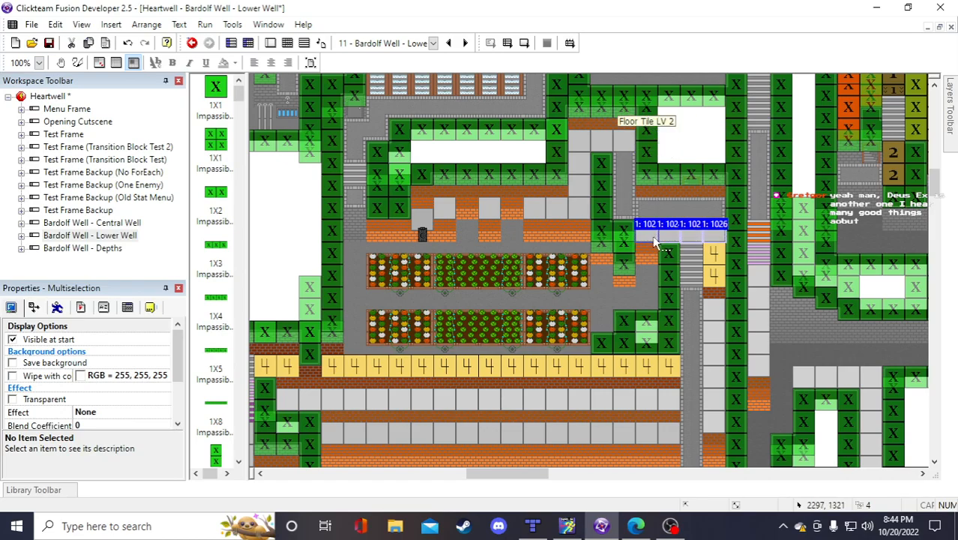
click(662, 158)
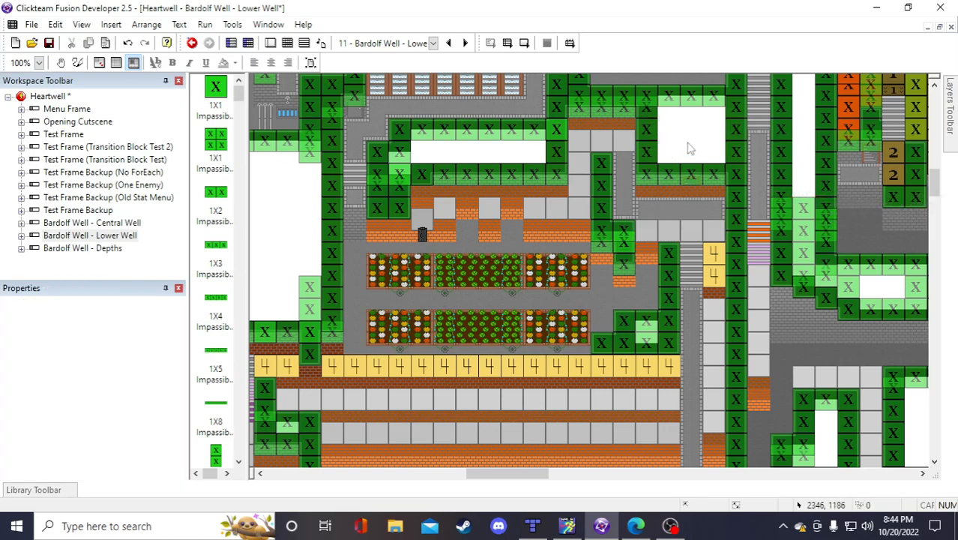
Duplicate the northeast corner floor tile eastward again and move the three copies down to fill the corridor's east leg
click(628, 147)
right_click(639, 143)
click(660, 248)
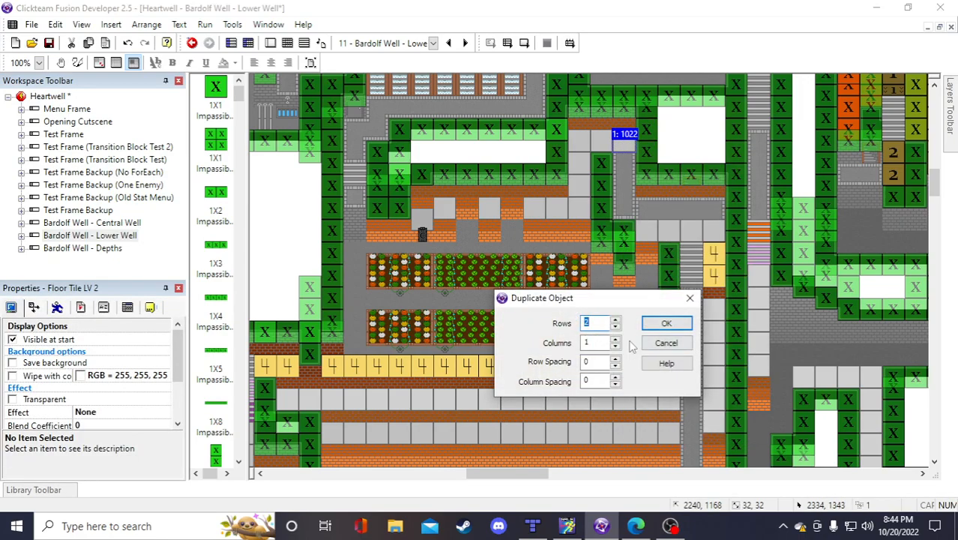
click(615, 326)
click(615, 339)
click(666, 323)
drag(646, 139, 628, 188)
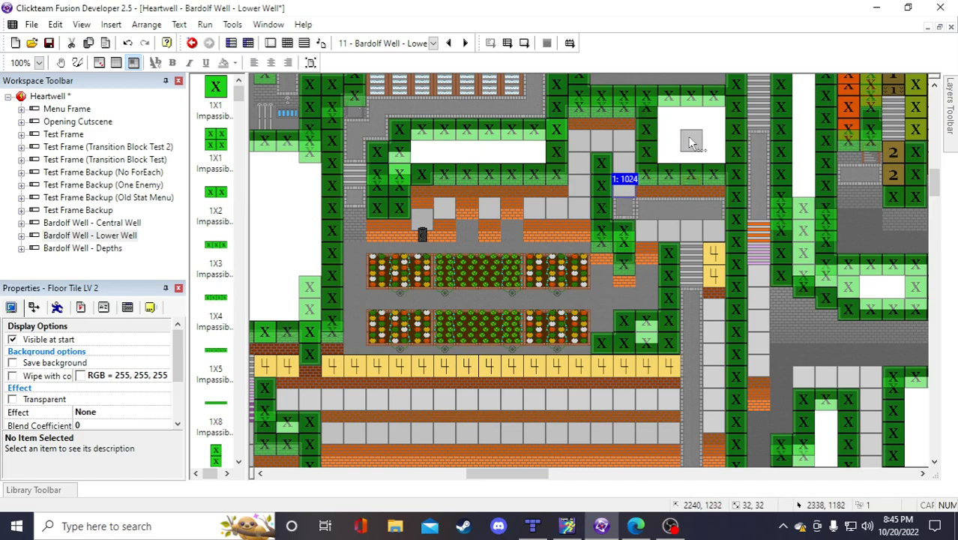
drag(697, 138, 629, 208)
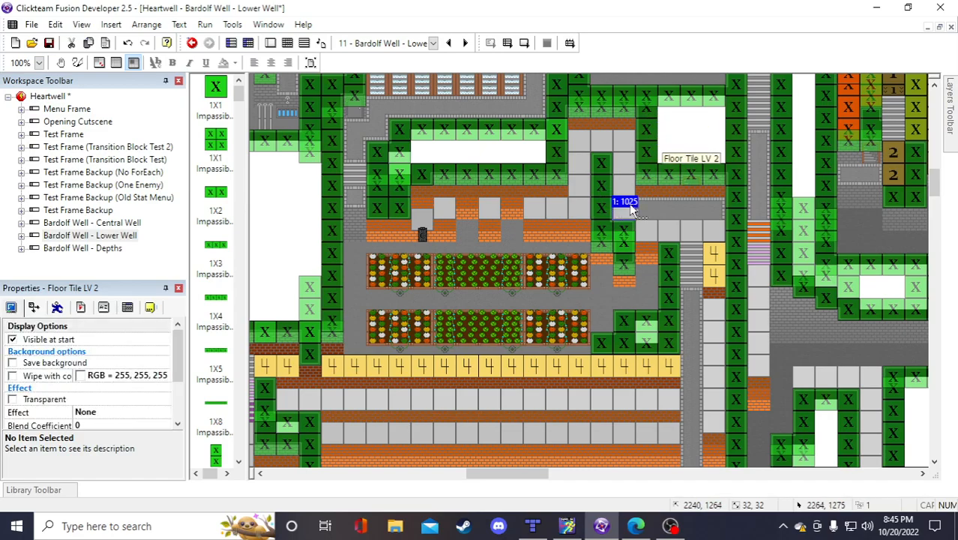
Duplicate the east leg's southernmost floor tile eastward into five columns across the room's upper floor row
right_click(630, 208)
click(688, 111)
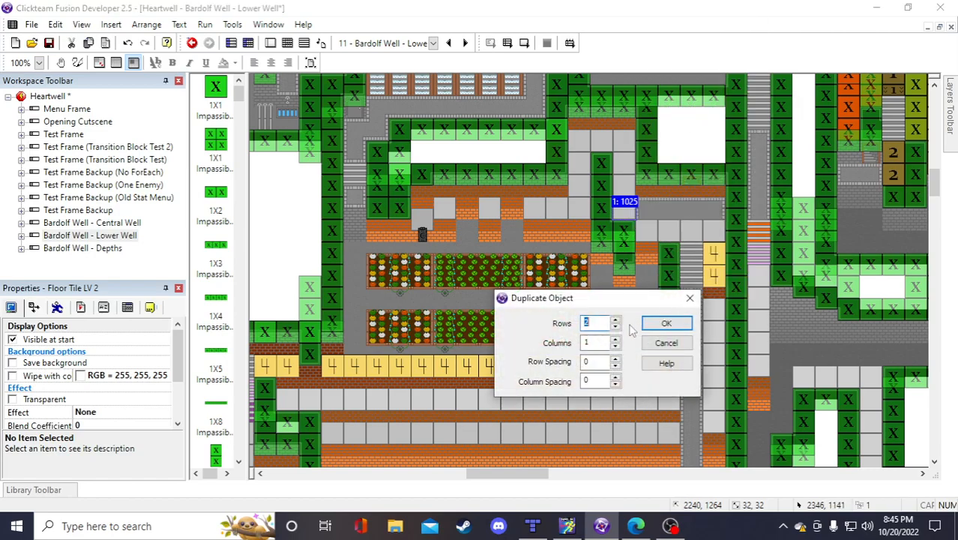
click(616, 340)
click(617, 340)
click(665, 323)
click(683, 153)
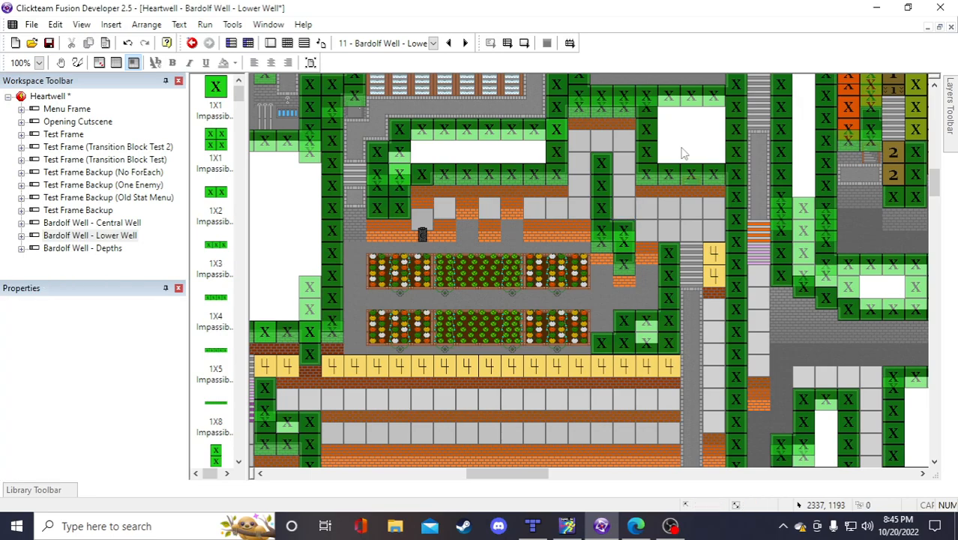
Save the Heartwell project
click(49, 43)
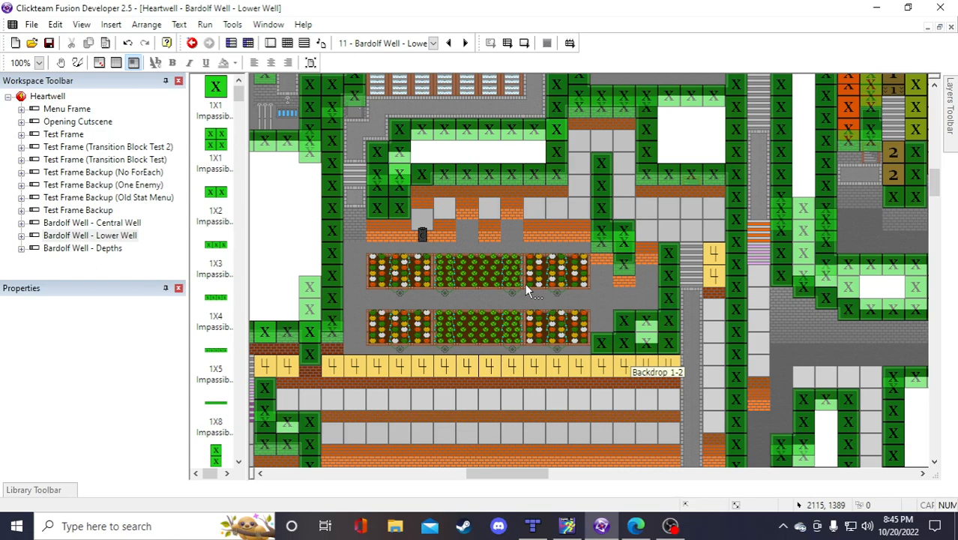
scroll(598, 281, up, 3)
scroll(600, 293, down, 3)
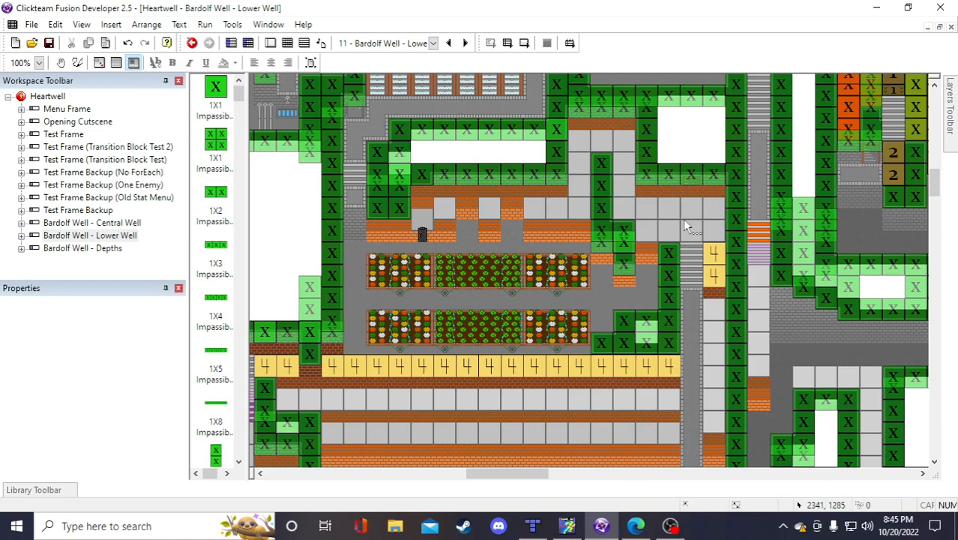
Place a copy of the orange-striped Floorset B tile on the lower half of the stairs beside the two 4 tiles, at 2336, 1360
scroll(695, 286, down, 3)
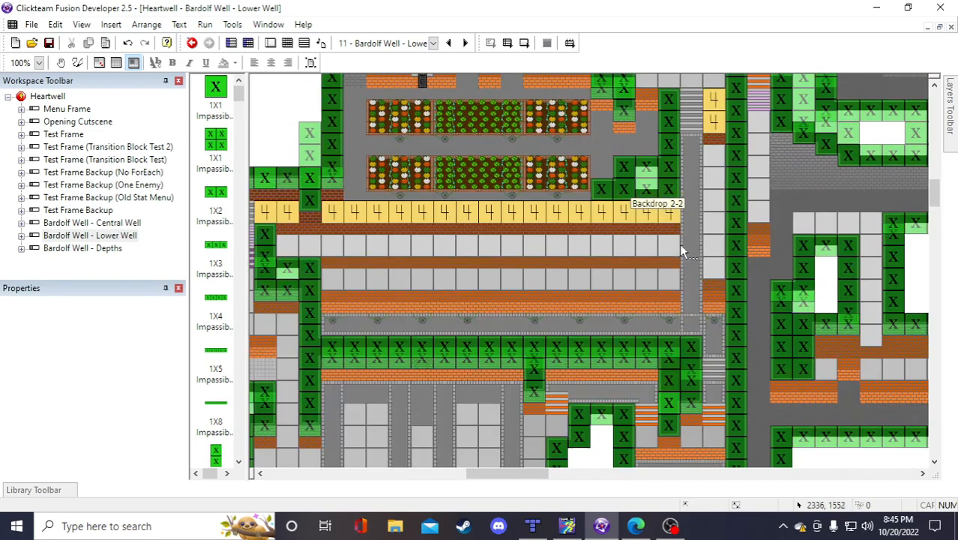
click(709, 404)
scroll(318, 283, up, 3)
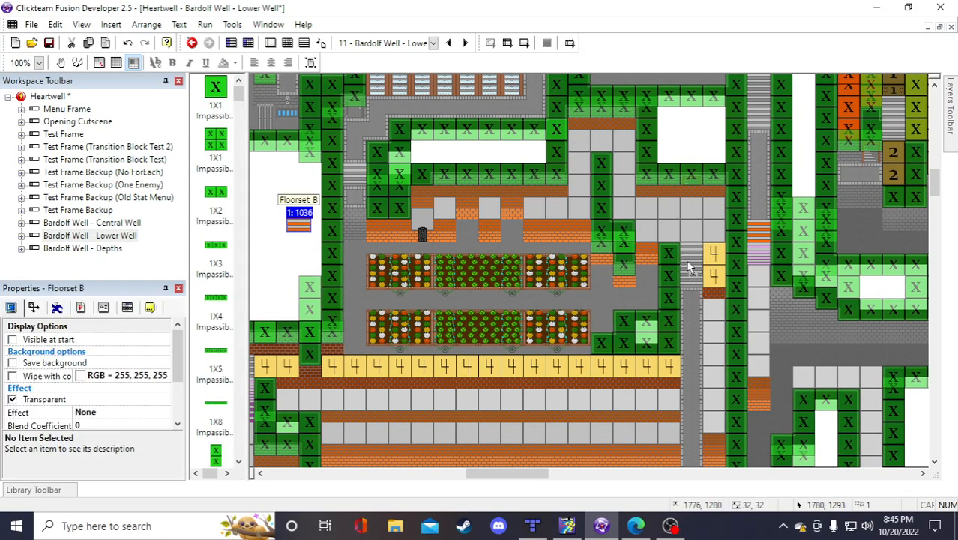
drag(688, 261, 684, 255)
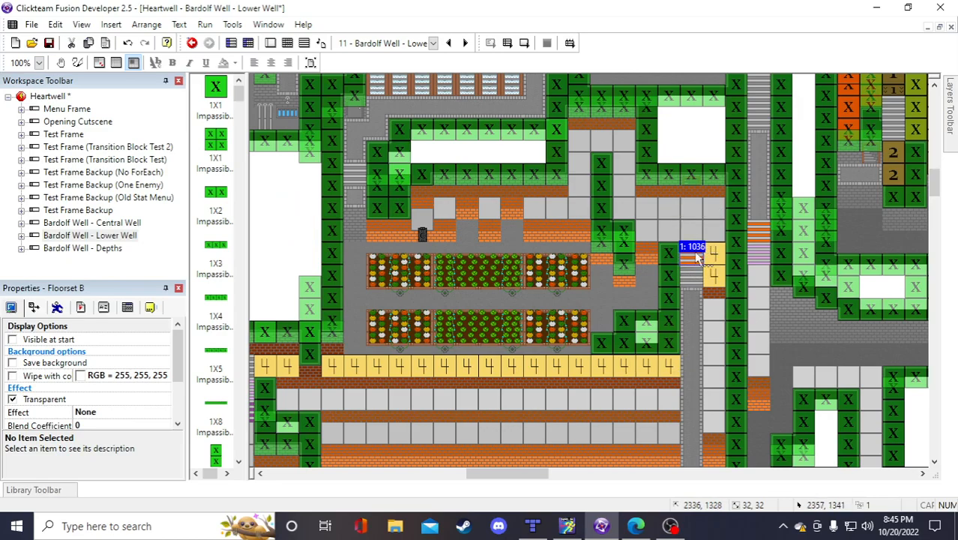
click(296, 254)
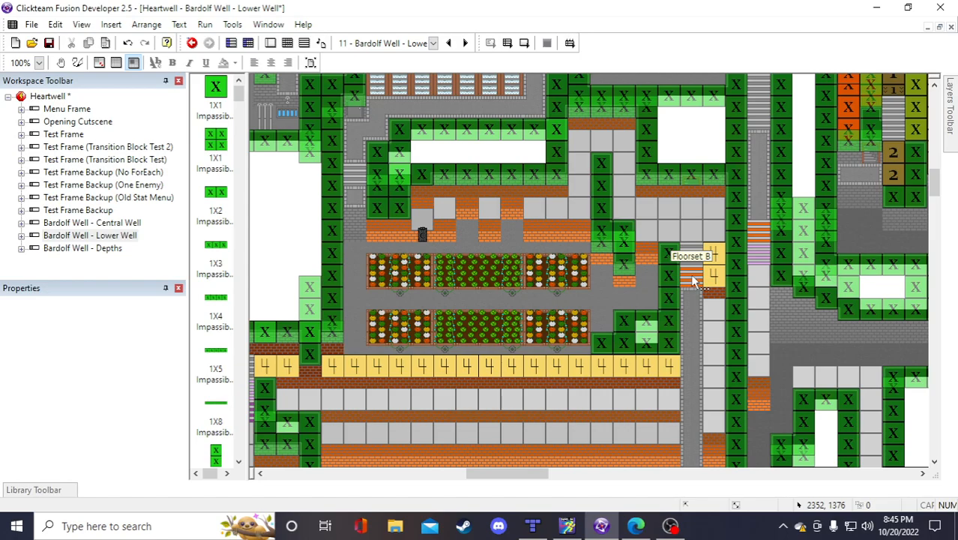
Inspect the alterable values of the newly placed Floorset B tile on the stairs
scroll(692, 277, down, 3)
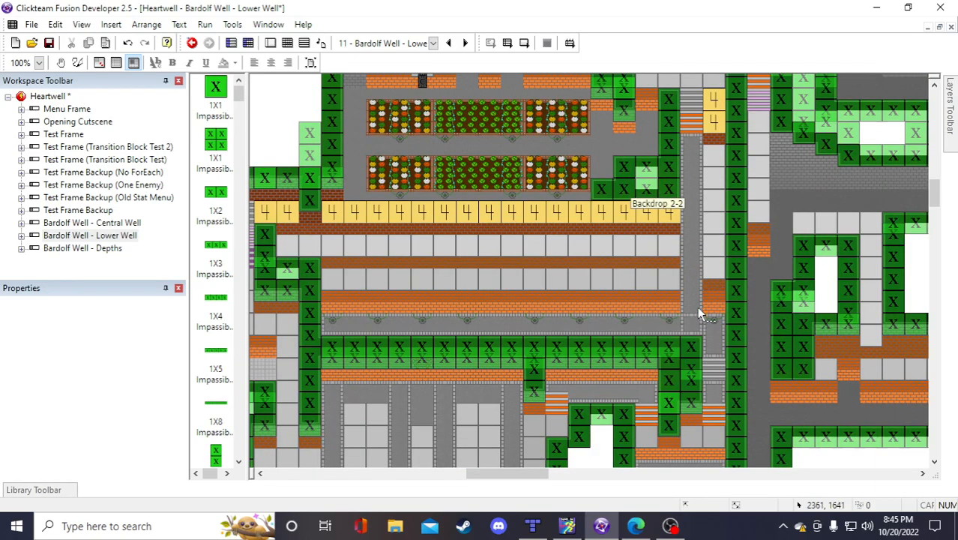
scroll(673, 308, down, 5)
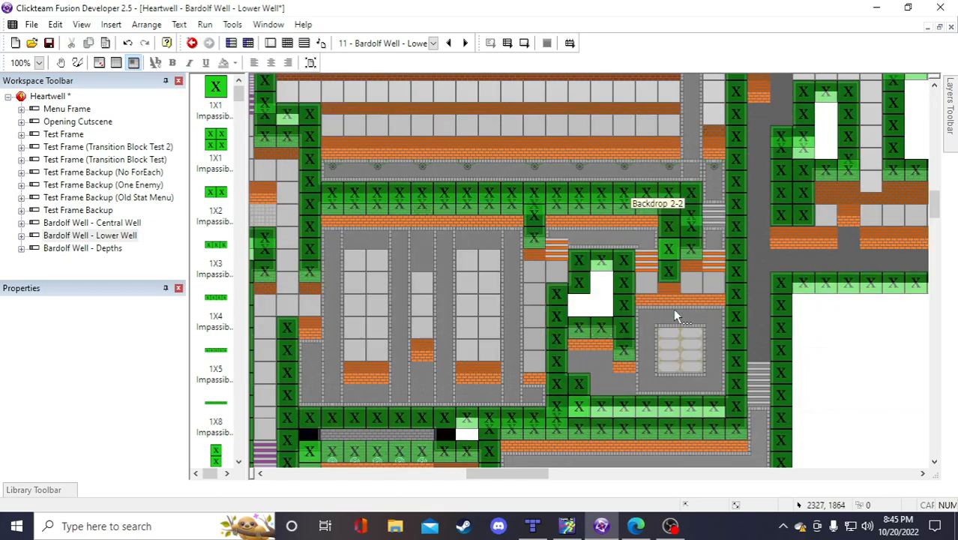
scroll(671, 307, up, 5)
scroll(688, 335, up, 3)
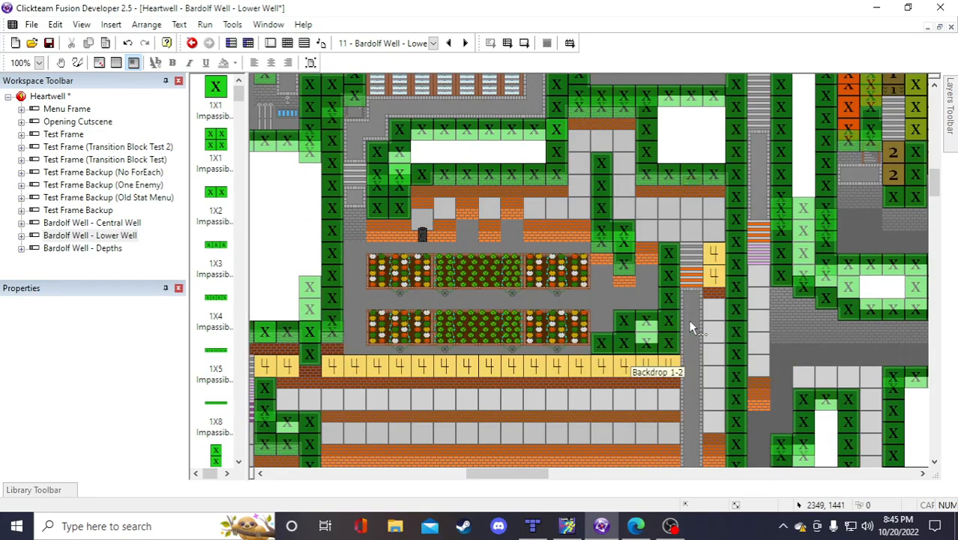
scroll(653, 315, up, 4)
scroll(621, 308, down, 4)
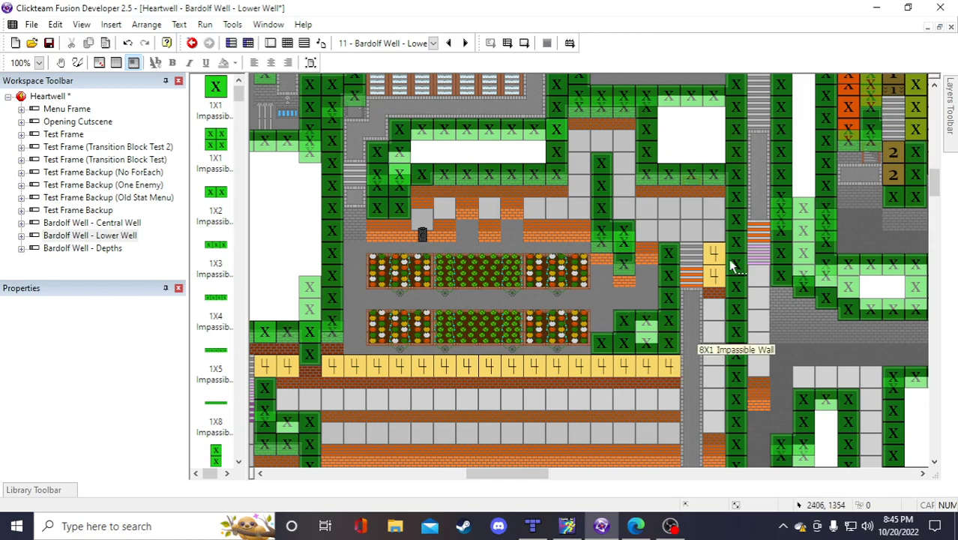
click(694, 280)
click(103, 307)
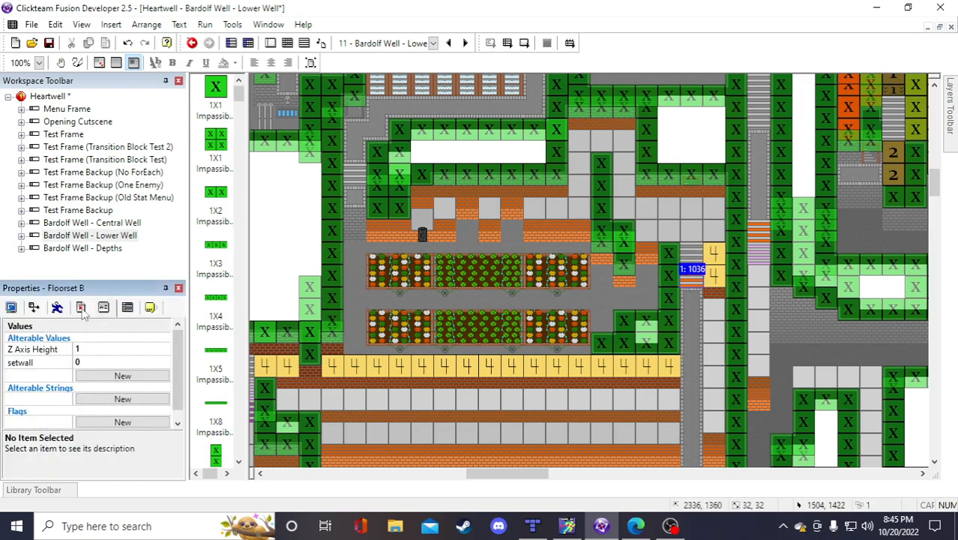
click(11, 307)
Copy the purple-striped Floorset A tile from the southern stairs and place it above the new Floorset B tile, at 2336, 1328
scroll(614, 291, down, 5)
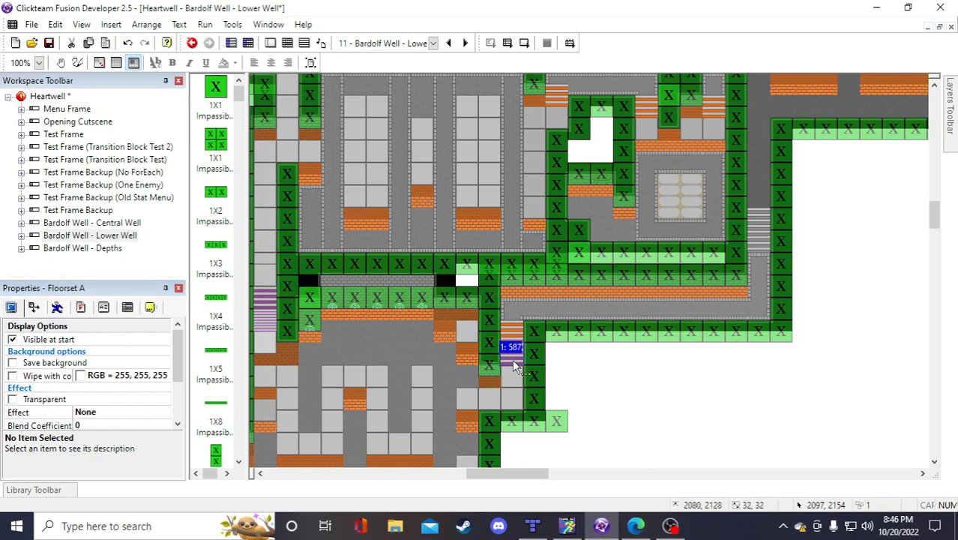
click(670, 408)
scroll(669, 409, up, 5)
scroll(670, 409, up, 3)
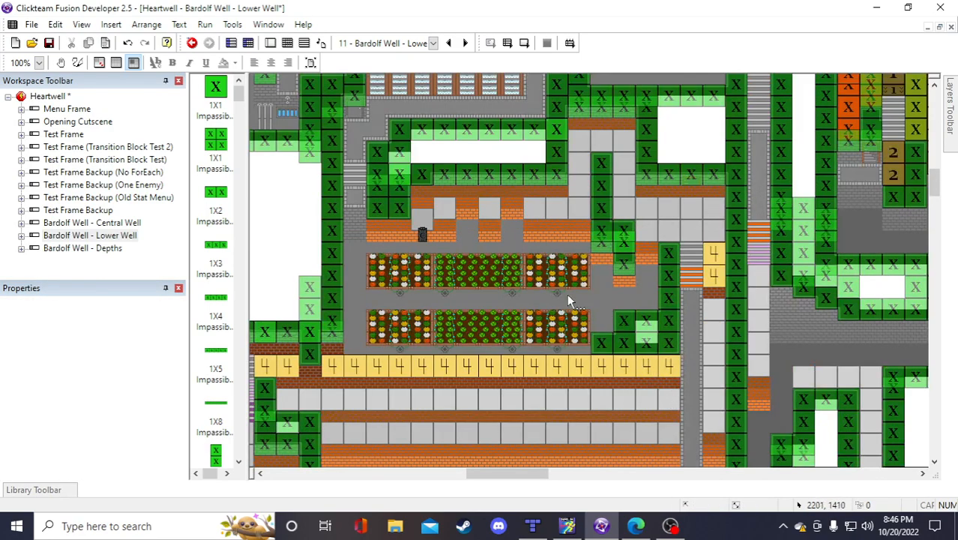
key(ctrl+v)
click(295, 233)
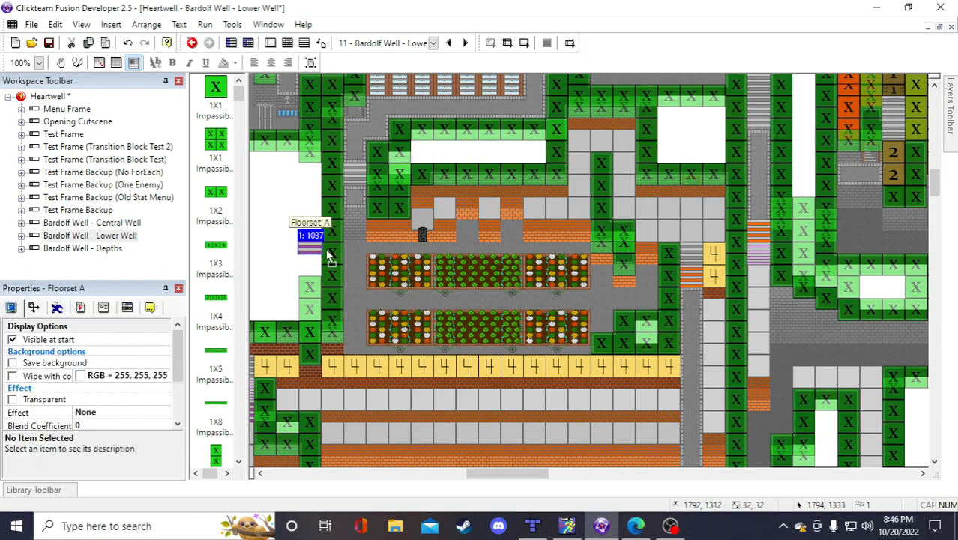
drag(735, 255, 683, 252)
click(682, 142)
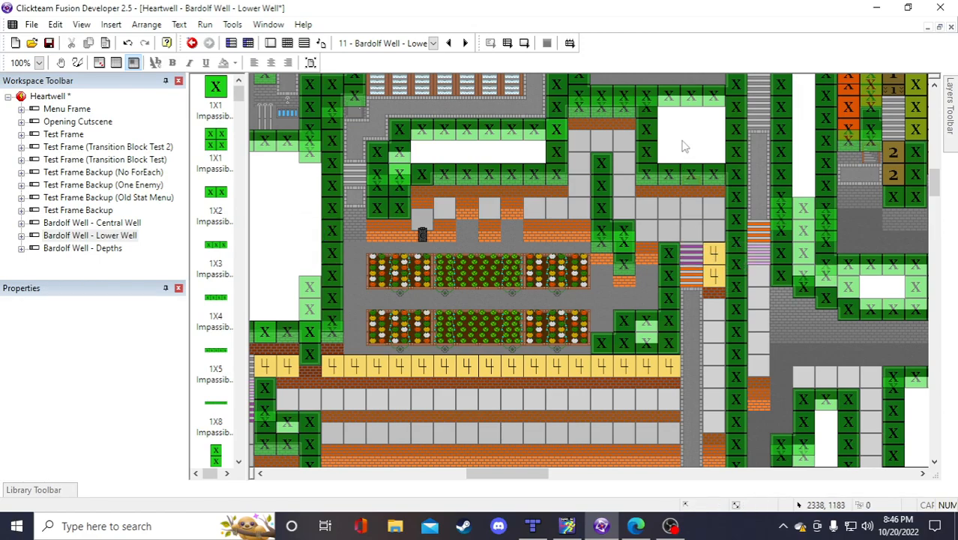
Check the alterable values of the new Floorset A tile and the display options of the Floorset B tile below it
click(690, 260)
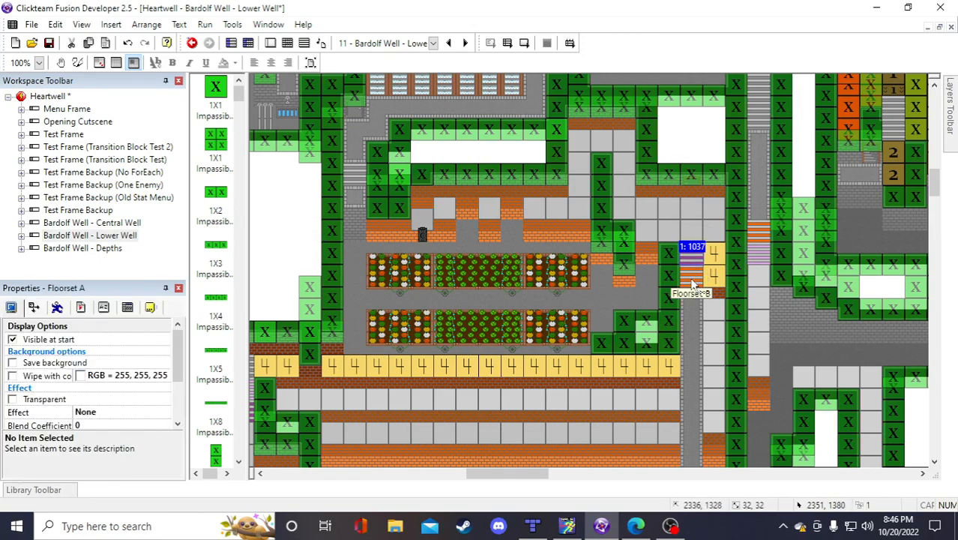
click(105, 308)
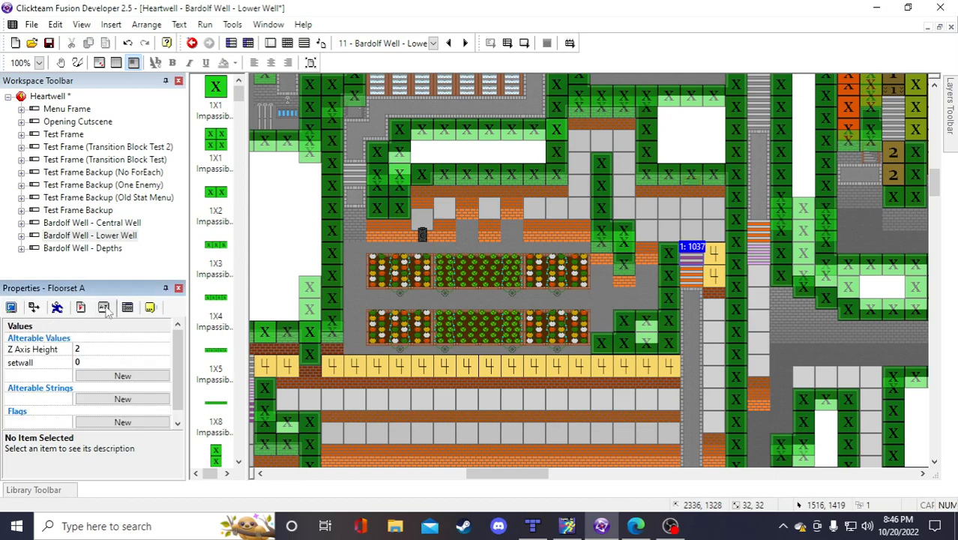
click(698, 281)
click(15, 305)
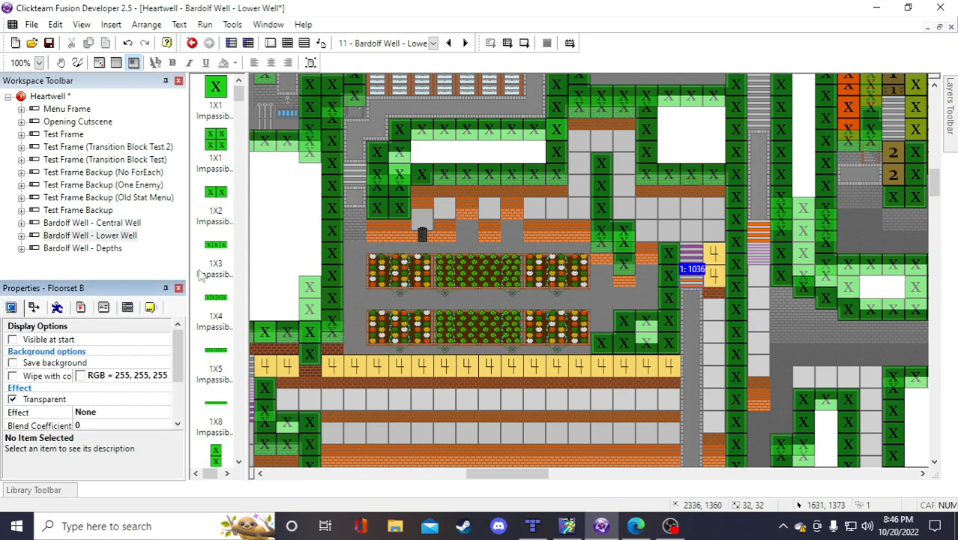
click(282, 239)
Save the project and run the Bardolf Well - Lower Well frame for testing
click(49, 43)
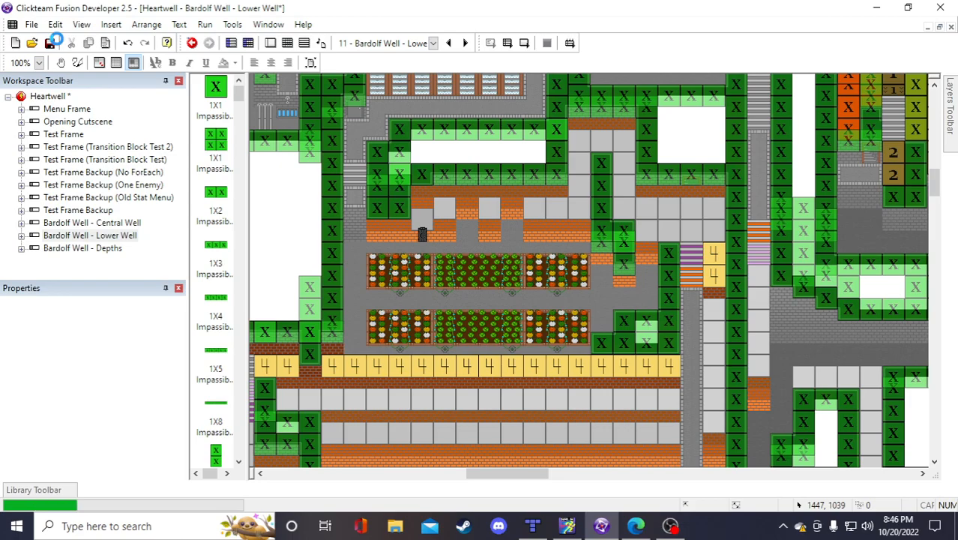
scroll(525, 352, up, 2)
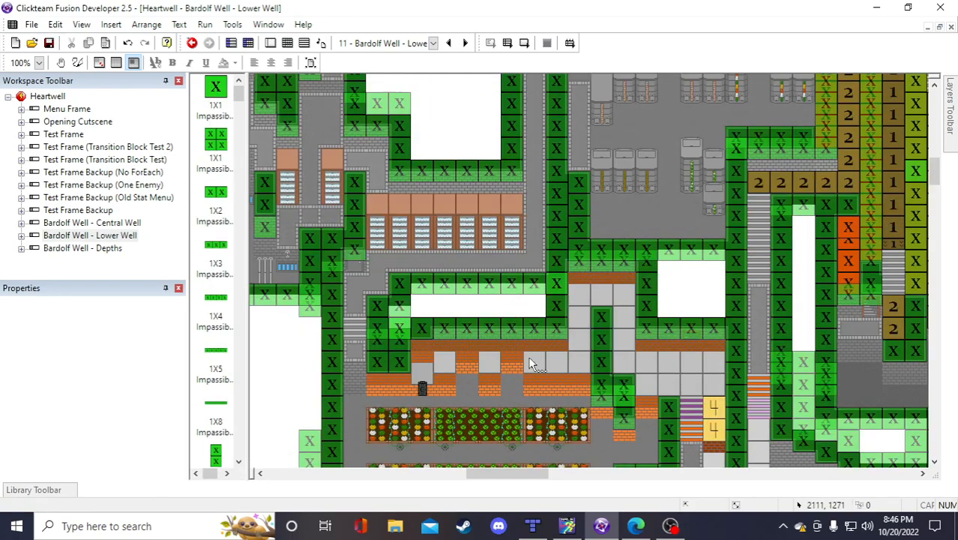
scroll(600, 330, down, 2)
scroll(641, 303, down, 6)
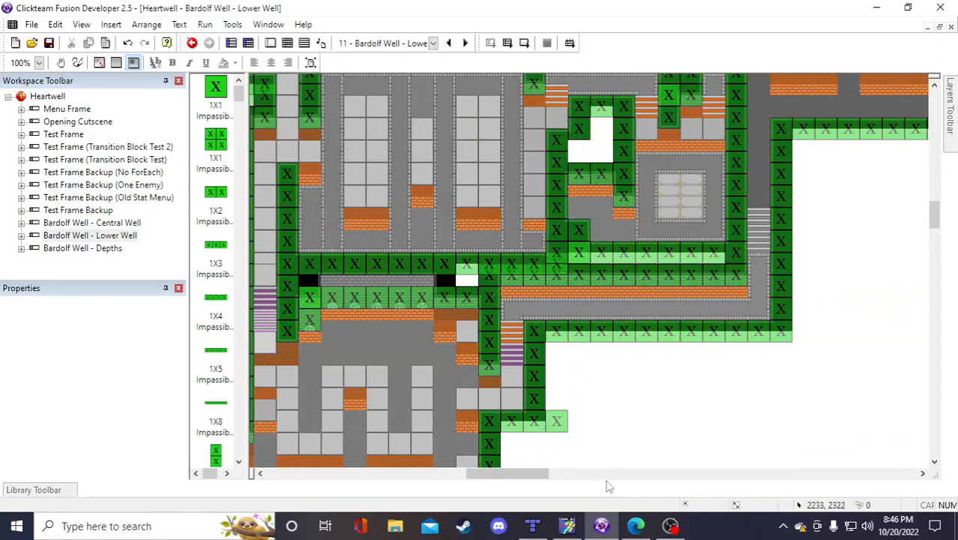
drag(517, 481, 489, 479)
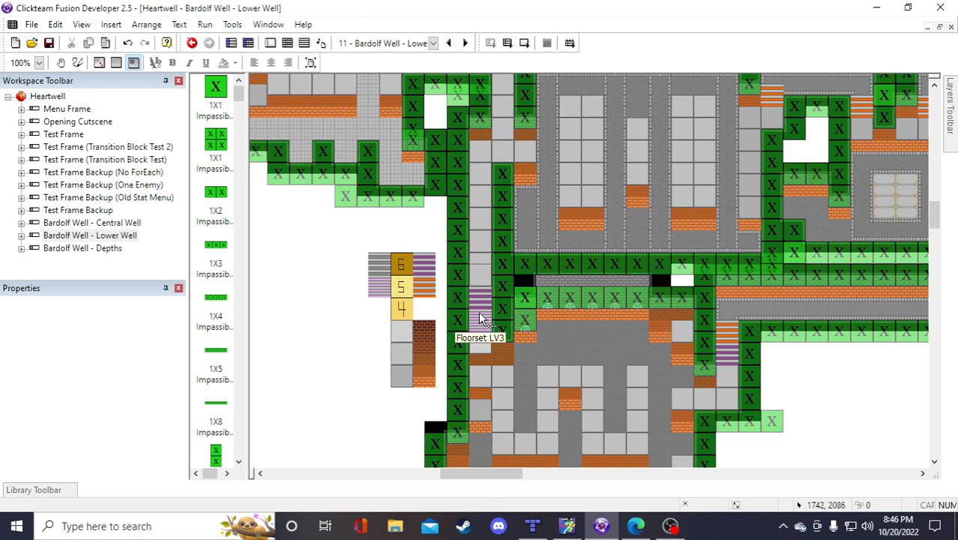
scroll(473, 349, up, 2)
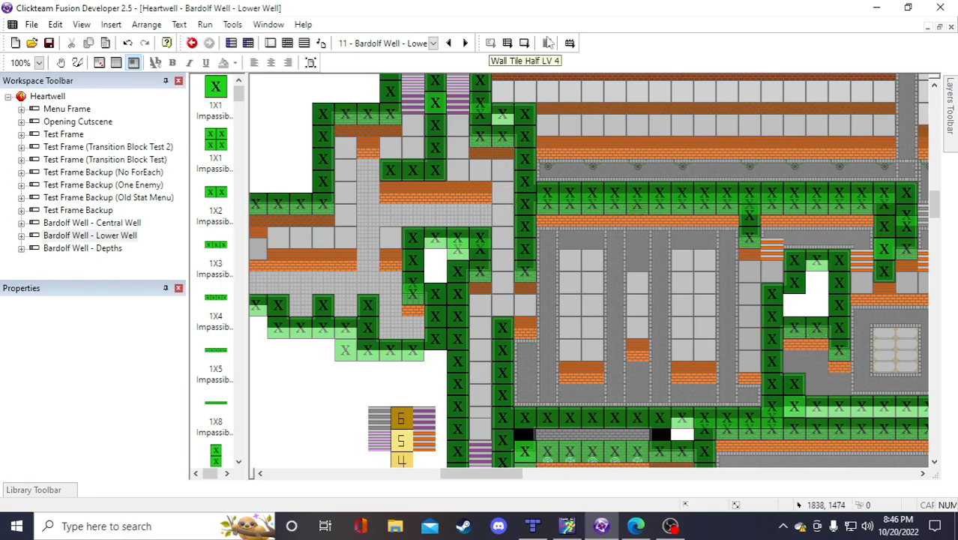
click(548, 43)
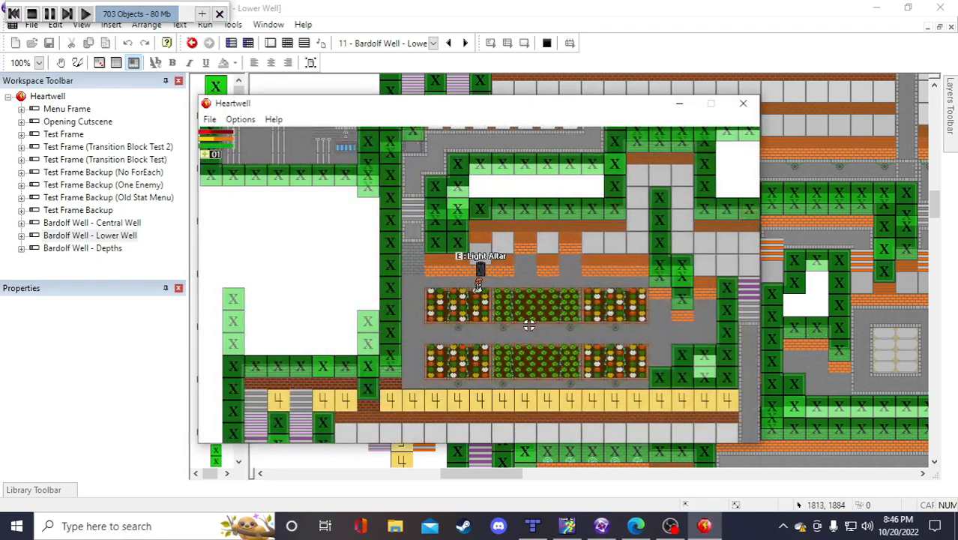
Playtest by walking the character around the vegetable beds and up onto the ledge behind the Light Altar
key(s)
key(w)
key(d)
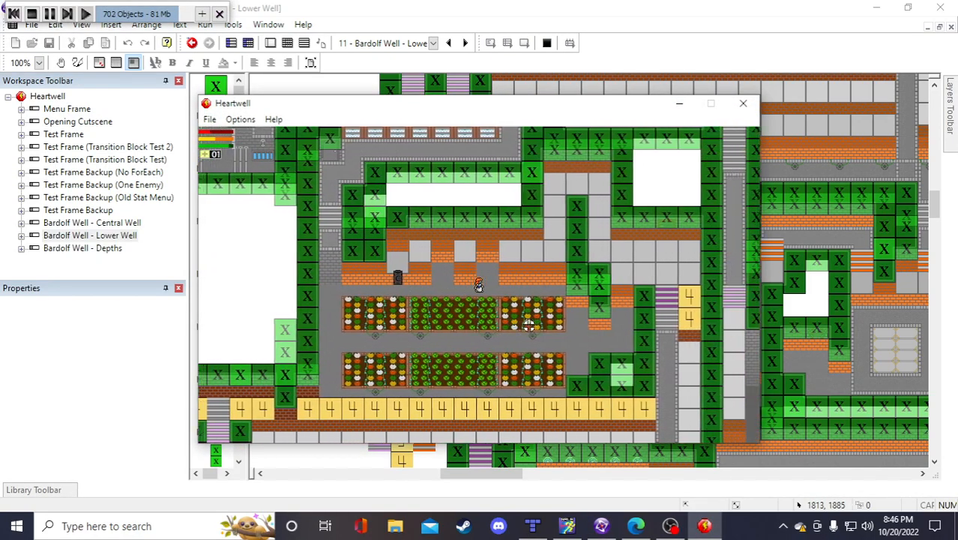
key(a)
key(s)
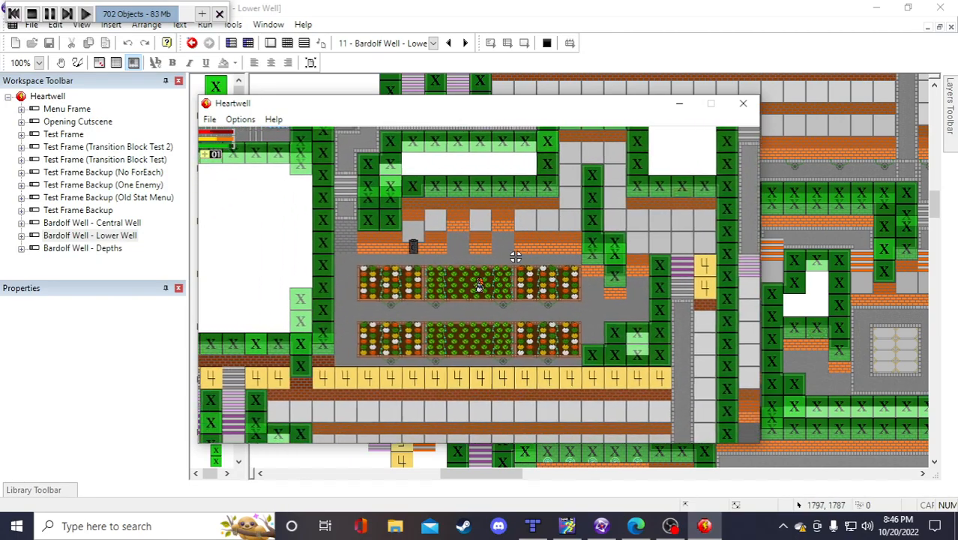
key(a)
key(w)
key(d)
key(w)
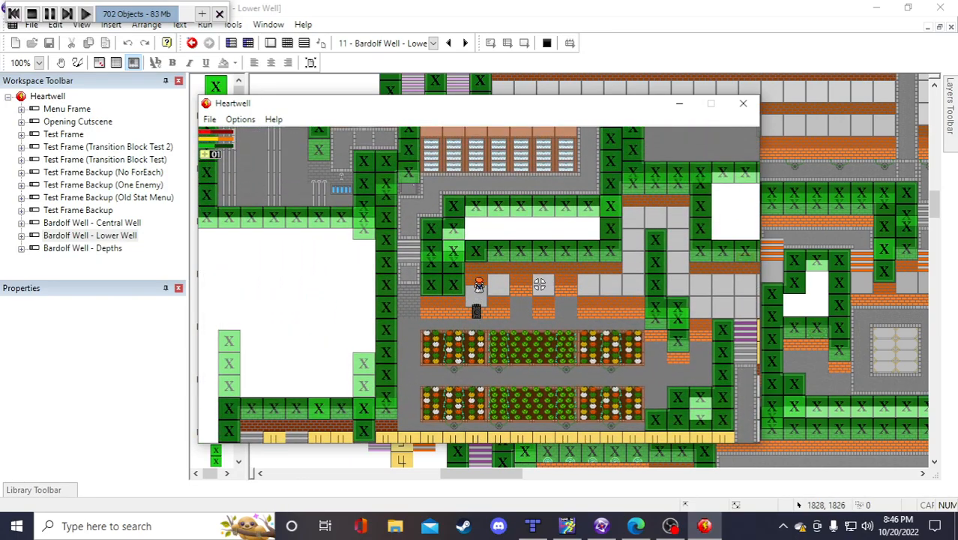
Walk the character east along the raised ledge and around to the new stair tiles to test movement there
key(d)
key(w)
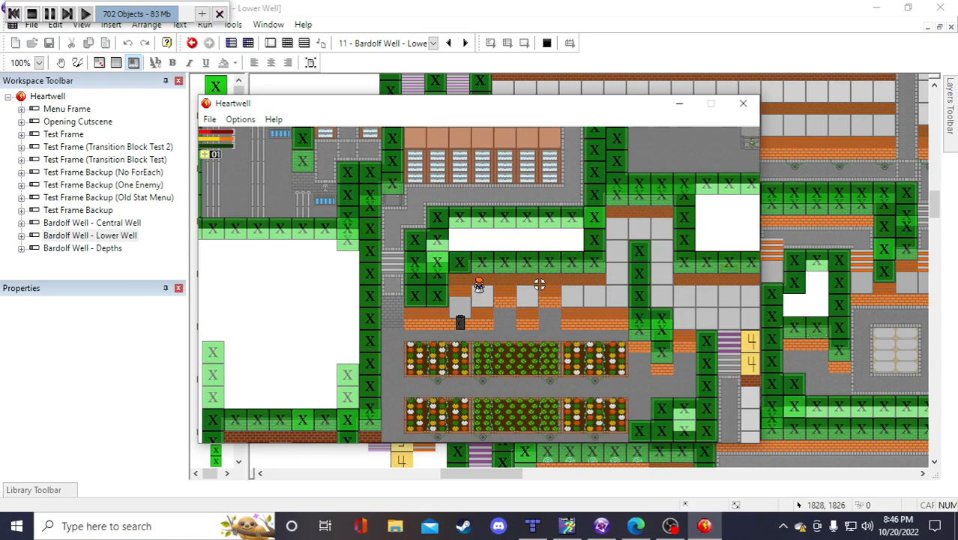
key(s)
key(w)
key(d)
key(d)
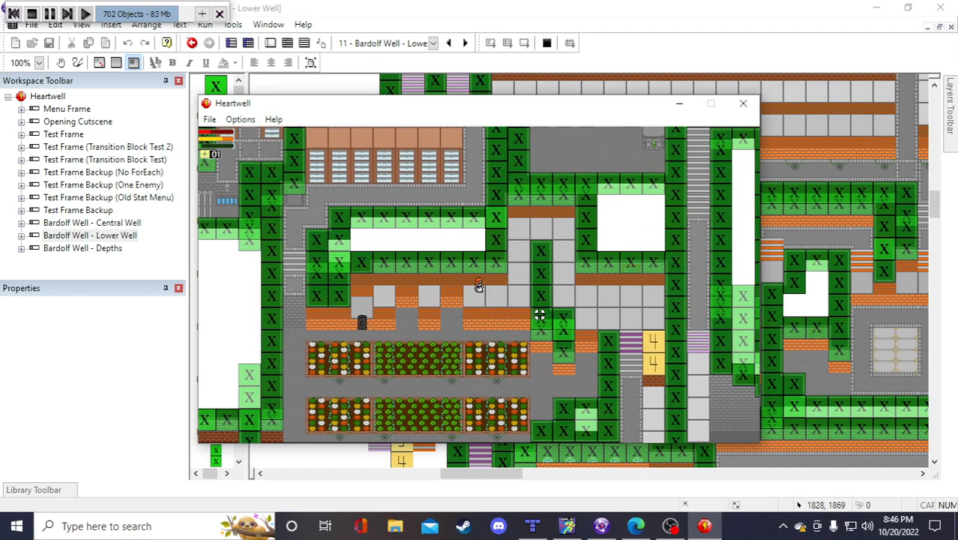
key(w)
key(d)
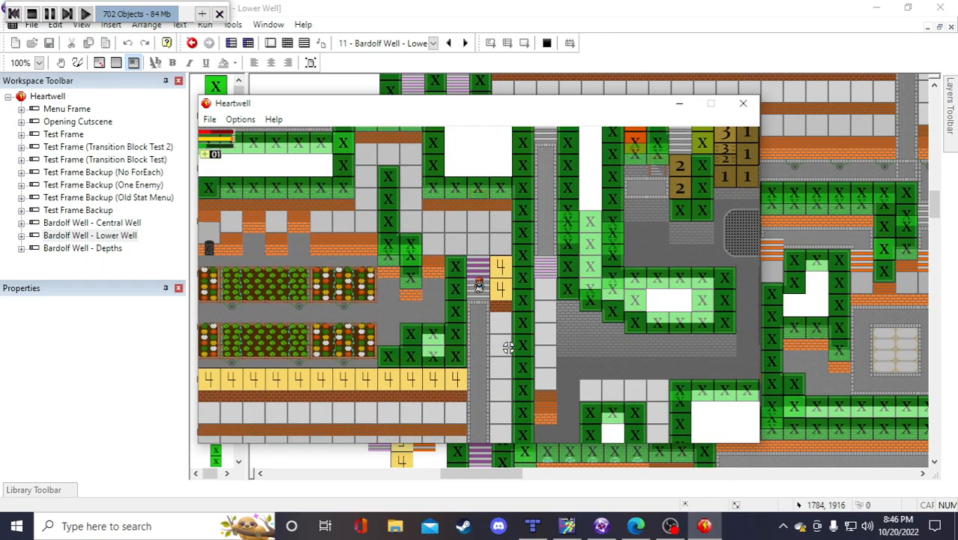
Test the area below the stairs by walking down the corridor and back and forth along the lower walkway
key(s)
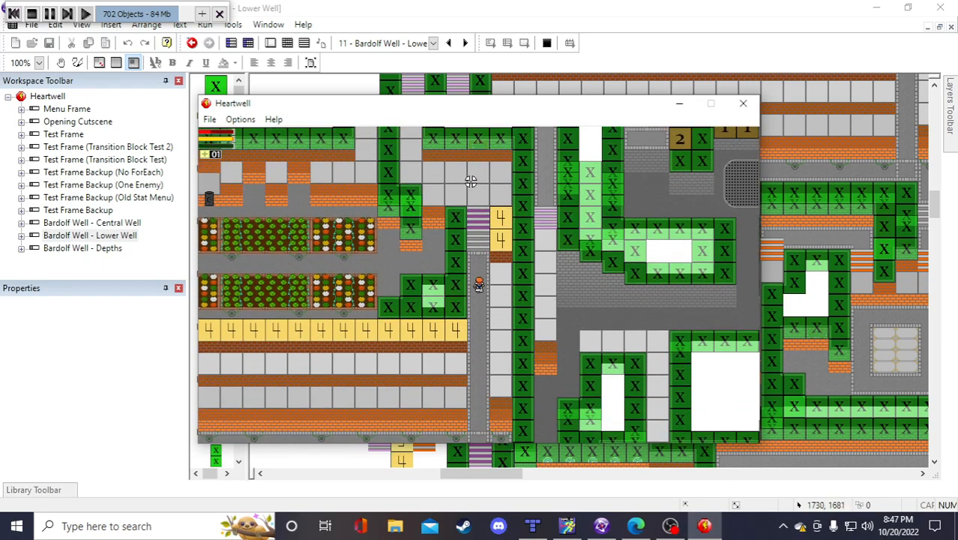
key(s)
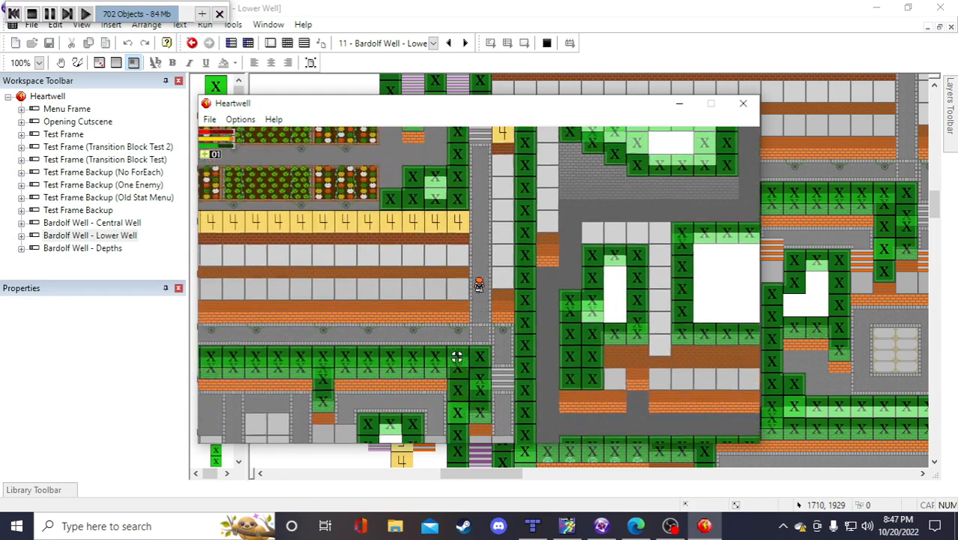
key(s)
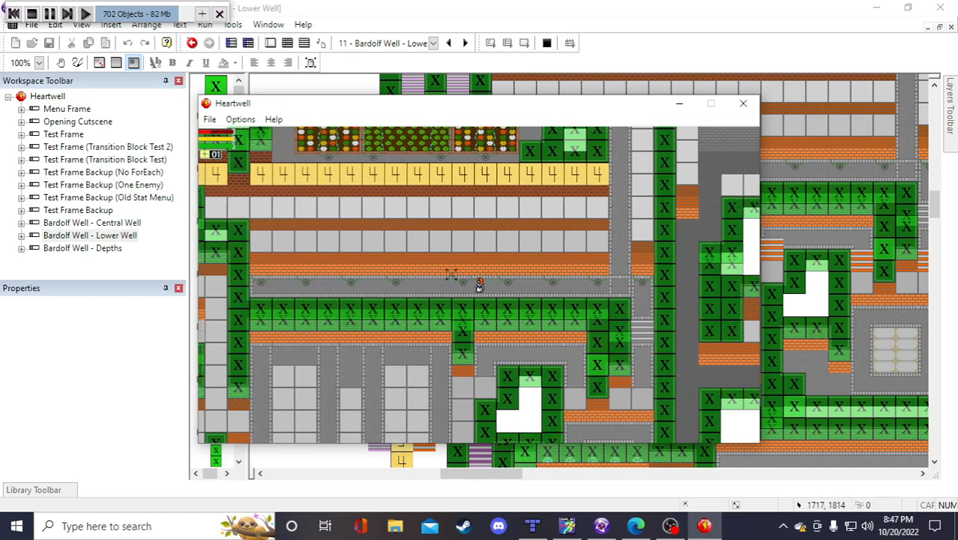
key(a)
key(d)
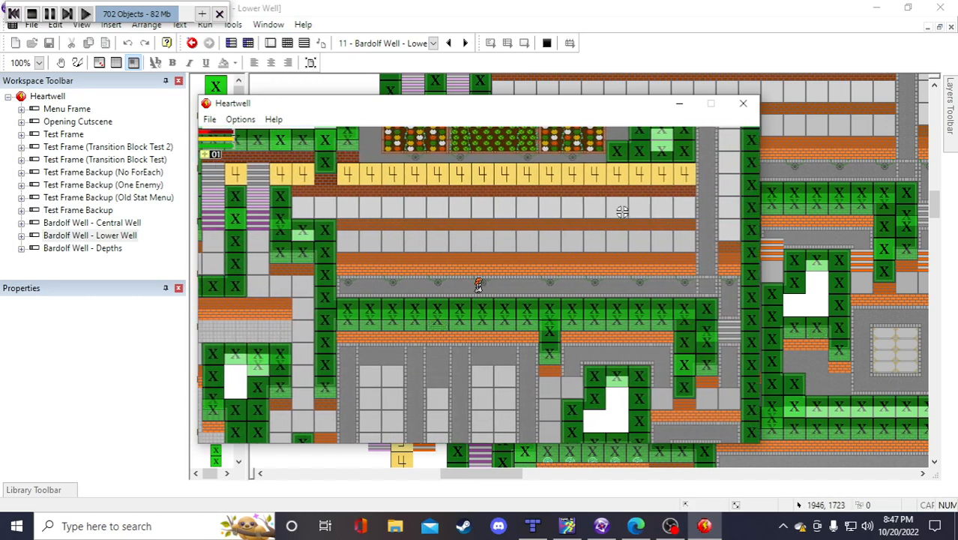
key(d)
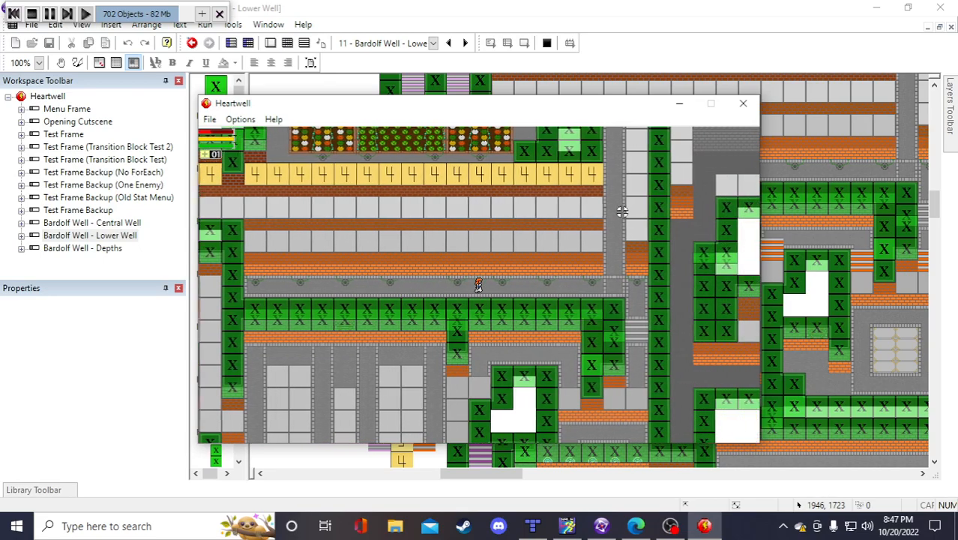
Walk the character through the east passage and down its stairs to the entrance of the lower courtyard
key(w)
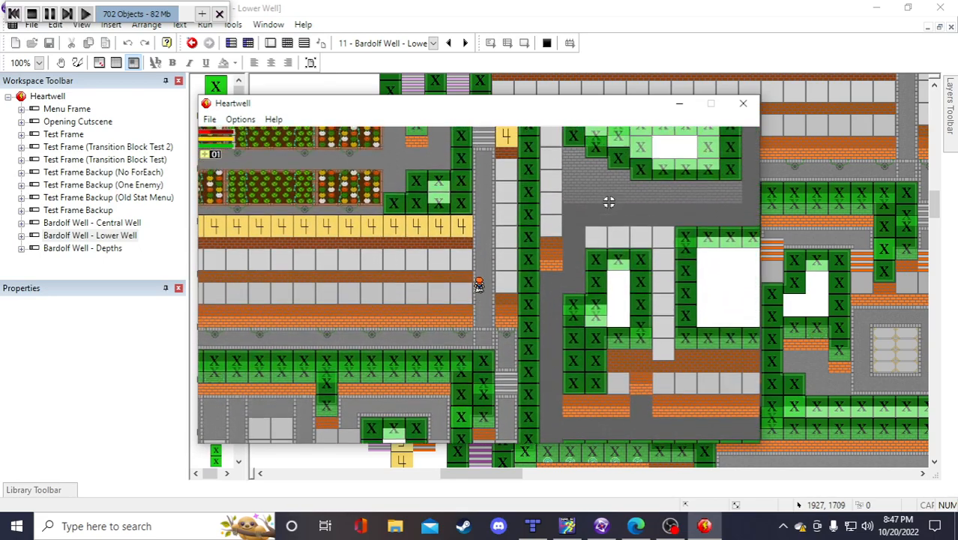
key(s)
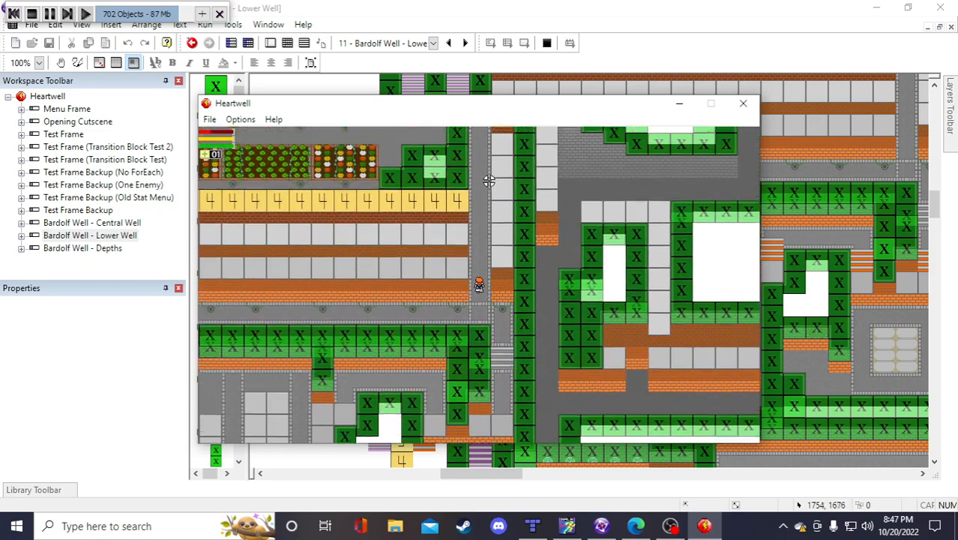
key(s)
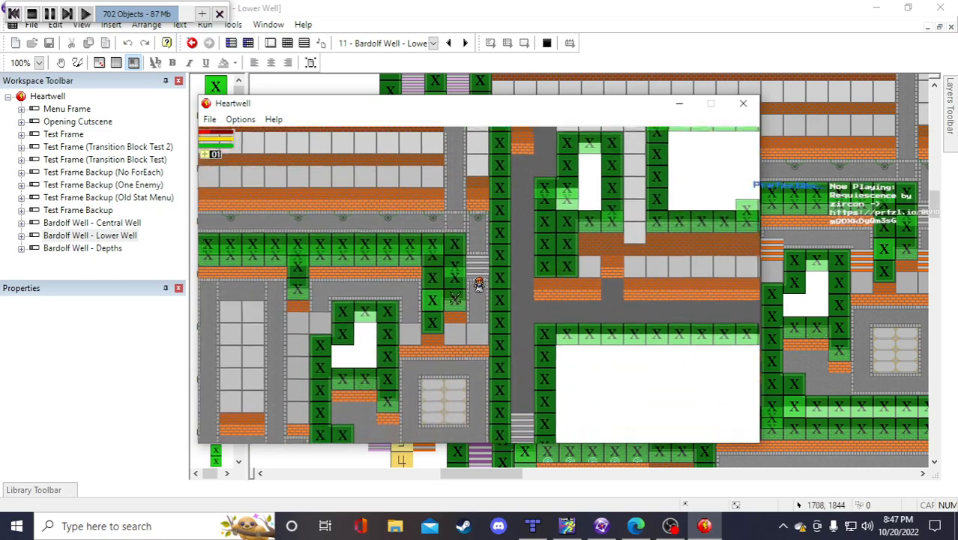
key(a)
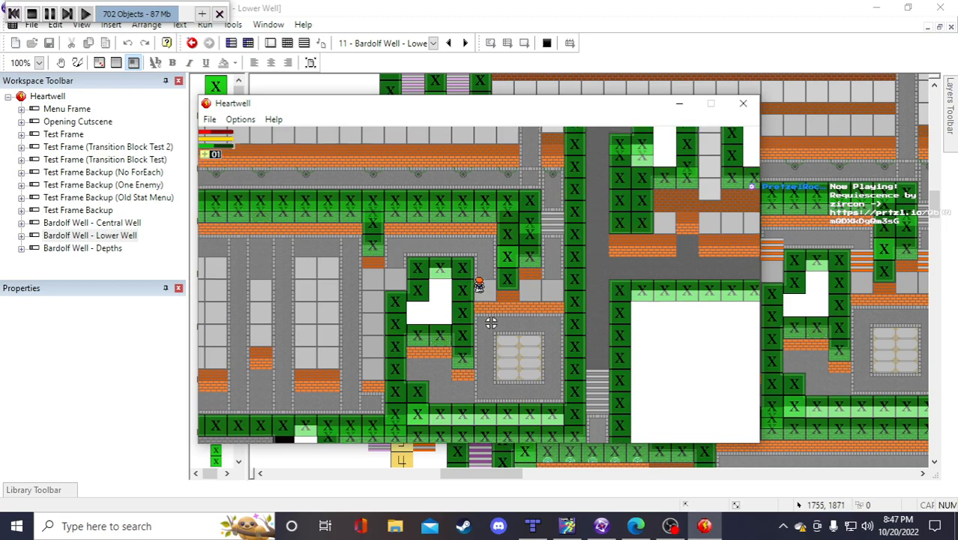
Playtest the courtyard by moving the character west across its raised blocks to the corridor on the far side
key(a)
key(a)
key(s)
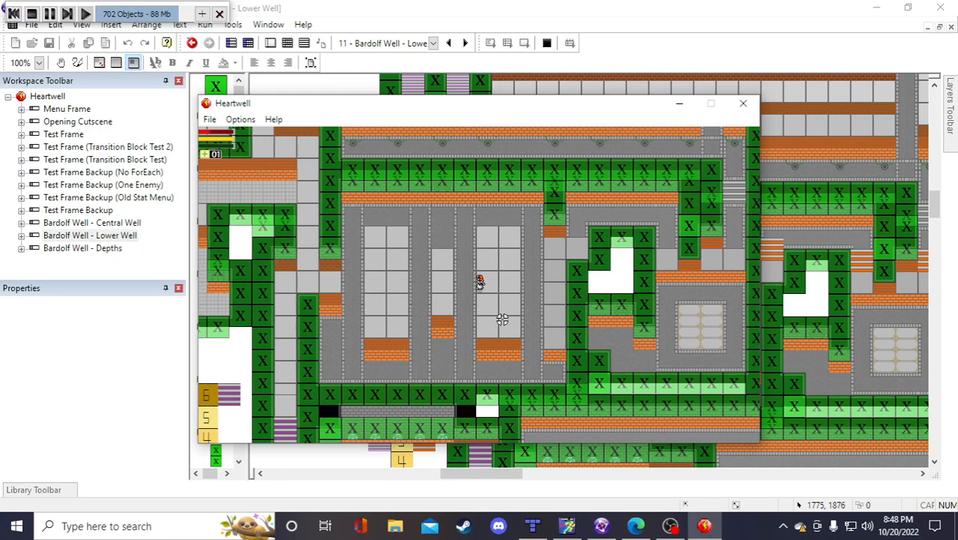
key(Up)
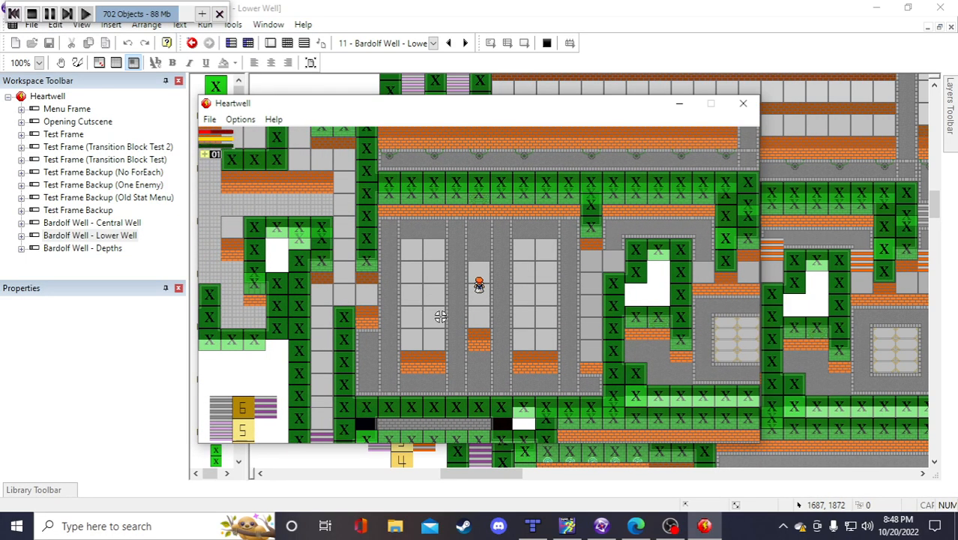
key(Down)
key(Left)
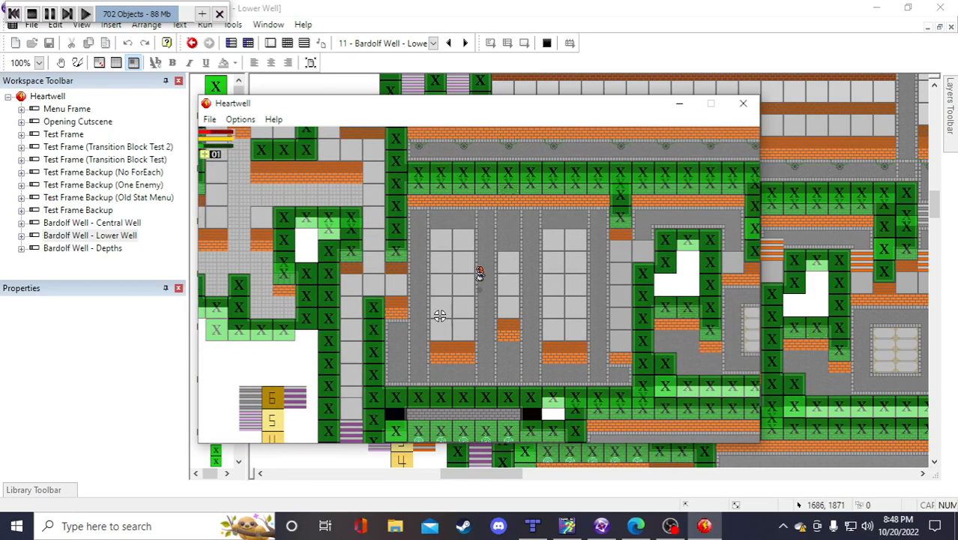
key(Down)
key(Up)
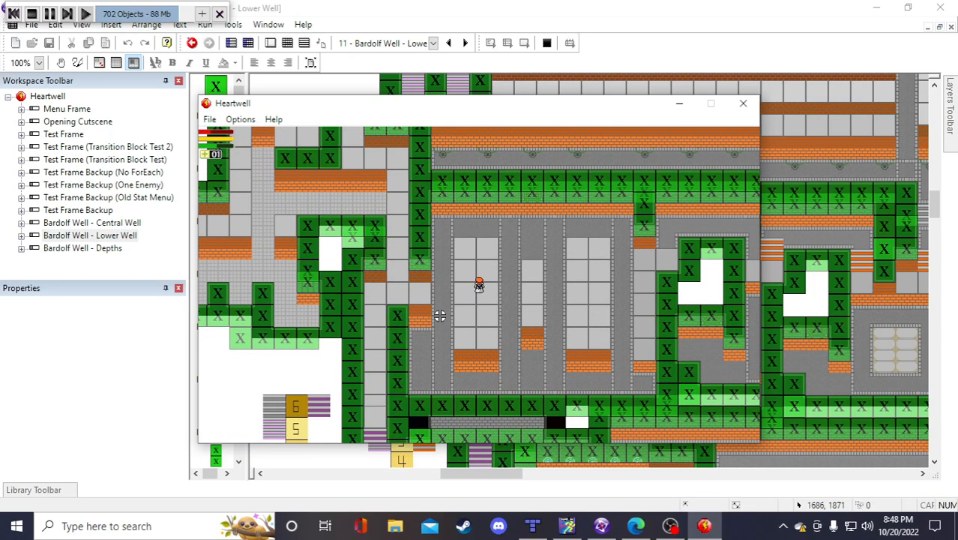
key(Down)
key(Left)
key(Up)
key(Left)
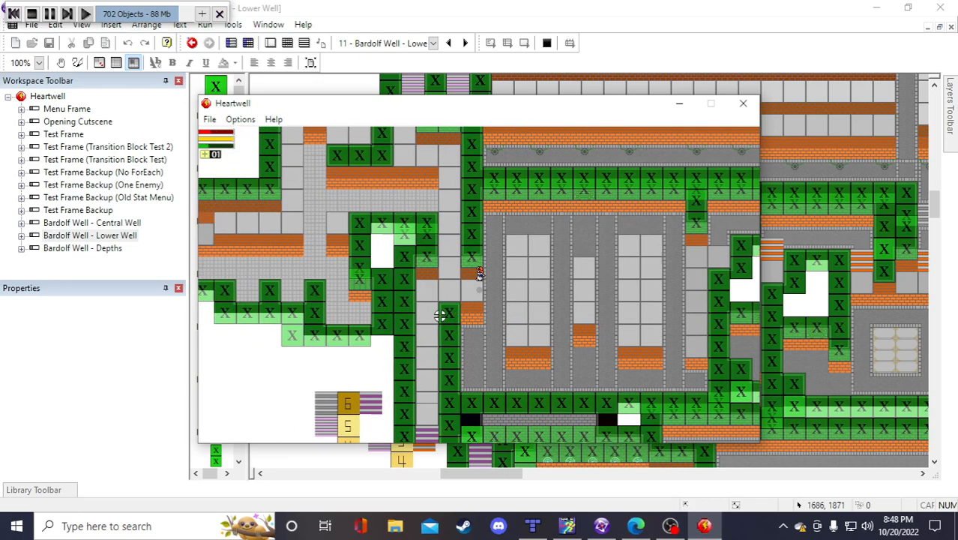
Test the purple stairs in the west corridor by walking the character down to the lower room's edge and back up
key(Down)
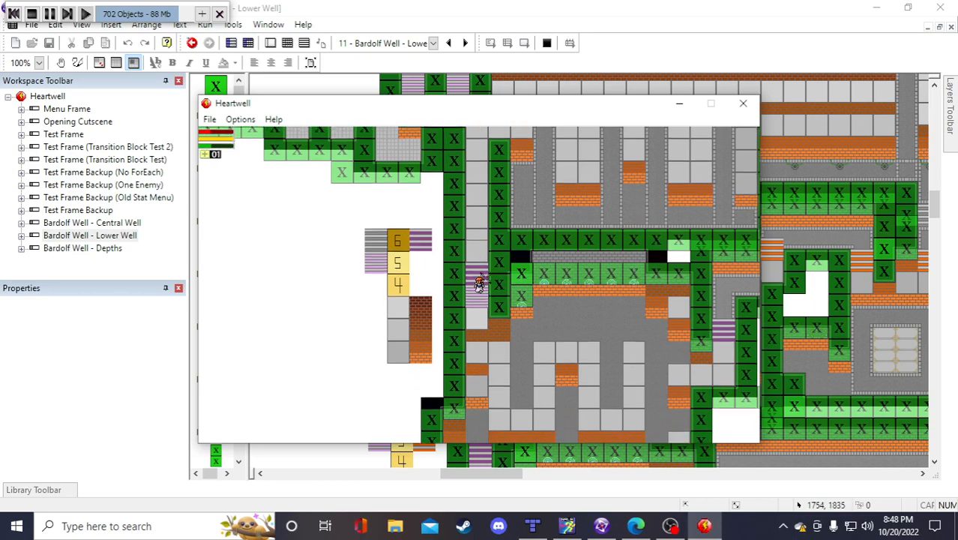
key(Down)
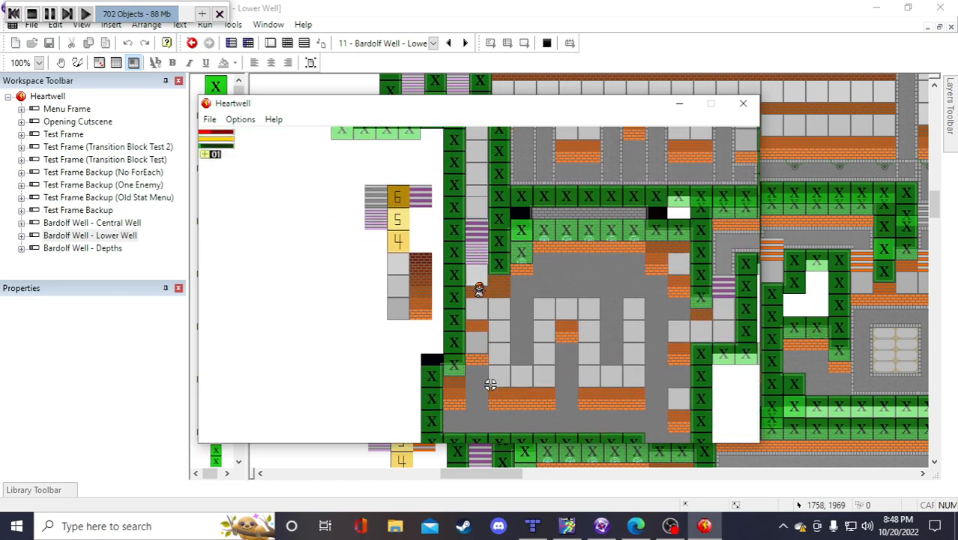
key(Up)
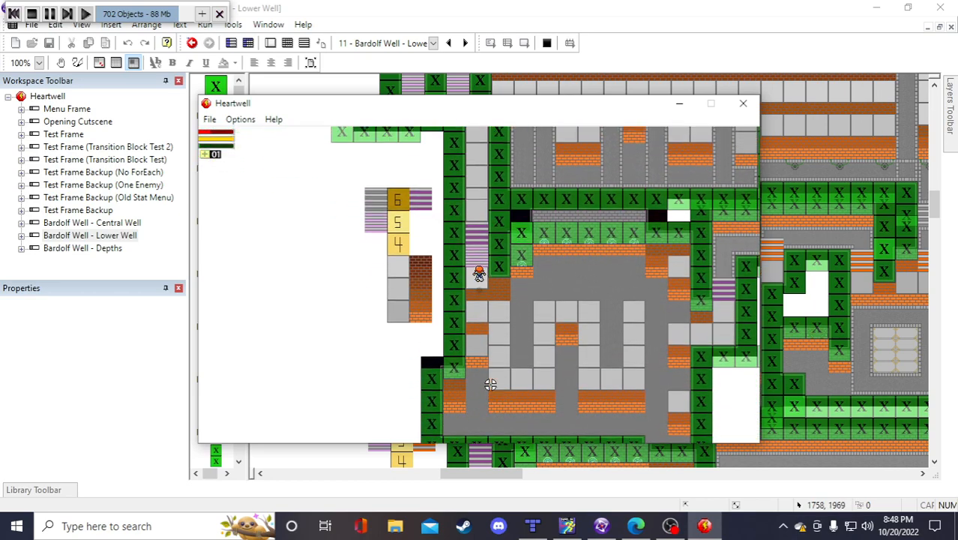
key(Up)
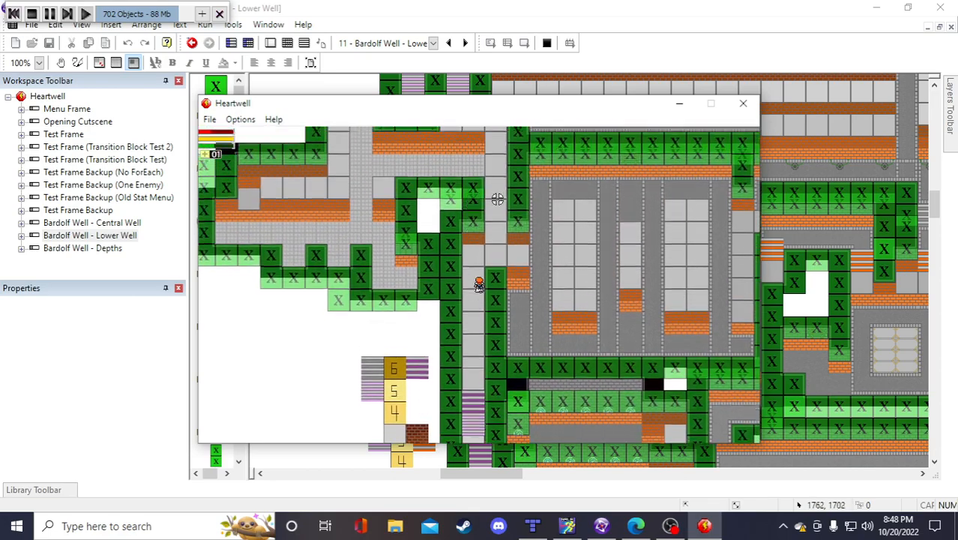
Walk the character north and up the purple stairs, stopping on the height-4 tiles beside the wall block
key(Up)
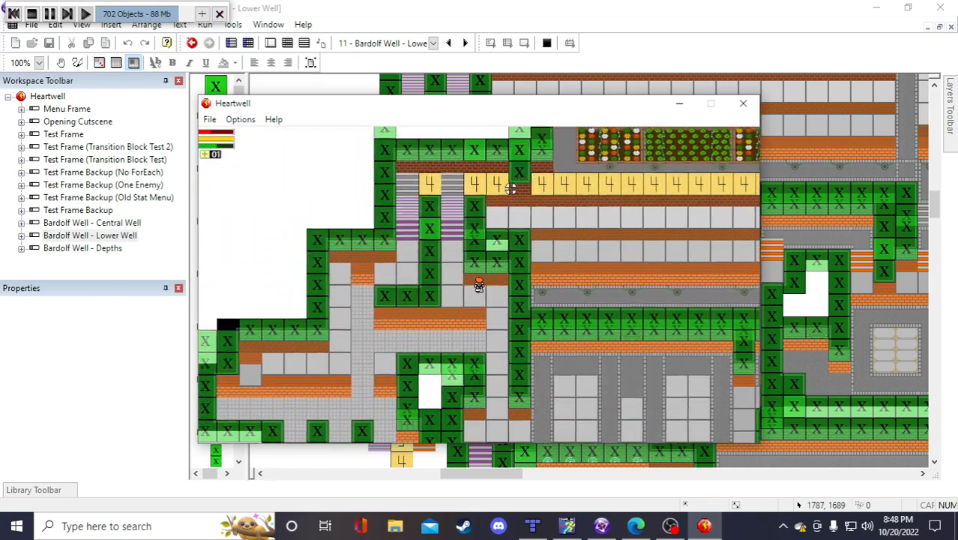
key(Left)
key(Up)
key(Up)
key(Right)
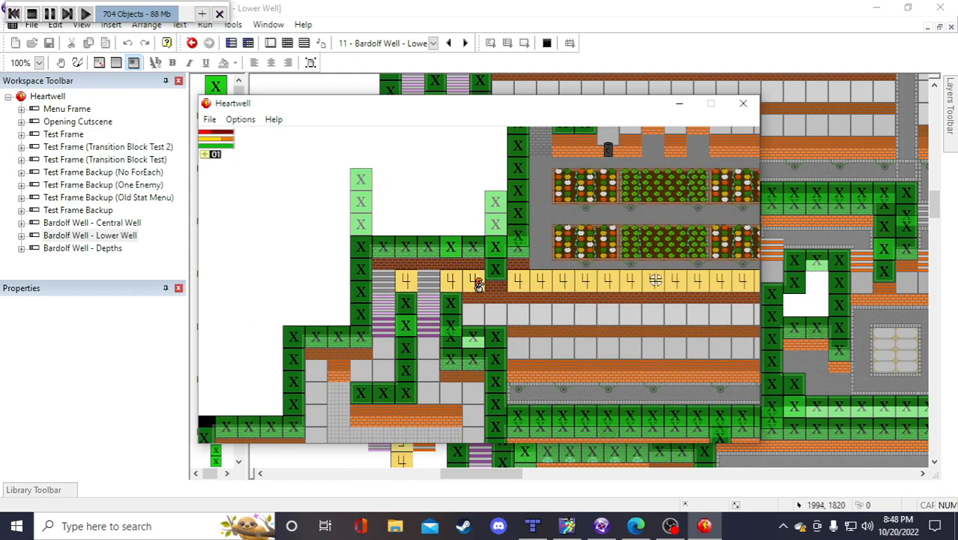
Test collision at the east end of the short height-4 ledge by repeatedly moving the character up and down beside the wall block
key(Up)
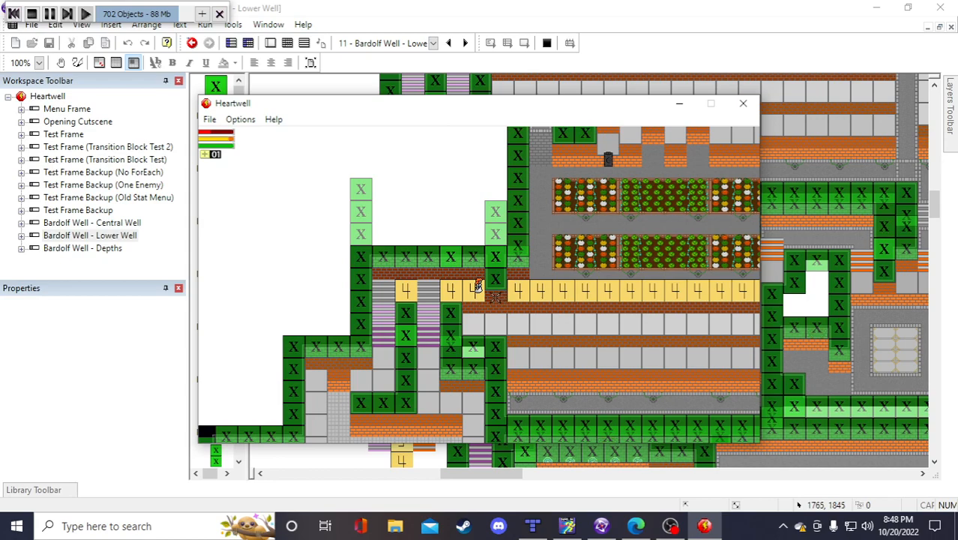
key(Down)
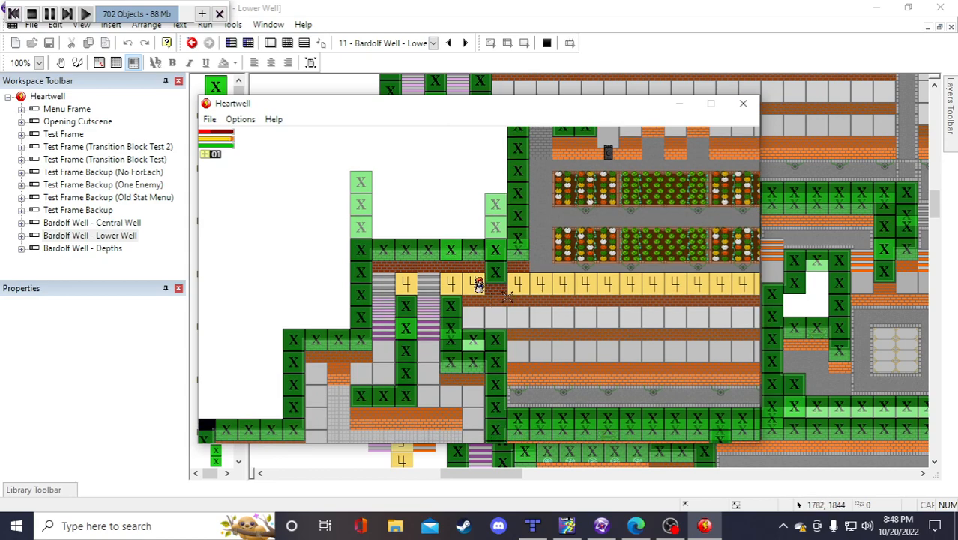
key(Right)
key(Down)
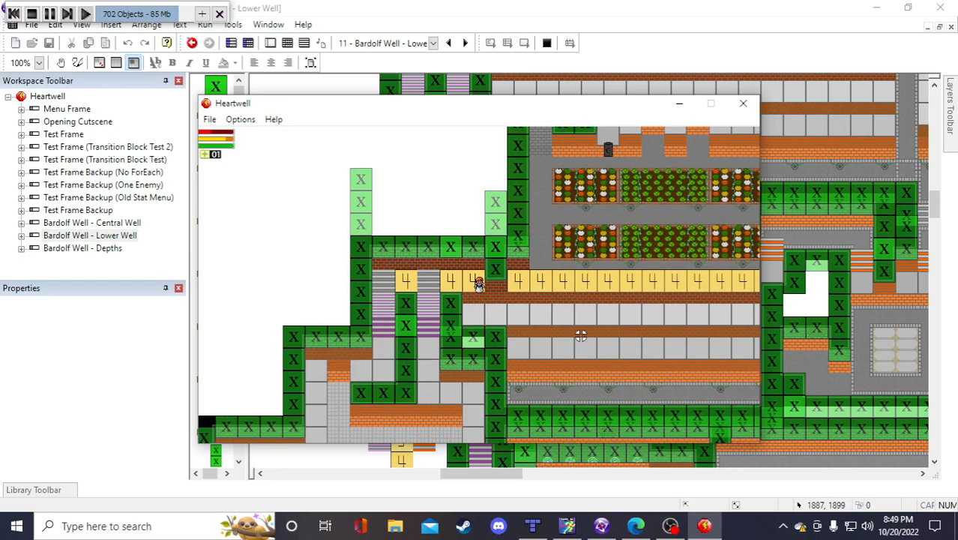
click(635, 274)
key(w)
key(s)
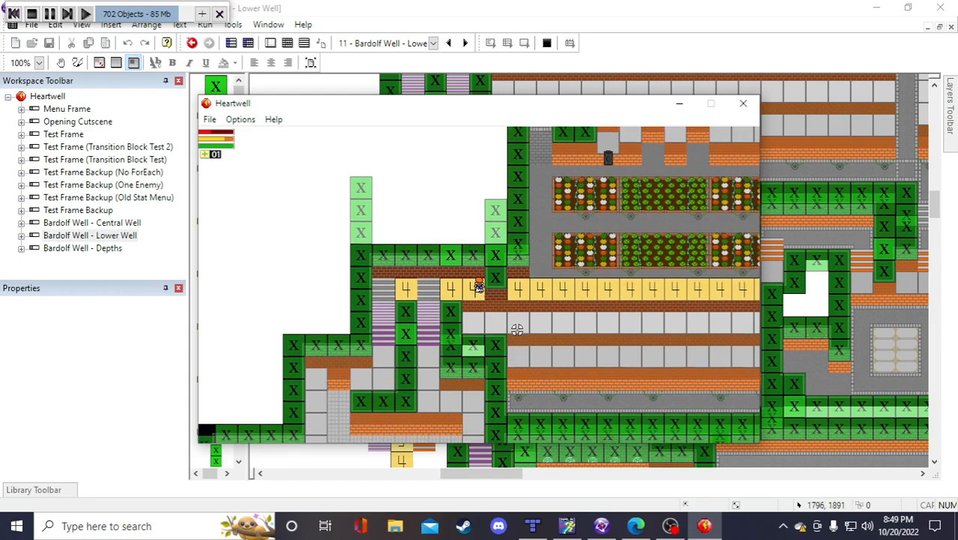
key(w)
key(s)
key(w)
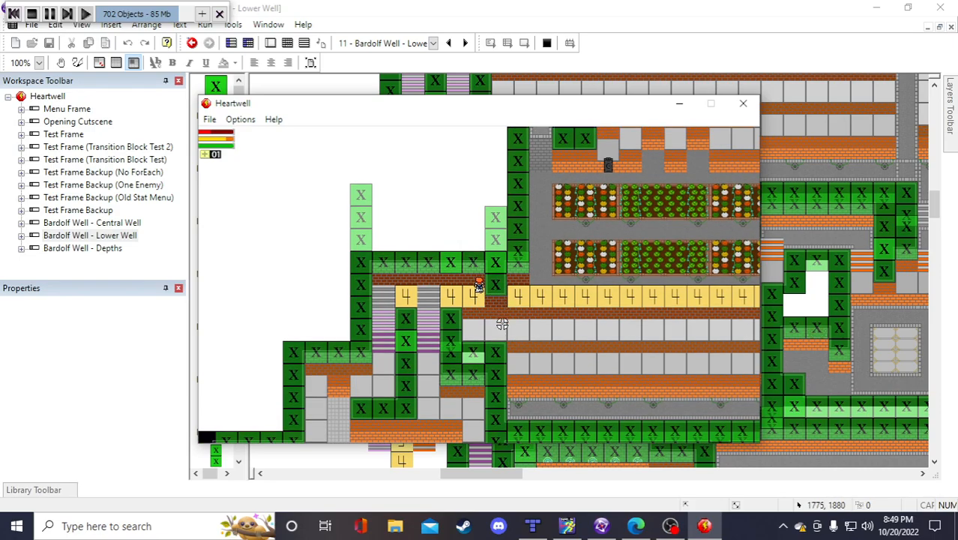
key(w)
key(s)
key(s)
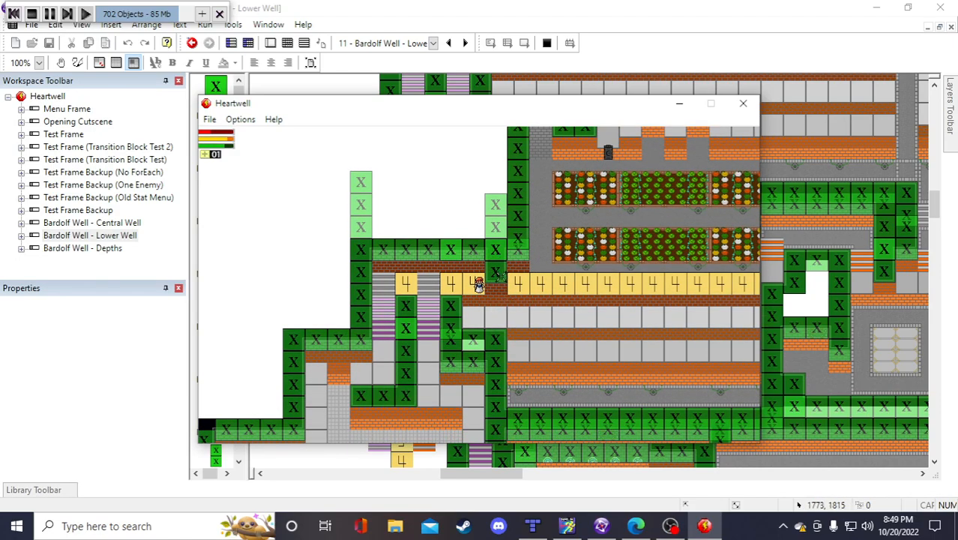
key(w)
key(s)
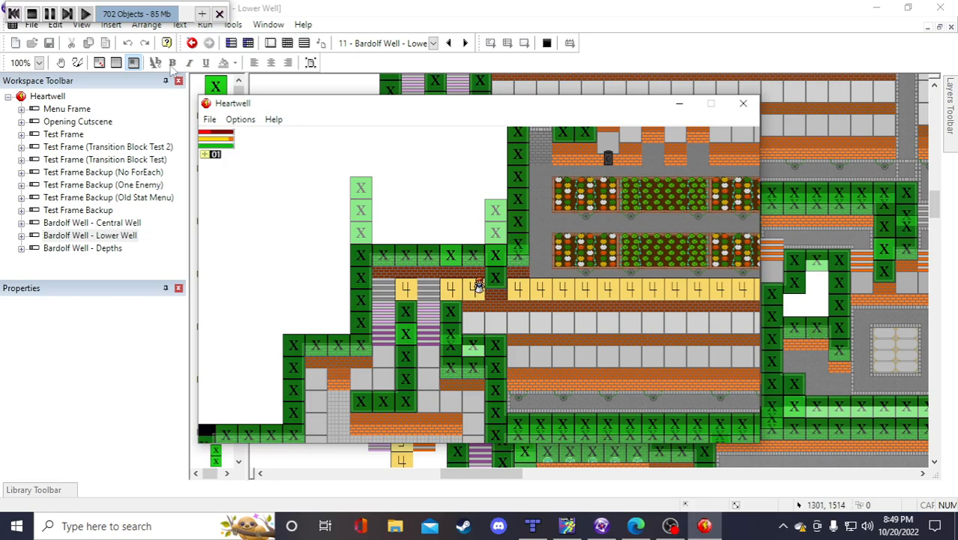
key(w)
key(s)
key(w)
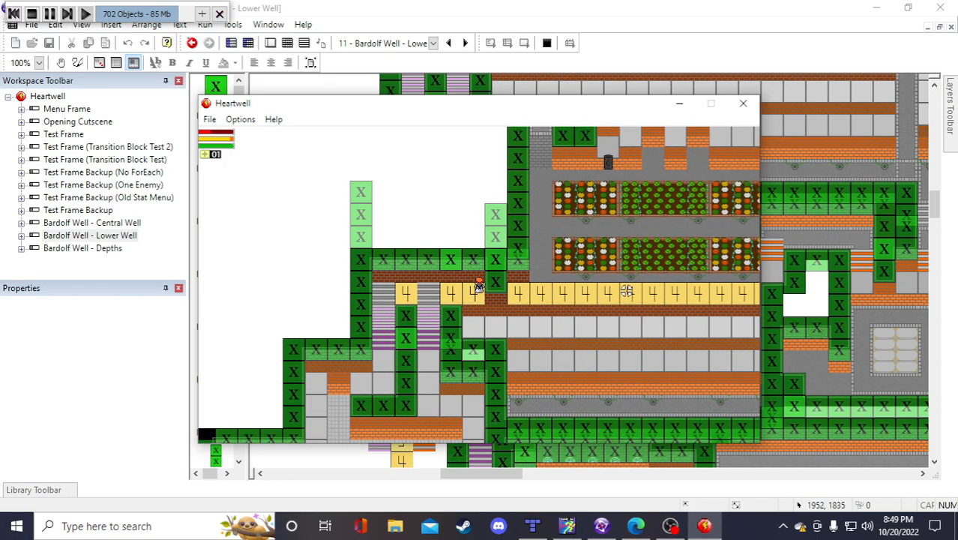
key(s)
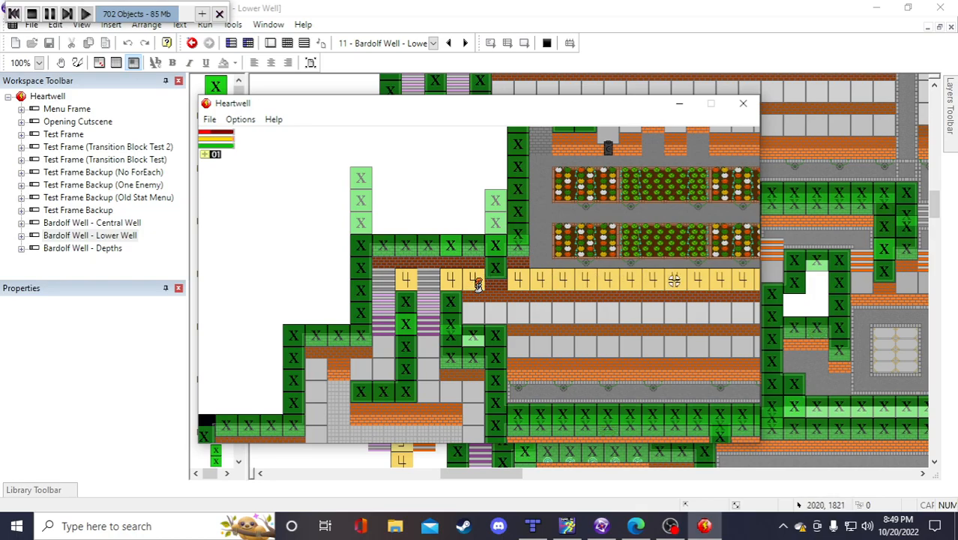
Move the character off the height-4 ledge, pace back and forth on the walkway below, and return to the ledge beside the wall block
key(s)
key(d)
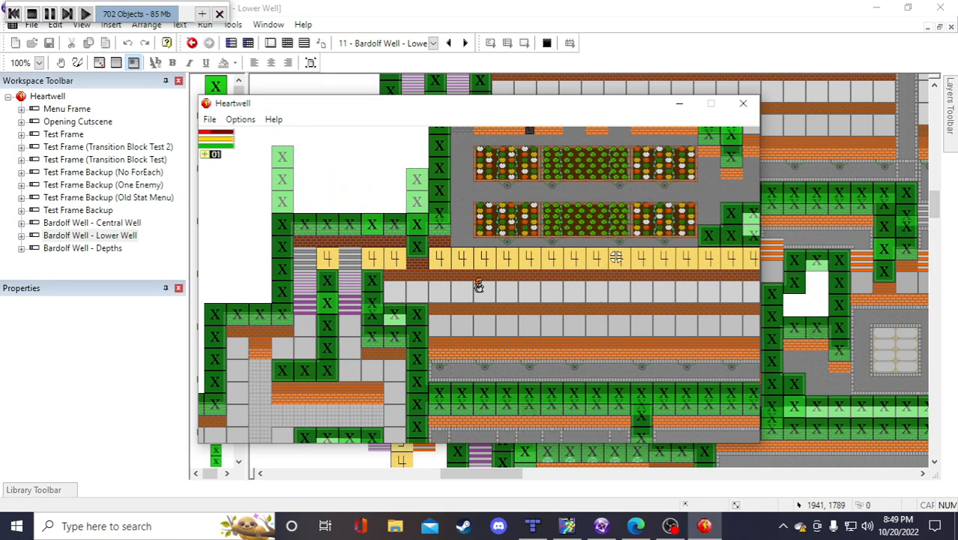
key(d)
key(a)
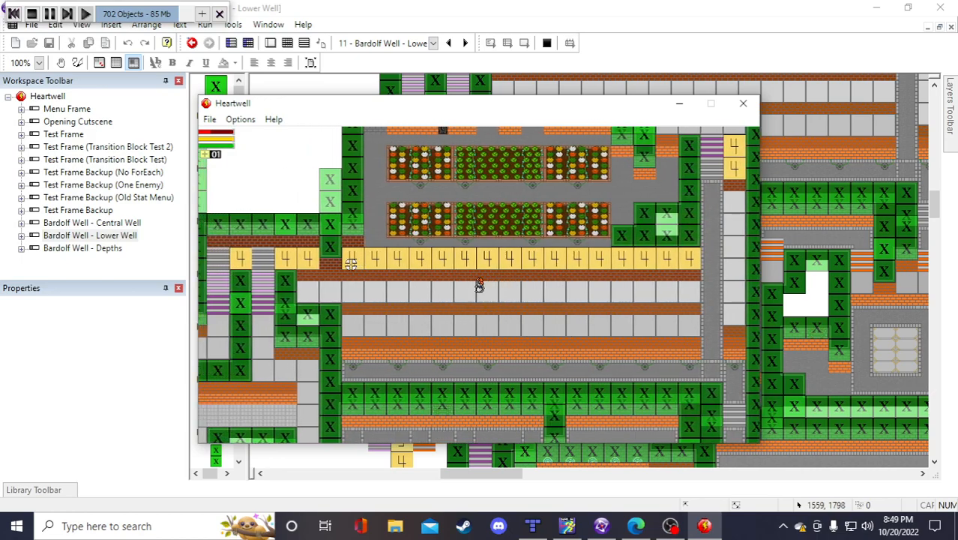
key(d)
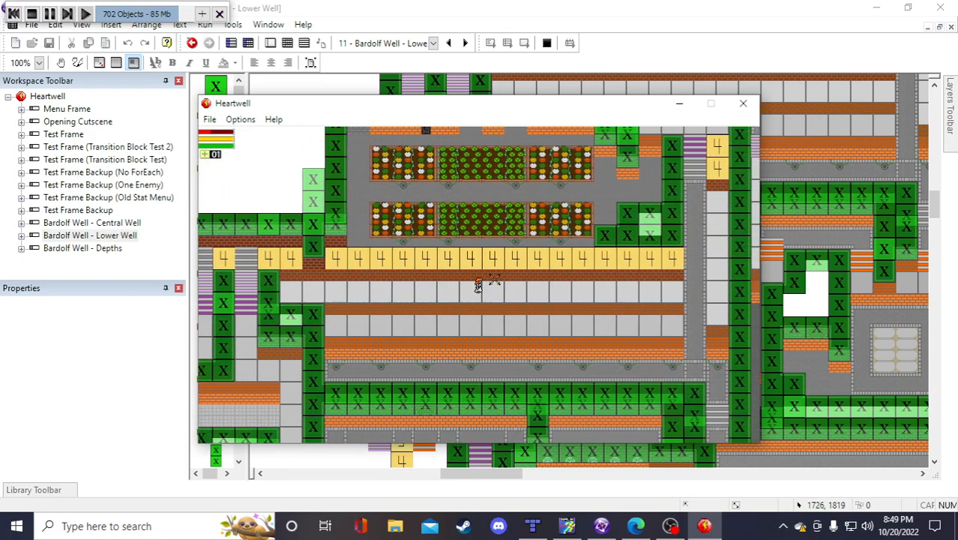
key(a)
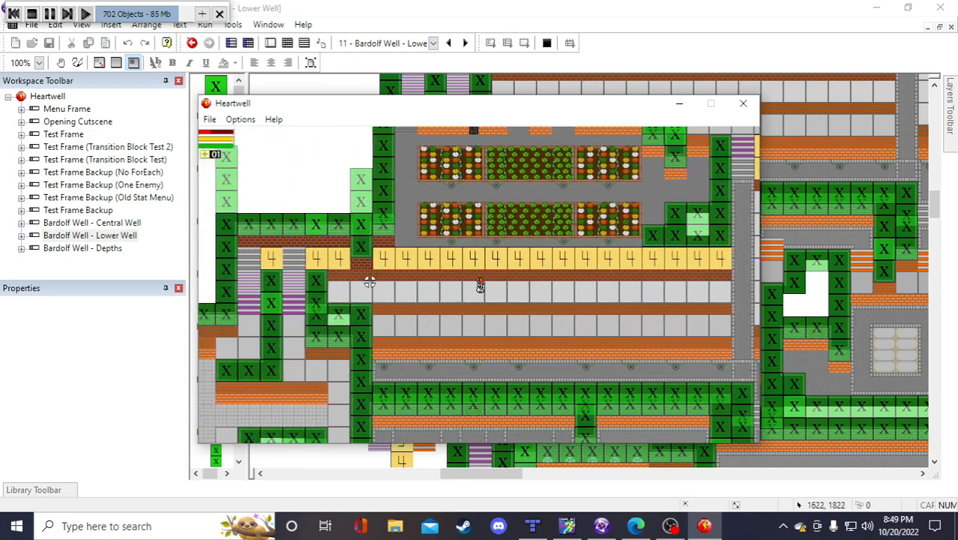
key(a)
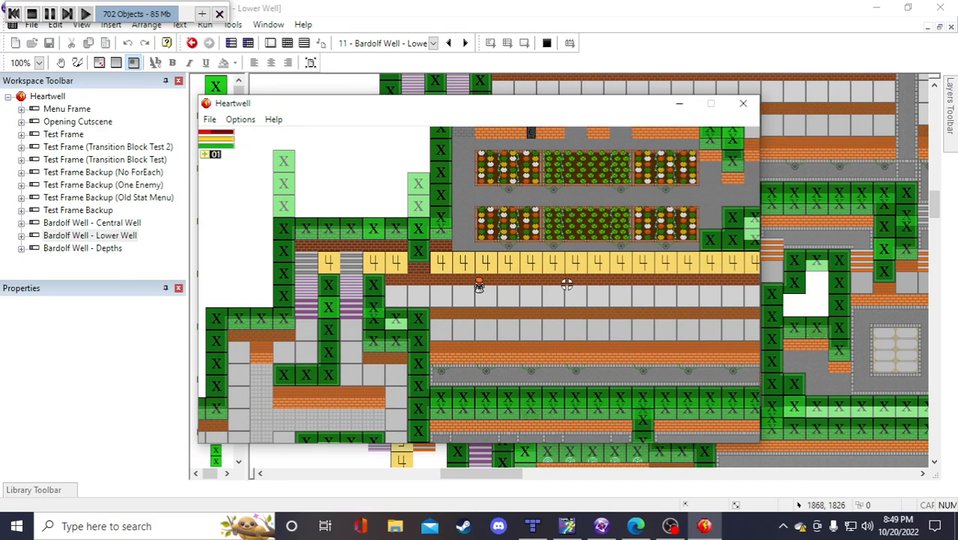
key(w)
key(a)
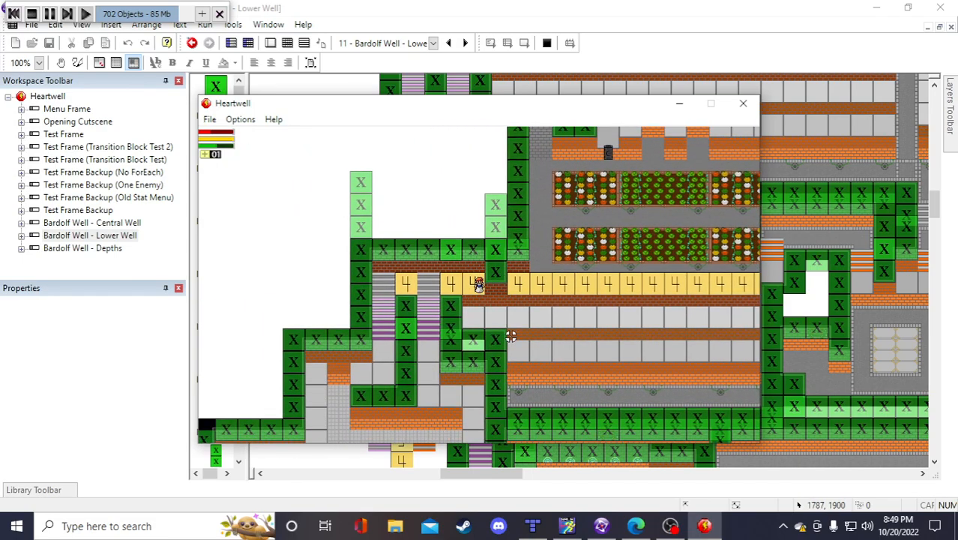
Retest the gap beside the wall block by moving down to the walkway, pacing sideways, and going back up onto the height-4 tiles
key(s)
key(d)
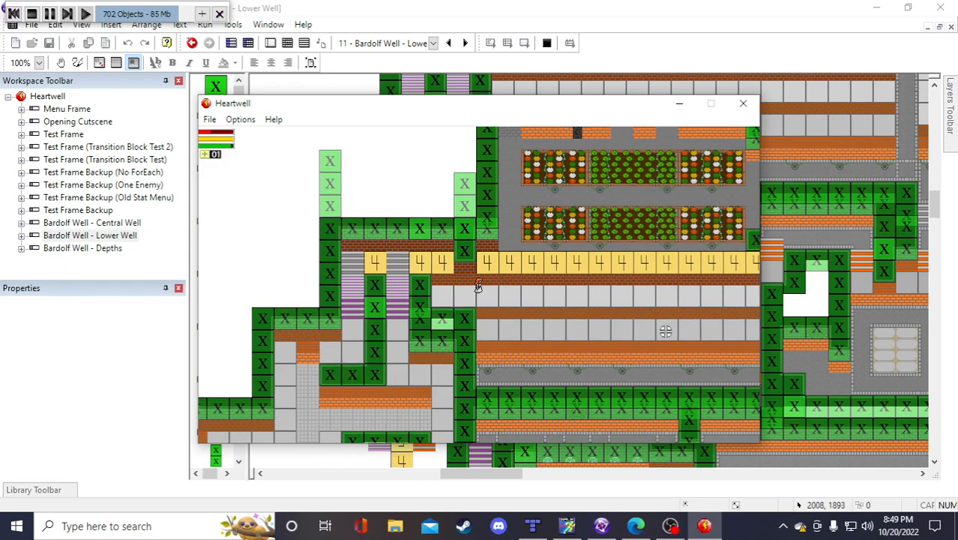
key(a)
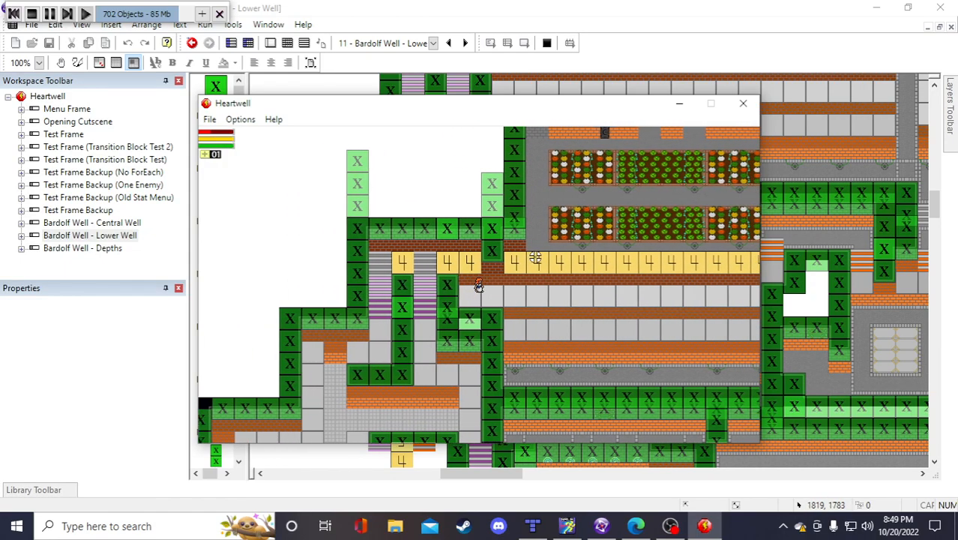
key(d)
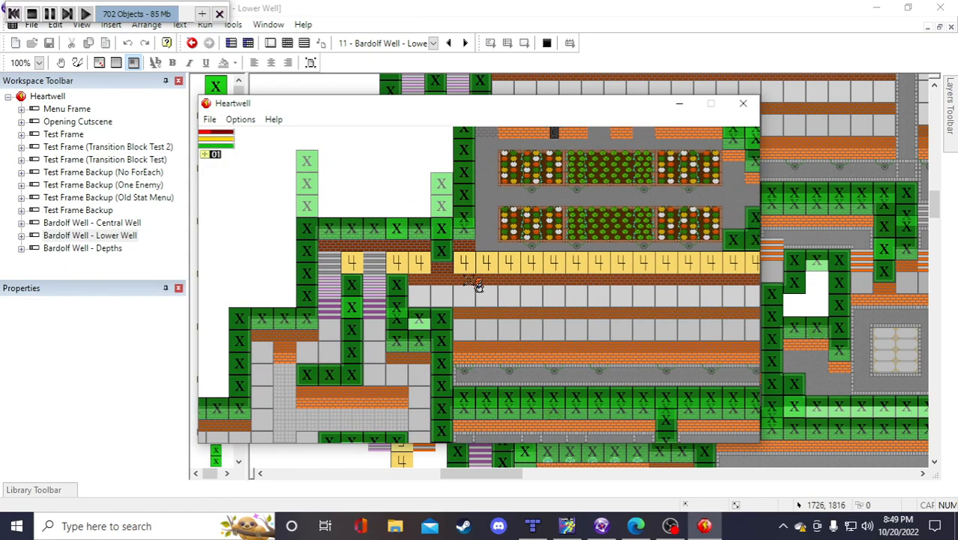
key(a)
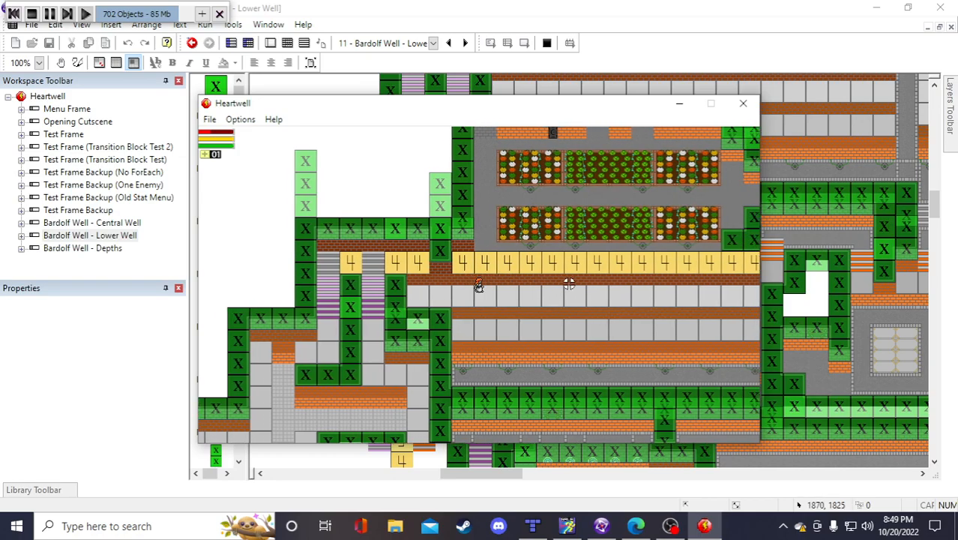
key(w)
key(w)
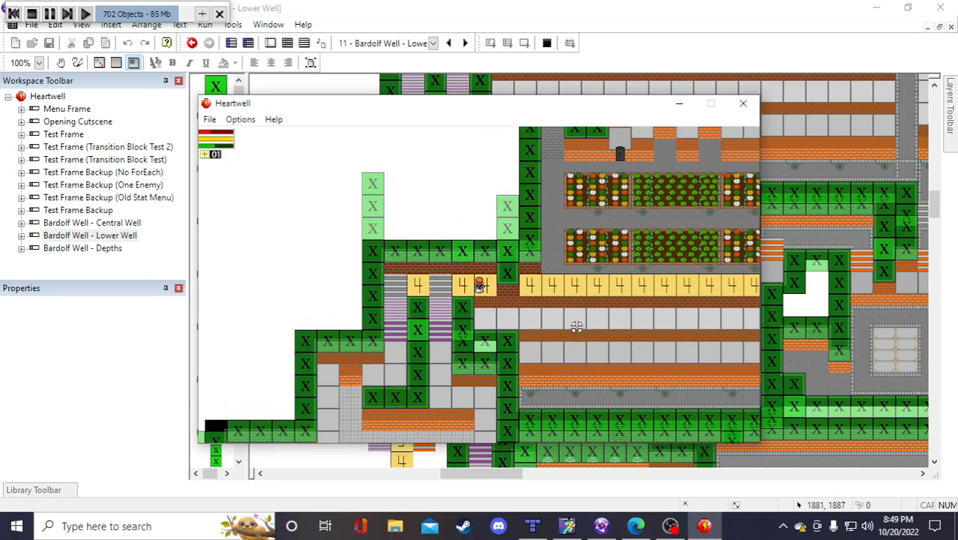
Test the east end of the short height-4 ledge by nudging the character down, east and up beside the wall block
key(s)
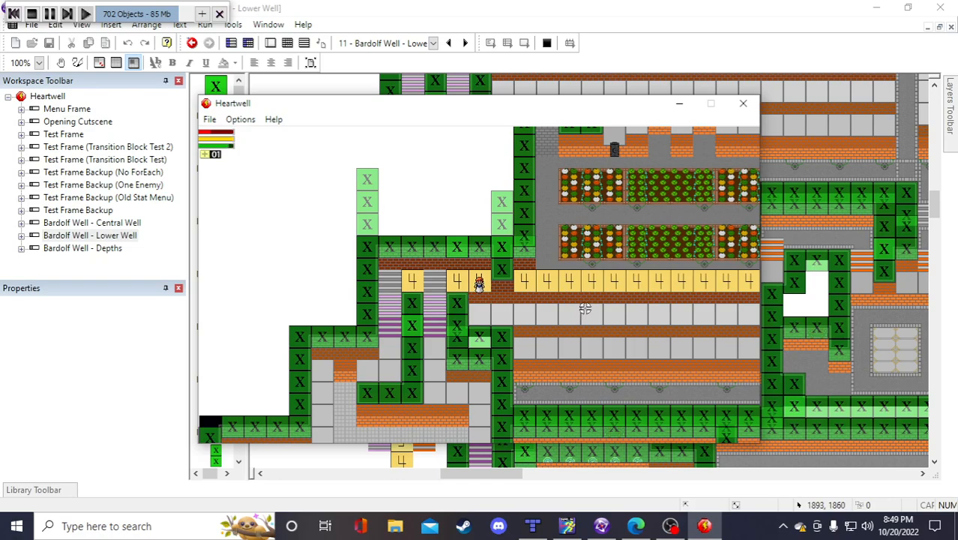
key(s)
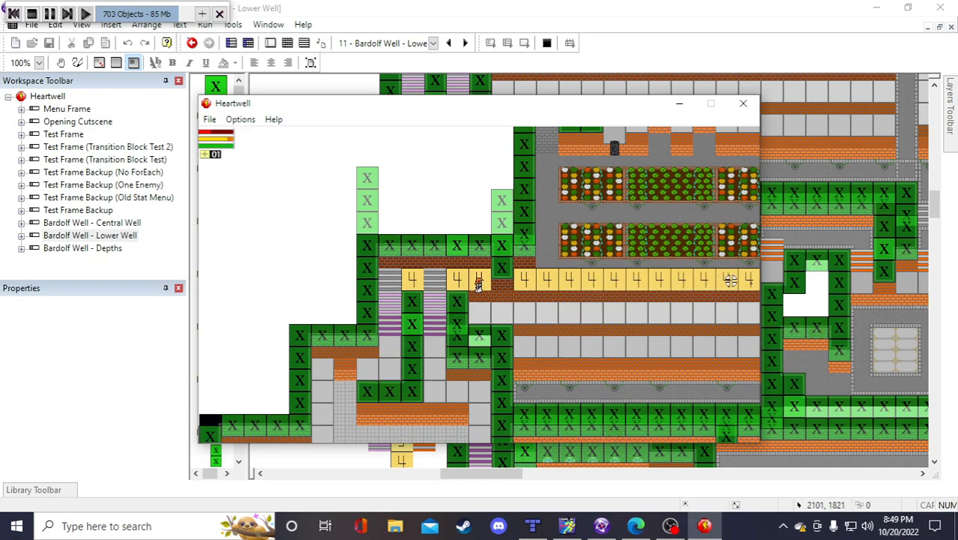
key(d)
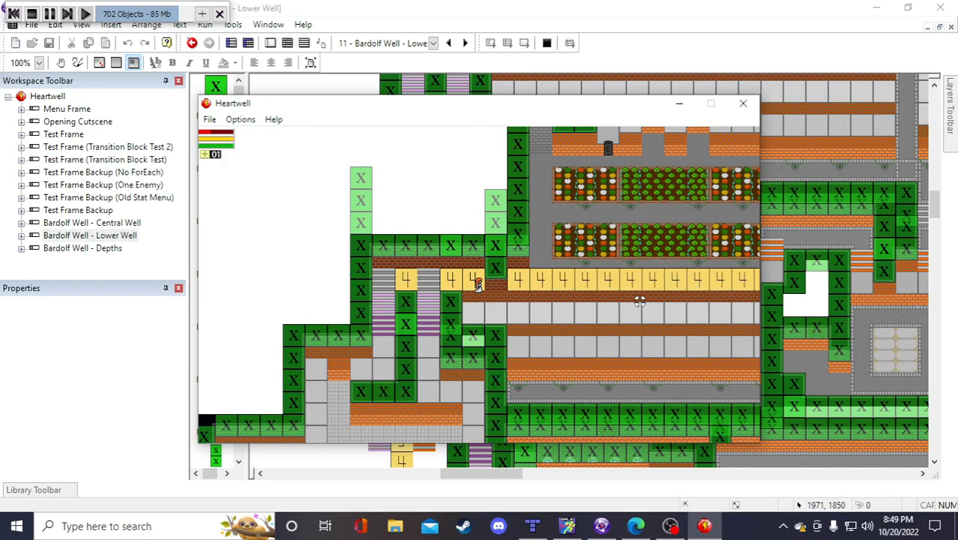
key(w)
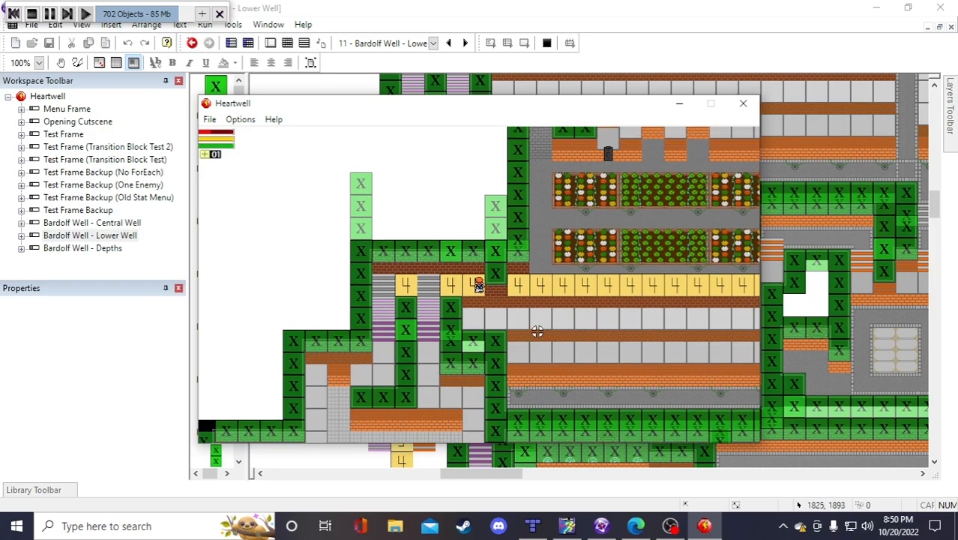
key(s)
key(w)
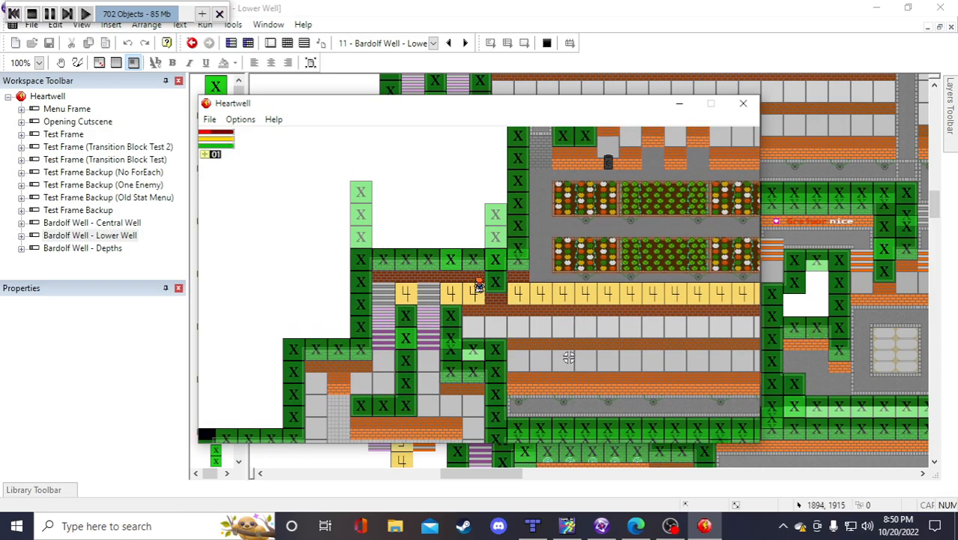
Walk the character west along the wall above the short height-4 ledge and return to the ledge's east end
key(s)
key(a)
key(w)
key(a)
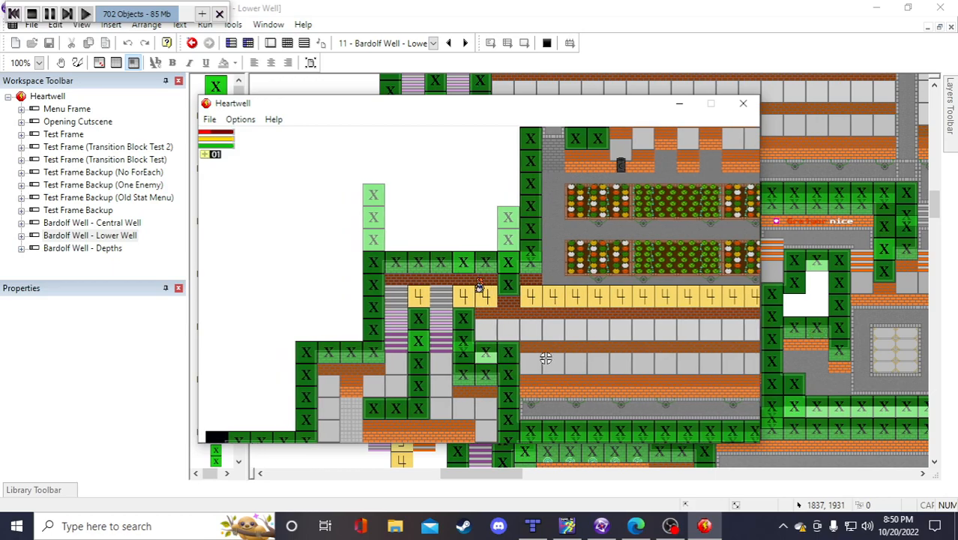
key(d)
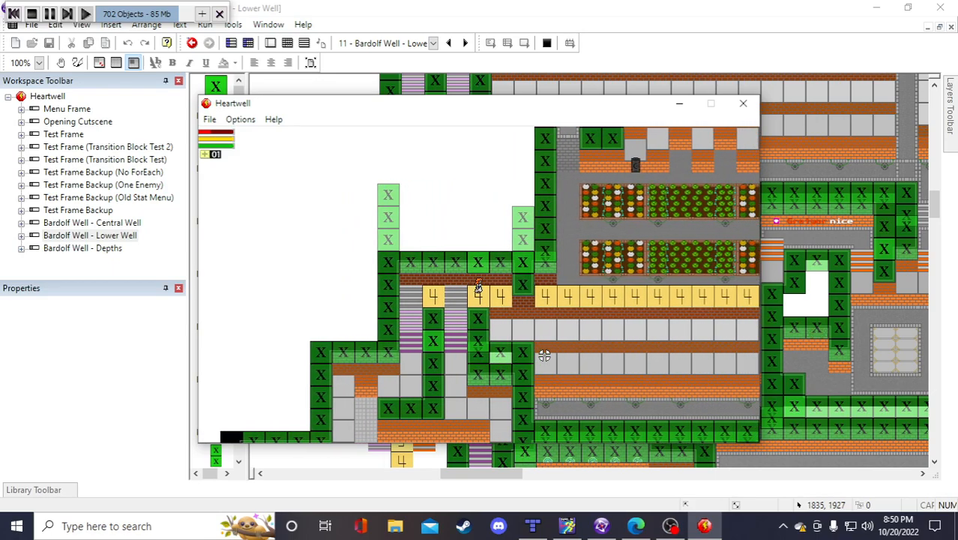
key(s)
key(s)
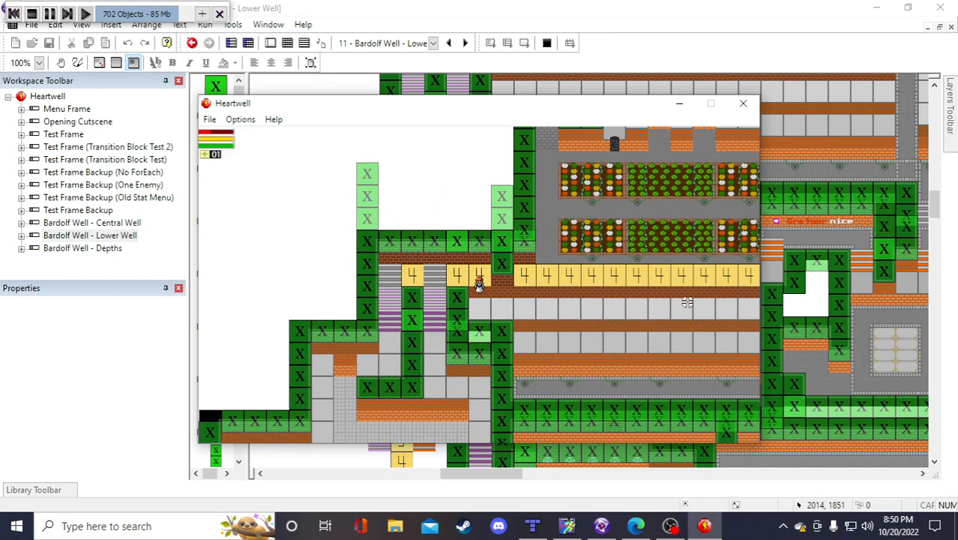
Take the character off the short ledge and east along the walkway, pushing up against the long height-4 row
key(s)
key(d)
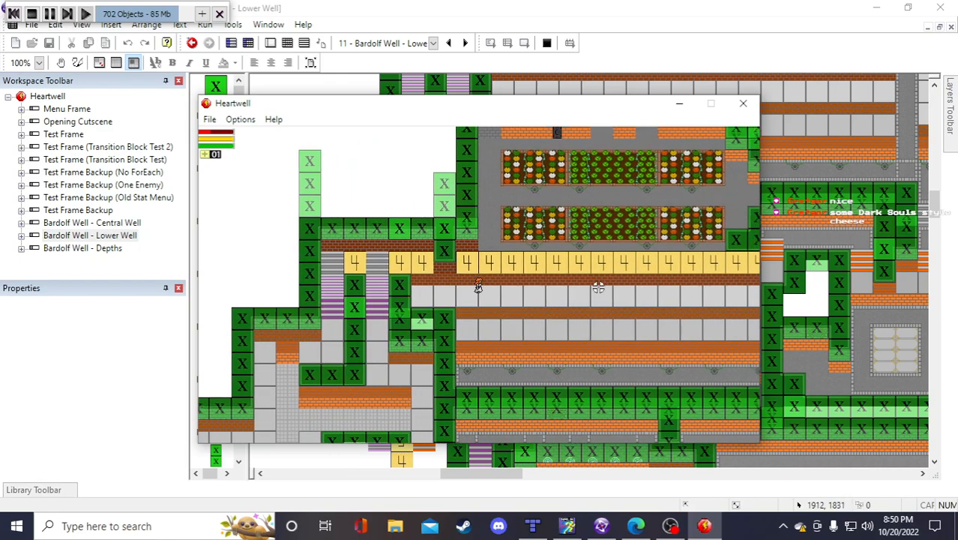
key(d)
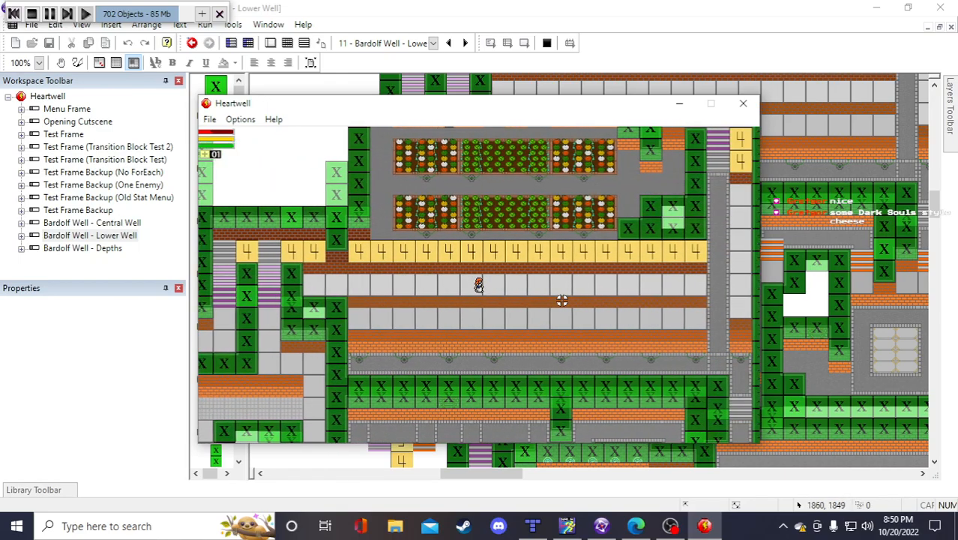
key(d)
key(w)
key(s)
key(w)
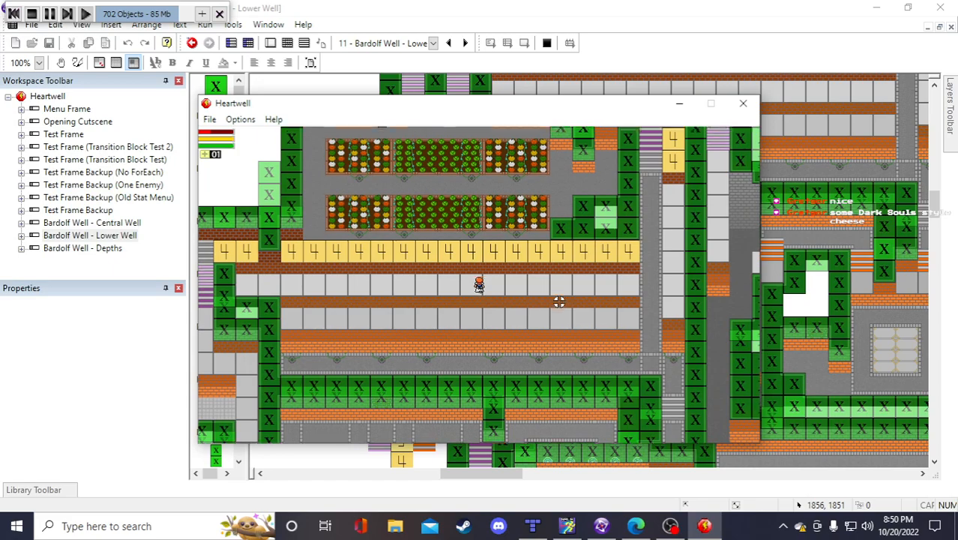
Pace the character west and east below the long height-4 row, testing its southern edge at several spots
key(a)
key(d)
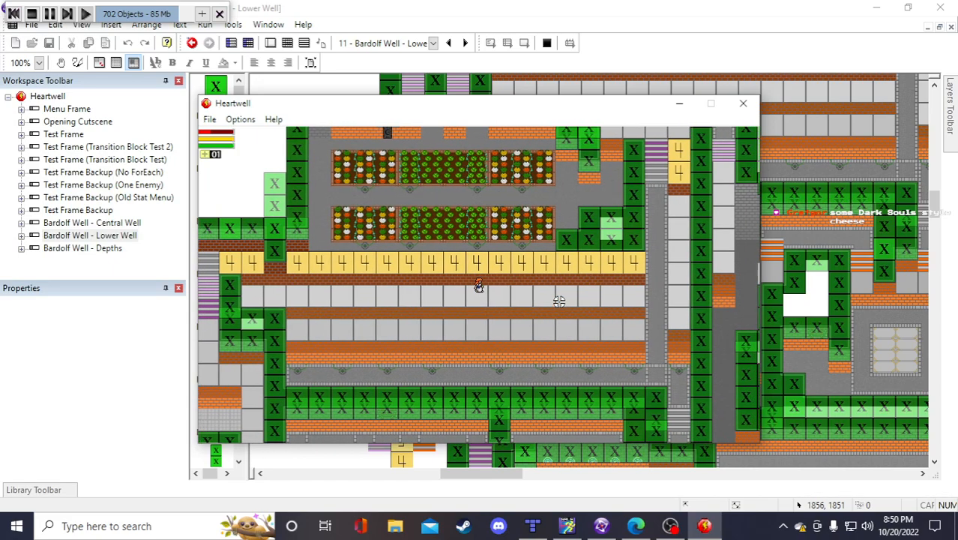
key(a)
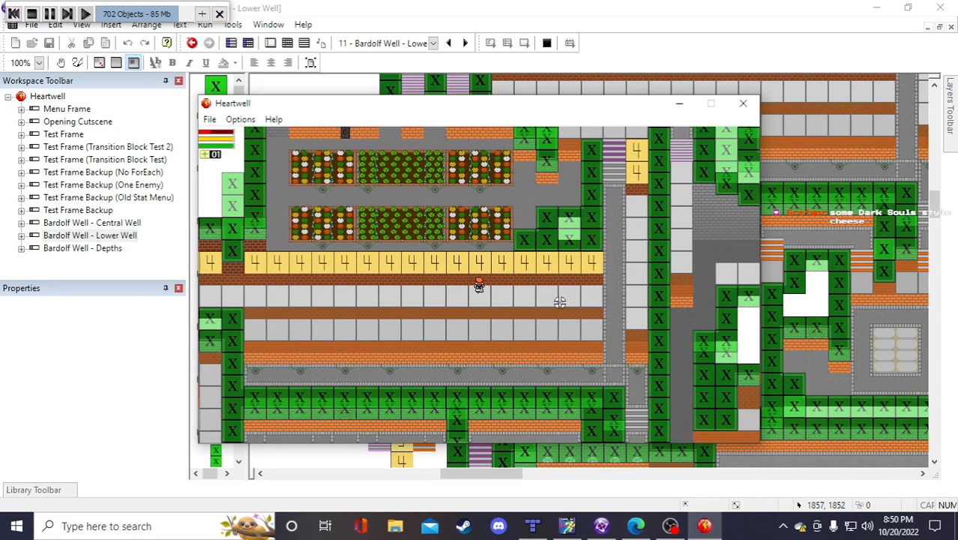
key(a)
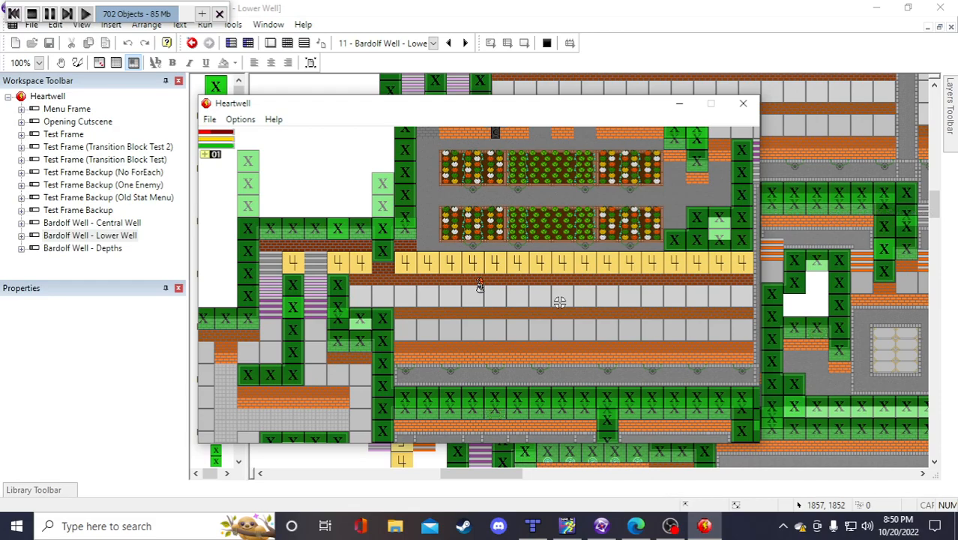
key(d)
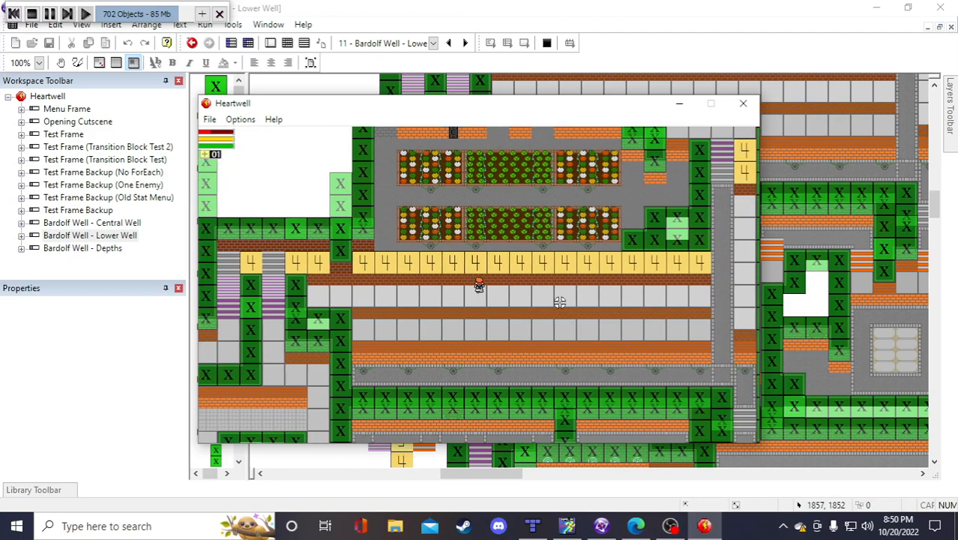
key(w)
key(s)
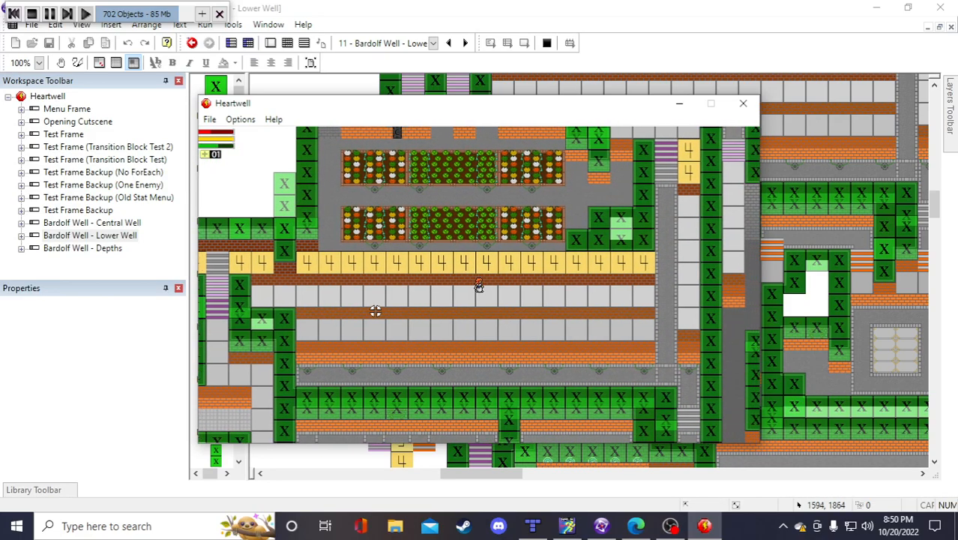
key(w)
key(d)
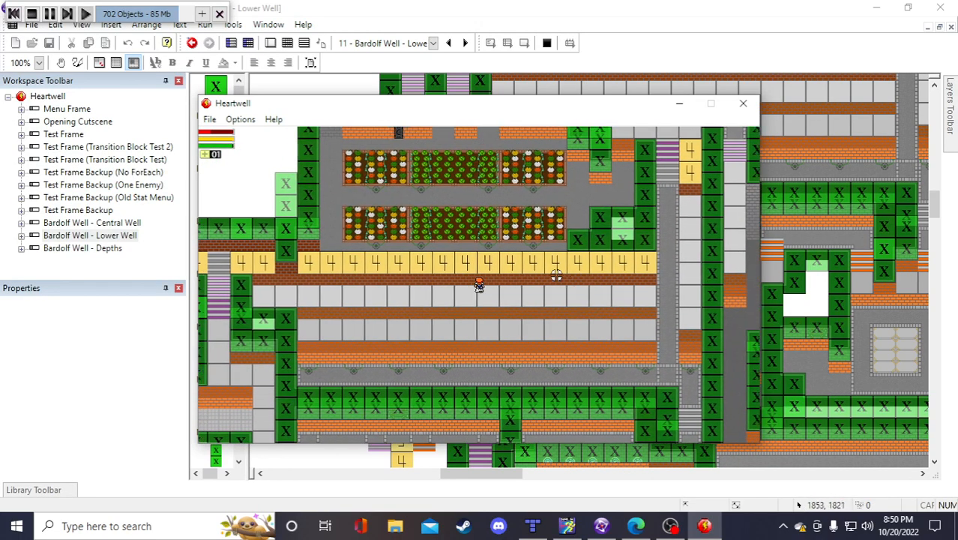
Move the character up onto the long height-4 row and walk along it to its west end beside the gap
key(w)
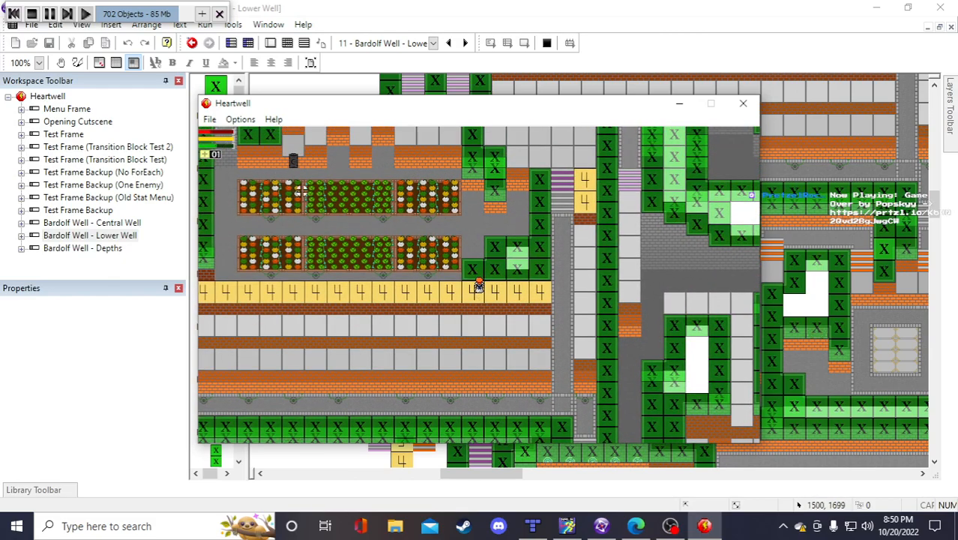
key(a)
key(a)
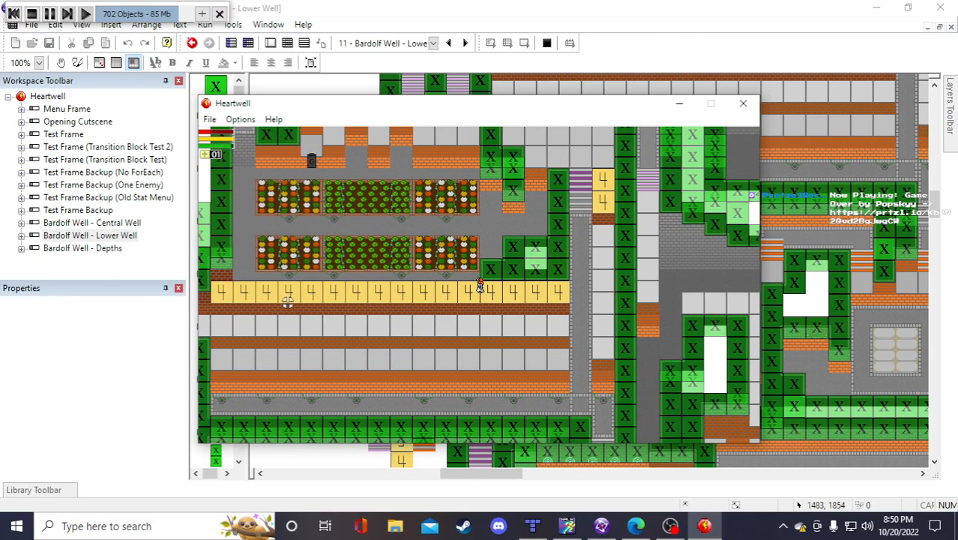
key(a)
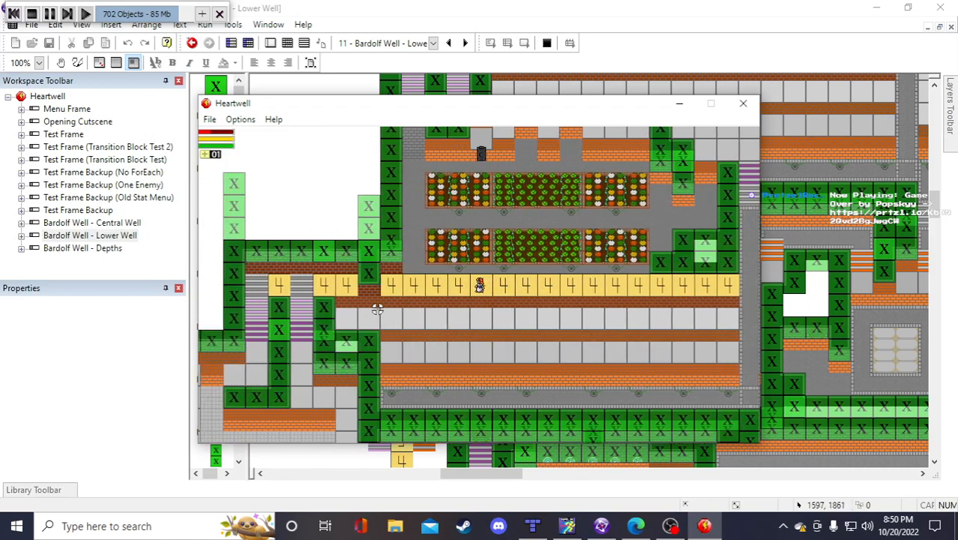
key(d)
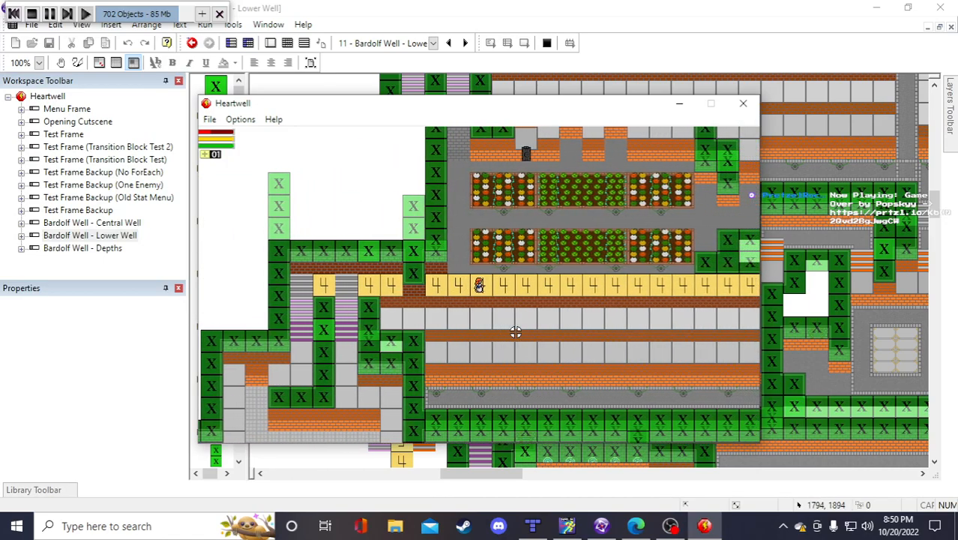
key(a)
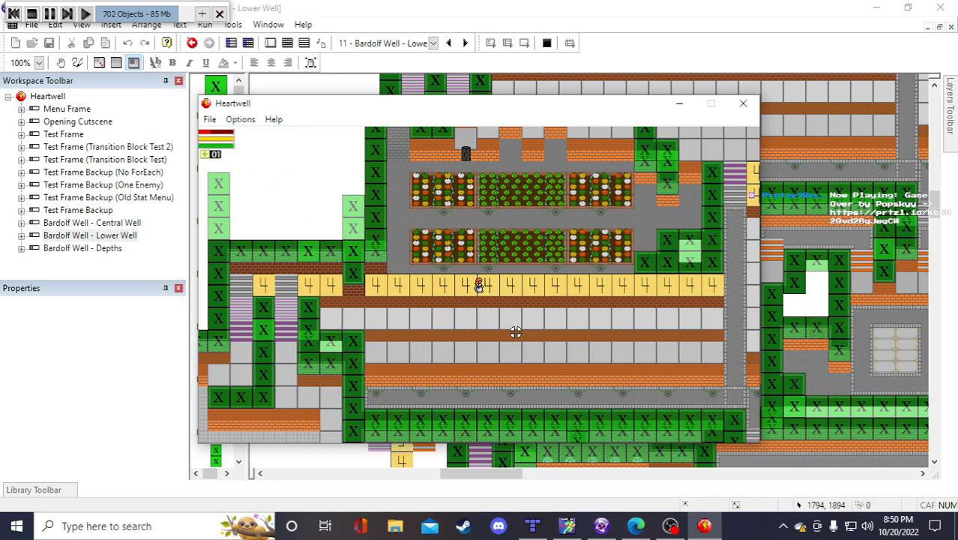
key(a)
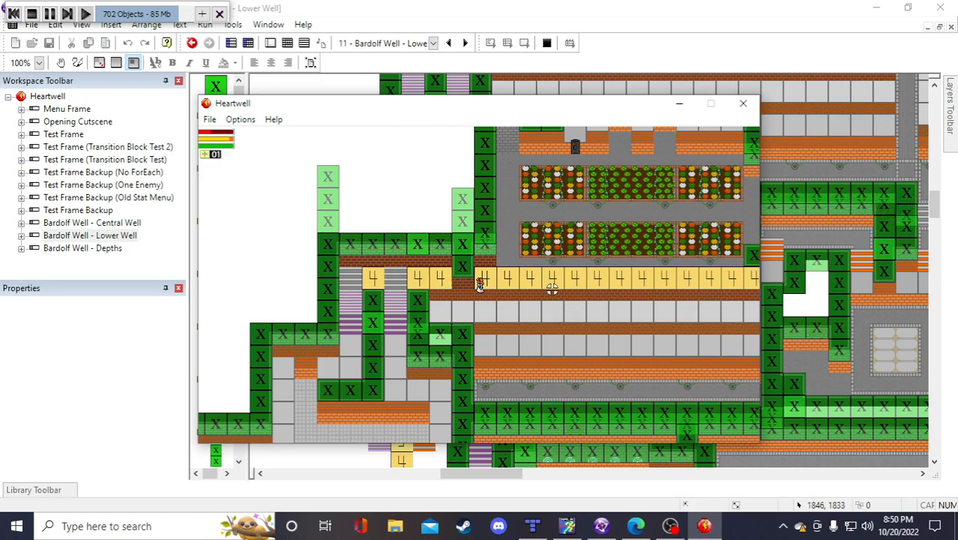
Cross the gap west onto the short height-4 ledge and test its east edge with small up and down moves
key(a)
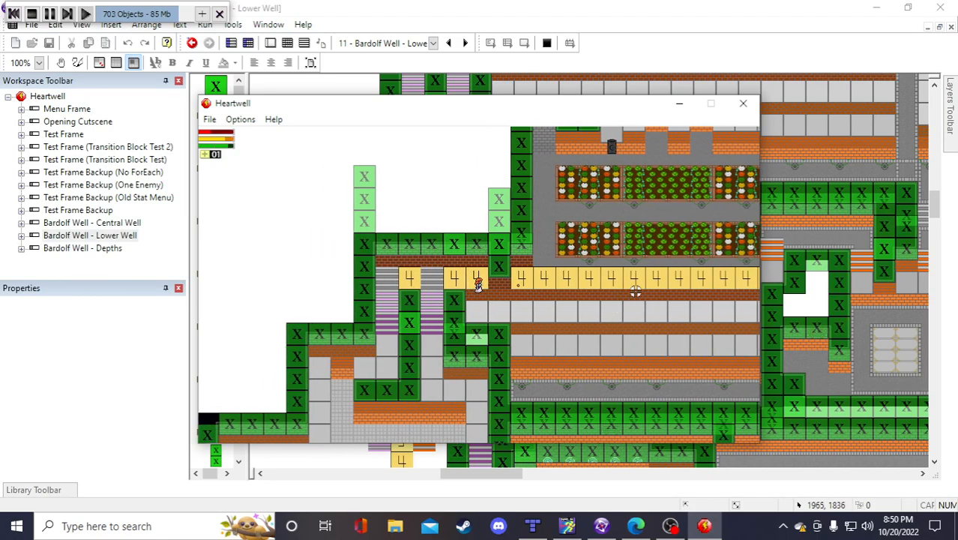
key(d)
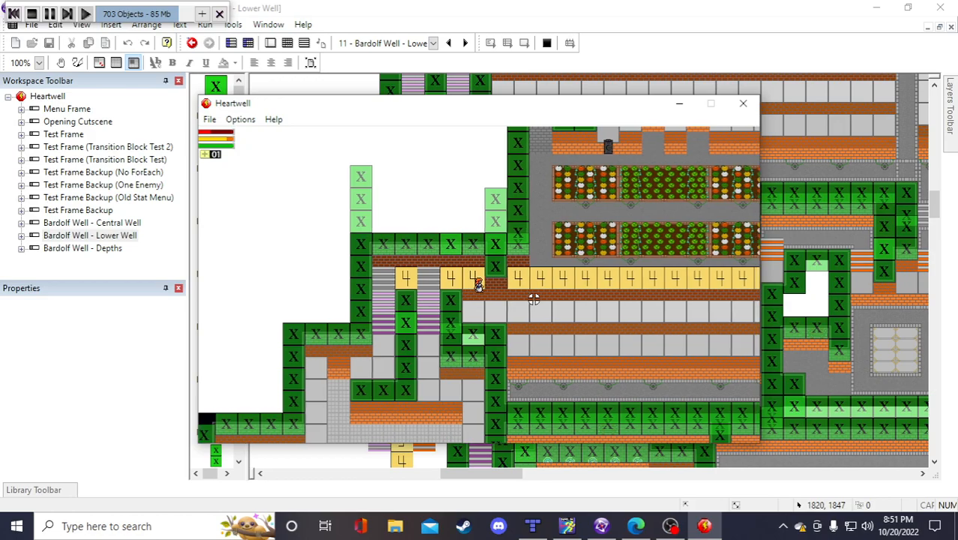
key(w)
key(w)
key(s)
key(s)
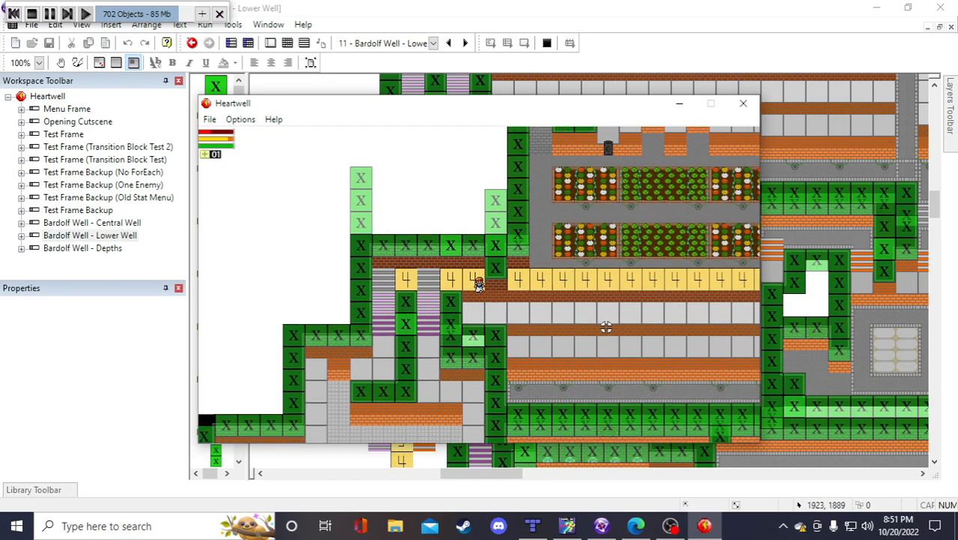
Take the character east to the two height-4 tiles beside the purple stairs and continue north onto the upper walkway
key(d)
key(d)
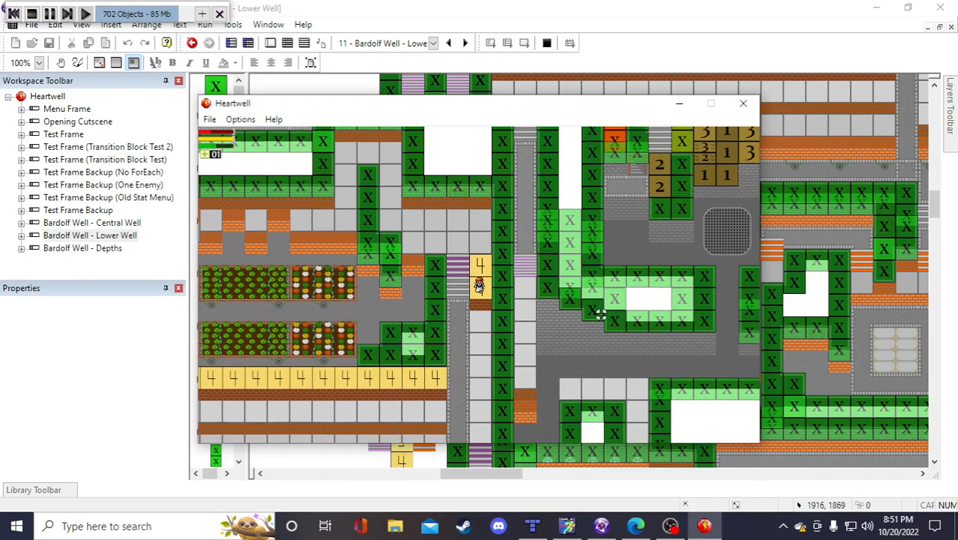
key(Up)
key(Up)
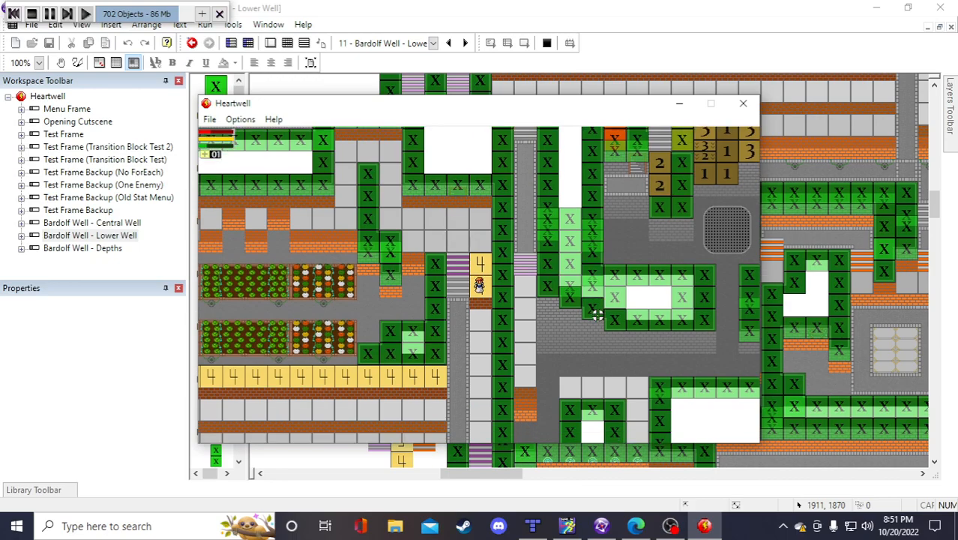
key(Up)
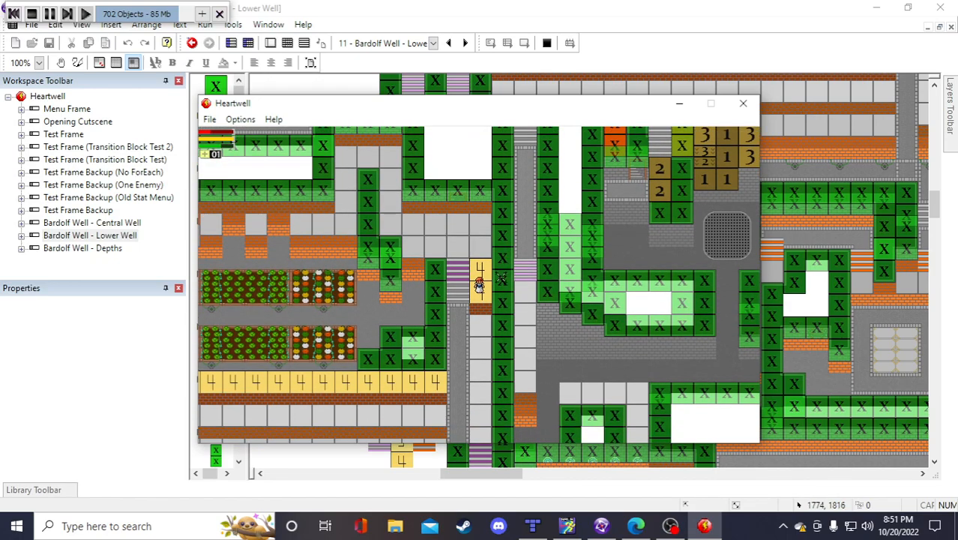
key(Up)
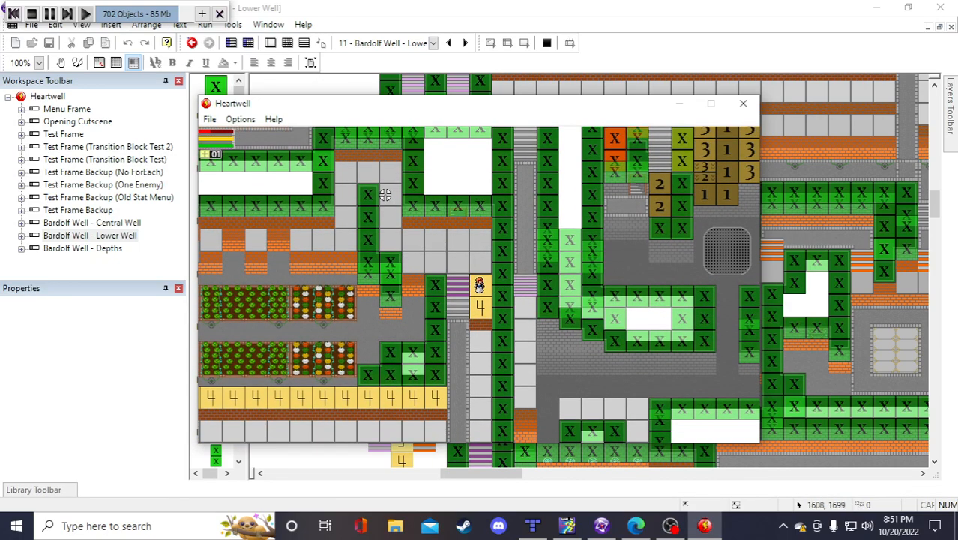
key(Down)
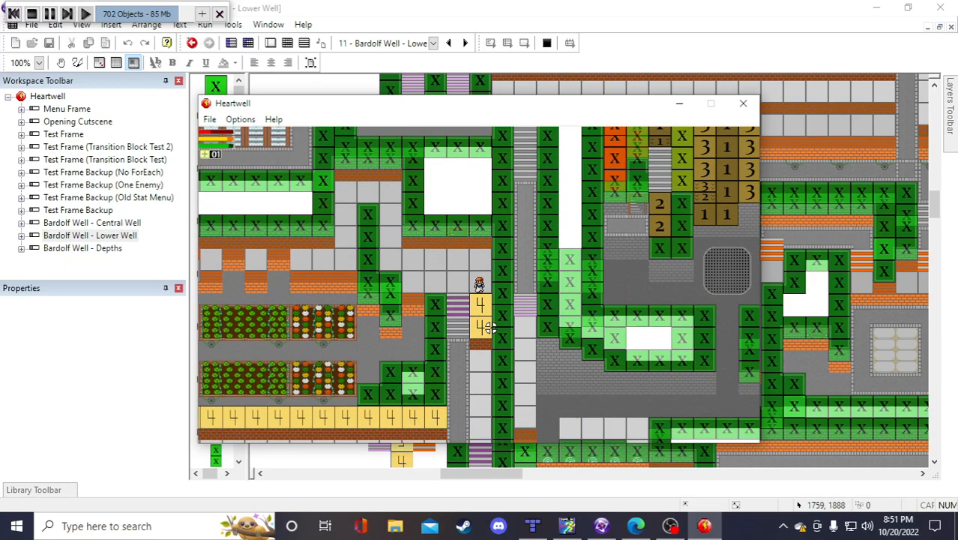
key(Down)
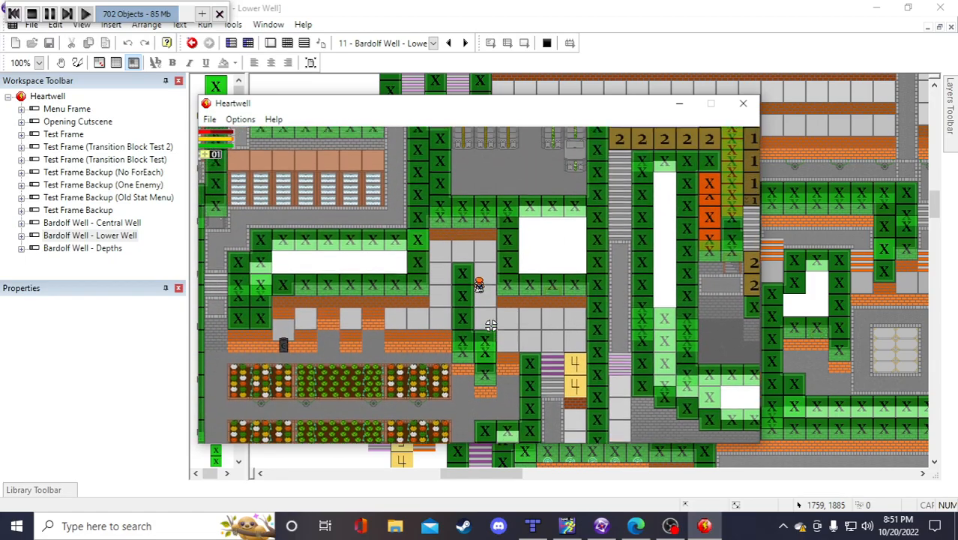
Walk the character around the north end of the wall-block column to its west side and back to the east side
key(Up)
key(Left)
key(Down)
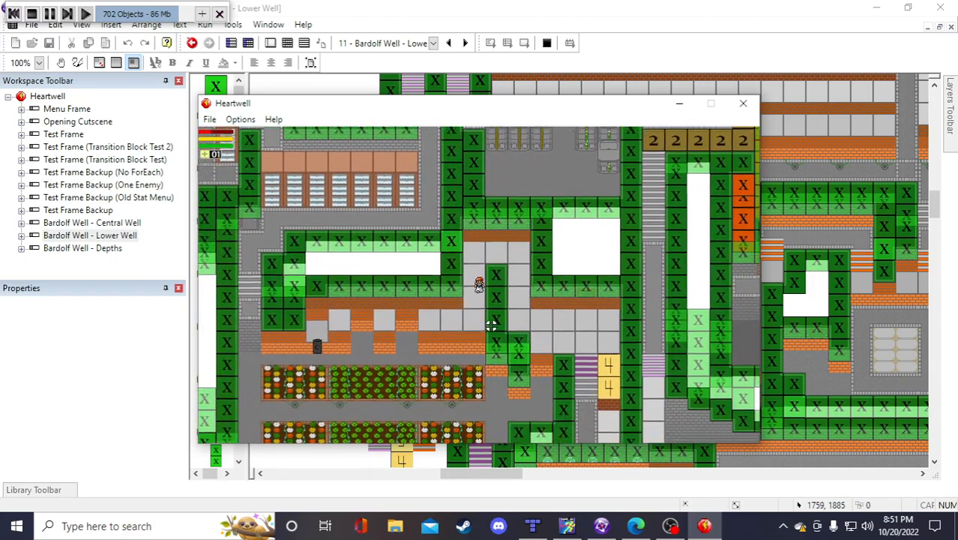
key(Up)
key(Right)
key(Down)
key(Right)
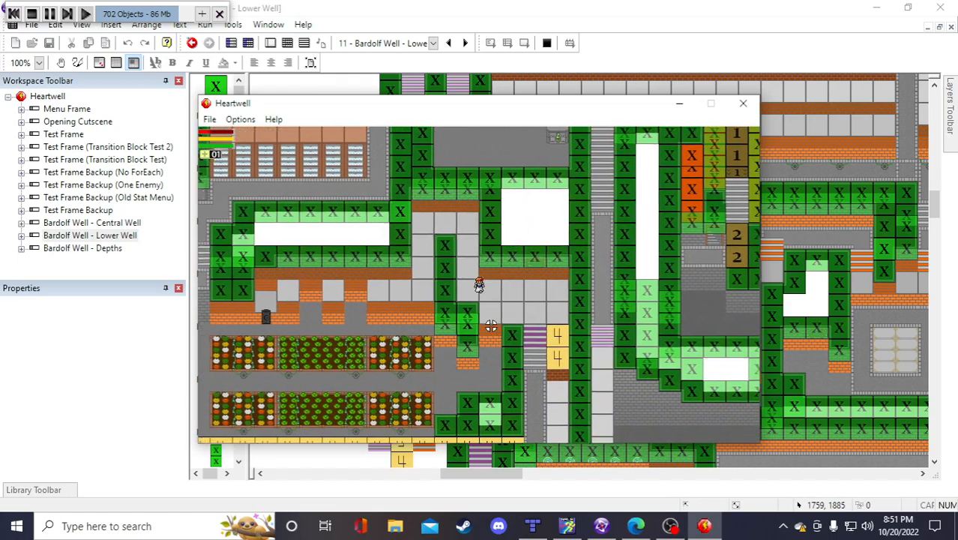
Walk the character southeast across the upper walkway and down onto the purple stairs beside the two height-4 tiles
key(Up)
key(Down)
key(Right)
key(Down)
key(Right)
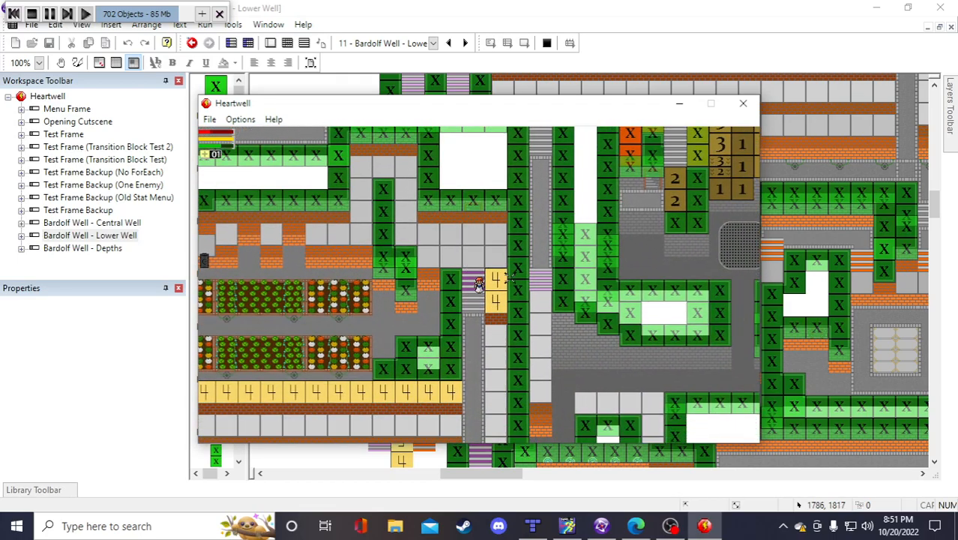
Move the character from the purple stairs onto the upper walkway and test small steps at the top of the stairs
key(Up)
key(Down)
key(Up)
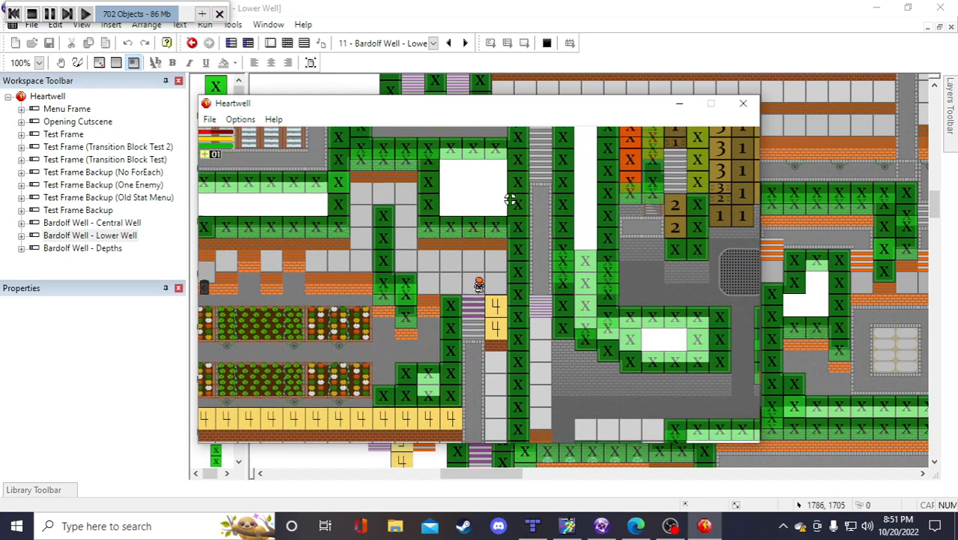
key(Left)
key(Down)
key(Right)
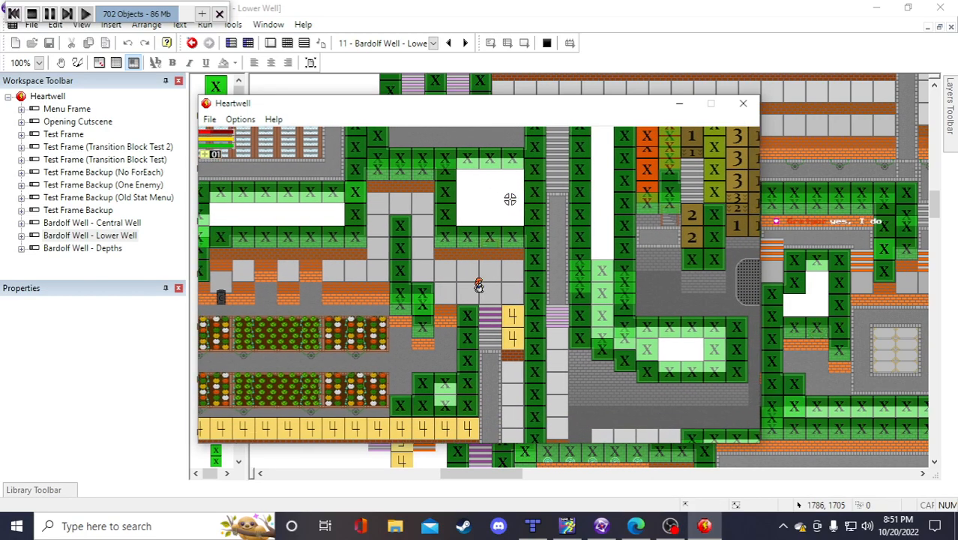
key(Down)
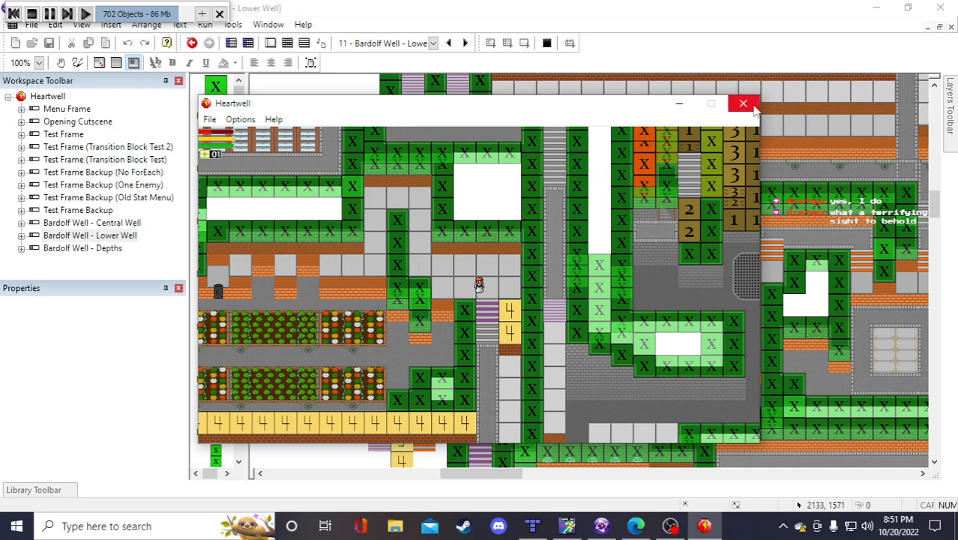
End the playtest and save the project
click(748, 105)
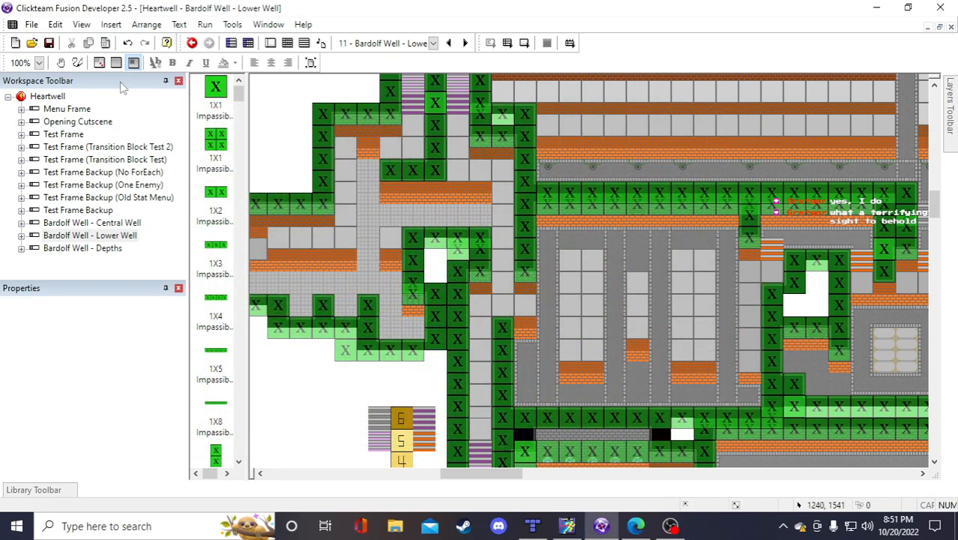
click(49, 43)
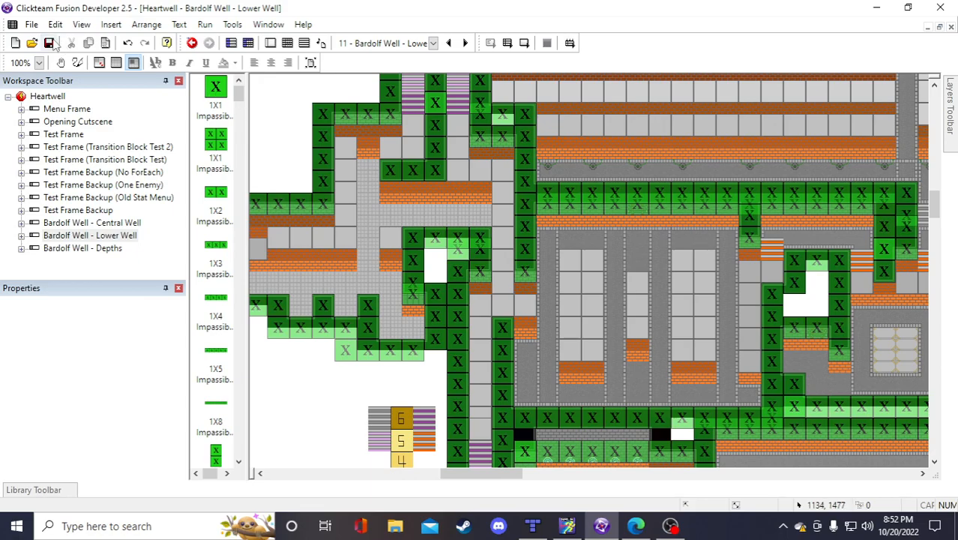
Look over the Lower Well map around the height-4 walkways, garden plots, purple stairs and the rooms south of them
scroll(283, 163, up, 3)
scroll(294, 212, down, 3)
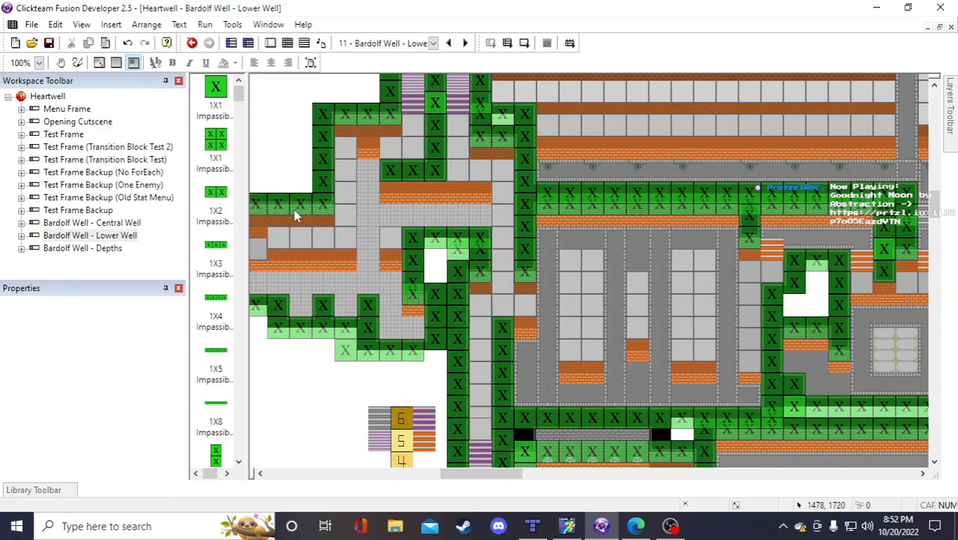
scroll(293, 214, up, 3)
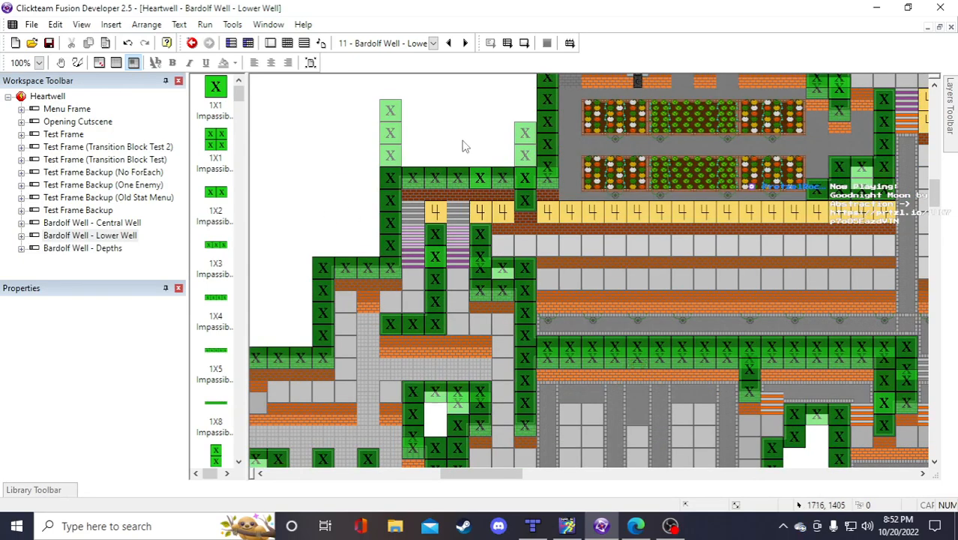
scroll(458, 165, up, 3)
scroll(472, 202, down, 6)
scroll(477, 214, down, 3)
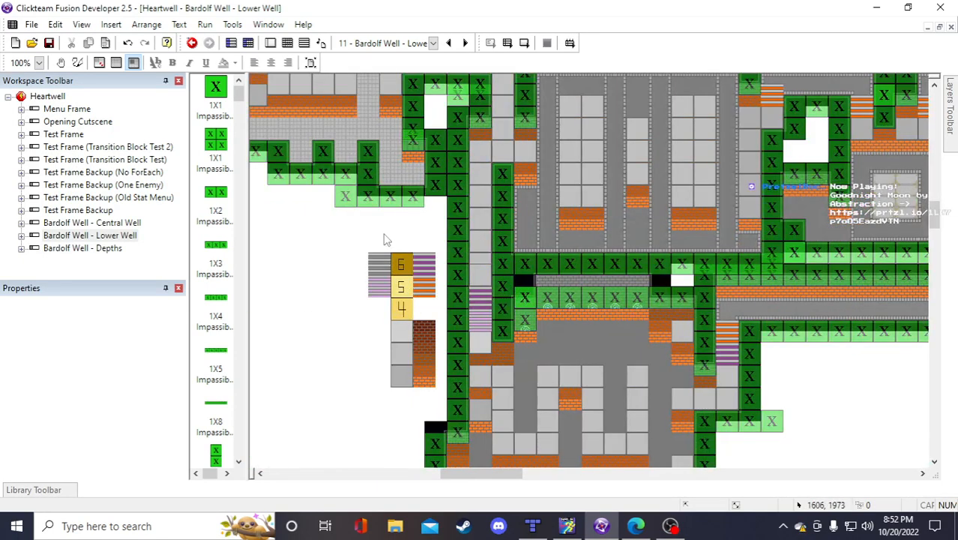
scroll(343, 267, up, 9)
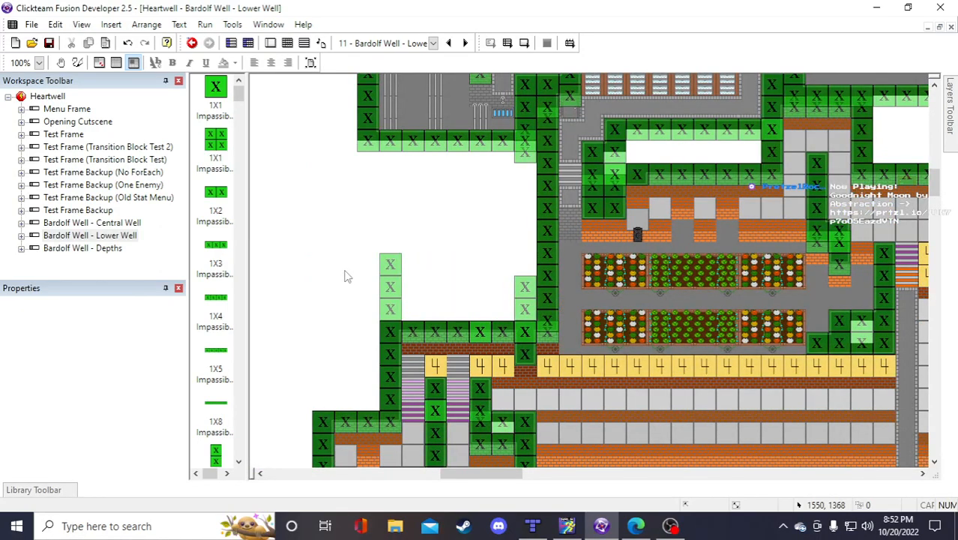
scroll(344, 276, up, 6)
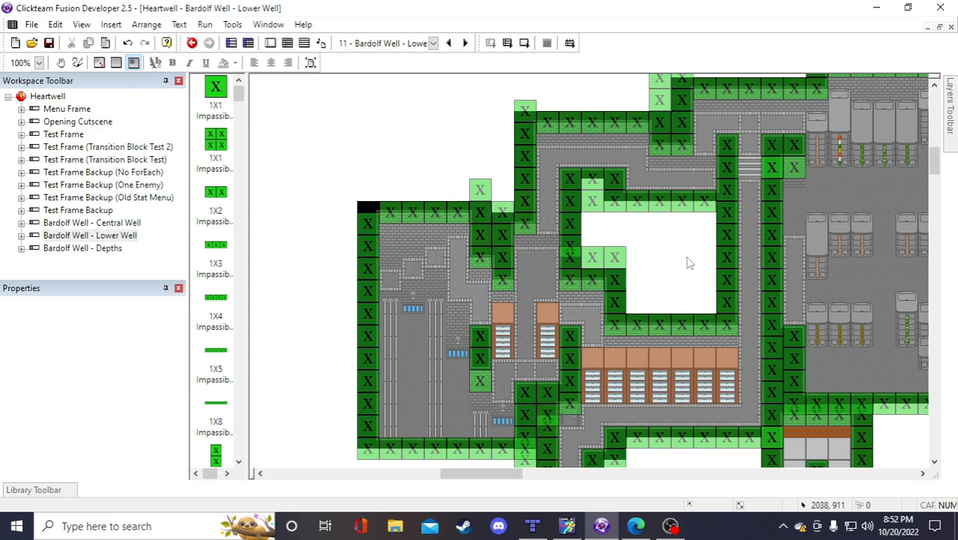
scroll(688, 274, down, 9)
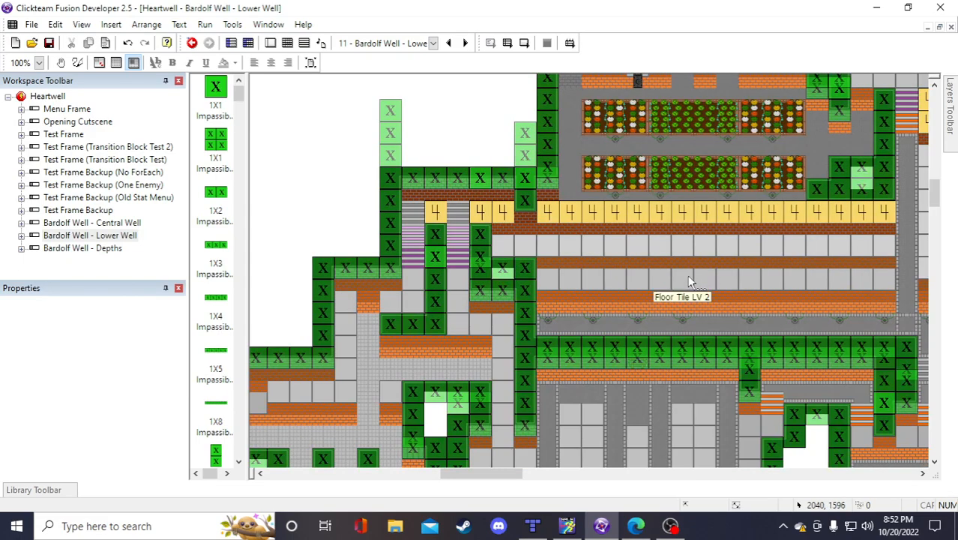
scroll(688, 286, up, 3)
drag(502, 476, 534, 476)
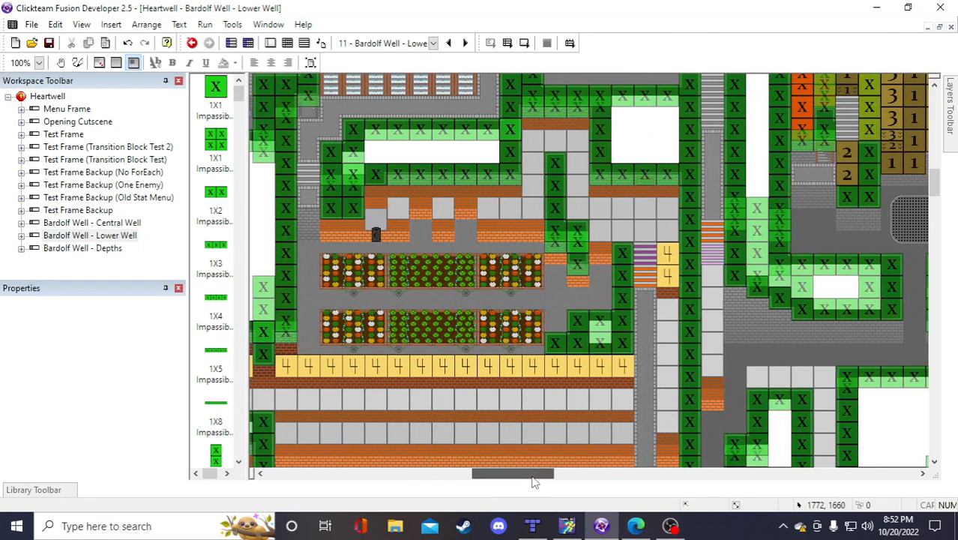
scroll(522, 400, down, 5)
scroll(522, 400, up, 5)
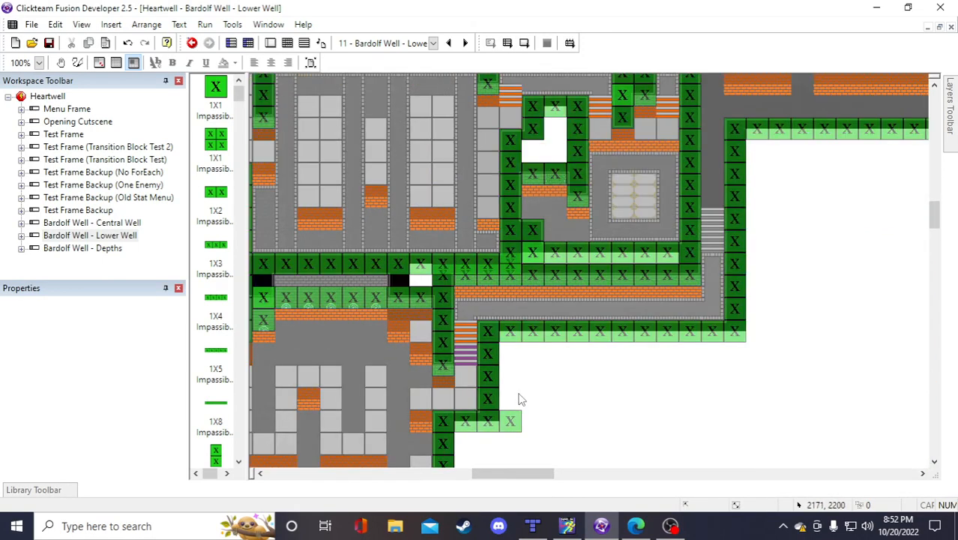
scroll(522, 400, up, 20)
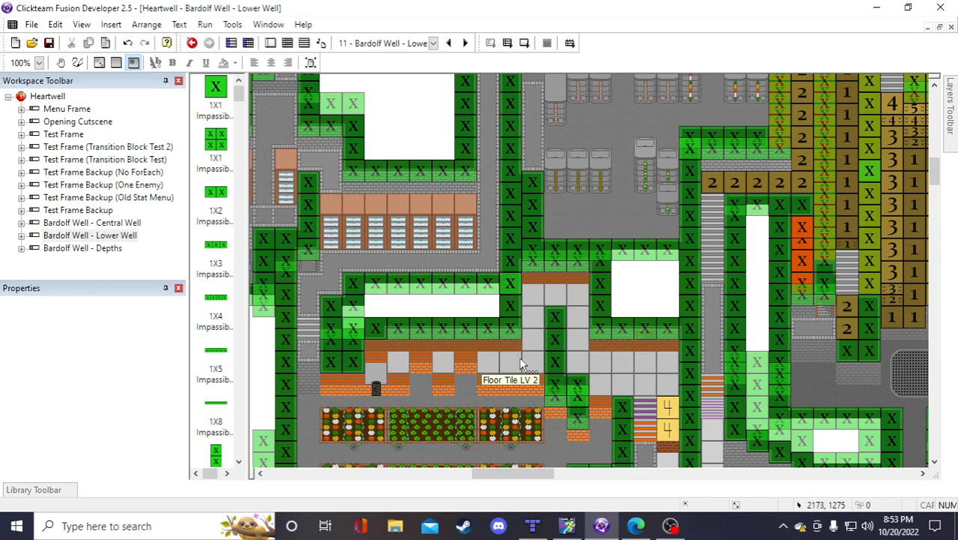
Save the project again, checking the corridors northwest of the garden plots
click(48, 43)
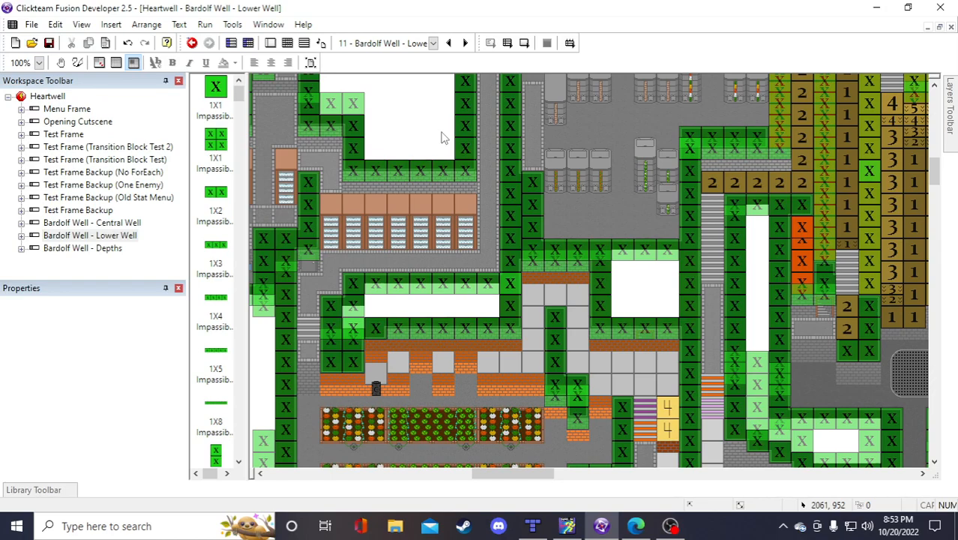
scroll(411, 212, up, 5)
scroll(442, 300, down, 5)
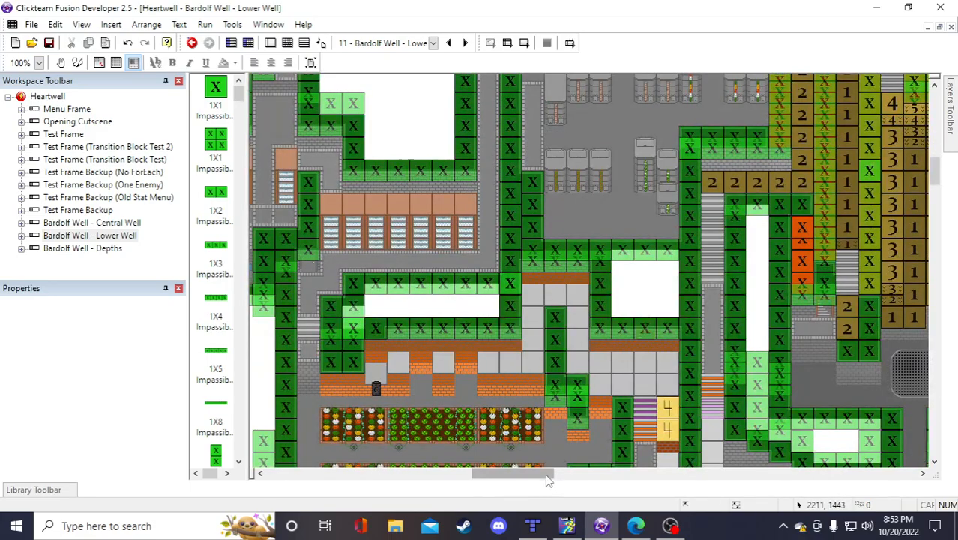
scroll(548, 481, left, 3)
scroll(492, 332, up, 3)
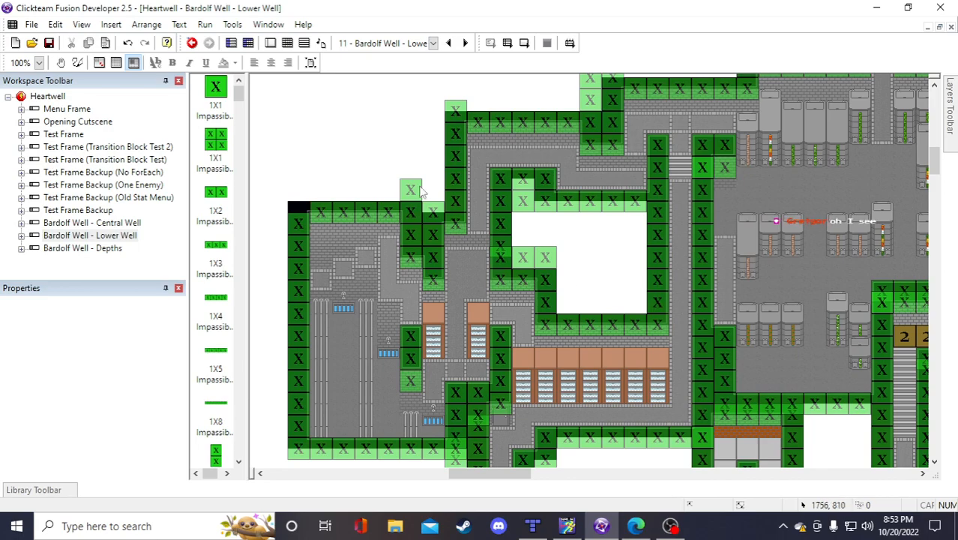
click(49, 44)
Examine the northern part of the map, from the western corridors across to the numbered height tiles in the east
scroll(398, 166, up, 2)
scroll(399, 166, down, 2)
scroll(398, 166, up, 2)
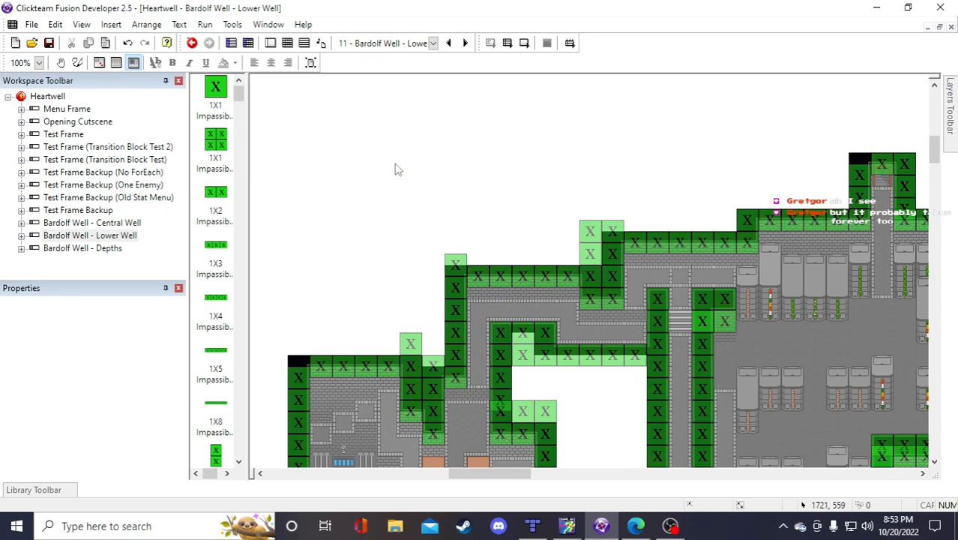
scroll(398, 170, down, 2)
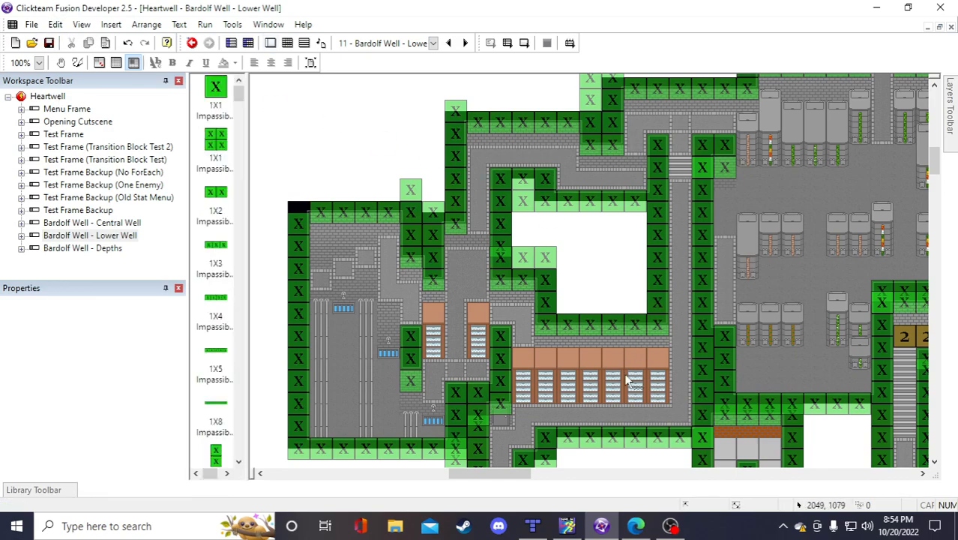
drag(493, 473, 553, 473)
scroll(521, 290, up, 3)
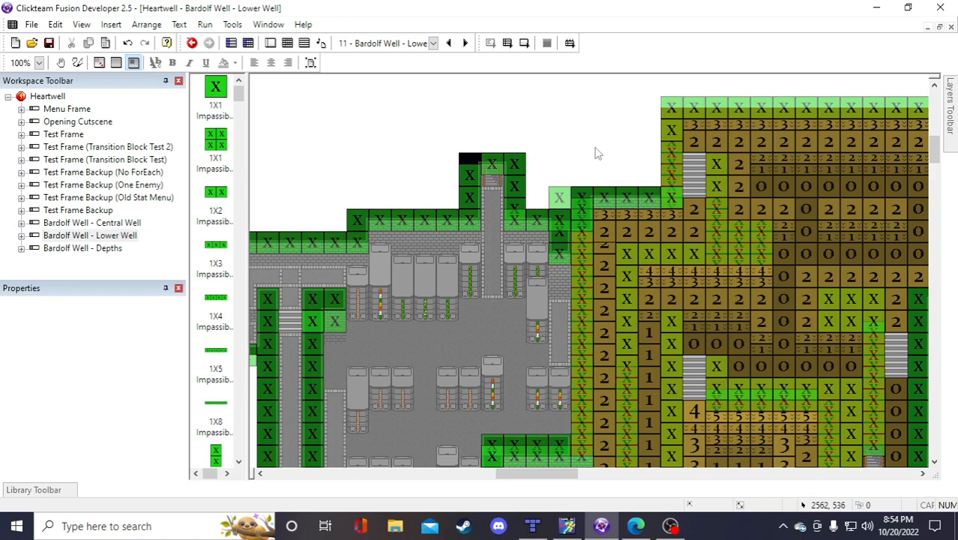
scroll(566, 144, down, 5)
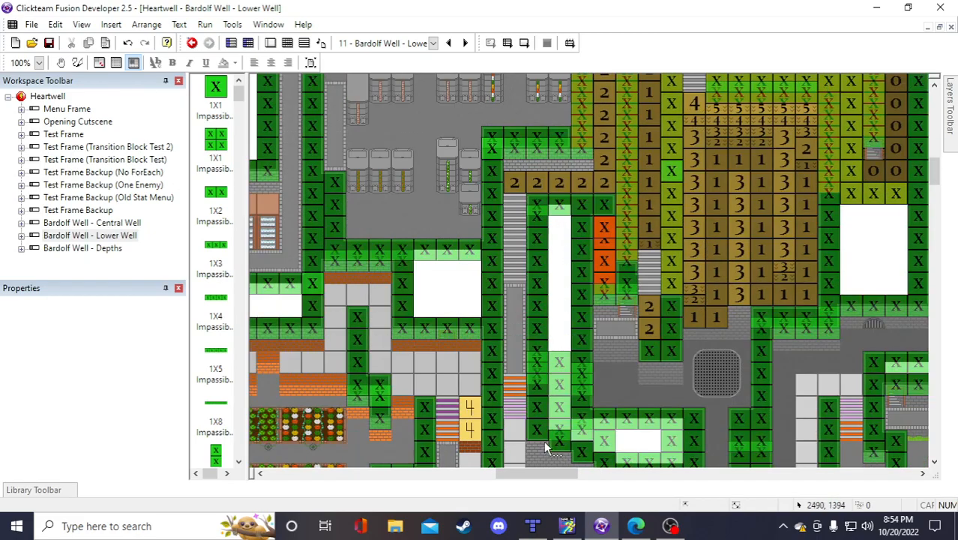
drag(544, 475, 544, 477)
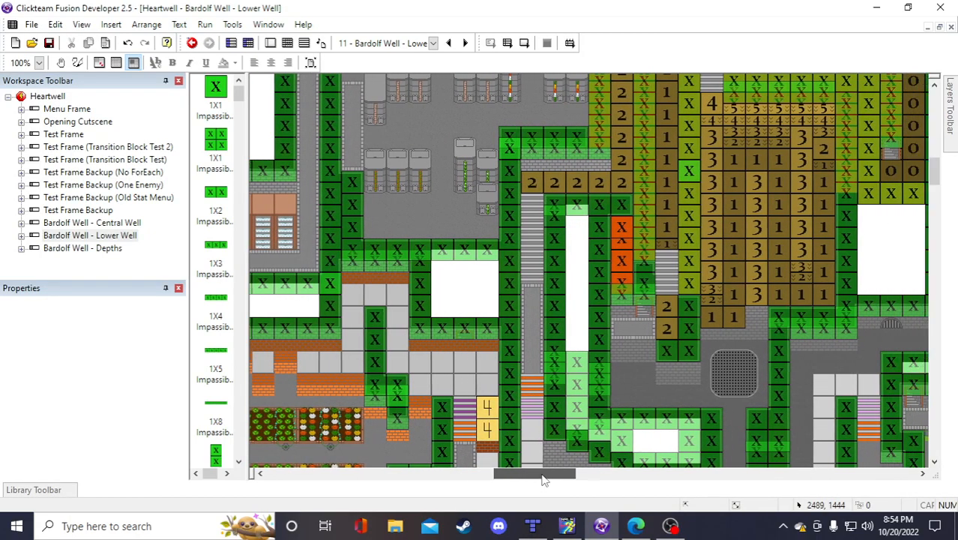
scroll(507, 421, up, 8)
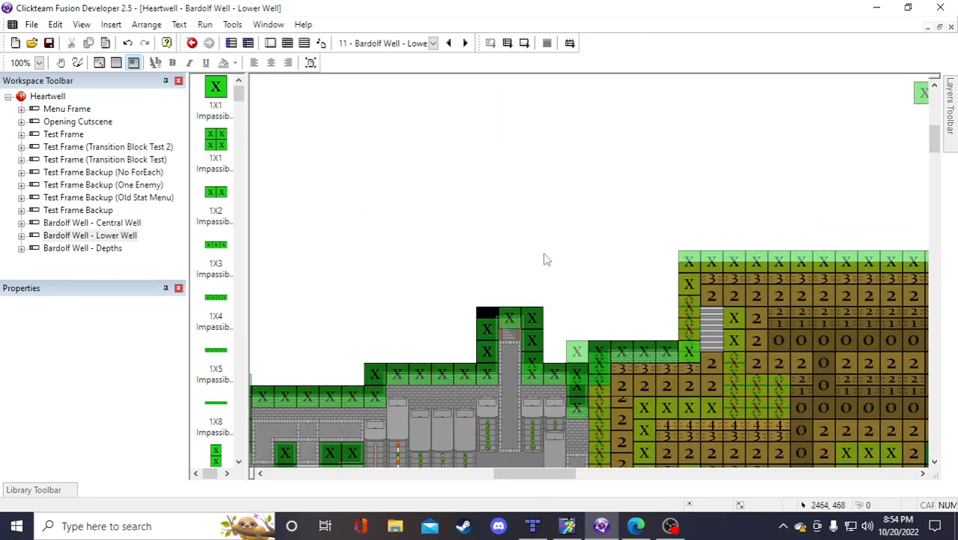
scroll(491, 263, down, 2)
drag(551, 479, 505, 478)
scroll(503, 398, down, 2)
scroll(498, 365, up, 1)
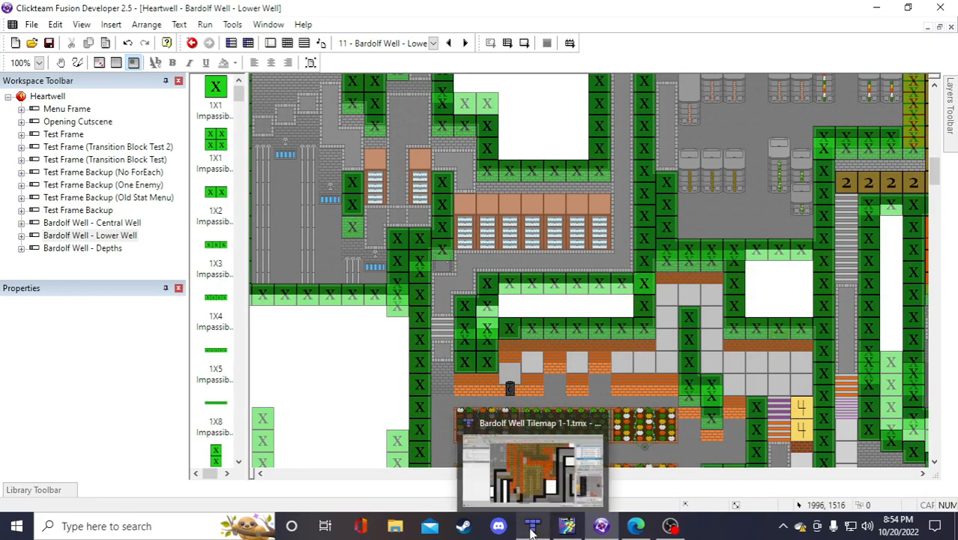
Examine the route from the northwestern corridors past the garden plots to the height-4 walkway and the rooms below it
scroll(617, 214, down, 3)
scroll(534, 268, up, 3)
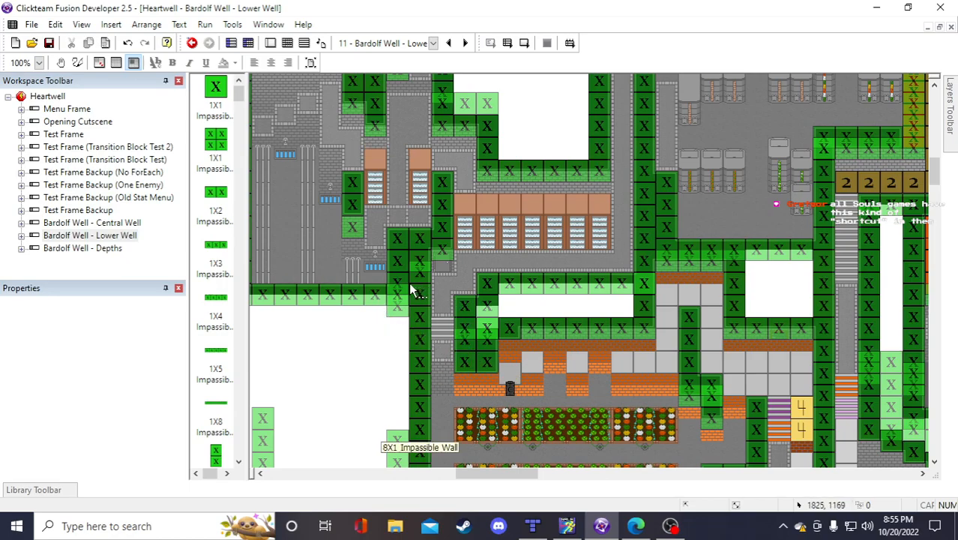
scroll(376, 309, down, 2)
scroll(384, 329, up, 2)
drag(536, 472, 532, 474)
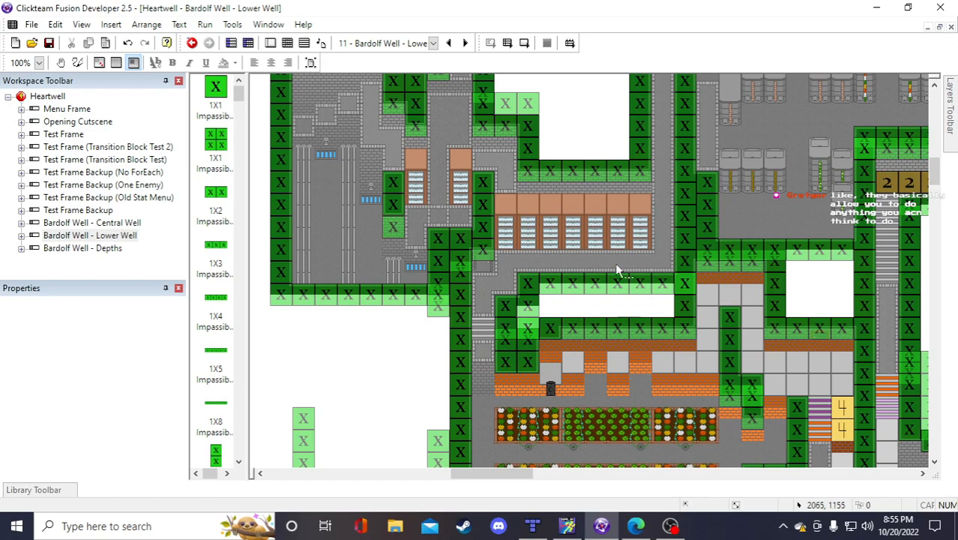
scroll(590, 214, up, 2)
scroll(588, 299, down, 2)
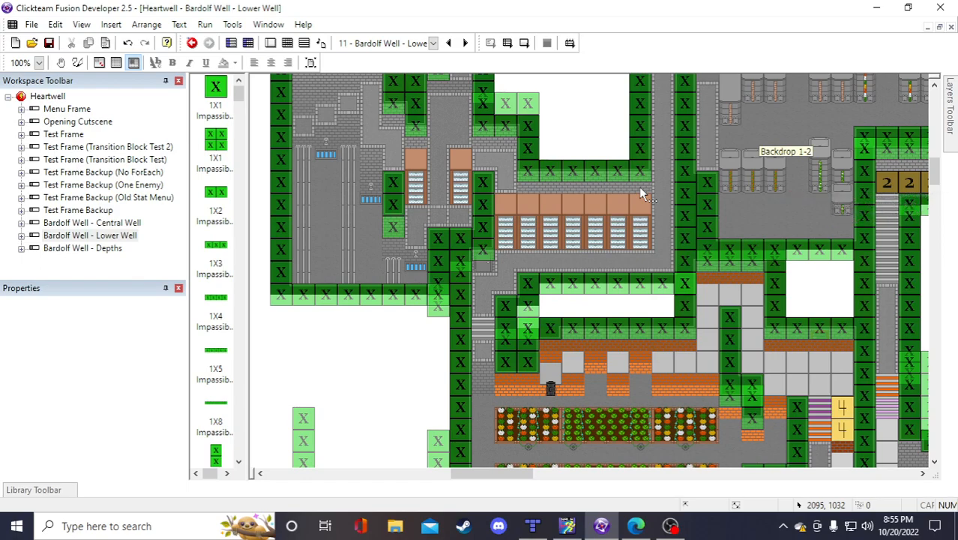
scroll(637, 189, up, 6)
scroll(562, 234, down, 1)
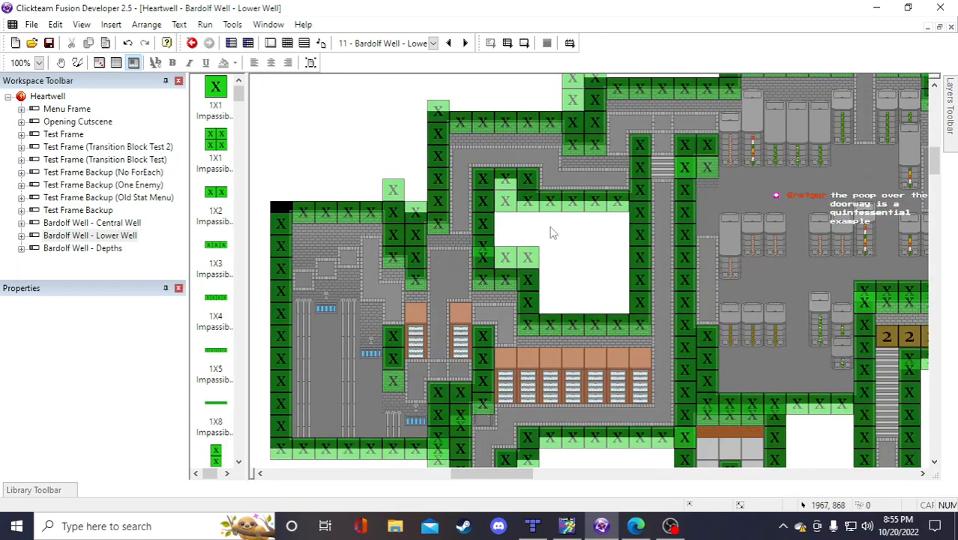
scroll(549, 234, up, 1)
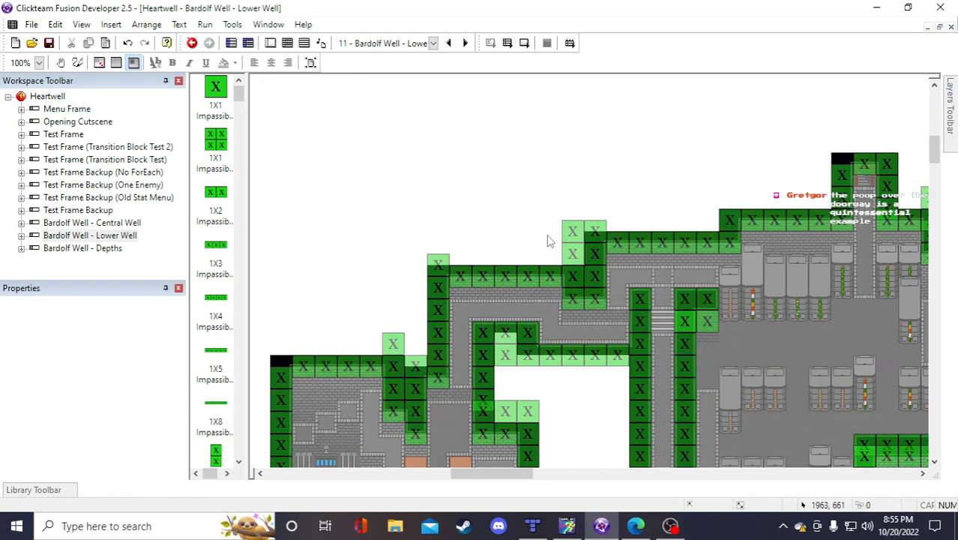
scroll(549, 248, down, 1)
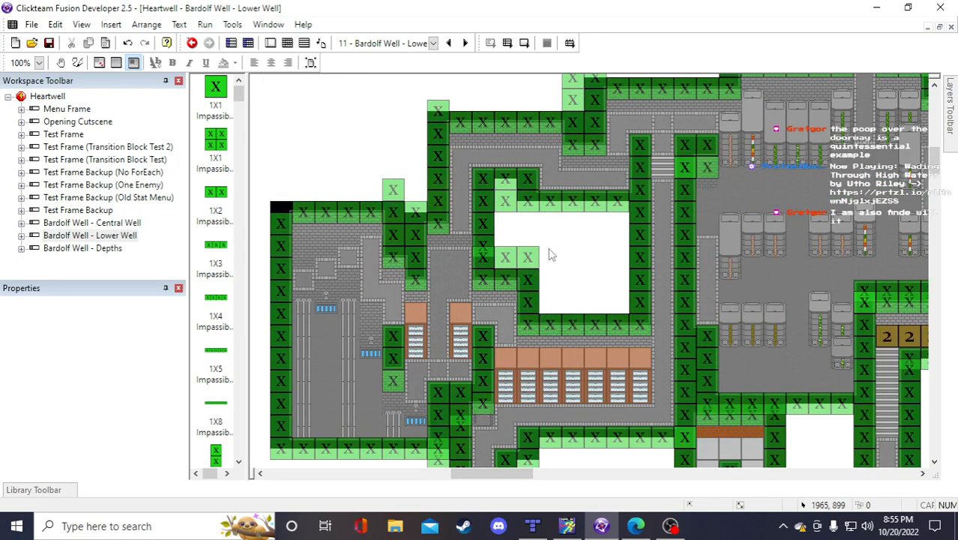
scroll(550, 275, down, 1)
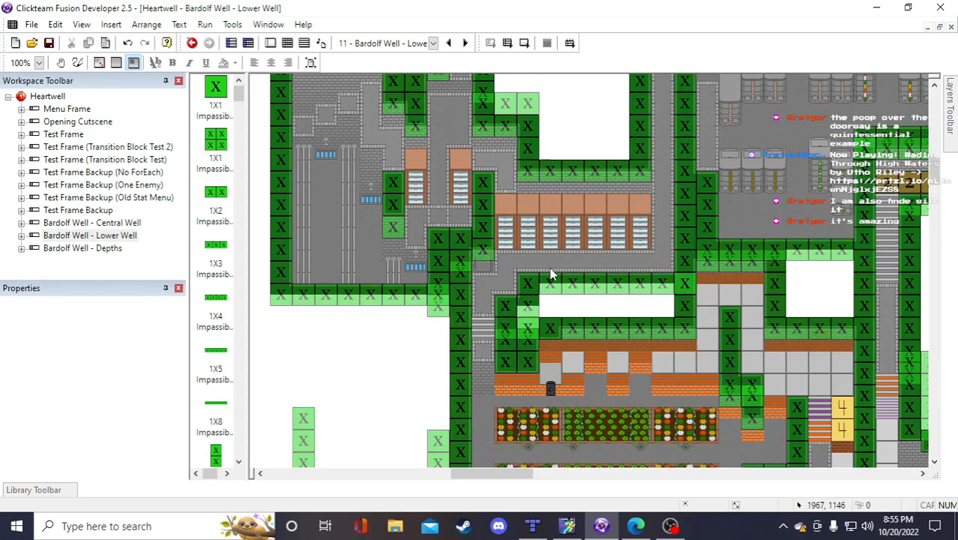
scroll(551, 330, down, 1)
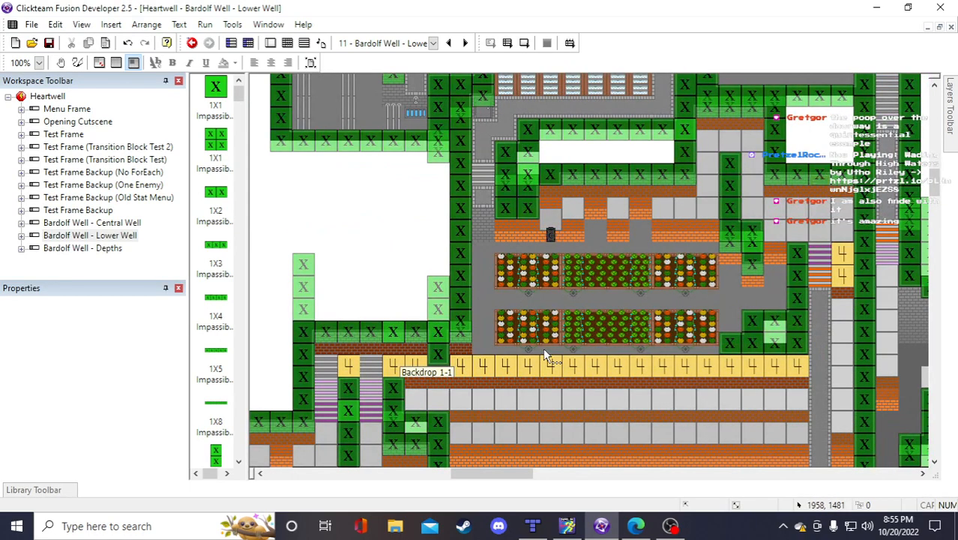
scroll(544, 352, up, 1)
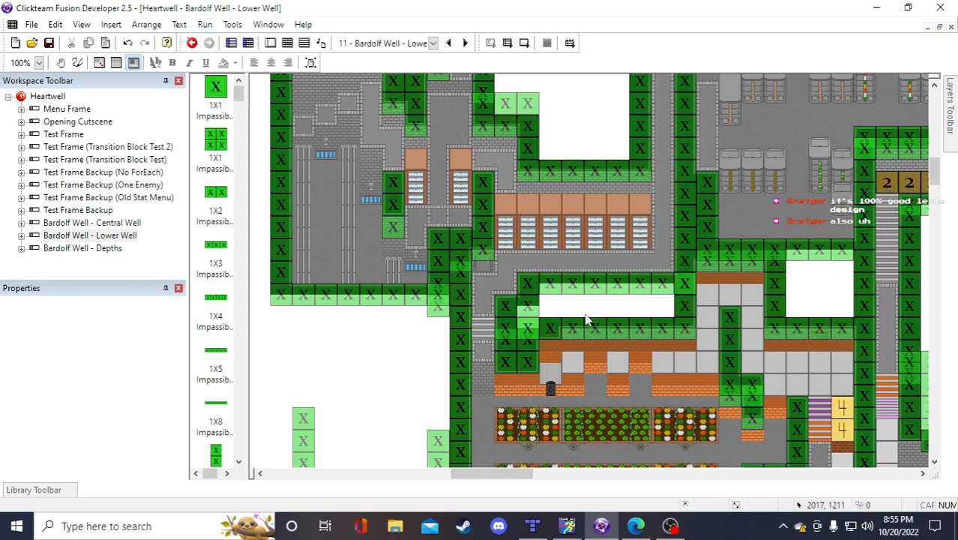
scroll(589, 377, down, 5)
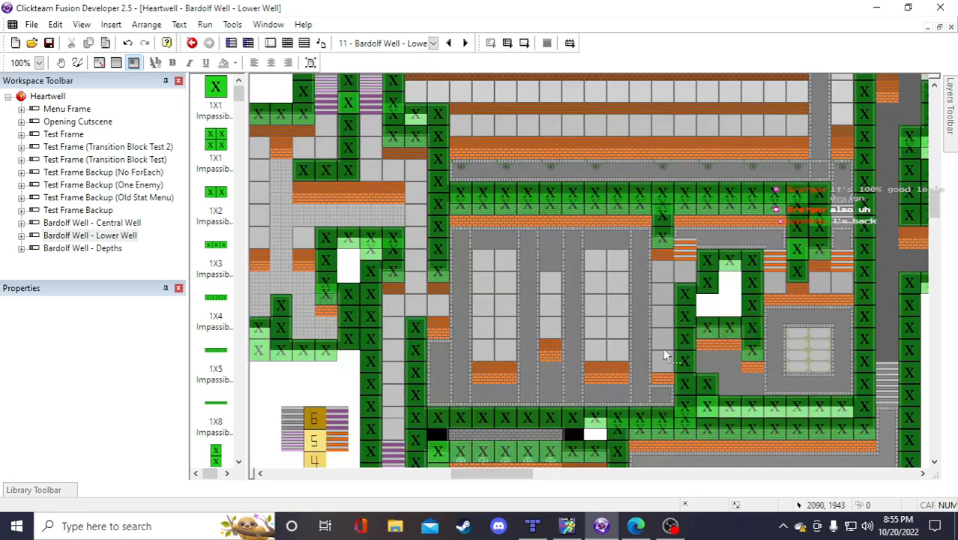
scroll(420, 322, down, 3)
scroll(440, 260, up, 3)
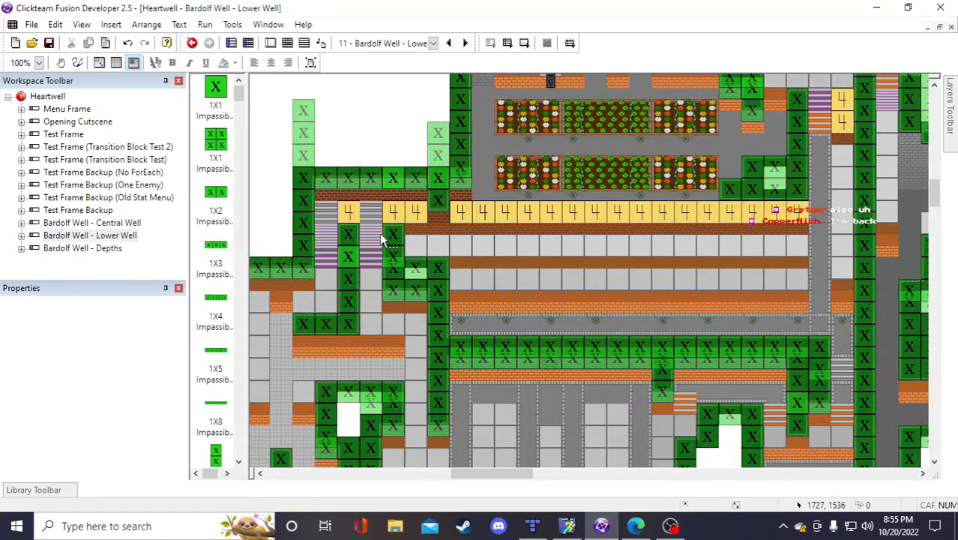
Copy the Floorset LV3 and Floorset A tiles from the purple stairs onto the stairs northwest of the garden plots, Floorset A above Floorset LV3
click(370, 255)
shift+click(371, 256)
key(ctrl+c)
scroll(427, 345, up, 3)
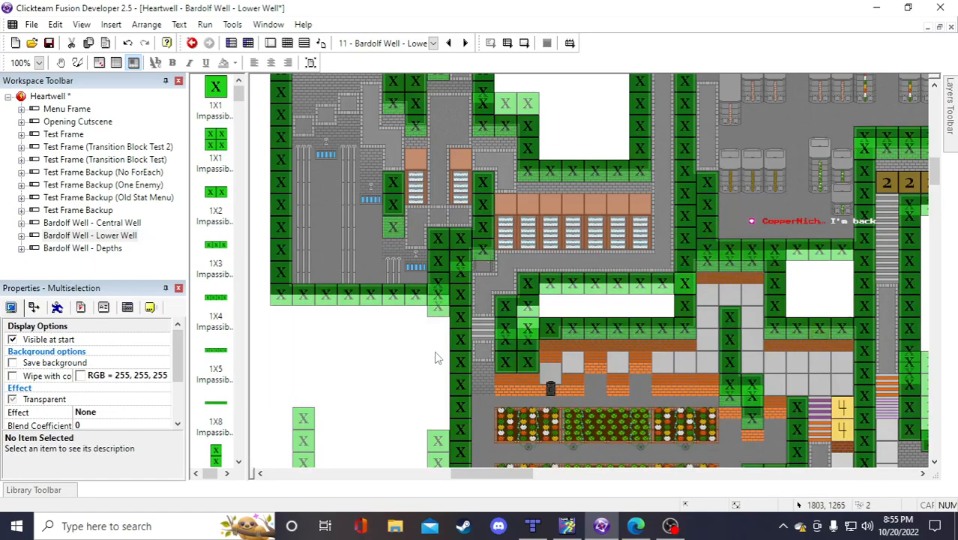
key(ctrl+v)
click(422, 375)
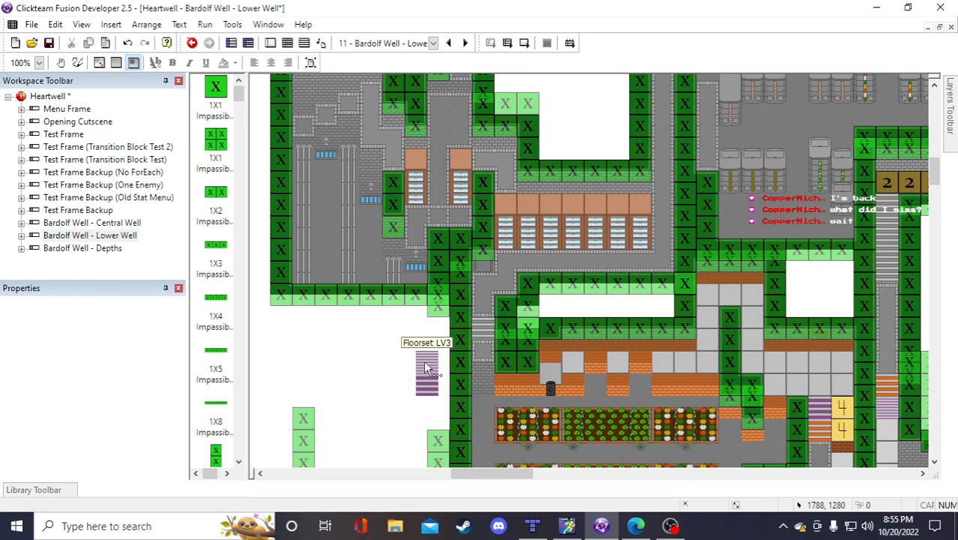
drag(425, 363, 480, 334)
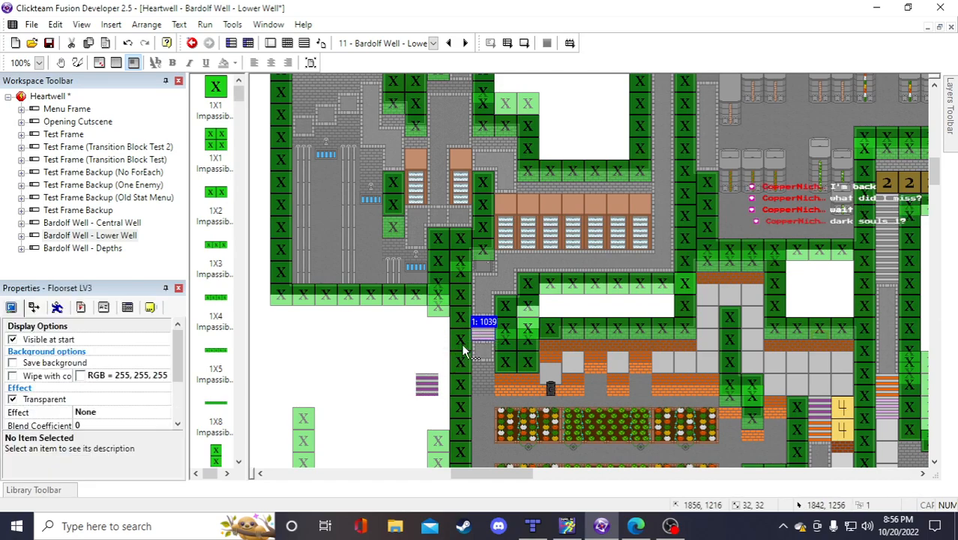
drag(422, 383, 481, 308)
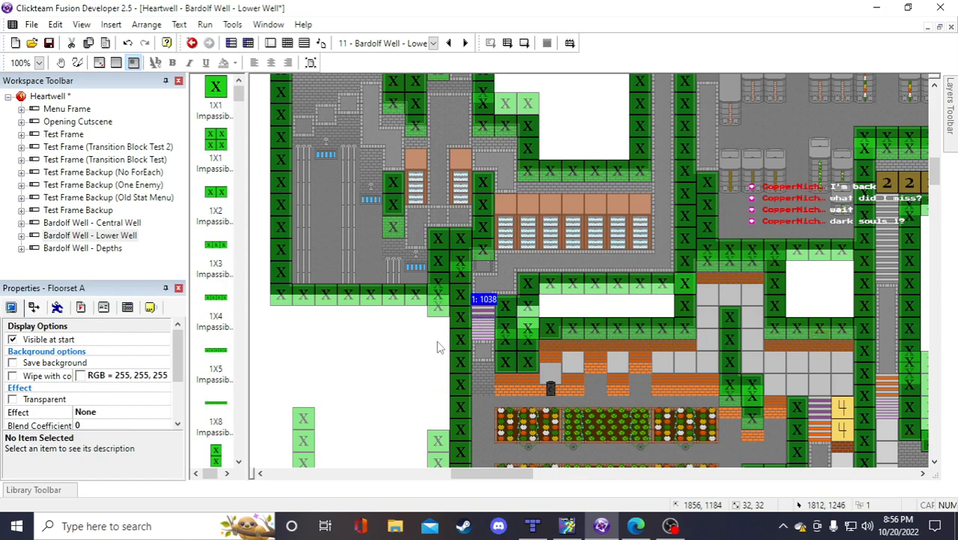
click(401, 361)
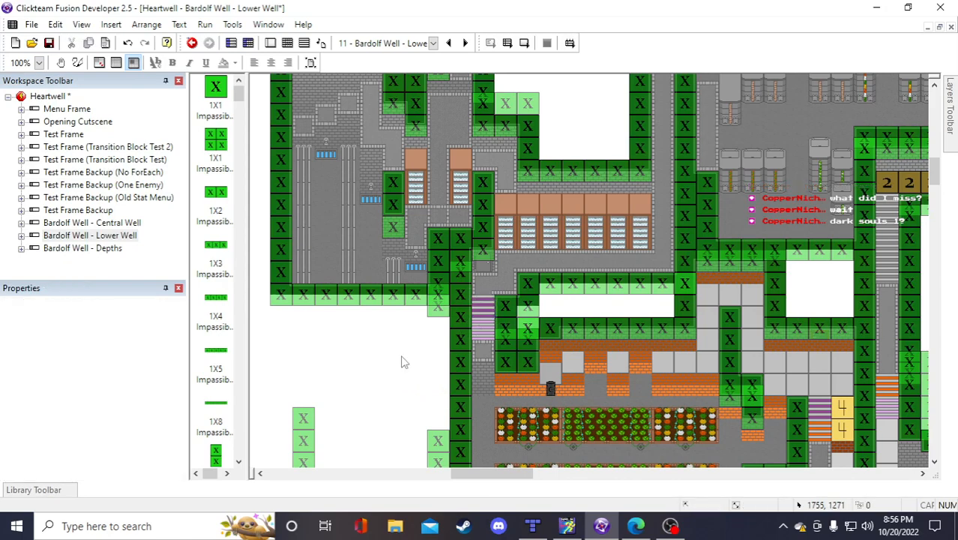
Copy the orange Floorset B tile from east of the garden plots to just above Floorset A on the northwestern stairs, and save the project
scroll(402, 360, down, 4)
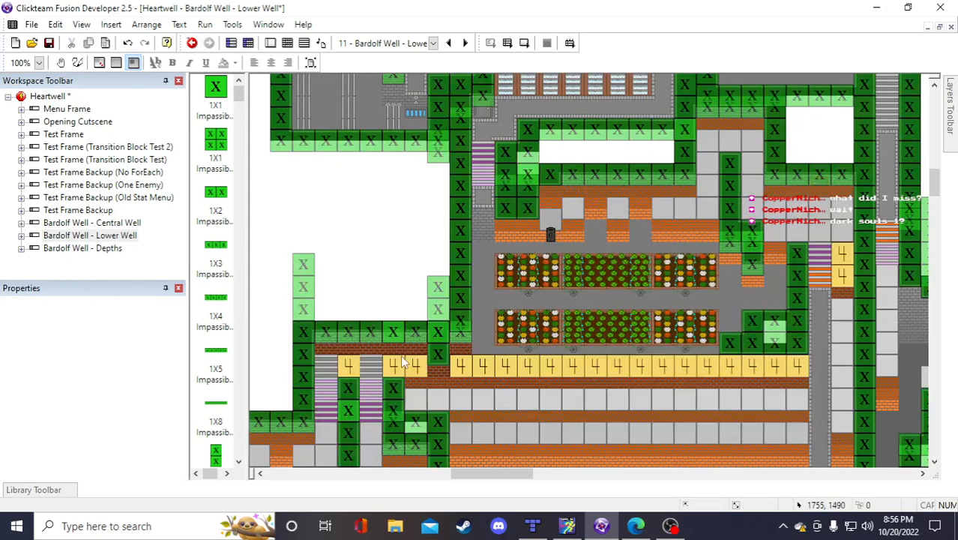
click(829, 275)
key(ctrl+c)
click(408, 208)
key(ctrl+v)
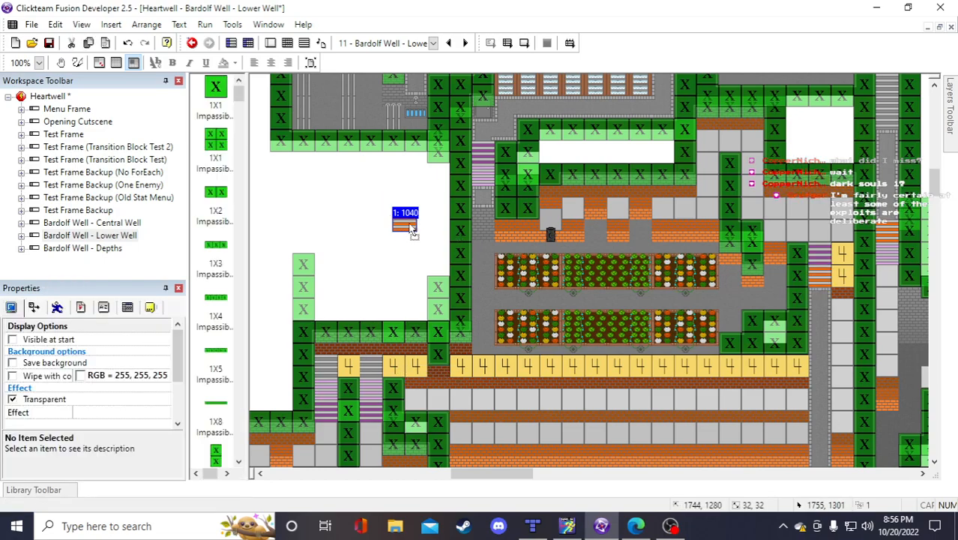
drag(411, 228, 488, 132)
click(406, 229)
scroll(371, 262, up, 4)
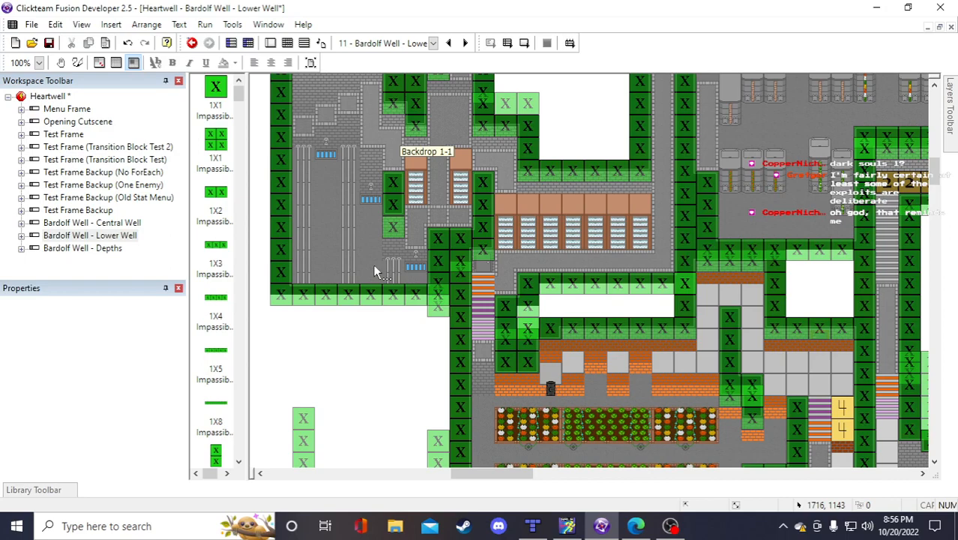
click(48, 43)
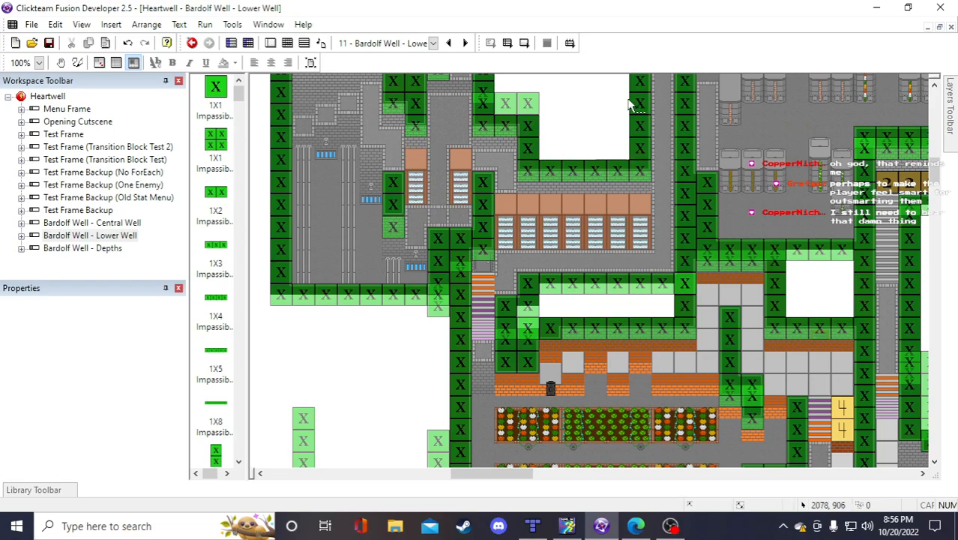
Run the Lower Well frame and walk the character up and down the stairs northwest of the garden plots
click(524, 42)
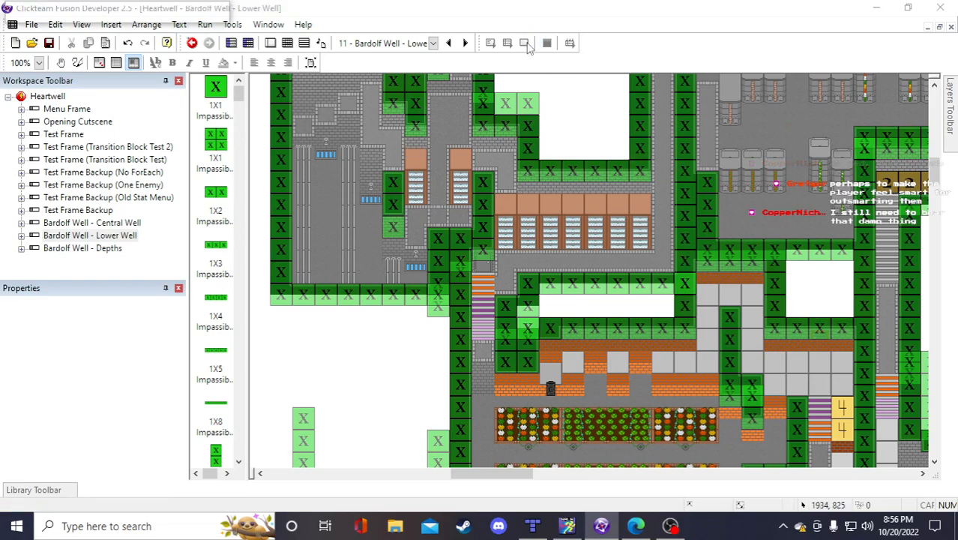
key(a)
key(w)
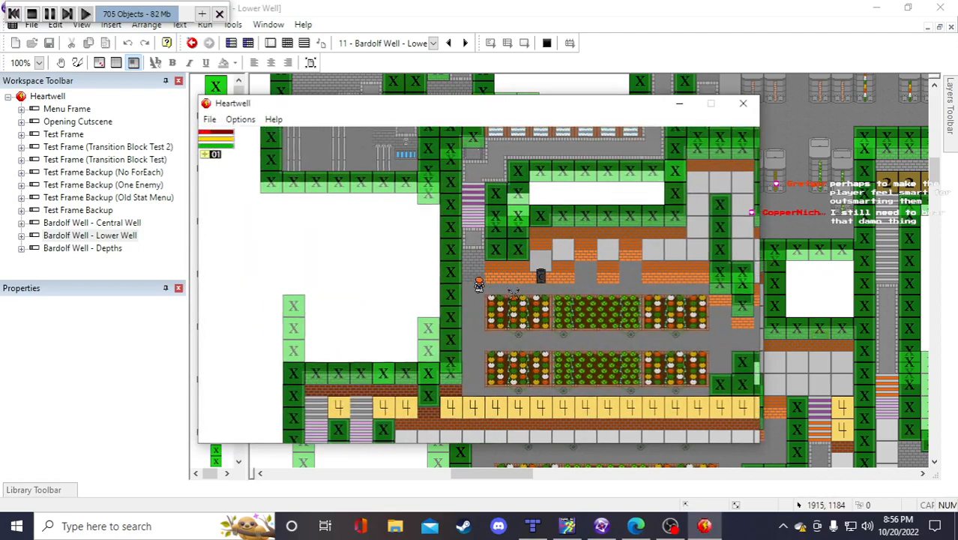
key(w)
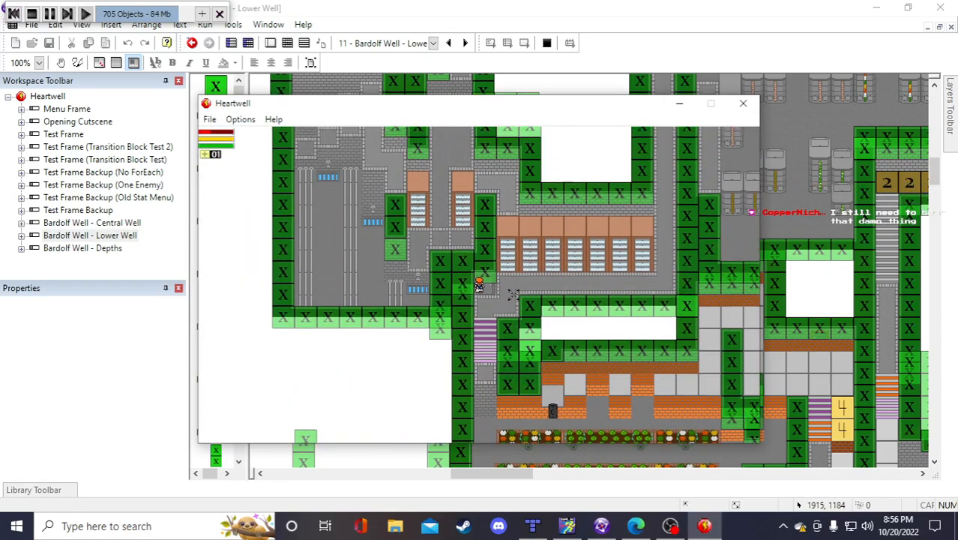
key(s)
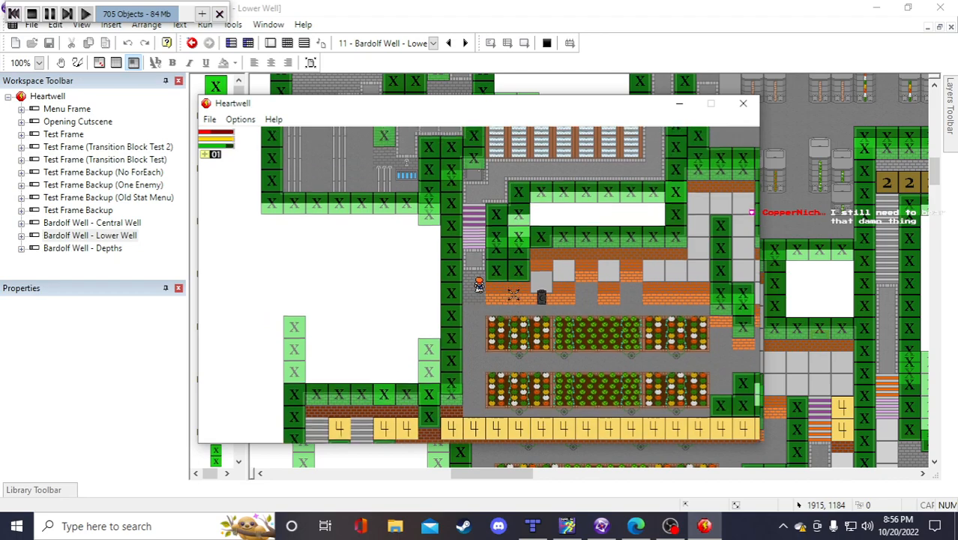
key(w)
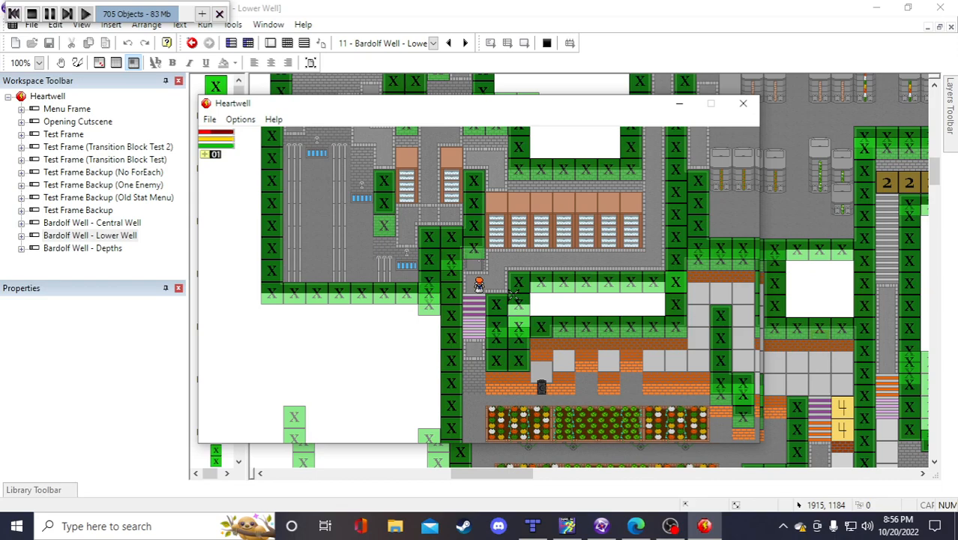
Walk the character from the stairs east along the corridor and into the row of brown shelves, and return to the stairs
key(w)
key(d)
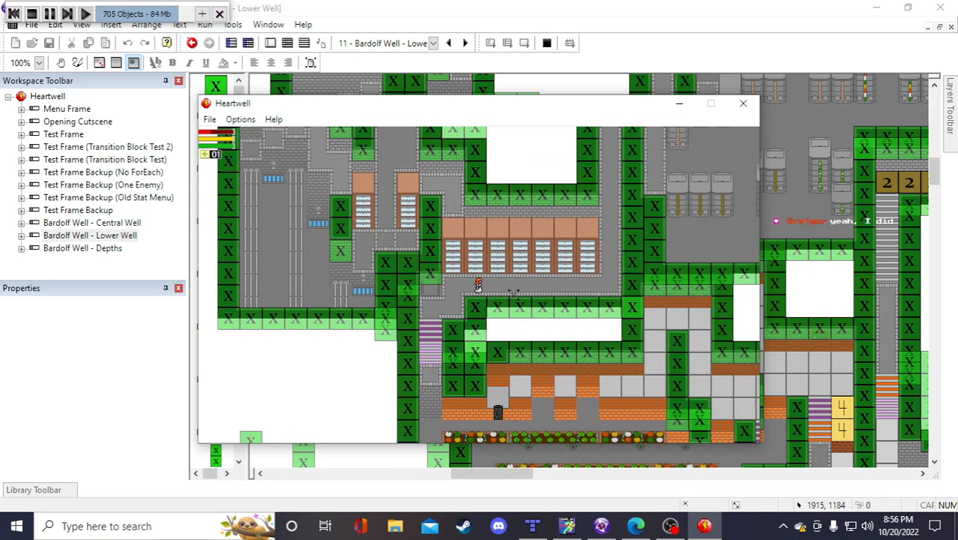
key(a)
key(s)
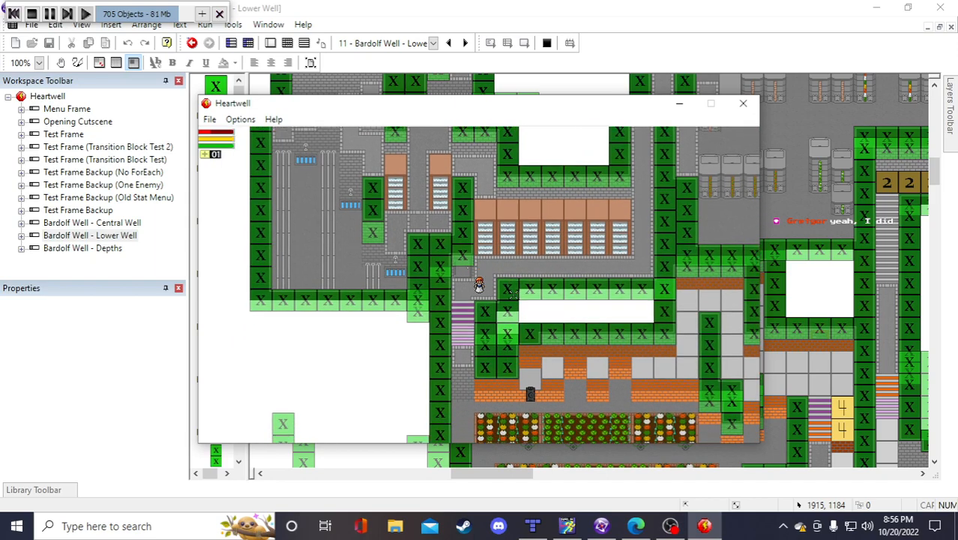
key(w)
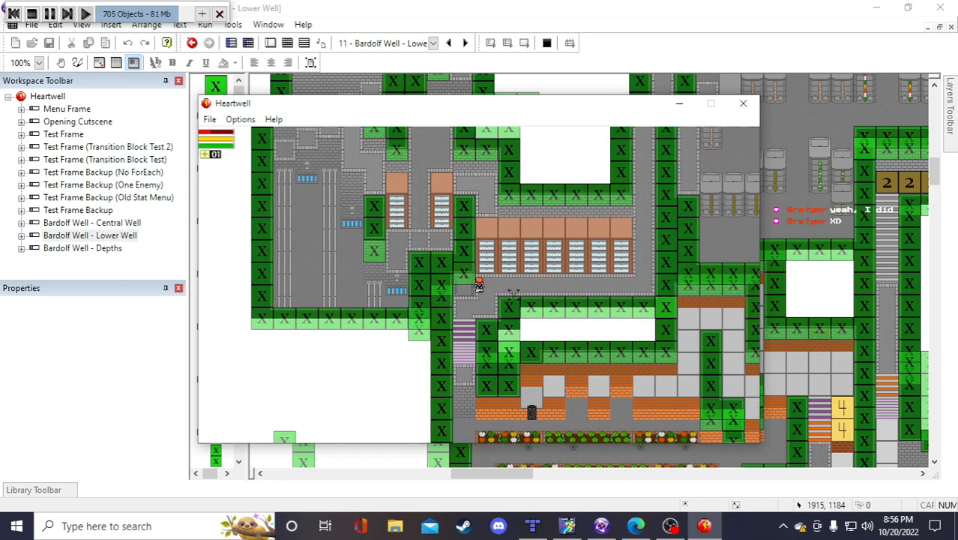
key(d)
key(w)
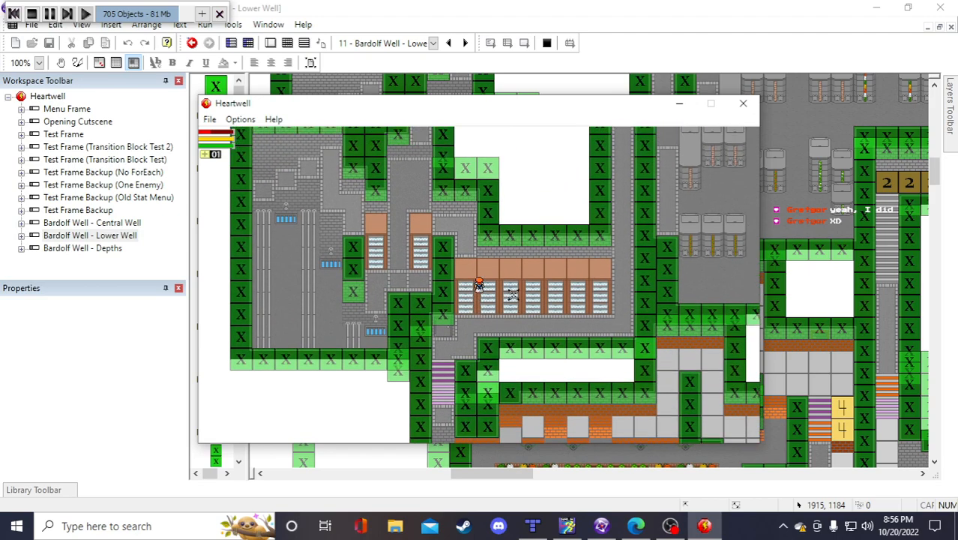
key(s)
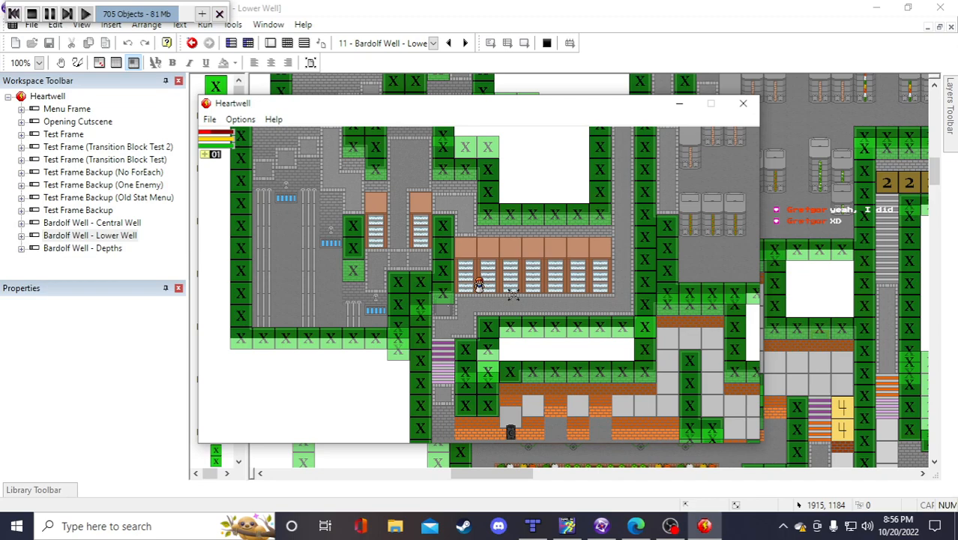
key(a)
key(s)
Test walking across the shelf row to the wall north of it, heading east, and coming back to the stairs
key(w)
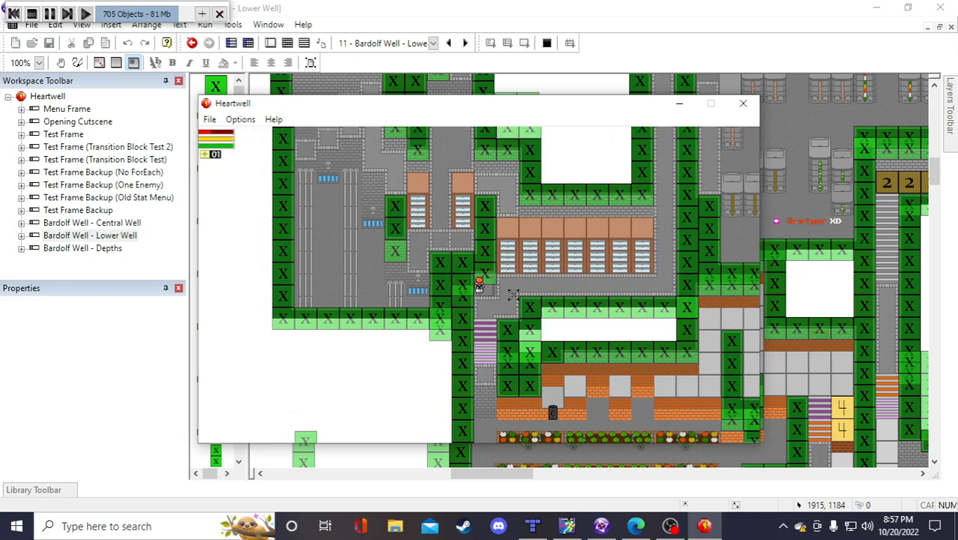
key(s)
key(w)
key(d)
key(w)
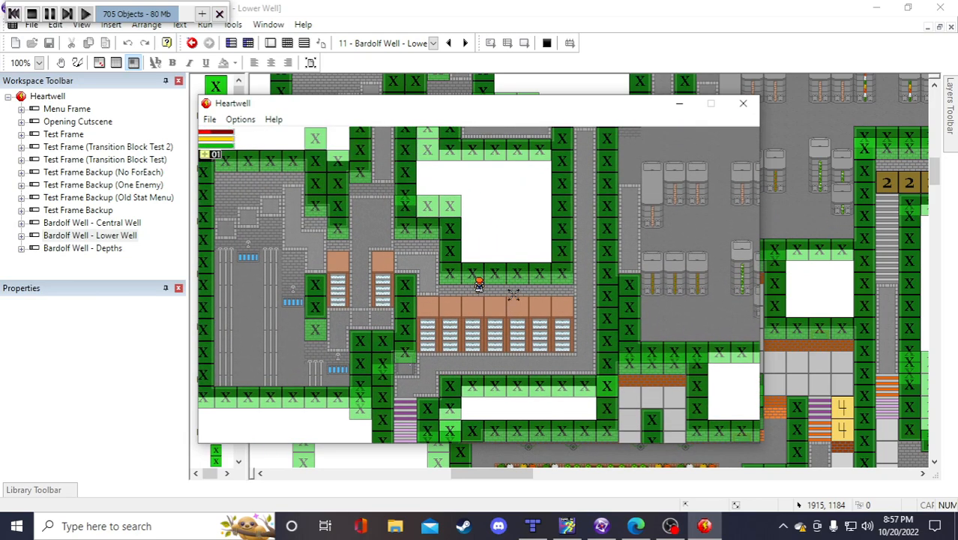
key(d)
key(s)
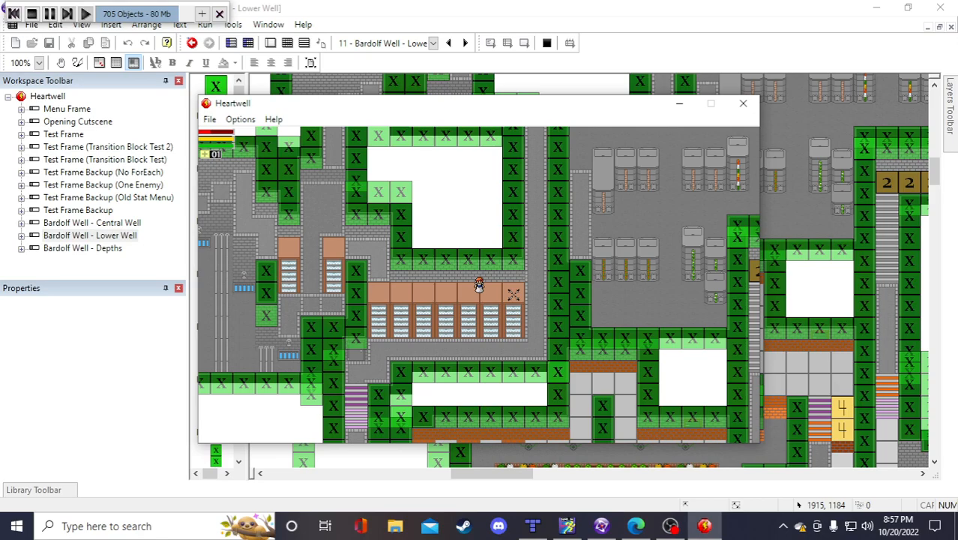
key(a)
key(s)
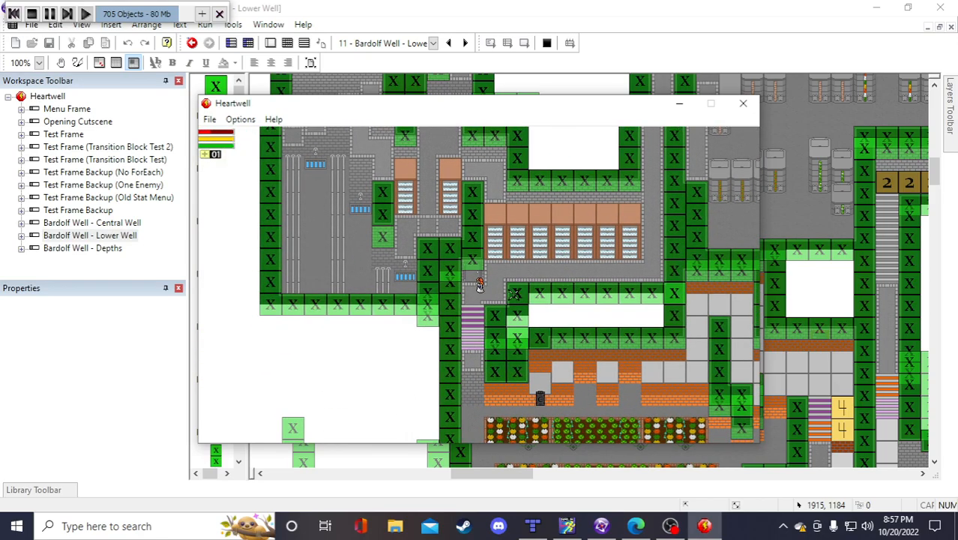
Test crossing the western end of the shelf row again, move east through the corridor, and return to the top of the stairs
key(a)
key(s)
key(d)
key(w)
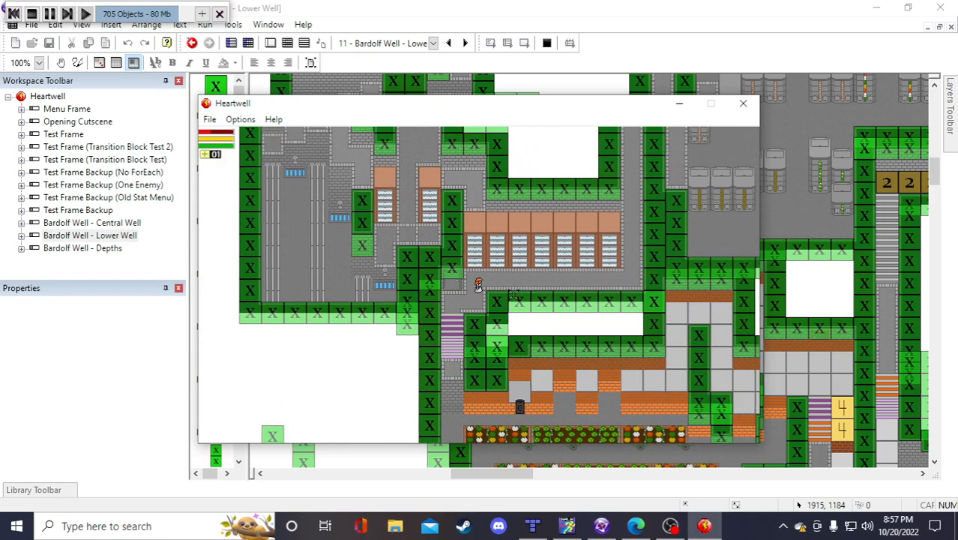
key(w)
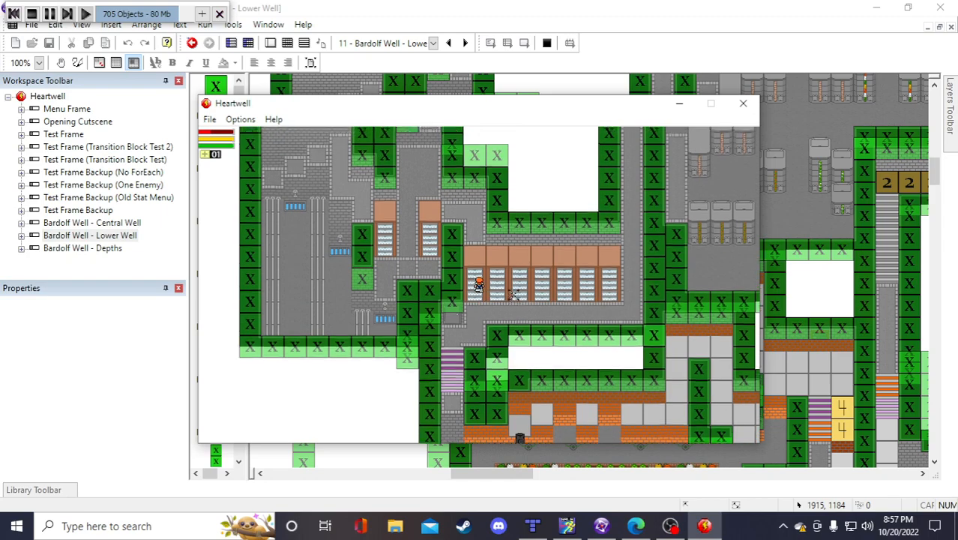
key(d)
key(s)
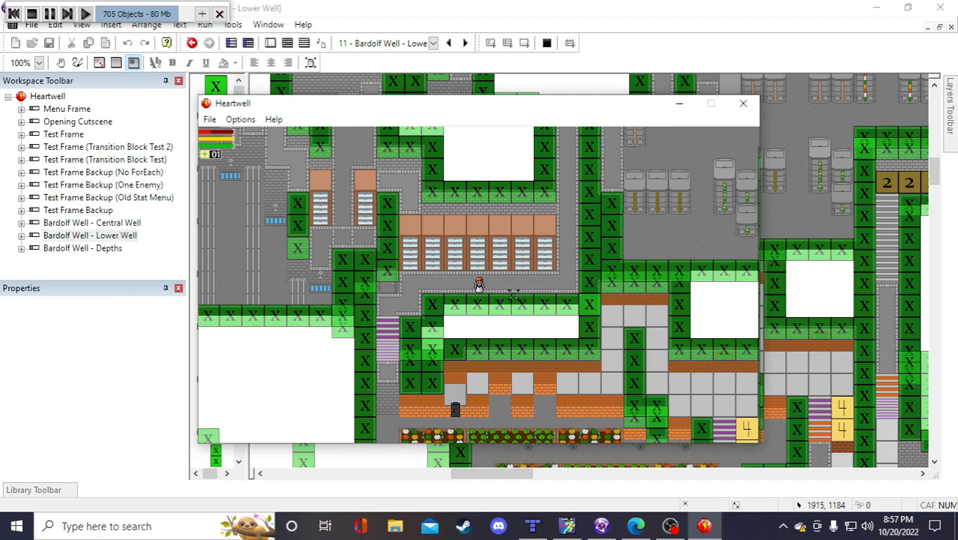
key(a)
key(s)
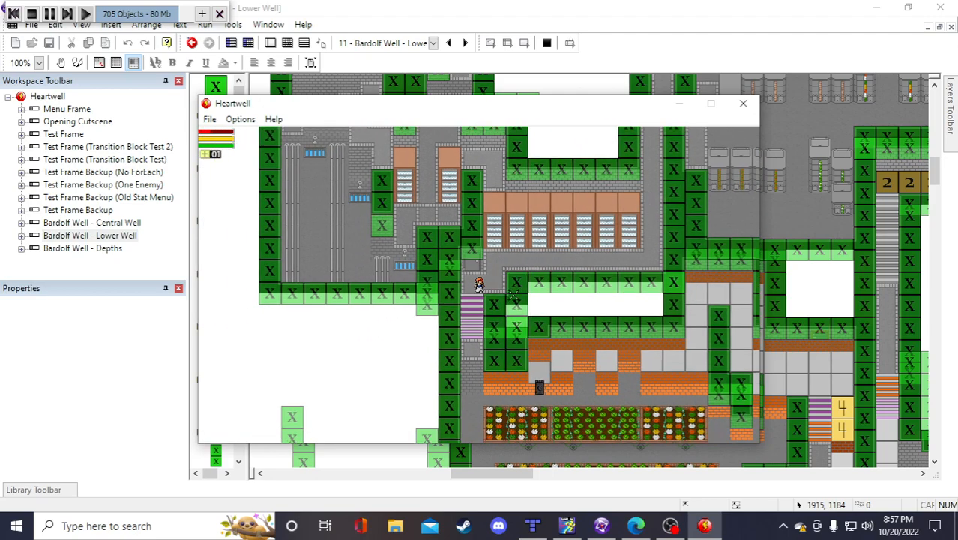
Recheck the stairs and shelf row with one more walk down, up and across, end the playtest, and save the project
key(s)
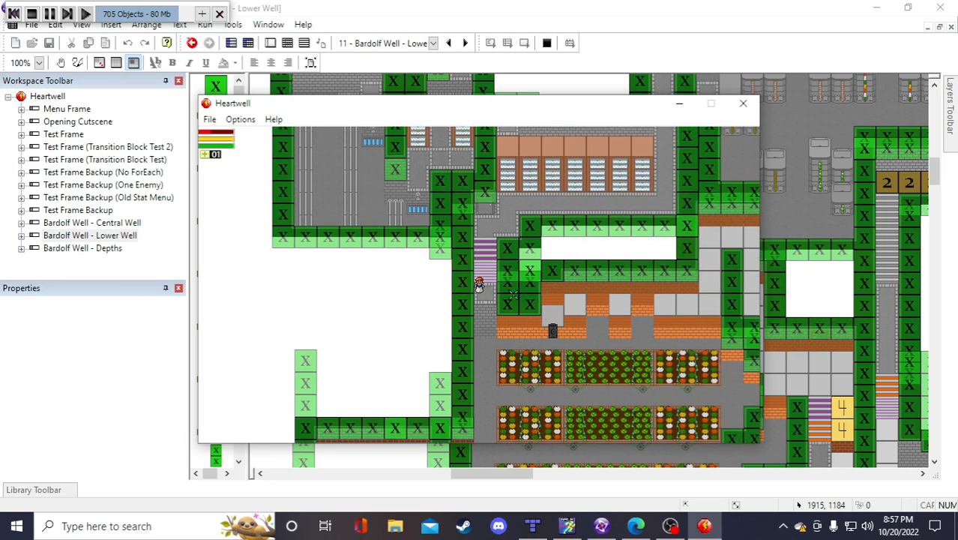
key(w)
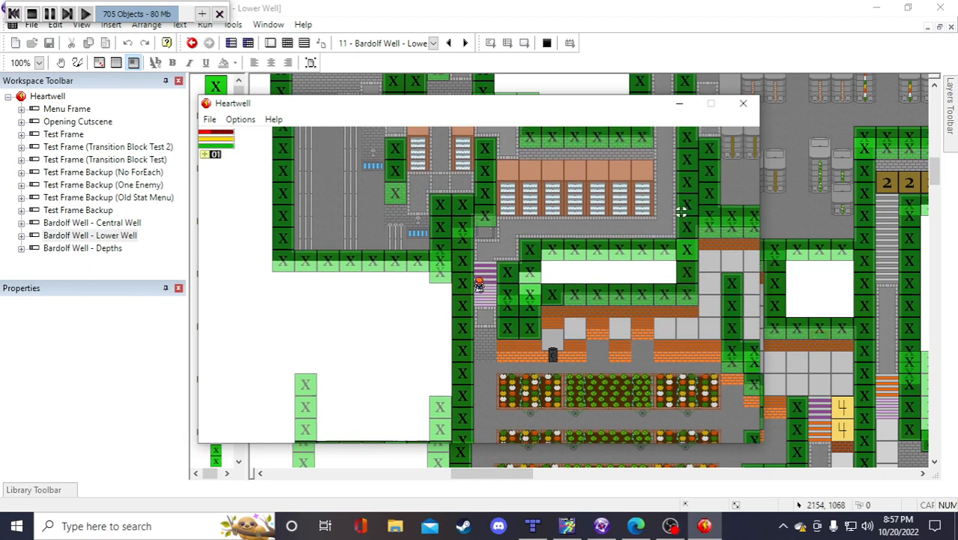
key(w)
key(d)
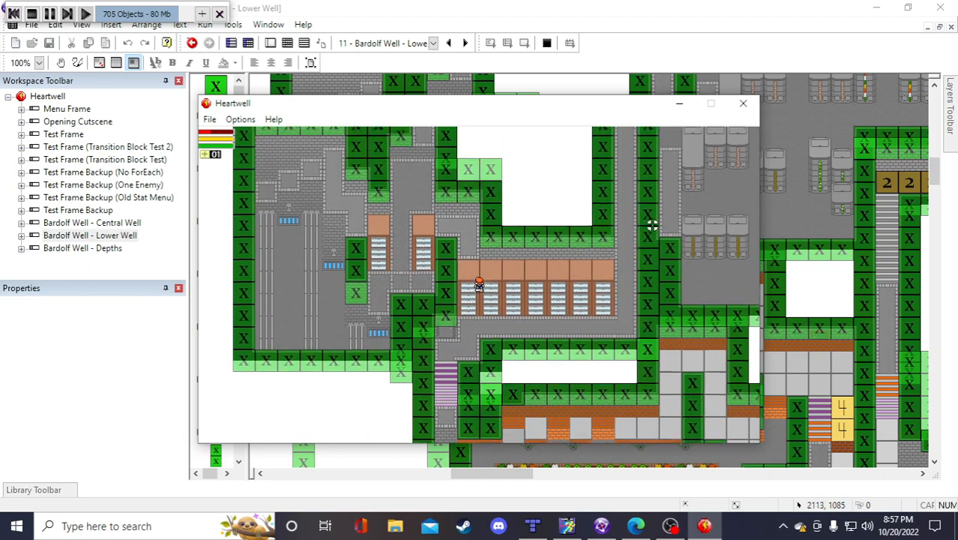
key(a)
key(s)
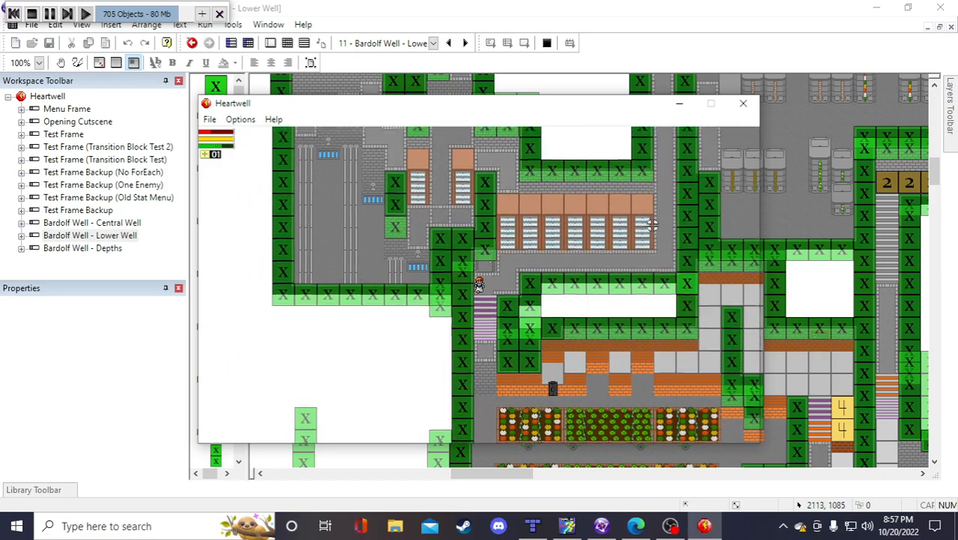
click(743, 103)
key(ctrl+s)
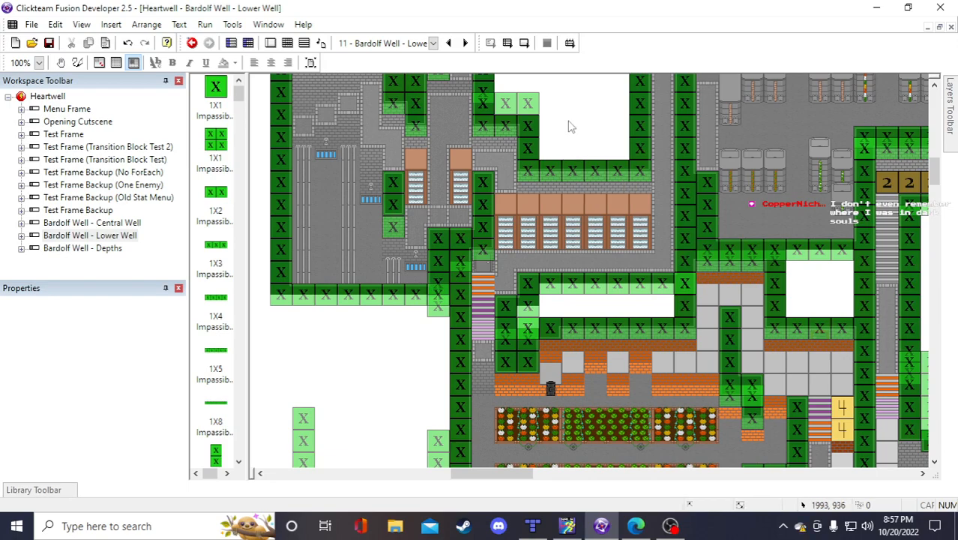
Copy a Wall Tile Half LV 1 brick from above the garden plots to directly above Floorset B on the northwestern stairs, and save the project
click(506, 392)
click(403, 343)
click(393, 345)
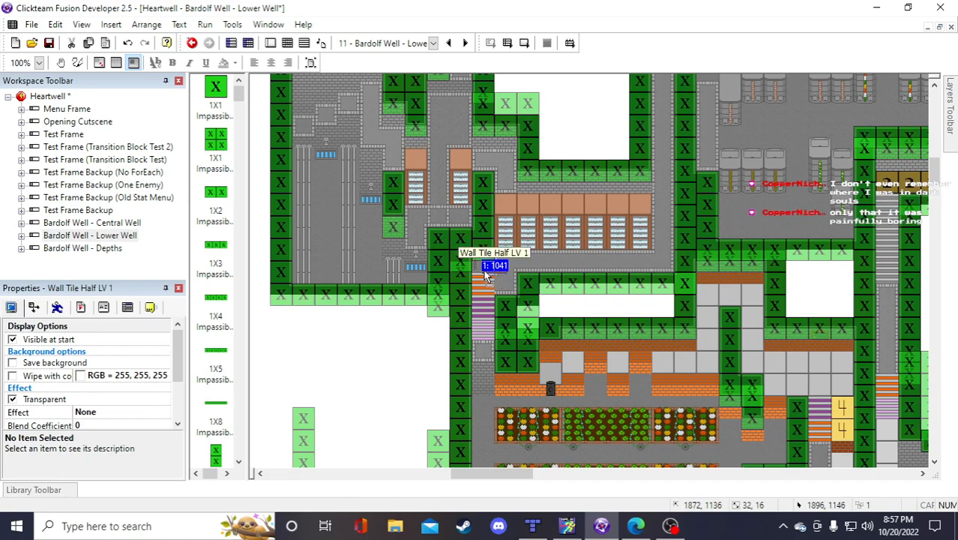
click(397, 366)
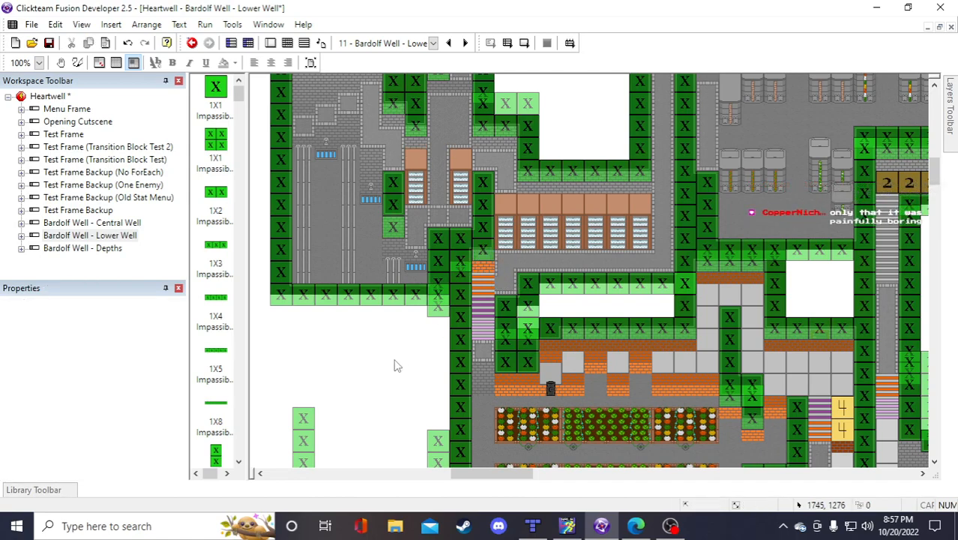
key(ctrl+s)
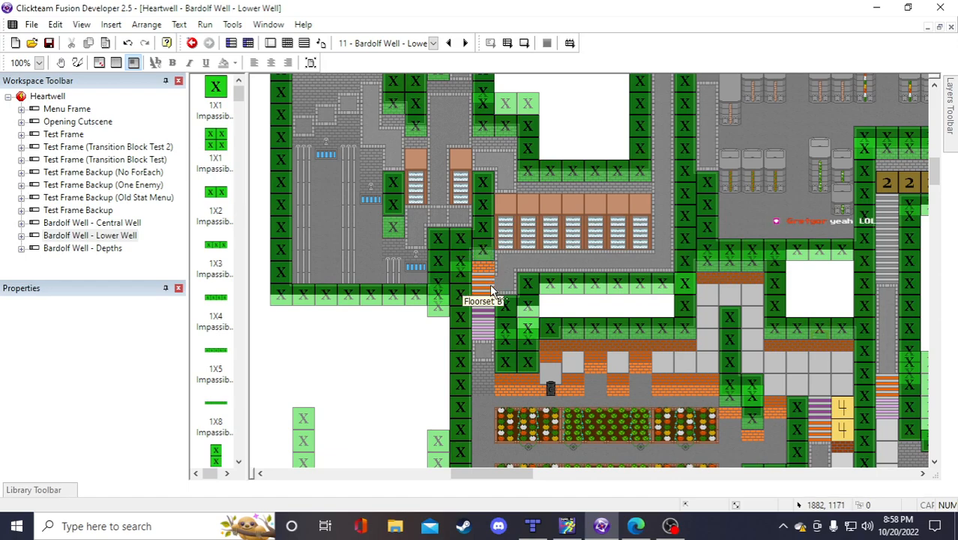
Move Floorset A off the northwestern stairs onto the empty area to the west, and lower Floorset B to 1856, 1184
click(486, 330)
drag(486, 330, 427, 339)
drag(482, 283, 484, 319)
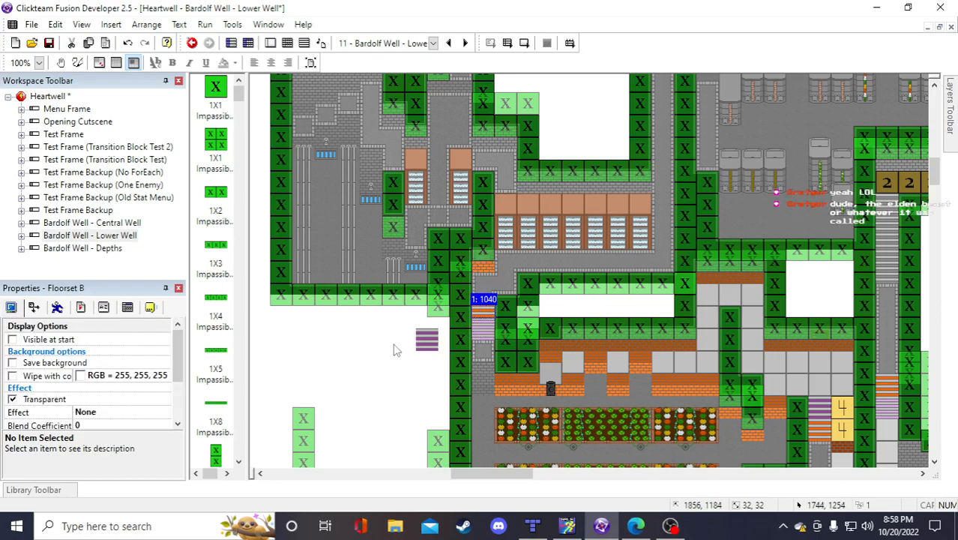
Playtest the rearranged stairs by walking from the garden up to the landing and back down slightly, and end the playtest
click(359, 334)
click(524, 45)
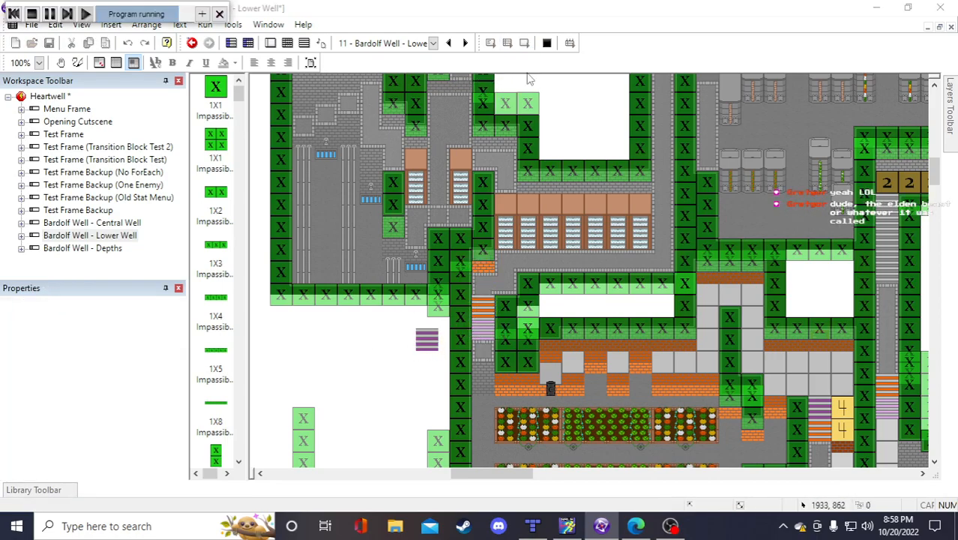
key(Left)
key(Up)
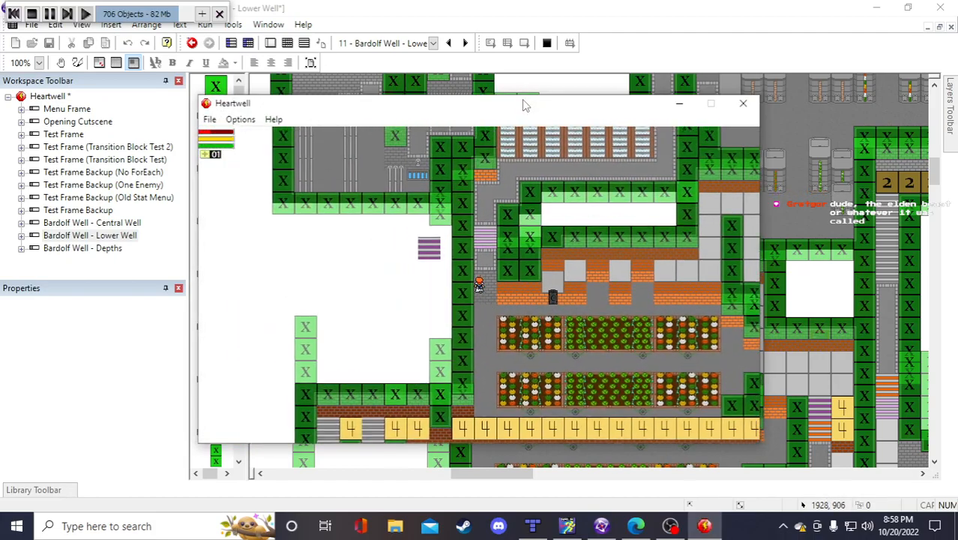
key(Down)
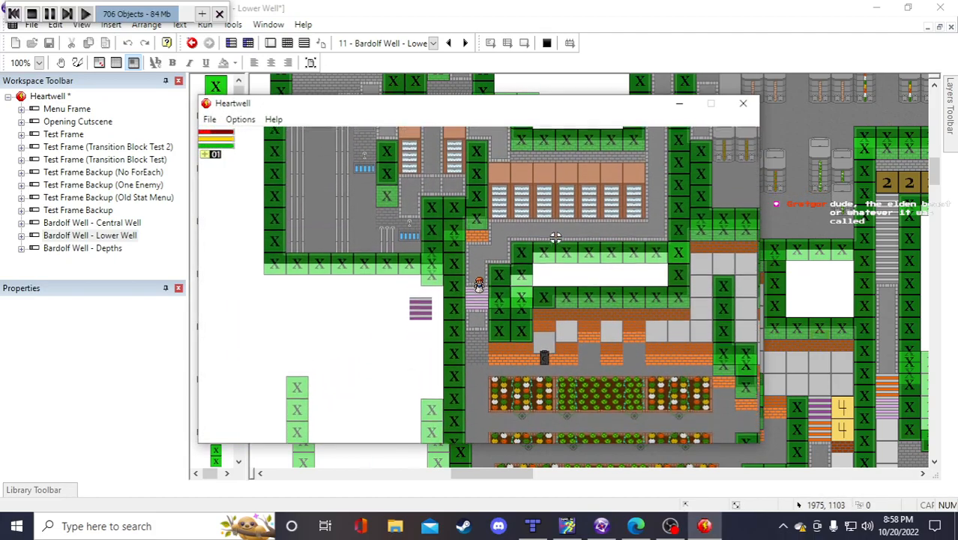
click(744, 104)
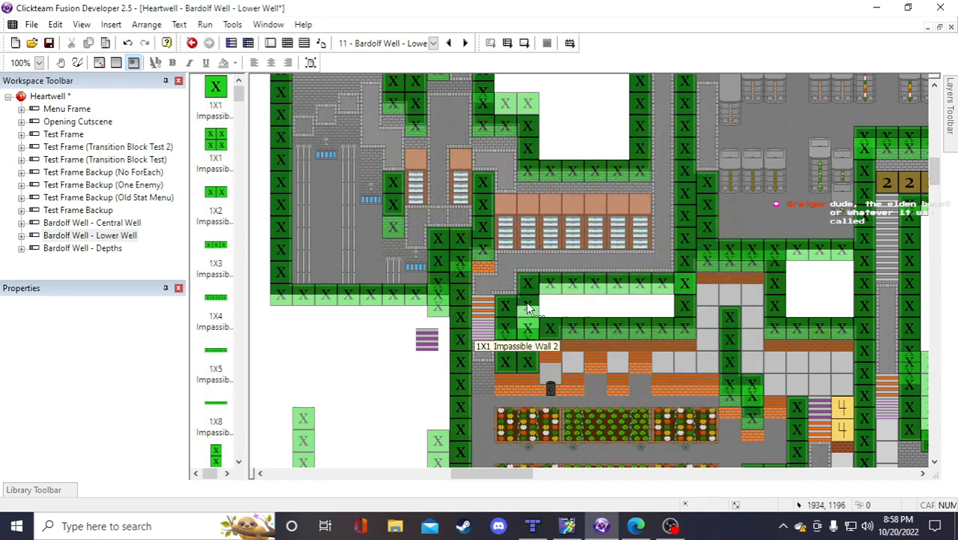
Raise Floorset B to 1856, 1168 and return Floorset A to the stairs at 1856, 1184
click(486, 300)
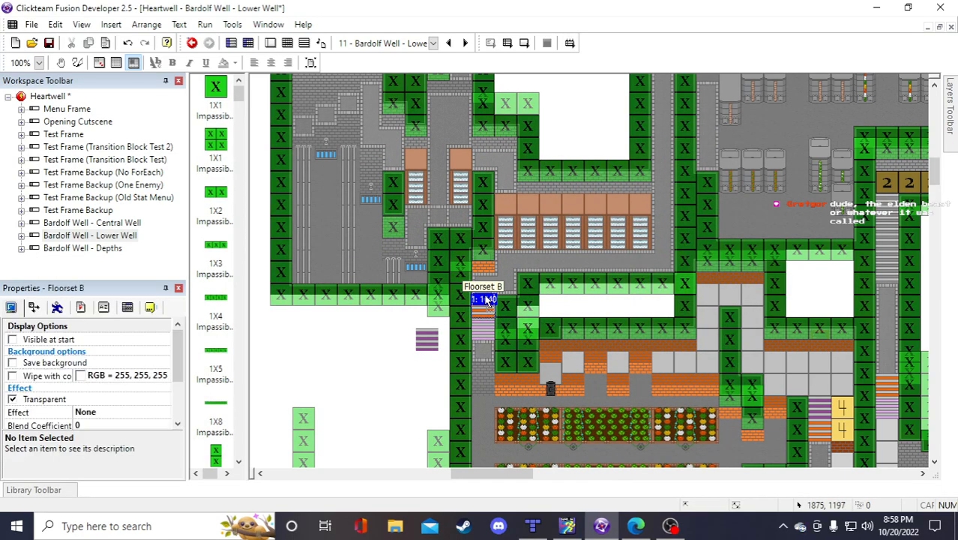
drag(486, 296, 485, 292)
drag(427, 338, 482, 305)
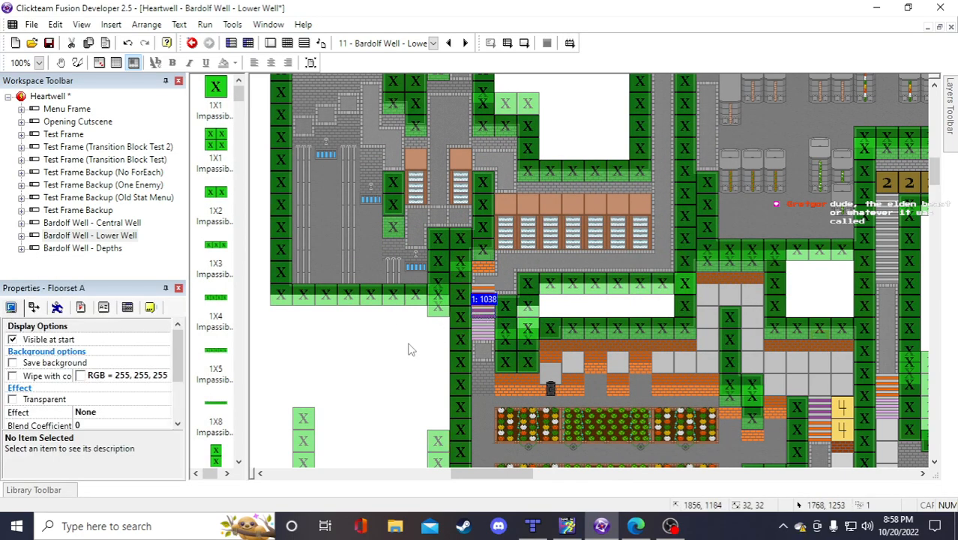
Run the frame and walk the character from the garden plots up the northwestern stairs to the landing
click(524, 43)
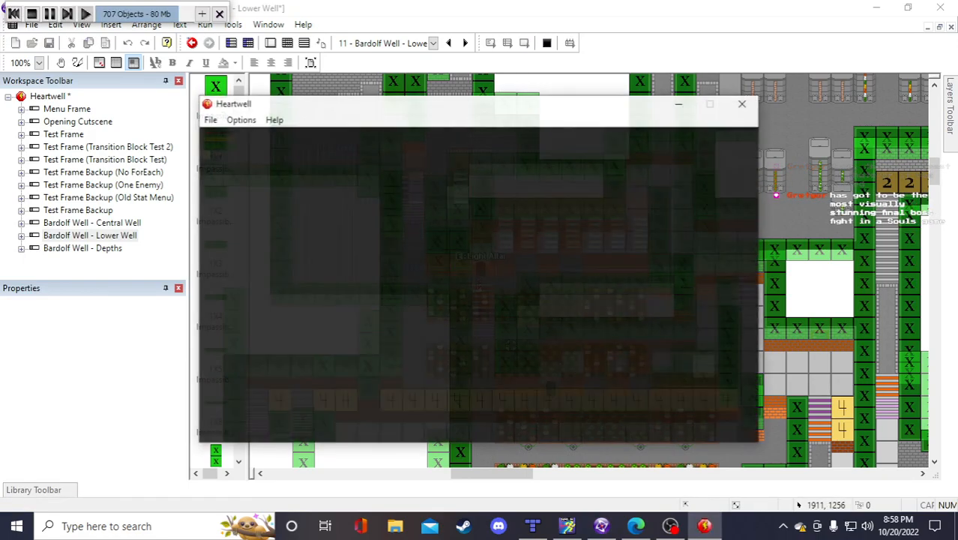
key(Left)
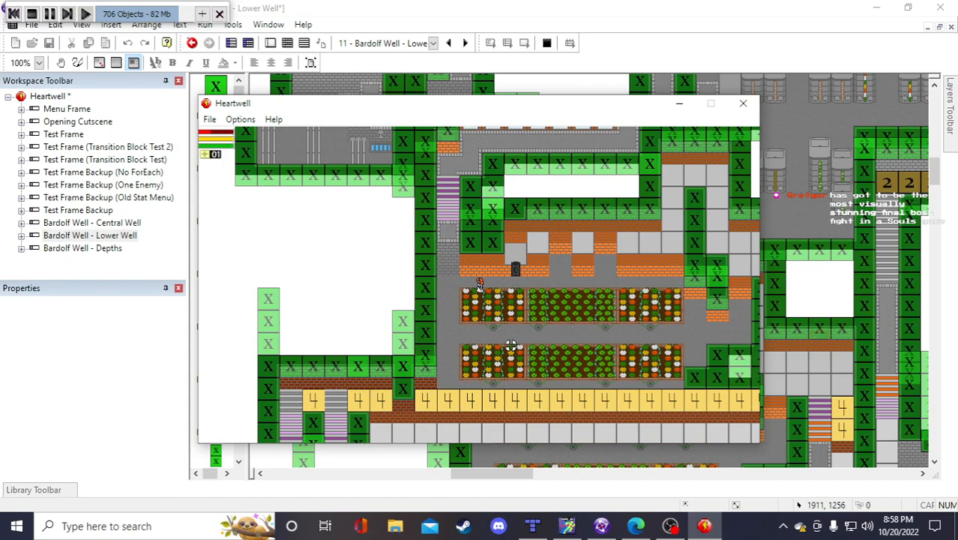
key(Up)
key(Left)
key(Up)
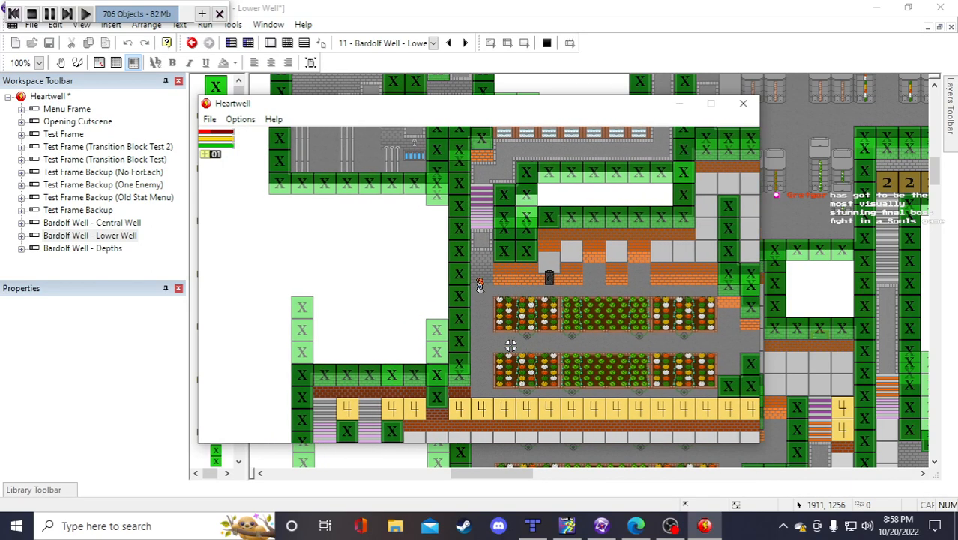
key(Up)
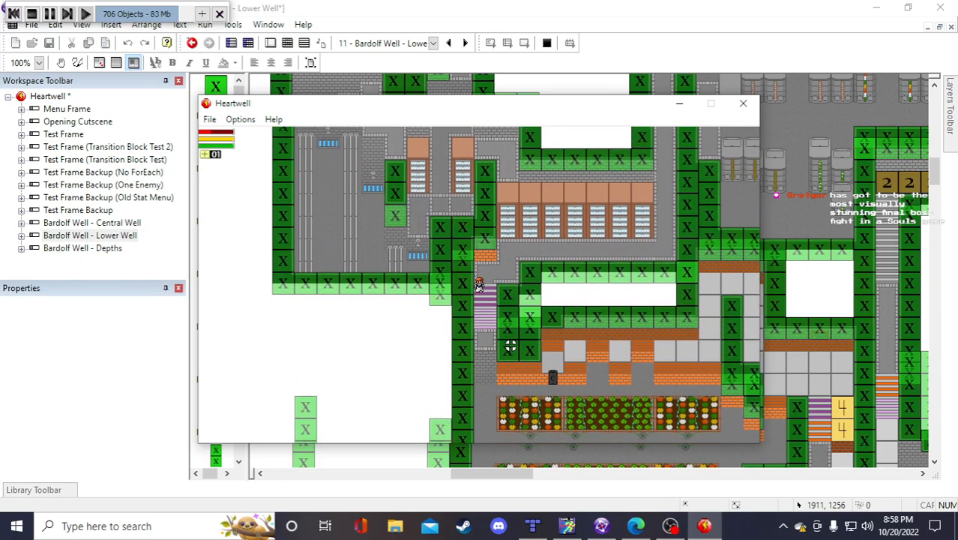
Test stepping up and down across the top of the stairs and on to the half-wall brick above the landing
key(w)
key(s)
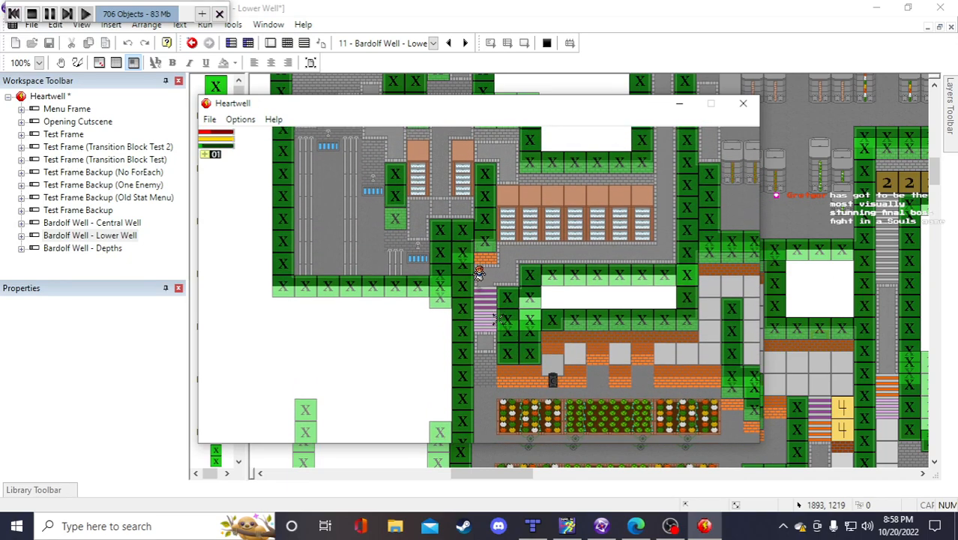
key(w)
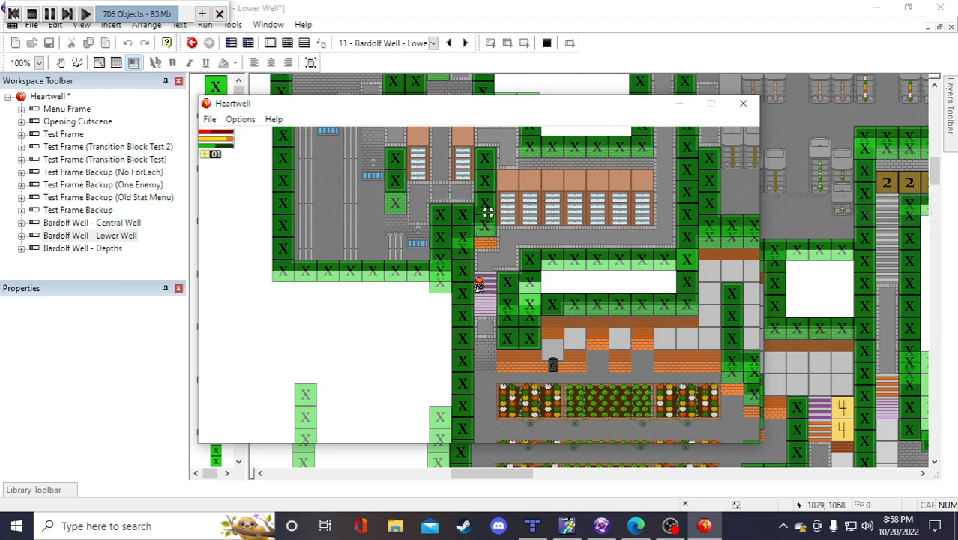
key(w)
key(s)
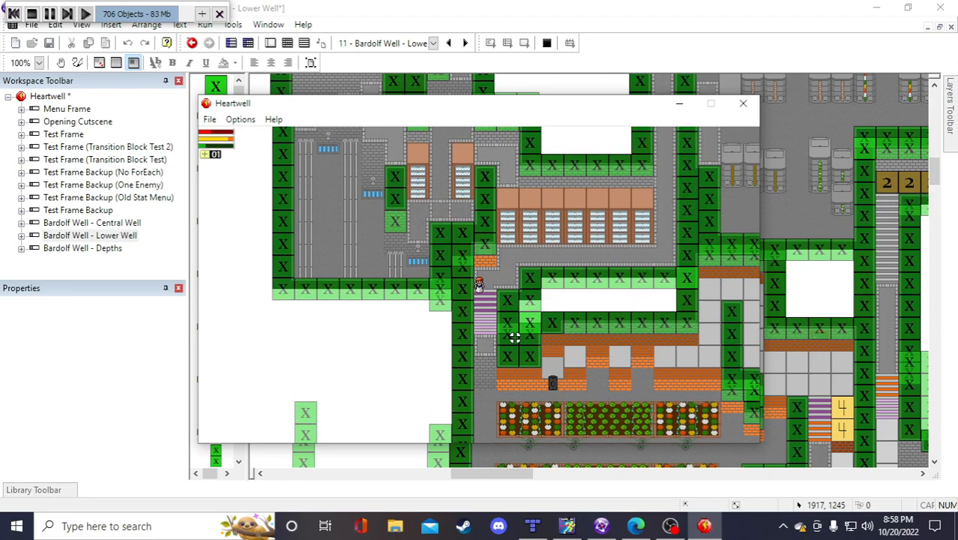
key(d)
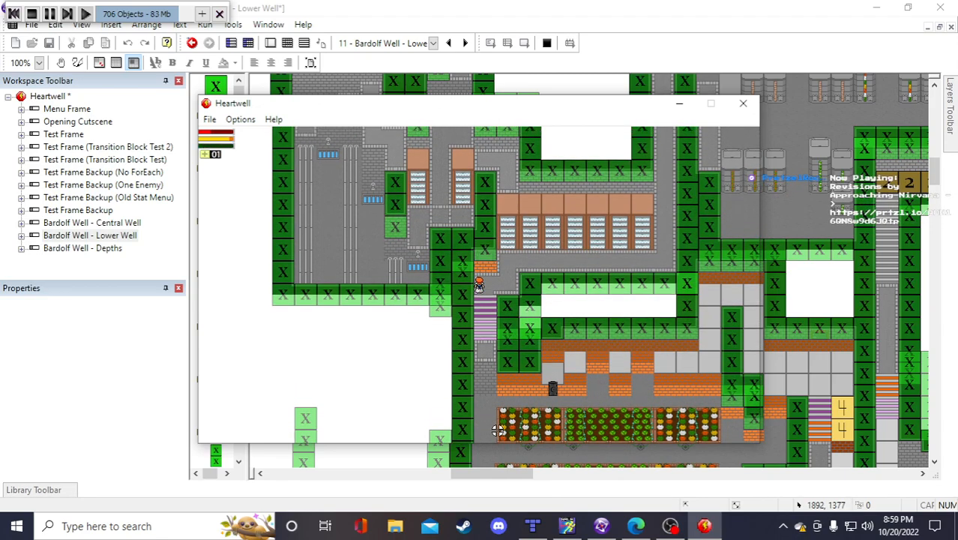
key(w)
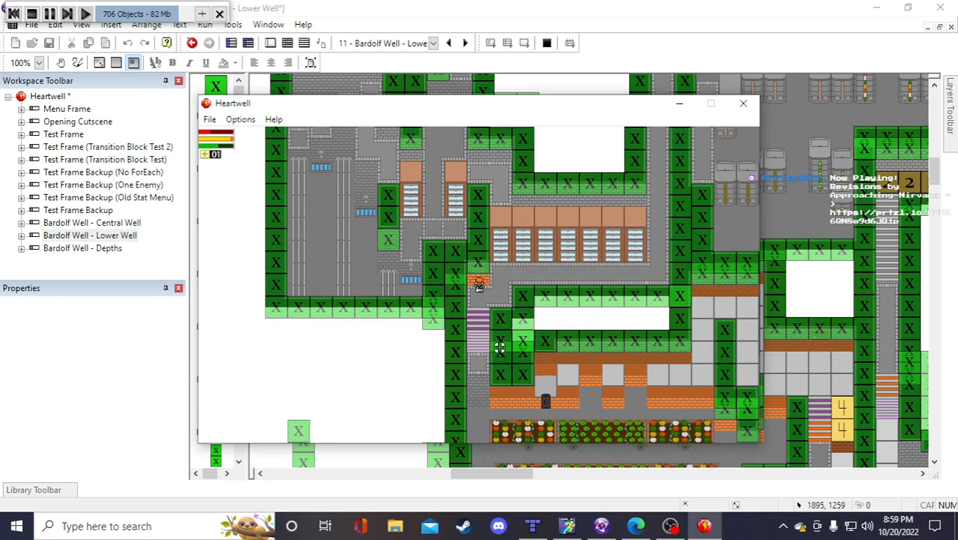
Test the brick above the landing from several sides with short moves in all directions, and end the playtest
key(a)
key(d)
key(s)
key(w)
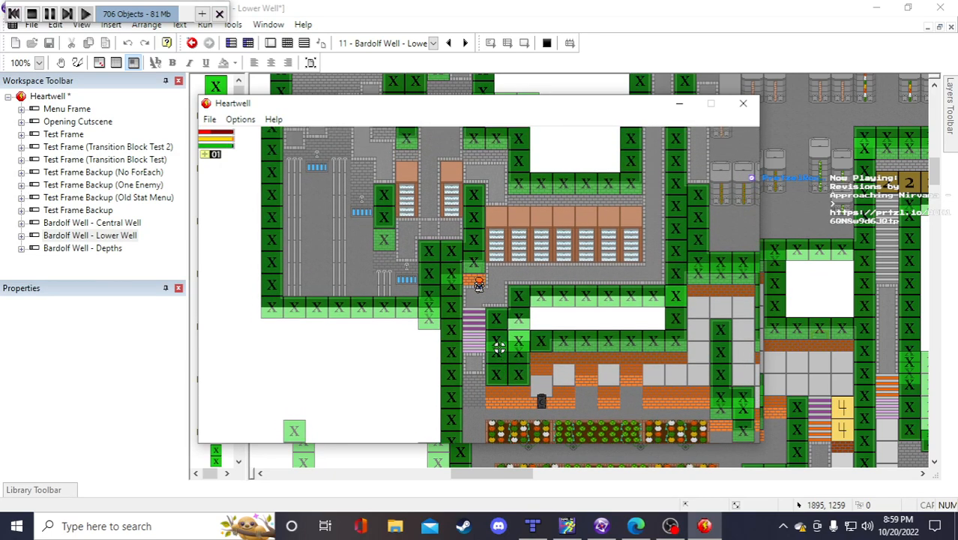
key(a)
key(s)
key(w)
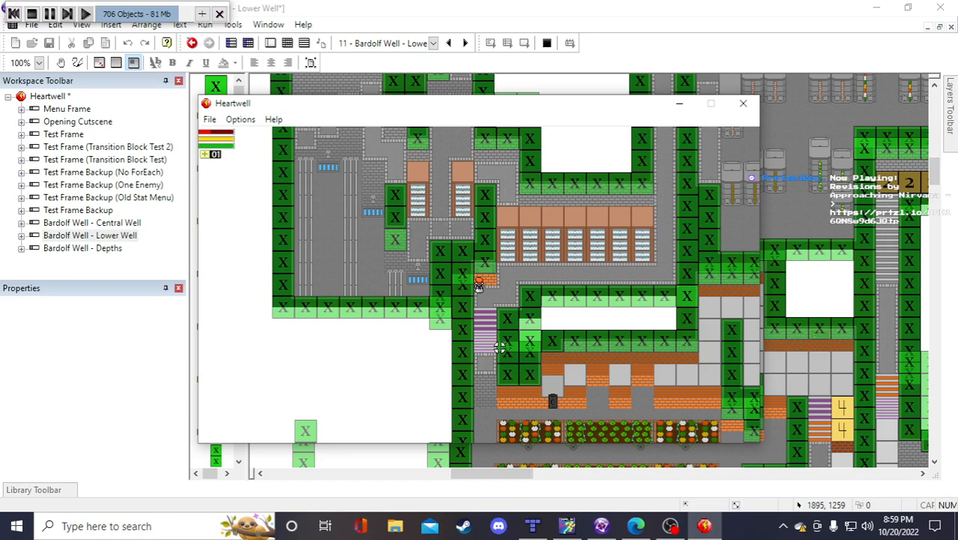
key(s)
key(d)
key(w)
key(a)
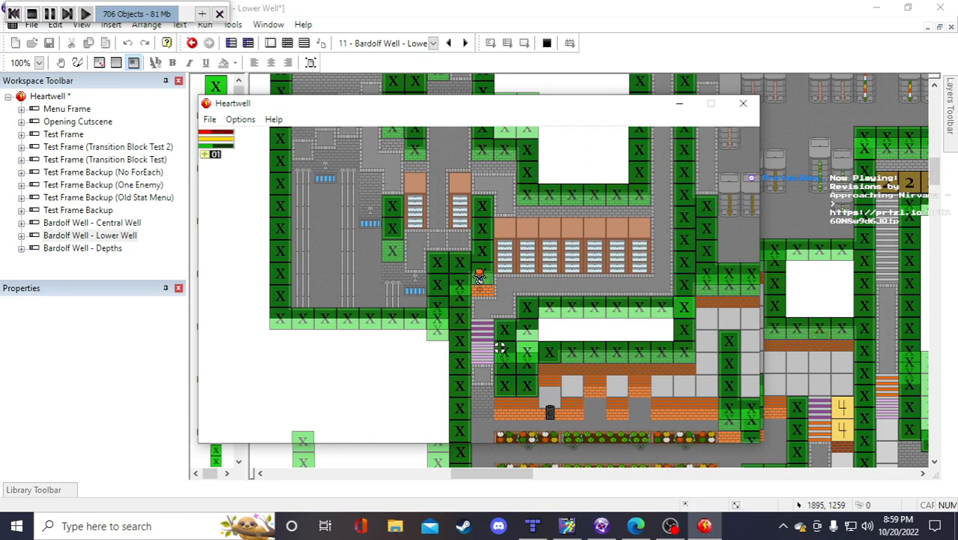
key(s)
click(743, 102)
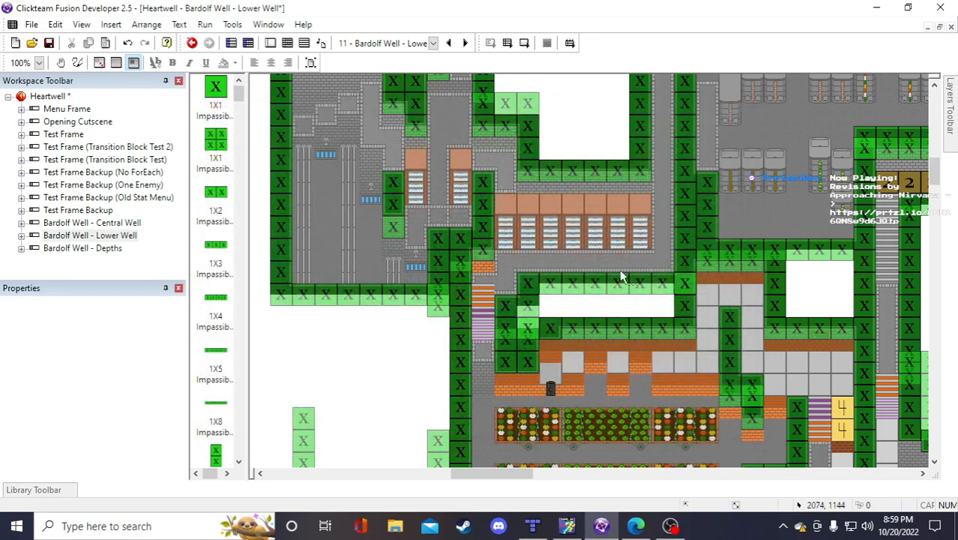
Check the placement of Floorset A, Floorset B and Floorset LV3 on the northwestern stairs
click(480, 323)
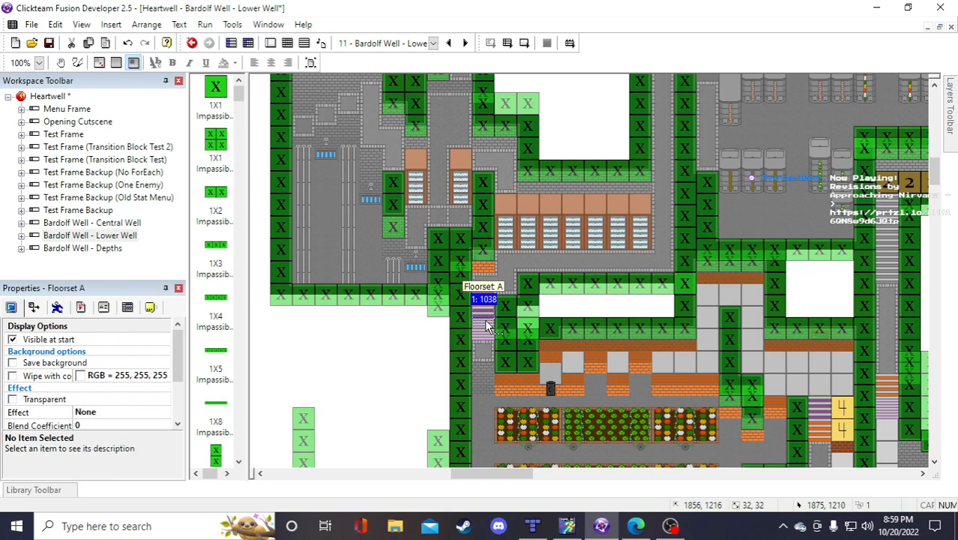
click(487, 298)
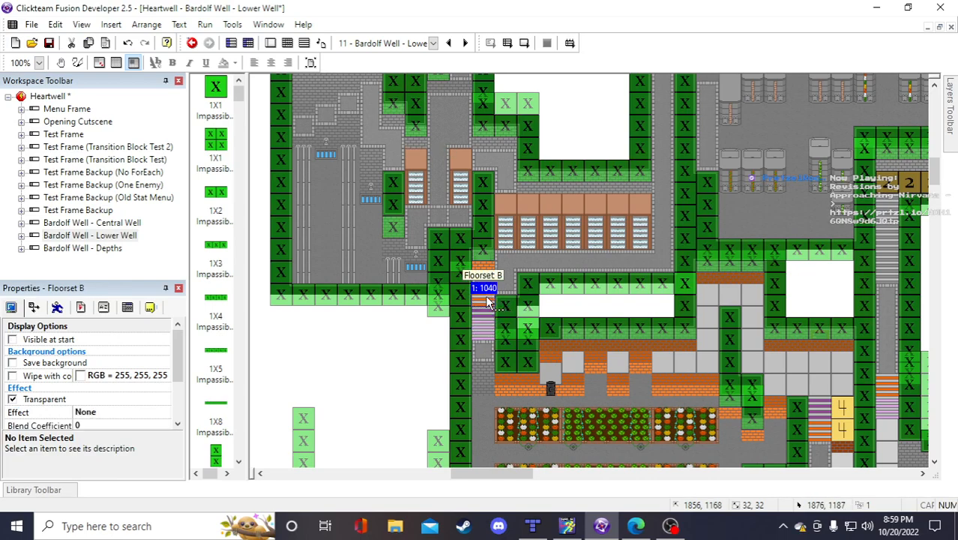
mouse_move(485, 295)
mouse_down()
mouse_move(485, 307)
mouse_move(486, 288)
mouse_up()
click(365, 333)
click(442, 361)
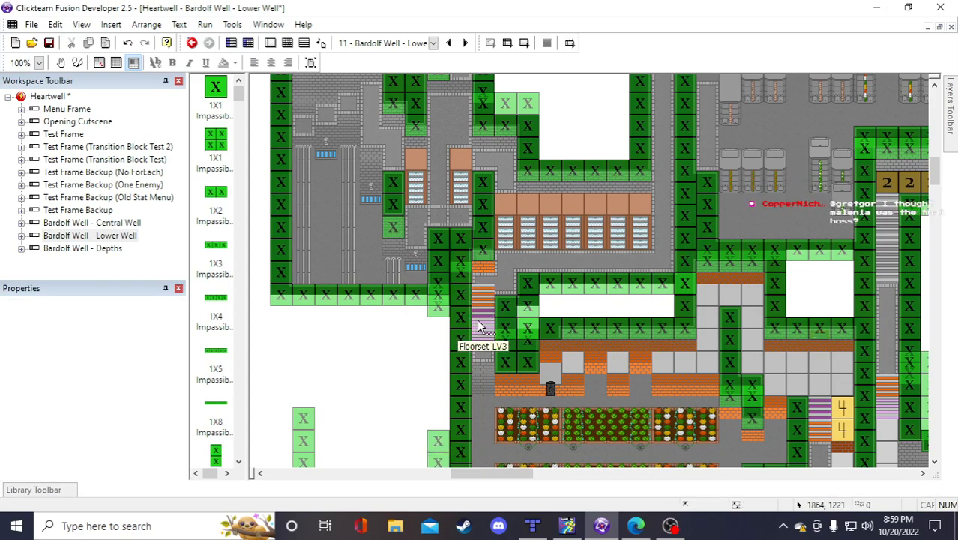
click(484, 323)
click(397, 377)
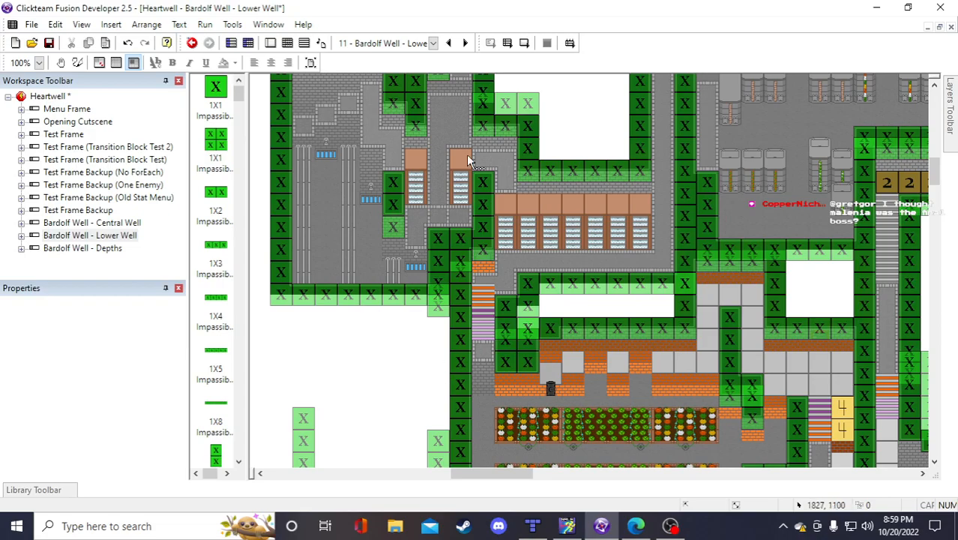
Run the frame again and walk up the stairs, against the brick above the landing, and east to the shelf row
click(524, 43)
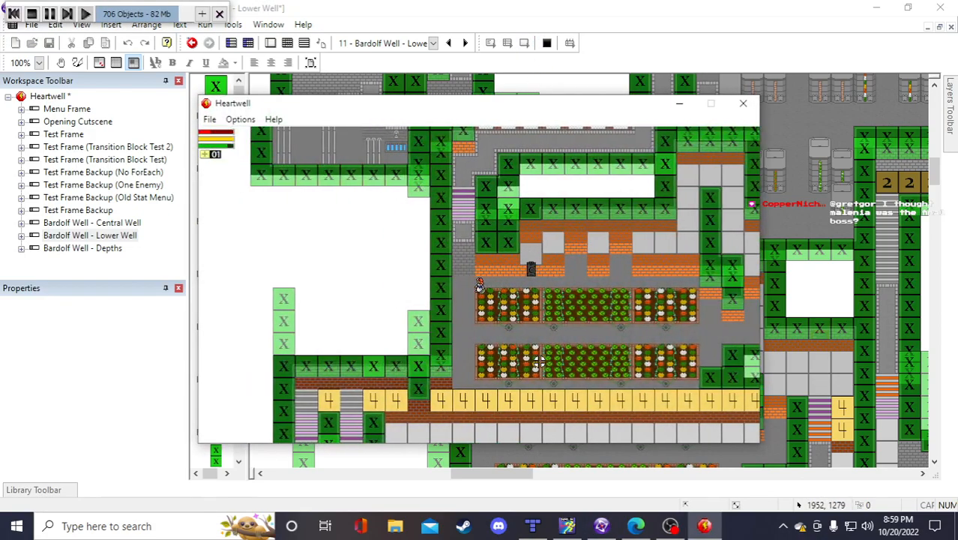
key(Up)
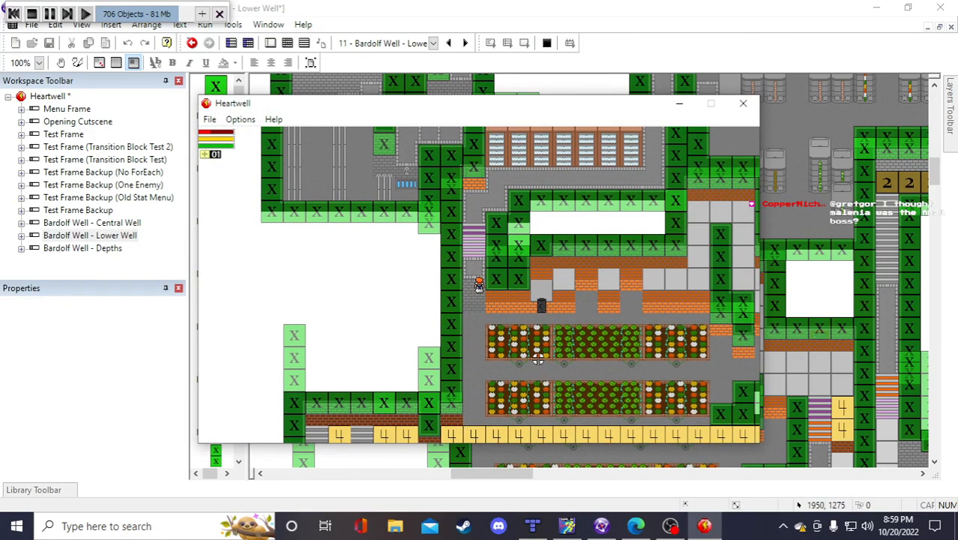
key(Up)
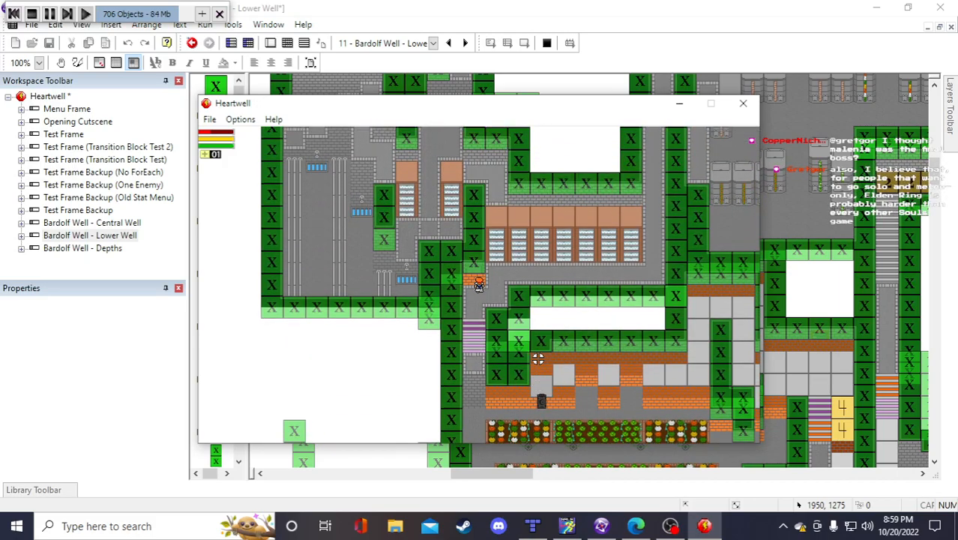
key(Down)
key(Up)
key(Right)
key(Up)
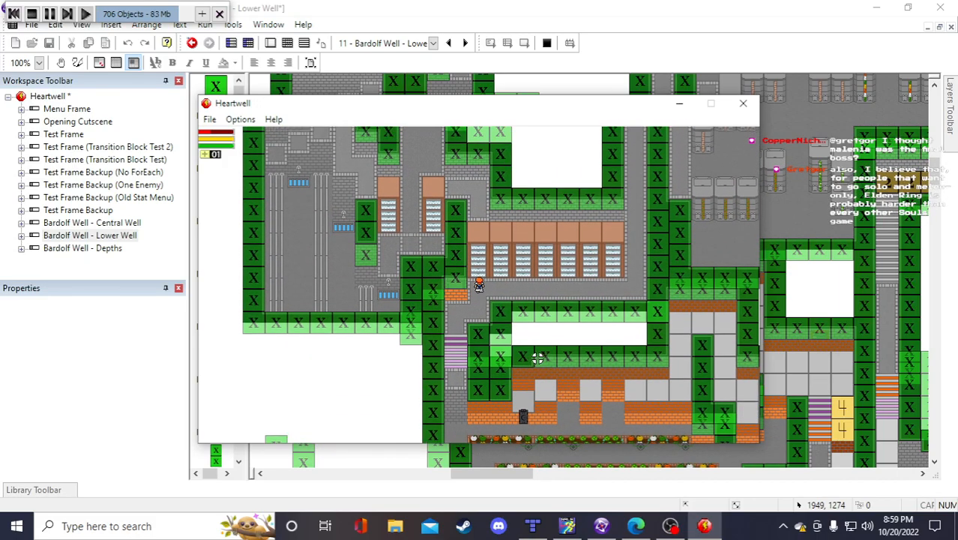
Test circling between the shelf row, the brick and the landing at the top of the stairs, and end the playtest
key(Down)
key(Left)
key(Up)
key(Right)
key(Down)
key(Left)
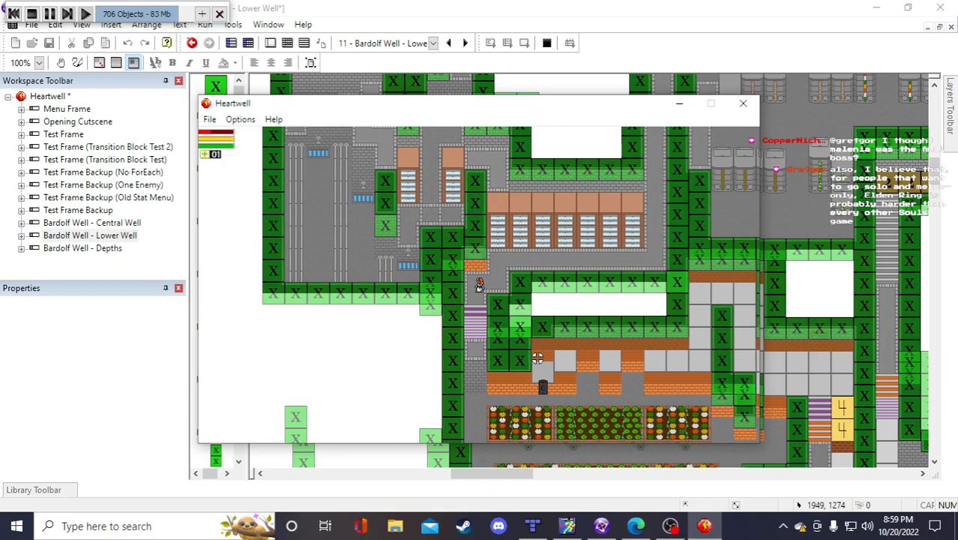
key(Up)
click(743, 102)
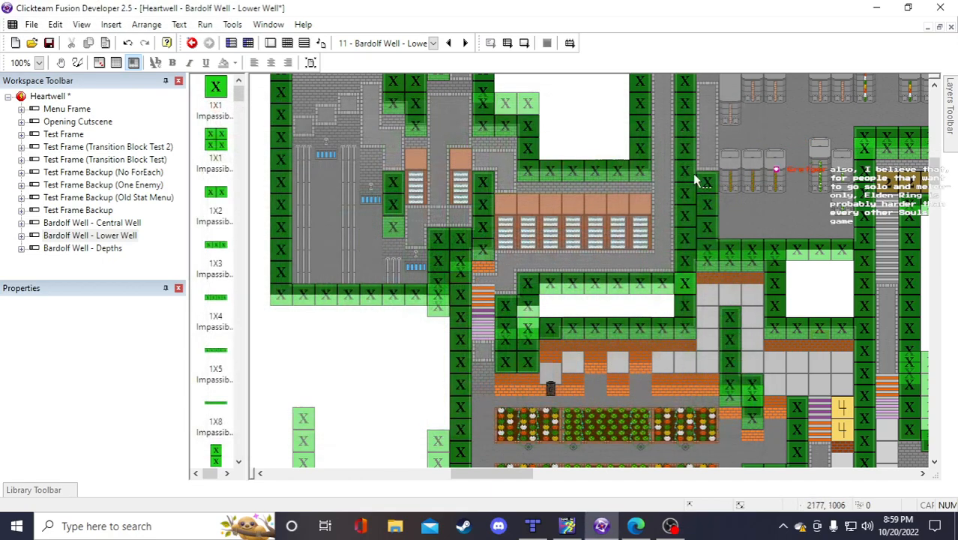
Move Floorset B up half a tile so it sits directly above Floorset A on the stairs, and save the project
click(500, 295)
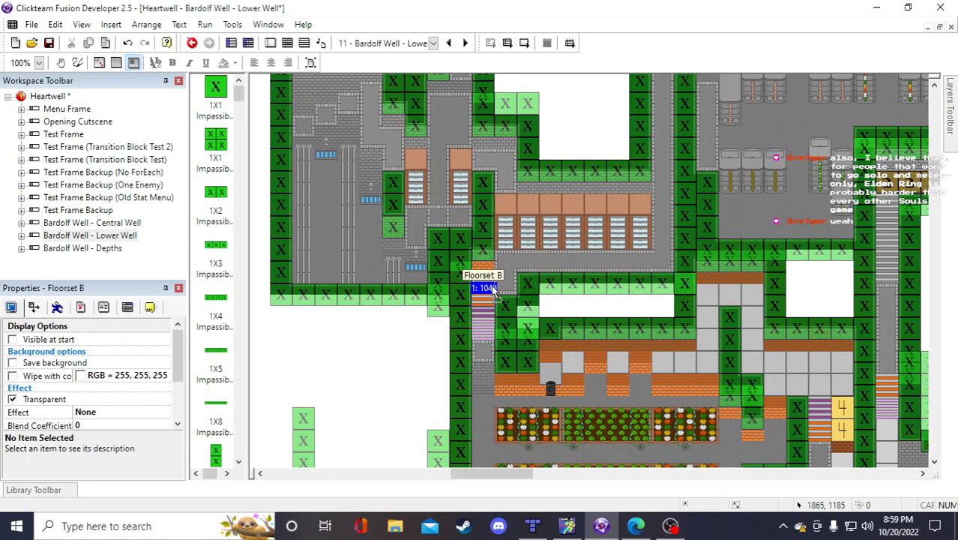
click(488, 330)
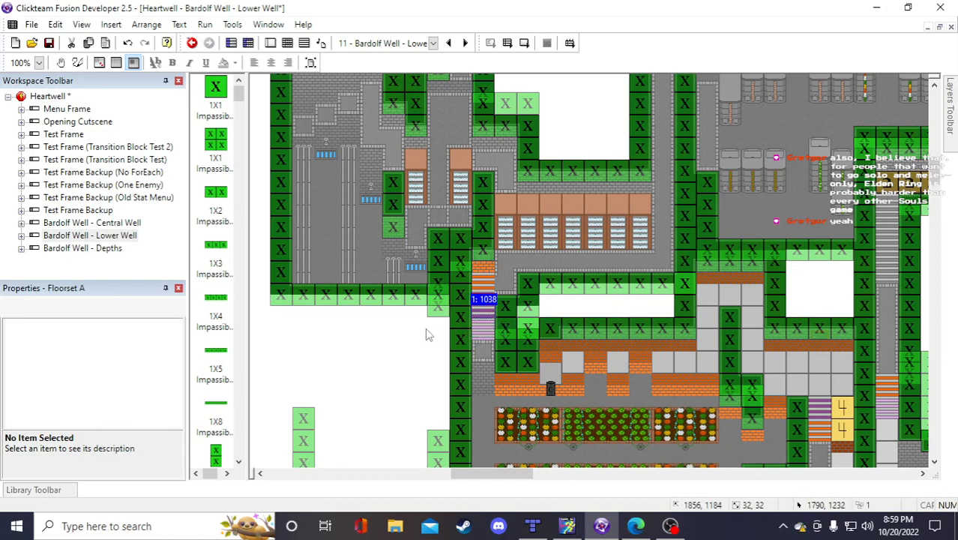
click(425, 335)
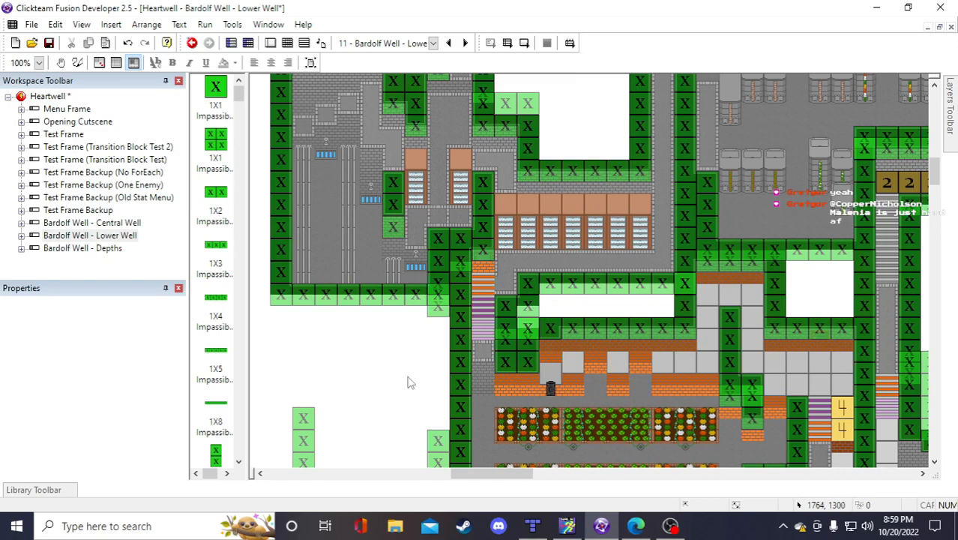
key(ctrl+s)
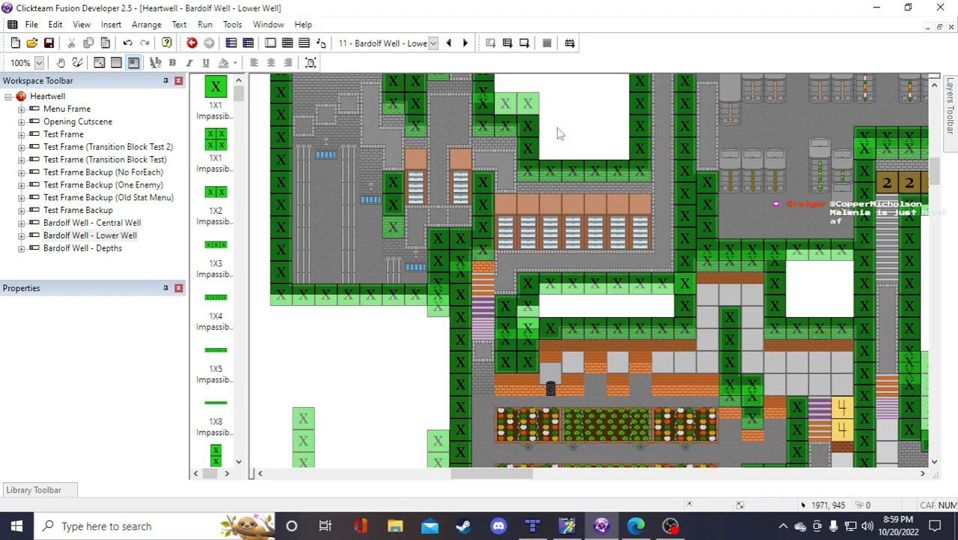
Run the frame, walk up the northwestern stairs to the brick at the top, step back down, and end the playtest
click(524, 44)
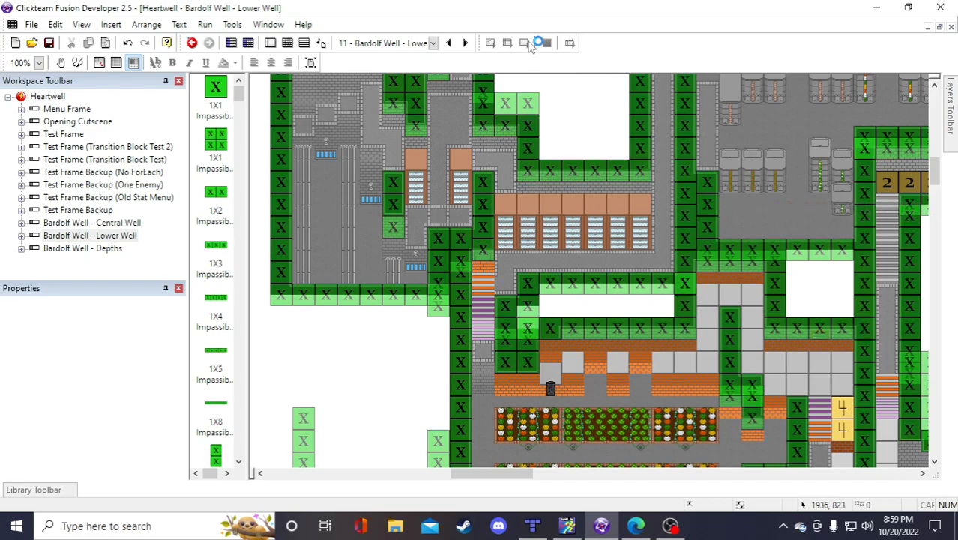
key(Up)
key(Left)
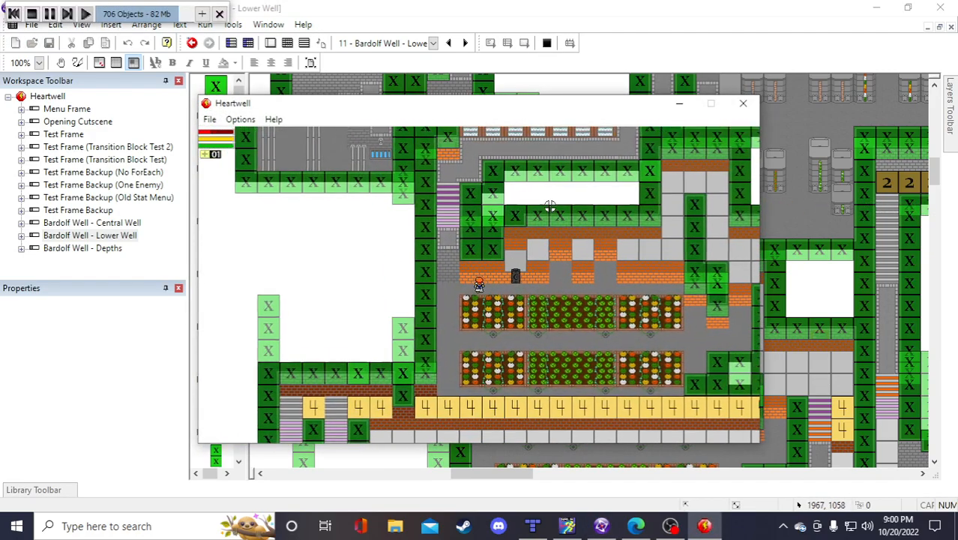
key(Up)
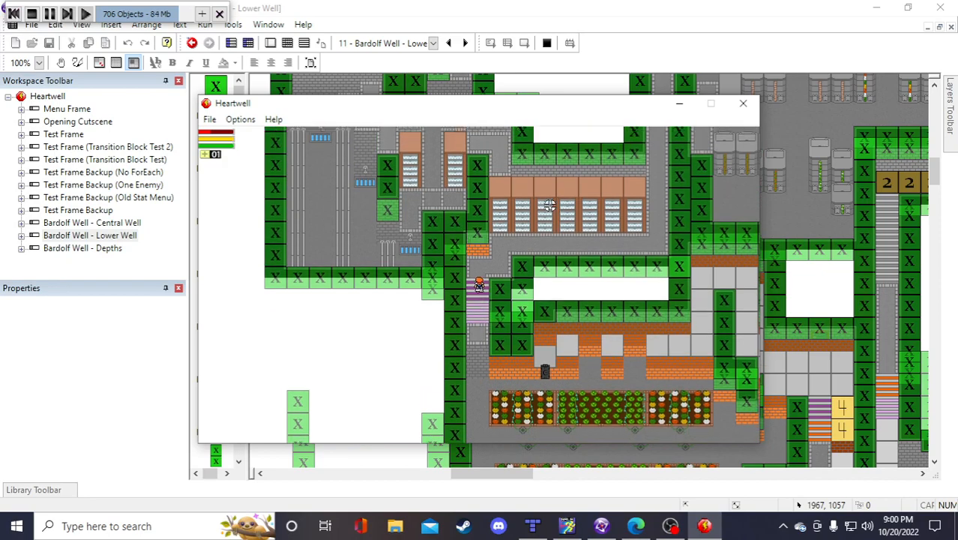
key(Down)
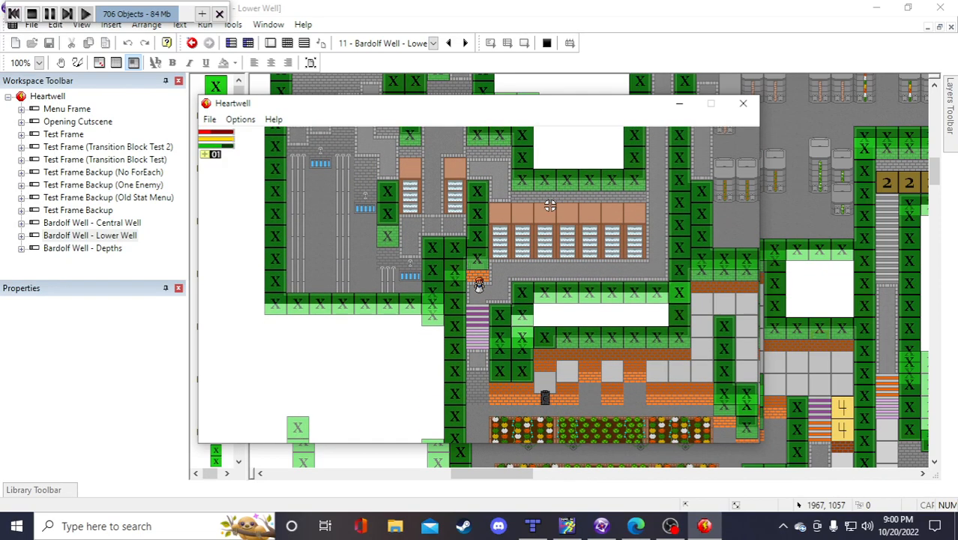
click(743, 103)
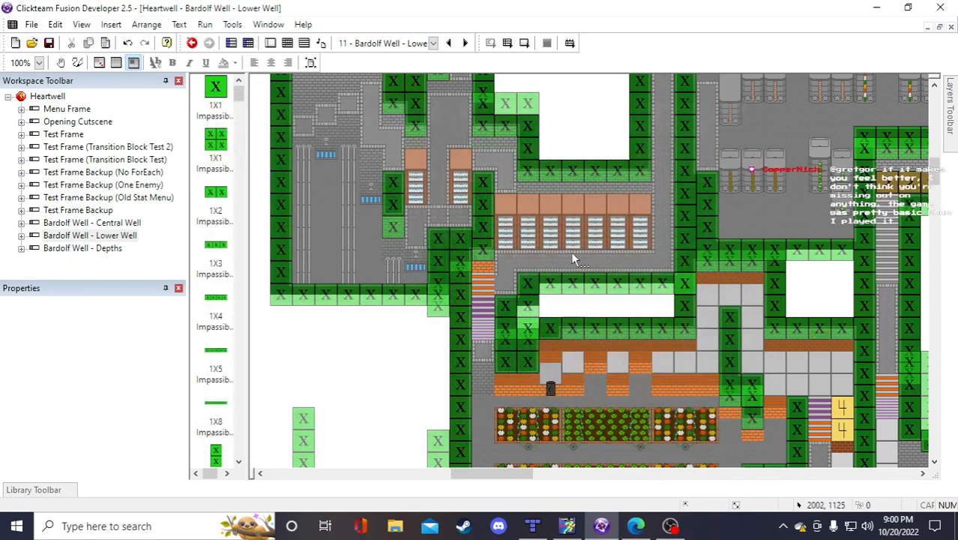
Replace the brick at the top of the stairs with a copy of the Wall Tile Half LV 2 near their foot, and save the project
drag(484, 270, 522, 380)
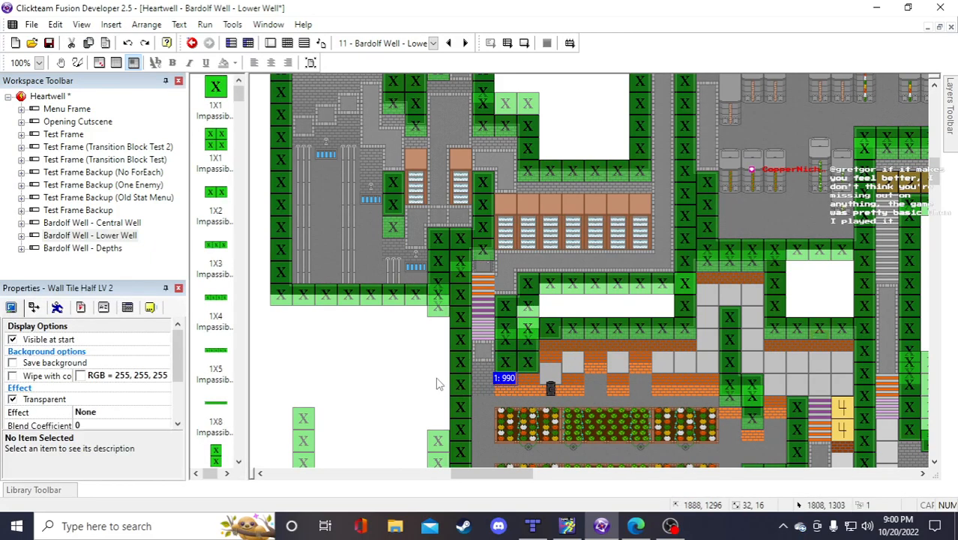
click(397, 353)
right_click(409, 374)
click(411, 390)
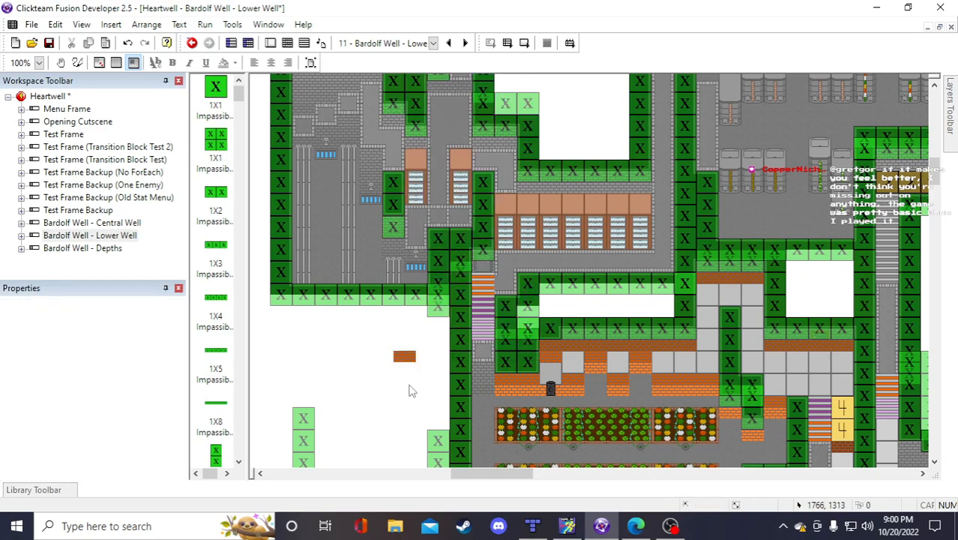
click(405, 357)
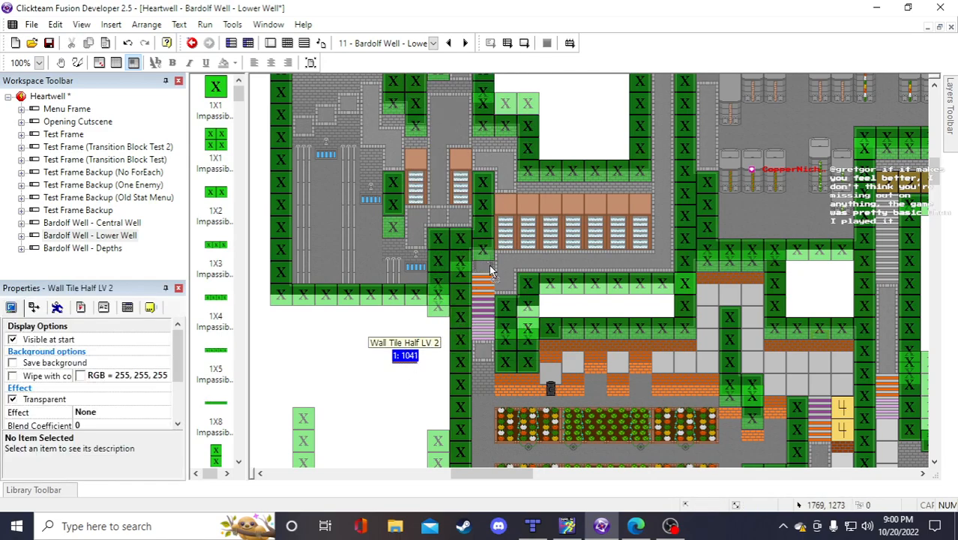
key(Delete)
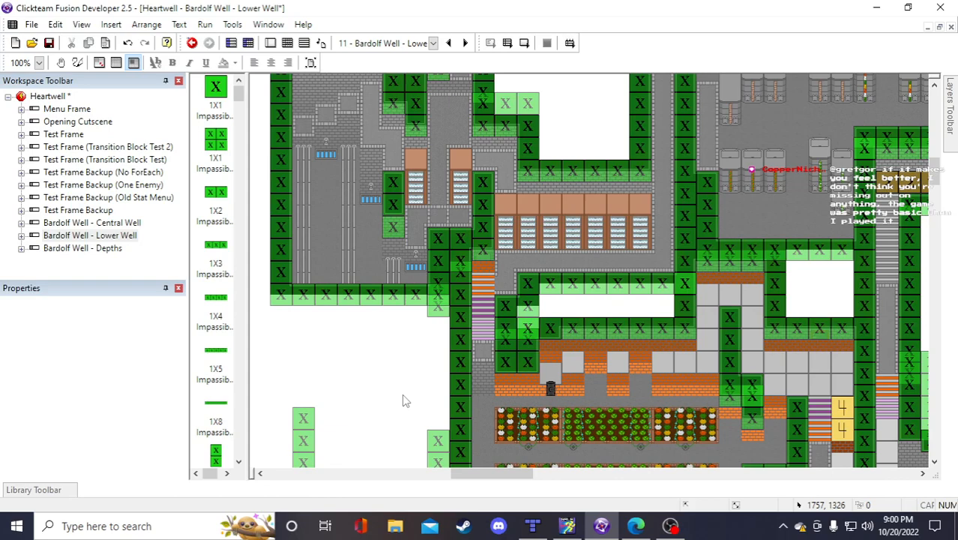
key(ctrl+s)
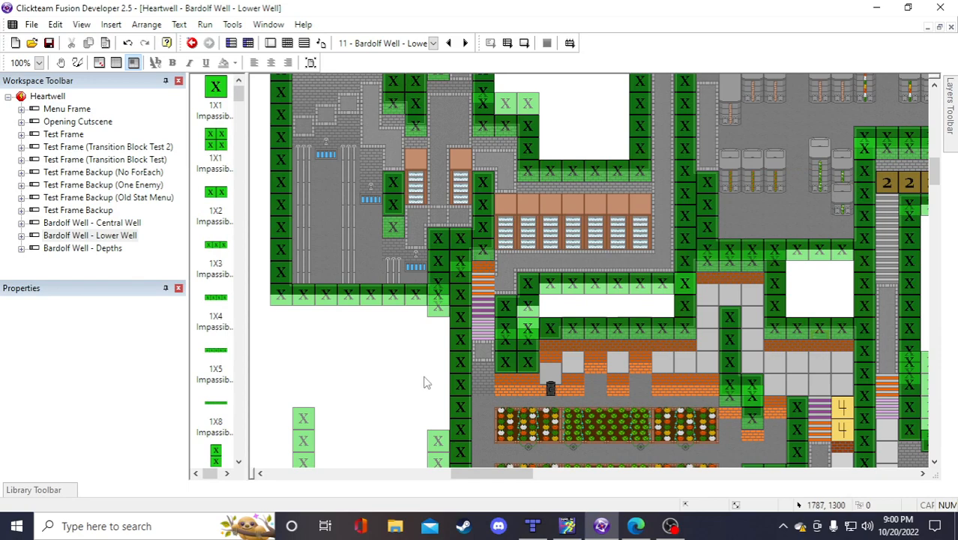
Duplicate Floorset B on the stairs in 1 row and 2 columns, and move the new copy up one tile
right_click(486, 301)
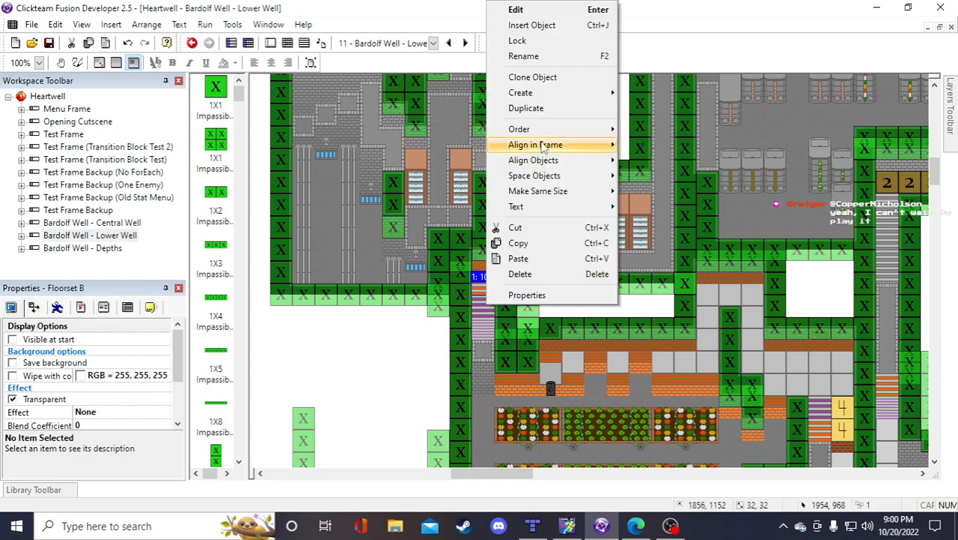
click(525, 105)
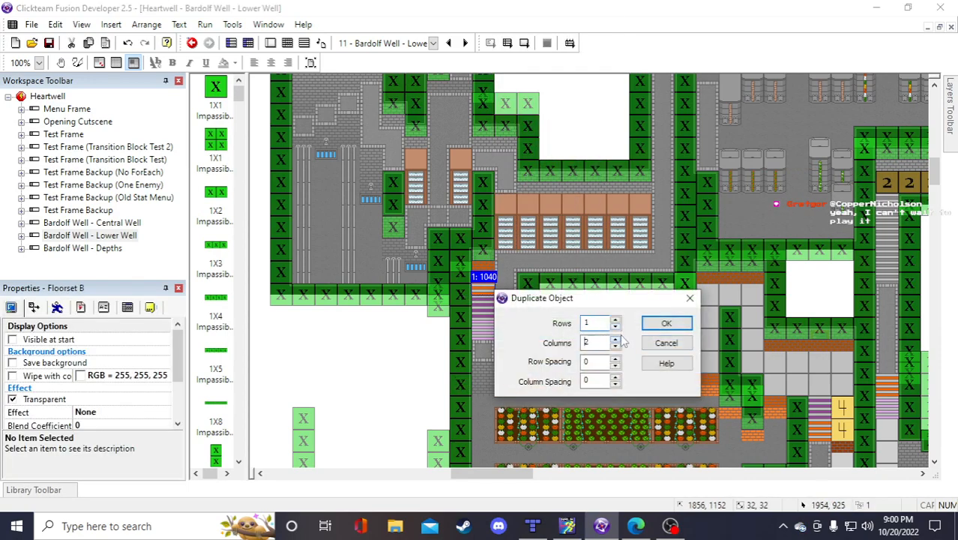
drag(625, 305, 668, 300)
click(708, 319)
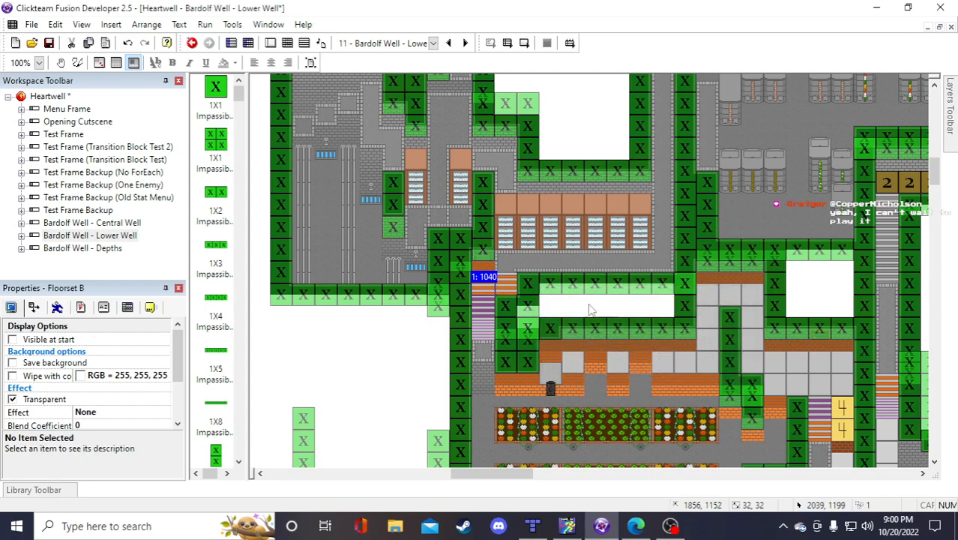
click(507, 291)
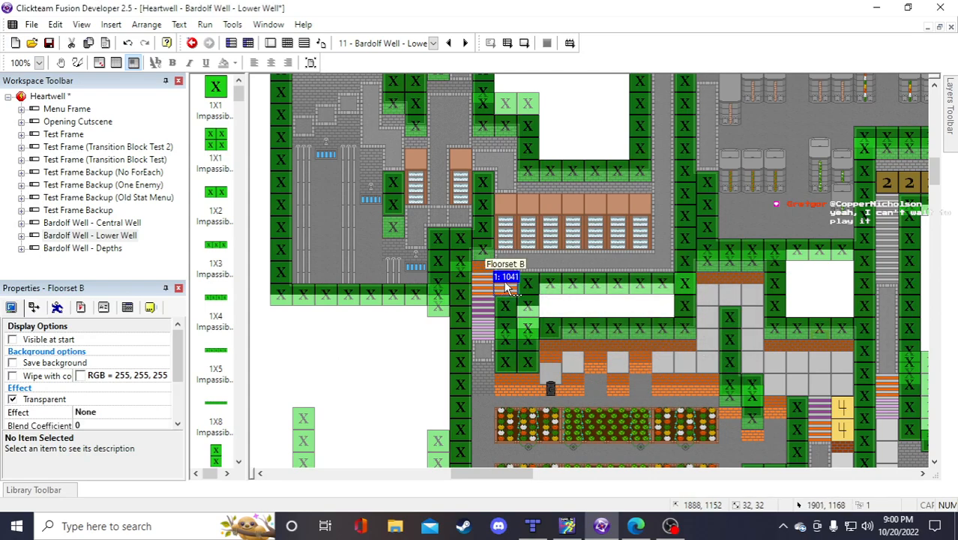
drag(507, 270, 507, 247)
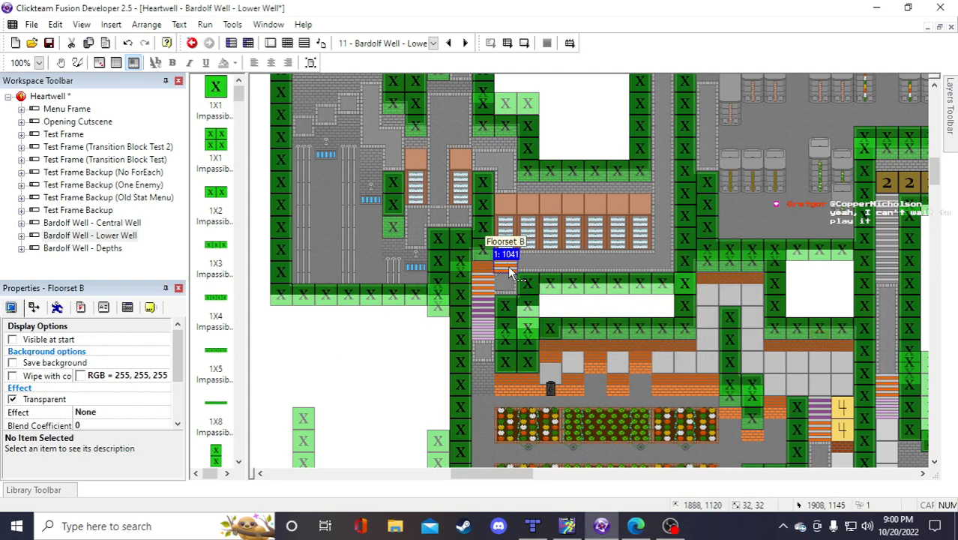
Duplicate the moved Floorset B in 2 rows and 1 column to cover the floor east of the stairs, and save the project
right_click(508, 253)
click(549, 113)
text(2)
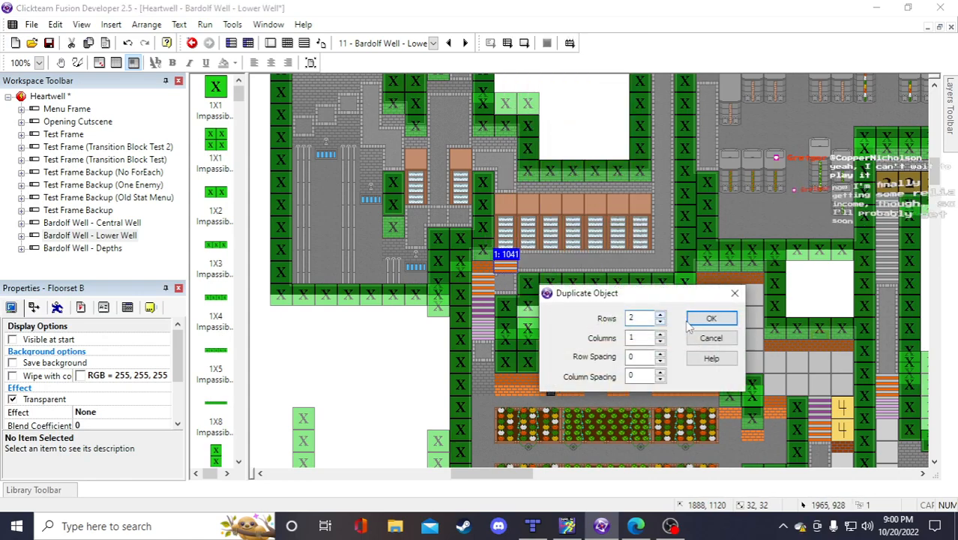
click(698, 320)
click(421, 354)
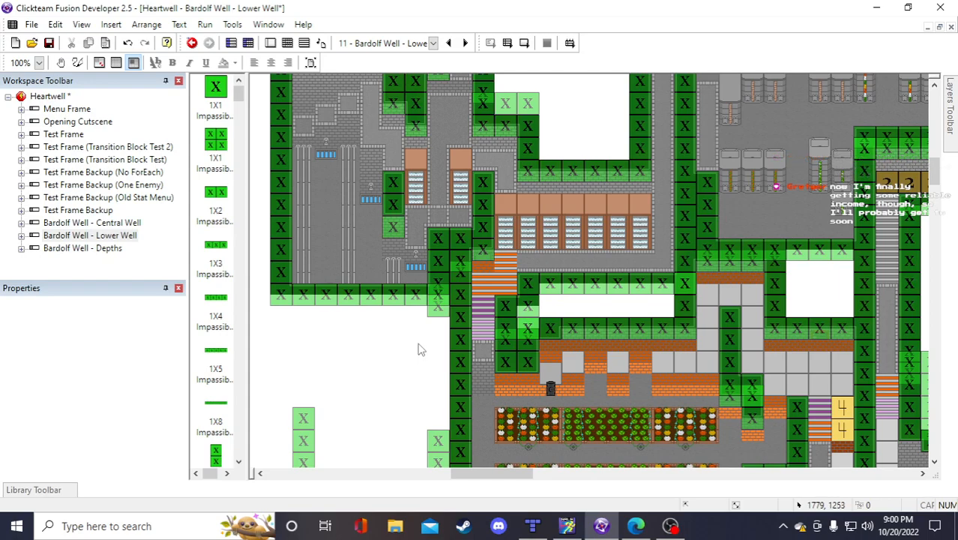
click(49, 42)
Run the frame, walk up the stairs to the brick, and test moving around it across the added Floorset B tiles
click(524, 43)
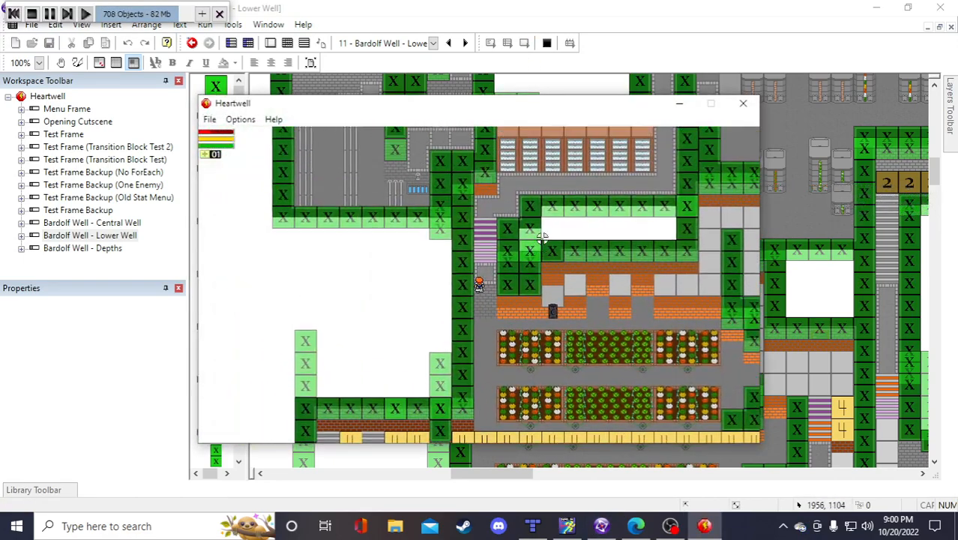
key(w)
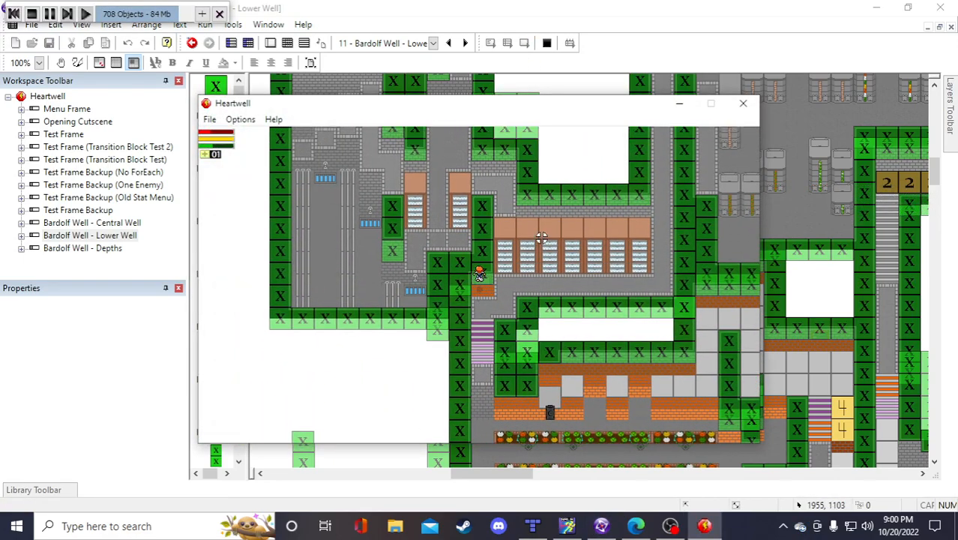
key(s)
key(d)
key(w)
key(a)
key(s)
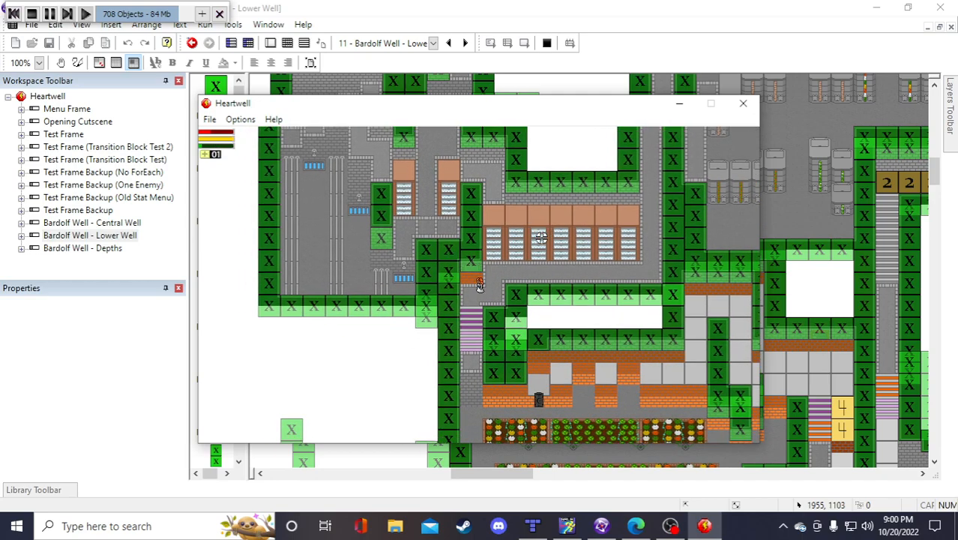
Walk east to the floor below the shelf row, return down the stairs, and end the playtest
key(d)
key(w)
key(s)
key(d)
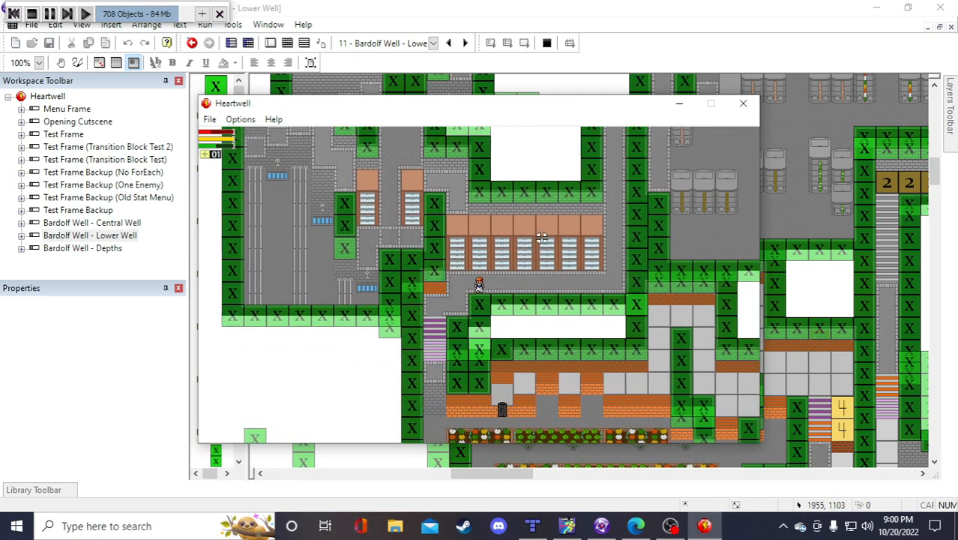
key(a)
key(s)
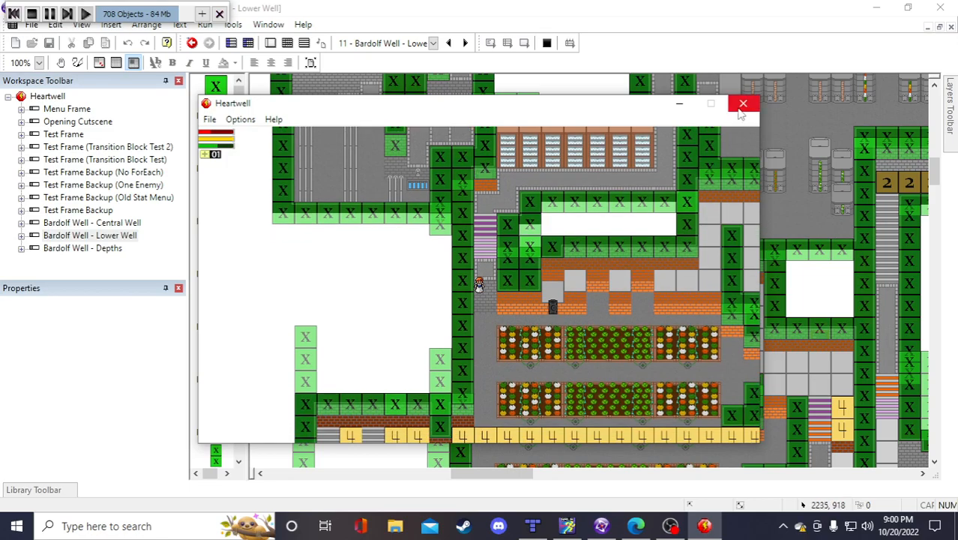
click(742, 105)
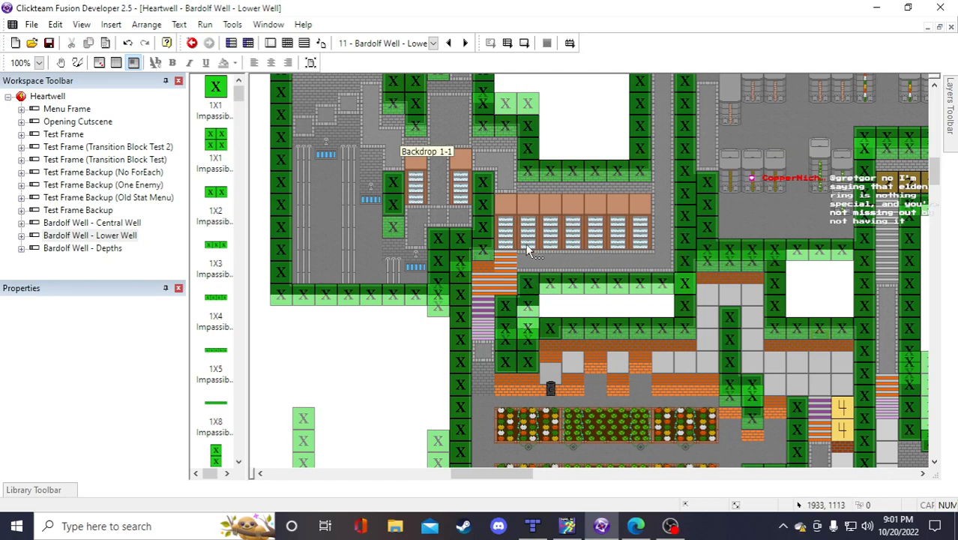
Delete both Floorset B copies east of the stairs, trying the lower one half a tile higher and saving before removing it
click(512, 265)
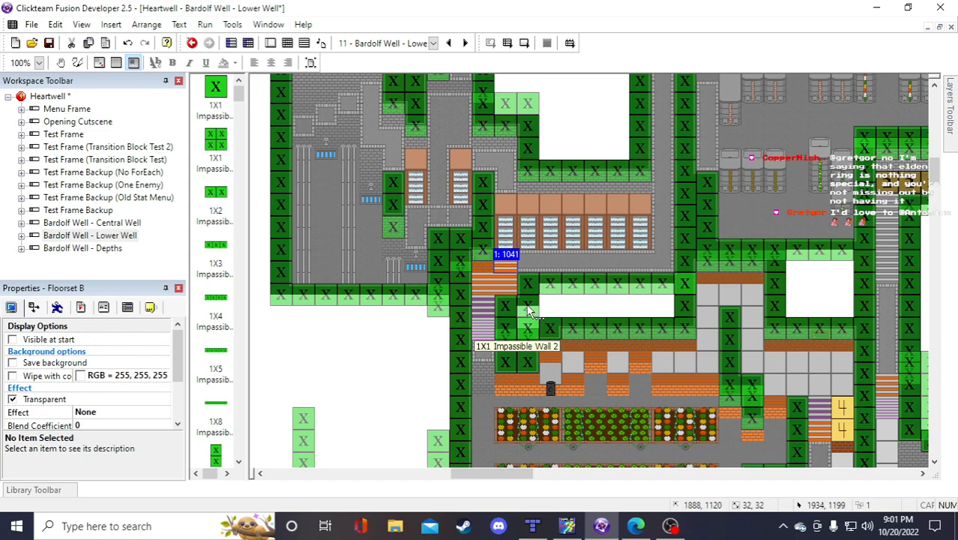
key(Delete)
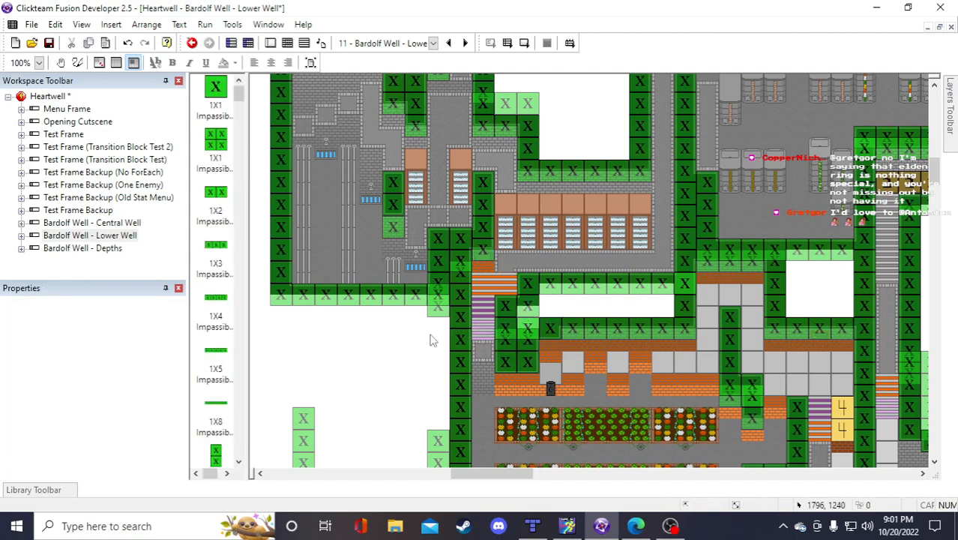
click(507, 278)
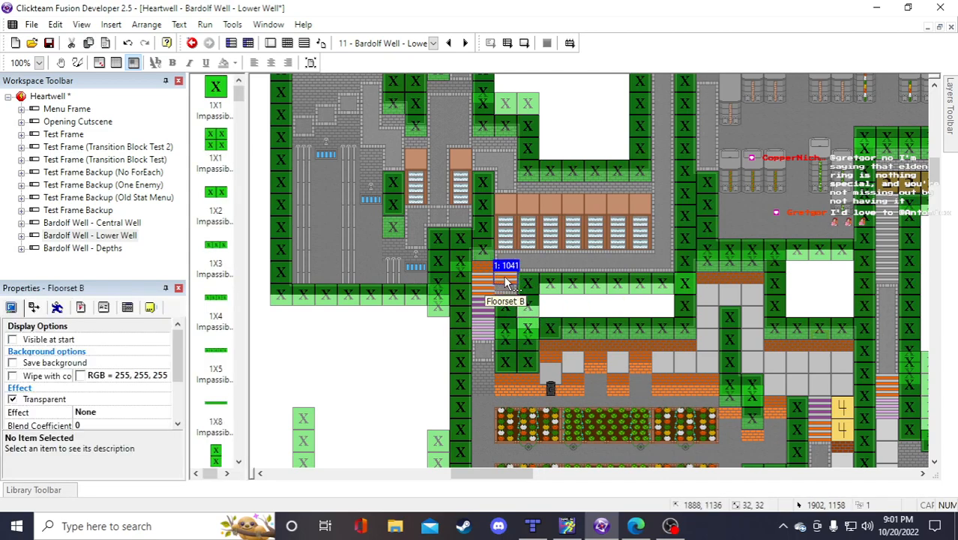
key(Delete)
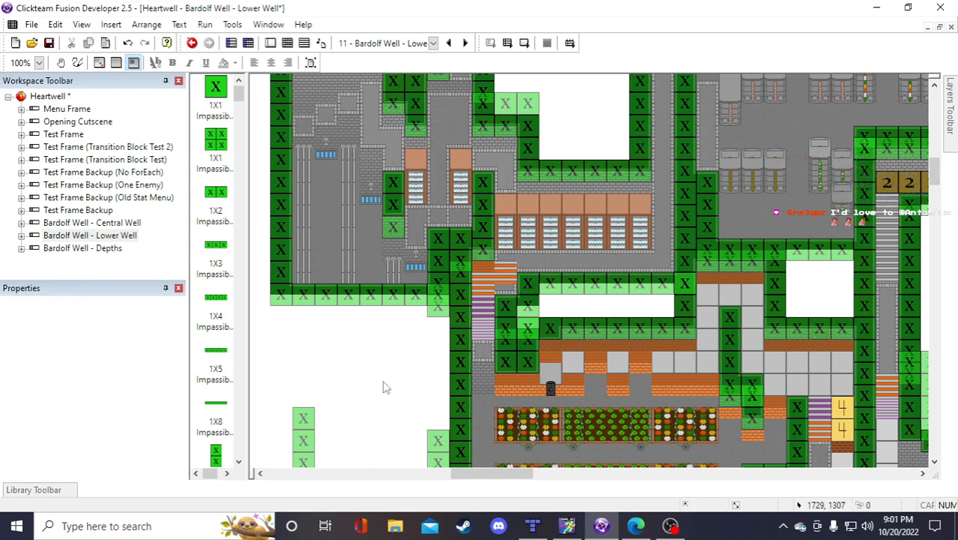
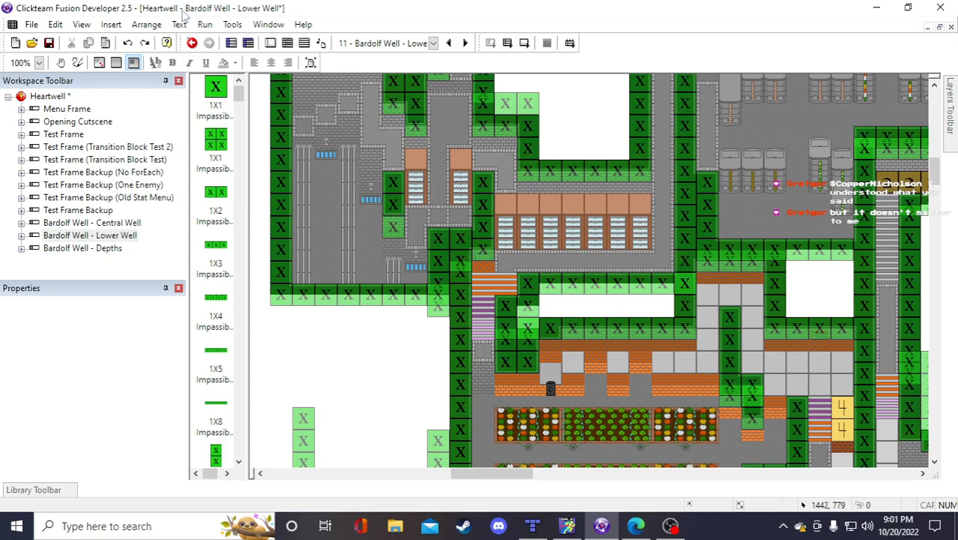
click(49, 43)
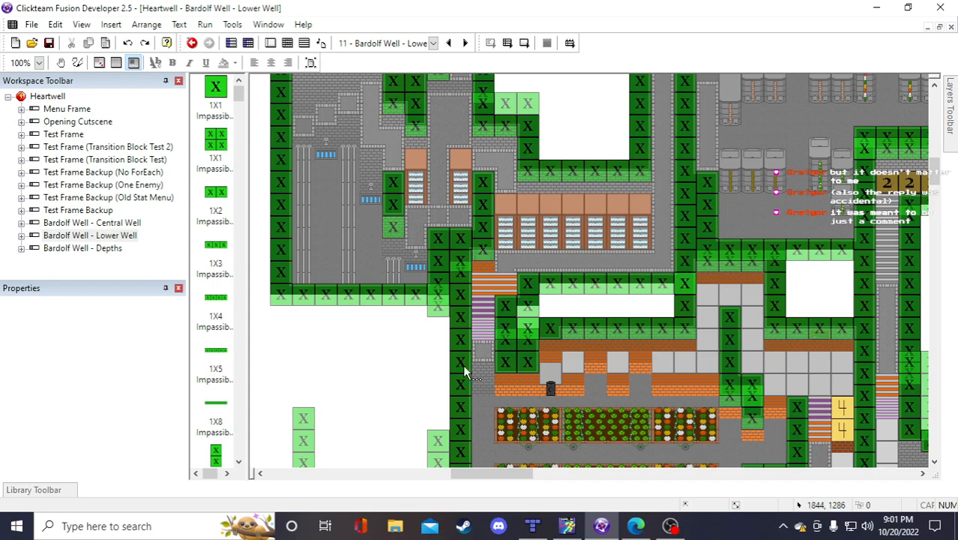
click(498, 285)
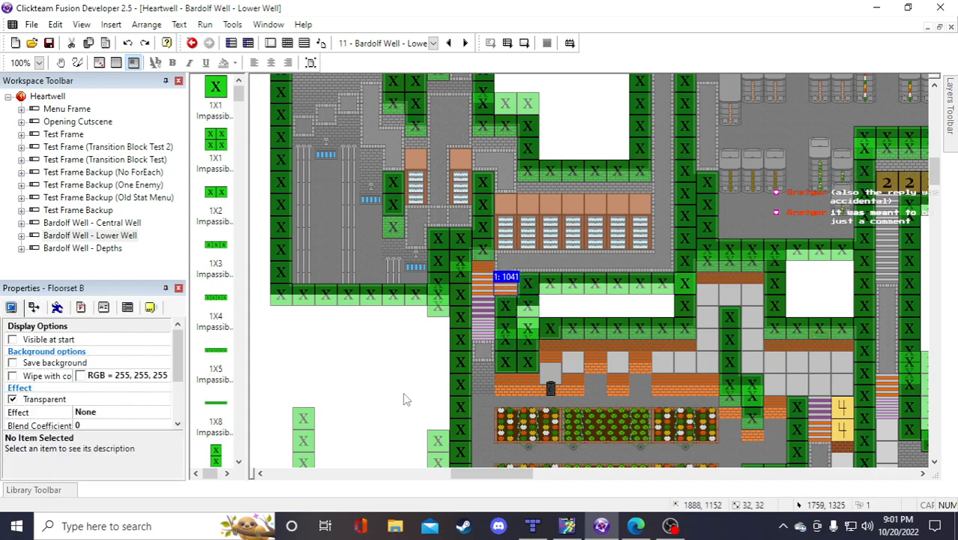
key(Delete)
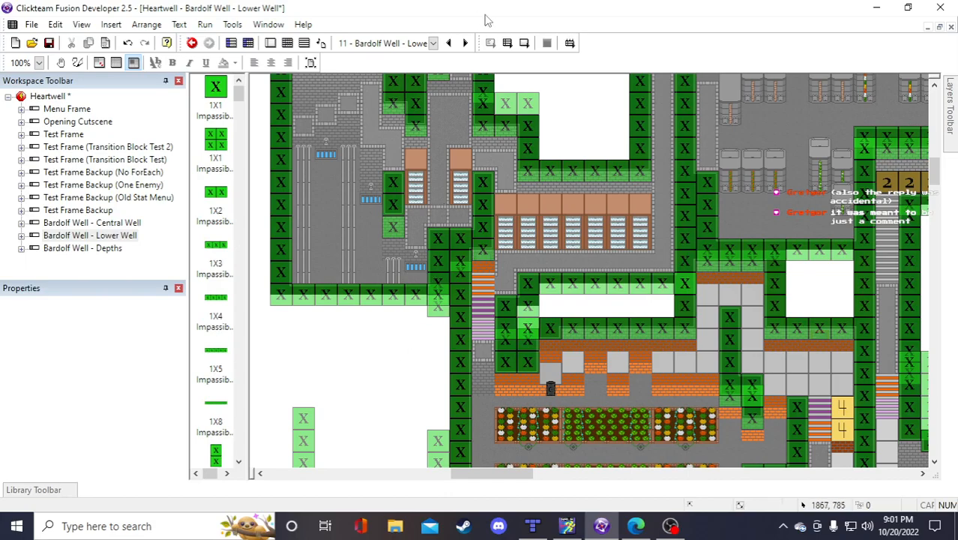
Run the frame again, walk up the stairs to just below the brick, end the playtest, and save the project
click(524, 43)
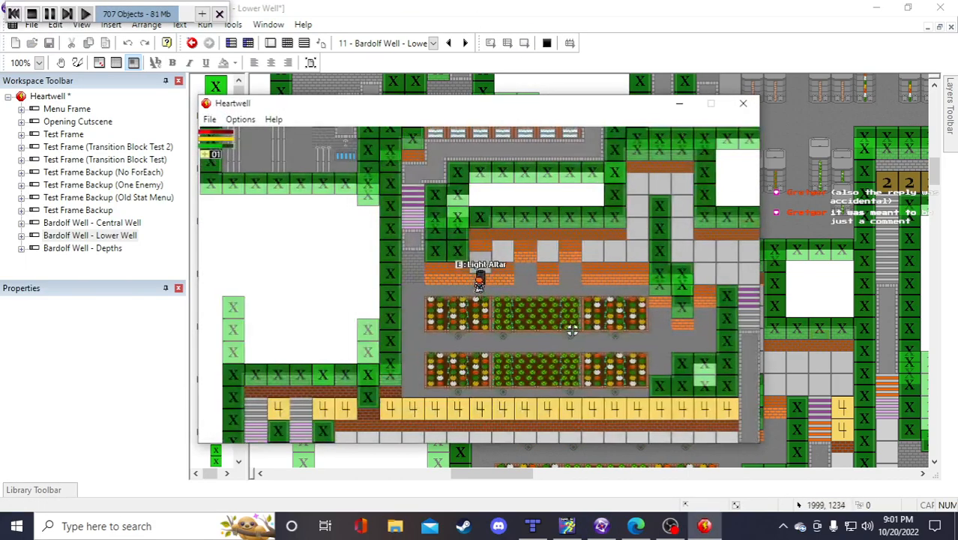
key(Left)
key(Up)
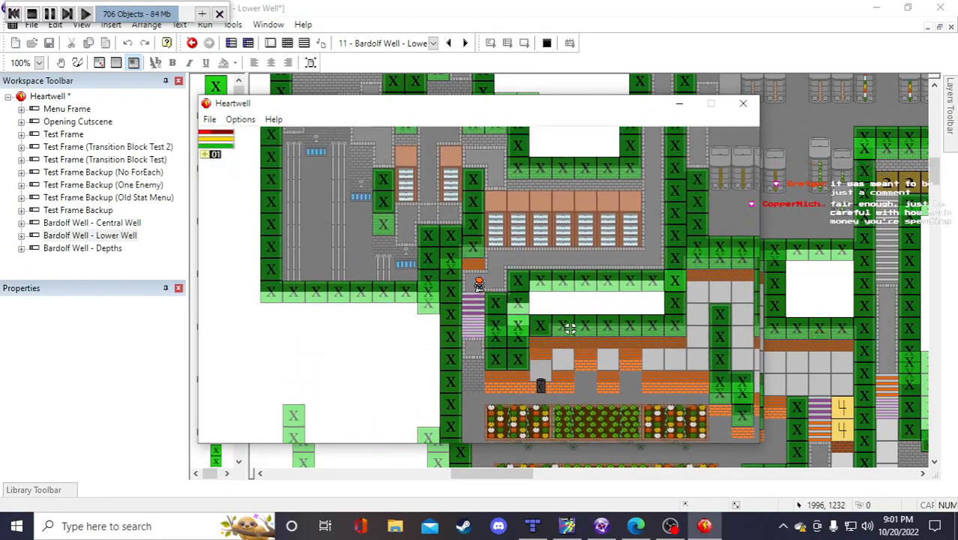
click(743, 102)
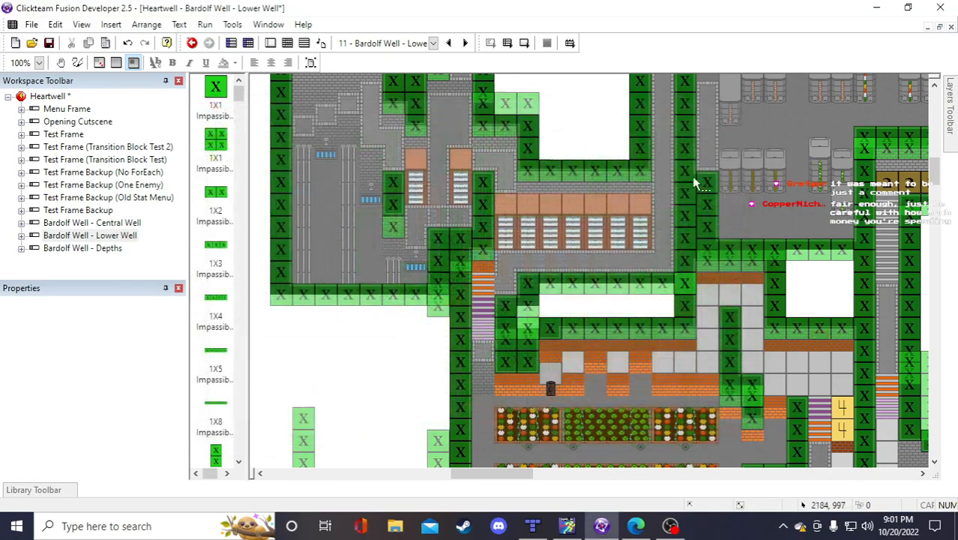
click(46, 43)
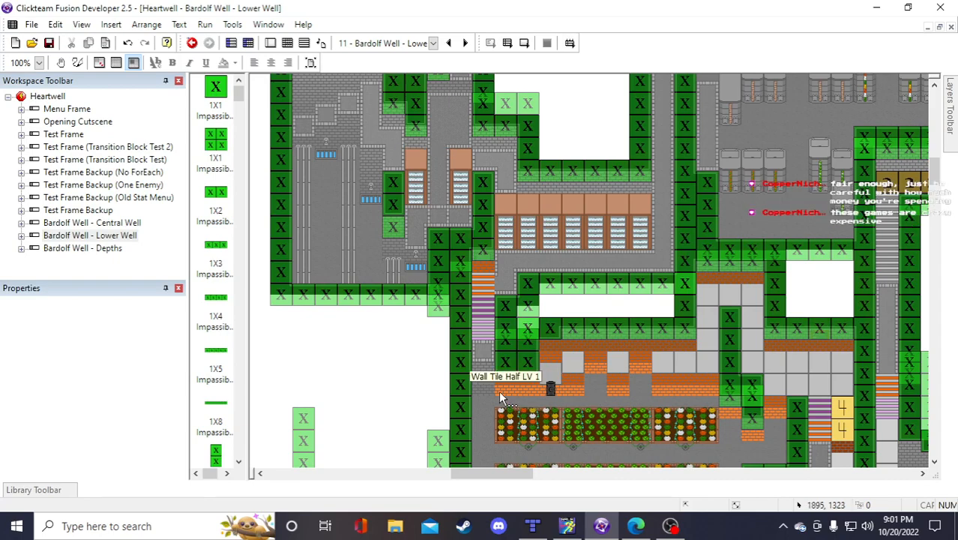
Copy the Wall Tile Half LV 1 tile near the foot of the northwestern stairs and place it at the shelf row's lower west end
click(499, 391)
key(ctrl+c)
key(ctrl+v)
click(392, 351)
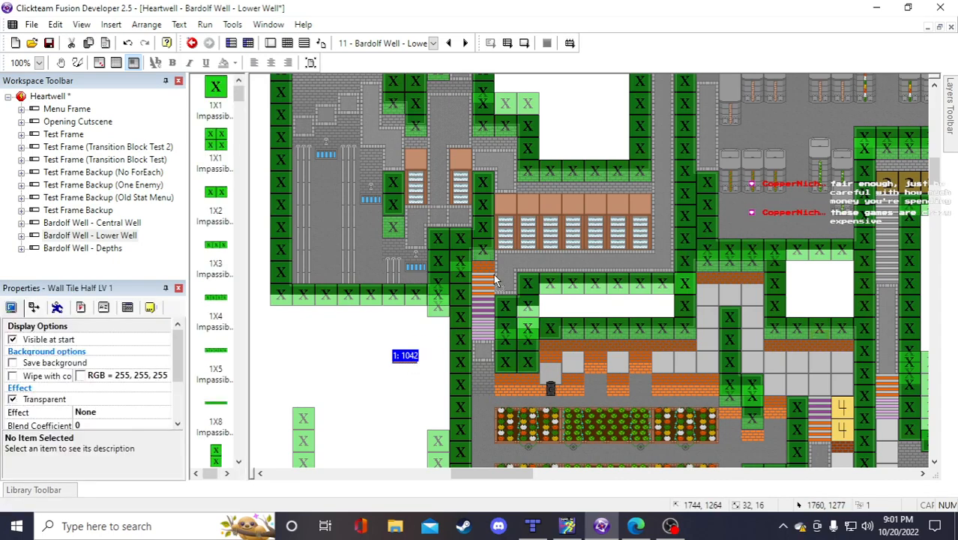
Duplicate the placed Wall Tile Half LV 1 tile into 1 row of 7 columns along the bottom of the shelf row
right_click(506, 243)
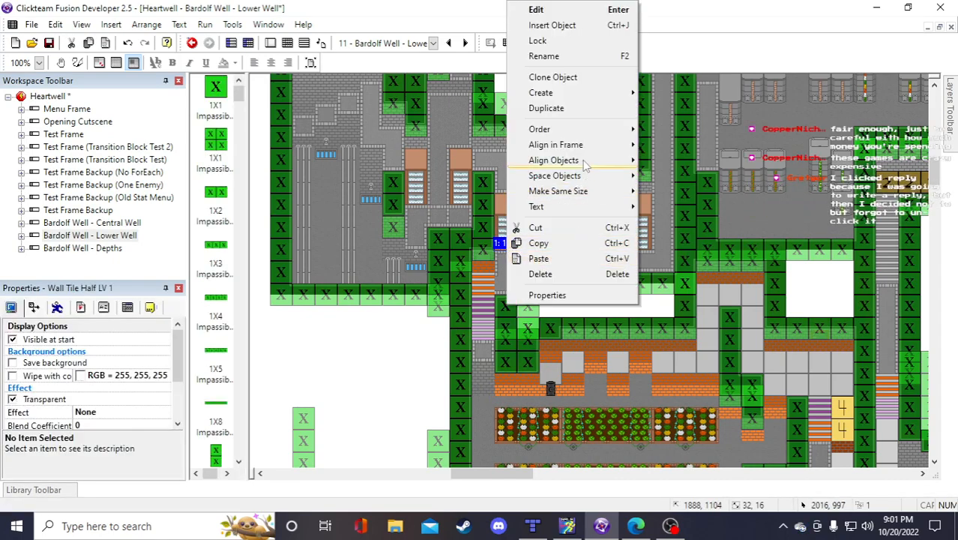
click(545, 108)
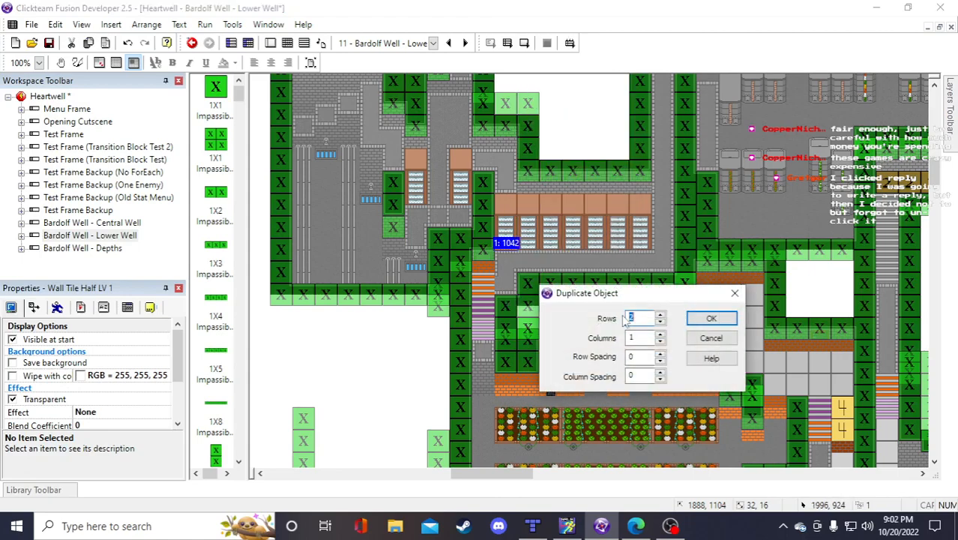
click(661, 335)
click(661, 334)
click(660, 334)
click(661, 335)
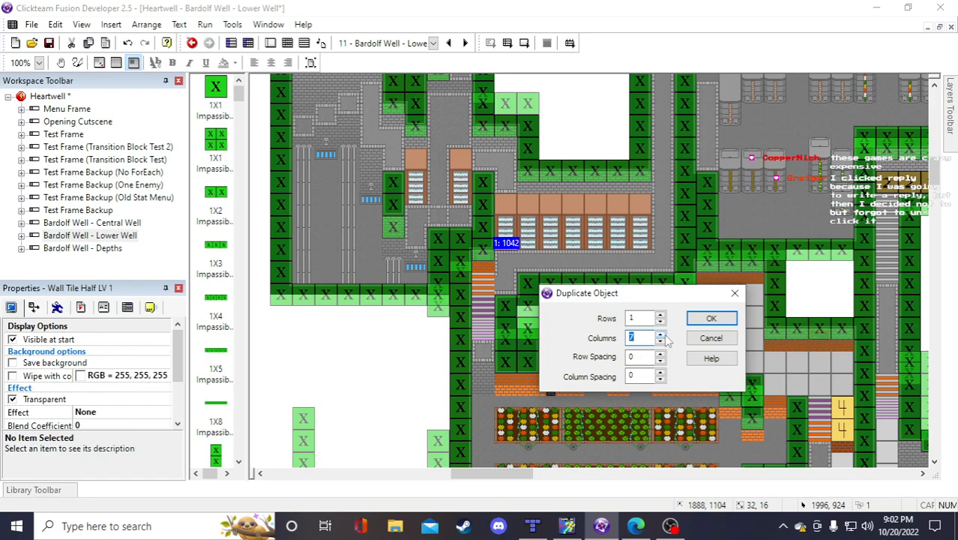
click(711, 318)
click(351, 373)
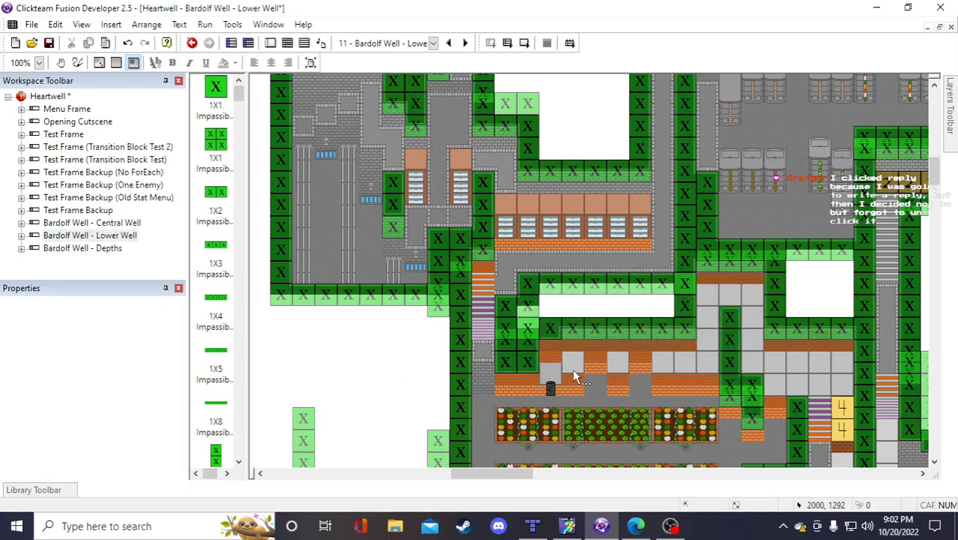
Copy a Wall Tile Half LV 2 tile and place it directly above the westernmost new LV 1 tile on the shelf row
click(553, 354)
double_click(387, 346)
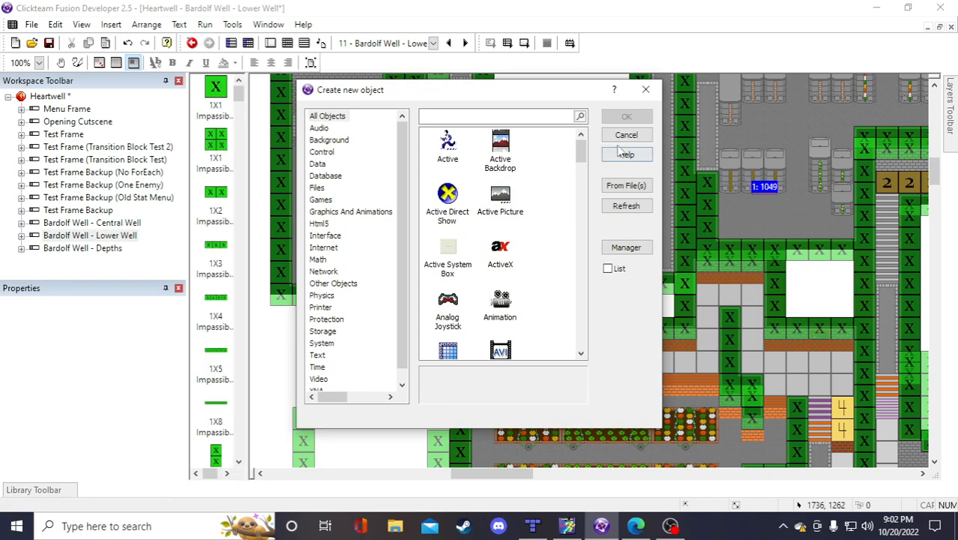
click(621, 138)
drag(764, 188, 507, 243)
click(412, 387)
click(406, 369)
click(406, 343)
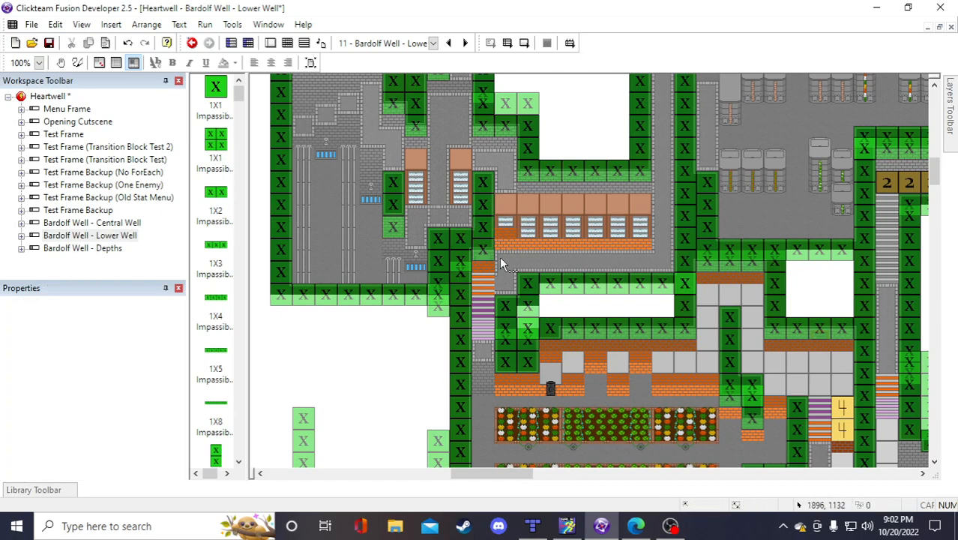
Duplicate the Wall Tile Half LV 2 tile into 1 row of 7 columns across the shelf row and save the project
click(502, 238)
right_click(510, 239)
click(573, 109)
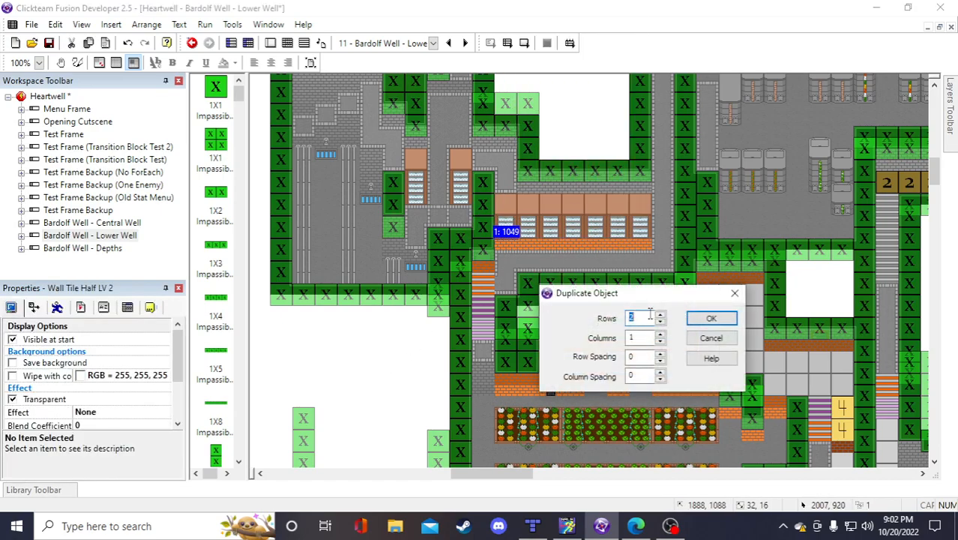
click(660, 322)
click(660, 336)
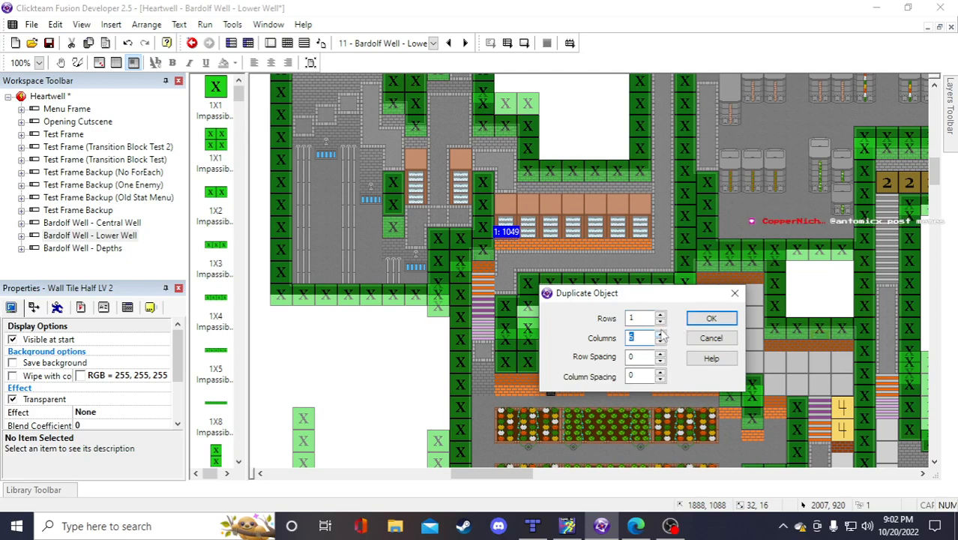
click(660, 335)
click(701, 323)
click(374, 384)
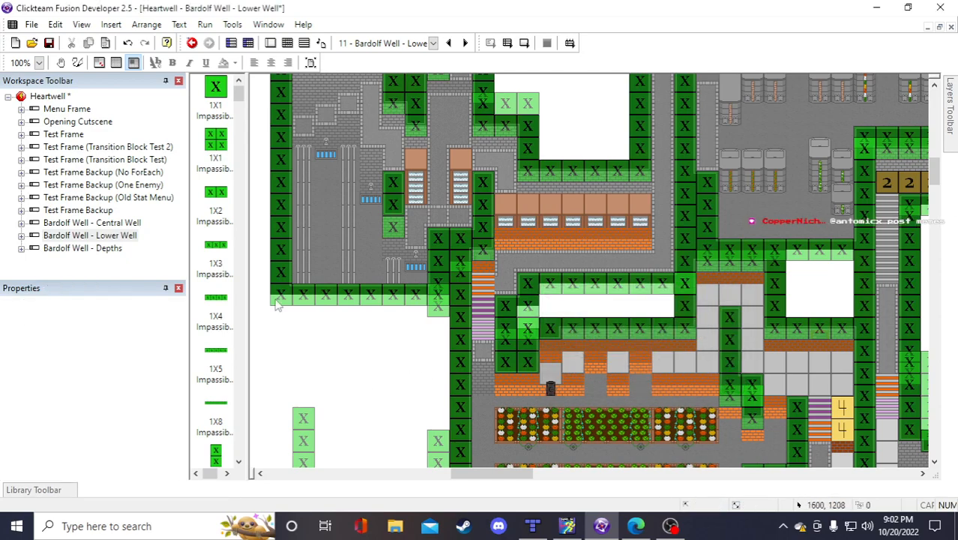
click(49, 43)
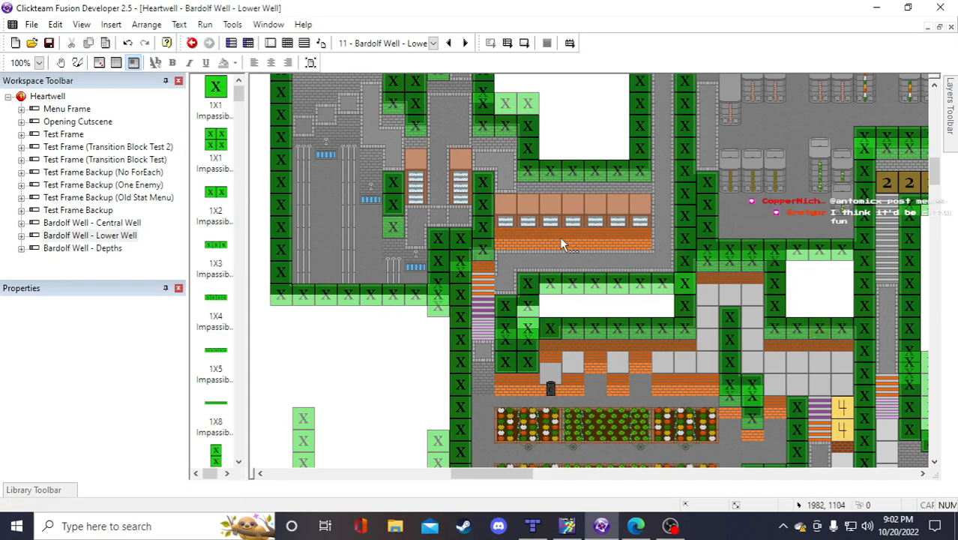
Compare the shelf row's wall tiles with the brick wall around the raised floor tiles north of the garden beds
scroll(630, 189, up, 5)
scroll(592, 218, down, 3)
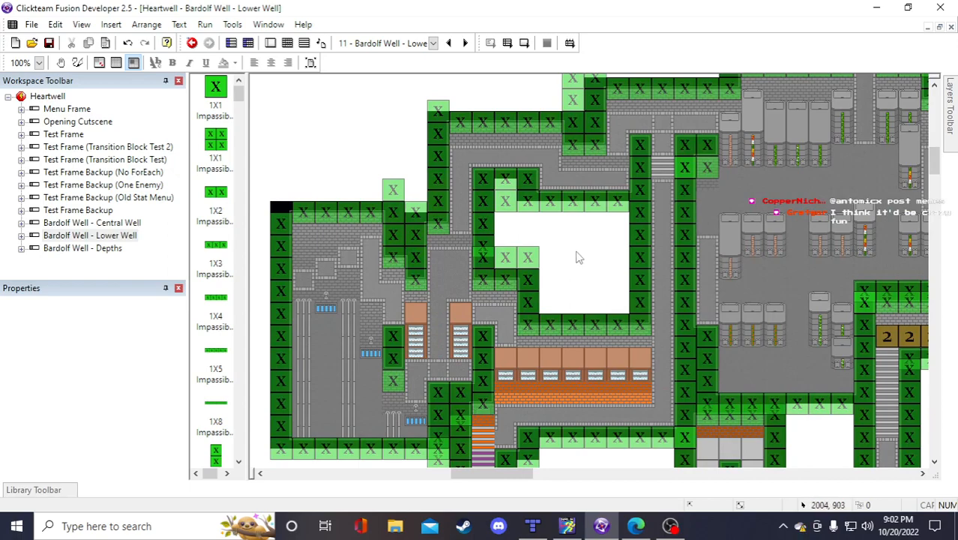
scroll(592, 277, up, 3)
scroll(600, 291, down, 3)
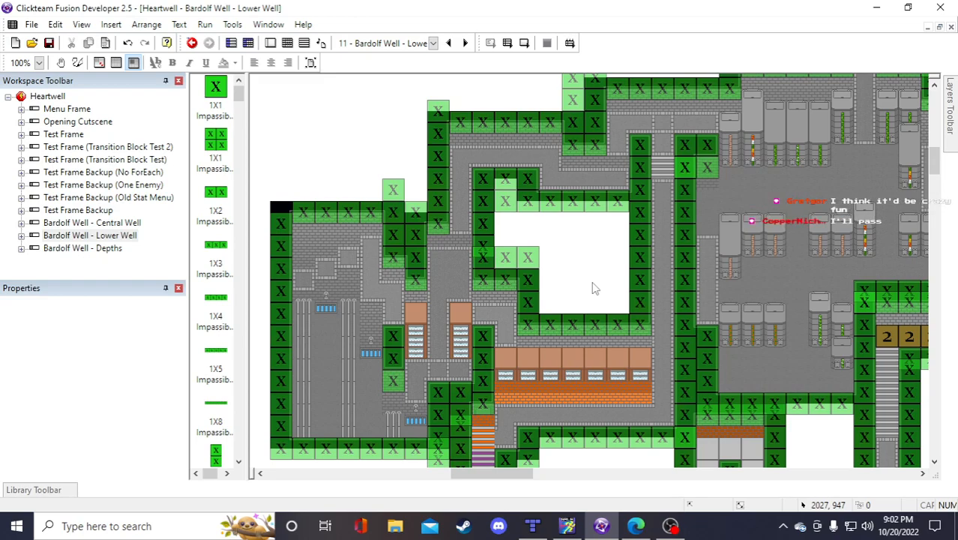
scroll(591, 285, down, 3)
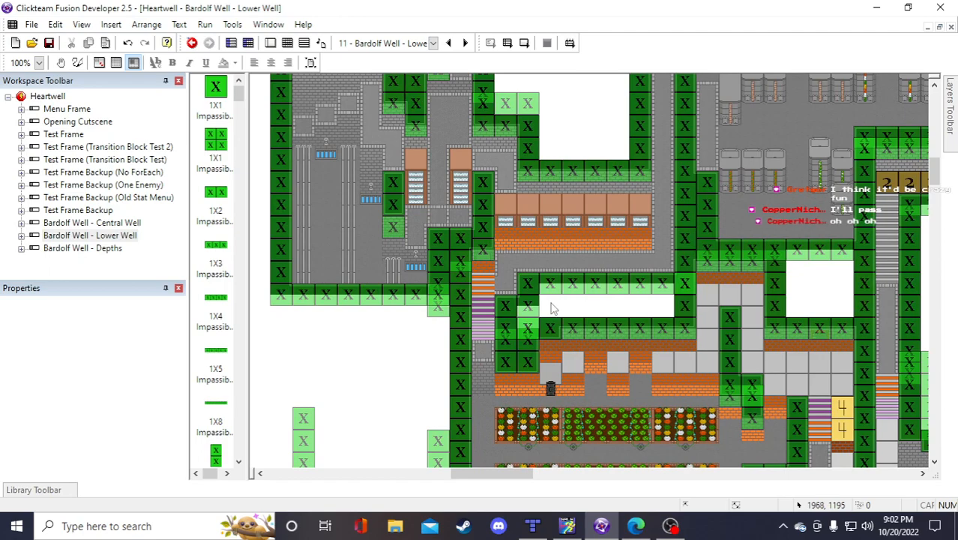
scroll(545, 303, up, 3)
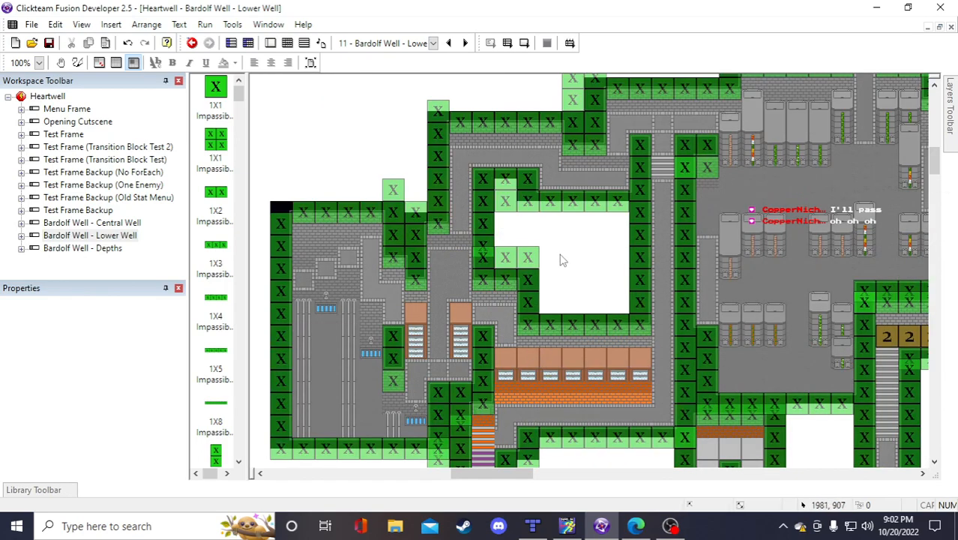
scroll(561, 254, down, 3)
scroll(571, 332, up, 3)
Copy a Wall Tile Half LV 3 tile from the wall above the garden beds and place it above the westernmost LV 2 tile
click(514, 386)
scroll(525, 386, down, 3)
click(551, 345)
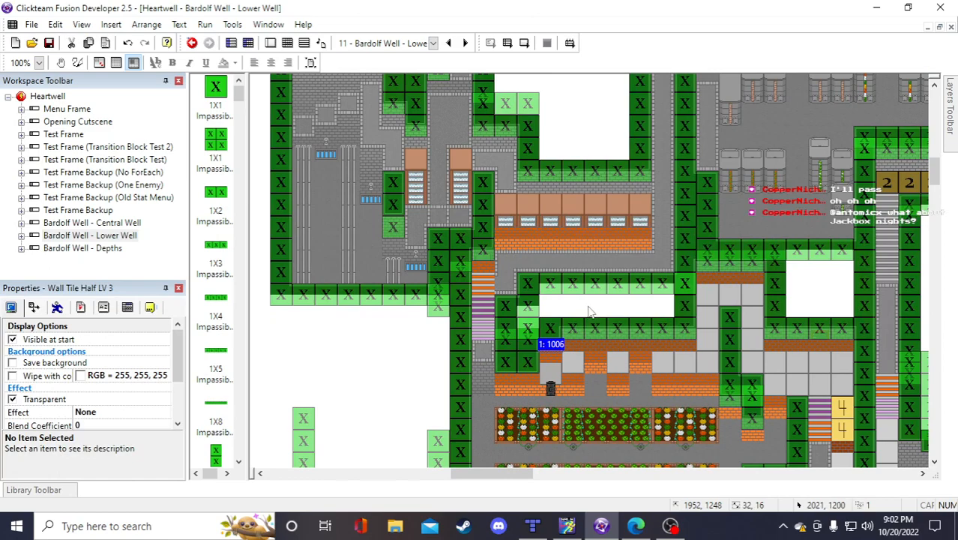
key(Delete)
scroll(536, 225, up, 3)
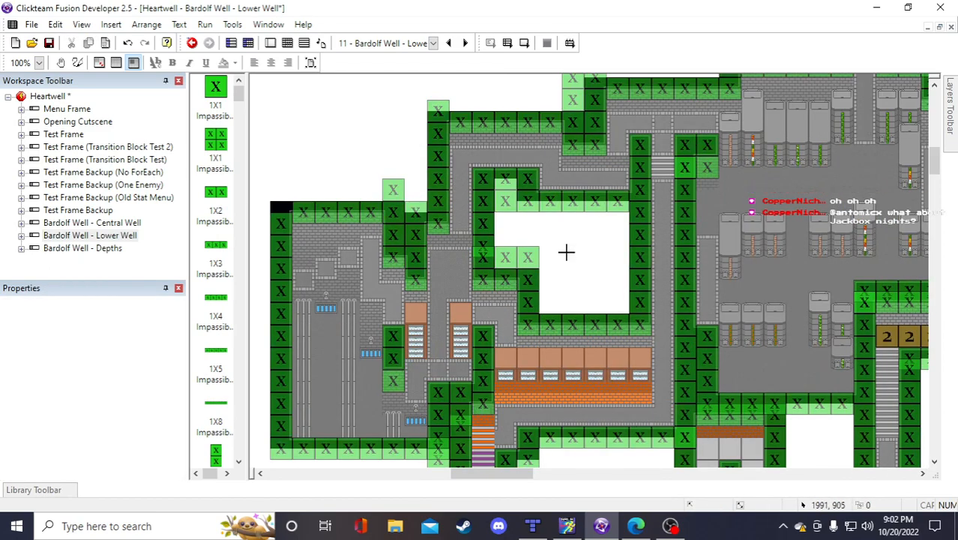
click(566, 252)
drag(570, 256, 507, 375)
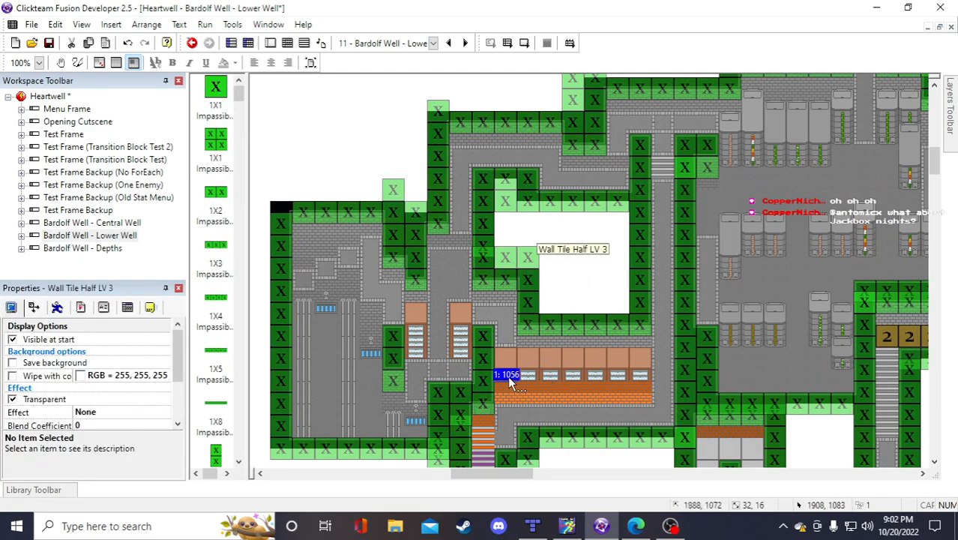
Duplicate the Wall Tile Half LV 3 tile into 1 row of 7 columns over the remaining shelves and save the project
right_click(508, 376)
click(556, 179)
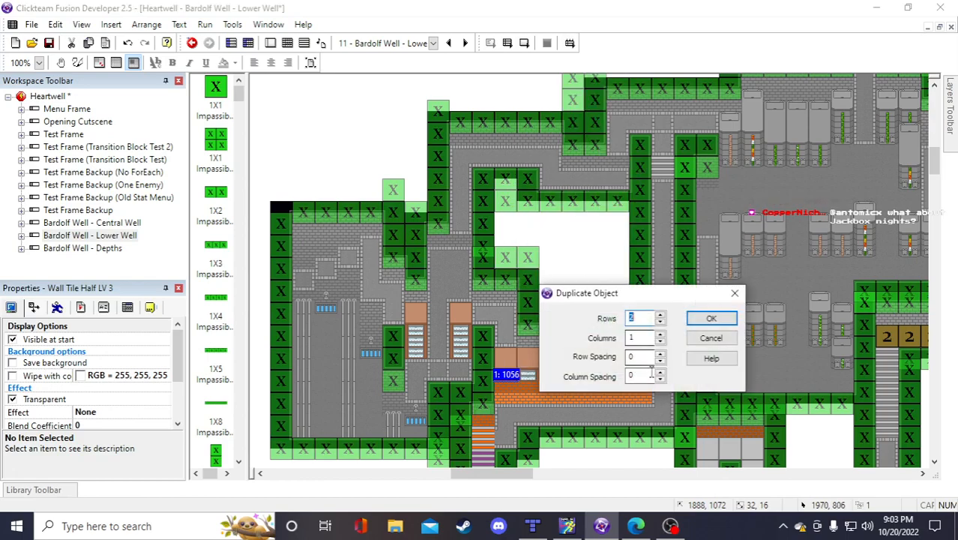
click(661, 322)
drag(663, 294, 714, 240)
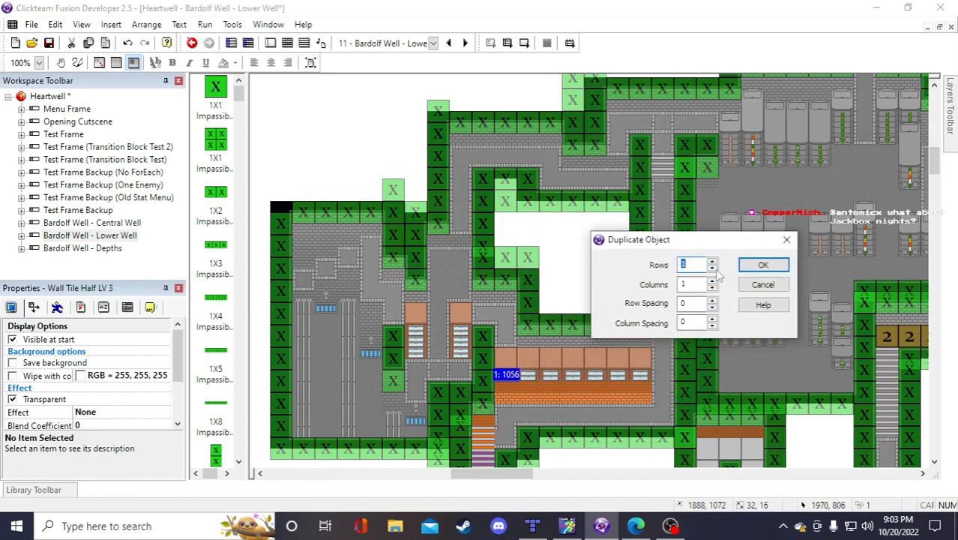
click(712, 281)
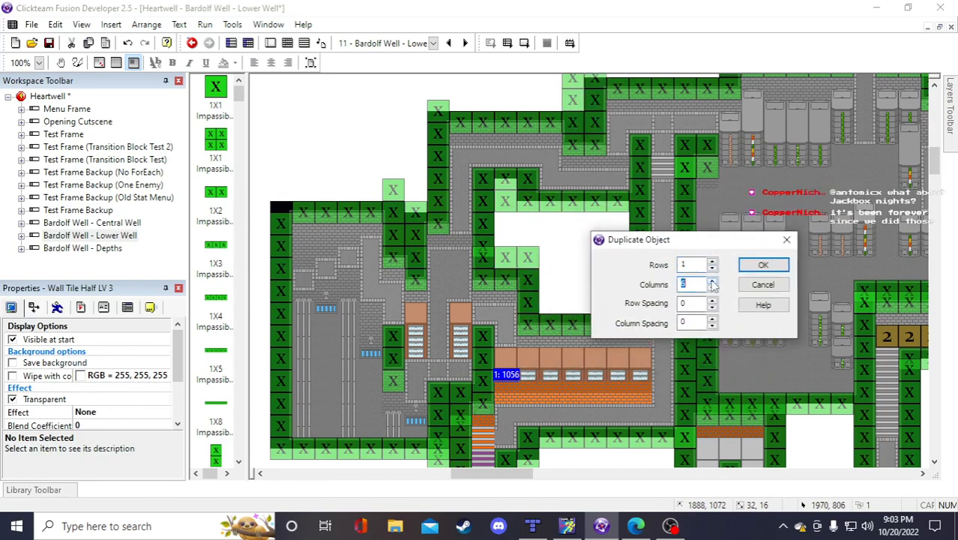
click(712, 281)
click(762, 265)
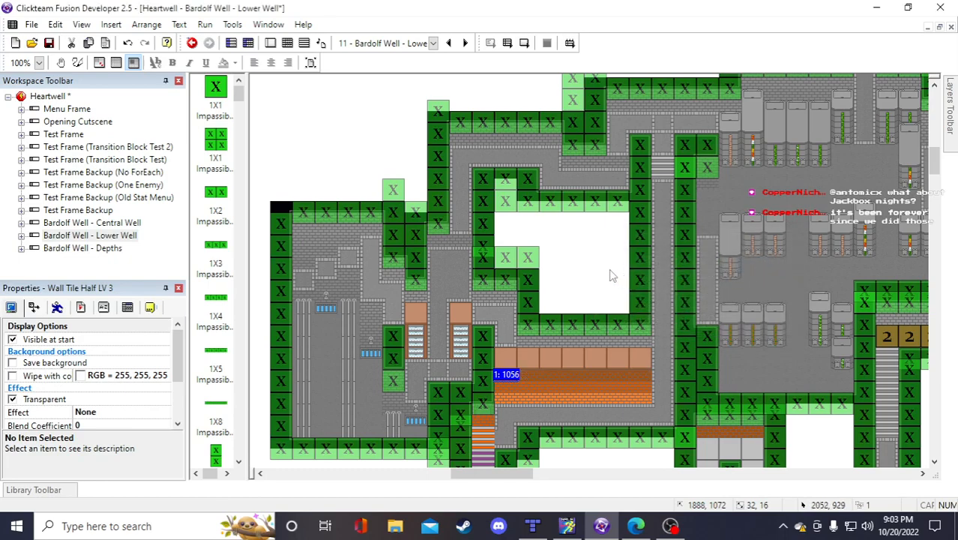
click(611, 276)
click(50, 44)
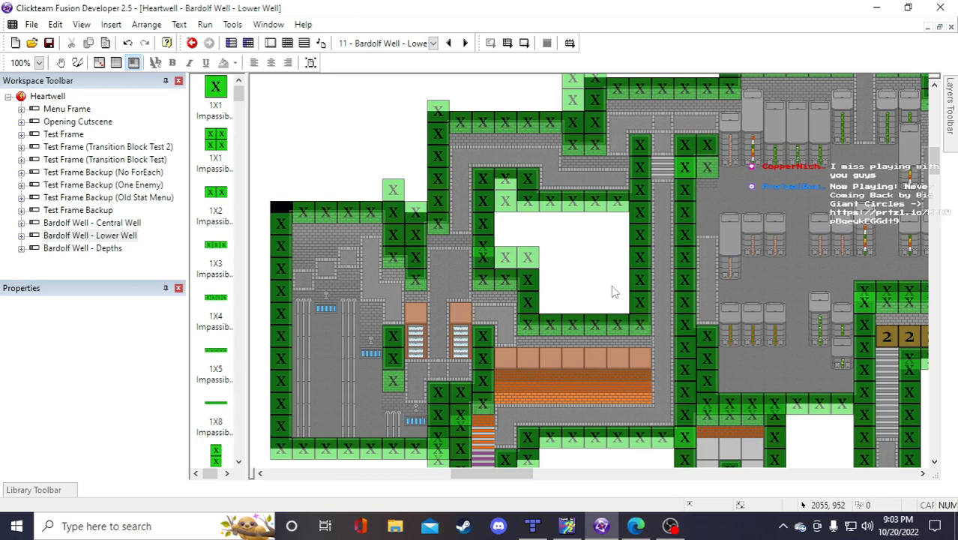
Review the three new brick wall rows against the tiered walls and floors farther south
scroll(612, 292, down, 3)
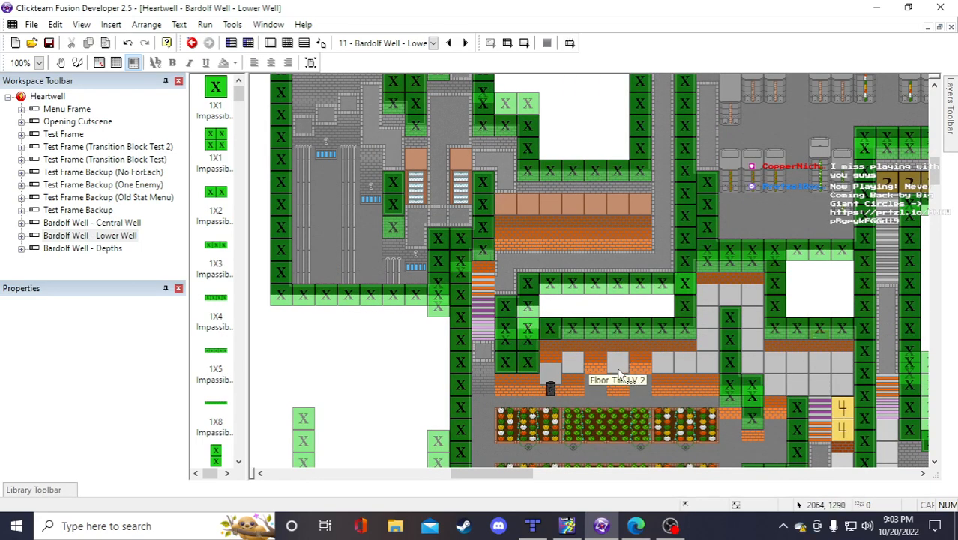
scroll(610, 345, up, 3)
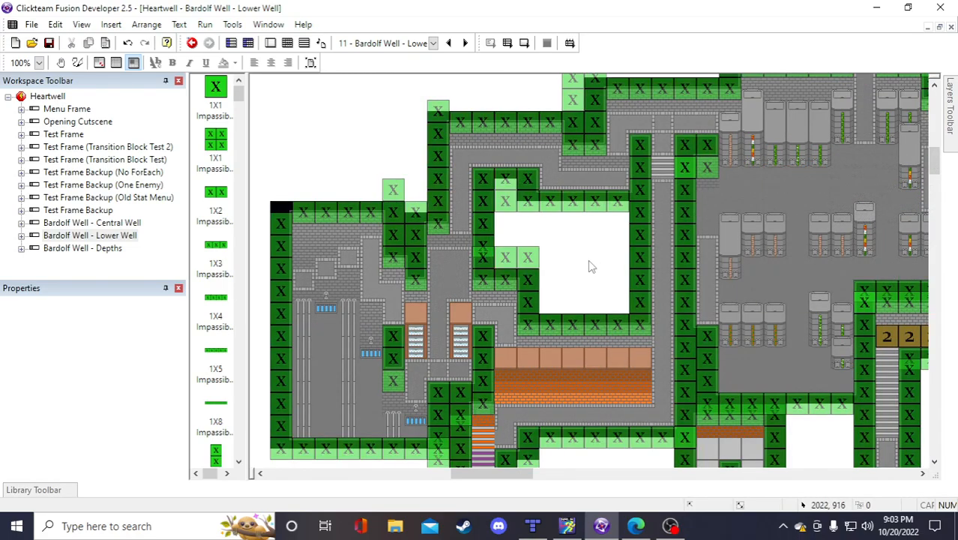
scroll(596, 285, down, 6)
scroll(637, 336, up, 3)
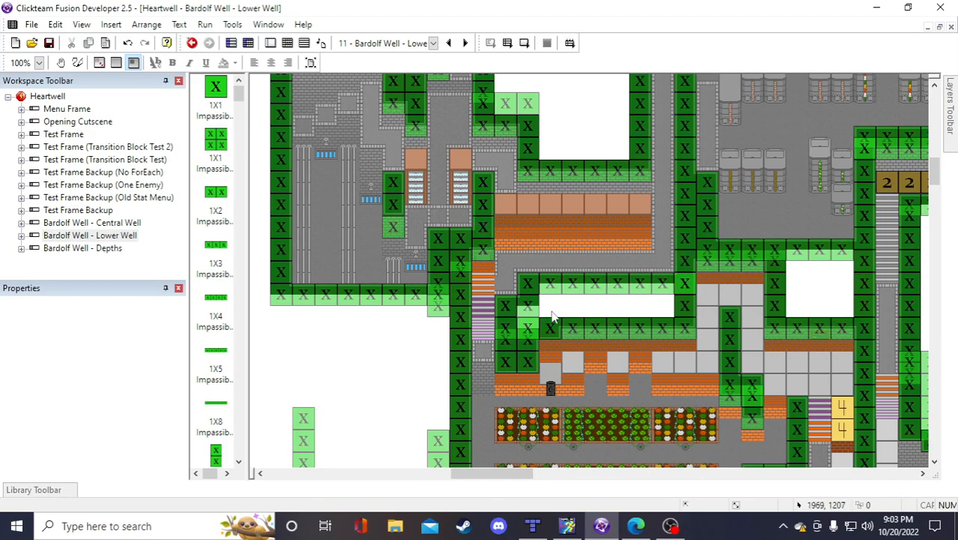
scroll(573, 184, up, 2)
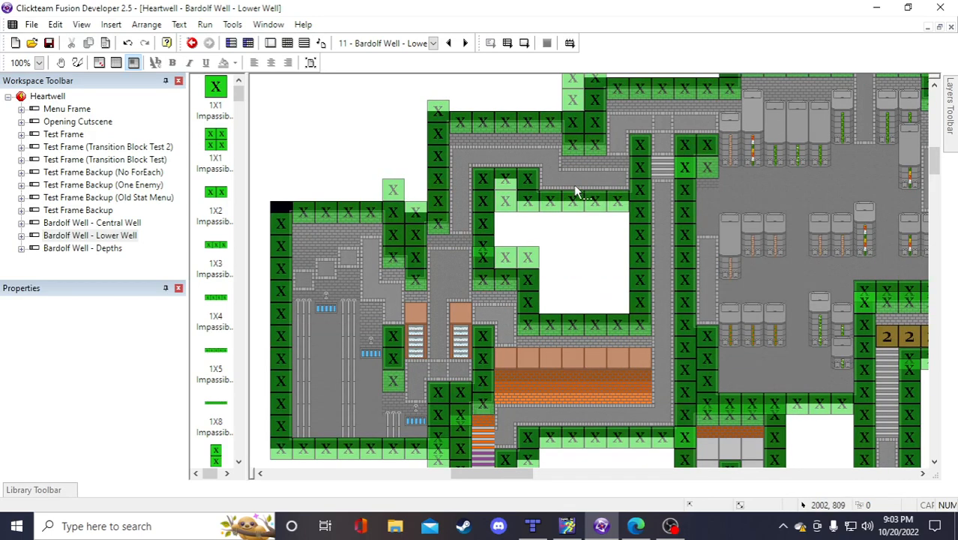
scroll(570, 199, down, 2)
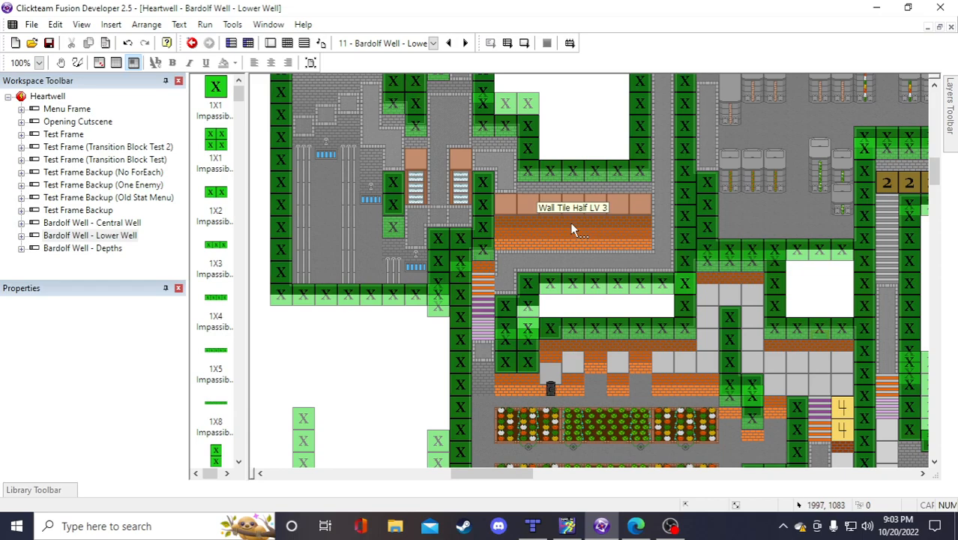
Select all seven Wall Tile Half LV 3 tiles in the new wall and clear the selection
click(501, 216)
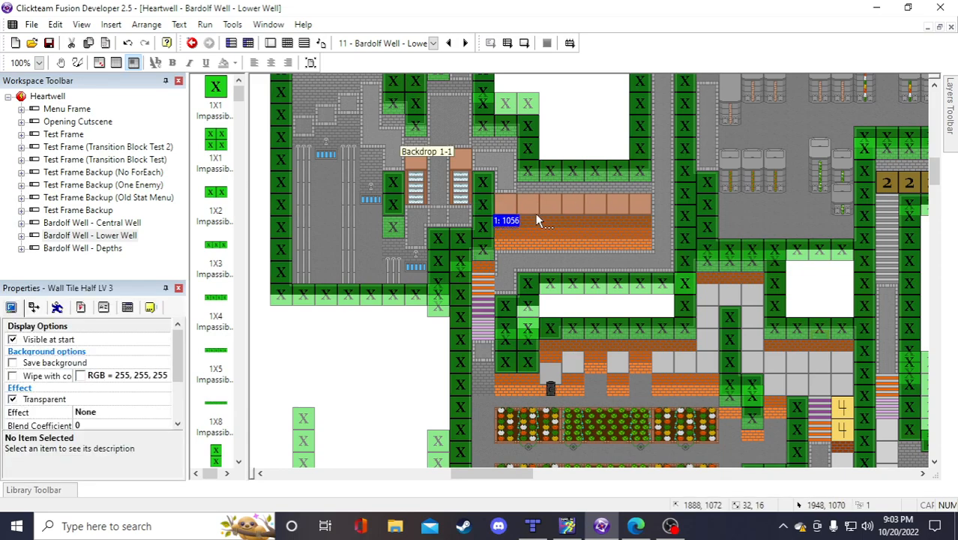
shift+click(533, 222)
shift+click(555, 223)
shift+click(600, 224)
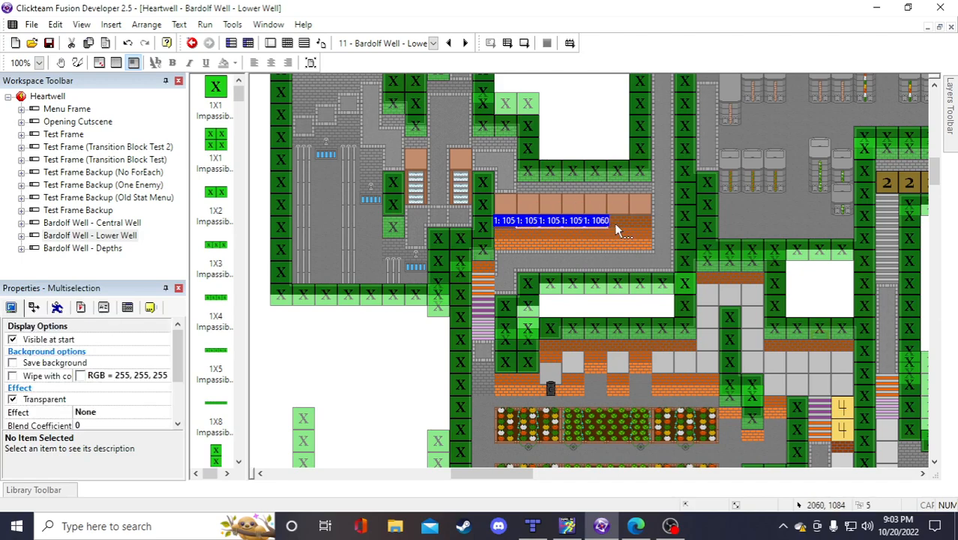
shift+click(620, 224)
shift+click(635, 220)
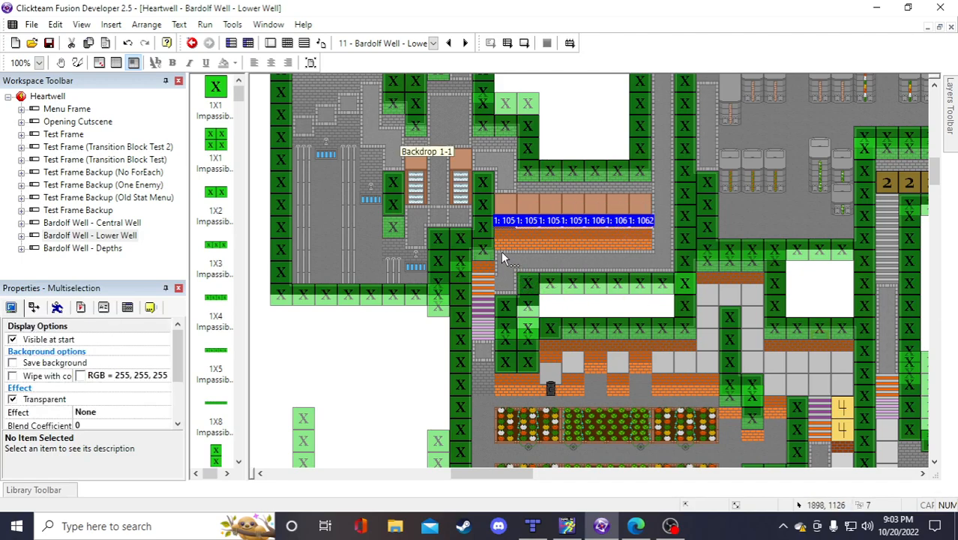
click(378, 372)
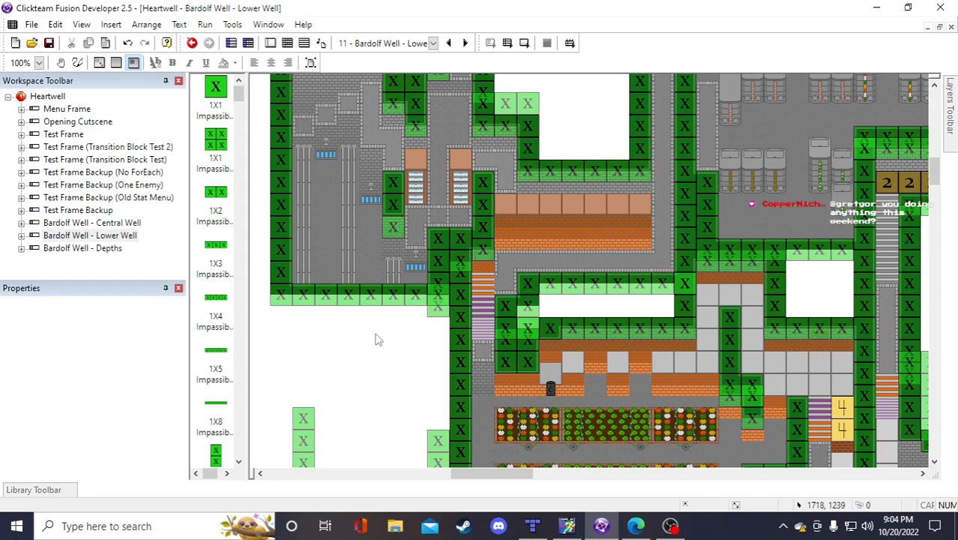
scroll(369, 329, down, 2)
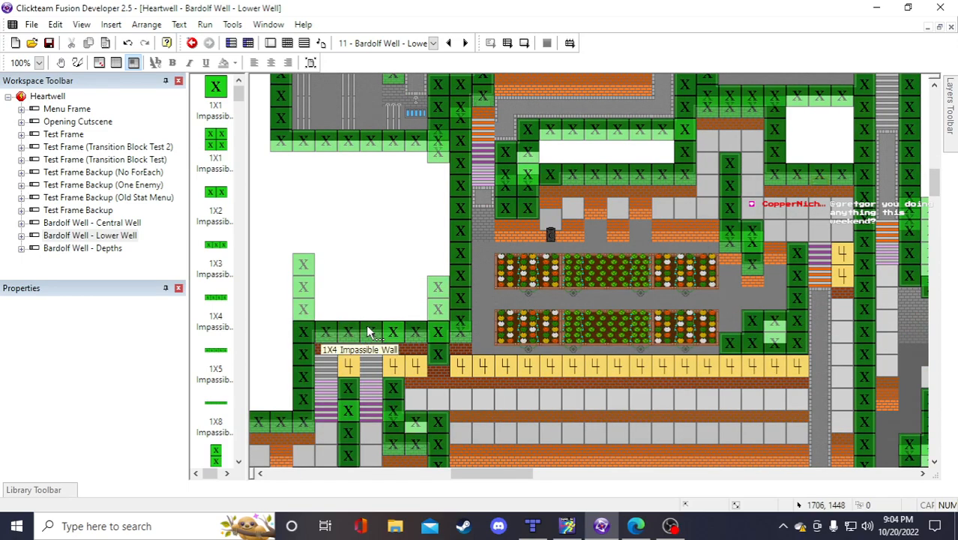
scroll(370, 330, up, 2)
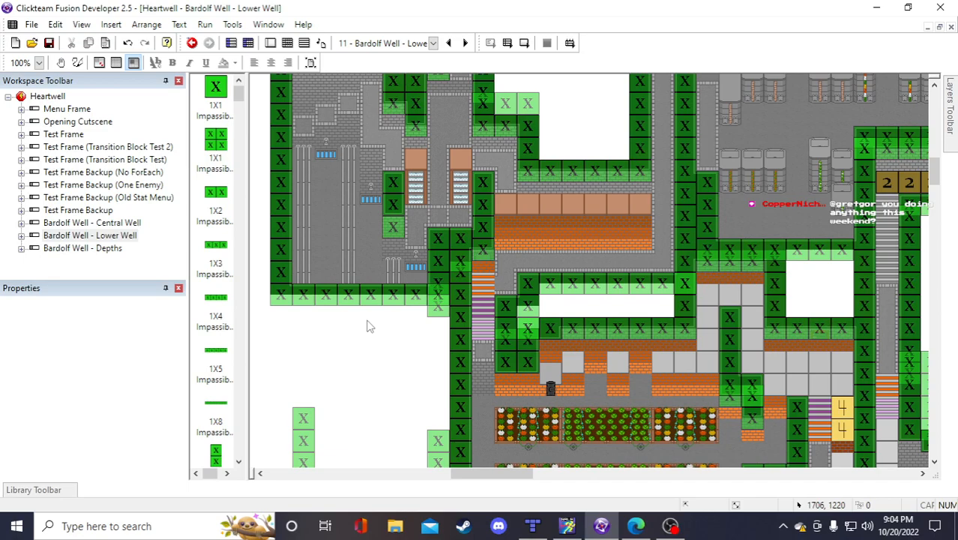
right_click(367, 326)
click(364, 368)
scroll(371, 360, up, 2)
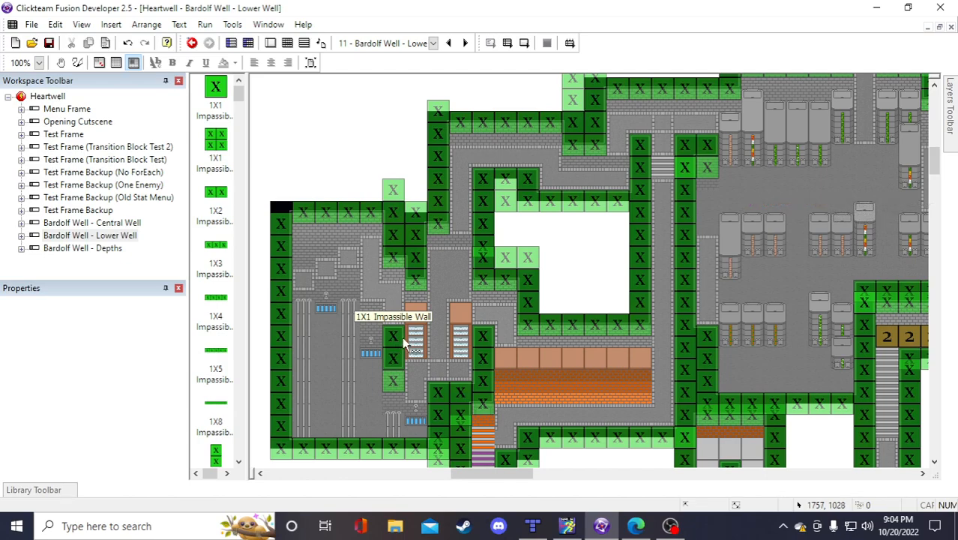
Check the area around the northwestern shelves and save the project
scroll(405, 341, down, 2)
scroll(409, 349, up, 2)
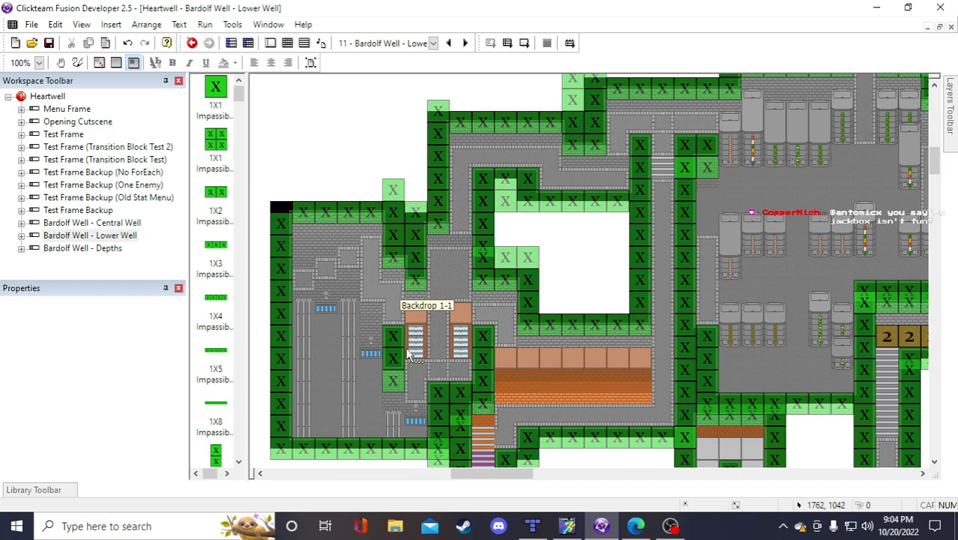
click(48, 43)
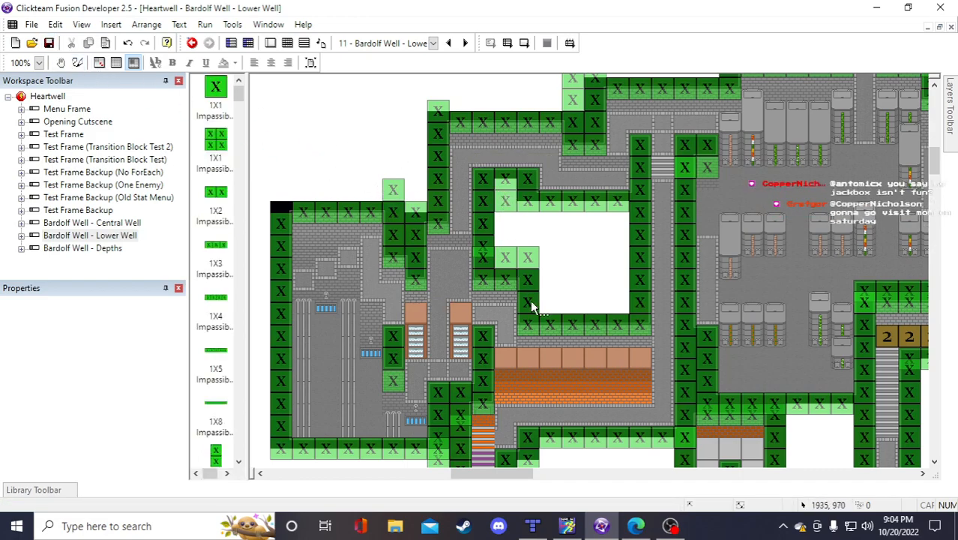
Run the Lower Well frame and walk the character up the northwestern stairs to the west end of the new brick wall
scroll(523, 354, down, 3)
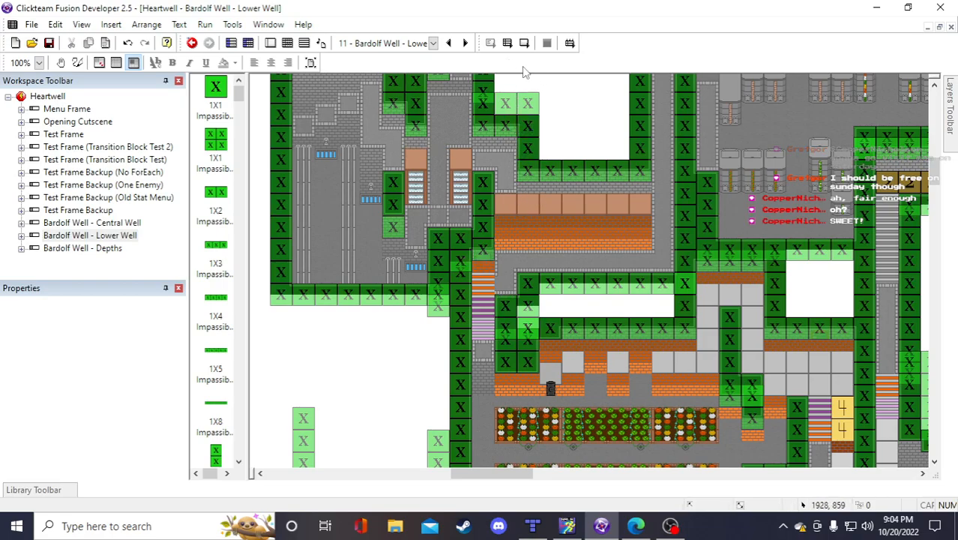
click(525, 43)
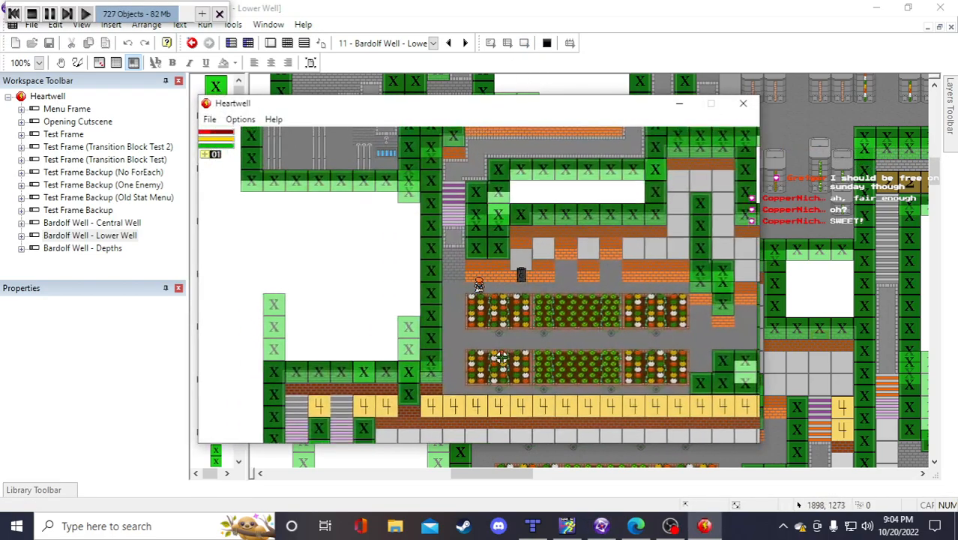
key(Up)
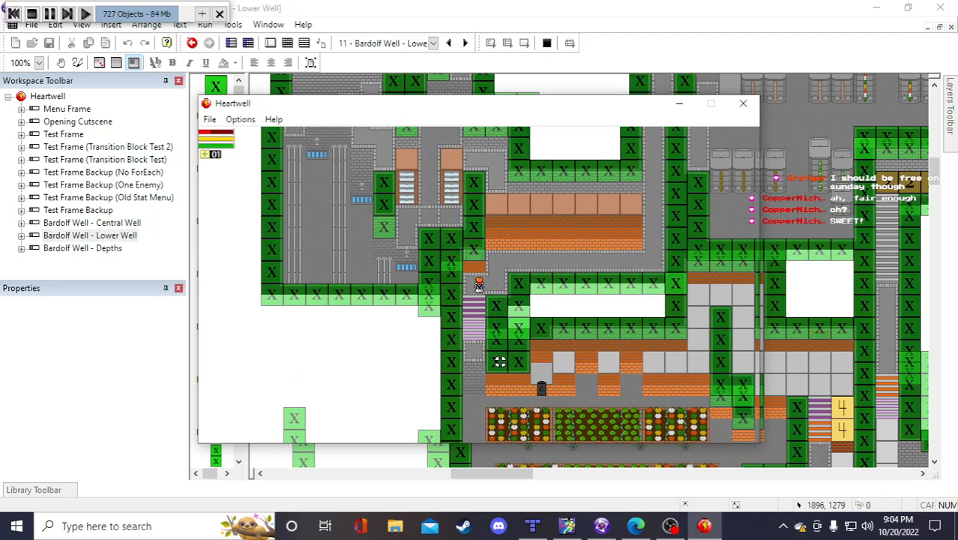
key(Up)
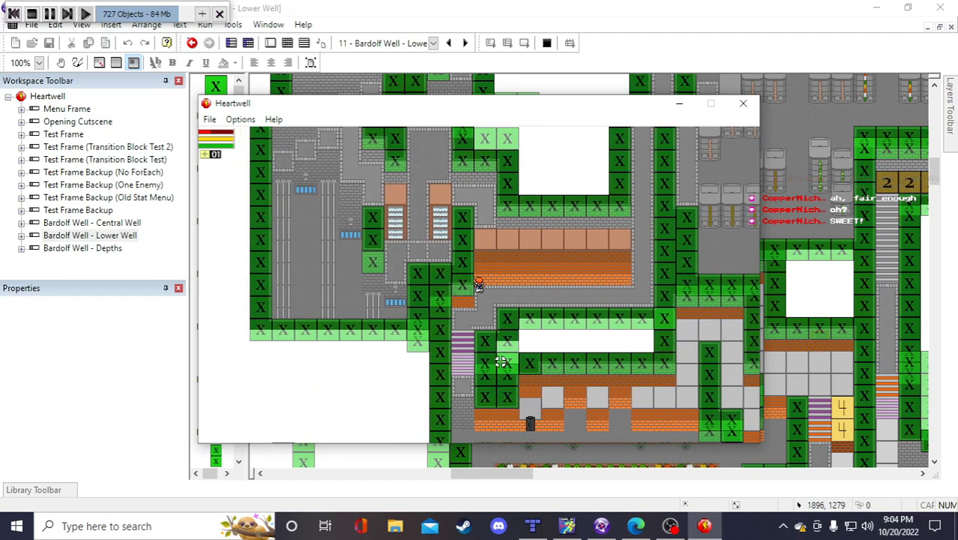
key(Down)
key(Down)
key(Up)
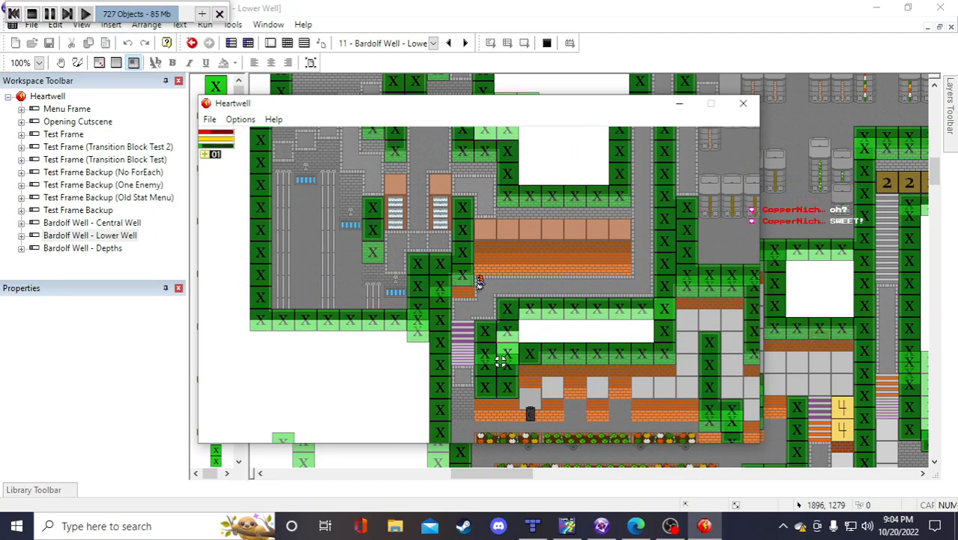
Test the character's movement in all directions around the stair top and the brick wall's southwest corner
key(Left)
key(Down)
key(Right)
key(Up)
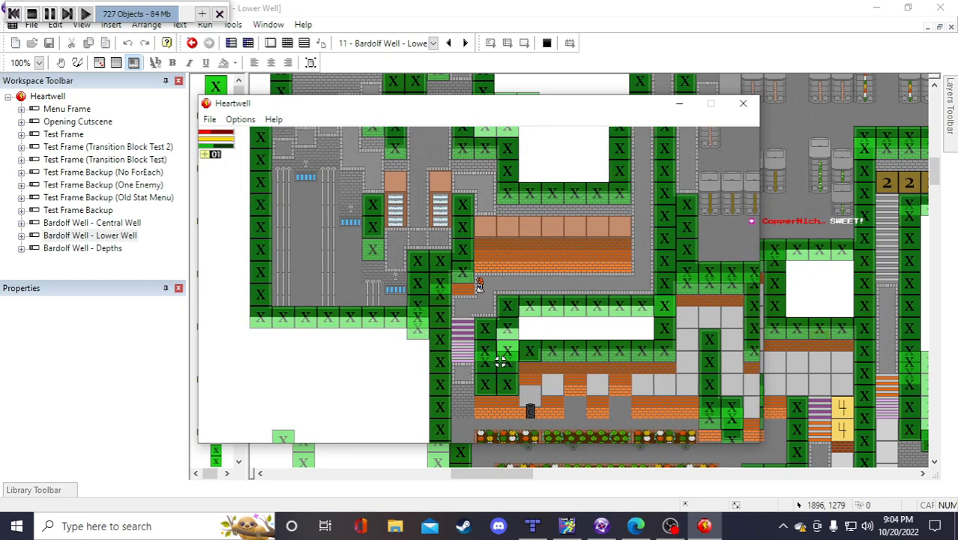
key(Left)
key(Down)
key(Right)
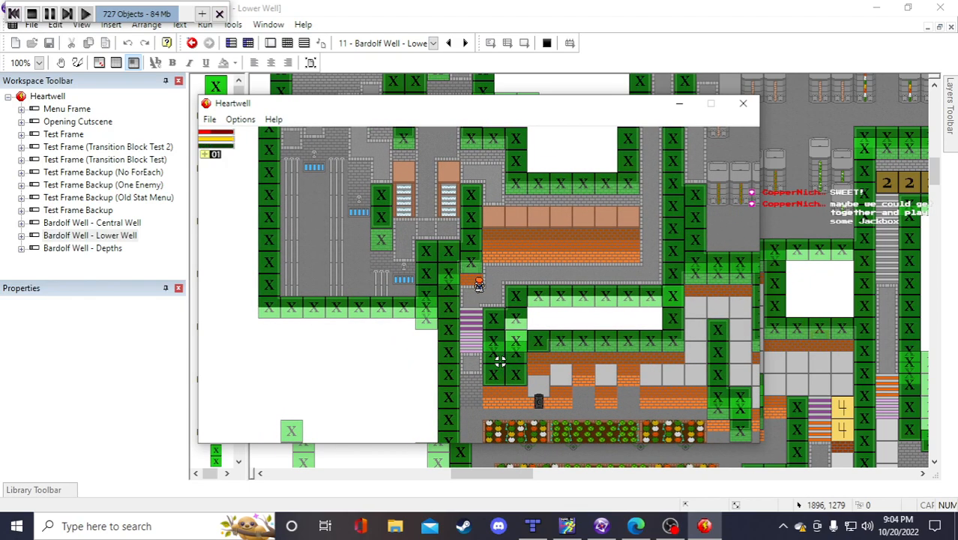
key(Left)
key(Right)
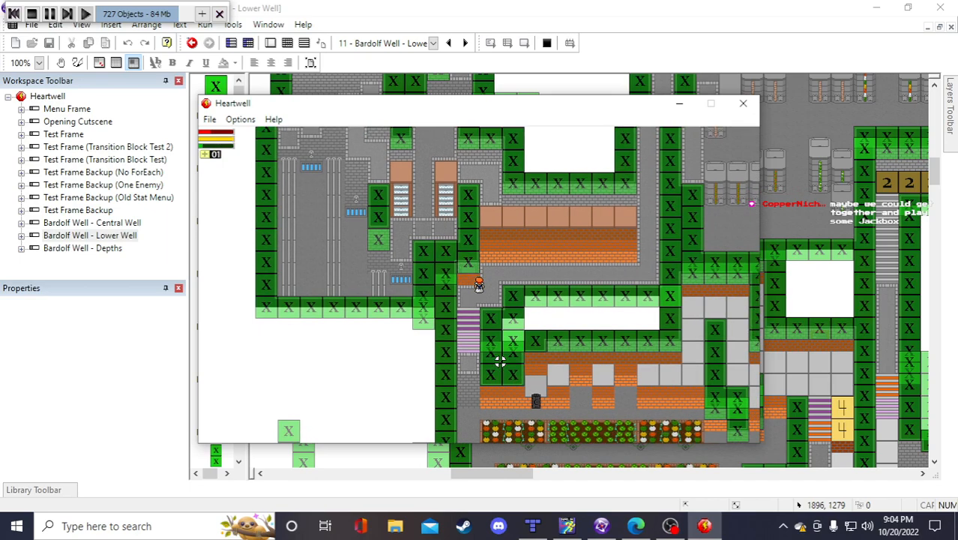
key(Right)
key(Right)
key(Left)
key(Down)
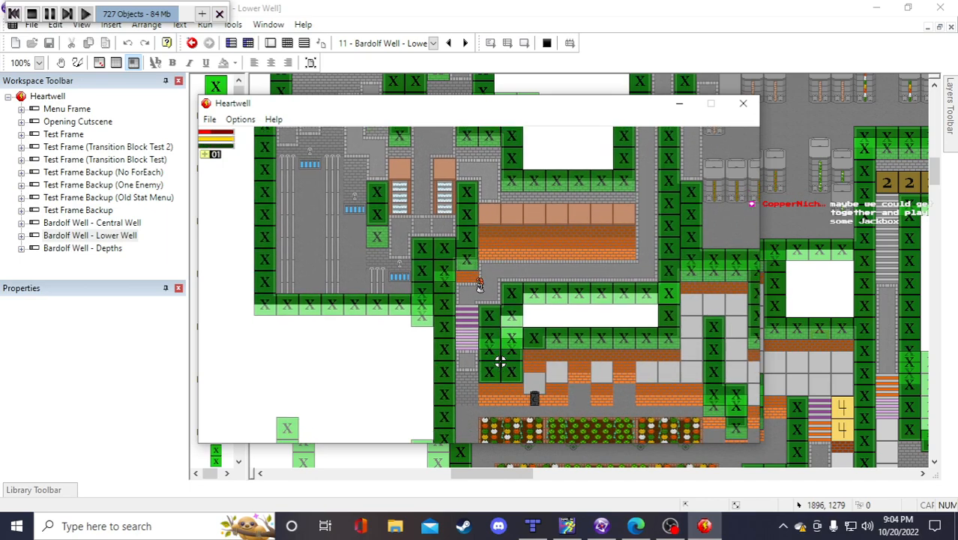
Walk the character along the new brick wall and around its east end onto the raised floor, return to the base, and end the test run
key(Up)
key(Up)
key(Right)
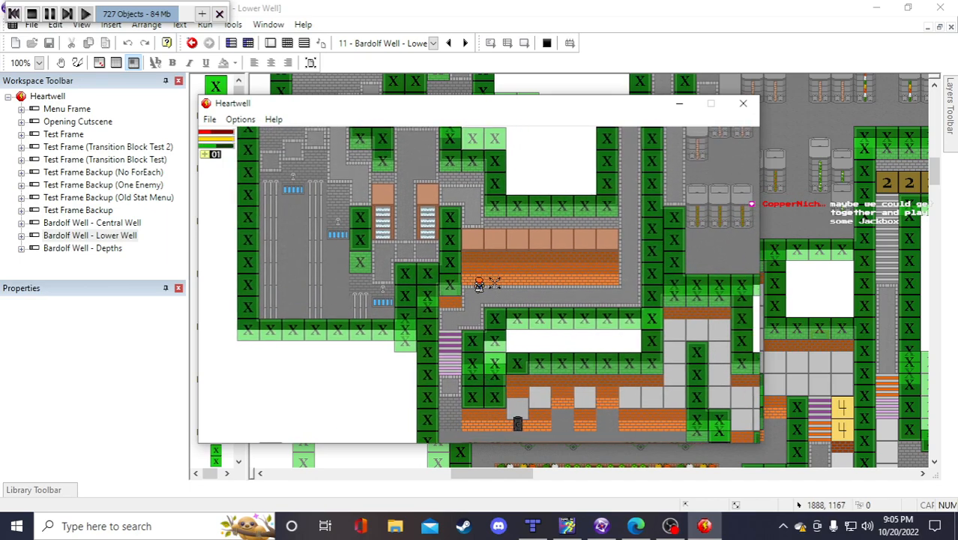
key(Left)
key(Up)
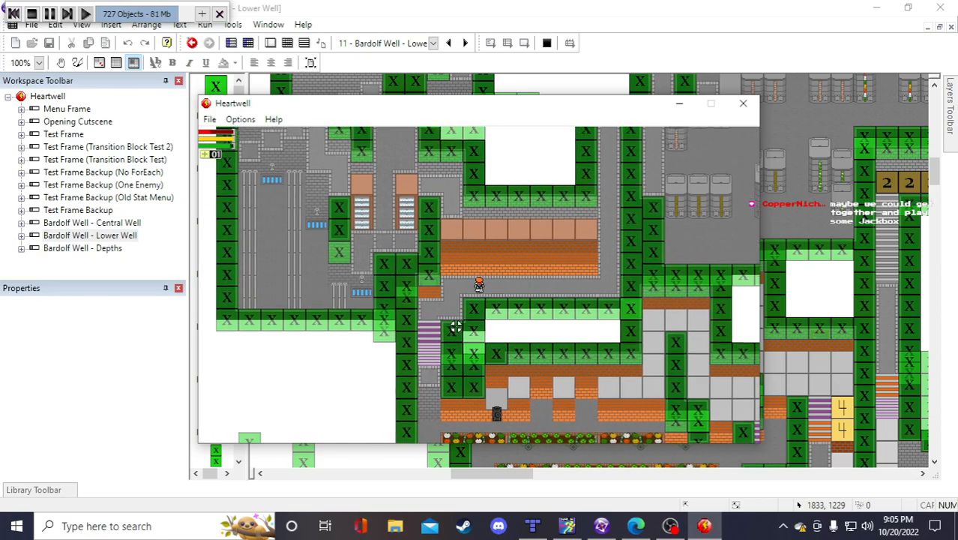
key(Down)
key(Right)
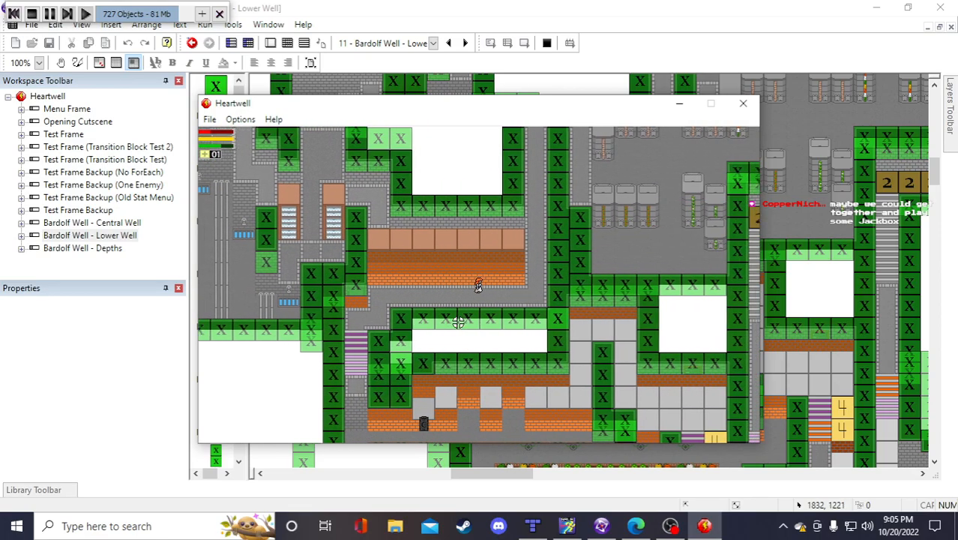
key(Up)
key(Left)
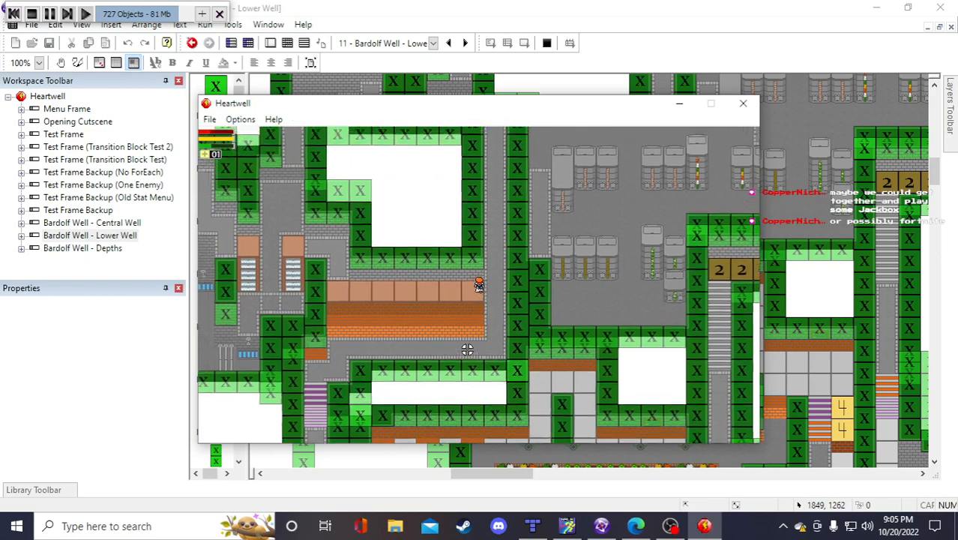
key(Down)
key(Right)
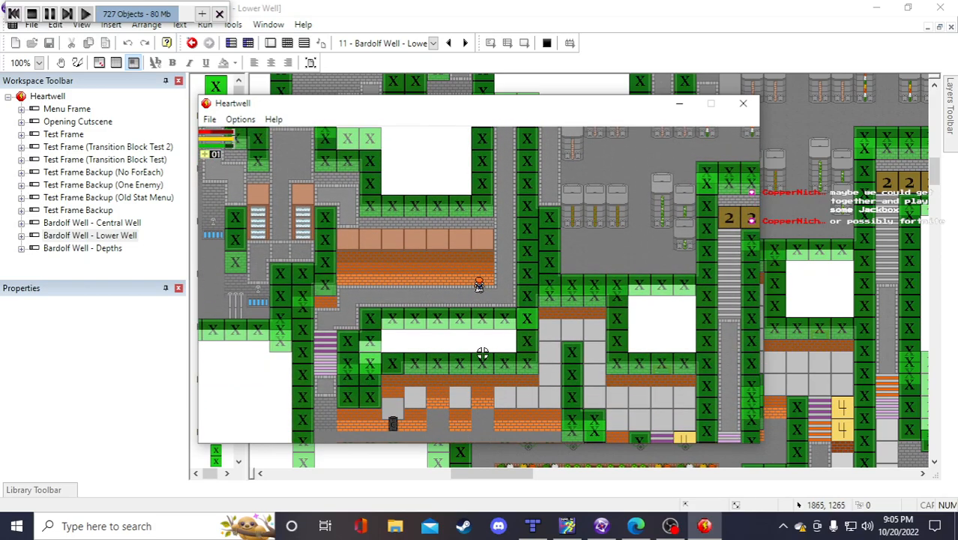
click(743, 103)
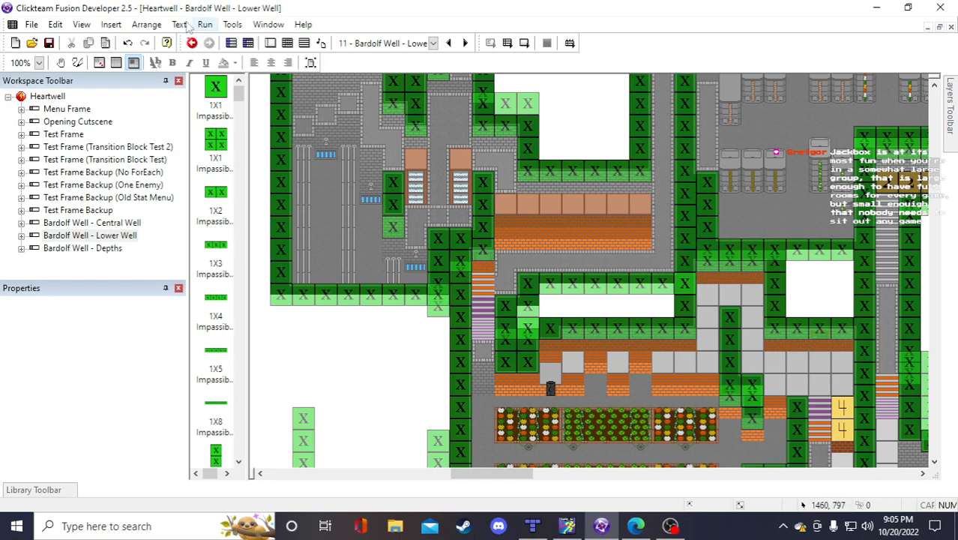
Run the frame again and test walking and jumping in the corridor at the west end of the garden beds
scroll(510, 248, up, 3)
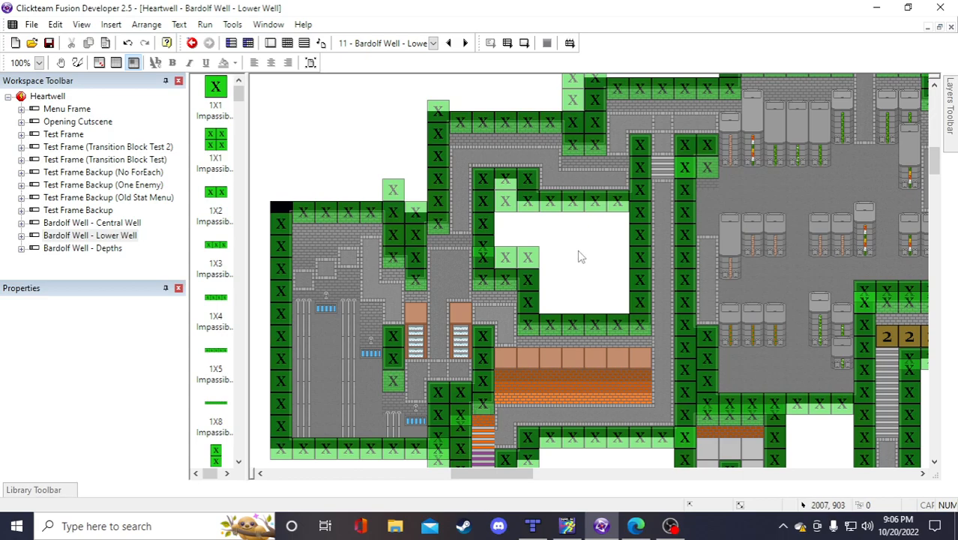
scroll(585, 240, down, 3)
scroll(596, 225, up, 3)
scroll(594, 287, down, 3)
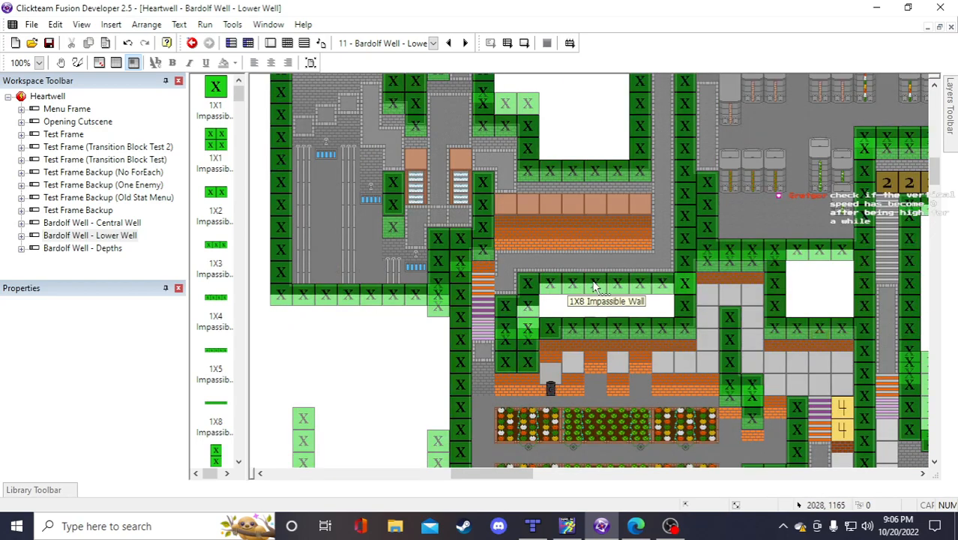
click(524, 43)
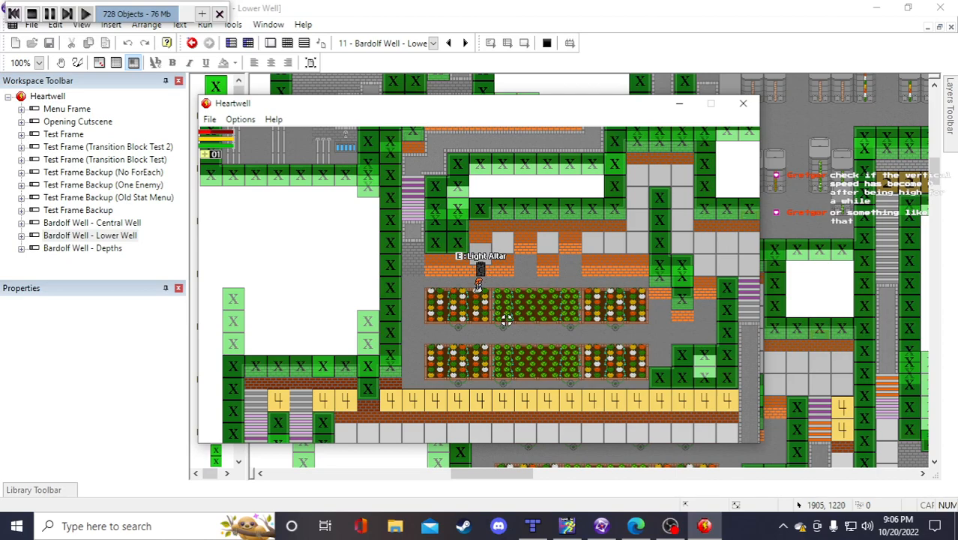
key(Left)
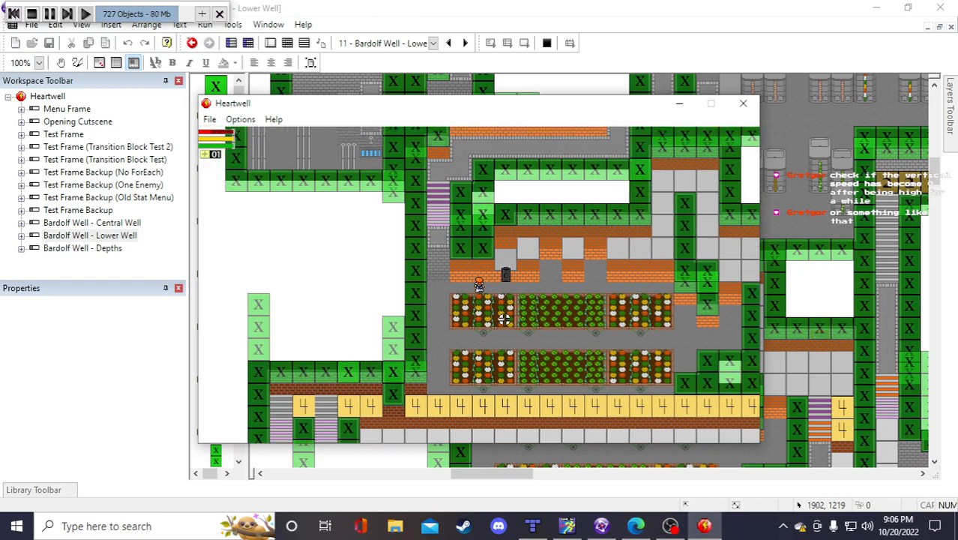
key(w)
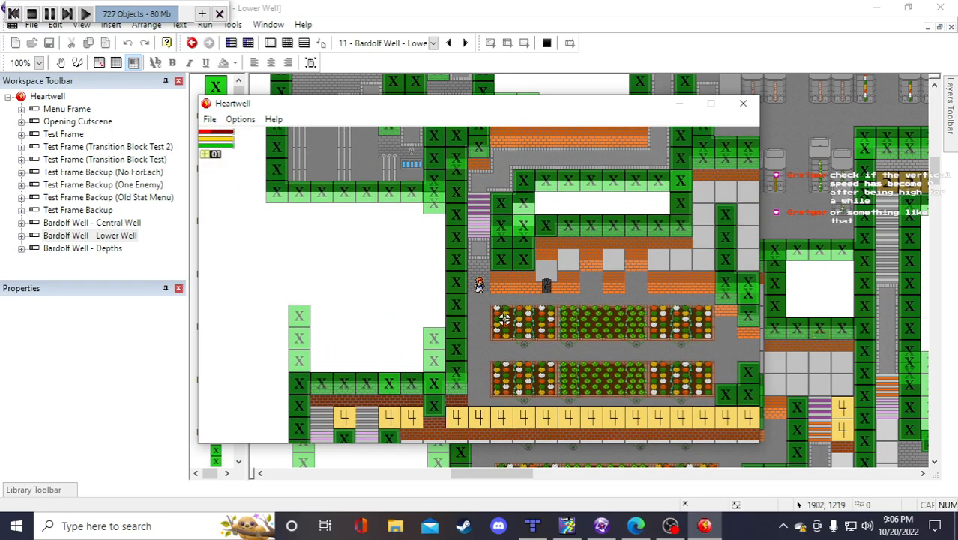
key(s)
key(space)
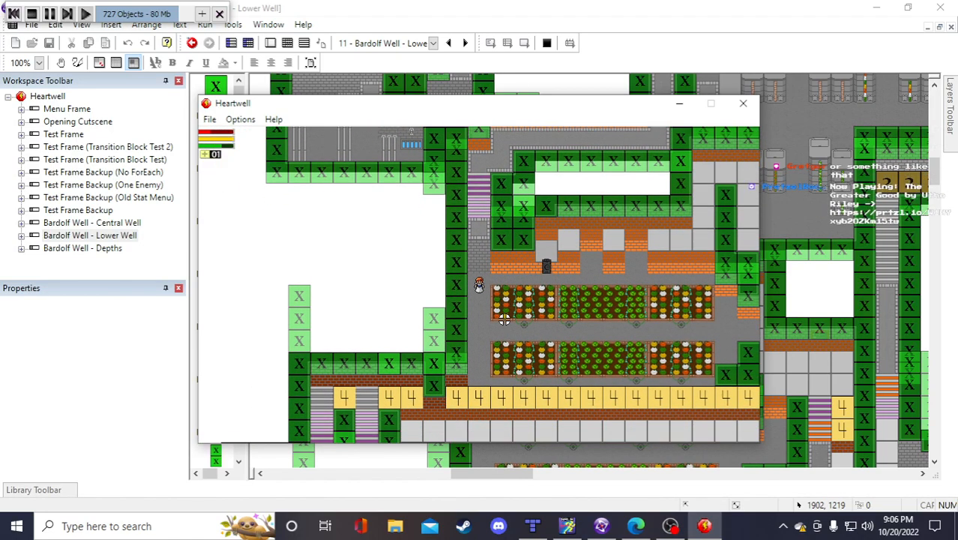
key(s)
key(s)
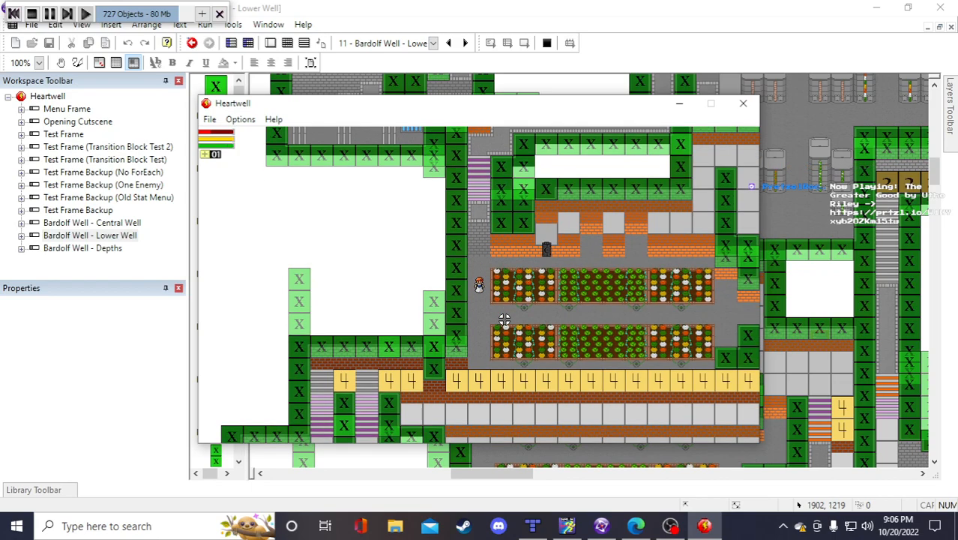
key(w)
key(s)
key(space)
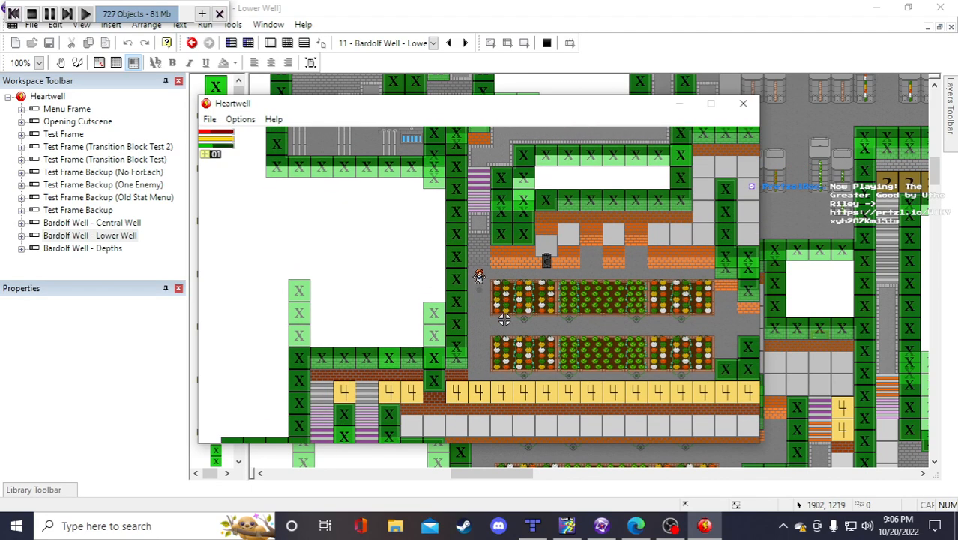
Test the character against the gaps in the brick wall above the garden beds and walk back to the west corridor
key(d)
key(w)
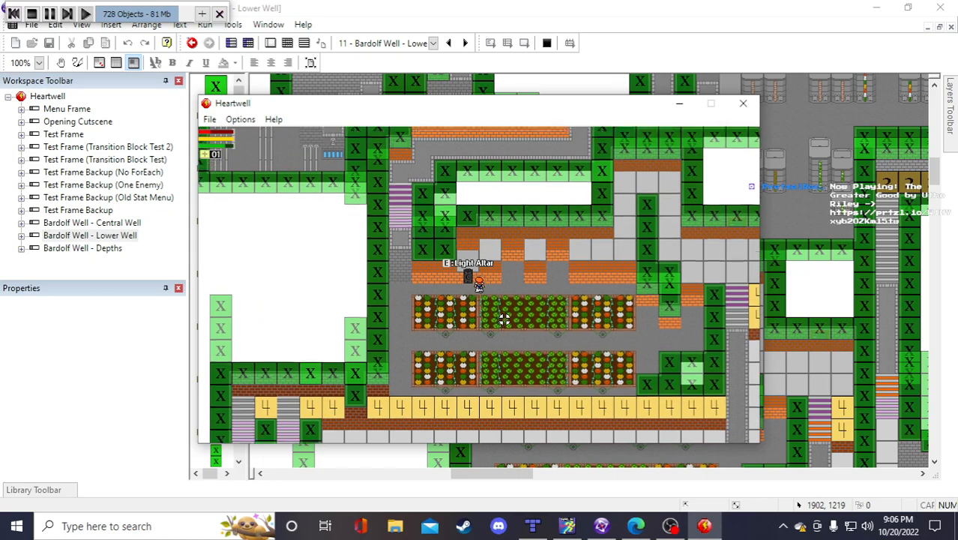
key(d)
key(w)
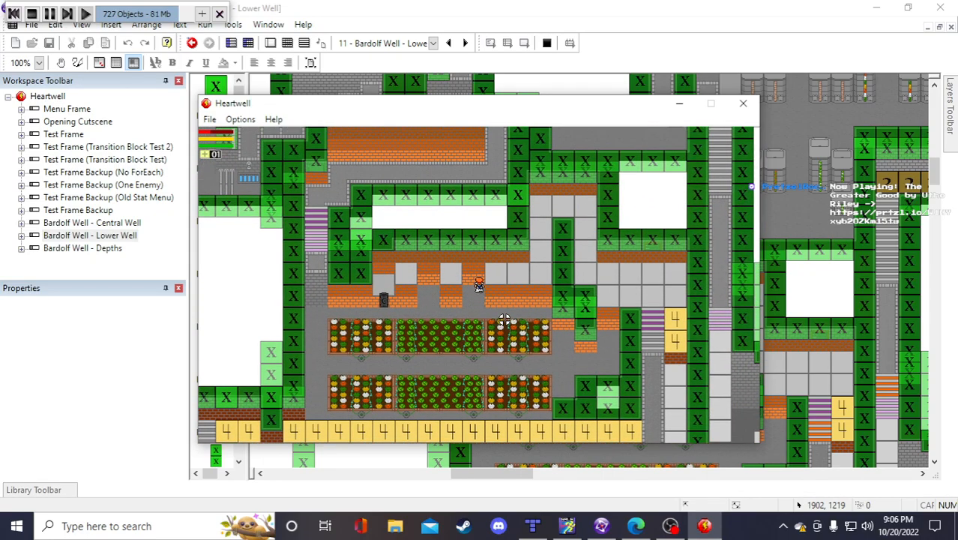
key(a)
key(w)
key(s)
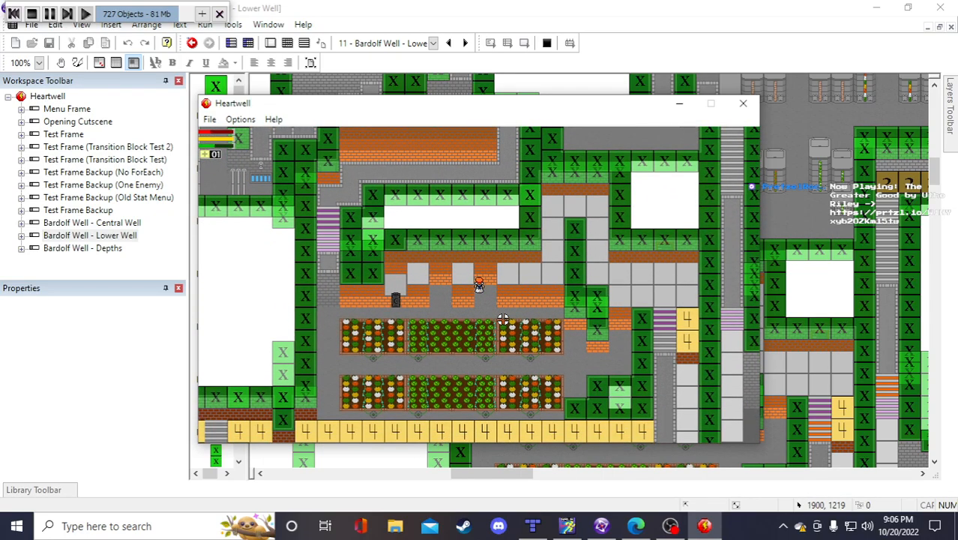
key(a)
key(a)
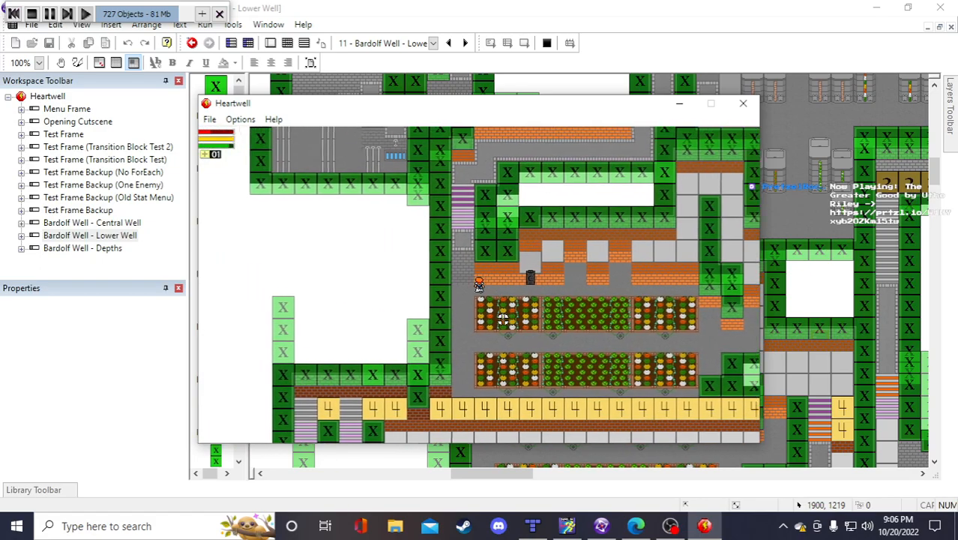
Walk the character up the northwestern stairs, along the new brick wall and around its east end onto the raised floor
key(w)
key(d)
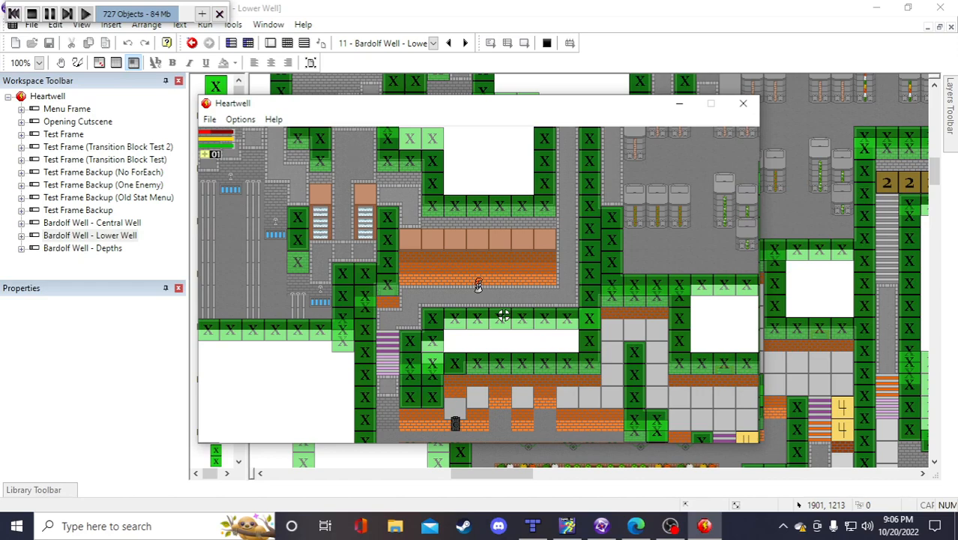
key(d)
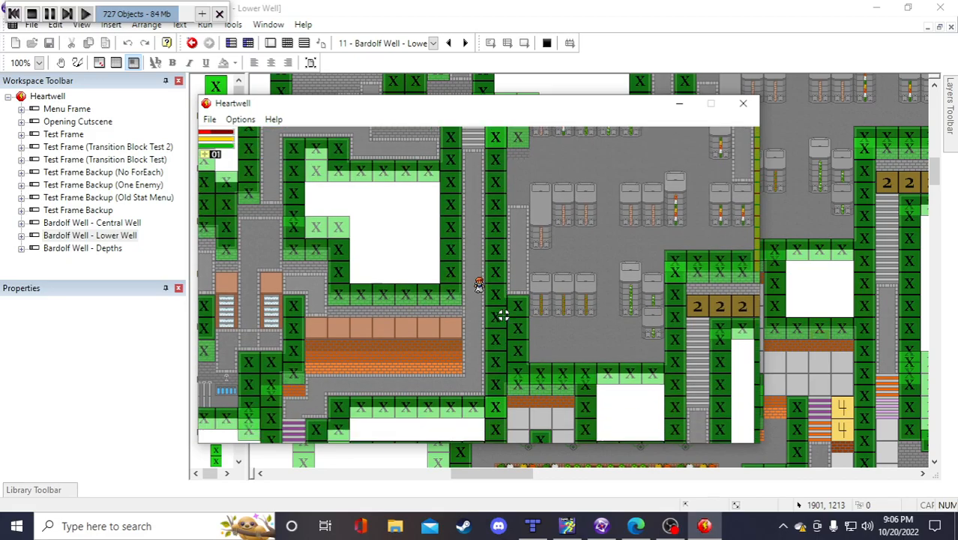
key(w)
key(a)
key(s)
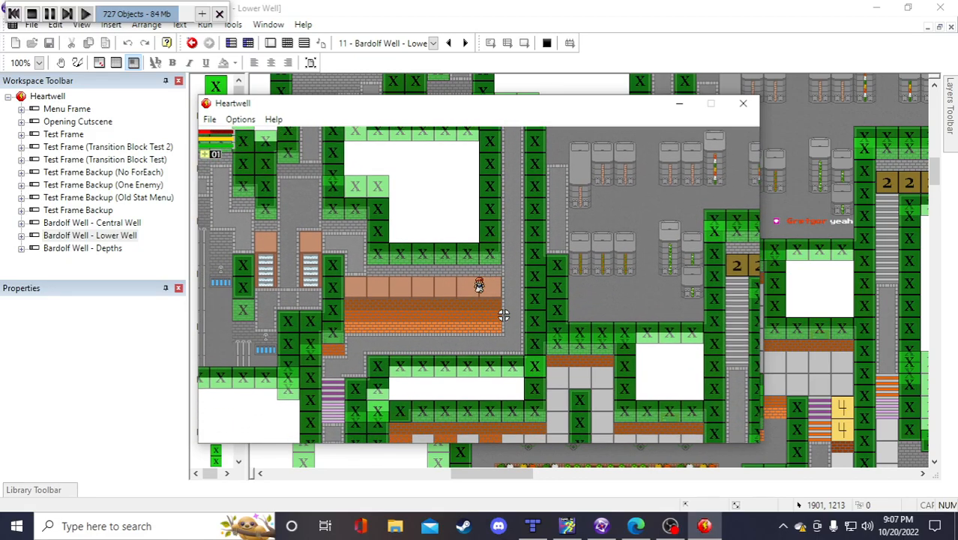
Retest the raised floor by moving the character down to the brick wall's southeast corner and back up onto the floor tiles
key(s)
key(d)
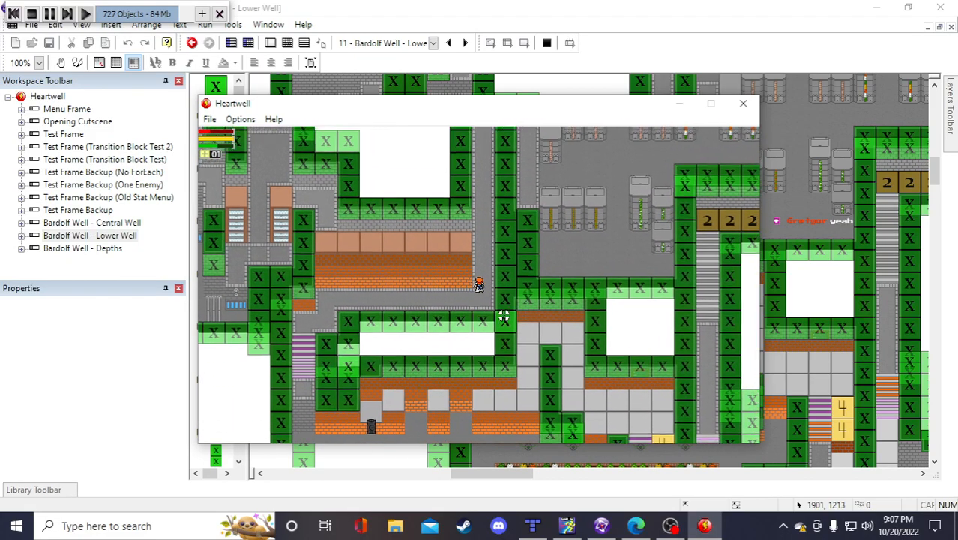
key(w)
key(a)
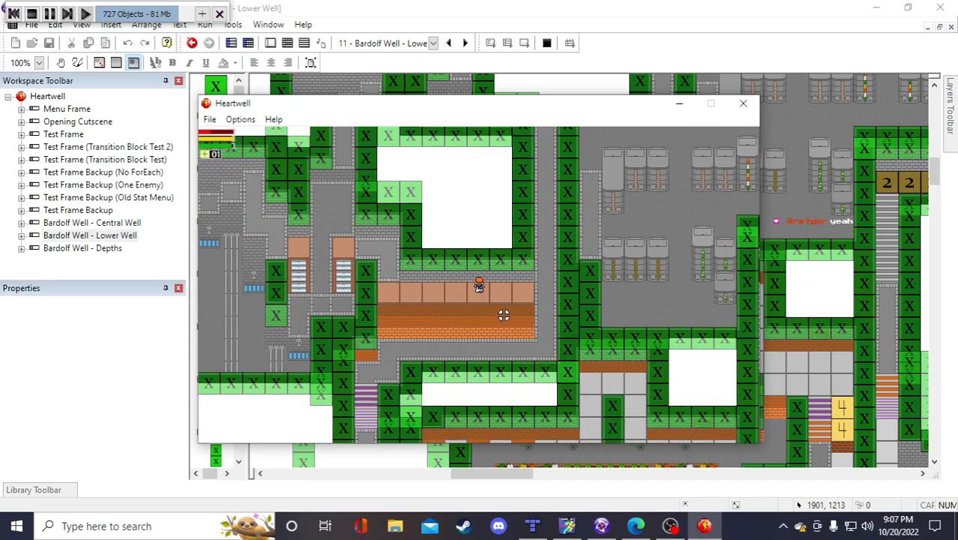
key(d)
key(w)
key(s)
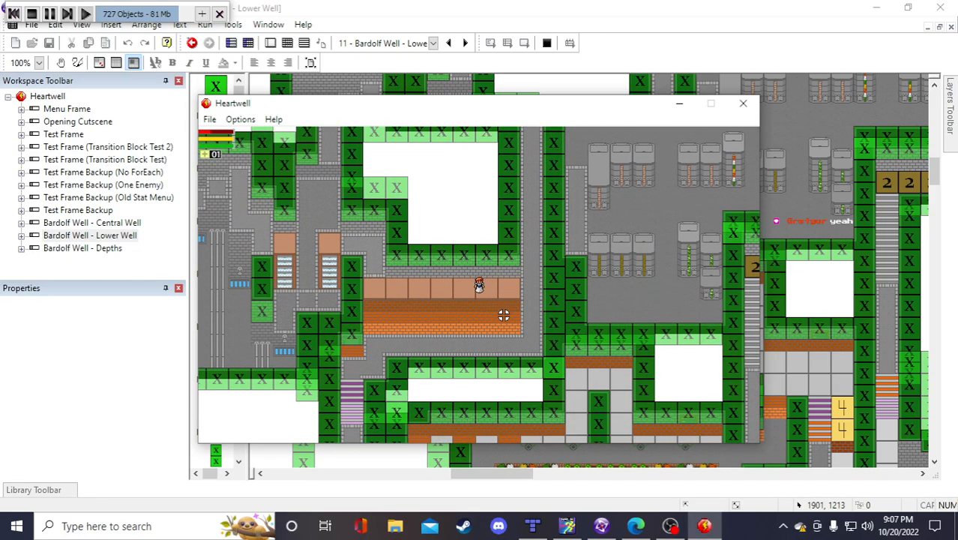
Walk the character east along the raised floor tiles and off their east end into the corridor
key(d)
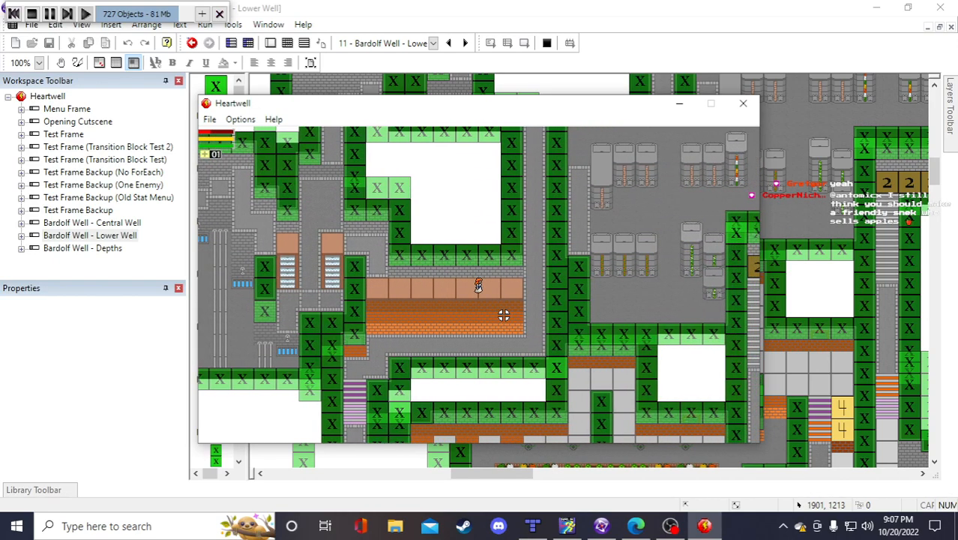
key(d)
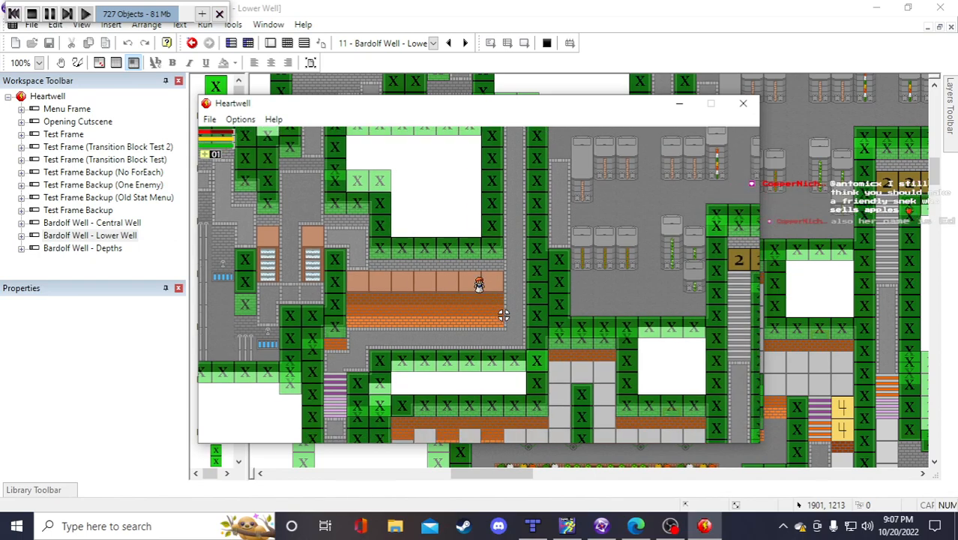
key(d)
key(w)
key(s)
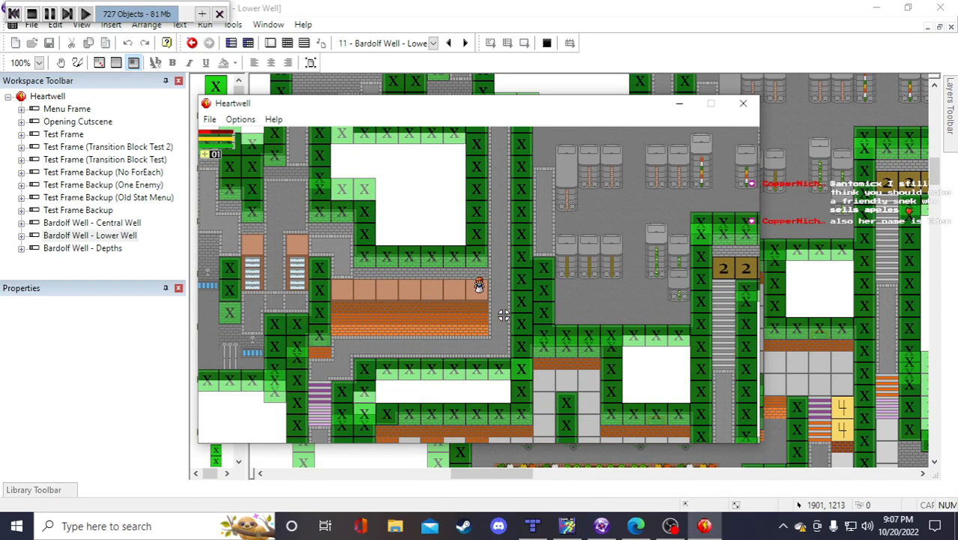
key(d)
key(s)
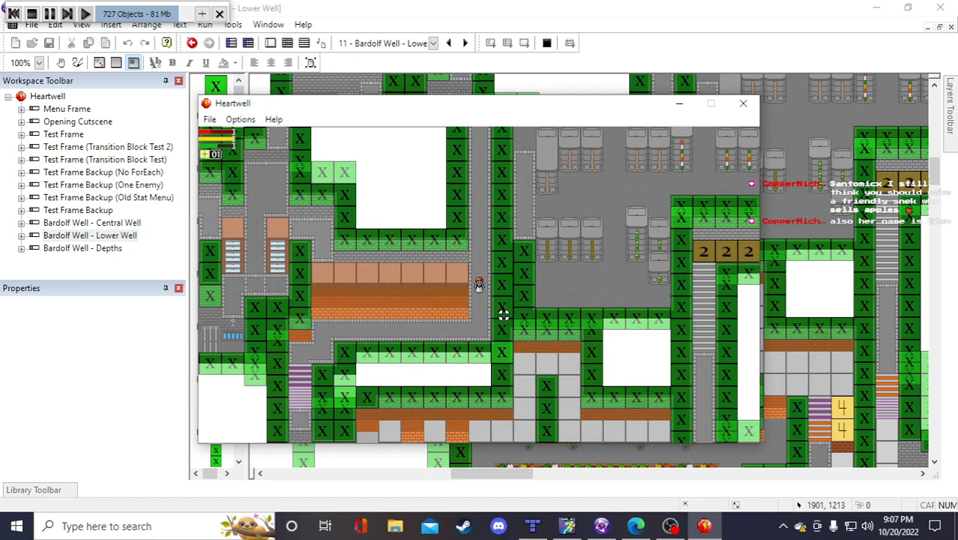
Test dropping off the raised floor over the brick wall's south face twice, returning around the wall's east end between drops
key(a)
key(s)
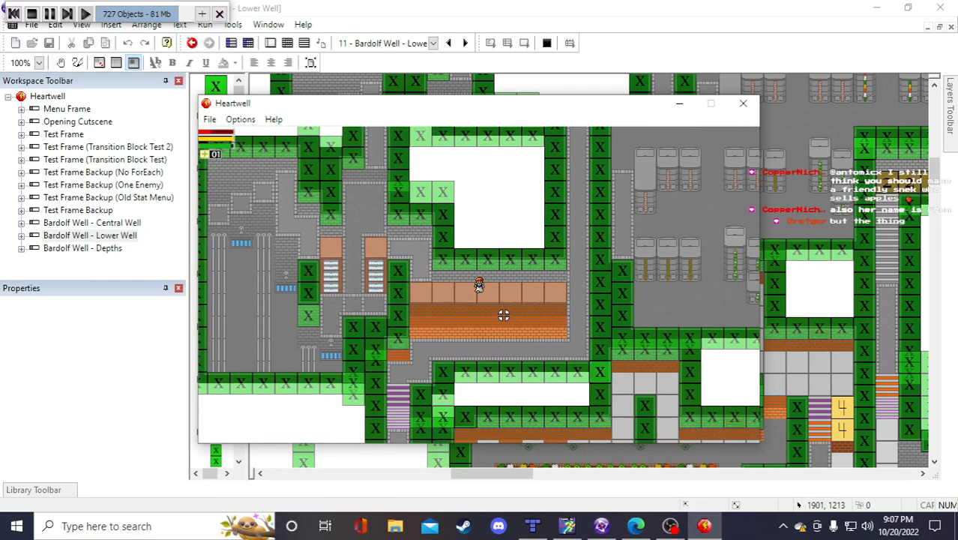
key(w)
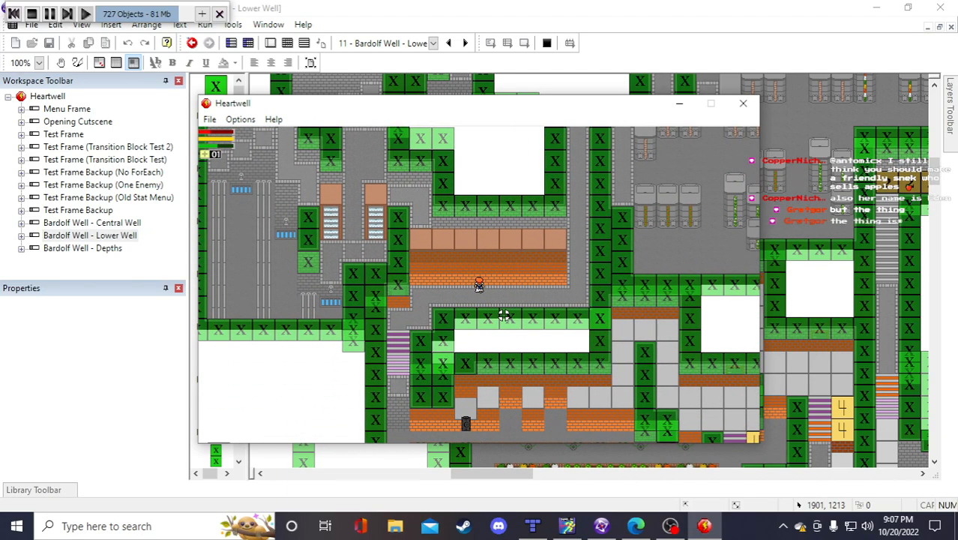
key(d)
key(w)
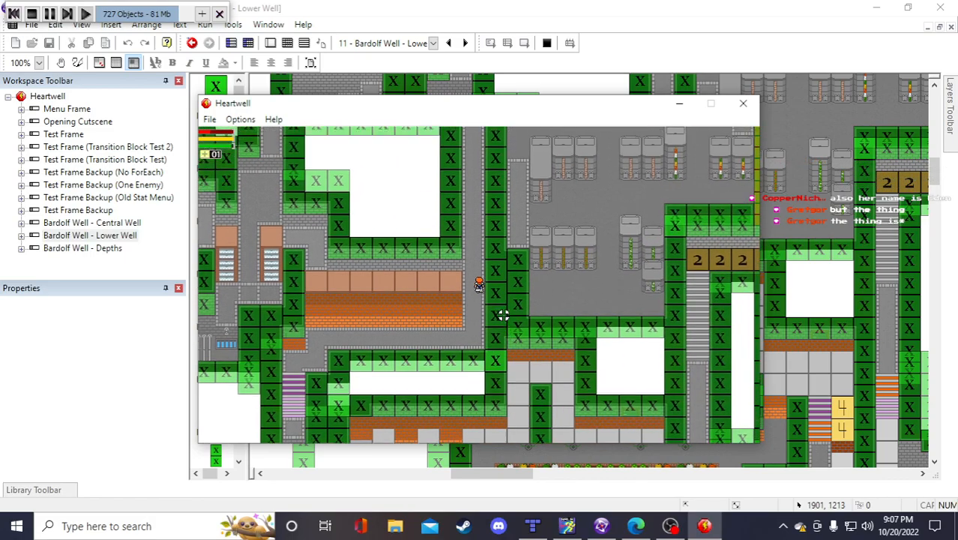
key(a)
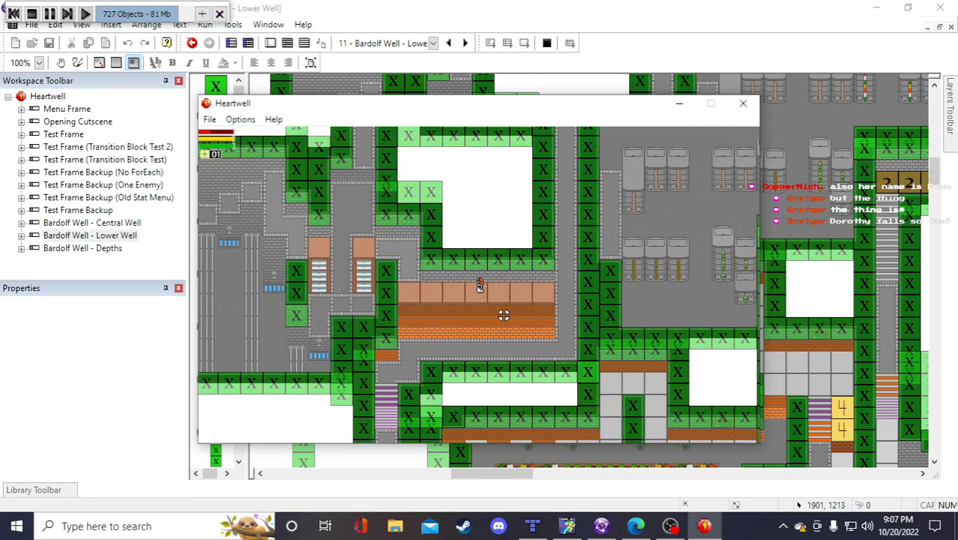
key(s)
key(s)
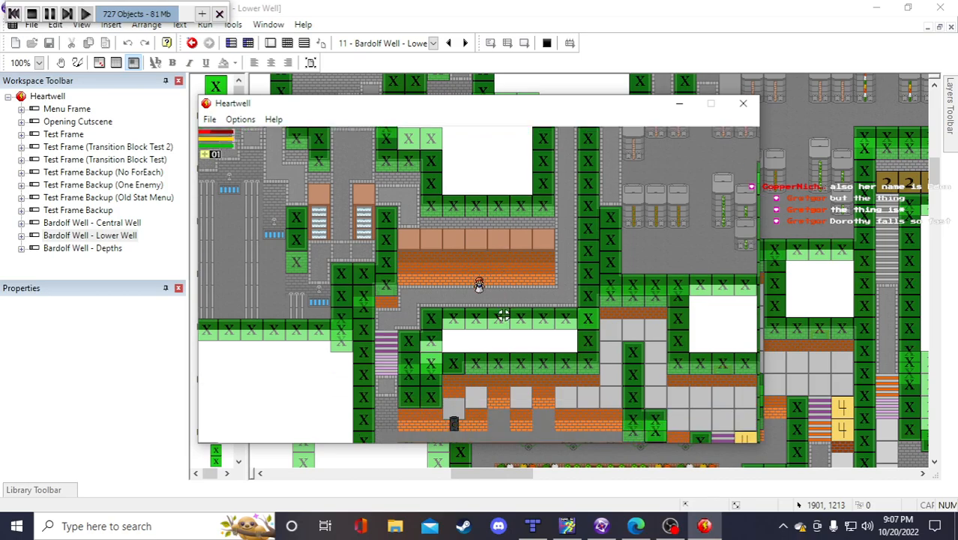
Walk the character from the south corridor around the brick wall's east end and back onto the raised floor
key(d)
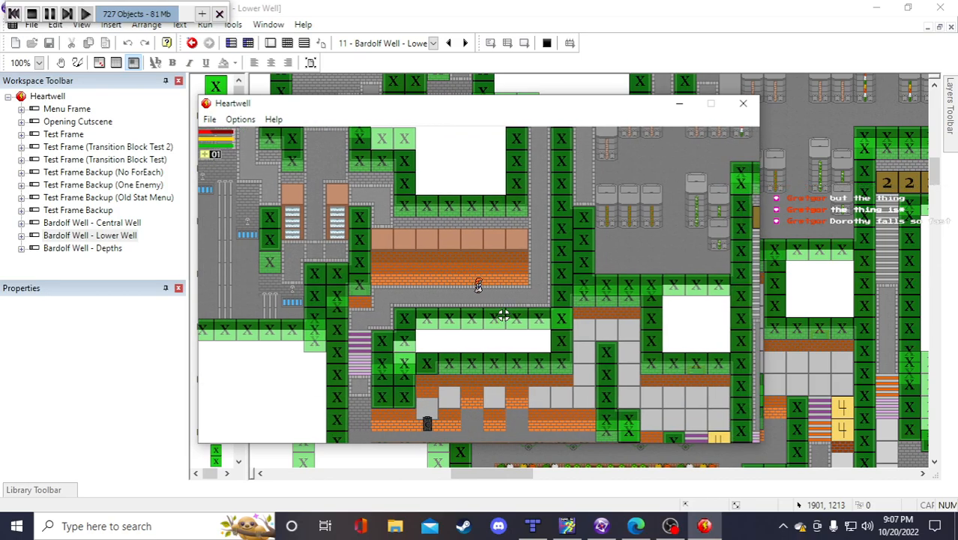
key(w)
key(s)
key(d)
key(w)
key(a)
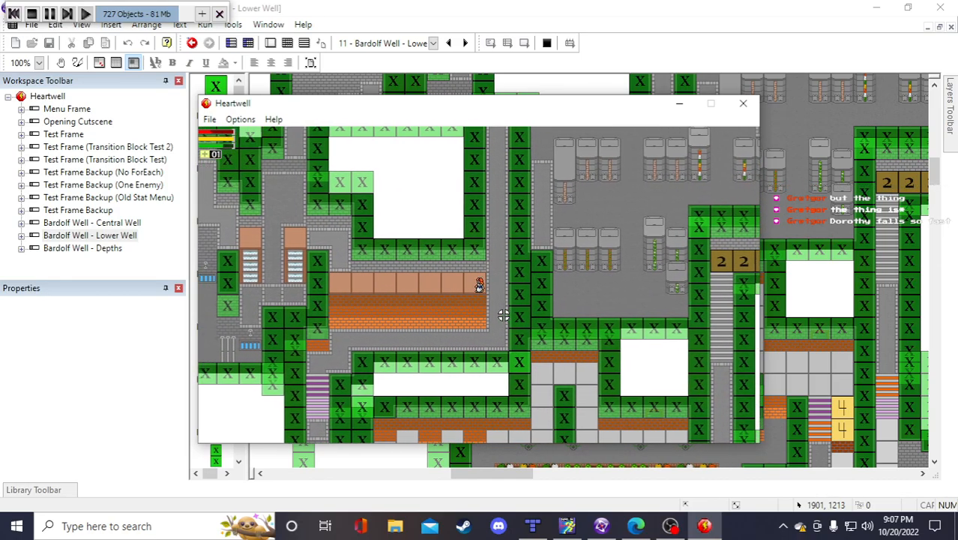
Drop the character over the brick wall again and test movement at the west end of the south corridor
key(s)
key(a)
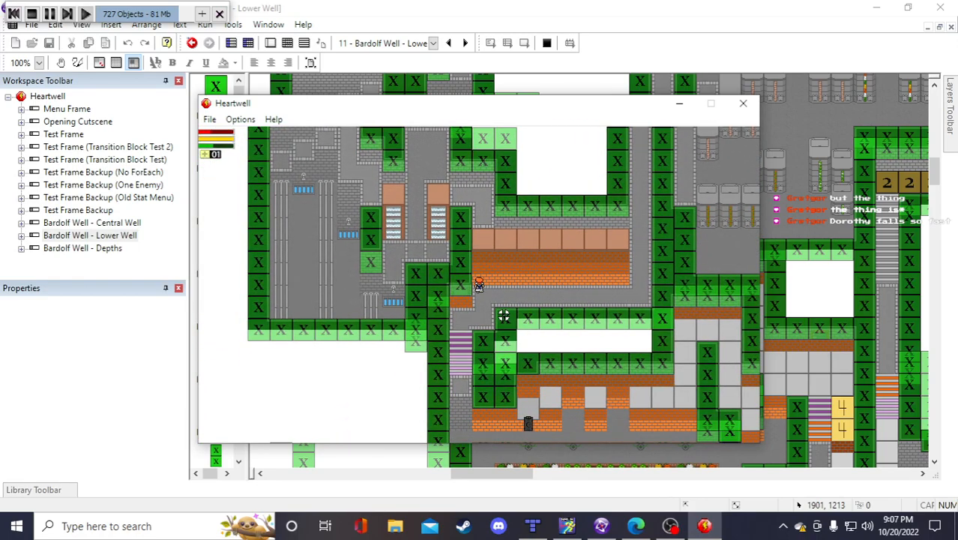
key(s)
key(w)
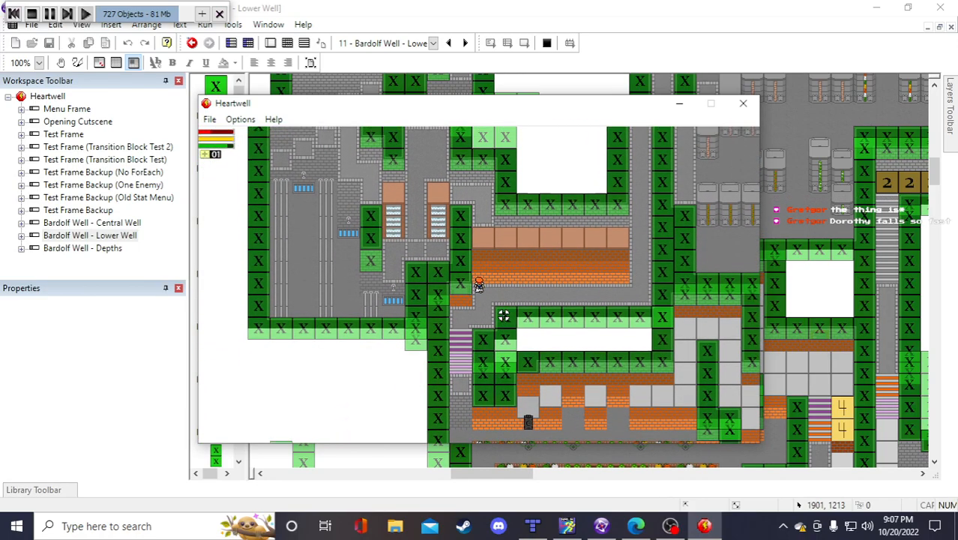
key(s)
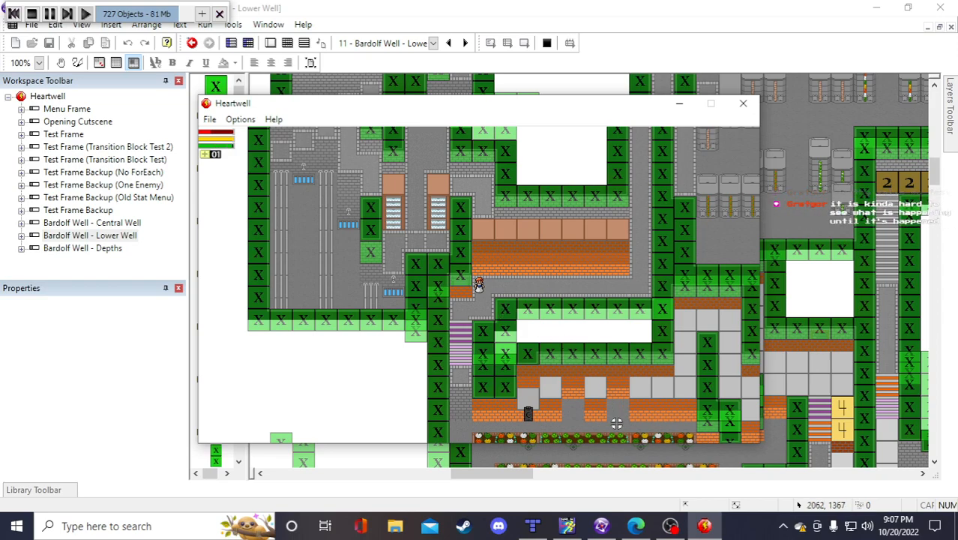
key(w)
key(d)
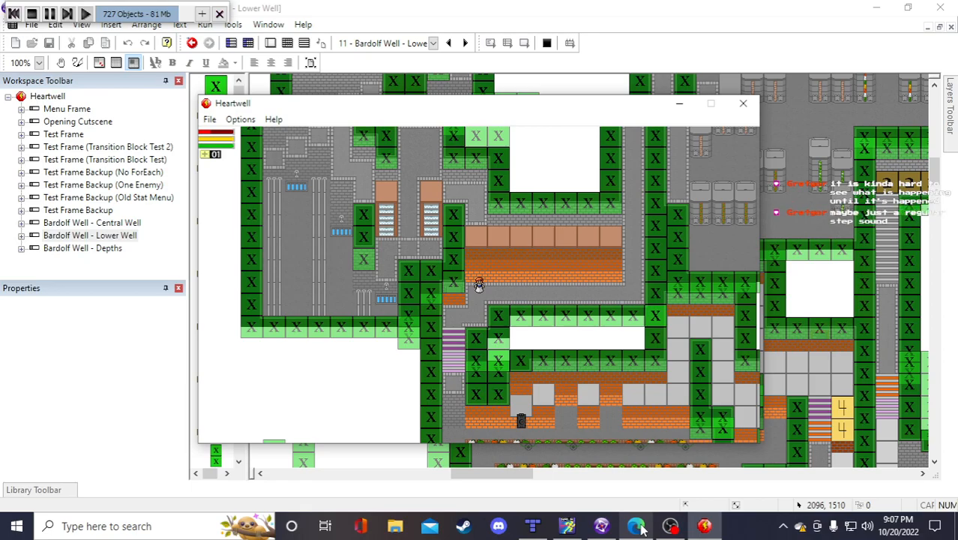
Switch to the Heartwell Dev Stream Notes document and add "SUGGESTIONS:" as the first list item under 10/6/2022
click(636, 527)
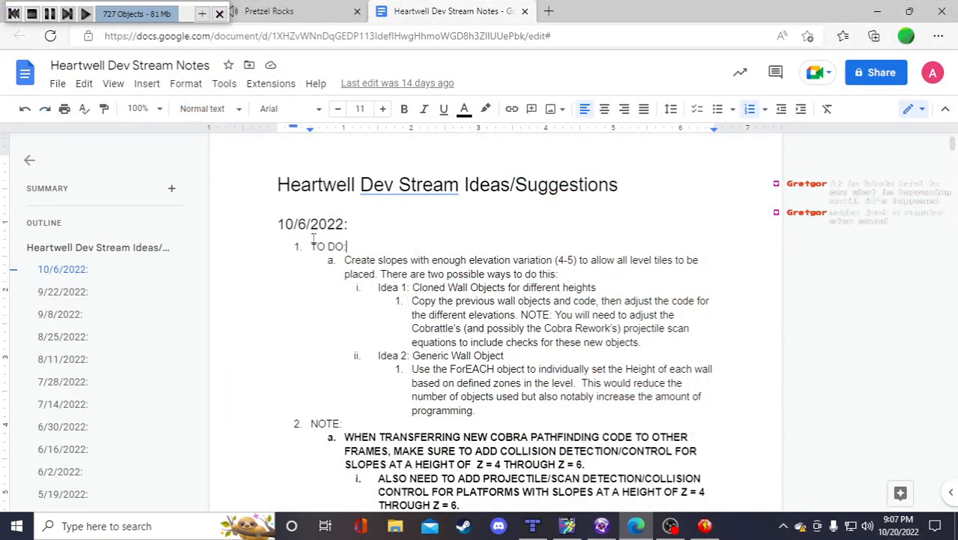
click(311, 224)
click(313, 246)
key(Return)
text(SUG)
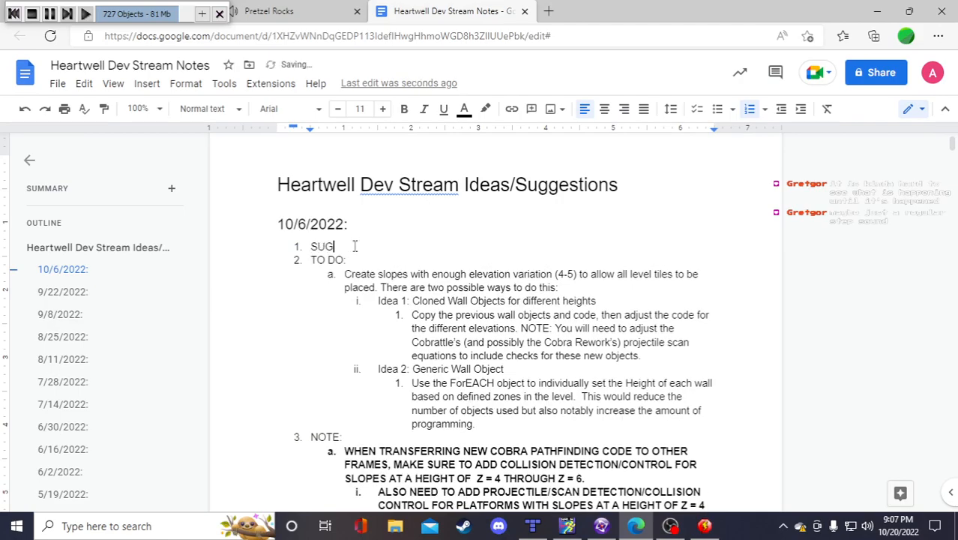
text(GESTIONS:)
key(Return)
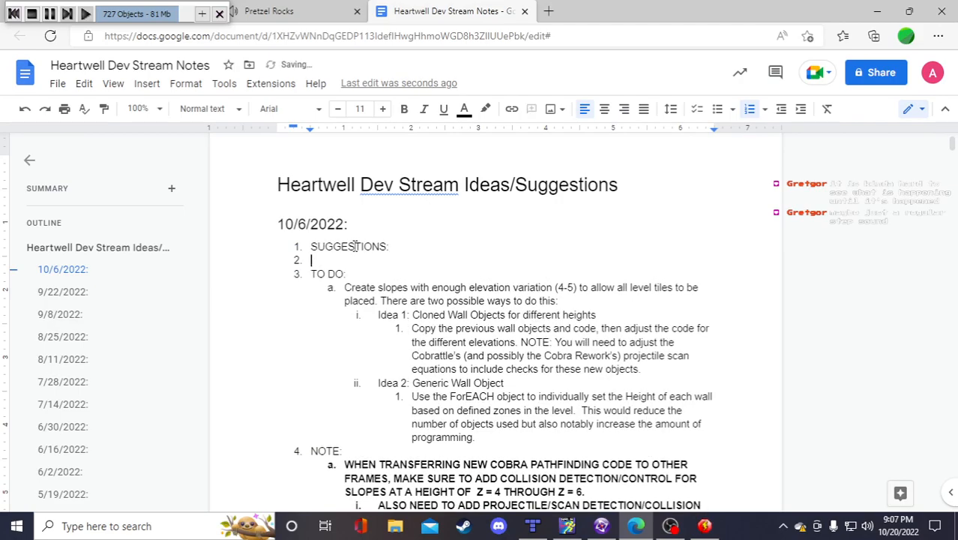
Add the sub-item "Add sound effect for when Dorothy lands from a fall that is greater than 1 in height." under SUGGESTIONS
key(Tab)
text(Add sound ef)
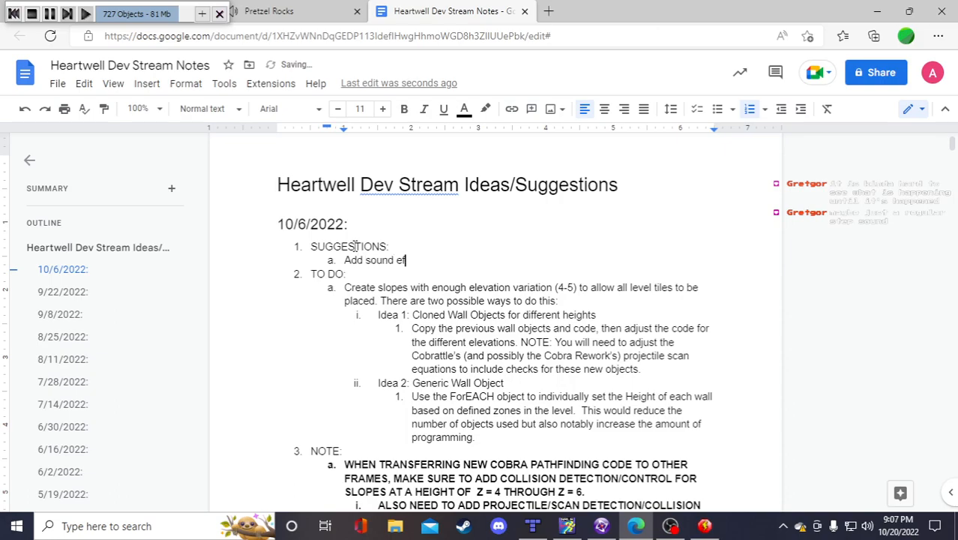
text(fect for when D)
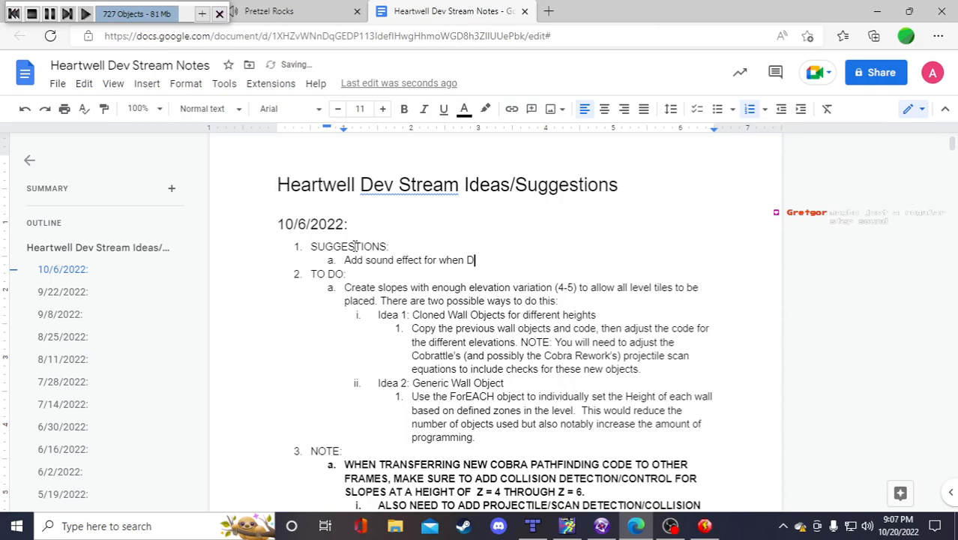
text(orothy lands from )
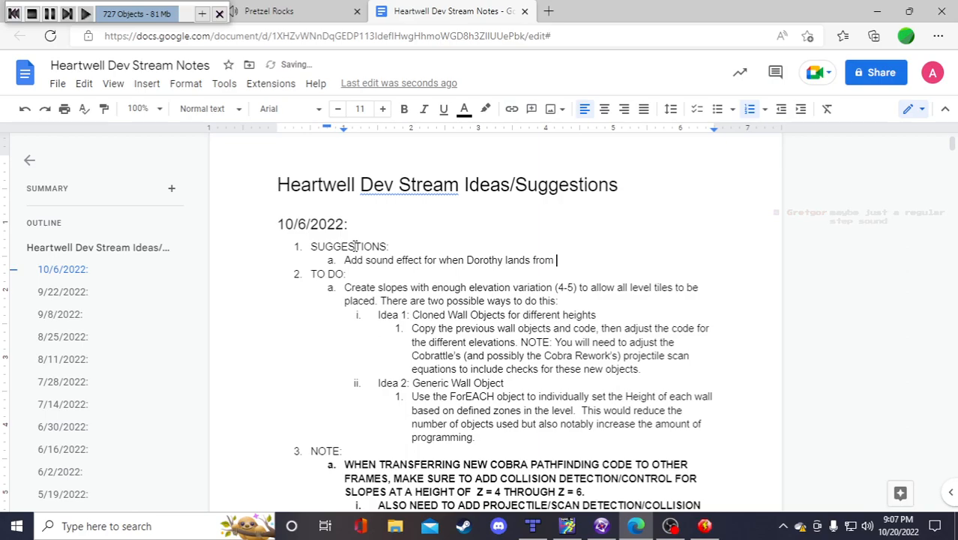
text(a fall that is greatre)
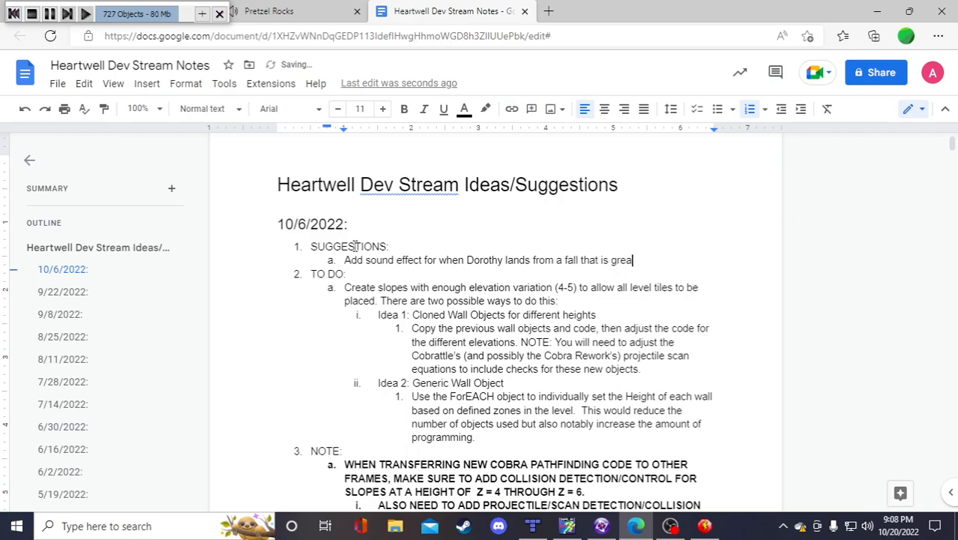
key(BackSpace)
key(BackSpace)
key(BackSpace)
text(er in height than)
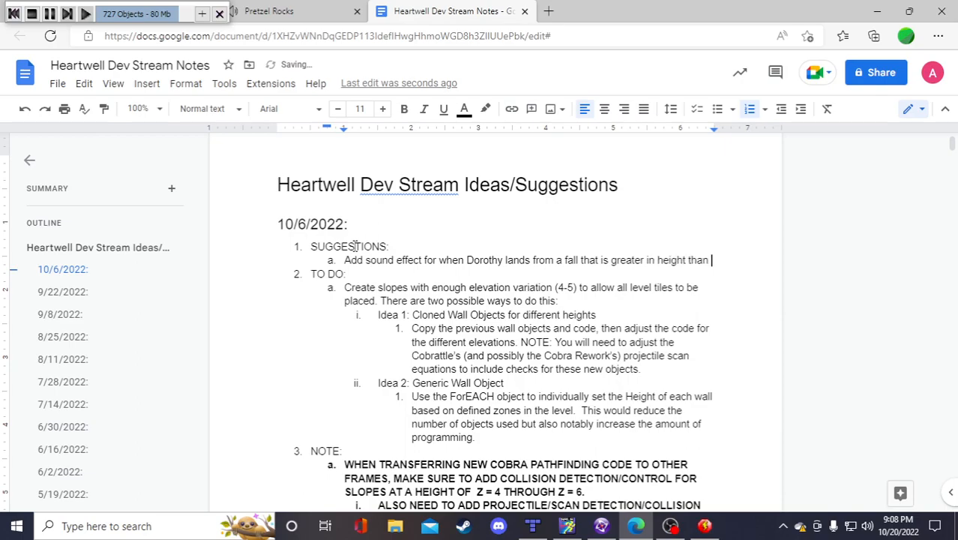
key(BackSpace)
key(BackSpace)
key(BackSpace)
key(BackSpace)
key(BackSpace)
key(BackSpace)
key(BackSpace)
key(BackSpace)
key(BackSpace)
key(BackSpace)
key(BackSpace)
key(BackSpace)
key(BackSpace)
key(BackSpace)
text(th)
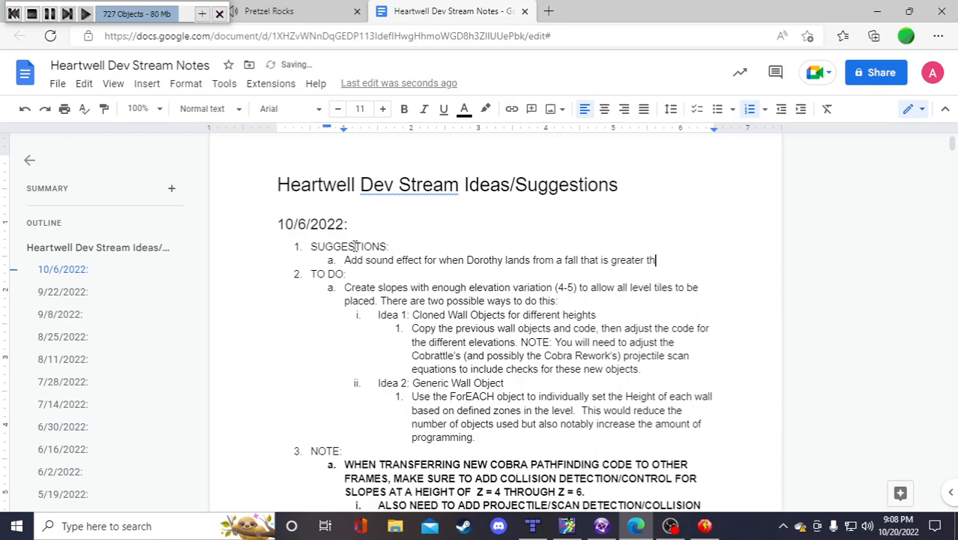
text(an 1 in height.)
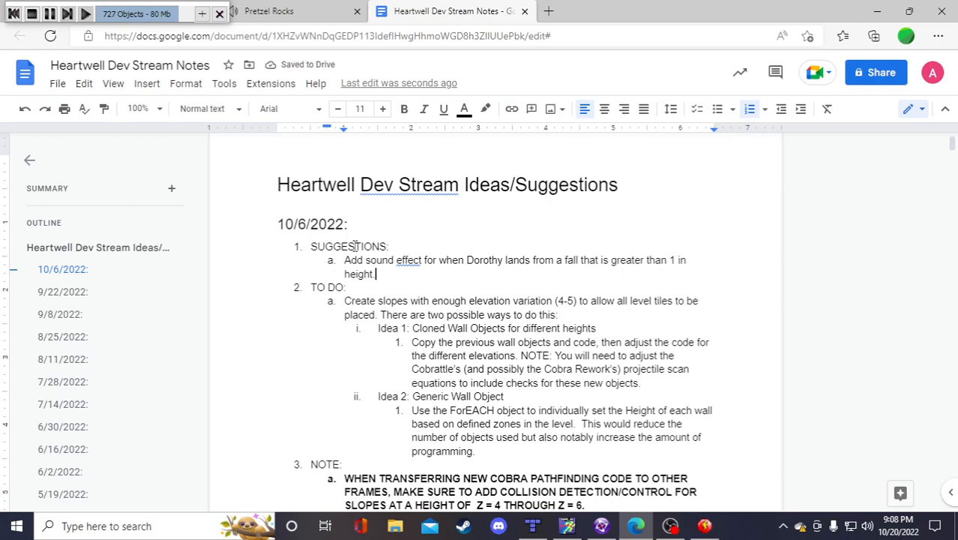
Continue the sub-item with "This could be a regular step sound or a slight bumping sound"
text(This could)
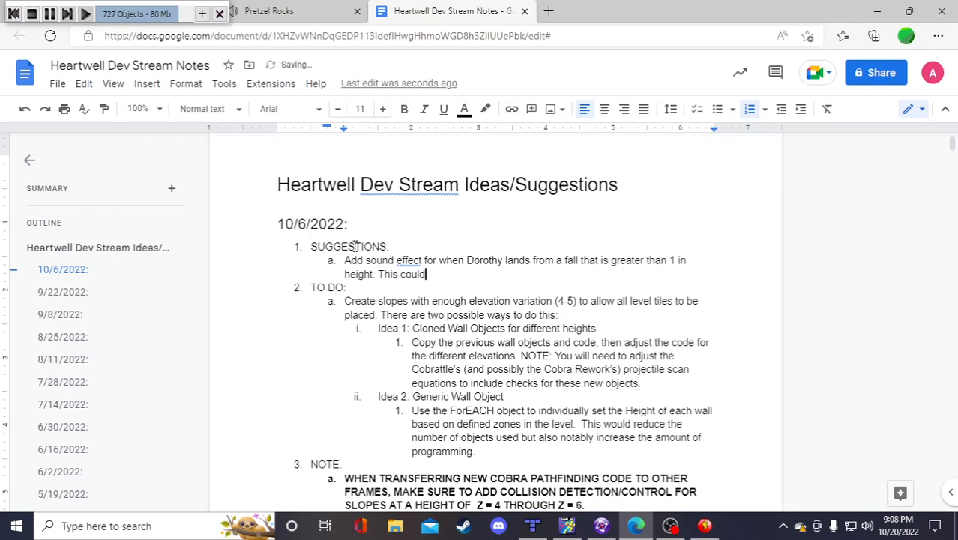
text( be a regular step sound or)
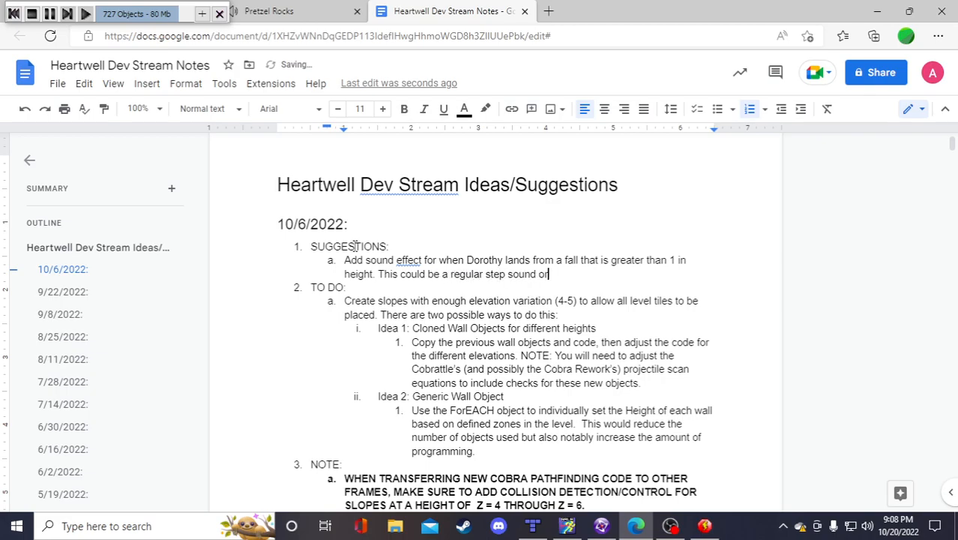
text( a slight bumping soun)
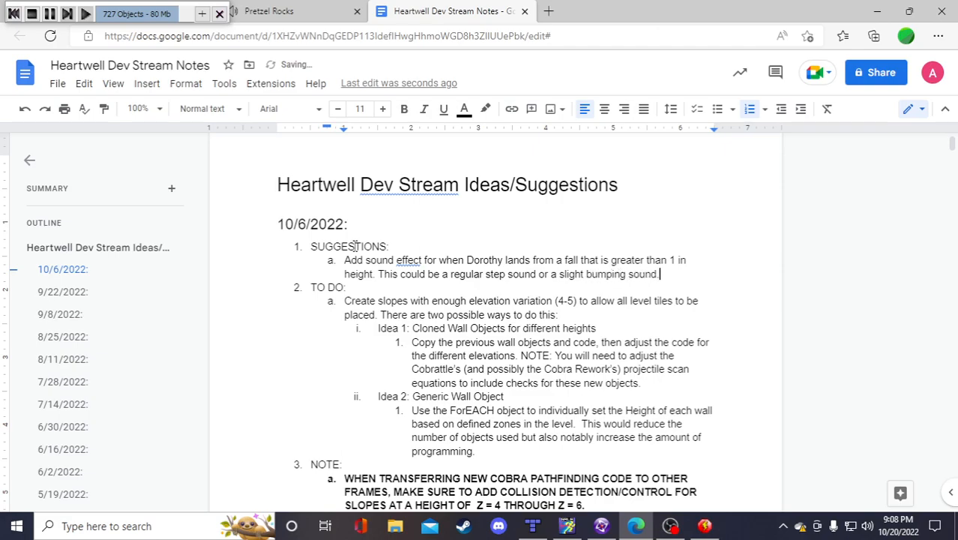
End that sentence and append "Additionally, could add a dust particle effect that pushes outward from Dorothy's lower"
text(d. Additoina)
key(BackSpace)
key(BackSpace)
text(ionally, c)
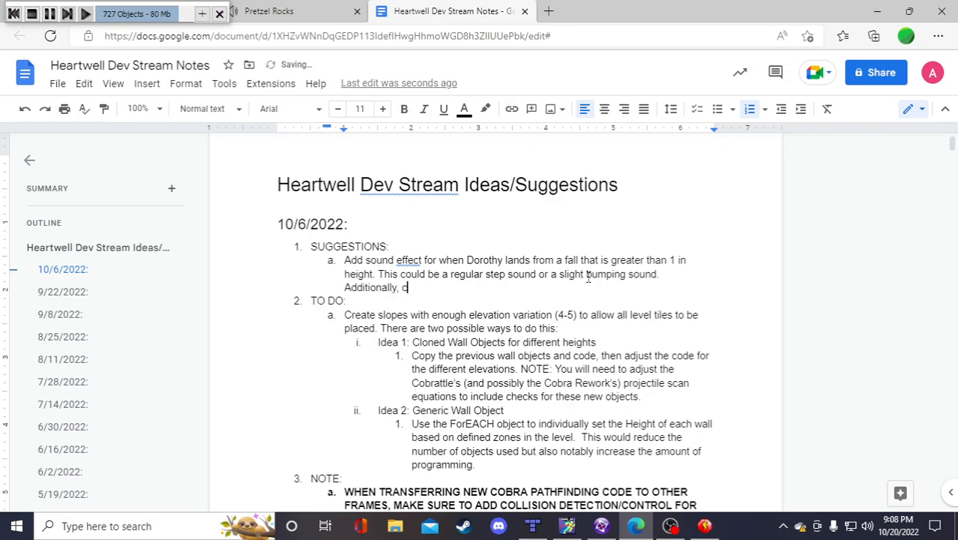
text(ould add a dust particle ef)
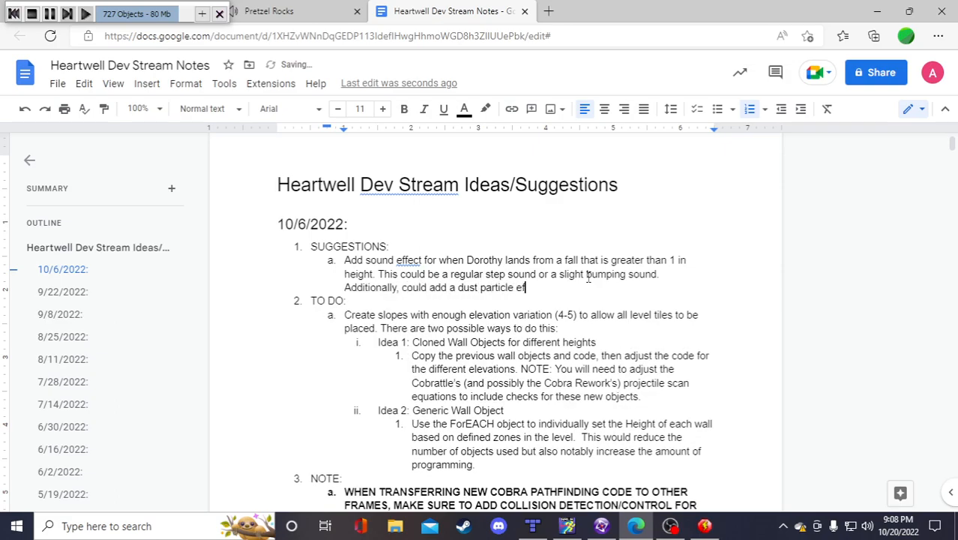
text(fect that pushes )
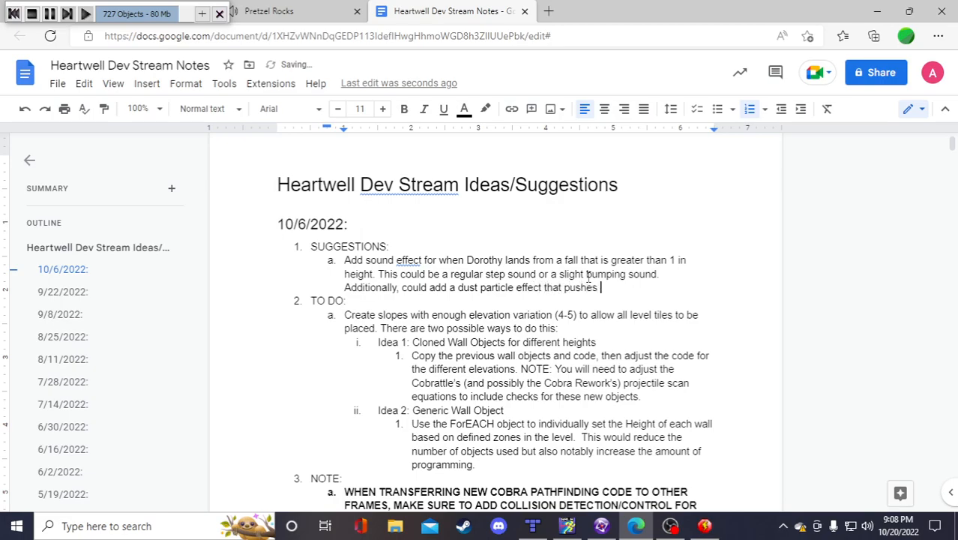
text(outward from Dorothy's)
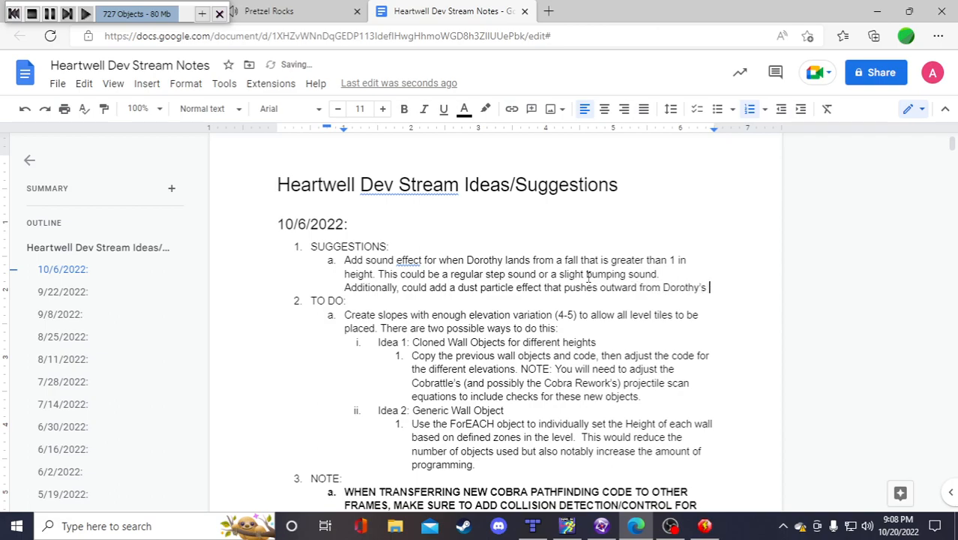
text( lower)
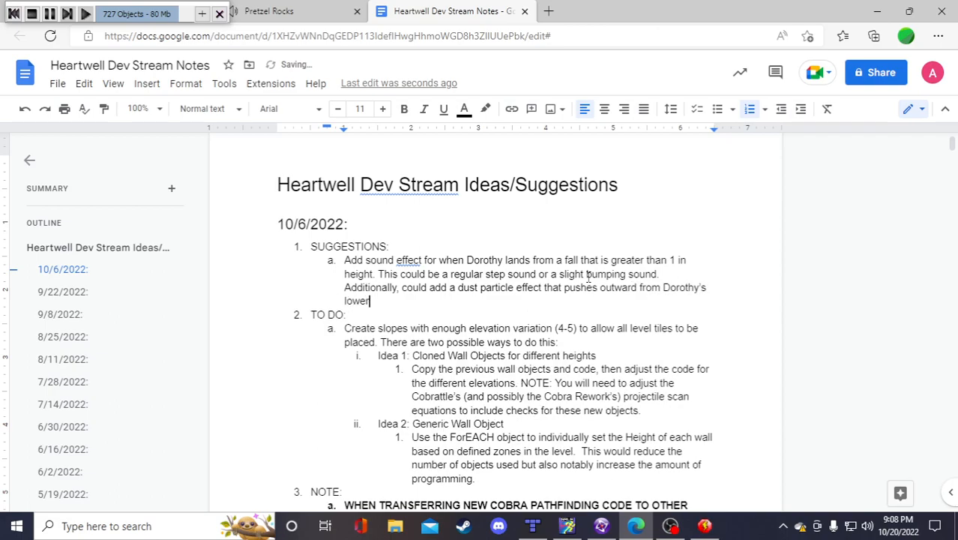
Continue the dust particle sentence with "body to convey that a decent distance was falled."
text( body to convey that ch)
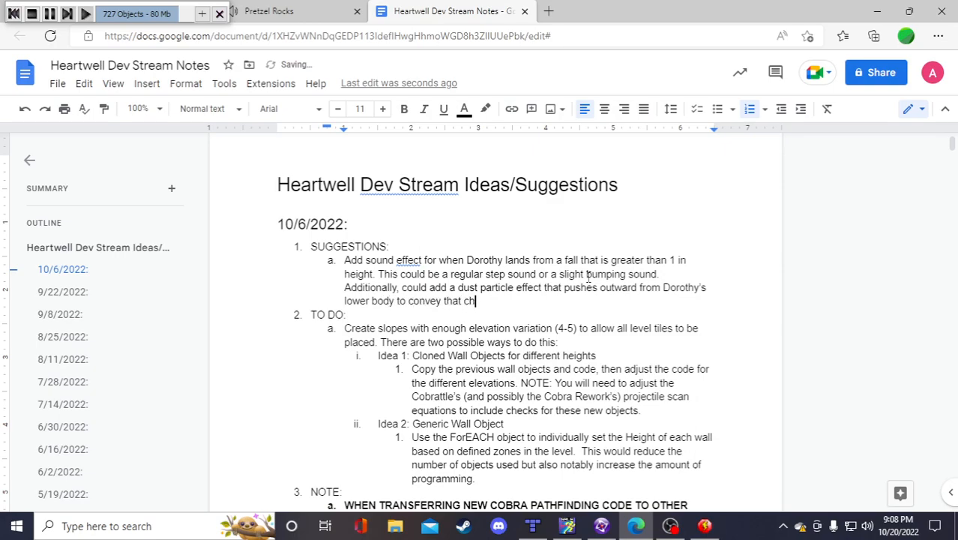
text(ange in)
key(BackSpace)
key(BackSpace)
key(BackSpace)
key(BackSpace)
key(BackSpace)
key(BackSpace)
key(BackSpace)
key(BackSpace)
key(BackSpace)
key(BackSpace)
text(a decent distance)
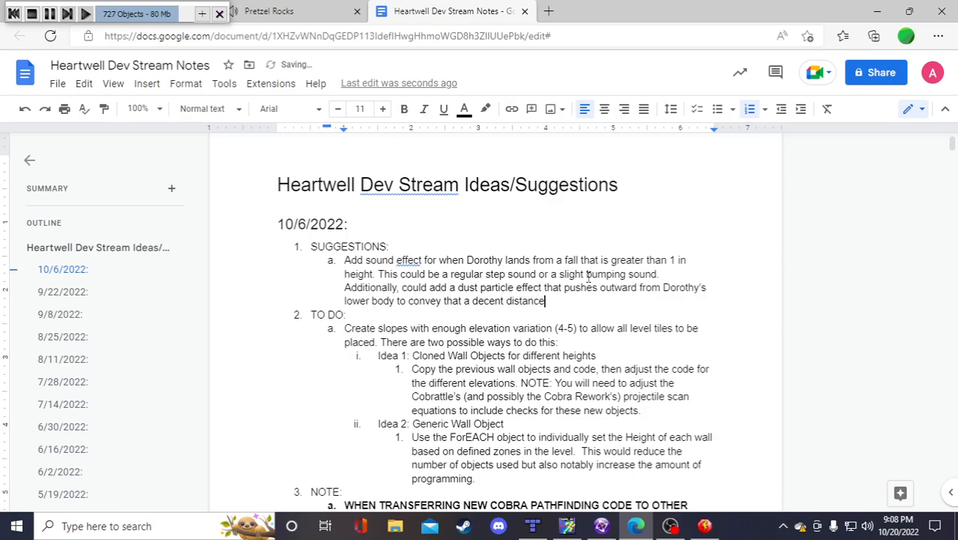
text( was falled)
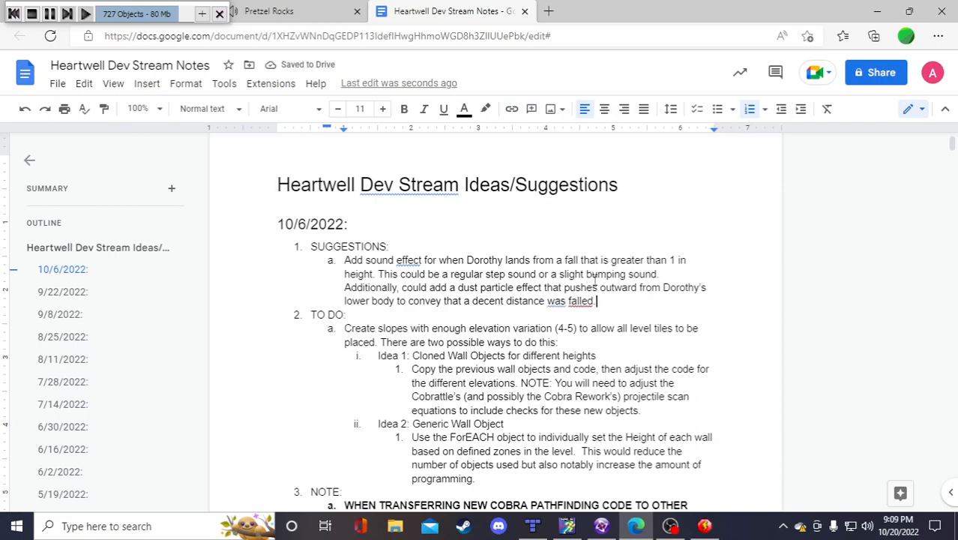
Check the grammar and spelling suggestions for "was" and "falled" at the end of the dust particle sentence
click(555, 301)
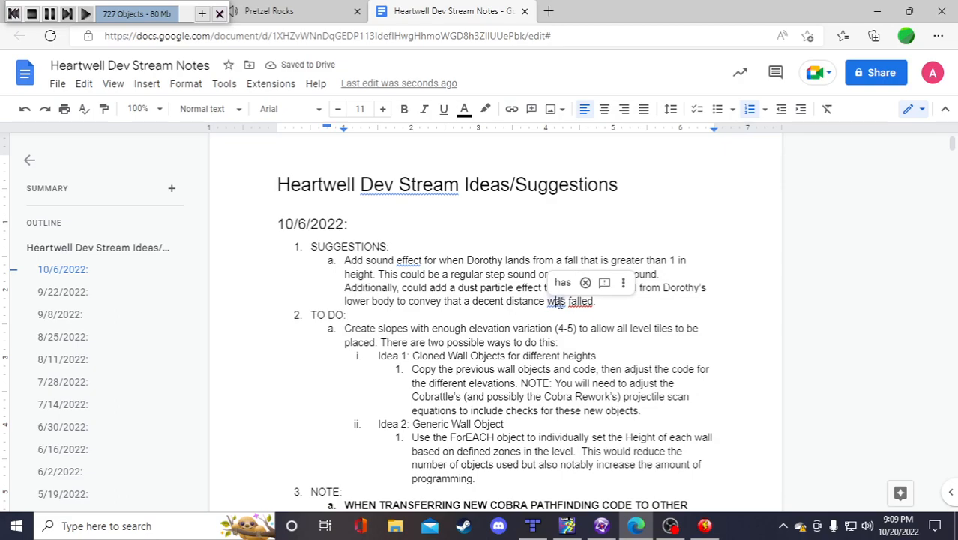
click(573, 303)
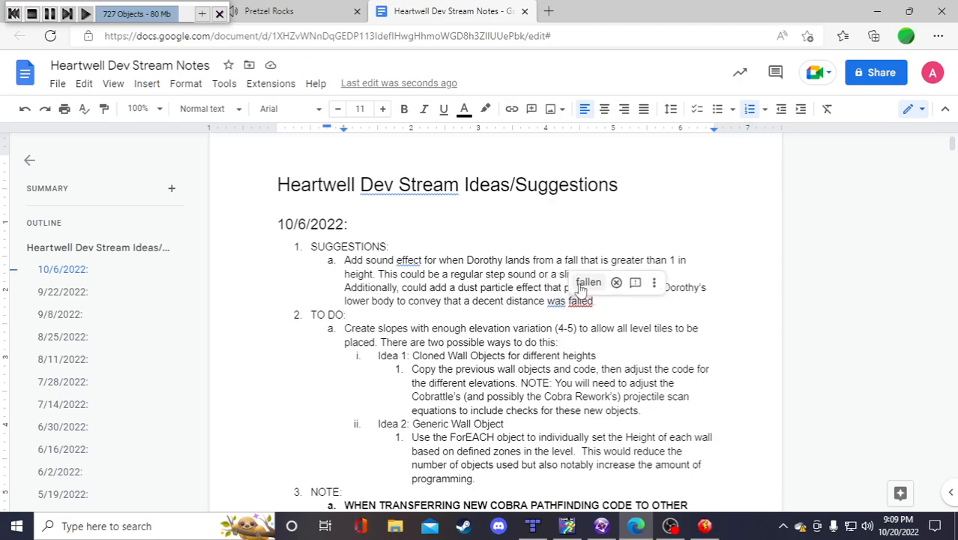
click(566, 302)
click(548, 301)
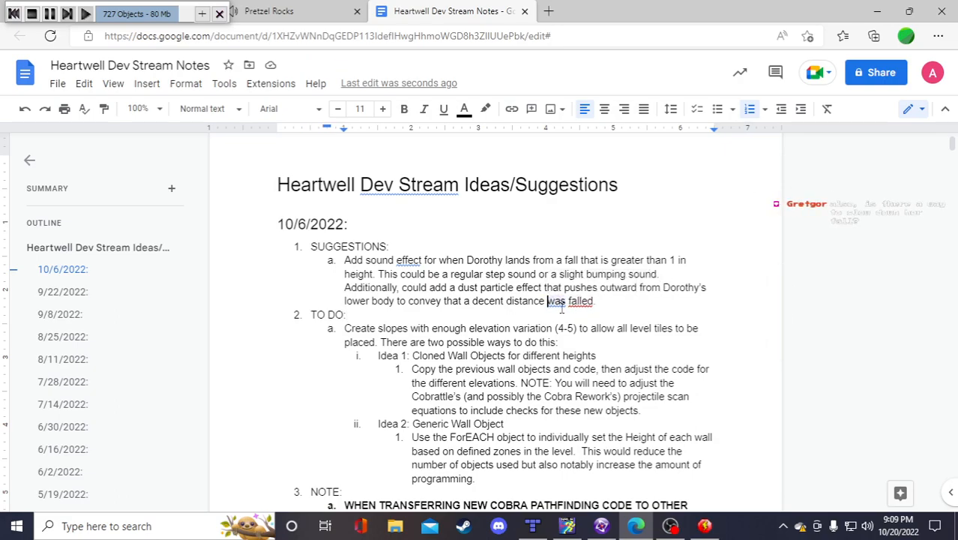
click(575, 303)
click(567, 302)
click(590, 303)
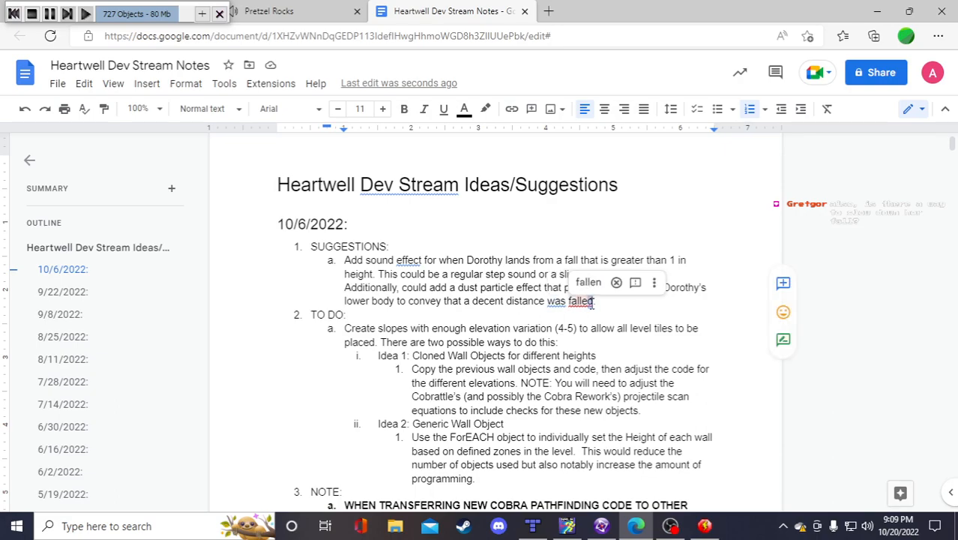
click(599, 305)
right_click(603, 305)
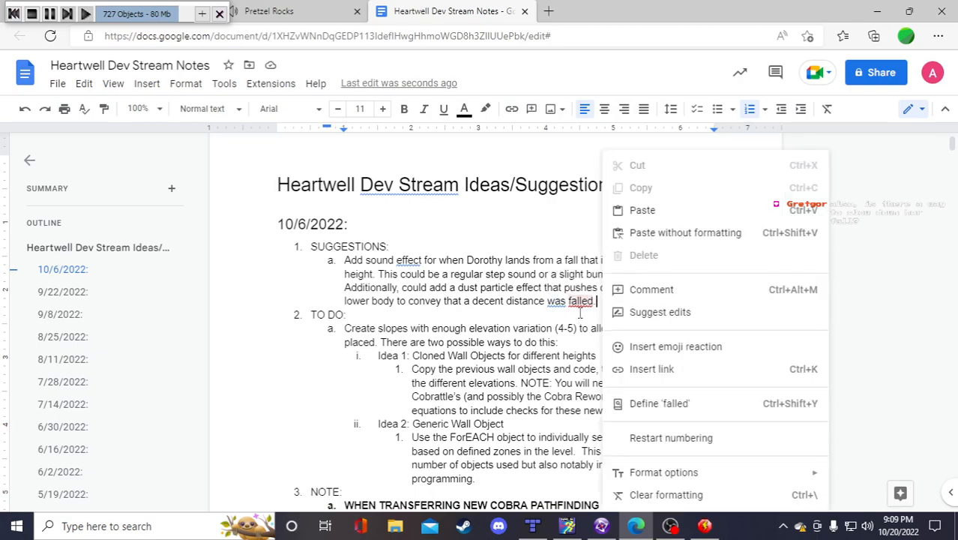
key(Escape)
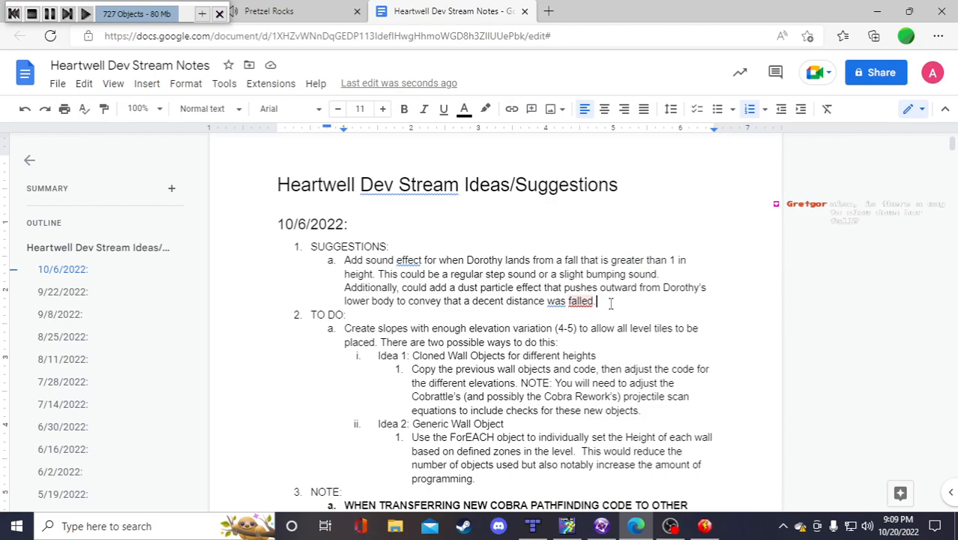
Remove "falled." from the end of the dust particle sentence
text(.)
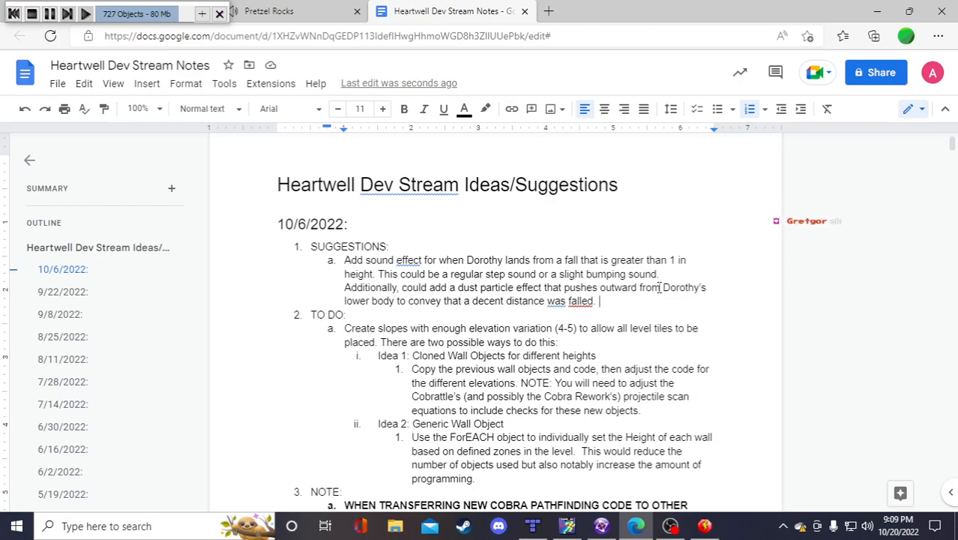
key(BackSpace)
key(BackSpace)
key(BackSpace)
key(BackSpace)
key(BackSpace)
key(BackSpace)
key(BackSpace)
key(BackSpace)
key(BackSpace)
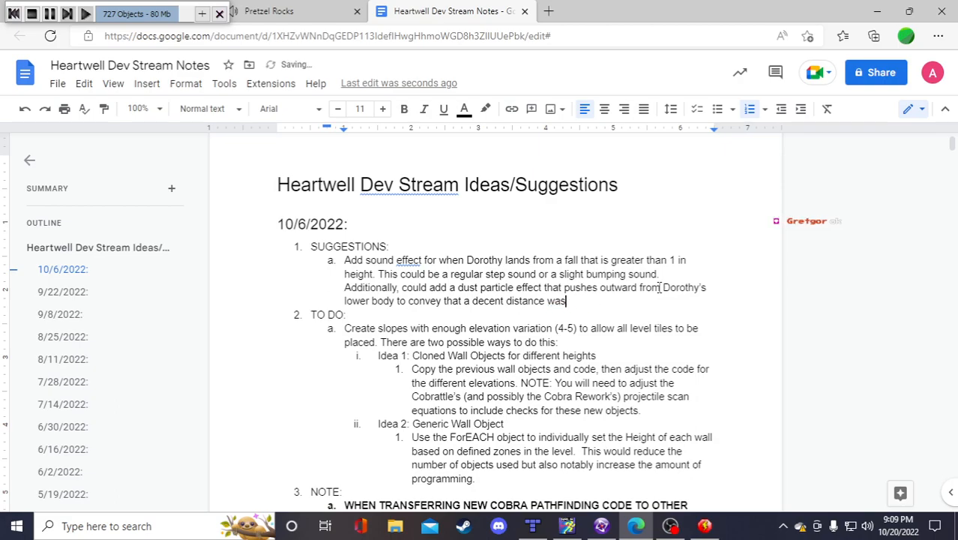
Reword the end of the dust particle suggestion so it reads "to convey that they fell a decent distance."
key(BackSpace)
key(BackSpace)
key(BackSpace)
key(BackSpace)
key(BackSpace)
key(BackSpace)
key(BackSpace)
key(BackSpace)
key(BackSpace)
key(BackSpace)
key(BackSpace)
key(BackSpace)
key(BackSpace)
key(BackSpace)
key(BackSpace)
key(BackSpace)
key(BackSpace)
key(BackSpace)
key(BackSpace)
text(they fel)
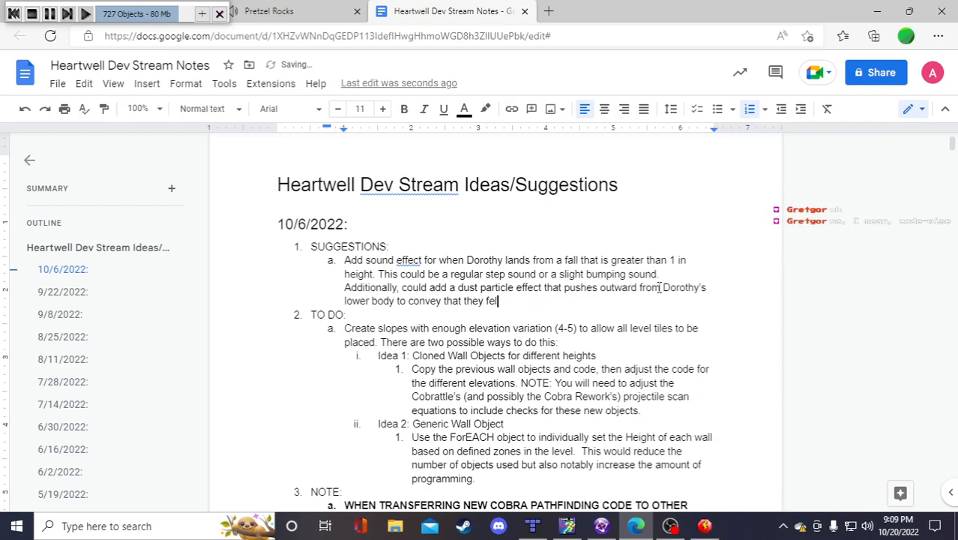
text(l a decent distance. )
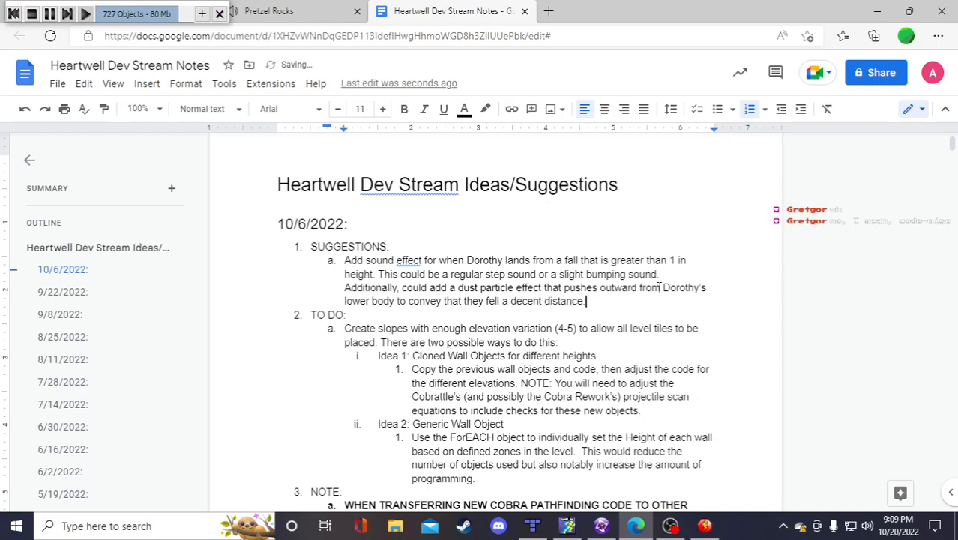
Add the sentence "This animation could be contained in the drop shadow object since it is in the right location for the felt."
text(This animation cou)
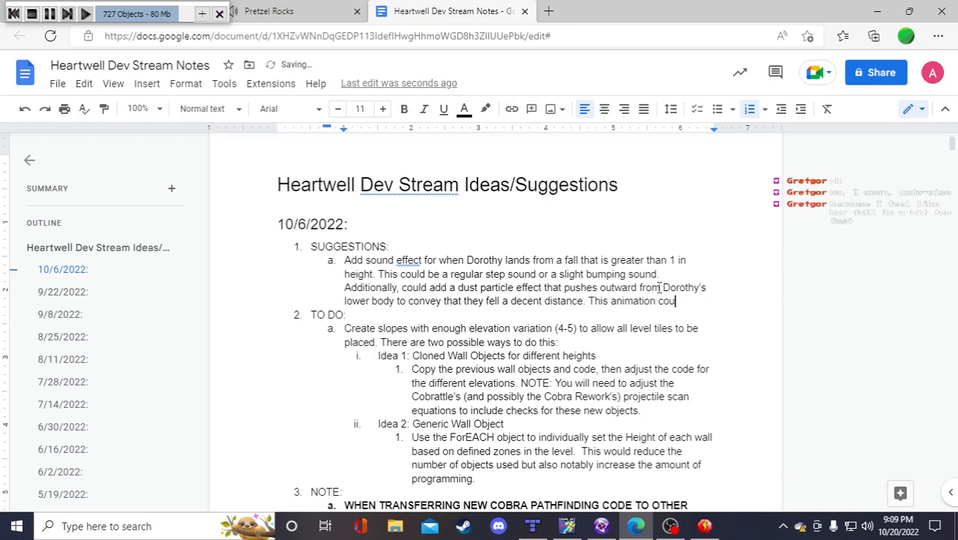
text(ld be anoth)
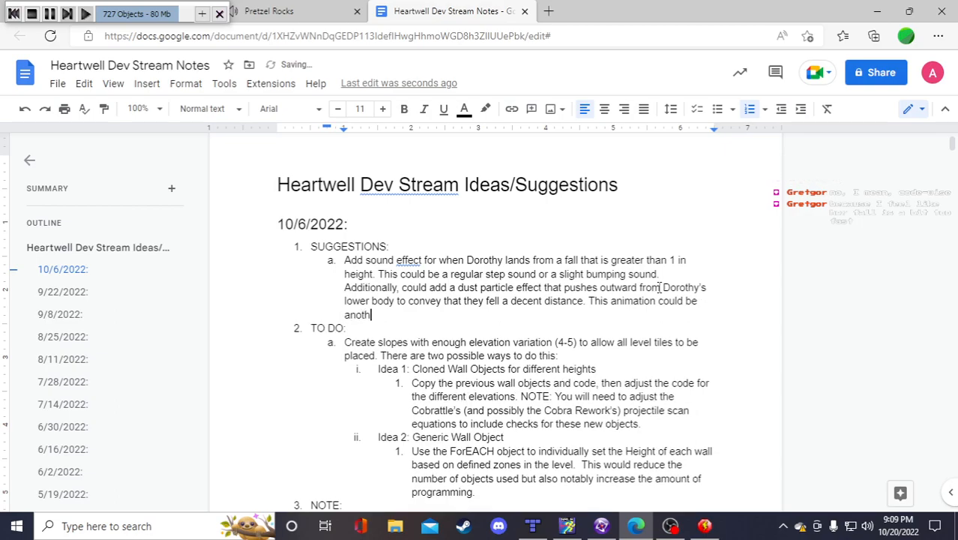
text(er)
key(BackSpace)
key(BackSpace)
key(BackSpace)
key(BackSpace)
key(BackSpace)
key(BackSpace)
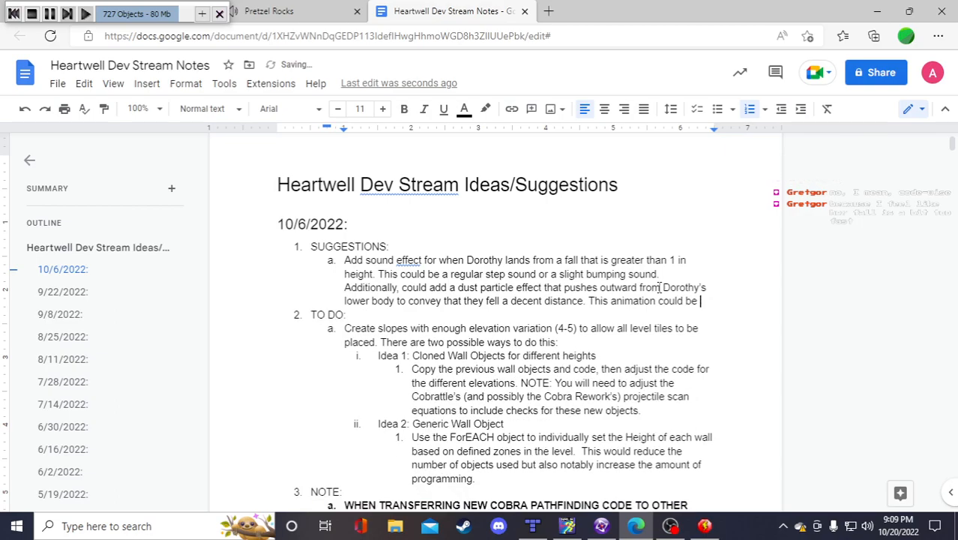
text(contained in teh d)
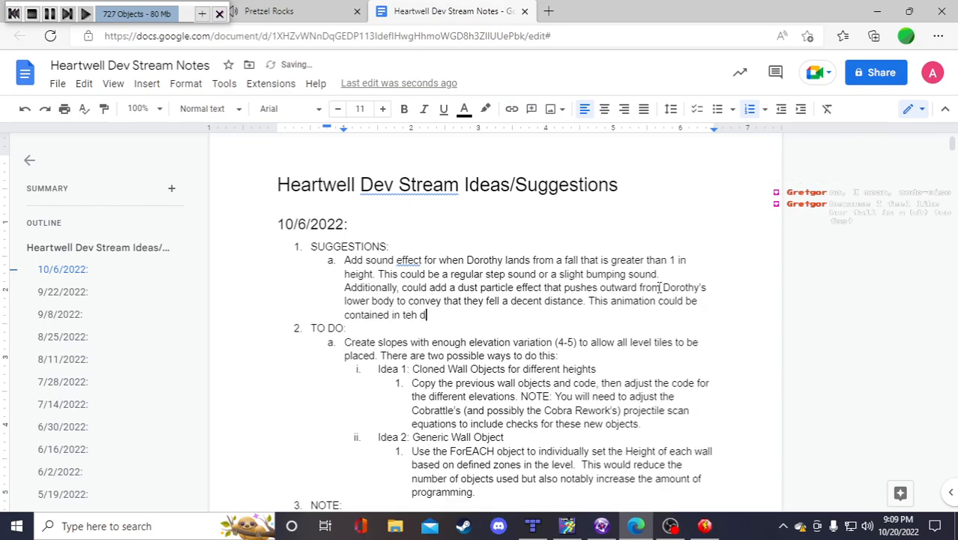
key(BackSpace)
key(BackSpace)
key(BackSpace)
key(BackSpace)
text(he drop shadow object )
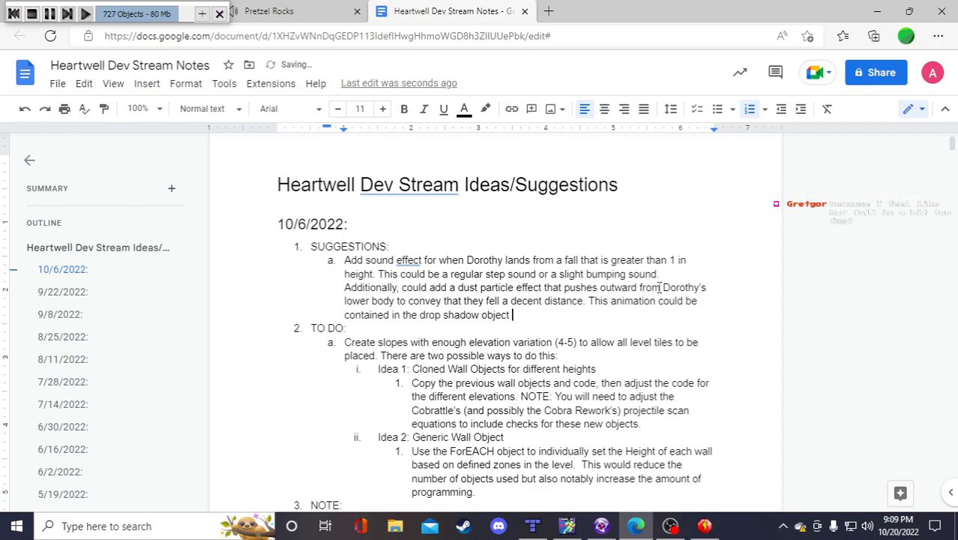
text(since it is in the c)
text(ight location )
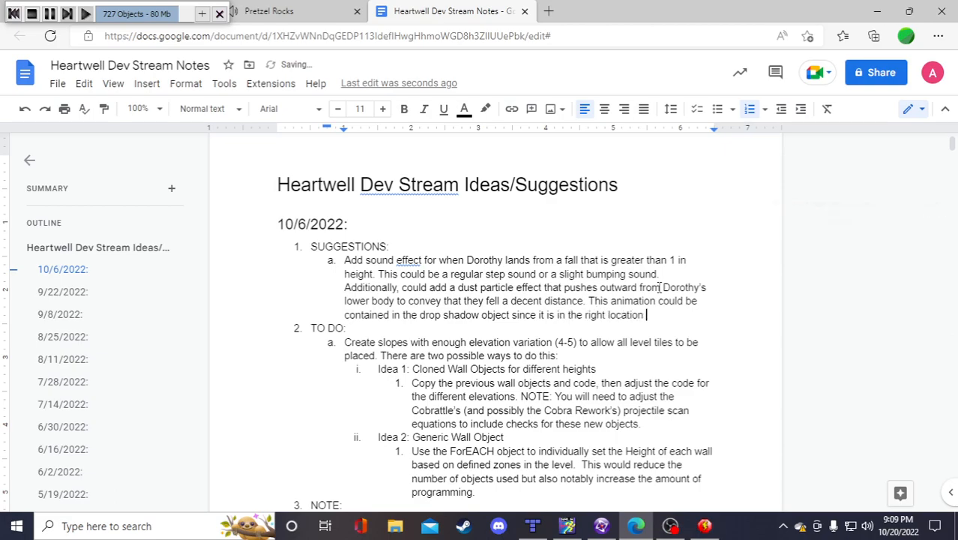
text(for the felt.)
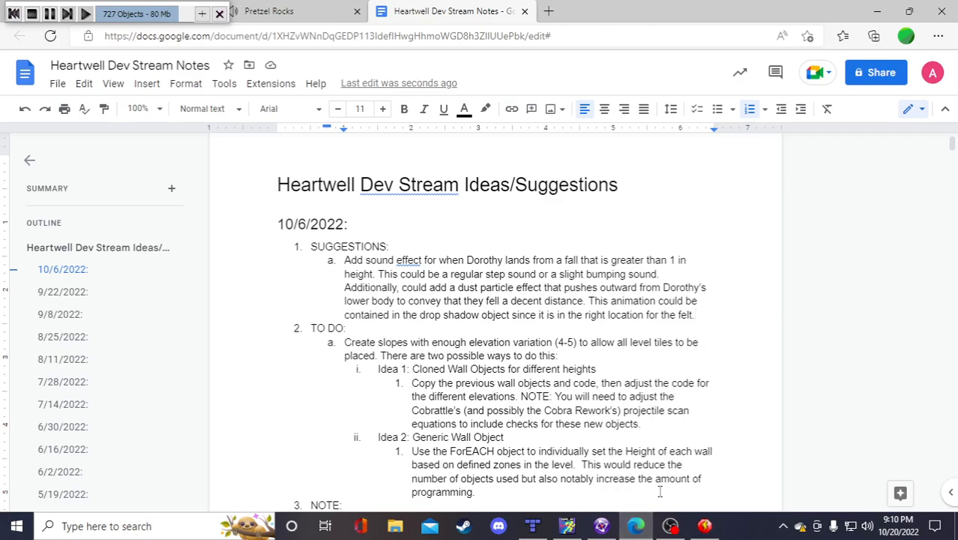
Switch to the running Heartwell game and test Dorothy's movement and jumping beside the long orange brick wall
click(705, 525)
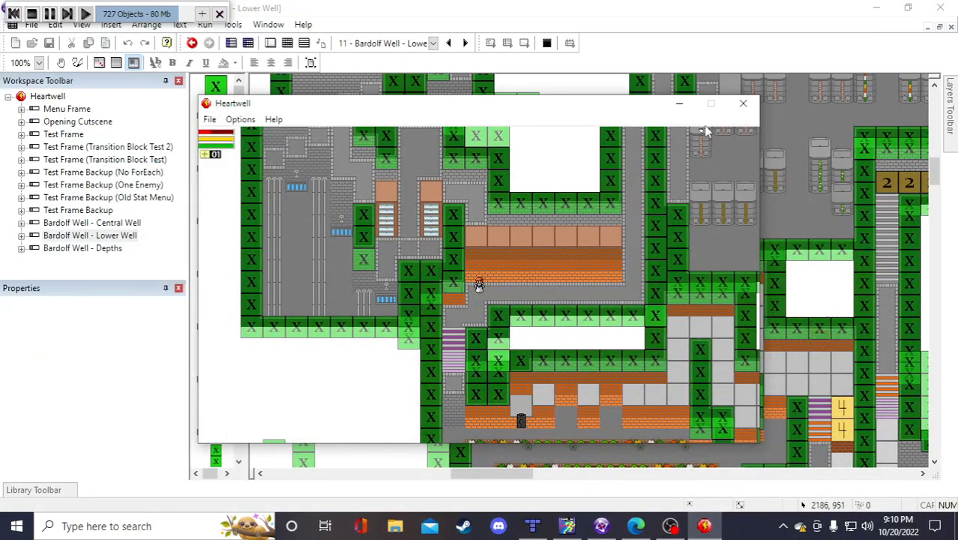
key(s)
key(d)
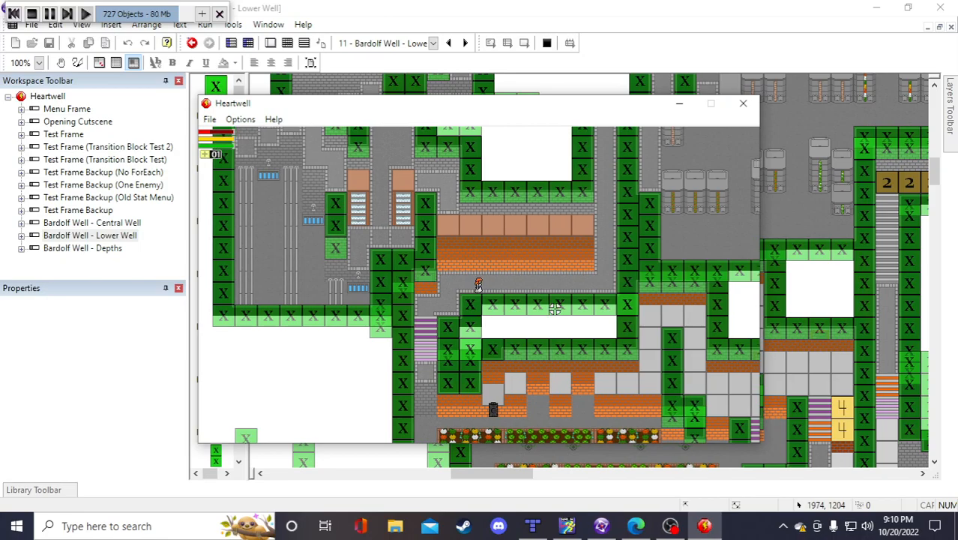
key(d)
key(a)
key(w)
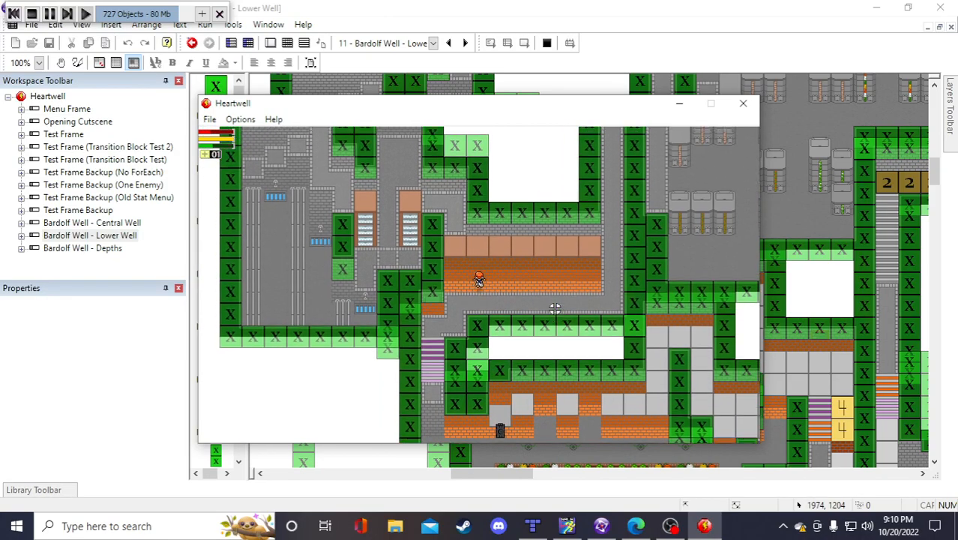
key(s)
key(a)
key(d)
key(w)
key(d)
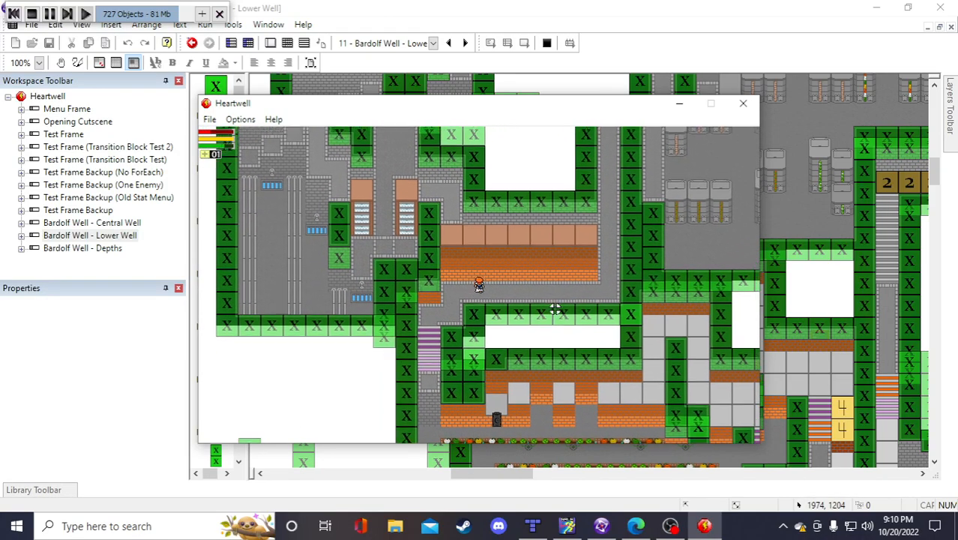
Walk Dorothy down the purple stairs to the garden and up onto the grey blocks above the Light Altar
key(a)
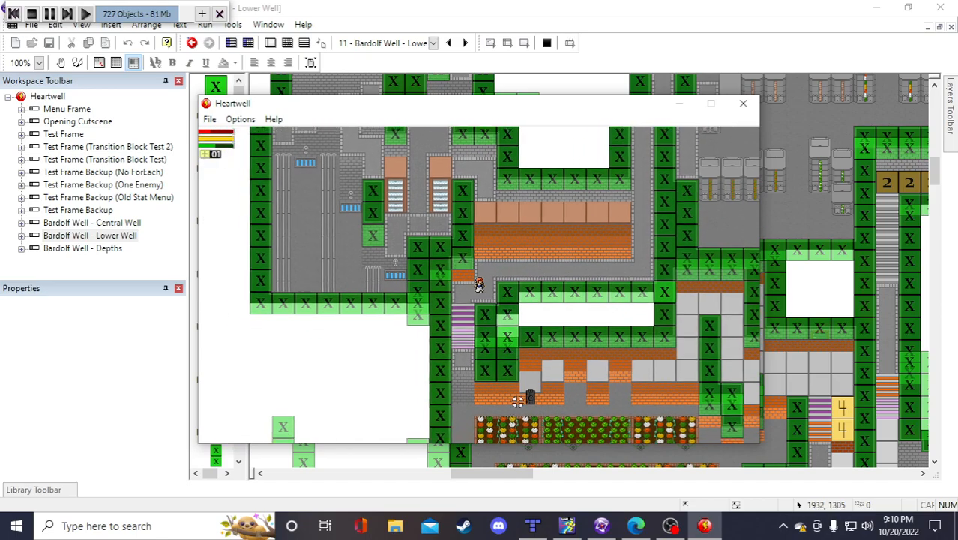
key(s)
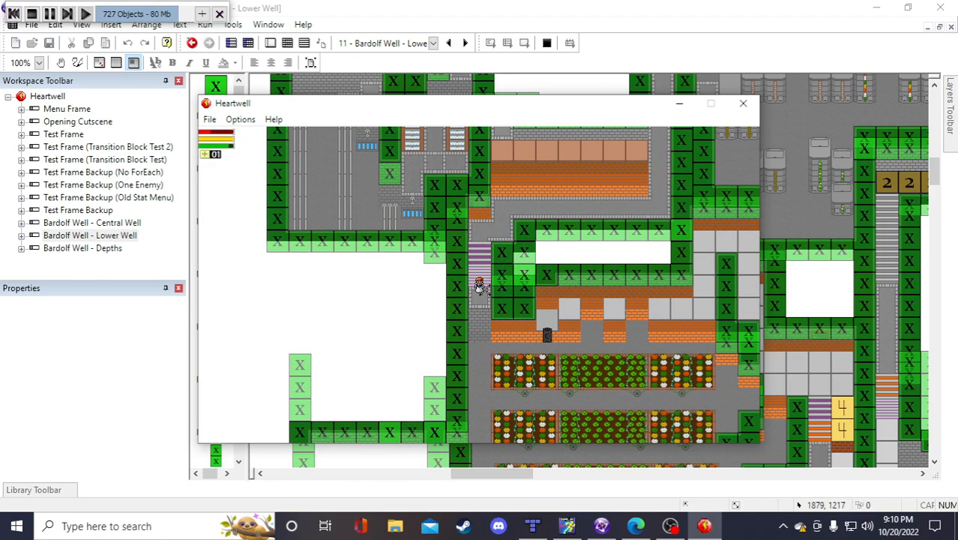
key(s)
key(d)
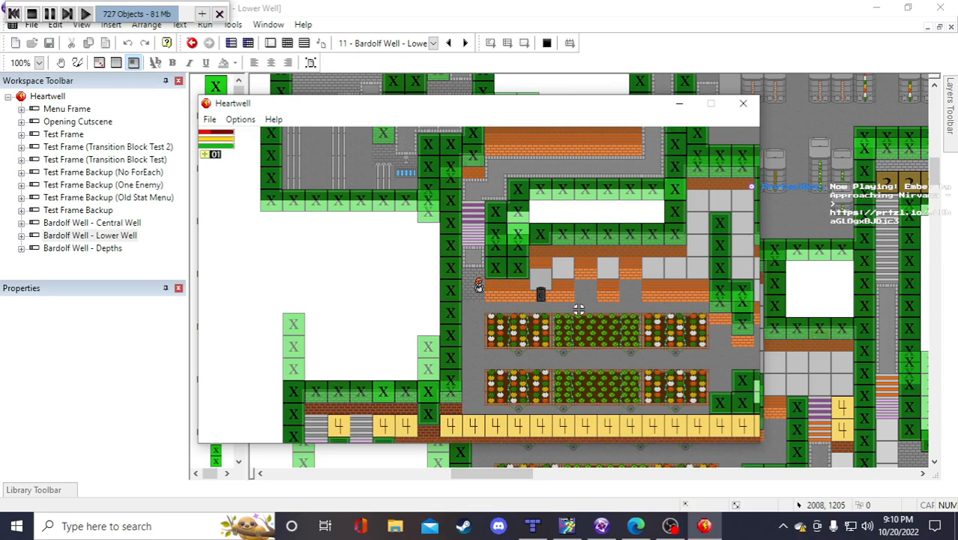
key(d)
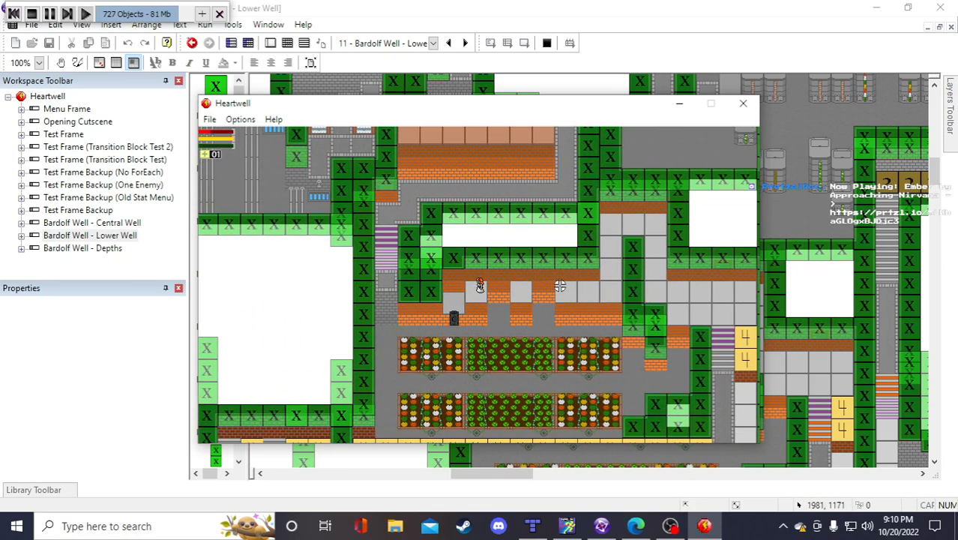
Test a fall by moving Dorothy off the grey blocks through the gap and over to the Light Altar
key(s)
key(d)
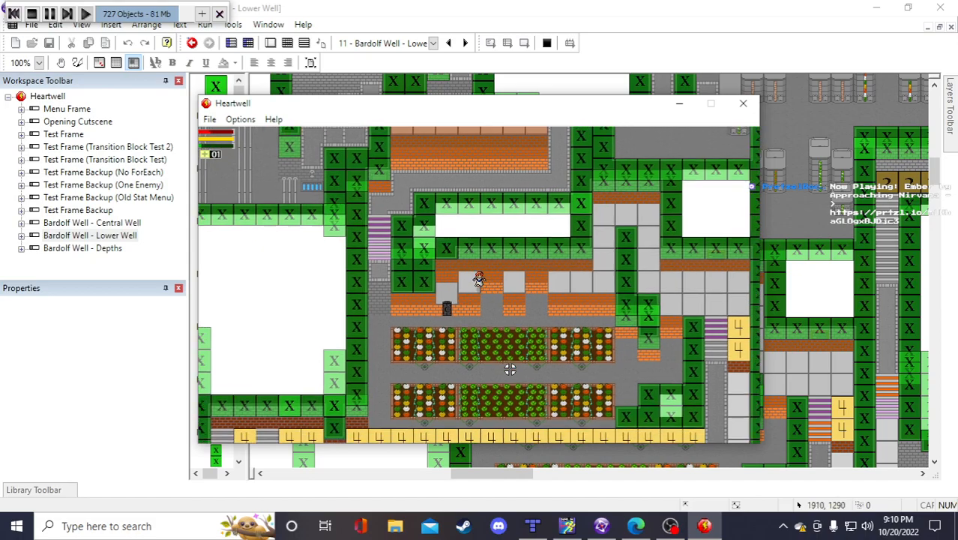
key(s)
key(d)
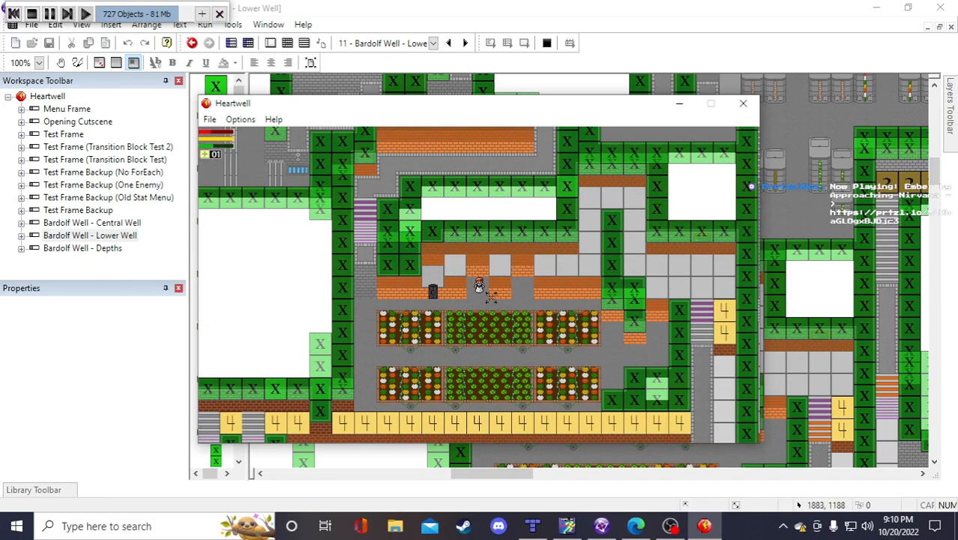
key(a)
key(s)
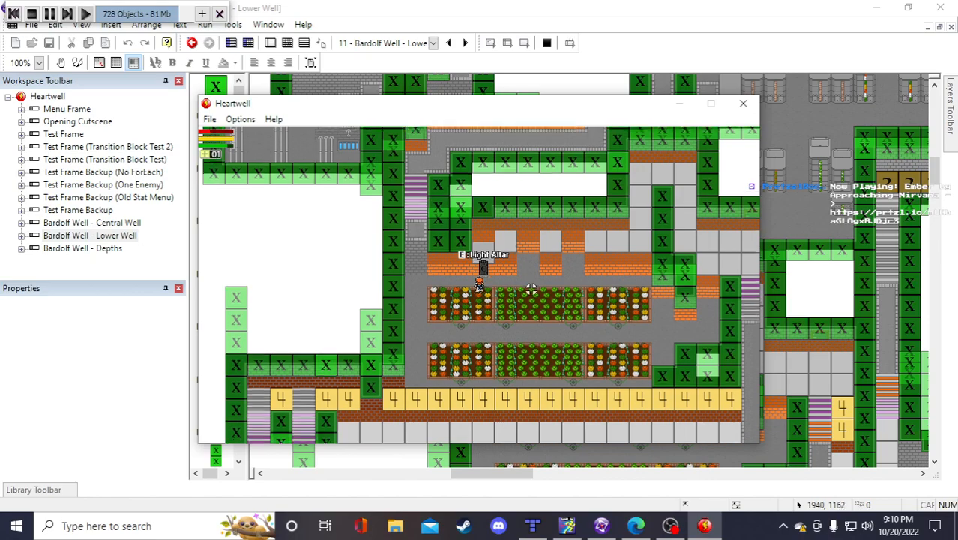
Bring Dorothy back onto the grey blocks and repeat the drop down to the Light Altar
key(w)
key(d)
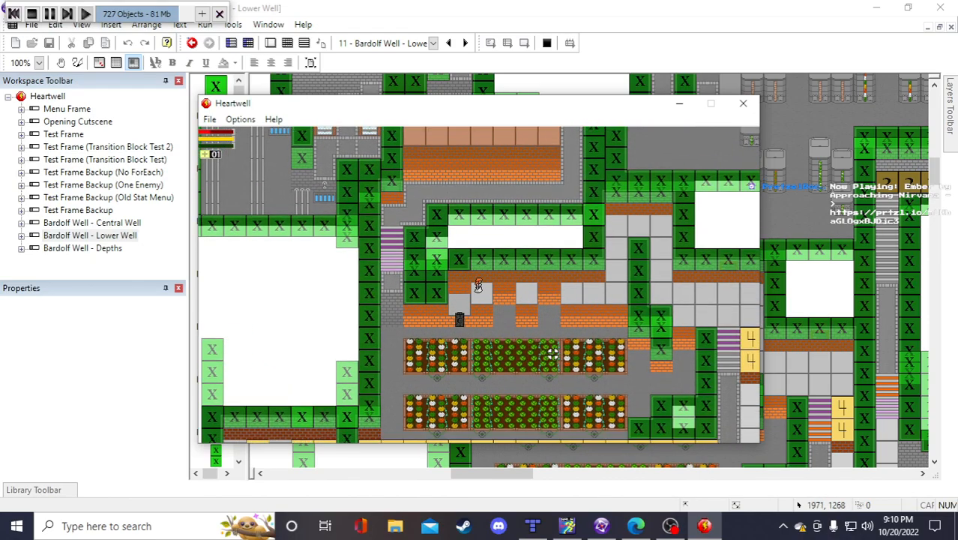
key(s)
key(d)
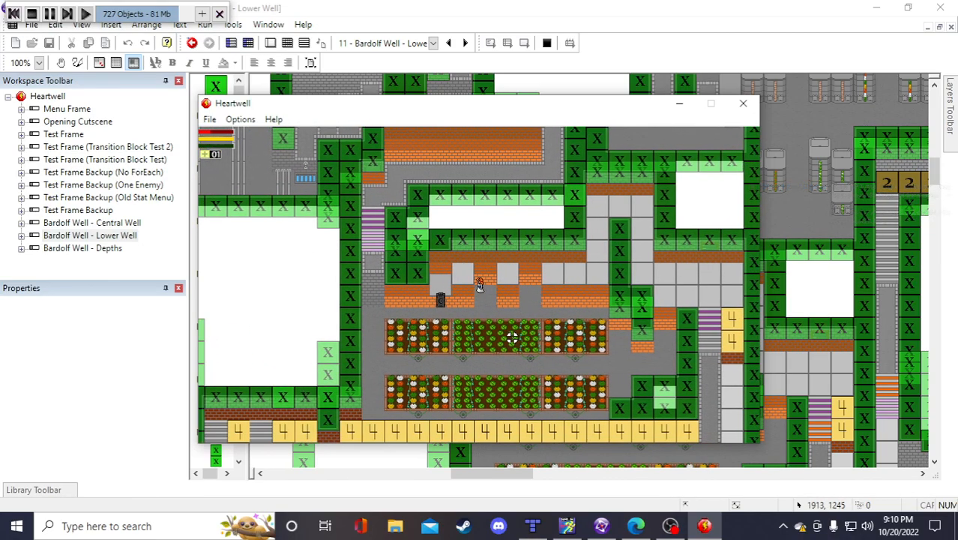
key(s)
key(a)
key(w)
key(d)
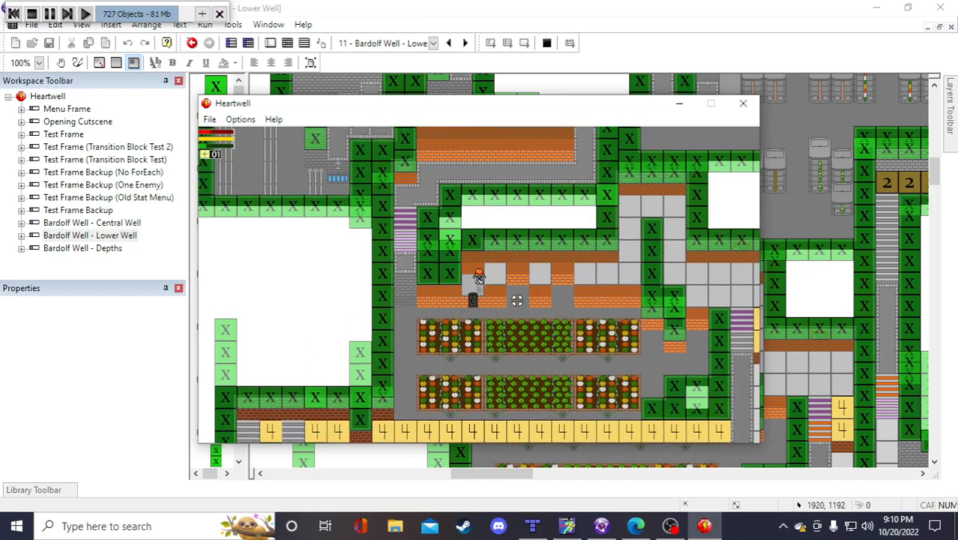
key(s)
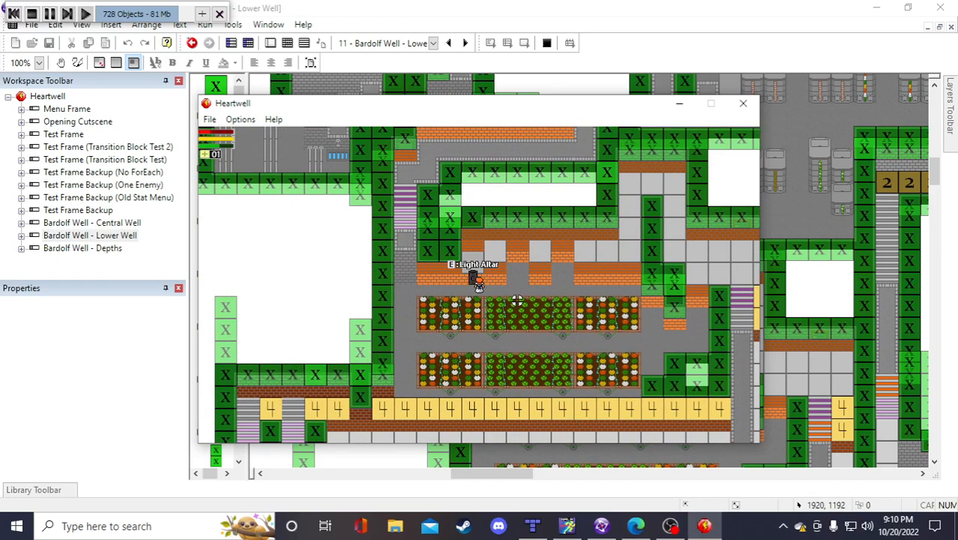
Move Dorothy back and forth around the front of the Light Altar
key(s)
key(w)
key(a)
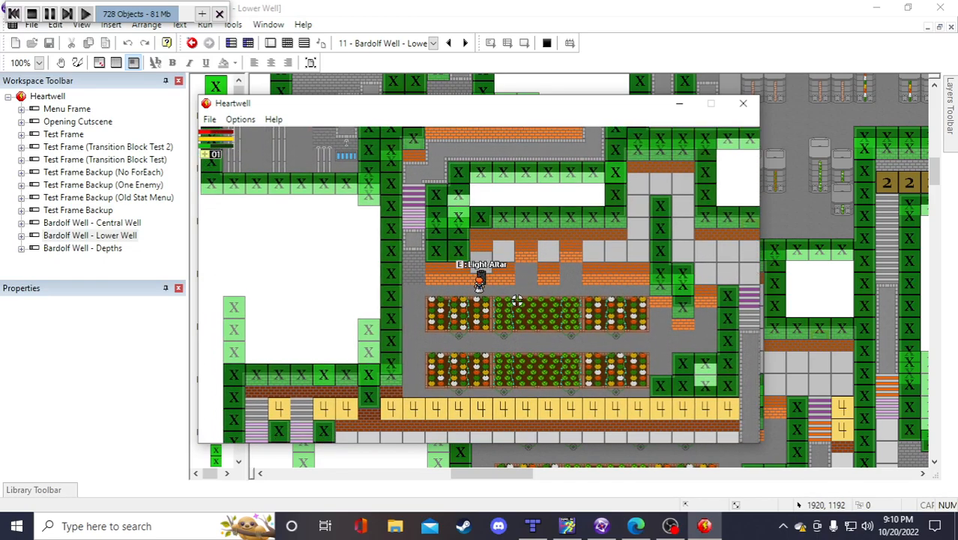
key(d)
key(s)
key(w)
key(a)
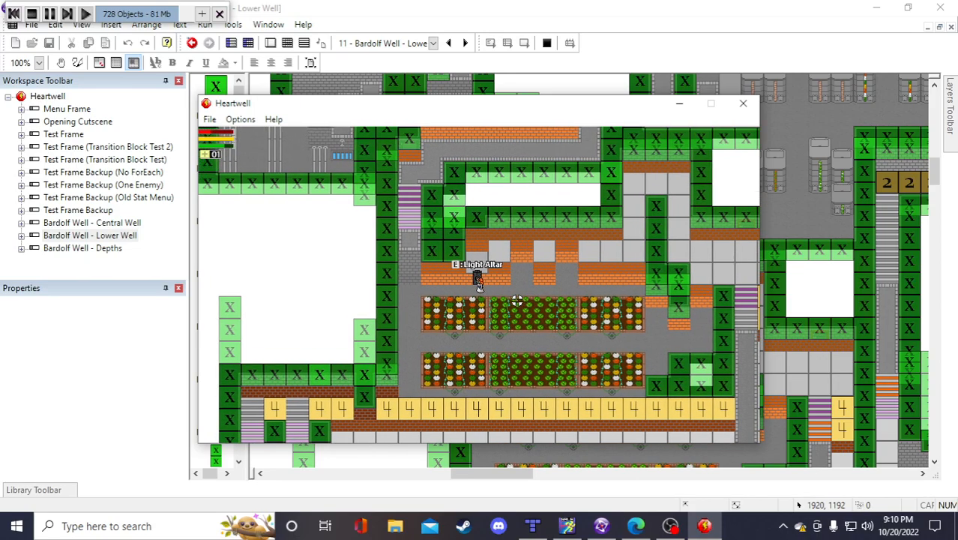
Climb Dorothy up from the Light Altar and cross the gaps to the isolated grey block
key(w)
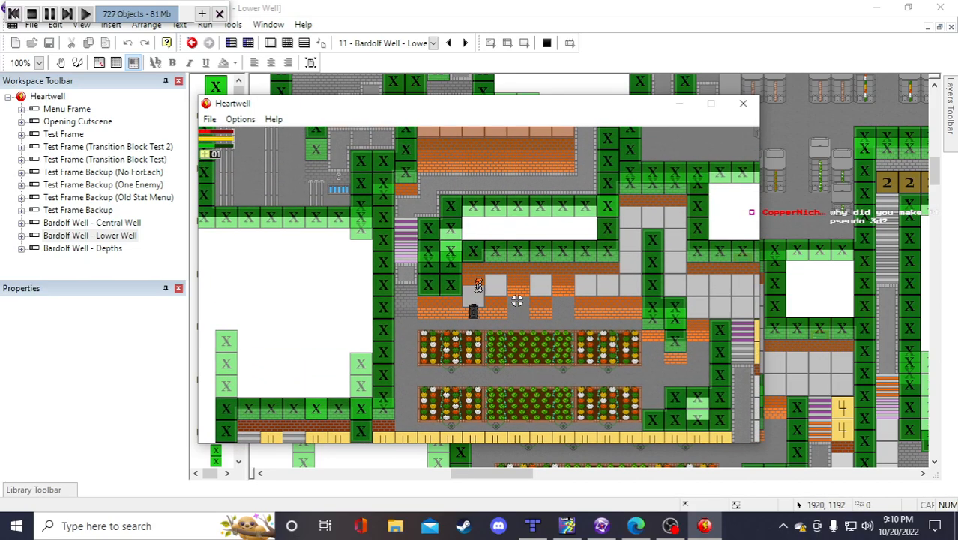
key(d)
key(s)
key(w)
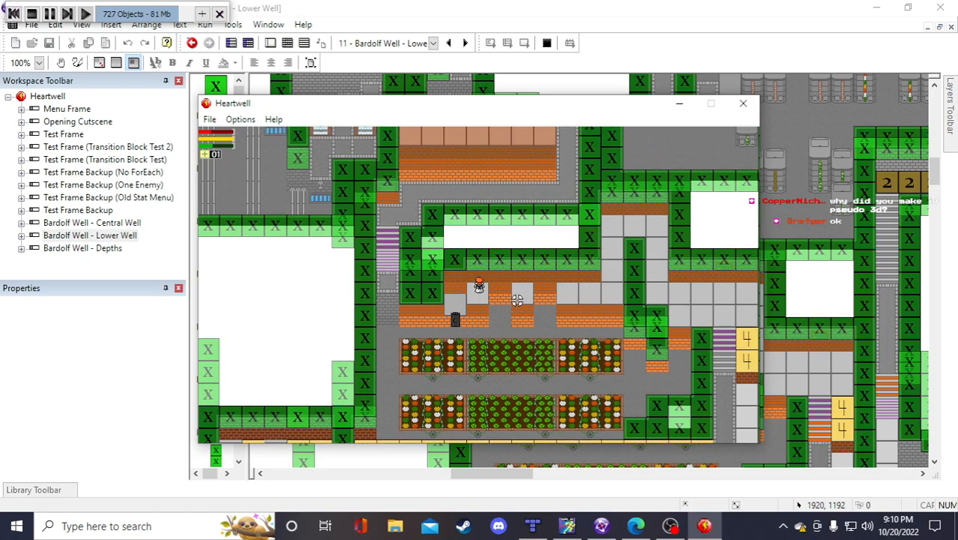
key(d)
key(s)
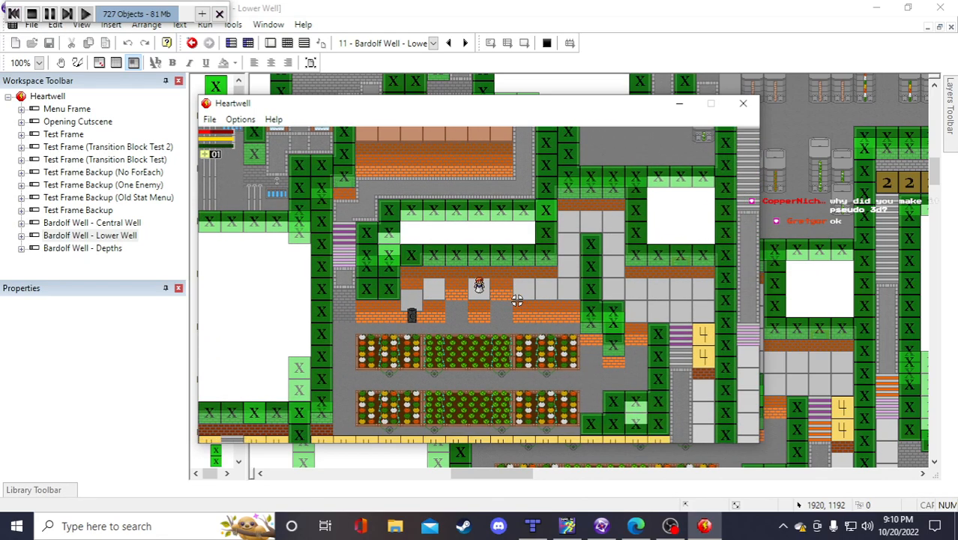
key(a)
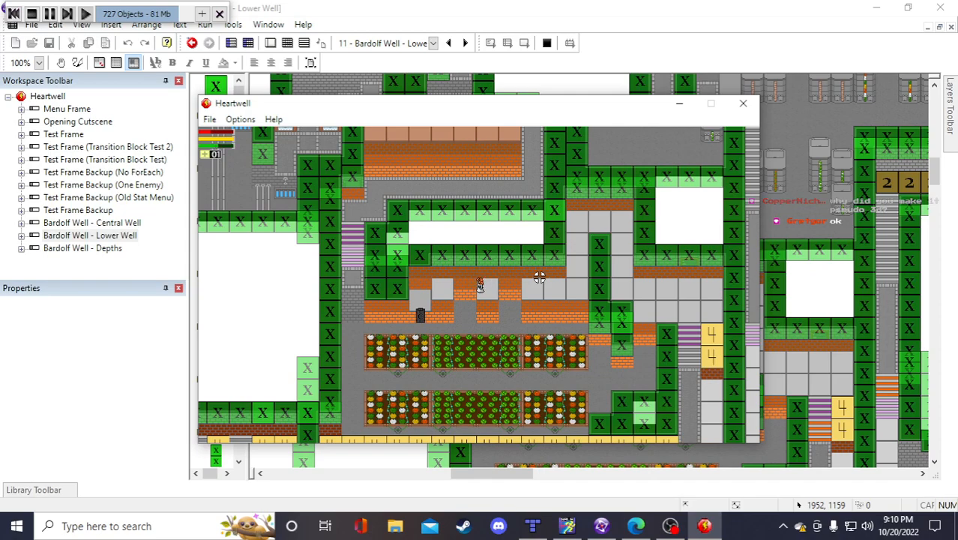
Move Dorothy from the isolated block along the grey walkway and test walking up and down its vertical stretch
key(Right)
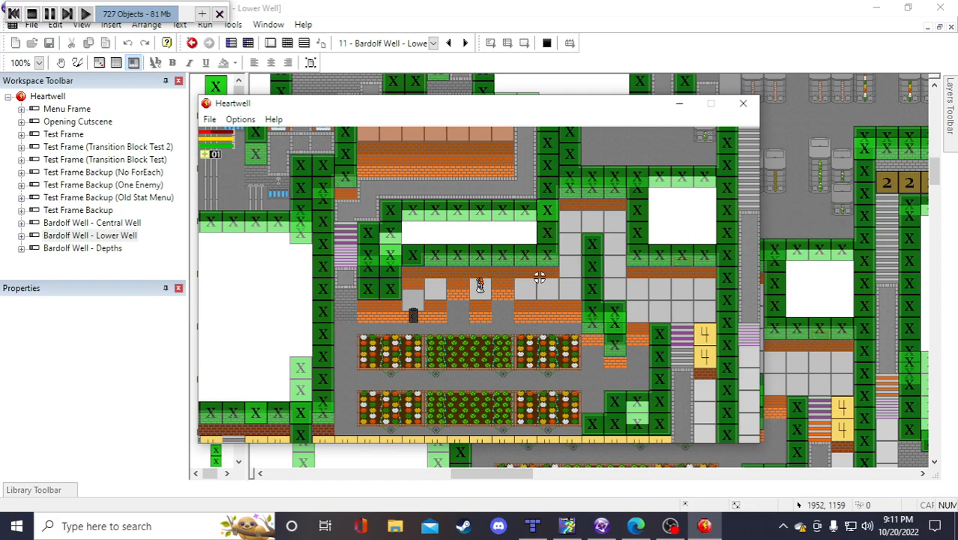
key(Up)
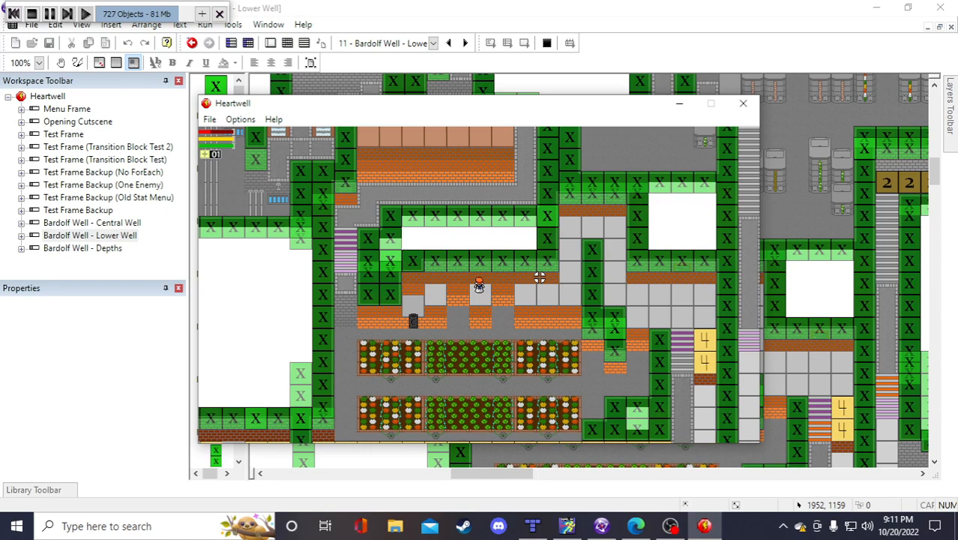
key(Right)
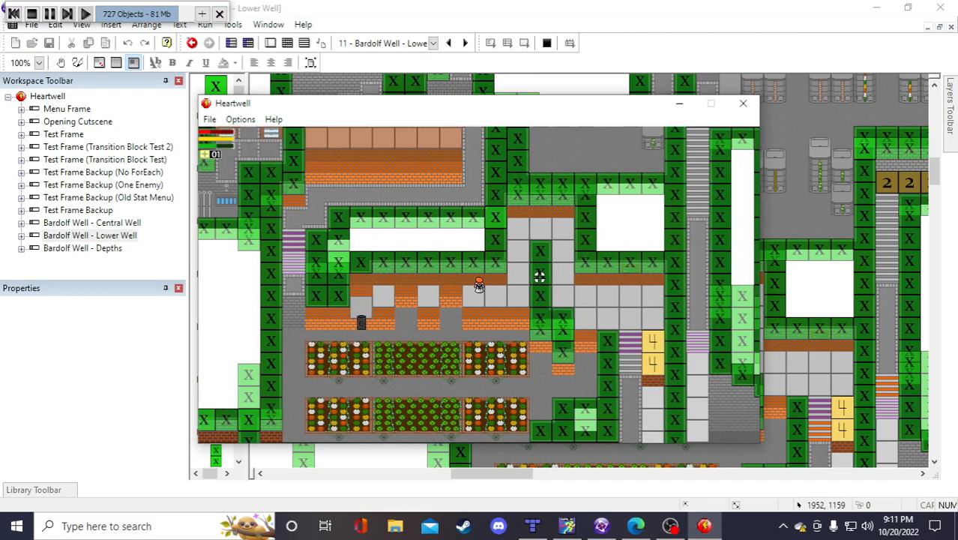
key(Right)
key(Up)
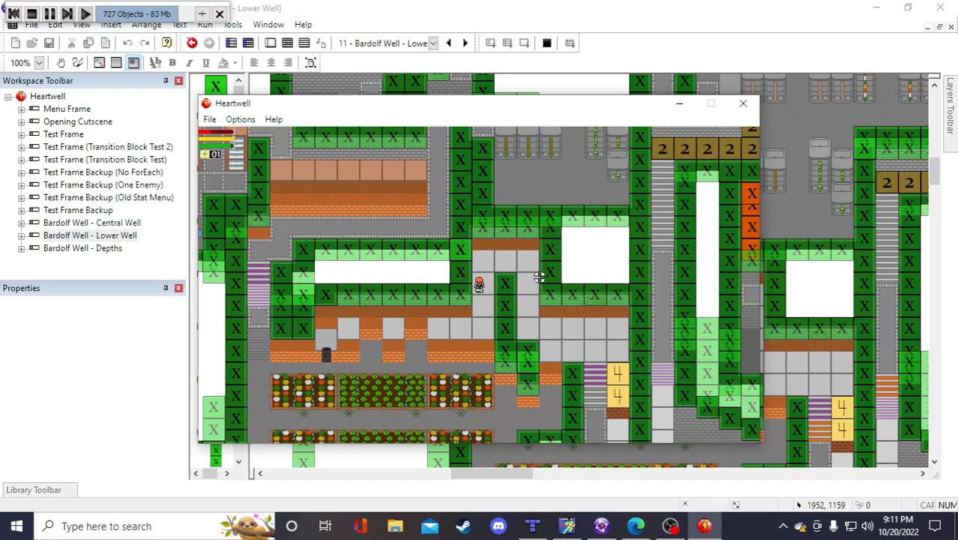
key(Down)
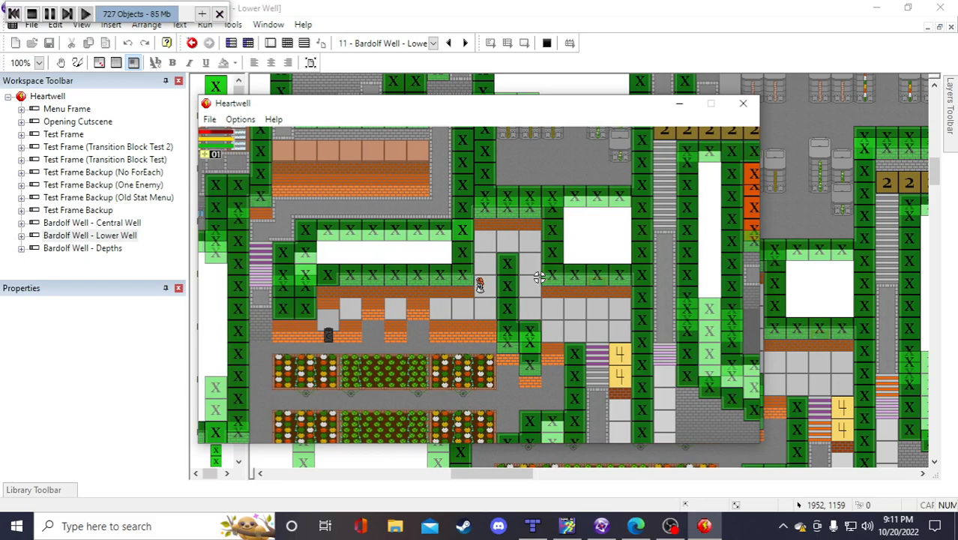
Walk Dorothy off the grey walkway's vertical stretch and across the block gaps to the block above the Light Altar
key(Right)
key(Up)
key(Down)
key(Down)
key(Left)
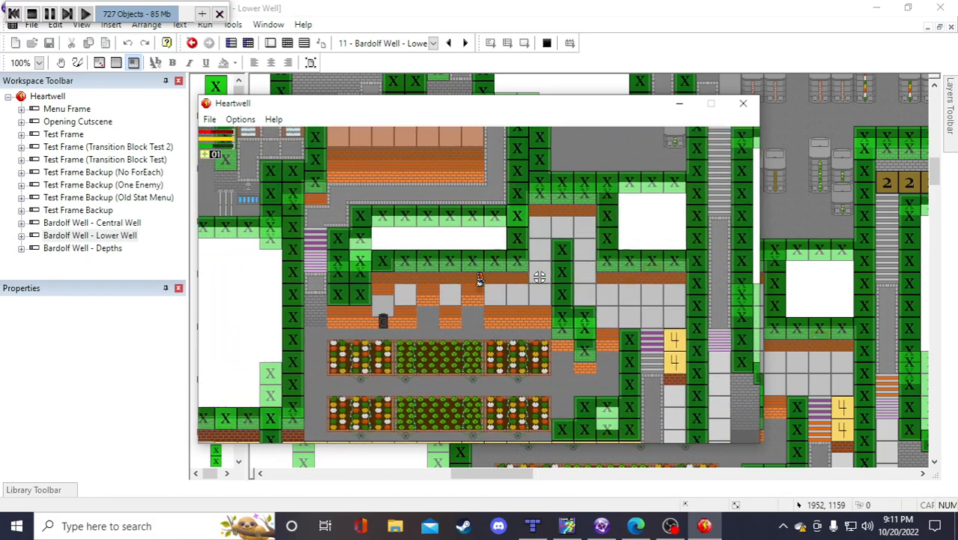
key(Left)
key(Down)
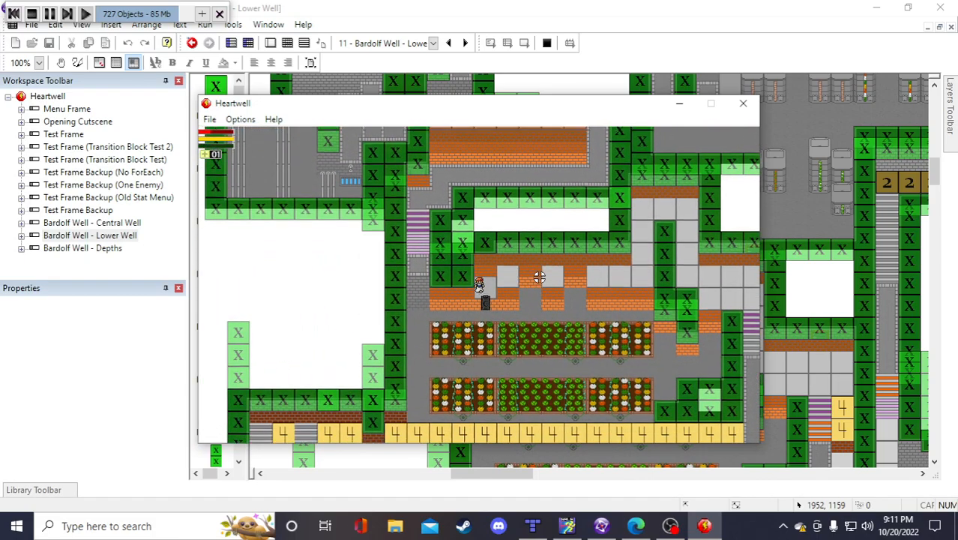
Take Dorothy up the purple stairs and along the corridor in front of the long brick wall to its east end
key(Up)
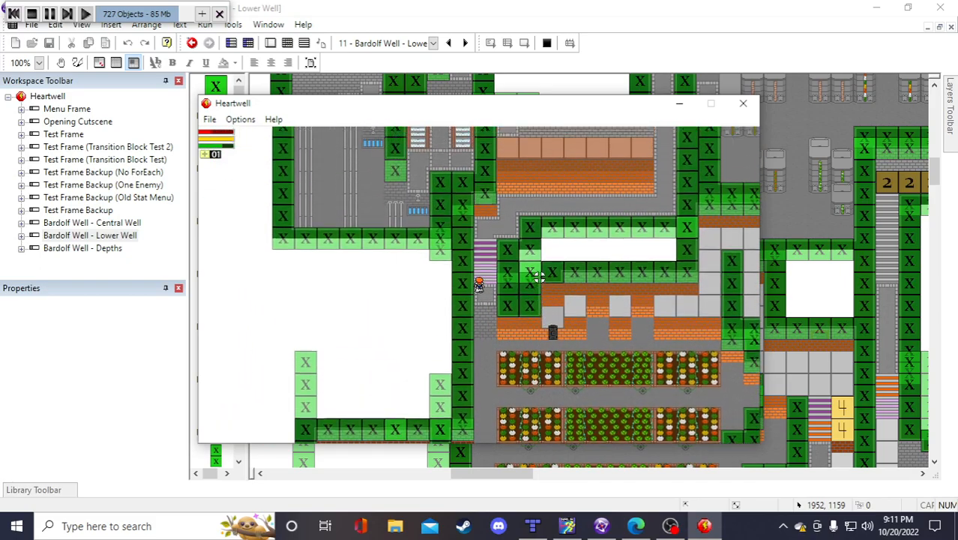
key(Down)
key(Right)
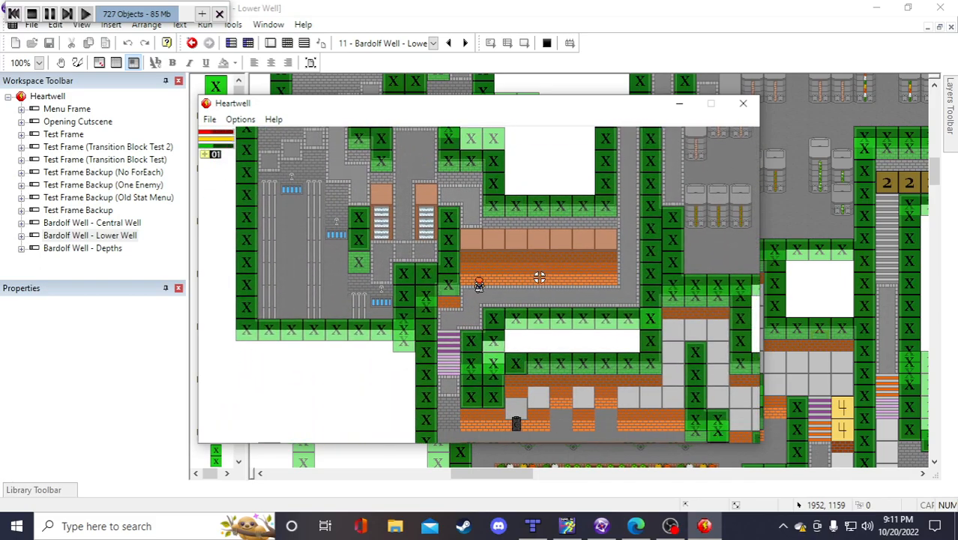
key(Up)
key(Down)
key(Right)
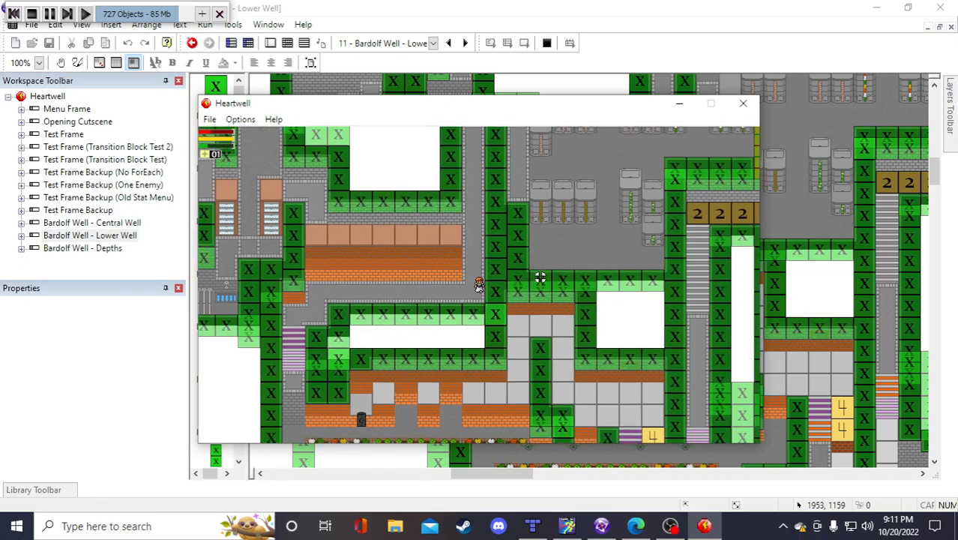
Bring Dorothy up onto the brown ledge above the brick wall, walk to its west end, and end the playtest
key(Up)
key(Left)
key(Down)
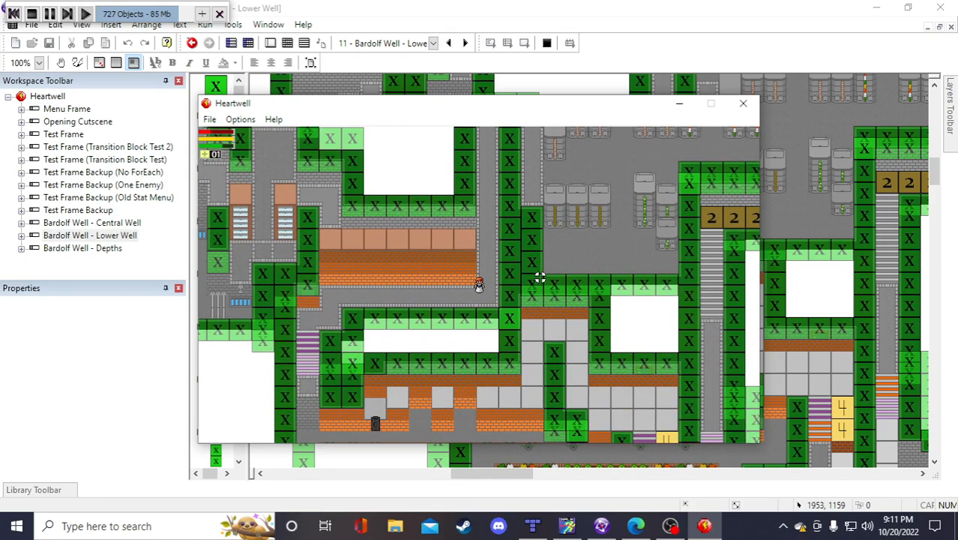
key(Up)
key(Left)
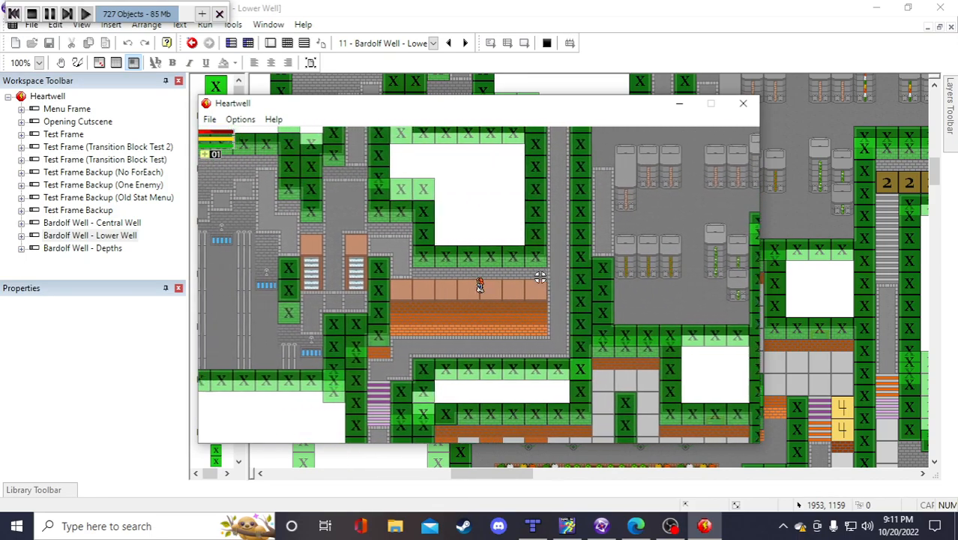
key(Left)
key(Down)
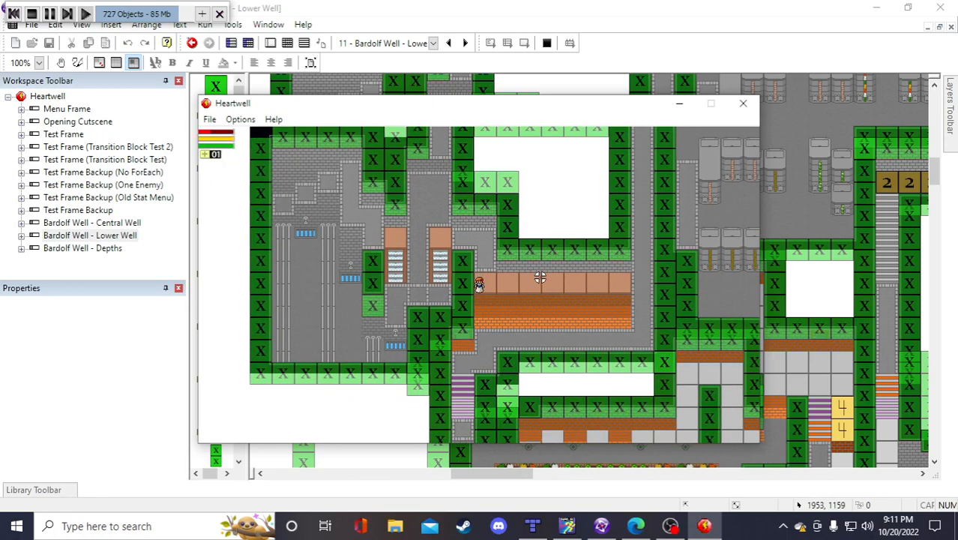
click(743, 102)
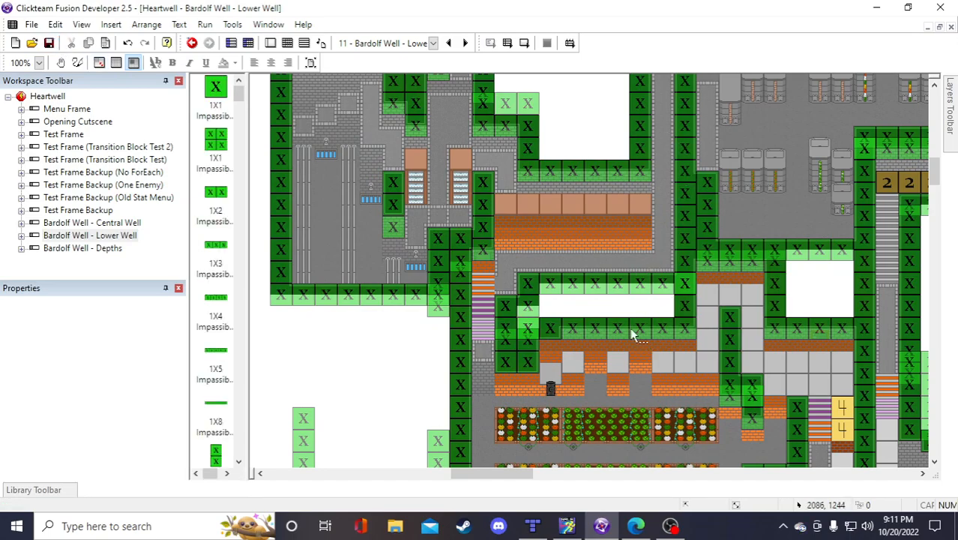
Copy a Floor Tile LV 3 from the grey floor row just below the yellow 4 tiles
scroll(633, 267, down, 3)
scroll(578, 277, up, 2)
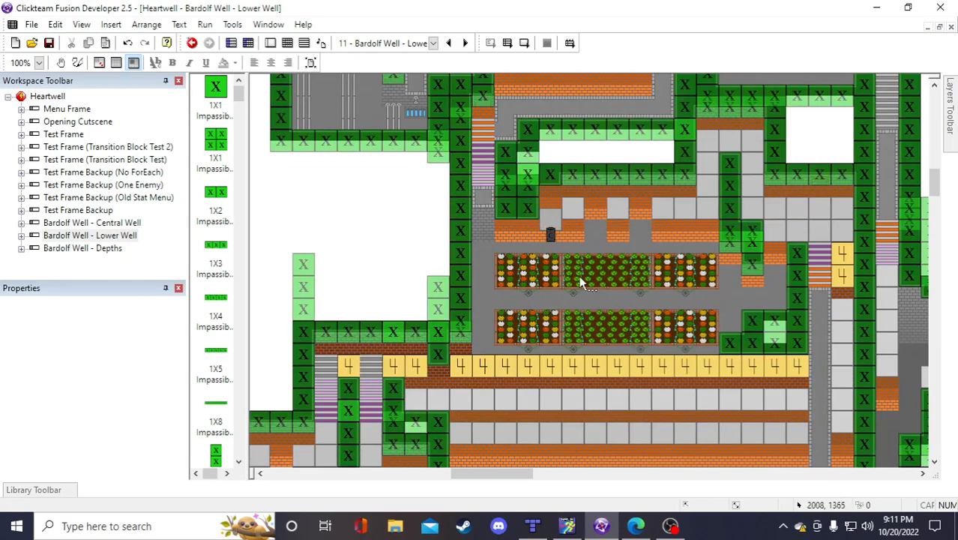
scroll(613, 314, up, 2)
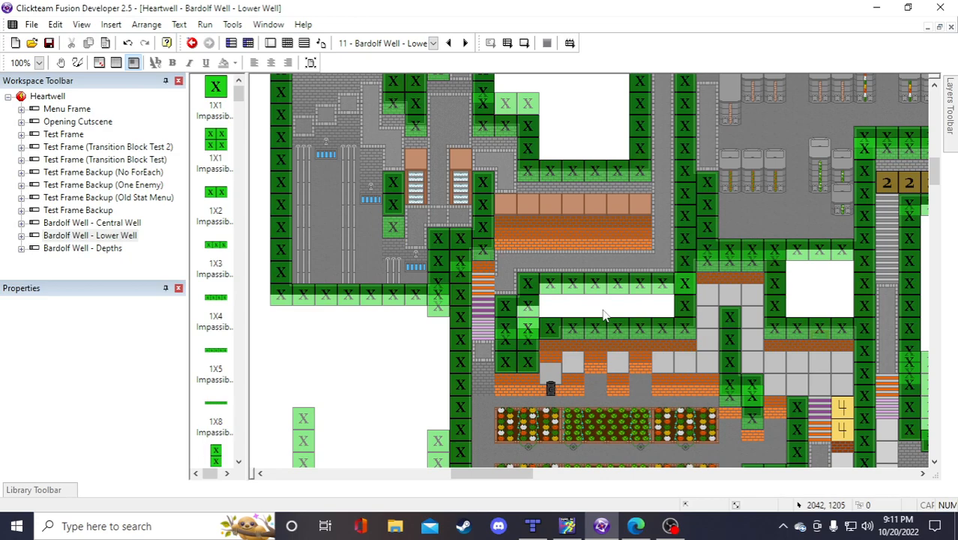
scroll(577, 135, up, 2)
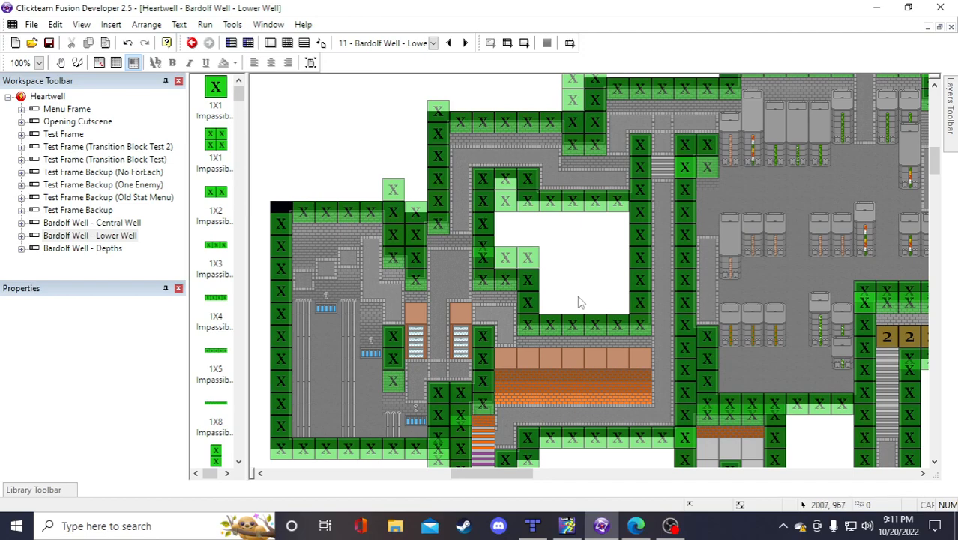
scroll(578, 303, down, 2)
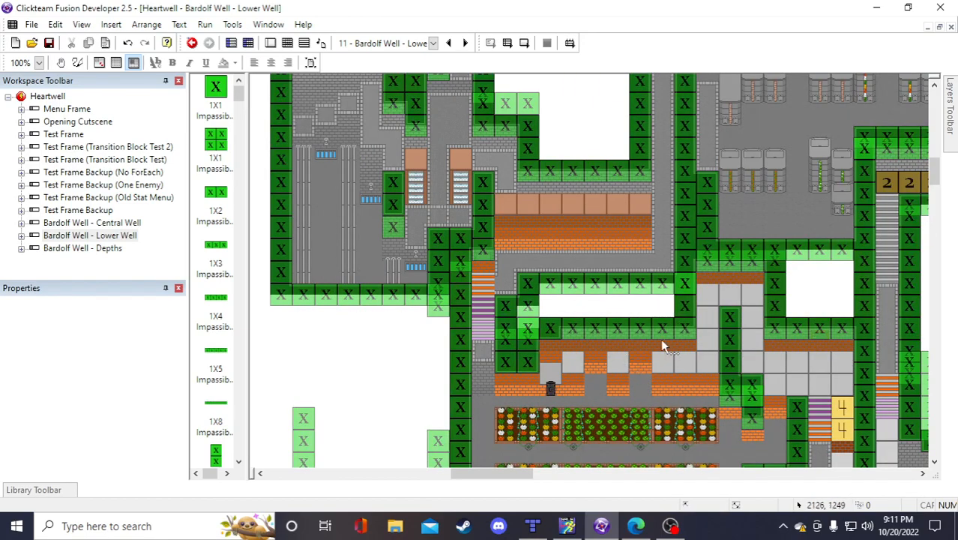
click(585, 367)
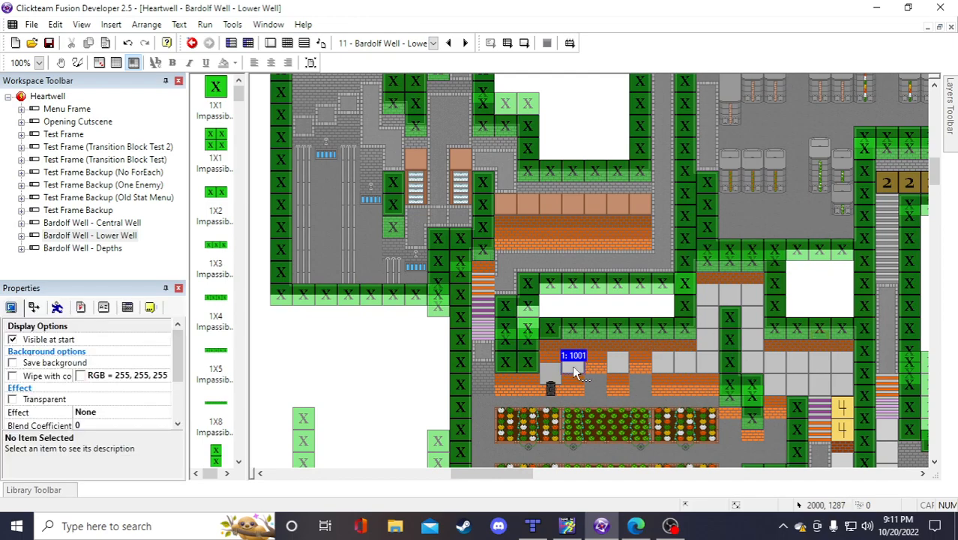
scroll(762, 391, down, 2)
scroll(762, 390, down, 2)
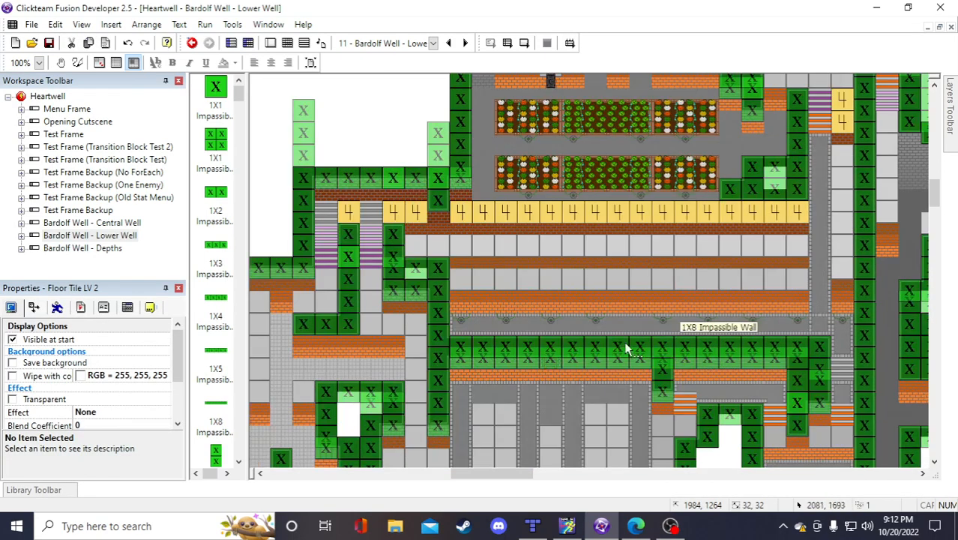
click(517, 241)
scroll(521, 247, up, 4)
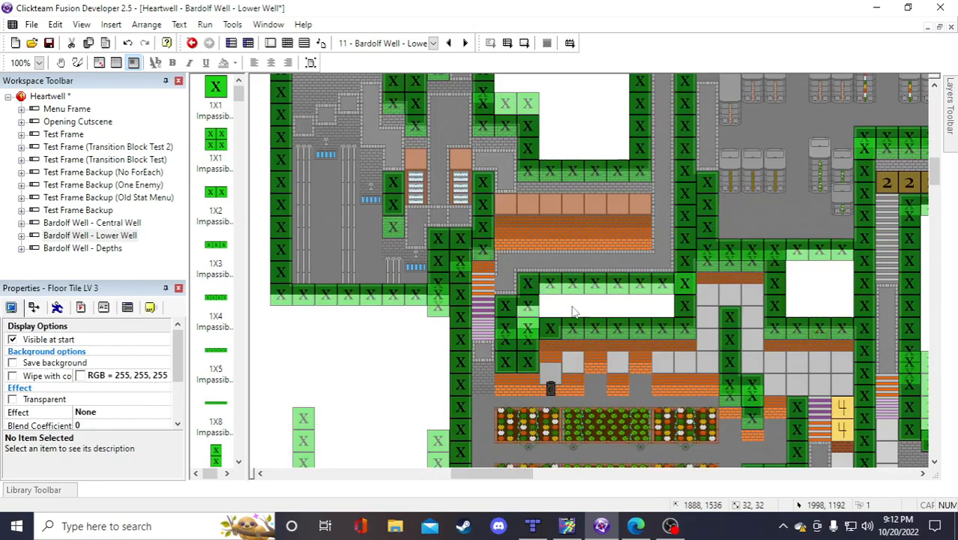
Paste the copied Floor Tile LV 3 into the empty white area west of the purple stairs
click(455, 313)
key(ctrl+v)
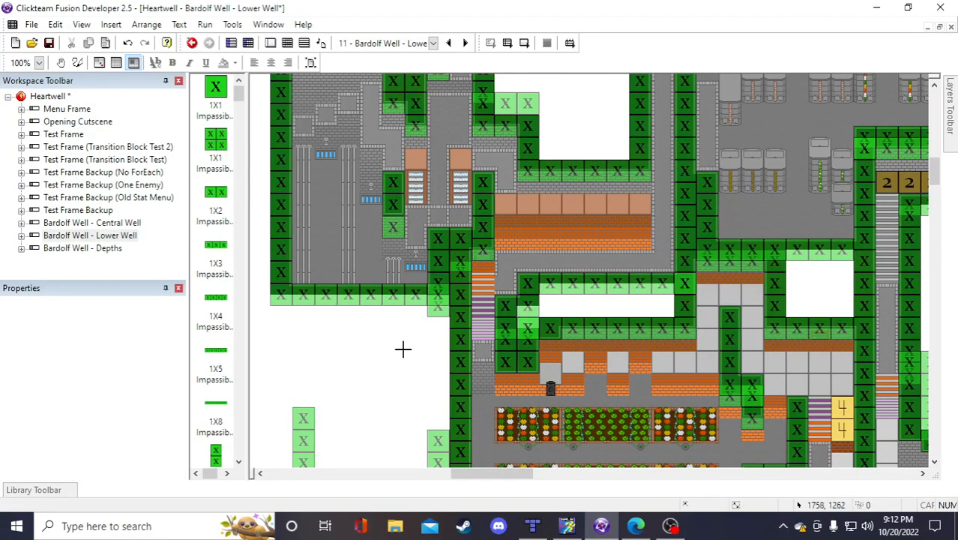
click(402, 349)
click(435, 380)
click(416, 368)
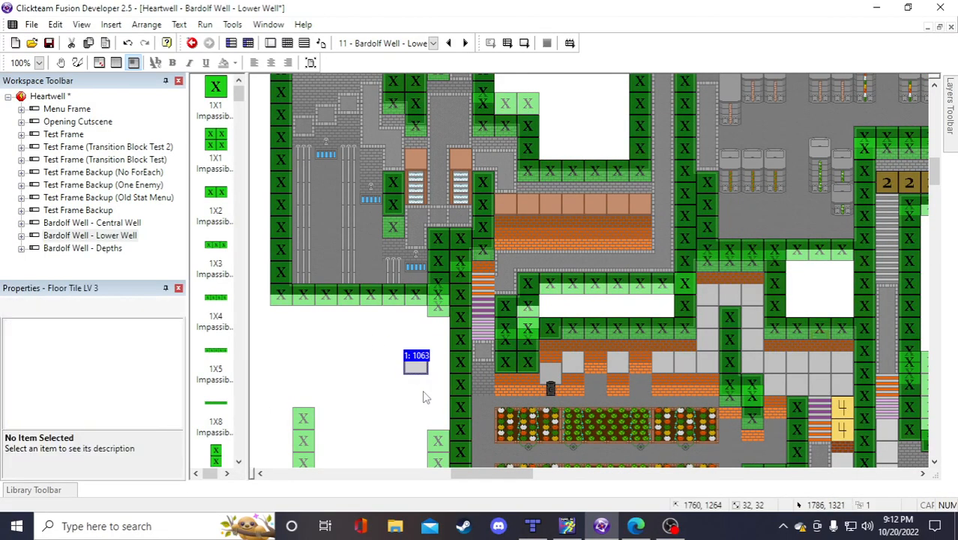
click(424, 396)
scroll(425, 397, down, 2)
scroll(410, 383, up, 2)
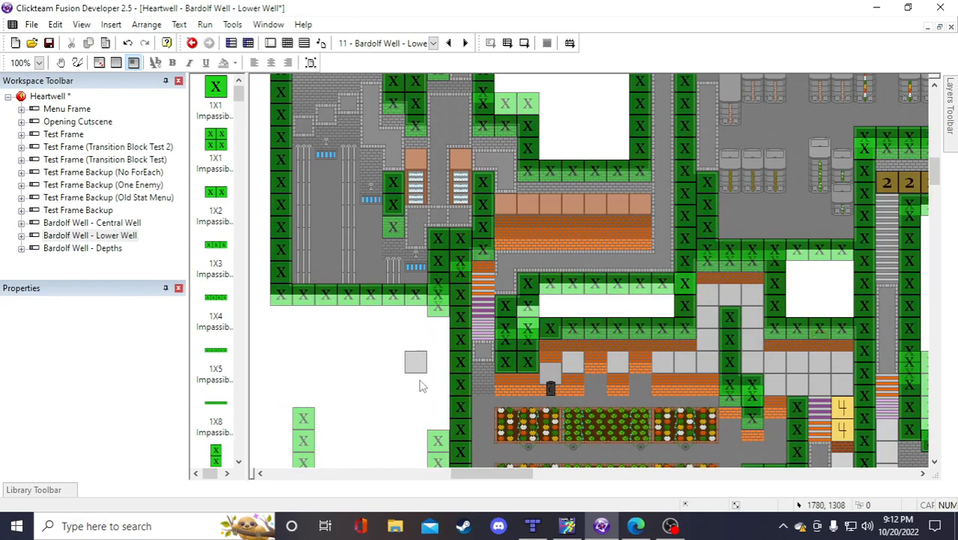
Try covering the brown ledge with Floor Tile LV 3 duplicated in 1 row and 7 columns, and undo the duplication
click(416, 363)
drag(417, 362, 508, 208)
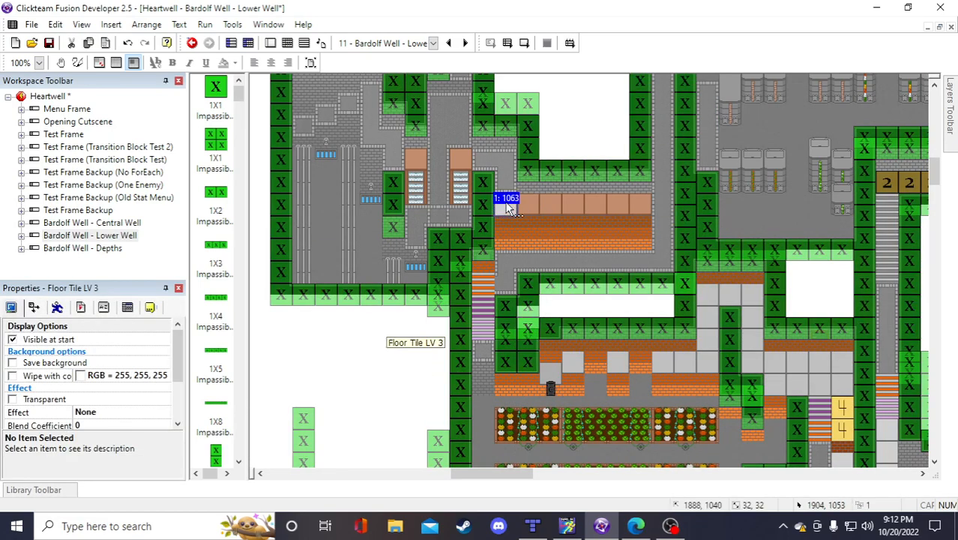
right_click(507, 207)
click(576, 309)
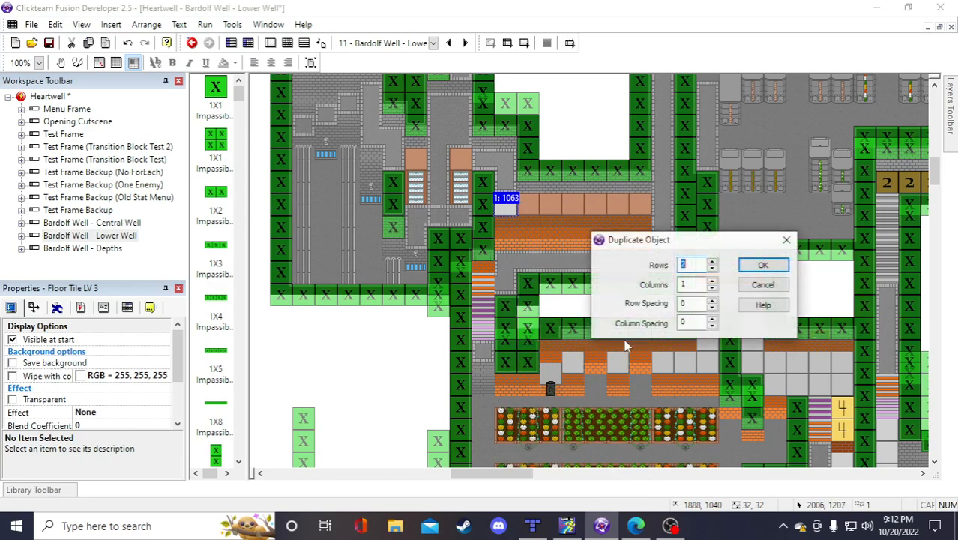
click(712, 262)
click(712, 269)
click(711, 281)
click(711, 281)
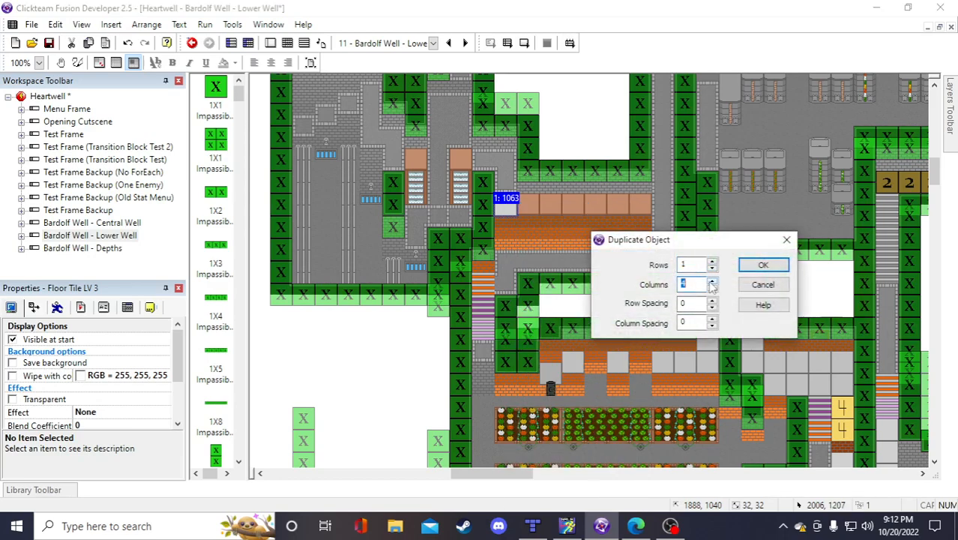
click(711, 282)
click(710, 282)
click(757, 265)
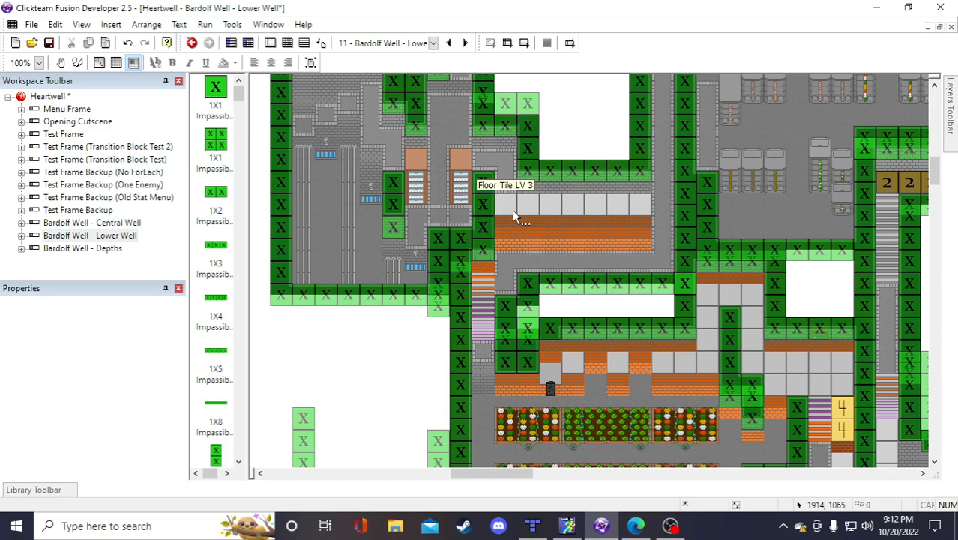
click(128, 47)
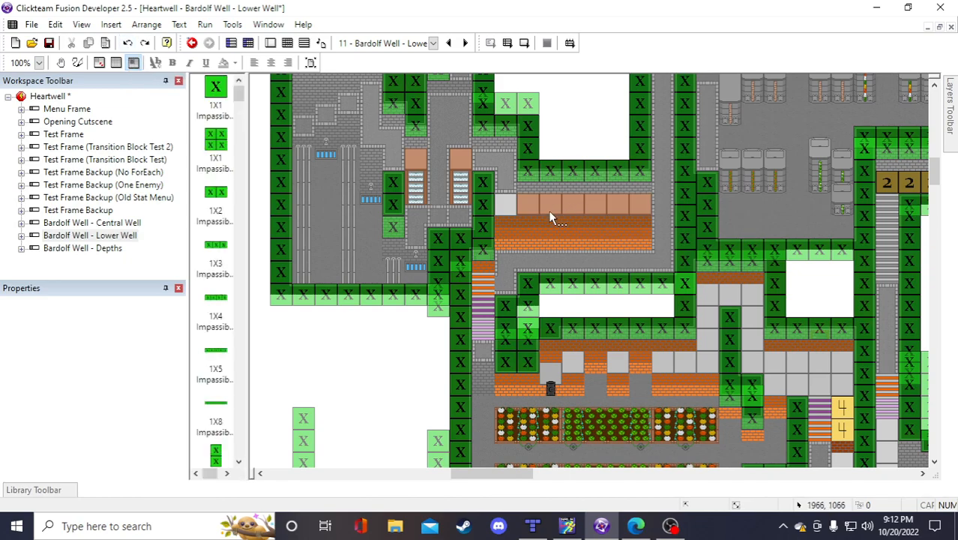
Move the single Floor Tile LV 3 from the brown ledge into the walled grey room to the northwest and save the project
drag(506, 214, 350, 113)
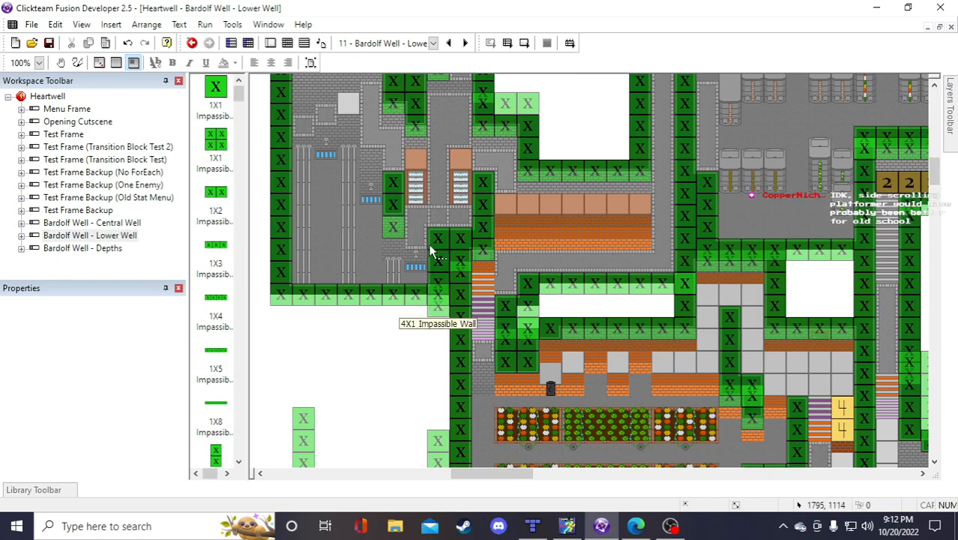
scroll(432, 252, up, 3)
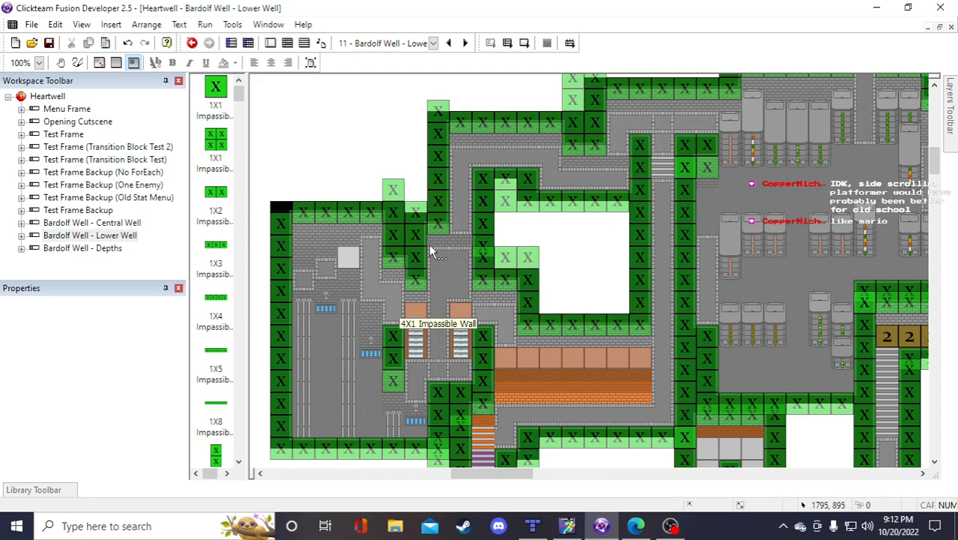
scroll(441, 255, down, 3)
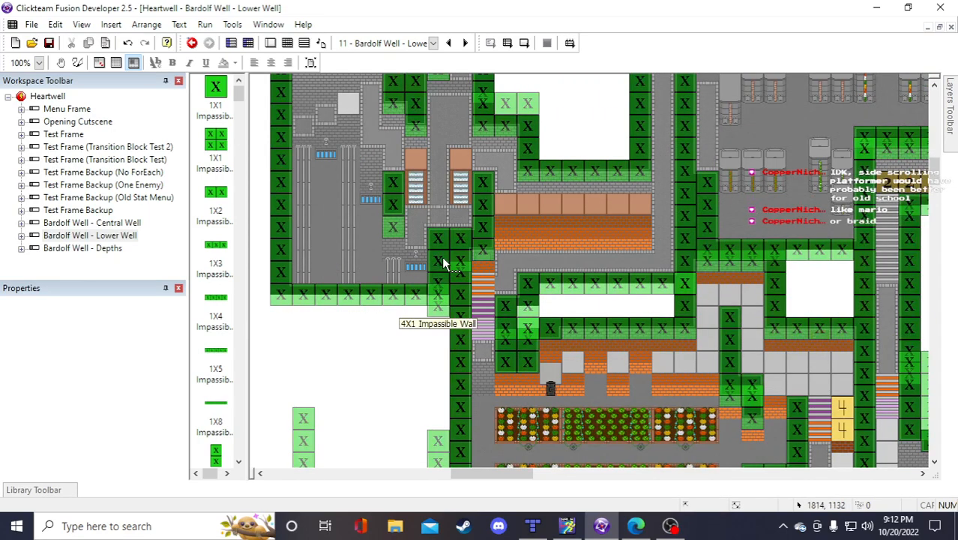
click(48, 43)
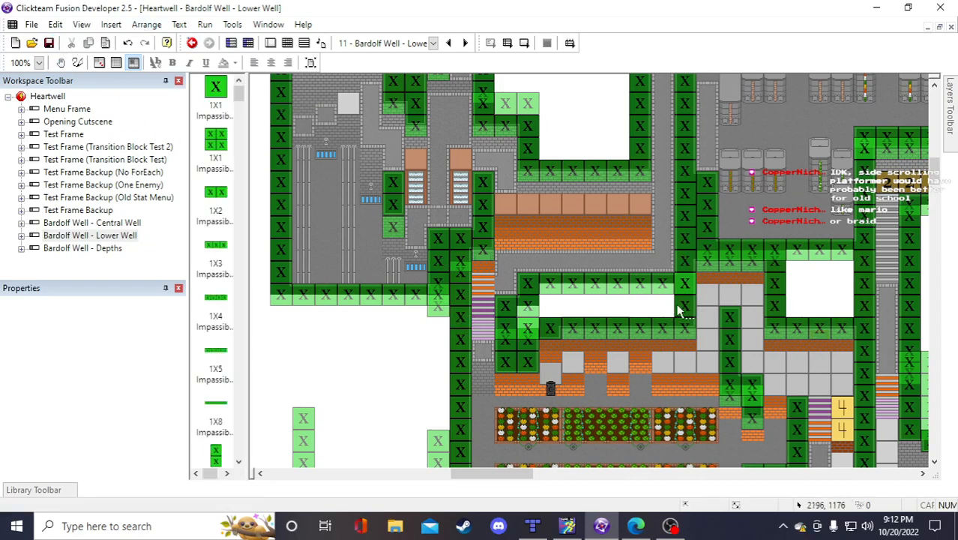
Examine the layout around the brown ledge, from the corridors to its north down to the garden beds
scroll(591, 283, up, 3)
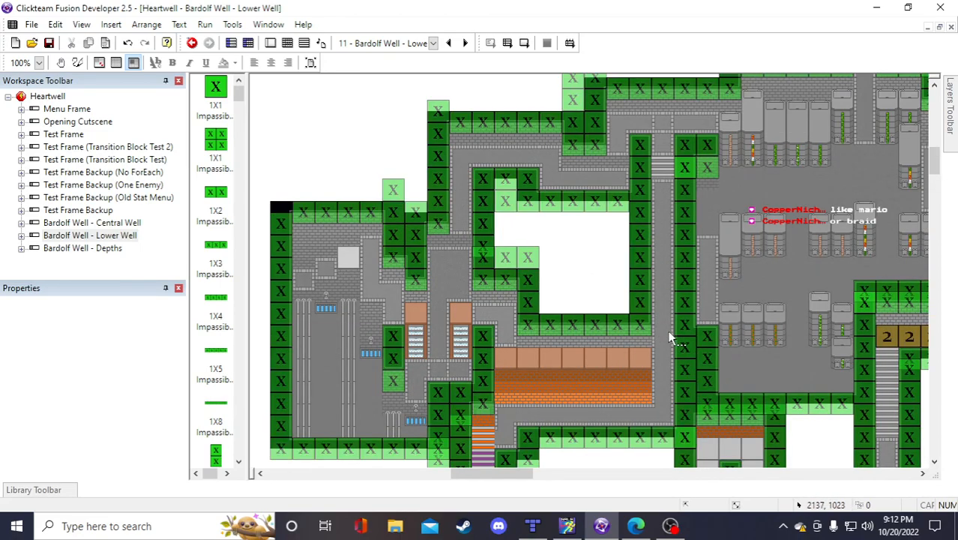
scroll(655, 317, down, 3)
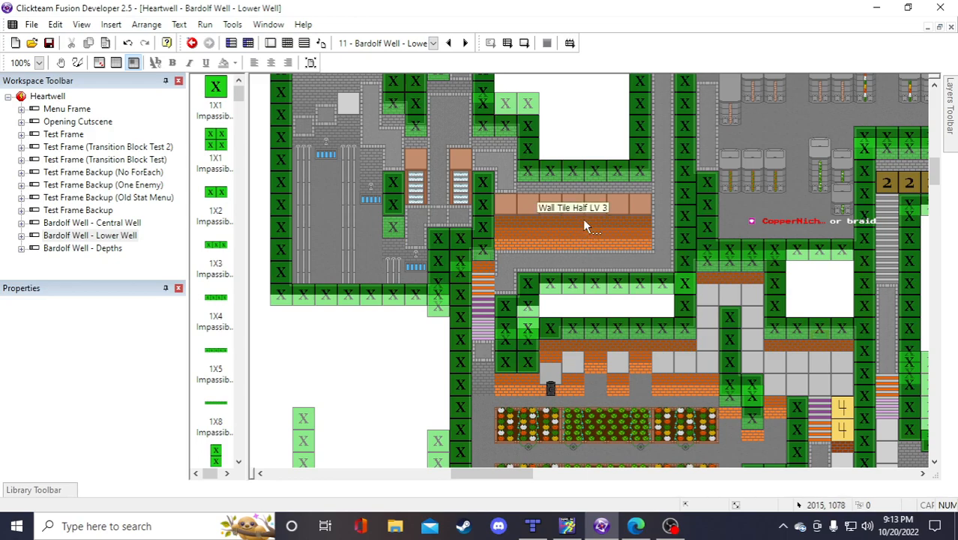
scroll(583, 218, up, 3)
scroll(577, 207, down, 3)
scroll(565, 203, up, 3)
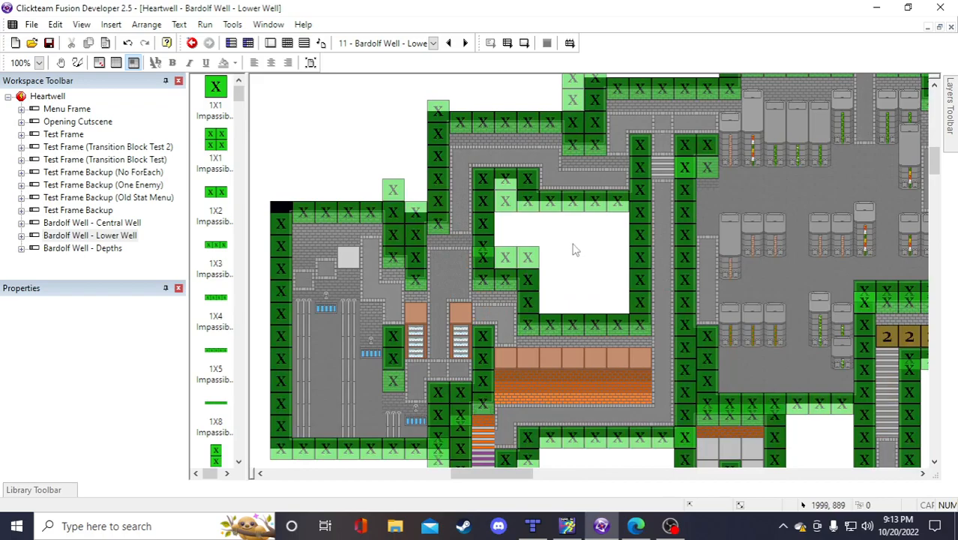
scroll(578, 263, down, 6)
scroll(582, 265, down, 3)
scroll(592, 292, up, 3)
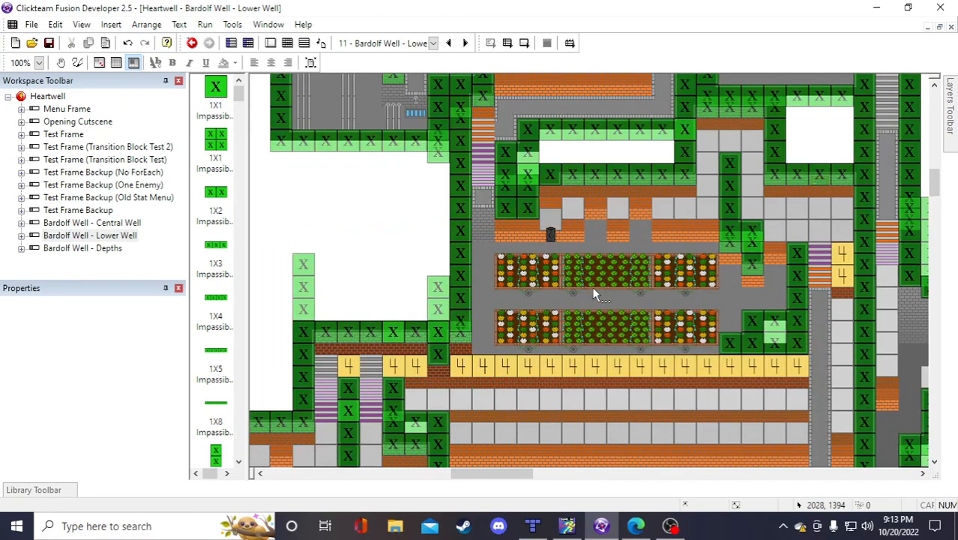
scroll(592, 292, up, 3)
scroll(627, 371, up, 3)
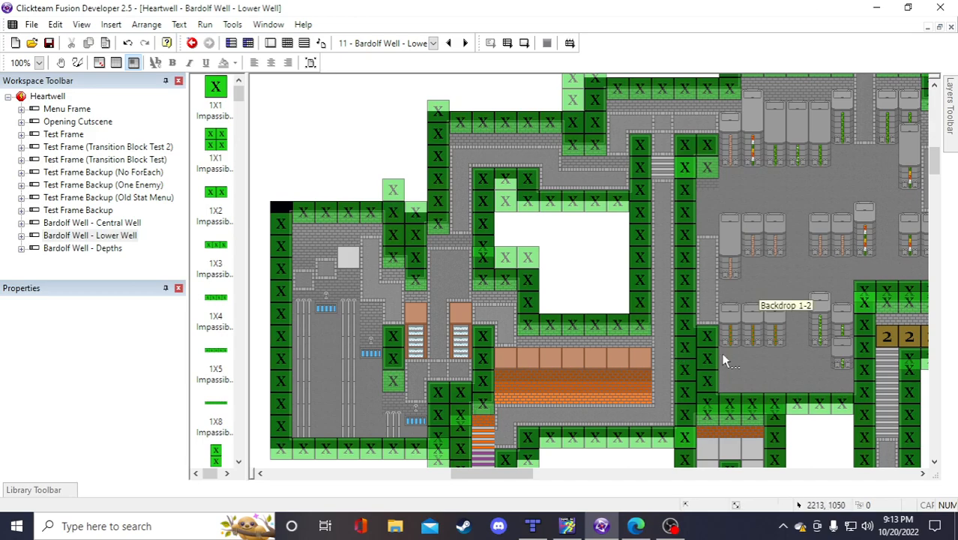
scroll(701, 351, down, 3)
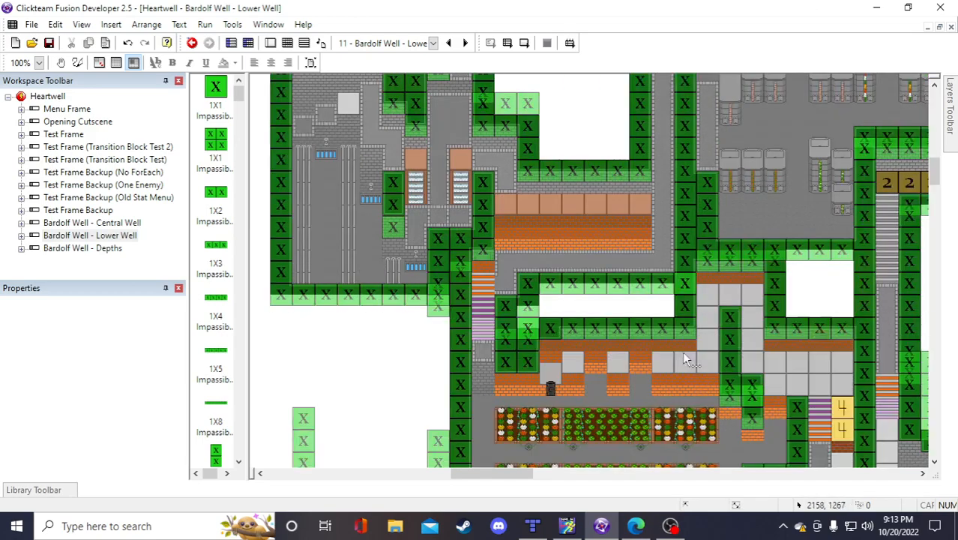
Examine the Wall Tile Half LV 1 pieces at both ends of the brown ledge and the backdrops around the corridors to its north
click(511, 239)
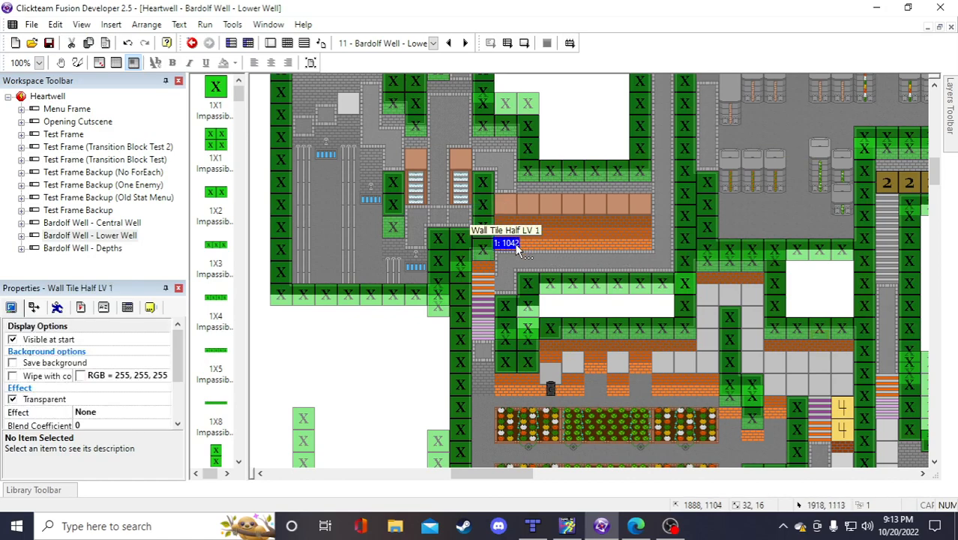
click(637, 250)
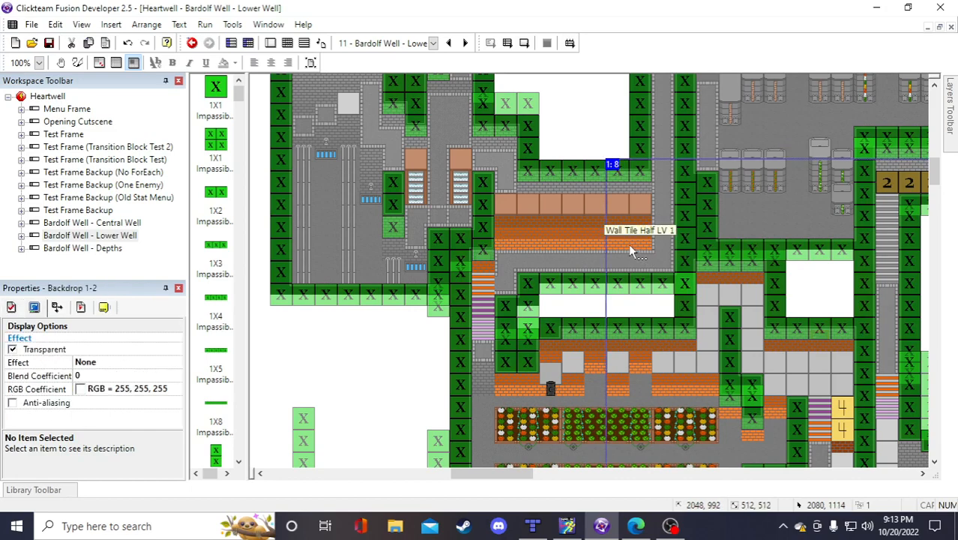
click(628, 244)
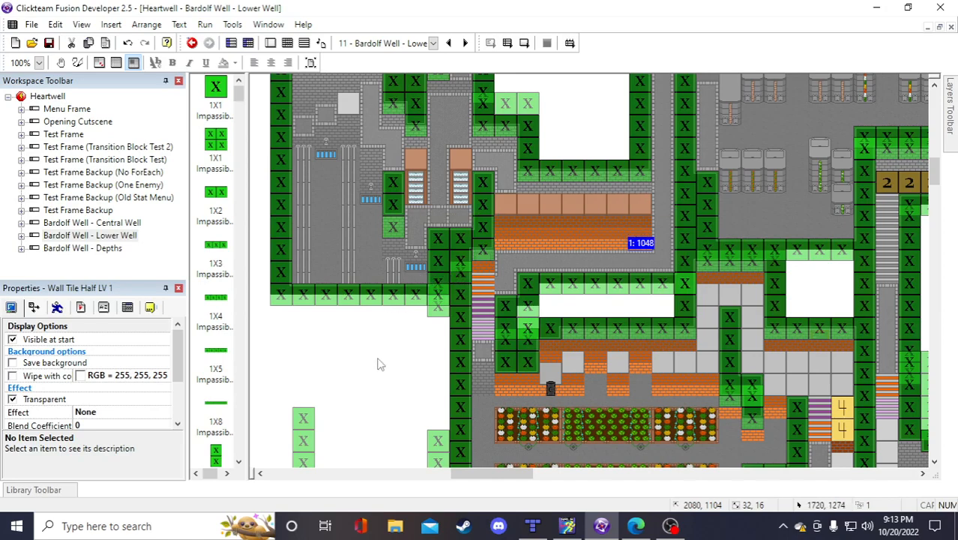
click(422, 383)
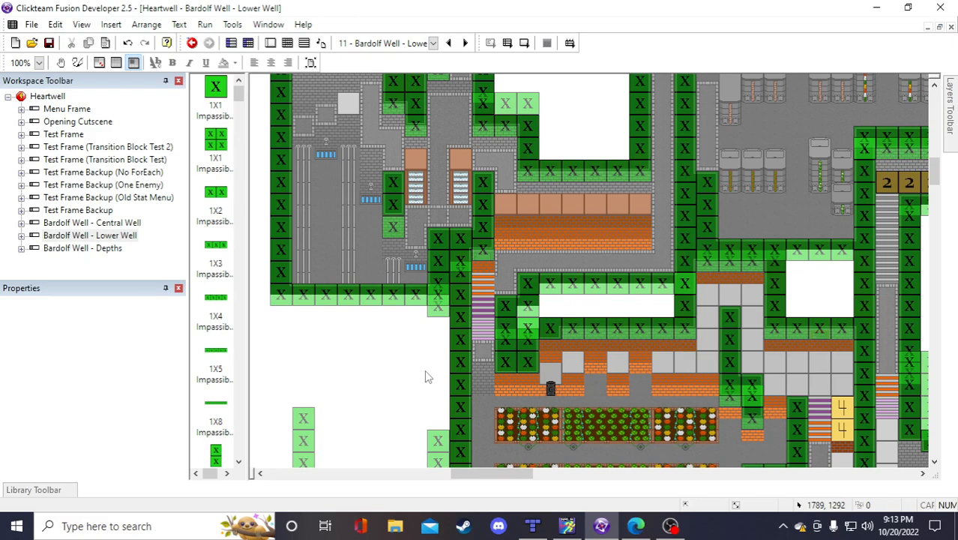
scroll(424, 369, up, 5)
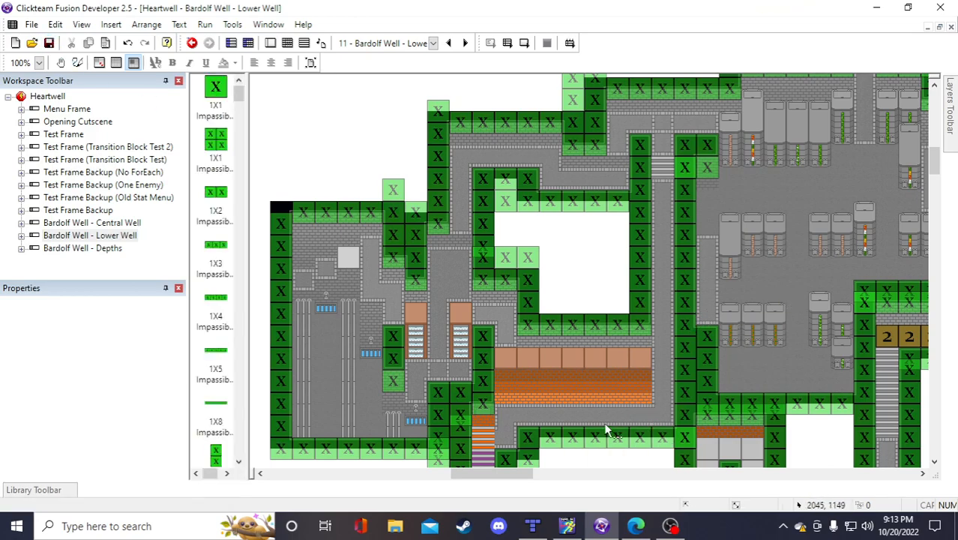
click(544, 336)
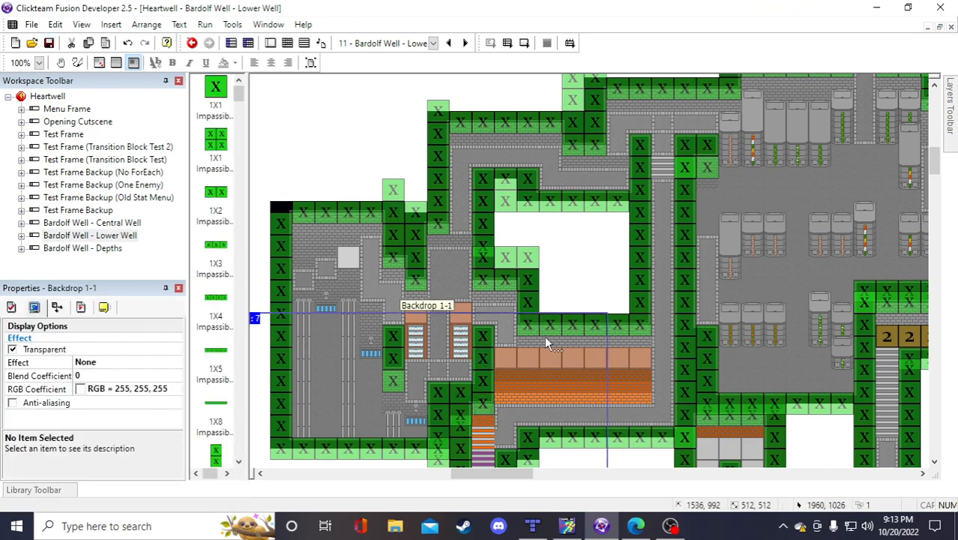
click(613, 341)
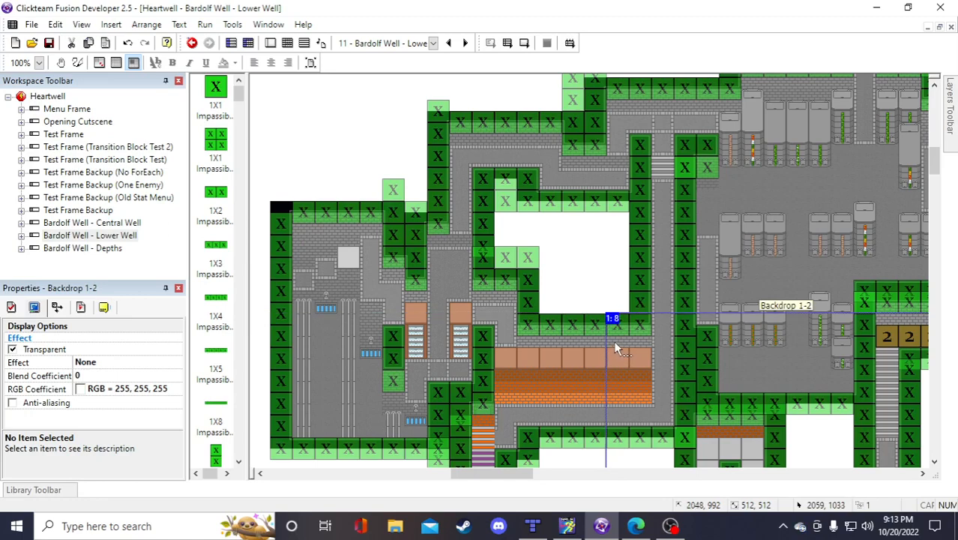
click(595, 275)
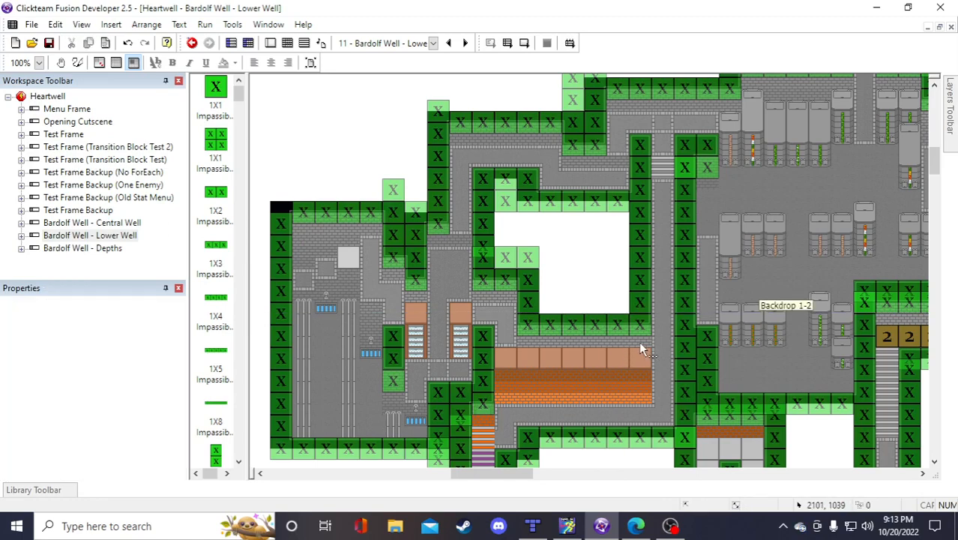
click(674, 307)
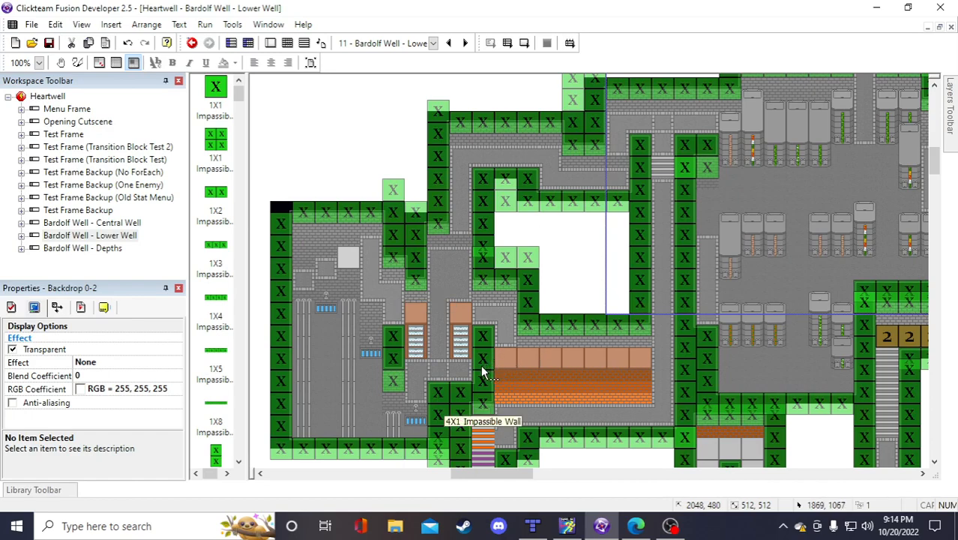
Switch to Tiled and, on Underground Layer 1, restamp the wall and black edge above the seven brown shelves one tile higher
click(542, 530)
scroll(533, 351, down, 1)
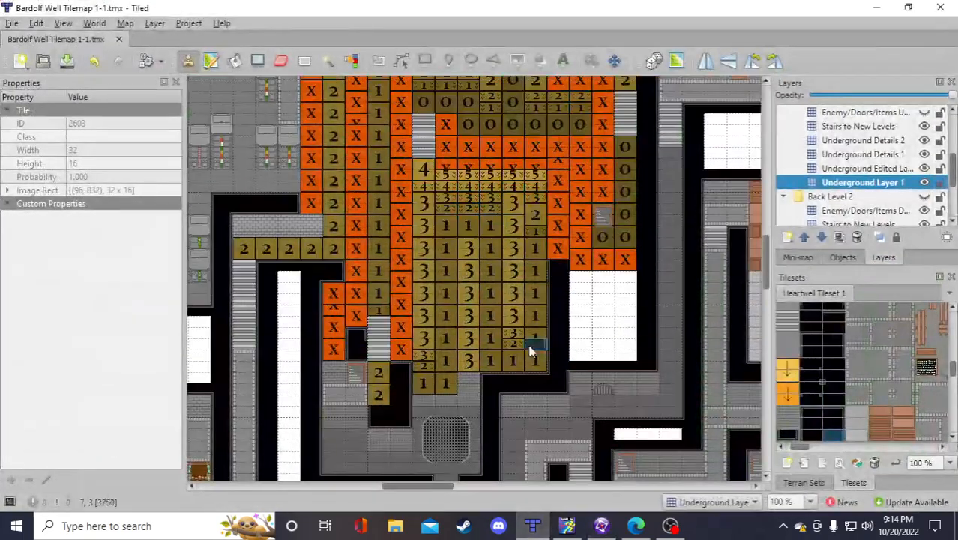
scroll(533, 346, up, 1)
drag(417, 487, 338, 490)
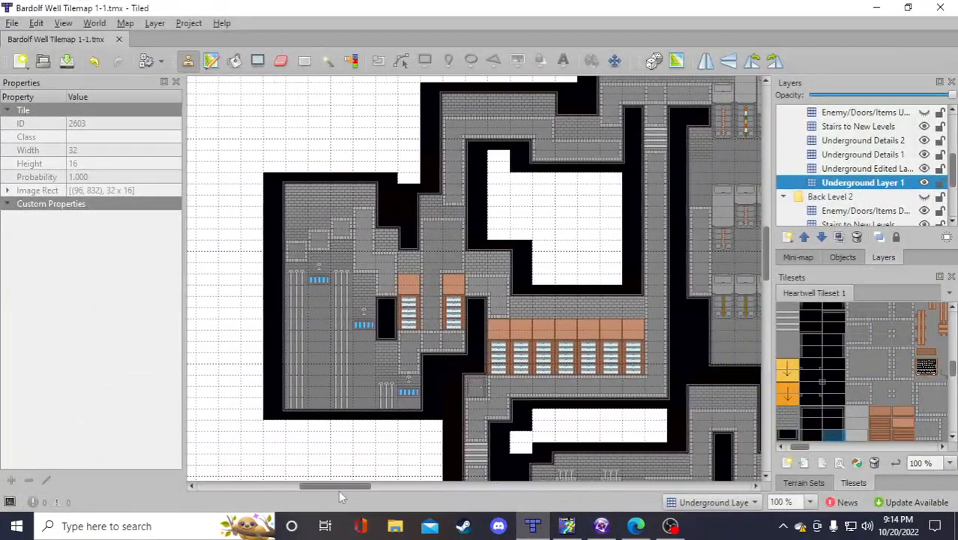
scroll(534, 302, down, 2)
right_click(521, 300)
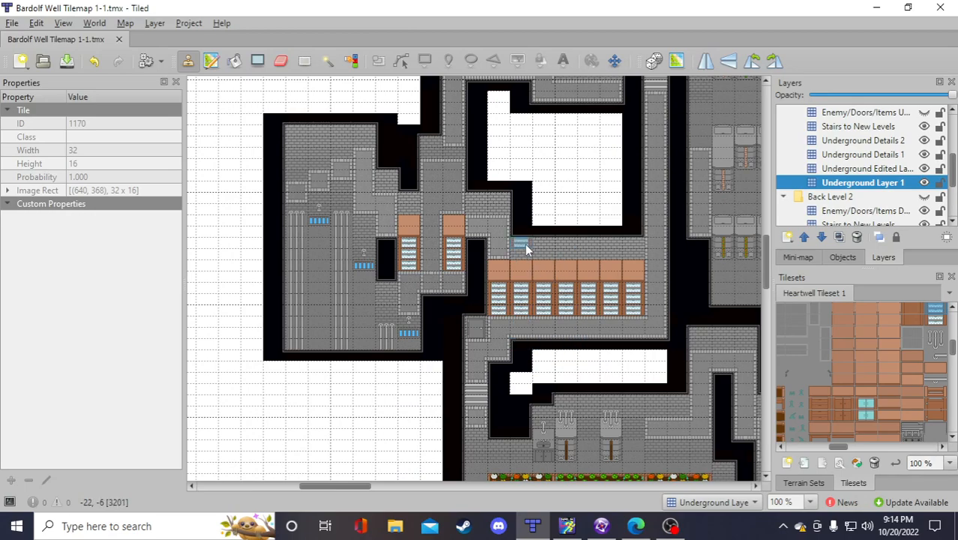
right_drag(501, 267, 632, 293)
right_drag(539, 243, 636, 254)
click(586, 230)
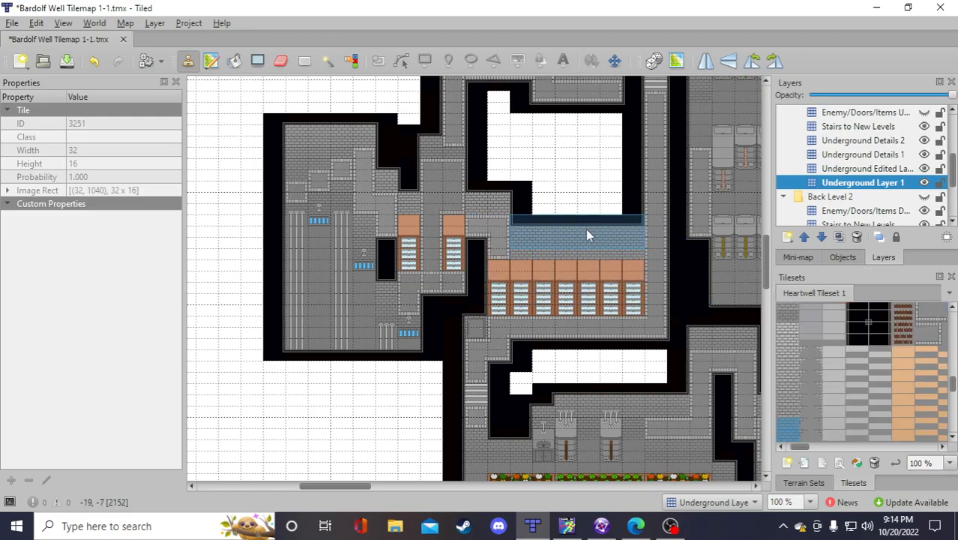
Copy the row of seven brown shelves and stamp it one tile higher to make the shelves taller
right_click(500, 254)
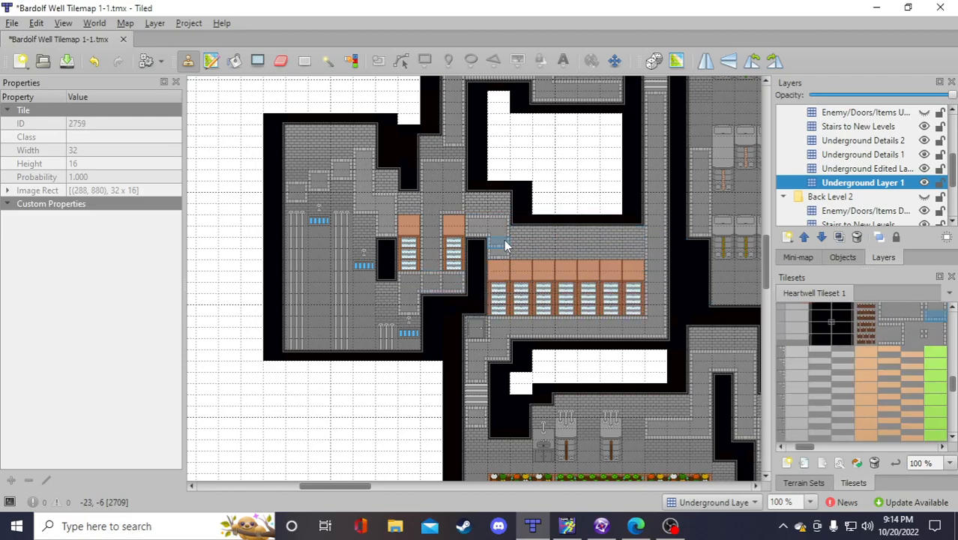
mouse_move(515, 268)
mouse_down()
mouse_move(599, 269)
mouse_move(634, 287)
mouse_move(635, 314)
mouse_up()
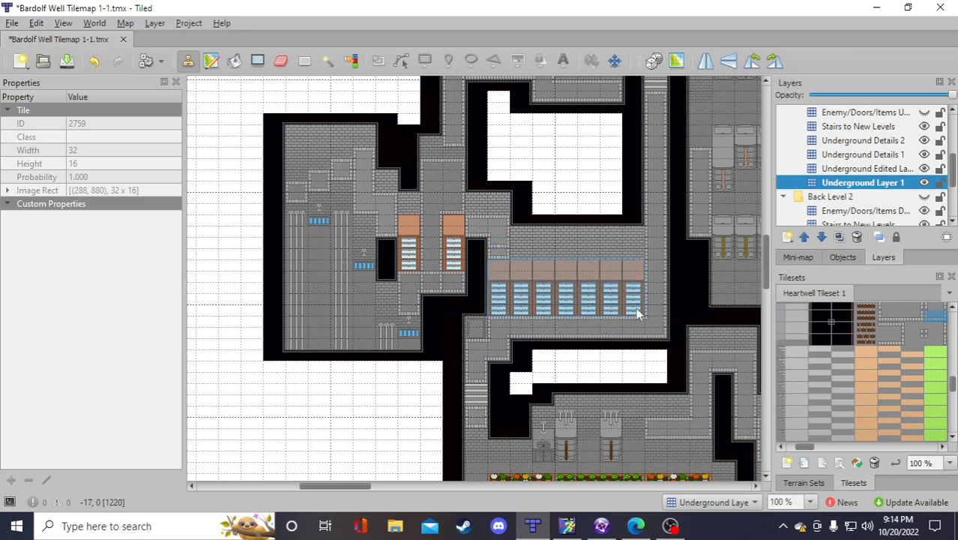
right_click(636, 309)
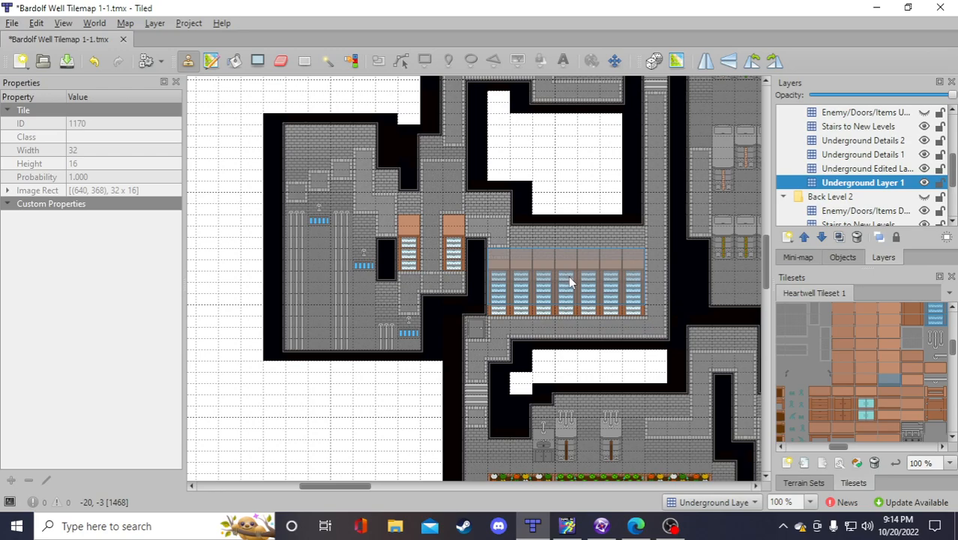
click(569, 281)
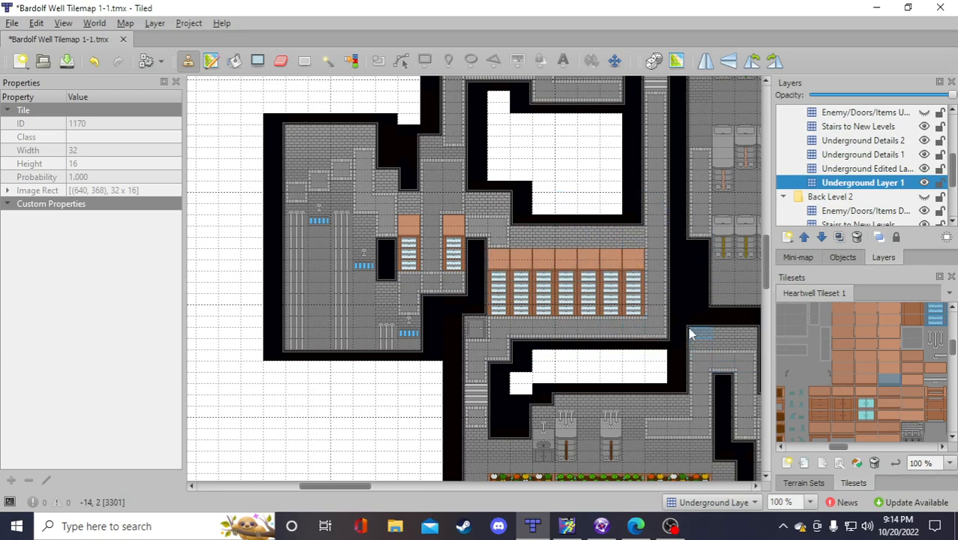
scroll(866, 363, up, 2)
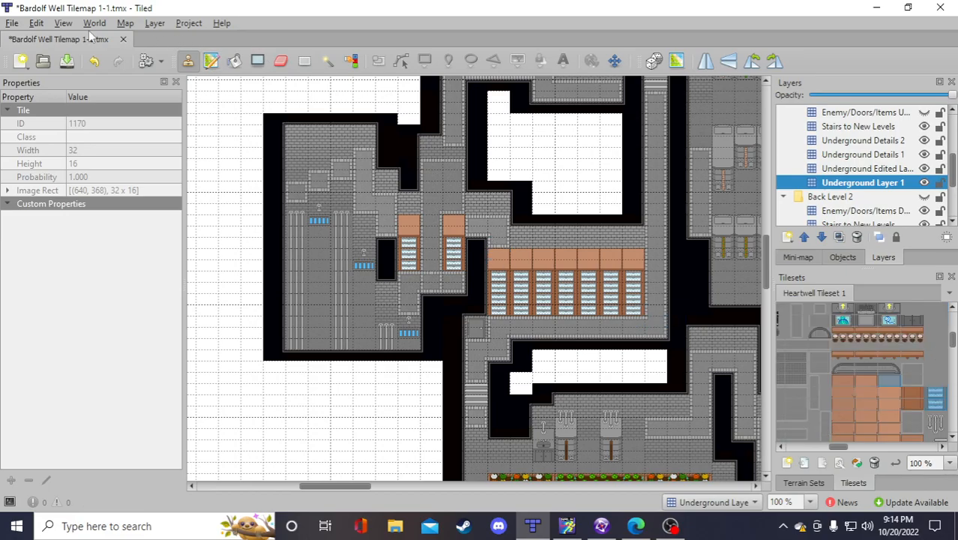
Check the map with the grid hidden, turn the grid back on and save the tilemap
click(63, 22)
click(66, 75)
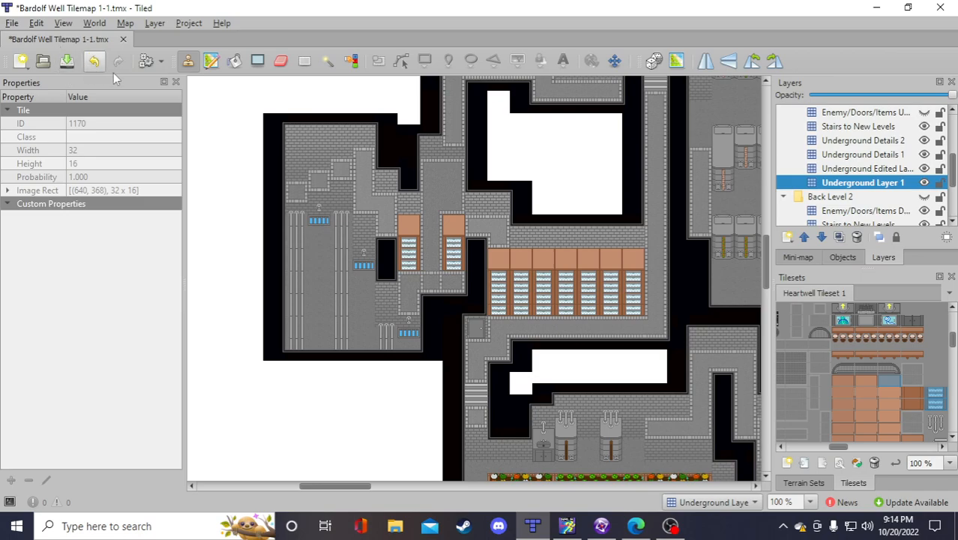
click(63, 23)
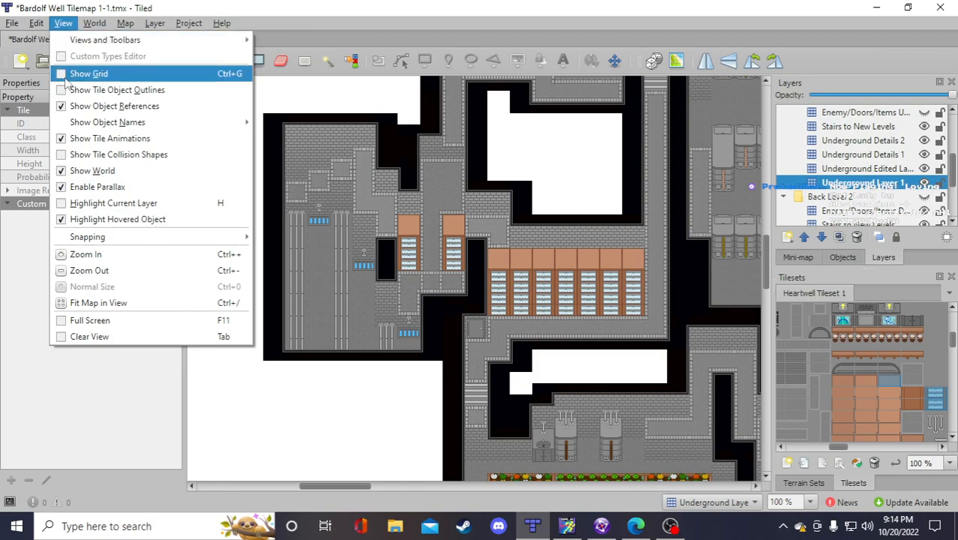
click(67, 75)
click(67, 61)
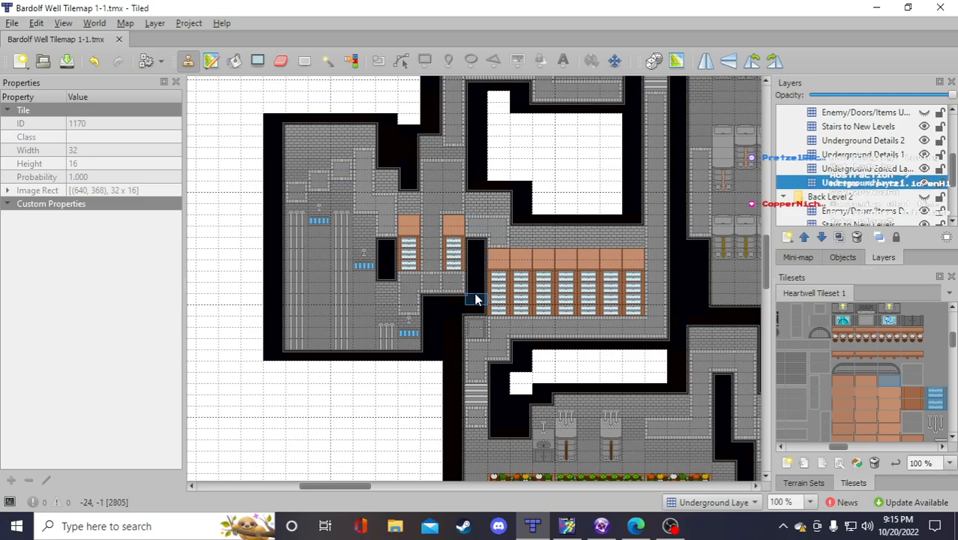
Copy the corridor floor's top edge from just below the northern stairs and stamp it farther south in the same corridor
scroll(480, 299, up, 1)
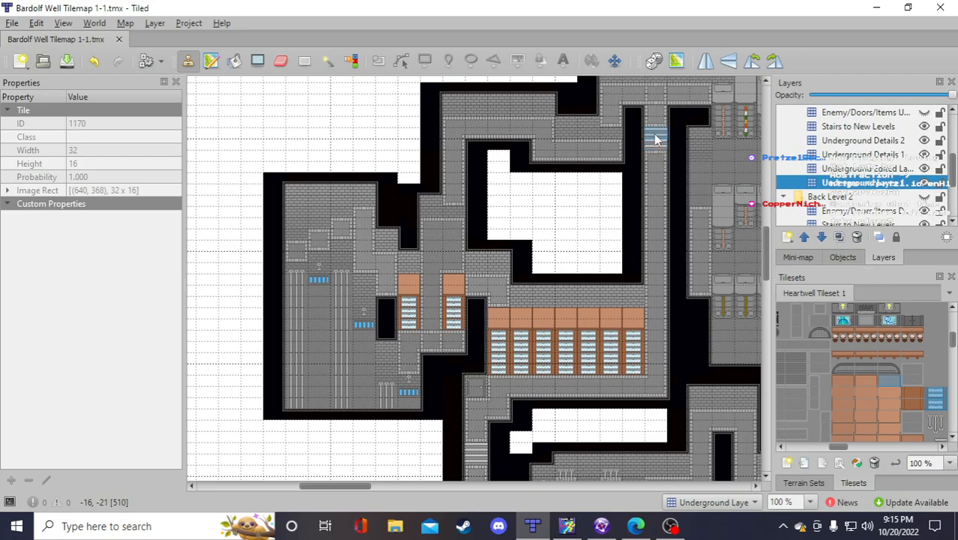
right_click(654, 166)
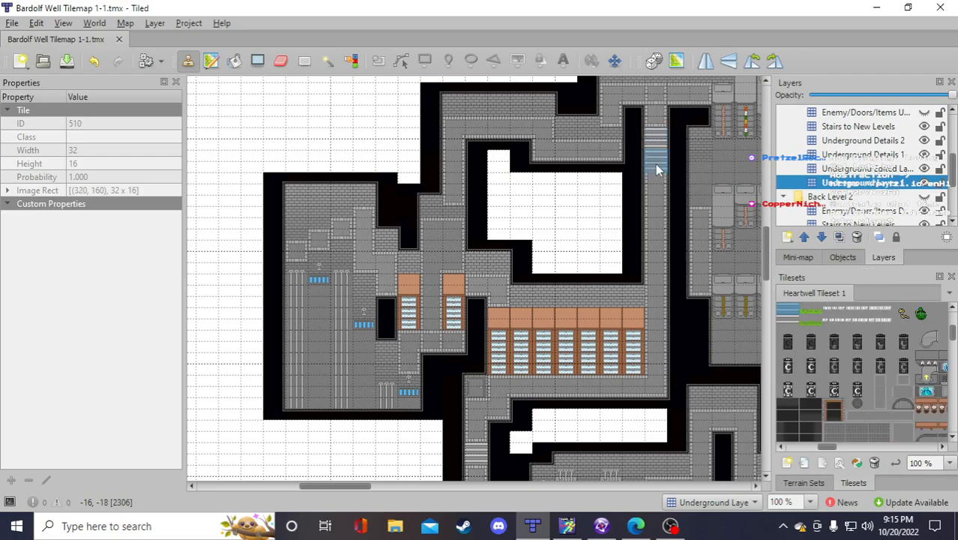
right_click(653, 177)
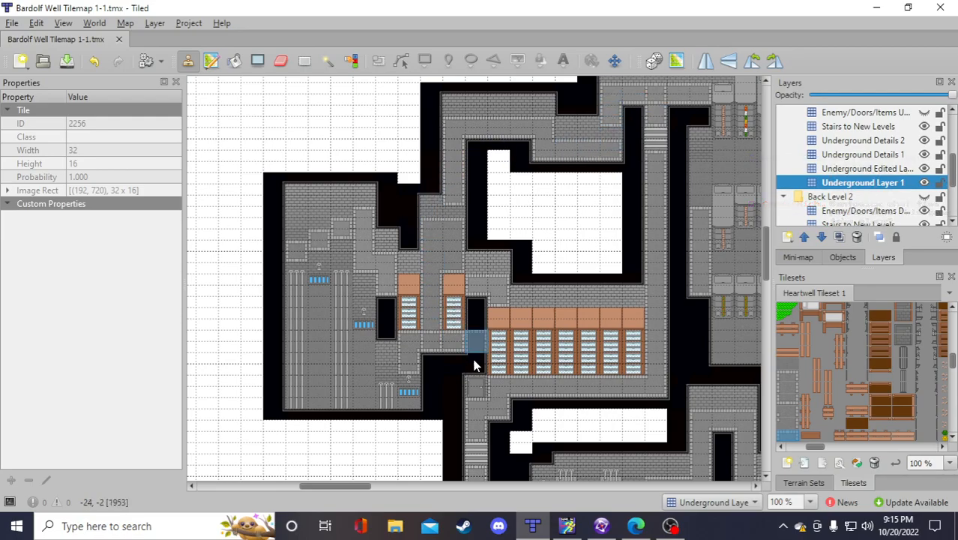
right_click(654, 140)
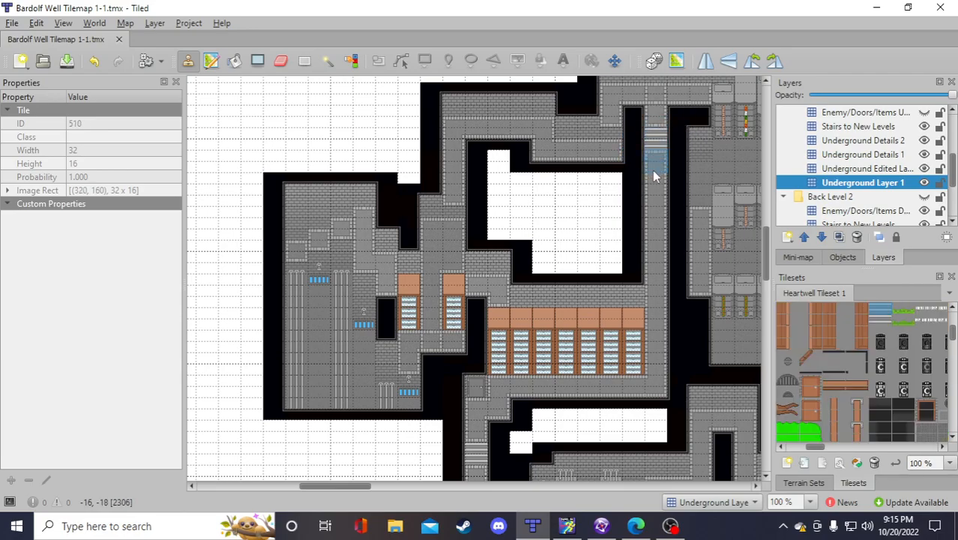
right_click(653, 180)
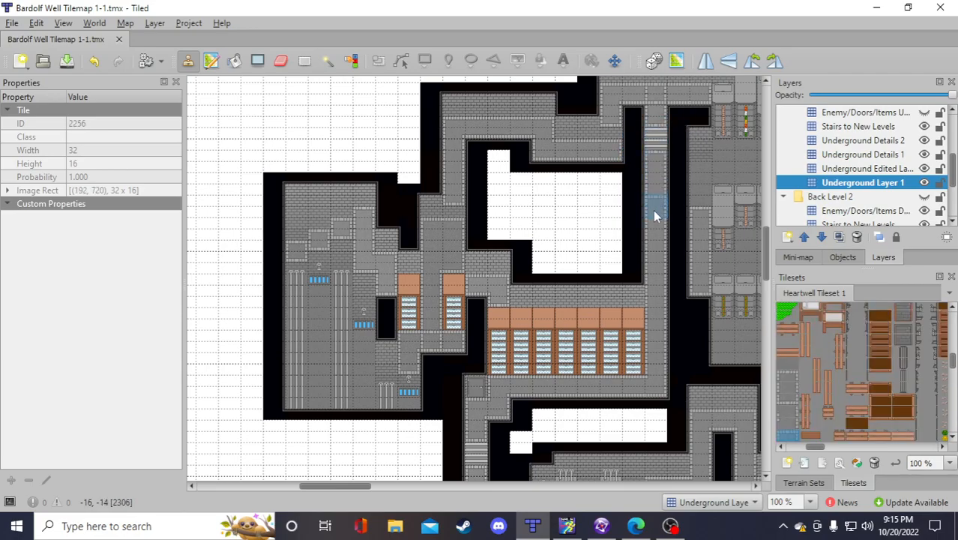
click(654, 216)
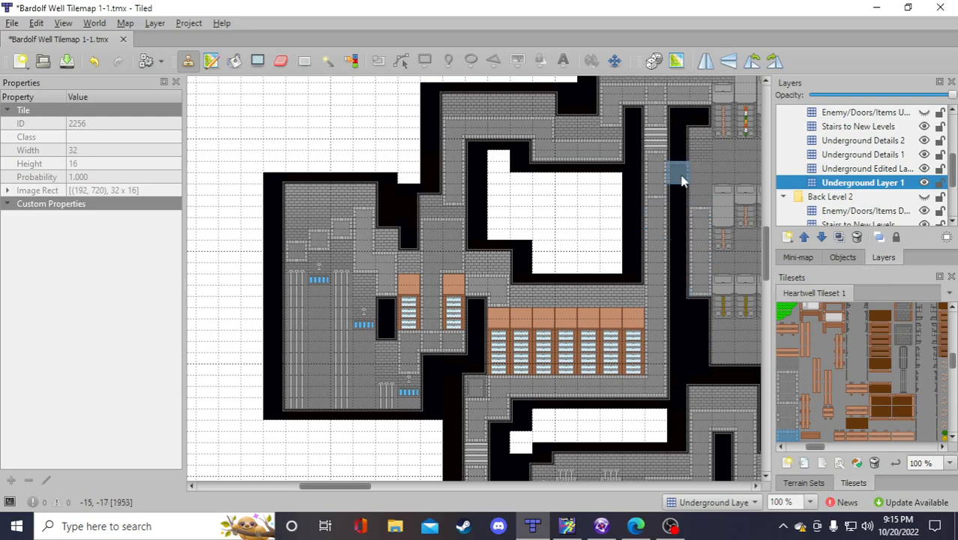
Extend the northern stairs southward to the moved floor edge with a copy of the stair tiles, and save the tilemap
right_click(657, 147)
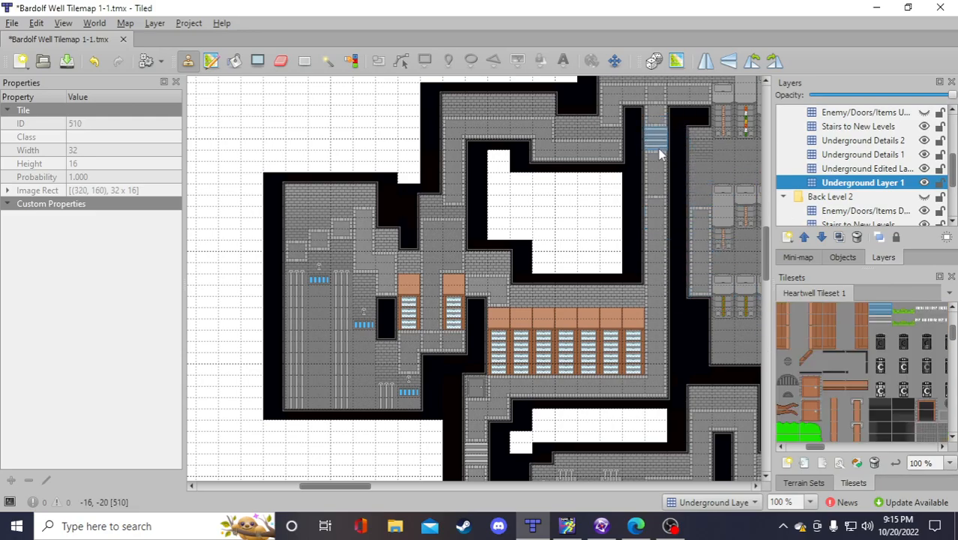
click(660, 192)
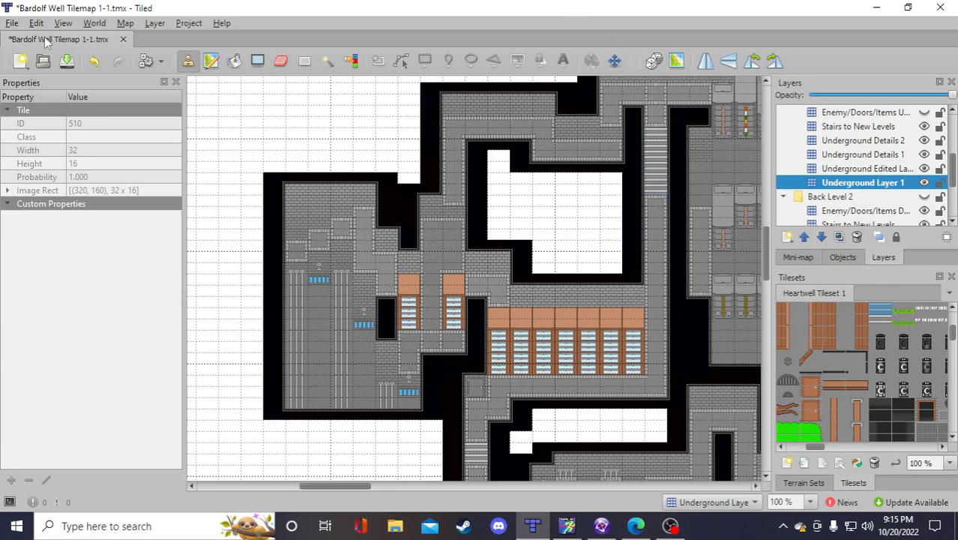
click(73, 64)
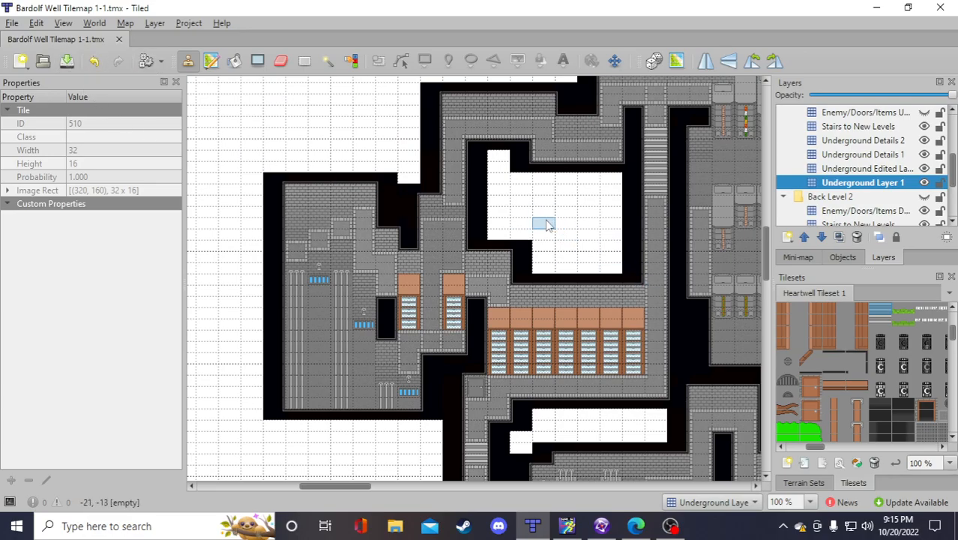
Examine the black wall-border tiles around the empty area west of the northern stairs by sampling them
scroll(545, 237, up, 1)
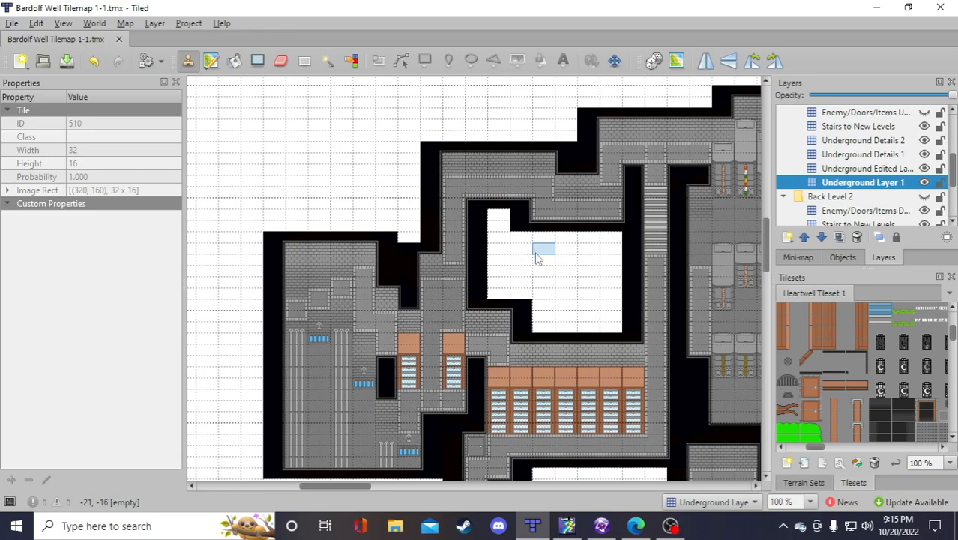
scroll(534, 288, down, 1)
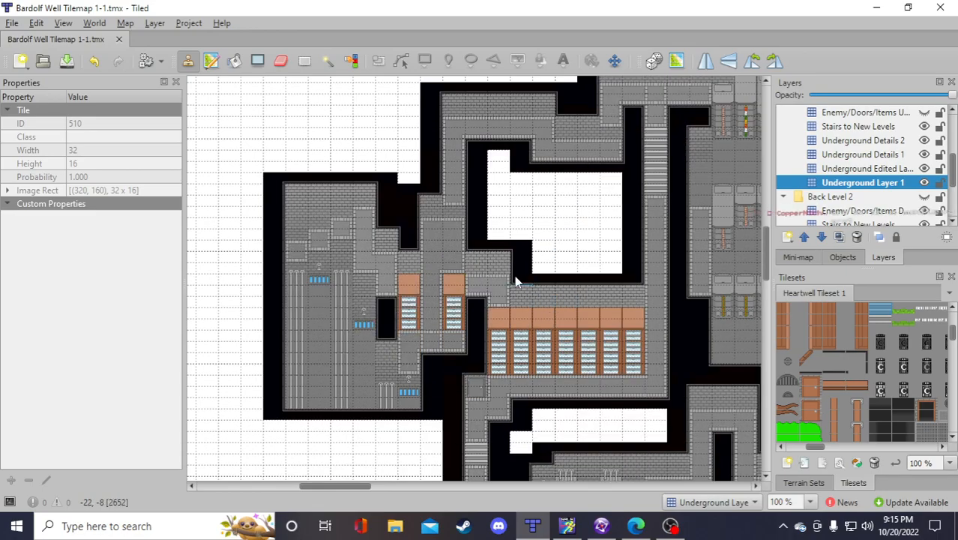
scroll(574, 263, up, 1)
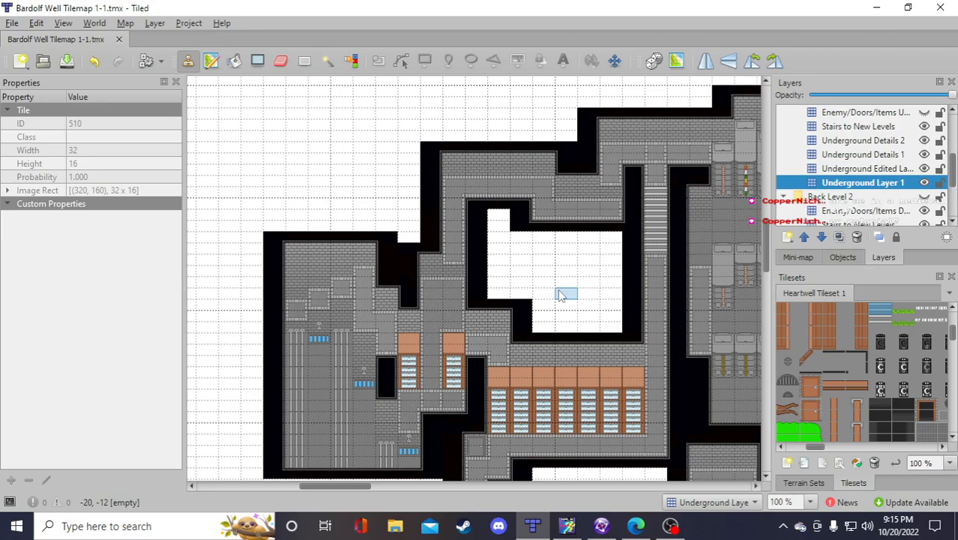
right_click(436, 153)
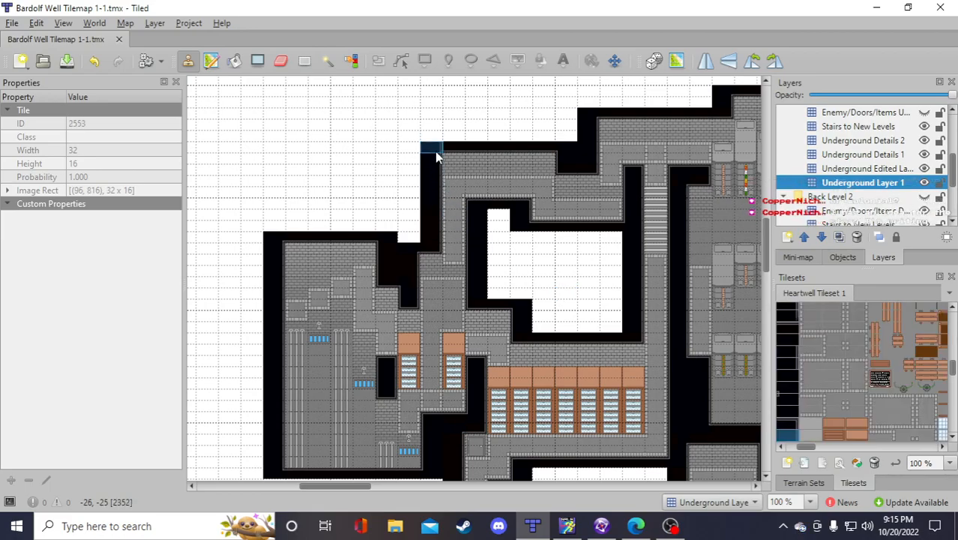
right_click(436, 153)
right_click(524, 205)
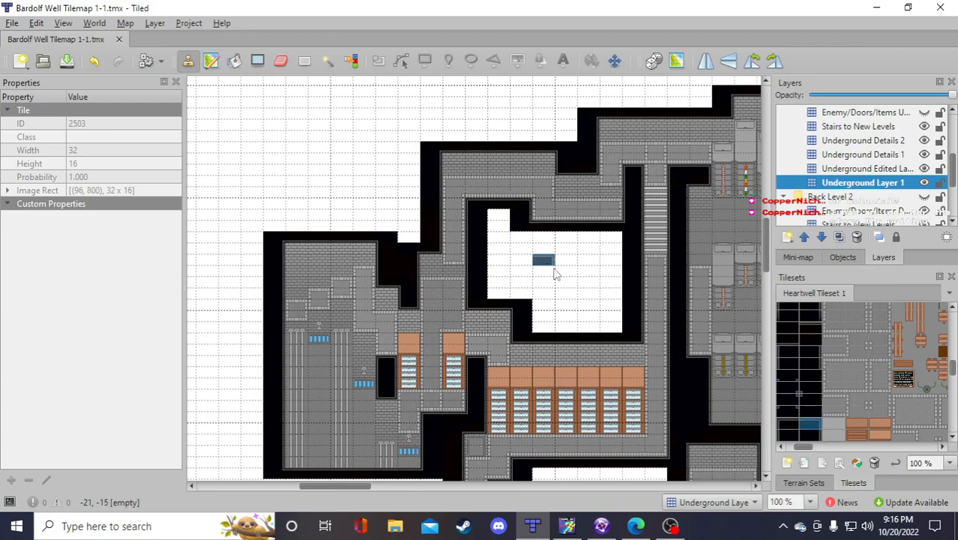
right_click(484, 204)
right_click(494, 207)
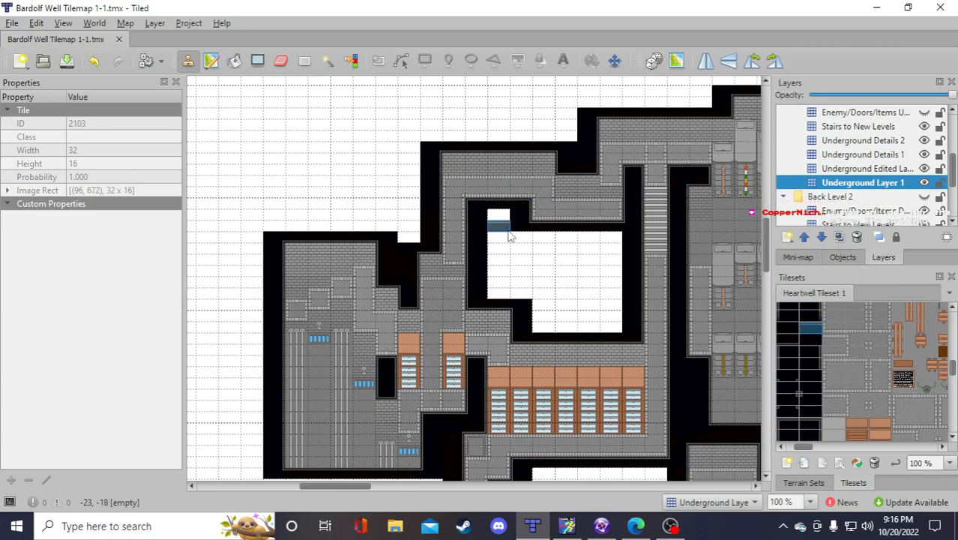
right_click(513, 205)
right_click(484, 203)
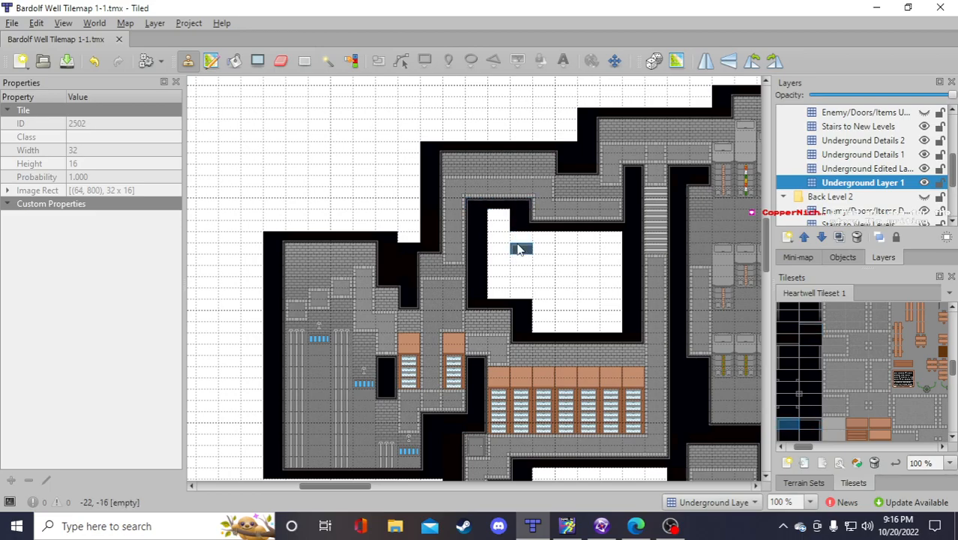
right_click(514, 166)
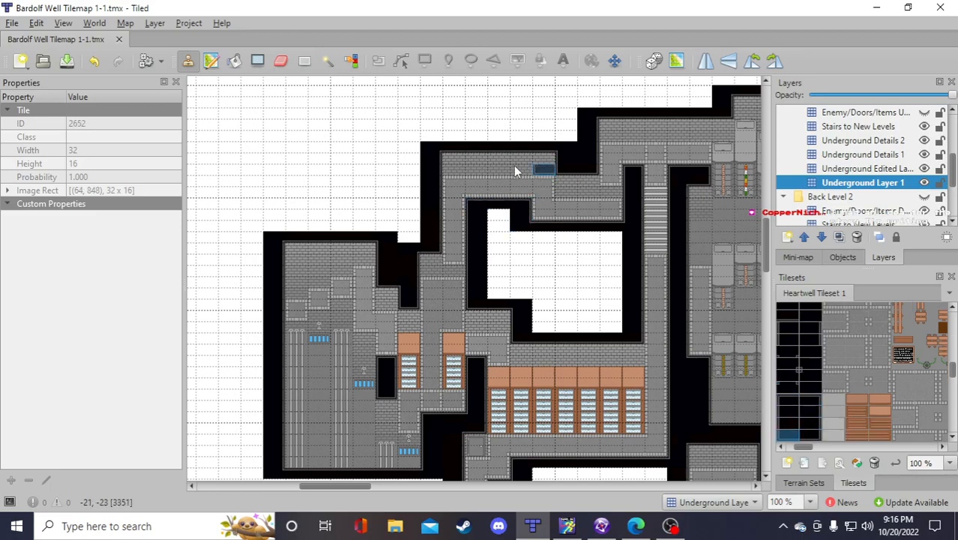
right_click(525, 229)
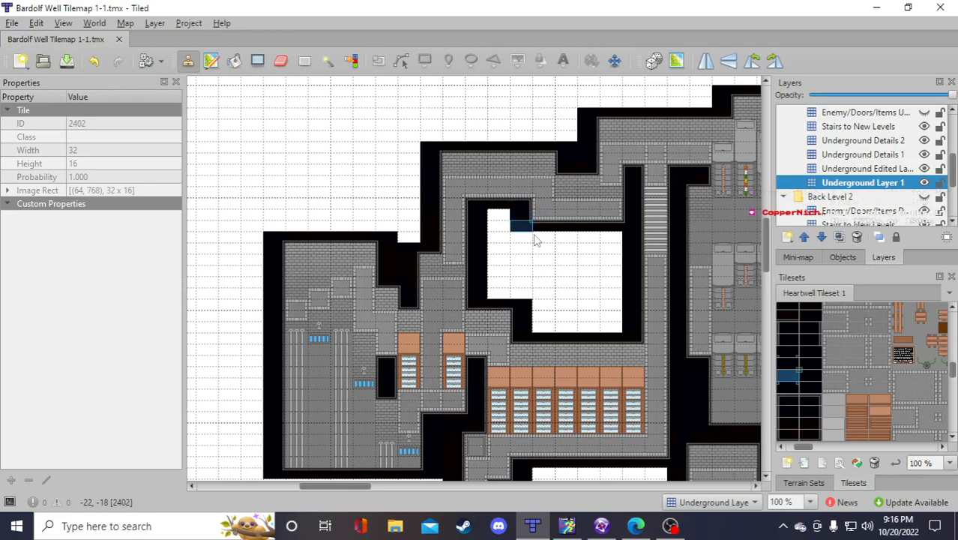
Stamp a copied corridor floor tile at the foot of the northern stairs and save the tilemap
right_click(623, 165)
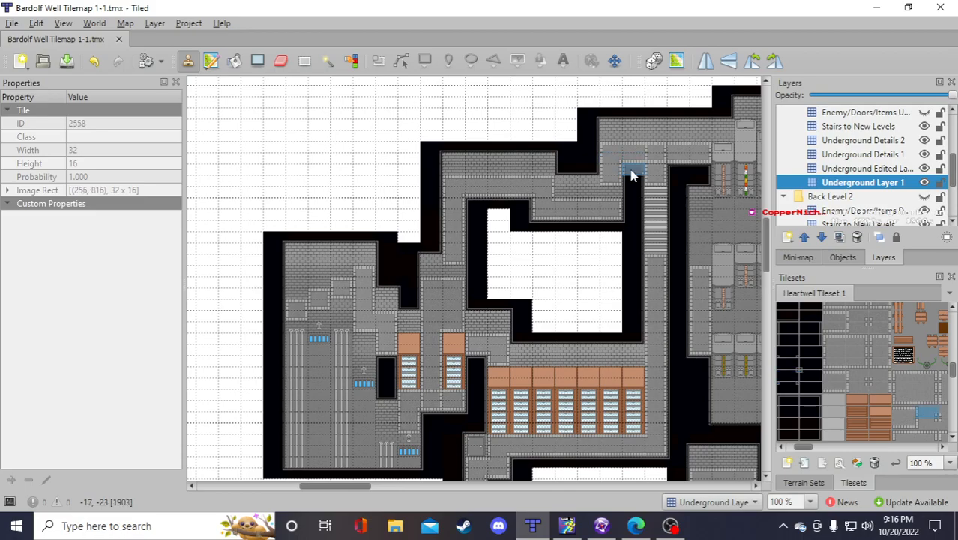
right_click(656, 262)
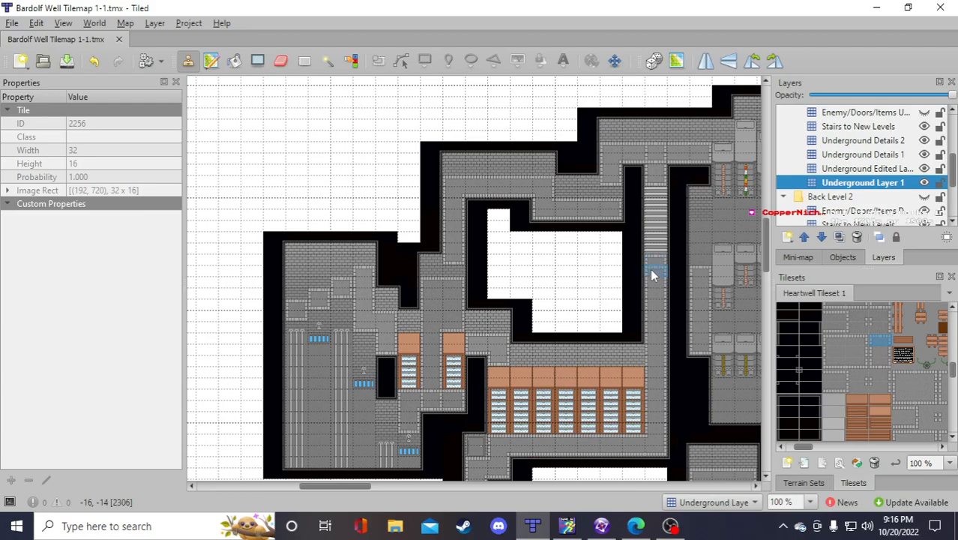
click(654, 253)
click(67, 61)
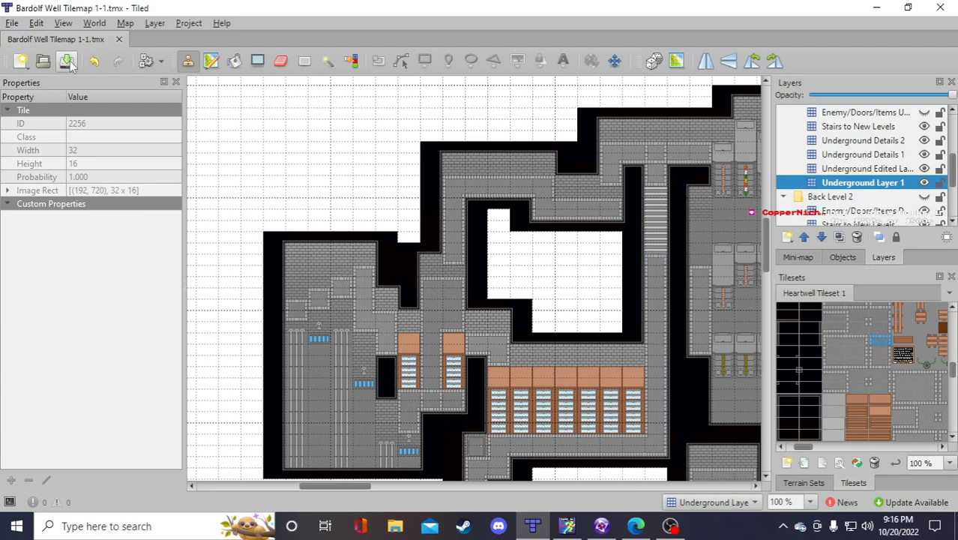
Examine the Lower Well map from the shelf room south through the crop plots to the rooms below, and back to the northern corridors
scroll(541, 263, down, 2)
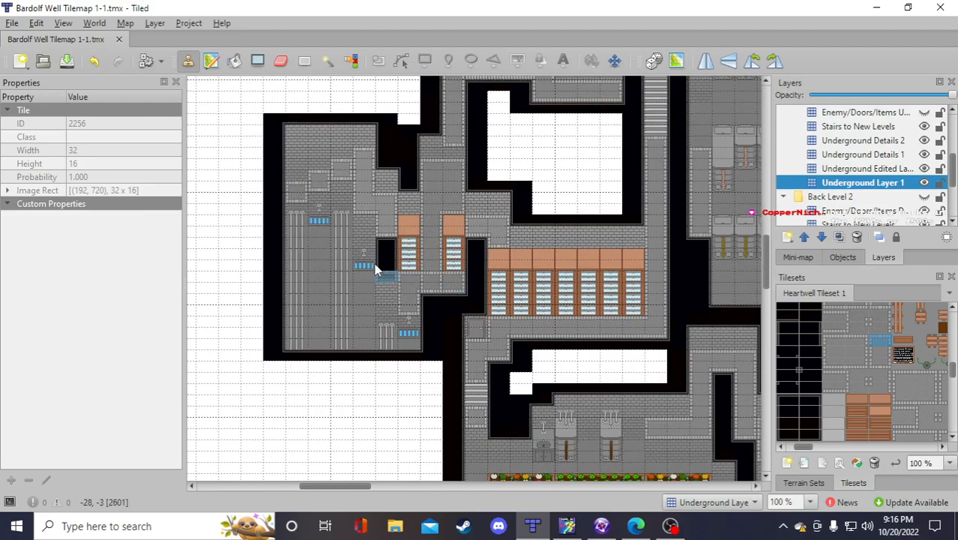
scroll(343, 271, down, 1)
scroll(548, 364, down, 1)
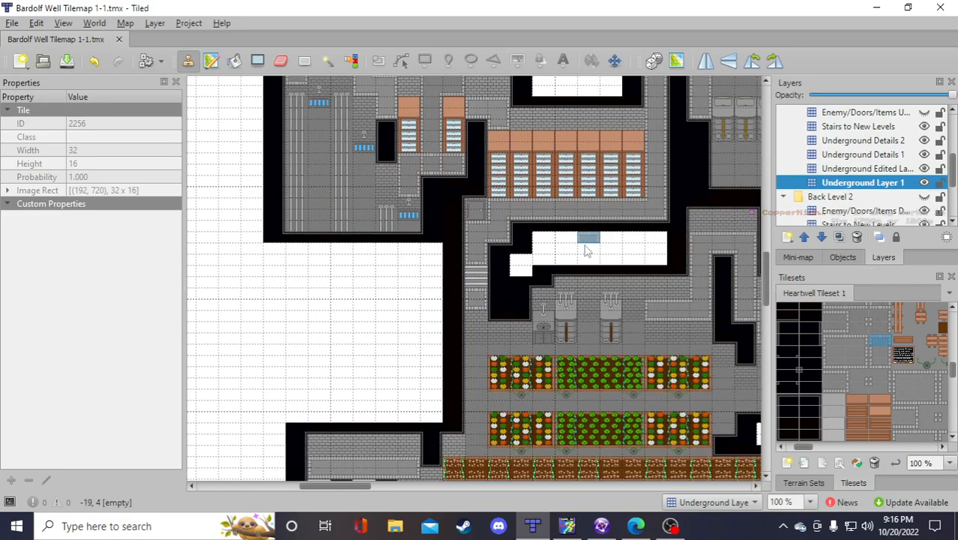
scroll(559, 296, down, 6)
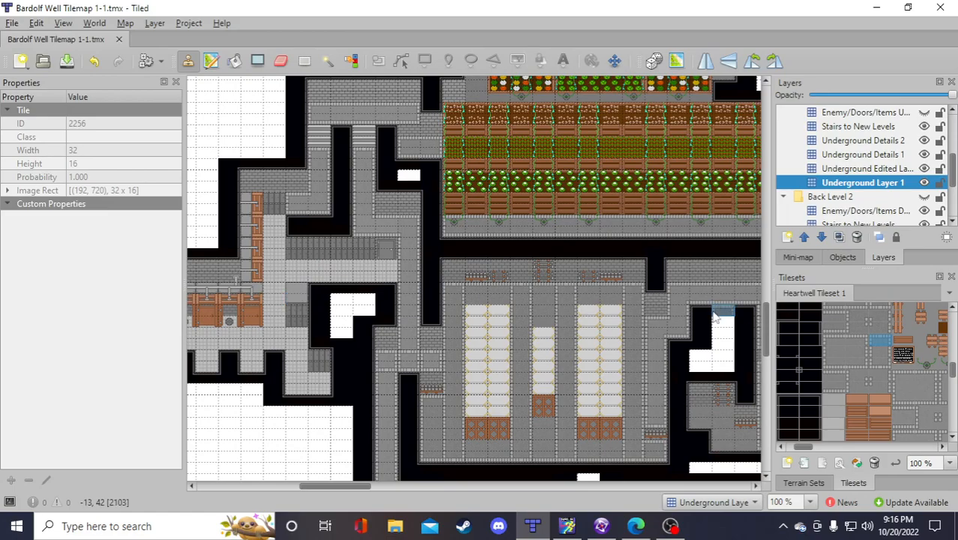
scroll(630, 304, up, 5)
scroll(631, 312, up, 3)
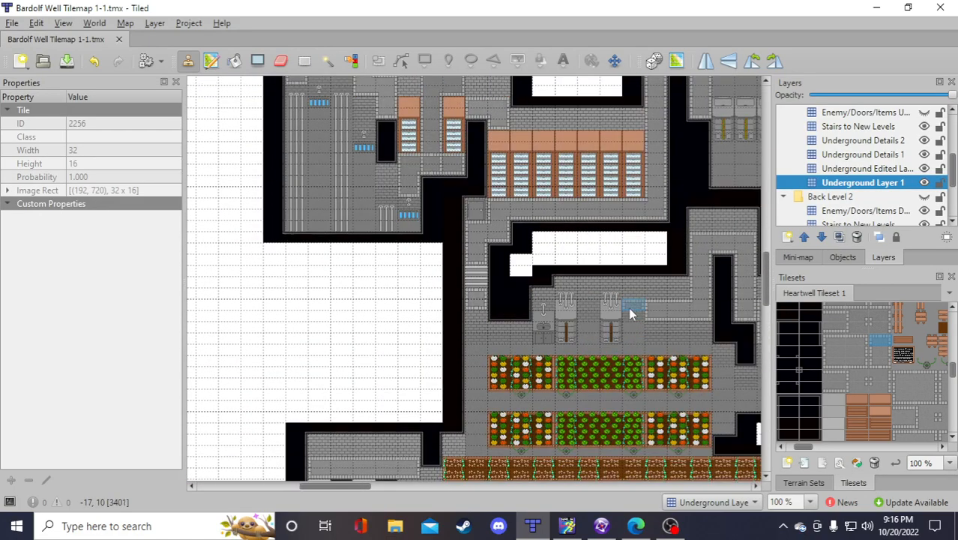
scroll(599, 341, up, 1)
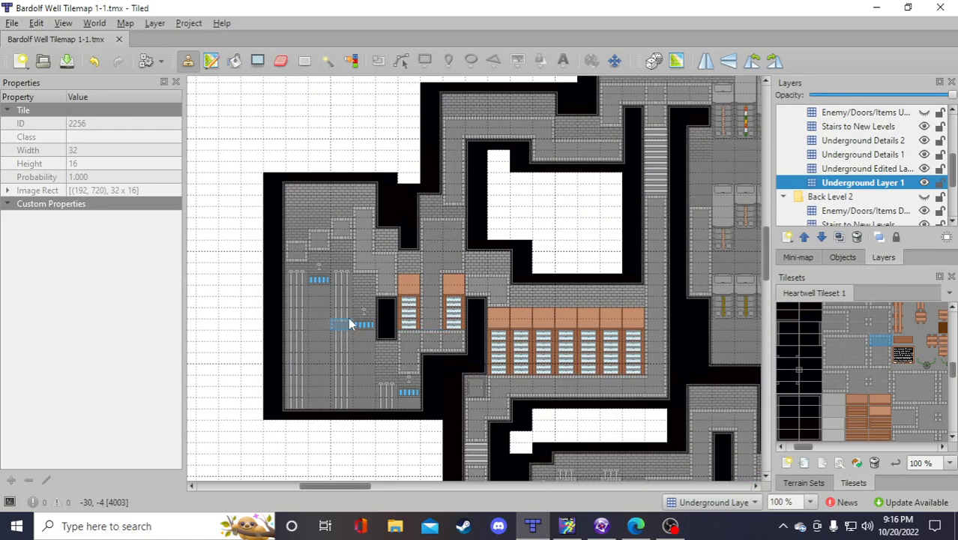
right_click(345, 280)
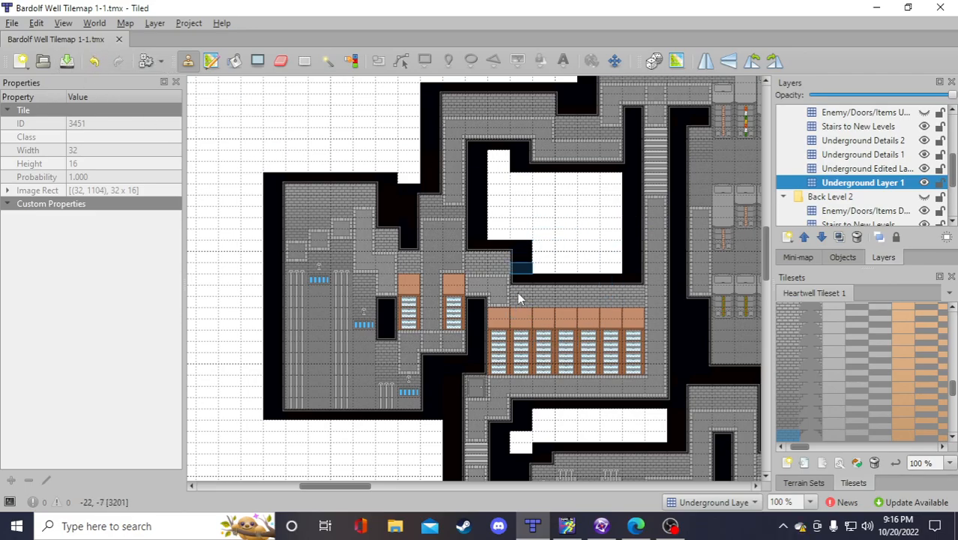
mouse_move(351, 485)
mouse_down()
mouse_move(368, 488)
mouse_move(355, 485)
mouse_up()
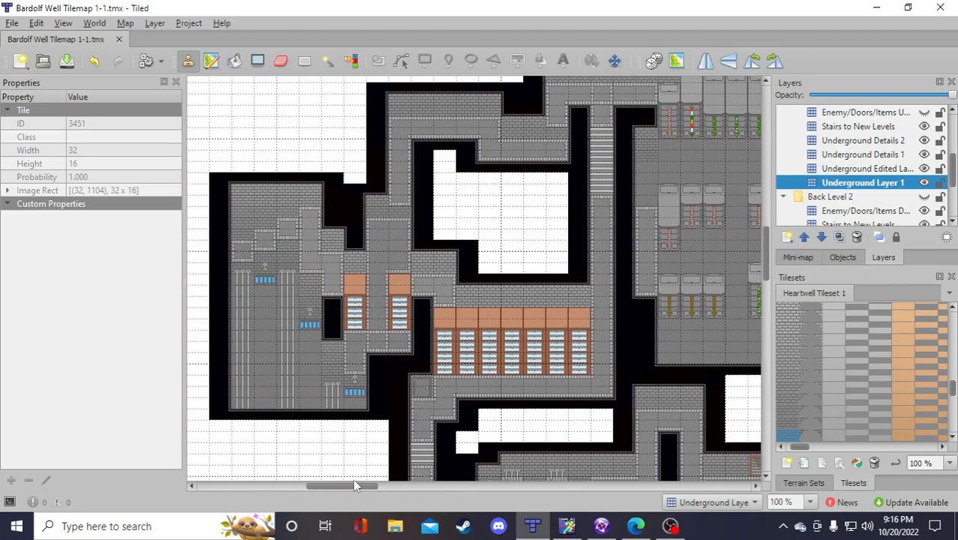
scroll(645, 316, up, 3)
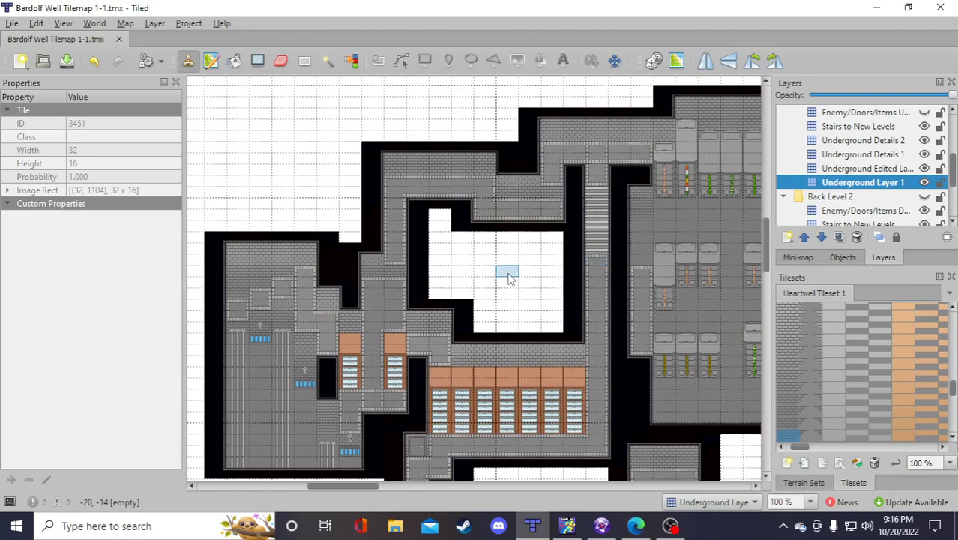
scroll(508, 275, down, 3)
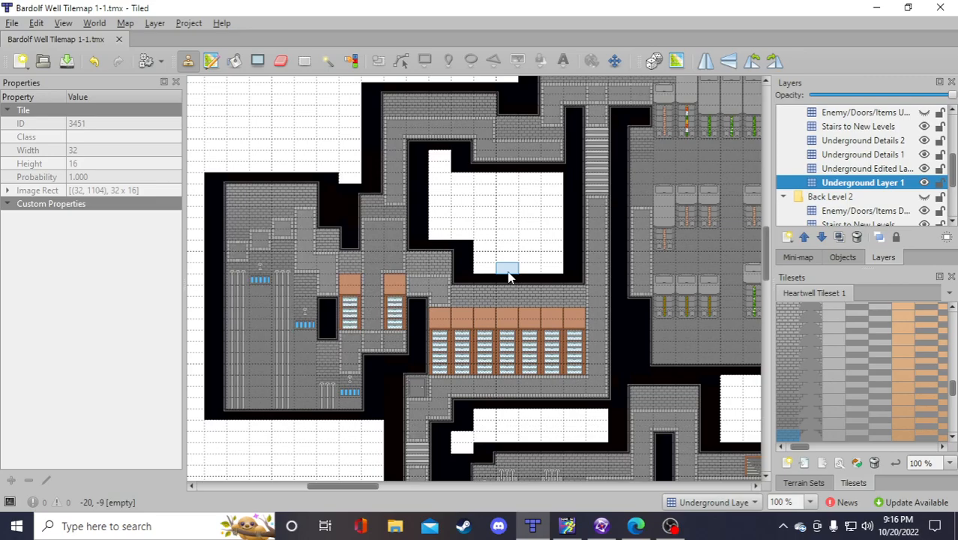
scroll(522, 255, down, 6)
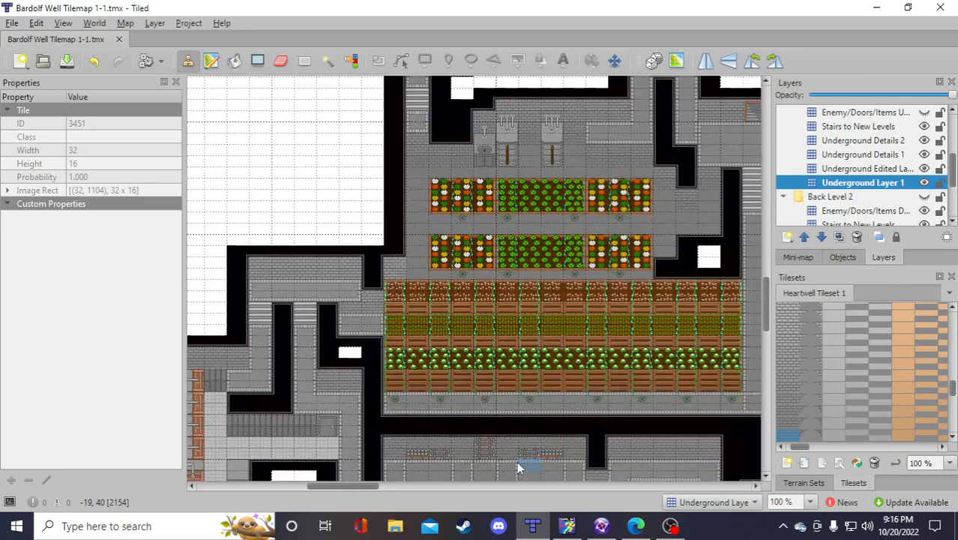
scroll(367, 487, down, 1)
drag(351, 487, 540, 309)
scroll(327, 420, down, 3)
scroll(338, 366, up, 8)
scroll(540, 309, up, 3)
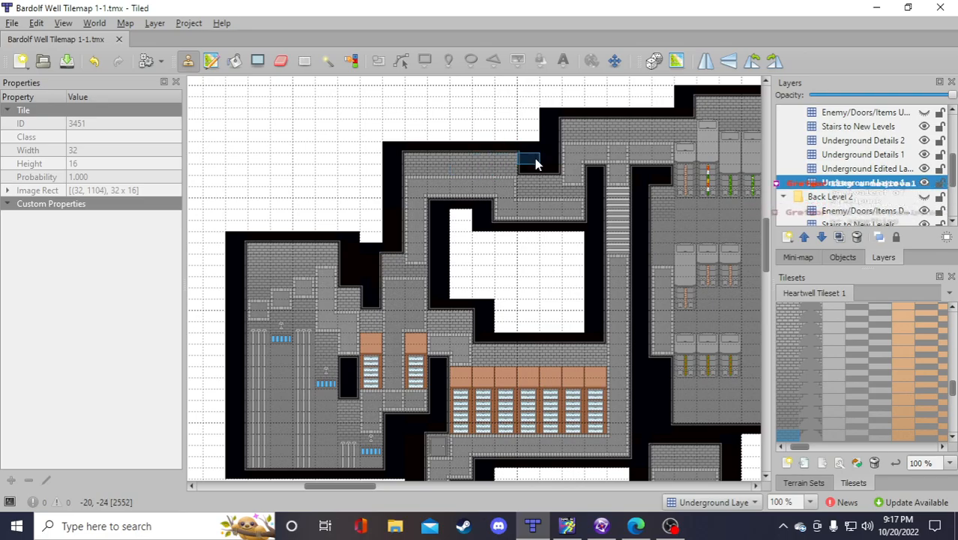
Sample the black wall tiles around the notch above the northern corridor and save the tilemap
right_click(555, 176)
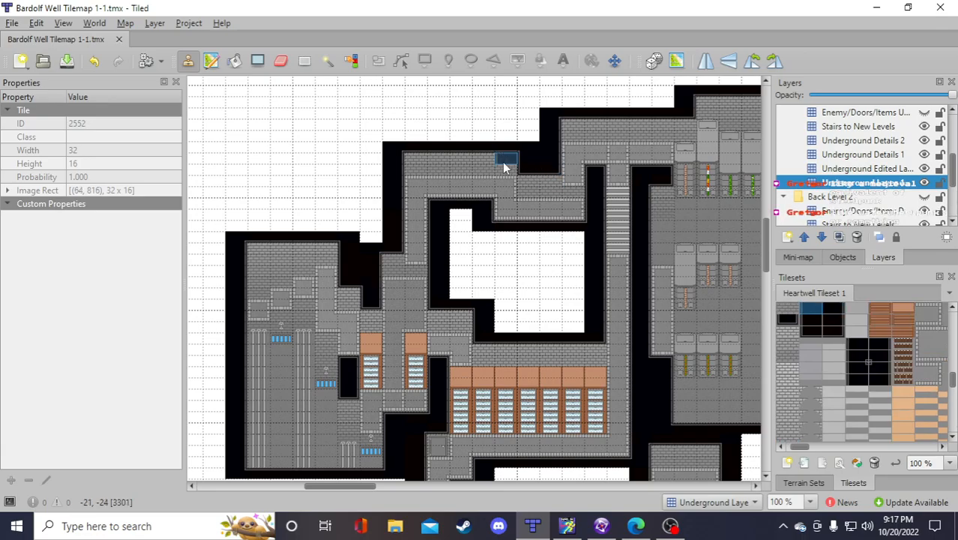
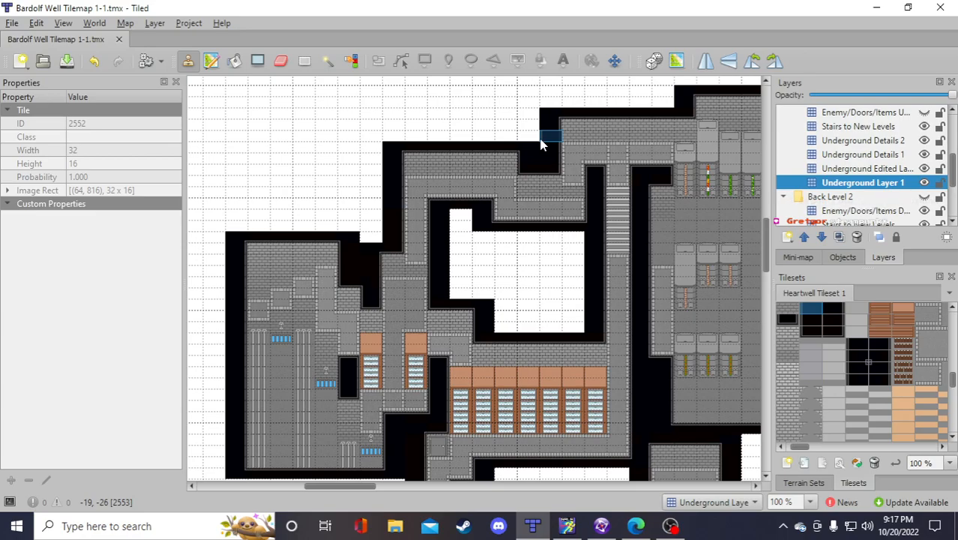
click(69, 64)
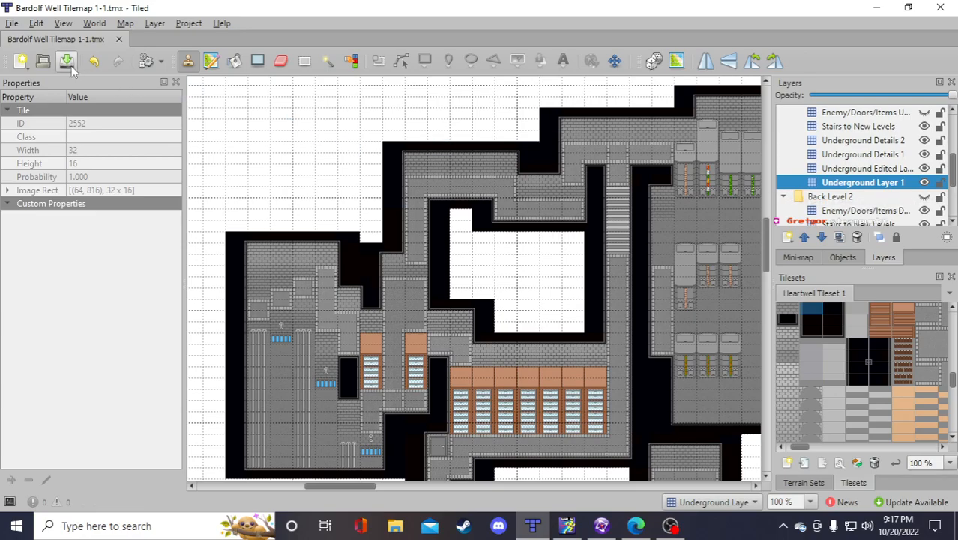
right_click(534, 165)
right_click(549, 166)
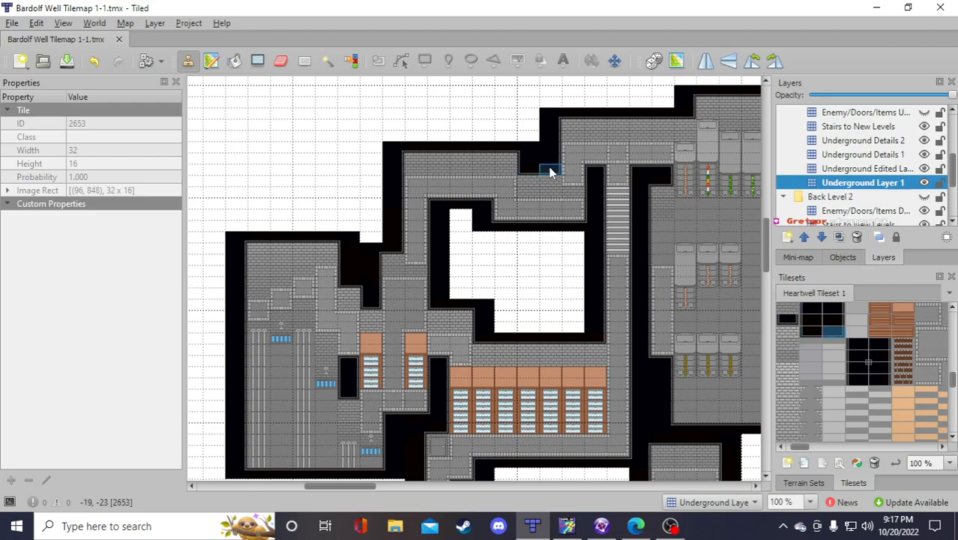
right_click(602, 202)
click(65, 64)
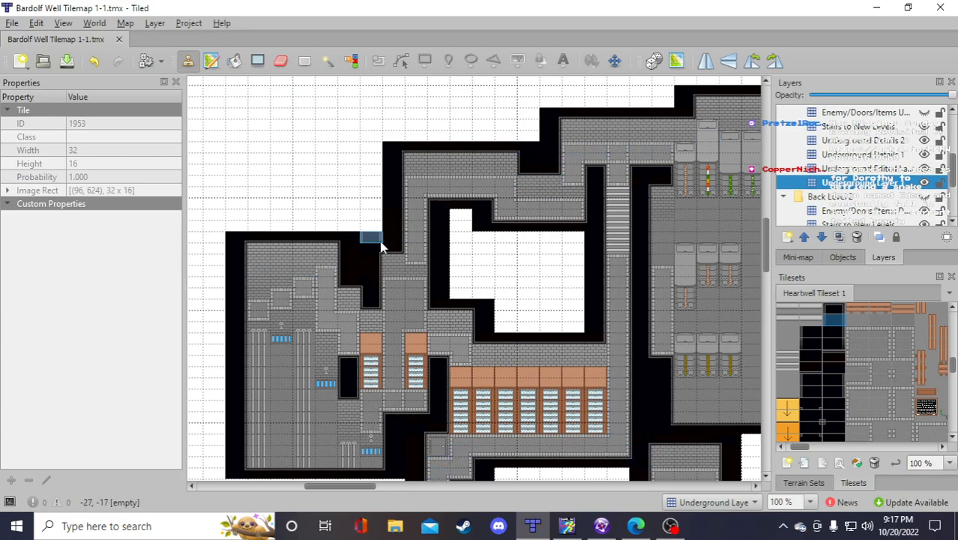
Switch to Clickteam Fusion and open the Lower Well backdrop with the northern stairs for image editing, magnified around the stairs
drag(335, 482, 359, 480)
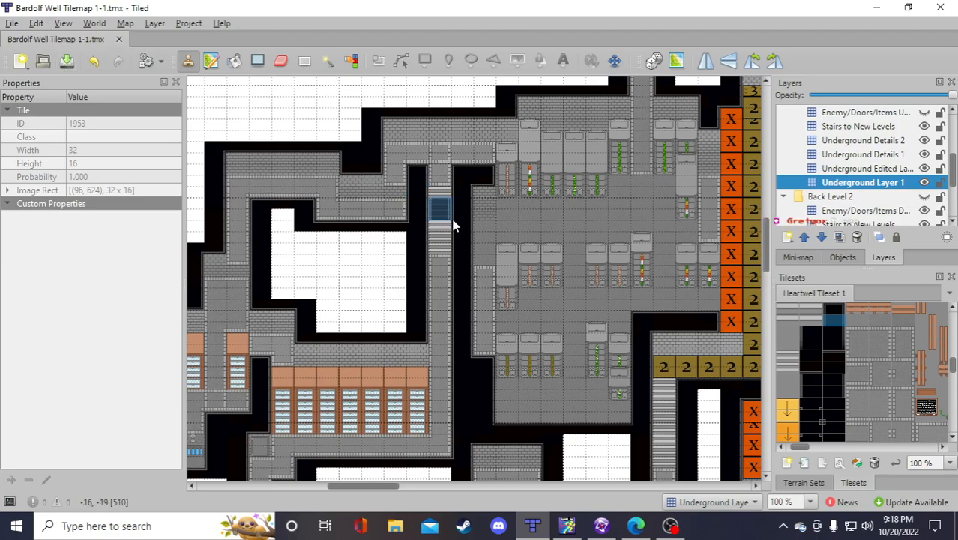
scroll(438, 352, down, 2)
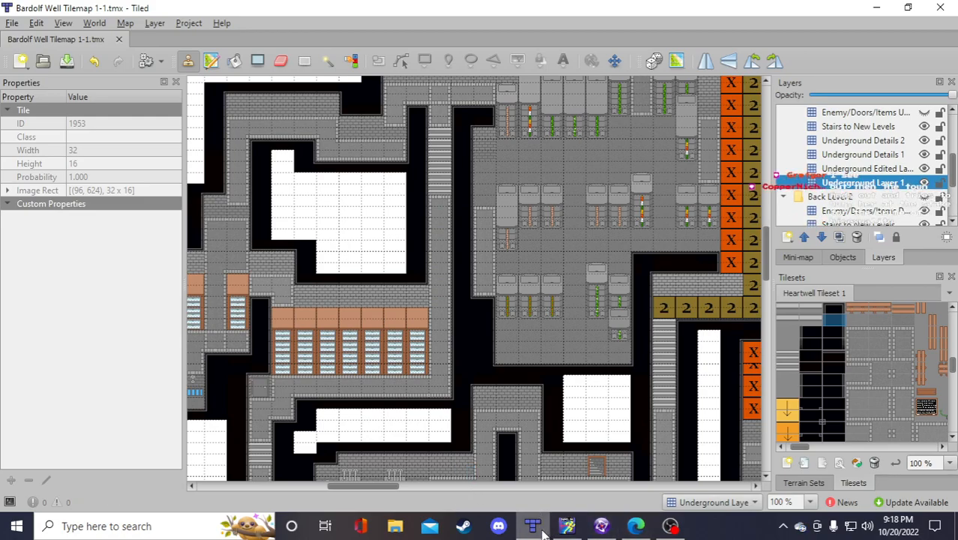
mouse_move(541, 530)
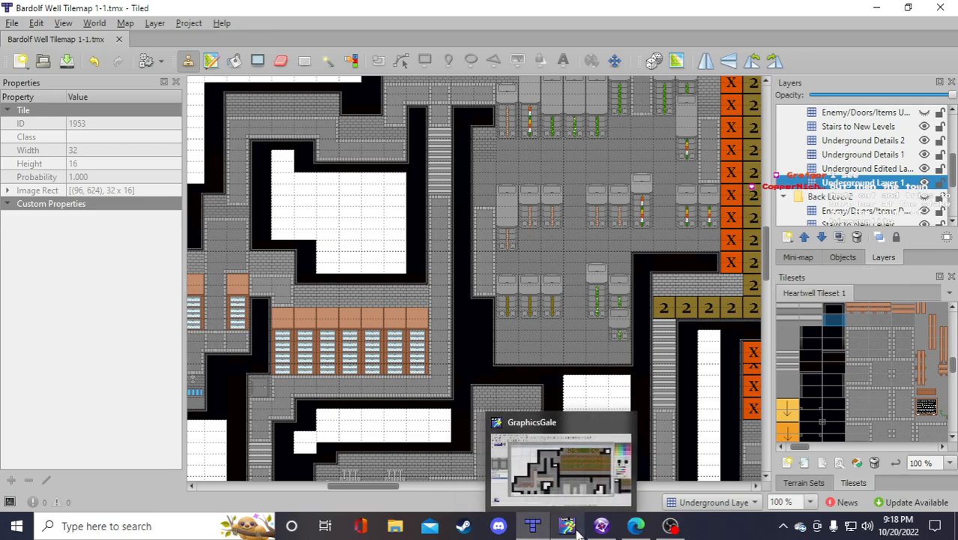
click(600, 527)
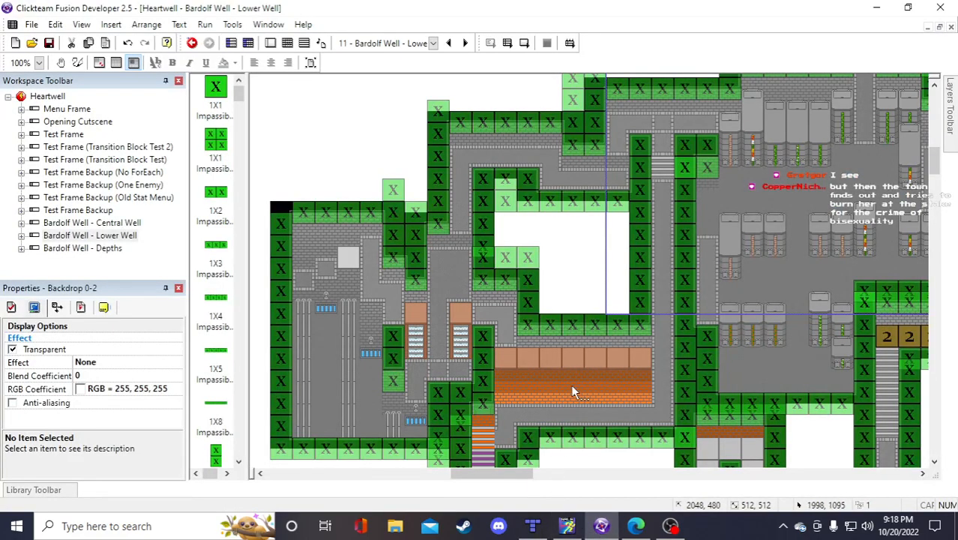
click(617, 358)
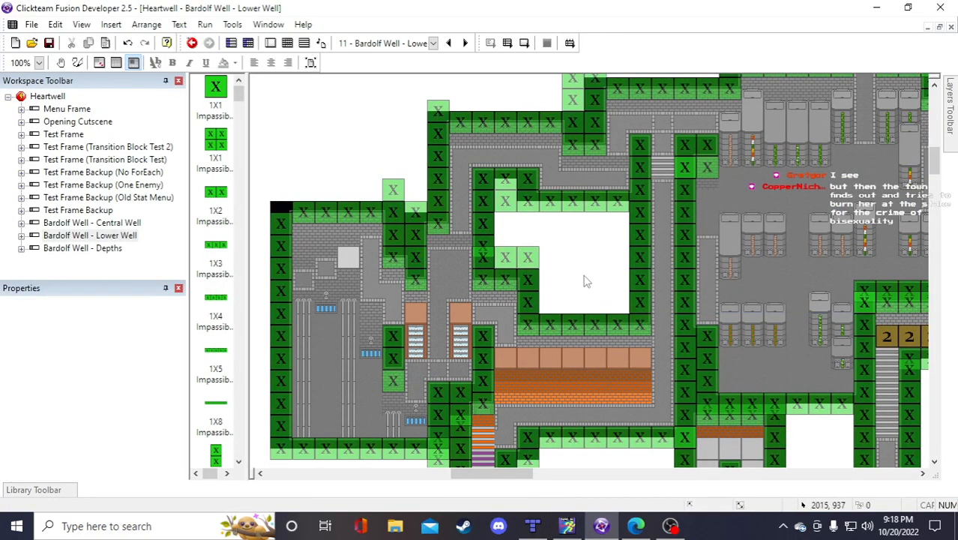
double_click(661, 223)
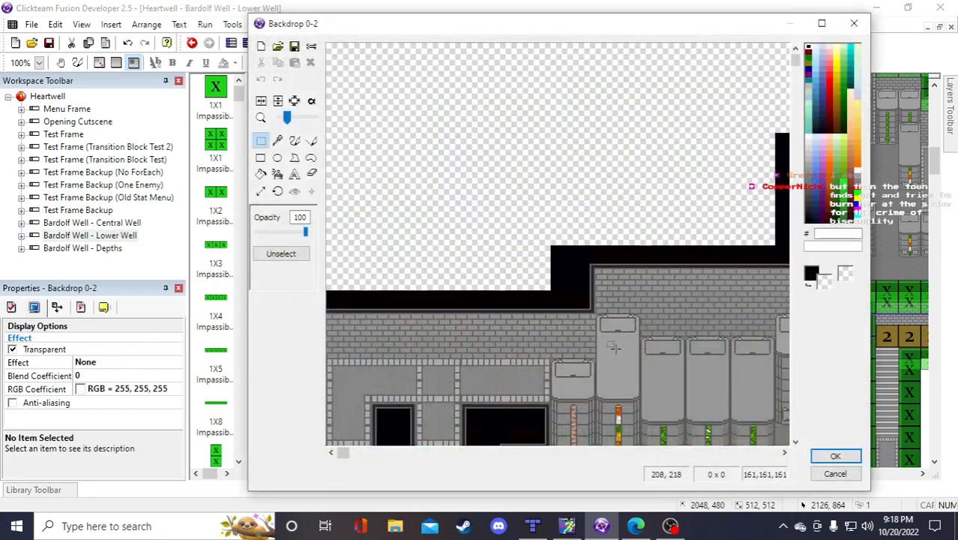
scroll(419, 322, up, 3)
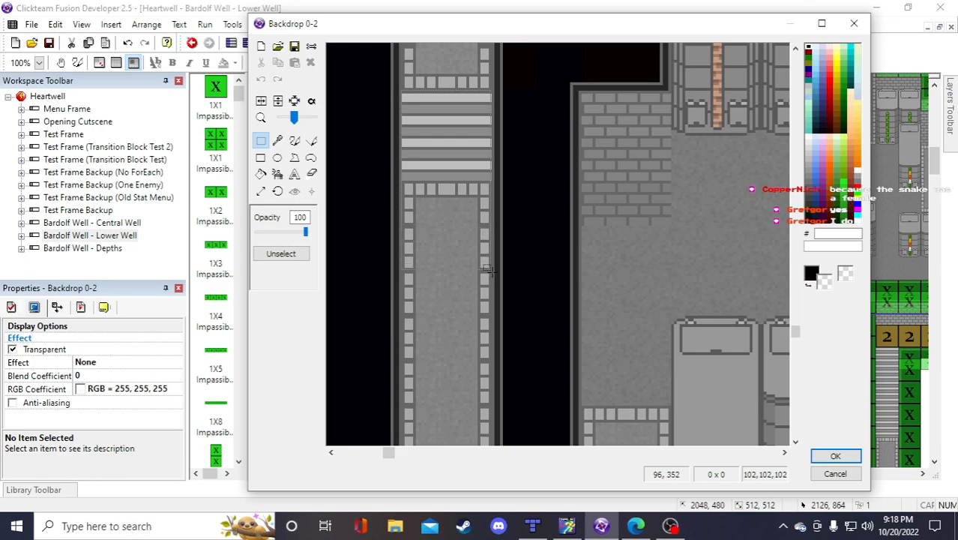
Copy the northern stairs' lower flight with its landing and place the copy directly below to lengthen the stairs
drag(488, 271, 398, 88)
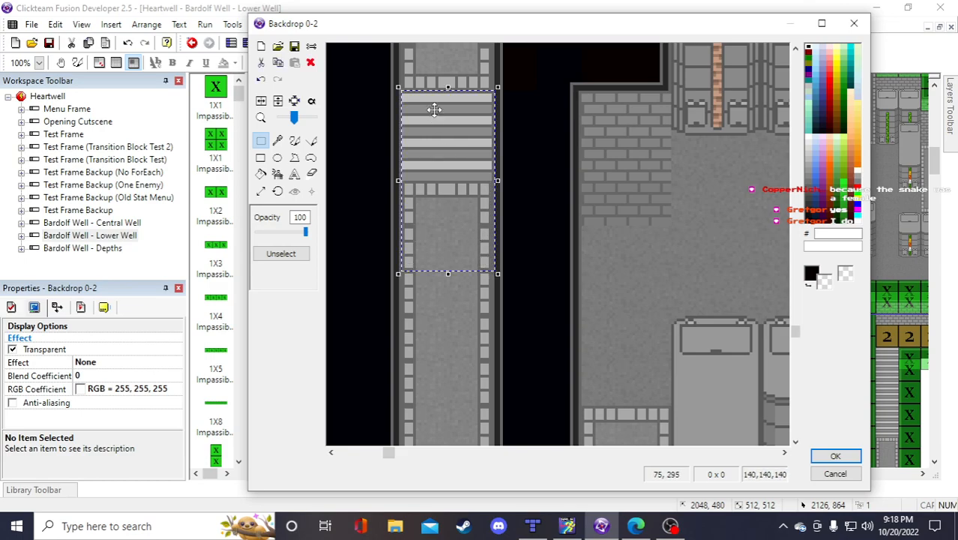
drag(456, 155, 470, 227)
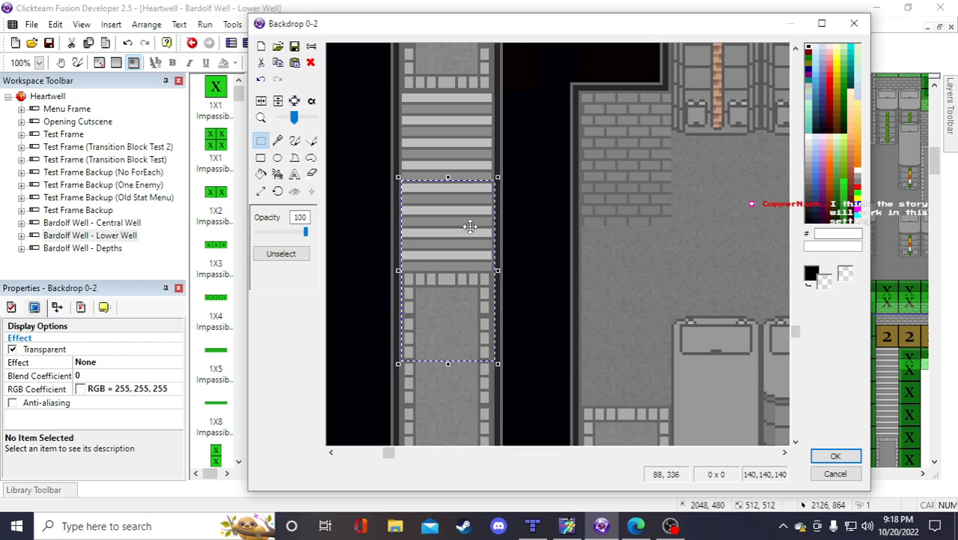
Switch to Tiled and compare the northern stairs' length in the Bardolf Well tilemap, turning the grid off and back on
click(633, 531)
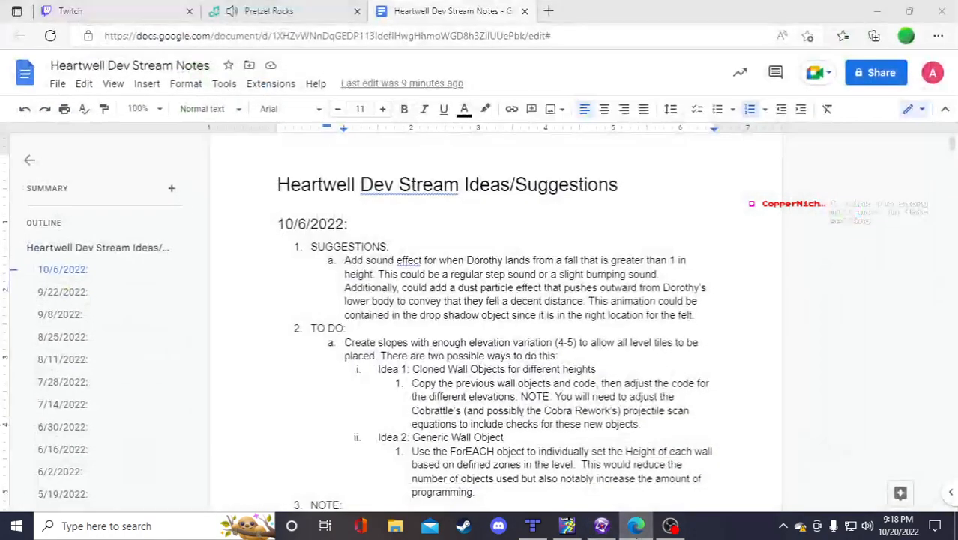
click(603, 531)
click(540, 530)
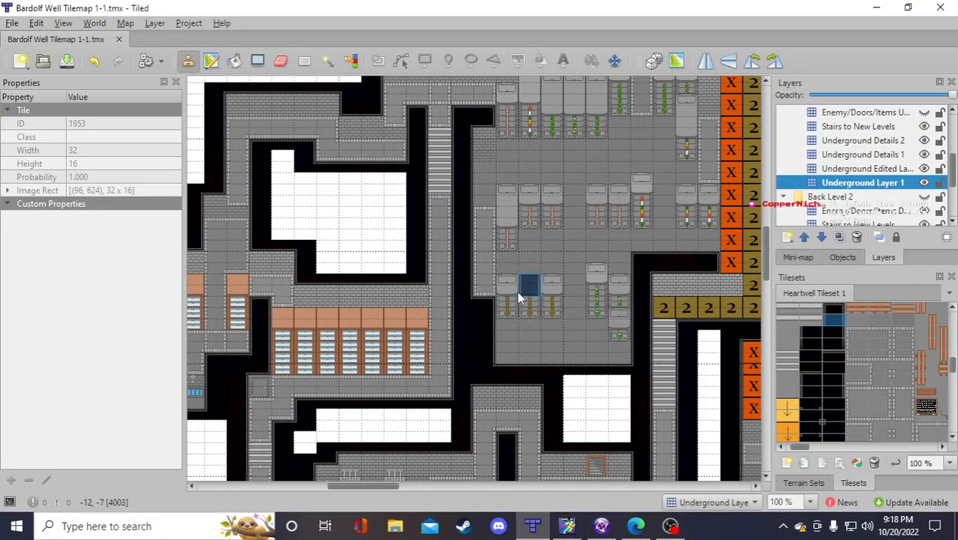
click(63, 24)
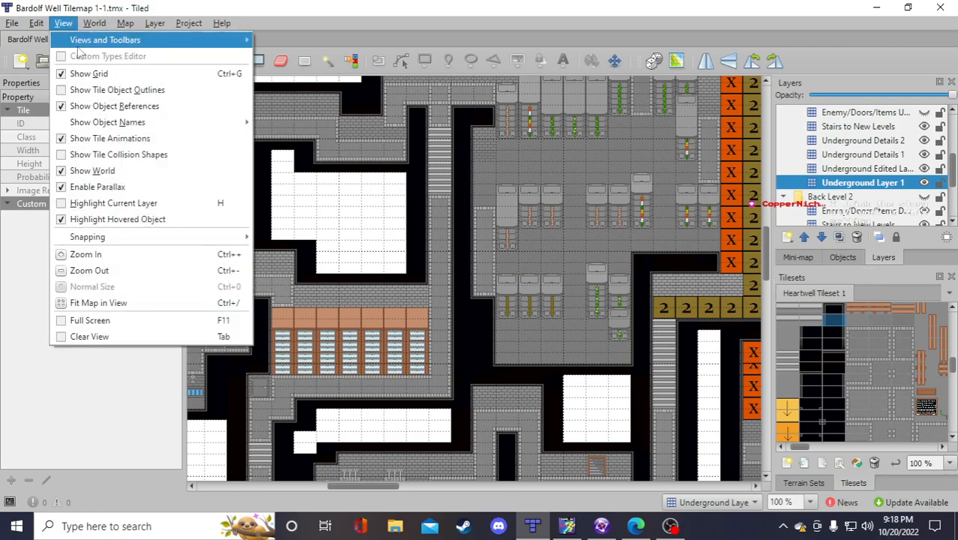
click(62, 75)
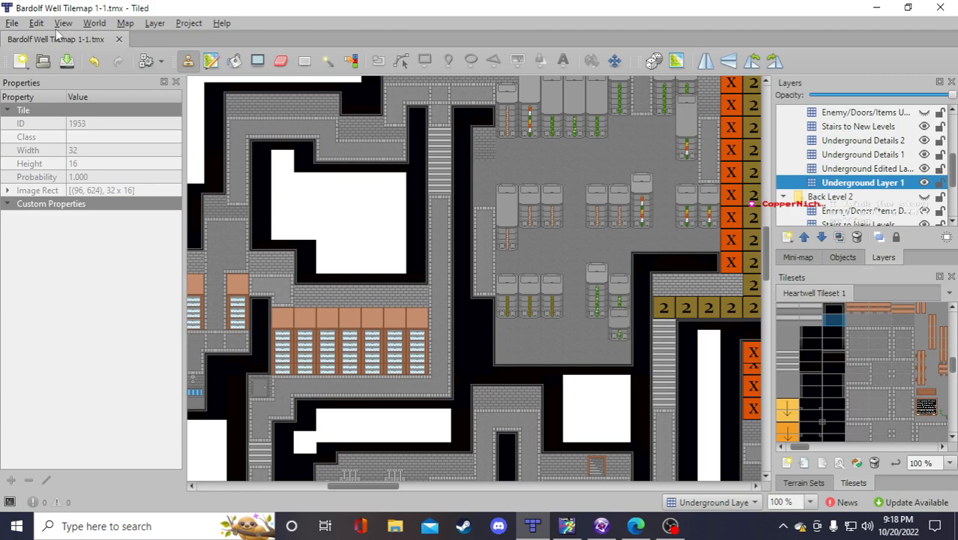
click(64, 25)
click(62, 73)
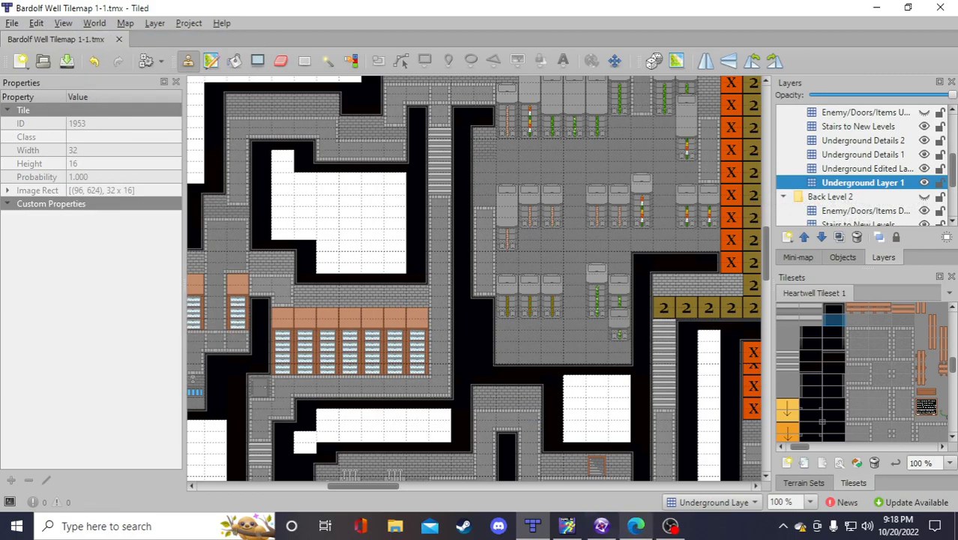
Return to Clickteam Fusion and place another copy of the stair flight and landing below the previous one
click(601, 527)
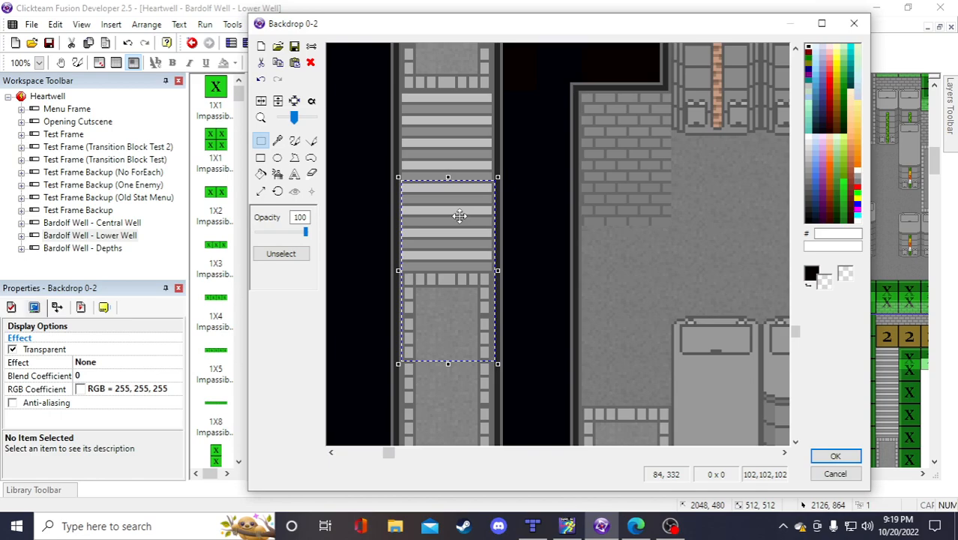
scroll(457, 239, down, 1)
scroll(449, 248, up, 1)
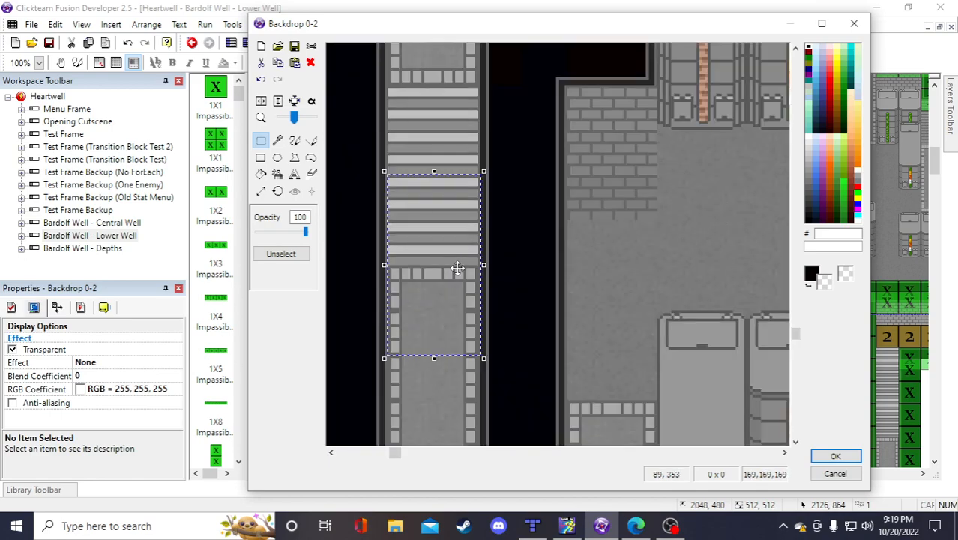
drag(456, 302, 451, 372)
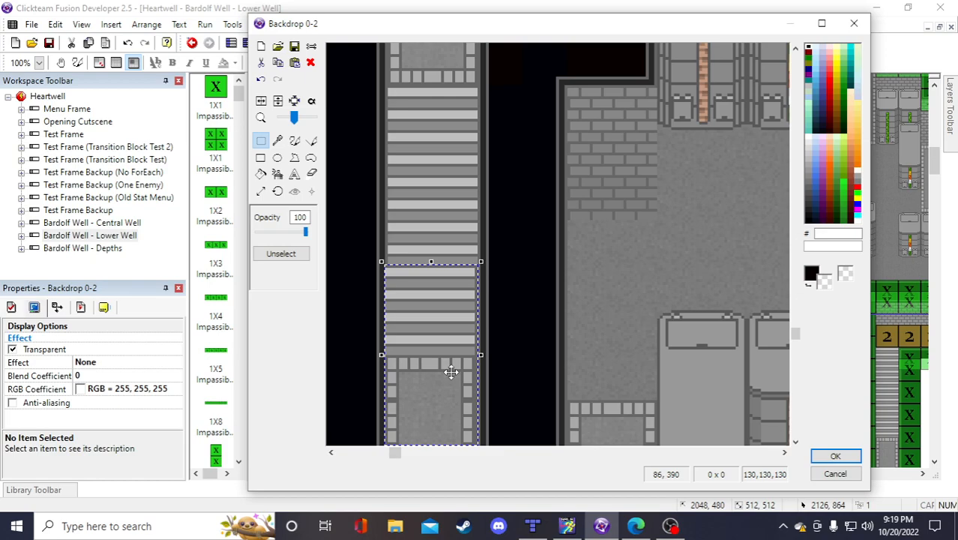
scroll(451, 372, down, 2)
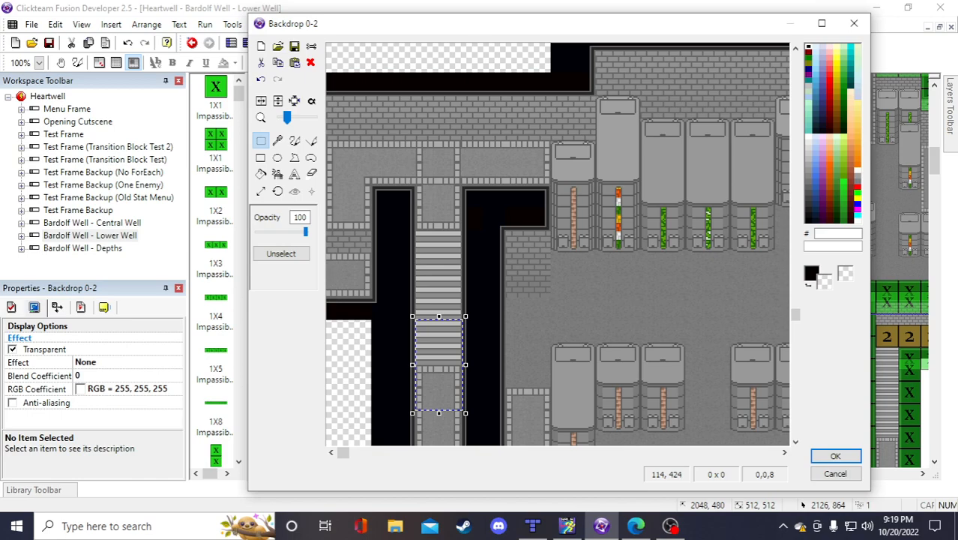
click(485, 421)
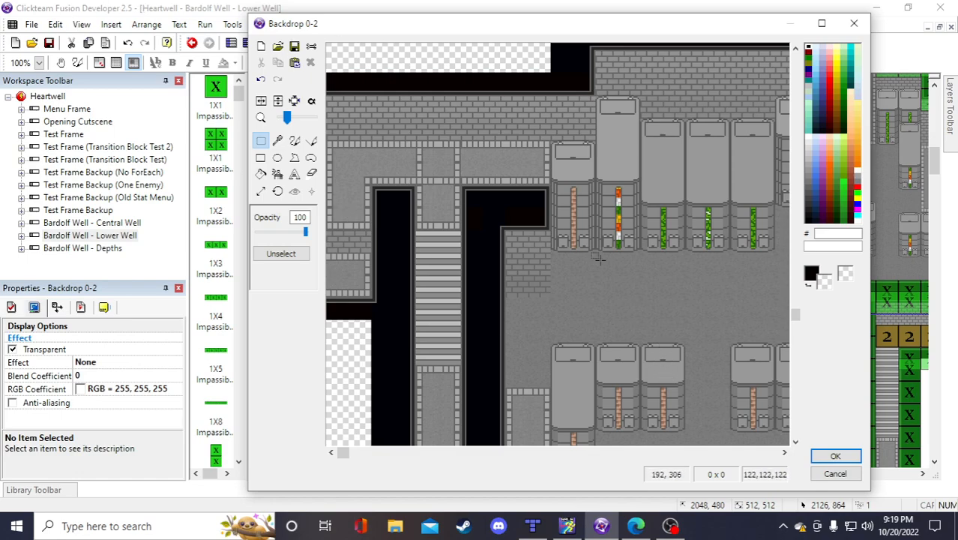
Check the lengthened stairs in the backdrop image, apply the edit and save the Heartwell application
drag(796, 319, 796, 368)
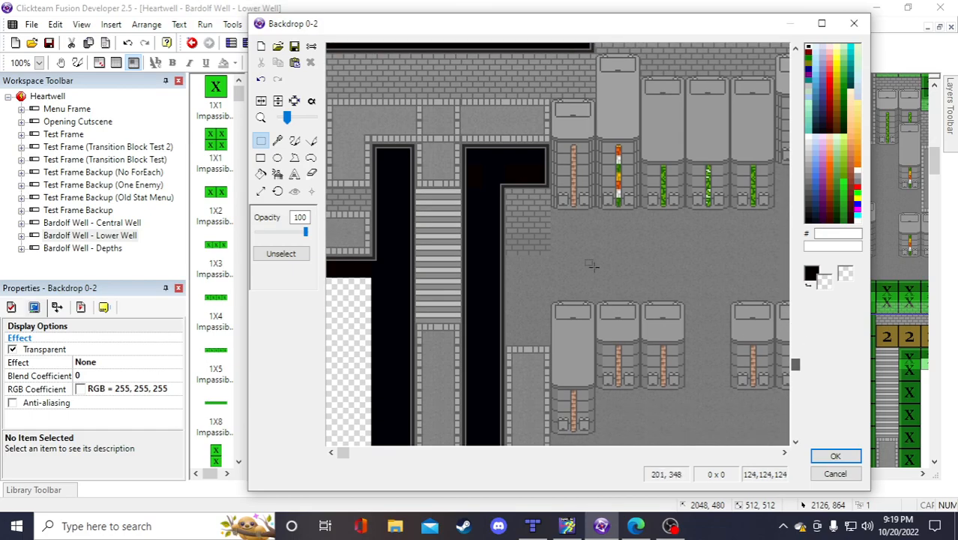
scroll(527, 326, down, 1)
click(835, 456)
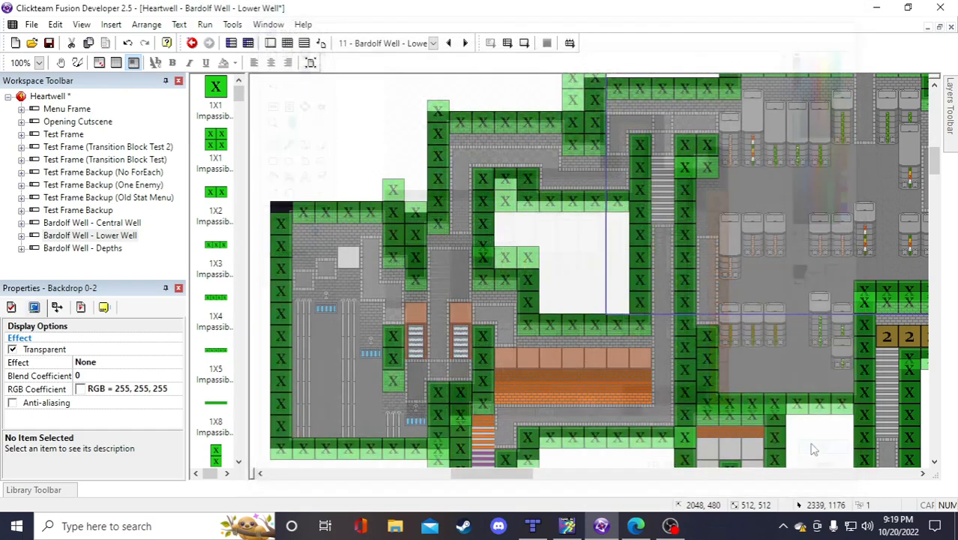
click(396, 154)
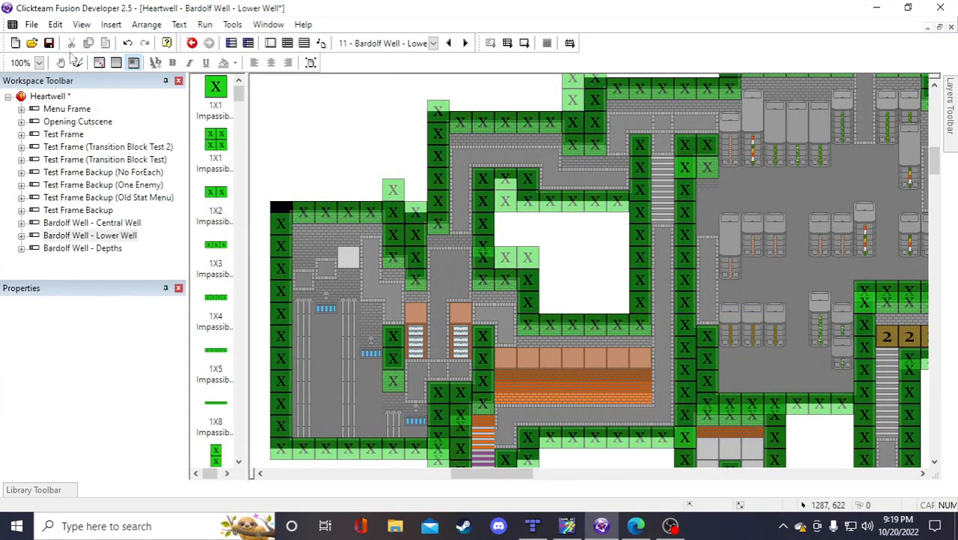
click(49, 44)
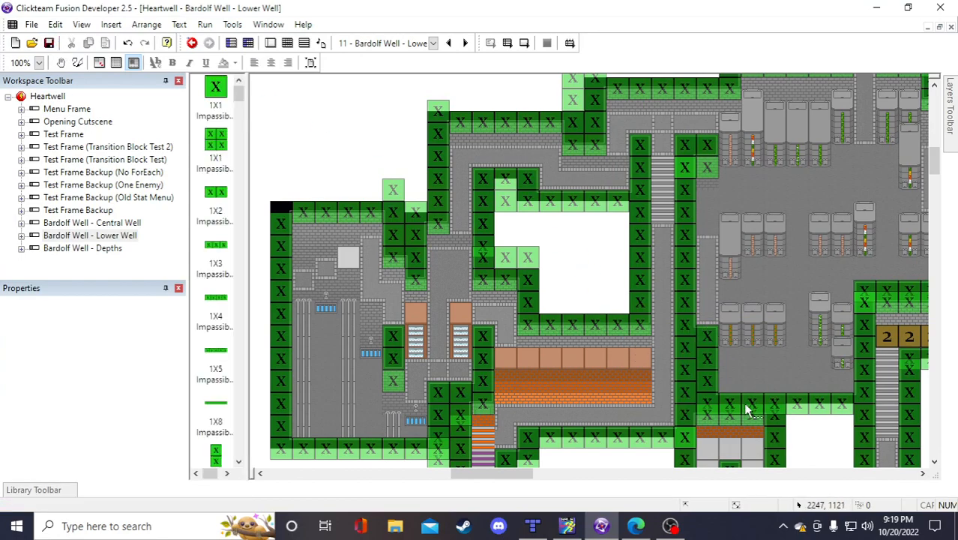
Open the backdrop directly south of the stairs for image editing and copy the black wall corner above the shelves' brickwork
click(670, 396)
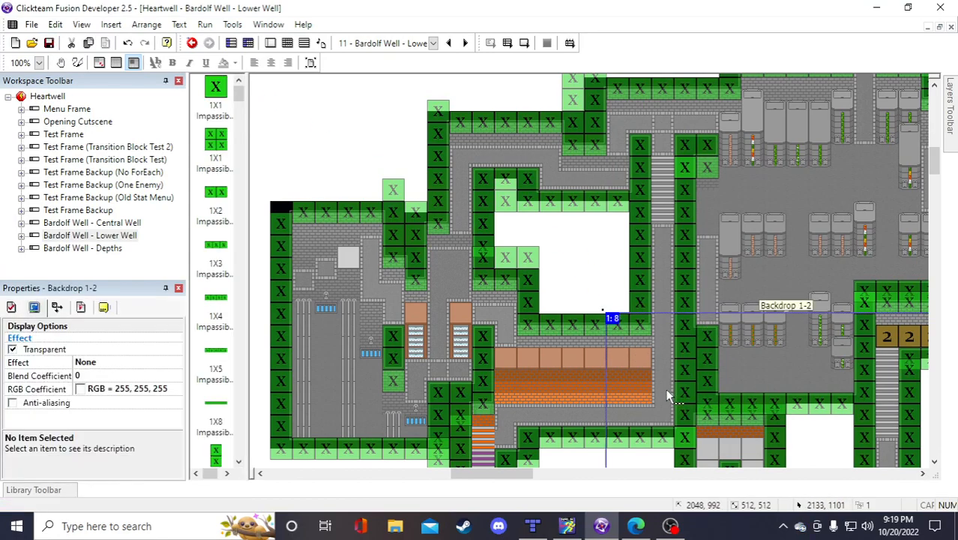
double_click(662, 375)
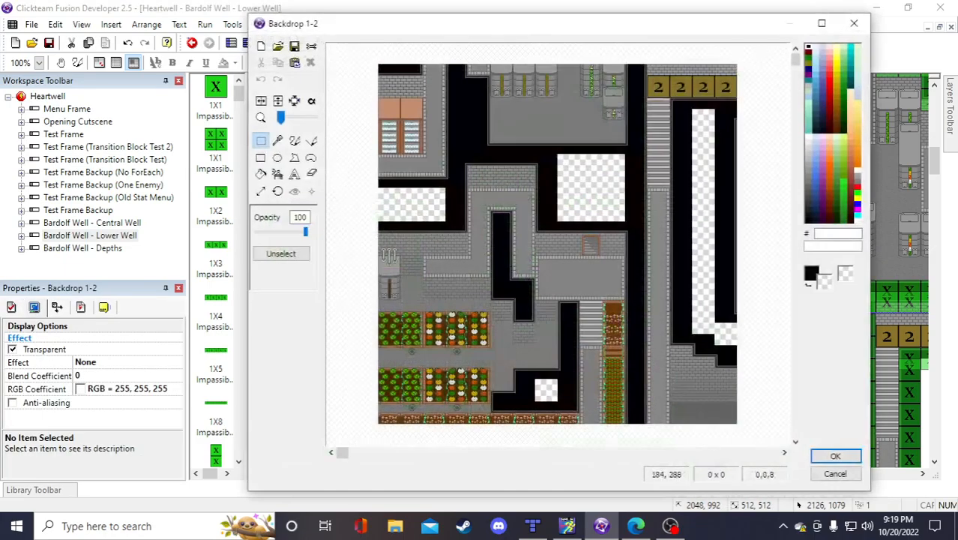
scroll(377, 99, up, 1)
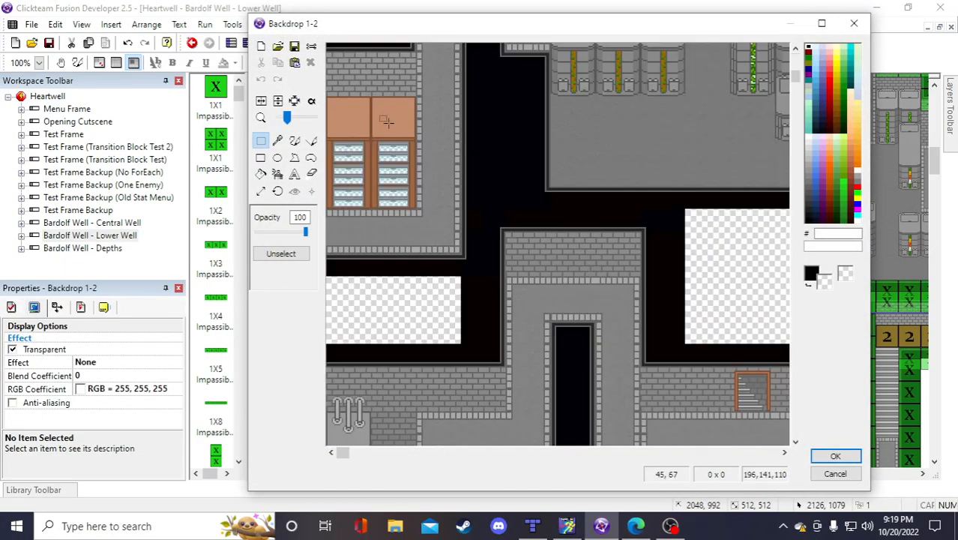
scroll(382, 119, down, 1)
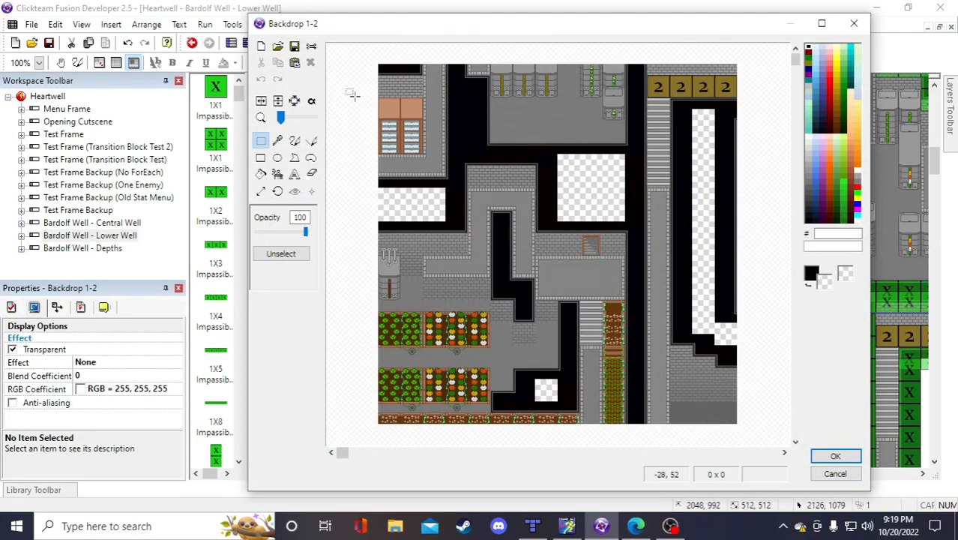
scroll(397, 82, up, 3)
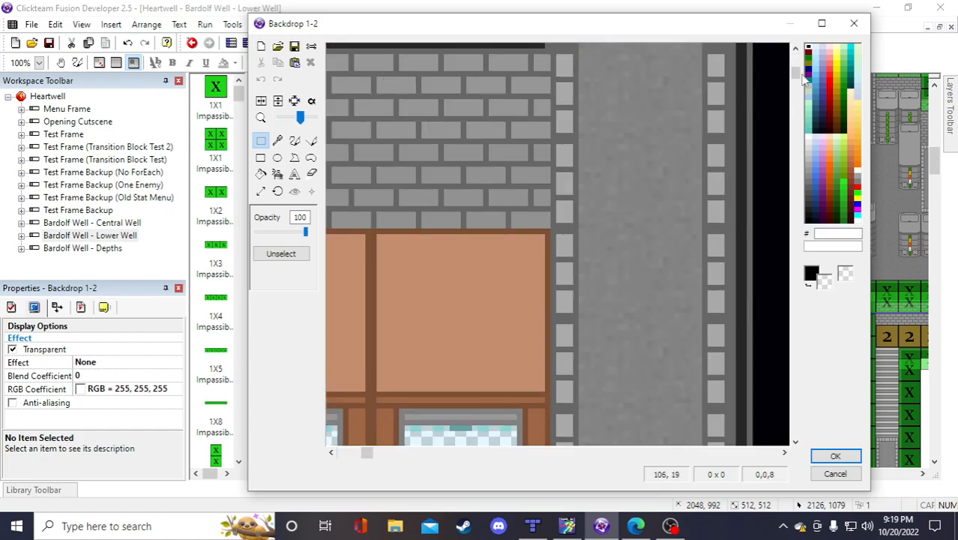
scroll(397, 90, up, 2)
drag(367, 452, 328, 457)
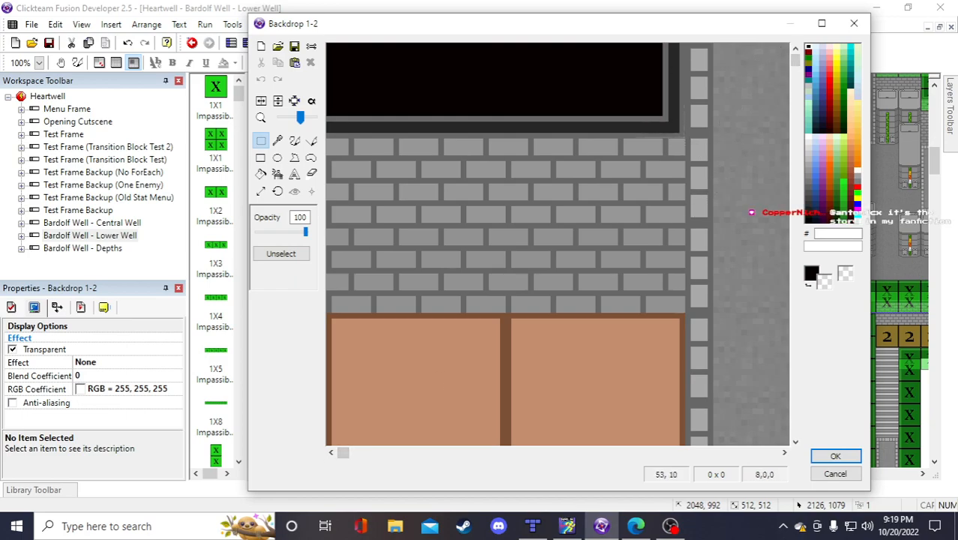
drag(683, 137, 270, 21)
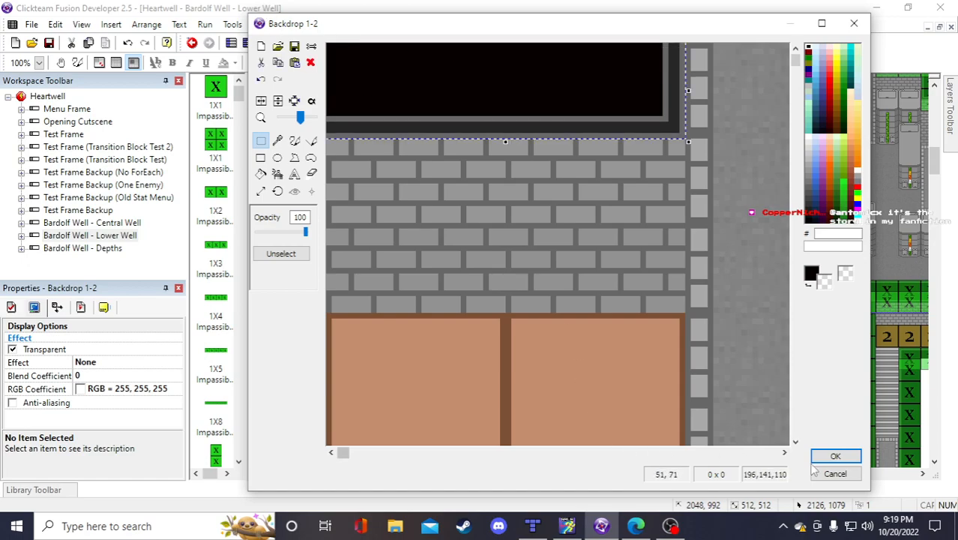
click(833, 457)
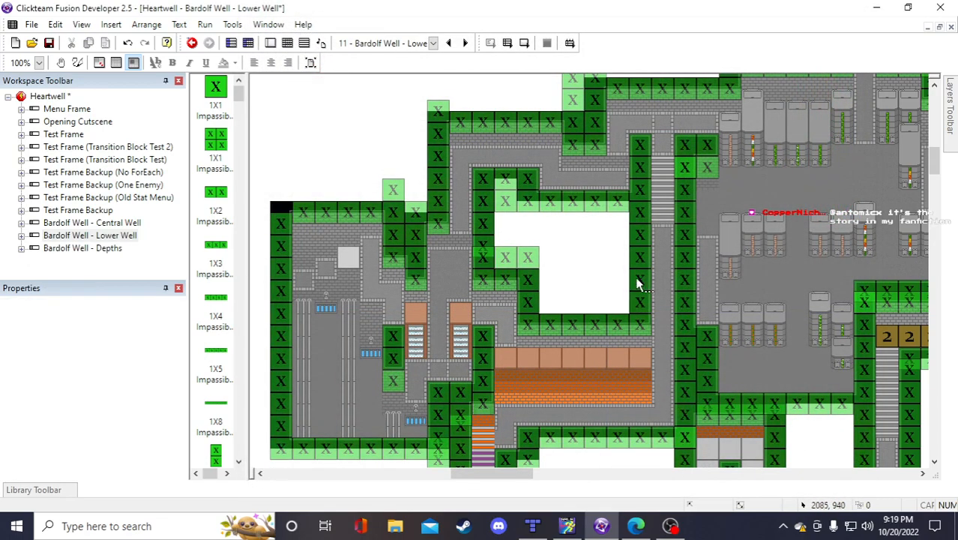
Paste the black wall corner into the lower-left corner of the northern stairs backdrop, flush with the image's lower edge, and apply the edit
double_click(662, 311)
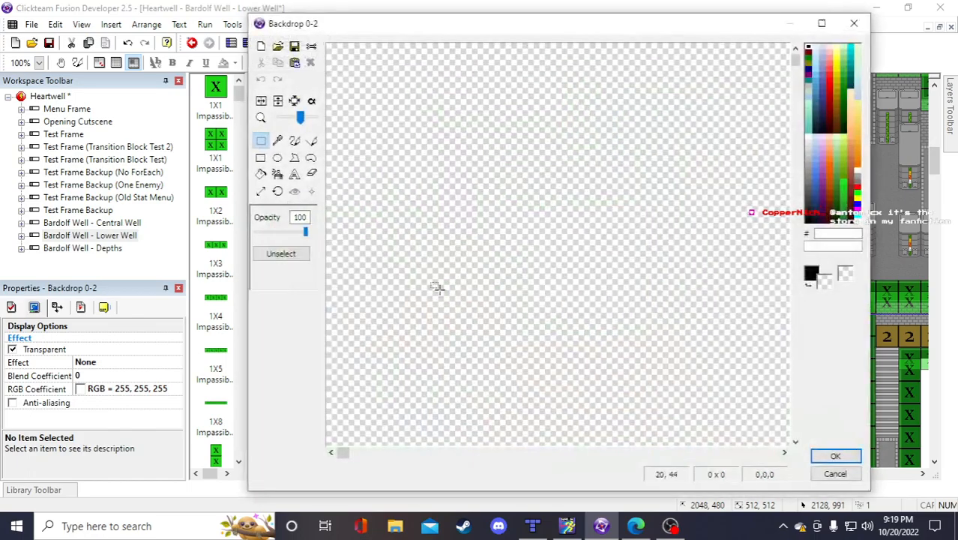
key(ctrl+v)
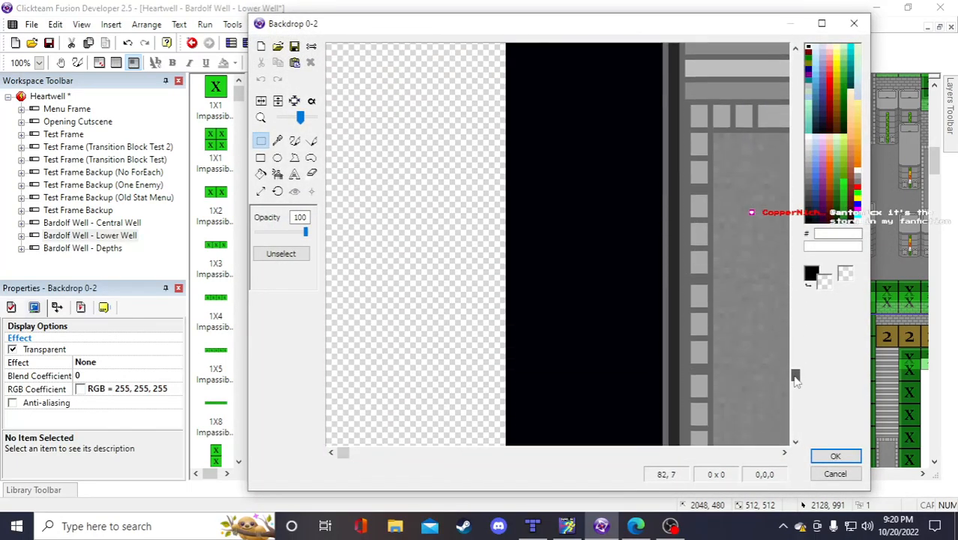
drag(795, 379, 798, 454)
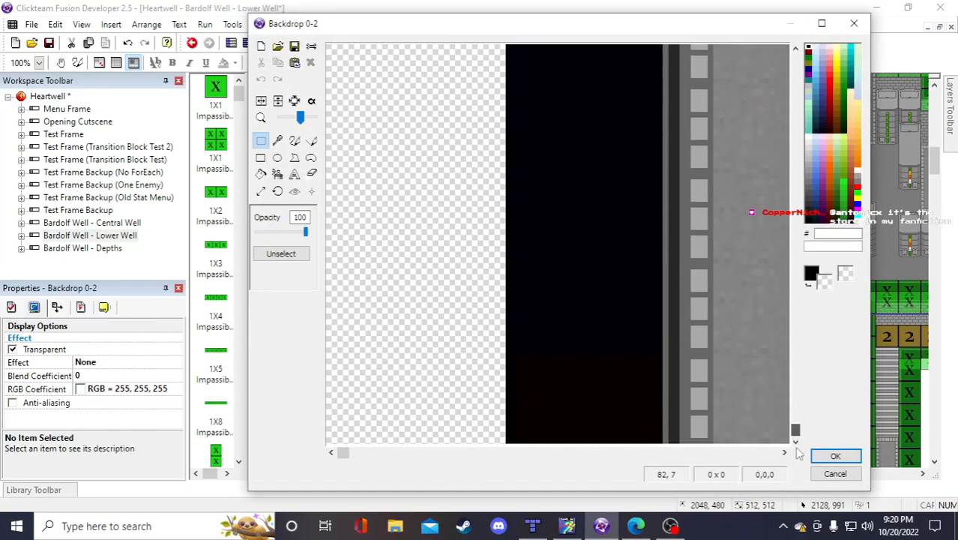
key(ctrl+v)
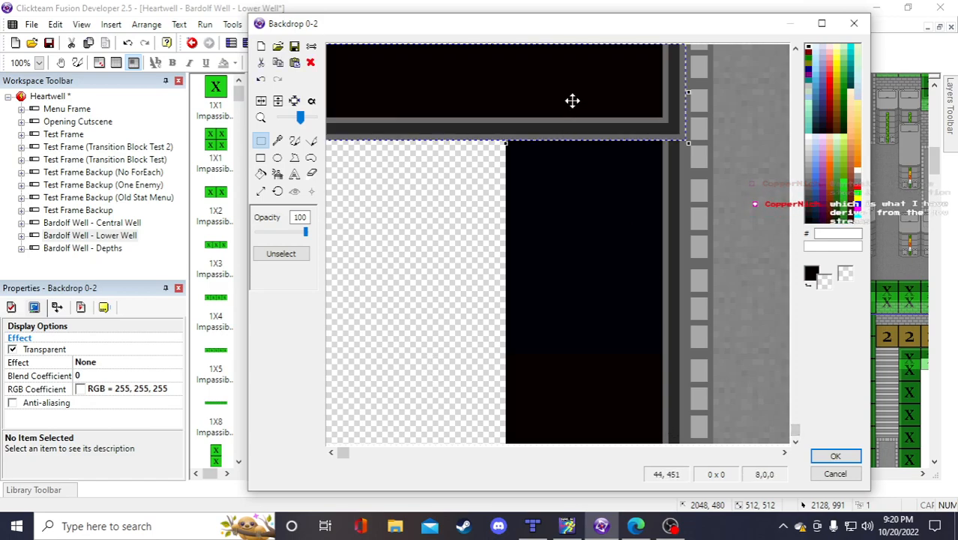
drag(572, 101, 575, 402)
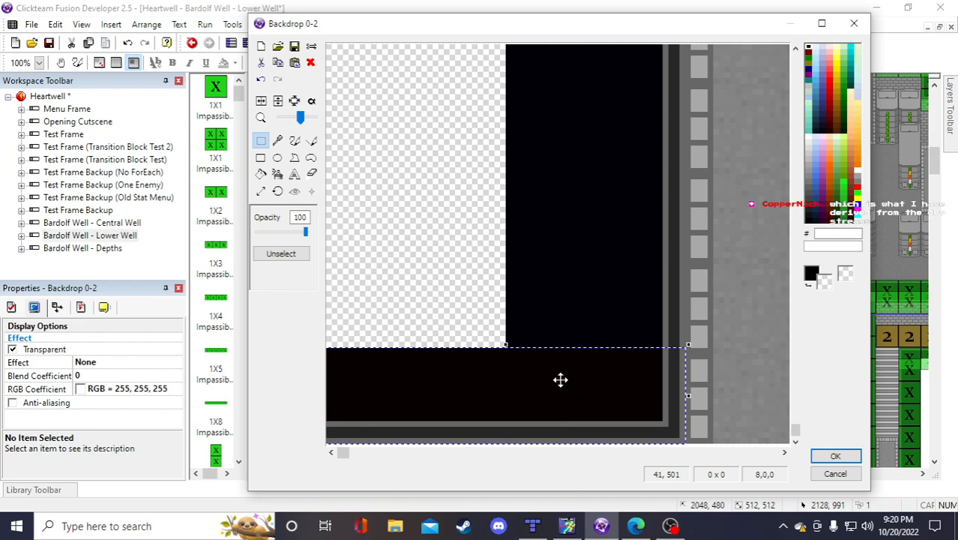
click(444, 263)
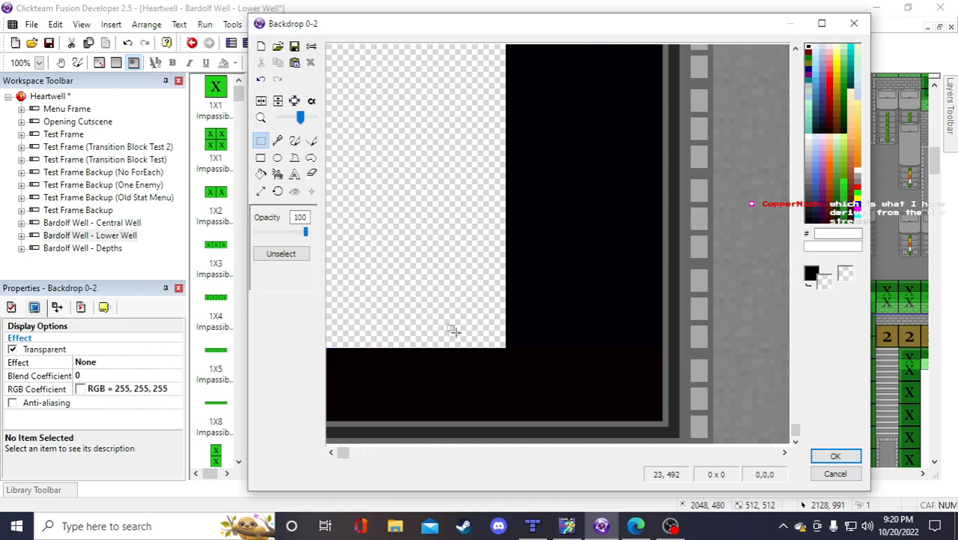
scroll(451, 328, right, 3)
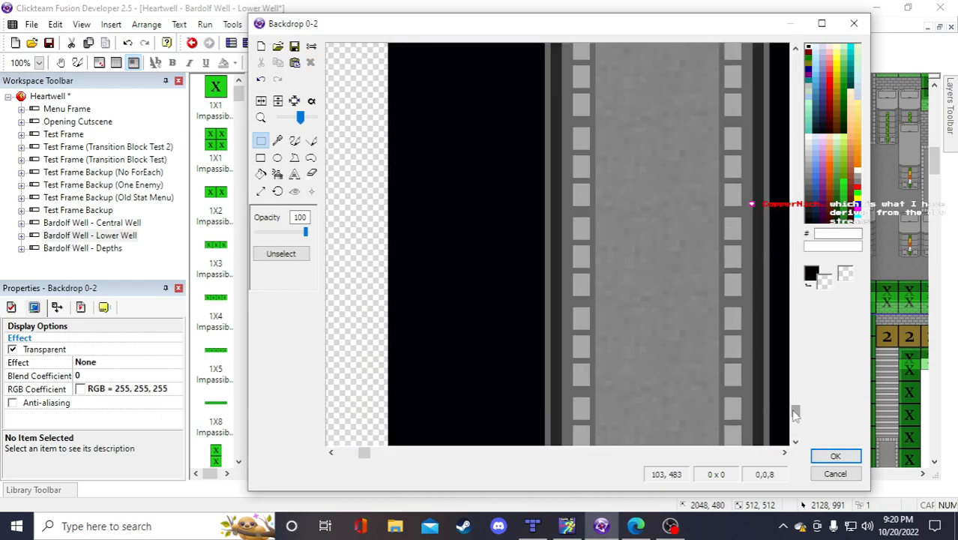
drag(796, 413, 793, 468)
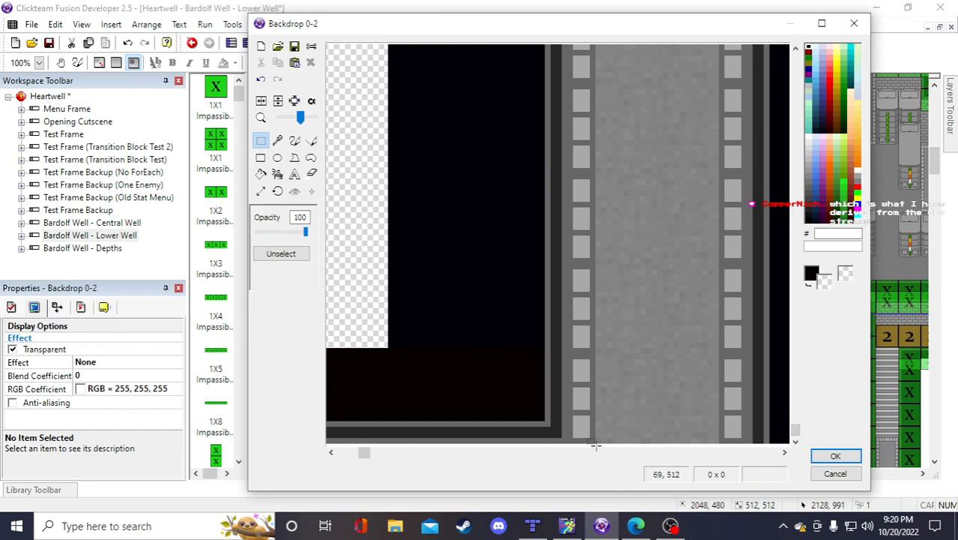
click(835, 457)
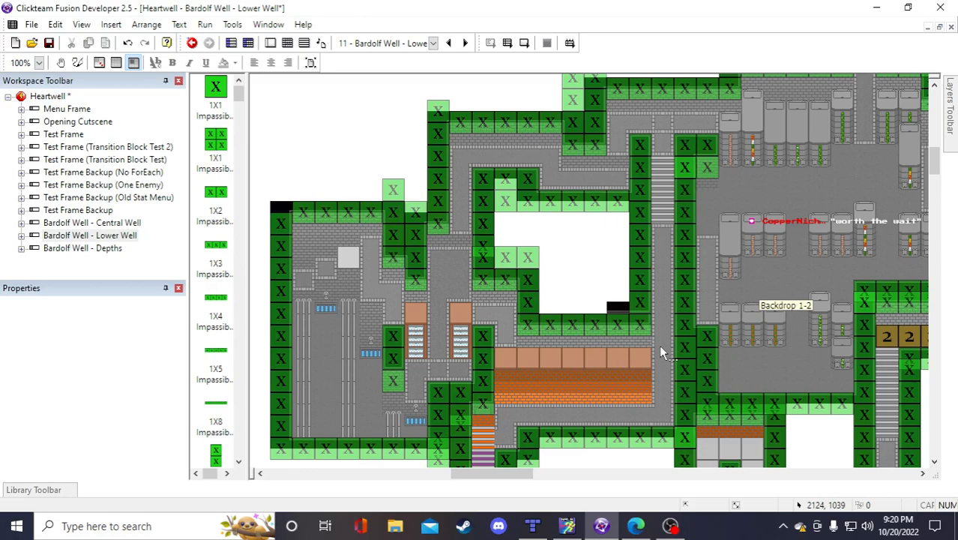
Open the backdrop below the northern stairs for image editing, overlay a copy of its wall, brickwork and shelves half a collision block higher, and apply the edit
double_click(660, 347)
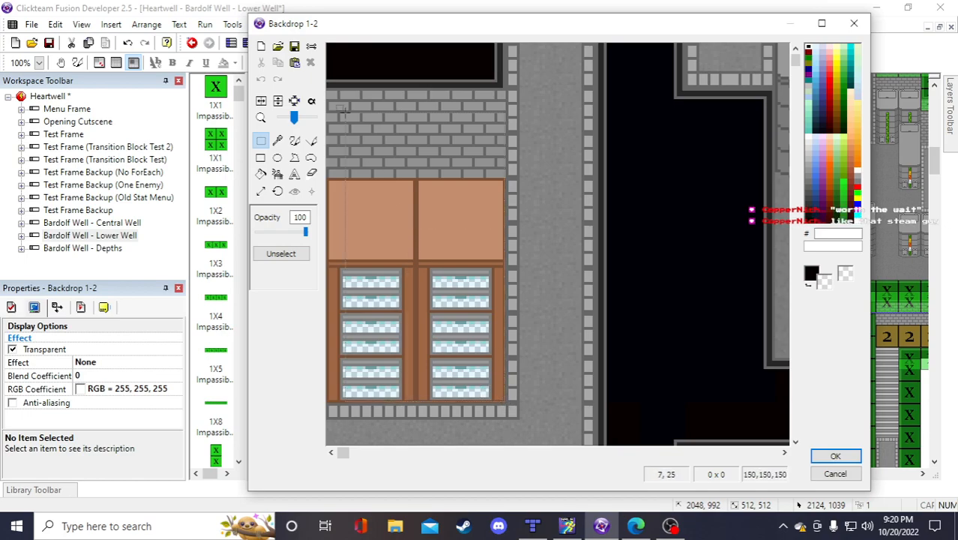
key(ctrl+v)
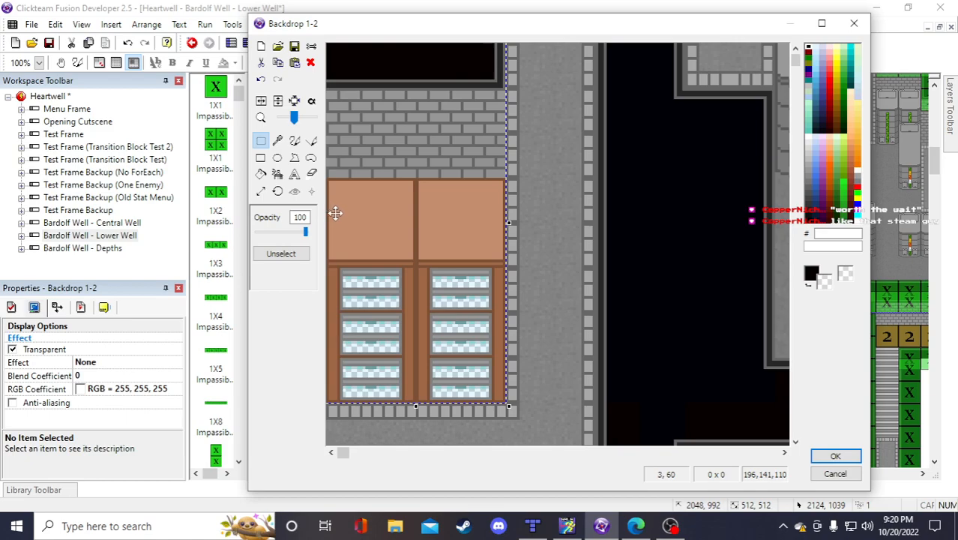
drag(418, 185, 413, 117)
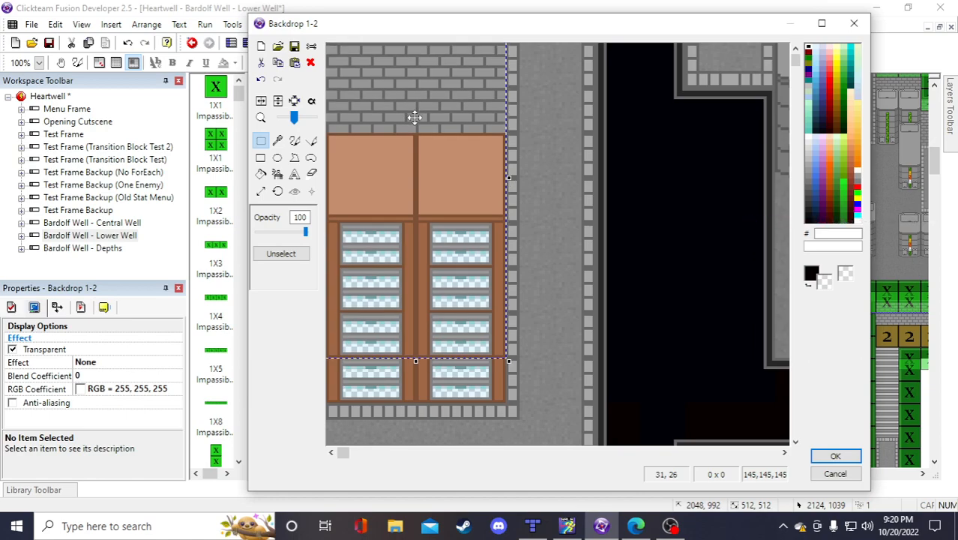
drag(414, 123, 412, 121)
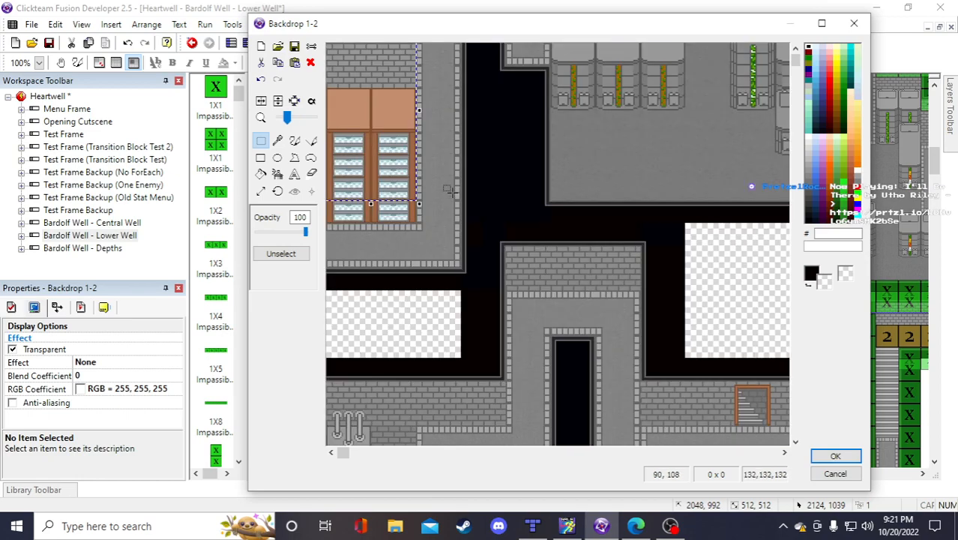
click(455, 154)
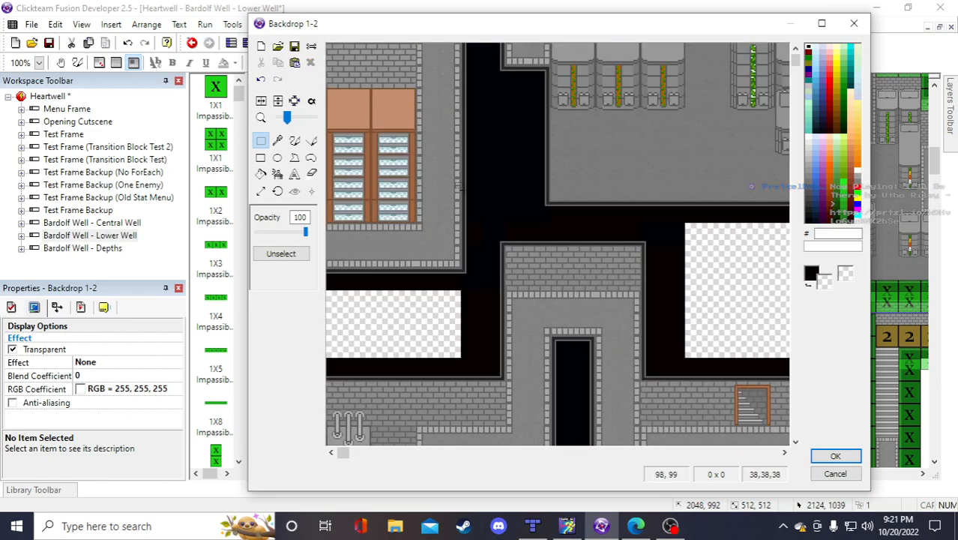
scroll(372, 111, up, 1)
scroll(373, 110, down, 1)
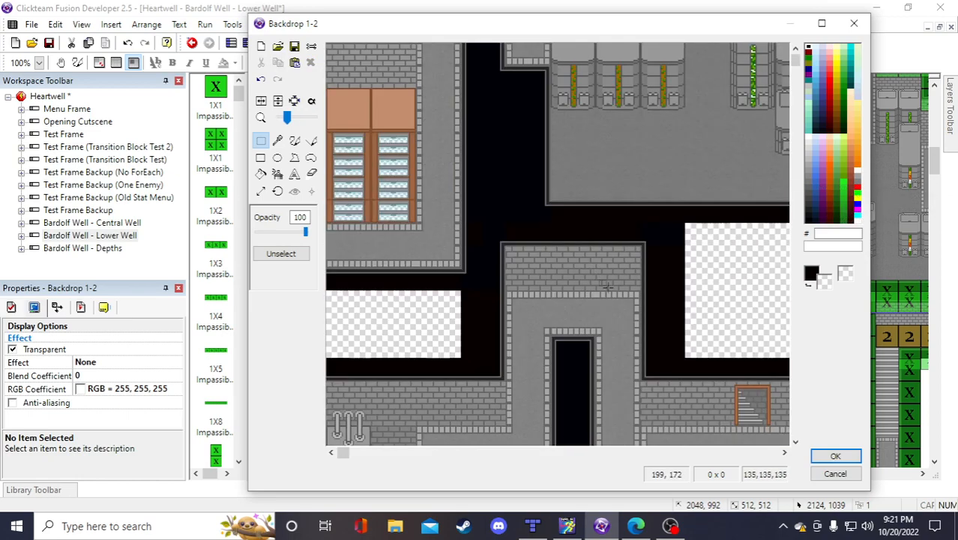
click(834, 455)
click(538, 240)
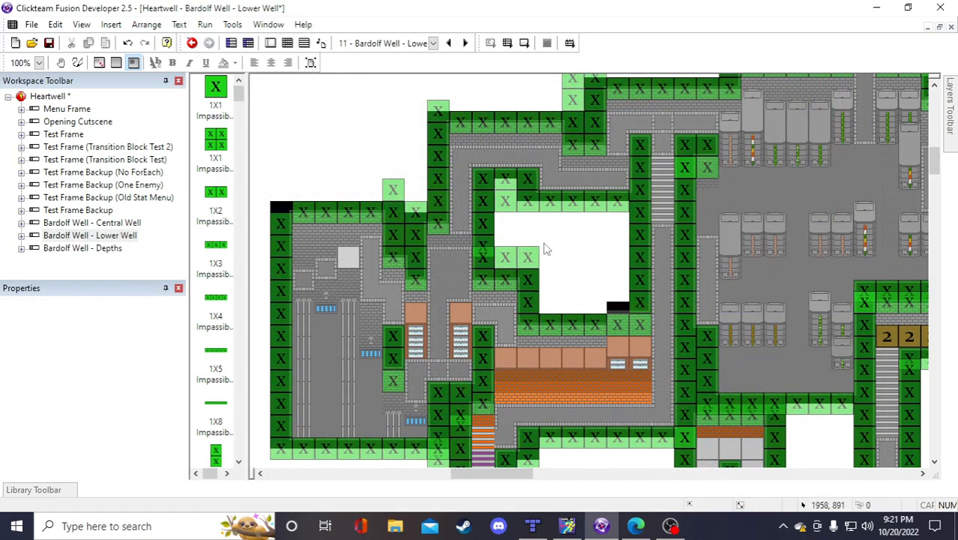
double_click(560, 343)
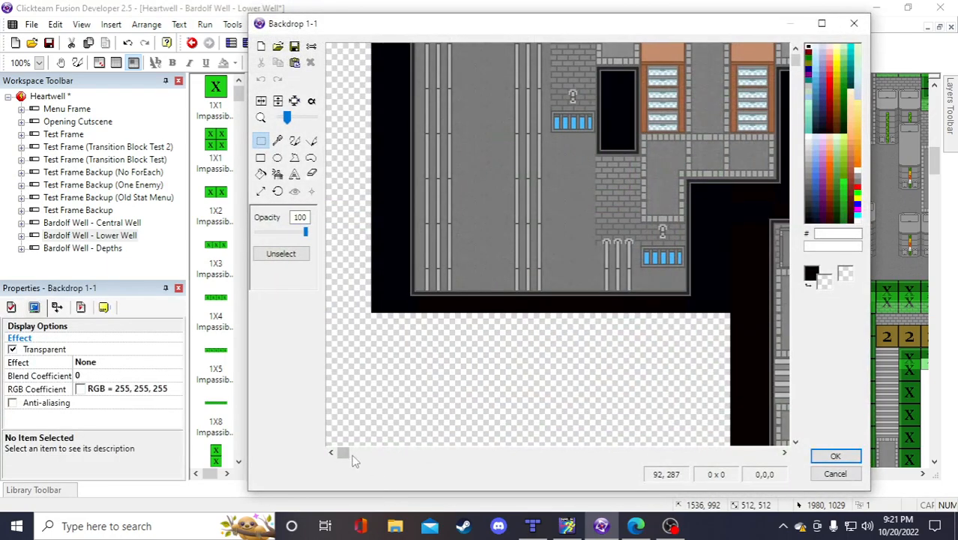
drag(354, 459, 675, 462)
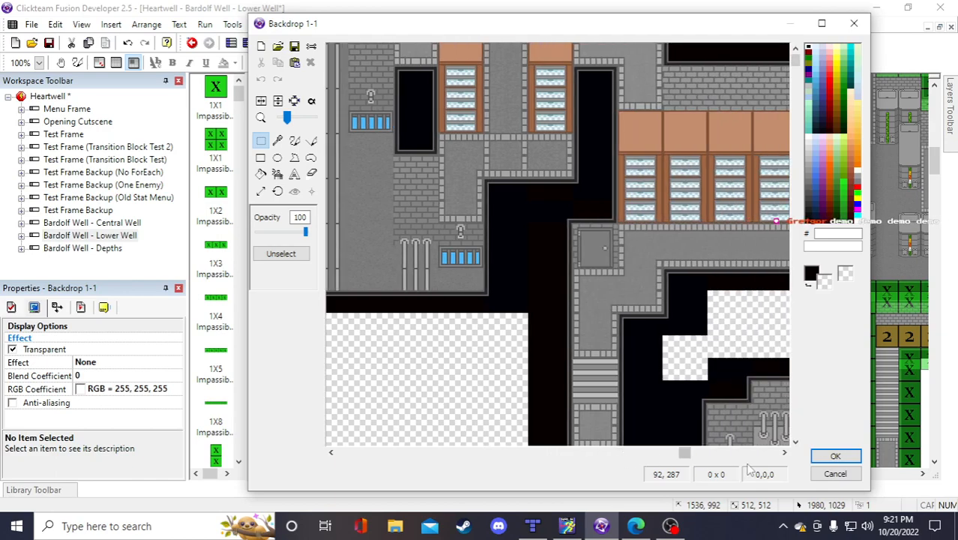
drag(747, 468, 775, 458)
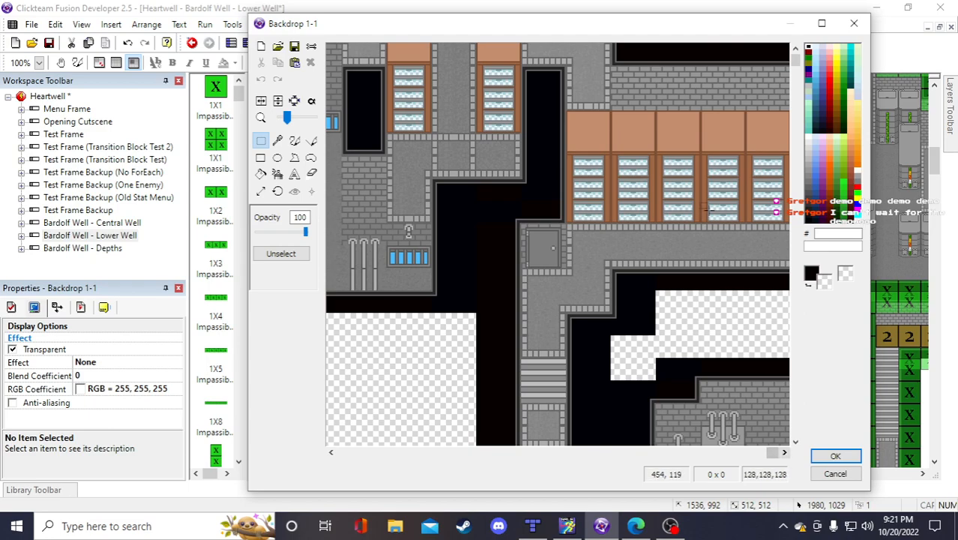
scroll(739, 389, up, 1)
scroll(735, 458, right, 2)
scroll(793, 464, down, 1)
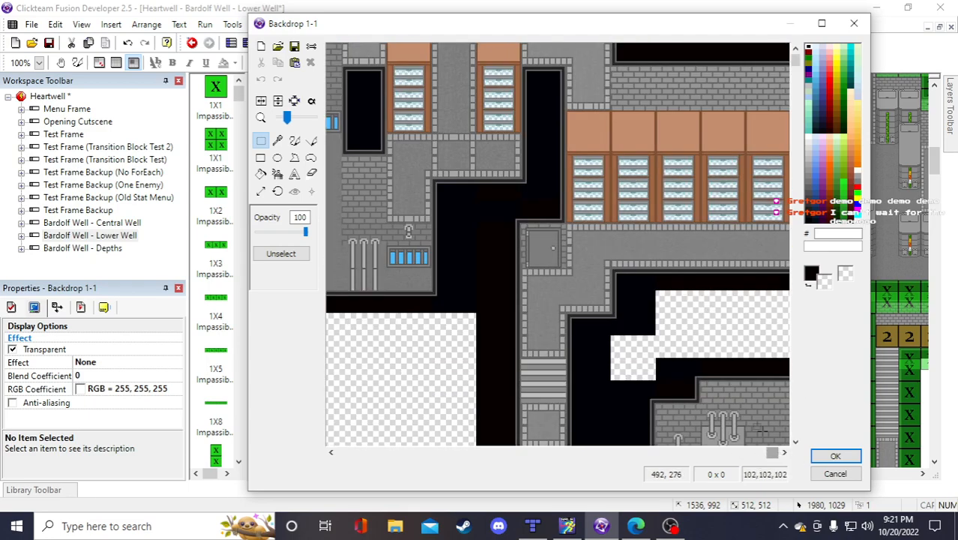
scroll(730, 125, up, 1)
scroll(740, 135, down, 1)
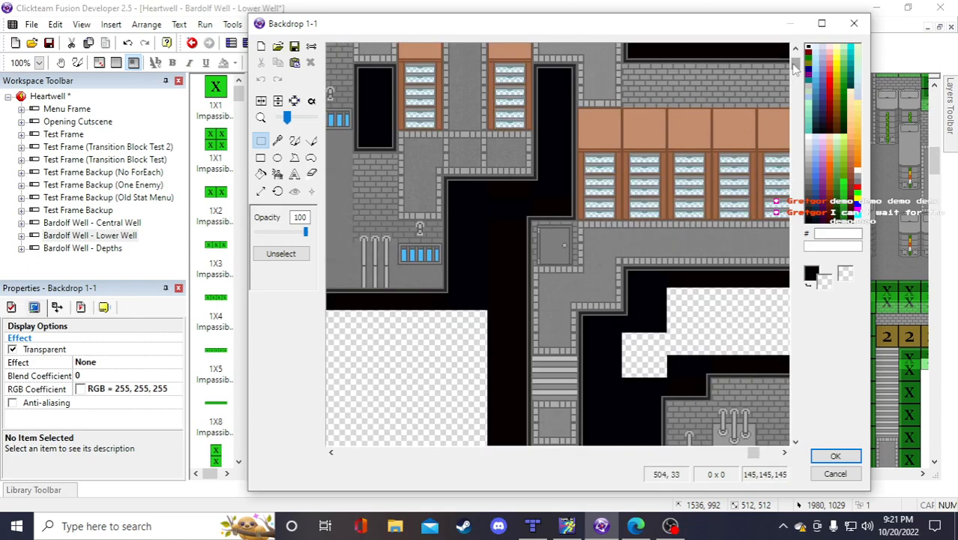
drag(795, 61, 797, 47)
click(835, 474)
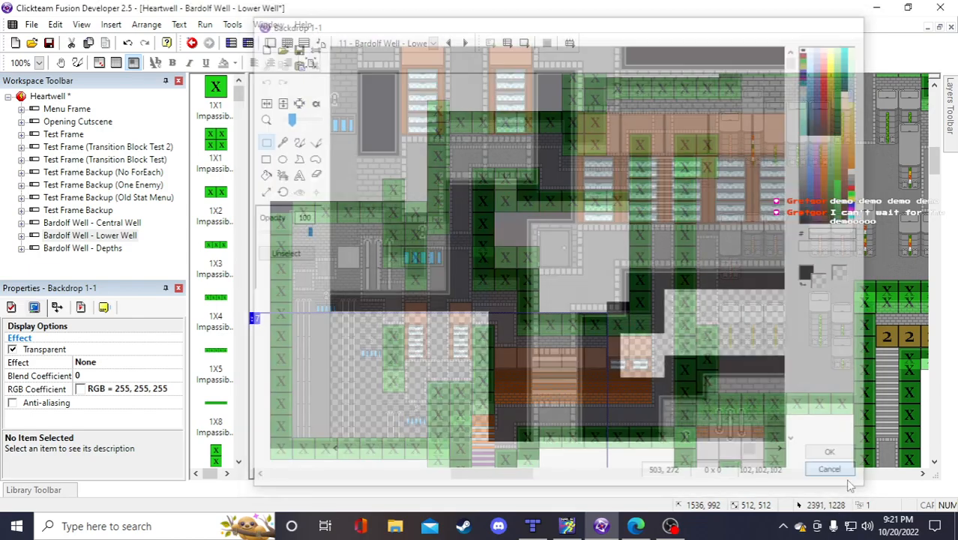
Open the western shelf-room backdrop for image editing, copy the black wall strip above the brickwork up to the image's right edge, and close the editor
double_click(517, 338)
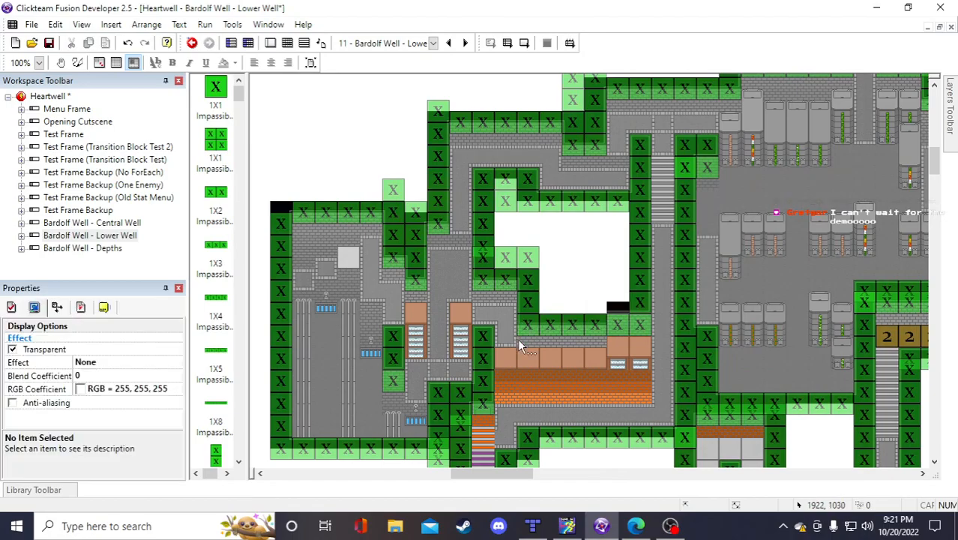
scroll(517, 415, down, 1)
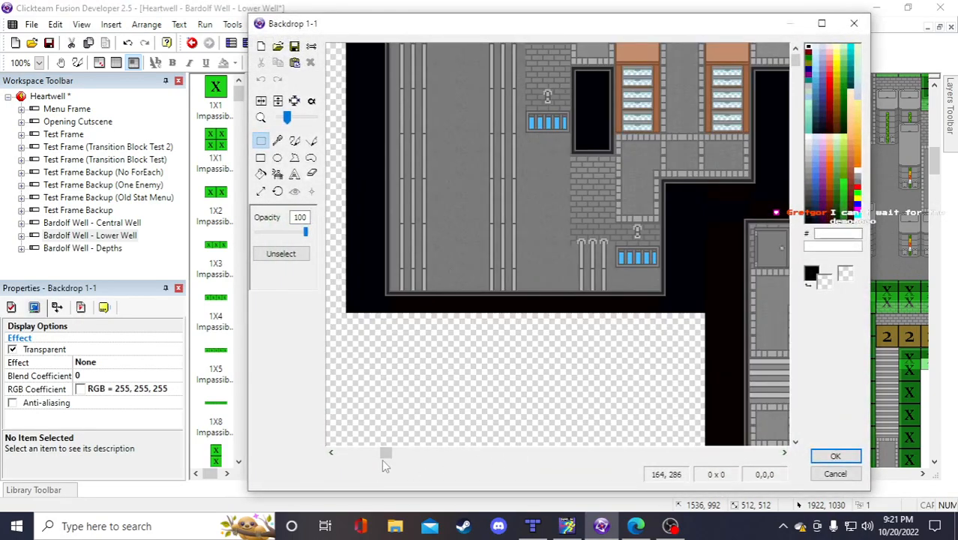
drag(384, 455, 774, 455)
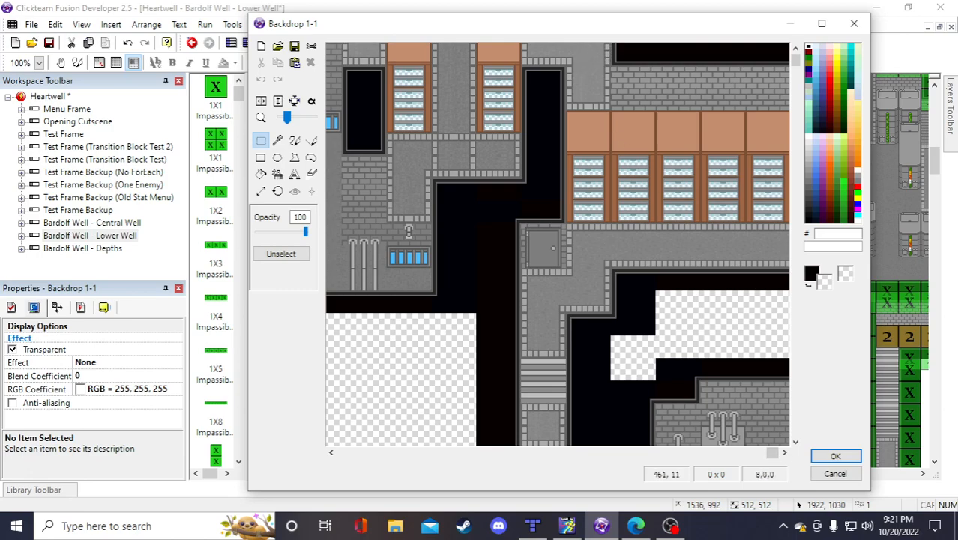
scroll(667, 49, up, 1)
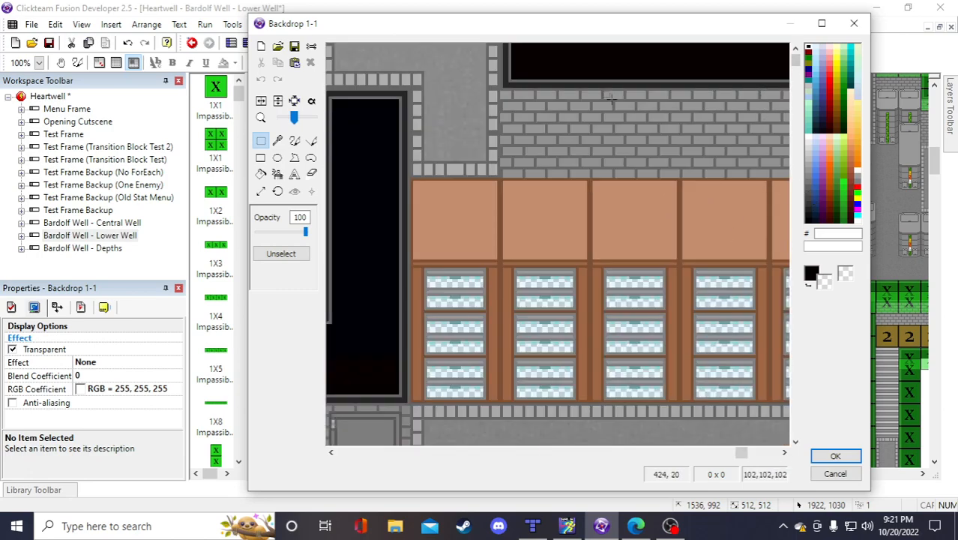
drag(742, 453, 779, 453)
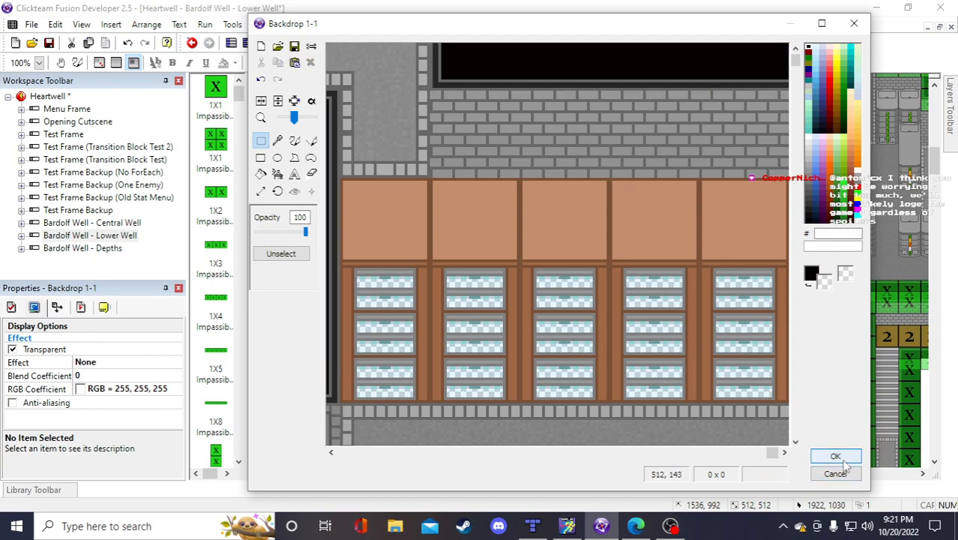
click(841, 459)
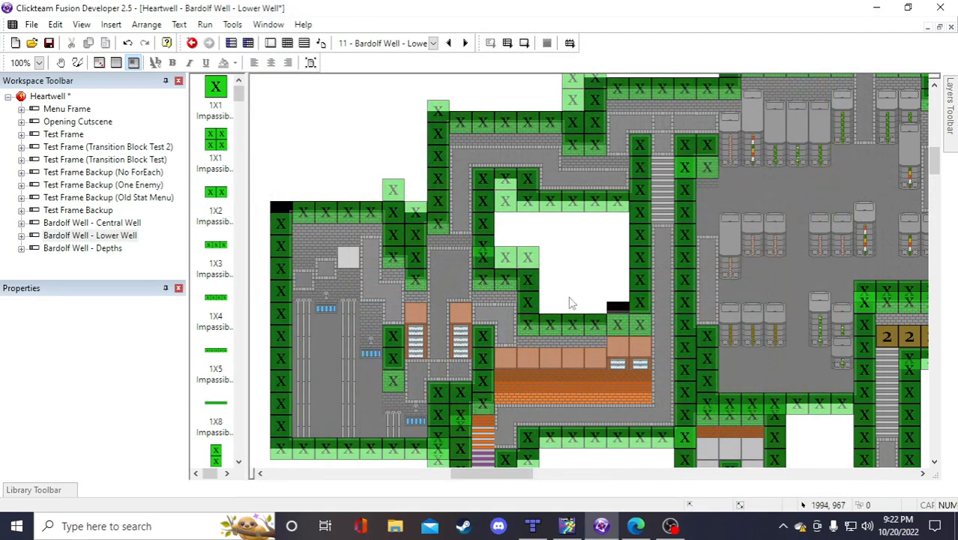
Paste the black wall strip into the lower-right corner of the backdrop north of the shelf room, flush with its lower edge, and apply the edit
double_click(497, 302)
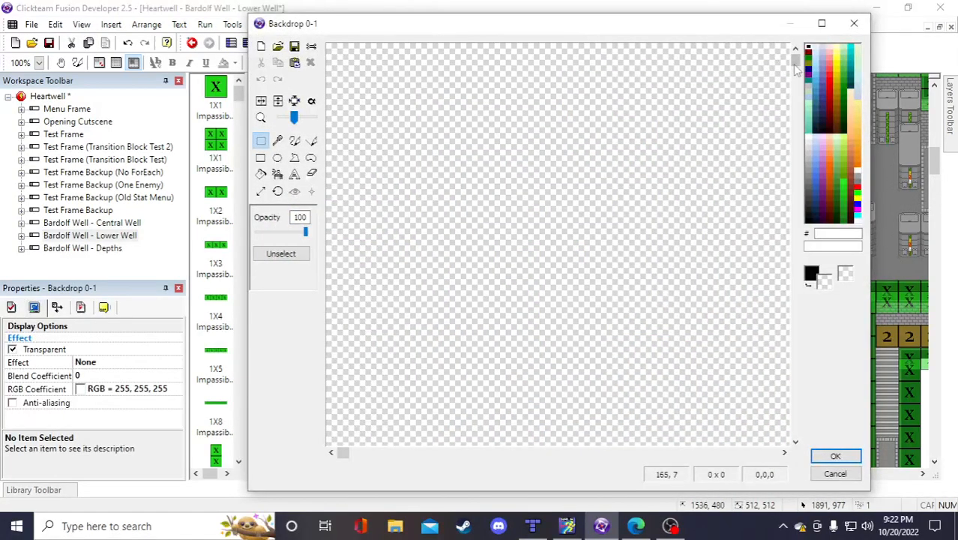
drag(796, 58, 796, 431)
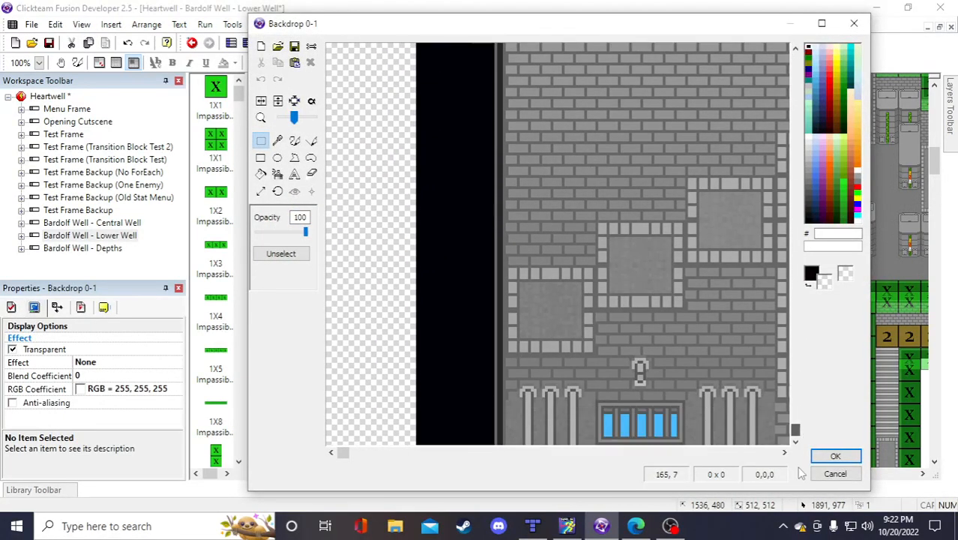
drag(345, 453, 776, 454)
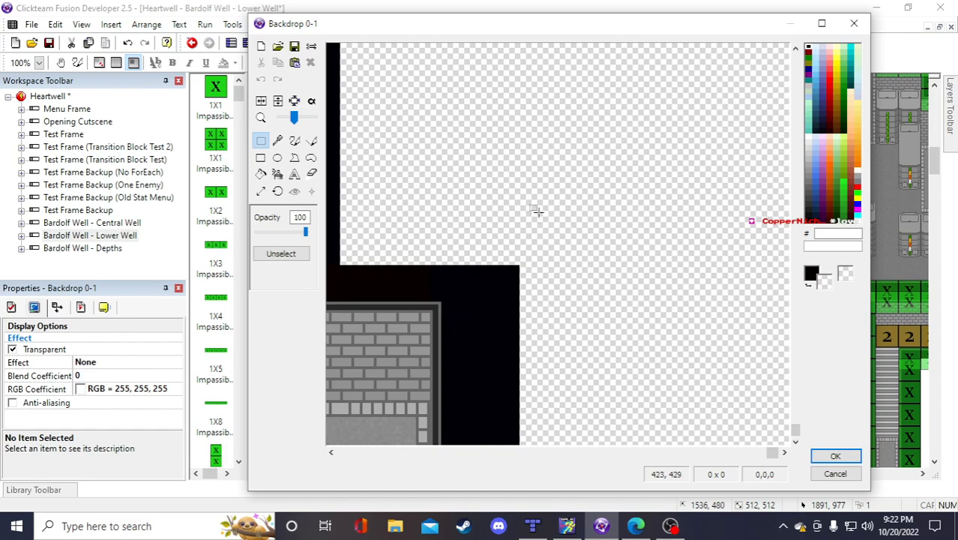
key(ctrl+v)
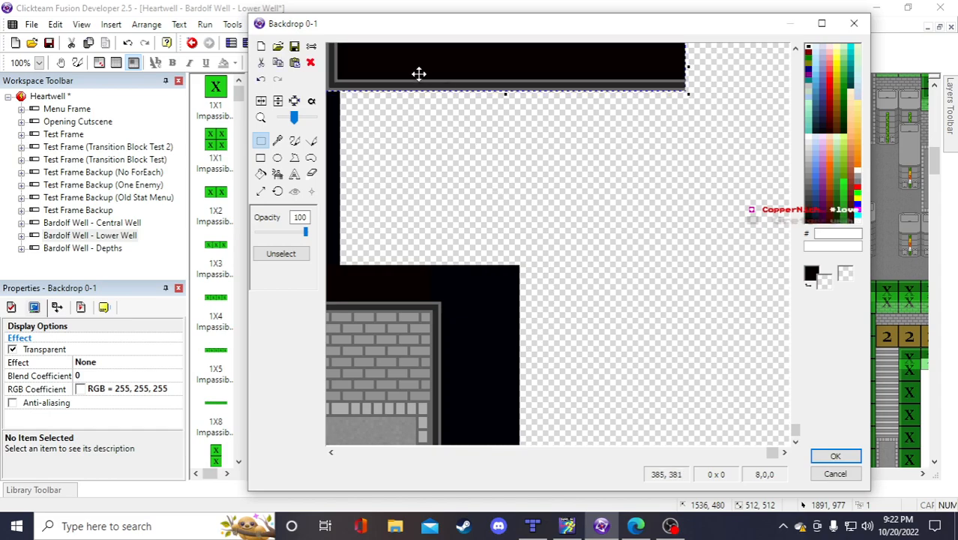
drag(419, 73, 501, 394)
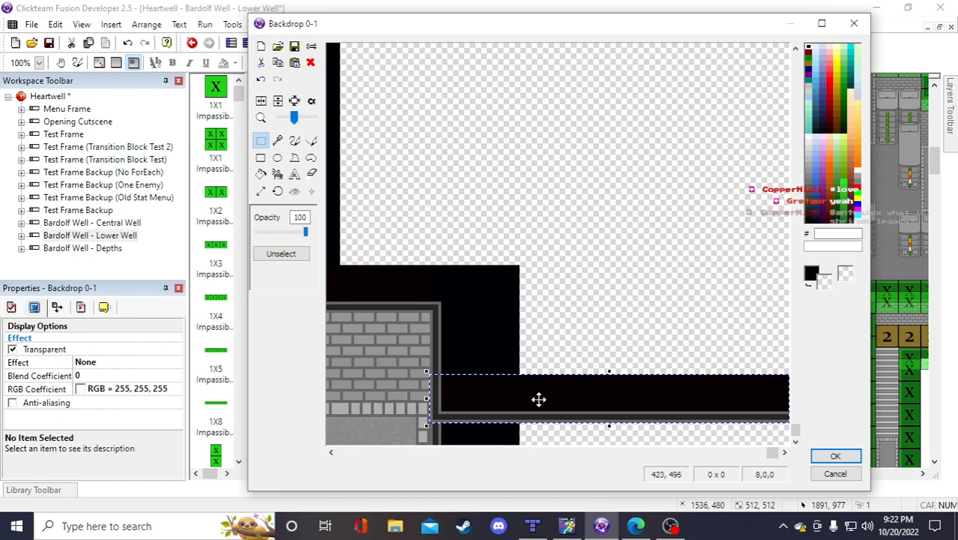
drag(539, 398, 540, 422)
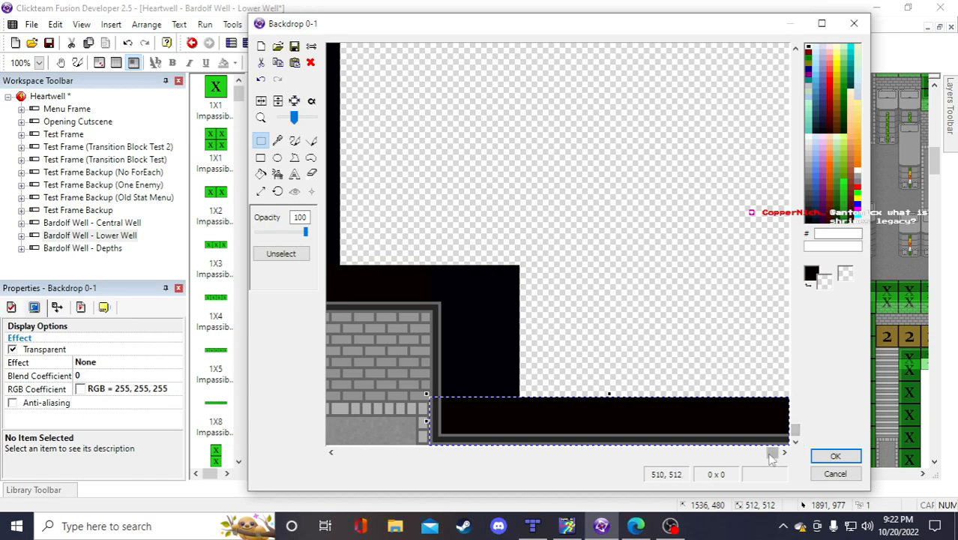
click(686, 363)
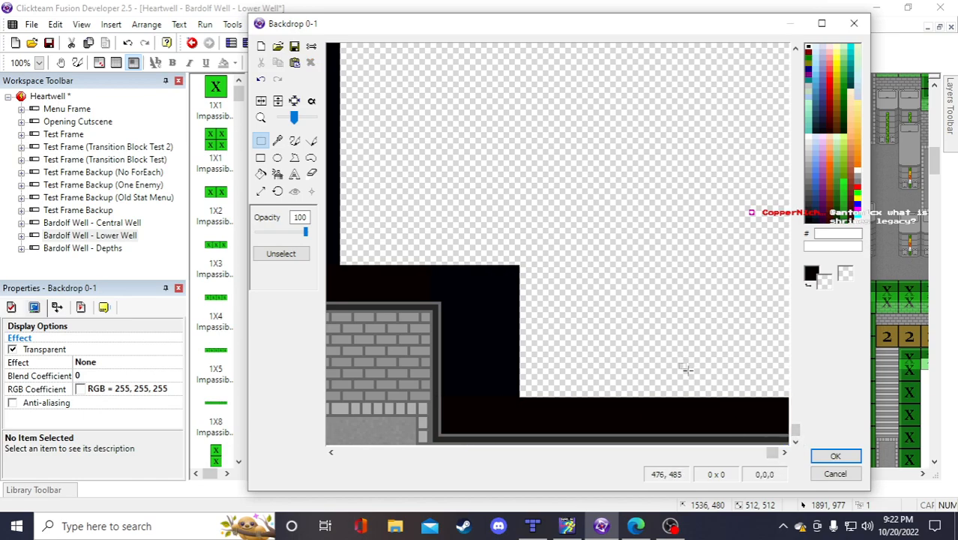
click(834, 457)
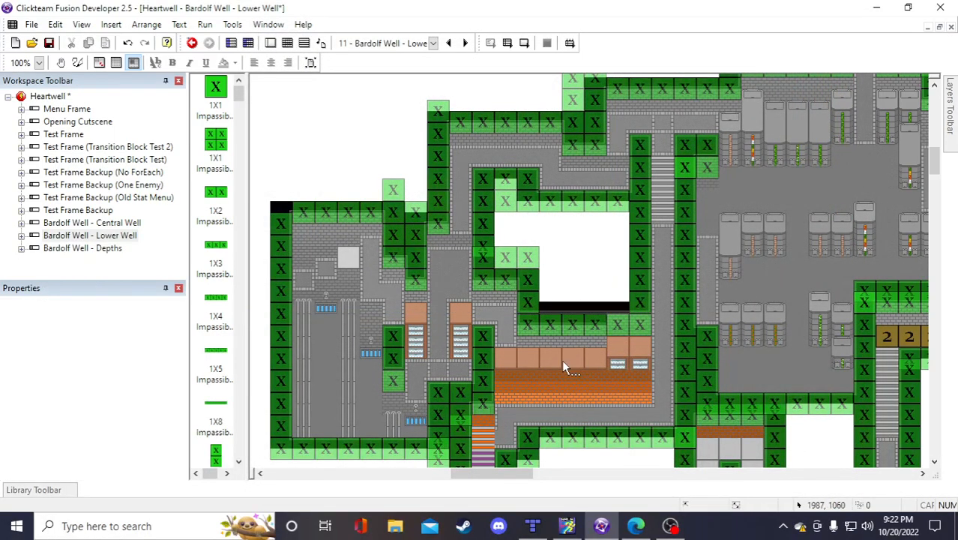
Open the western shelf-room backdrop for image editing
click(540, 345)
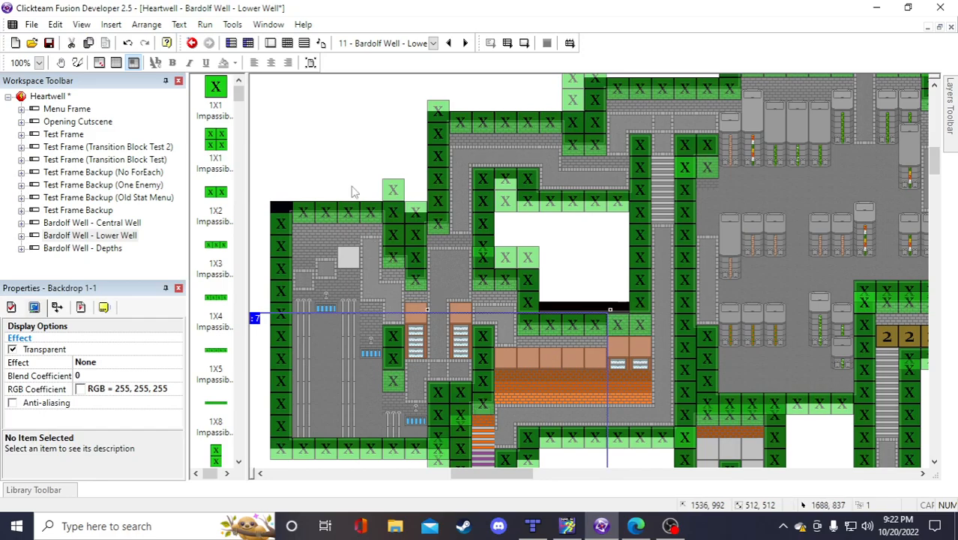
click(353, 184)
double_click(528, 343)
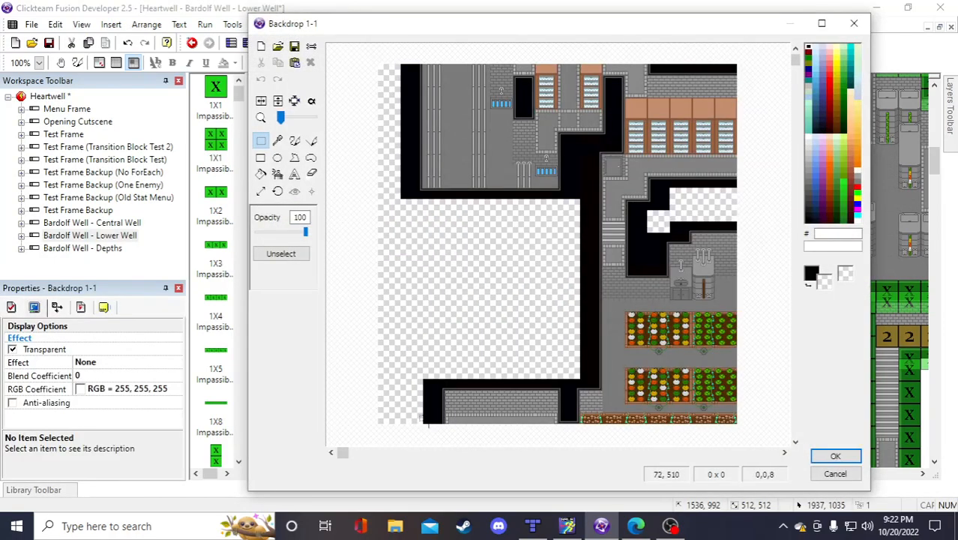
Select the backdrop's brickwork and shelves up to the image's right edge and overlay a copy half a collision block higher
drag(343, 452, 754, 452)
scroll(720, 341, up, 3)
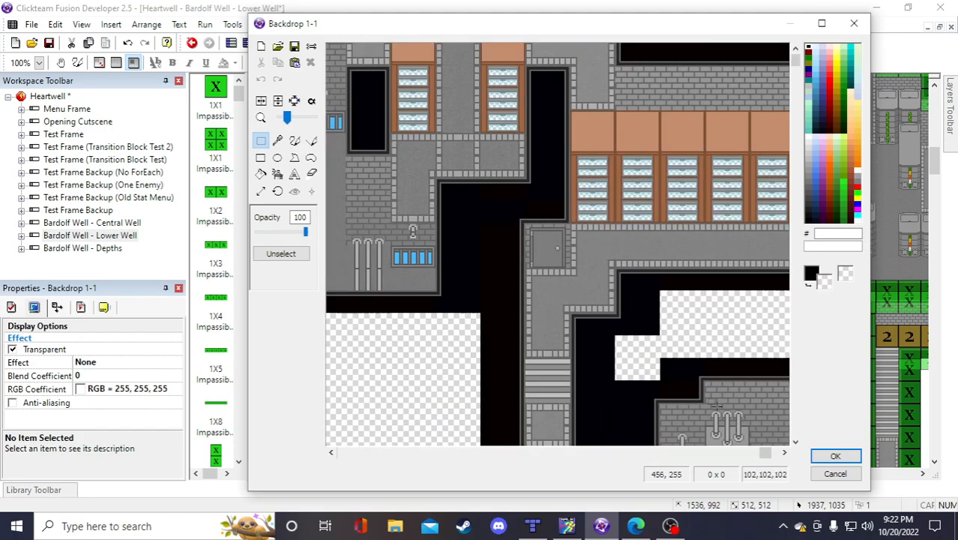
drag(765, 453, 791, 459)
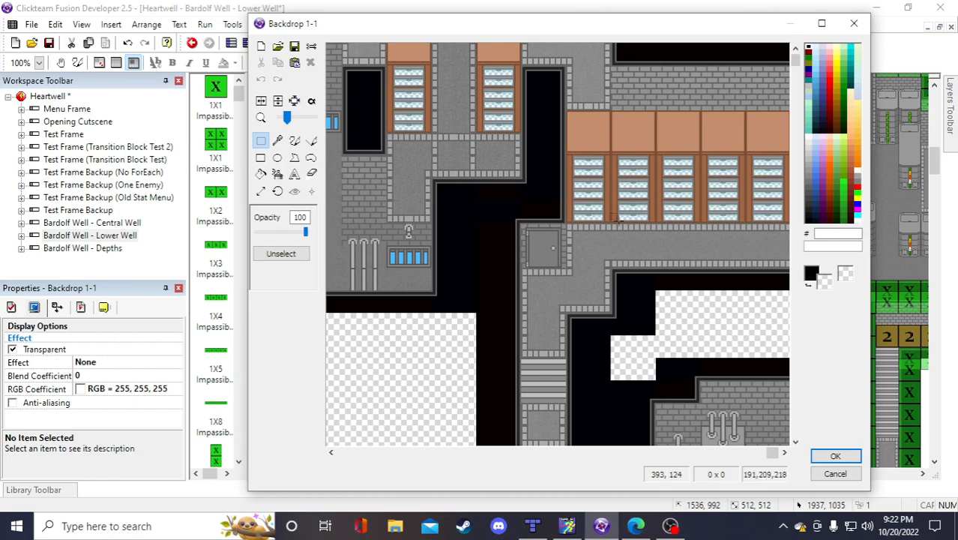
scroll(574, 227, up, 1)
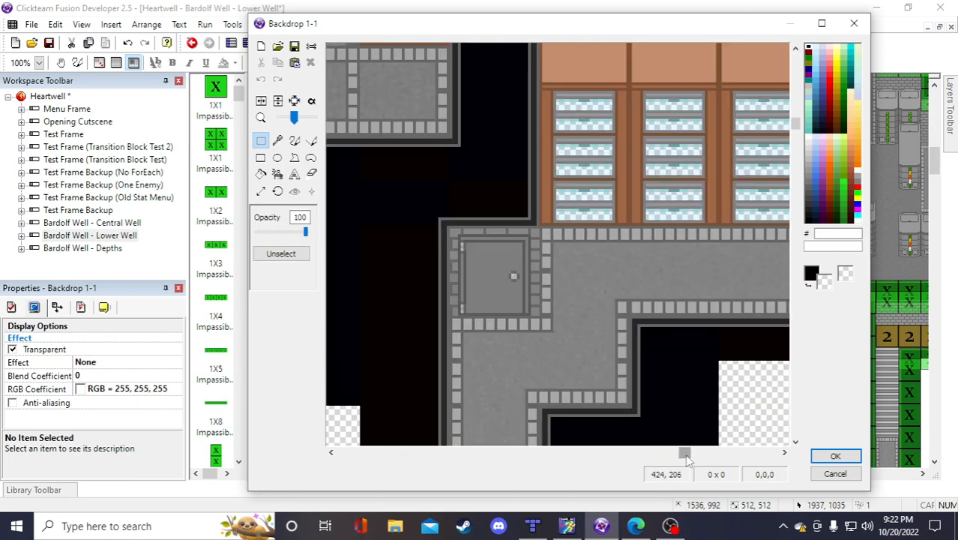
drag(685, 453, 772, 454)
drag(796, 129, 805, 69)
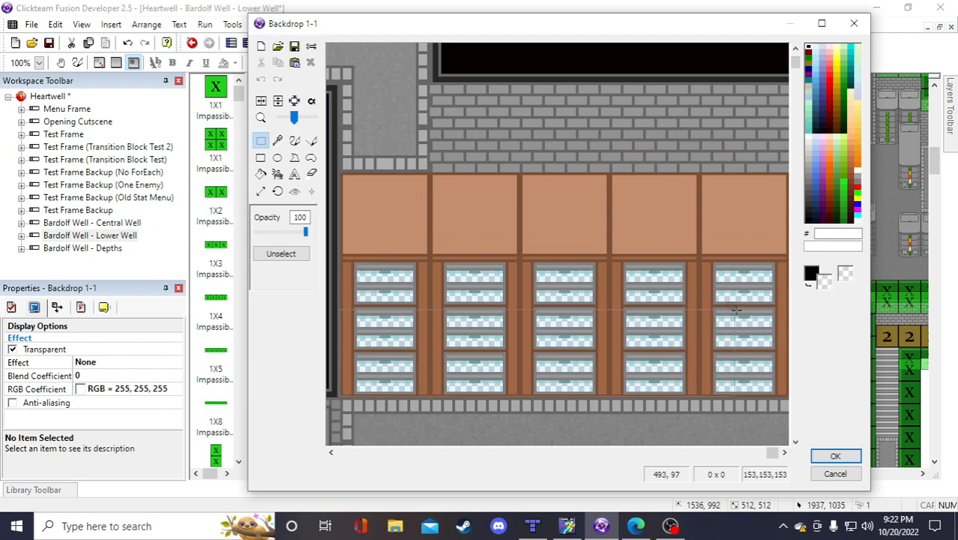
drag(803, 84, 804, 85)
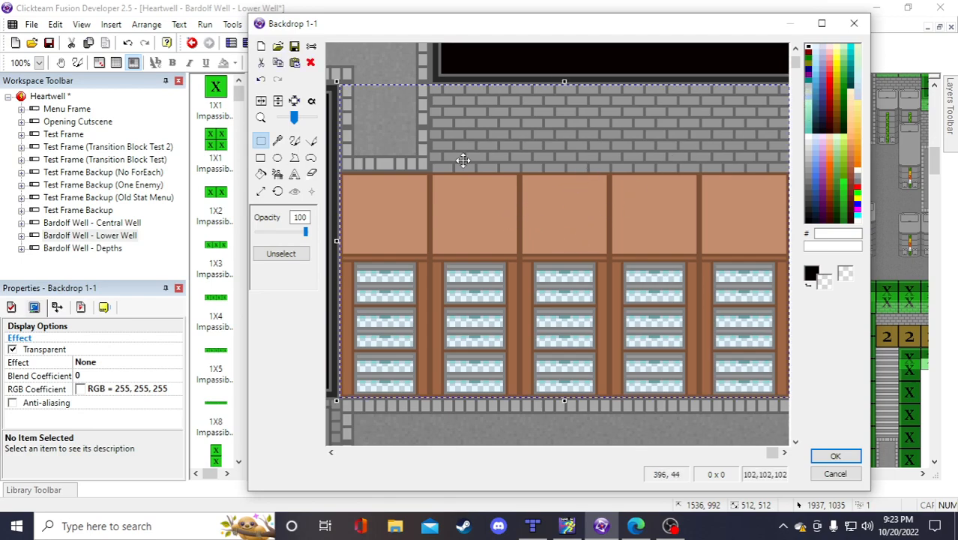
click(423, 59)
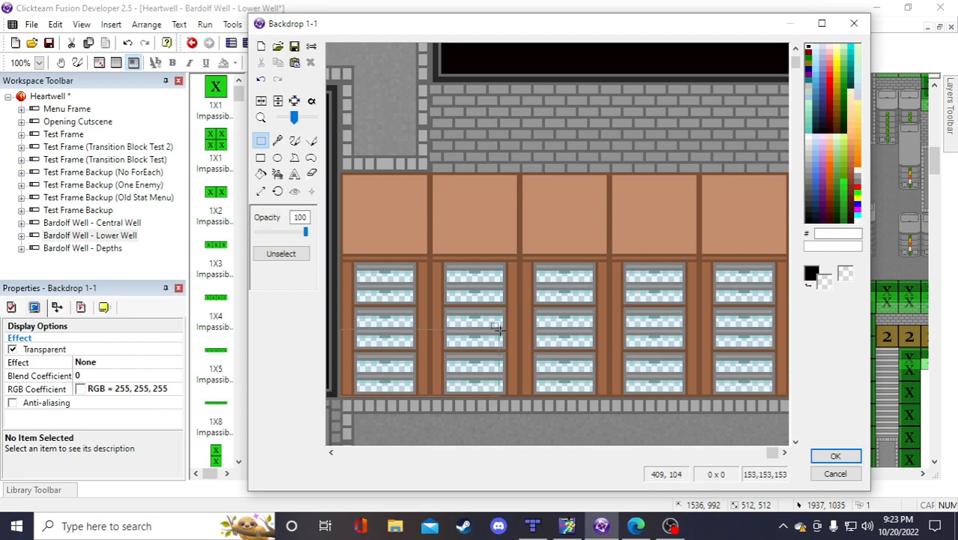
drag(816, 84, 816, 82)
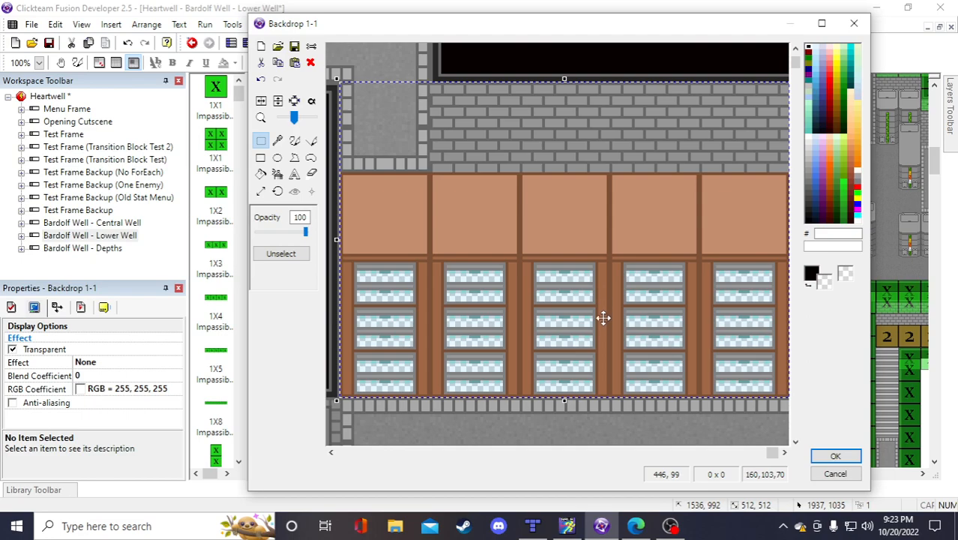
drag(604, 318, 516, 295)
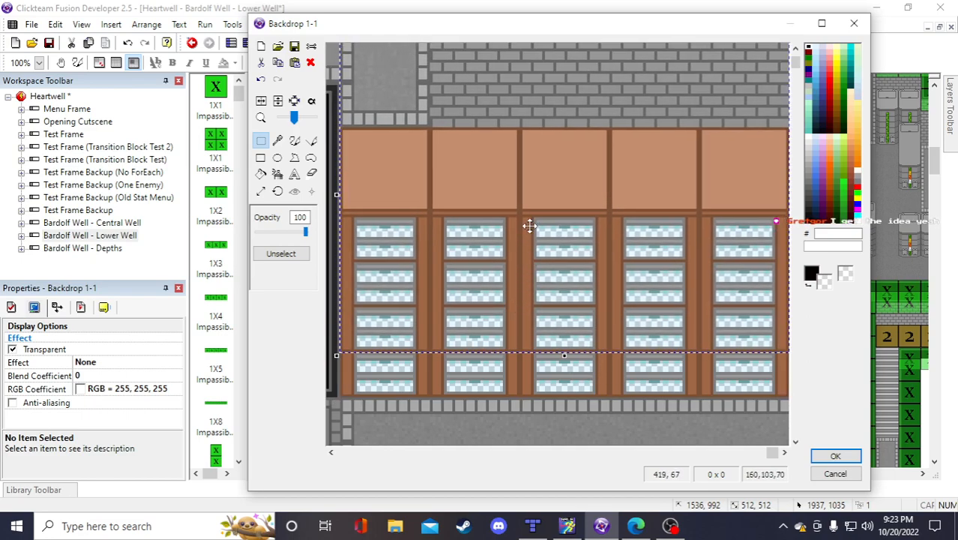
scroll(577, 201, down, 1)
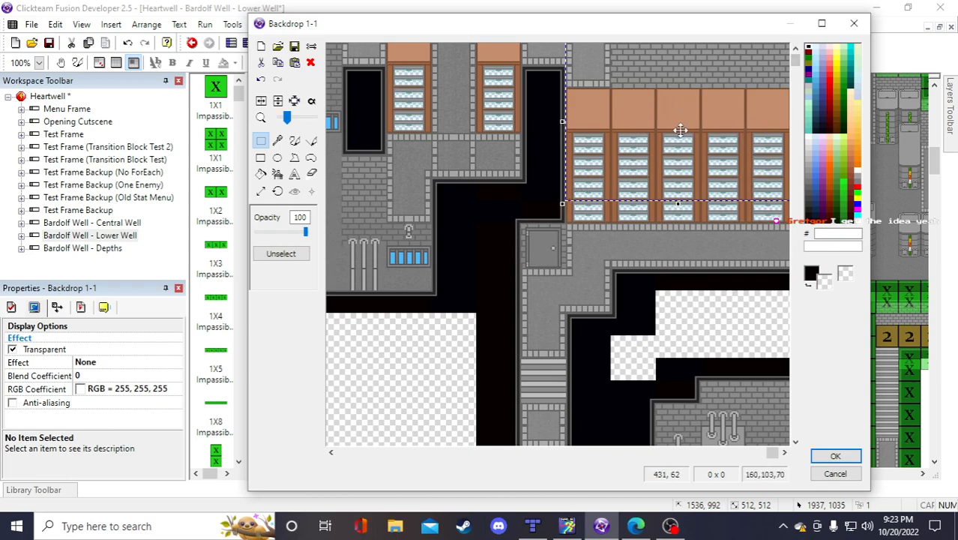
scroll(679, 129, up, 1)
drag(795, 90, 795, 60)
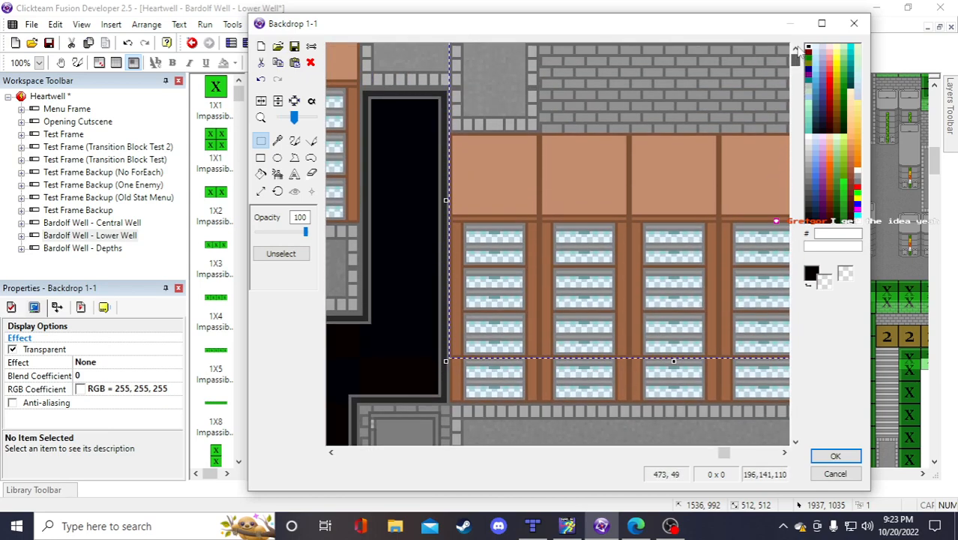
Deselect the raised brickwork and shelves and apply the image edit to the backdrop
click(260, 157)
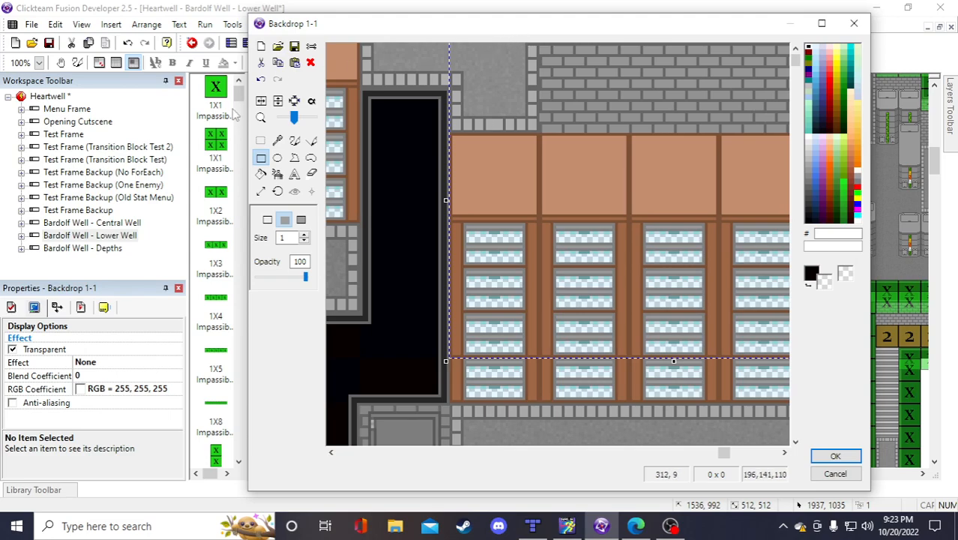
click(261, 140)
click(407, 74)
scroll(491, 142, down, 1)
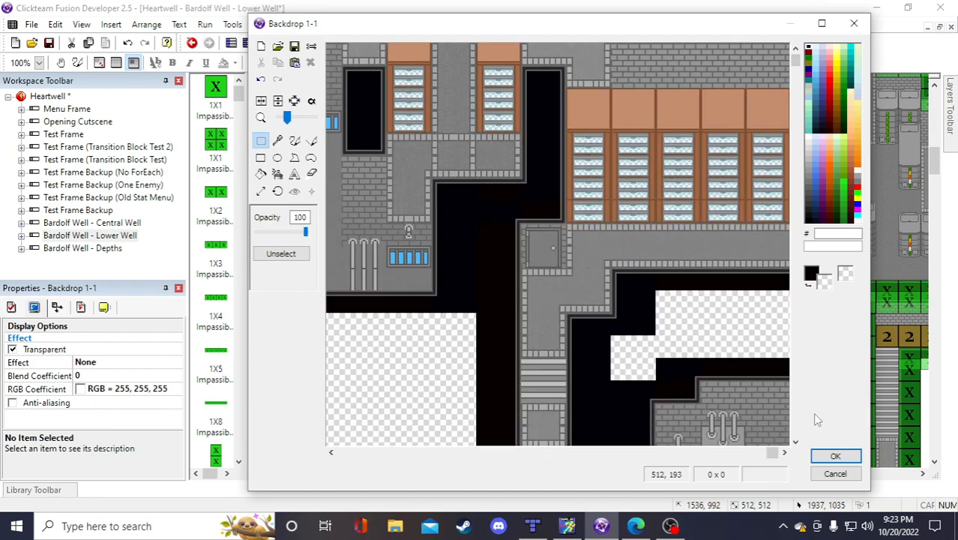
click(836, 457)
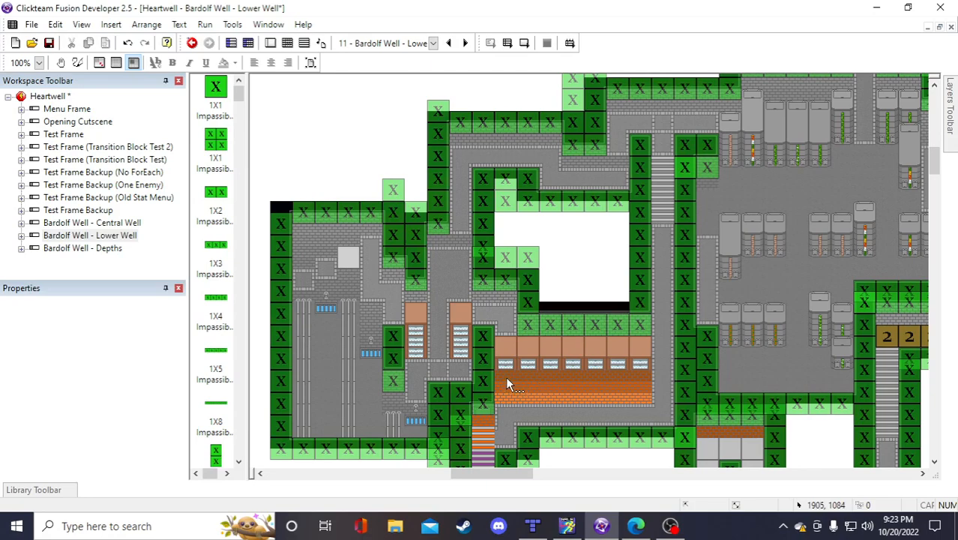
Move the impassible wall row above the shelf room and its adjoining 4X1 wall up half a collision block, and save the project
drag(576, 323, 532, 309)
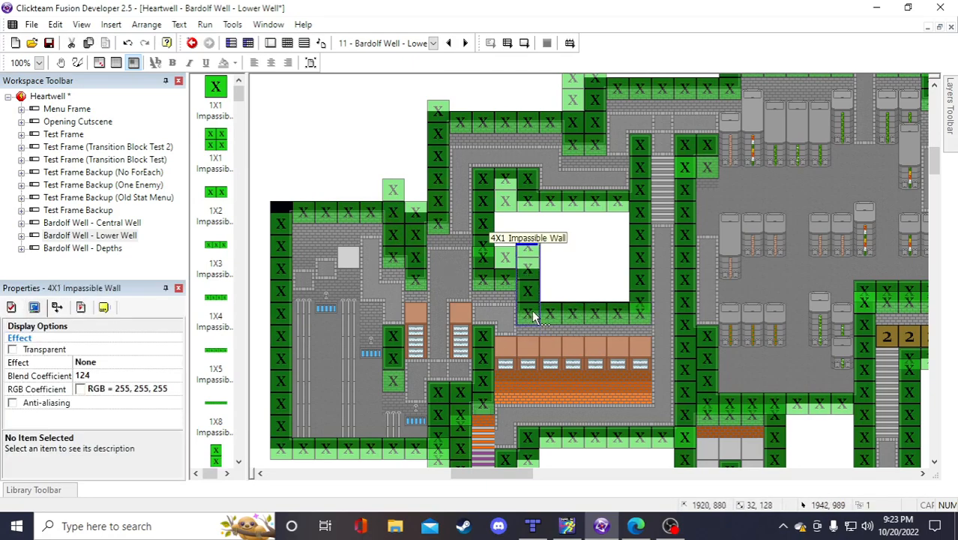
click(49, 43)
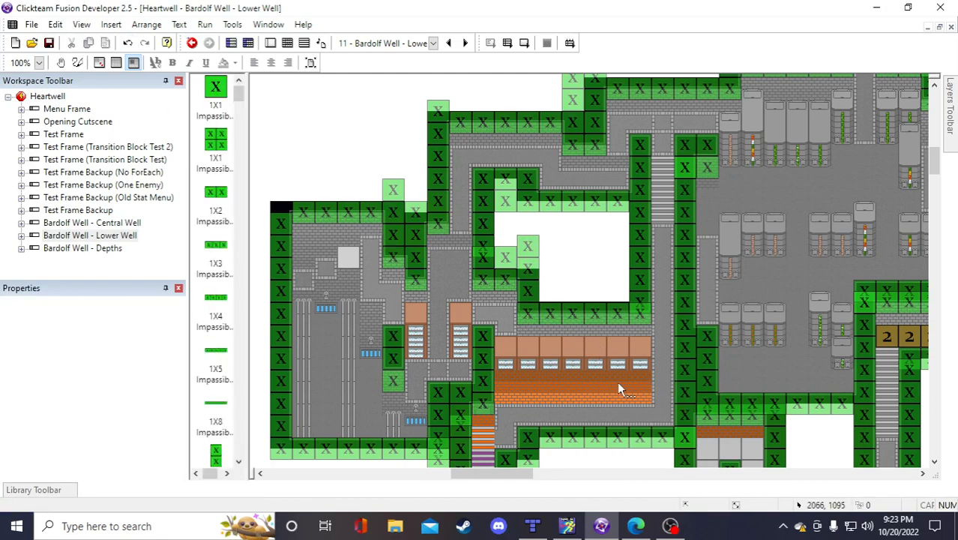
Copy a Wall Tile Half LV 4 from below the level 4 floor row and place it on the westernmost shelf front at 1888, 1056
click(508, 374)
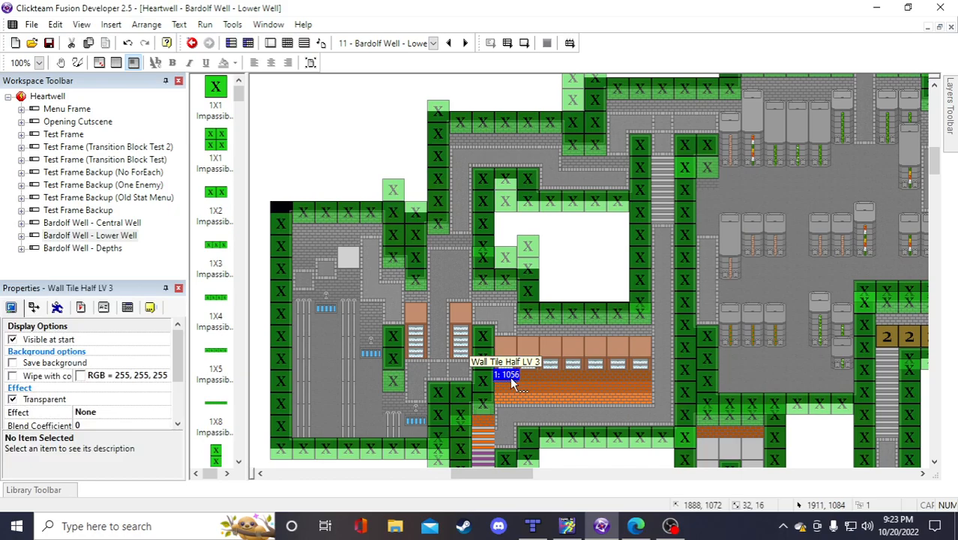
scroll(509, 377, down, 3)
scroll(747, 303, down, 6)
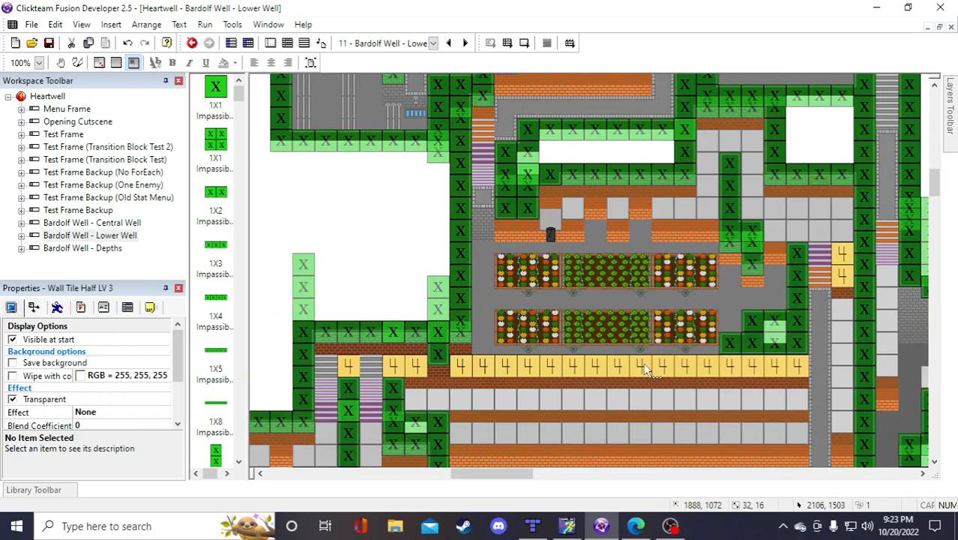
click(453, 232)
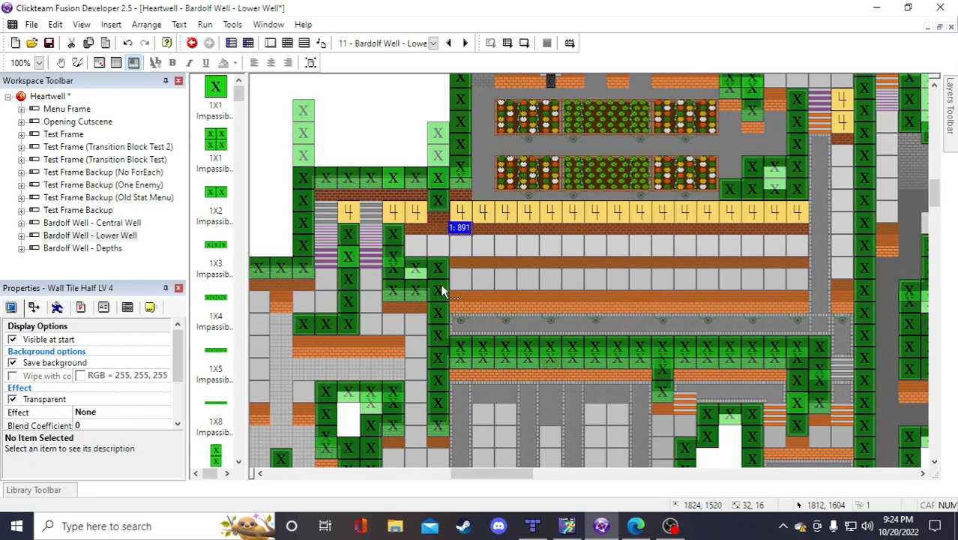
scroll(441, 286, up, 3)
click(597, 272)
drag(561, 260, 507, 362)
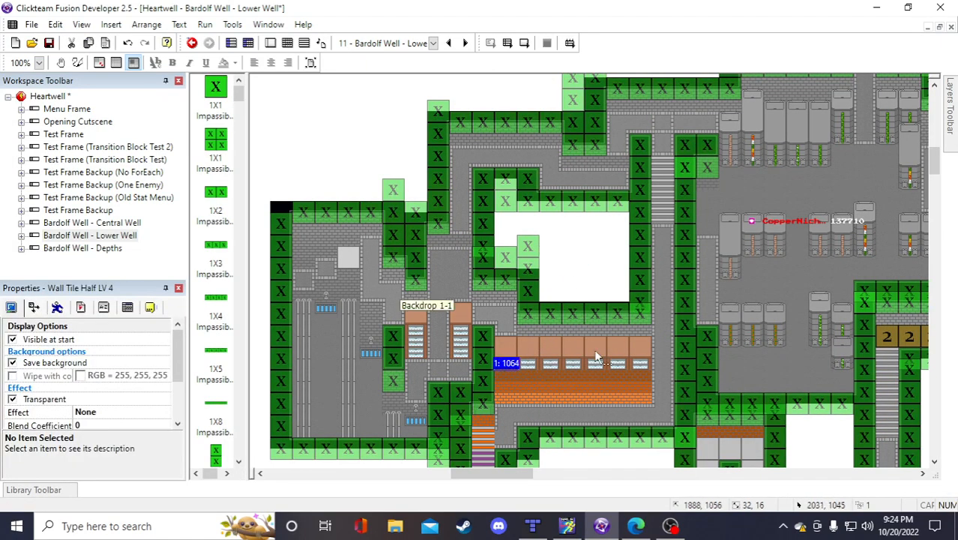
Duplicate the Wall Tile Half LV 4 in a single row across all seven shelf fronts
right_click(507, 363)
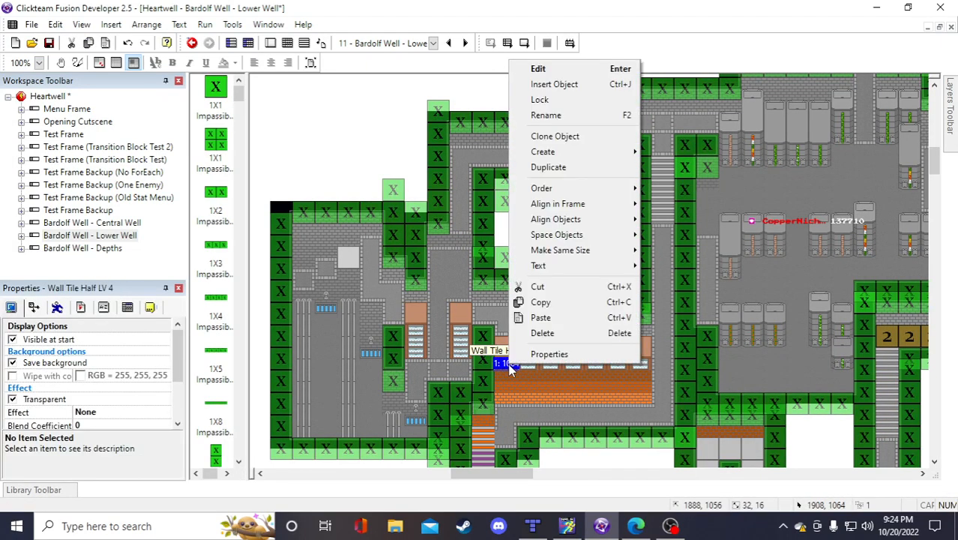
click(550, 168)
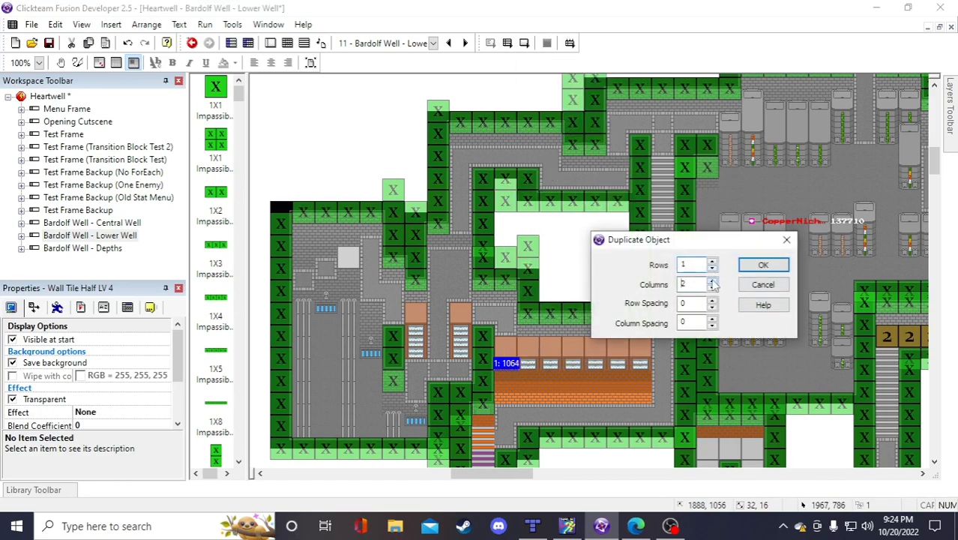
click(774, 270)
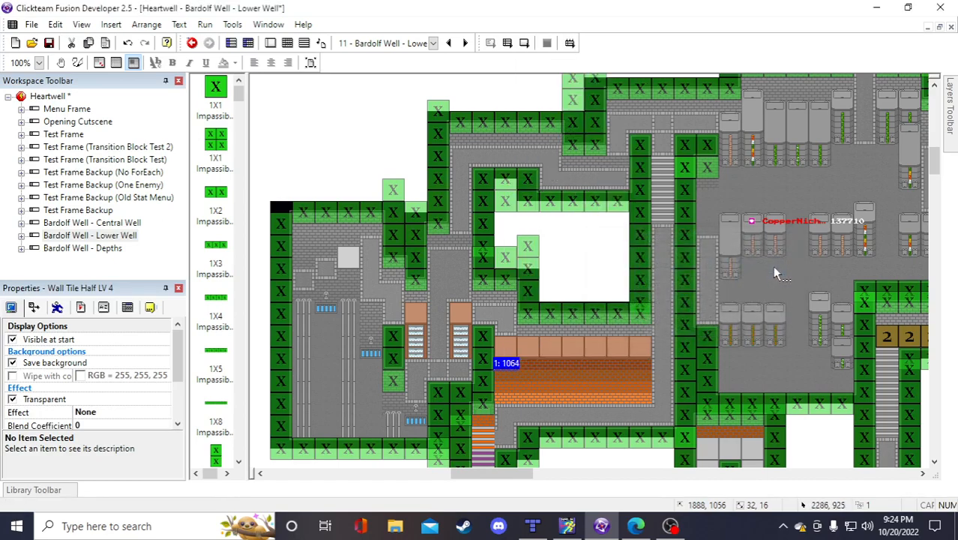
click(546, 259)
Copy a Floor Tile LV 4 and the Wall Tile Half LV 5 above it, and paste both into the empty area north of the shelf room
scroll(581, 360, down, 4)
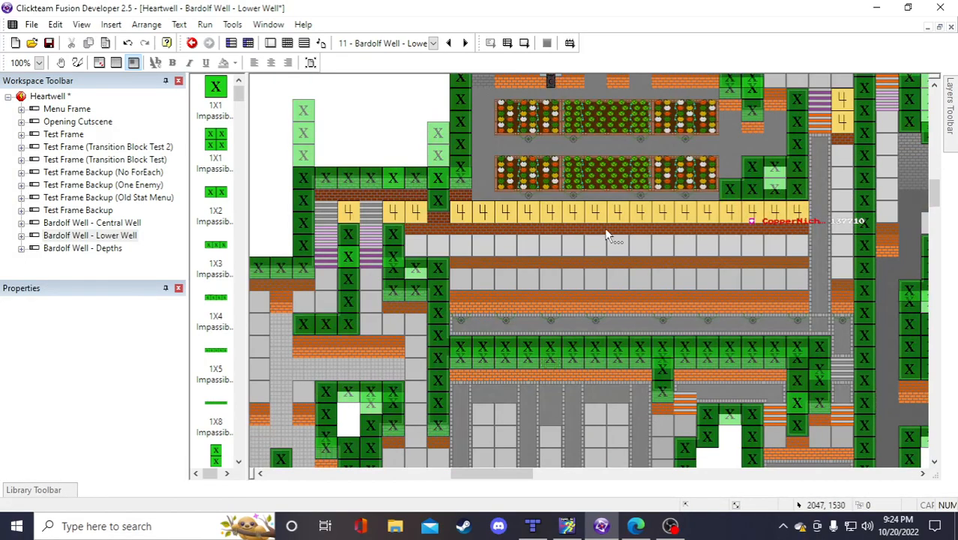
click(597, 218)
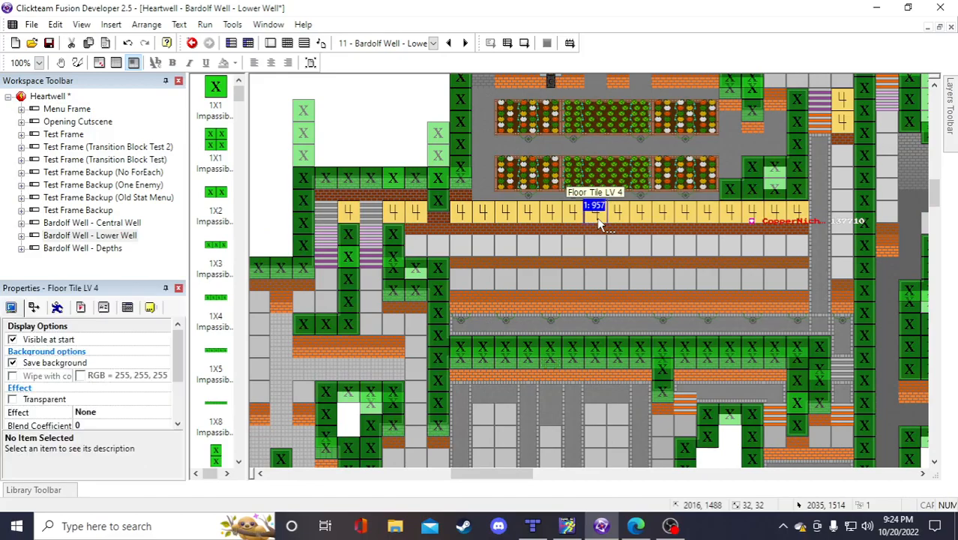
click(462, 215)
shift+click(470, 202)
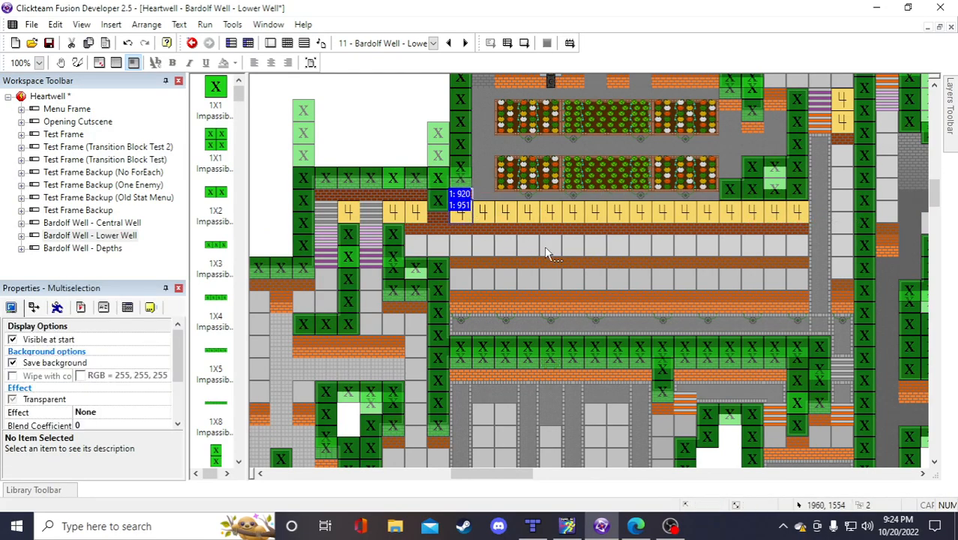
scroll(548, 281, up, 4)
click(570, 296)
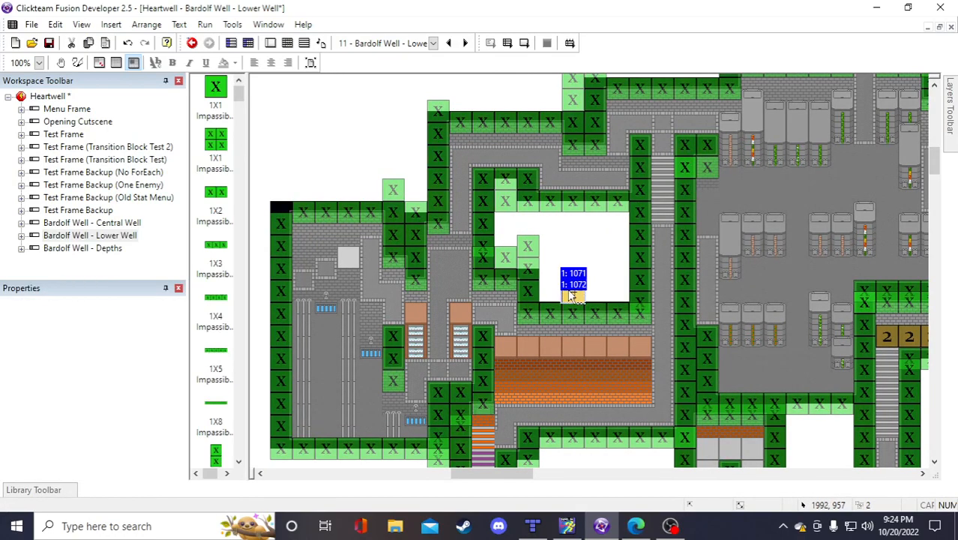
click(600, 267)
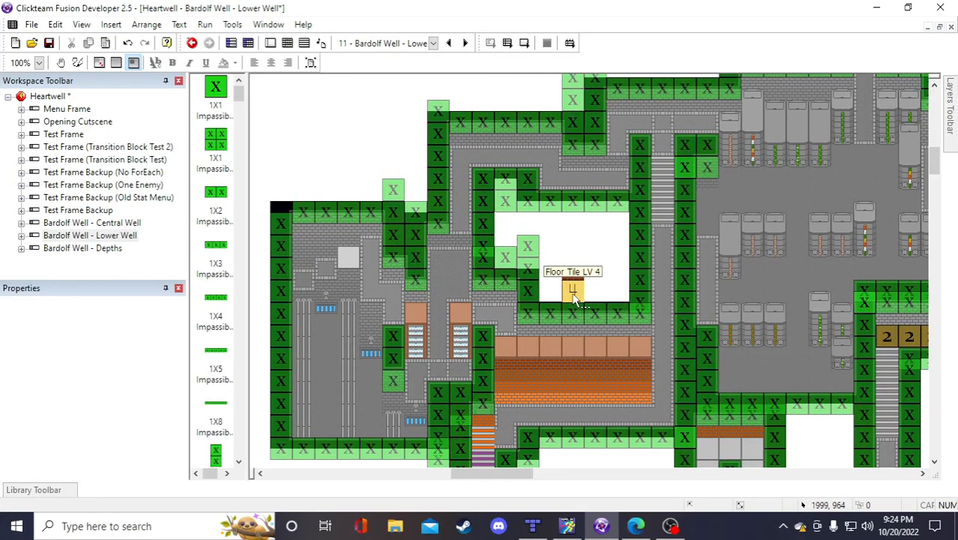
Place the Floor Tile LV 4 on the easternmost shelf top at 2080, 1024 and the Wall Tile Half LV 5 directly above it
click(573, 306)
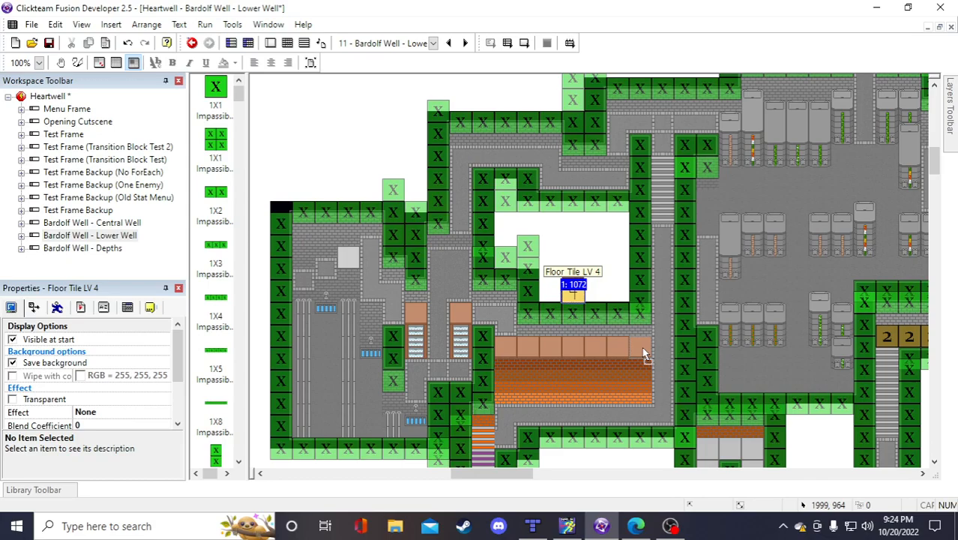
drag(643, 347, 642, 347)
drag(575, 275, 641, 335)
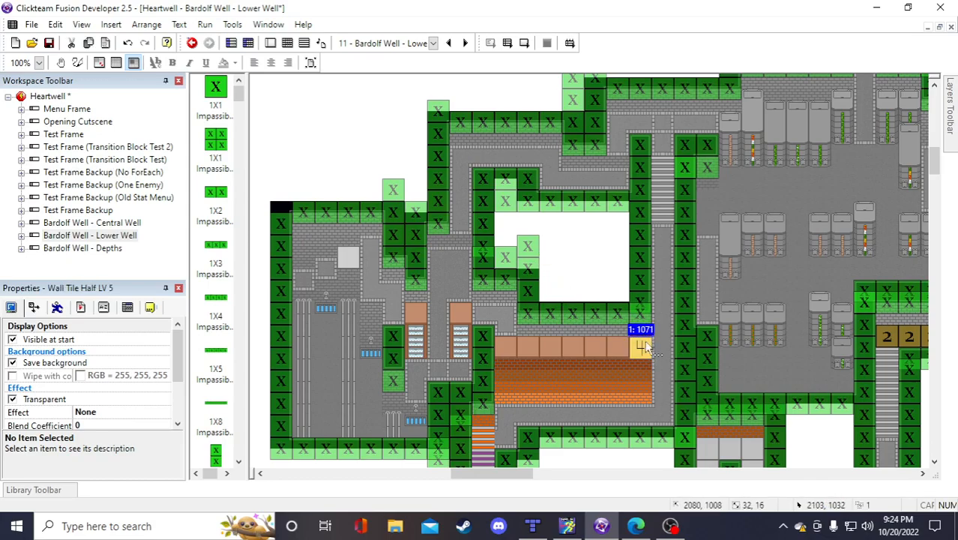
Move the Floor Tile LV 4 to the westernmost shelf top at 1888, 1024 and duplicate it in 1 row and 7 columns
scroll(637, 366, down, 5)
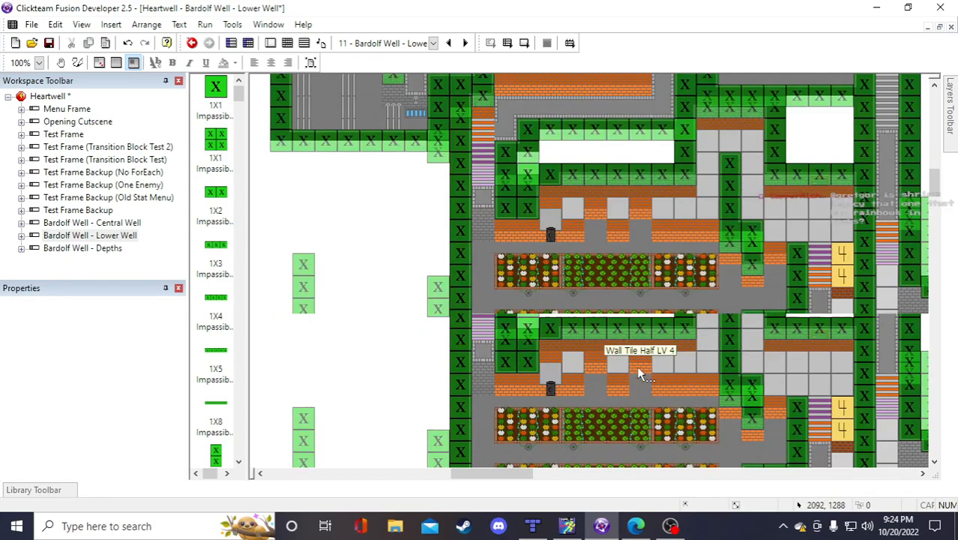
scroll(484, 238, up, 6)
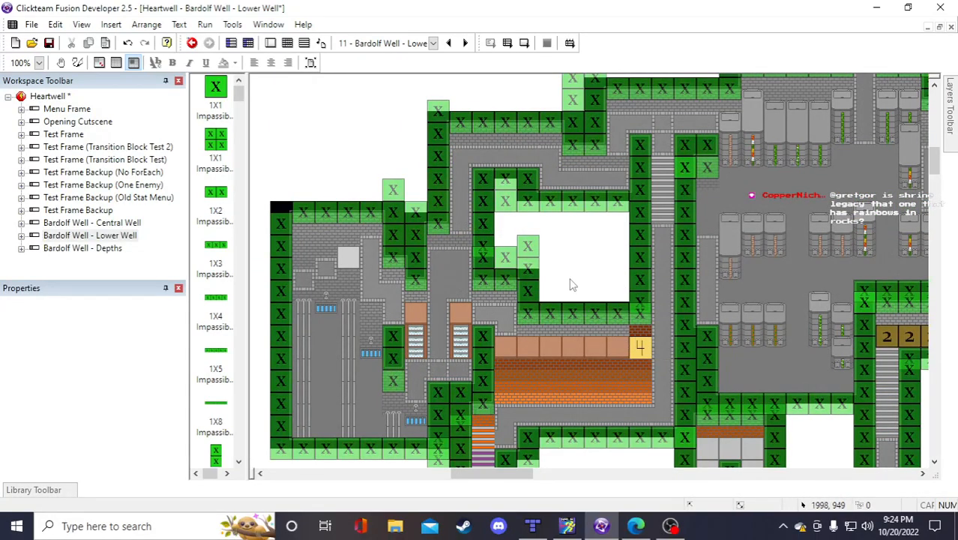
right_click(640, 354)
click(606, 355)
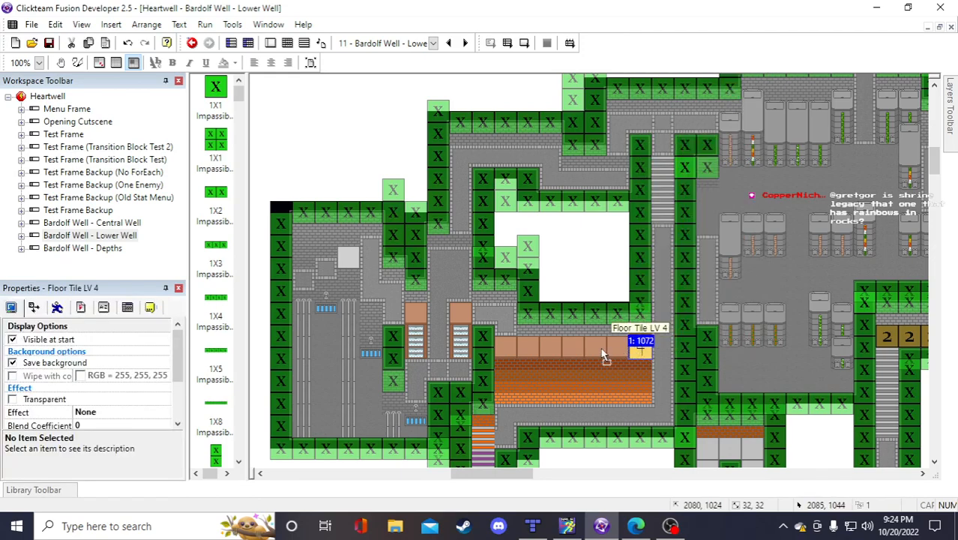
drag(502, 357, 499, 350)
right_click(499, 349)
click(552, 154)
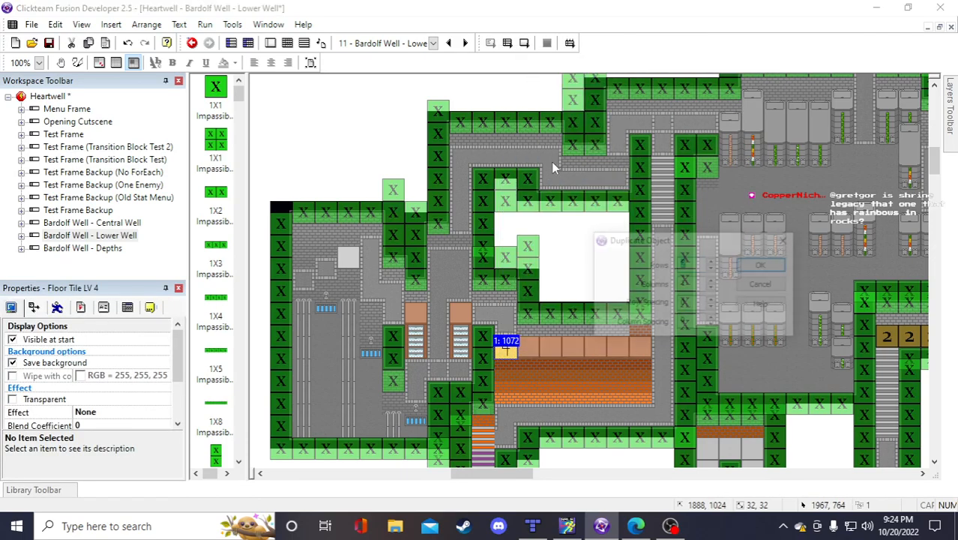
text(1)
key(Tab)
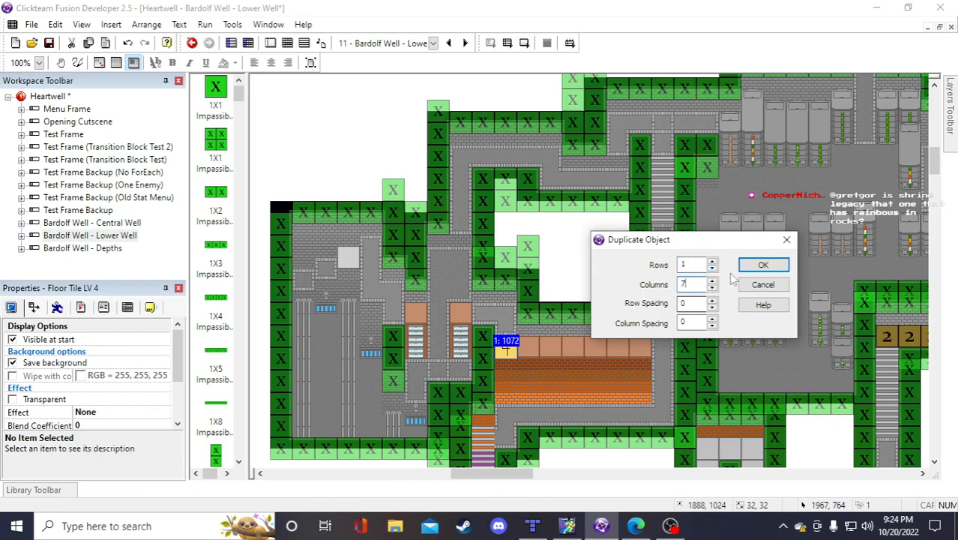
text(7)
click(763, 265)
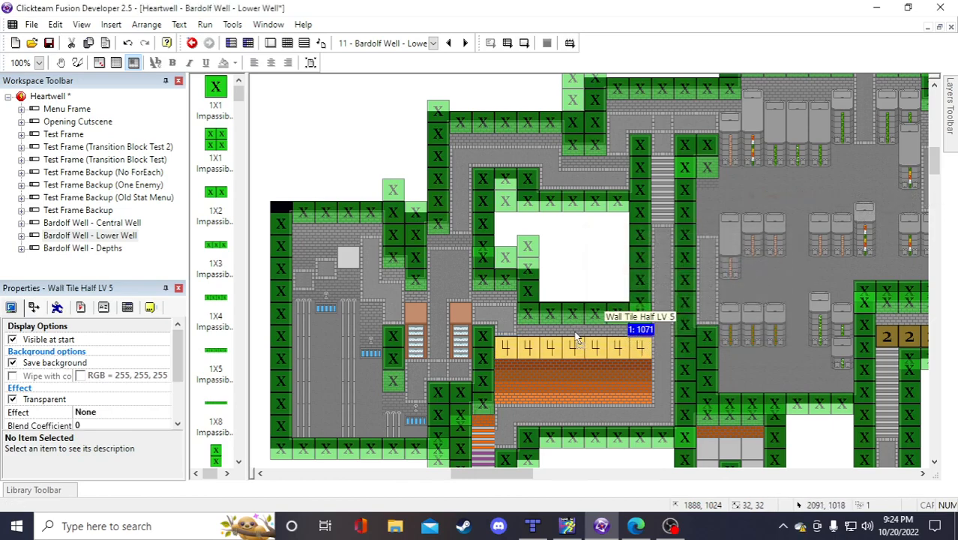
Move the Wall Tile Half LV 5 to 1920, 1008 and duplicate it in a single row eastward to the end of the shelf tops
right_click(526, 343)
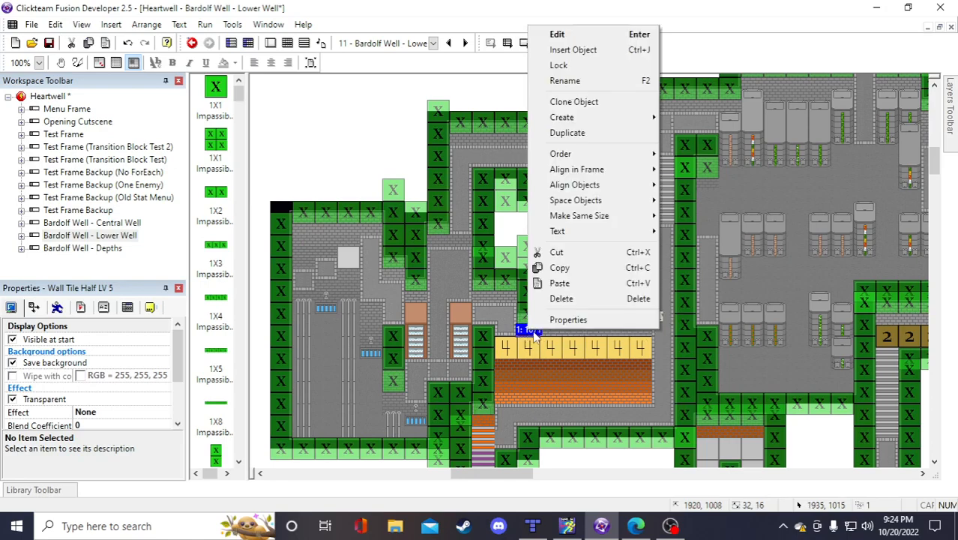
click(594, 141)
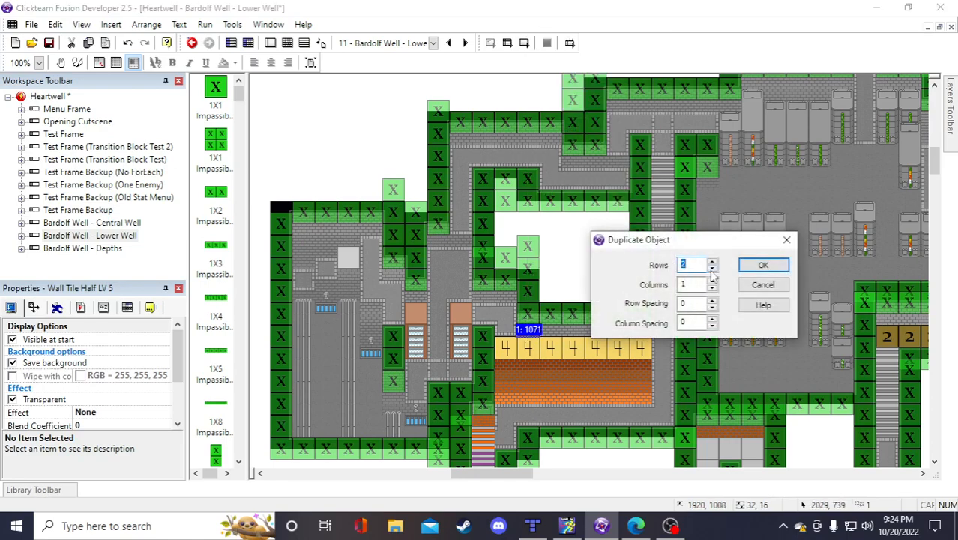
click(763, 265)
click(614, 264)
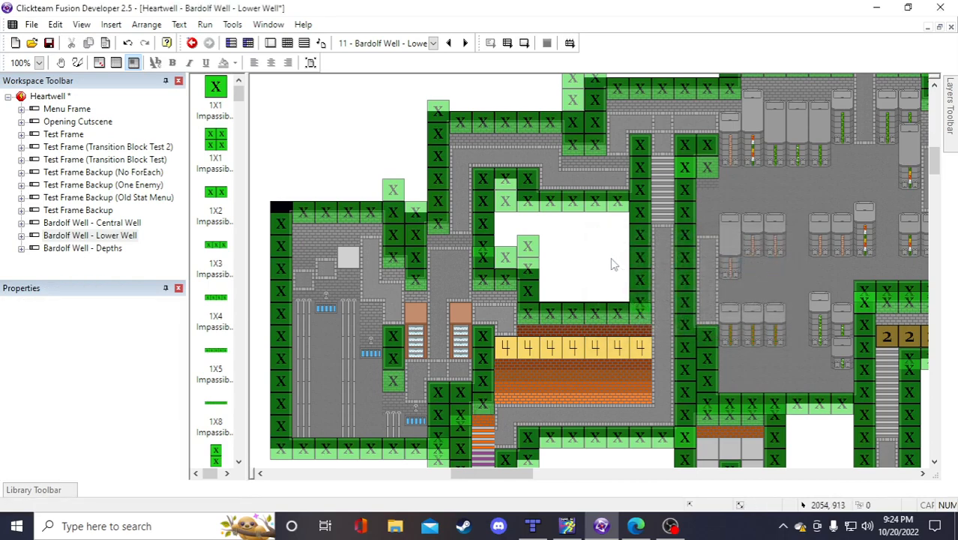
Place two Wall Tile Half LV 5 copies side by side along the wall north of the shelf row's northwest passage, and save the project
click(548, 331)
key(ctrl+v)
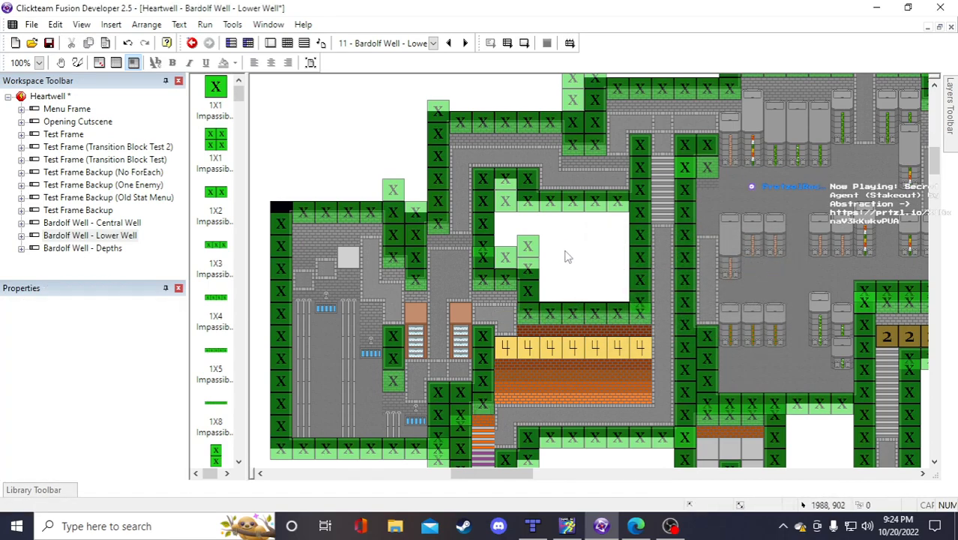
click(563, 251)
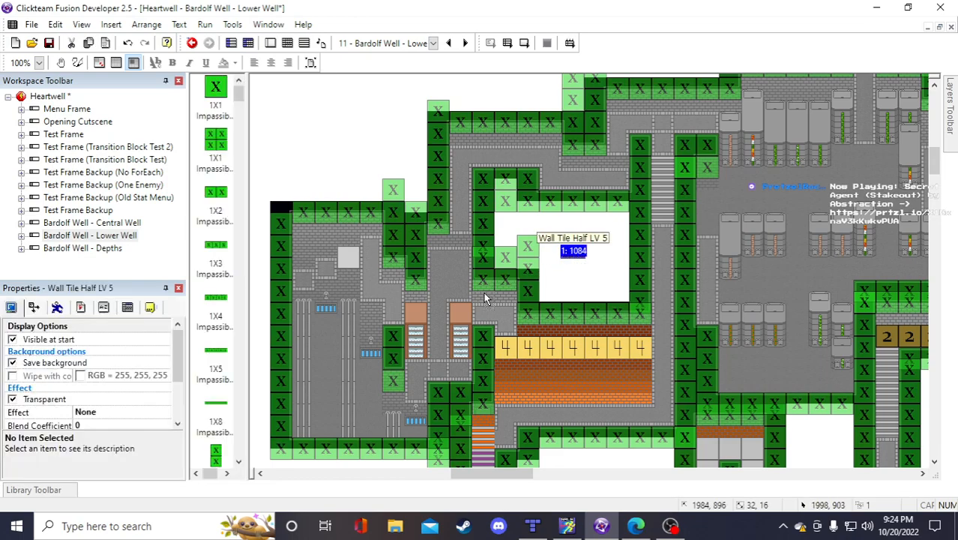
click(575, 269)
click(565, 260)
drag(574, 266, 507, 295)
click(580, 272)
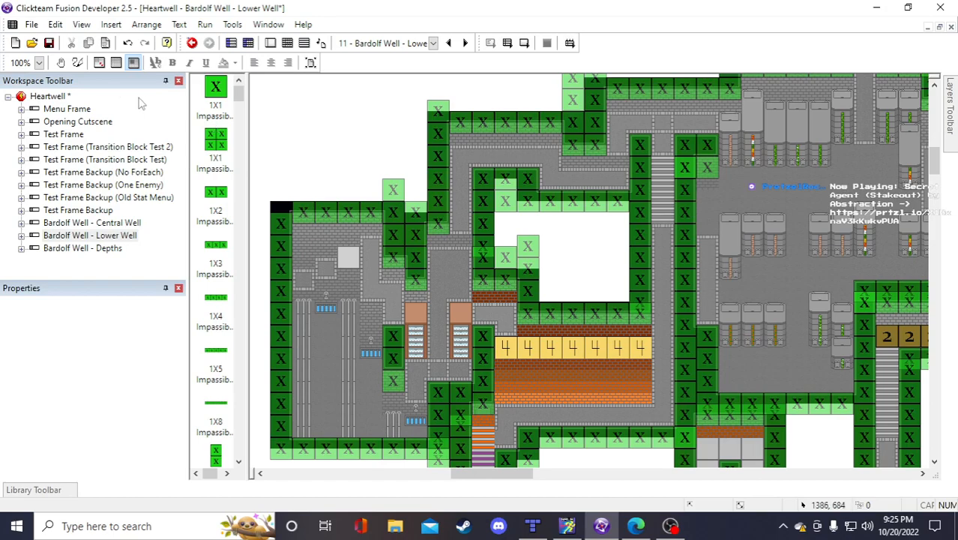
click(49, 43)
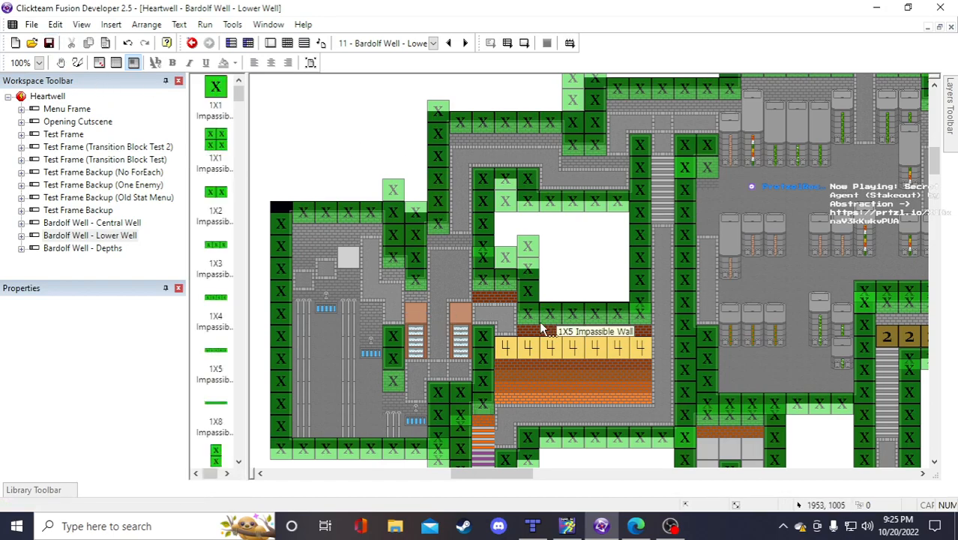
Copy the westernmost Floor Tile LV 4 and place two copies above it to fill the column up to the brick wall
click(513, 345)
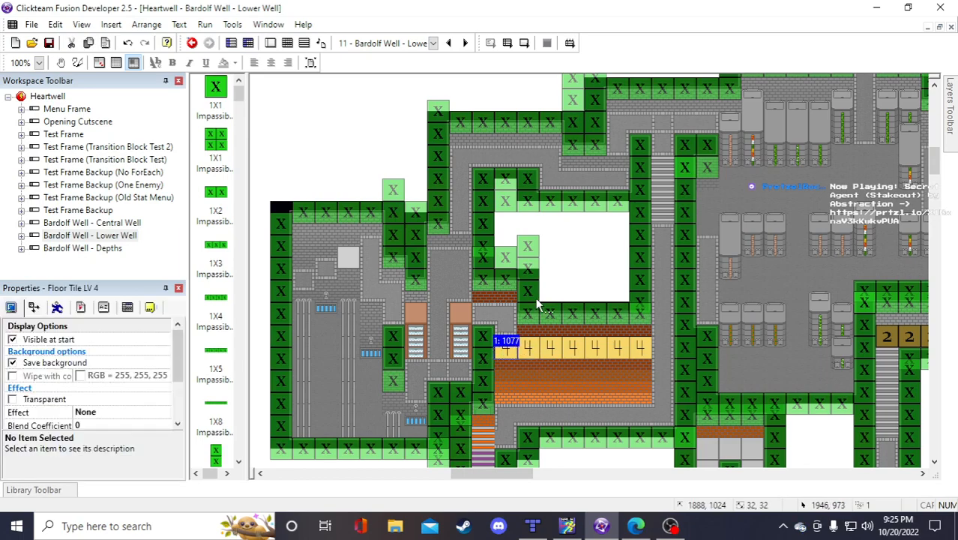
click(564, 260)
click(566, 258)
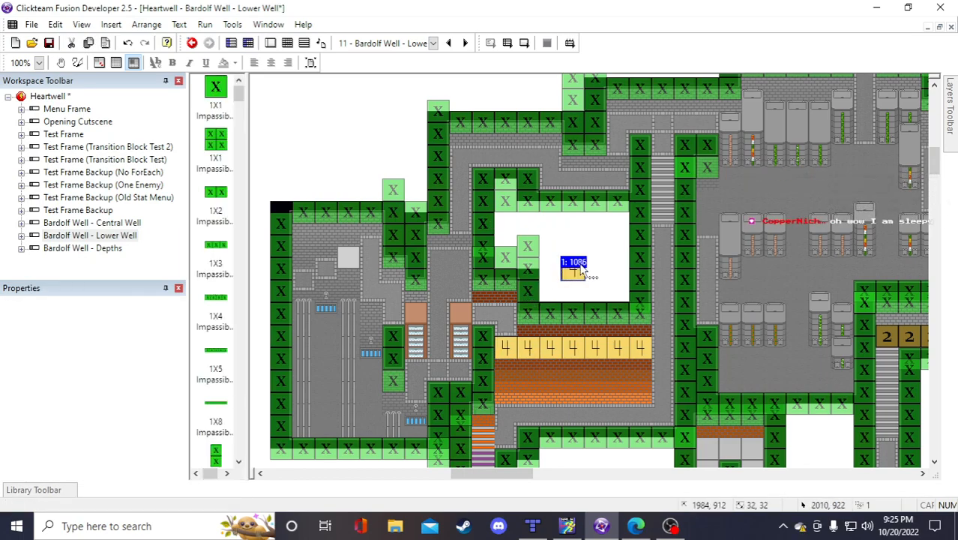
drag(579, 265, 512, 320)
key(ctrl+v)
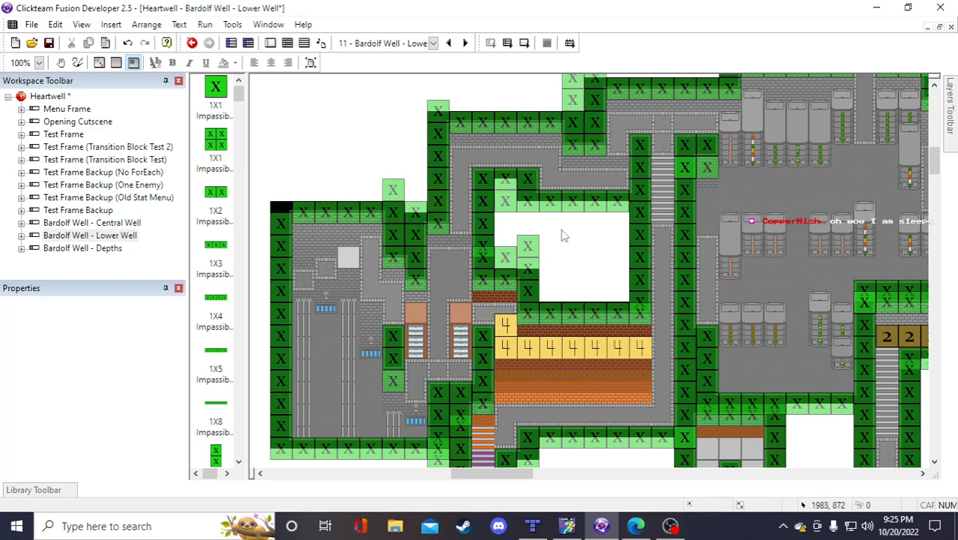
click(570, 247)
drag(574, 247, 495, 317)
Place Floor Tile LV 4 copies at 1856, 976 and on the adjacent eastern orange platform, and save the project
click(587, 270)
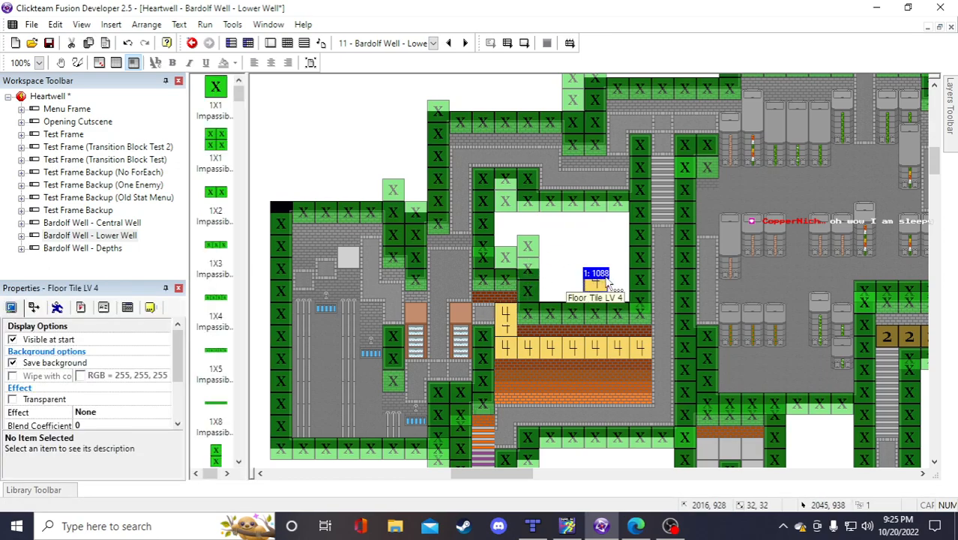
drag(471, 317, 482, 311)
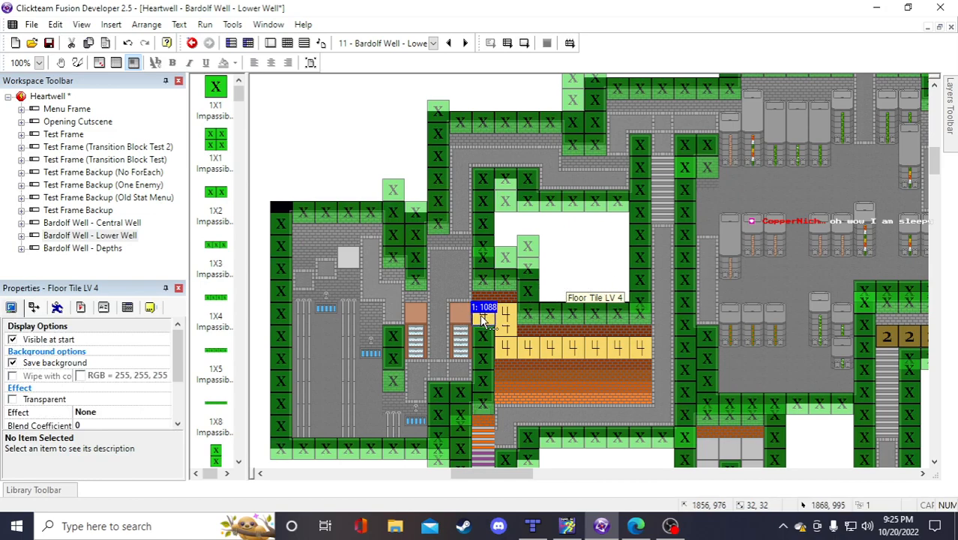
key(ctrl+v)
click(570, 246)
drag(575, 252, 458, 314)
click(559, 286)
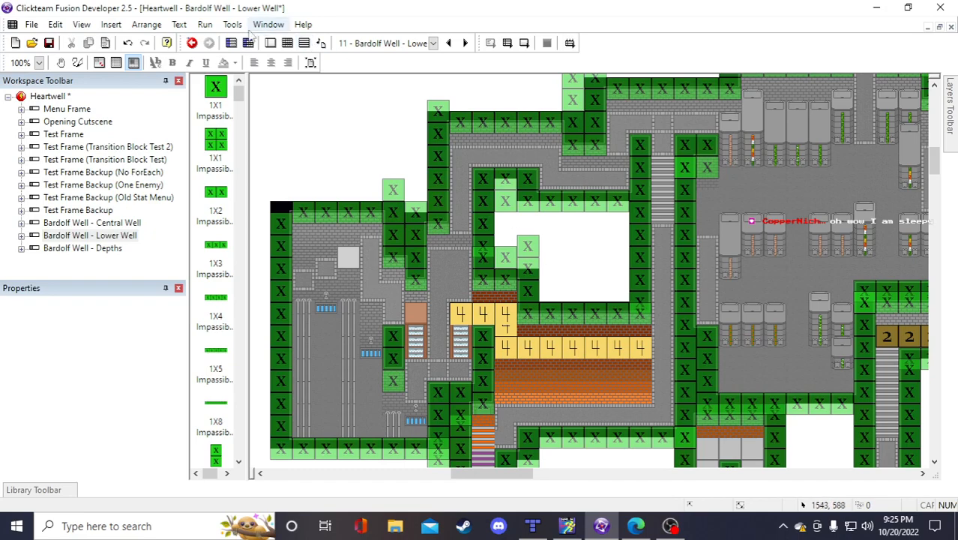
key(ctrl+s)
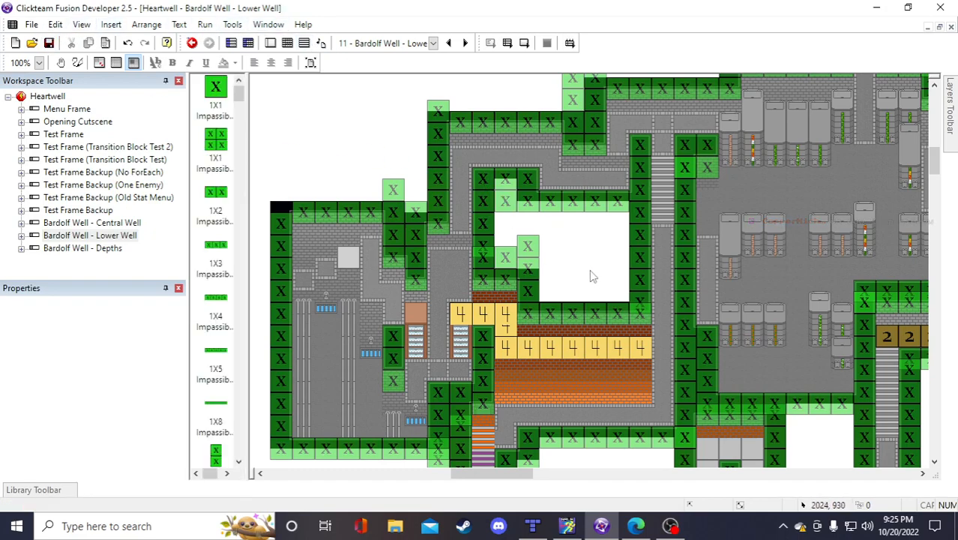
Place another Floor Tile LV 4 on the orange platform west of the central corridor
click(571, 251)
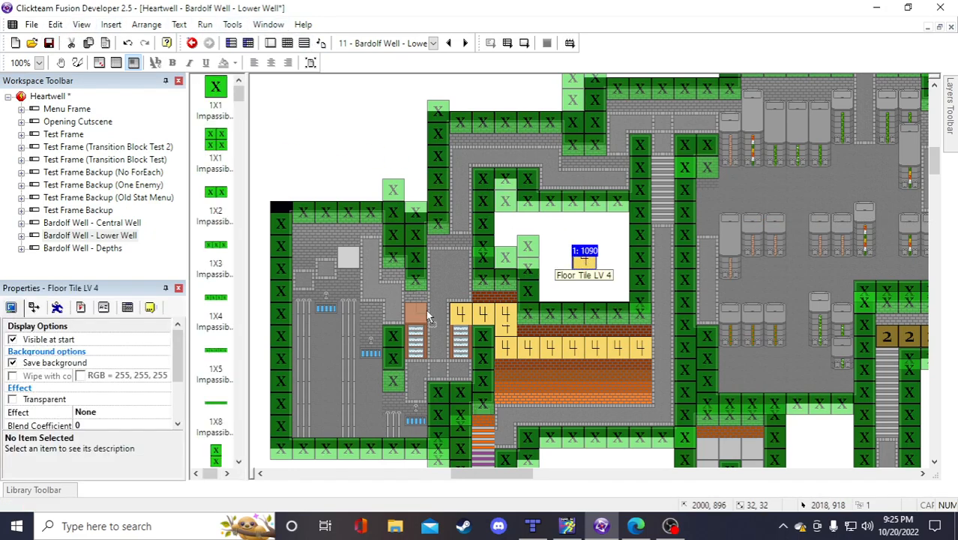
drag(420, 316, 420, 316)
click(381, 161)
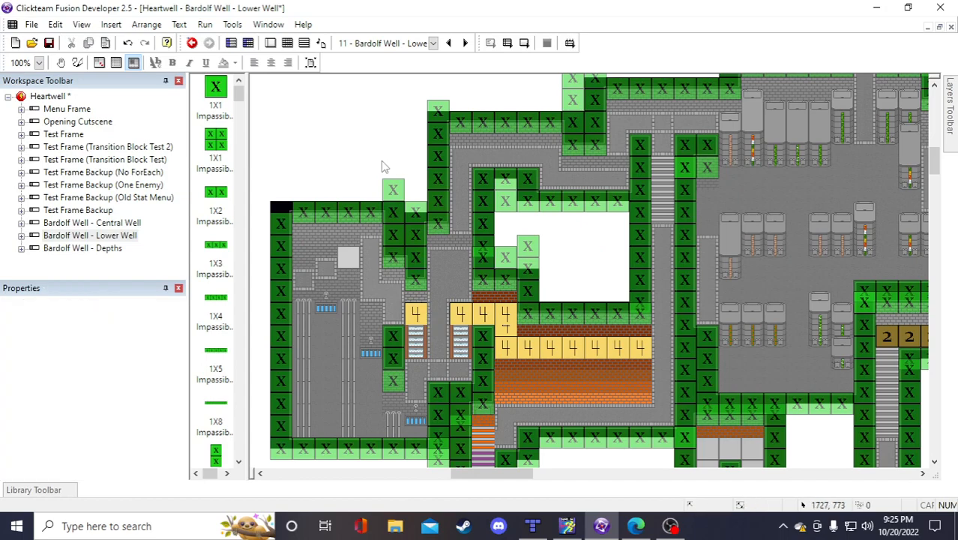
Copy the westernmost Wall Tile Half LV 4 and place it directly below the eastern platform's floor tile at 1824, 1008
click(485, 298)
click(509, 365)
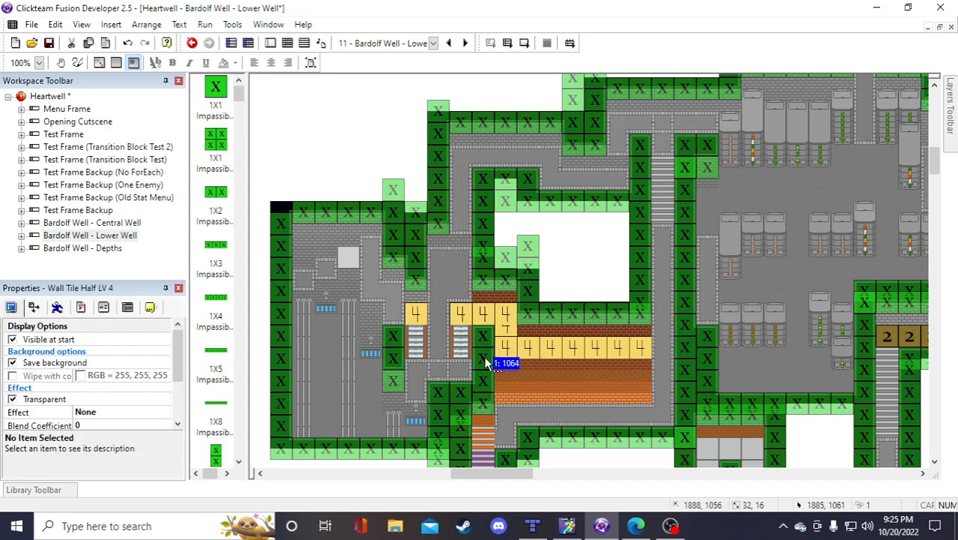
key(ctrl+c)
key(ctrl+v)
click(343, 157)
drag(354, 164, 424, 303)
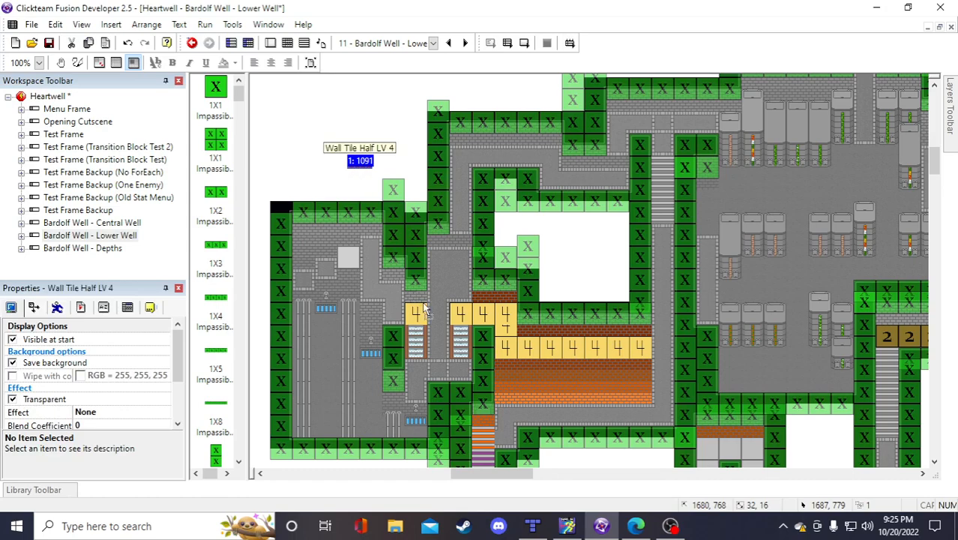
drag(460, 338, 460, 335)
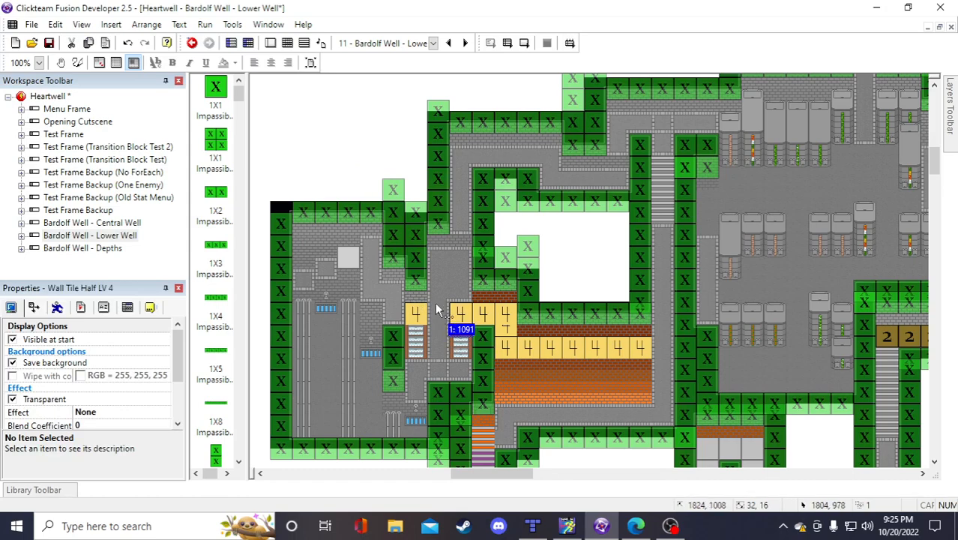
Copy the westernmost Wall Tile Half LV 3 and place it below the LV 4 half tile at 1824, 1024
click(503, 370)
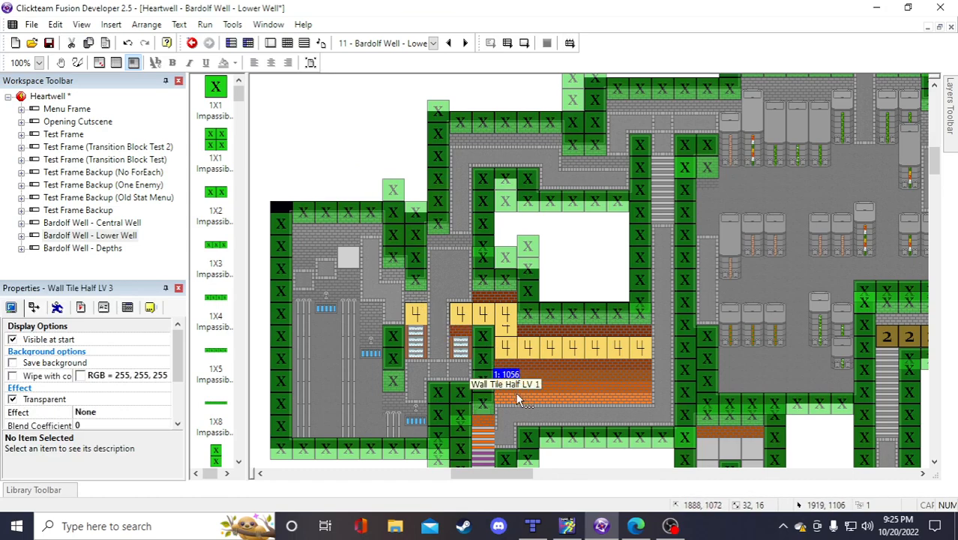
key(ctrl+c)
key(ctrl+v)
click(367, 150)
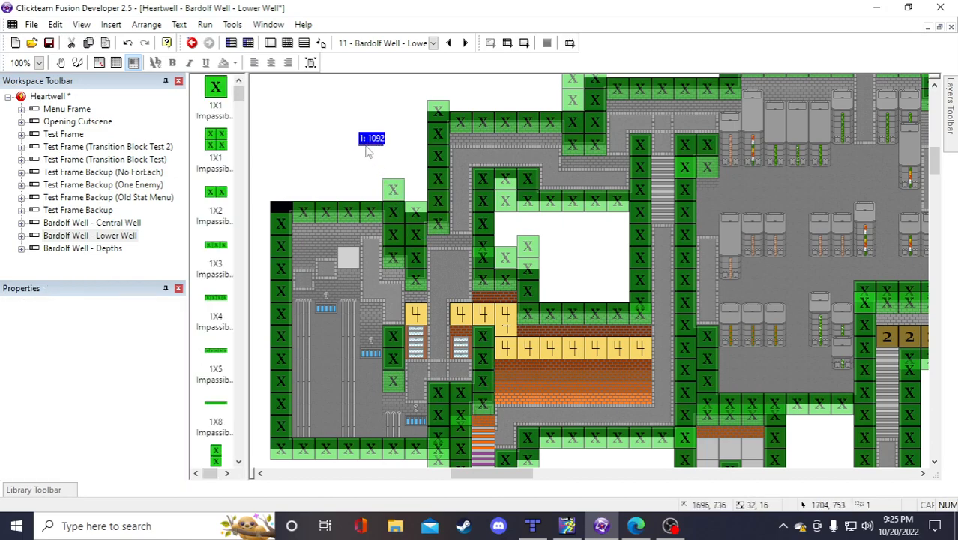
click(367, 150)
drag(459, 348, 460, 351)
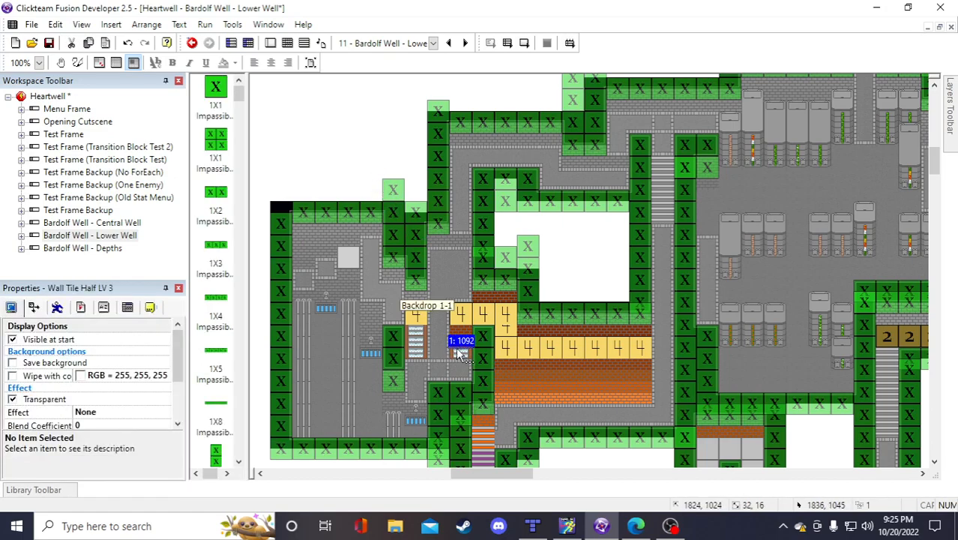
Copy the westernmost Wall Tile Half LV 2, place it directly below the LV 3 half tile under the eastern platform, and save the project
click(354, 160)
click(509, 400)
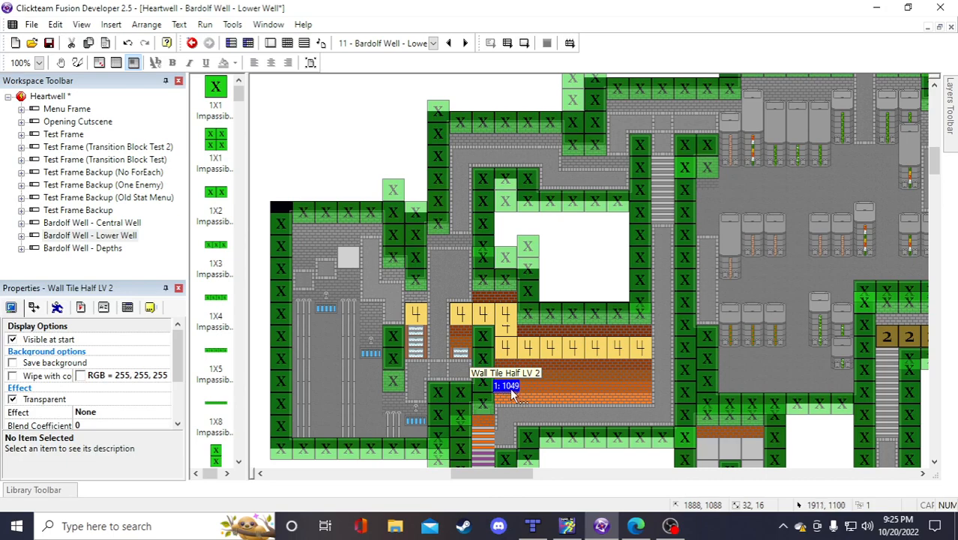
key(ctrl+c)
key(ctrl+v)
click(390, 148)
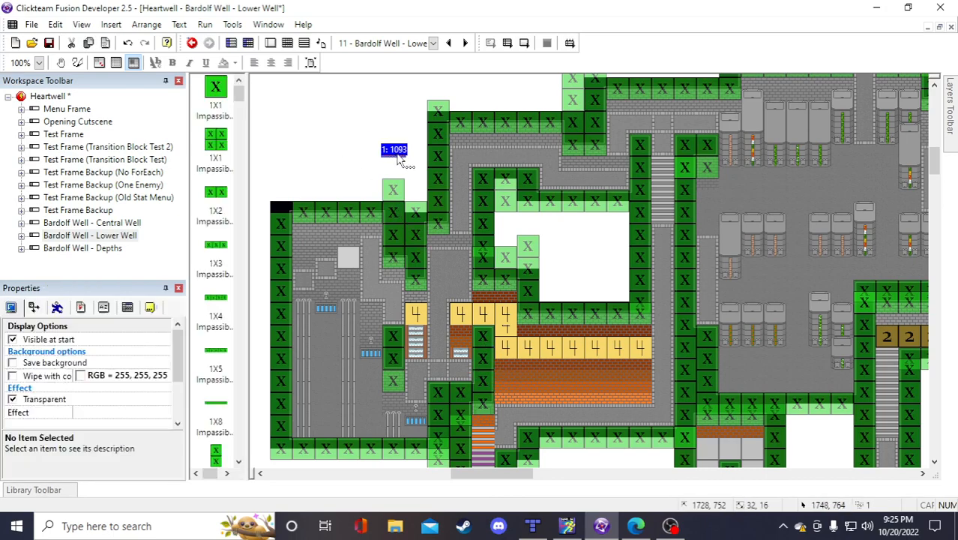
click(584, 280)
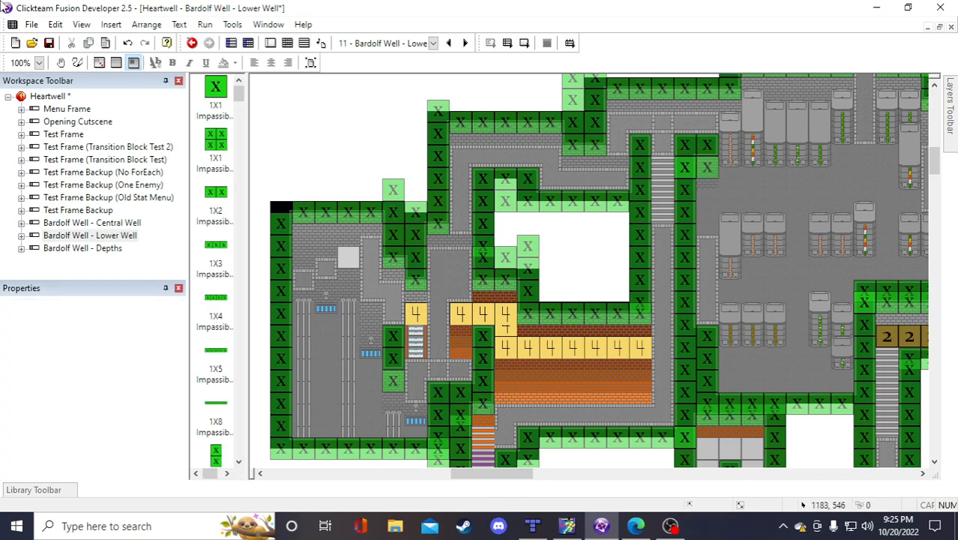
click(49, 44)
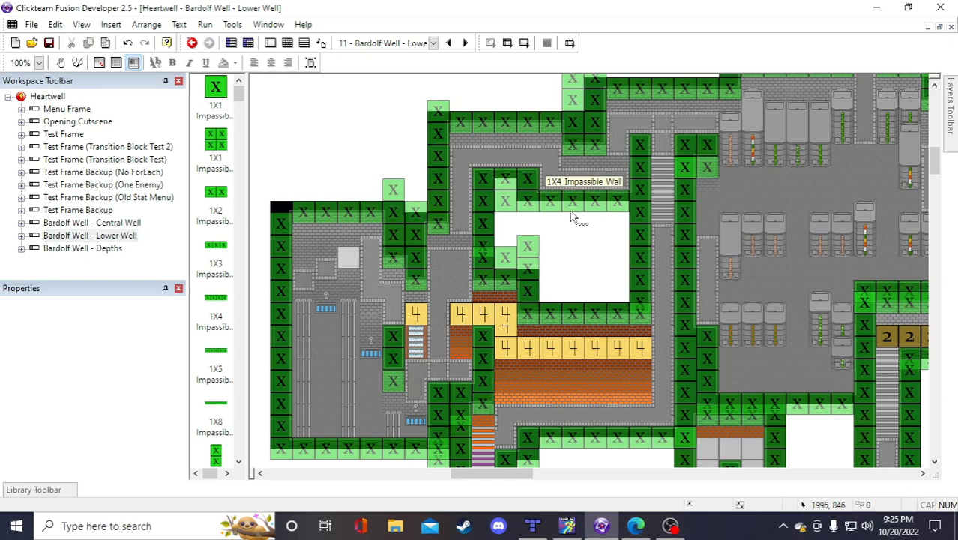
Copy the three stacked wall half tiles under the eastern platform together and paste them into the empty area northwest of the rooms
click(455, 354)
shift+click(462, 340)
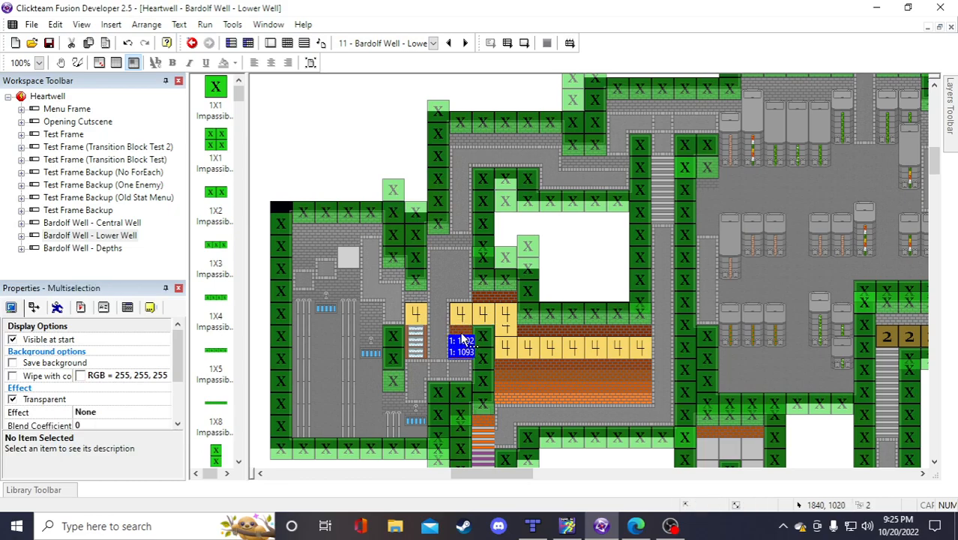
shift+click(462, 330)
double_click(346, 120)
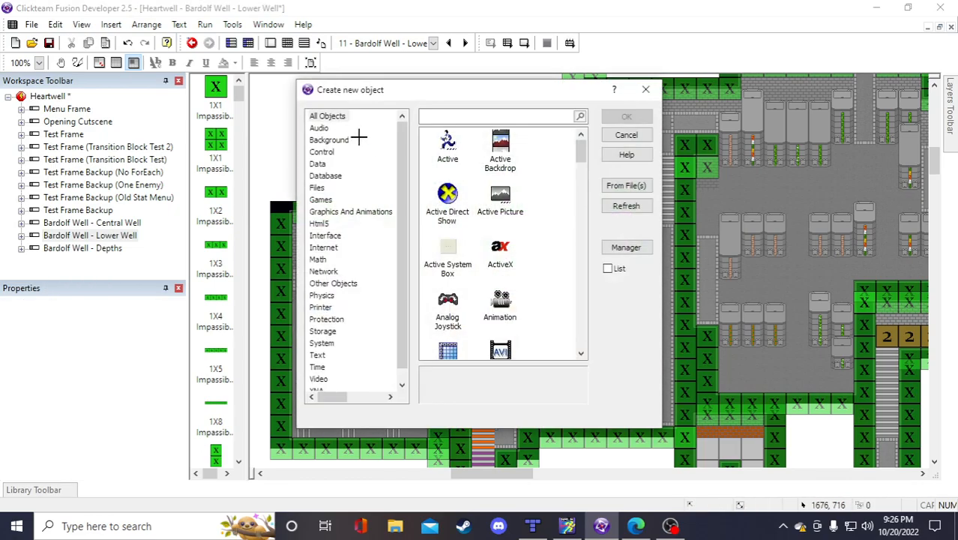
click(626, 135)
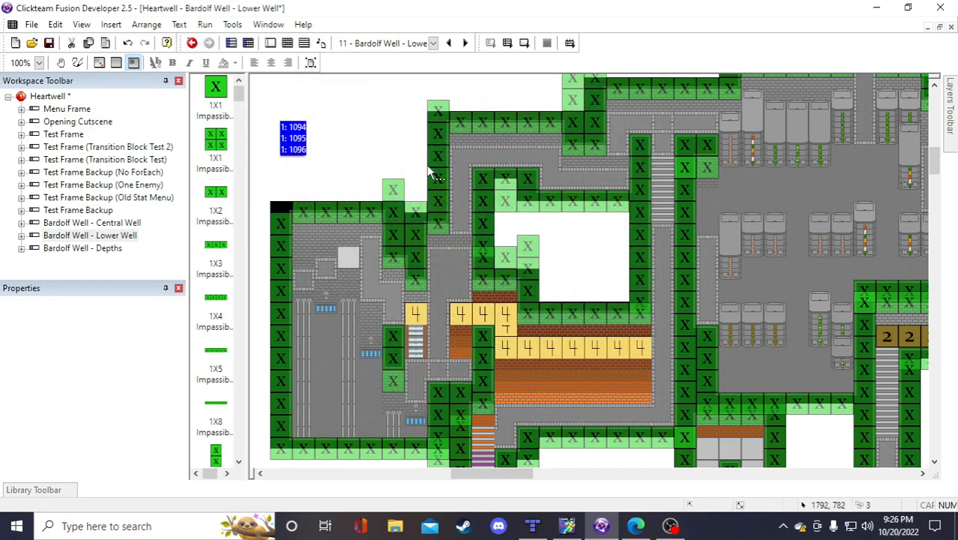
Move the pasted stack of three wall half tiles directly below the westernmost Floor Tile LV 4, at 1760, 1008, and save the project
drag(288, 136, 414, 339)
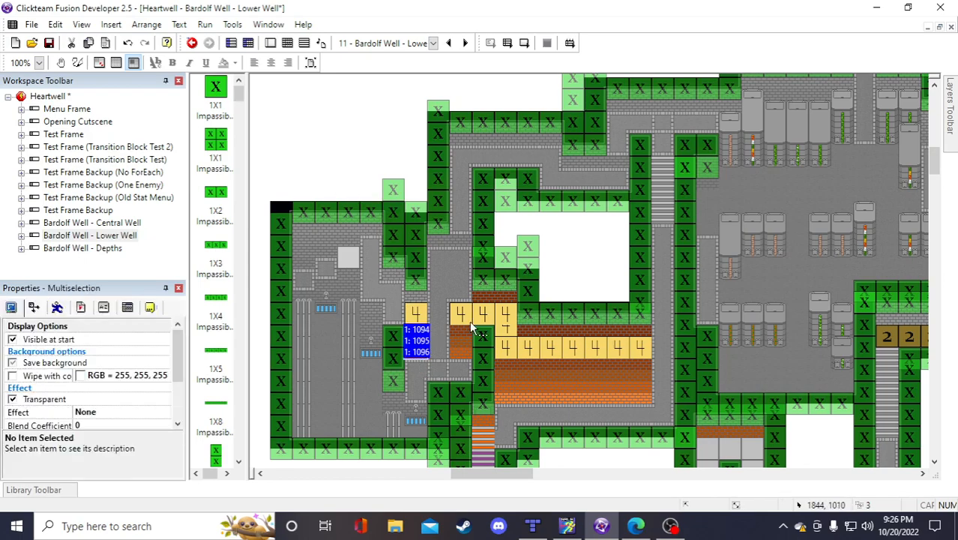
click(596, 229)
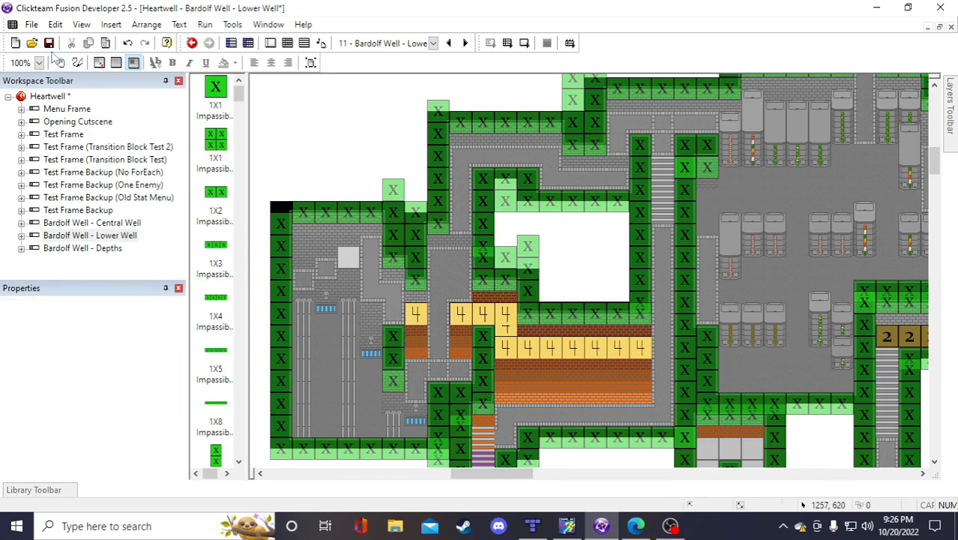
click(48, 43)
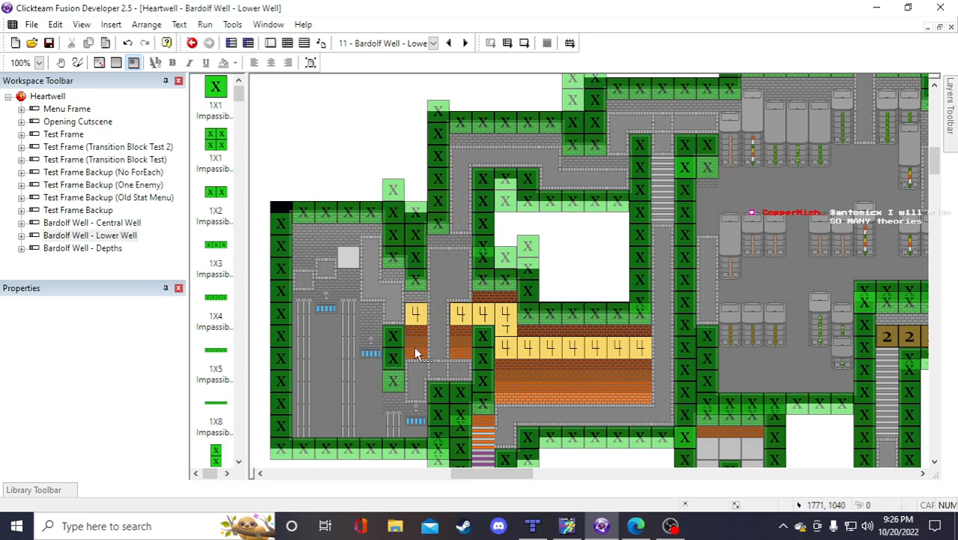
Copy the west-end stack of wall half tiles LV 4 to LV 1 from the large wall and place it at 1696, 976 in the west room
click(509, 398)
shift+click(507, 386)
shift+click(506, 374)
shift+click(505, 363)
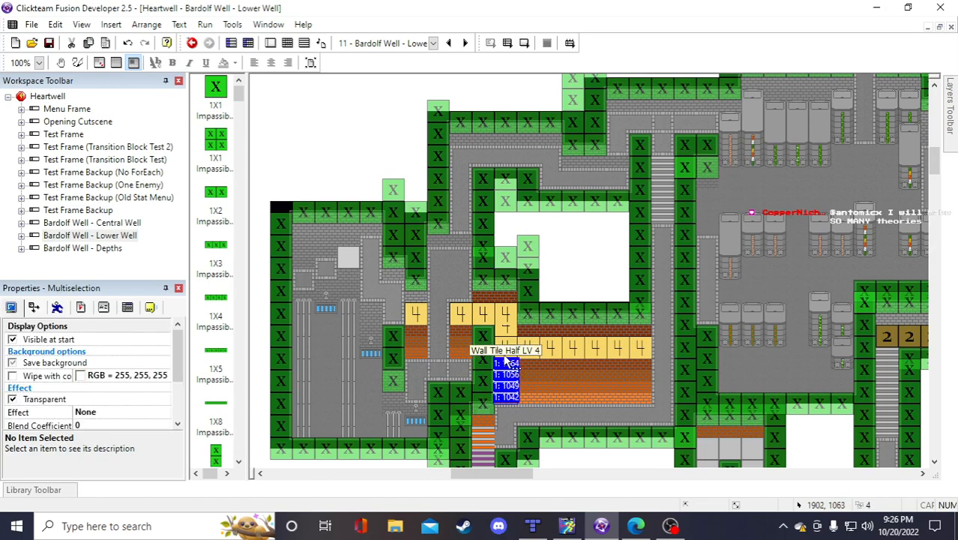
key(ctrl+c)
key(ctrl+v)
click(313, 117)
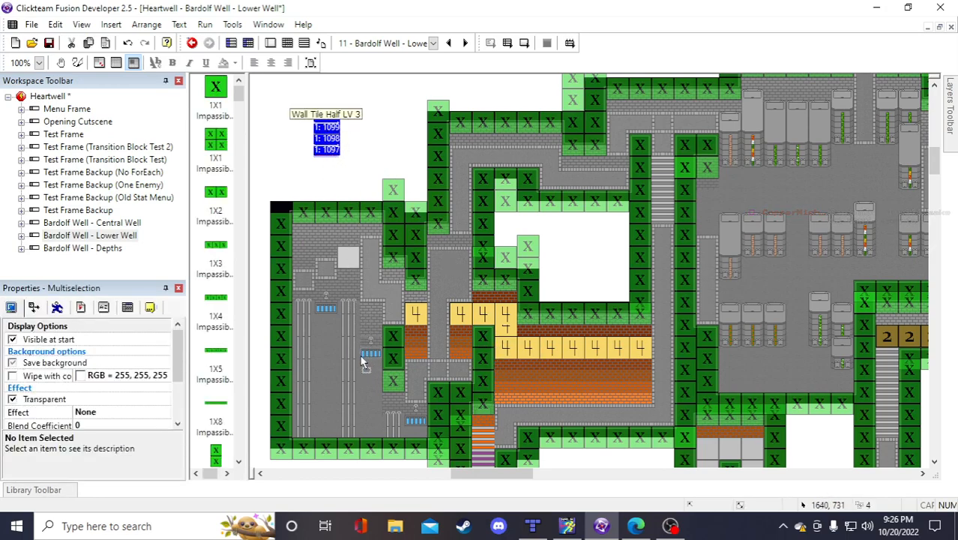
drag(319, 129, 369, 324)
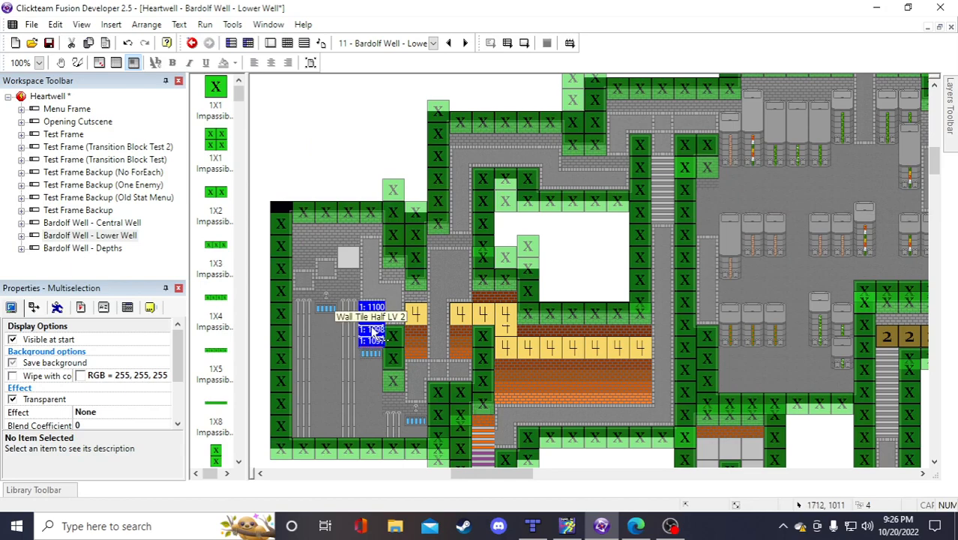
click(374, 147)
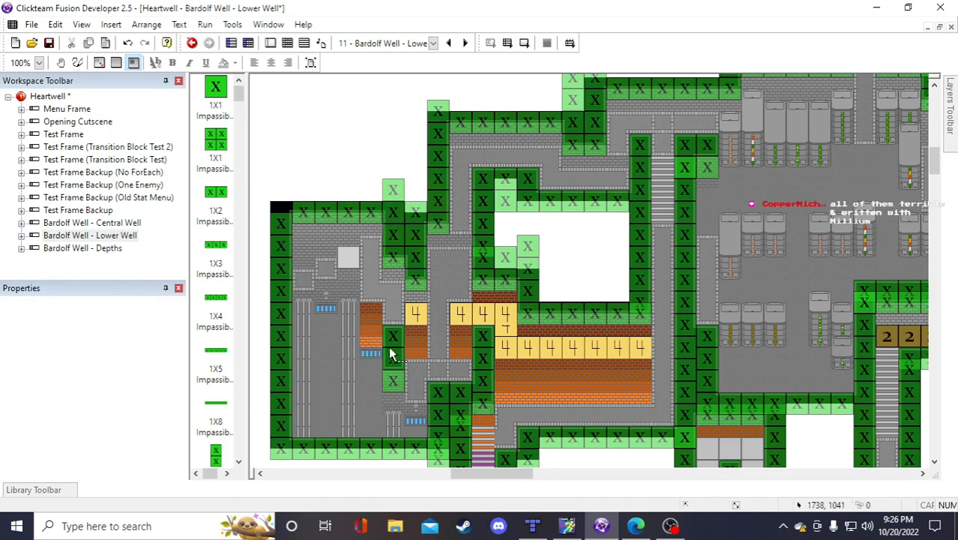
Copy the LV 2 and LV 1 wall half tiles from the west room's stack and place them below the short collision column, at 1728, 1104
click(370, 332)
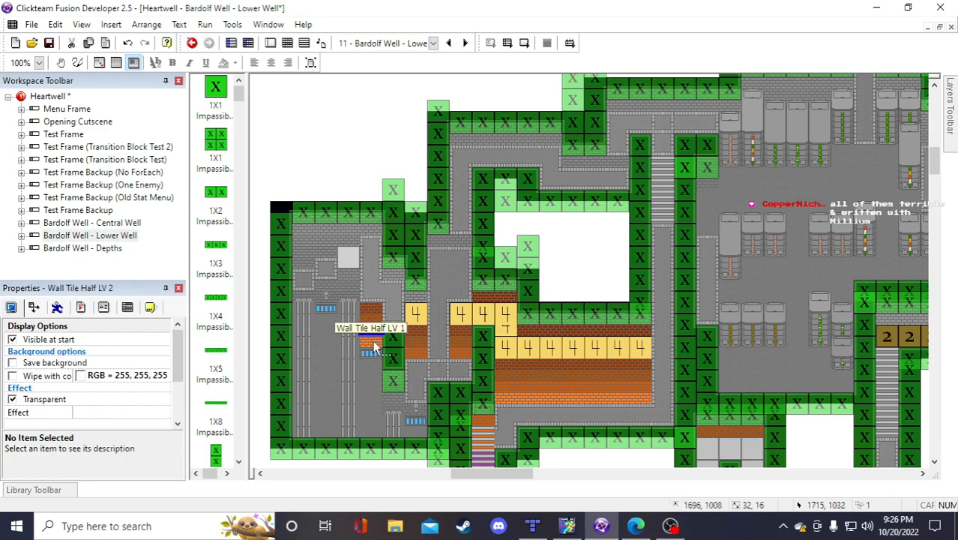
ctrl+click(373, 343)
click(359, 136)
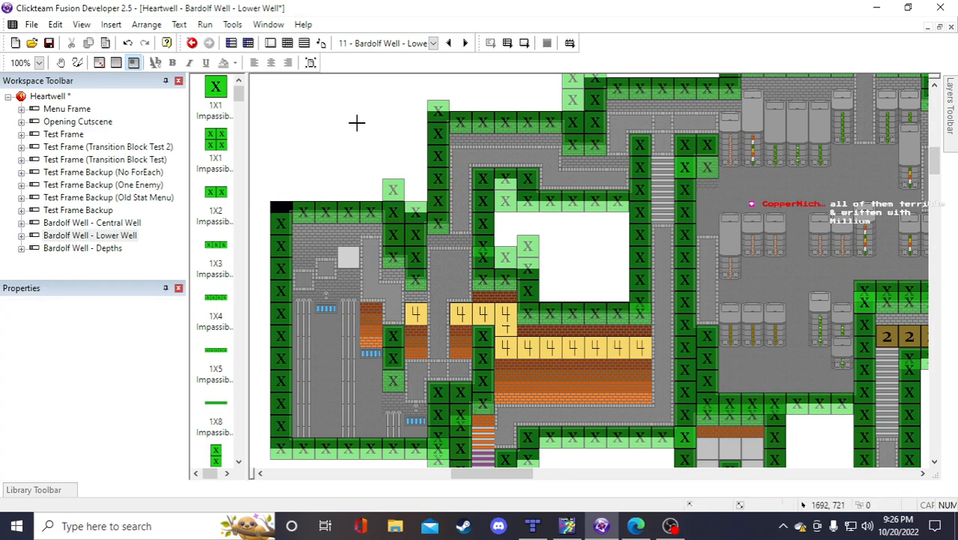
drag(356, 123, 358, 129)
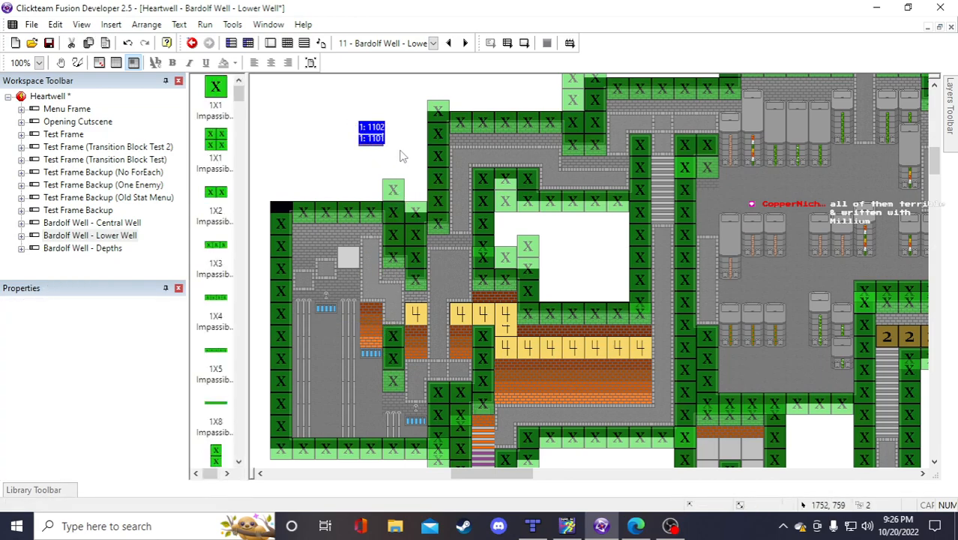
key(Delete)
drag(395, 151, 356, 114)
drag(373, 139, 386, 297)
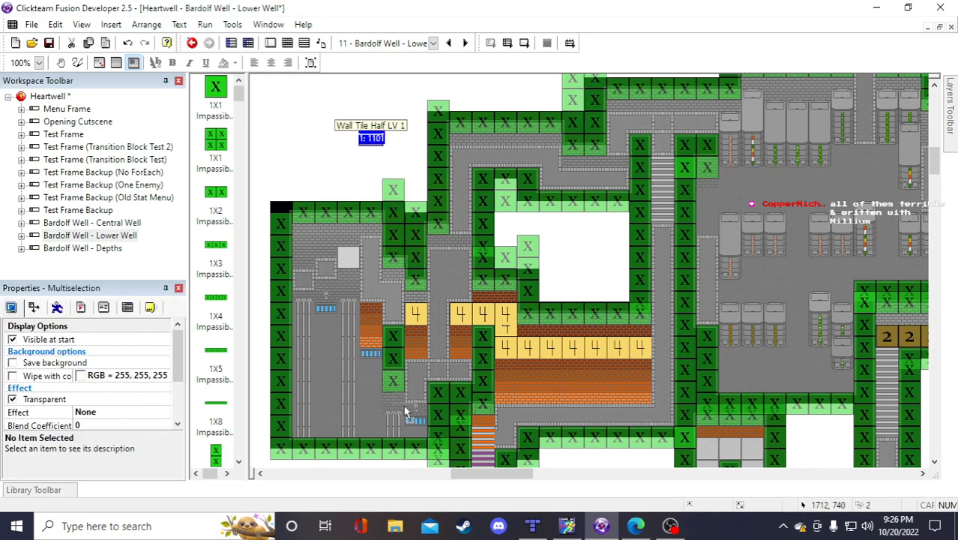
drag(395, 409, 392, 405)
click(335, 173)
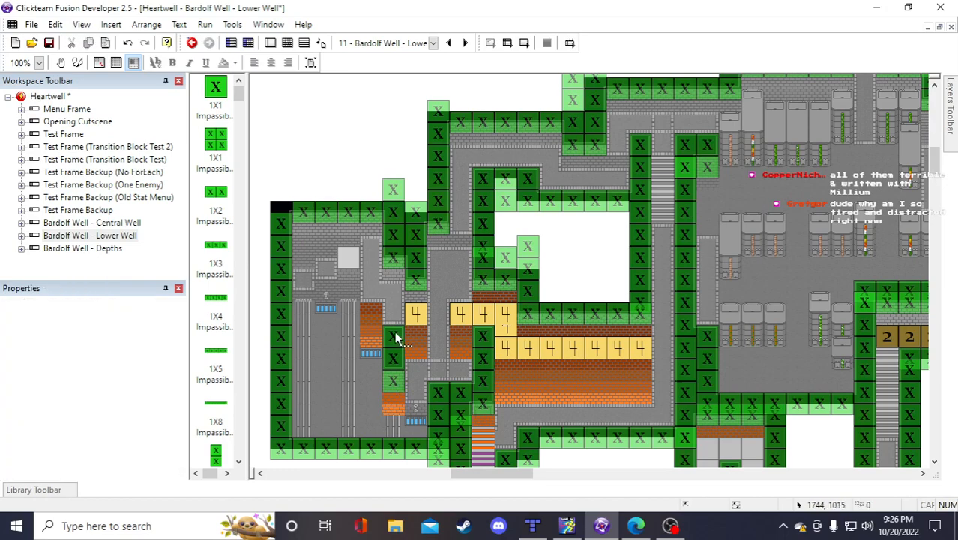
Duplicate the Wall Tile Half LV 1 below the short collision column once, adjoining it to the east, and save the project
right_click(393, 410)
click(434, 216)
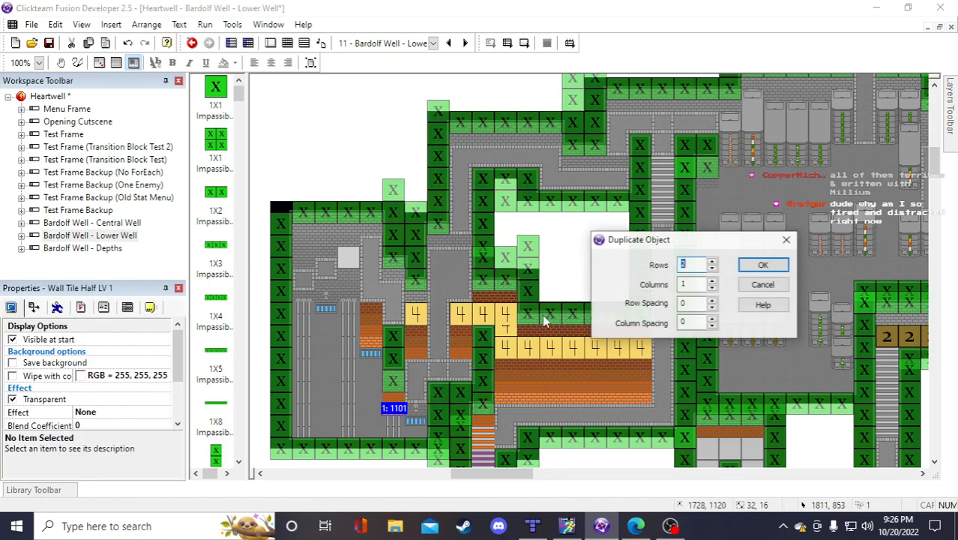
click(754, 268)
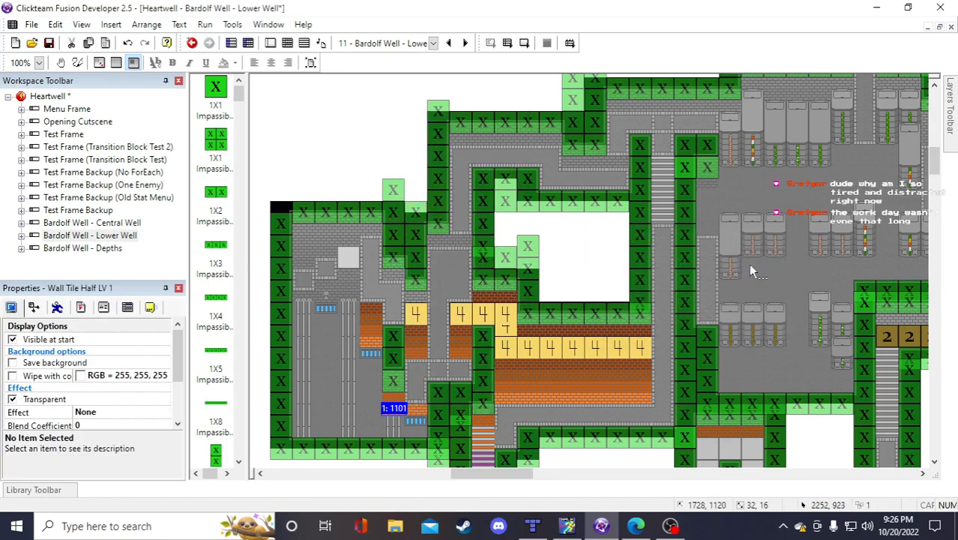
click(425, 159)
key(ctrl+s)
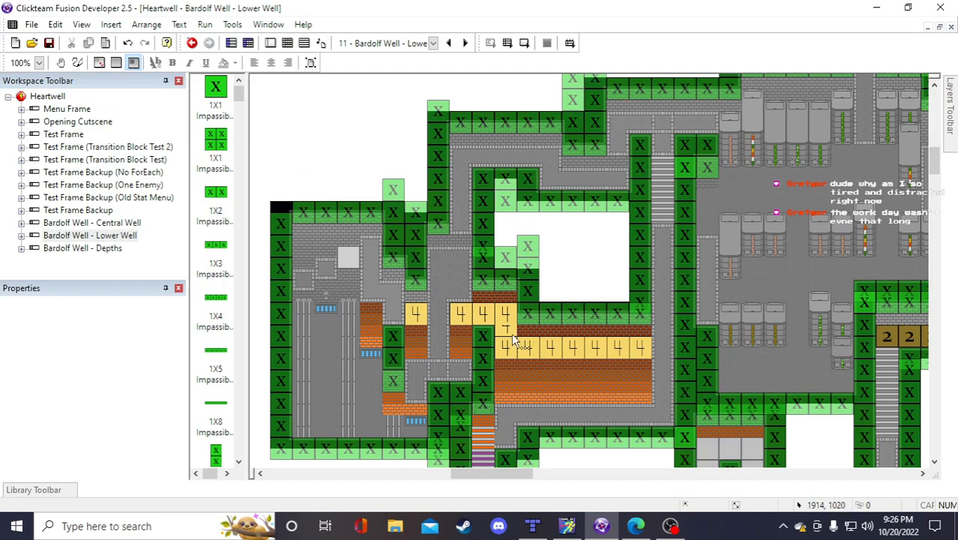
Copy the westernmost Floor Tile LV 4 and place one copy adjoining it to the west at 1728, 976 and another directly above that copy
click(407, 306)
key(ctrl+v)
click(350, 156)
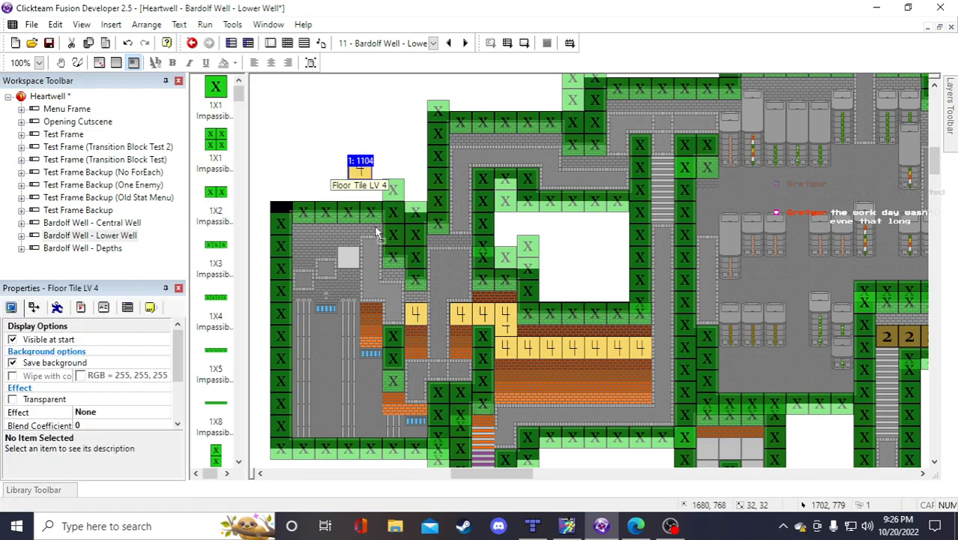
click(395, 314)
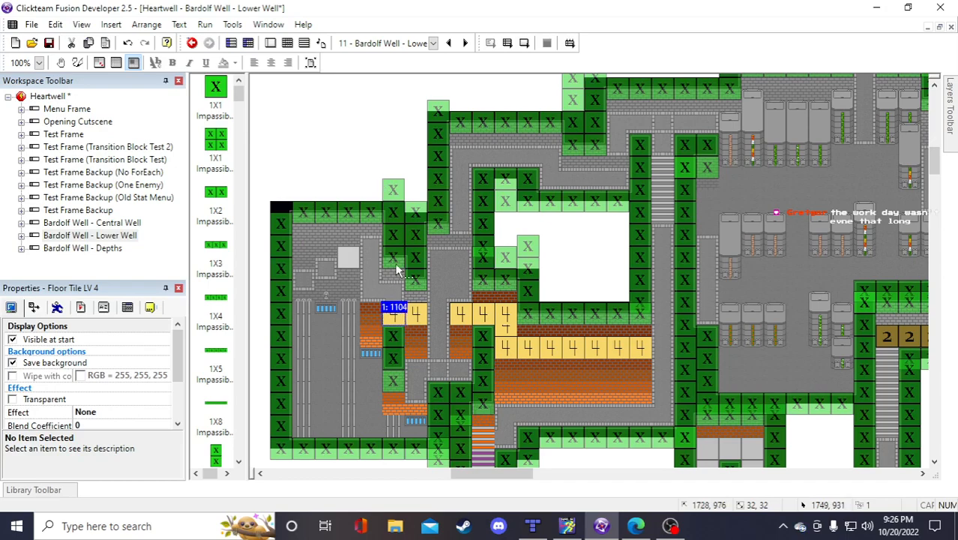
click(406, 309)
key(ctrl+v)
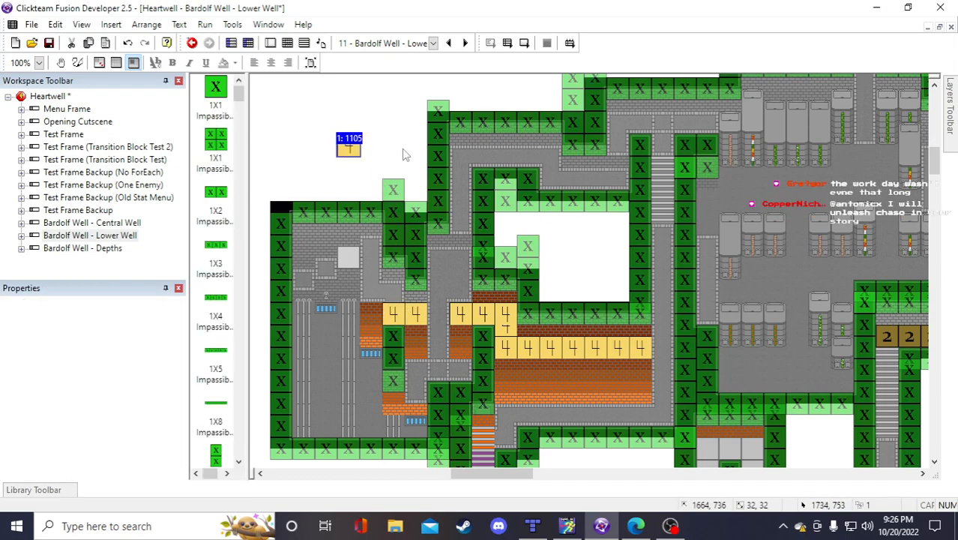
drag(349, 147, 393, 292)
click(343, 131)
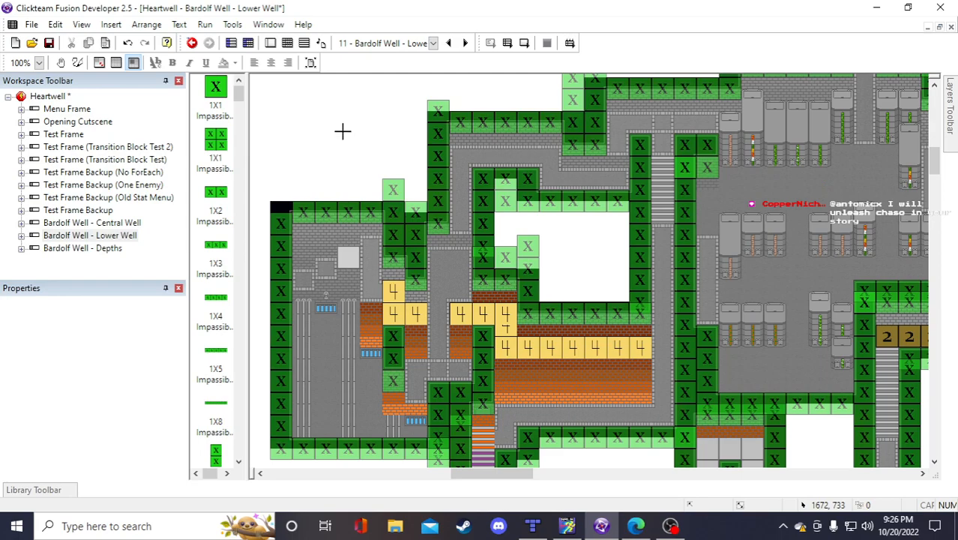
Paste another Floor Tile LV 4 at 1696, 880 and duplicate it downward into a column of three tiles
key(ctrl+v)
click(366, 248)
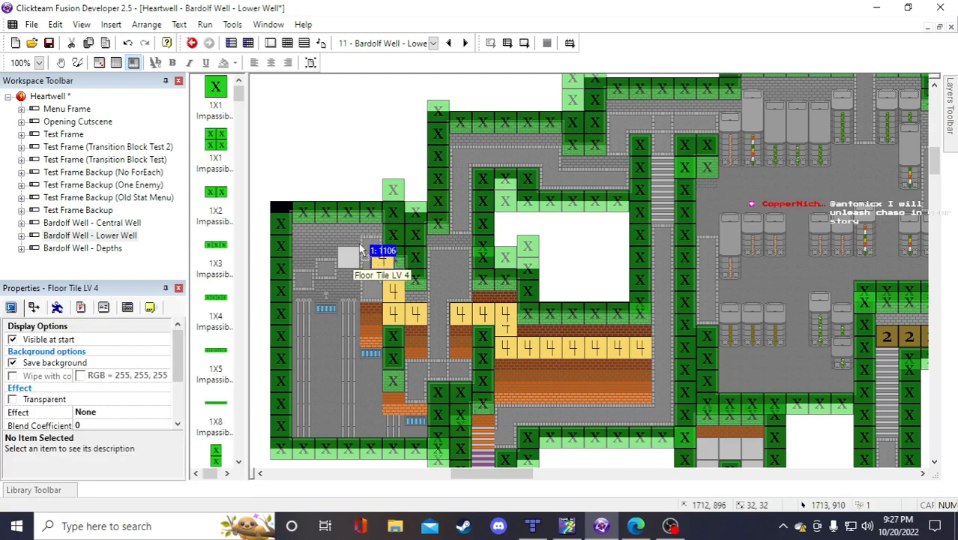
right_click(367, 248)
click(405, 110)
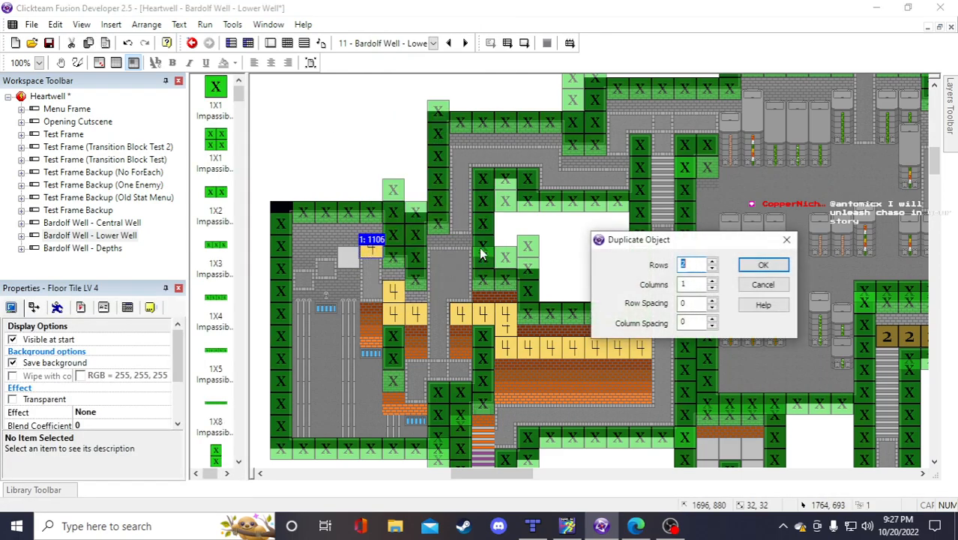
click(712, 268)
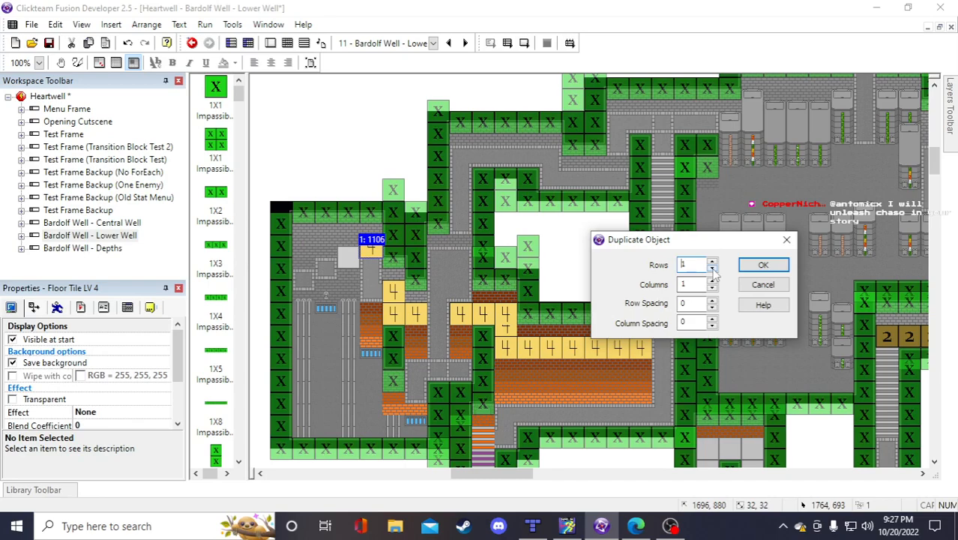
click(759, 266)
drag(394, 248, 371, 294)
click(359, 160)
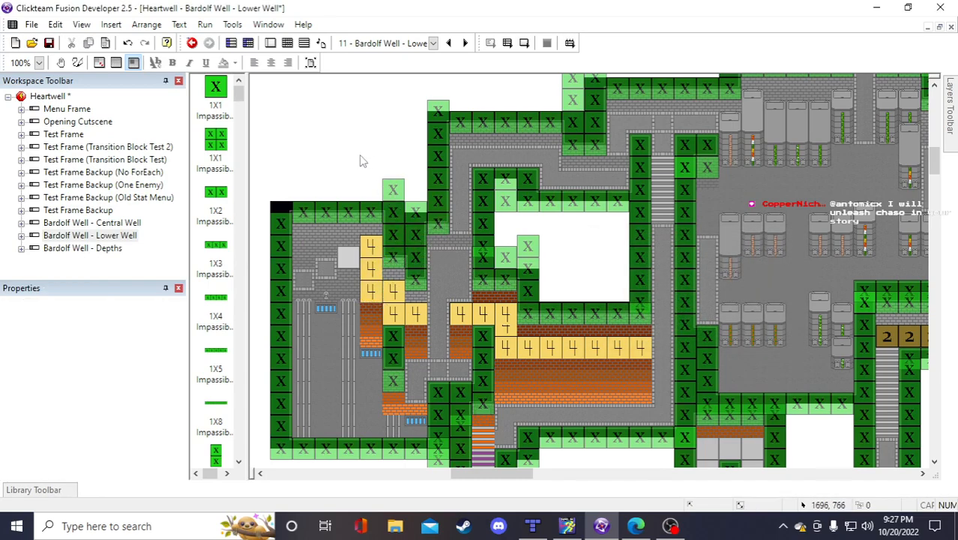
Copy the Wall Tile Half LV 5 and place copies above the floor tiles at 1760, 976 and 1728, 944, then save the project
click(480, 303)
click(483, 294)
key(ctrl+c)
key(ctrl+v)
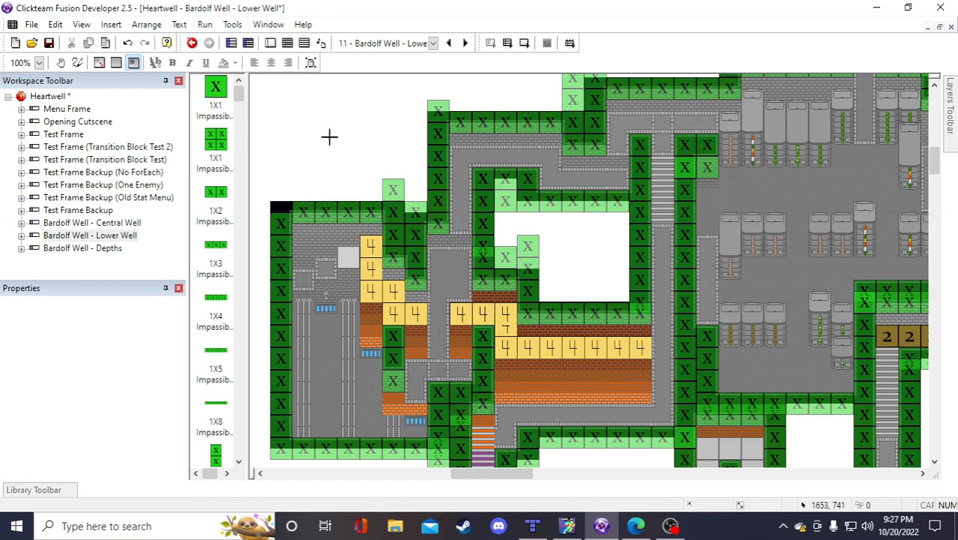
click(330, 138)
drag(384, 272, 413, 294)
click(368, 124)
click(362, 122)
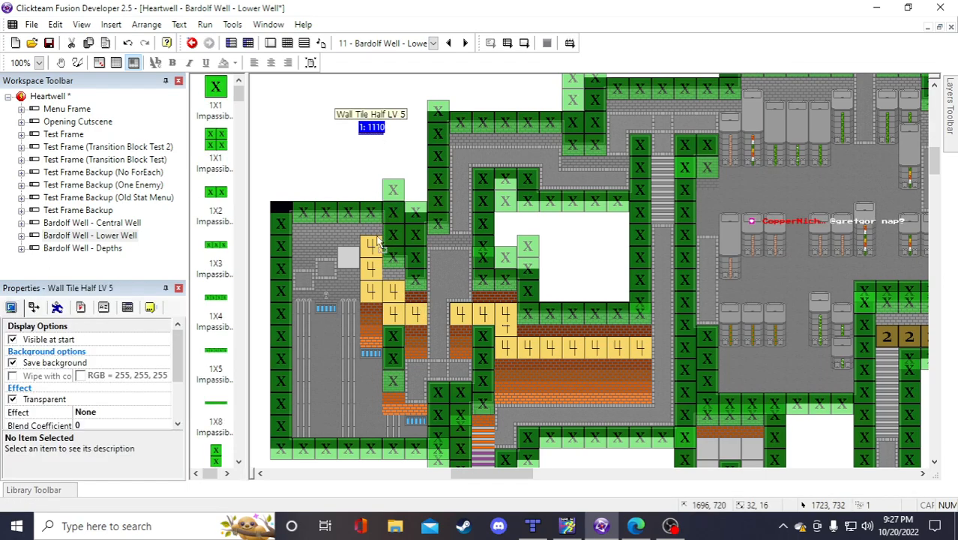
drag(375, 129, 398, 281)
click(367, 146)
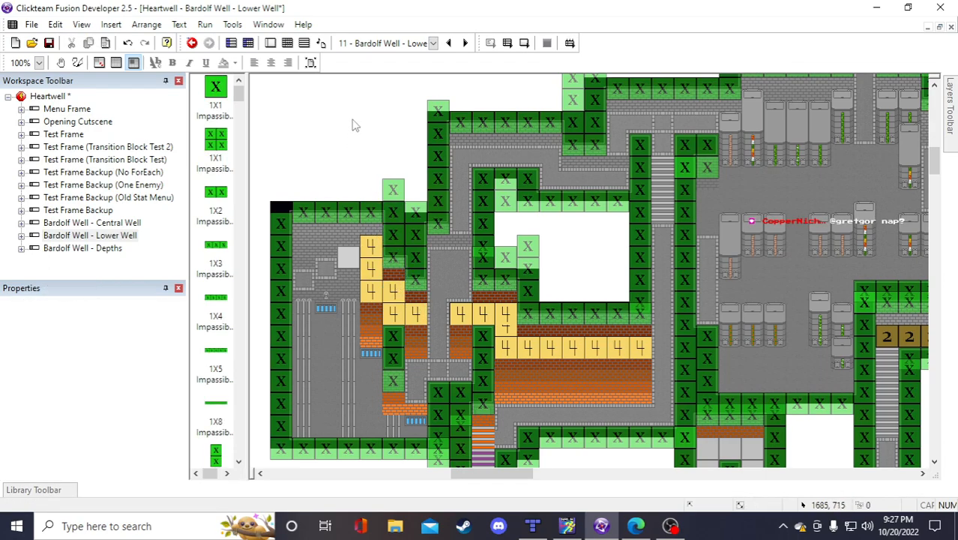
click(47, 43)
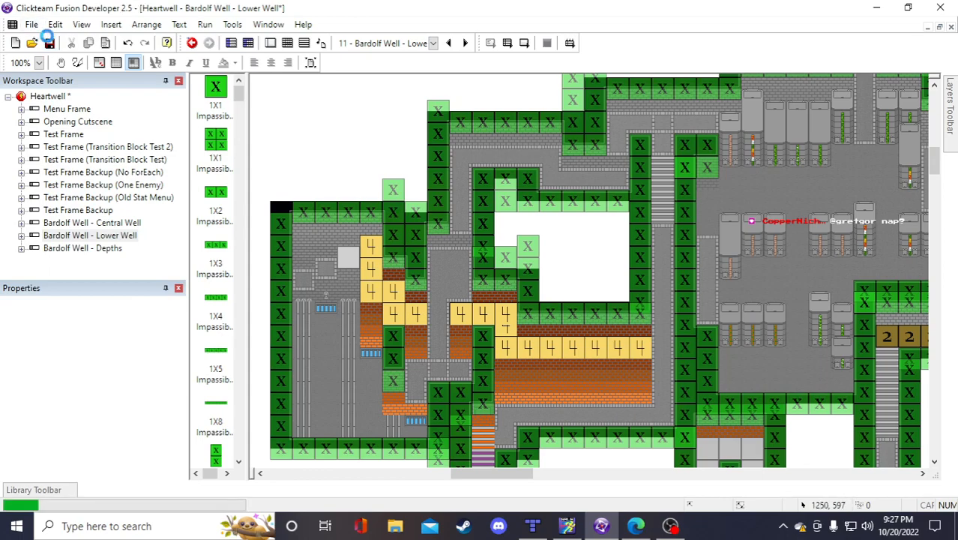
Copy a Wall Tile Half LV 5 to the west room's north wall at 1600, 864 and duplicate it into one row of four columns
click(385, 277)
key(ctrl+c)
click(291, 129)
key(ctrl+v)
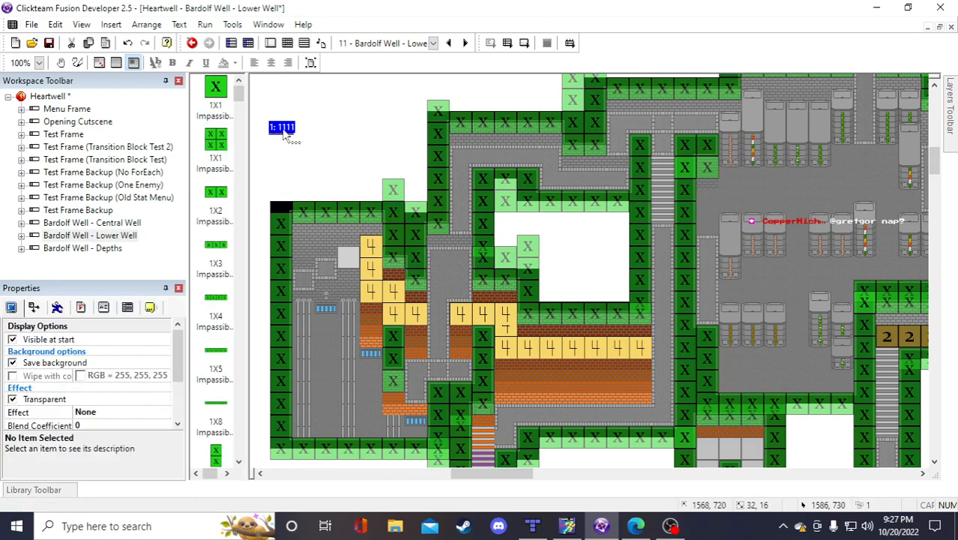
click(311, 231)
right_click(308, 231)
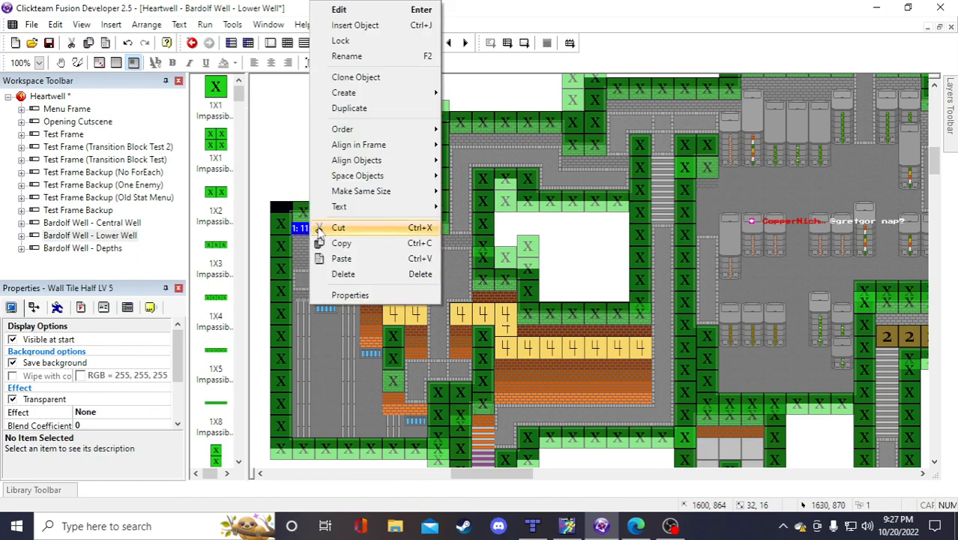
click(365, 109)
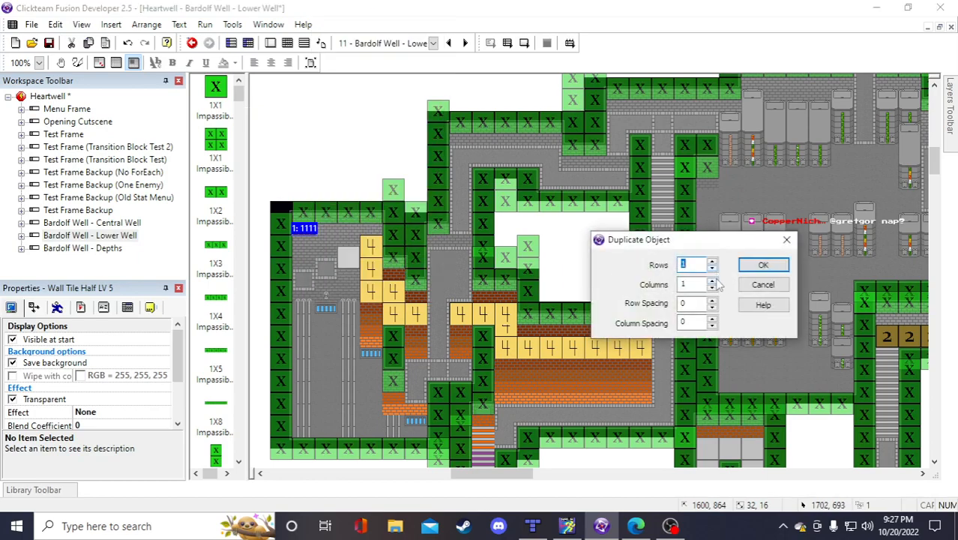
click(763, 265)
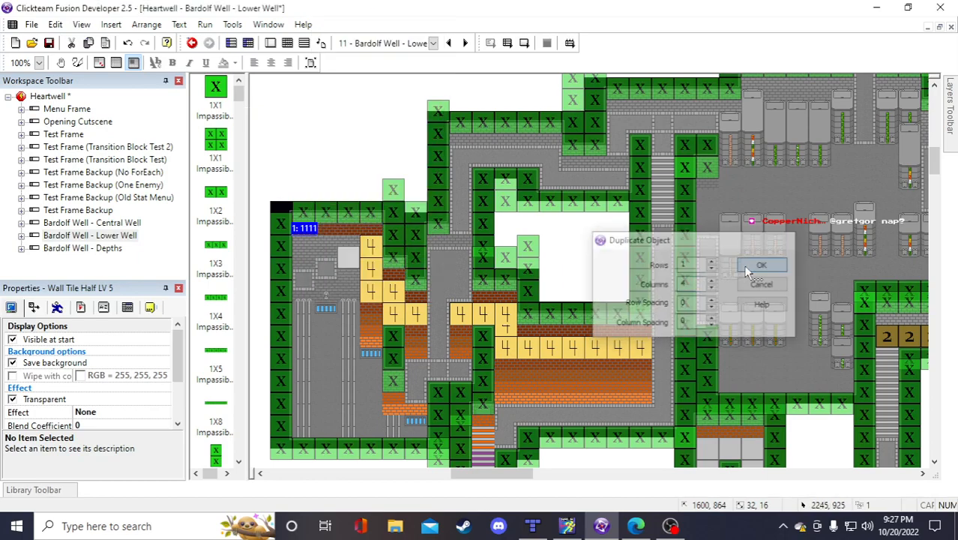
click(374, 172)
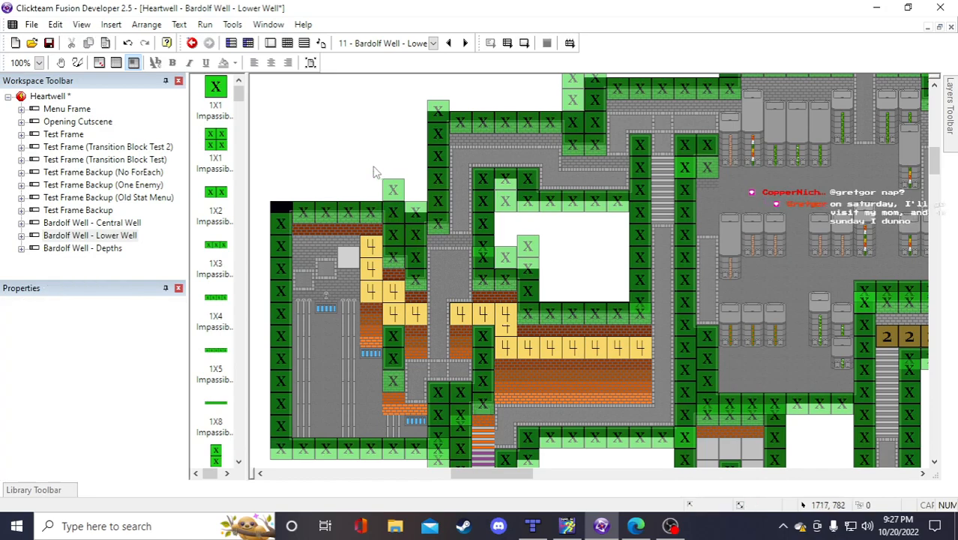
Copy the LV 3, LV 2 and LV 1 wall half tiles from the west room's stack and place them below the light grey block, at 1664, 928
click(374, 343)
ctrl+click(374, 328)
ctrl+click(373, 319)
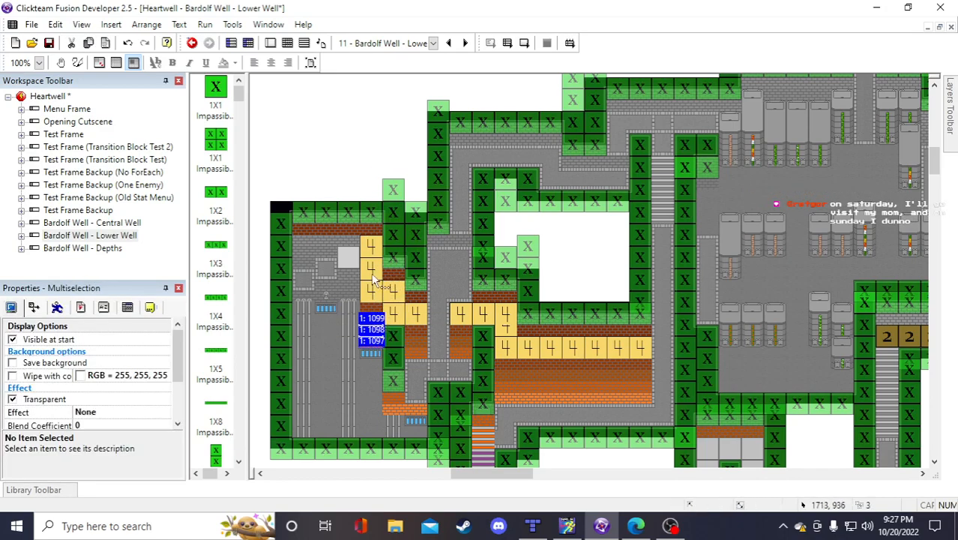
click(320, 124)
key(ctrl+v)
click(325, 137)
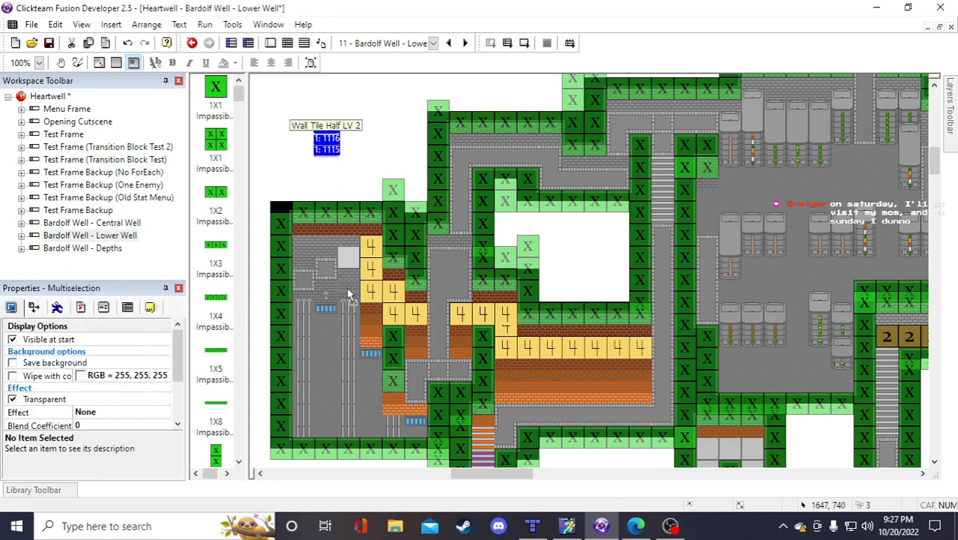
drag(326, 140, 349, 286)
click(336, 151)
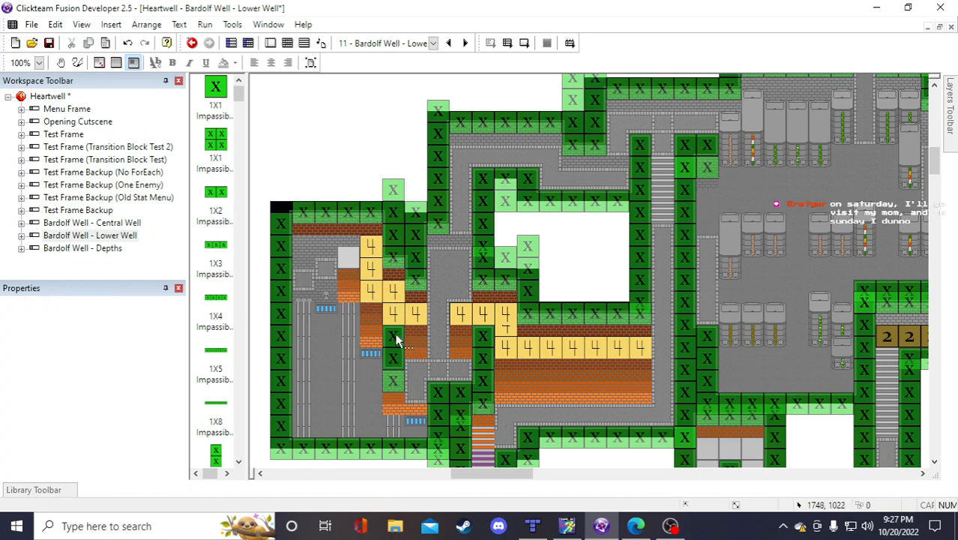
Copy a Wall Tile Half LV 4 and place it directly above the light grey block, at 1664, 880, then save the project
click(372, 305)
key(ctrl+c)
click(350, 134)
key(ctrl+v)
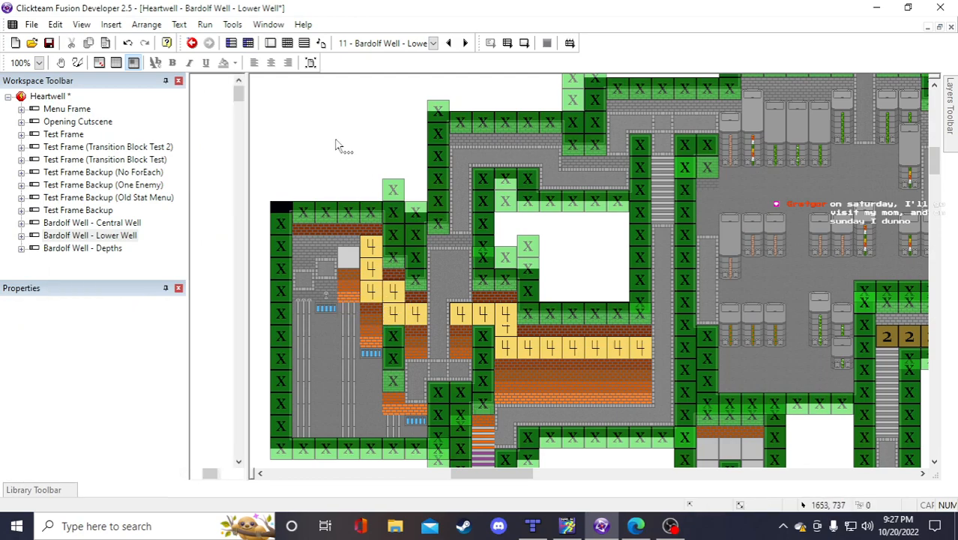
drag(338, 135, 349, 246)
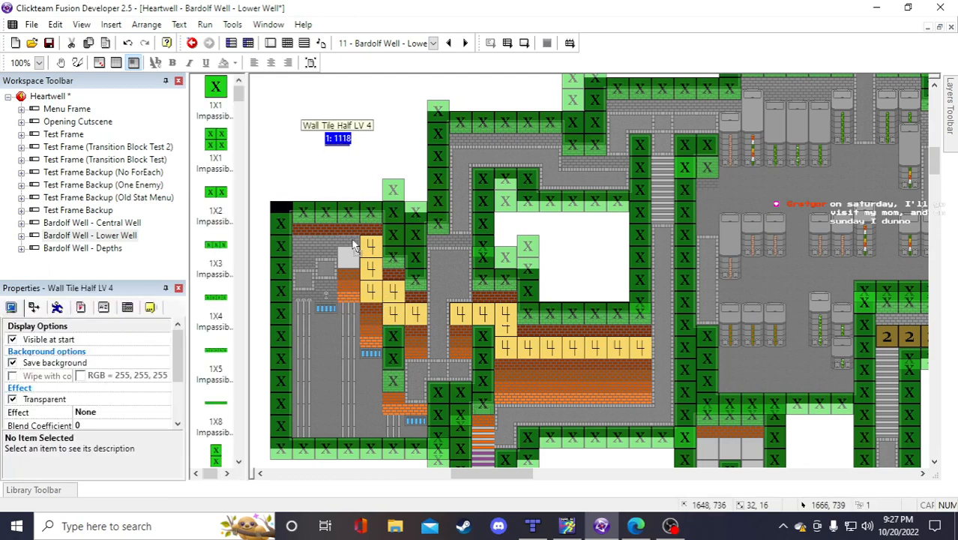
click(350, 156)
click(50, 43)
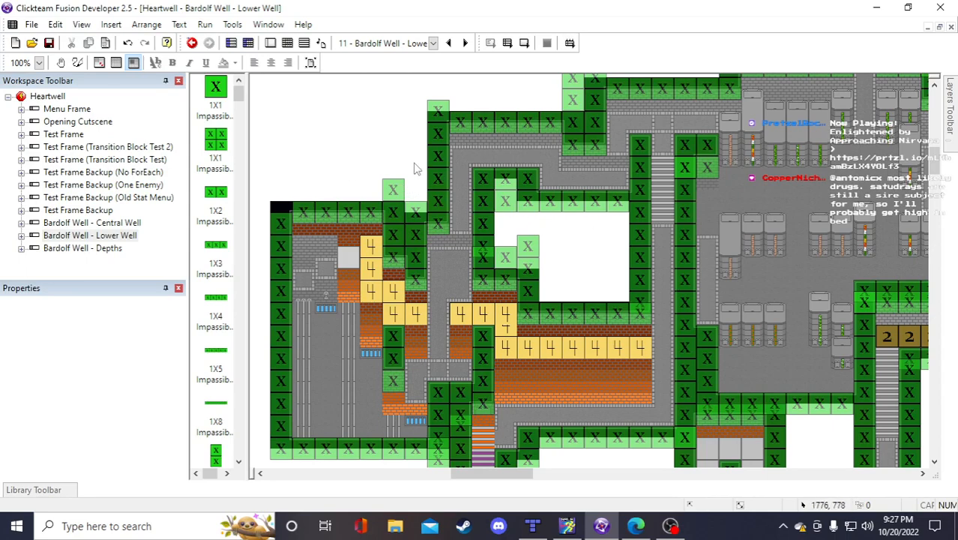
Add two more Wall Tile Half LV 4 copies at 1632, 880 and 1600, 880, completing the row to the west wall, then save the project
click(348, 247)
click(333, 158)
key(ctrl+v)
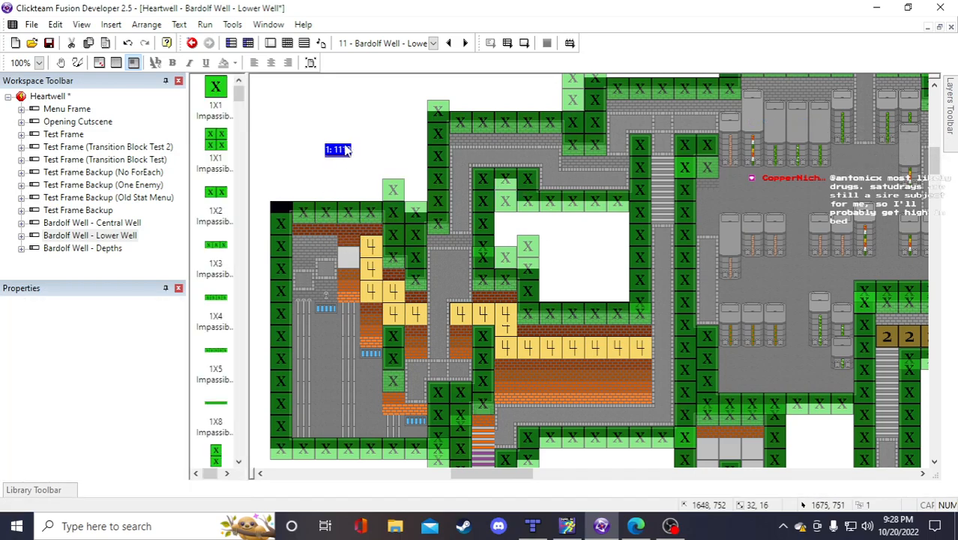
click(339, 153)
click(337, 150)
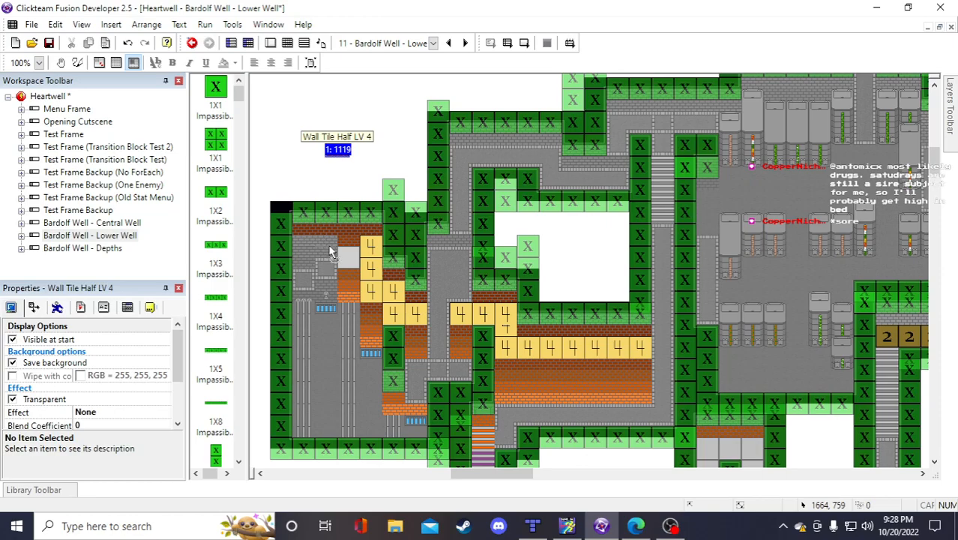
key(ctrl+v)
click(351, 127)
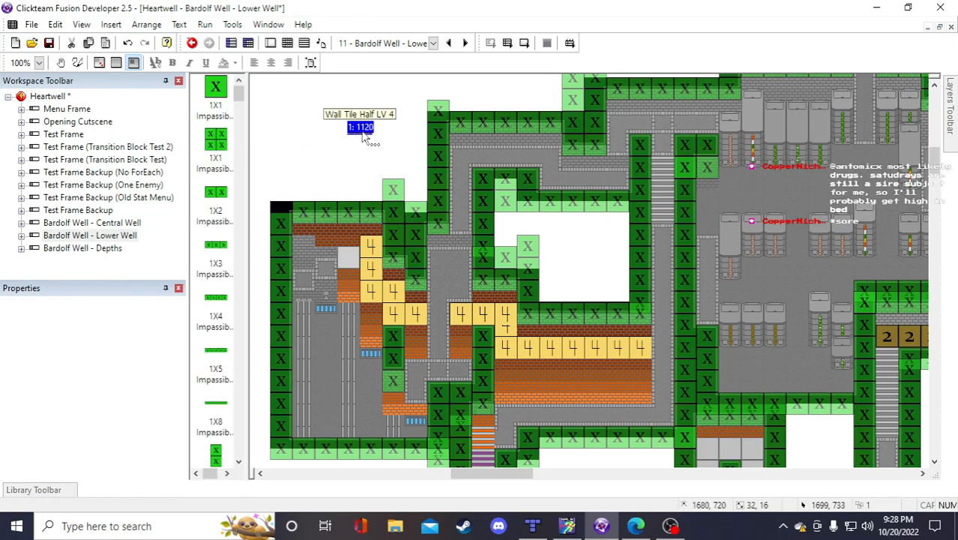
drag(295, 250, 301, 246)
key(ctrl+v)
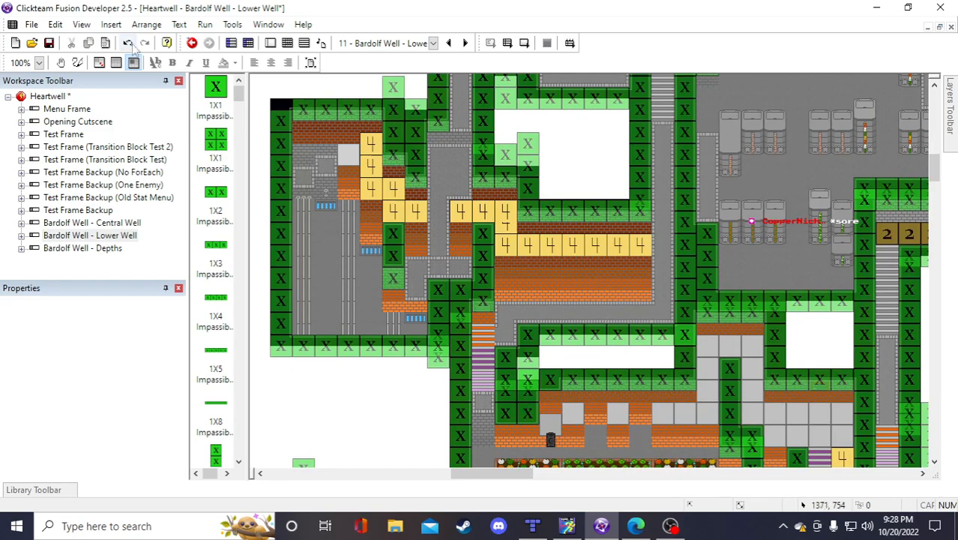
click(49, 43)
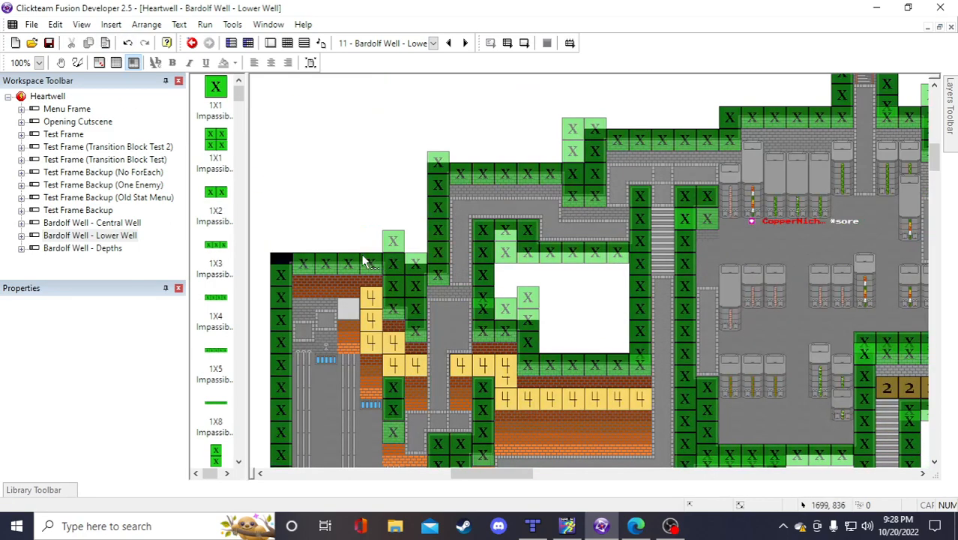
Copy the stack of LV 3, LV 2 and LV 1 wall half tiles below the light grey block to 1632, 928
click(355, 343)
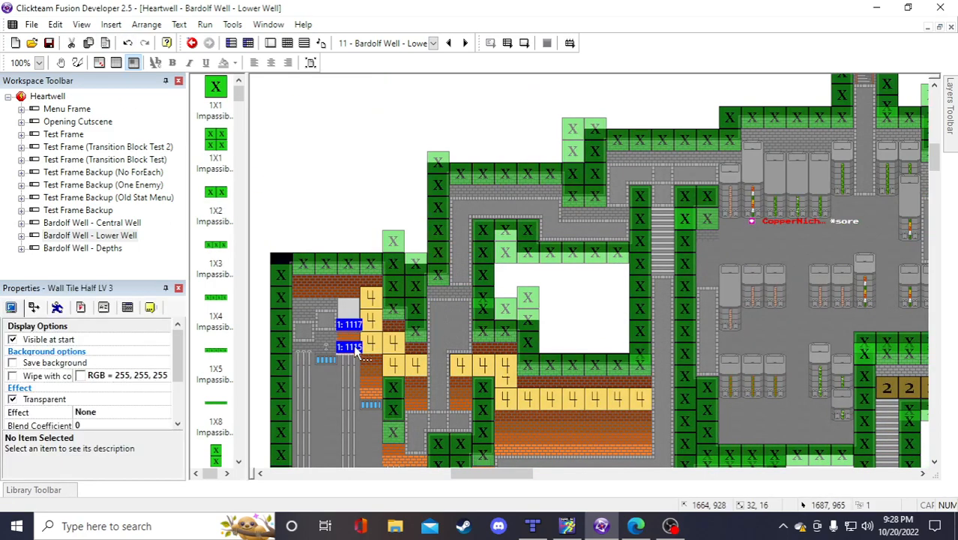
key(ctrl+v)
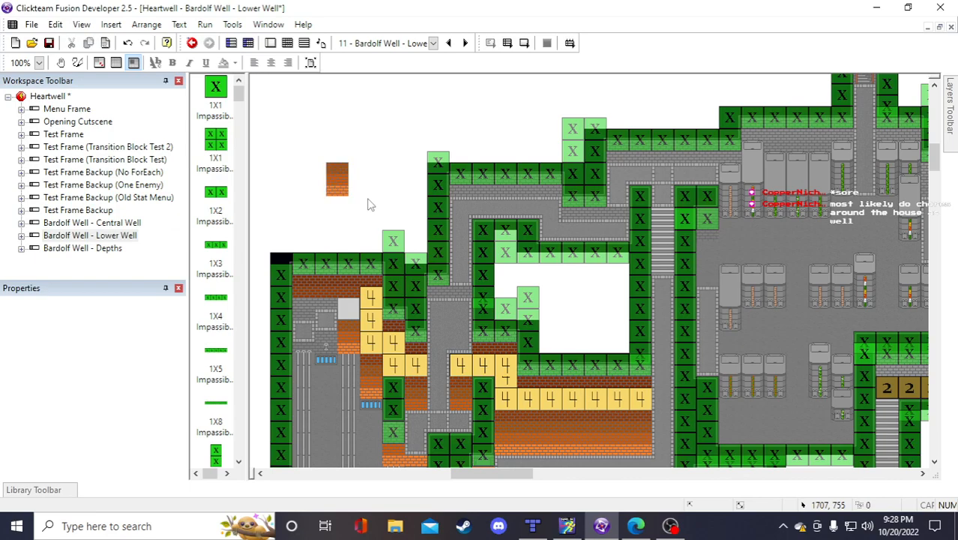
click(359, 203)
drag(337, 184, 327, 337)
click(331, 214)
Move the new Wall Tile Half LV 3 up to 1632, 896 and place a copy of it beside it at 1600, 896
click(328, 313)
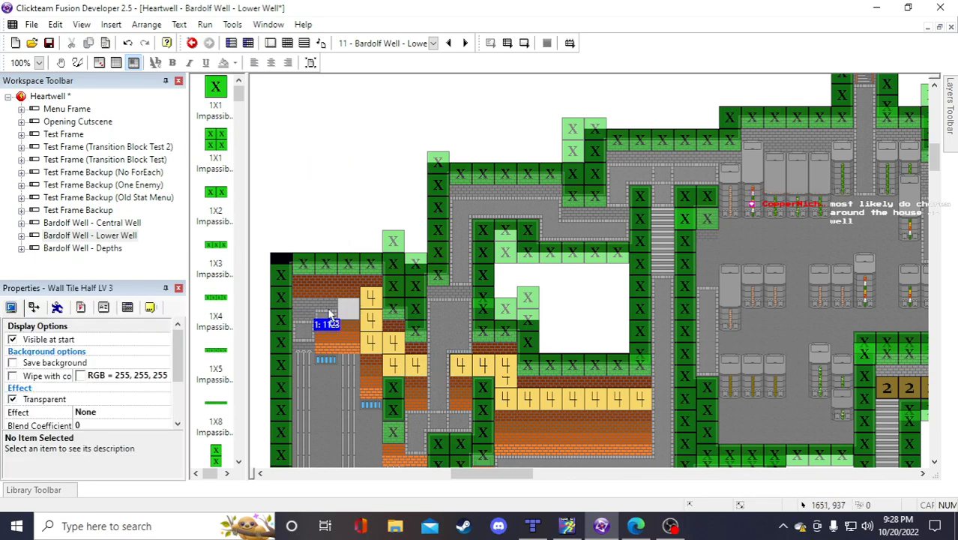
key(ctrl+c)
key(ctrl+v)
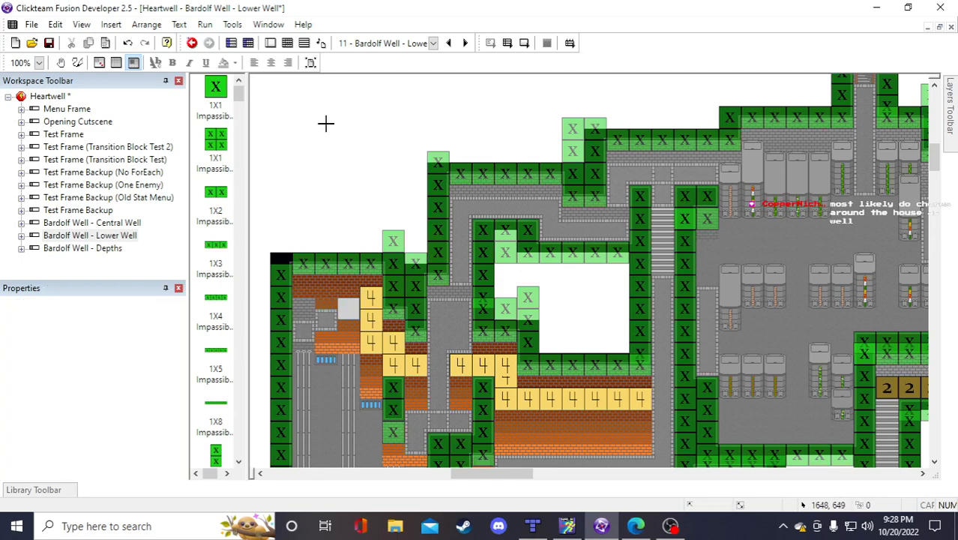
click(326, 124)
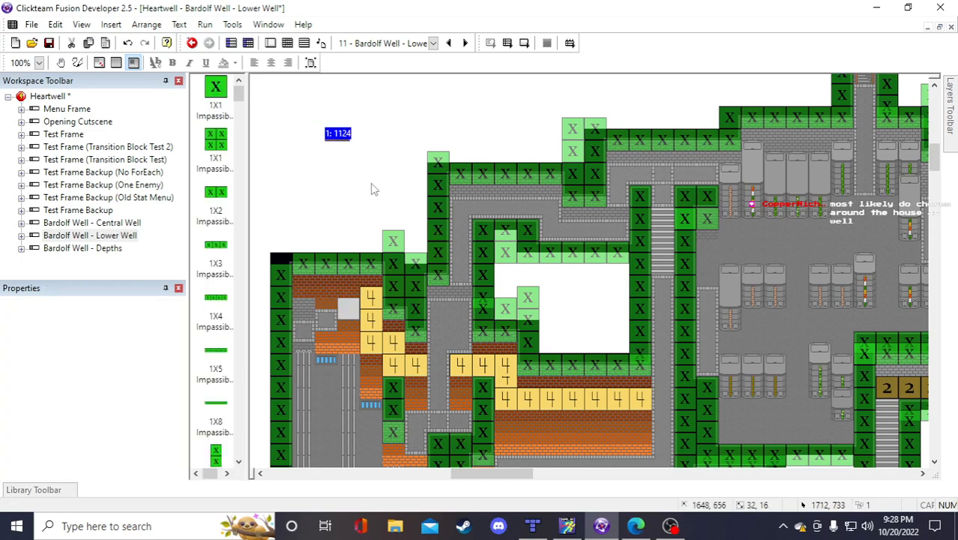
click(337, 133)
drag(338, 133, 325, 341)
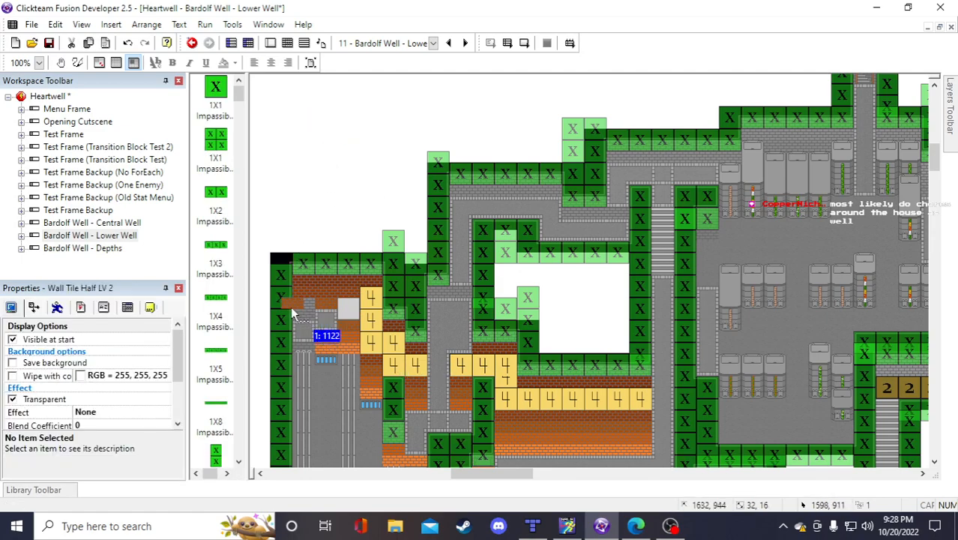
Copy the Wall Tile Half LV 2 from 1632, 944 and place it under the LV 3 half tile, at 1600, 912
key(ctrl+v)
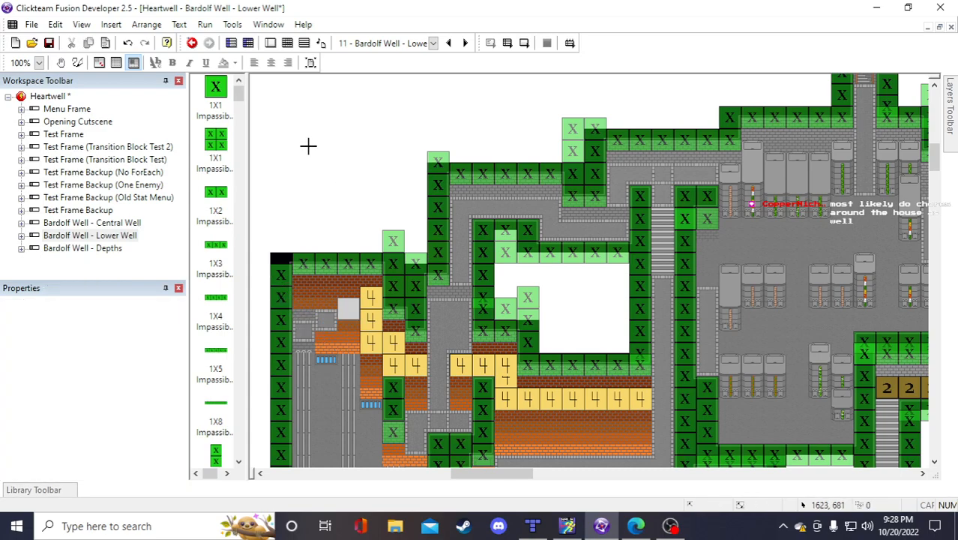
click(315, 144)
drag(305, 313, 306, 314)
click(348, 180)
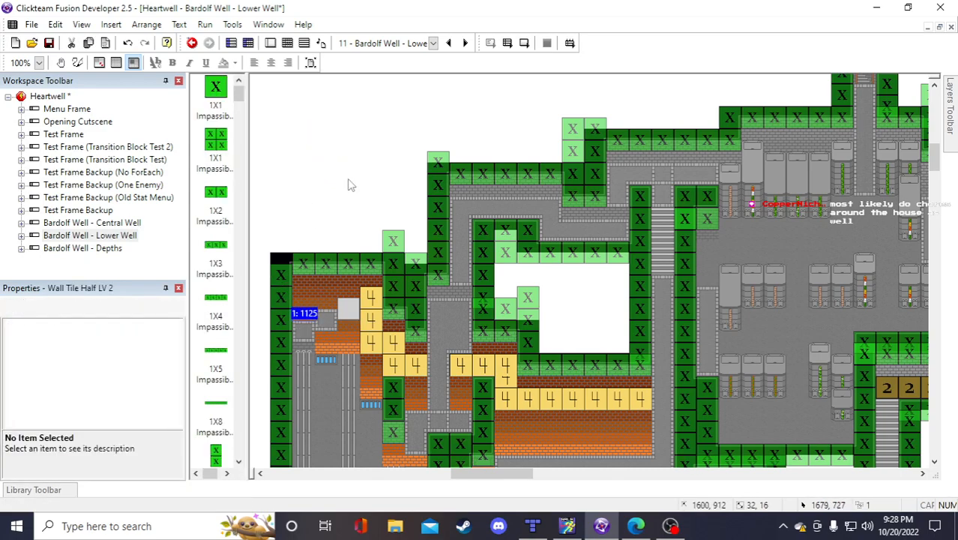
Copy a Wall Tile Half LV 1 to 1600, 960, extending the lowest orange brick row to the west wall
click(347, 309)
click(324, 359)
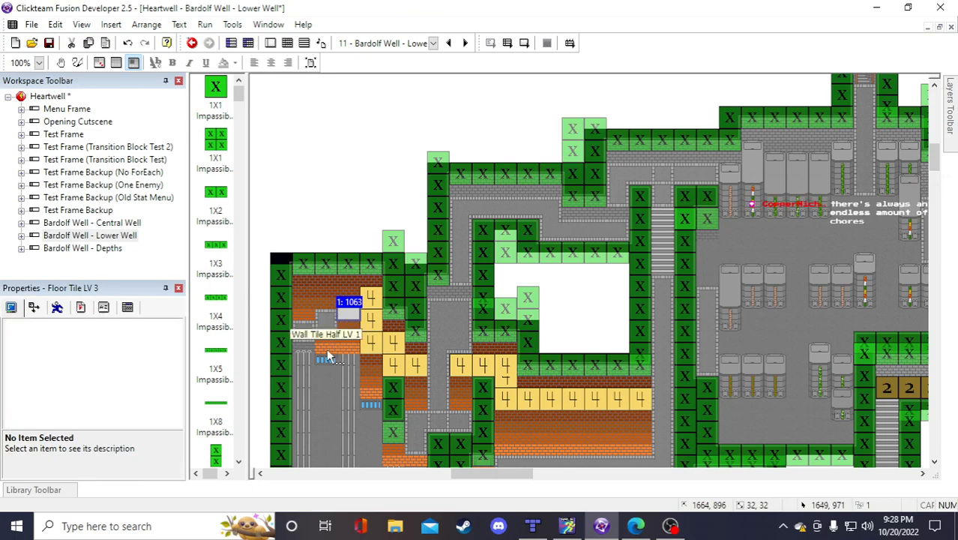
double_click(328, 122)
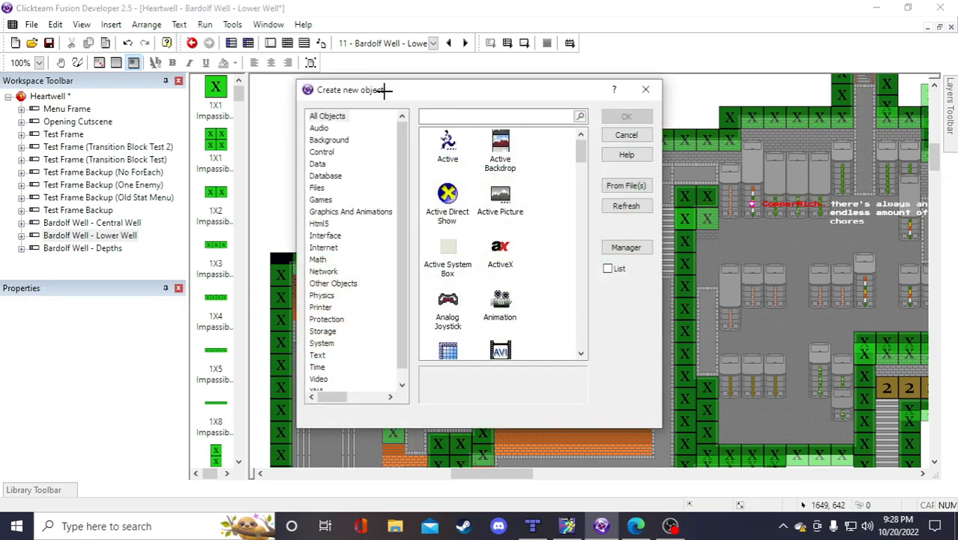
click(626, 135)
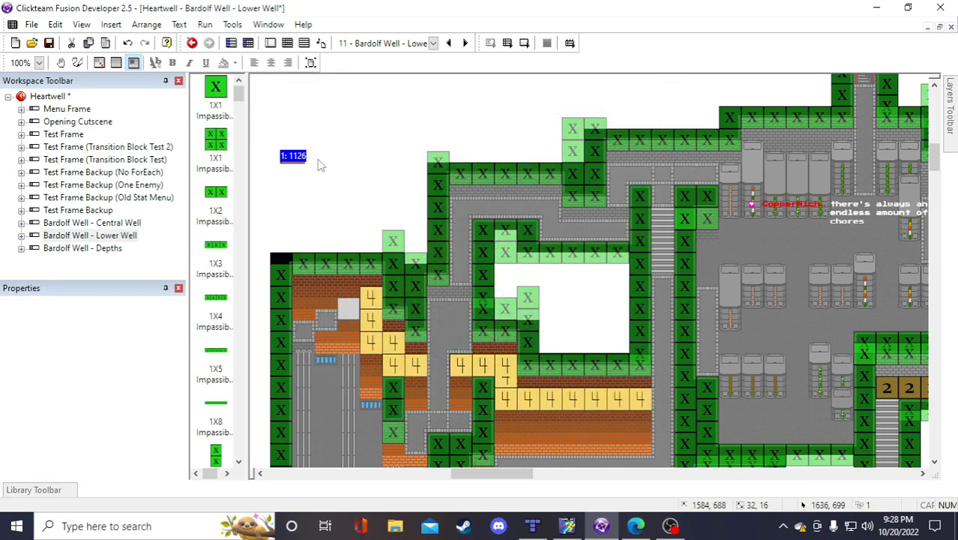
click(322, 310)
drag(322, 305, 296, 347)
click(320, 186)
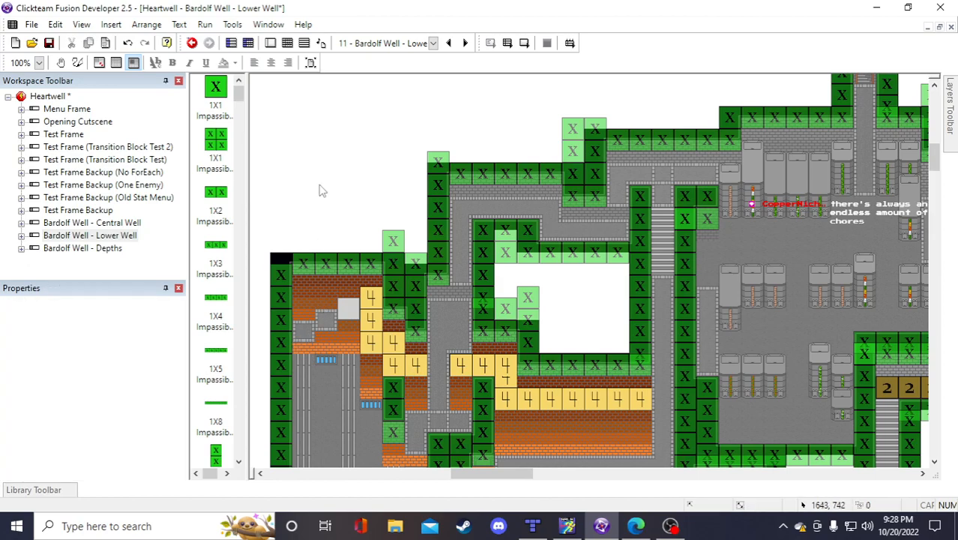
Copy the Floor Tile LV 2 and LV 1 from above the crop beds, place them at 1632, 912 and 1600, 928, then save the project
scroll(375, 338, down, 5)
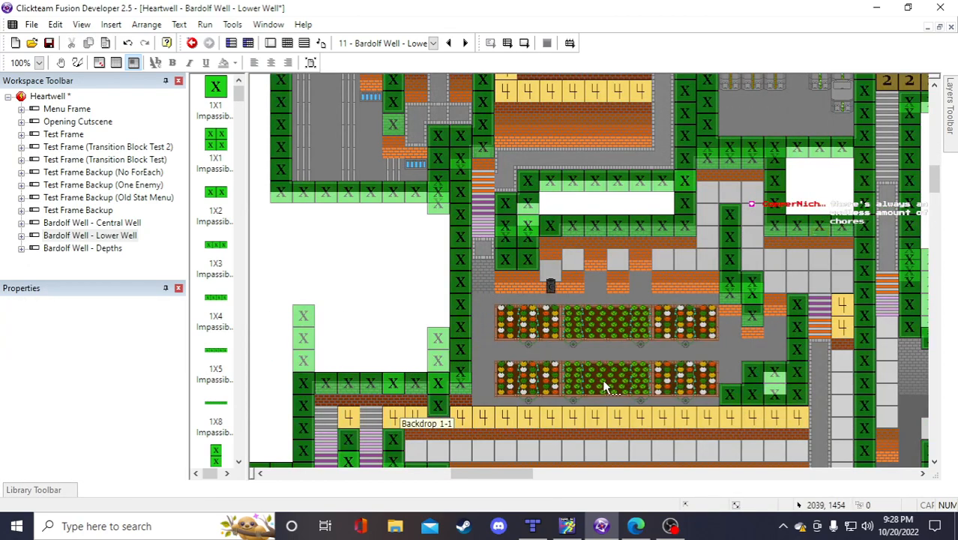
click(566, 263)
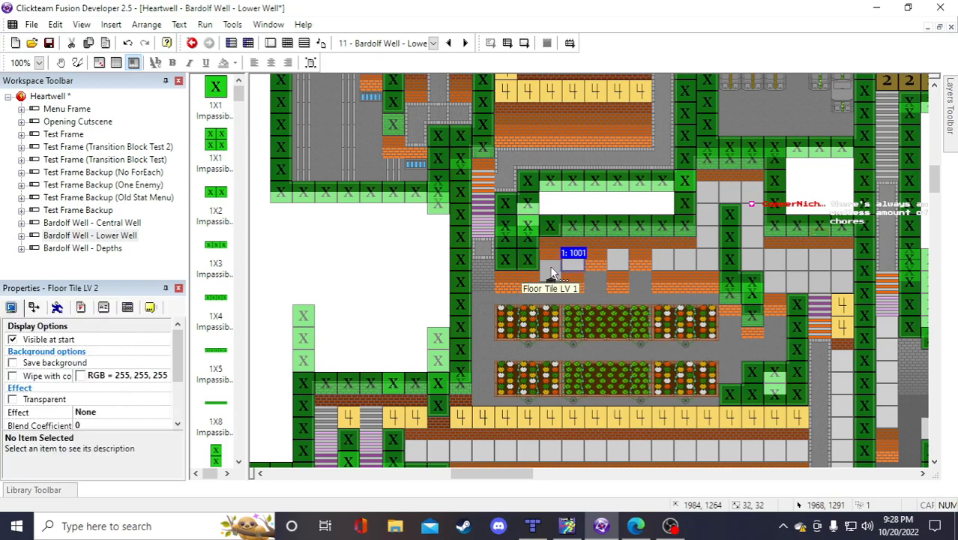
scroll(275, 268, up, 5)
click(325, 218)
key(ctrl+v)
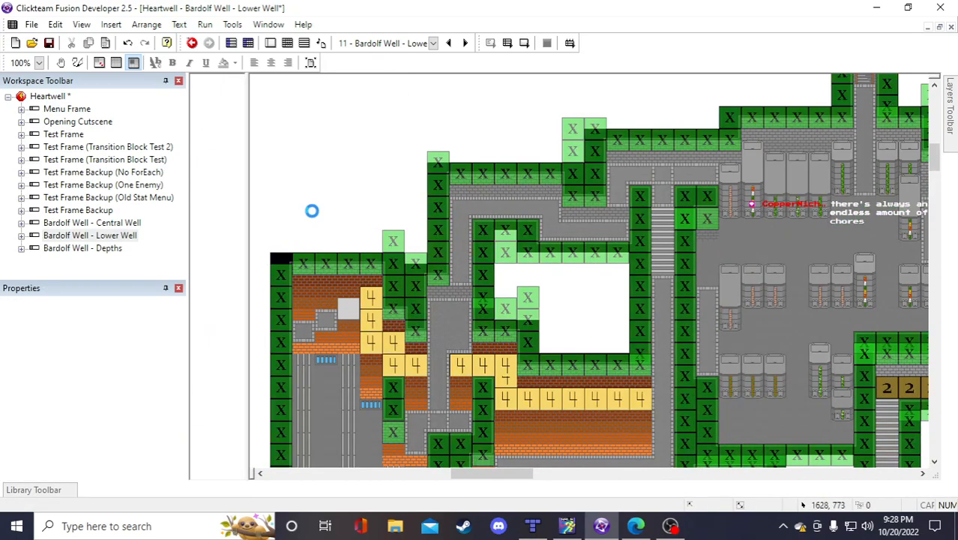
drag(321, 230, 300, 332)
click(343, 233)
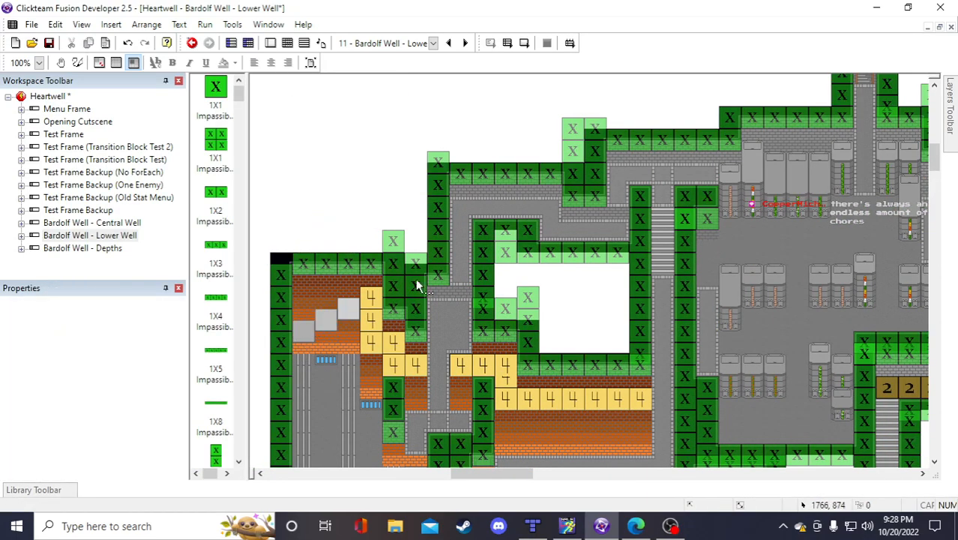
scroll(415, 277, down, 2)
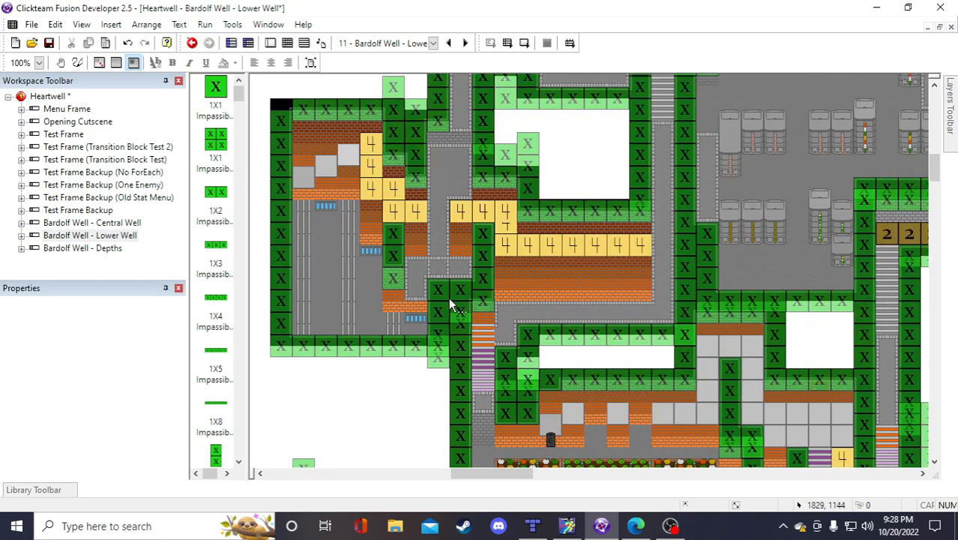
scroll(451, 300, up, 2)
click(49, 42)
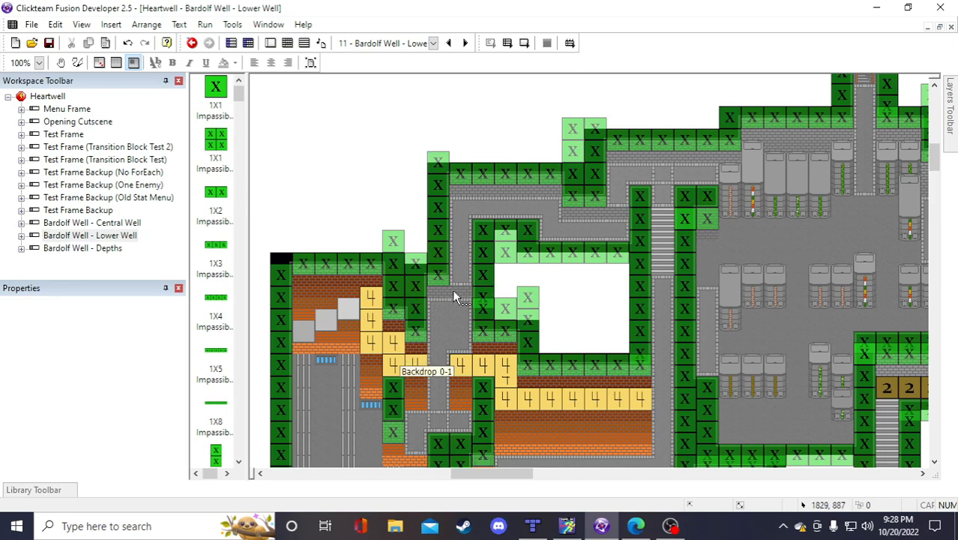
Switch to the Bardolf Well tilemap in Tiled and show the underground enemy, doors and items layer
mouse_move(537, 528)
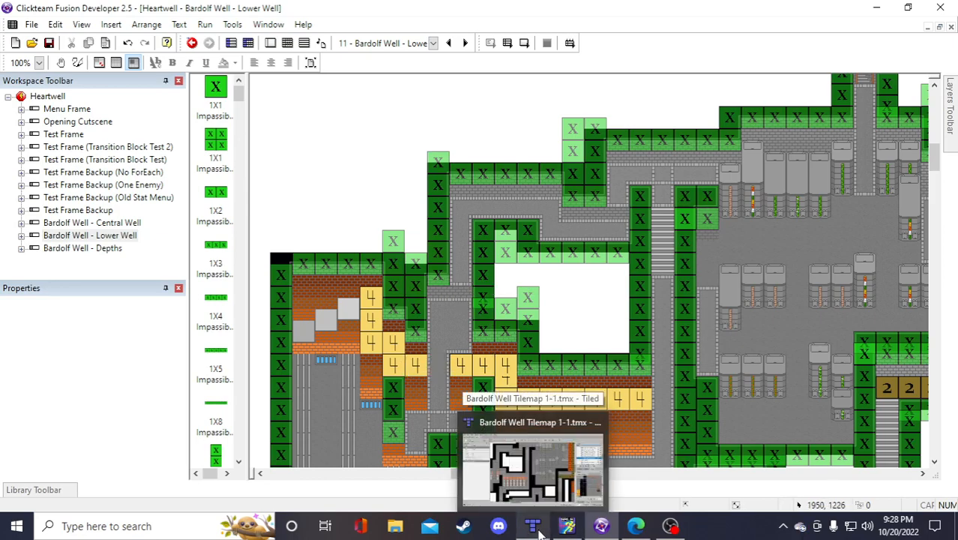
click(533, 468)
scroll(324, 244, up, 3)
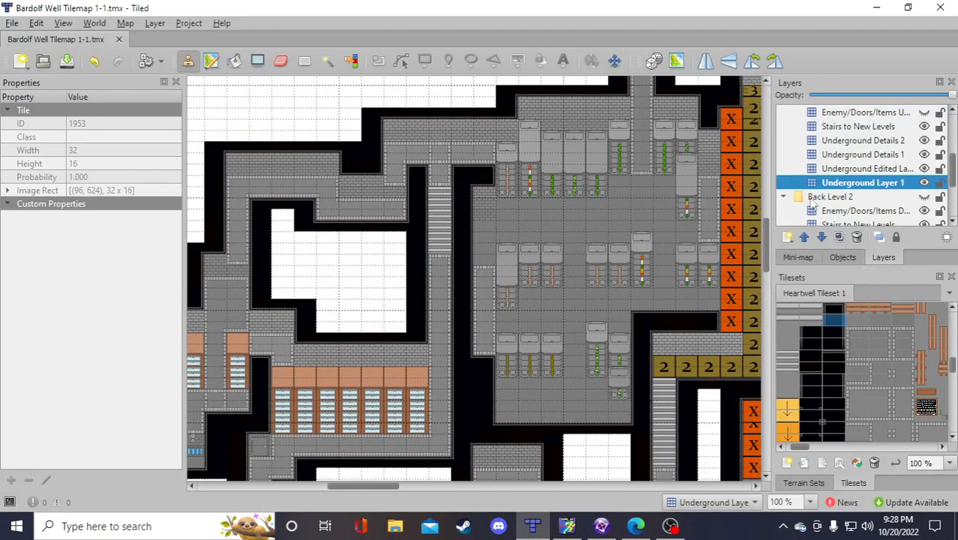
click(925, 113)
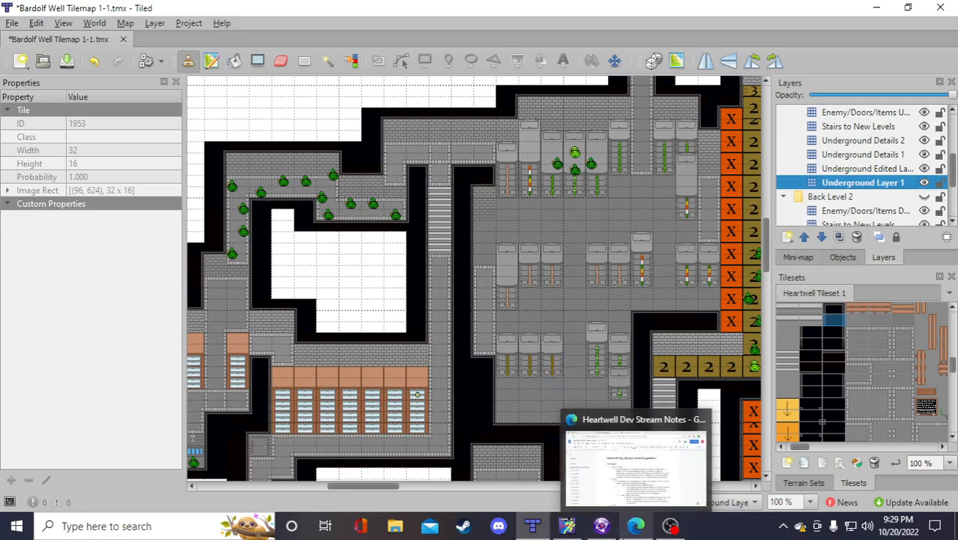
Switch back to Clickteam Fusion and place a copy of the west room's Floor Tile LV 1 at 1760, 1056
click(601, 525)
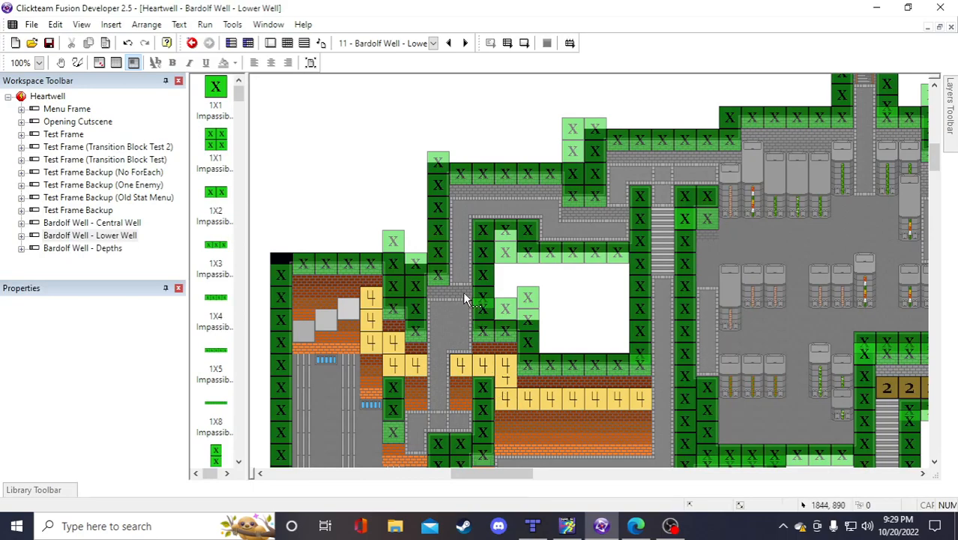
scroll(472, 307, down, 3)
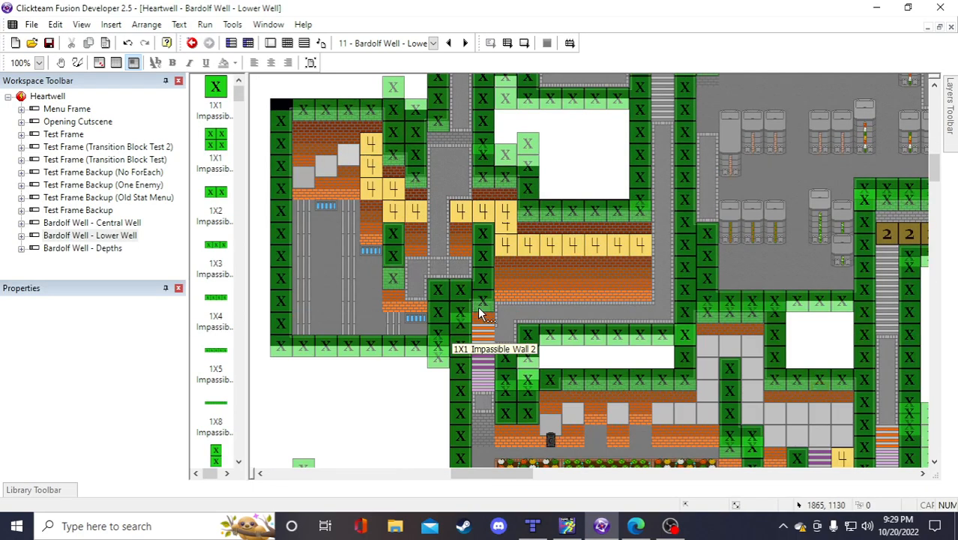
click(302, 179)
scroll(331, 198, up, 3)
click(338, 192)
click(344, 177)
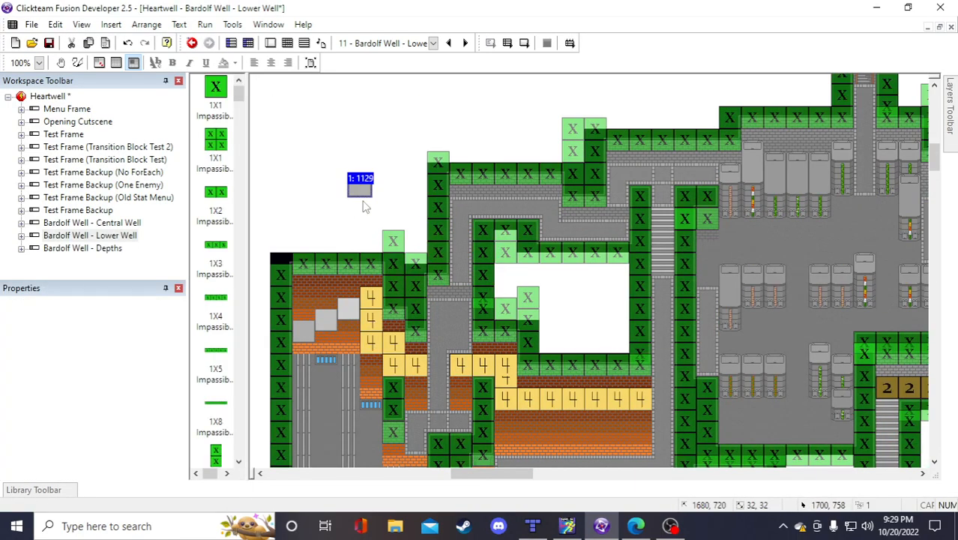
scroll(417, 429, down, 3)
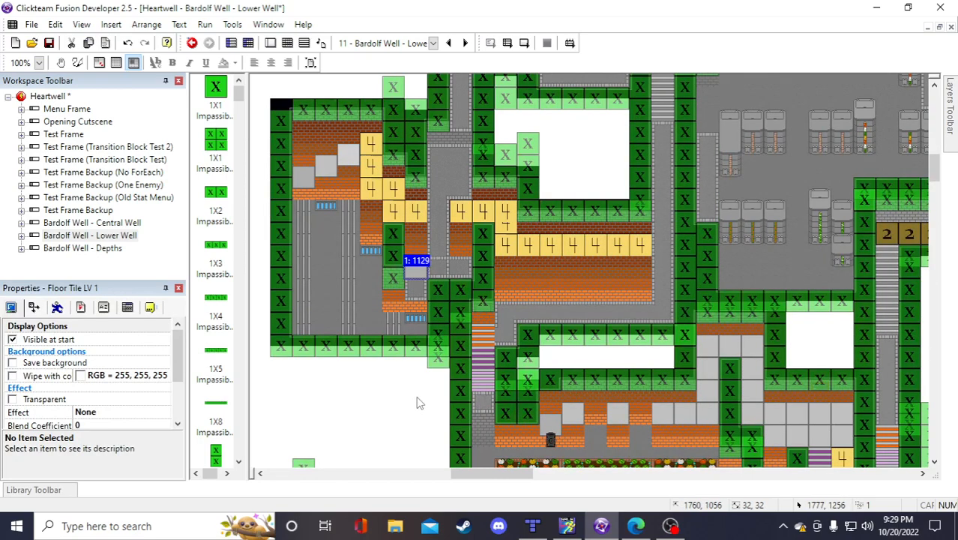
Duplicate the Floor Tile LV 1 at 1760, 1056 downward into a column of two tiles
right_click(425, 267)
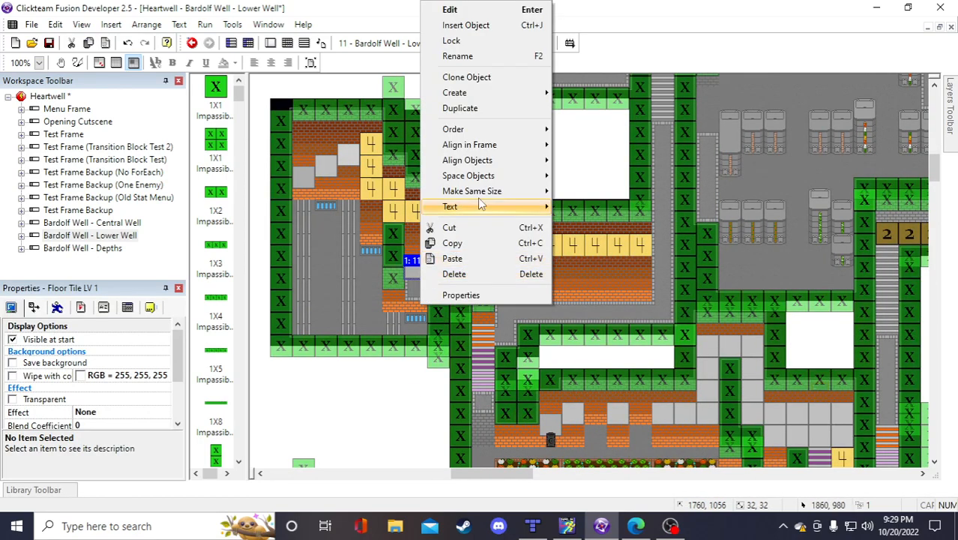
click(460, 109)
click(751, 264)
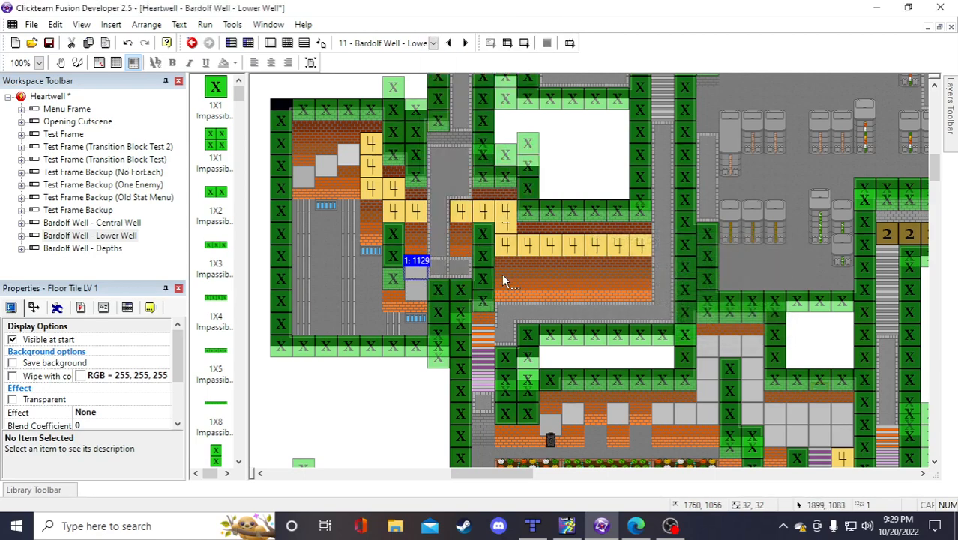
Duplicate the Floor Tile LV 1 at 1760, 1056 sideways into a row of three tiles
right_click(421, 282)
click(460, 107)
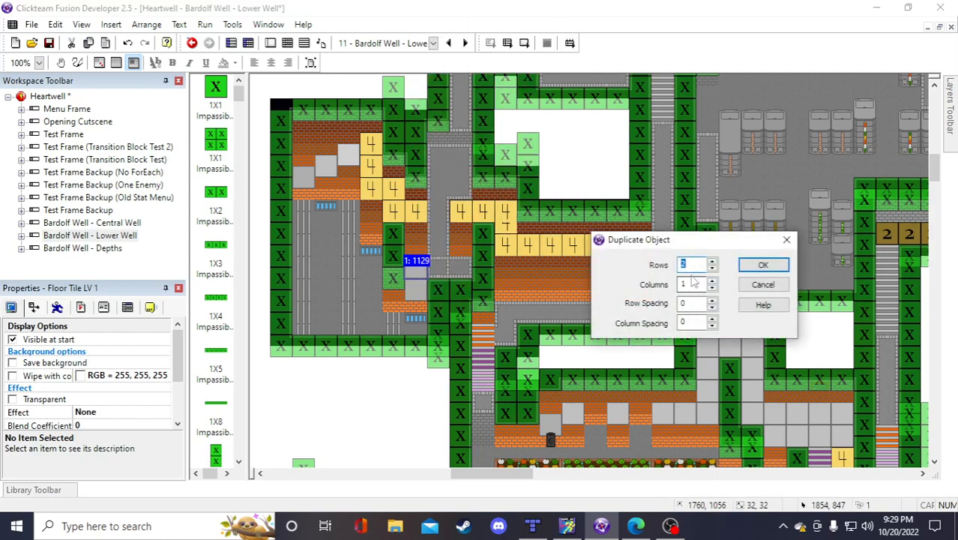
click(742, 268)
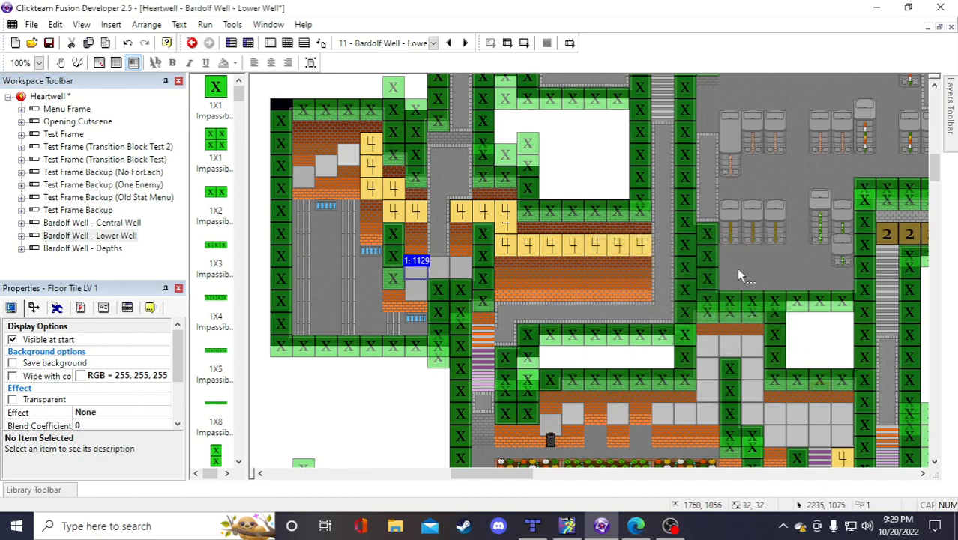
Copy the middle Floor Tile LV 1 of the new row and place the copy at 1792, 896
click(439, 267)
scroll(364, 188, up, 3)
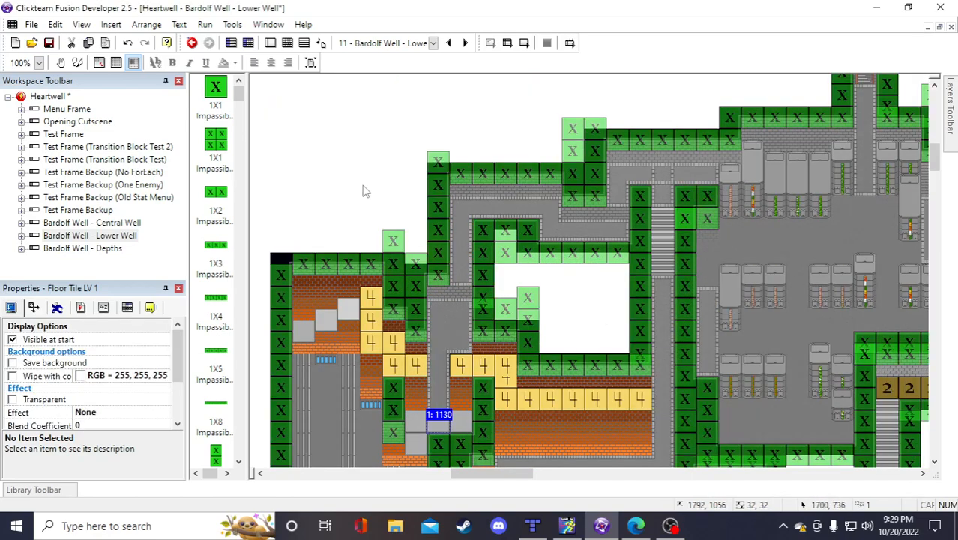
click(375, 200)
click(381, 200)
drag(389, 213, 440, 309)
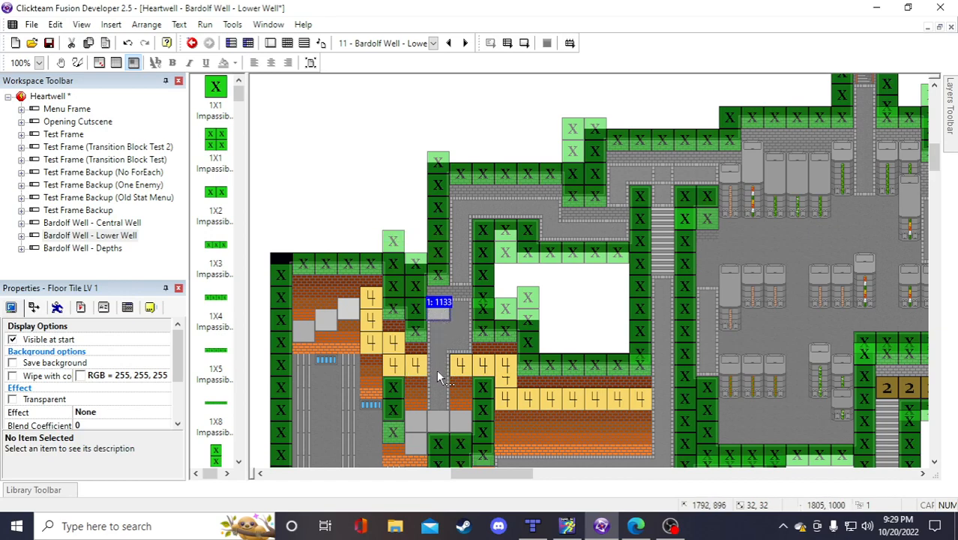
Duplicate the Floor Tile LV 1 at 1792, 896 downward into a single column of five tiles
right_click(436, 310)
click(498, 135)
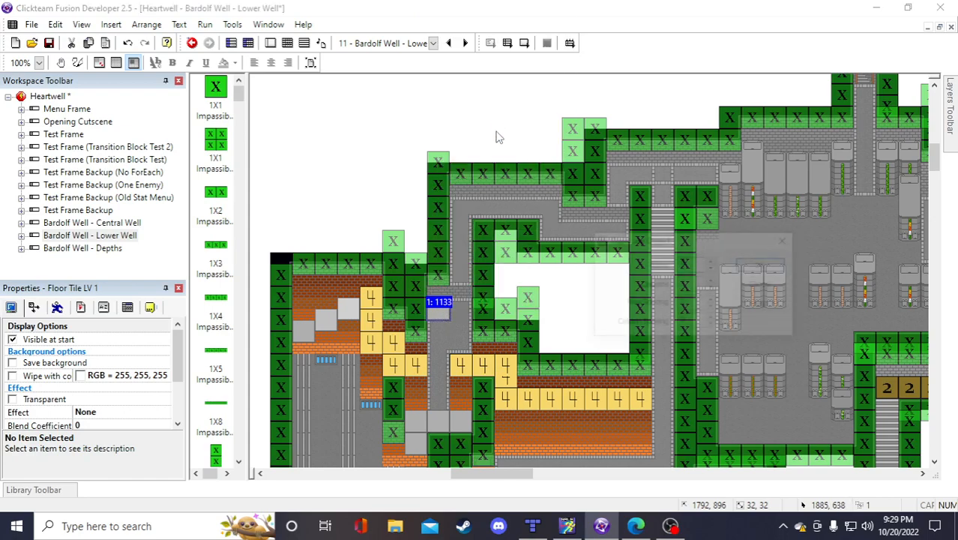
text(1)
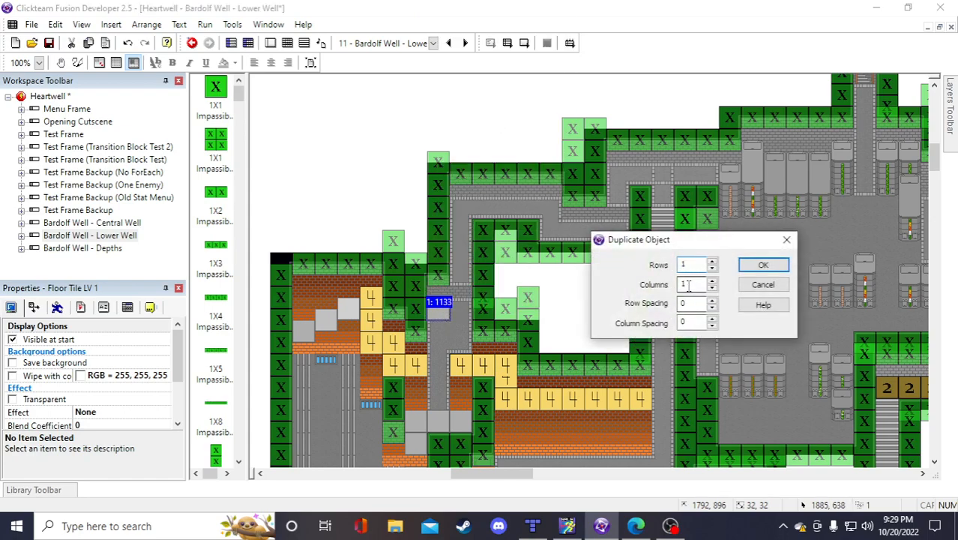
click(743, 266)
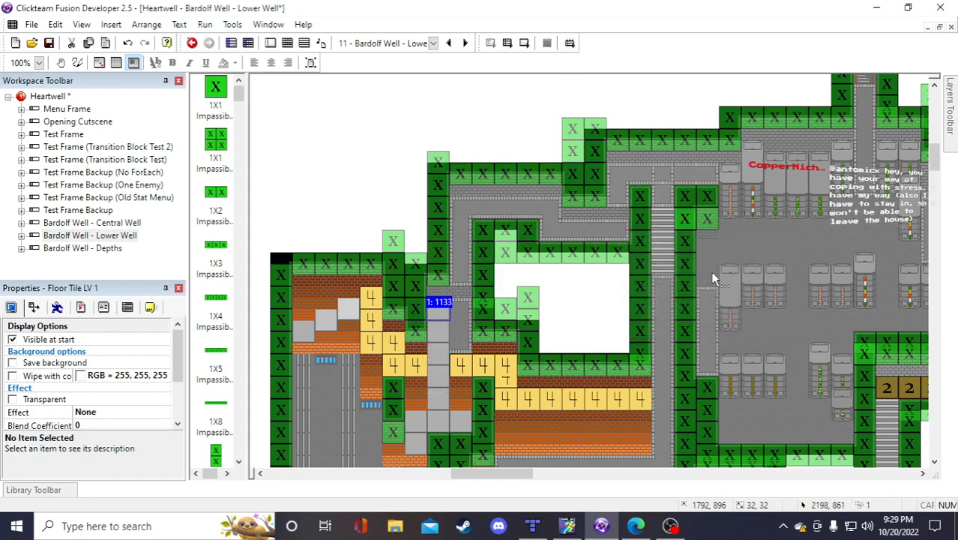
Copy the Floor Tile LV 1 at the head of the corridor column and place the copy beside it at 1824, 896
drag(453, 433, 441, 423)
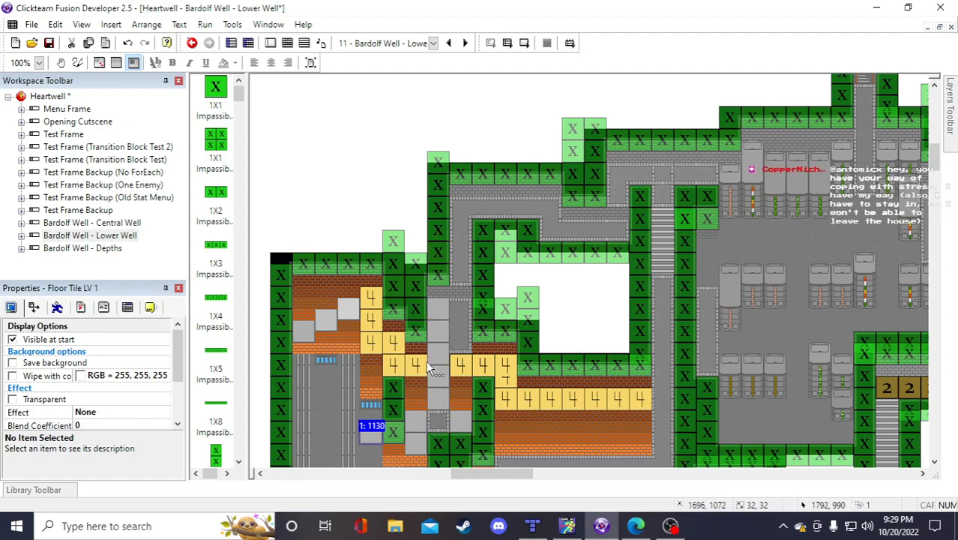
click(441, 309)
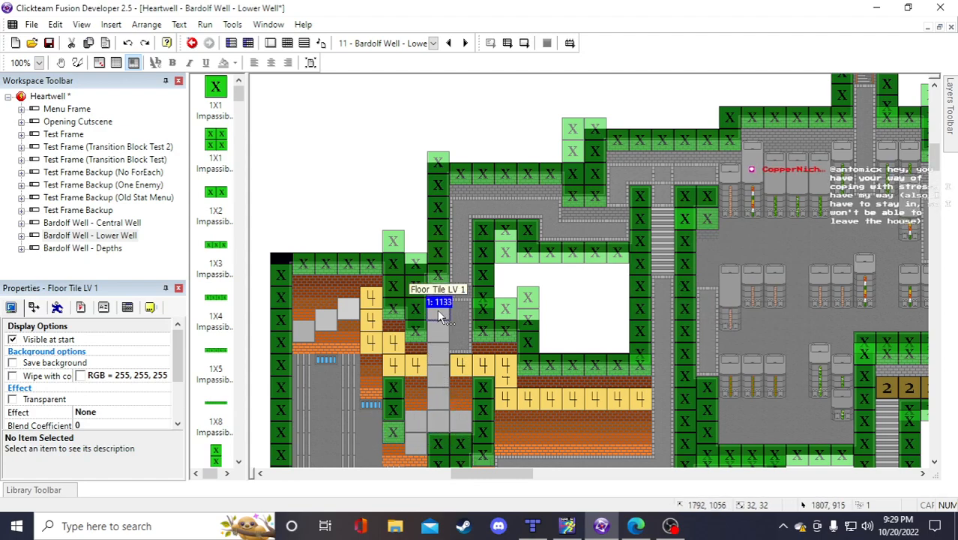
key(ctrl+v)
click(379, 196)
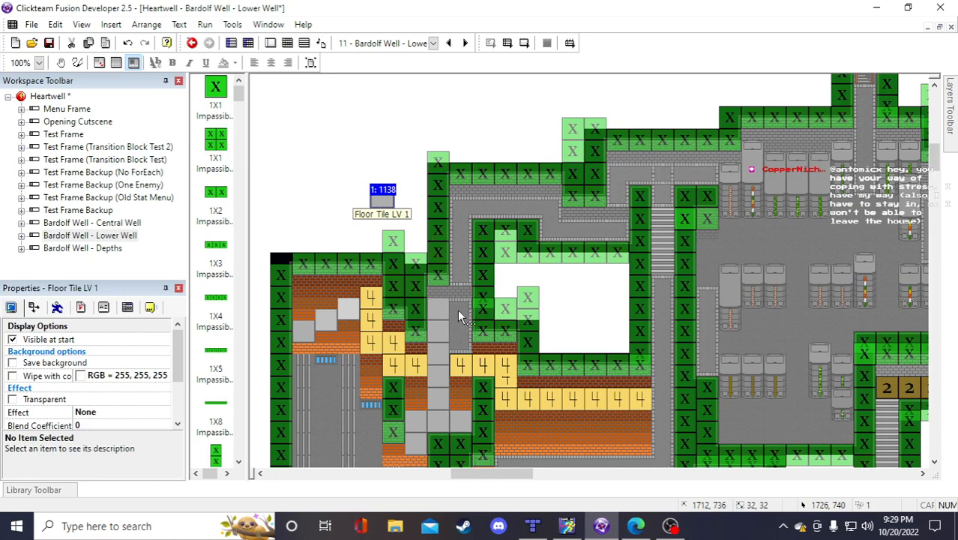
click(458, 309)
Duplicate the Floor Tile LV 1 at 1824, 896 downward into a single column of three tiles
right_click(468, 311)
click(500, 111)
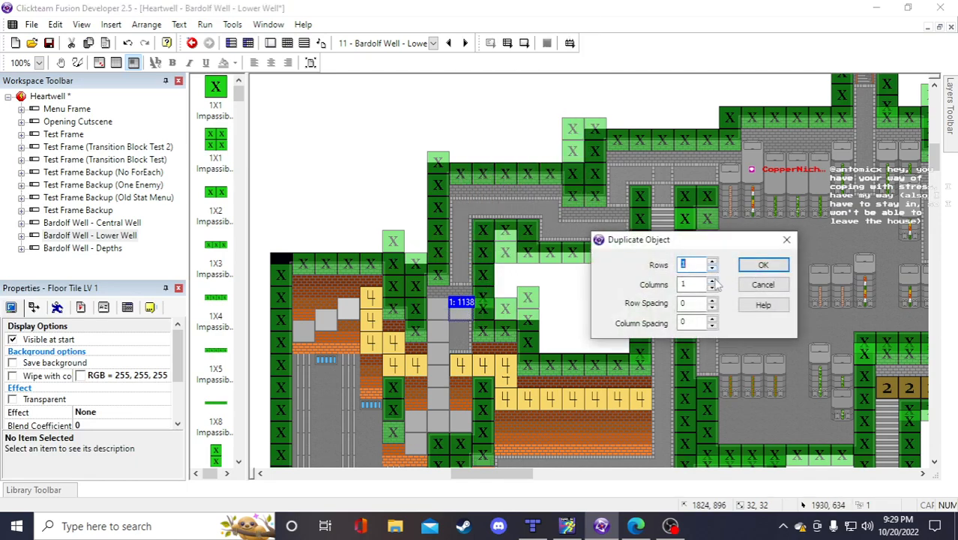
click(751, 264)
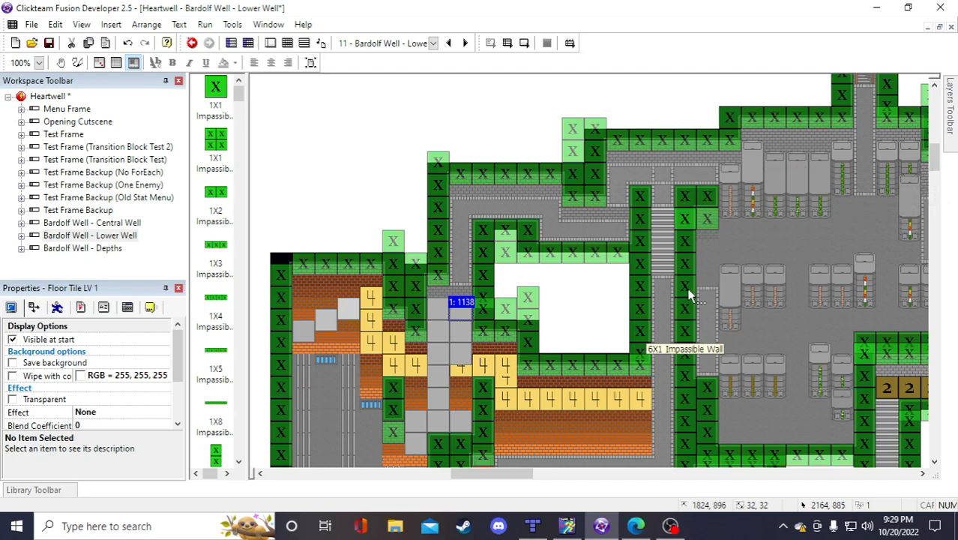
Move the lowest tile of the three-tile column up to 1824, 944 and save the project
click(458, 350)
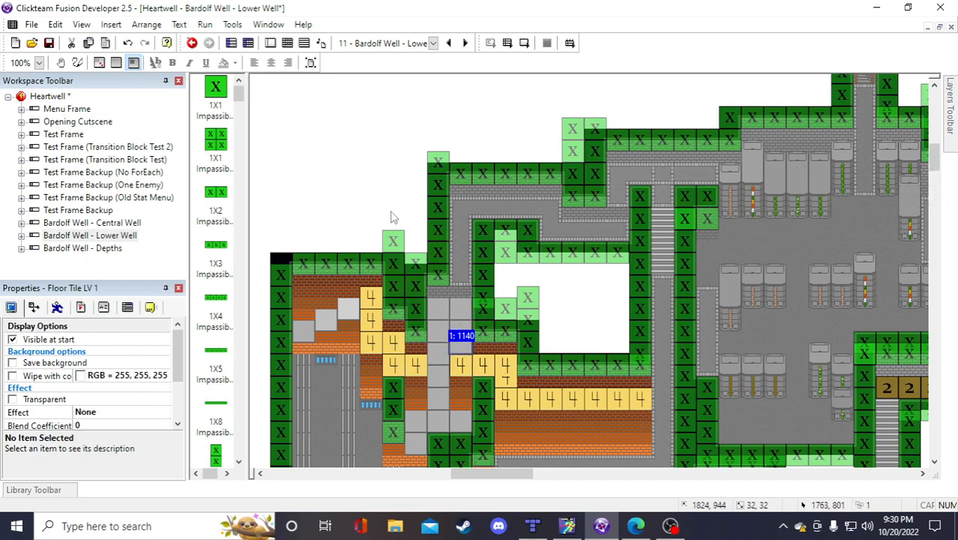
click(347, 160)
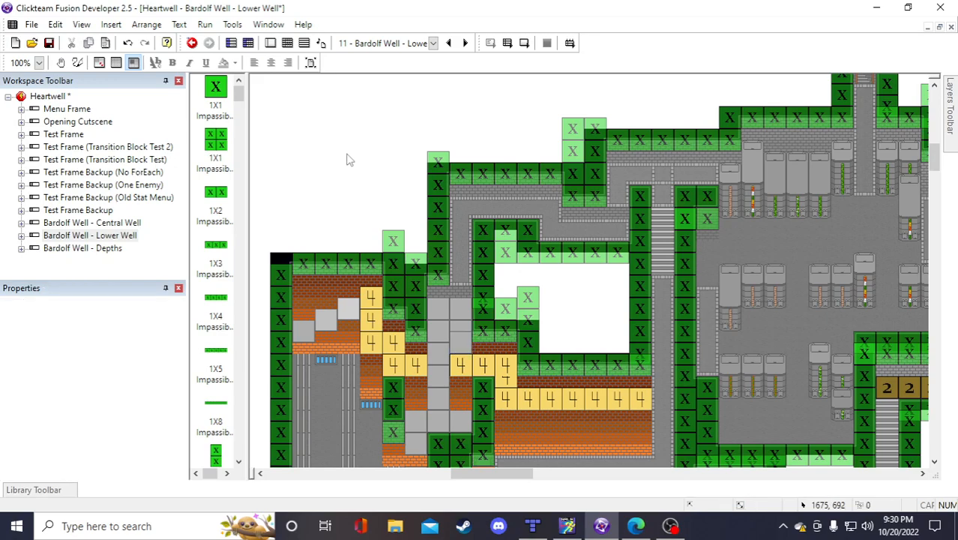
click(48, 43)
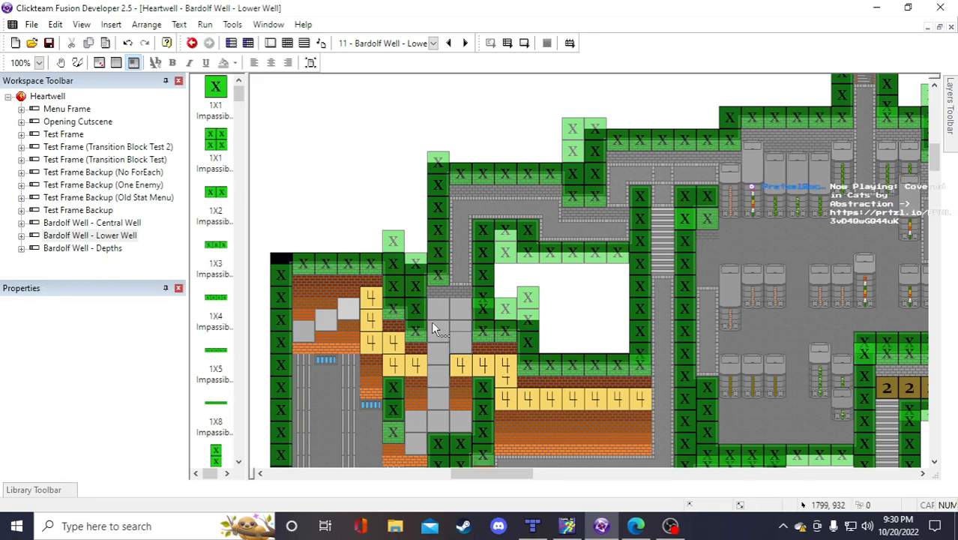
Copy a Wall Tile Half LV 2 from the west room and place it above the floor tiles at 1792, 880
click(329, 334)
click(378, 156)
click(385, 161)
drag(386, 160, 442, 298)
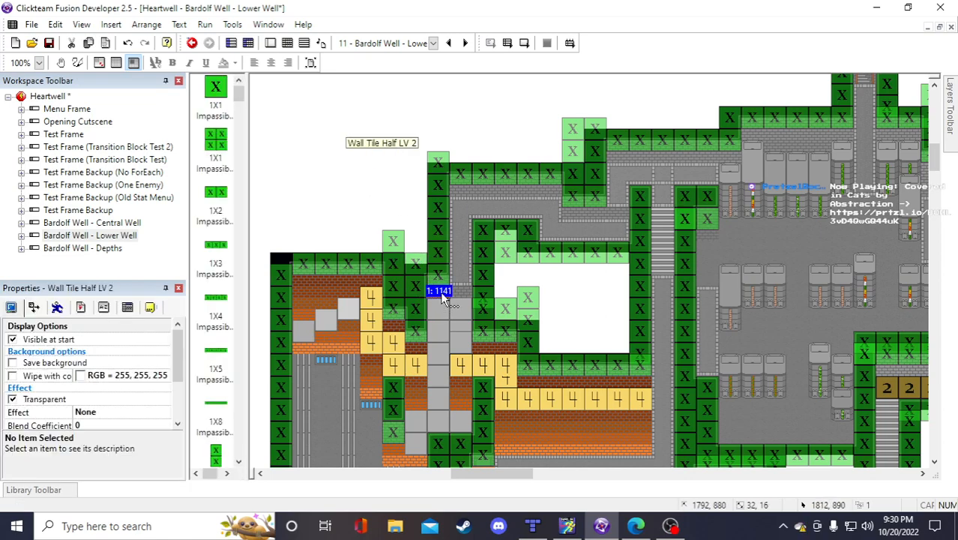
Duplicate the Wall Tile Half LV 2 at 1792, 880 sideways into a row of two, then save the project
right_click(442, 297)
click(479, 112)
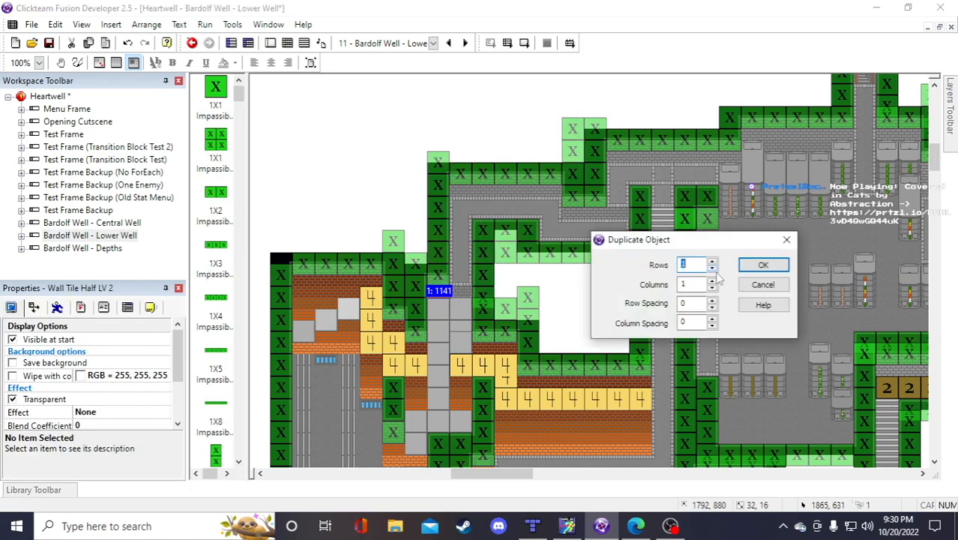
click(712, 281)
click(749, 265)
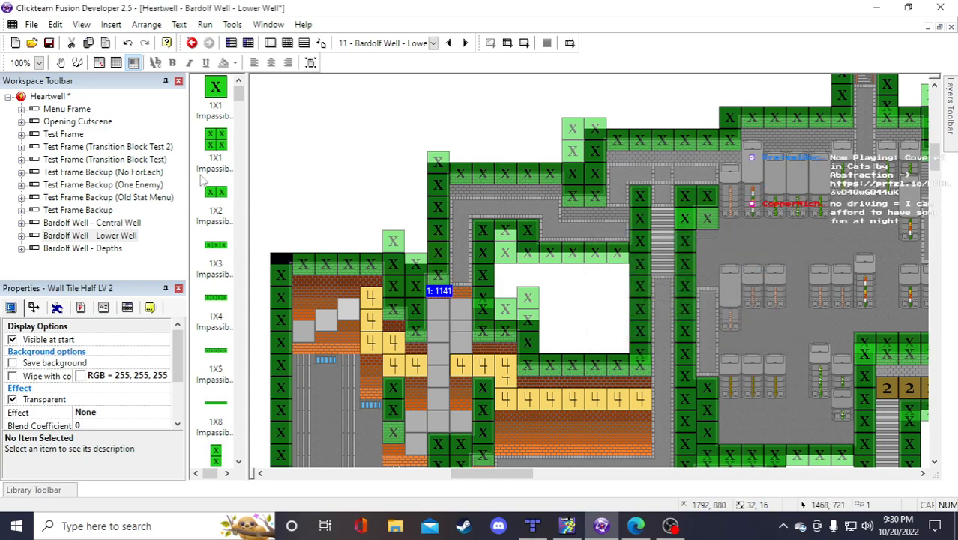
click(299, 170)
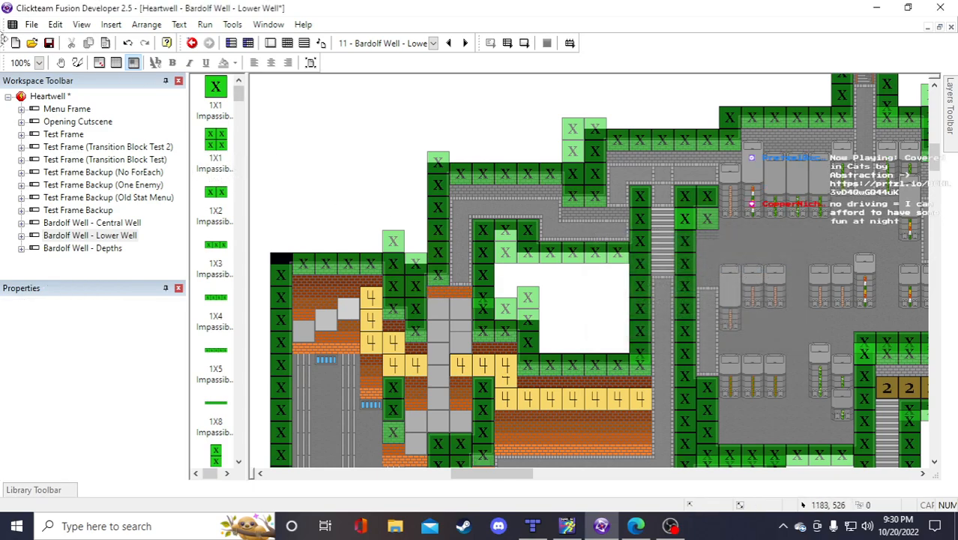
click(48, 43)
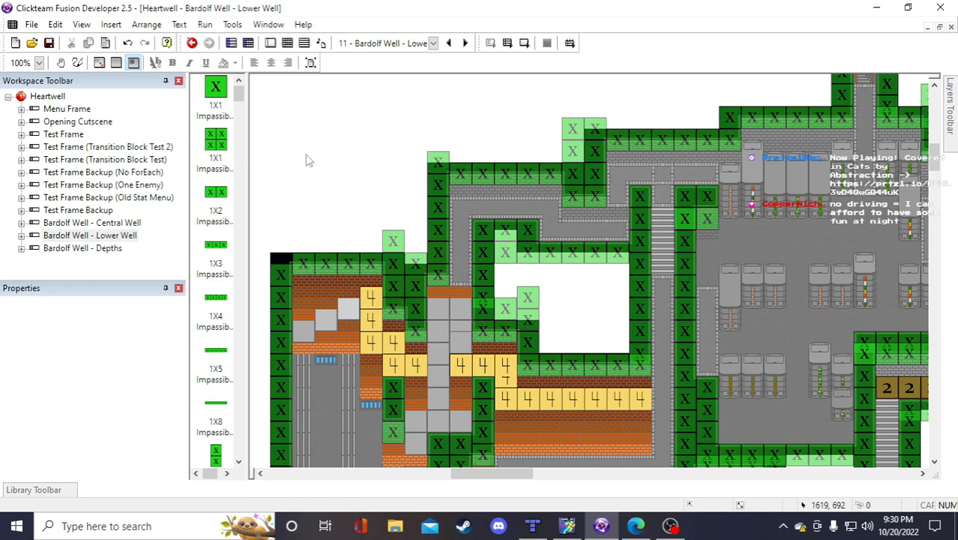
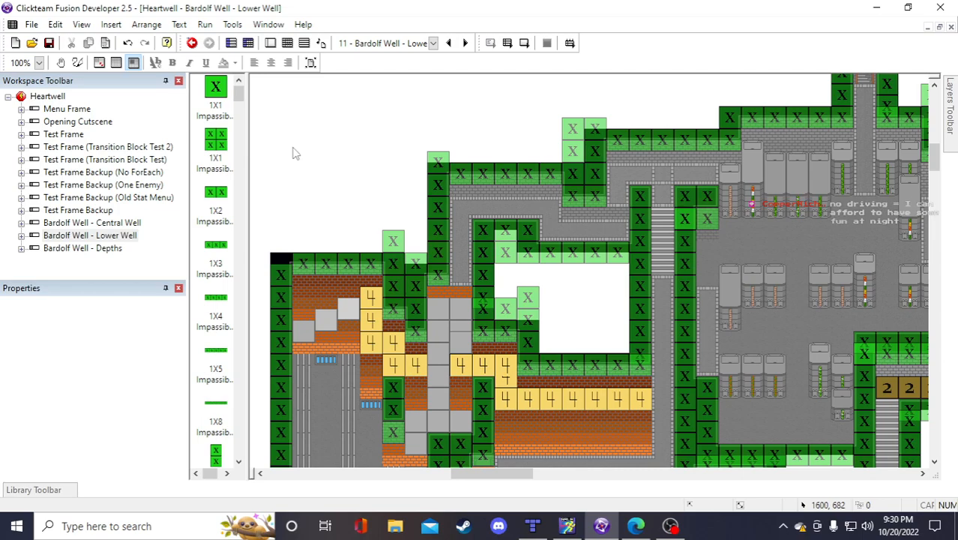
Check the levels of the west room's floor tiles at 1600, 928 and 1632, 912
scroll(340, 170, down, 1)
scroll(340, 172, up, 1)
click(303, 329)
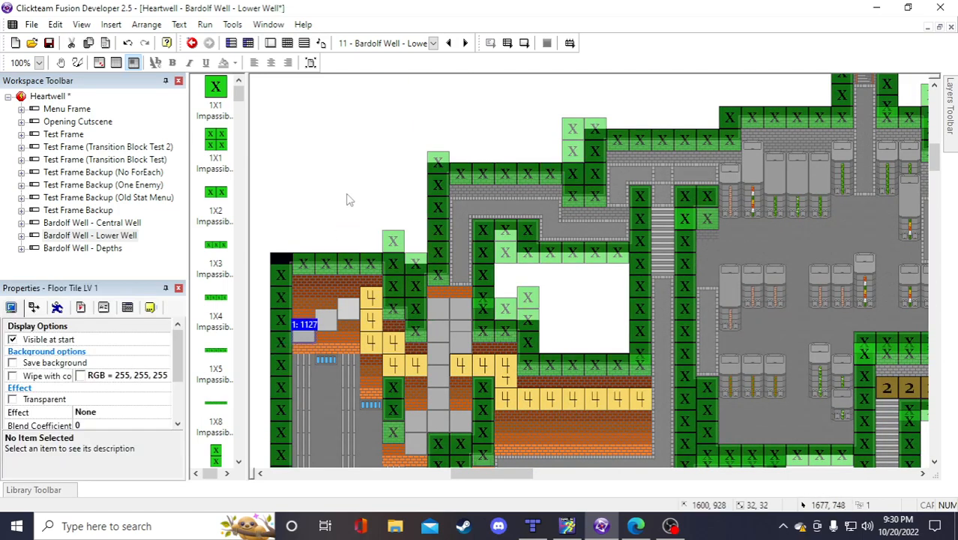
click(347, 198)
click(330, 320)
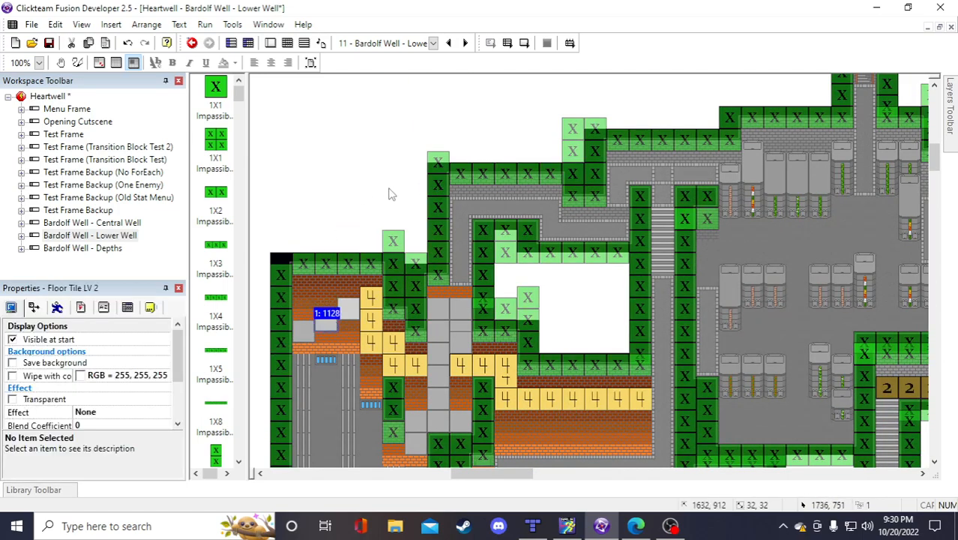
click(304, 324)
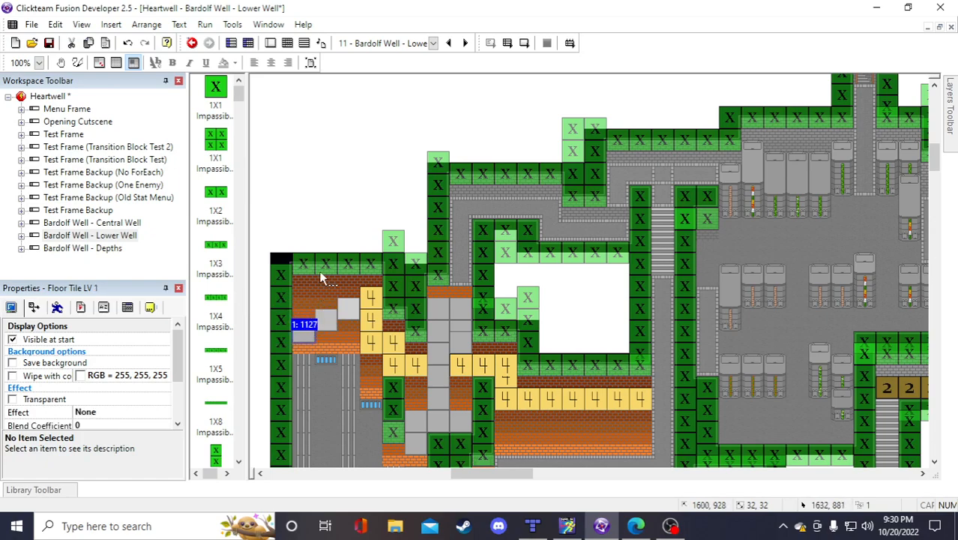
click(393, 154)
scroll(420, 326, down, 2)
scroll(367, 313, up, 2)
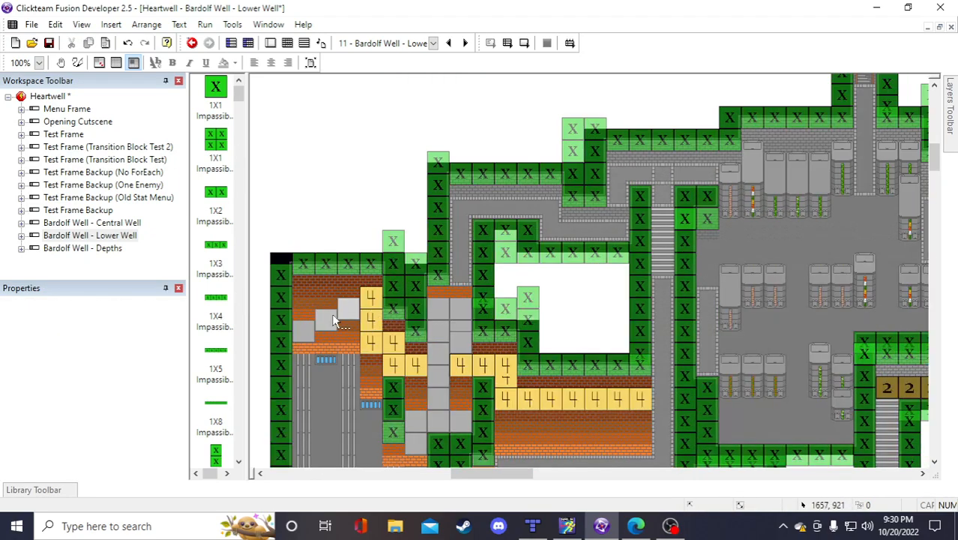
click(330, 321)
key(ctrl+v)
drag(402, 192, 458, 216)
click(600, 296)
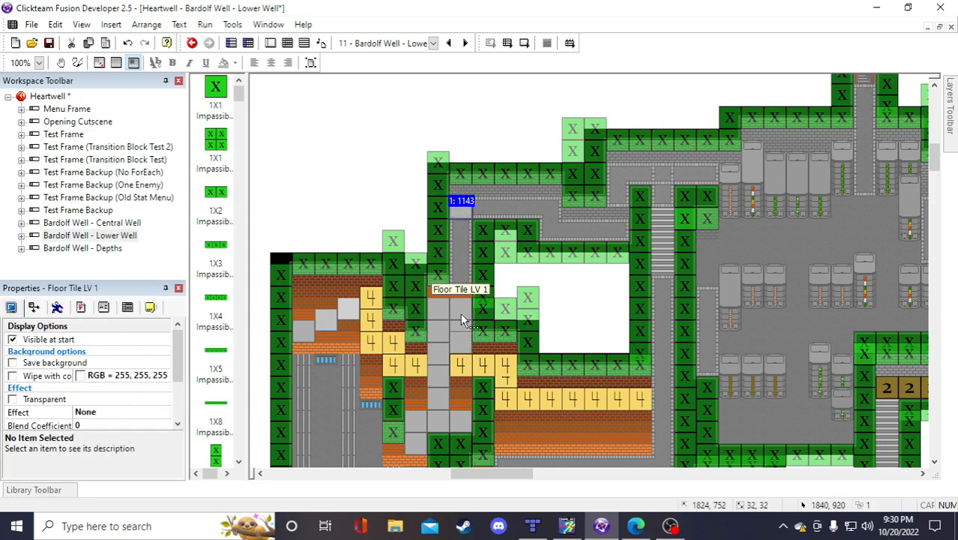
click(556, 301)
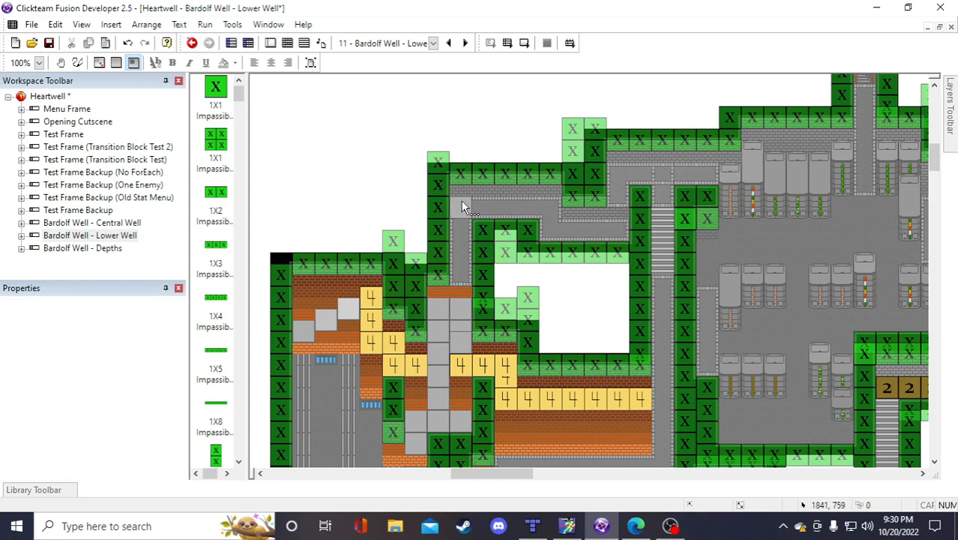
click(464, 209)
key(Delete)
Copy the west room's Floor Tile LV 2 and place the copy in the upper corridor at 1824, 752
click(325, 316)
key(ctrl+c)
key(ctrl+v)
click(383, 155)
click(405, 173)
drag(463, 212, 460, 218)
right_click(461, 214)
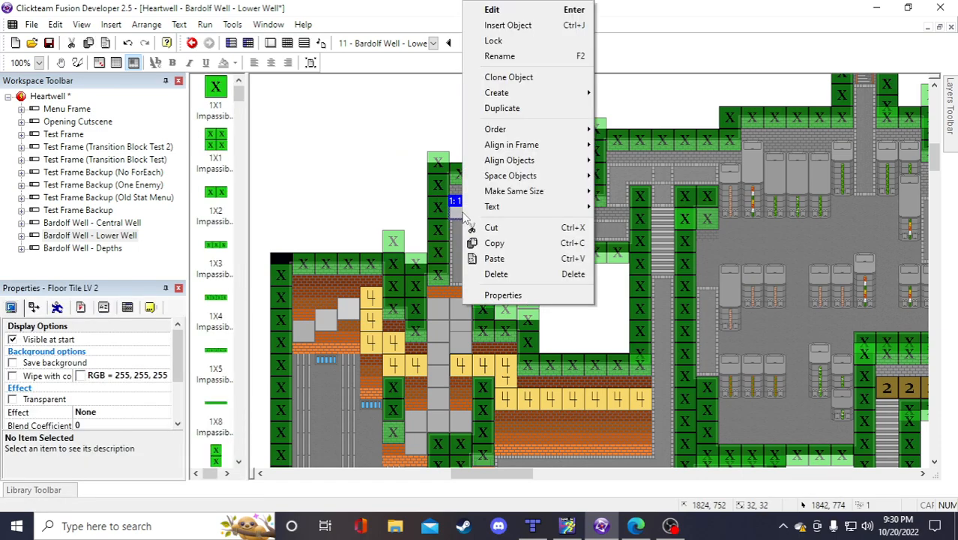
Duplicate the corner Floor Tile LV 2 into four columns across and four rows down along the corridor
click(502, 108)
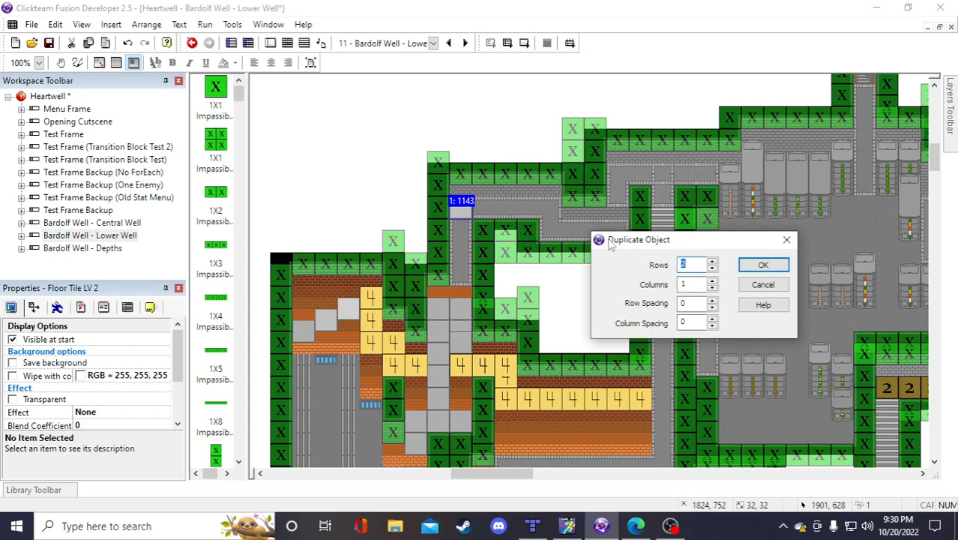
click(713, 280)
click(763, 265)
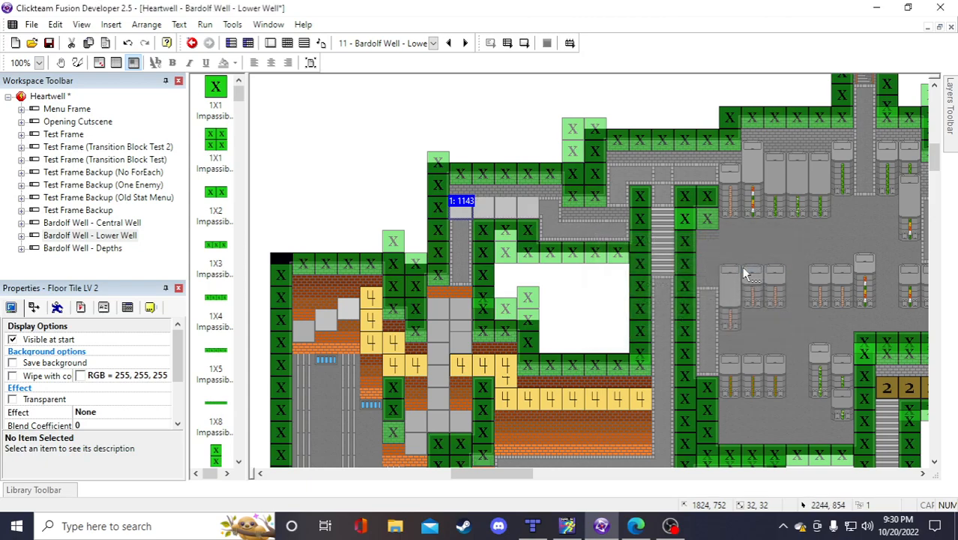
right_click(471, 215)
click(542, 110)
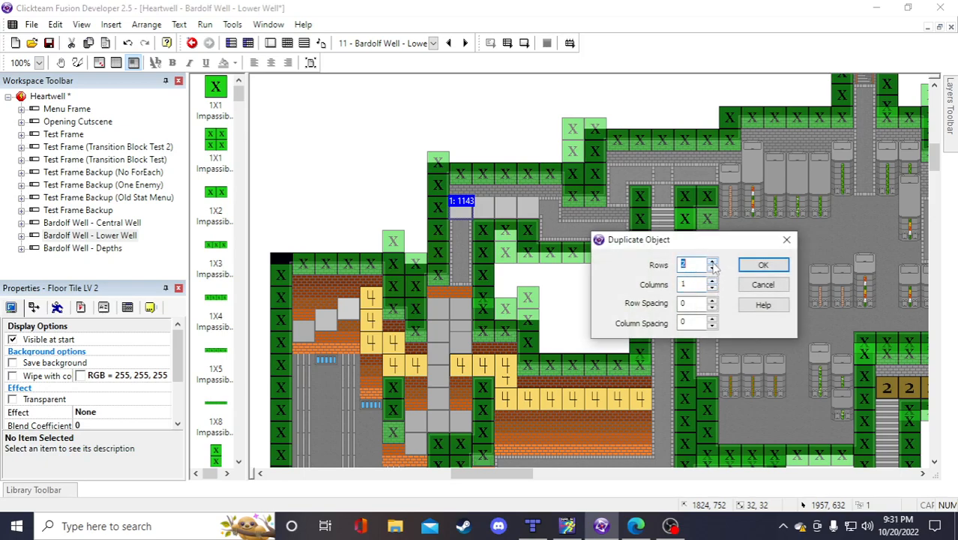
click(762, 264)
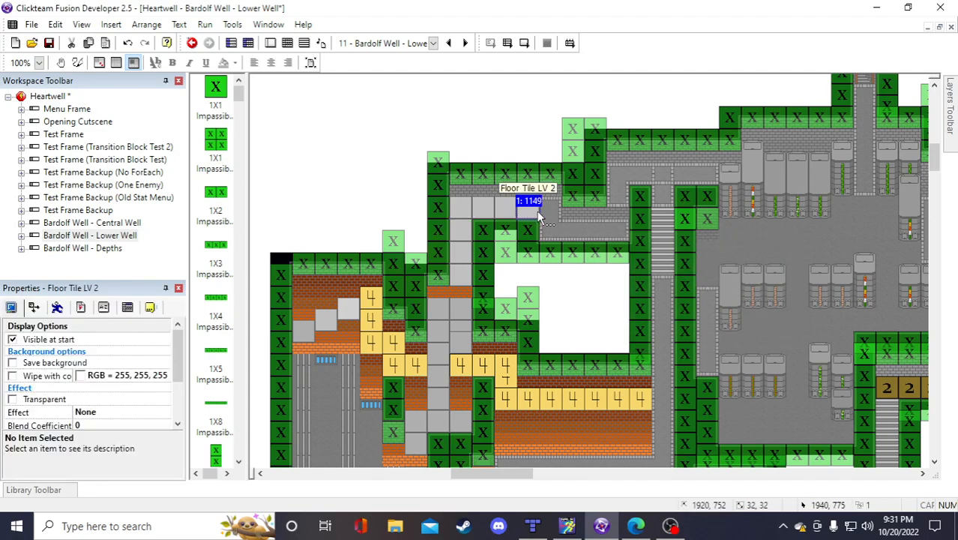
Paste another Floor Tile LV 2 directly after the last tile of the corridor's horizontal row
key(ctrl+v)
click(538, 124)
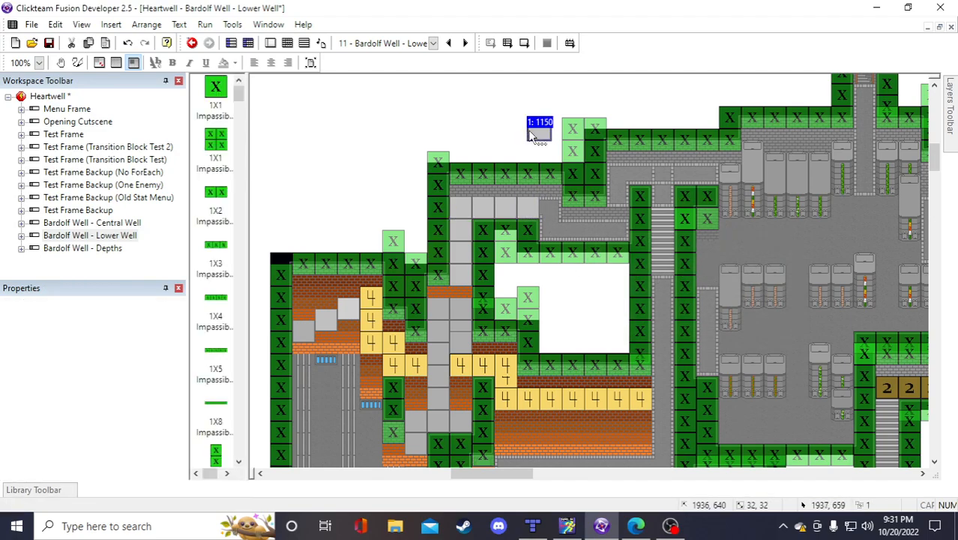
drag(547, 203, 546, 213)
right_click(547, 212)
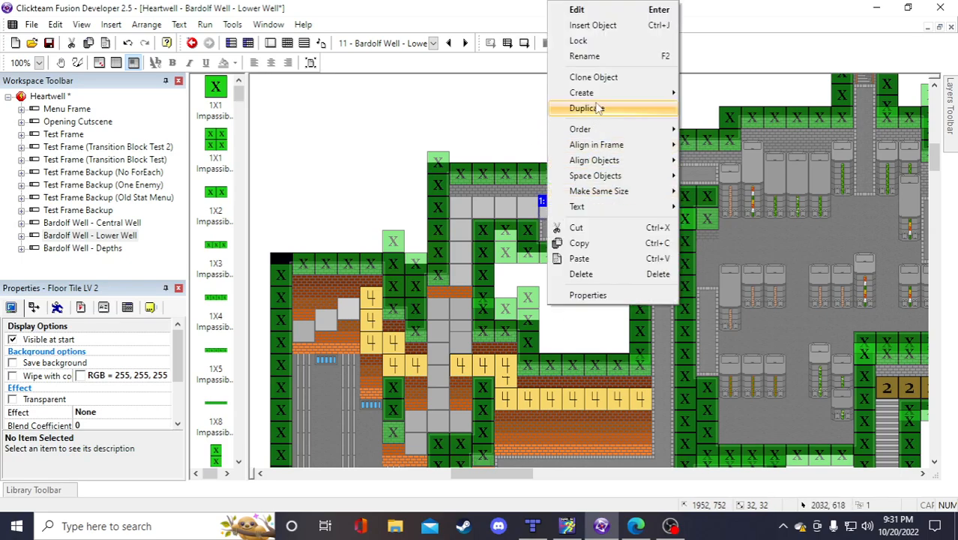
click(596, 108)
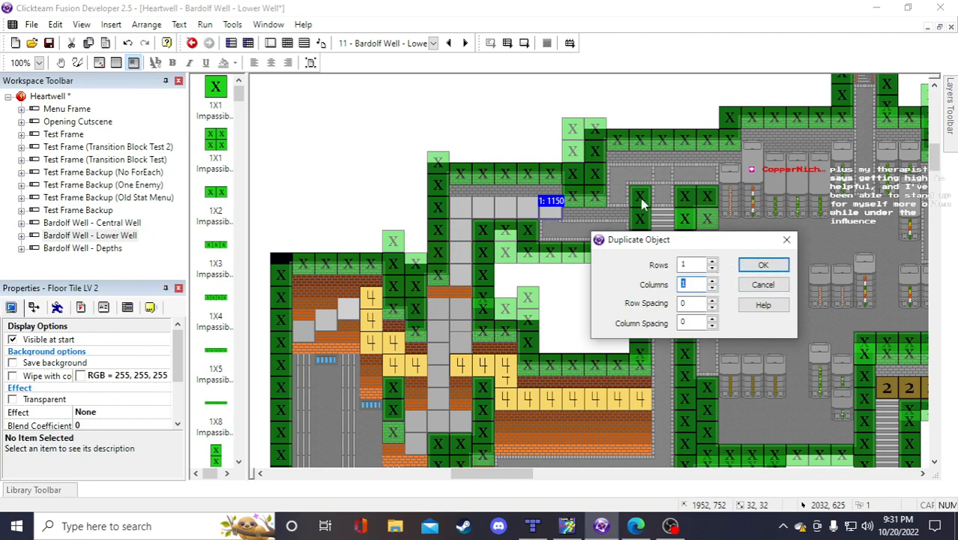
click(776, 267)
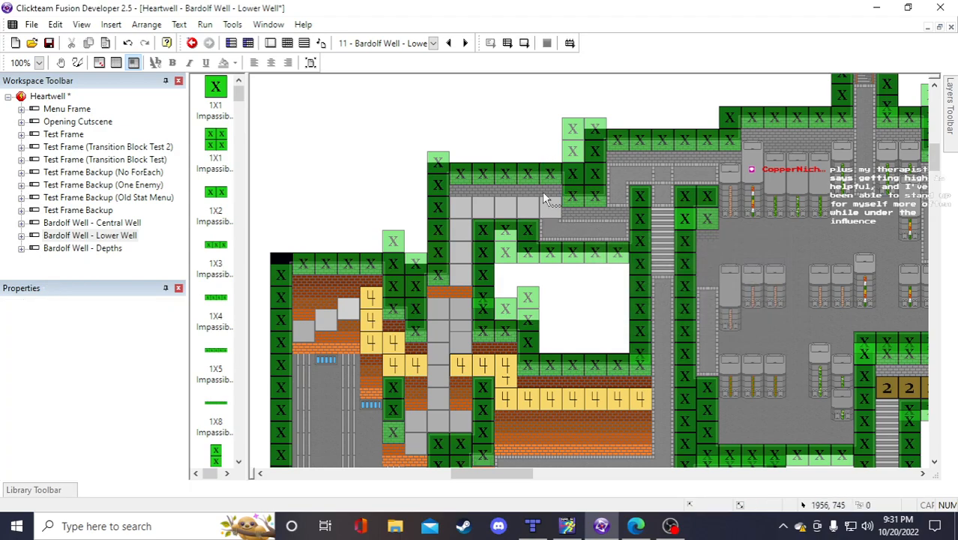
click(543, 209)
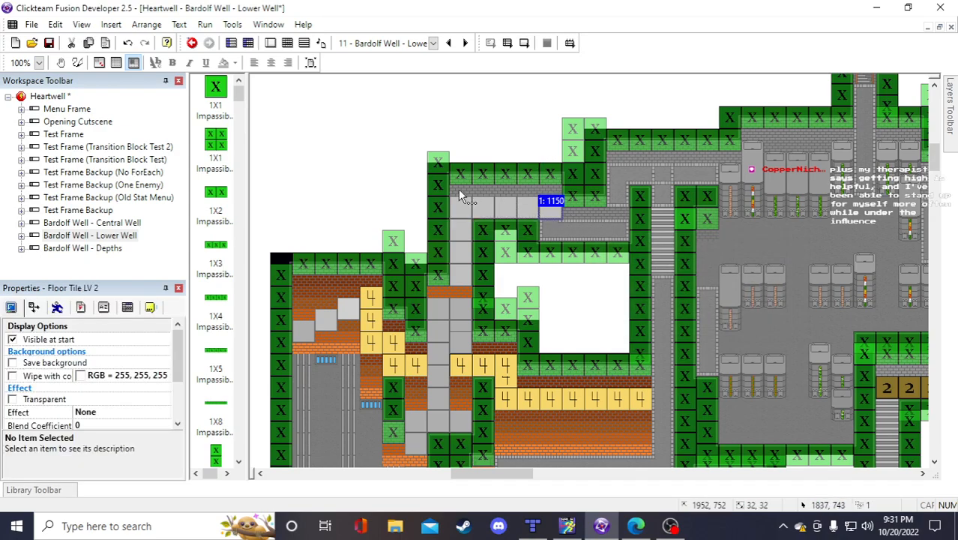
Copy a Wall Tile Half LV 3 above the corner floor tile and duplicate it into five columns along the corridor
click(458, 392)
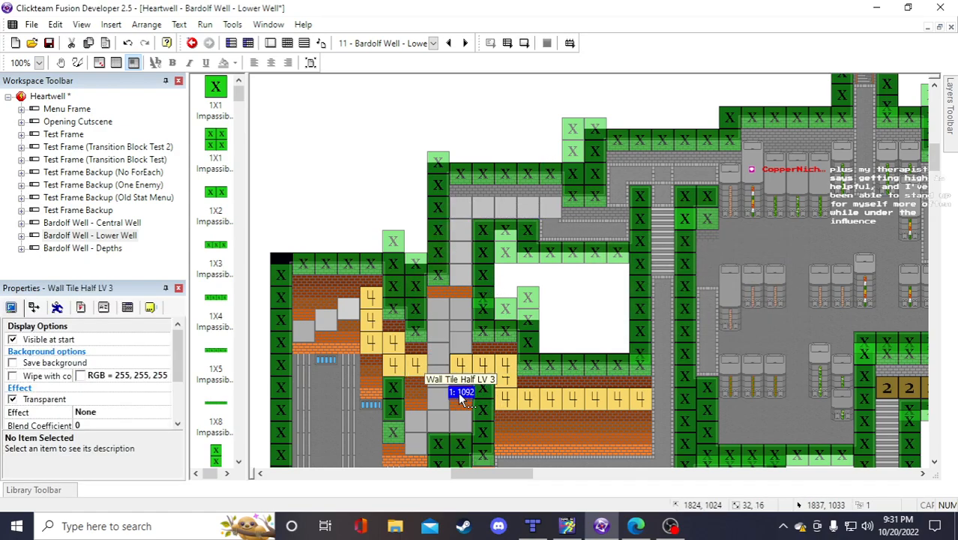
click(405, 152)
double_click(406, 152)
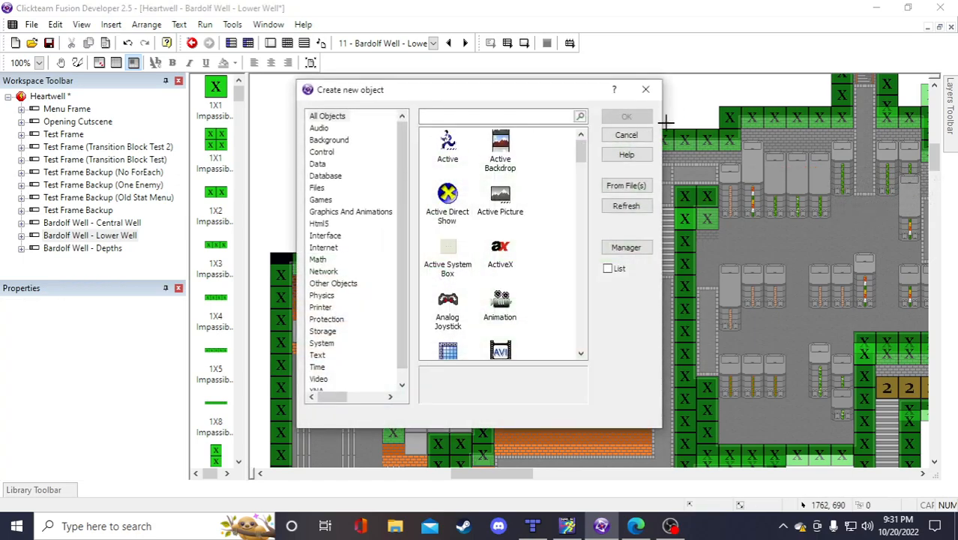
click(626, 135)
click(570, 154)
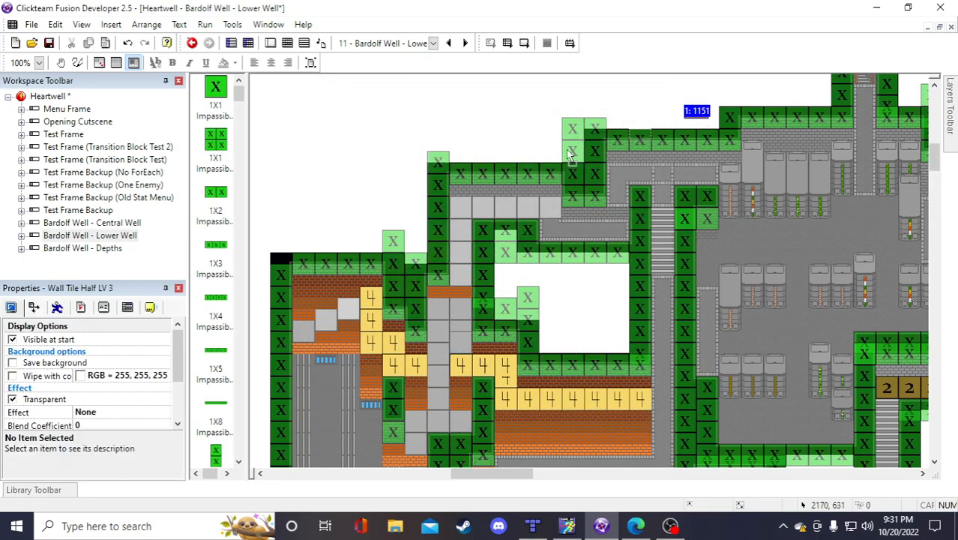
right_click(462, 197)
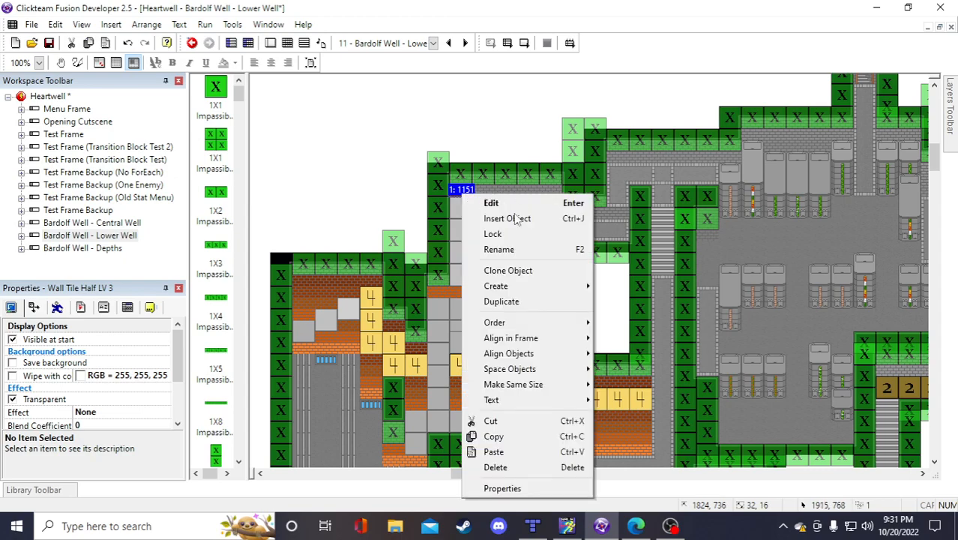
click(507, 269)
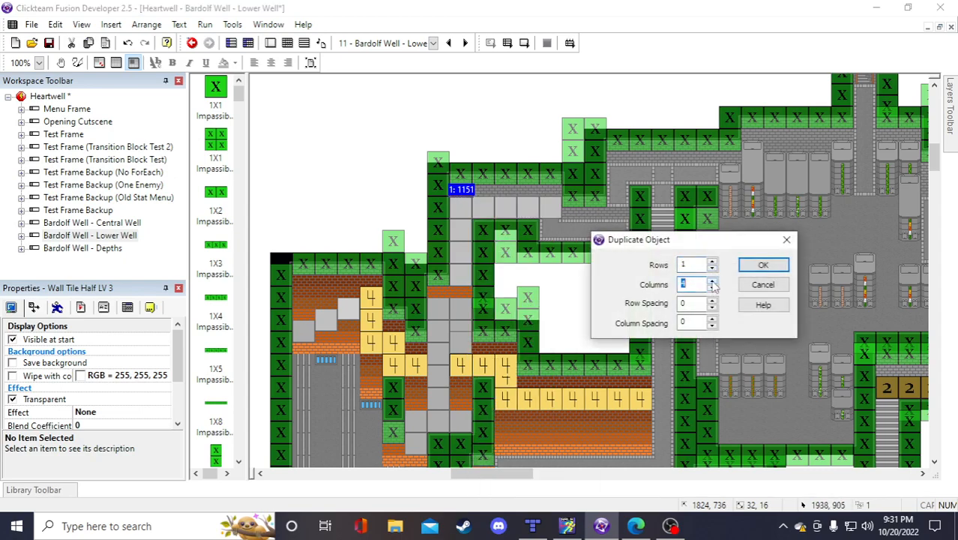
click(762, 265)
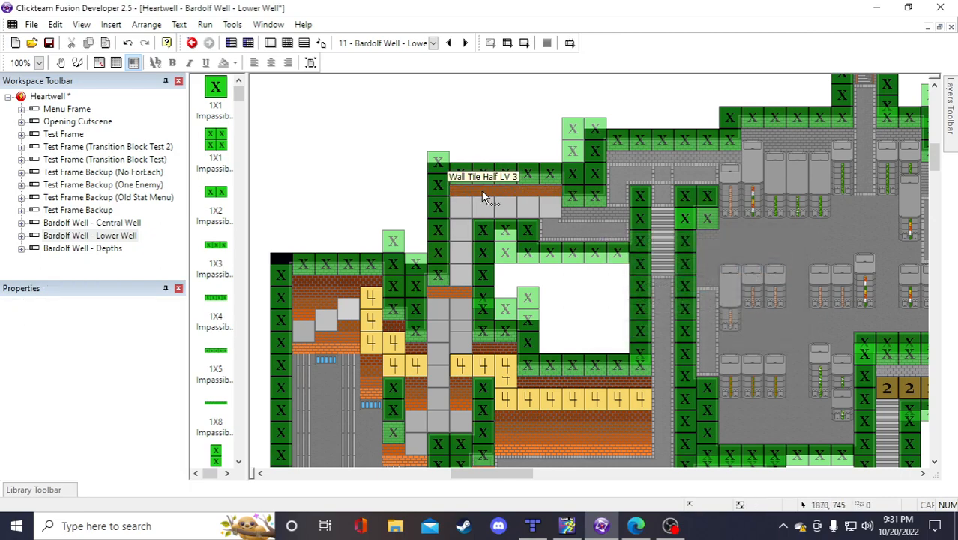
Duplicate the row's last Floor Tile LV 2 into two rows, and the new lower tile into four columns
click(553, 215)
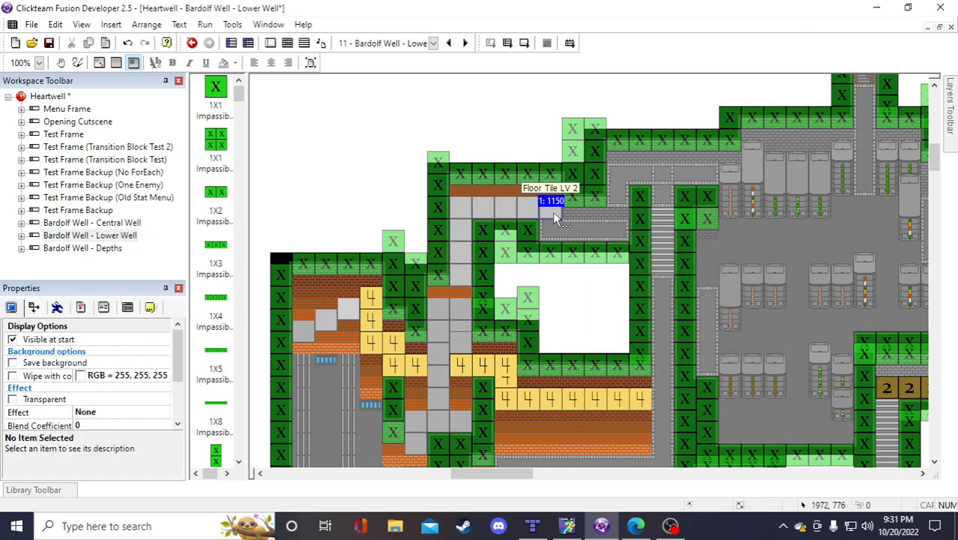
right_click(553, 215)
click(641, 105)
click(750, 264)
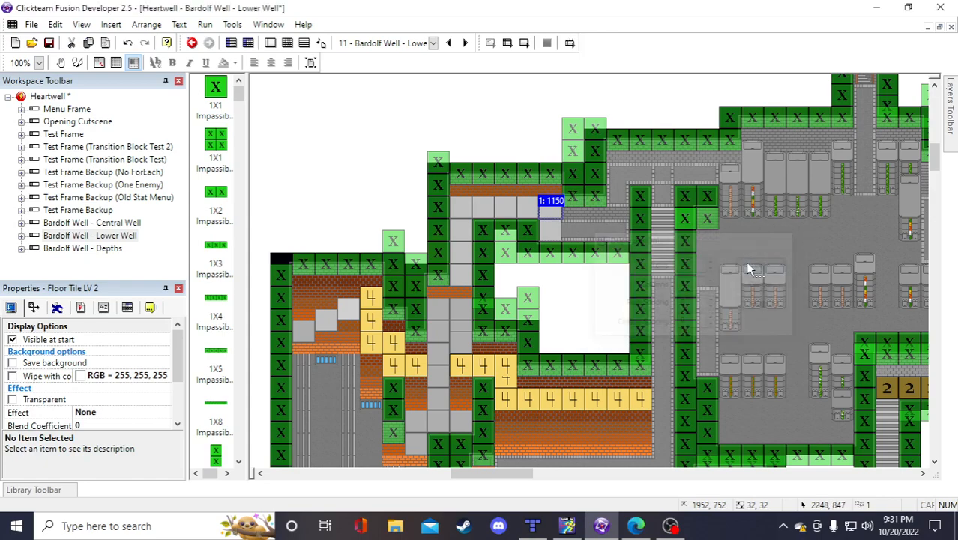
right_click(553, 225)
click(599, 102)
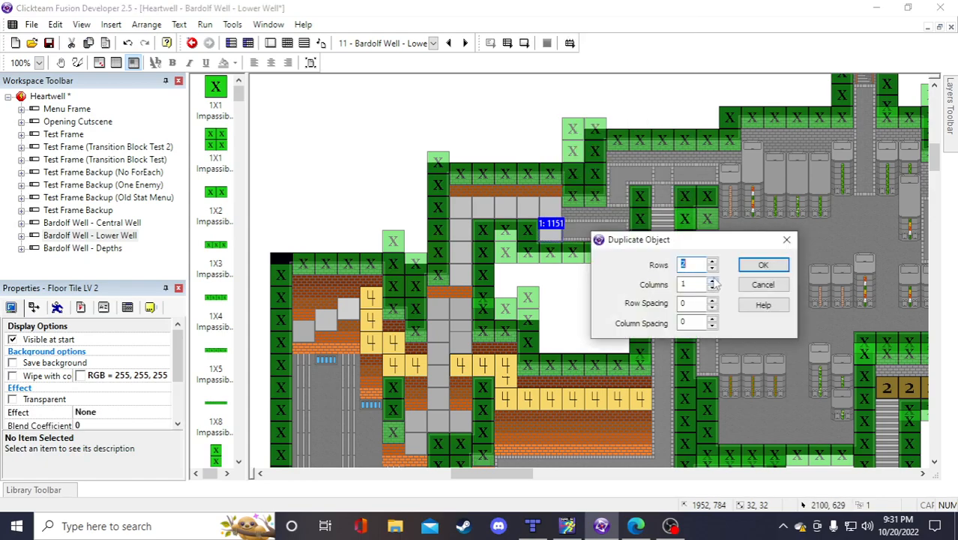
click(761, 267)
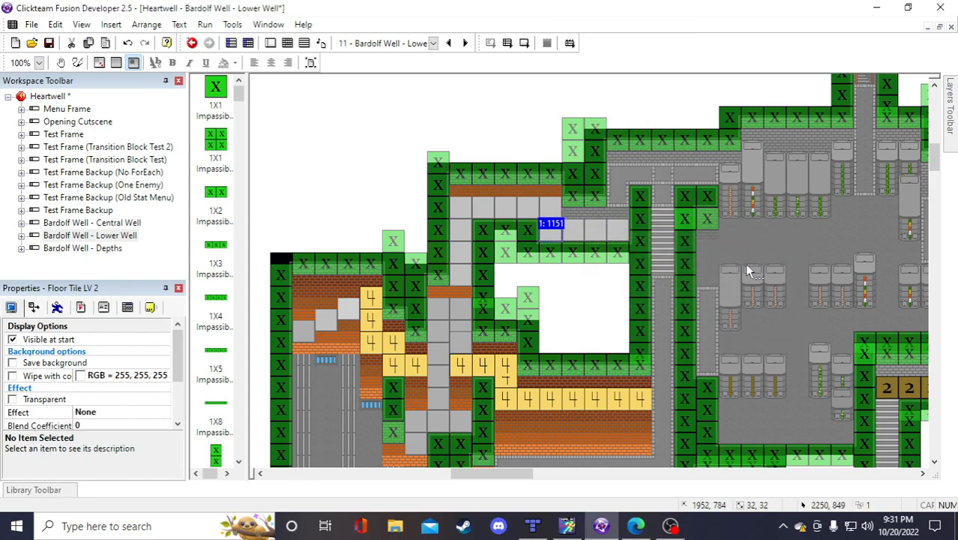
Place a copied Wall Tile Half LV 3 above the lower floor row, duplicate it into three columns, and save the application
click(545, 191)
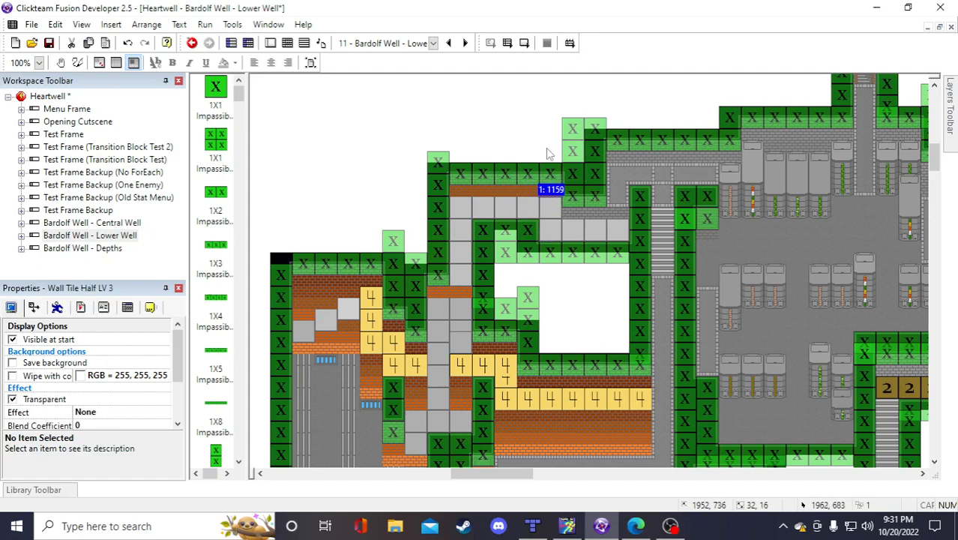
key(ctrl+v)
click(493, 112)
drag(509, 122, 578, 212)
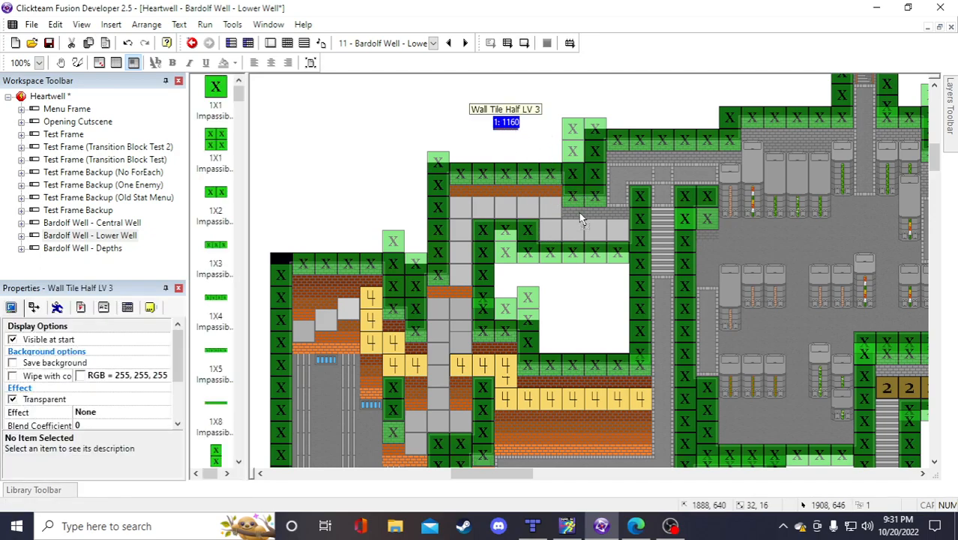
right_click(579, 212)
click(622, 110)
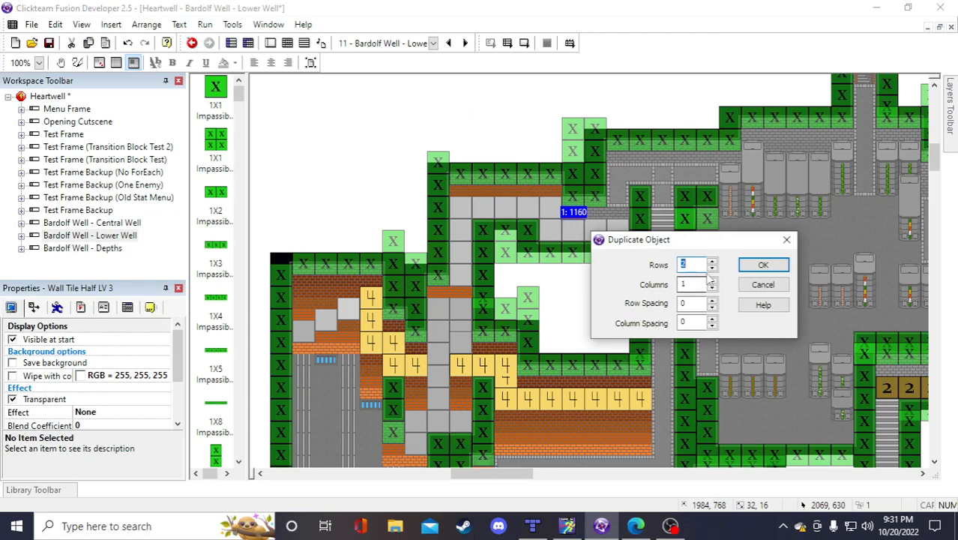
click(750, 265)
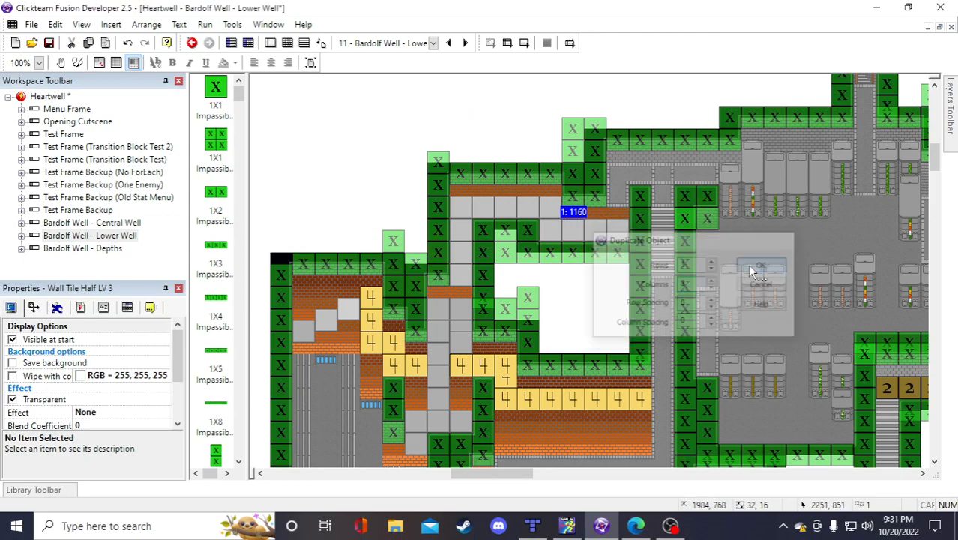
click(516, 160)
click(49, 43)
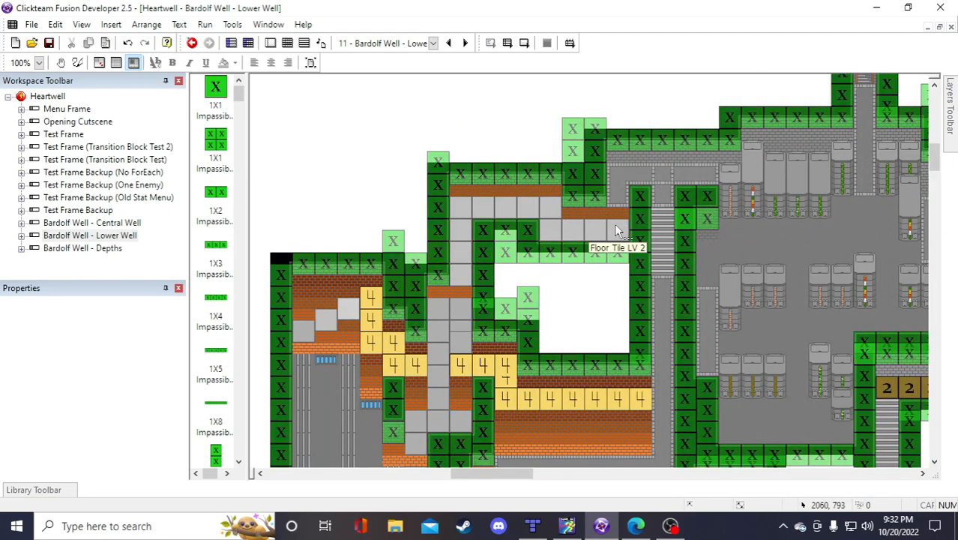
Copy a Floor Tile LV 3 from the stepped tiles in the brick room to the start of the upper grey walkway
scroll(627, 322, down, 4)
scroll(630, 300, up, 4)
scroll(611, 225, down, 4)
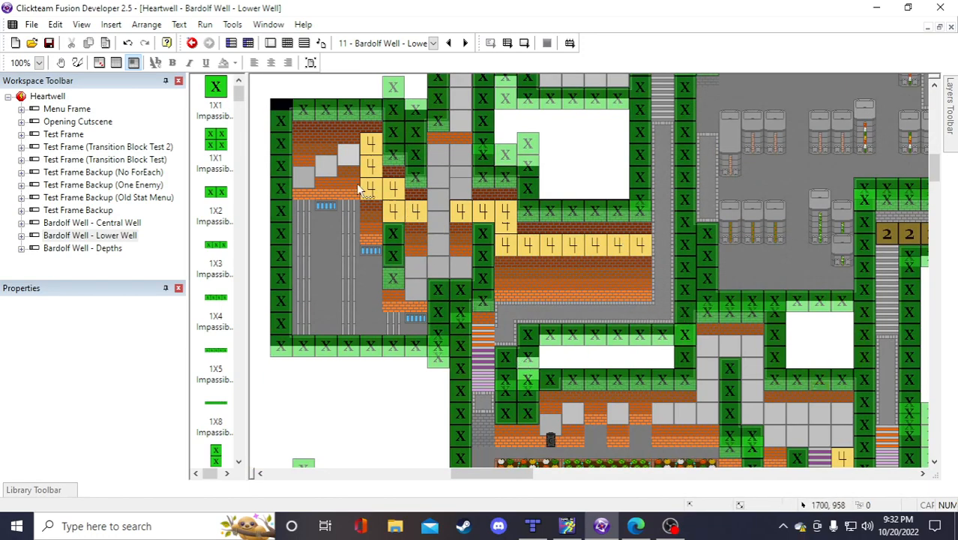
click(349, 154)
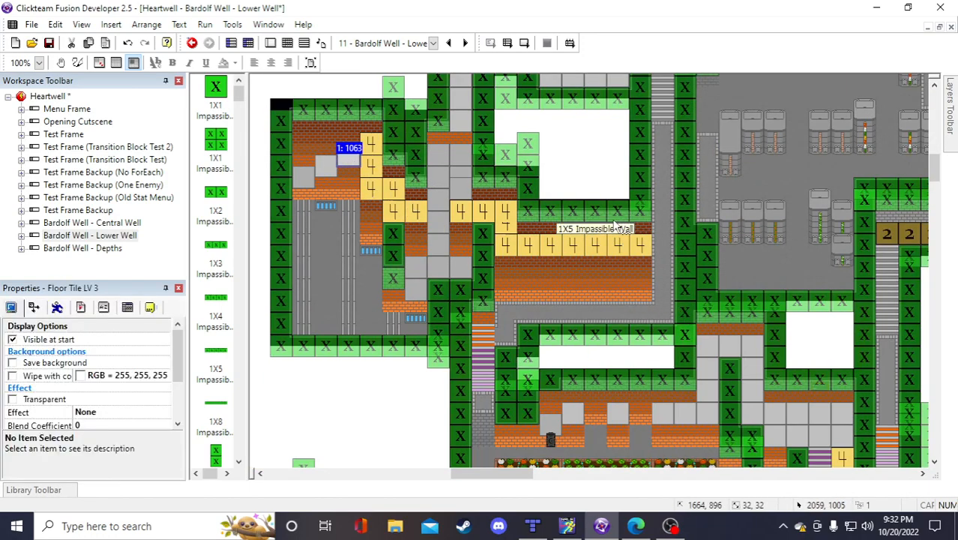
scroll(615, 228, up, 4)
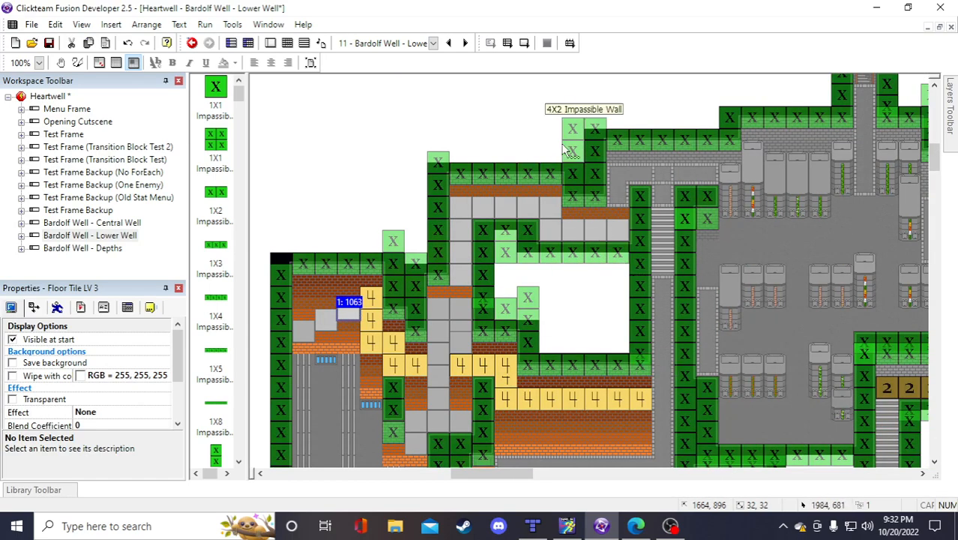
key(ctrl+v)
click(627, 91)
drag(638, 100, 615, 176)
Duplicate the placed Floor Tile LV 3 into two columns across and two rows down
right_click(615, 175)
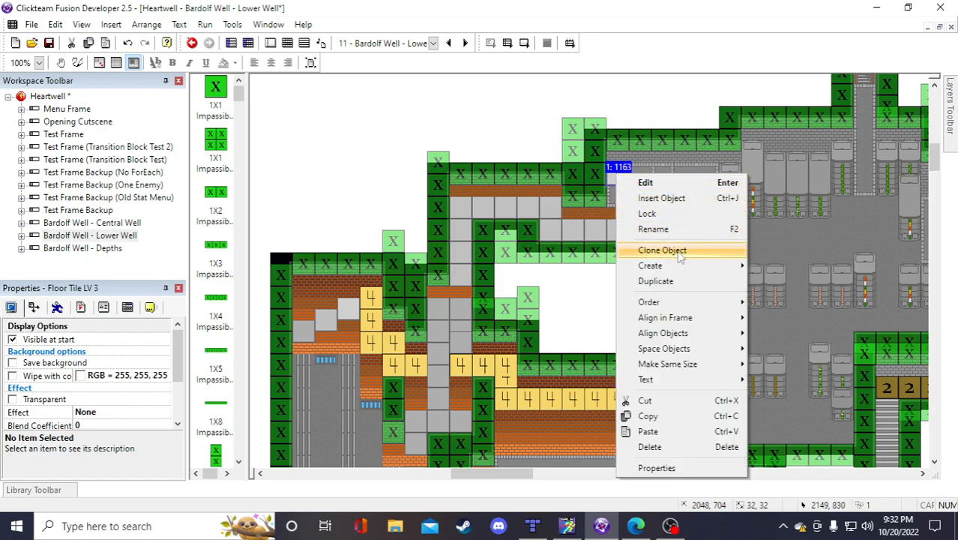
click(655, 280)
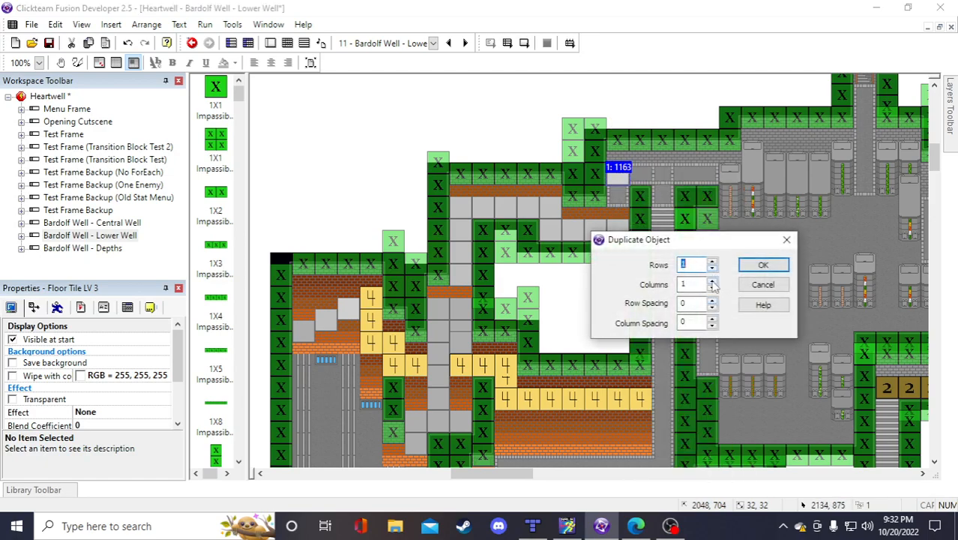
click(762, 265)
right_click(619, 186)
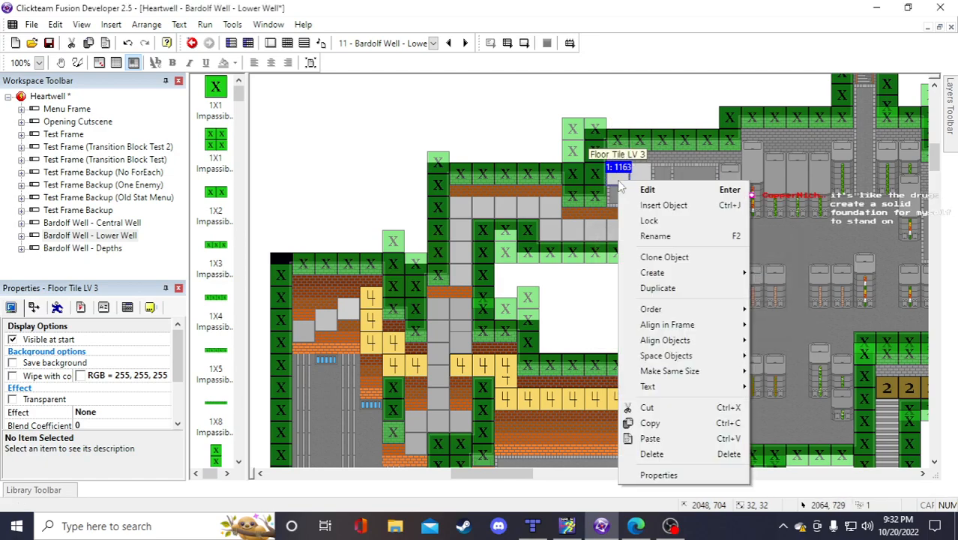
click(687, 289)
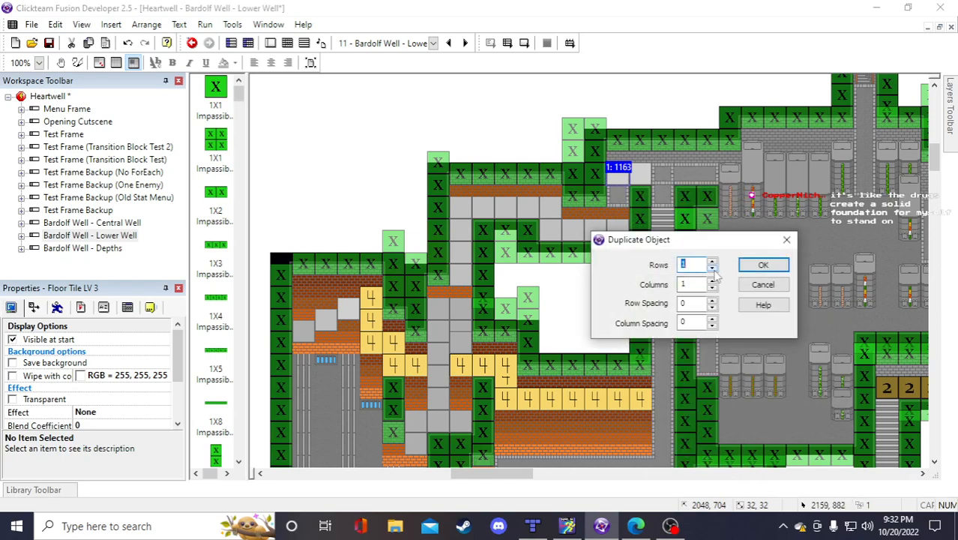
key(Tab)
click(742, 268)
click(564, 116)
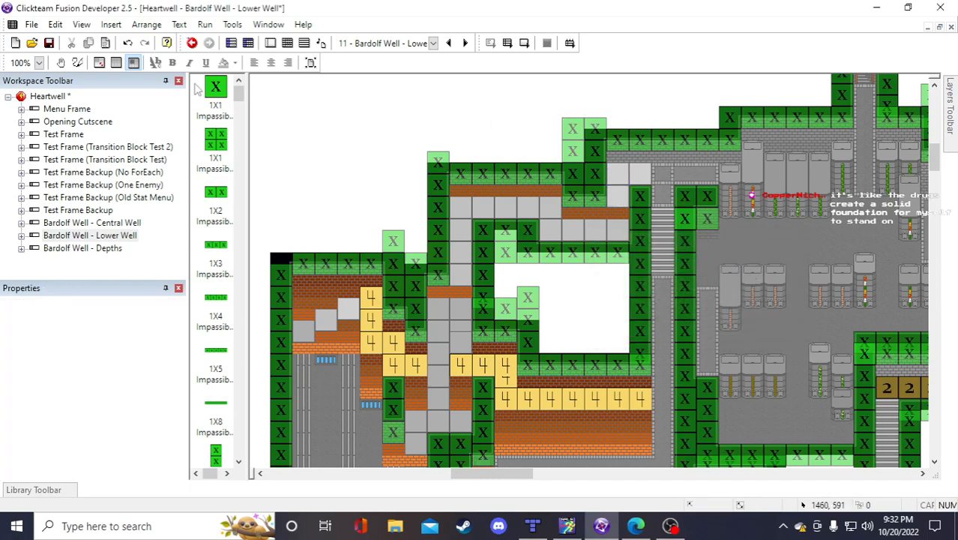
Try a copy of Wall Tile Half LV 3 above the new Floor Tile LV 3 group, and delete it
click(466, 188)
click(494, 135)
click(468, 96)
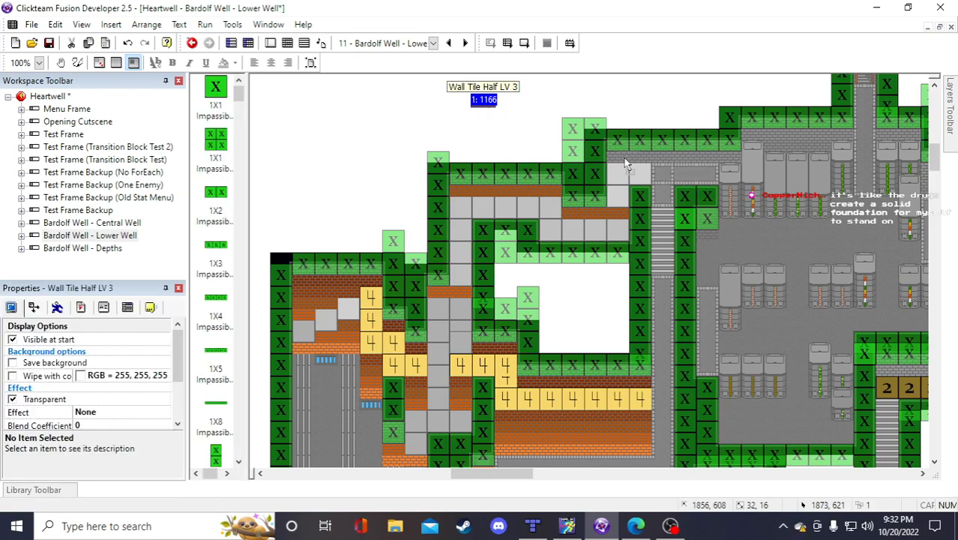
drag(625, 158, 623, 159)
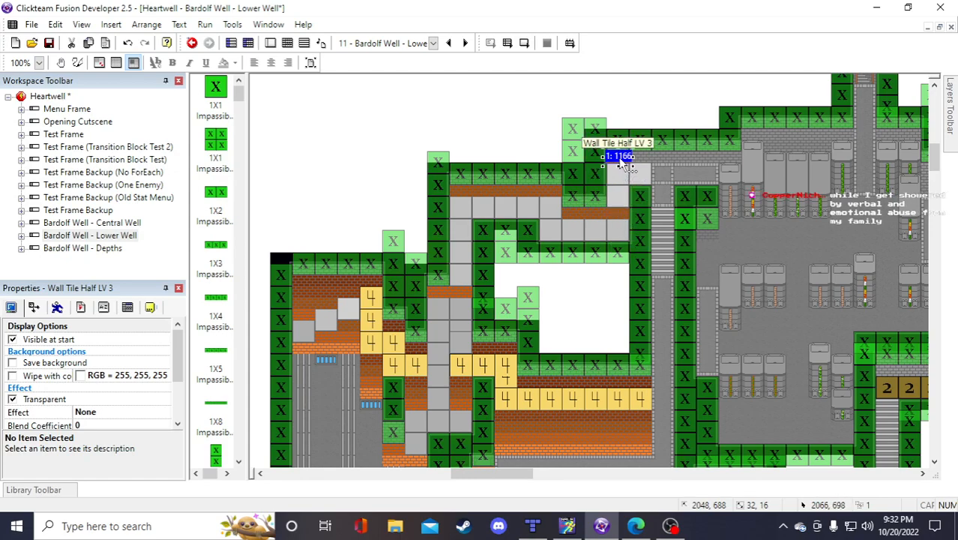
key(Delete)
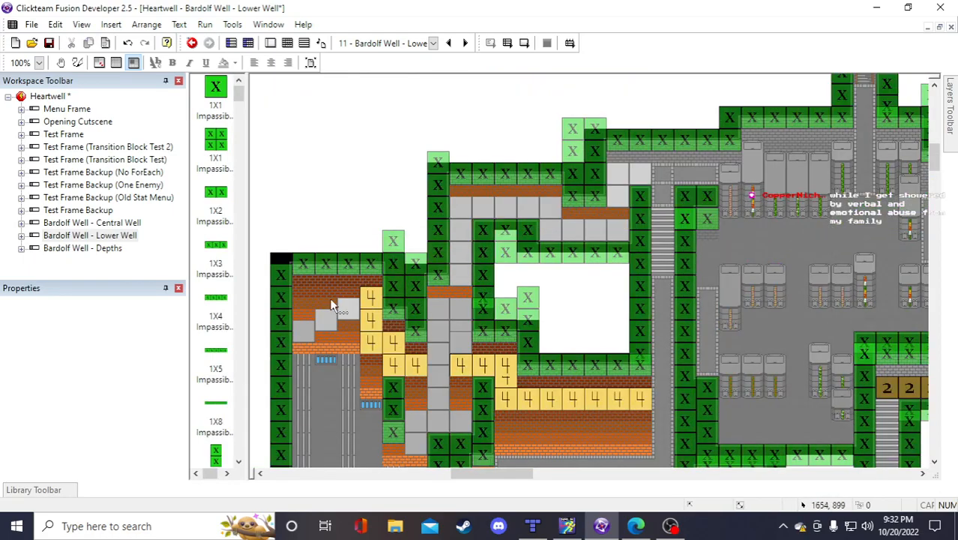
Copy a Wall Tile Half LV 4 from the brick room to just above the start of the upper Floor Tile LV 3 row
click(325, 292)
key(ctrl+c)
key(ctrl+v)
click(631, 101)
click(650, 117)
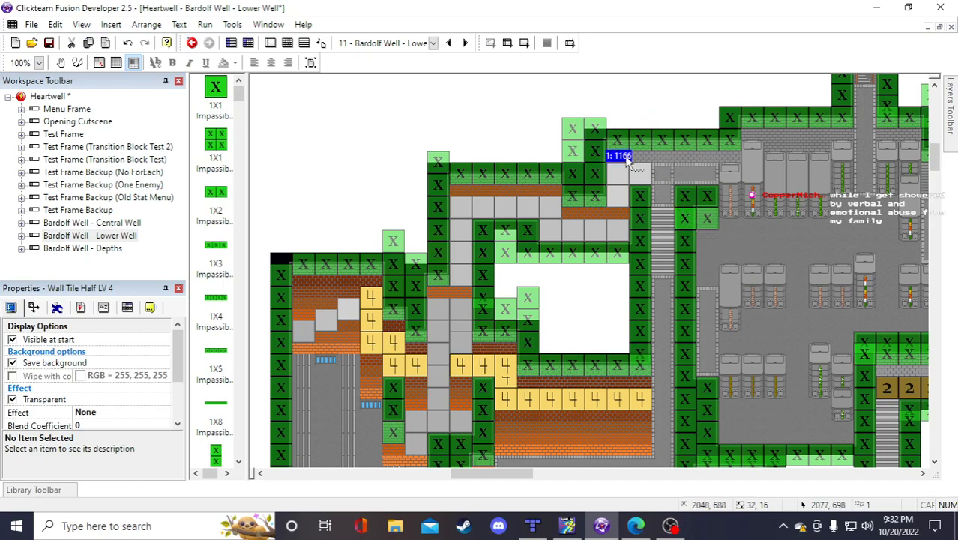
scroll(622, 171, down, 5)
scroll(623, 172, up, 5)
click(534, 117)
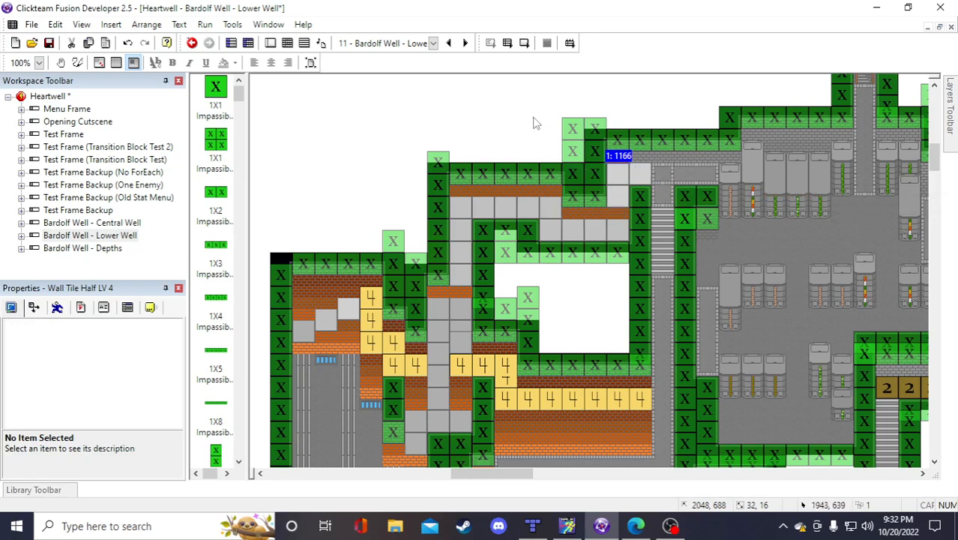
Duplicate the placed Wall Tile Half LV 4 into 10 columns in one row
click(620, 162)
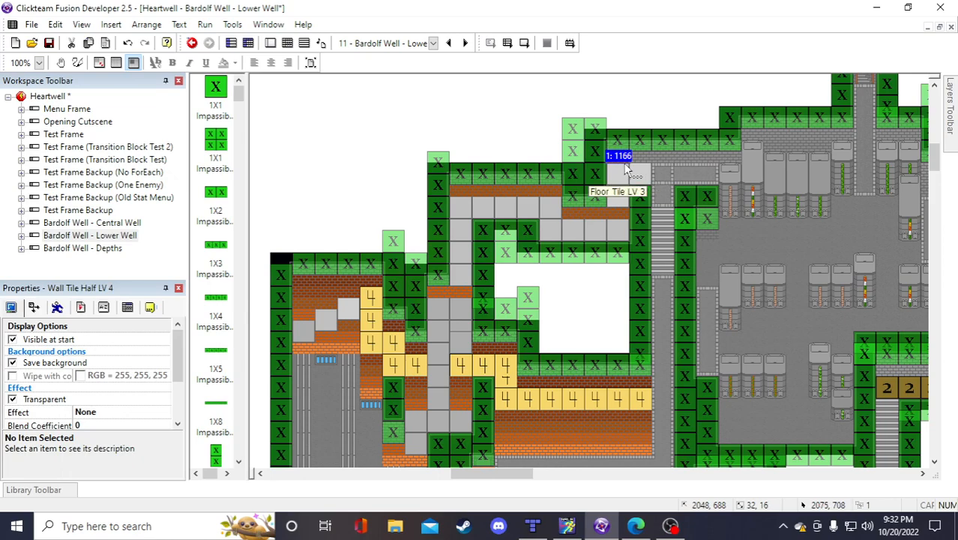
right_click(621, 163)
click(639, 250)
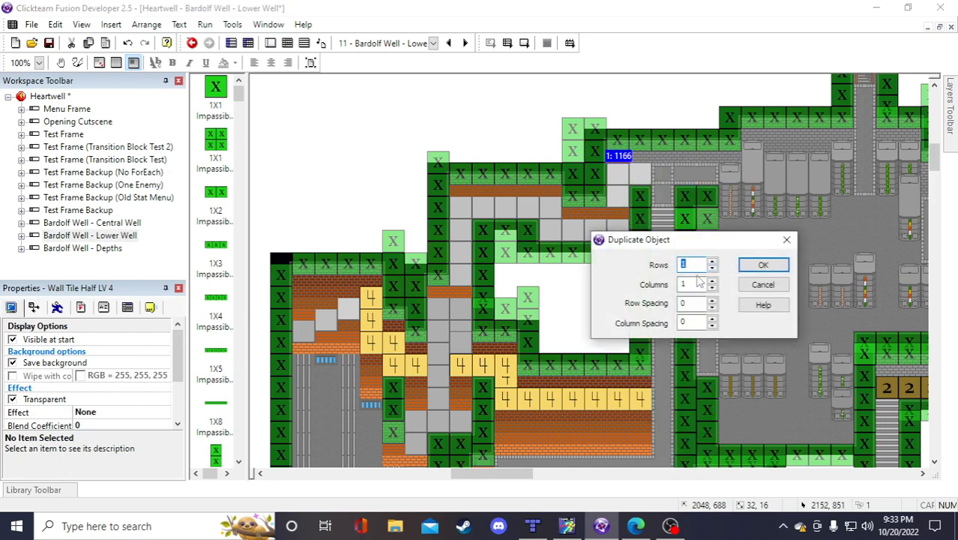
key(Tab)
text(10)
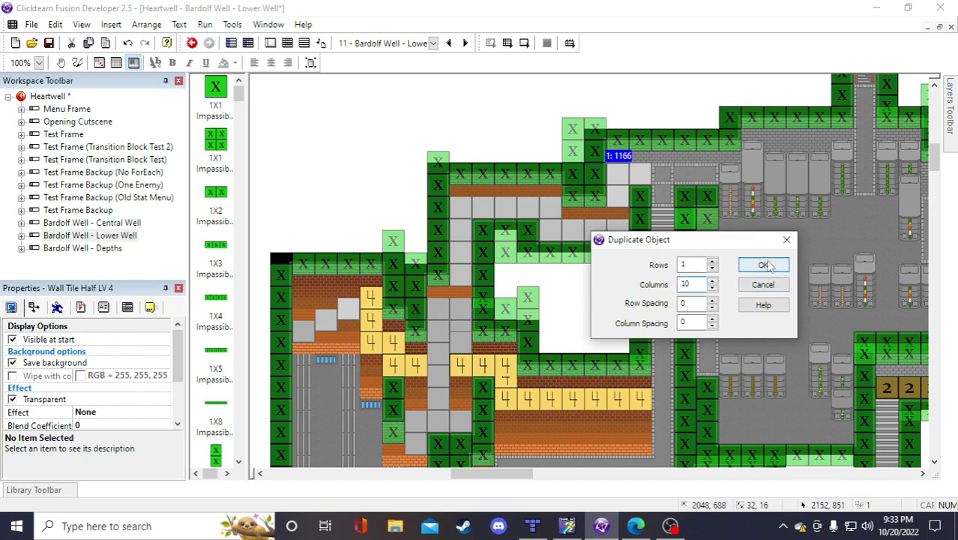
click(763, 264)
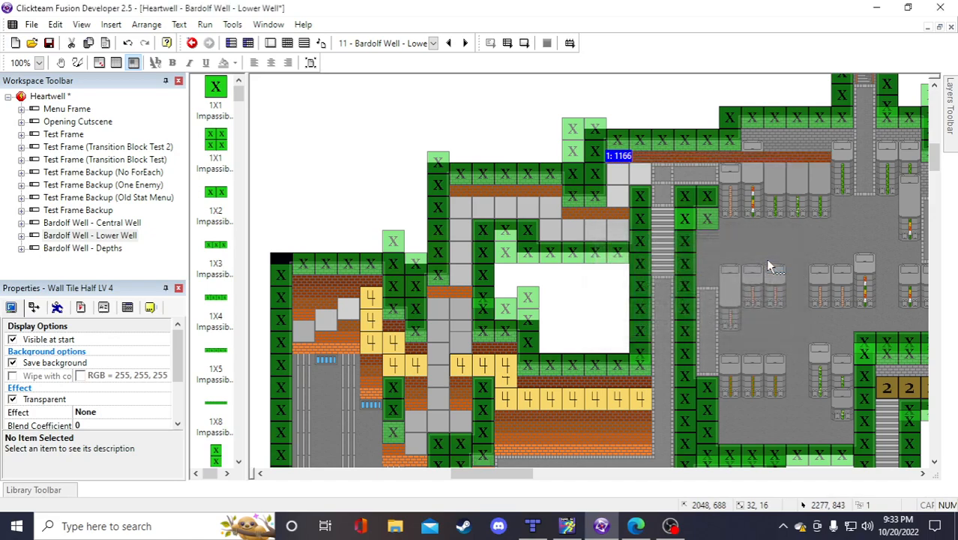
Move the last four Wall Tile Half LV 4 copies up against the higher green wall section, and save the application
ctrl+click(772, 159)
ctrl+click(794, 158)
ctrl+click(816, 159)
drag(780, 166, 775, 140)
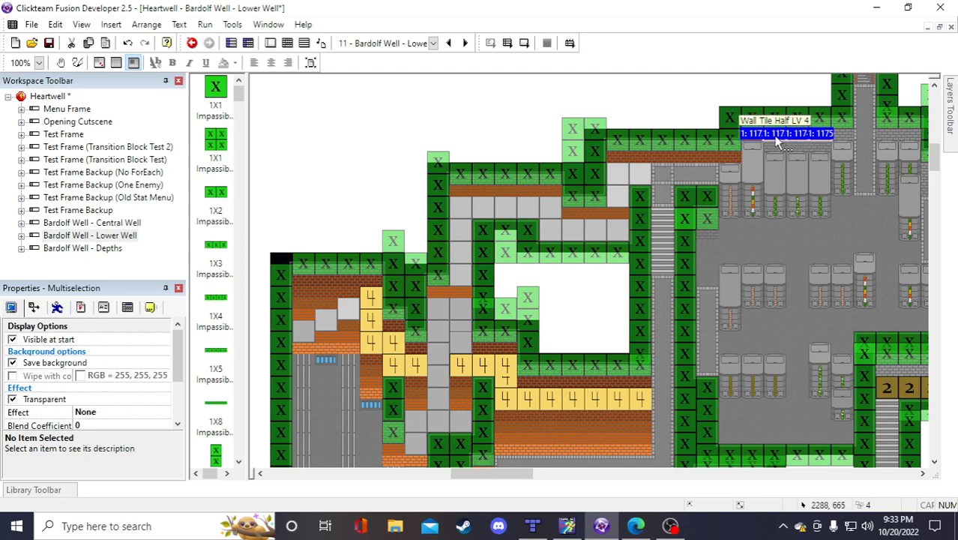
click(635, 104)
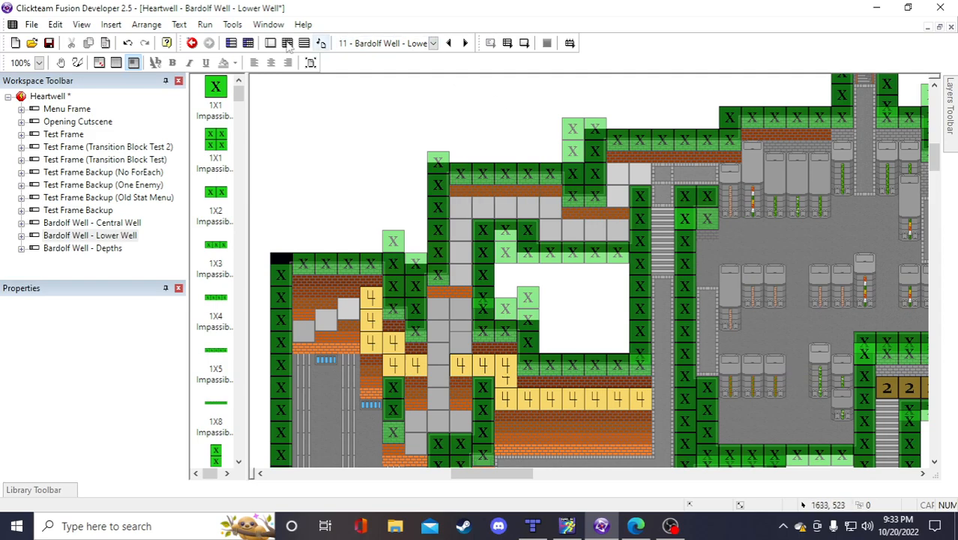
click(48, 43)
Duplicate the end Floor Tile LV 3 of the upper walkway into five columns, reaching the first grey container
click(635, 169)
right_click(635, 171)
click(725, 282)
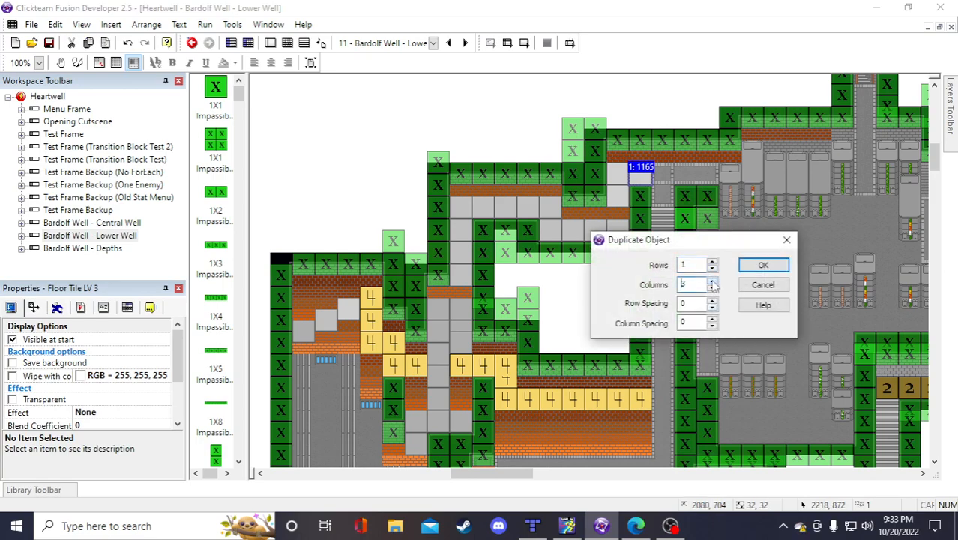
click(748, 263)
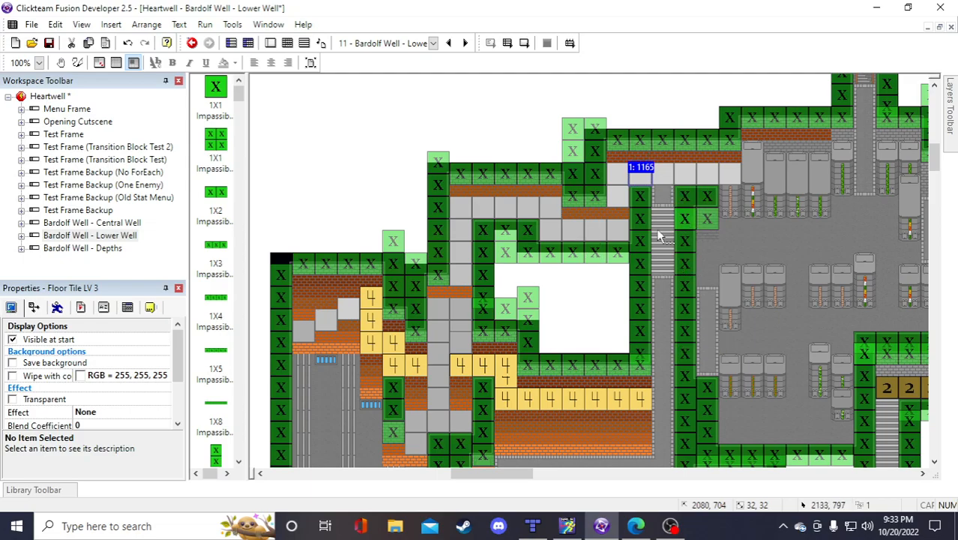
click(442, 138)
Copy the three purple and orange stair pieces from the stairs below the brick room into the white gap beneath the upper corridor
scroll(654, 247, down, 5)
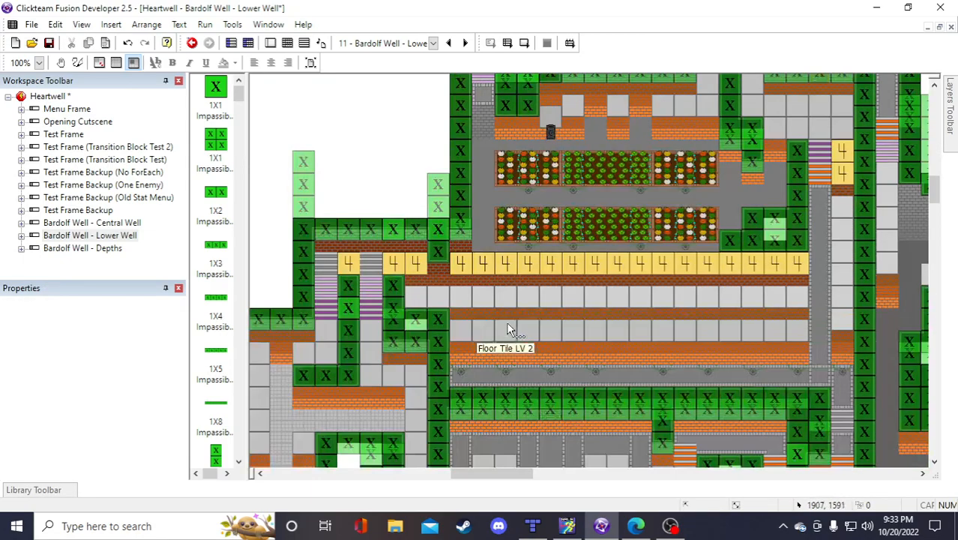
scroll(509, 327, up, 4)
click(479, 372)
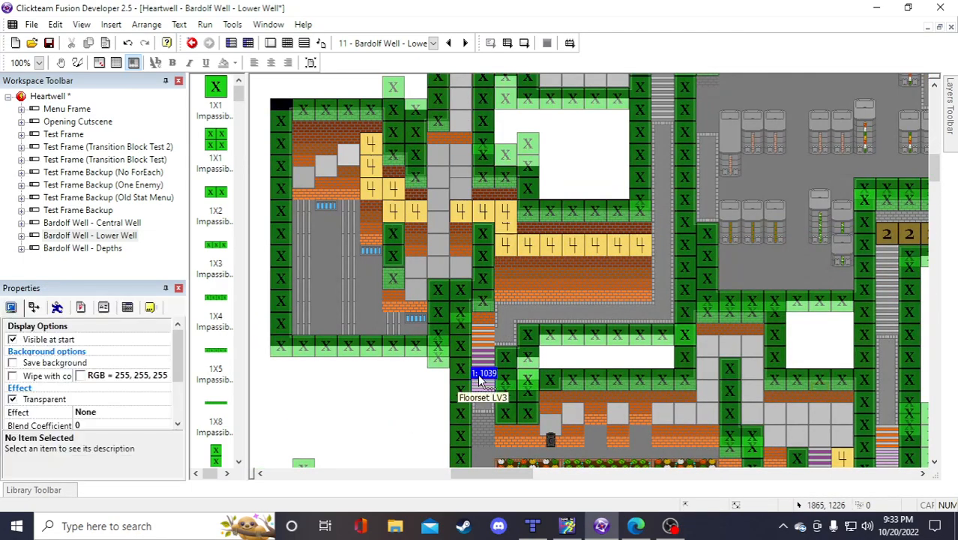
ctrl+click(478, 353)
scroll(575, 307, up, 5)
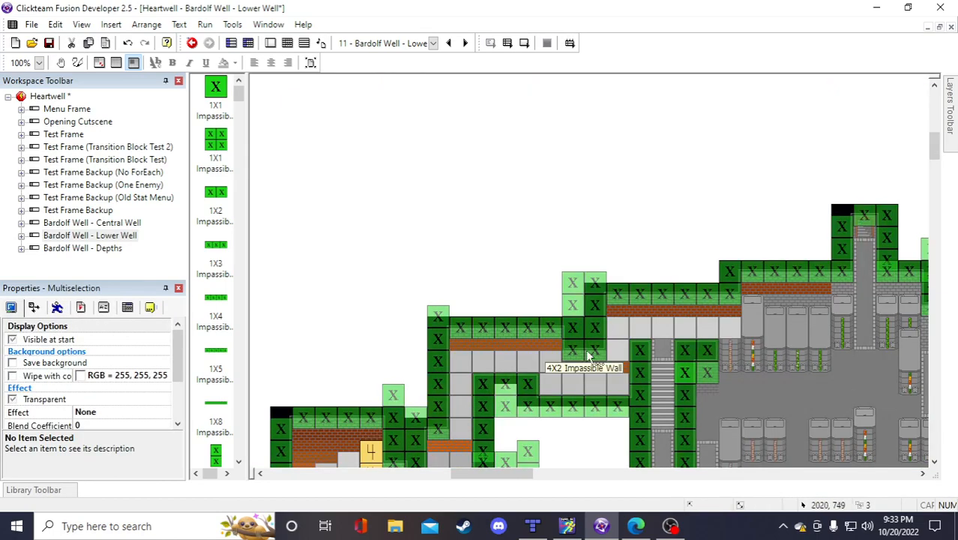
scroll(575, 300, down, 2)
click(575, 298)
click(575, 298)
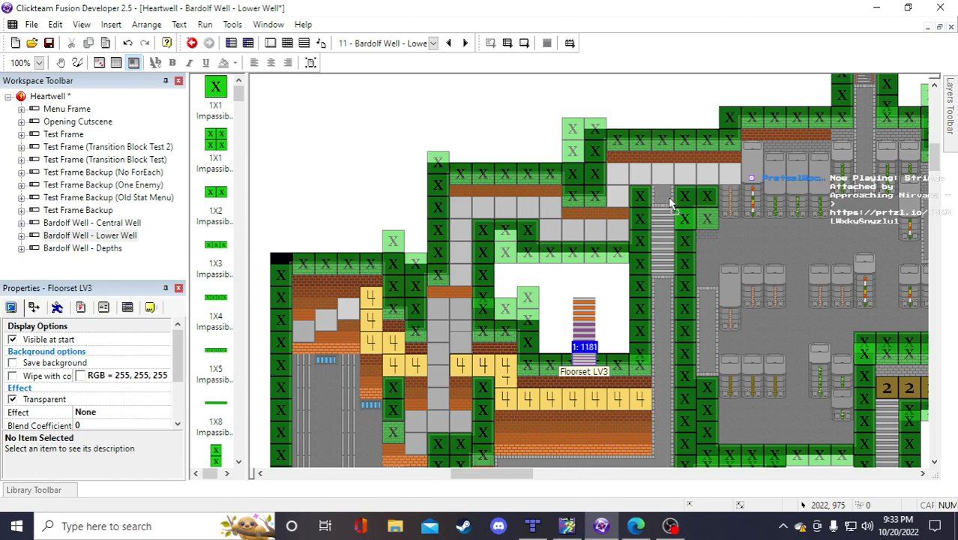
Move the pasted purple and orange stair pieces onto the grey stairs below the upper walkway, and save the application
drag(671, 199, 668, 197)
drag(590, 330, 668, 221)
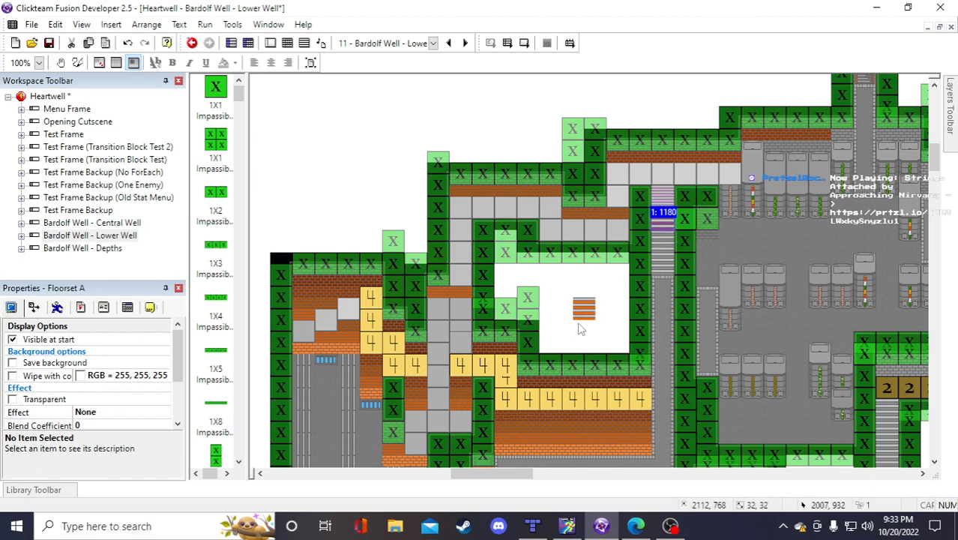
drag(578, 313, 660, 244)
click(532, 151)
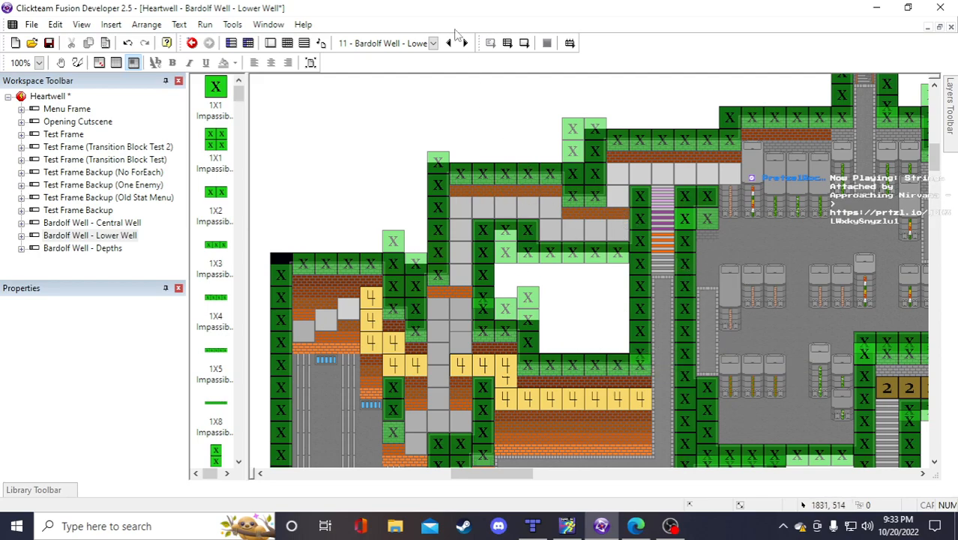
click(49, 42)
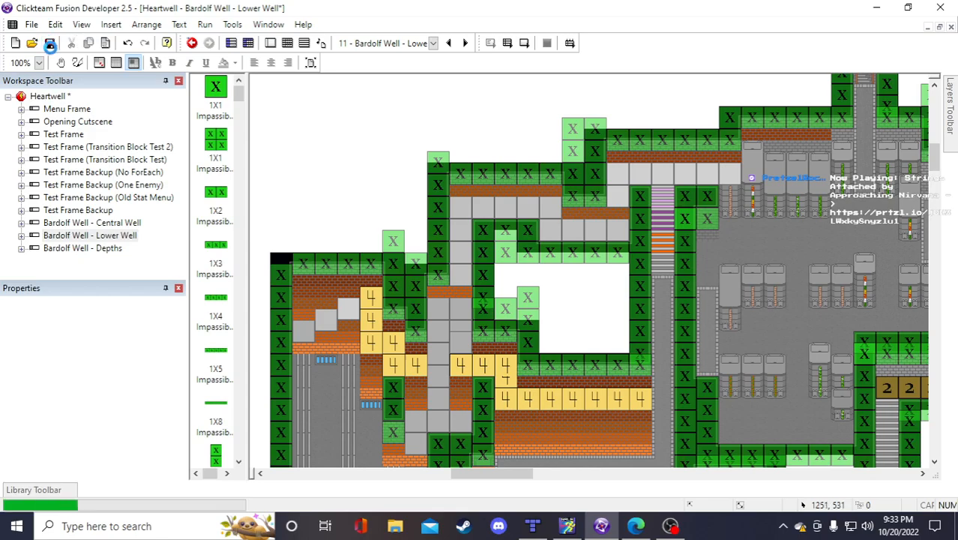
Examine the levels of the stacked half wall tiles in the brick room and compare them with the upper walkway and its stairs
scroll(480, 156, down, 3)
scroll(479, 153, down, 4)
scroll(479, 155, up, 10)
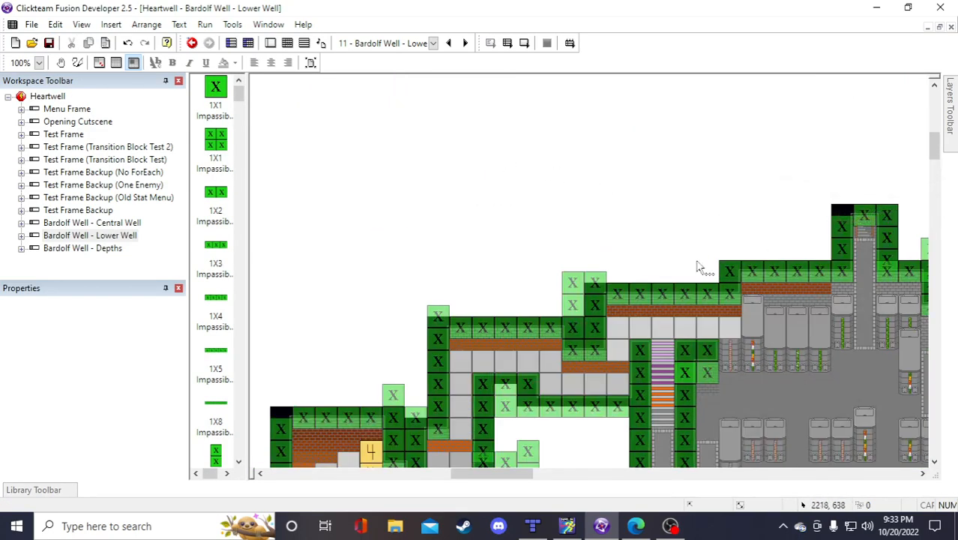
scroll(698, 267, down, 3)
scroll(537, 442, down, 3)
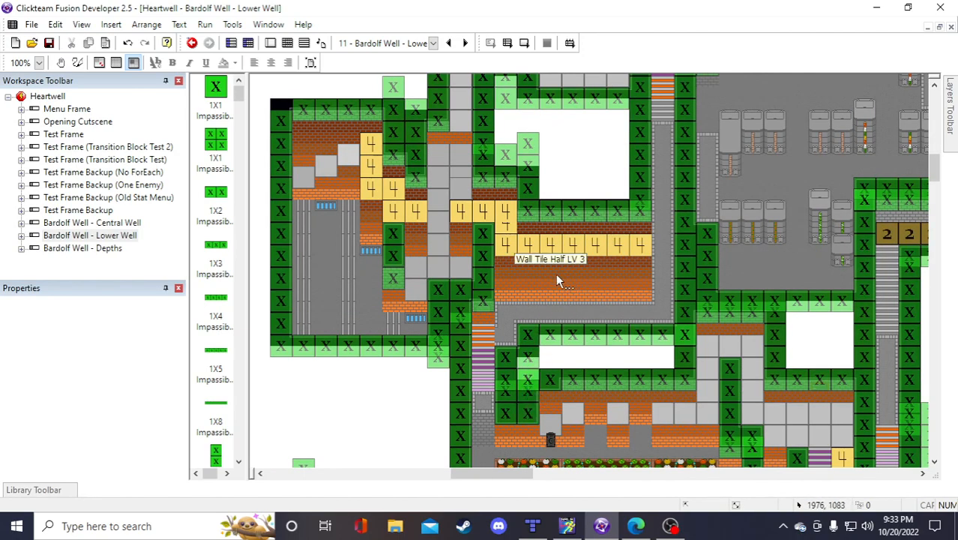
click(517, 289)
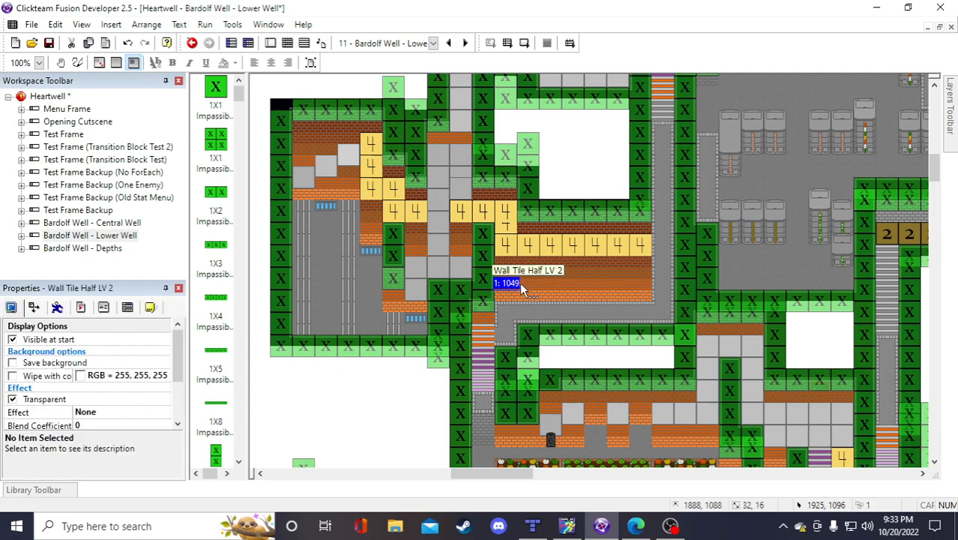
scroll(617, 281, up, 2)
scroll(624, 280, down, 3)
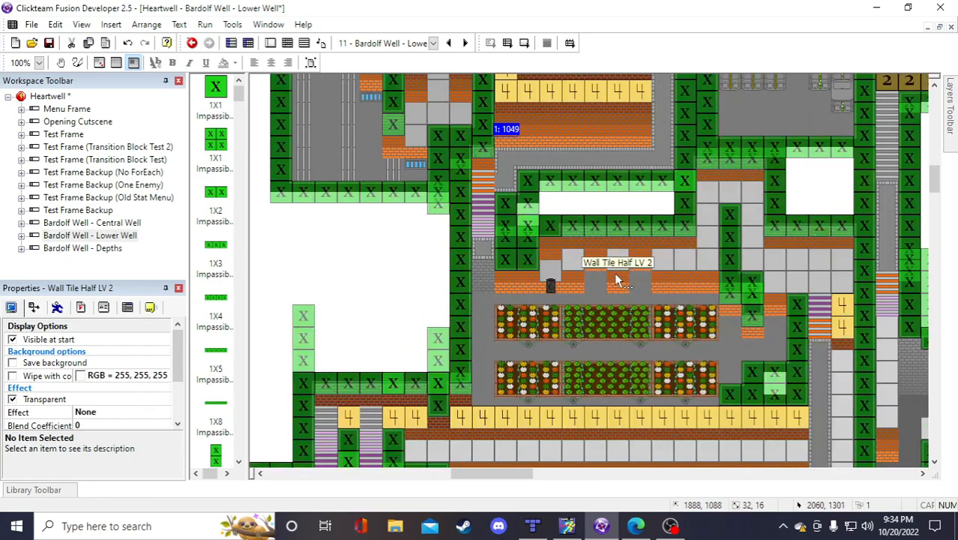
scroll(617, 279, up, 1)
scroll(613, 274, up, 3)
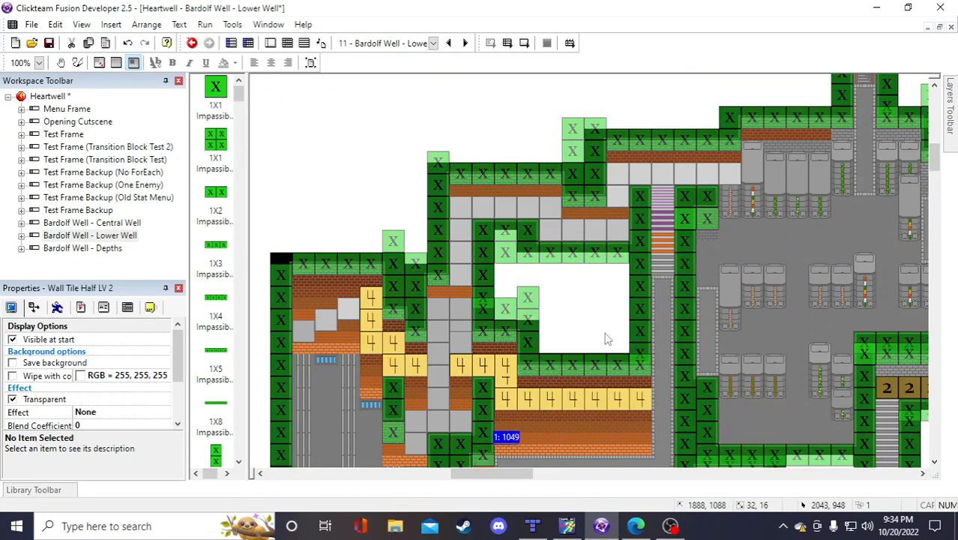
scroll(636, 255, down, 3)
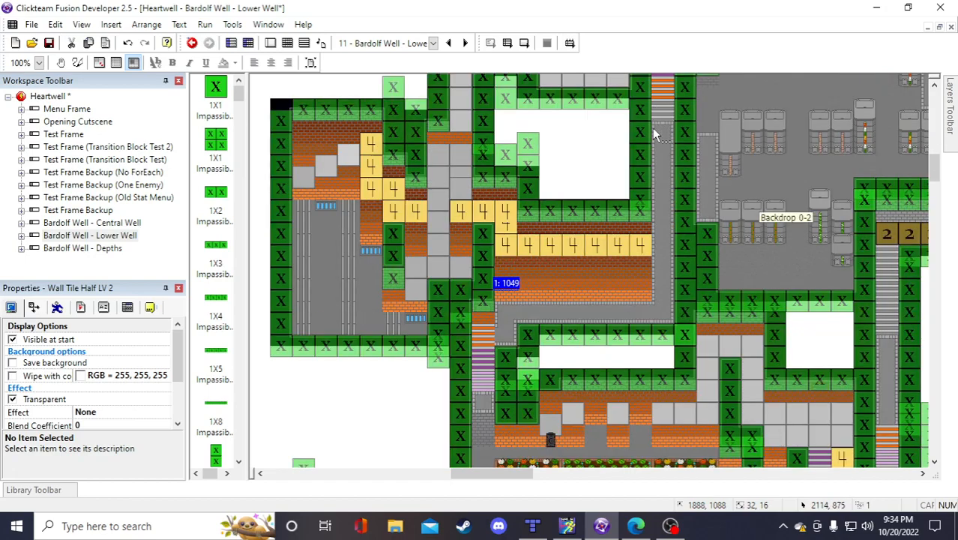
scroll(632, 250, up, 3)
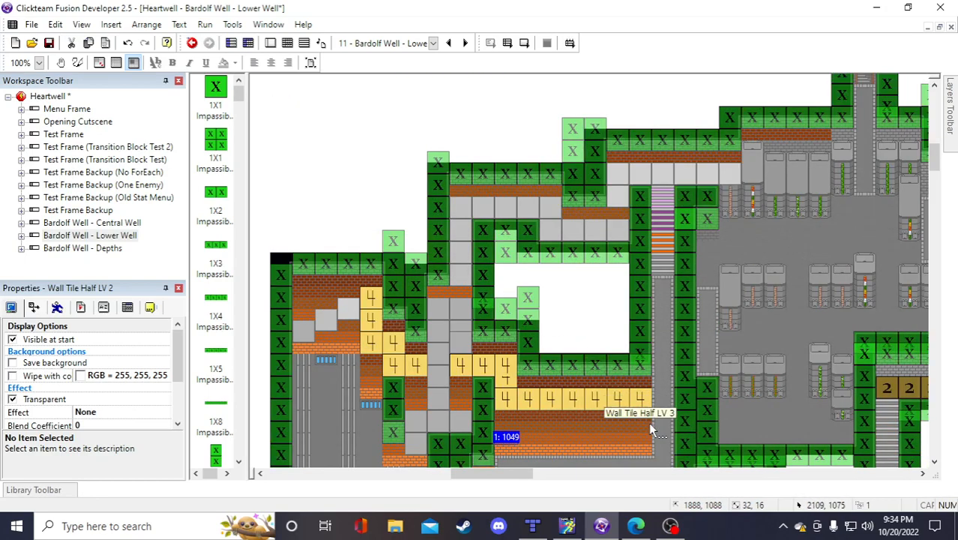
Save the application, and place a copied half wall tile directly below the raised Wall Tile Half LV 4 tiles, behind the containers
click(684, 111)
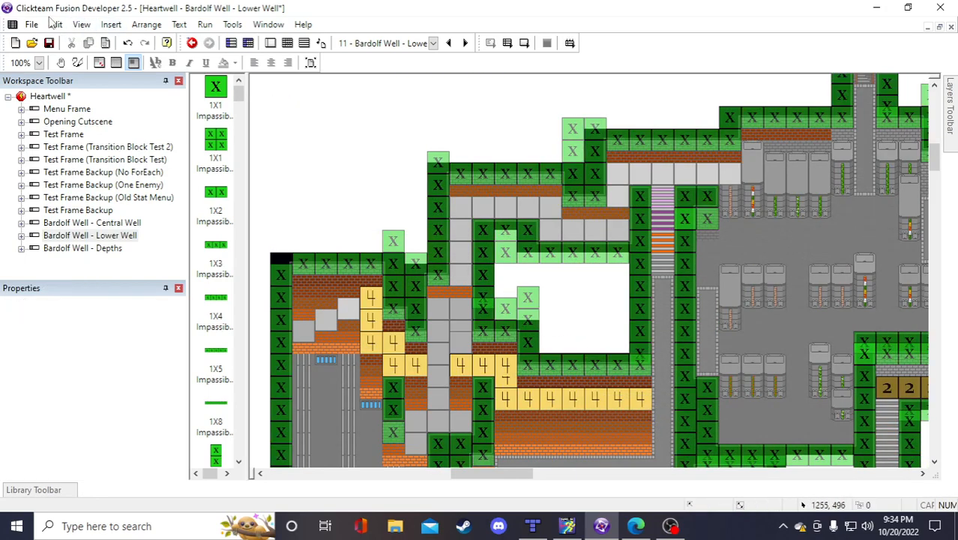
click(49, 44)
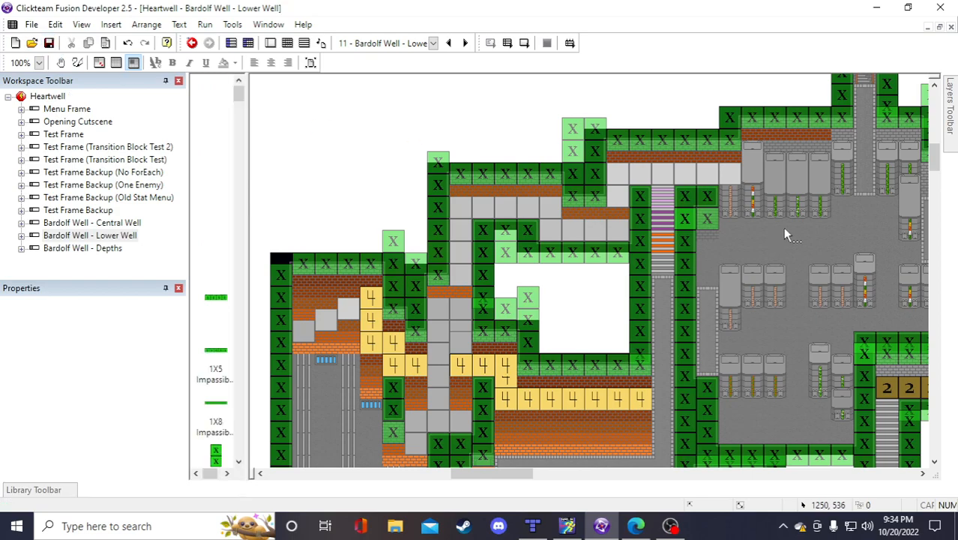
click(683, 95)
drag(698, 102, 776, 152)
click(691, 100)
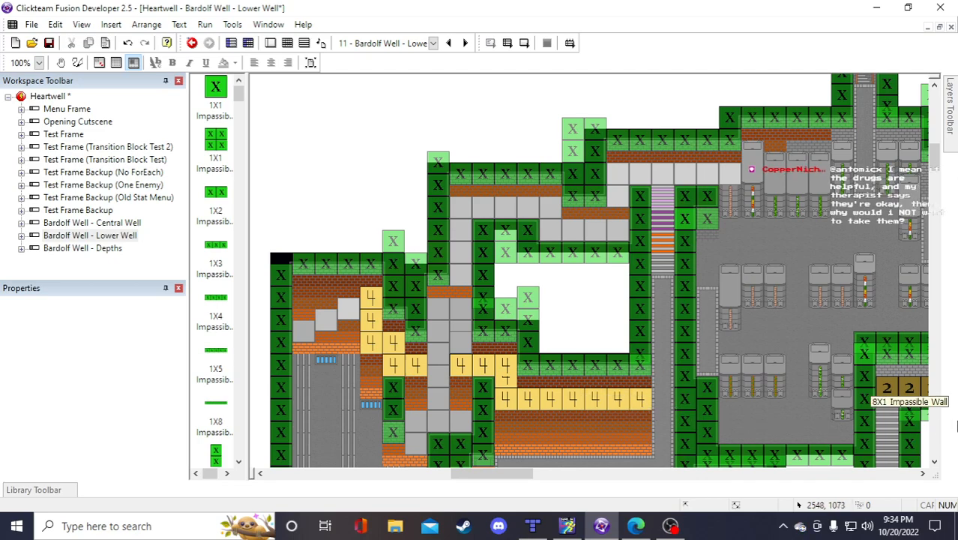
Copy the stacked Wall Tile Half LV 2 and LV 1 pair from the brick room's far end into the empty area above the upper walkway
scroll(757, 304, down, 5)
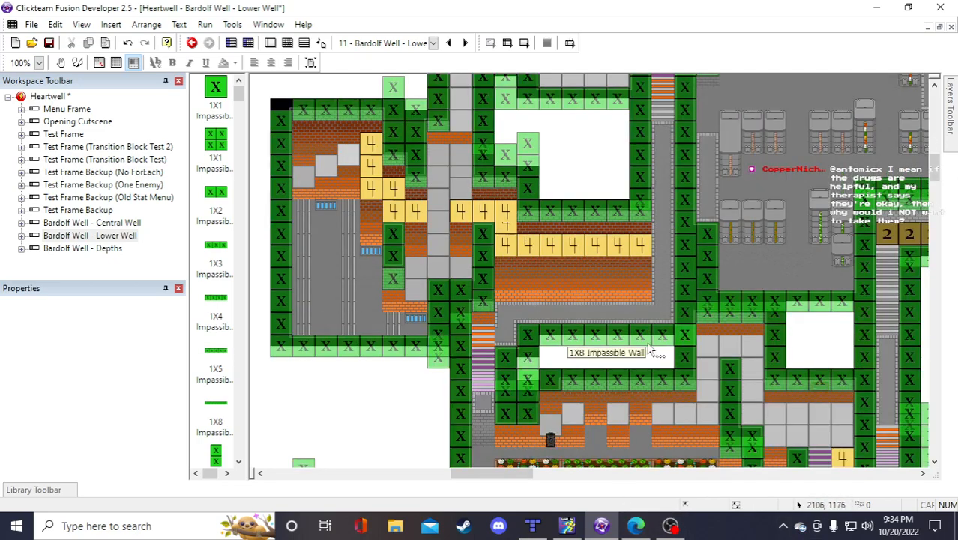
click(646, 284)
shift+click(645, 296)
scroll(664, 309, up, 3)
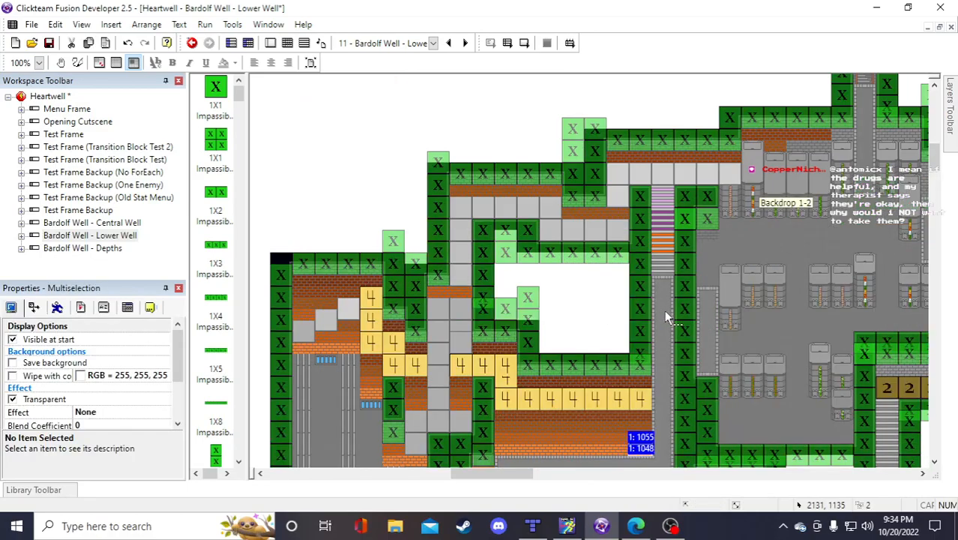
click(689, 285)
scroll(690, 225, down, 5)
key(ctrl+v)
click(689, 207)
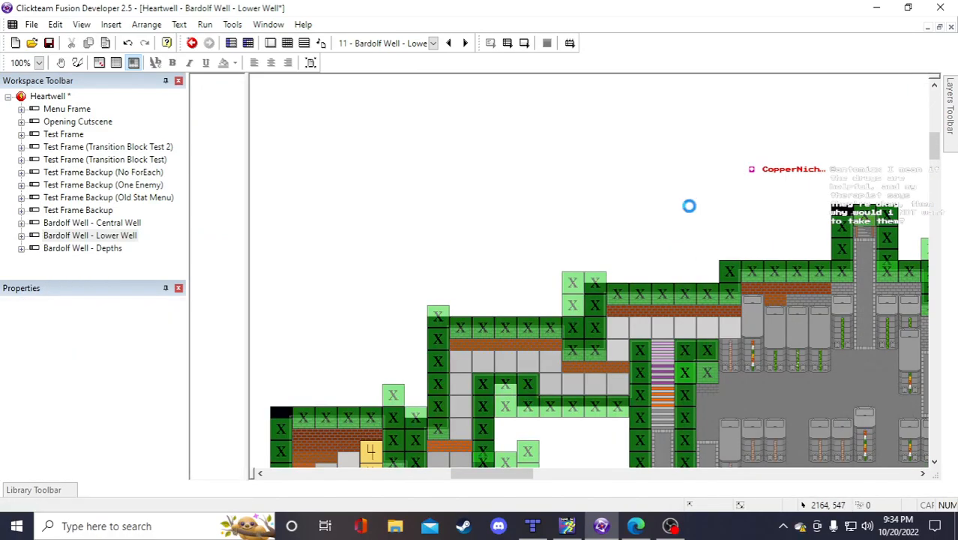
click(722, 221)
Move the pasted LV 2 and LV 1 half wall pair over the second container's lower front, and save the application
drag(722, 227, 674, 197)
drag(697, 221, 776, 363)
click(710, 208)
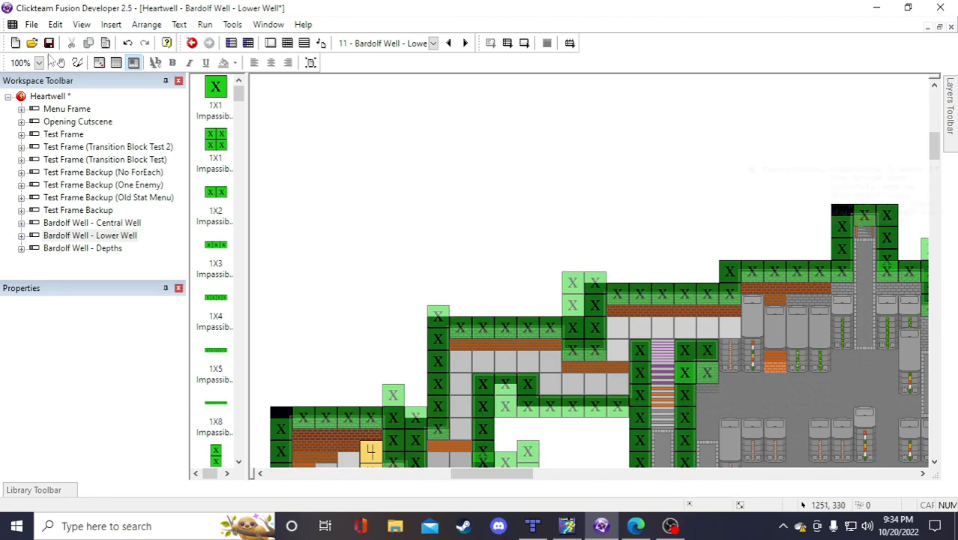
click(48, 43)
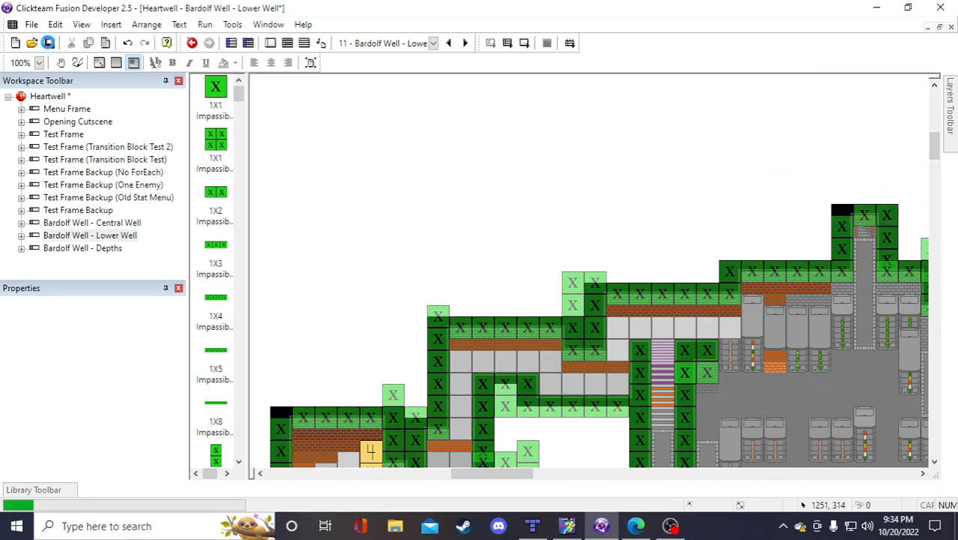
Duplicate the LV 2 and LV 1 half wall pair and place the copy near the first container's lower front
click(775, 361)
shift+click(775, 365)
click(705, 208)
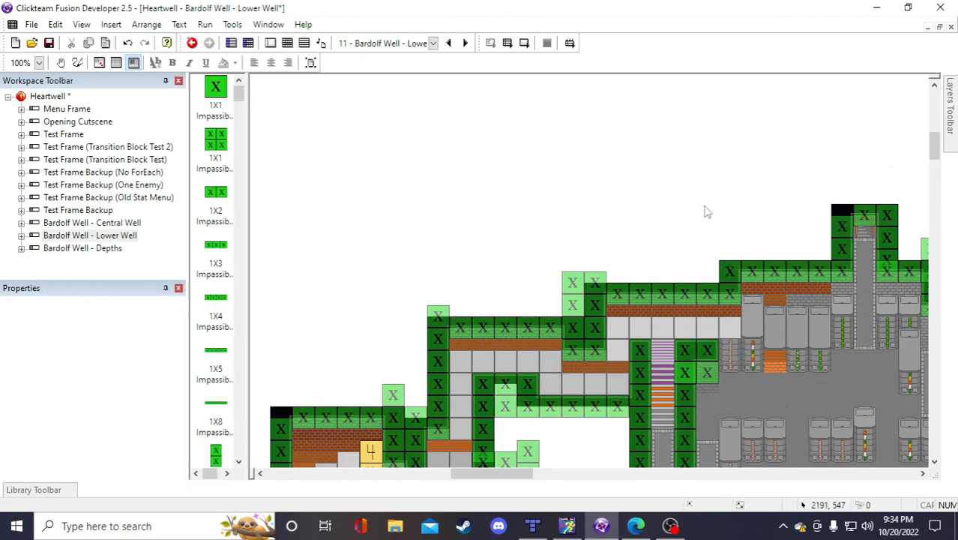
drag(657, 191, 714, 237)
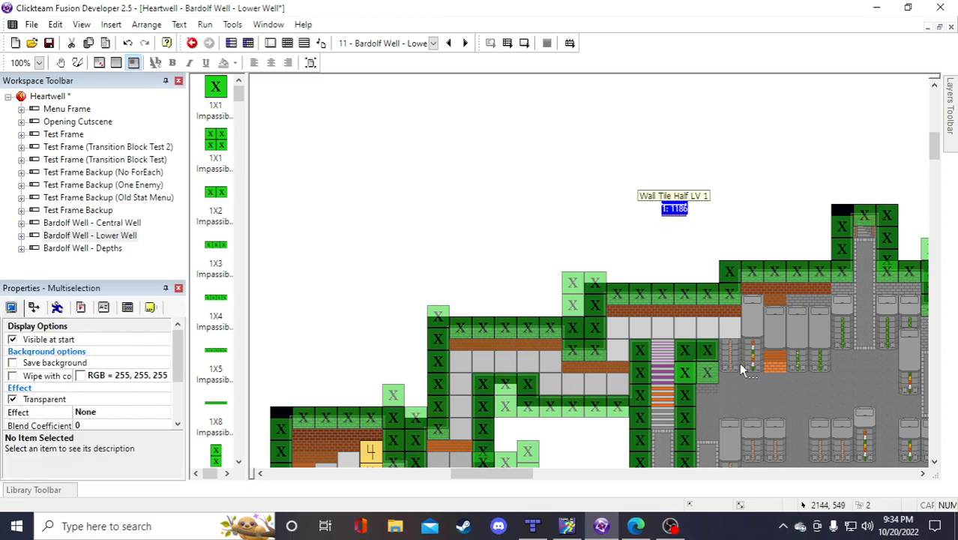
drag(739, 362, 740, 362)
Copy the Wall Tile Half LV 3 from behind the containers and stack it on the LV 2 and LV 1 pair beside the first container
click(779, 295)
click(726, 233)
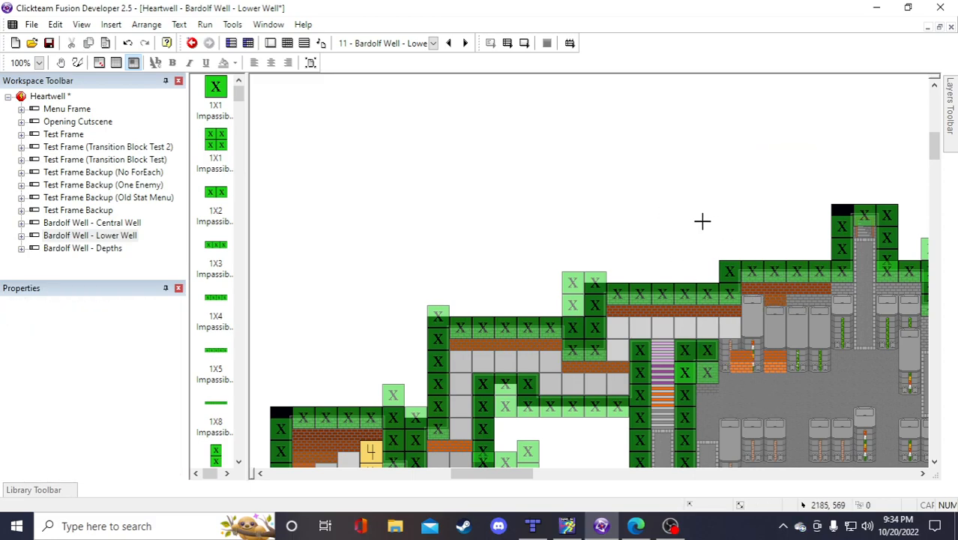
click(716, 228)
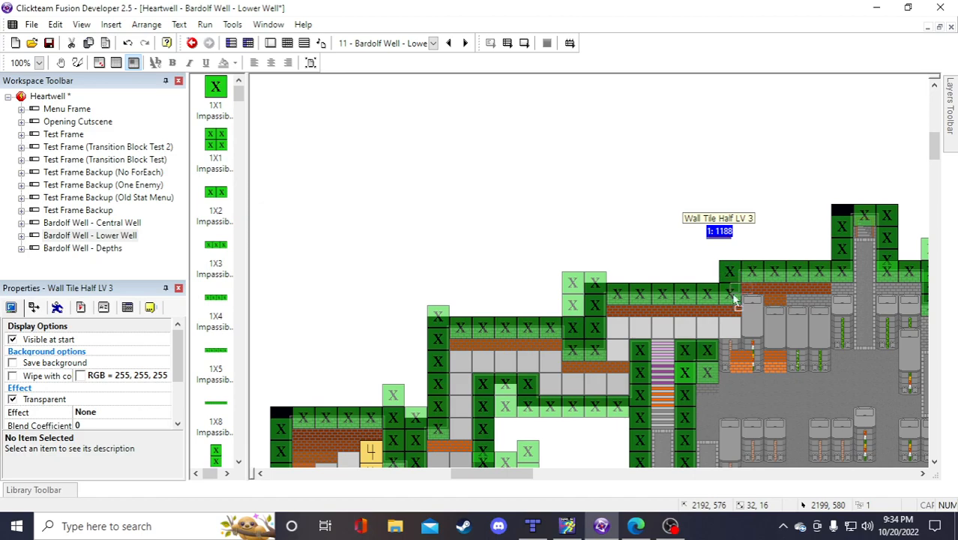
mouse_move(736, 345)
mouse_down()
mouse_move(734, 366)
mouse_move(725, 357)
mouse_up()
shift+click(735, 353)
shift+click(734, 368)
click(778, 365)
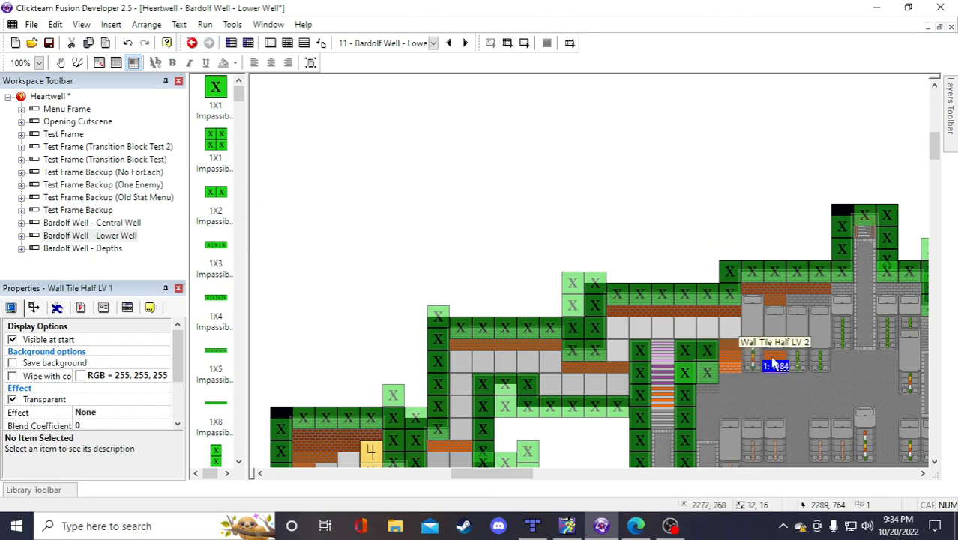
Copy the three-tile LV 3, LV 2 and LV 1 half wall stack over the first container's lower front, and save the application
click(735, 345)
shift+click(732, 366)
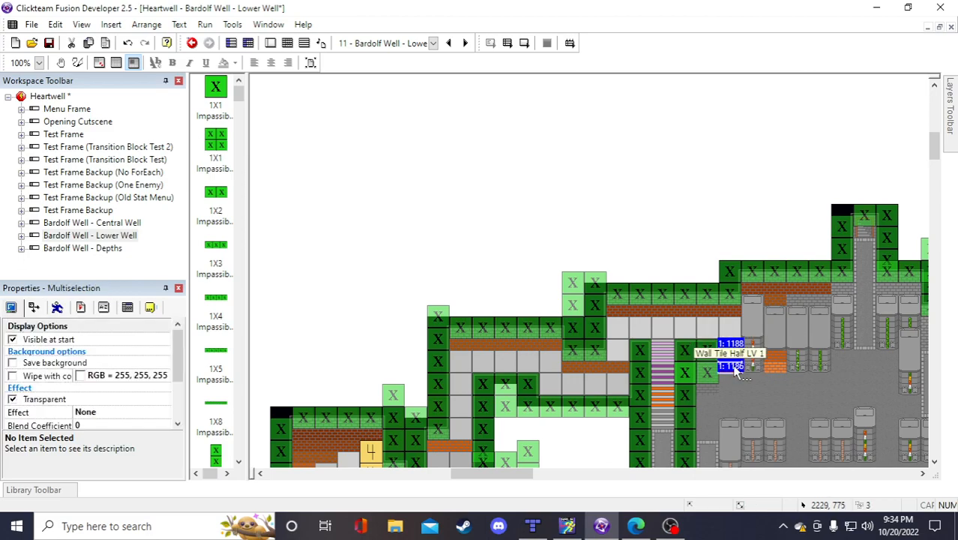
click(686, 187)
click(657, 163)
drag(710, 215, 639, 149)
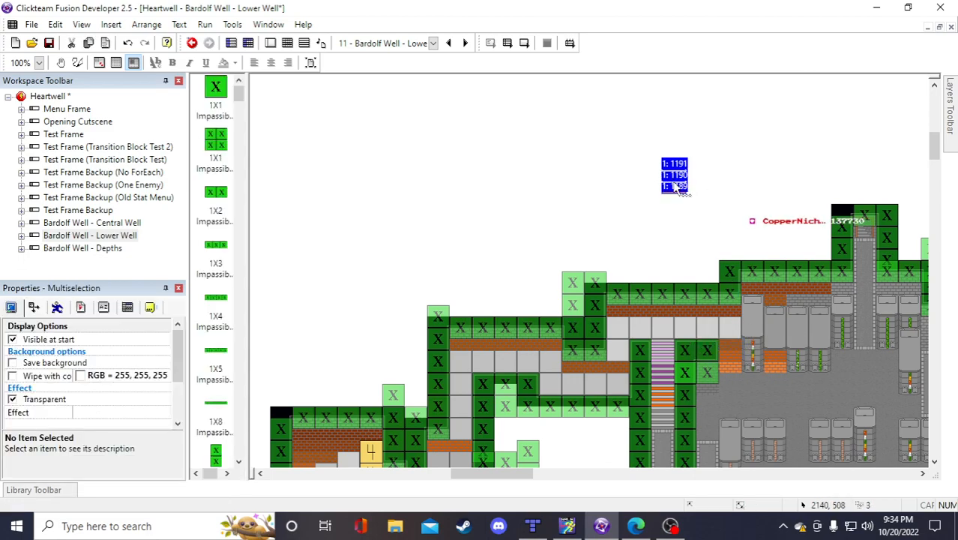
drag(673, 179, 750, 363)
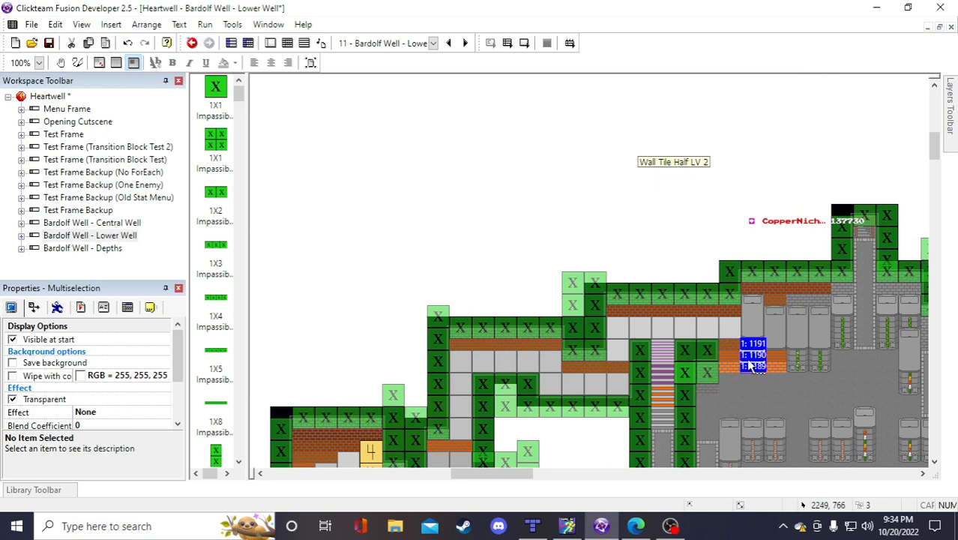
click(627, 188)
key(ctrl+s)
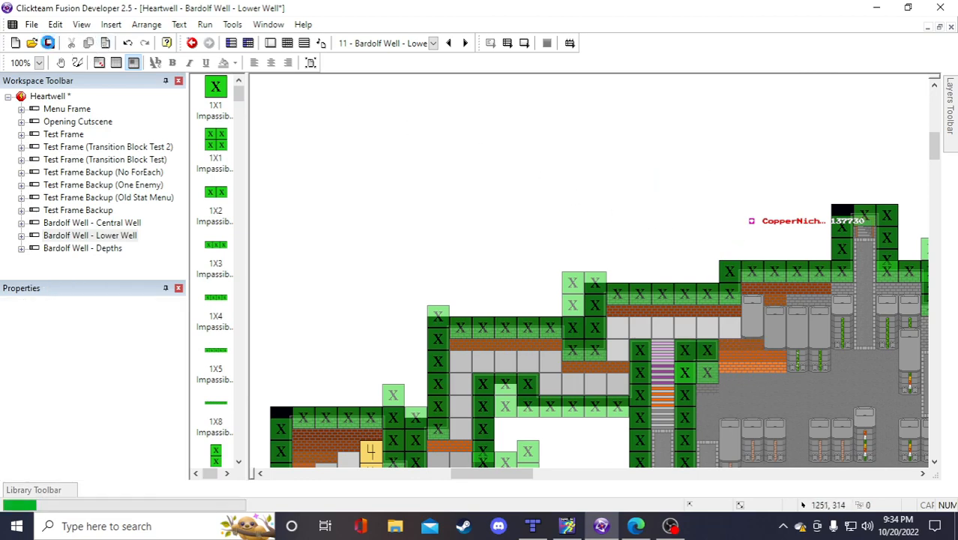
Duplicate the walkway's last Floor Tile LV 3 as 1 row and 2 columns, extending the floor onto the first container
click(738, 339)
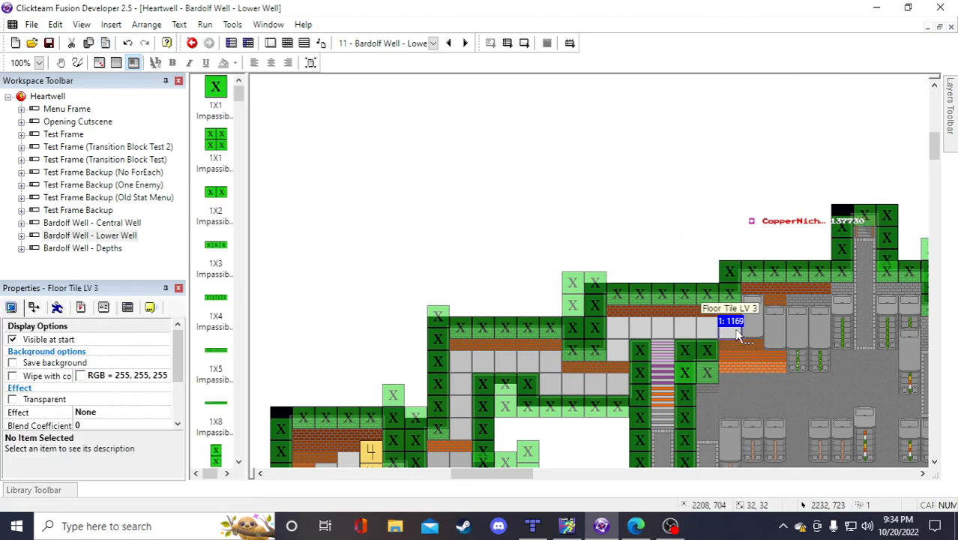
right_click(739, 338)
click(780, 135)
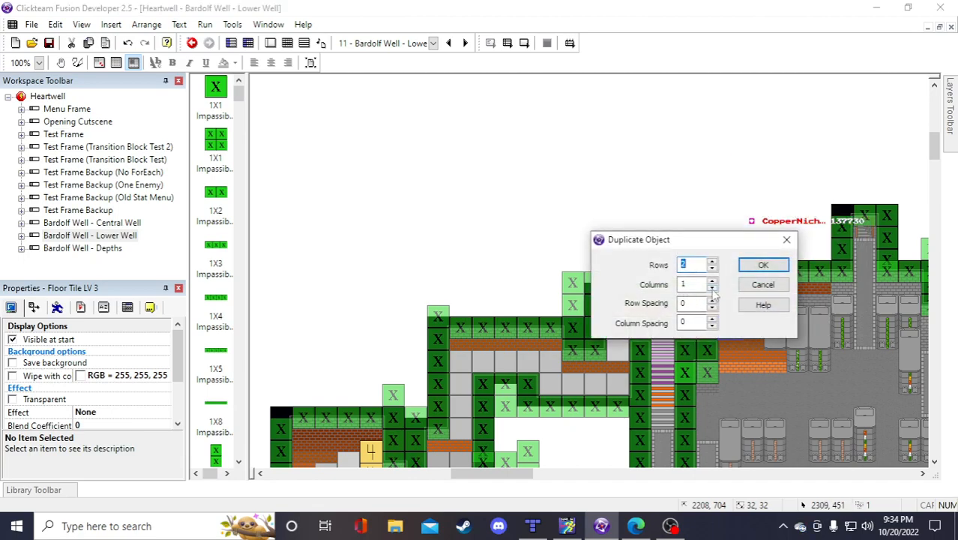
drag(712, 243, 631, 193)
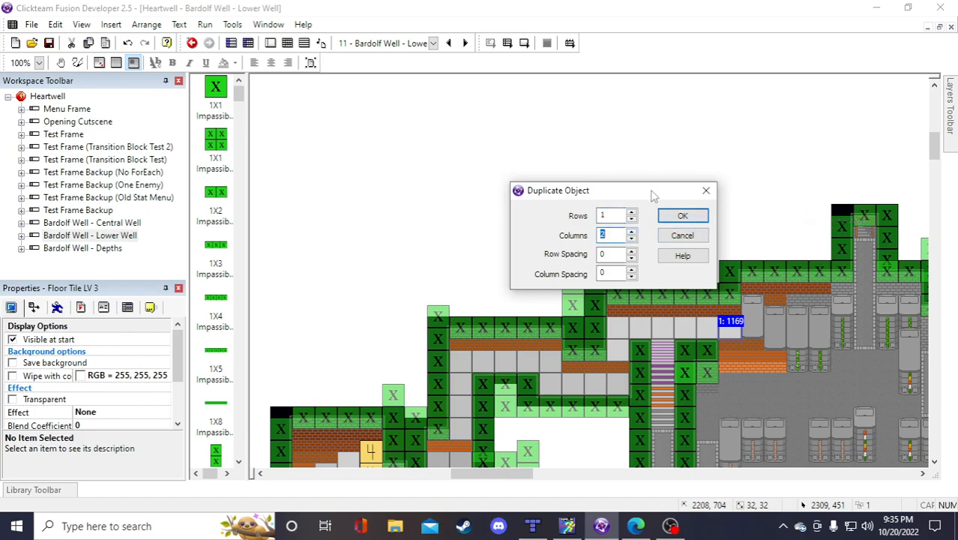
drag(652, 195, 629, 172)
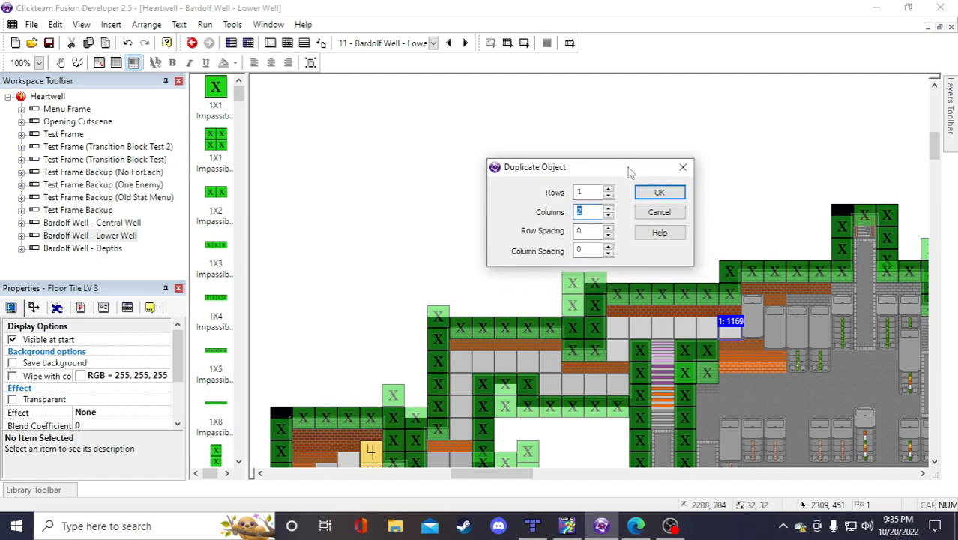
click(682, 194)
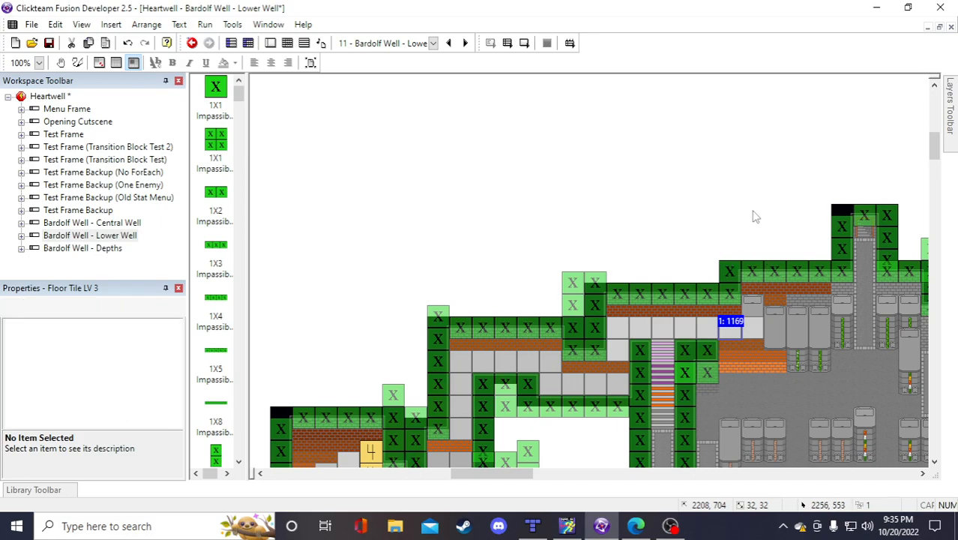
Move the new Floor Tile LV 3 up one tile, duplicate it downward to cover the first container, and save the application
drag(757, 329, 753, 304)
right_click(756, 311)
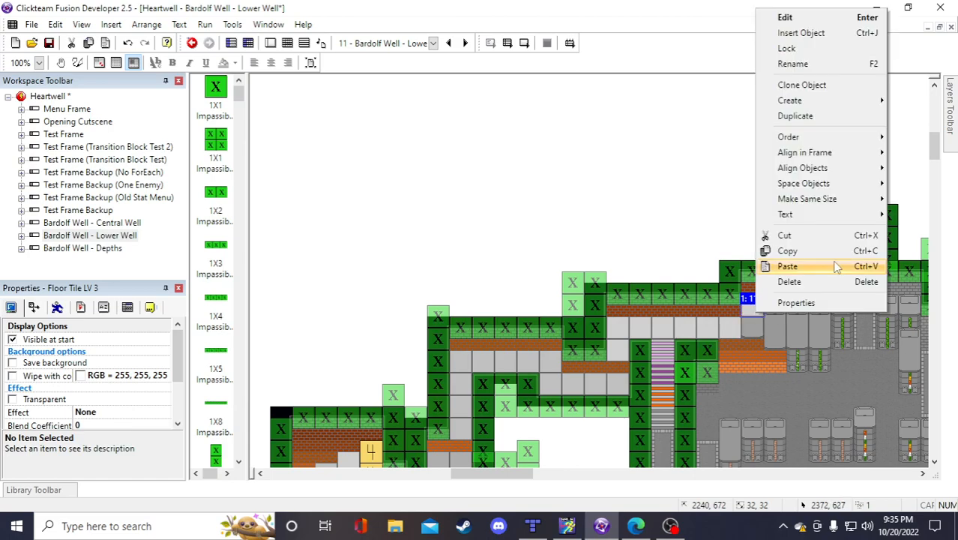
click(816, 119)
click(660, 193)
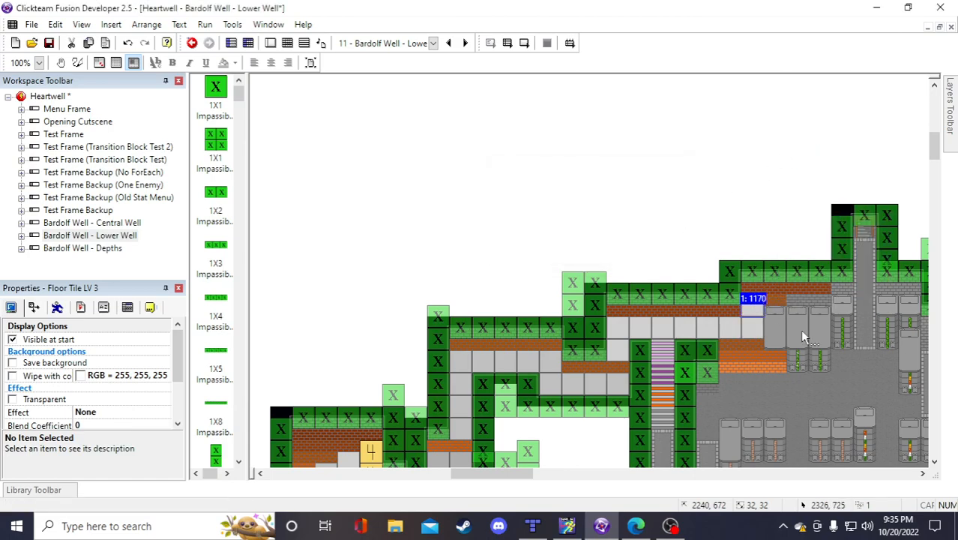
click(567, 159)
drag(464, 480, 484, 480)
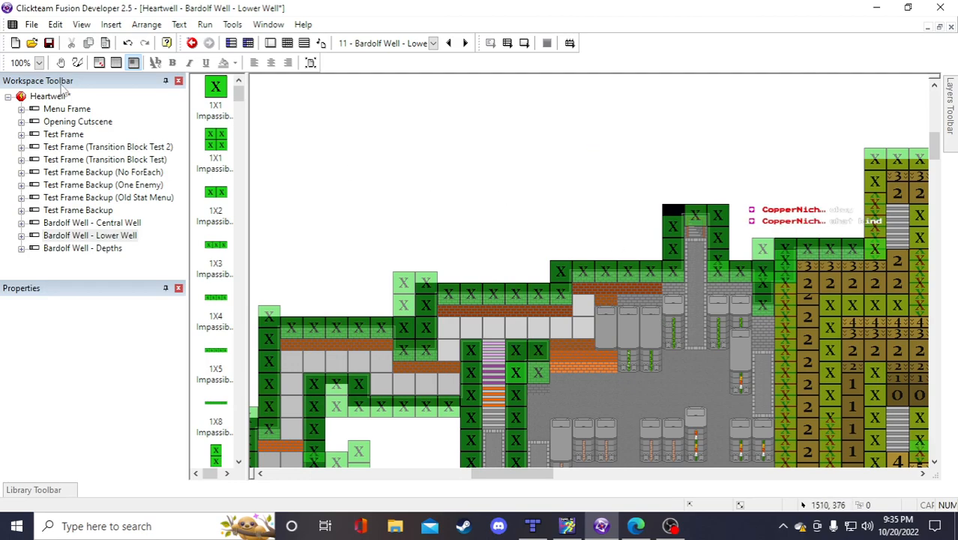
click(48, 43)
Copy a Floor Tile LV 2 from the lower corridor and place it over the second container's upper part
click(589, 313)
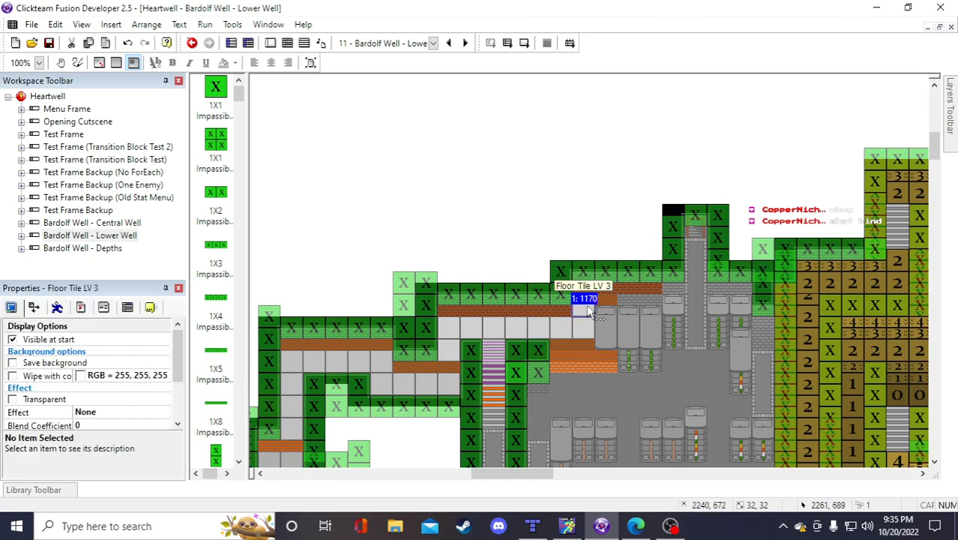
click(583, 207)
scroll(556, 201, down, 3)
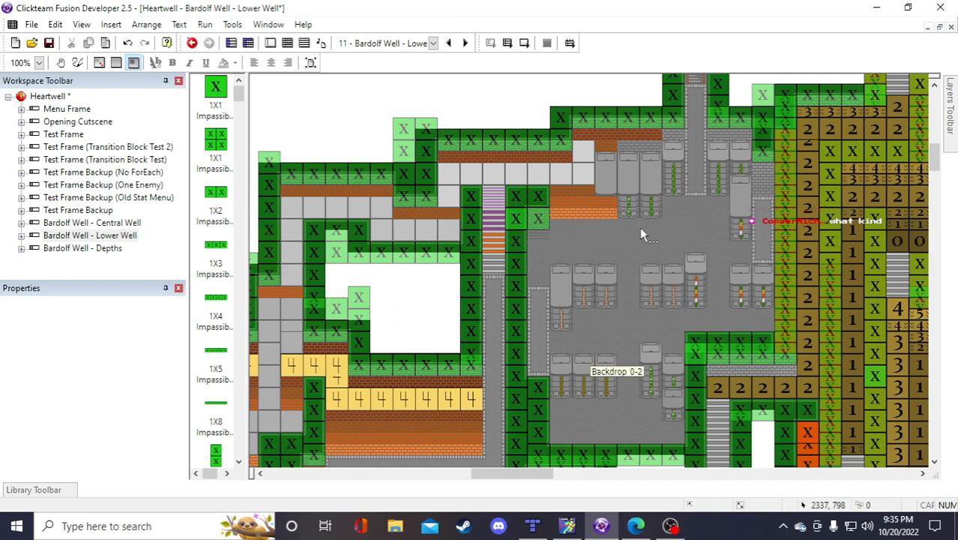
click(420, 233)
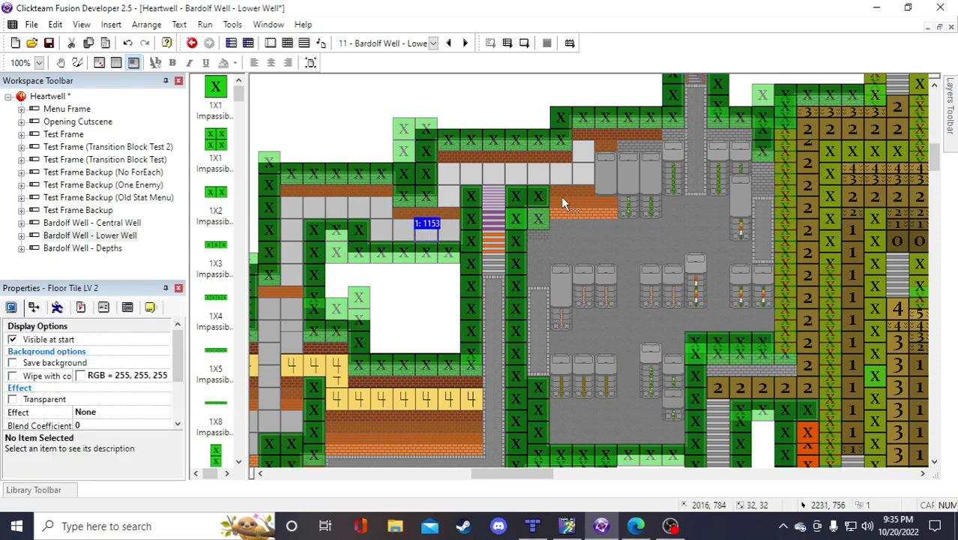
scroll(561, 196, up, 3)
click(527, 196)
key(ctrl+v)
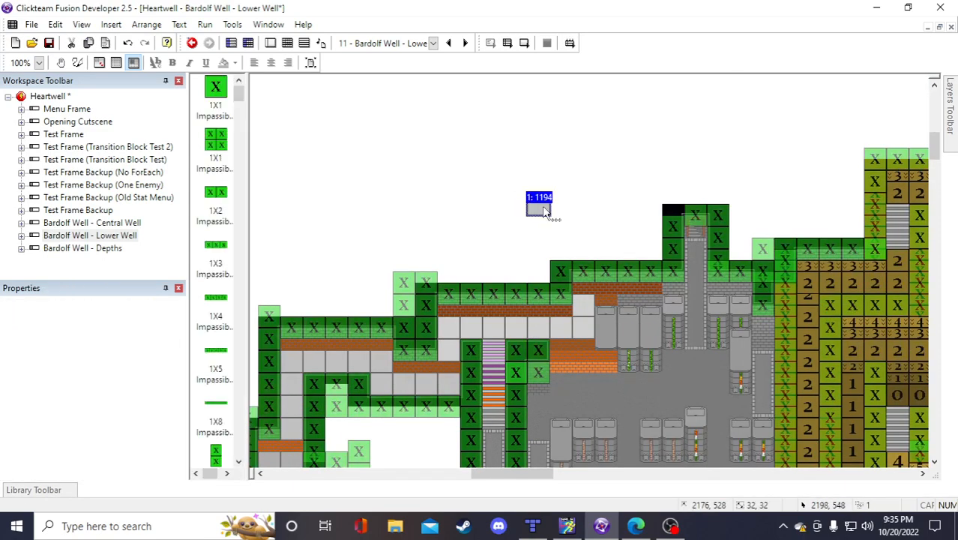
drag(543, 207, 608, 320)
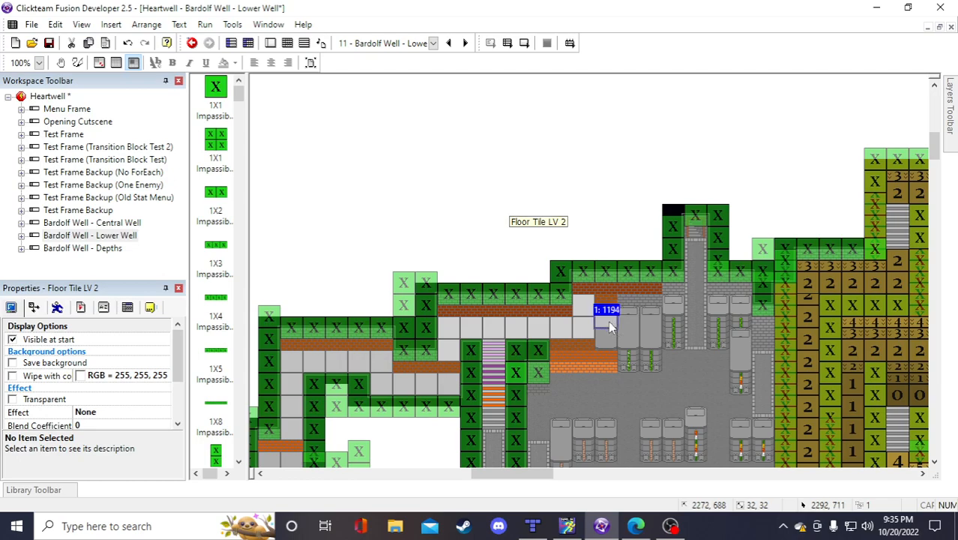
Duplicate the placed Floor Tile LV 2 into 2 rows and 3 columns across the three adjoining containers
right_click(608, 320)
mouse_move(653, 145)
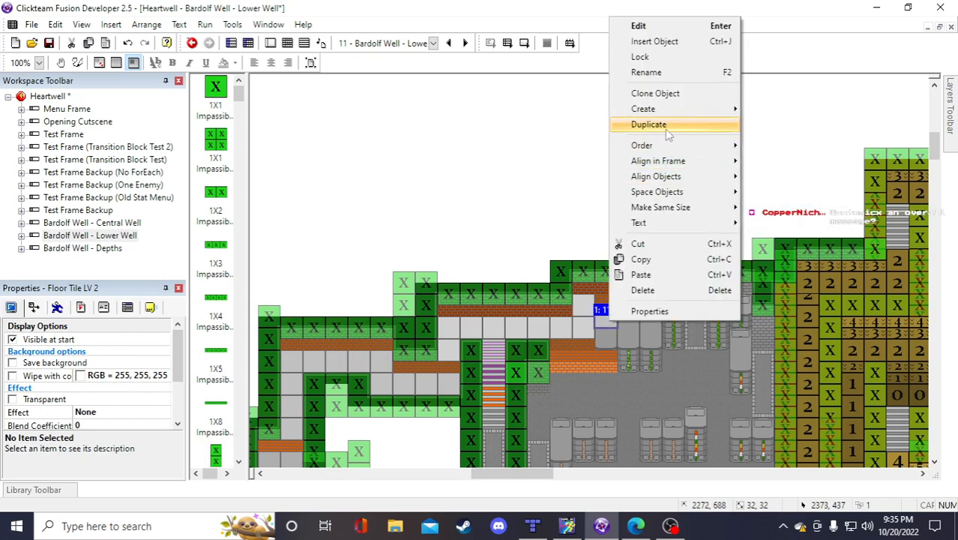
click(649, 124)
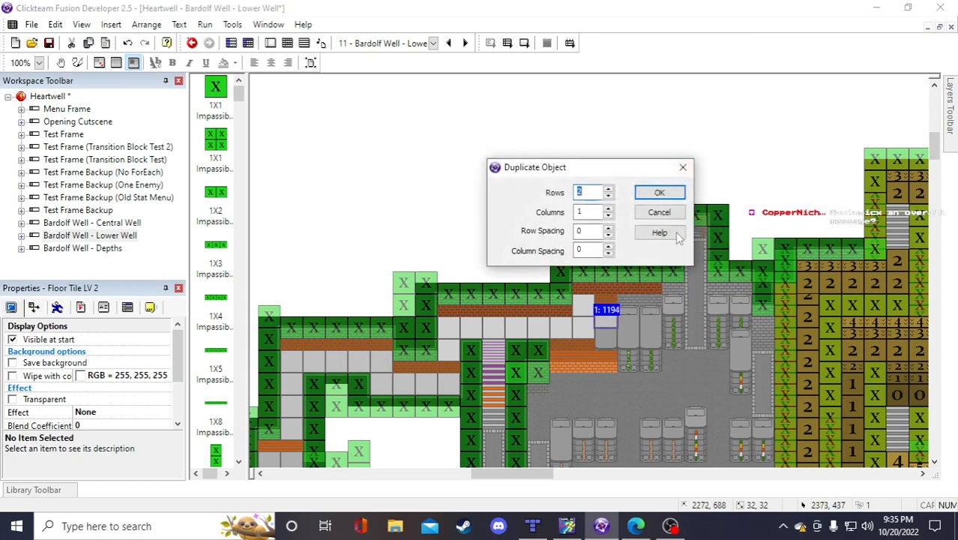
click(609, 191)
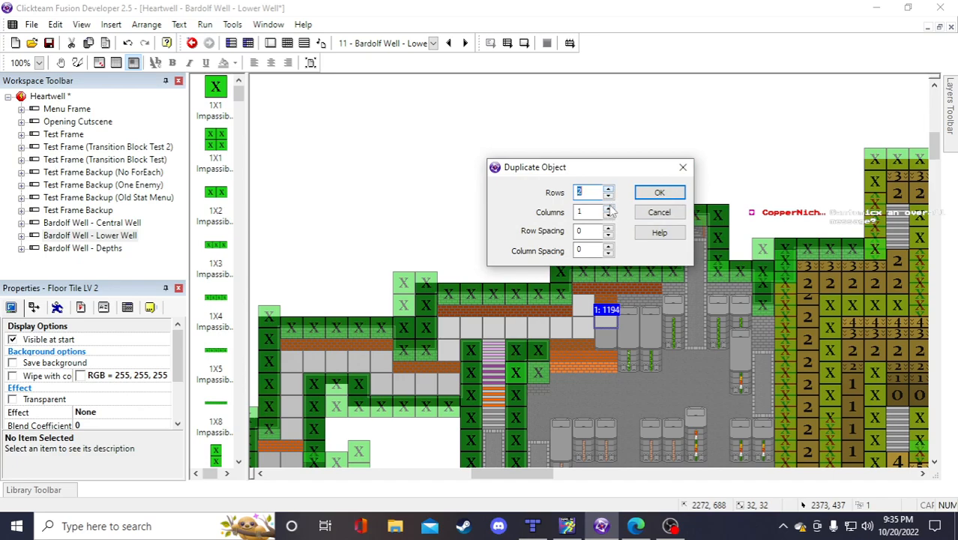
click(659, 192)
Copy a Floor Tile LV 2 onto the container beside the narrow vertical path, and save the application
click(651, 349)
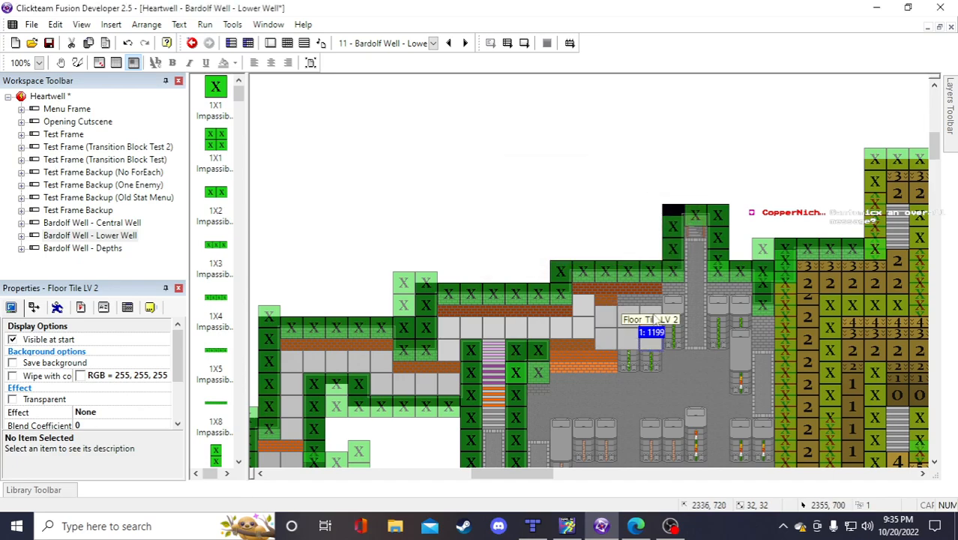
key(ctrl+c)
key(ctrl+v)
click(601, 197)
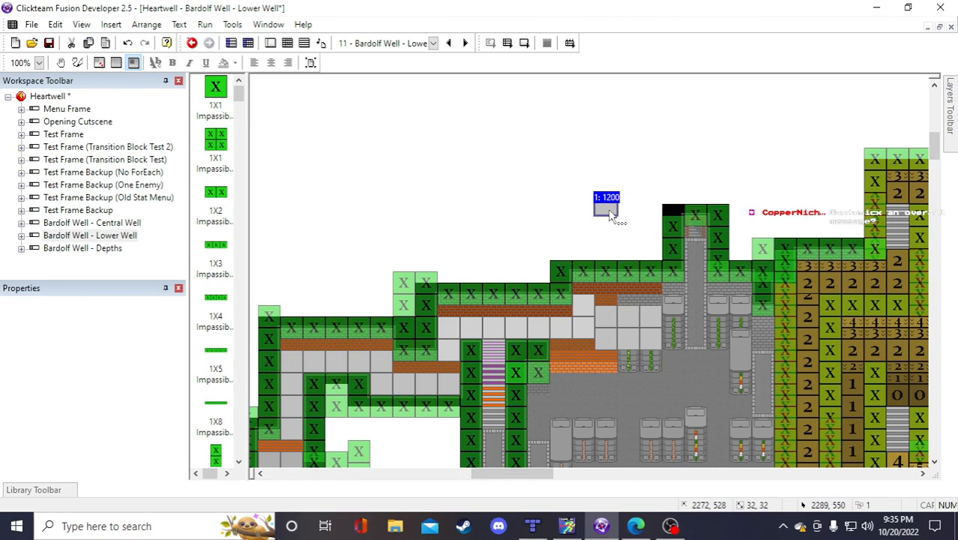
click(675, 314)
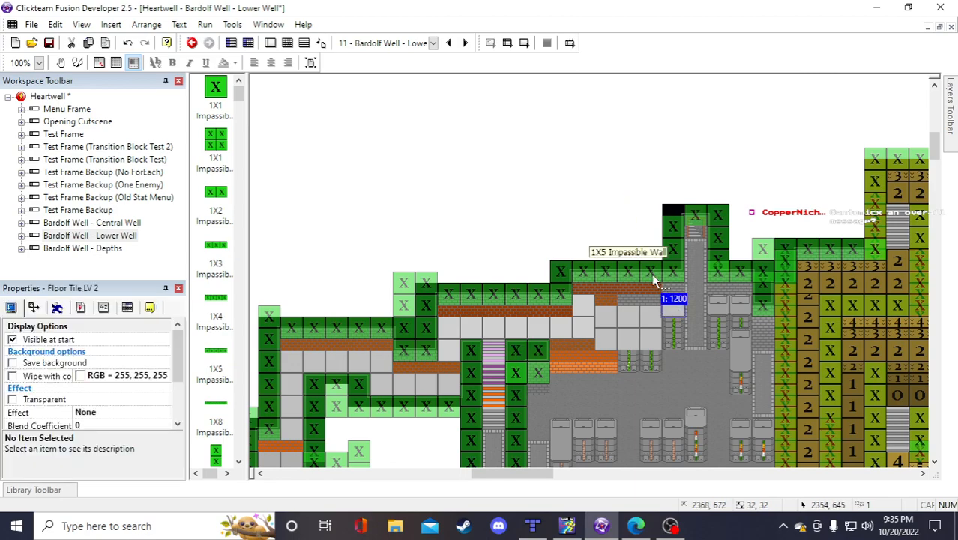
click(617, 235)
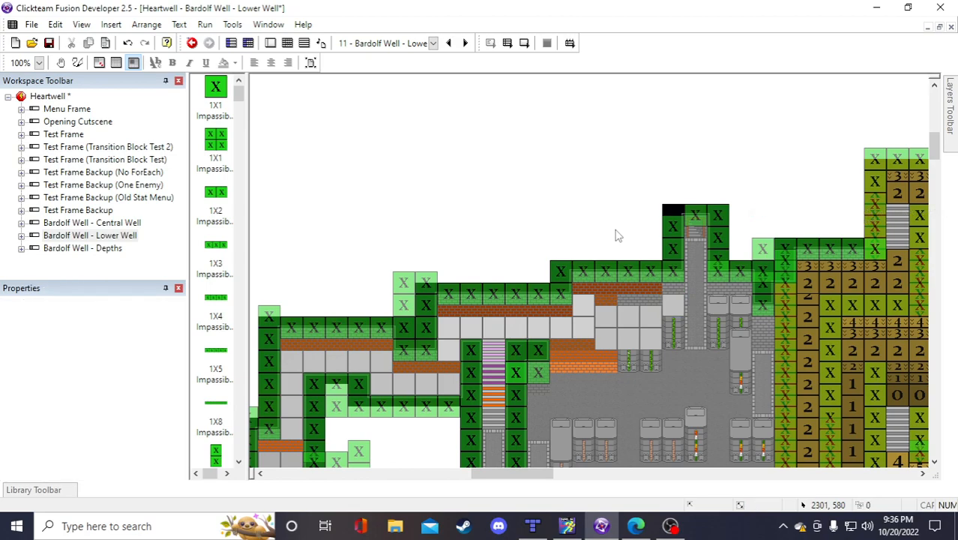
click(48, 43)
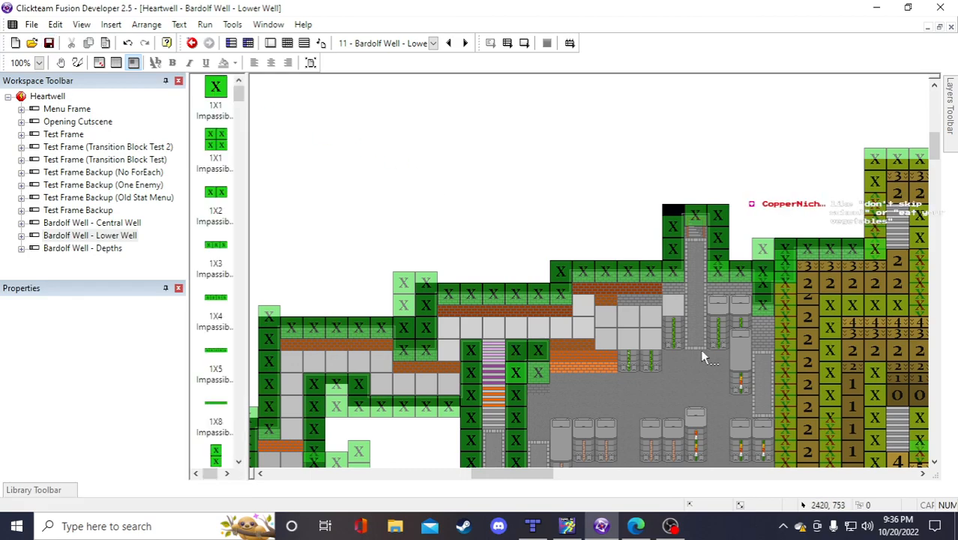
Move that Floor Tile LV 2 onto the tall container beyond the path, duplicate it to the tile directly below, and save the application
click(672, 314)
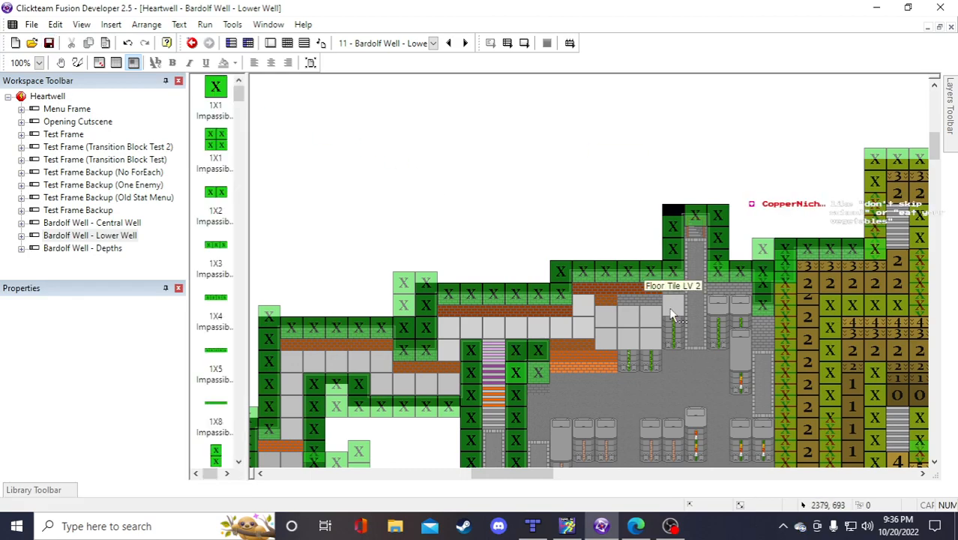
drag(742, 337, 741, 338)
right_click(741, 338)
click(790, 145)
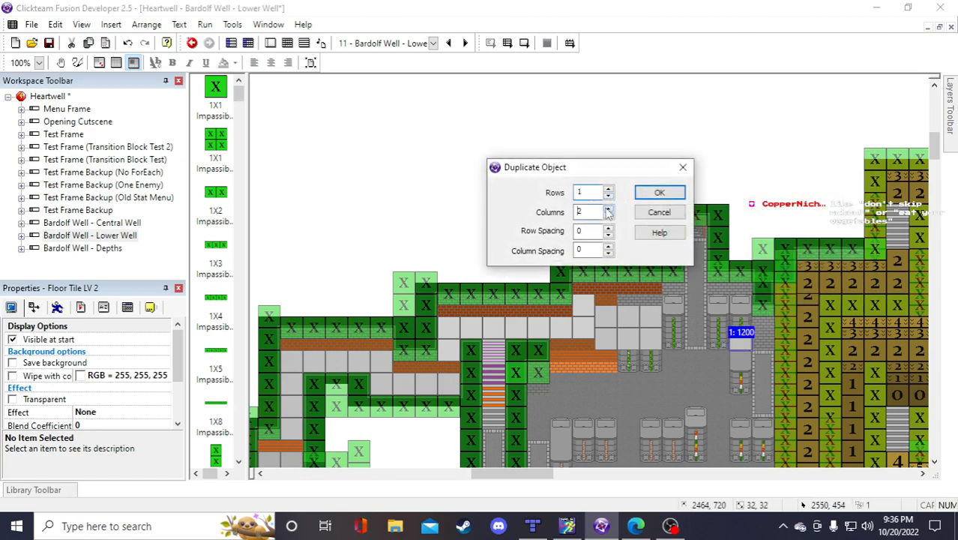
click(659, 192)
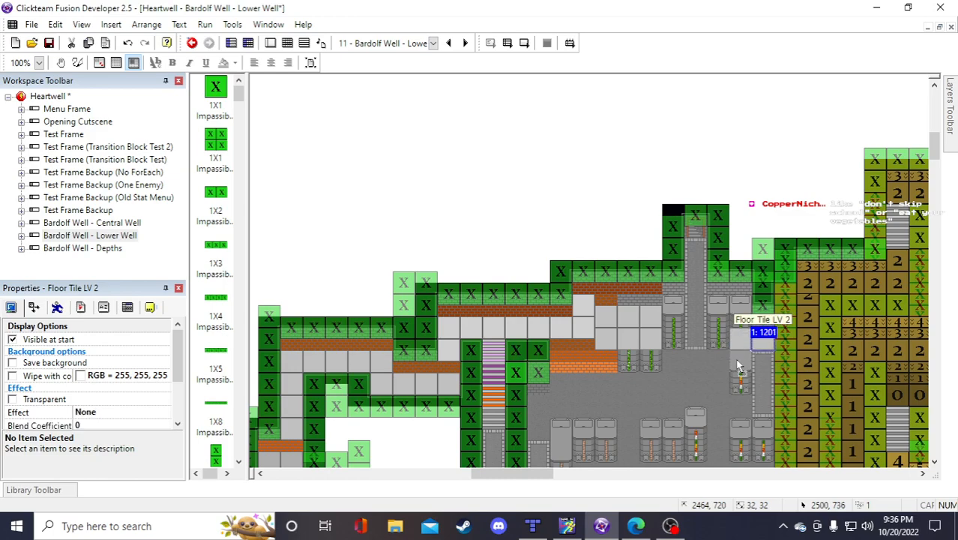
click(573, 171)
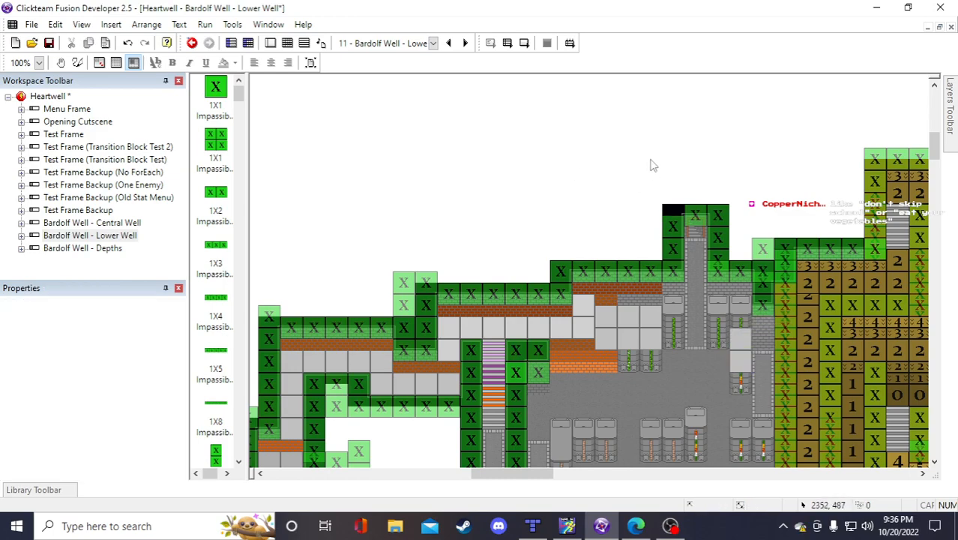
click(49, 43)
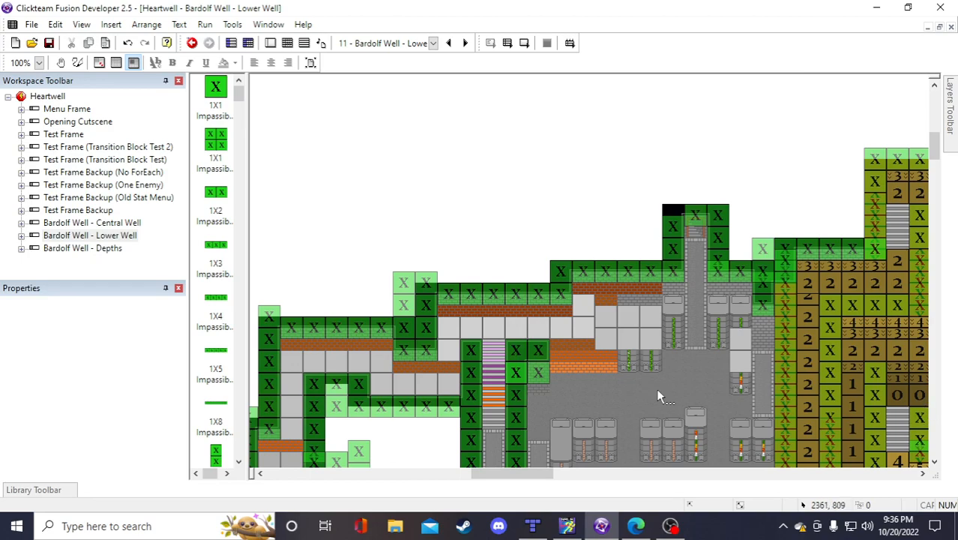
Copy the first container's Wall Tile Half LV 2 and LV 1 pair onto the front of the middle adjoining container
click(613, 366)
shift+click(613, 358)
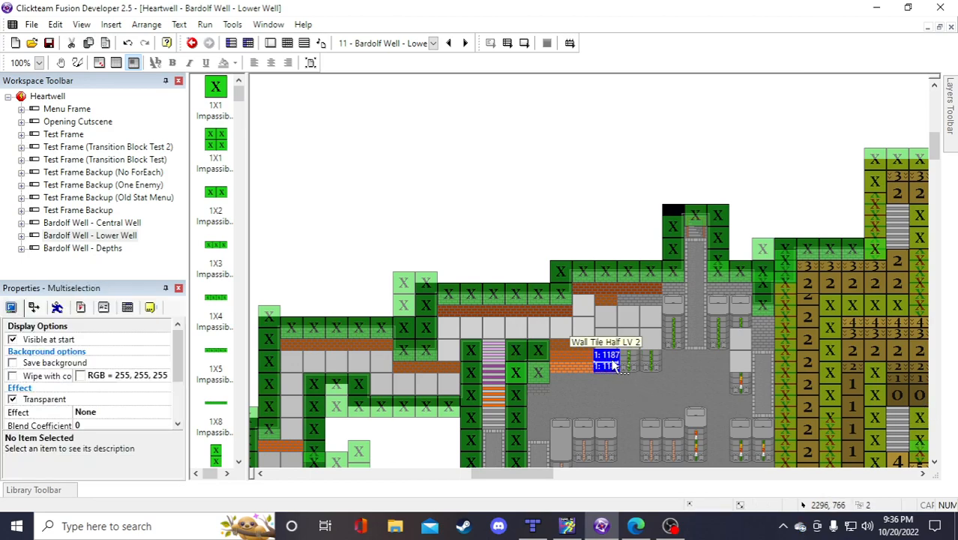
click(596, 205)
click(596, 195)
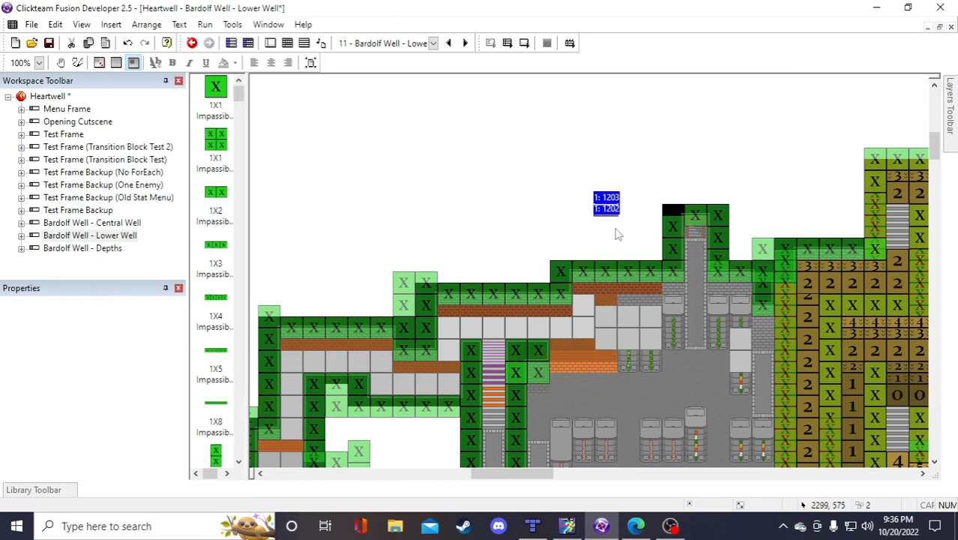
drag(624, 231, 586, 173)
drag(603, 208, 626, 362)
click(627, 231)
Duplicate the Wall Tile Half LV 3 above the first container into 1 row and 3 columns, and save the application
right_click(607, 304)
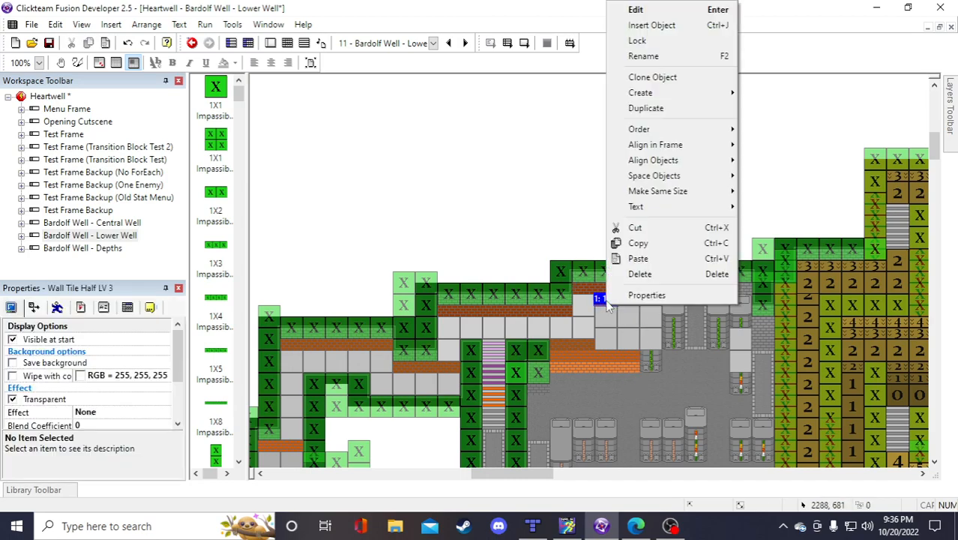
click(657, 108)
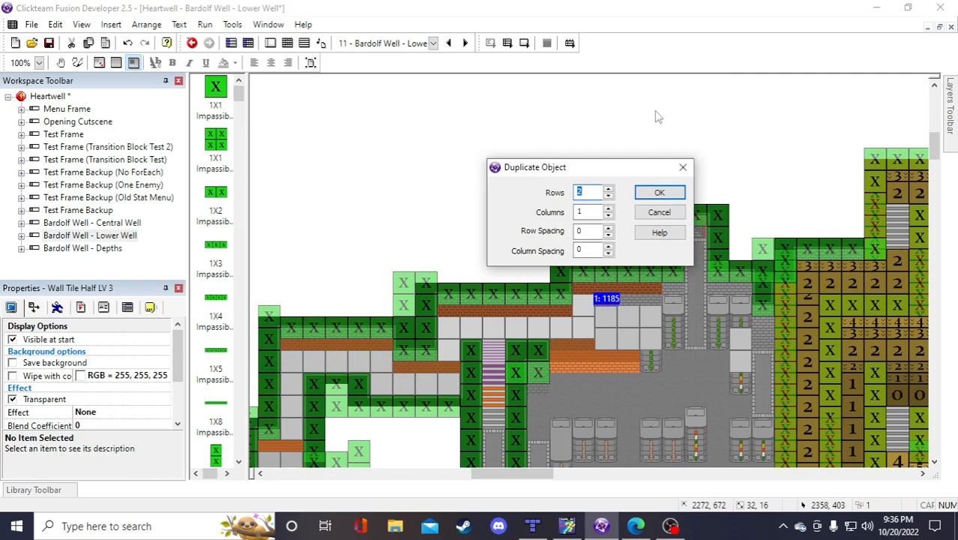
click(609, 209)
click(654, 192)
key(ctrl+s)
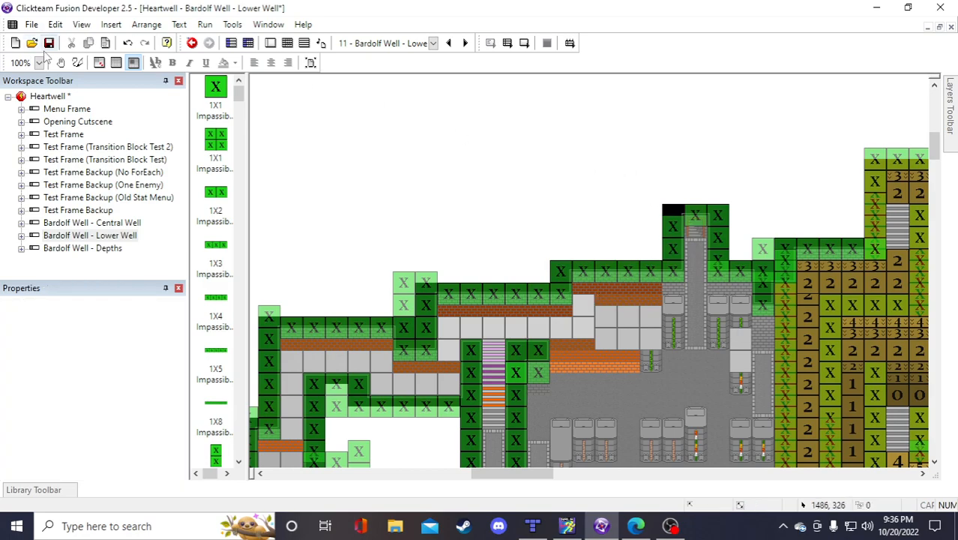
Copy the middle container's Wall Tile Half LV 2 and LV 1 pair onto the front of the third adjoining container
click(628, 358)
ctrl+click(631, 367)
key(ctrl+c)
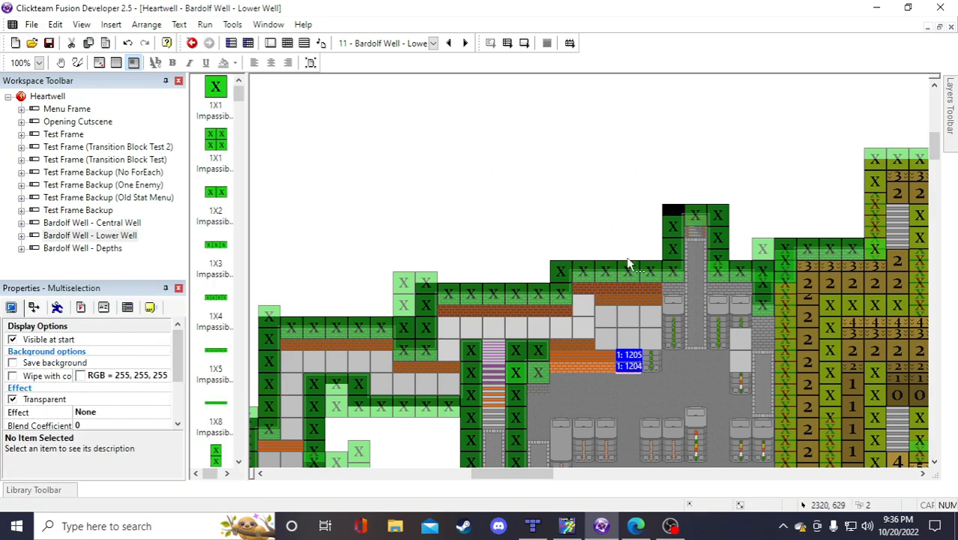
key(ctrl+v)
click(585, 176)
drag(616, 212, 644, 365)
click(621, 185)
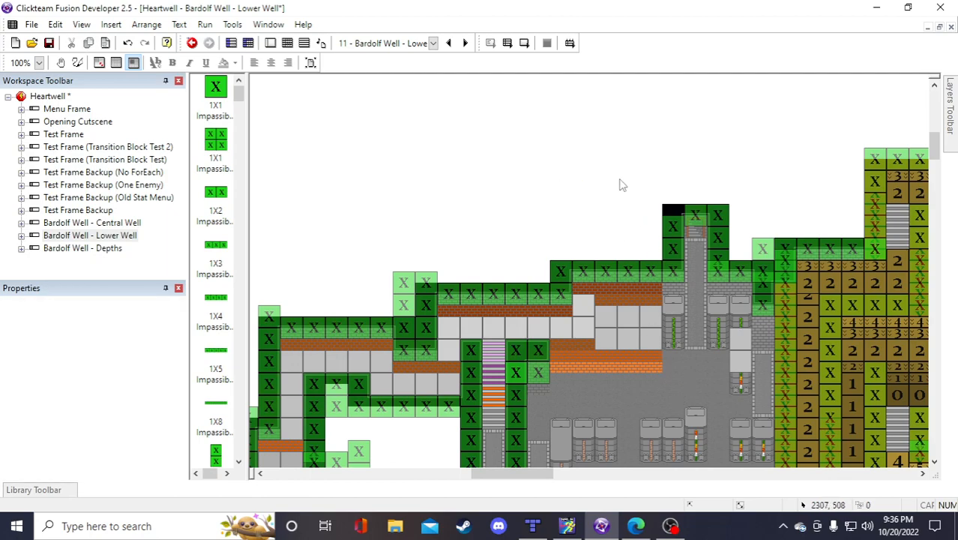
Copy a Wall Tile Half LV 3 from above the third container to the front of the container beside the narrow vertical path
click(652, 302)
click(565, 175)
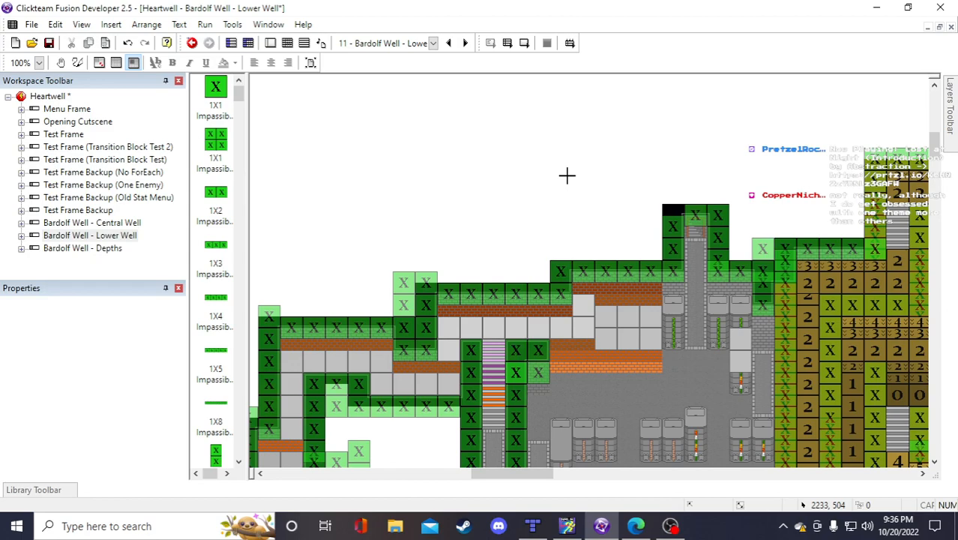
click(566, 175)
click(594, 192)
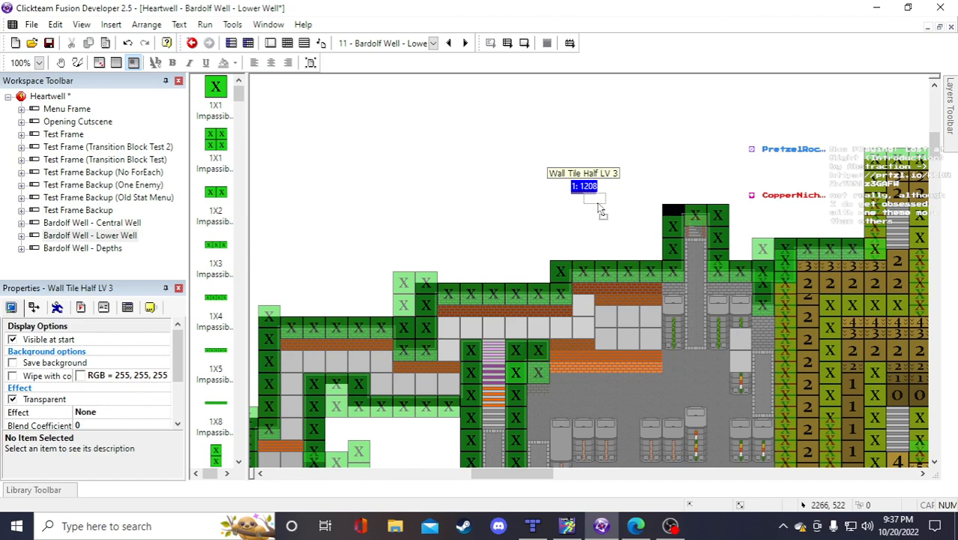
drag(597, 204, 676, 322)
click(618, 189)
Copy the third container's Wall Tile Half LV 2 and LV 1 pair below the LV 3 tile beside the path, and save the application
click(658, 354)
ctrl+click(655, 365)
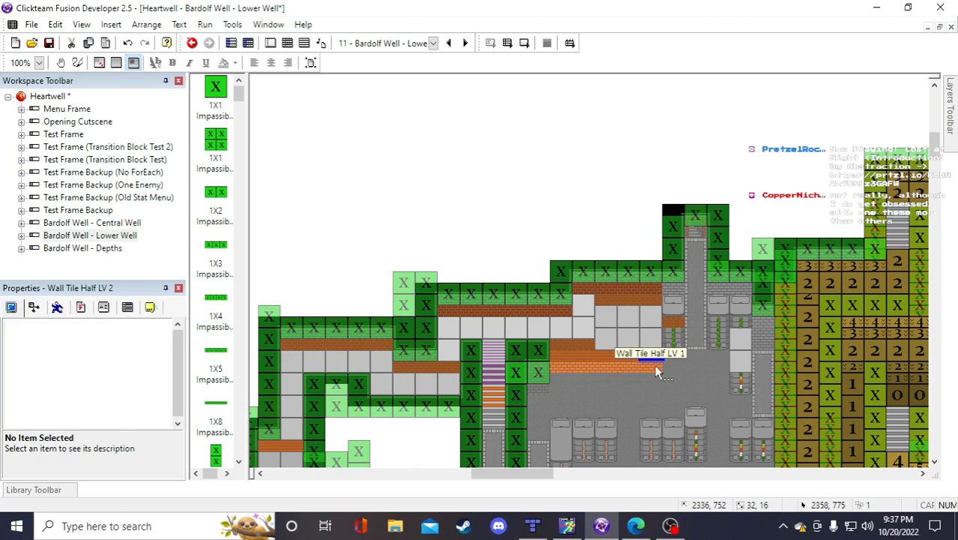
key(ctrl+c)
key(ctrl+v)
click(579, 166)
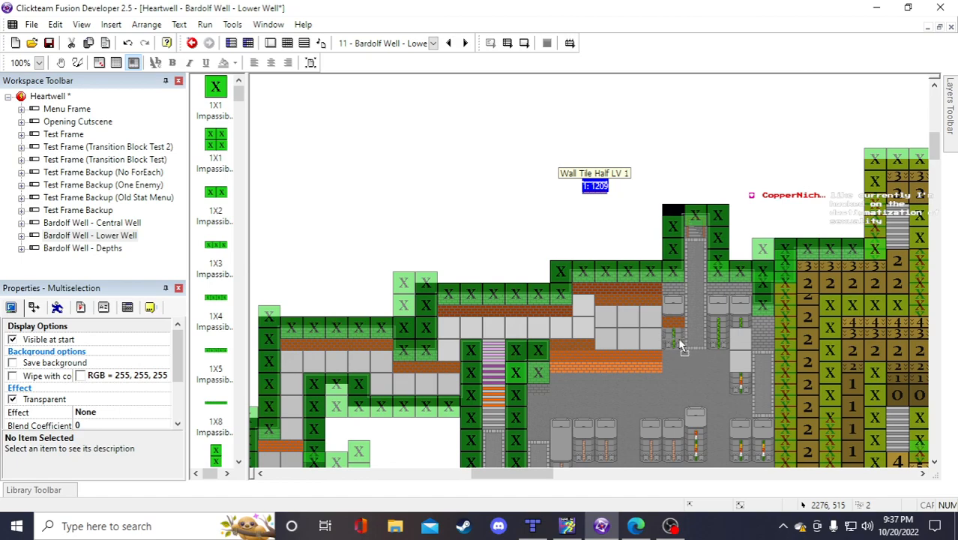
drag(679, 340, 679, 340)
click(588, 141)
click(49, 44)
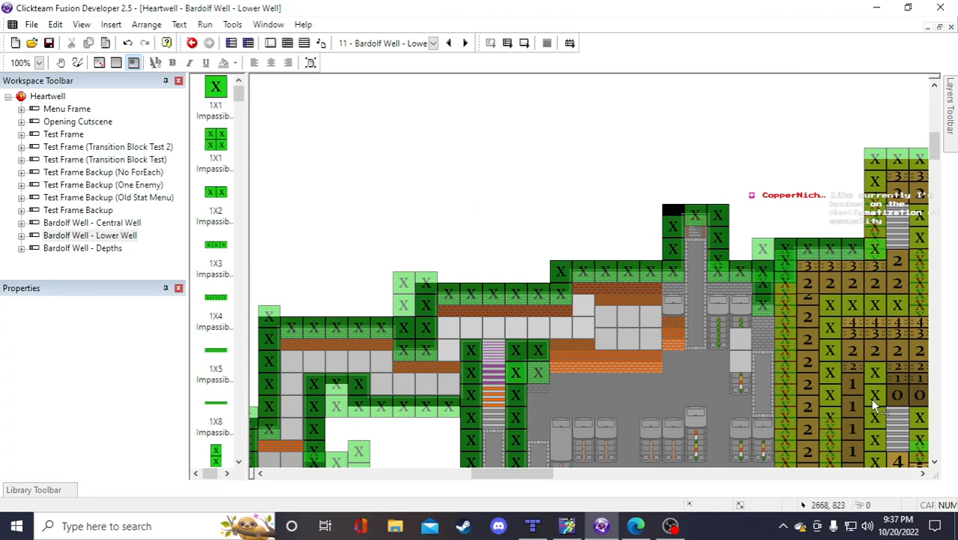
Copy a Floor Tile LV 3 from the raised corridor onto the top of the container beside the vertical path
click(583, 305)
click(634, 195)
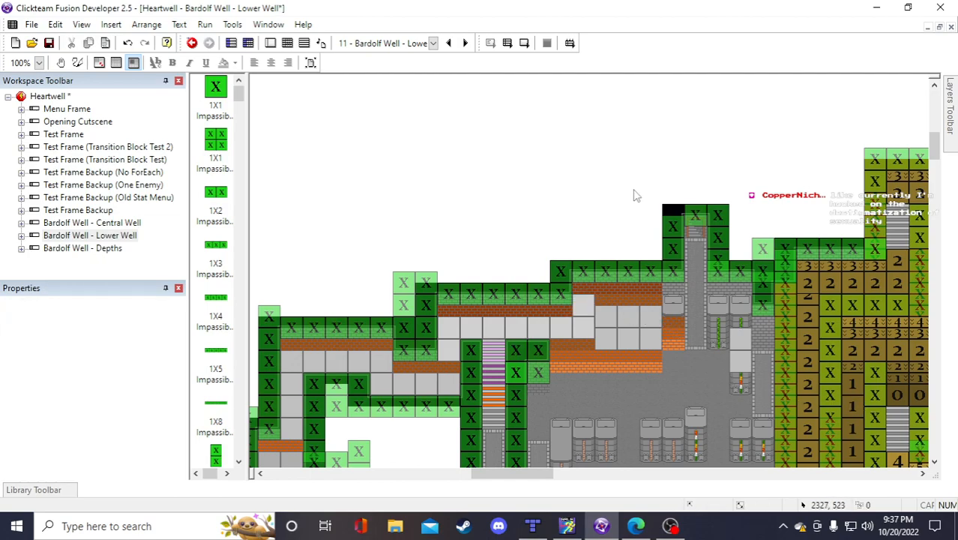
click(593, 186)
drag(611, 201, 677, 309)
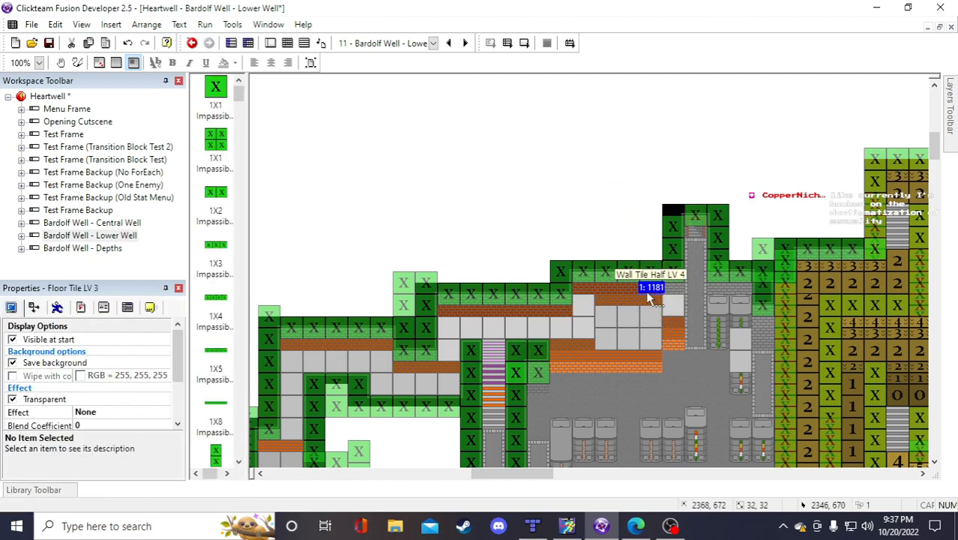
Duplicate the last Wall Tile Half LV 4 into 1 row and 2 columns up to the vertical path, and save the application
right_click(650, 298)
click(691, 110)
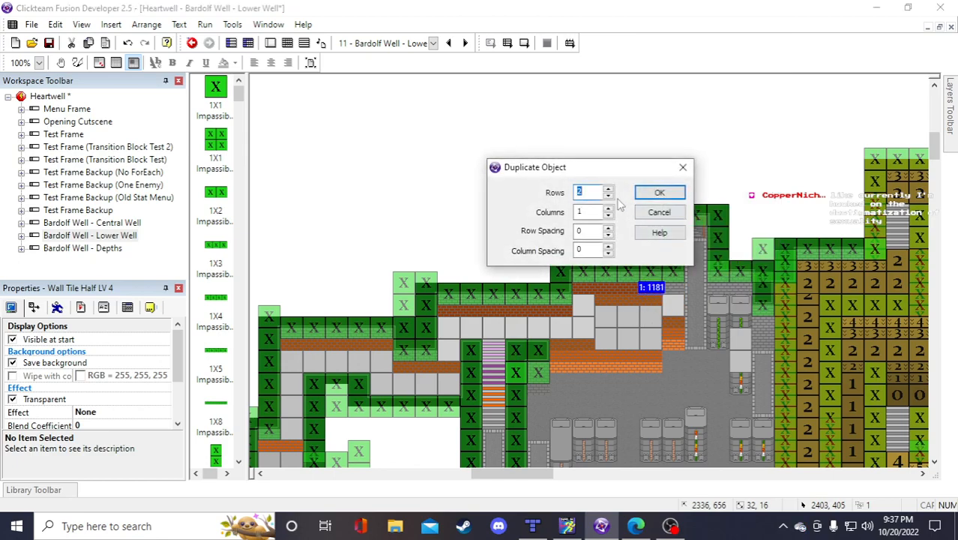
text(1)
key(Tab)
click(660, 192)
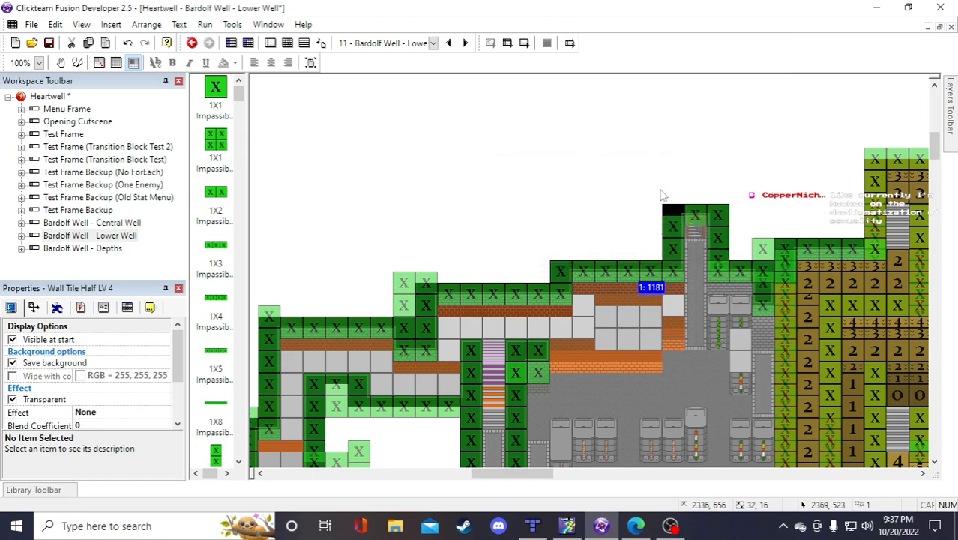
click(47, 42)
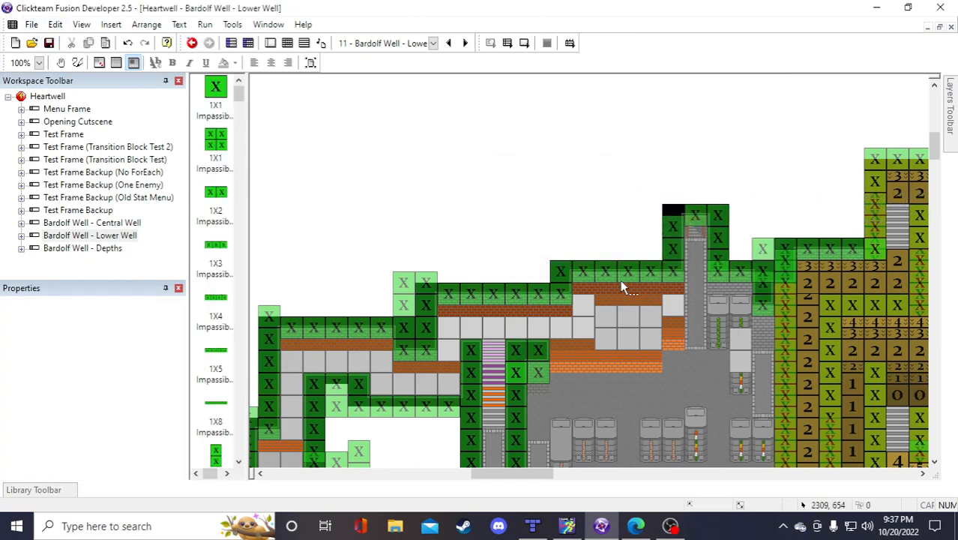
Copy a Wall Tile Half LV 1 to the upper end of the narrow vertical path, and save the application
drag(649, 375, 635, 190)
click(621, 189)
drag(619, 176, 692, 229)
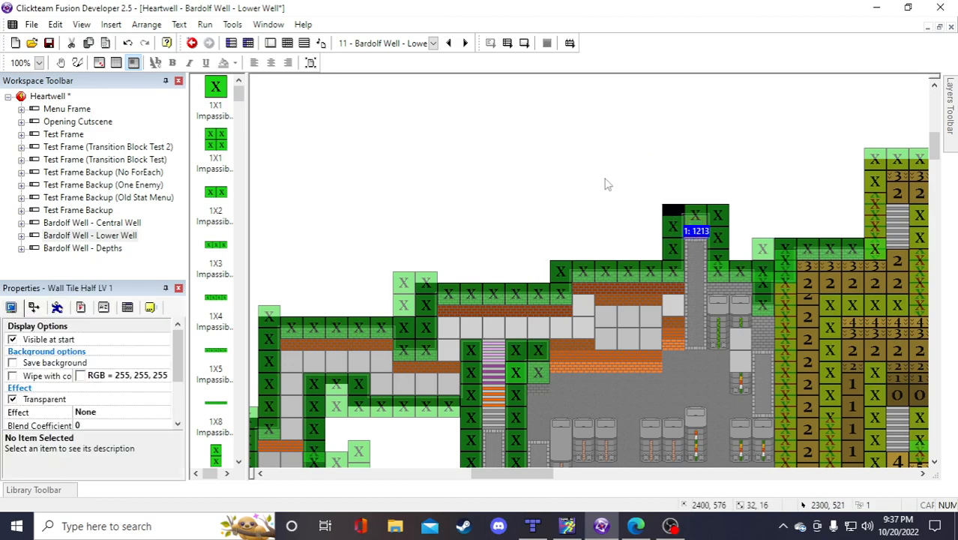
click(605, 180)
key(ctrl+s)
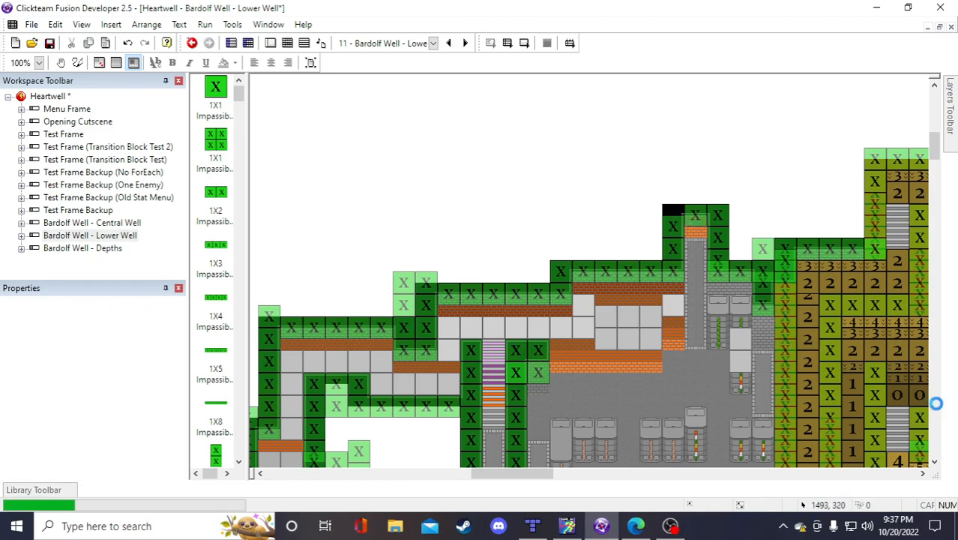
Duplicate the Floor Tile LV 3 into 1 row and 3 columns, arrange the copies on both containers beyond the path, and save the application
click(675, 308)
right_click(677, 304)
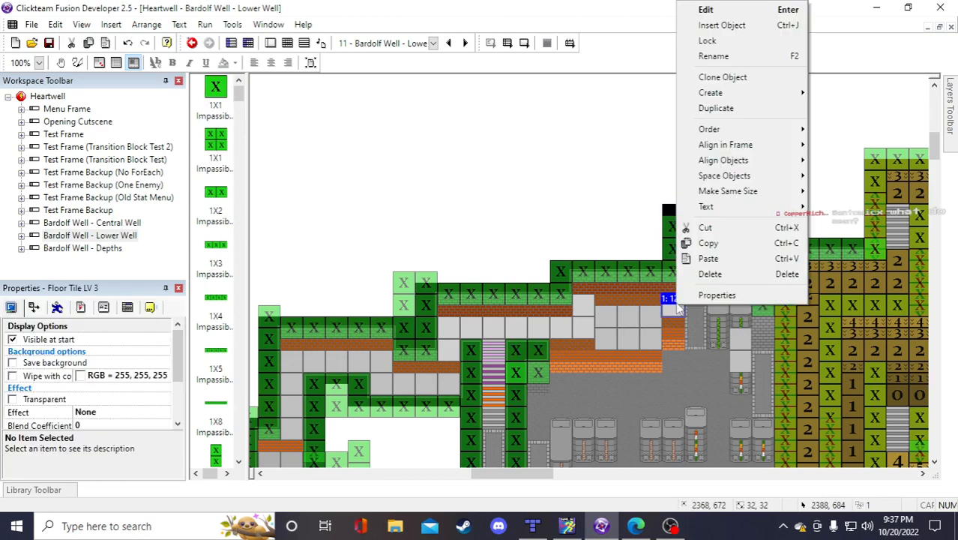
click(720, 110)
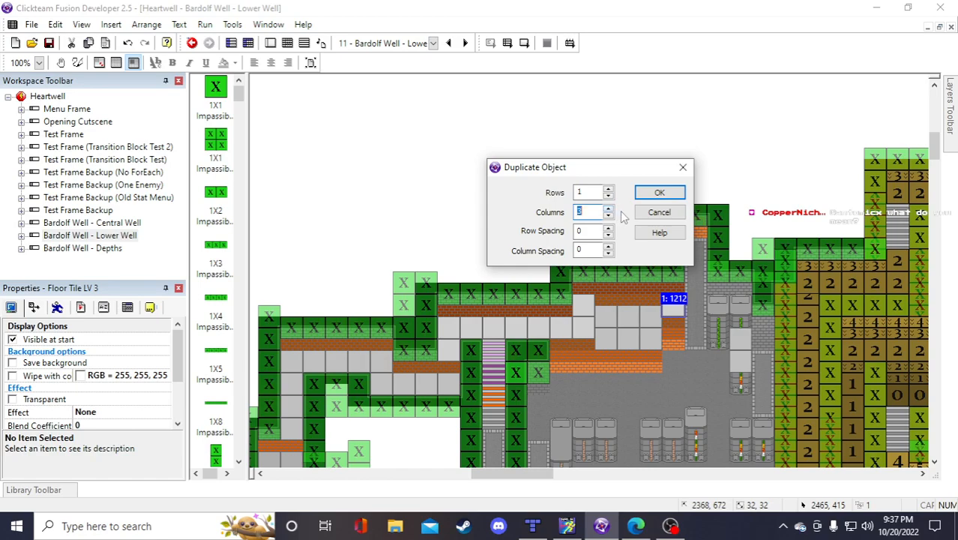
click(659, 194)
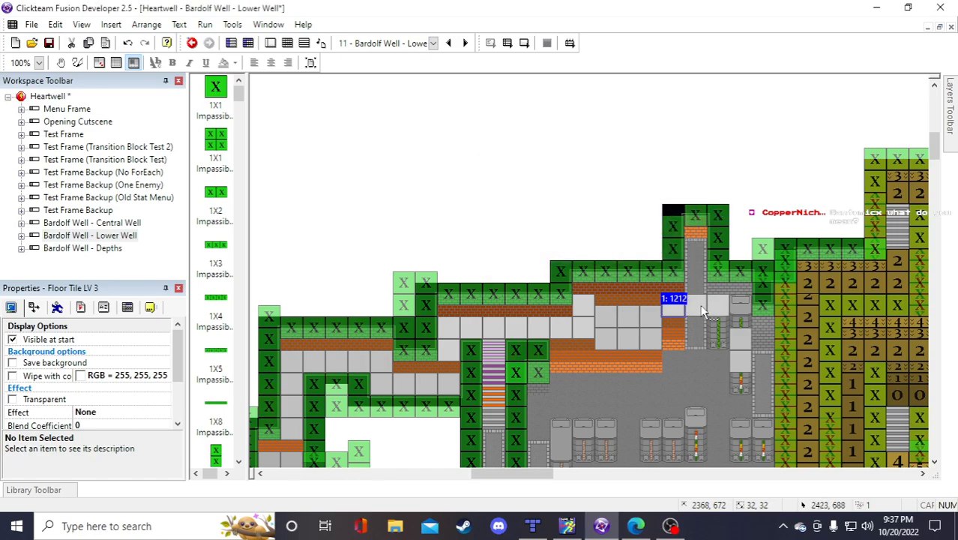
drag(743, 315, 726, 371)
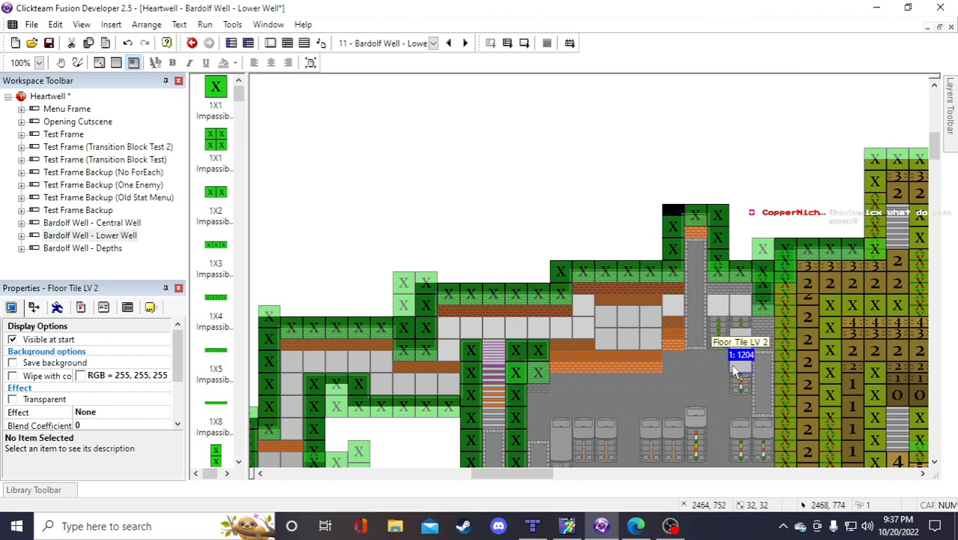
click(733, 183)
click(49, 43)
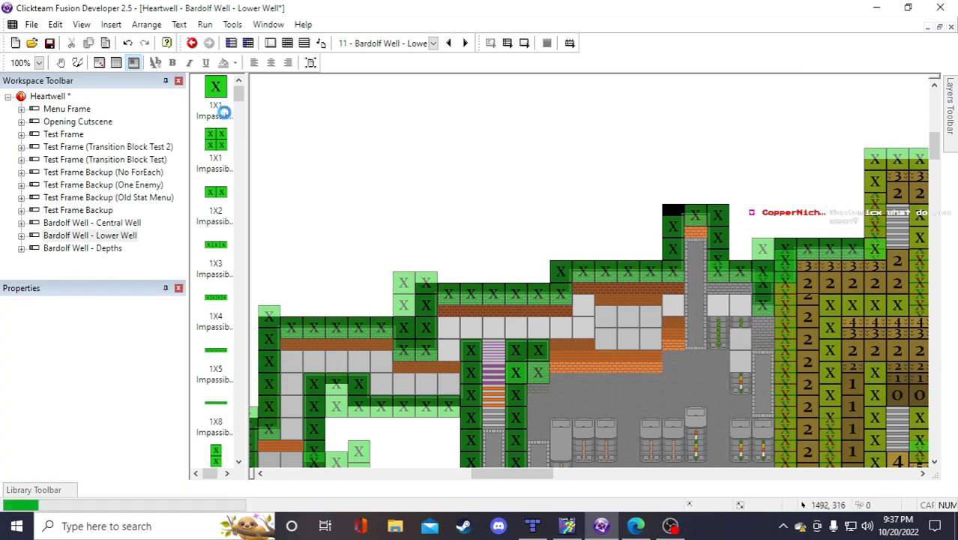
Duplicate the Wall Tile Half LV 3 beside the path and set copies below the floor tiles of both containers beyond it
right_click(672, 324)
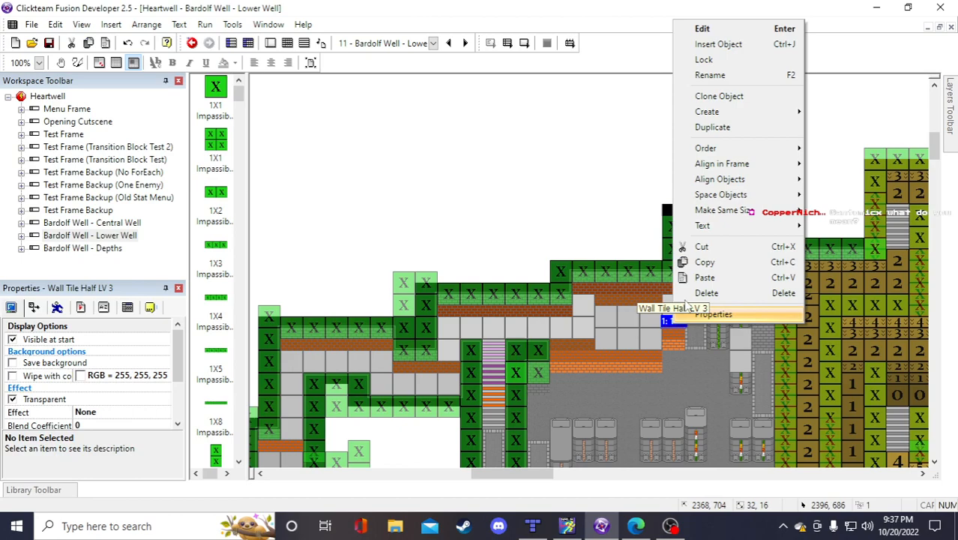
click(750, 129)
click(608, 196)
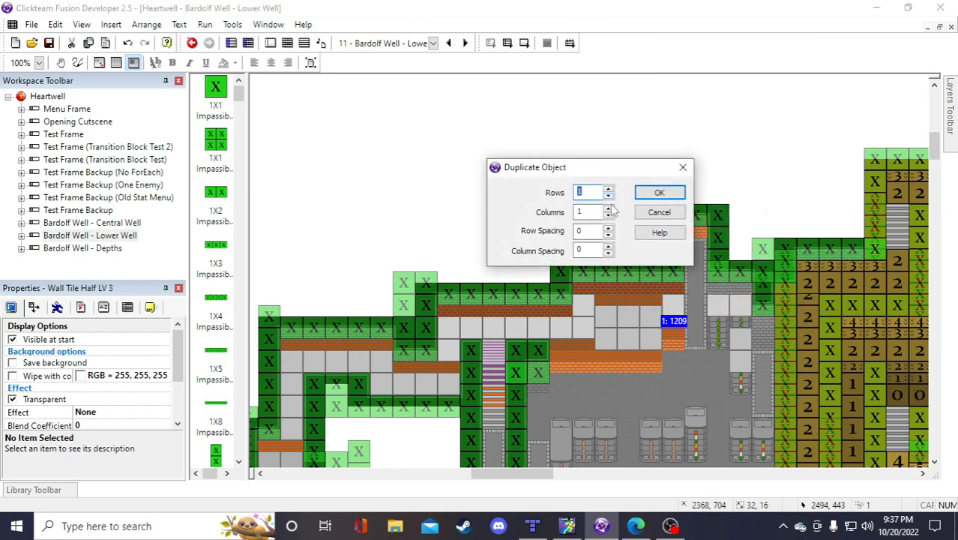
click(639, 194)
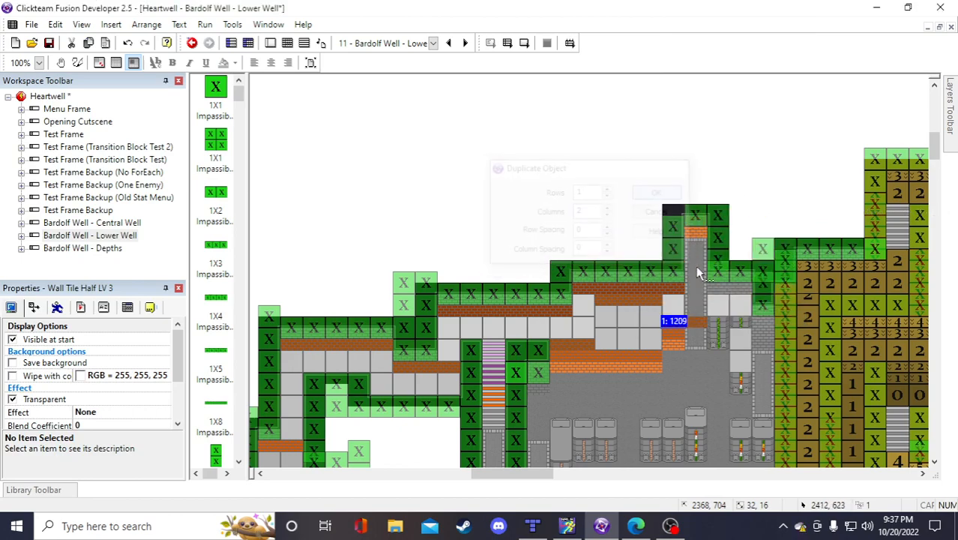
right_click(721, 327)
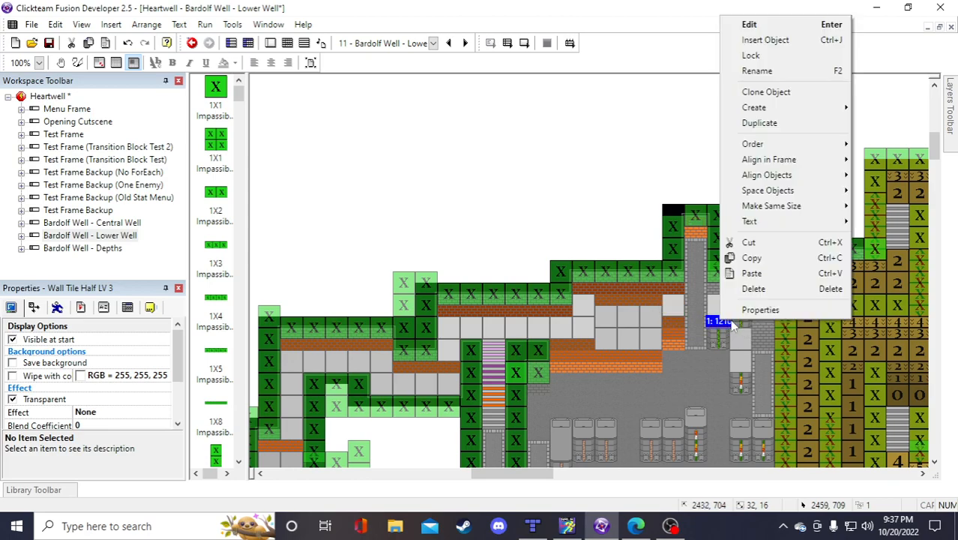
click(750, 123)
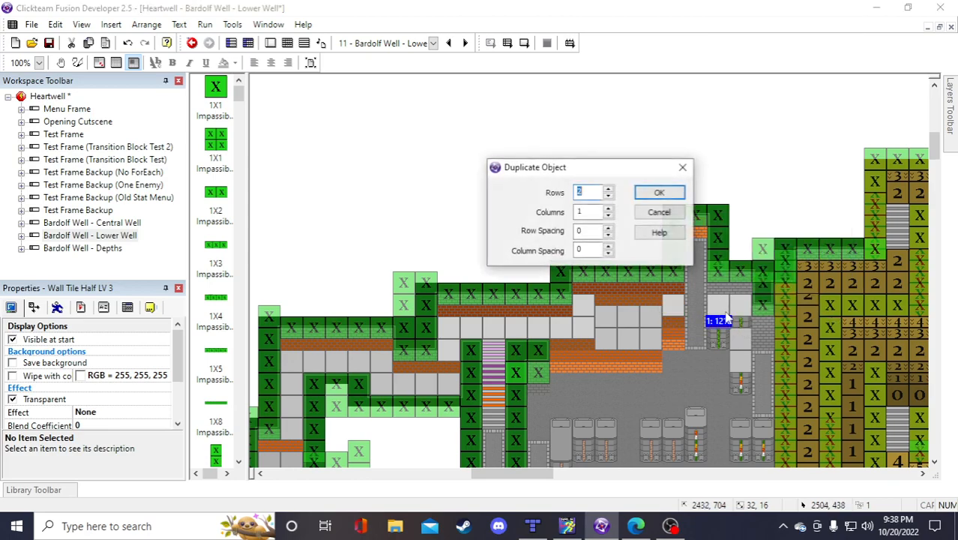
click(655, 195)
Copy the Wall Tile Half LV 2 and LV 1 pair across the path to the front of the nearest container beyond it
click(677, 334)
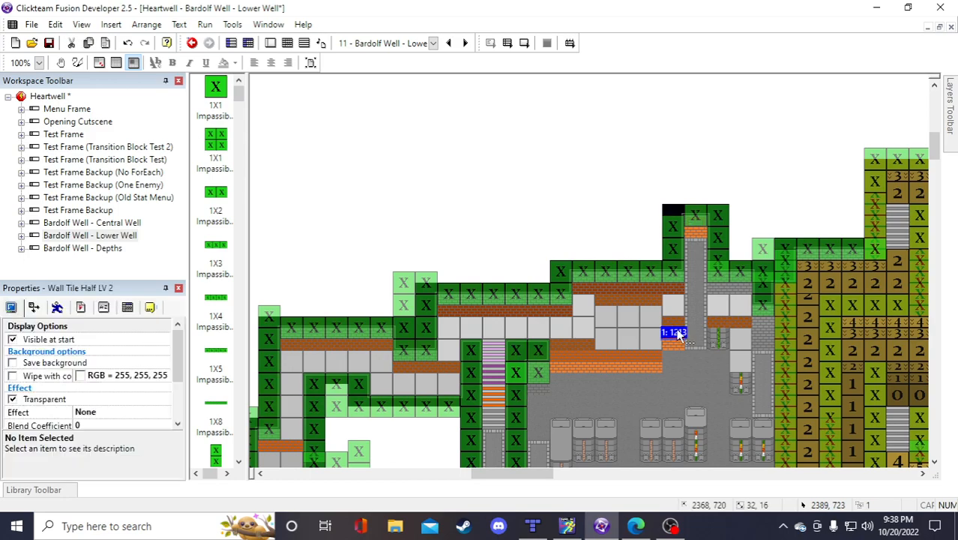
click(632, 197)
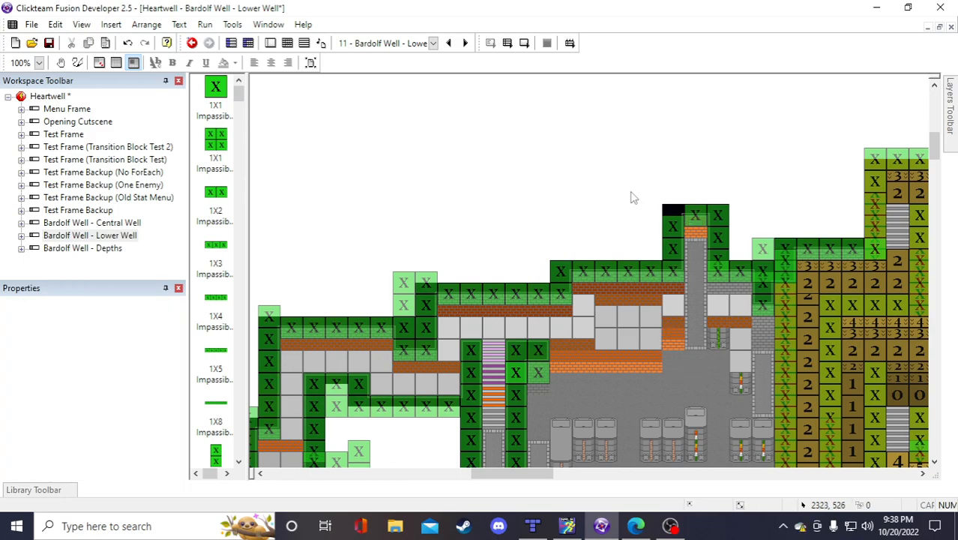
click(576, 146)
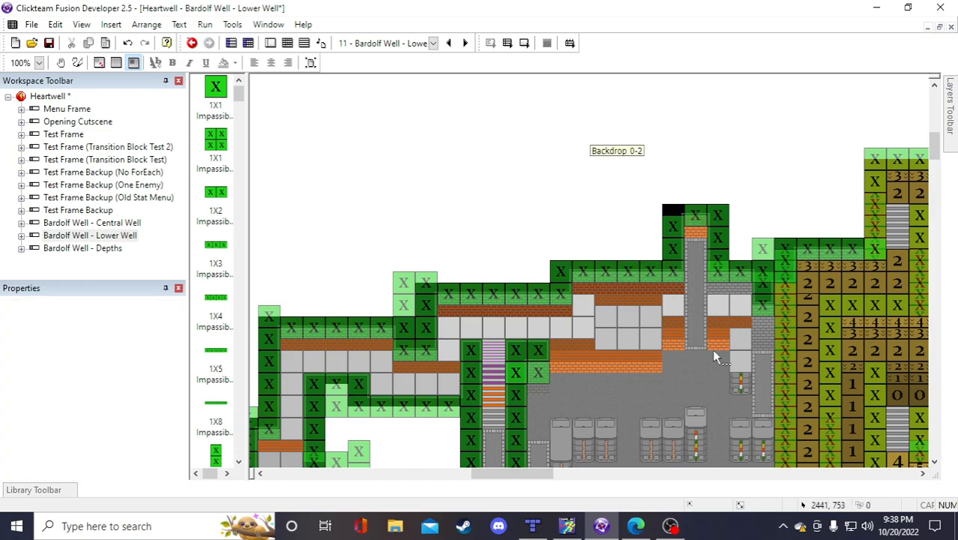
Copy that container's Wall Tile Half LV 2 and LV 1 pair onto the lower front of the neighbouring tall container
click(716, 343)
click(718, 343)
shift+click(718, 333)
key(ctrl+c)
key(ctrl+v)
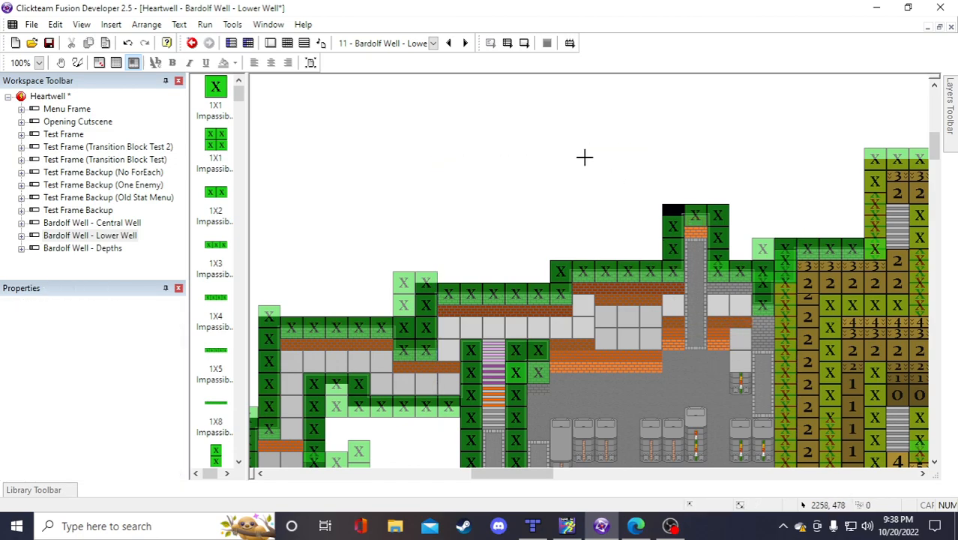
click(584, 157)
click(611, 199)
drag(566, 151, 742, 385)
click(612, 193)
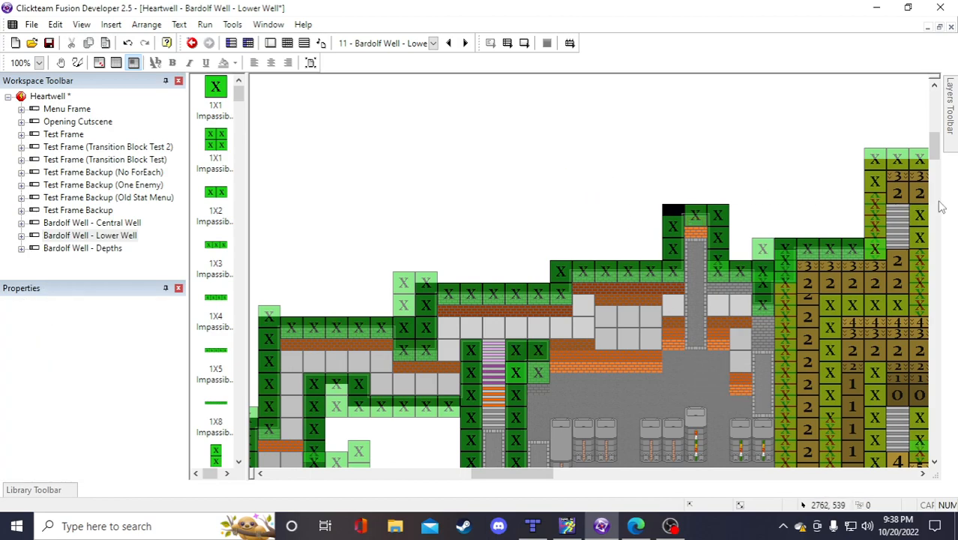
scroll(801, 169, down, 5)
scroll(764, 148, up, 5)
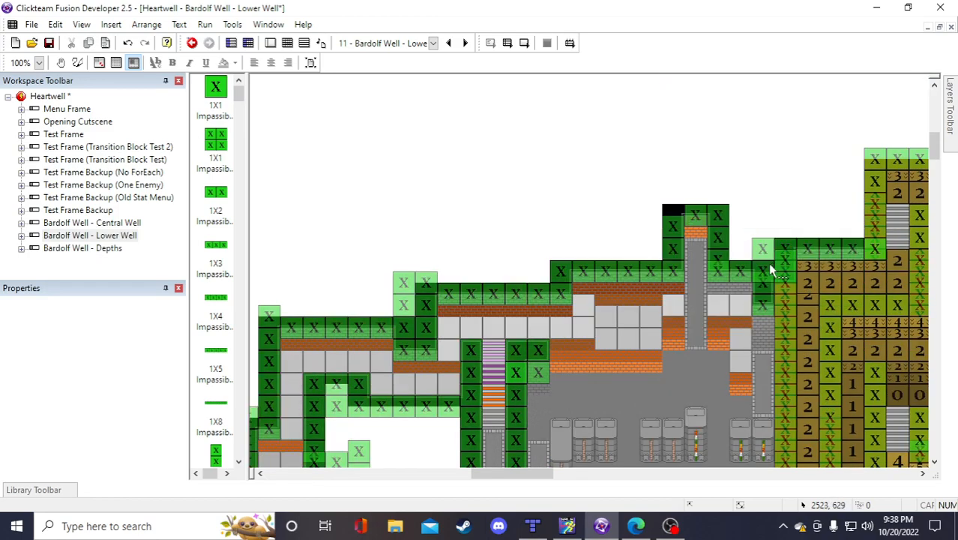
Copy the Wall Tile Half LV 4 from beside the upper path to the wall strip just across the path
click(688, 294)
key(ctrl+c)
key(ctrl+v)
click(567, 182)
click(564, 176)
drag(572, 177, 717, 288)
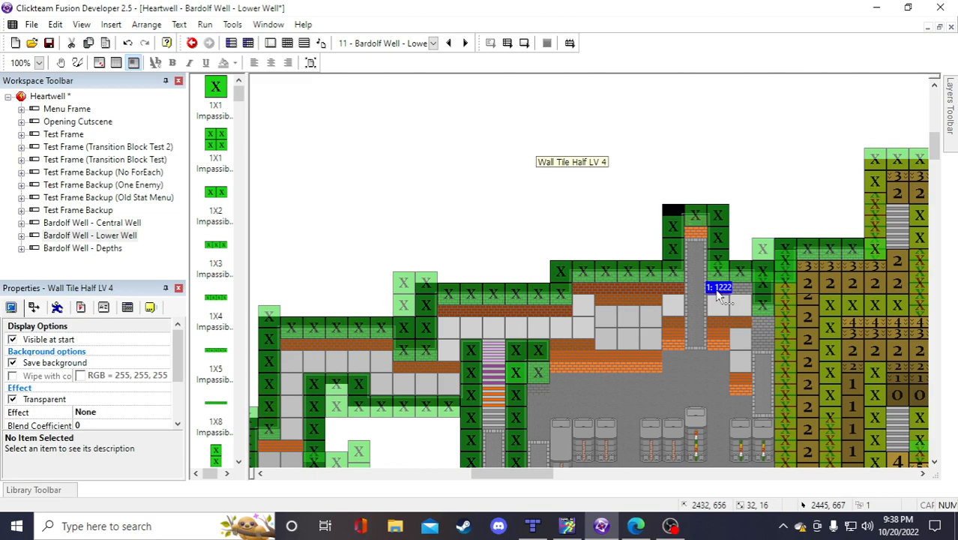
Duplicate the copied Wall Tile Half LV 4 into 1 row and 2 columns to fill the strip across the path
right_click(717, 288)
click(754, 108)
click(609, 195)
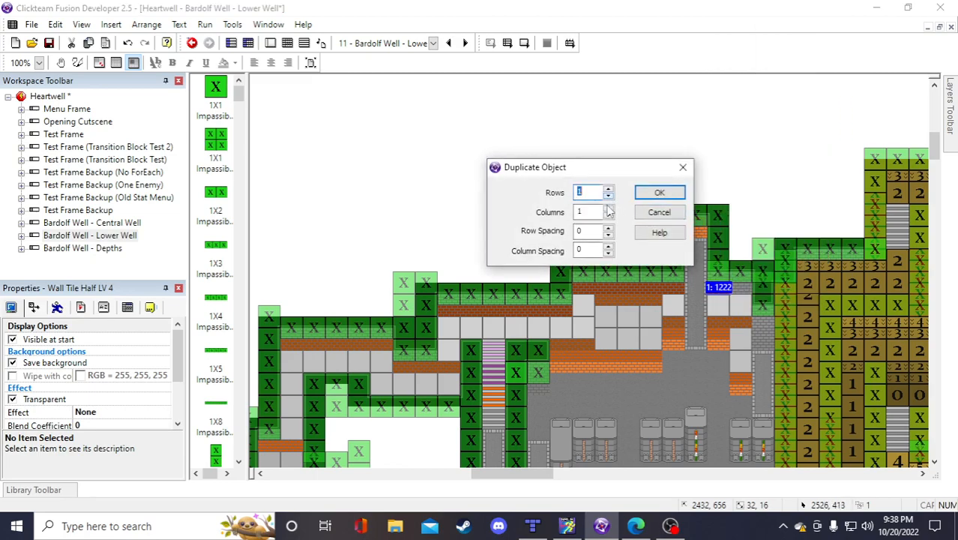
click(608, 208)
click(659, 194)
click(789, 195)
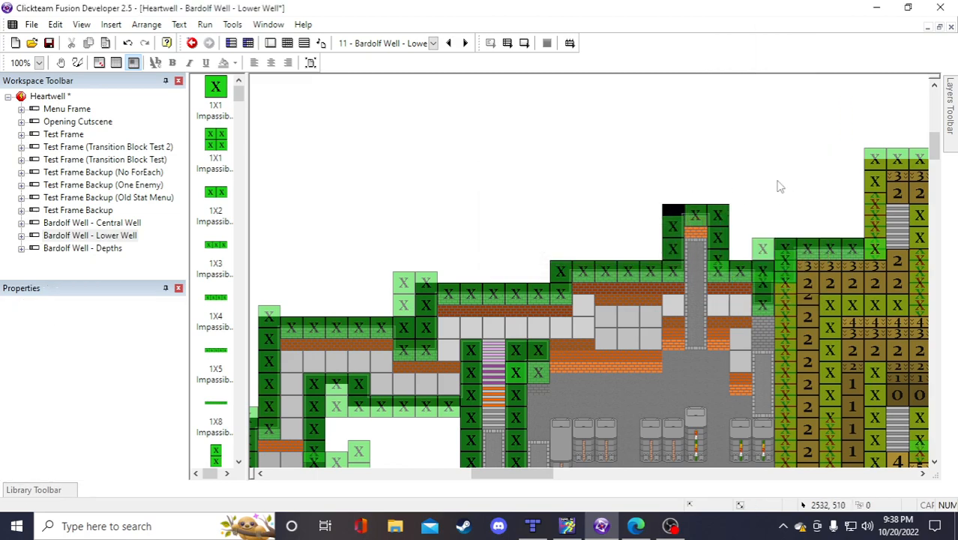
Place another Wall Tile Half LV 4 directly below the 2X1 Impassible Wall beside the containers across the path
scroll(694, 167, down, 3)
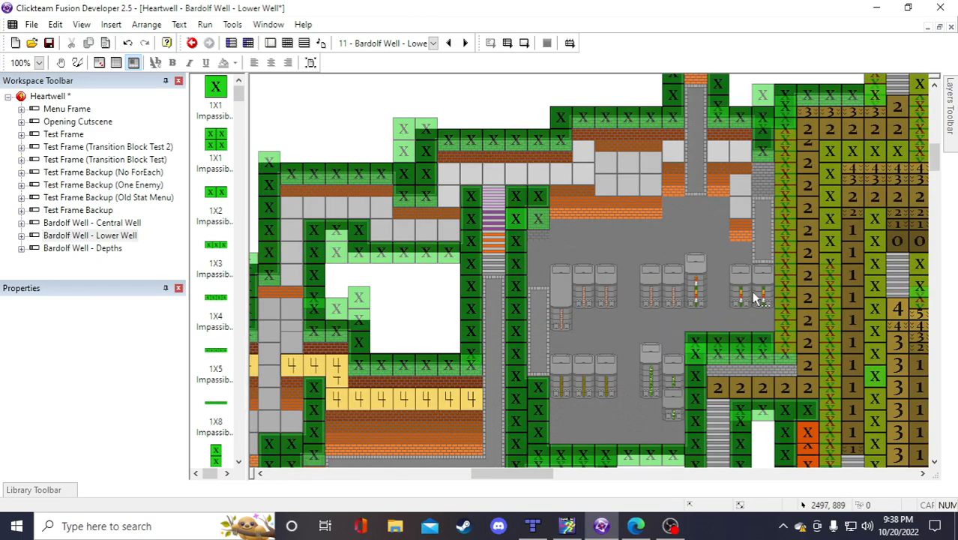
scroll(690, 191, up, 3)
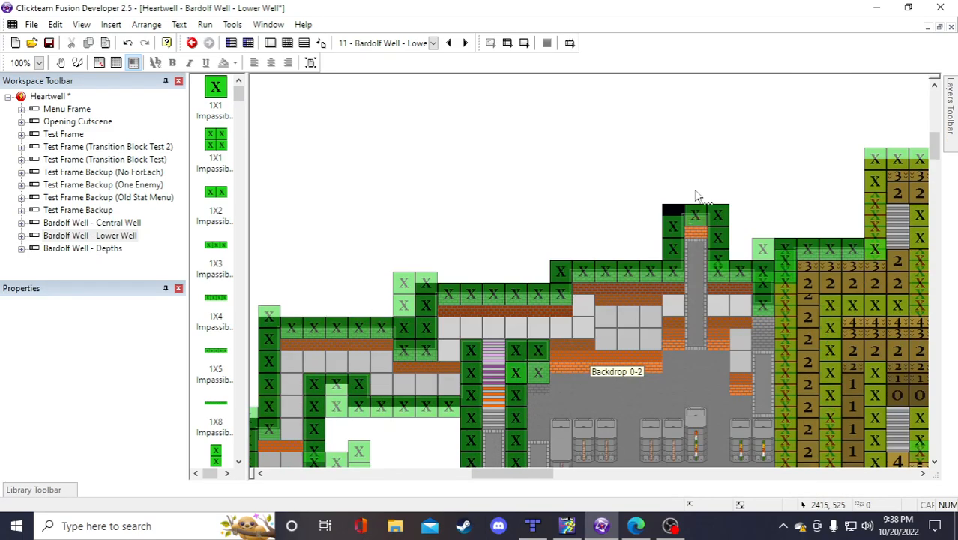
click(757, 197)
drag(757, 196, 760, 327)
click(754, 212)
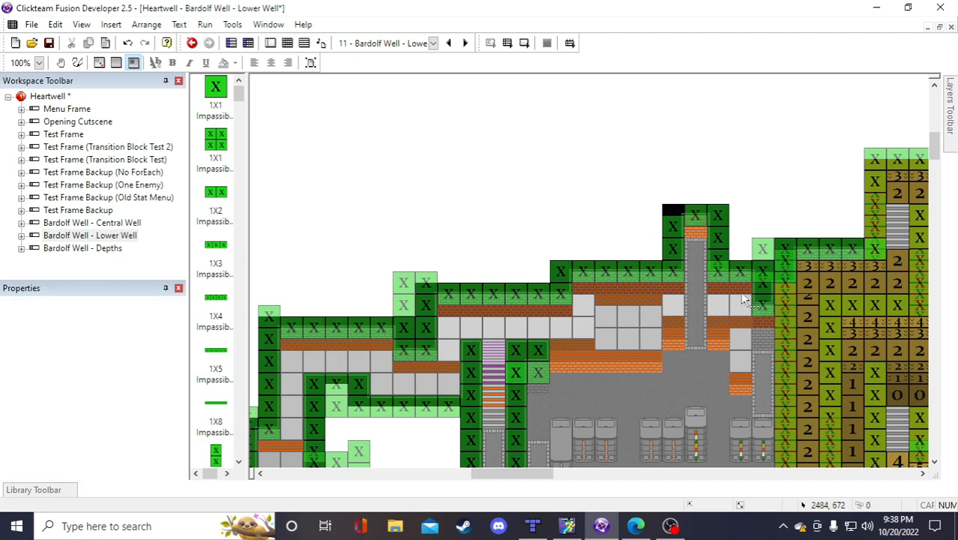
Copy the Wall Tile Half LV 3 from beside the path into the empty area above the 2X1 Impassible Wall
click(721, 325)
key(ctrl+c)
click(779, 212)
key(ctrl+v)
click(753, 197)
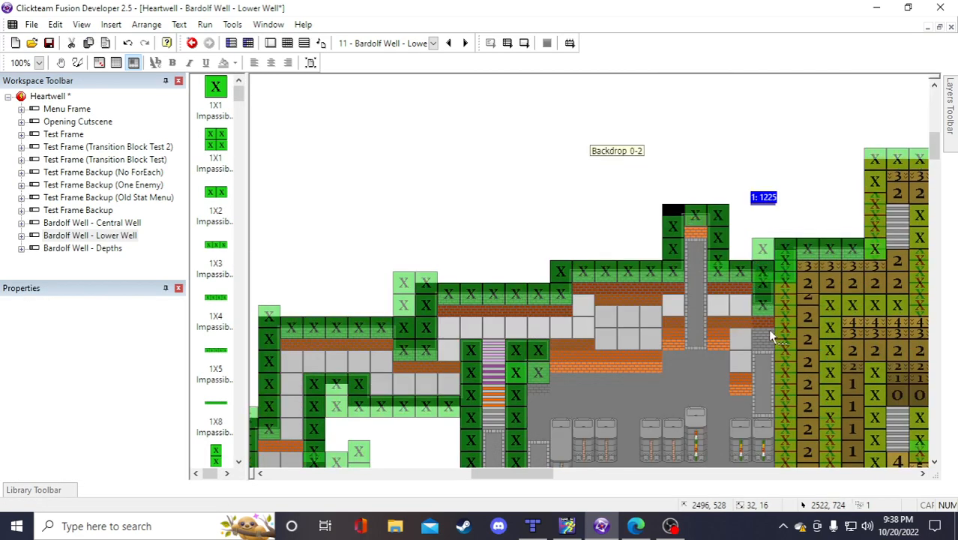
Delete the Wall Tile Half LV 4 below the 2X1 Impassible Wall and lower that wall by half a tile to Y 656
click(766, 325)
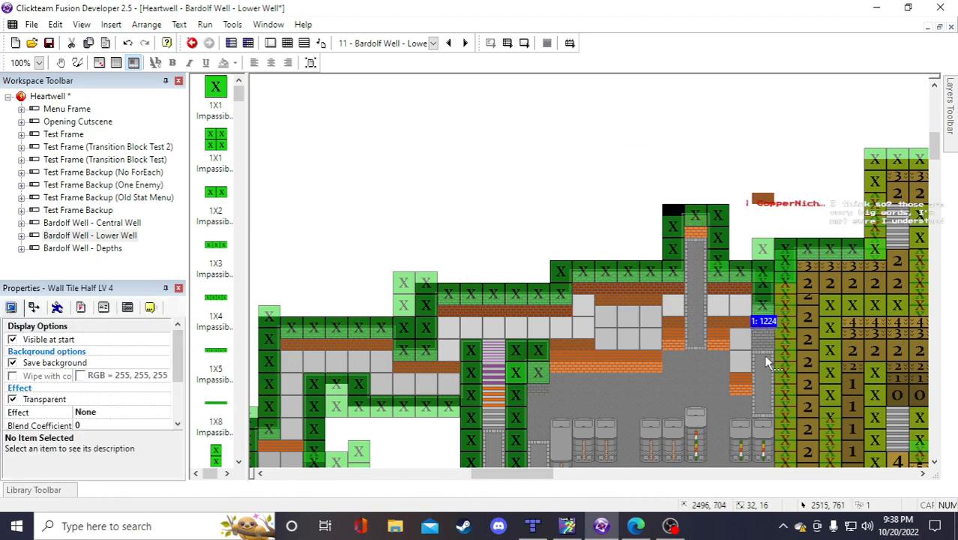
click(766, 300)
drag(767, 289, 766, 281)
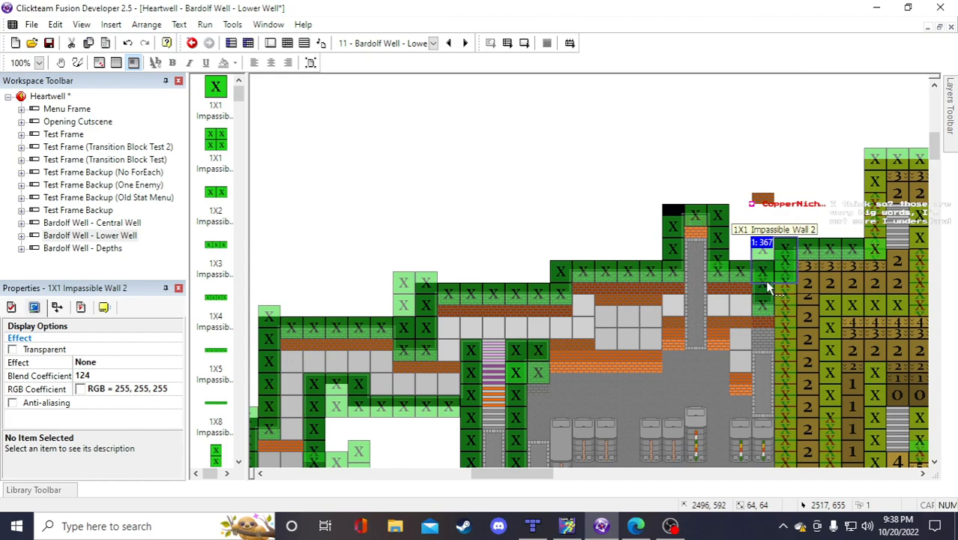
click(767, 303)
click(741, 222)
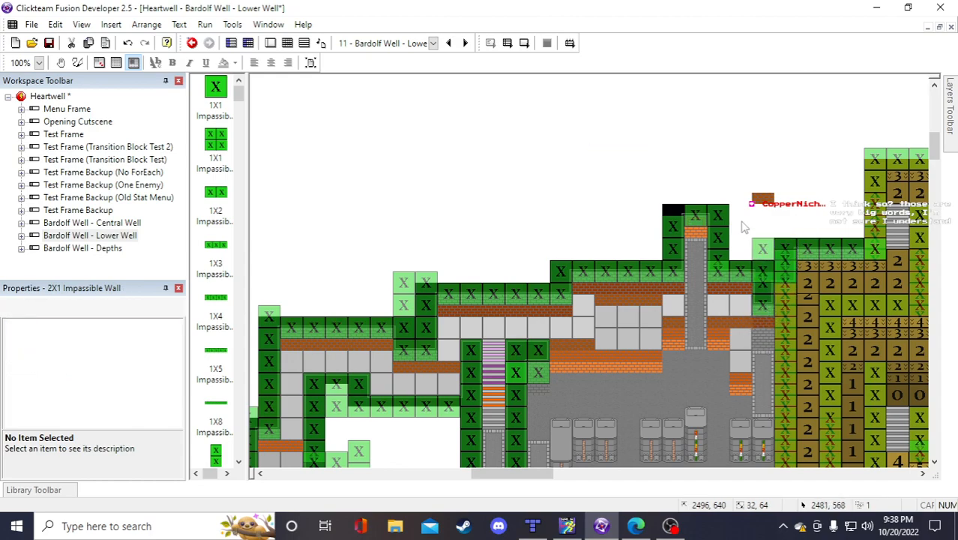
click(762, 322)
key(Delete)
drag(761, 309, 762, 320)
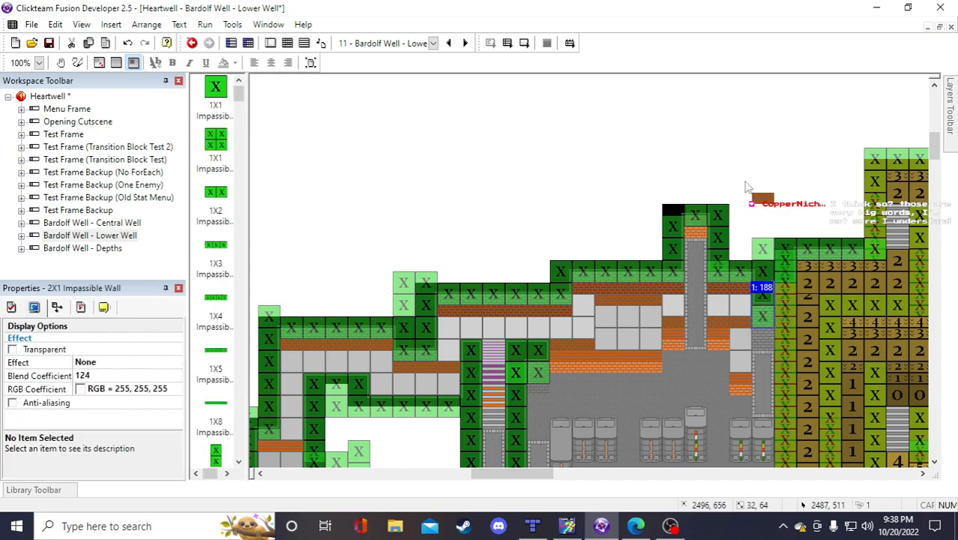
Move the spare Wall Tile Half LV 3 into the empty area above the upper corridor and save the application
click(745, 182)
drag(759, 207, 630, 236)
click(630, 236)
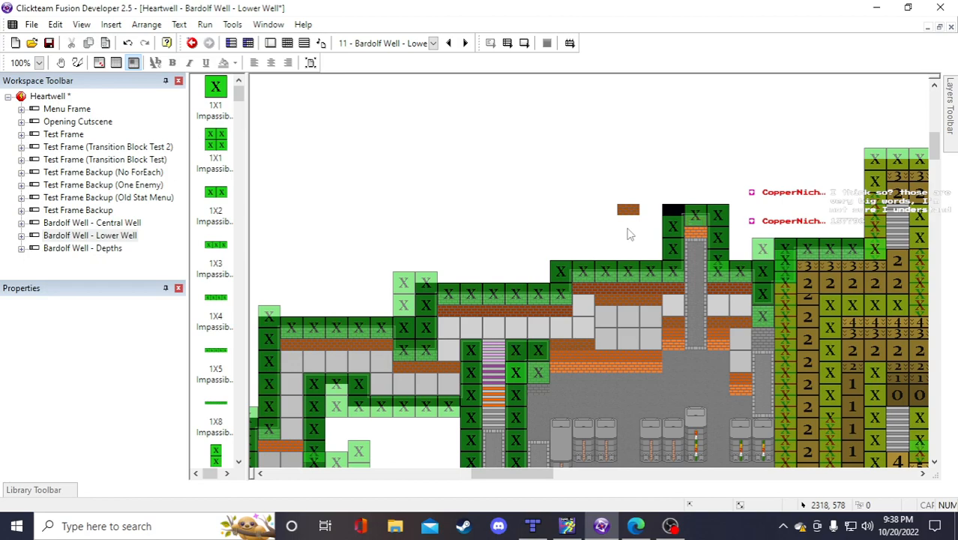
key(ctrl+s)
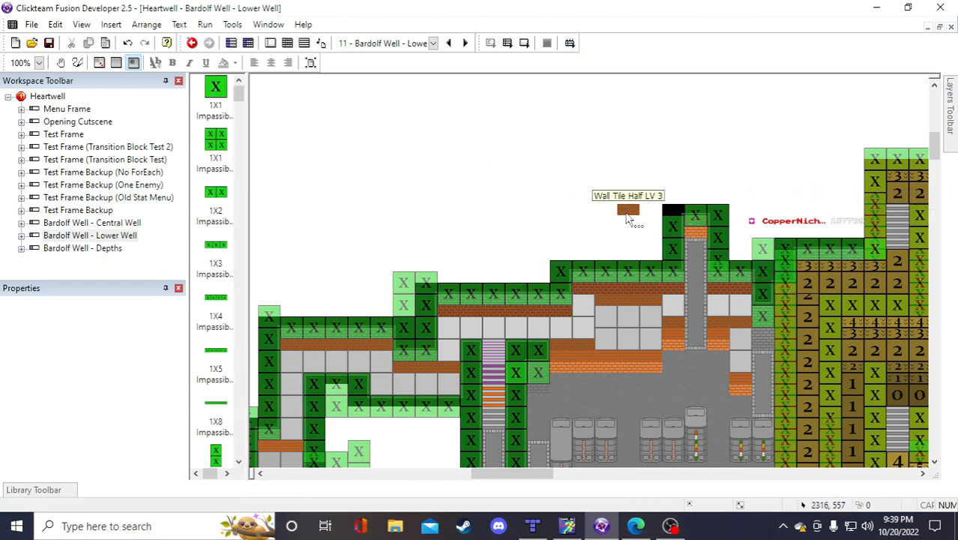
Move the spare Wall Tile Half LV 3 beneath the lowered 2X1 Impassible Wall, leaving a half-tile gap between them
click(628, 217)
click(582, 216)
drag(599, 195, 651, 232)
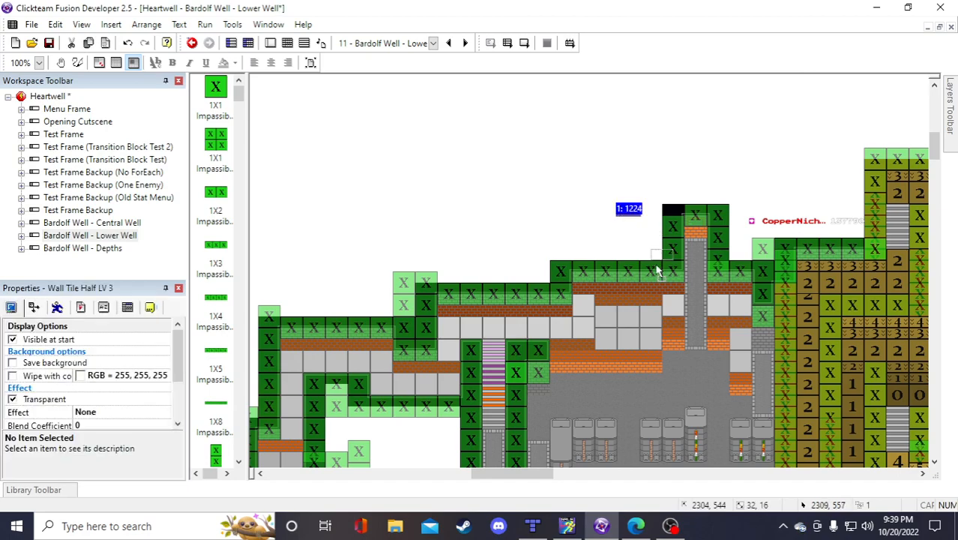
right_click(761, 346)
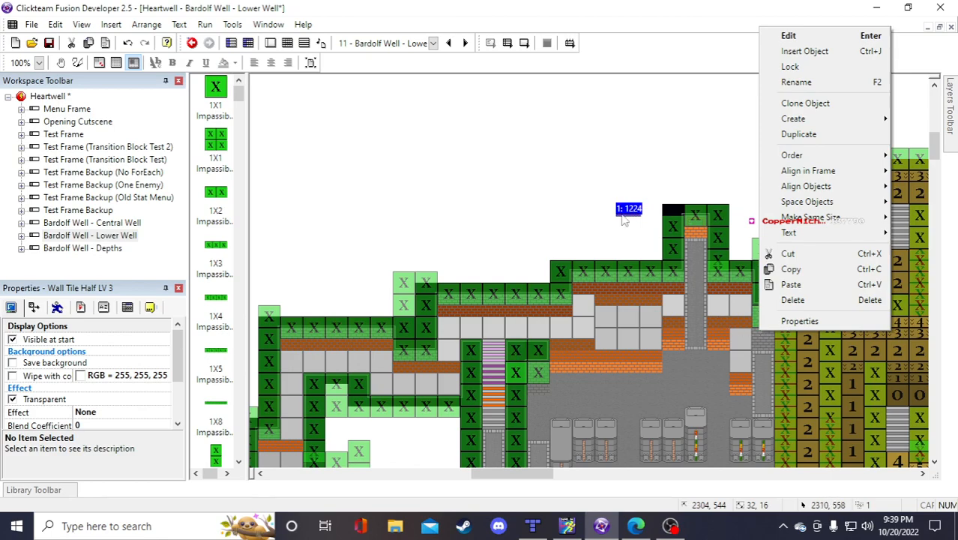
click(592, 205)
mouse_move(605, 199)
mouse_down()
mouse_move(653, 235)
mouse_move(650, 253)
mouse_move(649, 236)
mouse_up()
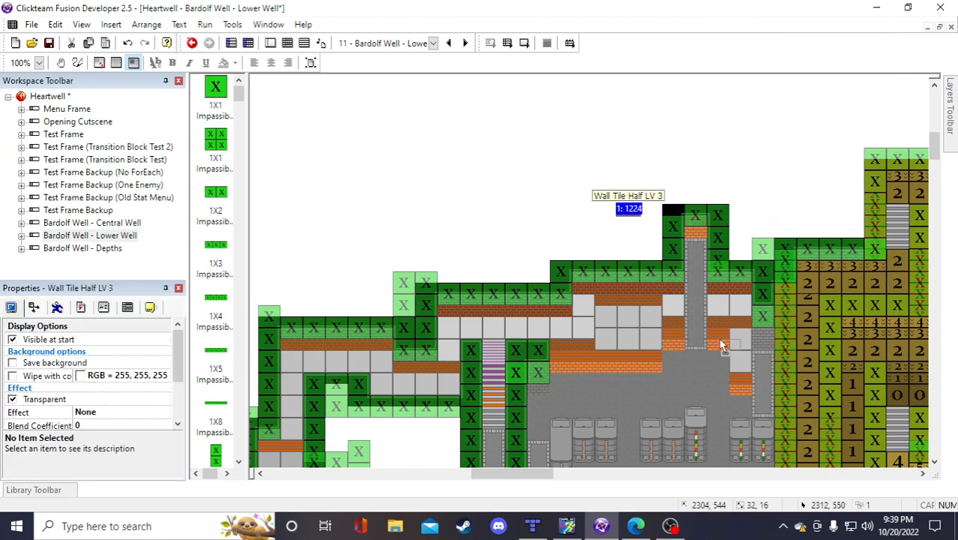
click(759, 185)
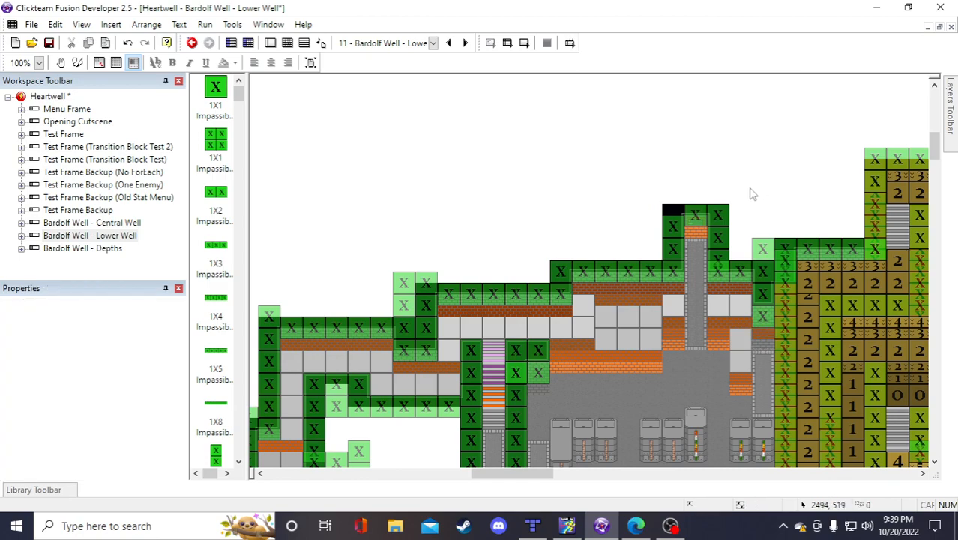
scroll(750, 193, down, 3)
scroll(718, 246, up, 3)
click(764, 340)
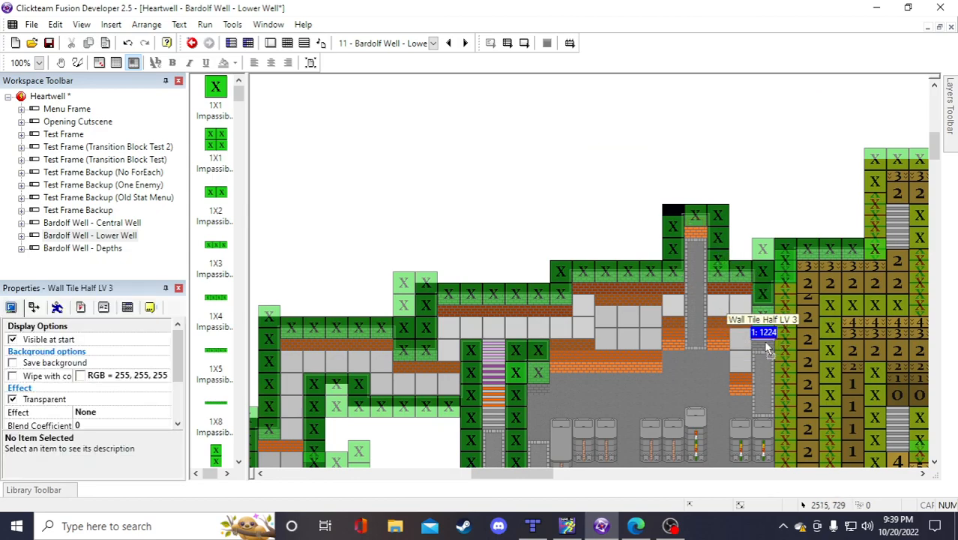
click(692, 152)
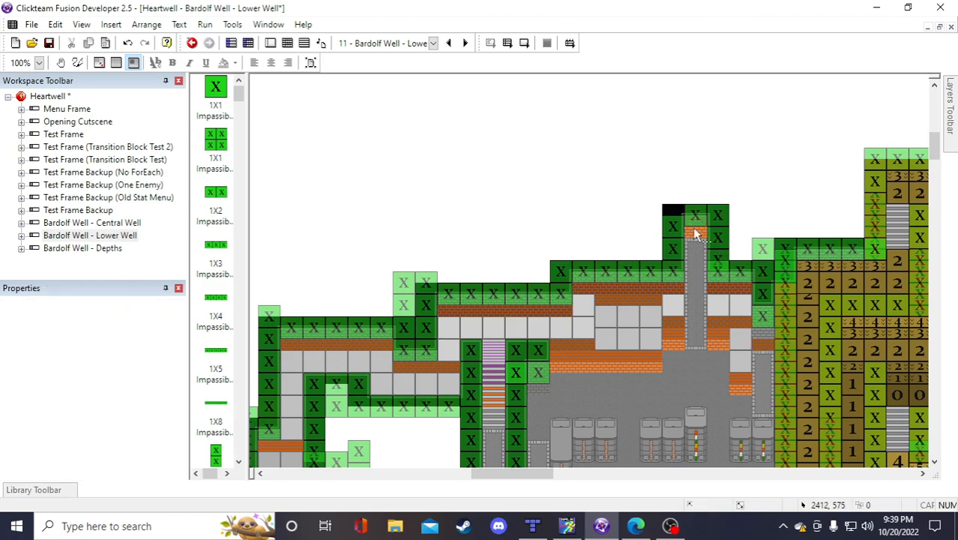
Copy a Wall Tile Half LV 4 into the gap above the Wall Tile Half LV 3 and save the application
click(681, 289)
click(579, 198)
click(578, 197)
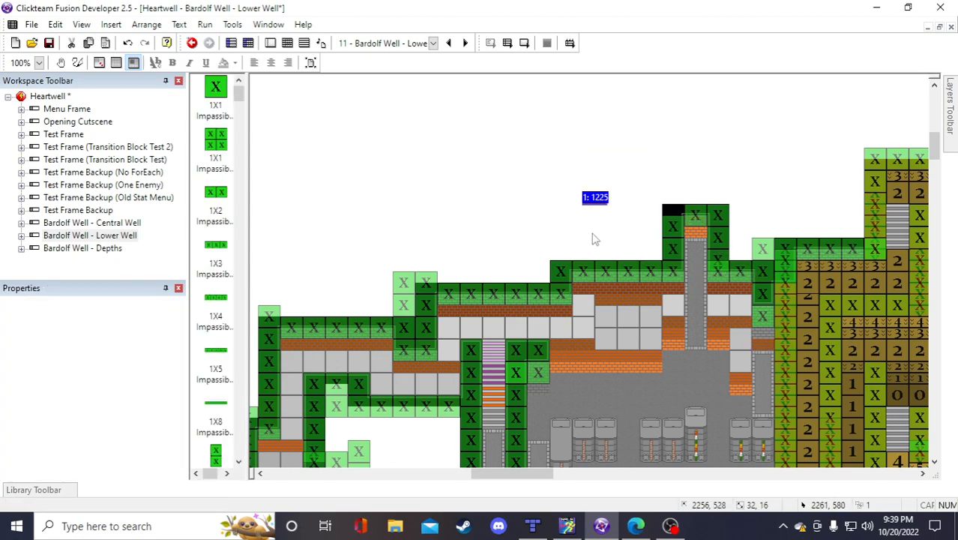
click(600, 208)
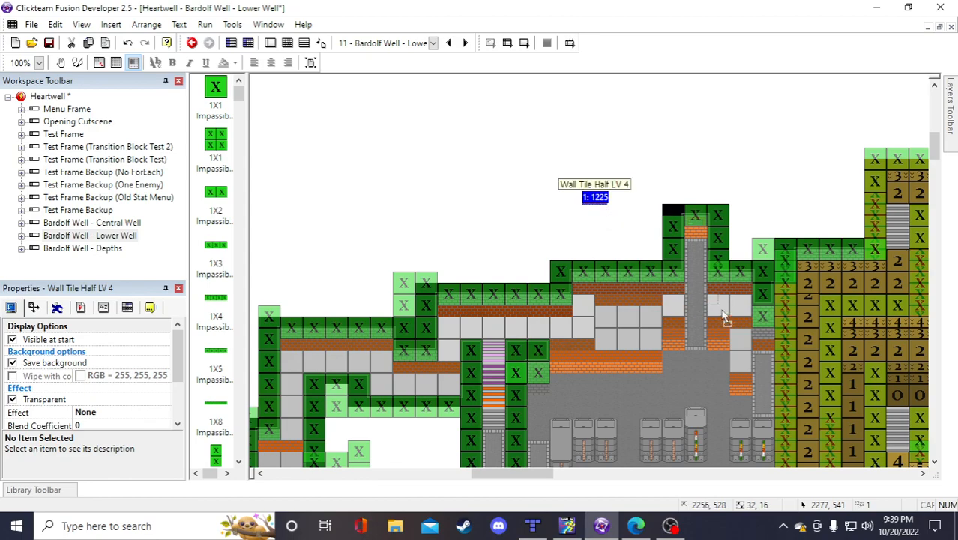
drag(763, 341, 766, 342)
click(771, 179)
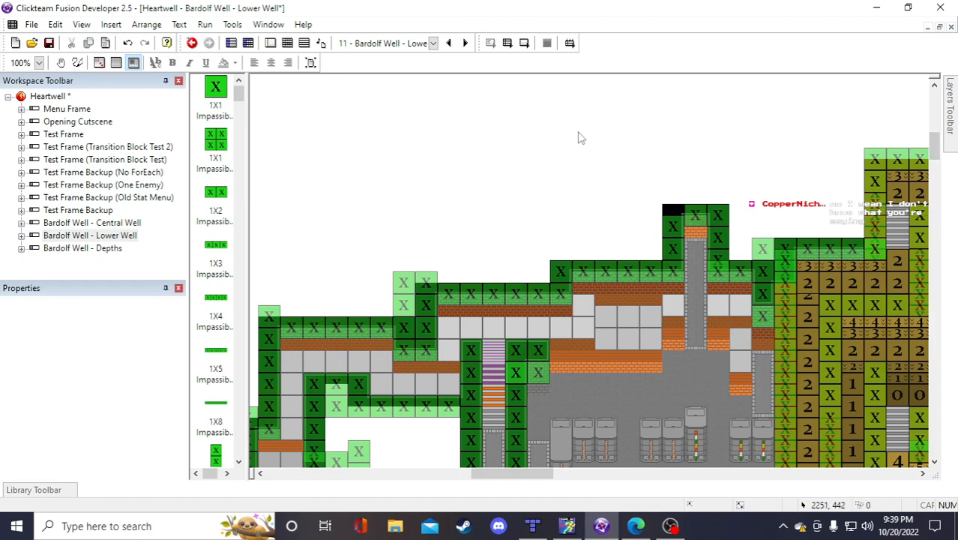
click(50, 45)
Move the Wall Tile Half LV 4 copy out of the gap into empty space and delete it
scroll(797, 342, down, 3)
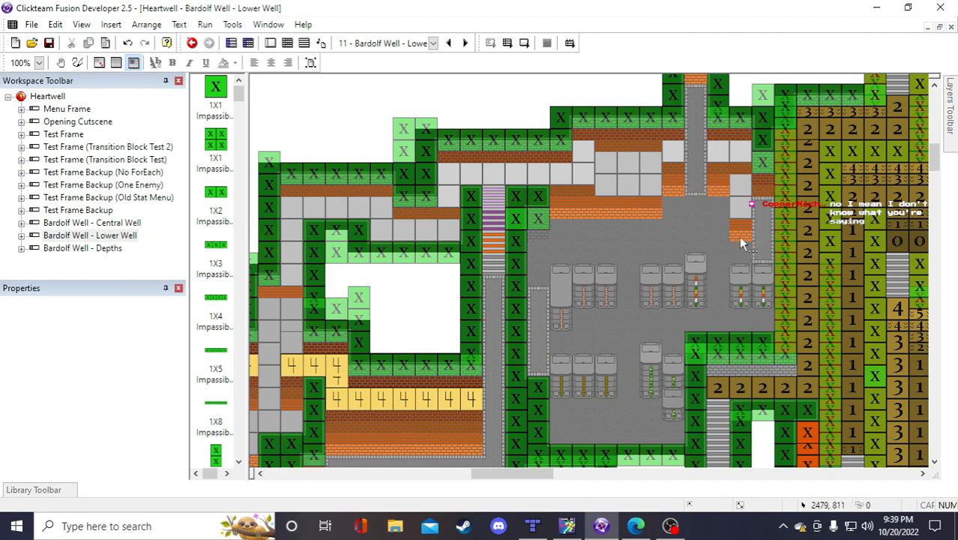
click(709, 164)
drag(708, 163, 564, 225)
click(495, 215)
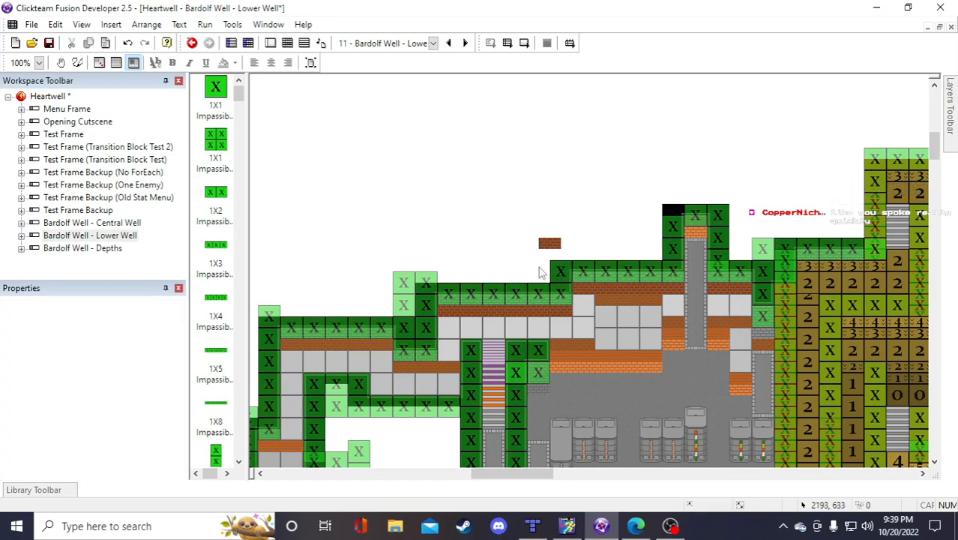
click(550, 246)
key(Delete)
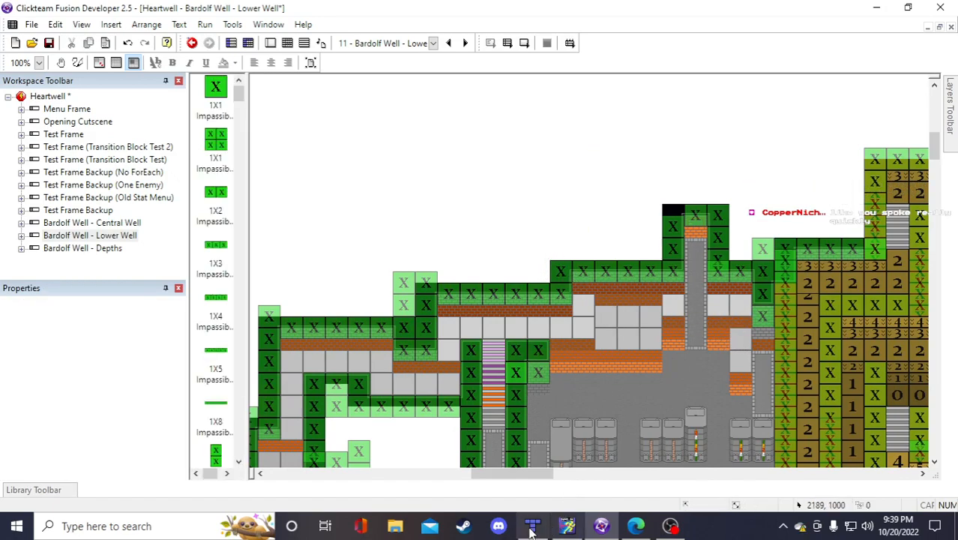
Switch to Tiled, bring the container area's far edge into view for comparison, and save Bardolf Well Tilemap 1-1.tmx
click(525, 533)
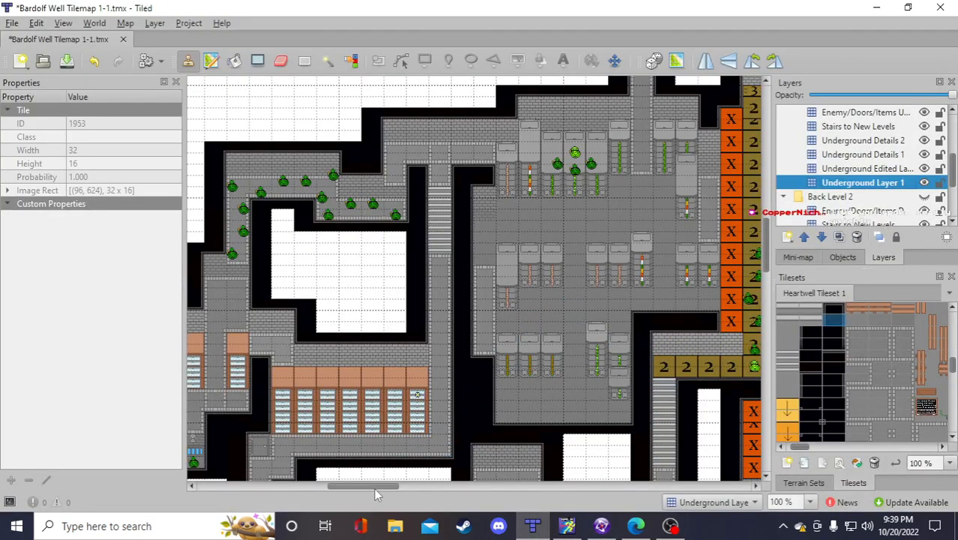
drag(374, 488, 410, 497)
scroll(436, 336, up, 1)
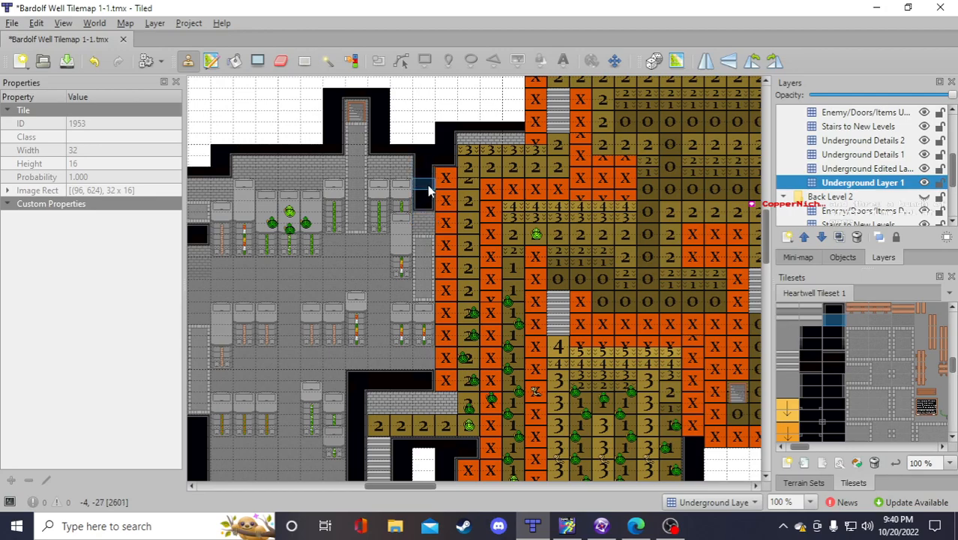
click(67, 61)
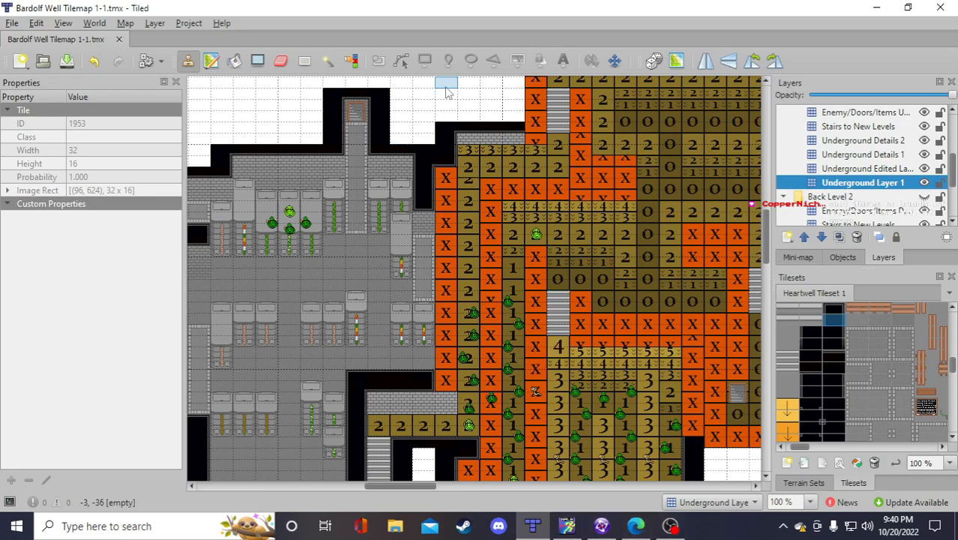
Switch back to Clickteam Fusion and open the Backdrop 0-2 image behind the half-tile gap for editing
click(597, 529)
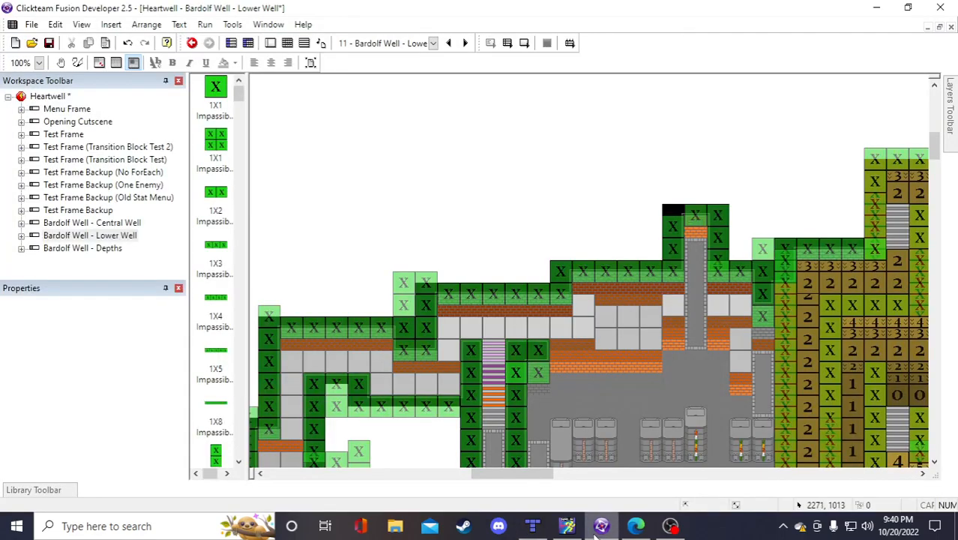
scroll(701, 218, down, 3)
scroll(537, 355, up, 3)
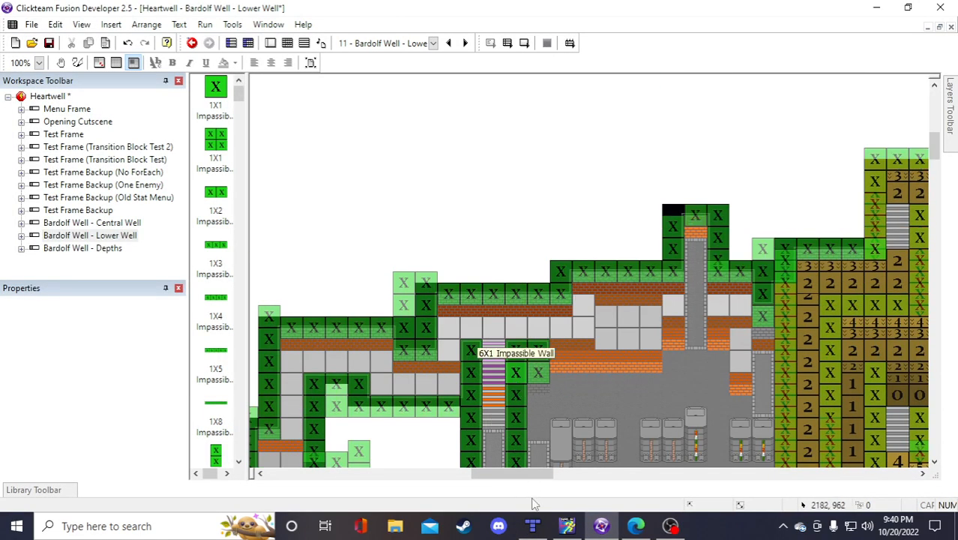
drag(516, 475, 537, 486)
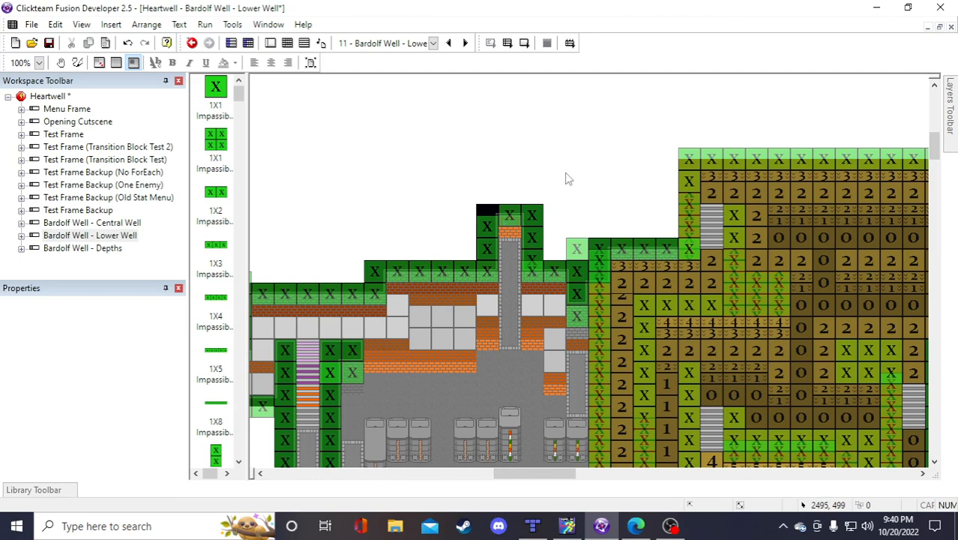
click(576, 339)
double_click(575, 339)
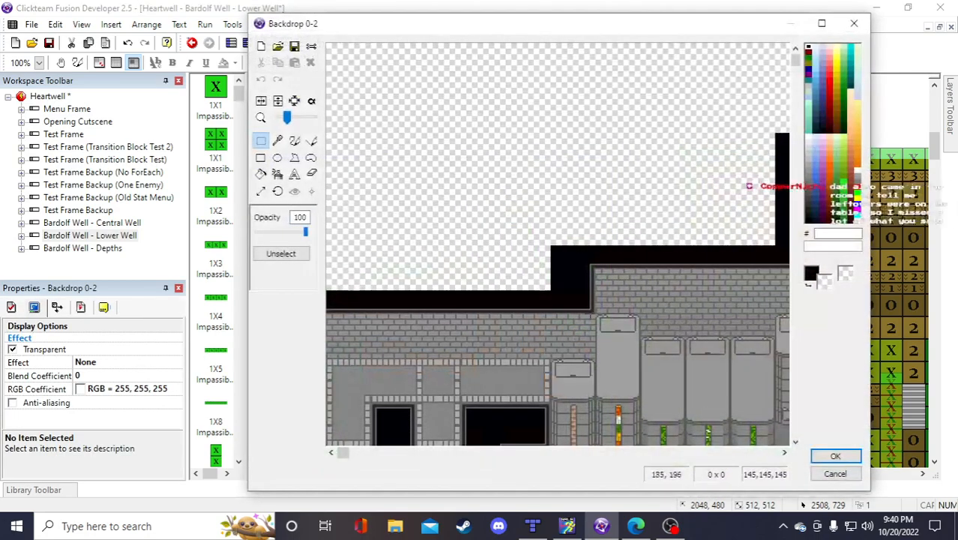
Frame the lower end of the black recess beside the orange X tiles, including its grey border, with a rectangular selection
drag(344, 453, 772, 452)
scroll(753, 360, up, 1)
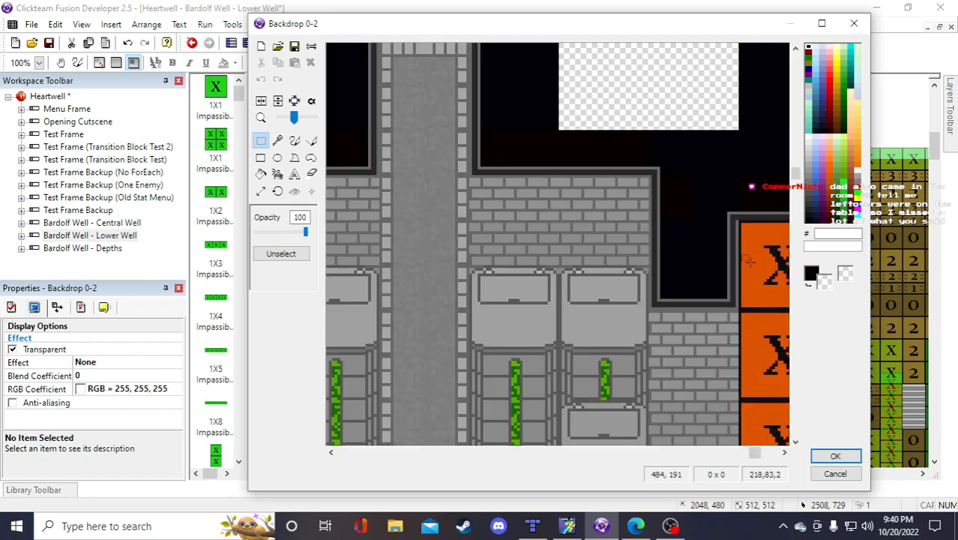
scroll(749, 260, up, 1)
drag(727, 156, 559, 342)
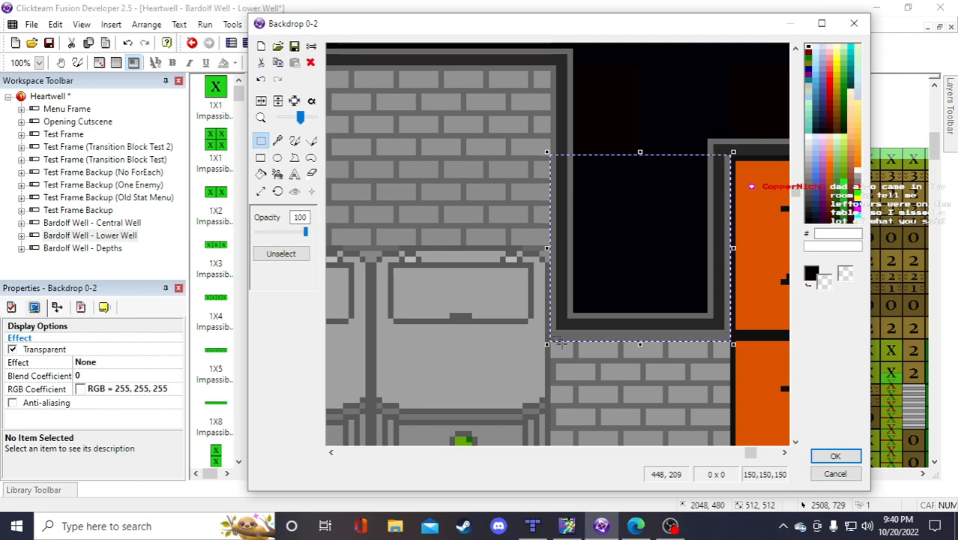
scroll(487, 147, up, 1)
scroll(528, 189, down, 2)
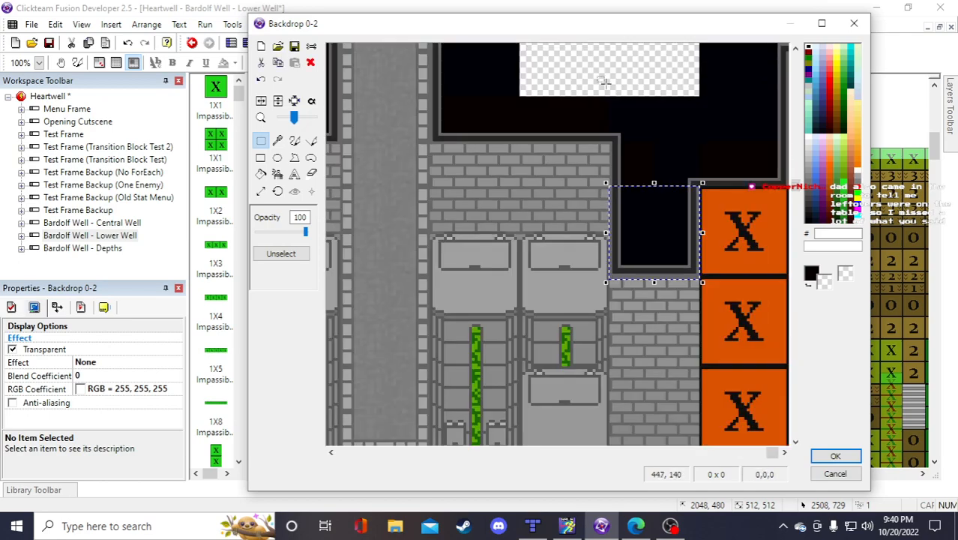
click(607, 77)
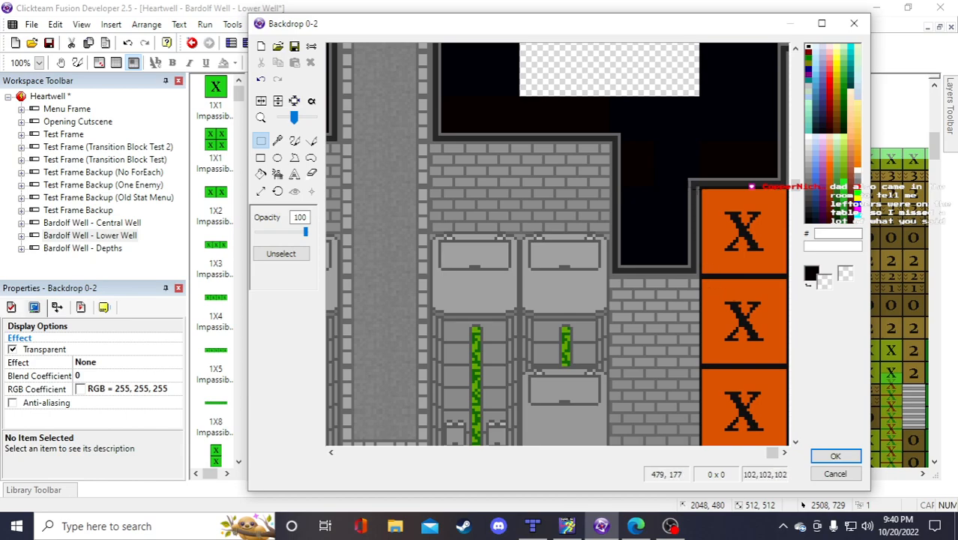
drag(697, 186, 609, 279)
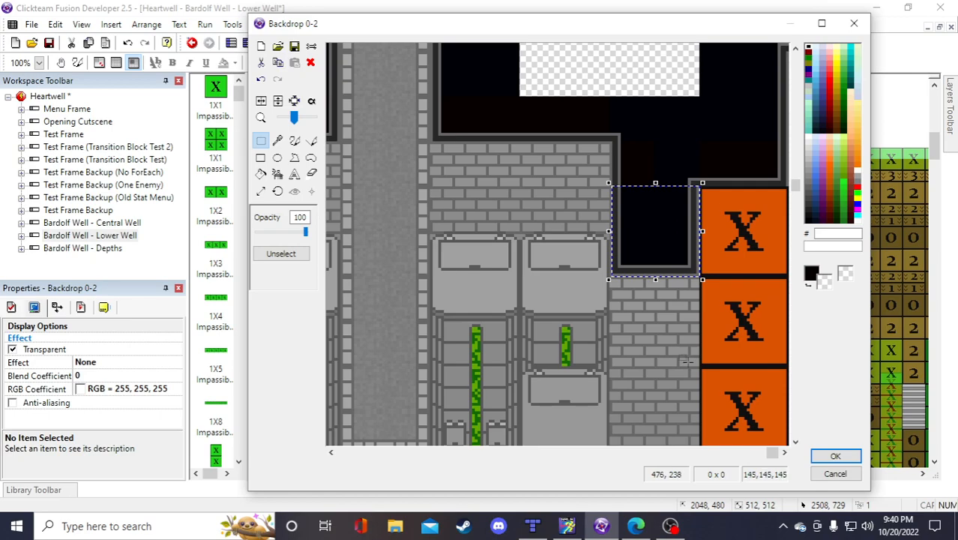
scroll(728, 329, down, 1)
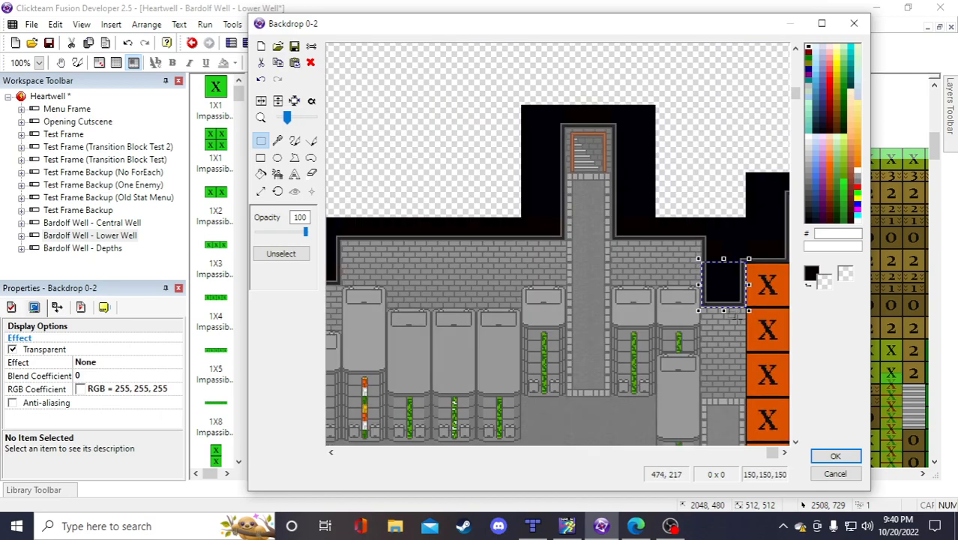
scroll(735, 315, up, 1)
click(685, 99)
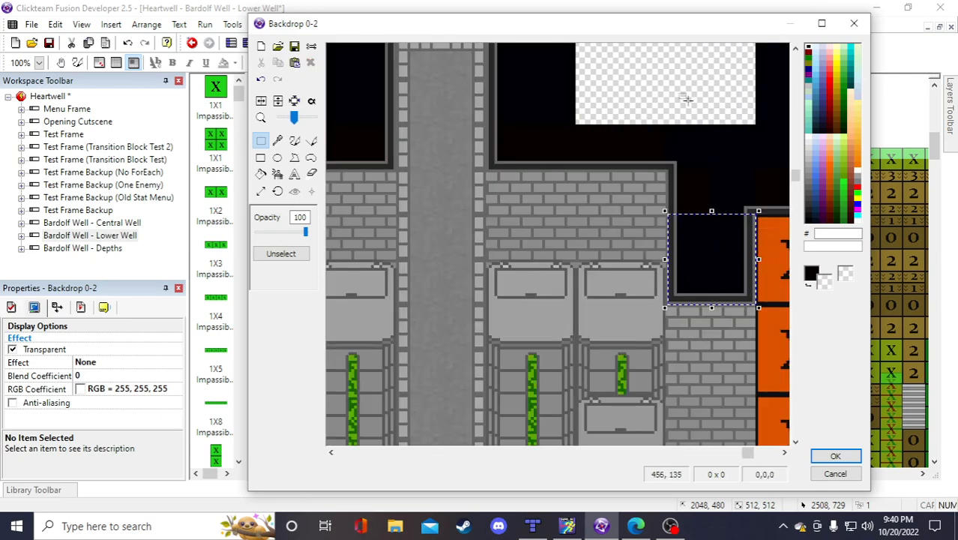
drag(665, 217, 759, 305)
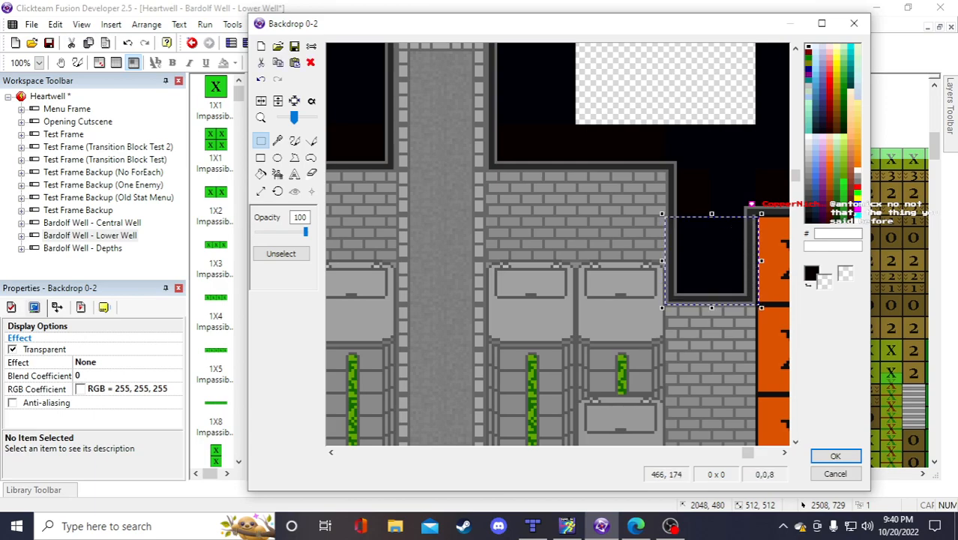
scroll(675, 199, down, 2)
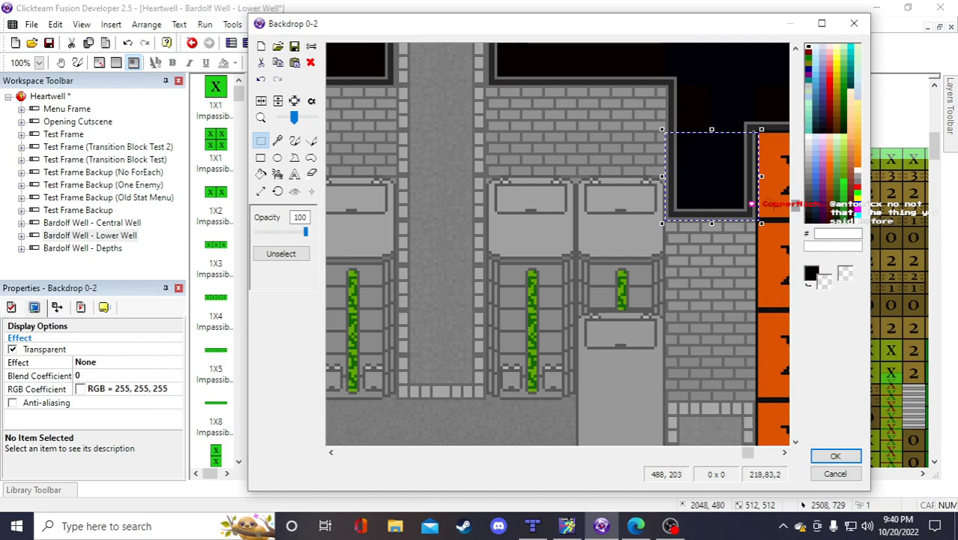
Copy the selected recess end and place the copy directly beneath the original, aligned with the recess sides above the brick wall
key(ctrl+c)
key(ctrl+v)
drag(364, 81, 702, 253)
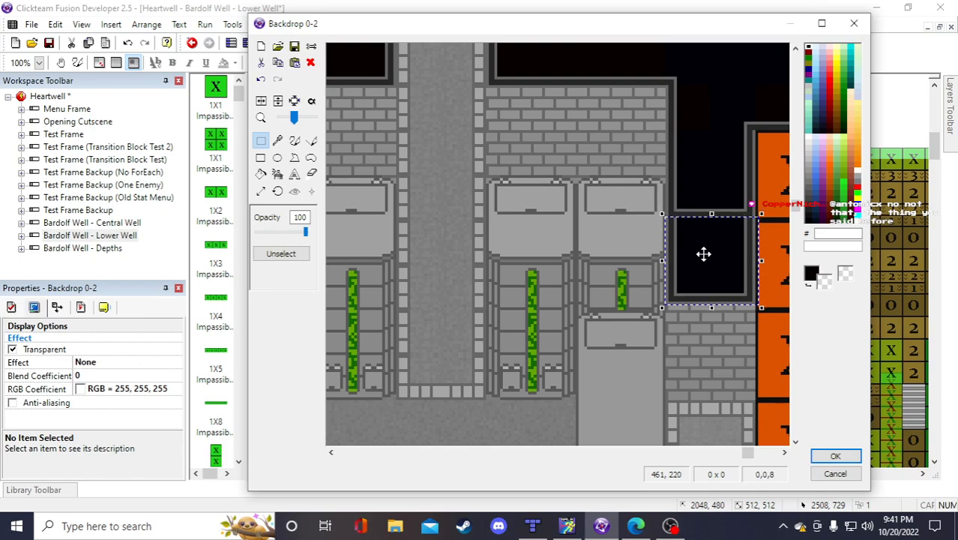
drag(703, 254, 695, 263)
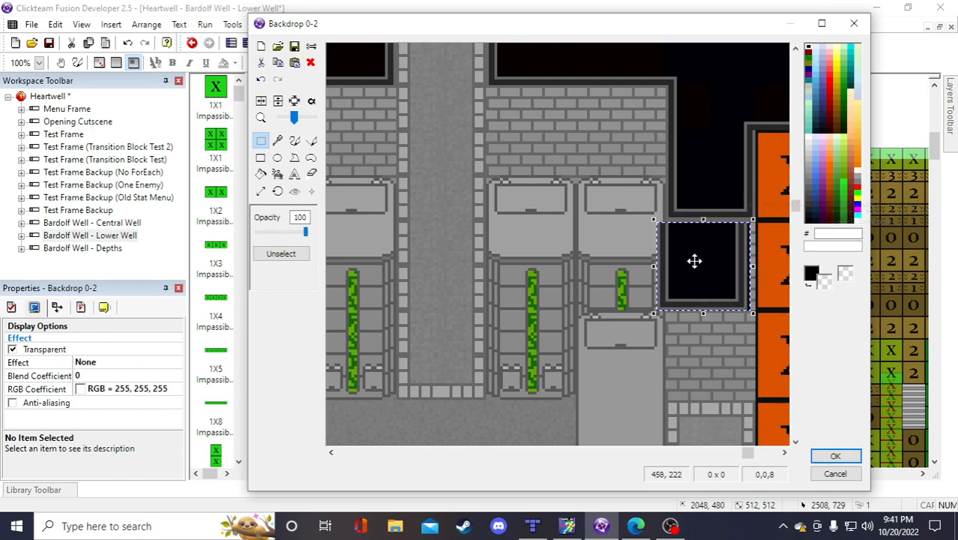
drag(694, 261, 701, 261)
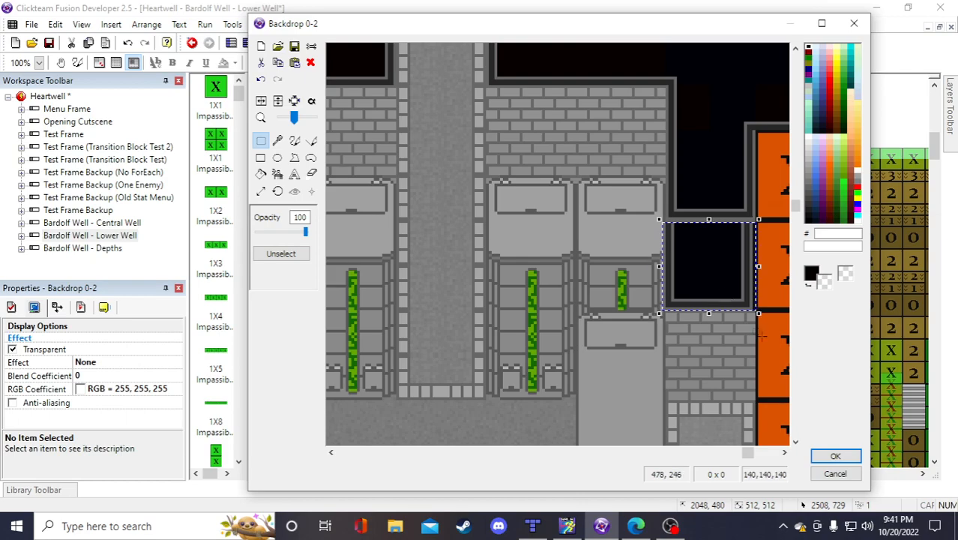
scroll(760, 338, down, 1)
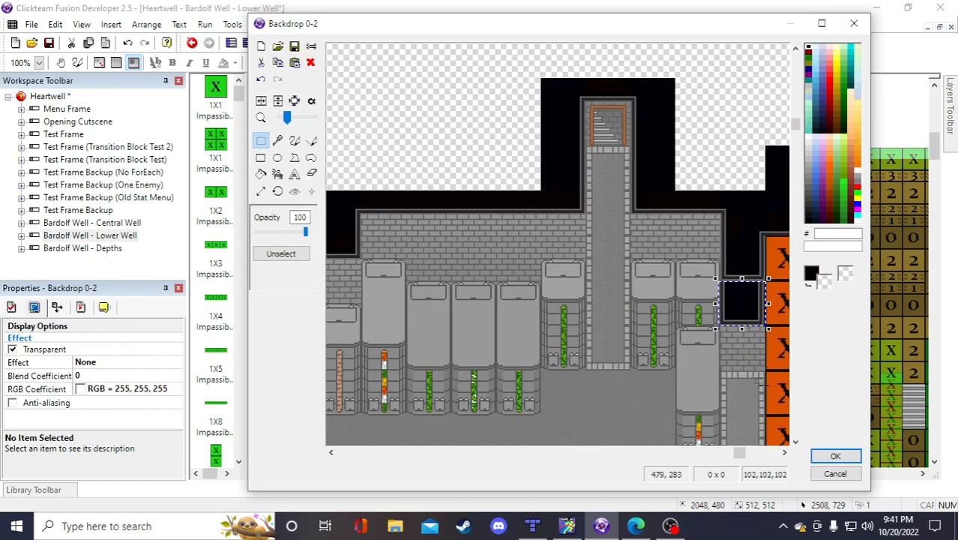
scroll(746, 283, up, 1)
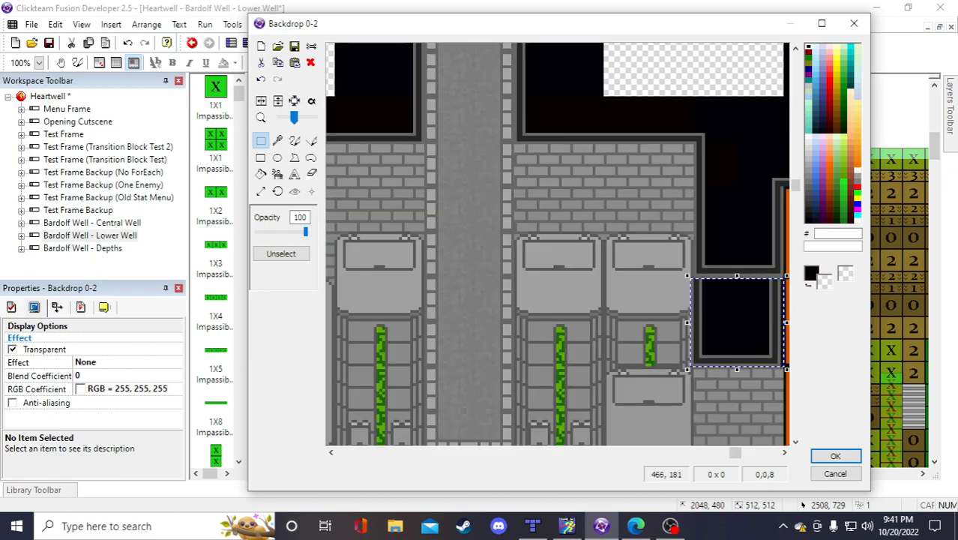
drag(742, 320, 744, 319)
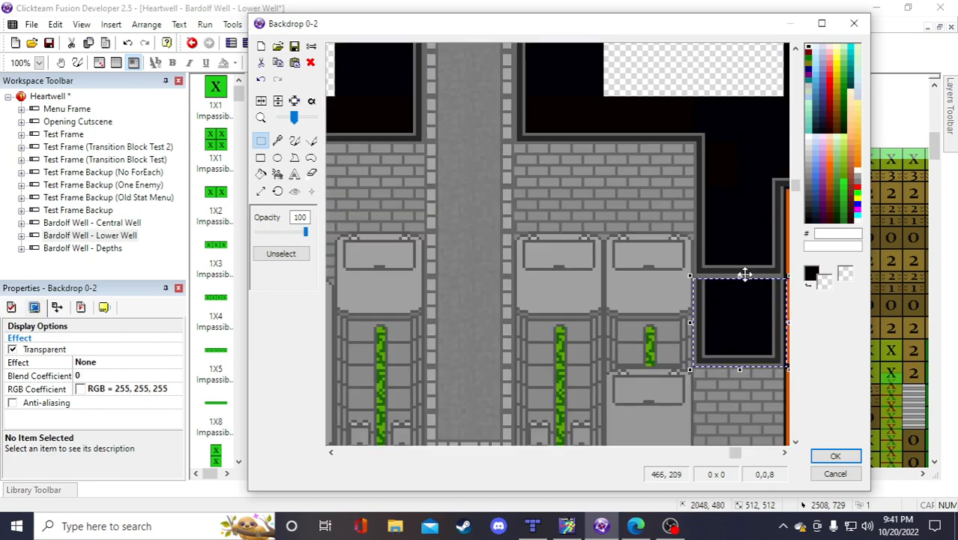
Cover the grey border between the original recess end and its copy with a plain black stretch that keeps the side borders
click(742, 228)
drag(691, 228, 774, 250)
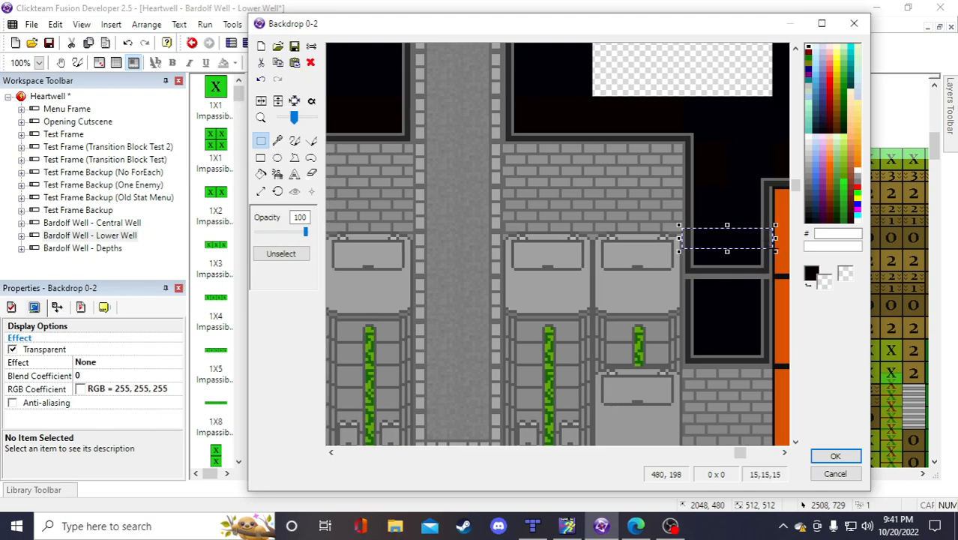
key(Escape)
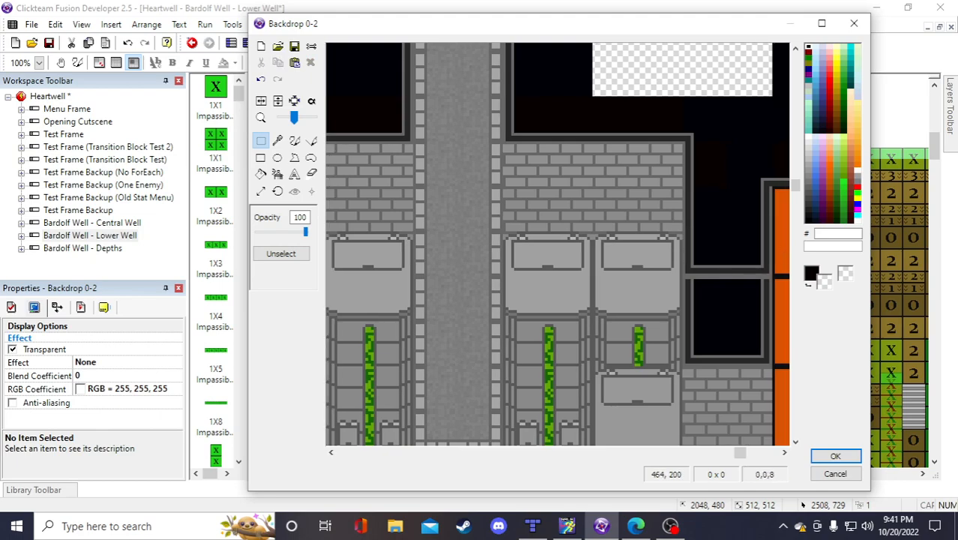
drag(681, 201, 729, 288)
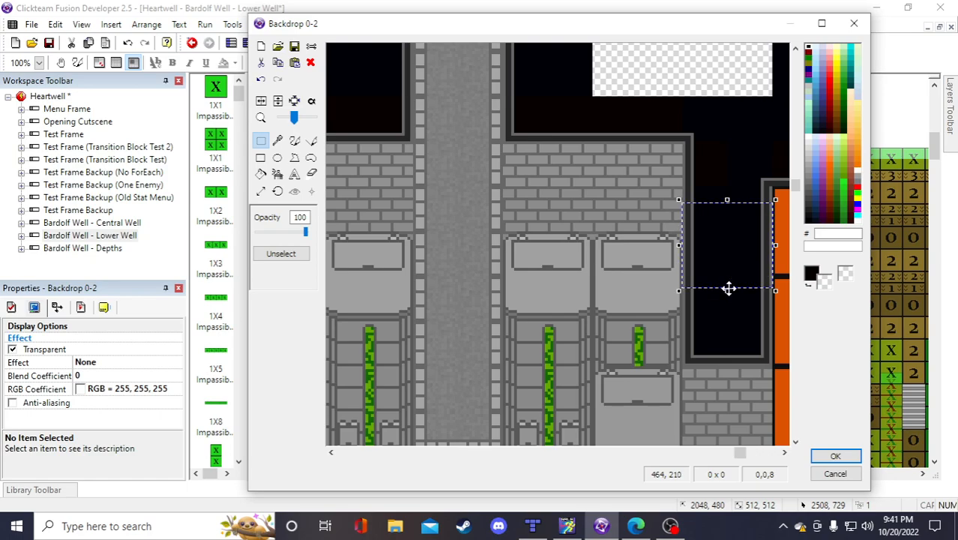
click(749, 341)
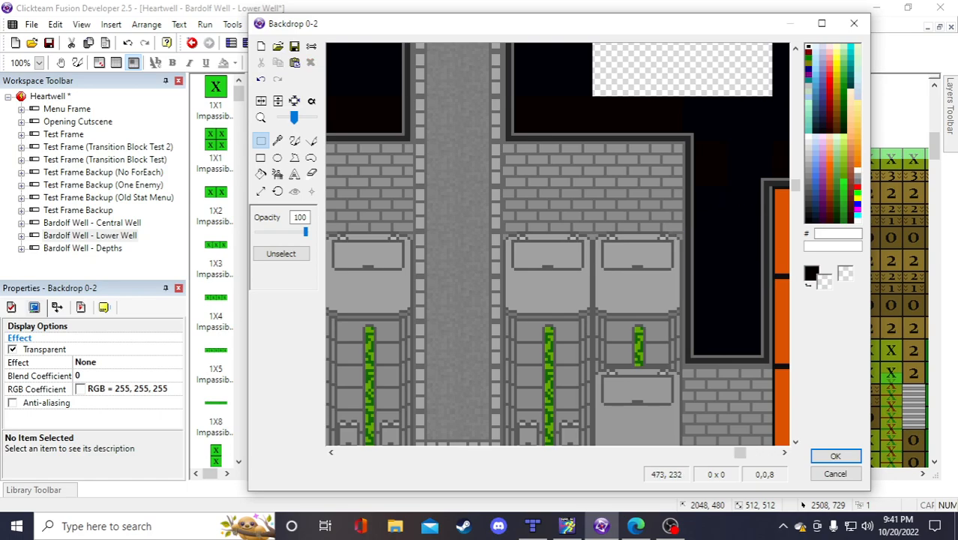
Apply the changes to the Backdrop 0-2 image and save the application
click(836, 455)
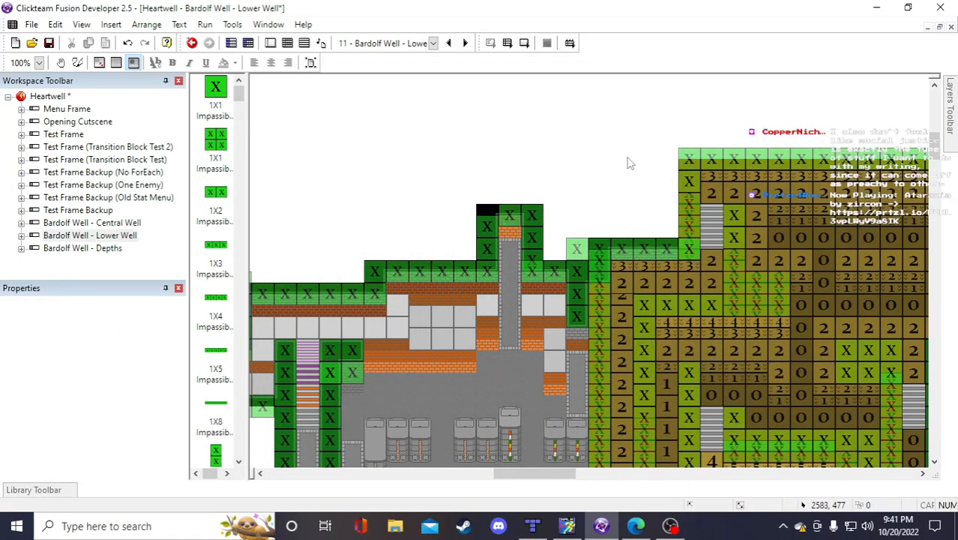
right_click(630, 163)
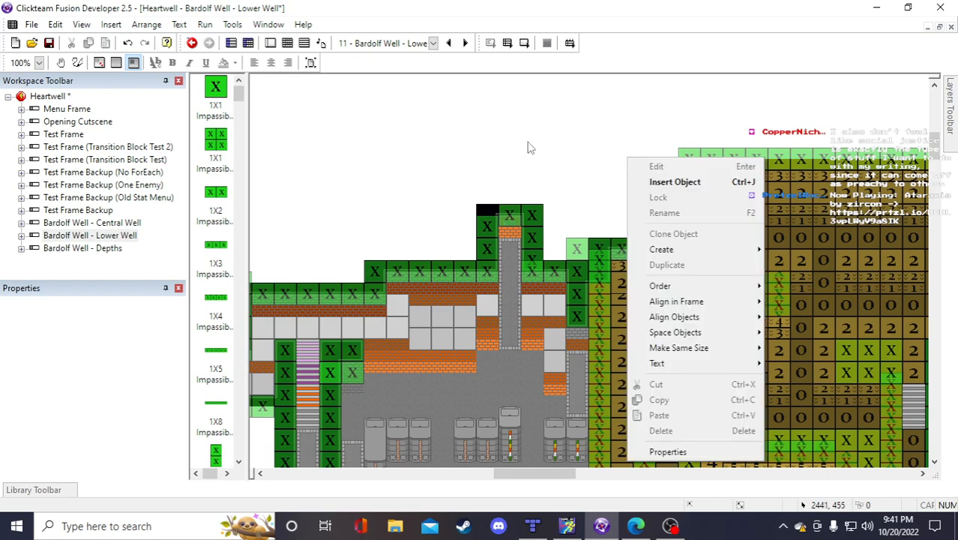
click(529, 148)
click(49, 42)
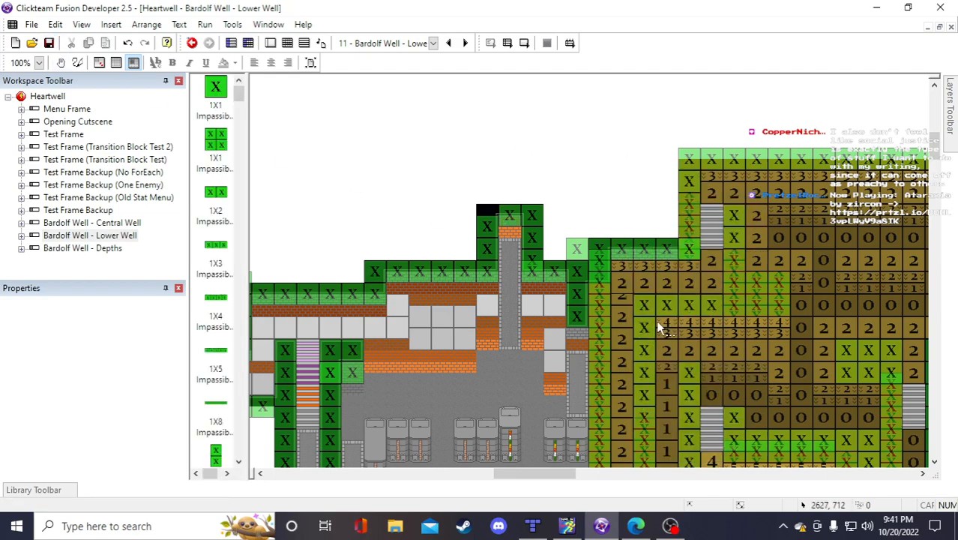
click(580, 350)
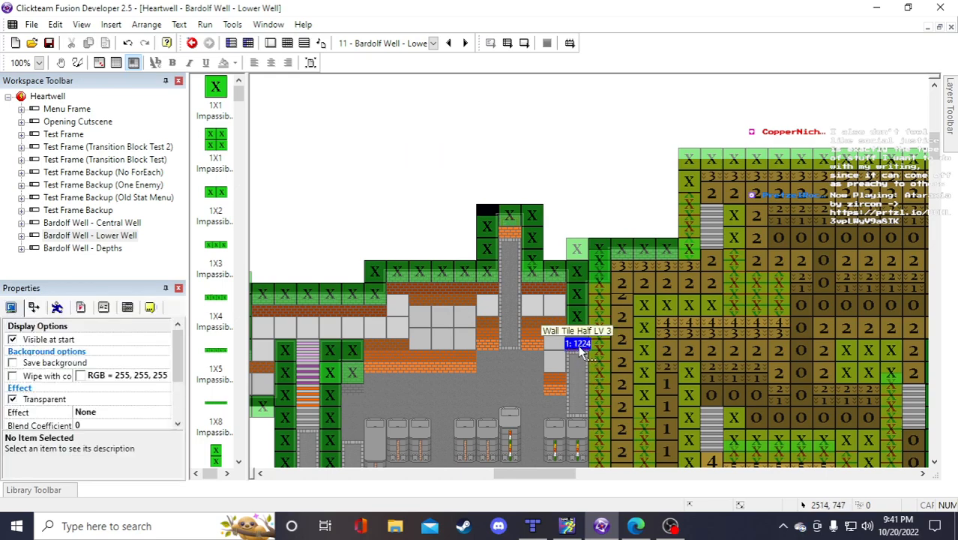
click(491, 296)
key(ctrl+v)
click(428, 187)
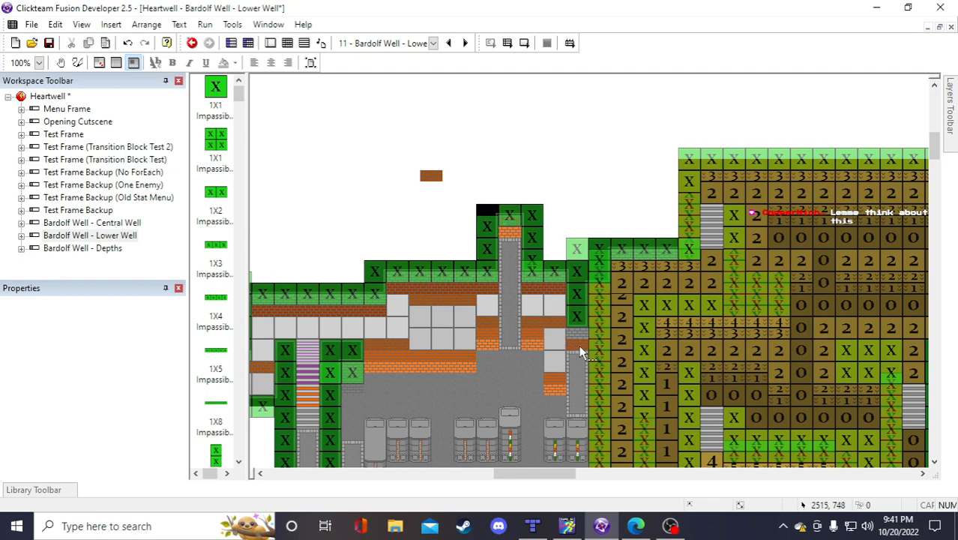
click(439, 177)
key(Delete)
scroll(595, 212, up, 2)
scroll(589, 225, down, 6)
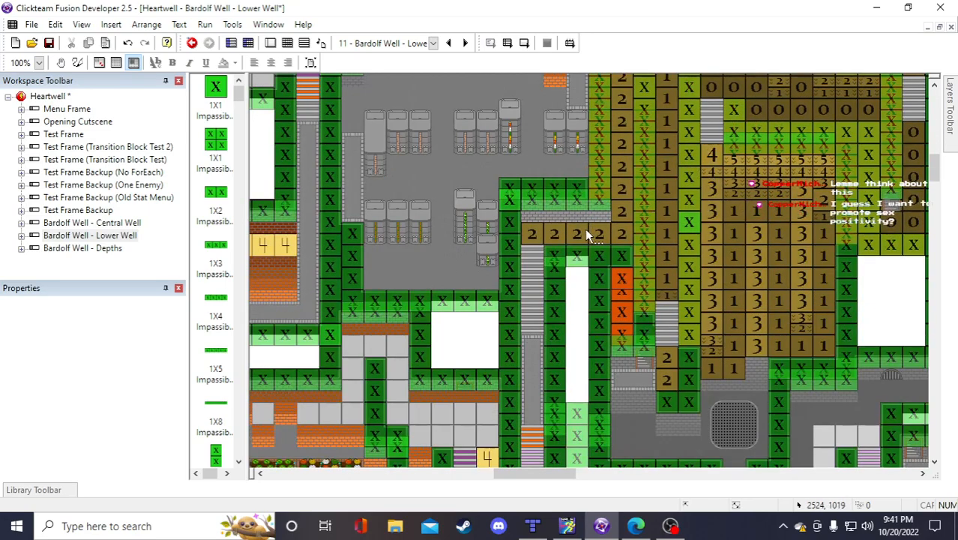
scroll(585, 234, up, 5)
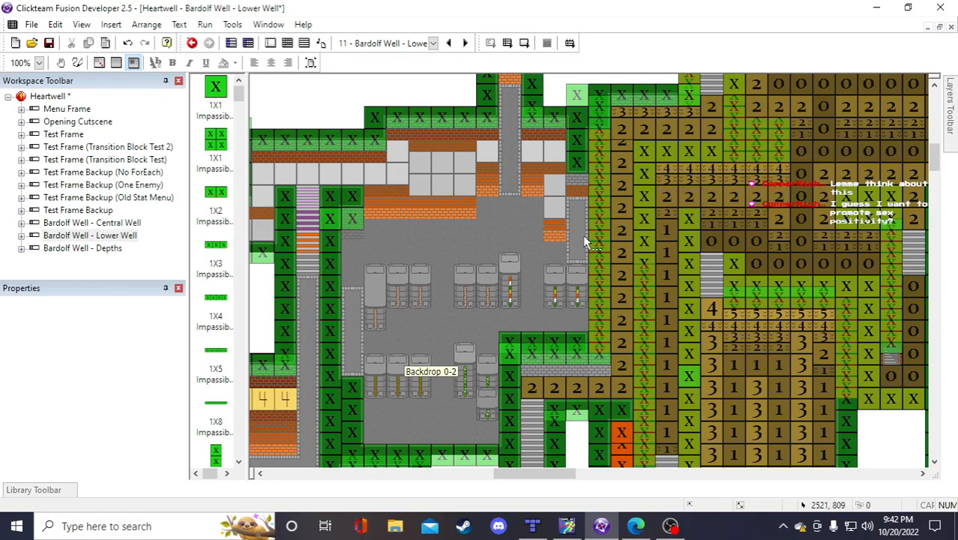
scroll(583, 234, up, 5)
Place a copy of Wall Tile Half LV 4 in the gap below the 2X1 Impassible Wall and save the application
click(560, 324)
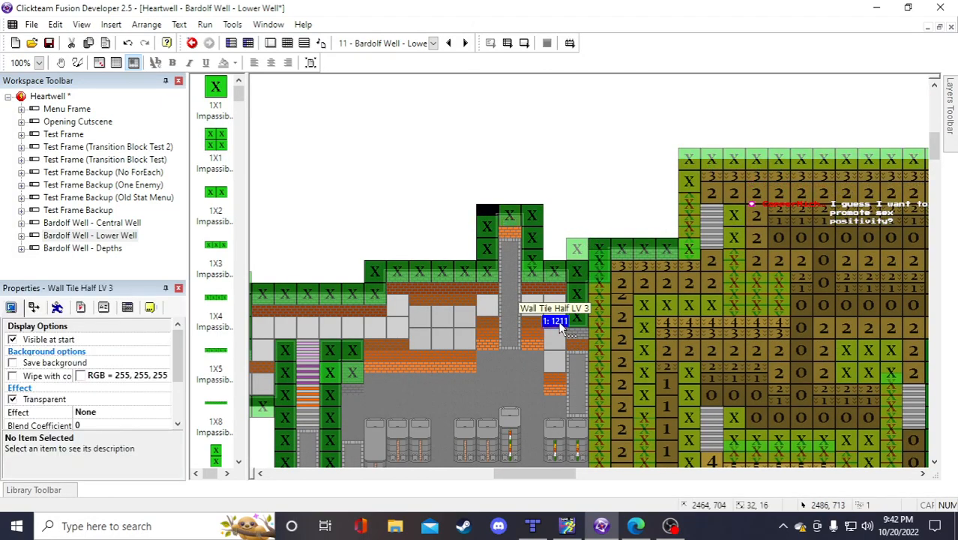
click(561, 187)
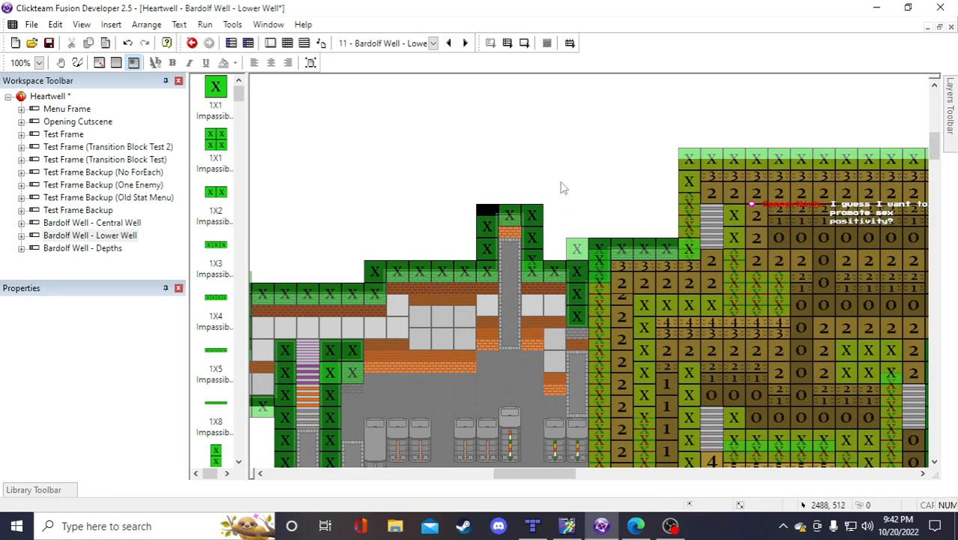
key(ctrl+v)
click(570, 190)
click(601, 206)
click(577, 188)
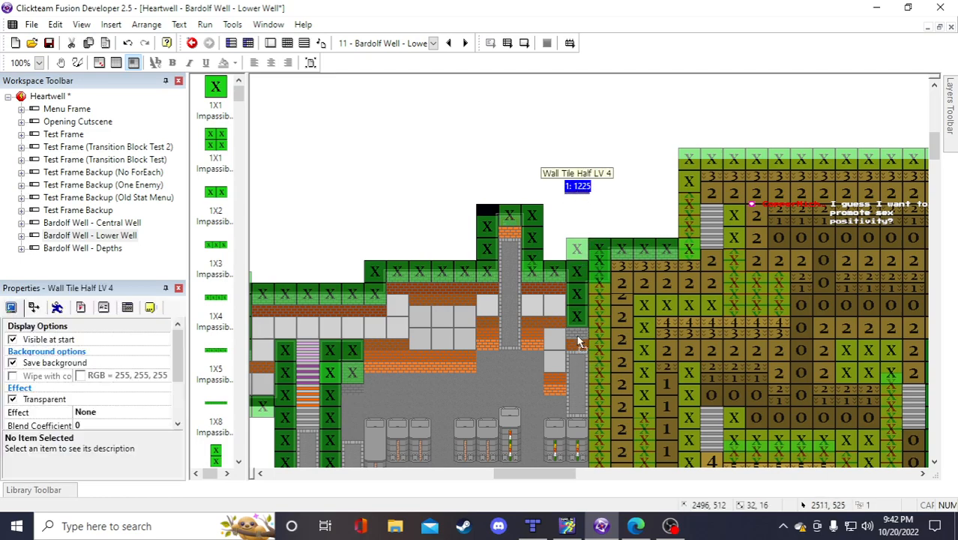
drag(577, 341, 577, 341)
click(596, 194)
key(ctrl+s)
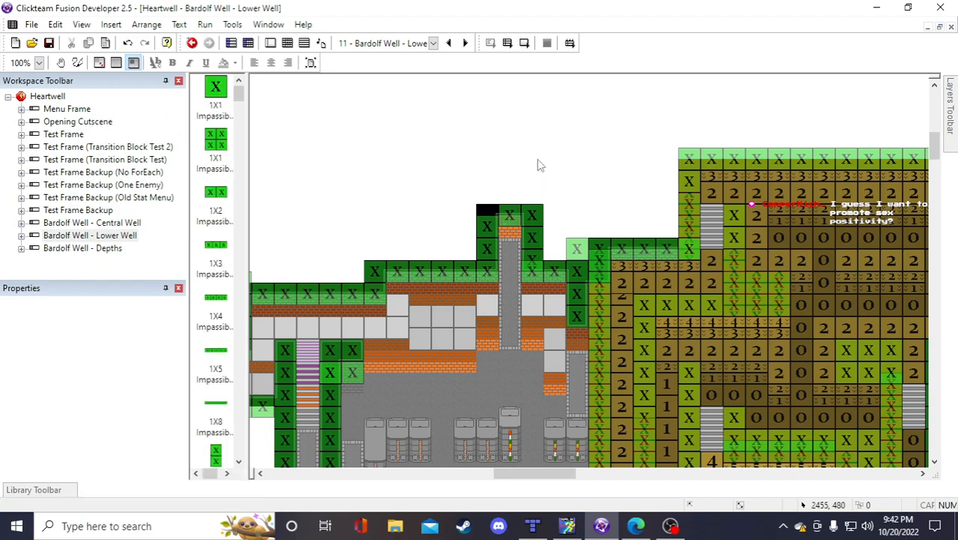
Move the Wall Tile Half LV 4 copy out of the gap and delete it
scroll(540, 165, down, 5)
click(576, 131)
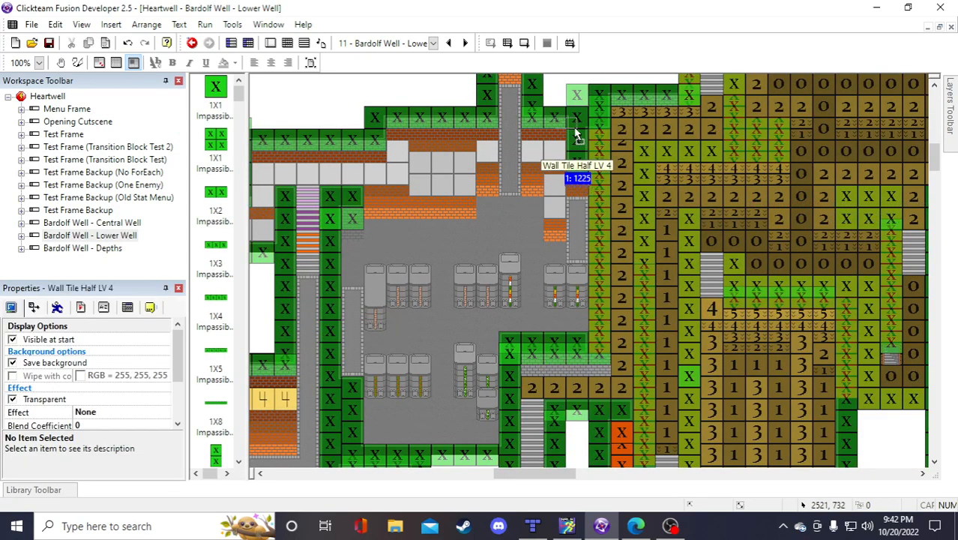
drag(575, 128, 576, 90)
scroll(576, 120, up, 4)
key(Delete)
Lower the 2X1 Impassible Wall beside the brown level area and the 64×64 impassible block above it by half a tile
click(580, 298)
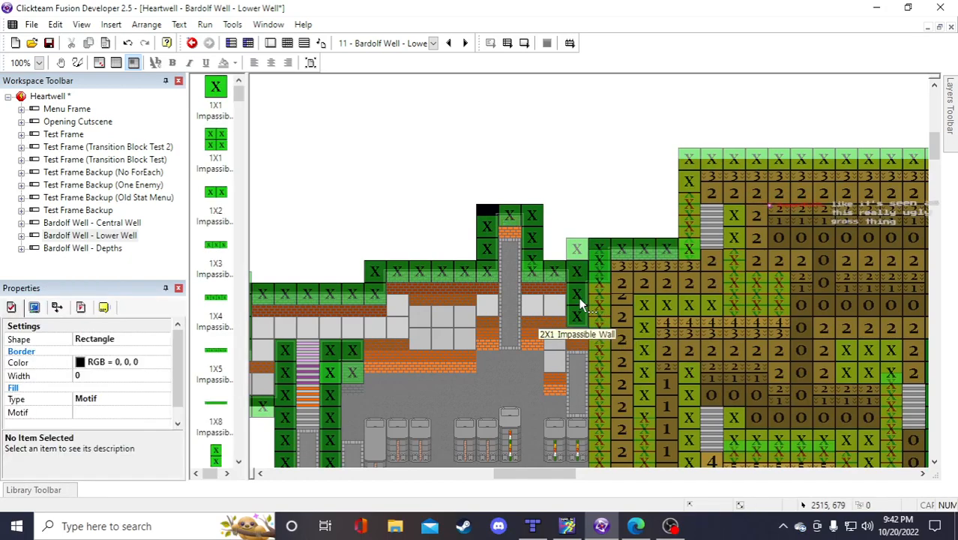
click(579, 297)
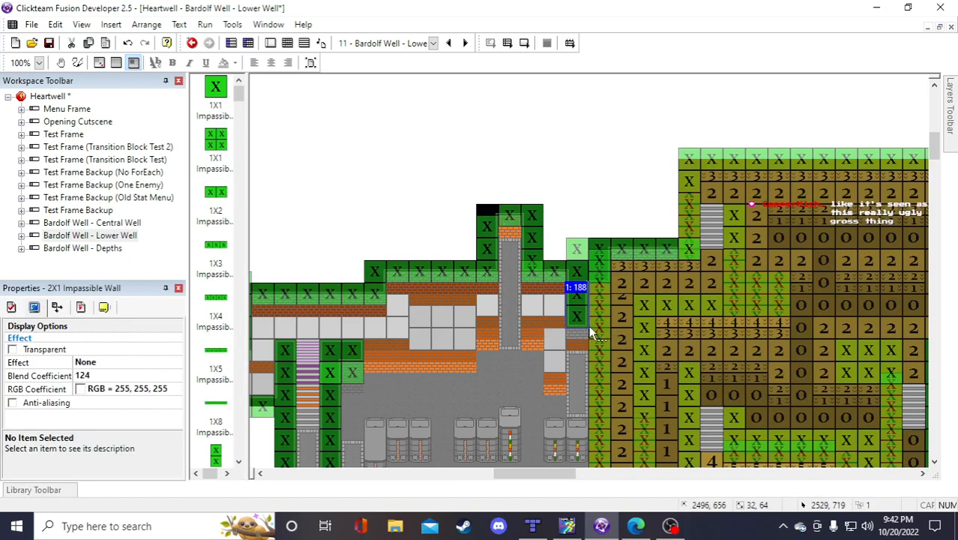
click(590, 261)
key(Delete)
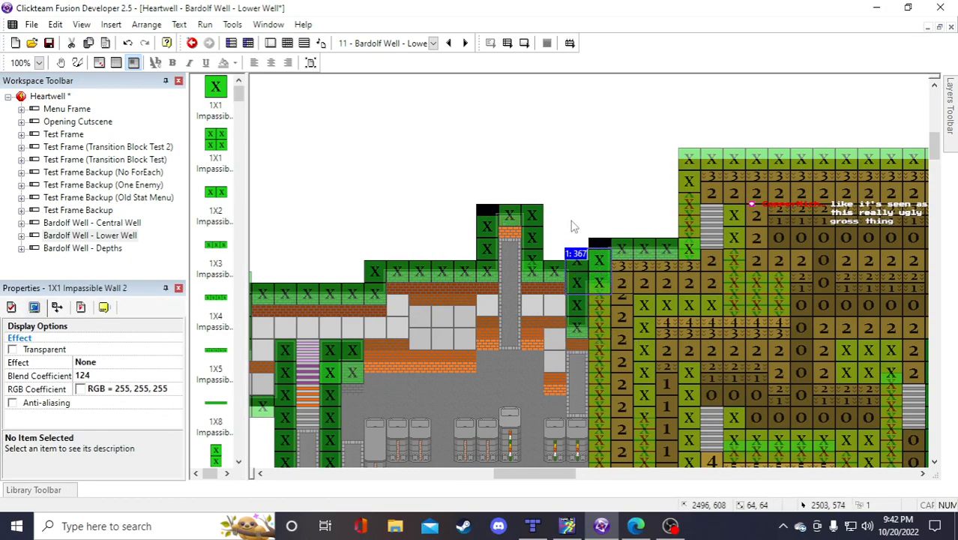
Place a copy of the 1X2 Impassible Wall over the gap above the lowered impassible block and save the application
click(545, 271)
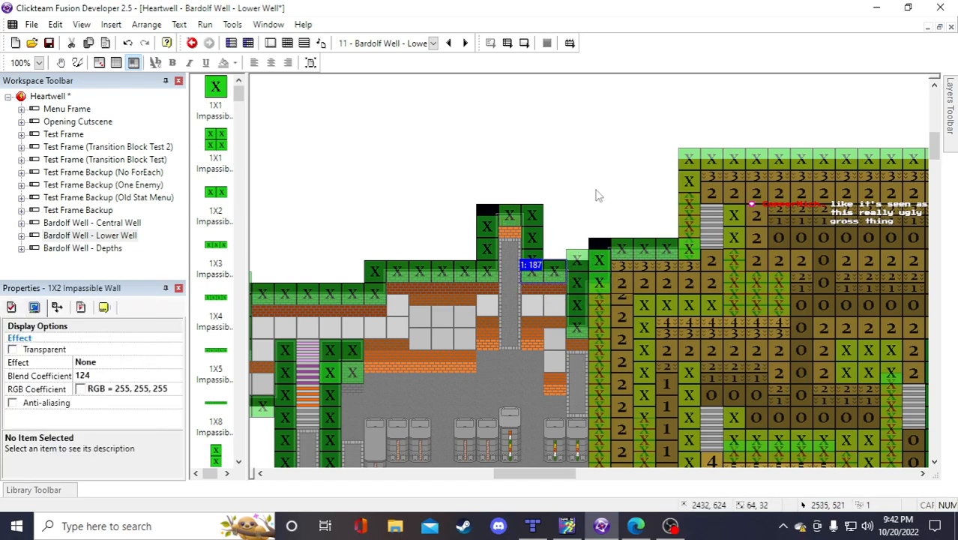
click(558, 229)
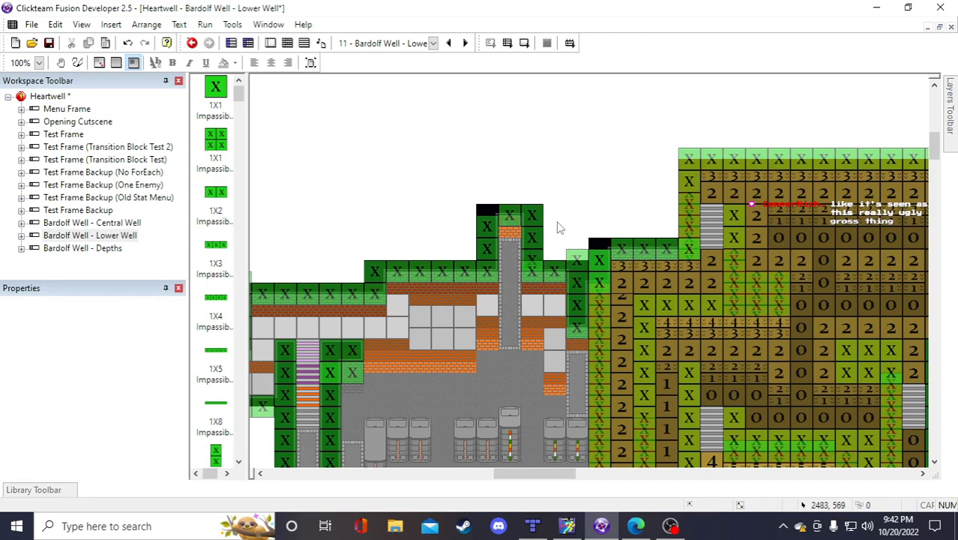
key(ctrl+v)
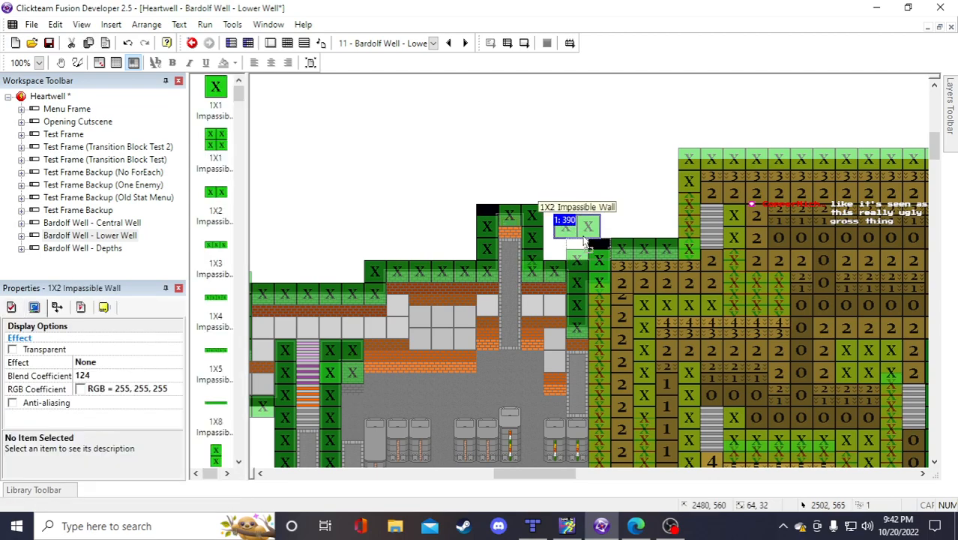
click(595, 243)
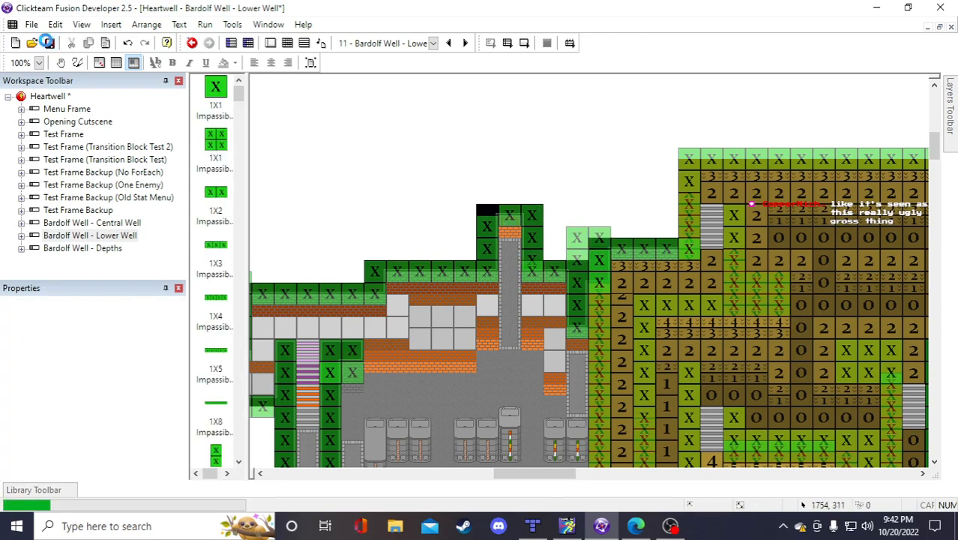
Place a copy of Floor Tile LV 2 at the upper end of the grey-bordered strip, beside the original tile
scroll(609, 240, down, 5)
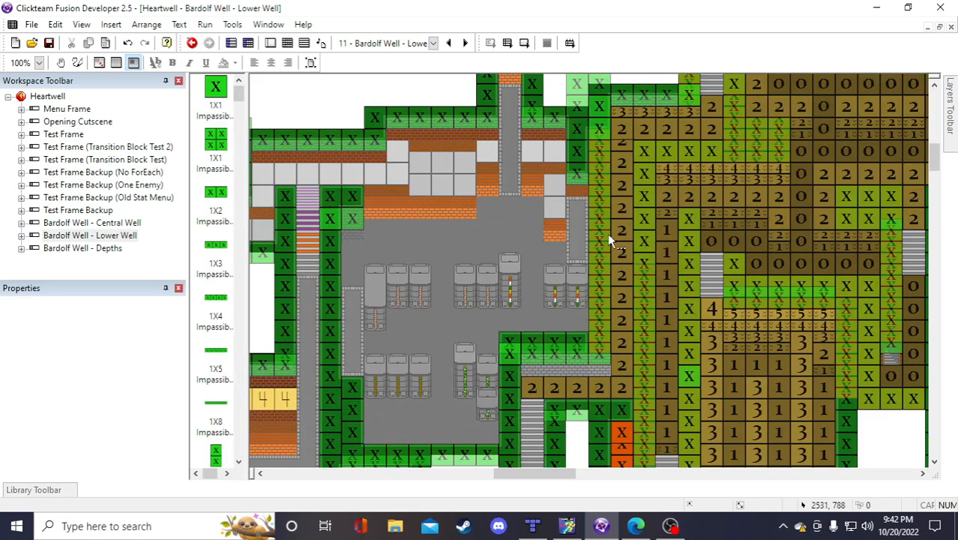
click(563, 212)
key(ctrl+c)
scroll(453, 192, up, 5)
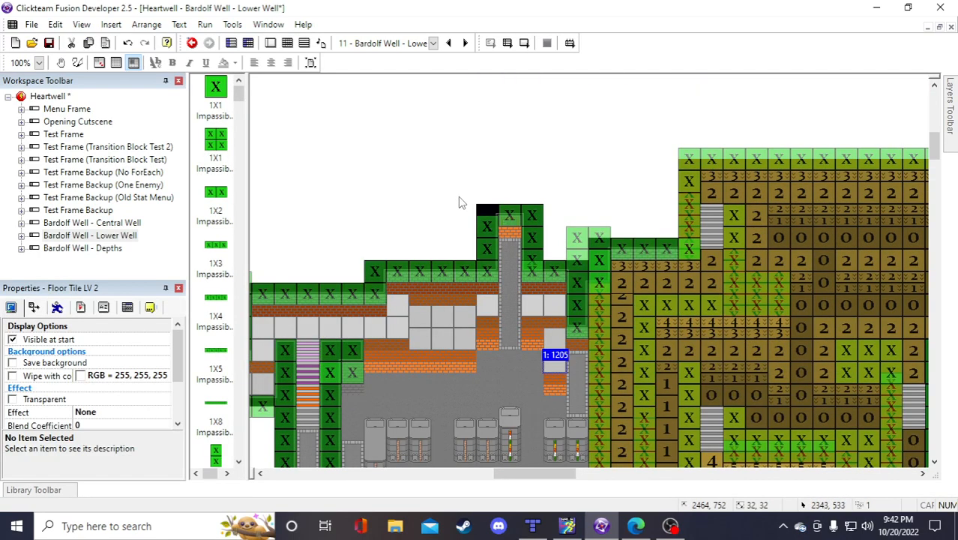
key(ctrl+v)
click(438, 188)
drag(448, 200, 578, 363)
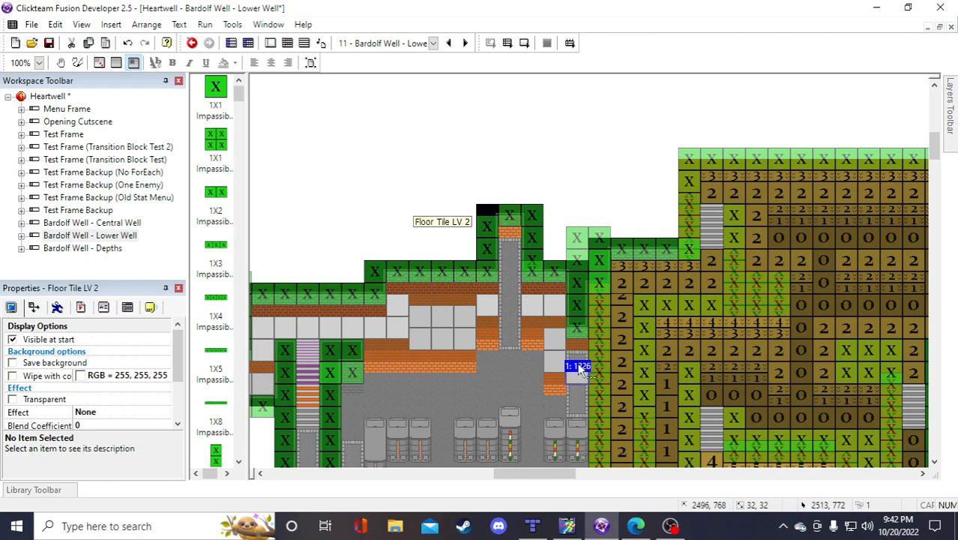
scroll(580, 314, down, 5)
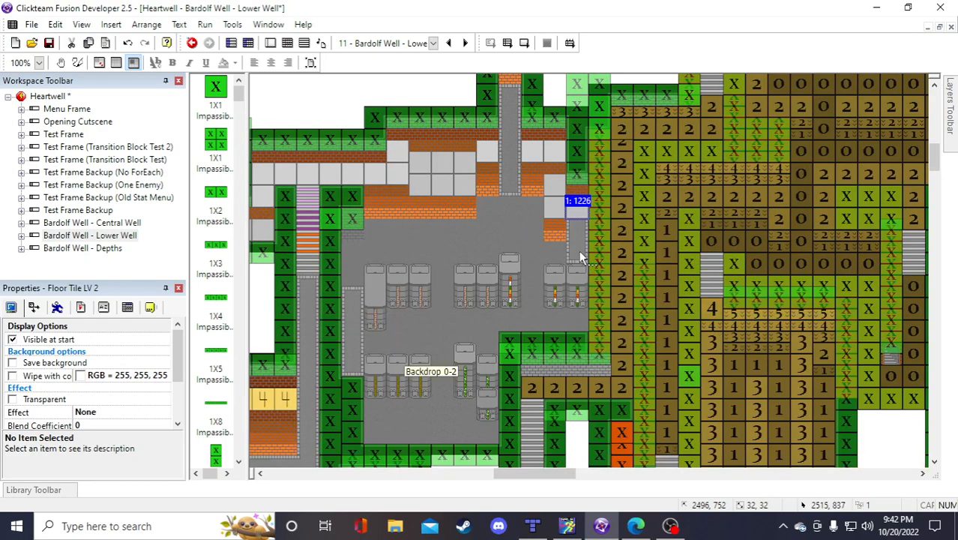
Duplicate the placed Floor Tile LV 2 and stack the two copies directly below it along the grey-bordered strip
right_click(582, 200)
click(620, 113)
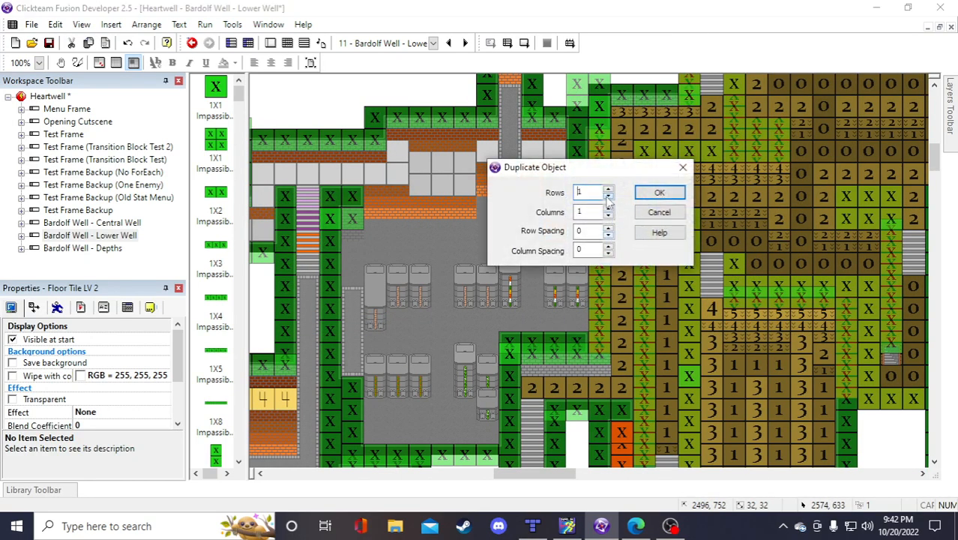
click(656, 193)
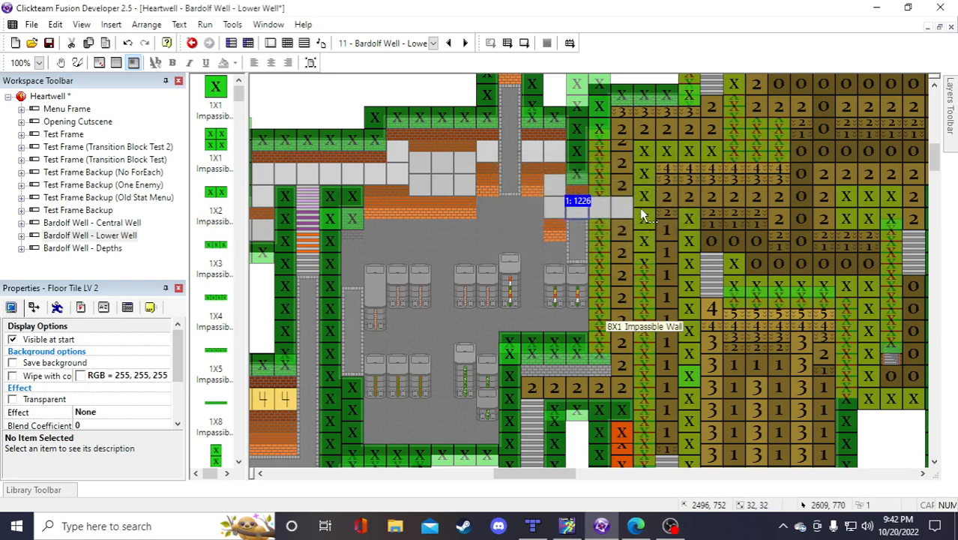
drag(575, 236, 574, 259)
Duplicate the lowest Floor Tile LV 2 in the strip and put the copy on the nearby container pair's left top
right_click(574, 262)
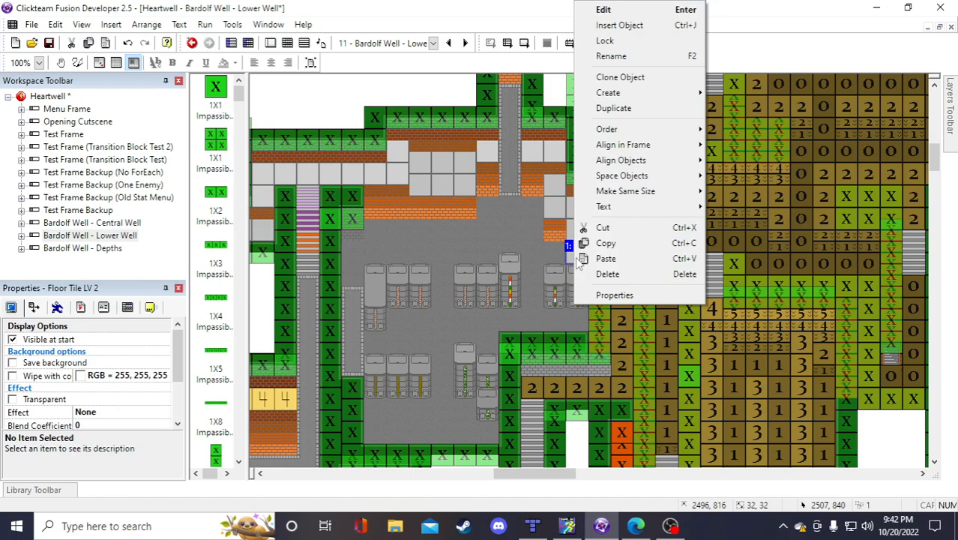
click(622, 112)
drag(594, 174, 732, 249)
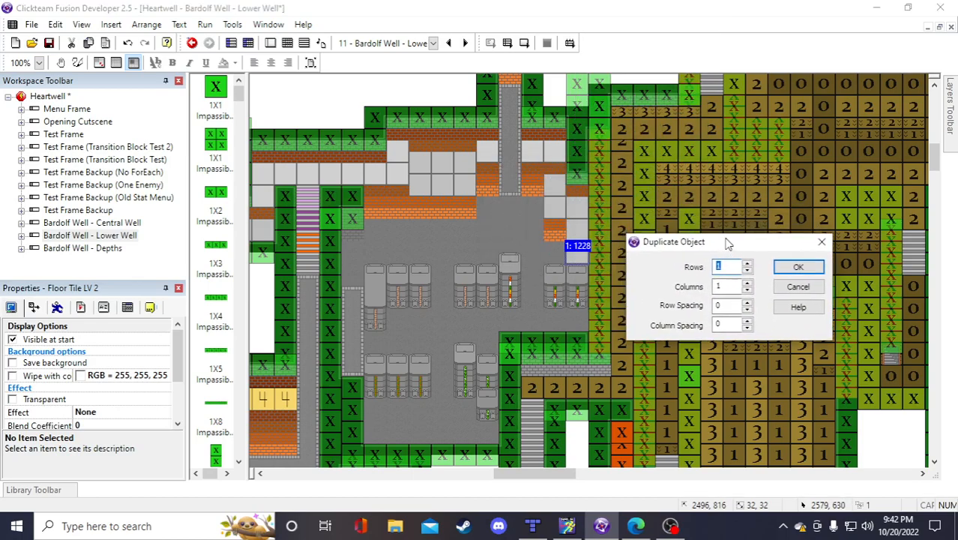
click(747, 284)
click(748, 286)
click(798, 267)
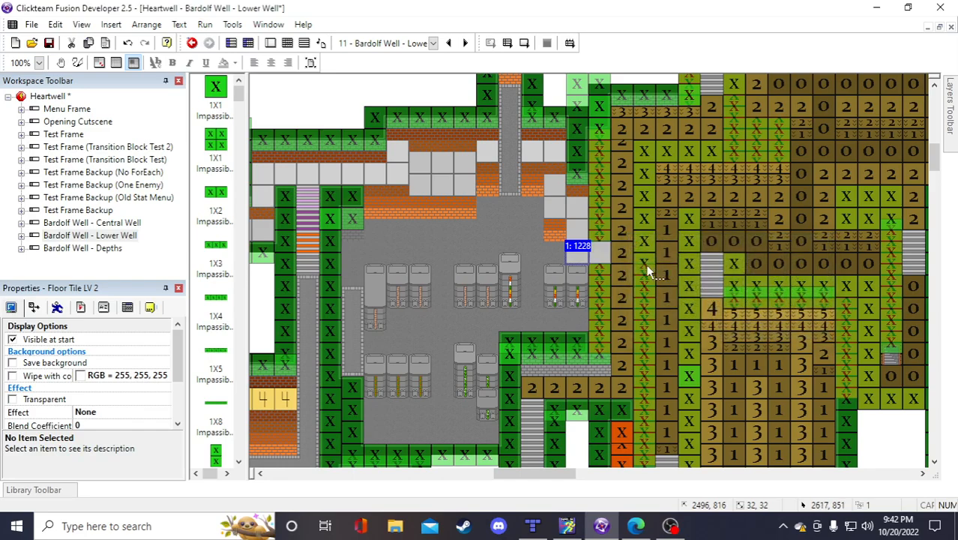
Duplicate that Floor Tile LV 2 onto the adjoining container top, directly below the tiled strip
right_click(556, 274)
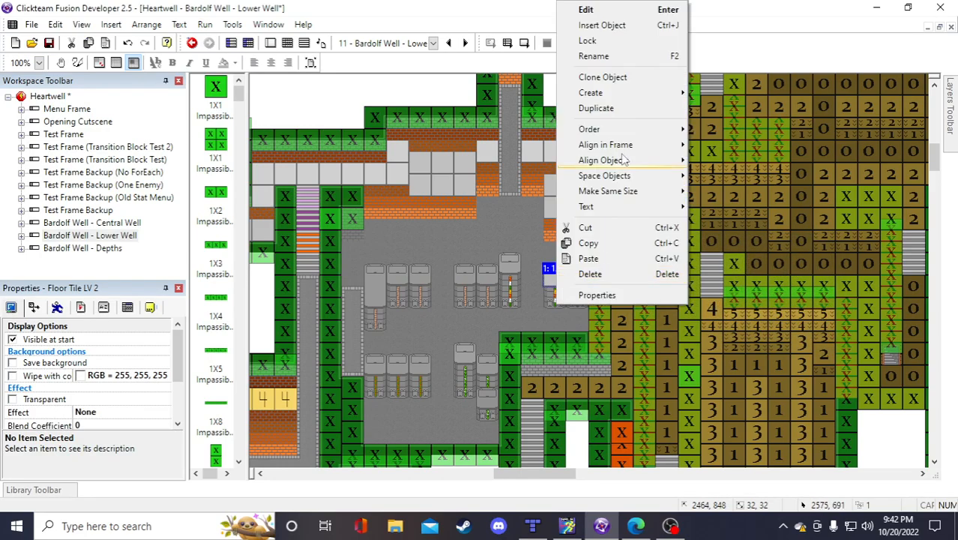
click(613, 110)
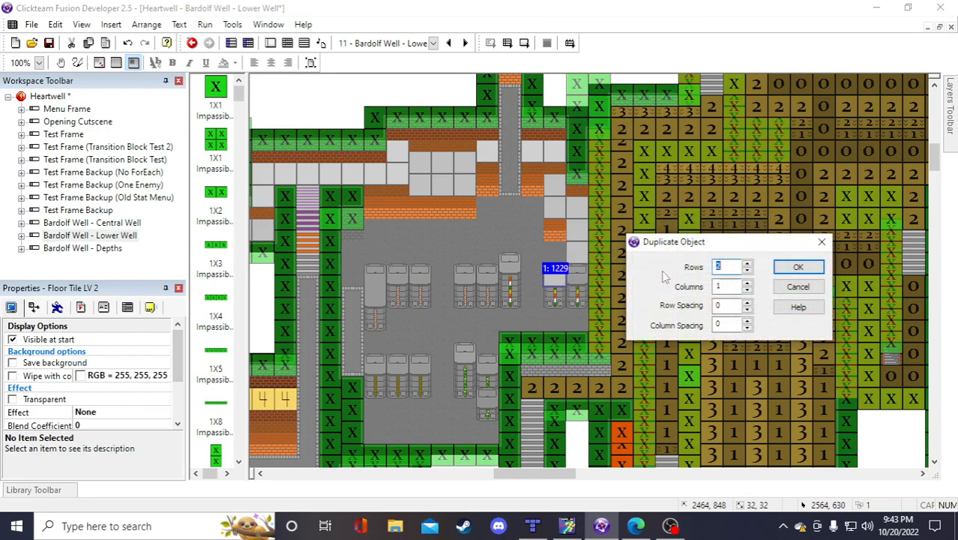
click(747, 271)
click(748, 283)
click(776, 266)
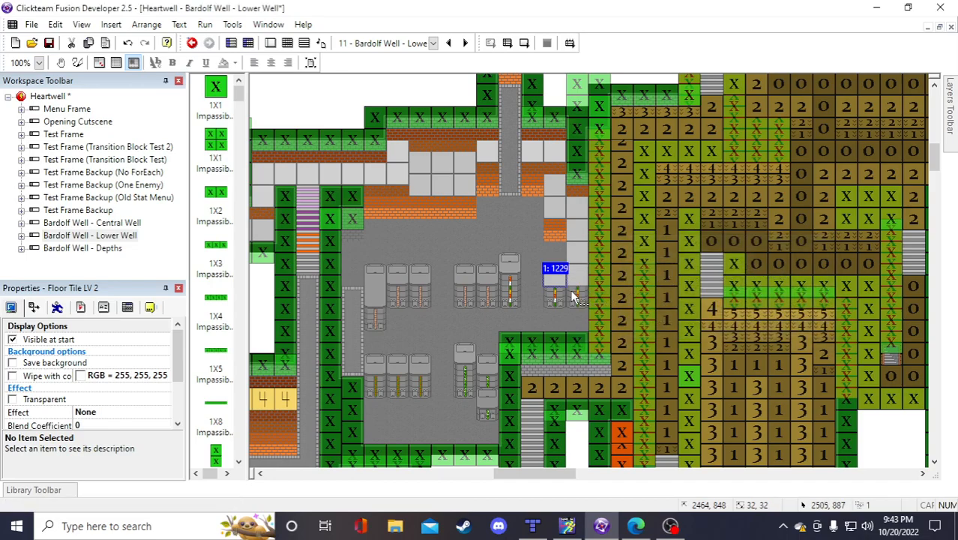
Copy the stacked Wall Tile Half LV 2 and LV 1 and place them on the container front below the left floor tile
click(555, 234)
shift+click(556, 225)
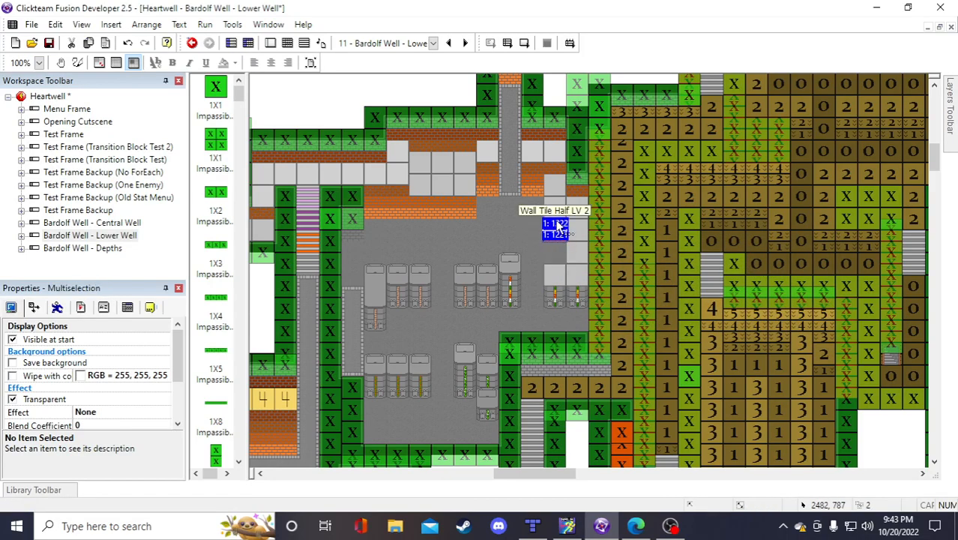
key(ctrl+c)
scroll(539, 243, up, 3)
key(ctrl+v)
click(406, 189)
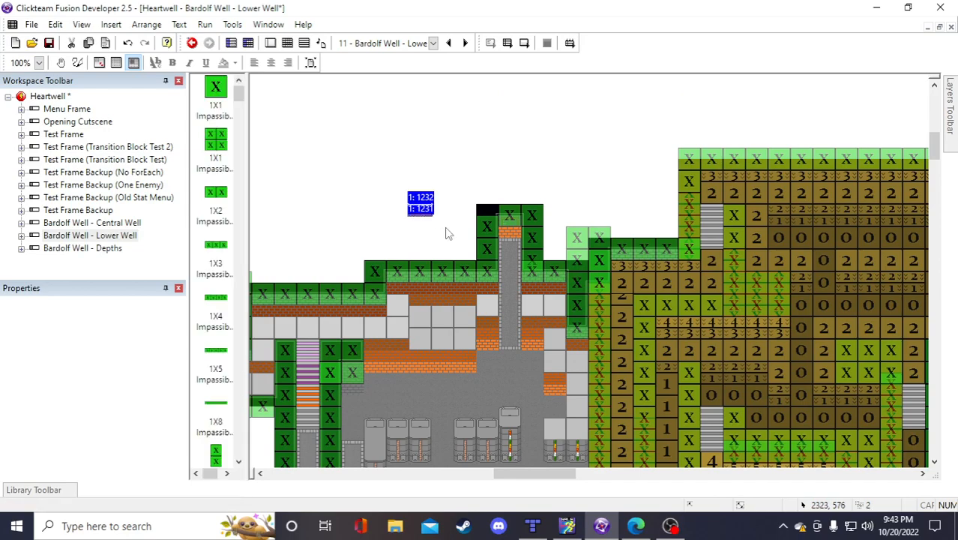
drag(396, 158, 436, 214)
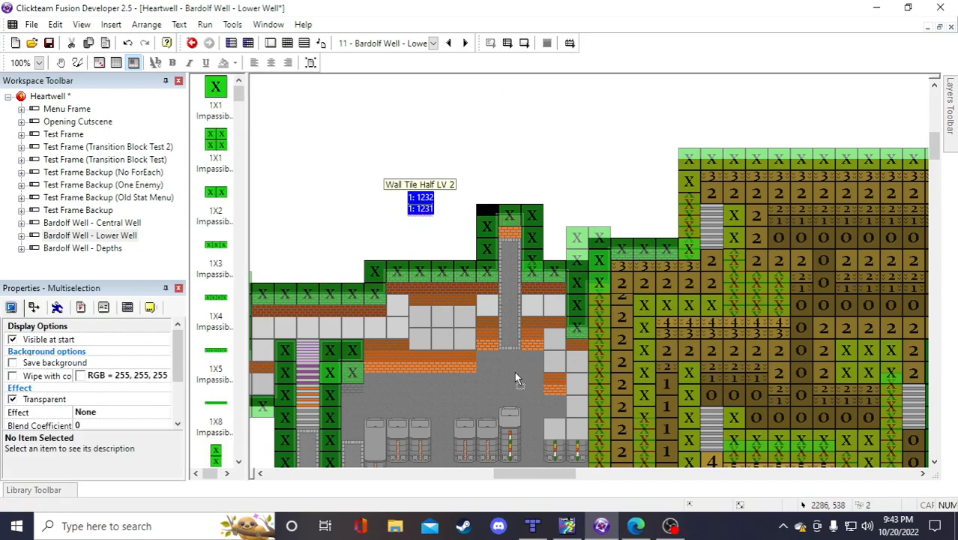
drag(515, 371, 513, 373)
scroll(513, 367, down, 3)
drag(513, 230, 558, 300)
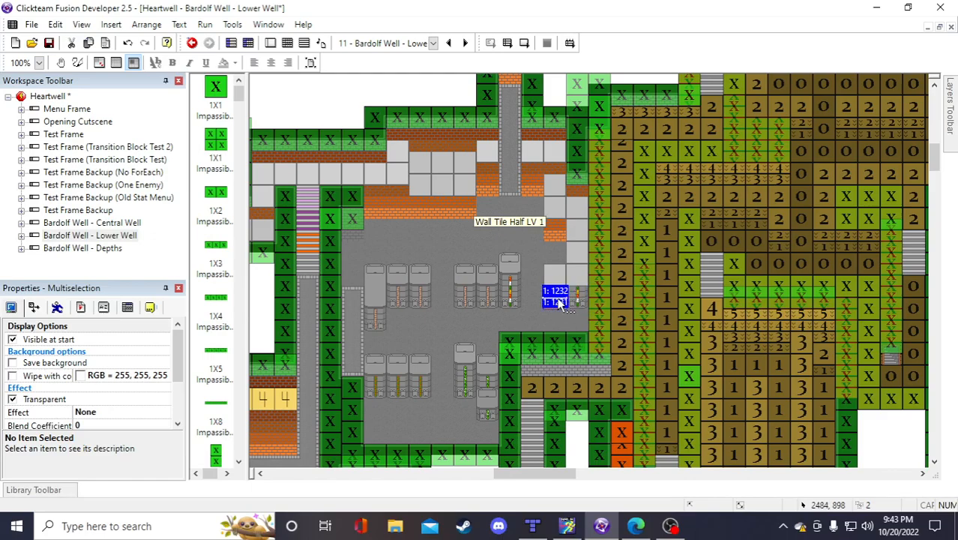
Place another Wall Tile Half LV 2 and LV 1 pair on the adjoining container front at the right
scroll(556, 303, up, 3)
click(394, 171)
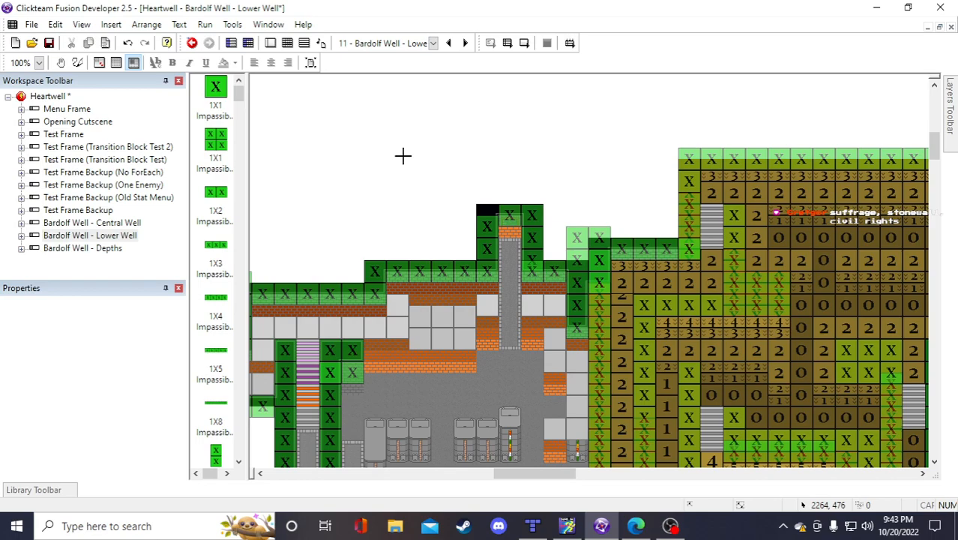
click(404, 157)
drag(436, 190, 401, 159)
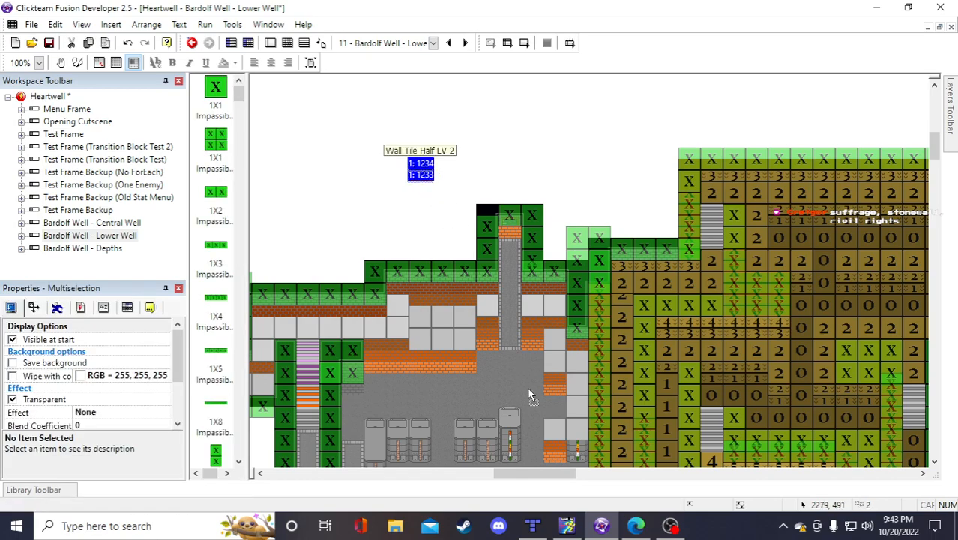
drag(513, 380, 513, 378)
scroll(513, 377, down, 3)
drag(512, 228, 574, 308)
Copy the four Wall Tile Half pieces from that container pair onto the first two container fronts of the upper middle group
scroll(573, 308, up, 3)
click(555, 202)
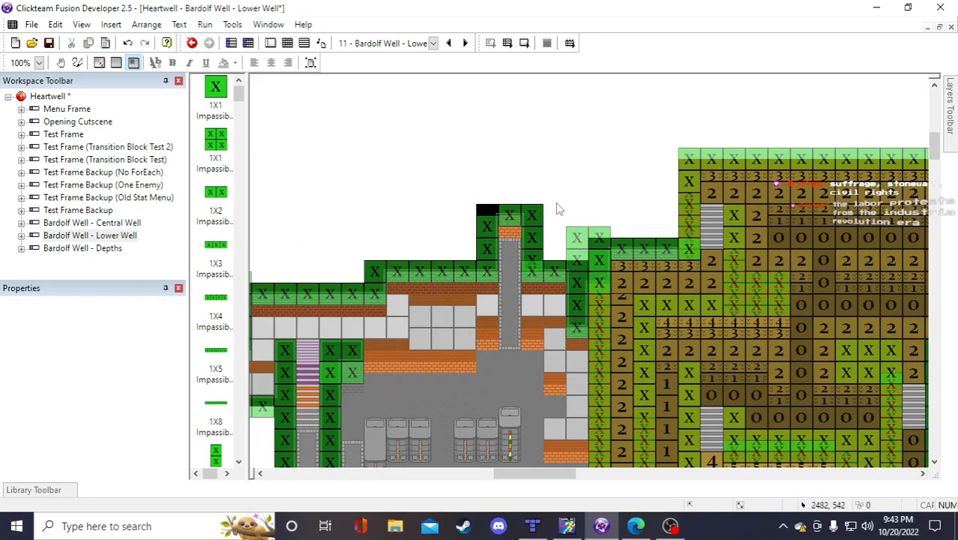
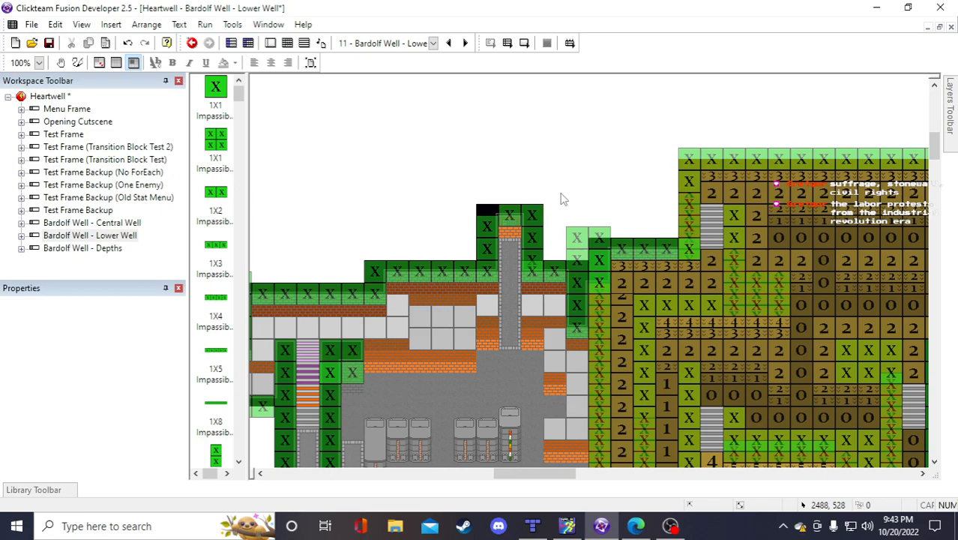
scroll(564, 199, down, 4)
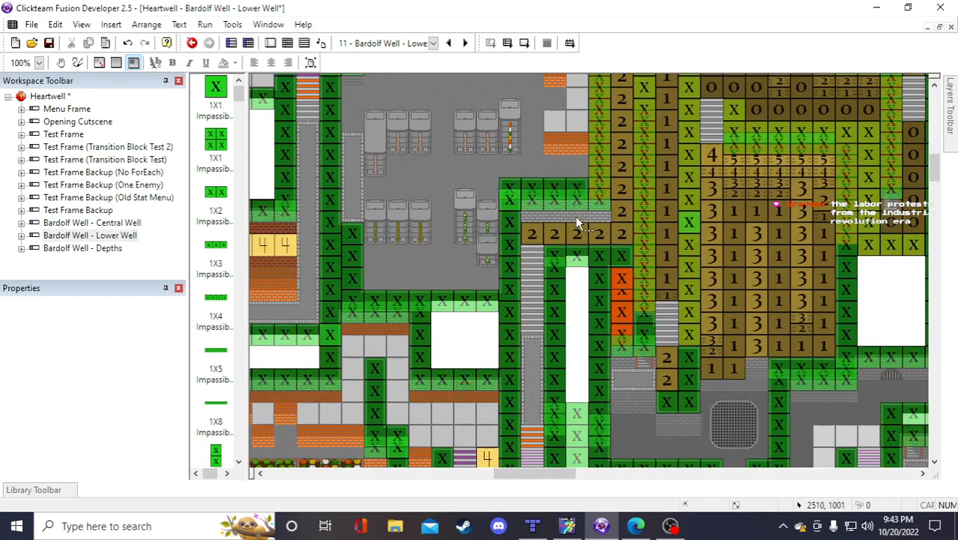
scroll(575, 216, up, 1)
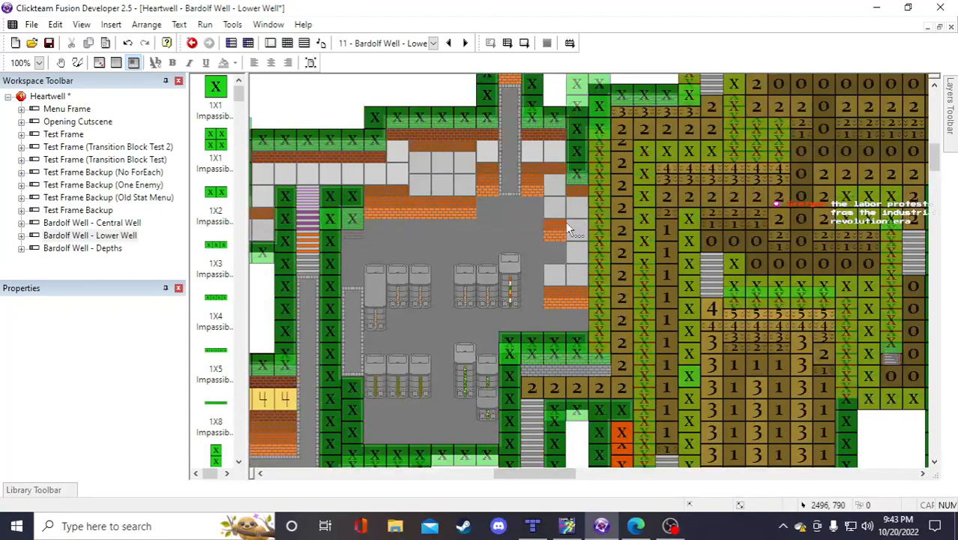
click(558, 303)
ctrl+click(557, 293)
ctrl+click(575, 303)
ctrl+click(577, 293)
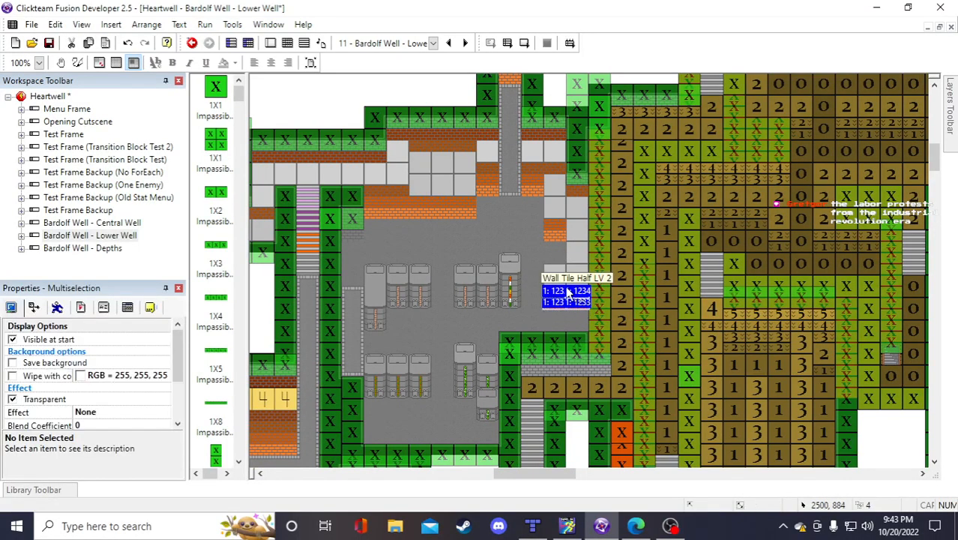
scroll(567, 291, up, 3)
click(453, 172)
key(ctrl+v)
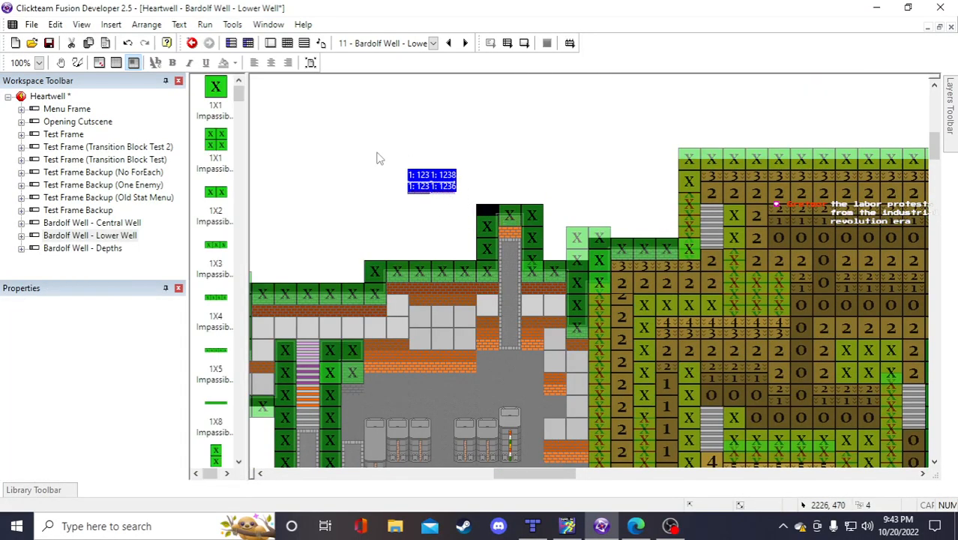
drag(379, 158, 505, 419)
scroll(499, 338, down, 6)
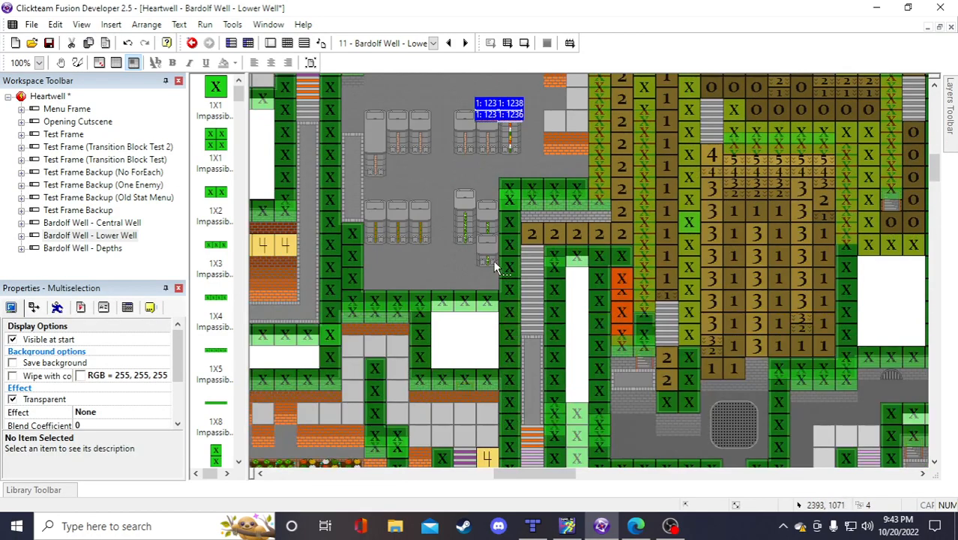
scroll(499, 211, up, 3)
drag(510, 266, 488, 299)
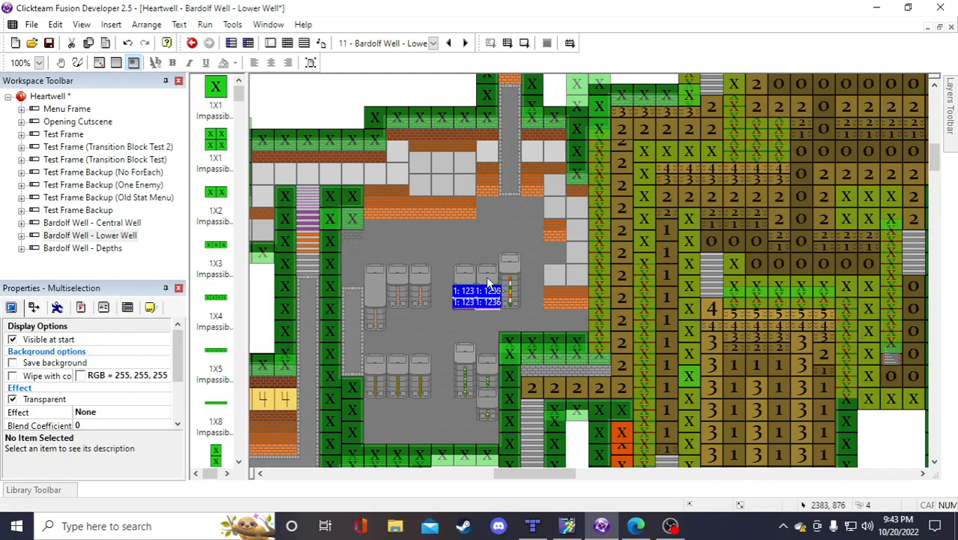
Copy the stacked Wall Tile Half LV 2 and LV 1 from the second container front onto the taller third container in the upper middle group
scroll(439, 182, up, 3)
click(419, 164)
scroll(493, 278, down, 6)
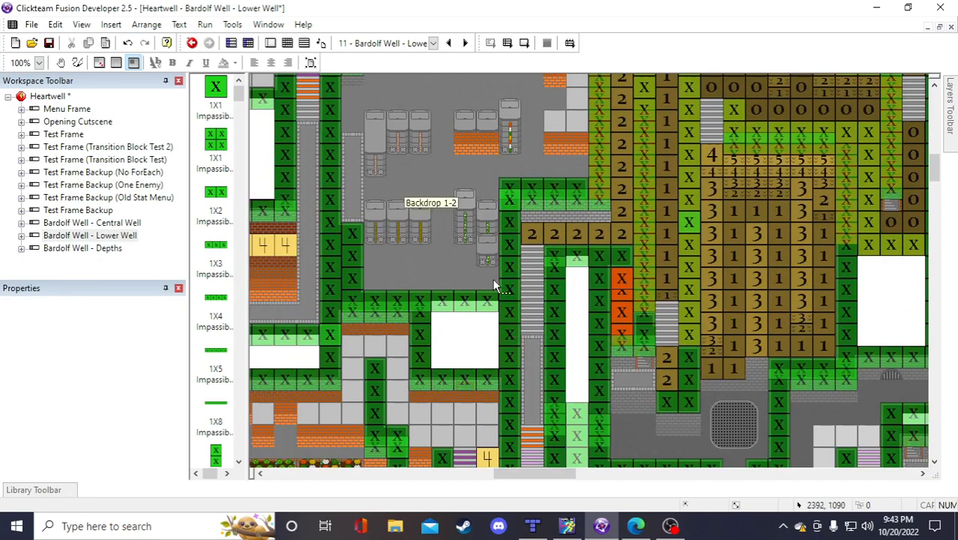
scroll(495, 289, up, 3)
click(493, 299)
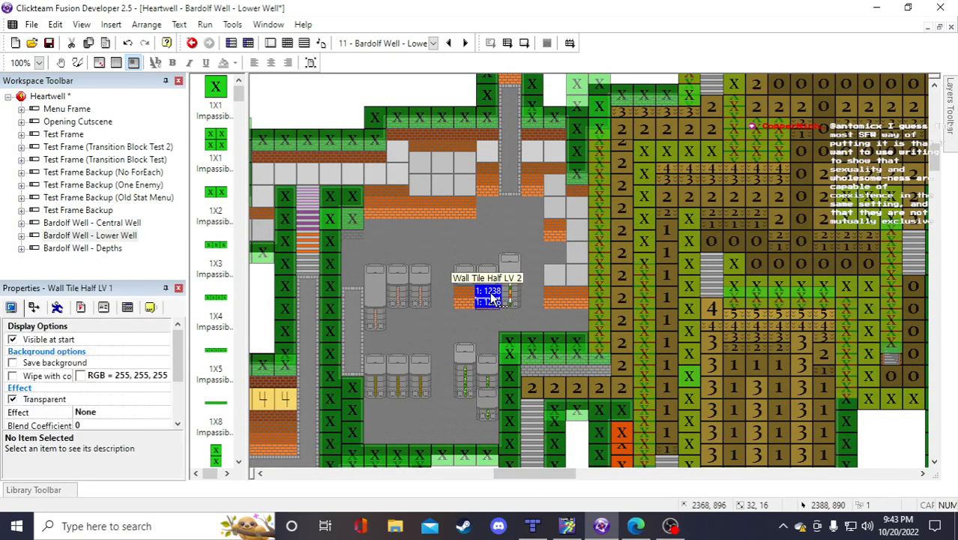
shift+click(489, 293)
scroll(476, 266, up, 3)
key(ctrl+v)
click(390, 166)
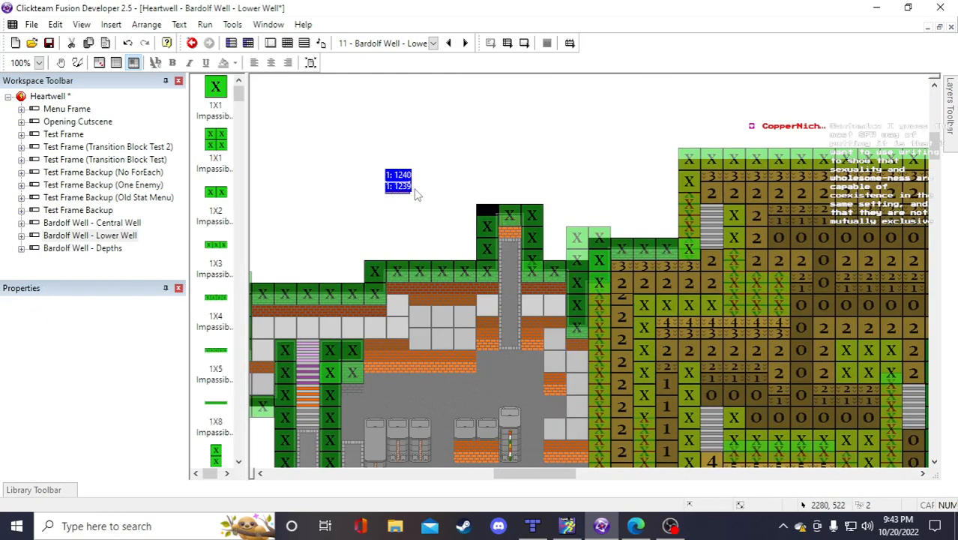
drag(429, 197, 510, 404)
scroll(512, 402, down, 3)
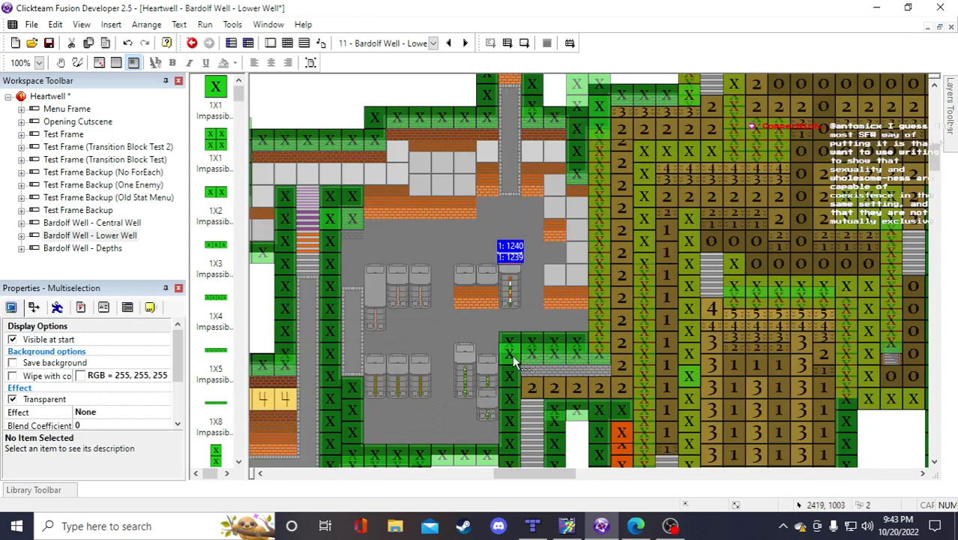
drag(508, 251, 510, 295)
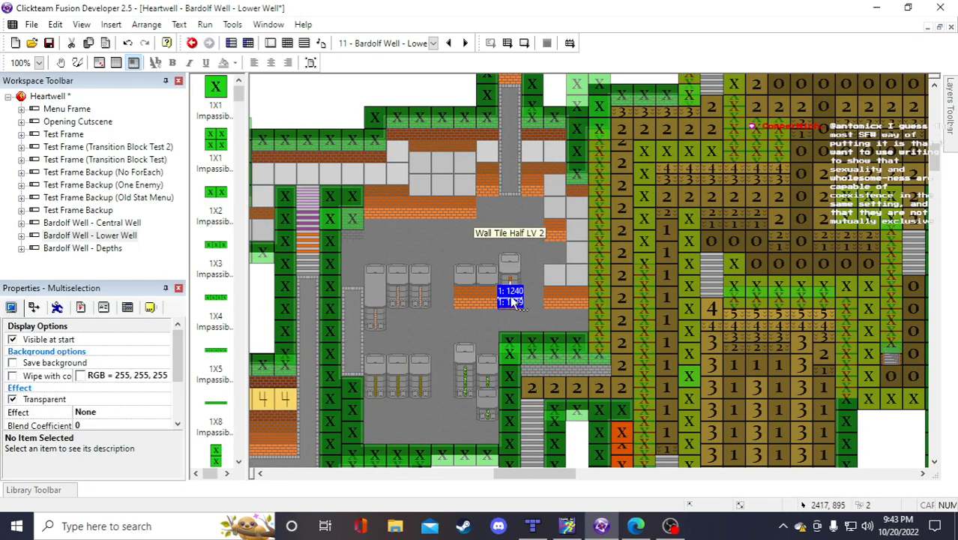
Copy the Wall Tile Half LV 3 beside the vertical corridor onto the taller container's front, directly above its LV 2 and LV 1 wall tiles
click(494, 170)
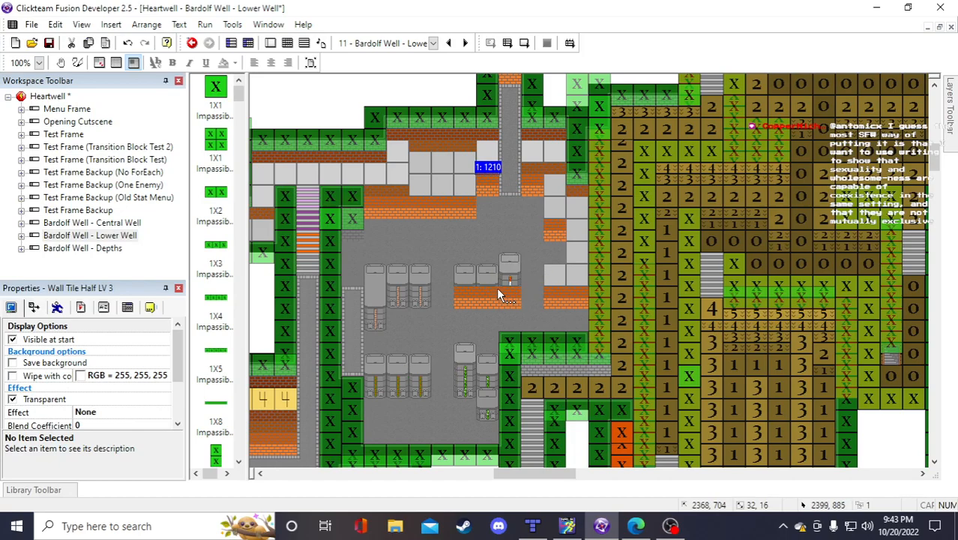
scroll(492, 293, up, 3)
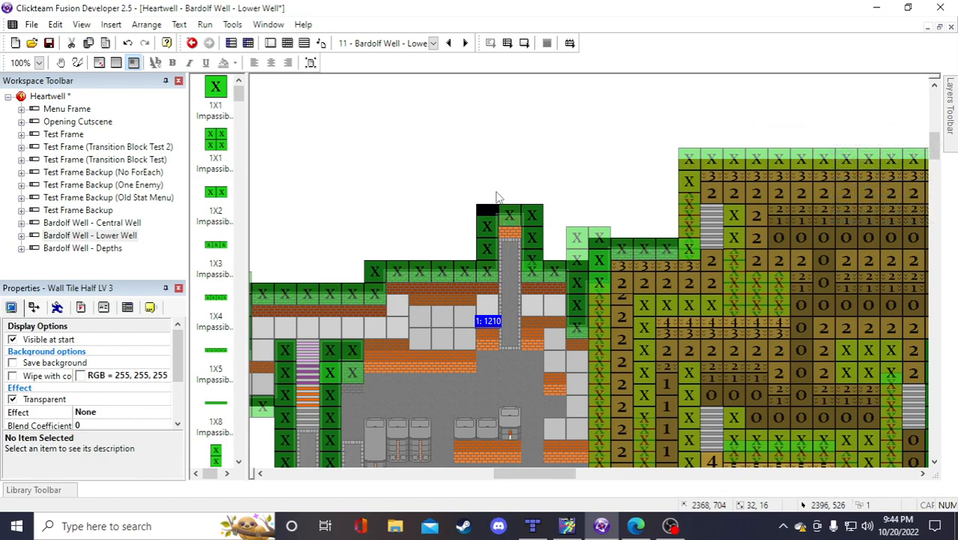
click(424, 155)
key(ctrl+v)
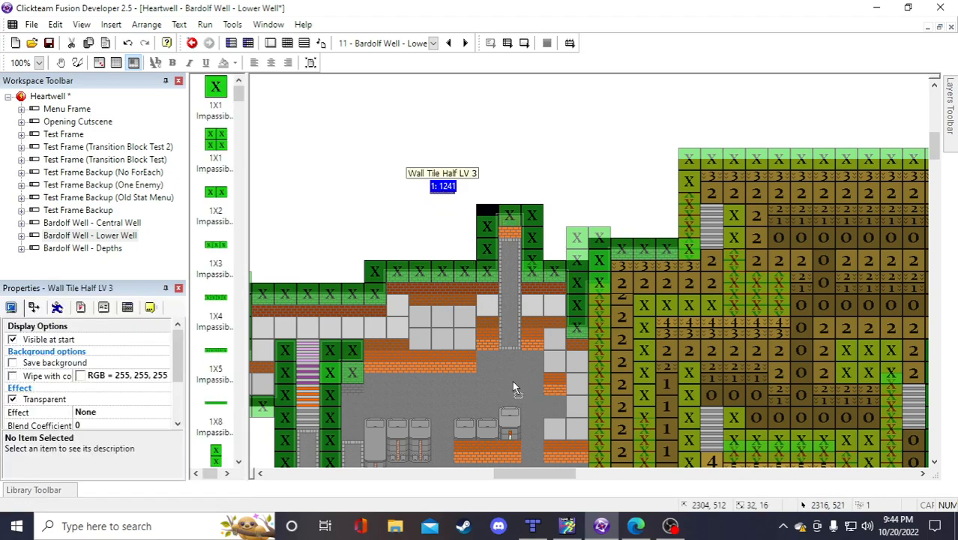
scroll(517, 384, down, 3)
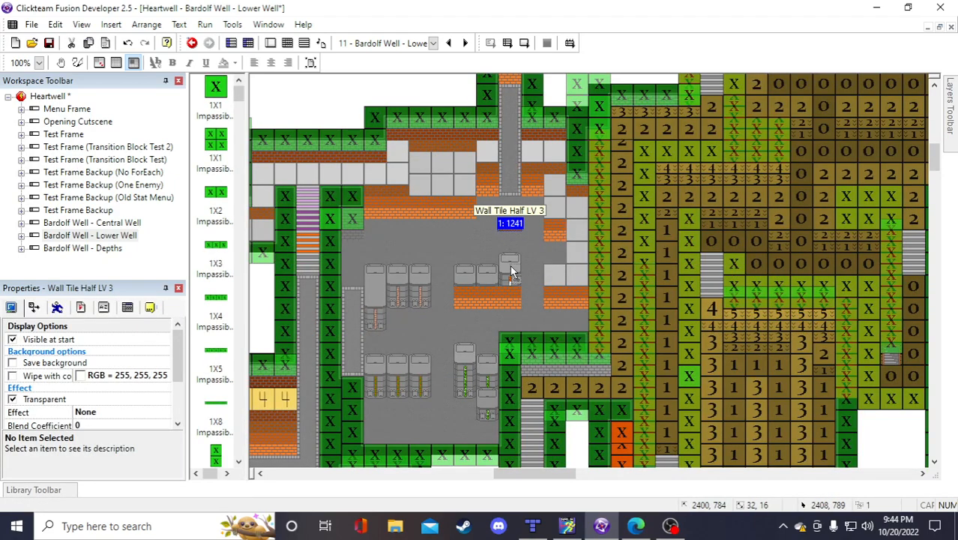
click(510, 265)
click(408, 90)
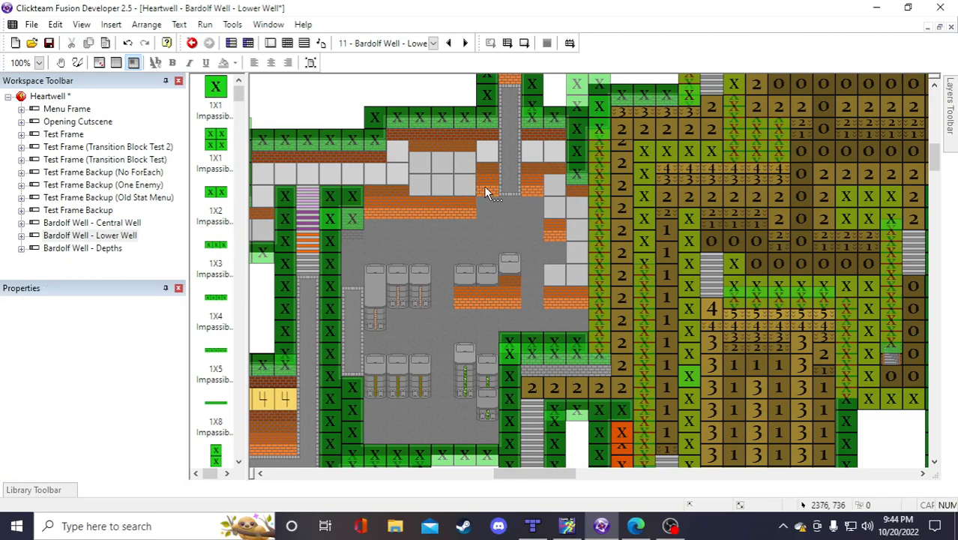
Copy a Floor Tile LV 2 from the upper floor area onto the first container top of the upper middle group
click(467, 156)
key(ctrl+c)
scroll(466, 160, up, 3)
click(450, 175)
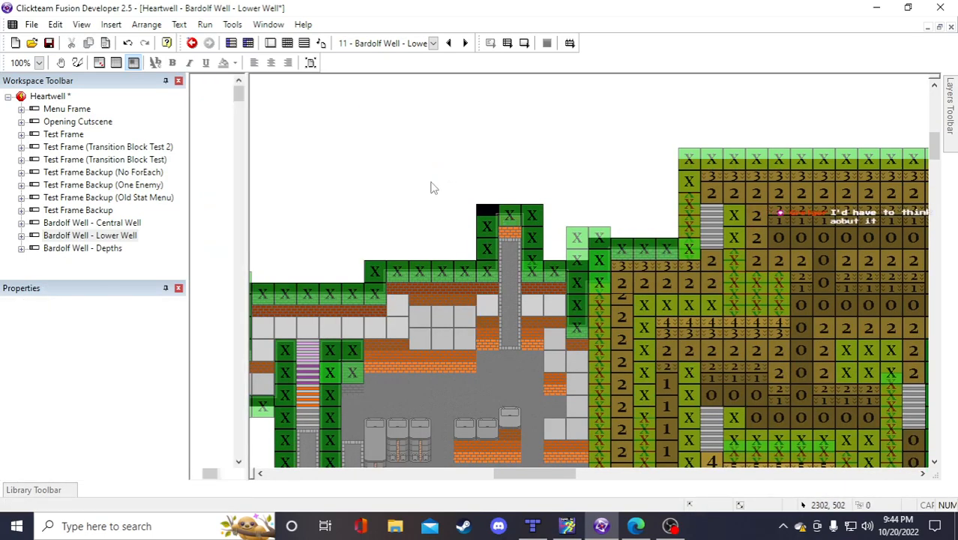
key(ctrl+v)
click(443, 181)
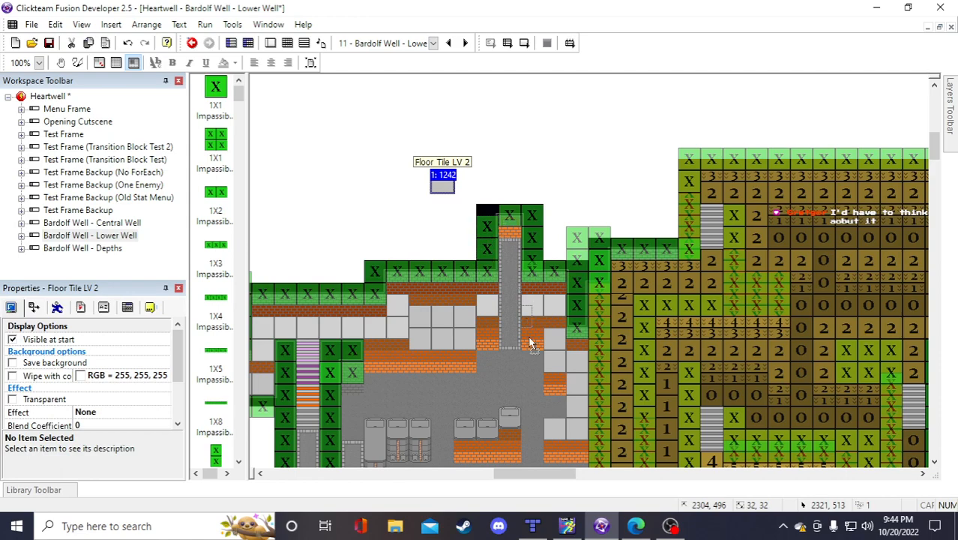
drag(500, 373, 496, 370)
scroll(496, 370, down, 3)
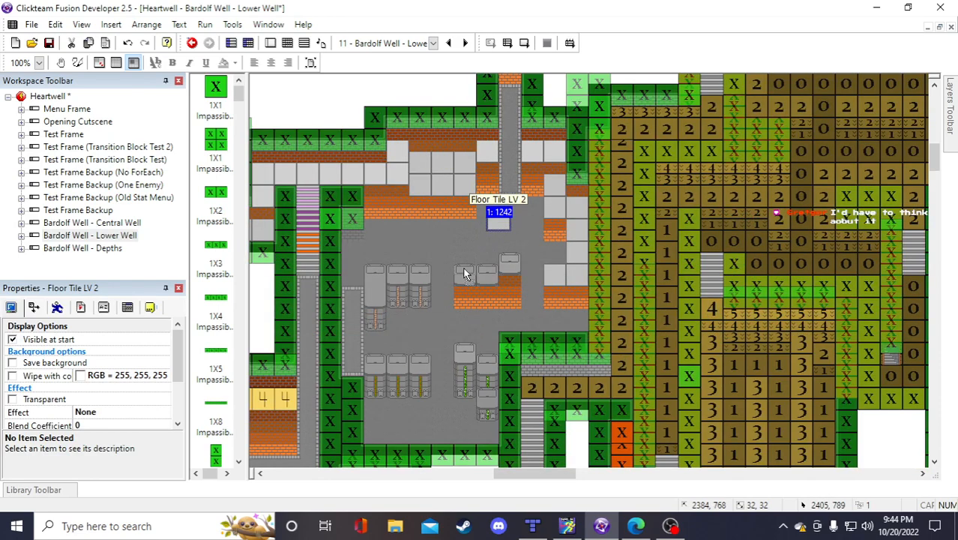
drag(500, 218, 464, 267)
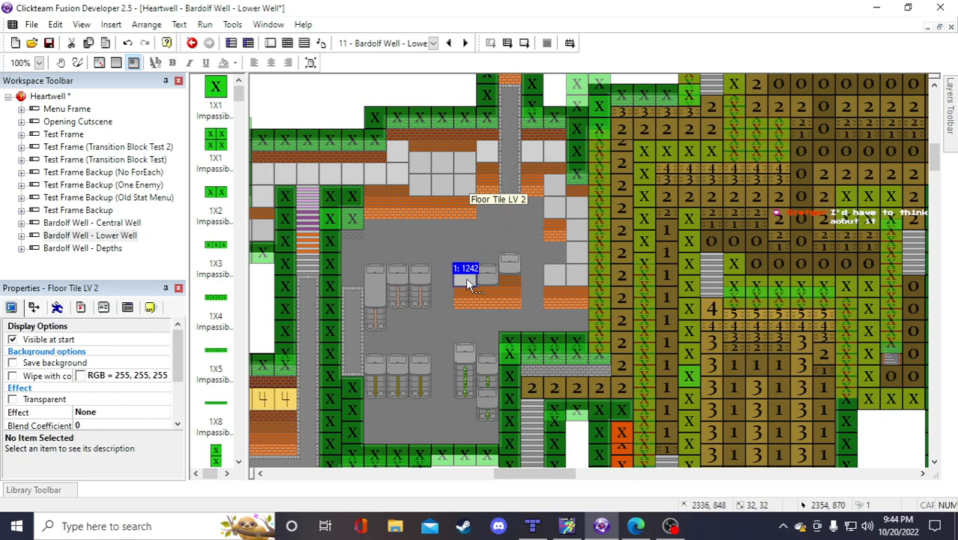
Place another Floor Tile LV 2 on the second container top of the upper middle group
scroll(466, 278, up, 3)
click(447, 180)
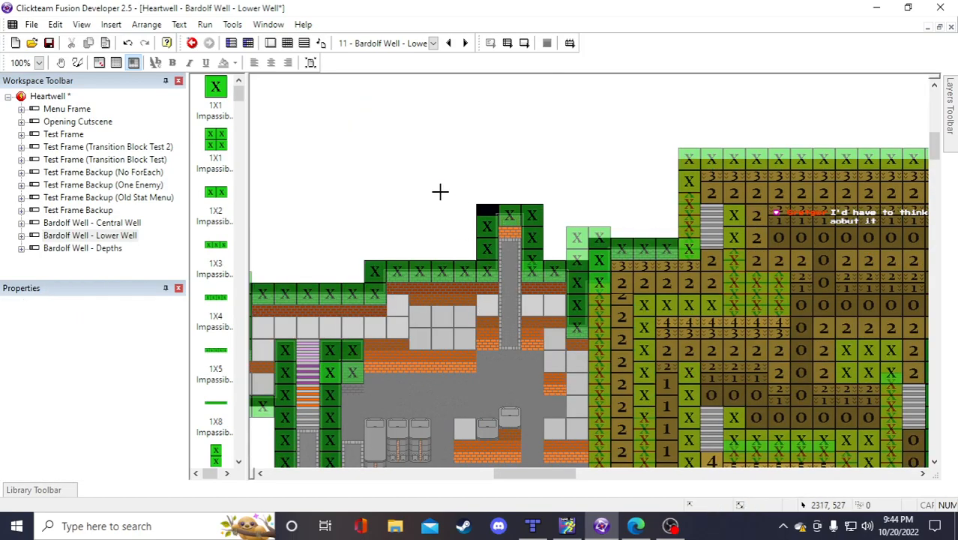
click(443, 203)
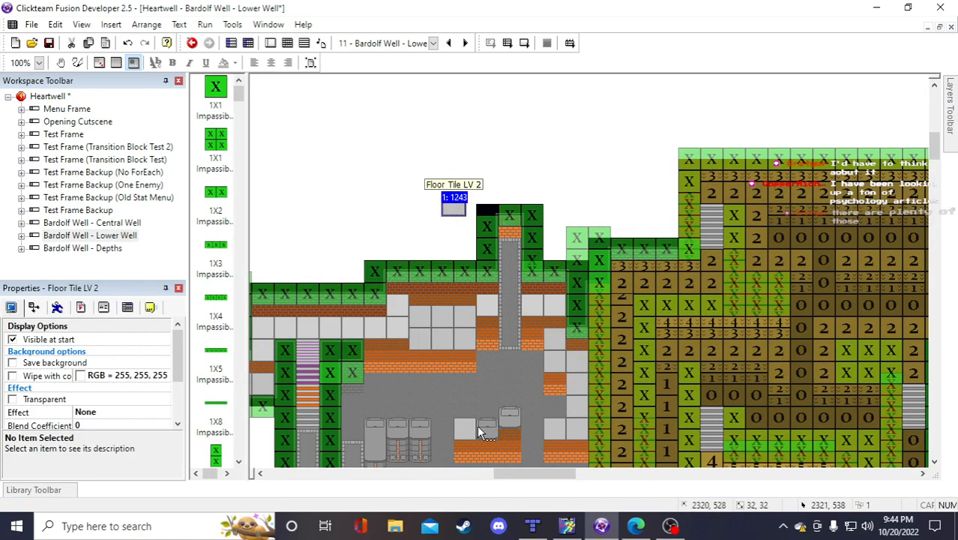
drag(477, 425, 477, 426)
scroll(425, 264, down, 3)
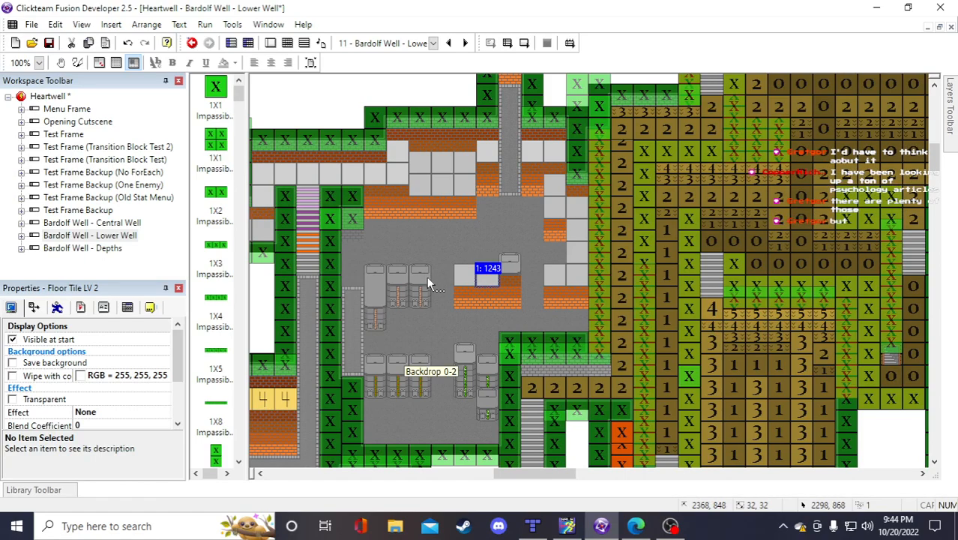
Copy the Floor Tile LV 3 left of the vertical corridor onto the taller third container's top
click(485, 155)
key(ctrl+c)
scroll(439, 217, up, 3)
key(ctrl+v)
click(399, 195)
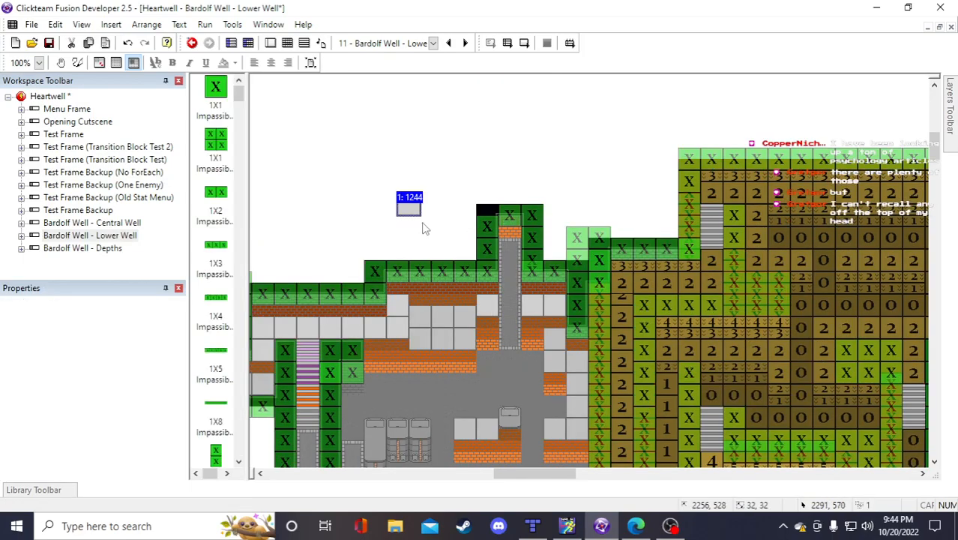
click(415, 205)
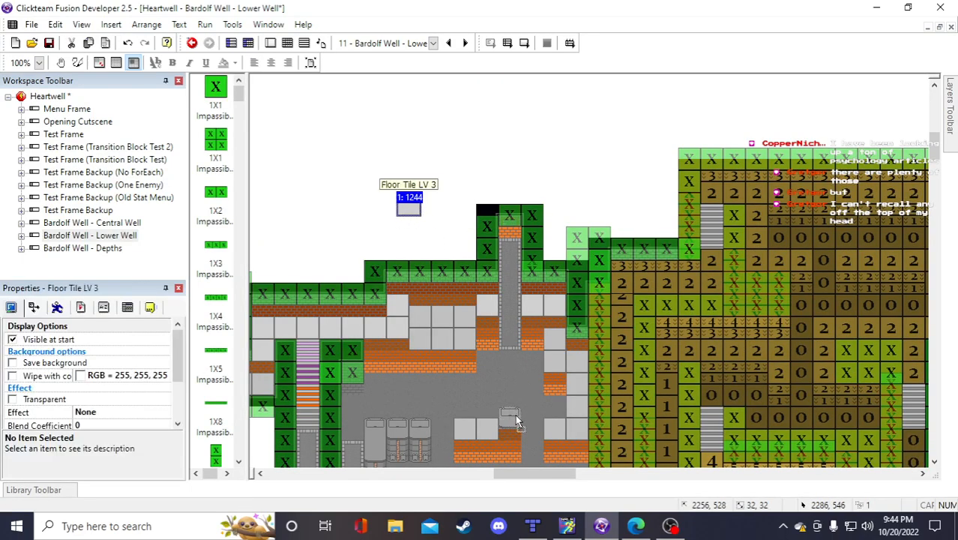
drag(517, 422, 517, 422)
scroll(510, 337, down, 5)
scroll(466, 225, up, 5)
click(462, 225)
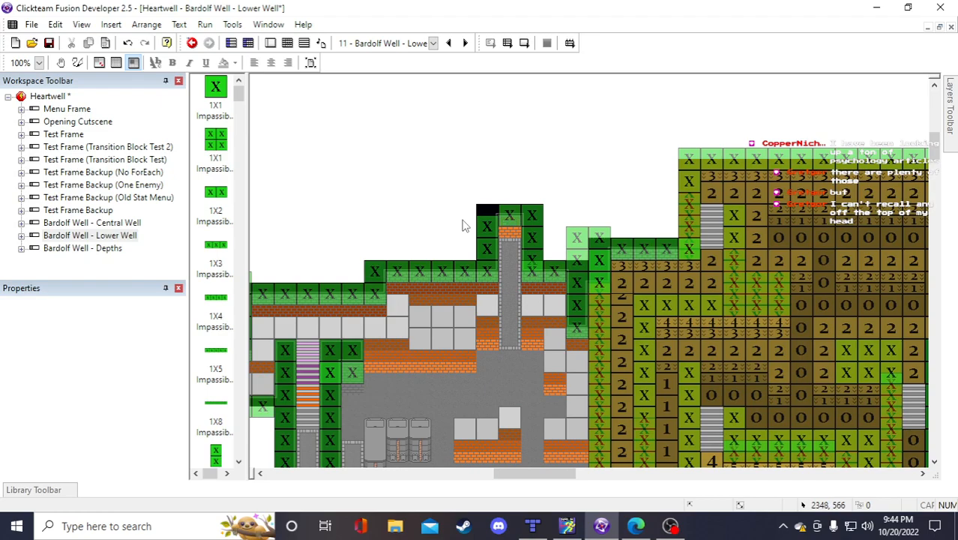
Copy the first container's Floor Tile LV 2 onto the leftmost container top of the upper left group
scroll(462, 225, down, 4)
click(463, 282)
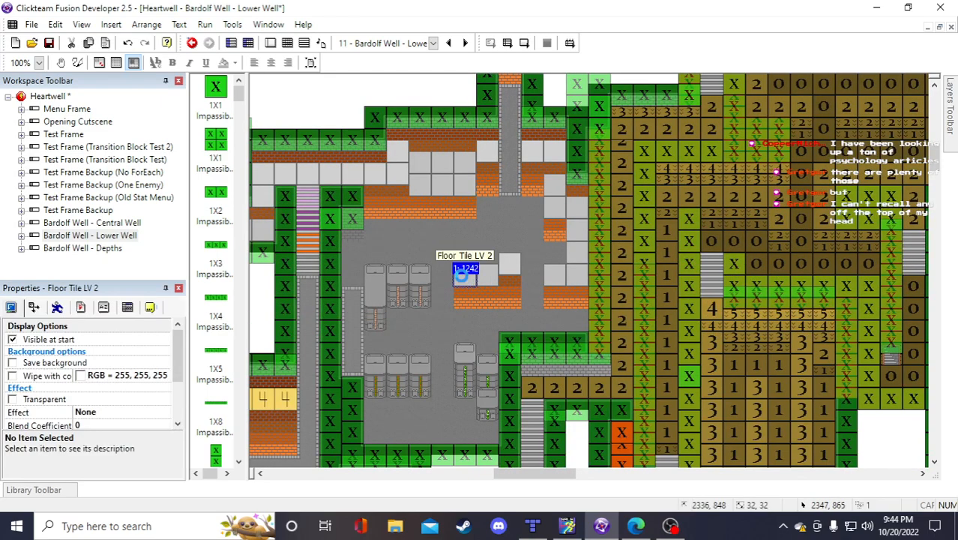
scroll(411, 214, up, 4)
click(400, 207)
click(398, 207)
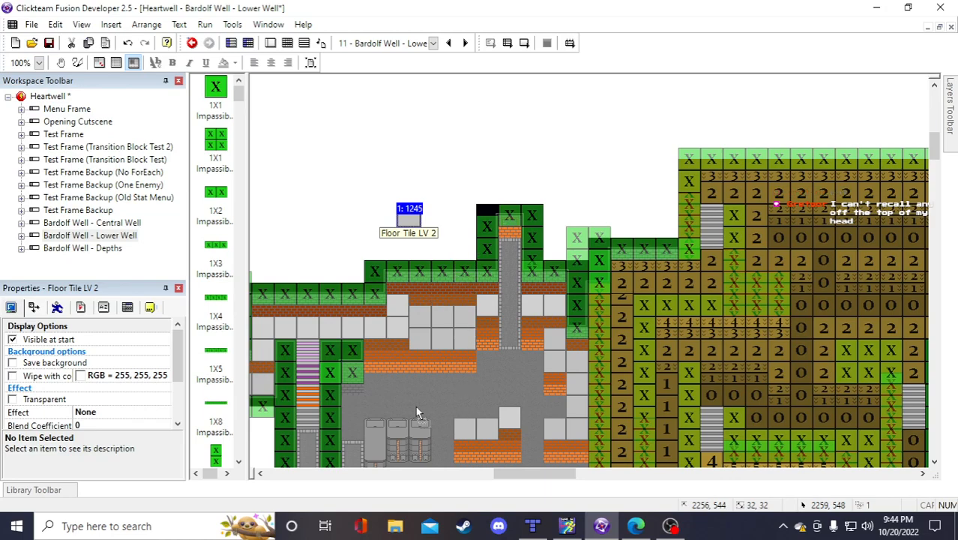
drag(381, 426, 382, 425)
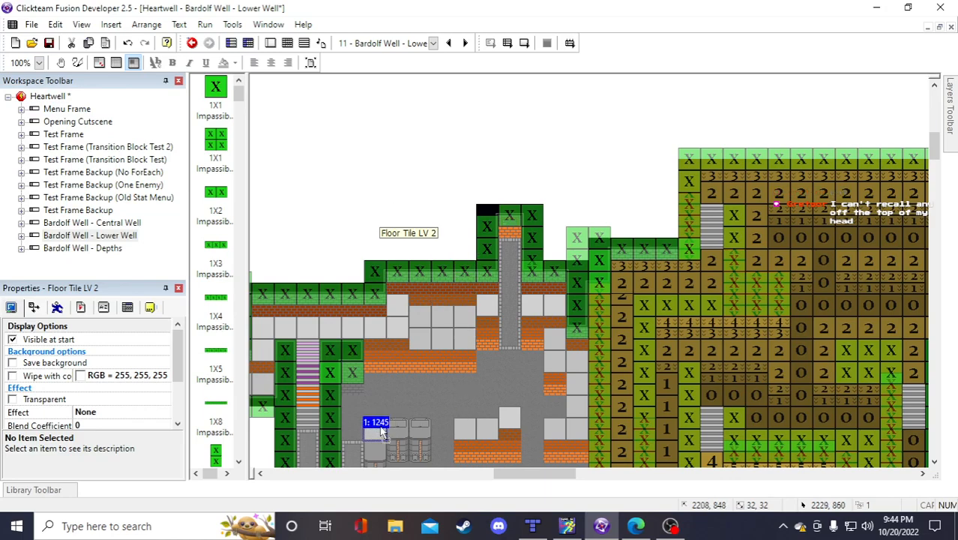
Duplicate the leftmost Floor Tile LV 2 into 1 row and 3 columns across the upper left container tops
right_drag(381, 431, 383, 429)
click(394, 160)
scroll(389, 203, down, 2)
right_click(382, 274)
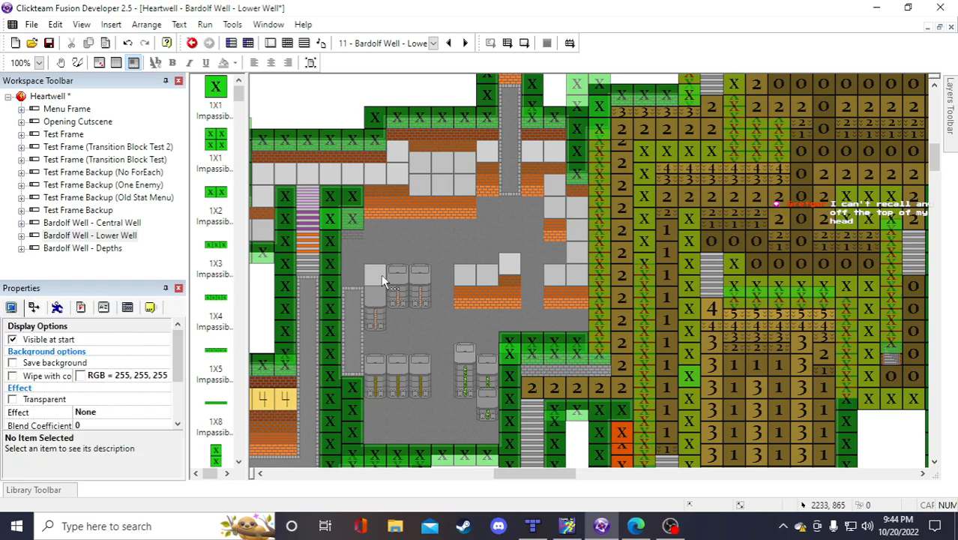
click(422, 108)
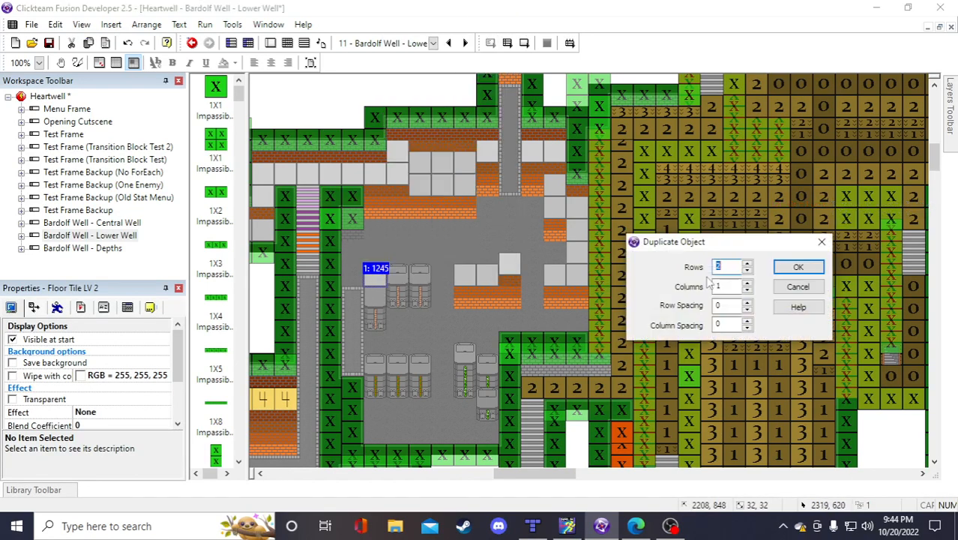
click(795, 268)
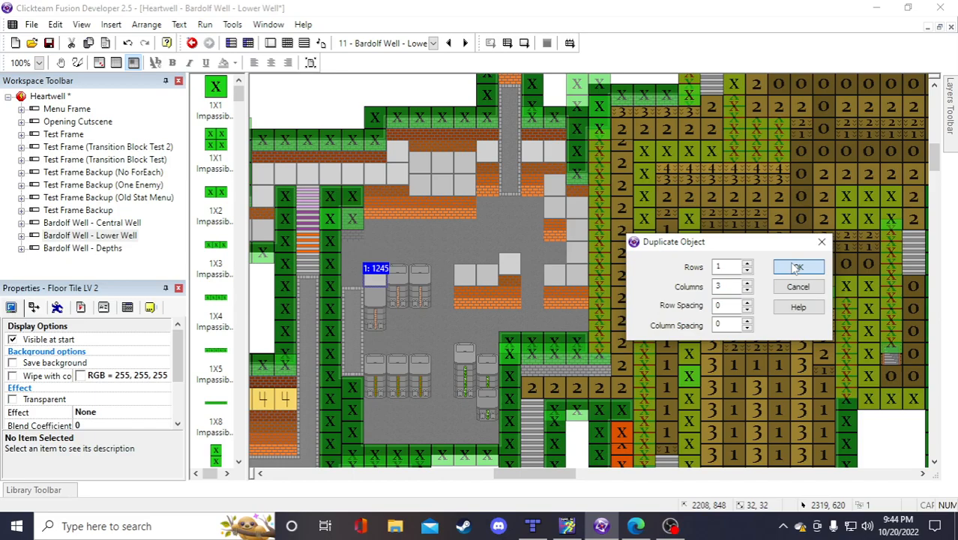
click(796, 267)
Copy the third of those Floor Tile LV 2 tiles to the upper end of the narrow ledge left of the lower container
click(420, 282)
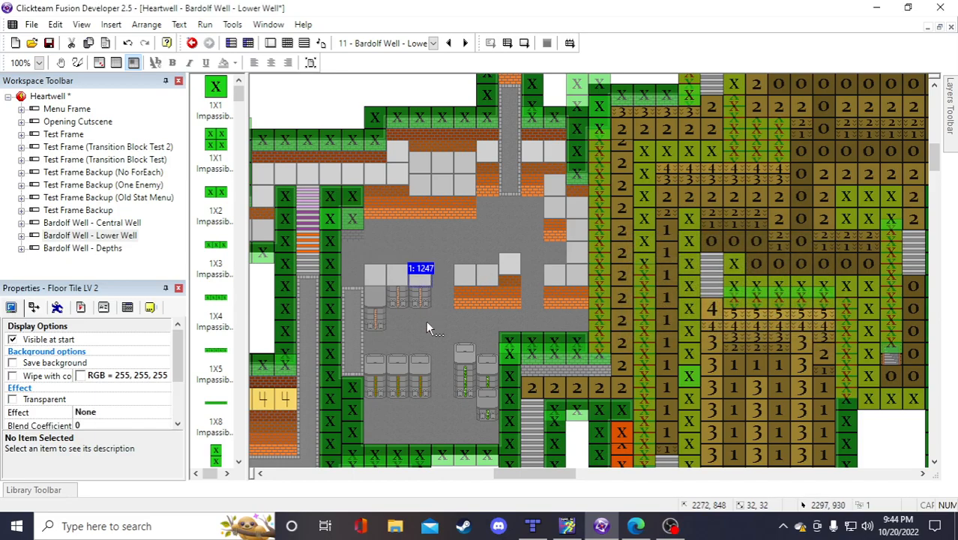
click(400, 324)
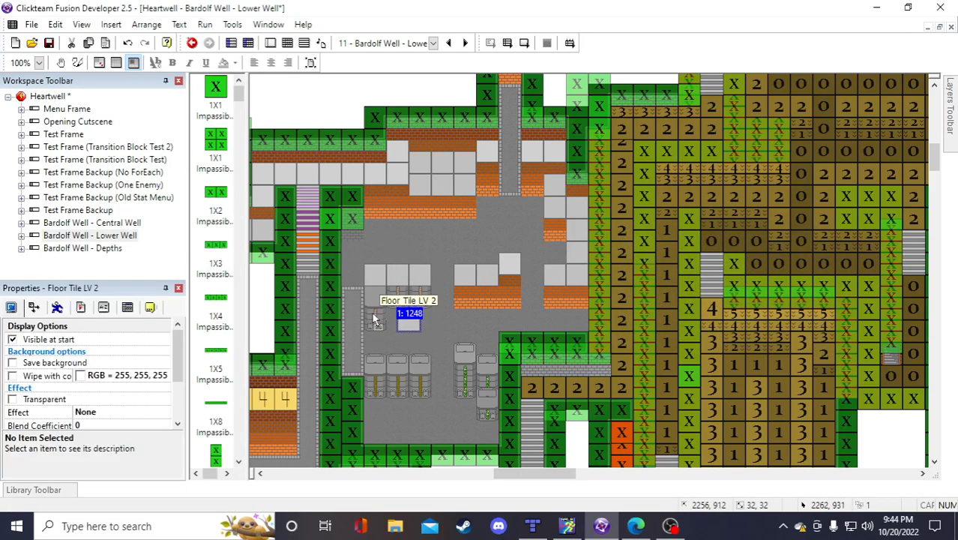
click(350, 297)
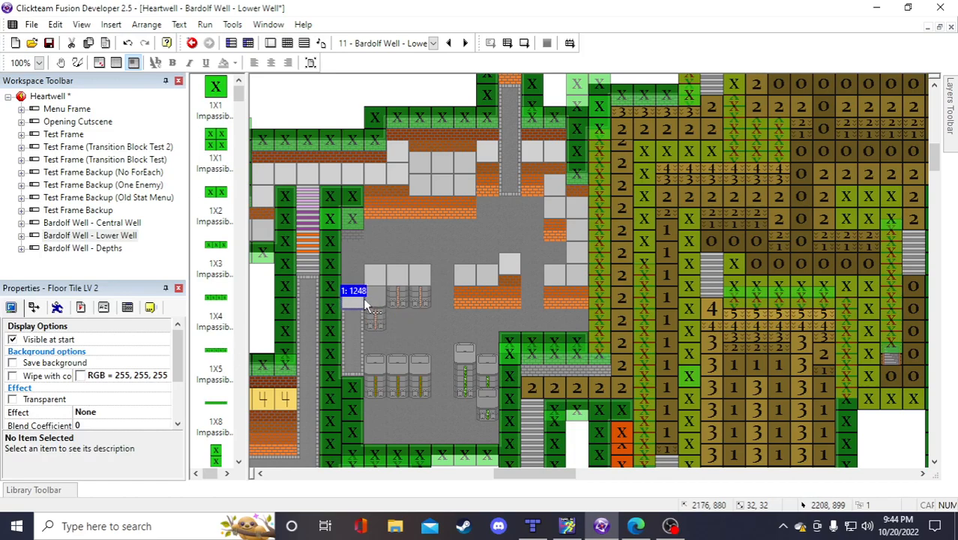
Try to duplicate the Floor Tile LV 2 at the upper end of the narrow ledge
right_click(362, 298)
click(446, 109)
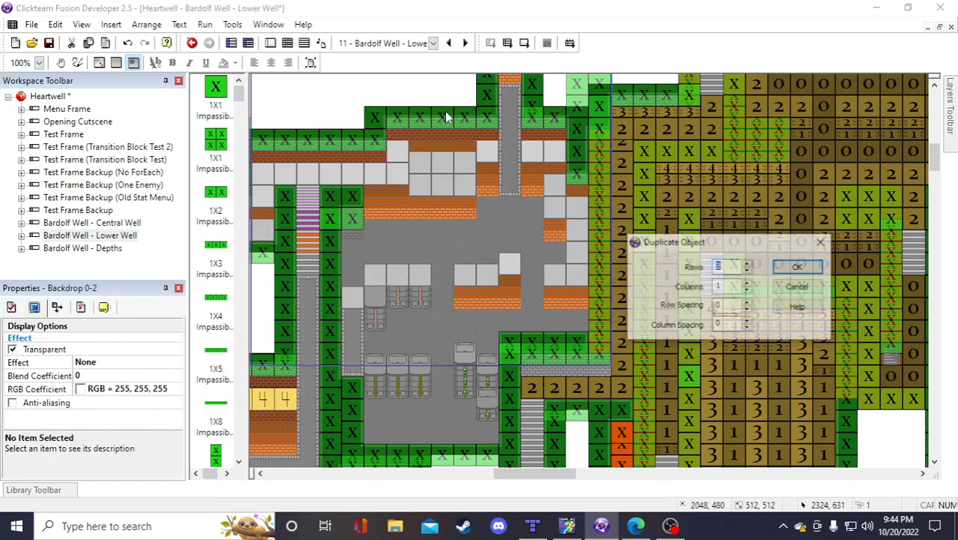
click(797, 267)
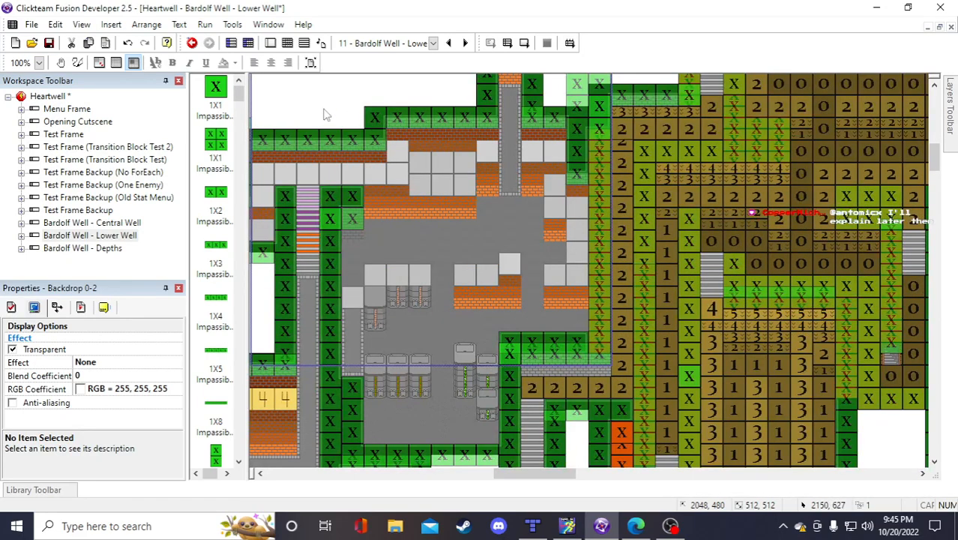
click(324, 114)
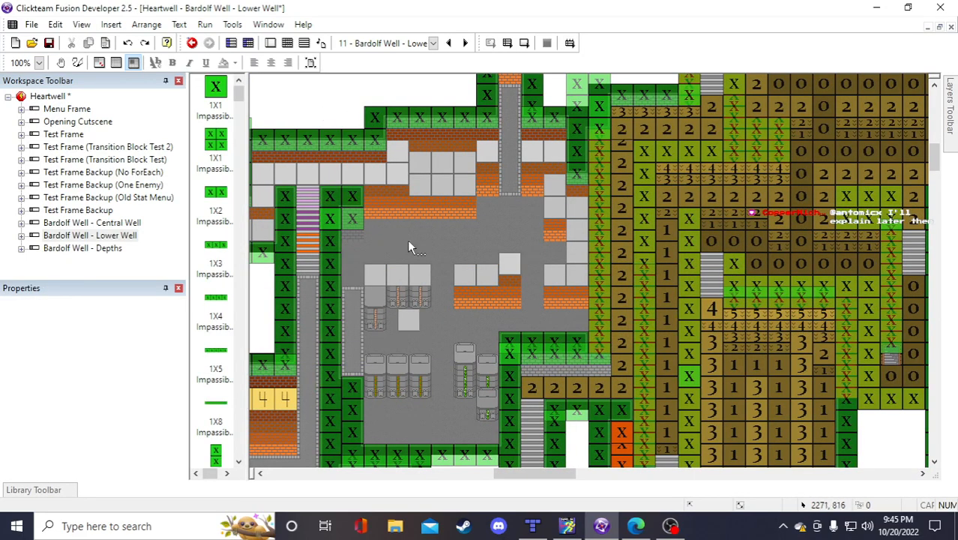
Put the loose Floor Tile LV 2 back at the ledge's upper end and duplicate it onto the adjoining container top
click(362, 298)
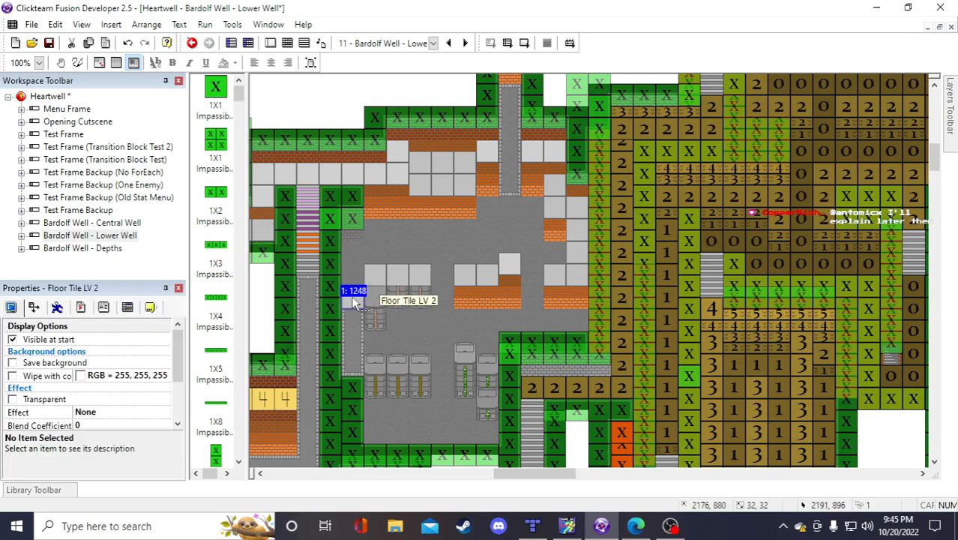
right_click(357, 300)
click(386, 112)
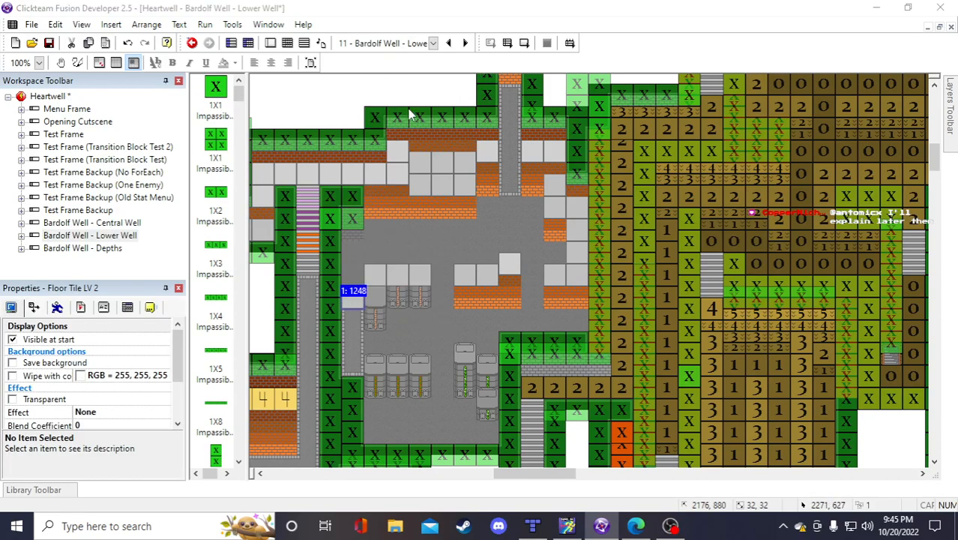
click(779, 267)
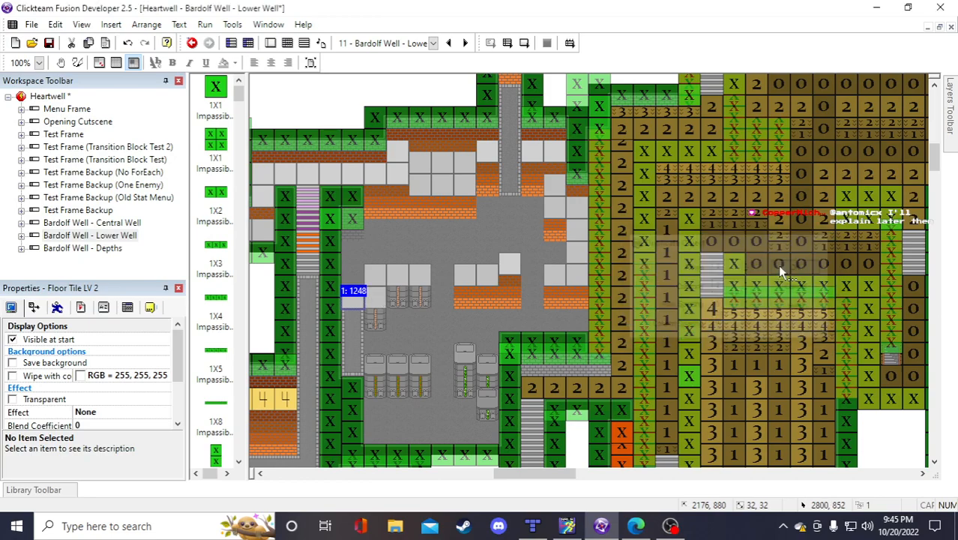
Duplicate the Floor Tile LV 2 at the ledge's upper end down the narrow ledge, using 1 column
right_click(347, 302)
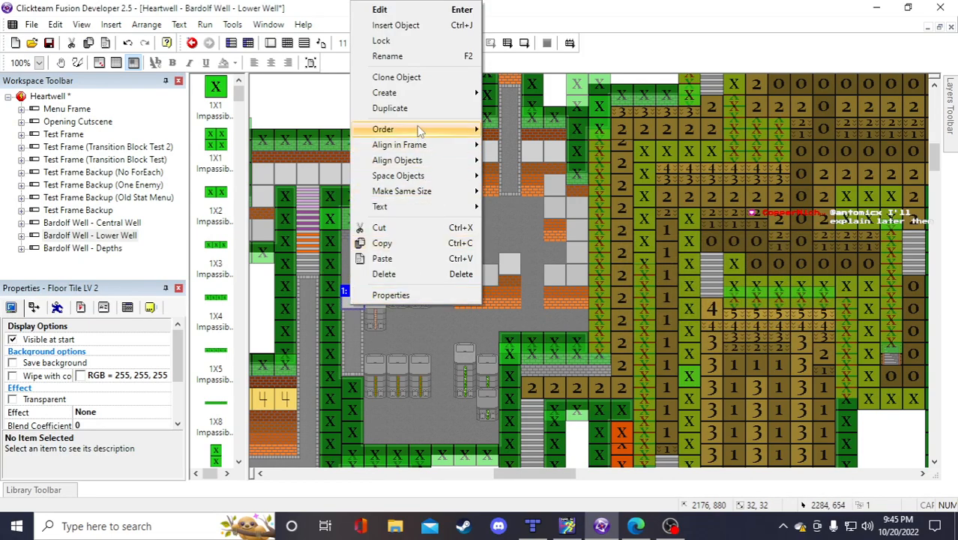
click(401, 108)
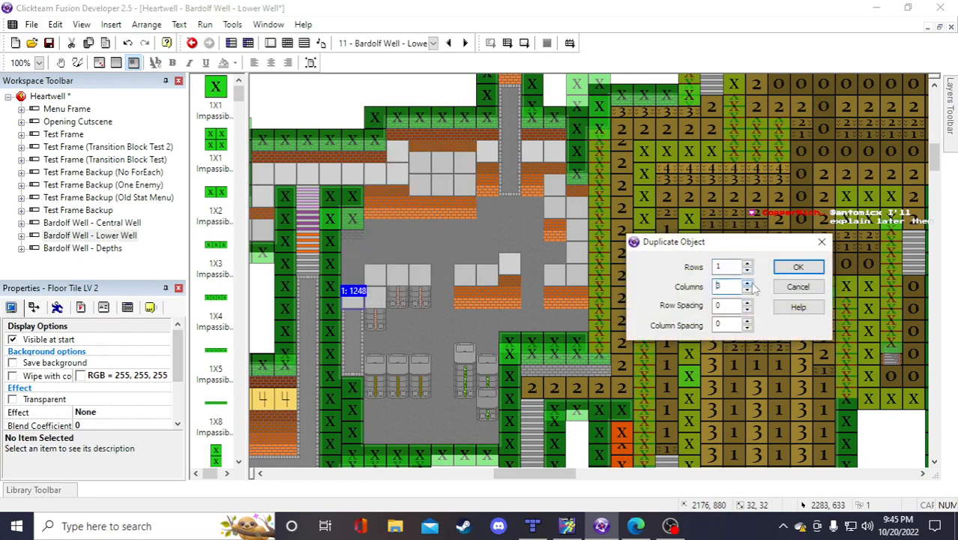
text(1)
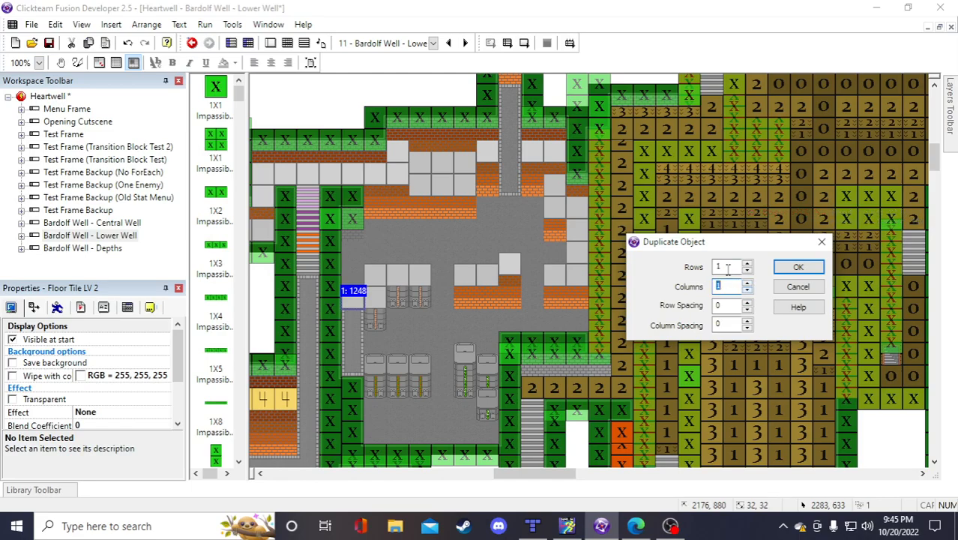
click(798, 267)
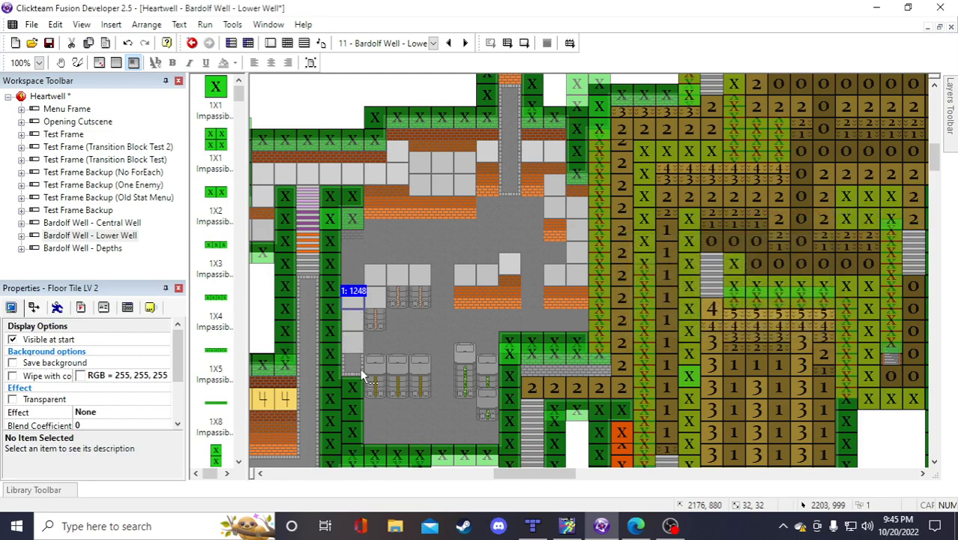
scroll(386, 362, down, 5)
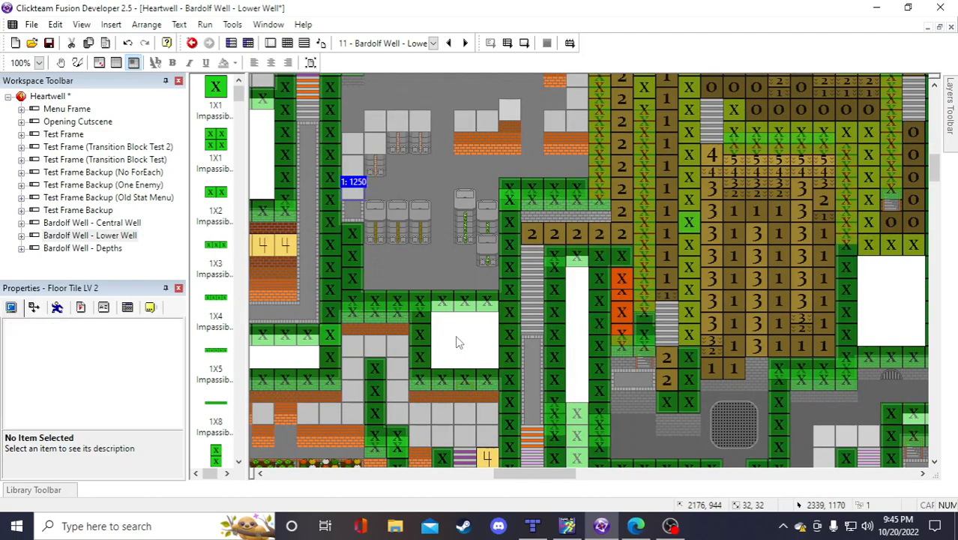
Place a Floor Tile LV 2 at the ledge's lower end and duplicate it in 1 row across the three adjoining container tops
click(449, 335)
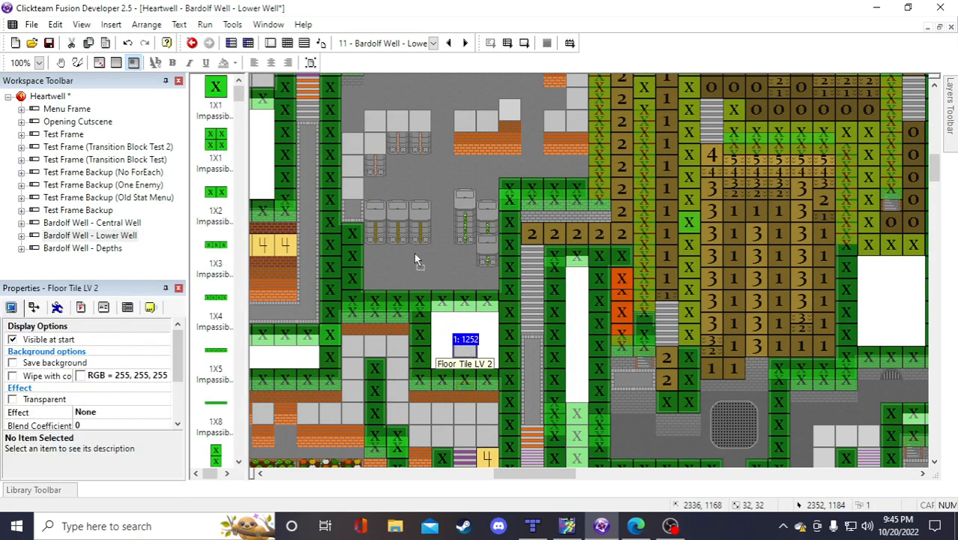
right_click(355, 208)
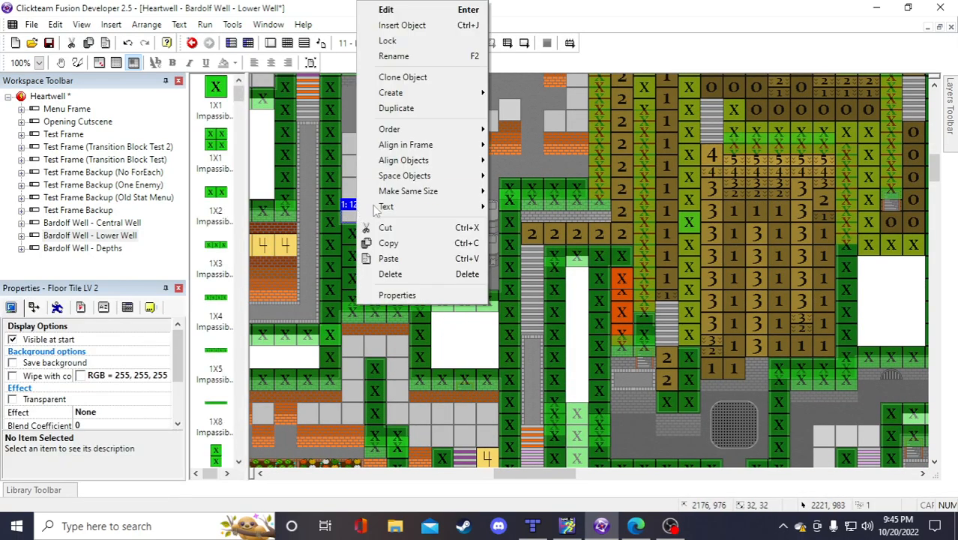
click(434, 111)
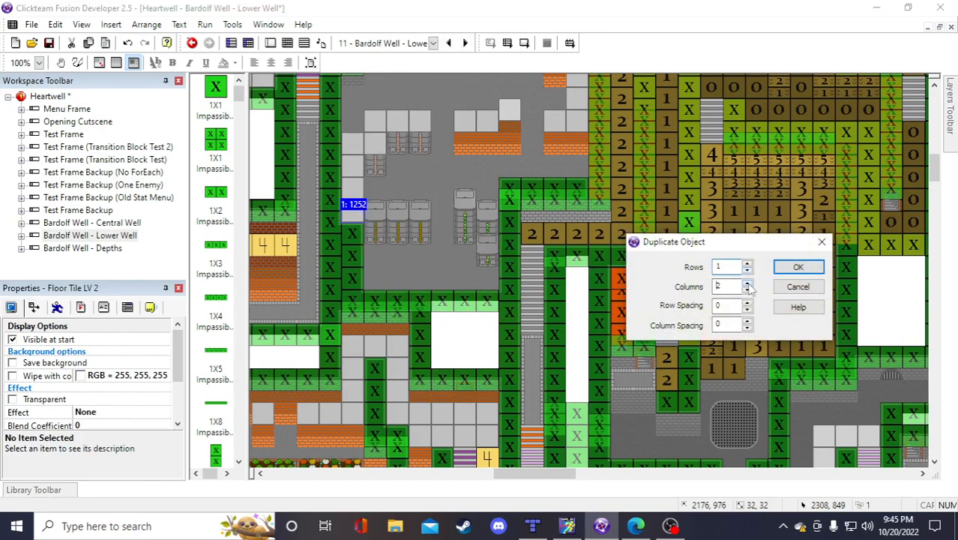
click(799, 267)
Copy the paired Wall Tile Half LV 2 and LV 1 from the central ledge and place the LV 1 half below the room's upper left impassible blocks
scroll(506, 282, up, 5)
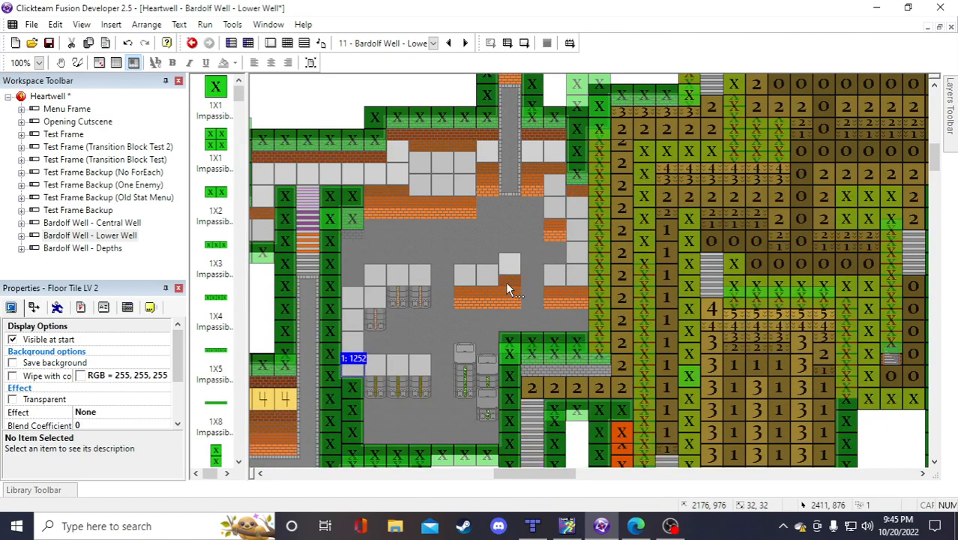
click(467, 293)
shift+click(468, 302)
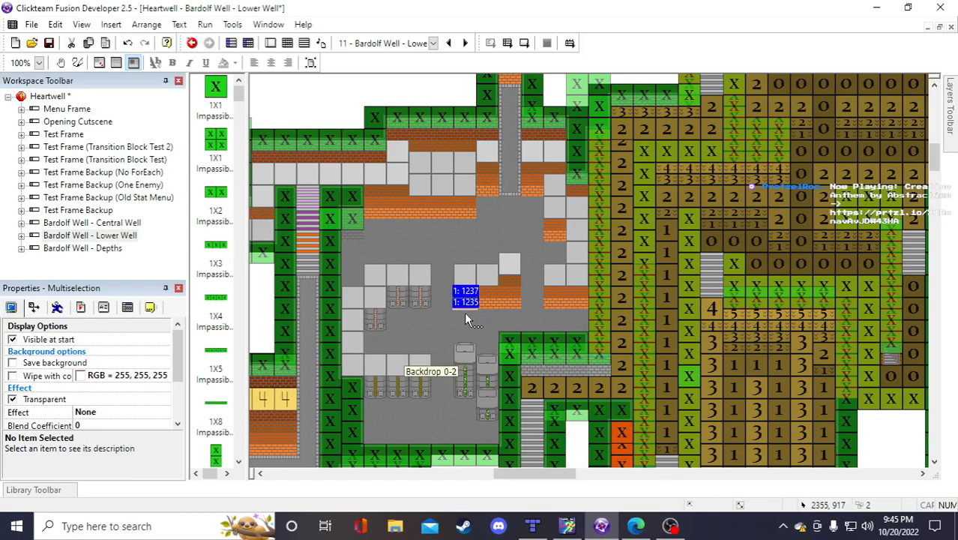
scroll(346, 207, up, 2)
key(ctrl+v)
click(348, 207)
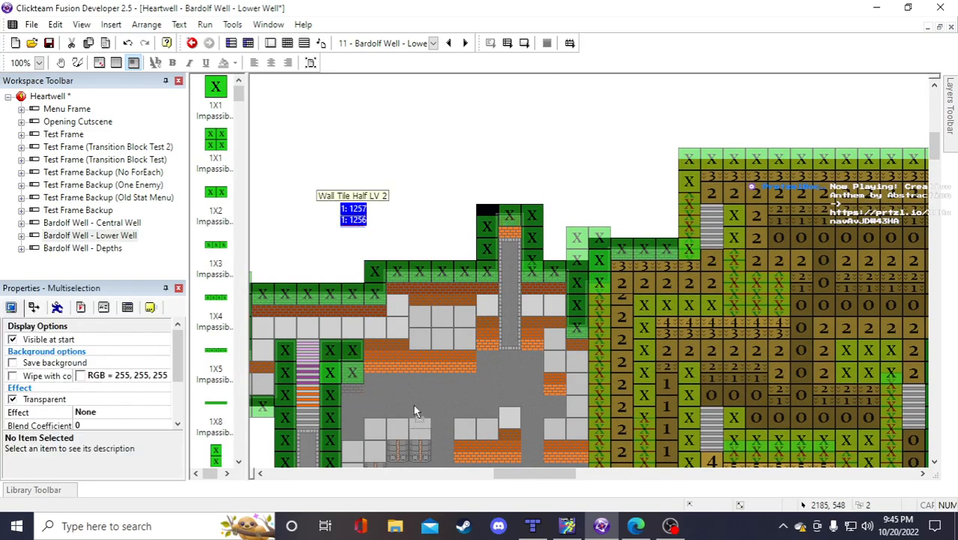
scroll(409, 243, down, 1)
drag(416, 385, 351, 390)
scroll(398, 236, up, 1)
click(333, 201)
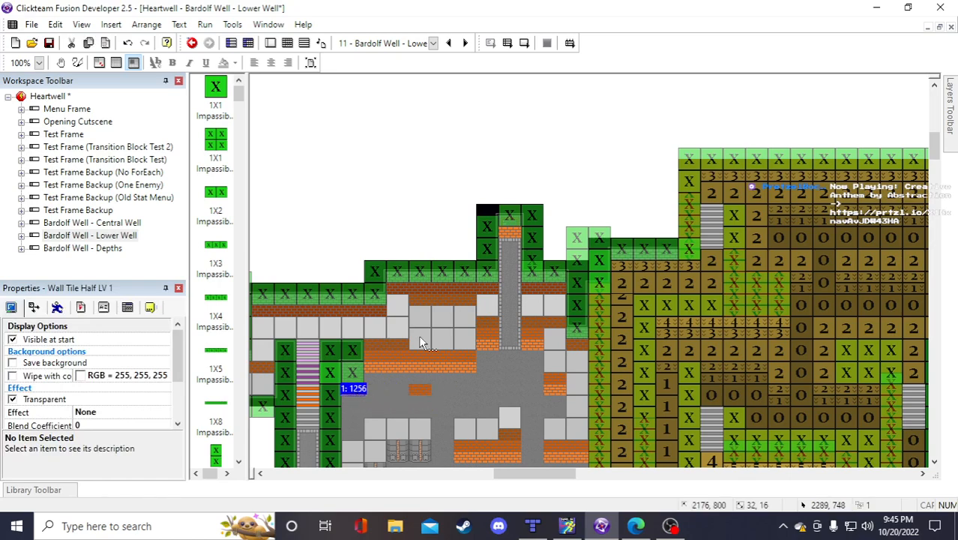
Delete the loose Wall Tile Half LV 2 and paste another wall half pair onto the rightmost upper left container's front
key(ctrl+v)
click(381, 206)
click(422, 391)
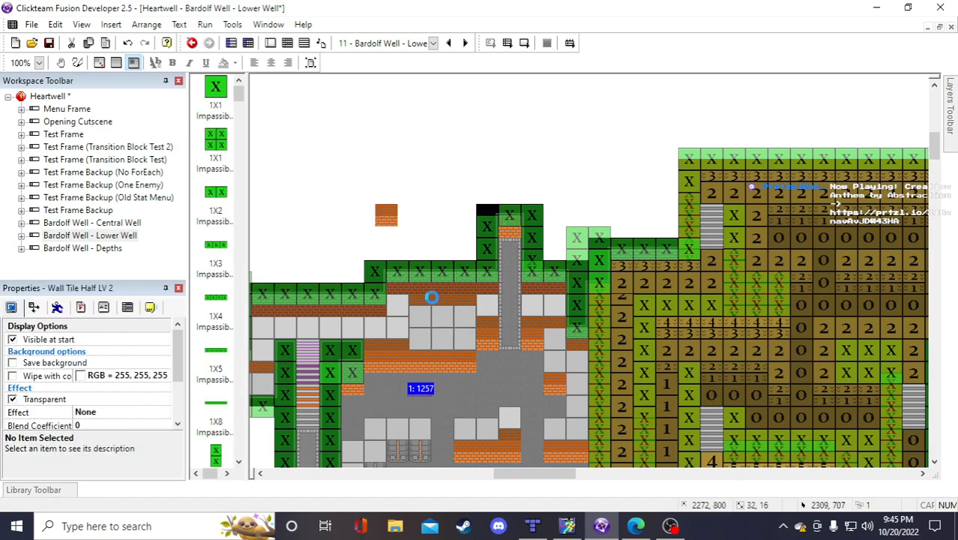
key(Delete)
click(381, 217)
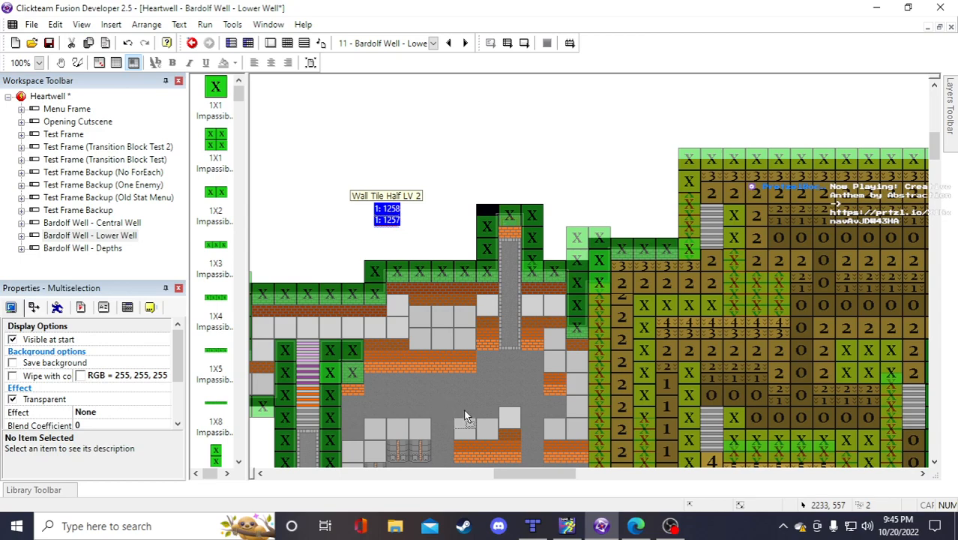
scroll(428, 397, down, 5)
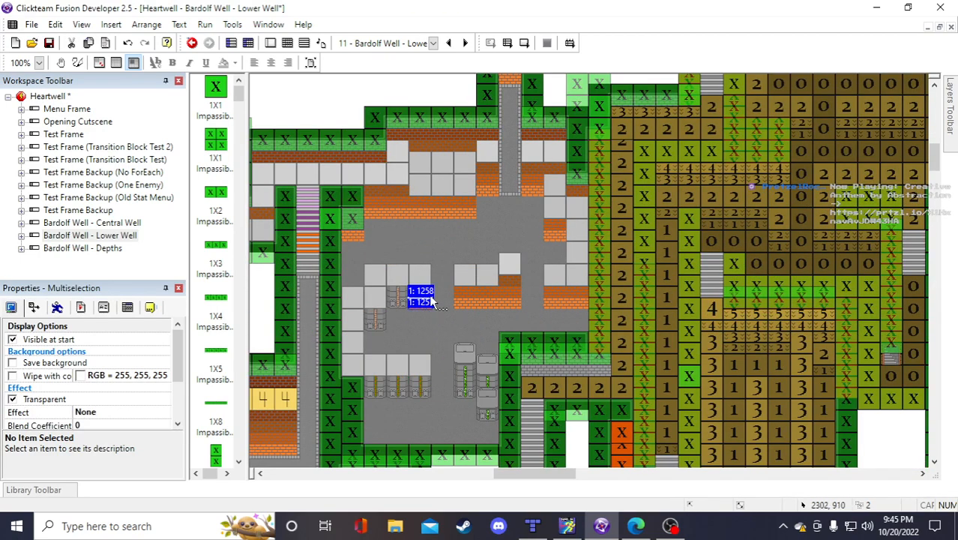
Save the Heartwell application
drag(552, 475, 518, 484)
scroll(539, 430, down, 5)
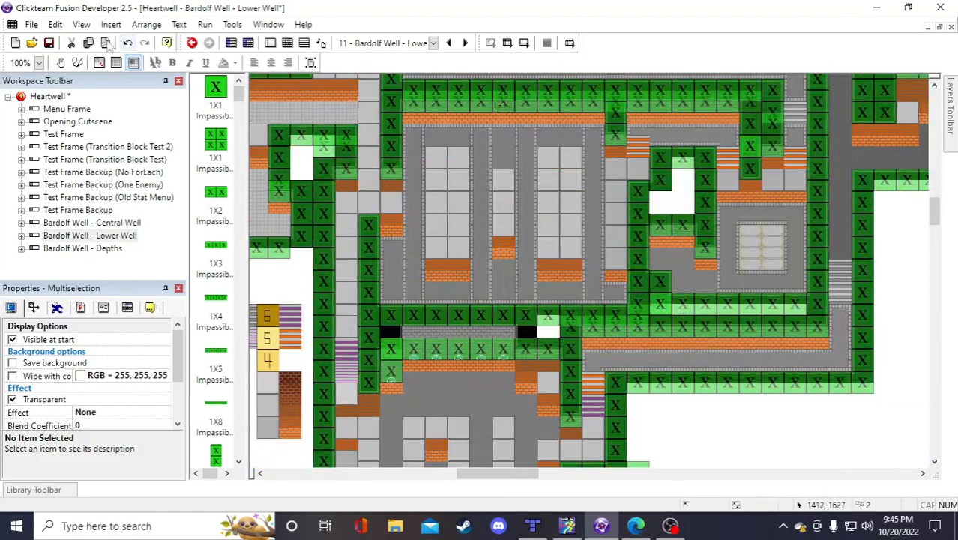
click(48, 44)
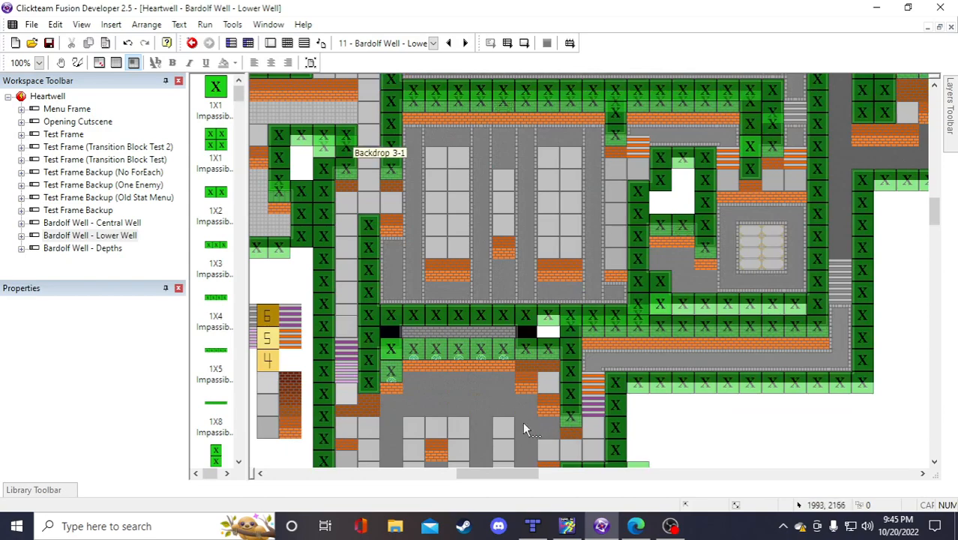
Paste Wall Tile Half LV 2 and LV 1 pairs onto the fronts of the two remaining upper left containers
drag(546, 480, 528, 481)
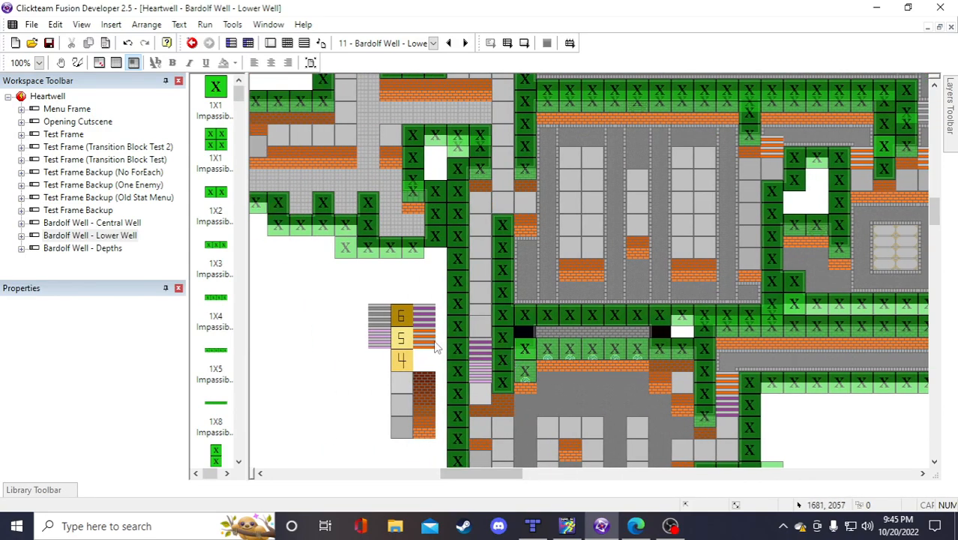
scroll(425, 326, up, 2)
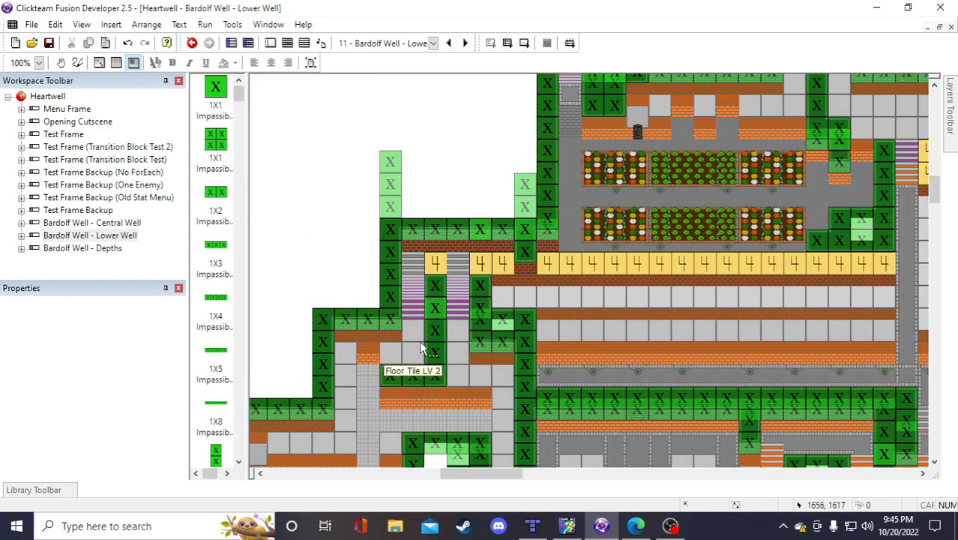
drag(458, 478, 545, 480)
scroll(520, 412, up, 4)
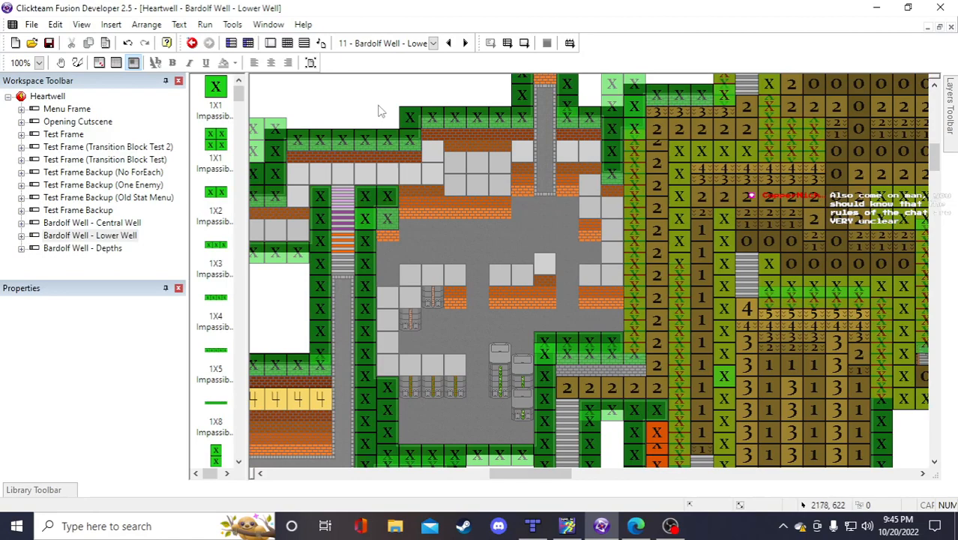
key(ctrl+v)
drag(370, 117, 433, 300)
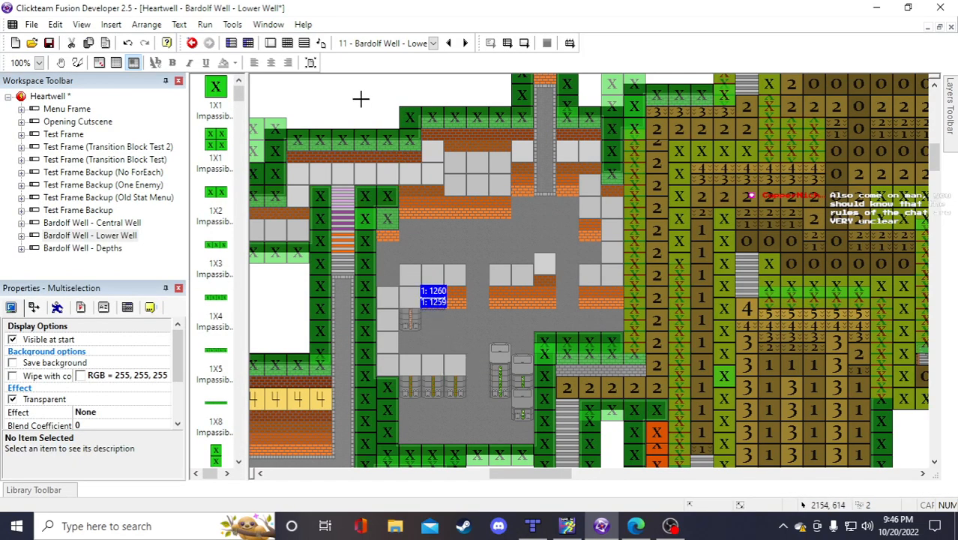
key(ctrl+v)
drag(375, 105, 410, 324)
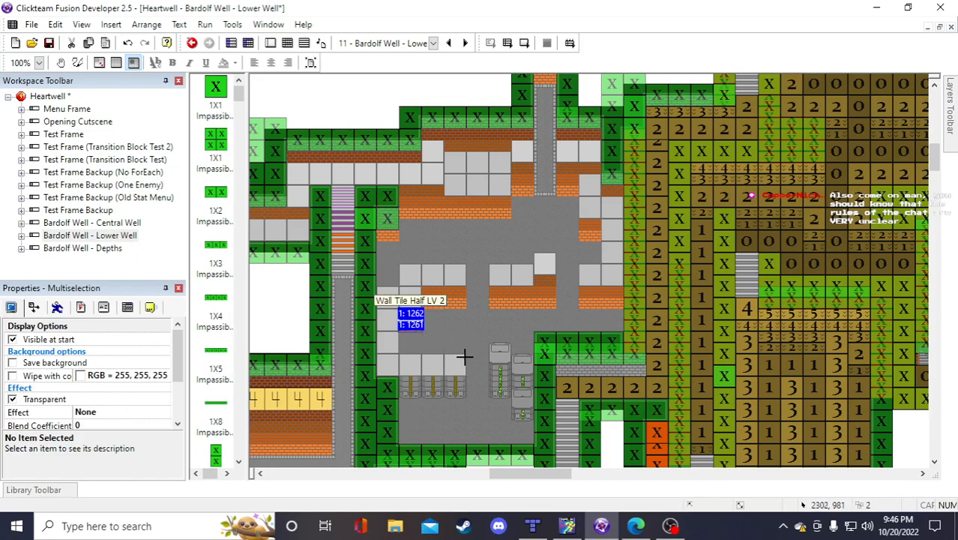
Paste a Wall Tile Half LV 2 and LV 1 pair onto the front of the leftmost container in the lower row
click(470, 321)
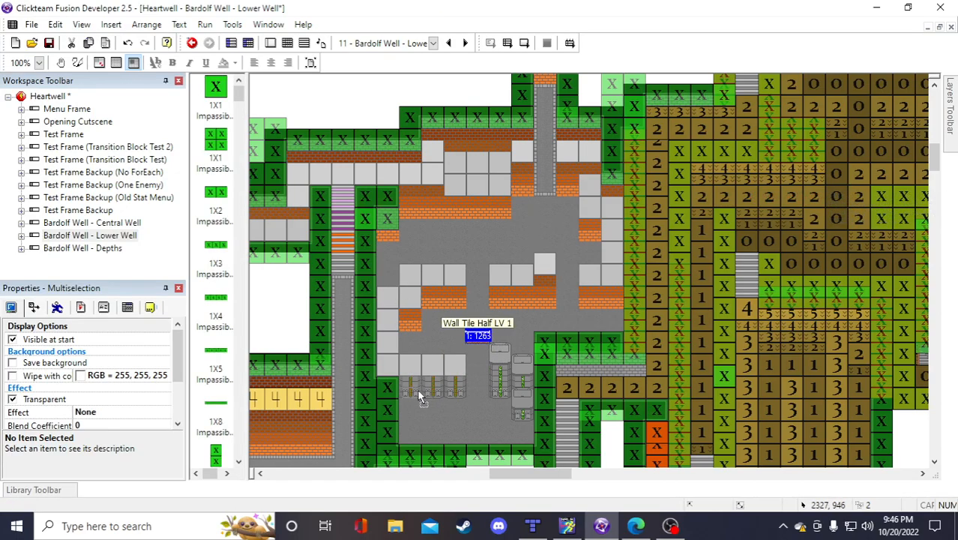
scroll(416, 390, down, 3)
click(504, 339)
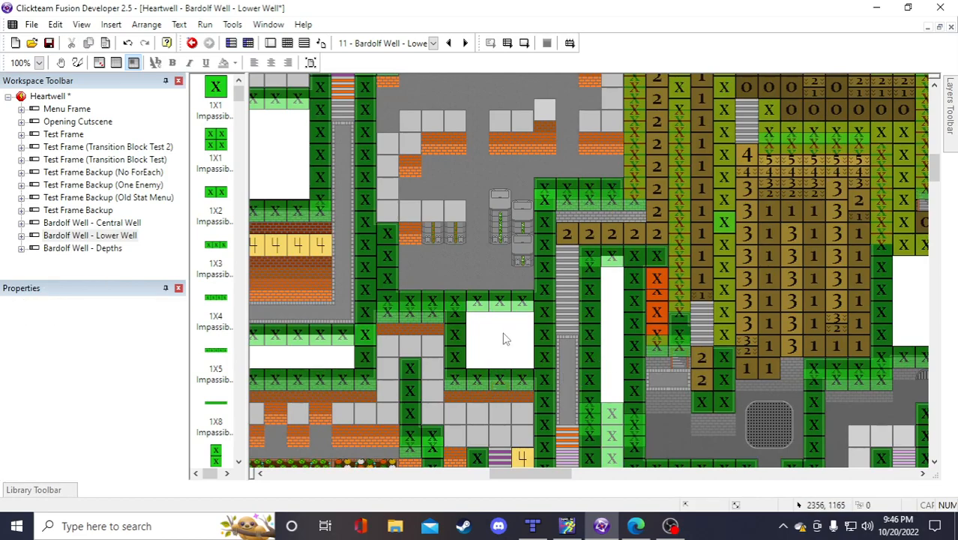
click(412, 228)
ctrl+click(411, 239)
Paste another Wall Tile Half LV 2 and LV 1 pair and position it on the second lower-row container's front
scroll(441, 291, up, 3)
scroll(441, 298, up, 3)
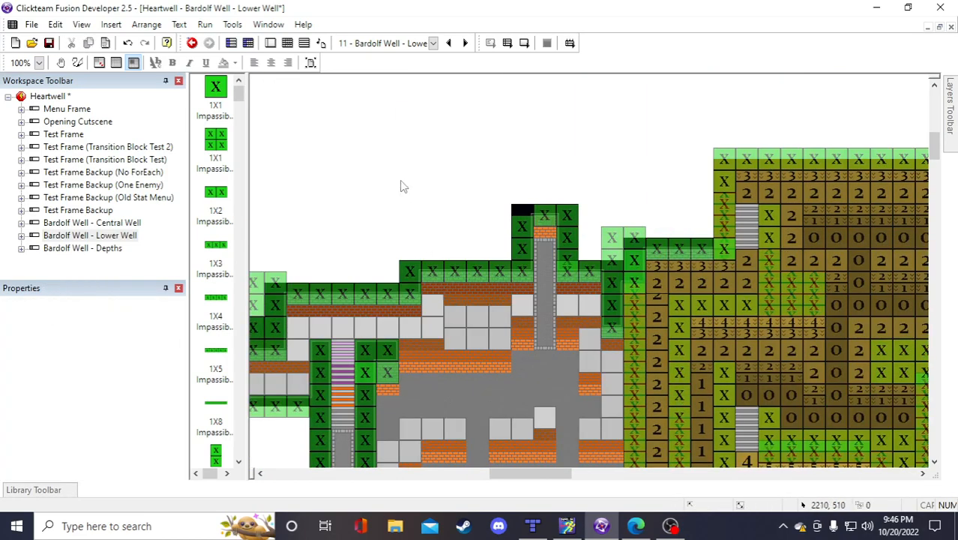
key(ctrl+v)
click(400, 208)
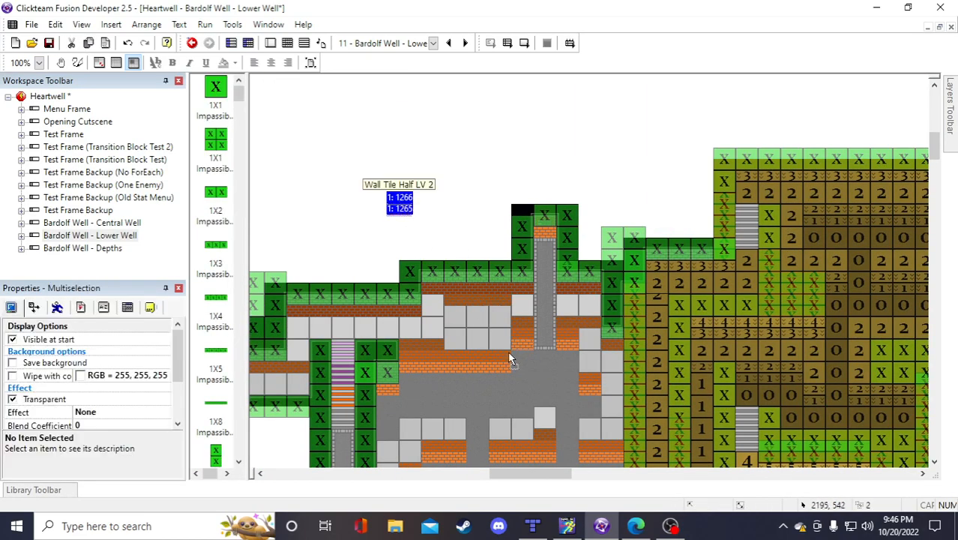
key(ctrl+x)
scroll(476, 395, down, 3)
key(ctrl+v)
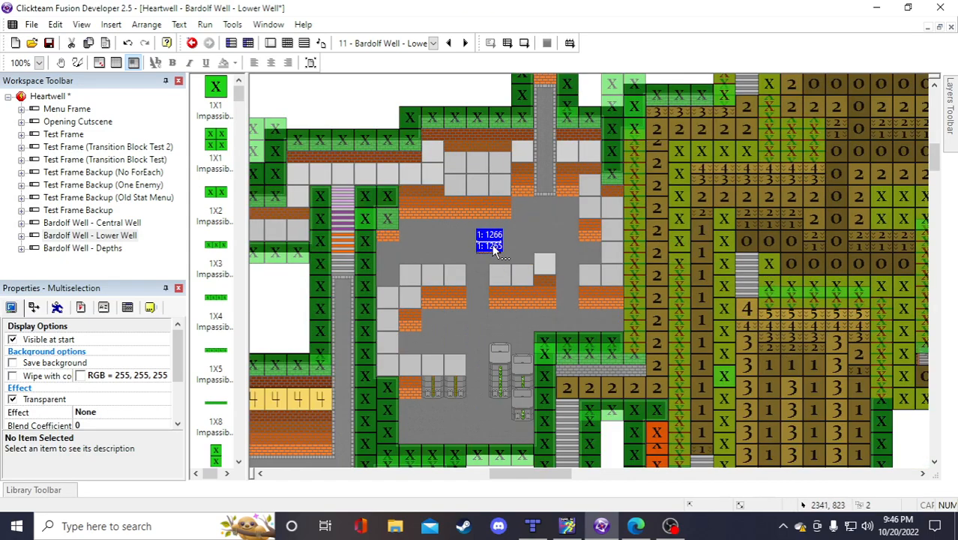
drag(433, 376, 434, 388)
Position a further Wall Tile Half LV 2 and LV 1 pair on the front of the third lower-row container
scroll(445, 376, up, 2)
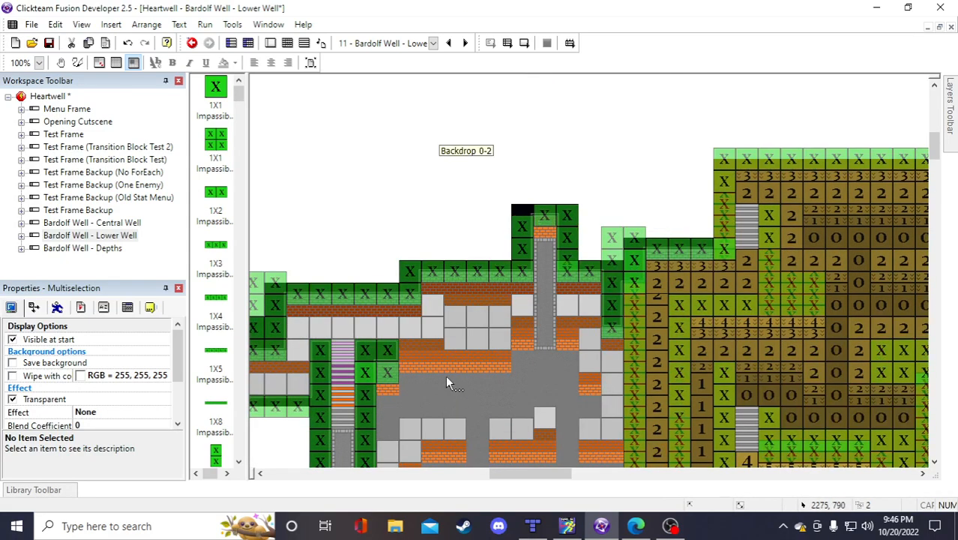
scroll(445, 374, down, 2)
click(368, 115)
click(370, 108)
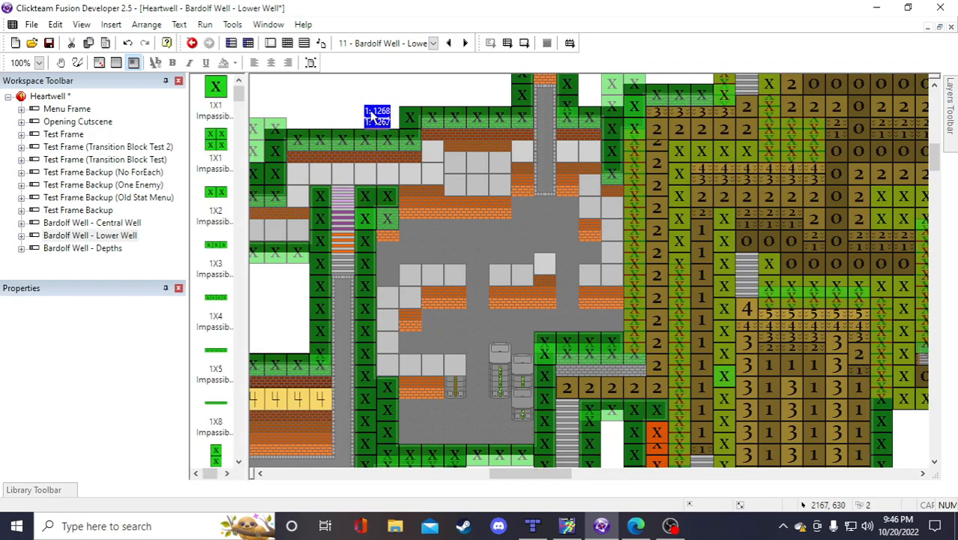
drag(451, 388, 454, 389)
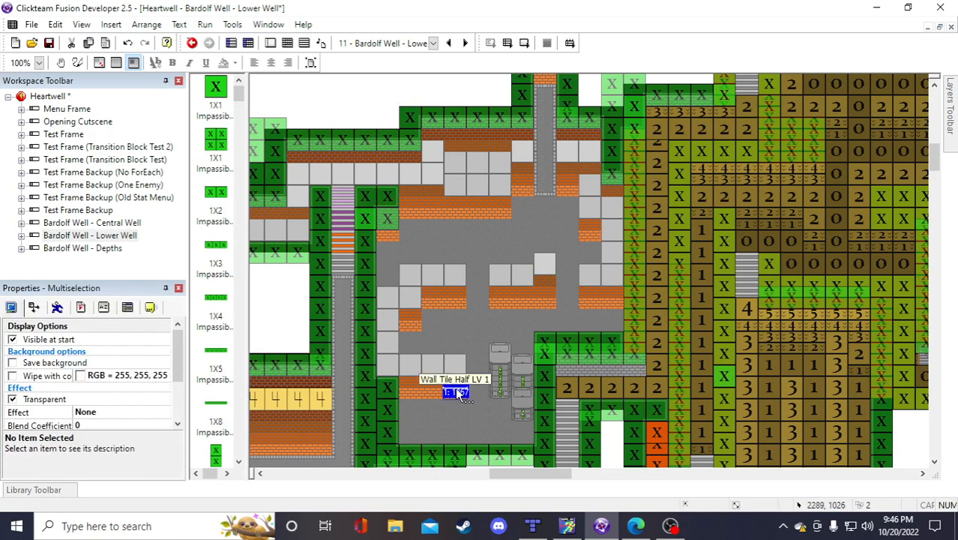
Place wall half tiles on the tall vine-covered container's front and on the two stacked containers beside it
key(ctrl+v)
click(491, 378)
drag(504, 391, 493, 332)
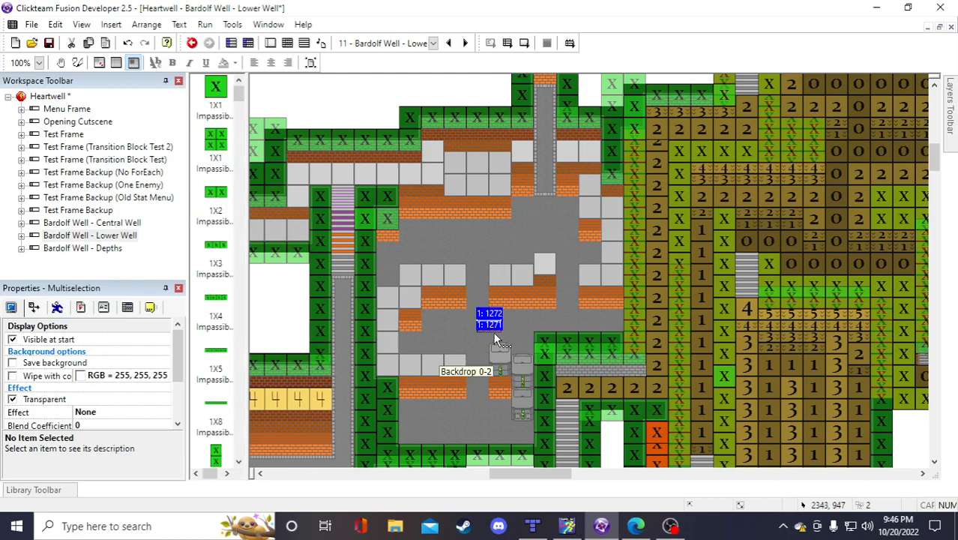
click(388, 97)
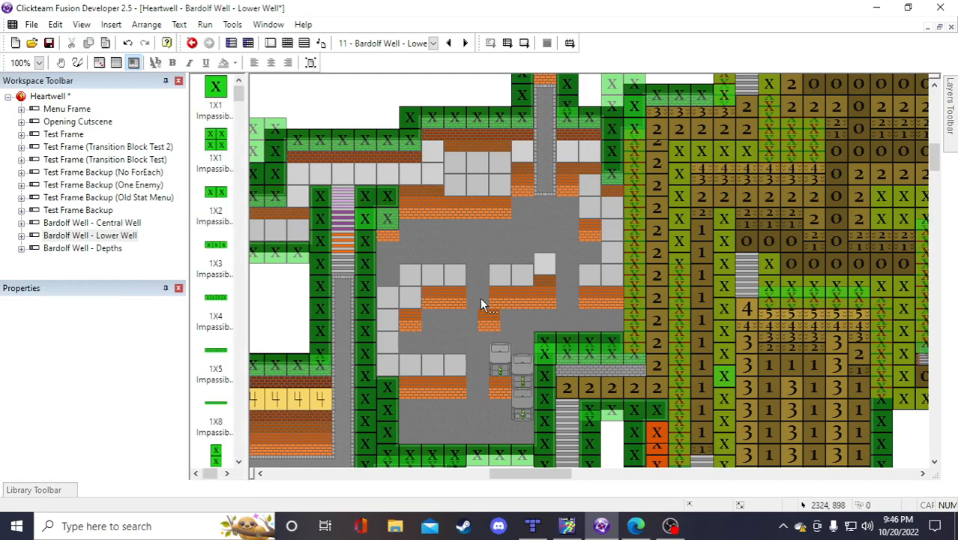
drag(491, 326, 520, 385)
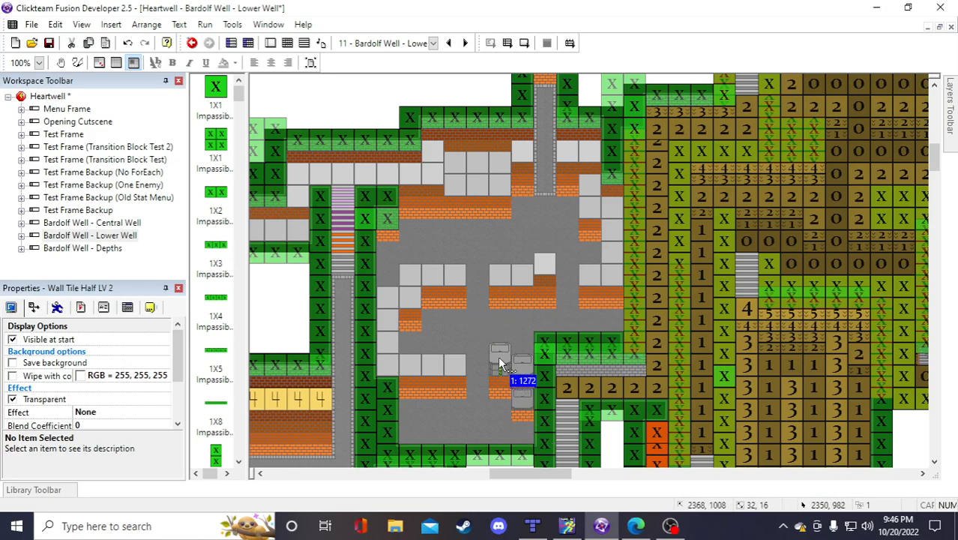
Paste a copy of Floor Tile LV 2 onto the top of the container just right of the tall vine-covered one
click(456, 365)
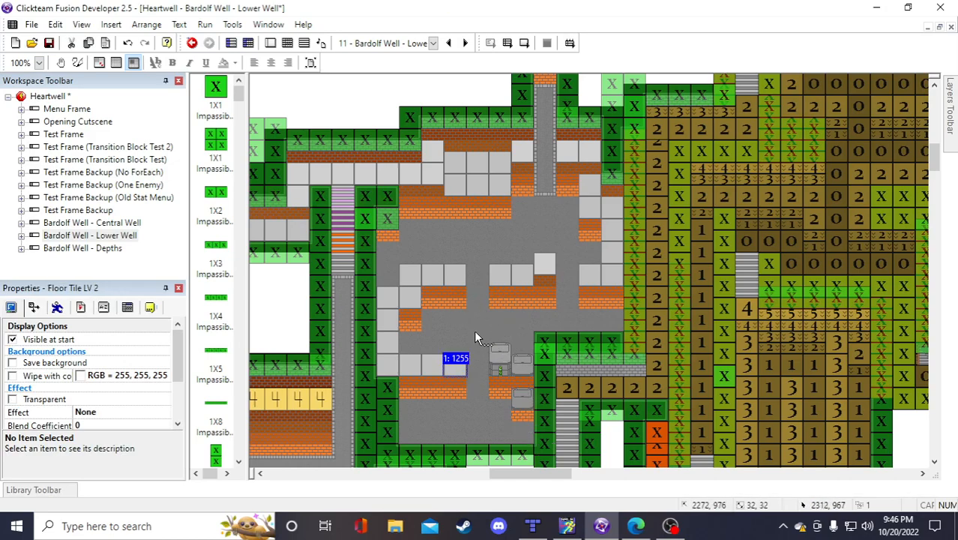
key(ctrl+v)
click(361, 99)
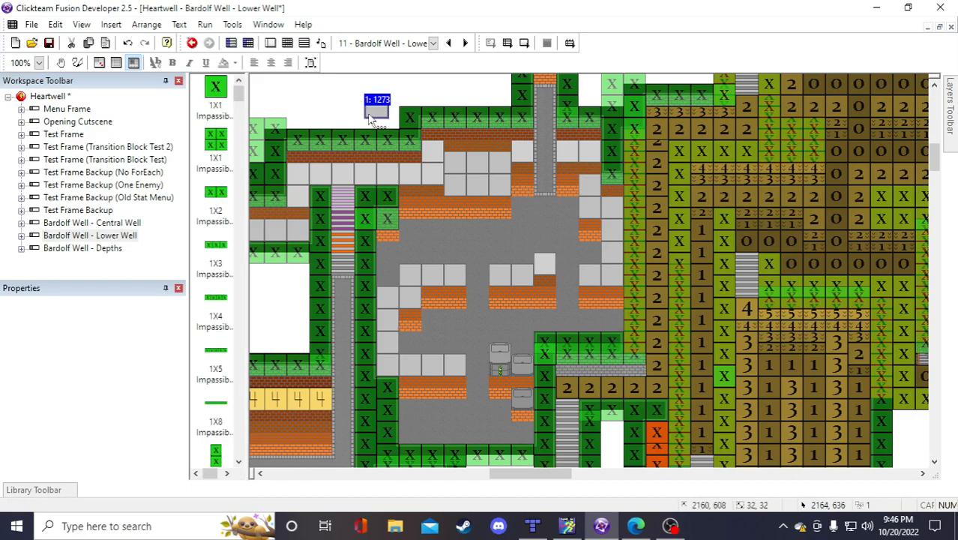
drag(369, 114, 517, 374)
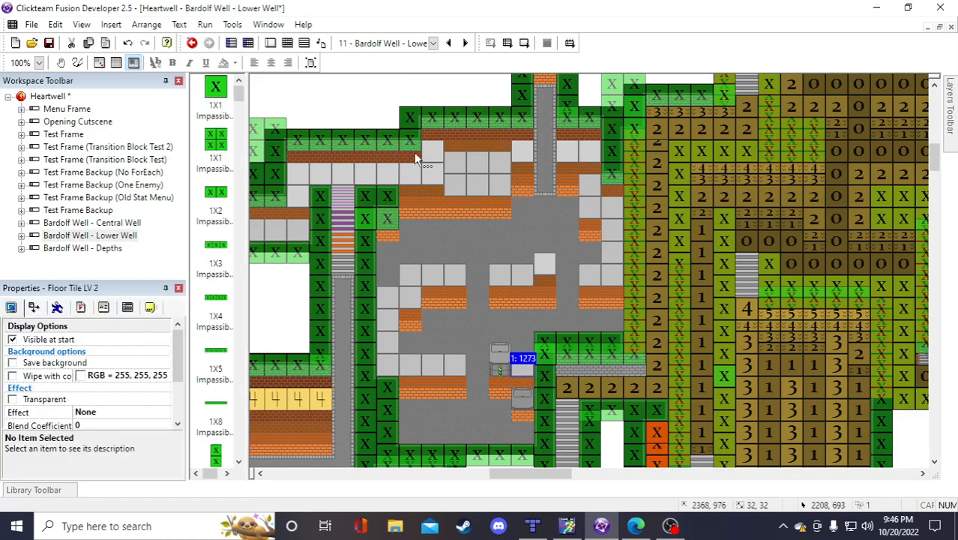
Copy a Floor Tile LV 3 and place it on top of the tall vine-covered container
scroll(497, 282, down, 5)
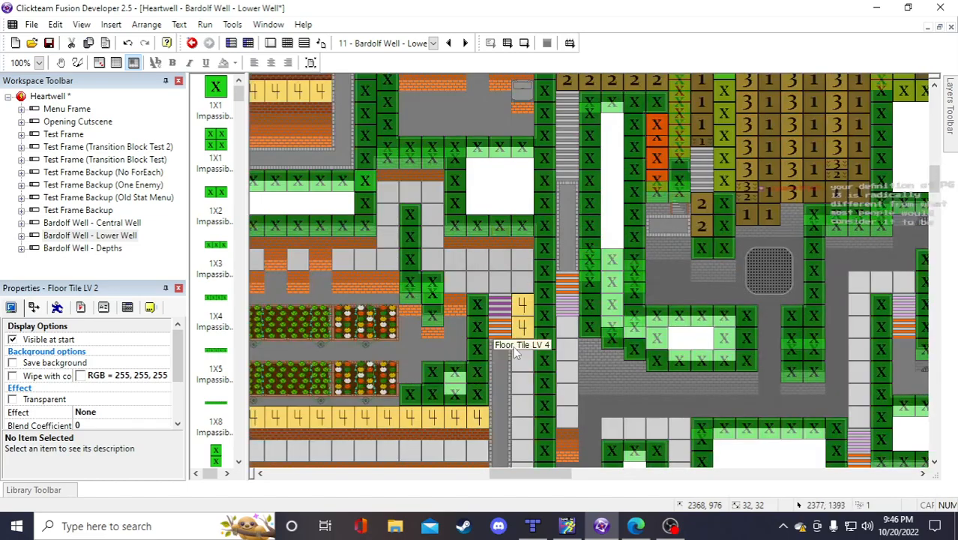
scroll(501, 369, down, 2)
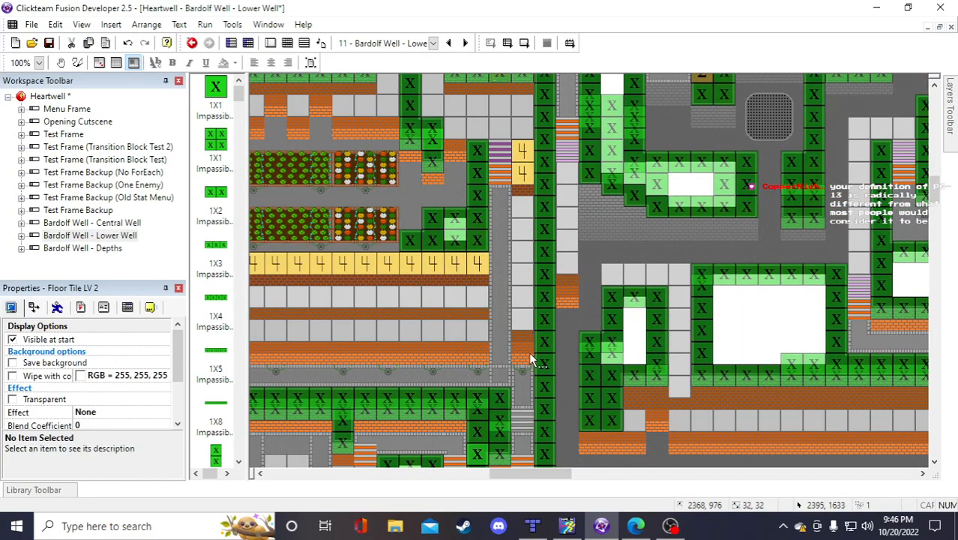
scroll(523, 365, up, 2)
scroll(523, 362, up, 6)
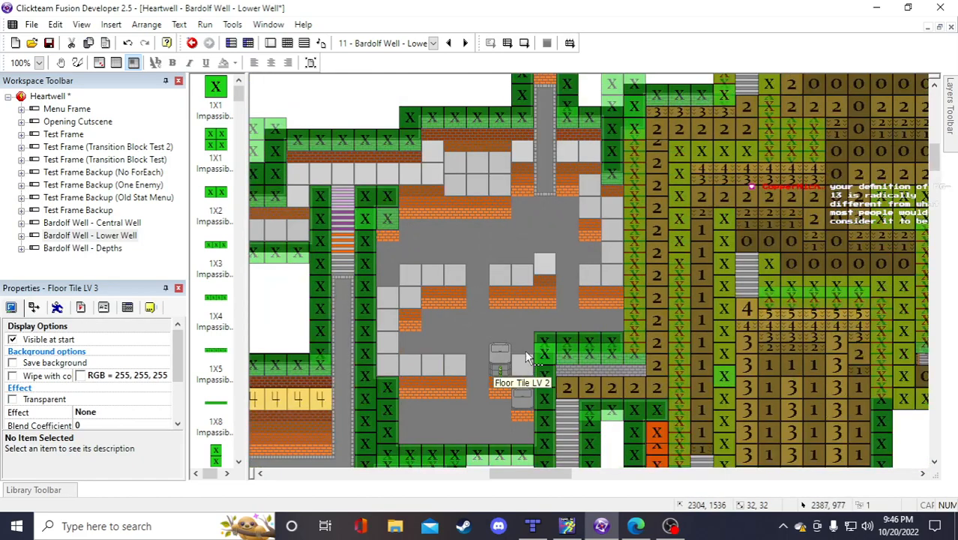
click(481, 199)
key(ctrl+v)
click(471, 206)
drag(471, 207, 494, 400)
scroll(501, 391, down, 2)
scroll(508, 367, up, 1)
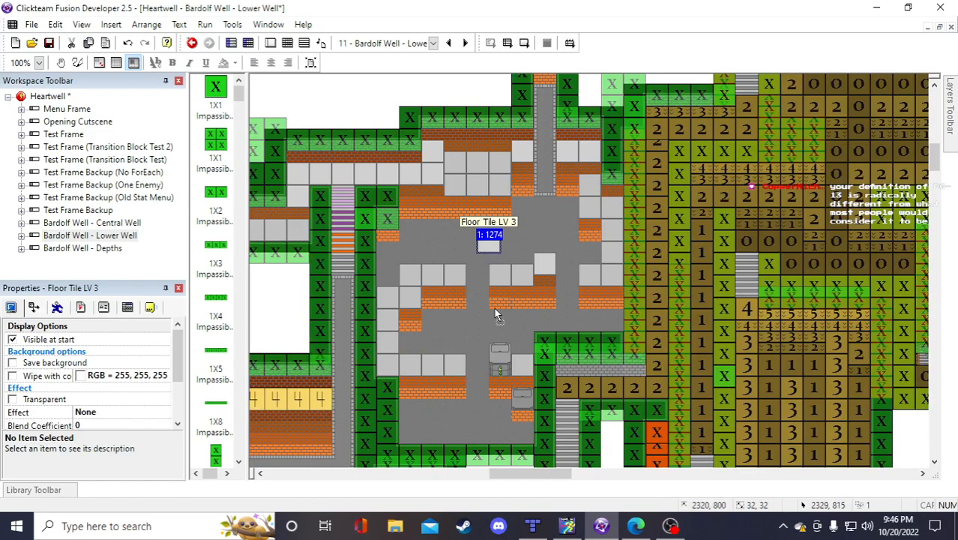
Place a copied Wall Tile Half LV 3 directly below the top of the tall vine-covered container
click(544, 273)
click(374, 112)
key(ctrl+v)
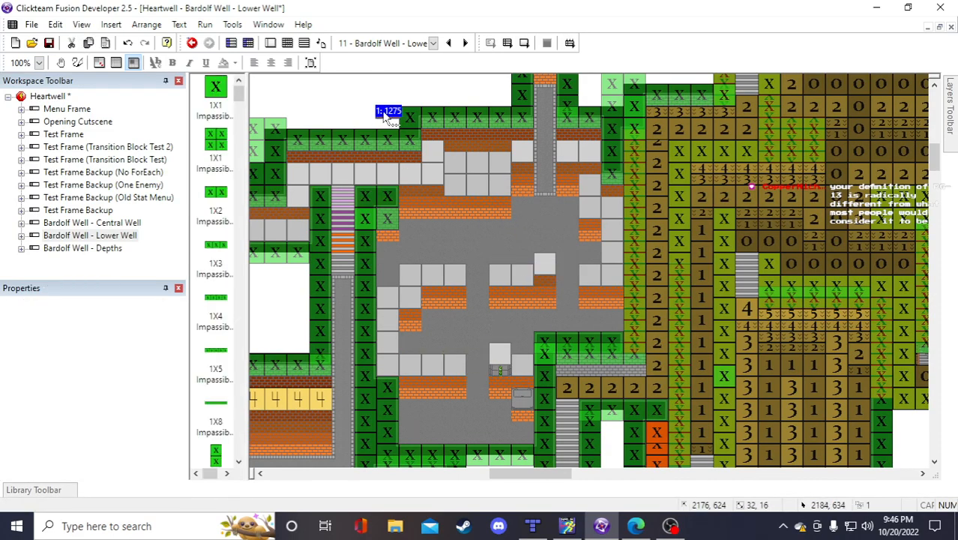
drag(496, 364, 498, 367)
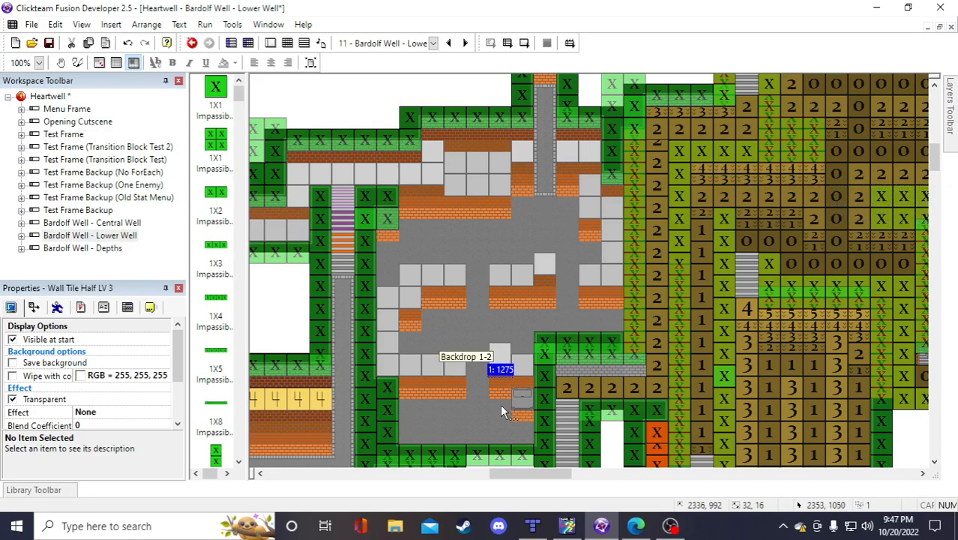
Cover the top of the last uncovered container with a copied Floor Tile LV 1 and save the project
scroll(513, 386, down, 1)
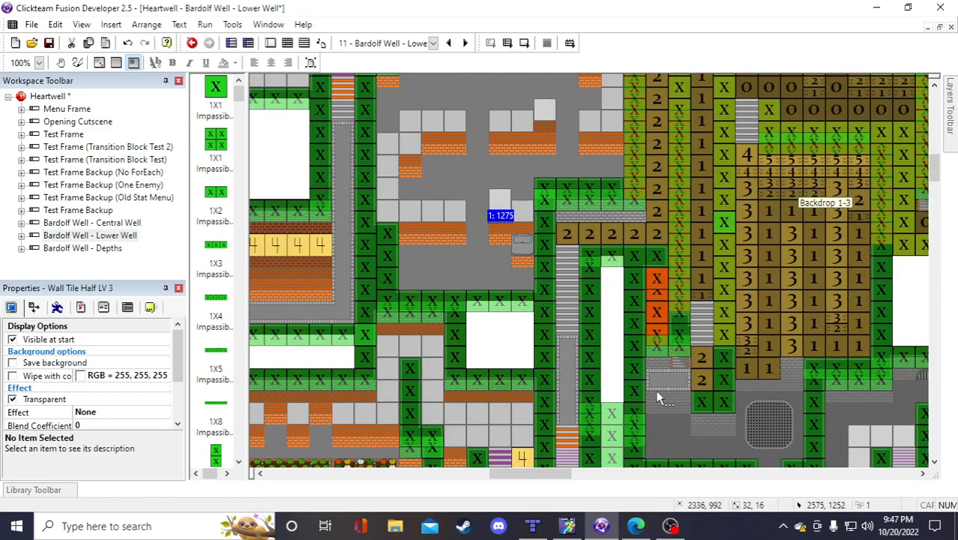
scroll(656, 390, up, 1)
scroll(499, 357, down, 2)
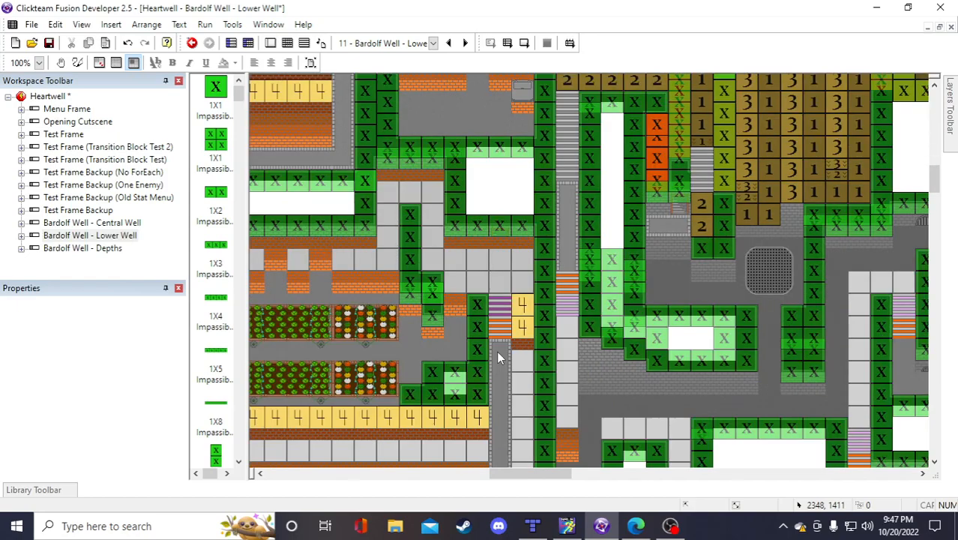
scroll(450, 375, down, 1)
click(478, 327)
scroll(509, 395, up, 3)
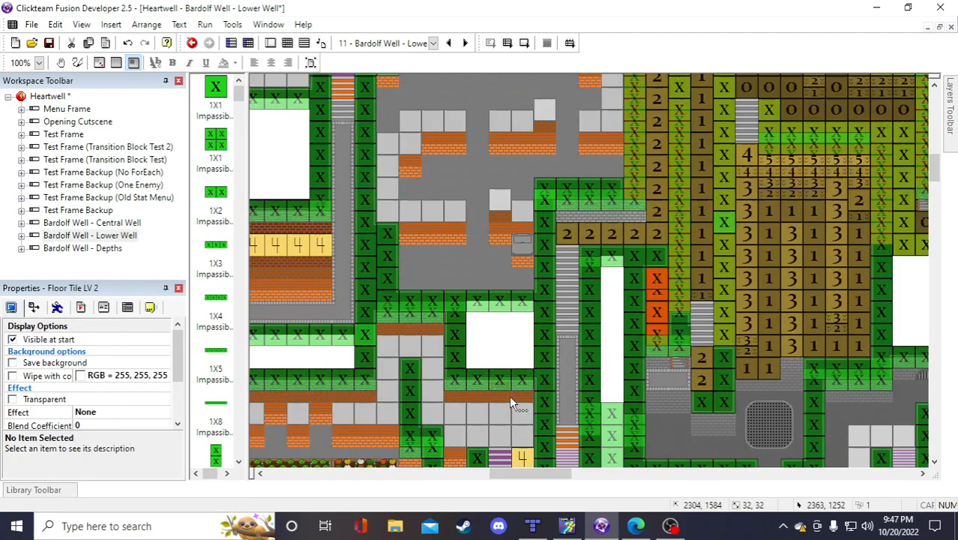
scroll(522, 398, down, 2)
scroll(528, 395, up, 2)
scroll(516, 367, down, 1)
scroll(495, 356, up, 1)
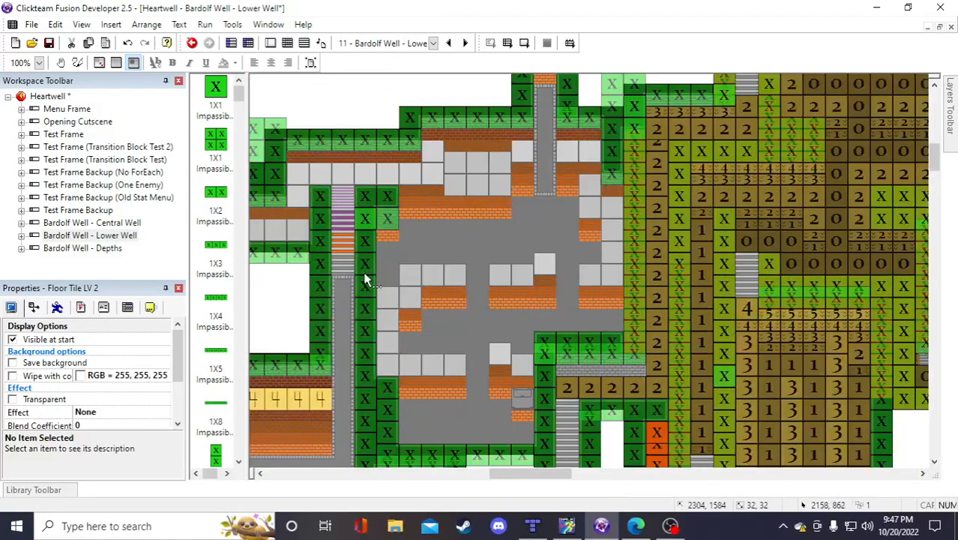
click(296, 233)
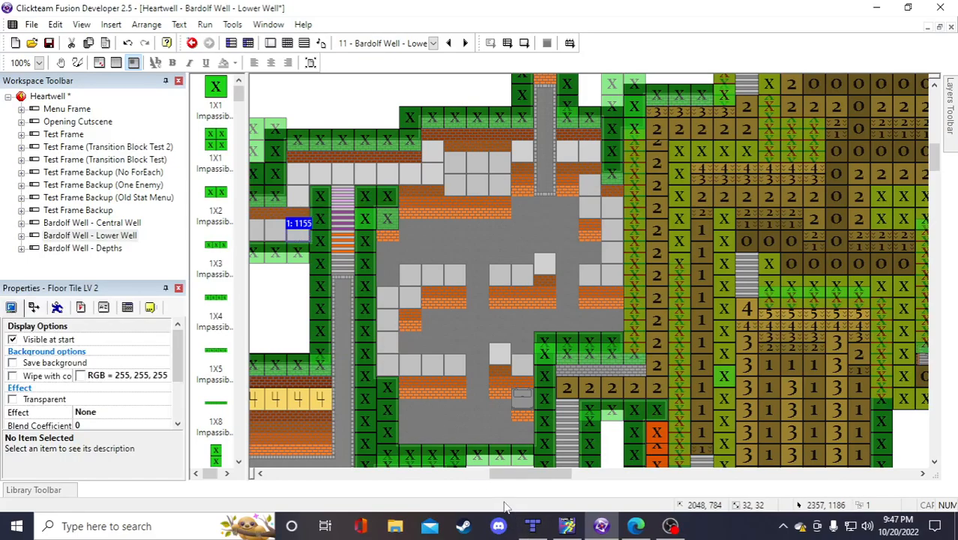
drag(525, 473, 509, 473)
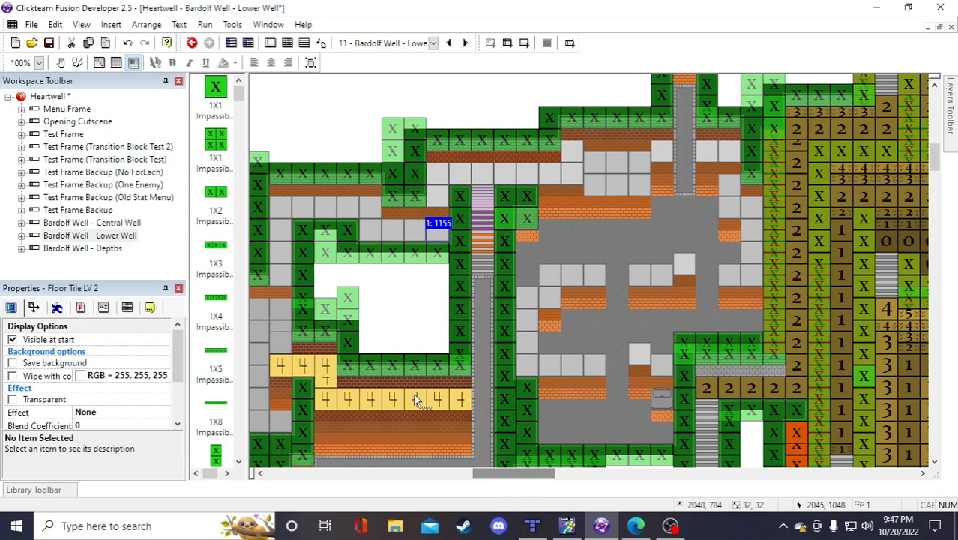
click(278, 307)
key(ctrl+c)
key(ctrl+v)
click(426, 321)
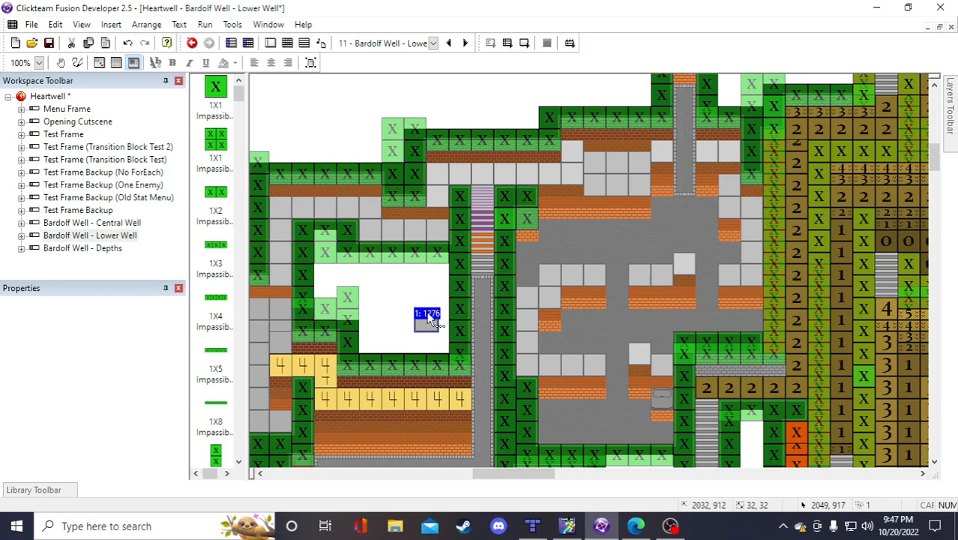
drag(666, 400, 659, 397)
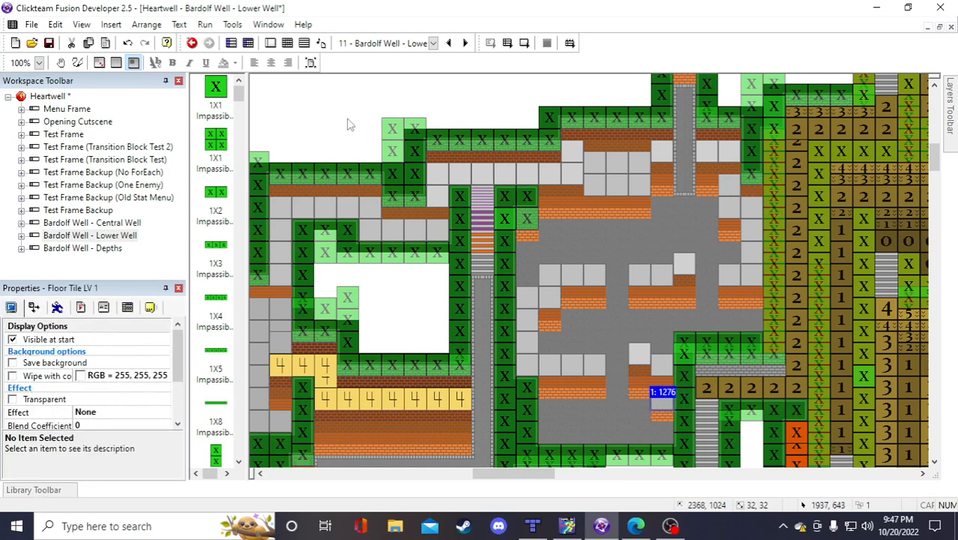
click(346, 120)
click(49, 44)
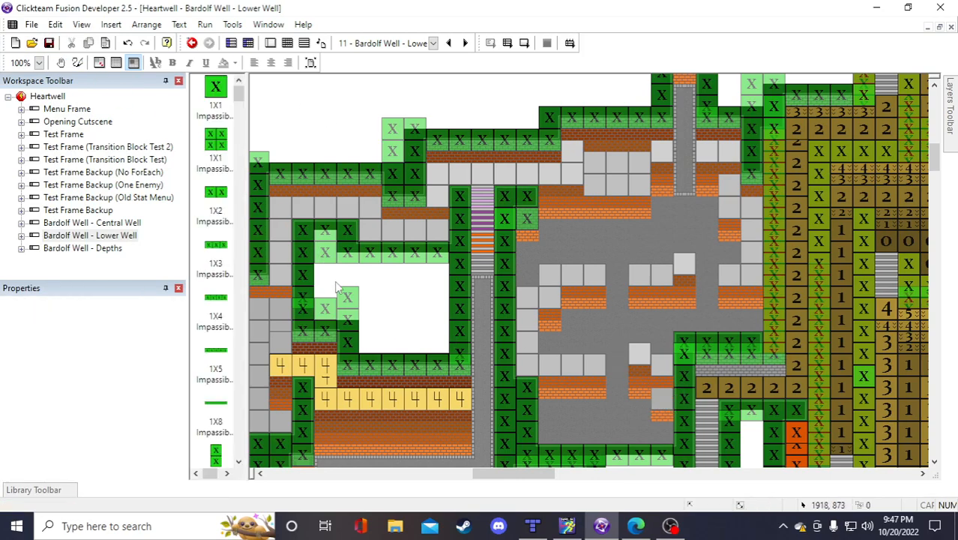
Review the container area and the corridors above and below it for correct floor and wall tile coverage
scroll(525, 307, down, 3)
drag(520, 473, 544, 477)
scroll(450, 387, up, 1)
scroll(449, 405, down, 1)
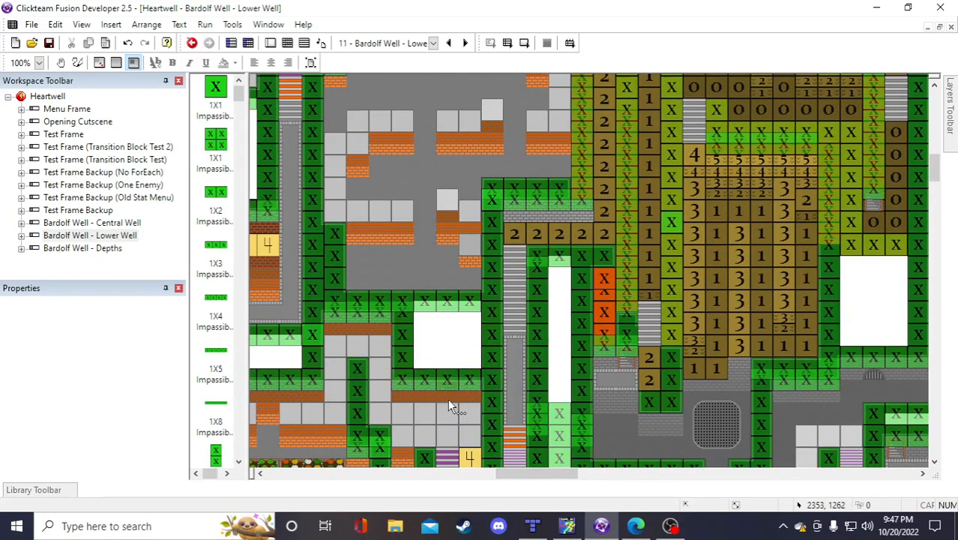
scroll(449, 411, up, 1)
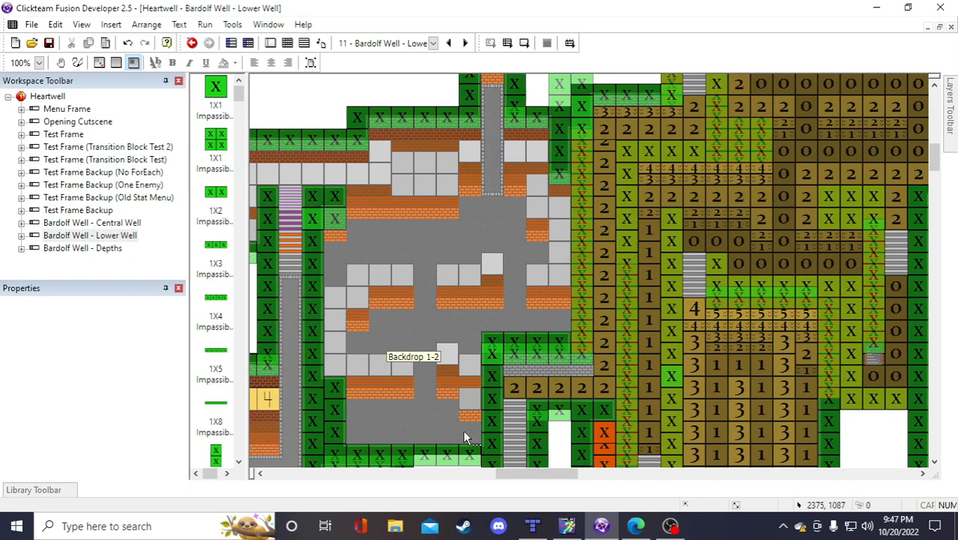
scroll(464, 438, down, 1)
scroll(491, 390, up, 1)
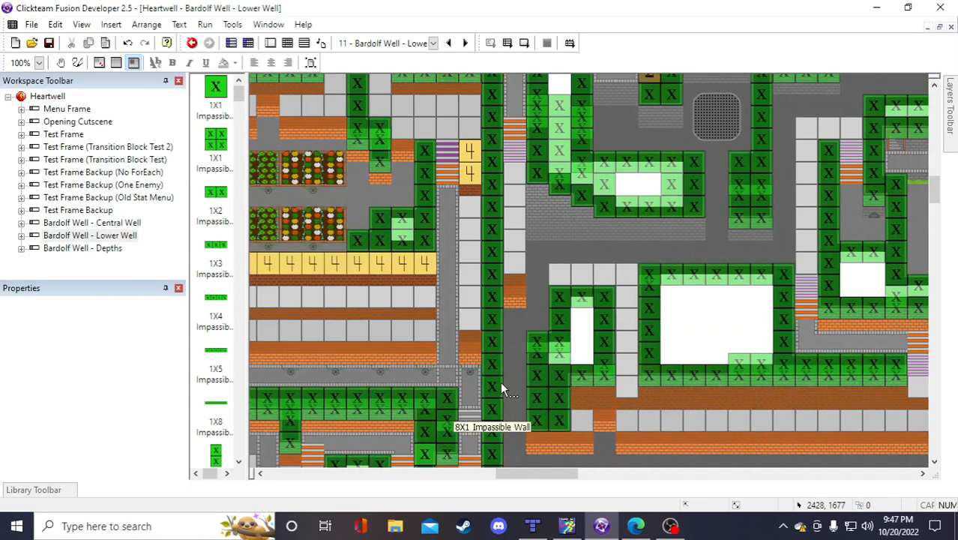
scroll(500, 382, up, 1)
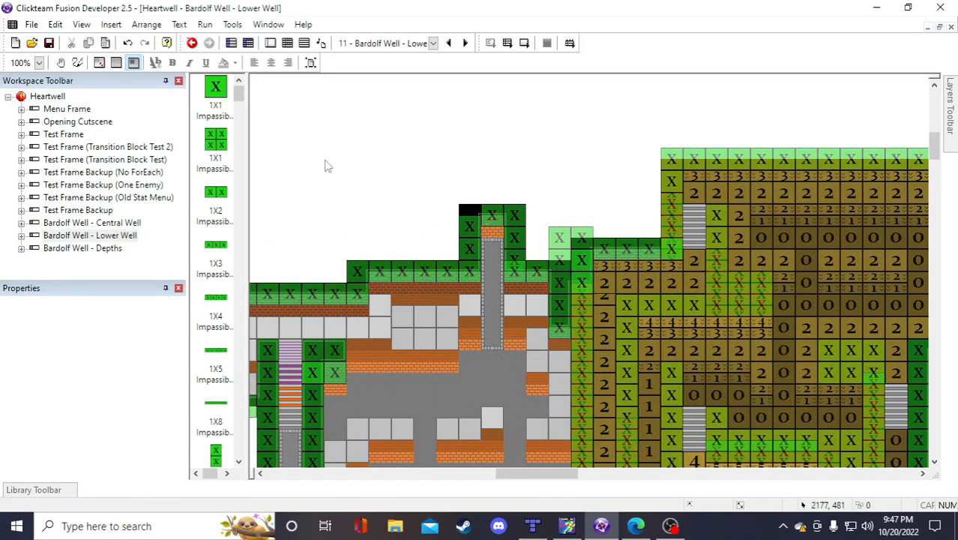
scroll(341, 178, down, 2)
scroll(491, 217, down, 1)
scroll(525, 352, up, 2)
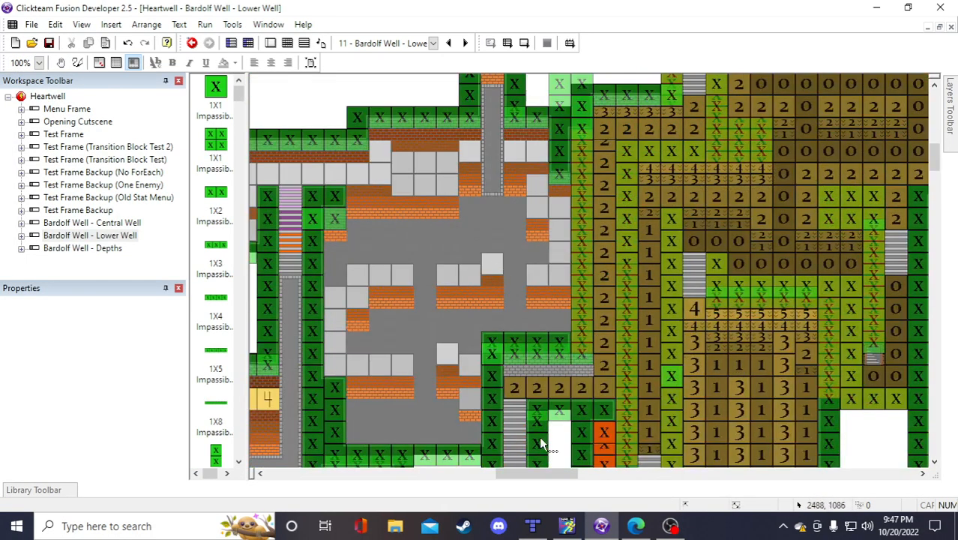
drag(545, 473, 533, 473)
scroll(553, 353, up, 1)
scroll(552, 349, down, 3)
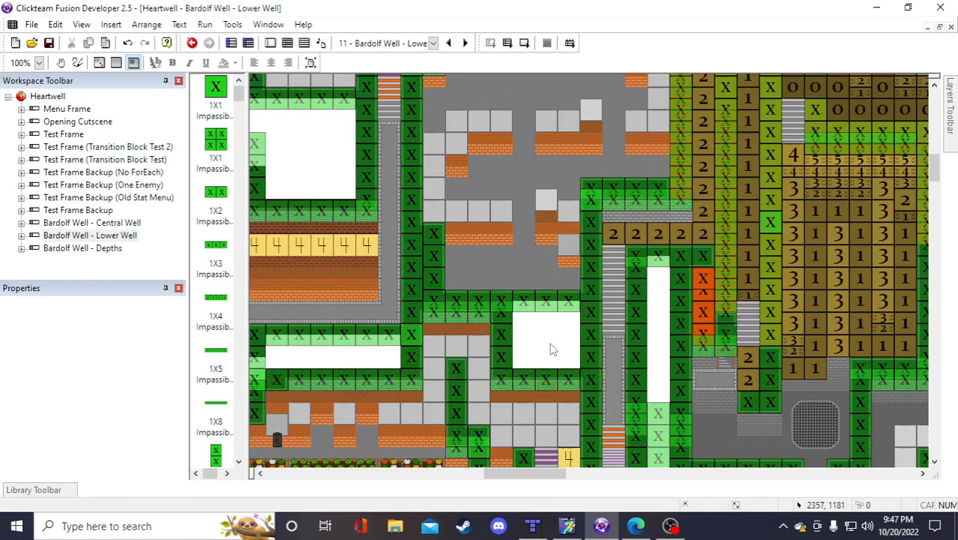
scroll(564, 335, up, 1)
scroll(543, 338, up, 1)
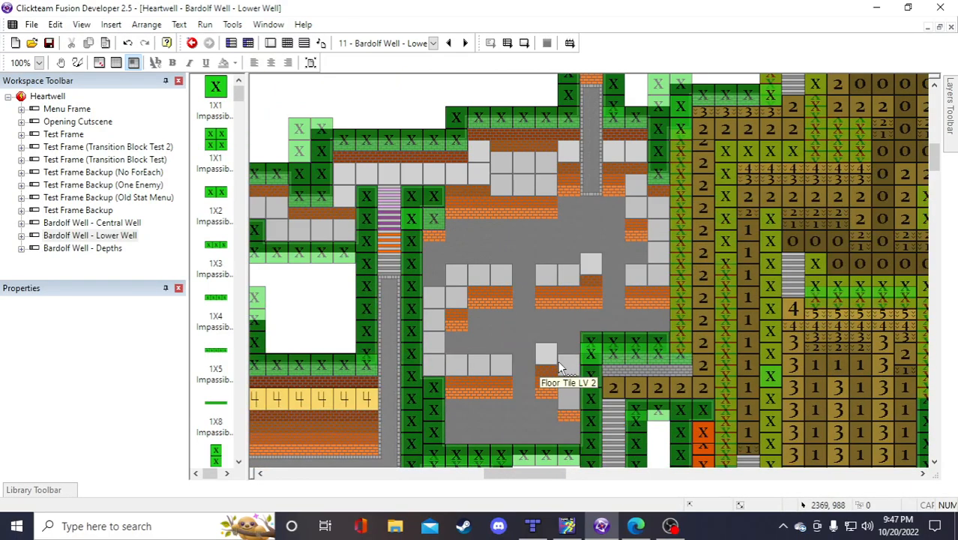
drag(525, 474, 540, 474)
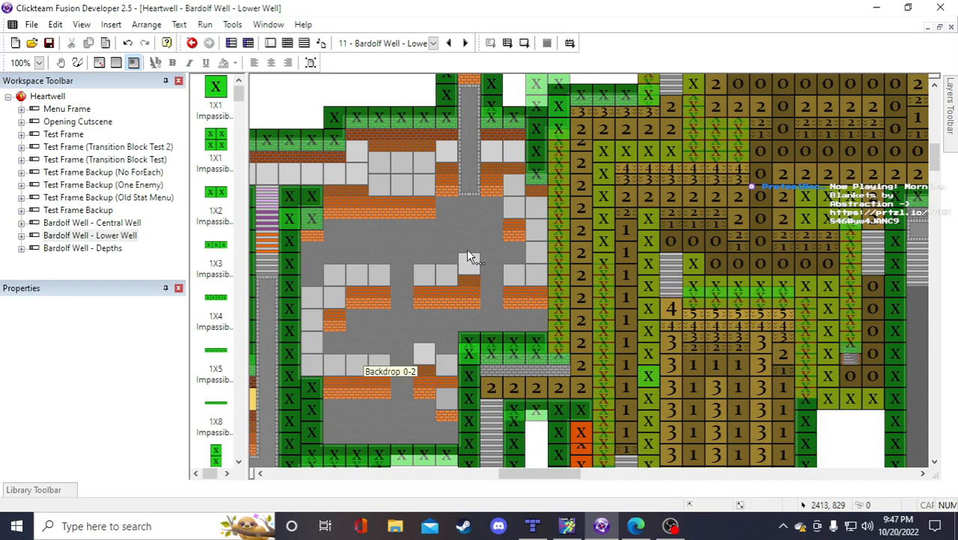
scroll(463, 254, down, 3)
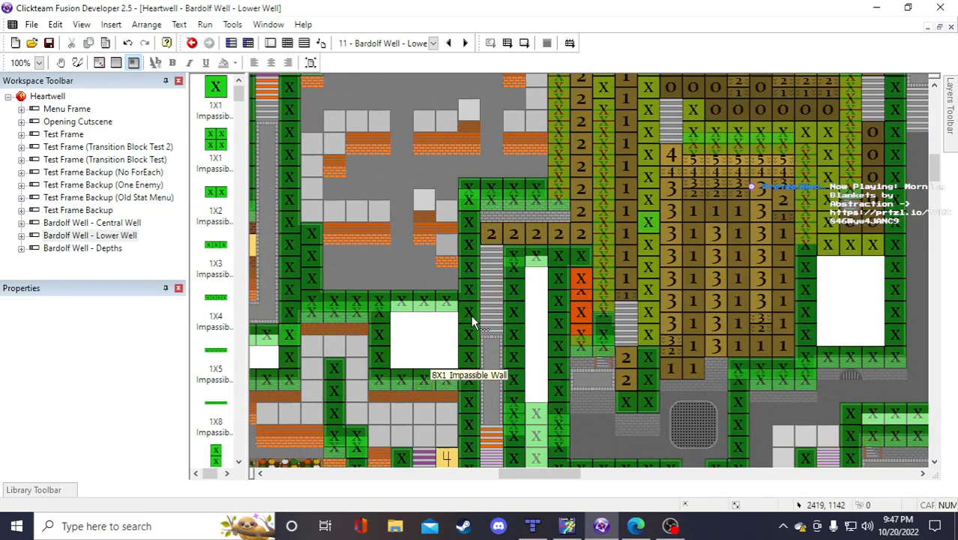
scroll(469, 225, down, 5)
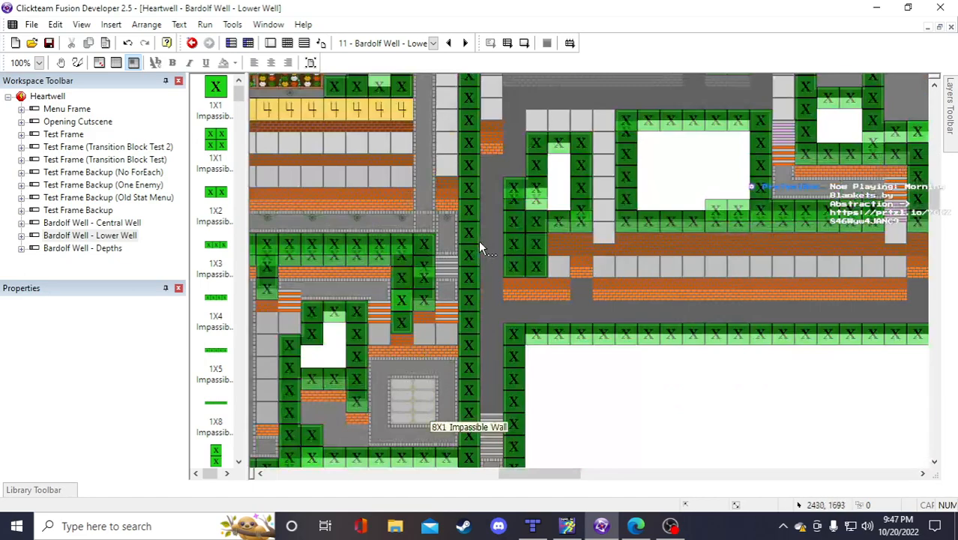
scroll(563, 308, up, 4)
scroll(575, 321, down, 2)
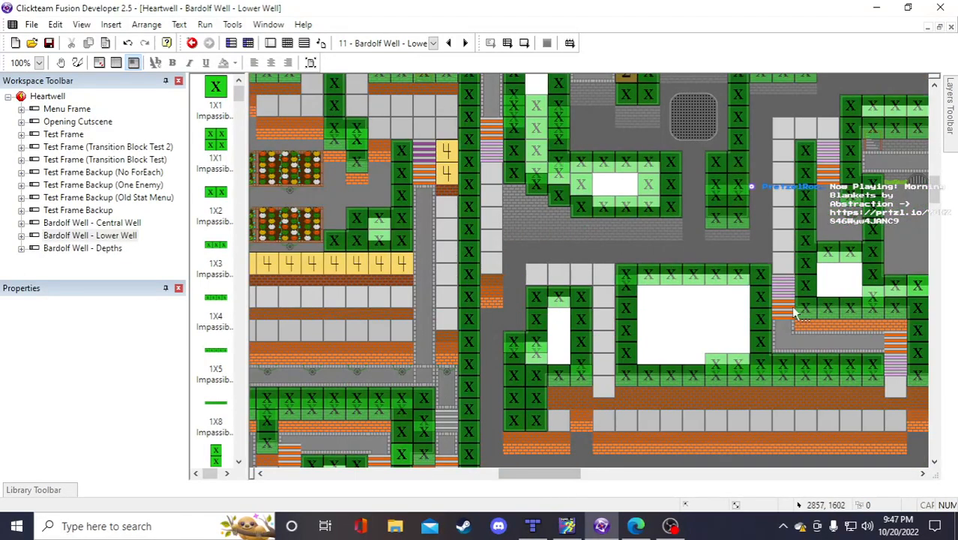
Inspect the Floorset LV3 stairs and the Floor Tile LV 3 corridor to the right of the round grate
click(828, 159)
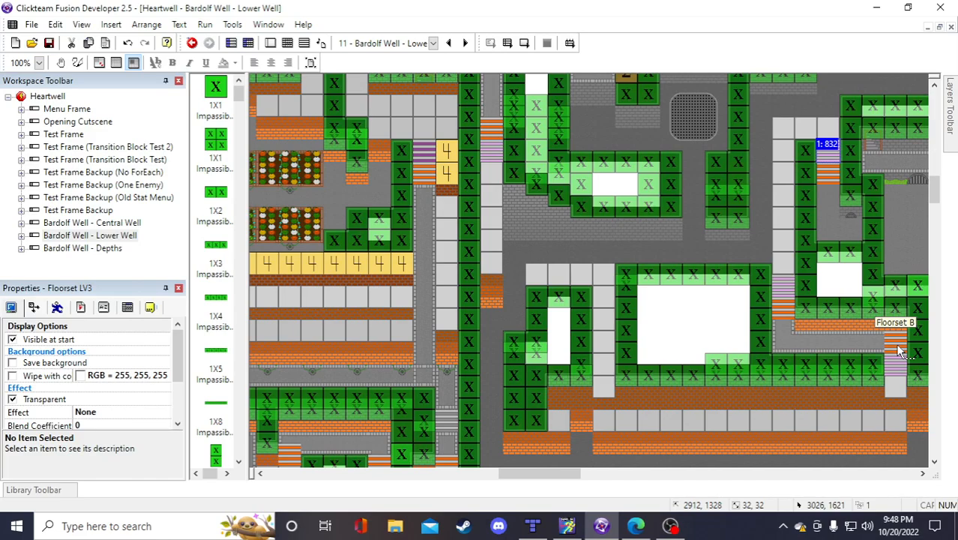
drag(543, 474, 576, 479)
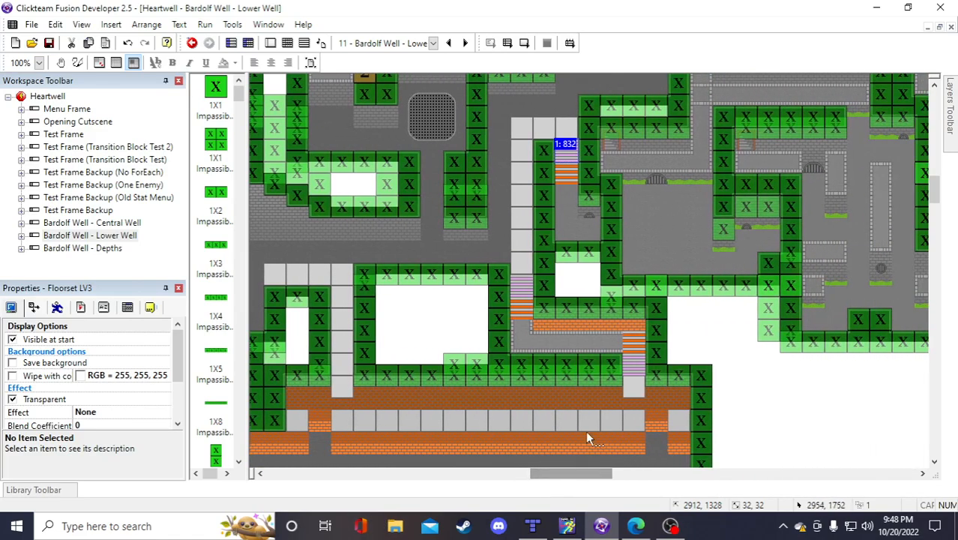
scroll(691, 357, up, 4)
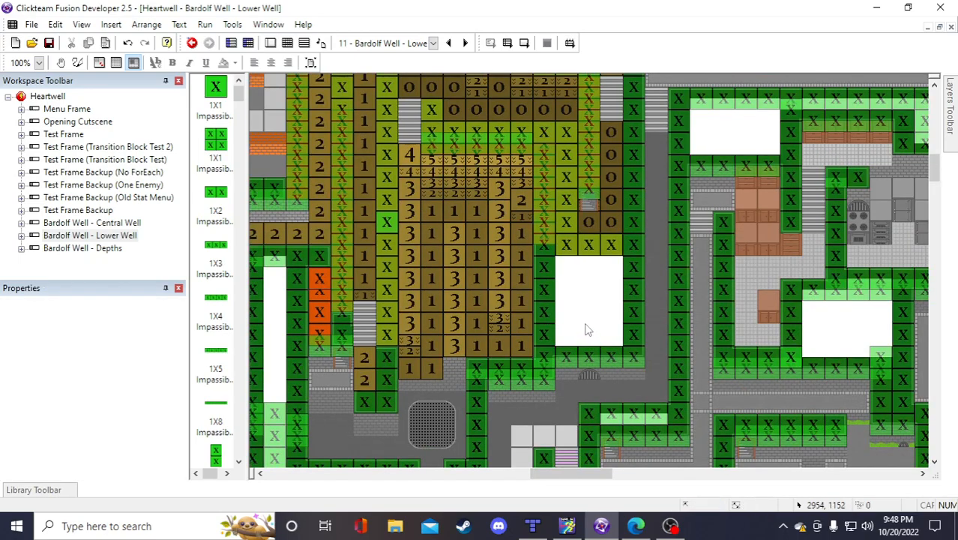
scroll(587, 328, down, 2)
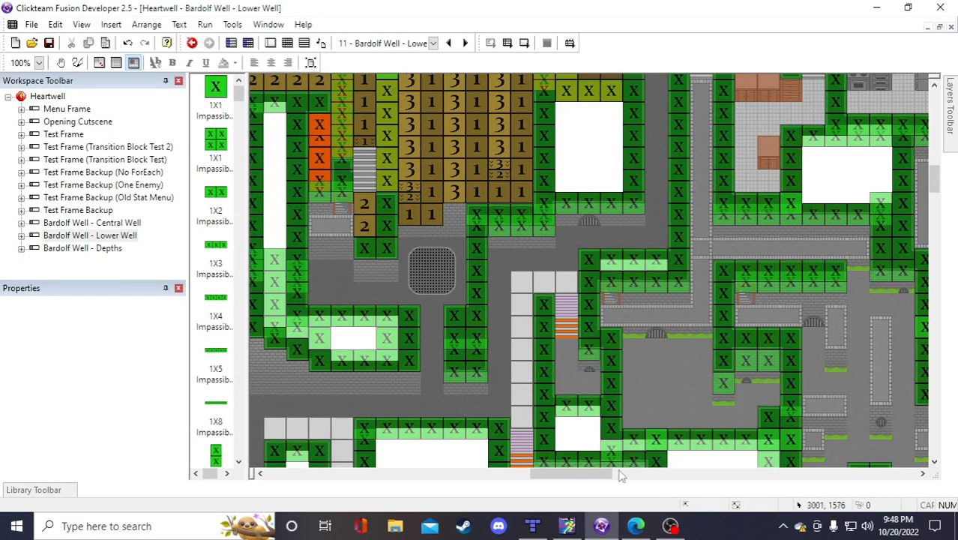
mouse_move(600, 475)
mouse_down()
mouse_move(590, 475)
mouse_move(613, 475)
mouse_move(596, 473)
mouse_up()
scroll(650, 300, down, 2)
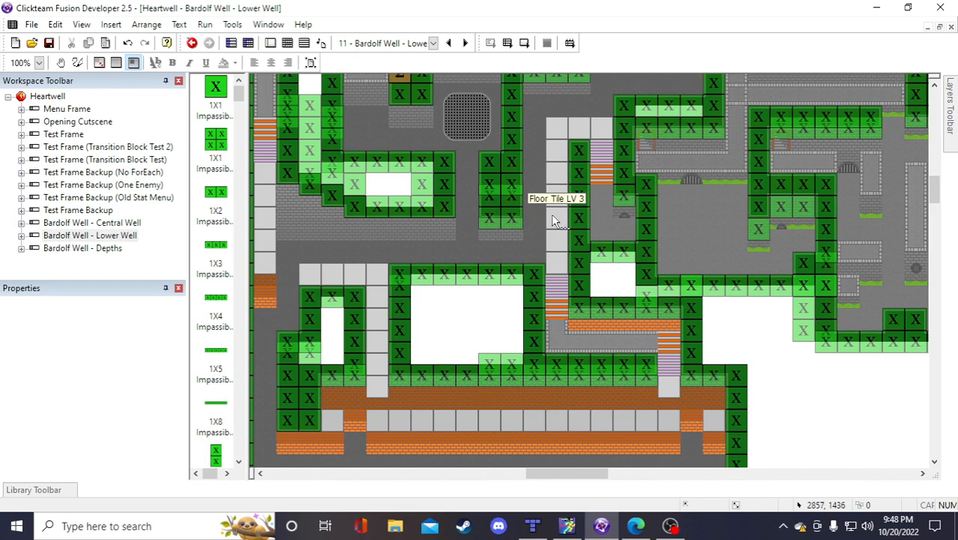
click(561, 273)
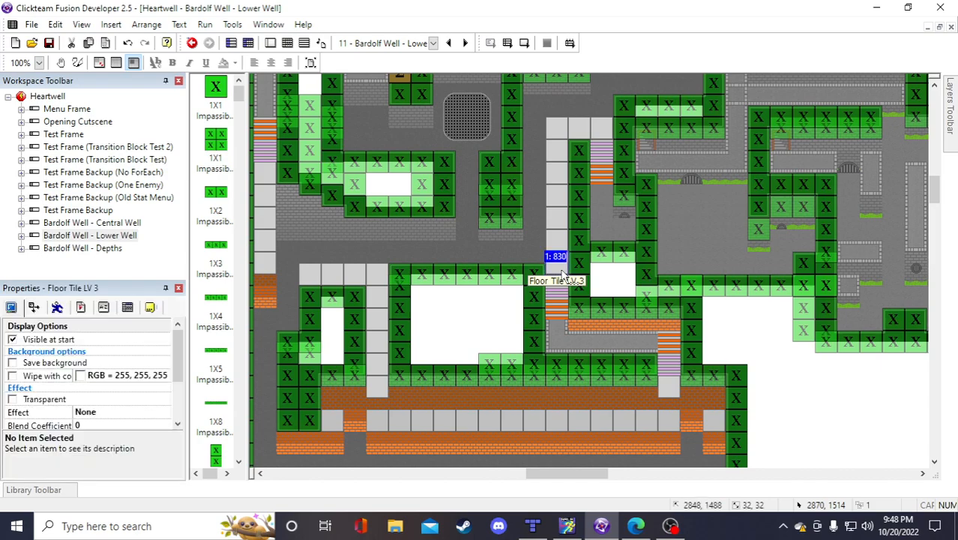
Inspect the Floor Tile LV 3 corridor right of the round grate and the stairs at both of its ends
click(740, 326)
scroll(736, 323, up, 3)
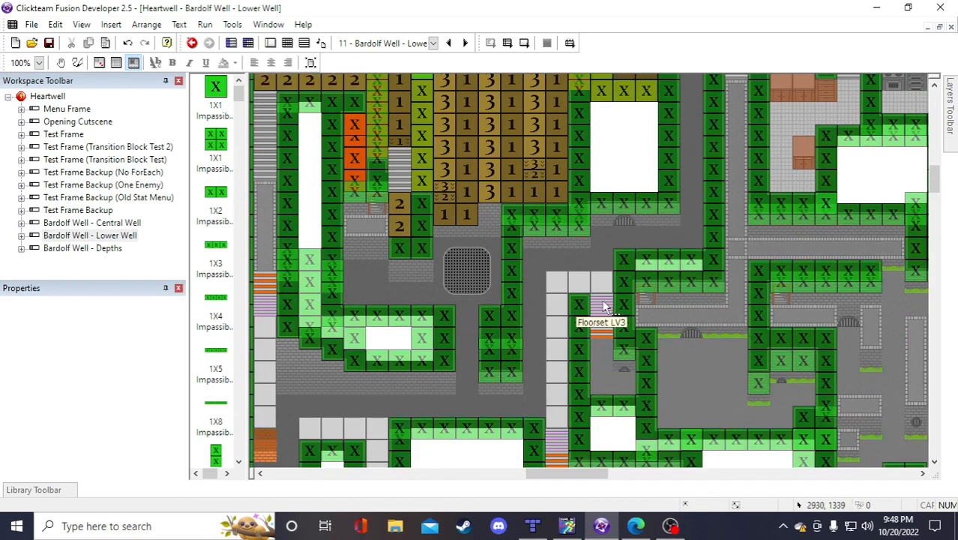
click(556, 283)
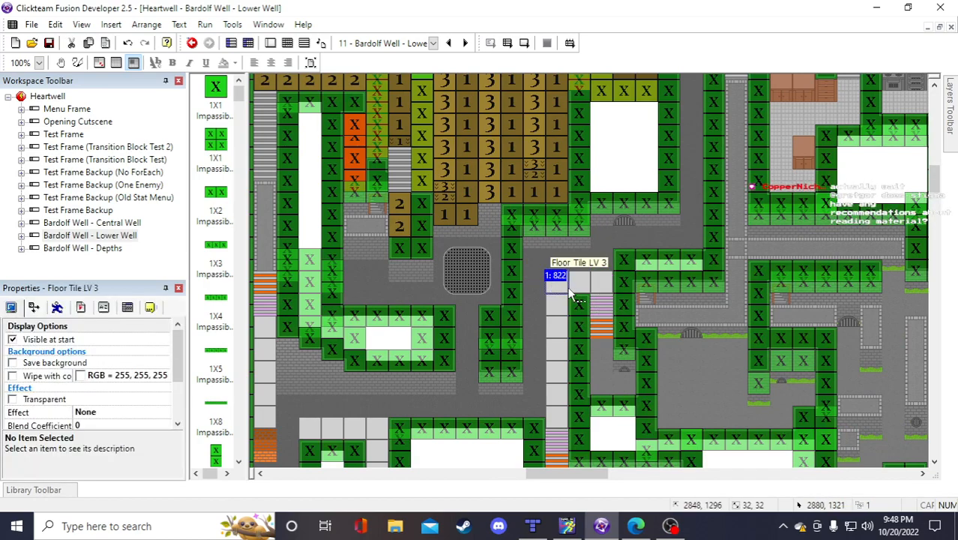
click(568, 287)
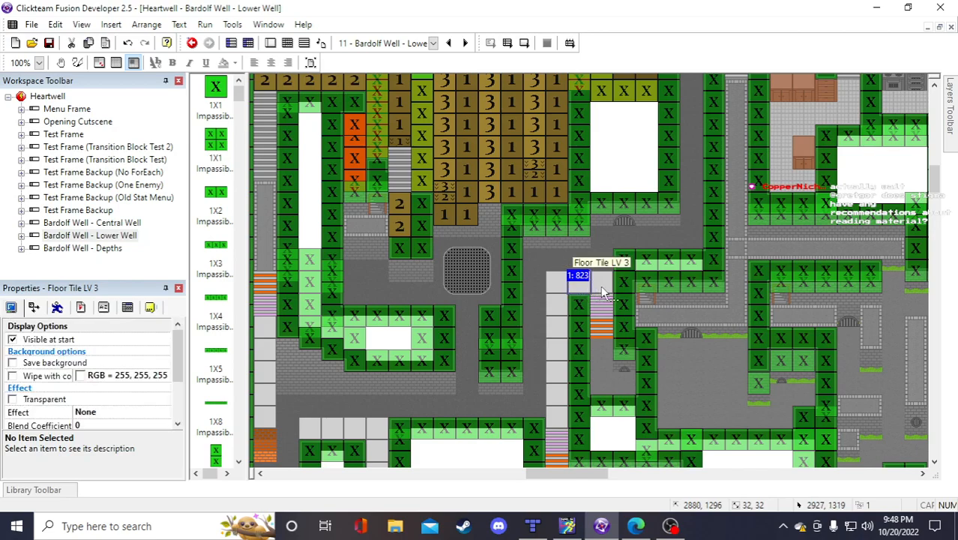
ctrl+click(600, 284)
ctrl+click(561, 285)
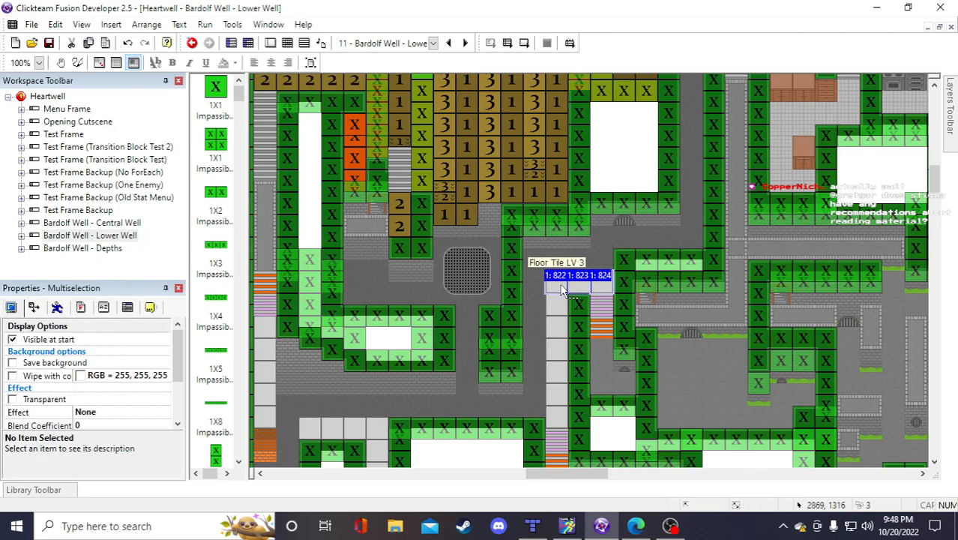
scroll(564, 291, down, 3)
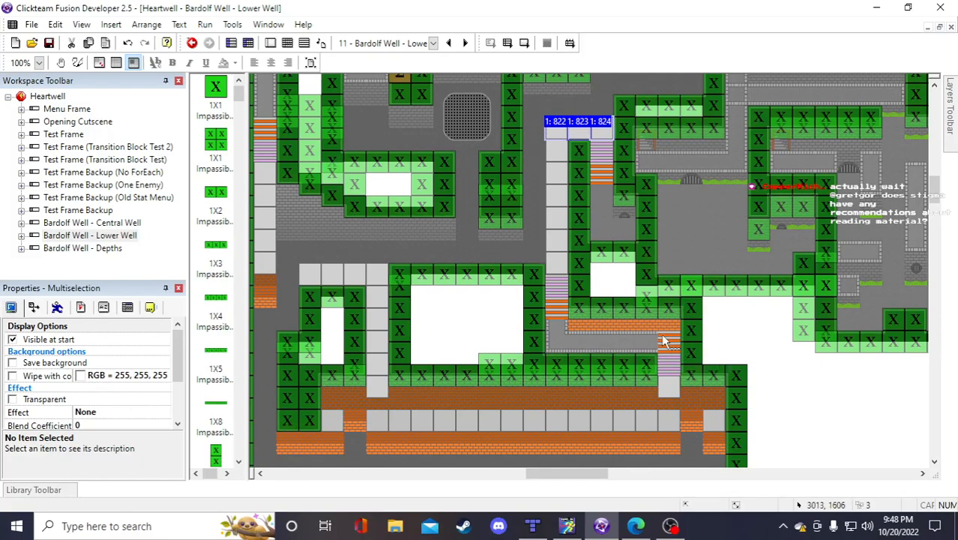
click(753, 344)
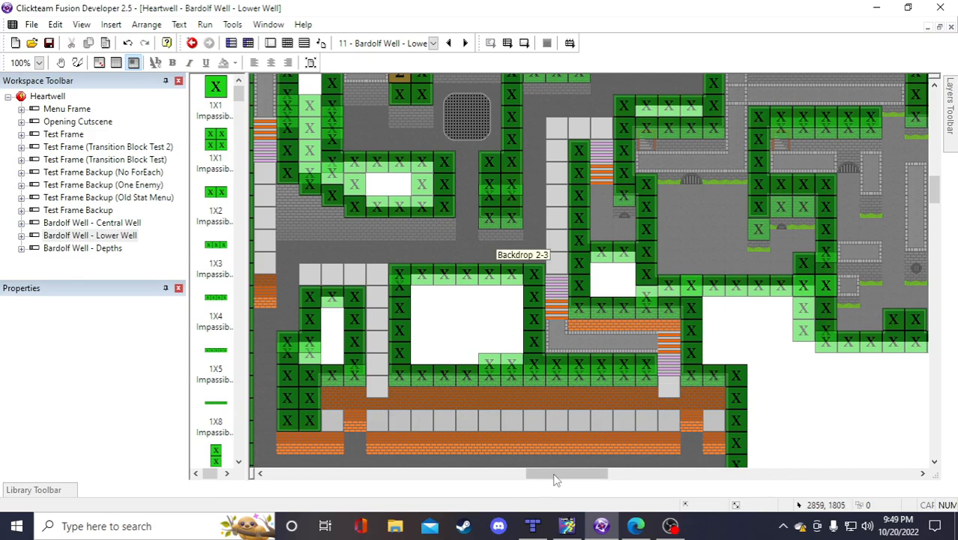
drag(555, 474, 598, 476)
scroll(507, 434, down, 2)
scroll(508, 433, up, 2)
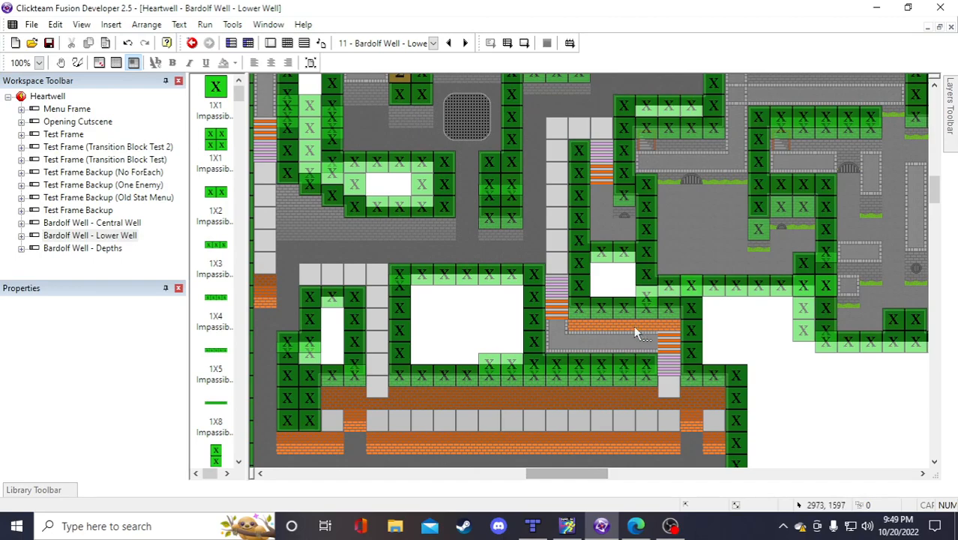
Replace the Floor Tile LV 3 directly above the corridor's lower stairs with a Floor Tile LV 2 copied from the long walkway below
click(553, 272)
scroll(556, 278, up, 1)
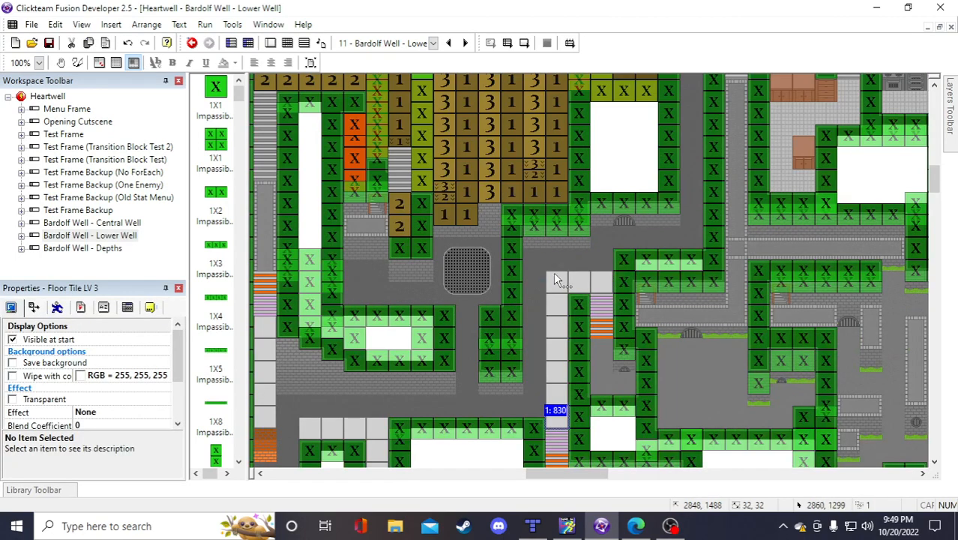
click(548, 303)
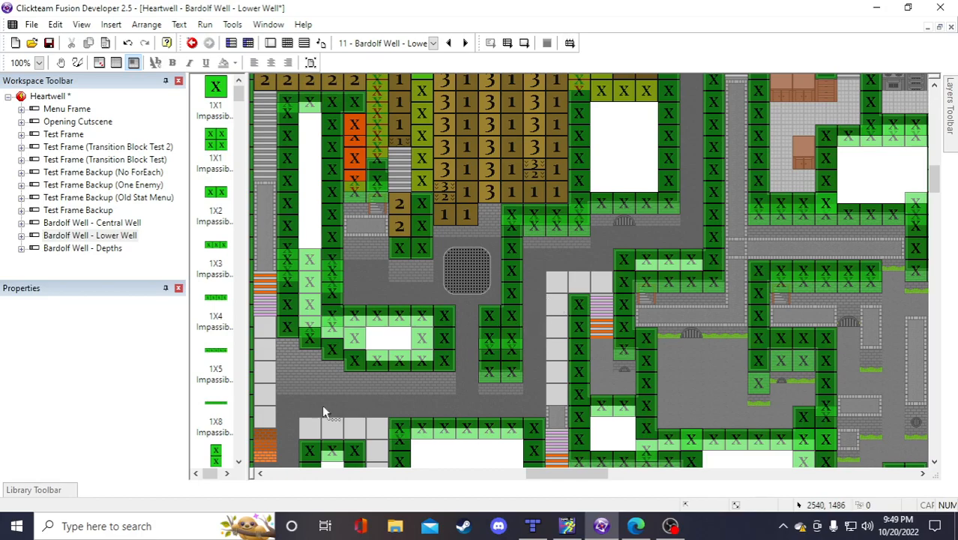
scroll(354, 433, down, 2)
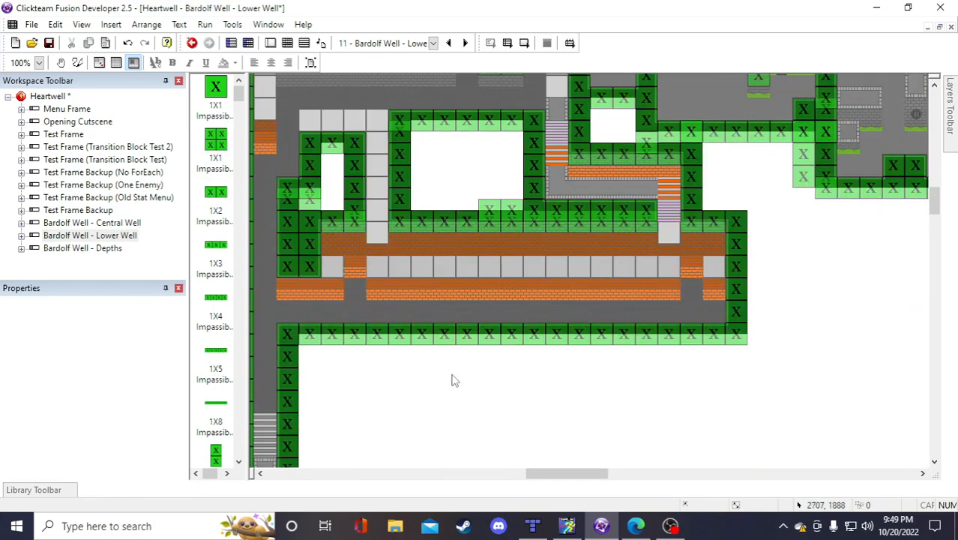
click(482, 275)
scroll(670, 387, up, 1)
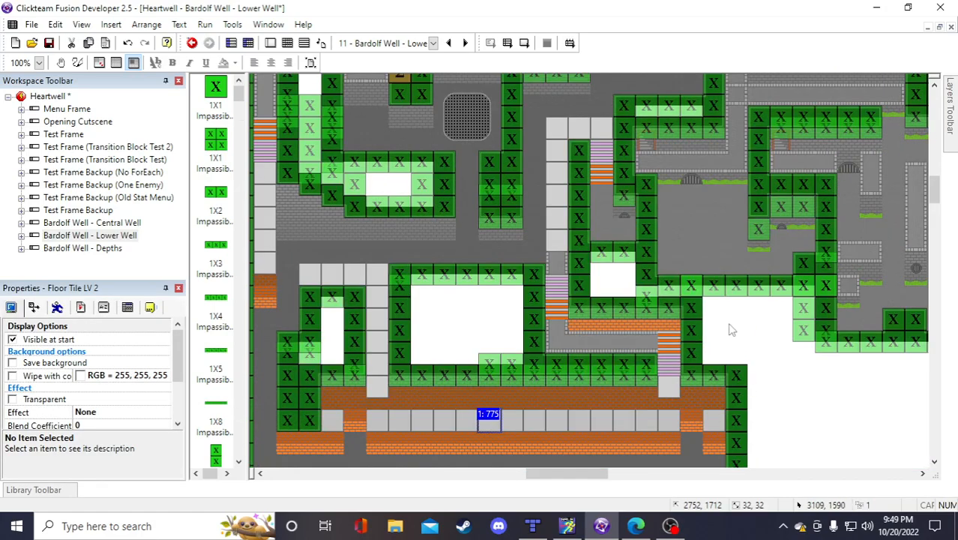
click(729, 327)
click(741, 328)
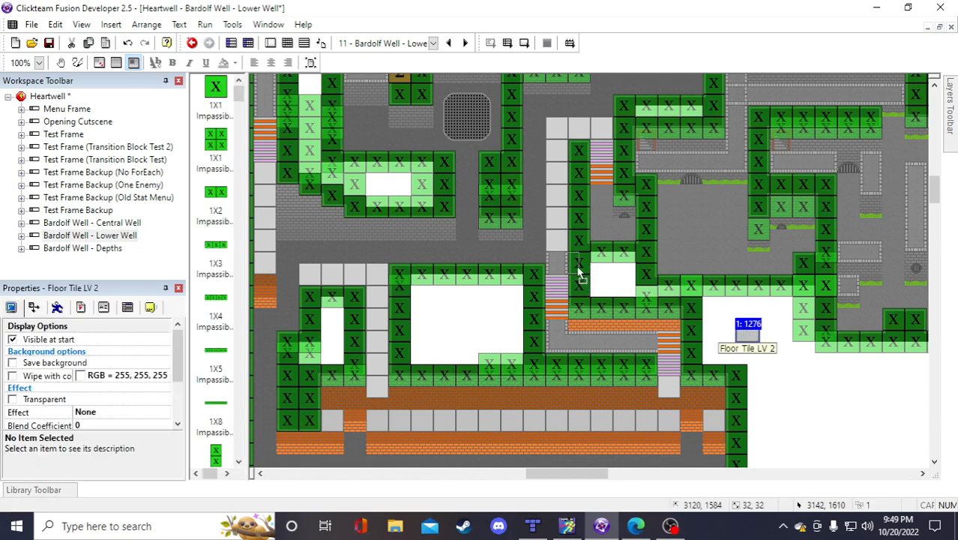
drag(557, 268, 557, 270)
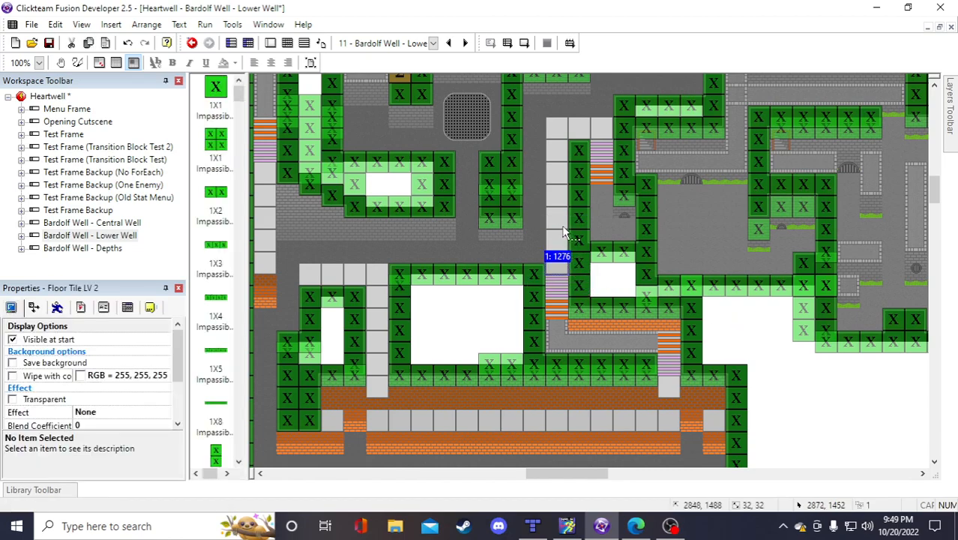
Delete the remaining Floor Tile LV 3 tiles along the corridor together with the Floorset LV3 stair tiles at both ends
click(563, 240)
shift+click(557, 213)
shift+click(558, 190)
shift+click(558, 167)
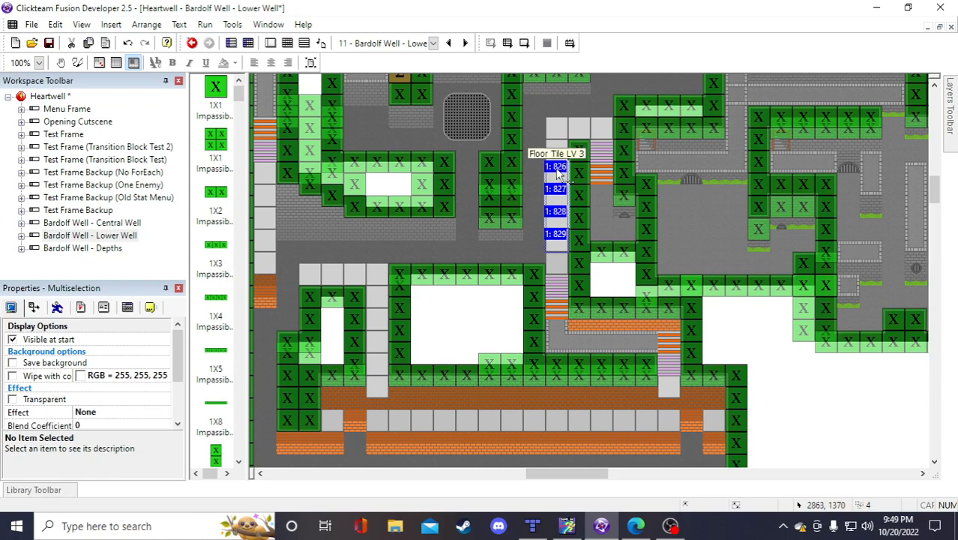
shift+click(557, 154)
shift+click(556, 125)
shift+click(580, 125)
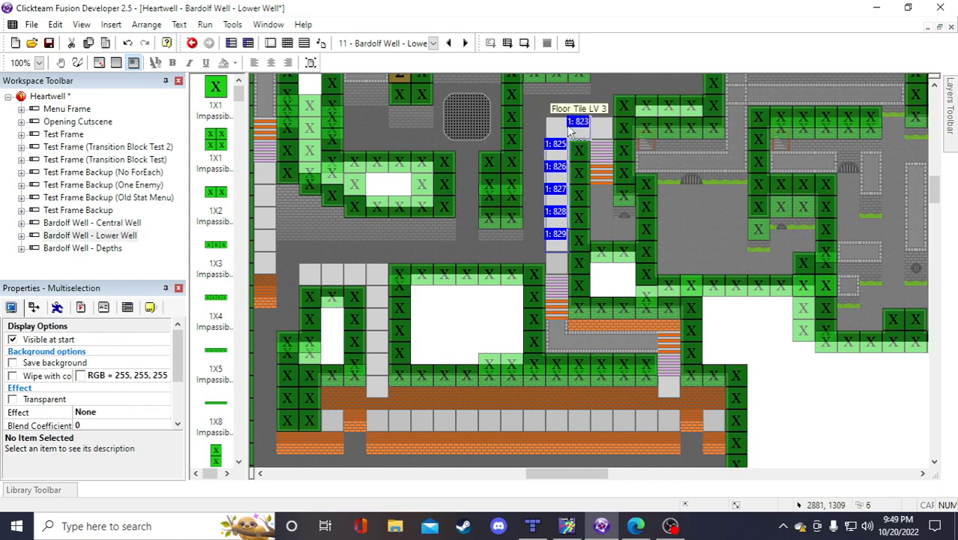
shift+click(600, 126)
shift+click(600, 147)
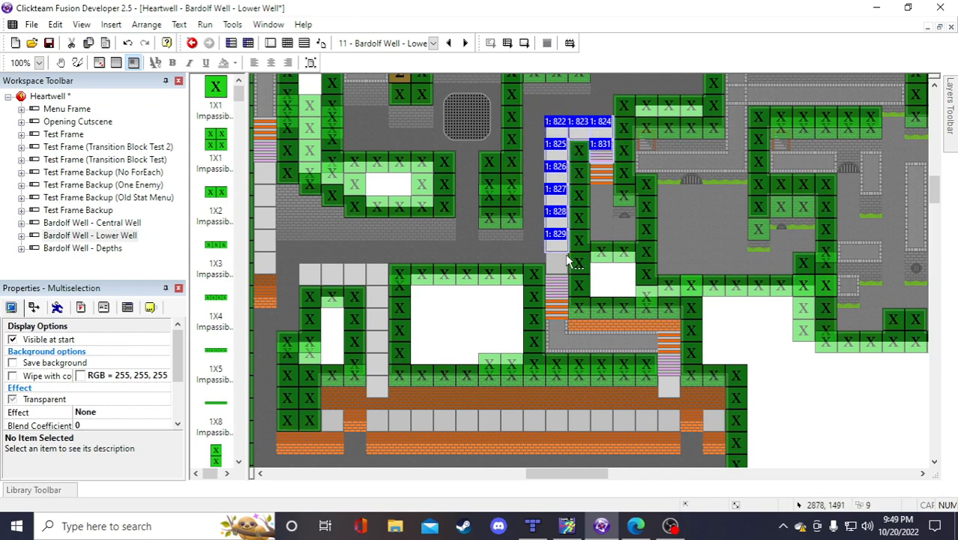
shift+click(562, 289)
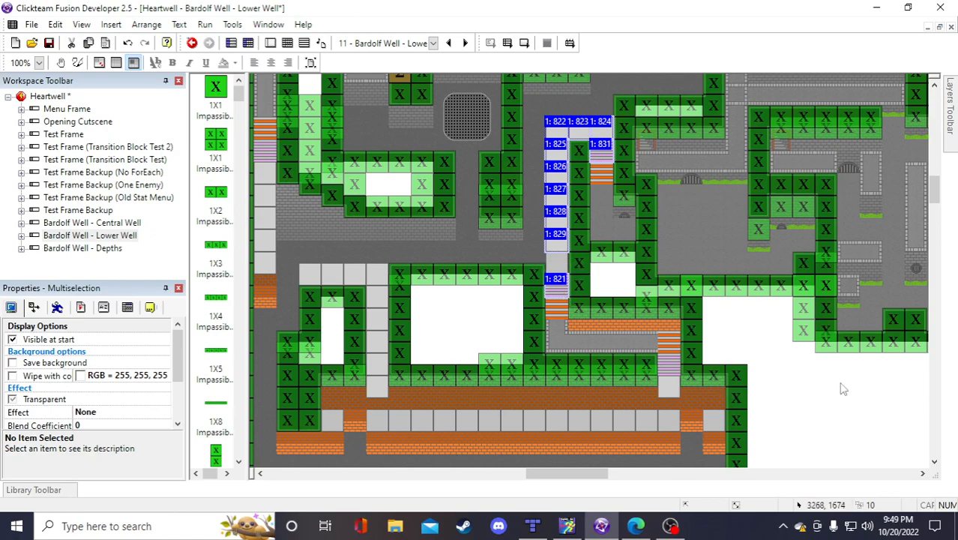
click(803, 395)
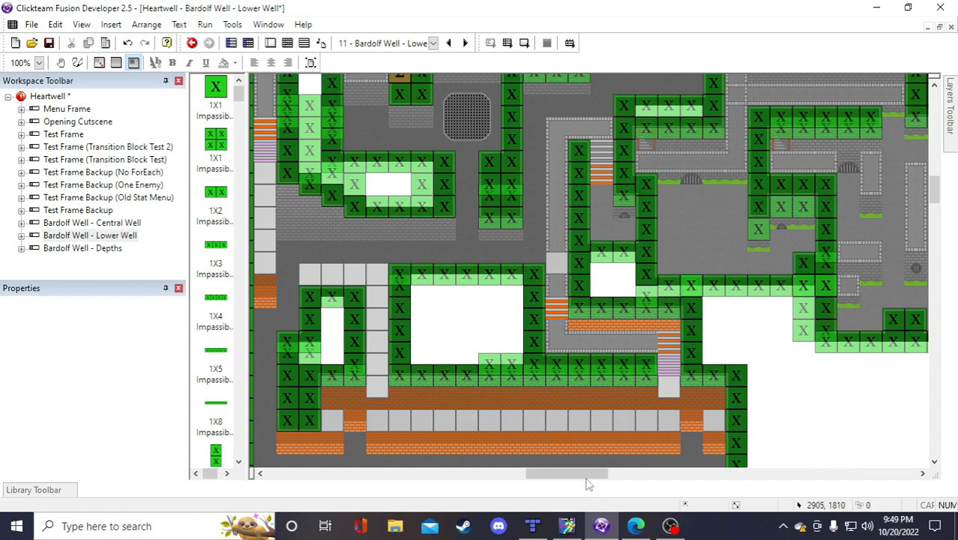
Cover the cleared stair spots at both ends of the corridor with Floorset A stair tiles copied from the stairs by the level 4 walkway
drag(585, 475, 492, 468)
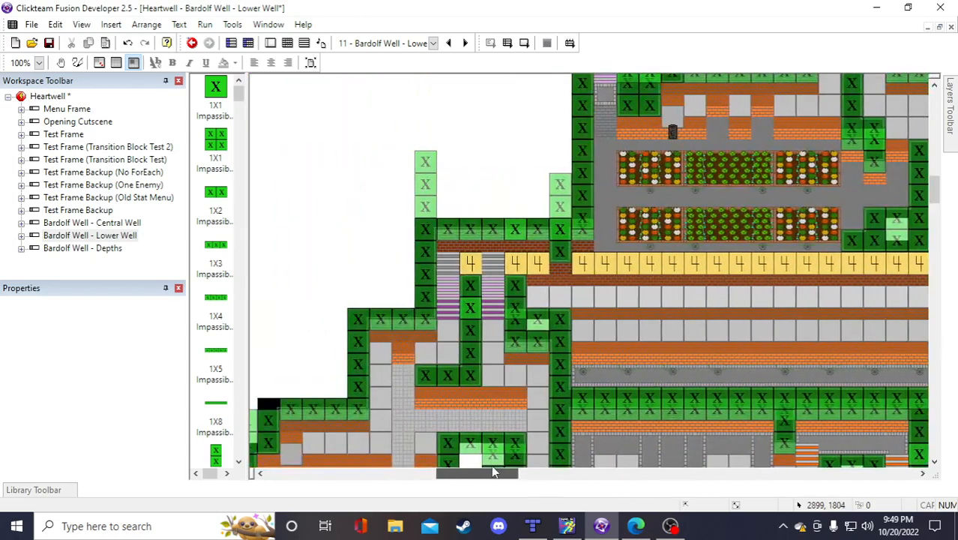
click(496, 302)
drag(495, 474, 588, 479)
key(ctrl+v)
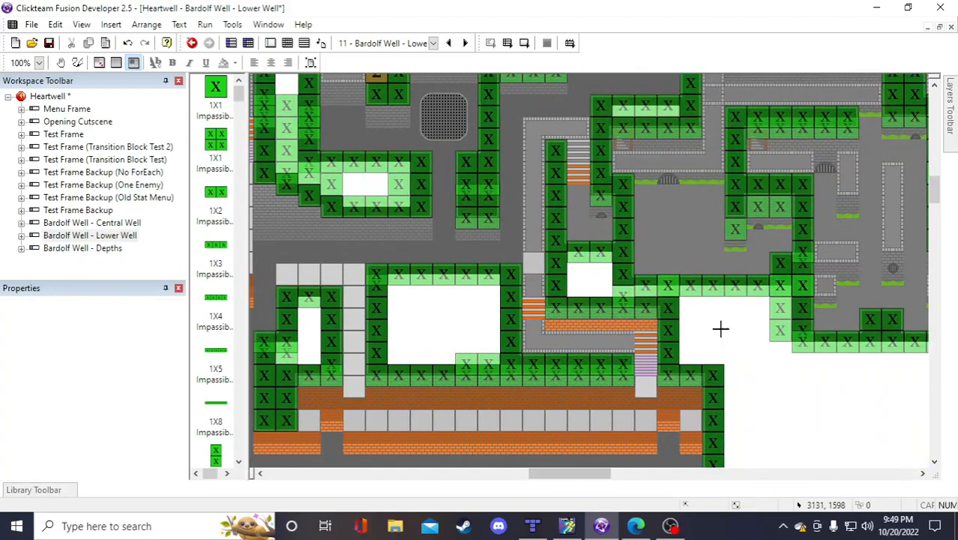
click(718, 327)
drag(536, 288, 534, 287)
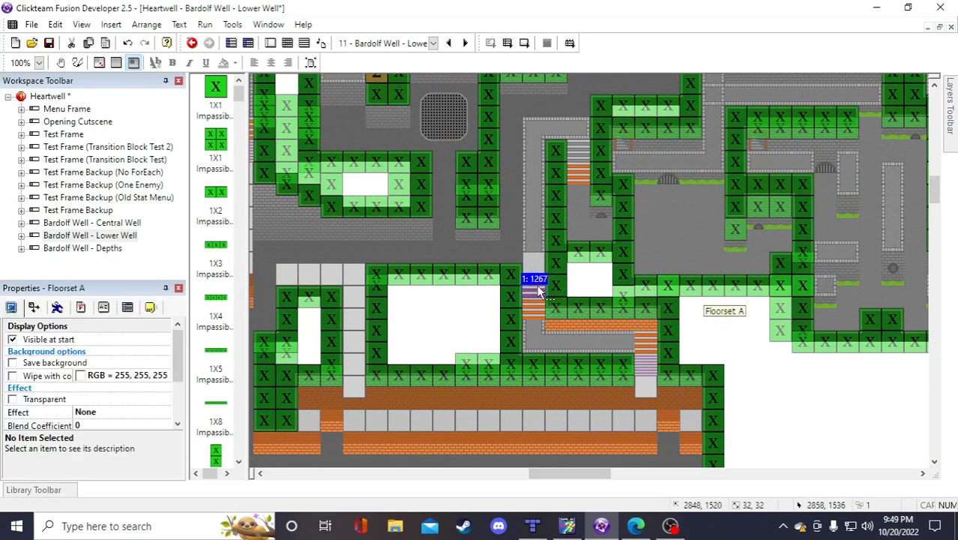
click(719, 313)
key(ctrl+v)
click(705, 310)
Place a copied Floor Tile LV 2 on the corridor's upper corner and start duplicating it
mouse_move(715, 317)
mouse_down()
mouse_move(579, 144)
mouse_move(535, 126)
mouse_up()
click(536, 258)
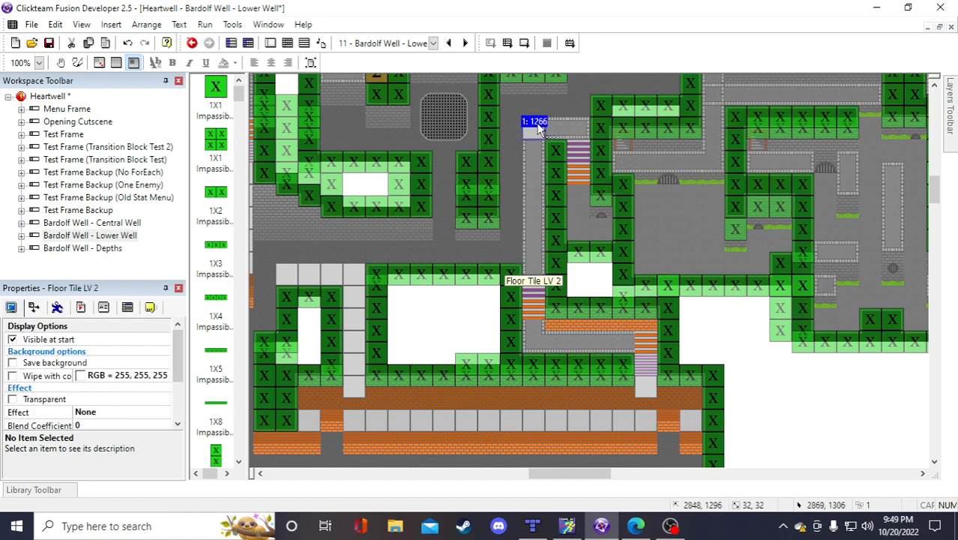
right_click(548, 125)
click(587, 203)
click(747, 271)
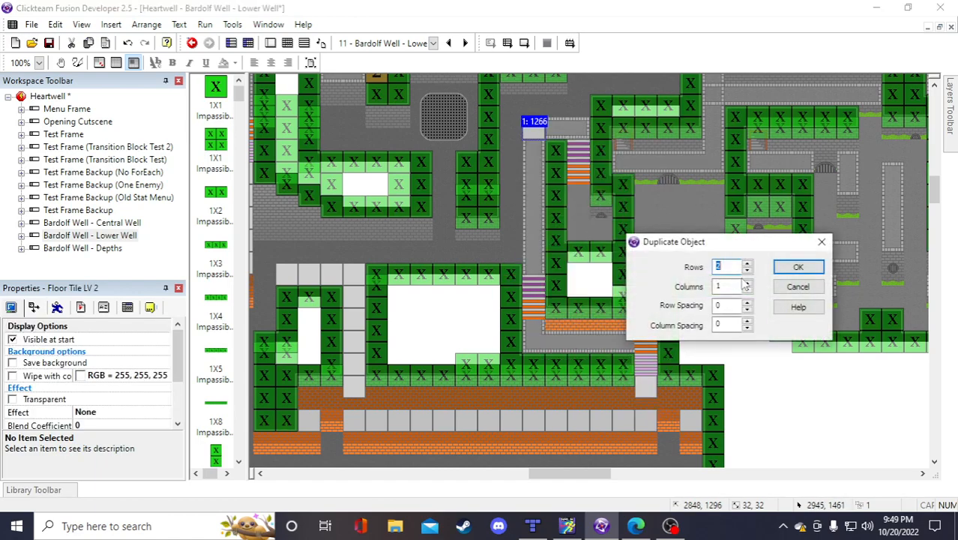
Duplicate the Floor Tile LV 2 at the upper corridor corner into three columns eastward and seven rows southward
click(746, 283)
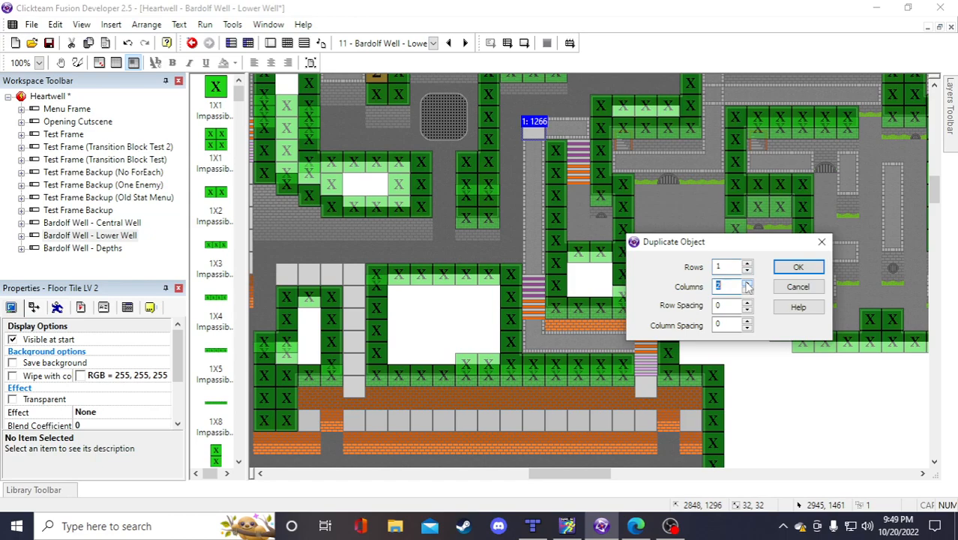
click(798, 267)
right_click(533, 132)
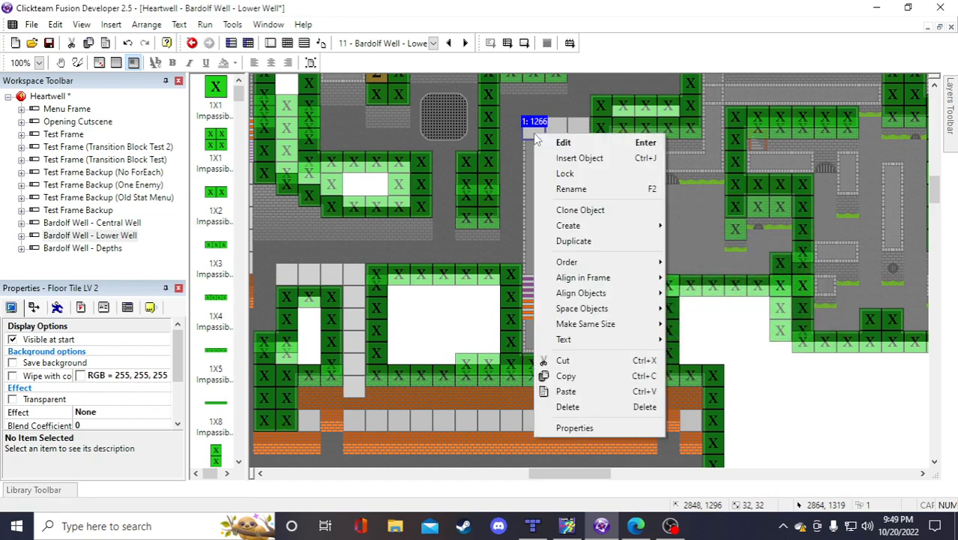
click(601, 241)
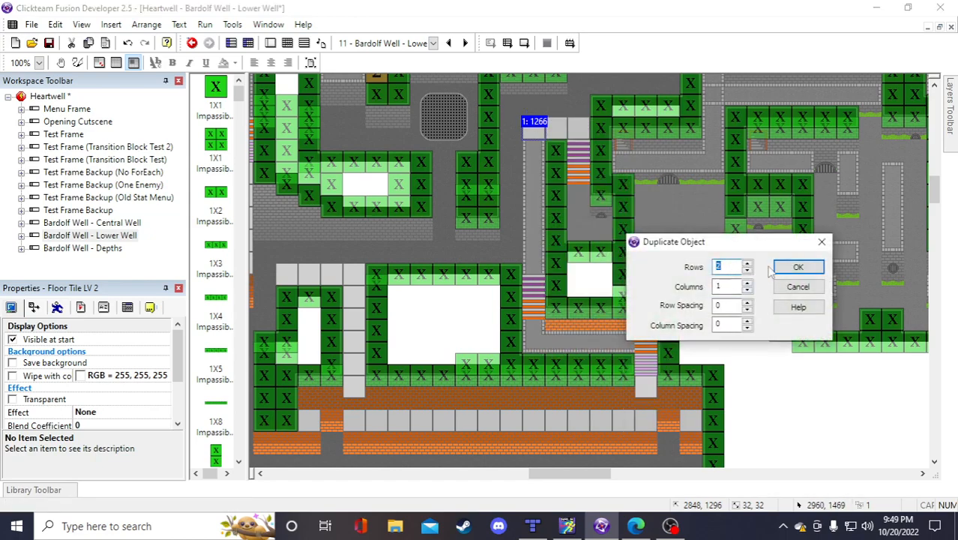
click(796, 267)
Clear the extra tile beneath the purple Floorset A tile at the vertical corridor's south end and save the project
click(534, 289)
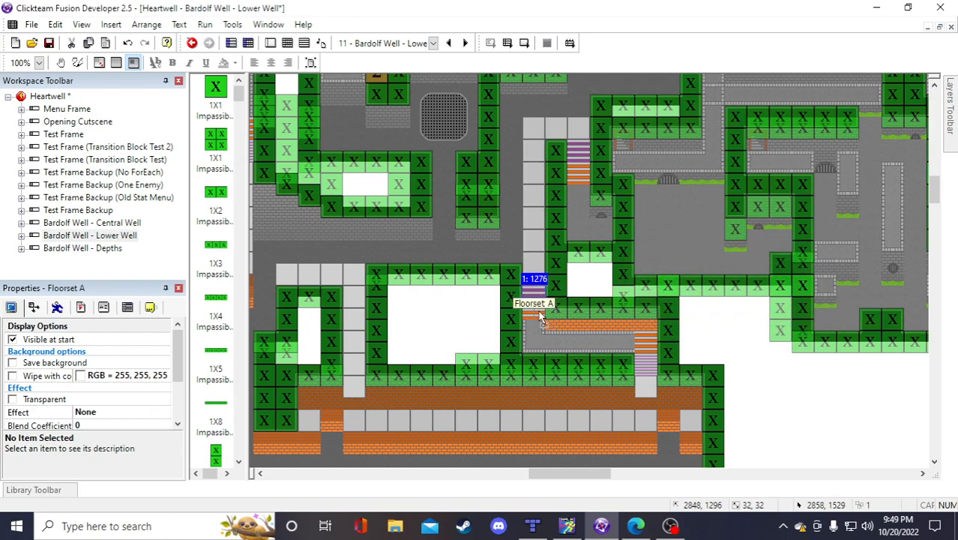
drag(539, 312, 545, 317)
click(532, 283)
key(Delete)
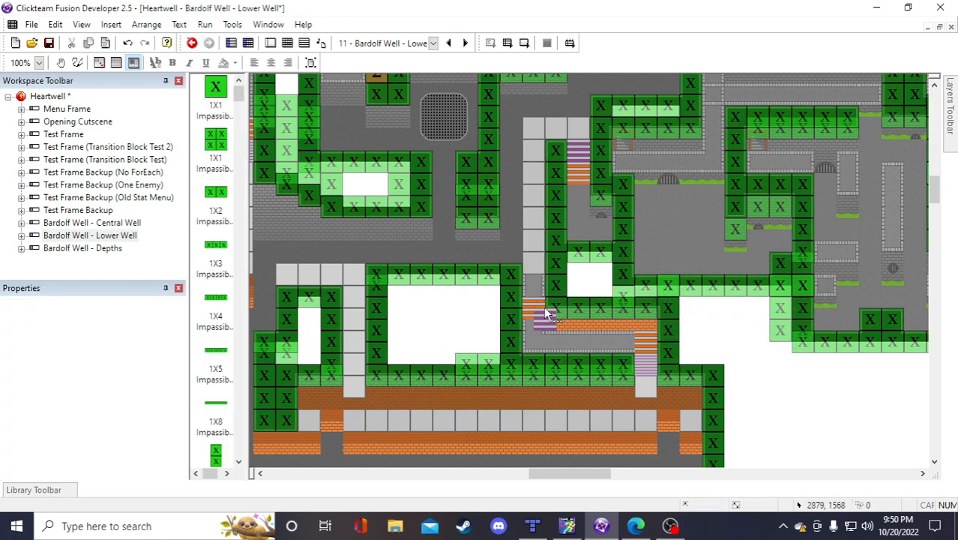
click(548, 314)
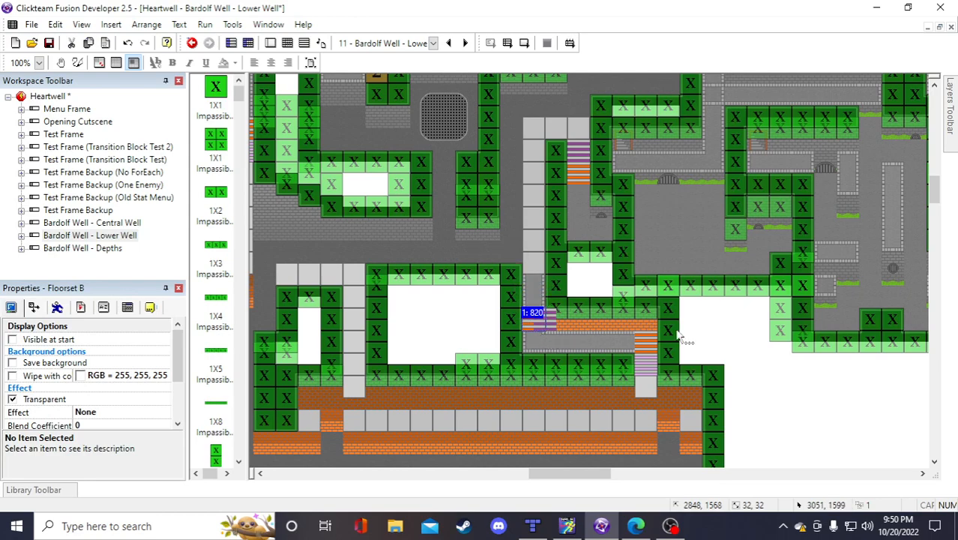
click(722, 338)
click(535, 292)
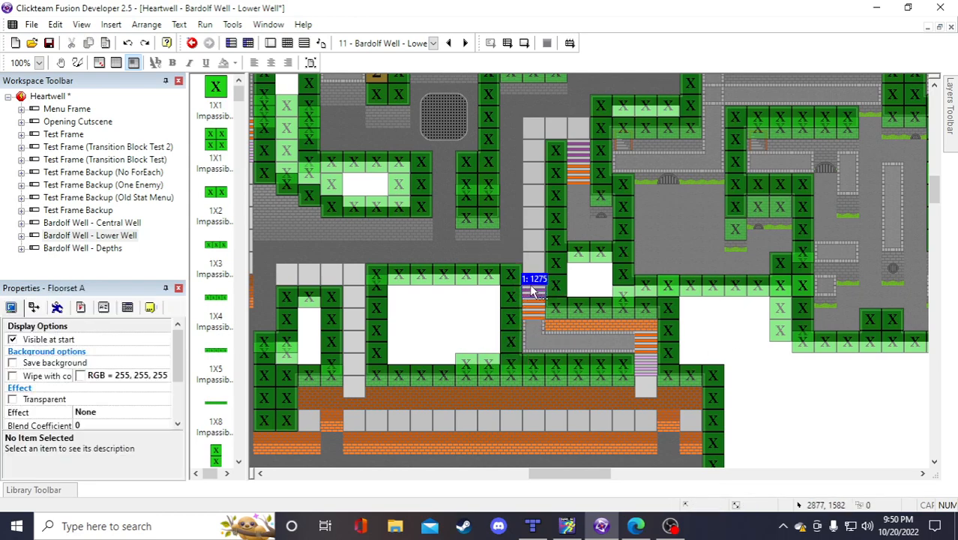
click(727, 327)
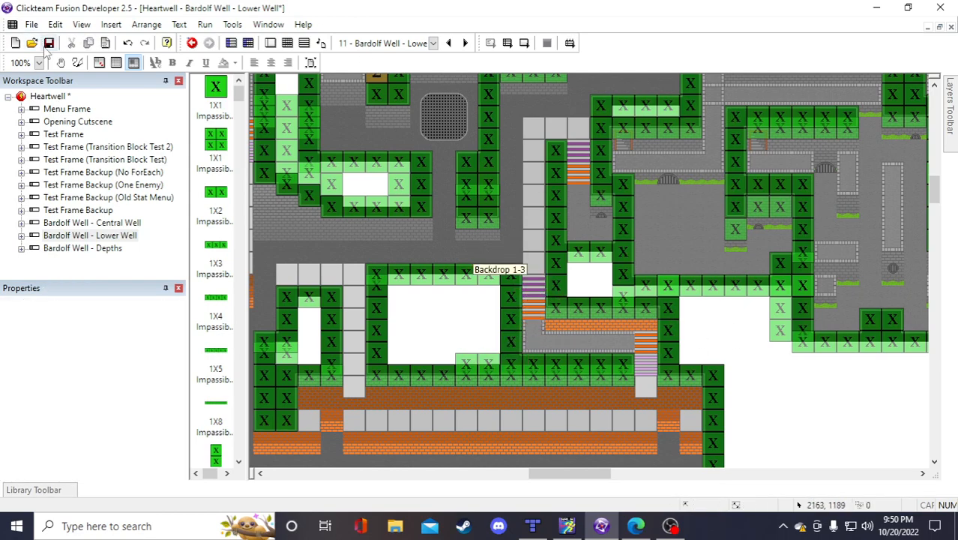
click(48, 43)
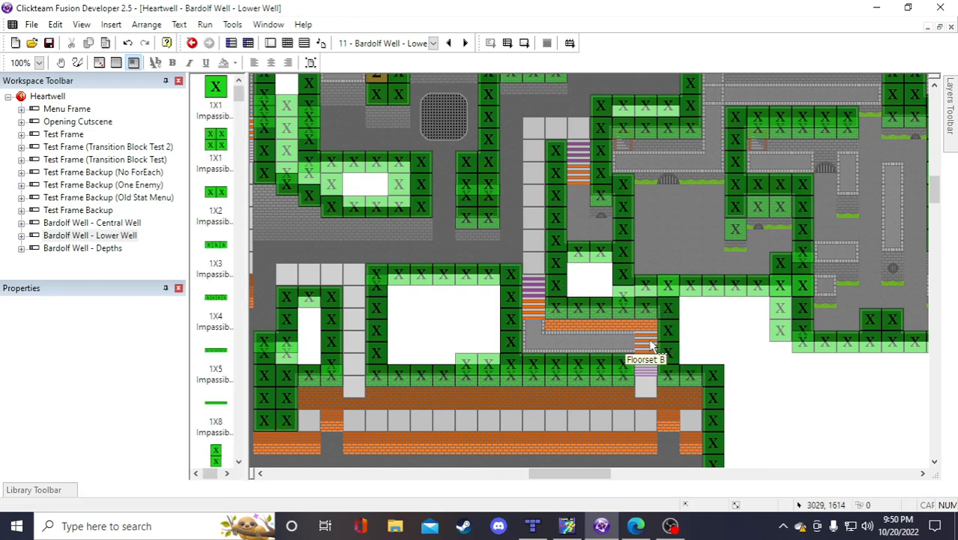
Try shifting the orange Floorset B tile above the lower purple stairs one tile west and return it to the stairs
drag(652, 346, 629, 340)
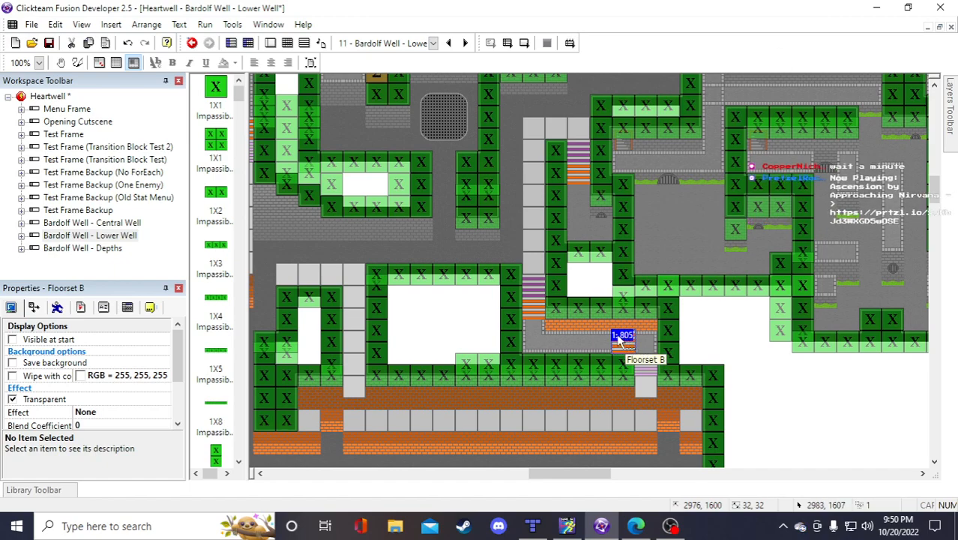
click(597, 311)
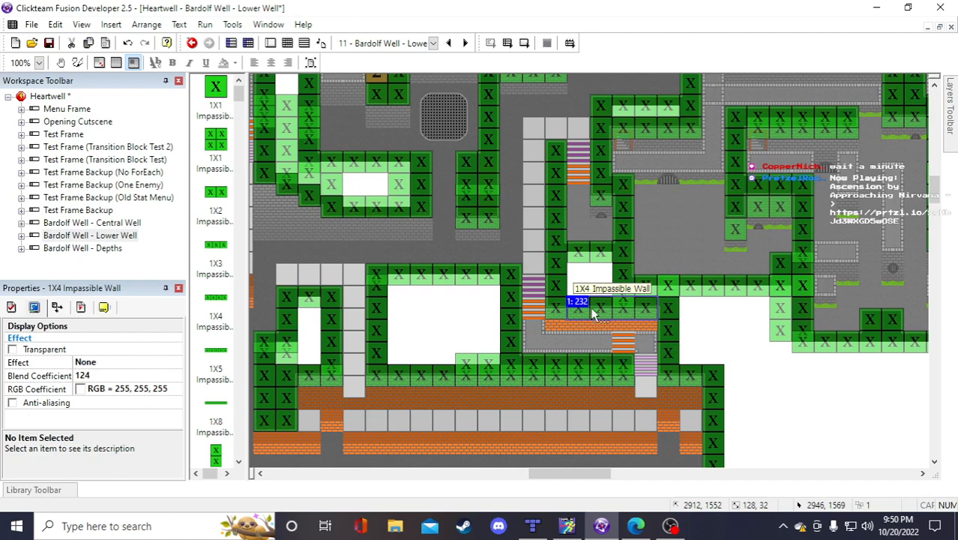
click(731, 334)
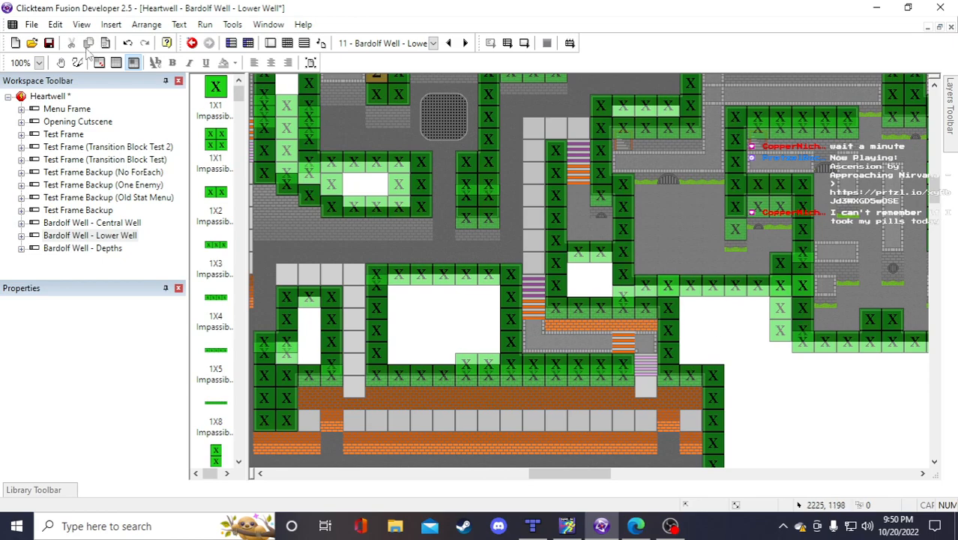
click(49, 42)
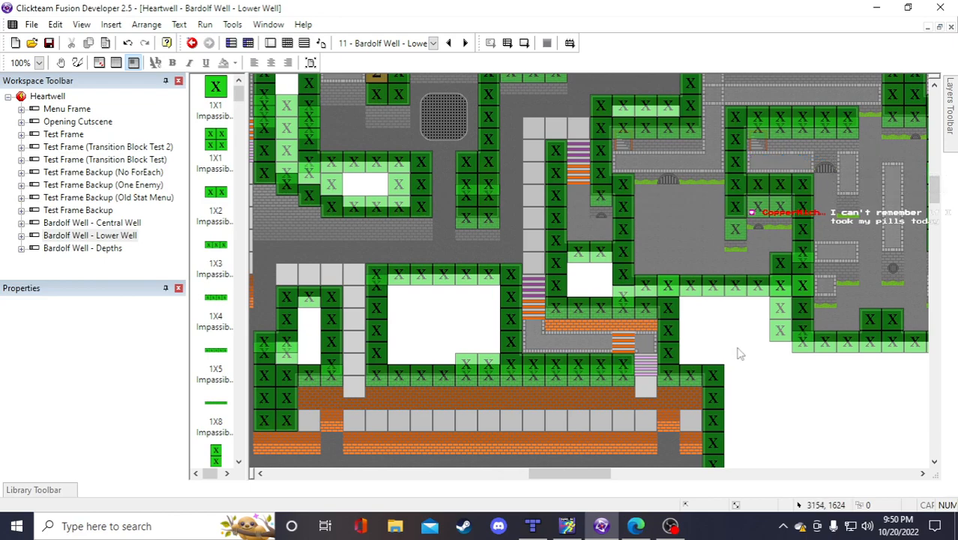
click(626, 349)
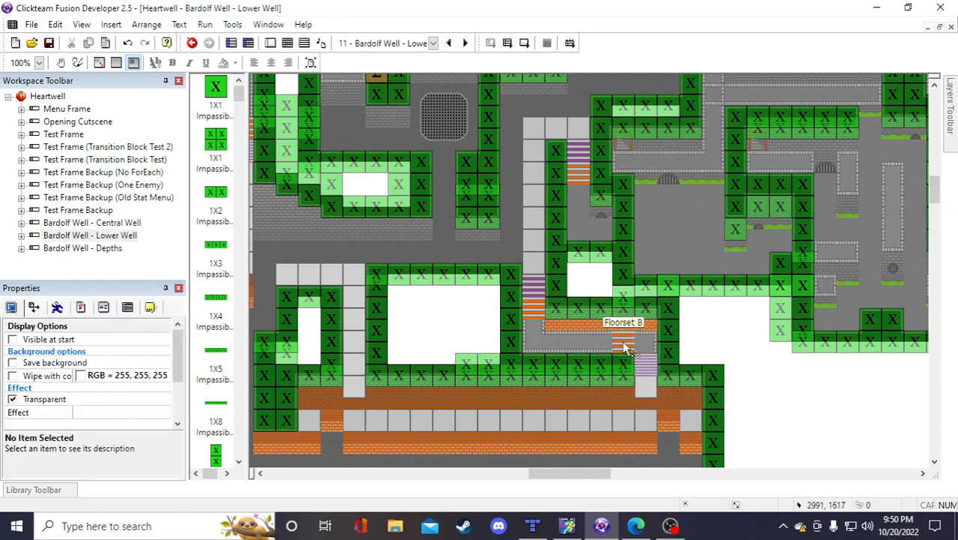
drag(638, 349, 645, 347)
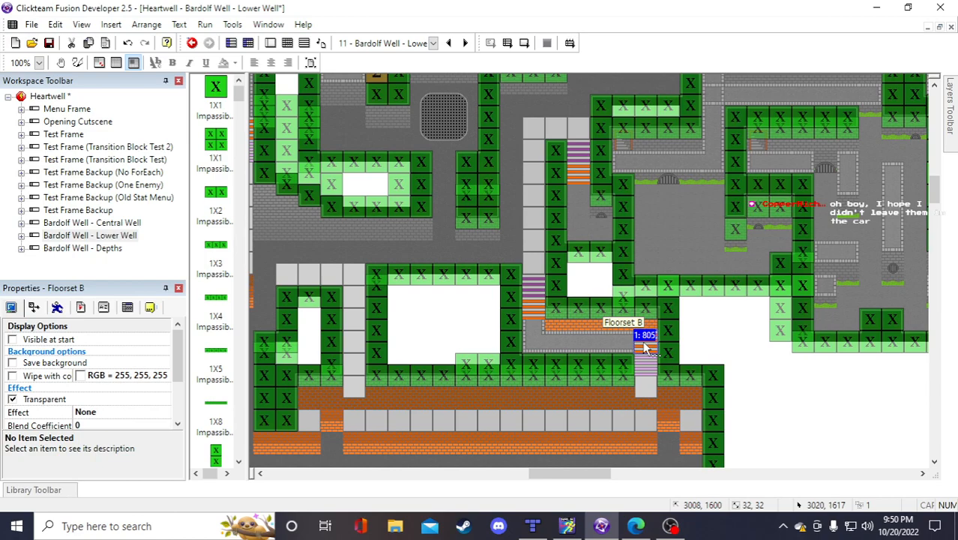
Replace the orange Floorset B tile above the lower purple stairs with a copy of the Floorset A tile from the vertical corridor
click(562, 327)
click(534, 292)
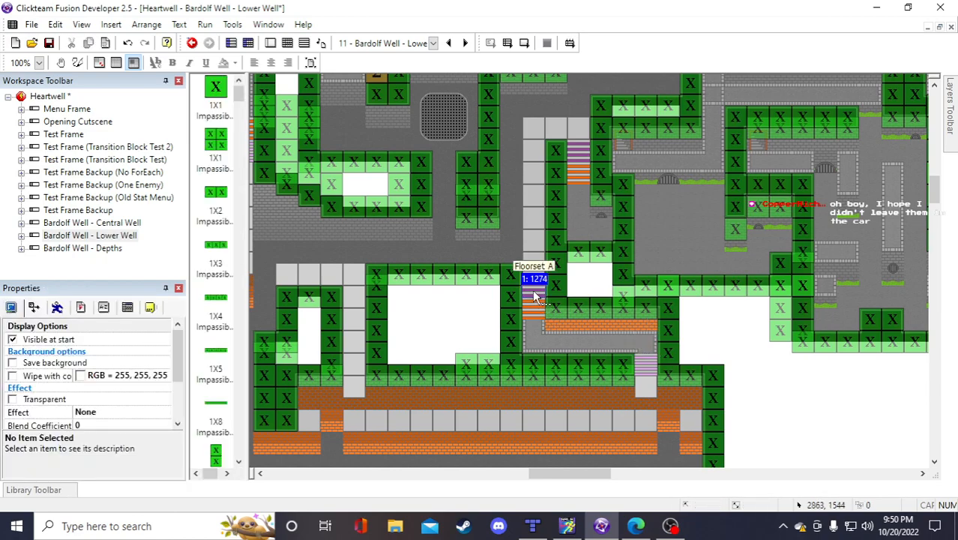
click(694, 333)
key(ctrl+v)
drag(695, 345, 644, 346)
click(712, 337)
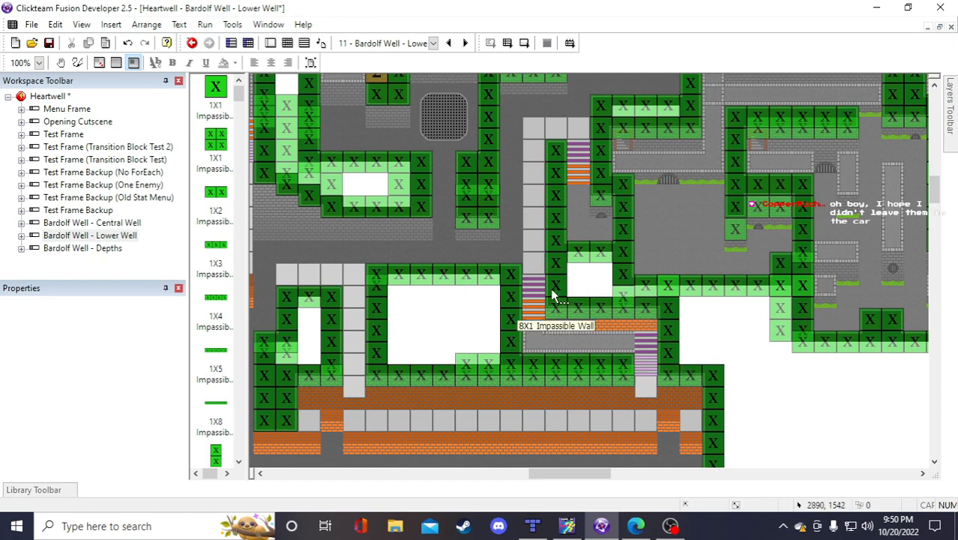
Delete the orange Floorset B and purple Floorset A tiles at the south end of the vertical corridor
click(534, 319)
key(Delete)
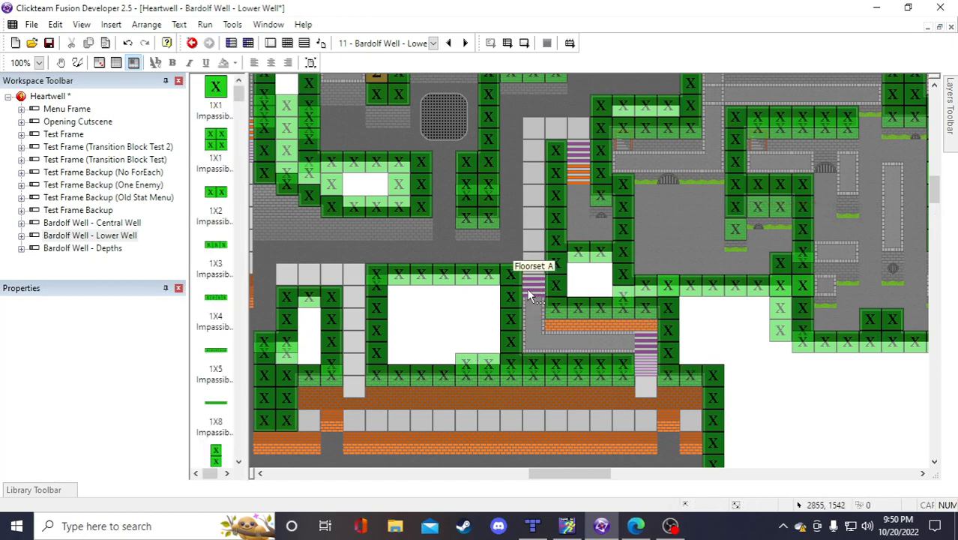
click(531, 290)
key(Delete)
Delete the orange brick wall pieces along the north side of the short horizontal passage
click(560, 326)
key(Delete)
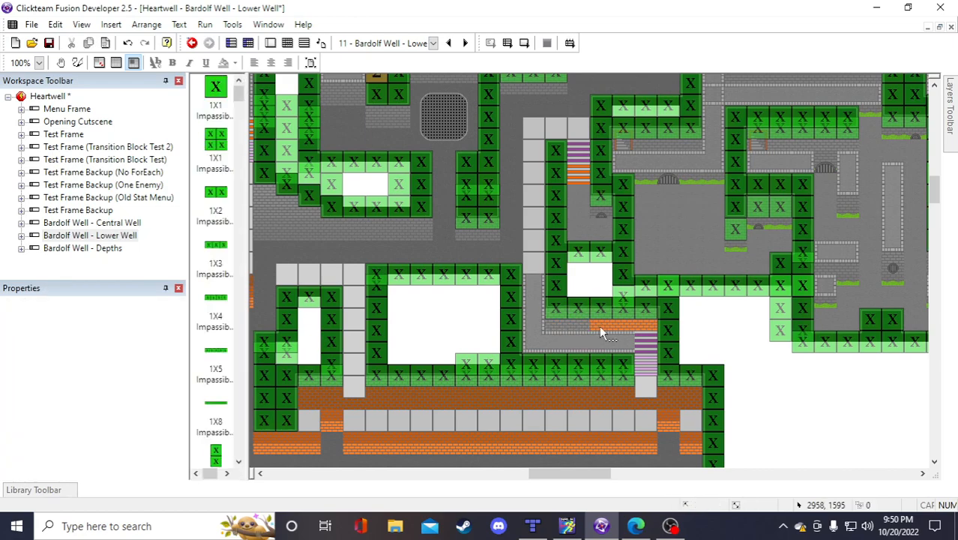
click(657, 327)
key(Delete)
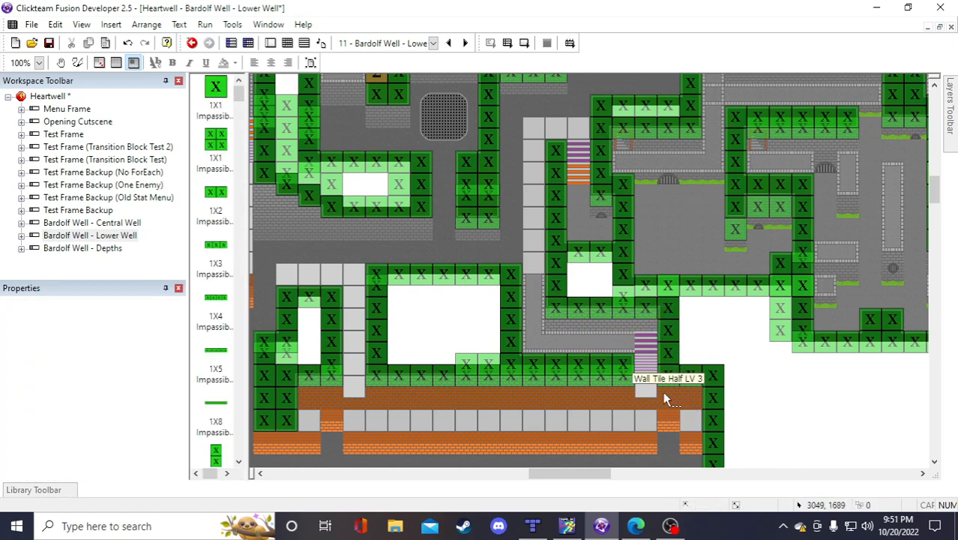
Copy a Wall Tile Half LV 3 to the passage's north wall and duplicate it in 1 row and 5 columns
click(667, 387)
key(Delete)
click(695, 322)
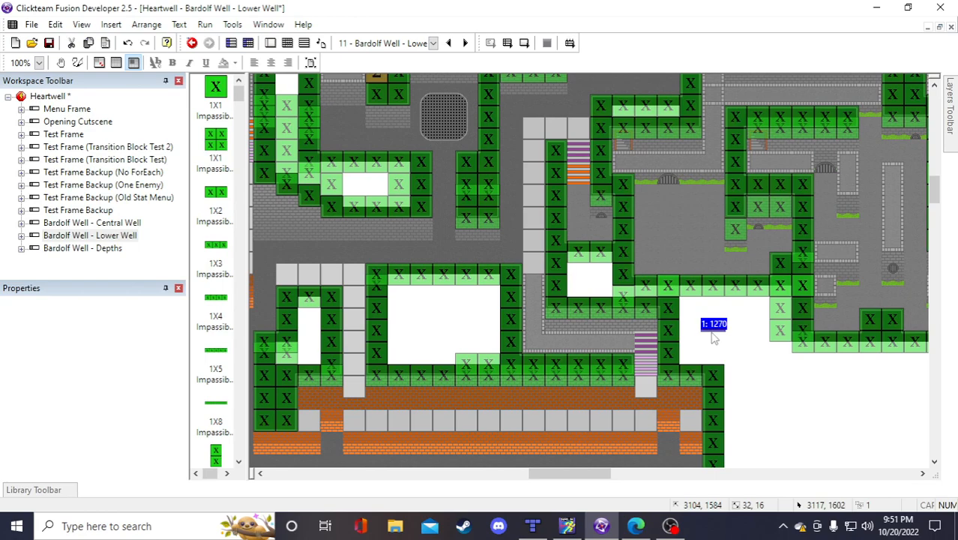
right_click(557, 322)
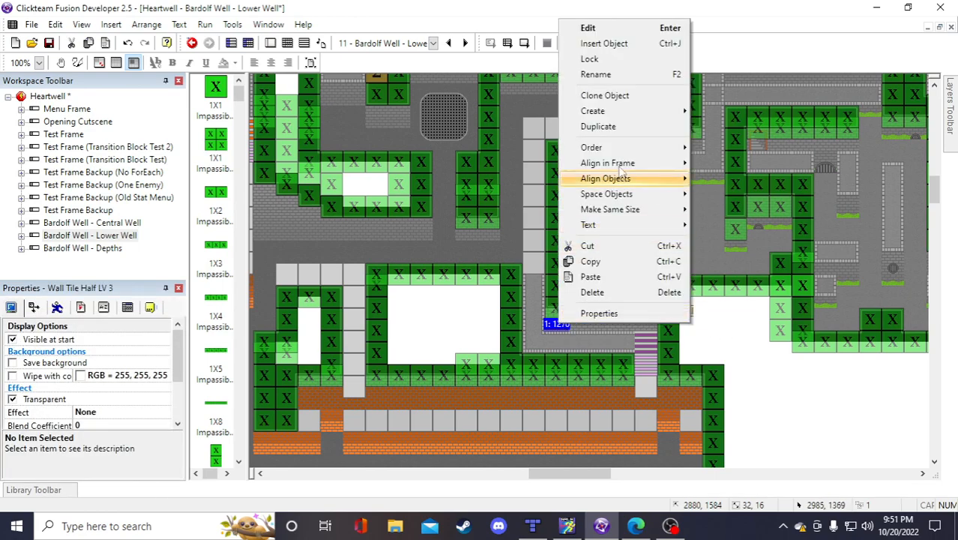
click(600, 126)
click(748, 271)
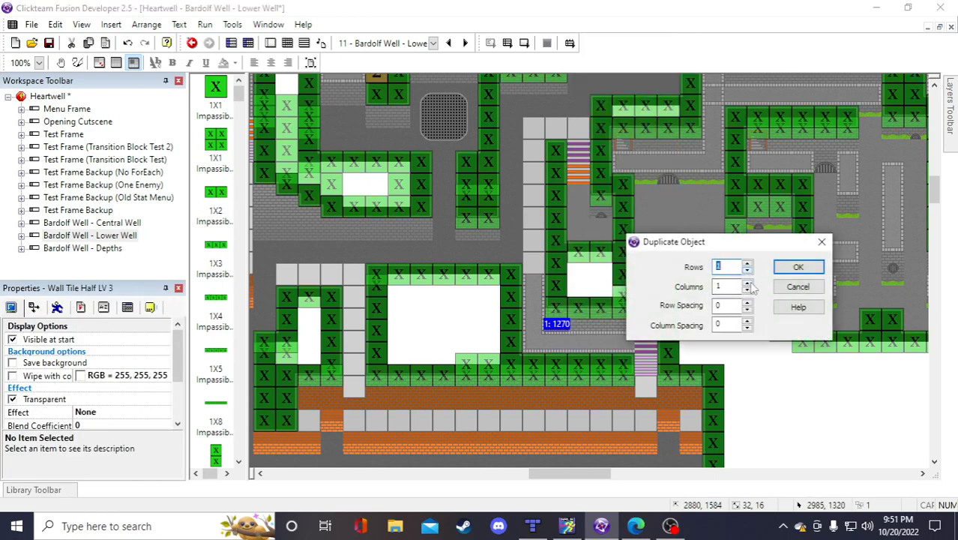
click(747, 283)
click(747, 284)
click(747, 283)
click(748, 283)
click(797, 269)
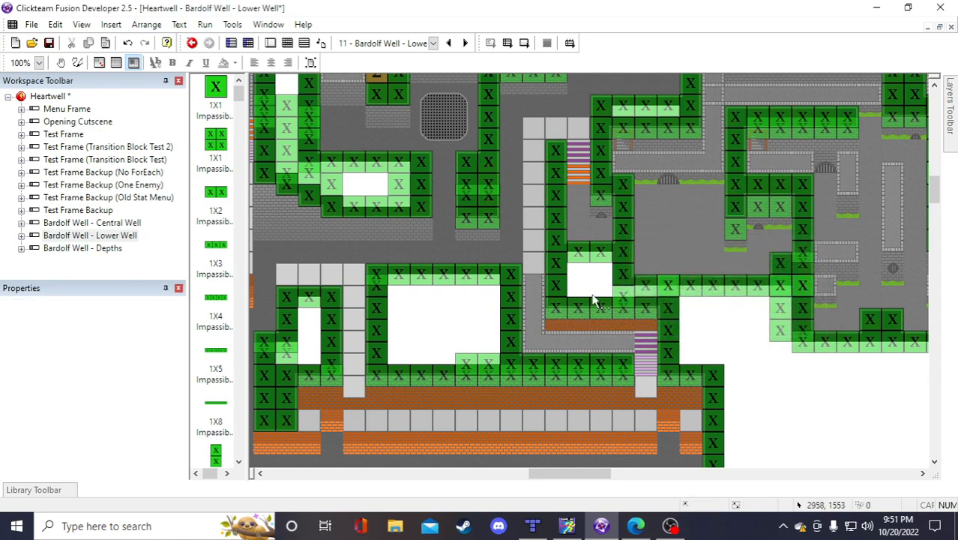
Place a copy of Floor Tile LV 2 below the corridor's last floor tile and duplicate it into 4 rows
click(534, 266)
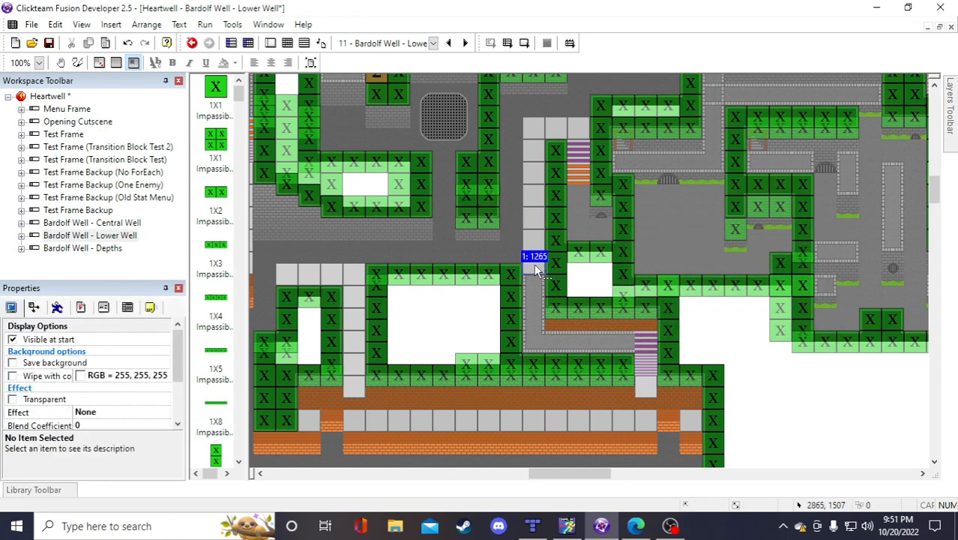
key(ctrl+v)
click(749, 352)
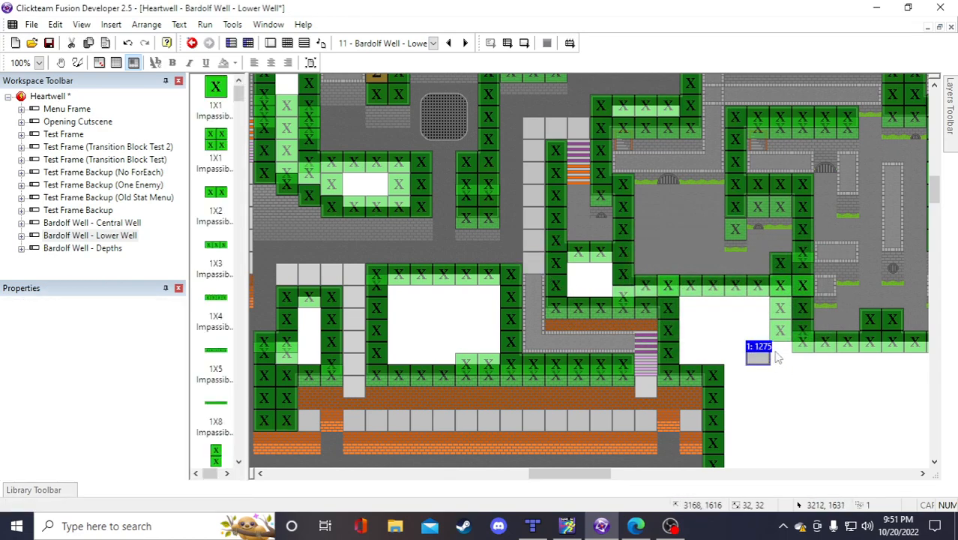
drag(757, 356, 534, 287)
right_click(534, 287)
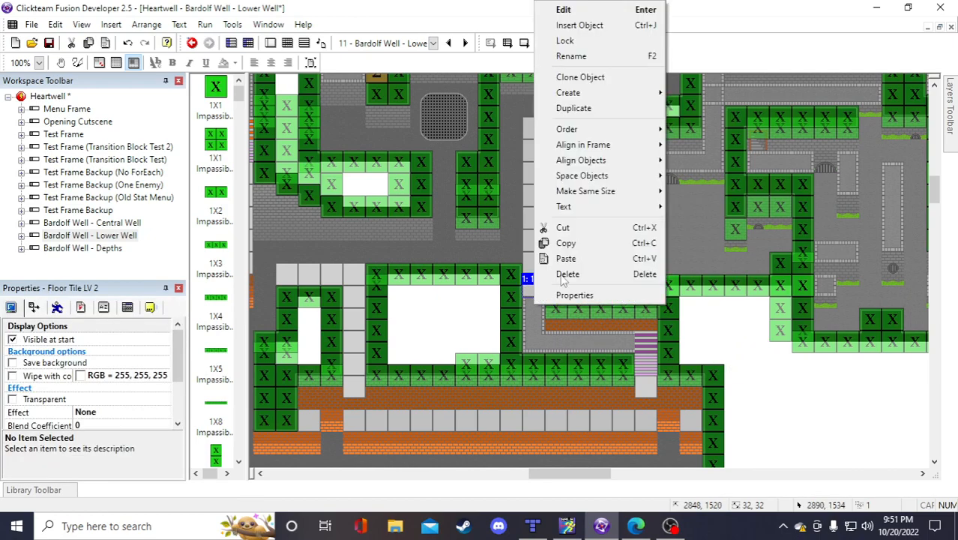
click(590, 109)
click(747, 271)
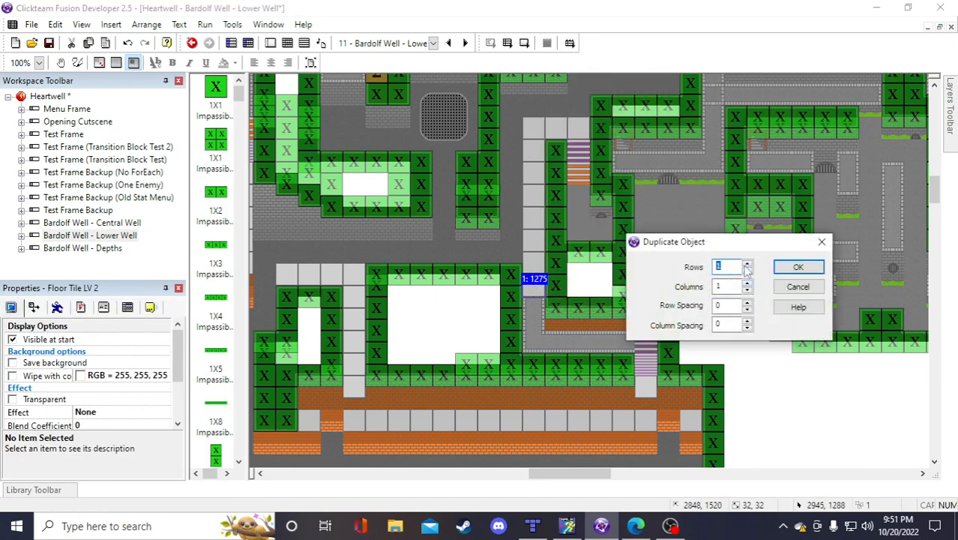
click(795, 267)
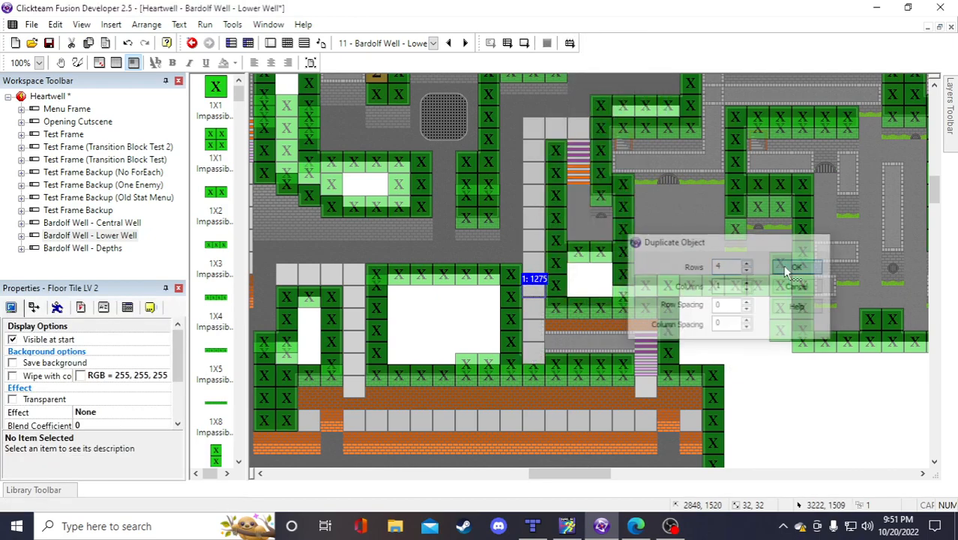
Duplicate the corridor's bottom Floor Tile LV 2 eastward in 1 row and 4 columns
click(540, 346)
right_click(543, 346)
click(622, 144)
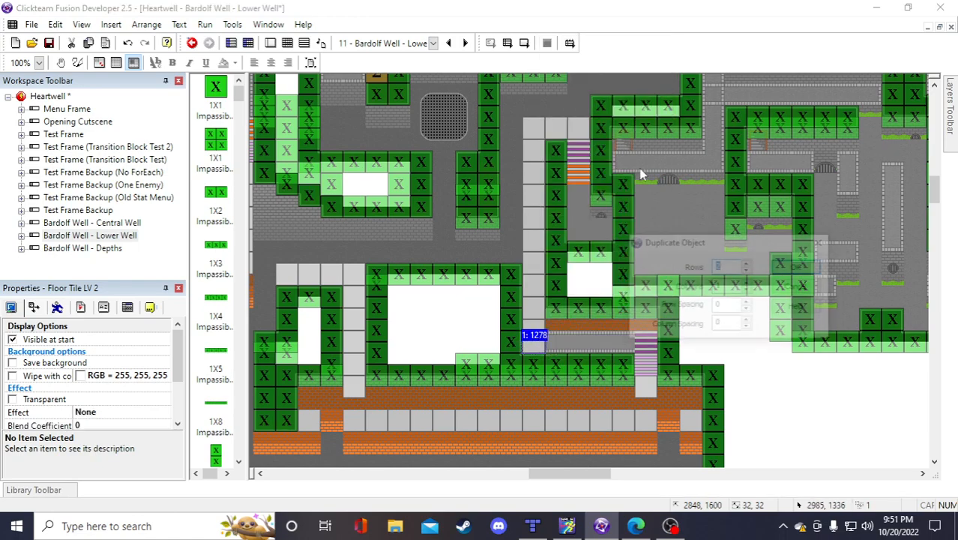
click(748, 284)
click(748, 284)
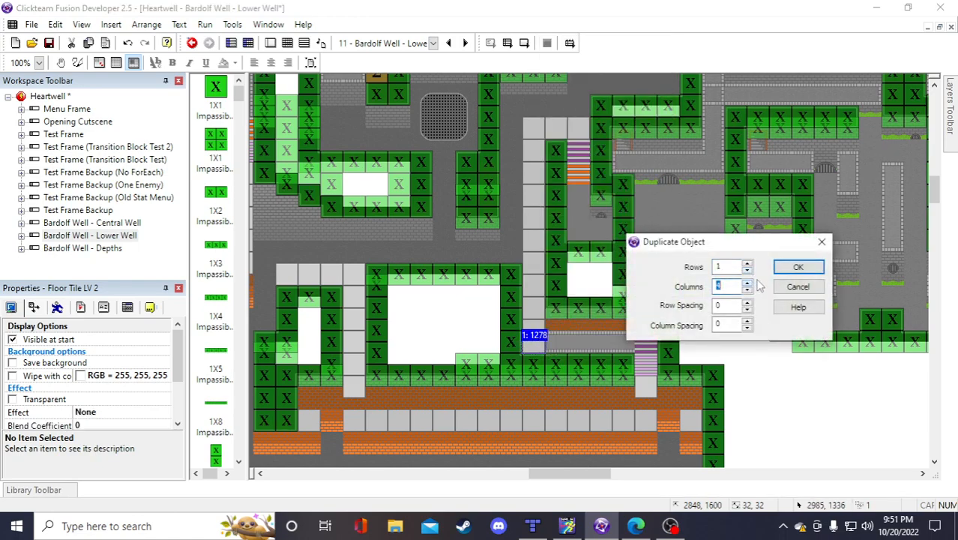
click(791, 267)
Duplicate the passage's easternmost Floor Tile LV 2 into 2 columns to reach the purple stairs, and save the project
right_click(607, 350)
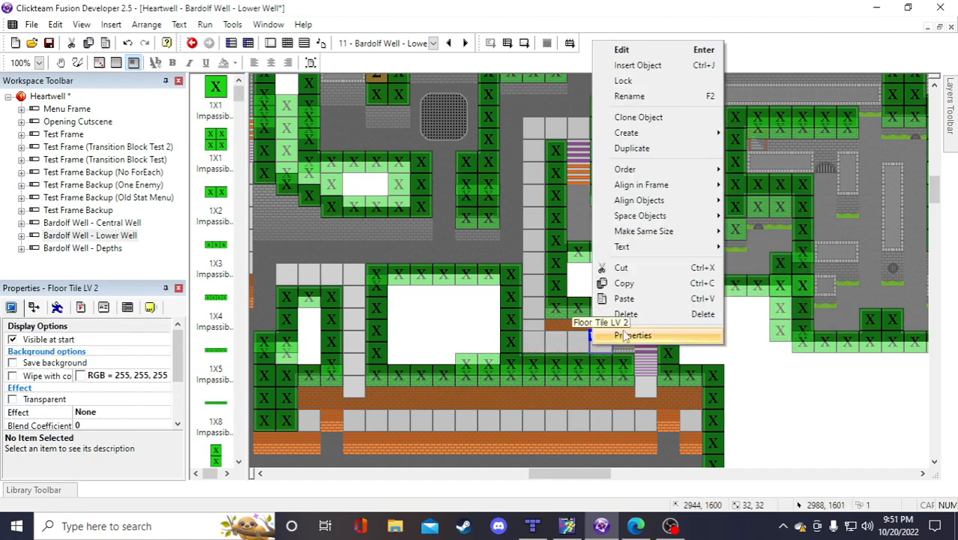
click(644, 146)
click(748, 284)
click(748, 283)
click(799, 267)
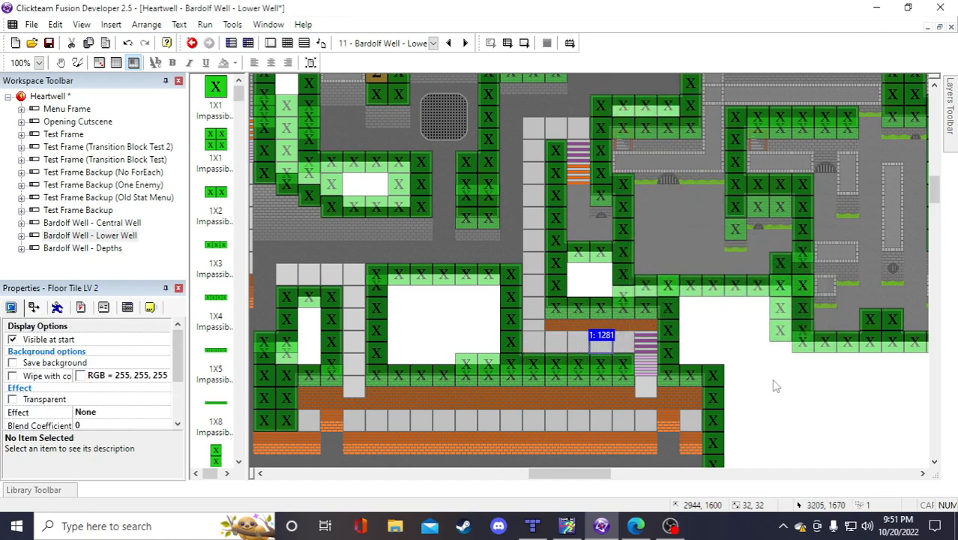
click(49, 43)
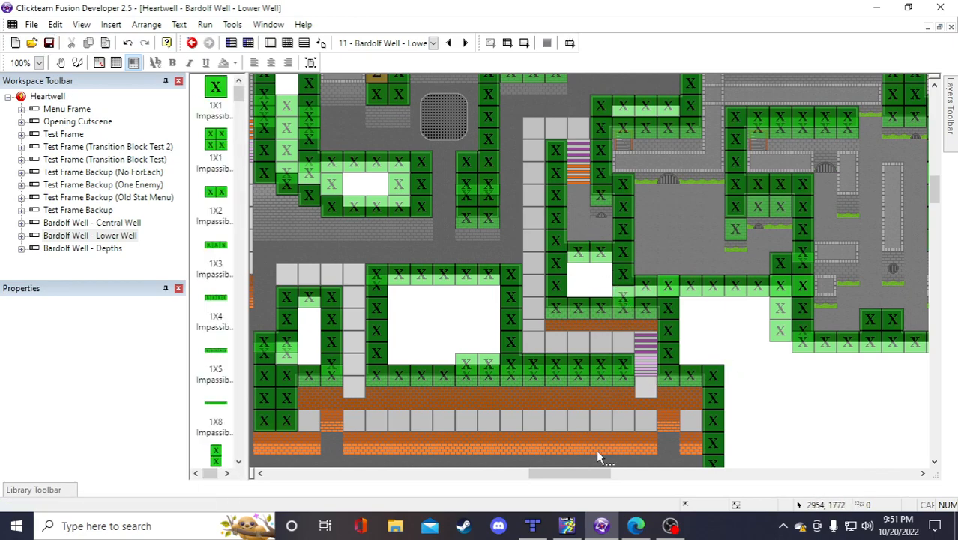
Place an orange brick half-wall tile directly below the impassible wall southeast of the upper stairs
drag(597, 457, 600, 214)
click(750, 331)
mouse_move(575, 478)
mouse_down()
mouse_move(552, 475)
mouse_move(578, 477)
mouse_up()
scroll(725, 378, up, 3)
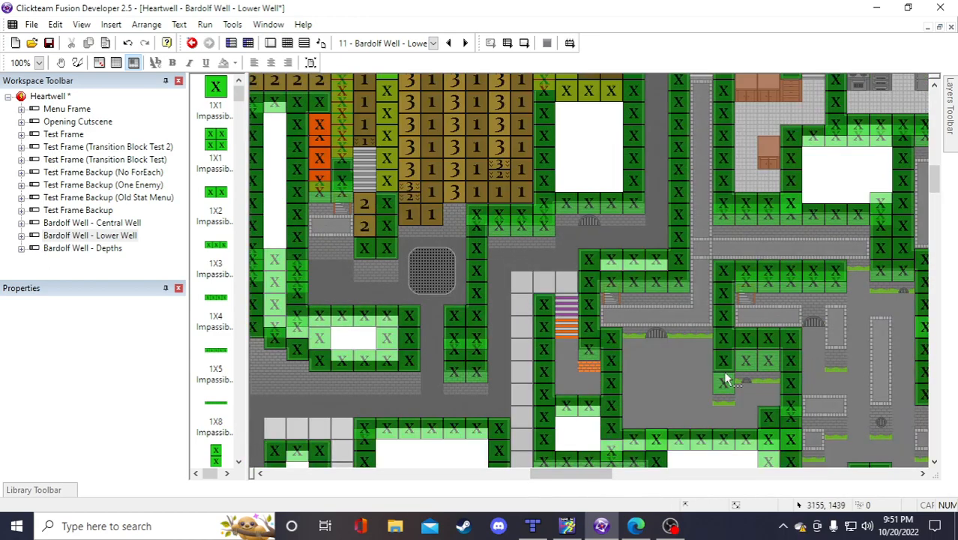
Save the project
click(48, 42)
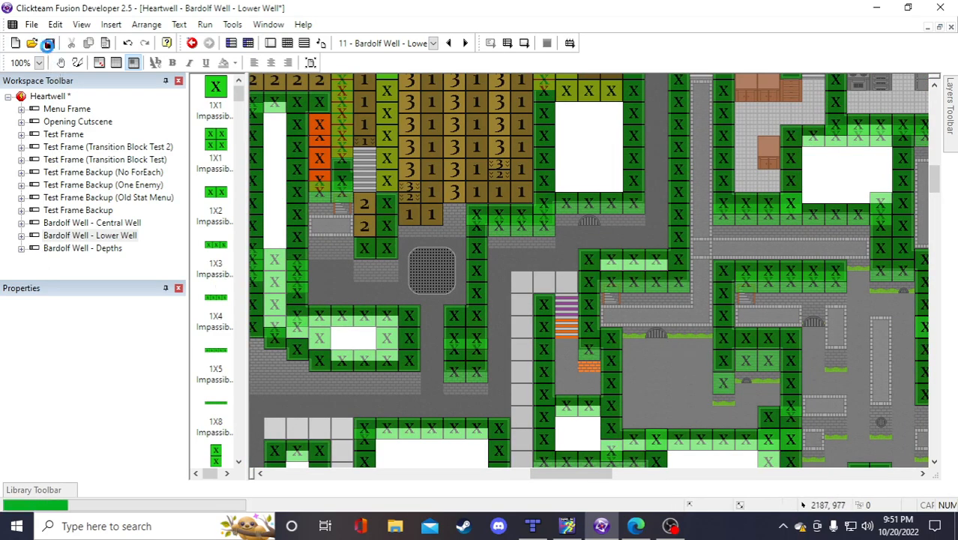
Examine the tile layout of the western corridors, from the garden plots up to the northern rooms and down to the southern passage
drag(568, 475, 523, 473)
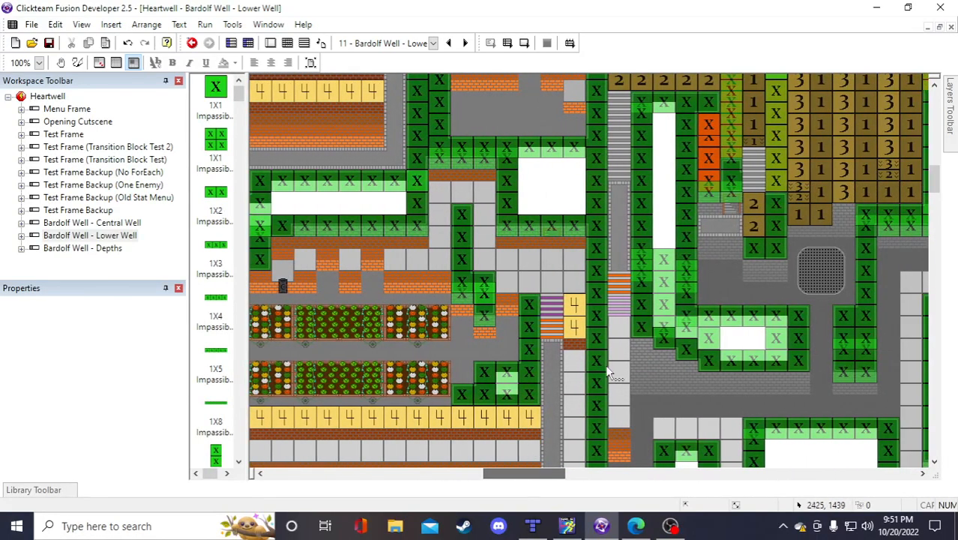
scroll(638, 336, down, 3)
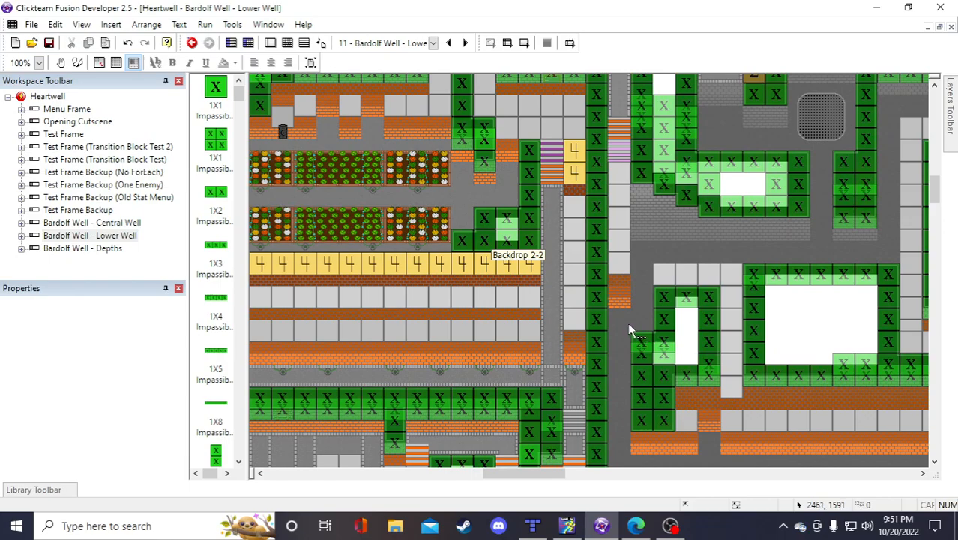
scroll(627, 323, down, 3)
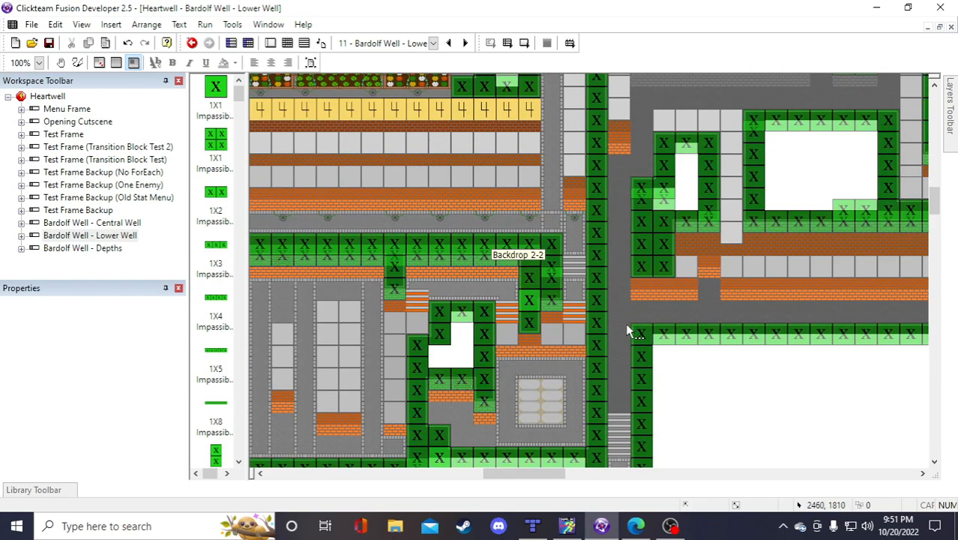
scroll(671, 384, up, 15)
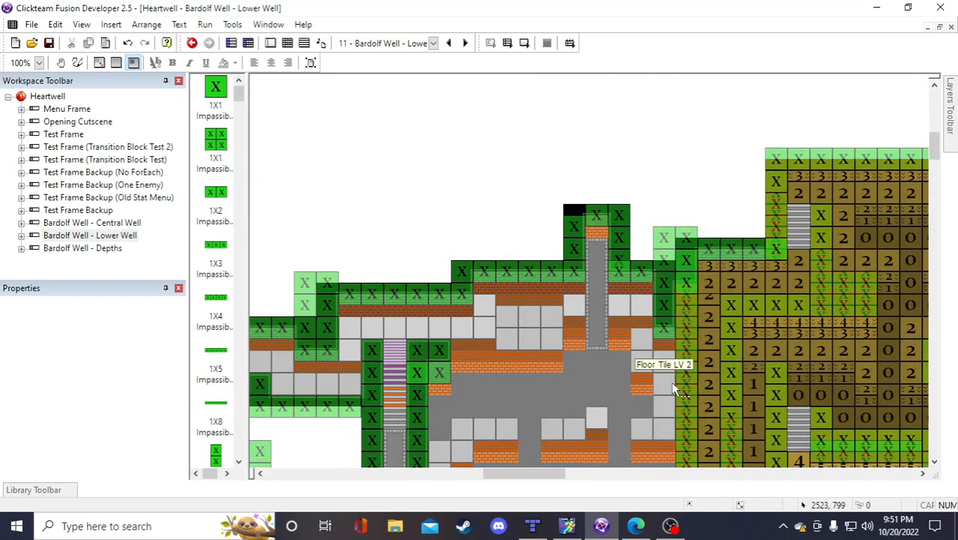
scroll(673, 388, down, 3)
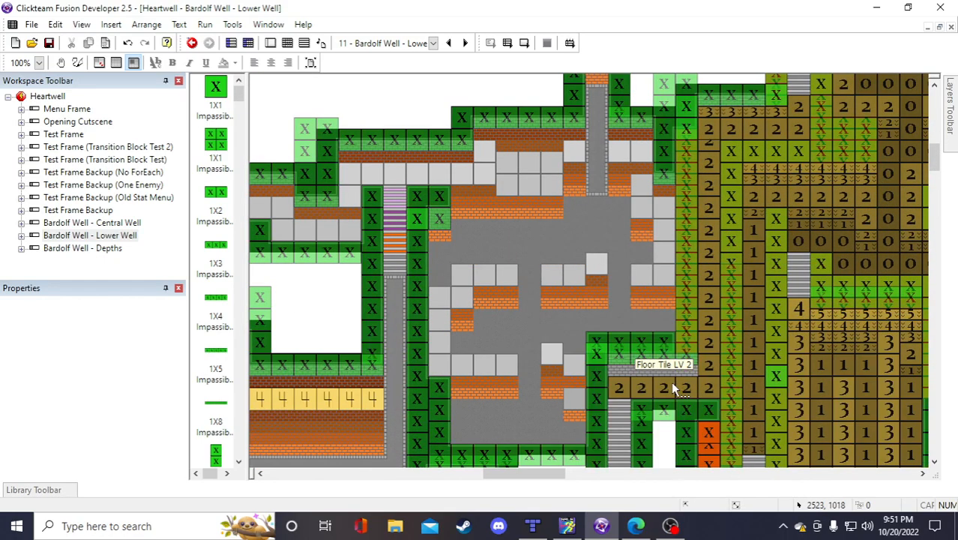
scroll(672, 383, up, 1)
scroll(672, 382, down, 3)
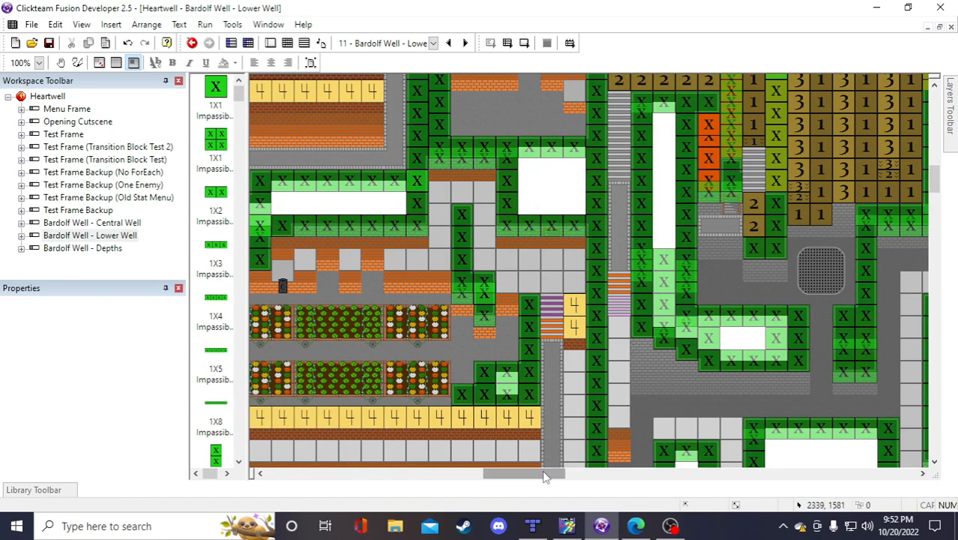
drag(546, 477, 524, 477)
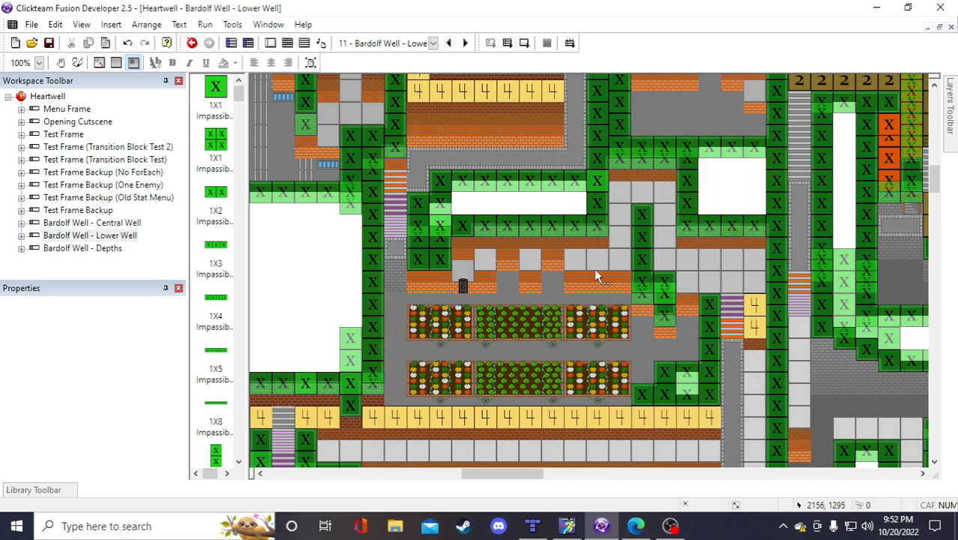
scroll(593, 300, up, 4)
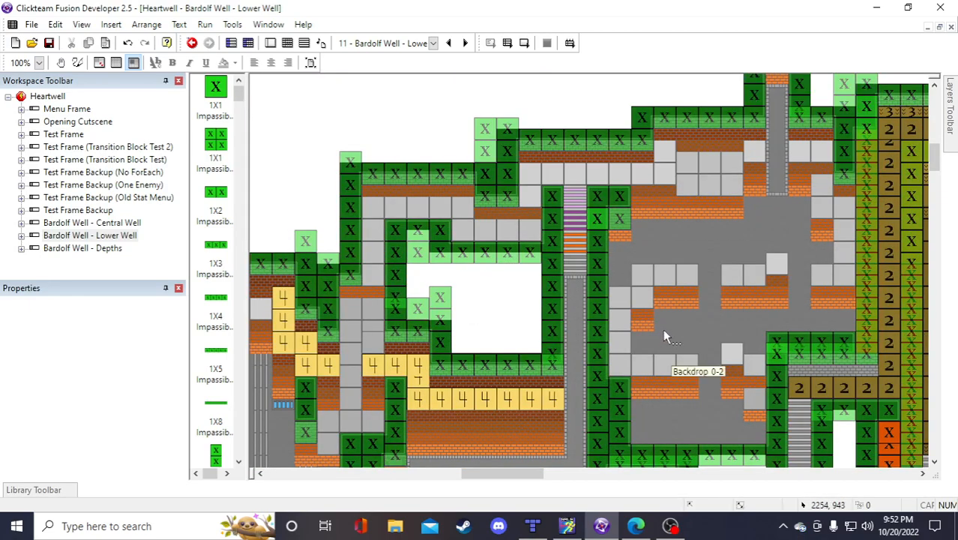
scroll(658, 321, down, 4)
Delete the upper row of Wall Tile Half LV 3 tiles beneath the impassible wall along the southern corridor
drag(500, 474, 555, 475)
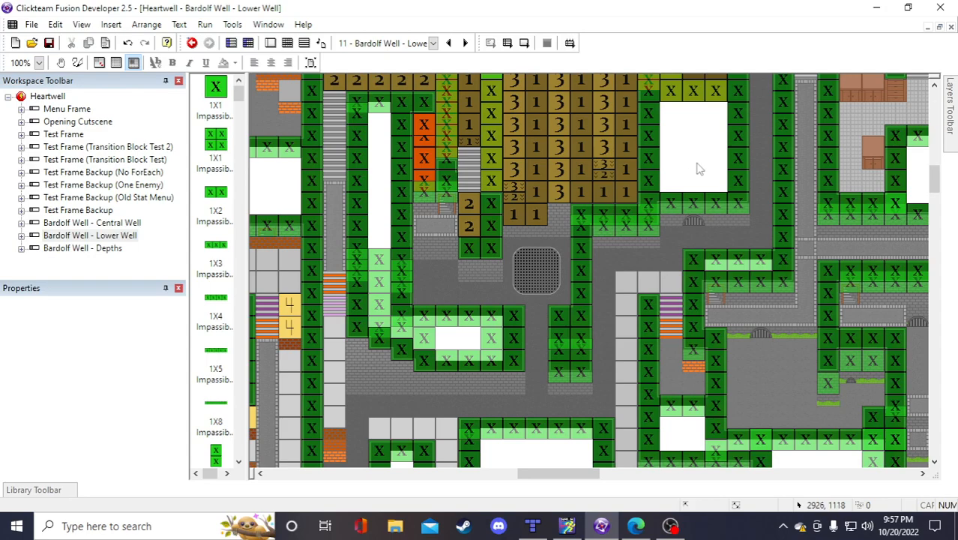
scroll(674, 242, down, 3)
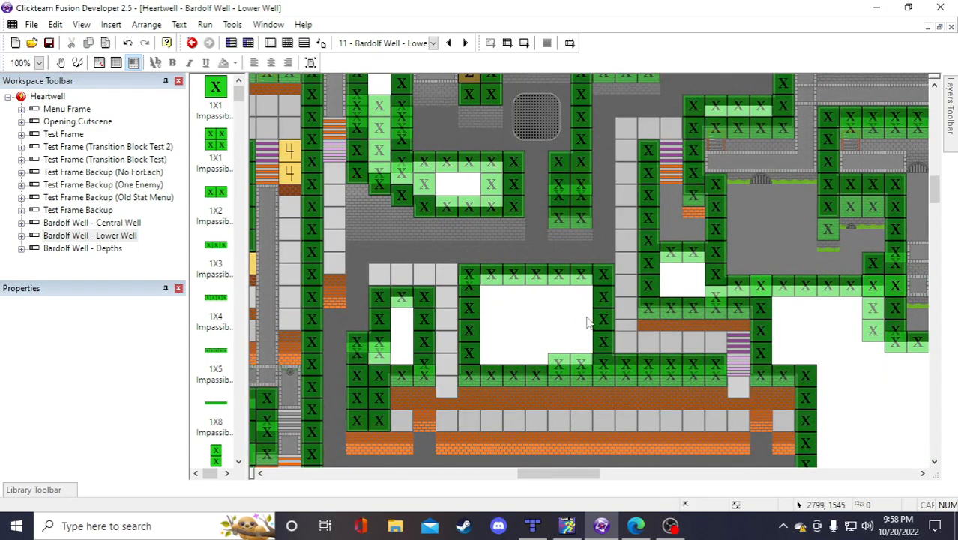
drag(552, 481, 545, 482)
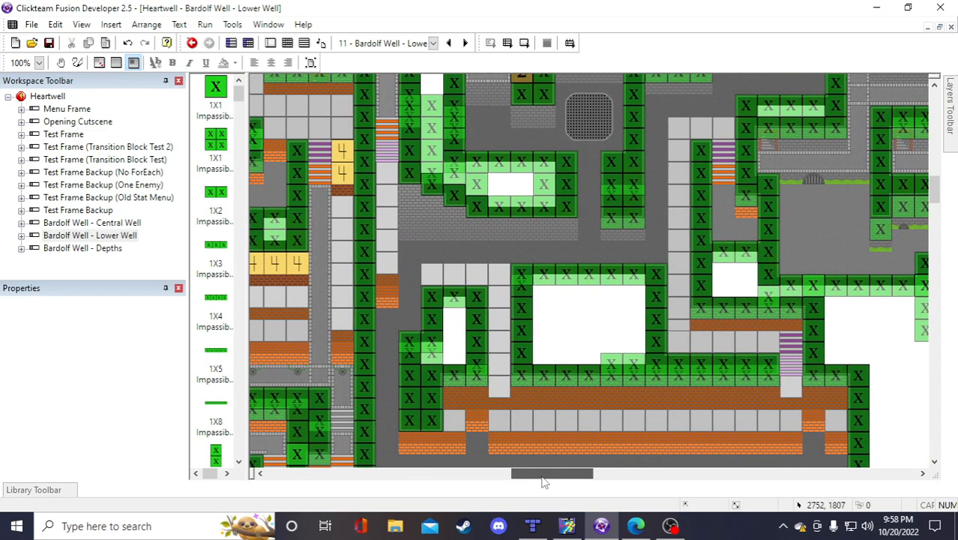
click(571, 409)
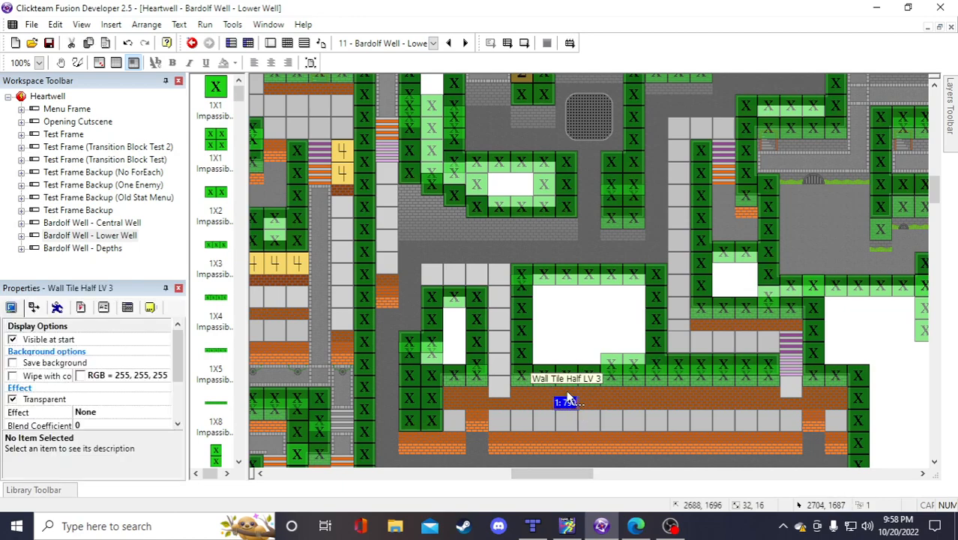
drag(567, 395, 567, 393)
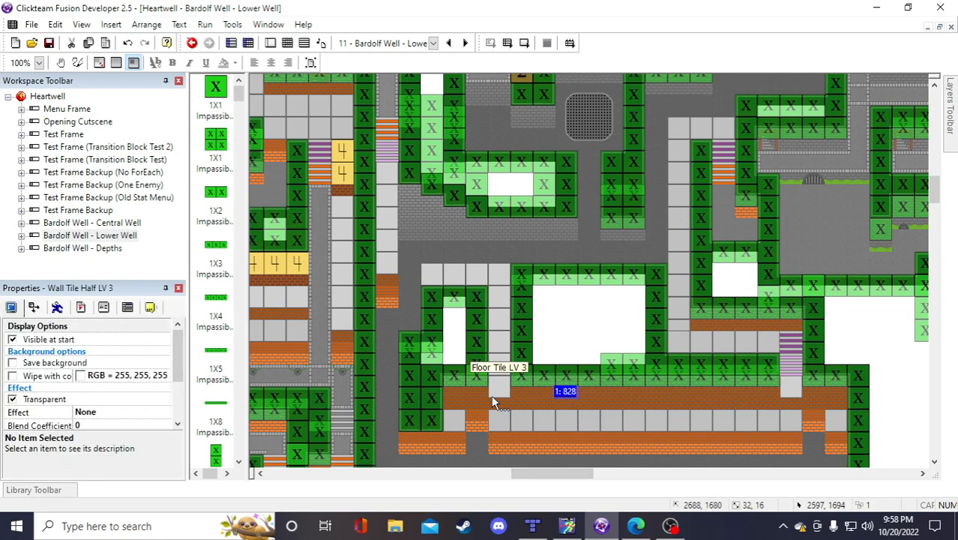
click(473, 394)
shift+click(449, 394)
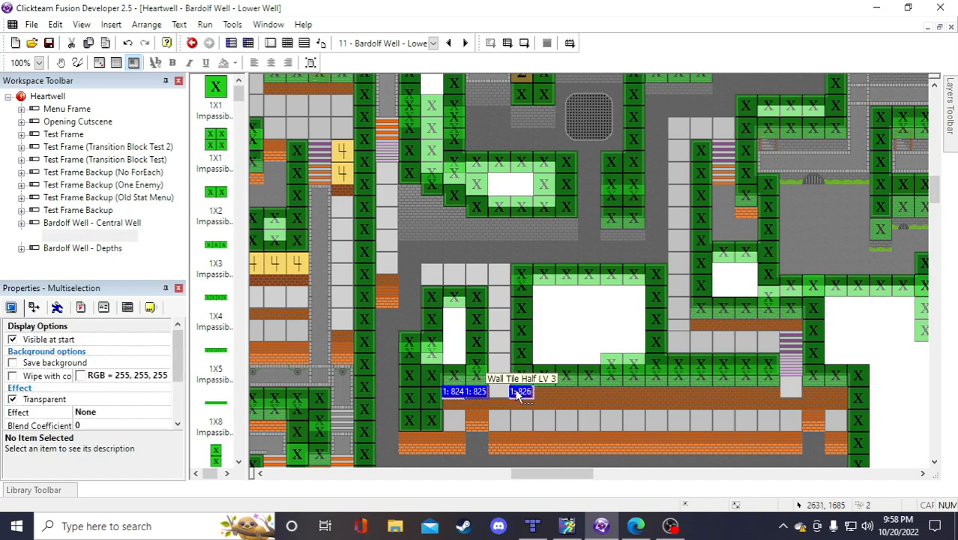
shift+click(521, 393)
shift+click(546, 391)
shift+click(567, 393)
shift+click(606, 396)
shift+click(590, 393)
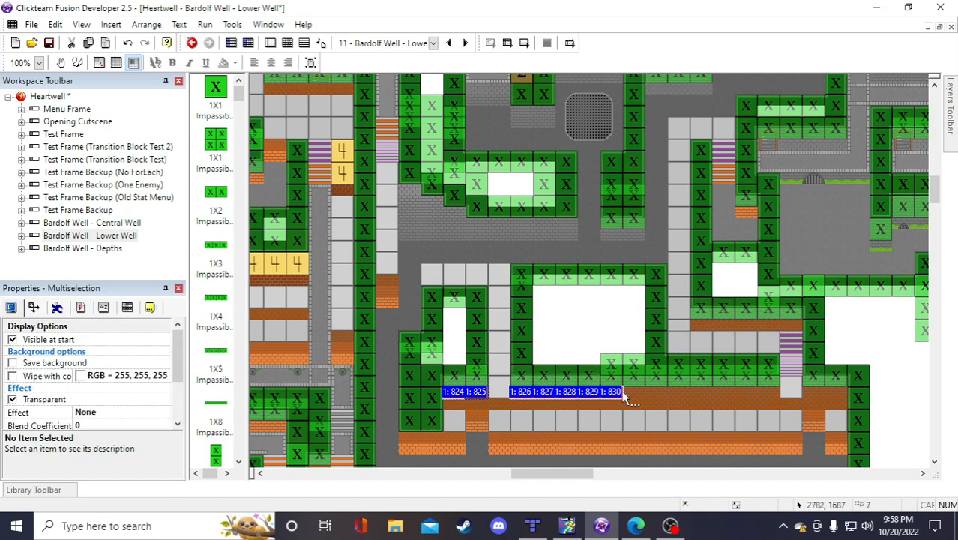
shift+click(643, 397)
shift+click(673, 396)
shift+click(694, 396)
shift+click(718, 395)
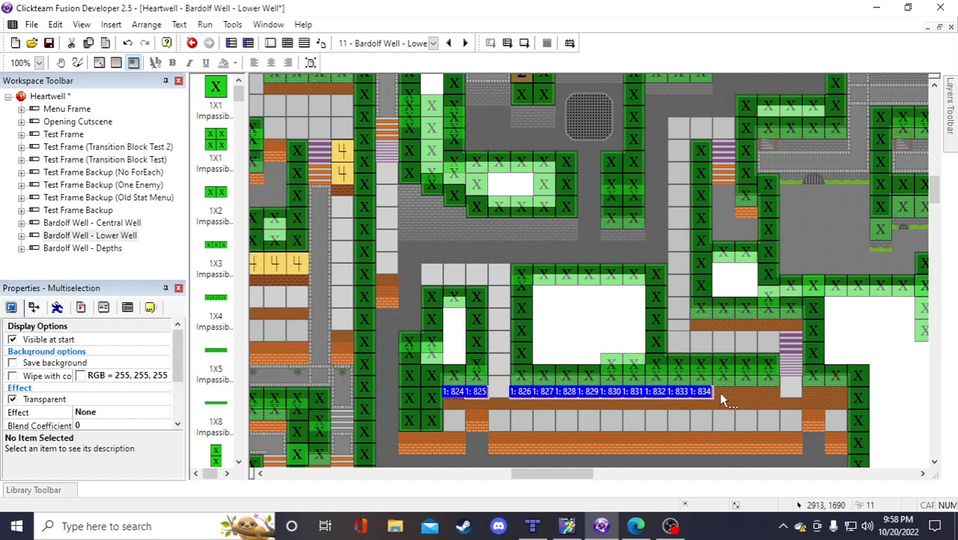
shift+click(739, 398)
shift+click(760, 396)
shift+click(784, 395)
shift+click(812, 395)
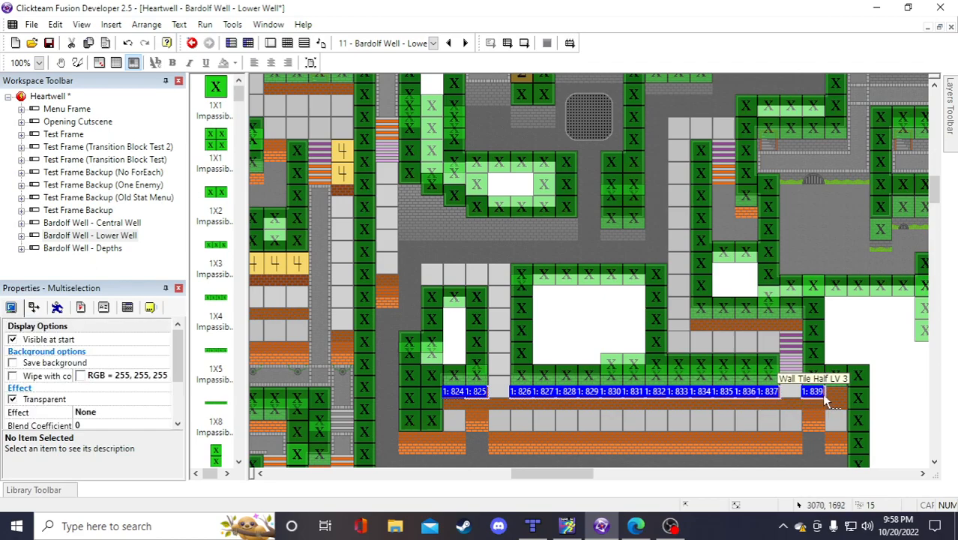
shift+click(830, 399)
scroll(830, 382, down, 3)
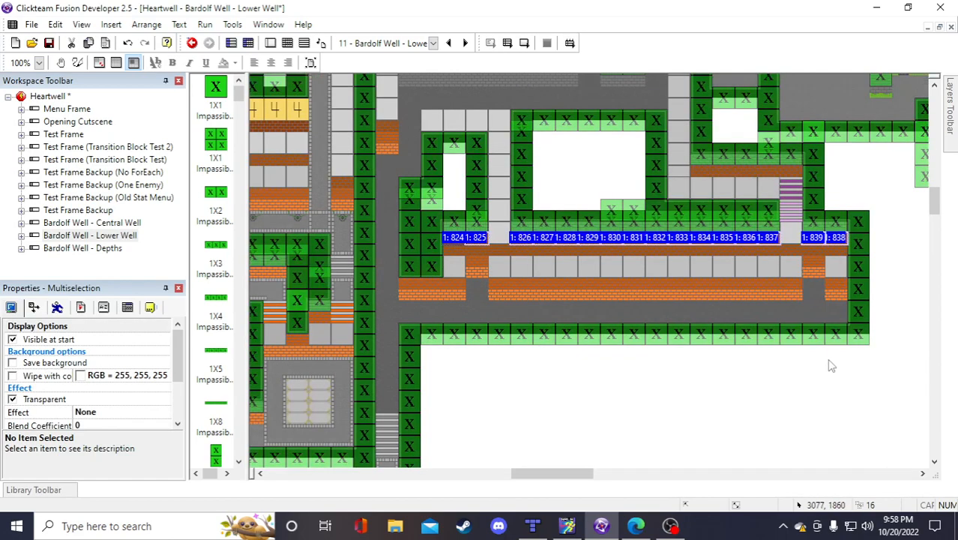
click(796, 395)
click(531, 249)
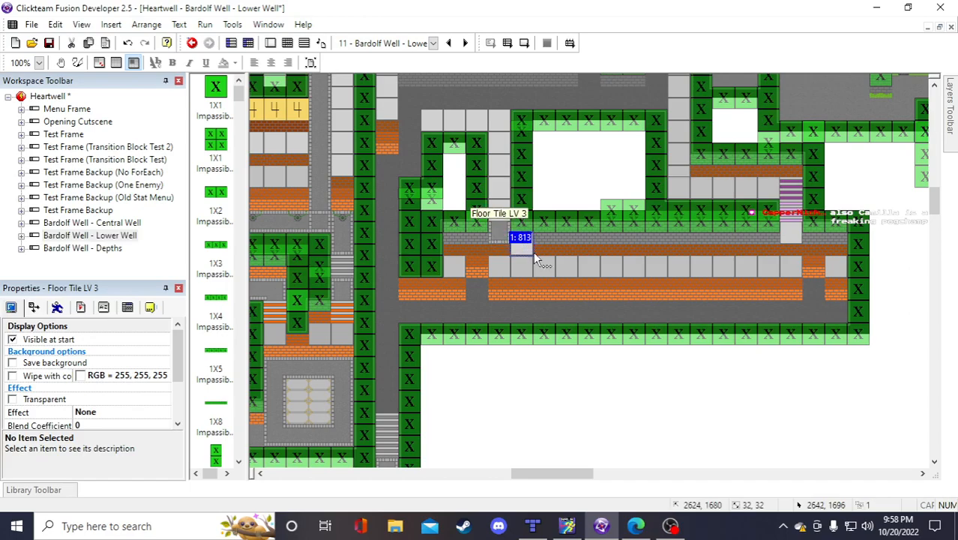
click(724, 407)
Copy a Wall Tile Half LV 4 from the western stairs area and place it just below the southern corridor's bottom wall, near its west end
drag(578, 473, 511, 473)
scroll(408, 283, up, 3)
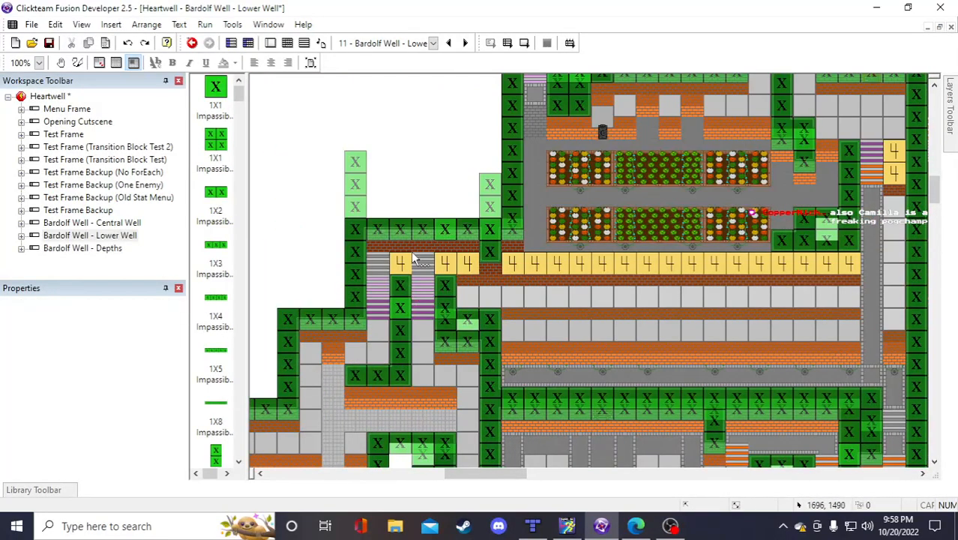
click(491, 289)
drag(461, 480, 565, 478)
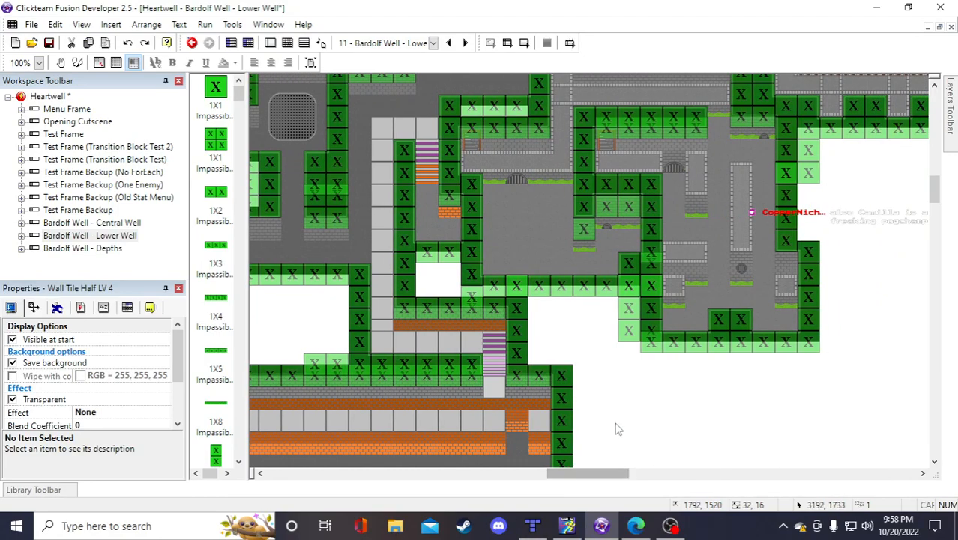
click(668, 399)
click(664, 392)
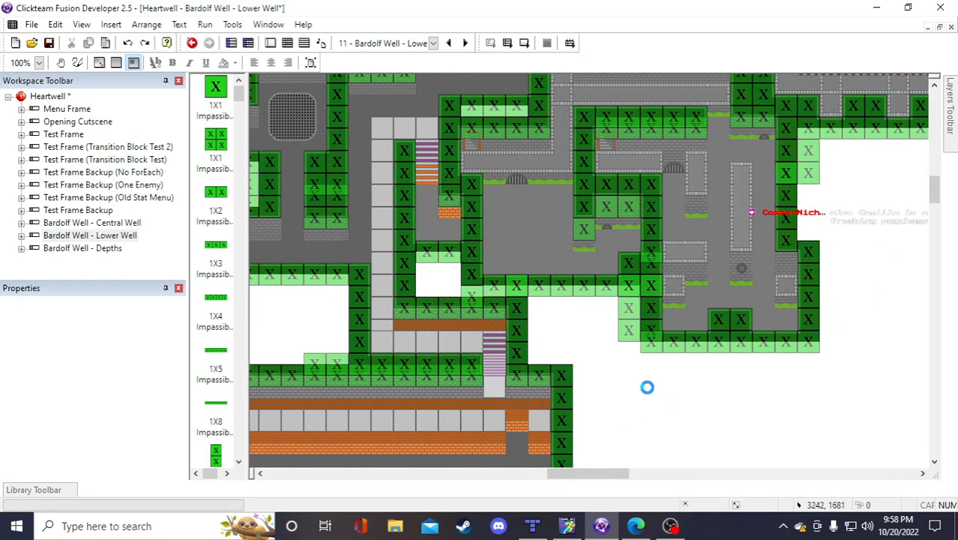
scroll(669, 406, down, 3)
drag(671, 248, 536, 371)
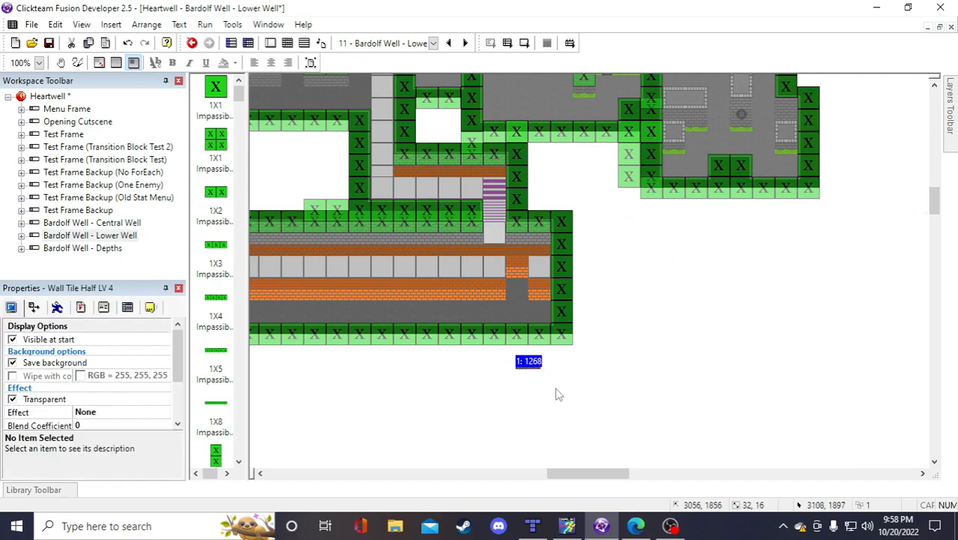
drag(607, 476, 577, 476)
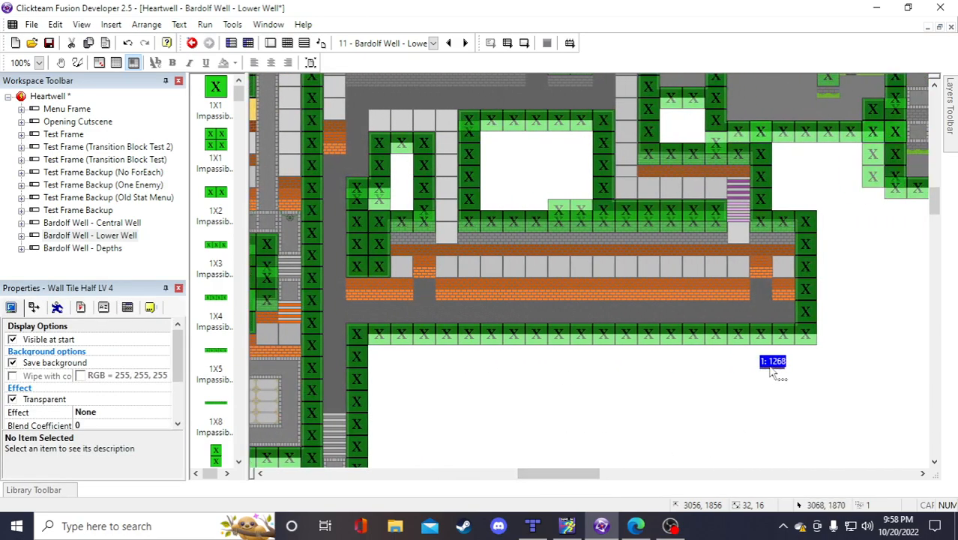
drag(480, 367, 403, 375)
click(402, 374)
click(402, 364)
Duplicate the placed Wall Tile Half LV 4 into 1 row and 2 columns
right_click(403, 365)
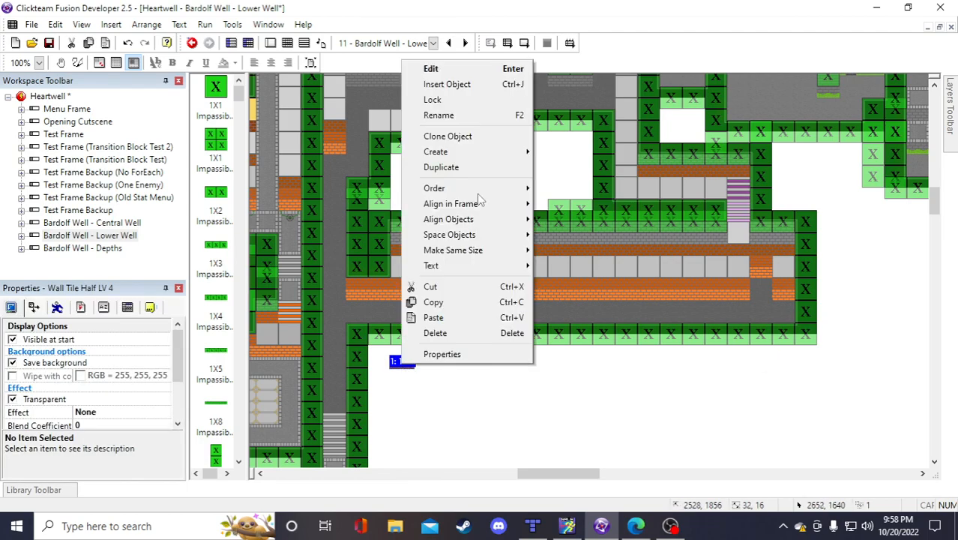
click(474, 168)
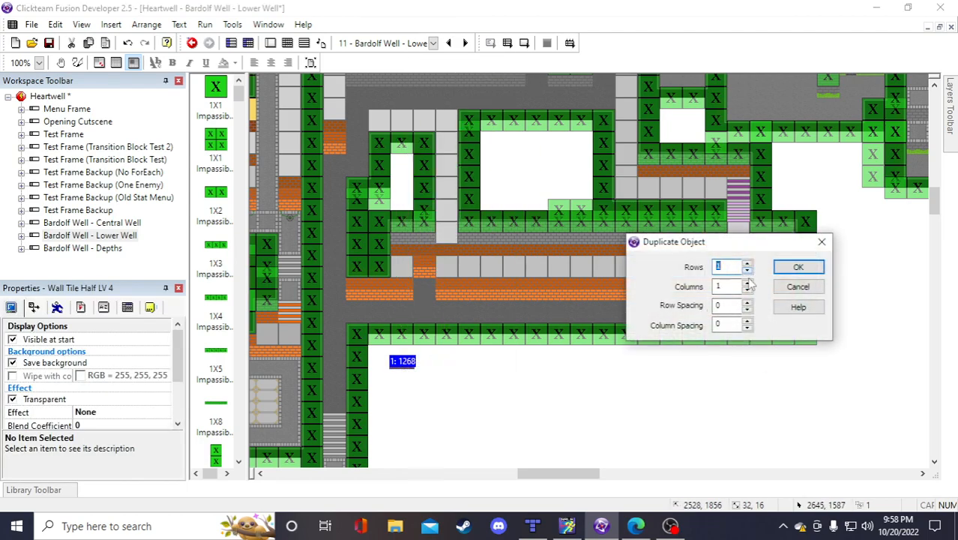
click(798, 267)
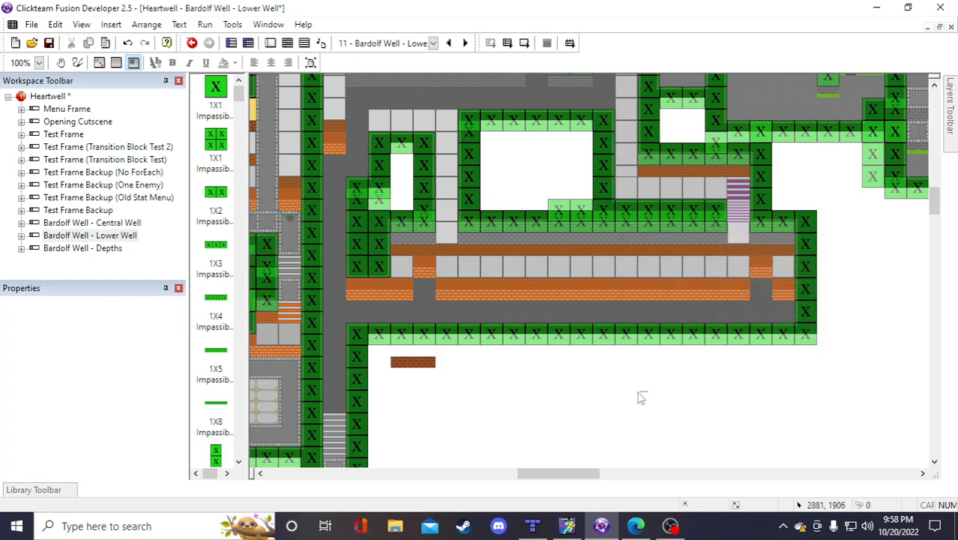
Paste another Wall Tile Half LV 4 in the same row, leaving a one-tile gap east of the pair
click(433, 365)
key(ctrl+c)
key(ctrl+v)
click(471, 367)
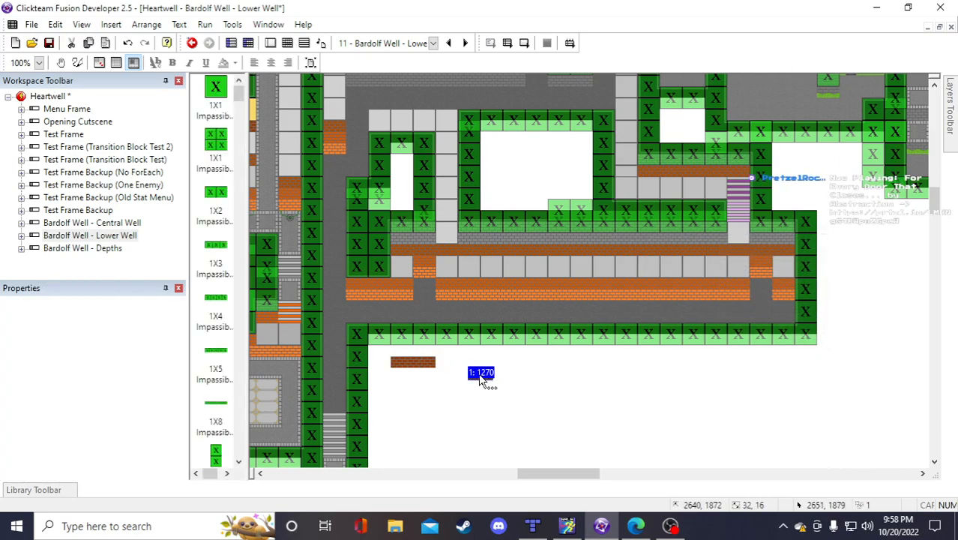
click(491, 386)
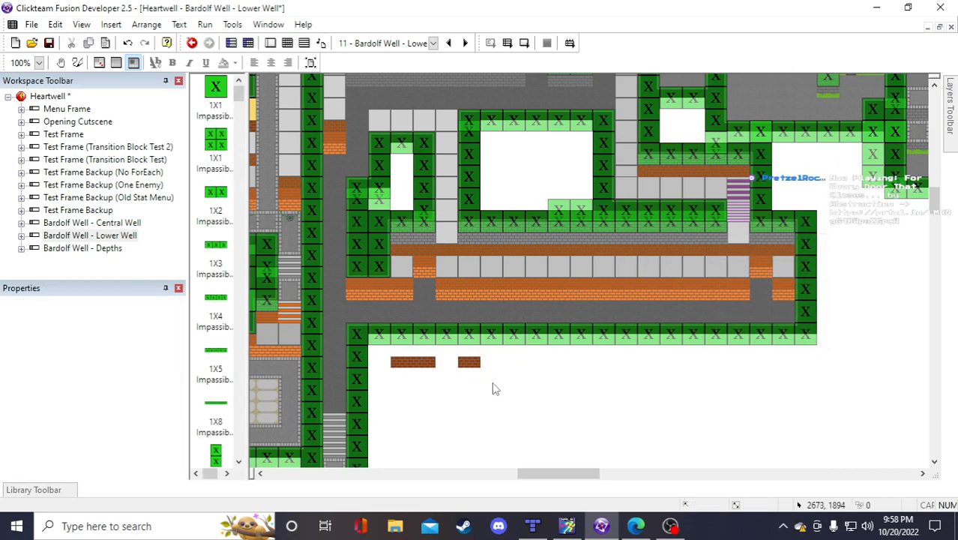
Duplicate the Wall Tile Half LV 4 east of the gap into 1 row and 15 columns
right_click(480, 373)
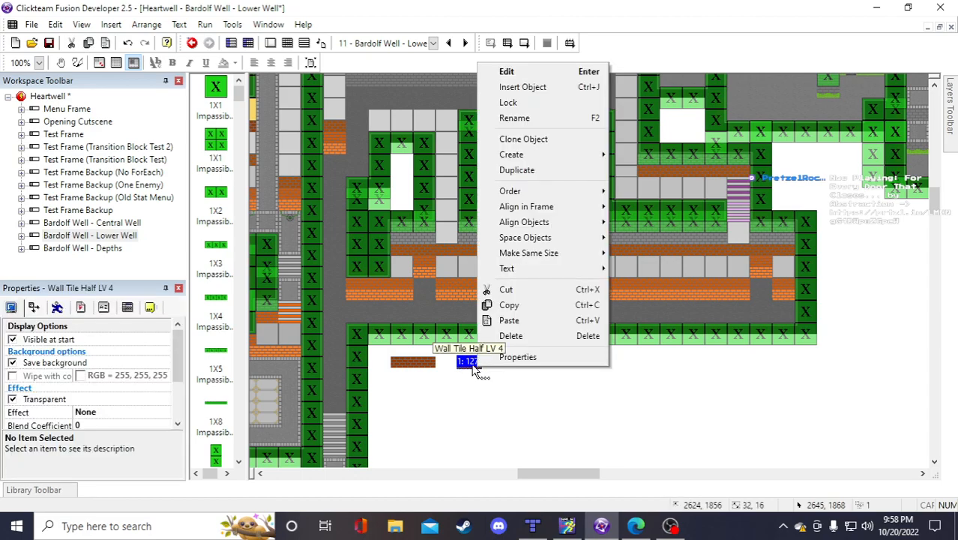
click(545, 170)
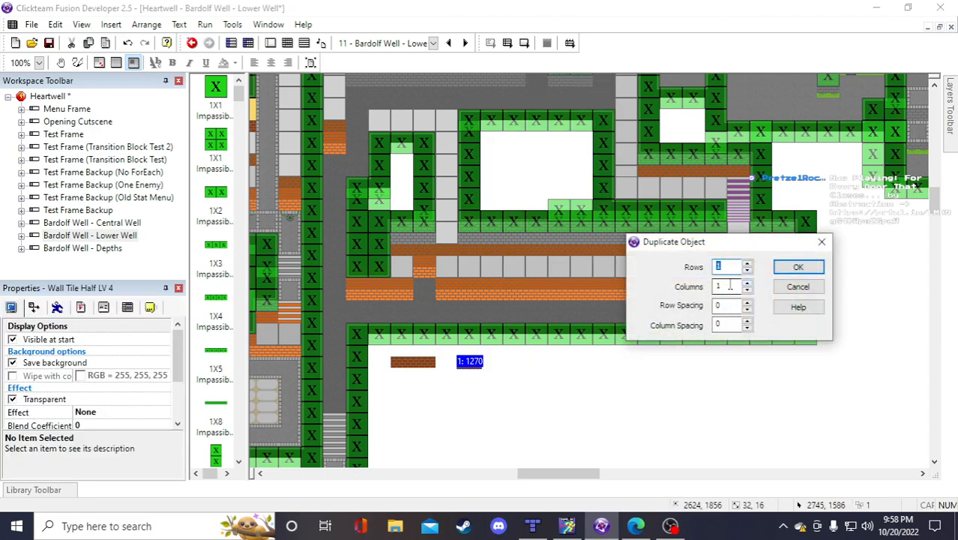
drag(718, 243, 724, 314)
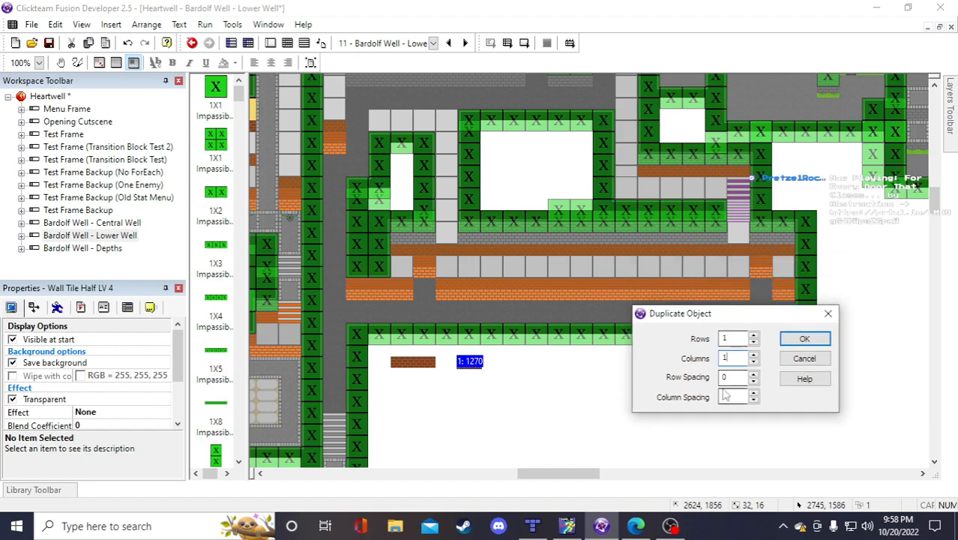
text(15)
click(804, 340)
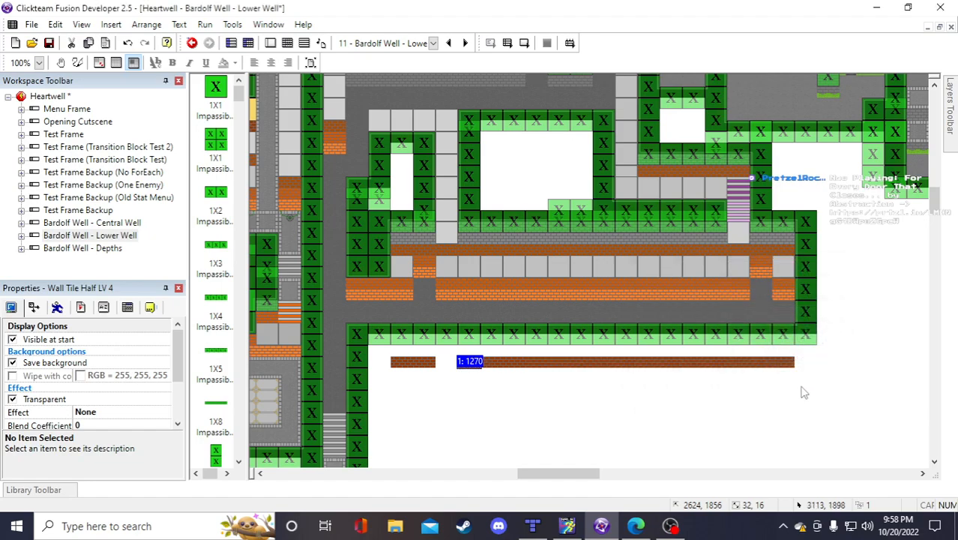
Delete the third-to-last Wall Tile Half LV 4 in the row below the southern corridor, leaving a one-tile gap
click(742, 363)
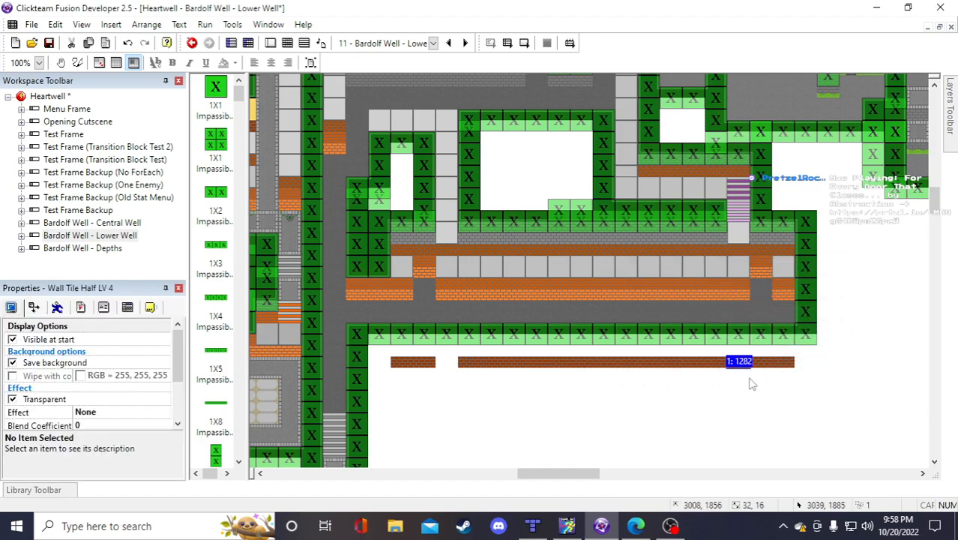
key(Delete)
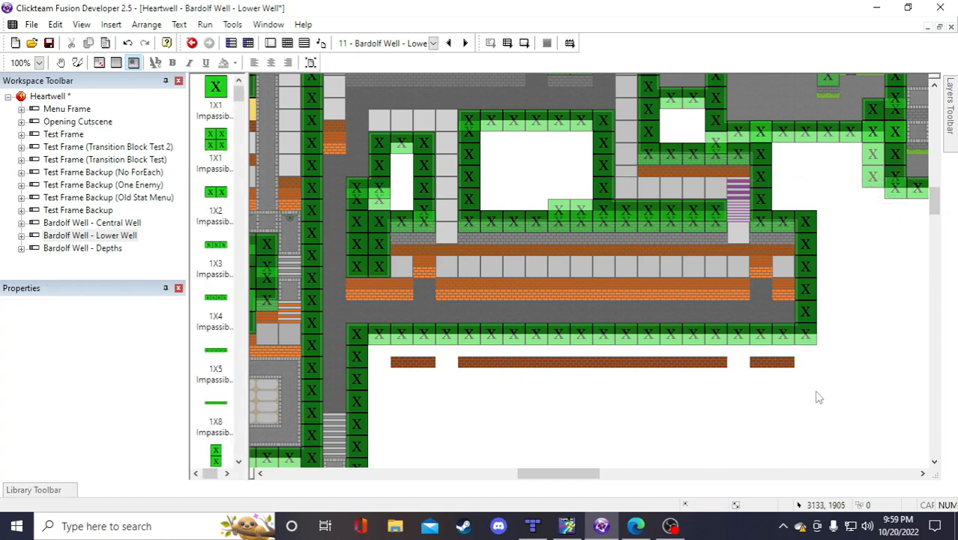
Move all the remaining Wall Tile Half LV 4 pieces onto the southern corridor's upper wall and save the application
drag(824, 381, 391, 353)
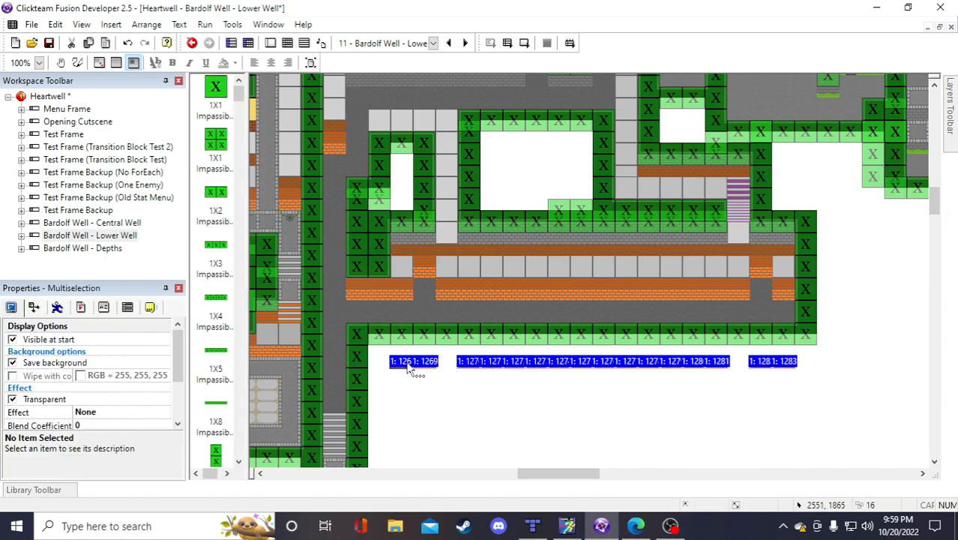
drag(416, 250, 407, 236)
click(515, 425)
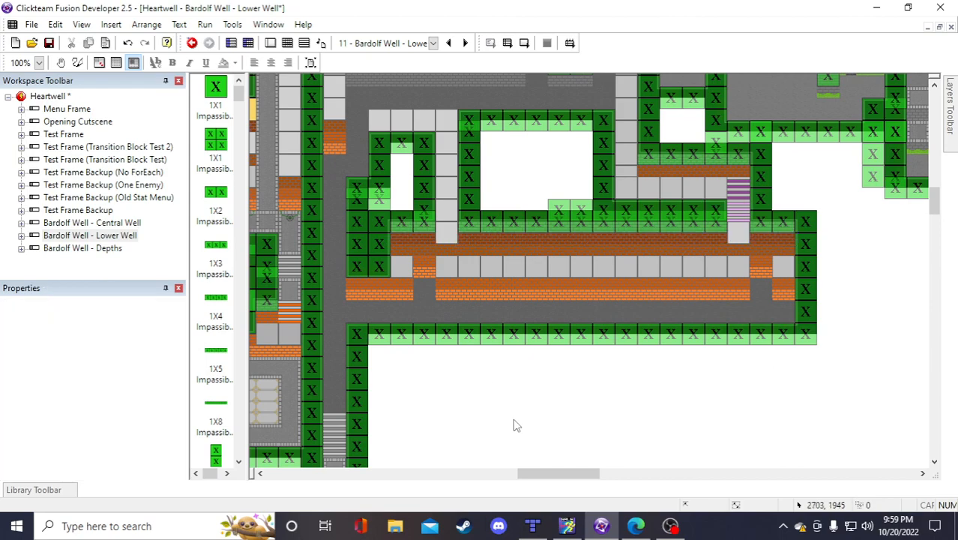
click(49, 44)
Copy the stack of four half wall tiles near the southern corridor's west end onto the west end of the northern grey brick wall
scroll(558, 389, up, 3)
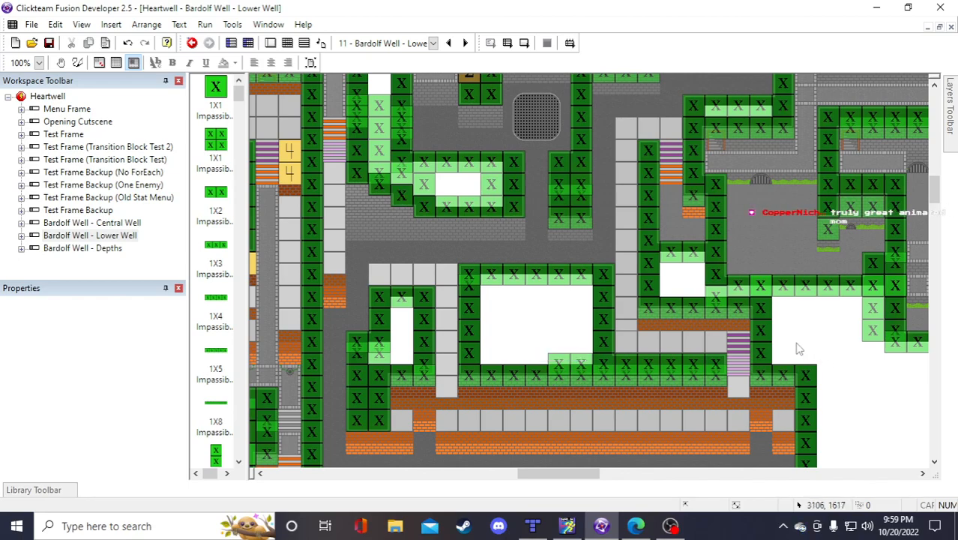
click(431, 398)
click(542, 337)
click(425, 423)
shift+click(424, 411)
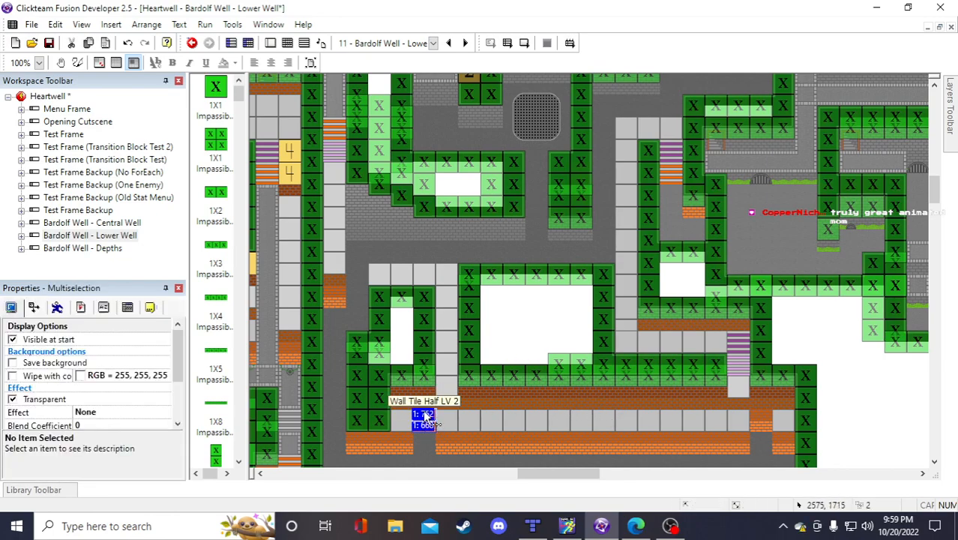
shift+click(422, 401)
shift+click(422, 393)
key(ctrl+x)
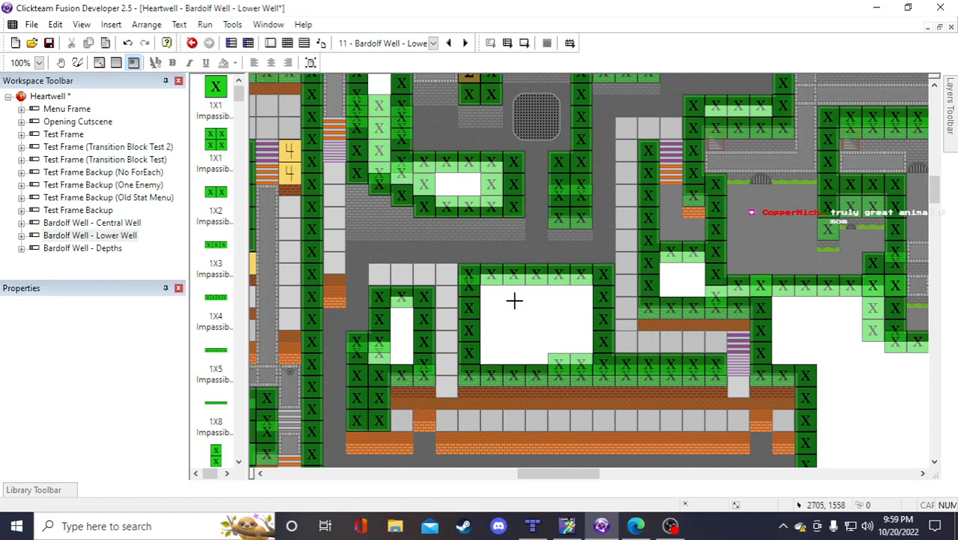
key(ctrl+v)
drag(525, 318, 355, 216)
click(556, 323)
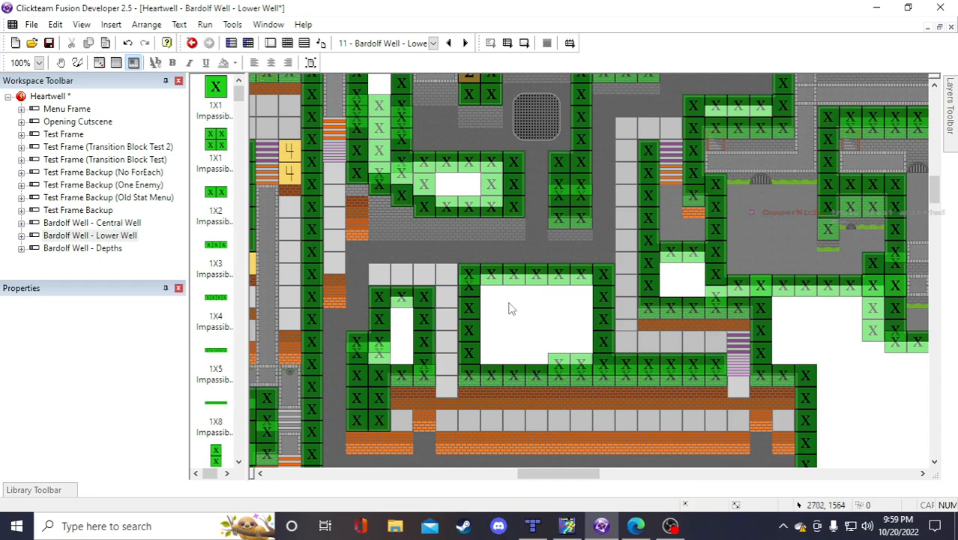
Switch to the Bardolf Well tilemap in Tiled and extend the black wall's corner one half-tile down at the stepped wall's west end
scroll(426, 271, up, 3)
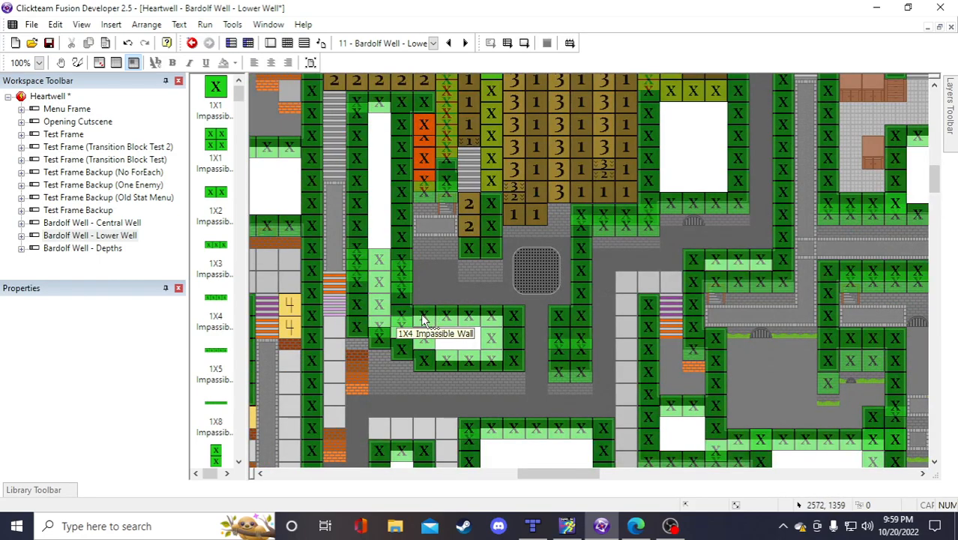
drag(541, 473, 578, 474)
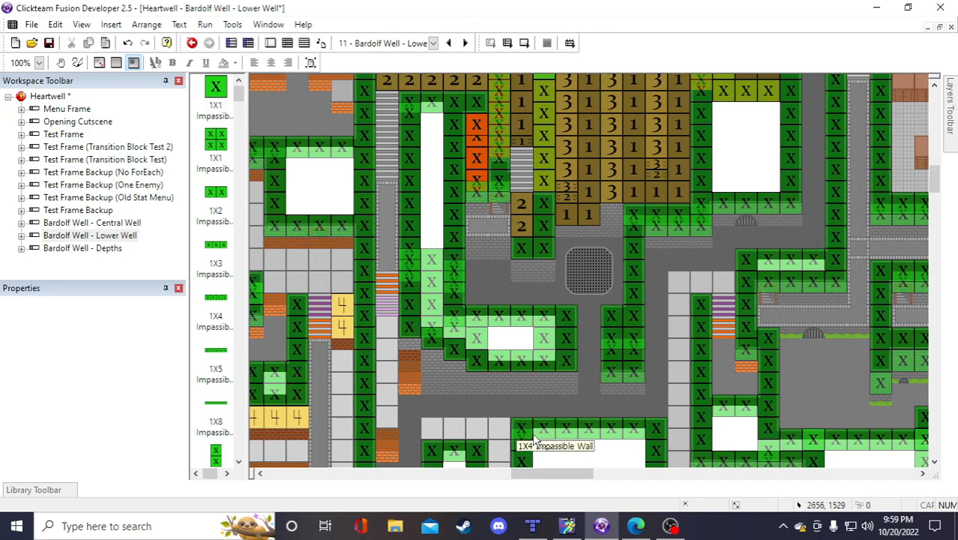
click(547, 528)
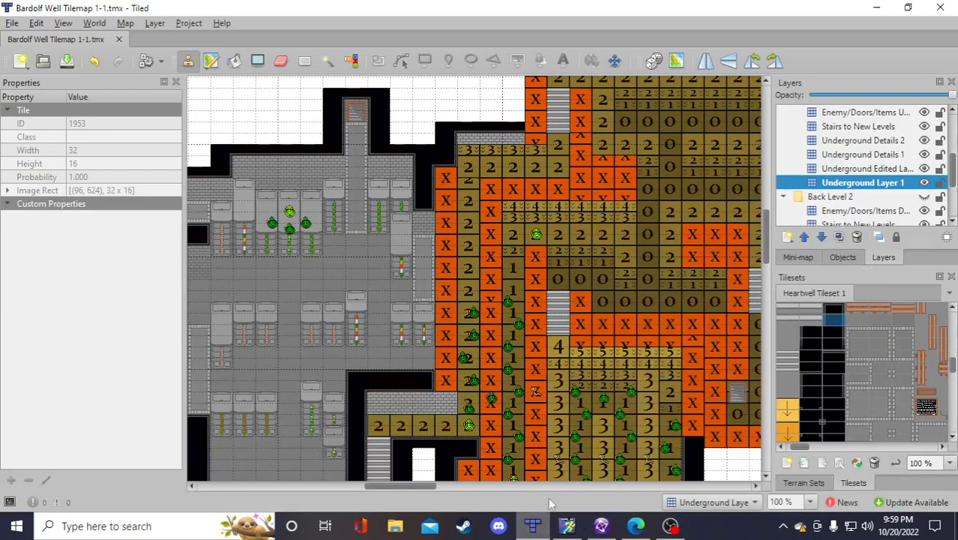
scroll(556, 339, down, 8)
scroll(476, 365, down, 2)
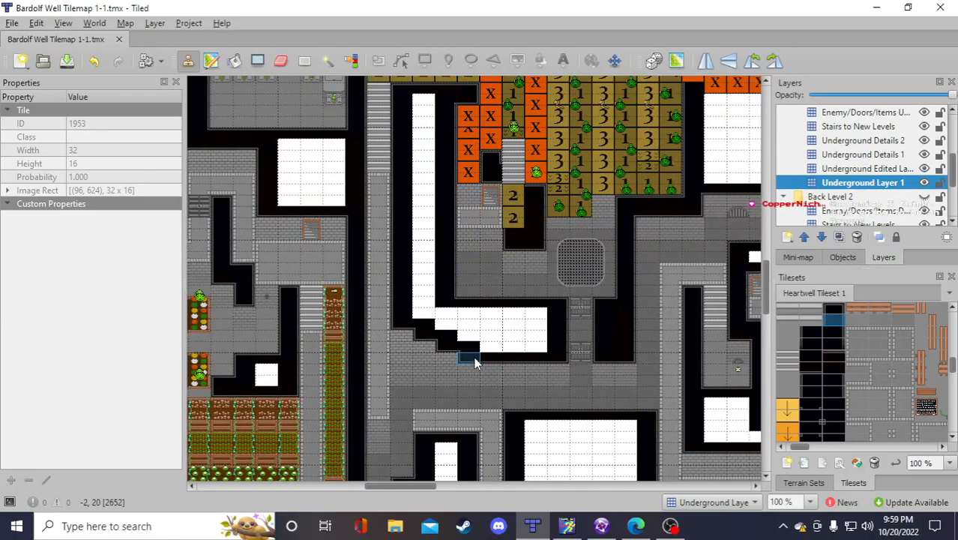
right_click(412, 330)
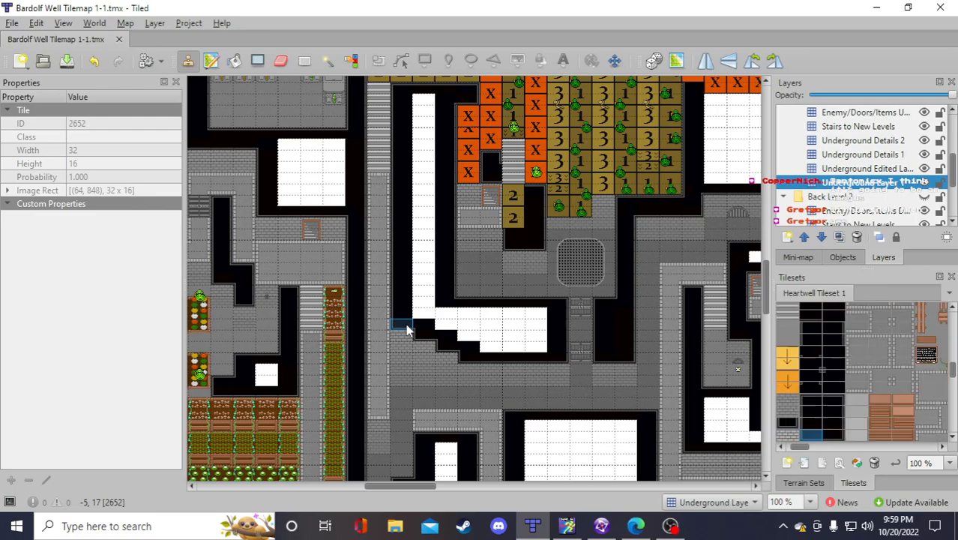
click(414, 342)
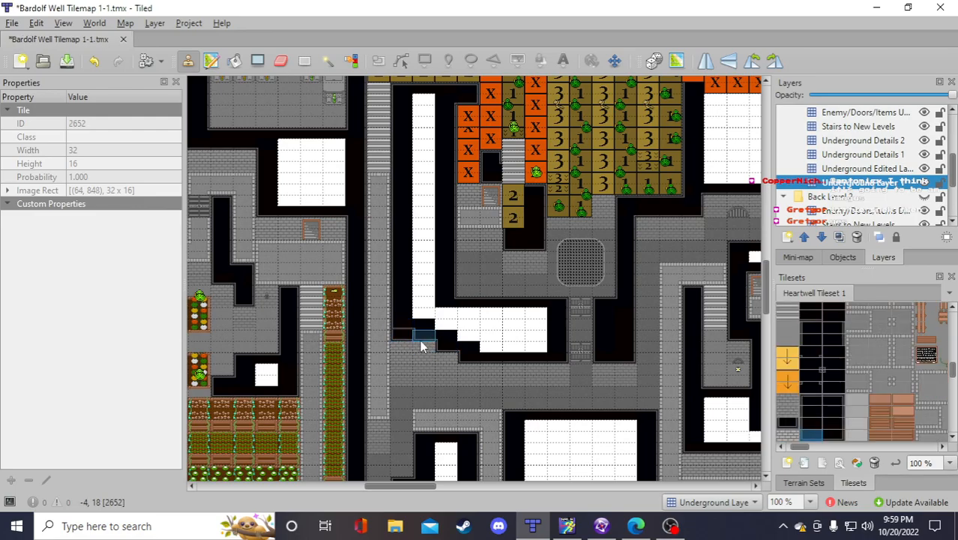
right_click(404, 312)
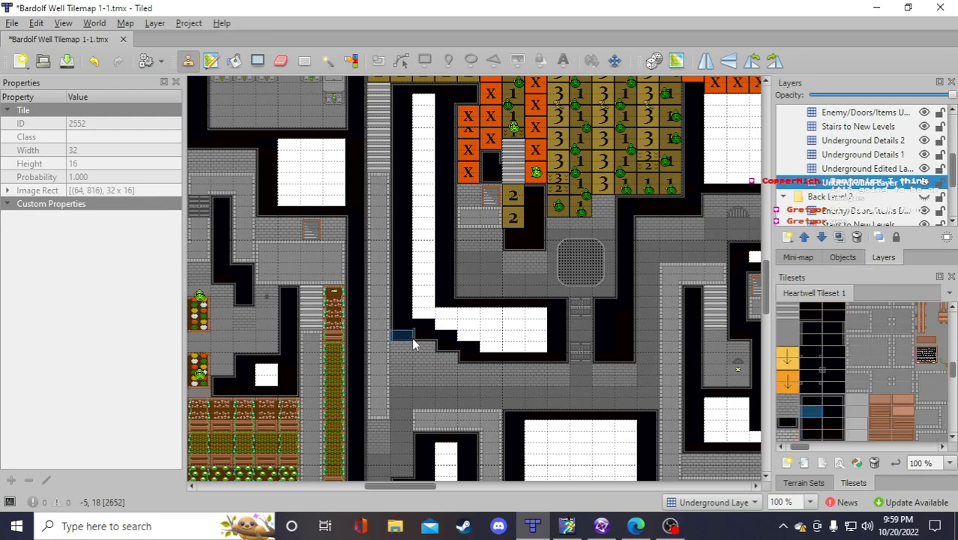
click(409, 335)
Replace the black wall tile beside the extended corner with another from Heartwell Tileset 1 and erase the leftover tile above it
scroll(825, 405, down, 3)
scroll(863, 384, up, 3)
scroll(828, 409, up, 3)
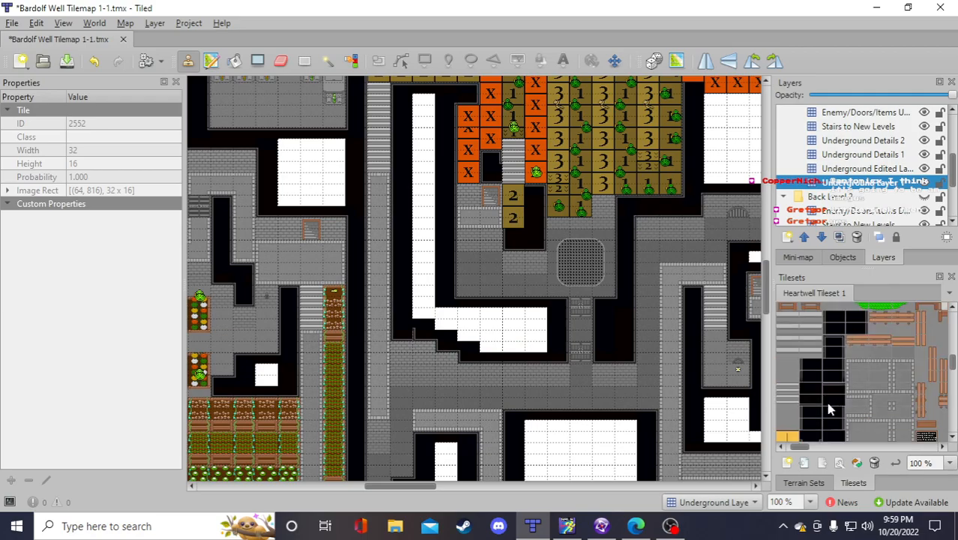
click(811, 400)
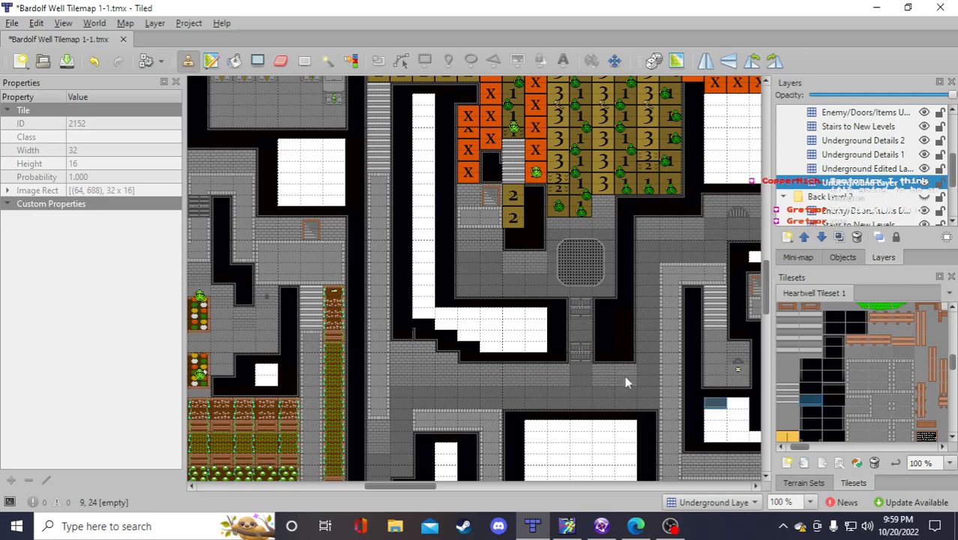
key(e)
click(424, 324)
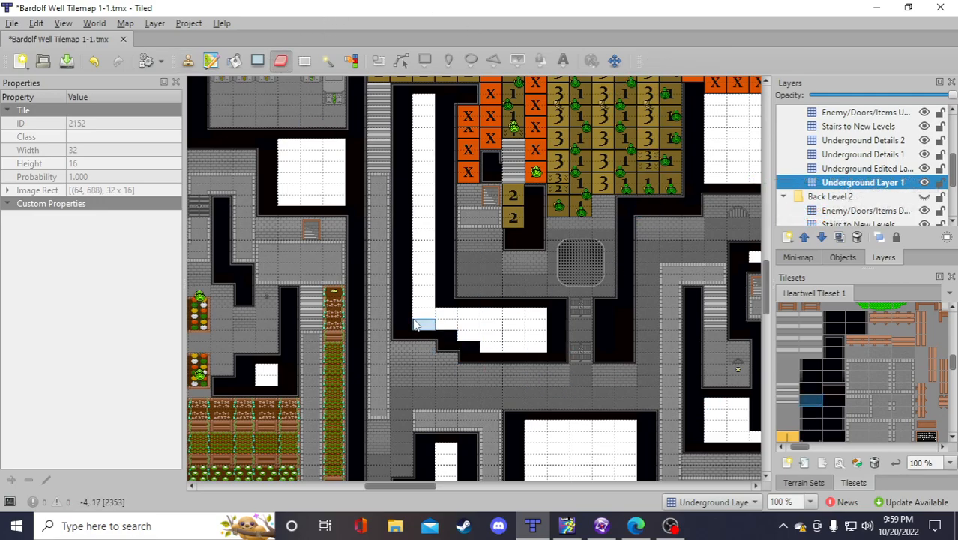
Save the tilemap and return to the Lower Well frame in Clickteam Fusion
click(67, 61)
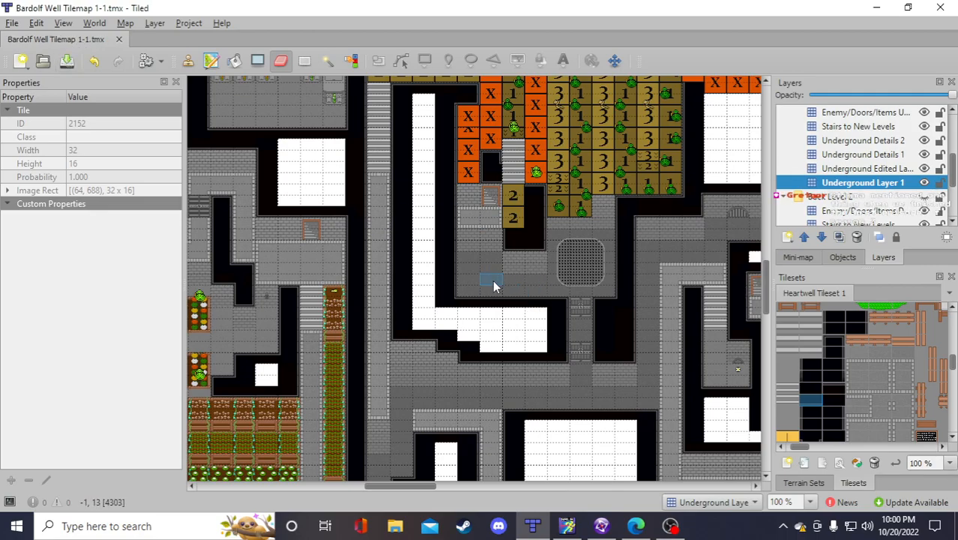
scroll(492, 284, down, 2)
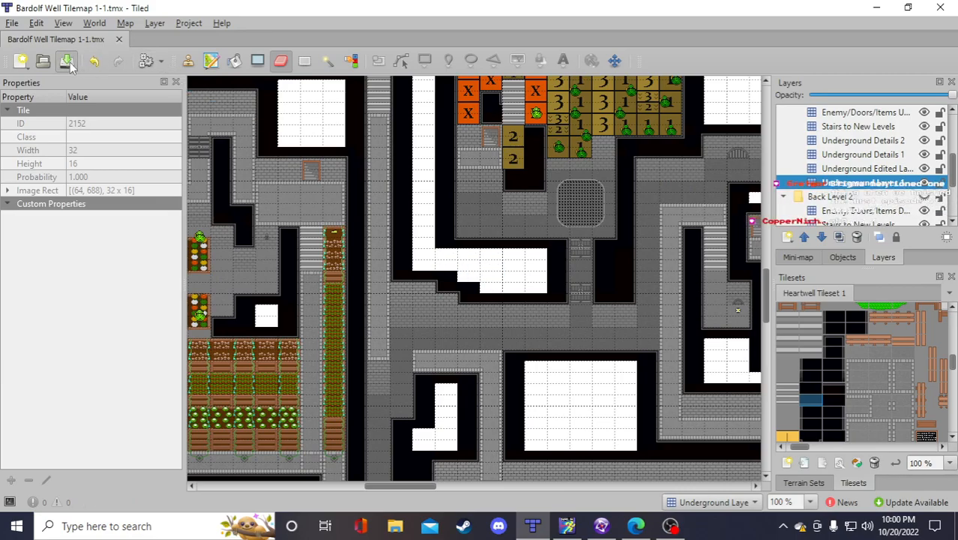
click(876, 7)
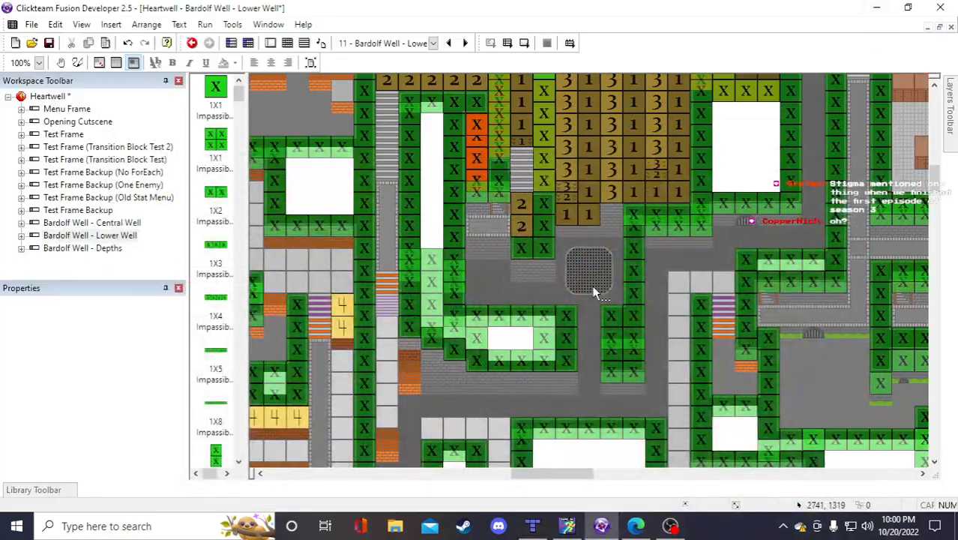
Open Backdrop 1-2 for image editing and place a copy of the stepped wall's western black corner about 16 pixels lower
double_click(441, 369)
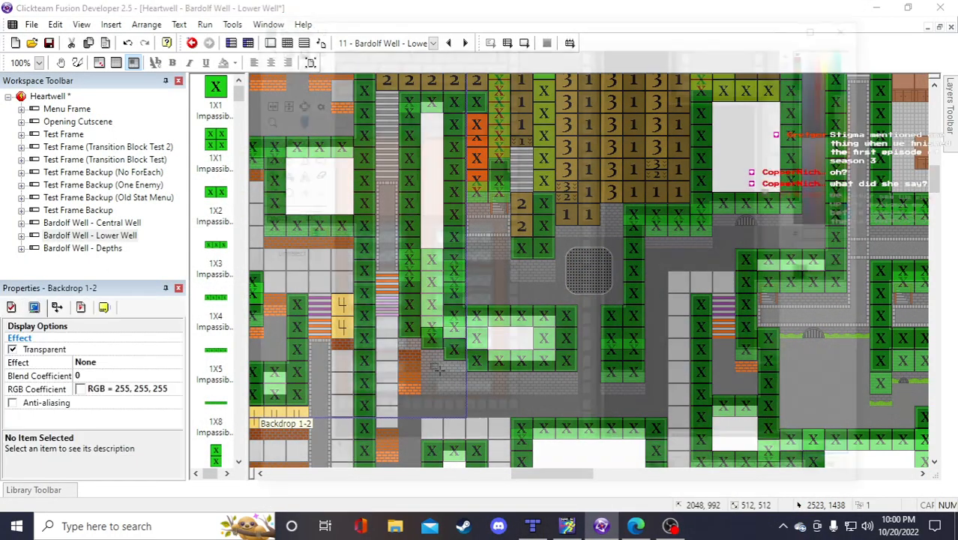
scroll(545, 302, down, 2)
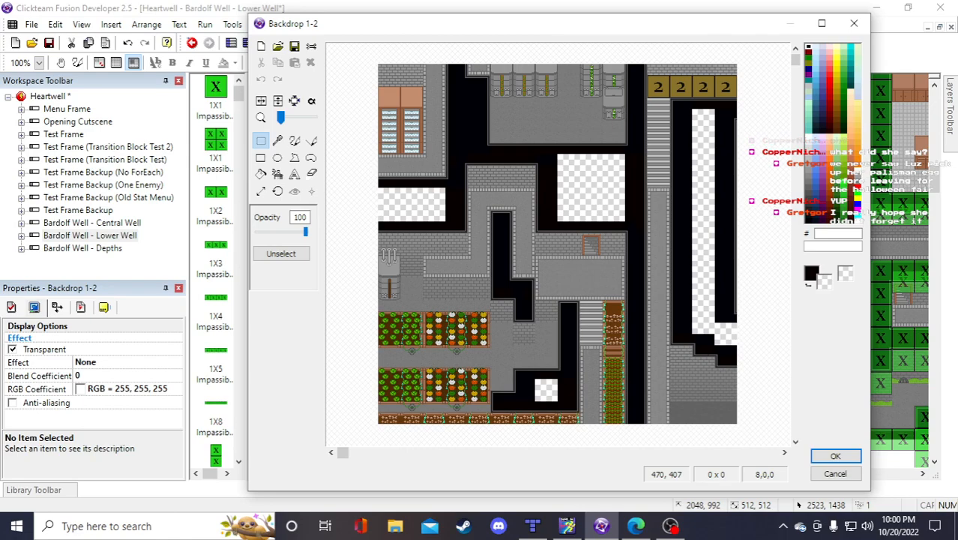
scroll(703, 346, up, 1)
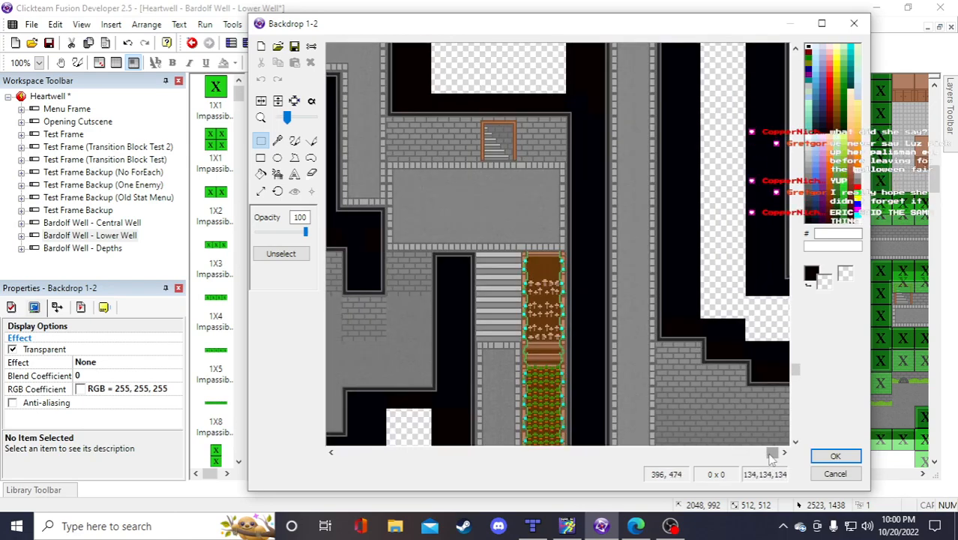
scroll(768, 390, up, 1)
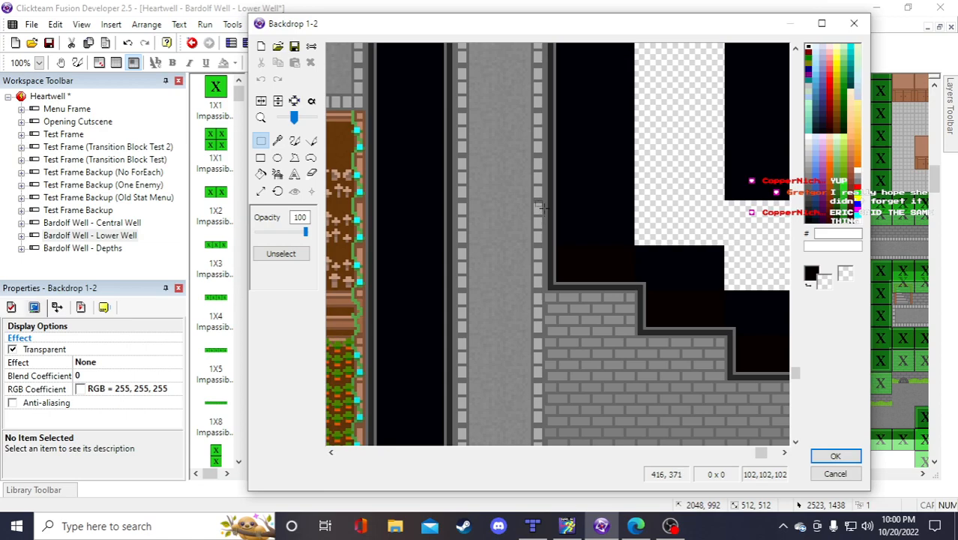
drag(547, 203, 635, 290)
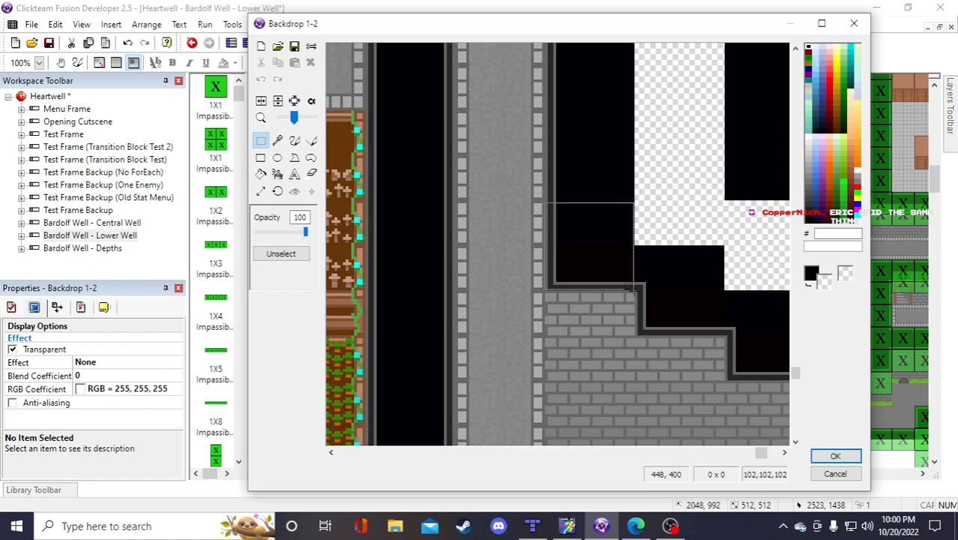
drag(635, 290, 637, 297)
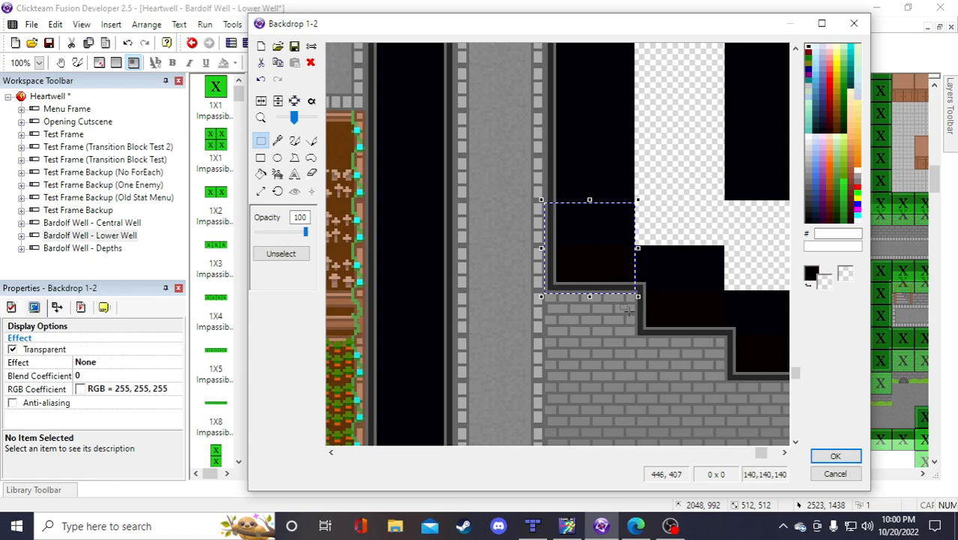
drag(593, 251, 592, 293)
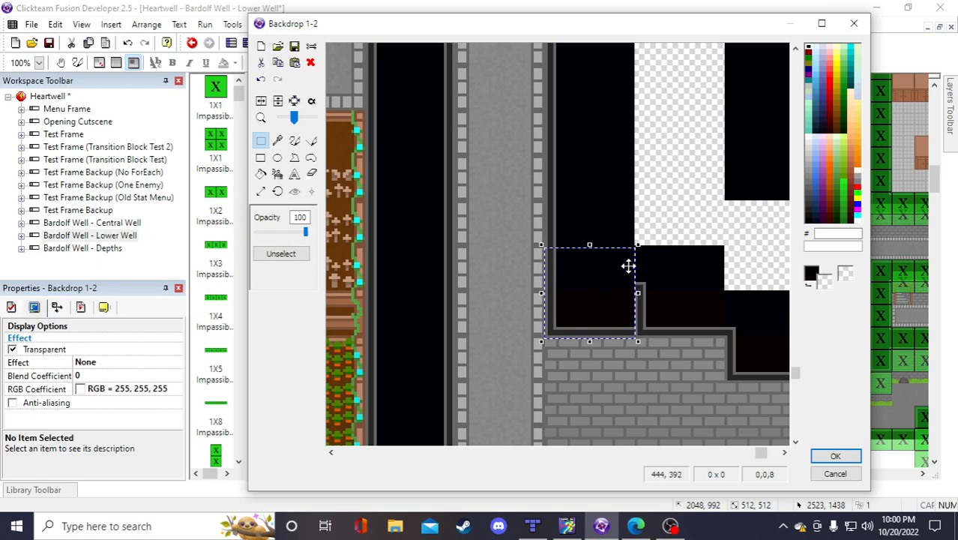
Erase the protruding black block just east of the lowered corner, about 32 by 16 pixels, to transparency
click(668, 220)
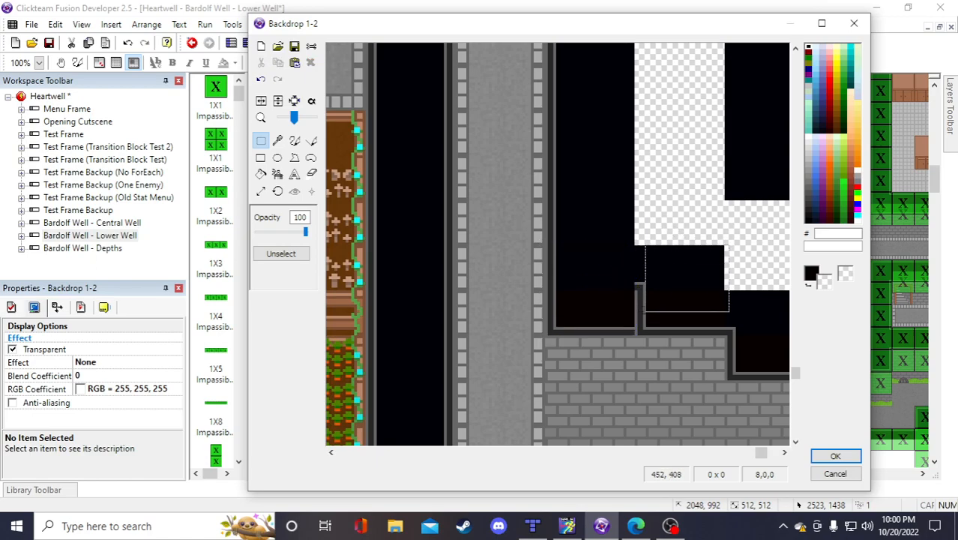
drag(636, 306, 635, 288)
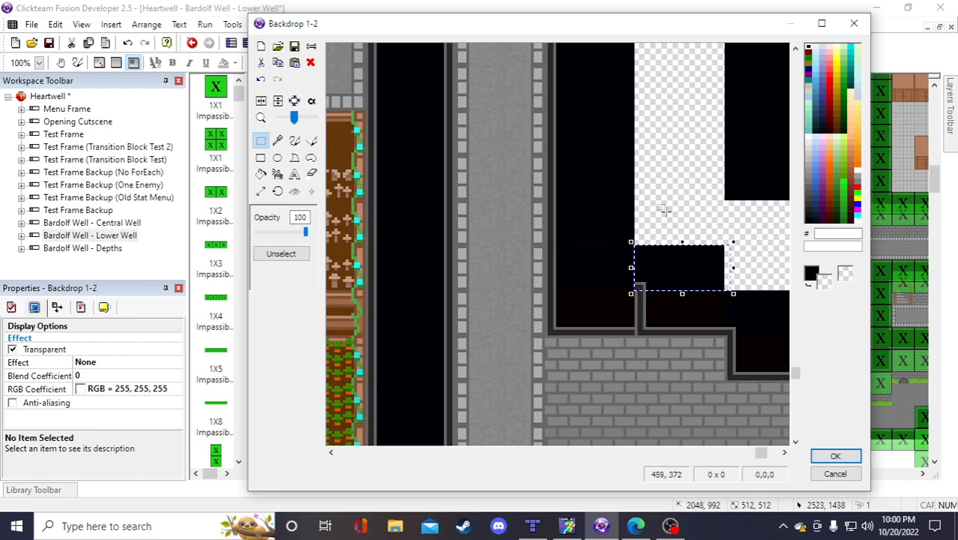
key(Delete)
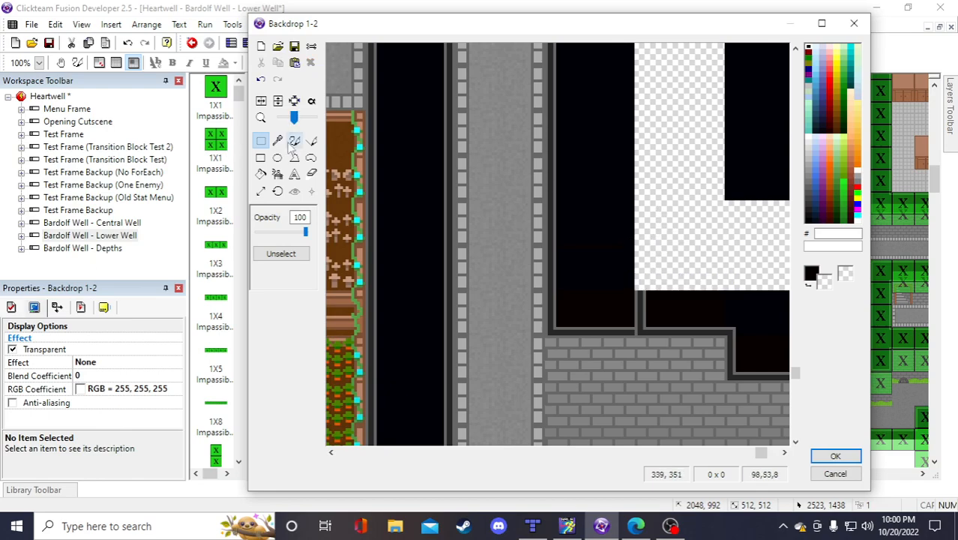
Sample the near-black wall colour 000008 and paint a filled rectangle over the vertical grey edge between the two wall sections
click(278, 141)
click(627, 251)
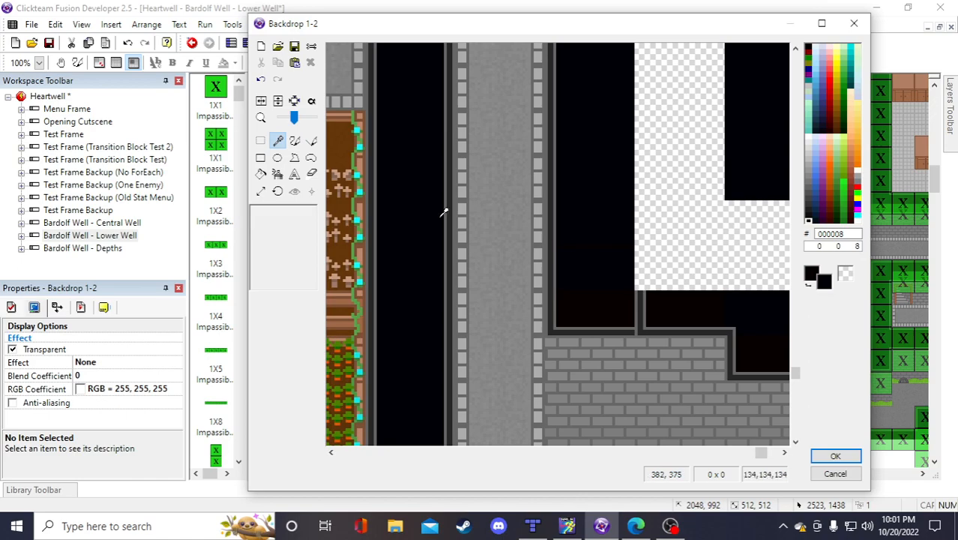
click(260, 141)
click(261, 159)
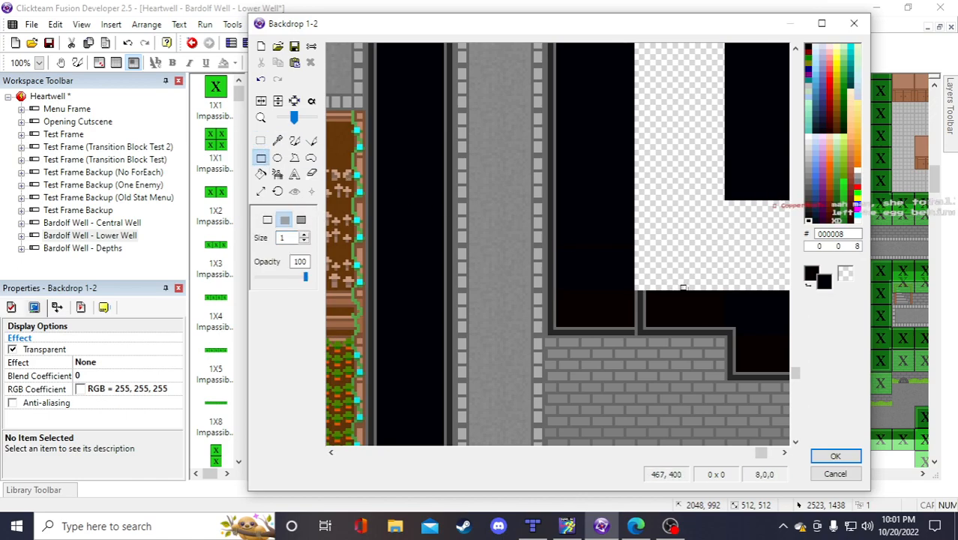
drag(690, 290, 611, 327)
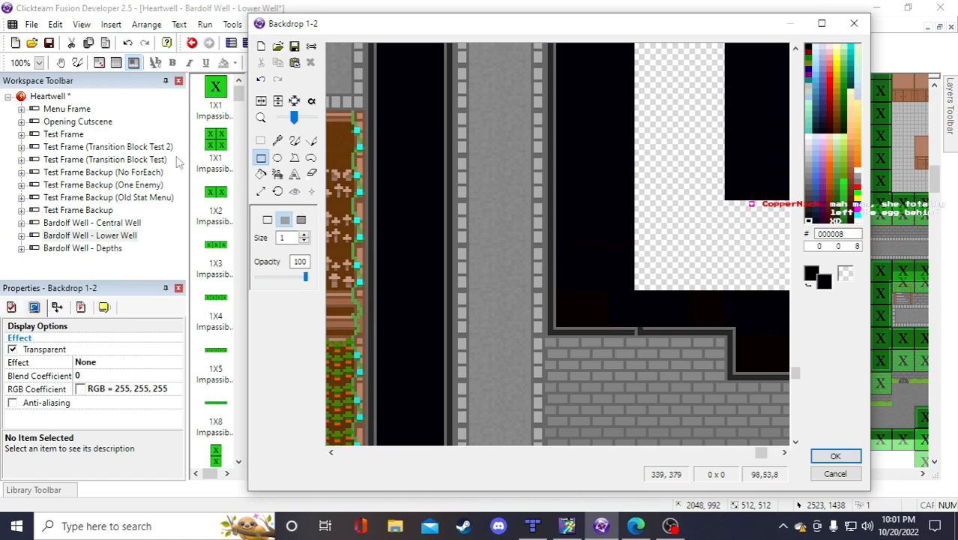
click(260, 141)
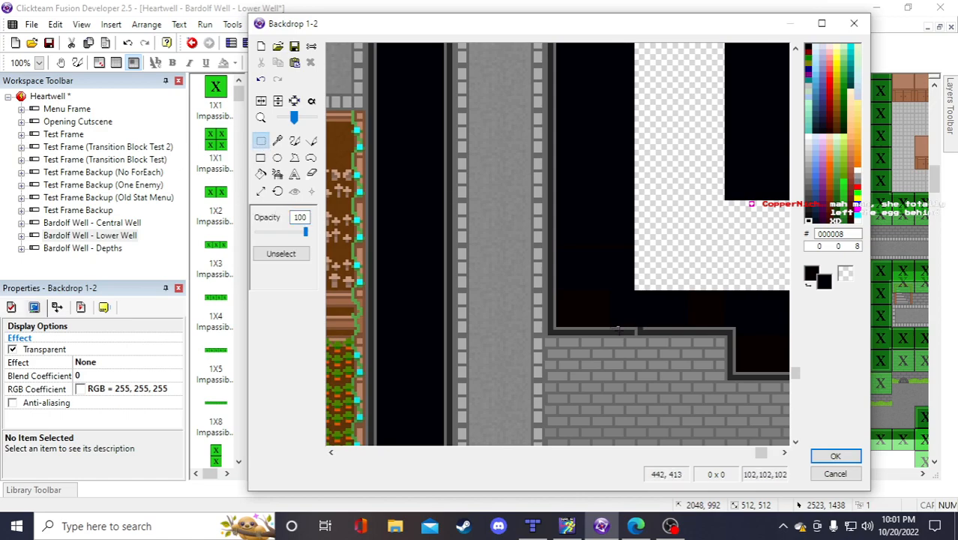
Cover the leftover notch in the stepped wall's horizontal grey edge with a matching edge piece, apply the Backdrop 1-2 edits and save the project
drag(630, 337, 648, 332)
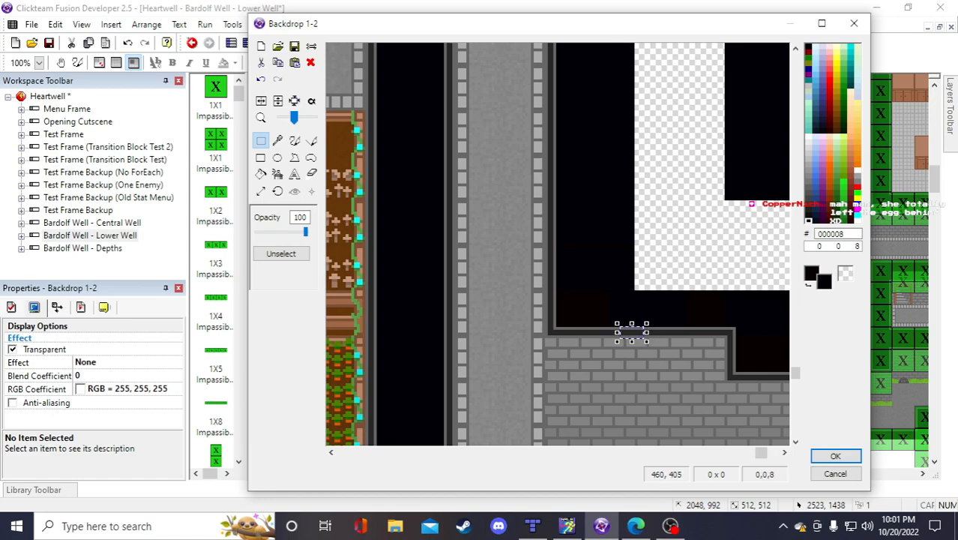
click(670, 288)
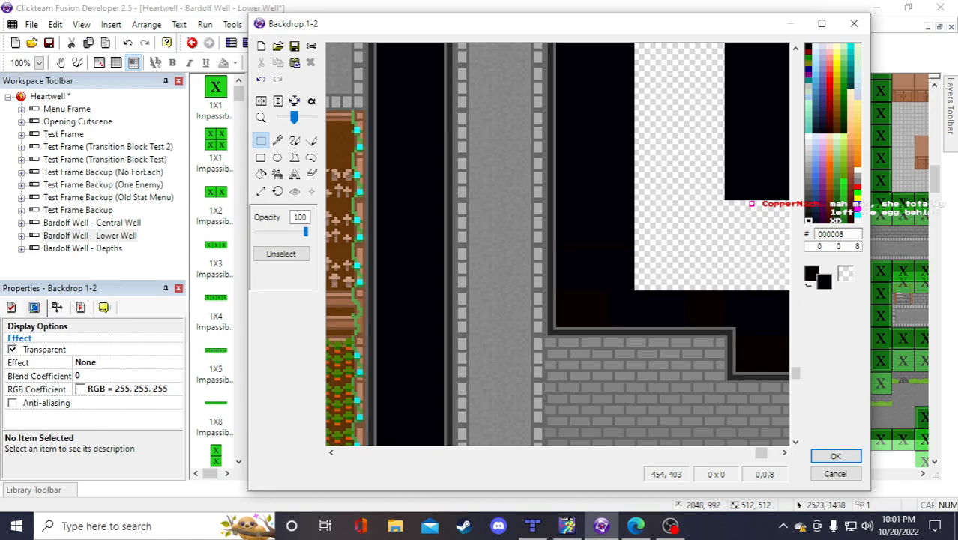
scroll(658, 287, down, 1)
scroll(557, 244, right, 5)
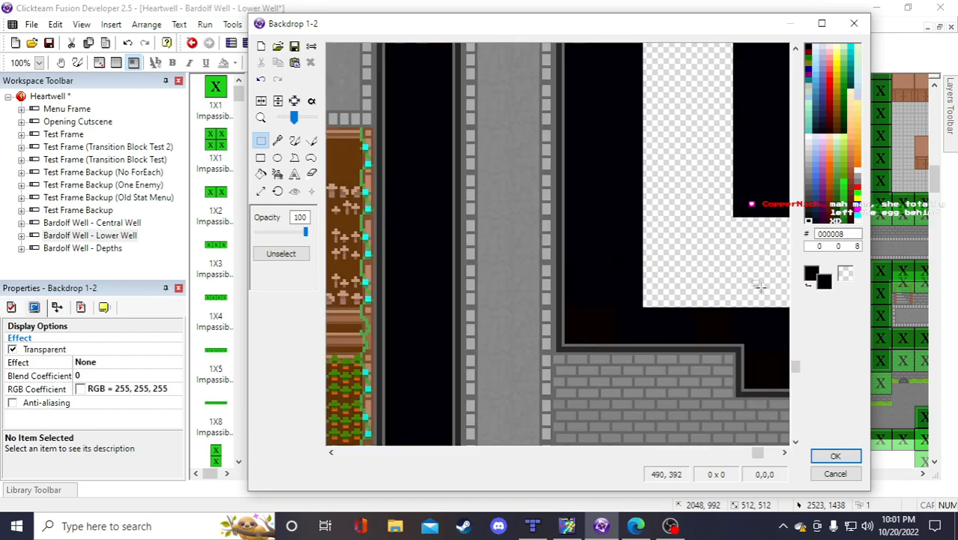
click(836, 456)
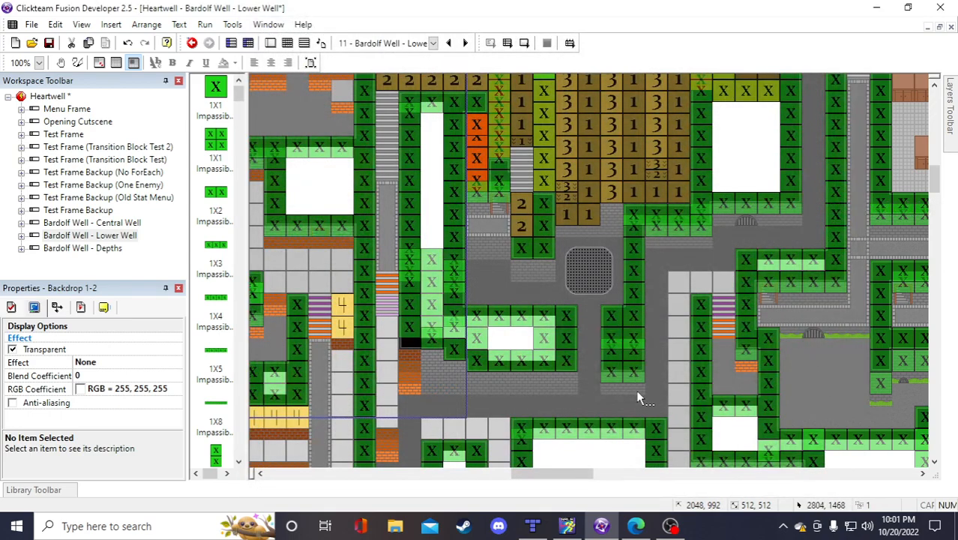
scroll(634, 390, down, 3)
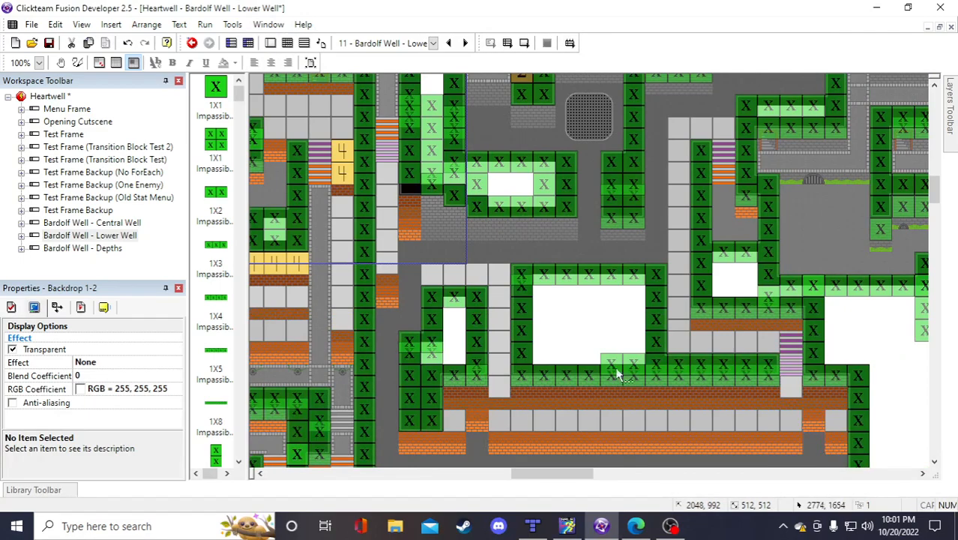
click(48, 44)
Lower the 4X2 Impassible Wall above the half wall tiles by 16 pixels to 2464, 1280 and save the project
click(405, 174)
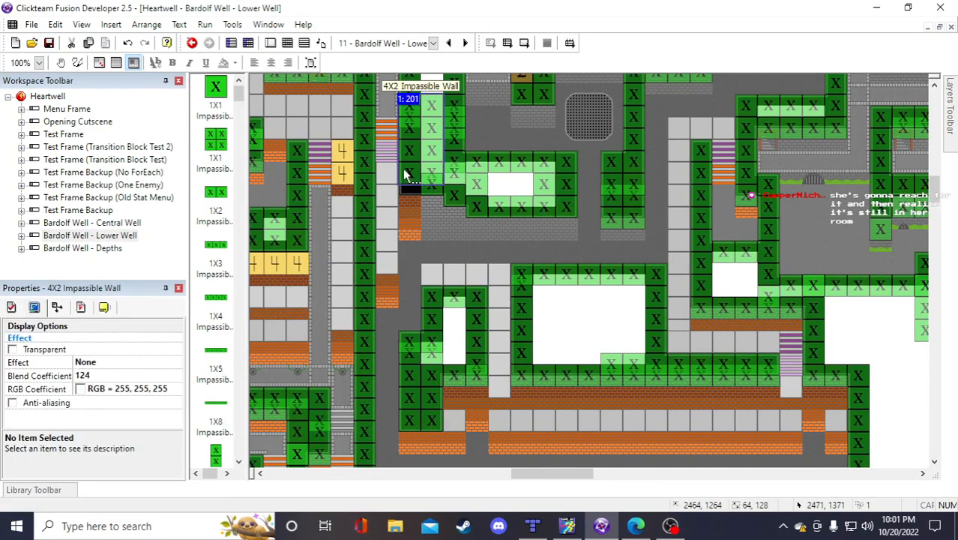
drag(404, 174, 406, 185)
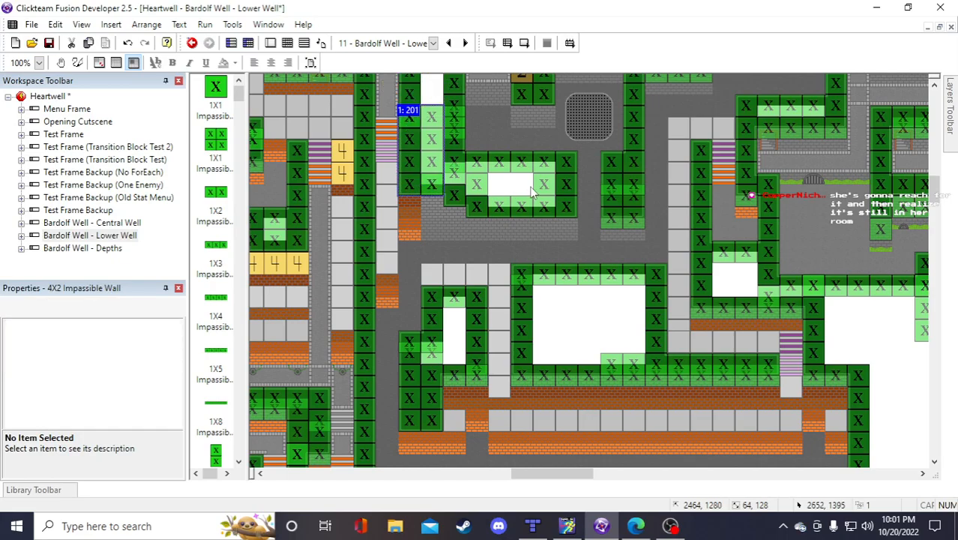
scroll(531, 193, up, 3)
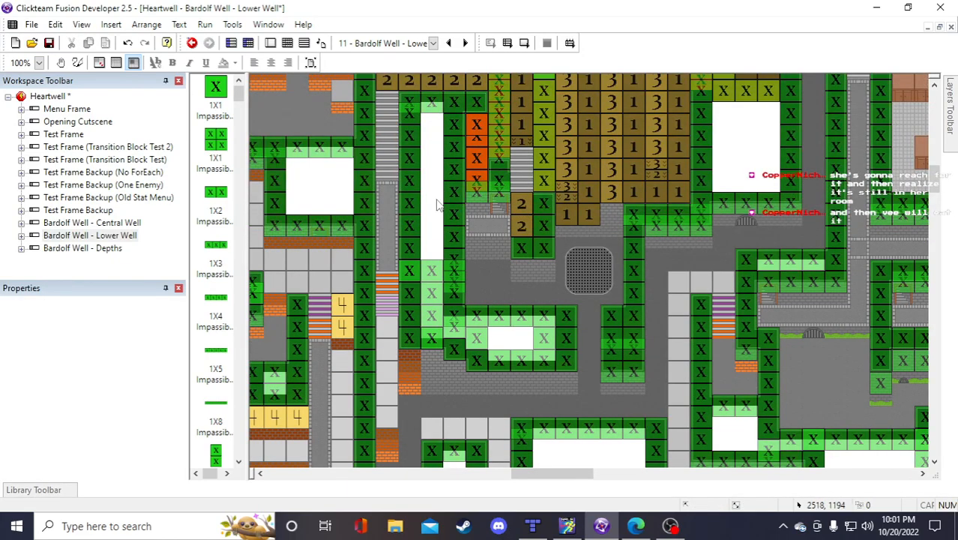
click(49, 43)
Duplicate Wall Tile Half LV 4 into a row of two columns and Wall Tile Half LV 3 into a row of three under the stepped wall
right_click(419, 357)
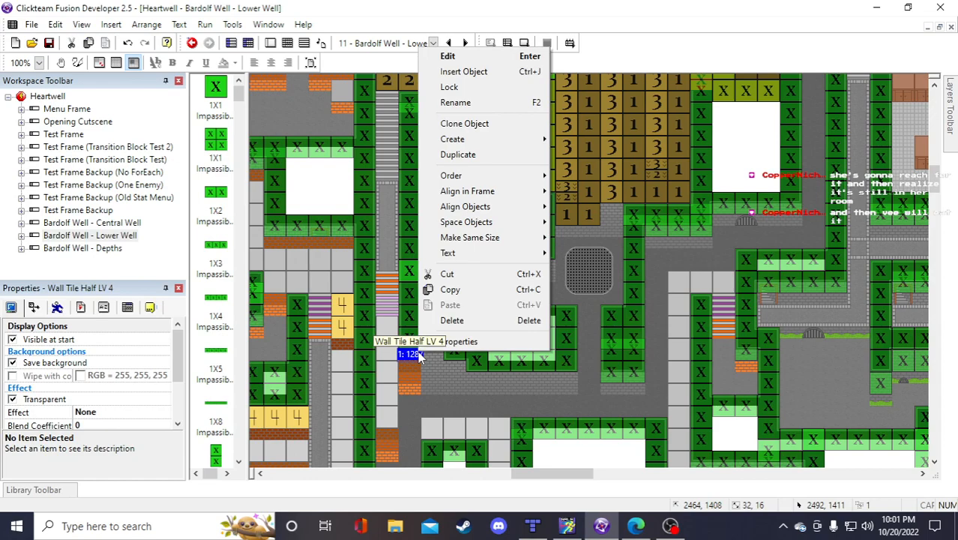
click(454, 157)
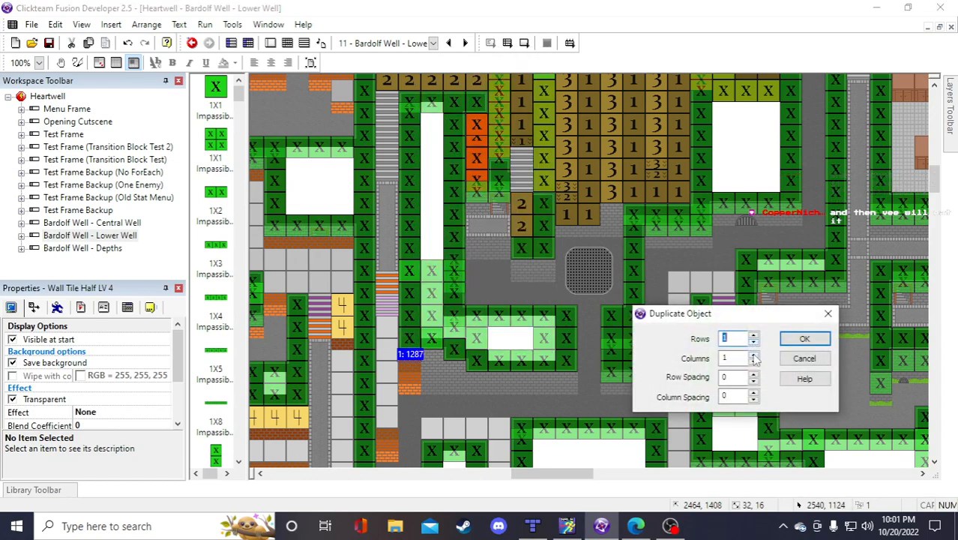
key(Return)
click(418, 366)
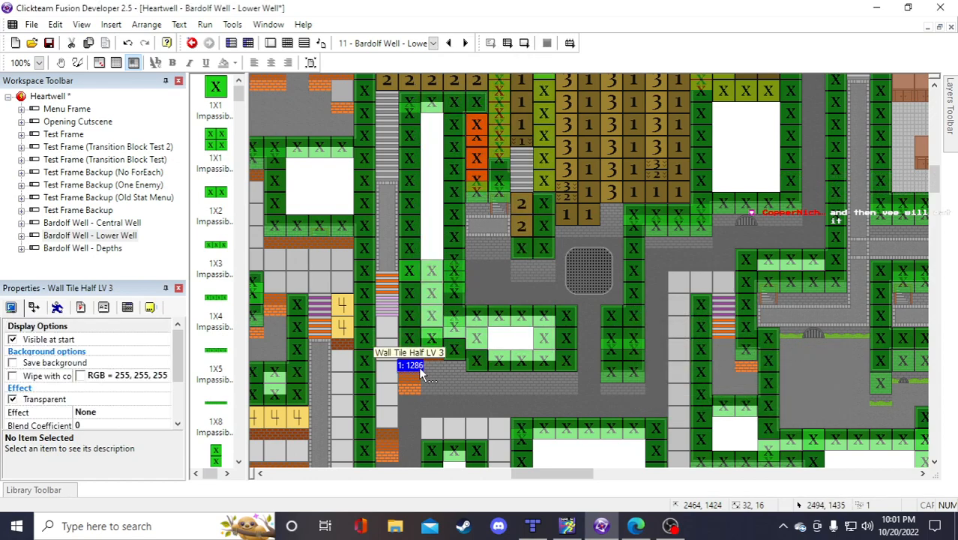
right_click(418, 367)
click(486, 172)
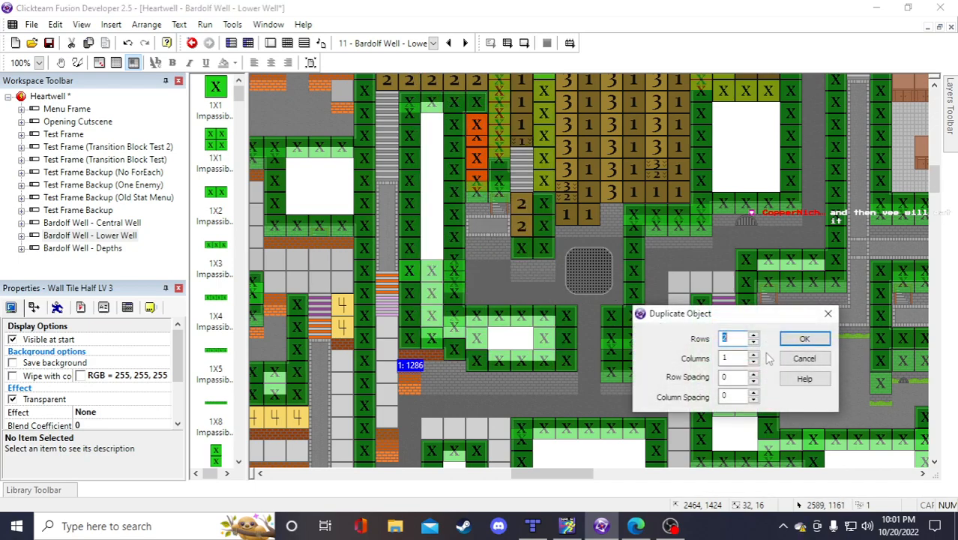
click(804, 338)
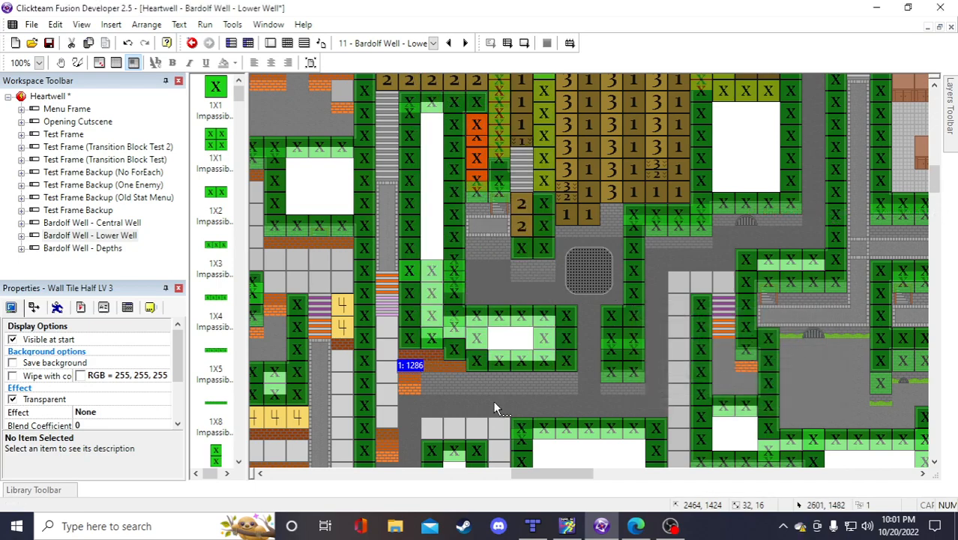
Duplicate Wall Tile Half LV 2 and Wall Tile Half LV 1 into single rows of eight columns each along the wall face
right_click(421, 386)
click(450, 184)
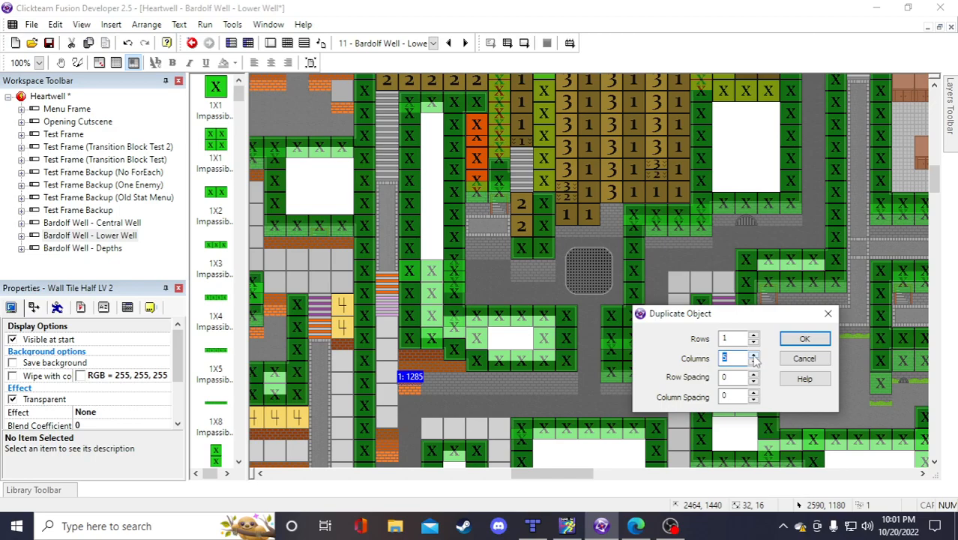
click(783, 339)
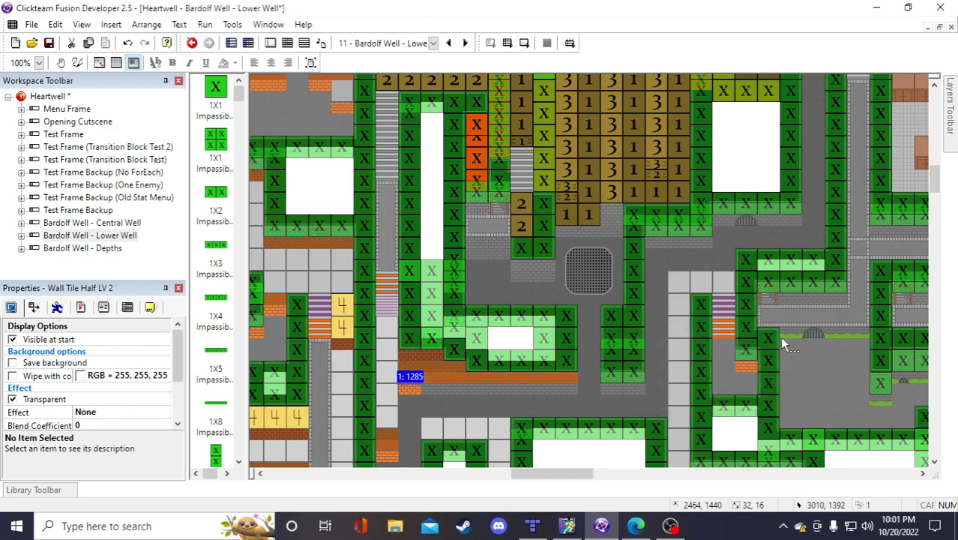
click(482, 395)
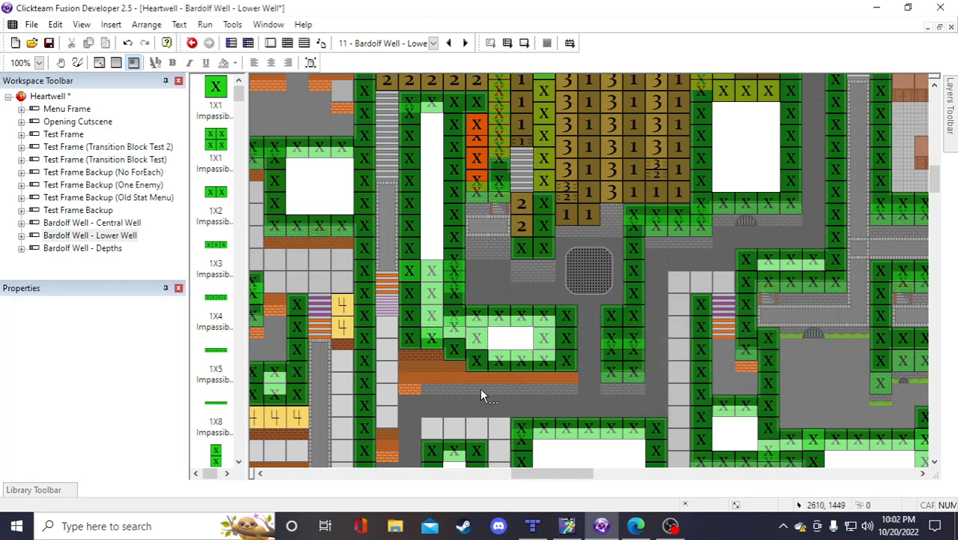
right_click(417, 395)
click(500, 194)
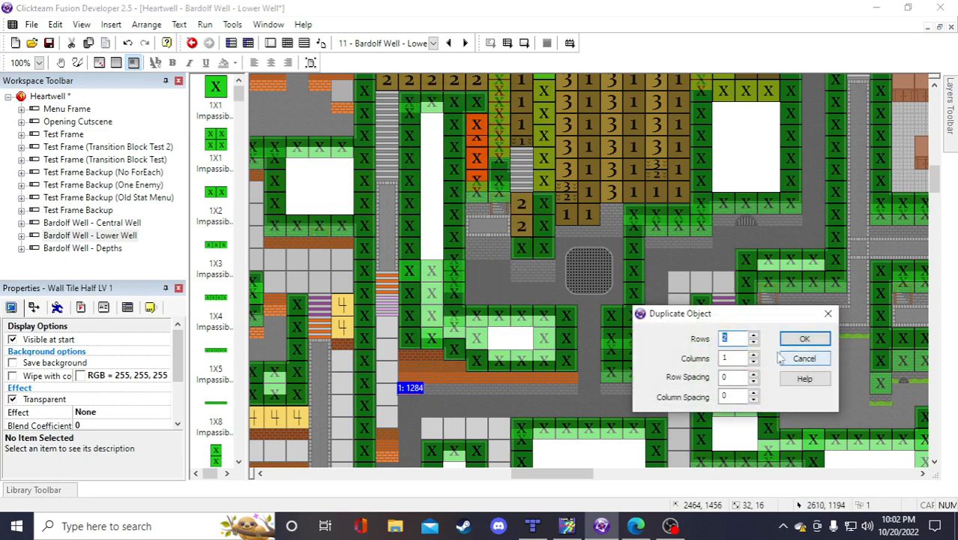
click(754, 355)
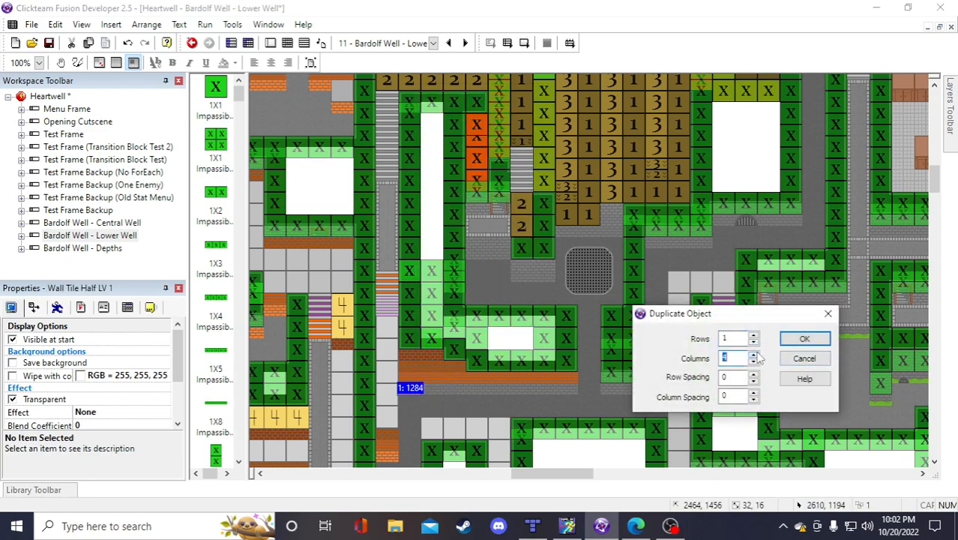
click(784, 341)
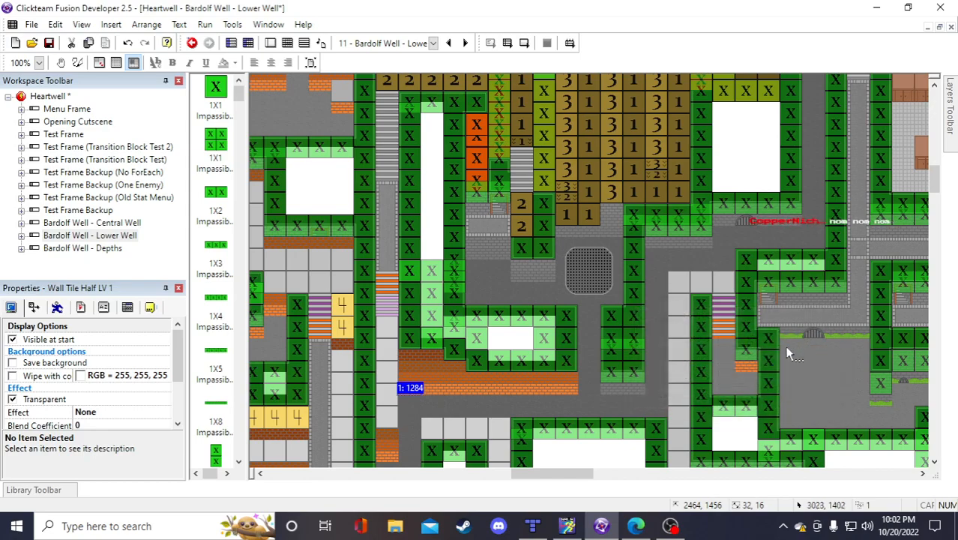
click(514, 340)
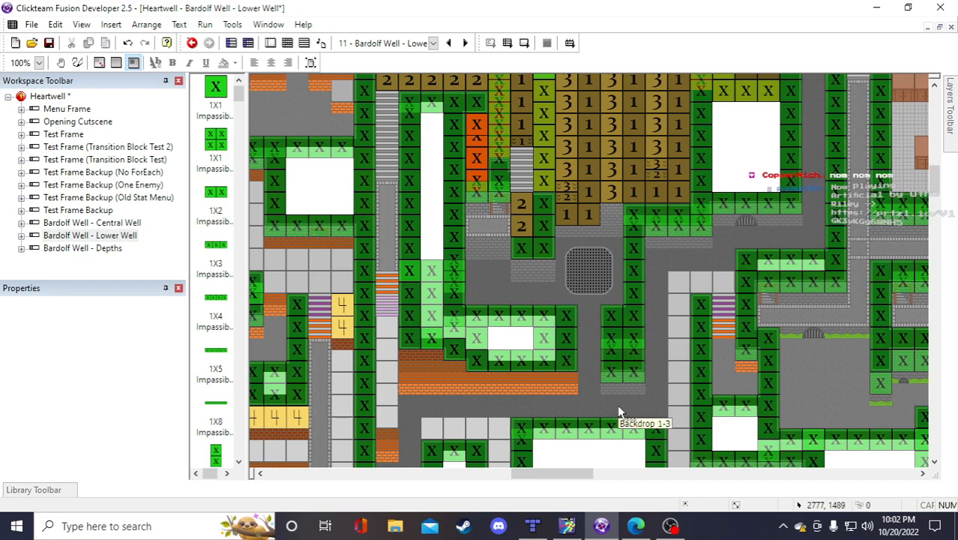
click(527, 367)
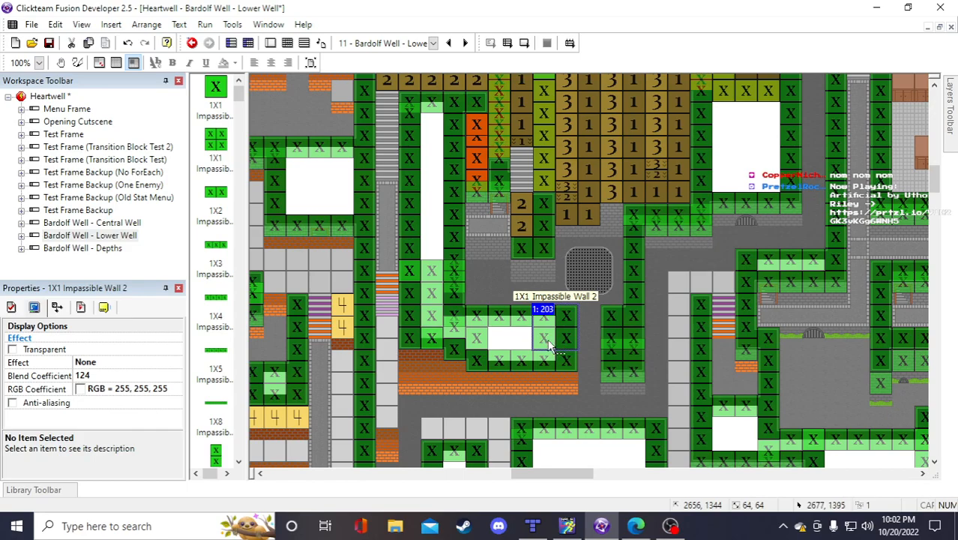
click(483, 342)
click(502, 335)
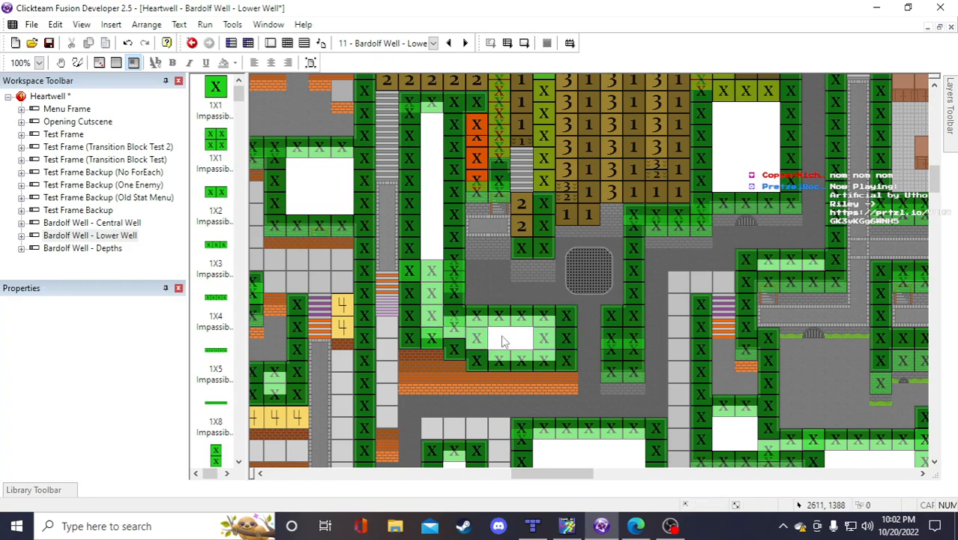
Copy the easternmost Wall Tile Half LV 1 and place the copy at 2752, 1456 under the neighbouring wall block to the east
click(546, 384)
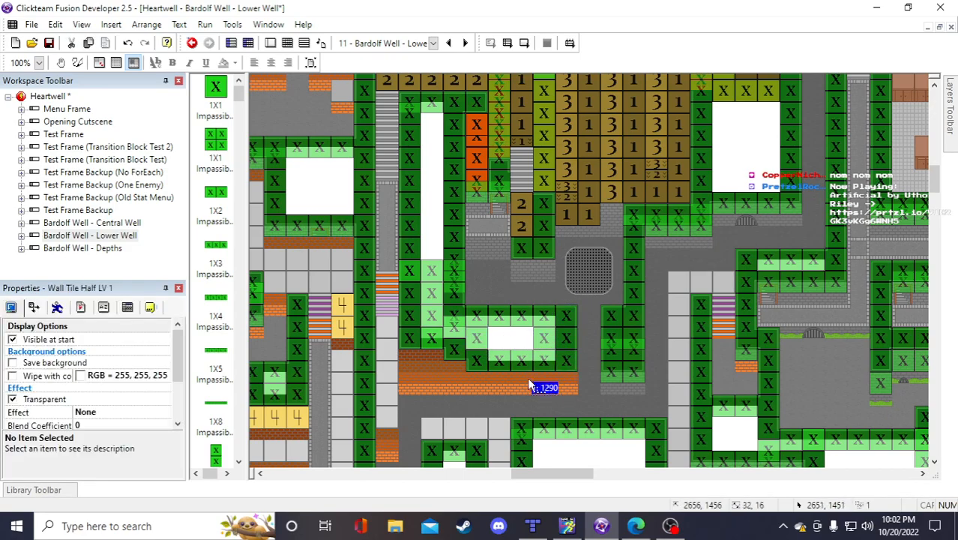
click(574, 390)
scroll(796, 406, down, 3)
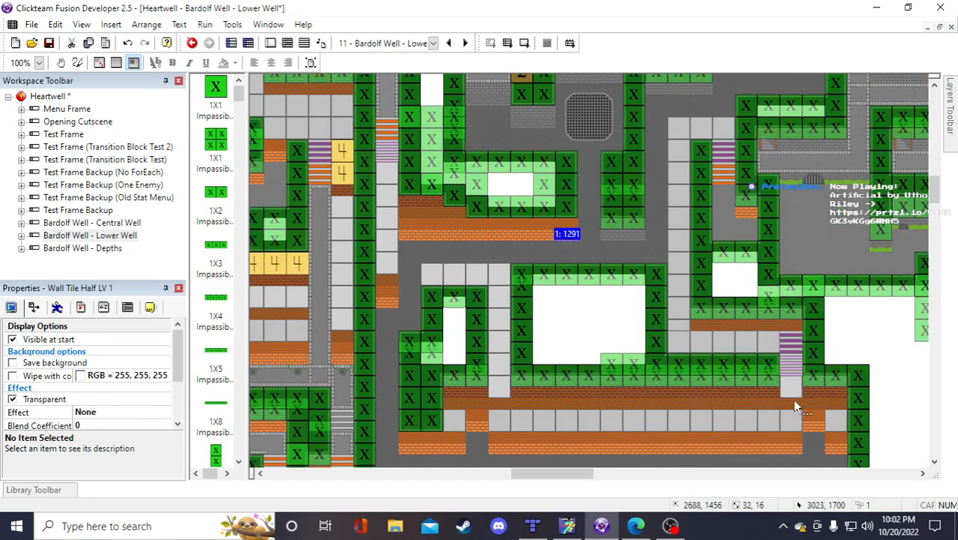
click(838, 334)
click(823, 324)
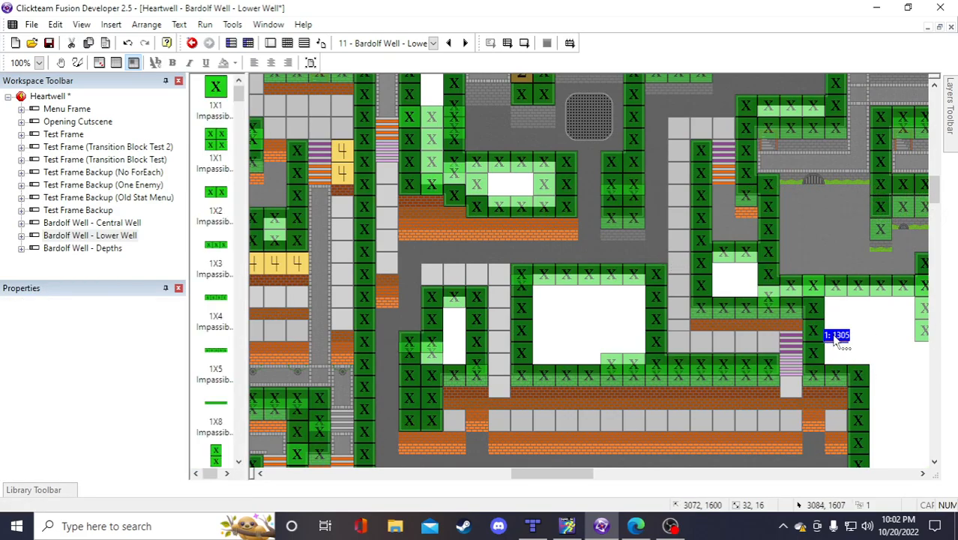
drag(612, 238, 610, 232)
Duplicate the placed Wall Tile Half LV 1 into one row of two columns and save the project
right_click(610, 232)
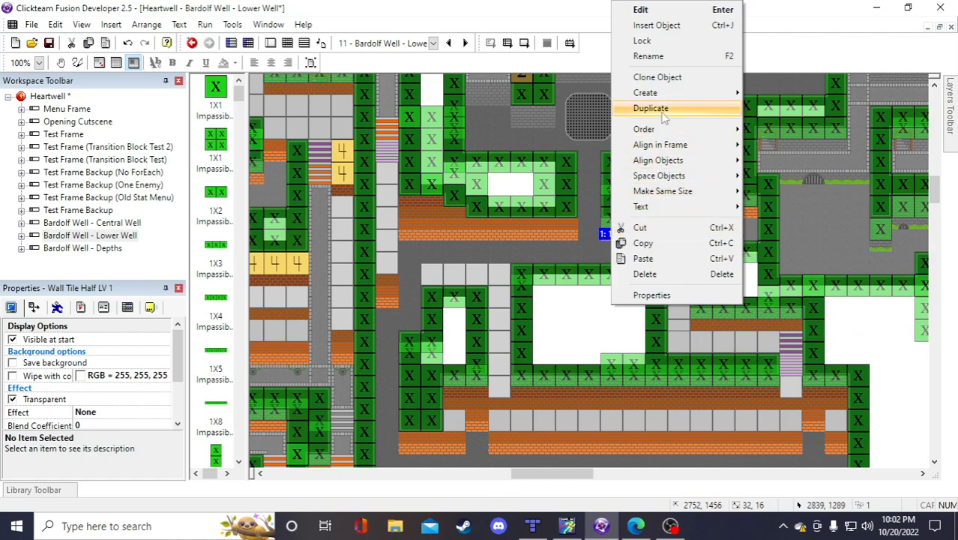
click(652, 107)
click(753, 343)
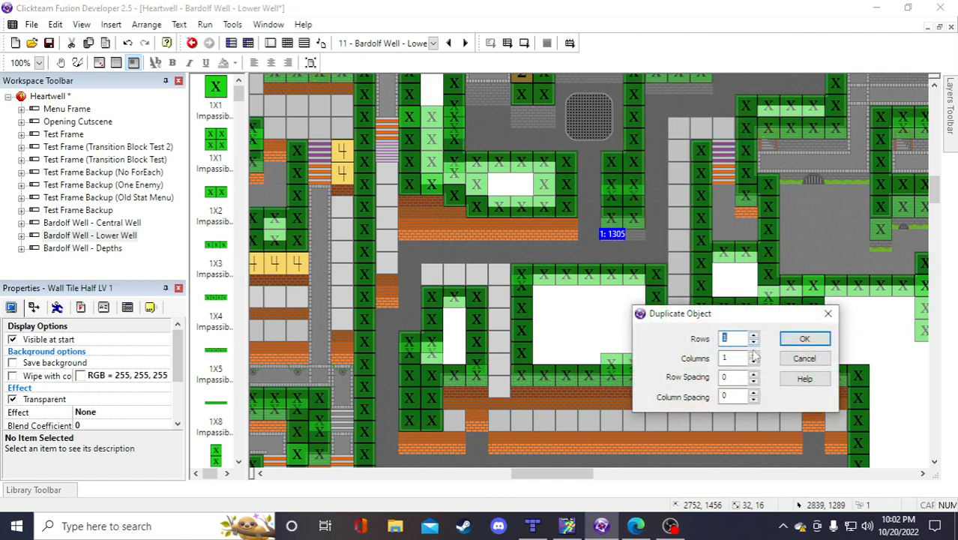
click(804, 338)
click(860, 334)
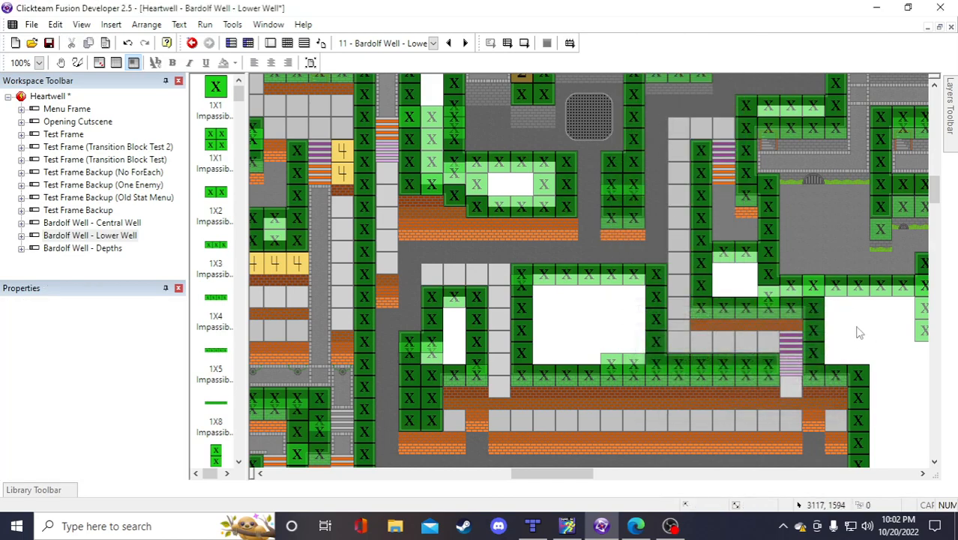
click(49, 43)
Examine the walls and level marker tiles above and below the newly tiled wall face
scroll(832, 339, up, 3)
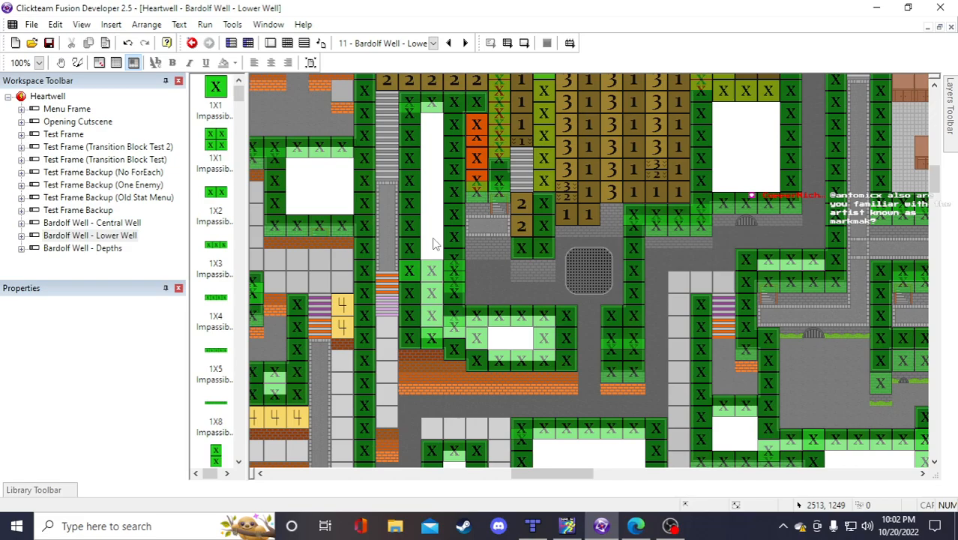
scroll(433, 242, down, 3)
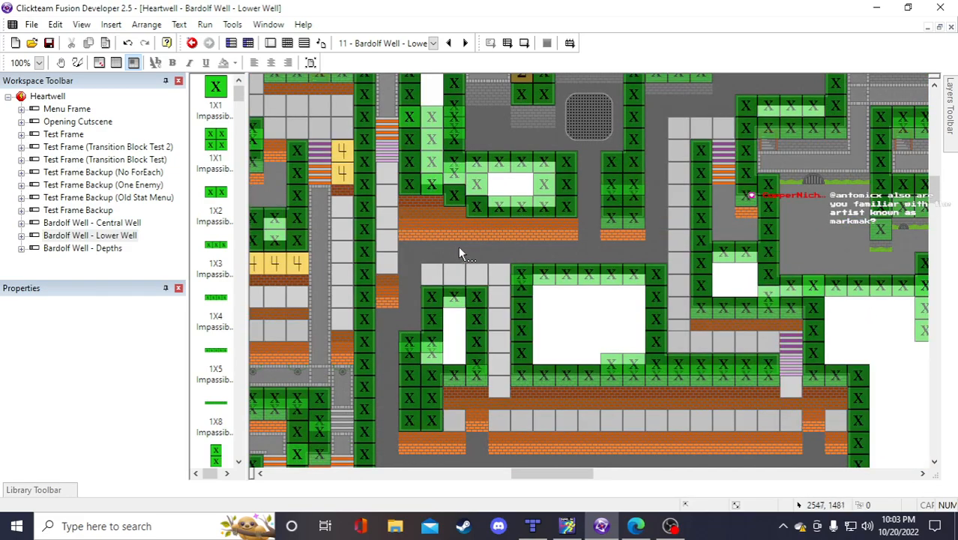
scroll(621, 230, up, 3)
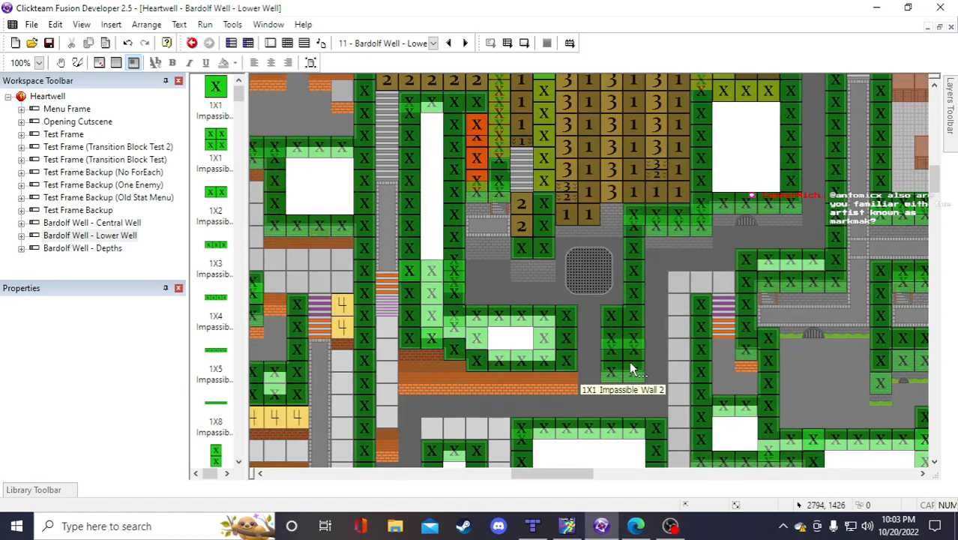
click(631, 378)
scroll(592, 334, up, 3)
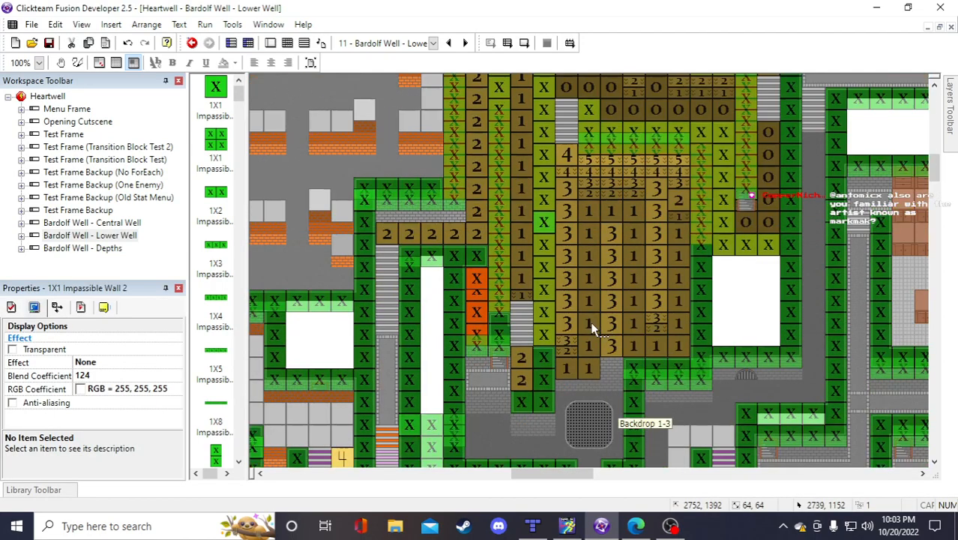
scroll(583, 329, up, 6)
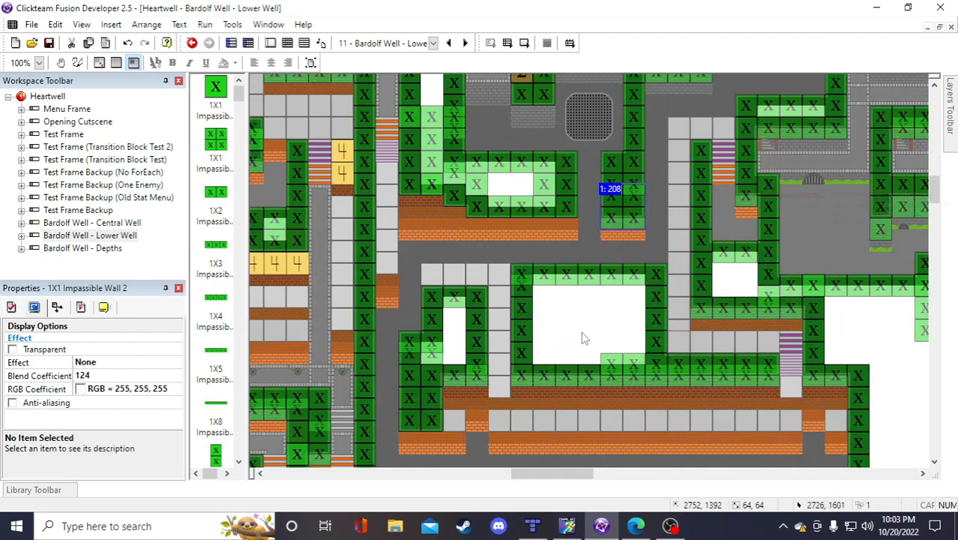
scroll(579, 328, down, 6)
scroll(572, 330, down, 3)
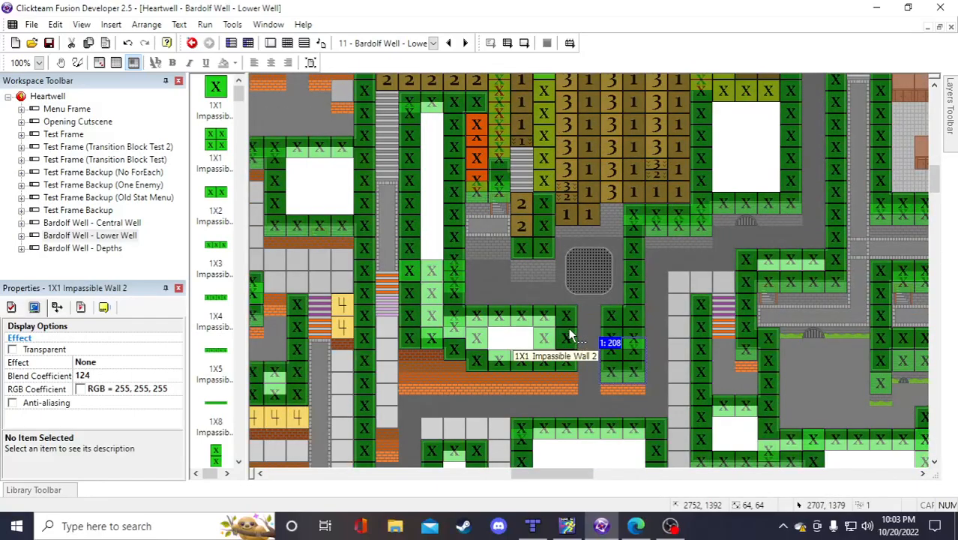
click(402, 368)
scroll(401, 366, up, 3)
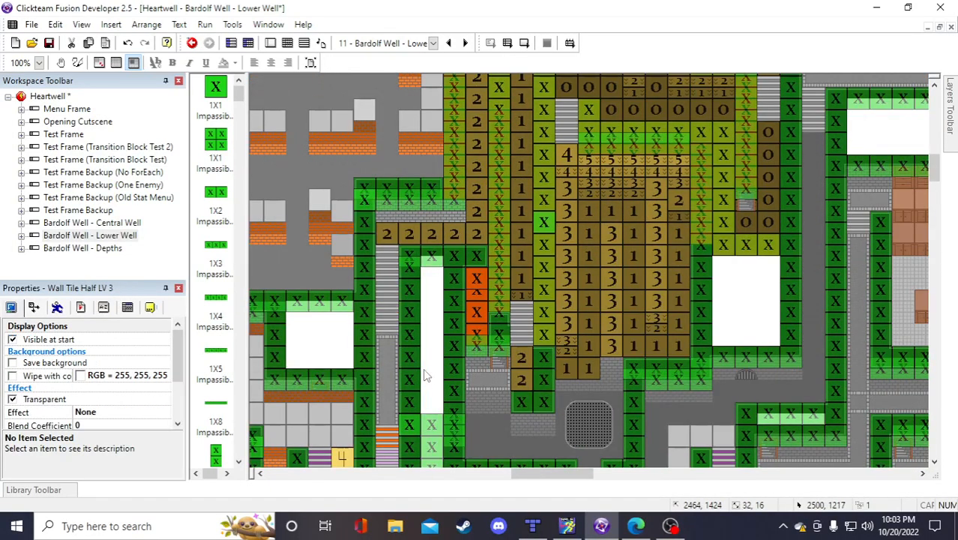
Shift the Floorset B tile up one position in the narrow stairway and place a Floorset A copy beneath it at 2432, 1296
scroll(390, 337, down, 3)
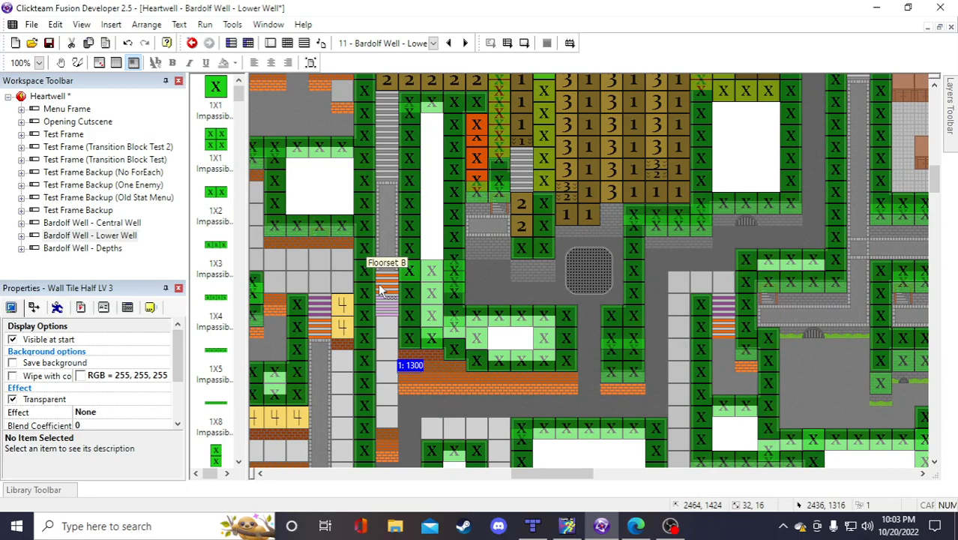
drag(380, 291, 380, 276)
click(318, 305)
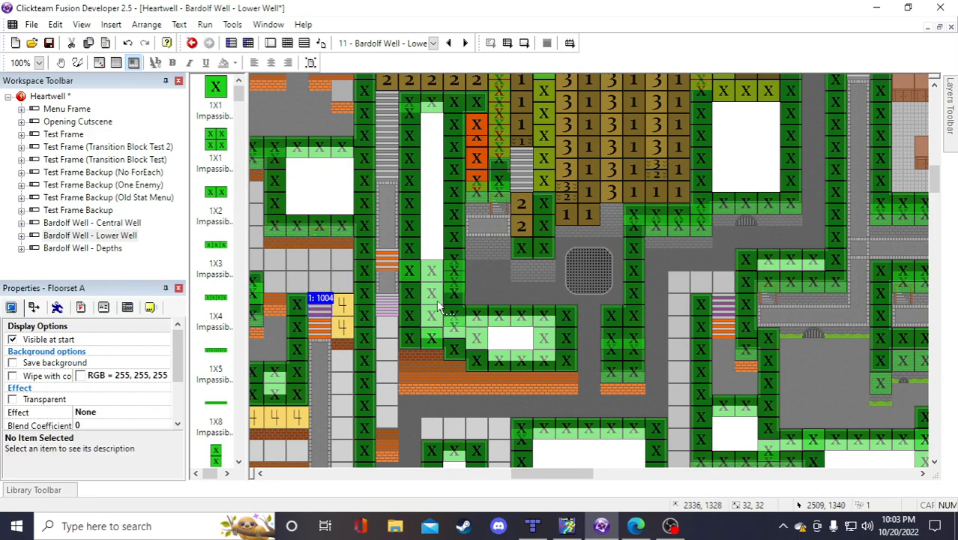
key(ctrl+v)
click(498, 335)
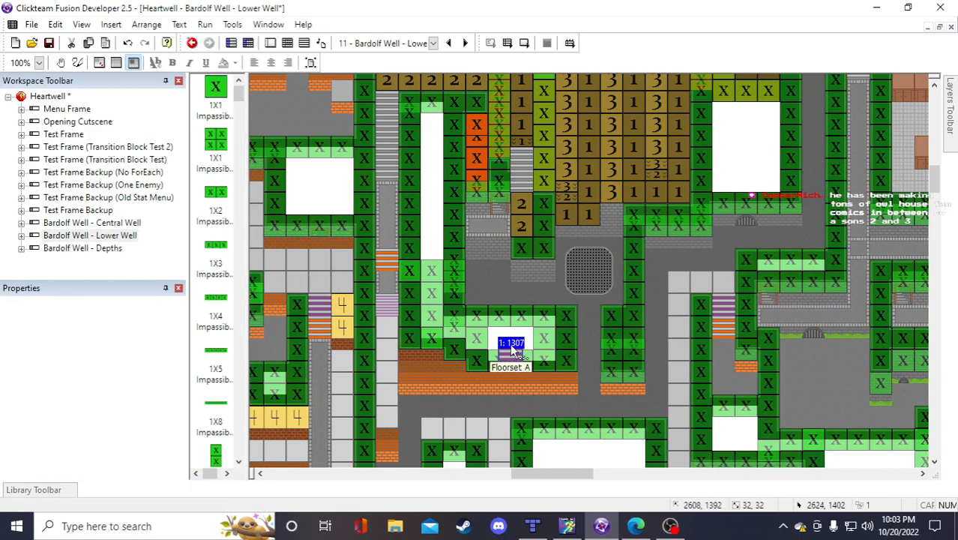
drag(512, 346, 391, 282)
click(526, 346)
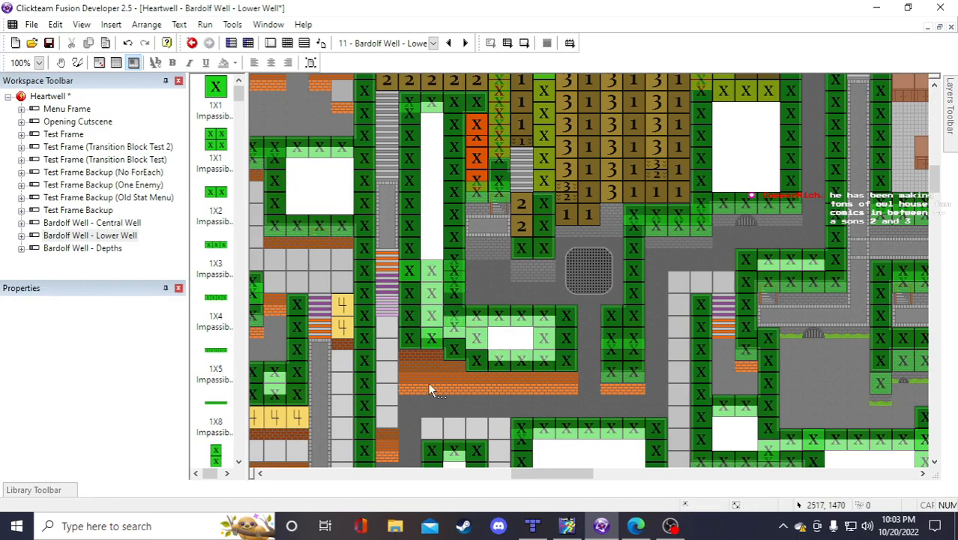
drag(416, 351, 420, 377)
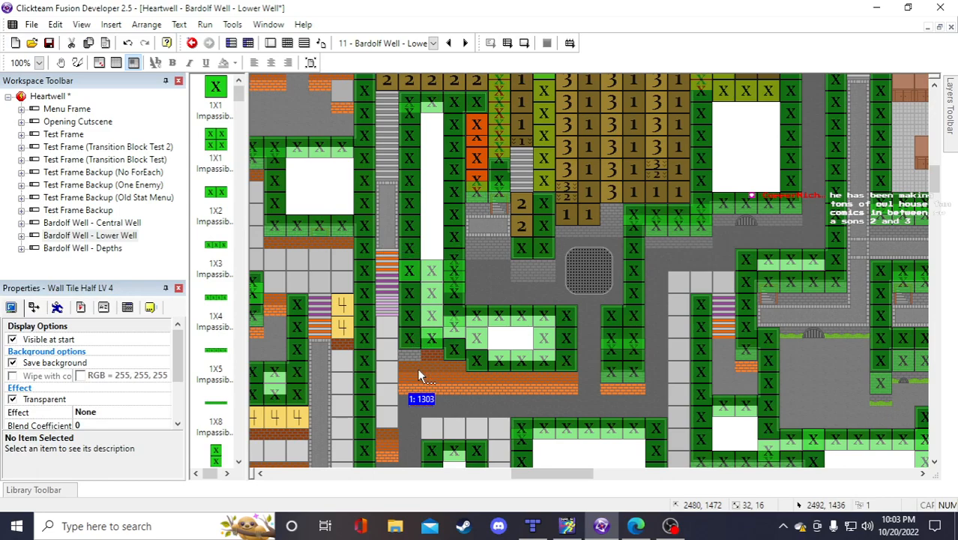
double_click(412, 355)
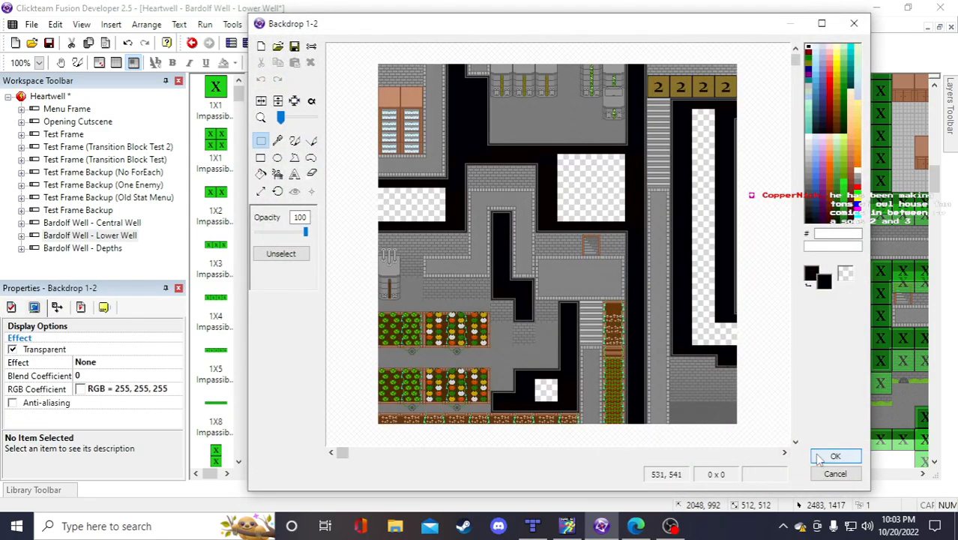
click(835, 456)
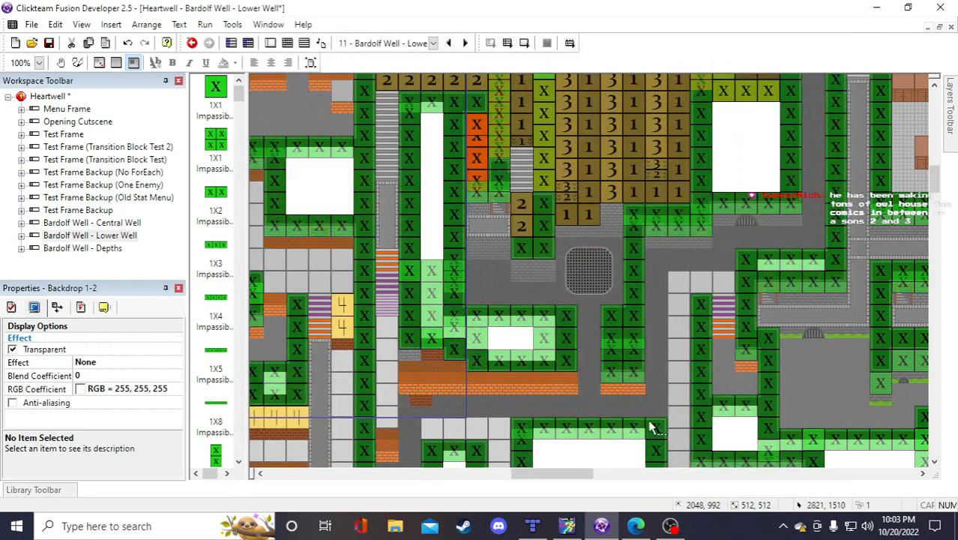
click(520, 352)
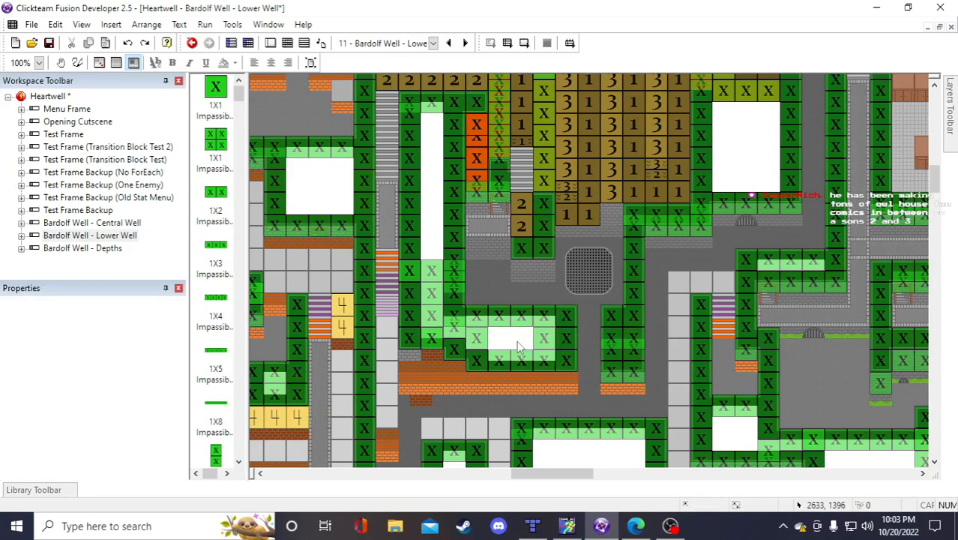
click(127, 43)
click(127, 45)
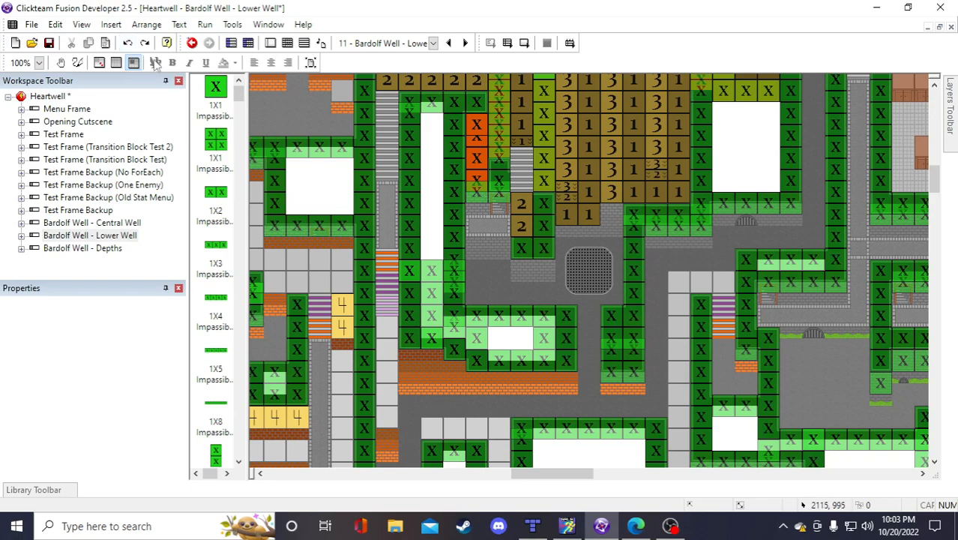
click(144, 47)
click(127, 44)
Save the project and place a copy of the stairway's Floorset A tile at the head of the upper stairs, at 2432, 1040
click(49, 42)
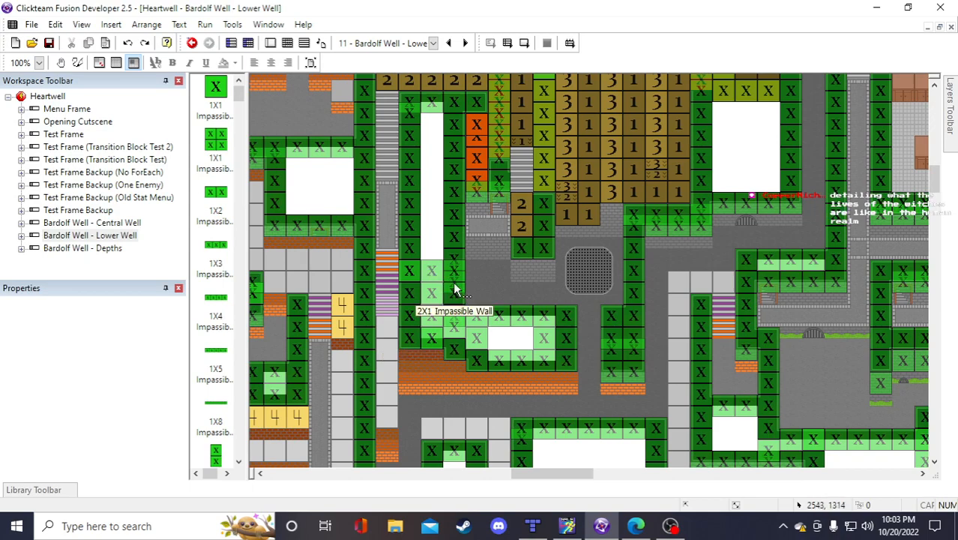
scroll(479, 284, up, 4)
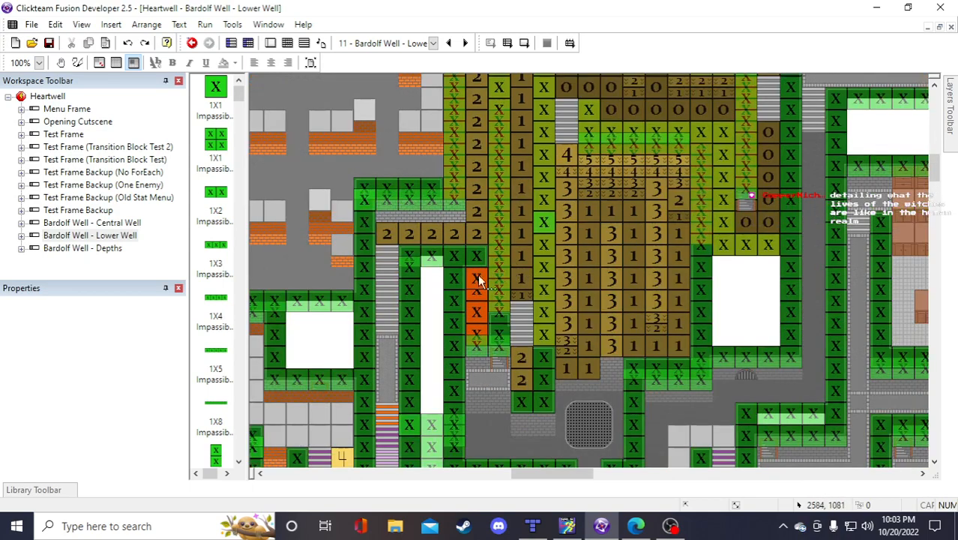
scroll(433, 300, down, 4)
click(384, 283)
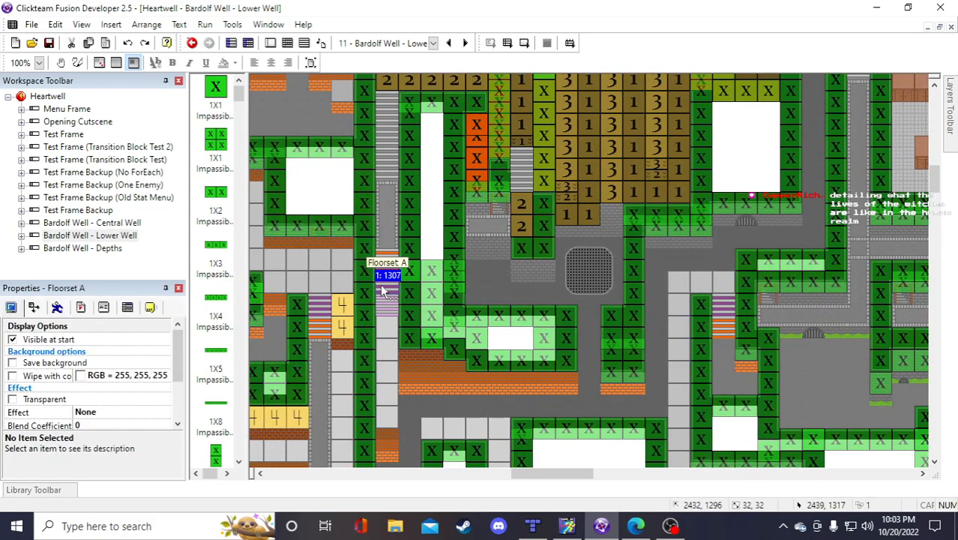
key(ctrl+v)
click(431, 219)
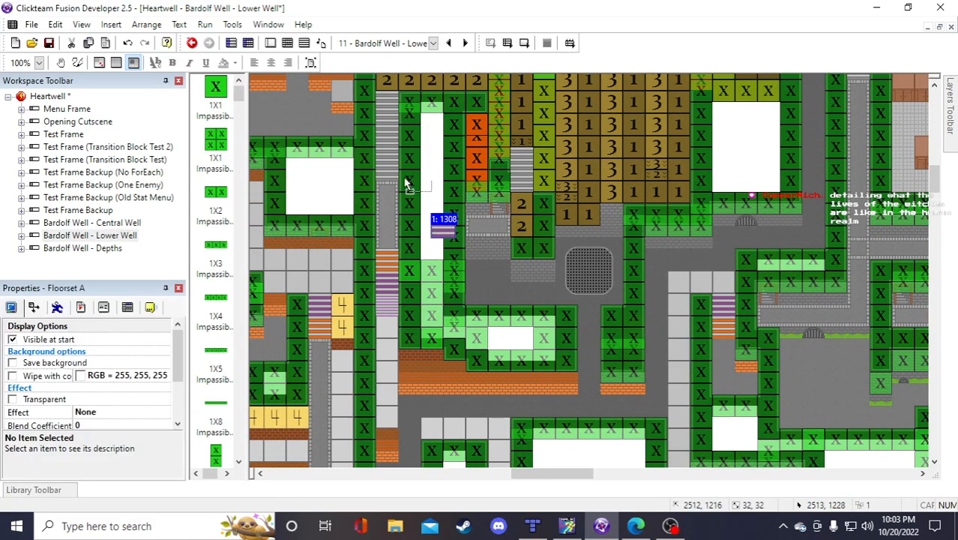
mouse_move(375, 122)
mouse_down()
mouse_move(382, 130)
mouse_move(380, 104)
mouse_up()
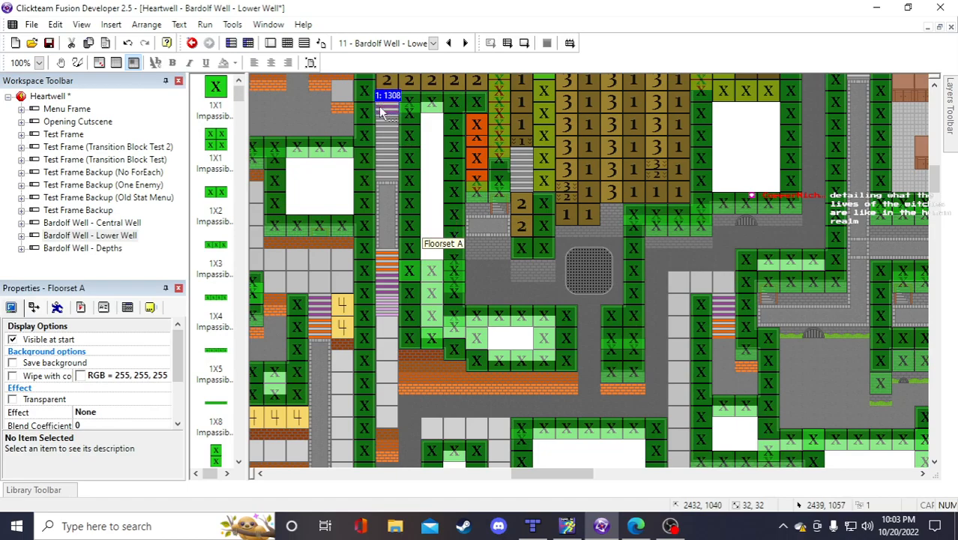
Copy the stairway's Floorset B tile, place the copy directly beneath the topmost Floorset A, and save the project
click(395, 257)
key(ctrl+c)
key(ctrl+v)
click(430, 199)
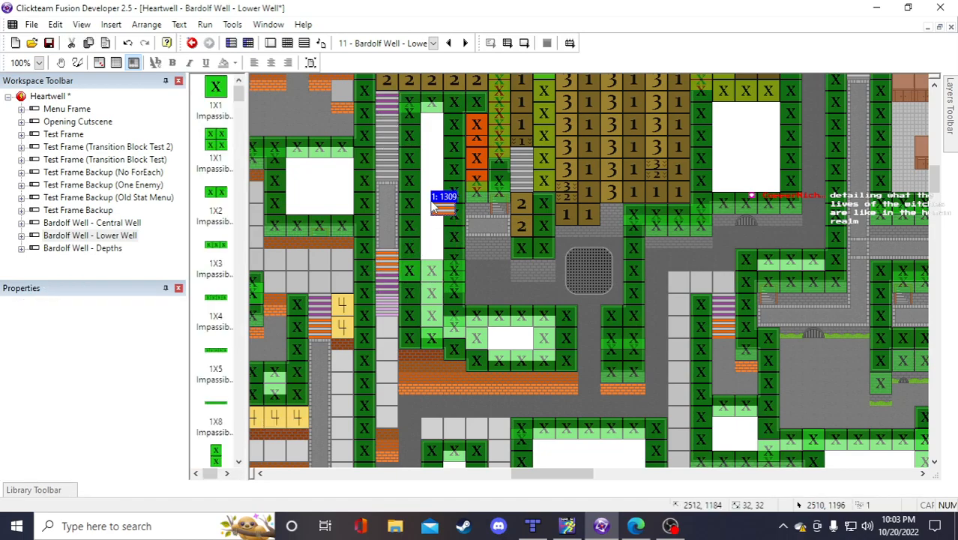
drag(409, 160, 377, 123)
click(413, 156)
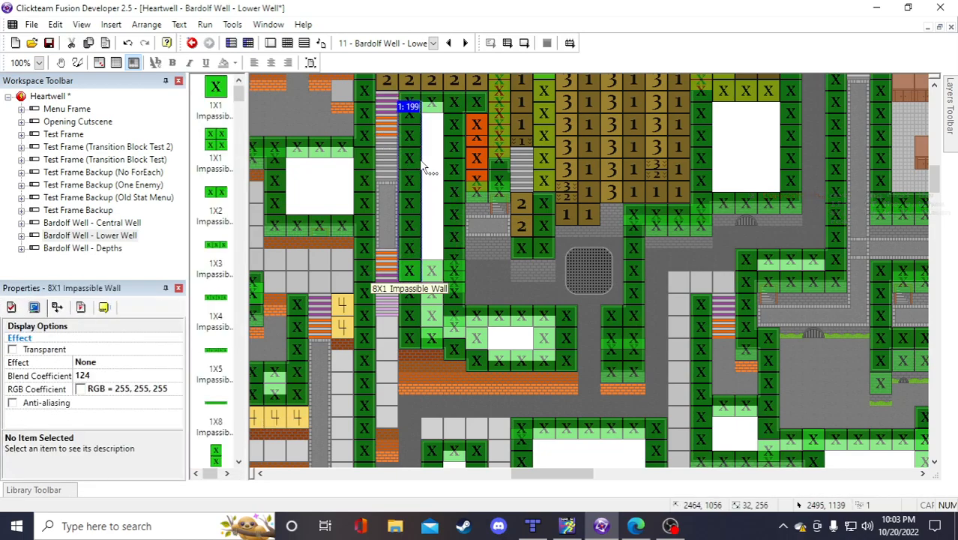
scroll(438, 201, up, 2)
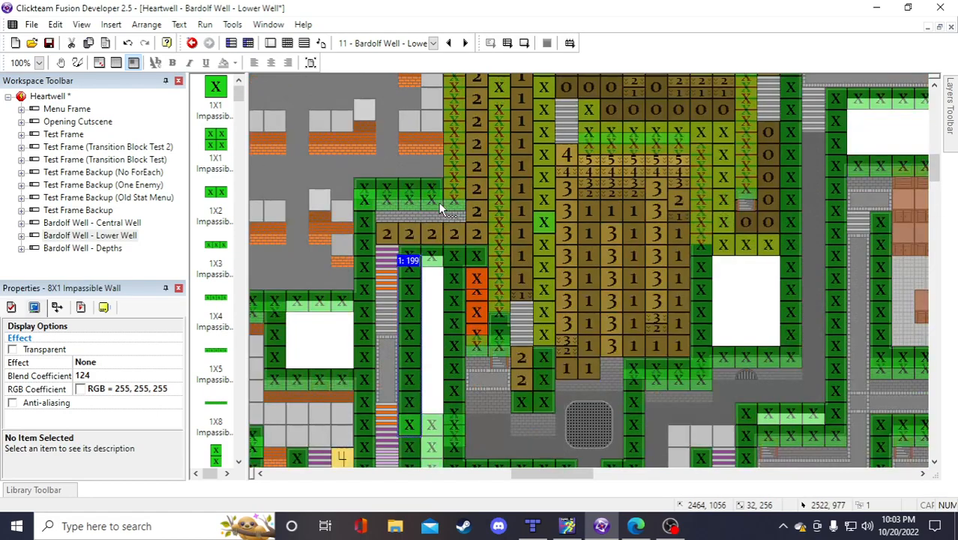
click(48, 43)
scroll(454, 276, down, 5)
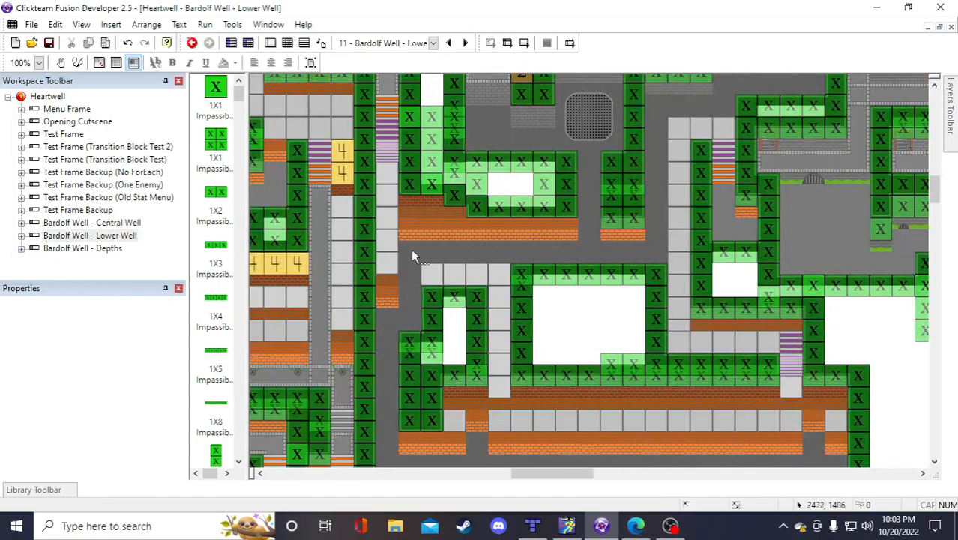
click(431, 275)
scroll(450, 255, up, 2)
click(427, 232)
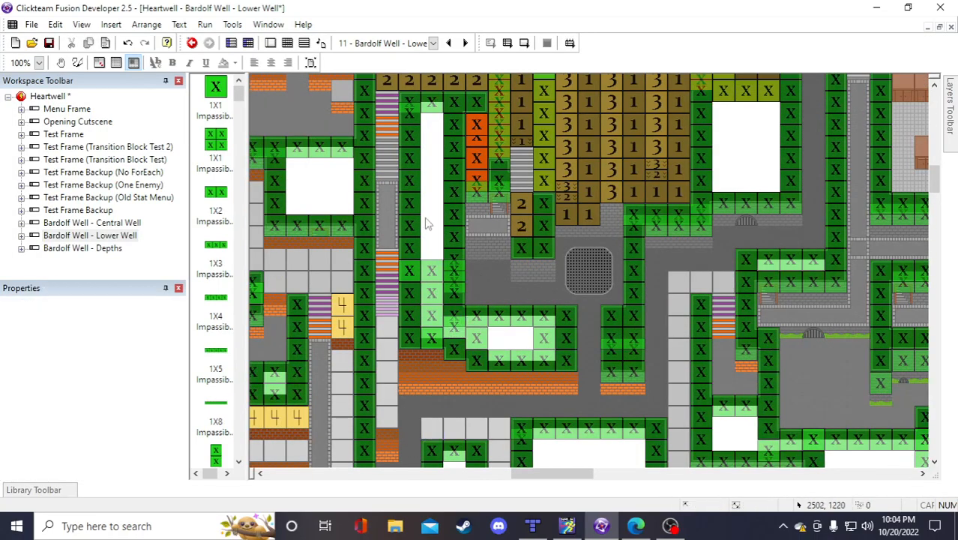
scroll(434, 253, down, 2)
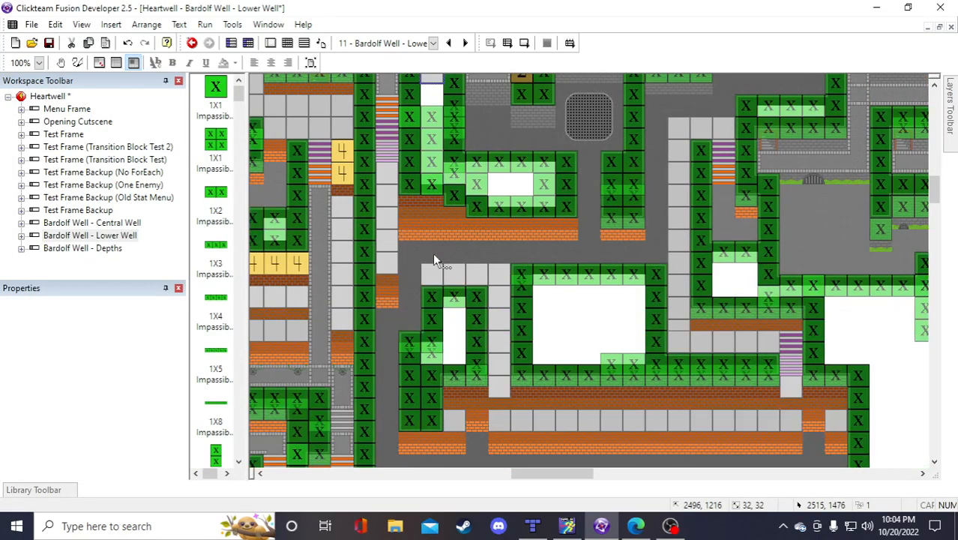
scroll(437, 267, up, 2)
click(432, 205)
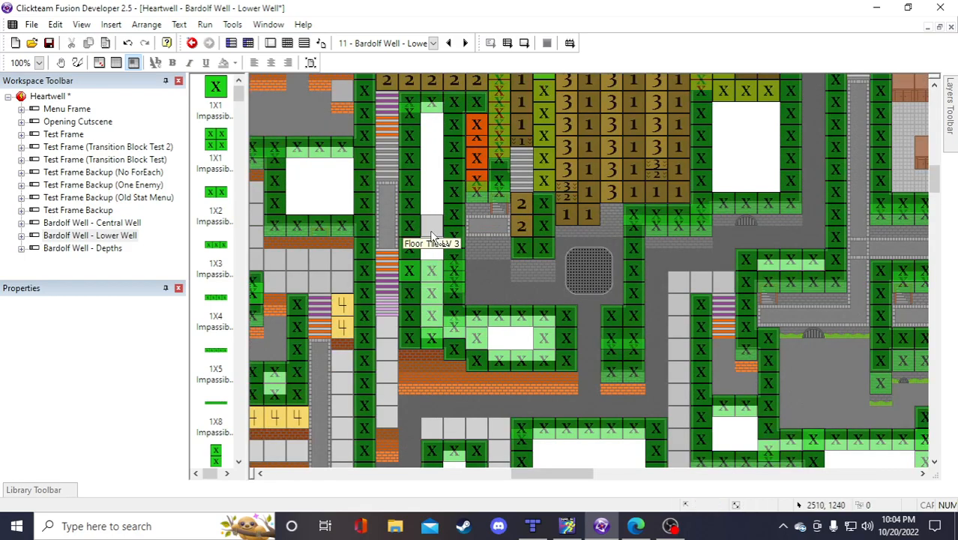
click(432, 235)
key(Delete)
Copy the Floor Tile LV 2 at 2368, 976 and place the copy at 2432, 1008, directly above the upper stairs
scroll(435, 264, down, 2)
scroll(450, 293, up, 4)
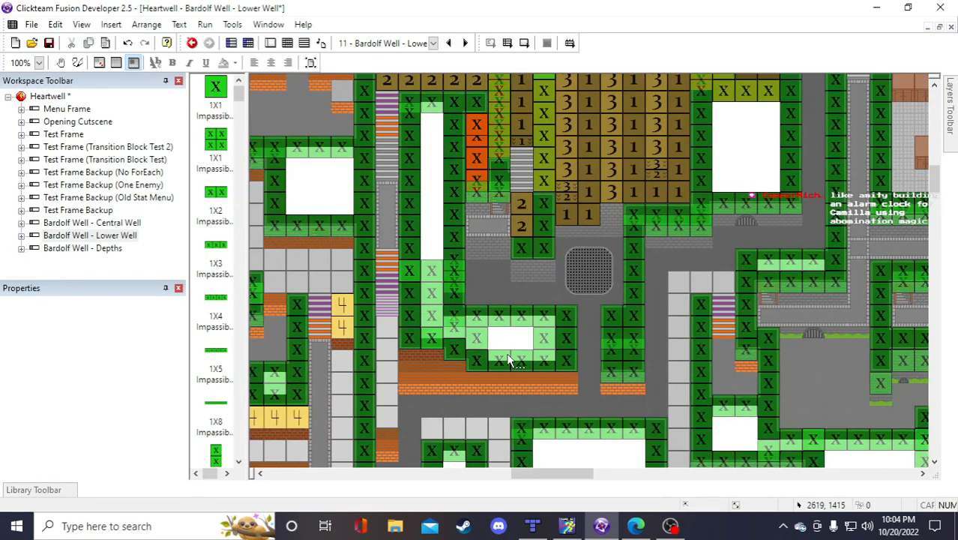
scroll(506, 352, down, 2)
scroll(498, 348, up, 2)
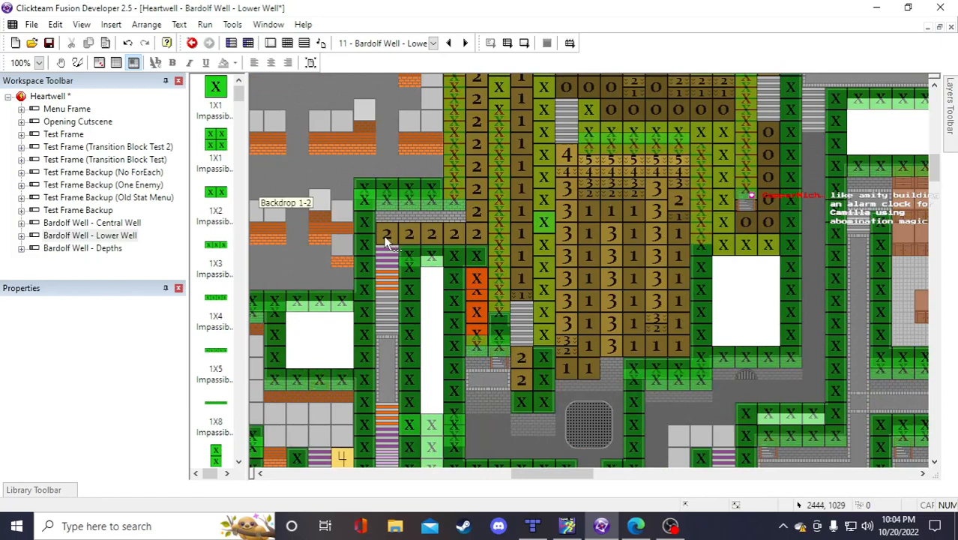
click(339, 206)
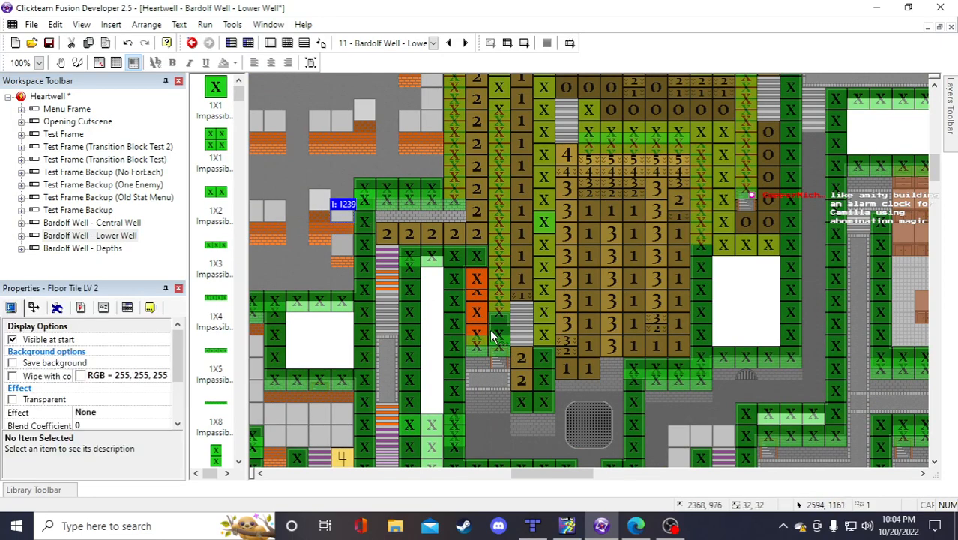
click(442, 304)
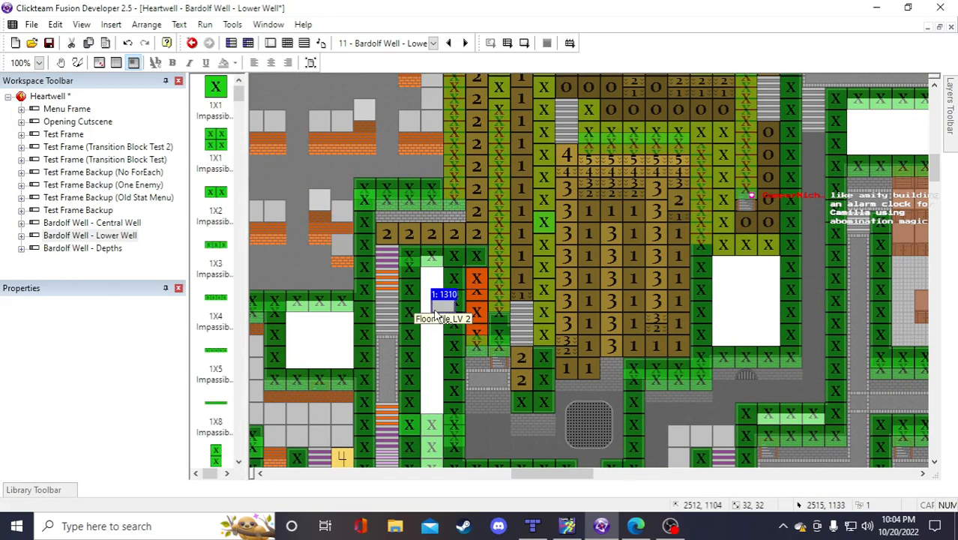
drag(394, 256, 380, 245)
click(431, 309)
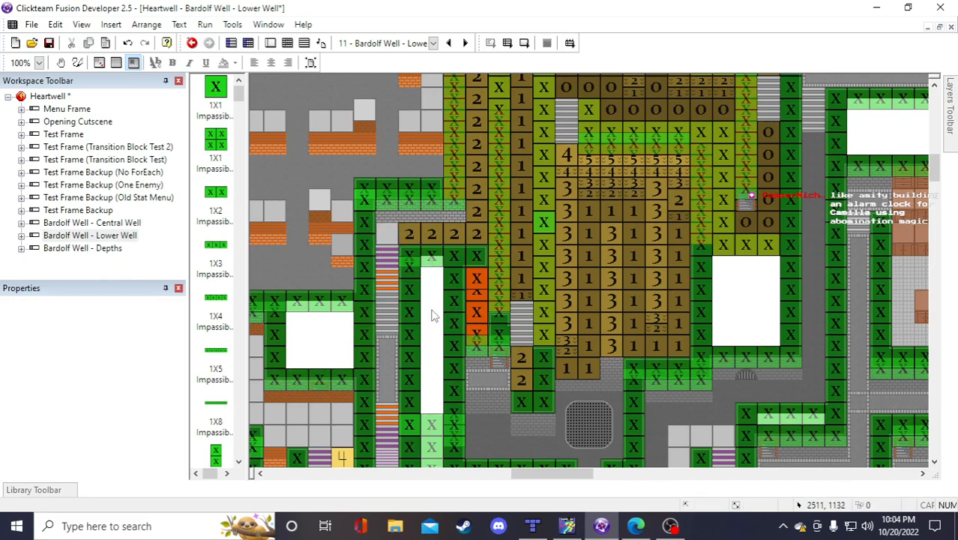
Duplicate the placed Floor Tile LV 2 into one row of five columns, covering the level 2 marker tiles along the walkway
scroll(431, 323, up, 2)
right_click(390, 383)
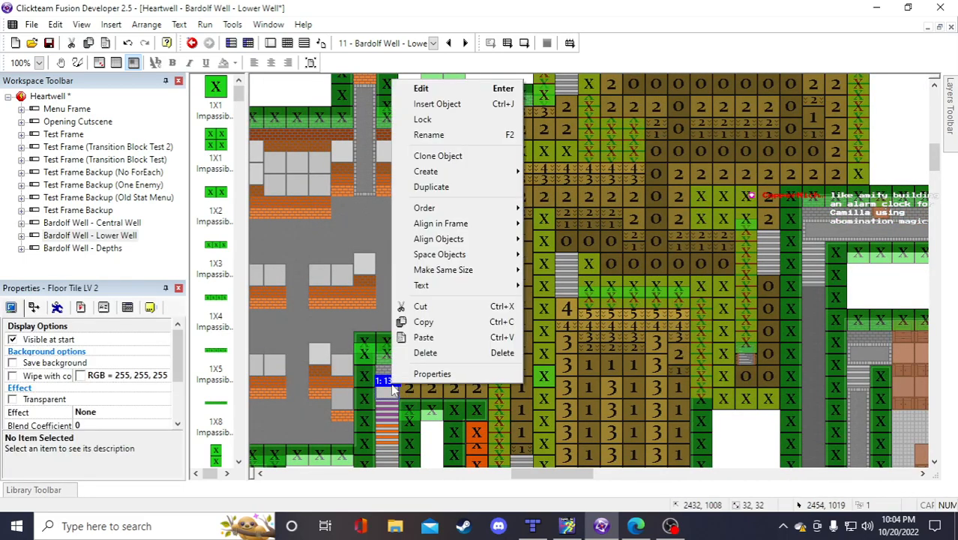
click(449, 188)
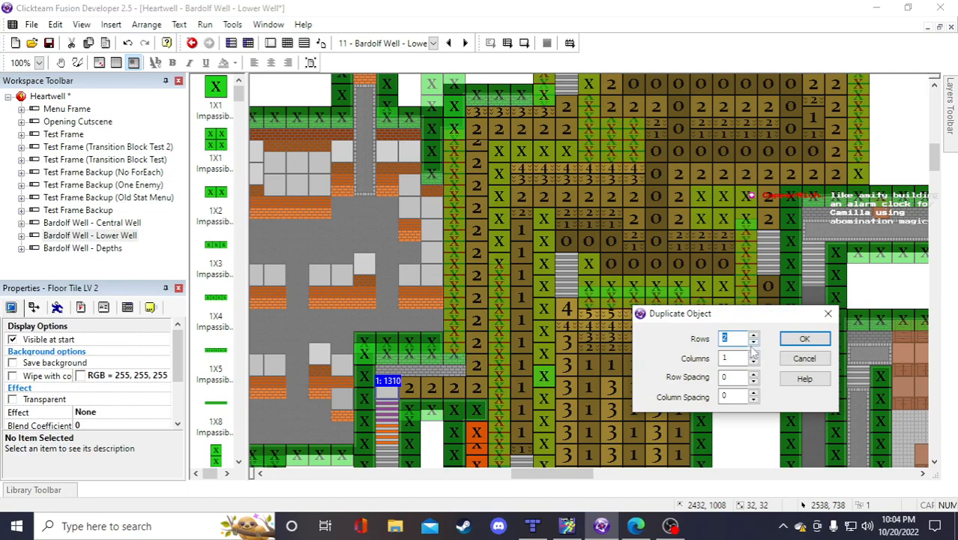
click(754, 356)
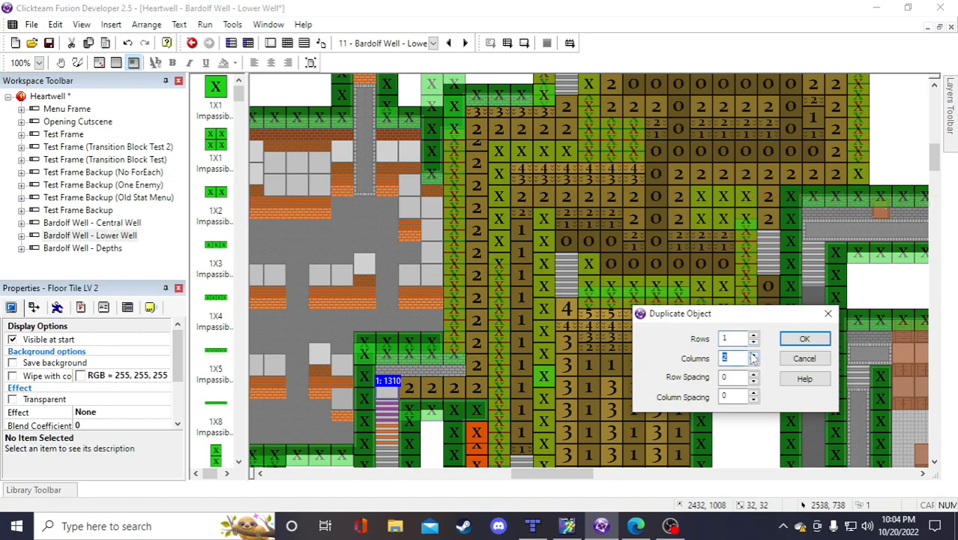
click(755, 357)
click(804, 338)
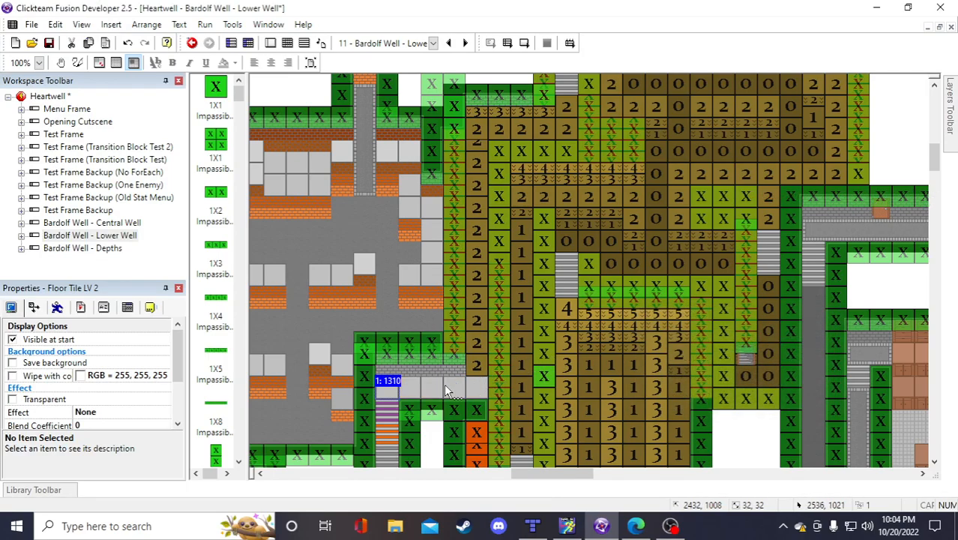
scroll(677, 230, down, 5)
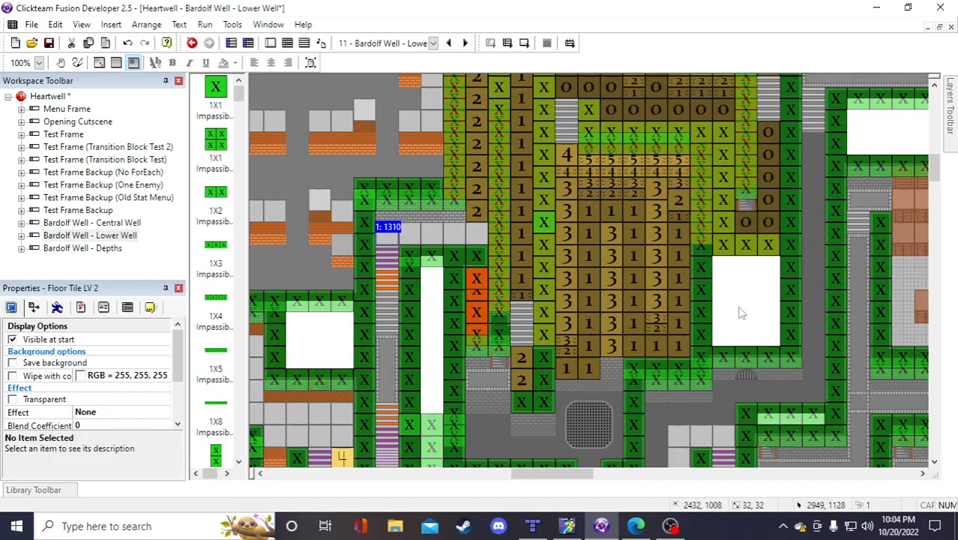
click(731, 313)
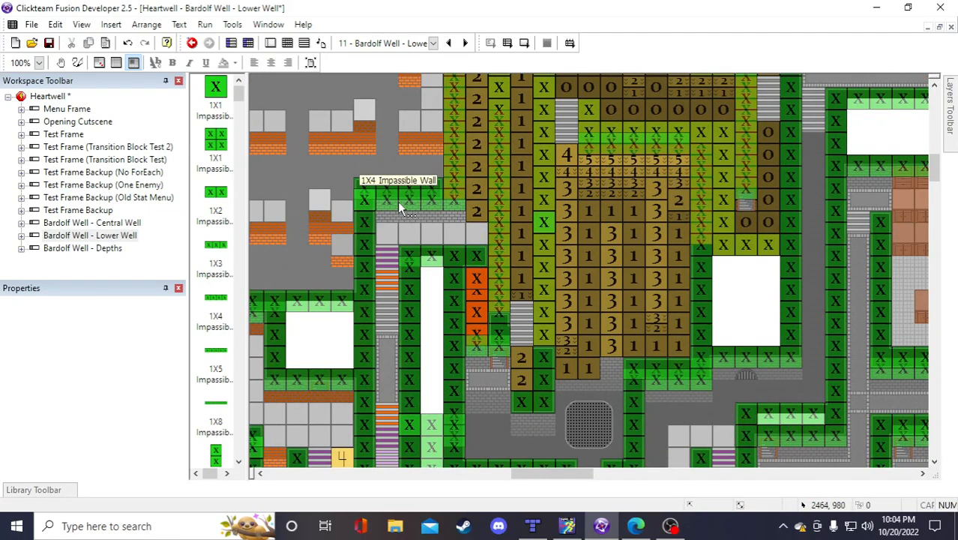
Copy the Wall Tile Half LV 3 at 2336, 672 and place the copy at 2432, 992, above the walkway's floor tiles
scroll(379, 203, up, 5)
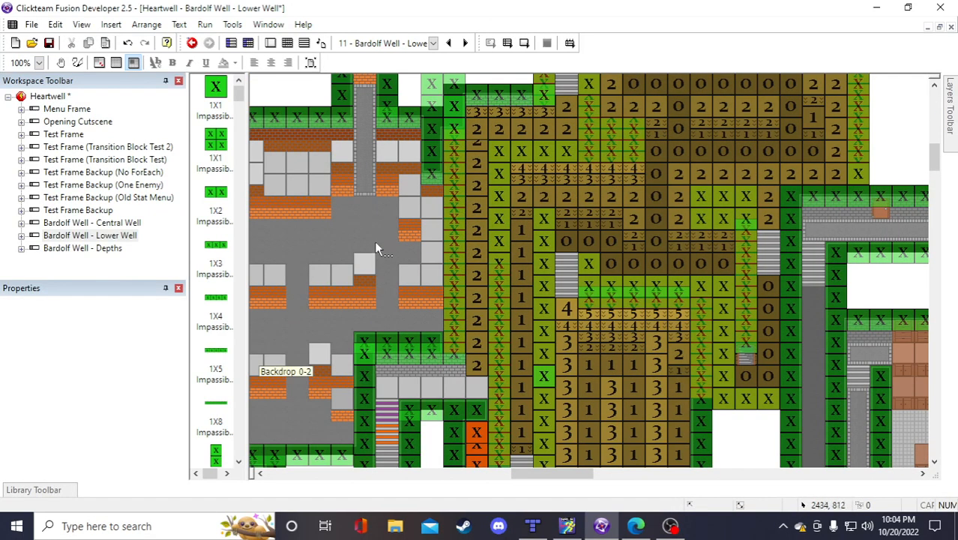
click(314, 150)
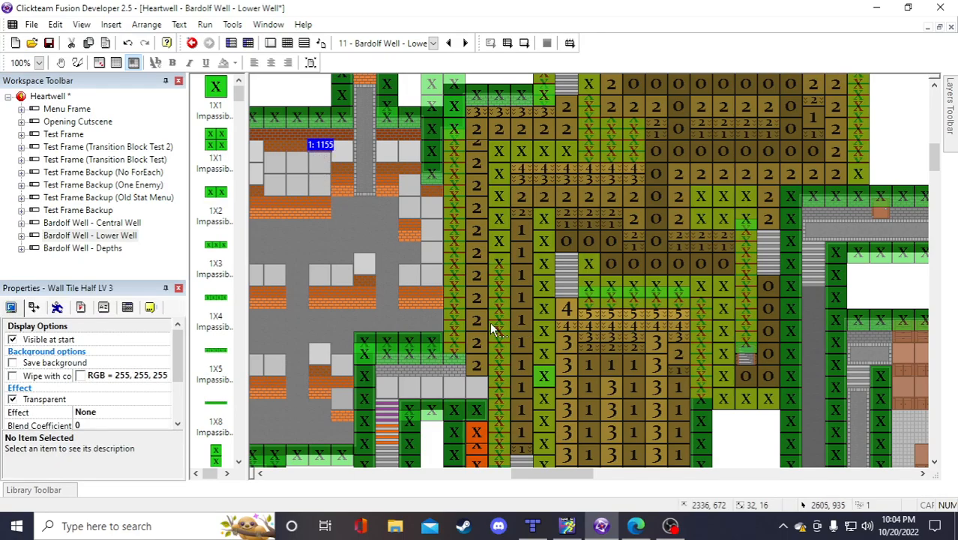
scroll(437, 323, down, 5)
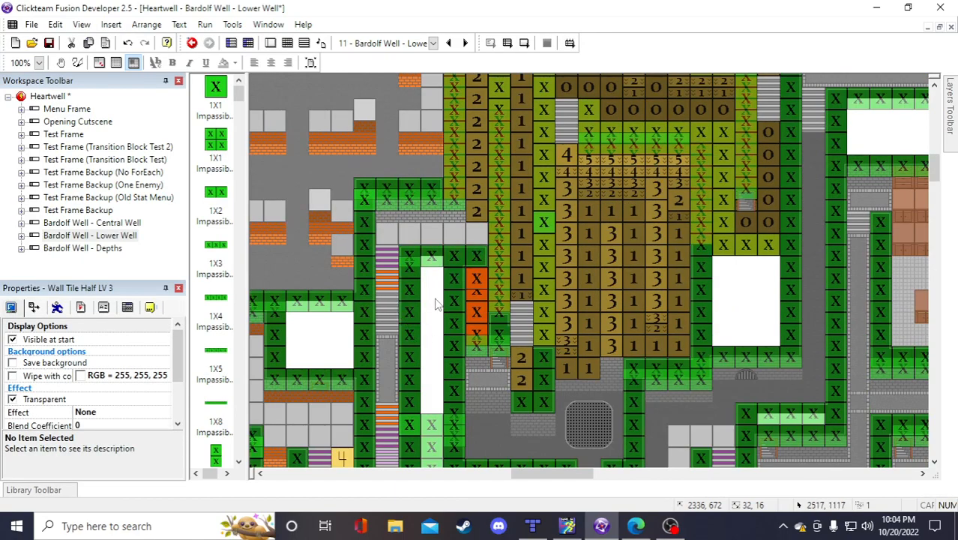
click(441, 303)
scroll(401, 255, up, 5)
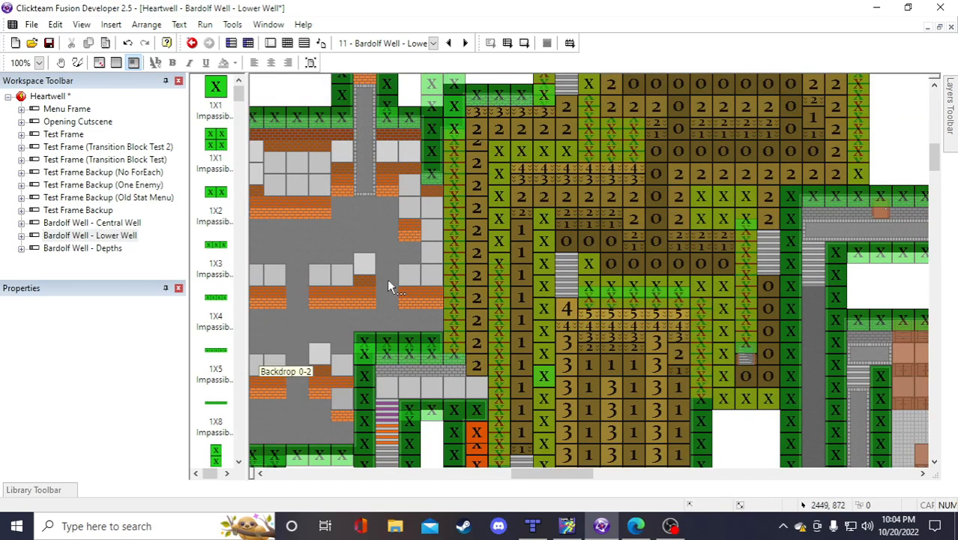
click(321, 146)
click(517, 304)
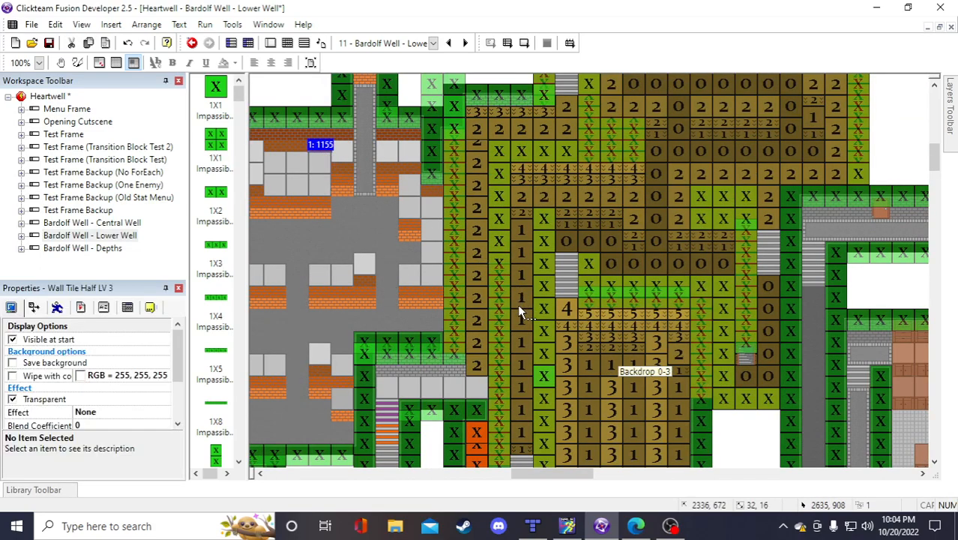
scroll(517, 304, down, 5)
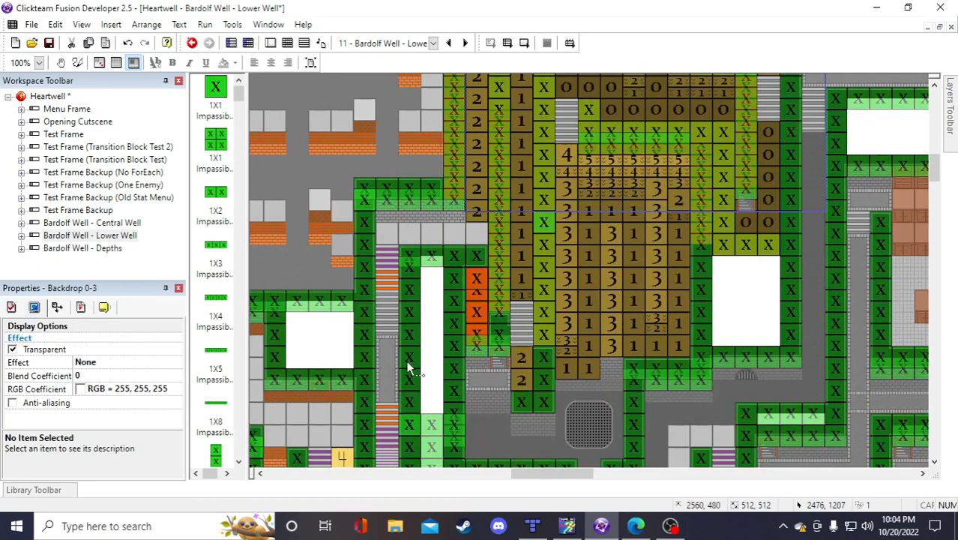
click(430, 304)
drag(383, 217, 383, 218)
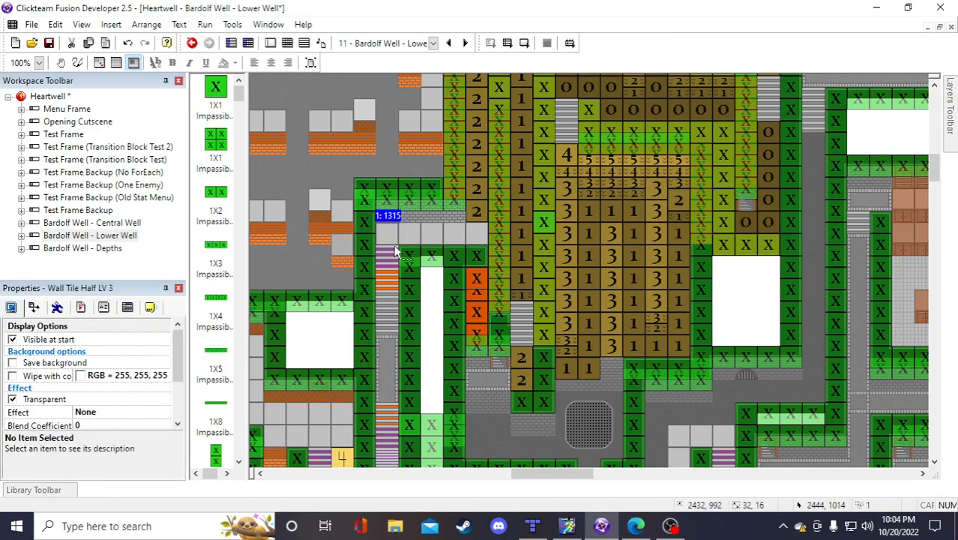
Place three more Wall Tile Half LV 3 copies side by side along the walkway's back wall, ending at 2528, 992
key(ctrl+v)
click(429, 284)
drag(434, 310, 403, 218)
click(442, 315)
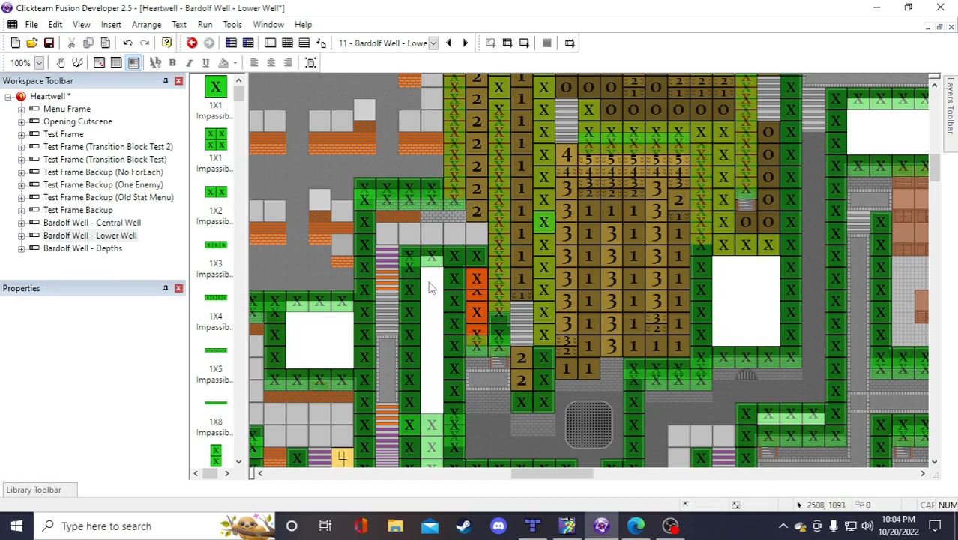
click(427, 277)
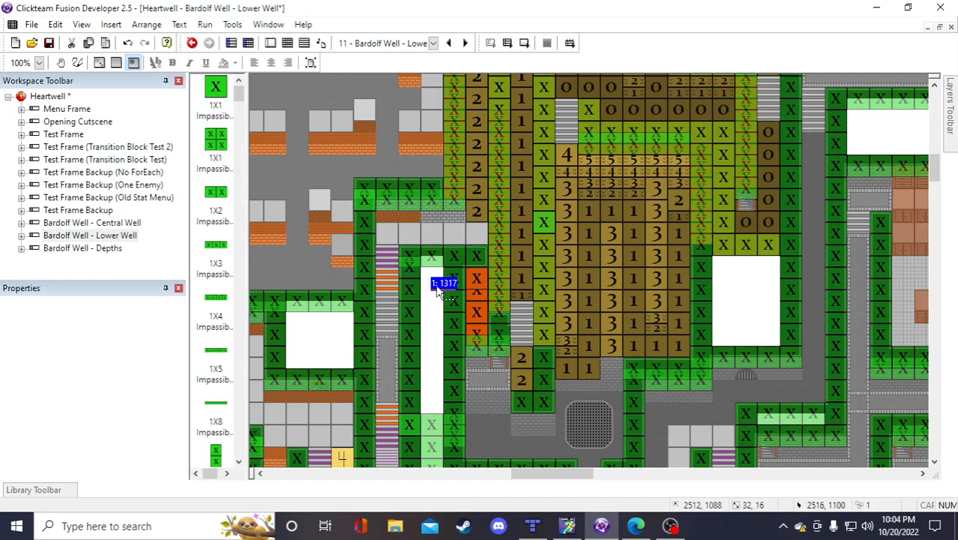
drag(433, 250, 428, 224)
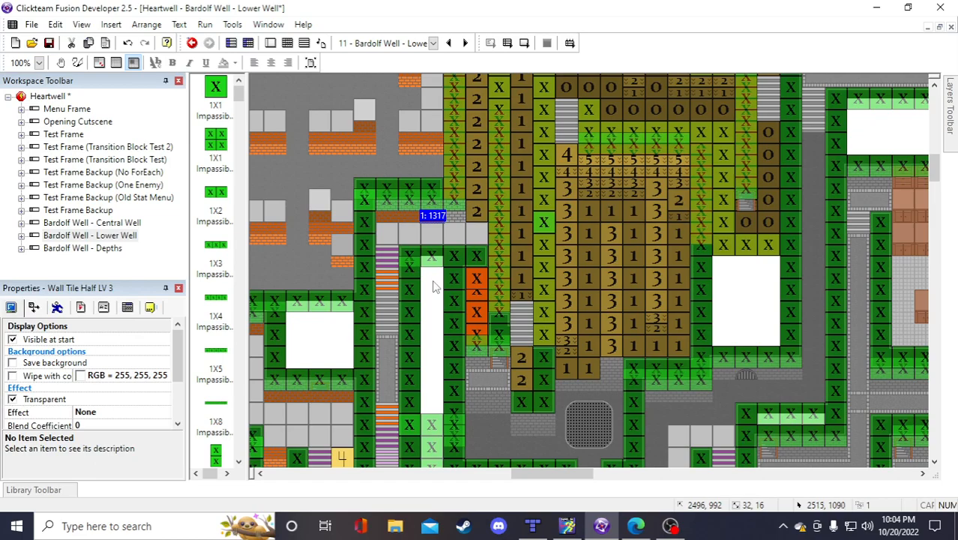
click(429, 278)
double_click(429, 278)
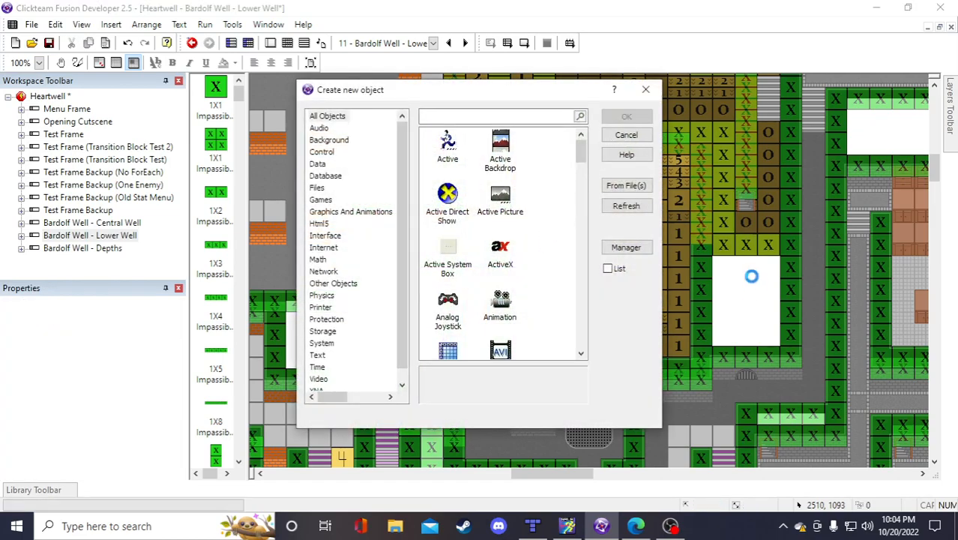
key(Escape)
drag(769, 296, 454, 215)
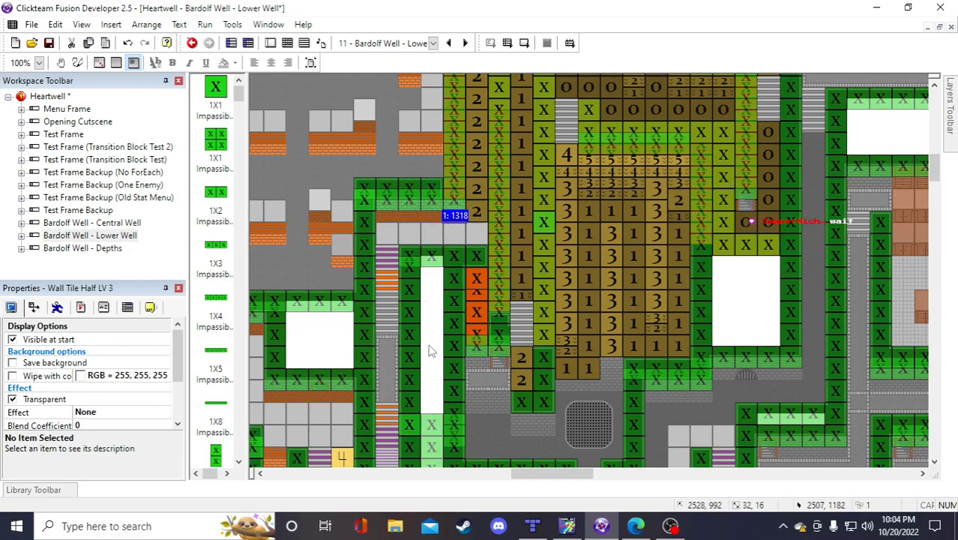
click(438, 283)
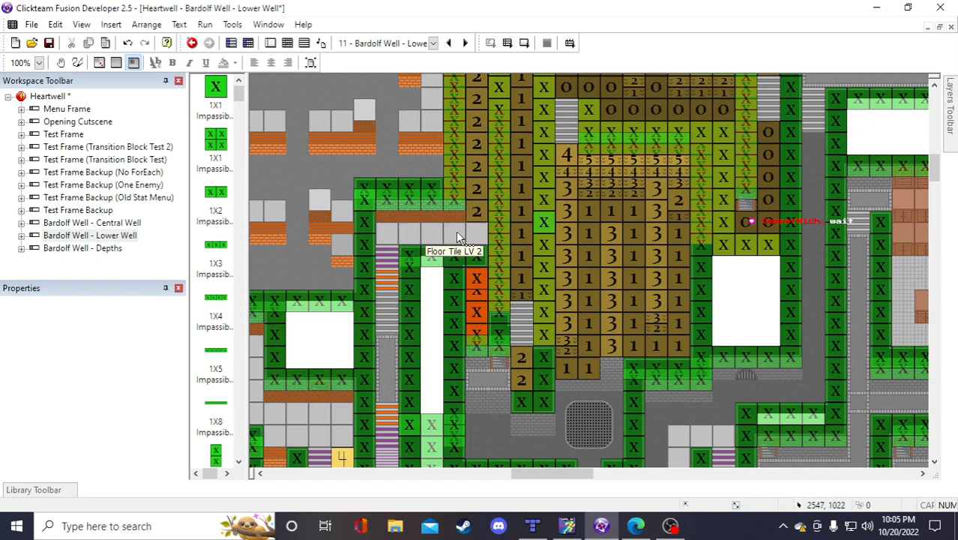
Move the easternmost Floor Tile LV 2 of the walkway to 2560, 640, onto the first level 2 marker of the northern corridor
scroll(486, 337, up, 2)
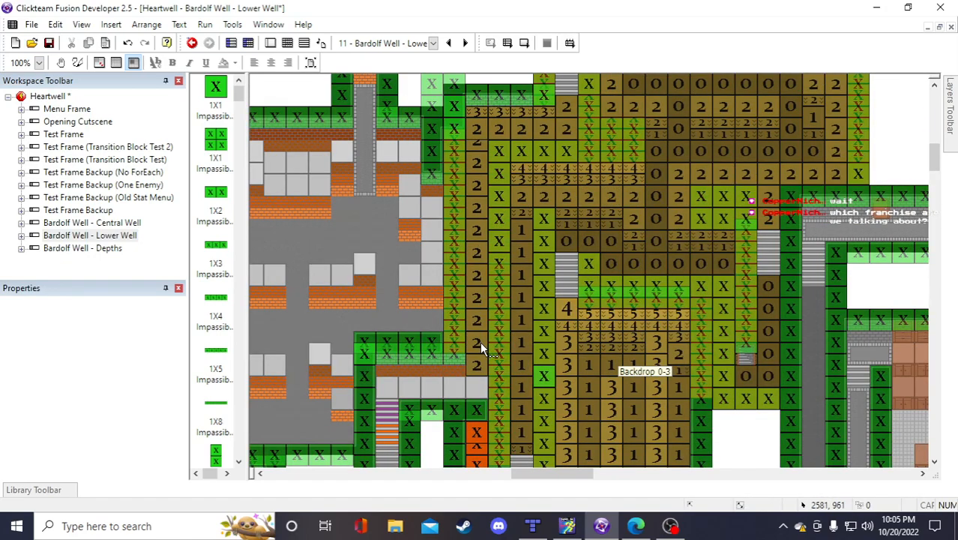
scroll(480, 343, down, 4)
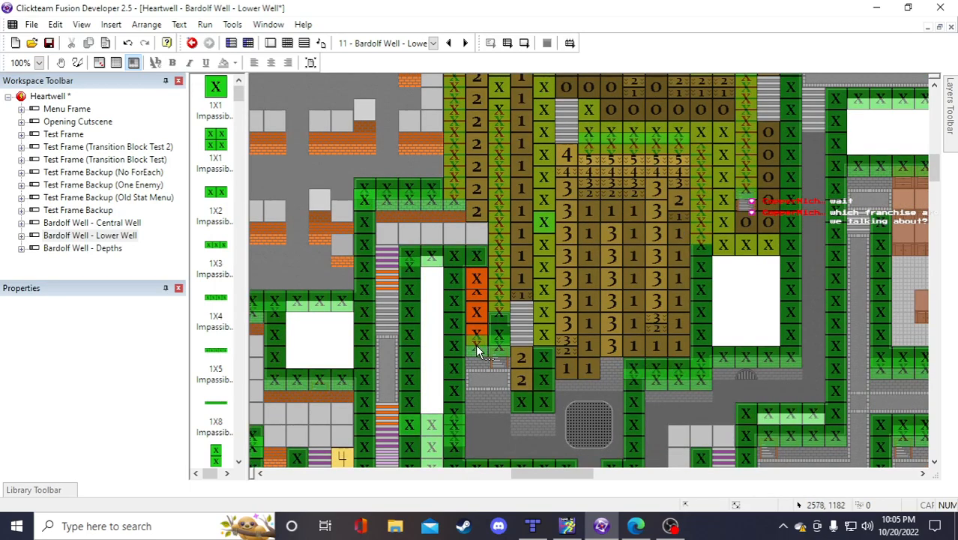
scroll(472, 349, up, 4)
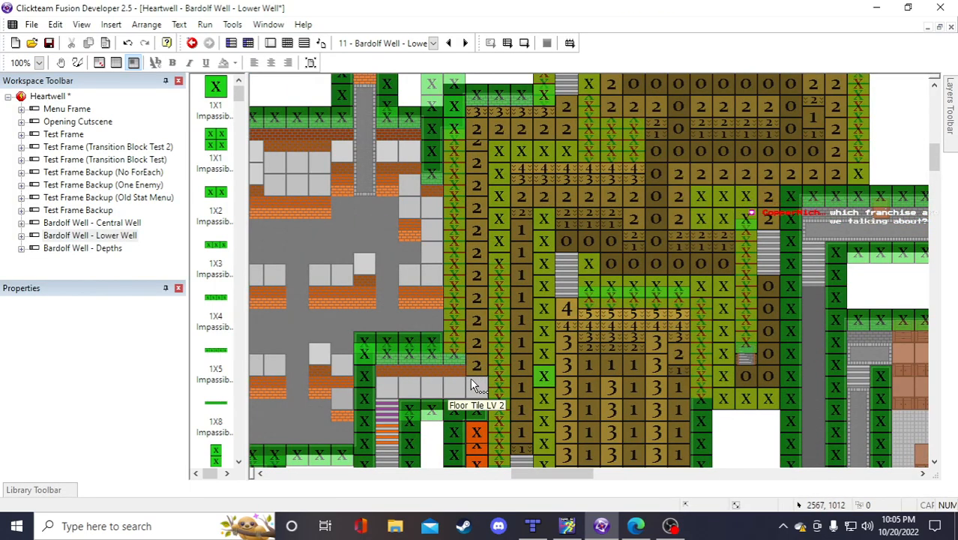
click(471, 384)
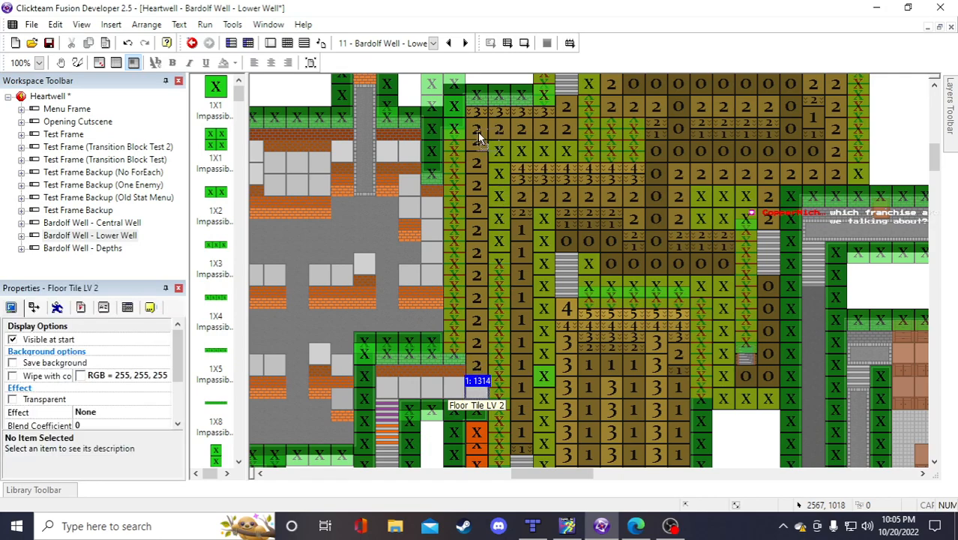
drag(475, 129, 476, 130)
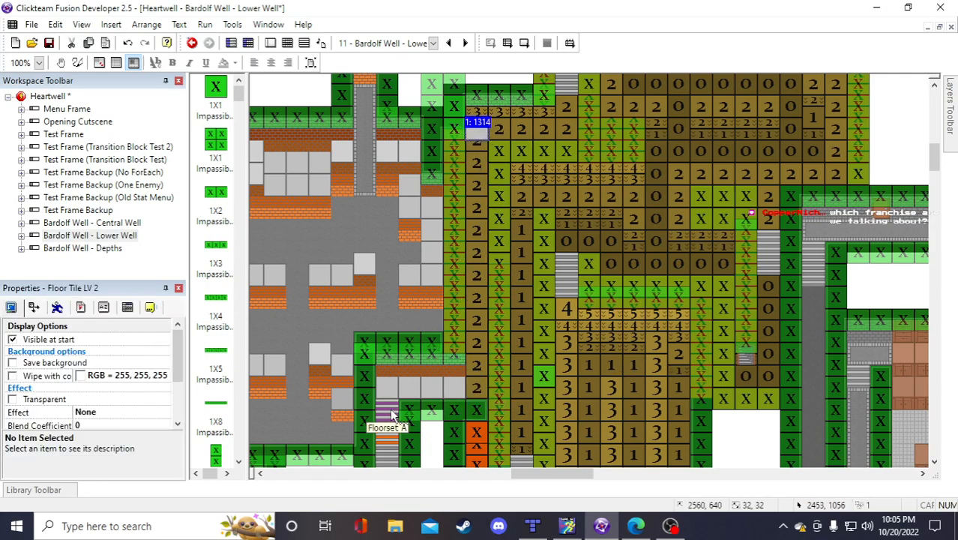
Move the topmost Floorset A to 2688, 544 and the Floorset B to 2688, 576, covering the northern room's stairway
drag(390, 410, 485, 165)
scroll(480, 240, up, 3)
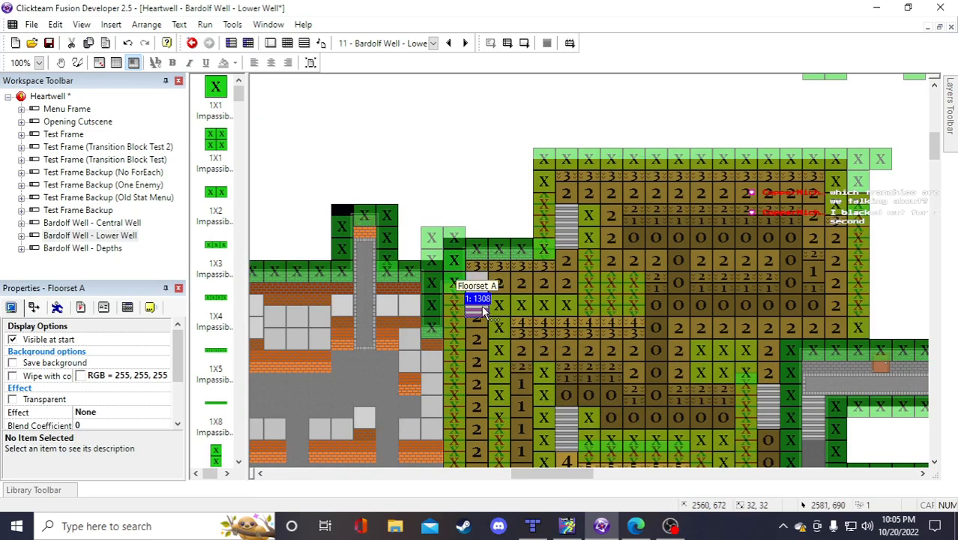
scroll(456, 354, down, 3)
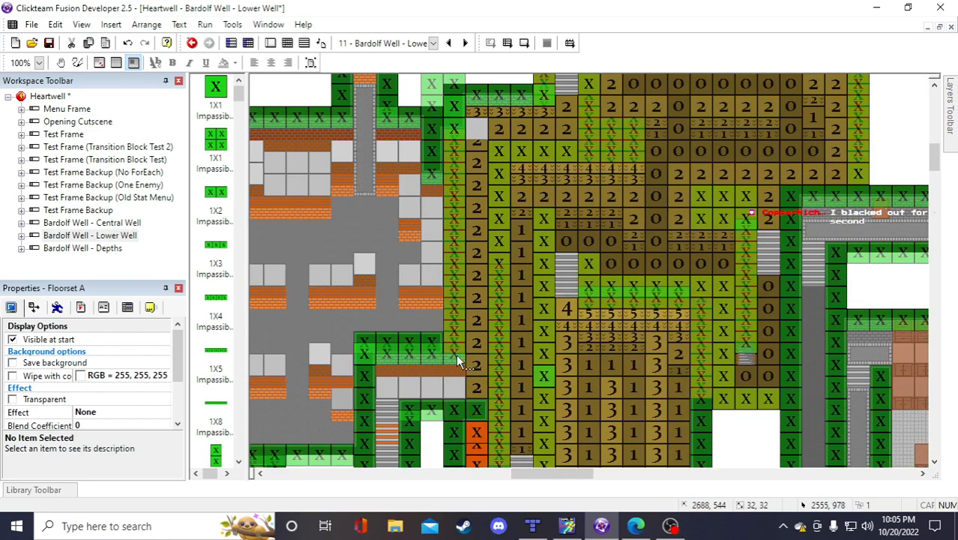
click(387, 442)
scroll(576, 108, up, 3)
drag(576, 108, 572, 238)
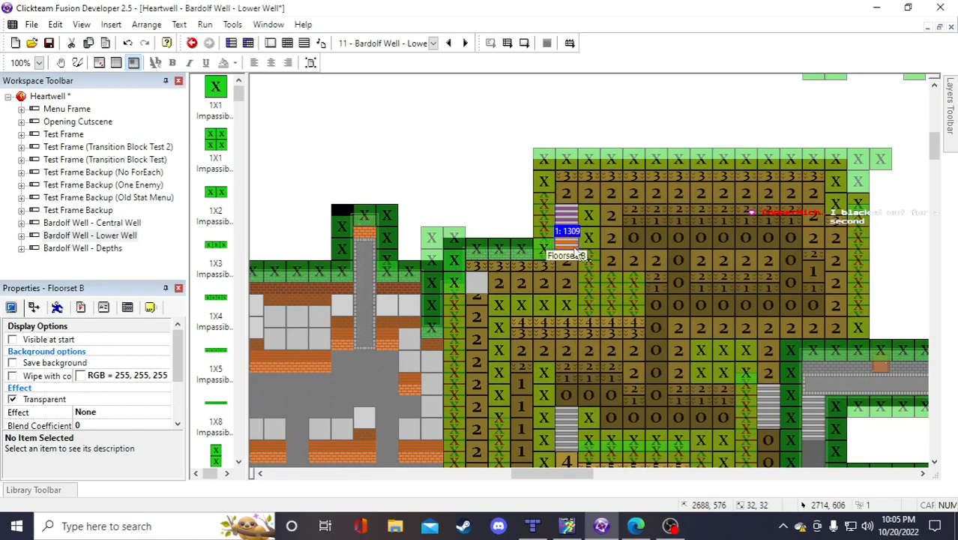
click(497, 177)
Move the walkway's four Floor Tile LV 2 and four Wall Tile Half LV 3 tiles together to the northern room, directly above its stairway
scroll(483, 206, down, 3)
click(453, 387)
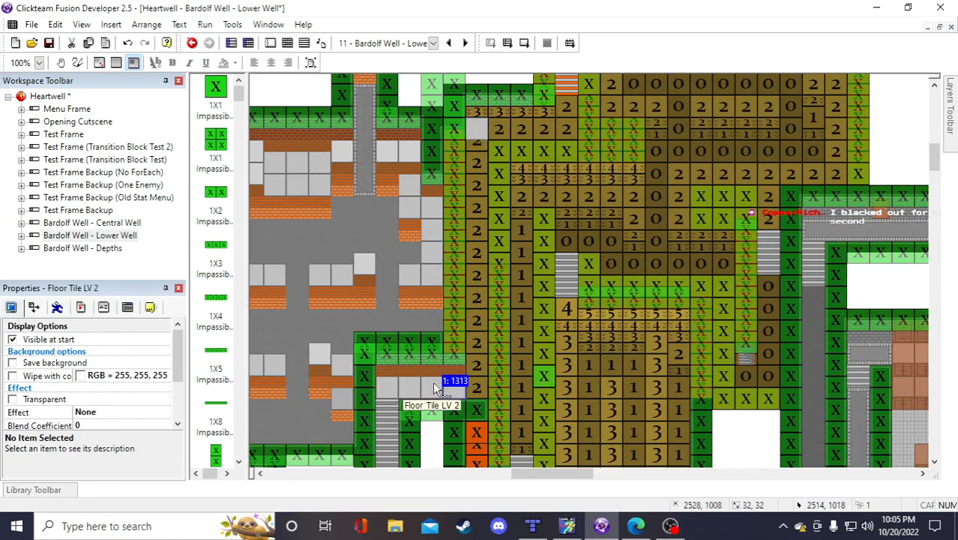
shift+click(420, 389)
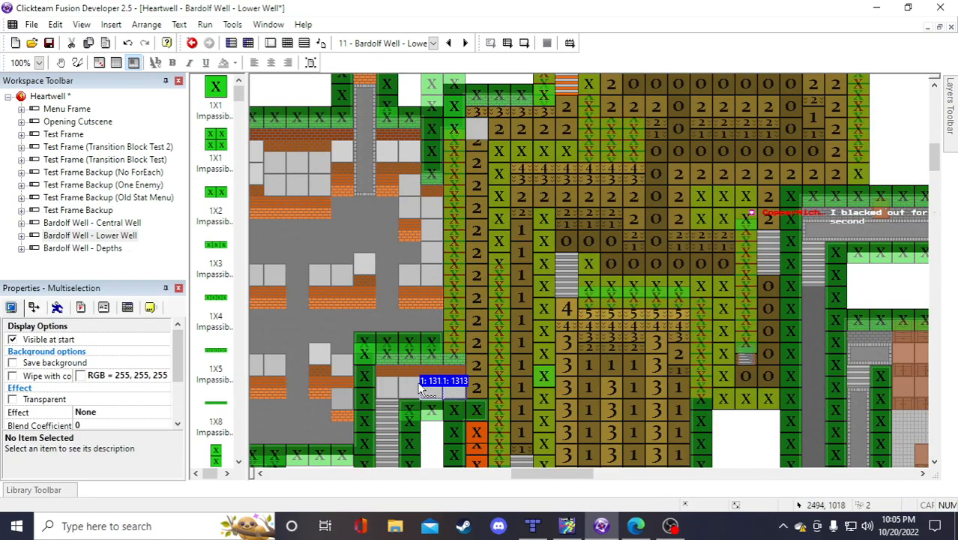
shift+click(403, 385)
shift+click(390, 383)
shift+click(389, 373)
shift+click(415, 373)
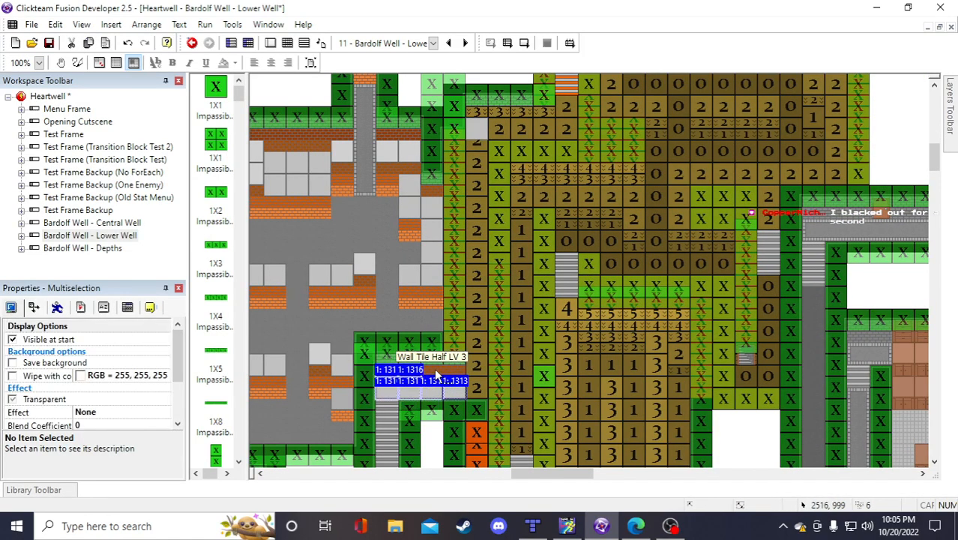
shift+click(436, 370)
shift+click(453, 372)
drag(453, 383, 634, 178)
scroll(637, 176, up, 3)
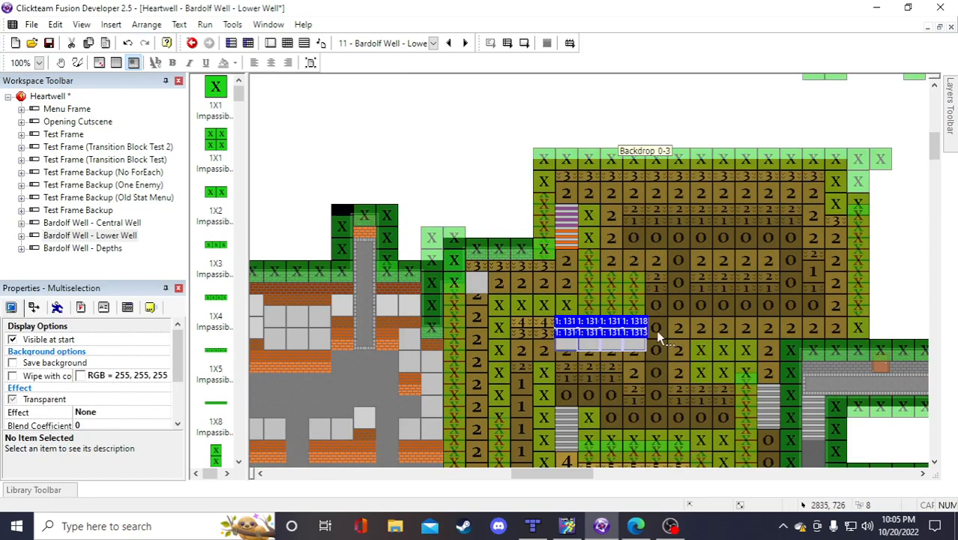
drag(658, 337, 656, 189)
click(507, 161)
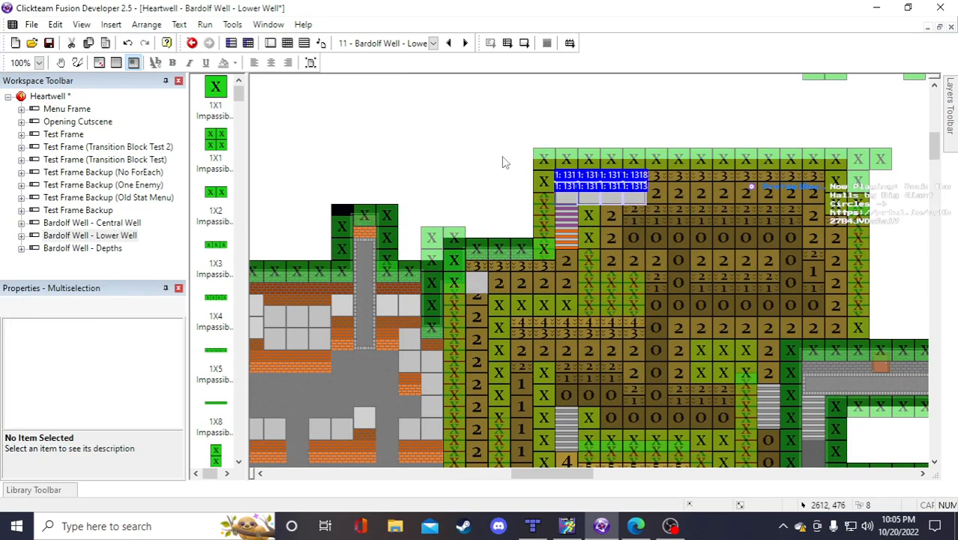
Save the project and move the Floor Tile LV 2 at 2560, 640 to the east end of the northern room's floor row
click(49, 43)
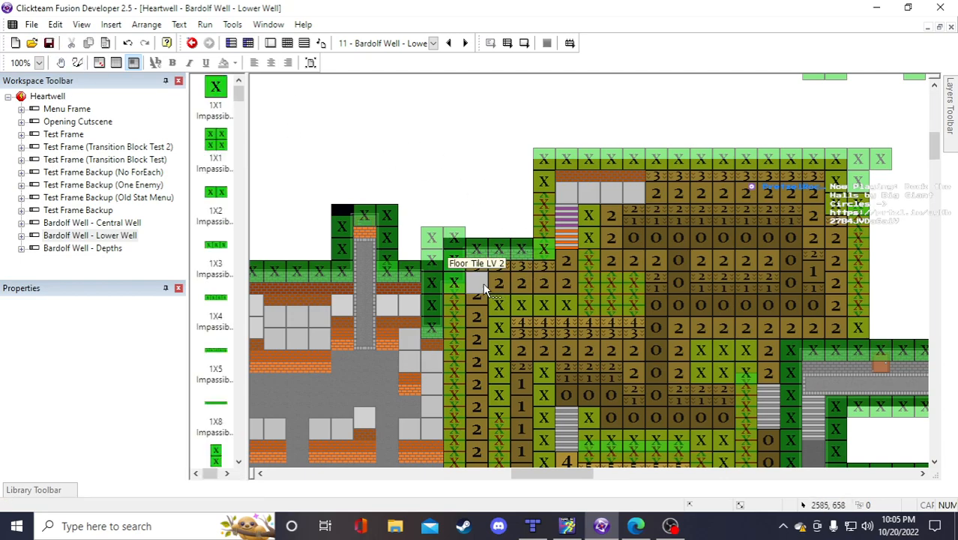
drag(483, 290, 659, 195)
click(545, 115)
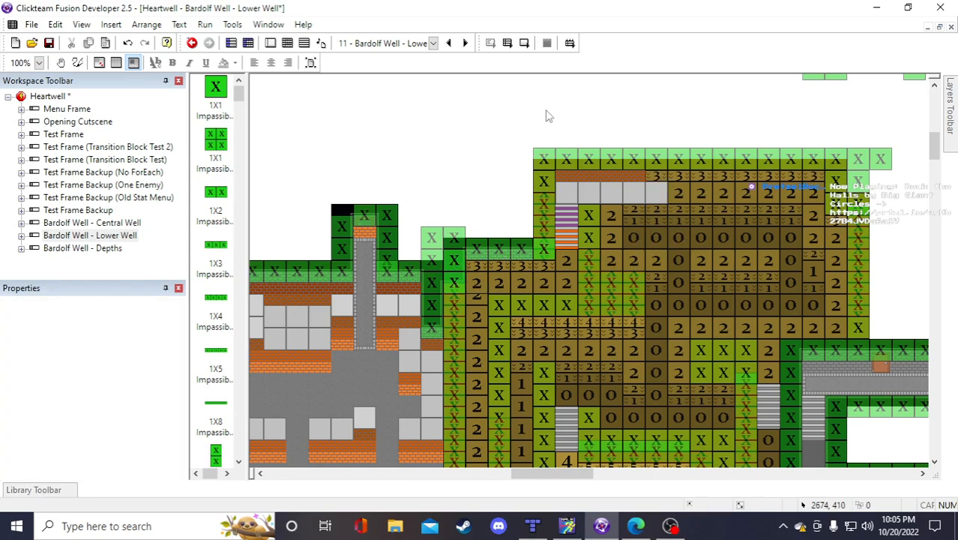
Duplicate the Wall Tile Half LV 3 at 2784, 496 in one row across the northern room's remaining level 3 wall markers
click(626, 178)
right_click(628, 175)
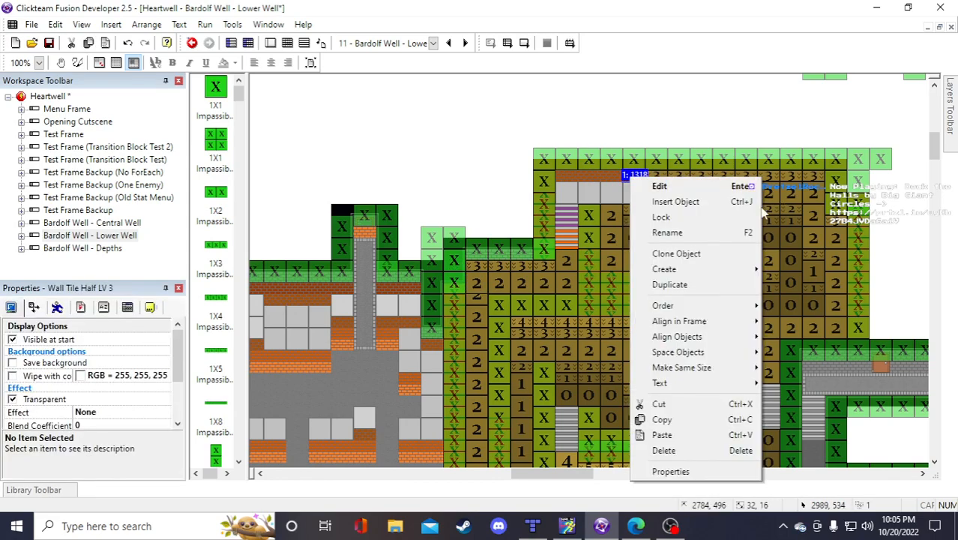
click(684, 284)
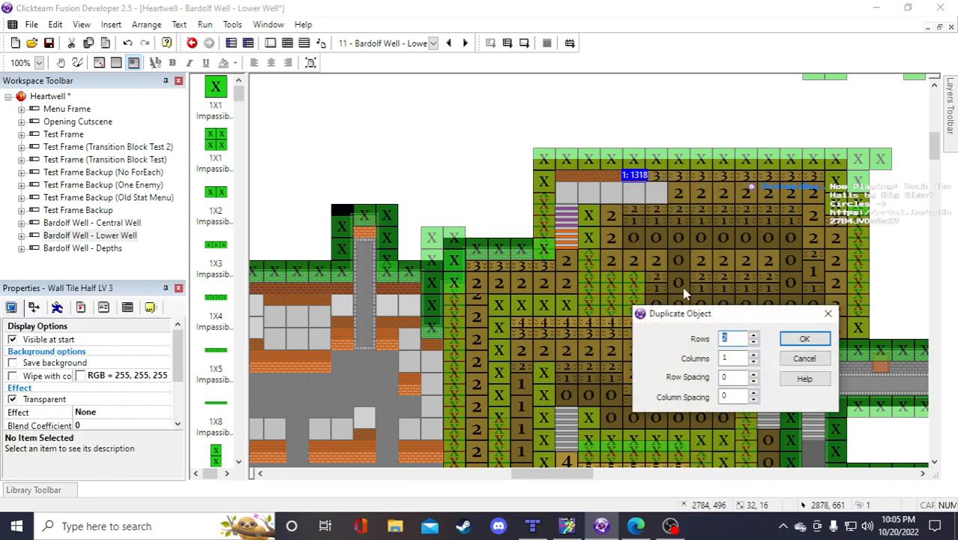
click(753, 342)
click(754, 355)
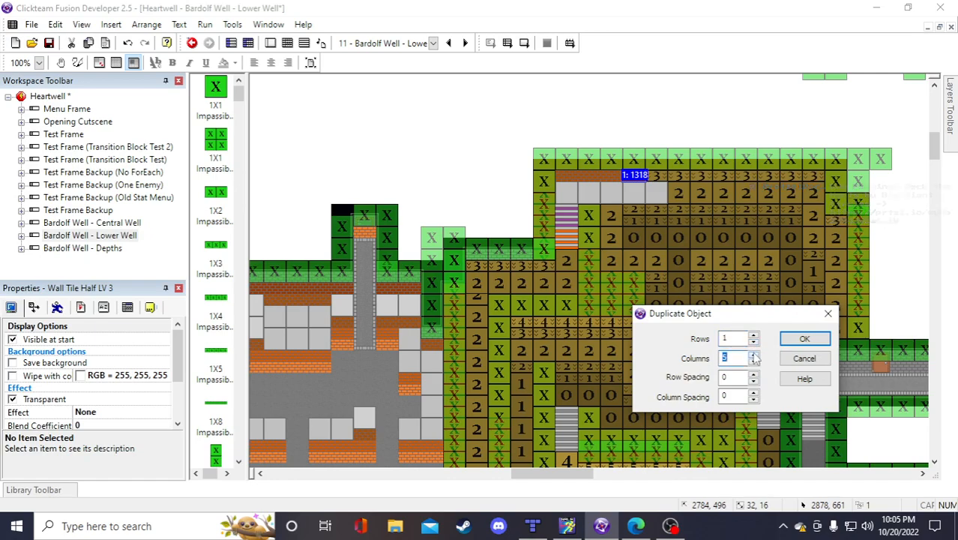
click(801, 338)
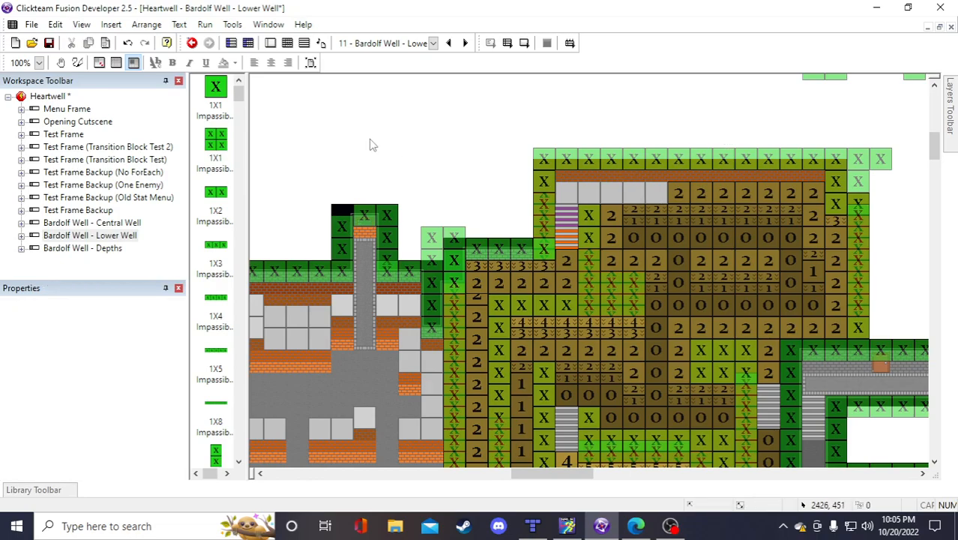
Copy the Wall Tile Half LV 1 at 2688, 1456 and place the copy at 2560, 624, on the level 3 wall markers west of the northern stairway
scroll(461, 180, down, 3)
scroll(453, 193, down, 3)
scroll(480, 253, down, 5)
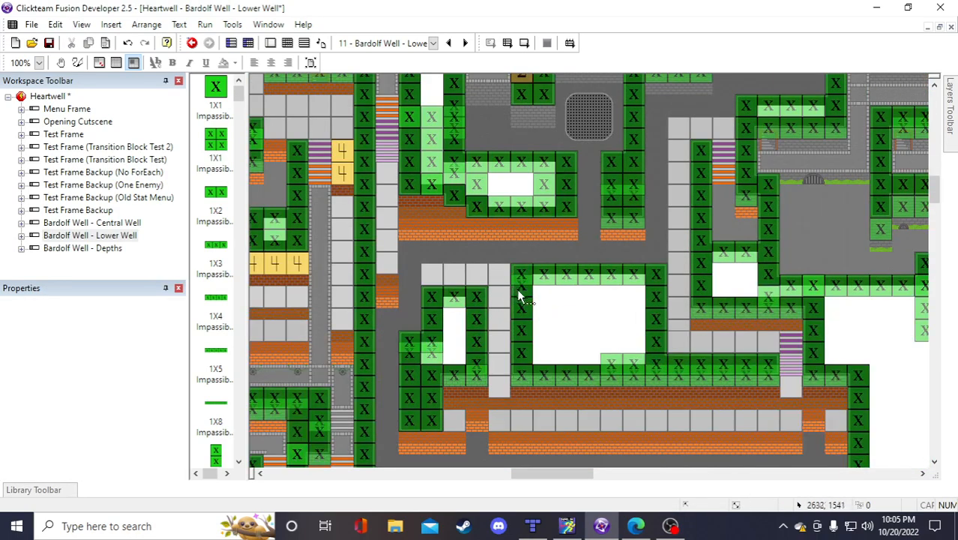
click(570, 234)
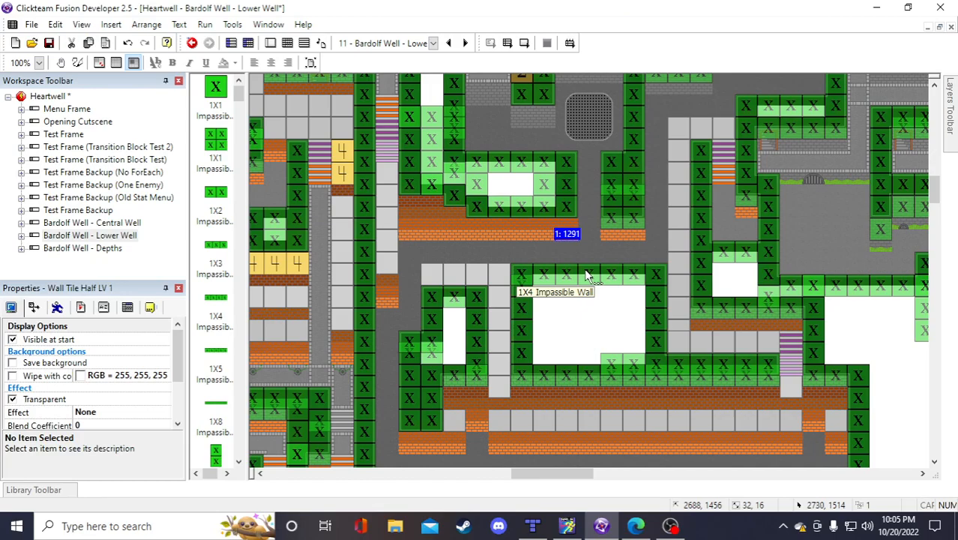
scroll(555, 234, up, 10)
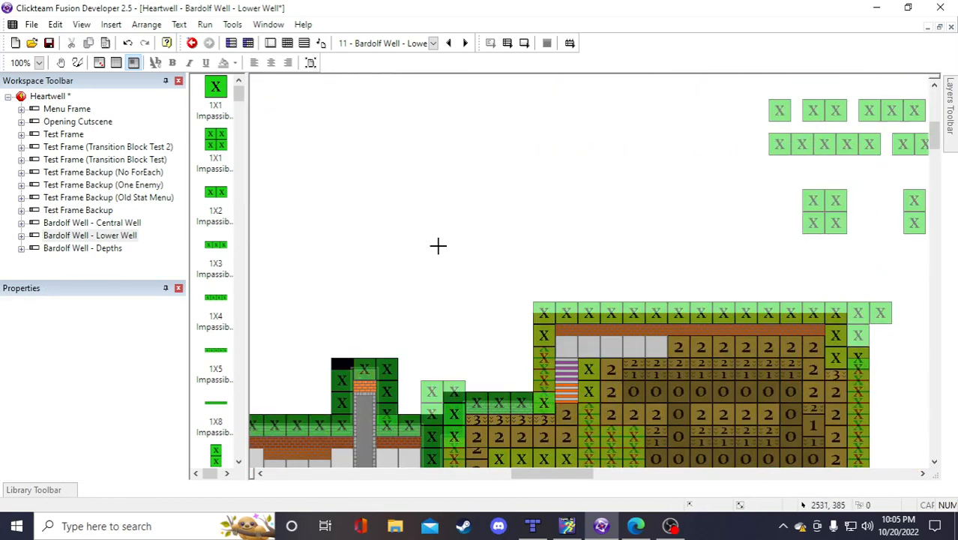
click(444, 249)
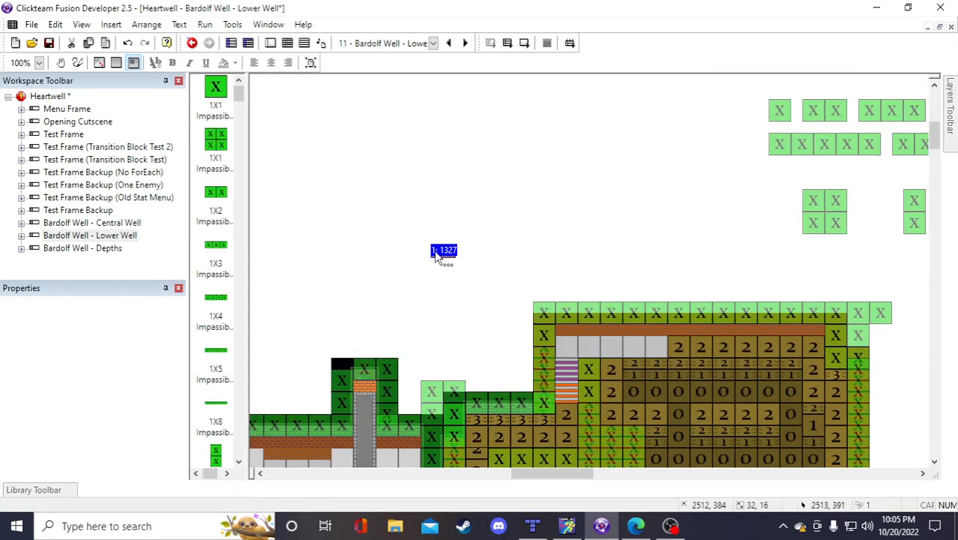
click(473, 421)
scroll(473, 267, down, 3)
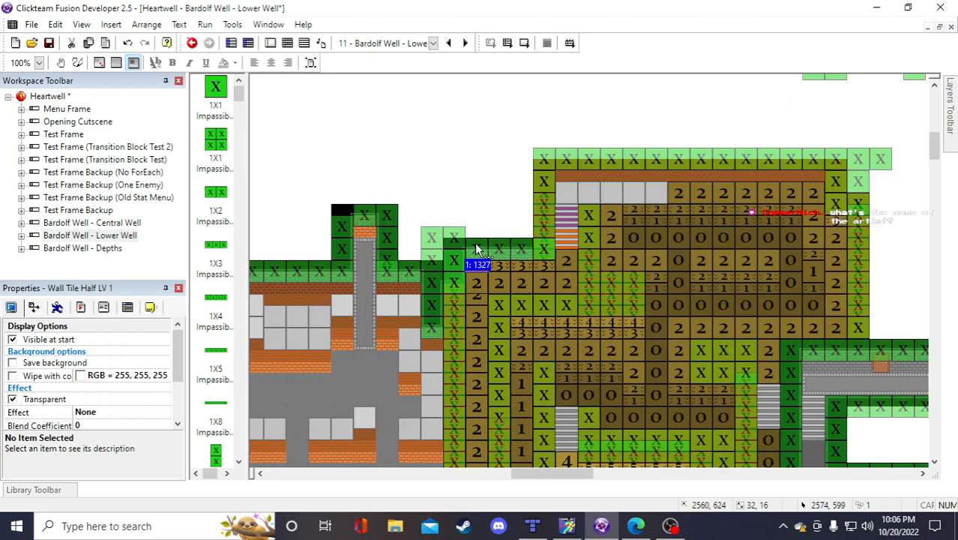
Duplicate the Wall Tile Half LV 1 at 2560, 624 in one row of four columns across the wall markers
right_click(479, 268)
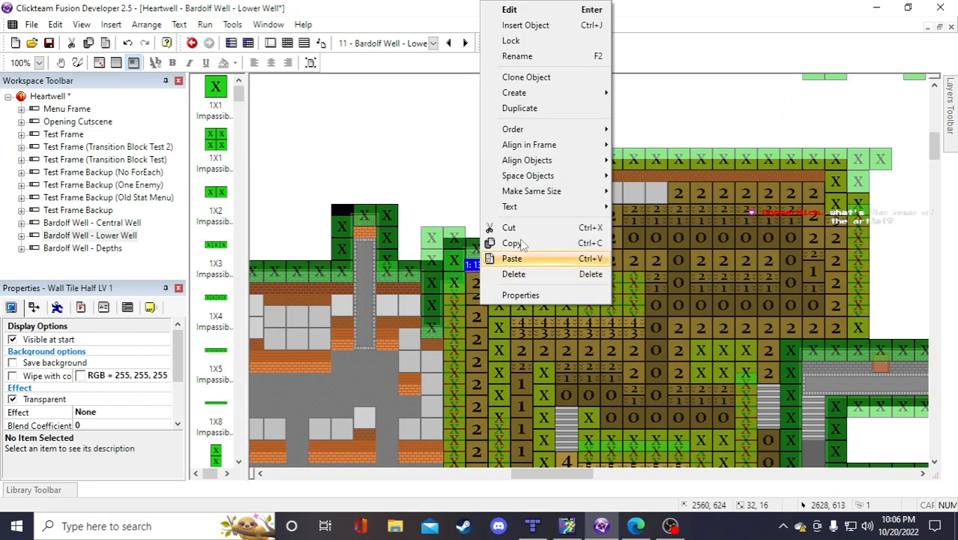
click(536, 110)
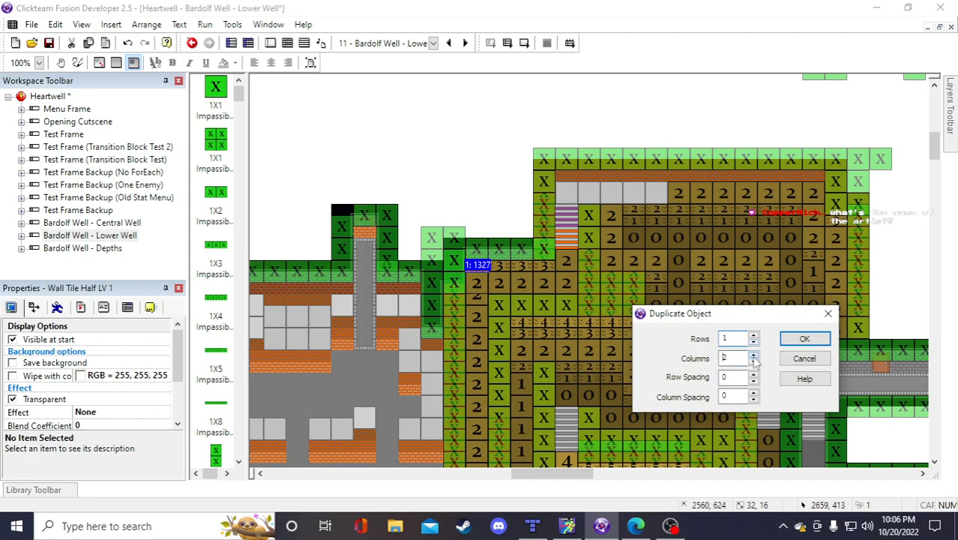
click(804, 338)
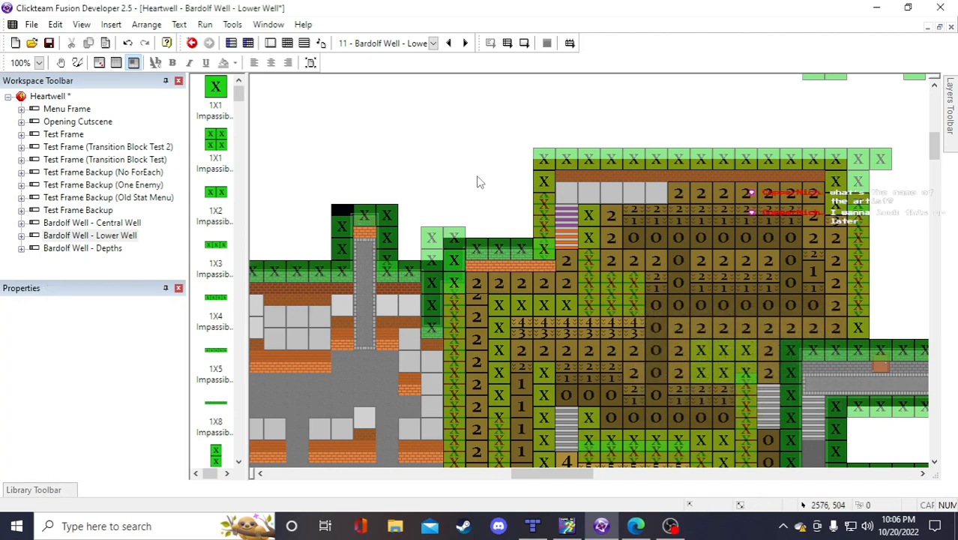
Place another copied Wall Tile Half LV 1 at 2432, 992, above the west end of the lower corridor's level 2 floor markers
scroll(476, 177, down, 1)
scroll(465, 176, up, 1)
scroll(460, 183, down, 1)
scroll(457, 184, up, 1)
scroll(457, 183, down, 1)
scroll(450, 200, up, 1)
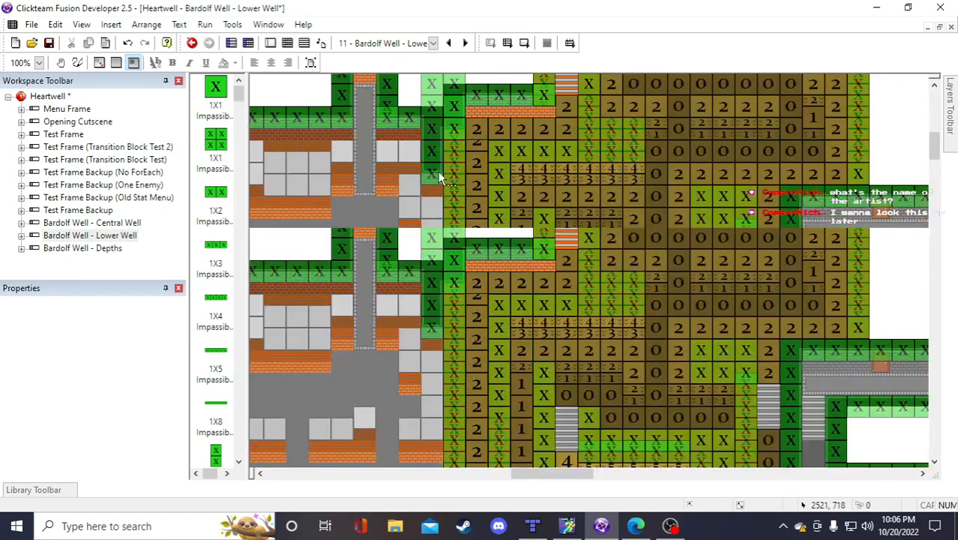
click(418, 163)
drag(425, 169, 464, 339)
scroll(464, 334, down, 2)
scroll(467, 285, up, 1)
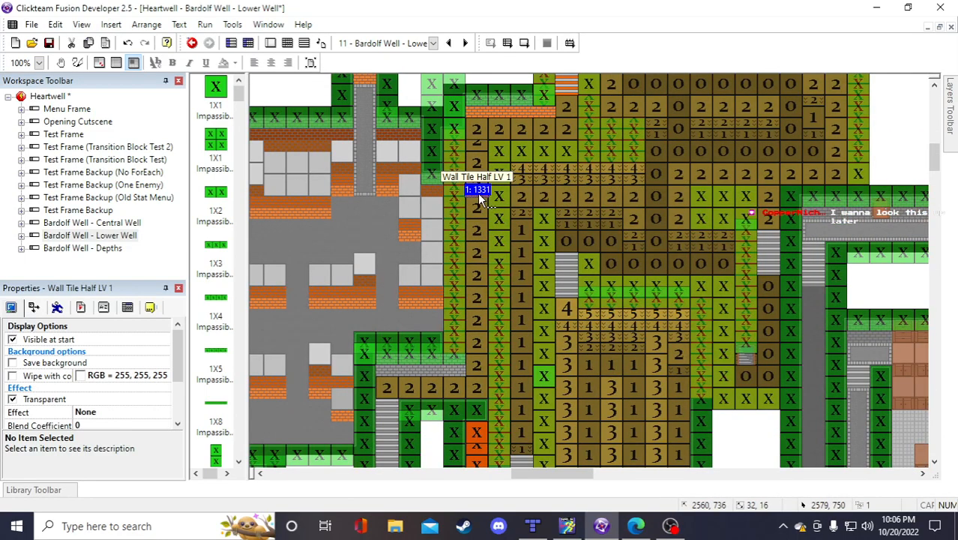
drag(384, 378, 385, 377)
Duplicate the Wall Tile Half LV 1 at 2432, 992 in one row of four columns along the lower corridor, and save the project
right_click(385, 378)
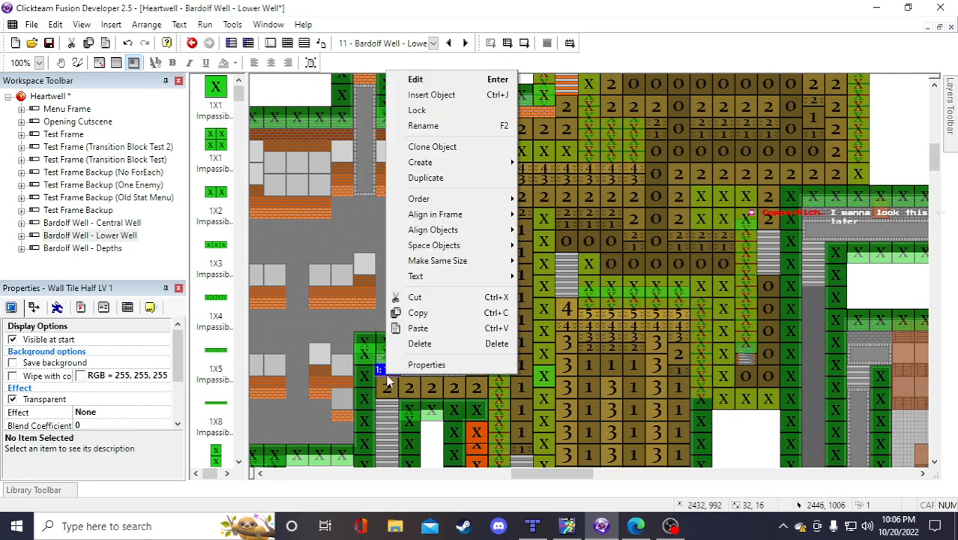
click(429, 179)
click(753, 343)
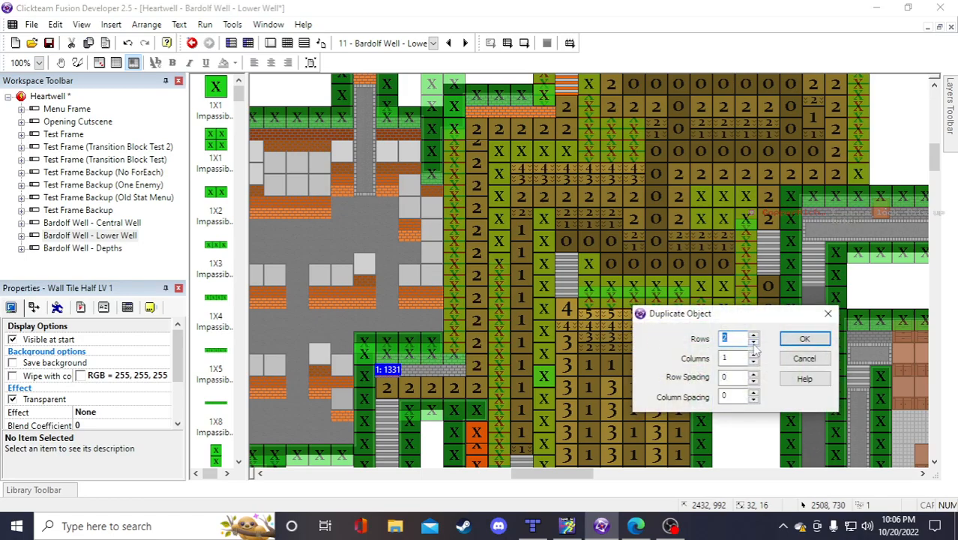
click(755, 355)
click(755, 356)
click(816, 341)
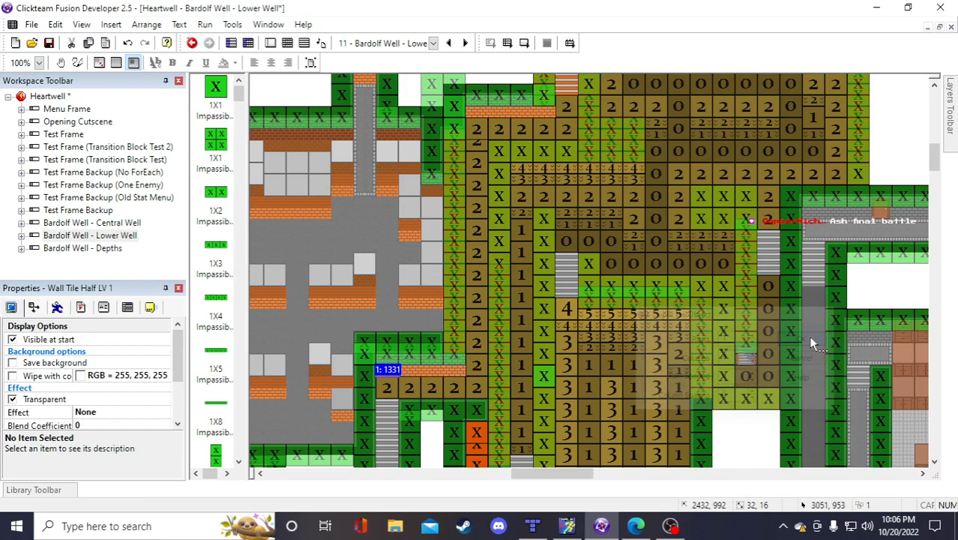
scroll(676, 367, down, 3)
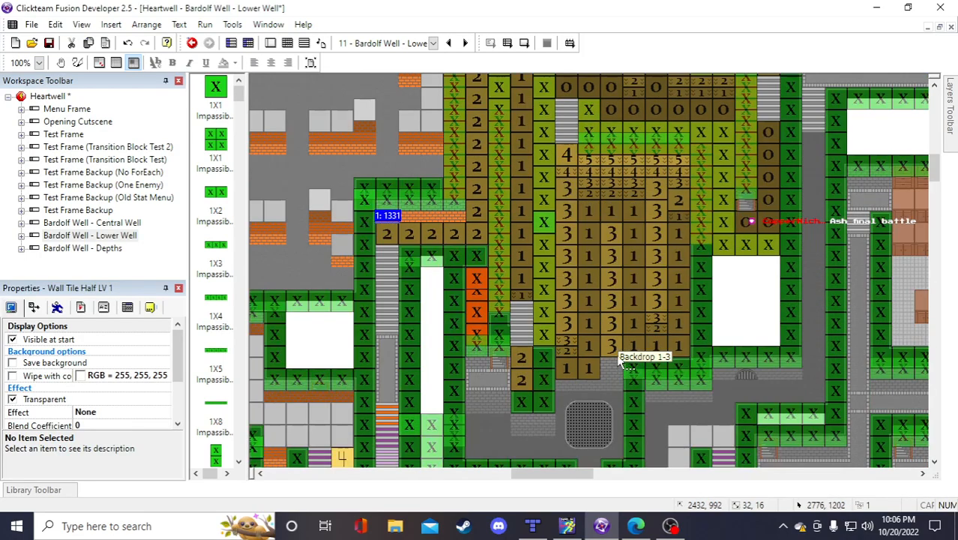
click(48, 43)
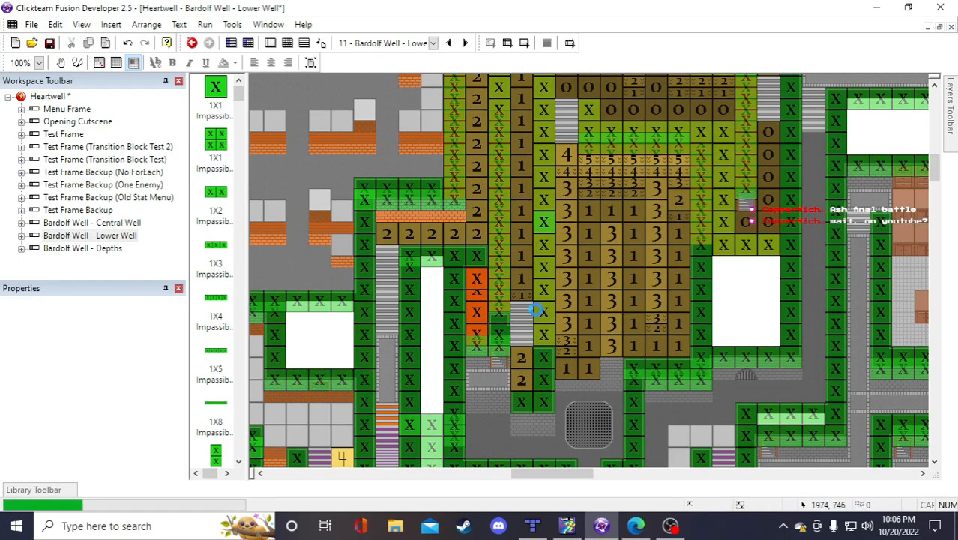
Duplicate the Floor Tile LV 2 at 2816, 512 in one row of seven columns along the northern room's level 2 floor markers
scroll(703, 326, down, 3)
scroll(724, 330, up, 10)
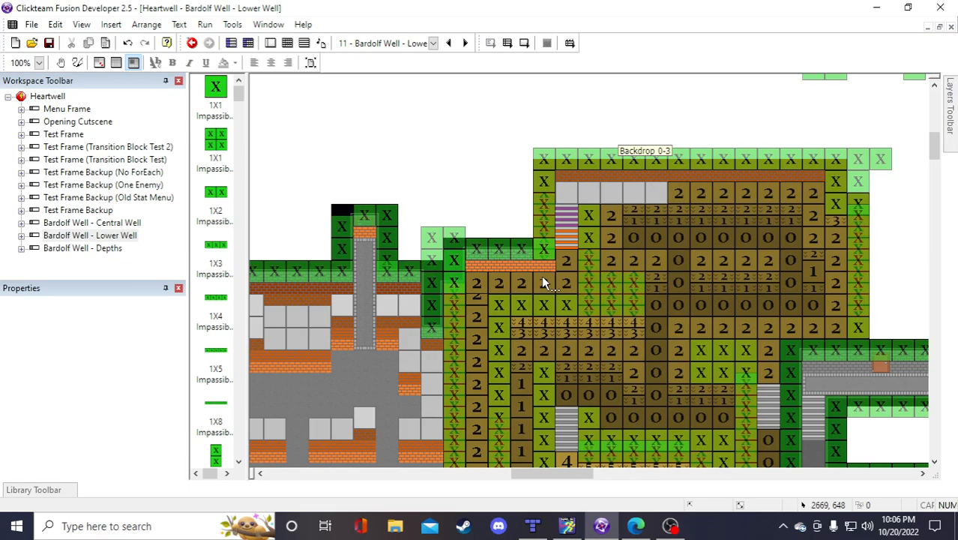
scroll(531, 214, down, 5)
scroll(531, 214, up, 5)
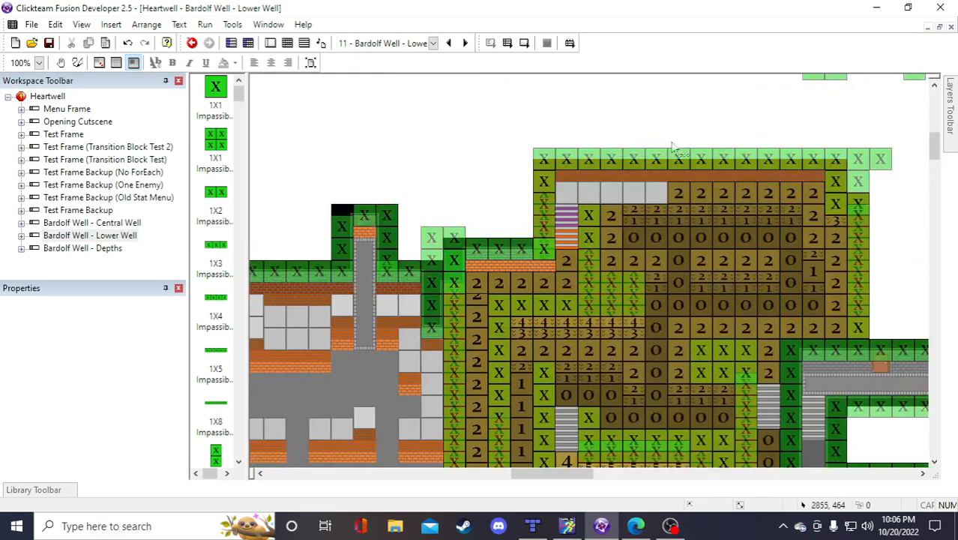
click(658, 194)
right_click(660, 196)
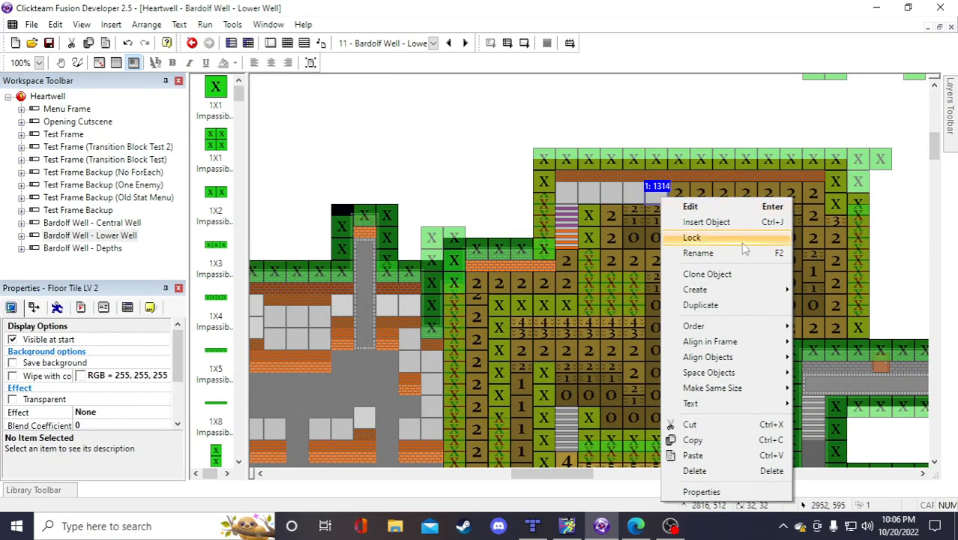
click(733, 306)
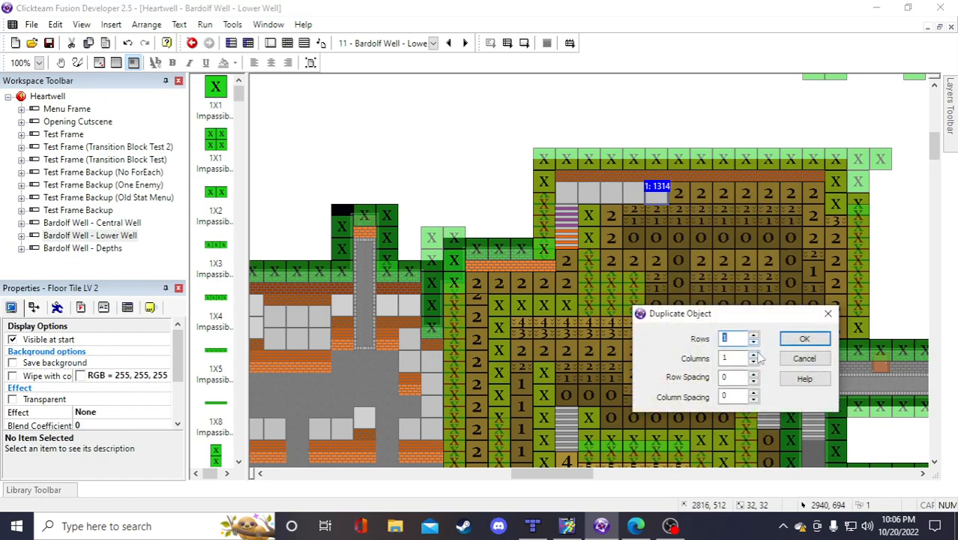
drag(751, 318, 731, 282)
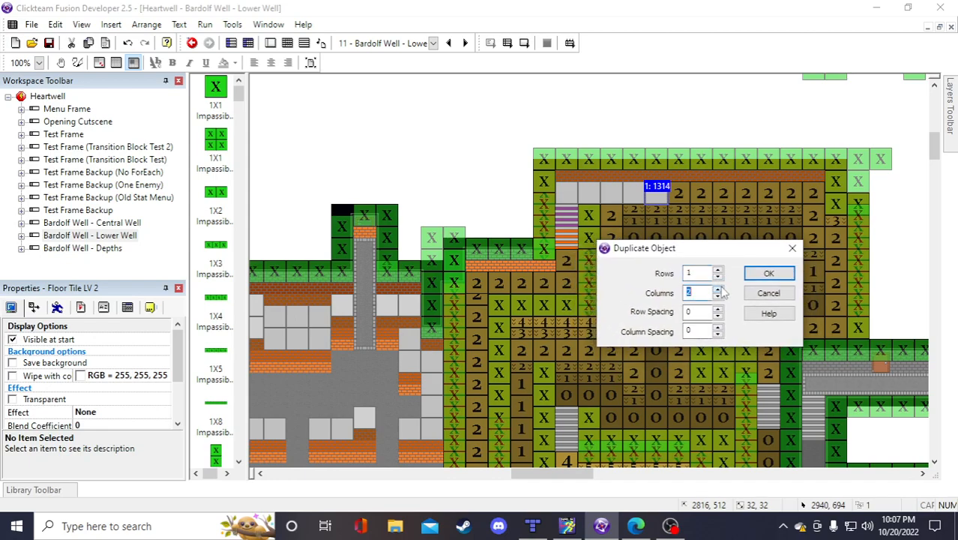
click(763, 273)
Duplicate the Floor Tile LV 2 at 3008, 512 once eastward to finish the northern room's floor row, and save the project
click(789, 198)
right_click(788, 199)
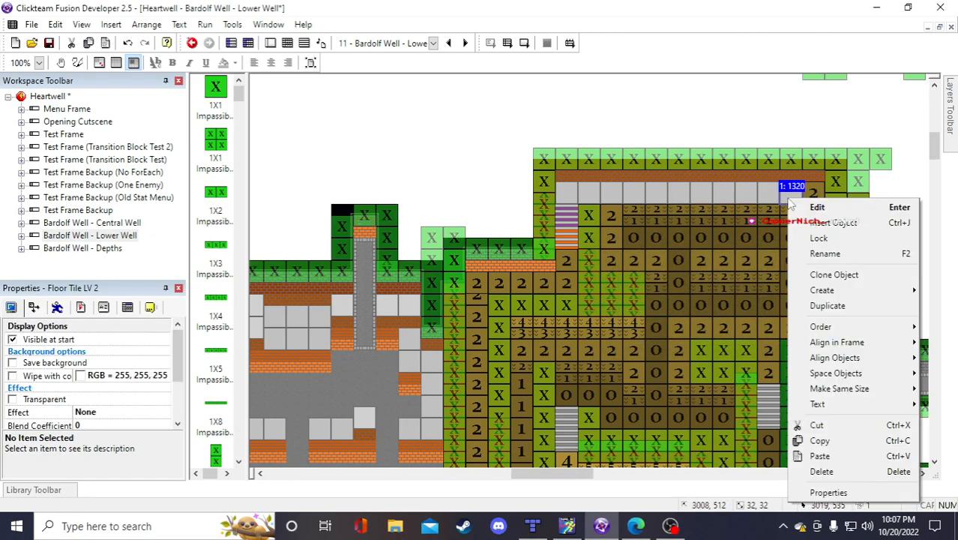
click(827, 305)
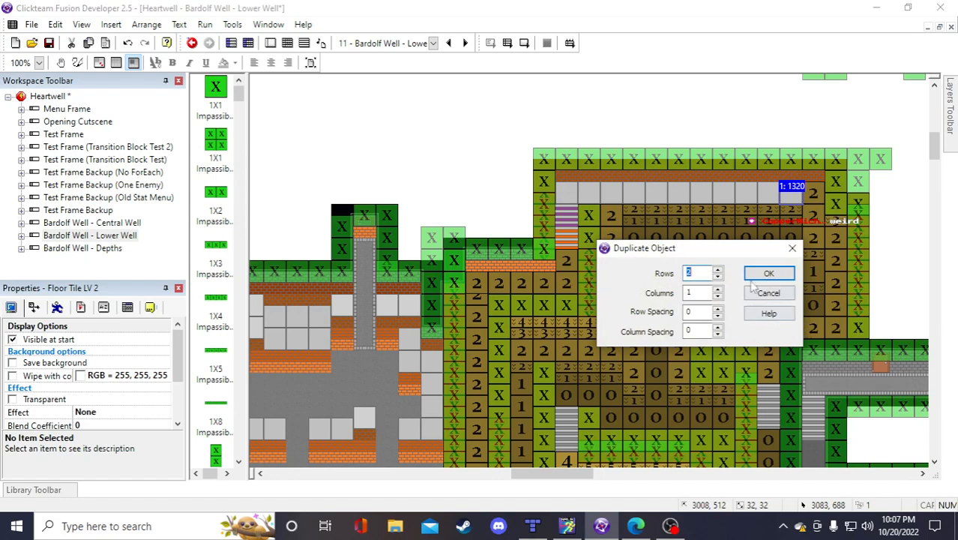
click(766, 274)
click(752, 123)
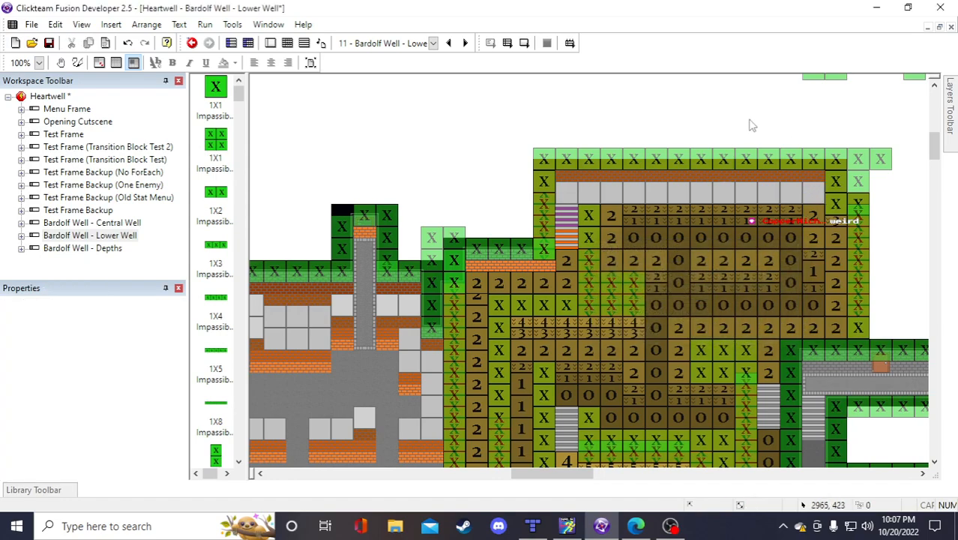
click(49, 43)
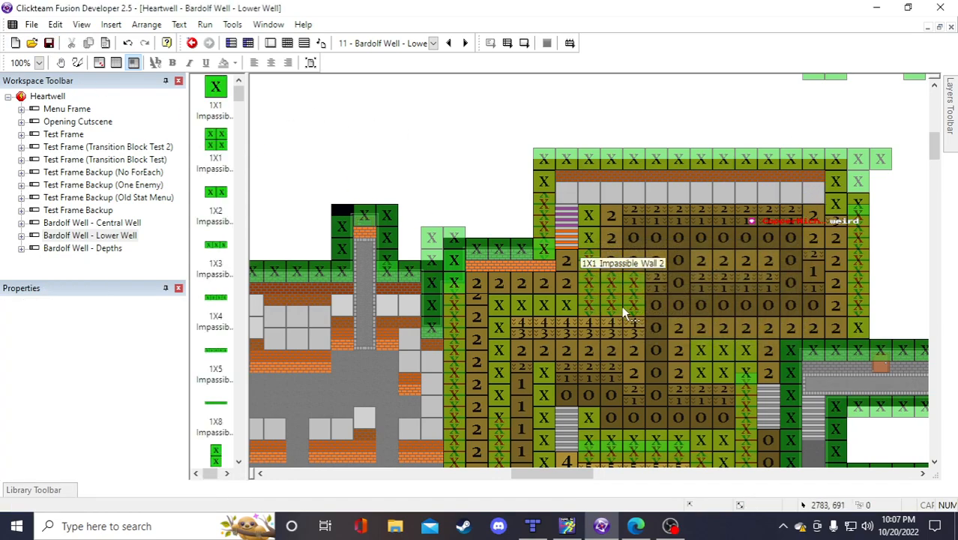
Examine the remaining level markers and stairways between the northern room and the round grate area to the south
scroll(627, 285, down, 5)
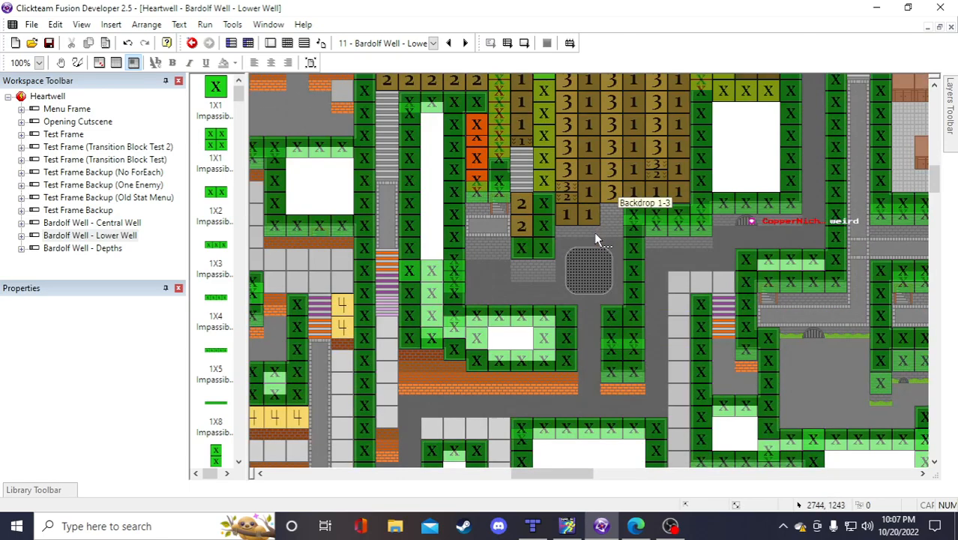
scroll(595, 236, down, 3)
scroll(596, 238, up, 6)
scroll(595, 237, down, 3)
scroll(597, 242, down, 2)
scroll(597, 244, up, 4)
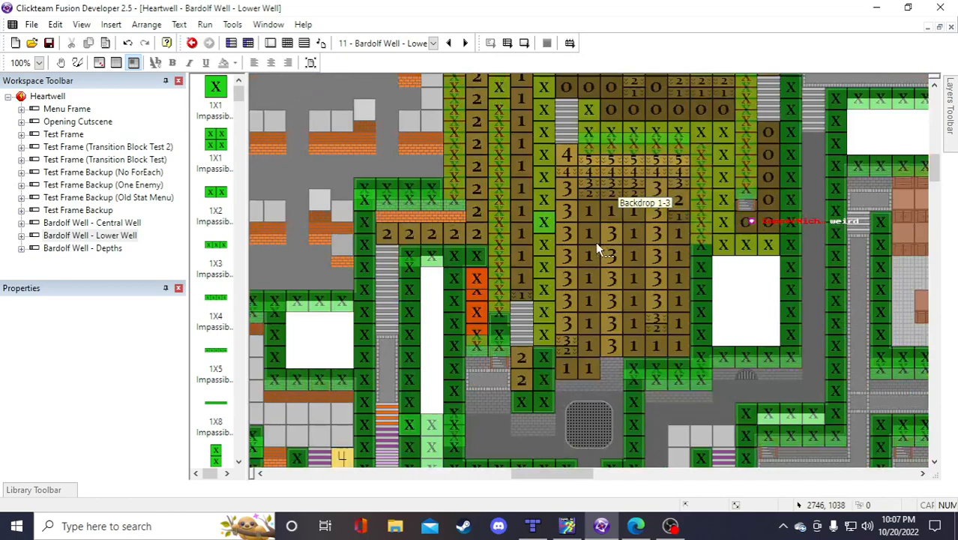
scroll(595, 242, up, 5)
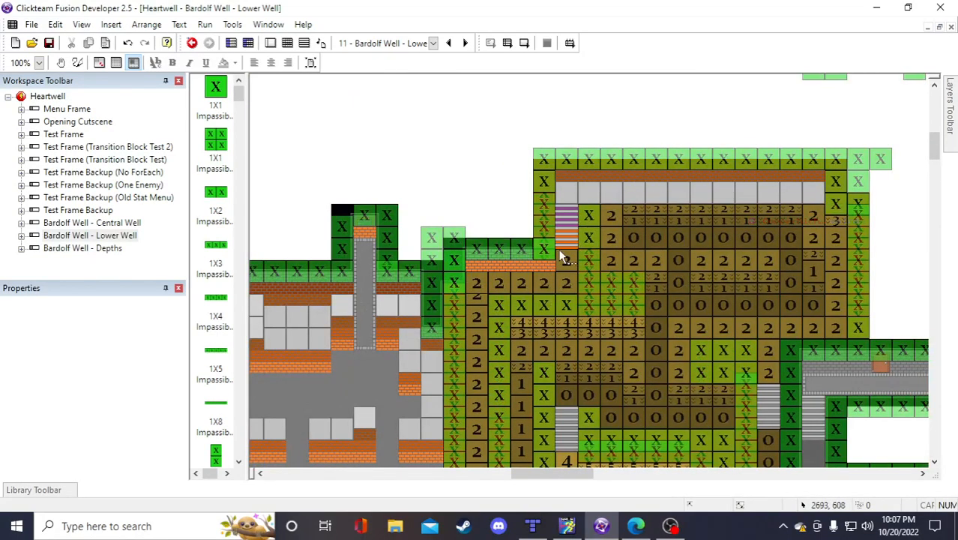
scroll(753, 286, down, 3)
scroll(758, 292, up, 3)
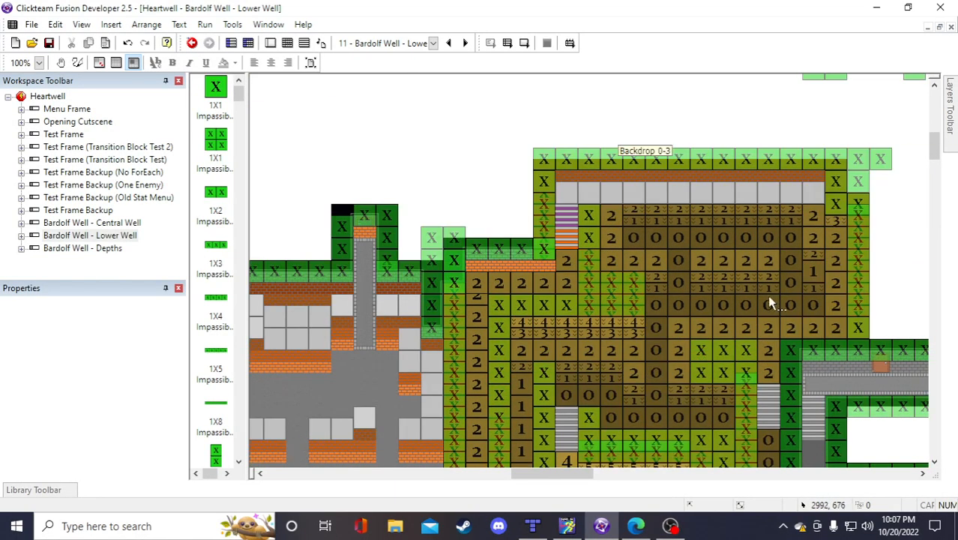
Duplicate the Floor Tile LV 2 at 3040, 512 in one column of three rows down the northern room's east side
click(812, 209)
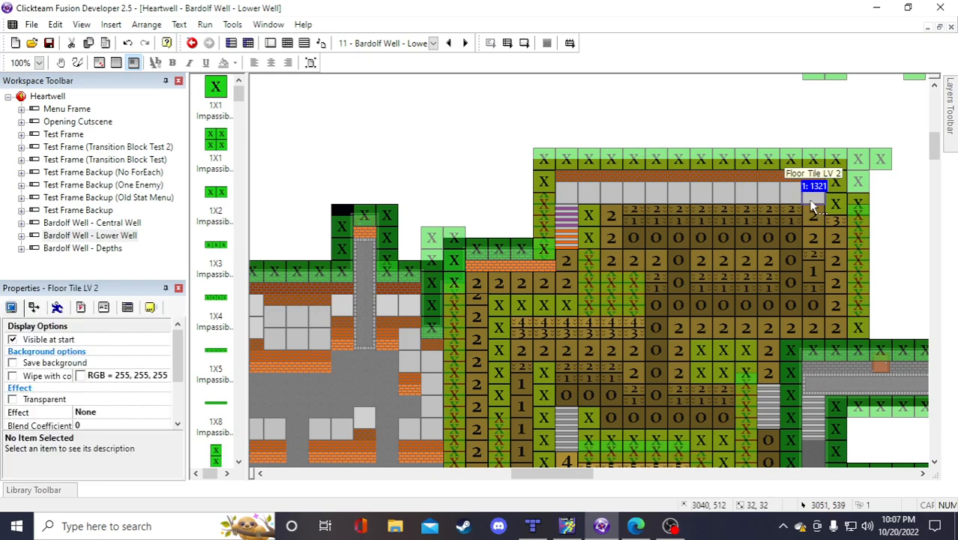
right_click(813, 212)
click(849, 308)
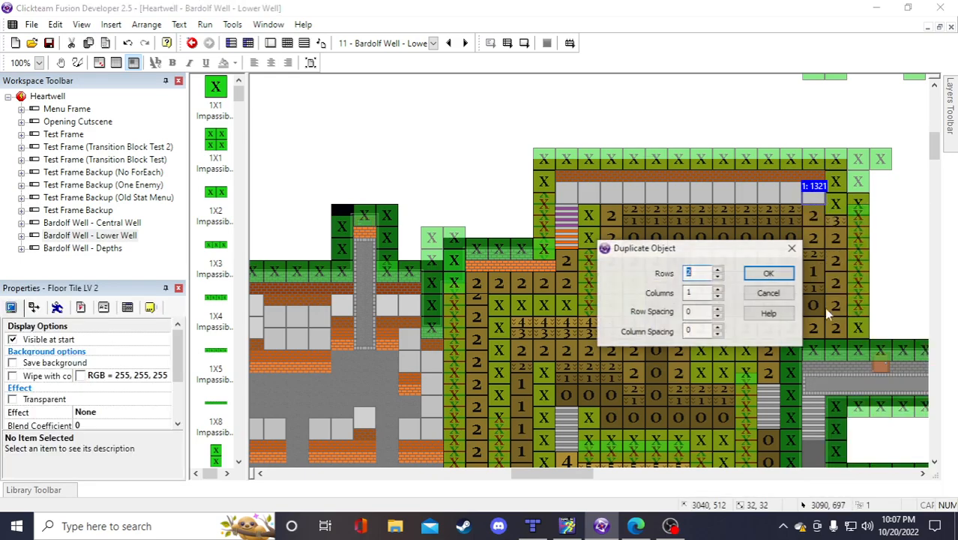
click(717, 296)
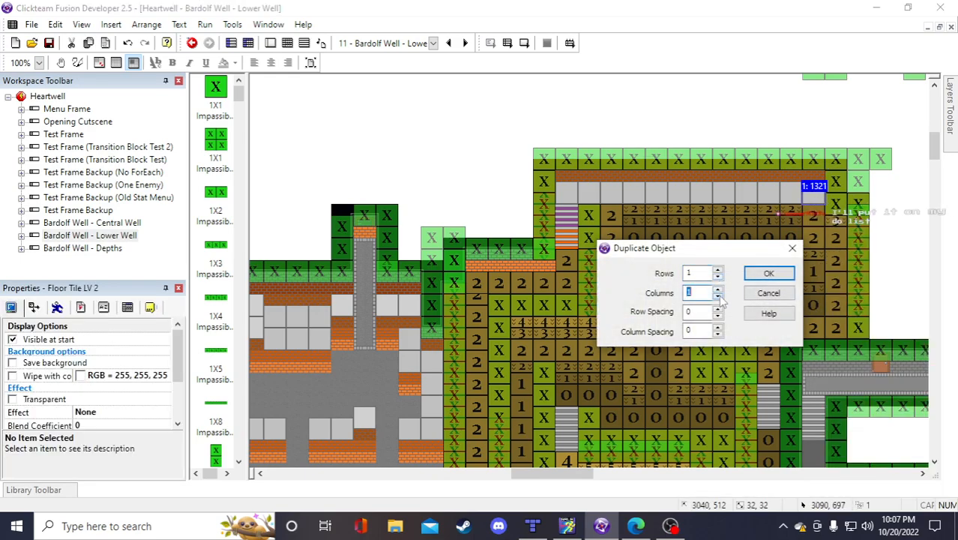
click(752, 275)
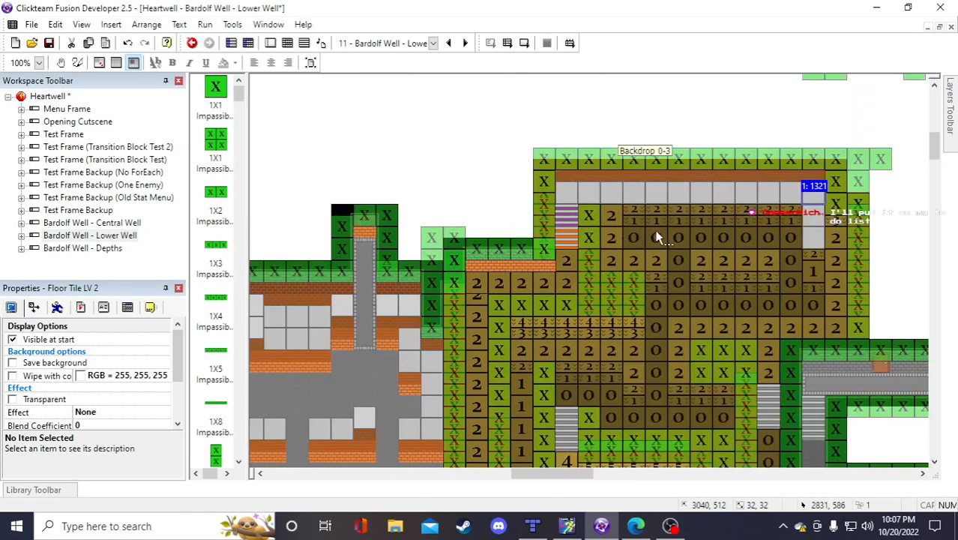
Copy the Wall Tile Half LV 1 at 2656, 624 and place the copy just below the level 1 marker on the northern room's east side
click(642, 173)
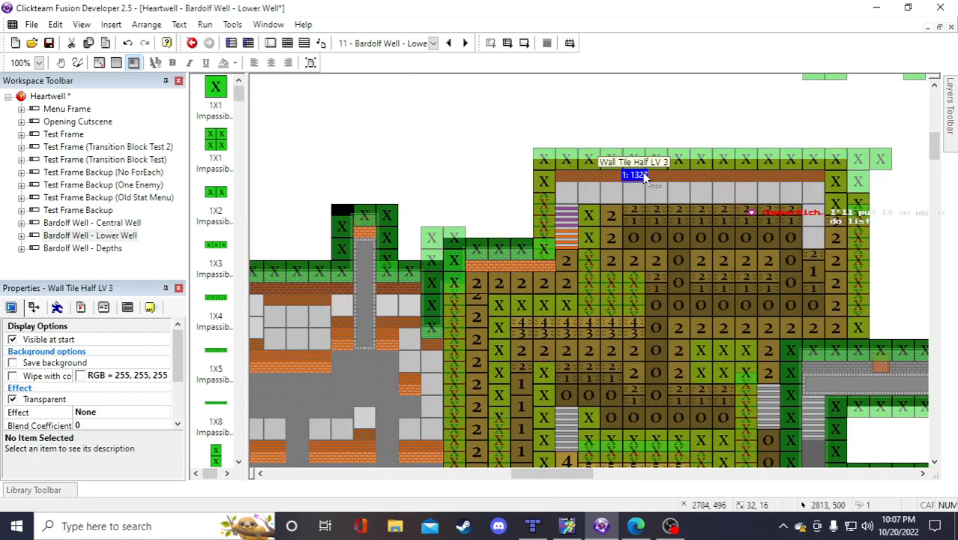
click(539, 266)
key(ctrl+c)
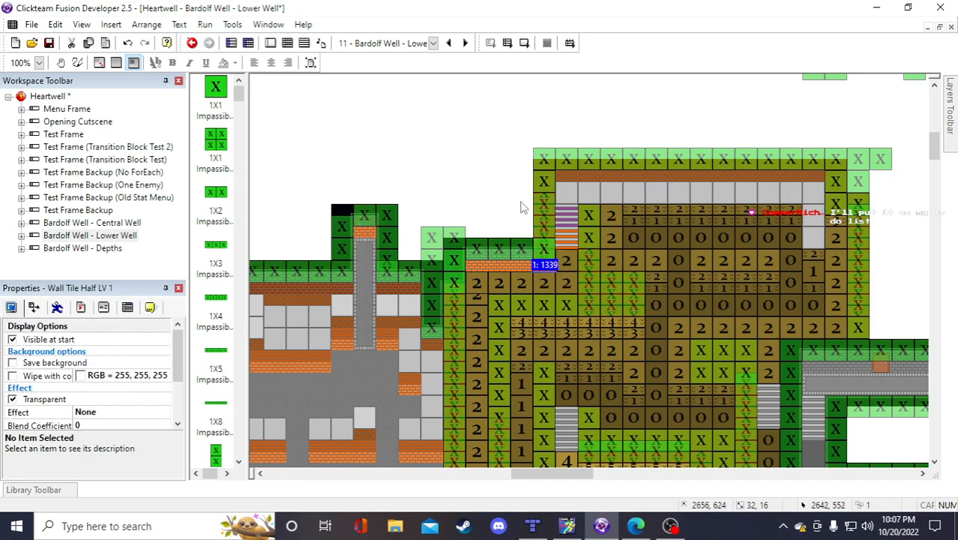
key(ctrl+v)
click(481, 163)
drag(488, 170, 814, 294)
Place a Wall Tile Half LV 2 at the foot of the new level 2 floor column, directly above the level 1 marker
key(ctrl+v)
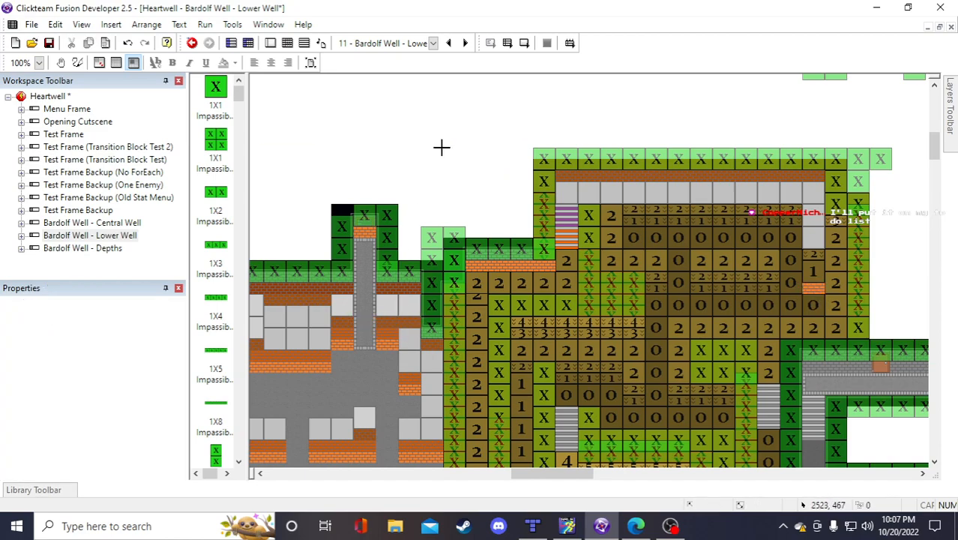
click(454, 148)
drag(761, 223, 810, 251)
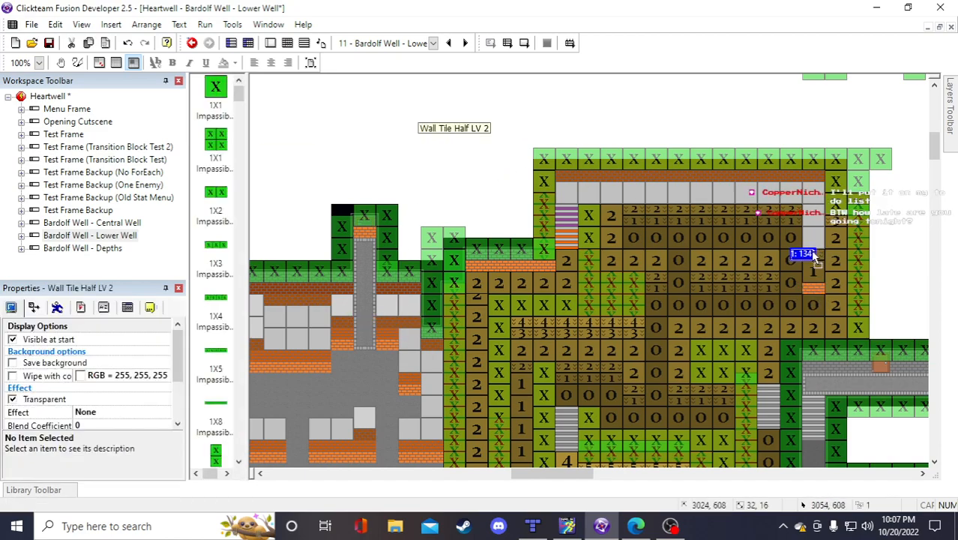
click(446, 188)
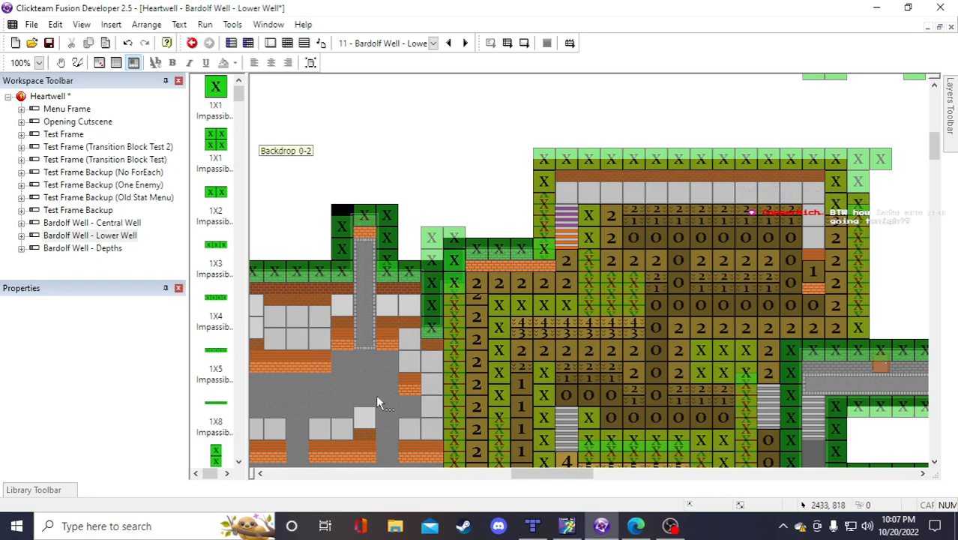
Place a copy of the Floor Tile LV 1 from 2368, 1024 at 3040, 624 between the two half walls, and save the project
scroll(376, 395, down, 5)
click(344, 240)
scroll(634, 295, up, 5)
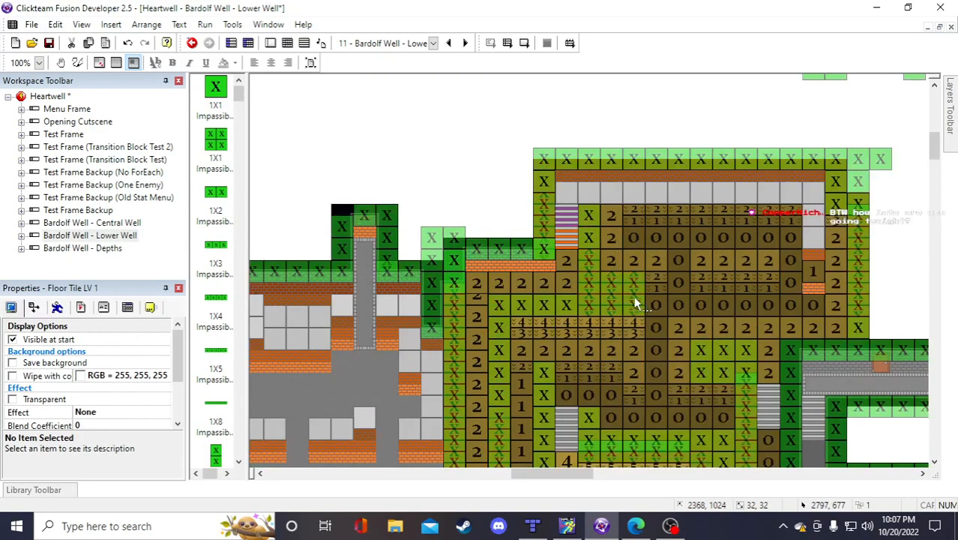
click(684, 128)
click(684, 113)
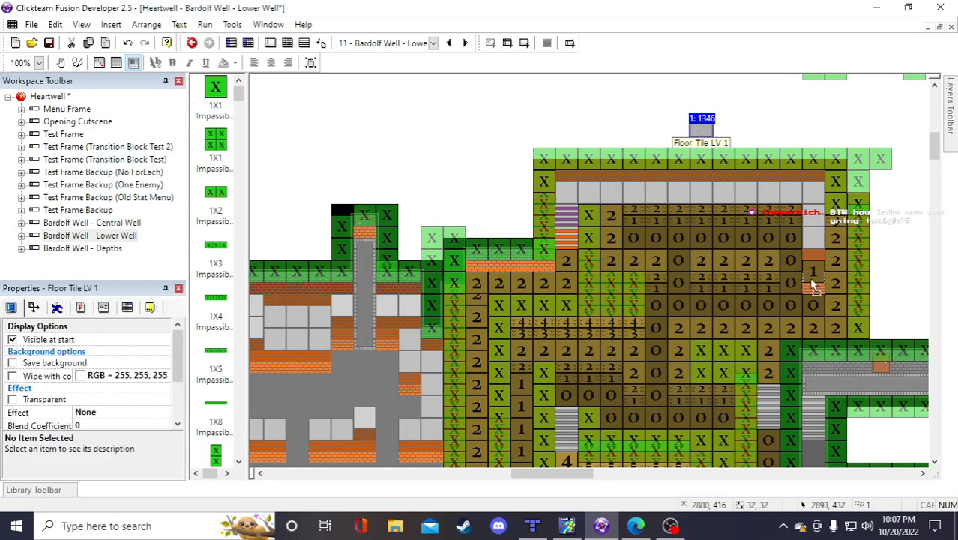
drag(815, 272, 815, 271)
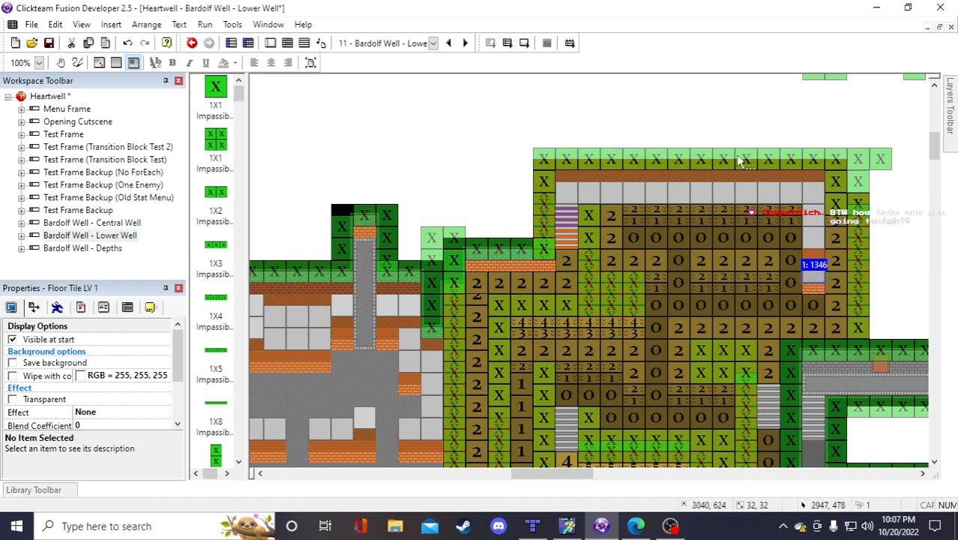
click(694, 107)
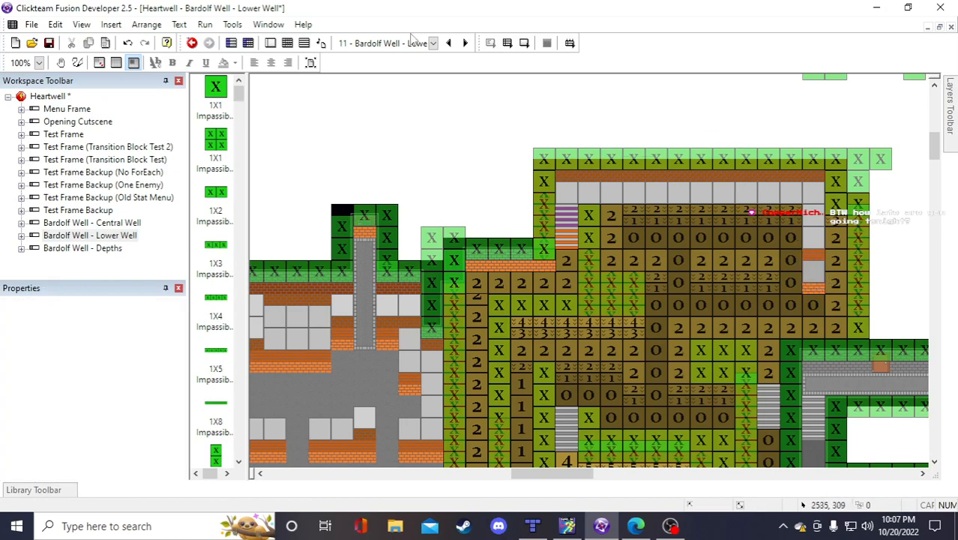
click(49, 42)
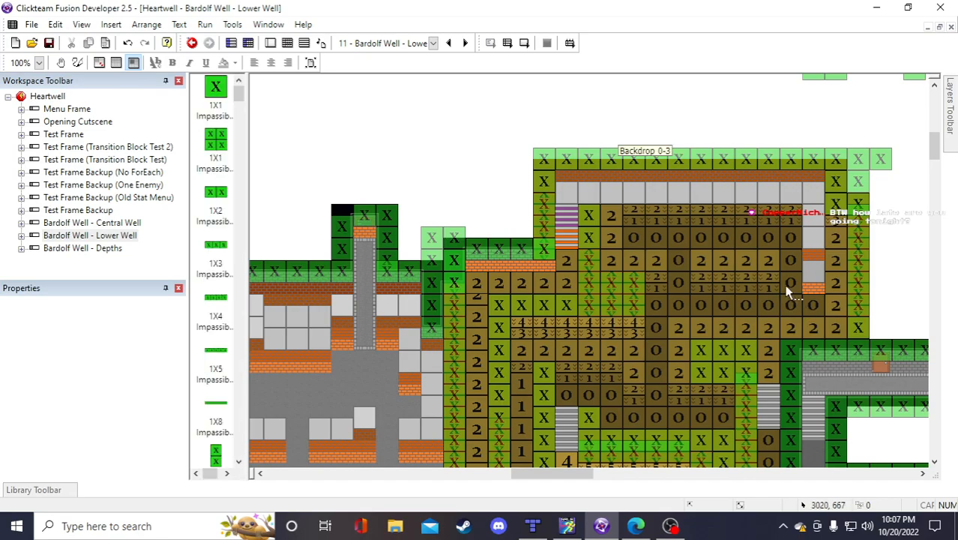
Examine the eastern rooms and corridors of the frame and the area around the round grate
scroll(787, 292, down, 5)
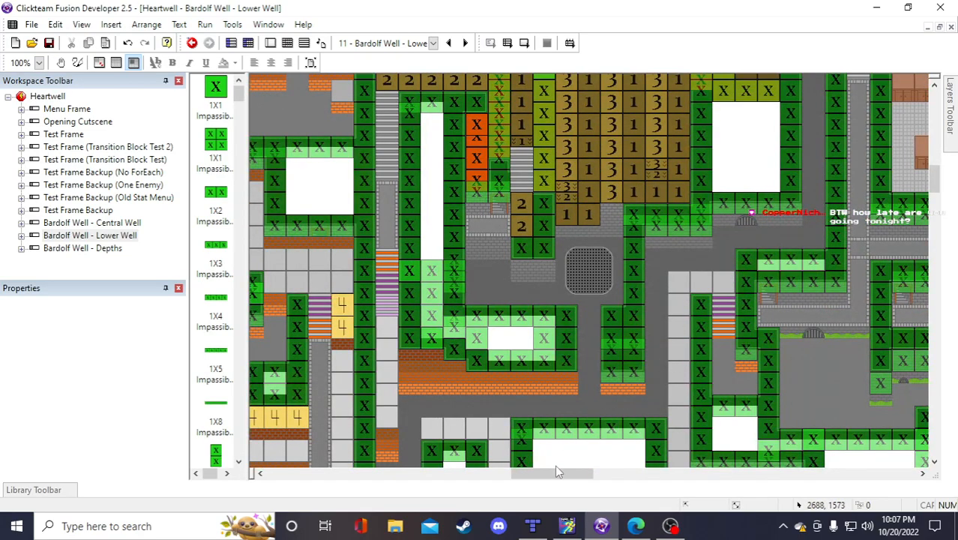
drag(556, 472, 692, 464)
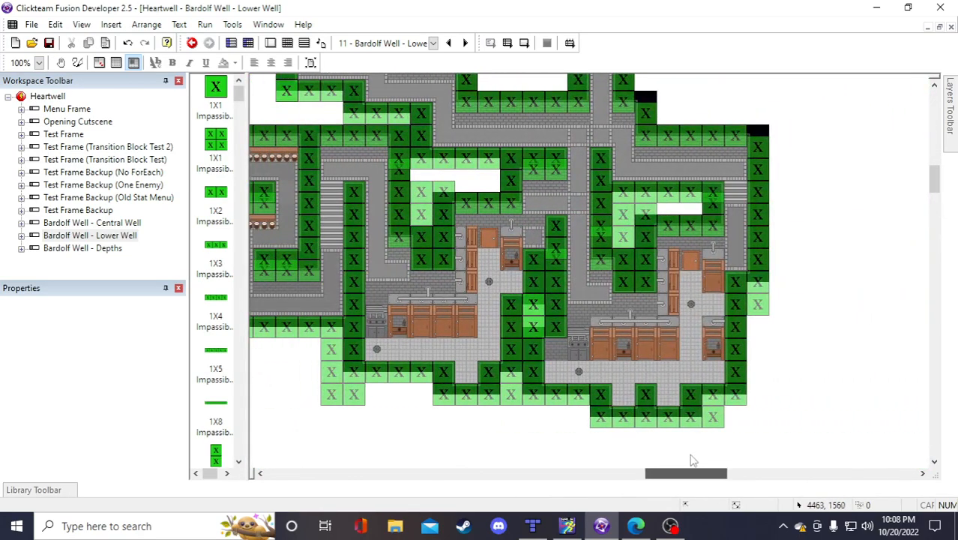
scroll(697, 411, up, 7)
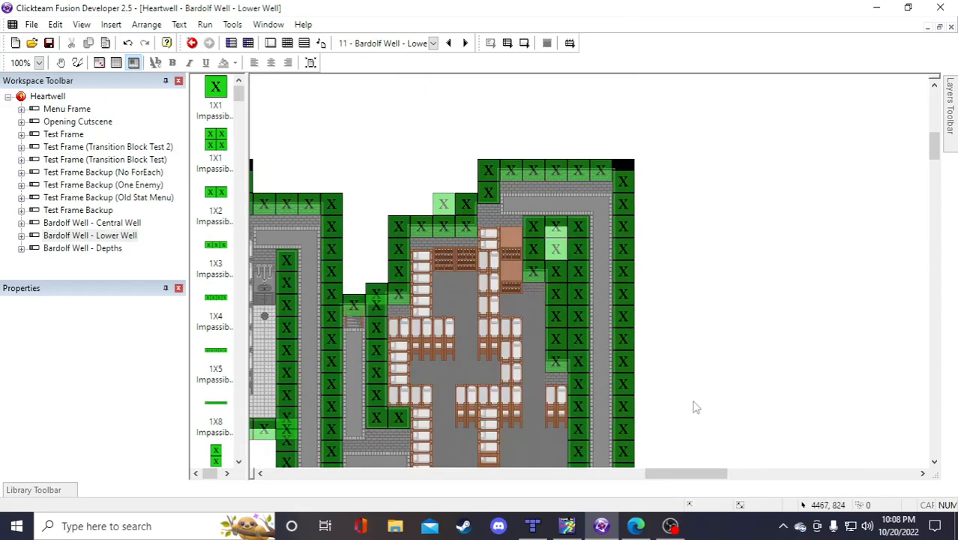
drag(698, 472, 569, 483)
scroll(502, 239, down, 5)
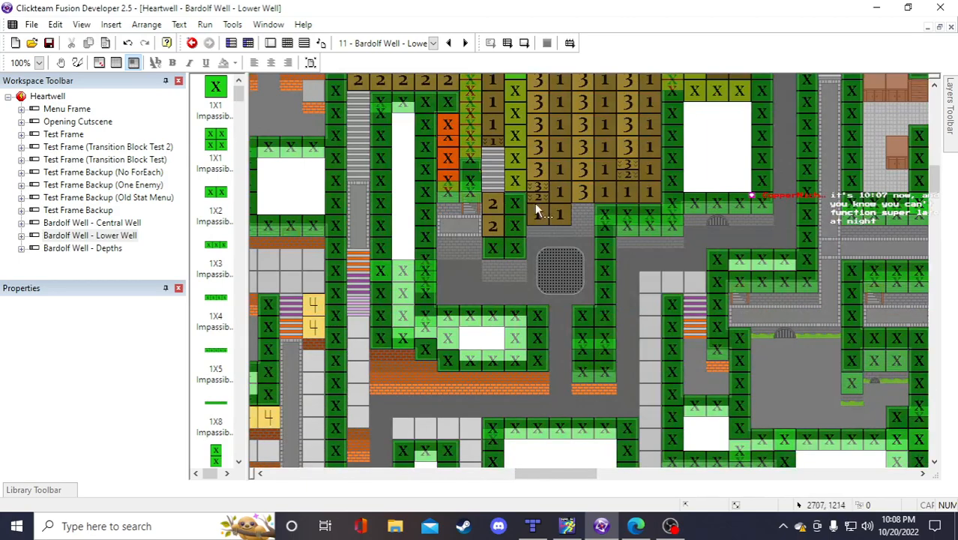
Run the current frame and test walking the character up onto the ledges above the garden and eastward off them
click(524, 42)
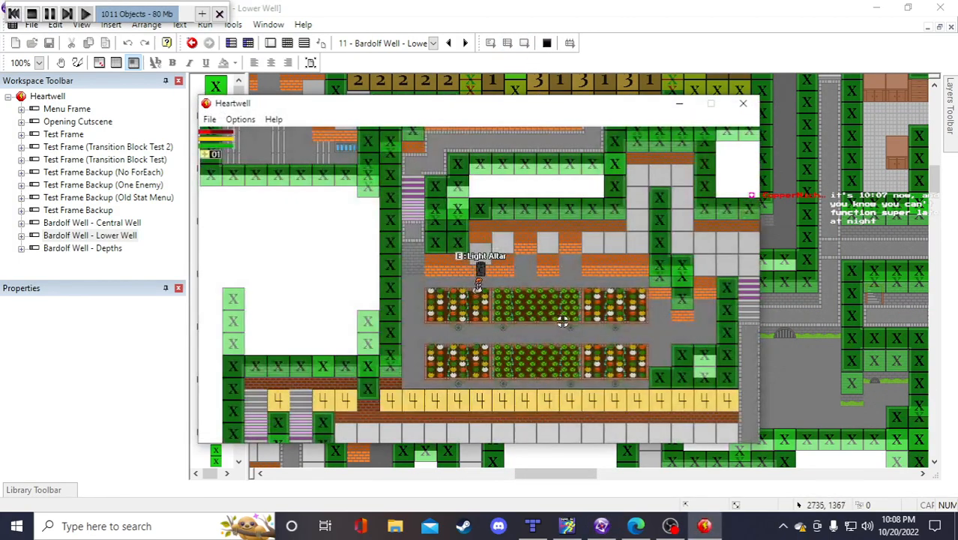
key(w)
key(d)
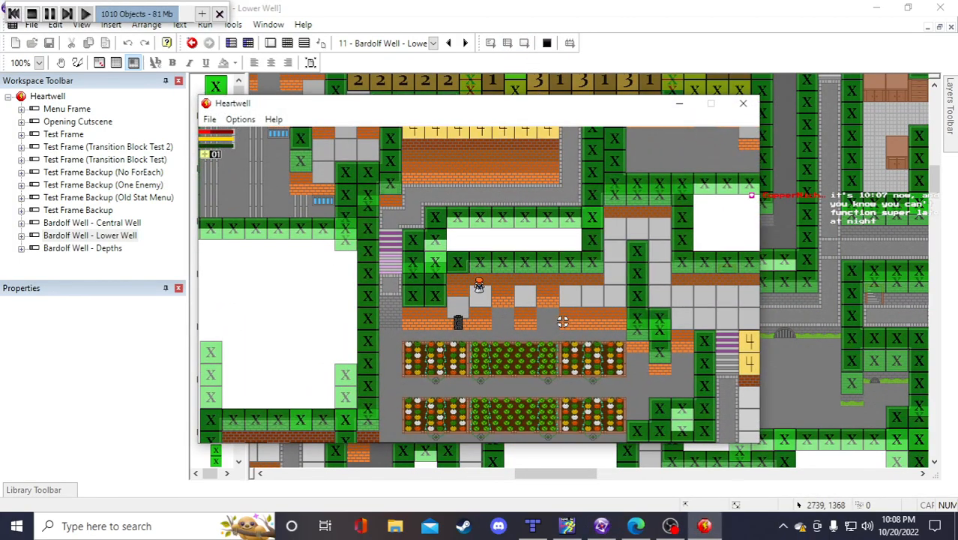
key(a)
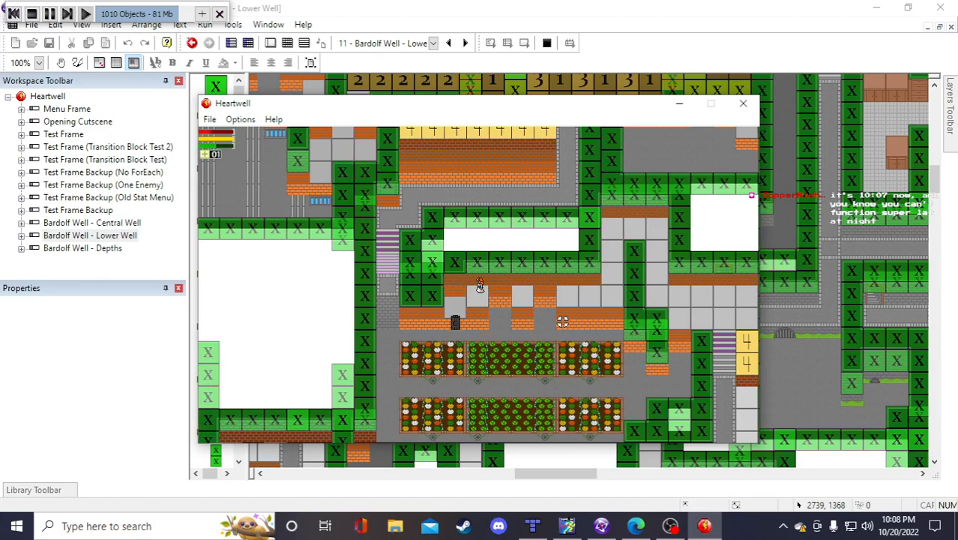
key(d)
key(d)
key(s)
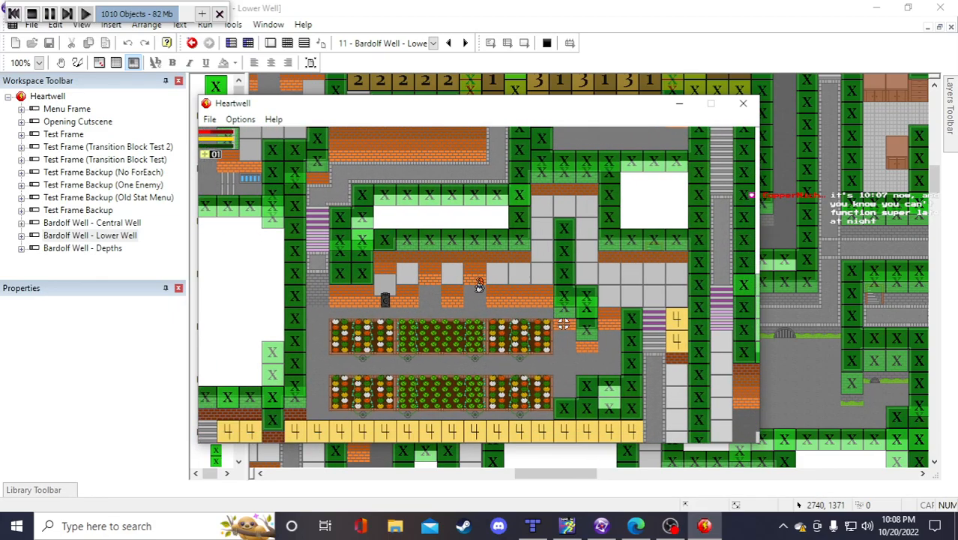
Bring the character back to the Light Altar and test climbing onto the raised floor behind it again
key(a)
key(w)
key(a)
key(w)
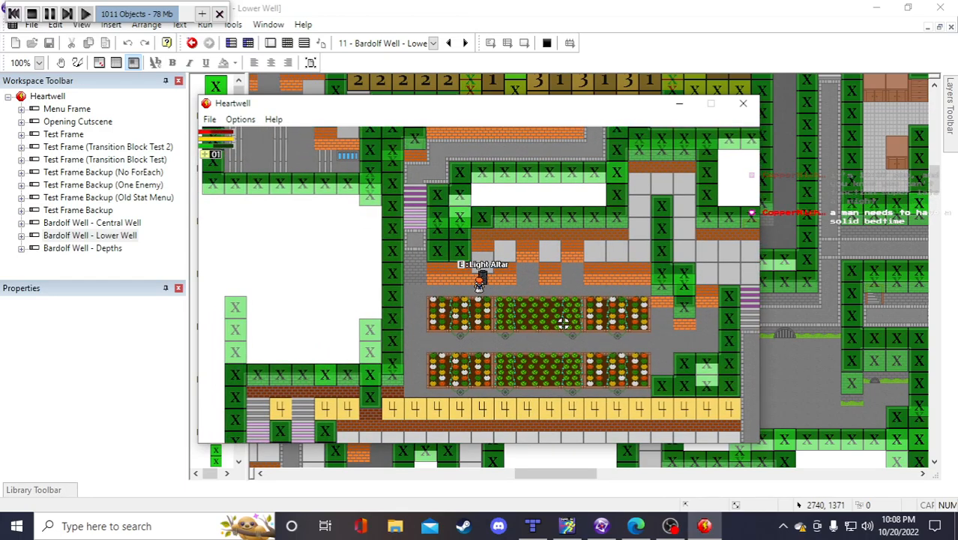
key(w)
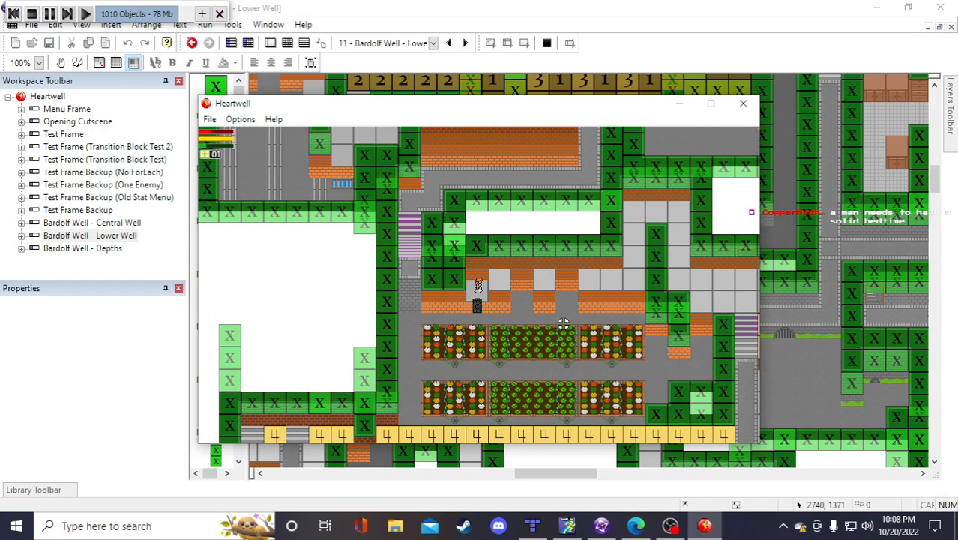
key(w)
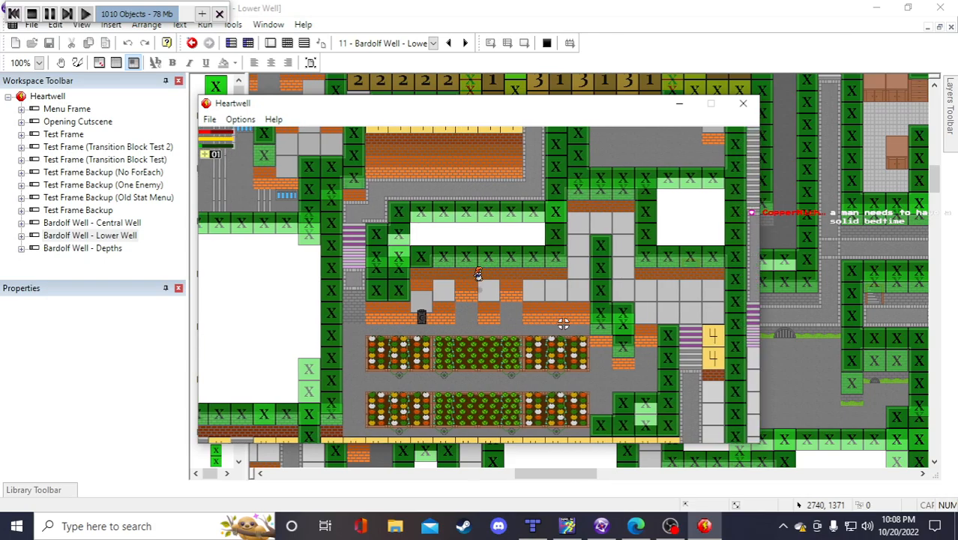
Walk the character east along the garden's upper ledges, around the wall column and south down the stairway corridor
key(s)
key(d)
key(d)
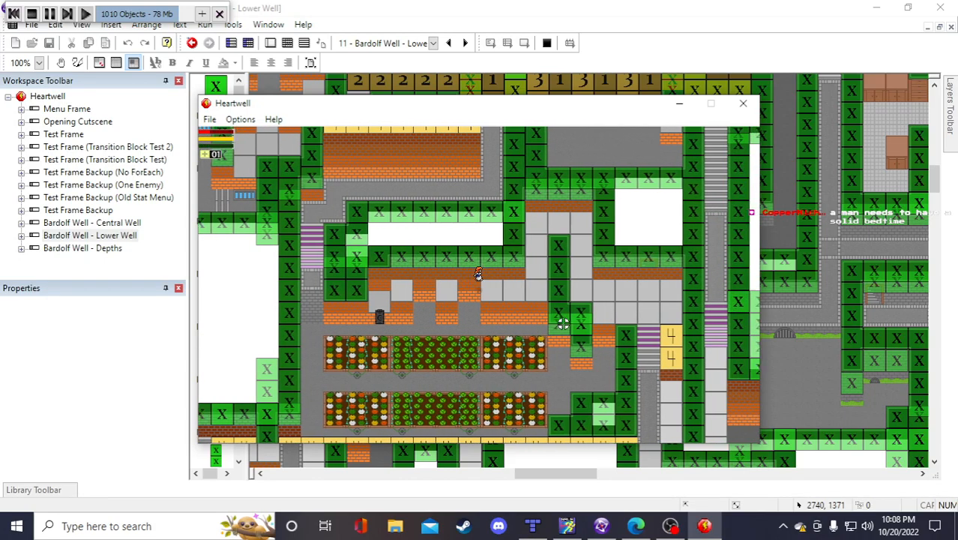
key(w)
key(s)
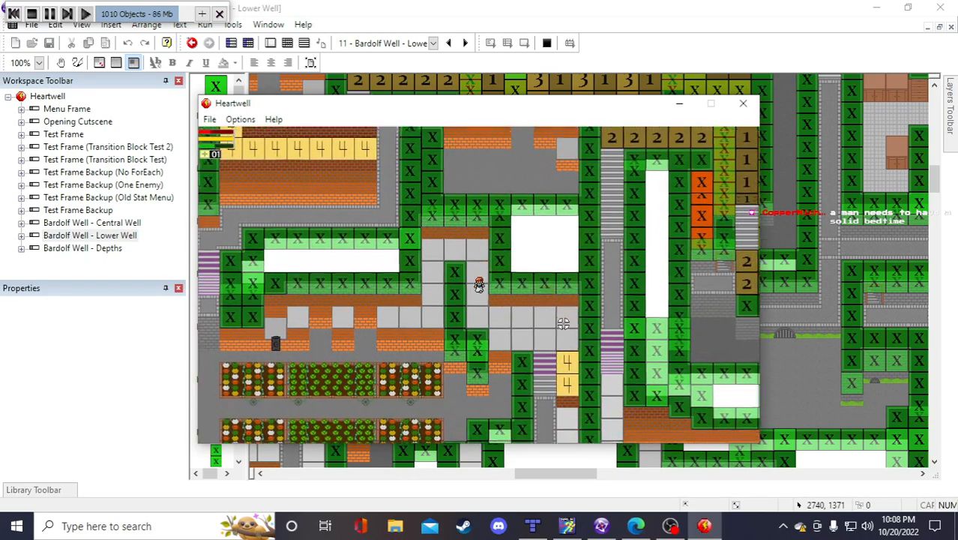
key(d)
key(s)
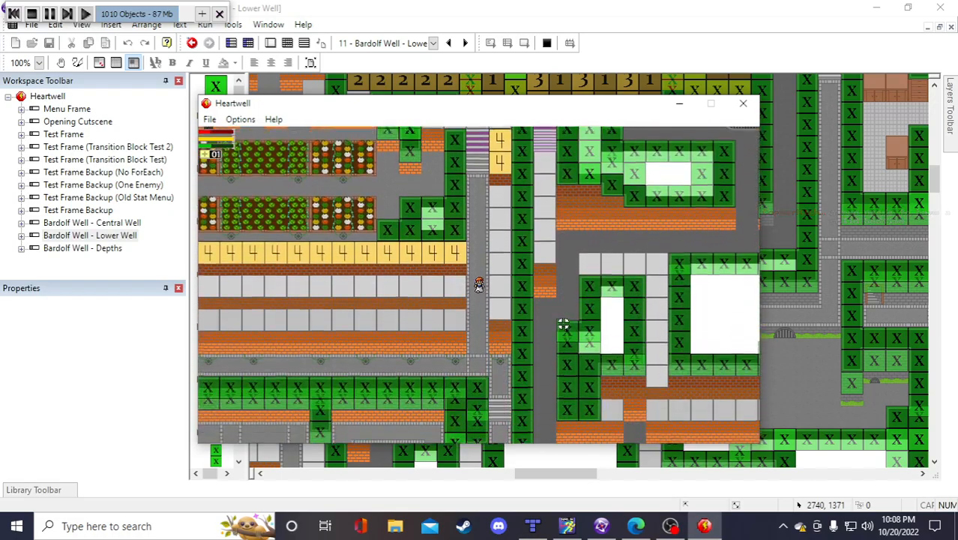
key(d)
key(s)
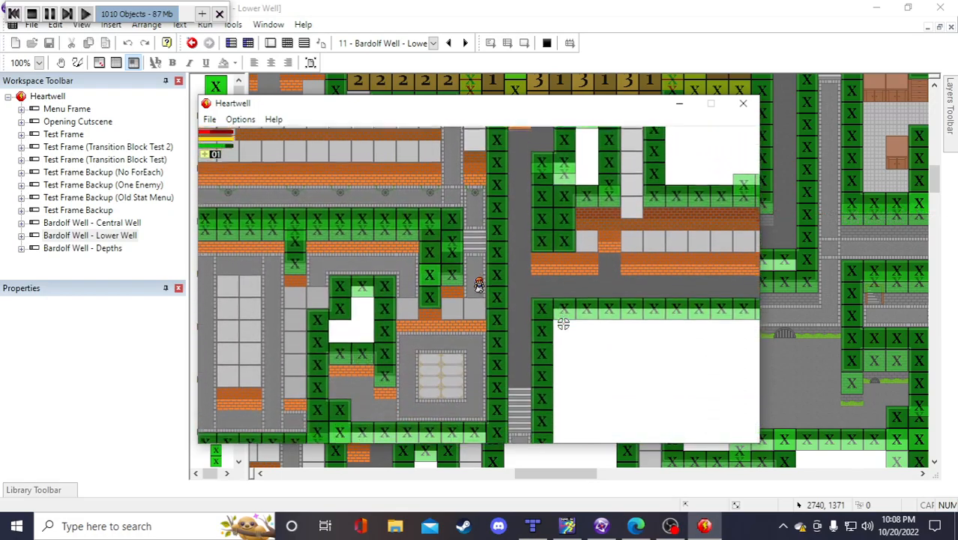
Walk the character west into the room with the raised platforms and test crossing from platform to platform
key(a)
key(w)
key(s)
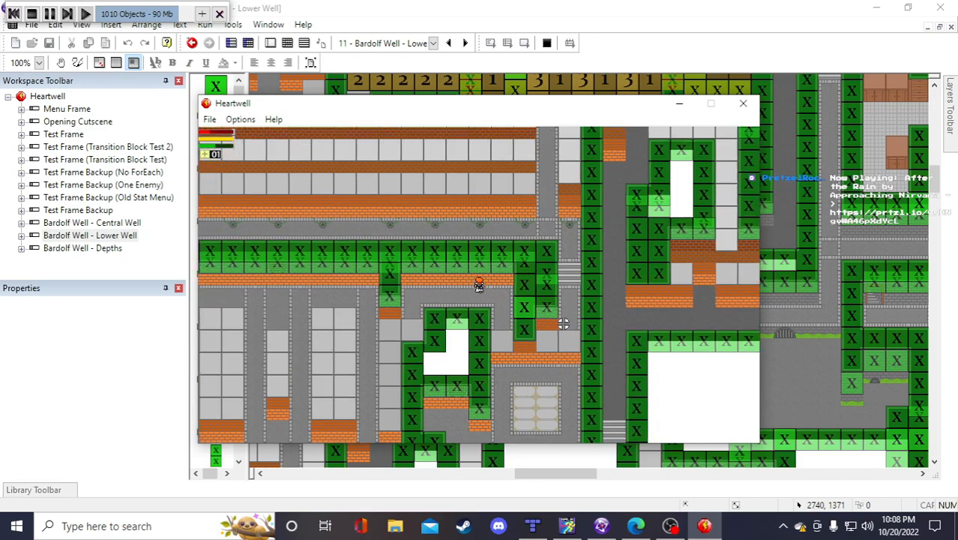
key(a)
key(a)
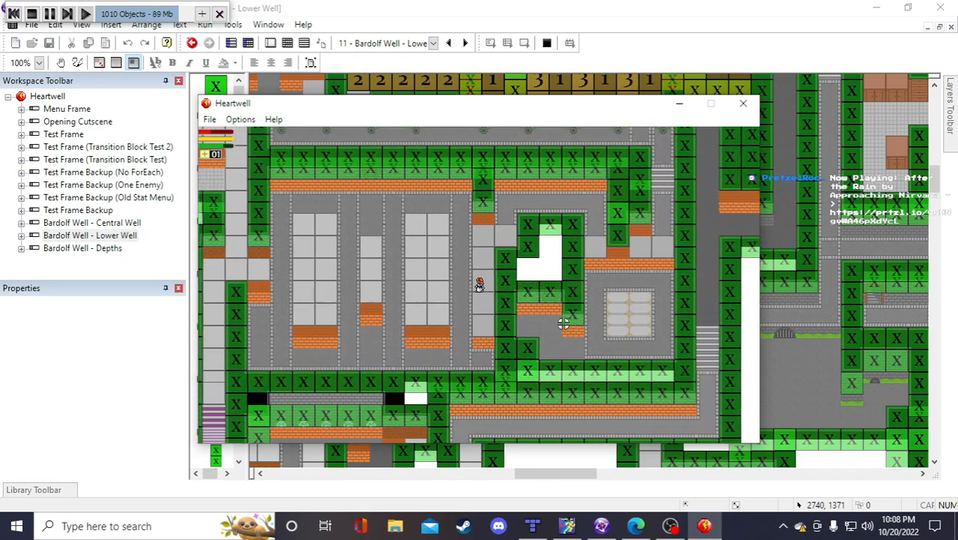
key(a)
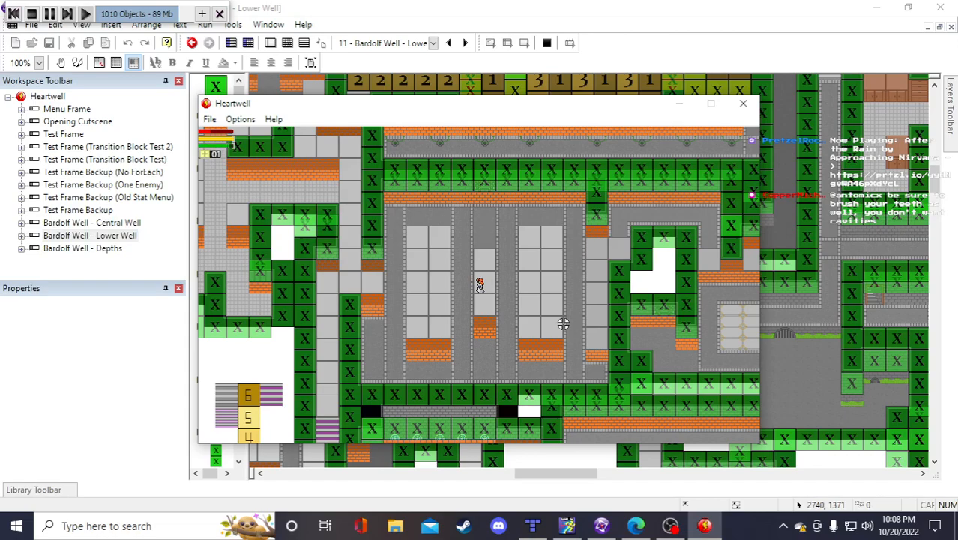
key(a)
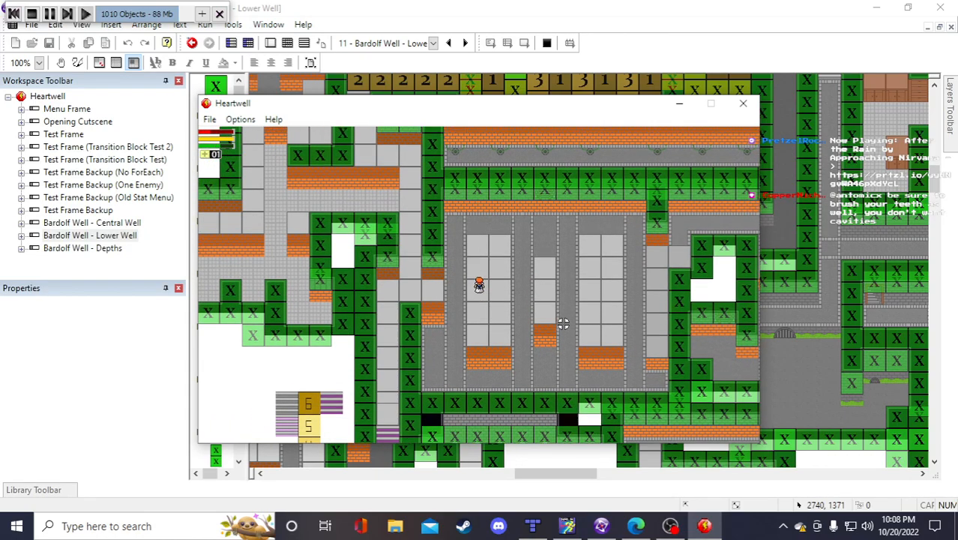
Walk the character down the western corridor, across the southern room's raised tiles and onto the purple stairs at its northeast exit
key(a)
key(s)
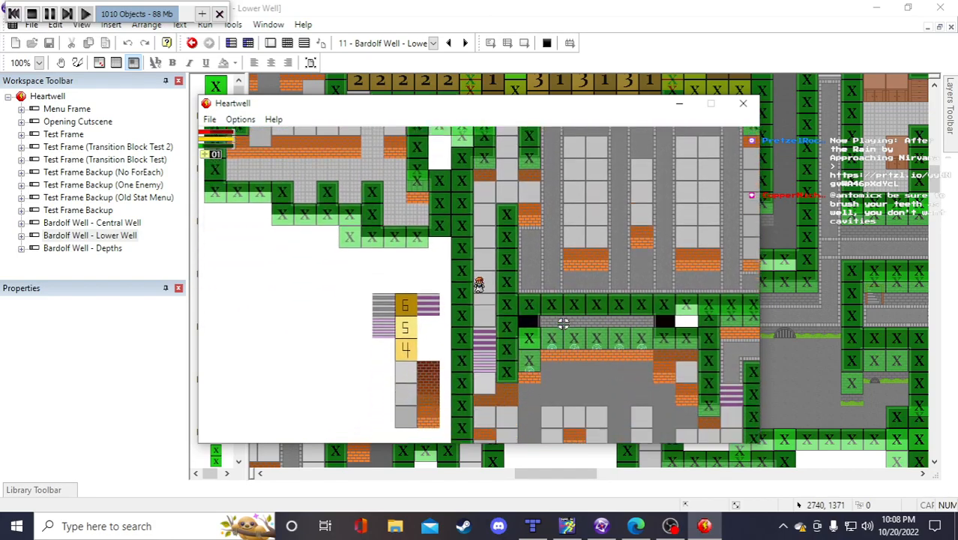
key(s)
key(d)
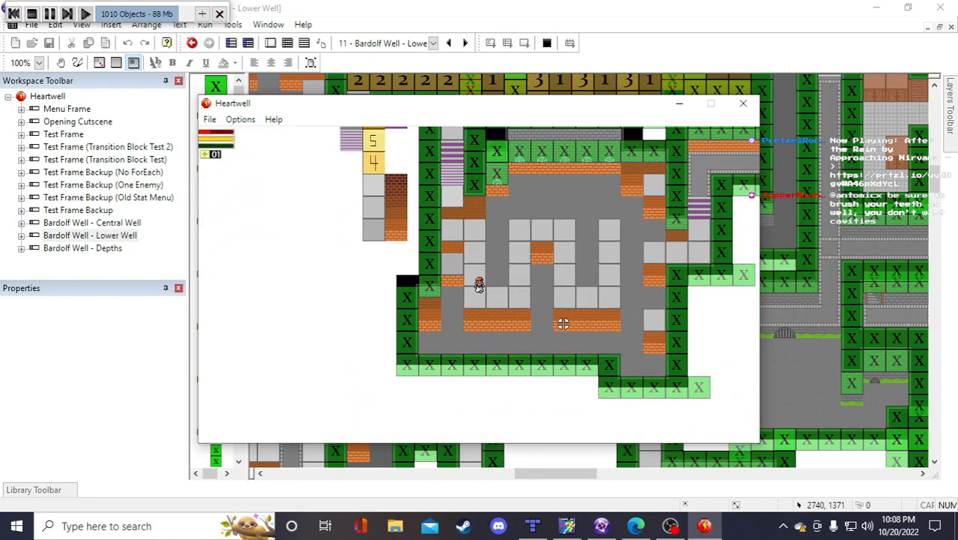
key(d)
key(w)
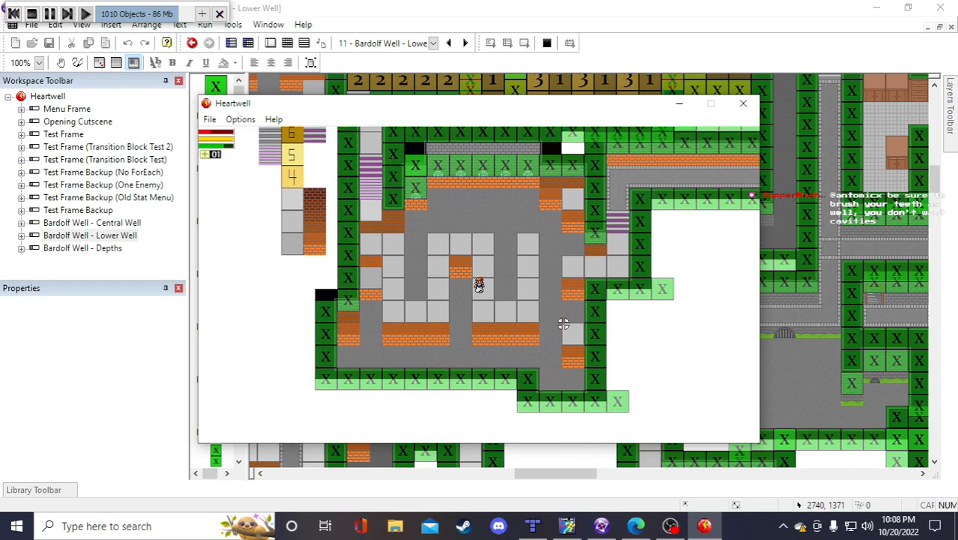
key(d)
key(s)
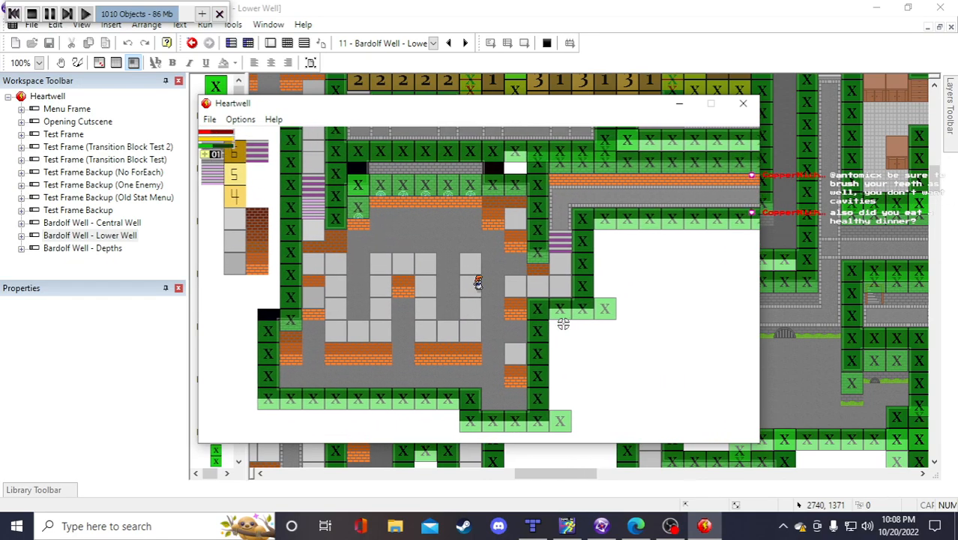
key(d)
key(w)
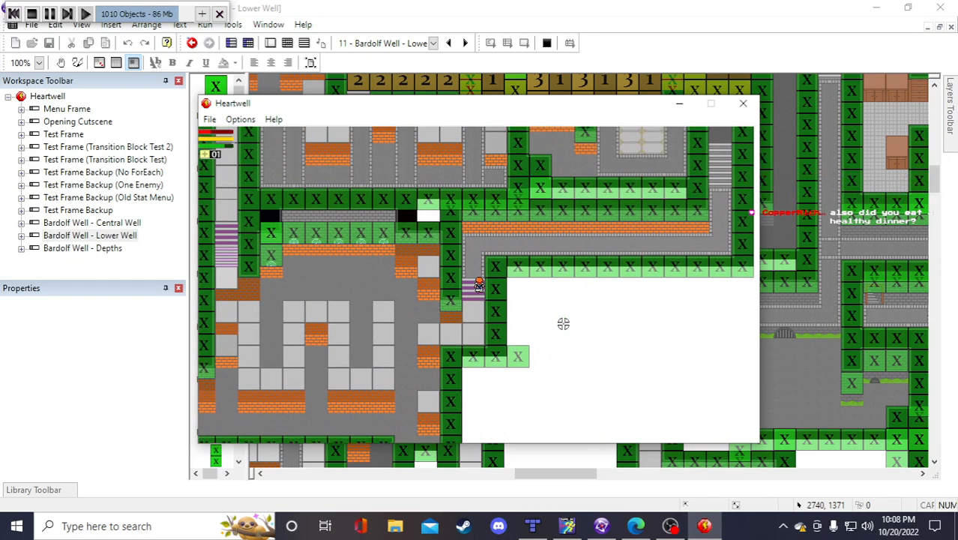
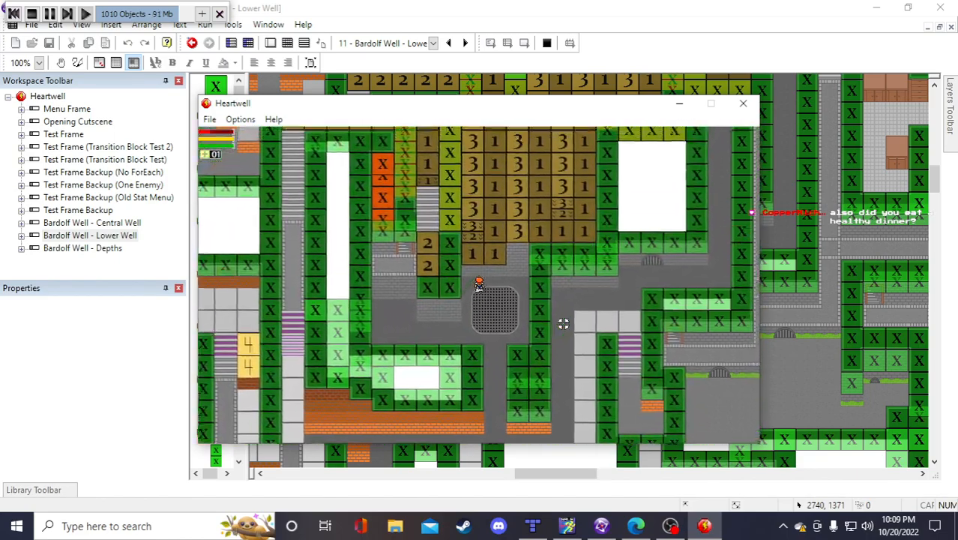
Walk the character north across the numbered tiles, around the northern room's upper ledge and down the purple stairs at its northwest corner
key(Up)
key(Left)
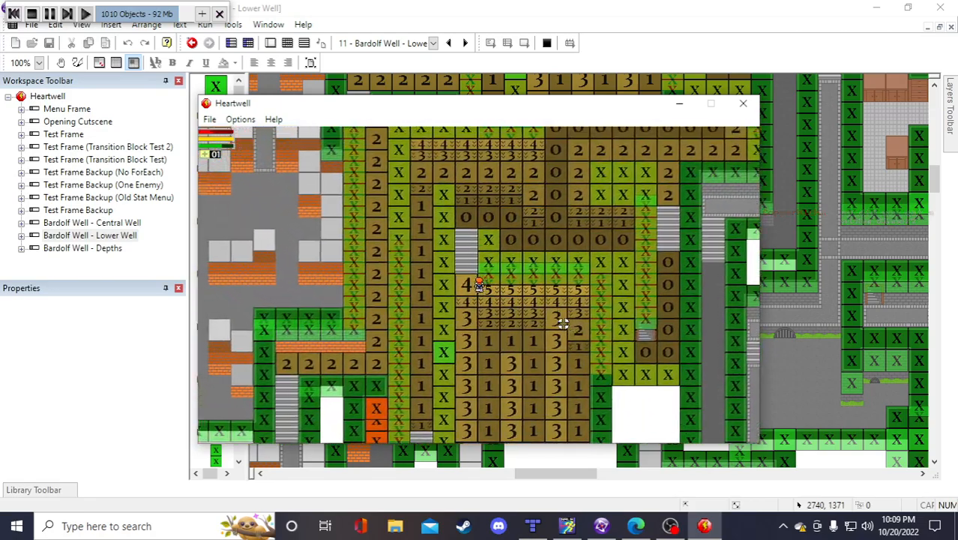
key(Up)
key(Right)
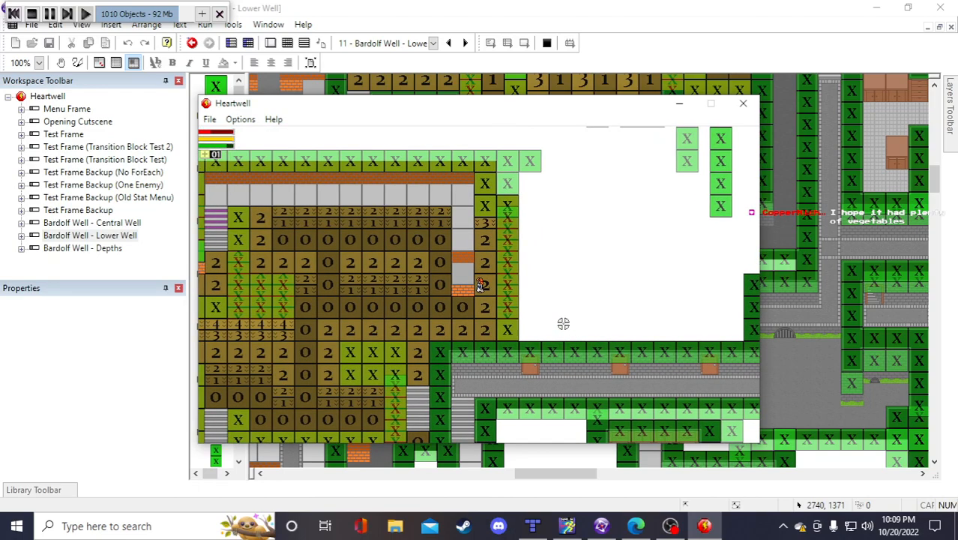
key(Up)
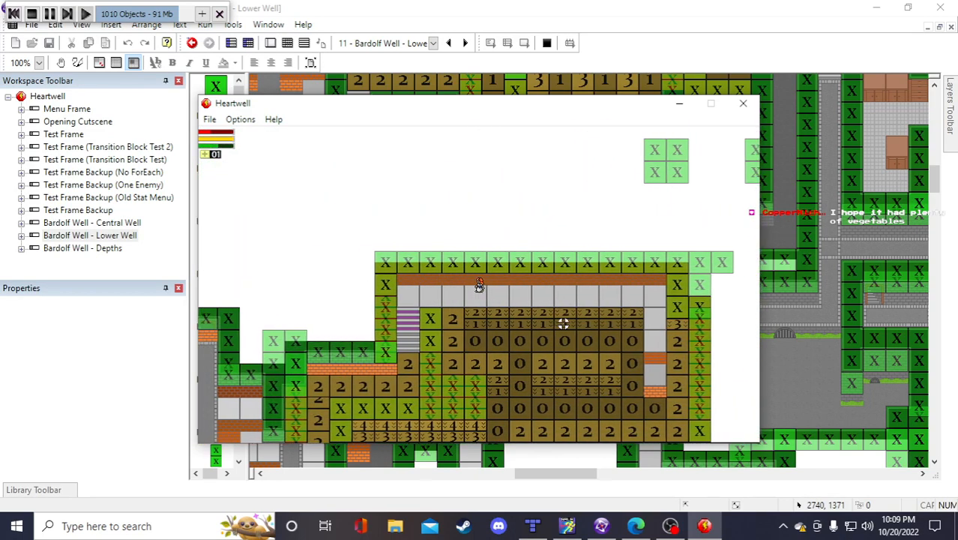
key(Left)
key(Down)
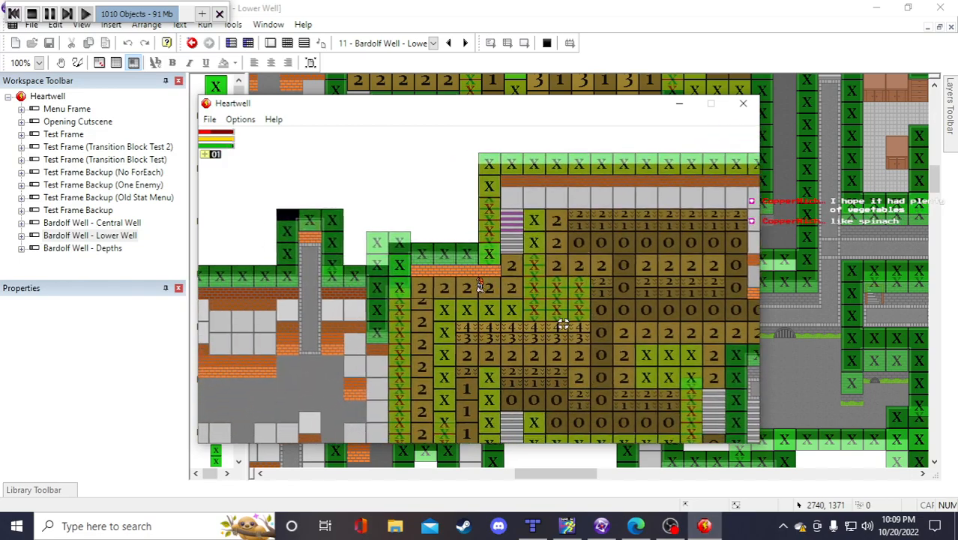
Test going up and down the northwest purple stairs repeatedly from the level 2 corridor beneath them
key(Up)
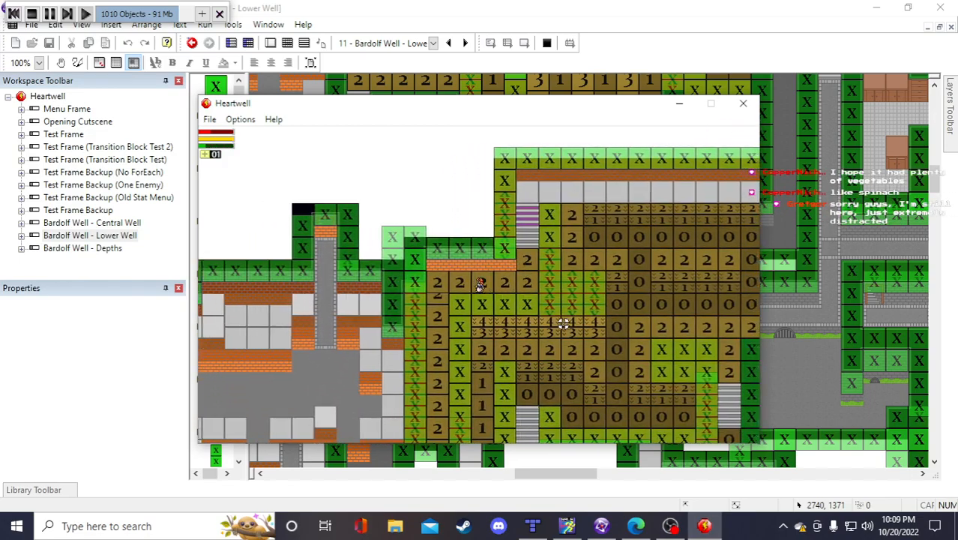
key(Up)
key(Right)
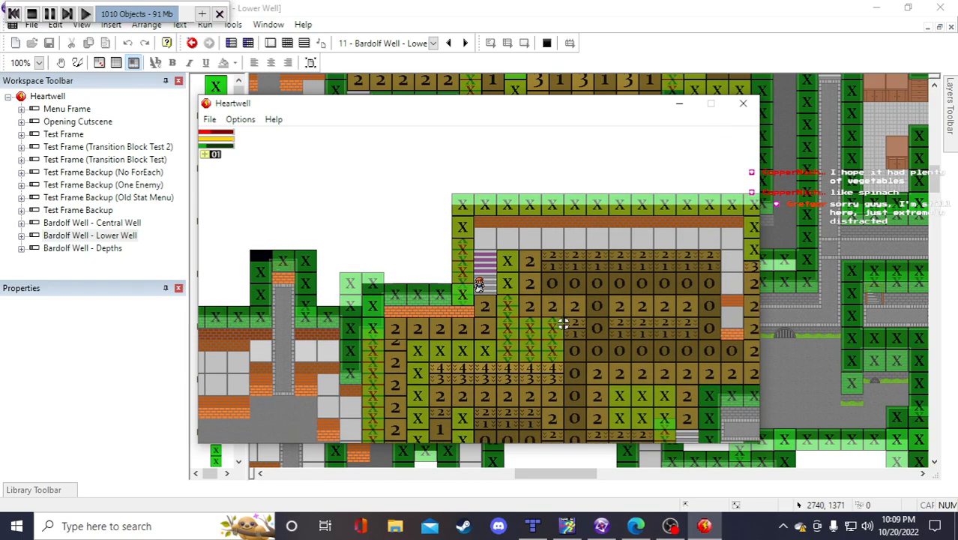
key(Up)
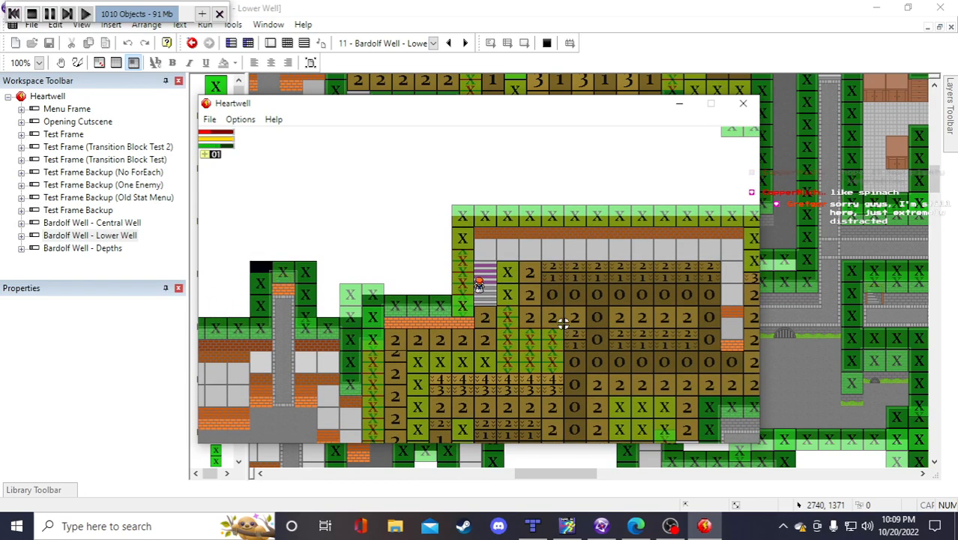
key(Down)
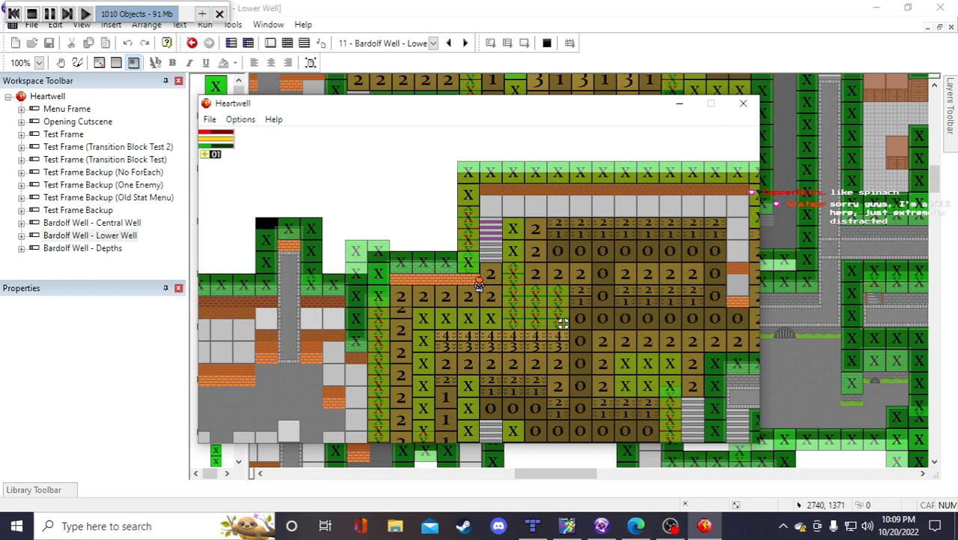
key(Up)
key(Right)
key(Down)
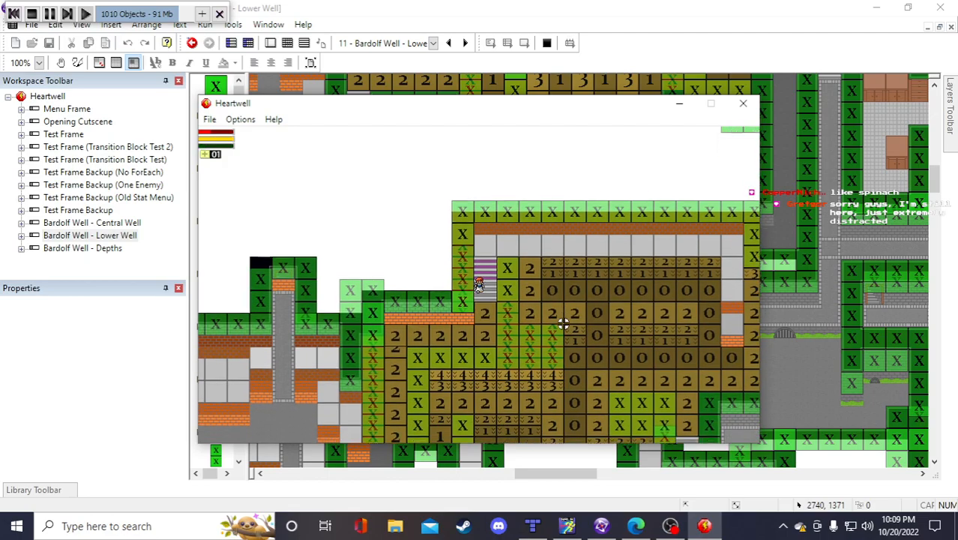
key(Up)
key(Right)
key(Down)
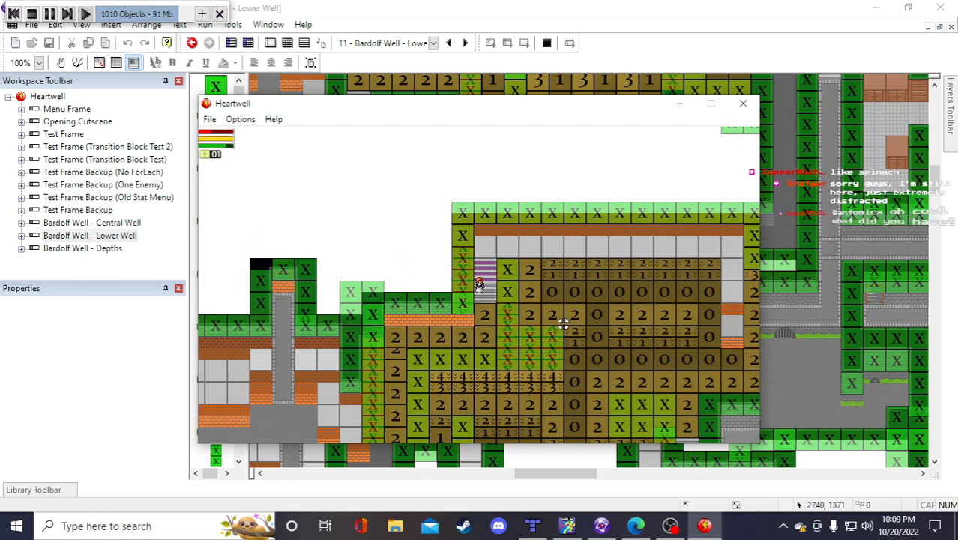
key(Up)
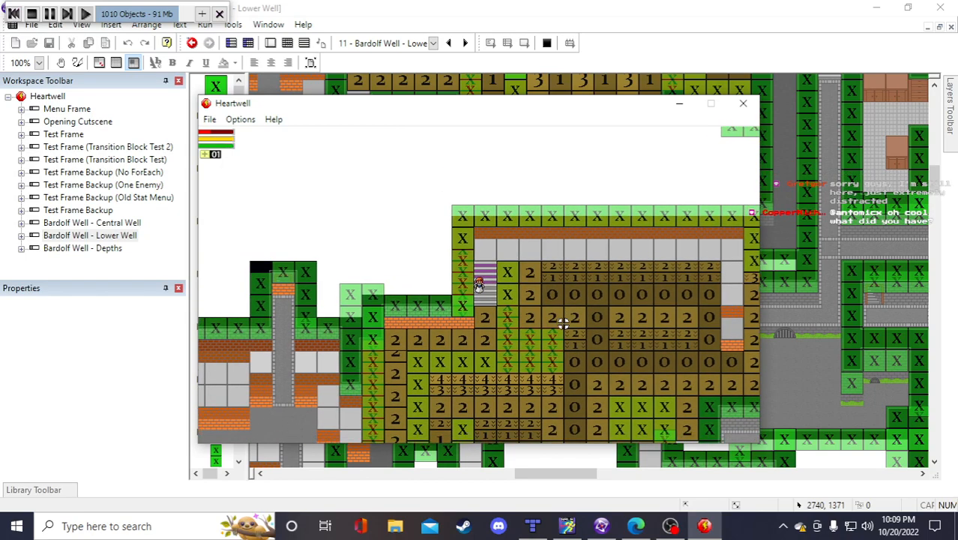
Return the character to the level 2 corridor and retest the full climb to the top of the northwest stairs and back down
key(Down)
key(Left)
key(Up)
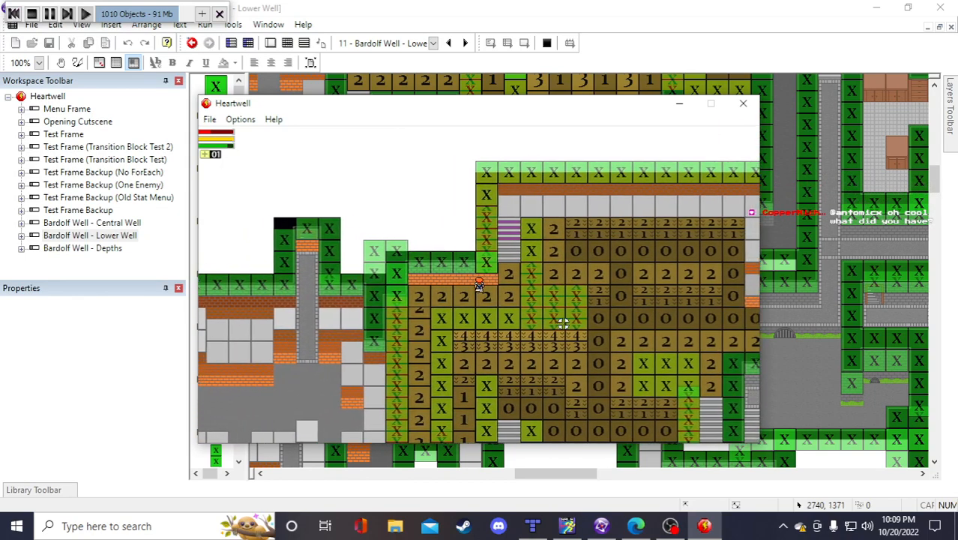
key(Right)
key(Up)
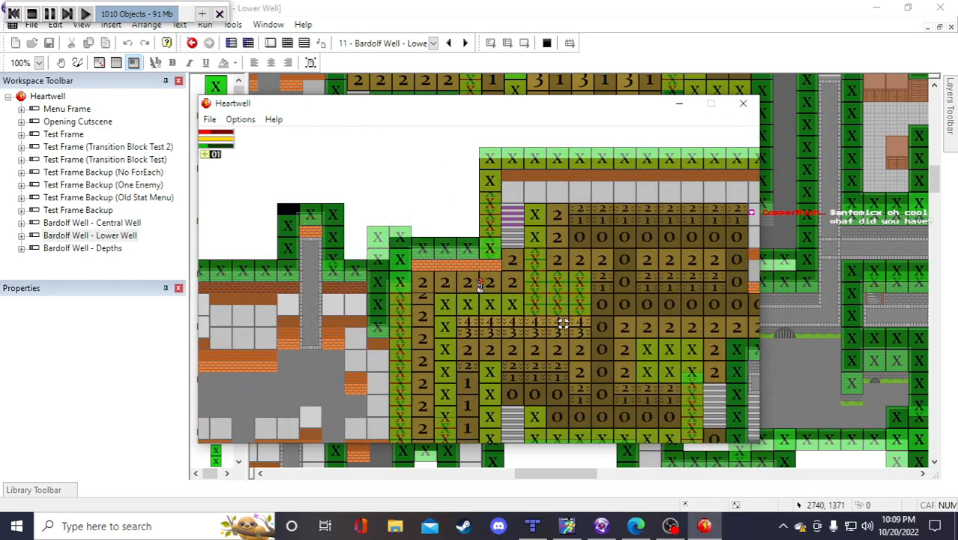
key(d)
key(w)
key(s)
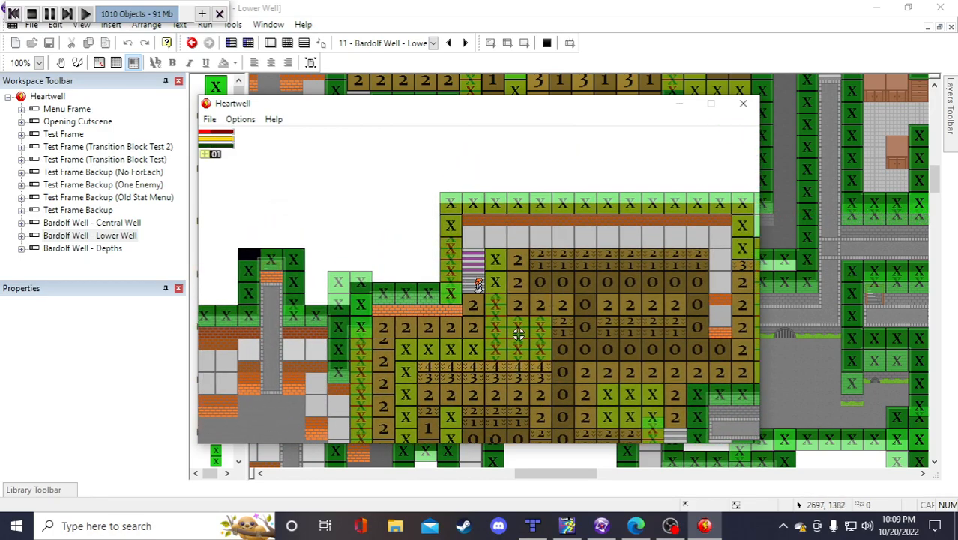
key(w)
key(w)
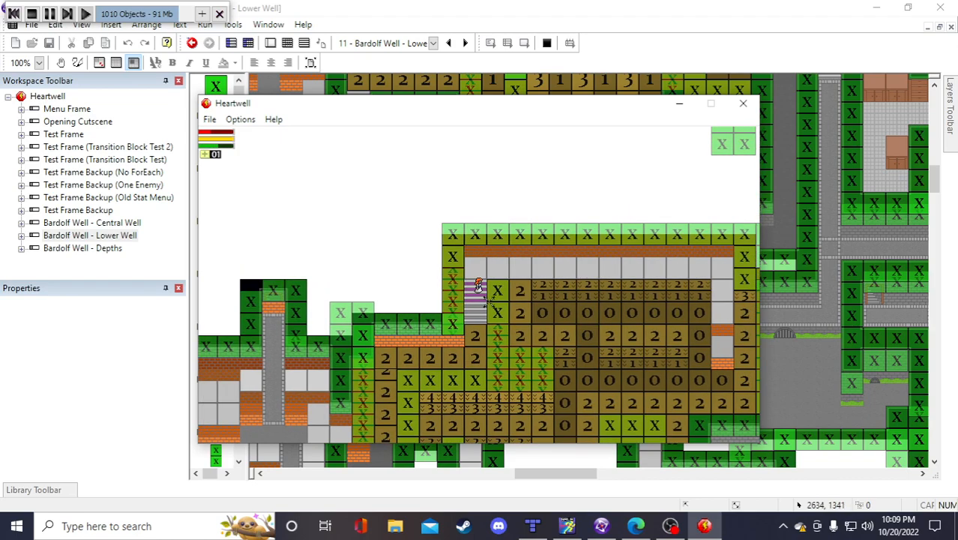
key(s)
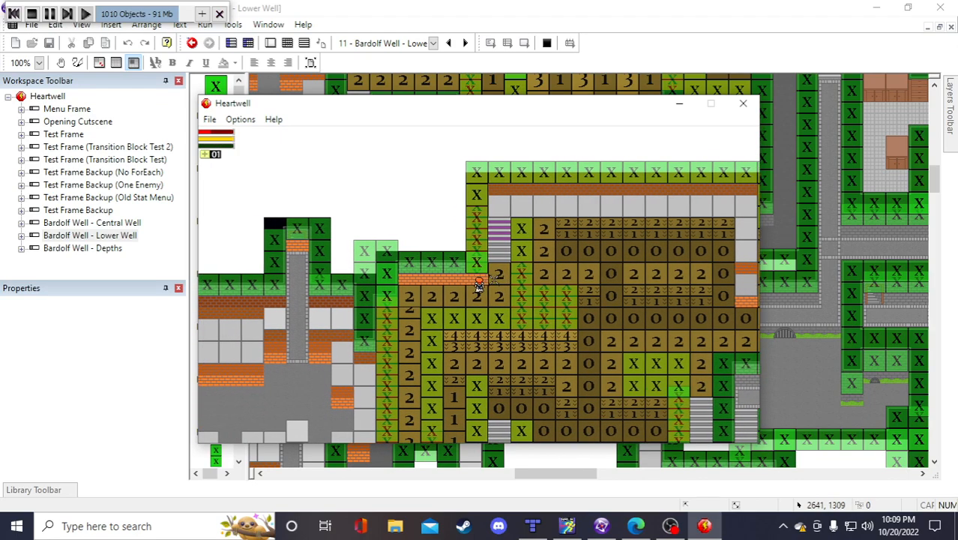
Walk the character along the level 2 corridor west and south, then down the long stairway to the purple stairs at its southern end
key(s)
key(a)
key(s)
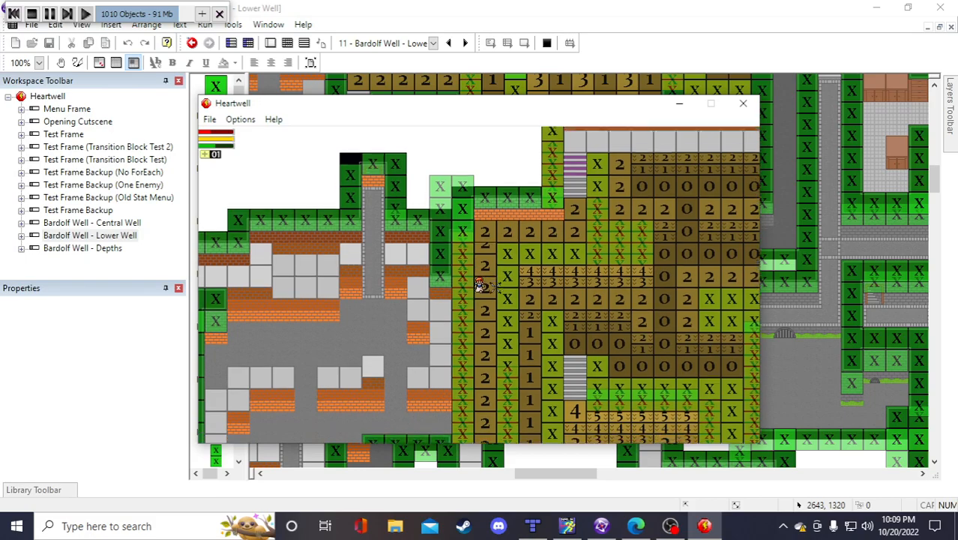
key(s)
key(a)
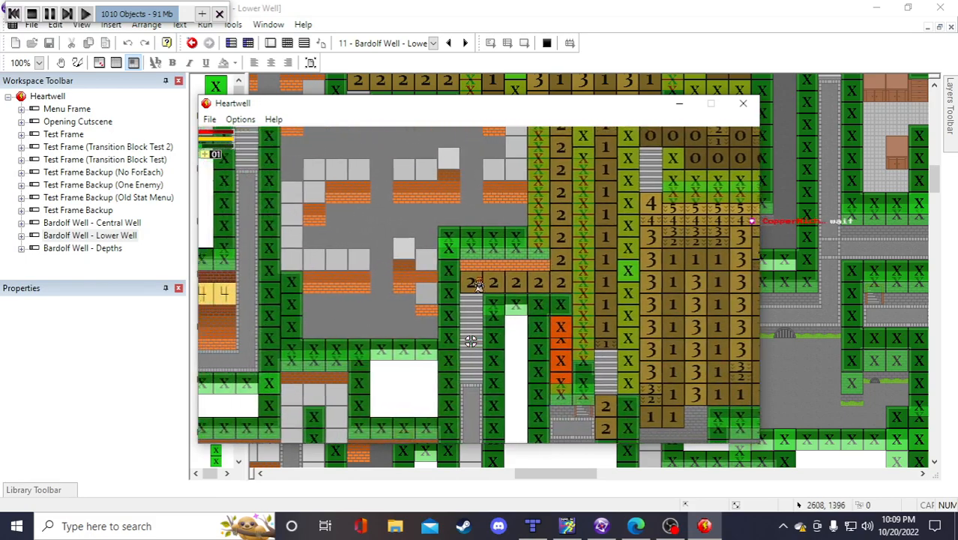
key(s)
key(s)
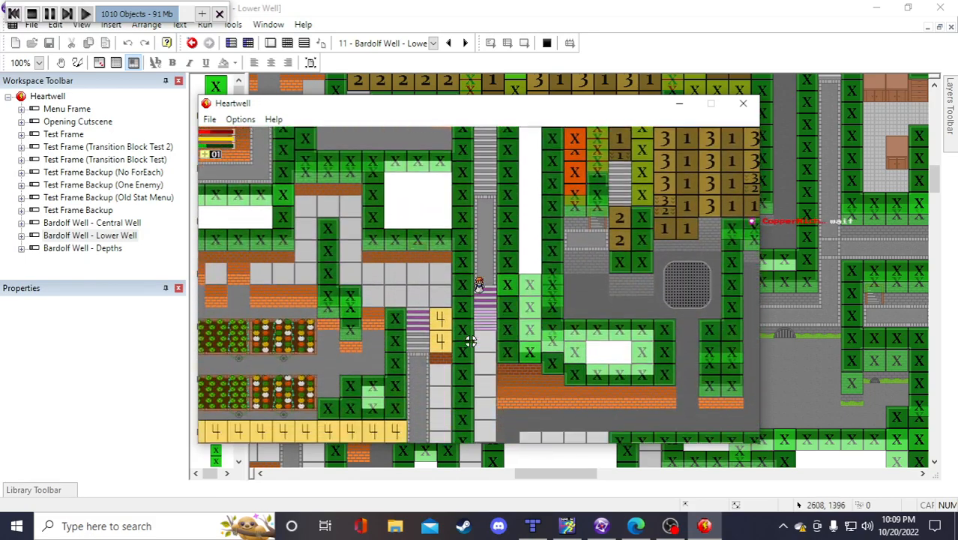
key(s)
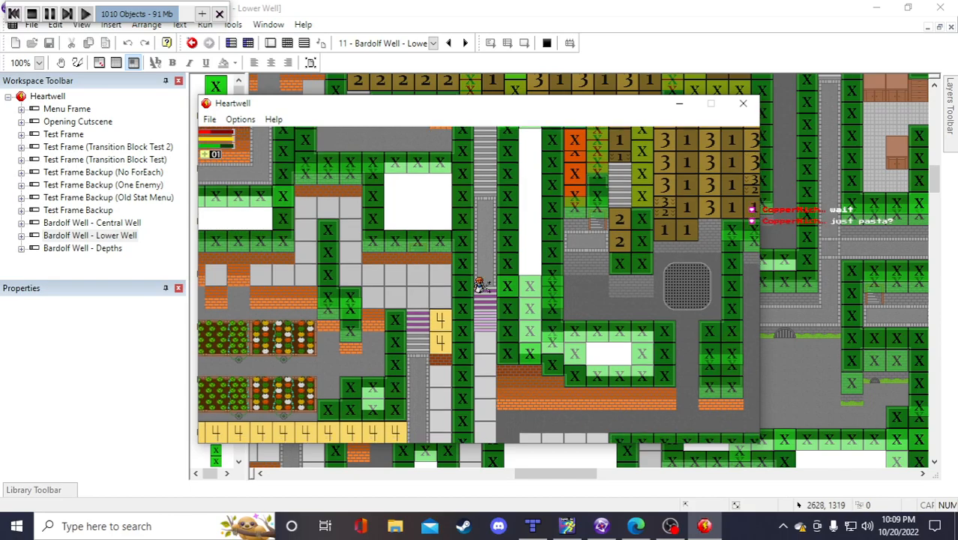
Test the purple stairs south of the long stairway and cross from the raised walkway below them onto the ledge to the east
key(w)
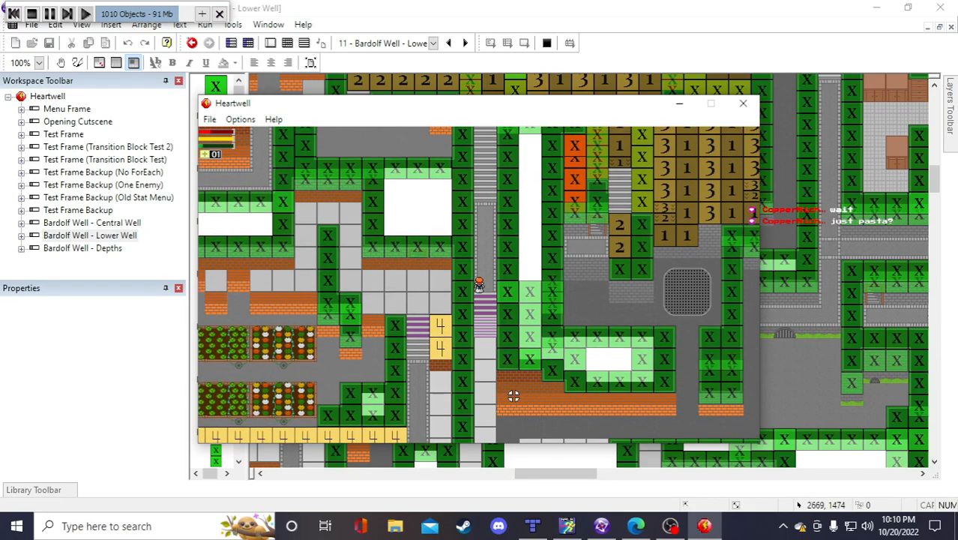
key(w)
key(s)
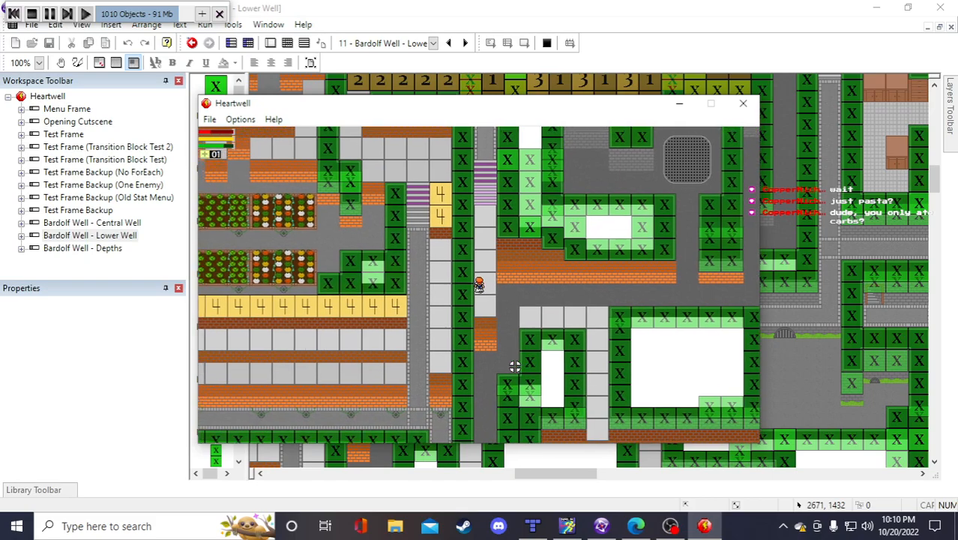
key(w)
key(s)
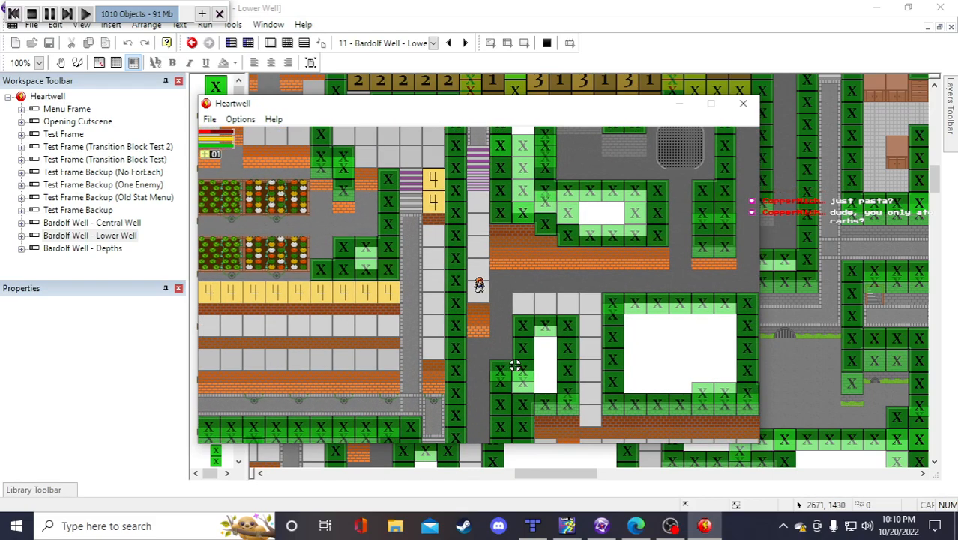
key(w)
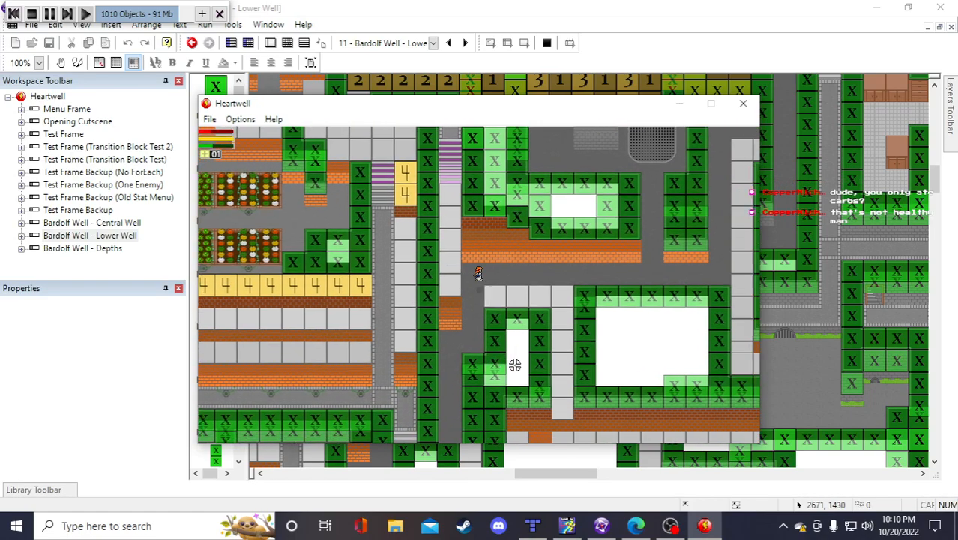
key(w)
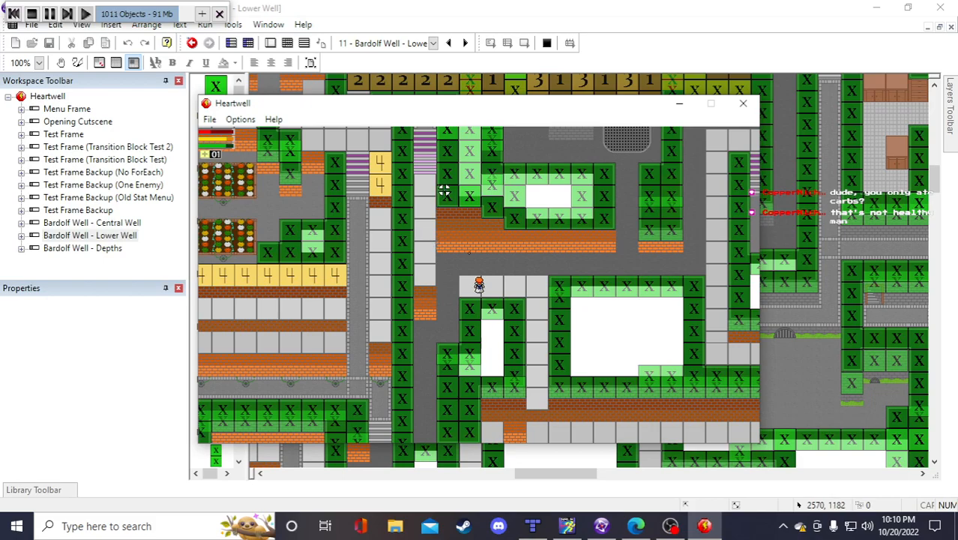
Walk the character east along the ledge and test moving up and down its narrow southern branch
key(d)
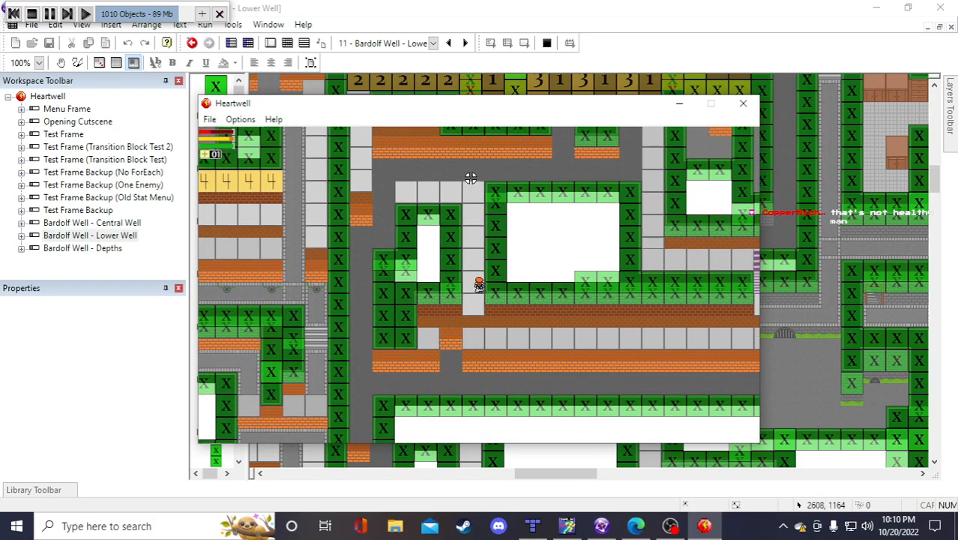
key(a)
key(w)
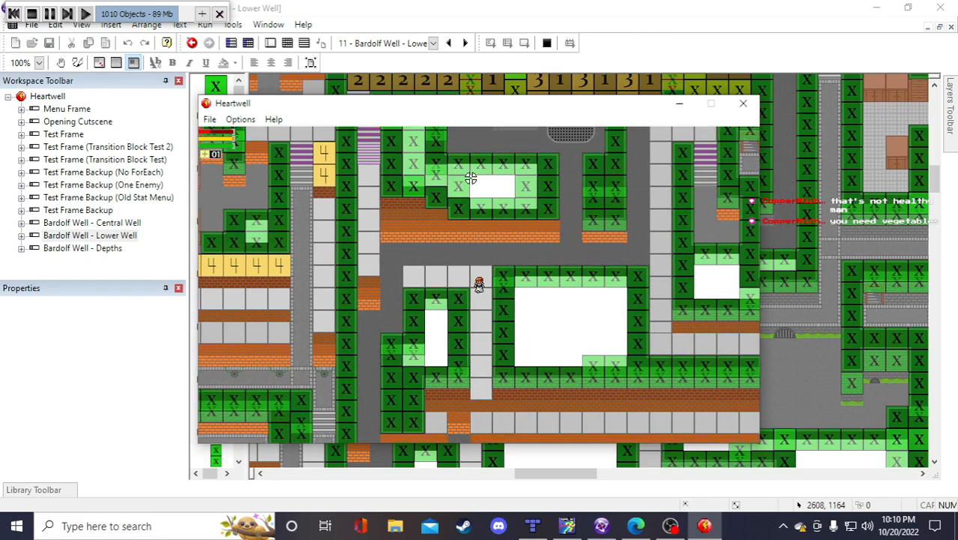
key(w)
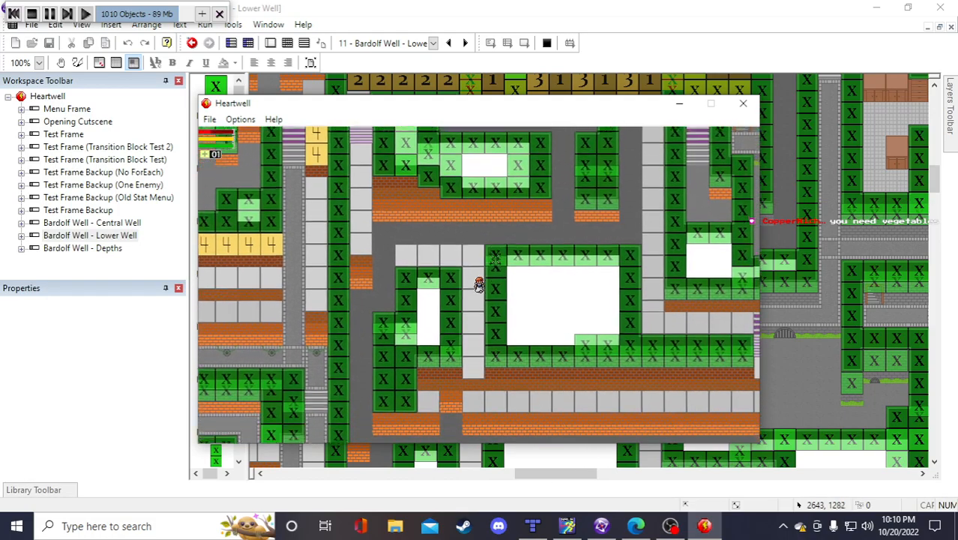
key(s)
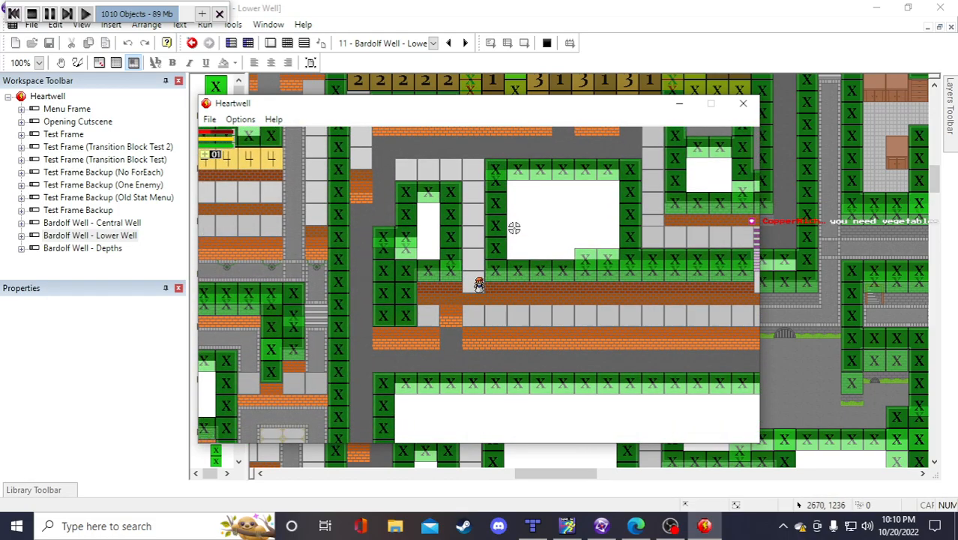
Walk the character east along the long southern walkway, up the purple stairs at its east end and north onto the eastern ledge
key(s)
key(d)
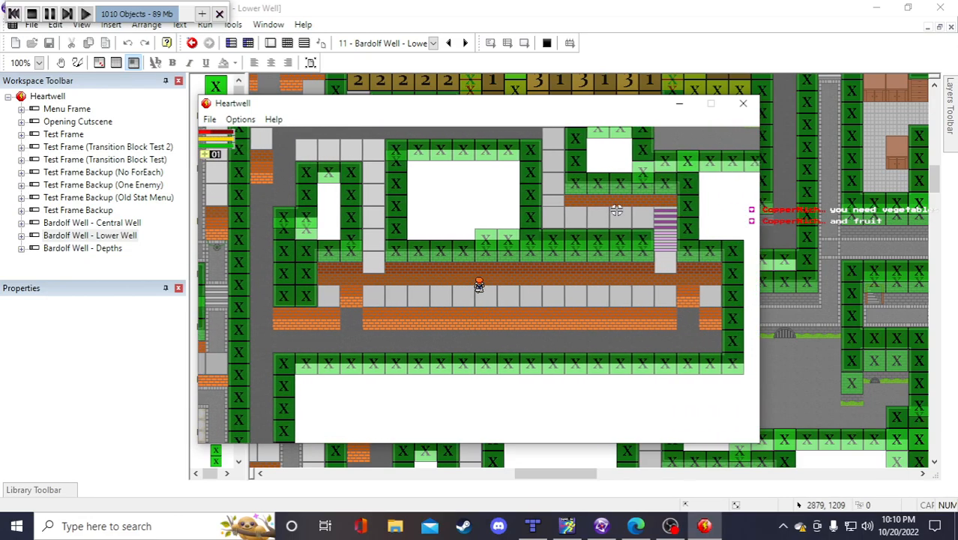
key(d)
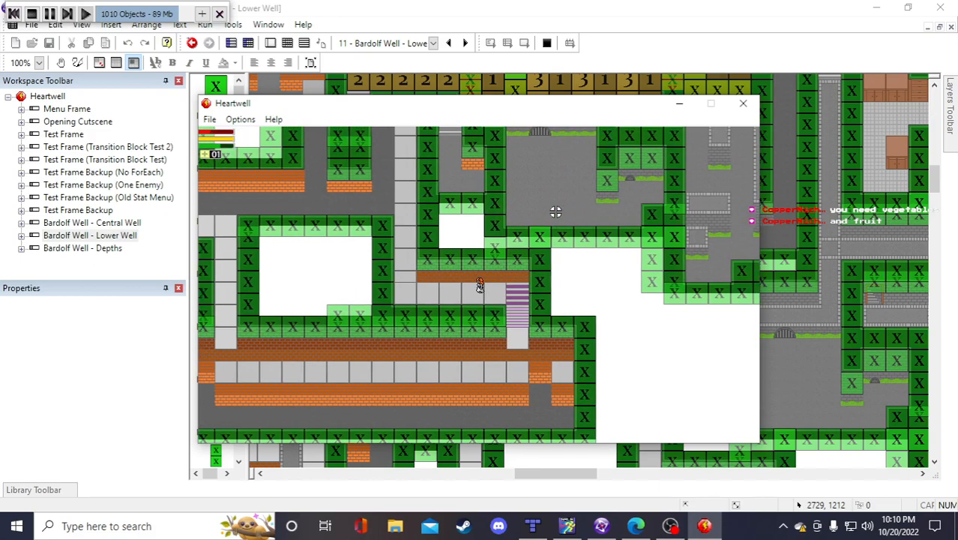
key(a)
key(w)
key(d)
key(w)
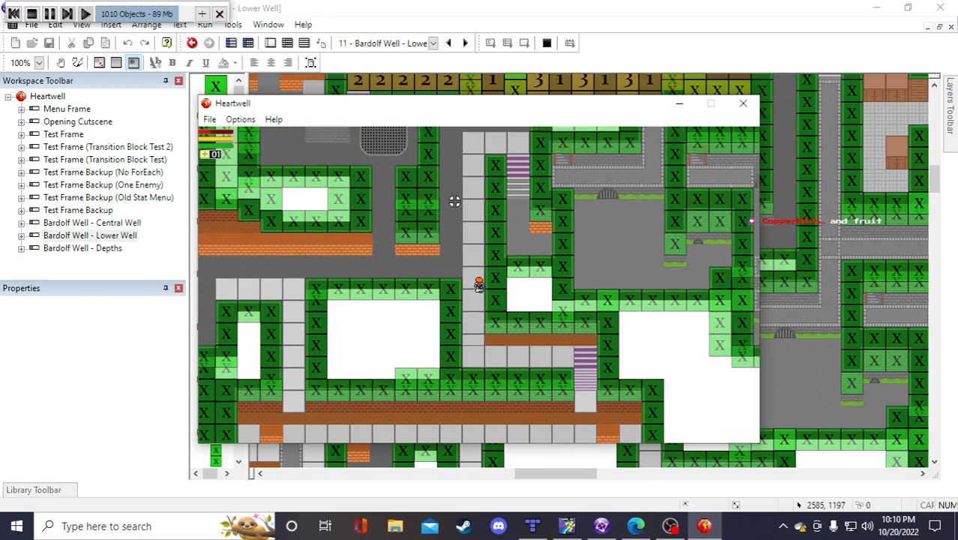
Follow the eastern ledge to its northern end and test descending and climbing the purple stairs there, returning to the ledge's northwest corner
key(w)
key(d)
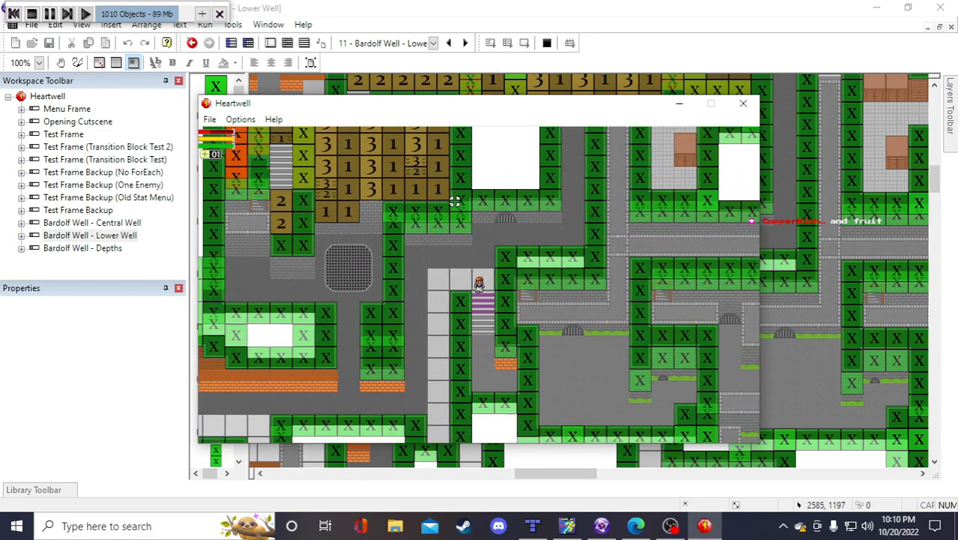
key(s)
key(d)
key(w)
key(a)
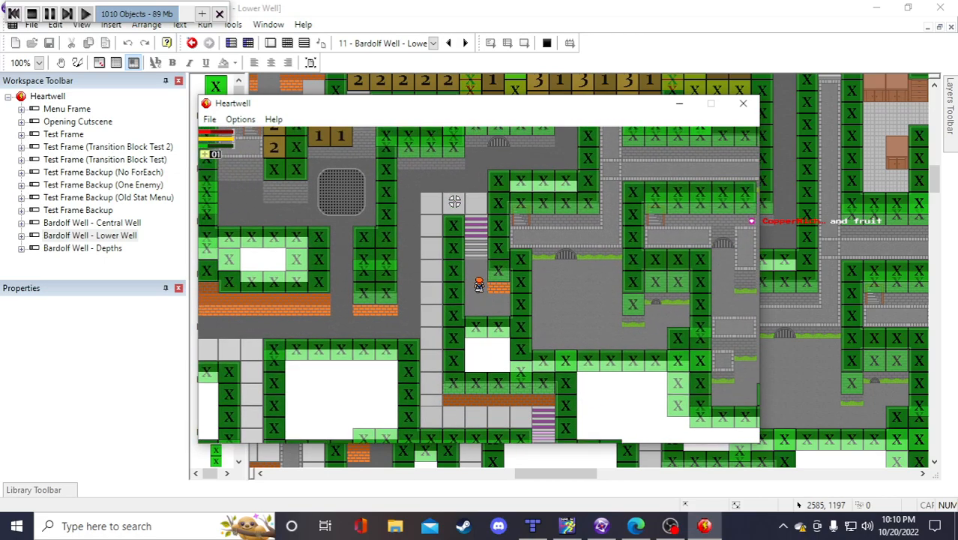
key(w)
key(a)
key(s)
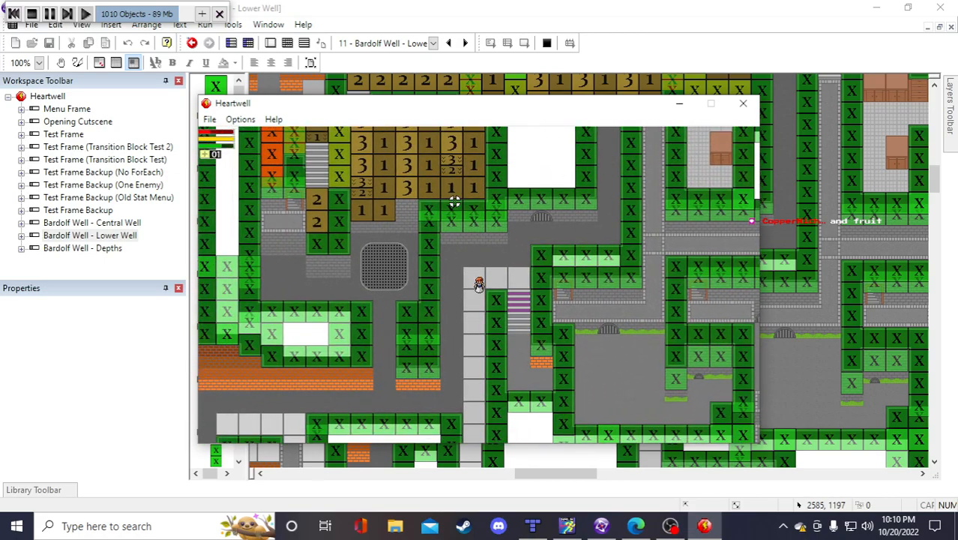
Walk the character south and east along the walkway to the purple stairs at its east end and test moving up and down them
key(s)
key(d)
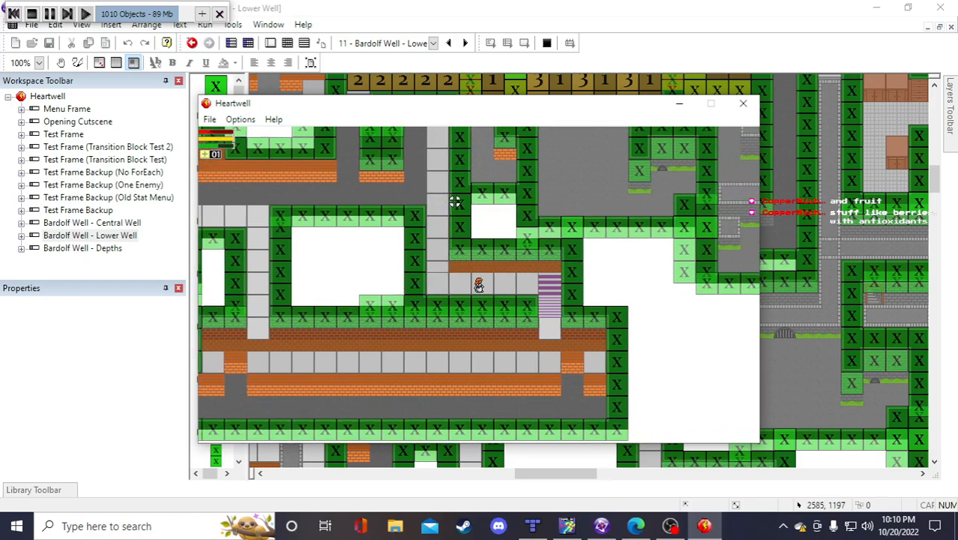
key(d)
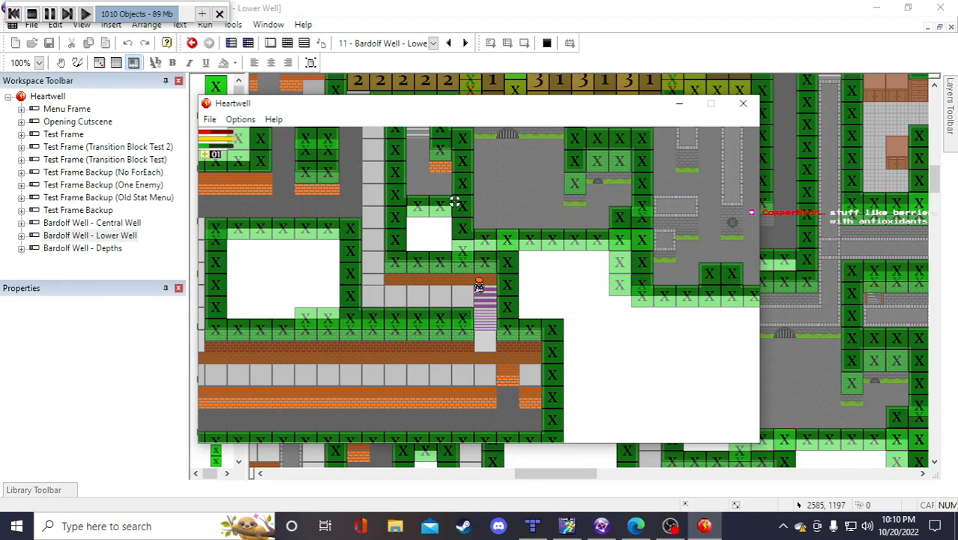
key(w)
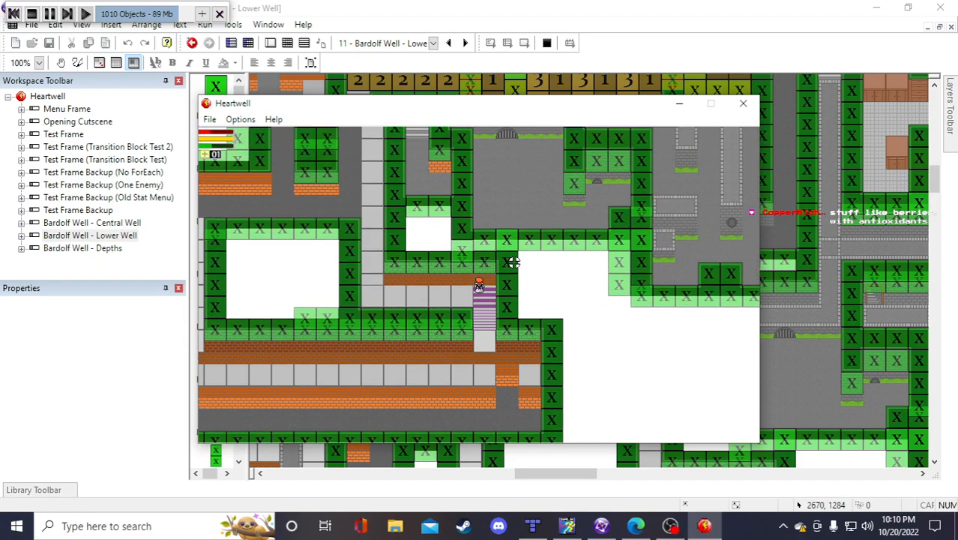
key(s)
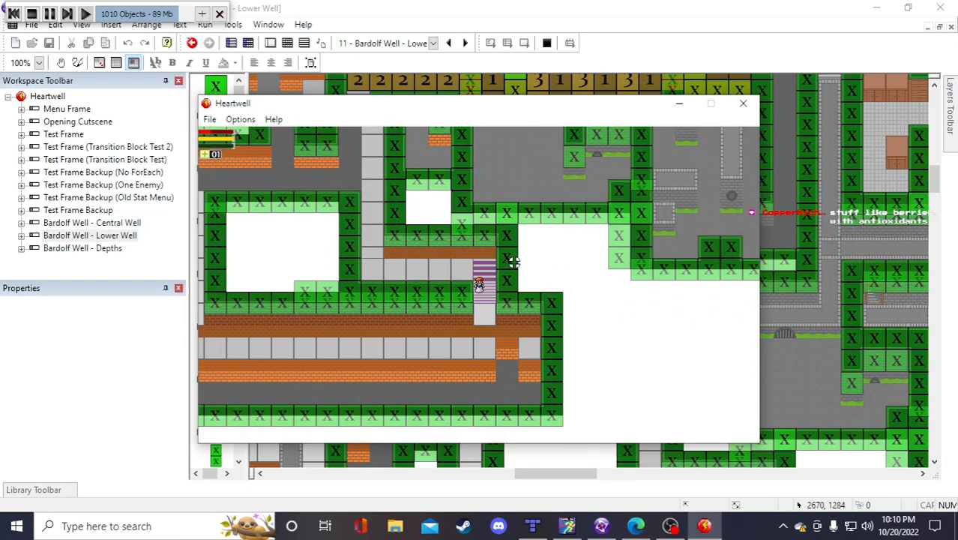
key(w)
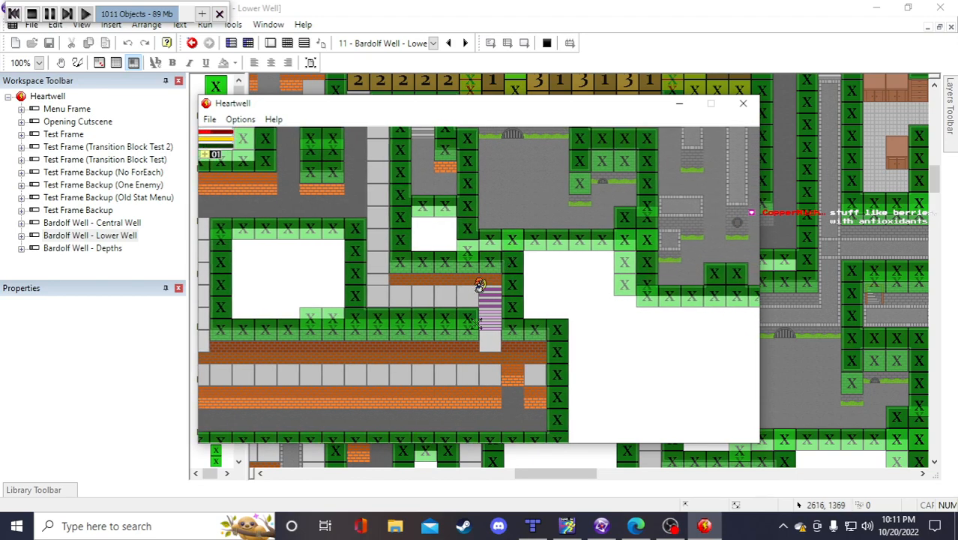
key(s)
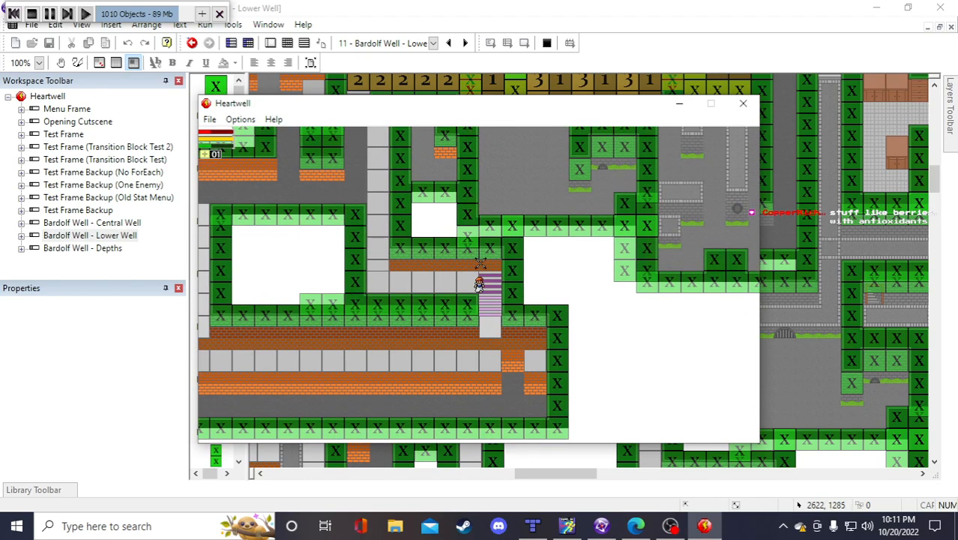
Descend the purple stairs, walk the character west along the long southern walkway and end the playtest
key(a)
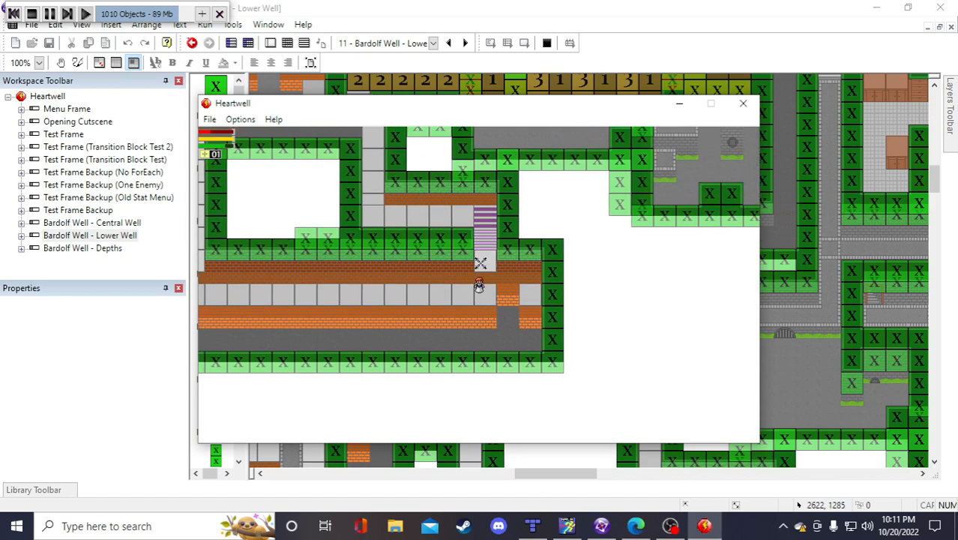
key(s)
key(a)
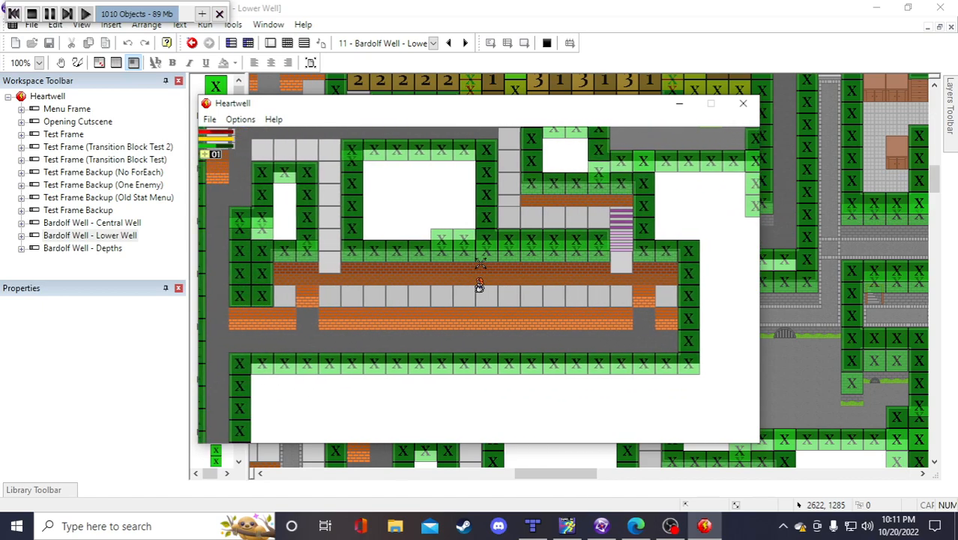
click(743, 103)
Duplicate the Floor Tile LV 2 above the number 2 cells at the northern room's west side into 4 rows
scroll(550, 320, up, 8)
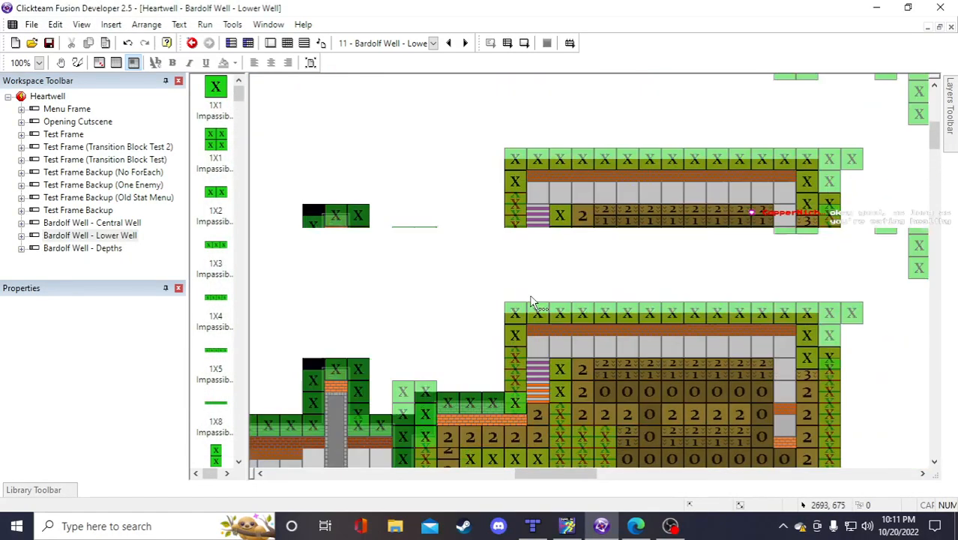
scroll(464, 279, down, 2)
scroll(405, 181, down, 2)
scroll(420, 183, up, 2)
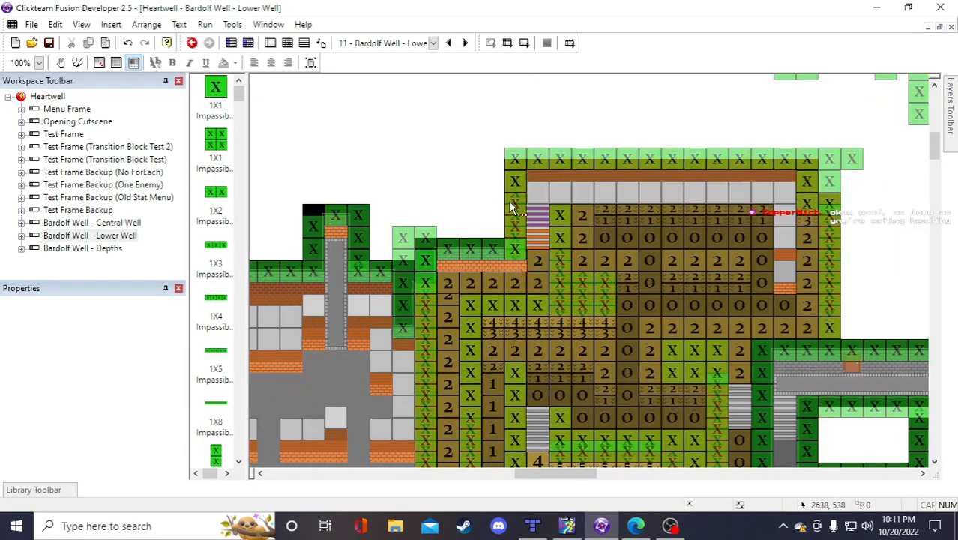
click(583, 196)
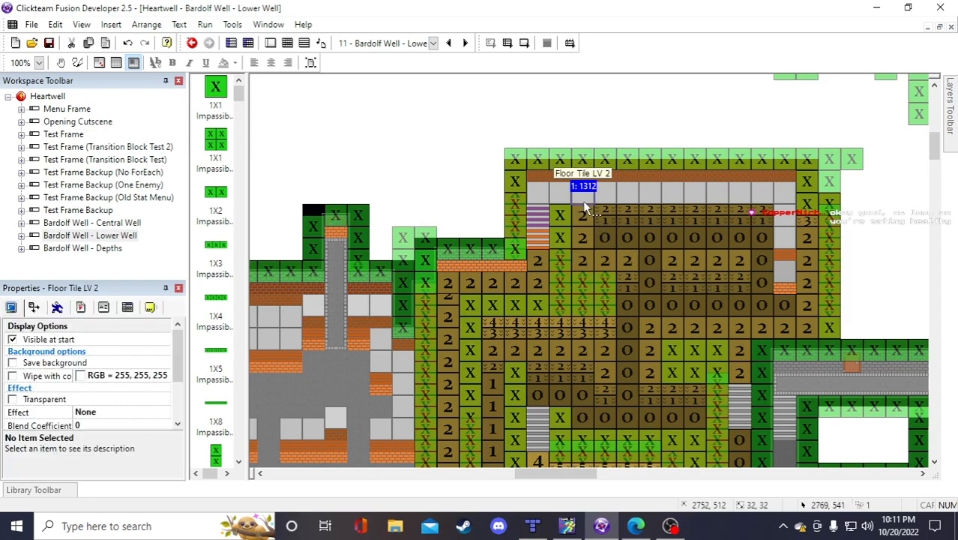
right_click(581, 199)
click(643, 310)
click(717, 271)
click(718, 271)
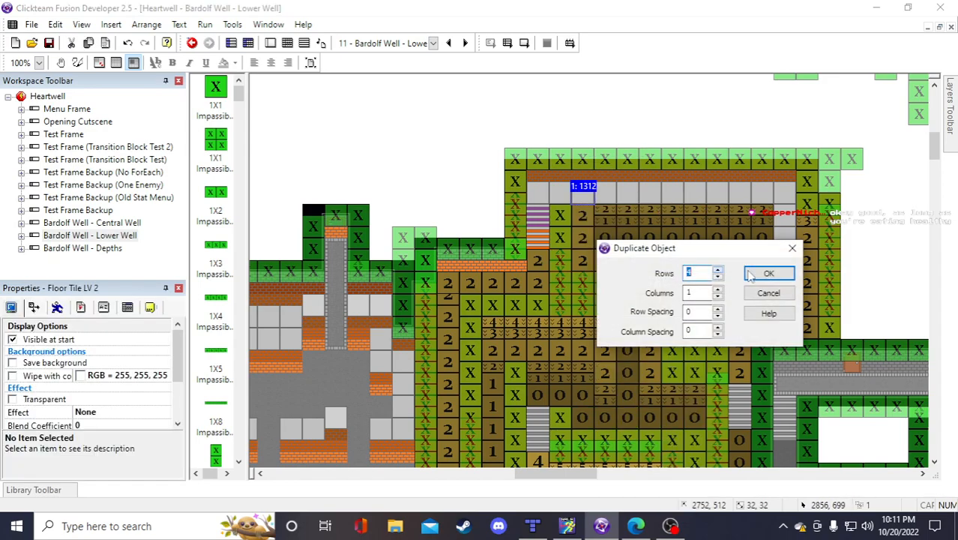
click(751, 271)
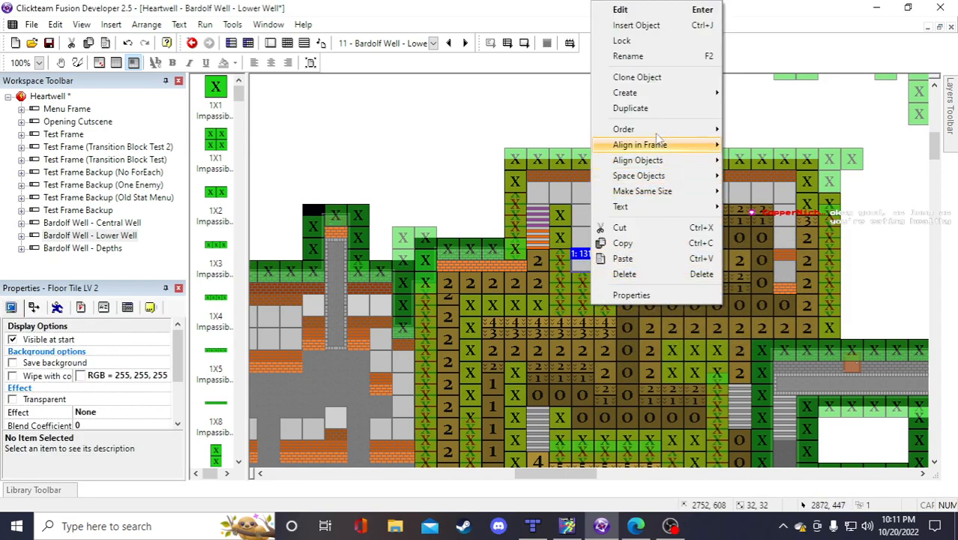
Duplicate the lowest tile across 6 columns, move the copy covering the 0 cell to the row's east end and extend the row one tile
click(656, 108)
drag(710, 254, 644, 341)
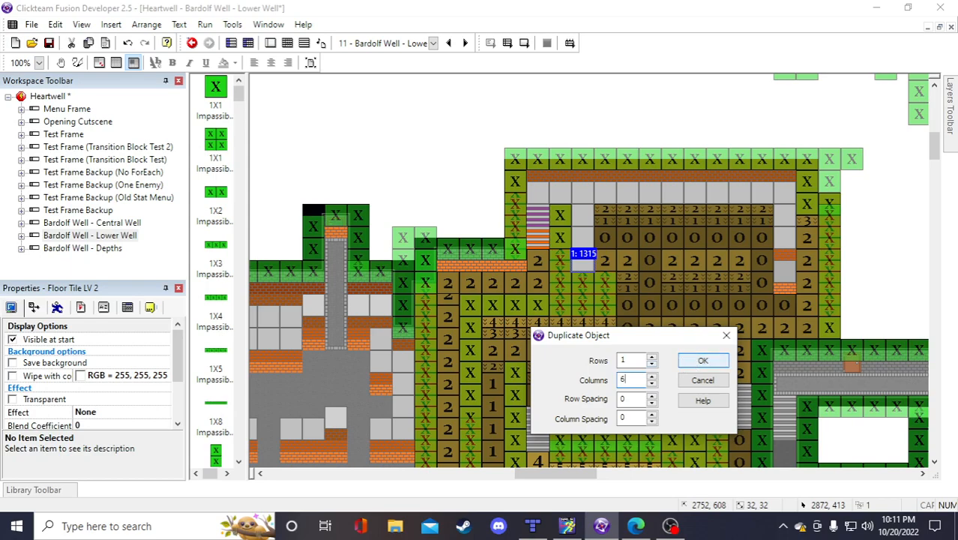
click(692, 361)
drag(649, 262, 714, 264)
right_click(716, 266)
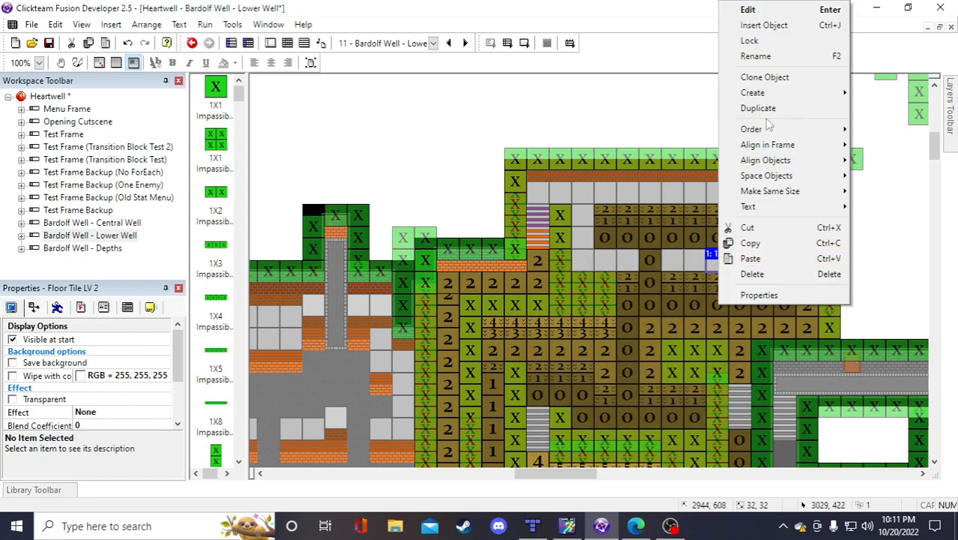
click(746, 107)
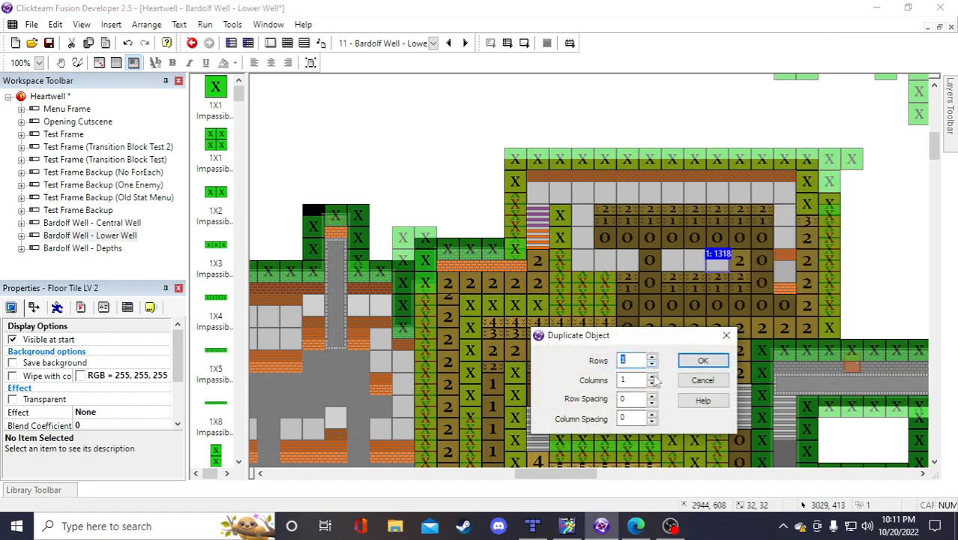
click(702, 360)
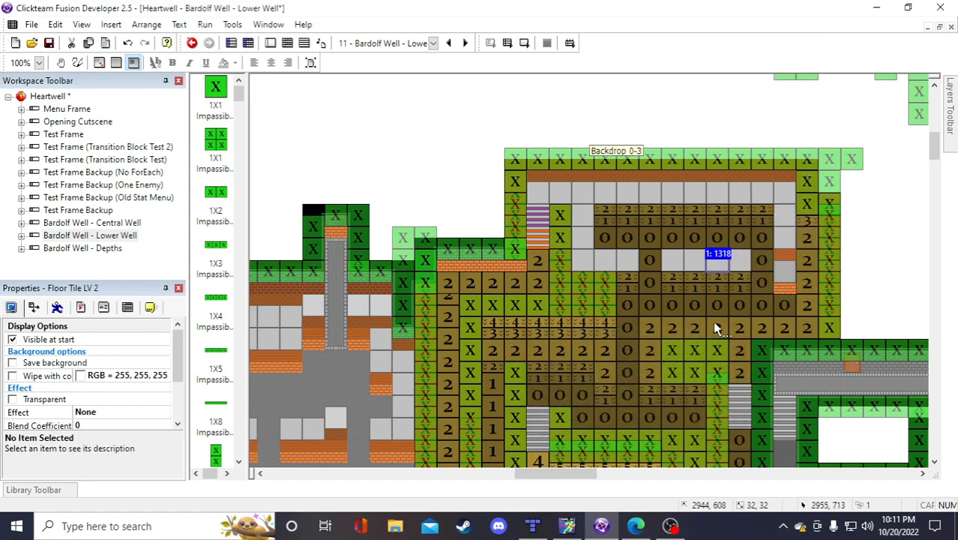
scroll(706, 294, down, 3)
scroll(642, 264, up, 3)
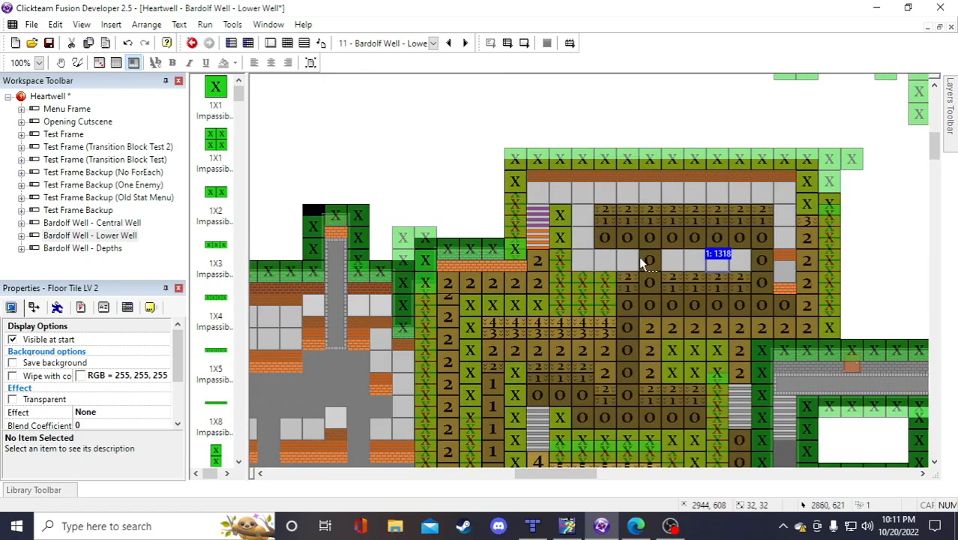
Copy a Wall Tile Half LV 2 and LV 1 pair onto the westernmost 2-over-1 cell below the northern room's upper walkway
click(318, 335)
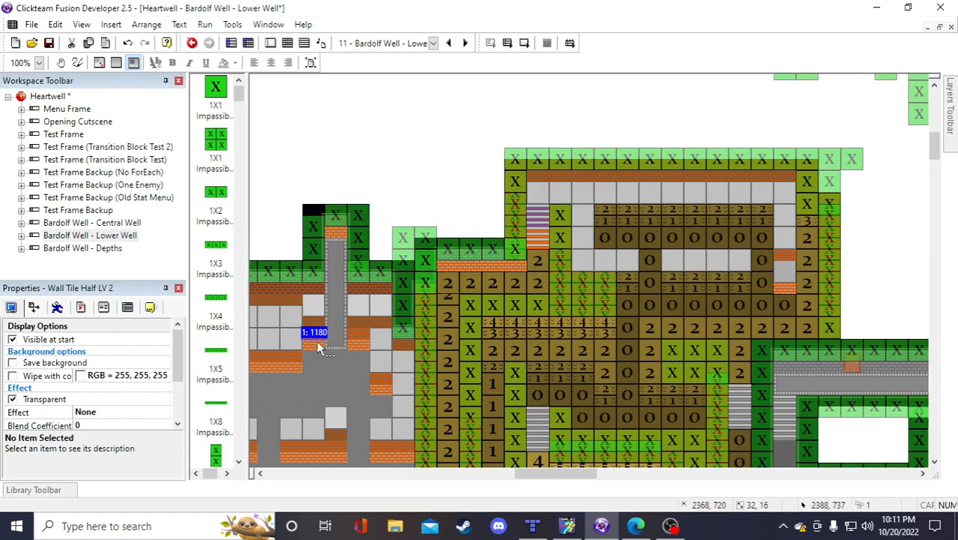
shift+click(321, 346)
double_click(429, 154)
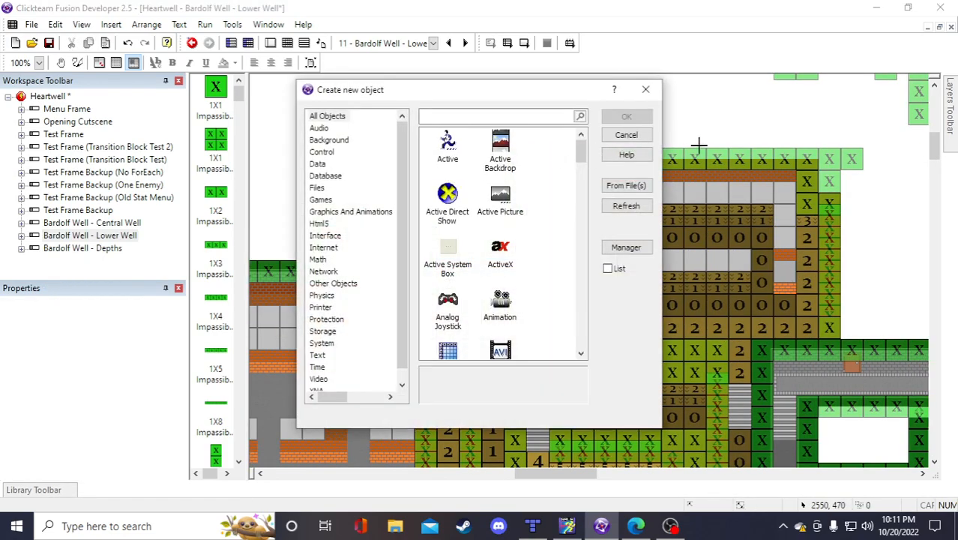
click(625, 135)
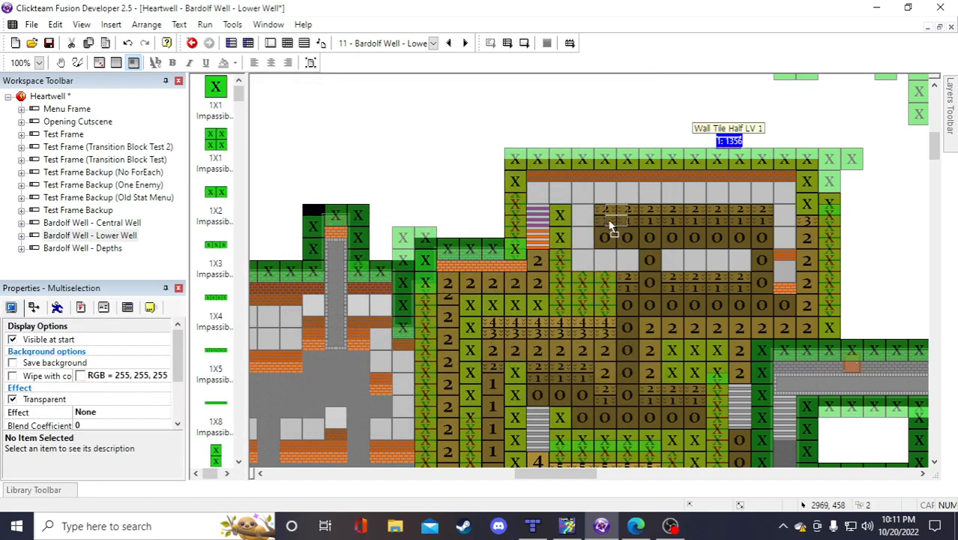
drag(607, 222, 600, 218)
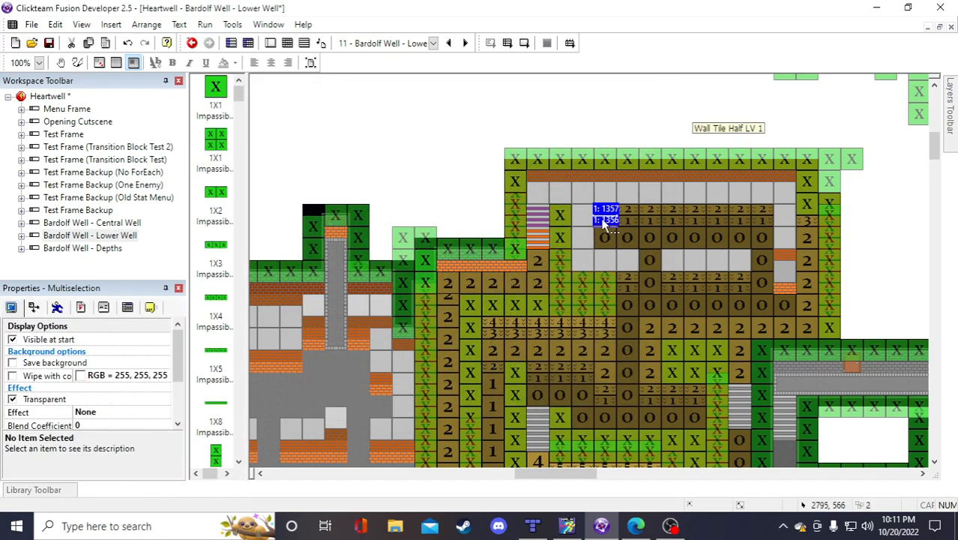
click(640, 119)
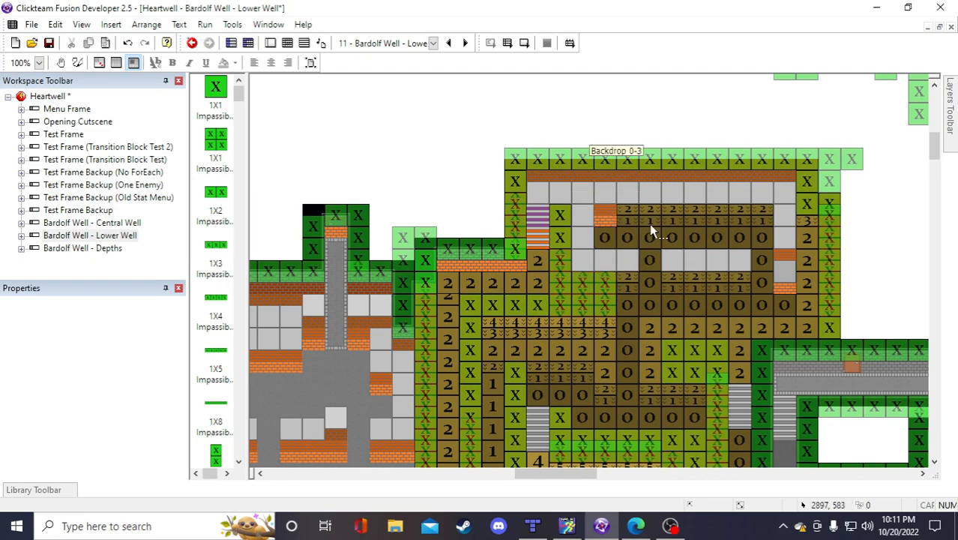
Duplicate the Wall Tile Half LV 2 below the upper walkway across 8 columns
click(606, 209)
right_click(606, 209)
click(633, 110)
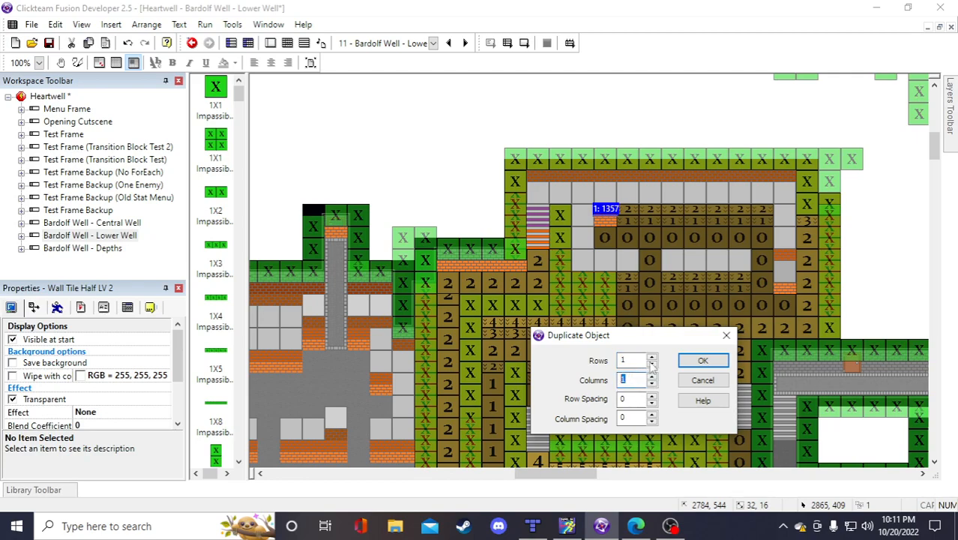
text(8)
click(703, 361)
Duplicate the Wall Tile Half LV 1 beneath the new LV 2 row across 8 columns
right_click(617, 225)
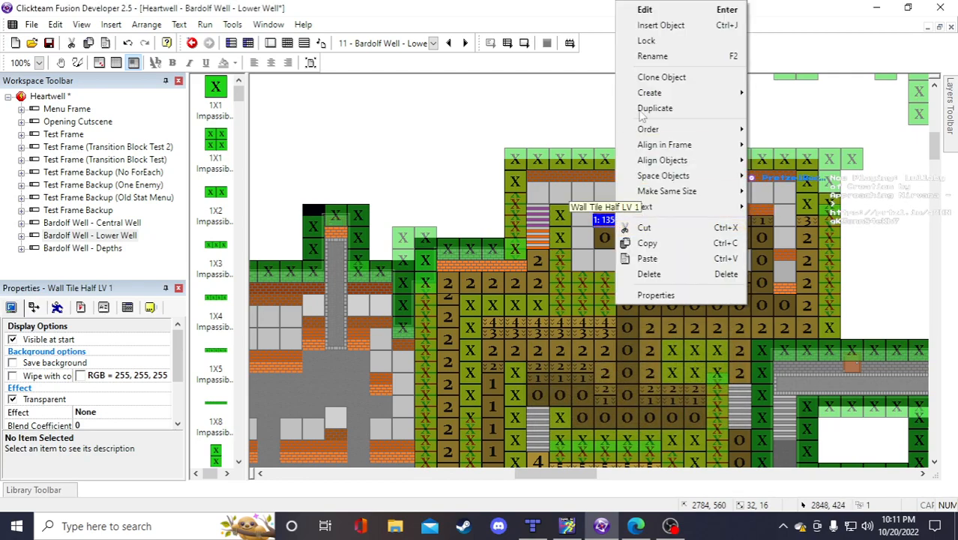
click(644, 110)
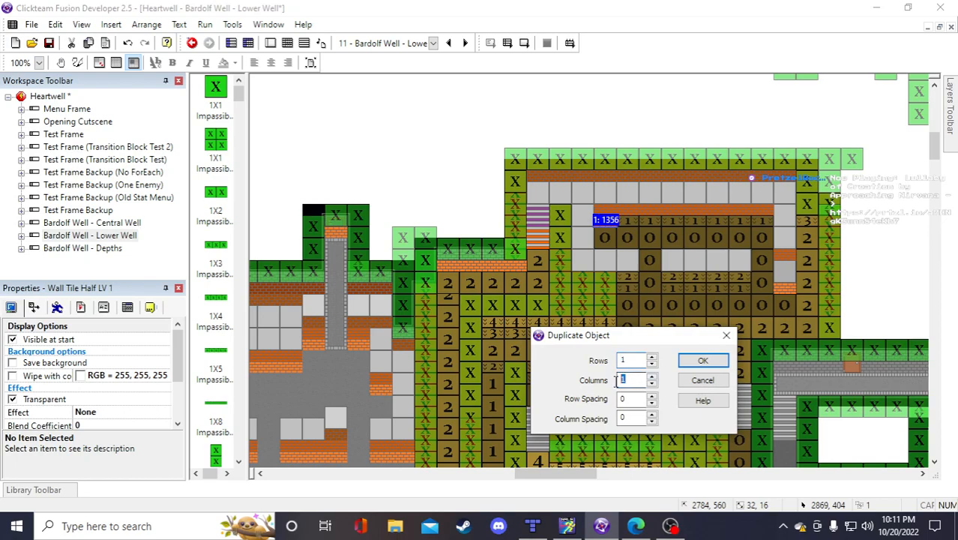
text(8)
click(702, 361)
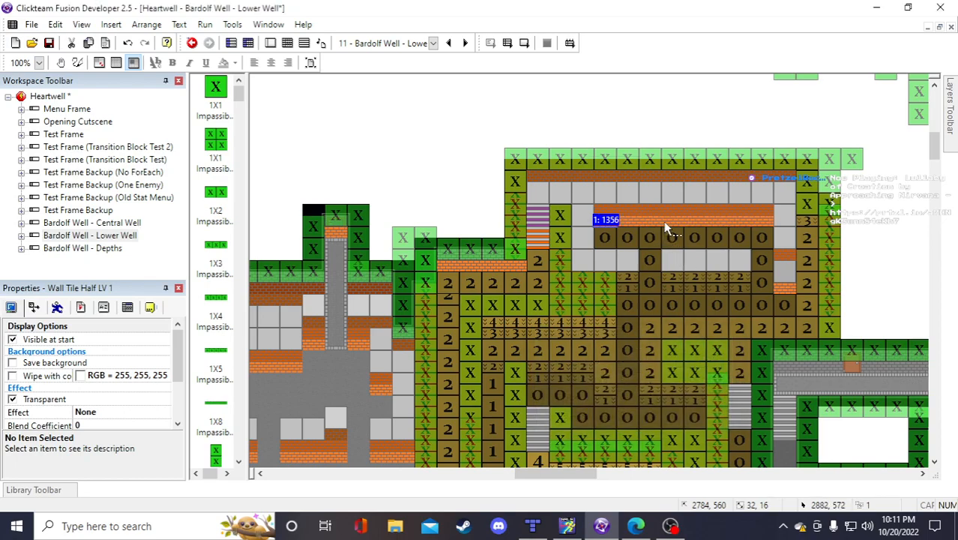
click(666, 226)
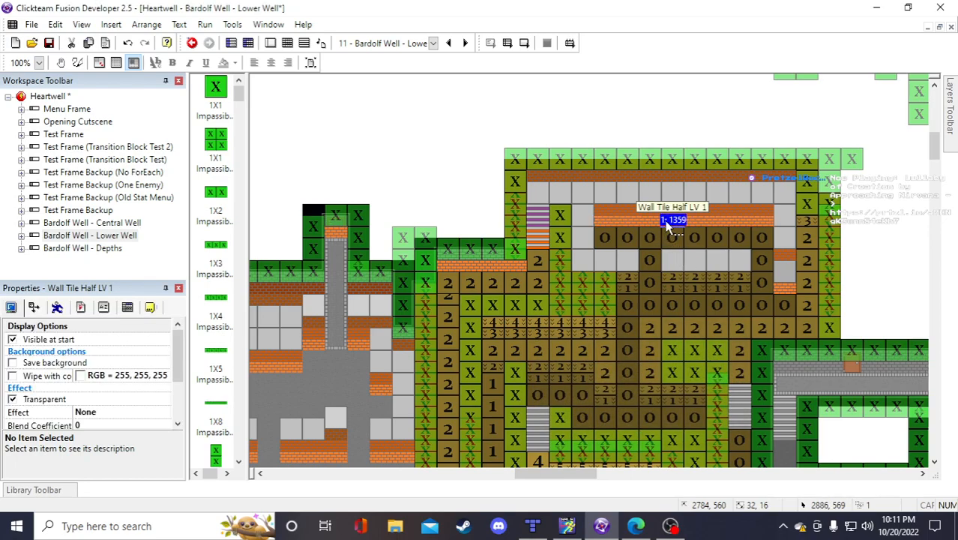
Copy a Wall Tile Half LV 2 onto the 2-over-1 cell below the third tile of the lower floor row
click(782, 255)
key(ctrl+v)
click(616, 115)
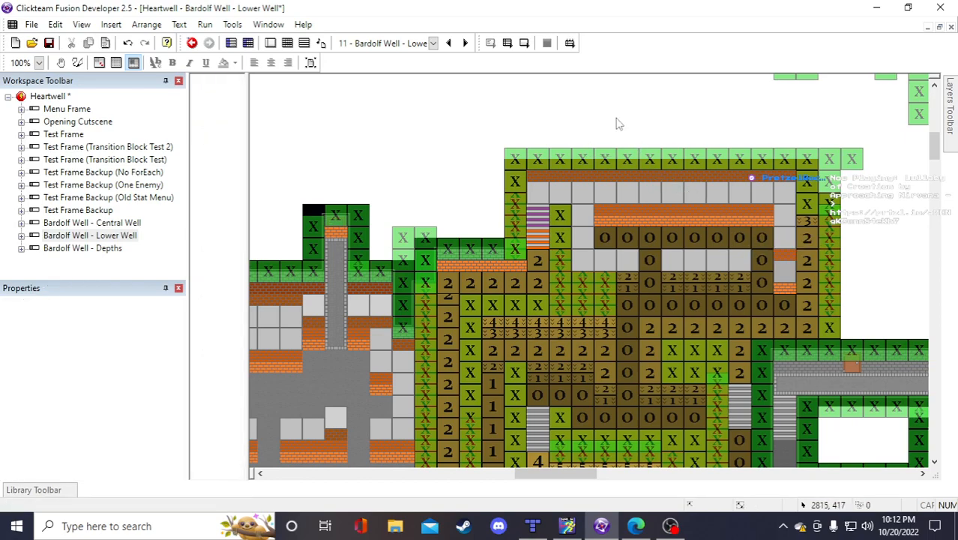
drag(622, 122, 628, 284)
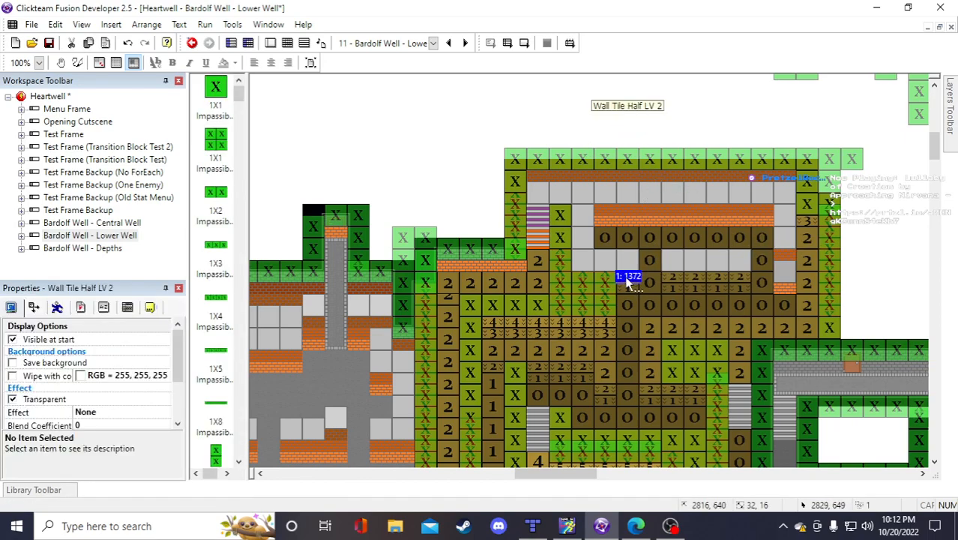
Duplicate that Wall Tile Half LV 2 across 5 columns and move the copy in the floor gap to the row's east end
right_click(628, 285)
click(650, 108)
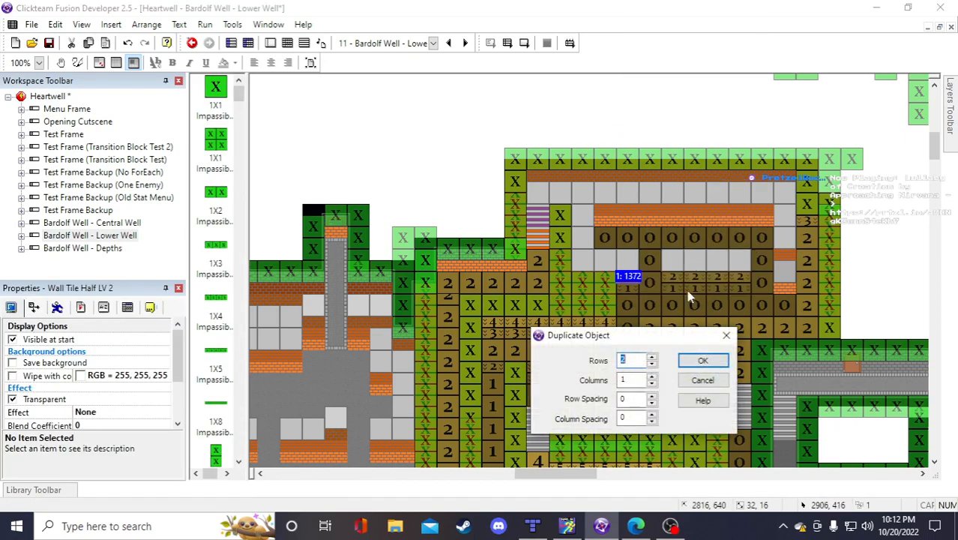
click(654, 374)
click(654, 375)
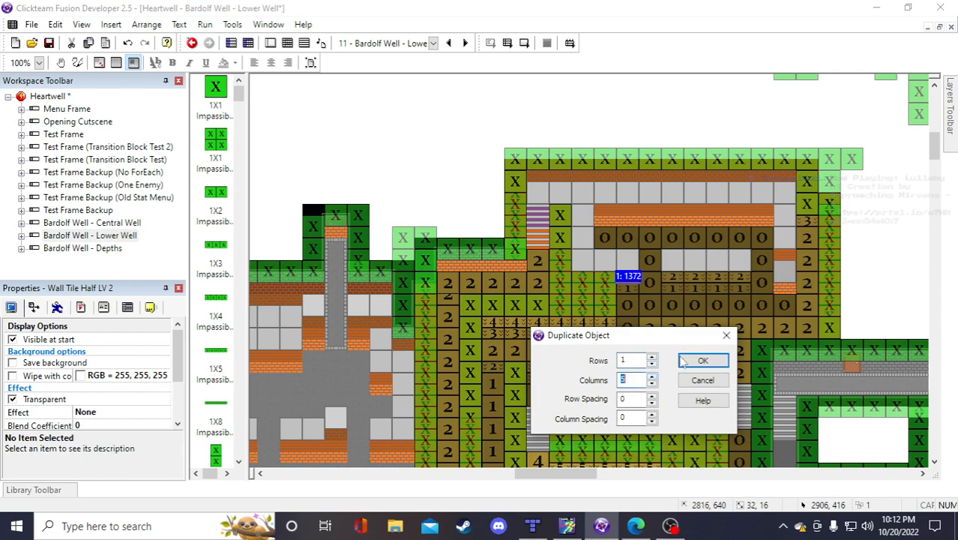
click(702, 362)
drag(663, 300, 725, 271)
Copy a Wall Tile Half LV 1 directly beneath the west end of the lower LV 2 row and duplicate it eastward in one row
click(609, 216)
key(ctrl+c)
key(ctrl+v)
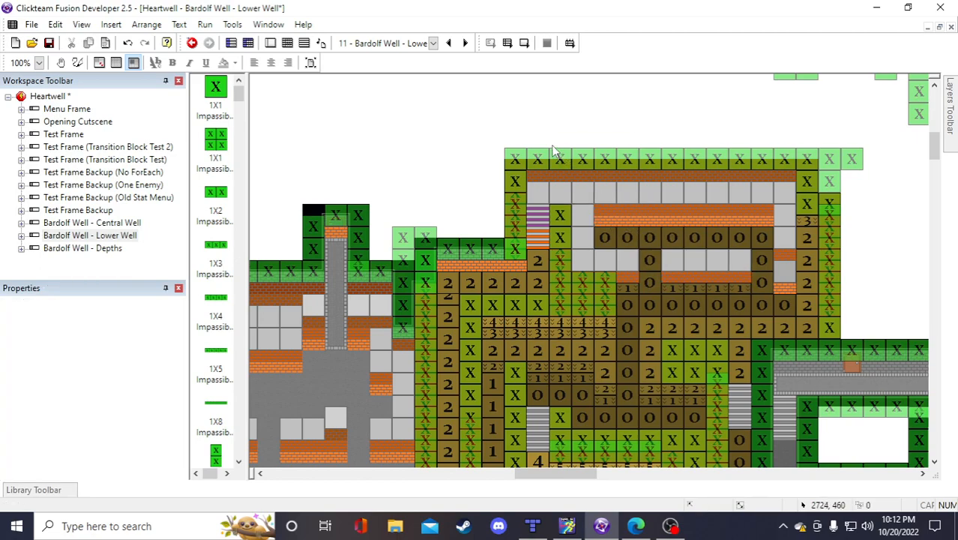
click(535, 114)
drag(561, 135, 633, 289)
right_click(632, 289)
click(673, 107)
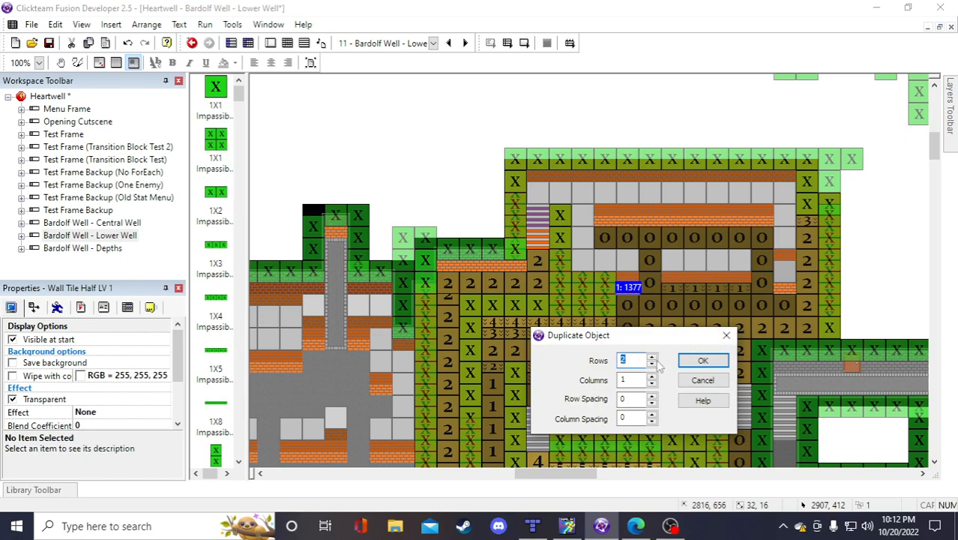
click(703, 361)
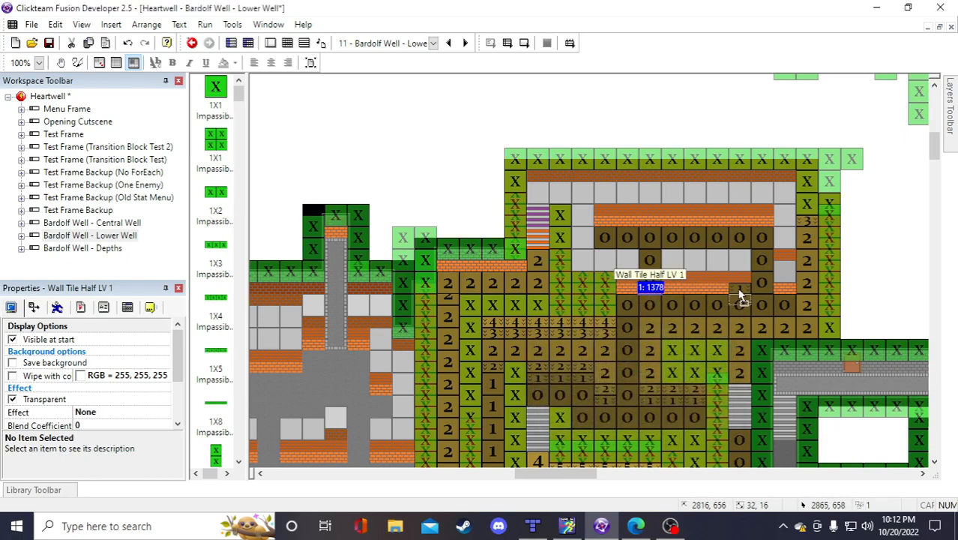
Deselect the newly placed half wall tile and save the project
click(652, 129)
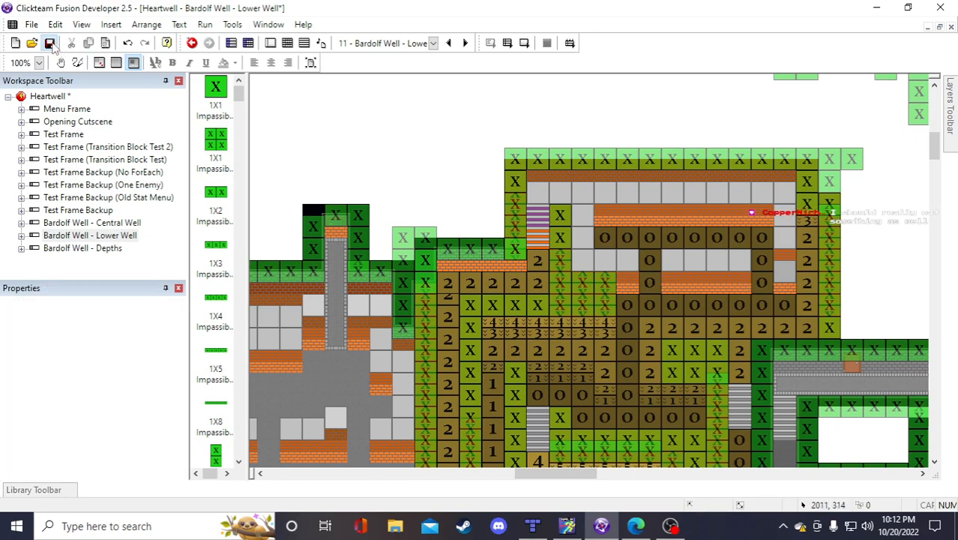
click(49, 44)
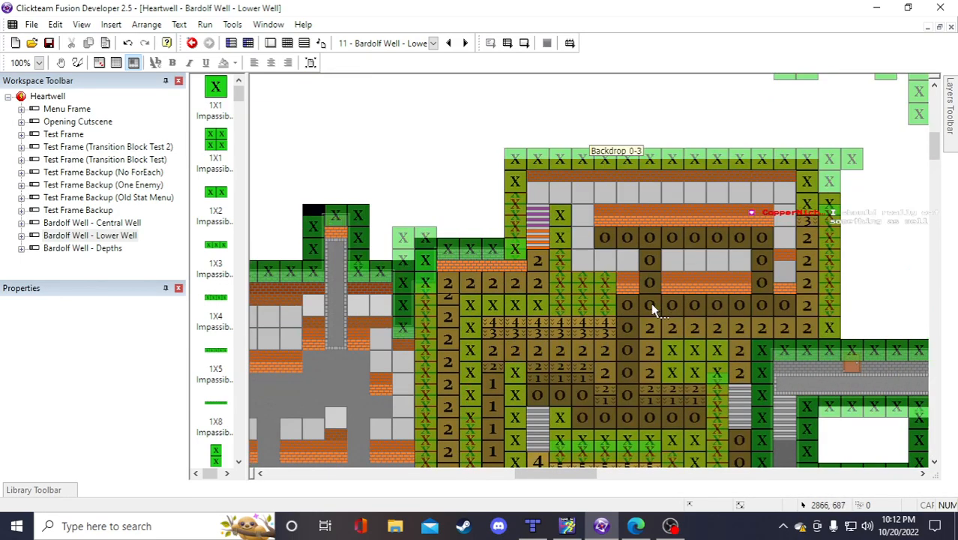
click(518, 250)
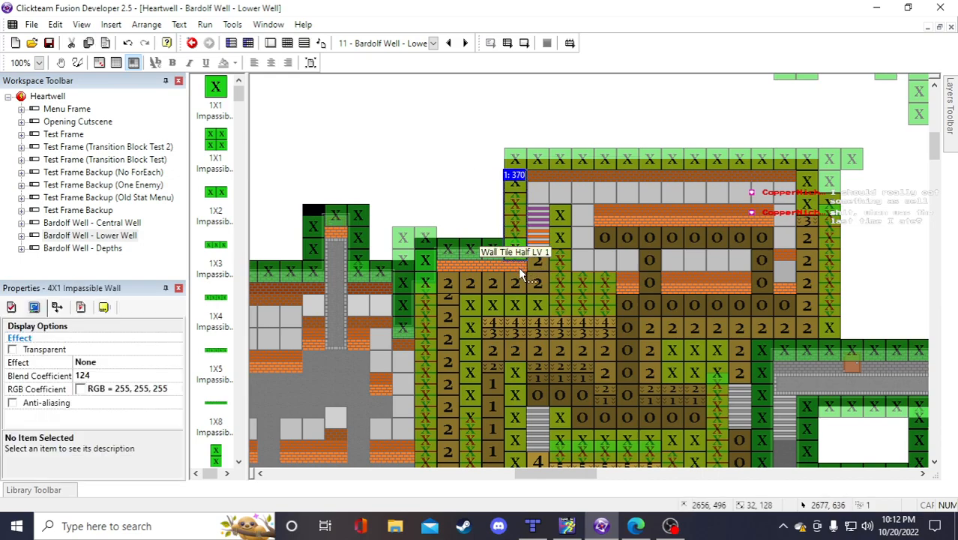
click(518, 267)
click(502, 219)
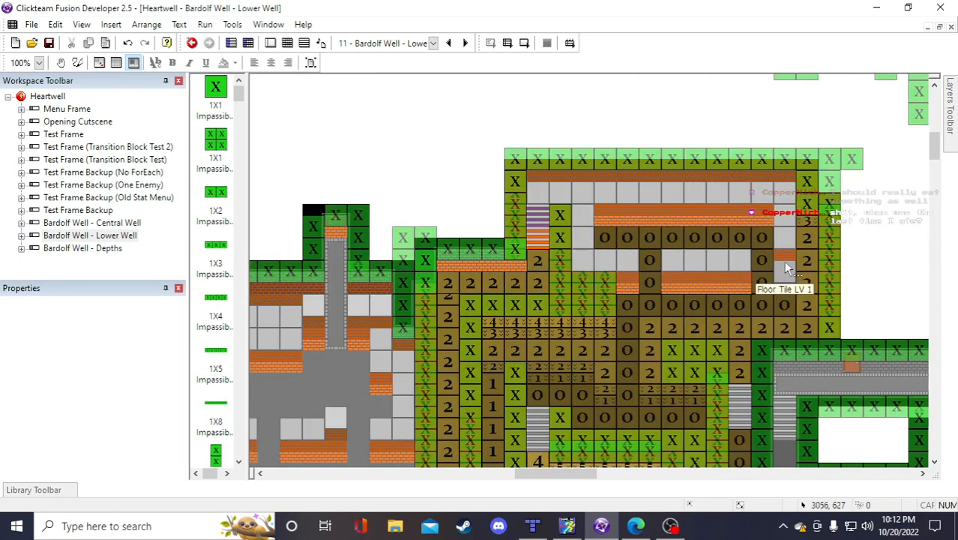
Copy a Wall Tile Half LV 3 from the upper room's north wall to directly above the east column of 2 tiles, and save the project
click(789, 240)
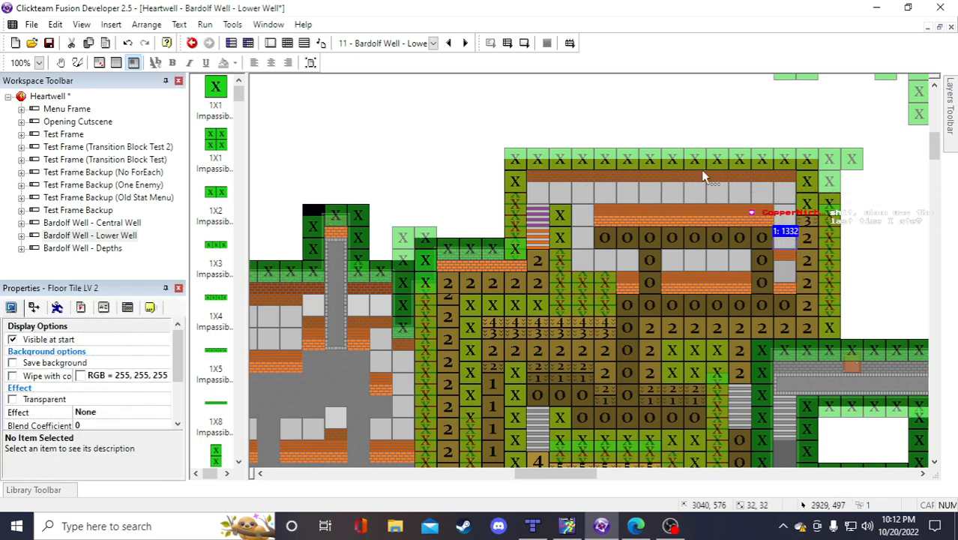
click(782, 173)
key(ctrl+c)
key(ctrl+v)
click(782, 120)
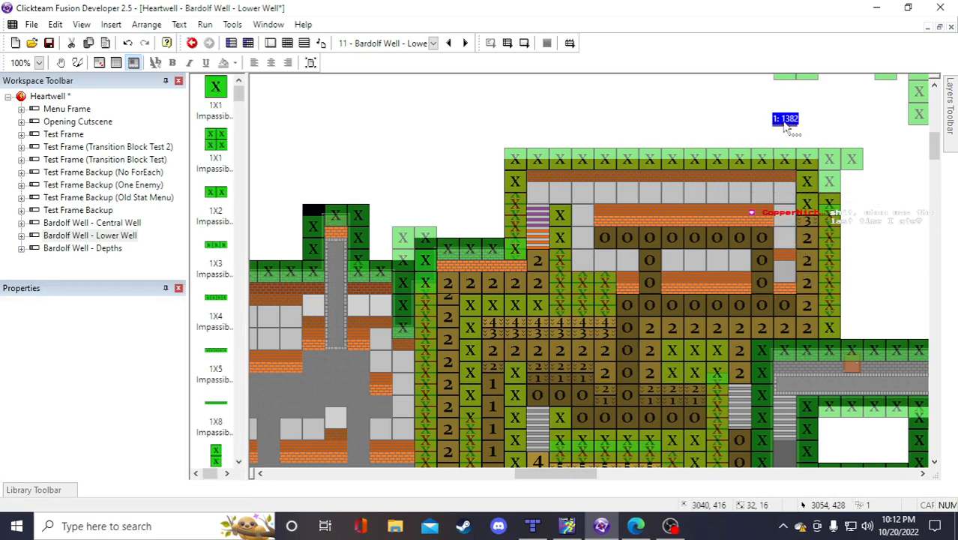
drag(785, 126, 803, 227)
scroll(802, 231, down, 5)
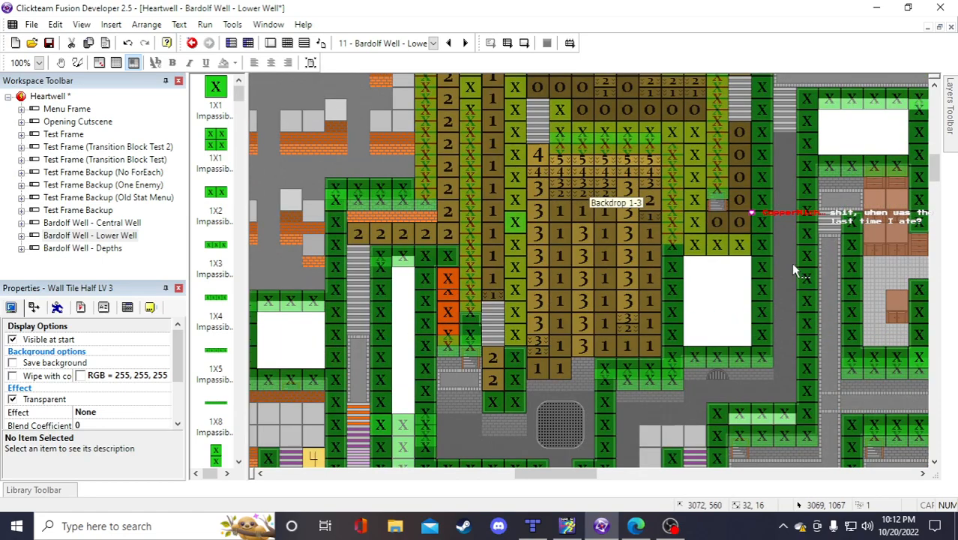
scroll(787, 262, up, 5)
scroll(727, 169, down, 2)
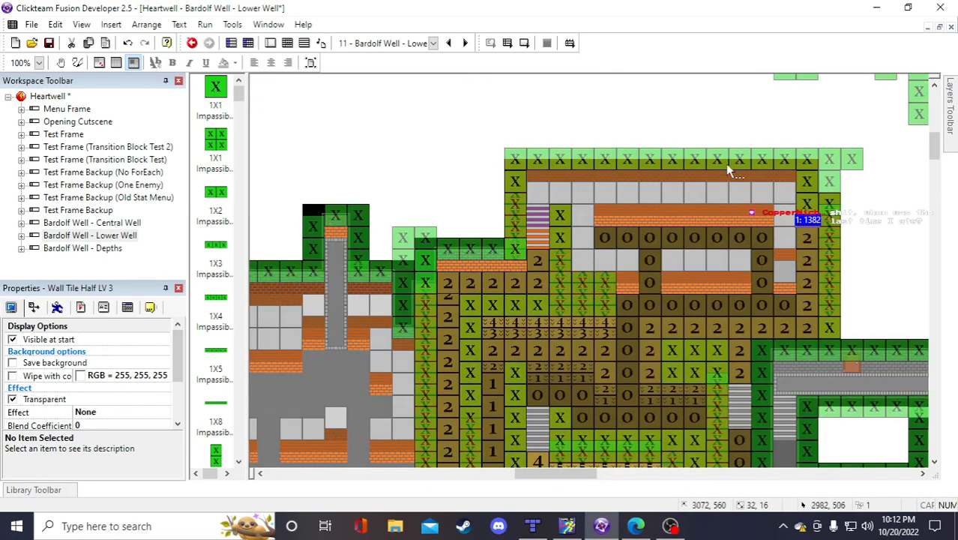
click(721, 138)
scroll(712, 146, down, 3)
scroll(689, 160, up, 3)
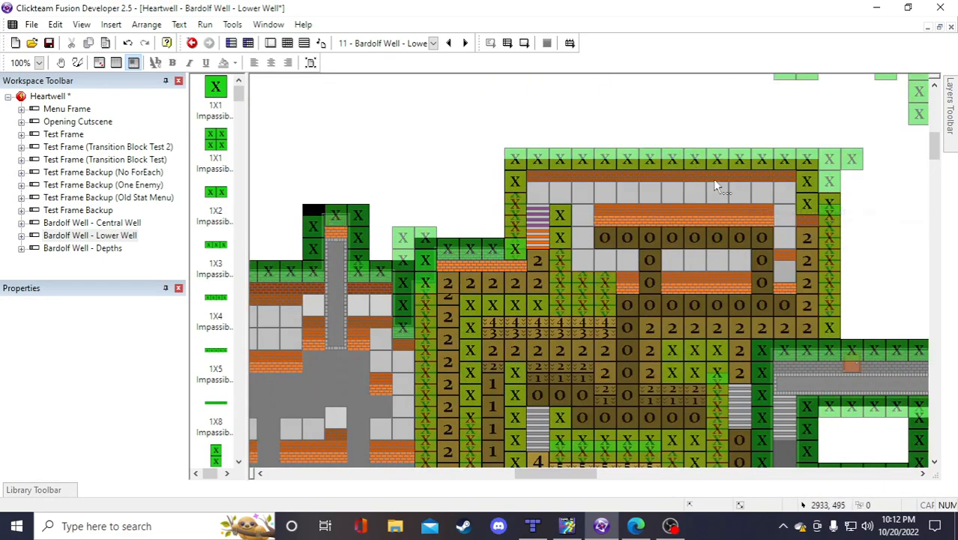
click(785, 233)
click(725, 134)
click(49, 42)
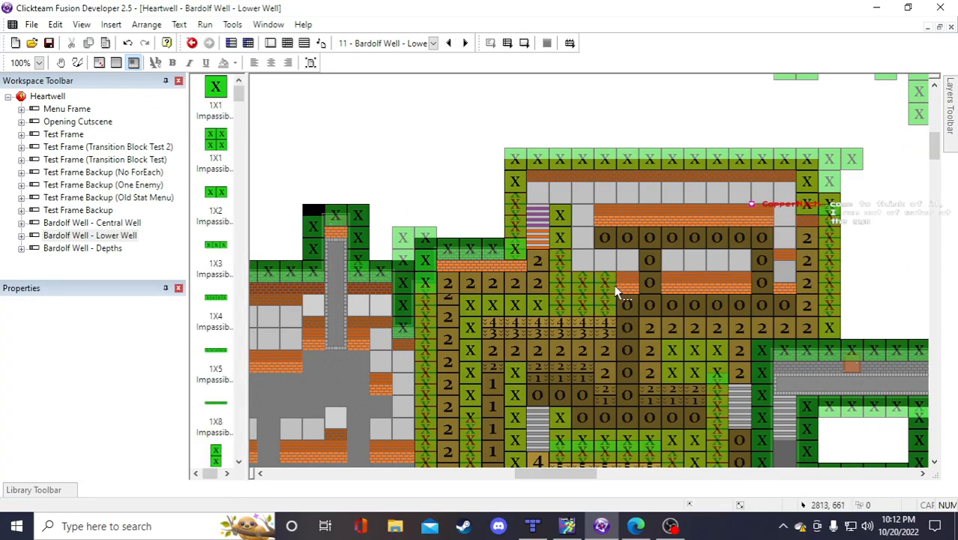
Look over the tile layout across the Bardolf Well - Lower Well frame, from the eastern rooms to the western corridors
scroll(613, 295, down, 8)
scroll(611, 293, down, 8)
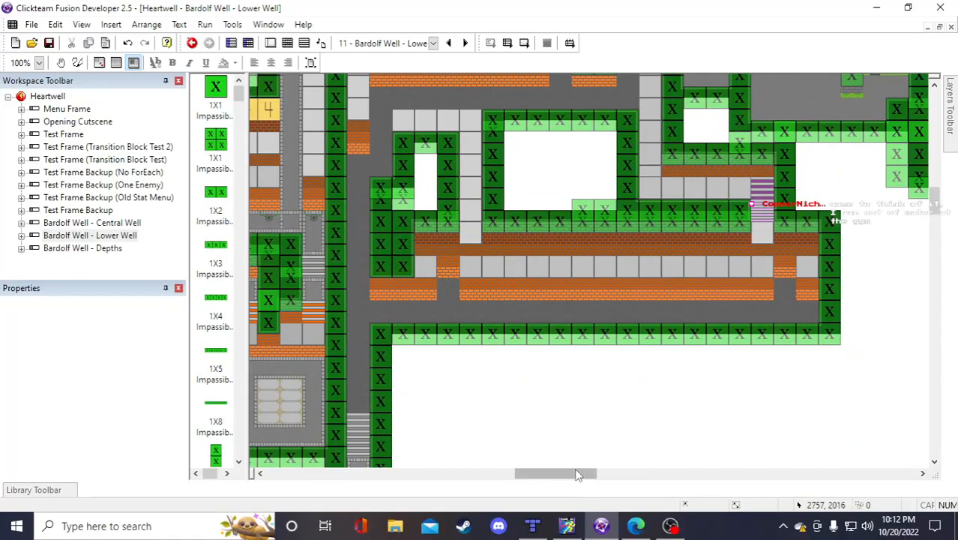
drag(577, 473, 593, 443)
scroll(629, 379, up, 15)
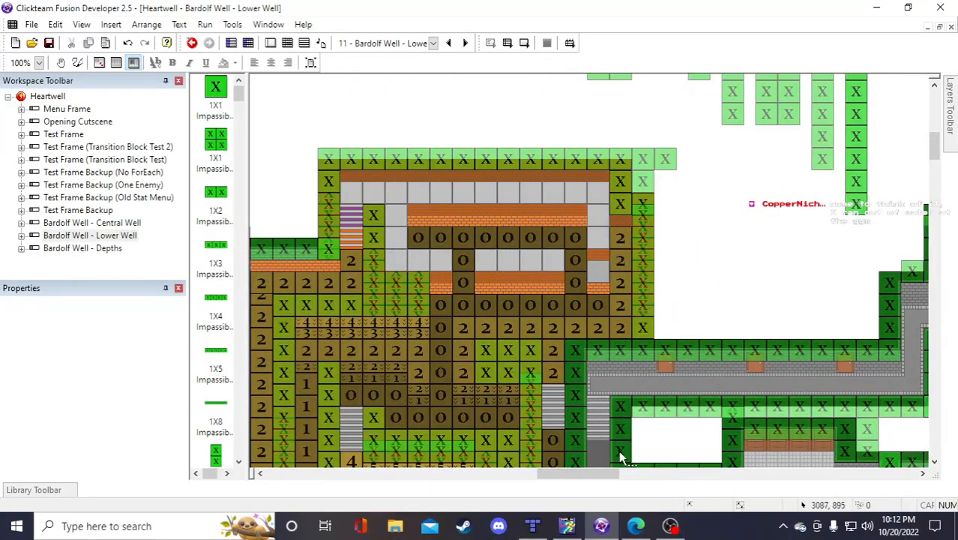
scroll(620, 455, down, 12)
drag(605, 481, 516, 477)
scroll(554, 422, down, 4)
right_click(547, 430)
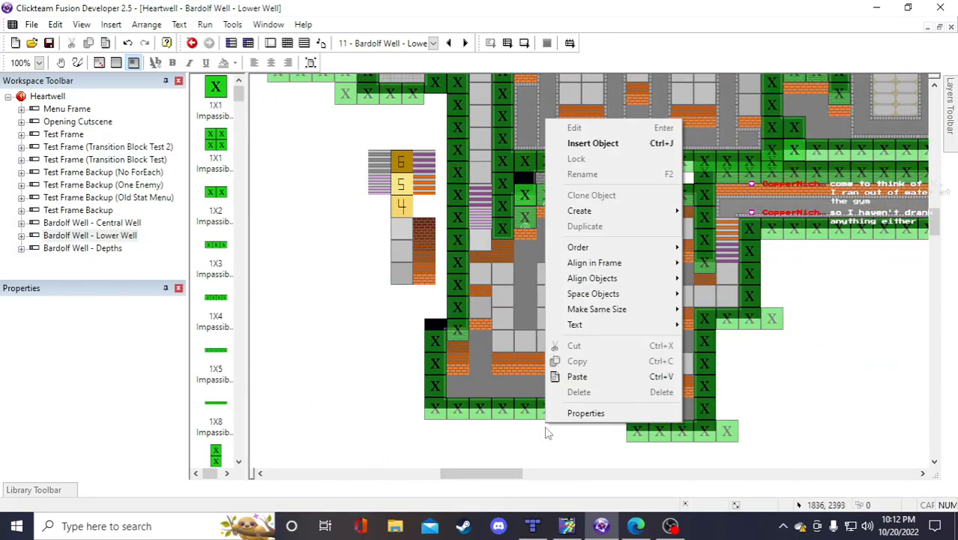
click(396, 404)
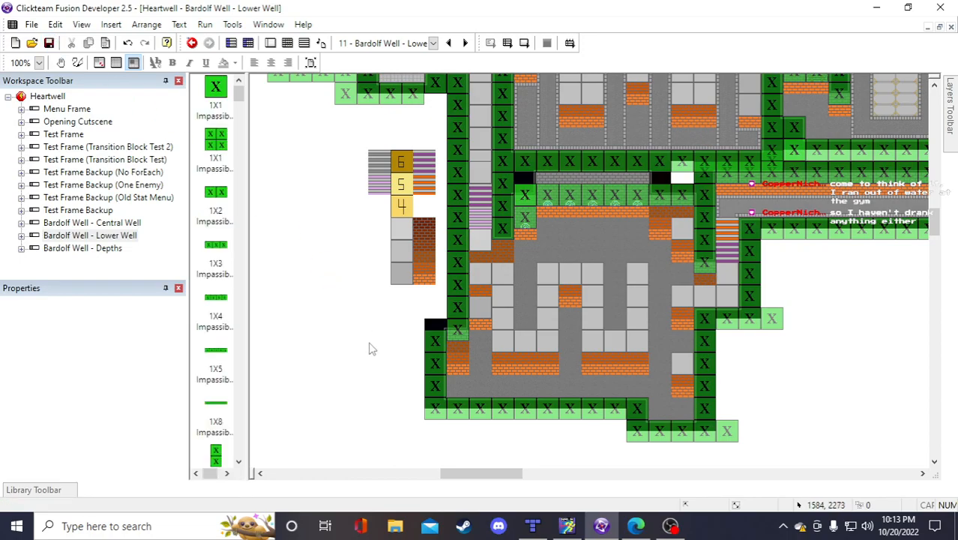
scroll(382, 375, up, 10)
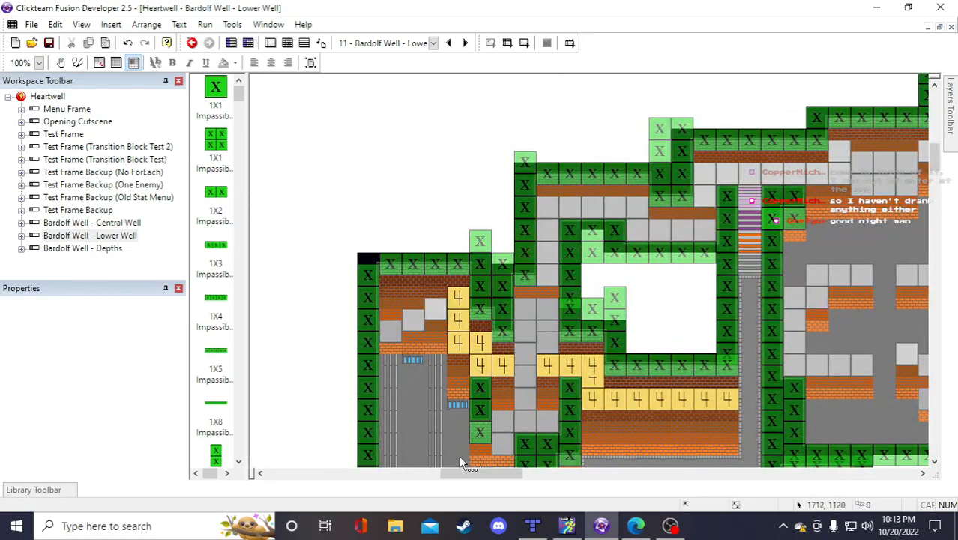
drag(484, 474, 541, 444)
scroll(676, 379, down, 4)
scroll(678, 409, up, 2)
scroll(532, 337, up, 5)
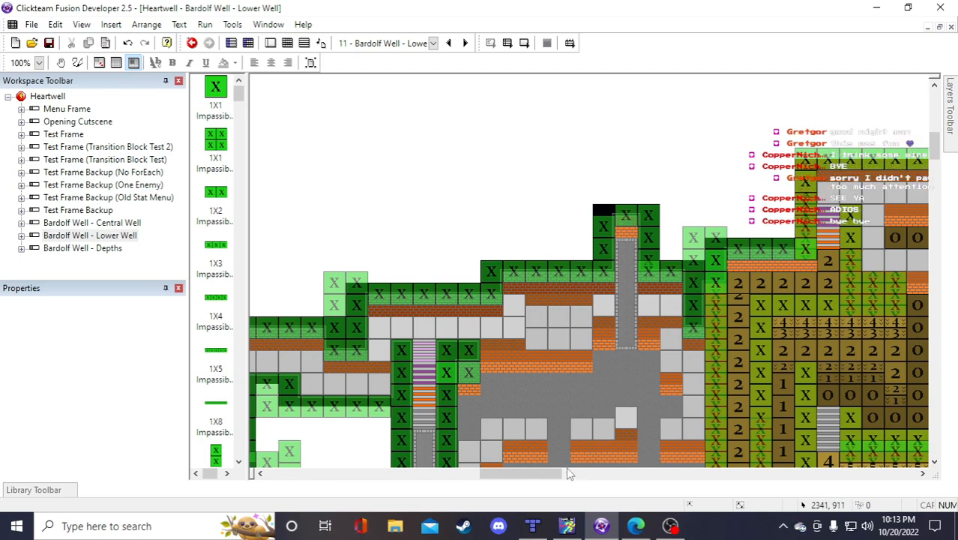
drag(539, 476, 529, 475)
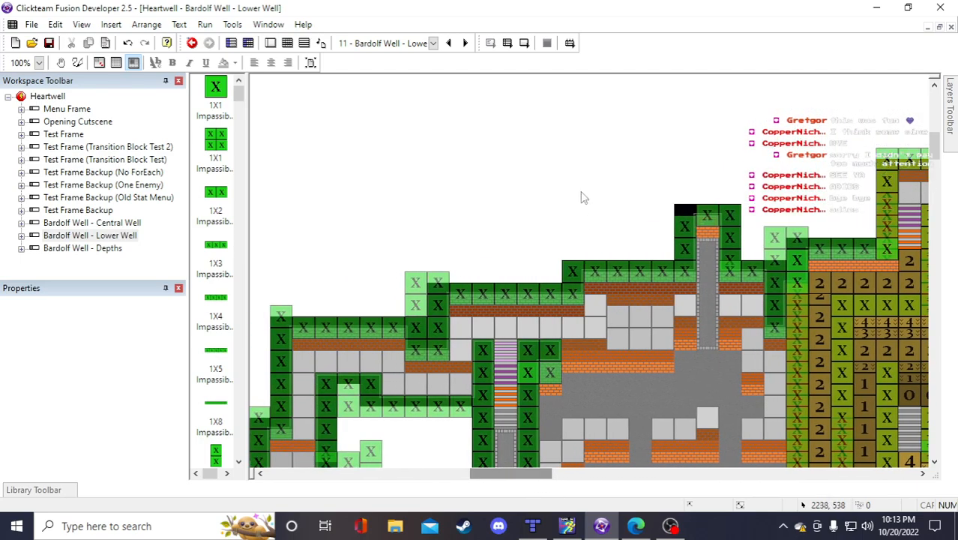
scroll(541, 172, down, 3)
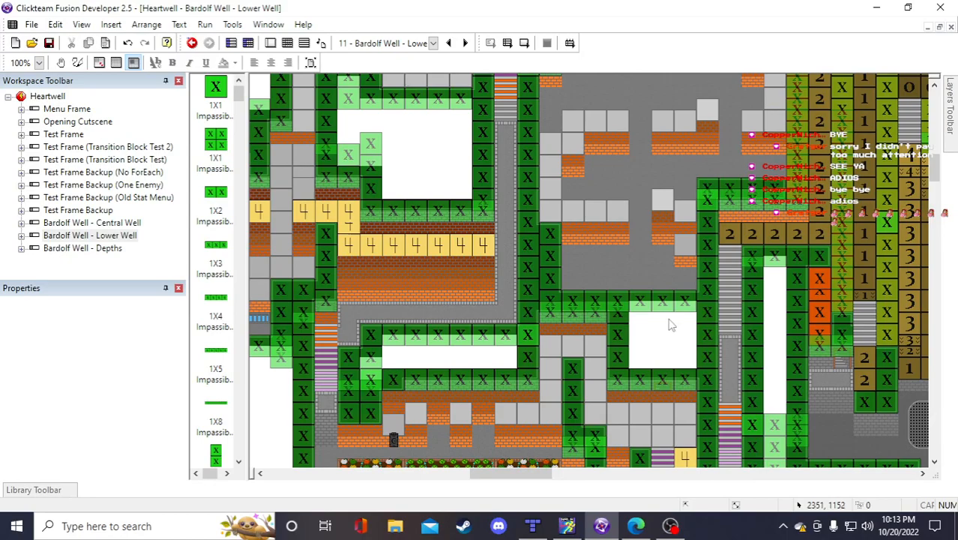